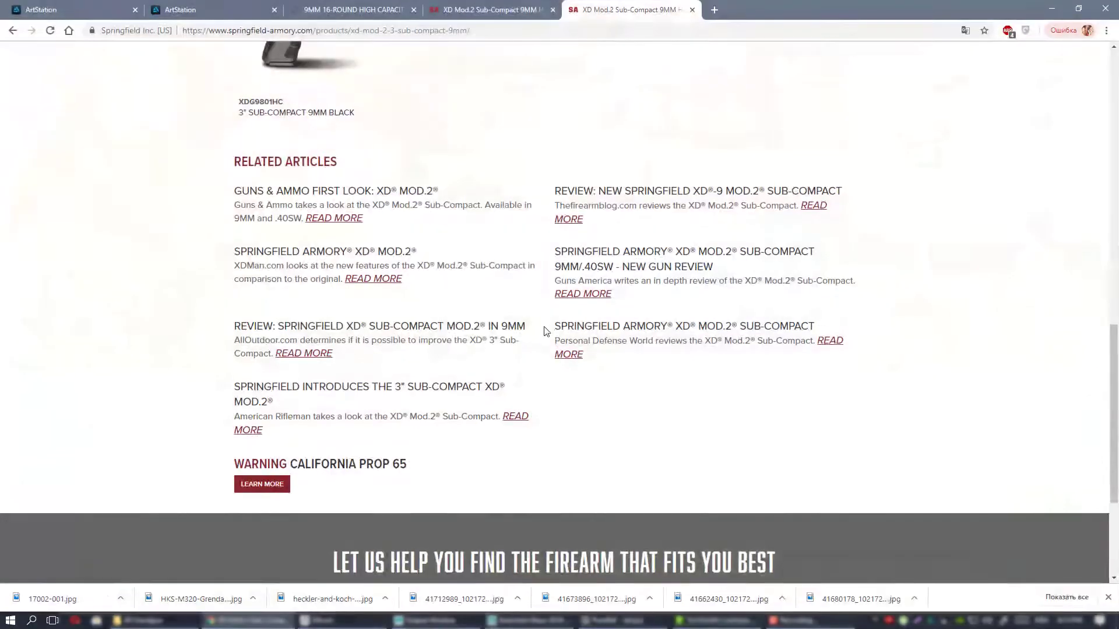
Review the pistol photo and specs on the Springfield Armory XD Mod.2 3" Sub-Compact Model 9mm product page.
scroll(524, 320, up, 10)
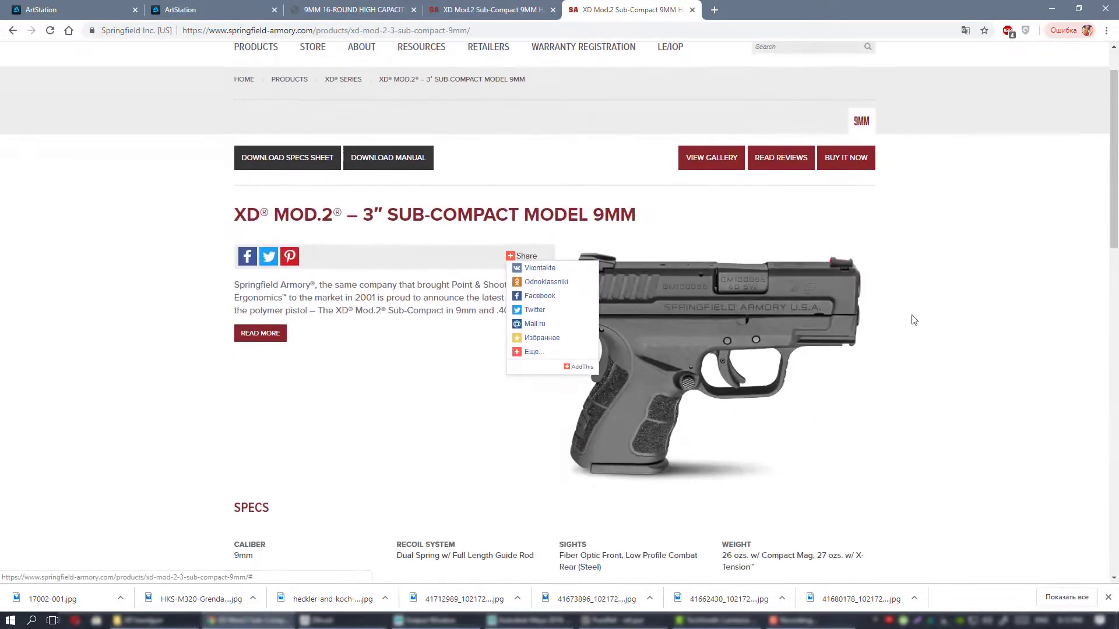
scroll(936, 342, down, 3)
scroll(939, 343, up, 2)
scroll(940, 343, up, 1)
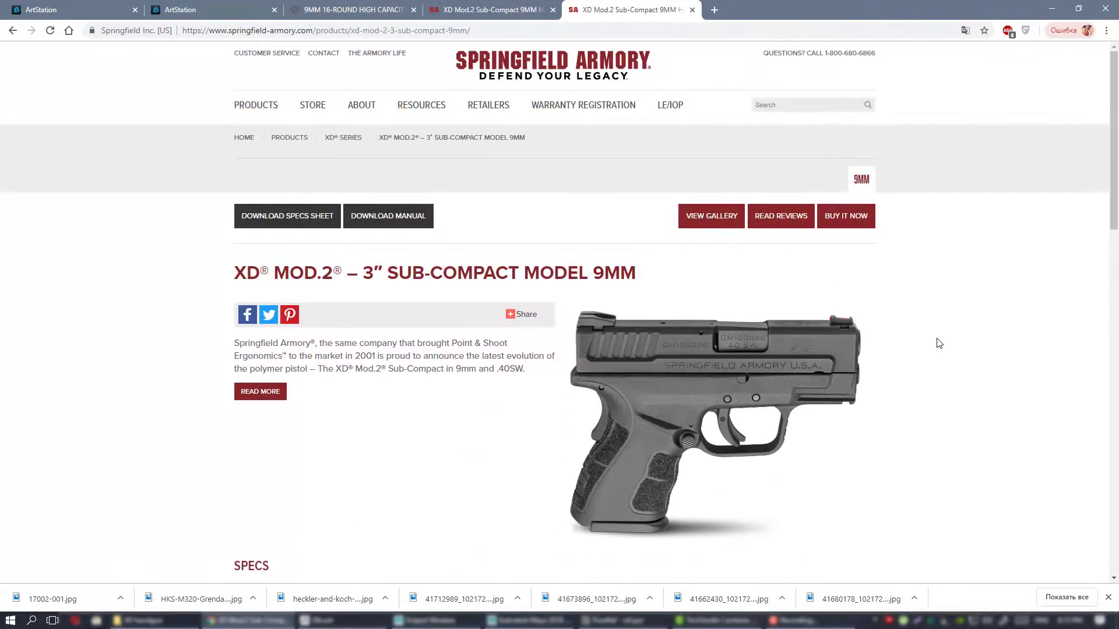
scroll(939, 343, down, 1)
scroll(940, 343, up, 1)
scroll(907, 288, down, 1)
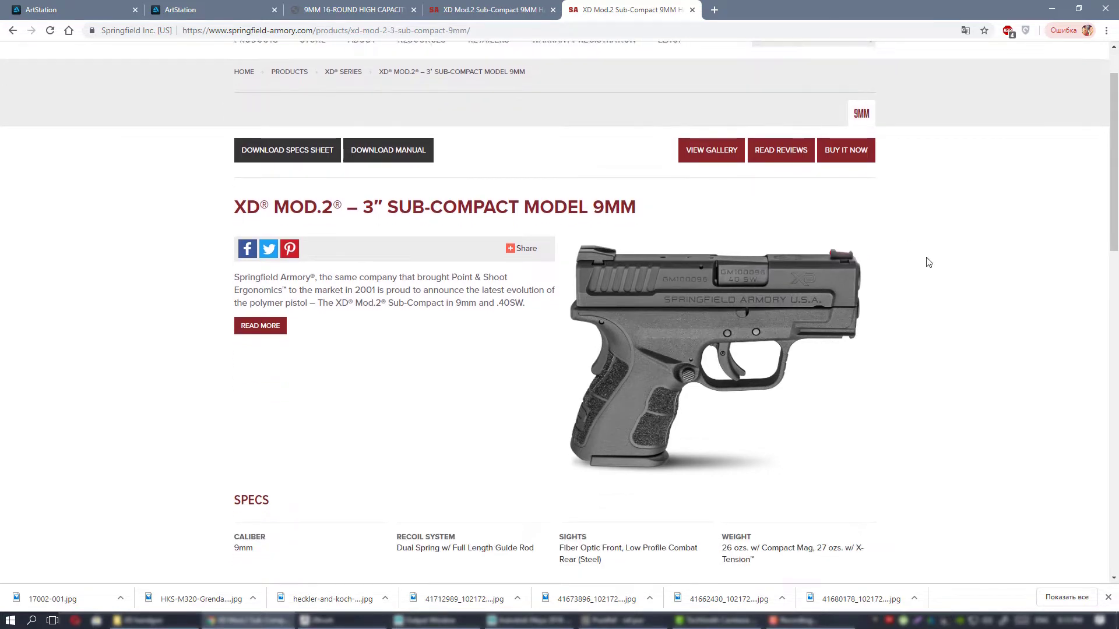
scroll(925, 260, down, 1)
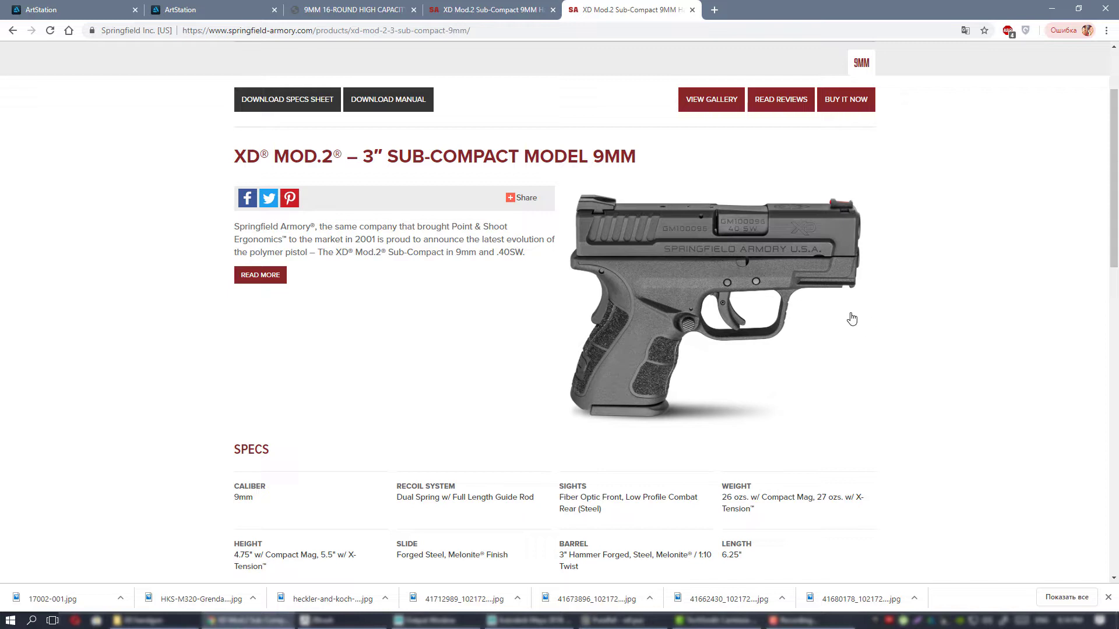
scroll(877, 317, up, 2)
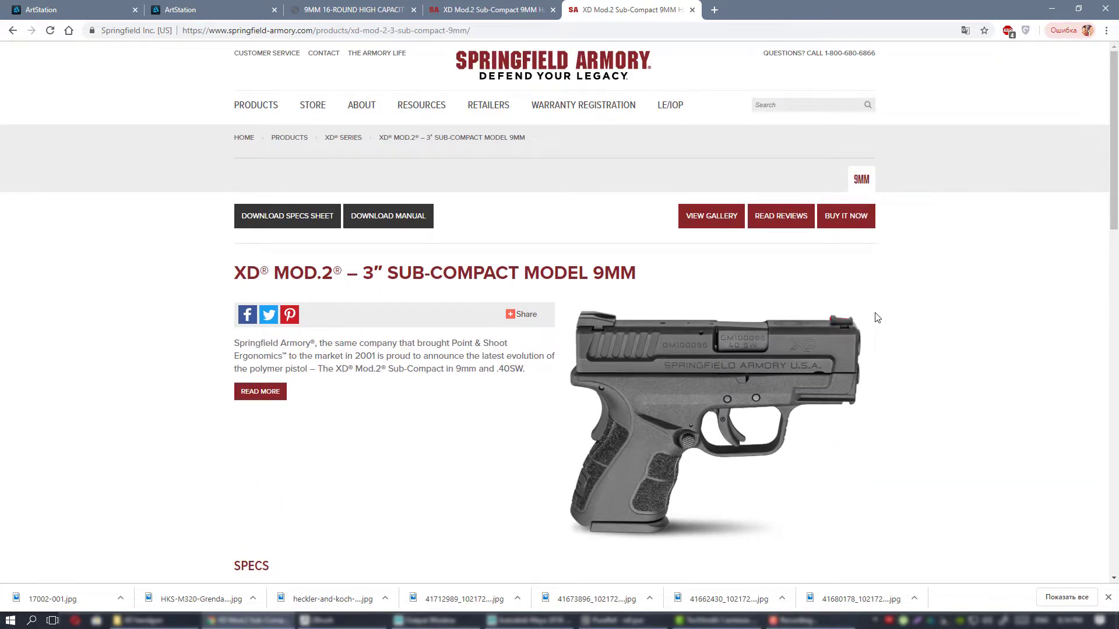
scroll(876, 320, down, 2)
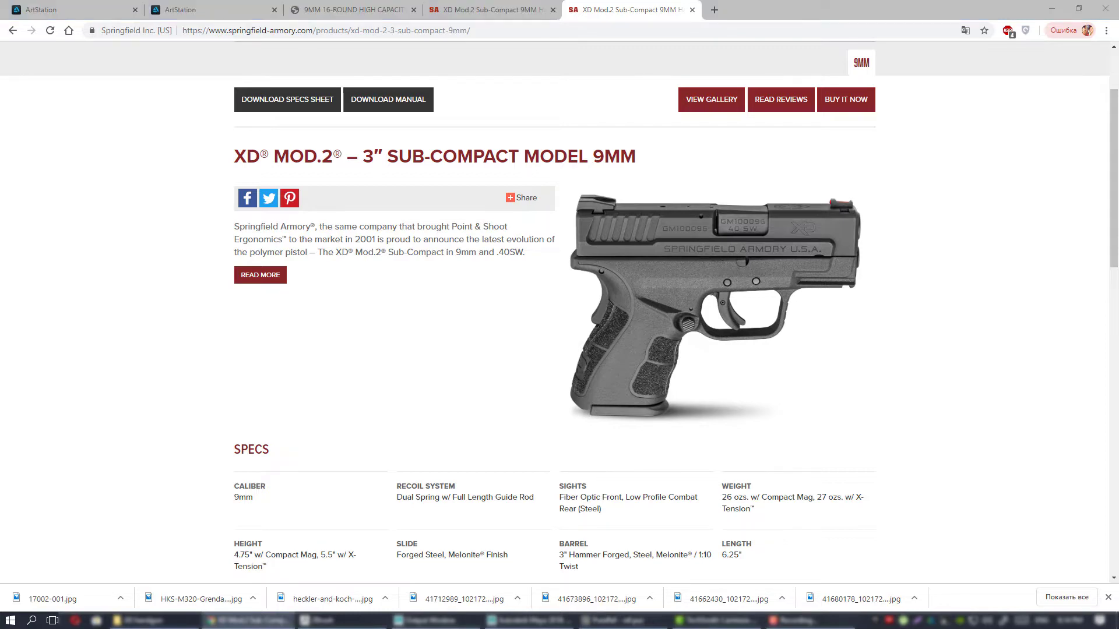
Bring the PureRef reference board over the browser and examine the collected pistol photos.
right_drag(1118, 320, 578, 329)
scroll(597, 326, down, 3)
scroll(637, 316, down, 4)
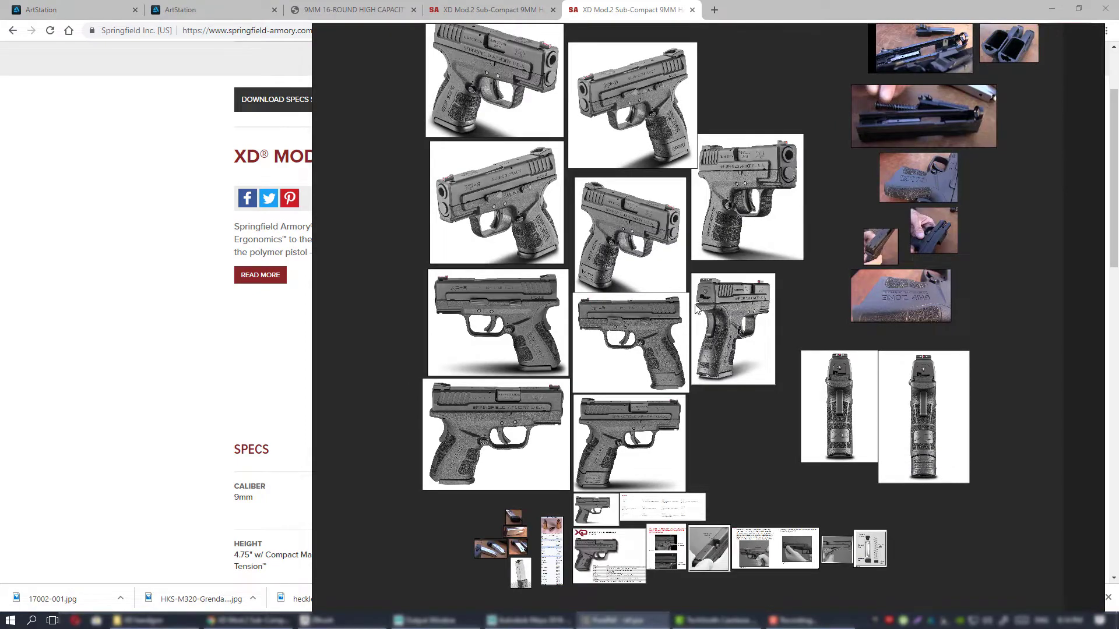
scroll(656, 306, up, 2)
scroll(591, 271, up, 3)
scroll(592, 271, down, 1)
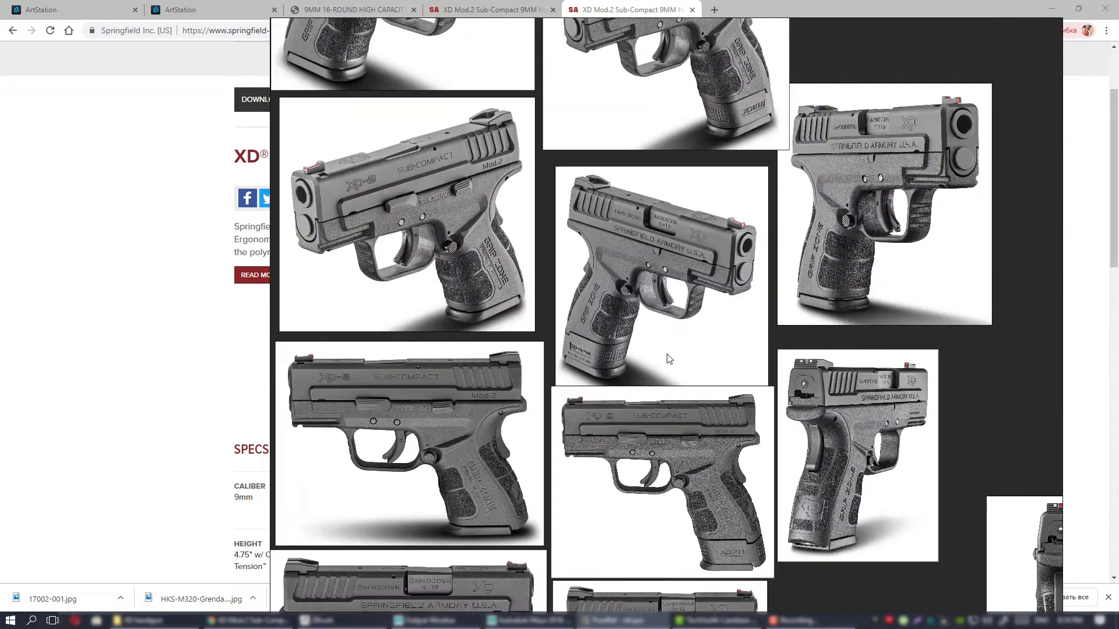
scroll(701, 364, up, 2)
scroll(708, 365, up, 1)
middle_drag(712, 366, 564, 325)
middle_drag(526, 189, 770, 382)
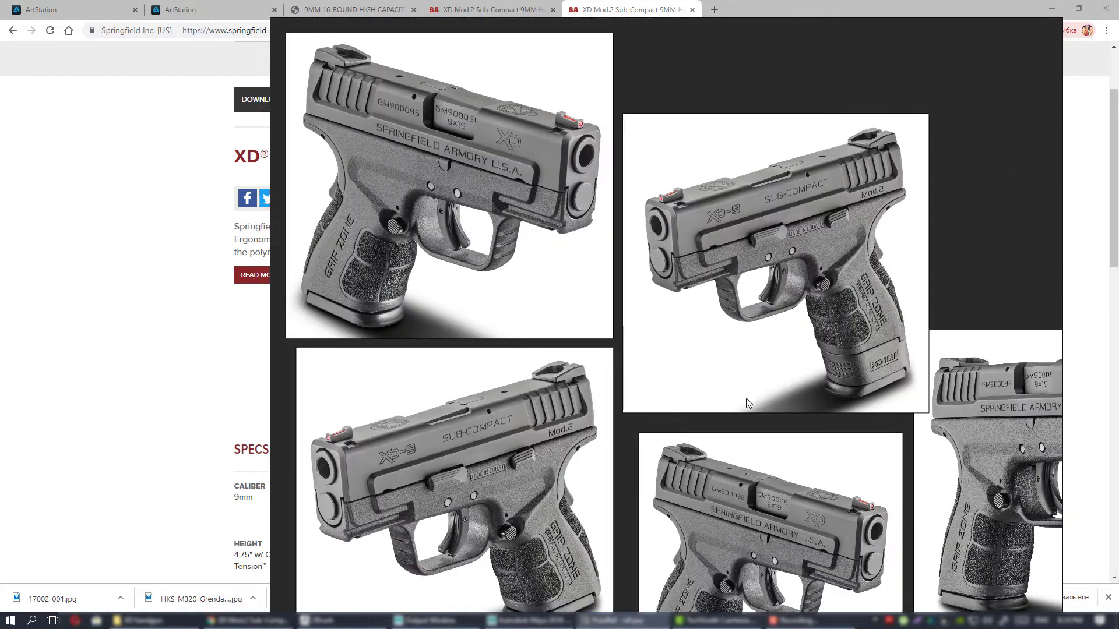
Examine the slide, frame, trigger and grip details in the angled right-side photo of the pistol with the extended magazine.
scroll(816, 482, up, 3)
middle_drag(817, 482, 729, 203)
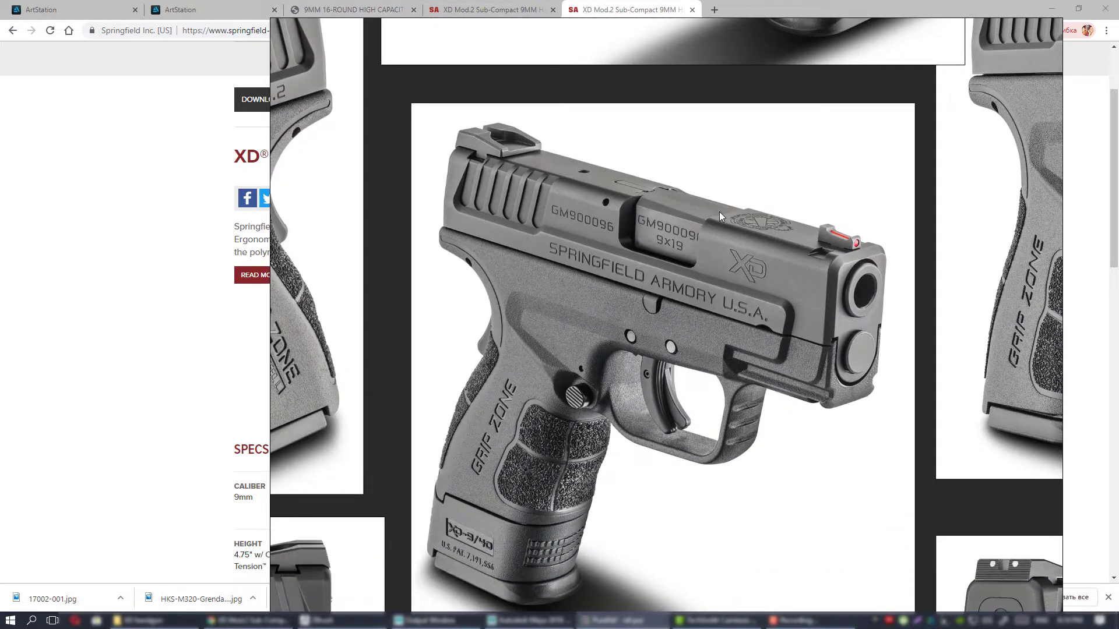
scroll(698, 246, down, 2)
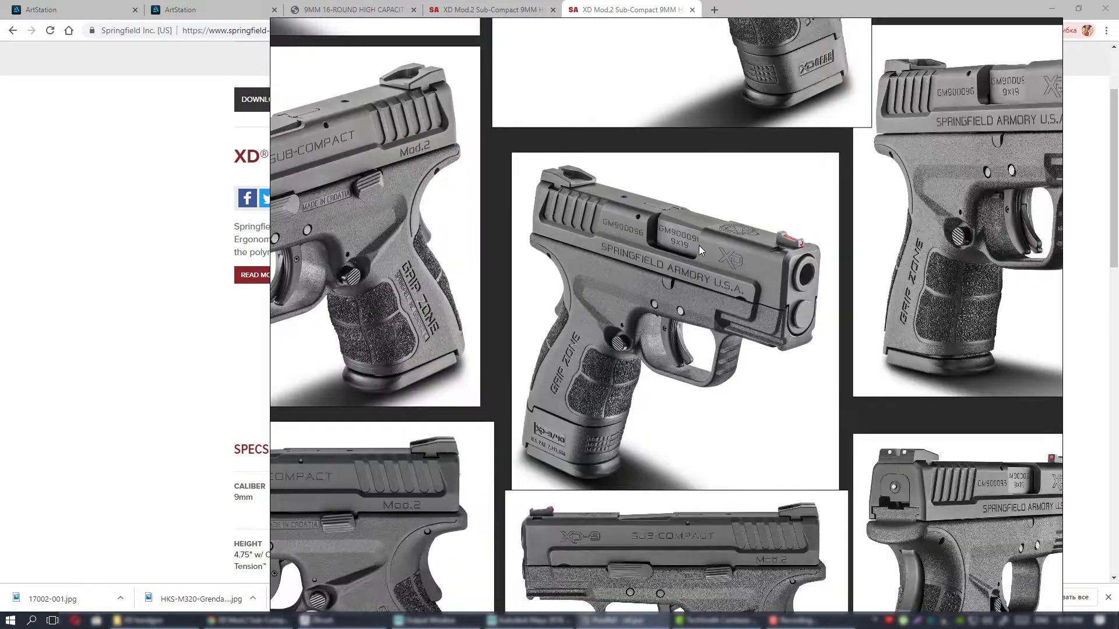
middle_drag(620, 254, 659, 275)
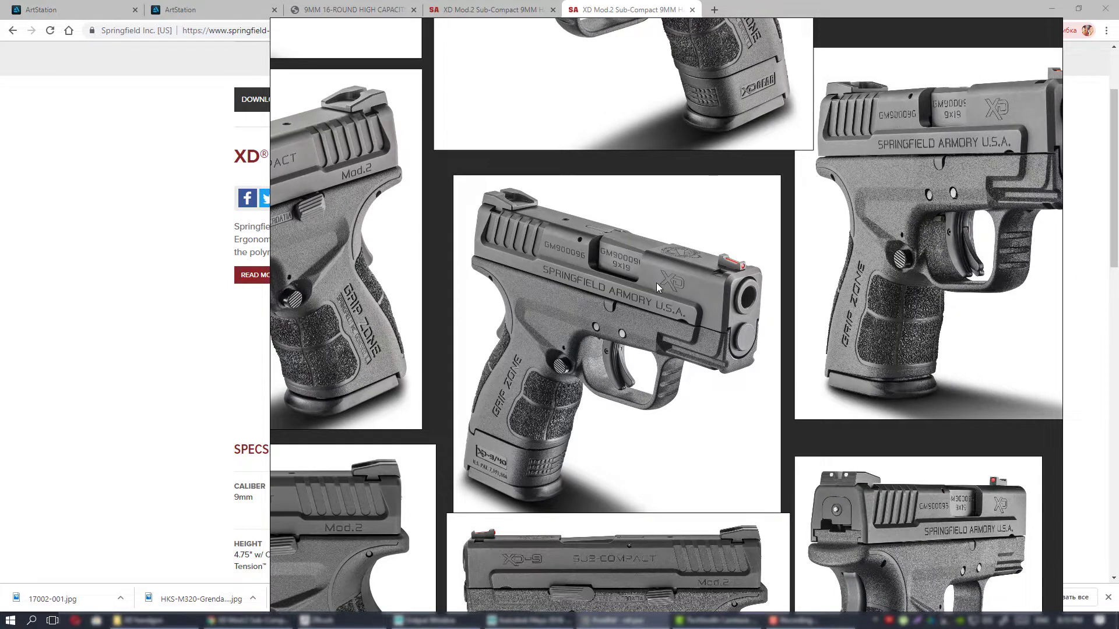
middle_drag(592, 292, 610, 317)
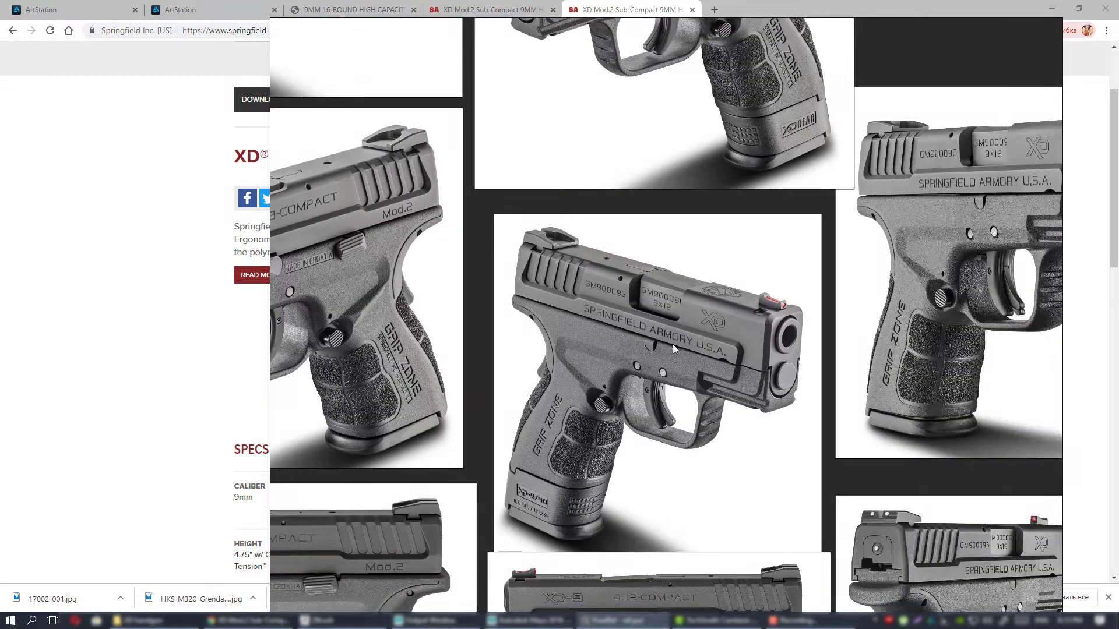
mouse_move(672, 344)
middle_down()
mouse_move(707, 317)
mouse_move(878, 294)
mouse_move(823, 362)
mouse_move(679, 349)
middle_up()
scroll(729, 327, up, 2)
scroll(680, 350, down, 2)
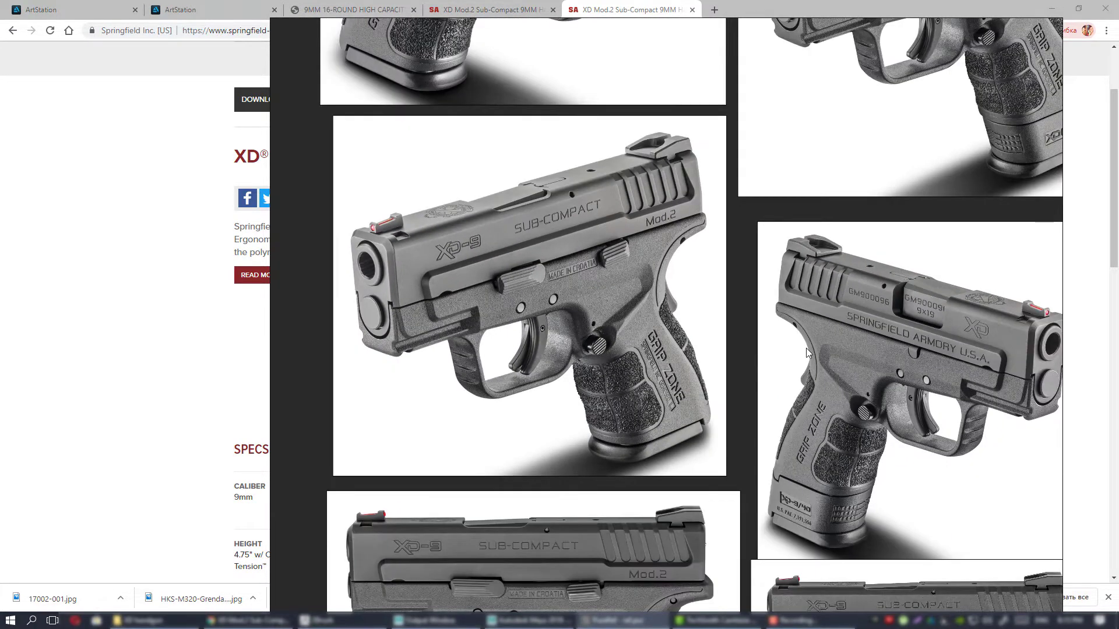
middle_drag(807, 348, 565, 346)
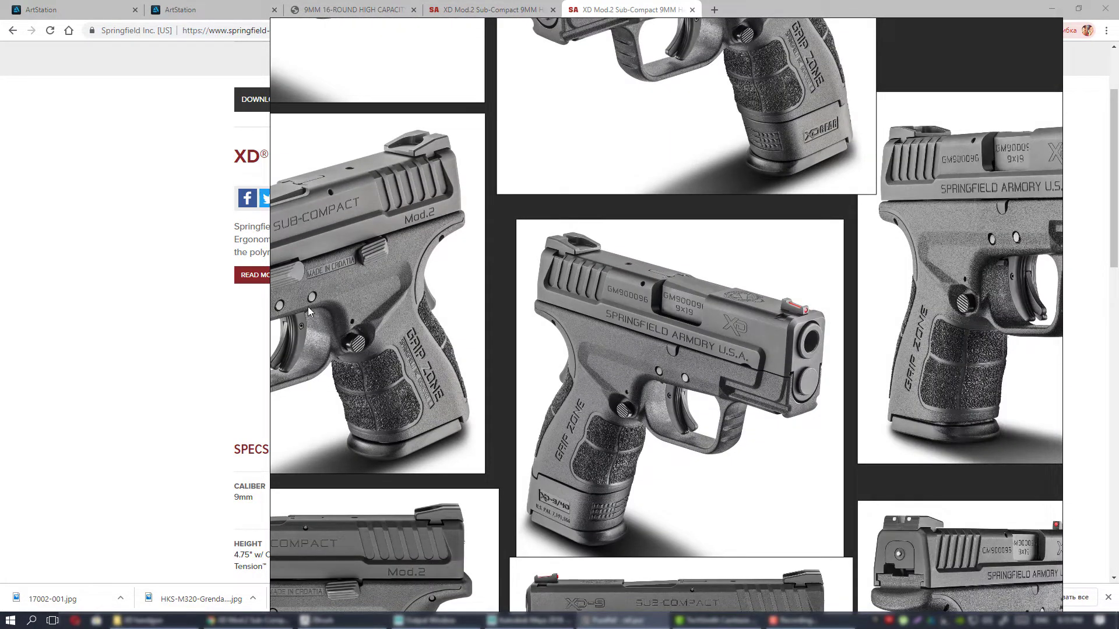
middle_drag(644, 299, 599, 307)
scroll(579, 301, down, 2)
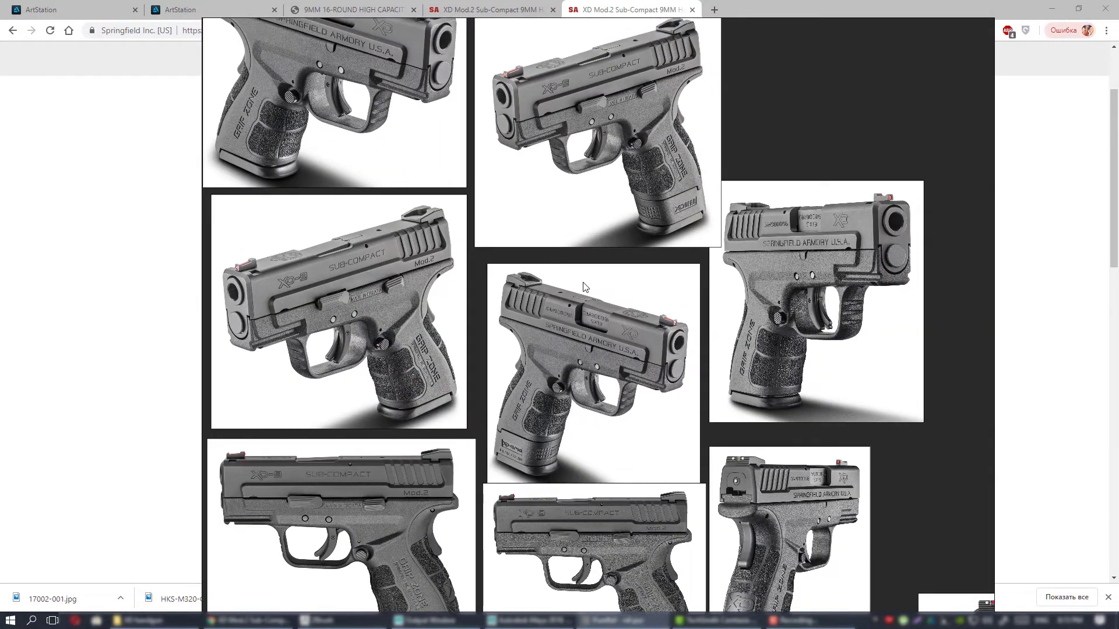
scroll(611, 290, up, 2)
middle_drag(619, 290, 619, 211)
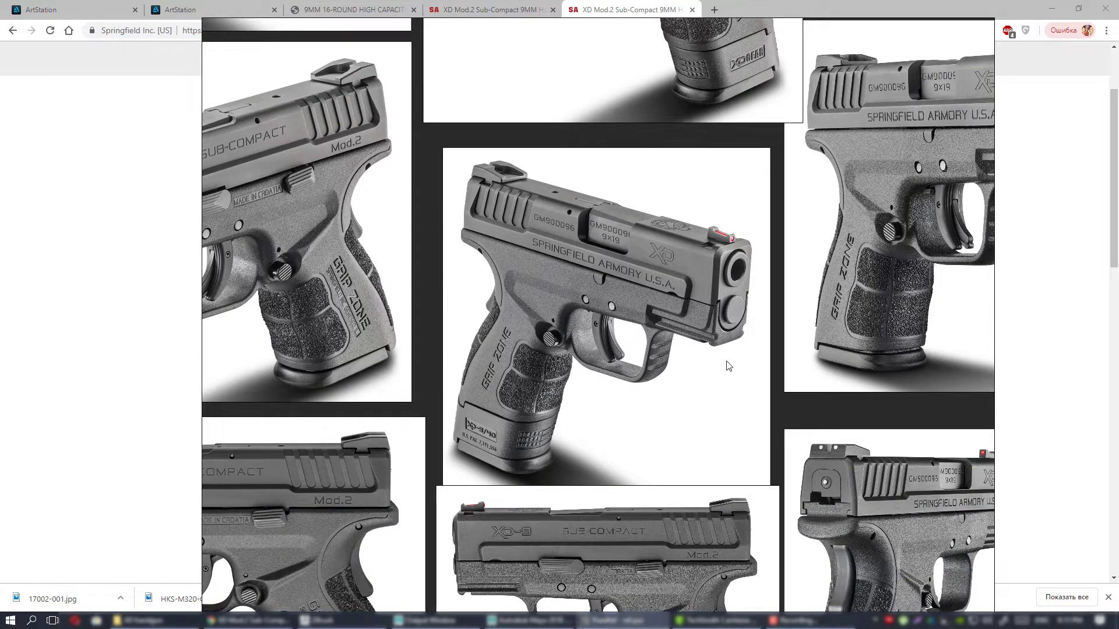
scroll(583, 355, up, 2)
scroll(581, 356, down, 1)
scroll(575, 358, up, 2)
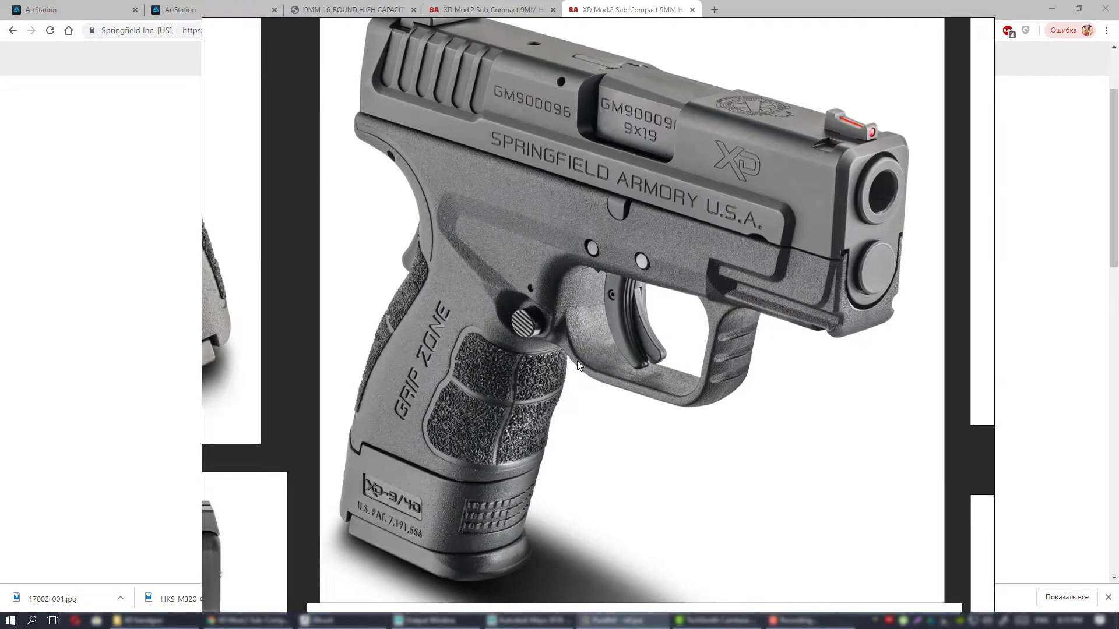
scroll(576, 361, down, 1)
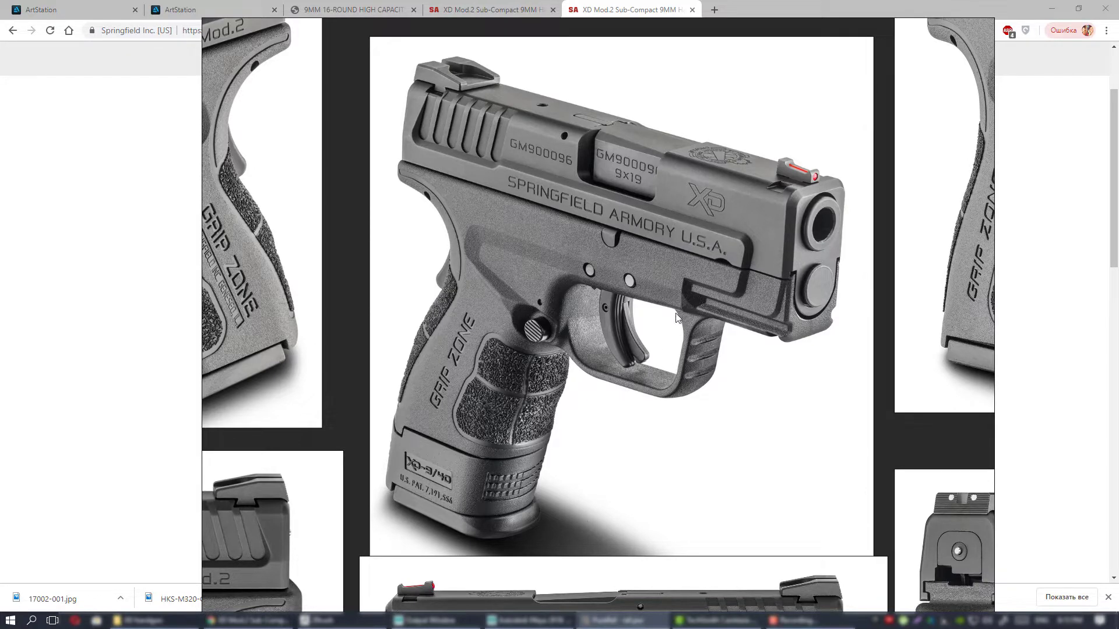
Compare the angled left-side photos of the pistol with the compact and extended magazines, including the controls and grip.
middle_drag(673, 318, 645, 353)
scroll(645, 353, down, 3)
scroll(617, 306, up, 2)
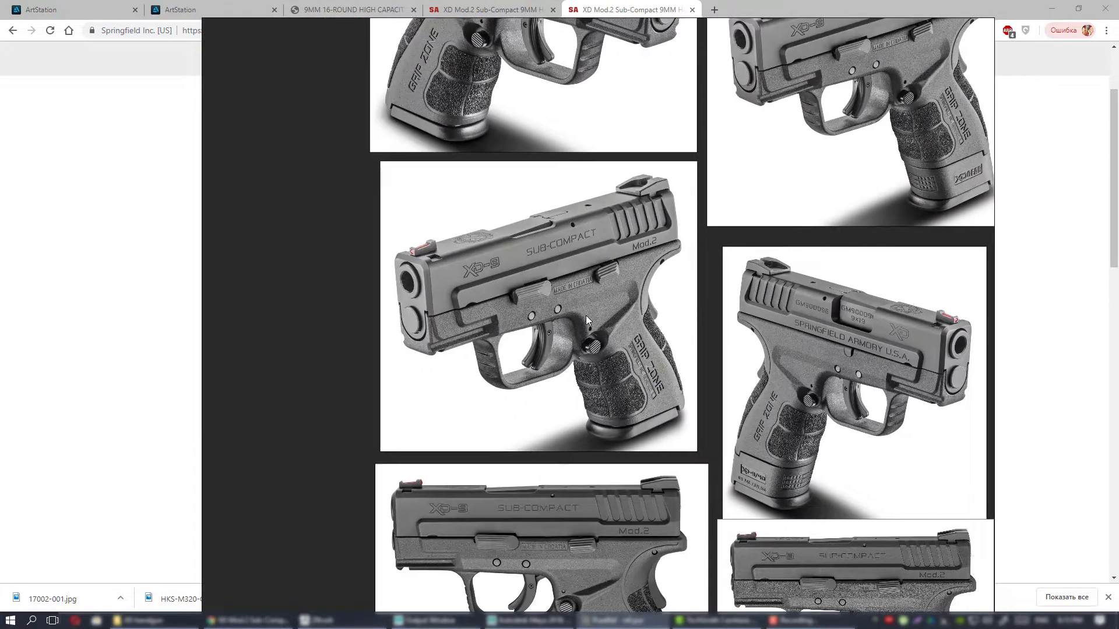
scroll(594, 309, up, 2)
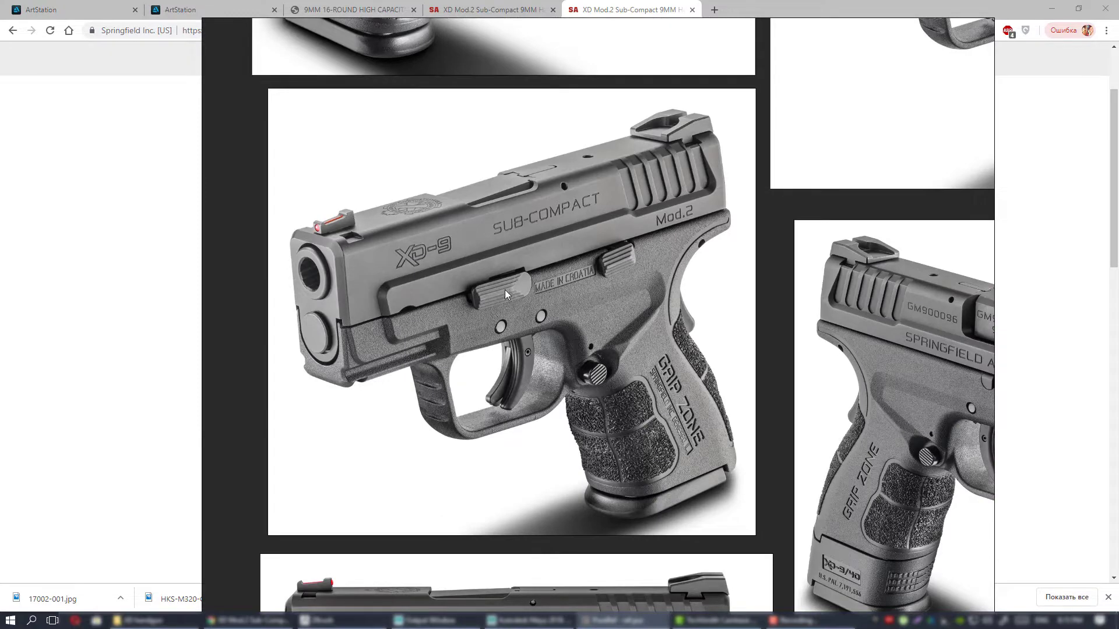
scroll(633, 384, down, 3)
middle_drag(785, 209, 571, 324)
scroll(652, 315, up, 3)
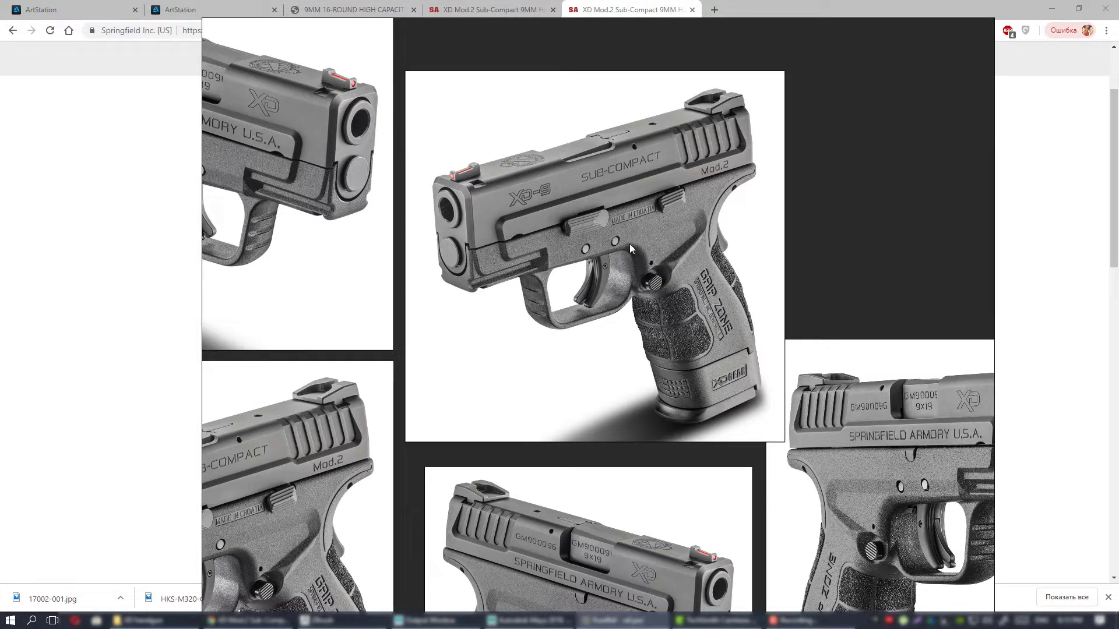
scroll(710, 289, down, 3)
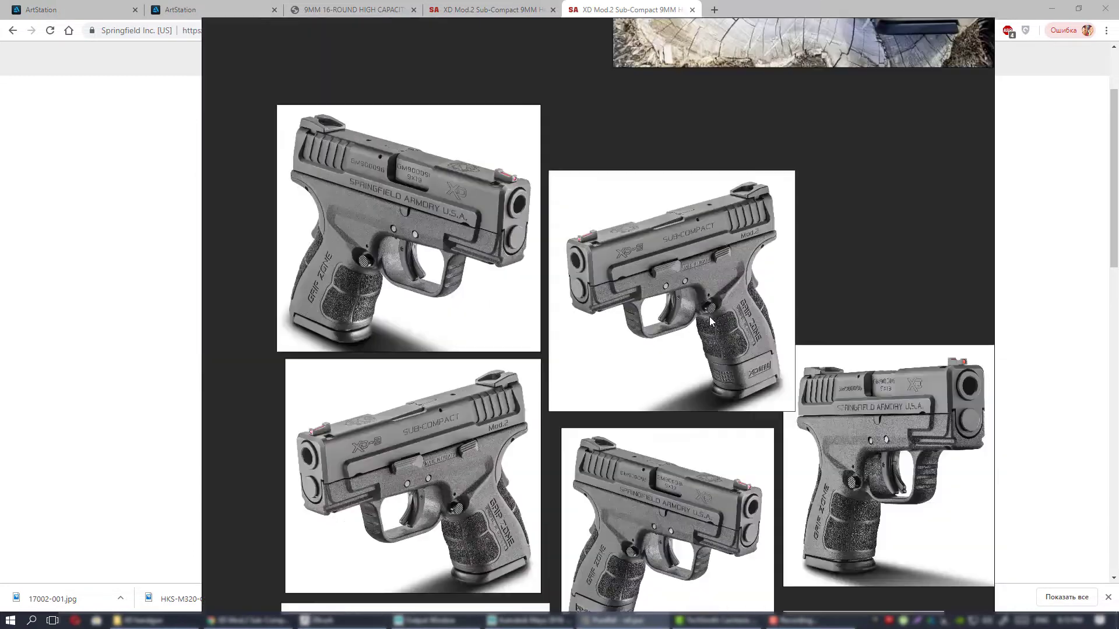
scroll(703, 302, down, 2)
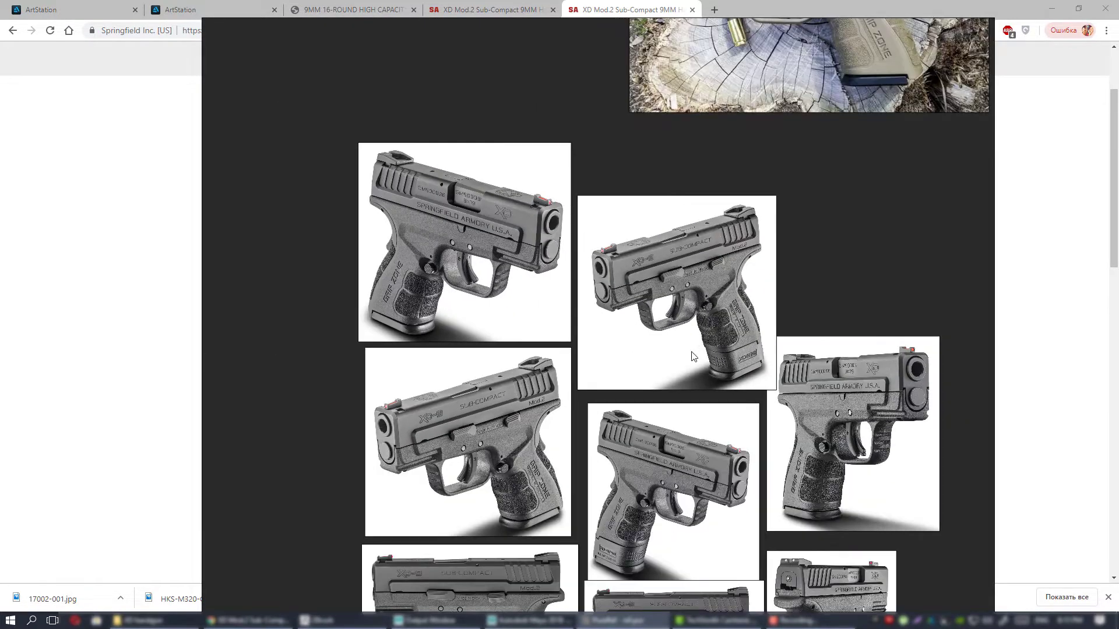
scroll(695, 357, down, 2)
middle_drag(675, 334, 719, 315)
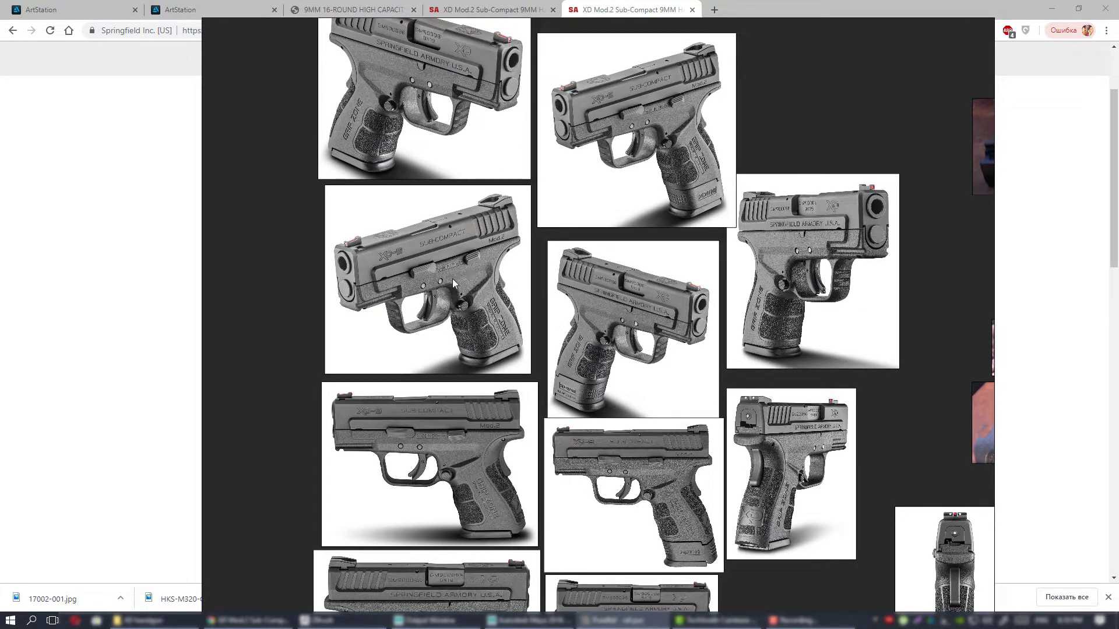
Clear the reference board and browser off the desktop and highlight the Maya 2018, ZBrush 2019, UVLayout, RizomUV and Substance Painter shortcuts in turn.
right_drag(443, 281, 1118, 281)
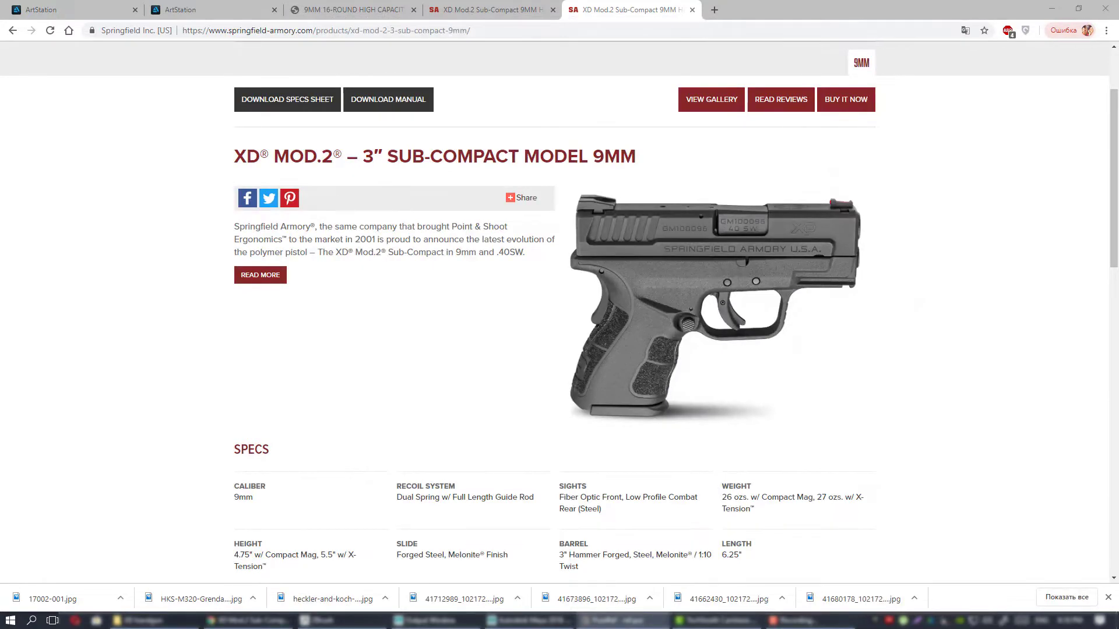
click(1052, 8)
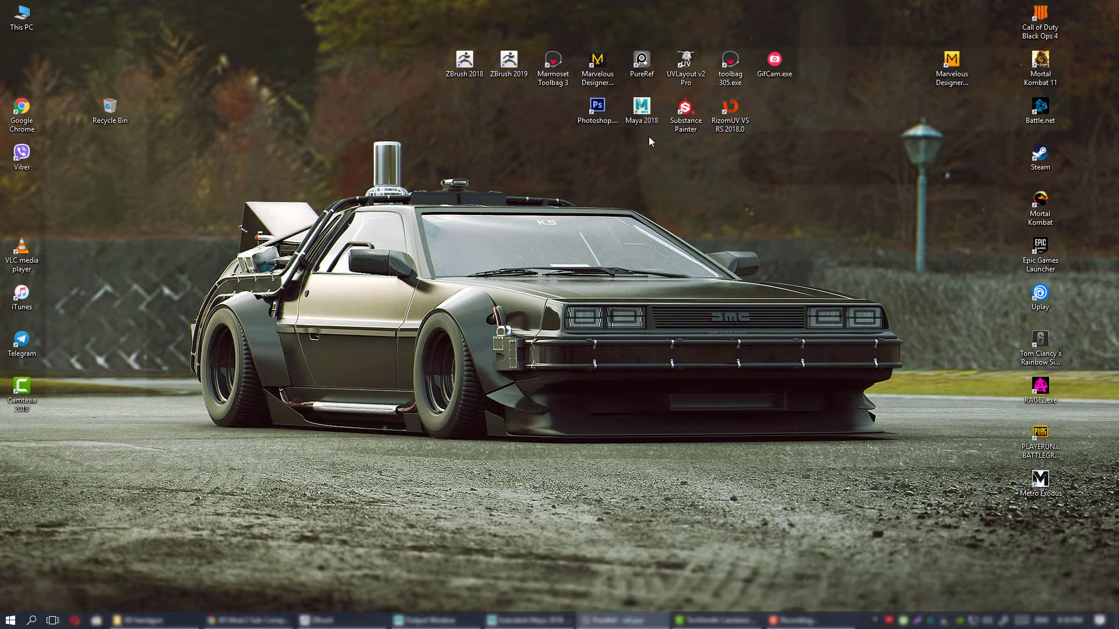
click(641, 111)
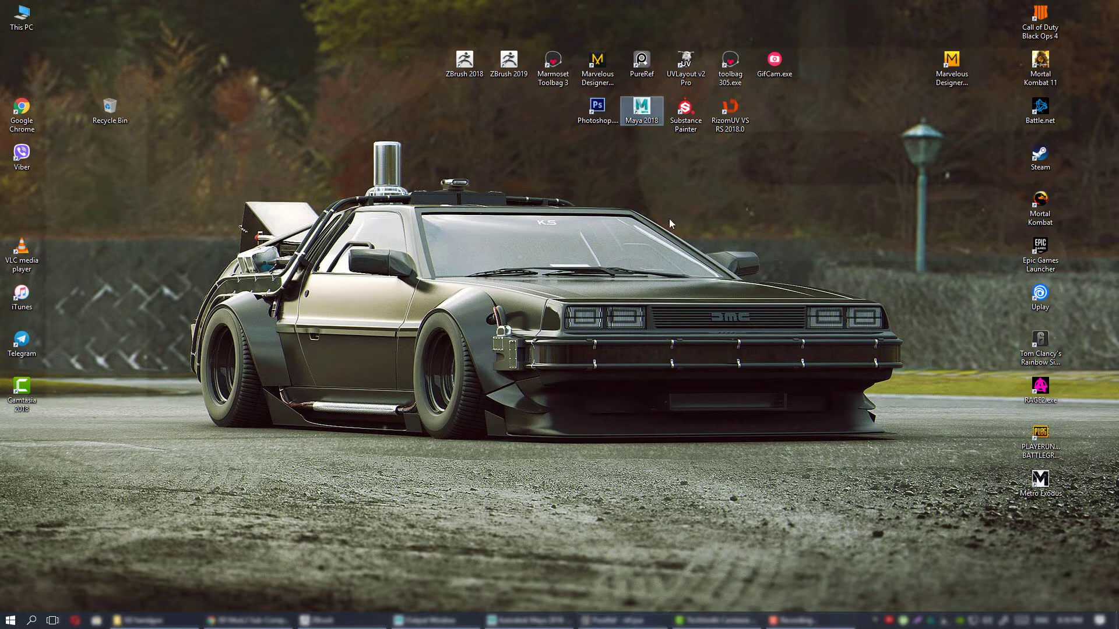
click(509, 62)
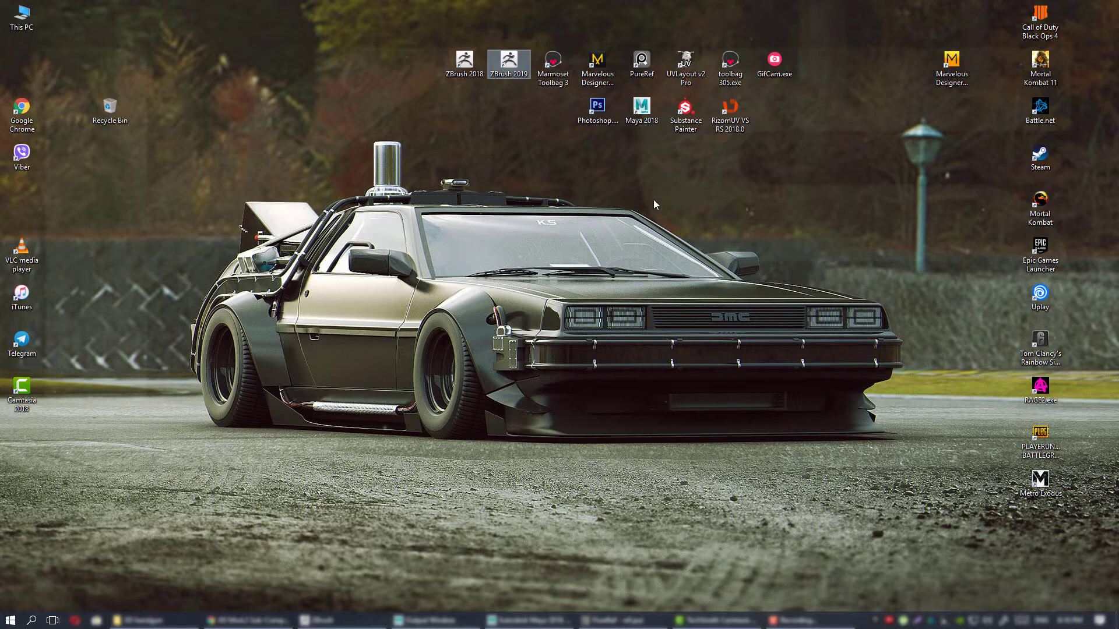
click(645, 122)
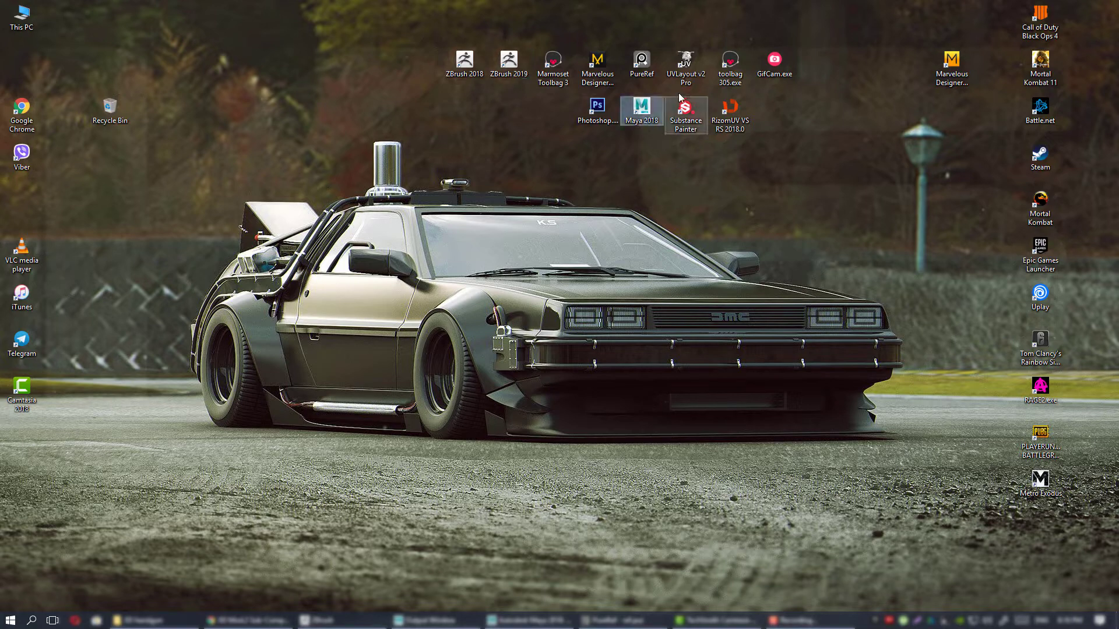
click(685, 65)
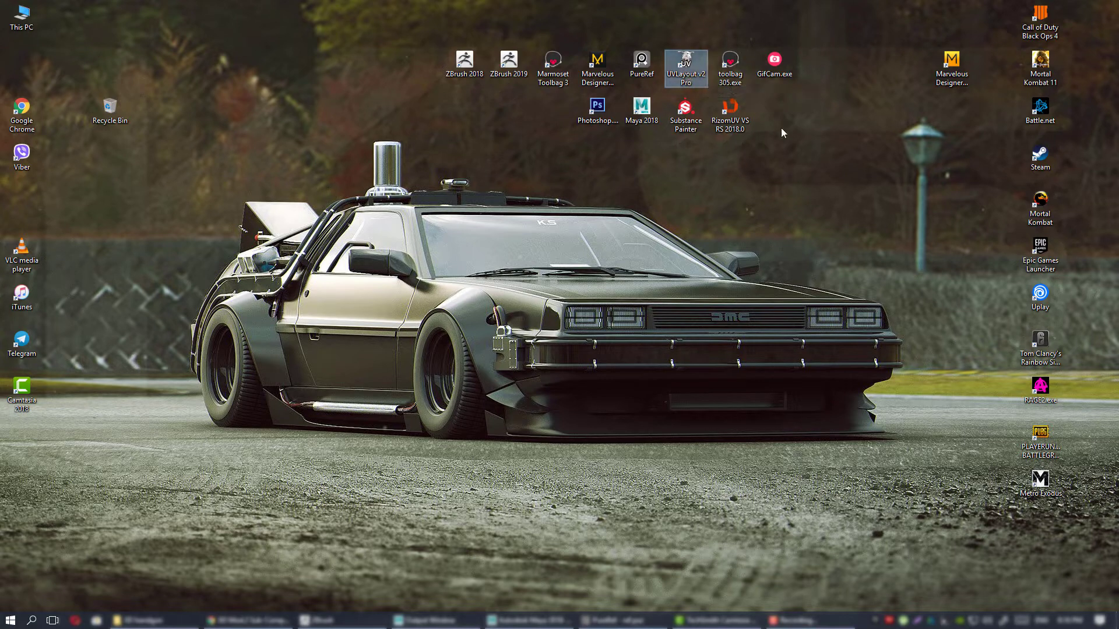
click(739, 123)
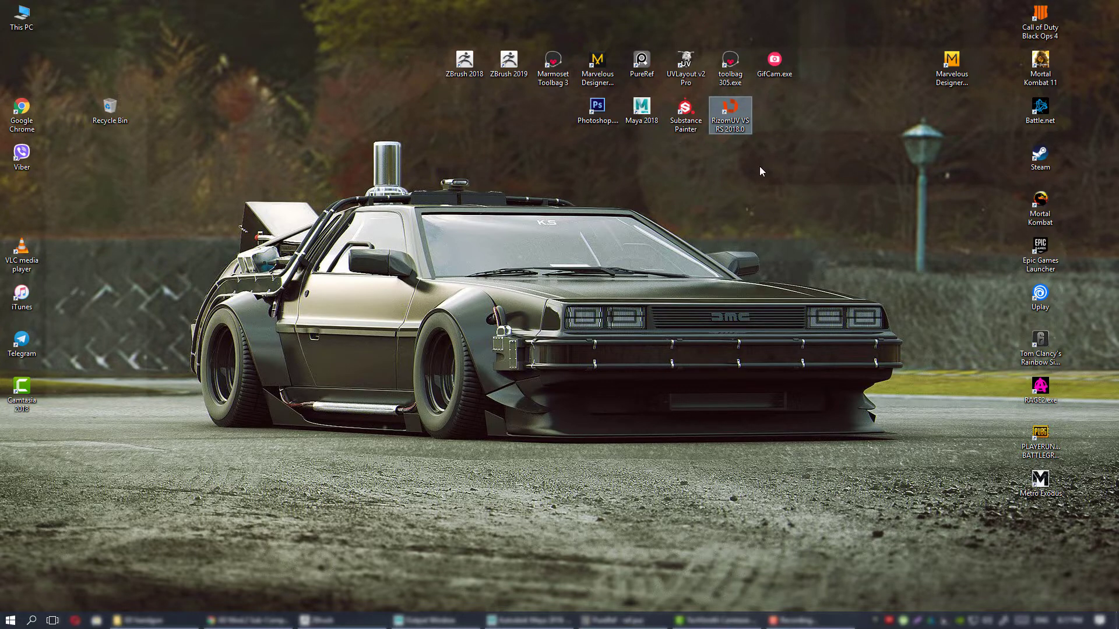
key(Left)
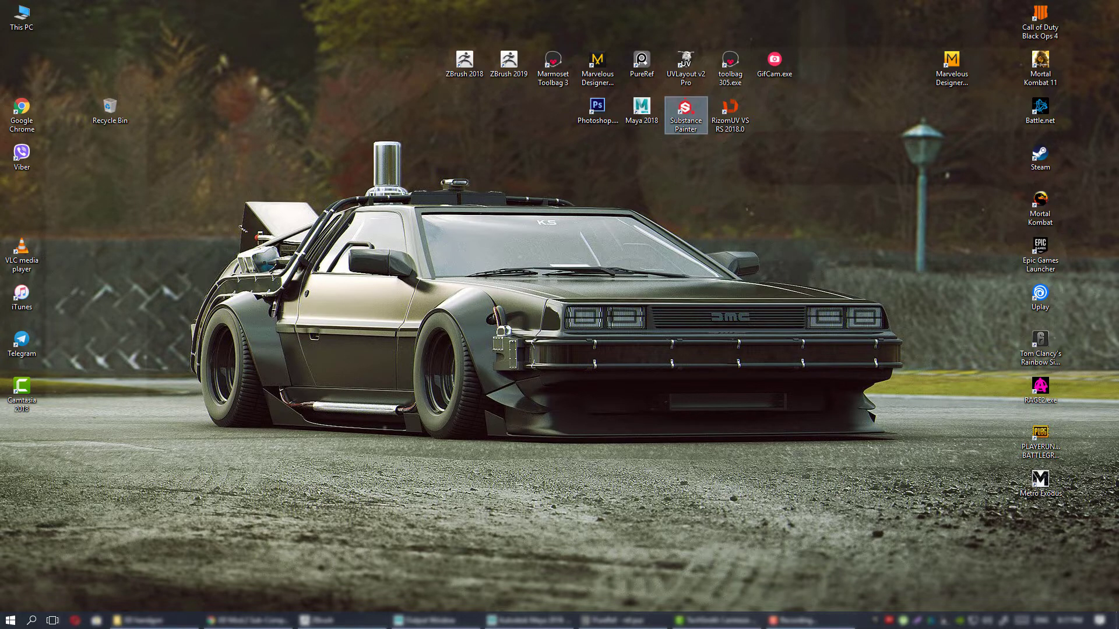
Bring the PureRef board back over the desktop and look over the pistol renders and disassembly photos.
right_drag(1118, 305, 488, 286)
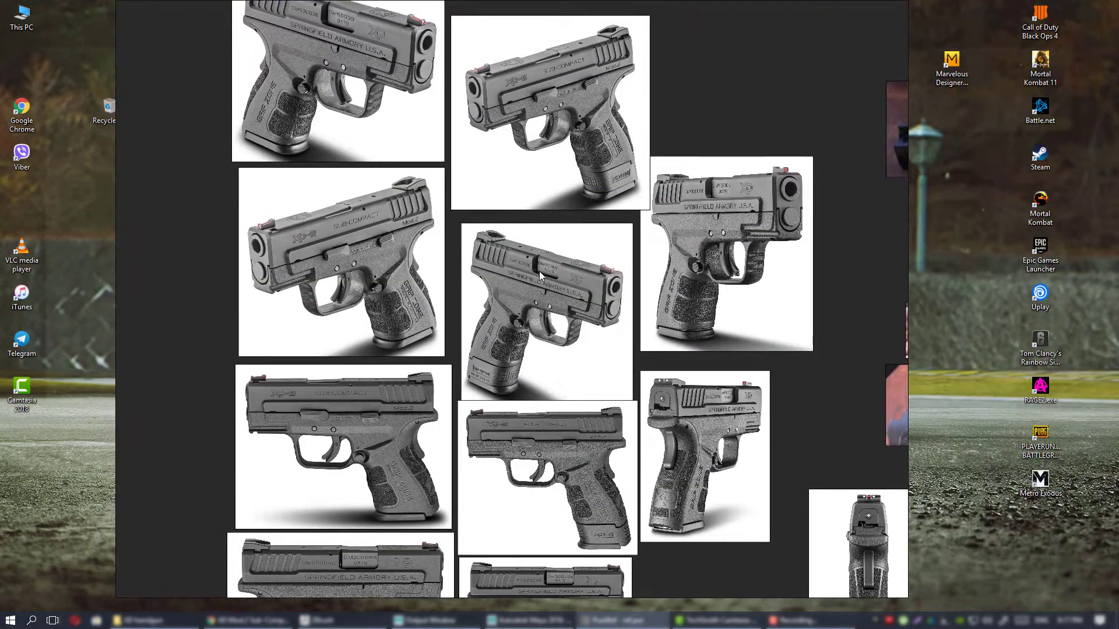
scroll(536, 247, down, 2)
right_drag(654, 213, 568, 276)
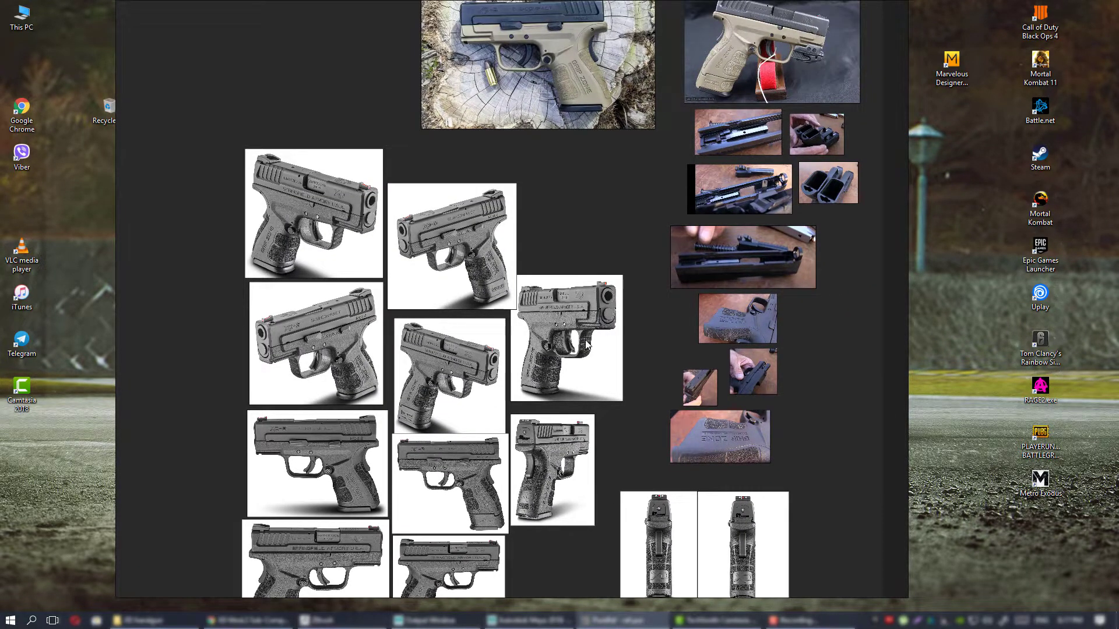
Survey the full reference board, from the grey pistol renders down to the manual pages and exploded diagrams.
right_drag(587, 347, 626, 140)
scroll(600, 207, down, 2)
right_drag(602, 193, 605, 265)
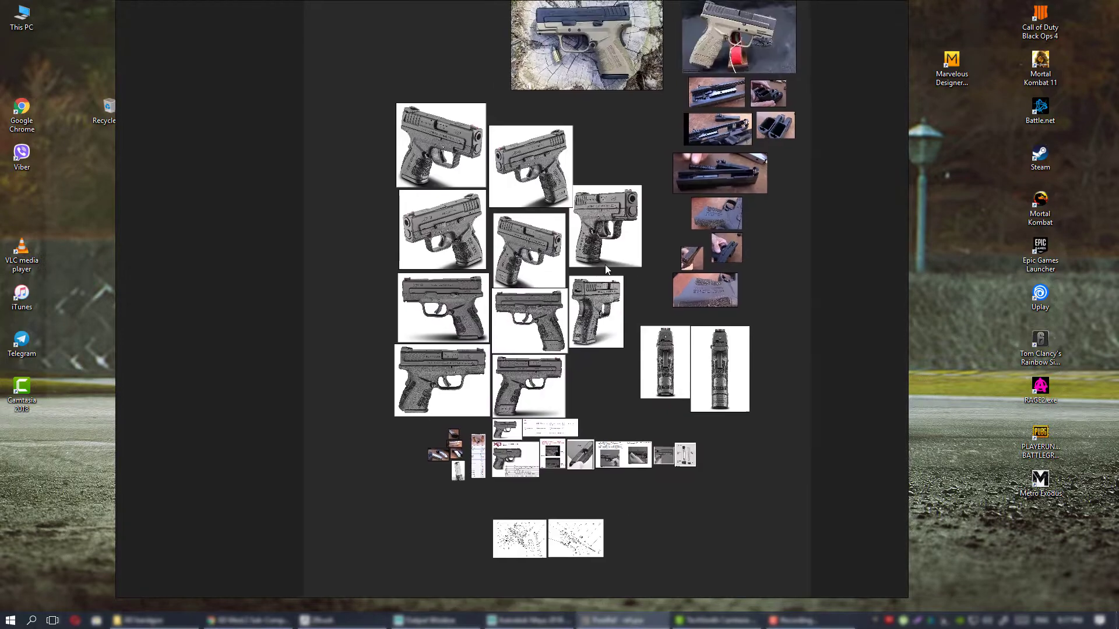
right_drag(595, 177, 582, 220)
scroll(581, 221, up, 3)
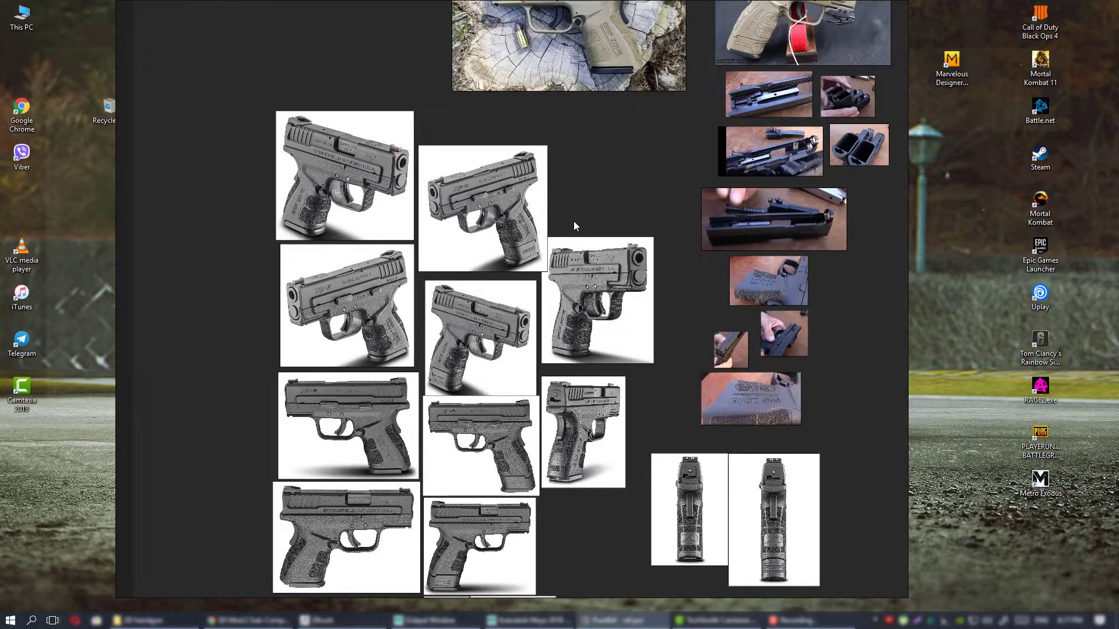
Move the reference board aside to highlight the PureRef desktop shortcut, and bring the board back into view.
scroll(573, 222, up, 1)
right_drag(559, 182, 577, 240)
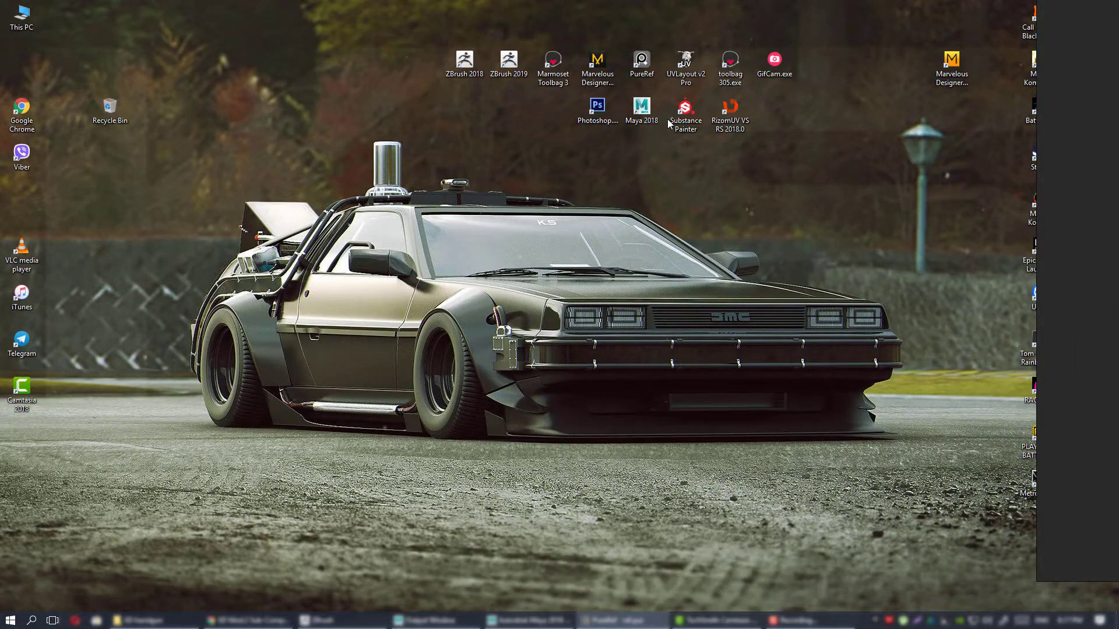
click(641, 63)
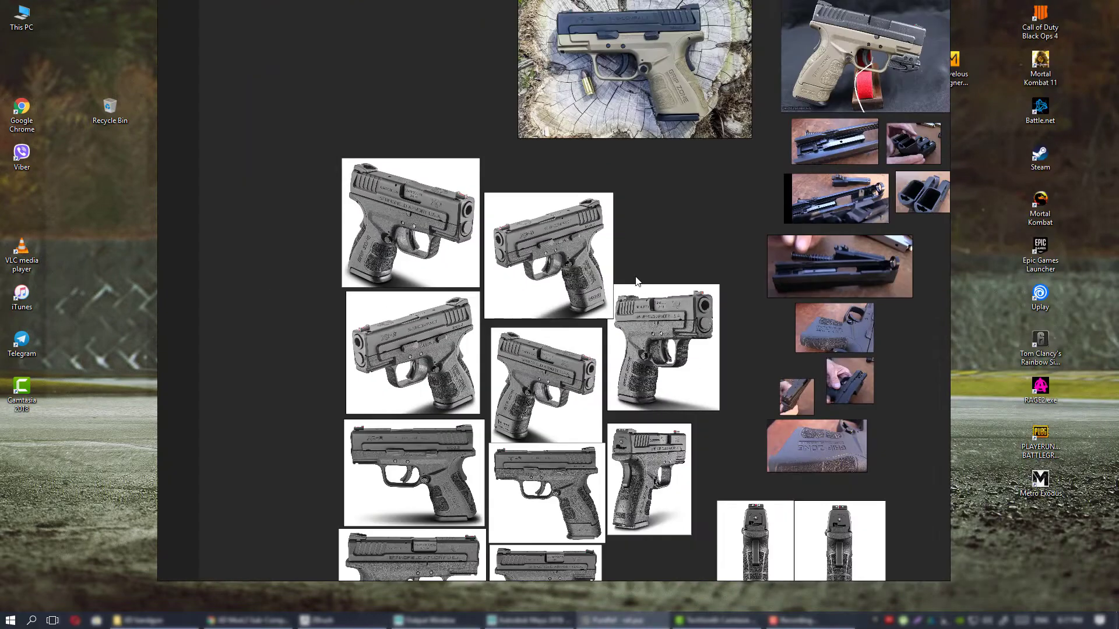
middle_drag(670, 261, 627, 384)
Review the overall layout of the board, comparing the tan pistol photos, grey renders and disassembly shots.
scroll(627, 384, down, 1)
scroll(577, 264, down, 2)
middle_drag(640, 463, 624, 270)
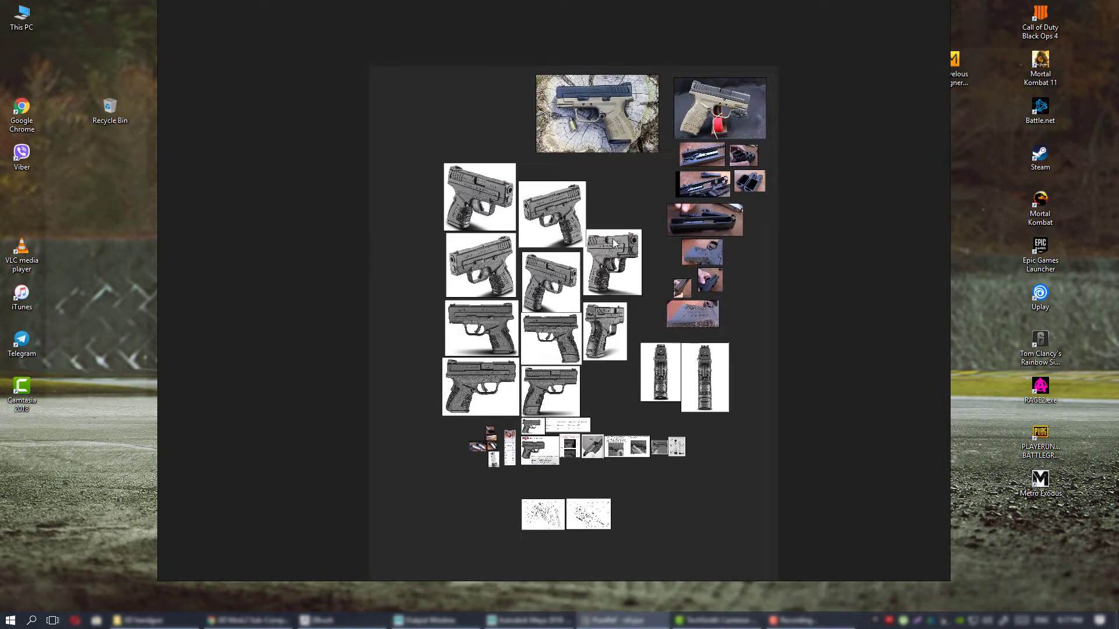
scroll(596, 236, up, 3)
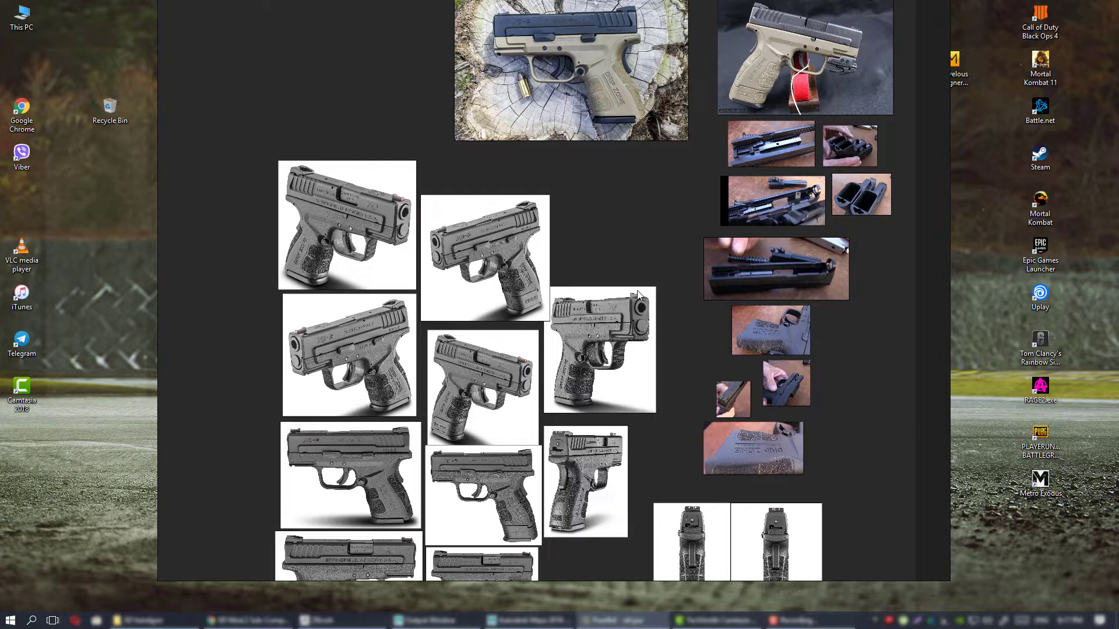
scroll(565, 262, down, 3)
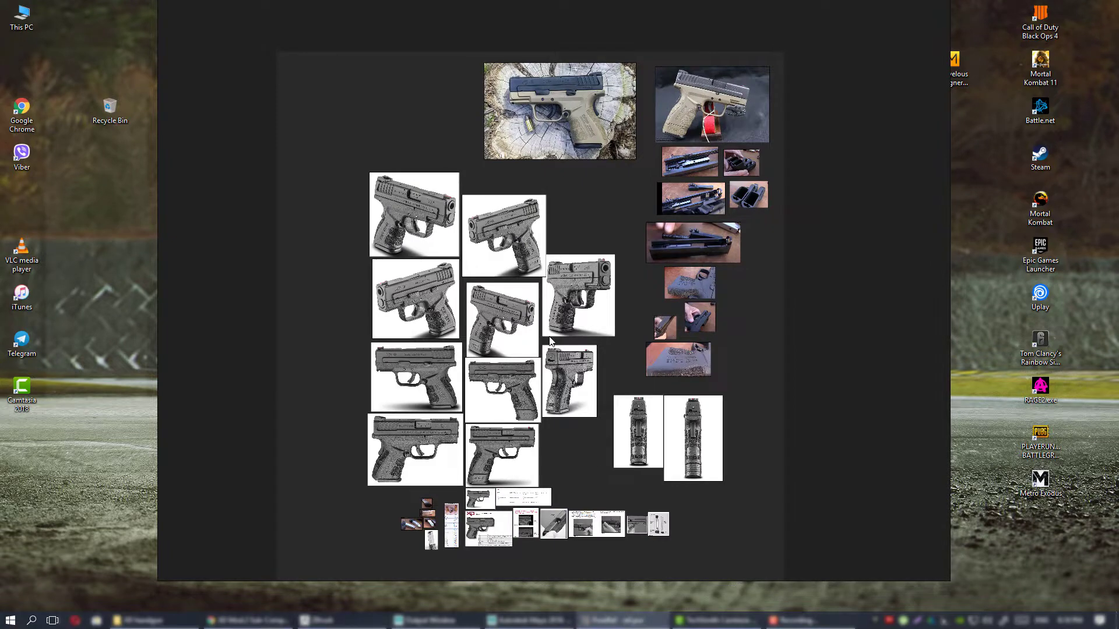
middle_drag(436, 452, 449, 368)
middle_drag(646, 284, 646, 336)
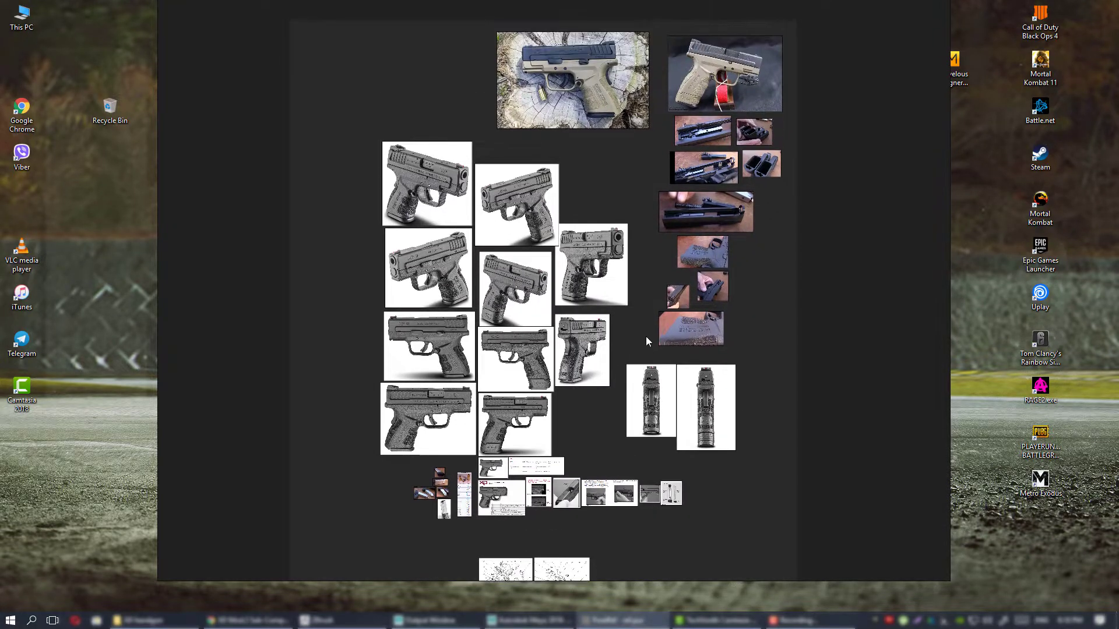
scroll(635, 306, up, 4)
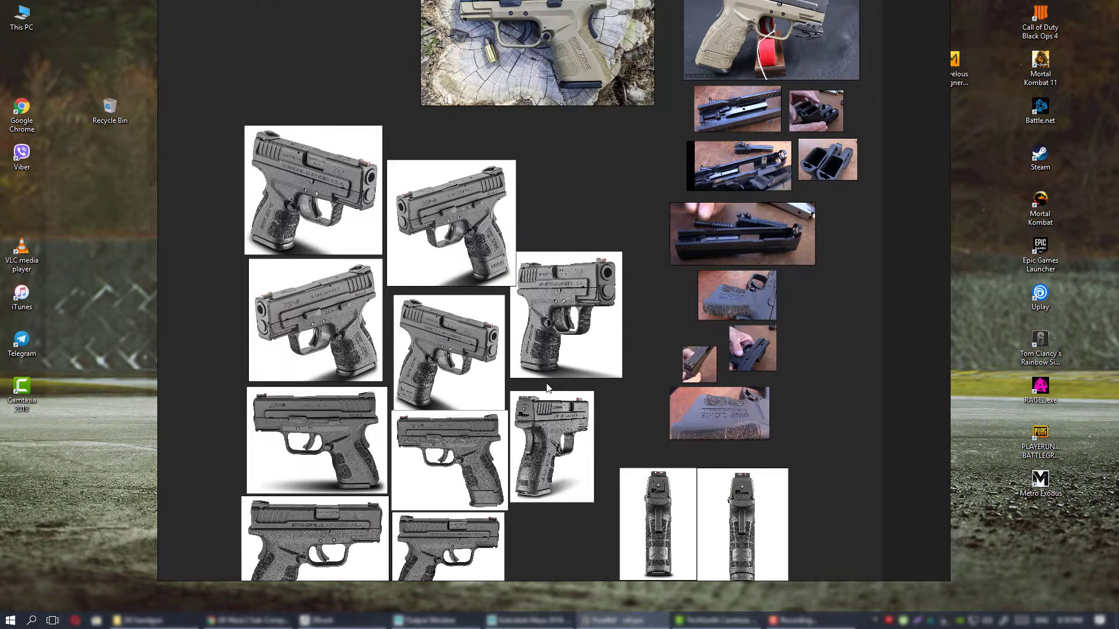
Look over the side and rear pistol renders, the manual illustrations and the board's other reference groups.
scroll(571, 349, down, 4)
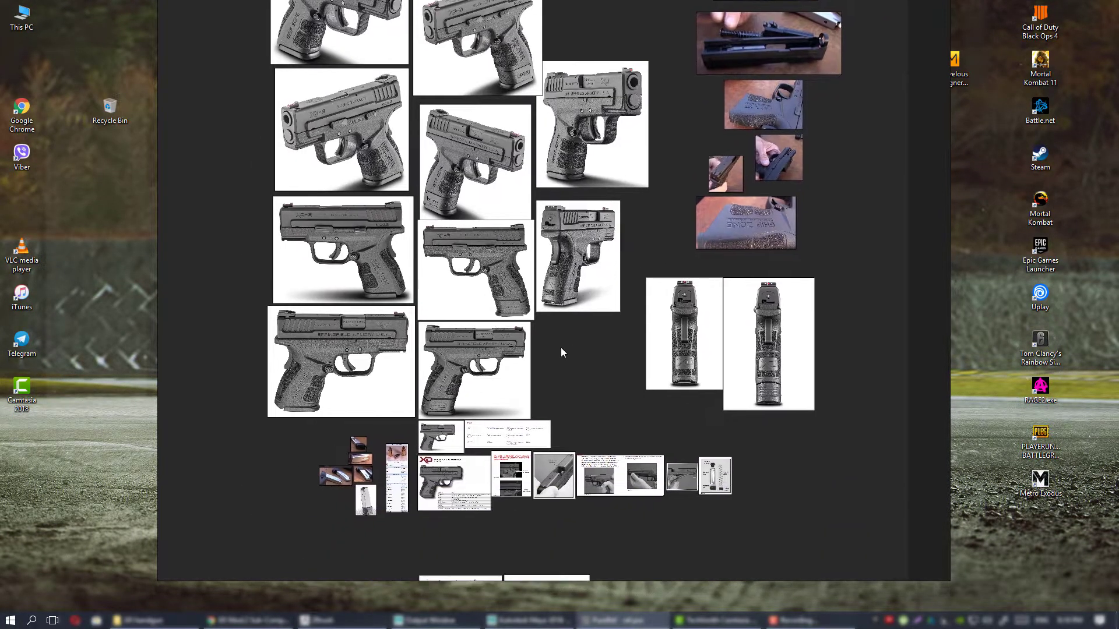
middle_drag(556, 290, 621, 485)
scroll(612, 374, down, 3)
middle_drag(626, 349, 544, 302)
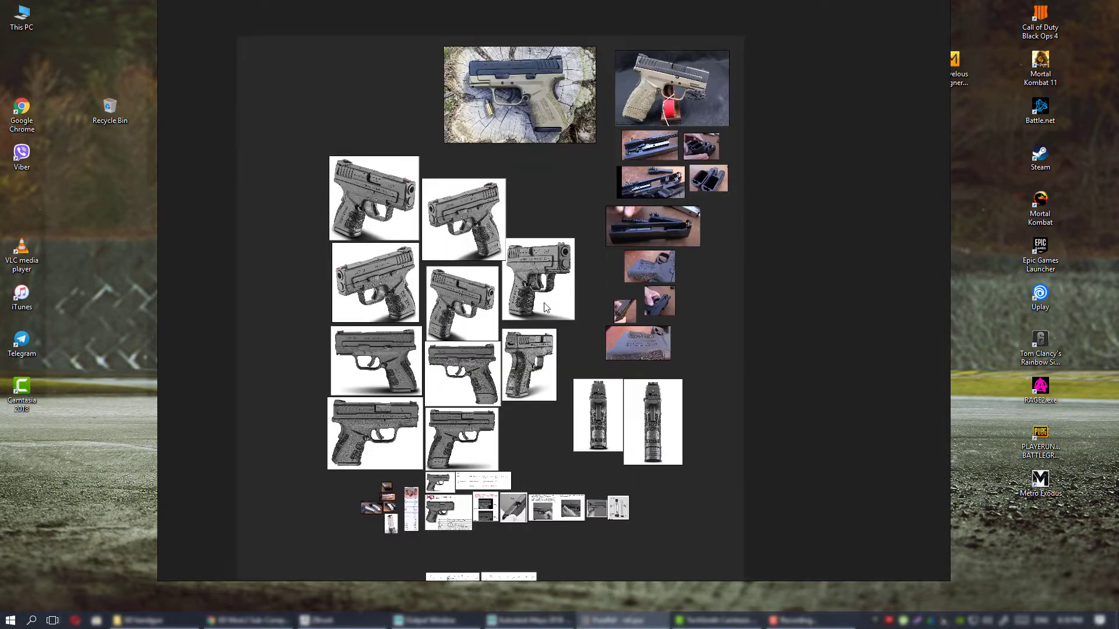
middle_drag(539, 251, 542, 307)
scroll(542, 307, up, 5)
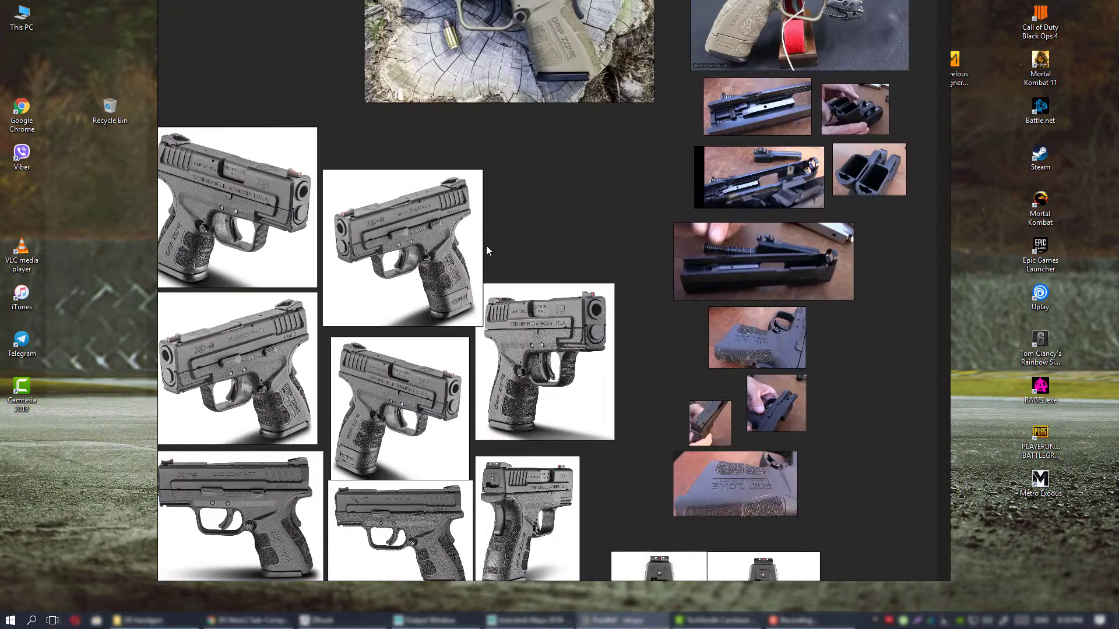
Try enlarging the angled muzzle-side pistol render on the board and undo the changes.
middle_drag(486, 246, 624, 303)
mouse_move(558, 309)
mouse_down()
mouse_move(558, 287)
mouse_move(557, 306)
mouse_up()
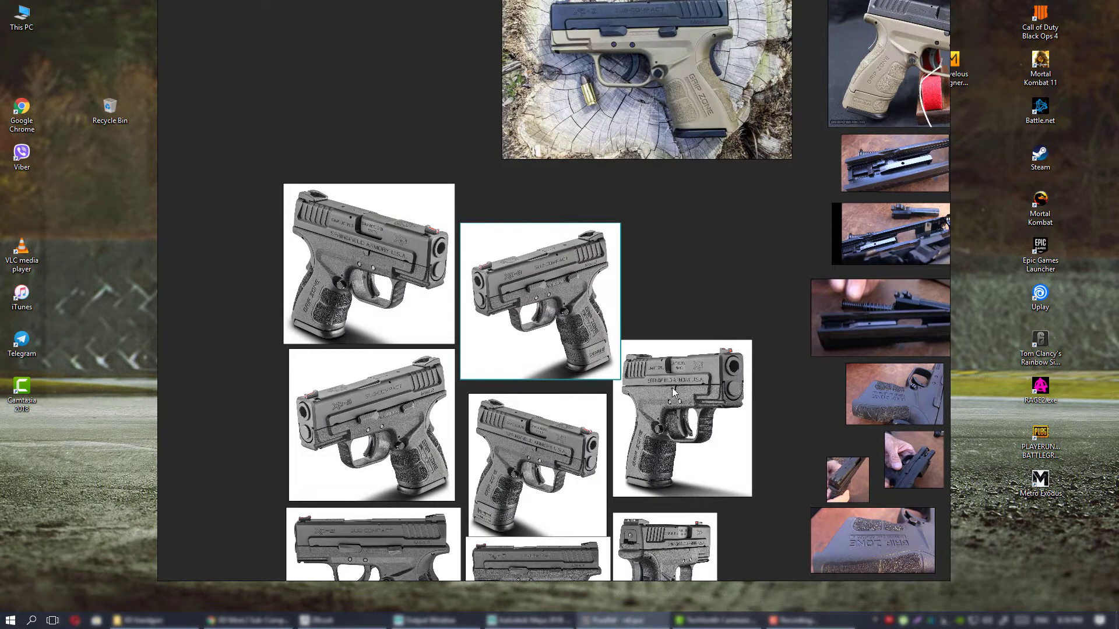
drag(684, 388, 732, 389)
mouse_move(732, 390)
ctrl+alt+mouse_down()
mouse_move(763, 386)
mouse_move(751, 380)
ctrl+alt+mouse_up()
key(ctrl+z)
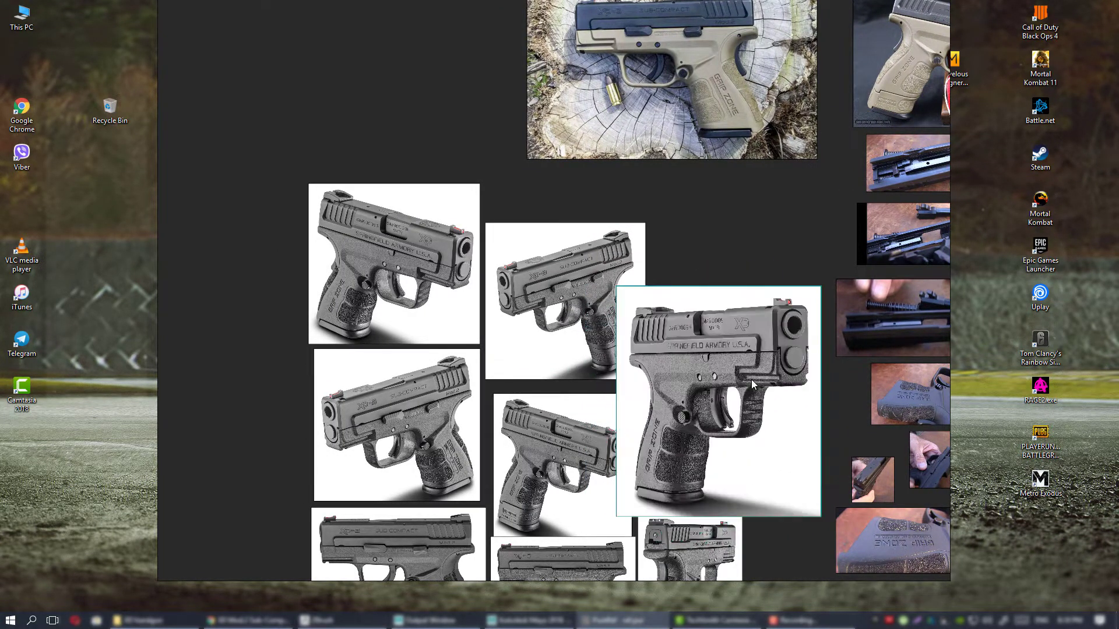
key(ctrl+z)
key(ctrl+z)
middle_drag(714, 345, 560, 350)
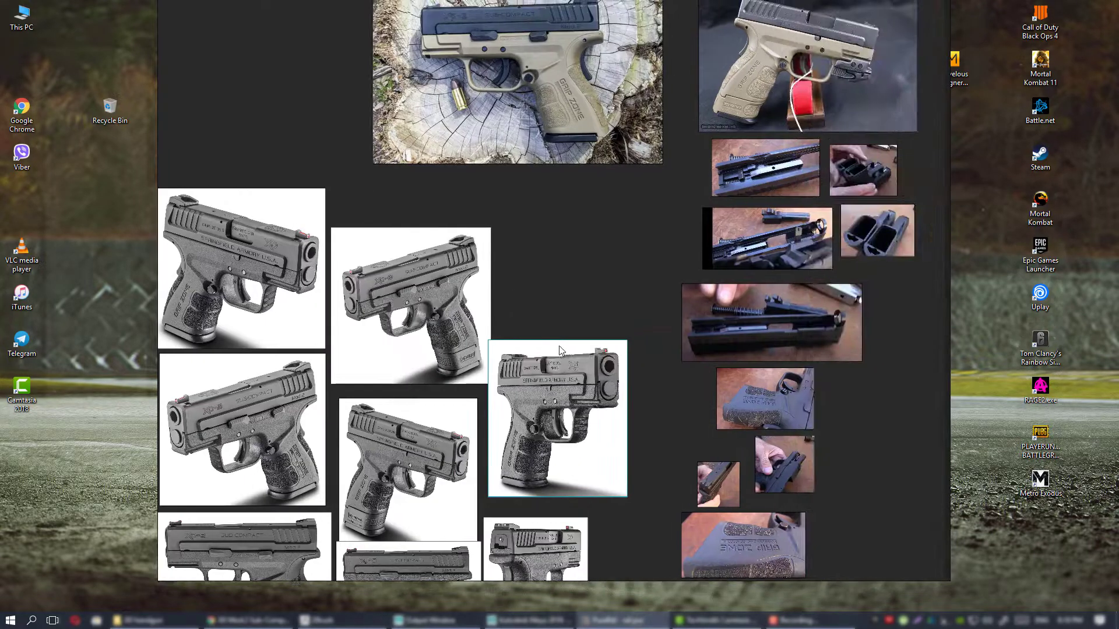
Deselect the render and examine the board's lower area with the manual pages and exploded parts diagrams.
scroll(559, 350, down, 2)
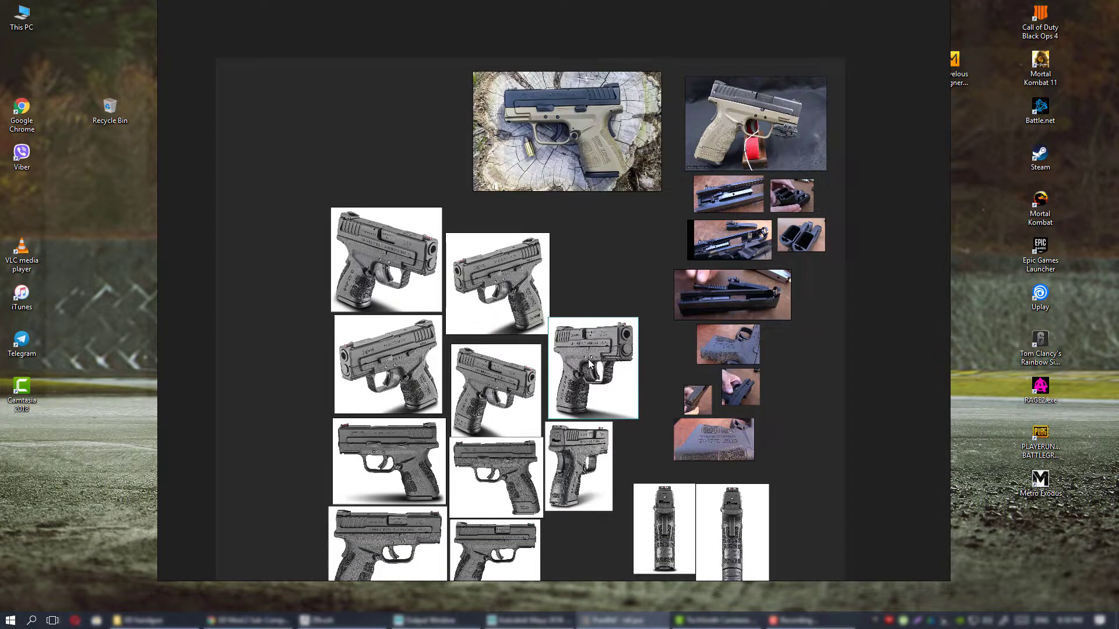
middle_drag(632, 342, 574, 300)
click(597, 263)
scroll(574, 301, down, 1)
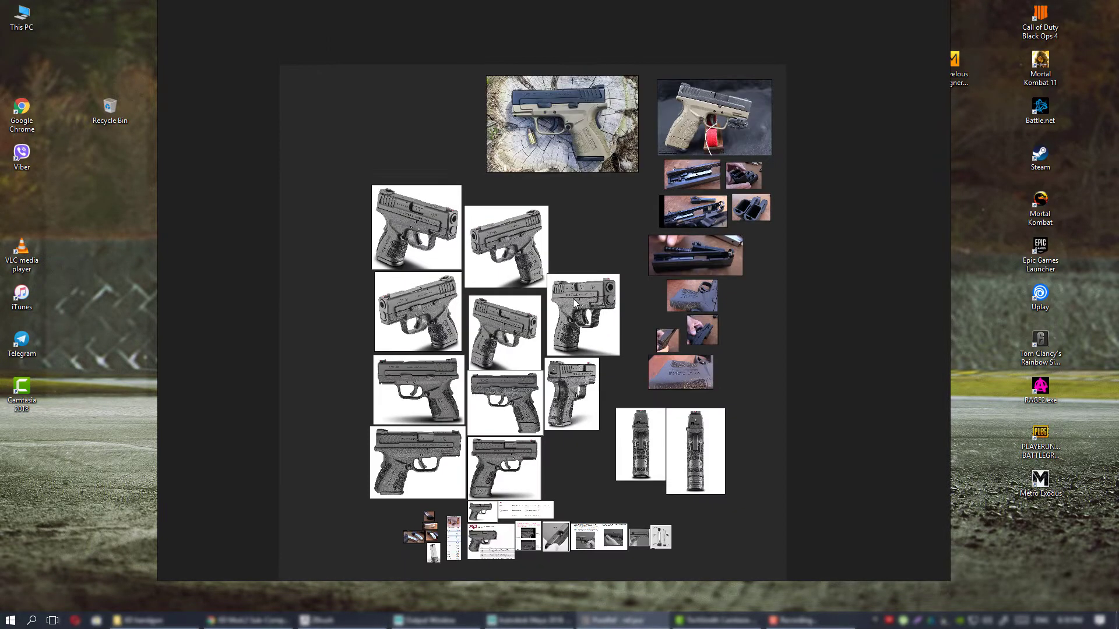
scroll(572, 309, up, 1)
scroll(571, 309, up, 1)
middle_drag(567, 347, 600, 234)
middle_drag(689, 421, 626, 267)
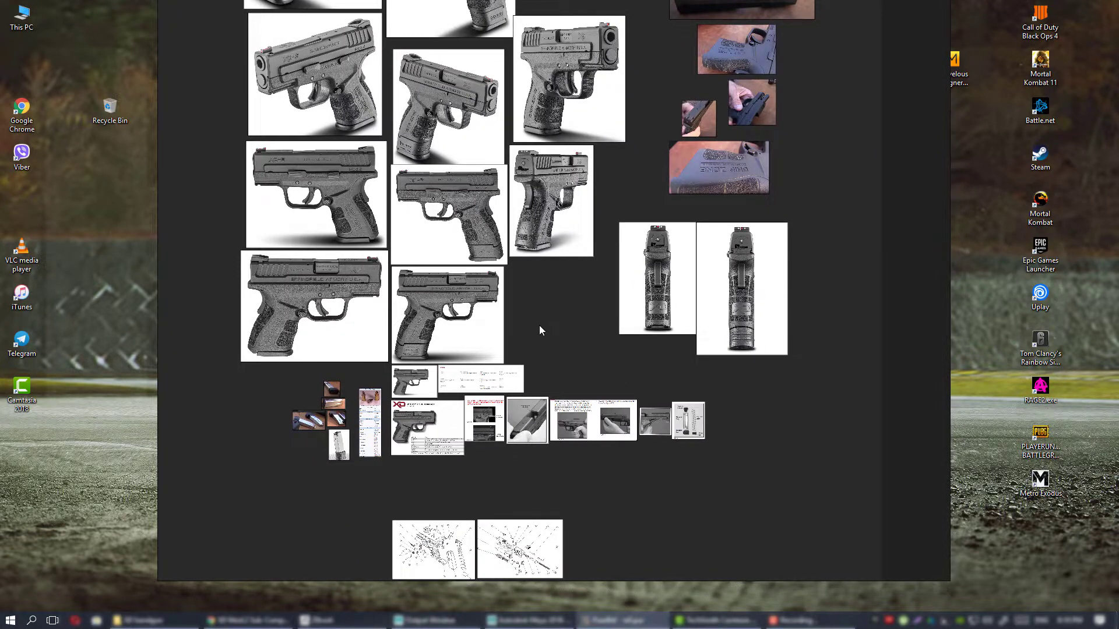
Compare the side, rear and angled grey renders of the pistol with the compact and extended magazines.
middle_drag(514, 362, 674, 299)
scroll(674, 295, up, 2)
middle_drag(662, 220, 534, 340)
middle_drag(577, 192, 578, 275)
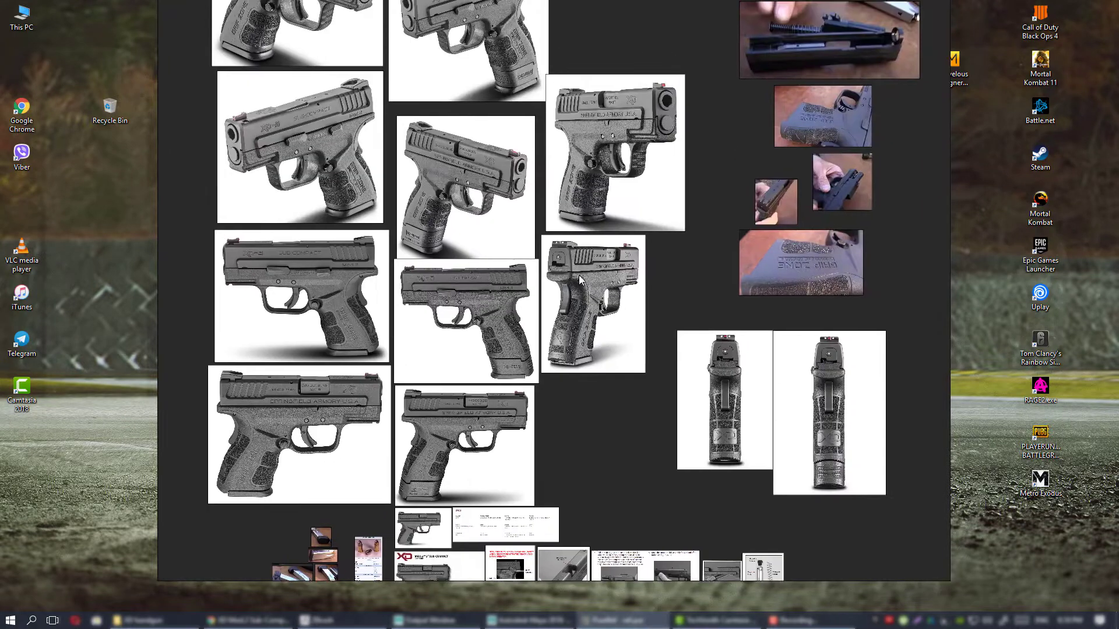
right_drag(675, 249, 672, 272)
middle_drag(656, 273, 630, 308)
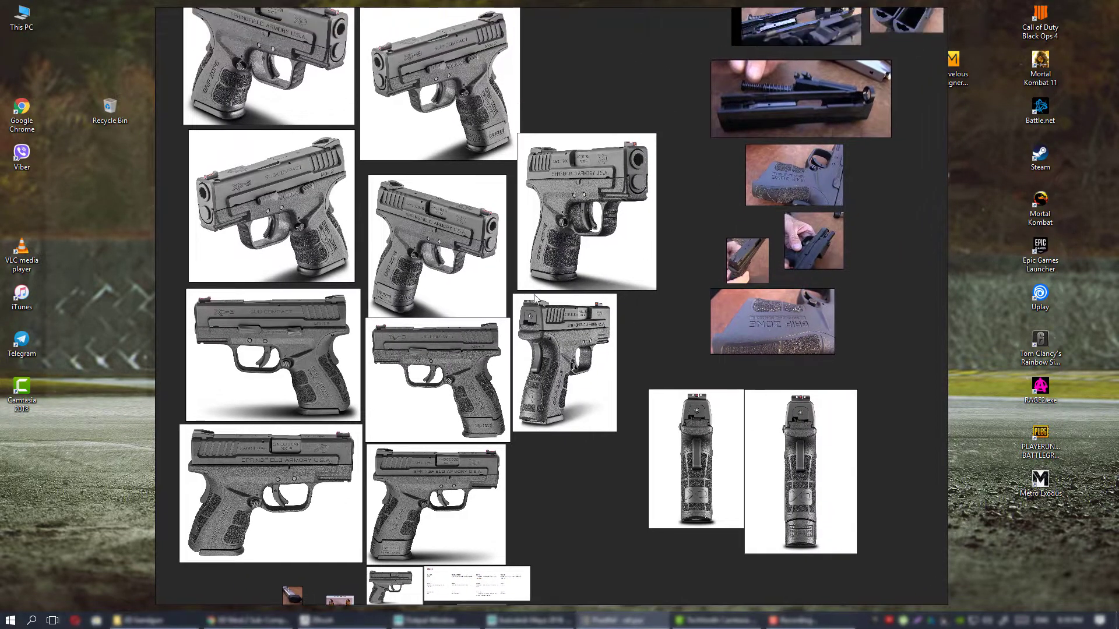
middle_drag(465, 264, 586, 337)
middle_drag(473, 259, 513, 322)
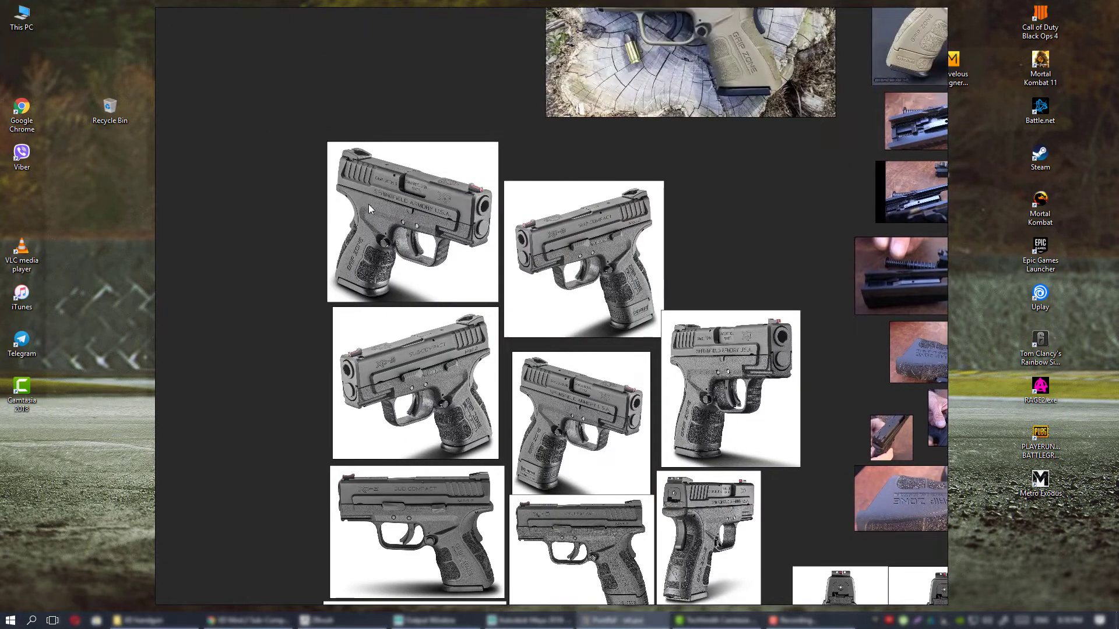
middle_drag(636, 330, 550, 317)
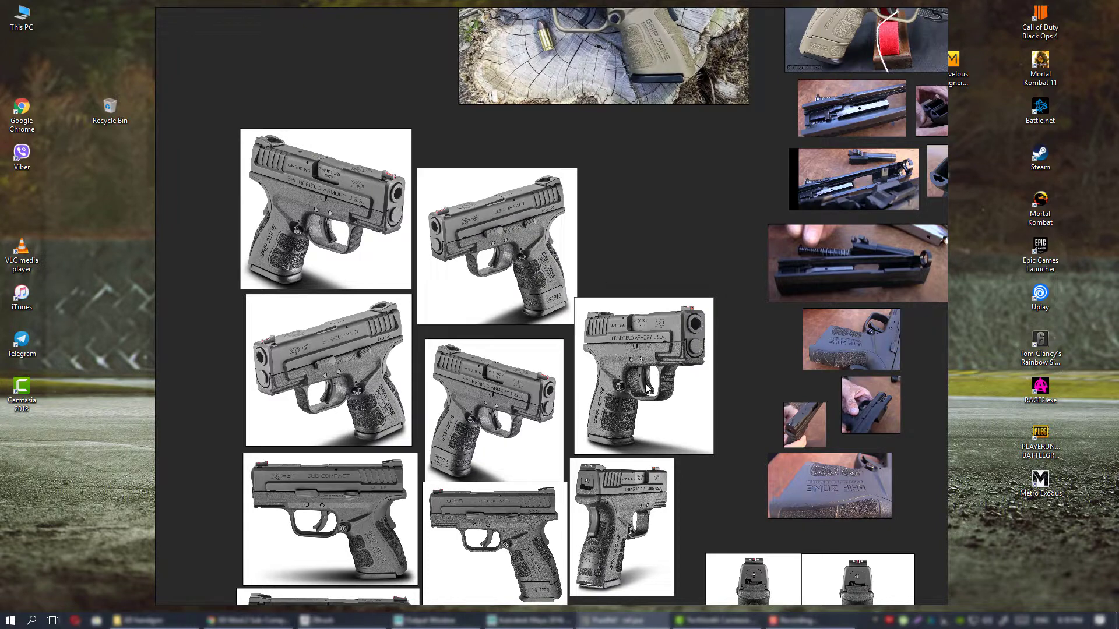
Switch to Chrome and read the specs and options on the XD Mod.2 3" Sub-Compact Model 9mm product page.
click(271, 624)
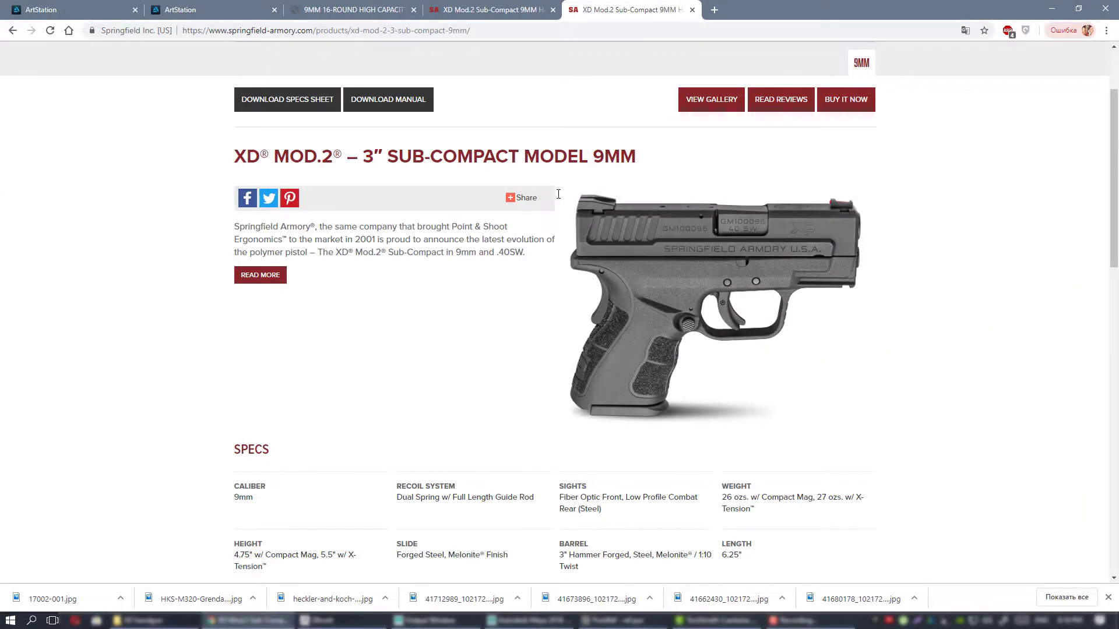
scroll(699, 326, up, 2)
scroll(948, 294, down, 5)
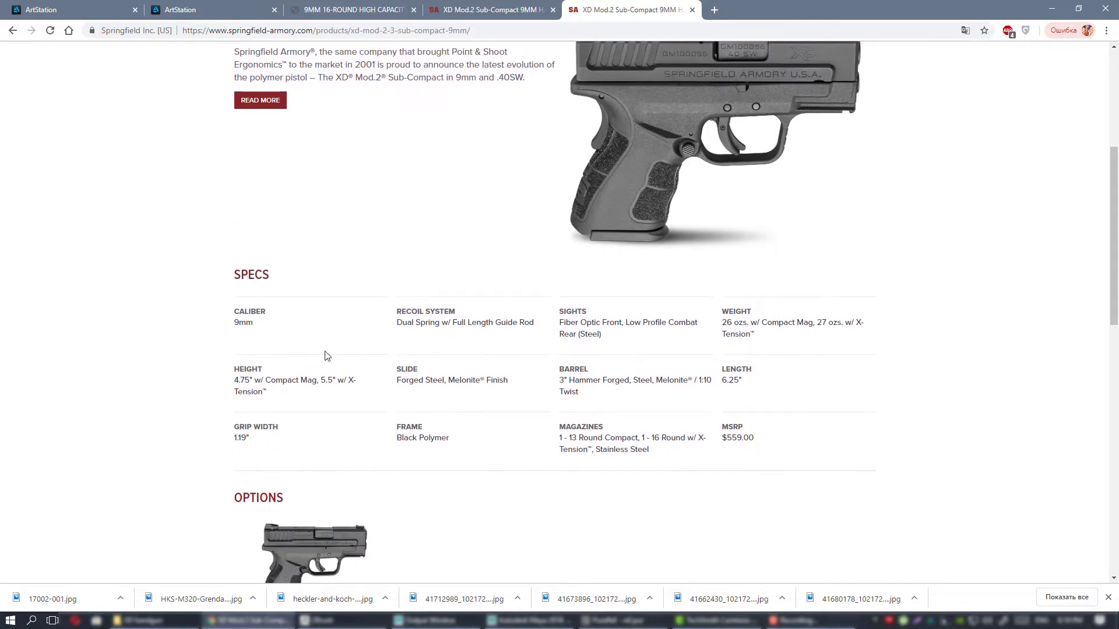
scroll(673, 378, down, 4)
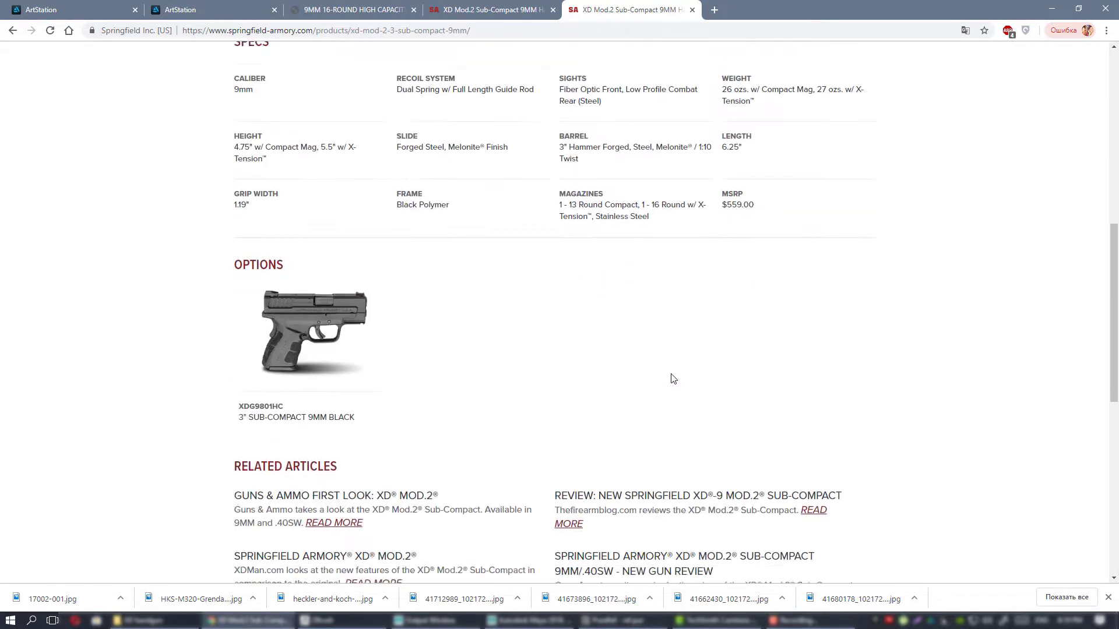
scroll(673, 379, up, 8)
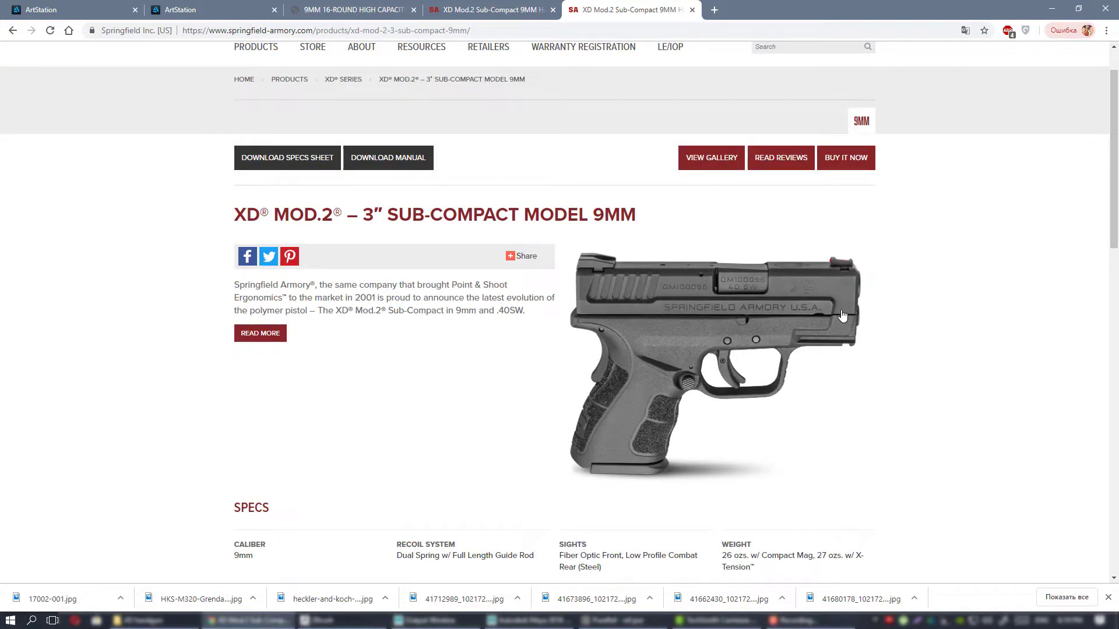
Browse the pistol photos in the product page's gallery, close it and look over the product overview.
click(710, 158)
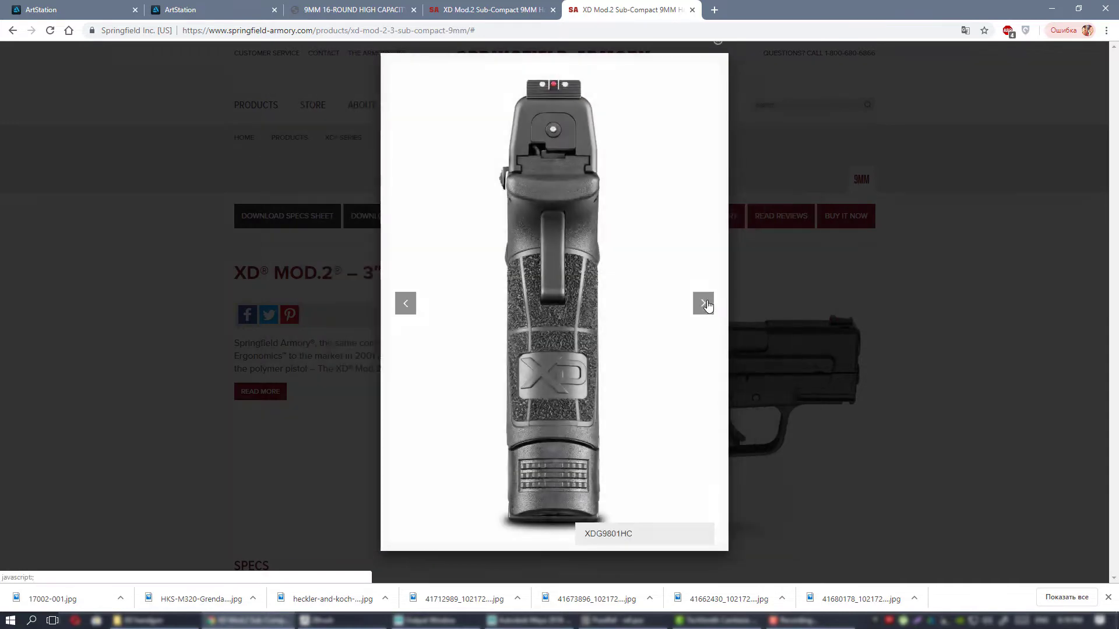
click(705, 304)
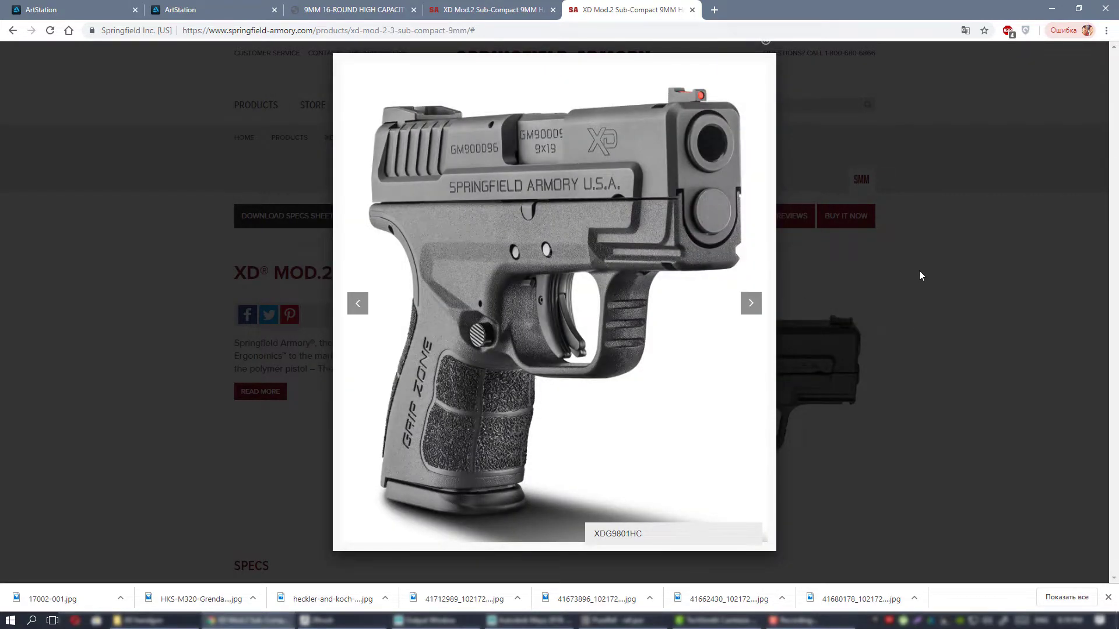
click(926, 232)
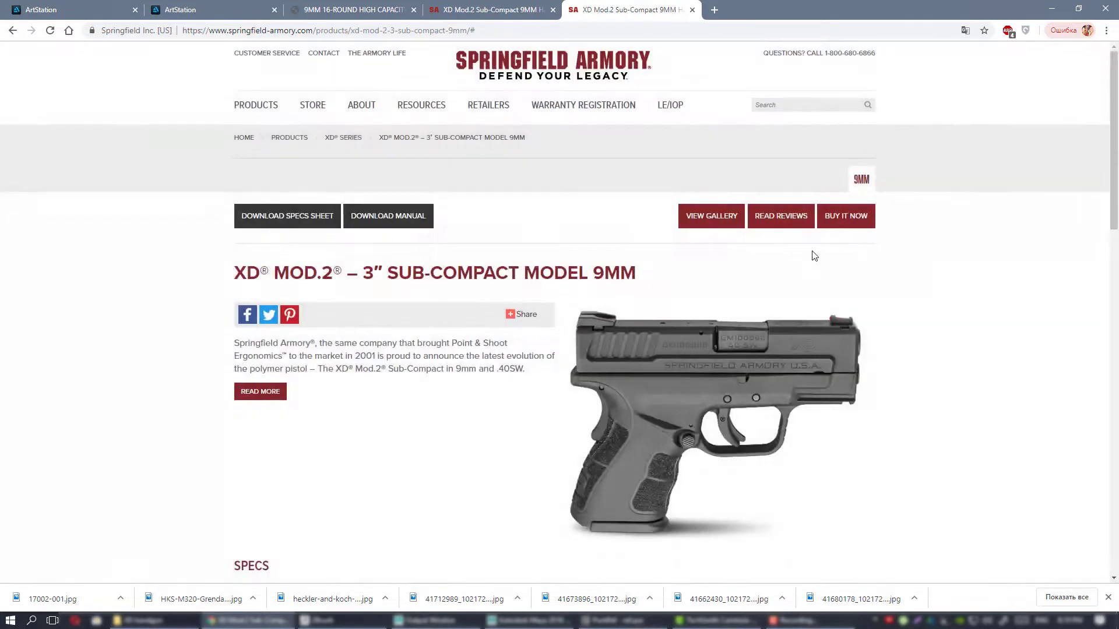
scroll(813, 257, down, 5)
scroll(816, 259, up, 3)
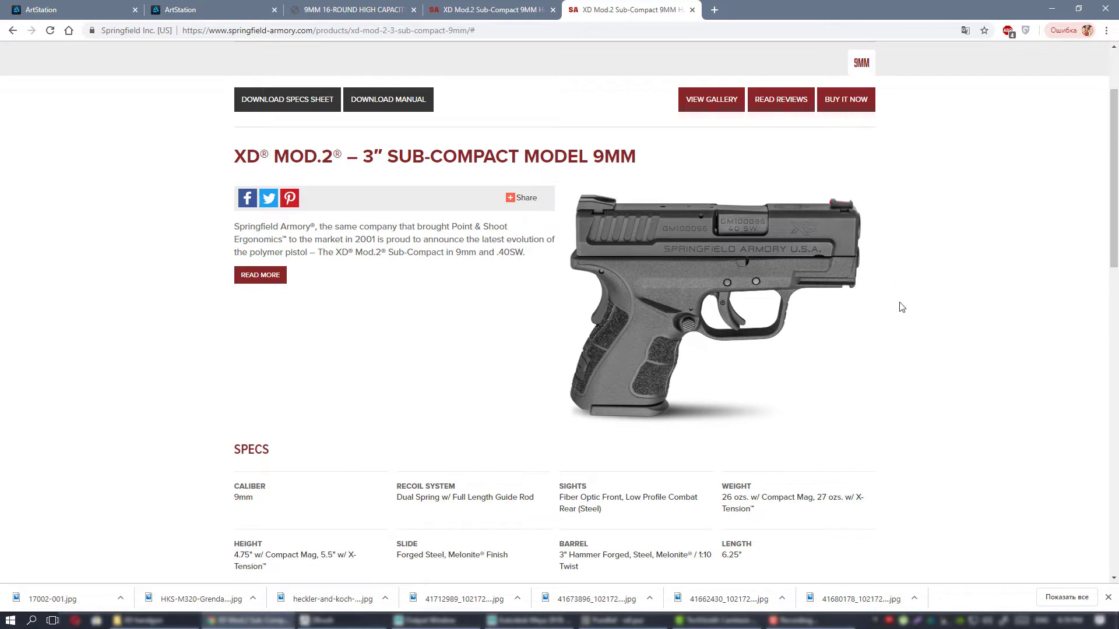
scroll(820, 303, up, 2)
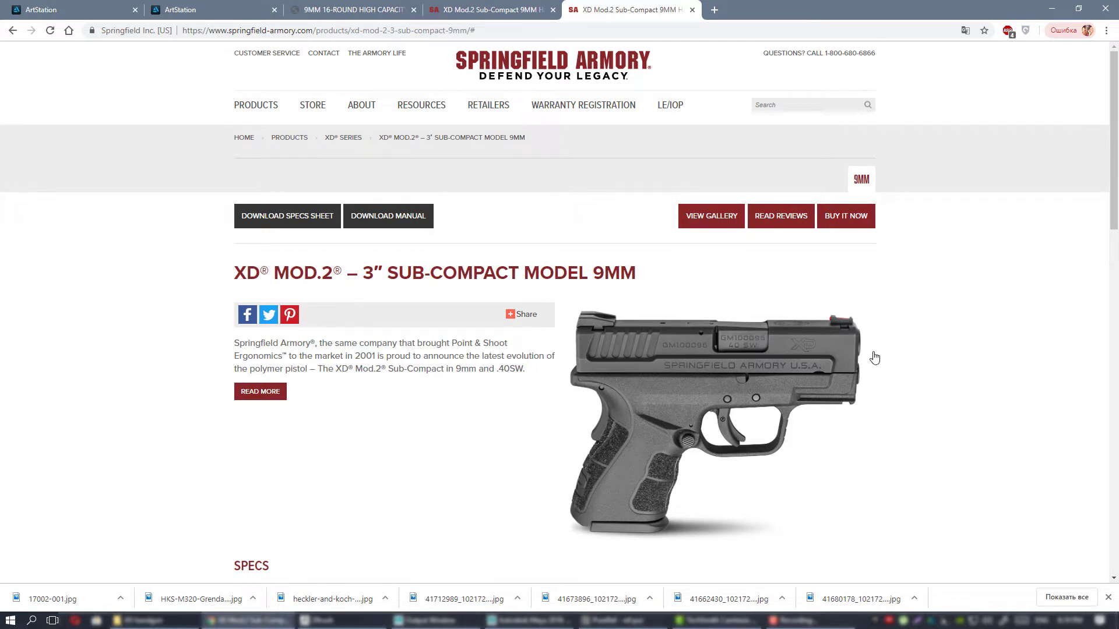
Switch back to the PureRef board and examine the tan pistol photo with the extended magazine up close.
click(630, 621)
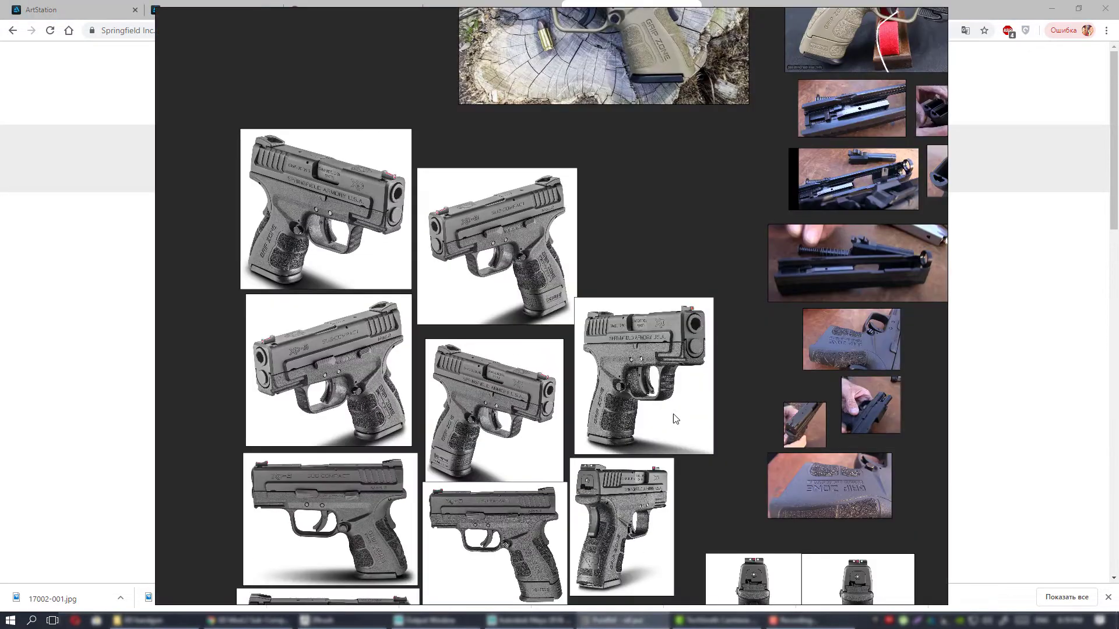
middle_drag(634, 287, 606, 315)
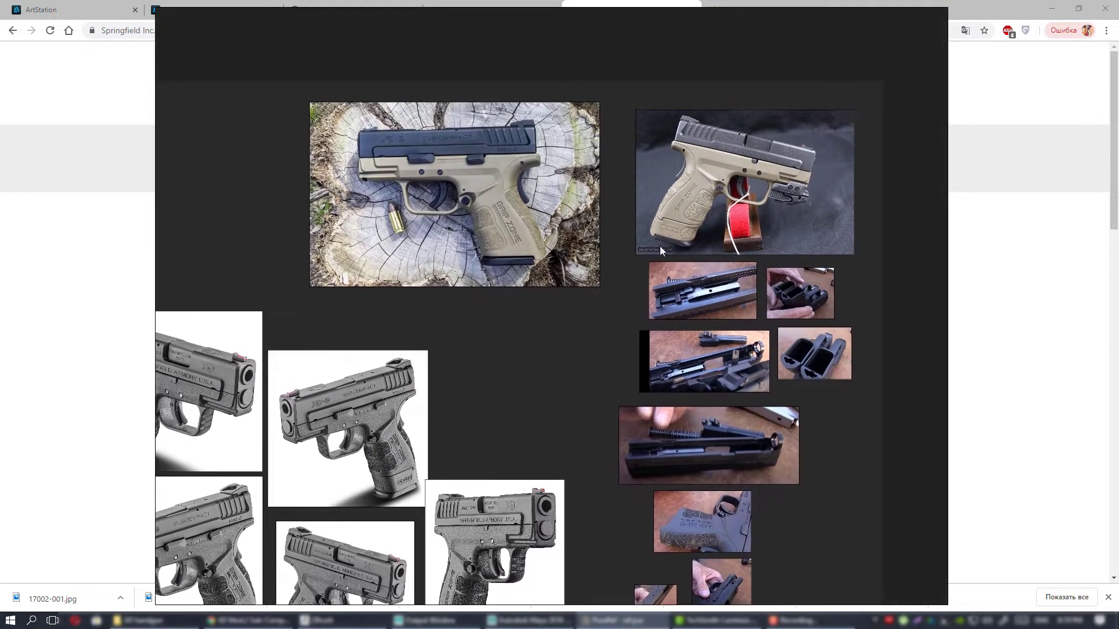
scroll(765, 152, up, 8)
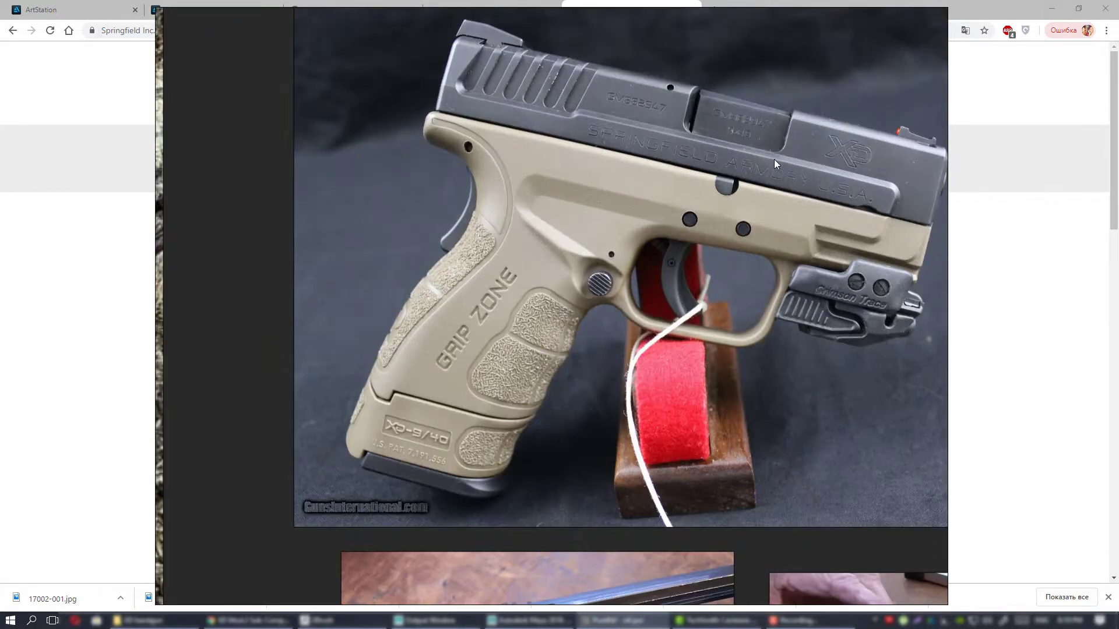
middle_drag(773, 159, 721, 178)
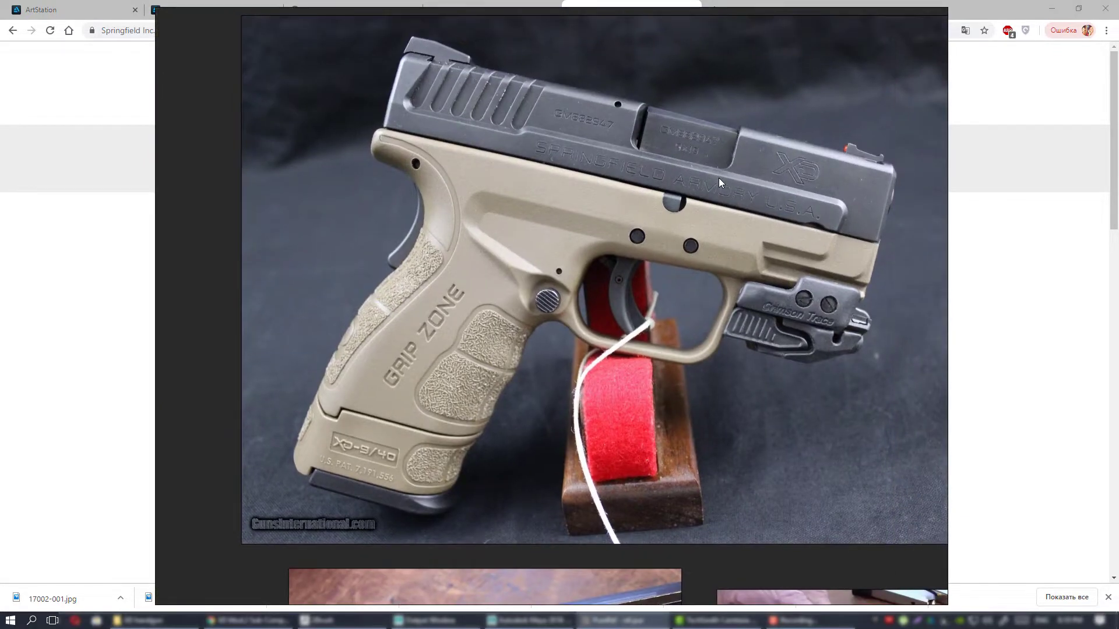
Examine the tan pistol photo with the mounted laser sight, including its slide, frame and grip, and relate it to the neighbouring reference images.
middle_drag(543, 194, 547, 244)
middle_drag(736, 295, 715, 297)
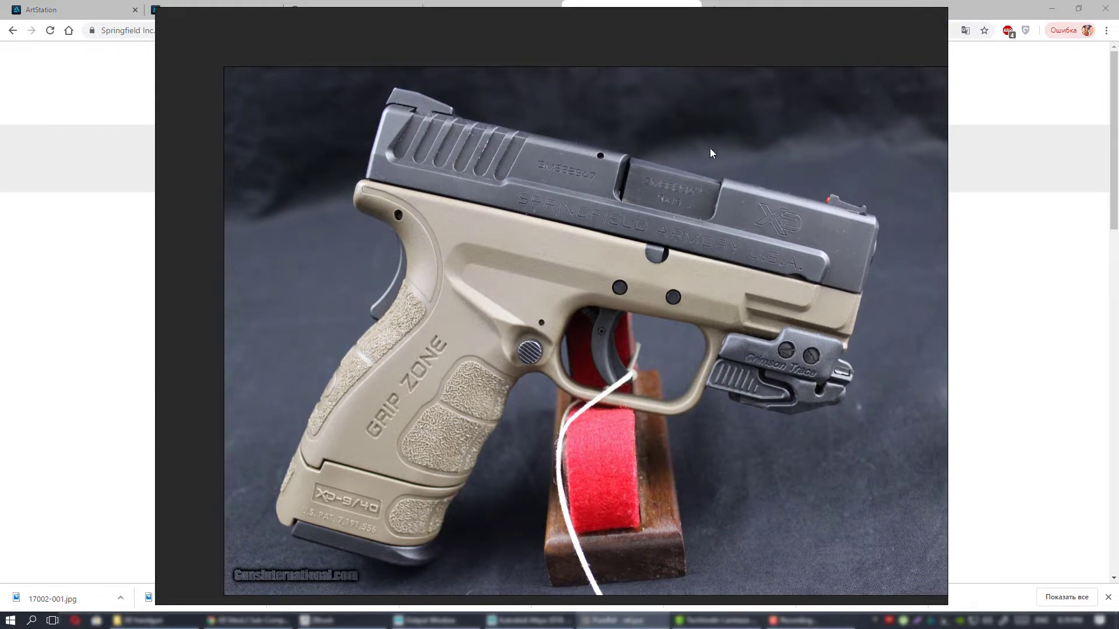
scroll(690, 275, down, 4)
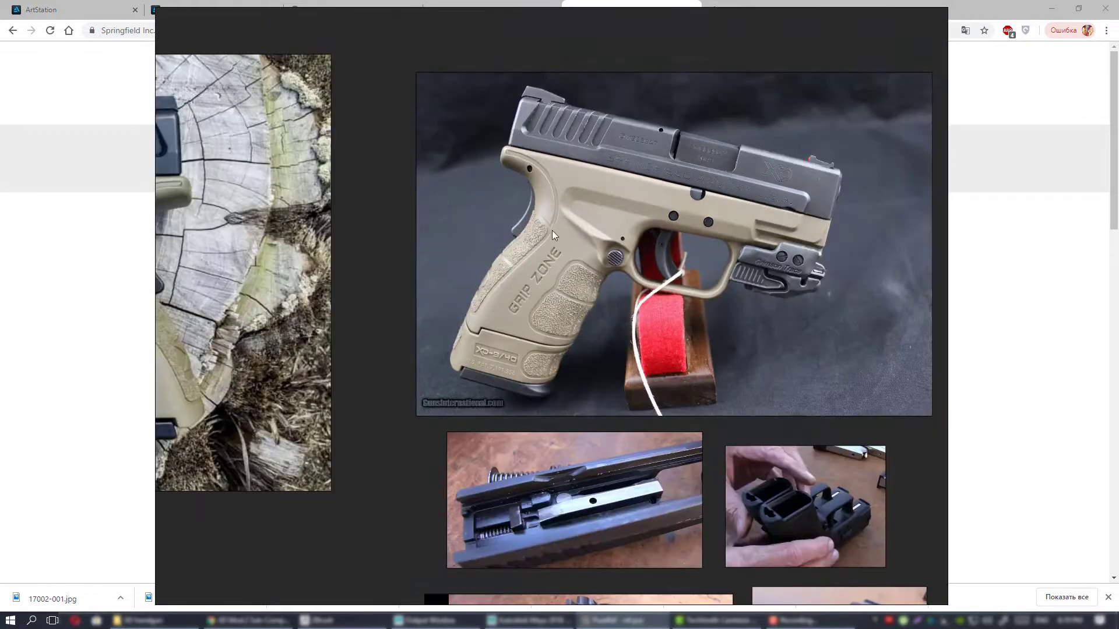
scroll(541, 205, up, 5)
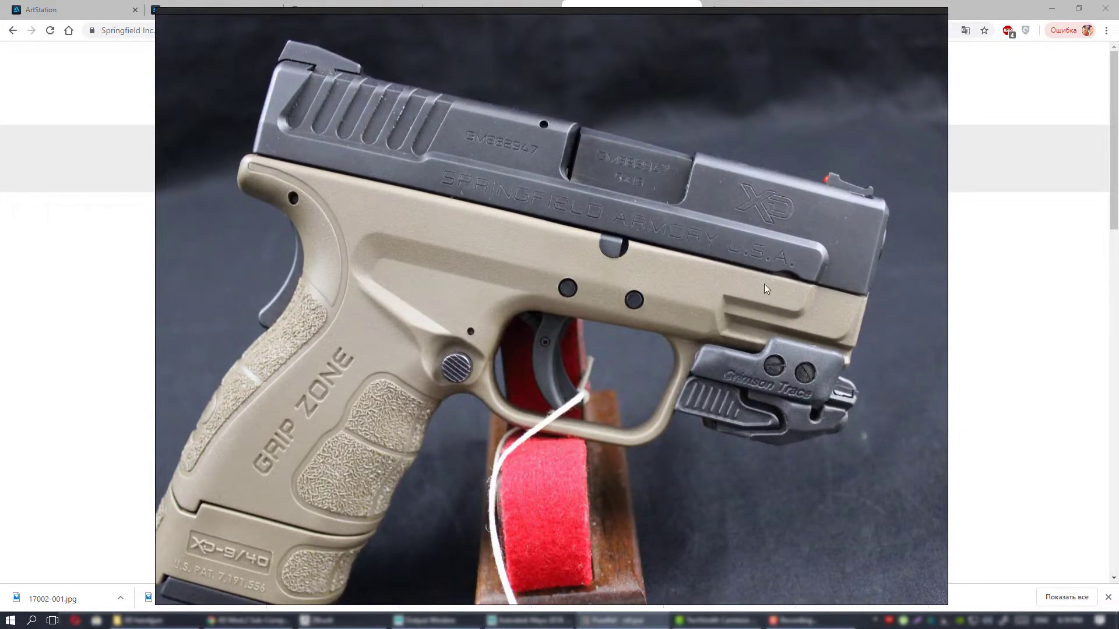
scroll(618, 254, down, 4)
scroll(614, 244, up, 2)
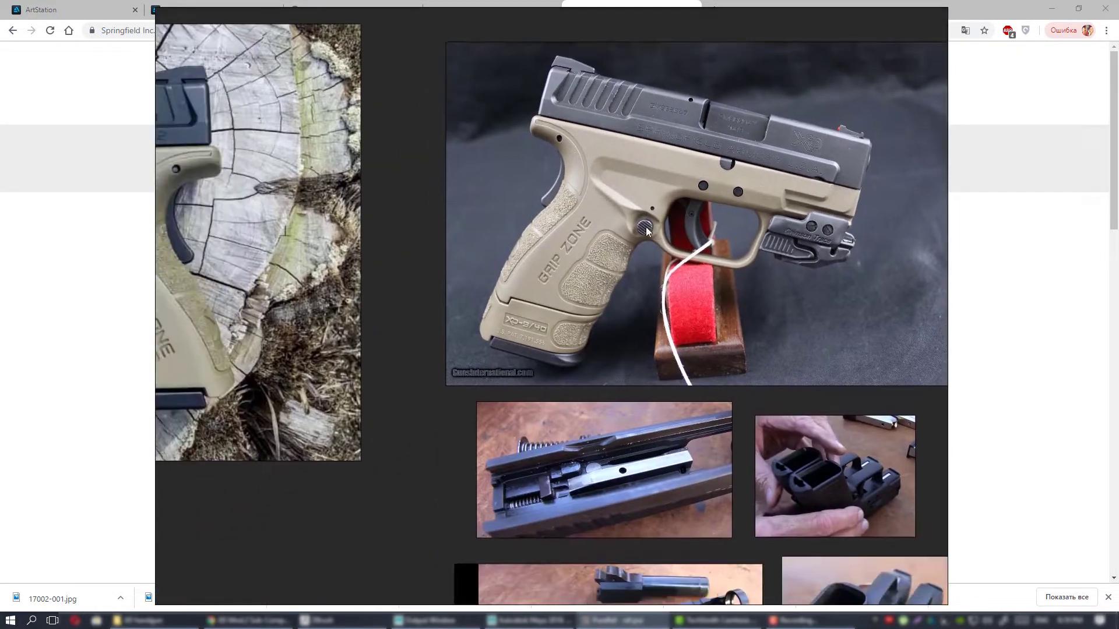
middle_drag(483, 294, 607, 192)
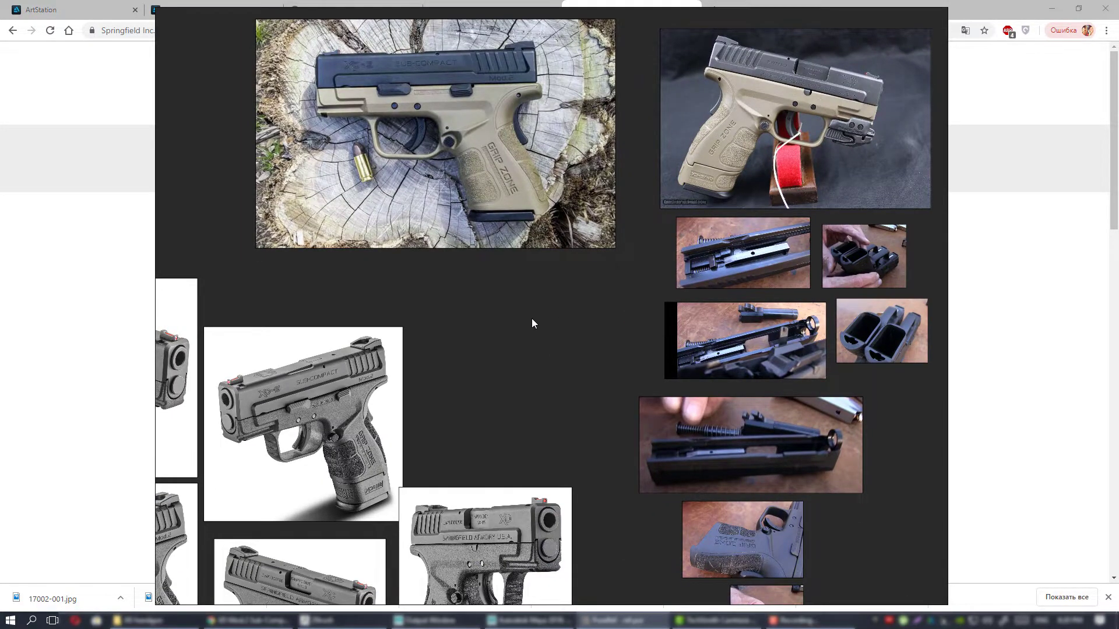
middle_drag(531, 318, 628, 240)
scroll(627, 240, down, 1)
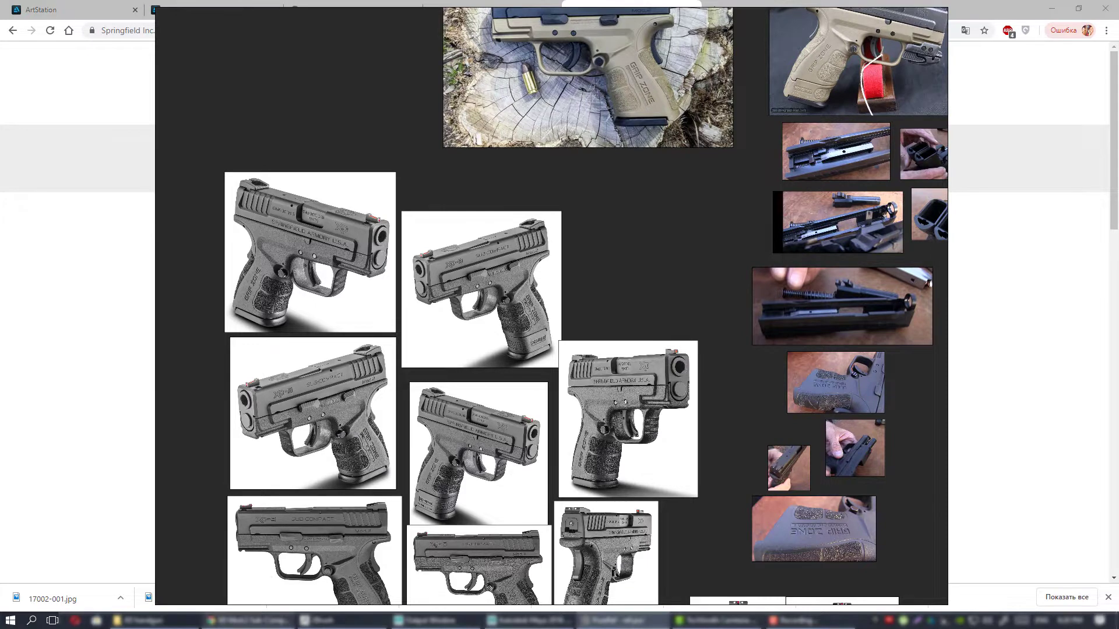
Switch to Chrome and open the Forgotten Weapons YouTube channel's videos page in a new tab.
click(247, 621)
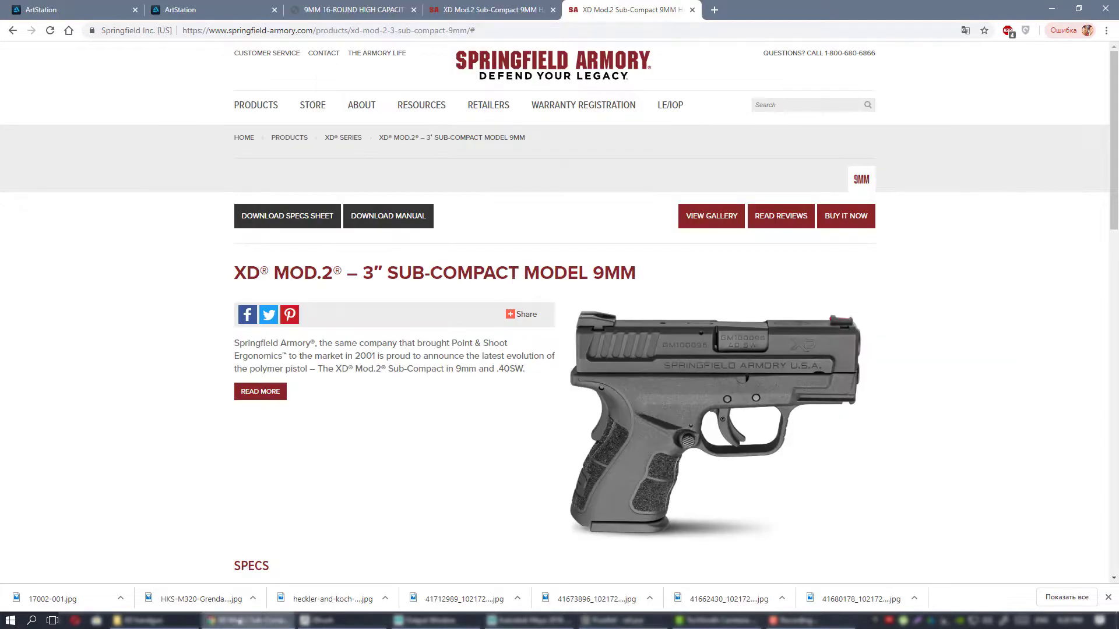
click(714, 10)
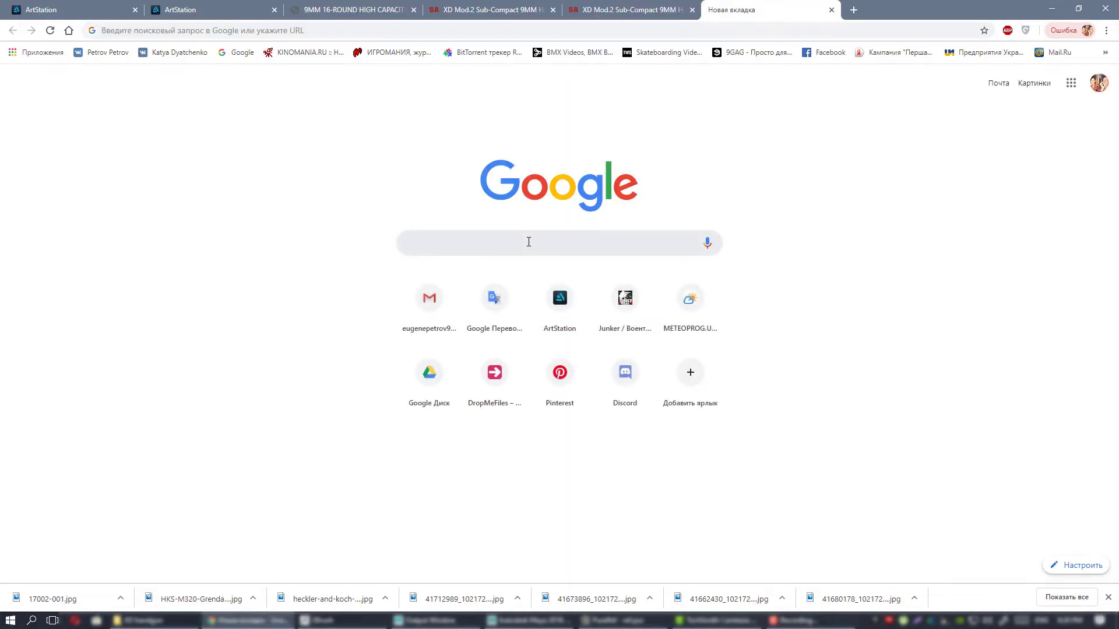
text(for)
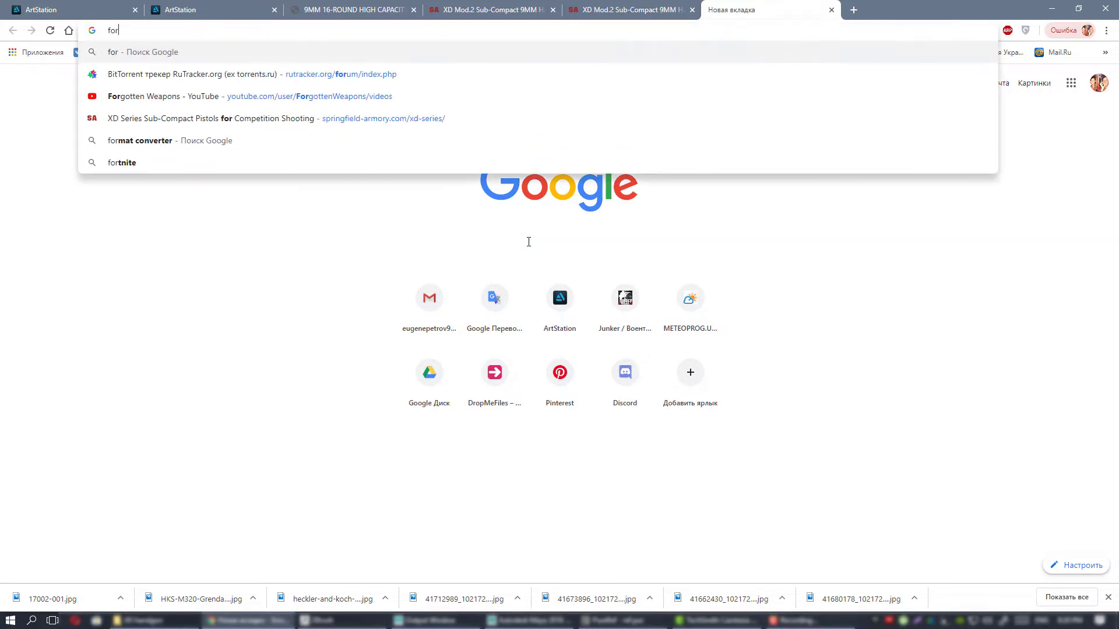
key(Down)
key(Down)
key(Return)
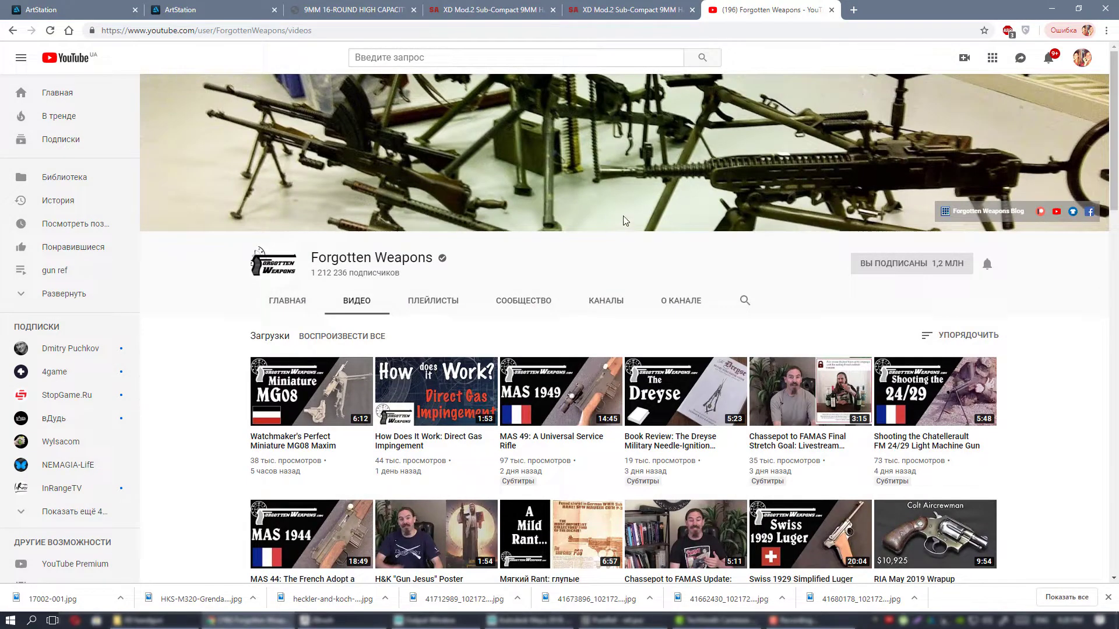
Browse the Forgotten Weapons channel's uploaded videos as a source of firearm references.
scroll(621, 221, down, 6)
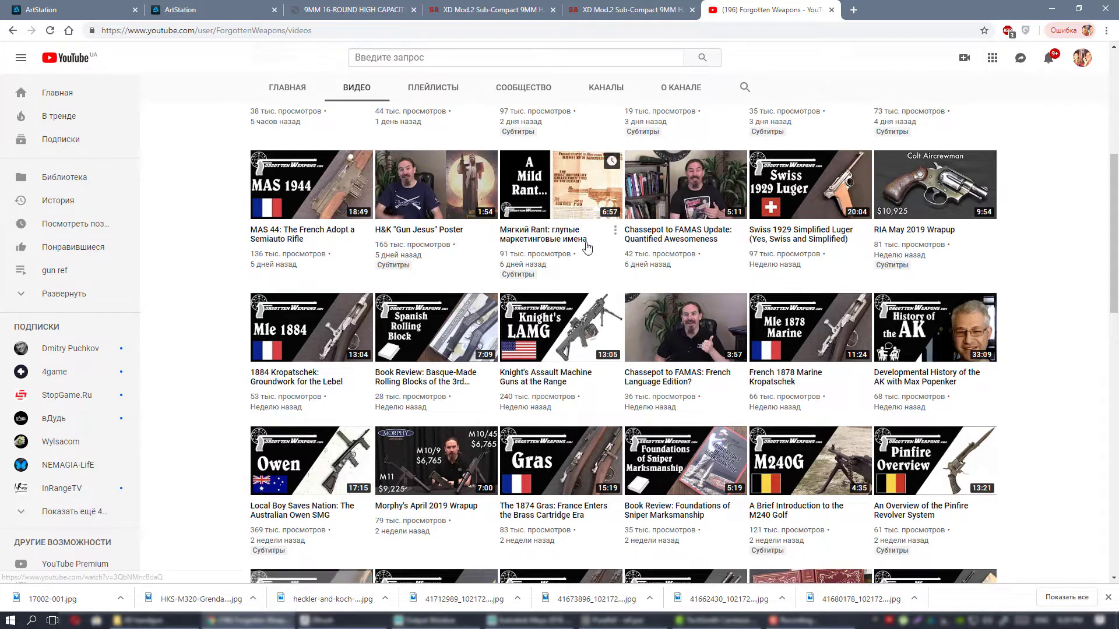
scroll(643, 246, down, 3)
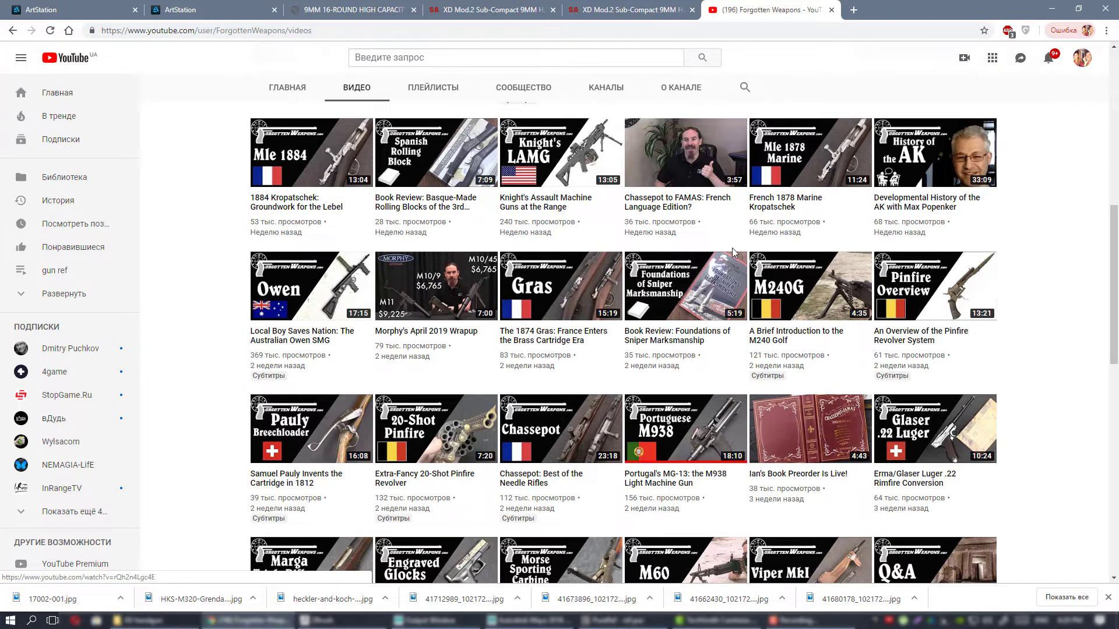
scroll(398, 325, down, 3)
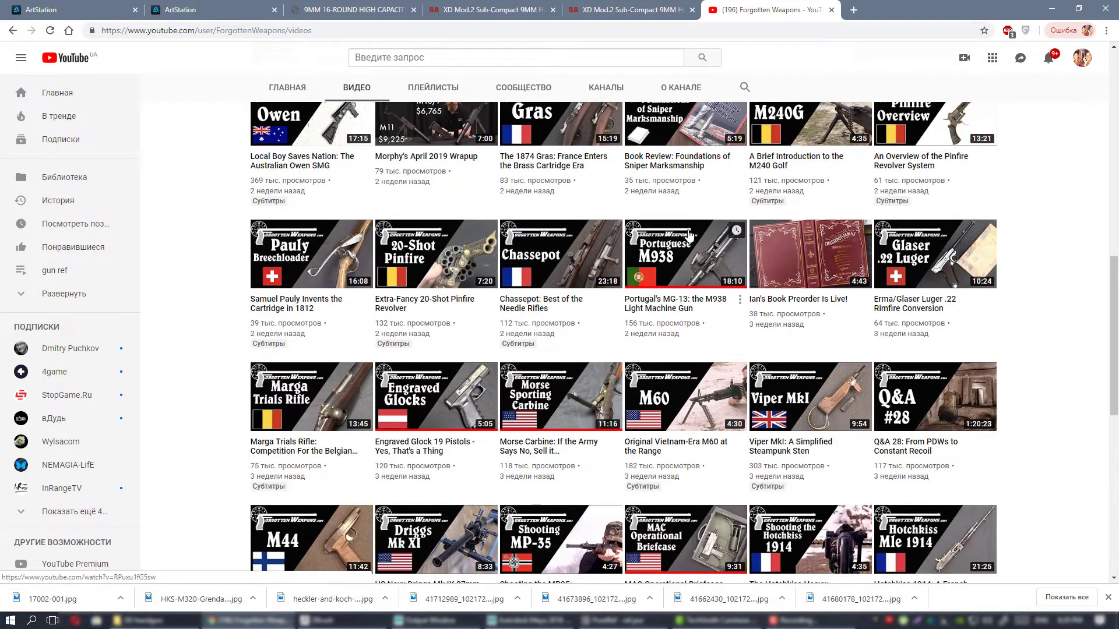
scroll(693, 236, down, 2)
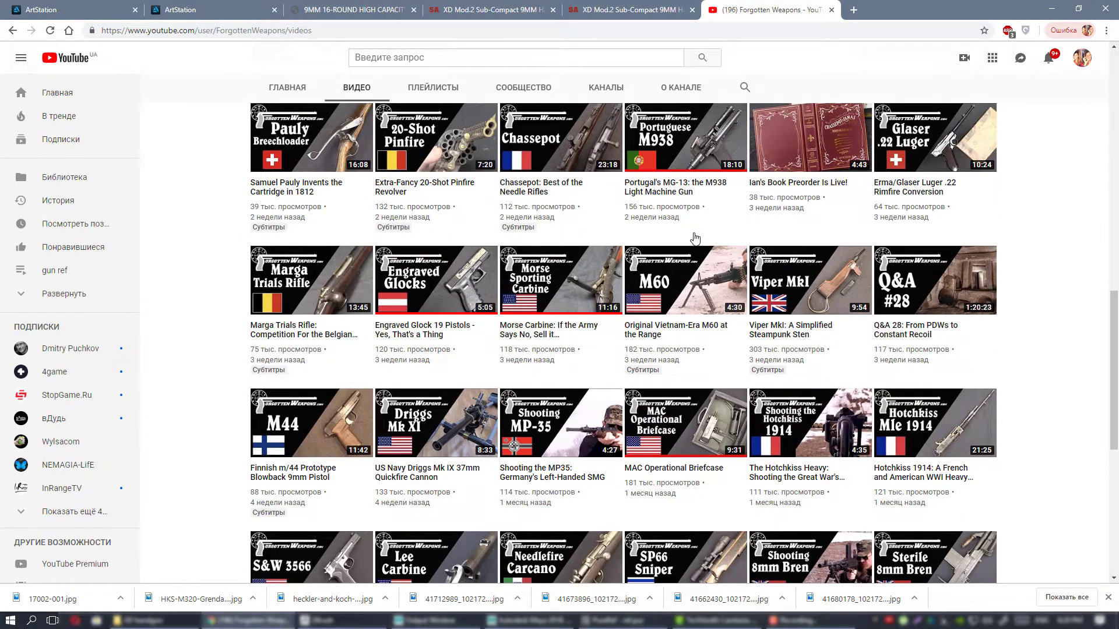
scroll(751, 298, down, 3)
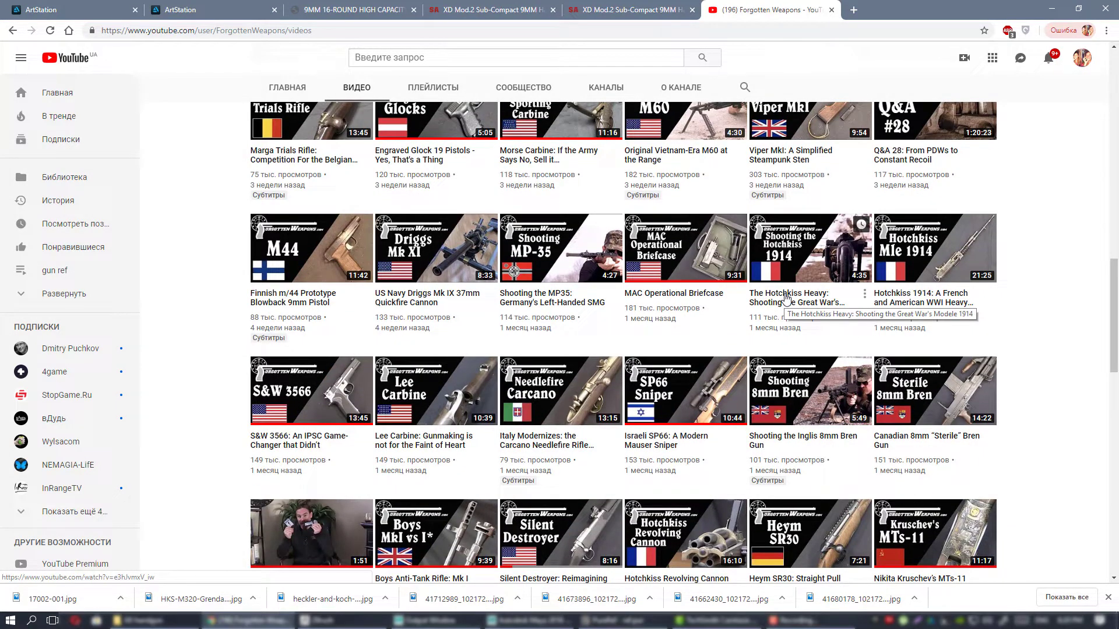
scroll(821, 315, up, 3)
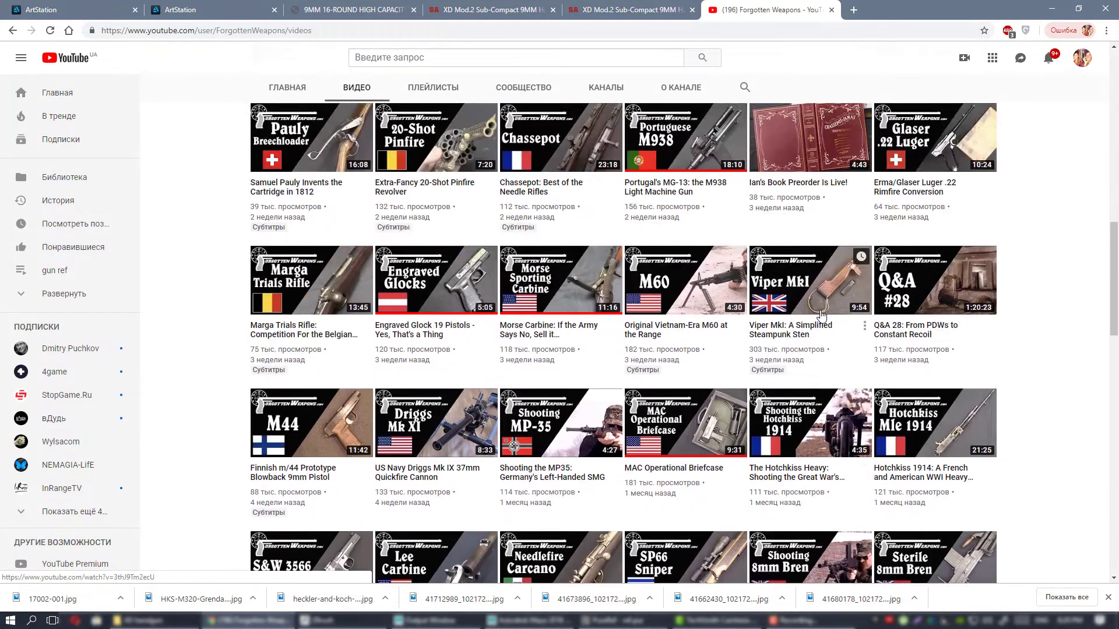
scroll(817, 320, up, 3)
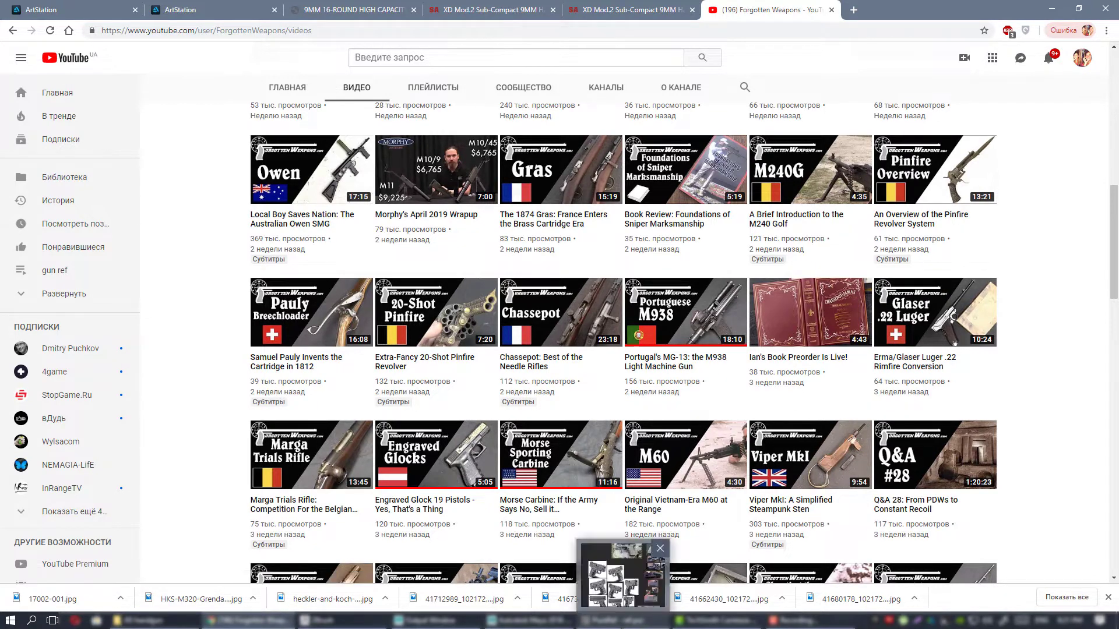
Switch back to the PureRef board and look over the angled grey pistol renders alongside the rest of the references.
click(611, 620)
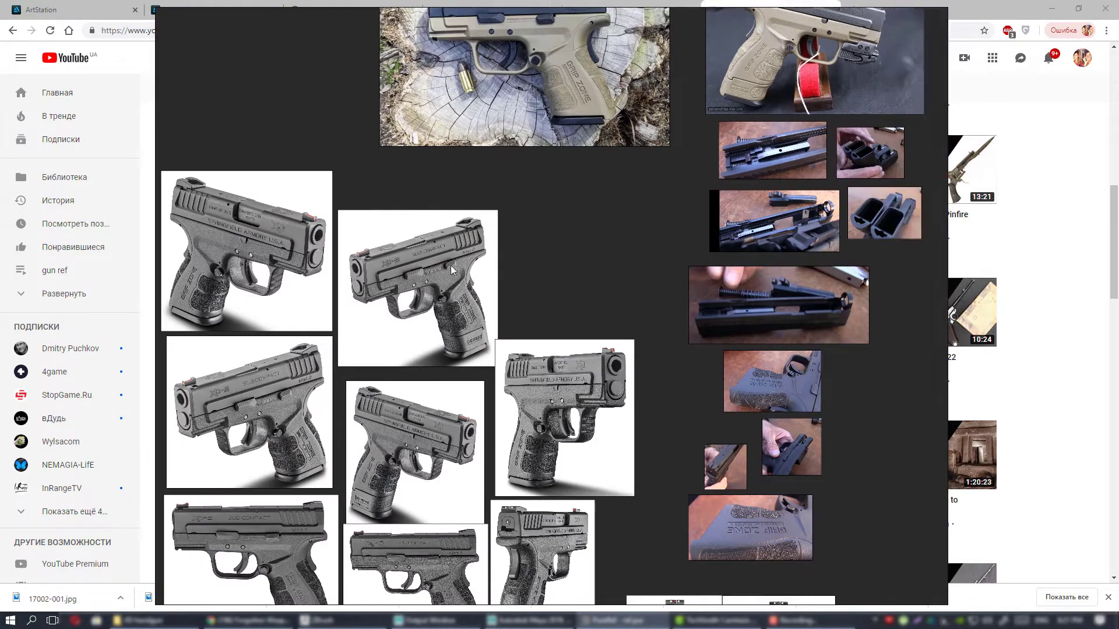
scroll(463, 262, down, 2)
scroll(462, 262, down, 1)
scroll(583, 315, up, 2)
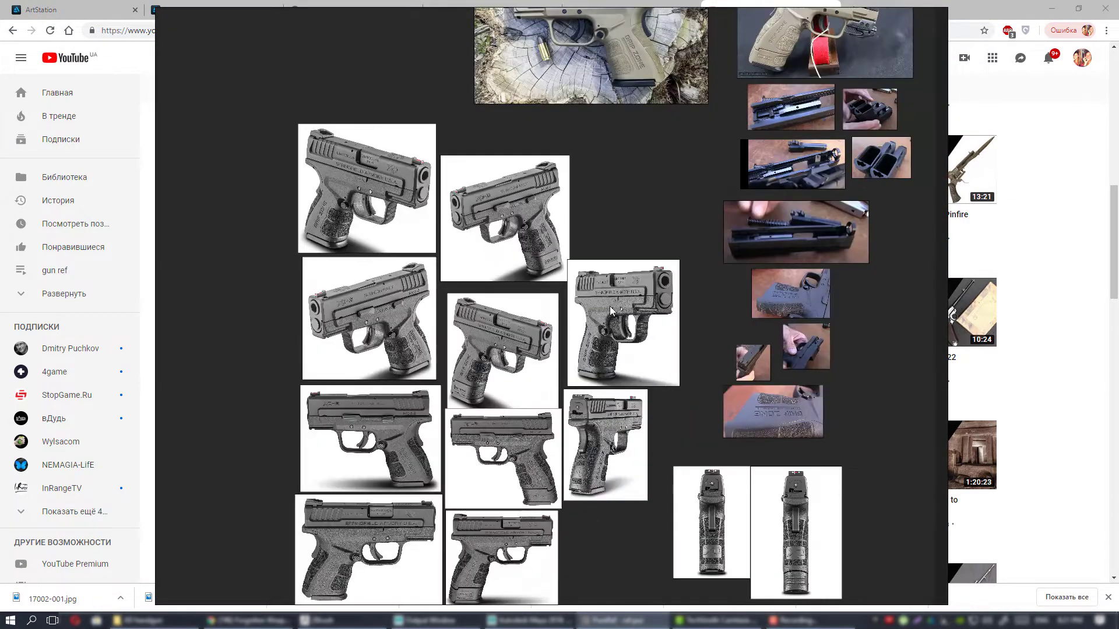
middle_drag(403, 257, 466, 243)
scroll(466, 244, up, 2)
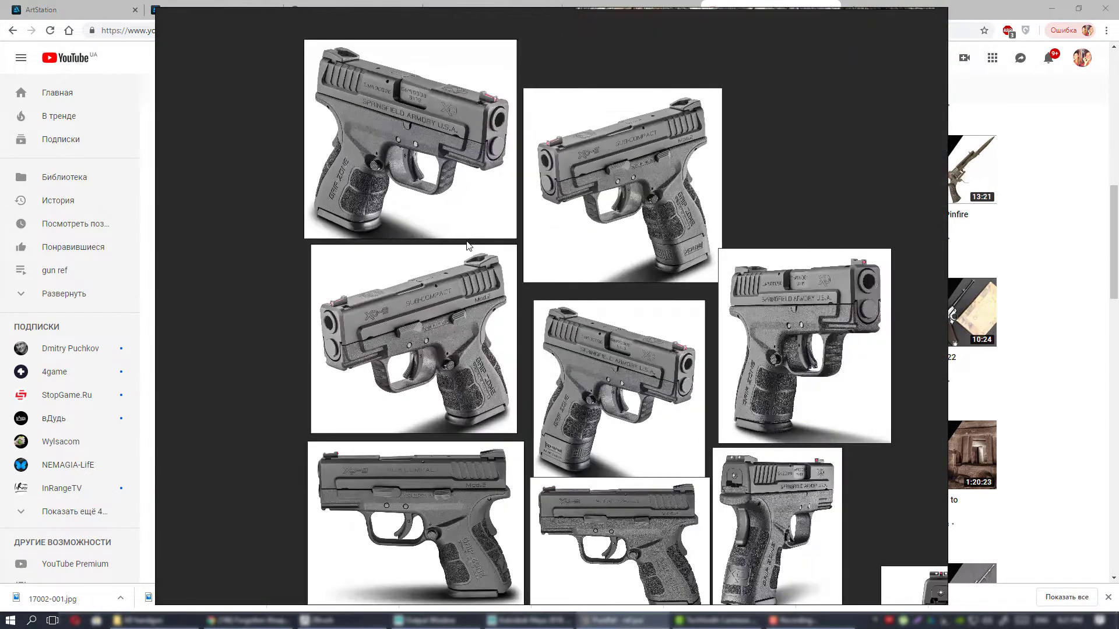
middle_drag(481, 169, 491, 228)
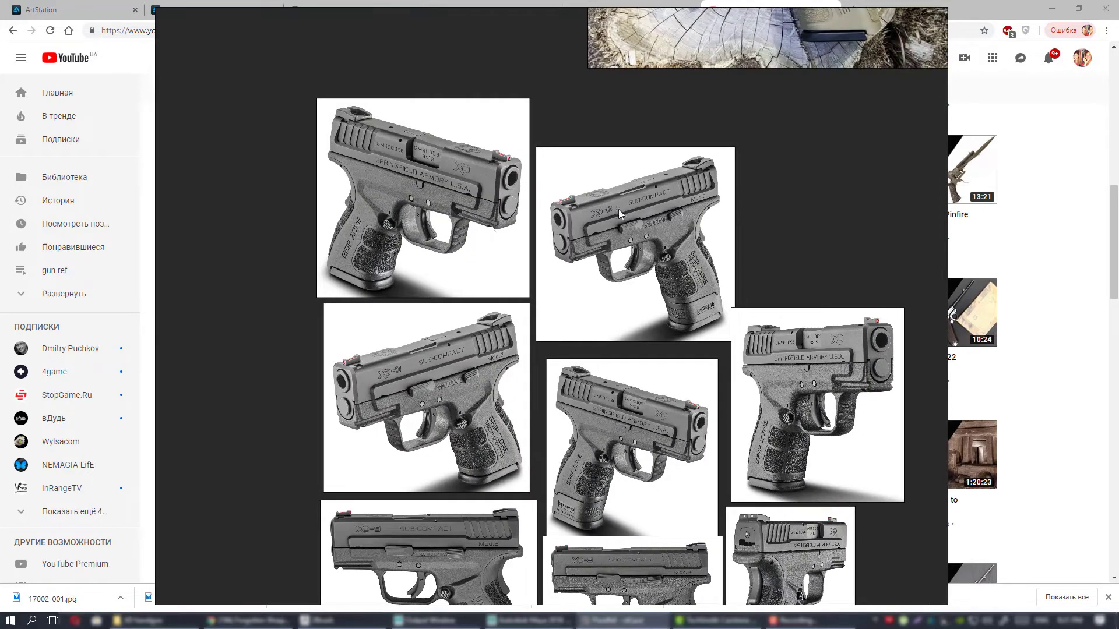
middle_drag(664, 234, 530, 236)
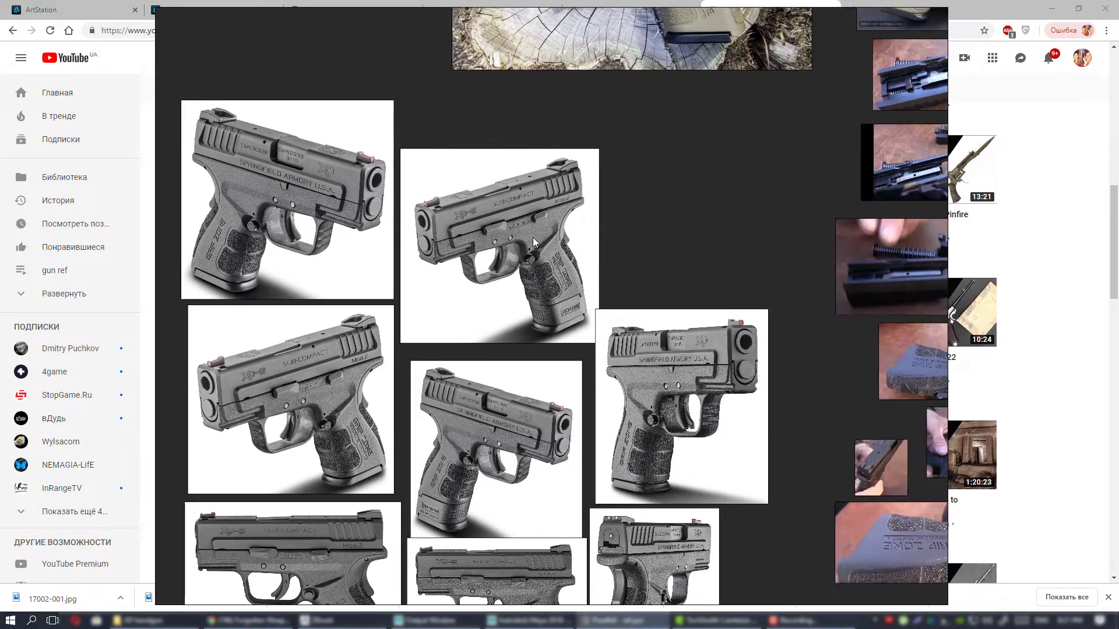
scroll(624, 239, down, 2)
middle_drag(607, 242, 604, 285)
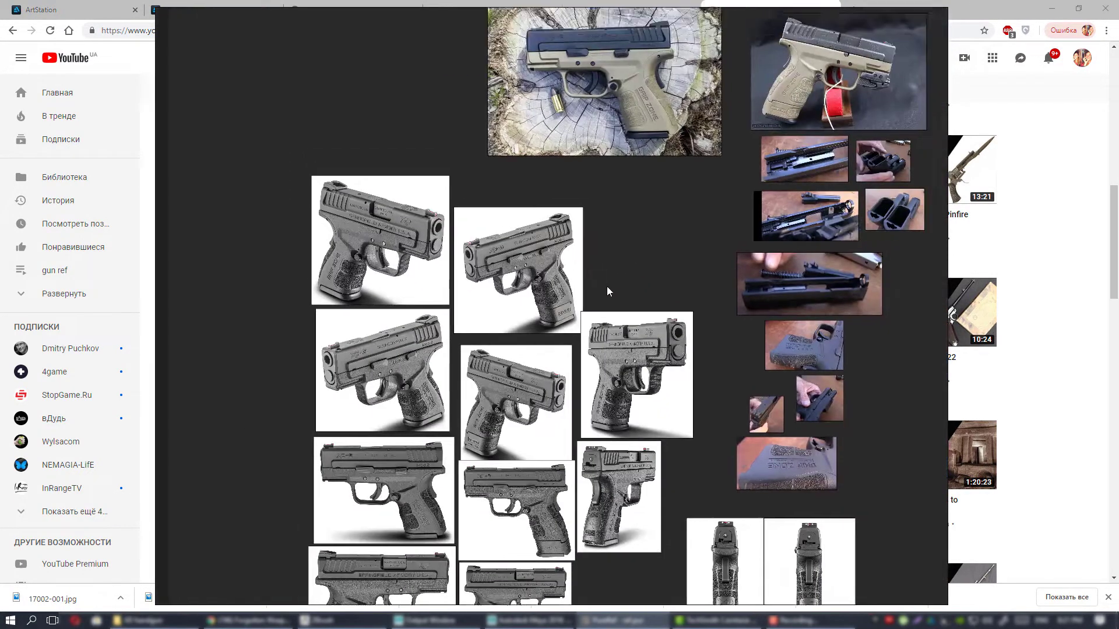
Review the two tan pistol photos and the close-up photos of the disassembled slide, magazines and grip texture.
scroll(620, 249, up, 3)
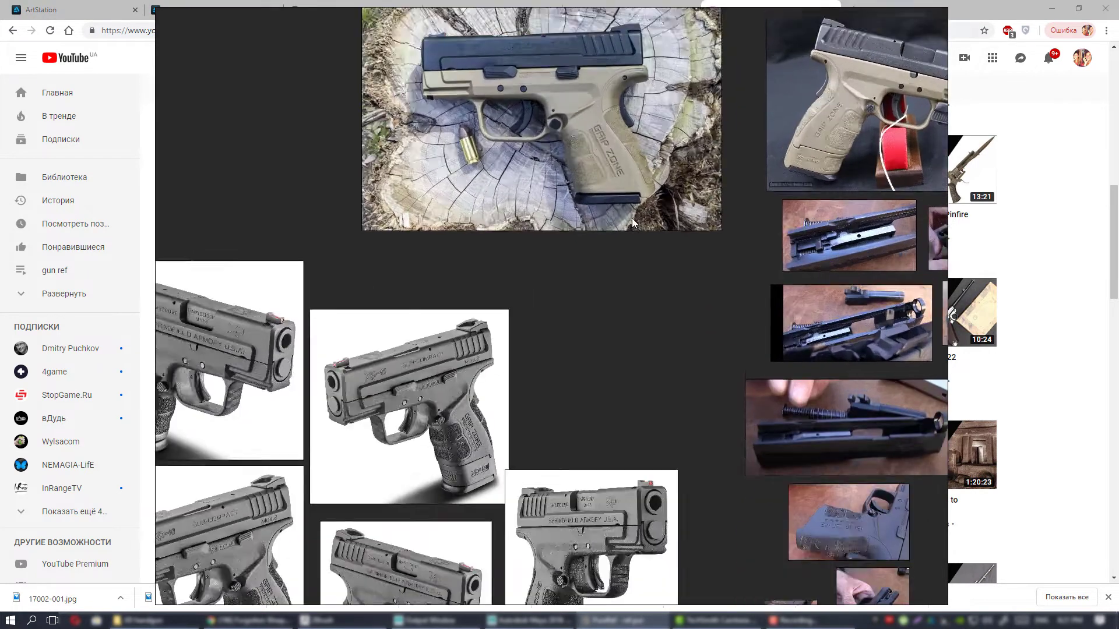
middle_drag(644, 240, 494, 267)
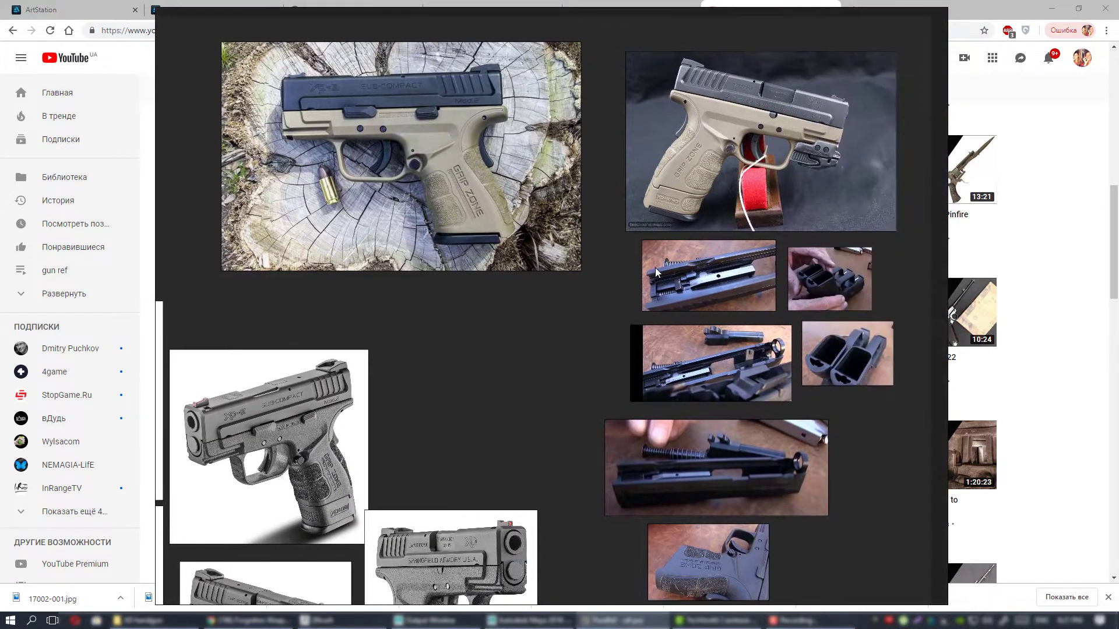
middle_drag(628, 239, 592, 271)
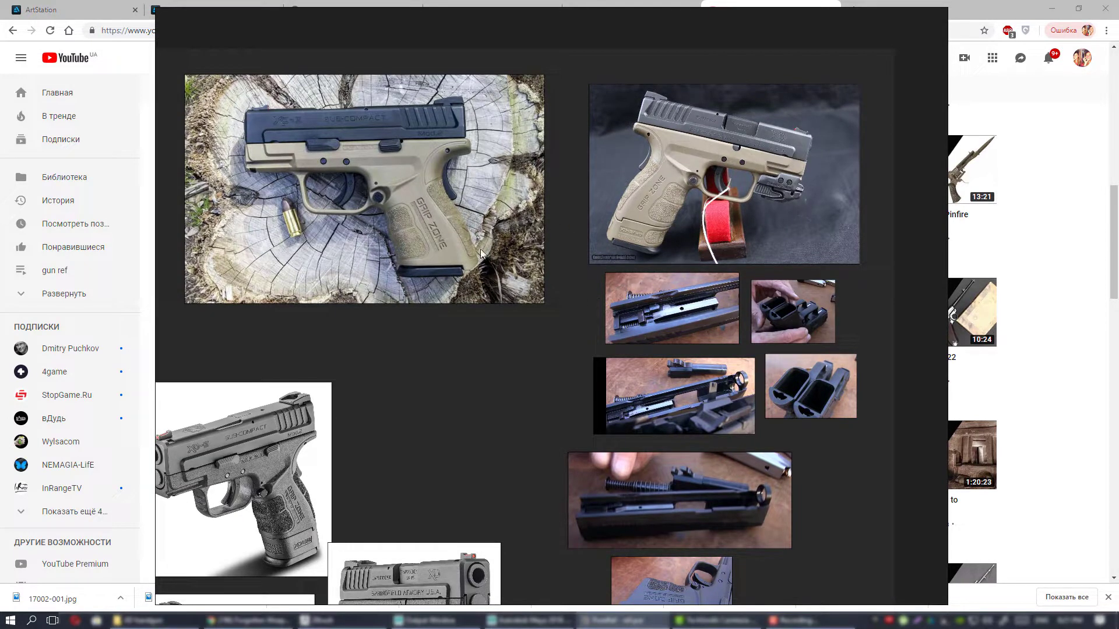
middle_drag(558, 300, 611, 197)
middle_drag(609, 275, 714, 178)
scroll(613, 261, down, 2)
middle_drag(632, 249, 747, 85)
middle_drag(675, 262, 685, 135)
scroll(665, 297, up, 2)
middle_drag(783, 103, 588, 360)
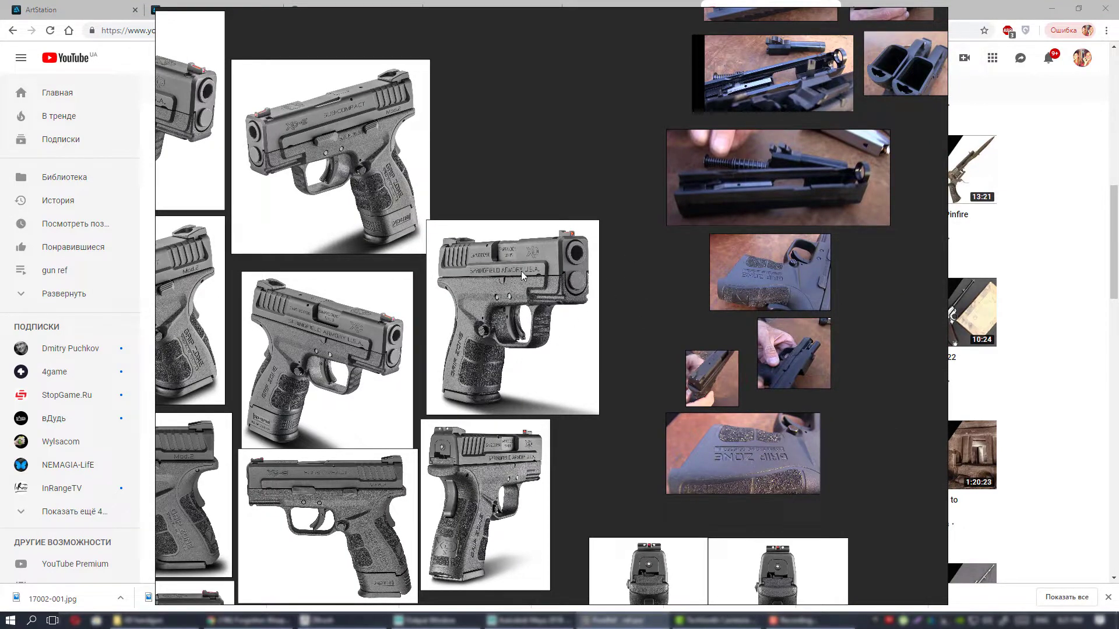
Examine the grey pistol renders from the front, side and rear together with the nearby slide and grip close-ups.
middle_drag(644, 232, 769, 218)
middle_drag(659, 225, 779, 151)
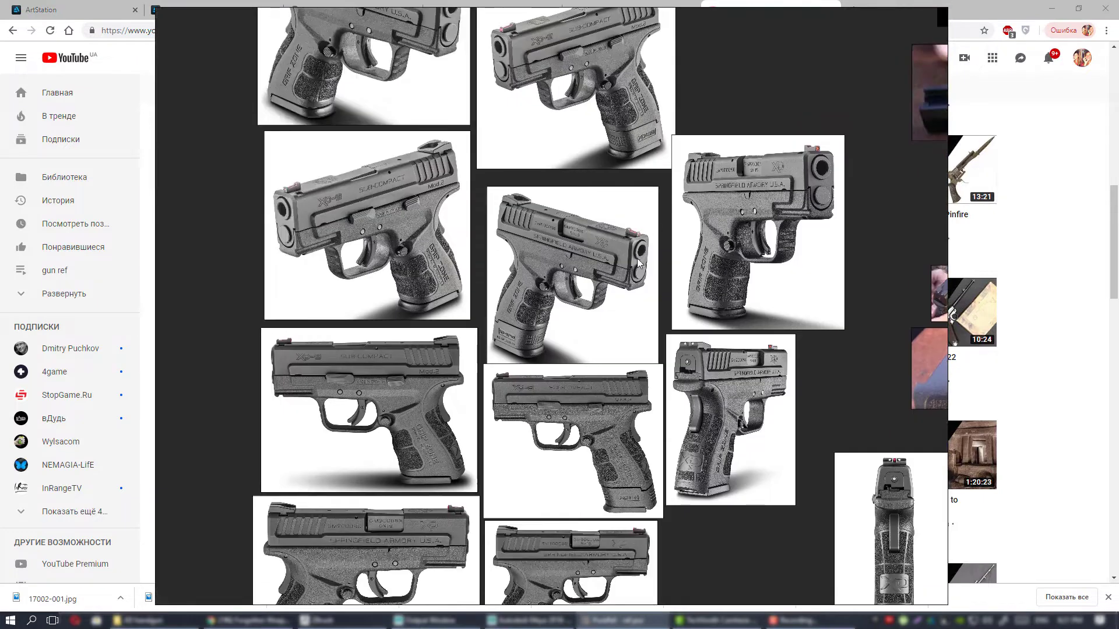
middle_drag(742, 277, 679, 215)
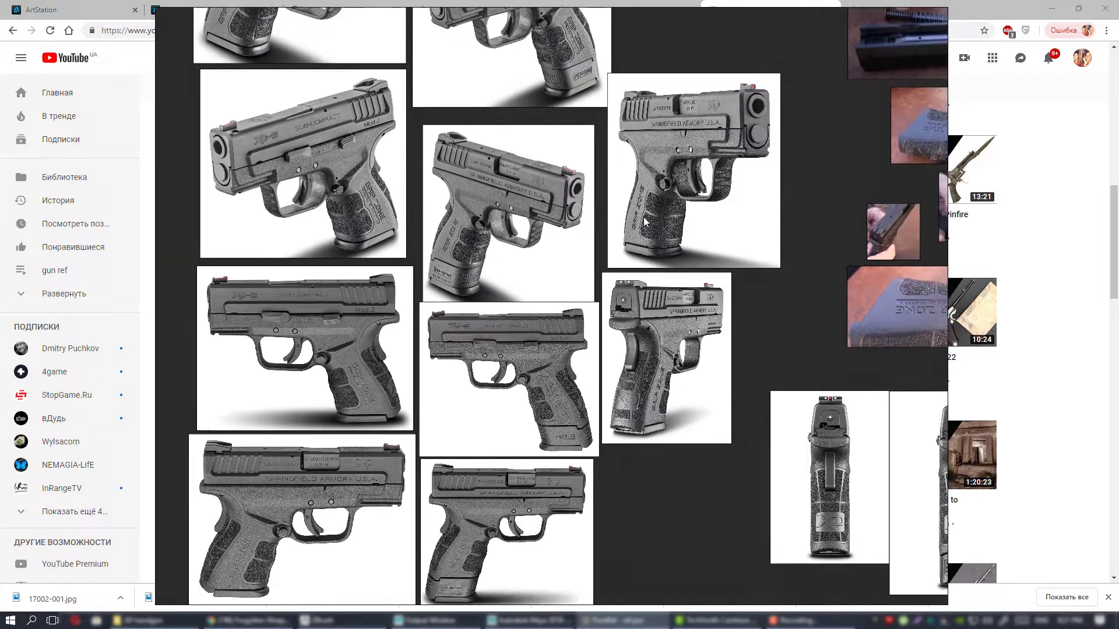
scroll(672, 309, down, 2)
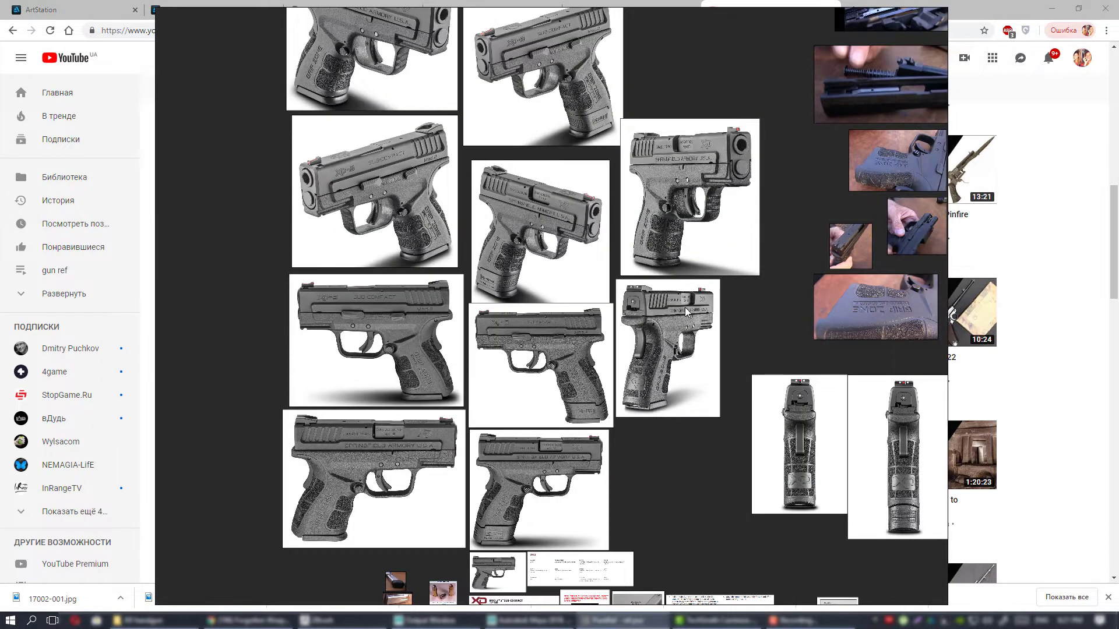
middle_drag(684, 306, 710, 386)
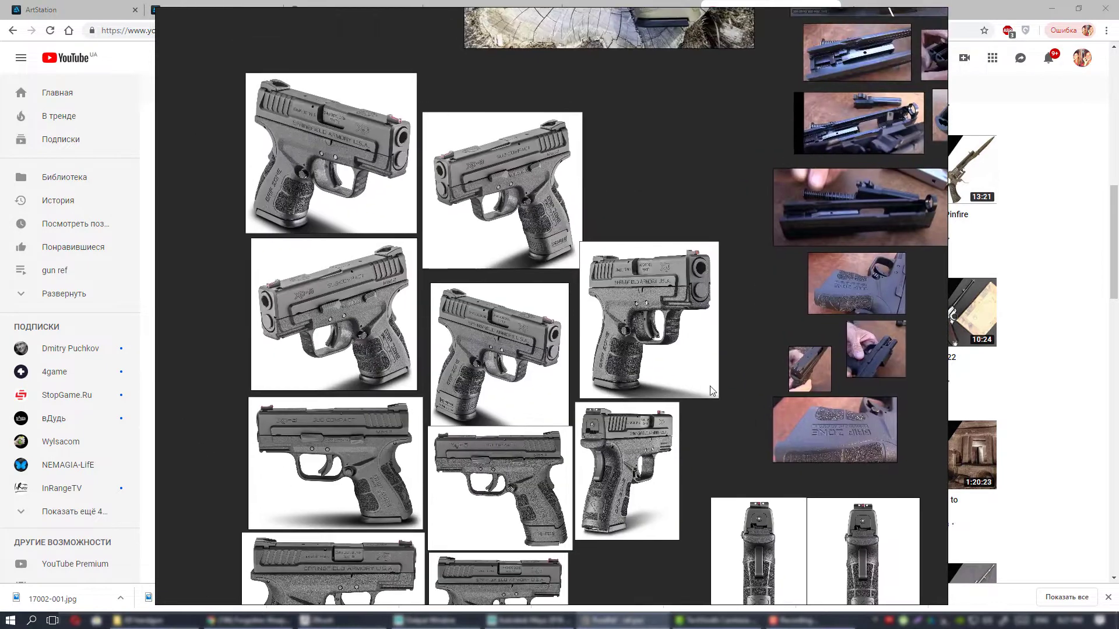
middle_drag(679, 257, 618, 367)
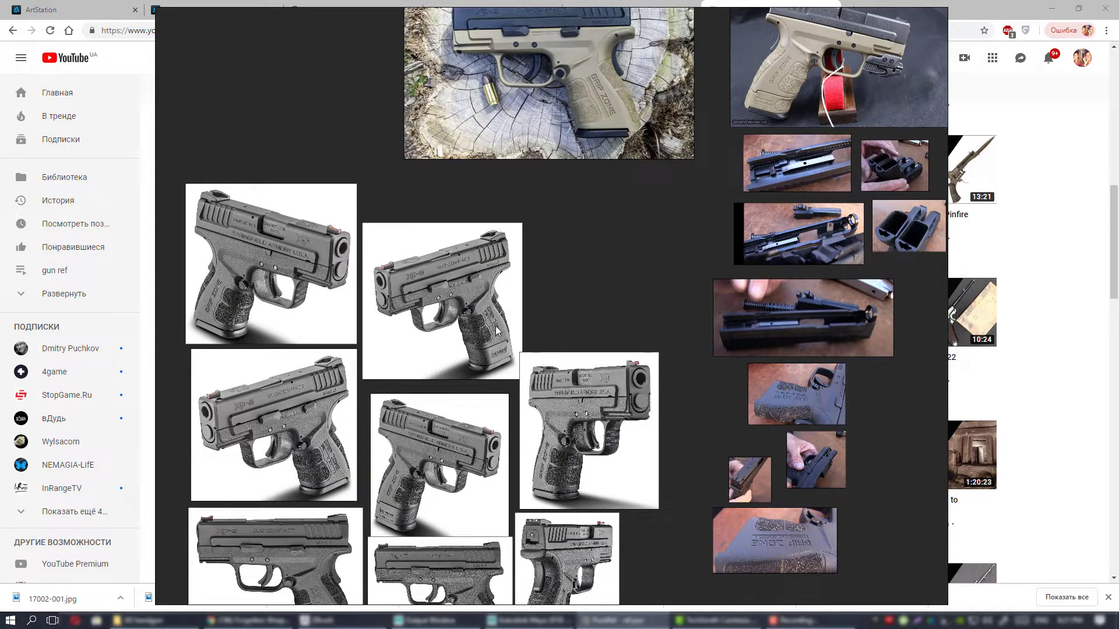
middle_drag(547, 339, 624, 289)
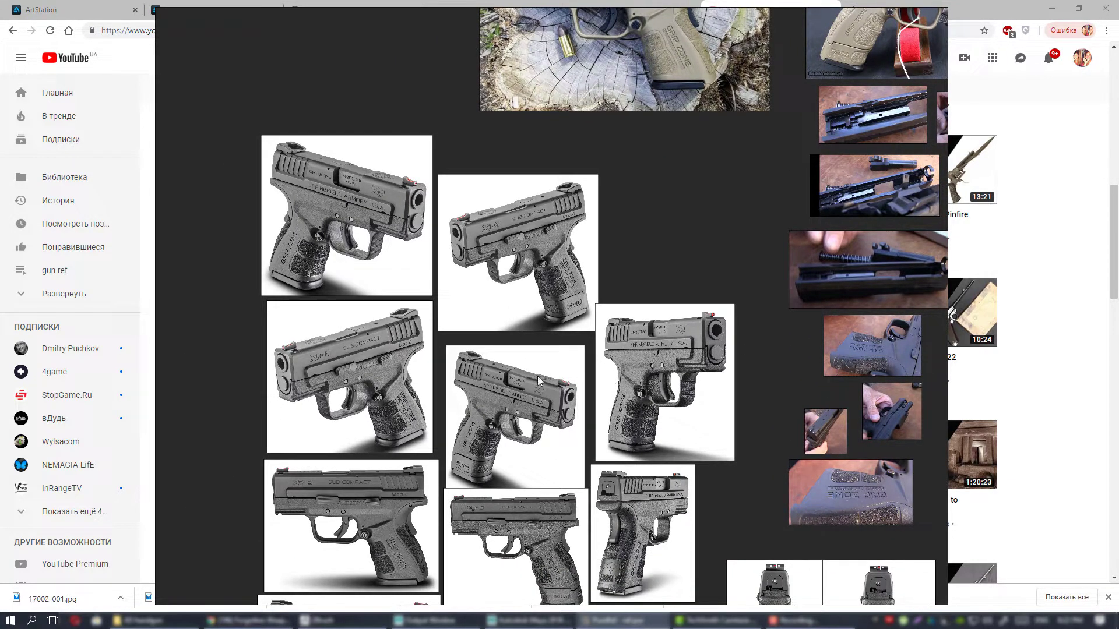
middle_drag(561, 379, 576, 335)
middle_drag(705, 412, 646, 398)
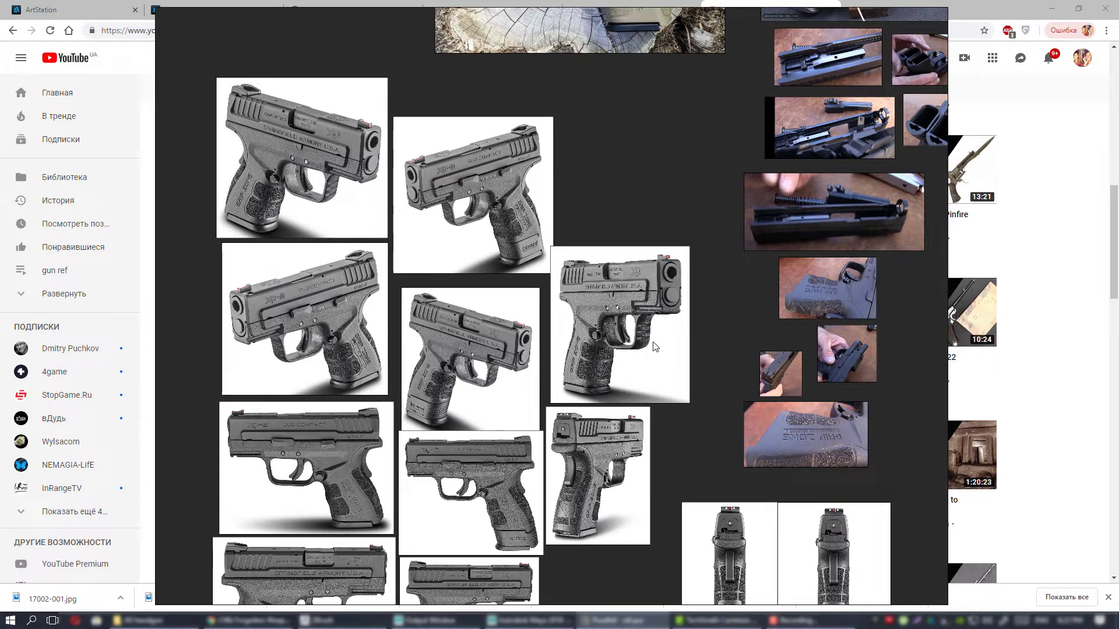
scroll(661, 361, up, 3)
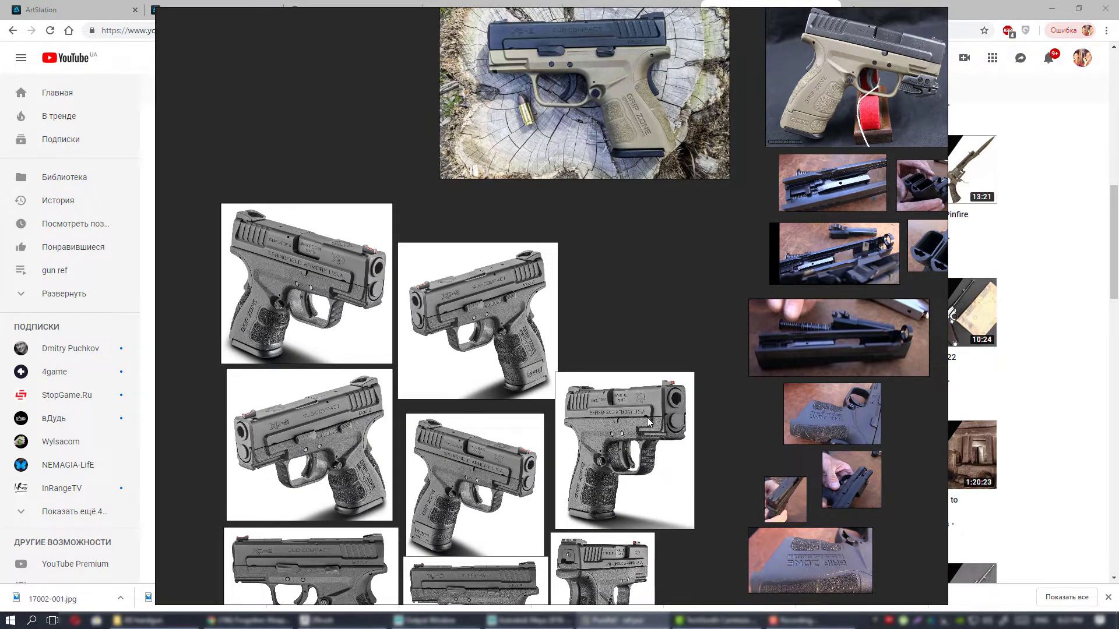
scroll(647, 358, up, 2)
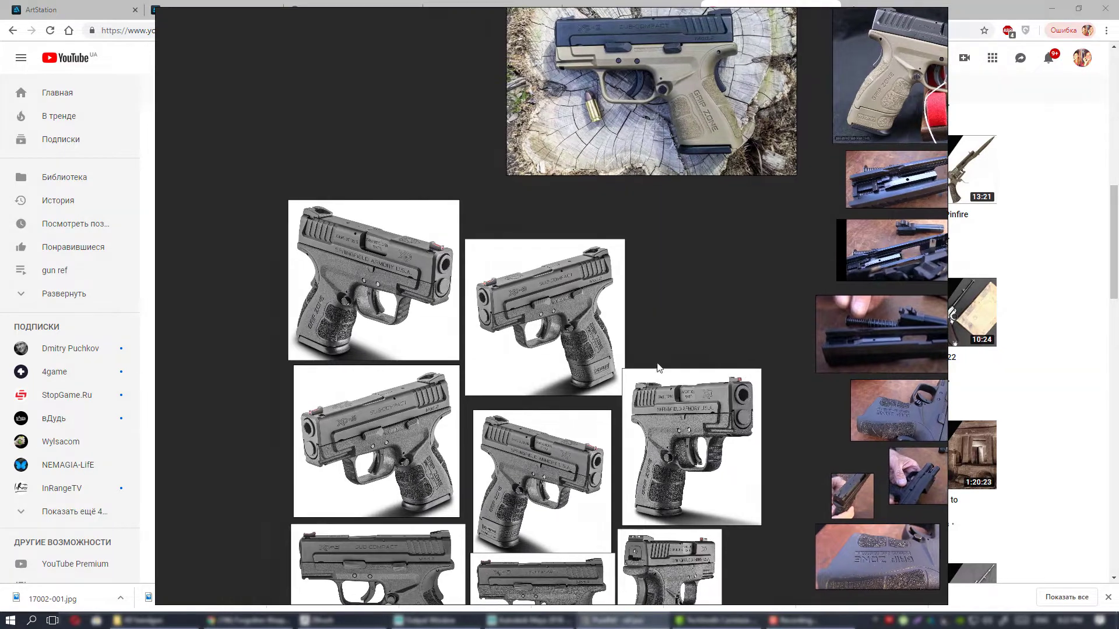
Return to the two tan pistol photos and check them against the neighbouring slide and magazine close-ups.
middle_drag(696, 390, 651, 414)
middle_drag(638, 366, 635, 474)
middle_drag(632, 396, 556, 478)
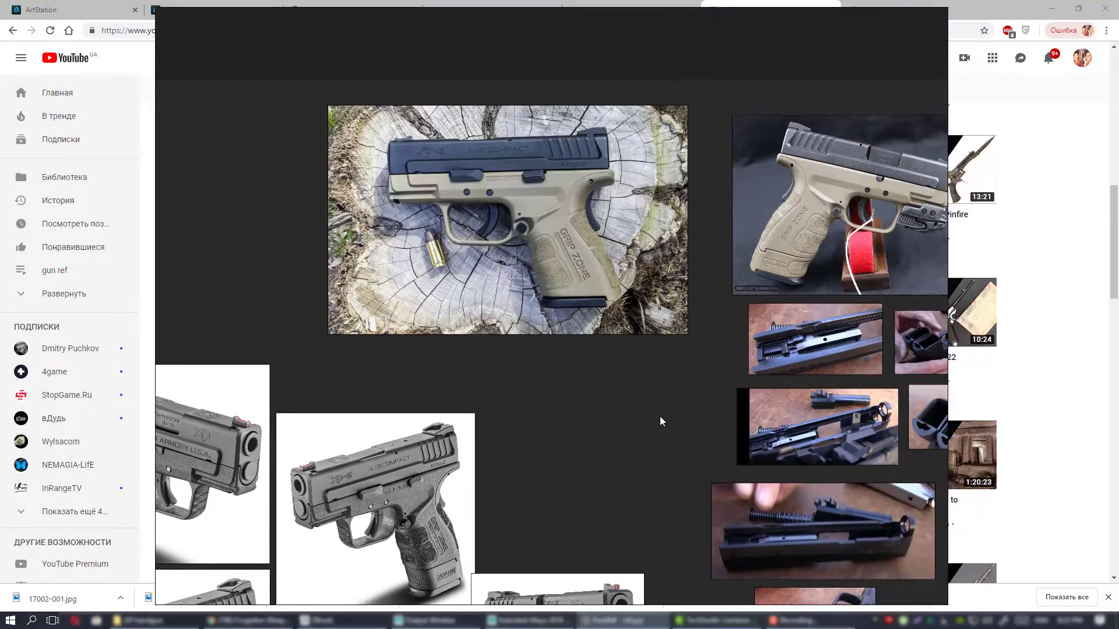
middle_drag(638, 424, 409, 313)
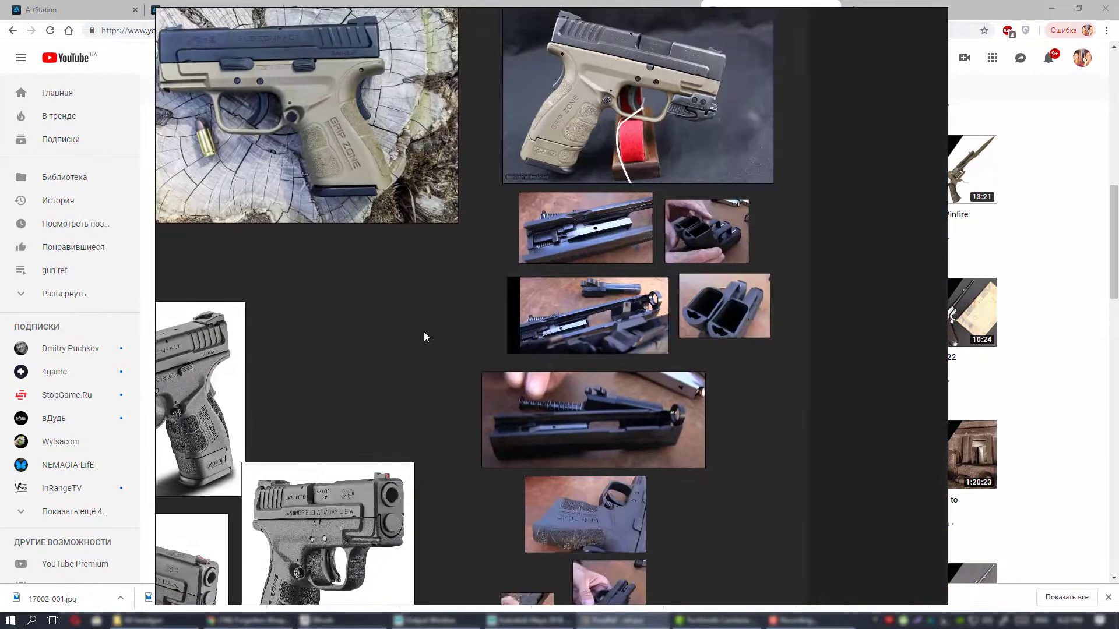
mouse_move(491, 314)
middle_down()
mouse_move(578, 191)
mouse_move(573, 175)
middle_up()
middle_drag(540, 255, 739, 151)
scroll(619, 234, down, 2)
middle_drag(597, 265, 643, 180)
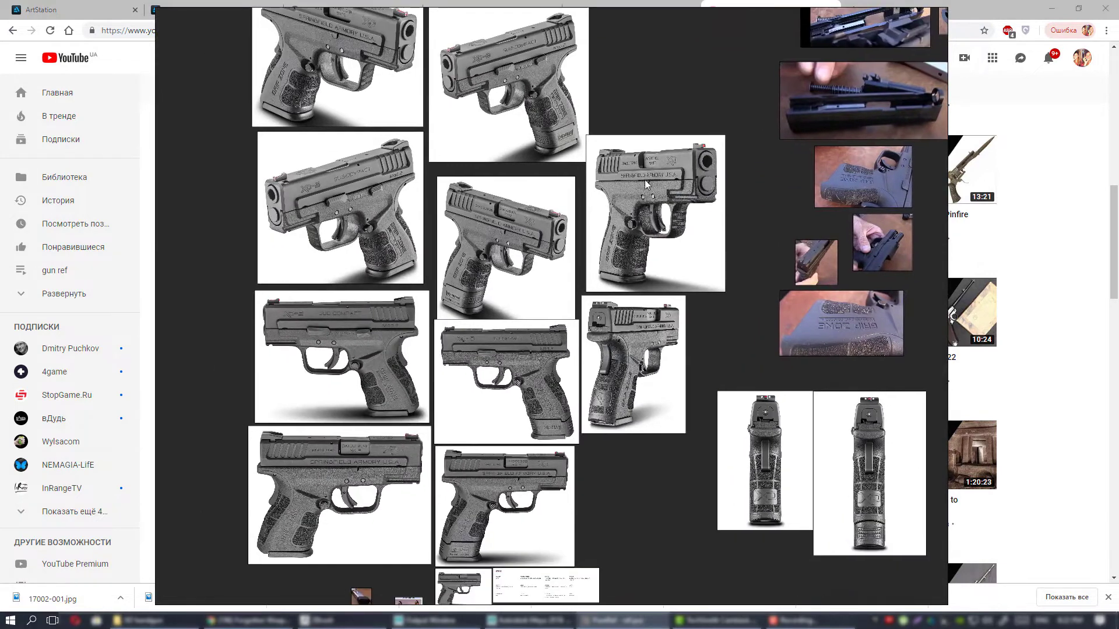
Look over the whole group of grey pistol renders, covering the angled, side and rear three-quarter views.
mouse_move(644, 255)
middle_down()
mouse_move(652, 125)
mouse_move(653, 252)
middle_up()
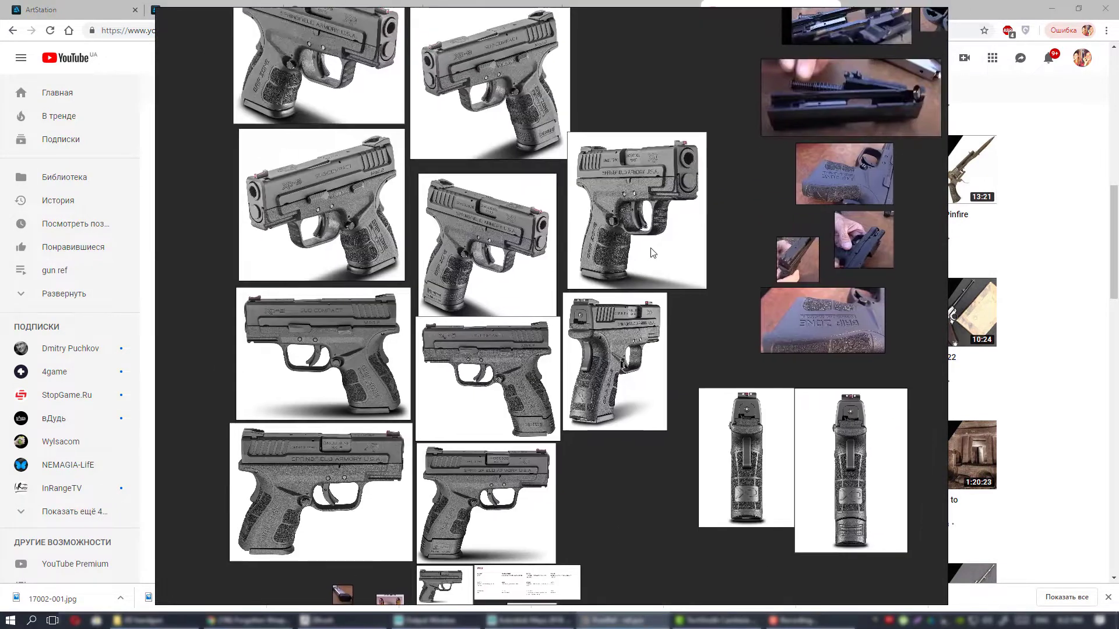
middle_drag(613, 130, 590, 216)
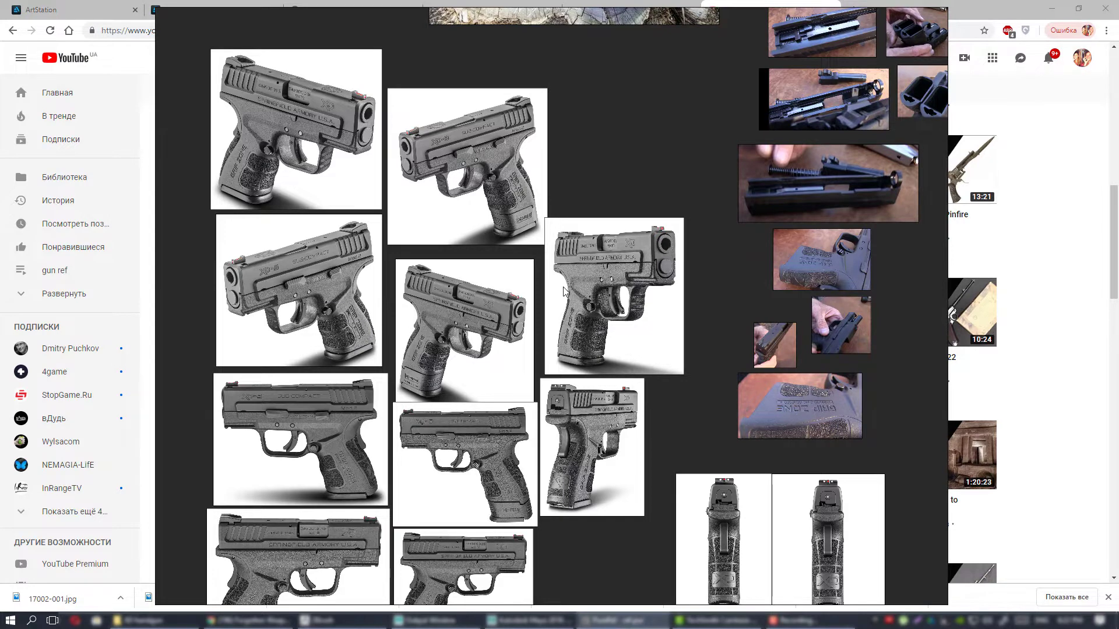
middle_drag(563, 291, 640, 183)
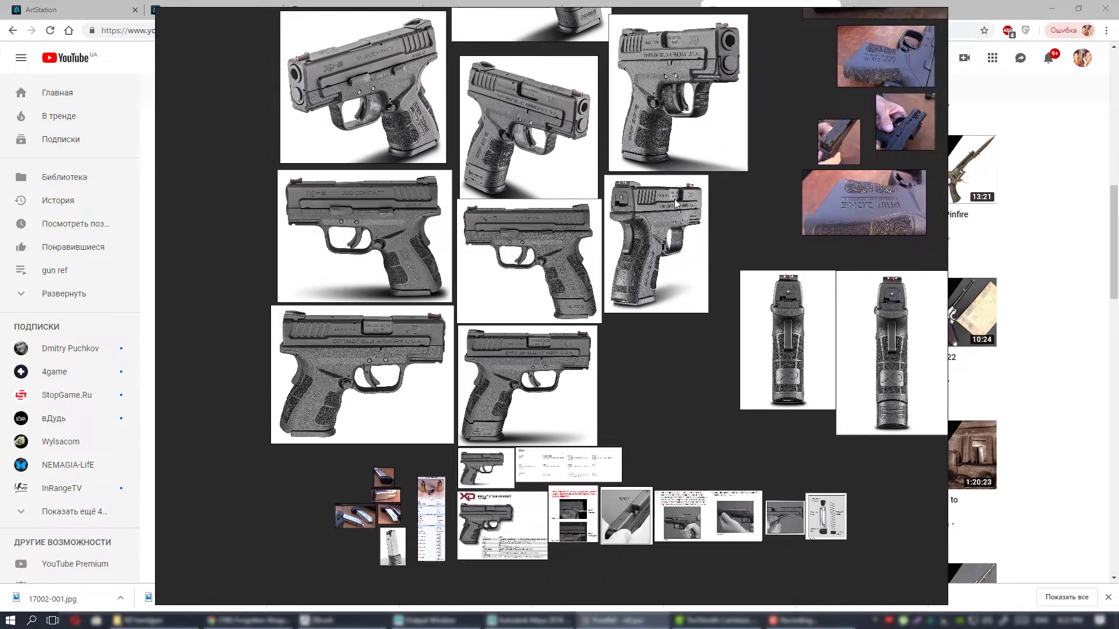
scroll(655, 209, up, 2)
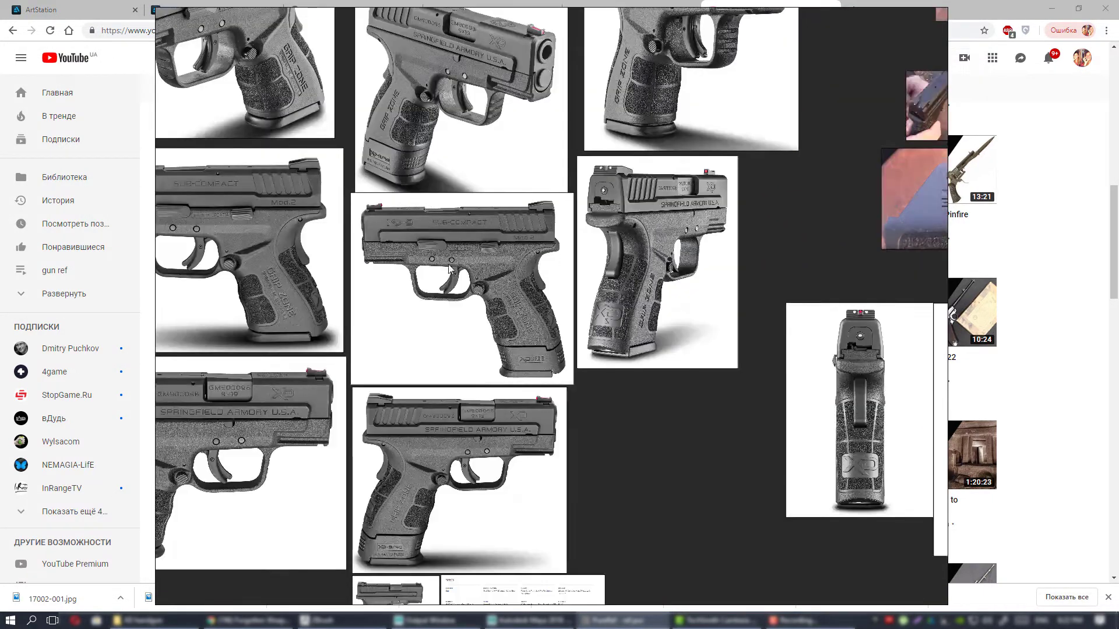
middle_drag(566, 295, 741, 215)
scroll(705, 243, down, 2)
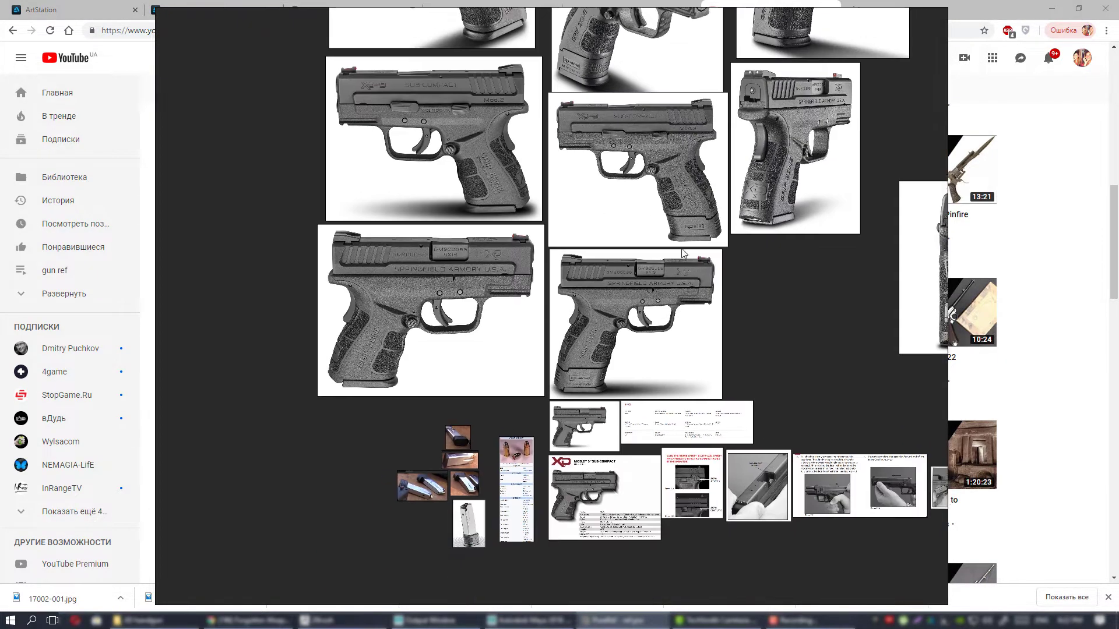
middle_drag(668, 83, 539, 304)
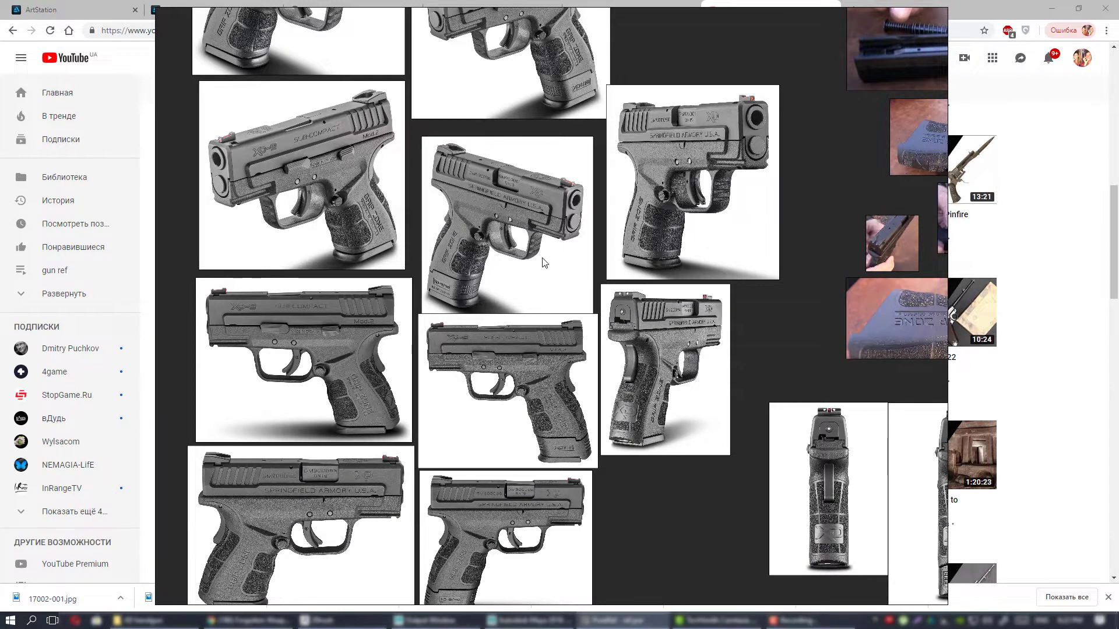
middle_drag(542, 257, 562, 332)
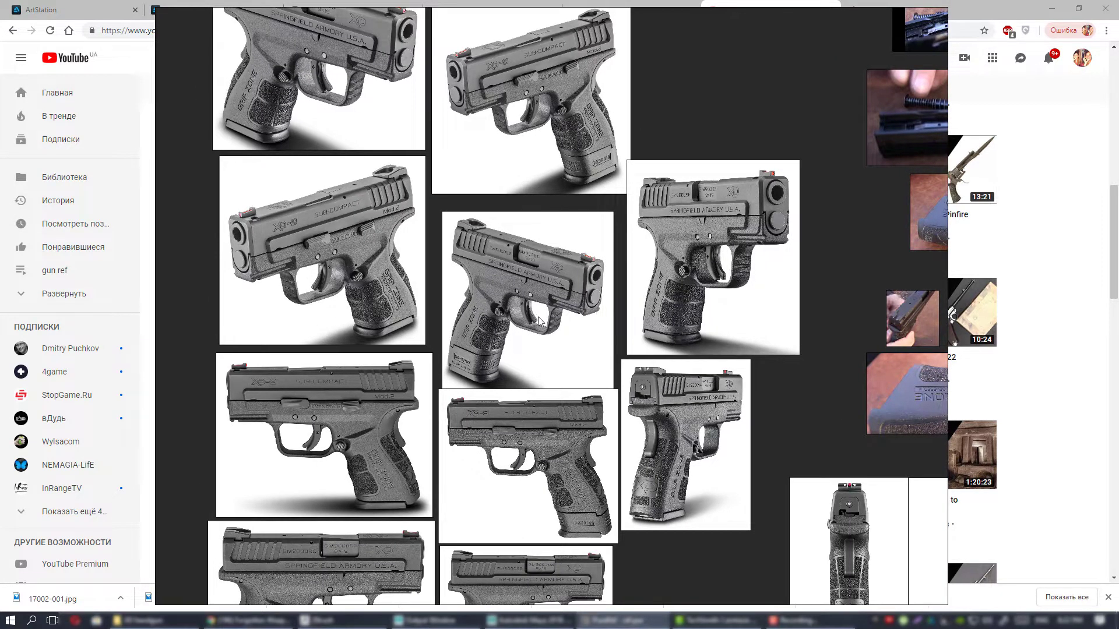
middle_drag(733, 314, 646, 303)
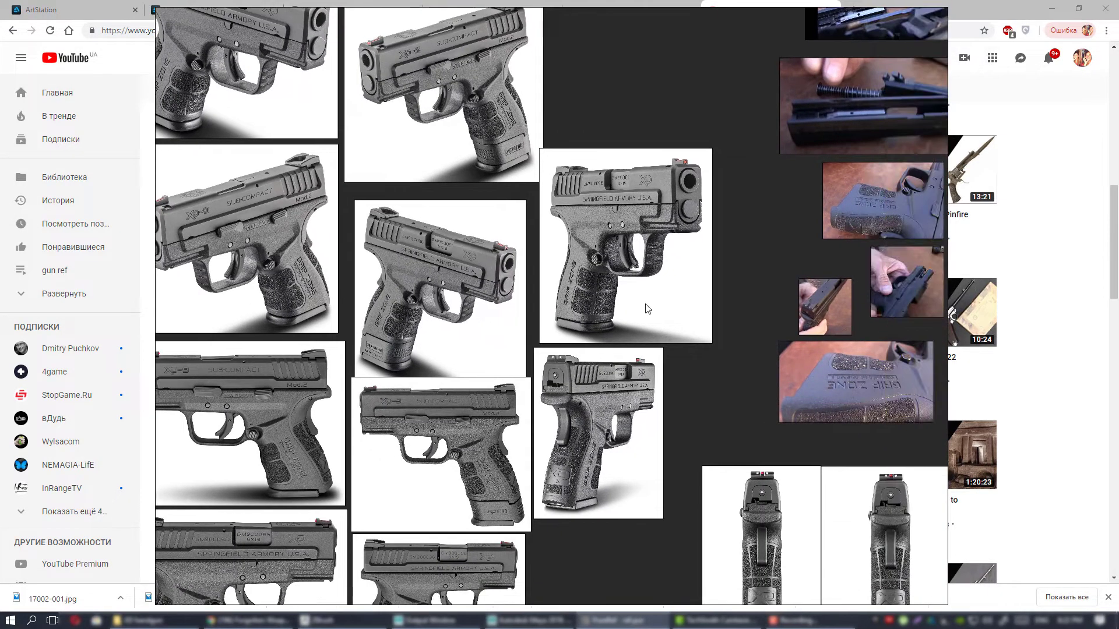
middle_drag(587, 353, 660, 190)
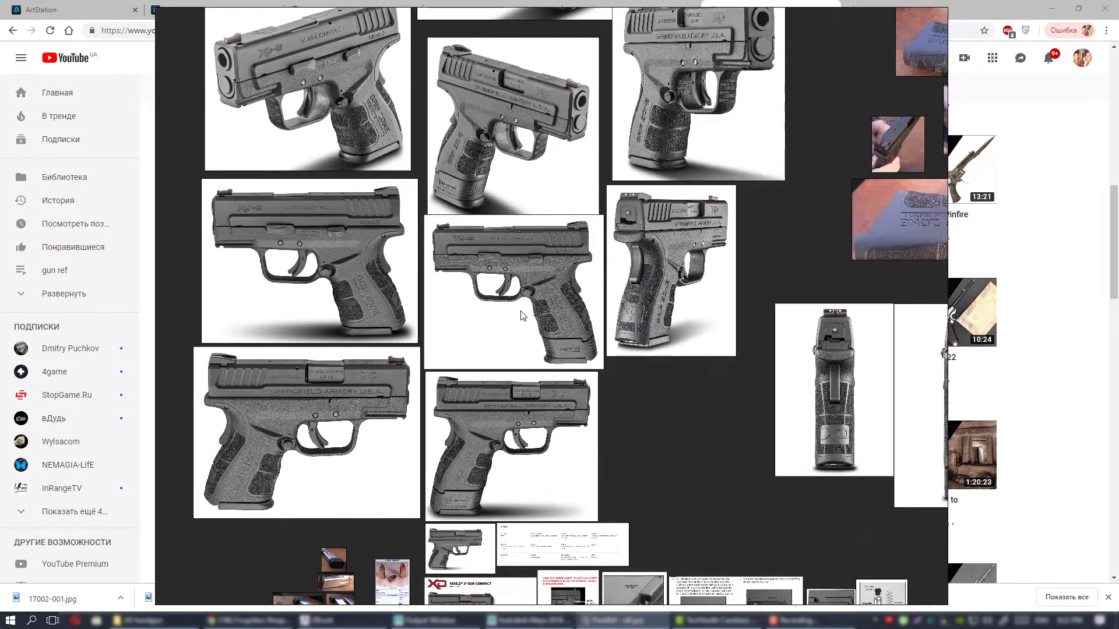
Minimize the browser behind the reference board and compare the grey pistol's angled renders with its side views.
click(1051, 8)
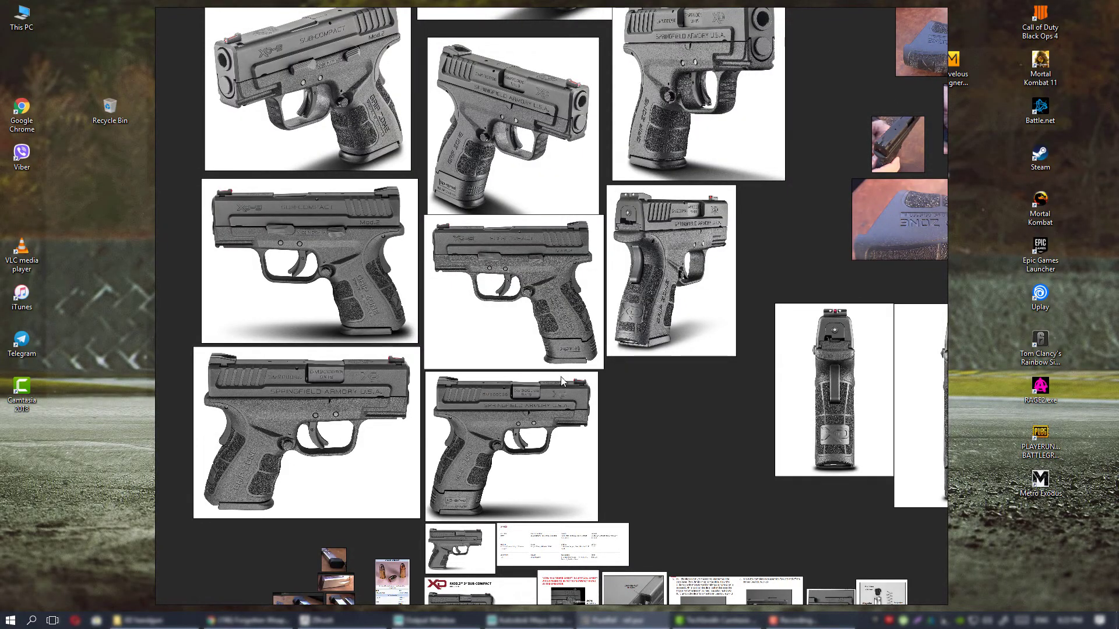
middle_drag(528, 368, 605, 369)
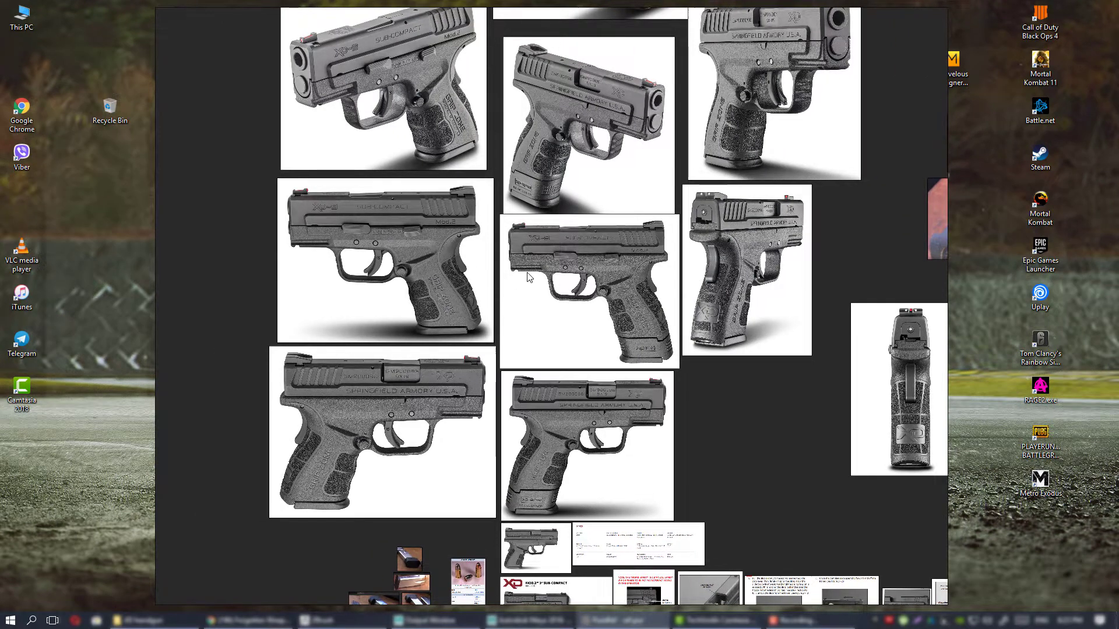
middle_drag(566, 291, 544, 373)
scroll(570, 376, up, 4)
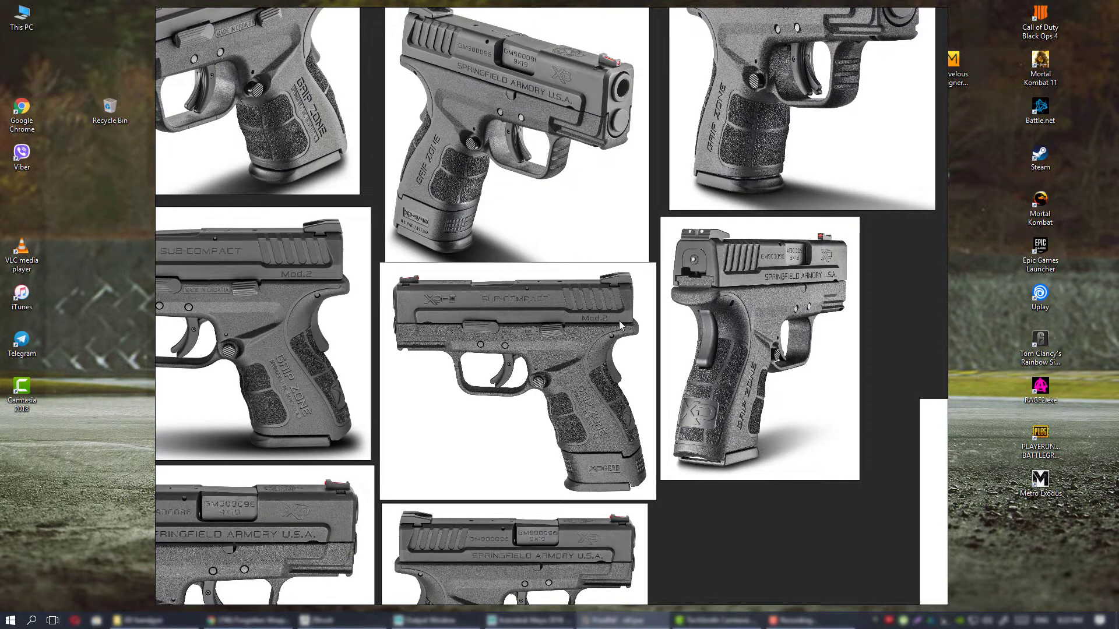
scroll(621, 325, down, 4)
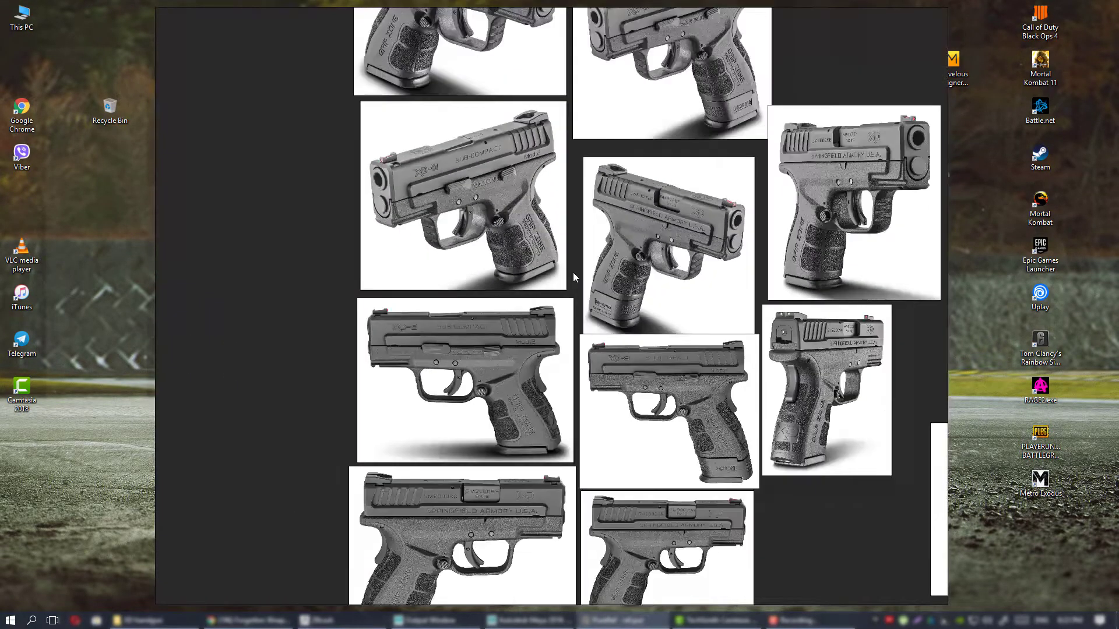
middle_drag(616, 275, 557, 285)
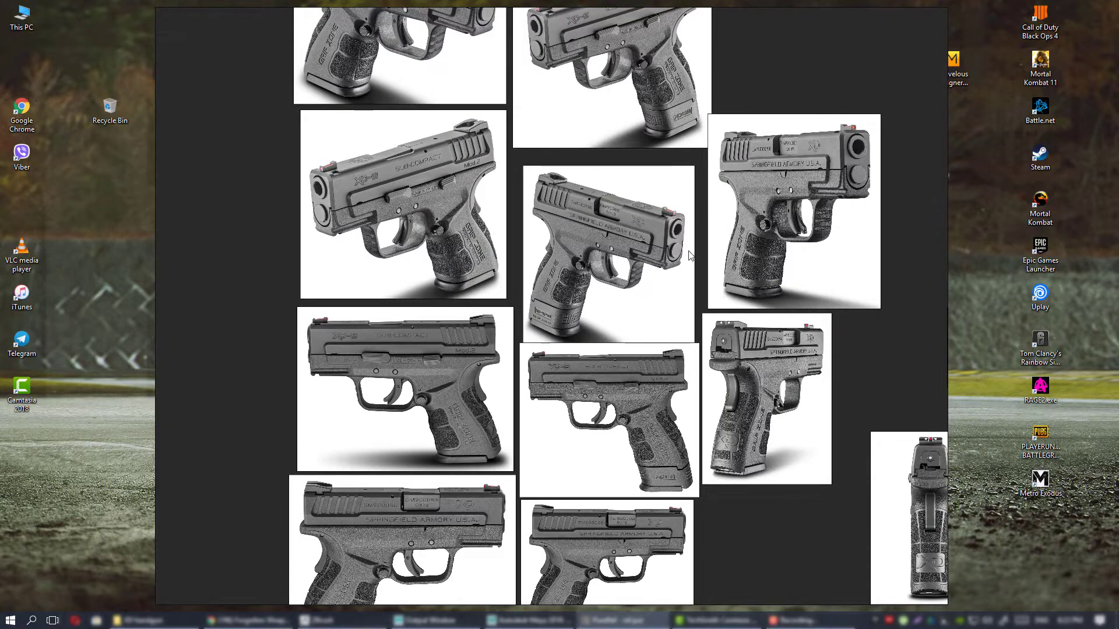
middle_drag(600, 200, 593, 287)
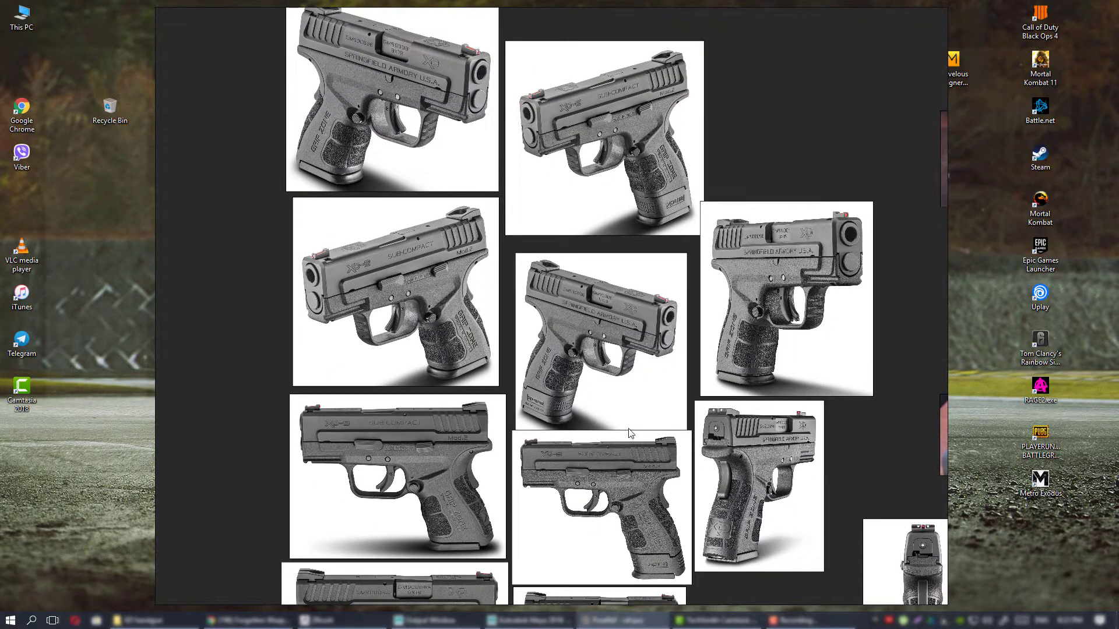
Examine the grey pistol's side renders with the short and extended magazines, together with the angled views above them.
scroll(568, 282, down, 3)
scroll(566, 282, up, 4)
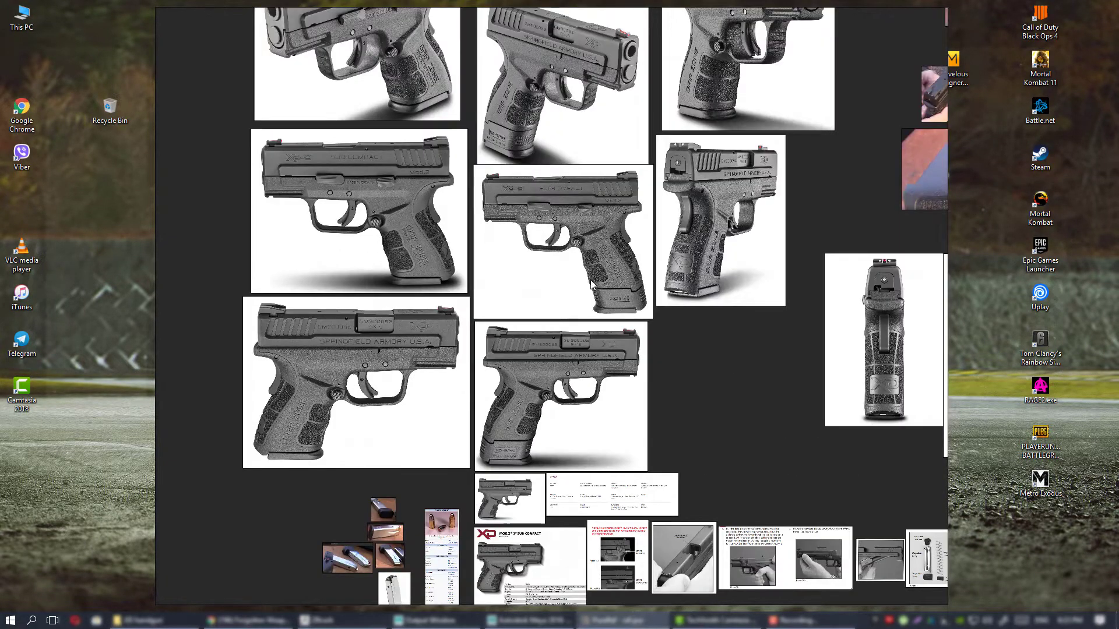
middle_drag(564, 304, 570, 272)
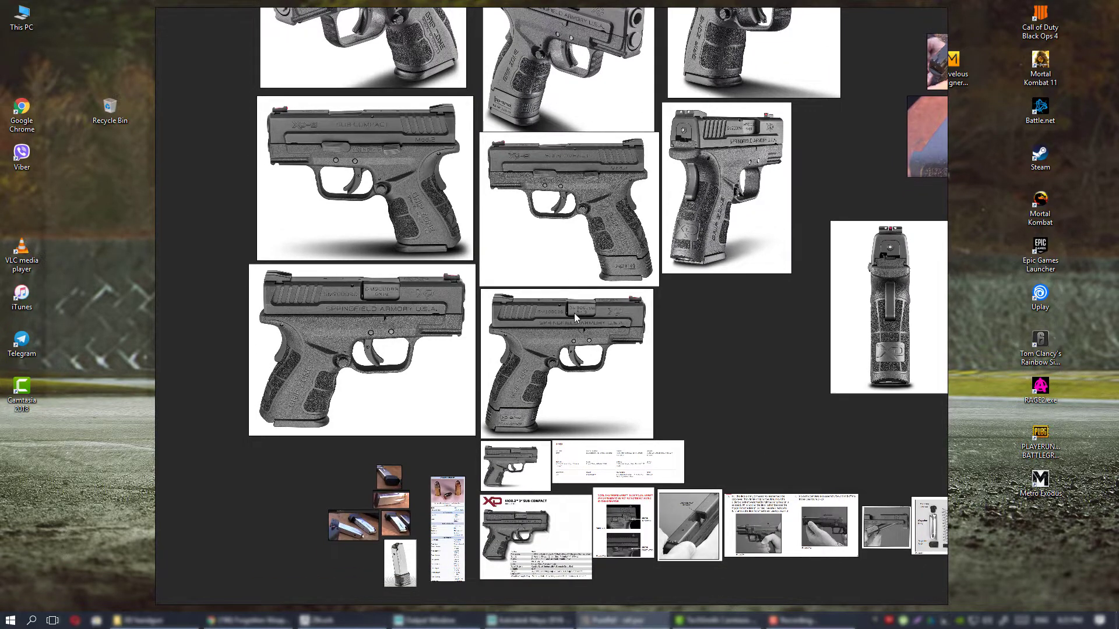
middle_drag(644, 364, 648, 418)
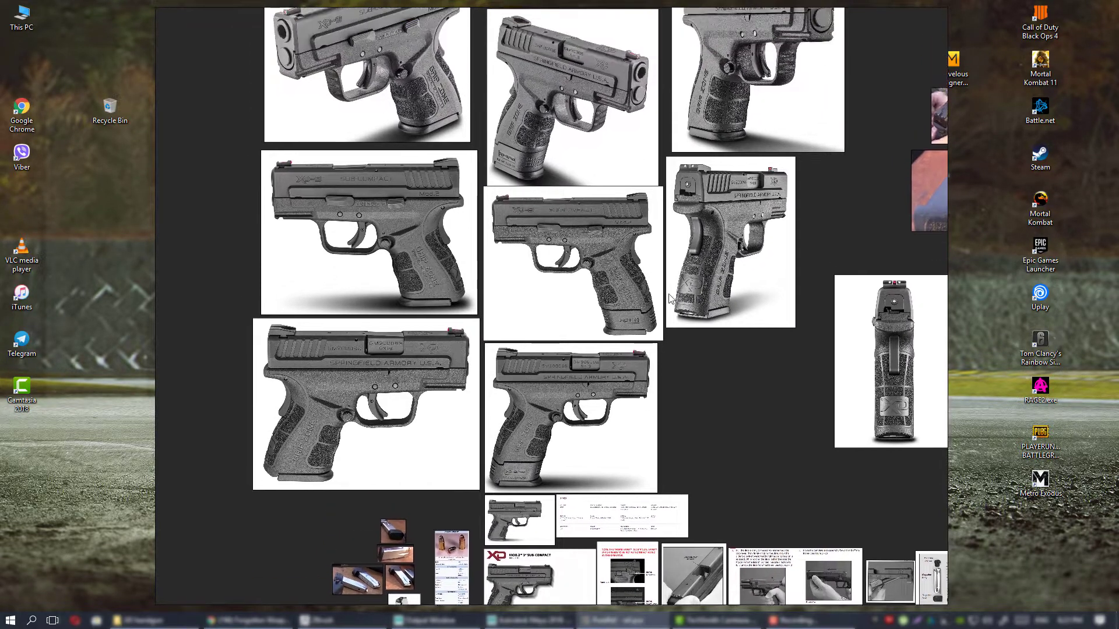
middle_drag(670, 298, 658, 337)
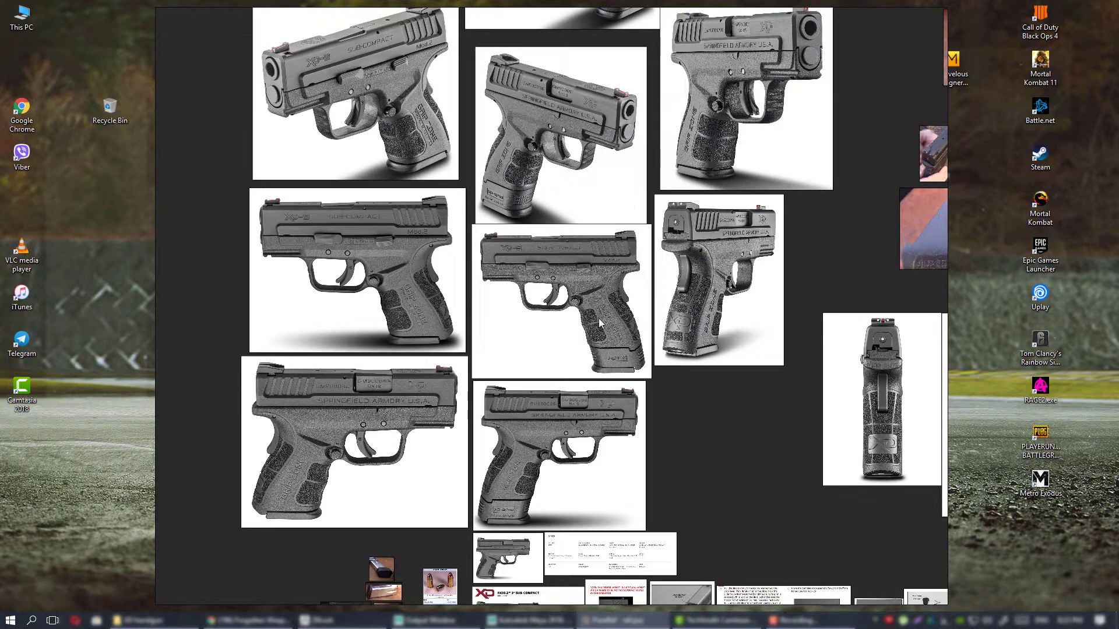
middle_drag(564, 347, 583, 262)
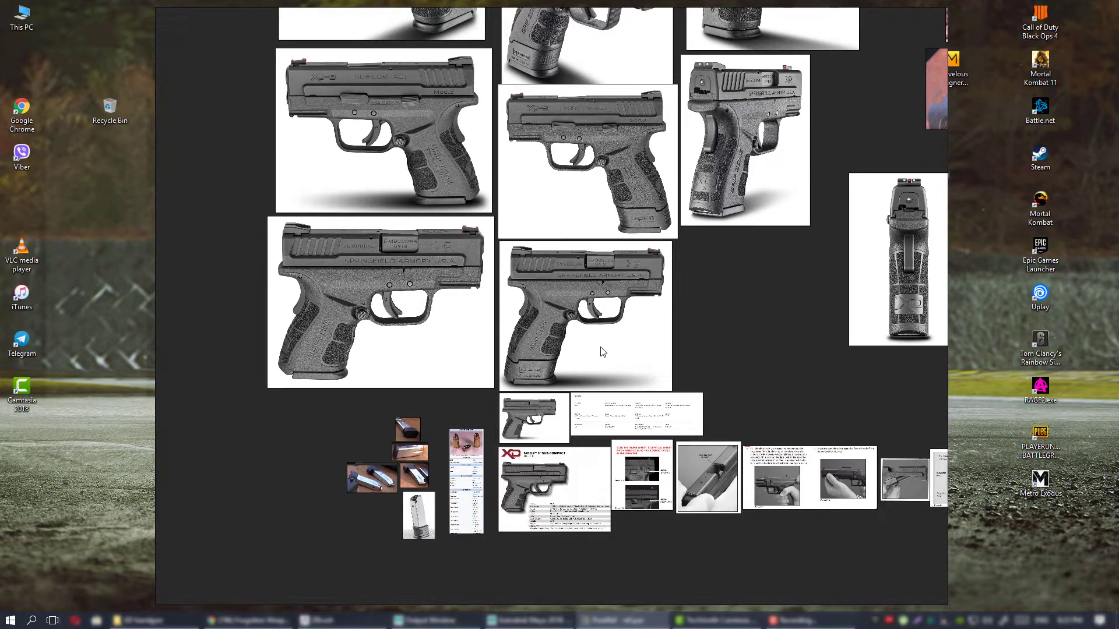
middle_drag(576, 298, 579, 389)
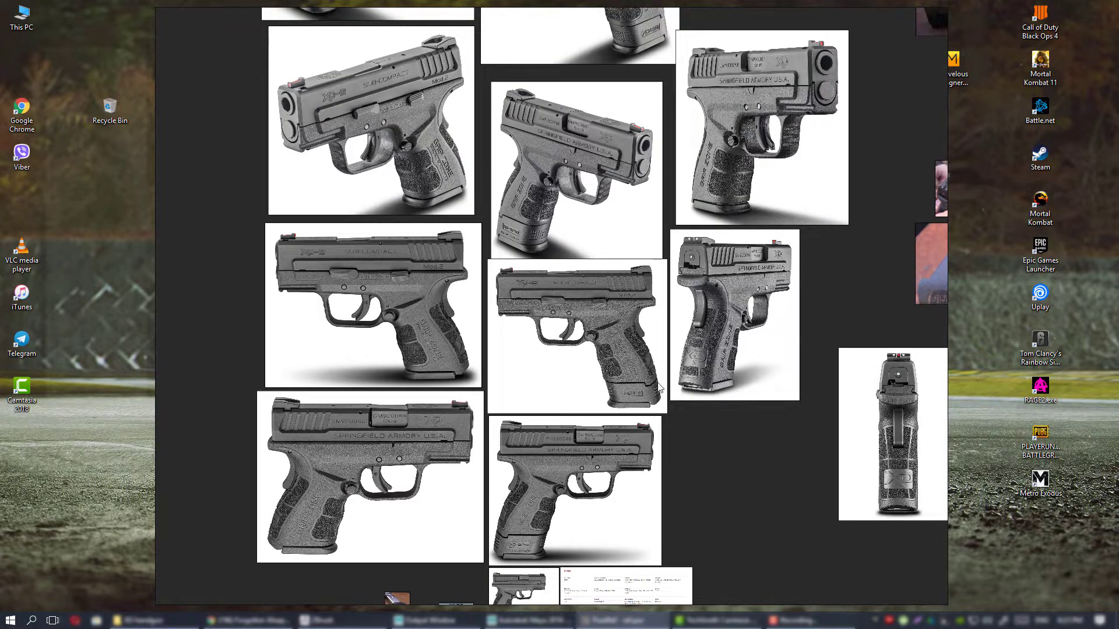
ctrl+scroll(560, 380, up, 2)
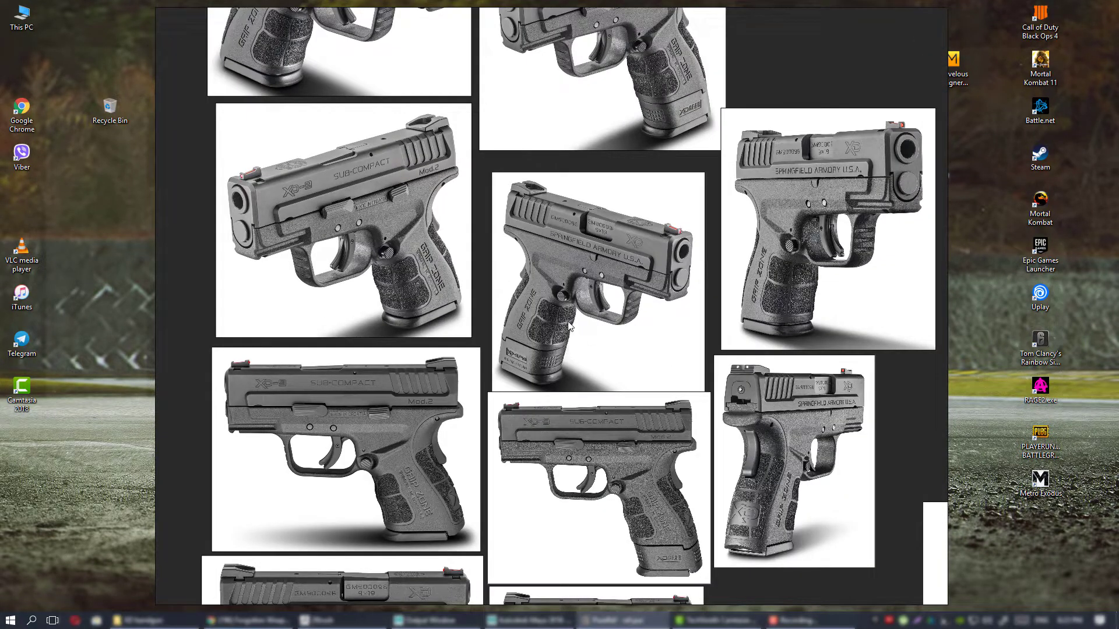
scroll(618, 315, up, 2)
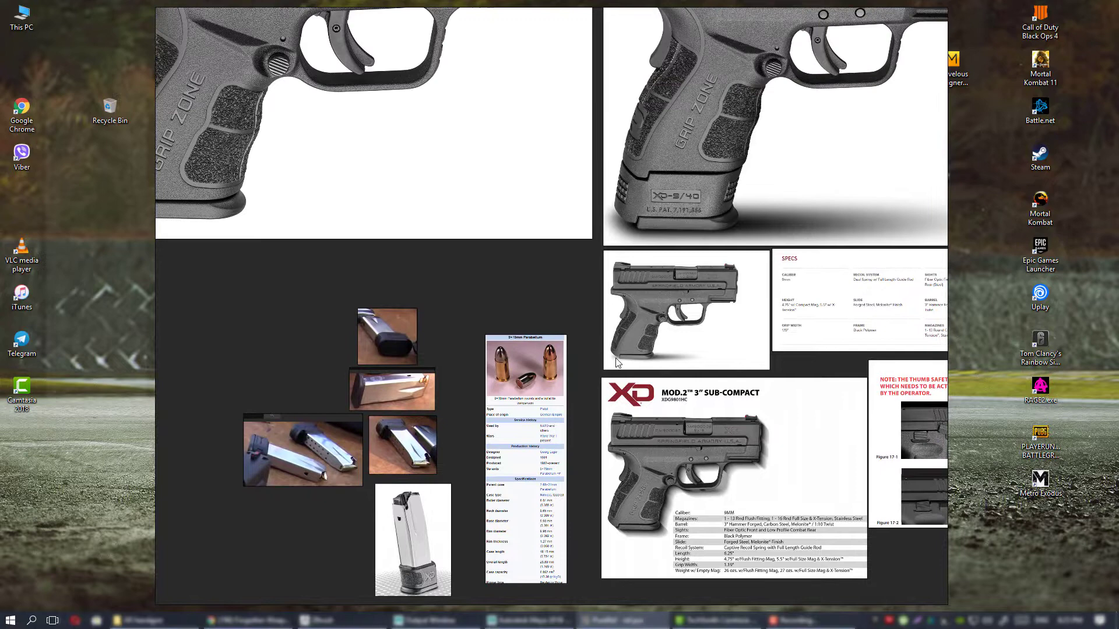
Examine the XD Mod.2 3" Sub-Compact specification sheet and the separate specs table for the pistol's real dimensions.
middle_drag(618, 363, 513, 364)
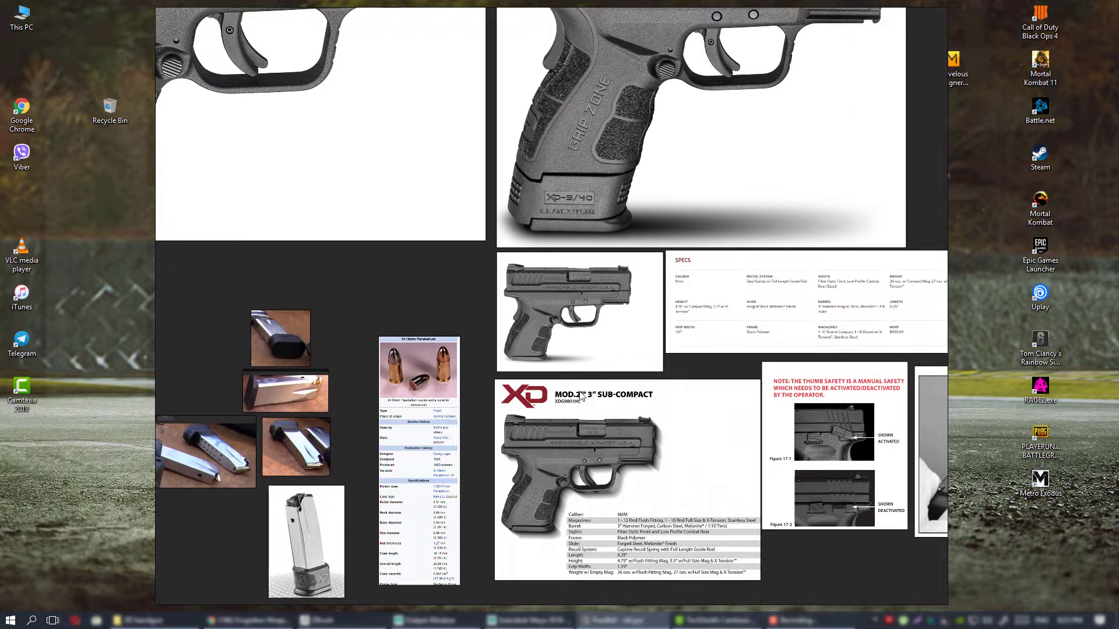
middle_drag(581, 396, 579, 342)
scroll(608, 347, up, 1)
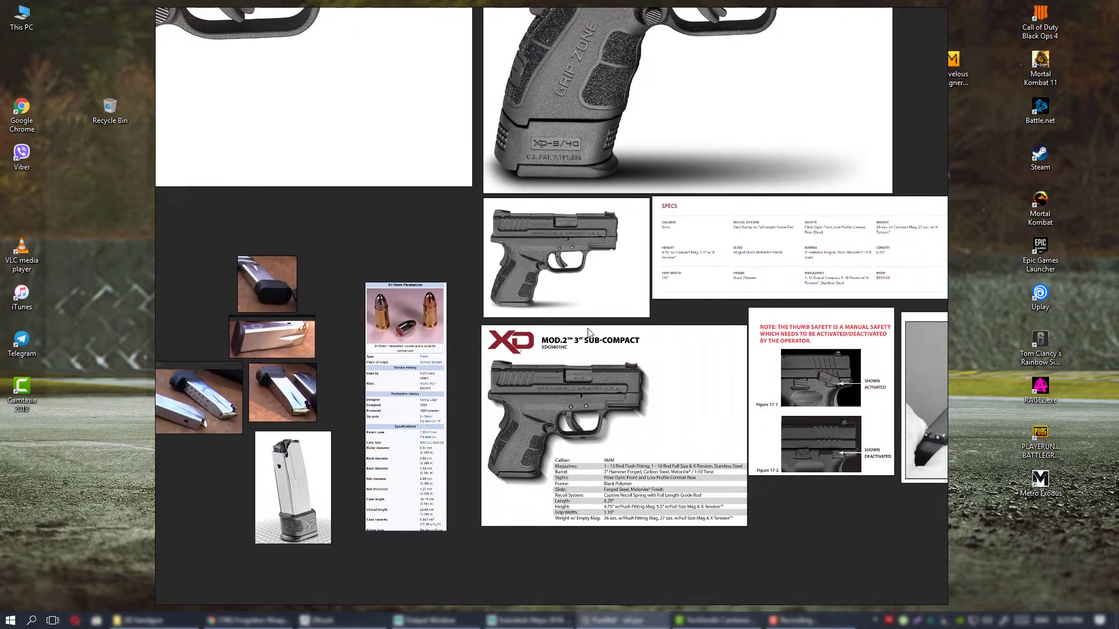
scroll(583, 460, up, 1)
scroll(588, 434, up, 1)
middle_drag(500, 484, 540, 413)
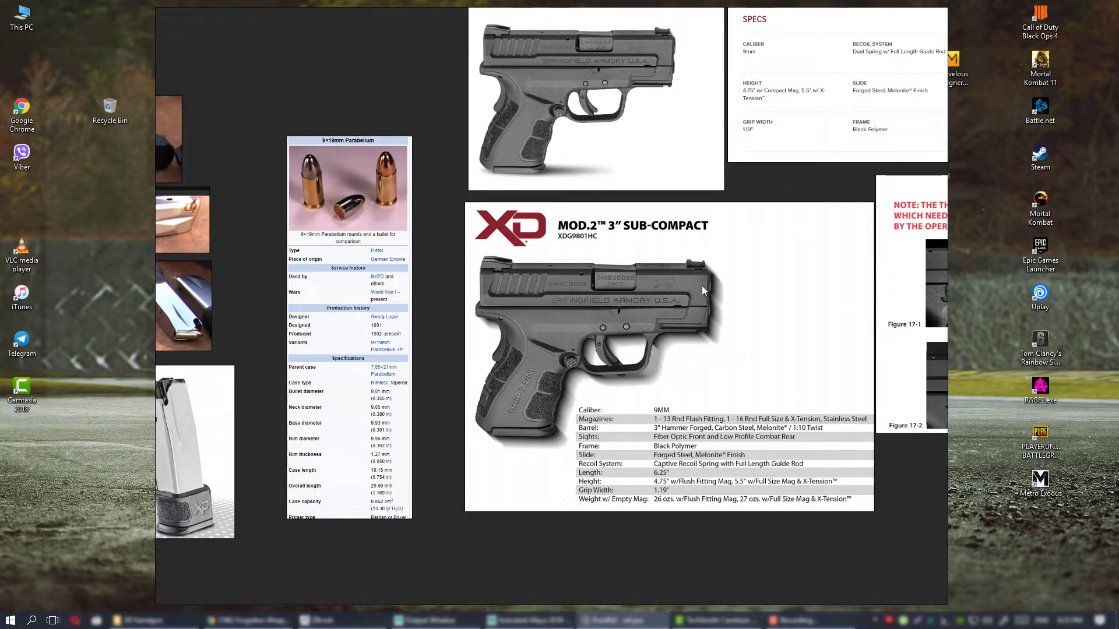
middle_drag(680, 311, 672, 319)
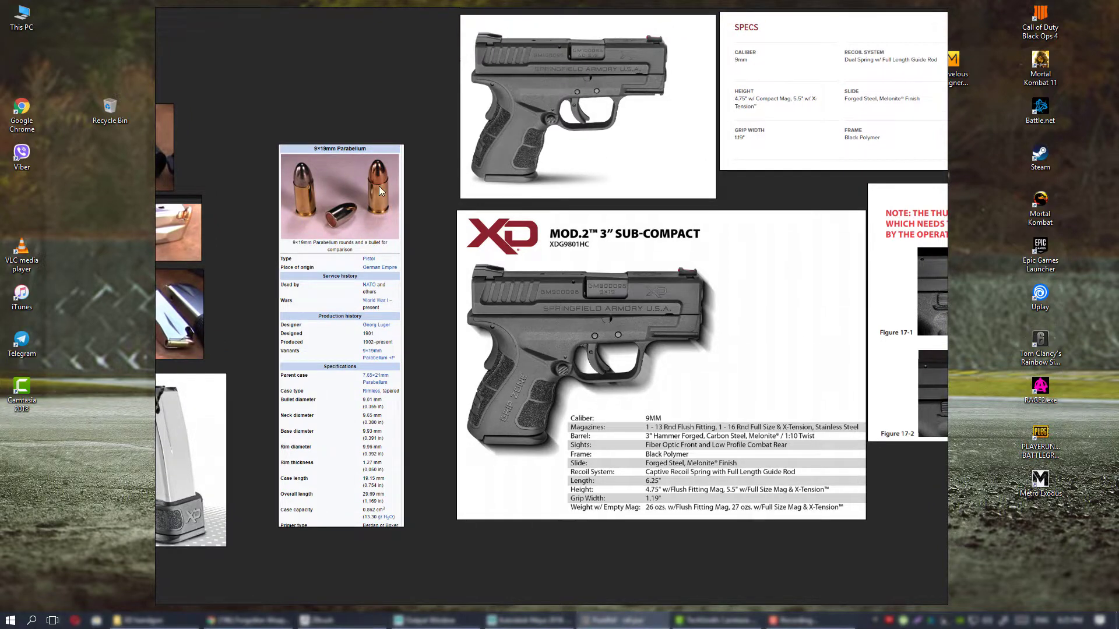
Study the 9×19mm Parabellum reference beside the magazine photos, focusing on the picture of the rounds and bullet.
scroll(375, 211, up, 2)
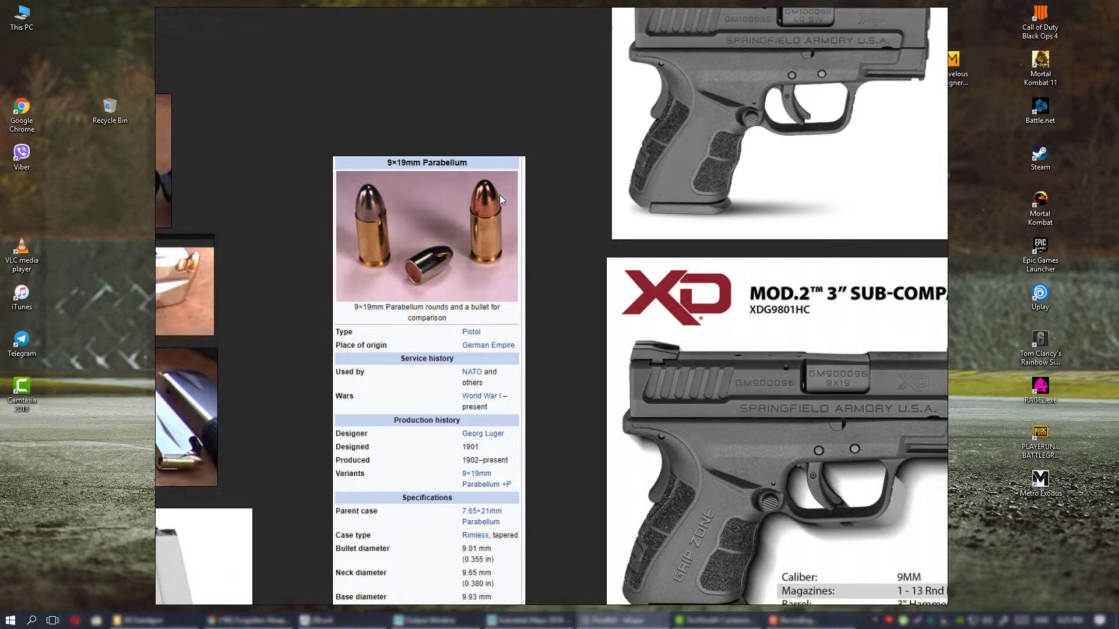
middle_drag(493, 348, 522, 232)
middle_drag(516, 296, 530, 269)
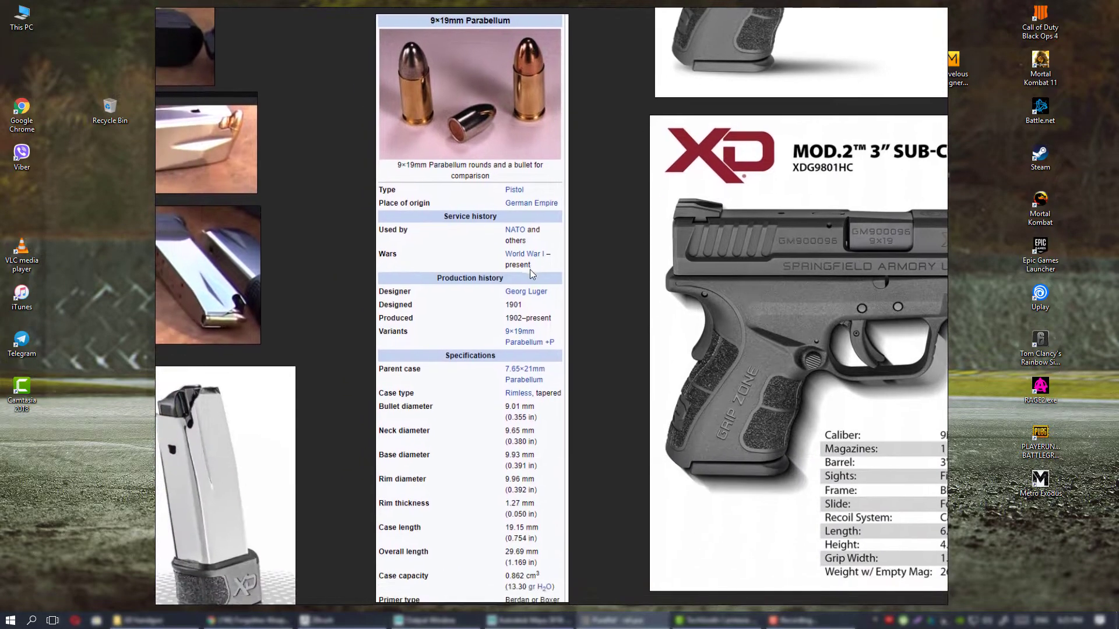
middle_drag(486, 93, 505, 217)
mouse_move(547, 272)
middle_down()
mouse_move(572, 165)
mouse_move(563, 173)
mouse_move(589, 339)
middle_up()
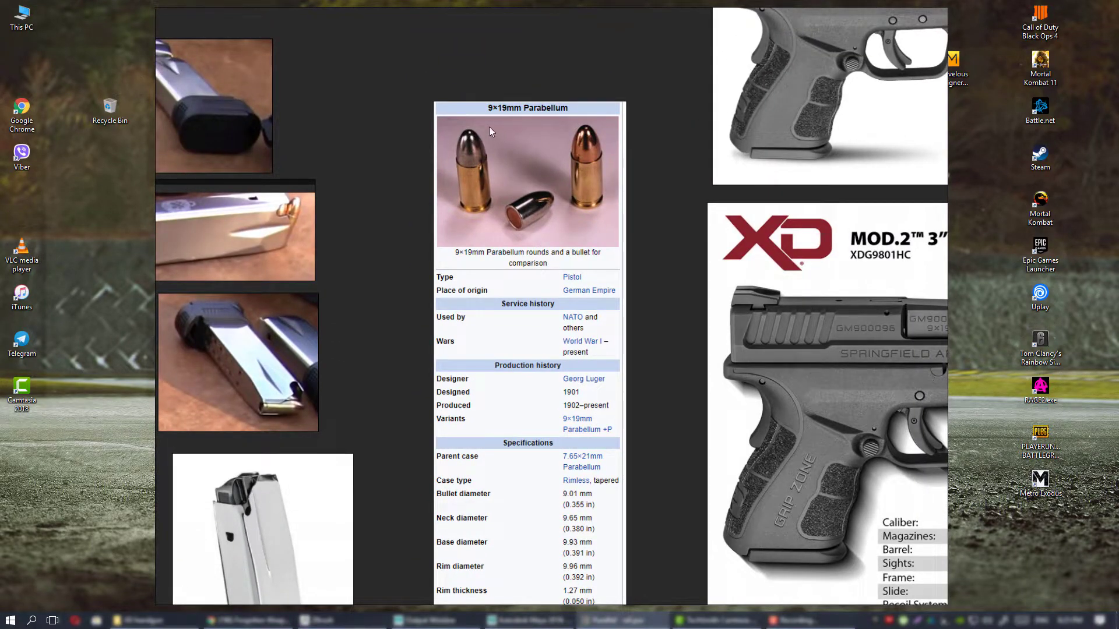
middle_drag(551, 283, 513, 270)
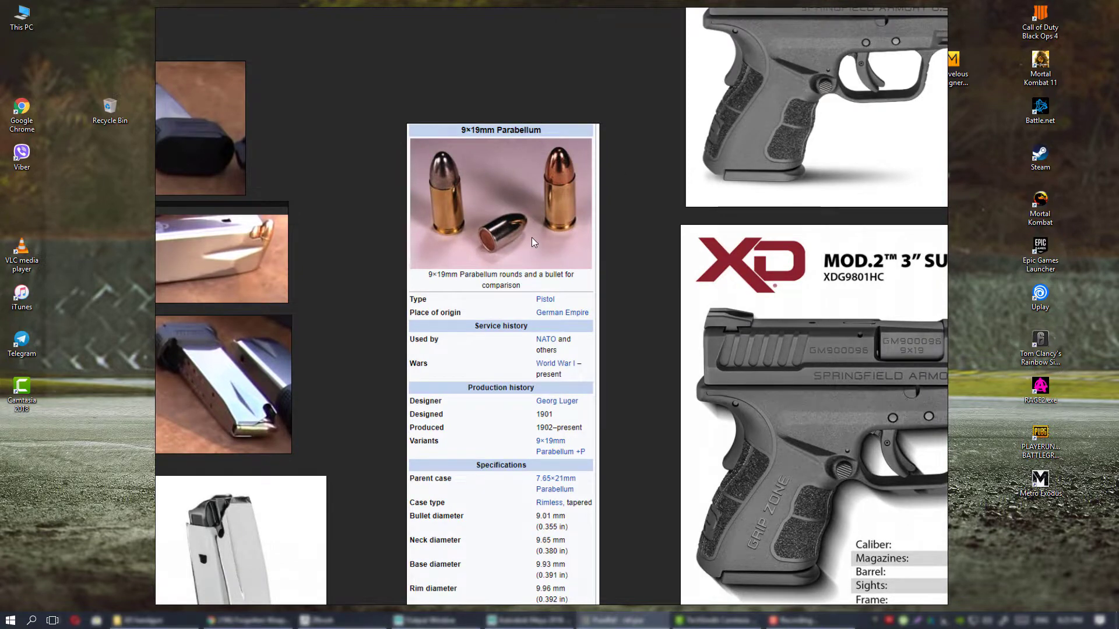
Read the 9×19mm Parabellum specifications table, from the bullet and case diameters to the overall length.
middle_drag(536, 300, 507, 117)
scroll(509, 360, up, 3)
middle_drag(530, 339, 562, 233)
middle_drag(527, 168, 521, 240)
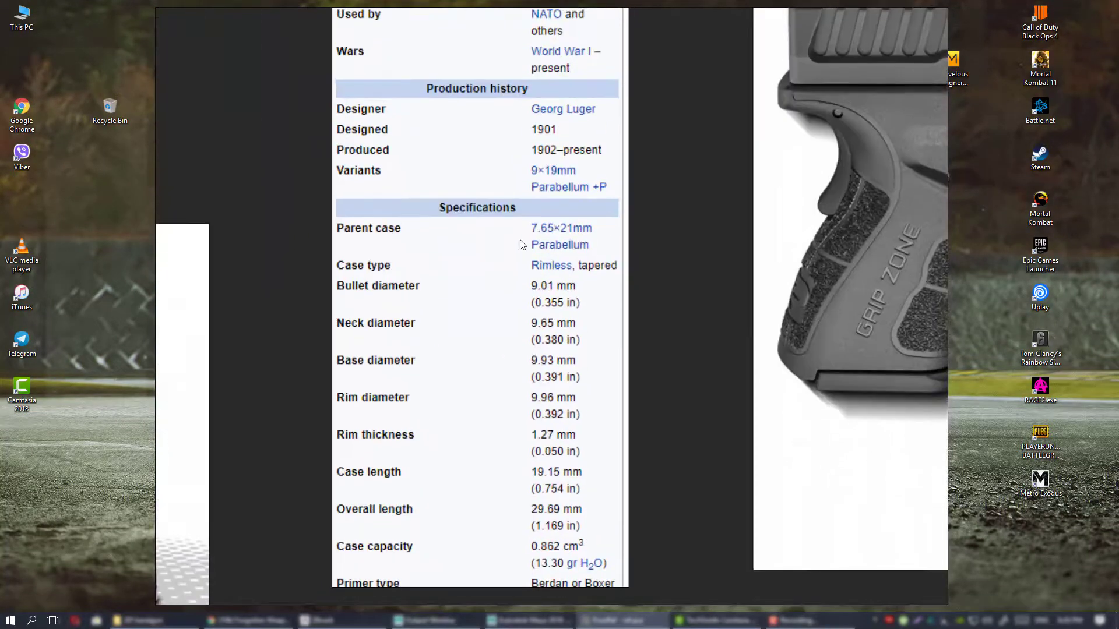
Review the 9×19mm Parabellum sheet from its dimension rows up to the photo of the rounds.
middle_drag(537, 342, 557, 318)
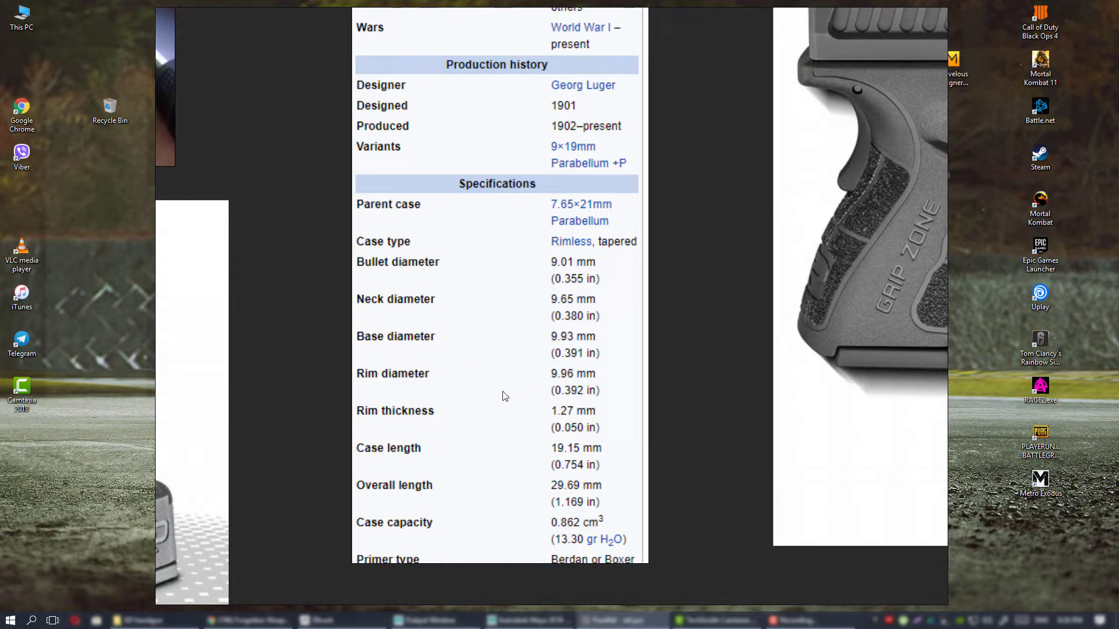
middle_drag(388, 285, 388, 344)
scroll(577, 319, down, 5)
middle_drag(570, 257, 551, 333)
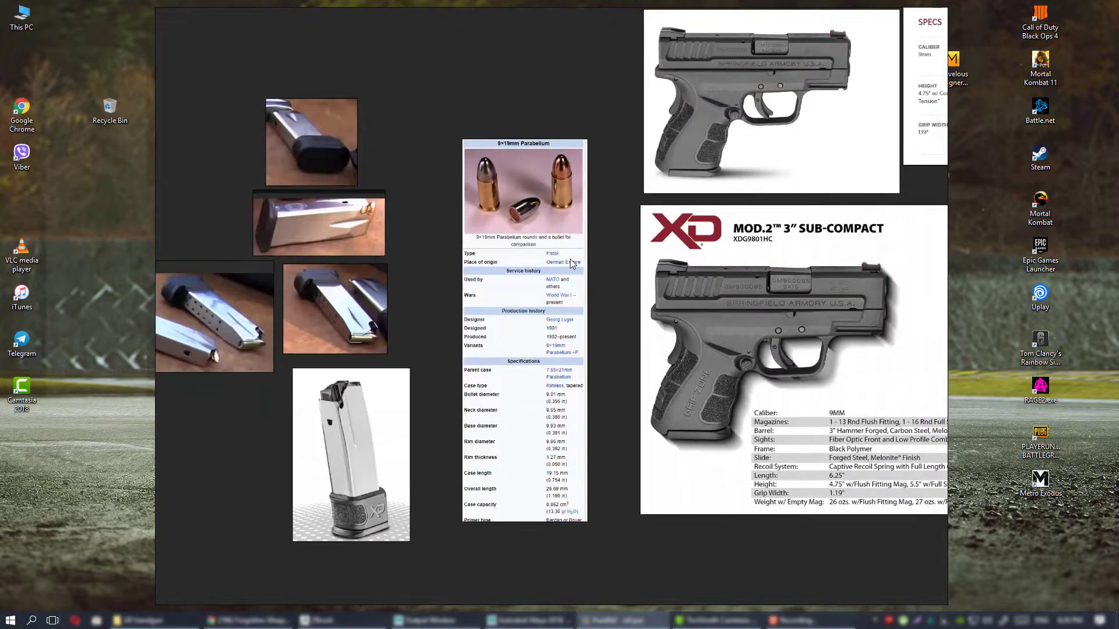
middle_drag(568, 178, 552, 238)
scroll(551, 238, up, 3)
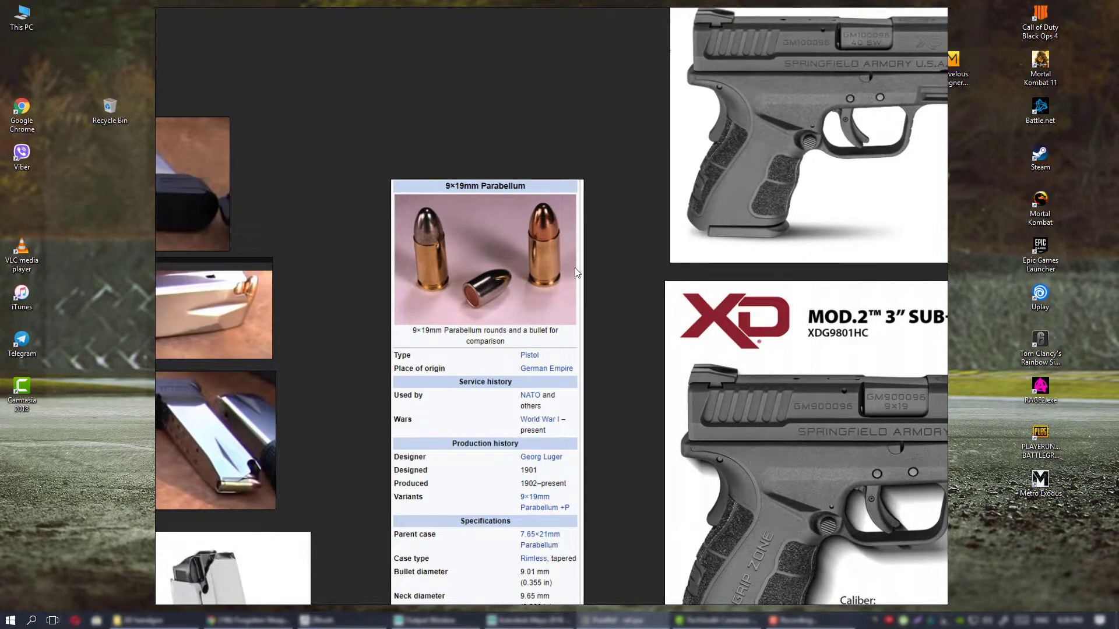
middle_drag(567, 268, 554, 274)
scroll(571, 281, down, 2)
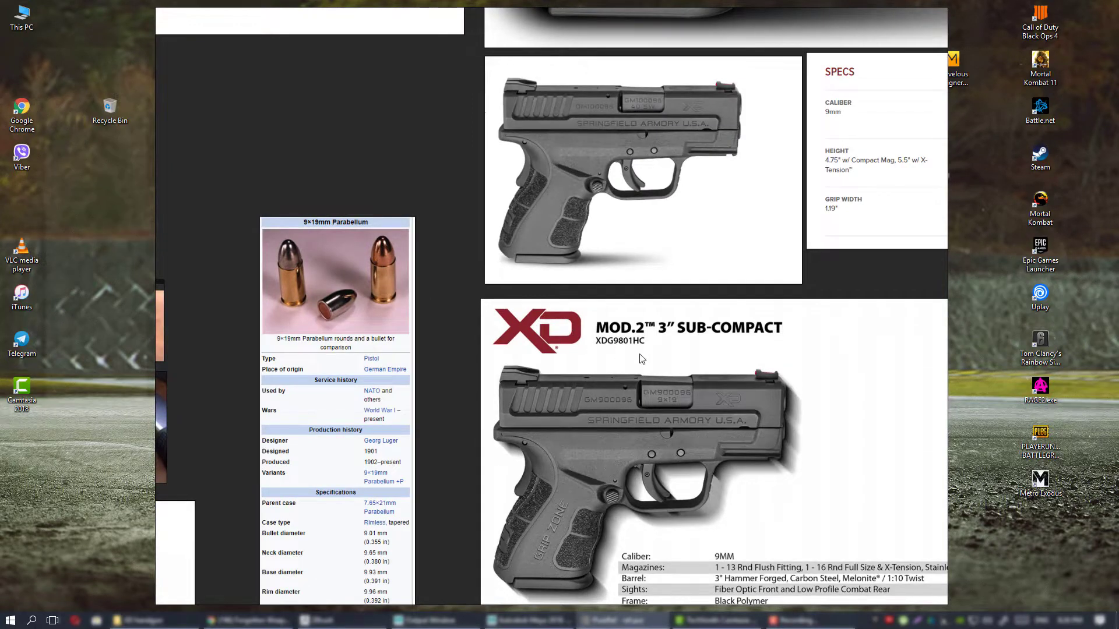
Compare the XD Mod.2 3" Sub-Compact specification sheet with the neighbouring 9×19mm cartridge reference.
middle_drag(641, 356, 541, 324)
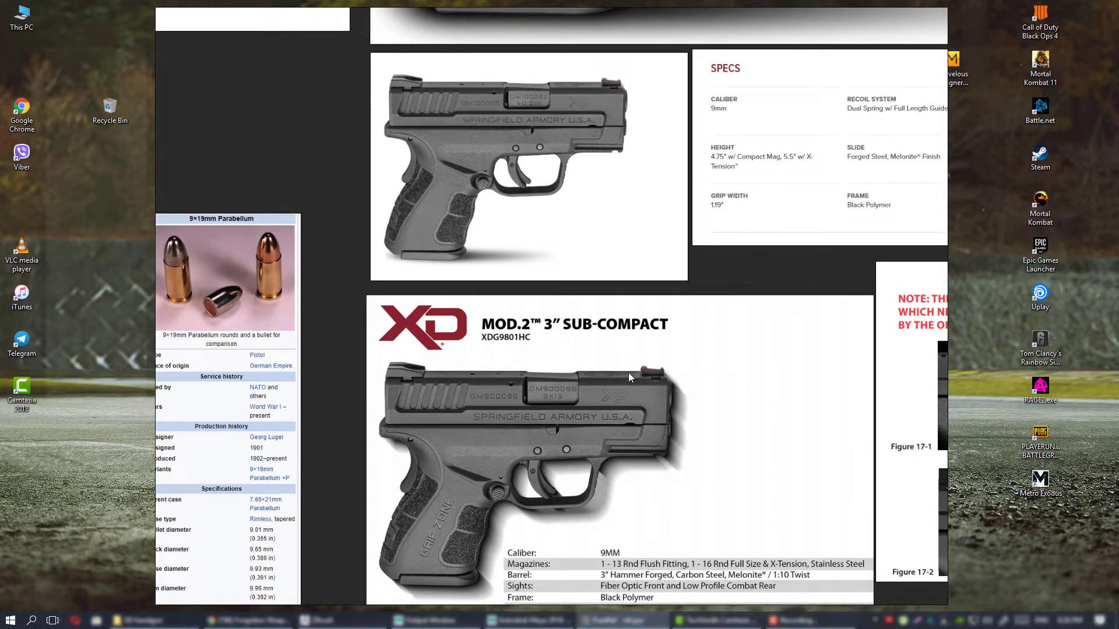
middle_drag(643, 395, 687, 344)
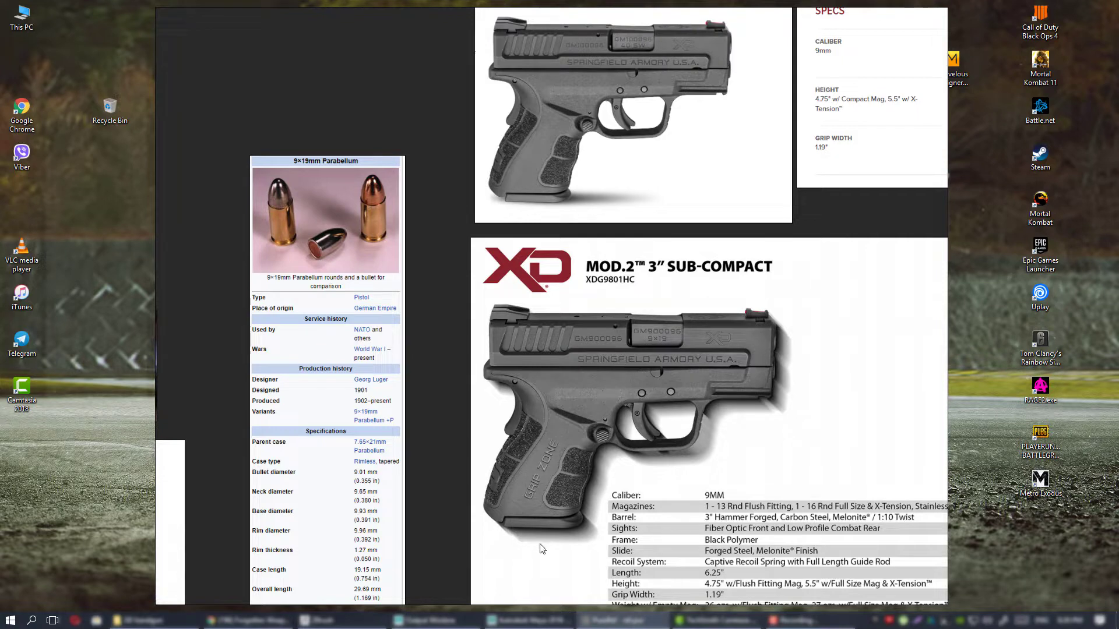
middle_drag(414, 218, 563, 318)
scroll(562, 318, up, 3)
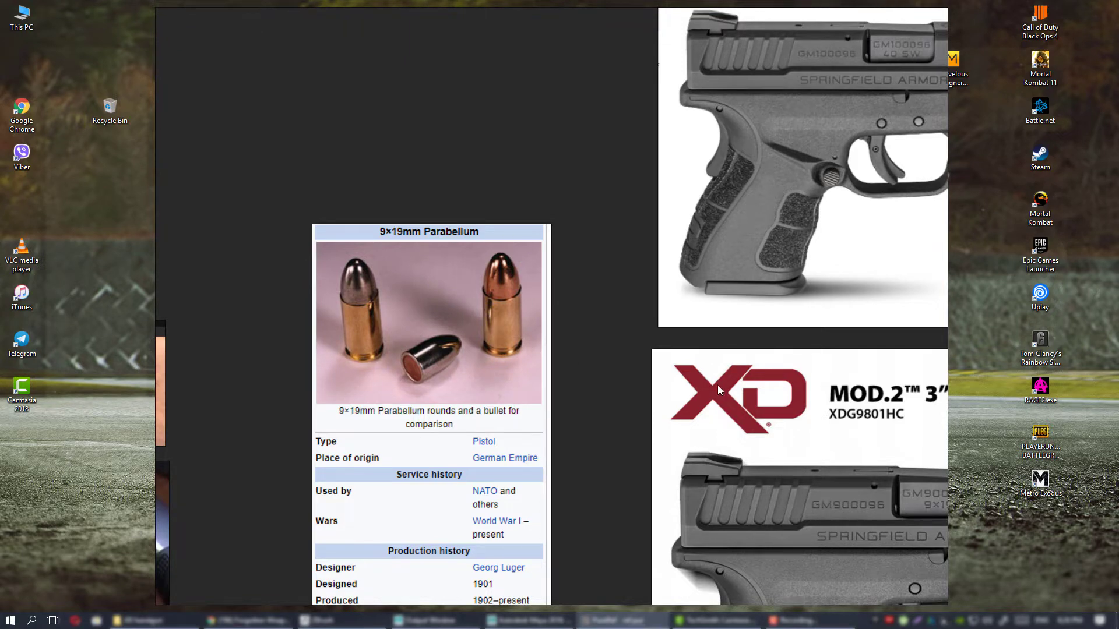
scroll(718, 385, down, 3)
middle_drag(718, 385, 426, 249)
middle_drag(646, 350, 631, 302)
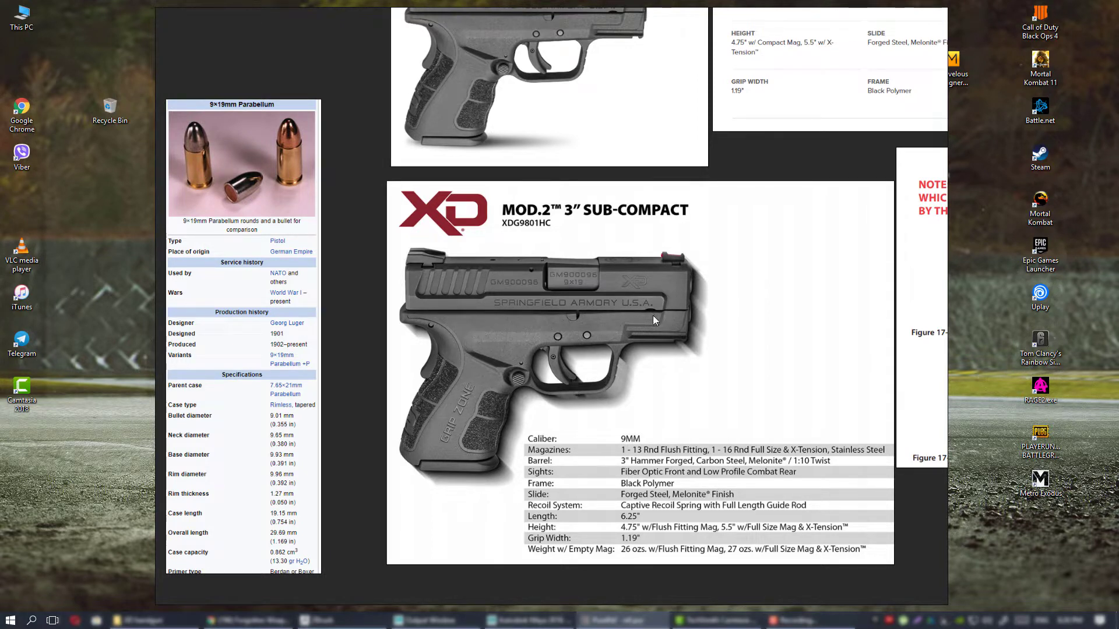
middle_drag(600, 302, 572, 374)
Survey the reference board across the manual photos, specs and magazine pictures, and the pistol's side and angled renders.
scroll(548, 325, down, 5)
middle_drag(551, 259, 556, 353)
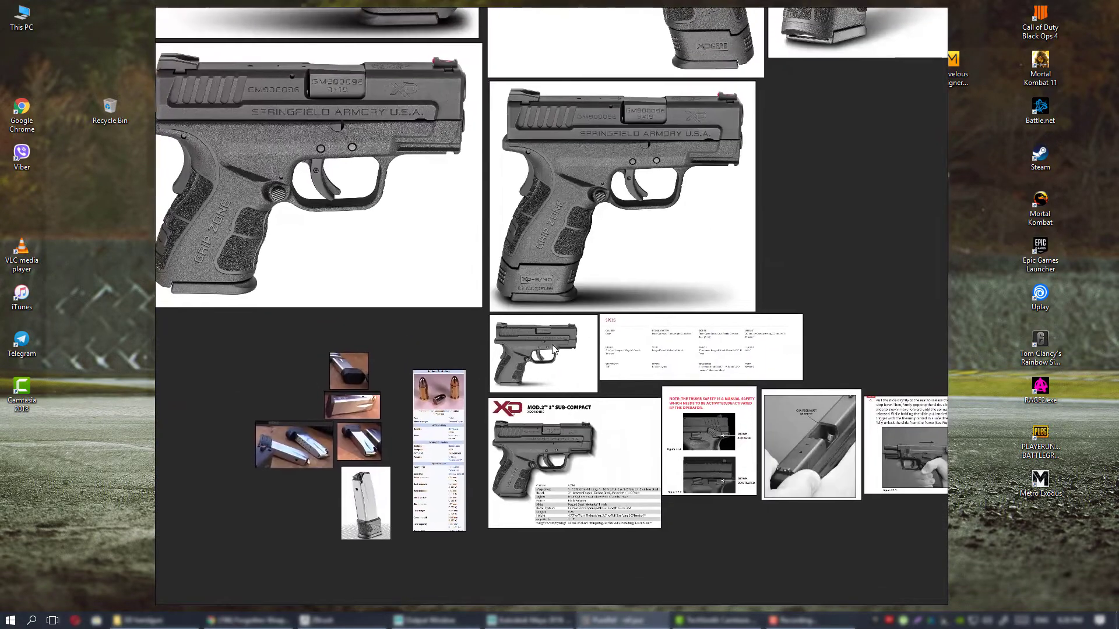
scroll(556, 353, down, 2)
scroll(557, 357, up, 3)
scroll(563, 356, down, 1)
middle_drag(651, 349, 430, 300)
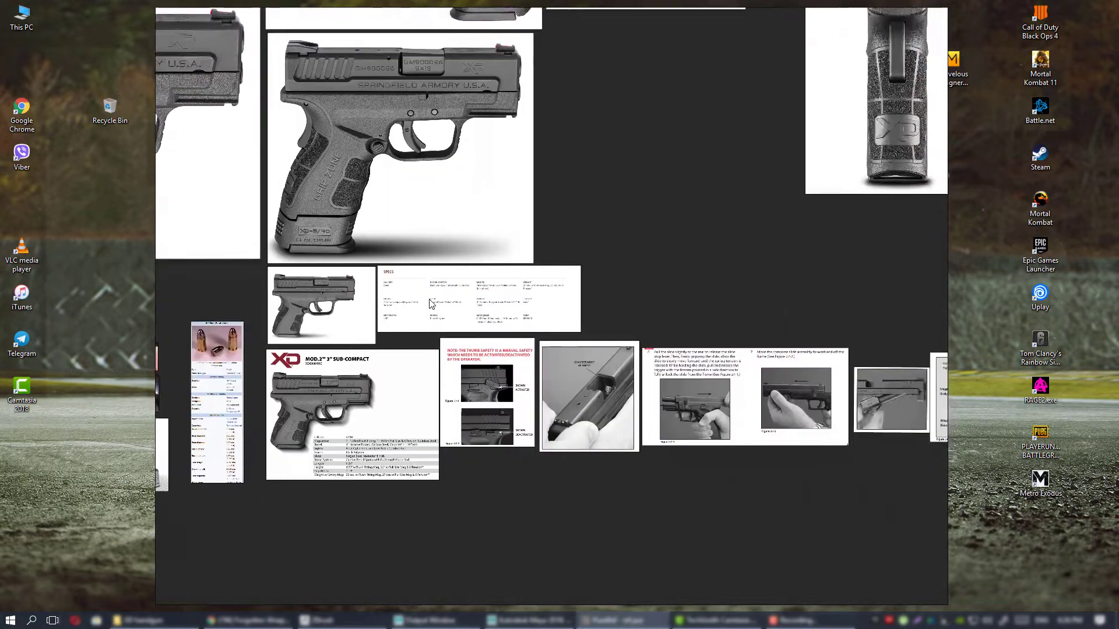
middle_drag(559, 340, 494, 538)
middle_drag(425, 393, 560, 490)
middle_drag(434, 420, 673, 336)
scroll(636, 425, down, 3)
scroll(637, 424, up, 3)
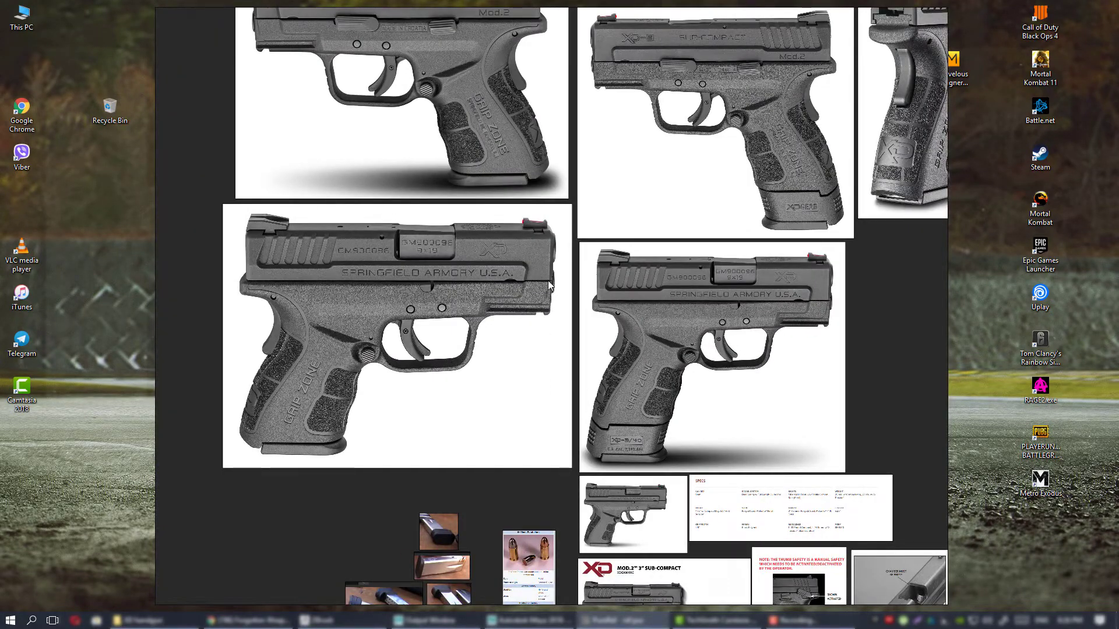
middle_drag(567, 109, 539, 438)
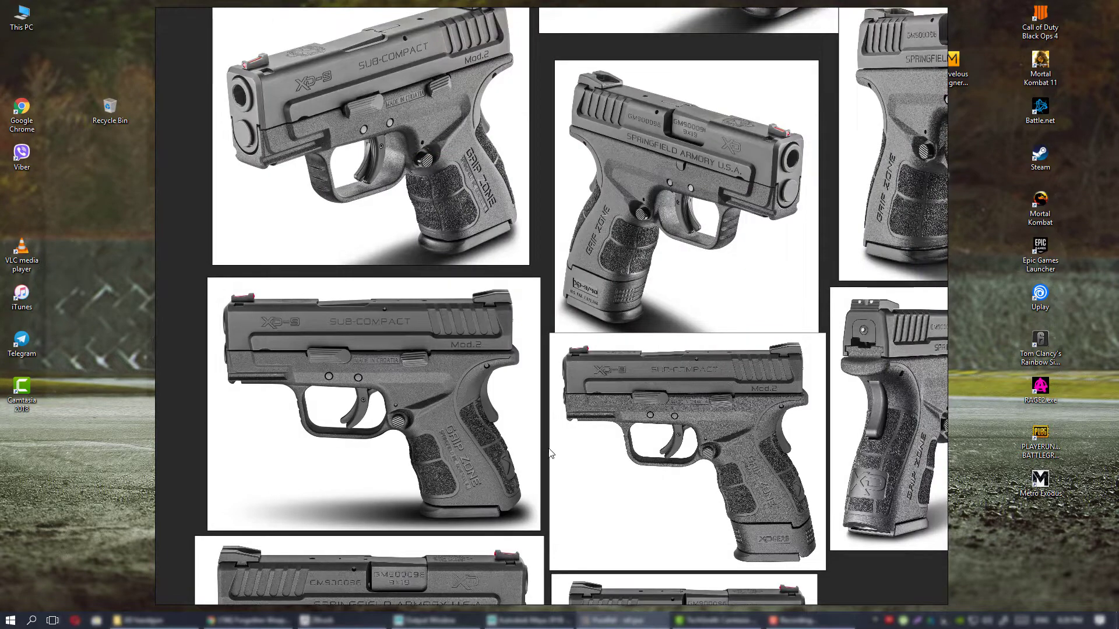
mouse_move(566, 582)
middle_down()
mouse_move(552, 398)
mouse_move(559, 259)
middle_up()
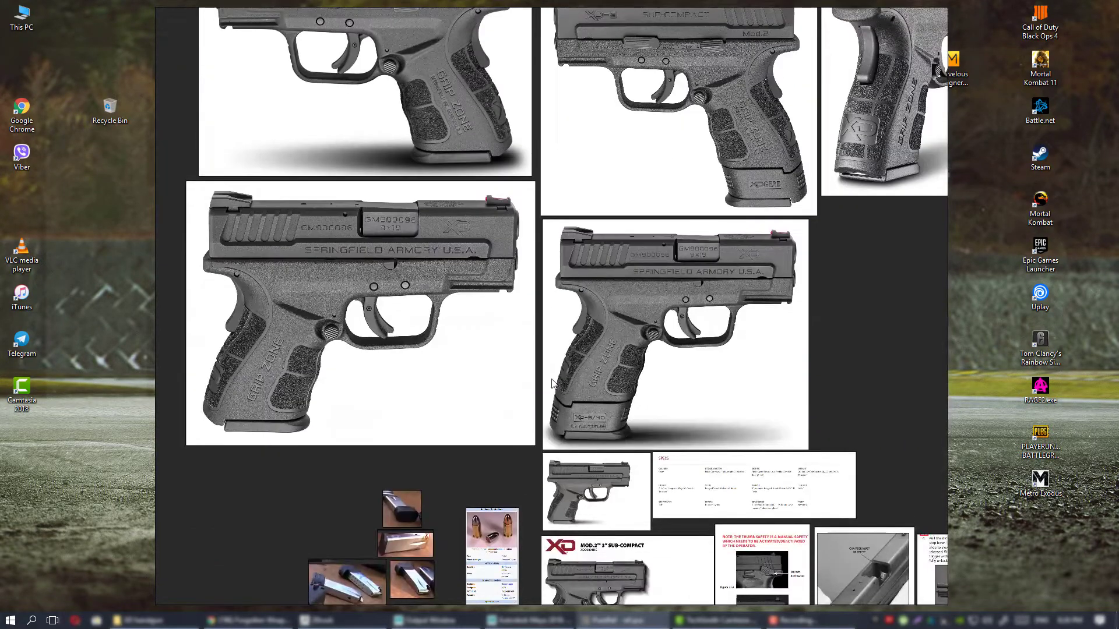
middle_drag(553, 382, 561, 169)
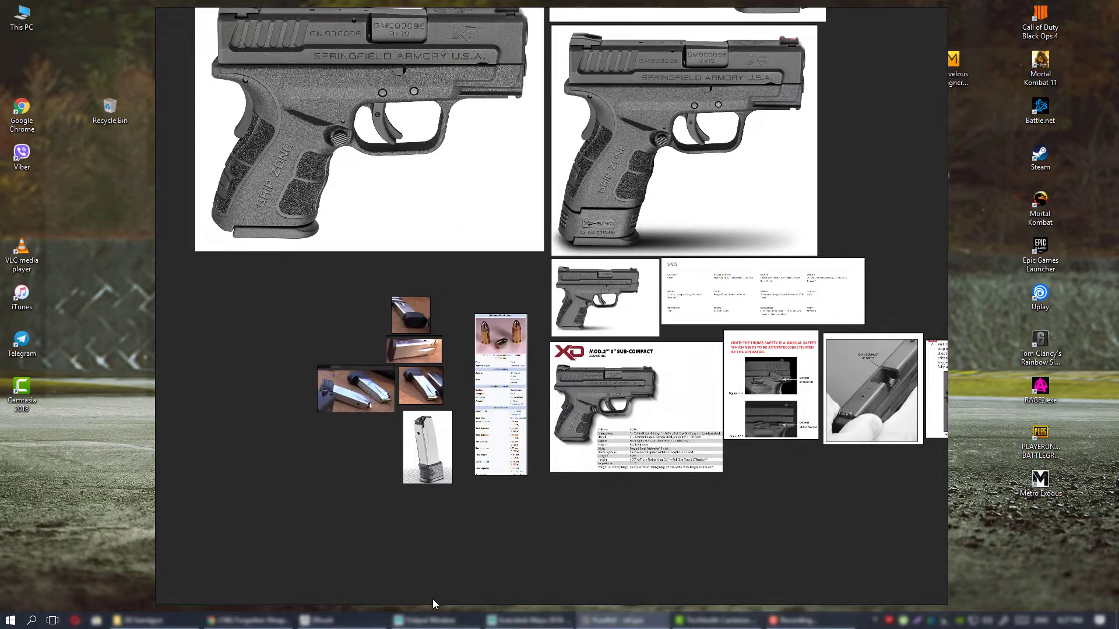
Switch to the Maya scene and look over the pistol image plane in the perspective view.
click(340, 620)
key(alt+Tab)
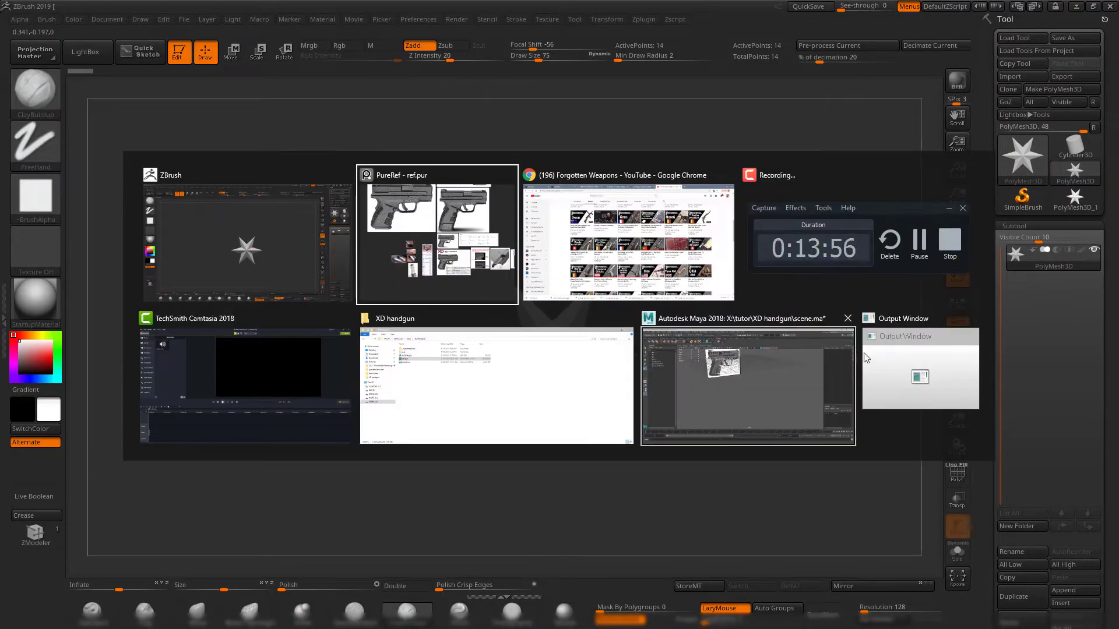
click(752, 378)
alt+middle_drag(532, 211, 632, 355)
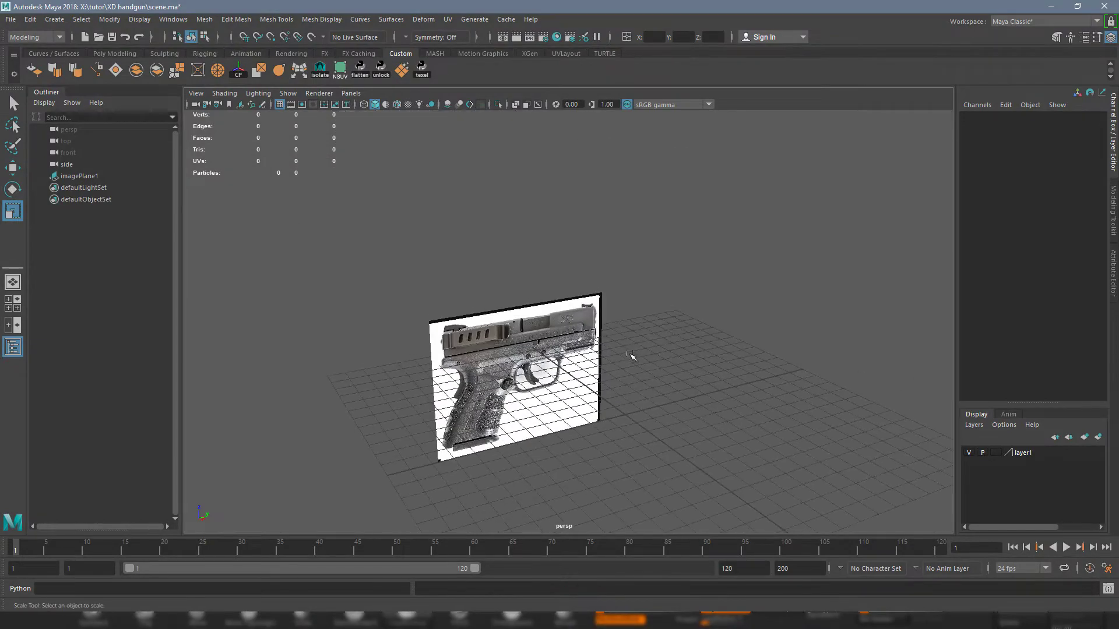
alt+drag(631, 355, 554, 340)
click(553, 340)
key(f)
alt+drag(744, 375, 559, 309)
click(722, 330)
alt+drag(515, 408, 677, 368)
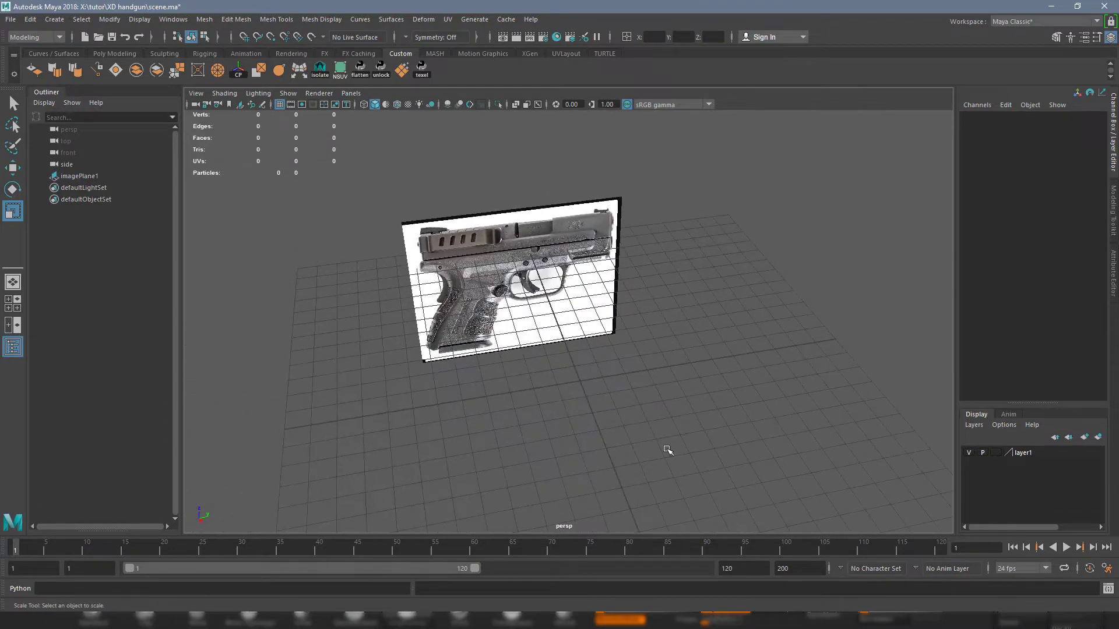
Minimize the Maya and ZBrush windows, then restore Maya with the pistol scene.
click(1050, 5)
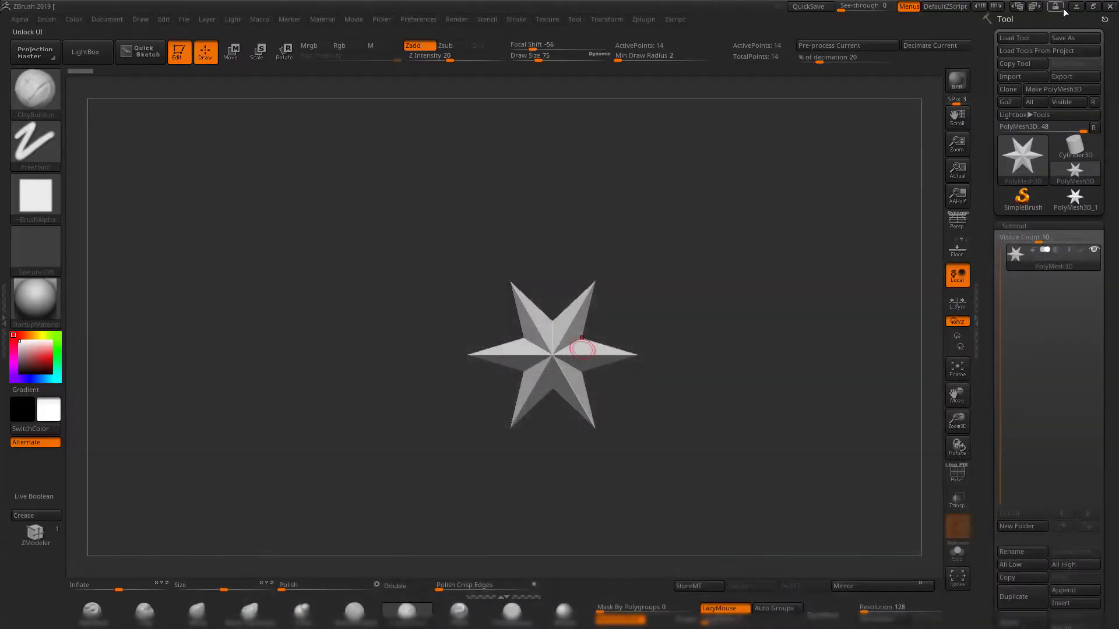
click(1088, 7)
click(524, 619)
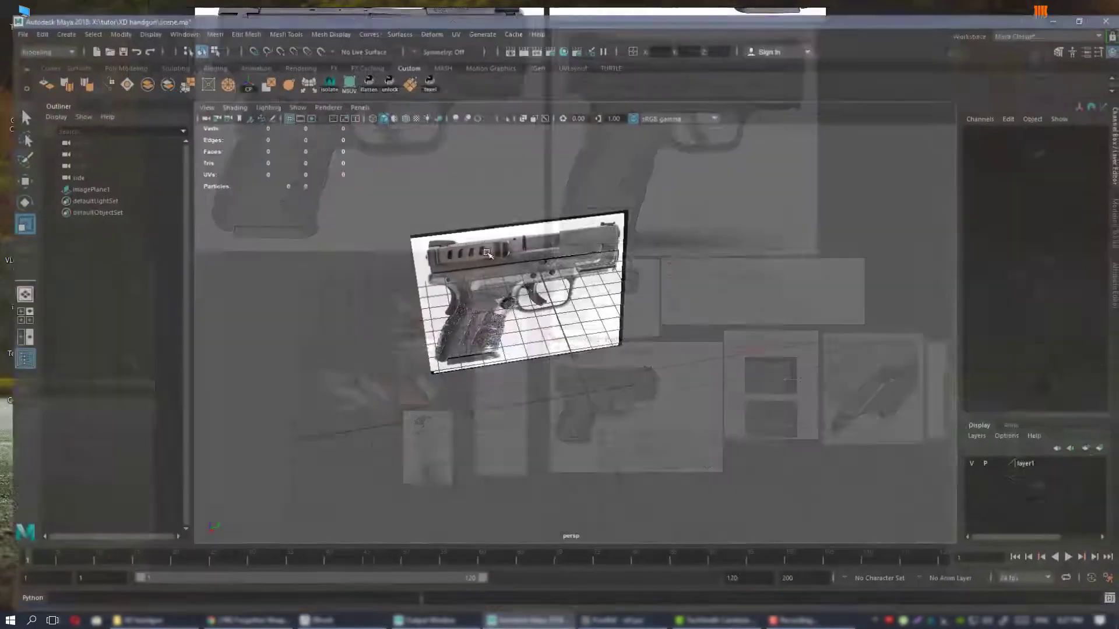
Select the pistol image plane in the perspective view and activate the Move tool.
alt+drag(528, 294, 569, 304)
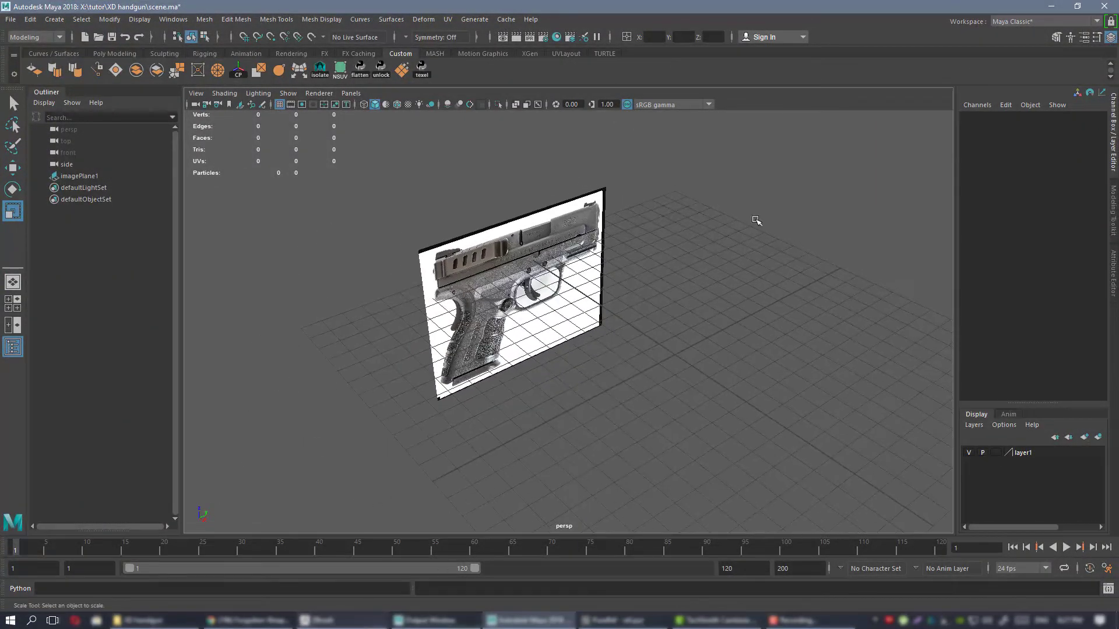
alt+drag(700, 363, 580, 326)
click(547, 319)
key(w)
alt+drag(584, 267, 528, 253)
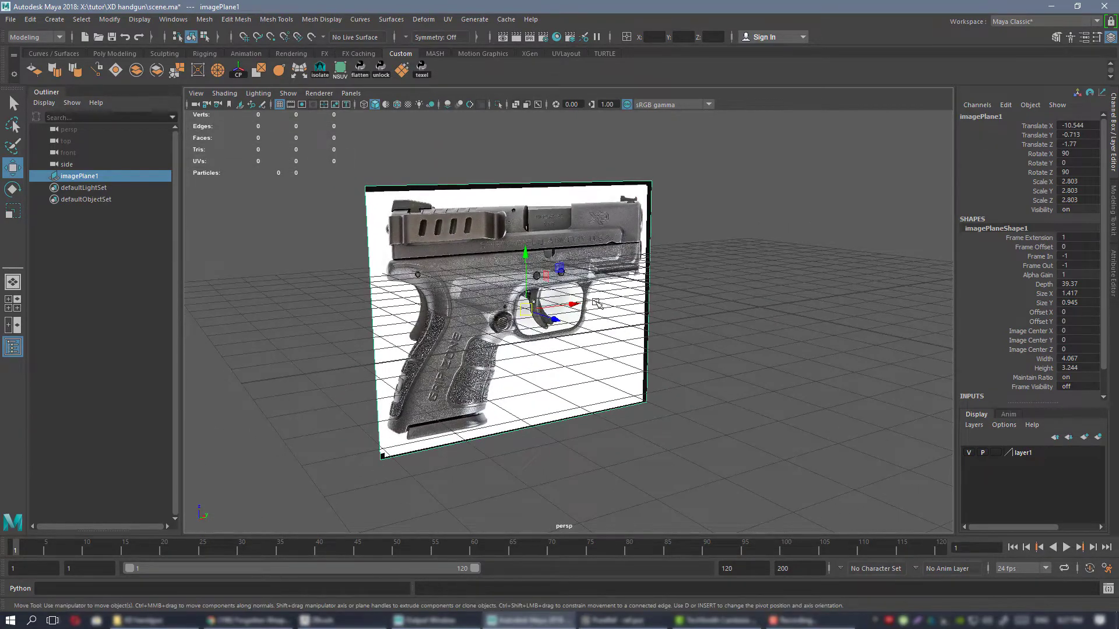
Examine the pistol image plane from several angles and distances, checking the slide, frame, trigger and grip.
alt+drag(603, 300, 524, 271)
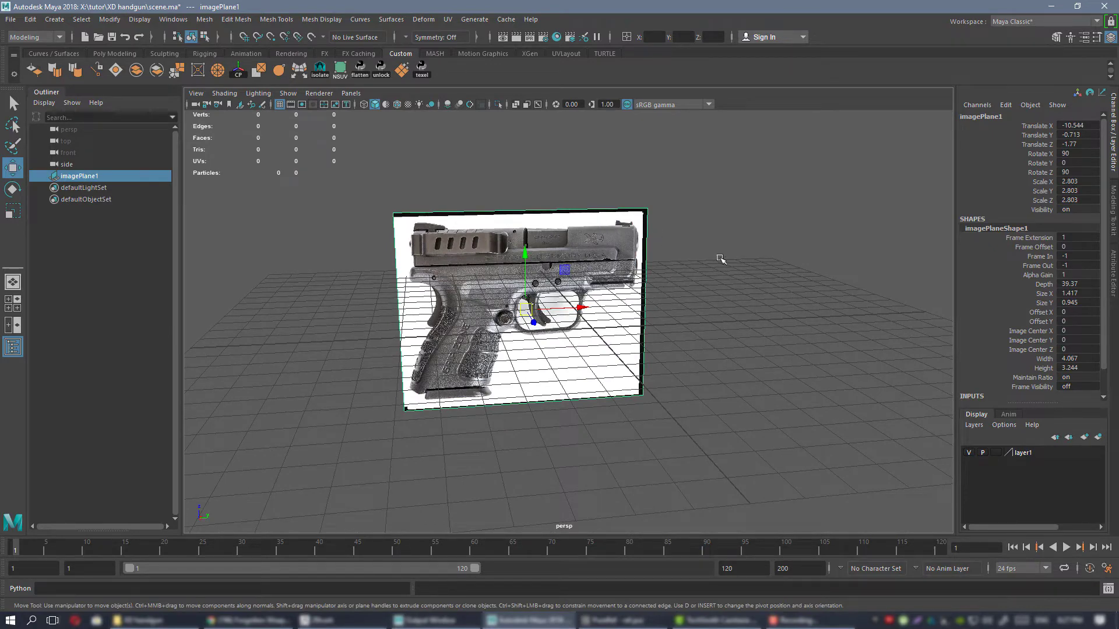
alt+drag(721, 258, 622, 226)
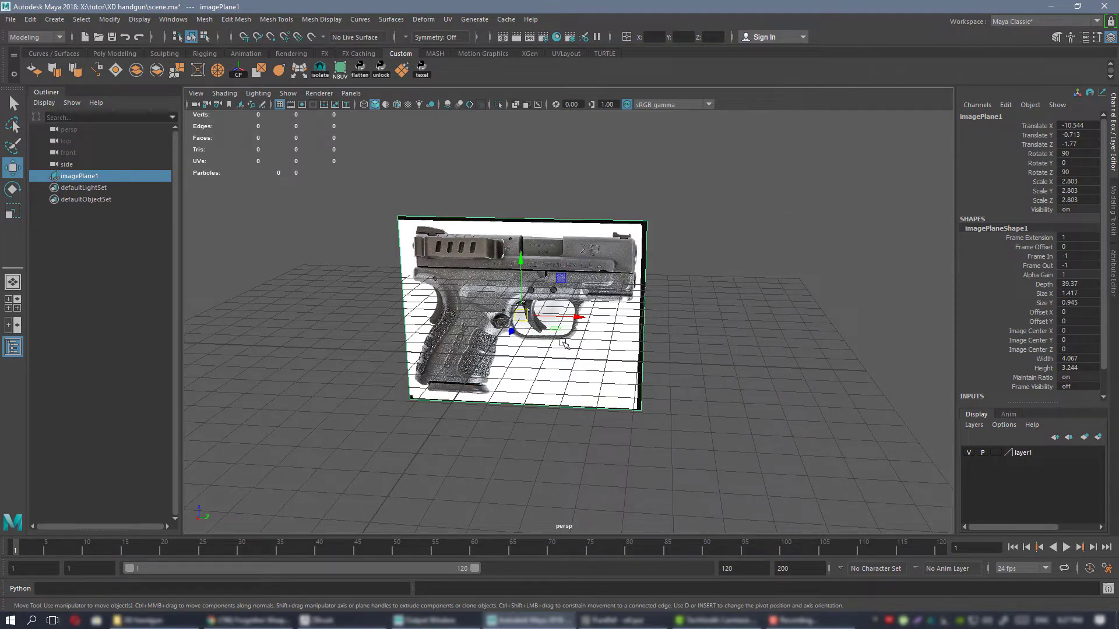
alt+drag(568, 342, 521, 298)
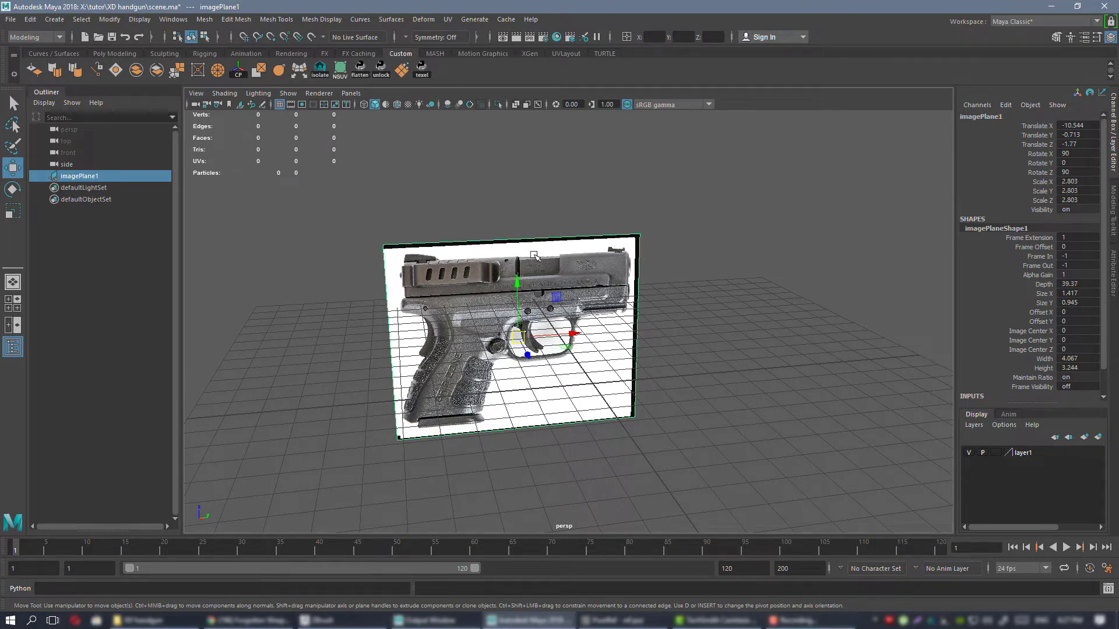
alt+drag(635, 292, 600, 289)
alt+right_drag(582, 314, 635, 312)
alt+drag(606, 318, 609, 291)
alt+middle_drag(606, 297, 618, 309)
alt+drag(604, 262, 600, 285)
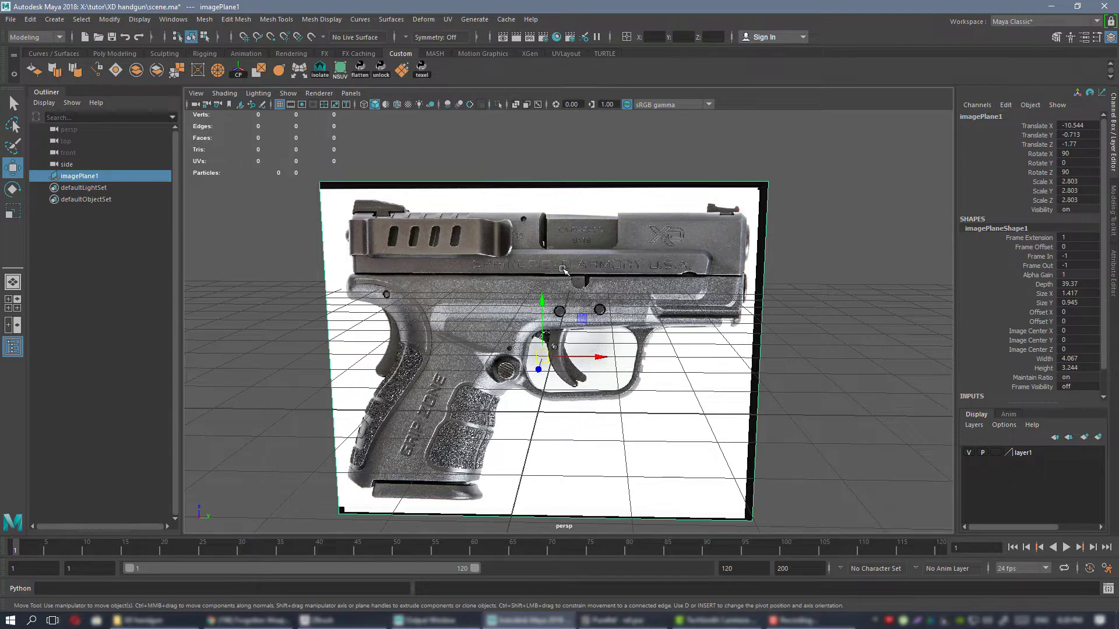
alt+drag(500, 248, 510, 253)
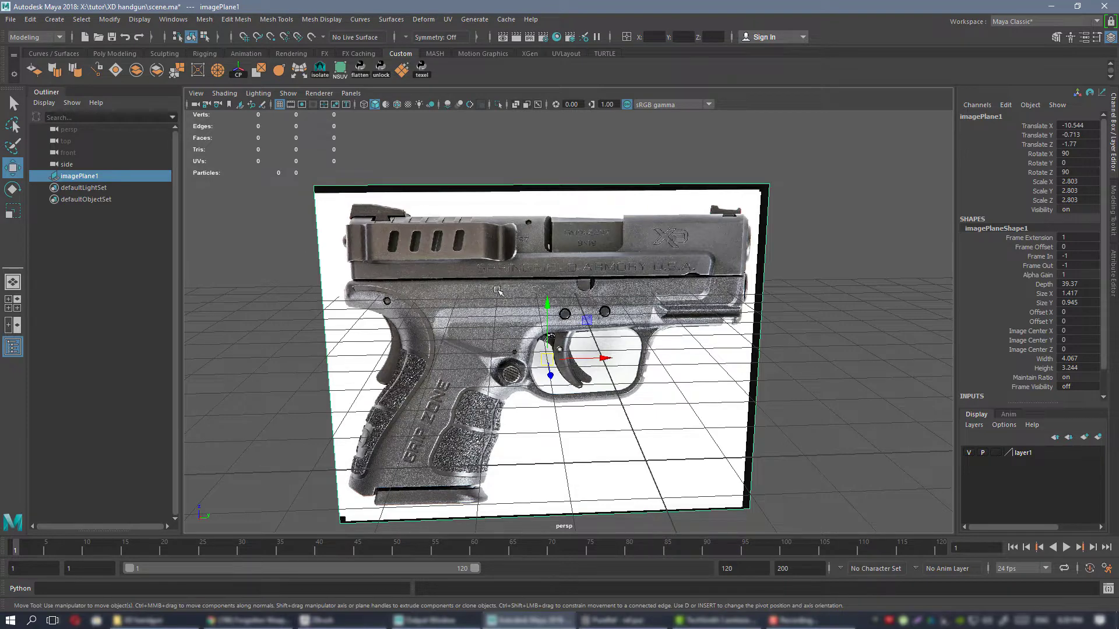
alt+right_drag(590, 344, 574, 315)
alt+drag(574, 314, 561, 300)
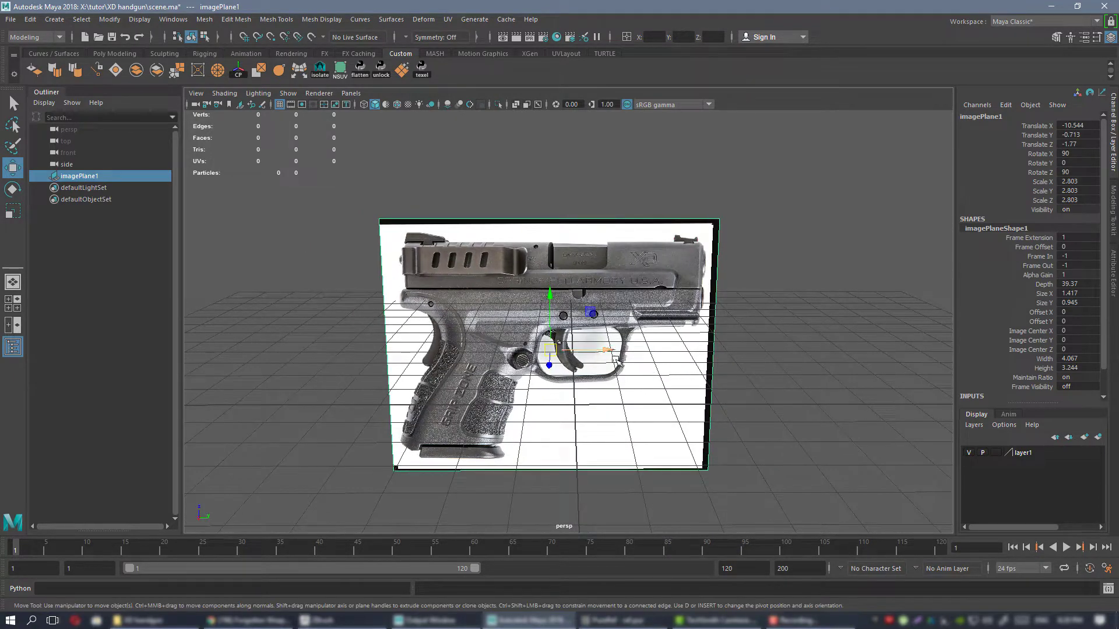
scroll(609, 359, down, 1)
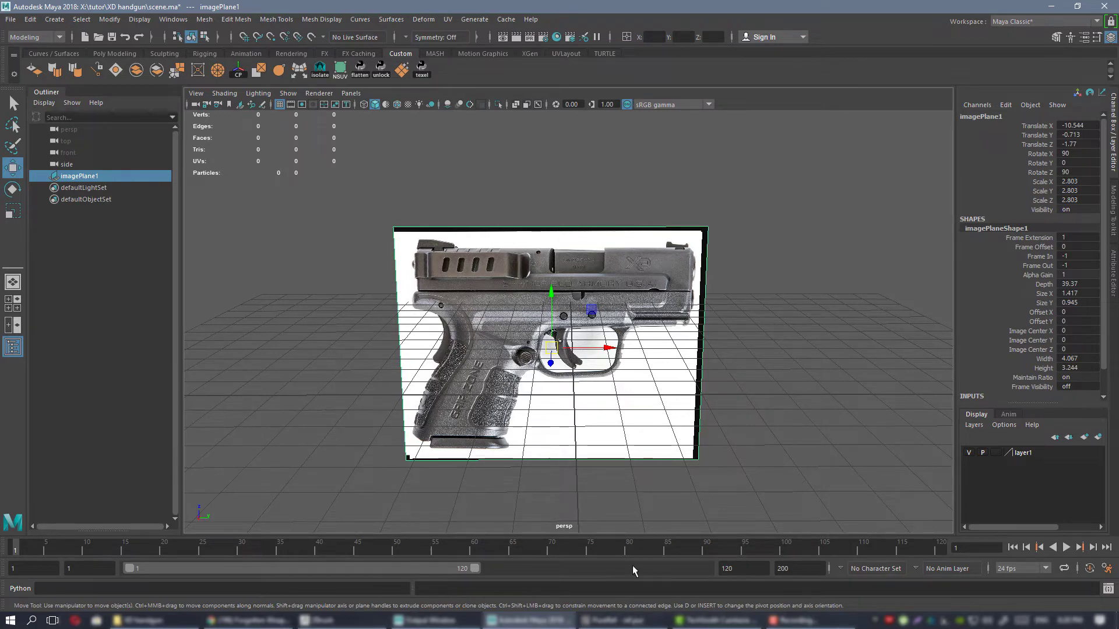
Switch to PureRef and check the pistol's length, height and grip width on the XD Mod.2 3" Sub-Compact sheet.
click(619, 621)
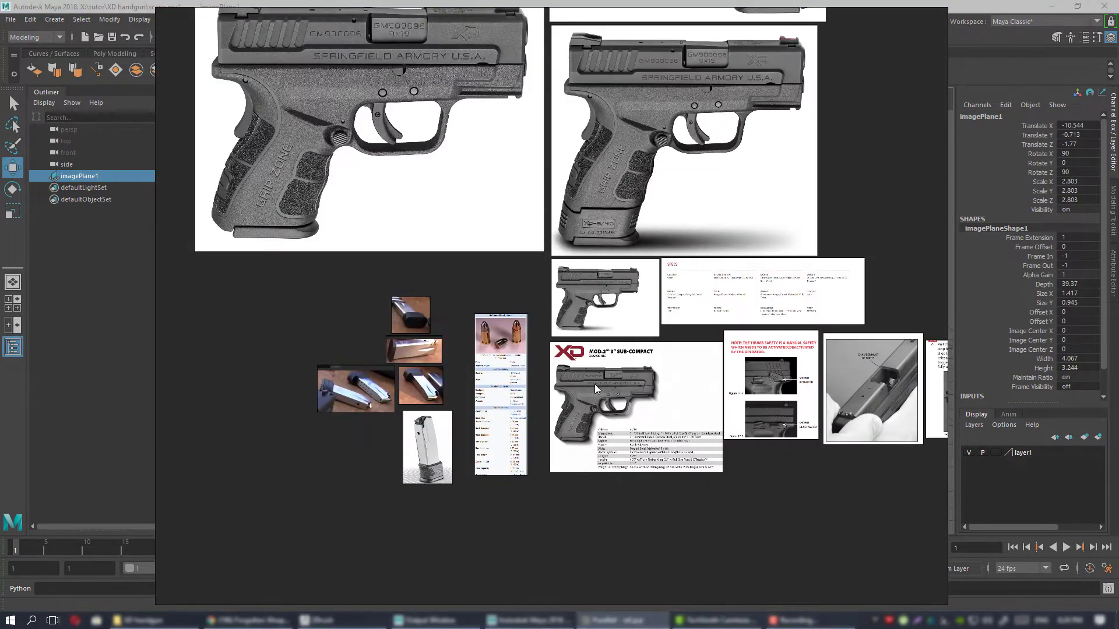
middle_drag(595, 383, 567, 344)
scroll(566, 350, up, 4)
middle_drag(653, 391, 430, 285)
scroll(467, 318, up, 3)
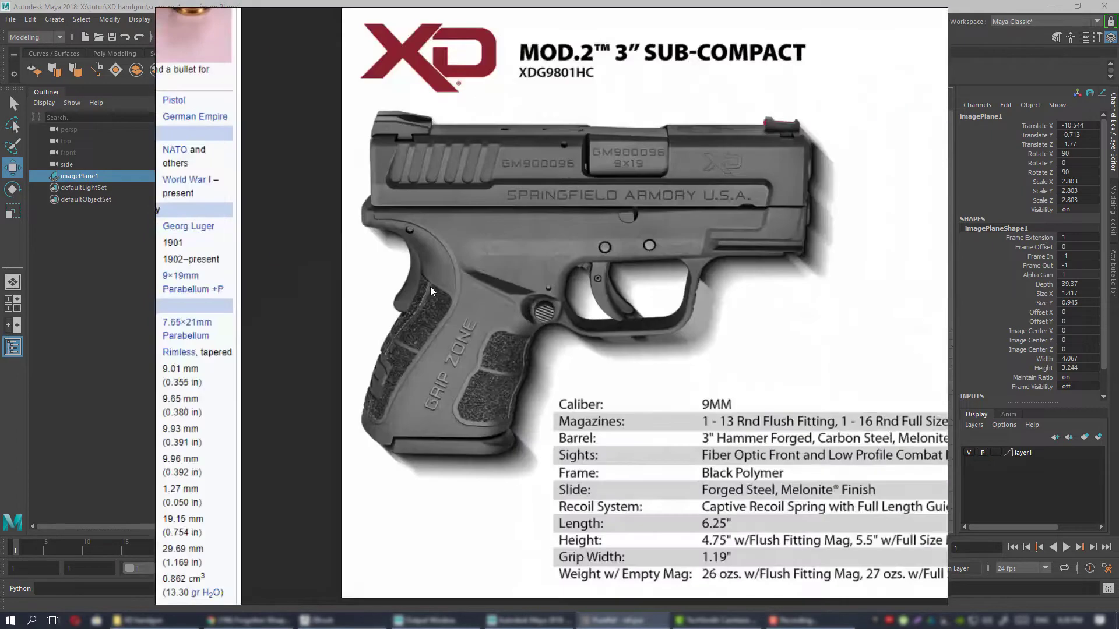
scroll(430, 286, down, 3)
middle_drag(582, 334, 491, 337)
scroll(493, 335, up, 3)
middle_drag(494, 459, 565, 423)
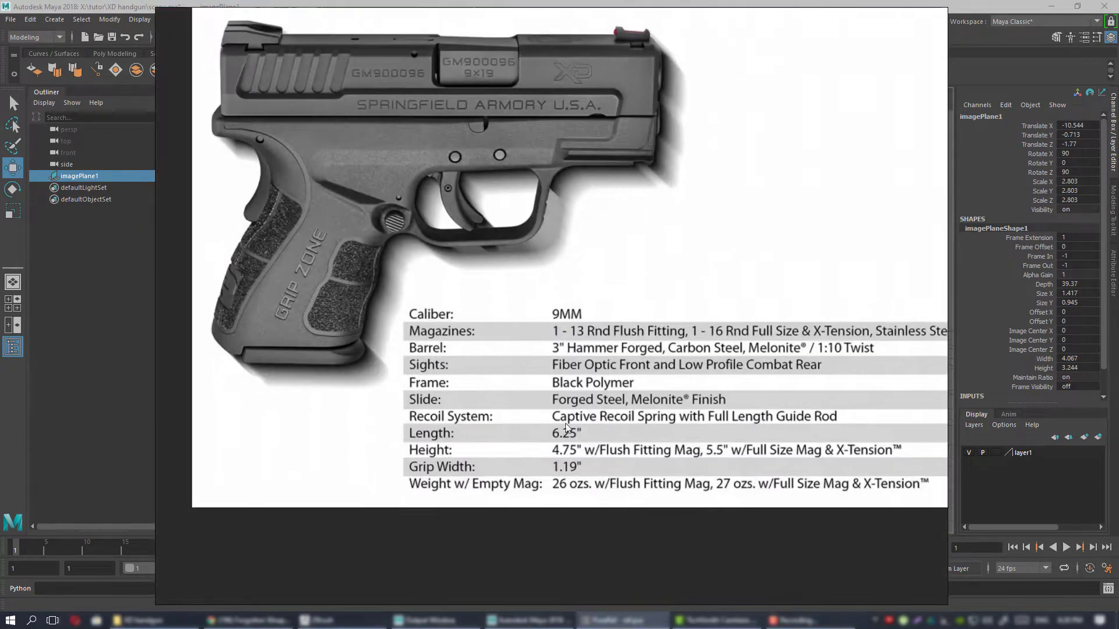
scroll(391, 306, down, 2)
middle_drag(391, 305, 650, 458)
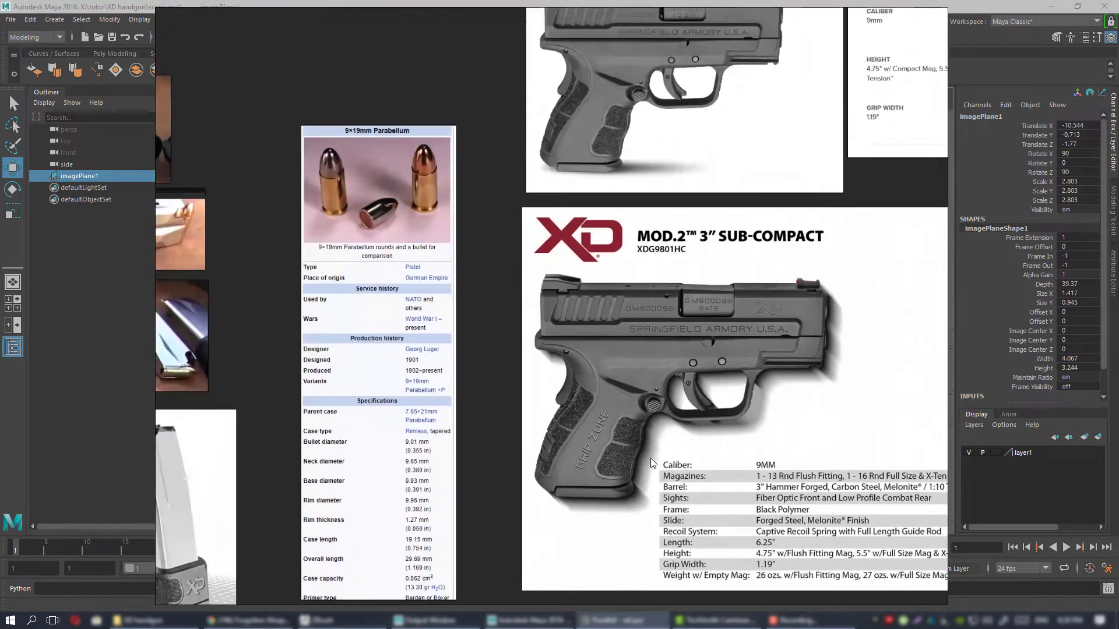
Recheck the 9×19mm Parabellum case and overall dimensions together with the photo of the rounds.
scroll(428, 453, up, 1)
middle_drag(427, 453, 546, 268)
scroll(545, 271, up, 2)
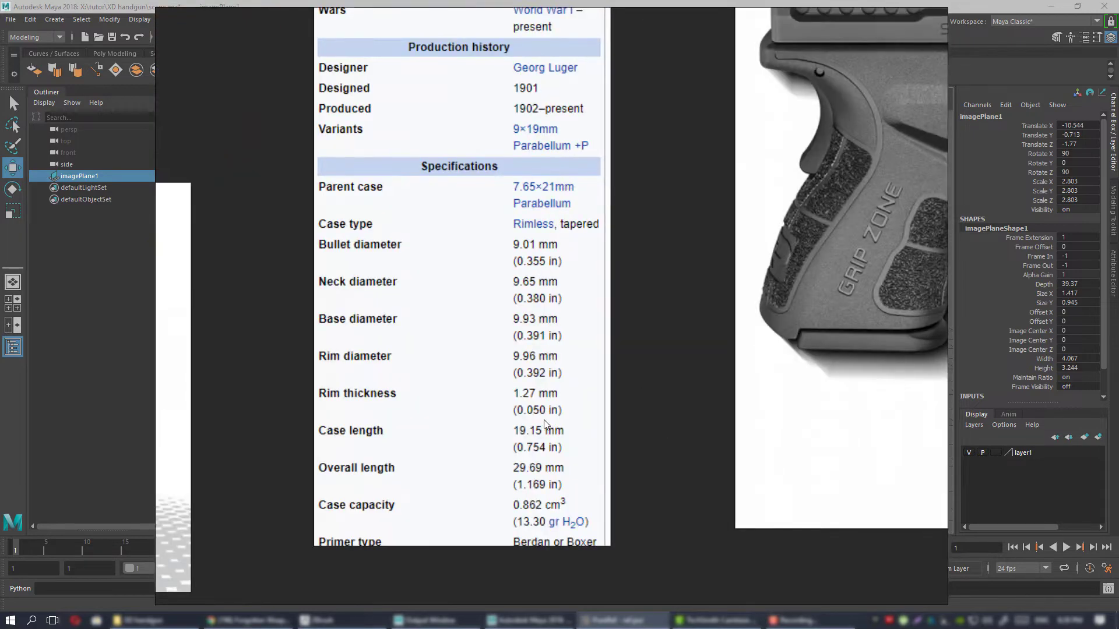
scroll(560, 473, down, 1)
middle_drag(546, 201, 524, 359)
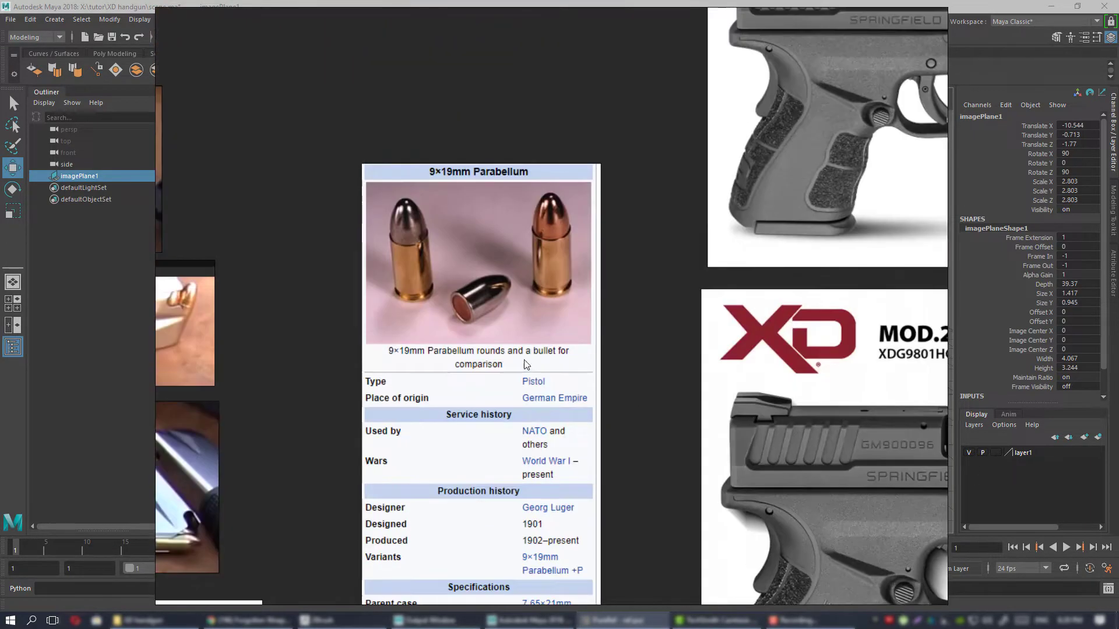
middle_drag(536, 529, 540, 226)
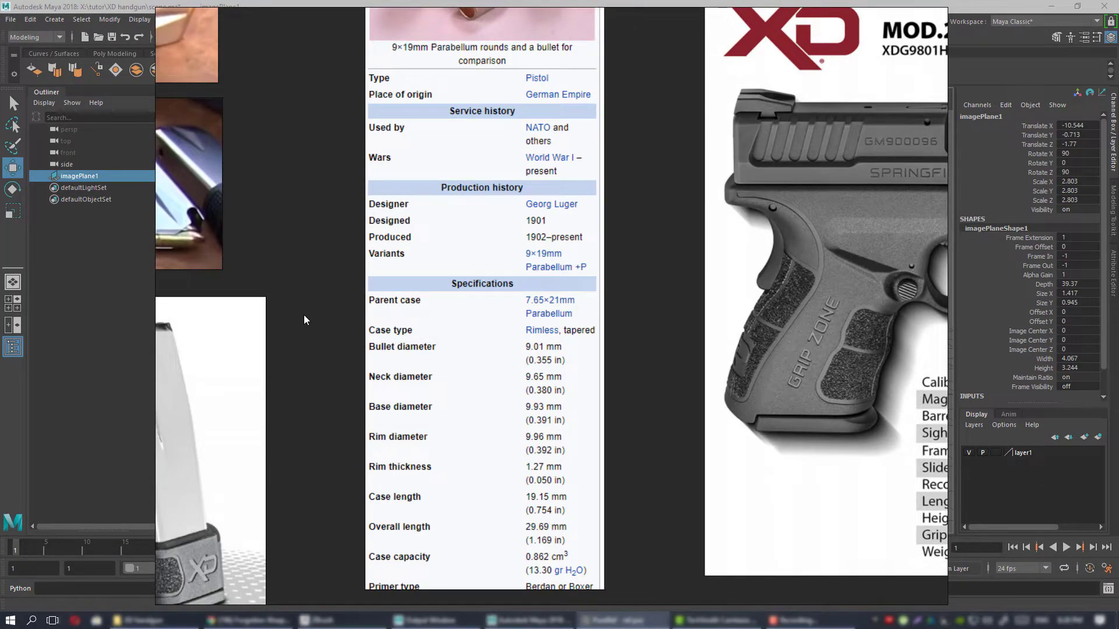
Move the PureRef reference board aside to uncover Maya's viewport and deselect the pistol image plane.
scroll(304, 320, down, 3)
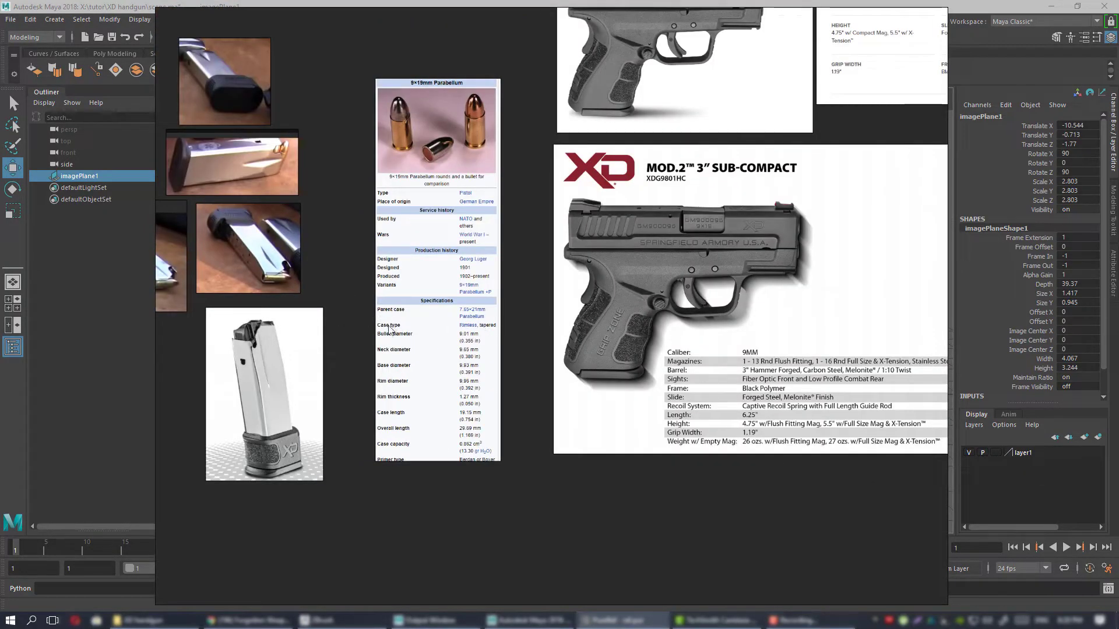
drag(347, 321, 682, 361)
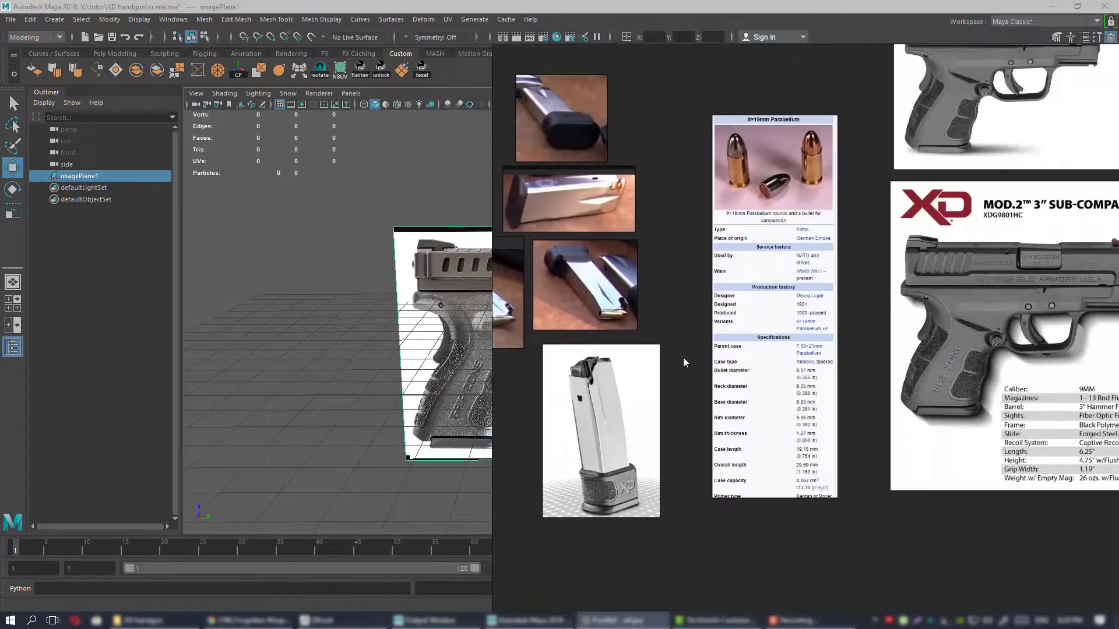
right_drag(683, 357, 1118, 357)
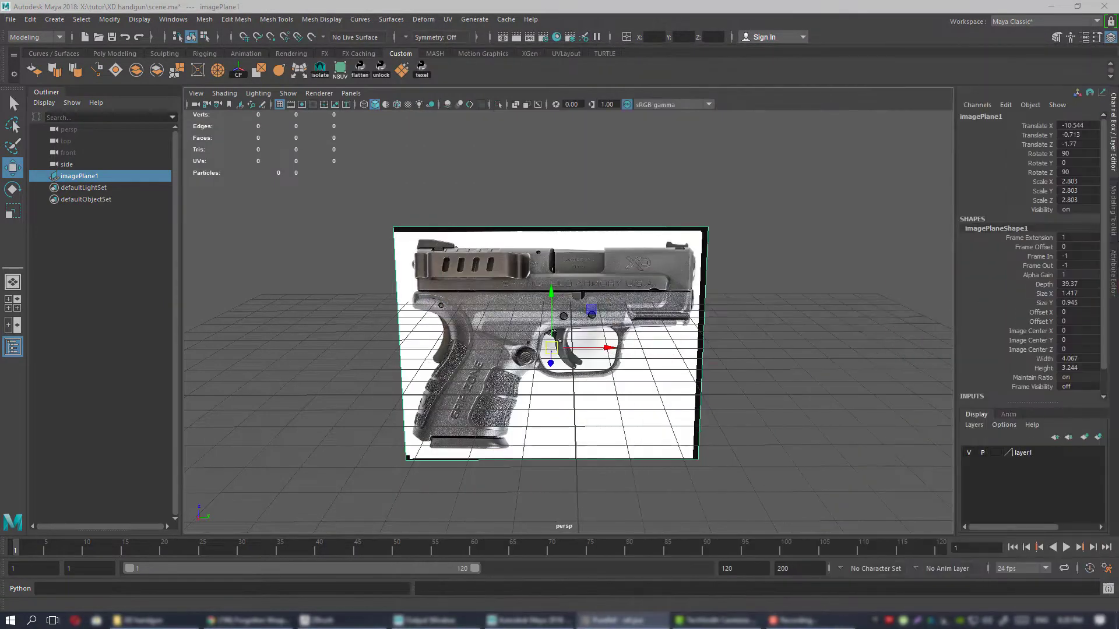
alt+drag(575, 406, 679, 321)
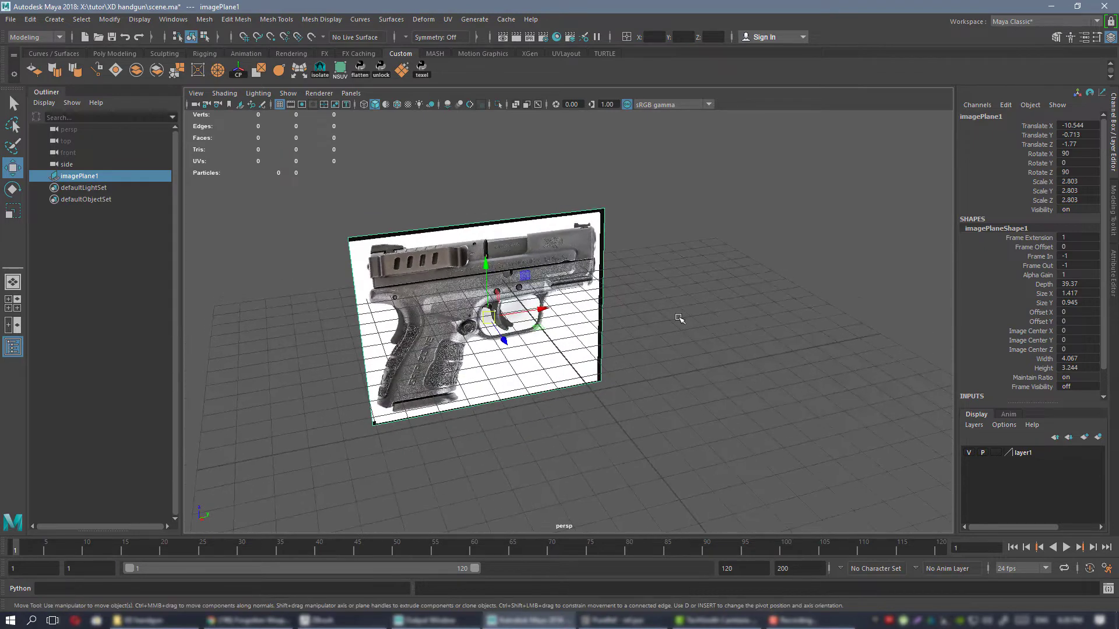
click(694, 358)
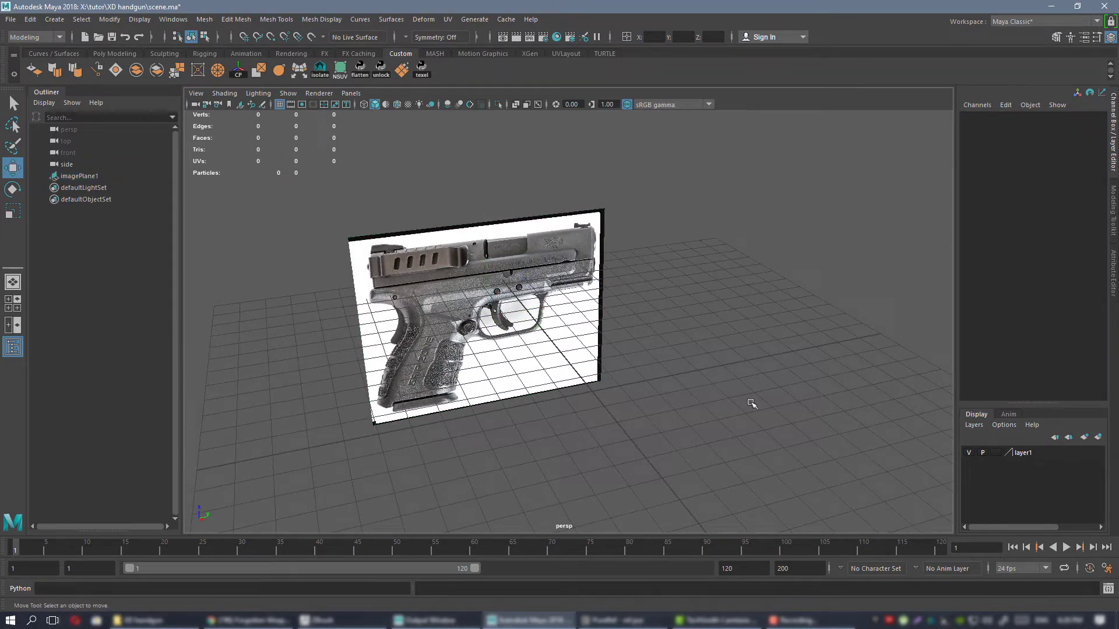
Set the linear working unit to inch in the general application settings and save the preferences.
click(1107, 569)
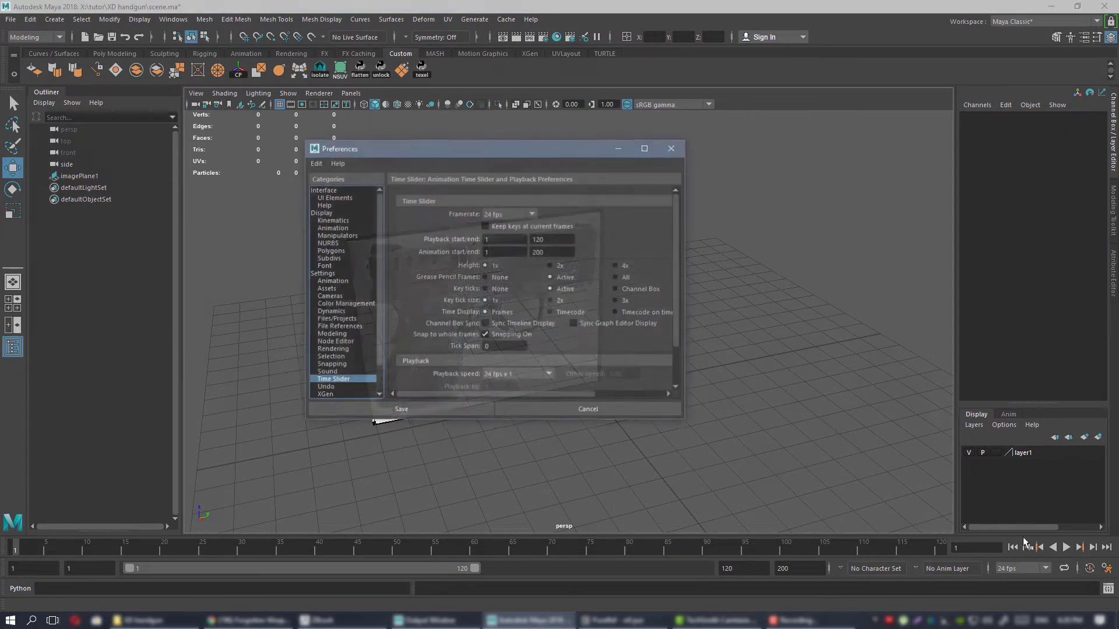
click(323, 274)
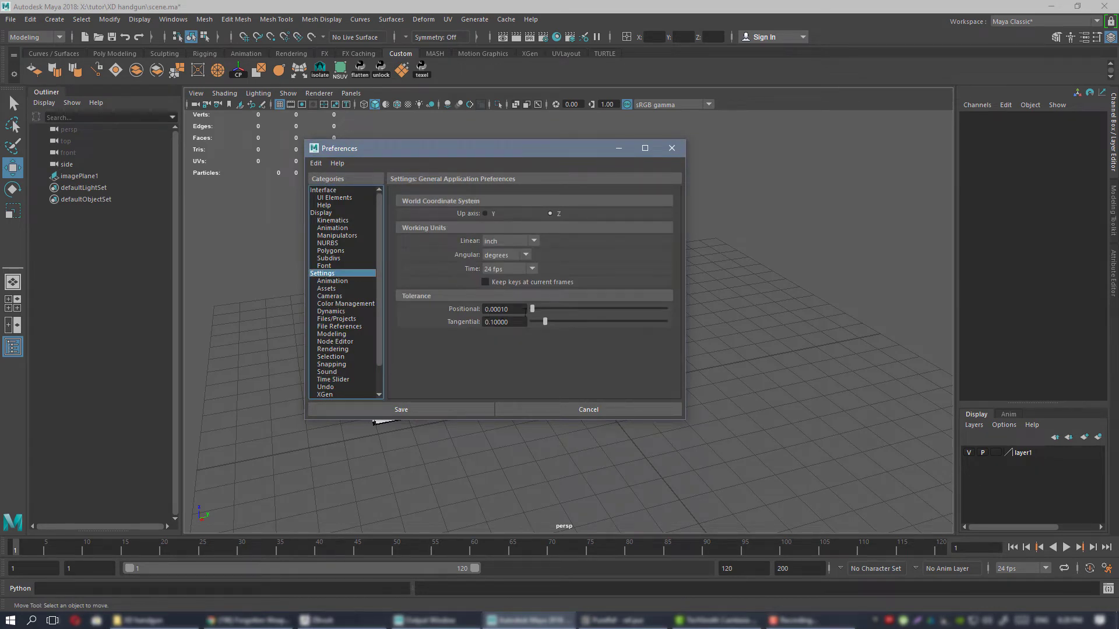
click(509, 241)
click(507, 259)
click(438, 408)
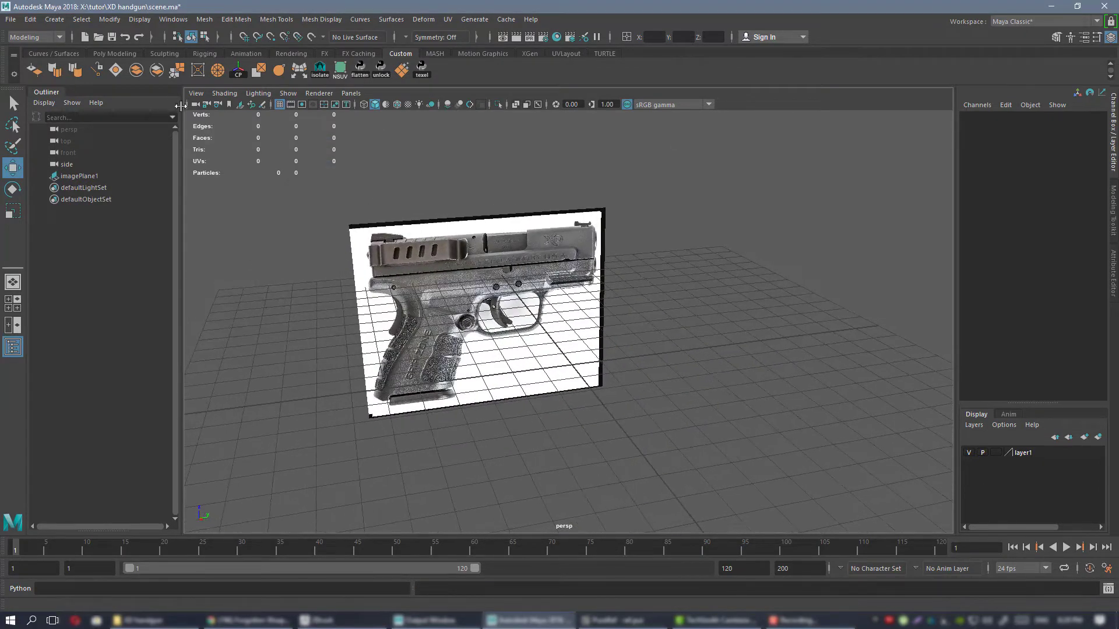
Create a polygon cube at the origin, frame it in the perspective view and show its creation parameters.
click(114, 53)
click(54, 70)
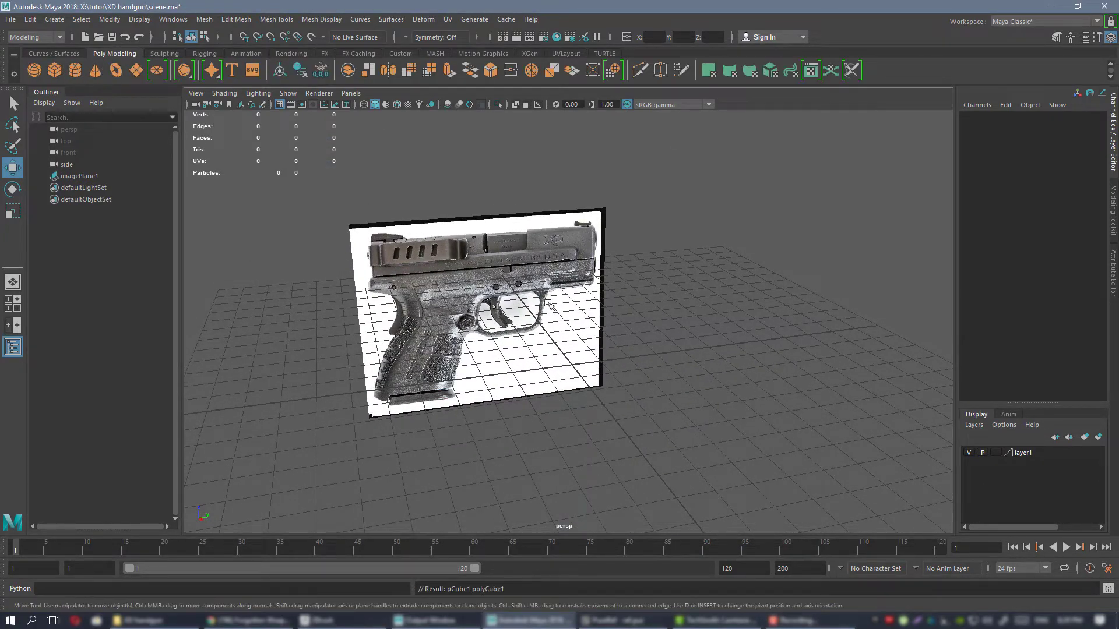
alt+drag(548, 303, 616, 320)
key(f)
scroll(650, 347, down, 4)
alt+drag(571, 276, 606, 301)
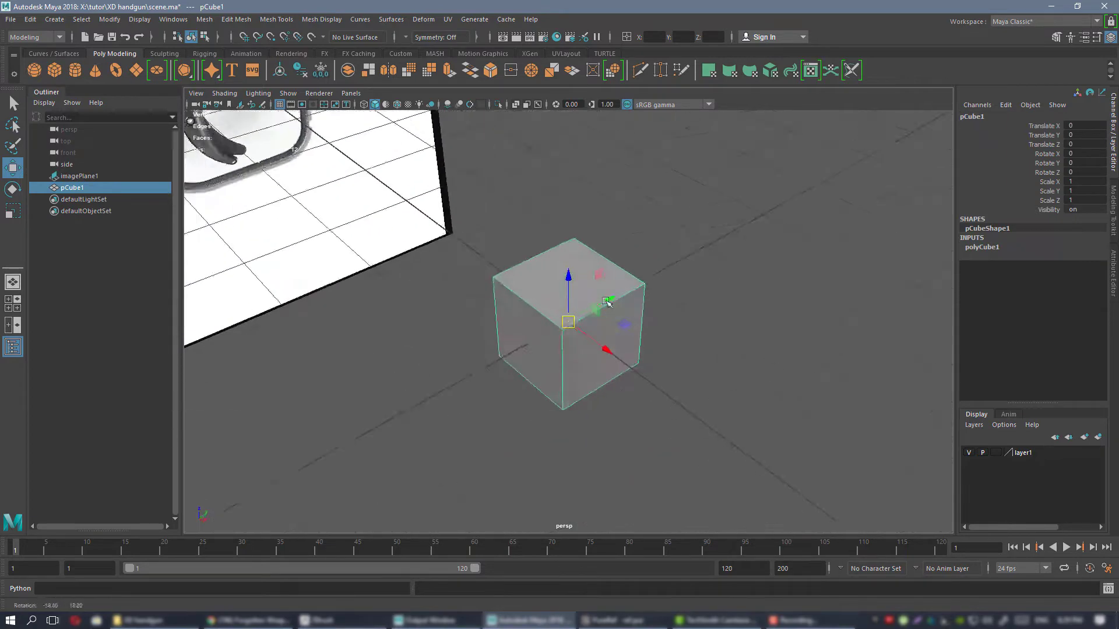
click(981, 247)
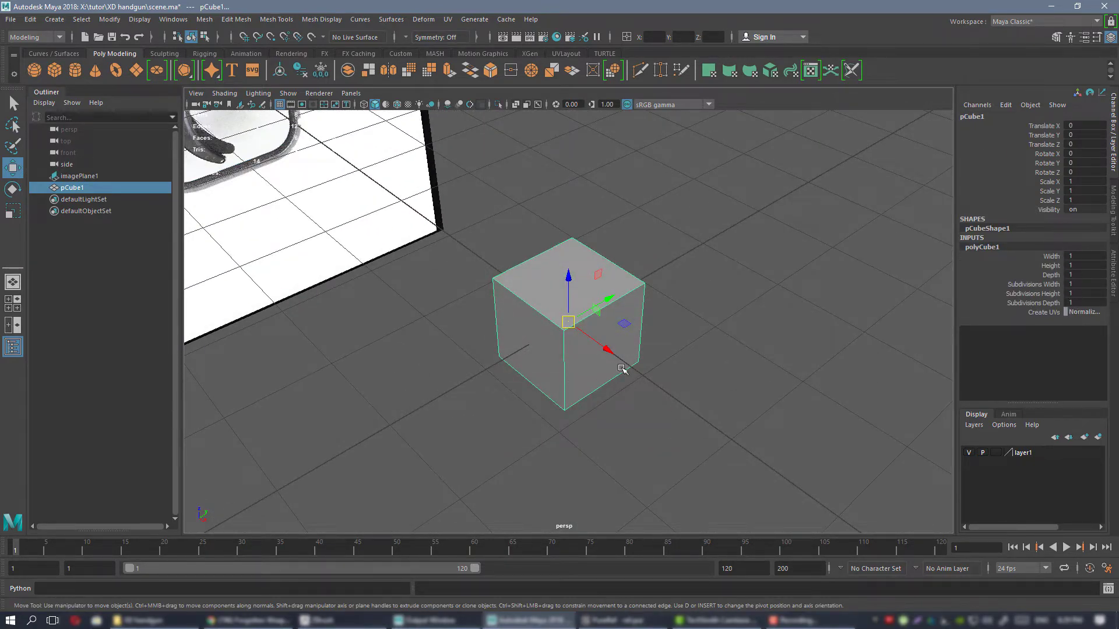
Examine the cube from several angles beside the pistol image plane.
alt+drag(622, 369, 465, 325)
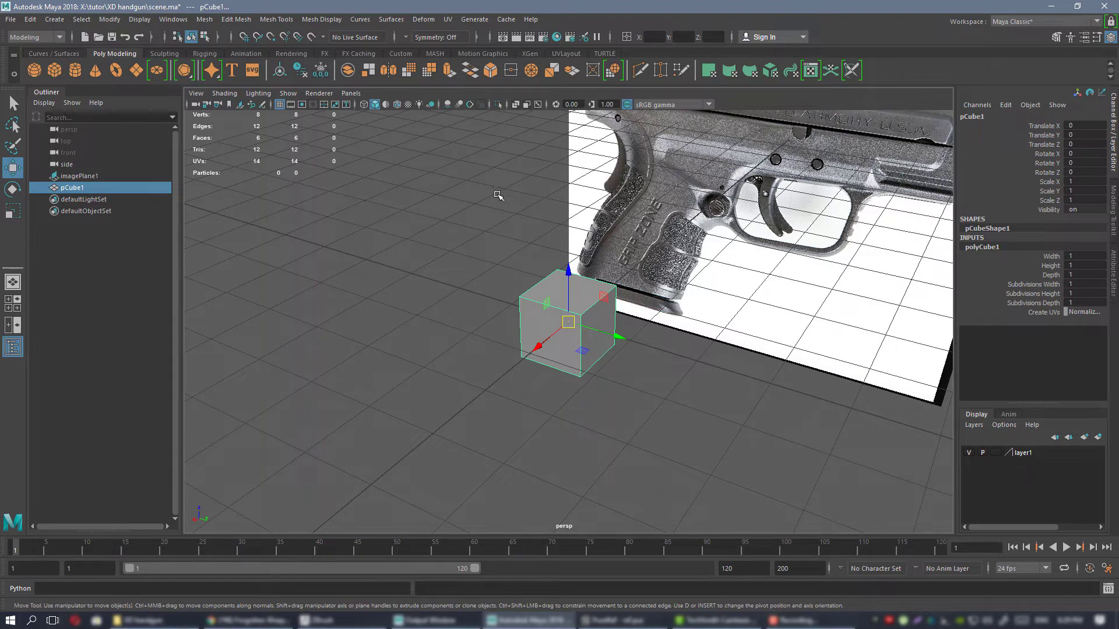
alt+drag(488, 211, 440, 214)
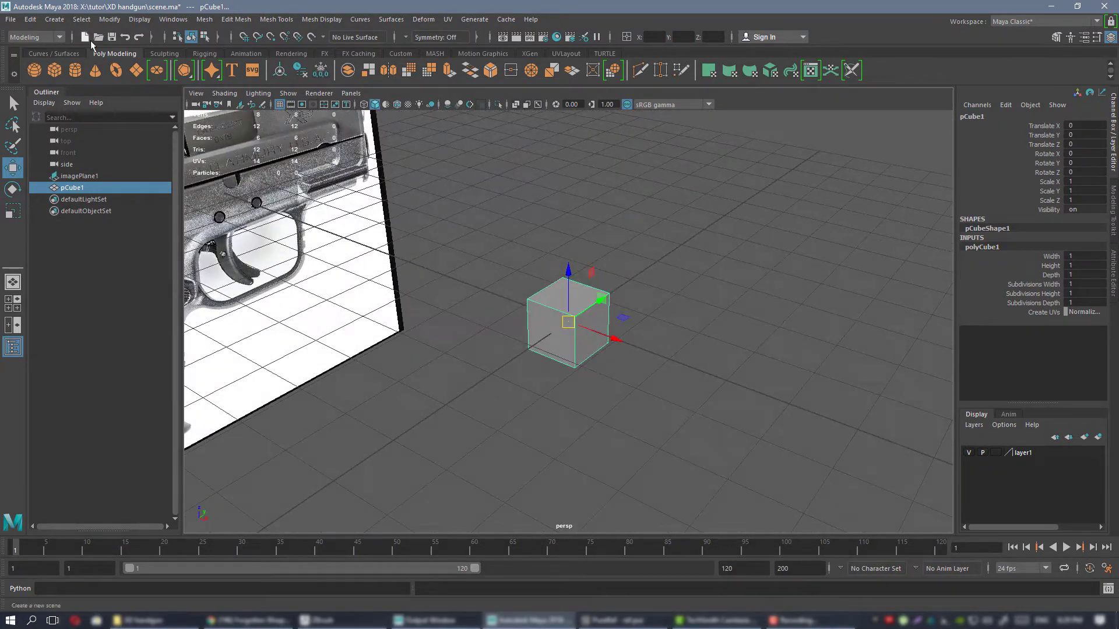
alt+drag(625, 364, 542, 309)
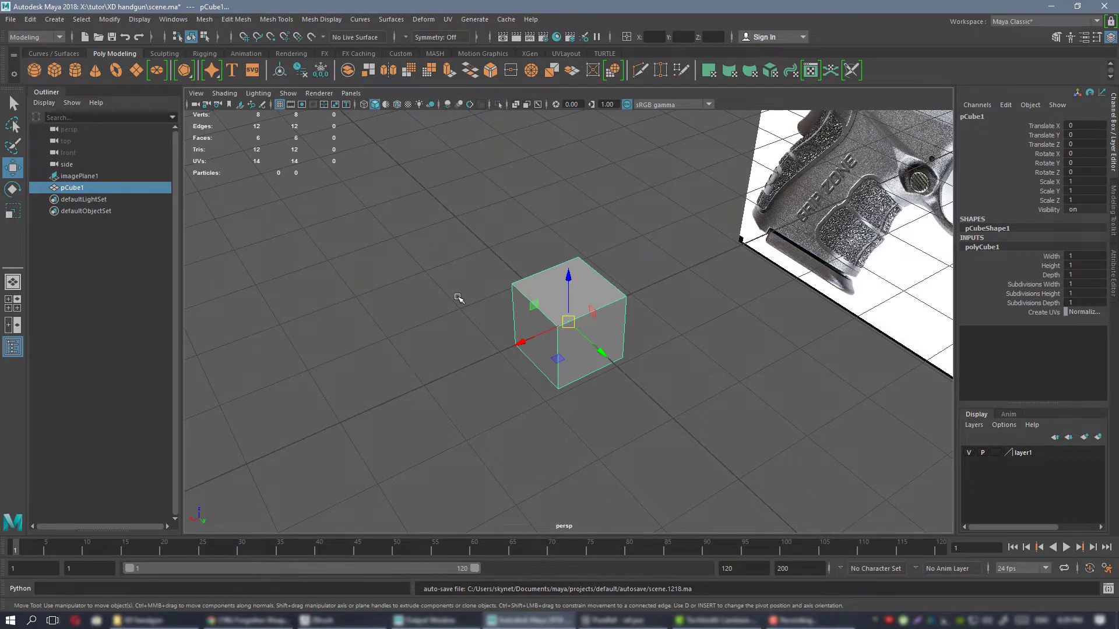
click(401, 54)
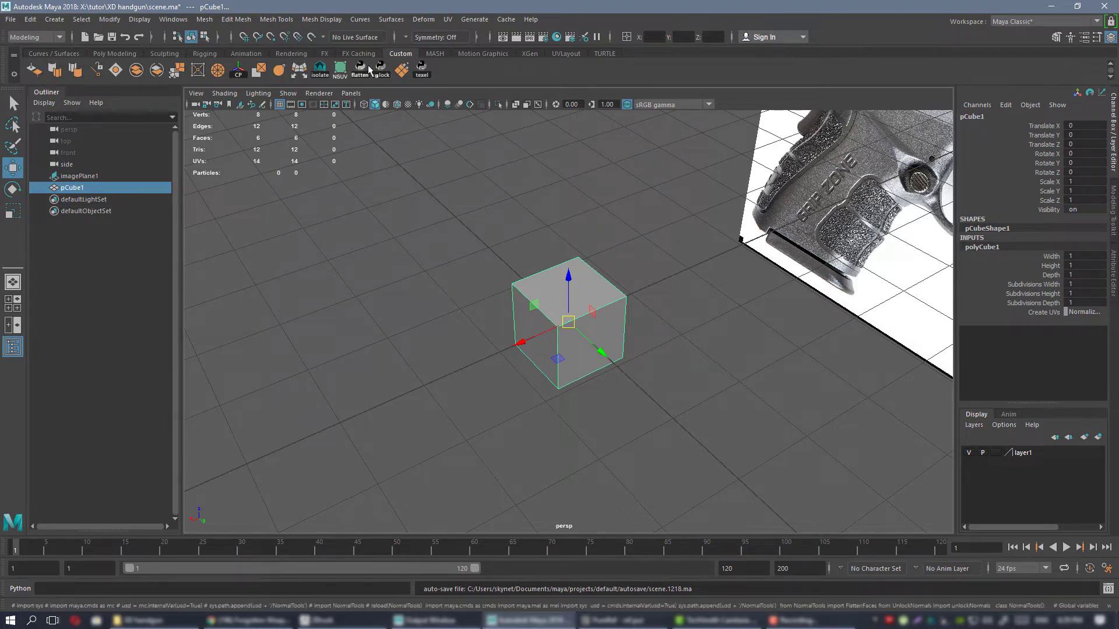
alt+drag(565, 306, 349, 177)
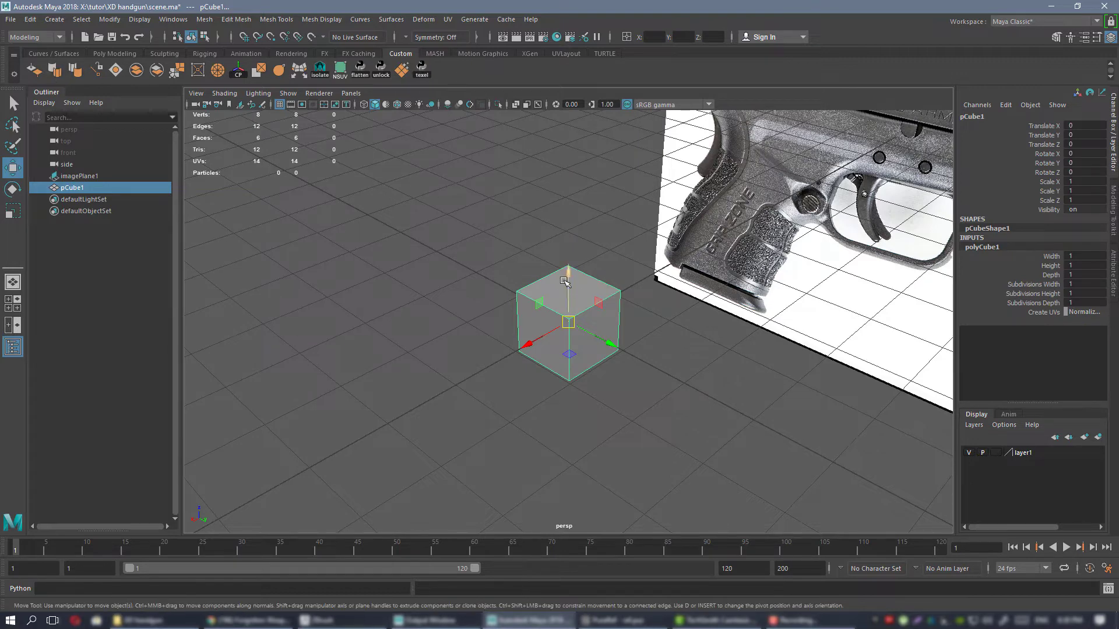
alt+drag(522, 309, 601, 315)
alt+right_drag(600, 314, 632, 318)
alt+drag(632, 318, 555, 309)
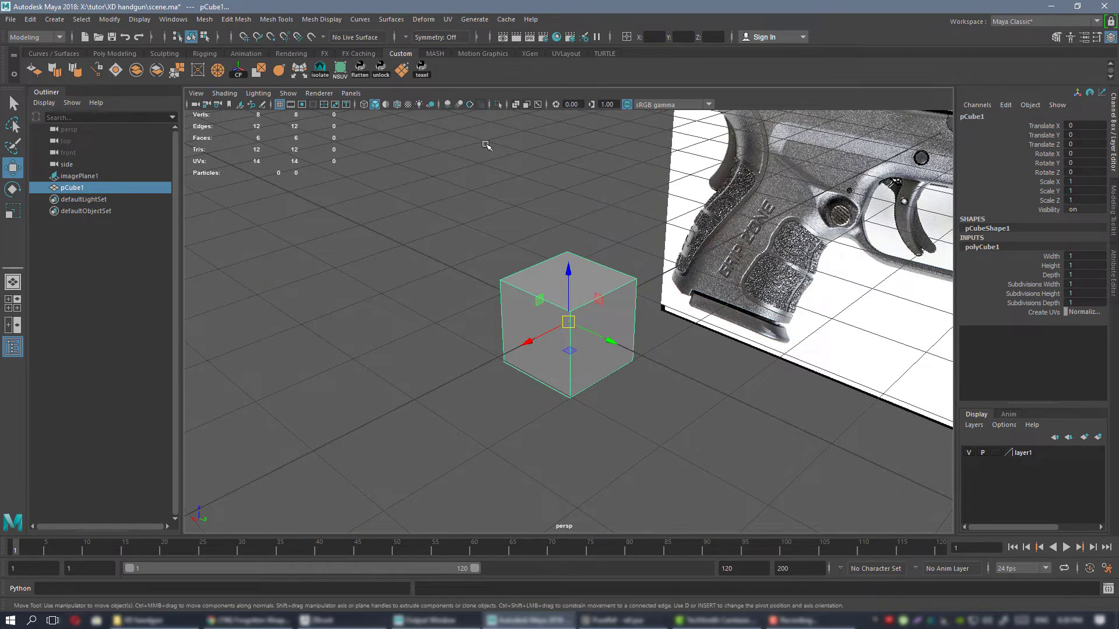
Delete the polygon cube from the scene.
alt+drag(577, 260, 618, 247)
scroll(542, 271, down, 3)
alt+middle_drag(618, 247, 561, 259)
mouse_move(561, 259)
alt+mouse_down()
mouse_move(574, 247)
mouse_move(507, 253)
mouse_move(544, 250)
alt+mouse_up()
key(Delete)
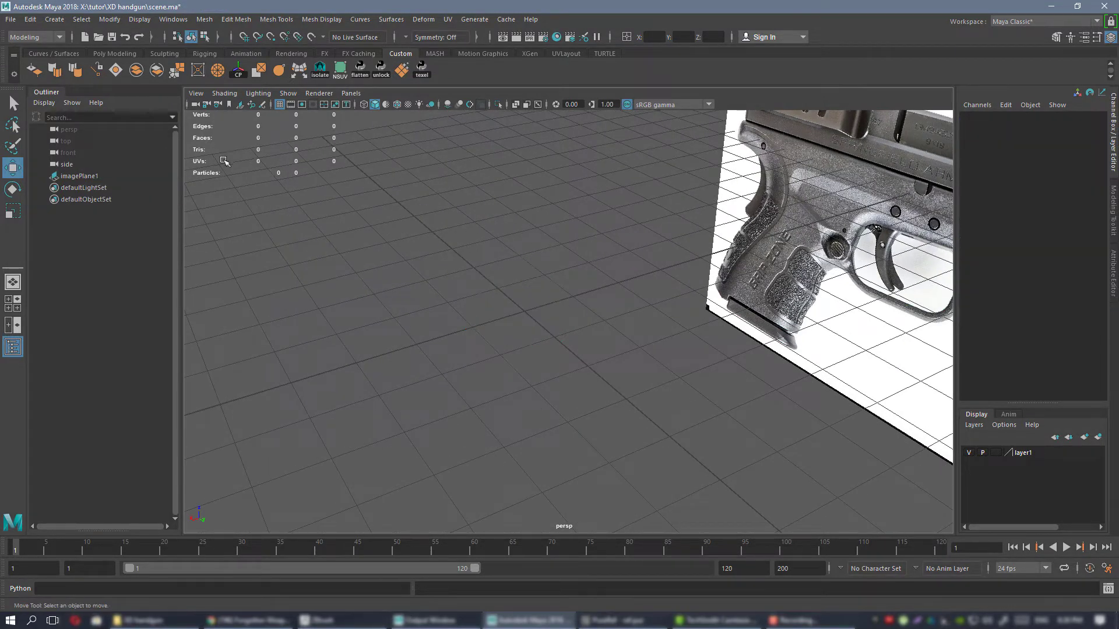
Create a polygon cylinder at the origin and view it from several angles.
click(116, 53)
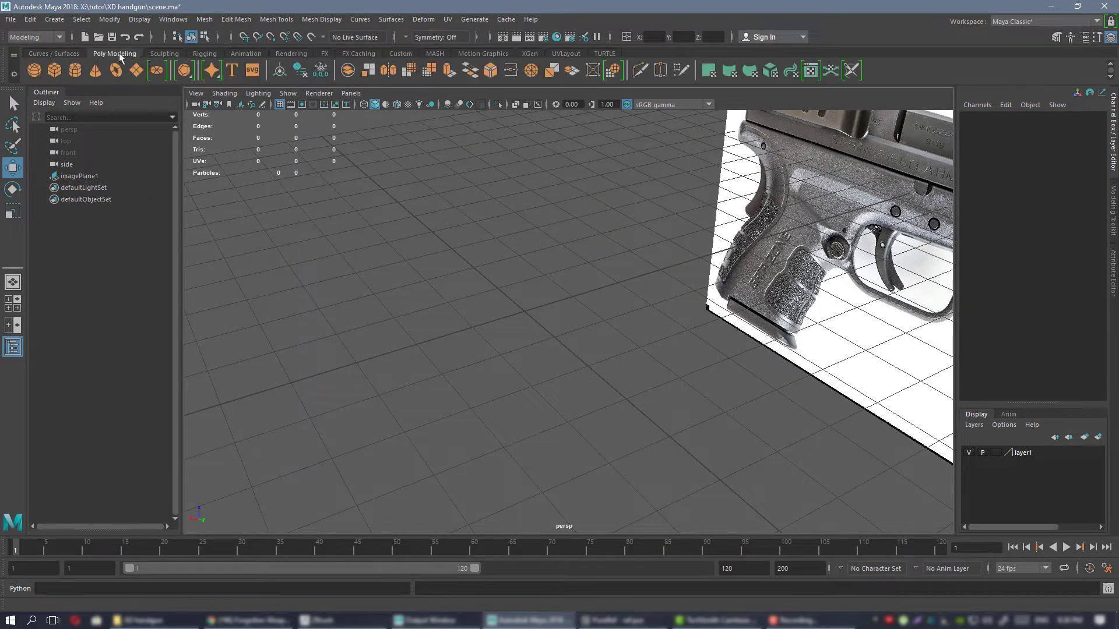
click(74, 70)
alt+drag(682, 292, 512, 322)
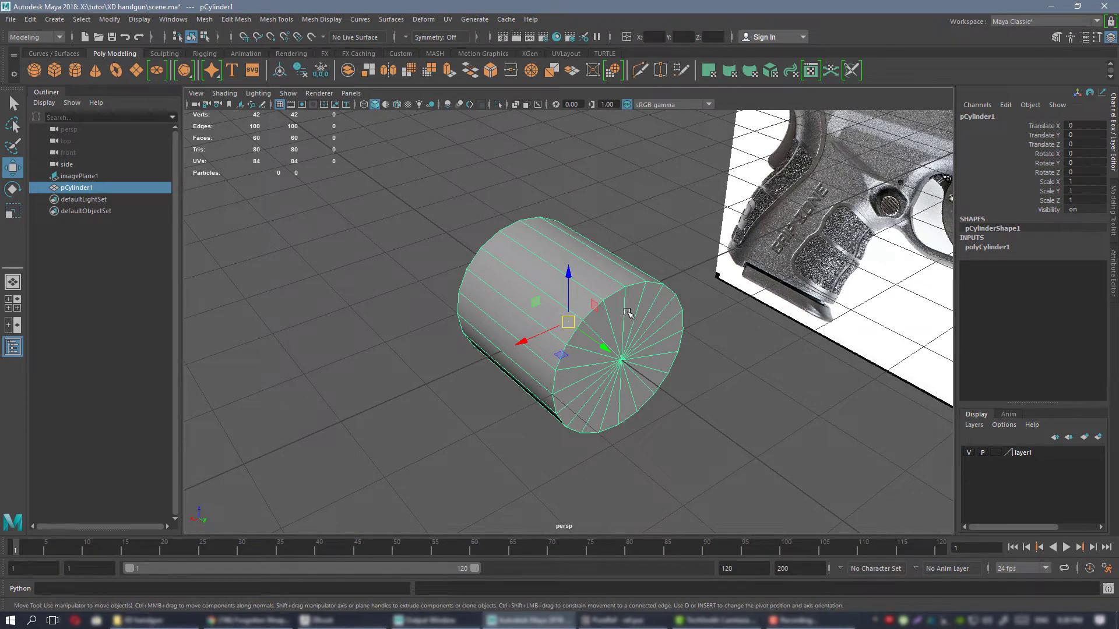
alt+drag(609, 310, 532, 311)
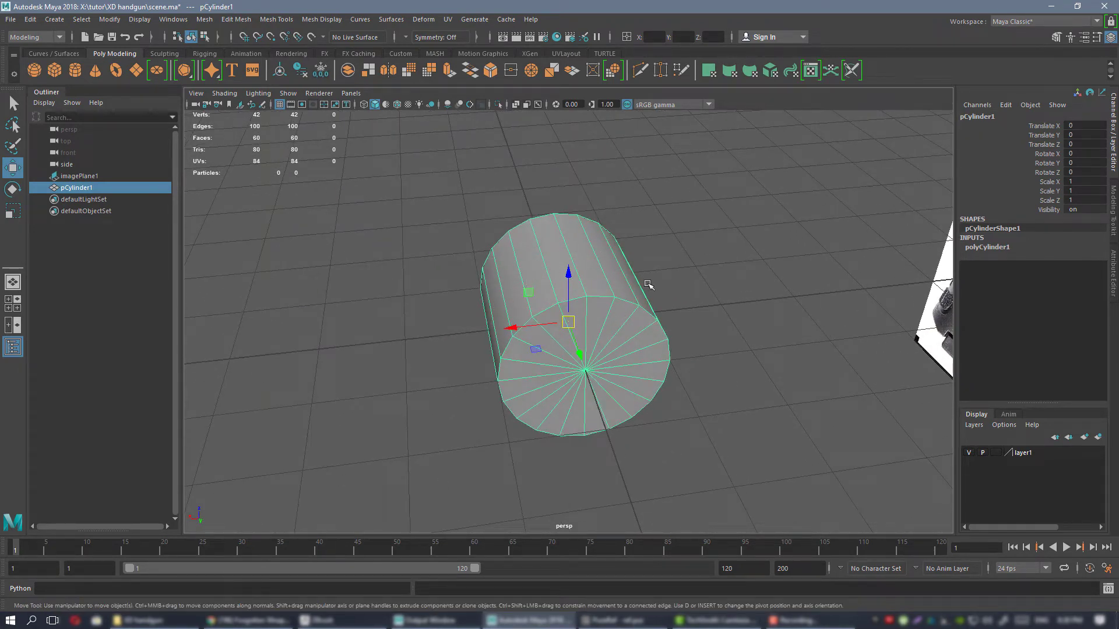
alt+drag(609, 305, 587, 204)
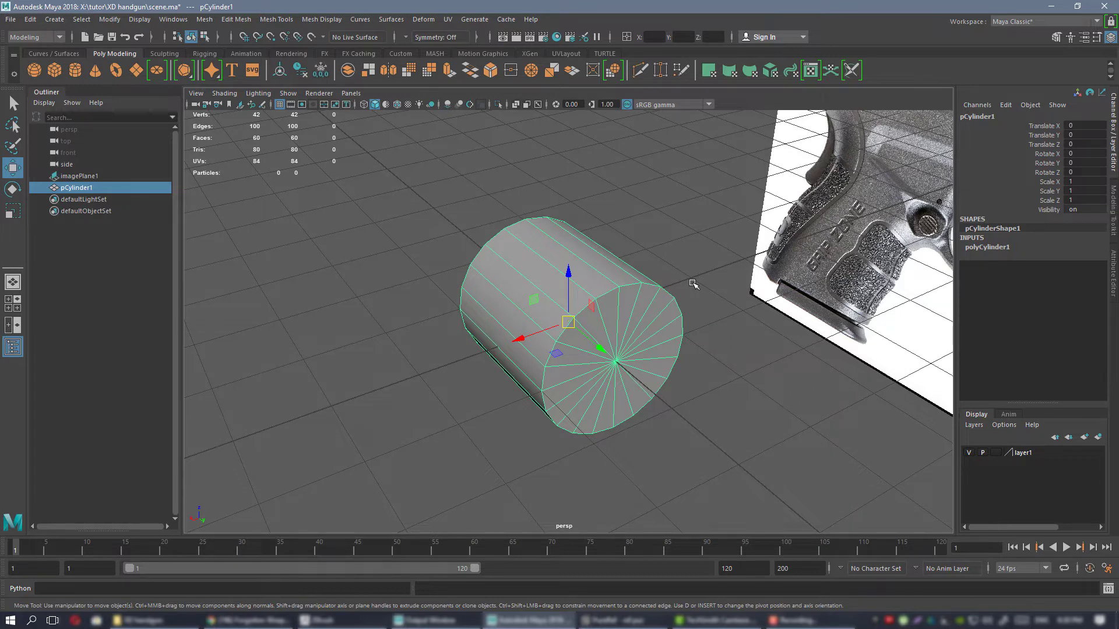
alt+drag(675, 315, 641, 339)
Set the cylinder's axis subdivisions to 32.
click(986, 246)
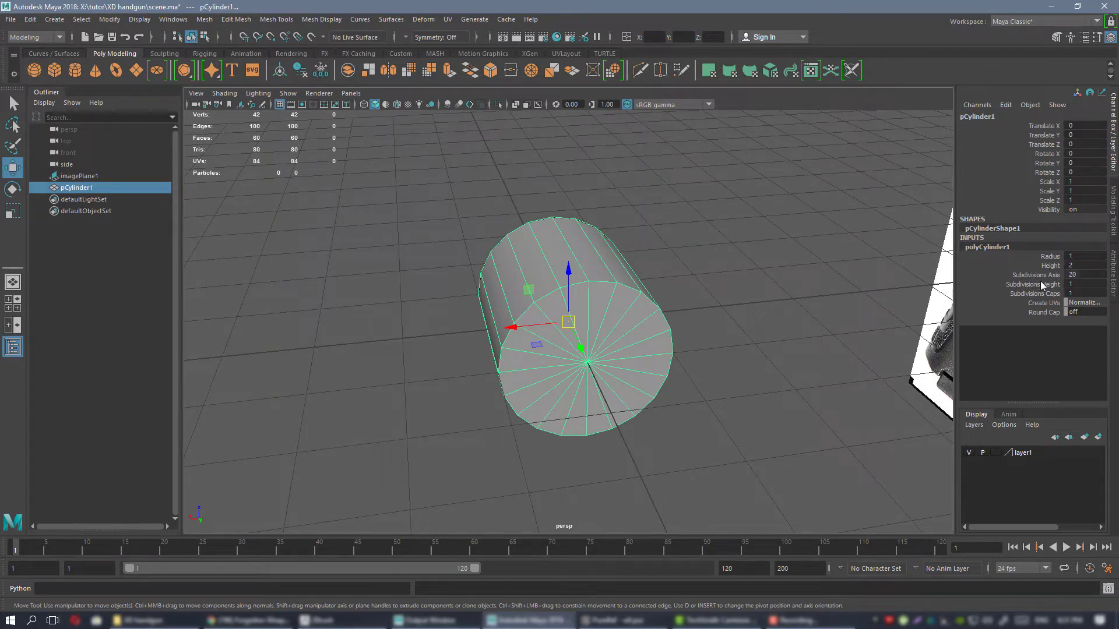
click(1036, 275)
middle_drag(706, 275, 772, 272)
alt+drag(747, 302, 699, 299)
key(w)
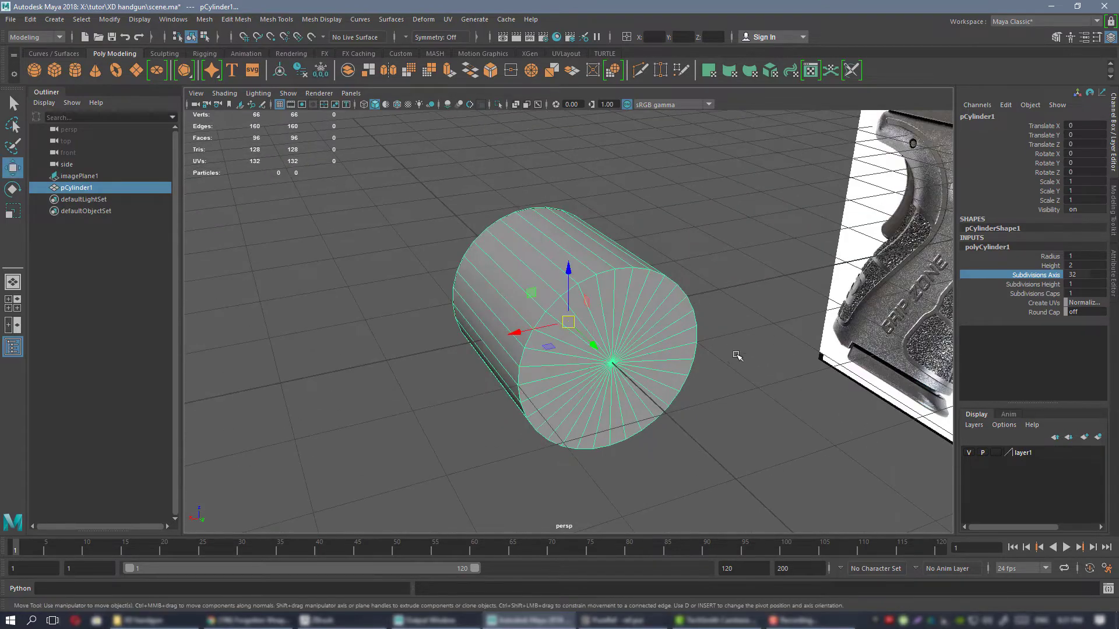
Inspect the cylinder's end cap head-on to check how its segments are distributed around the axis.
alt+drag(736, 355, 638, 274)
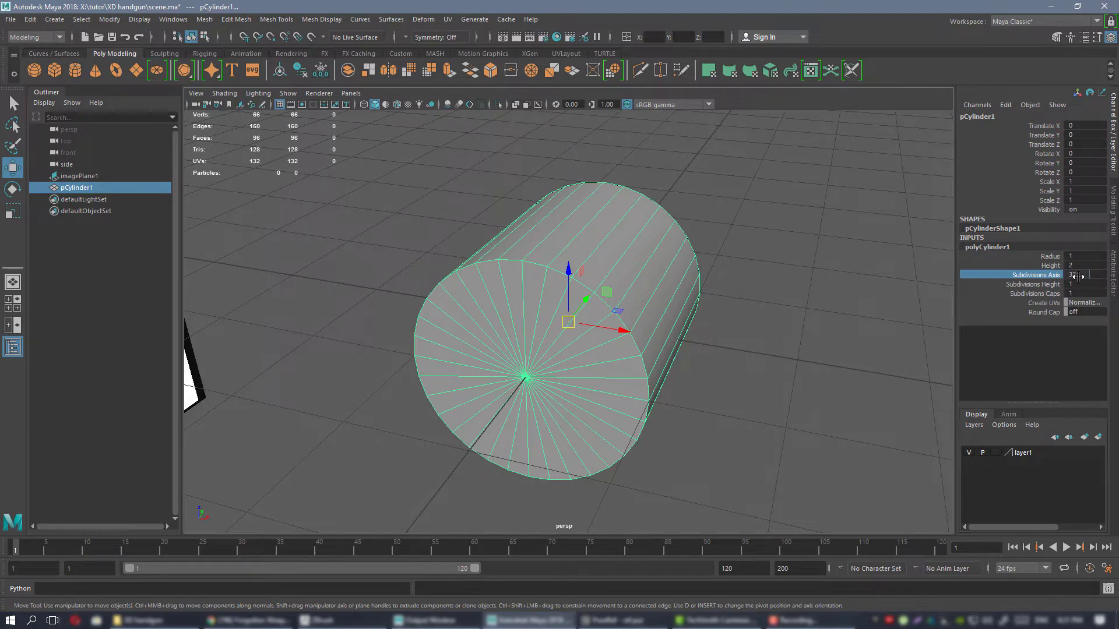
alt+drag(527, 262, 565, 247)
alt+right_drag(565, 247, 589, 236)
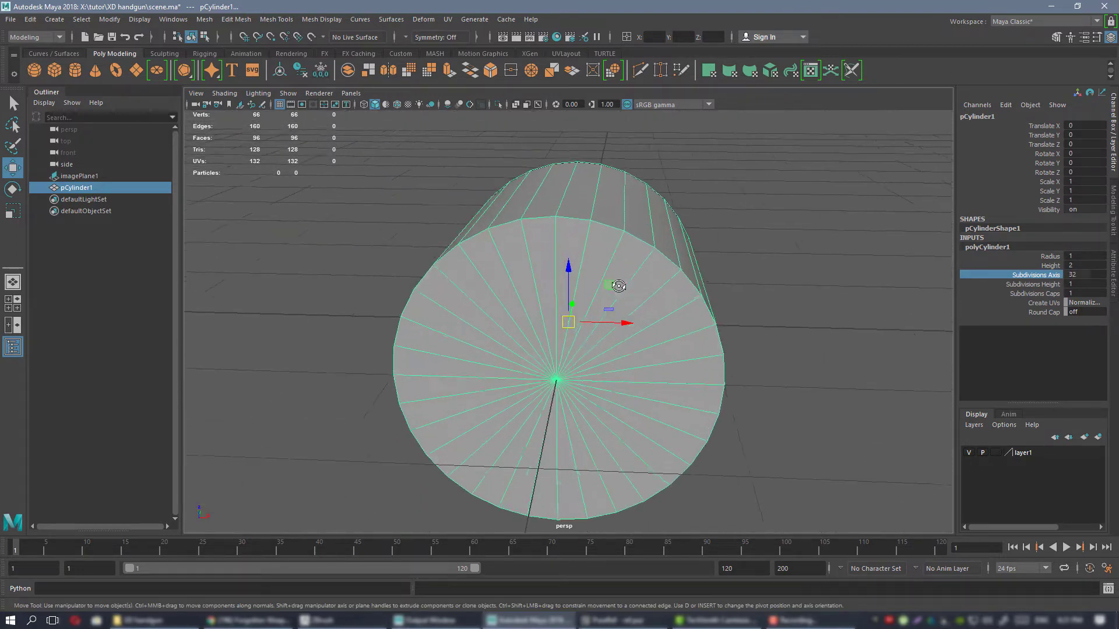
alt+drag(562, 230, 570, 194)
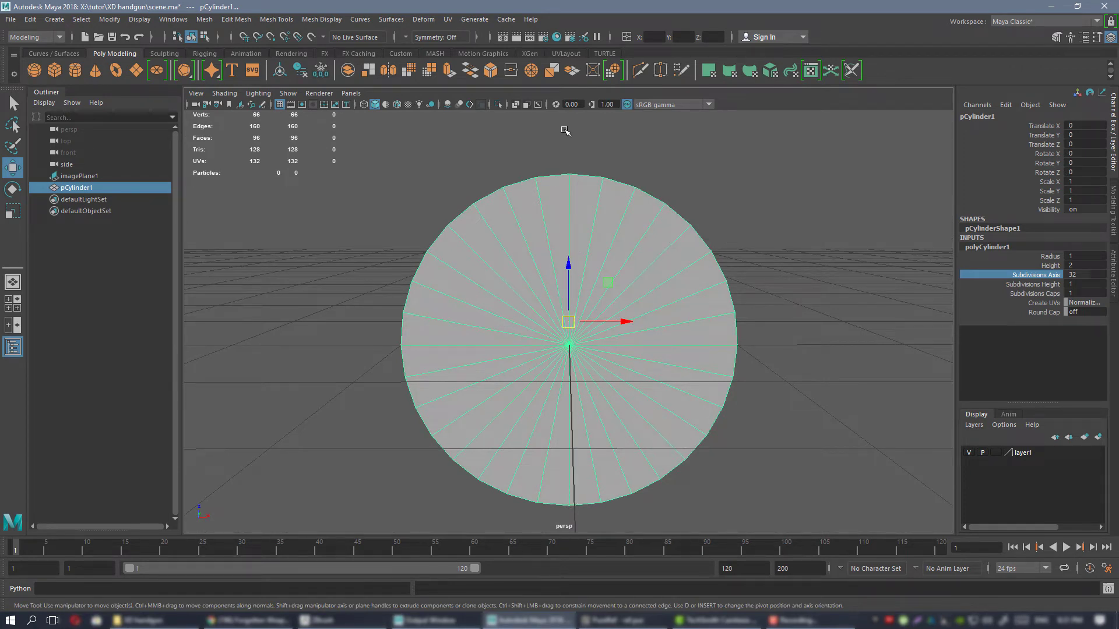
alt+drag(565, 130, 618, 335)
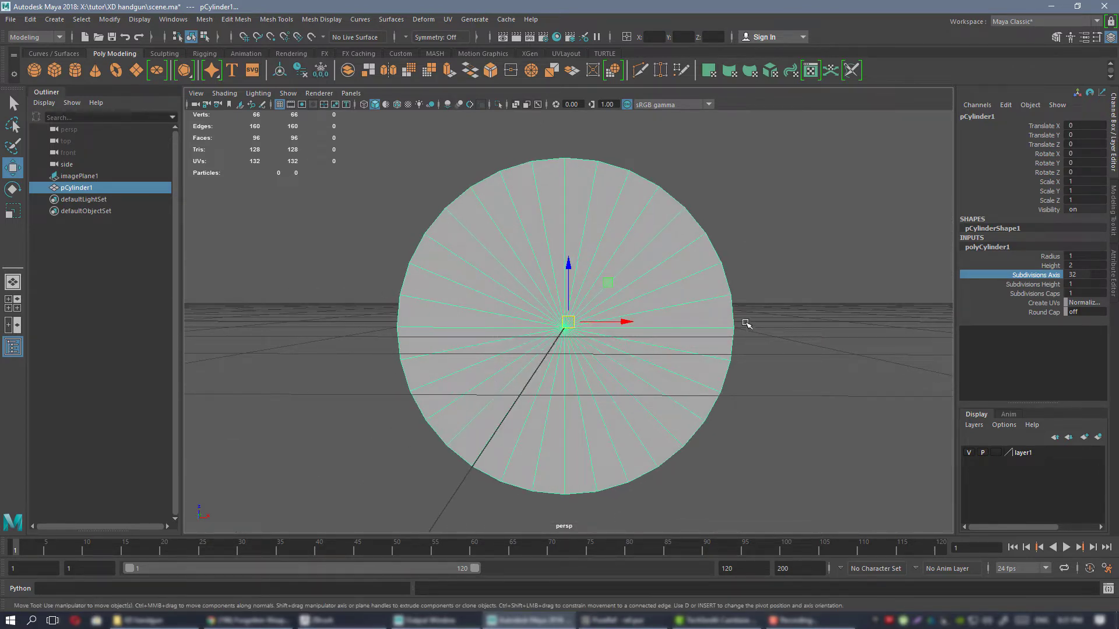
Select one lateral half and the upper half of the cylinder's faces to test its symmetry, and return to object selection.
alt+drag(744, 322, 600, 278)
right_drag(599, 232, 600, 261)
drag(701, 146, 582, 527)
alt+drag(739, 367, 569, 290)
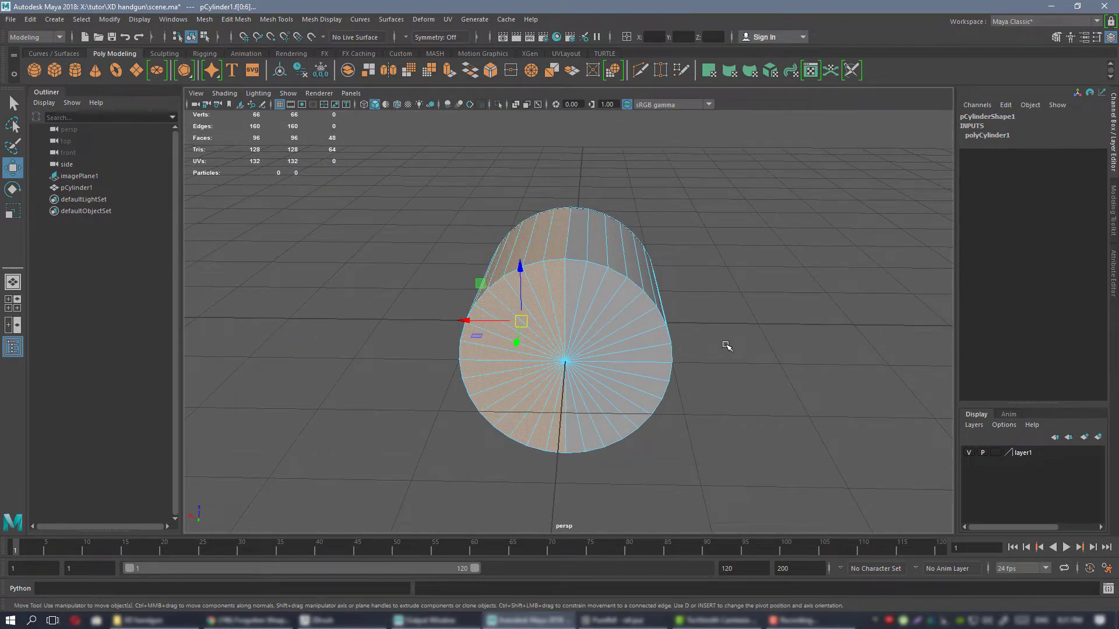
alt+drag(727, 347, 609, 258)
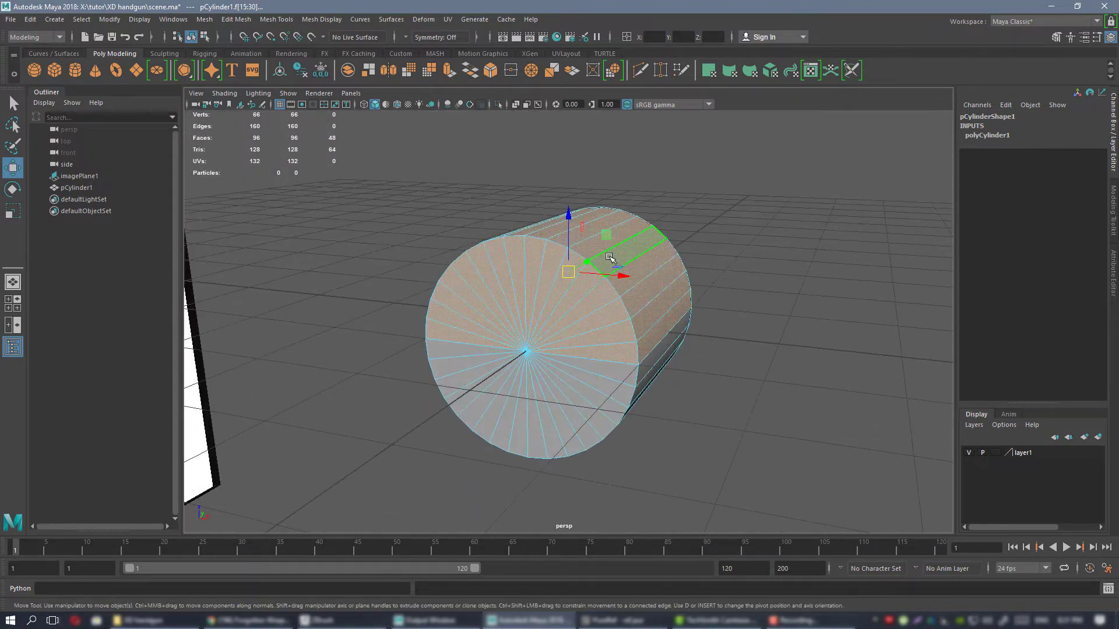
right_drag(611, 258, 631, 250)
alt+drag(631, 250, 593, 295)
alt+right_drag(593, 296, 600, 298)
alt+drag(599, 298, 607, 296)
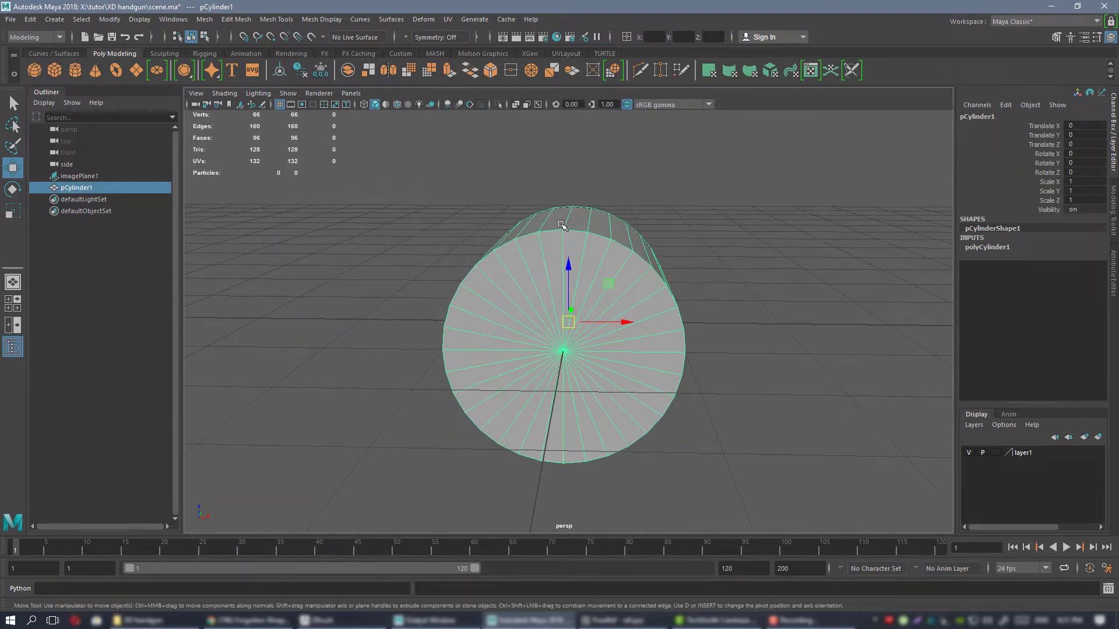
Show the cylinder's creation parameters and switch to the side view over the pistol image plane.
alt+drag(565, 257, 569, 248)
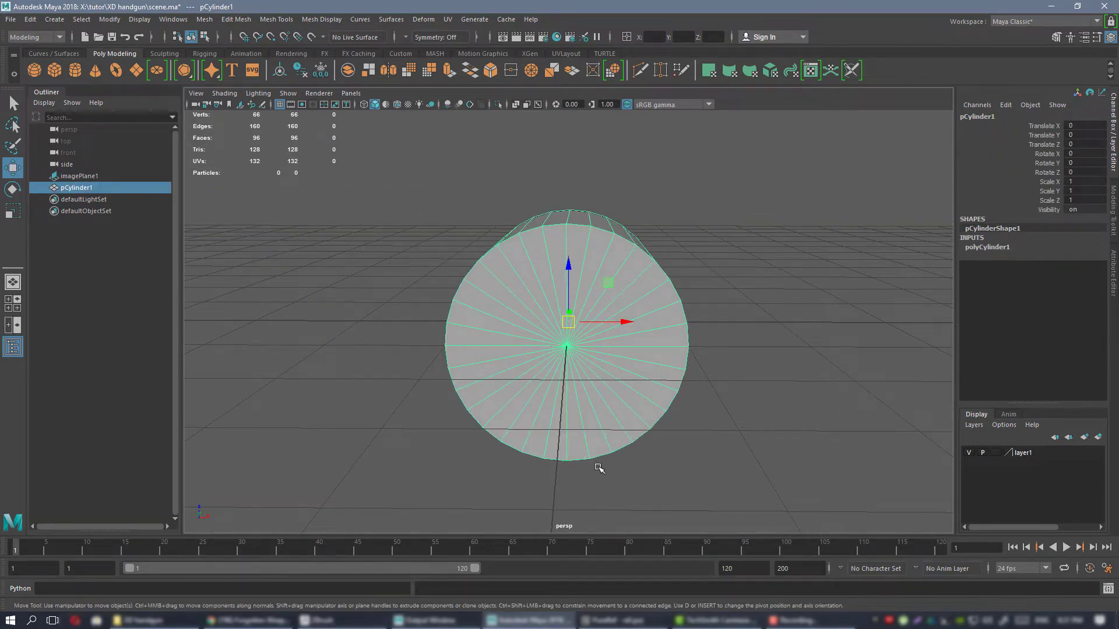
alt+drag(645, 326, 608, 281)
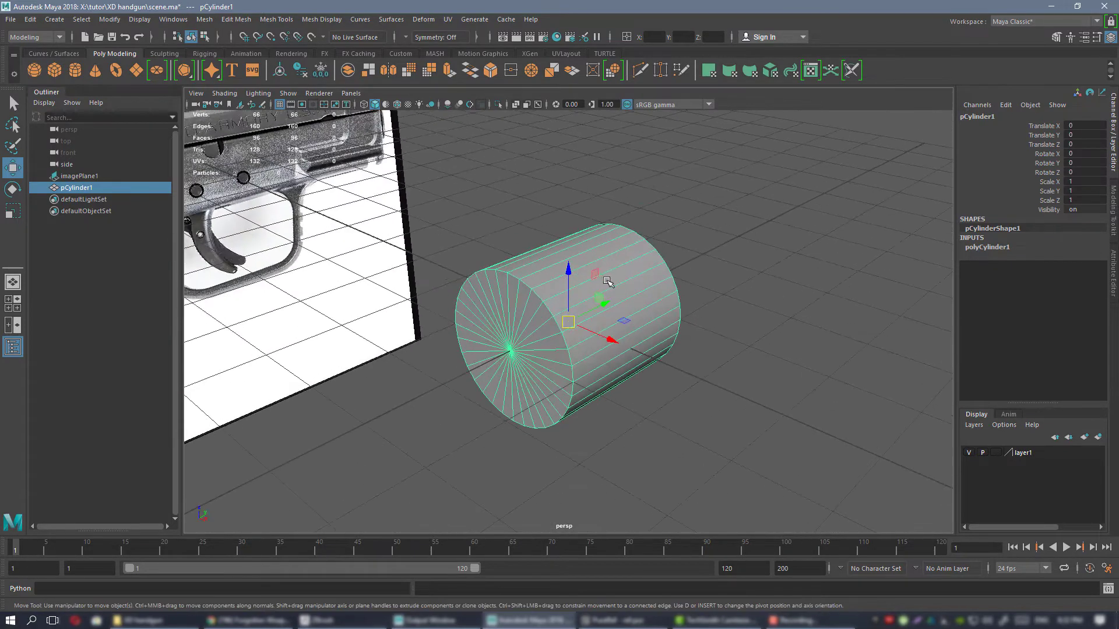
click(1005, 252)
alt+drag(739, 317, 635, 274)
key(space)
key(space)
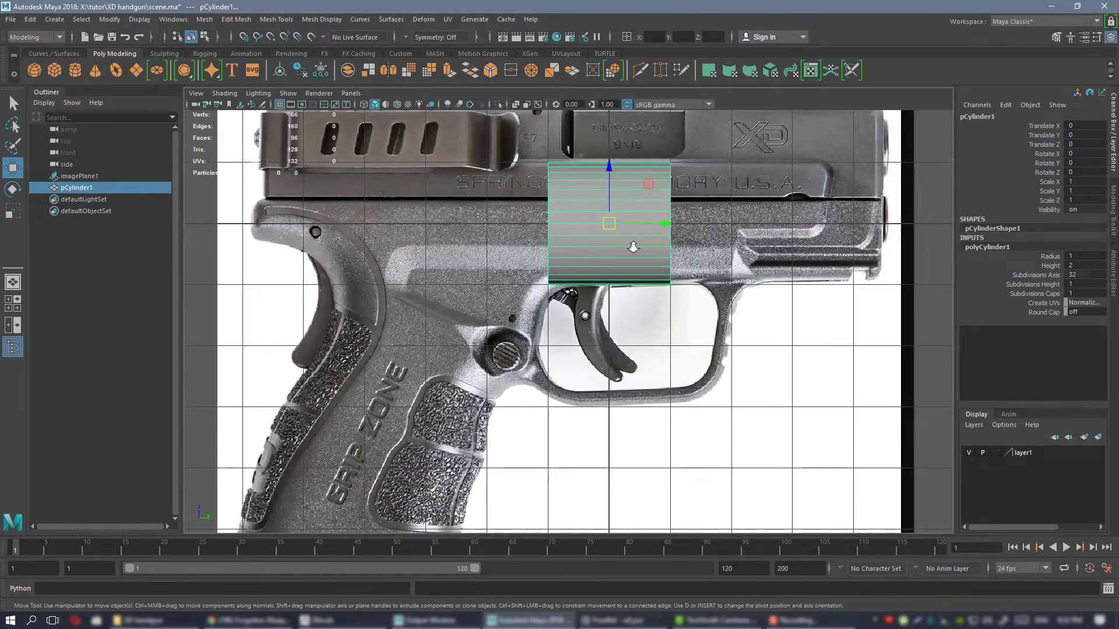
Look closely at the slide and frame in the side view and switch to the PureRef reference board.
scroll(633, 247, up, 1)
alt+middle_drag(633, 247, 585, 396)
key(alt+Tab)
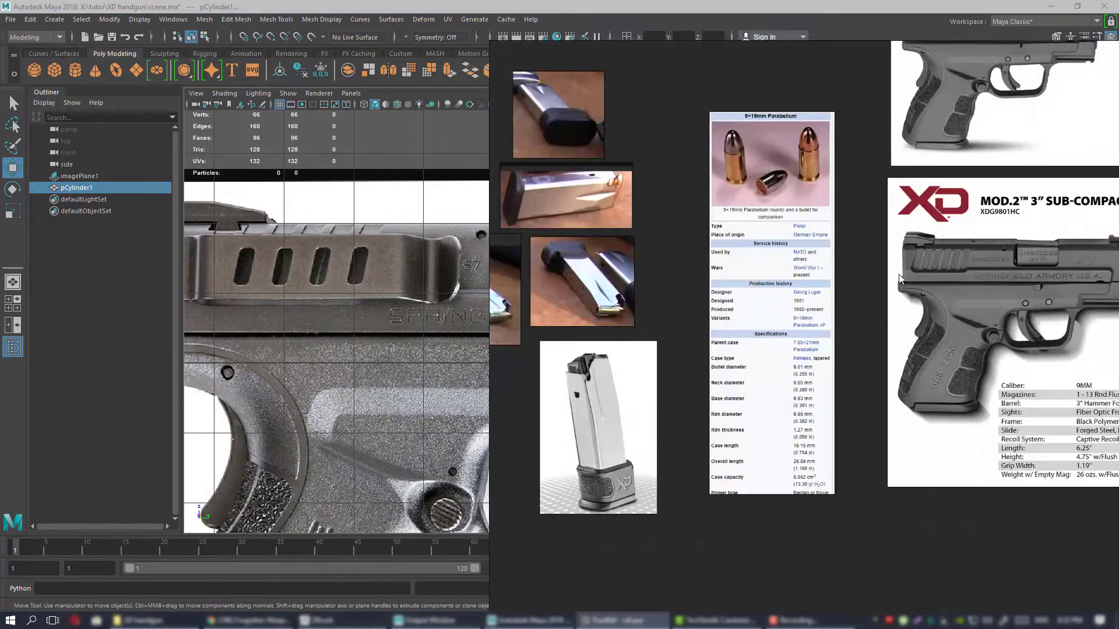
Read the 9×19mm Parabellum's overall length on the reference board and set the cylinder's height to 1.169 in Maya.
scroll(796, 372, up, 5)
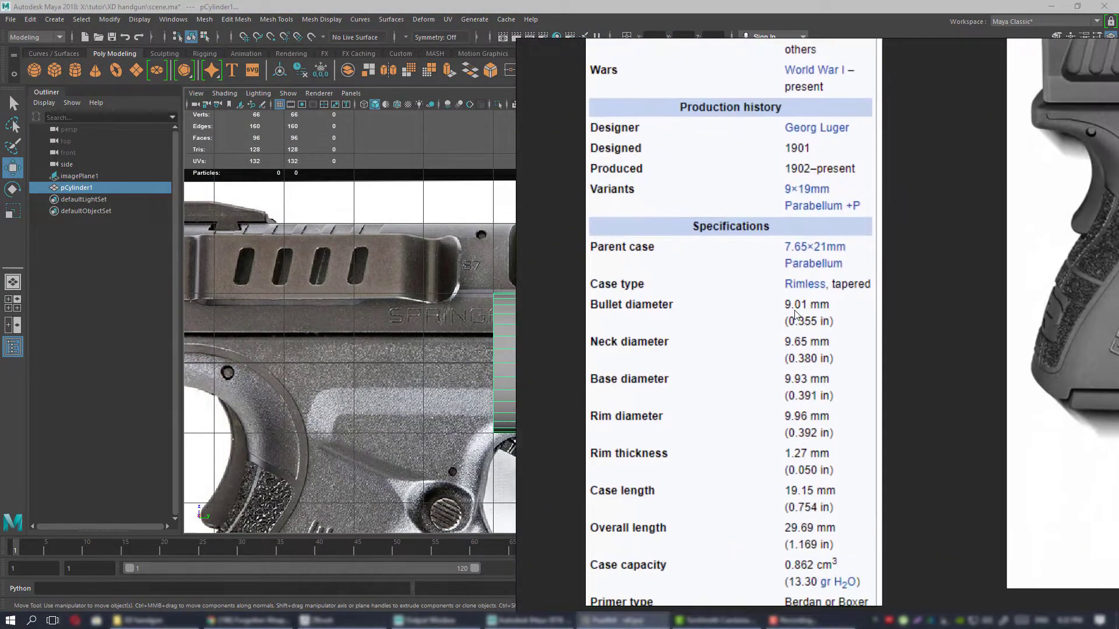
middle_drag(781, 334, 793, 247)
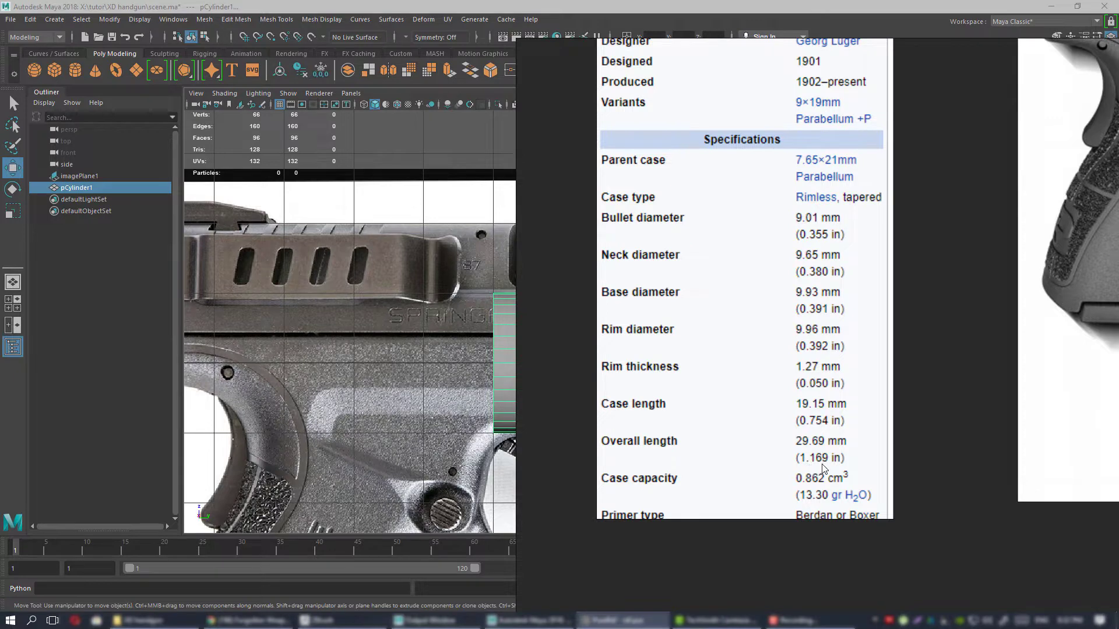
right_drag(808, 398, 1118, 399)
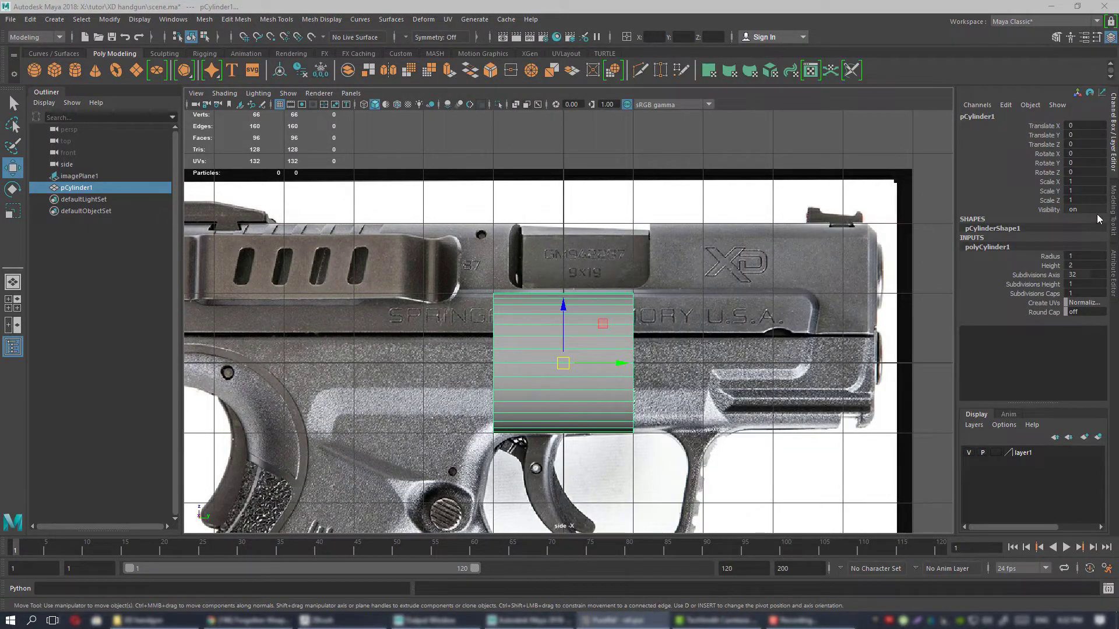
double_click(1095, 265)
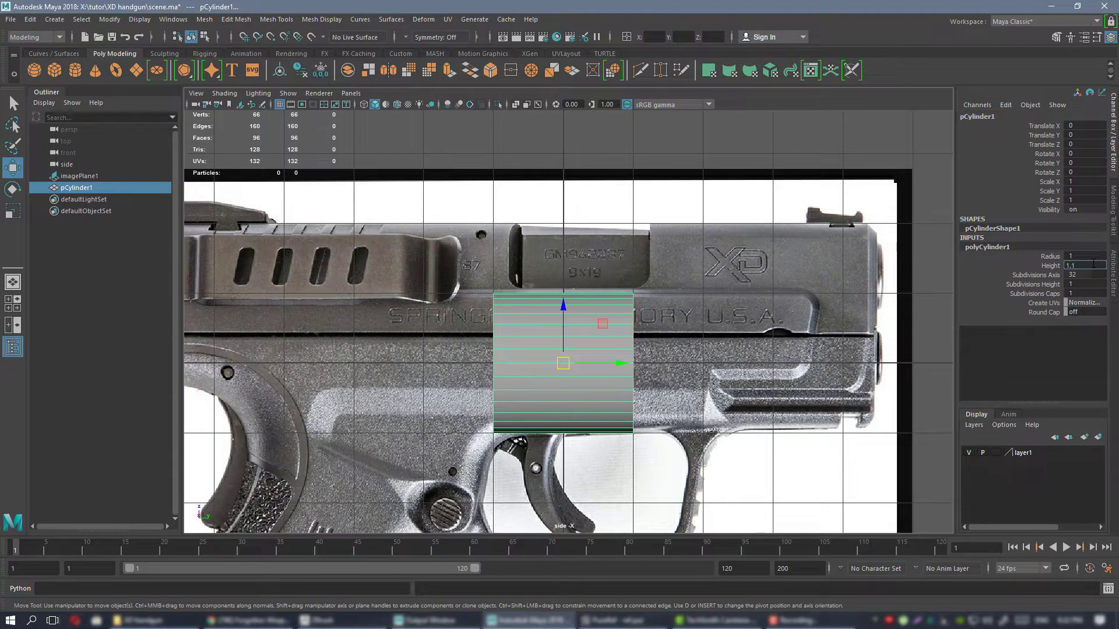
key(Return)
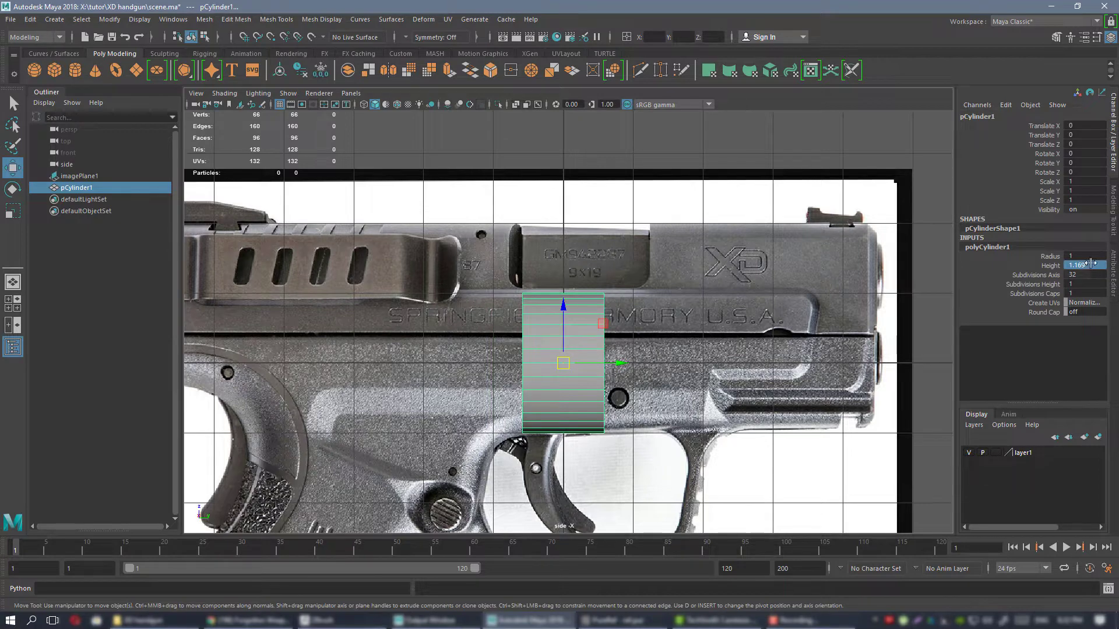
alt+right_drag(622, 300, 654, 324)
alt+middle_drag(654, 324, 643, 311)
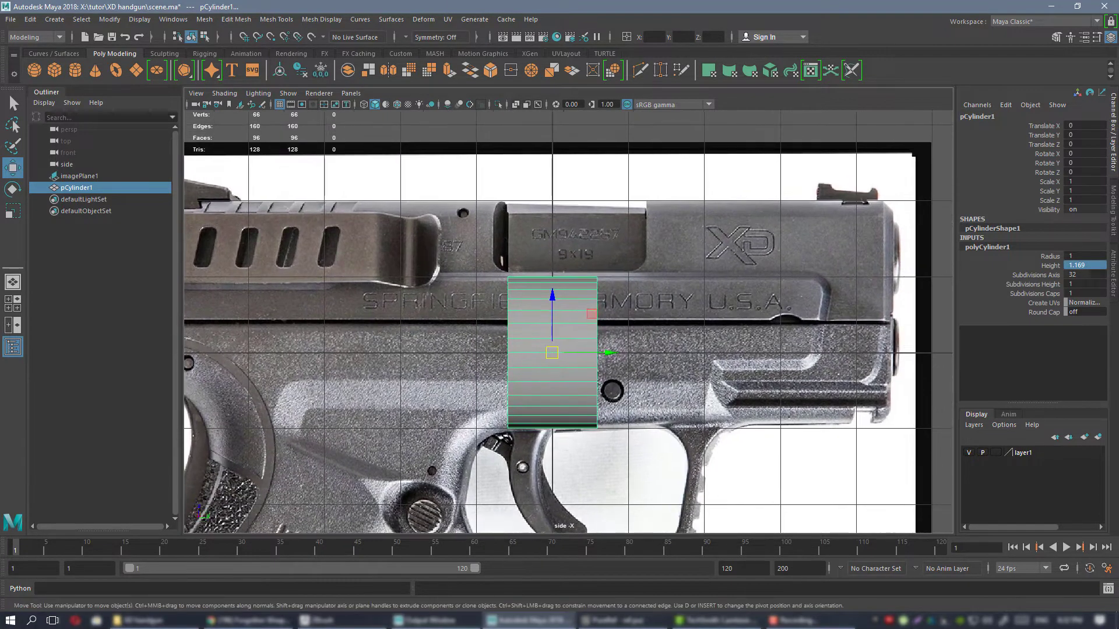
Return to the PureRef board and examine the 9×19mm Parabellum photo and its listed case, neck, base and rim dimensions.
right_drag(1118, 303, 939, 323)
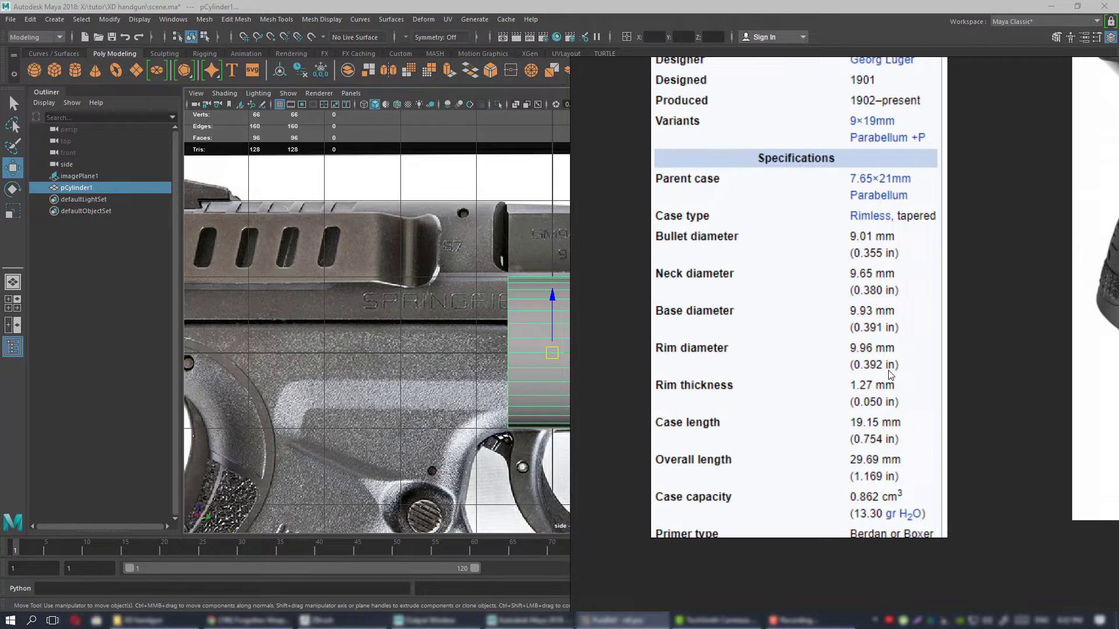
scroll(893, 347, up, 8)
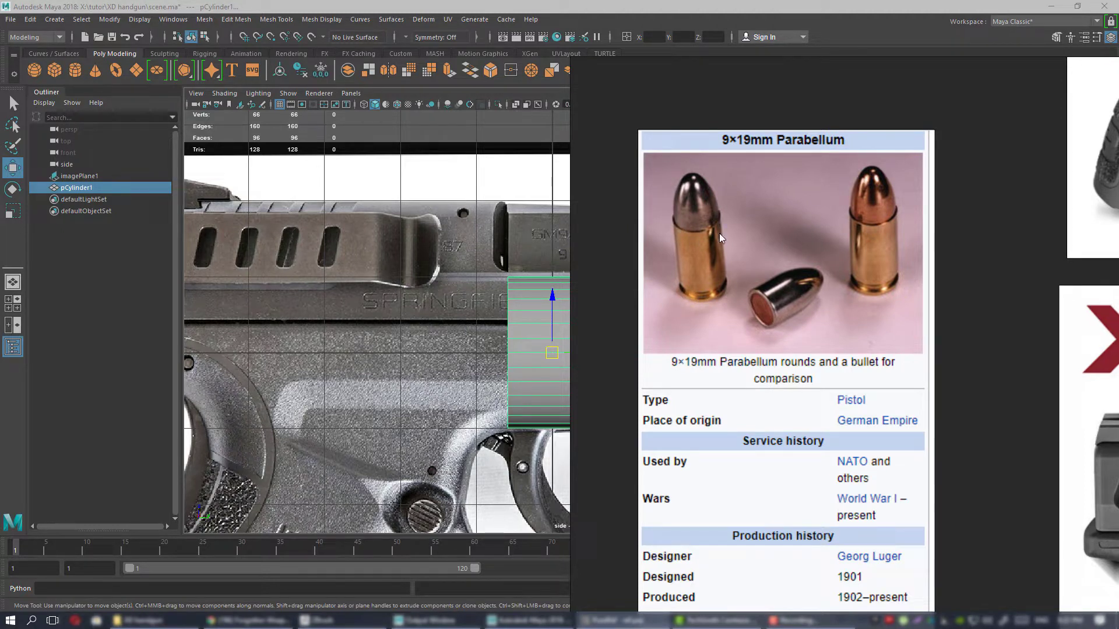
scroll(743, 277, down, 3)
middle_drag(752, 603, 768, 438)
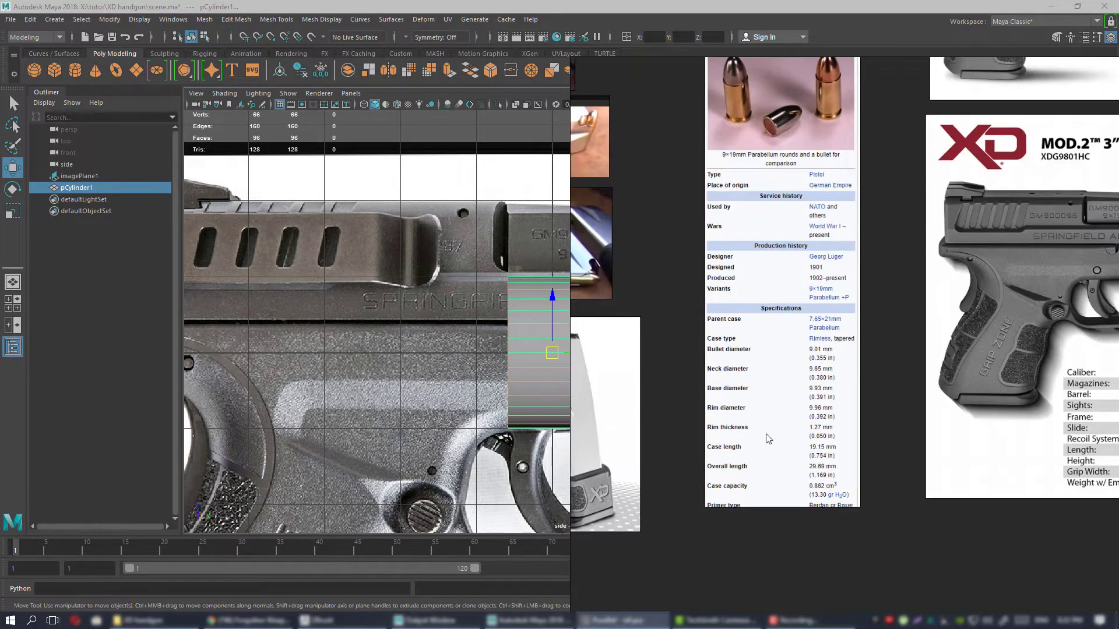
scroll(772, 437, up, 4)
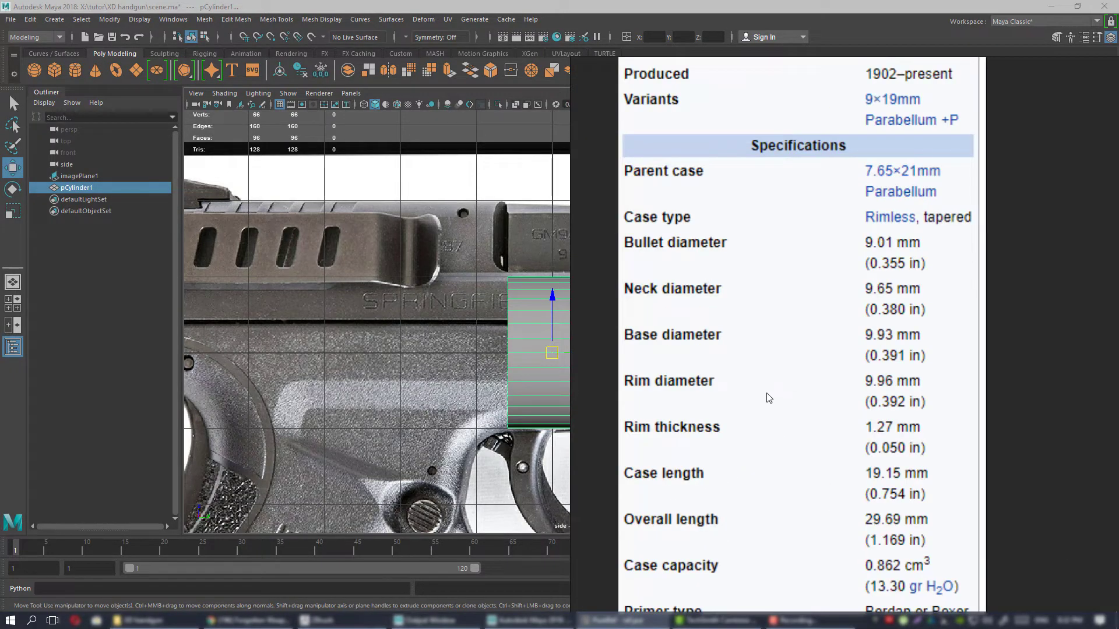
middle_drag(768, 355, 786, 370)
middle_drag(797, 421, 798, 384)
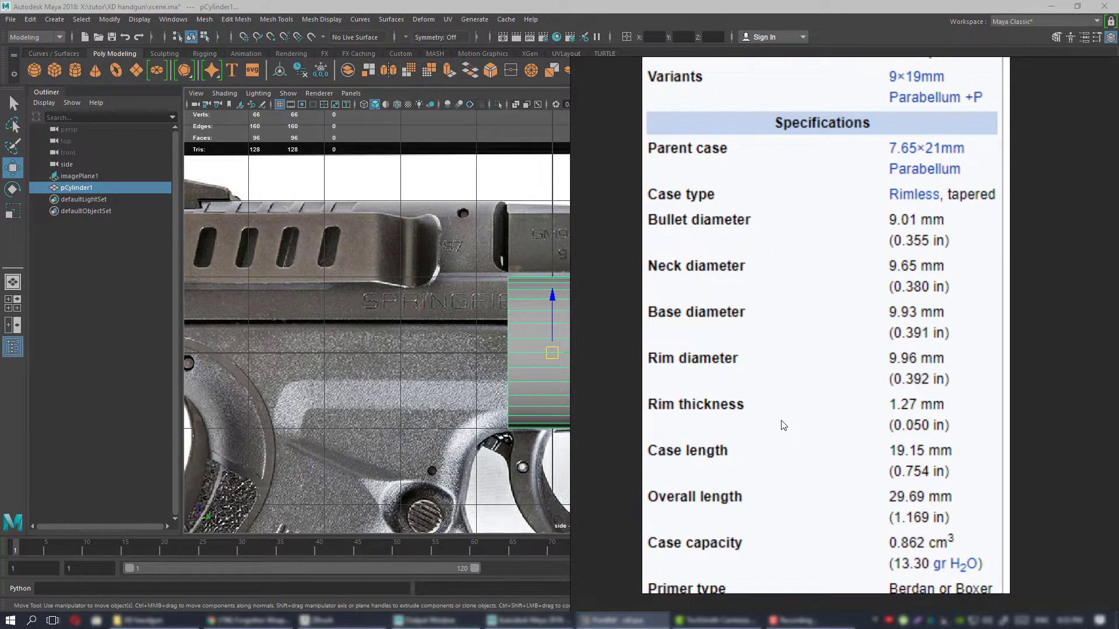
middle_drag(774, 421, 772, 423)
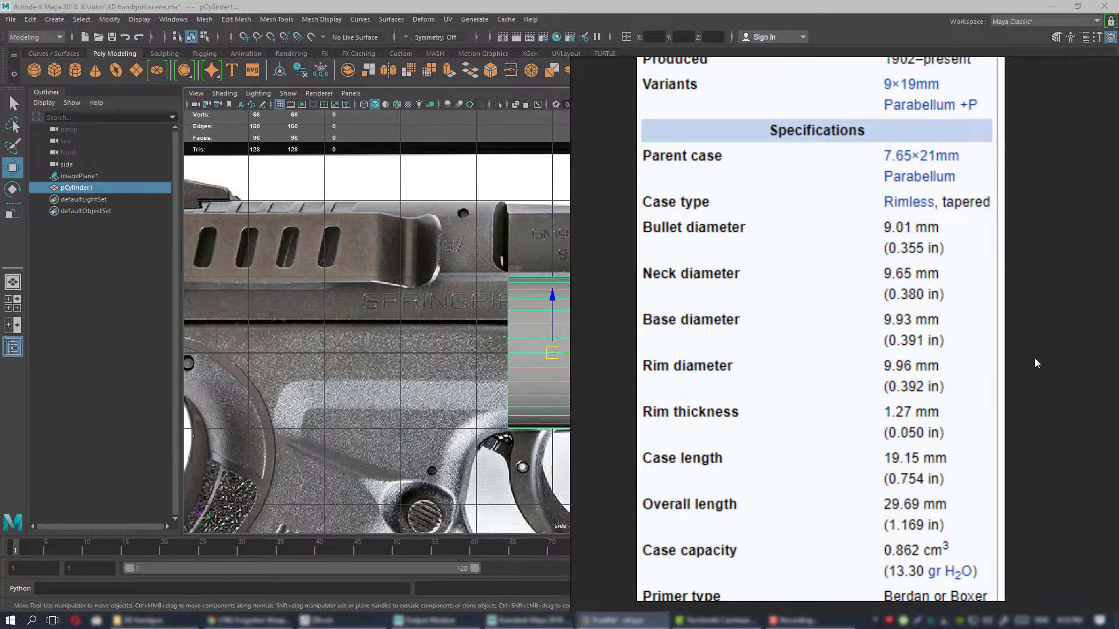
Keep the cartridge specifications in view over the Maya scene and launch the Windows Calculator.
click(621, 620)
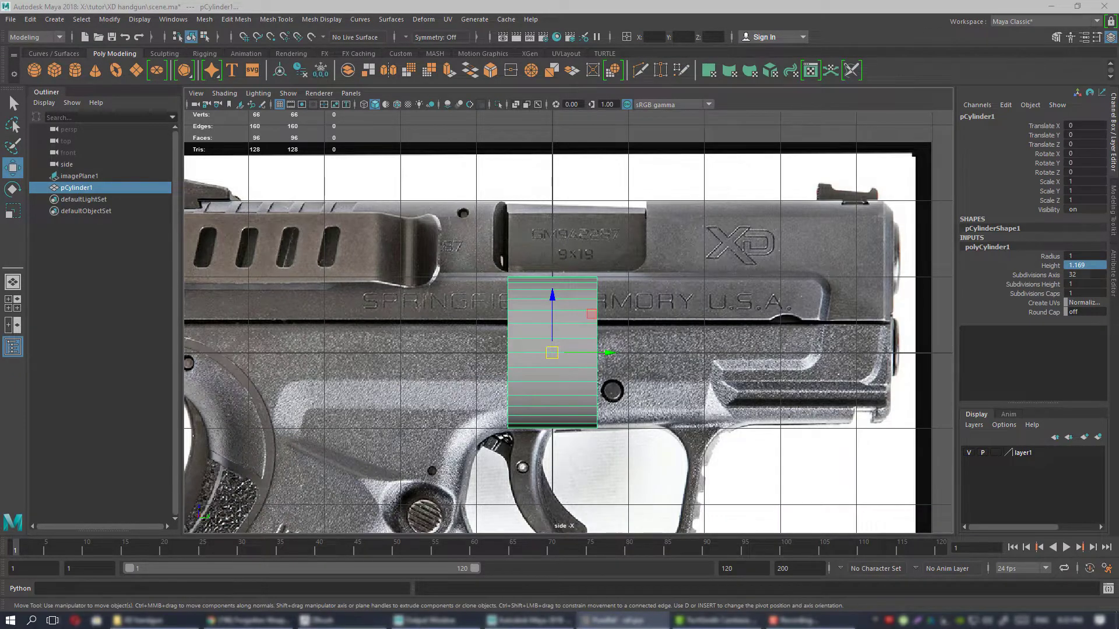
click(621, 620)
middle_drag(722, 394, 717, 397)
click(10, 621)
text(ca)
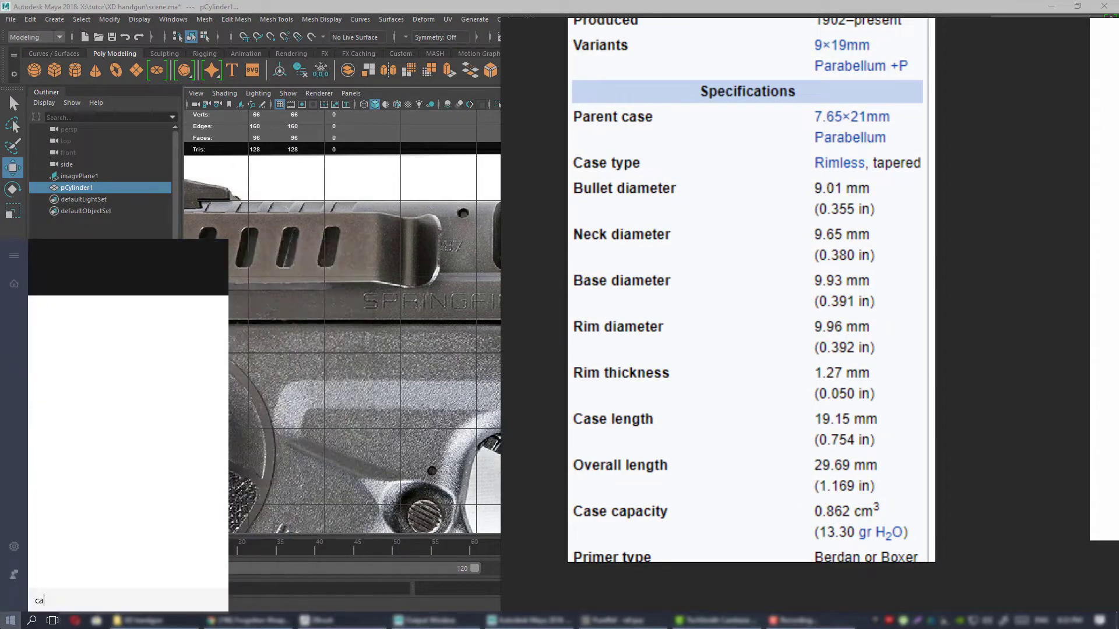
click(80, 305)
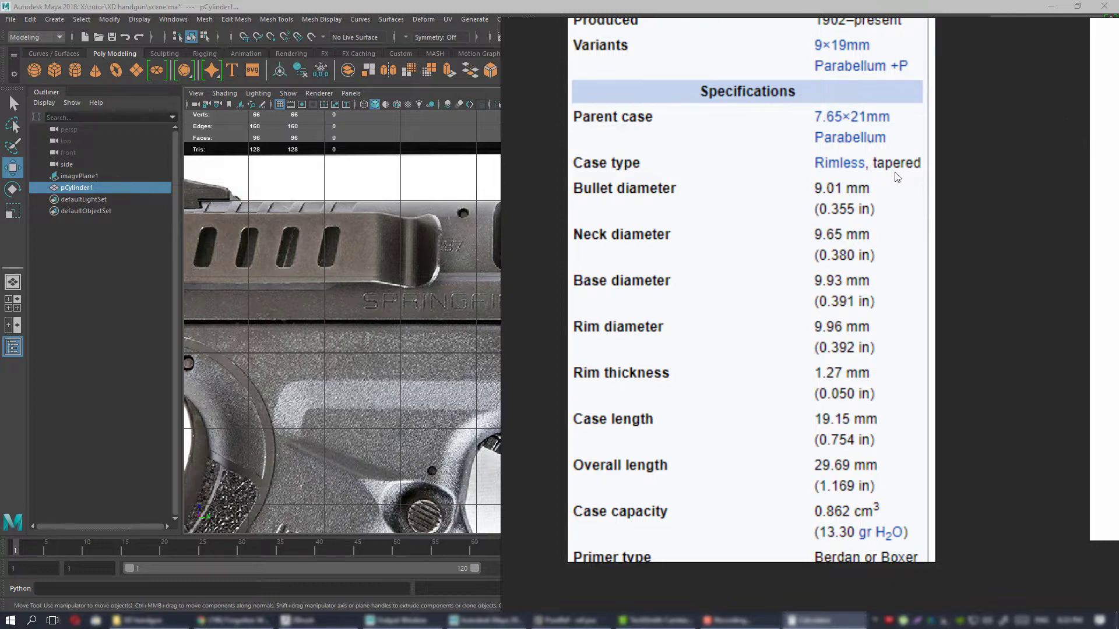
Return to Maya and set the cylinder's radius to 0.196.
key(alt+Tab)
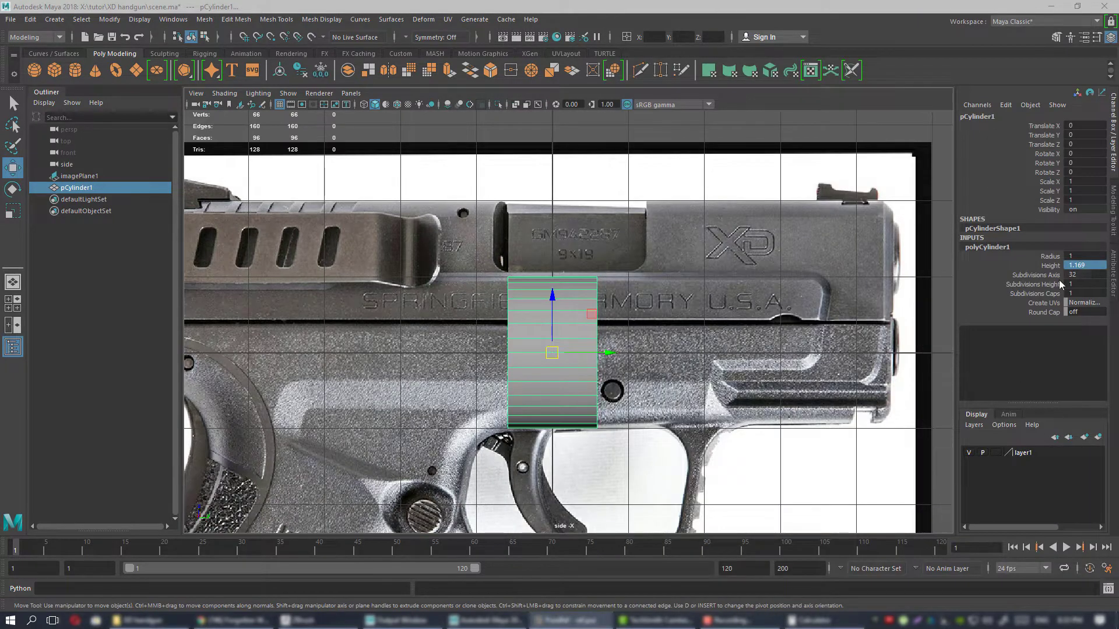
double_click(1088, 256)
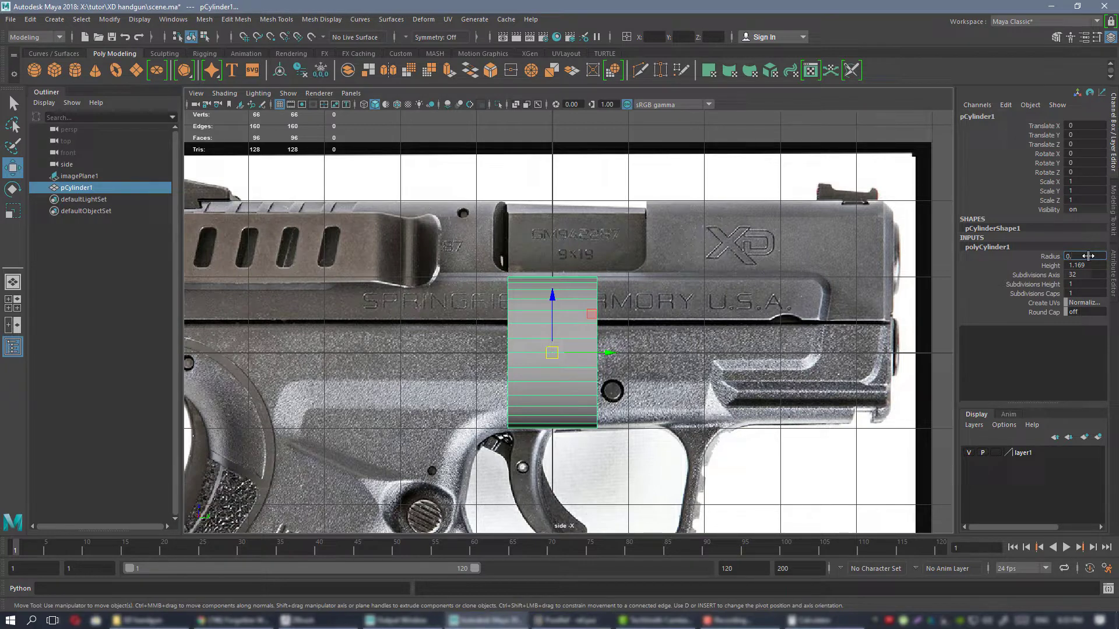
key(Return)
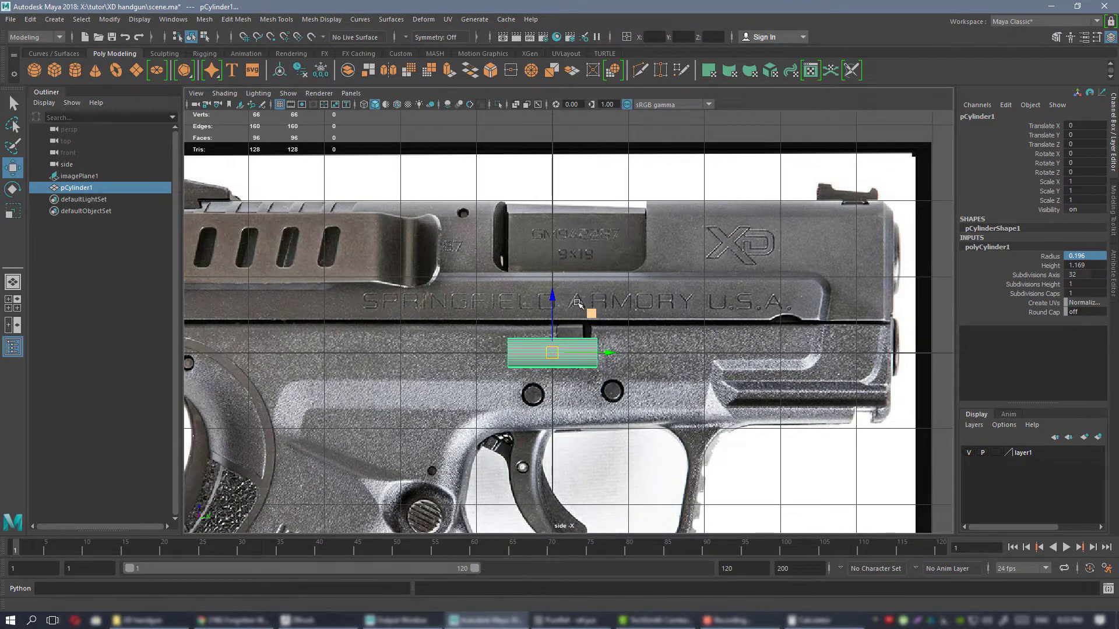
Compare the resized cylinder with the pistol's slide and frame on the image plane in the side view.
scroll(597, 219, up, 5)
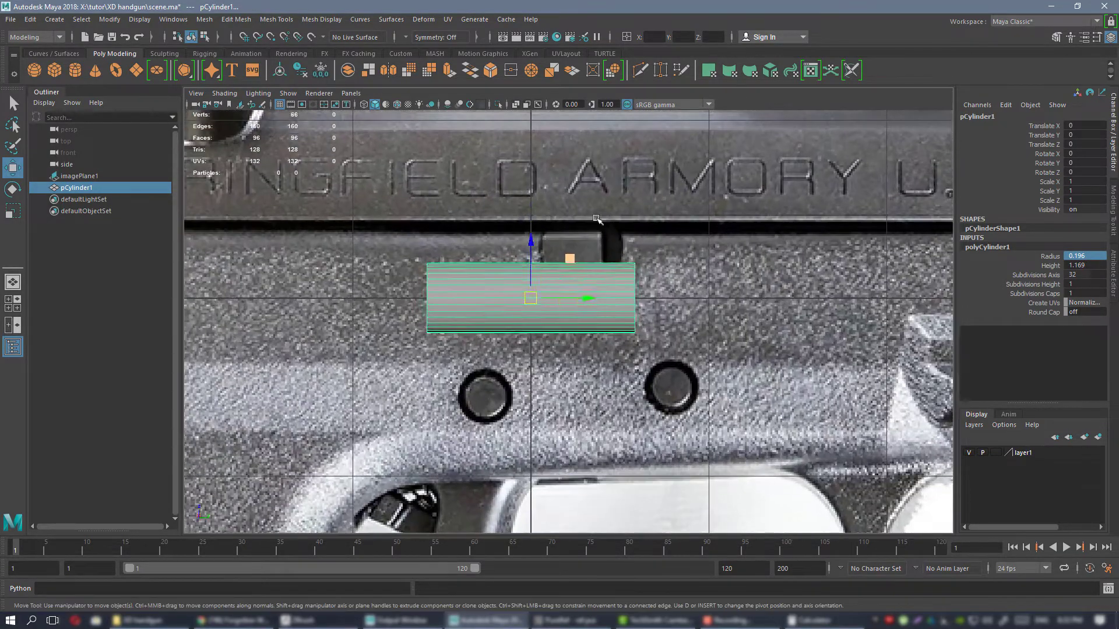
click(547, 249)
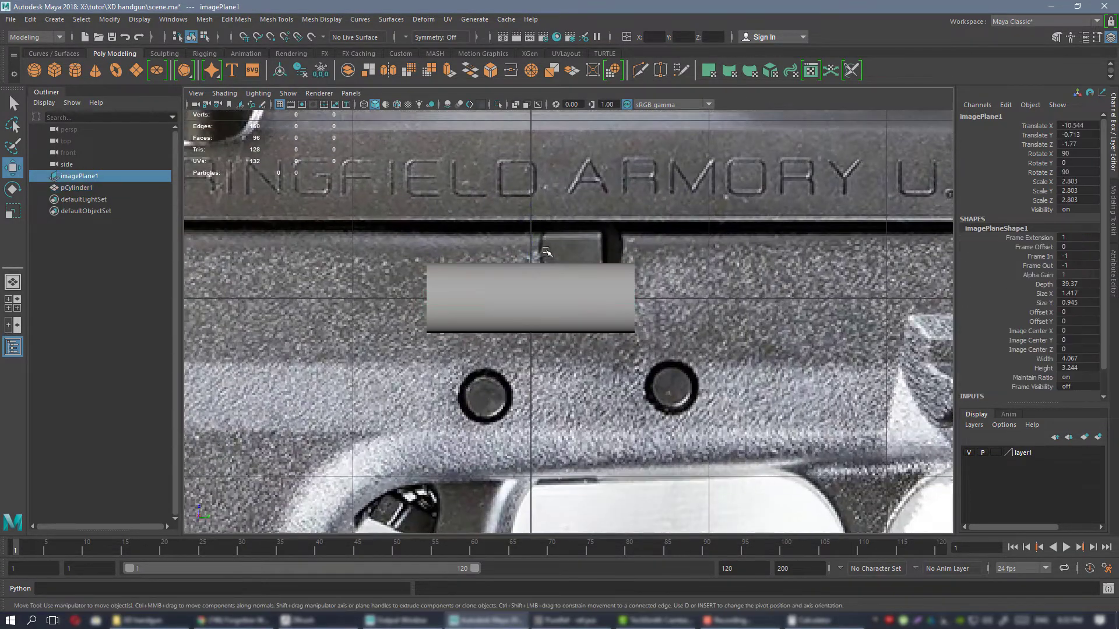
alt+right_drag(546, 250, 834, 526)
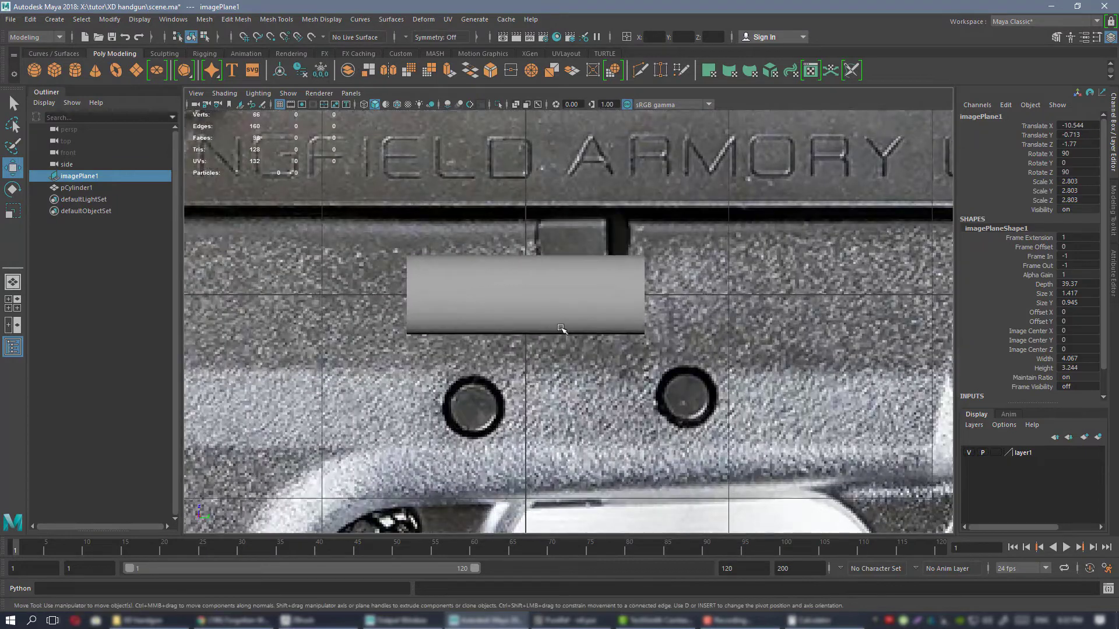
alt+middle_drag(589, 316, 610, 317)
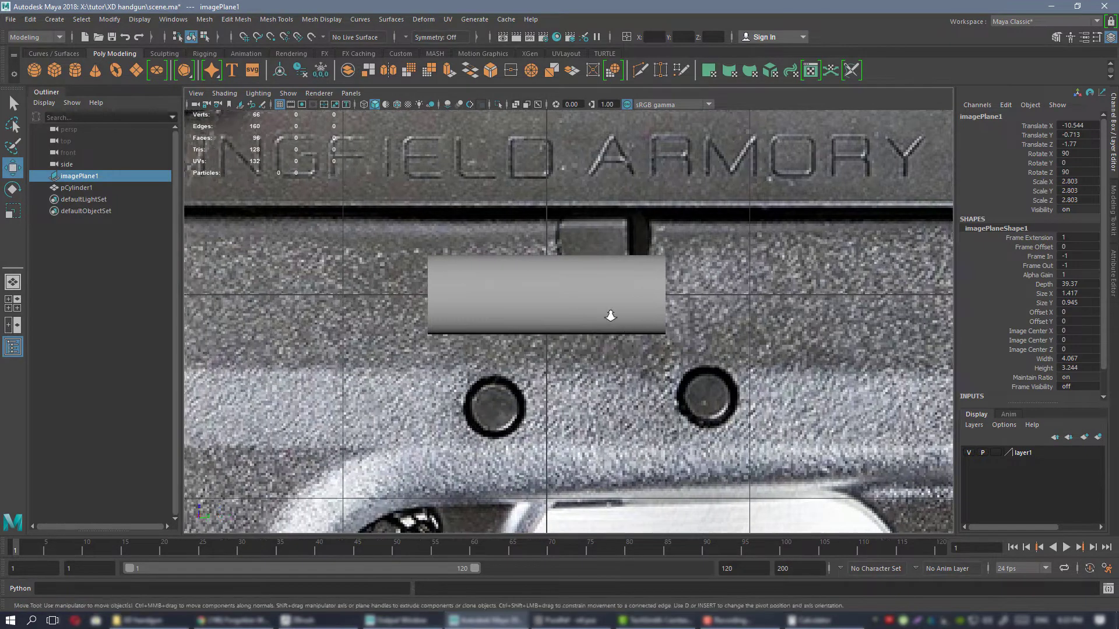
alt+right_drag(609, 317, 613, 316)
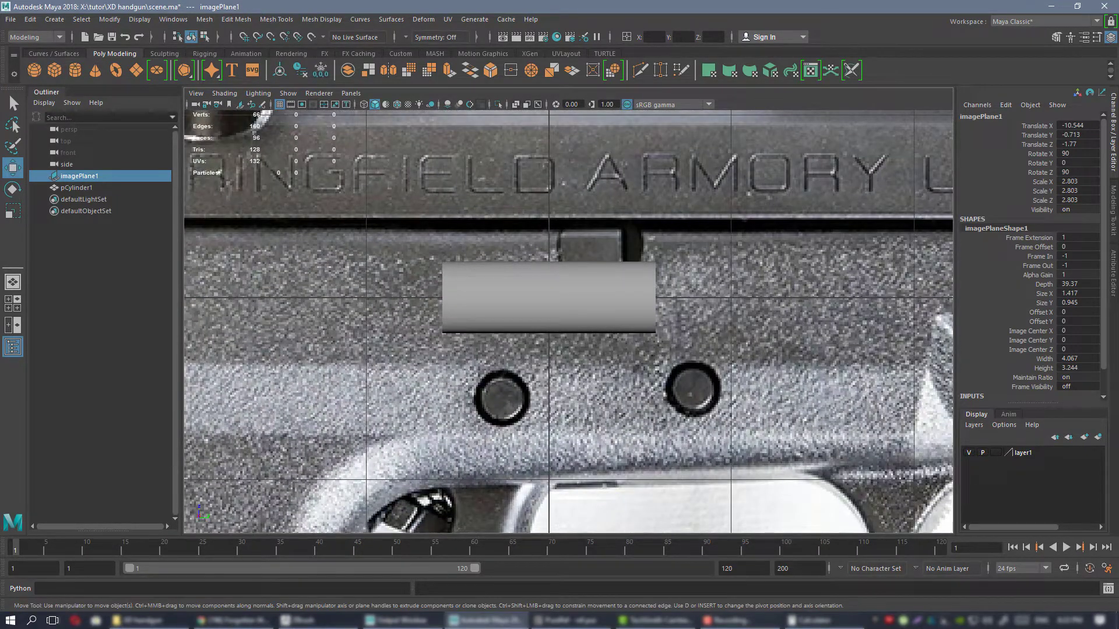
alt+right_drag(594, 299, 565, 307)
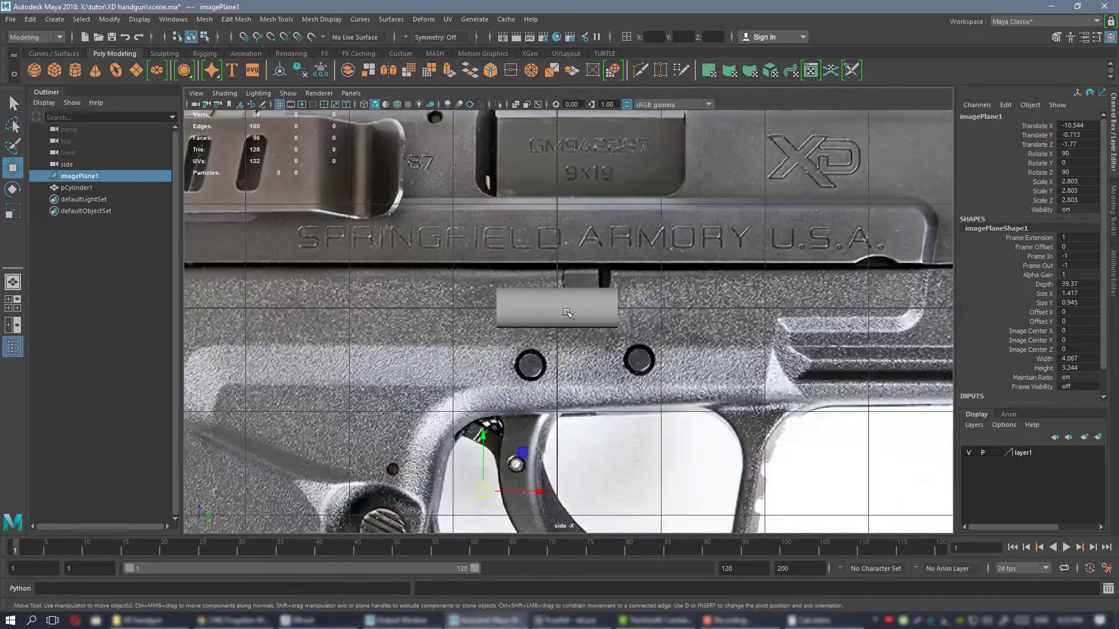
click(564, 308)
alt+right_drag(602, 256, 586, 297)
alt+middle_drag(587, 300, 658, 287)
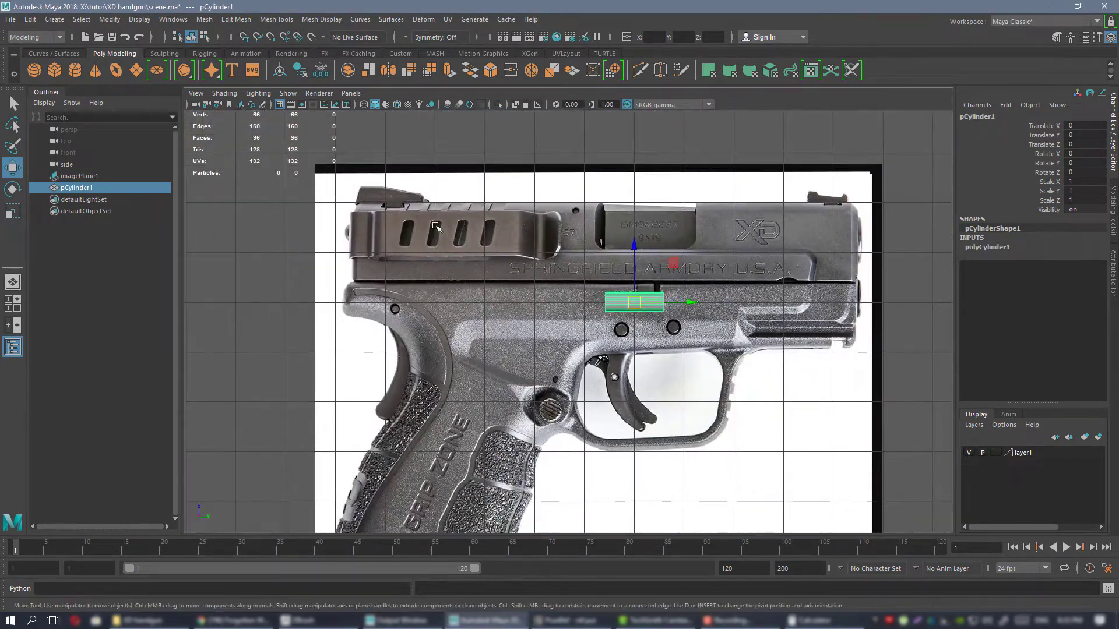
click(651, 267)
alt+right_drag(646, 262, 632, 260)
alt+middle_drag(618, 272, 659, 270)
alt+right_drag(717, 285, 707, 282)
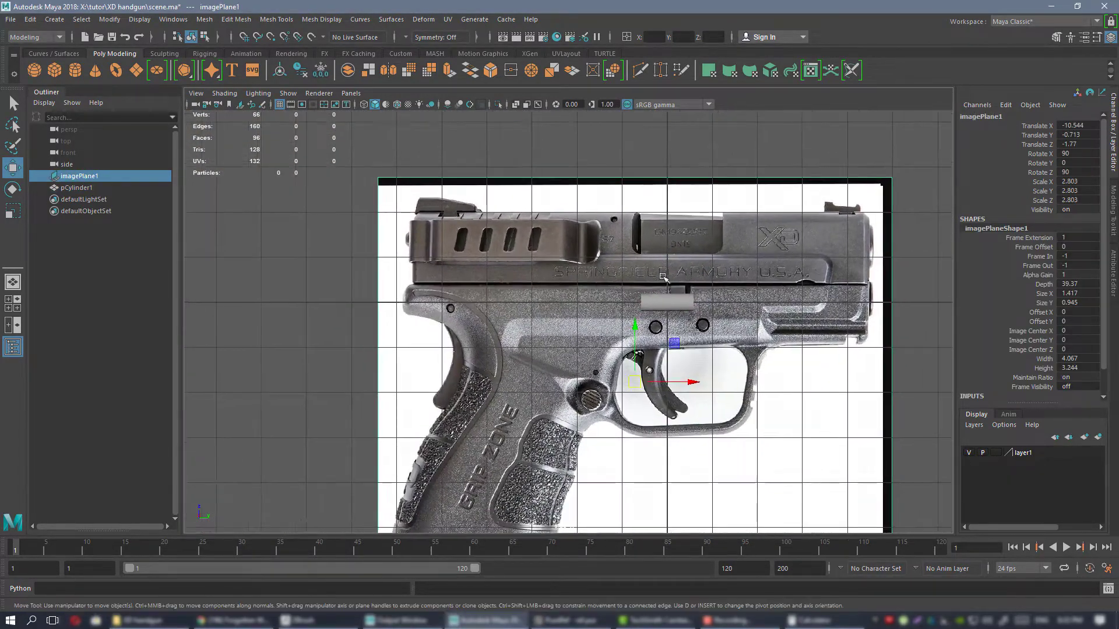
Examine the image plane's placement relative to the cylinder in the perspective and side views.
key(space)
key(space)
alt+drag(705, 267, 454, 240)
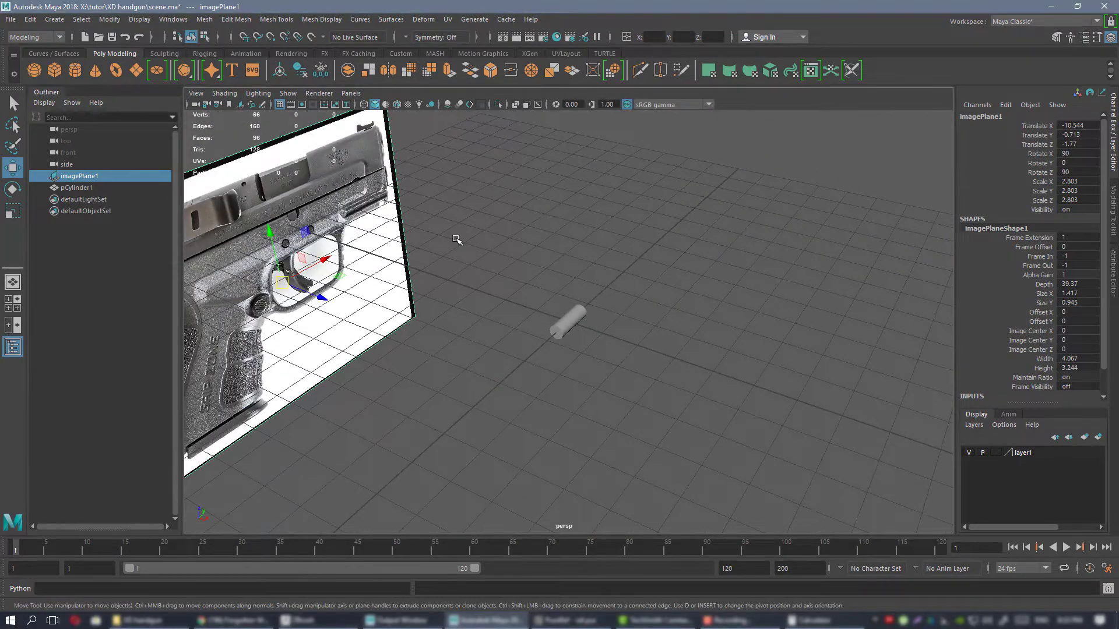
key(f)
mouse_move(622, 294)
alt+mouse_down()
mouse_move(624, 269)
mouse_move(584, 273)
mouse_move(619, 289)
mouse_move(676, 292)
mouse_move(620, 310)
alt+mouse_up()
alt+drag(546, 278, 665, 243)
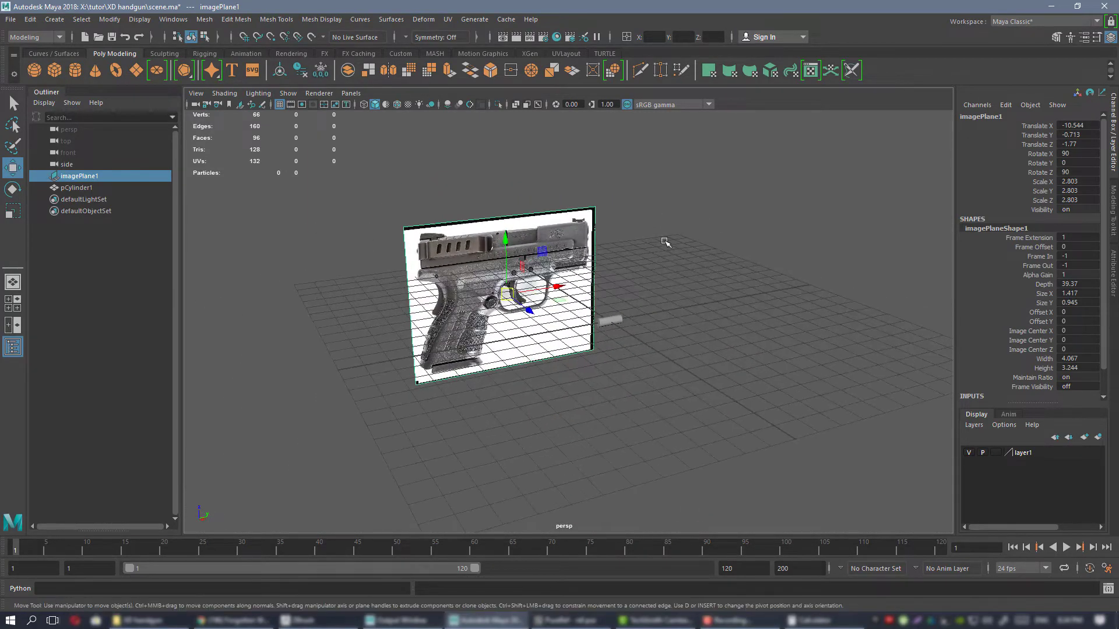
key(space)
key(space)
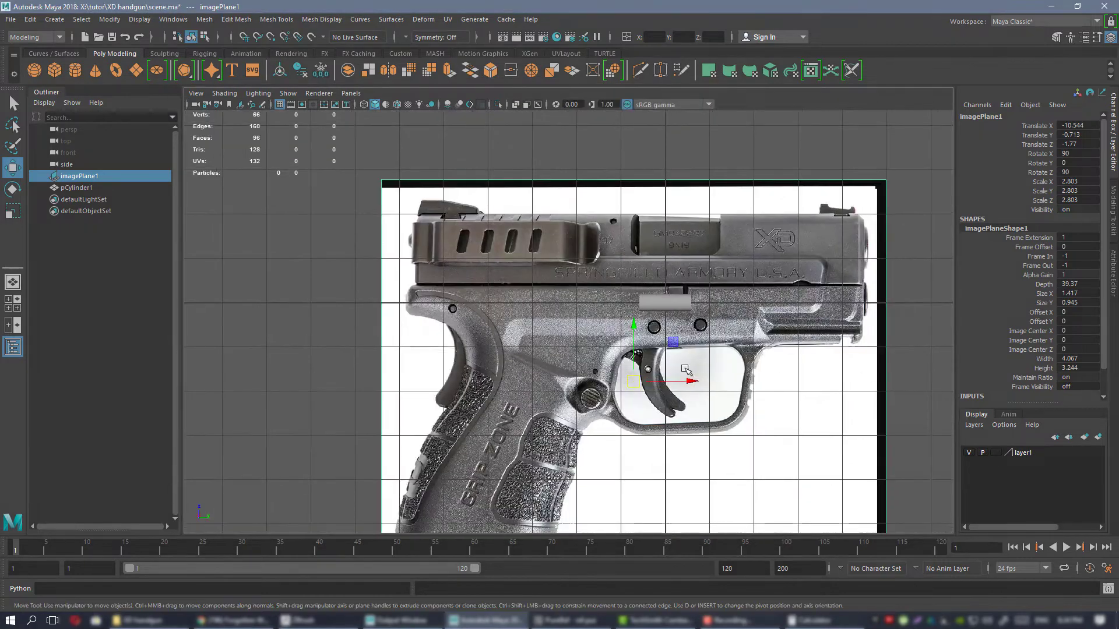
key(space)
key(space)
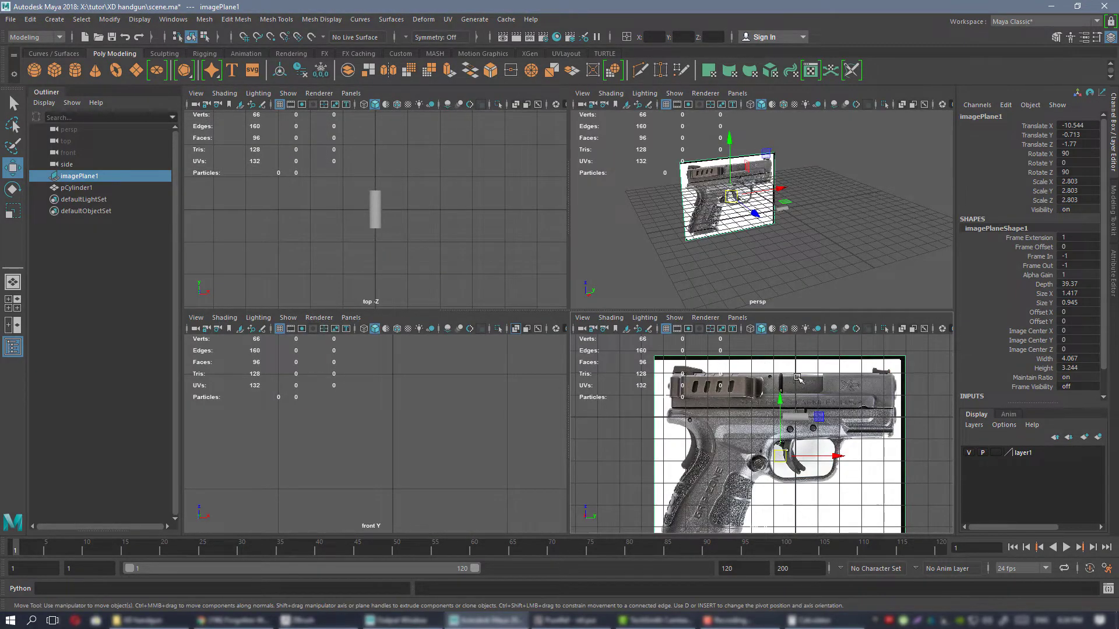
key(space)
scroll(818, 379, up, 2)
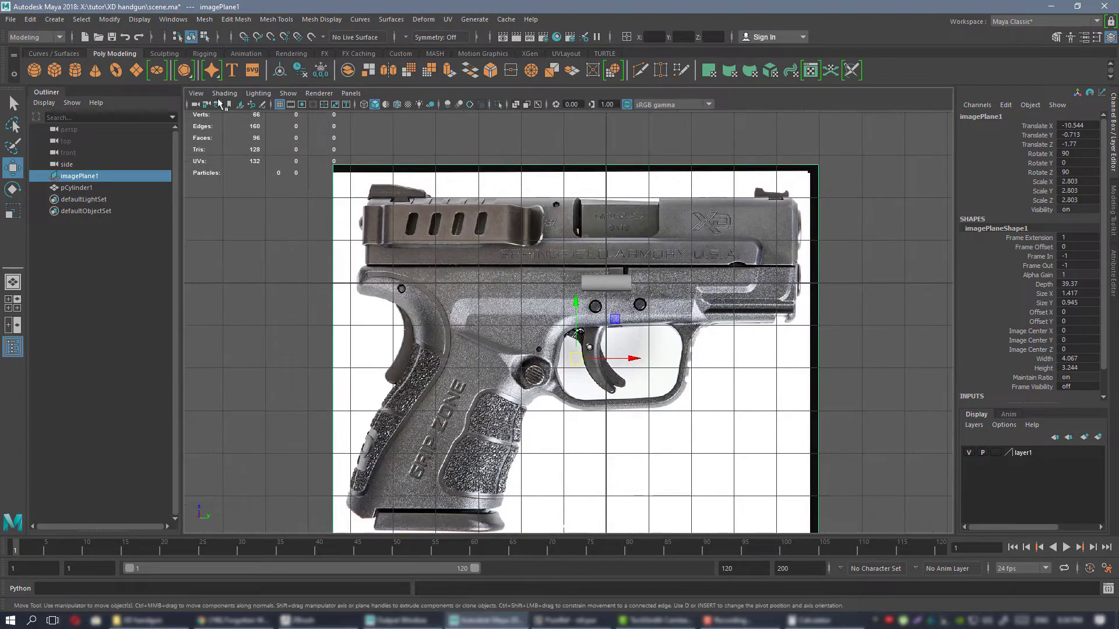
click(201, 95)
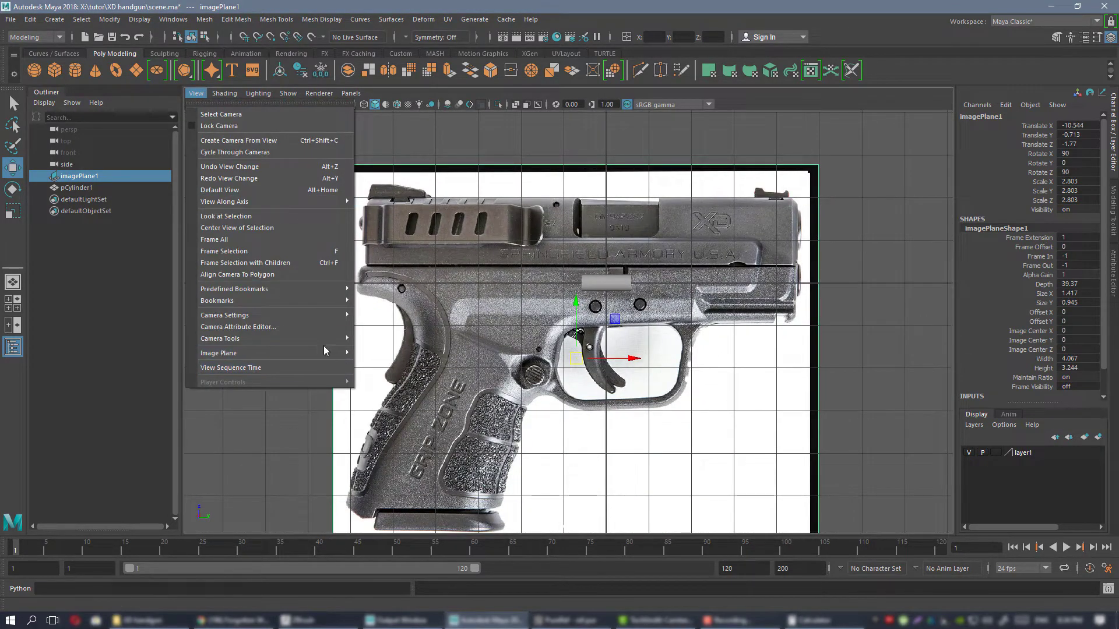
mouse_move(324, 353)
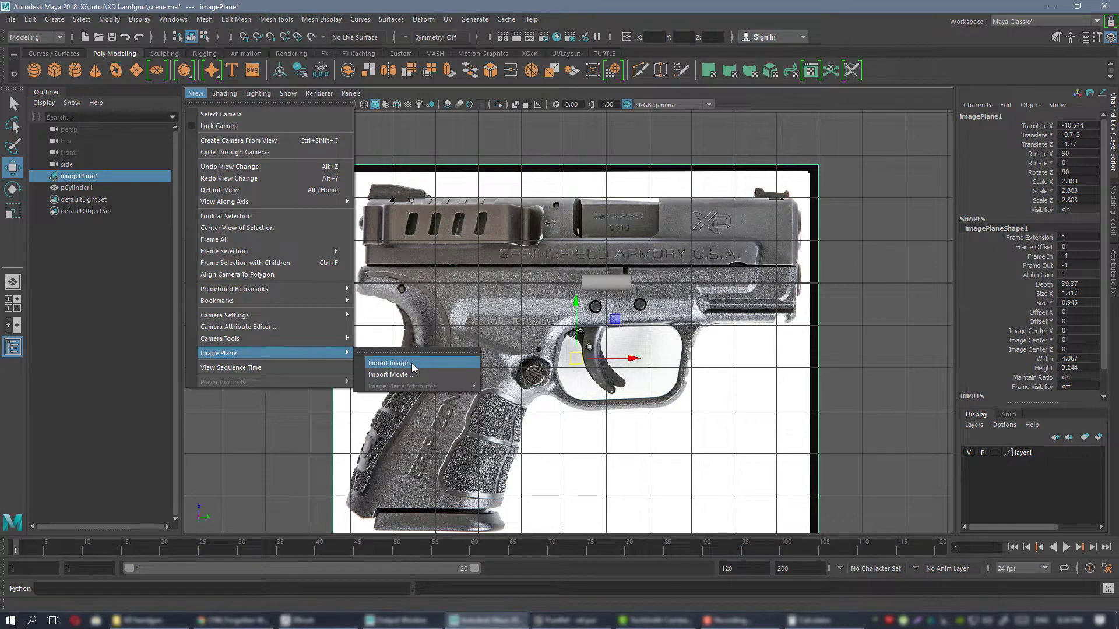
click(534, 171)
alt+middle_drag(534, 171, 487, 184)
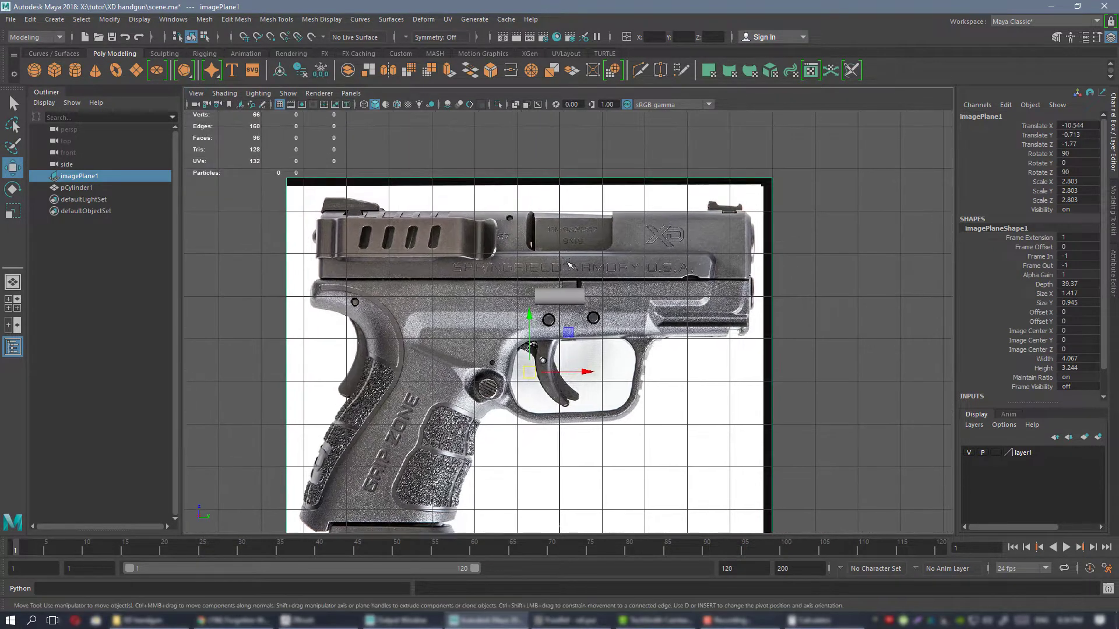
alt+middle_drag(510, 320, 500, 281)
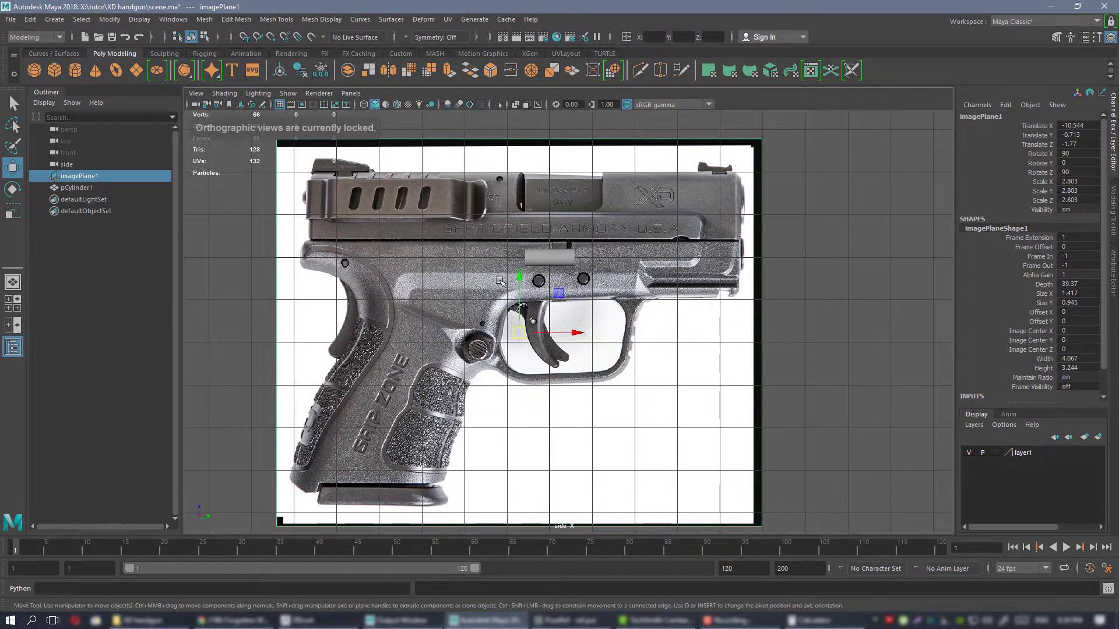
Toggle layer1's visibility off and on in the perspective view to check that it controls the image plane.
key(space)
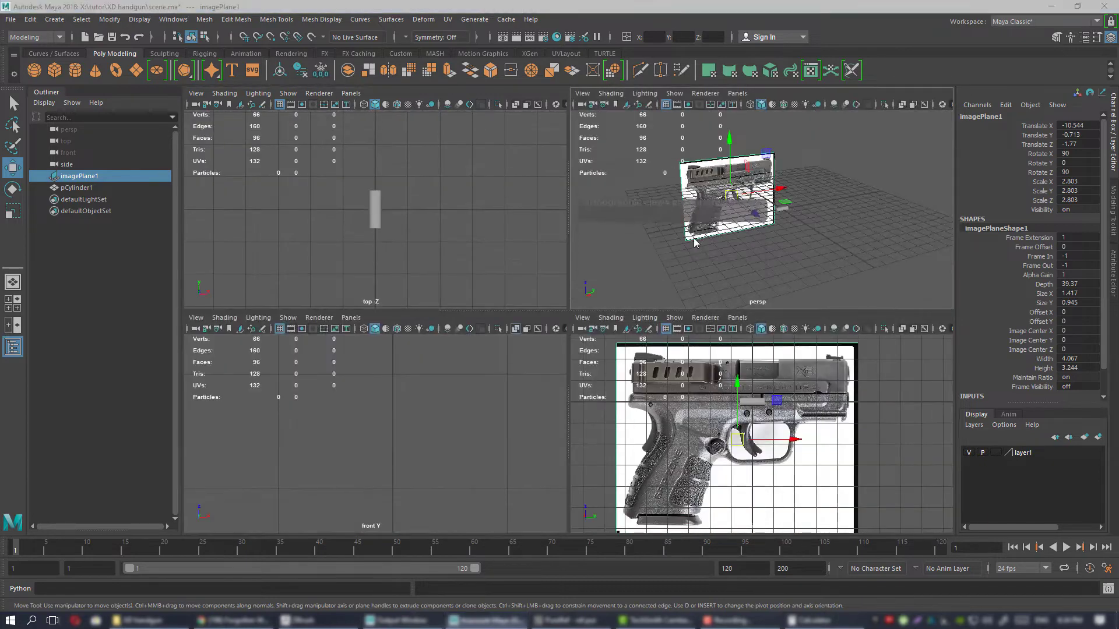
key(space)
mouse_move(539, 231)
alt+mouse_down()
mouse_move(602, 252)
mouse_move(554, 242)
alt+mouse_up()
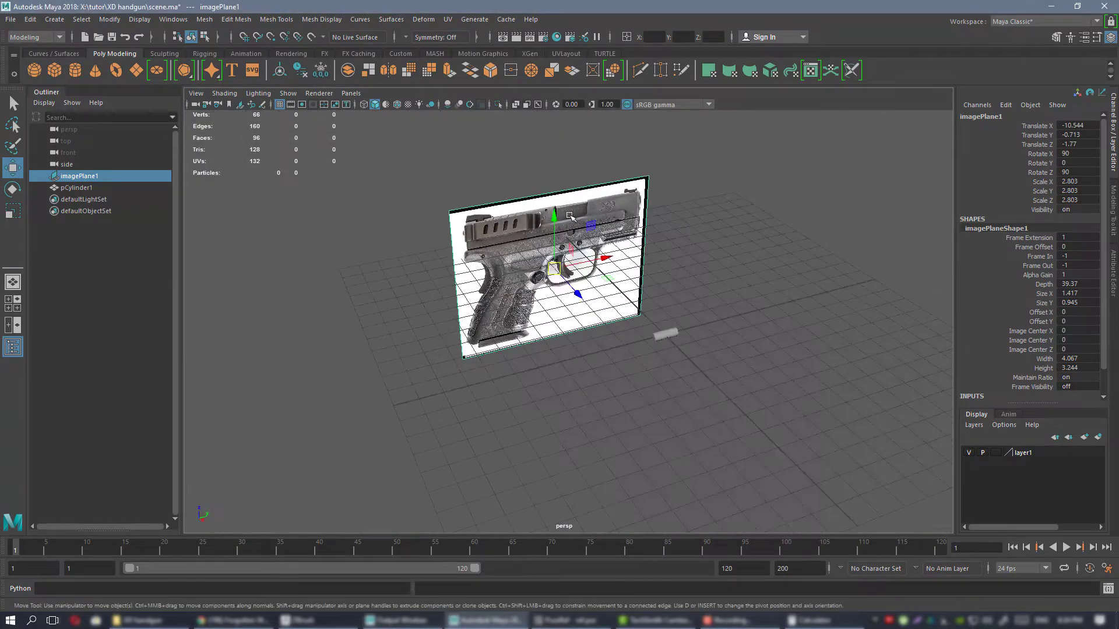
alt+right_drag(588, 233, 714, 236)
click(712, 233)
key(ctrl+z)
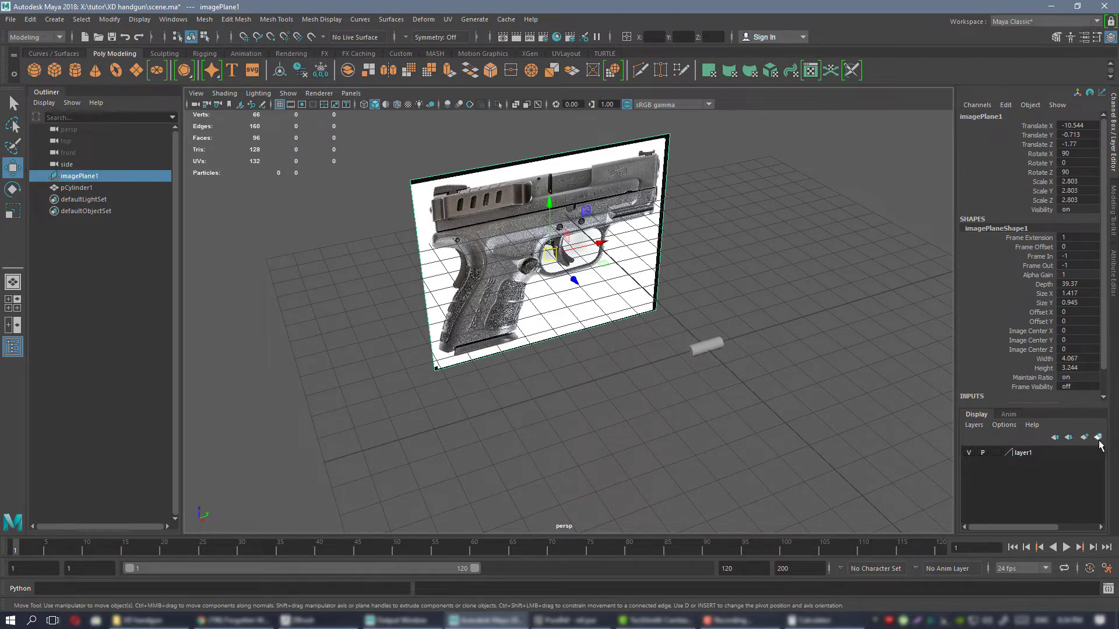
click(1035, 452)
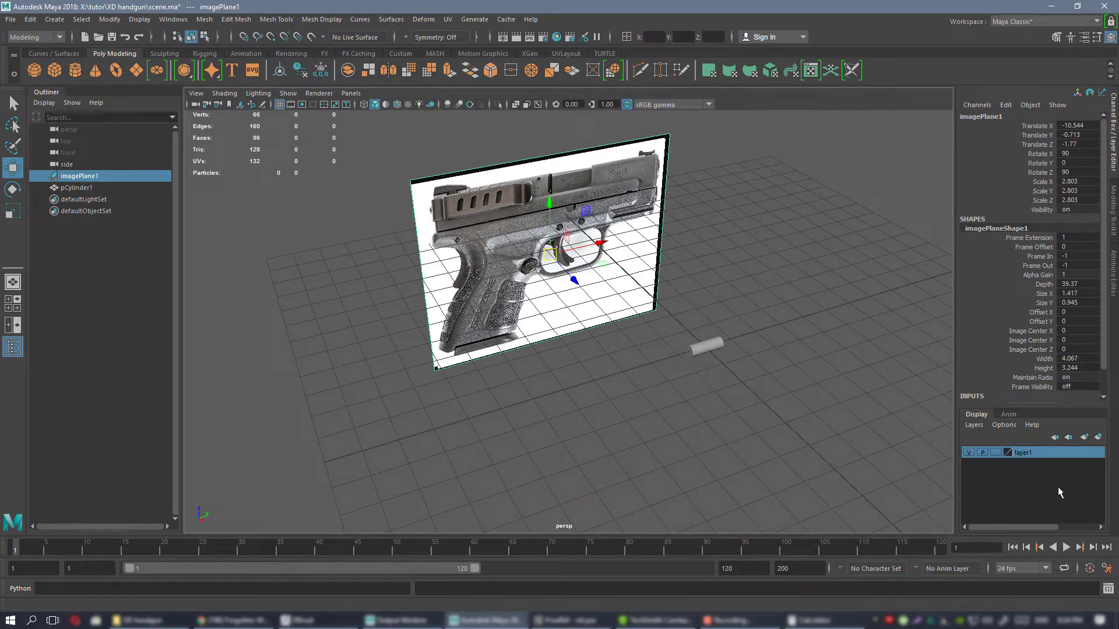
click(968, 453)
click(970, 452)
click(969, 453)
click(969, 452)
click(968, 453)
click(969, 453)
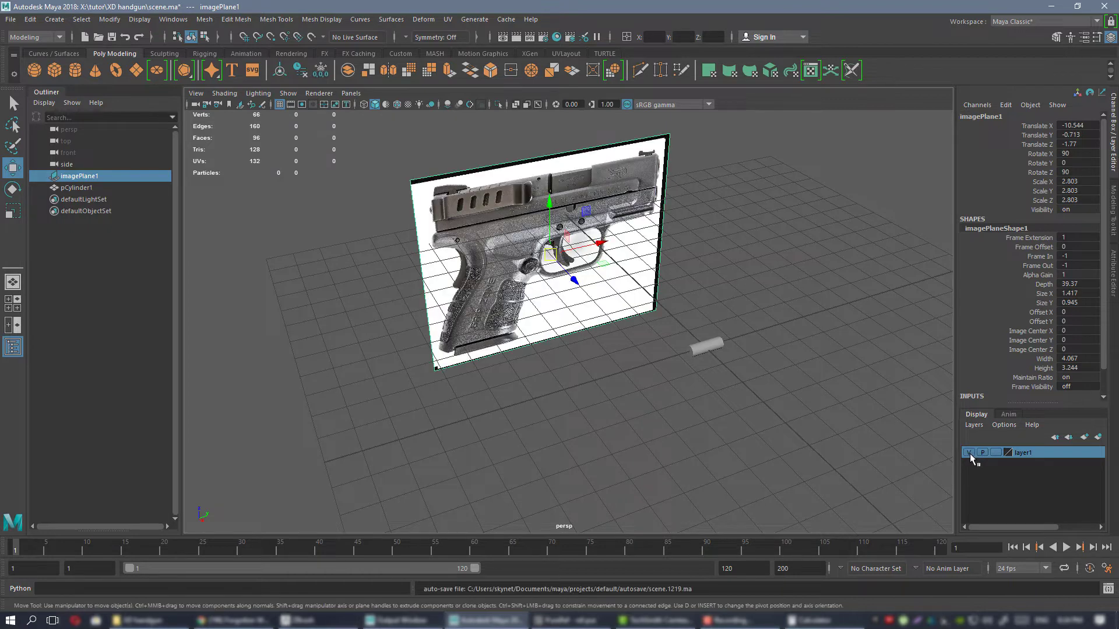
click(969, 453)
click(969, 454)
click(970, 453)
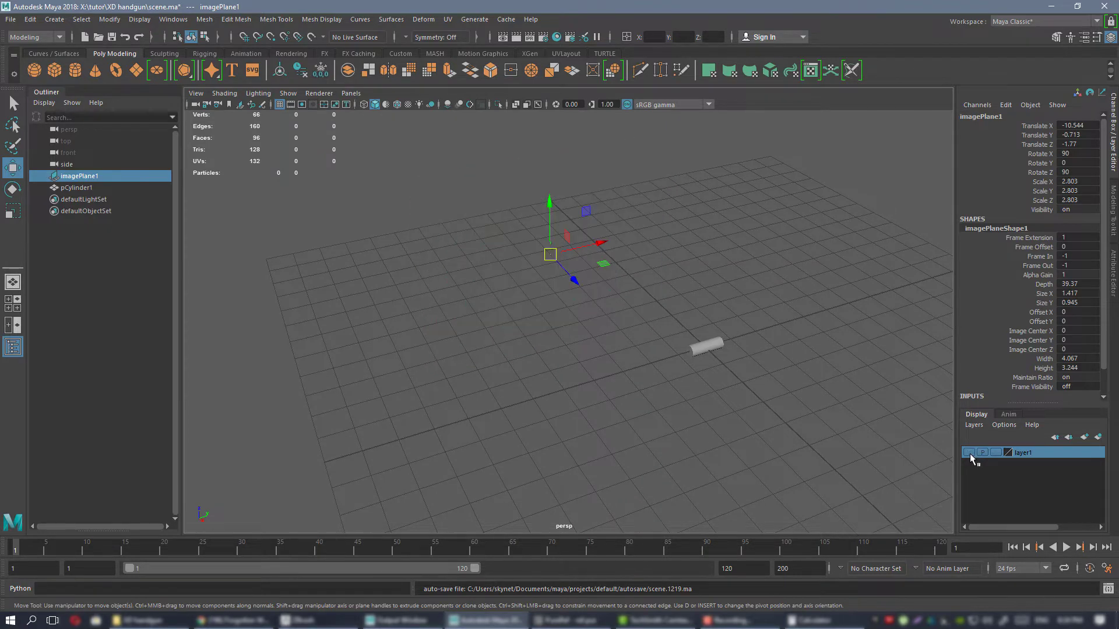
click(969, 454)
alt+drag(648, 303, 627, 287)
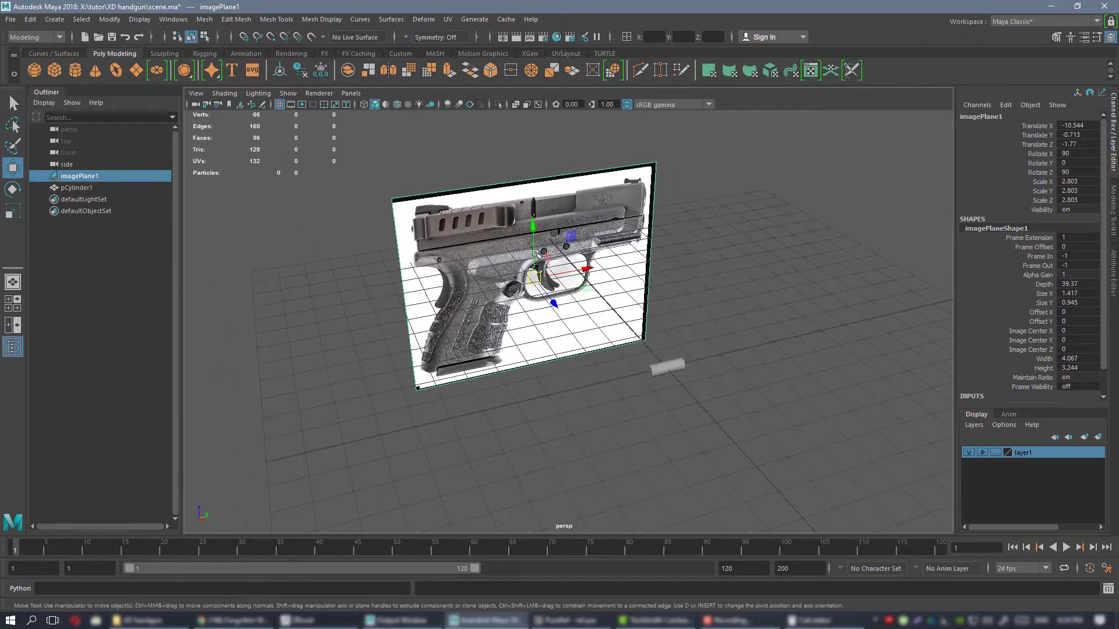
Set layer1 to Reference display, try to select the image plane in the viewport, and return the layer to normal display.
click(996, 453)
click(997, 453)
click(689, 222)
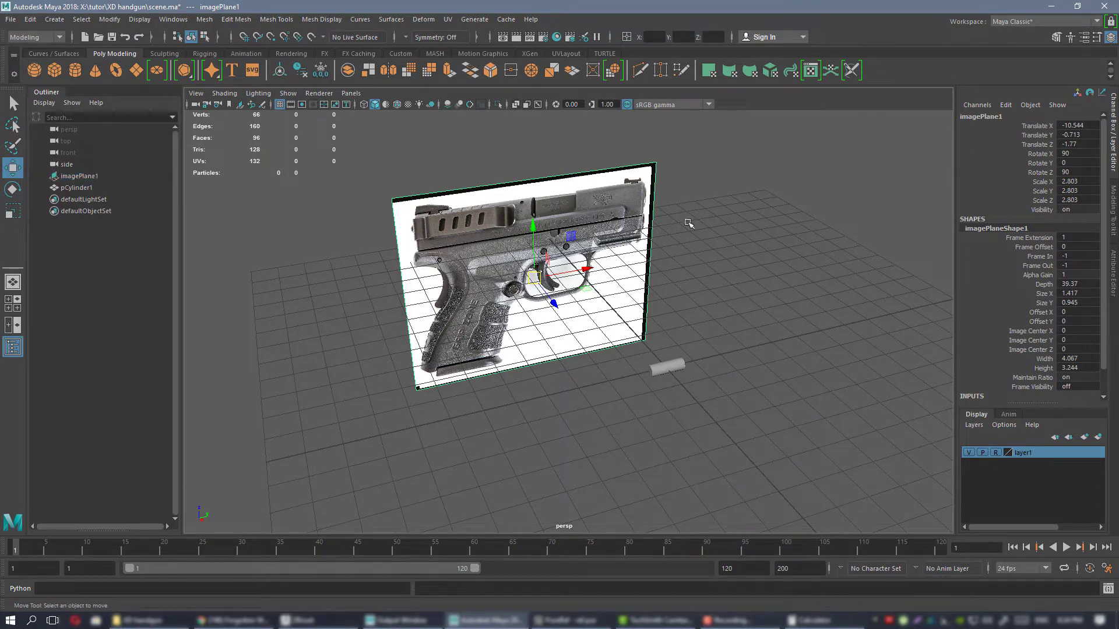
drag(765, 164, 725, 178)
drag(338, 191, 518, 309)
drag(371, 172, 471, 377)
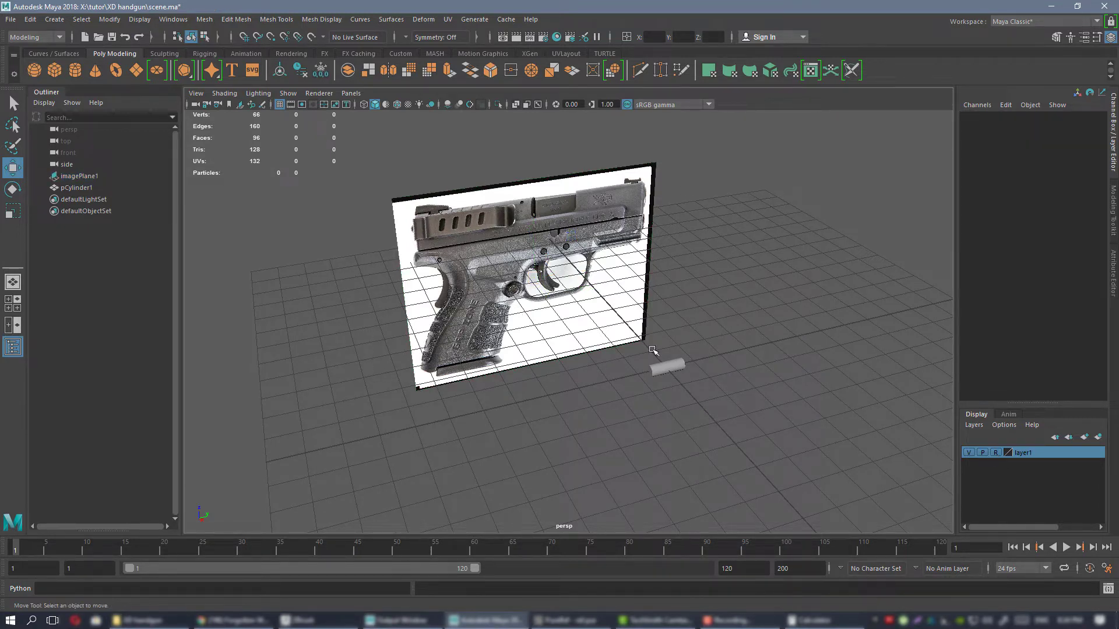
drag(719, 251, 527, 283)
drag(471, 170, 522, 308)
click(994, 454)
Return to the side view and compare the cylinder's size with the pistol's ejection port and frame.
alt+drag(596, 314, 632, 314)
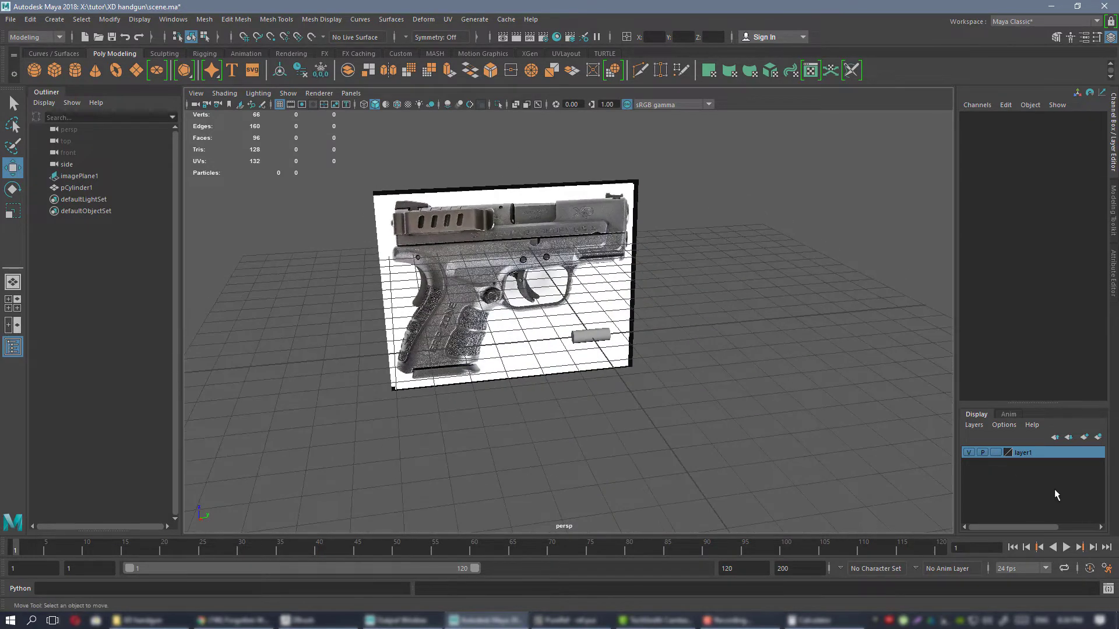
alt+drag(564, 310, 594, 326)
key(space)
key(space)
click(553, 257)
key(f)
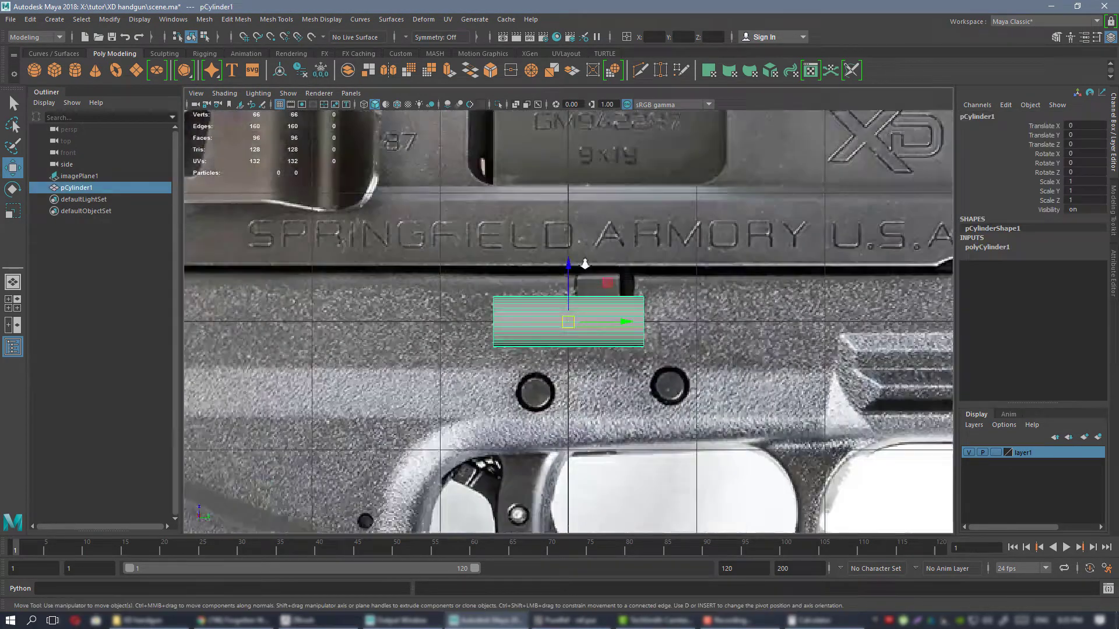
alt+right_drag(585, 264, 562, 242)
alt+middle_drag(732, 327, 751, 275)
alt+middle_drag(673, 224, 675, 273)
click(651, 207)
alt+right_drag(674, 274, 650, 262)
alt+middle_drag(649, 309, 651, 268)
alt+right_drag(652, 280, 626, 285)
alt+middle_drag(624, 292, 591, 303)
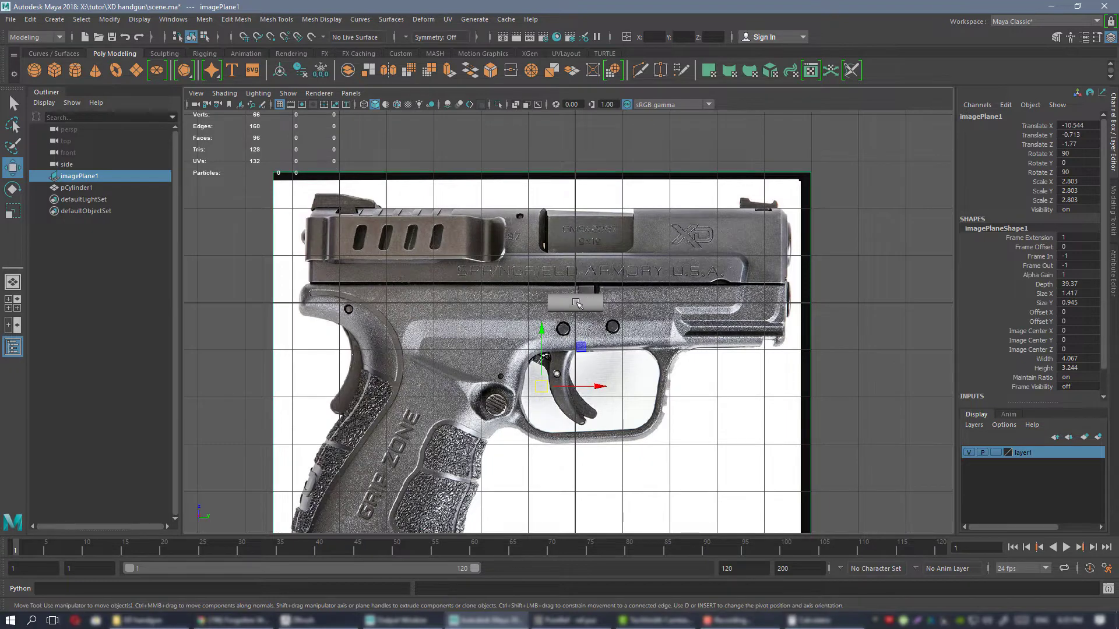
Hide the image plane's layer1 and select the cylinder, framing it alone in the side view.
click(967, 453)
scroll(781, 415, up, 6)
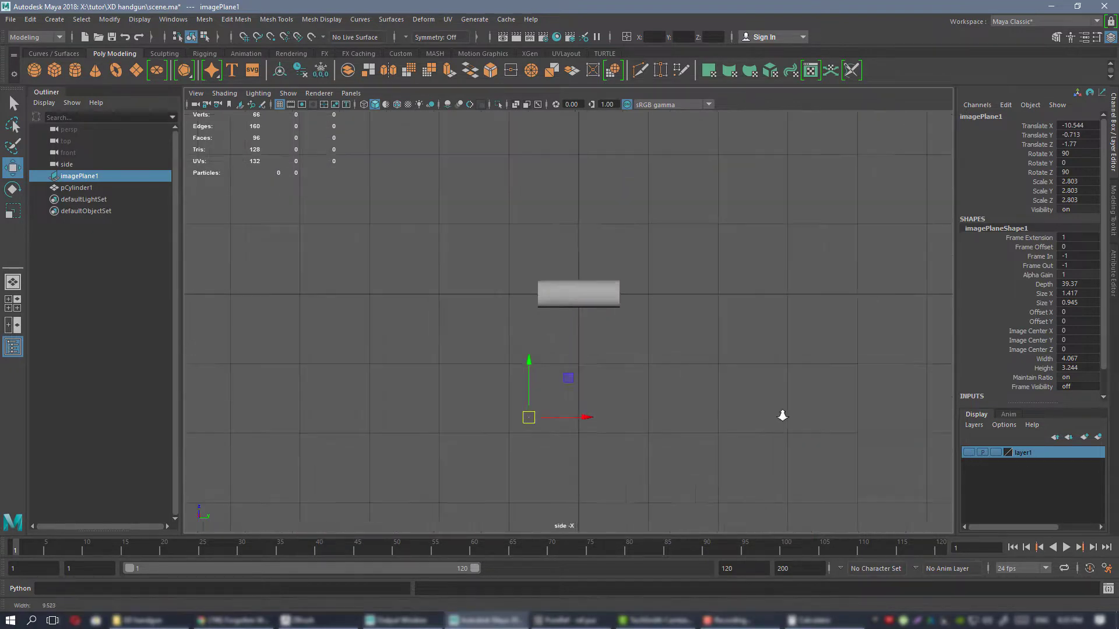
click(564, 253)
key(f)
scroll(703, 284, down, 5)
scroll(684, 300, up, 4)
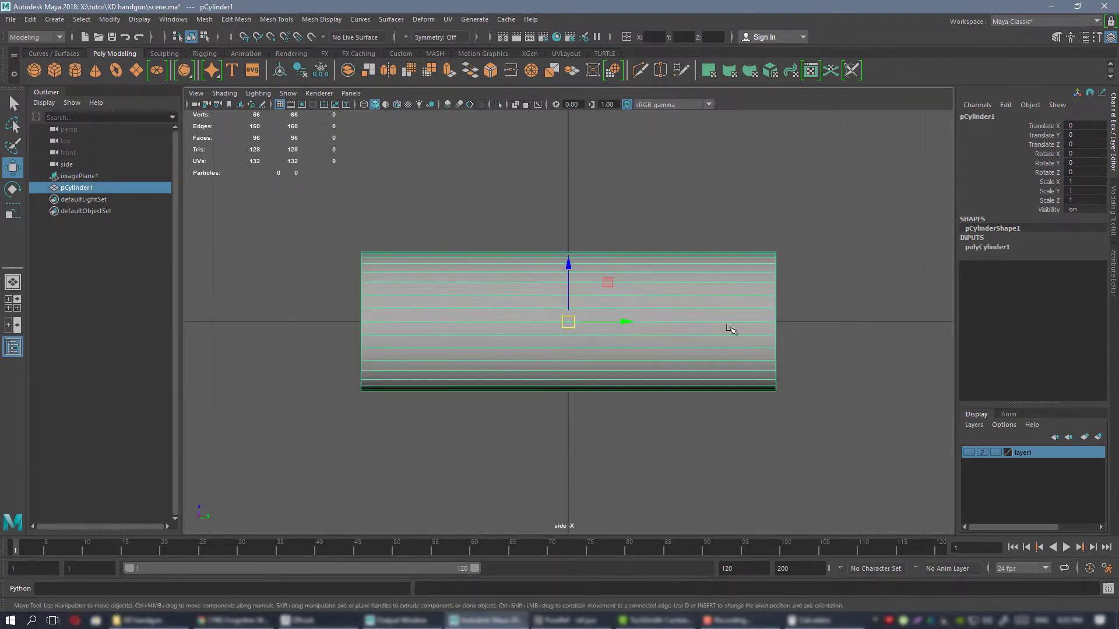
alt+middle_drag(674, 293, 701, 331)
alt+right_drag(725, 339, 745, 351)
alt+middle_drag(662, 310, 611, 276)
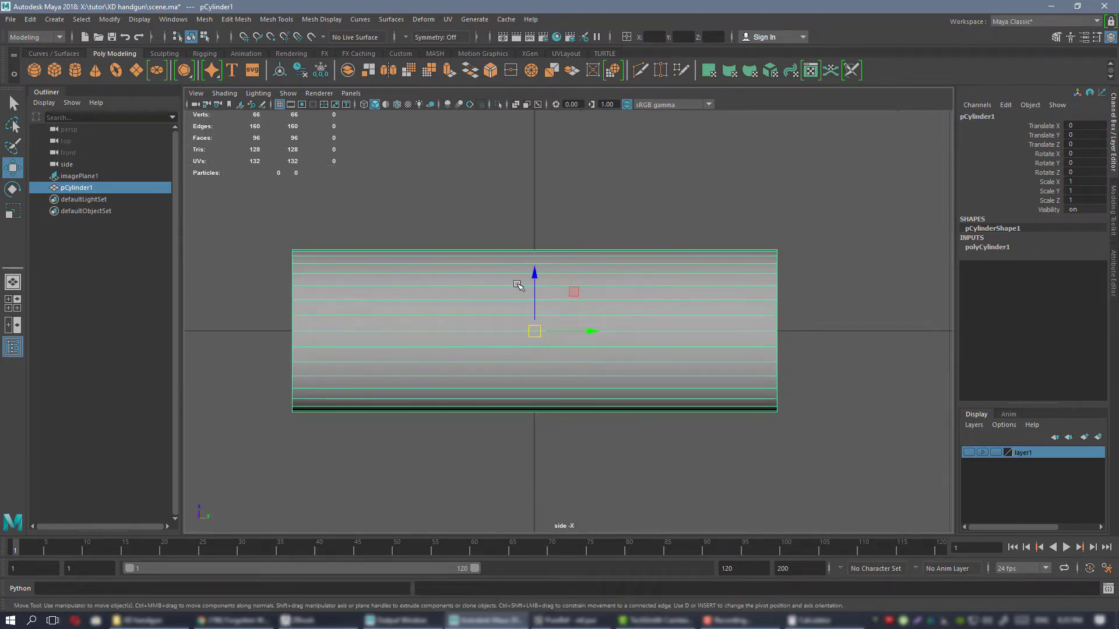
alt+right_drag(574, 292, 594, 277)
alt+middle_drag(594, 278, 622, 302)
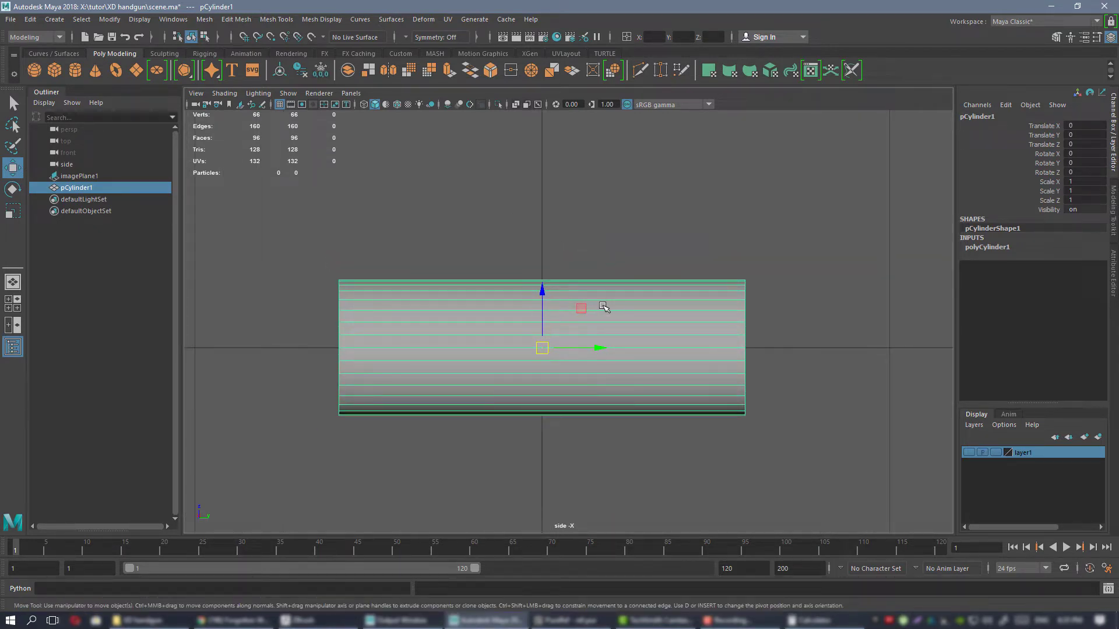
Check the radius and height in the cylinder's construction settings, and reselect the cylinder.
alt+middle_drag(603, 307, 622, 303)
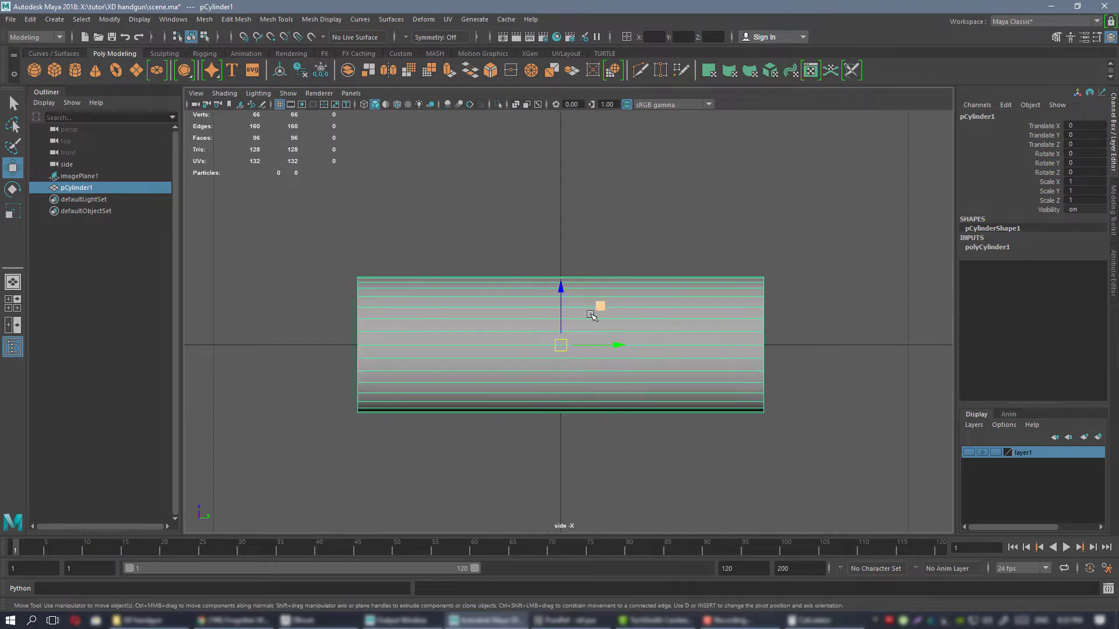
alt+middle_drag(700, 302, 663, 305)
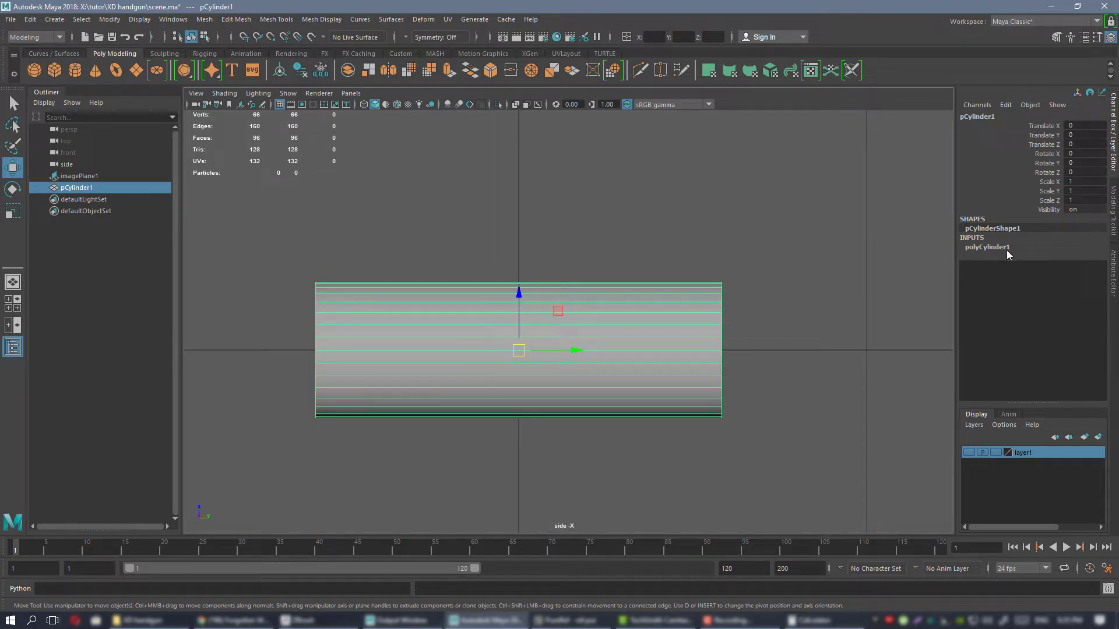
click(987, 247)
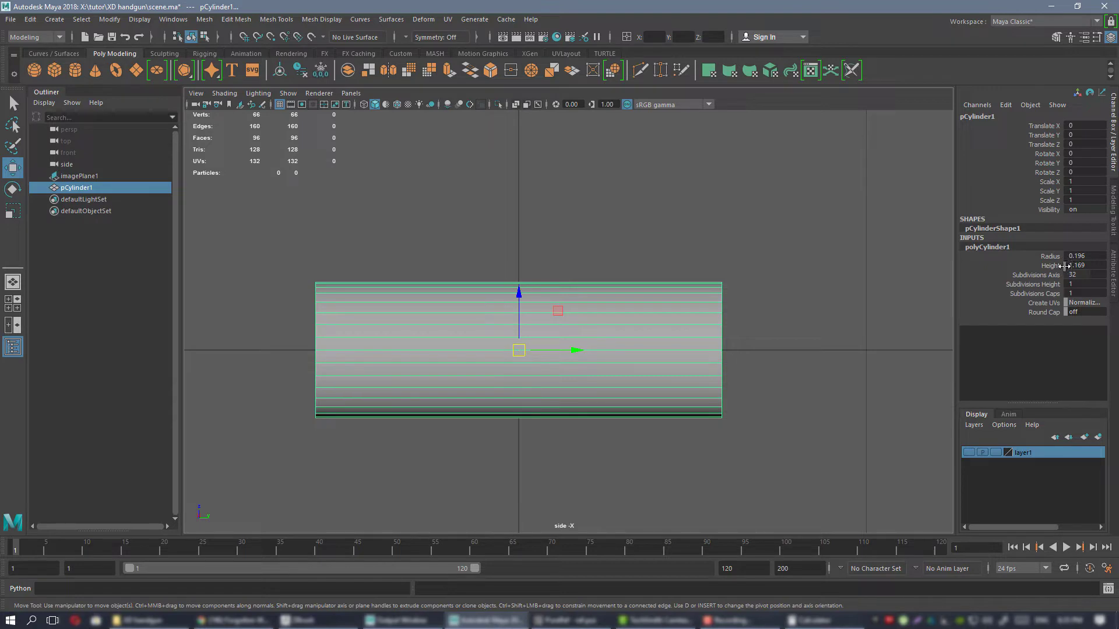
alt+middle_drag(526, 211, 554, 210)
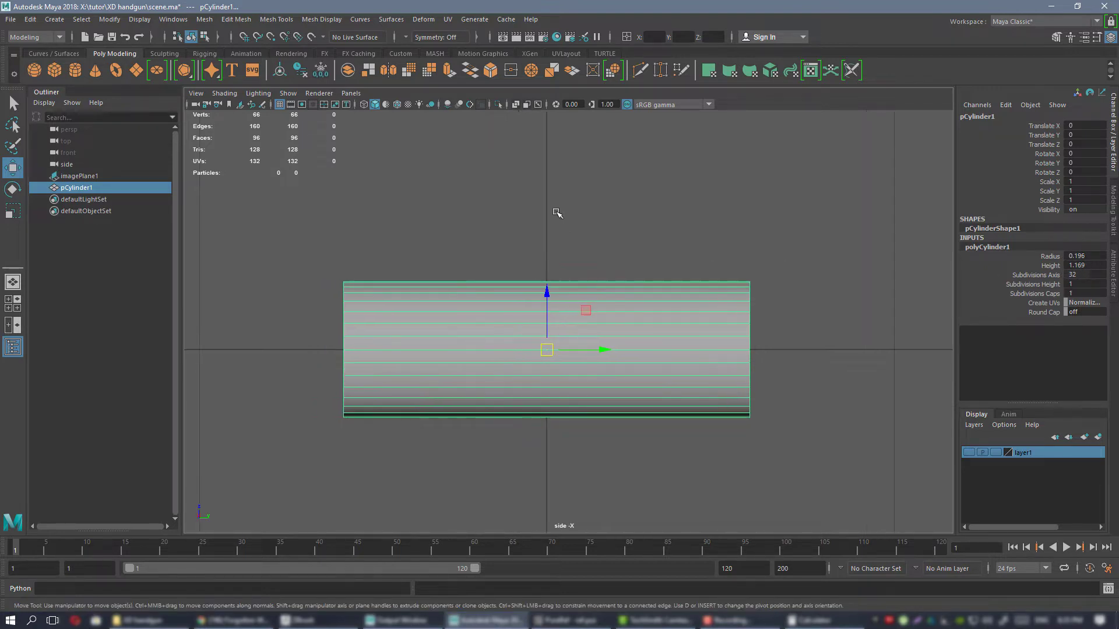
click(554, 209)
click(550, 369)
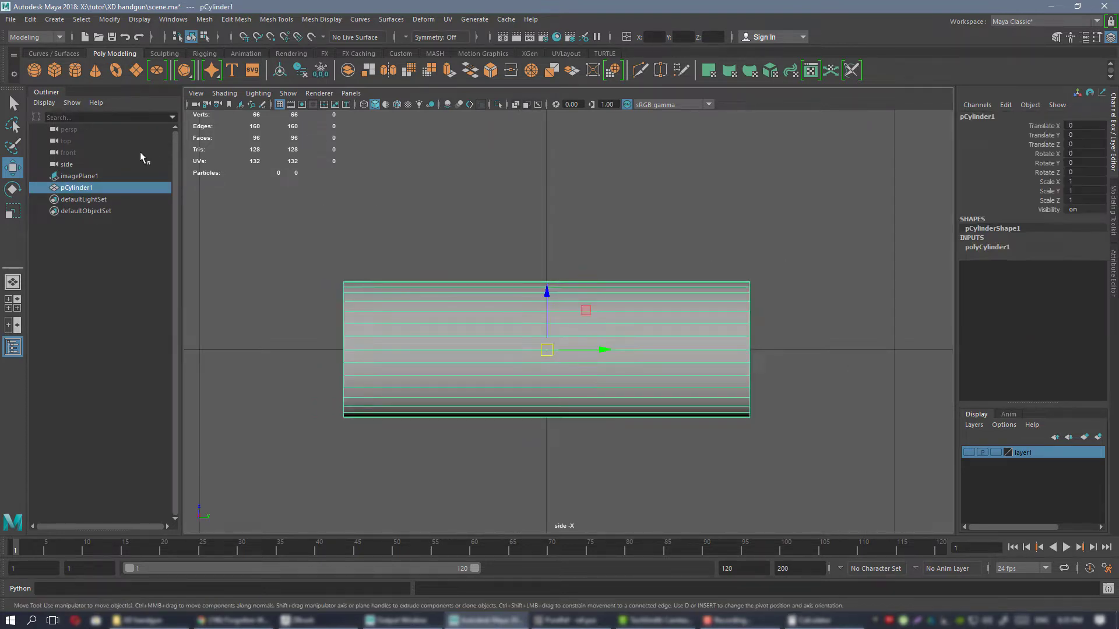
Make one copy of the cylinder with Duplicate Special, keeping the Duplicate input graph option enabled.
click(31, 19)
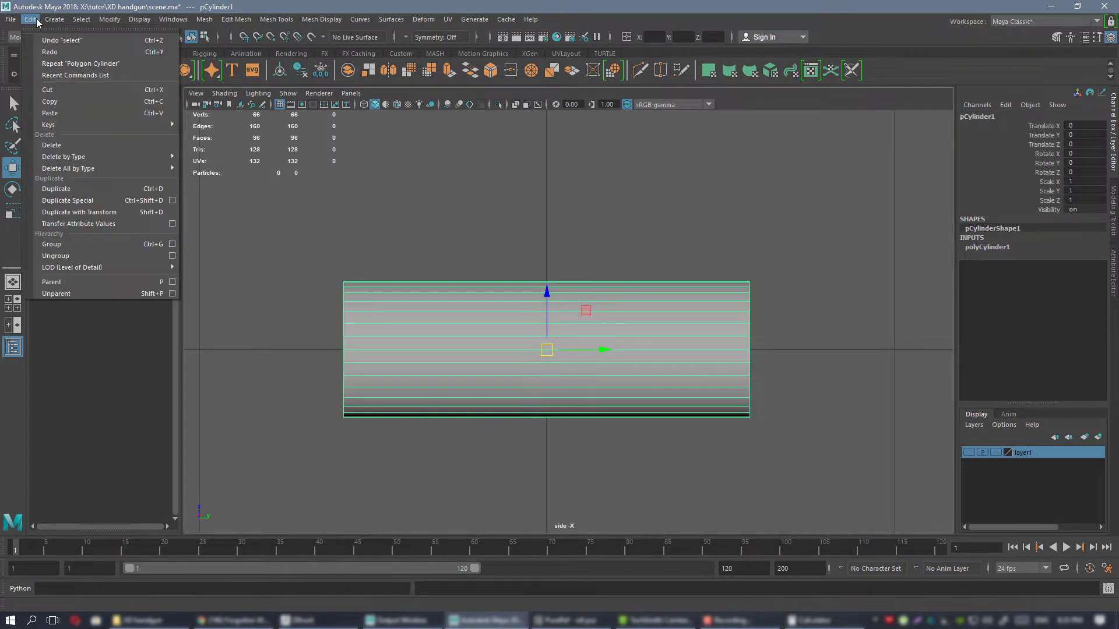
click(172, 200)
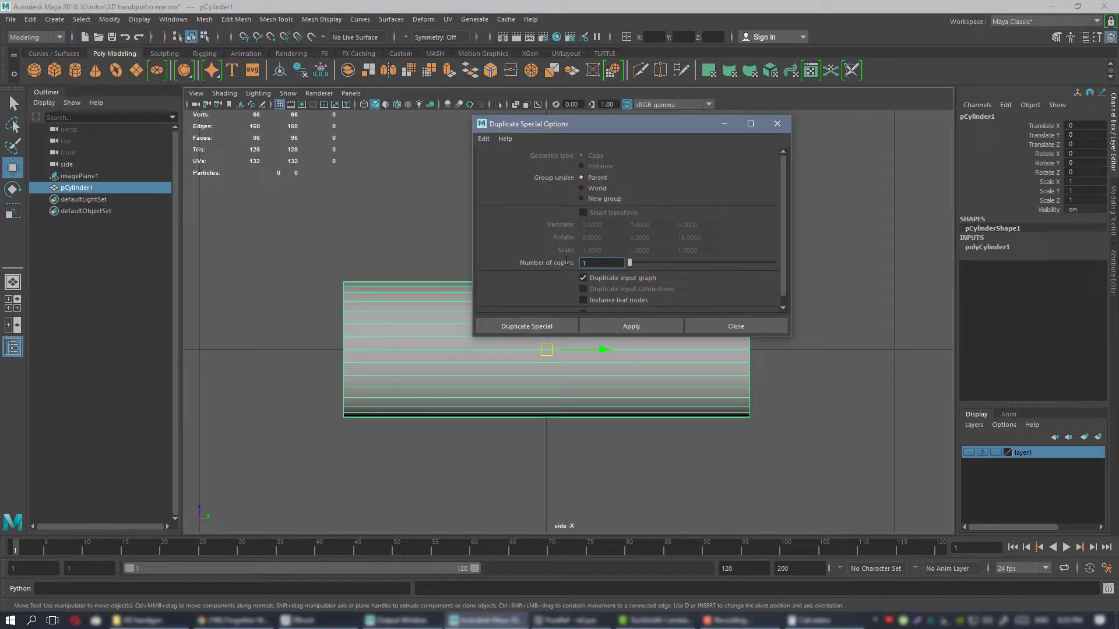
drag(594, 263, 567, 261)
click(623, 328)
click(778, 124)
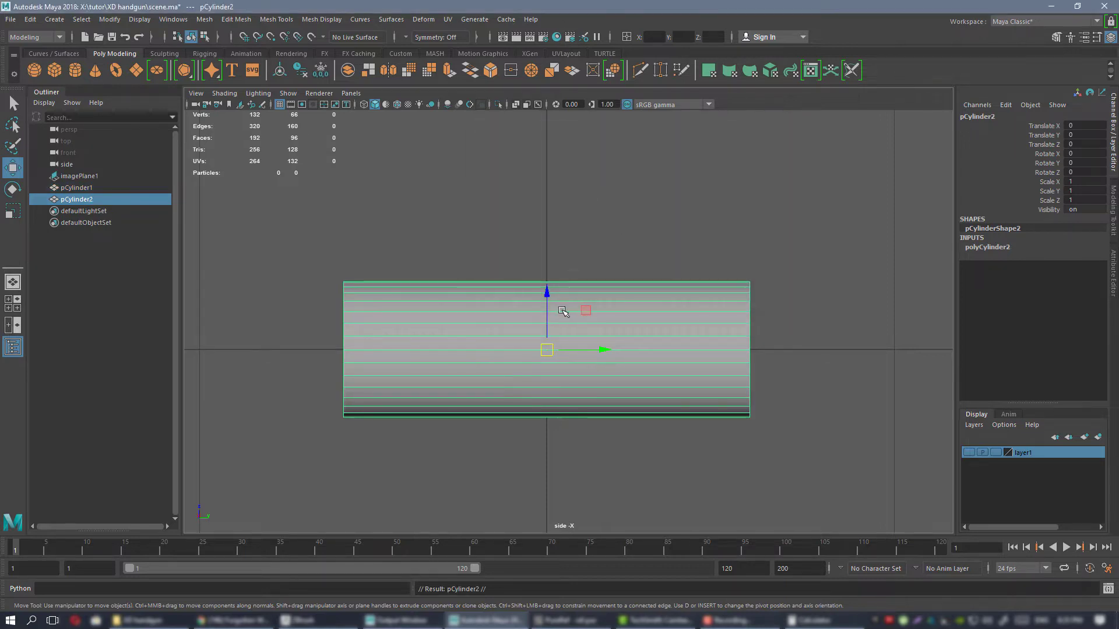
shift+click(546, 300)
drag(549, 295, 536, 178)
key(ctrl+z)
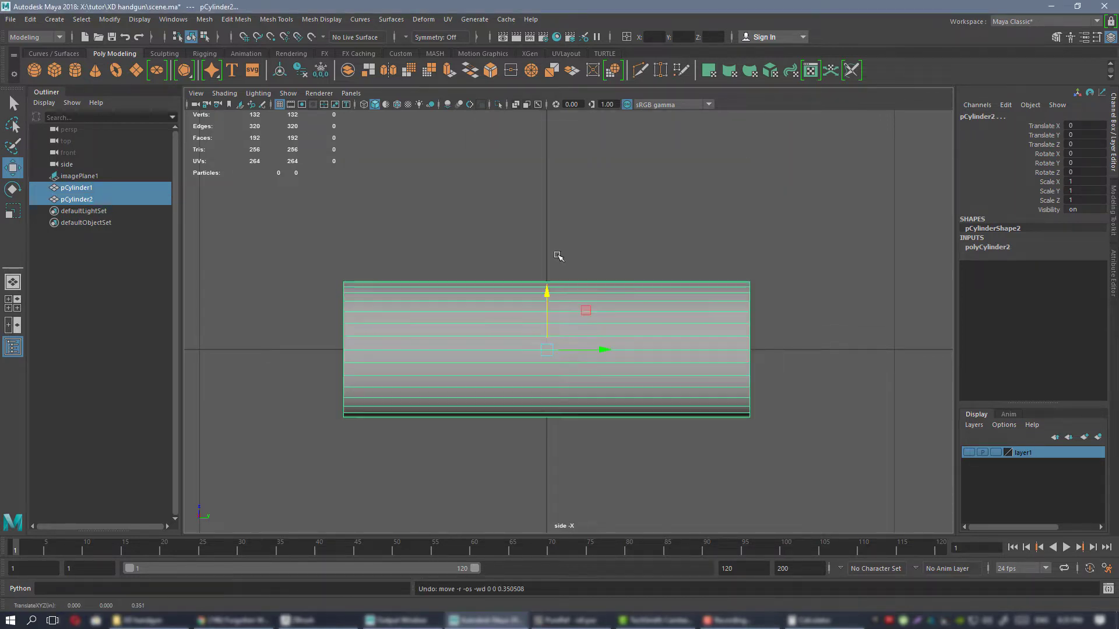
Select only the duplicate cylinder and move it up along Z to about 0.491, clear of the original.
click(560, 254)
click(571, 310)
drag(547, 295, 550, 134)
alt+middle_drag(630, 227, 655, 302)
Set the duplicate cylinder's height to 0.754 in its construction settings.
click(1003, 248)
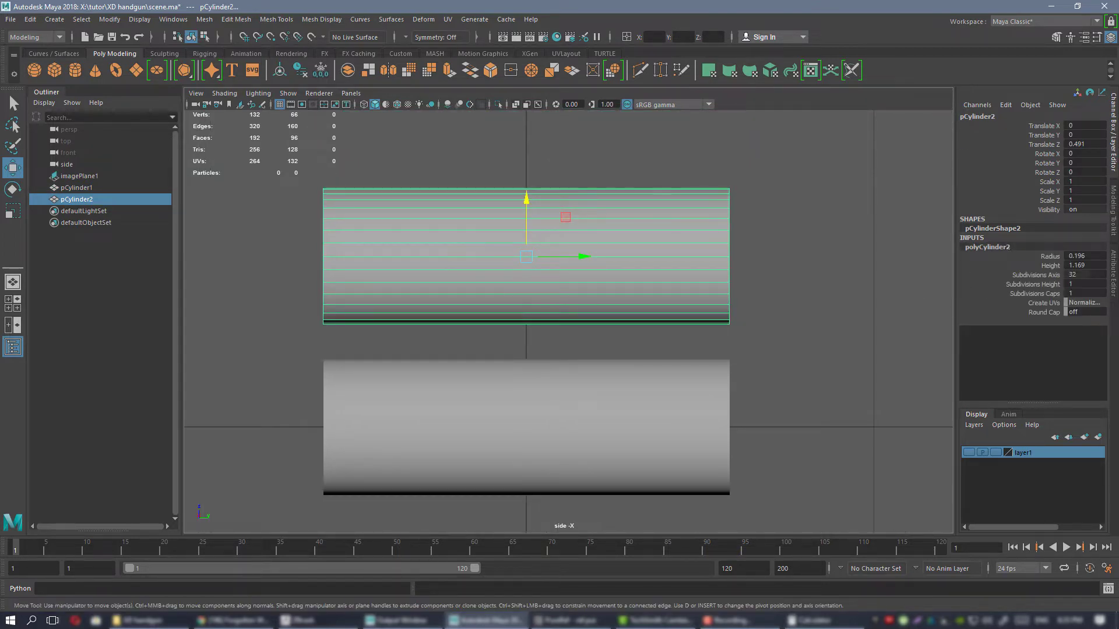
key(alt+Tab)
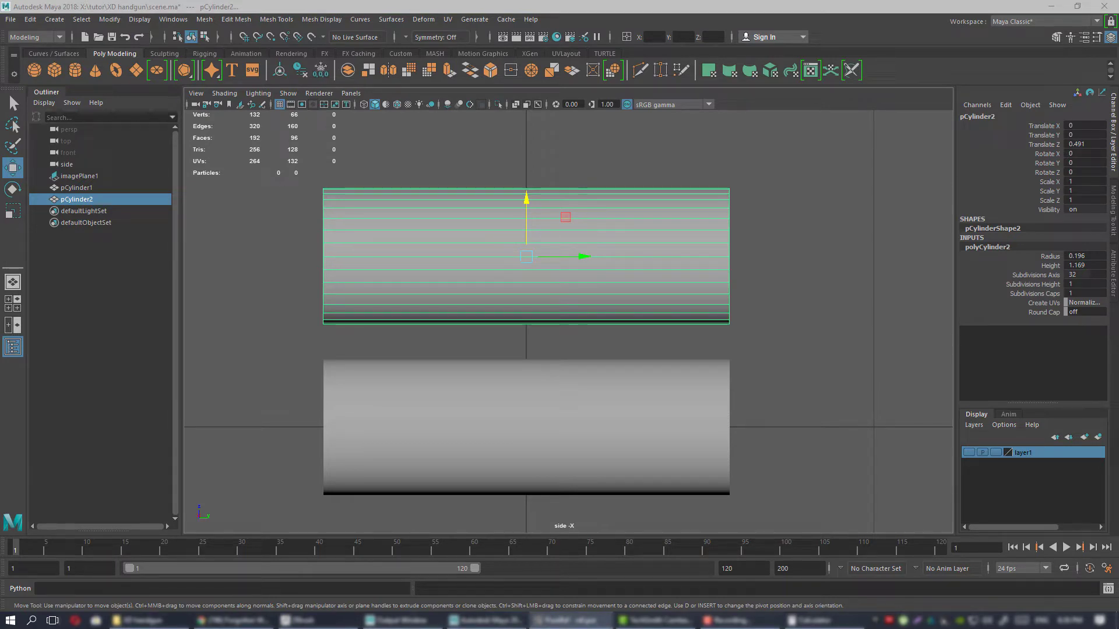
click(1096, 265)
text(0.754)
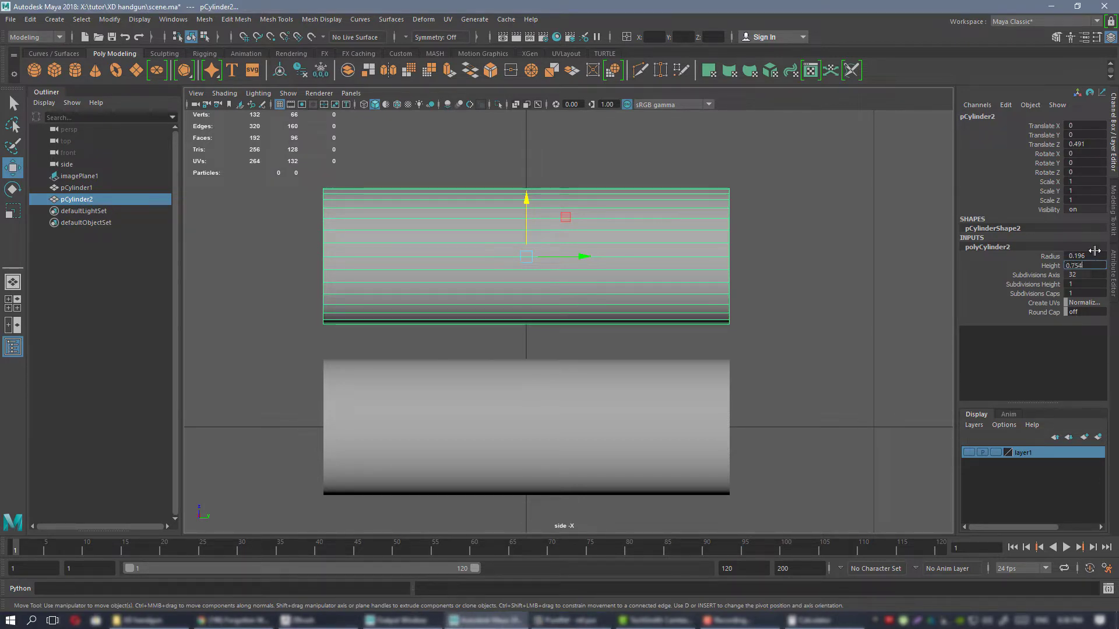
key(Return)
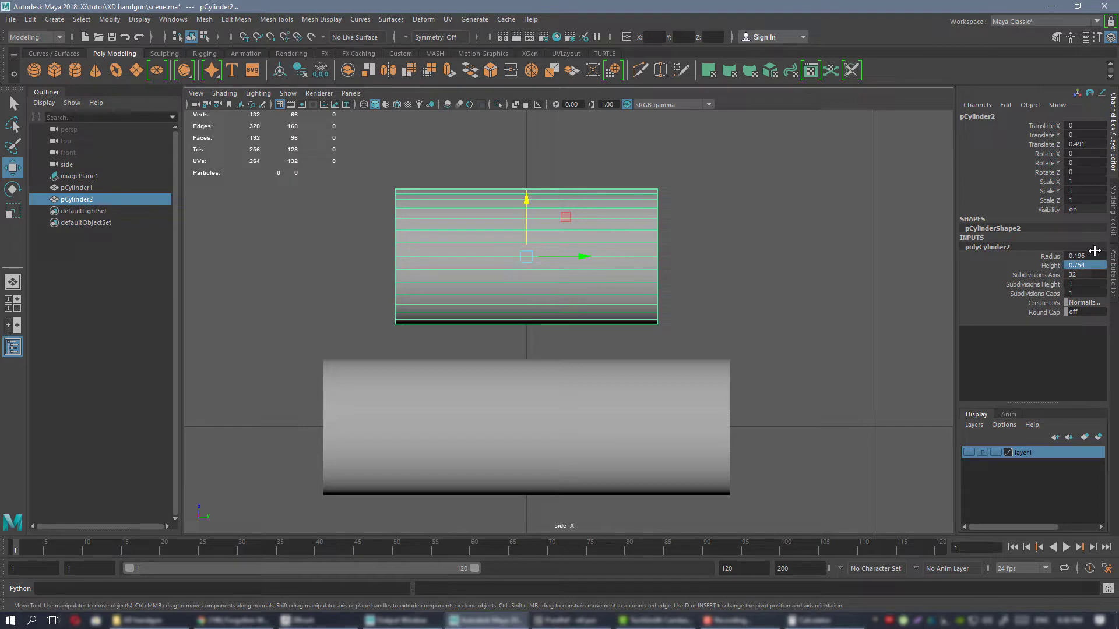
Move the duplicate cylinder along its length and downward so its end lines up with the original's end, just above it.
scroll(505, 209, up, 1)
drag(580, 251, 447, 251)
alt+middle_drag(462, 241, 492, 195)
drag(517, 237, 519, 237)
alt+middle_drag(618, 278, 603, 251)
Select the original cylinder and compare its length with the shortened duplicate in the side view.
click(611, 361)
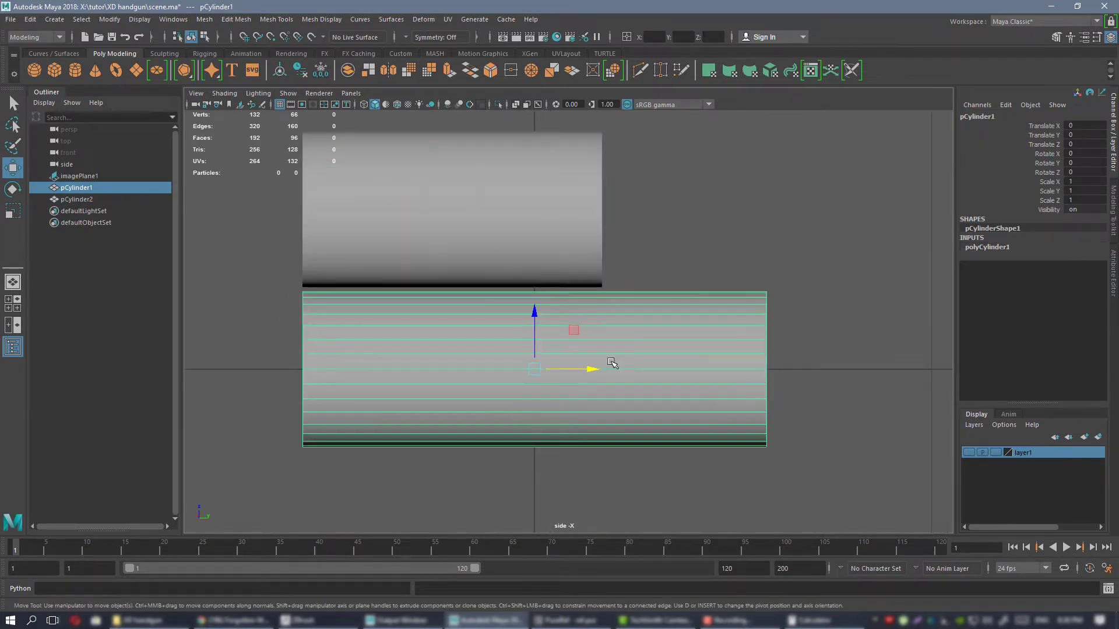
alt+right_drag(610, 361, 680, 262)
alt+middle_drag(667, 295, 655, 319)
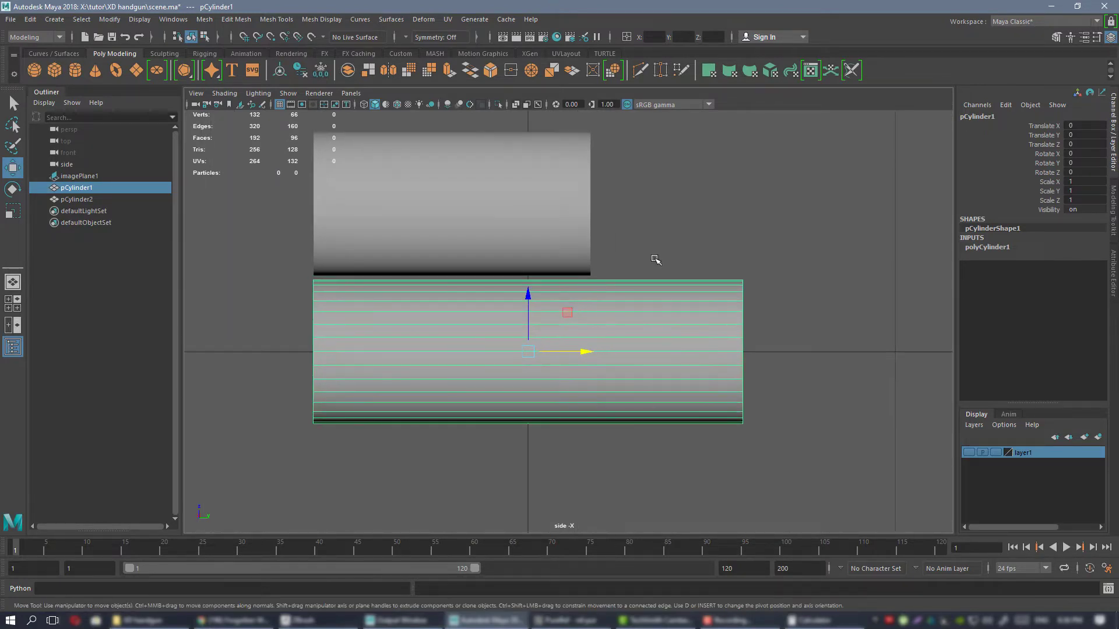
alt+middle_drag(593, 305, 635, 293)
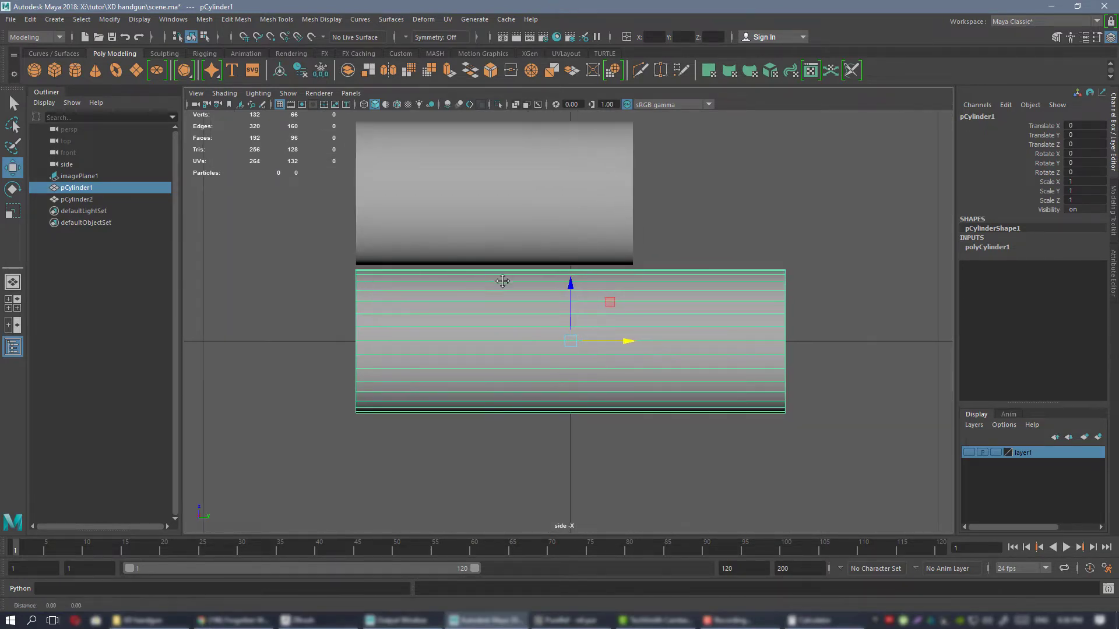
alt+middle_drag(502, 282, 493, 296)
alt+right_drag(659, 311, 734, 342)
alt+middle_drag(737, 341, 719, 354)
key(ctrl+shift+x)
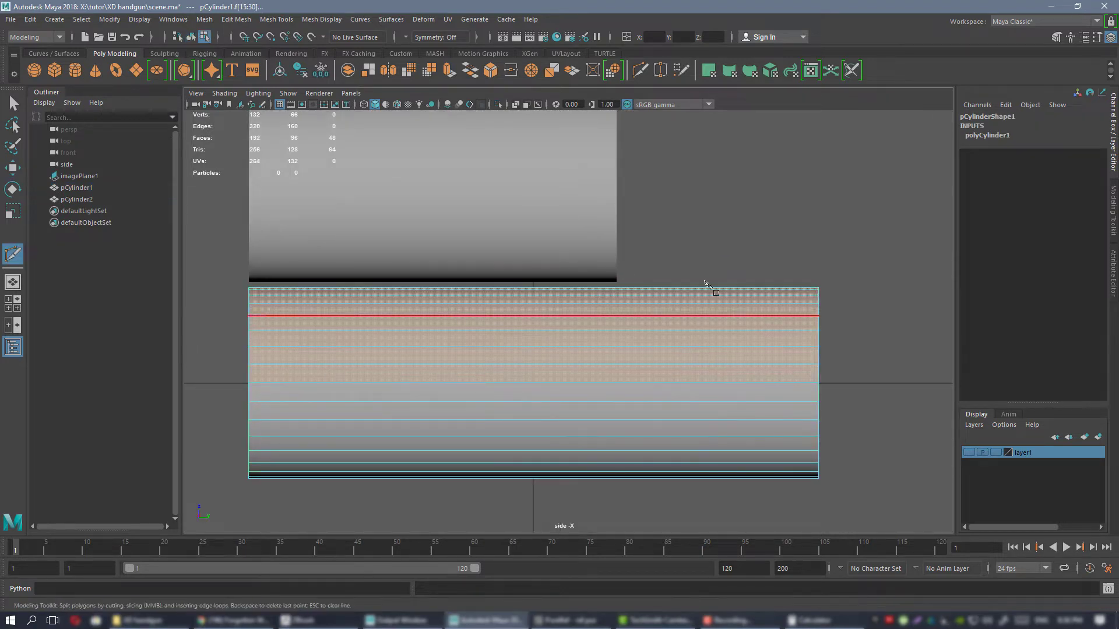
click(694, 320)
key(w)
alt+middle_drag(684, 308, 642, 310)
right_drag(642, 312, 647, 388)
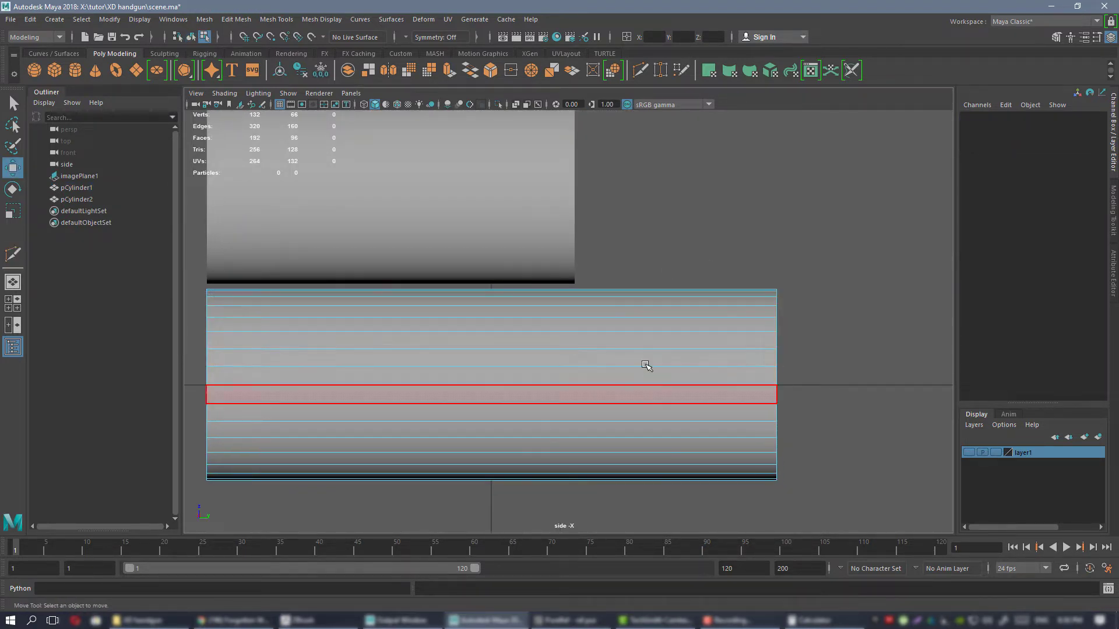
click(655, 336)
right_drag(667, 283, 708, 258)
mouse_move(666, 280)
alt+middle_down()
mouse_move(702, 272)
mouse_move(673, 290)
alt+middle_up()
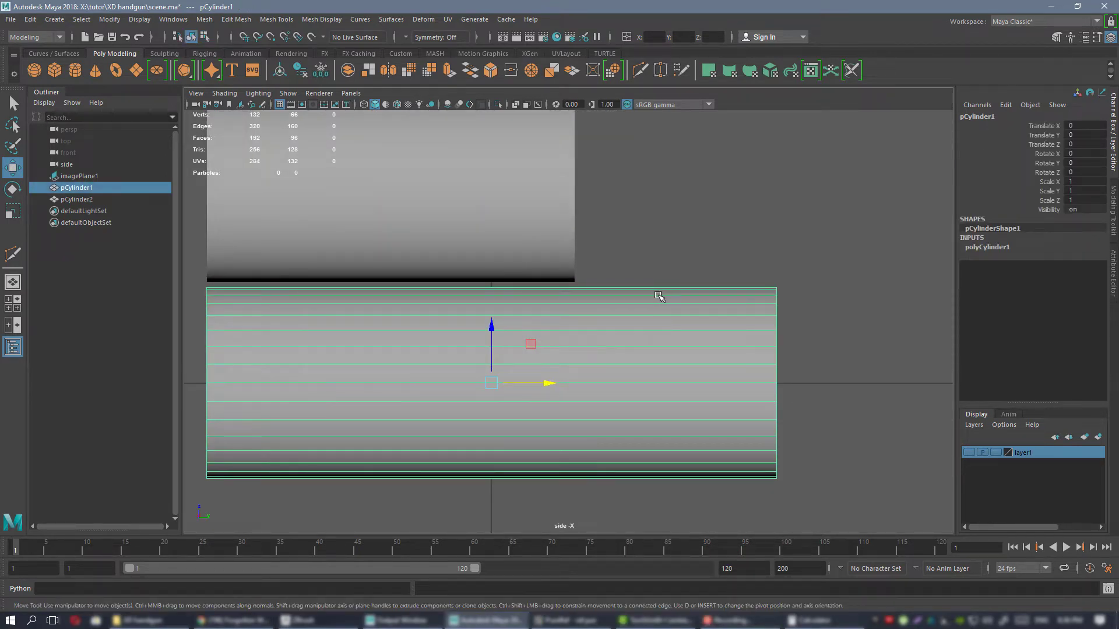
Insert an edge loop around the original cylinder with Multi-Cut, in line with the free end of the duplicate.
key(ctrl+shift+x)
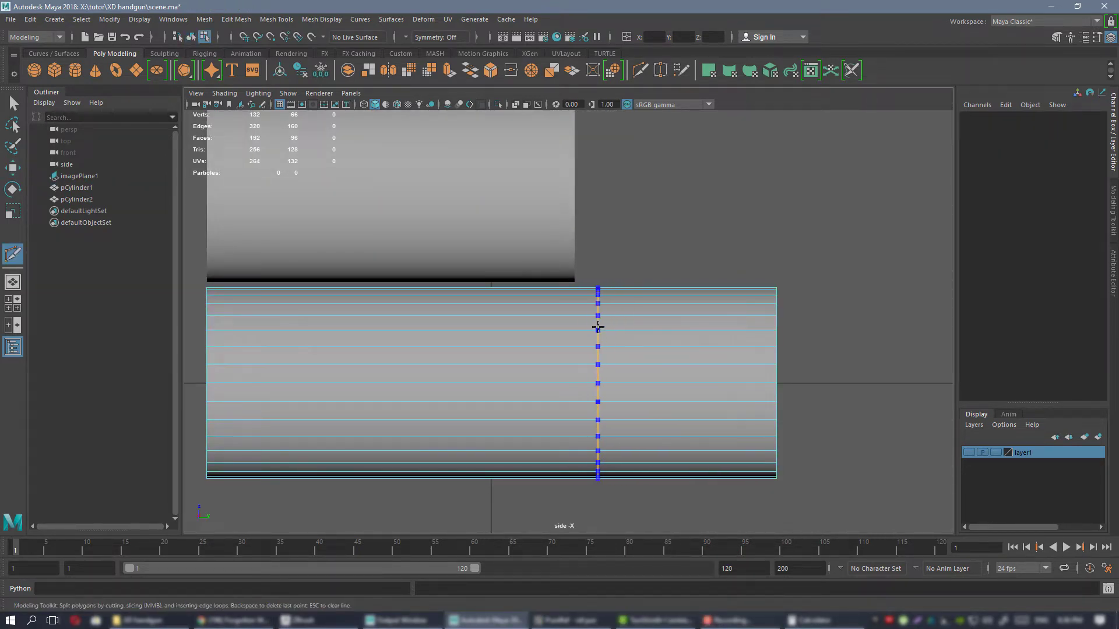
key(w)
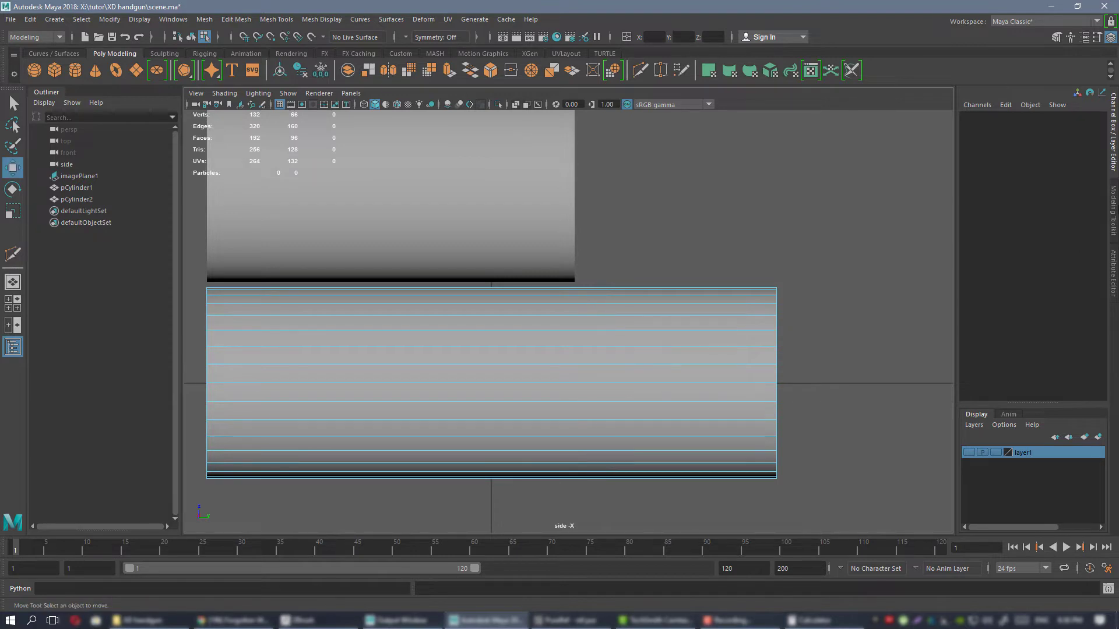
click(1113, 205)
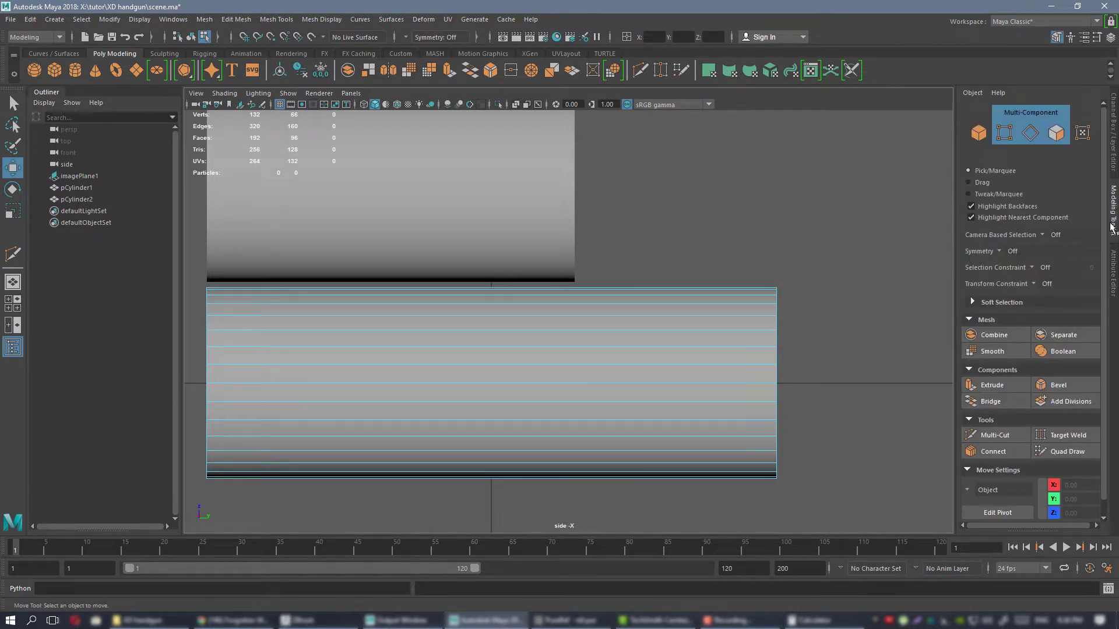
click(1006, 441)
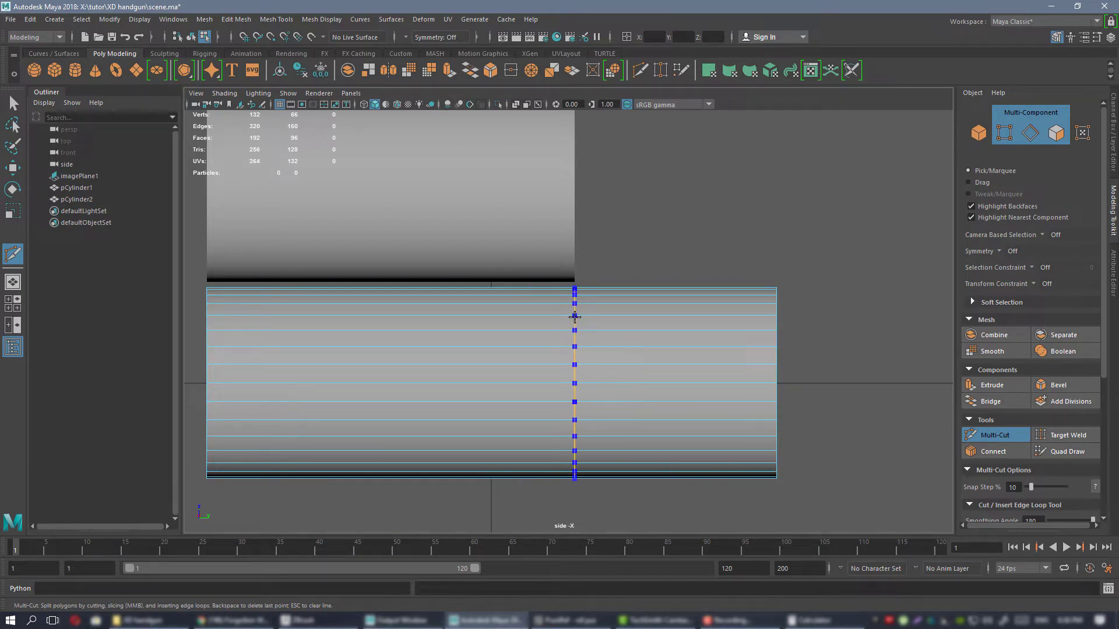
ctrl+click(577, 317)
key(w)
scroll(635, 262, down, 1)
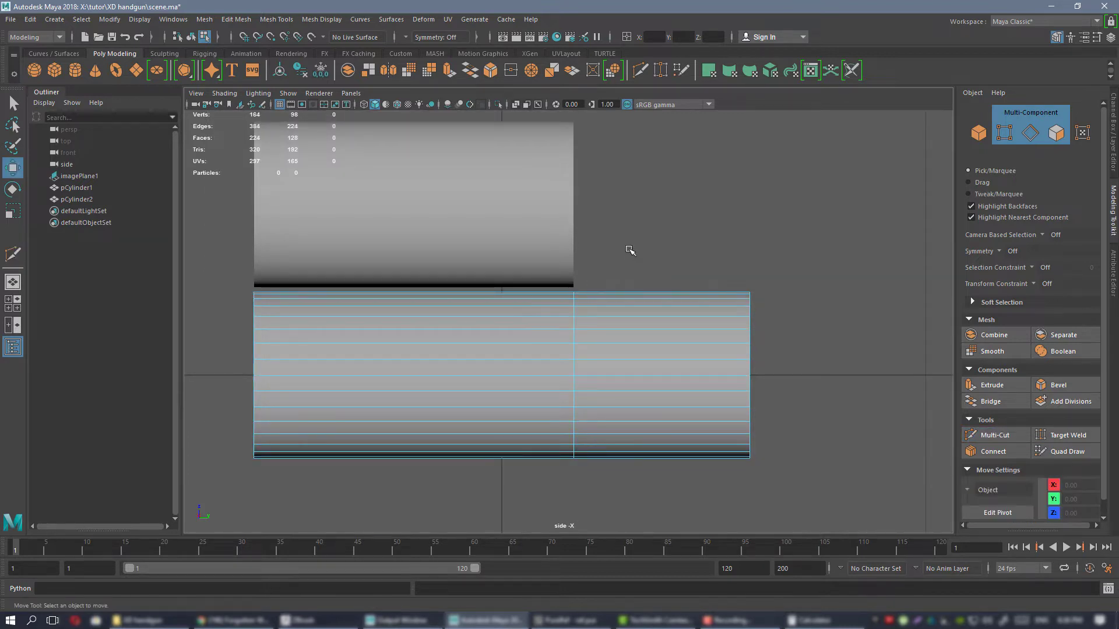
scroll(634, 257, up, 1)
mouse_move(634, 257)
alt+middle_down()
mouse_move(664, 242)
mouse_move(668, 260)
mouse_move(632, 277)
alt+middle_up()
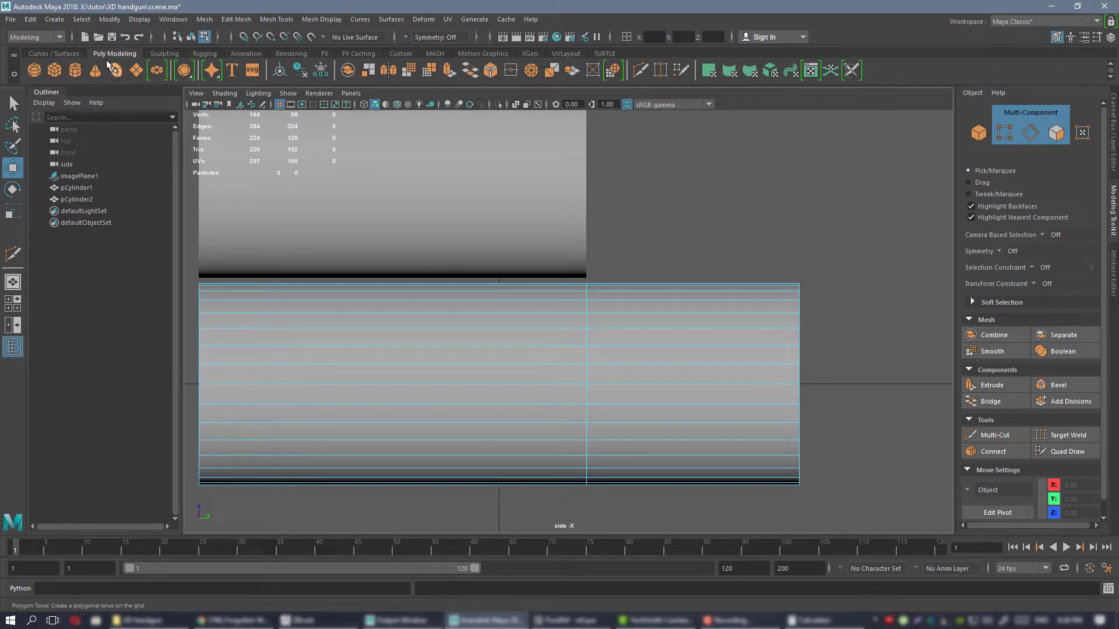
Look up the Multi-Cut hotkey in the Hotkey Editor by searching for "multi", and leave the assignment as it is.
click(169, 21)
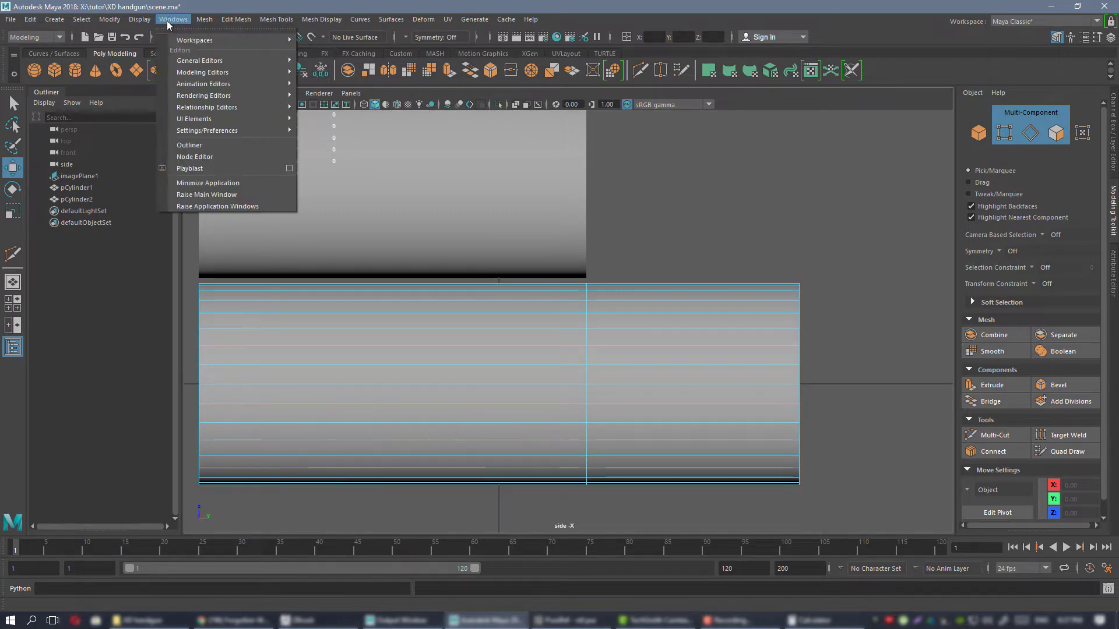
mouse_move(255, 132)
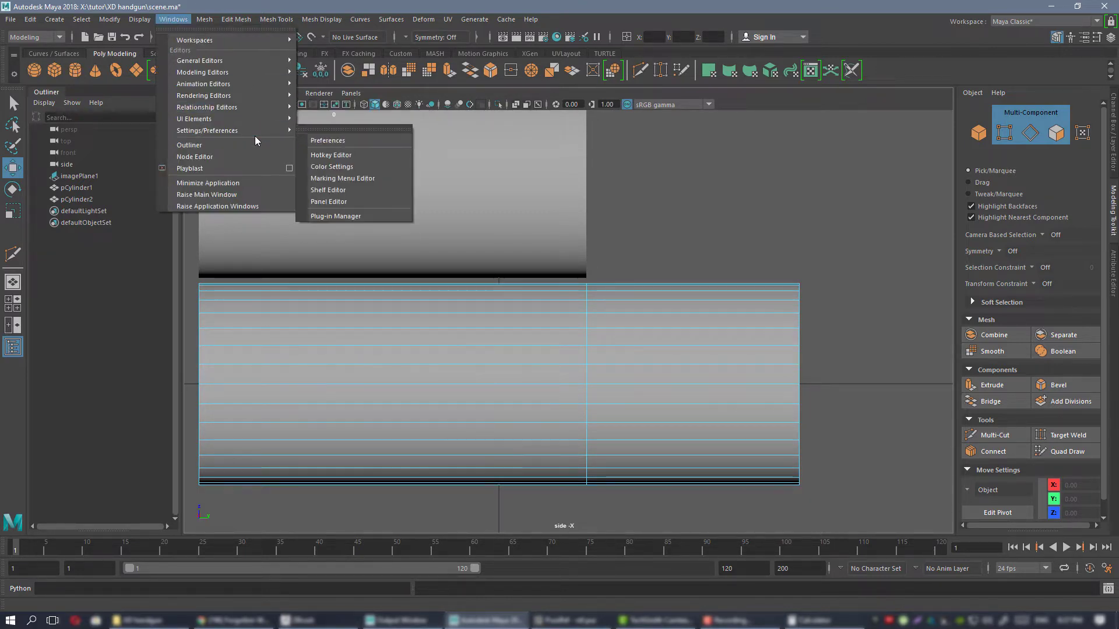
click(358, 155)
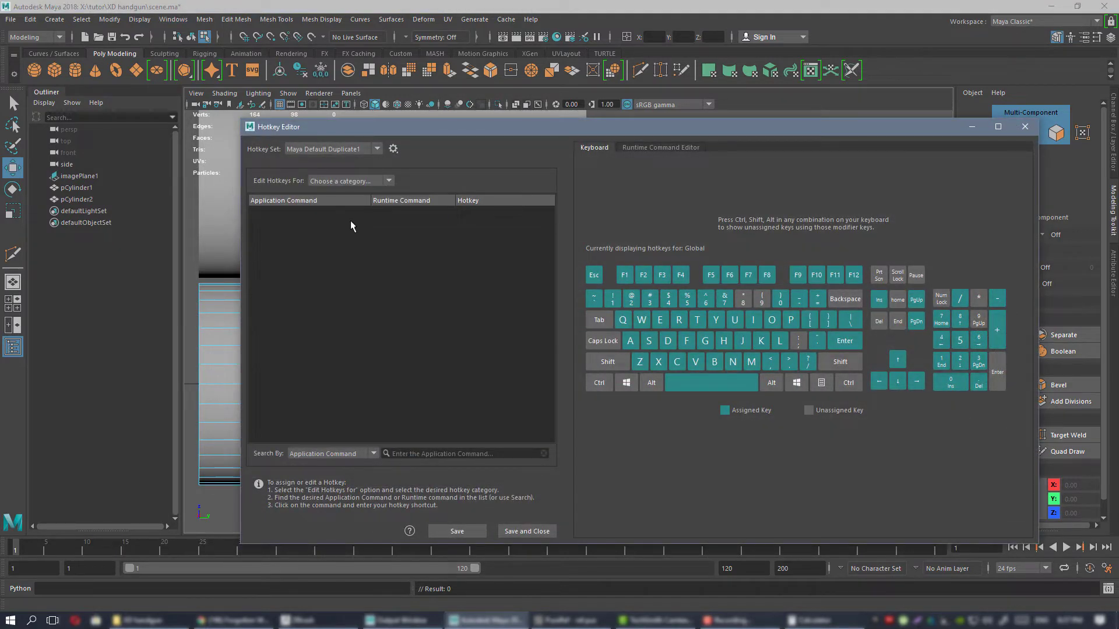
click(474, 451)
text(mu)
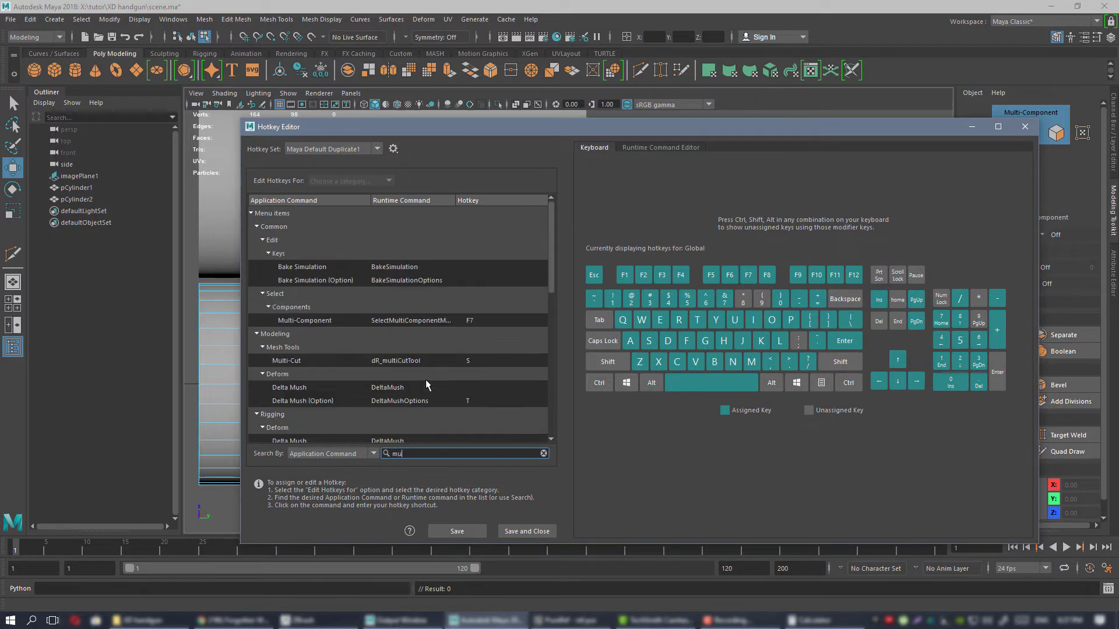
text(lti)
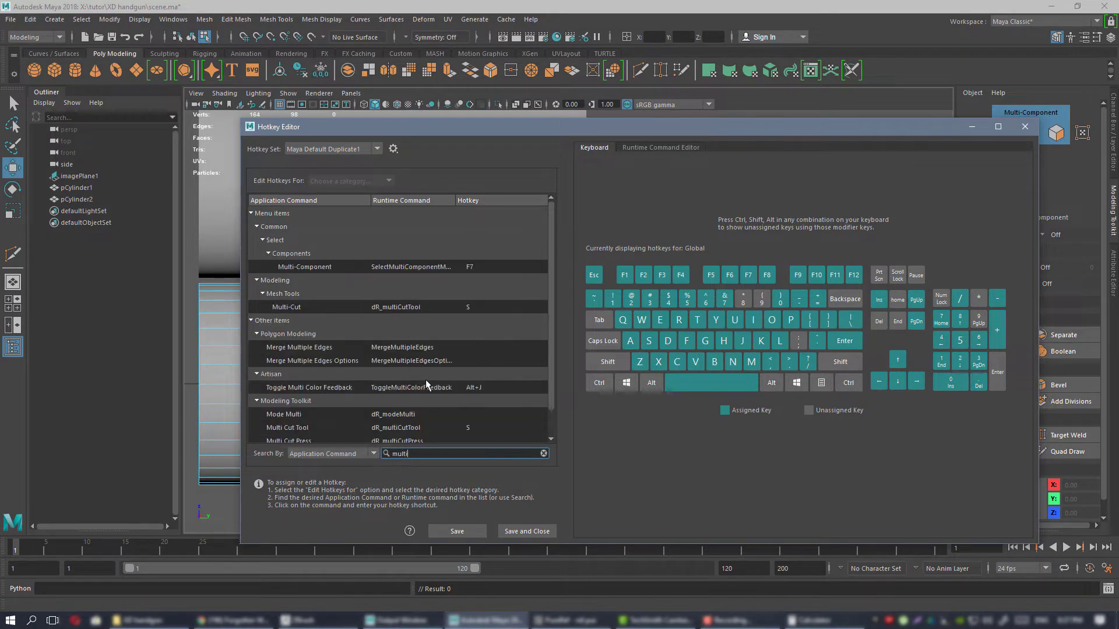
click(484, 302)
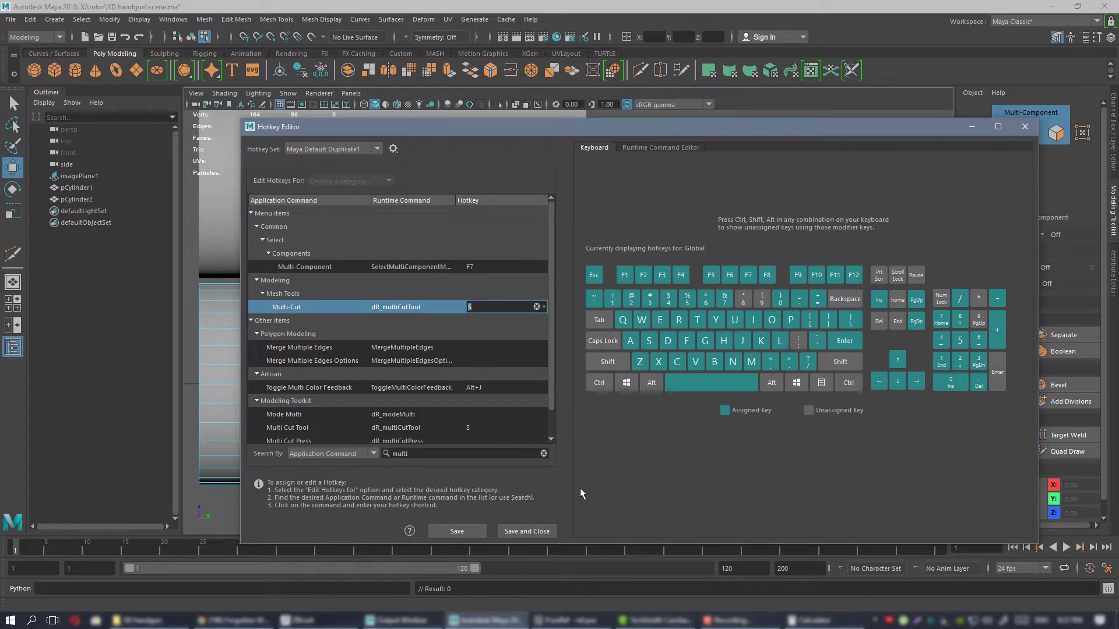
click(1031, 135)
Examine how the original cylinder's new edge loop lines up with the end of the shorter duplicate.
scroll(687, 319, down, 5)
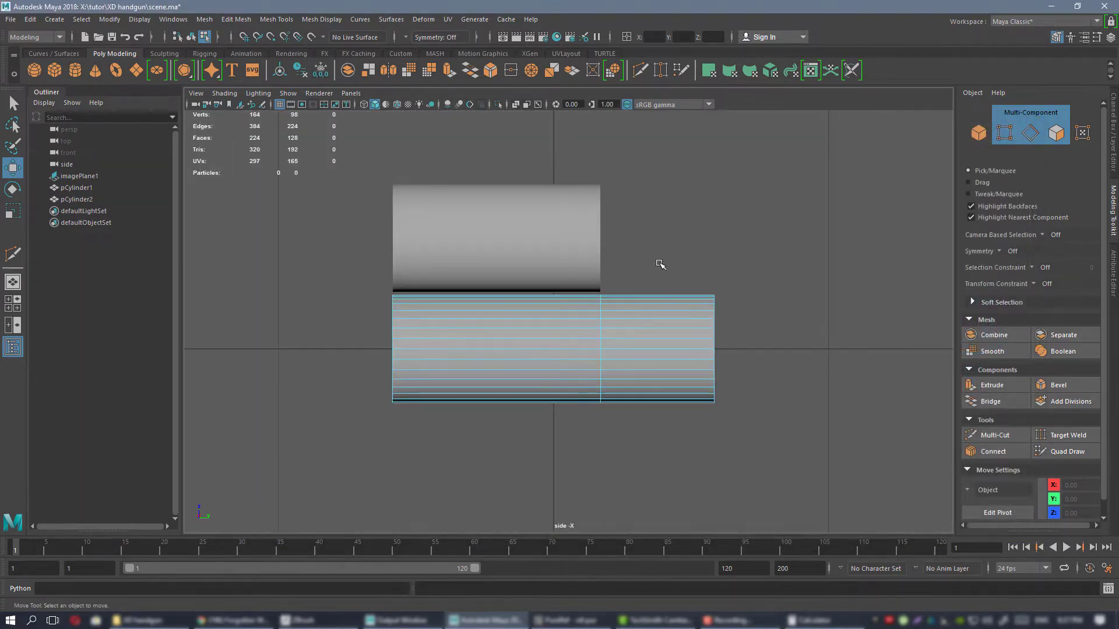
alt+middle_drag(620, 251, 554, 255)
alt+right_drag(554, 255, 524, 317)
alt+middle_drag(524, 317, 608, 280)
alt+right_drag(608, 281, 643, 314)
alt+middle_drag(642, 313, 516, 269)
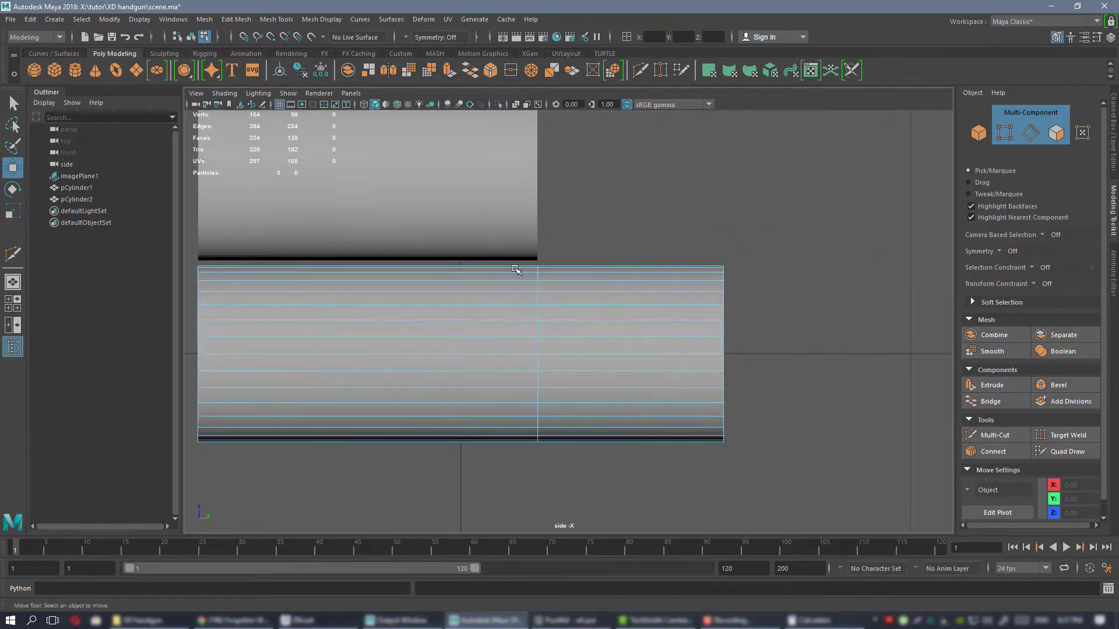
alt+right_drag(516, 269, 569, 250)
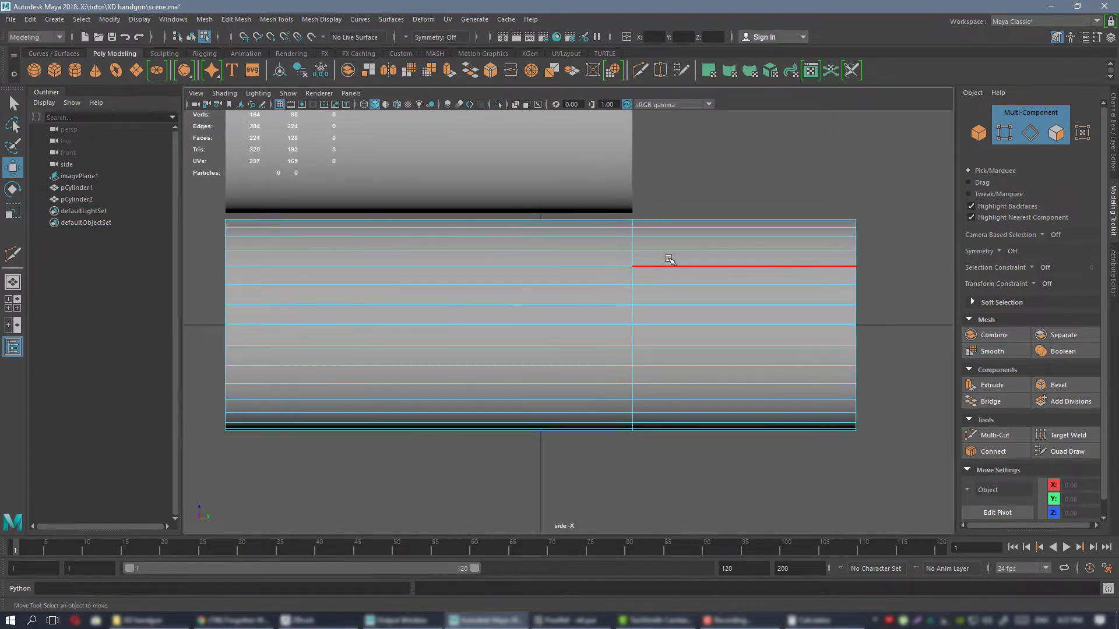
alt+middle_drag(668, 258, 602, 288)
alt+right_drag(664, 325, 816, 408)
alt+middle_drag(548, 262, 559, 271)
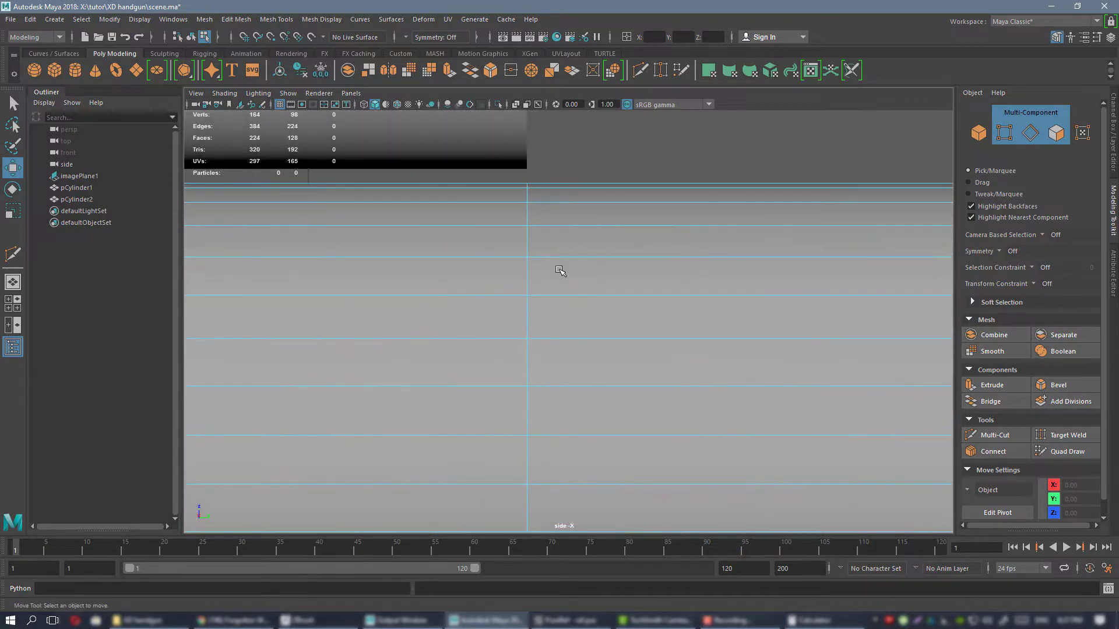
Select the original cylinder's faces beyond the edge loop and extract them as a separate bullet section.
alt+right_drag(781, 277, 614, 240)
drag(716, 396, 632, 283)
alt+right_drag(565, 262, 603, 243)
drag(593, 226, 794, 474)
alt+right_drag(606, 292, 666, 344)
right_click(665, 339)
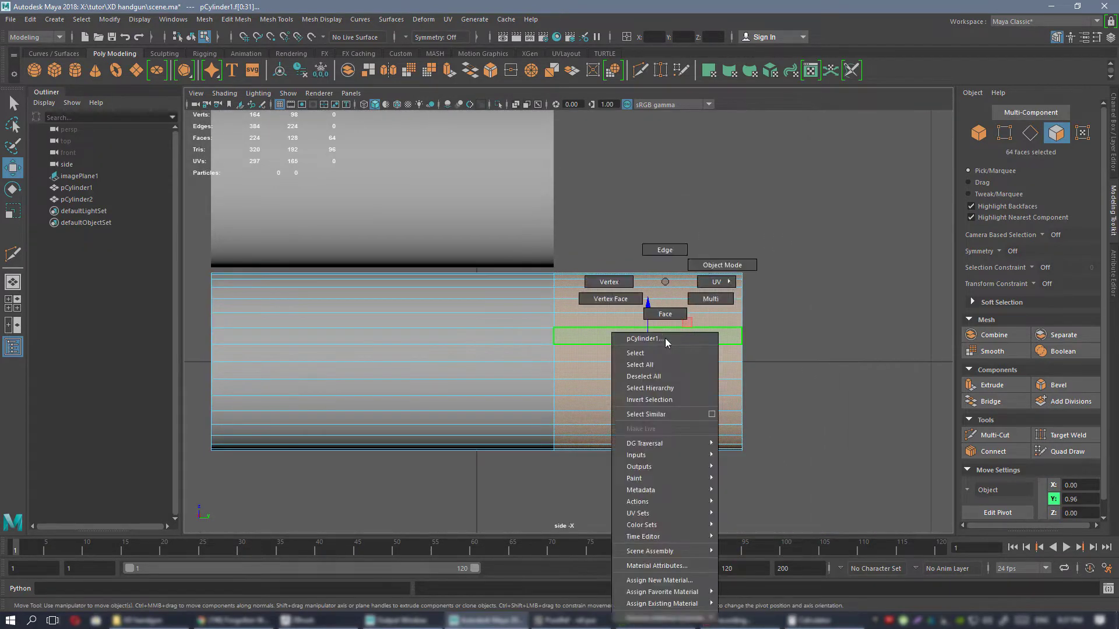
click(666, 339)
click(1113, 118)
alt+right_drag(632, 275, 665, 300)
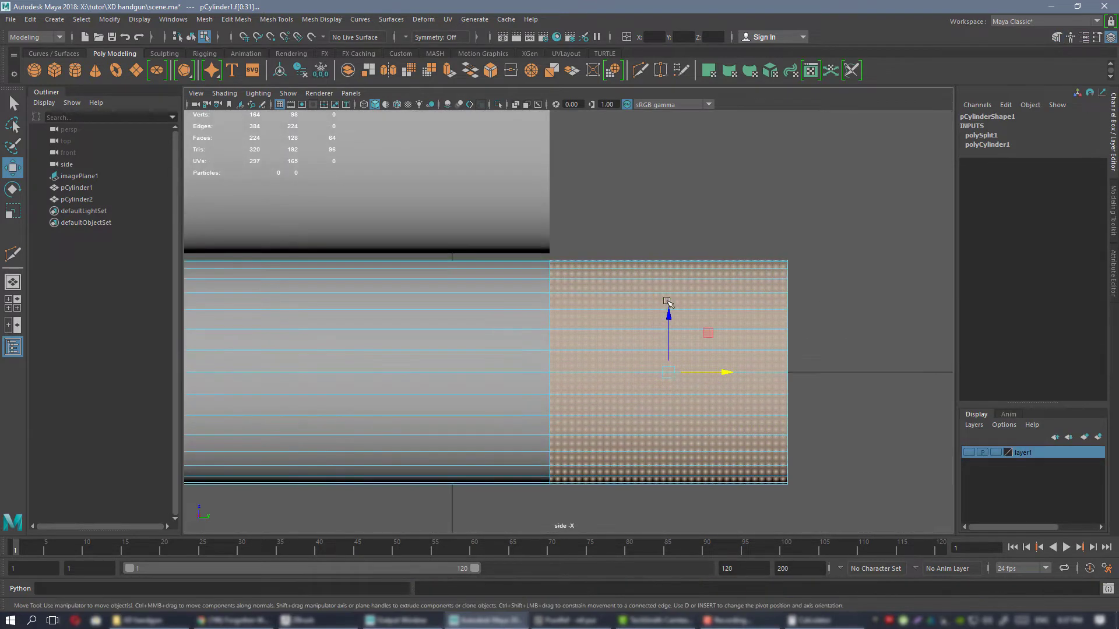
shift+right_click(653, 298)
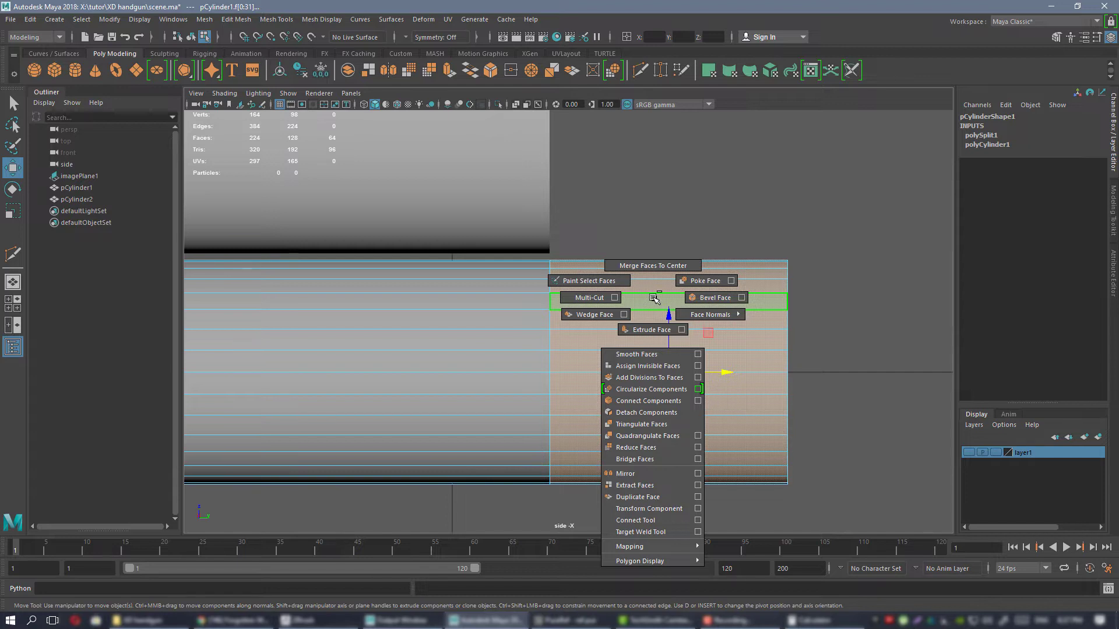
click(662, 487)
click(646, 202)
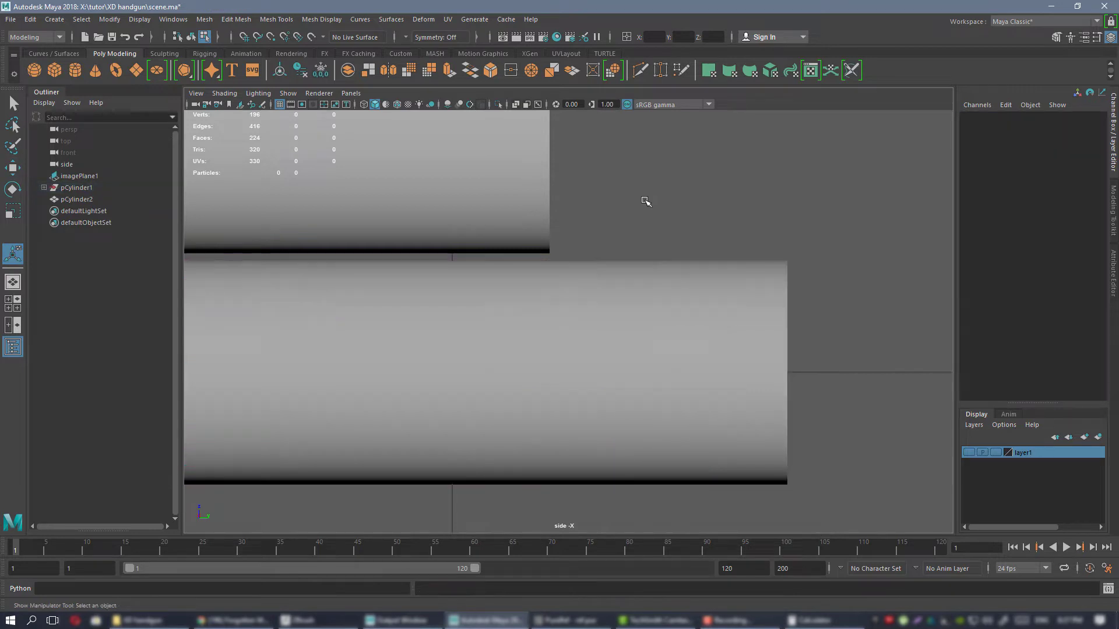
Select the case and bullet sections in turn to check that they are separate objects.
click(651, 285)
scroll(647, 320, down, 5)
right_drag(649, 315, 690, 269)
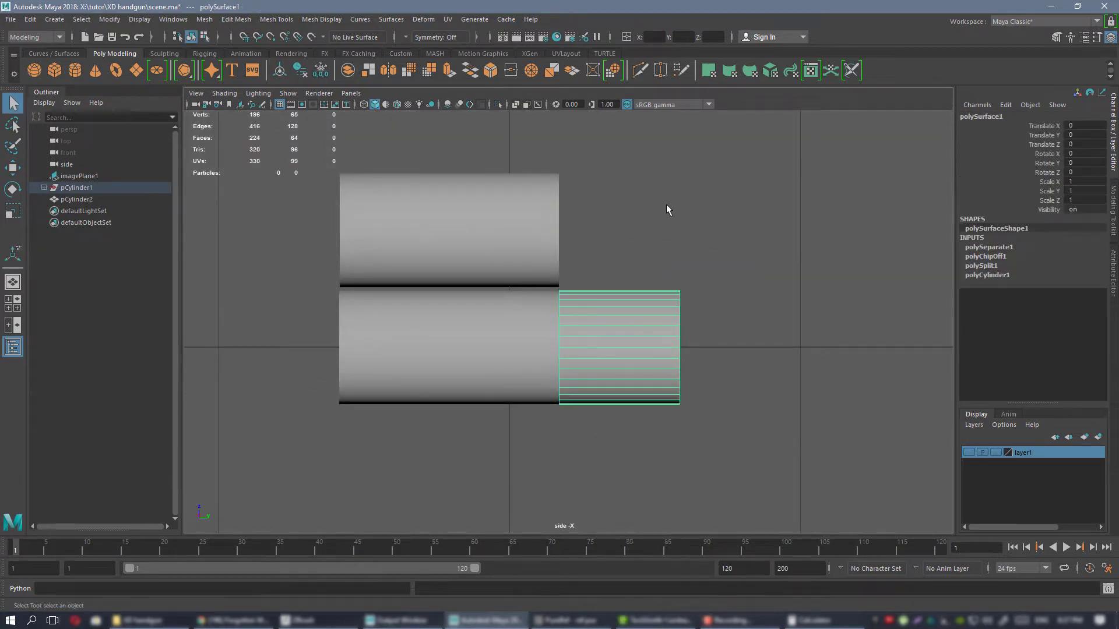
click(666, 205)
click(539, 324)
click(592, 330)
click(505, 327)
click(589, 308)
alt+right_drag(603, 338, 707, 305)
click(617, 308)
scroll(621, 306, down, 3)
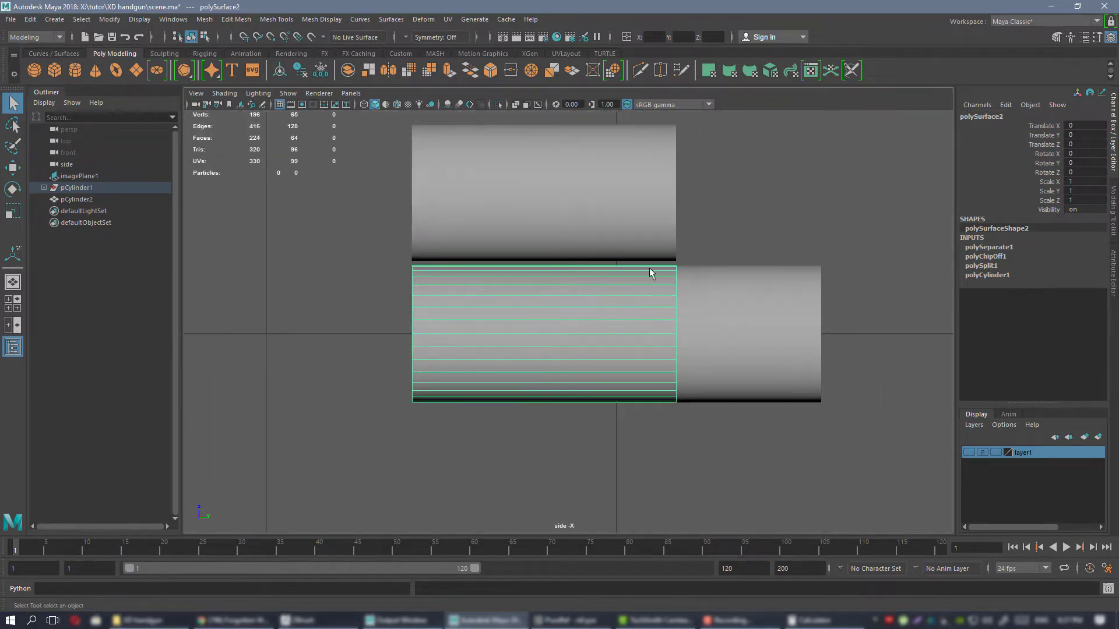
Delete the shortened duplicate cylinder and frame the remaining case section in the perspective view.
click(585, 208)
key(Delete)
click(610, 314)
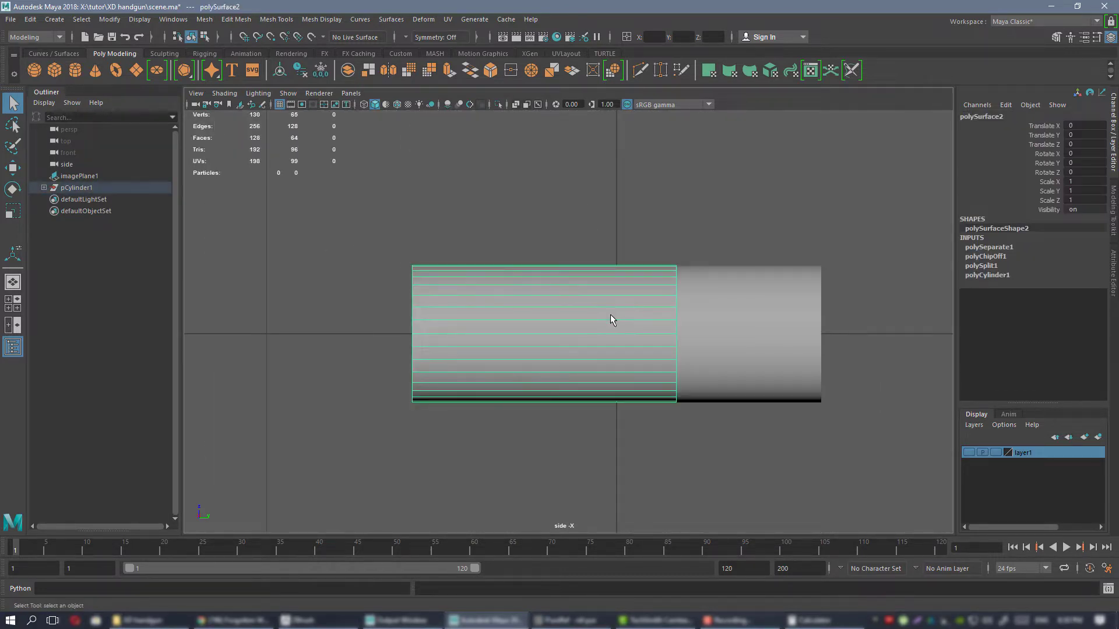
scroll(610, 313, down, 3)
key(space)
key(space)
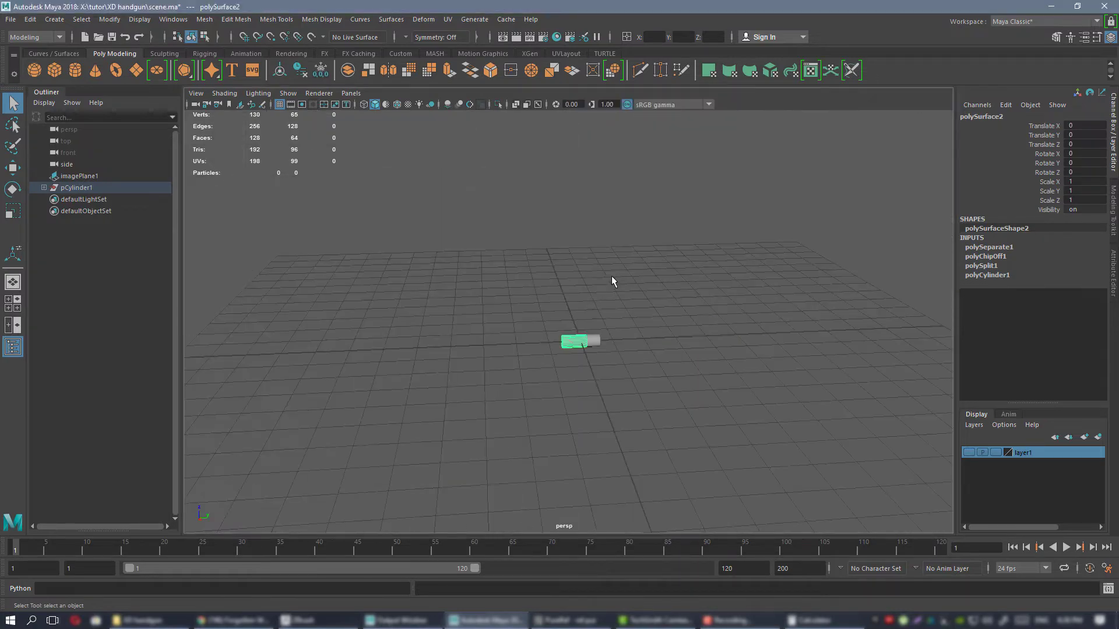
key(f)
alt+drag(637, 287, 620, 308)
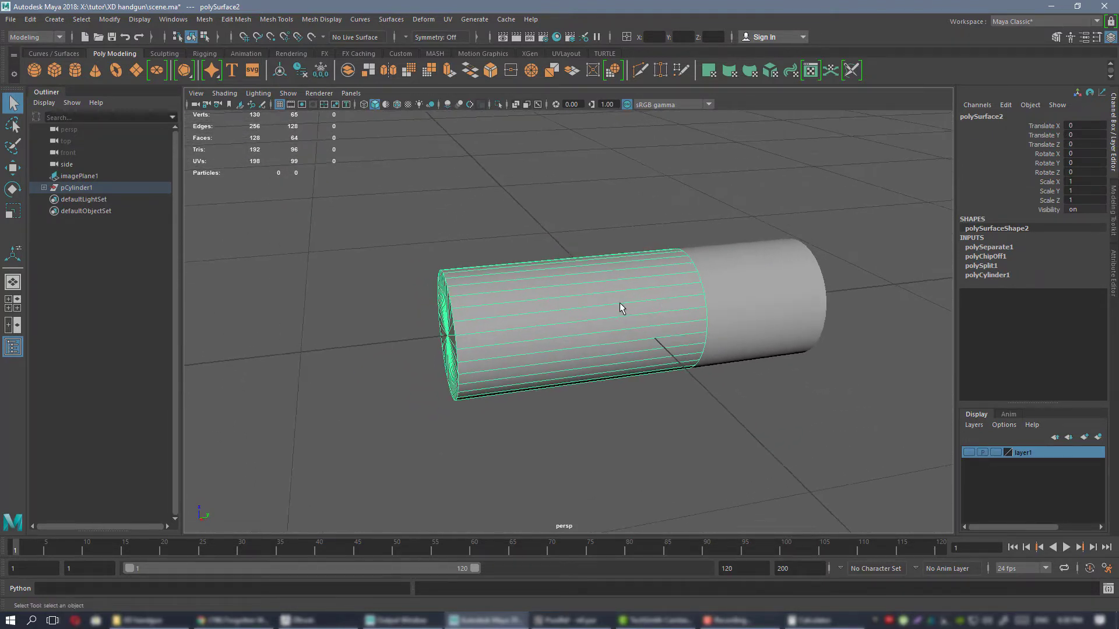
Switch to PureRef and compare the bullet, neck, base and rim diameters in the 9×19mm Parabellum specifications.
key(alt+Tab)
right_drag(985, 329, 858, 327)
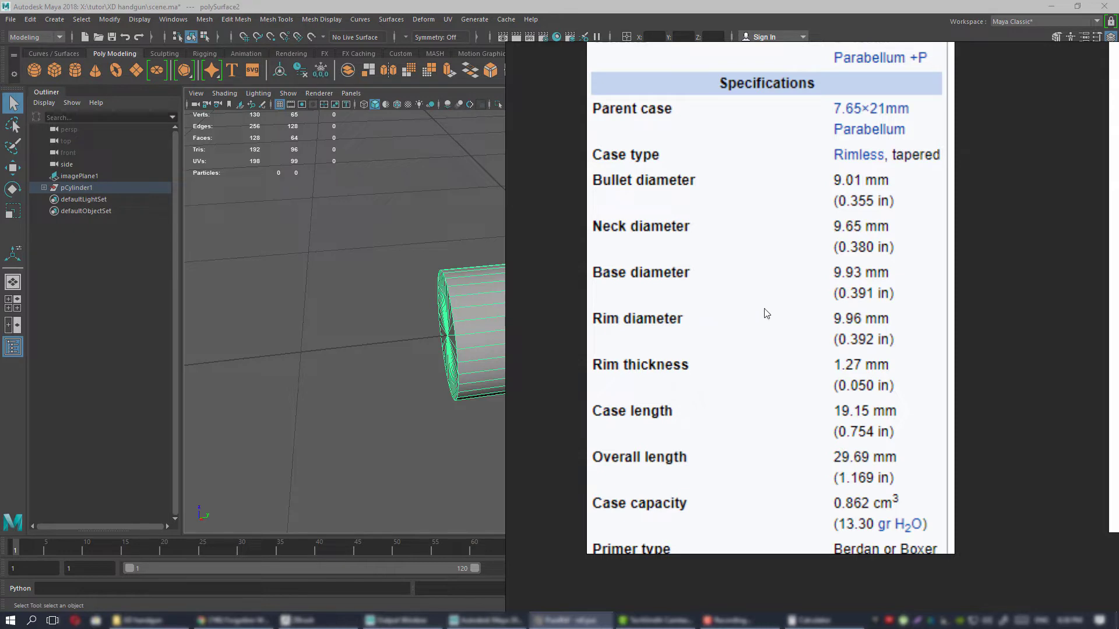
middle_drag(797, 276, 789, 382)
scroll(805, 369, down, 1)
scroll(805, 373, up, 1)
scroll(804, 374, down, 1)
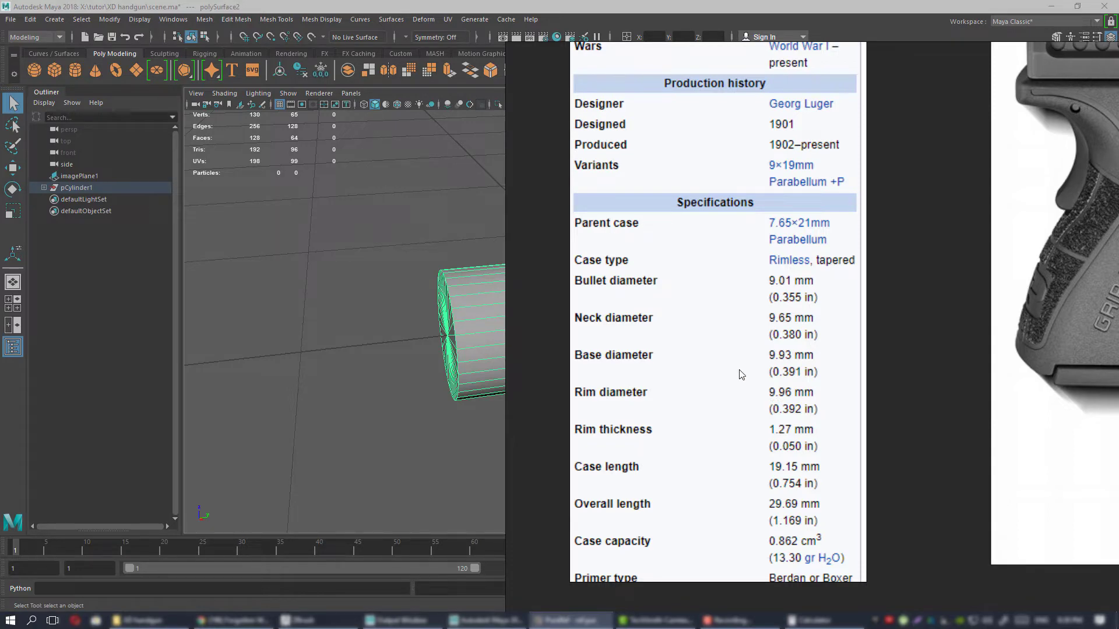
right_drag(759, 371, 1118, 370)
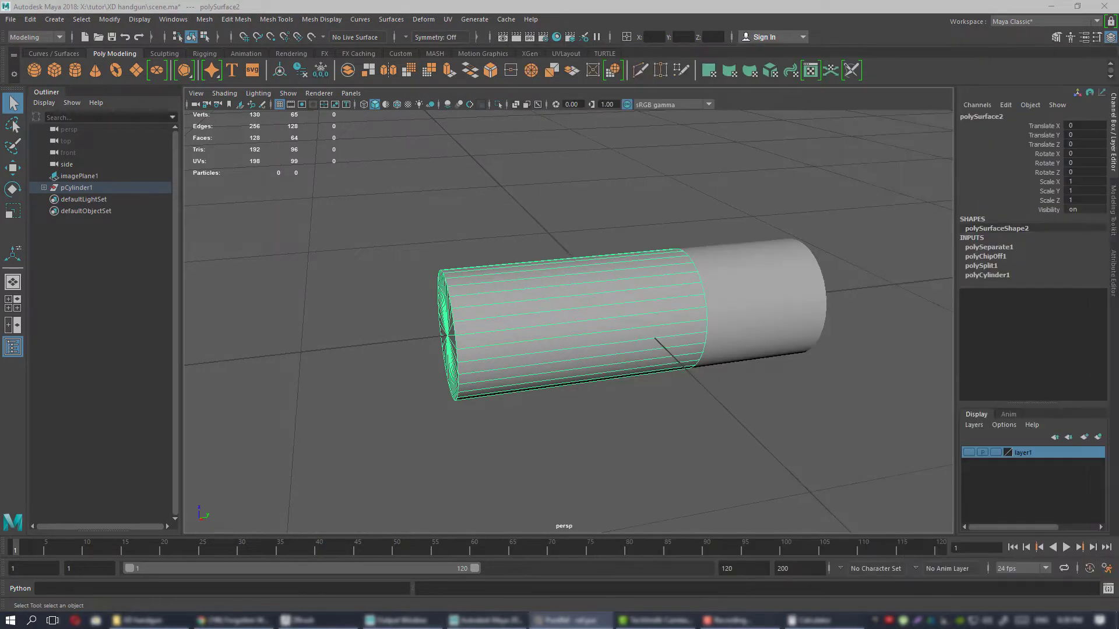
Taper the case section slightly by scaling down the ring of vertices where it meets the bullet section.
alt+drag(672, 349, 719, 321)
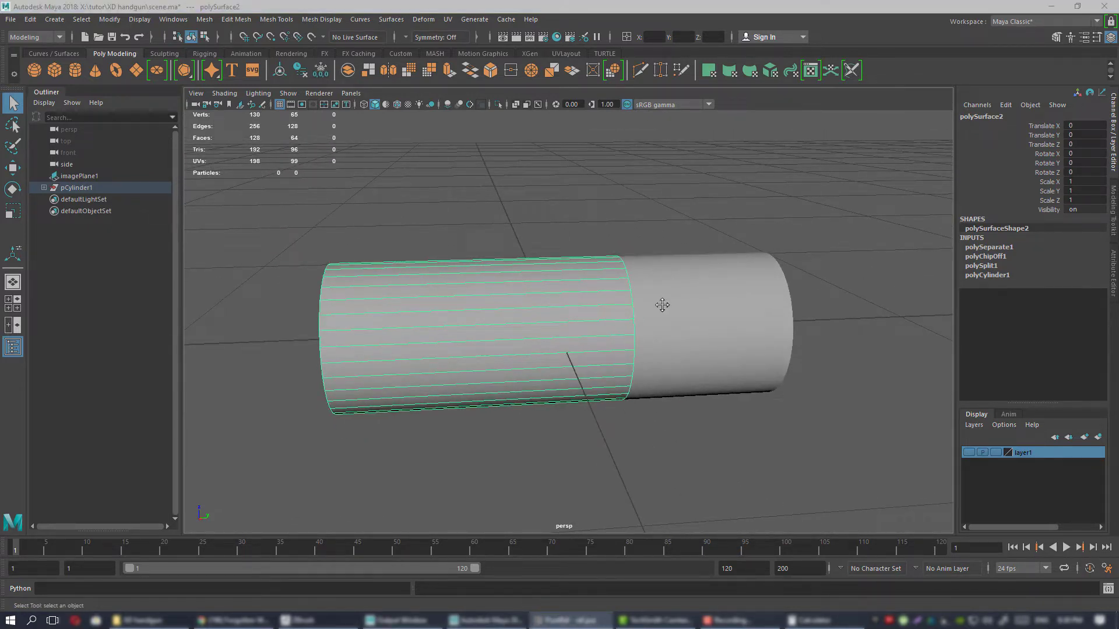
alt+drag(661, 304, 567, 264)
right_click(566, 263)
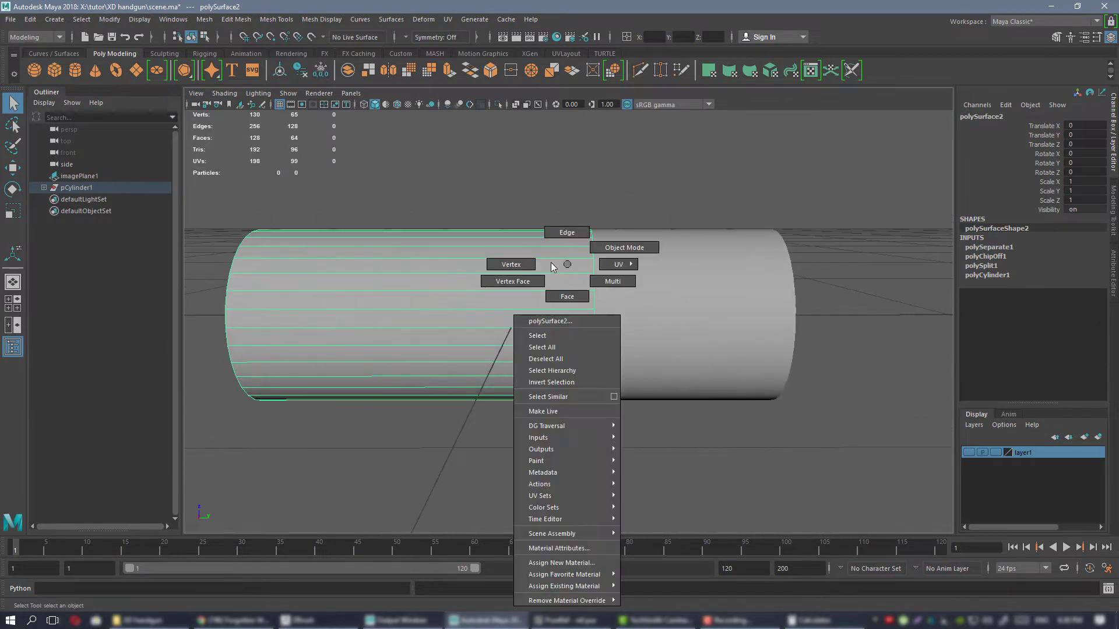
right_drag(550, 263, 511, 265)
drag(561, 161, 653, 420)
key(r)
scroll(635, 322, up, 2)
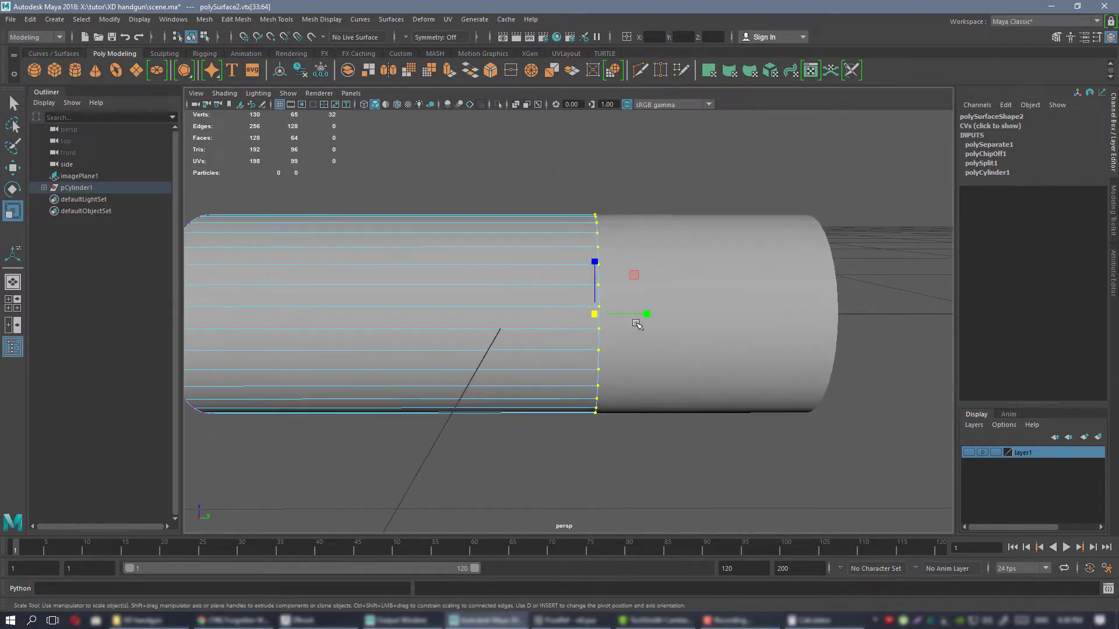
alt+drag(638, 325, 538, 291)
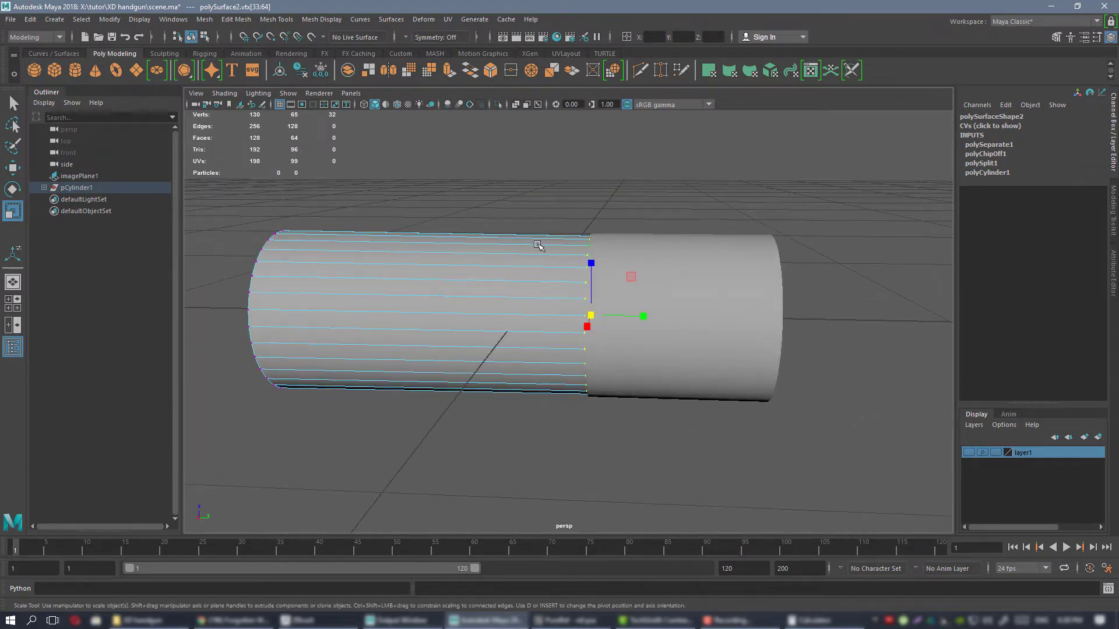
right_drag(537, 245, 591, 236)
Select the bullet section and center its pivot on its own geometry.
click(674, 271)
alt+drag(619, 286, 658, 279)
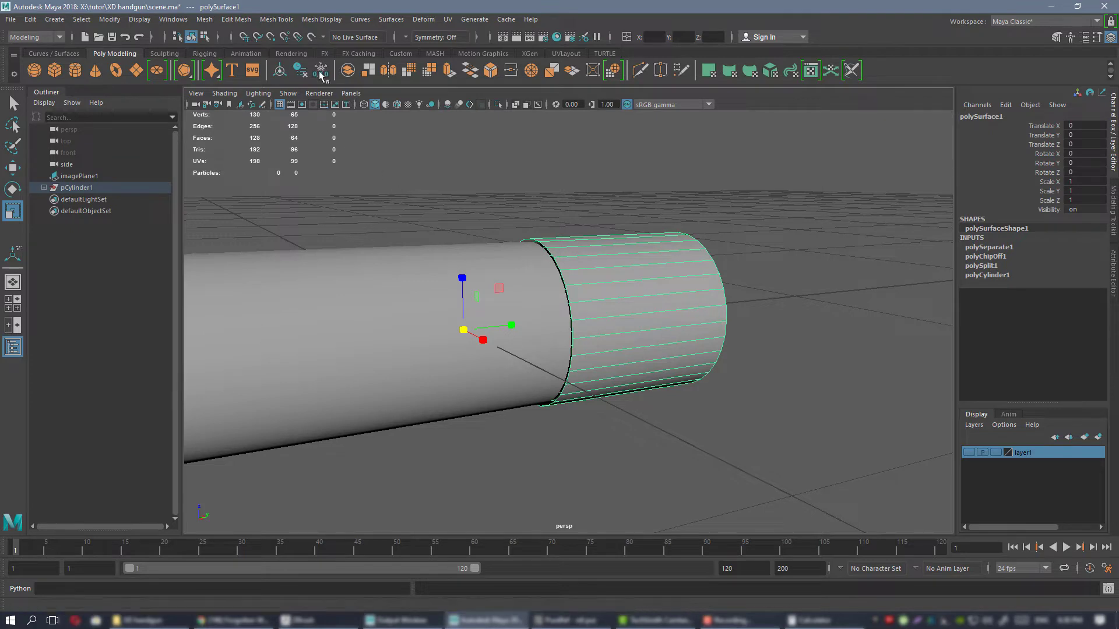
click(400, 53)
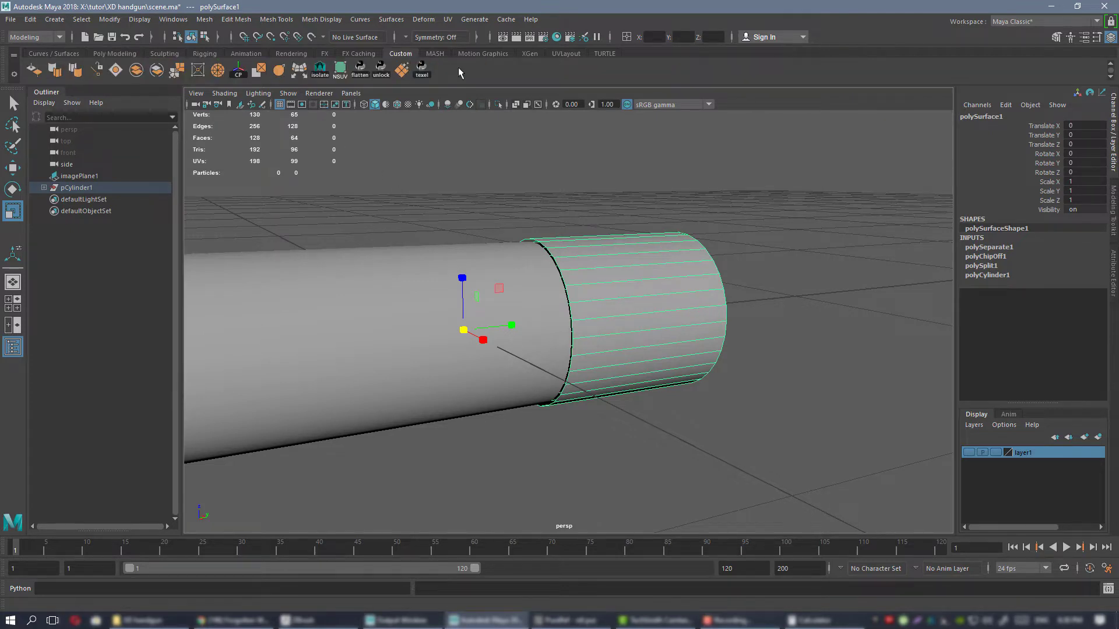
click(238, 70)
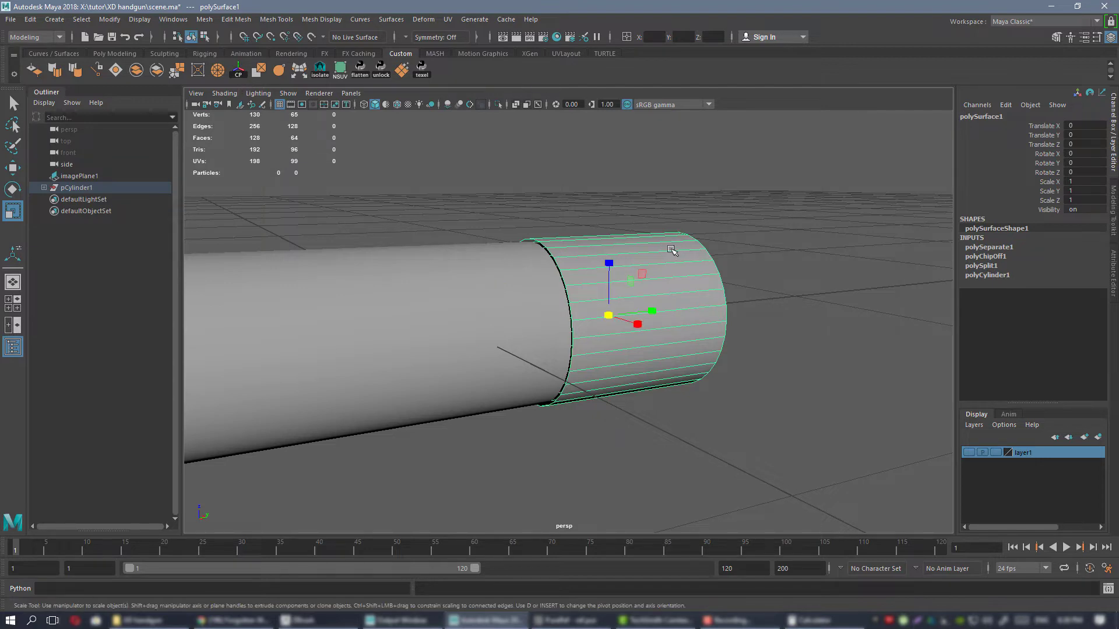
alt+drag(671, 251, 647, 291)
key(f)
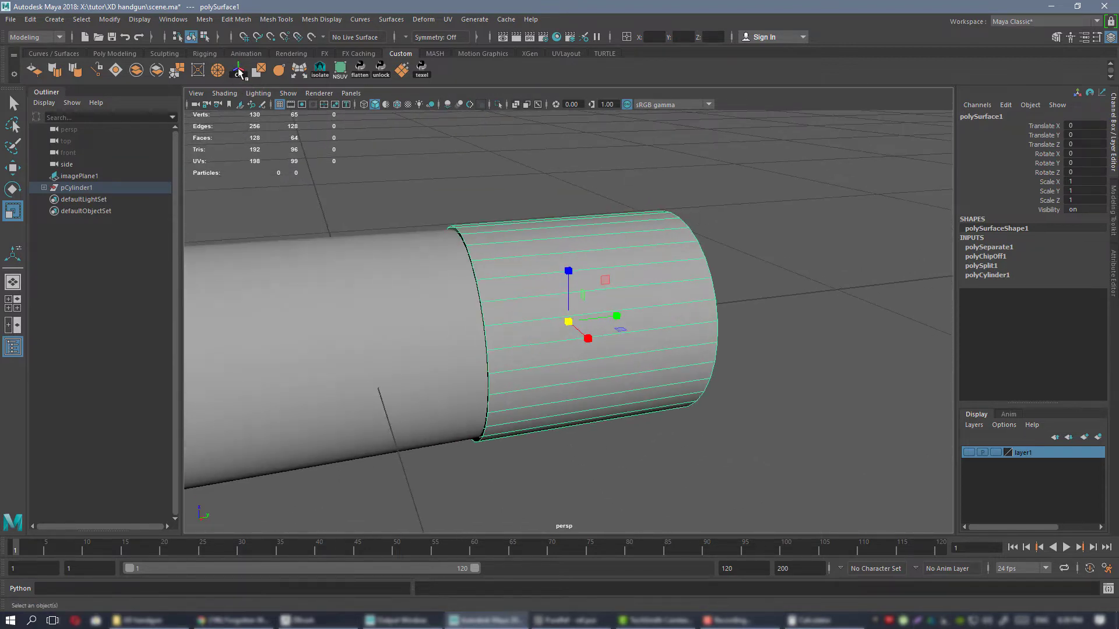
click(205, 20)
mouse_move(252, 20)
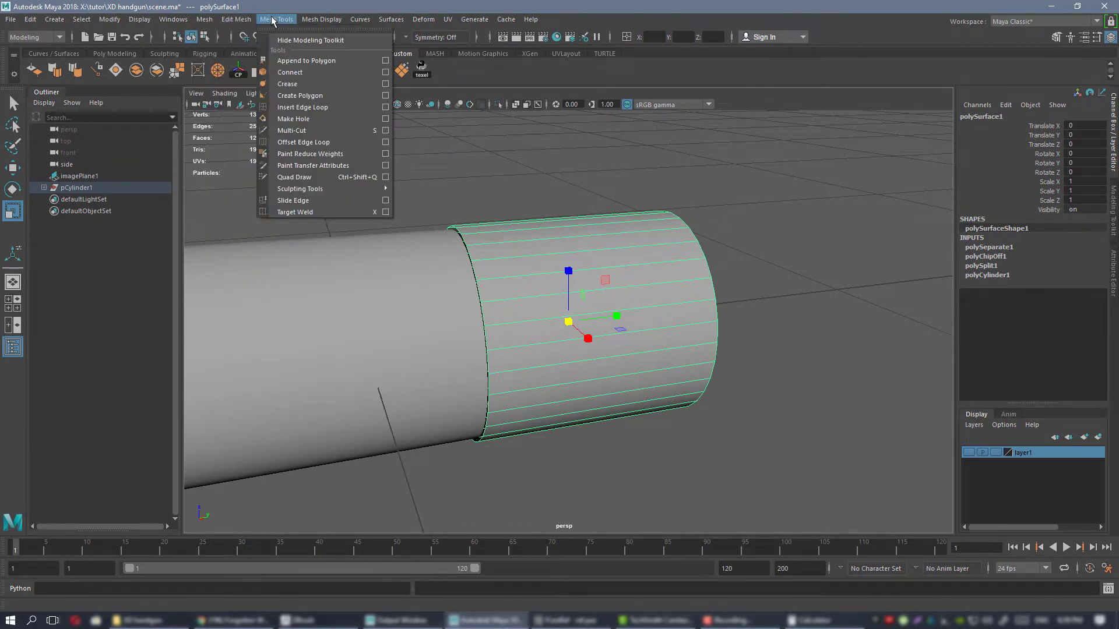
mouse_move(309, 19)
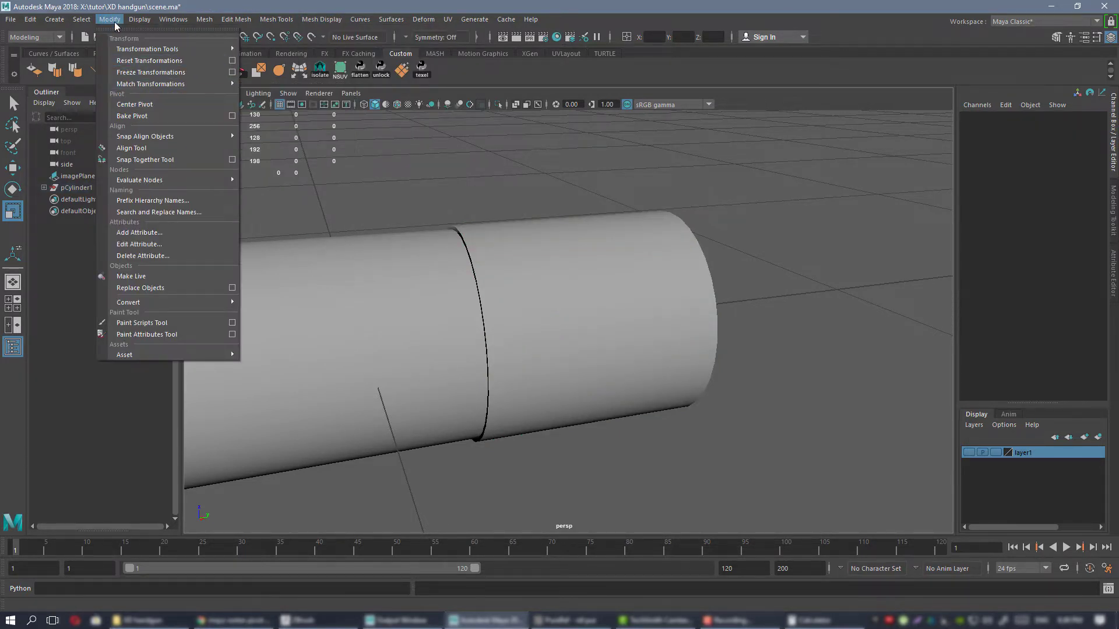
alt+middle_drag(447, 165, 482, 175)
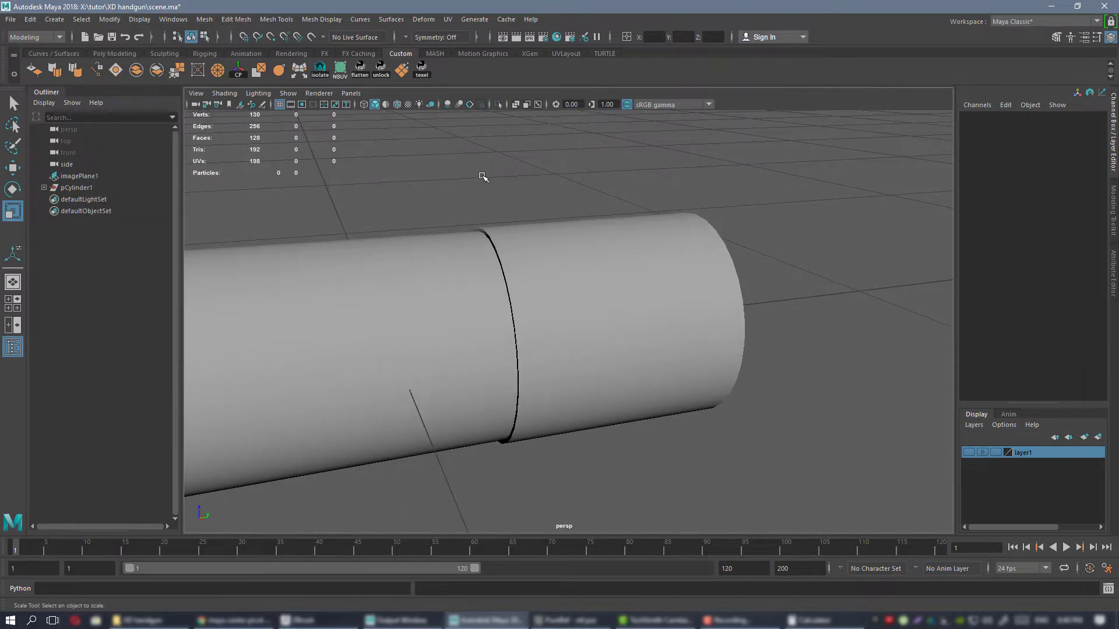
Scale the bullet section's diameter down to about 0.936 in X and Z, keeping its length.
alt+drag(531, 197, 472, 201)
click(532, 289)
alt+drag(532, 289, 606, 291)
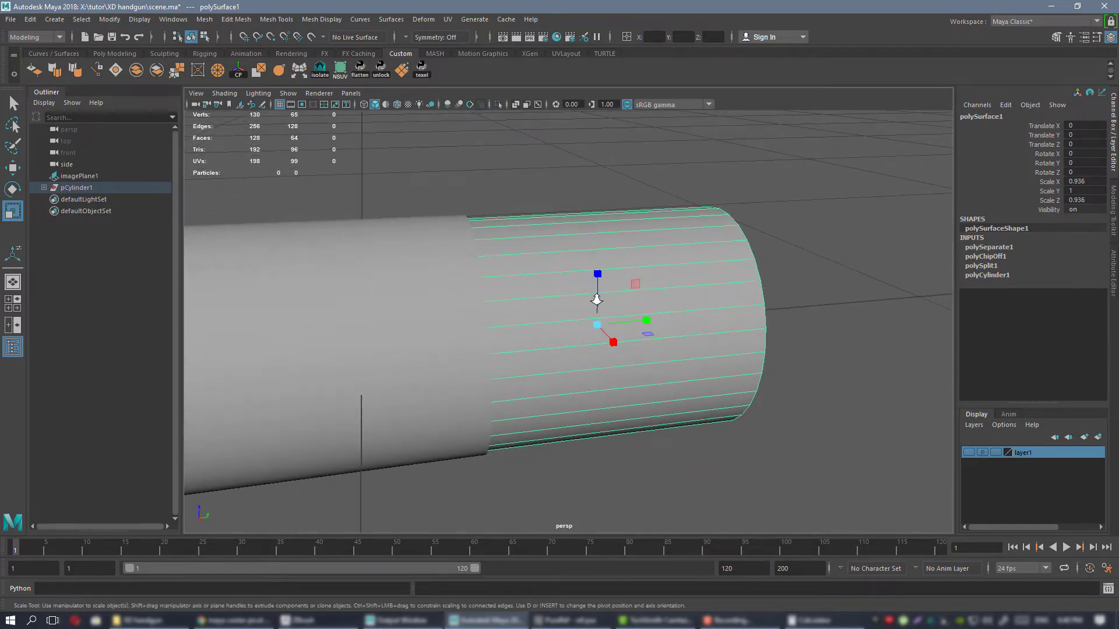
alt+middle_drag(478, 280, 684, 250)
alt+drag(684, 249, 635, 252)
Select the case section and isolate it in the perspective view.
click(542, 254)
mouse_move(543, 255)
alt+mouse_down()
mouse_move(482, 238)
mouse_move(522, 250)
alt+mouse_up()
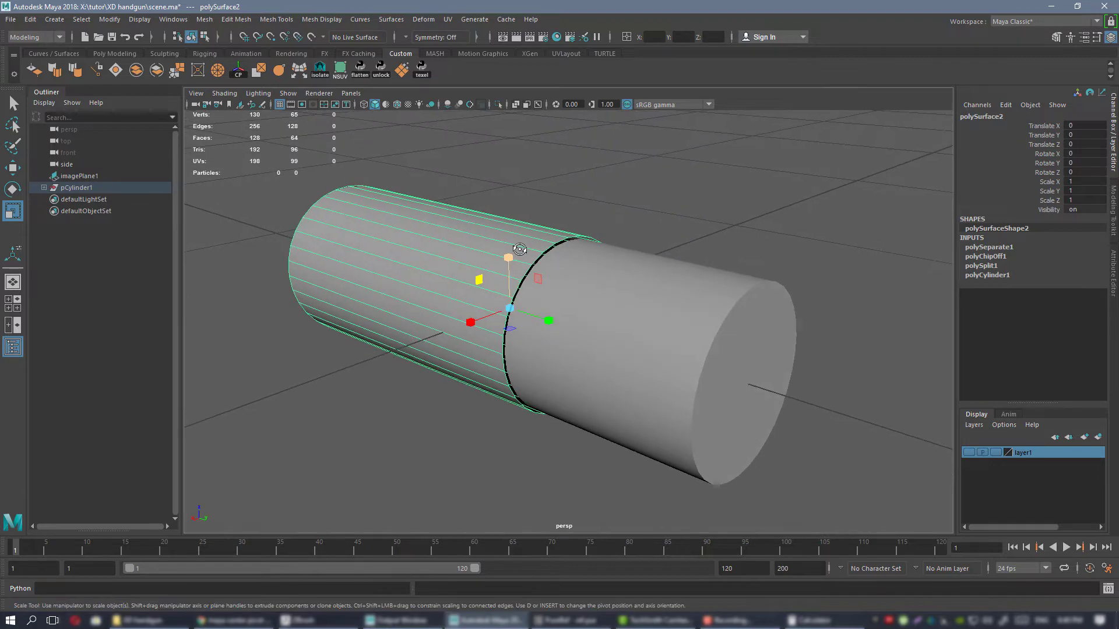
key(ctrl+1)
alt+right_drag(546, 254, 617, 308)
mouse_move(616, 309)
alt+mouse_down()
mouse_move(585, 322)
mouse_move(605, 324)
alt+mouse_up()
Extrude the border edge loop at the case's open mouth three times, inward and back into the case, forming a recessed lip.
alt+right_drag(408, 186, 426, 162)
alt+drag(483, 231, 522, 263)
double_click(460, 233)
scroll(459, 235, down, 2)
scroll(491, 238, up, 2)
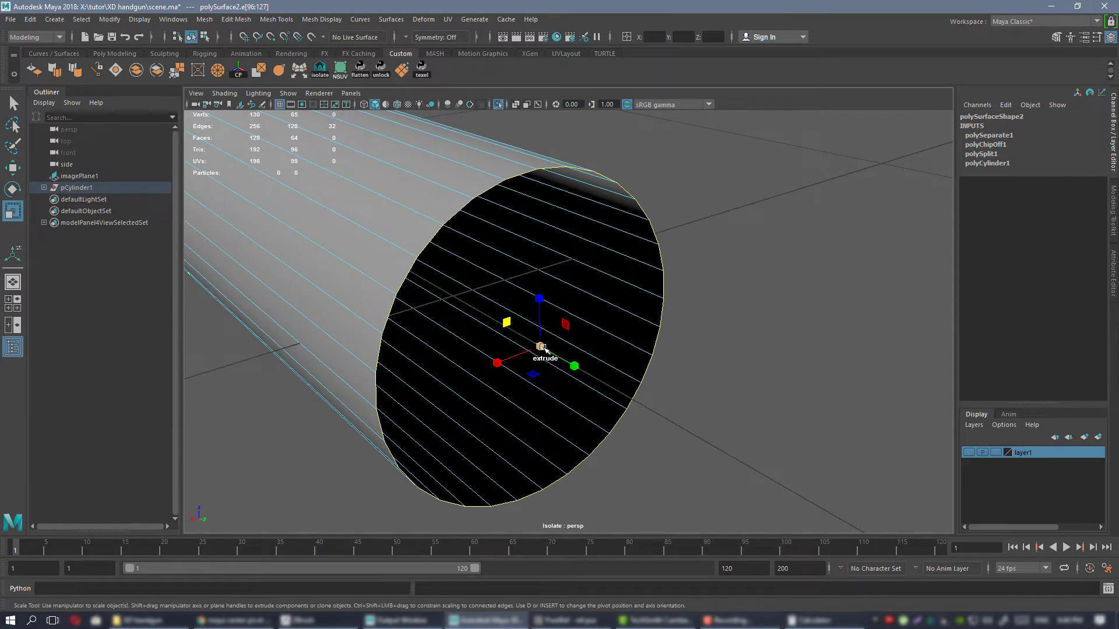
shift+drag(540, 346, 585, 368)
key(w)
alt+drag(612, 361, 570, 340)
key(r)
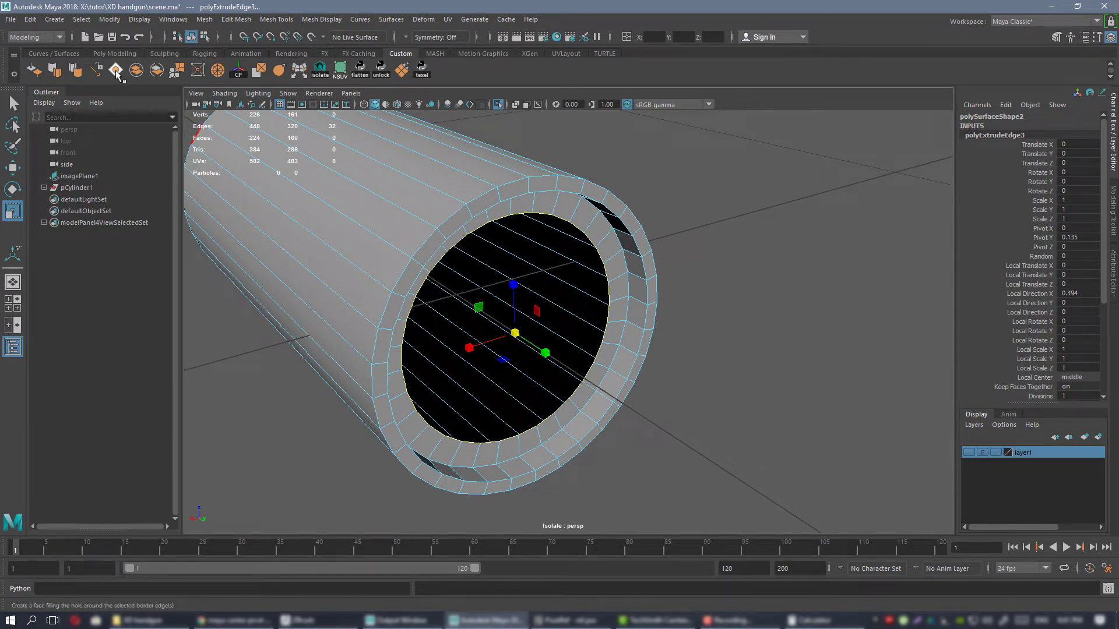
Fill the remaining hole inside the recessed mouth of the case and return to object selection.
click(202, 20)
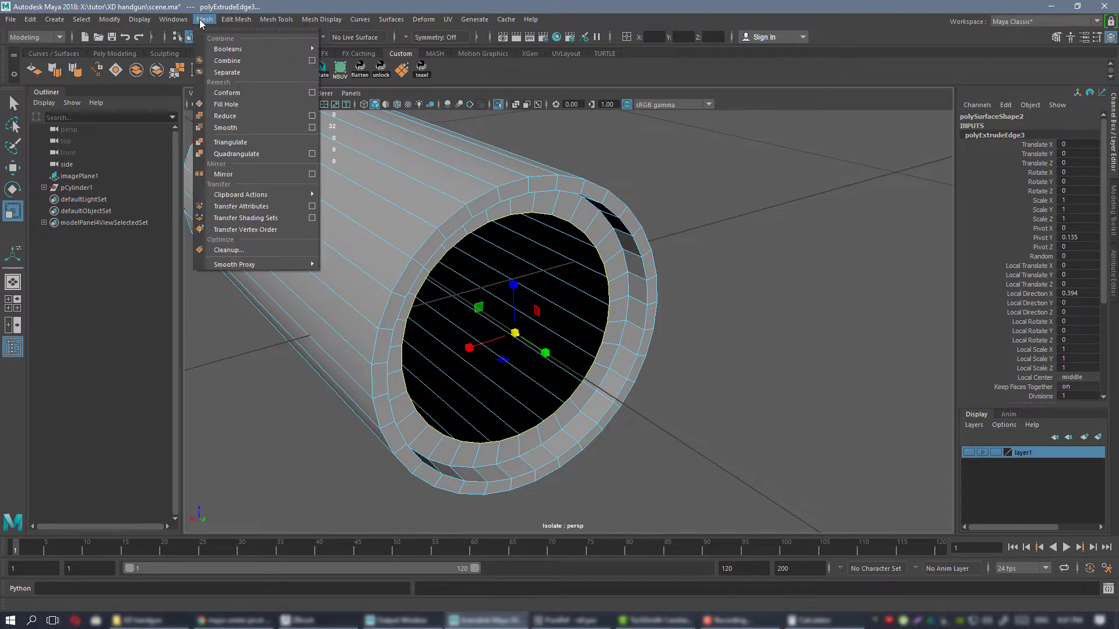
click(779, 251)
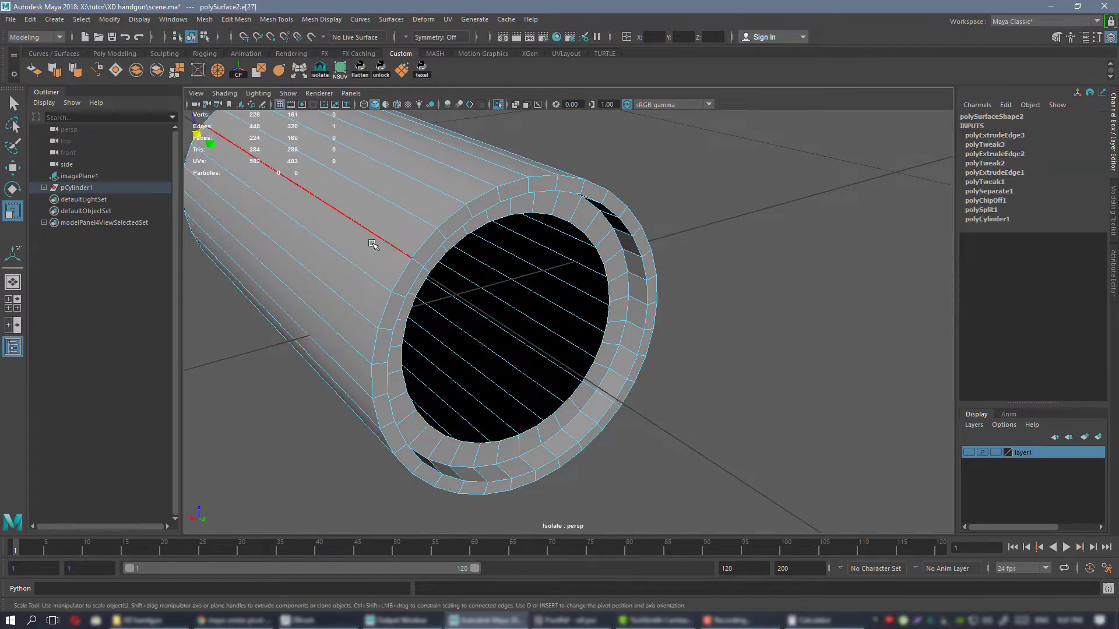
click(542, 215)
double_click(543, 215)
click(115, 71)
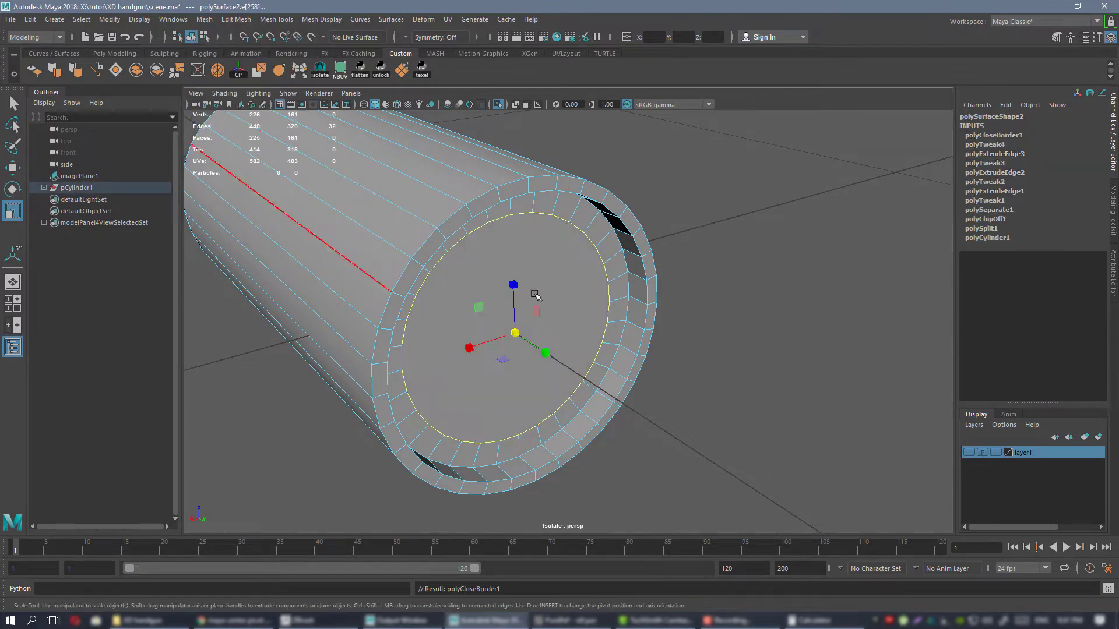
right_drag(541, 258, 596, 242)
alt+drag(764, 272, 697, 274)
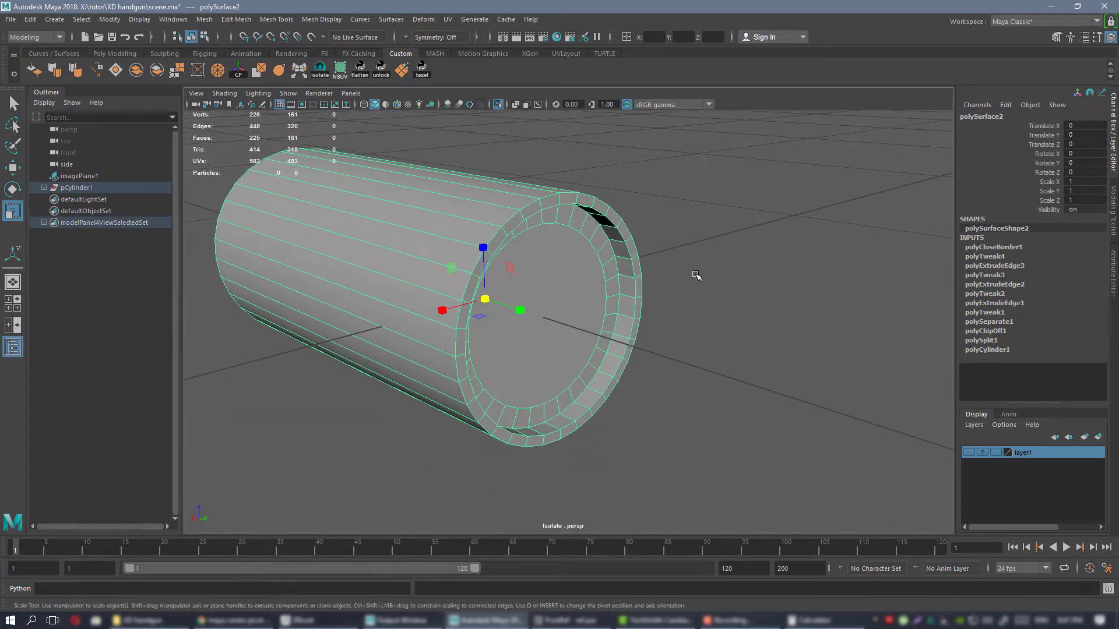
Select the cap faces at the base end of the case section and delete them.
click(696, 274)
alt+drag(589, 267, 532, 274)
click(536, 264)
scroll(542, 273, up, 2)
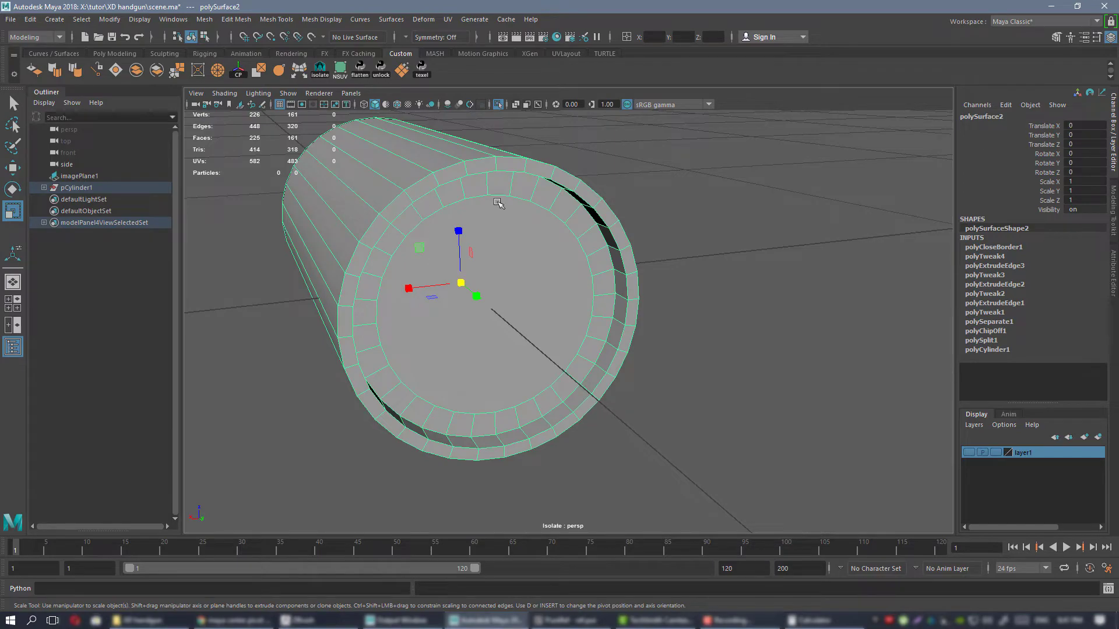
alt+drag(492, 284, 629, 245)
right_drag(631, 242, 632, 253)
drag(600, 313, 650, 336)
alt+drag(679, 325, 599, 282)
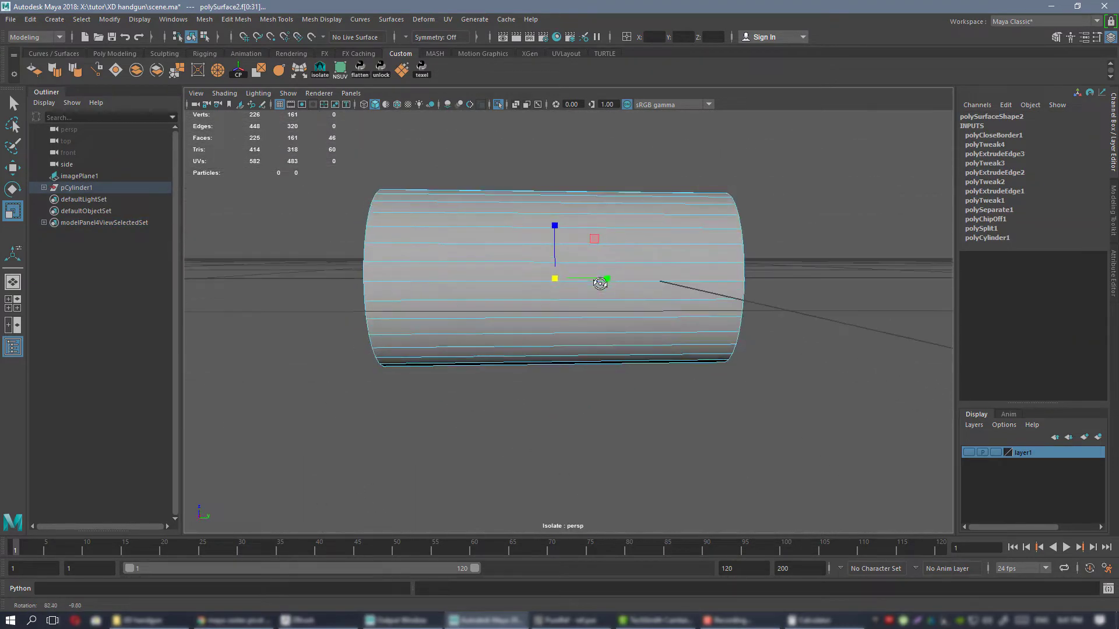
ctrl+drag(511, 137, 838, 468)
alt+drag(600, 405, 626, 403)
key(Delete)
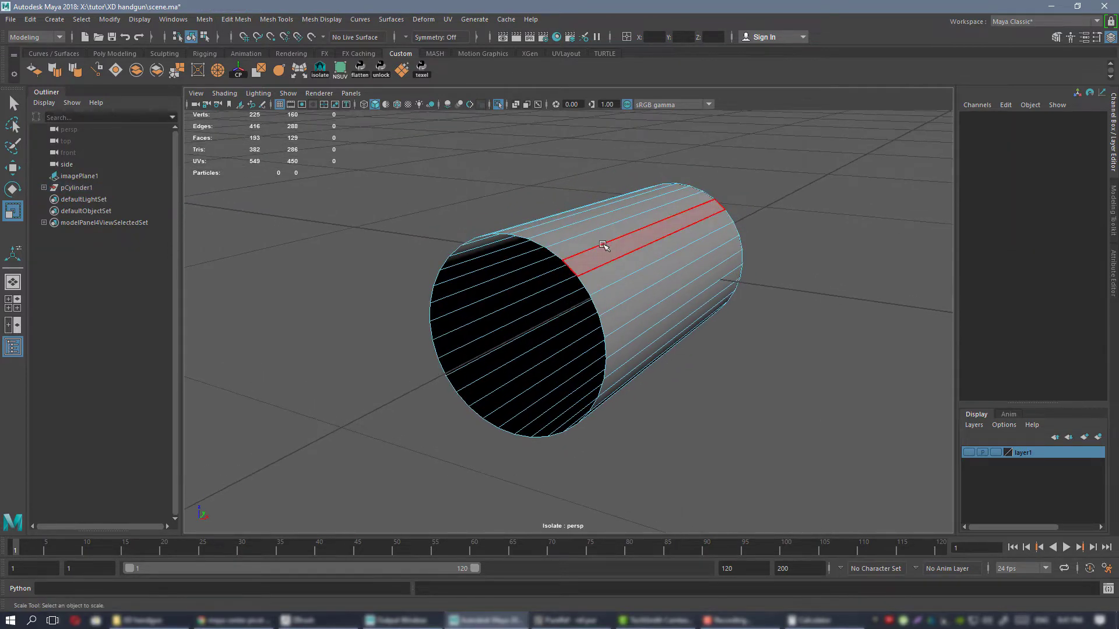
Extrude the open border edge loop at the case's base inward three times into concentric rings and fill the remaining hole.
right_drag(603, 245, 602, 225)
scroll(570, 221, up, 3)
double_click(551, 228)
alt+drag(573, 239, 616, 362)
alt+drag(639, 359, 477, 348)
alt+drag(540, 299, 515, 293)
shift+drag(545, 335, 510, 338)
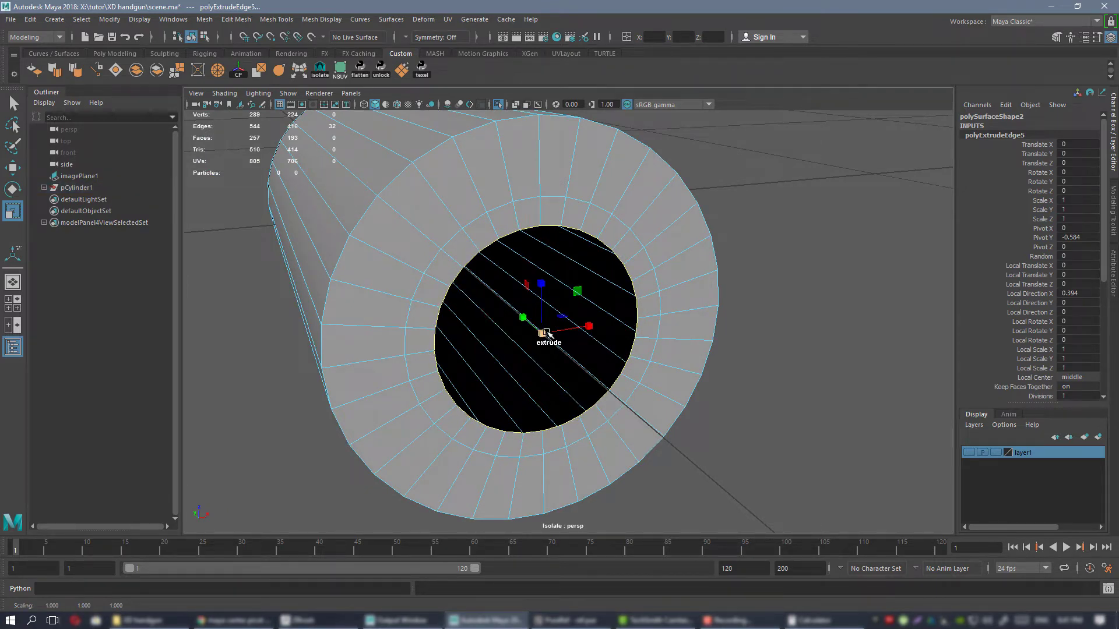
shift+drag(546, 333, 494, 341)
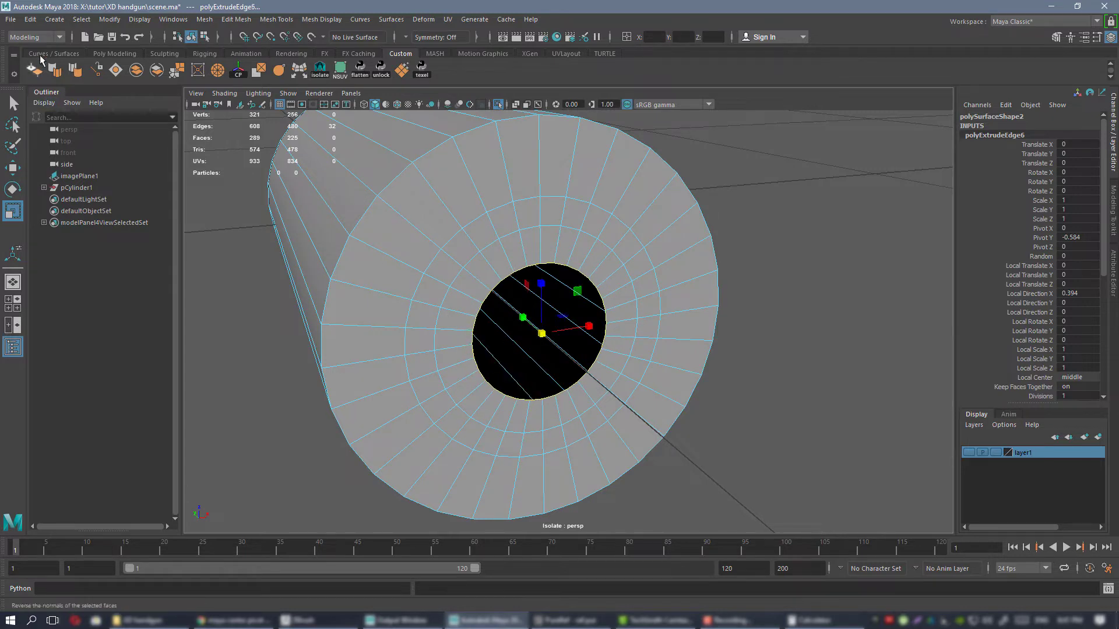
click(113, 70)
Insert an edge loop midway in the narrow ring on the base face and push it into the case to form a circular groove.
alt+drag(499, 267, 509, 257)
alt+right_drag(509, 257, 518, 255)
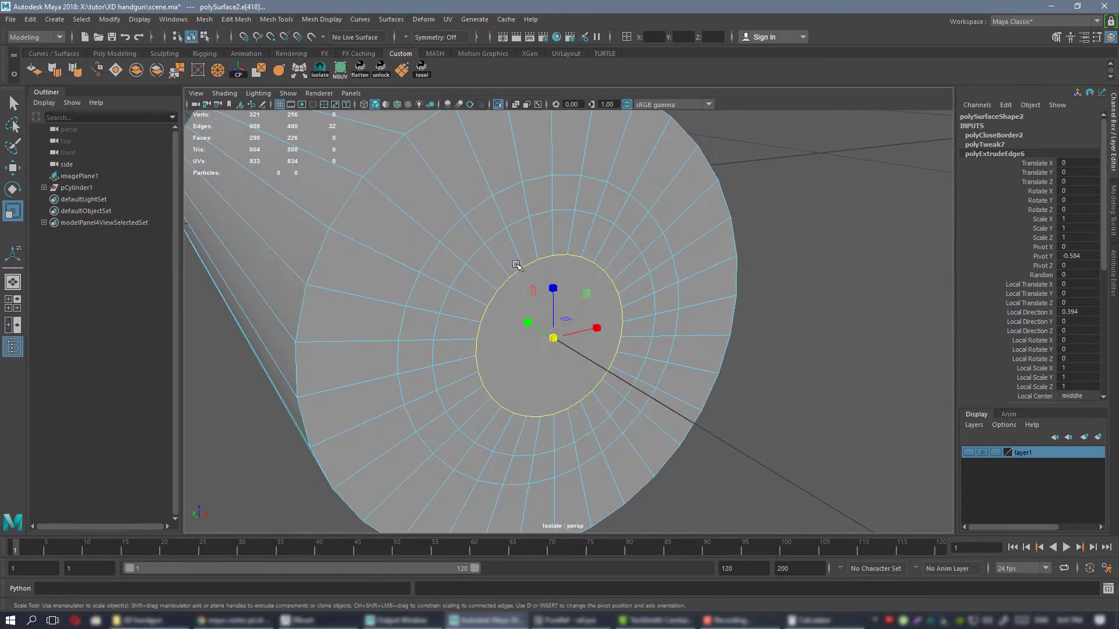
key(ctrl+shift+x)
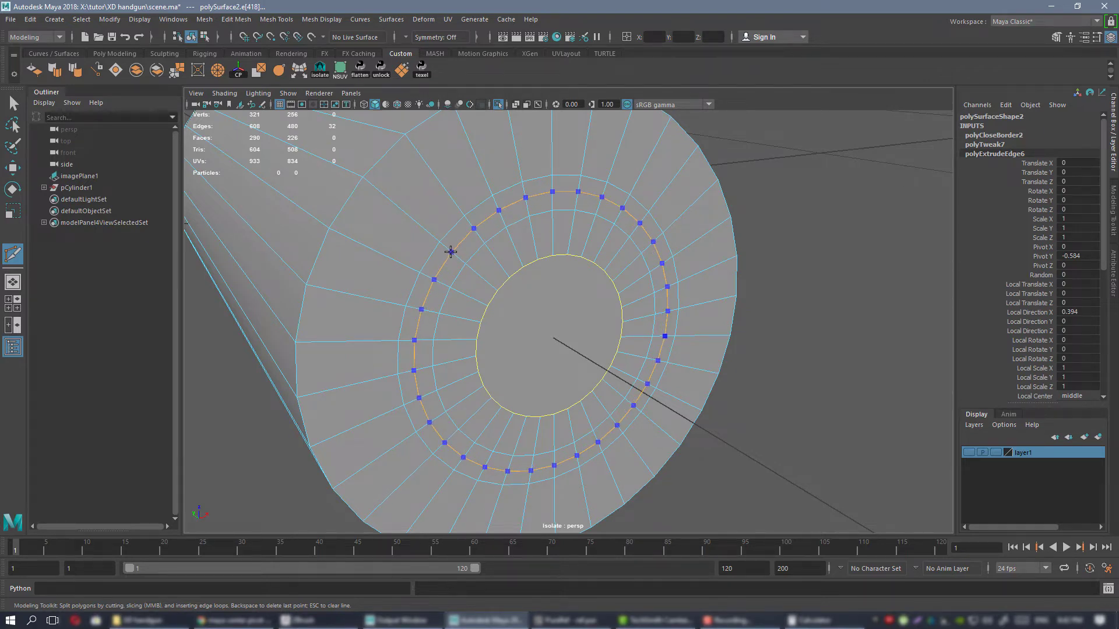
ctrl+click(450, 252)
double_click(463, 240)
alt+drag(540, 340, 594, 284)
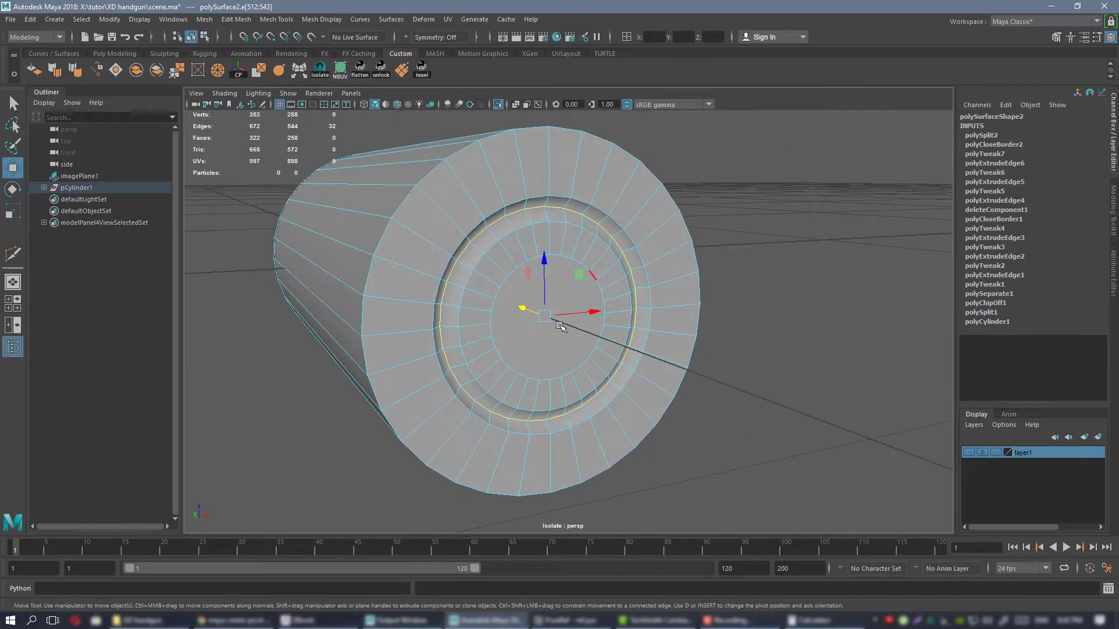
alt+drag(670, 320, 557, 344)
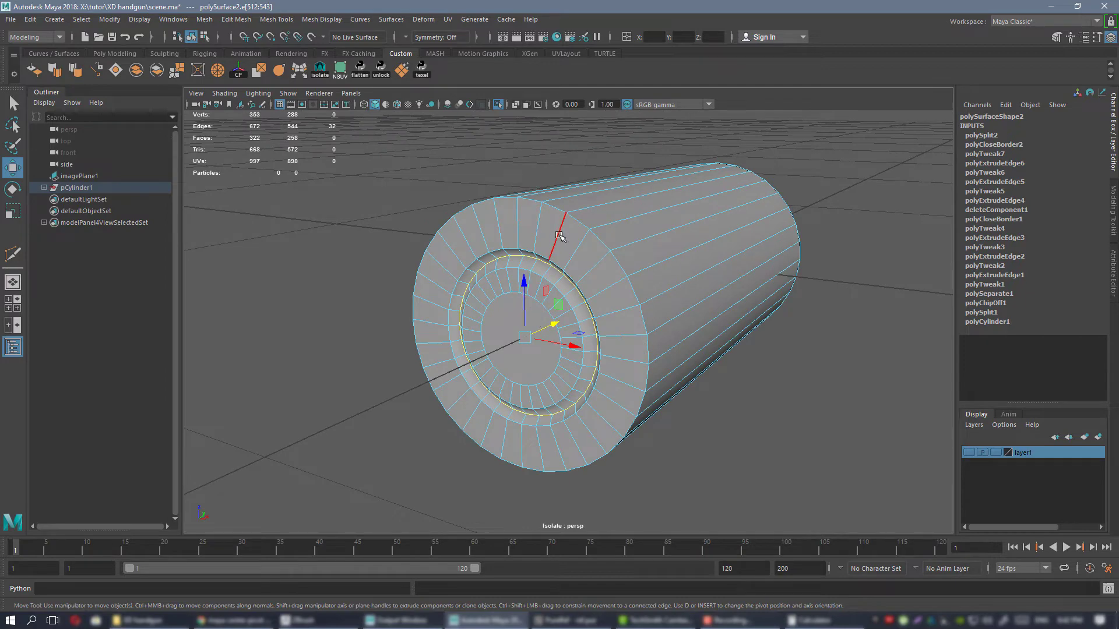
alt+drag(555, 241, 506, 302)
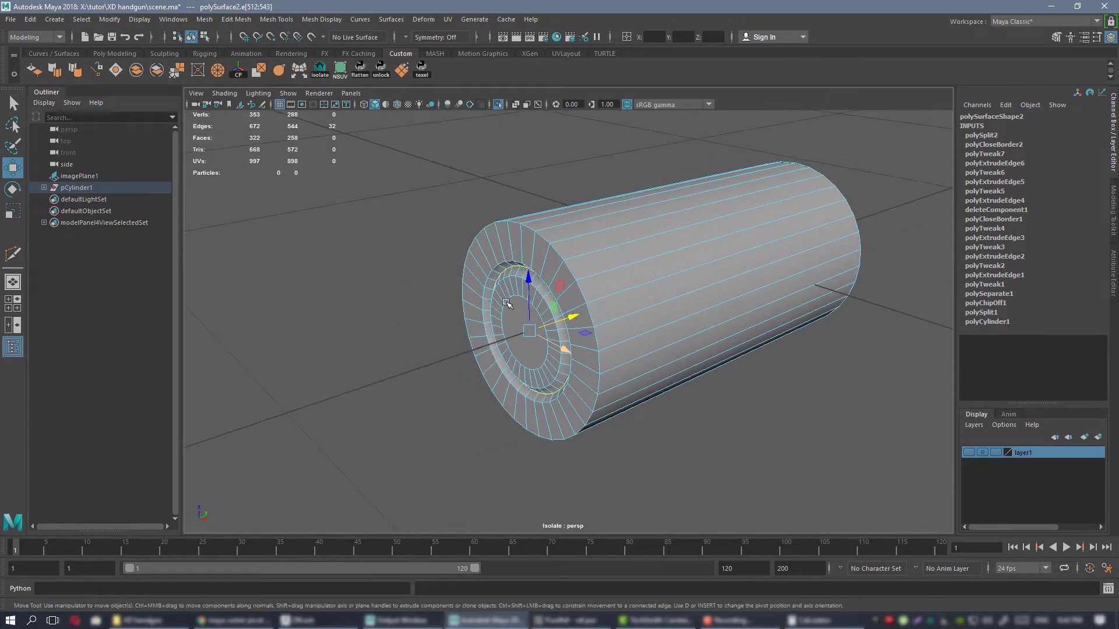
alt+drag(598, 264, 631, 317)
alt+drag(505, 285, 602, 235)
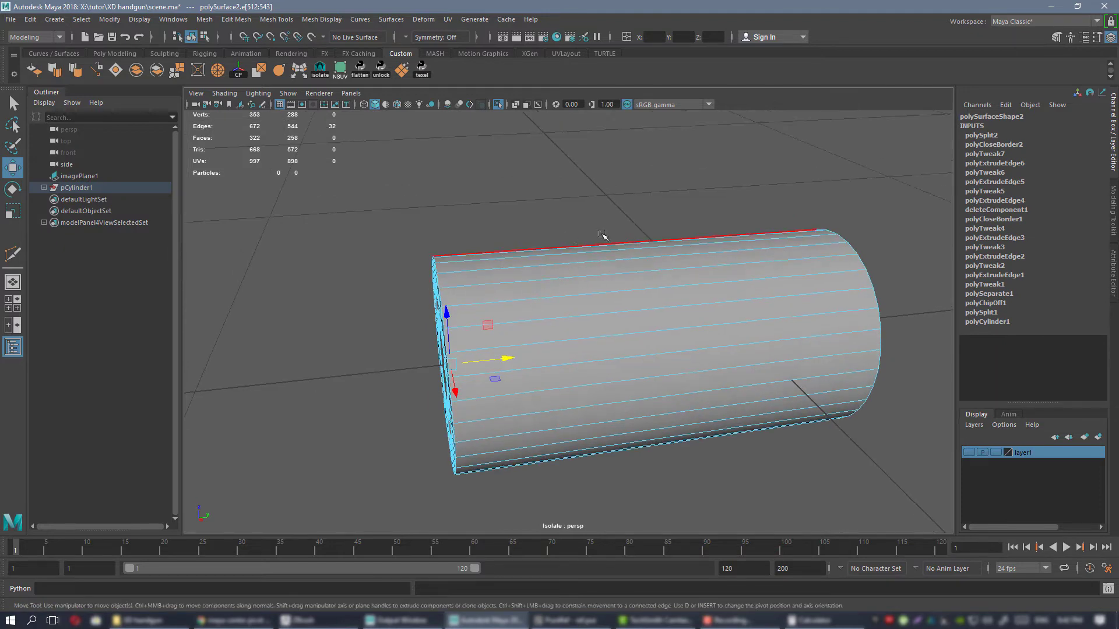
alt+drag(641, 357, 827, 317)
alt+drag(554, 360, 621, 344)
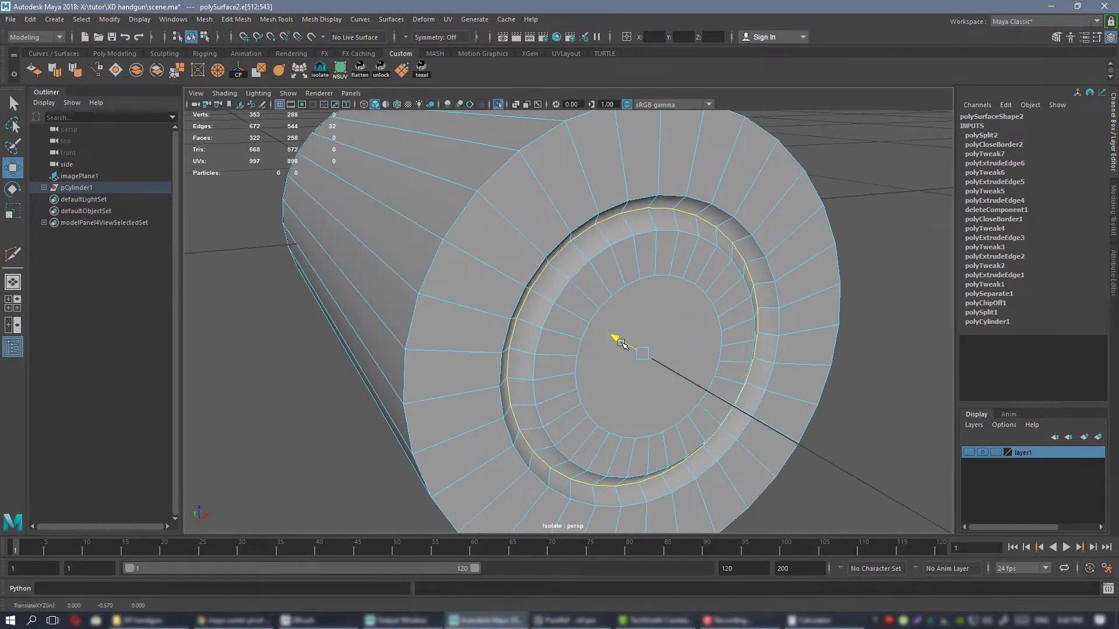
Insert four edge loops around the outside of the case near its base to mark out the extractor groove.
alt+right_drag(645, 348, 525, 292)
alt+drag(524, 291, 501, 255)
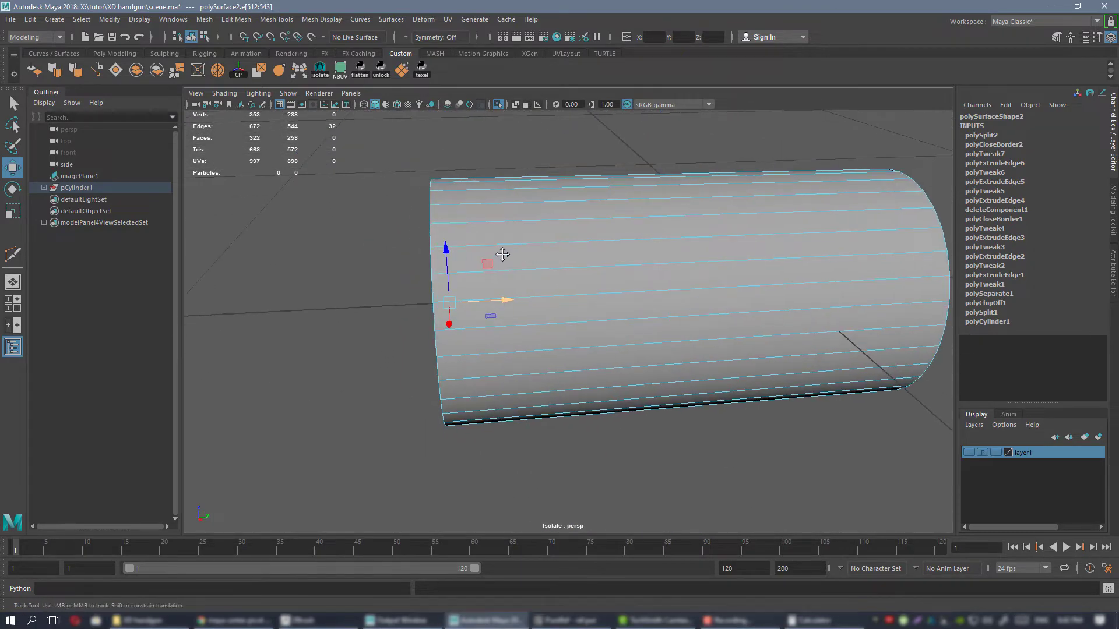
alt+right_drag(501, 255, 517, 263)
alt+drag(516, 262, 510, 258)
key(ctrl+shift+x)
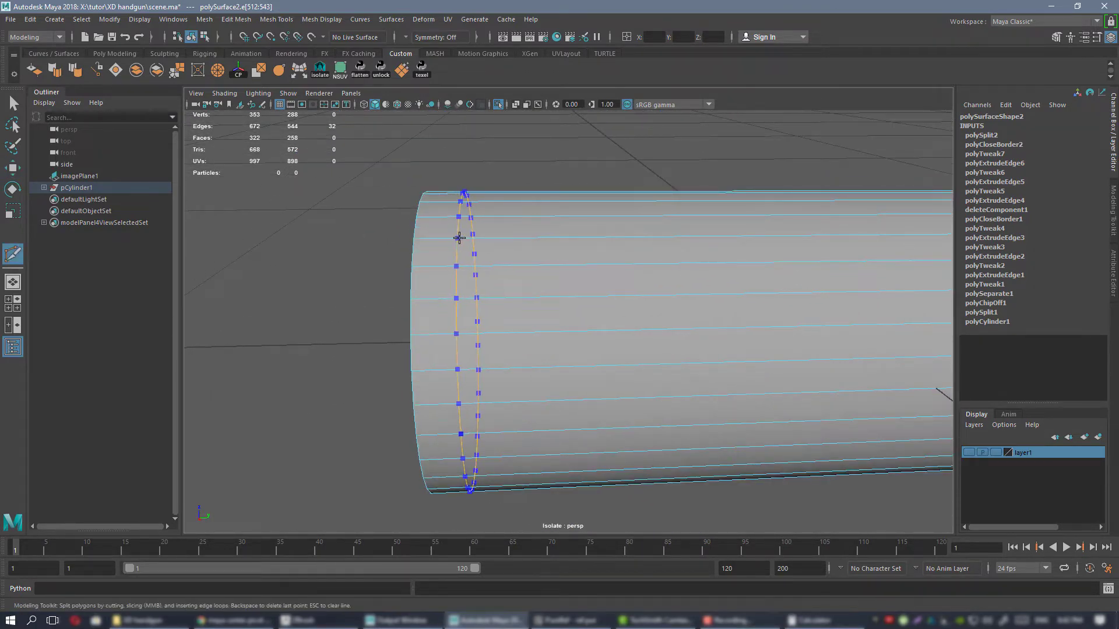
ctrl+click(459, 237)
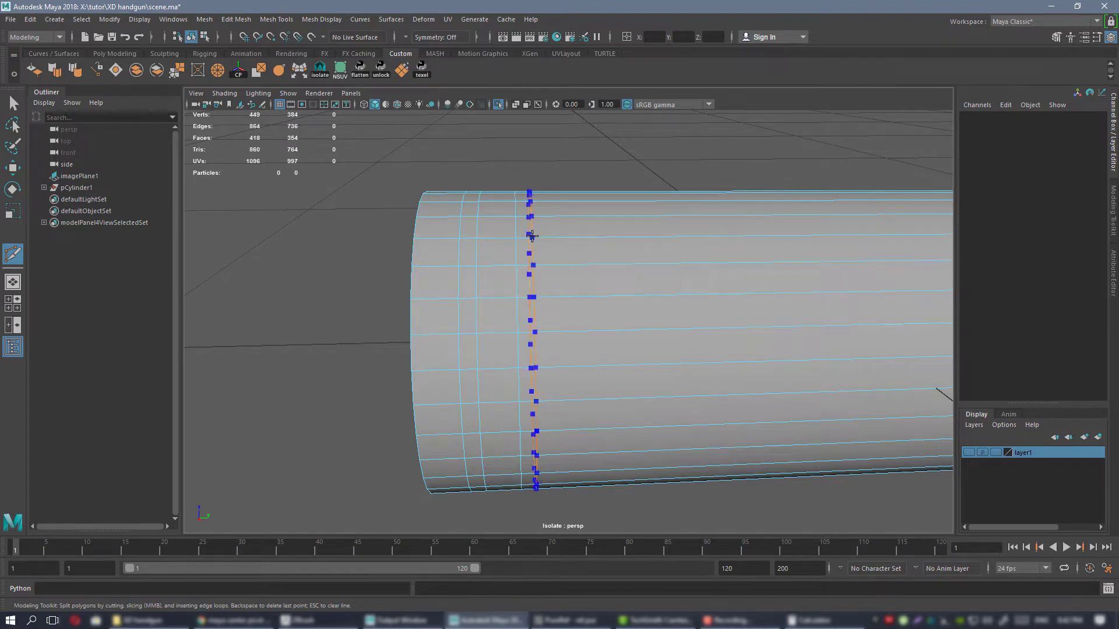
ctrl+click(531, 237)
key(w)
Select the face ring between the middle two of the new edge loops and scale it inward to form the extractor groove.
alt+right_drag(646, 297, 524, 247)
alt+drag(524, 247, 571, 255)
right_drag(579, 275, 579, 298)
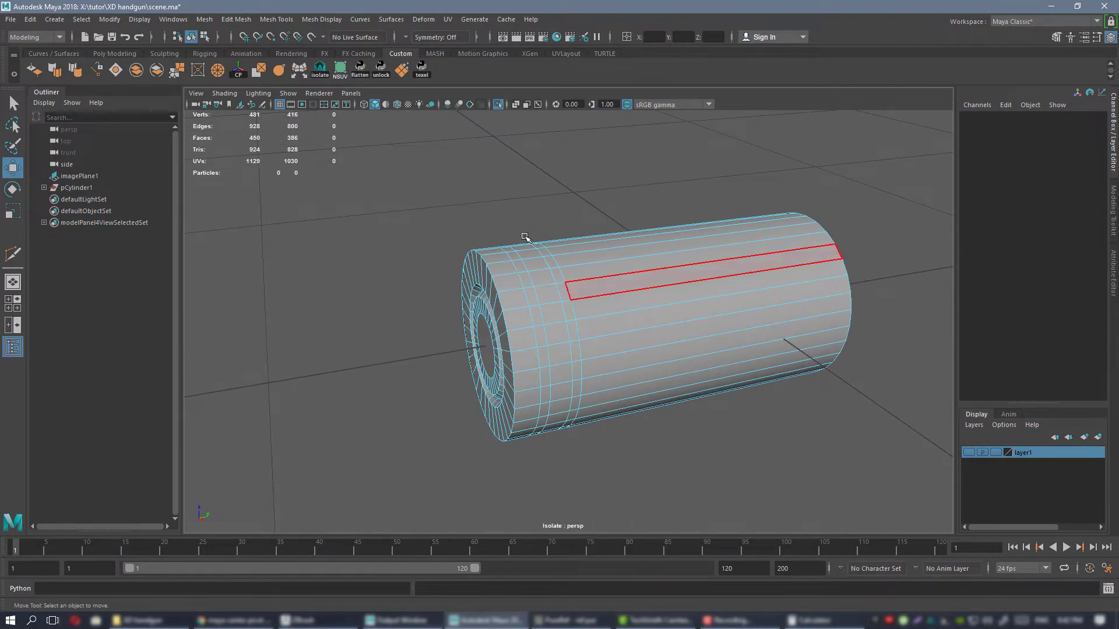
scroll(525, 237, up, 4)
click(533, 279)
alt+drag(560, 311, 552, 345)
key(r)
alt+drag(585, 332, 554, 307)
scroll(566, 296, down, 4)
alt+drag(554, 247, 572, 260)
scroll(569, 274, up, 3)
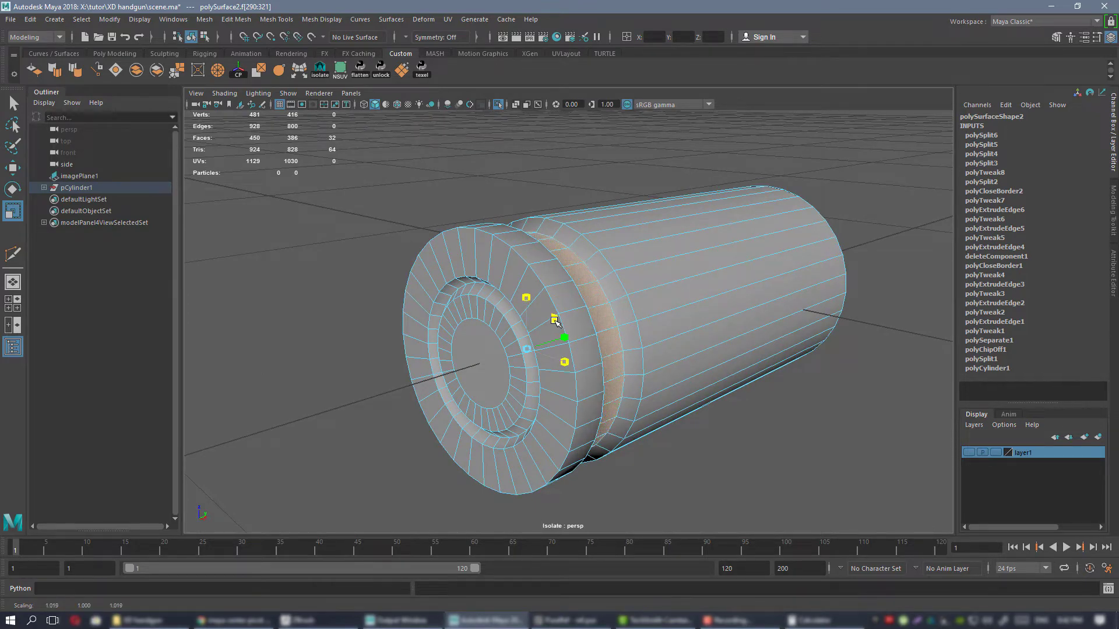
Scale the extractor groove's face ring slightly outward to make it shallower and return to object selection.
drag(554, 319, 555, 319)
scroll(588, 315, down, 2)
alt+drag(670, 297, 630, 280)
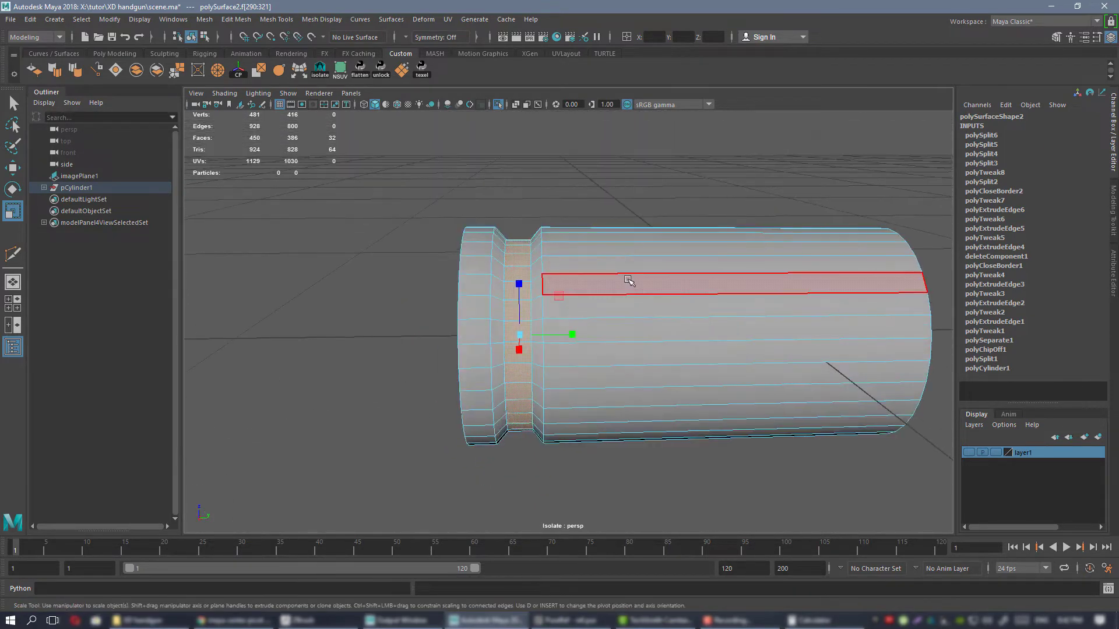
right_drag(628, 282, 678, 257)
alt+drag(722, 218, 574, 199)
scroll(575, 222, down, 3)
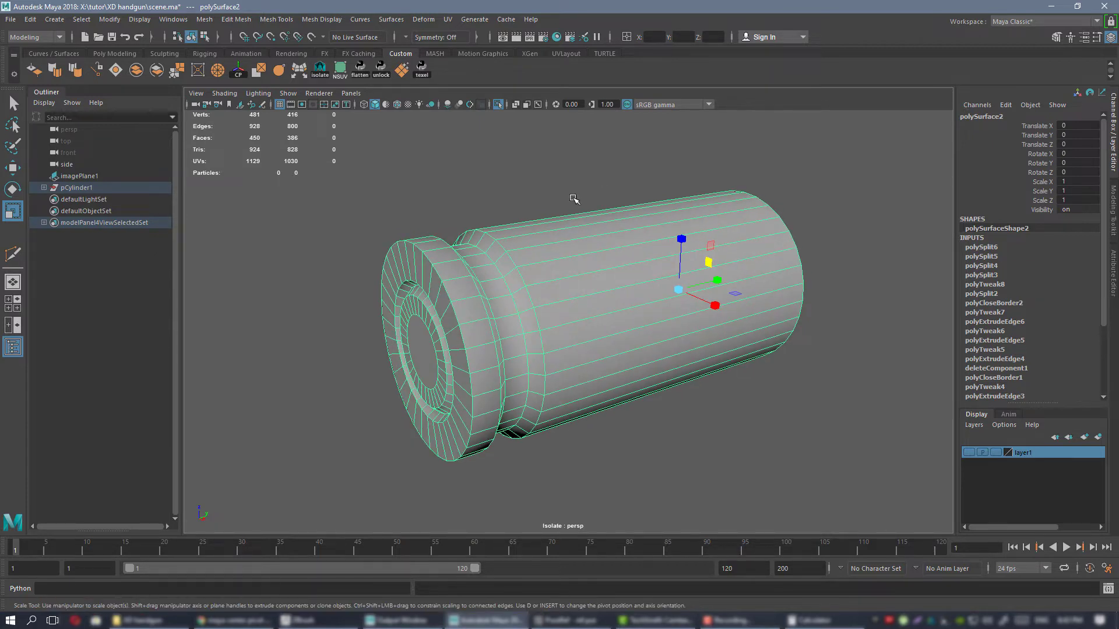
Assign the existing blinn1 material to the case section and deselect it.
click(569, 37)
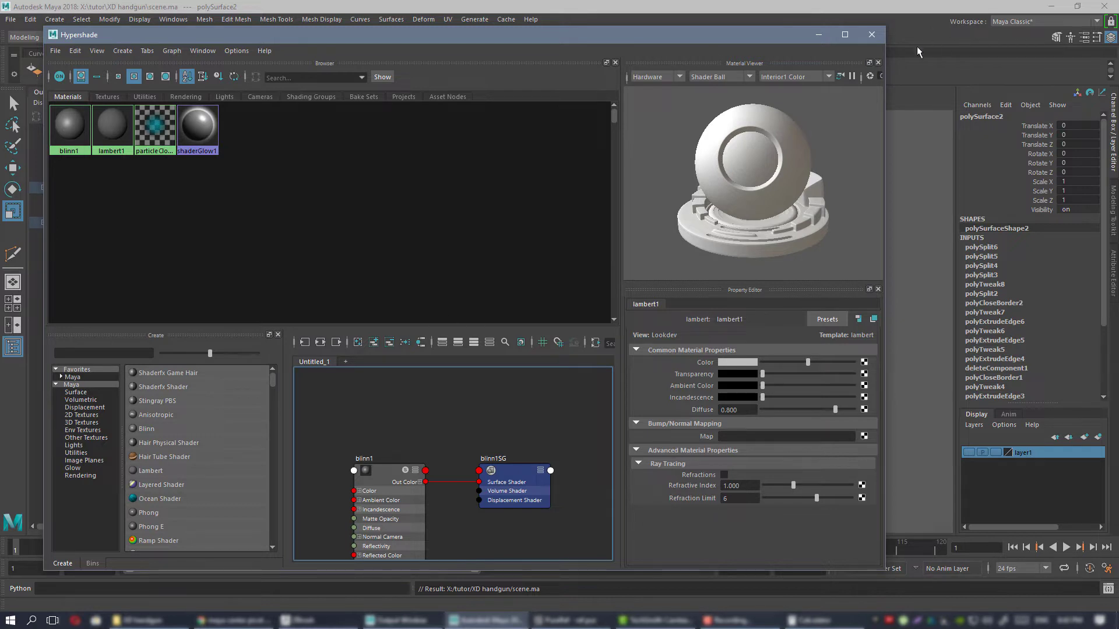
click(876, 37)
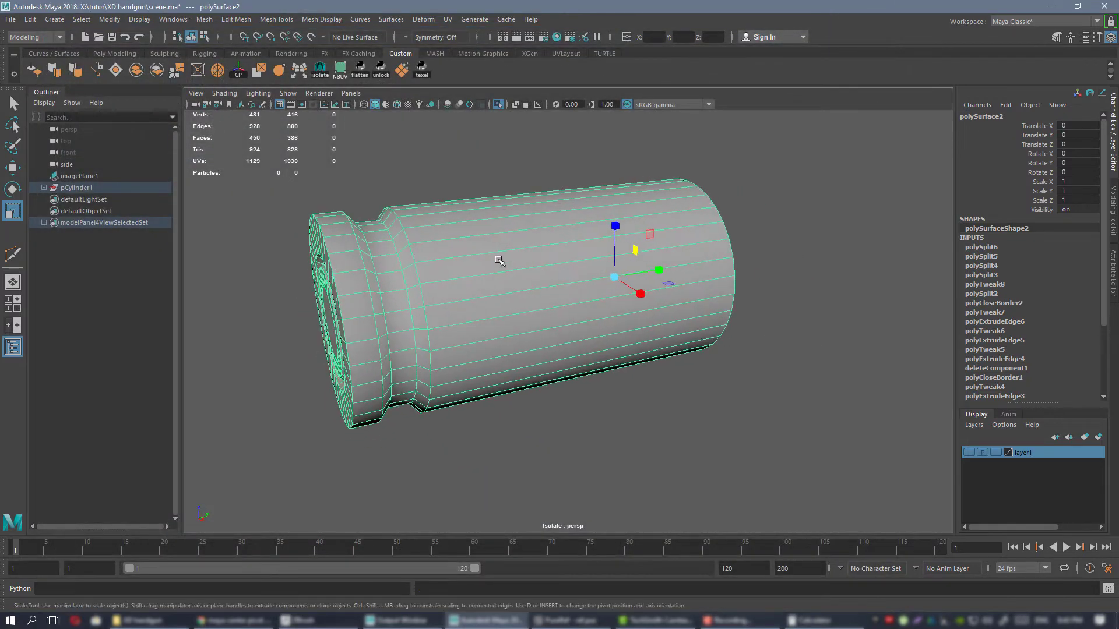
right_click(511, 243)
right_drag(555, 574, 594, 565)
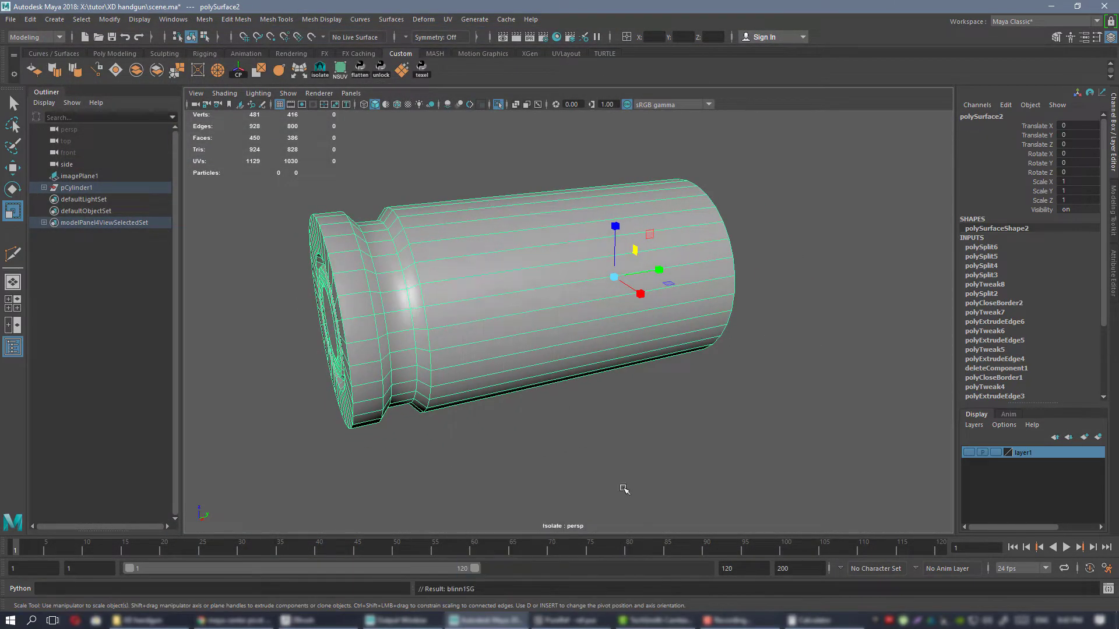
click(679, 410)
Inspect the case's shading and its smooth mesh preview for edges that need support, returning to the unsmoothed display.
alt+drag(652, 413, 589, 252)
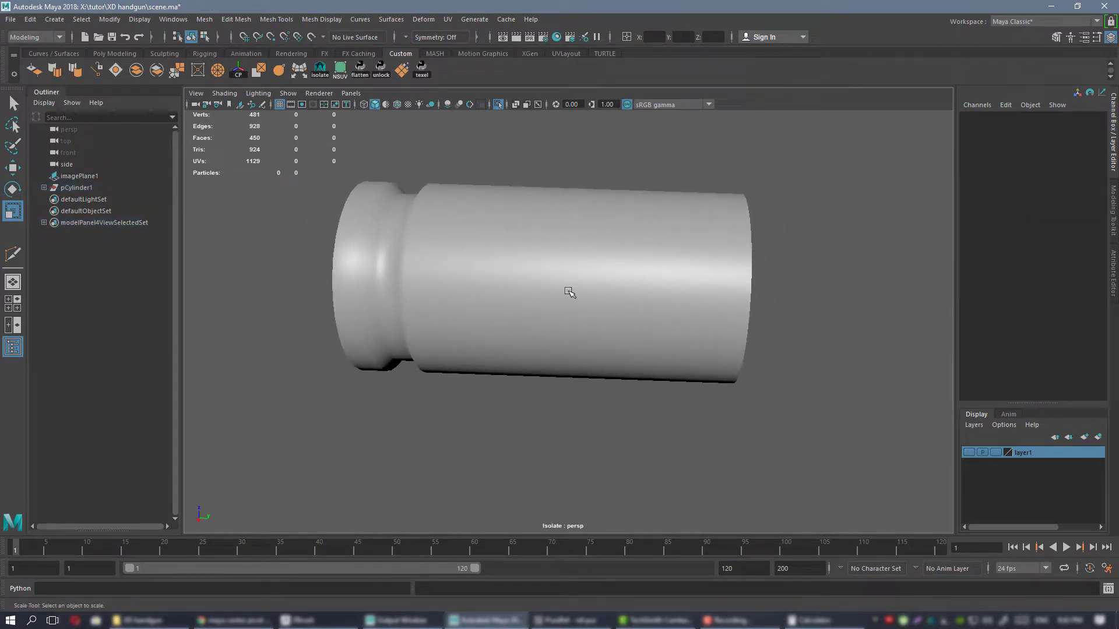
alt+drag(528, 323, 544, 279)
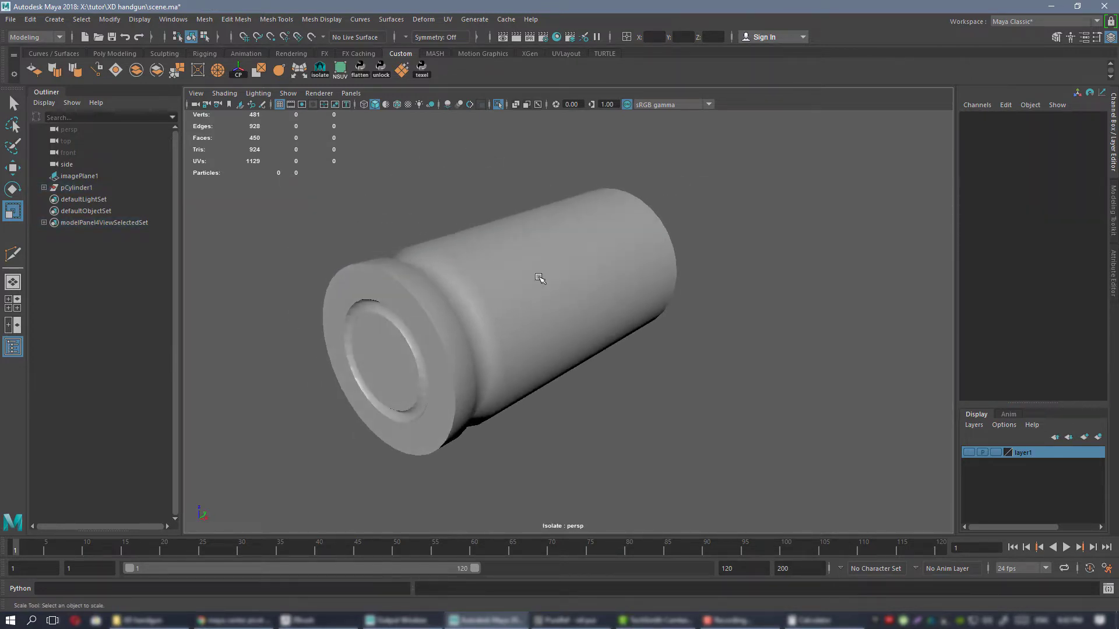
click(545, 279)
alt+drag(659, 355, 467, 259)
key(3)
click(713, 391)
click(569, 307)
key(1)
alt+right_drag(466, 260, 542, 285)
alt+middle_drag(542, 286, 645, 356)
Insert supporting edge loops close to the creases of the extractor groove.
key(y)
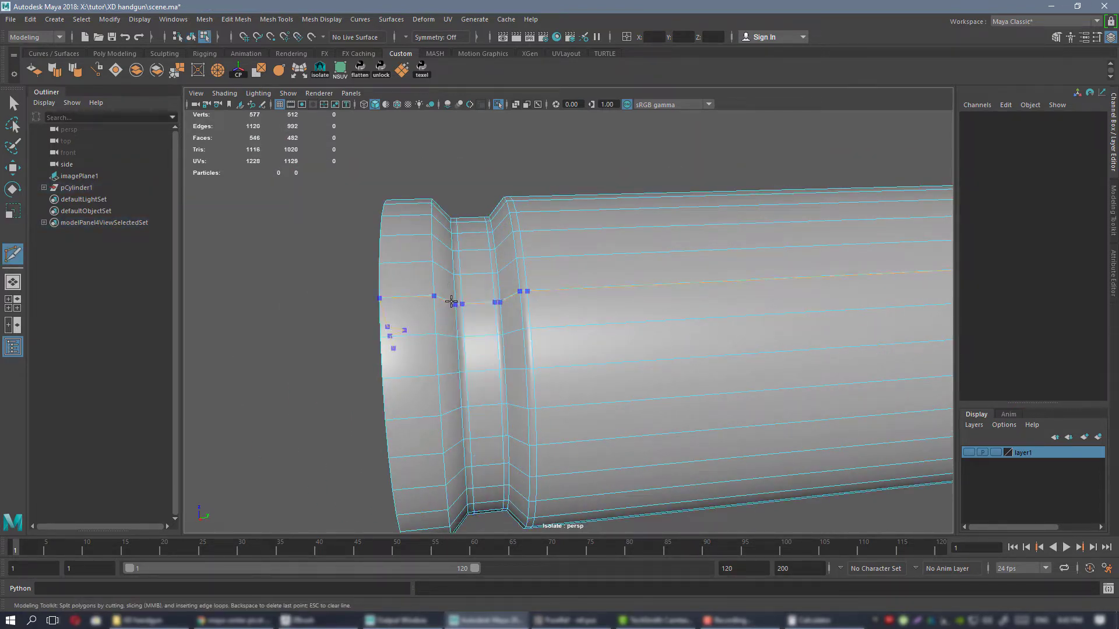
alt+middle_drag(545, 297, 28, 283)
alt+drag(581, 256, 472, 309)
Insert supporting edge loops around the case's mouth, at the outer rim and along the corners of the recessed lip.
alt+right_drag(472, 309, 650, 352)
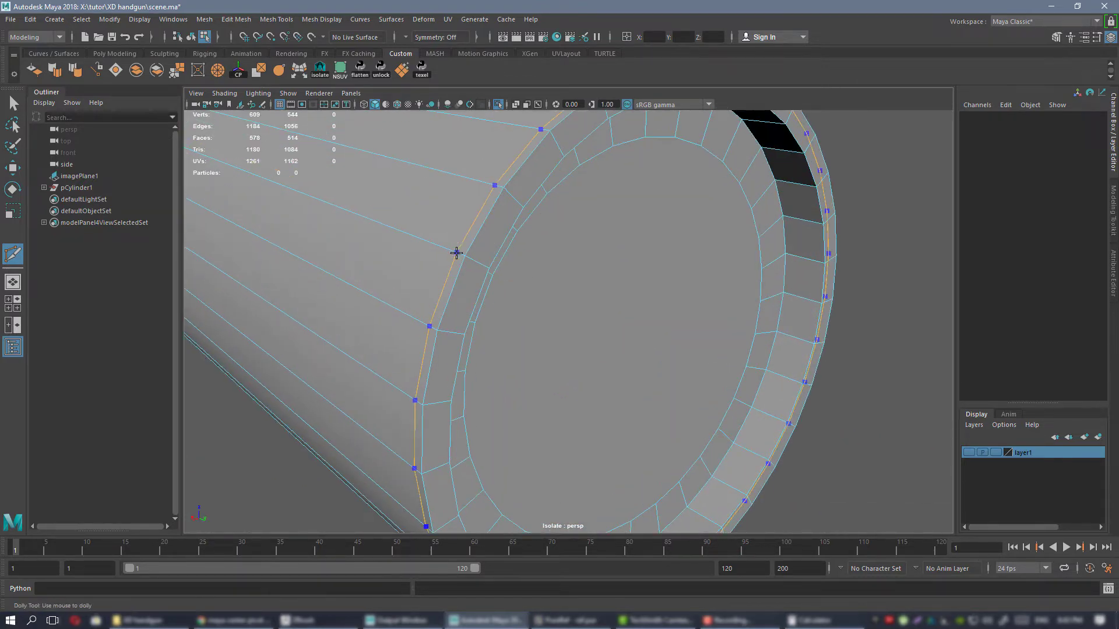
alt+drag(569, 263, 546, 284)
click(609, 301)
alt+drag(609, 301, 438, 252)
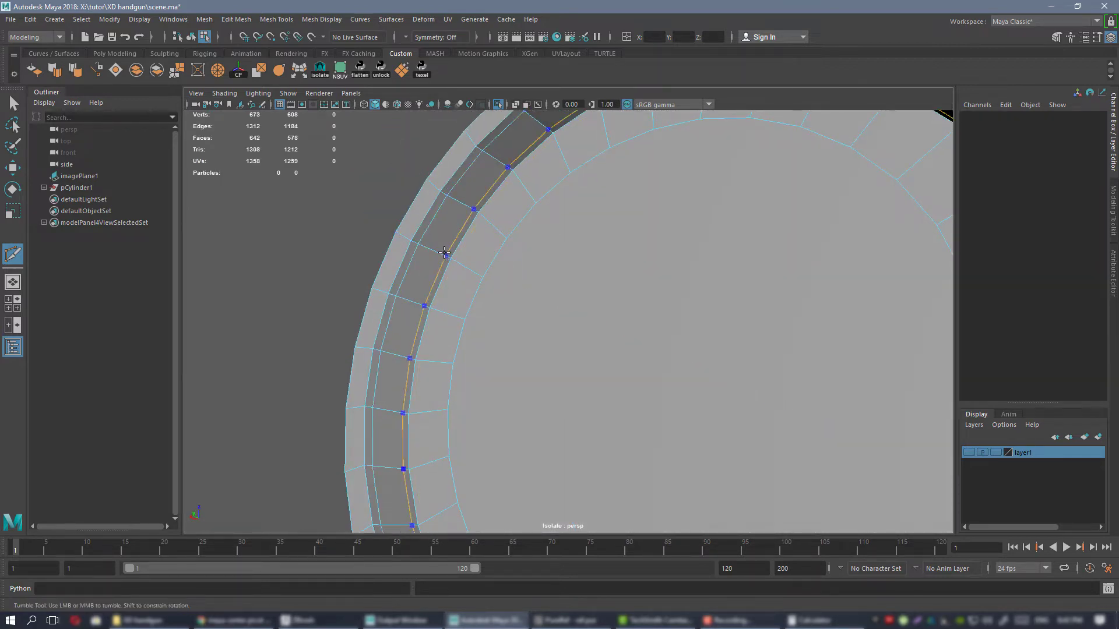
key(Escape)
Insert supporting edge loops on both sides of the circular groove in the base face and return to object selection.
alt+right_drag(576, 278, 518, 273)
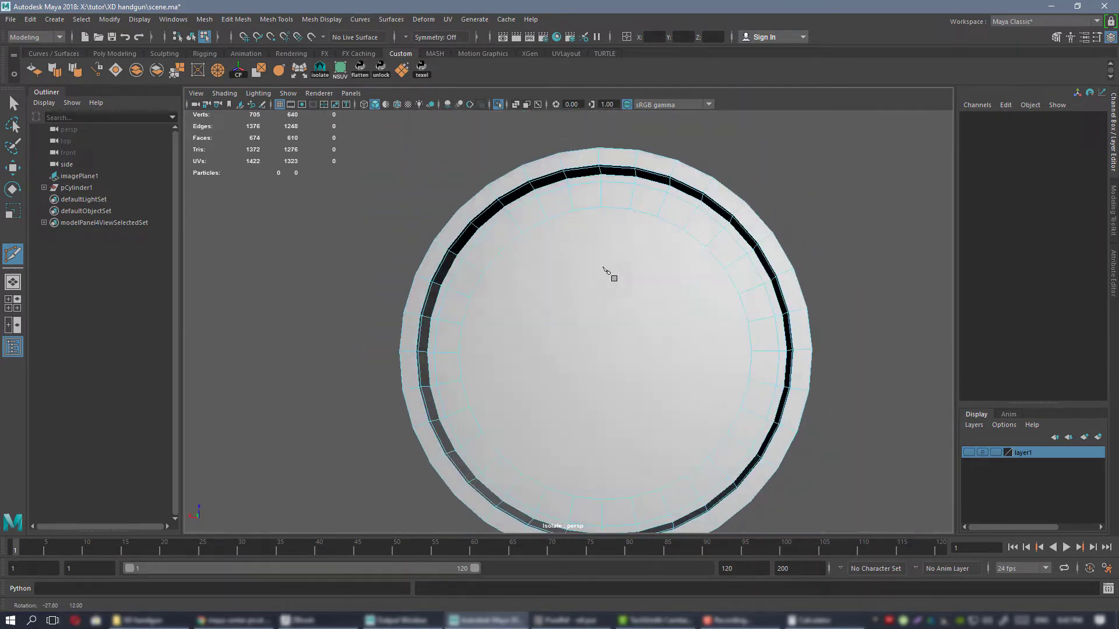
alt+drag(607, 272, 699, 287)
alt+right_drag(699, 287, 553, 262)
alt+middle_drag(554, 262, 711, 254)
alt+drag(712, 254, 780, 251)
alt+right_drag(548, 228, 594, 257)
alt+drag(594, 256, 699, 285)
alt+right_drag(489, 279, 519, 289)
alt+middle_drag(519, 290, 551, 244)
alt+drag(551, 245, 509, 226)
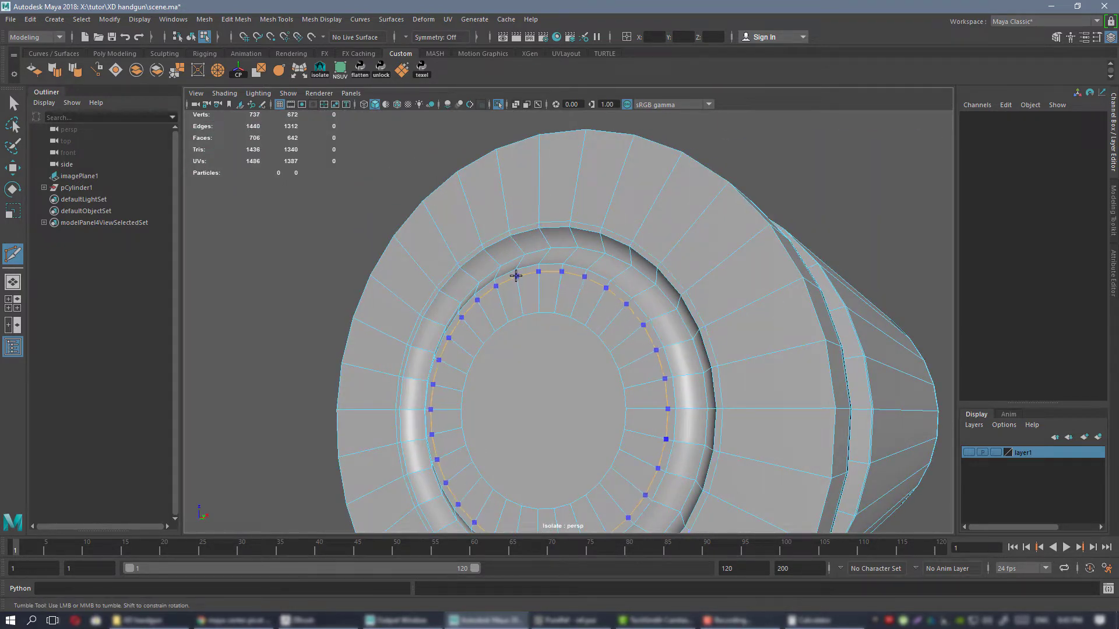
right_drag(555, 208, 606, 174)
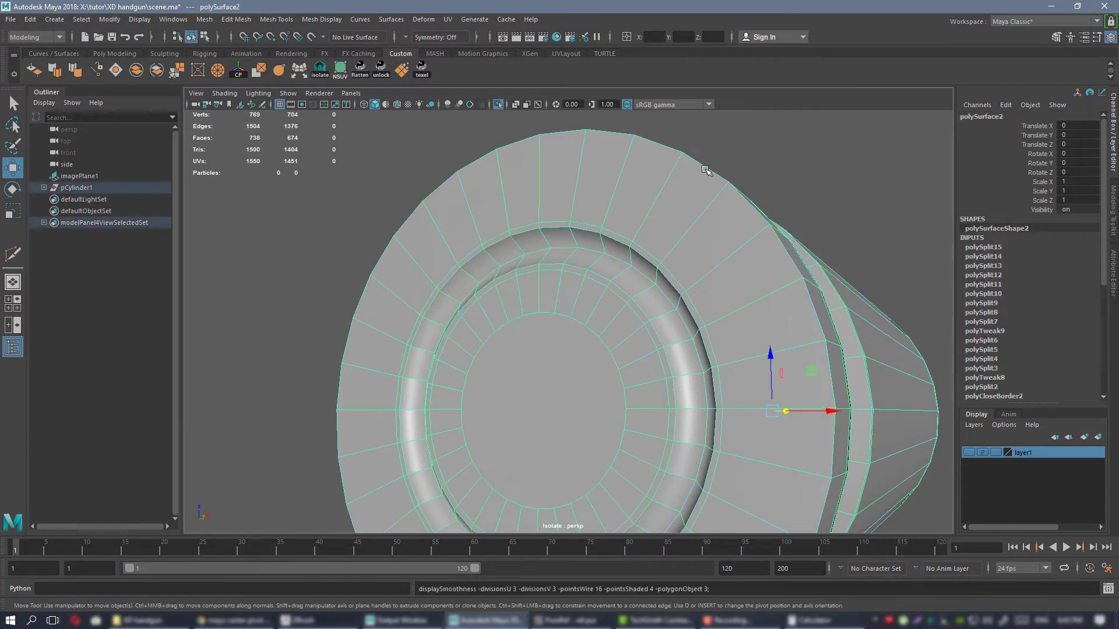
Examine the base rim, extractor groove and case body in smooth mesh preview and return to the unsmoothed display.
key(3)
click(747, 213)
alt+right_drag(746, 218, 647, 233)
alt+drag(647, 233, 619, 244)
alt+middle_drag(699, 282, 605, 239)
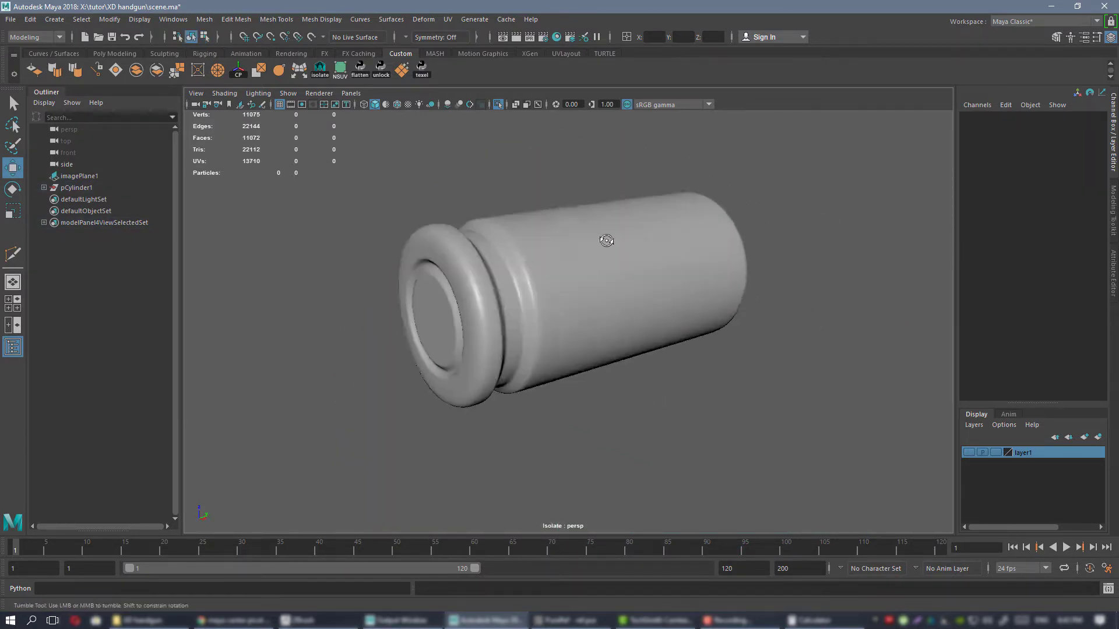
alt+drag(652, 234, 611, 247)
click(574, 252)
alt+right_drag(575, 253, 587, 264)
alt+drag(587, 264, 567, 253)
key(1)
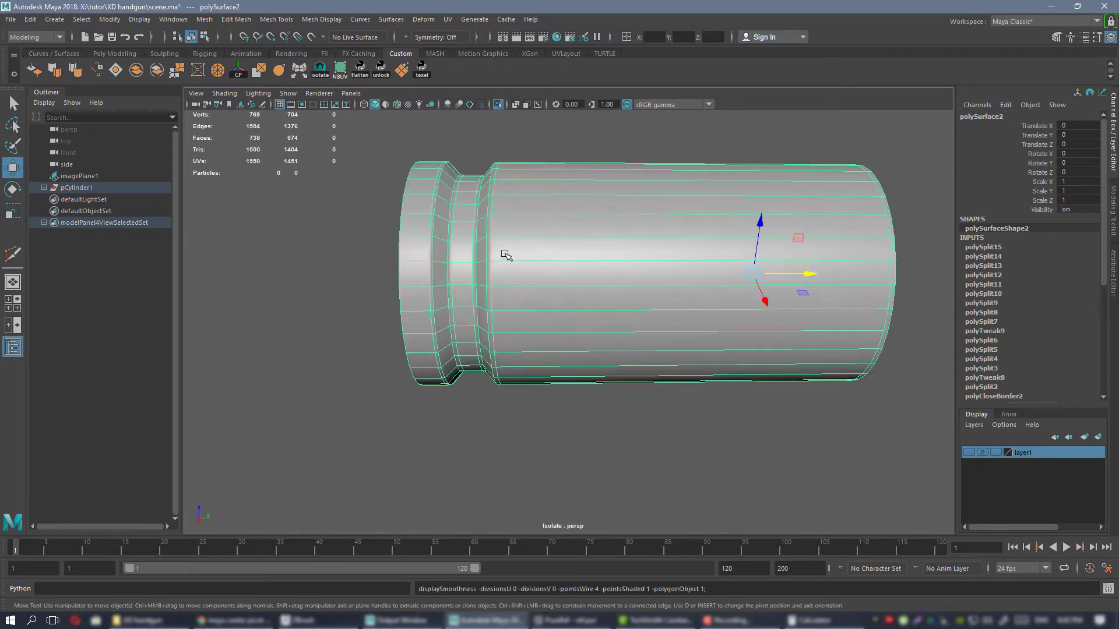
Insert an edge loop around the case body beside the extractor groove and another close to the mouth.
key(ctrl+shift+x)
alt+drag(671, 262, 584, 262)
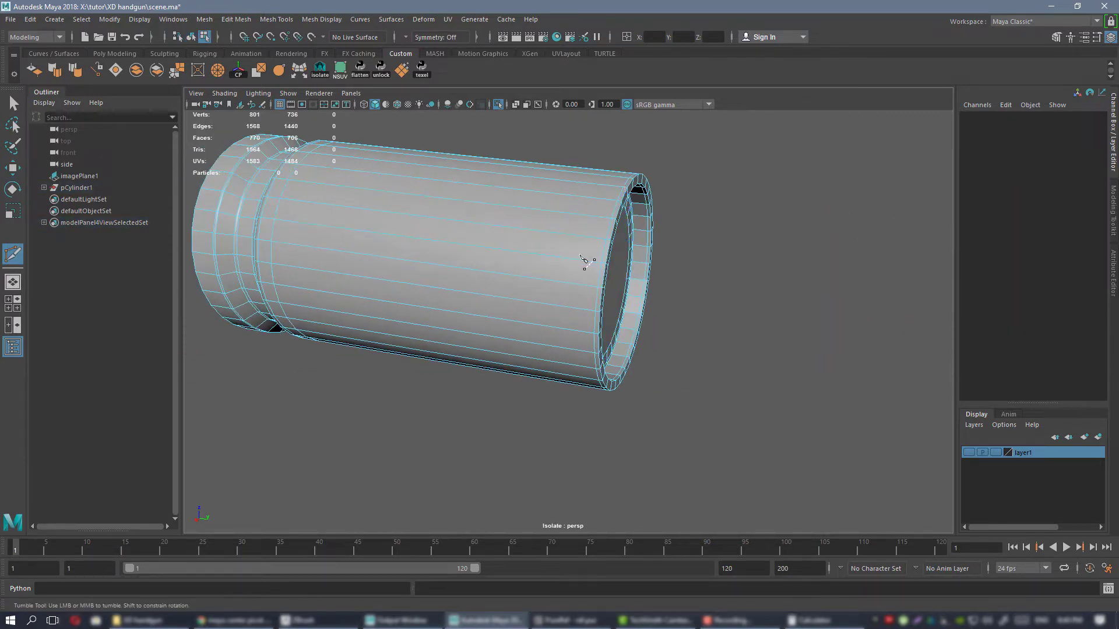
ctrl+click(575, 252)
key(w)
Check the mouth and body with their added edge loops in smooth preview, finishing unsmoothed at the base.
right_drag(516, 228, 595, 225)
key(3)
click(745, 297)
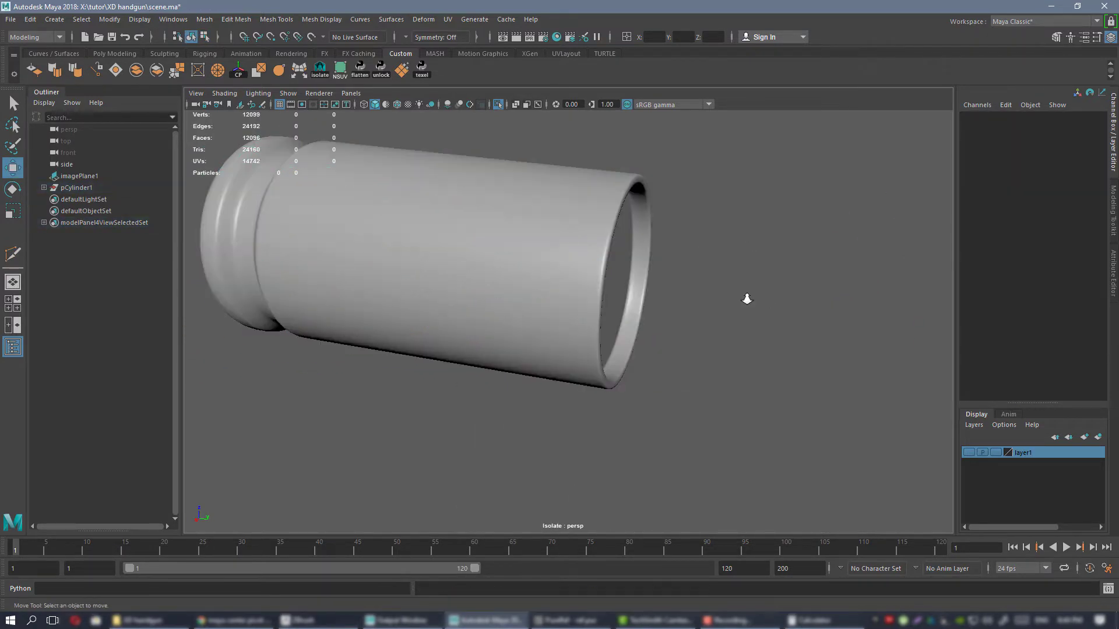
alt+right_drag(745, 297, 513, 248)
mouse_move(512, 248)
alt+mouse_down()
mouse_move(560, 233)
mouse_move(549, 282)
mouse_move(629, 264)
mouse_move(584, 282)
mouse_move(500, 263)
alt+mouse_up()
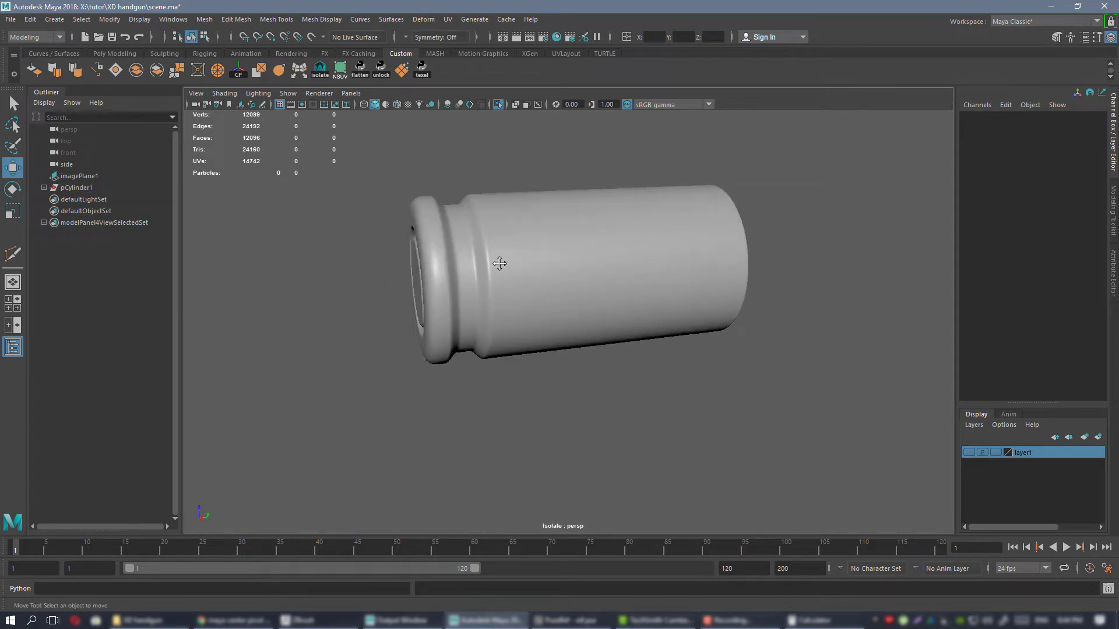
alt+middle_drag(499, 263, 567, 260)
click(567, 260)
key(1)
alt+right_drag(567, 260, 630, 325)
Select the outer edge loop of the base face and bevel it with a fraction of 0.5 and one segment.
key(ctrl+shift+x)
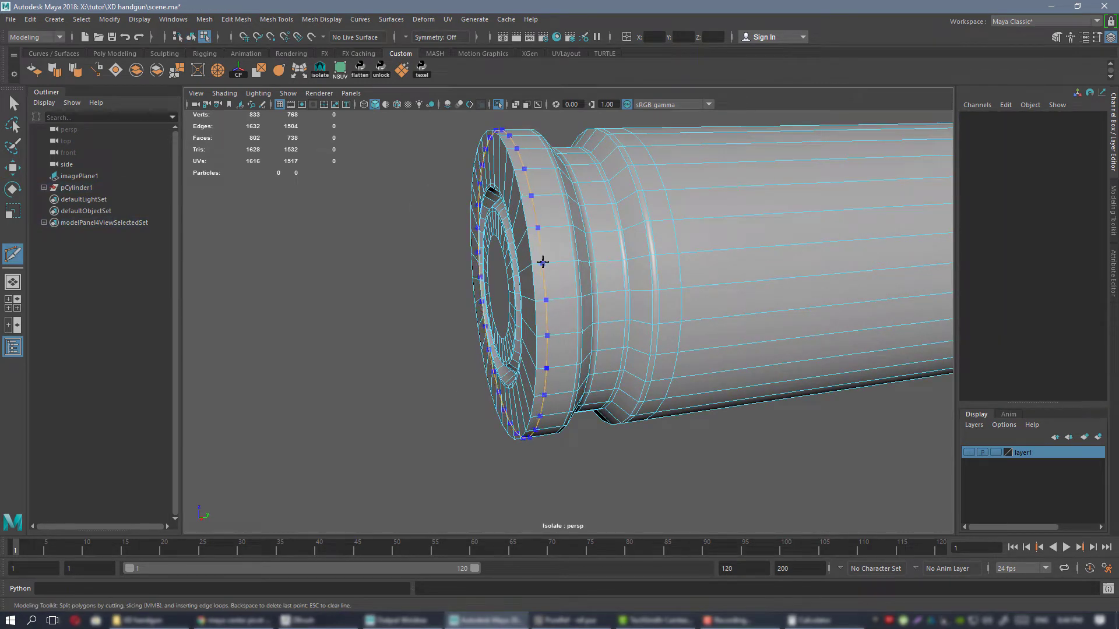
key(w)
right_drag(543, 239, 543, 210)
double_click(528, 219)
alt+drag(531, 236, 560, 281)
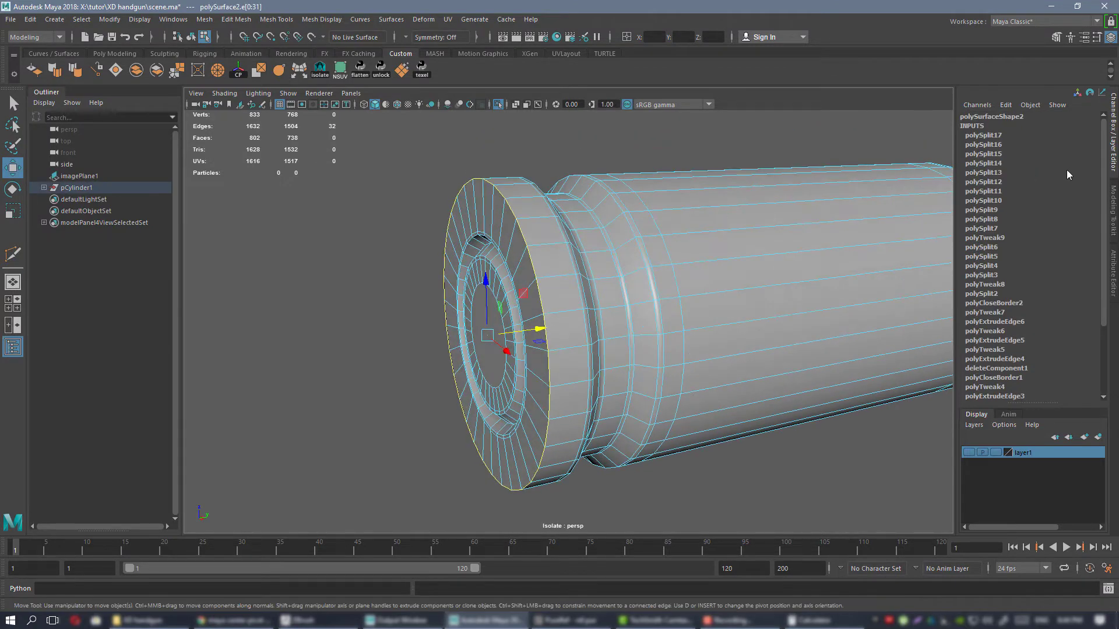
click(1114, 201)
alt+drag(641, 274, 587, 257)
alt+middle_drag(587, 256, 621, 301)
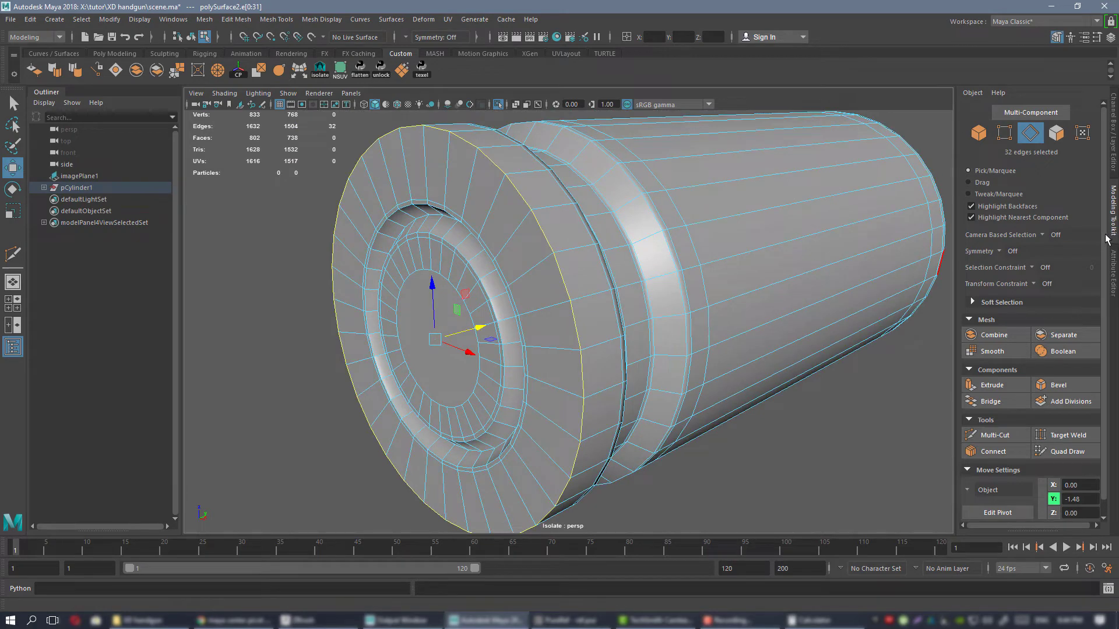
click(1082, 392)
alt+drag(632, 266, 816, 297)
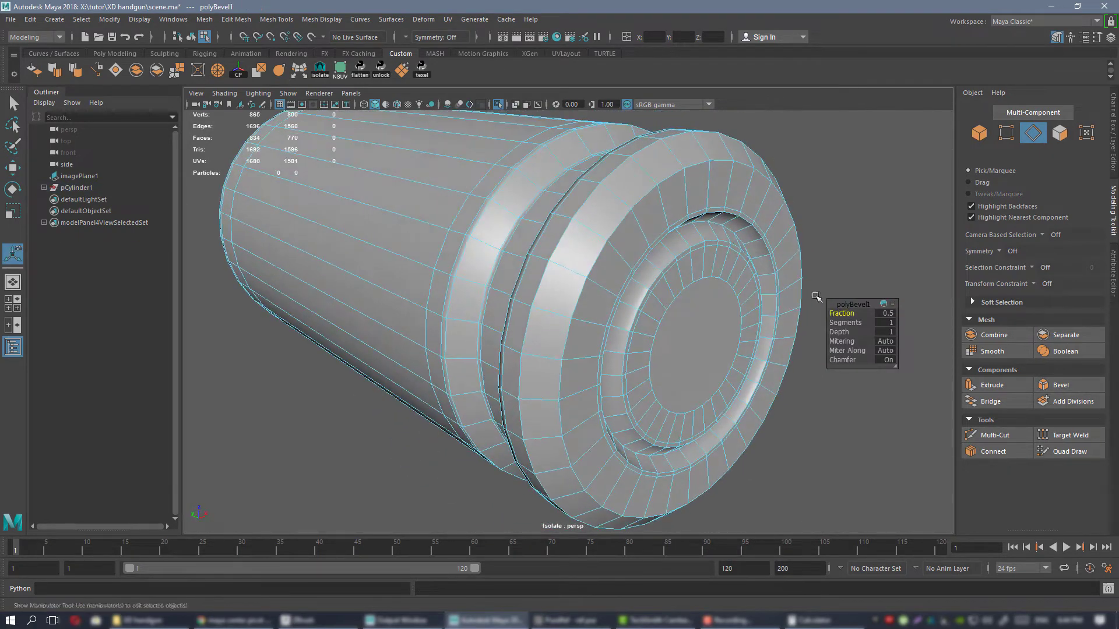
Insert two edge loops around the base rim beside its beveled outer edge with Multi-Cut, finishing in object mode.
alt+drag(635, 260, 491, 198)
key(ctrl+shift+x)
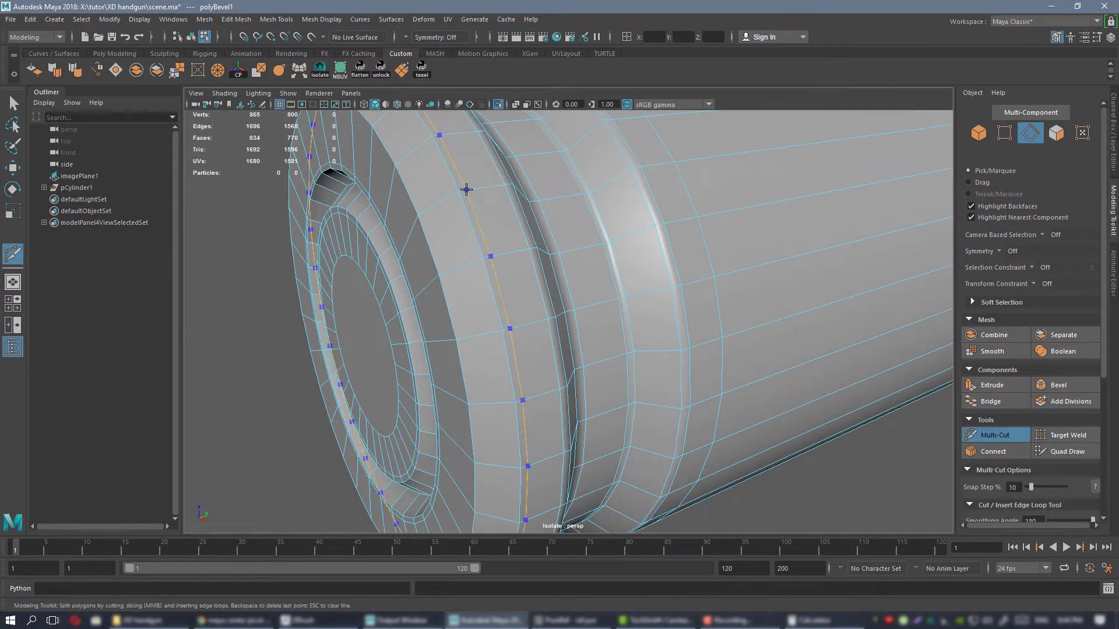
key(w)
scroll(473, 218, down, 6)
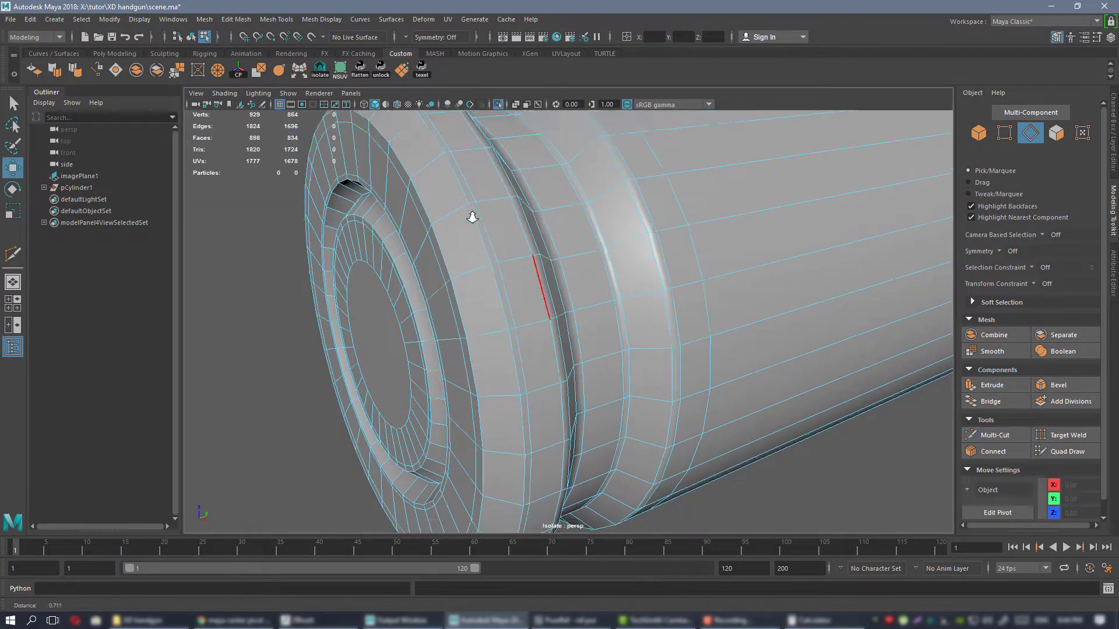
alt+drag(501, 236, 529, 262)
right_drag(533, 262, 562, 242)
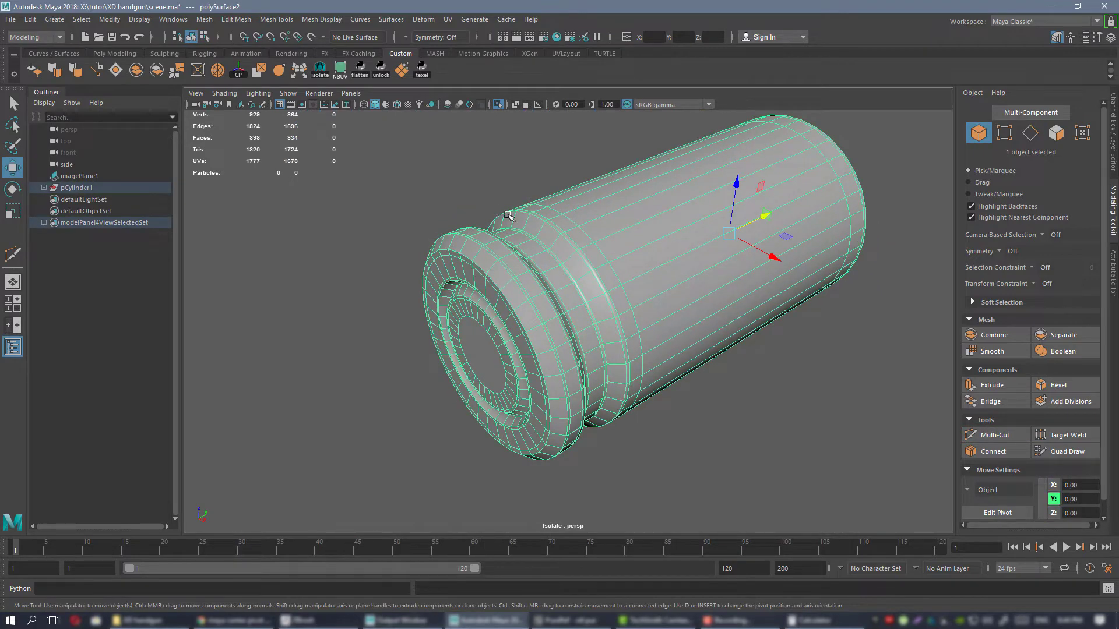
Turn on smooth preview for the case and leave isolation so the whole cartridge is shown.
key(3)
click(457, 186)
alt+drag(752, 367, 637, 320)
scroll(617, 311, down, 5)
alt+drag(504, 274, 529, 278)
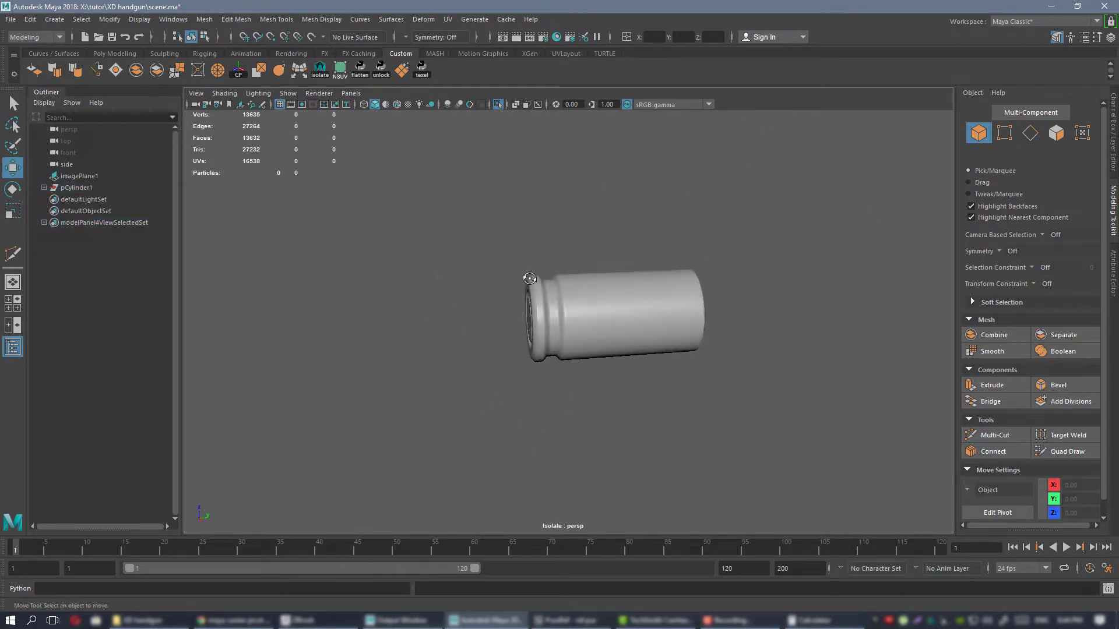
alt+drag(628, 285, 641, 326)
key(ctrl+1)
alt+middle_drag(642, 326, 512, 309)
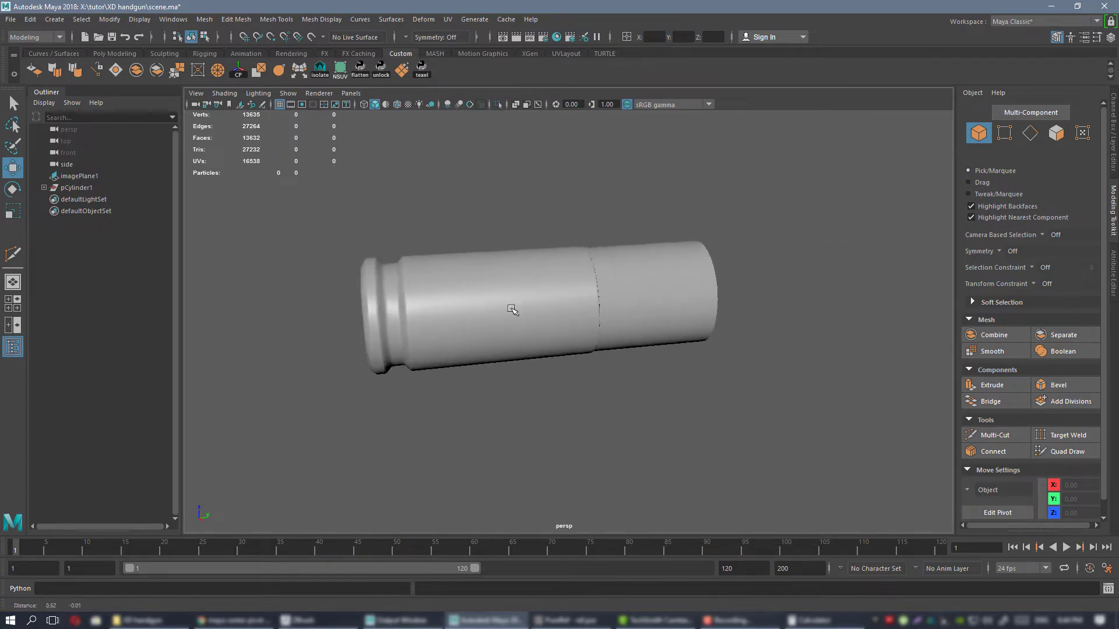
alt+drag(512, 309, 518, 294)
Bevel the outer edge loop of the bullet's front end with a fraction of 0.8 and 5 segments.
click(673, 299)
scroll(688, 328, up, 5)
alt+drag(688, 328, 568, 284)
right_drag(576, 280, 577, 245)
double_click(585, 282)
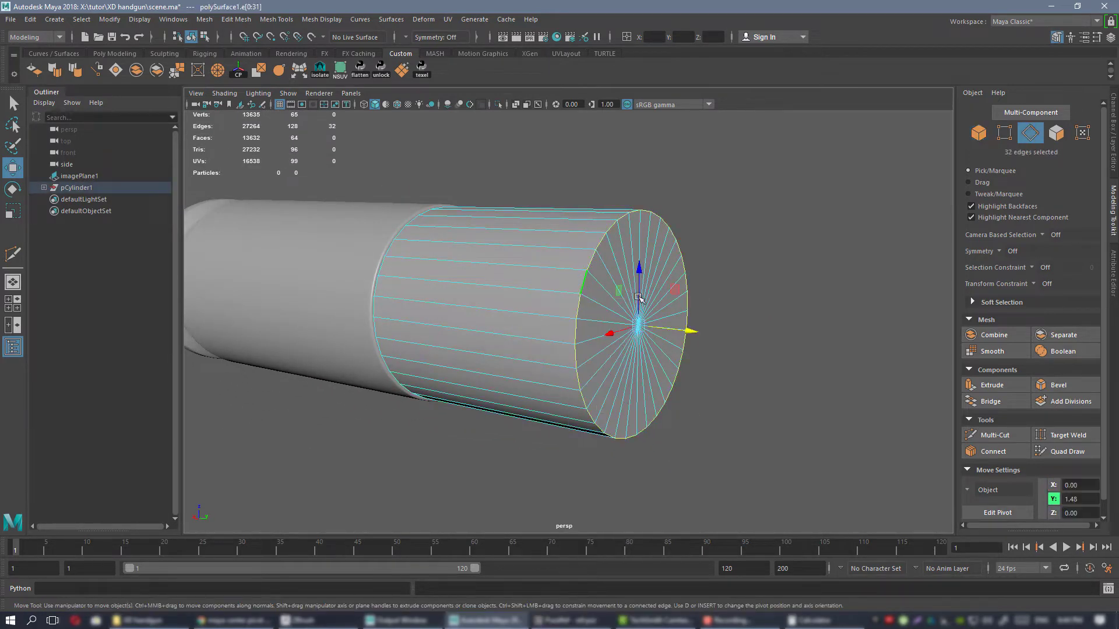
click(1058, 385)
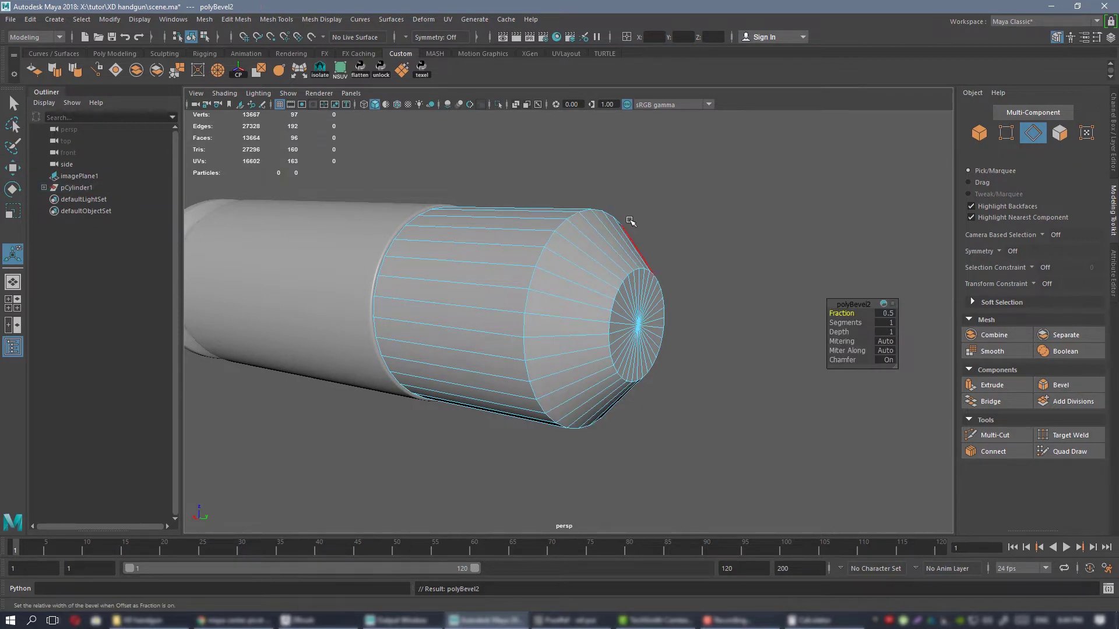
drag(844, 313, 842, 313)
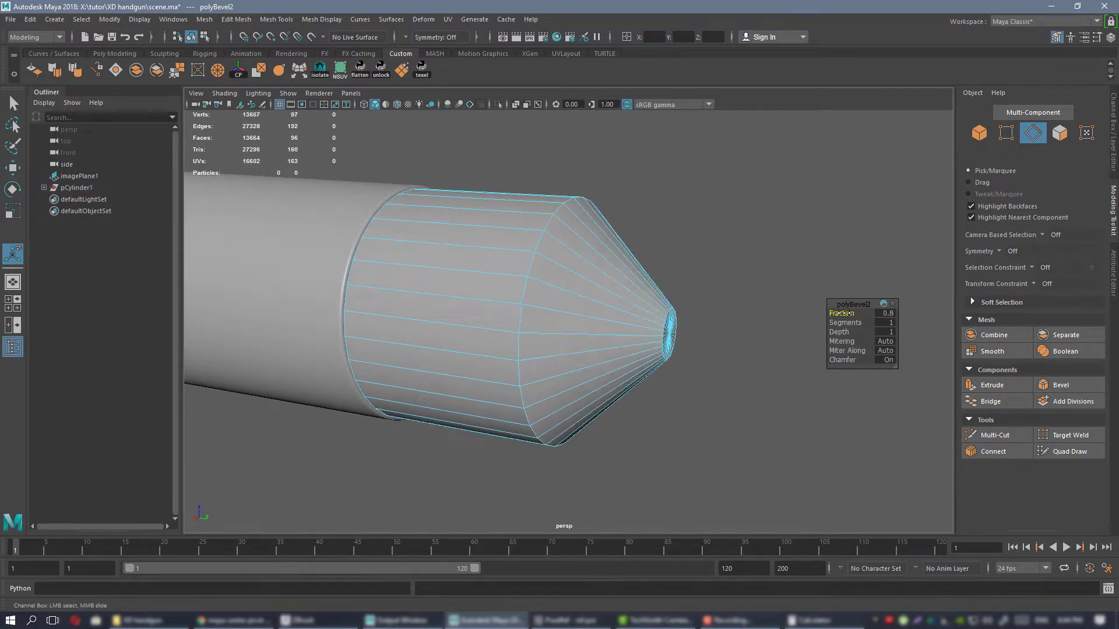
alt+drag(653, 300, 907, 346)
drag(840, 322, 845, 323)
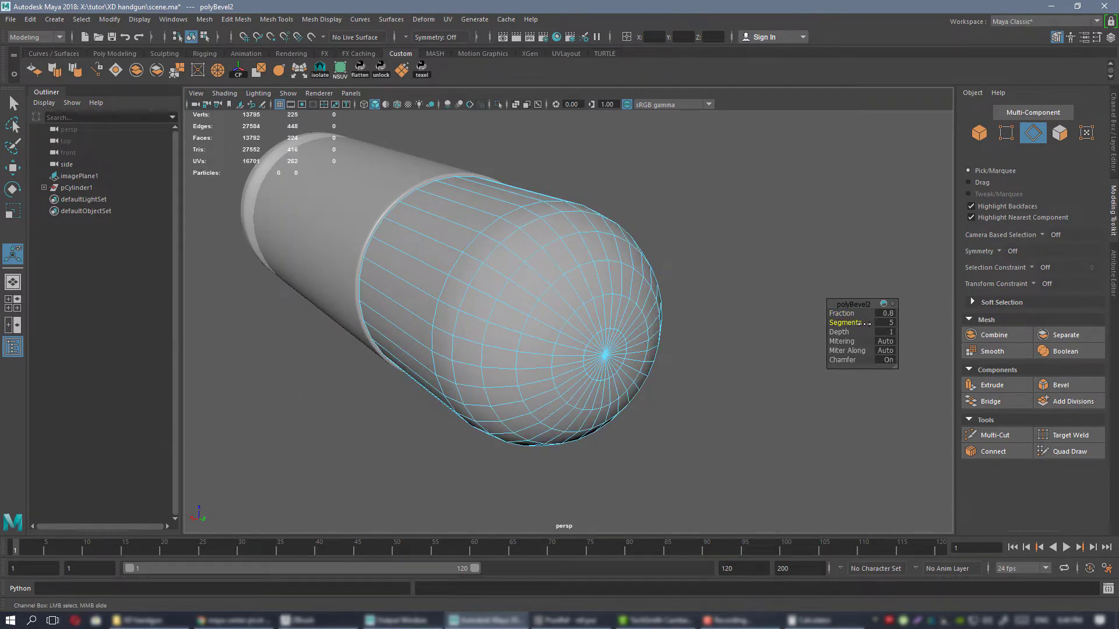
Select all vertices of the bullet's rounded nose in the side view, leaving out those at the case seam.
alt+drag(653, 321, 587, 278)
right_drag(604, 280, 551, 282)
key(q)
alt+drag(681, 338, 665, 278)
scroll(664, 277, down, 2)
key(space)
key(space)
key(a)
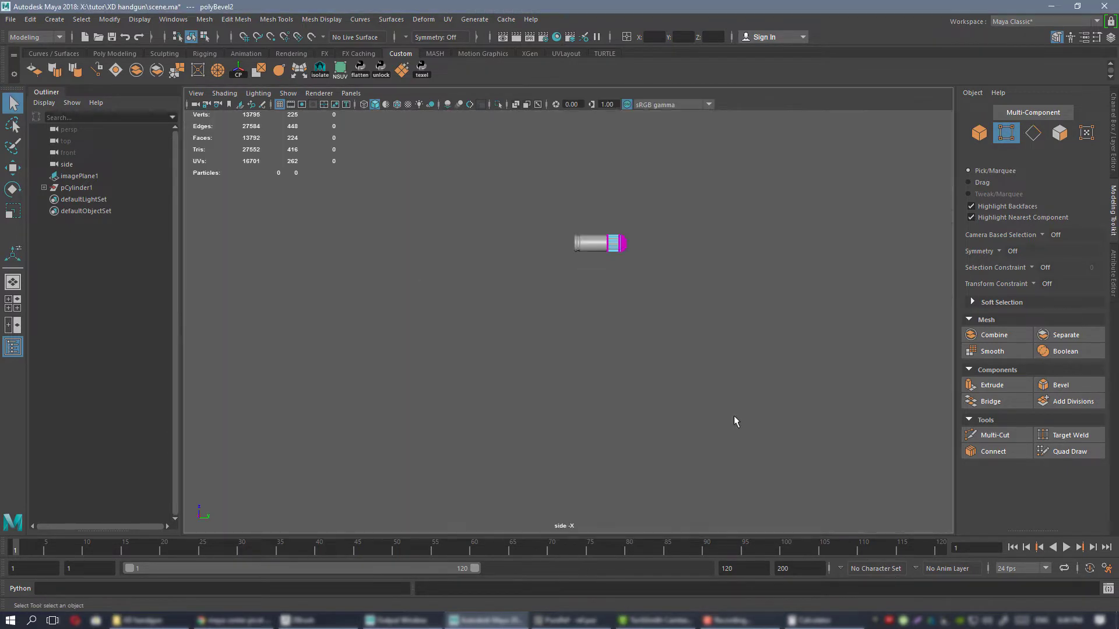
alt+middle_drag(497, 200, 459, 231)
scroll(565, 170, up, 8)
alt+middle_drag(628, 258, 577, 374)
drag(557, 212, 684, 358)
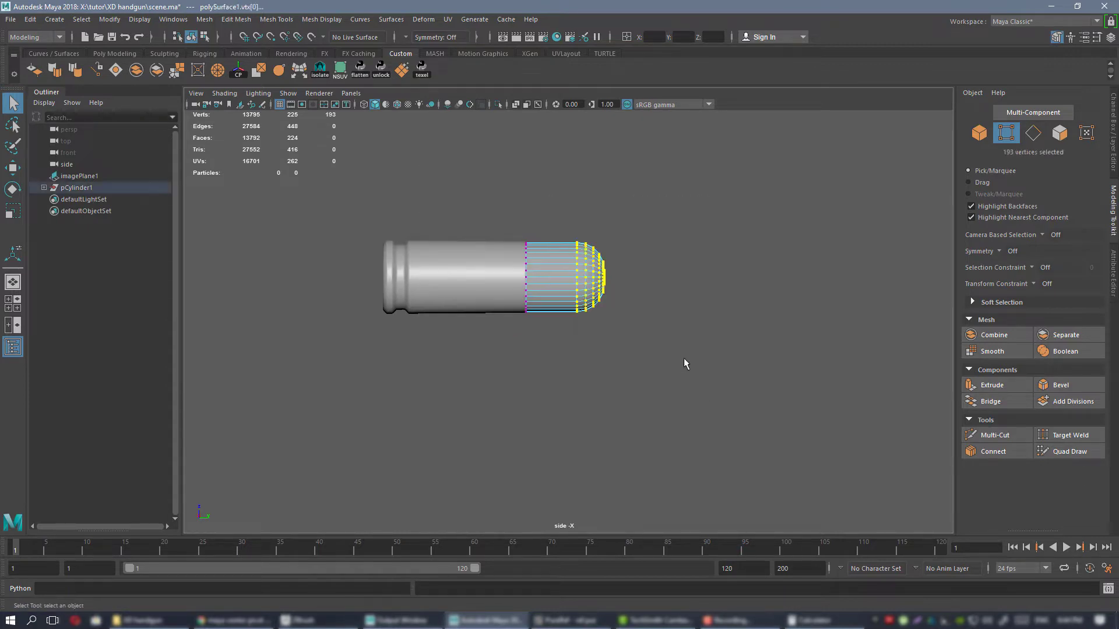
key(f)
alt+right_drag(666, 334, 722, 396)
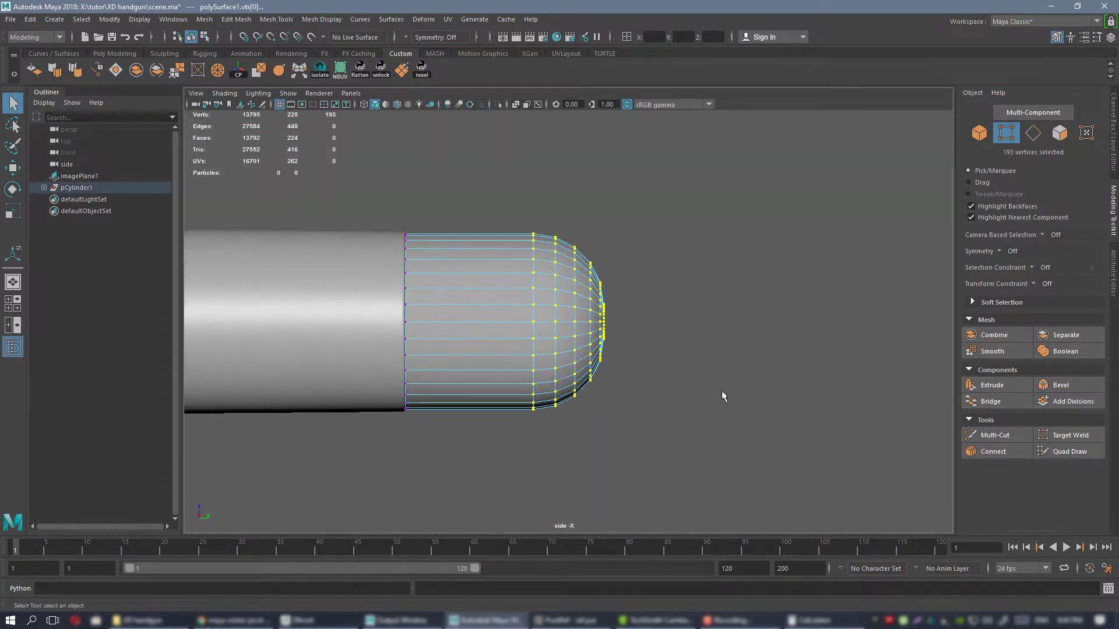
Examine the rounded nose profile and its proportion to the case in the side view.
key(w)
alt+right_drag(681, 344, 844, 482)
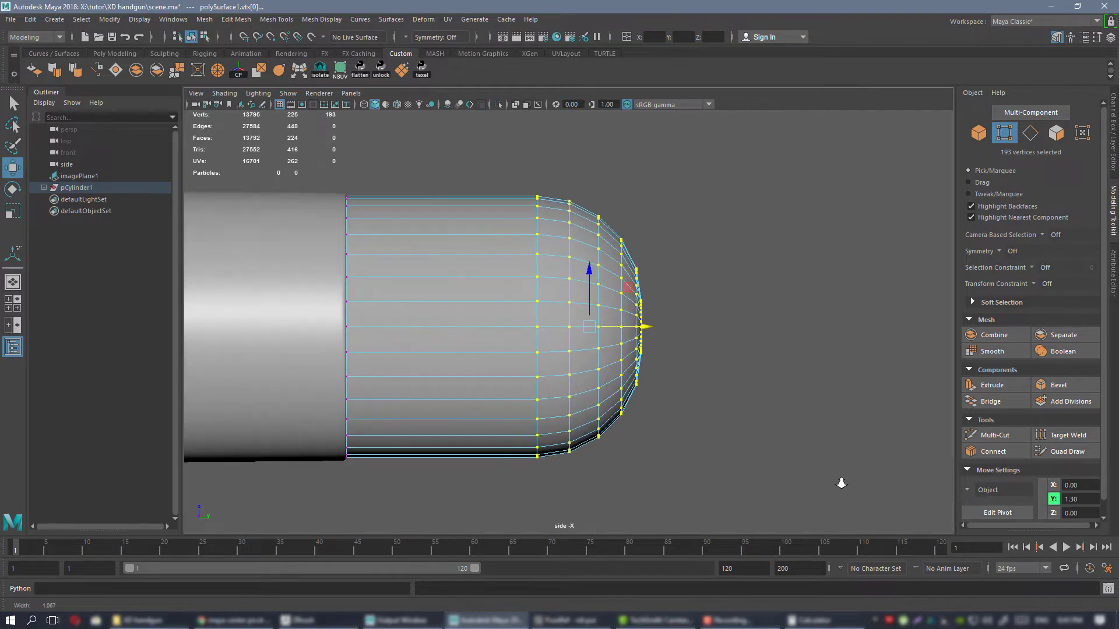
scroll(680, 334, up, 3)
alt+right_drag(680, 334, 629, 246)
alt+middle_drag(628, 246, 607, 245)
alt+right_drag(607, 245, 607, 245)
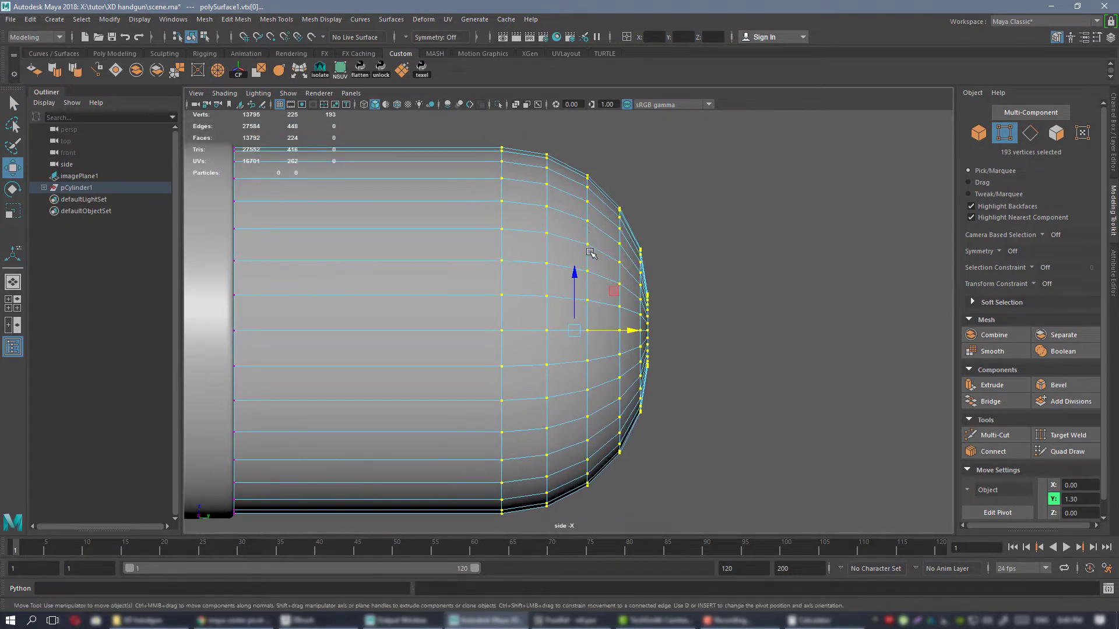
alt+right_drag(647, 317, 689, 330)
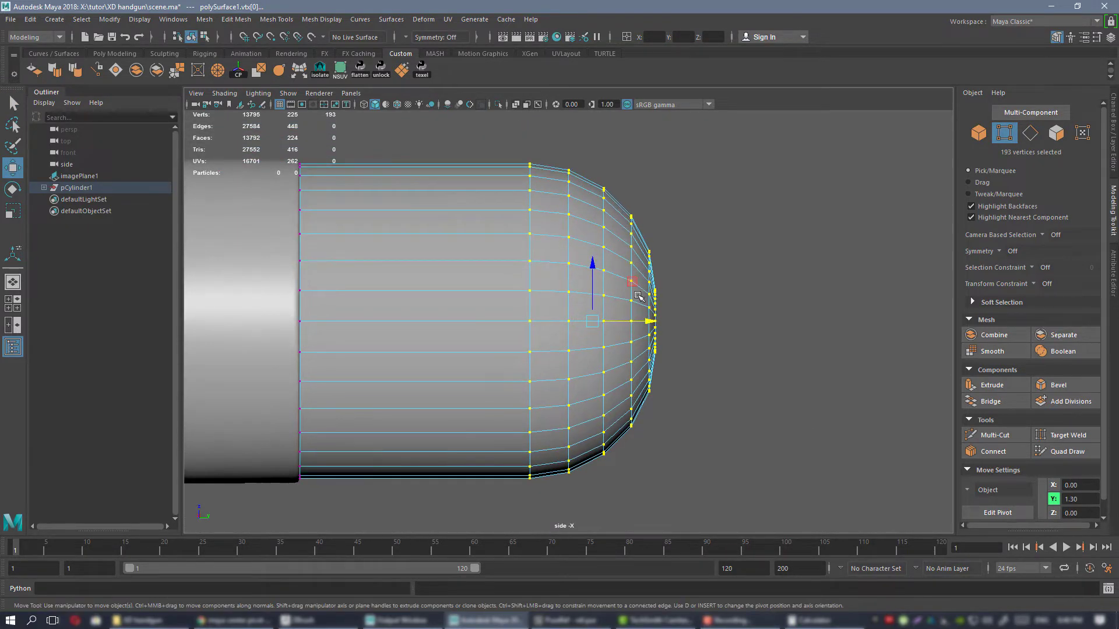
scroll(639, 299, down, 5)
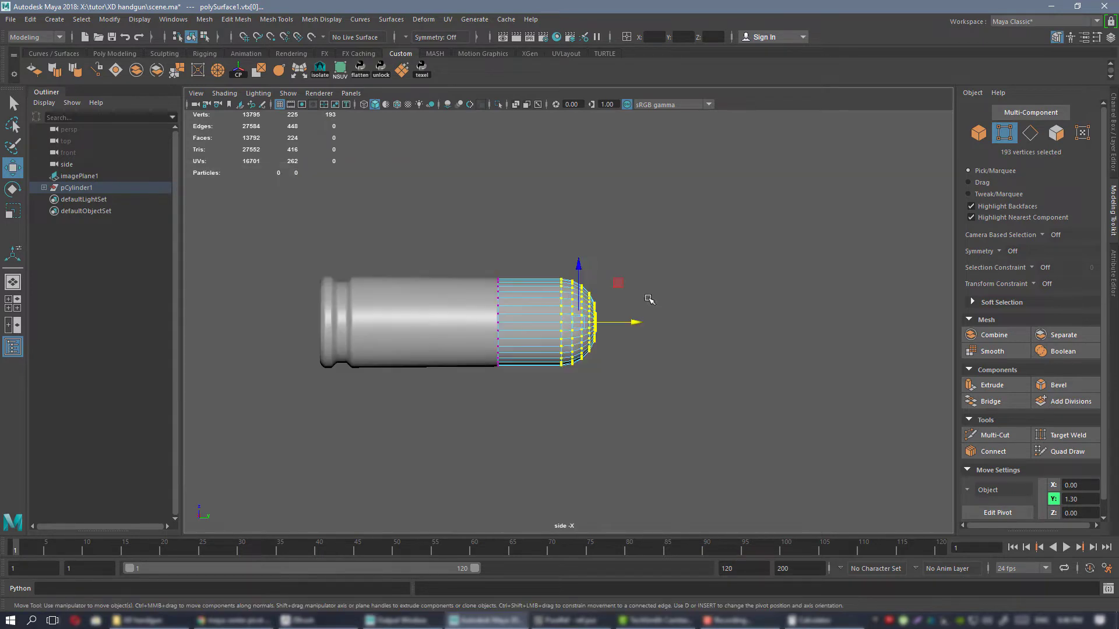
scroll(610, 313, up, 5)
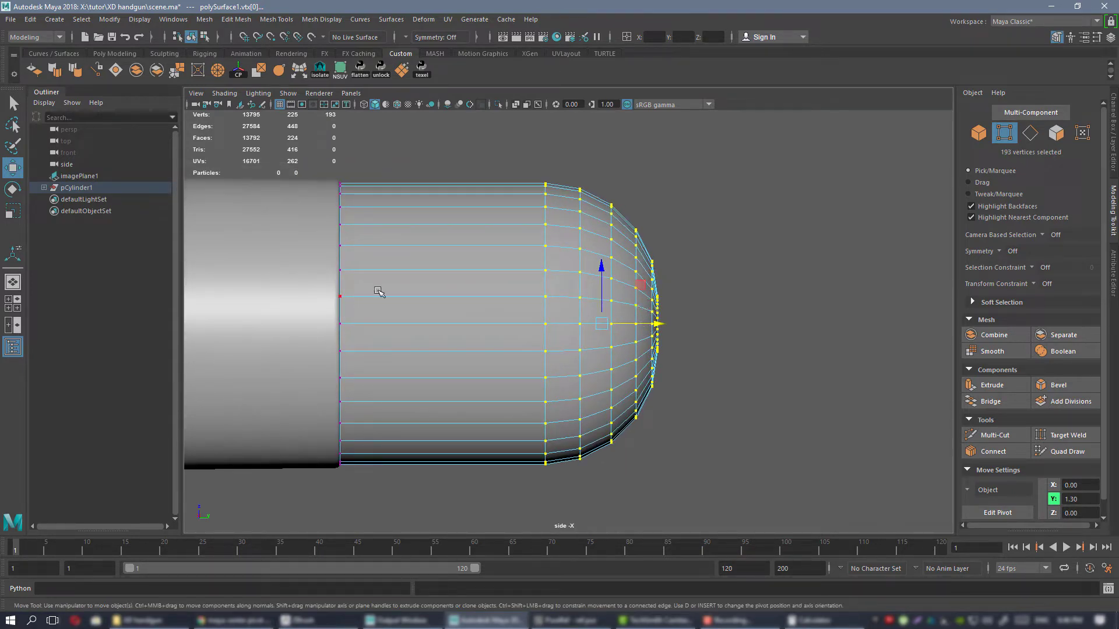
alt+middle_drag(551, 290, 525, 291)
alt+right_drag(519, 267, 551, 287)
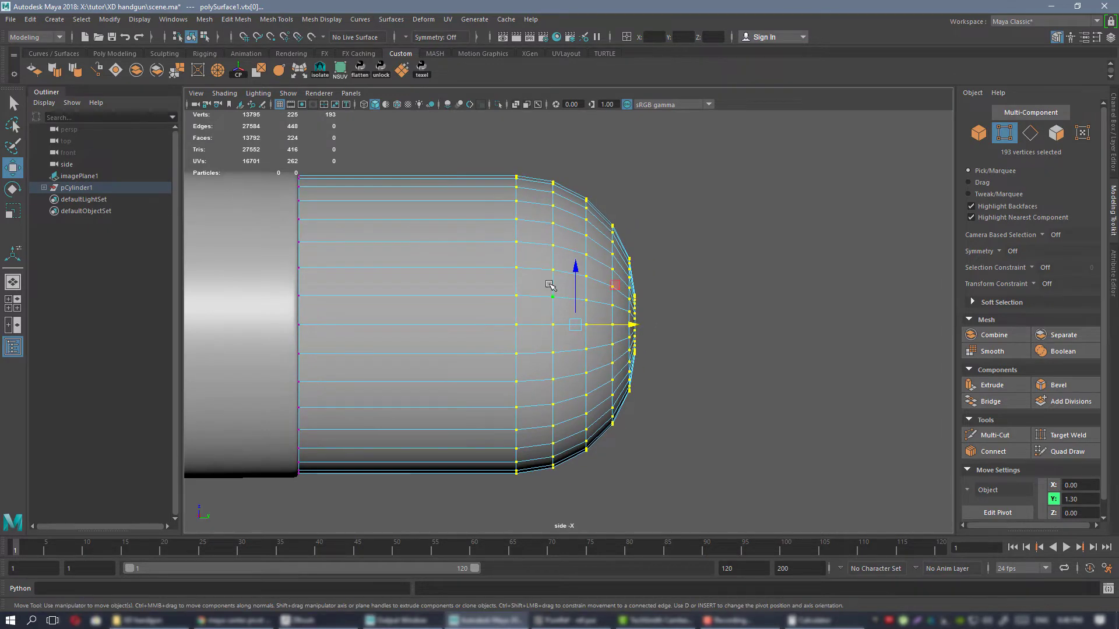
key(r)
alt+middle_drag(649, 318, 675, 309)
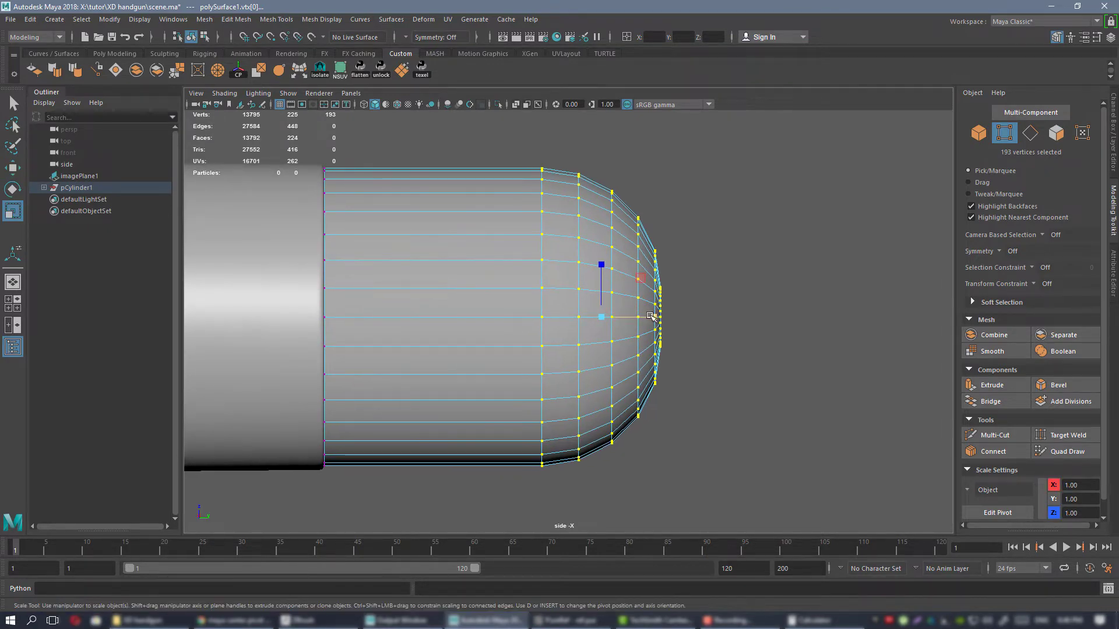
drag(654, 317, 698, 318)
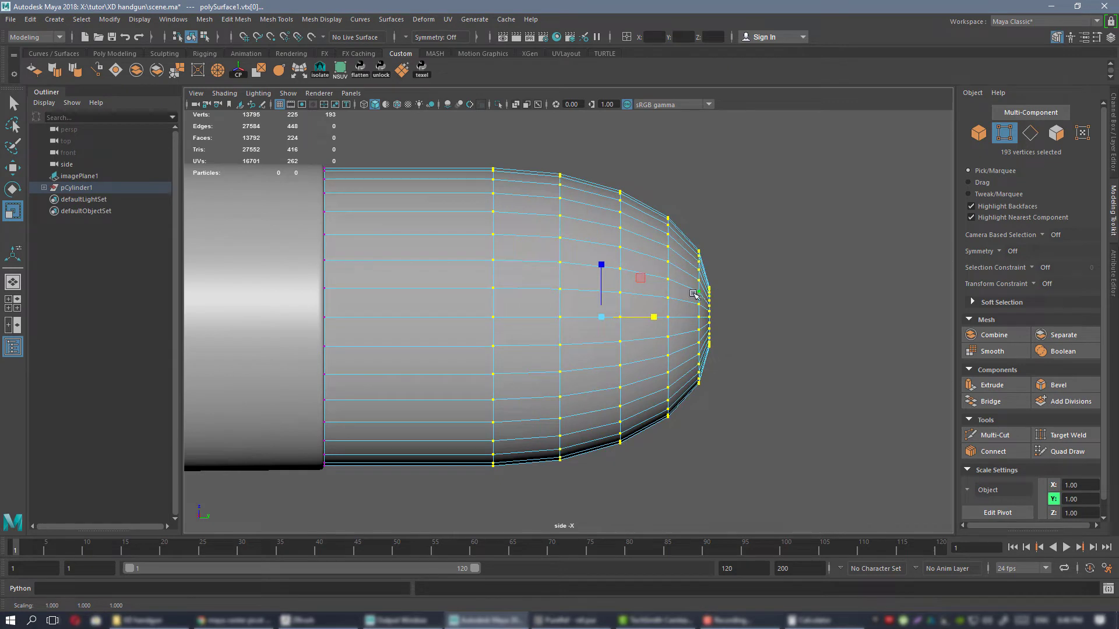
key(ctrl+z)
Move the scale pivot to the bullet's tip and stretch the nose vertices lengthwise toward the case by about 2.3.
alt+right_drag(621, 272, 659, 282)
alt+middle_drag(658, 282, 639, 286)
key(d)
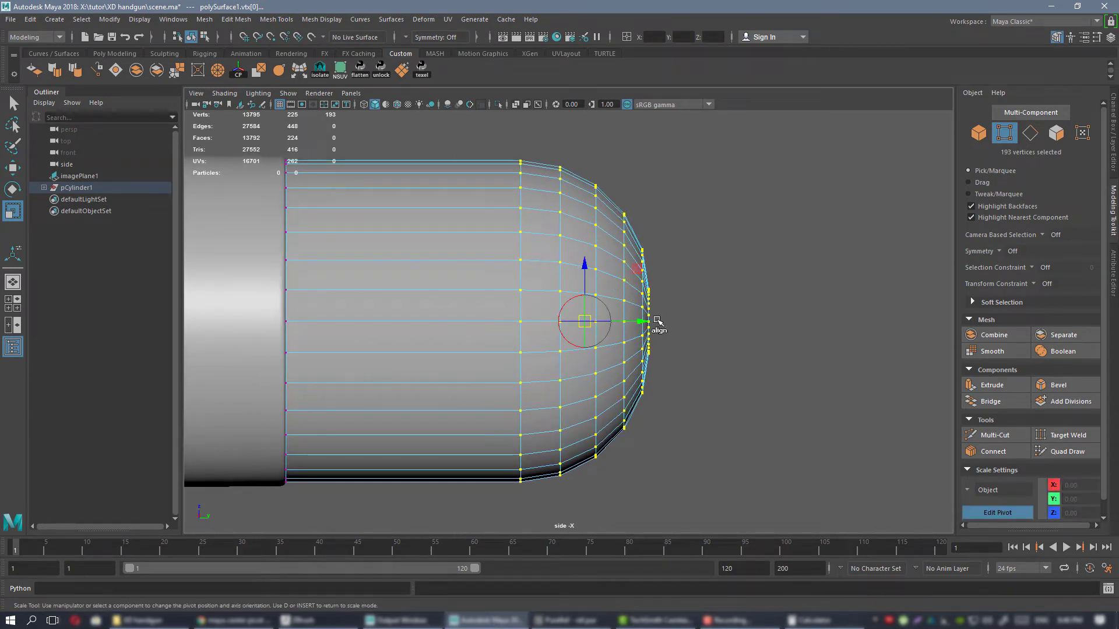
drag(643, 322, 680, 324)
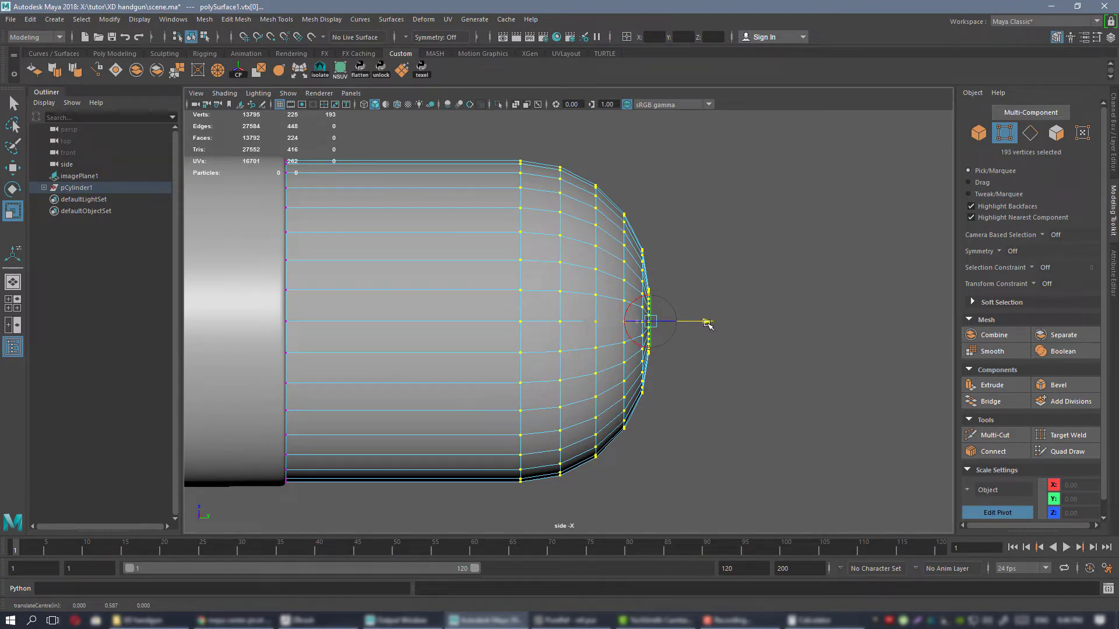
key(d)
drag(699, 325, 771, 325)
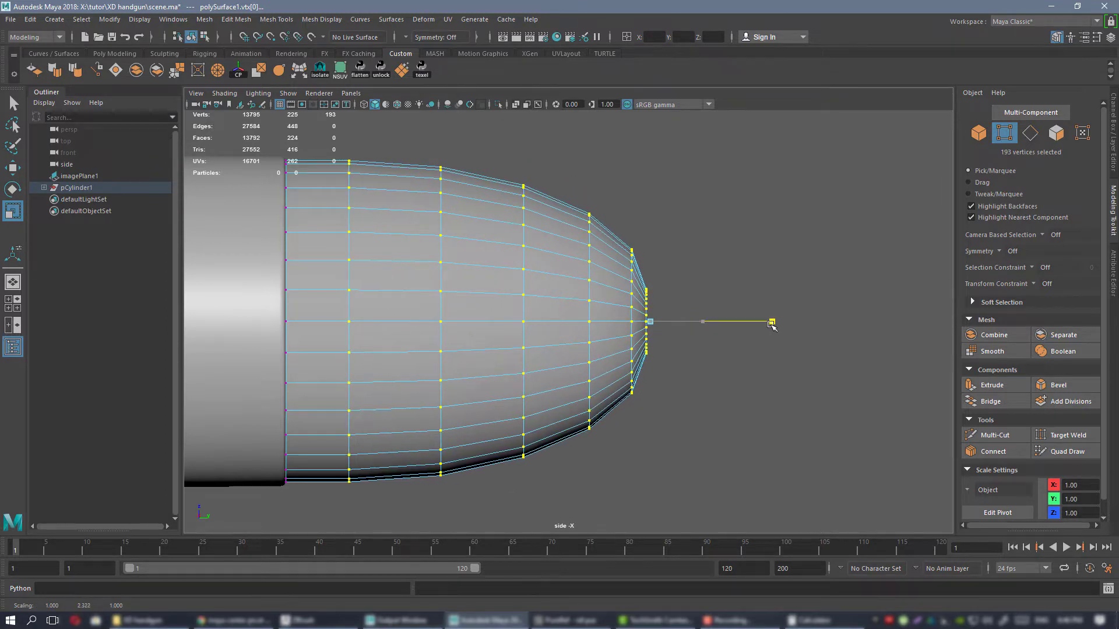
Examine the elongated bullet profile together with the case in the side view.
scroll(562, 325, down, 5)
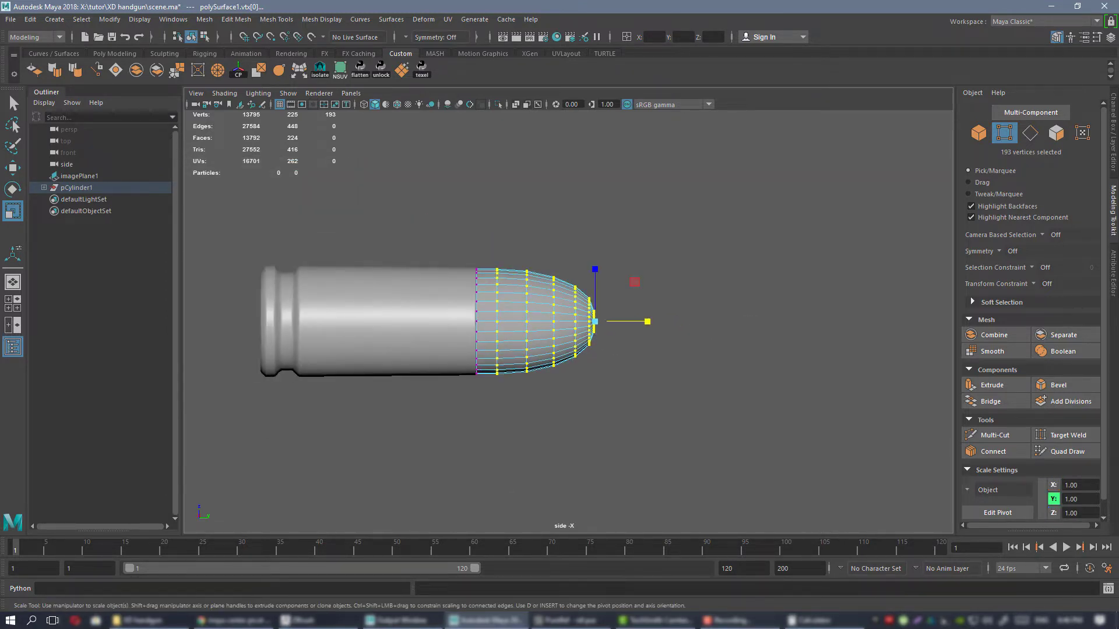
mouse_move(1118, 304)
right_down()
mouse_move(943, 313)
mouse_move(1118, 303)
right_up()
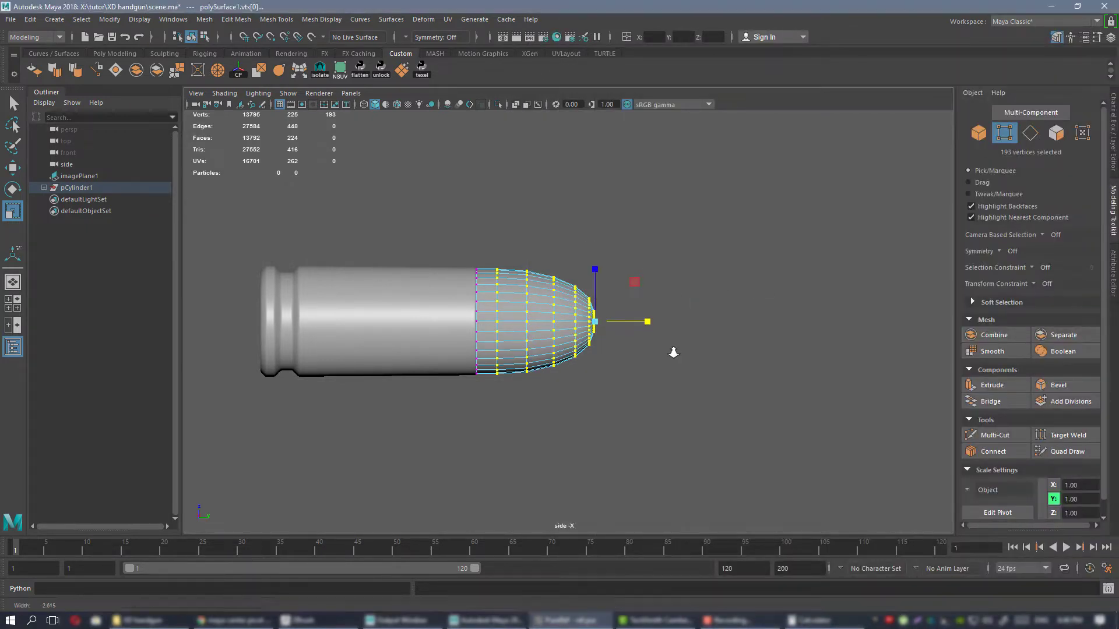
scroll(602, 313, up, 2)
alt+middle_drag(558, 298, 623, 300)
alt+right_drag(623, 300, 769, 336)
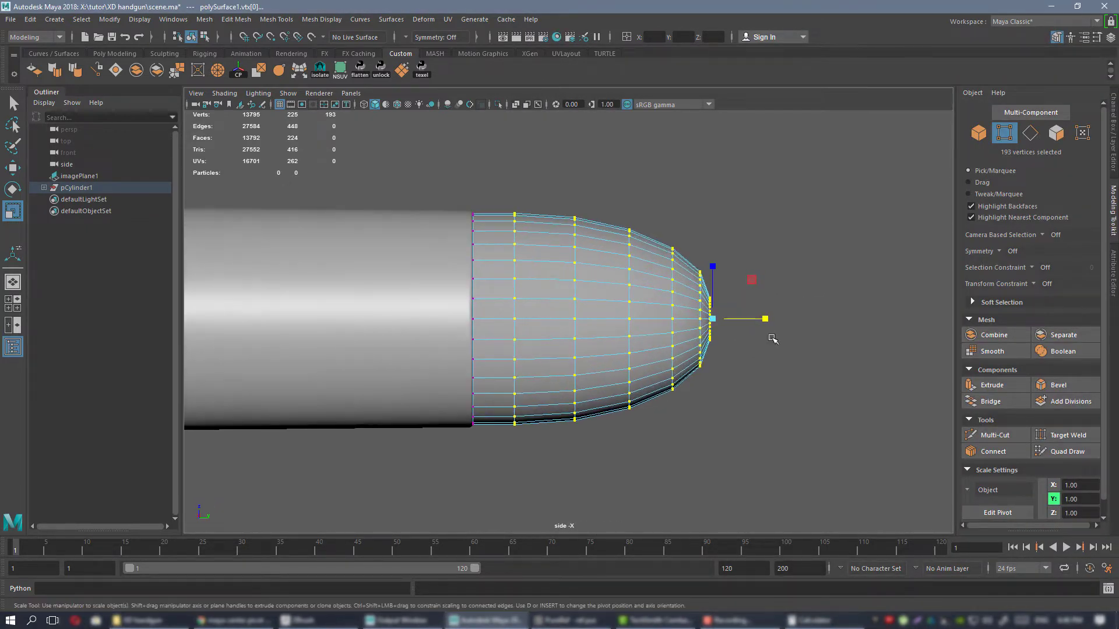
alt+middle_drag(769, 336, 716, 338)
Inspect the bullet as an object in the perspective view with smooth preview, finishing in the unsmoothed display.
key(space)
drag(624, 290, 527, 295)
right_drag(522, 282, 579, 266)
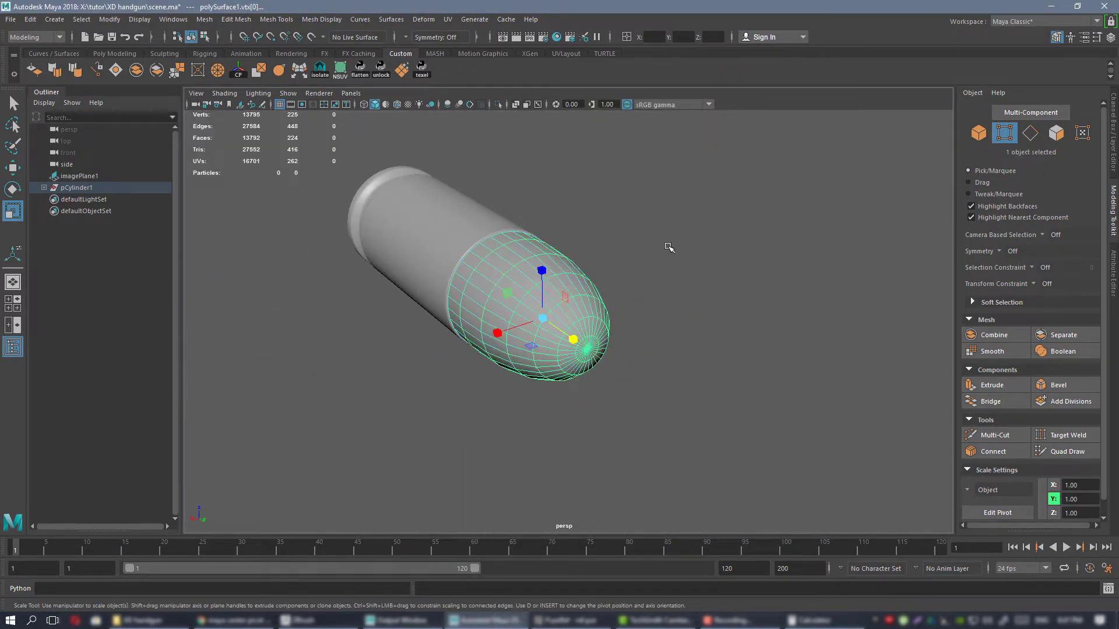
click(667, 247)
alt+drag(667, 247, 668, 287)
click(590, 283)
alt+drag(590, 283, 627, 249)
right_drag(627, 250, 705, 571)
alt+drag(699, 317, 684, 285)
click(692, 282)
click(634, 287)
key(1)
Isolate the bullet, extrude its open rear border loop inward and cap the remaining hole.
alt+middle_drag(571, 220, 588, 285)
alt+drag(588, 286, 620, 267)
key(ctrl+1)
right_drag(613, 220, 612, 193)
double_click(574, 269)
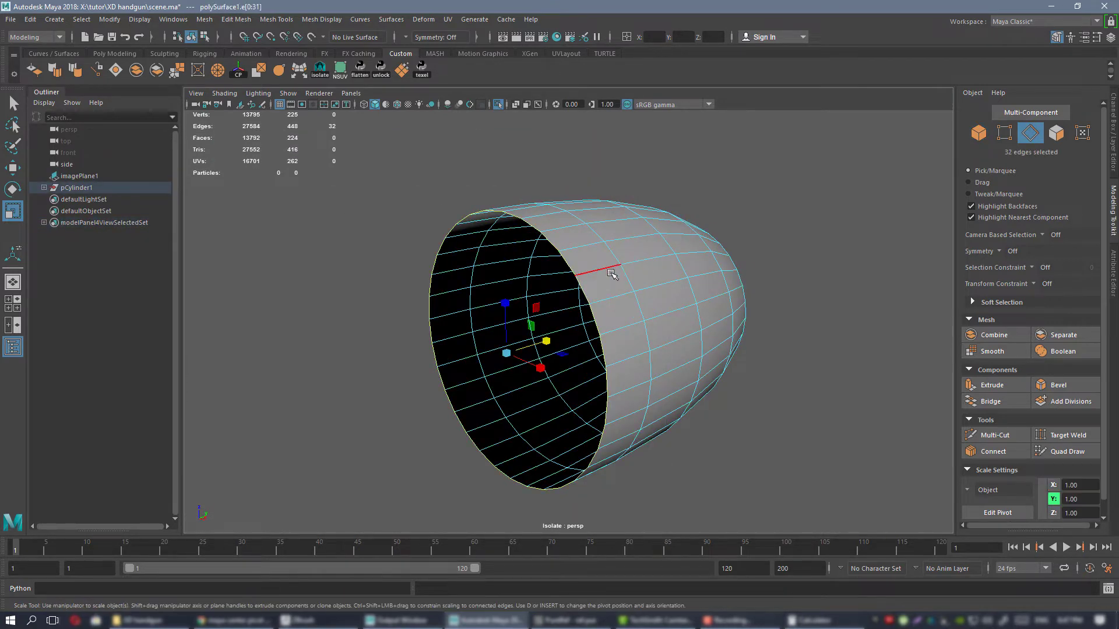
alt+drag(612, 270, 652, 279)
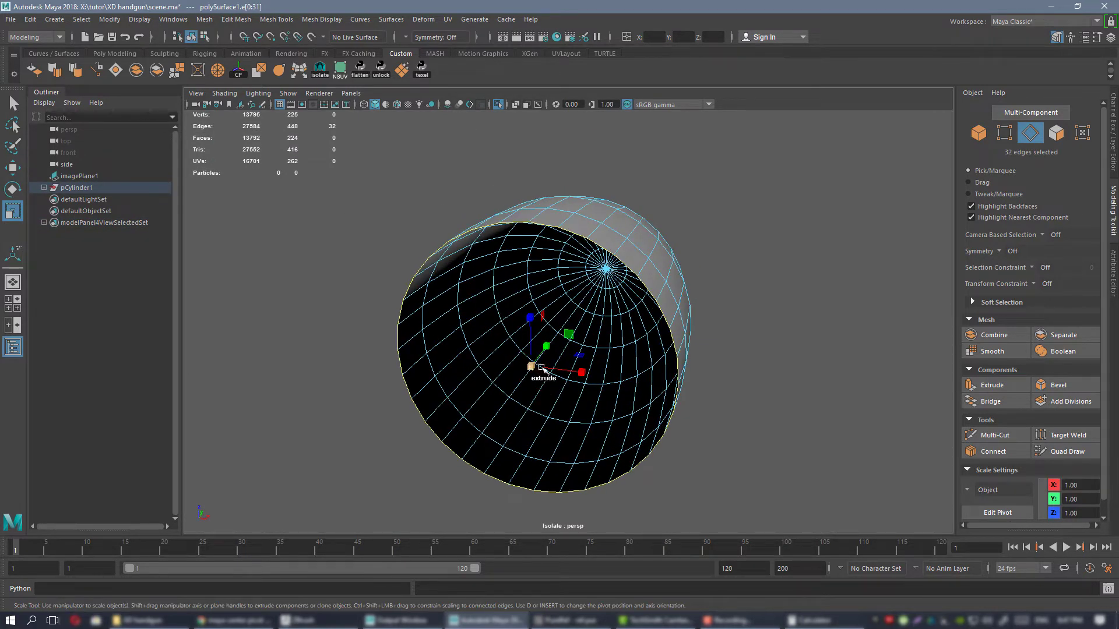
shift+drag(531, 367, 500, 373)
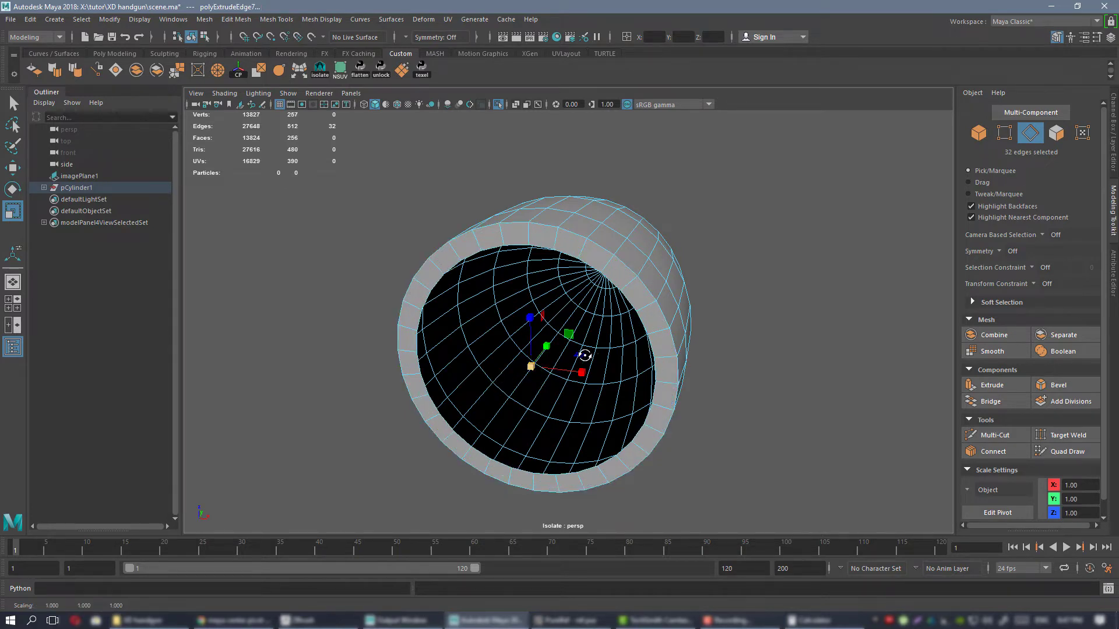
alt+drag(584, 356, 542, 355)
click(116, 71)
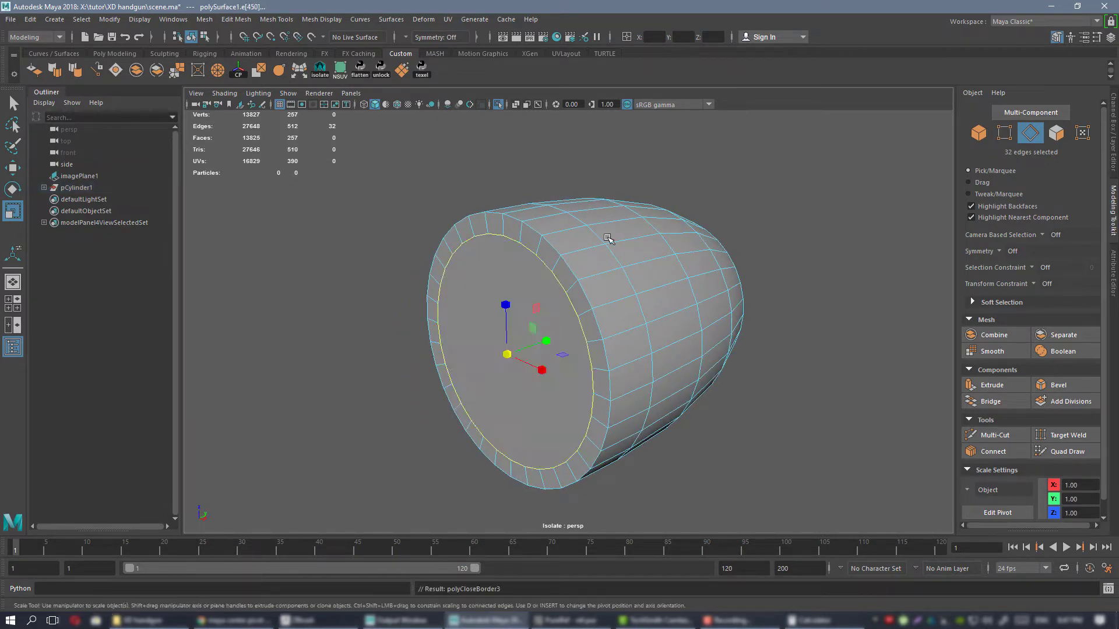
Insert an edge loop around the bullet close to its rear edge and turn on smooth preview.
alt+drag(608, 238, 559, 238)
alt+right_drag(559, 238, 612, 223)
key(ctrl+shift+x)
ctrl+click(541, 247)
key(w)
alt+right_drag(612, 223, 591, 226)
click(641, 195)
key(3)
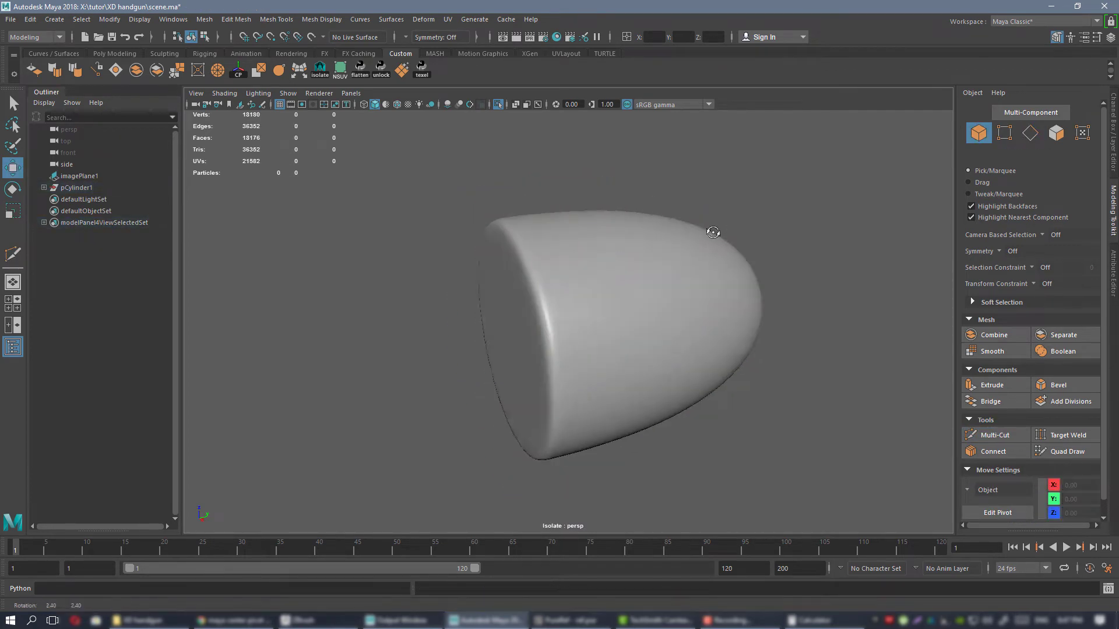
Leave isolation and move the bullet's rear vertices back into the case mouth to close the gap.
alt+drag(707, 232, 741, 227)
key(ctrl+1)
alt+right_drag(787, 300, 693, 271)
alt+drag(693, 271, 642, 244)
alt+middle_drag(594, 239, 611, 240)
scroll(603, 256, up, 2)
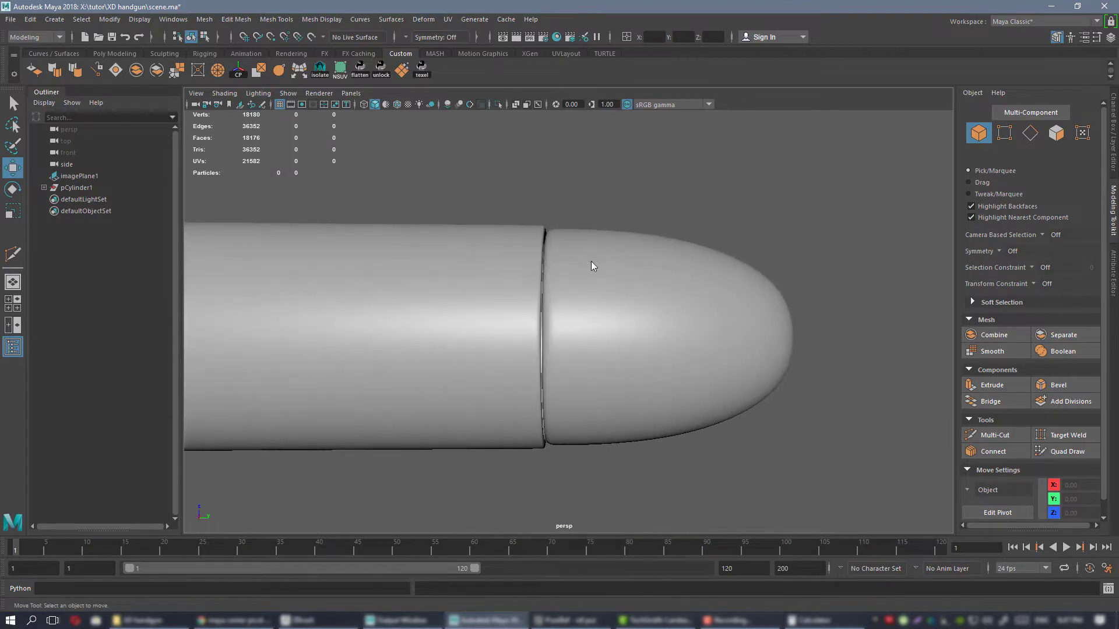
click(591, 262)
right_drag(594, 263, 539, 263)
drag(470, 195, 580, 476)
drag(605, 339, 524, 327)
right_drag(562, 237, 615, 220)
click(699, 187)
Examine the finished cartridge's bullet seam and the smoothed bullet tip in the perspective view.
alt+right_drag(716, 284, 559, 256)
alt+drag(559, 257, 579, 267)
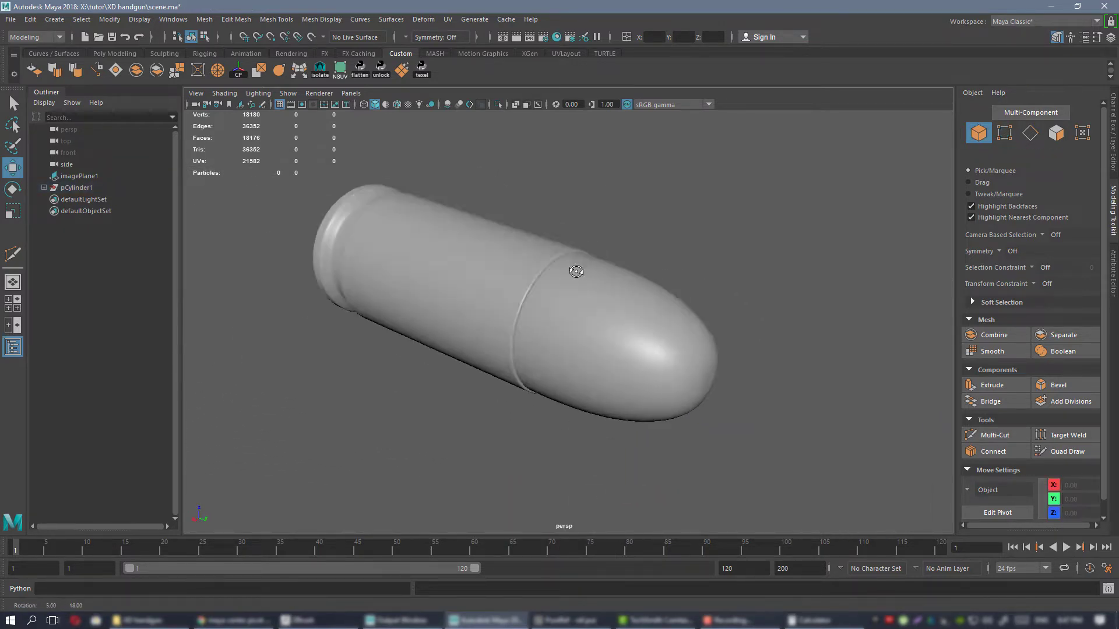
alt+right_drag(579, 268, 606, 280)
alt+drag(606, 279, 563, 310)
click(562, 272)
alt+drag(562, 272, 587, 307)
alt+right_drag(495, 322, 644, 330)
alt+drag(644, 330, 634, 320)
click(715, 235)
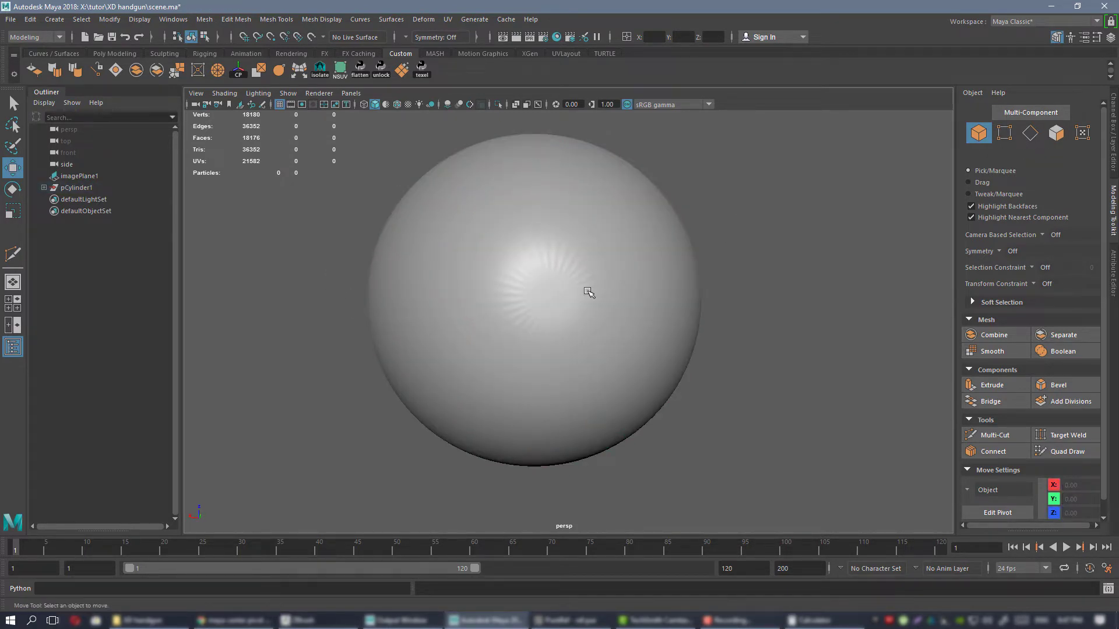
Examine the shading and radial topology at the smoothed bullet tip from the front and side.
mouse_move(560, 315)
alt+mouse_down()
mouse_move(580, 326)
mouse_move(619, 305)
mouse_move(532, 272)
mouse_move(560, 296)
alt+mouse_up()
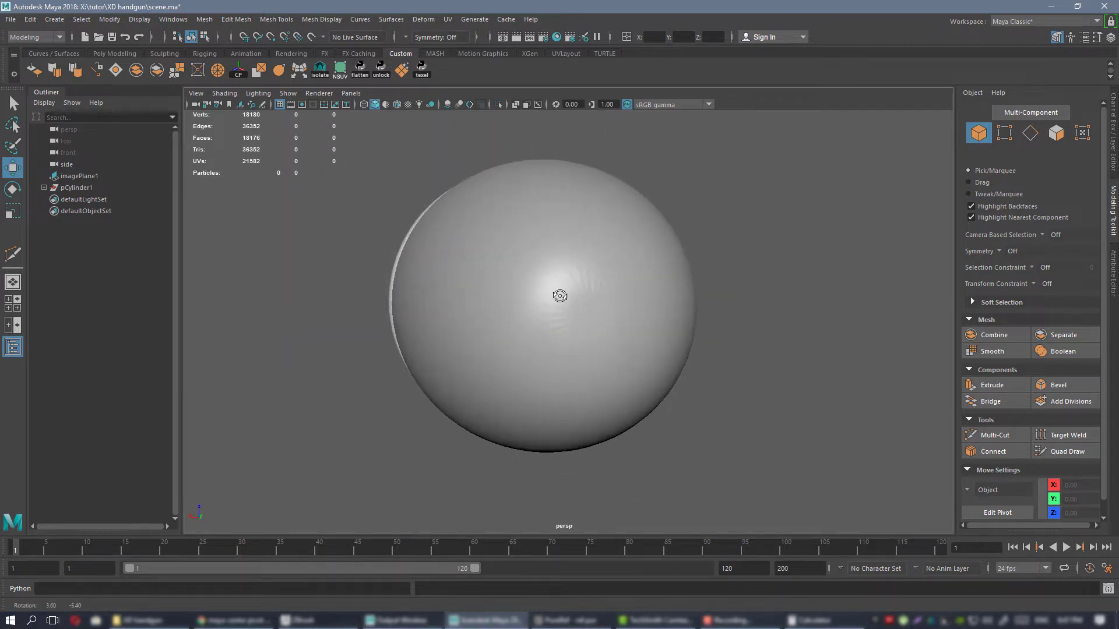
click(595, 298)
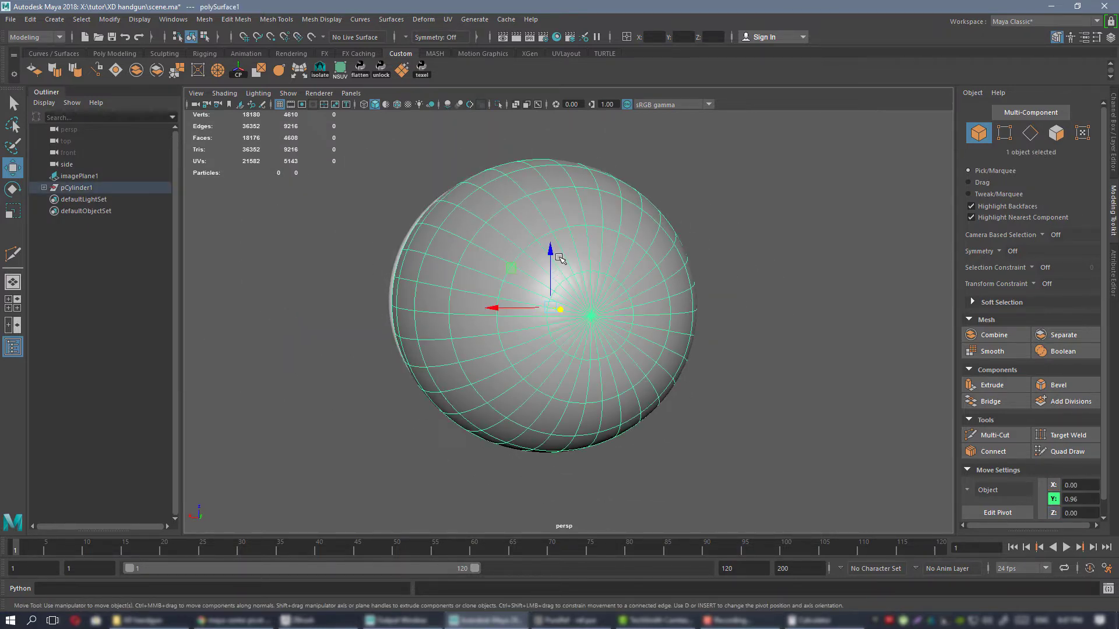
alt+drag(619, 337, 623, 294)
ctrl+click(629, 302)
click(573, 256)
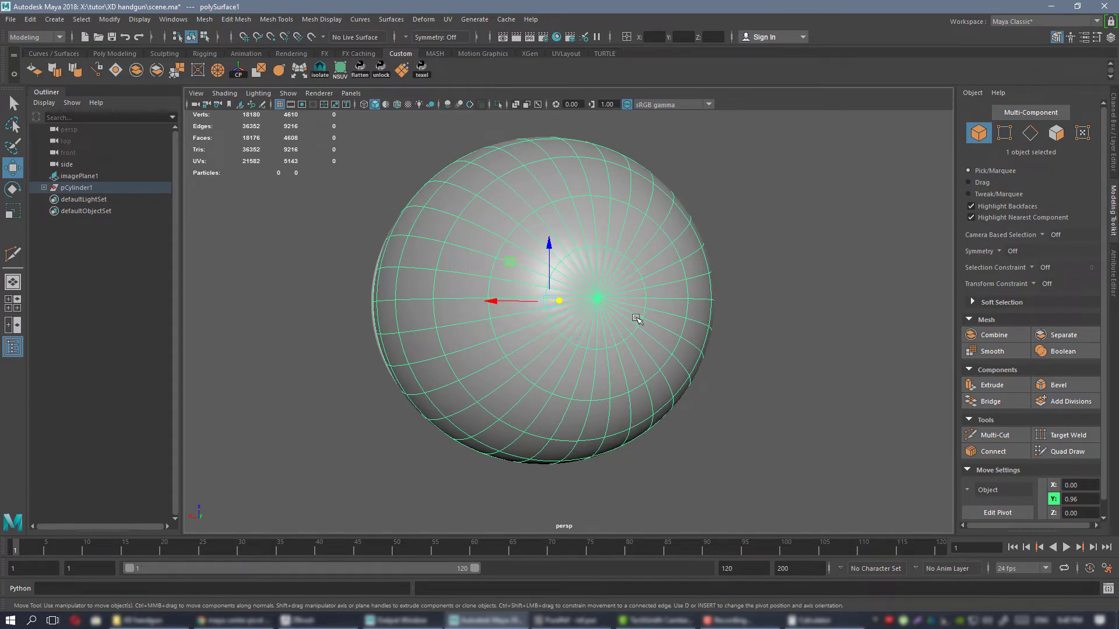
alt+drag(717, 336, 785, 315)
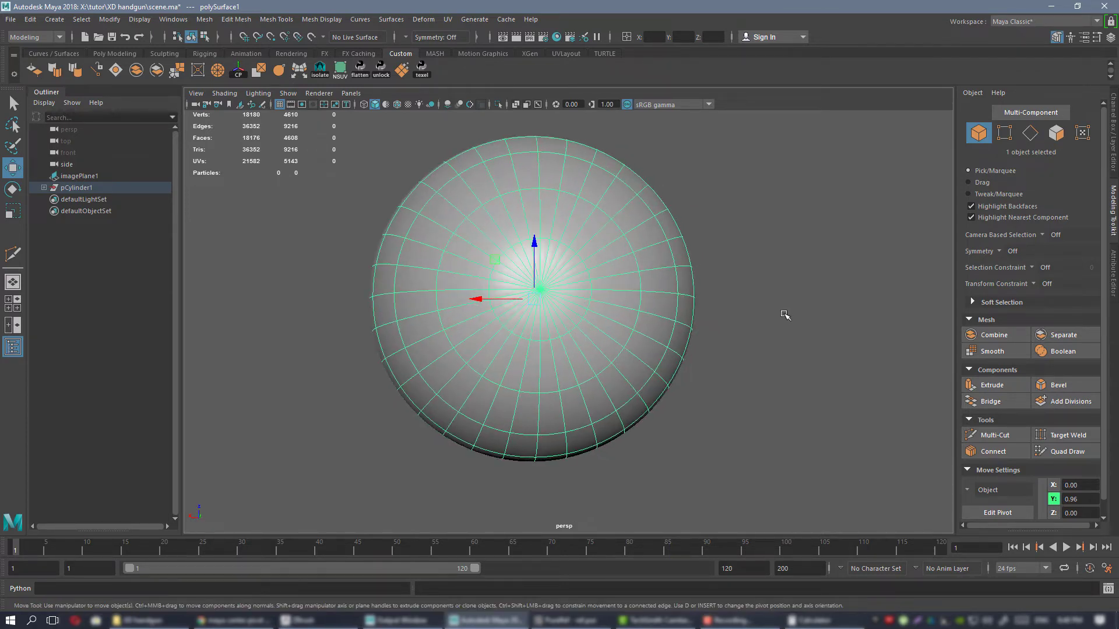
click(770, 319)
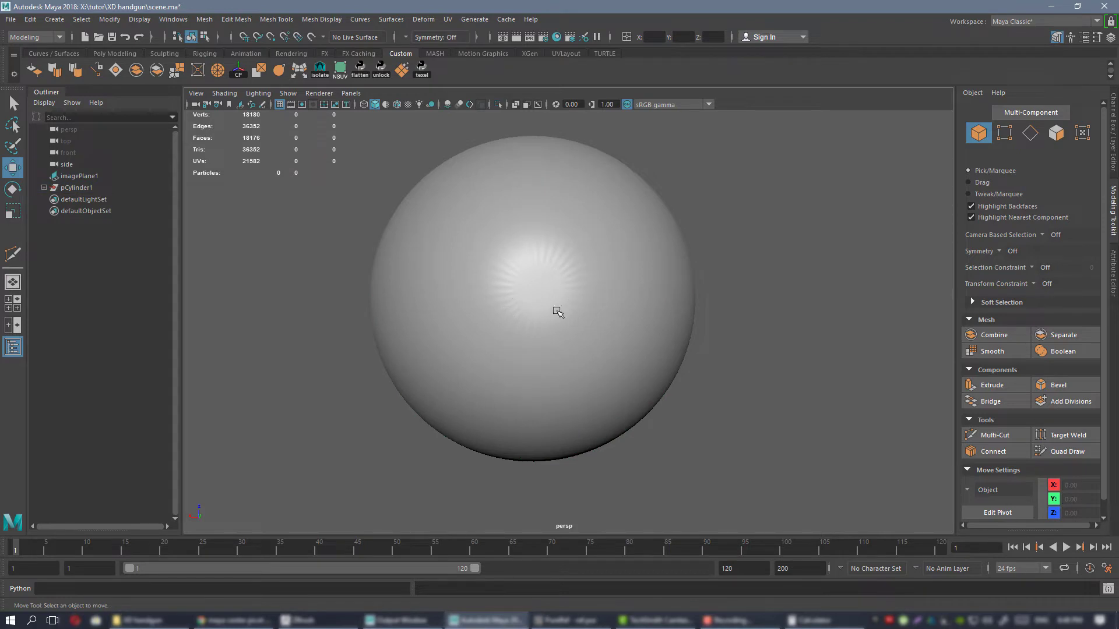
alt+drag(556, 311, 517, 254)
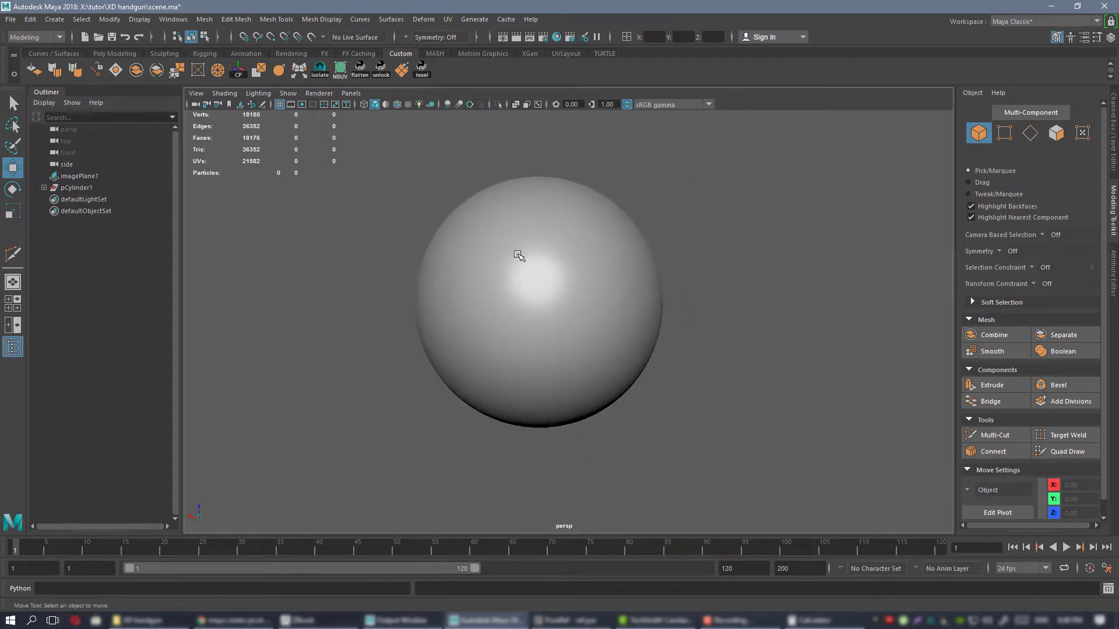
alt+drag(526, 320, 541, 248)
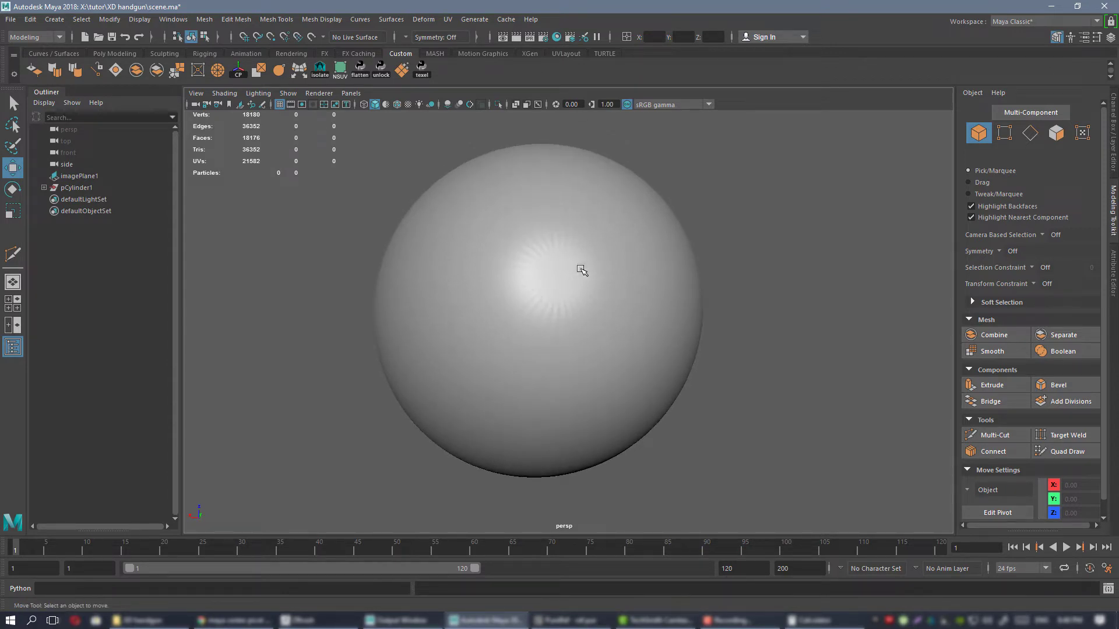
mouse_move(581, 294)
alt+mouse_down()
mouse_move(641, 320)
mouse_move(548, 278)
mouse_move(574, 292)
alt+mouse_up()
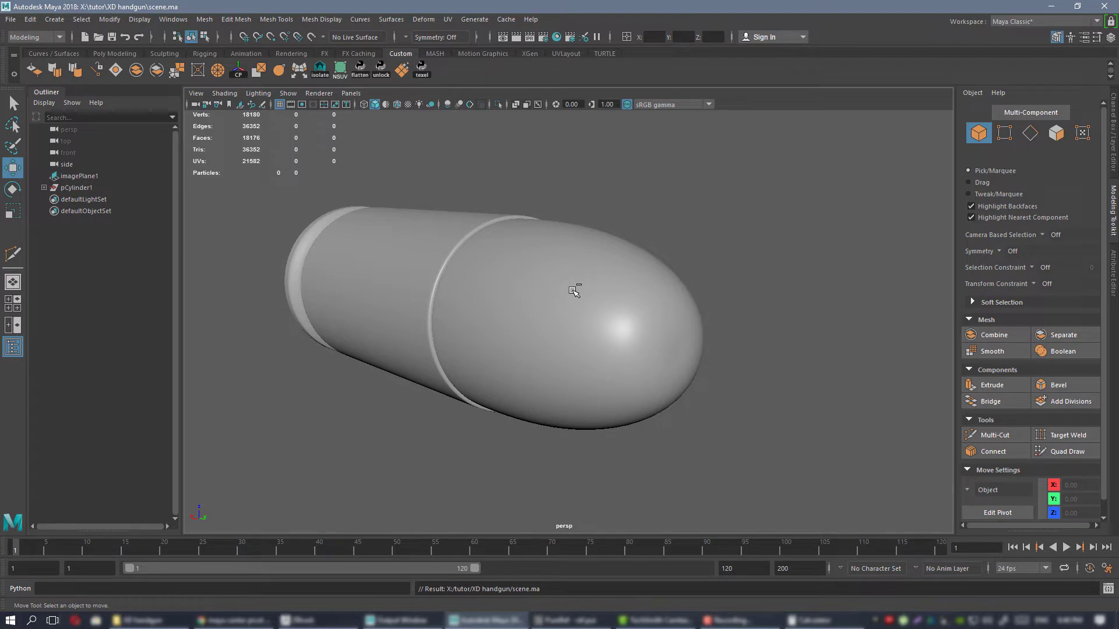
click(574, 292)
alt+drag(616, 333, 664, 325)
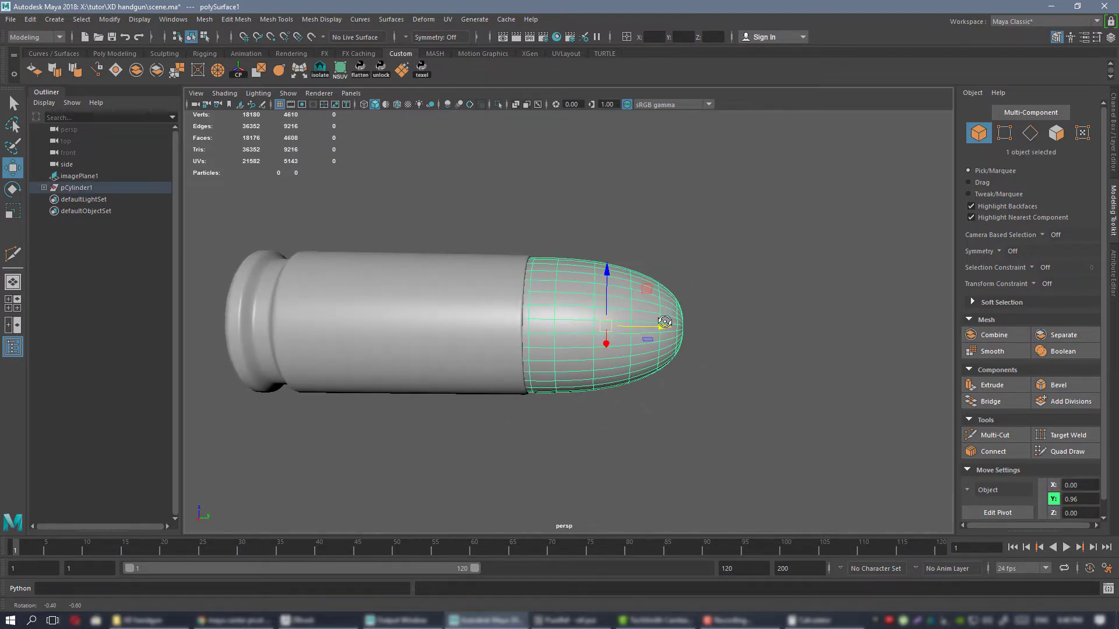
Create a polygon cube around the cartridge and smooth it into a sphere with 2 divisions.
click(127, 53)
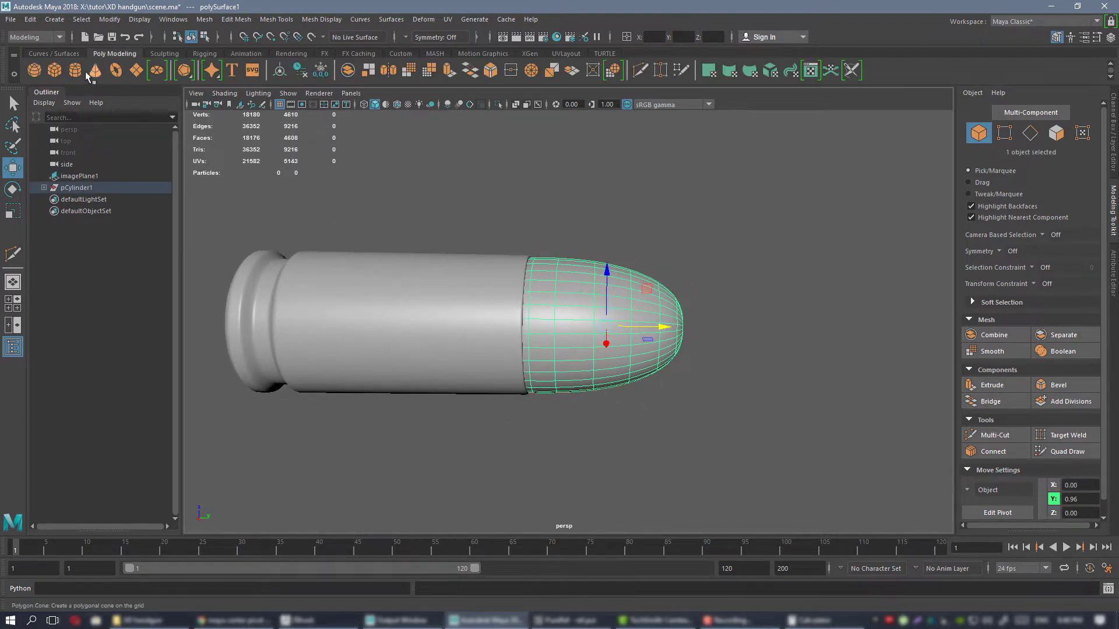
click(54, 70)
alt+drag(570, 318, 495, 290)
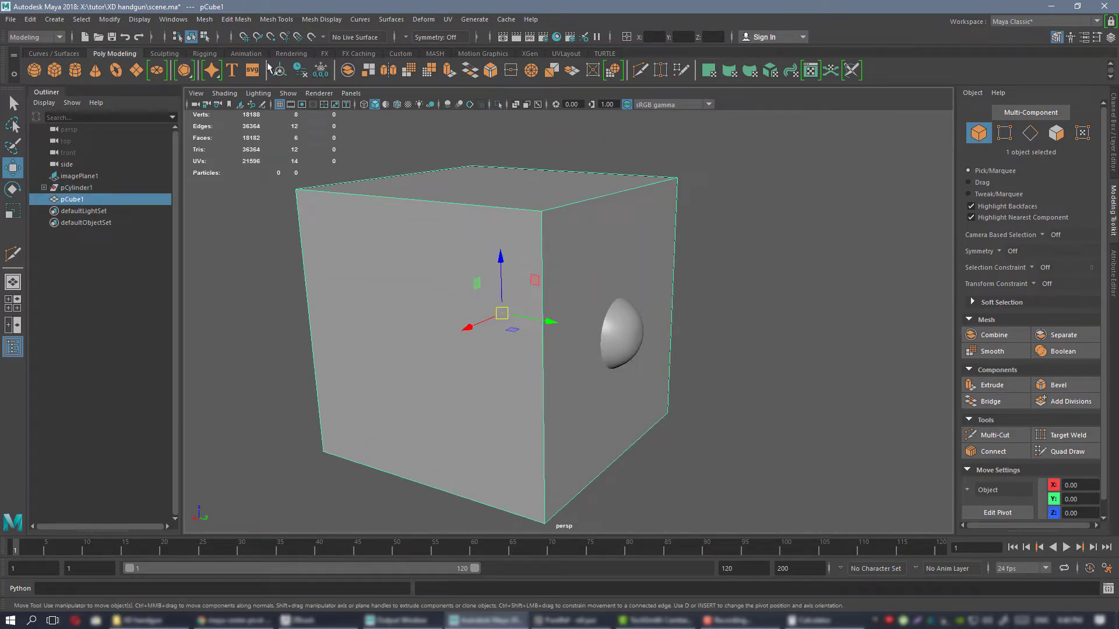
click(110, 20)
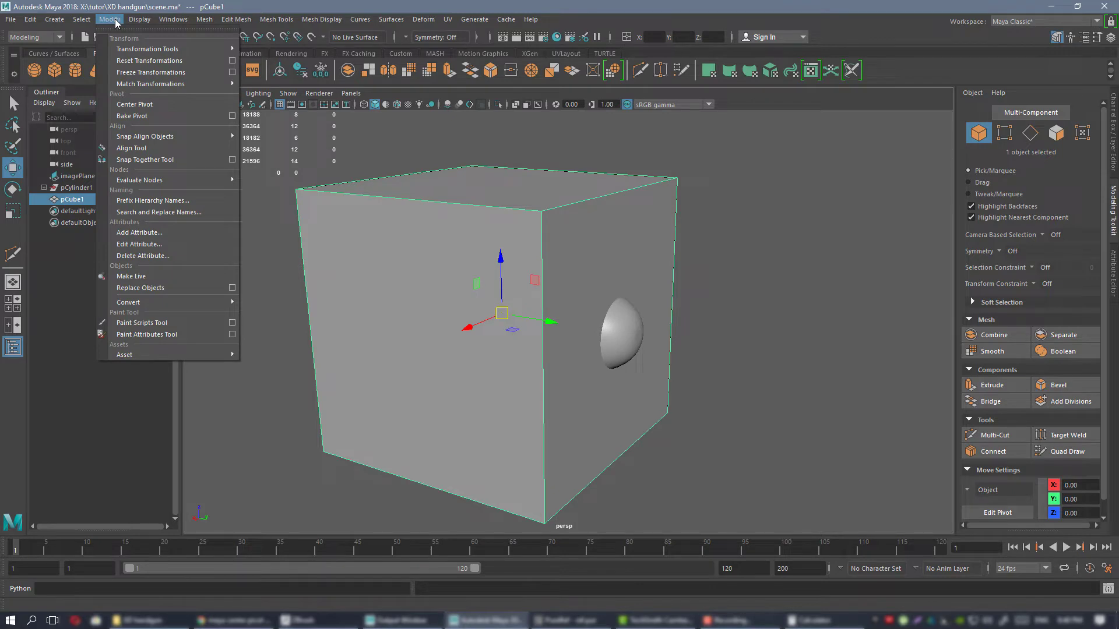
mouse_move(203, 19)
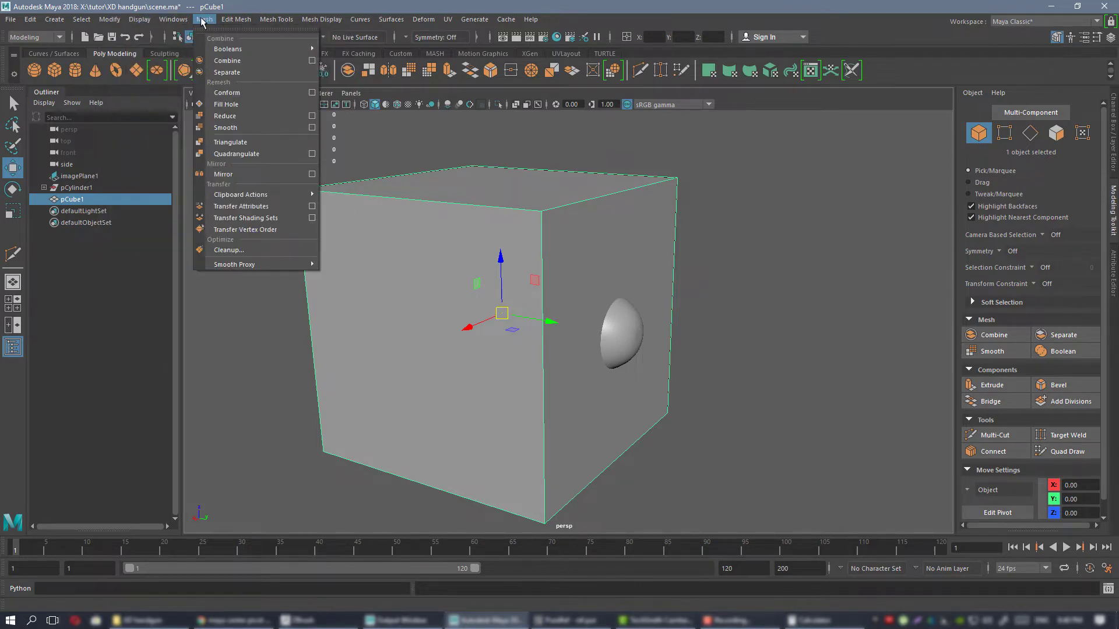
click(269, 128)
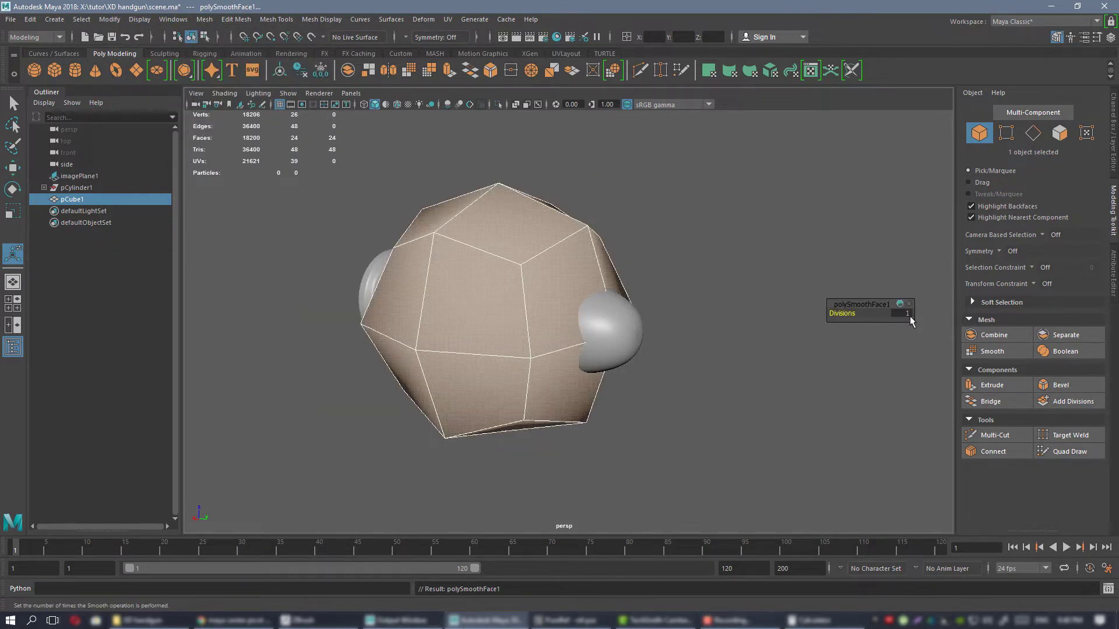
key(Return)
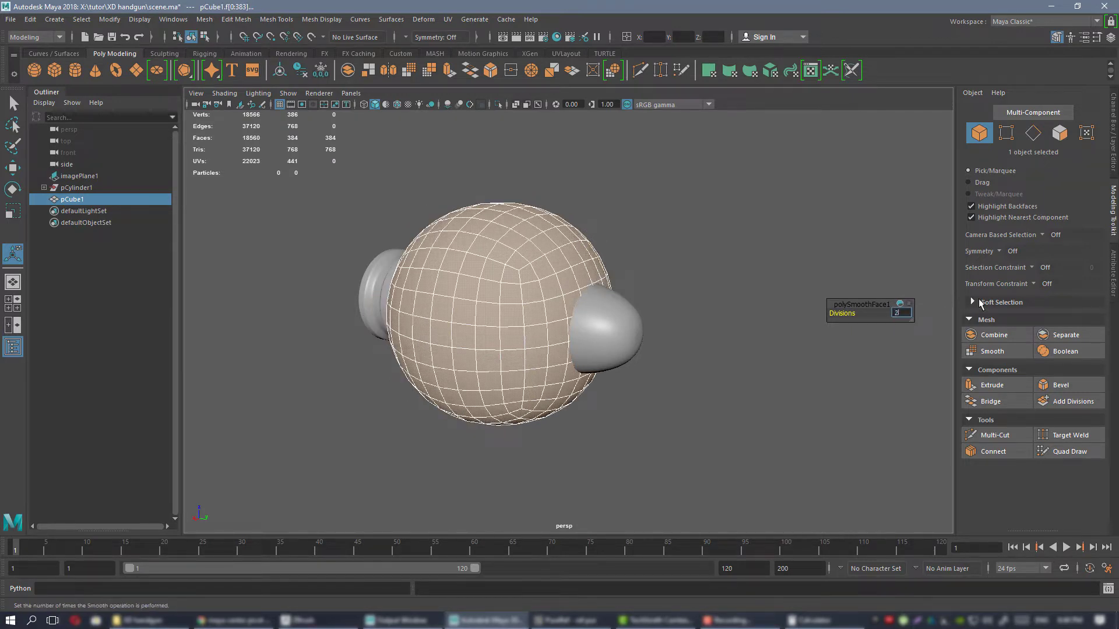
text(2)
key(Return)
Delete the half of the sphere's faces that points toward the cartridge base, leaving a dome facing the bullet tip.
alt+drag(403, 268, 527, 243)
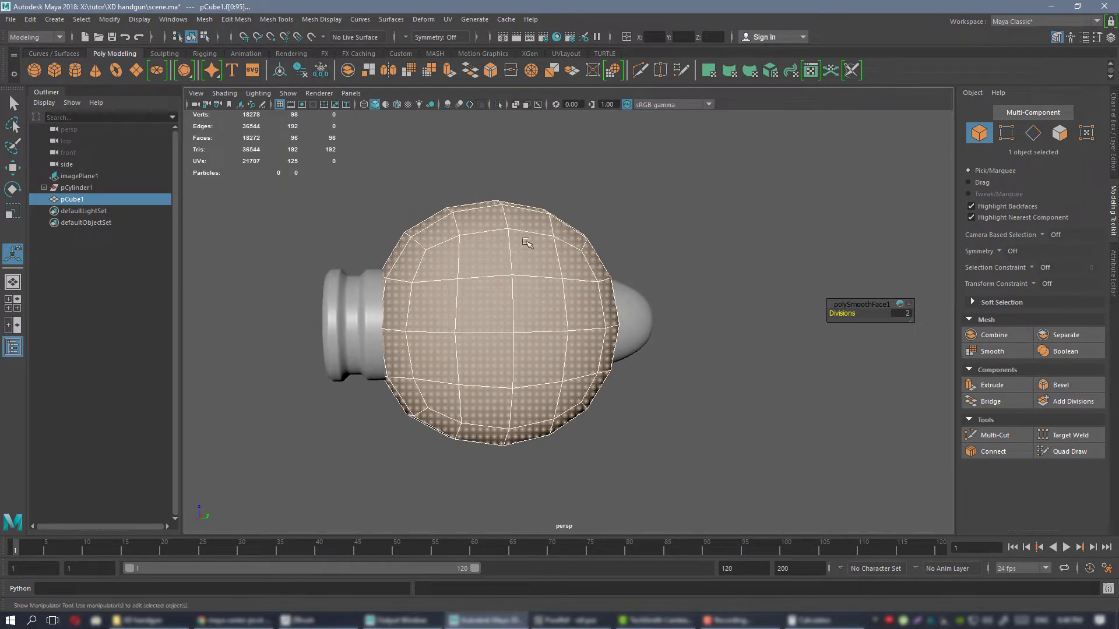
mouse_move(517, 249)
right_down()
mouse_move(518, 280)
mouse_move(504, 240)
right_up()
alt+drag(517, 237, 522, 240)
drag(323, 160, 477, 484)
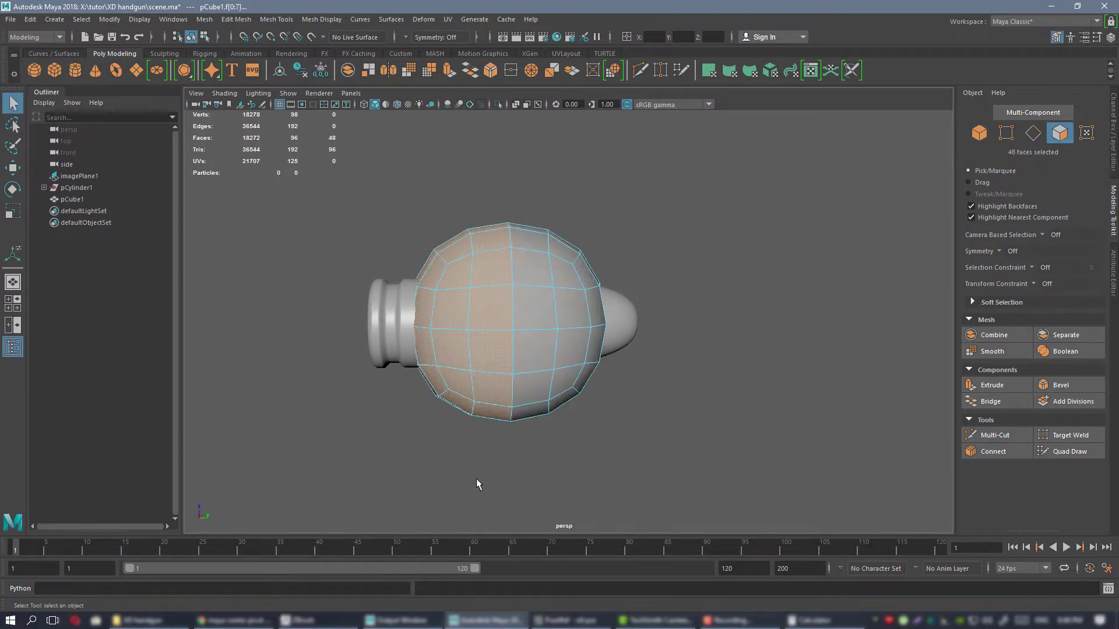
key(Delete)
Extrude the dome's open border edge loop back toward the base of the cartridge.
alt+drag(800, 290, 539, 266)
right_drag(538, 262, 539, 229)
double_click(496, 226)
alt+drag(545, 223, 626, 214)
key(w)
shift+drag(533, 324, 470, 325)
Select the dome's rear border edge loop and Circularize it.
alt+drag(571, 288, 532, 306)
right_drag(532, 306, 600, 228)
alt+drag(583, 245, 694, 218)
alt+drag(722, 342, 612, 256)
right_drag(602, 195, 605, 182)
alt+drag(605, 182, 587, 190)
double_click(584, 191)
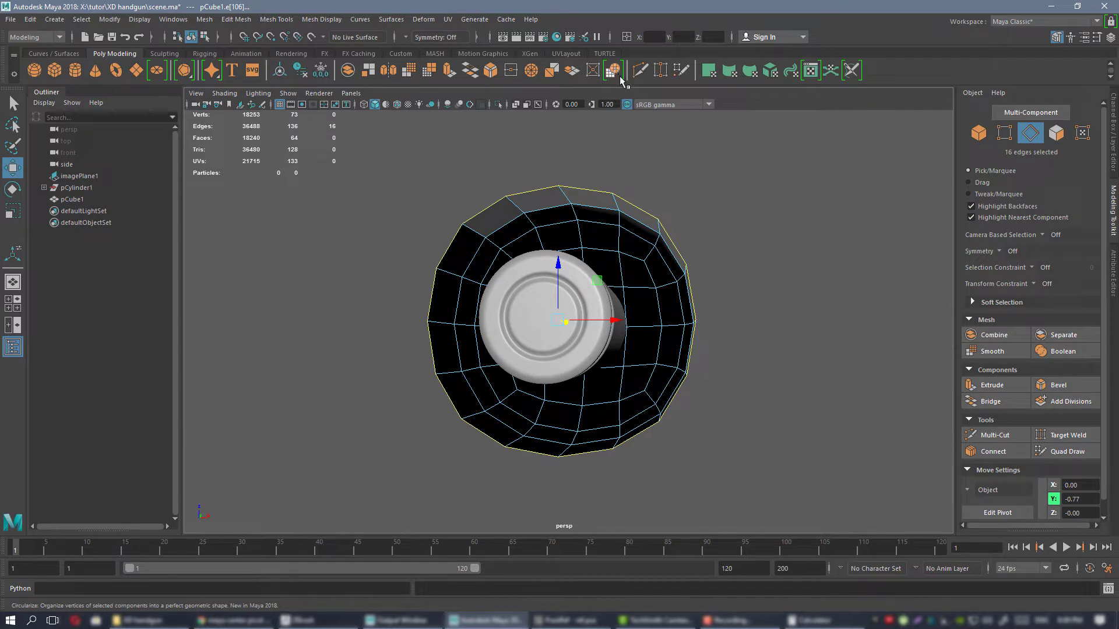
alt+drag(623, 160, 582, 176)
alt+drag(522, 227, 654, 192)
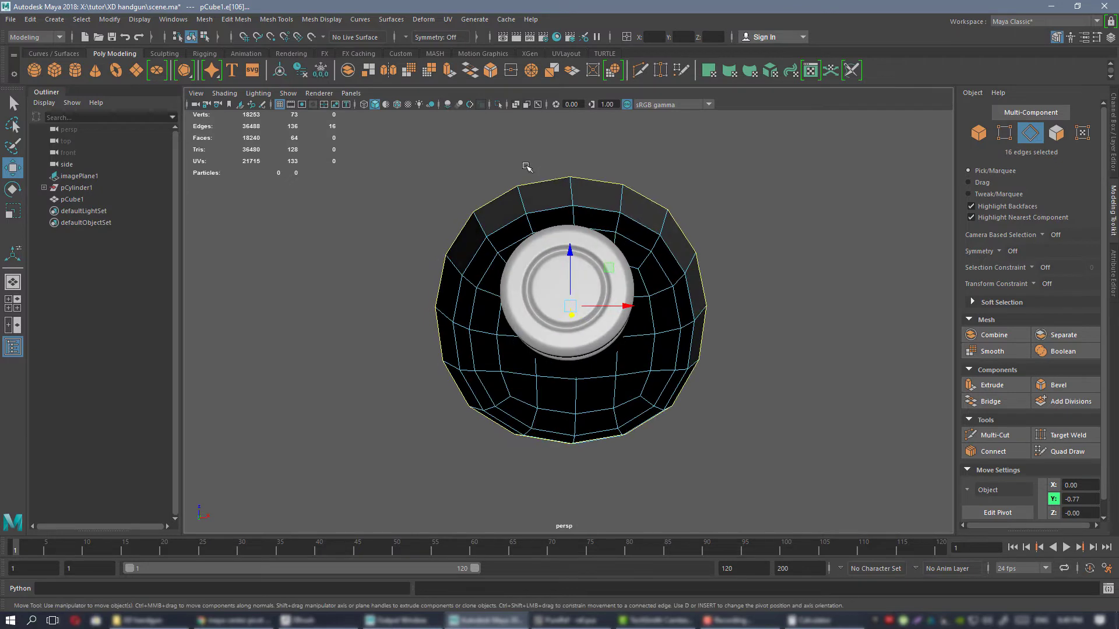
click(614, 71)
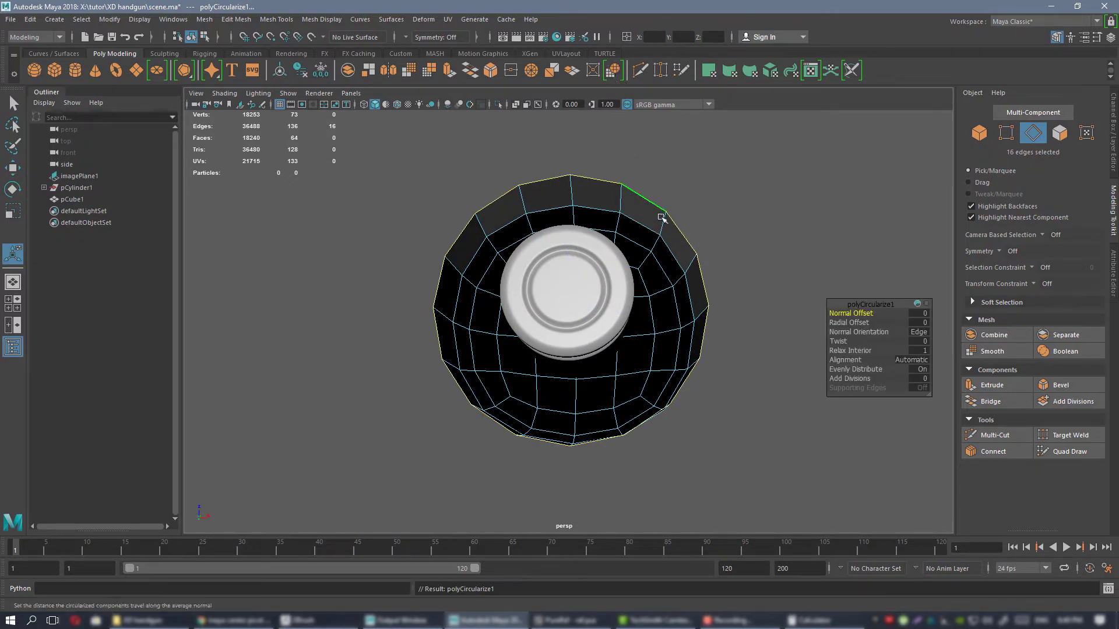
mouse_move(717, 260)
alt+mouse_down()
mouse_move(699, 260)
mouse_move(721, 249)
alt+mouse_up()
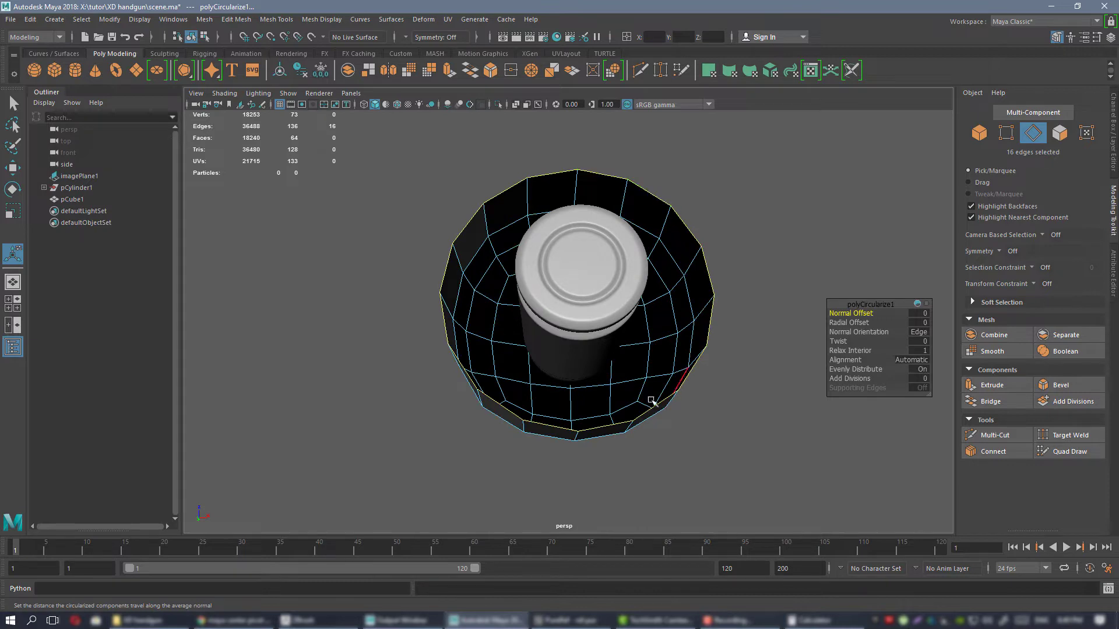
Return the dome to object mode, turn on its smooth preview and examine its rounded front.
alt+drag(668, 209, 534, 237)
right_drag(534, 237, 588, 217)
alt+drag(706, 240, 667, 221)
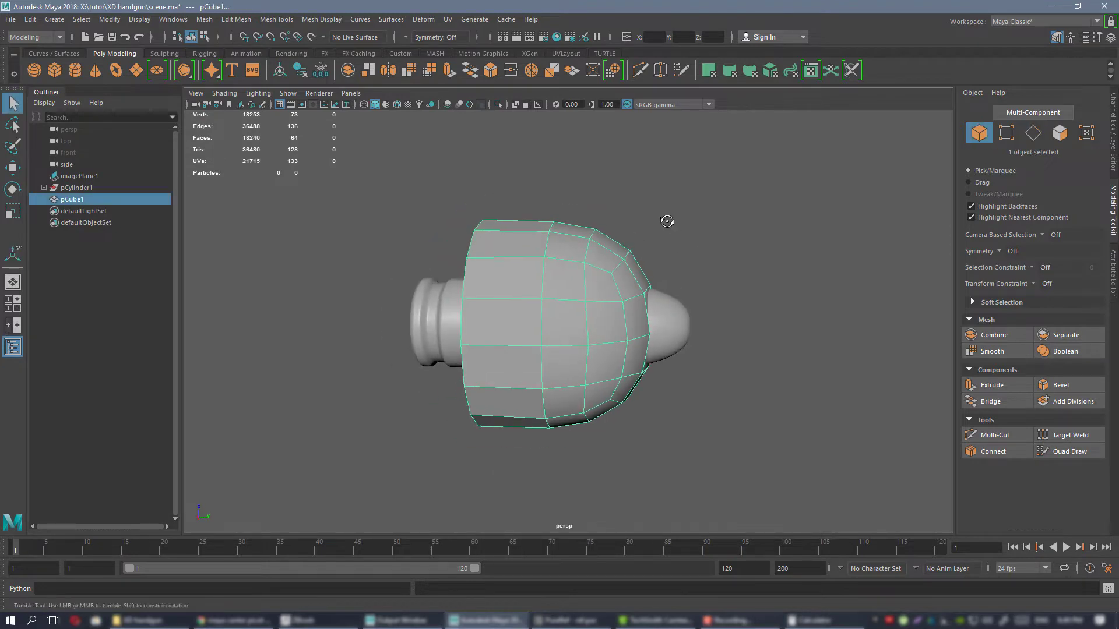
alt+drag(616, 255, 637, 299)
right_drag(583, 213, 662, 534)
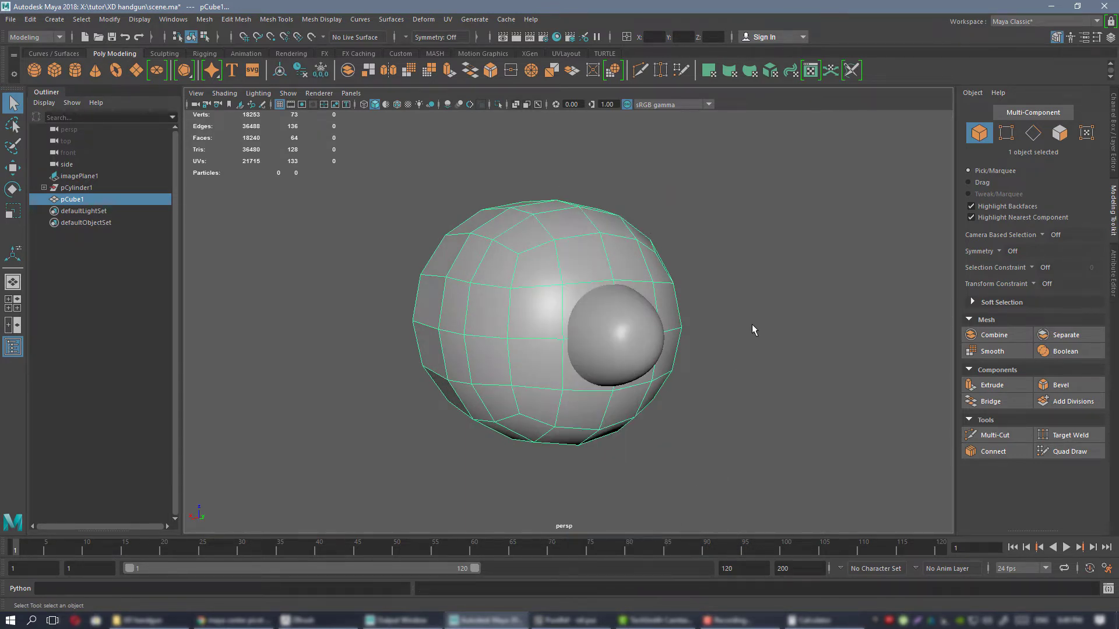
click(751, 324)
click(545, 223)
click(788, 243)
alt+drag(788, 244, 596, 262)
click(522, 283)
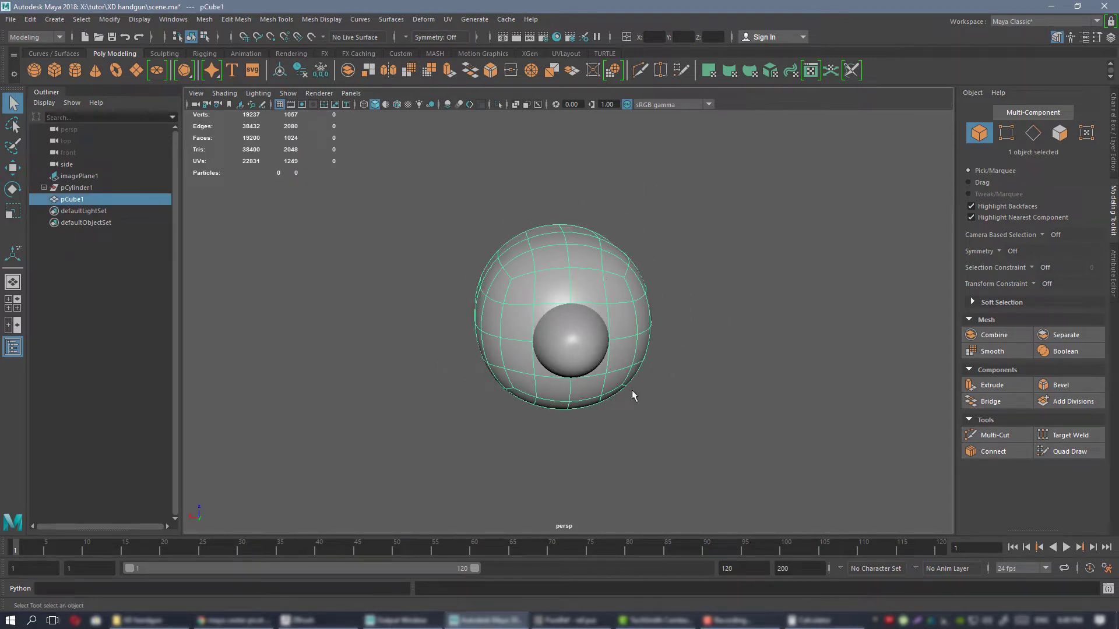
alt+drag(512, 385, 526, 374)
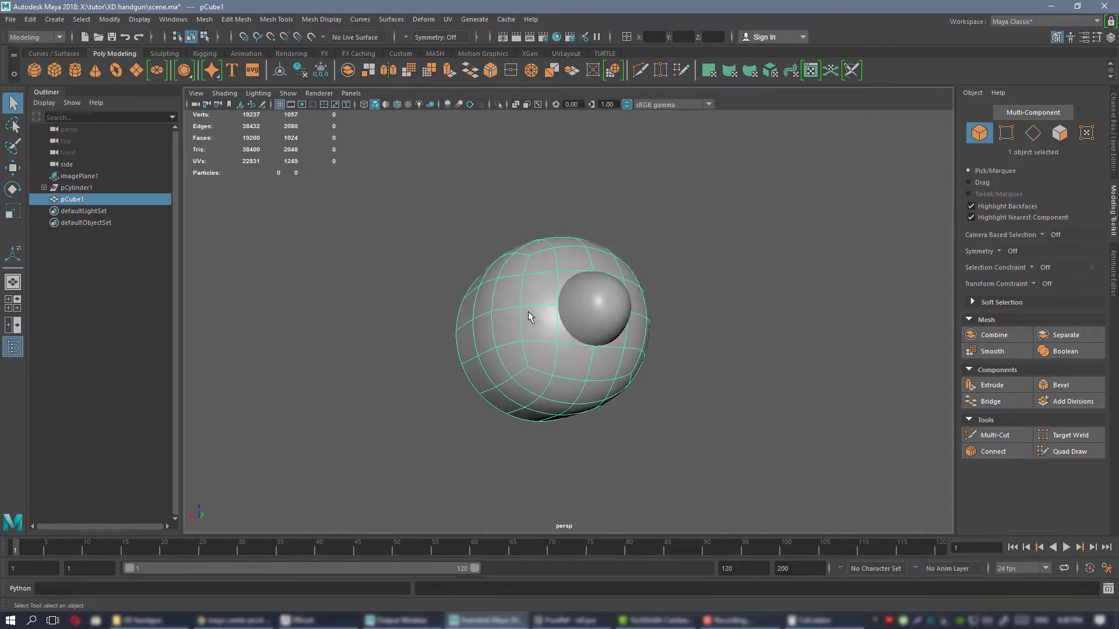
alt+drag(529, 316, 527, 259)
alt+drag(612, 346, 569, 254)
alt+drag(619, 320, 676, 407)
alt+right_drag(676, 407, 737, 464)
alt+drag(737, 465, 592, 293)
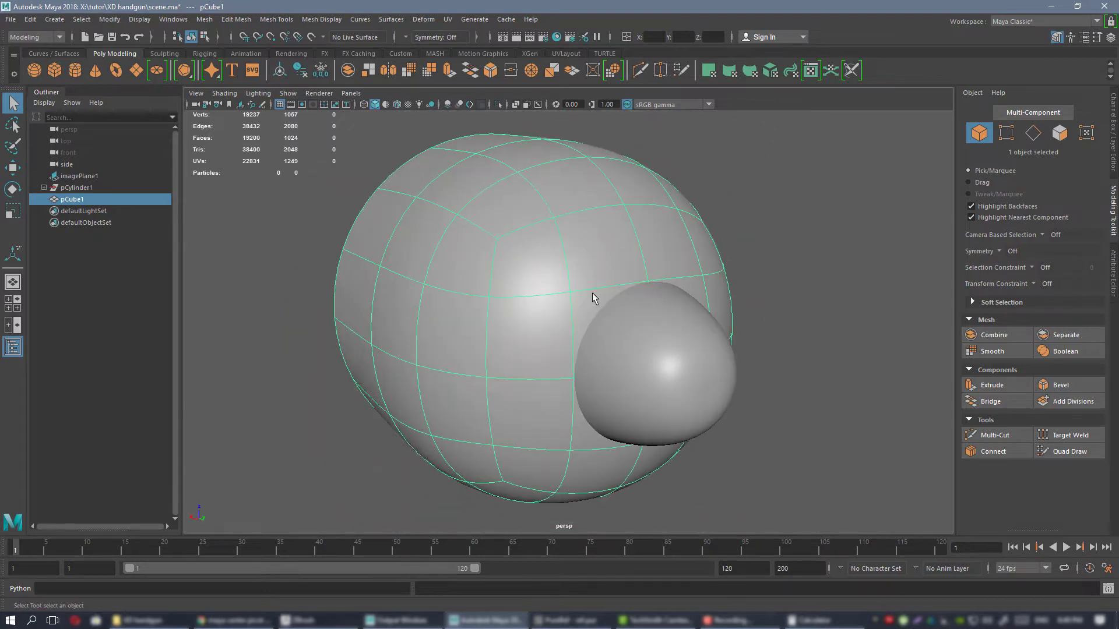
Delete the cube-based dome and select the original bullet.
key(Delete)
click(652, 373)
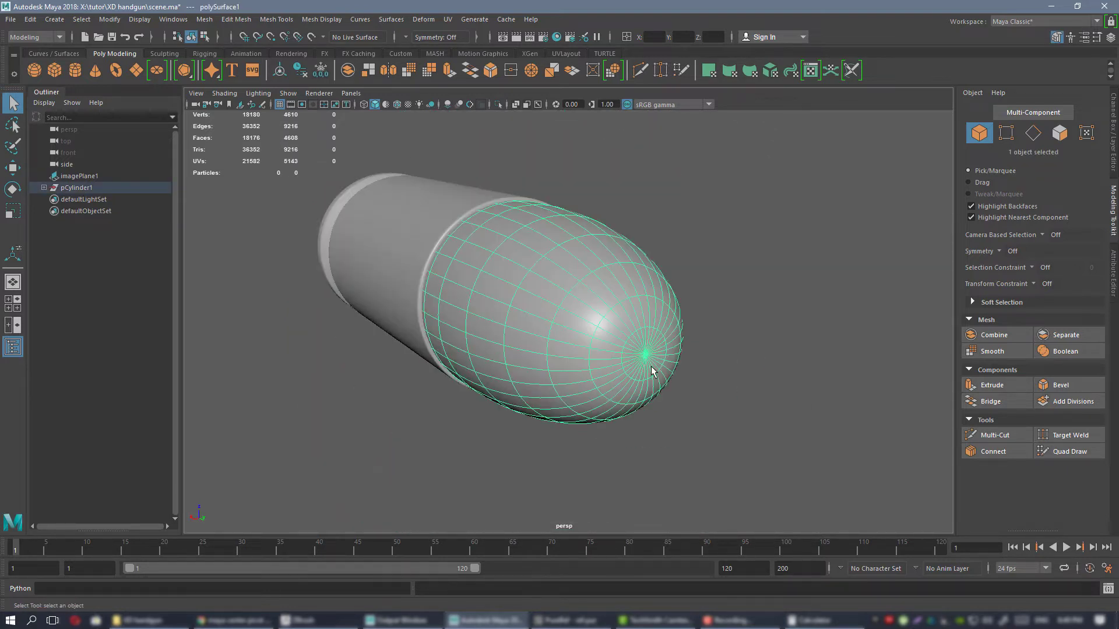
alt+drag(653, 373, 611, 325)
alt+right_drag(612, 324, 744, 317)
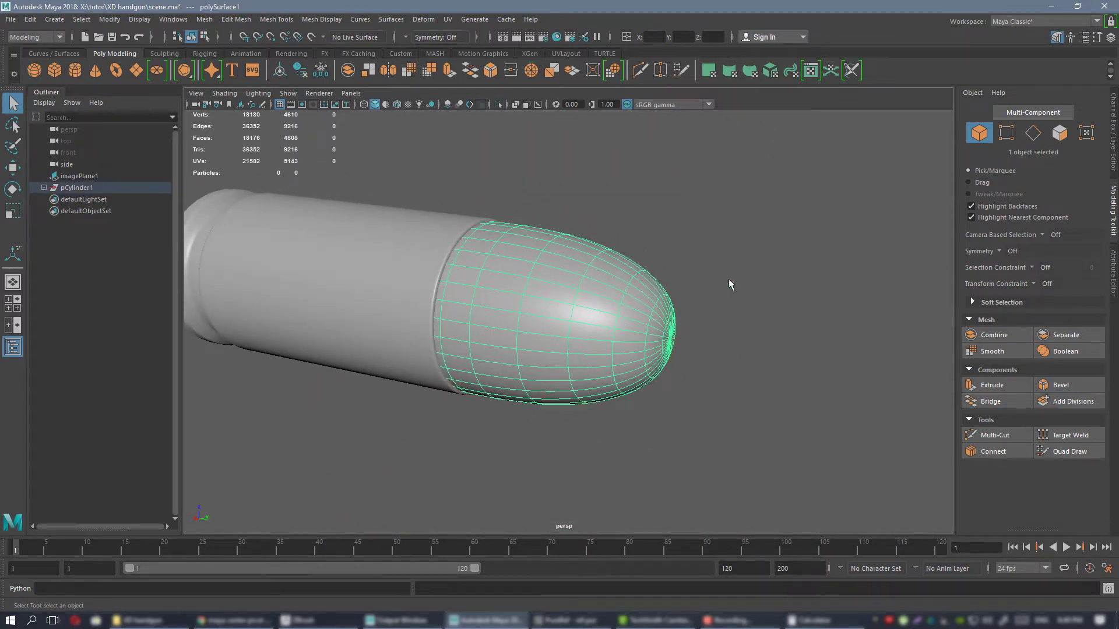
alt+drag(728, 280, 648, 313)
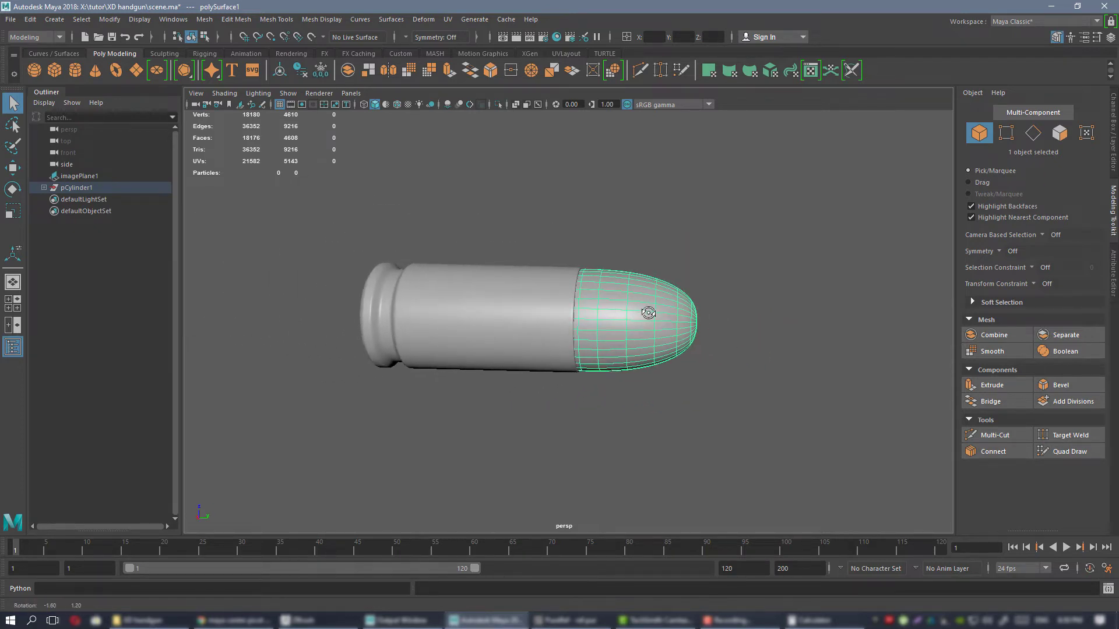
Scale the bullet to 0.90 in X and Z so it sits inside the case mouth.
alt+right_drag(647, 313, 582, 303)
click(595, 250)
alt+drag(582, 303, 525, 325)
alt+right_drag(594, 325, 632, 327)
alt+drag(632, 328, 662, 314)
alt+right_drag(662, 315, 874, 419)
click(659, 283)
key(r)
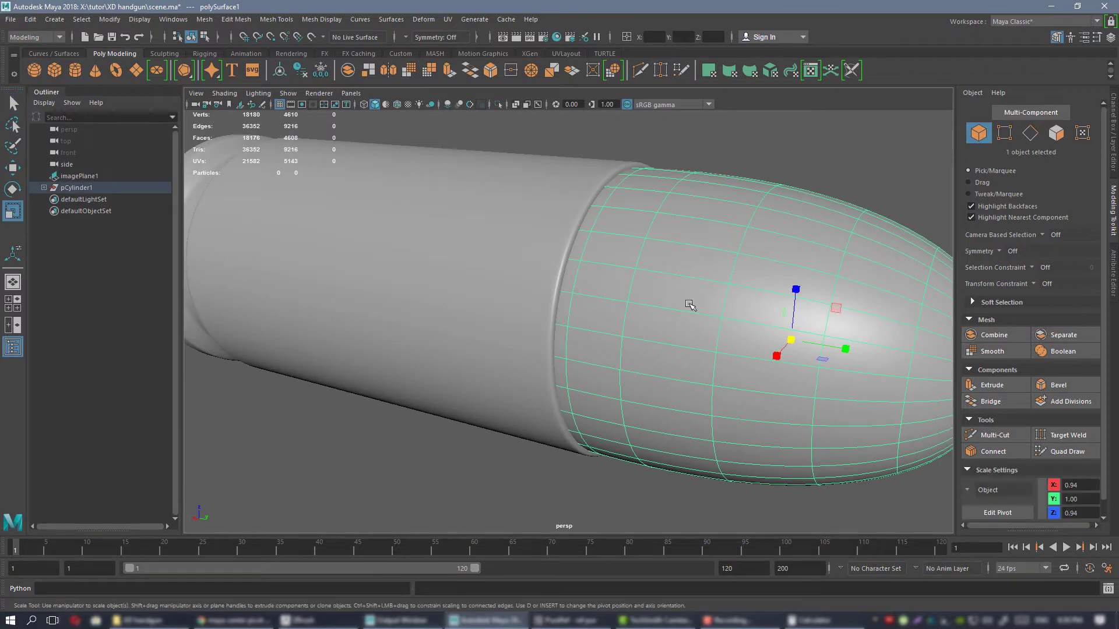
alt+drag(689, 305, 784, 349)
drag(717, 321, 719, 321)
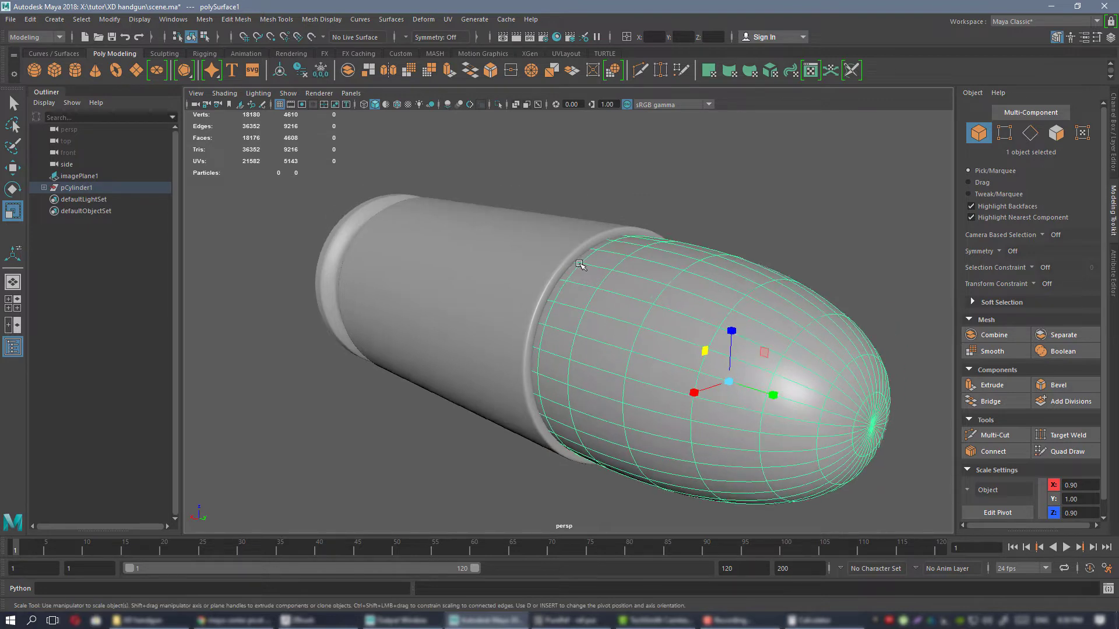
Examine the fit between the narrowed bullet and the case mouth from several angles.
scroll(583, 238, up, 5)
scroll(623, 279, down, 4)
click(749, 227)
alt+drag(744, 315, 719, 308)
scroll(527, 260, down, 1)
alt+right_drag(528, 260, 487, 268)
alt+drag(487, 268, 627, 290)
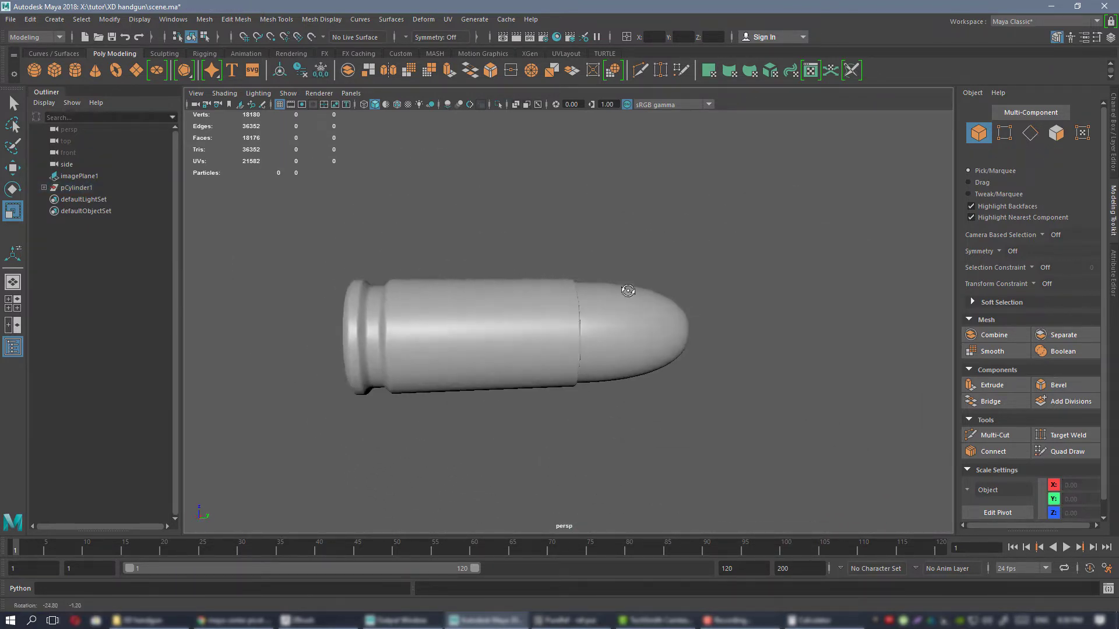
key(ctrl+1)
key(ctrl+1)
alt+right_drag(672, 368, 599, 300)
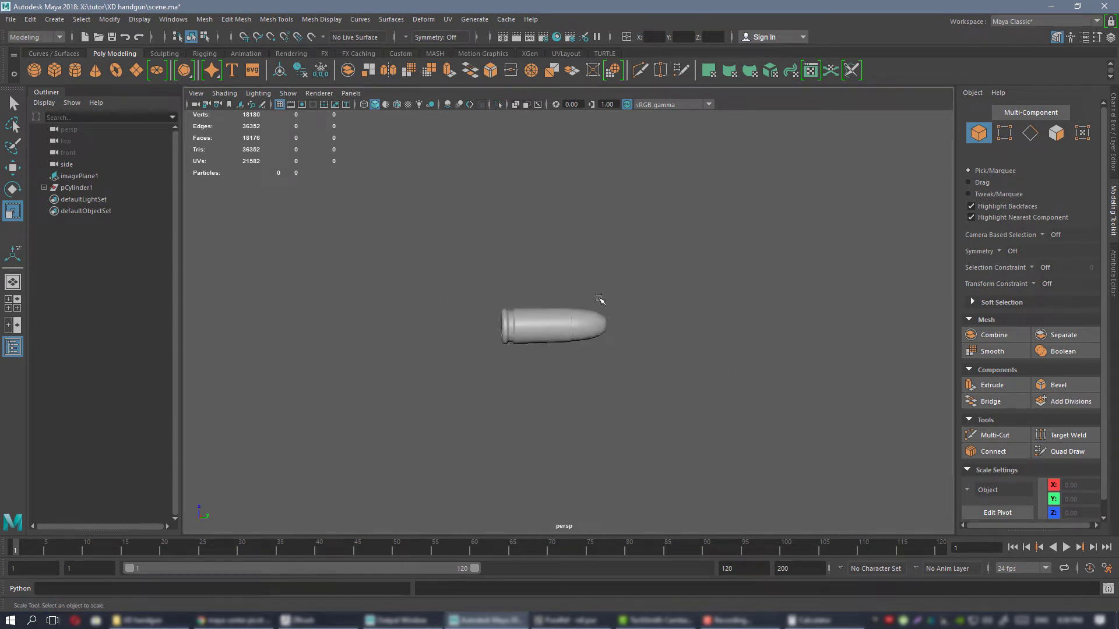
alt+drag(600, 299, 564, 317)
Select the case and the bullet together and combine them into a single cartridge mesh.
click(563, 316)
key(f)
alt+right_drag(583, 293, 606, 293)
alt+drag(583, 268, 604, 292)
shift+click(657, 252)
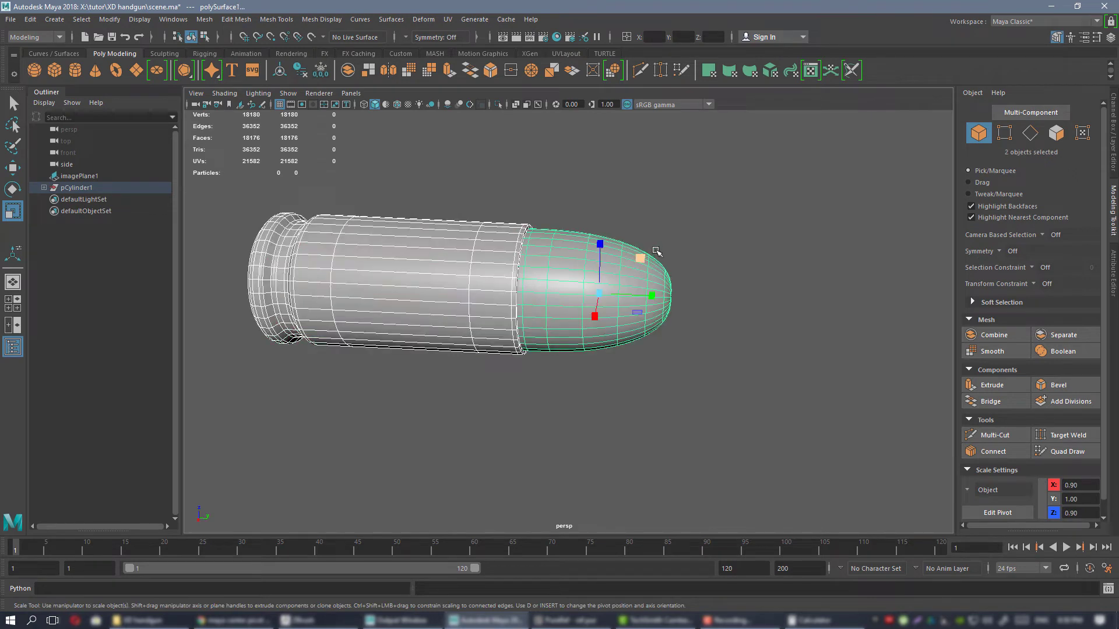
click(401, 53)
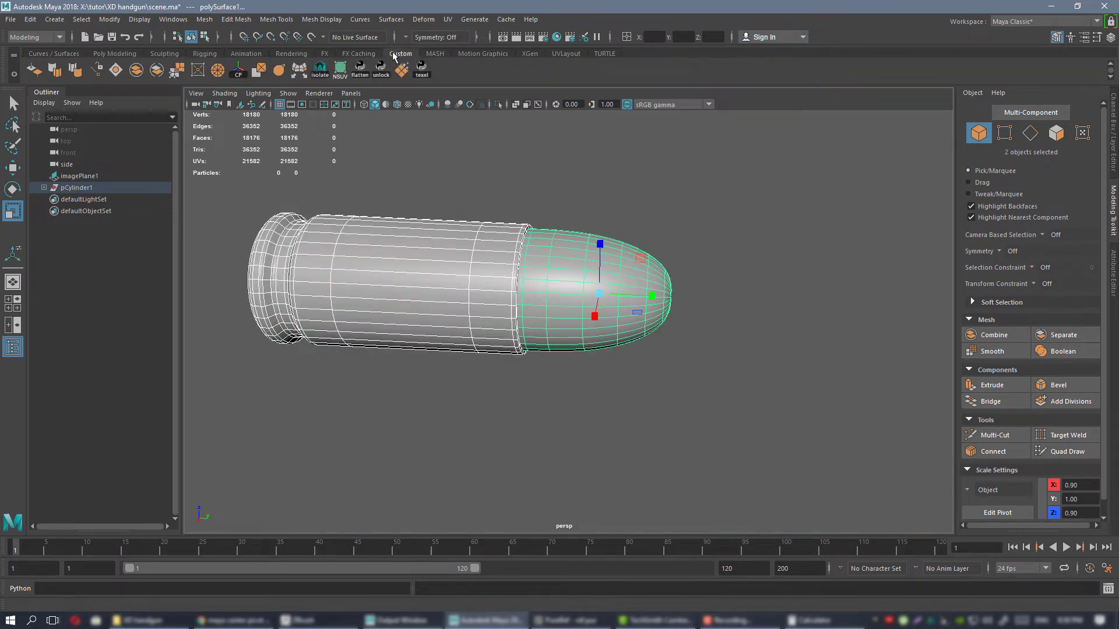
alt+drag(495, 248, 519, 244)
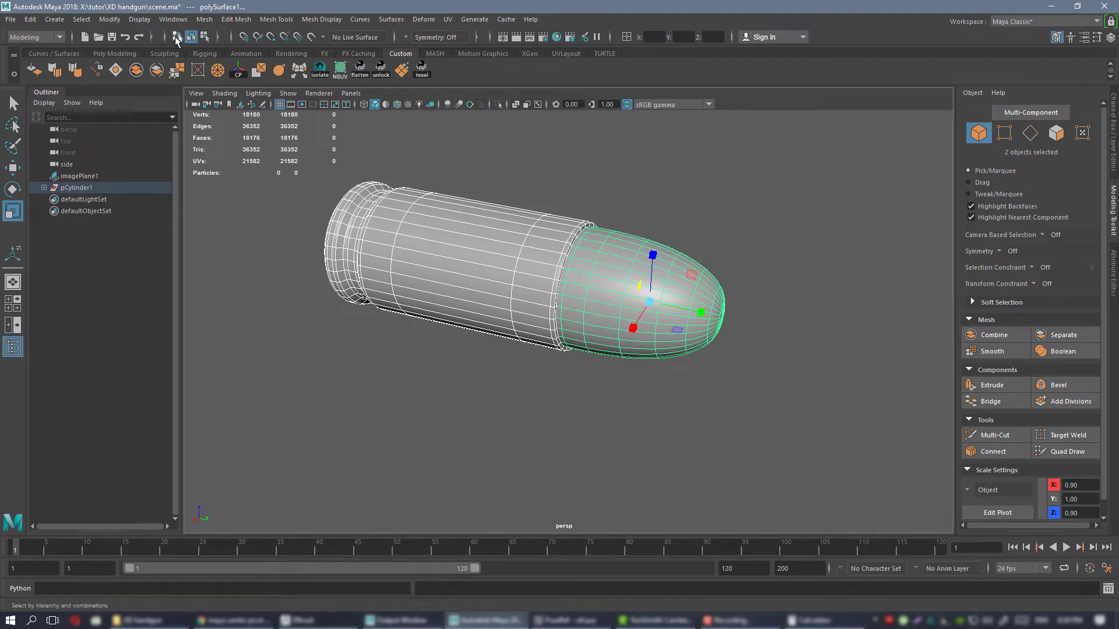
click(204, 20)
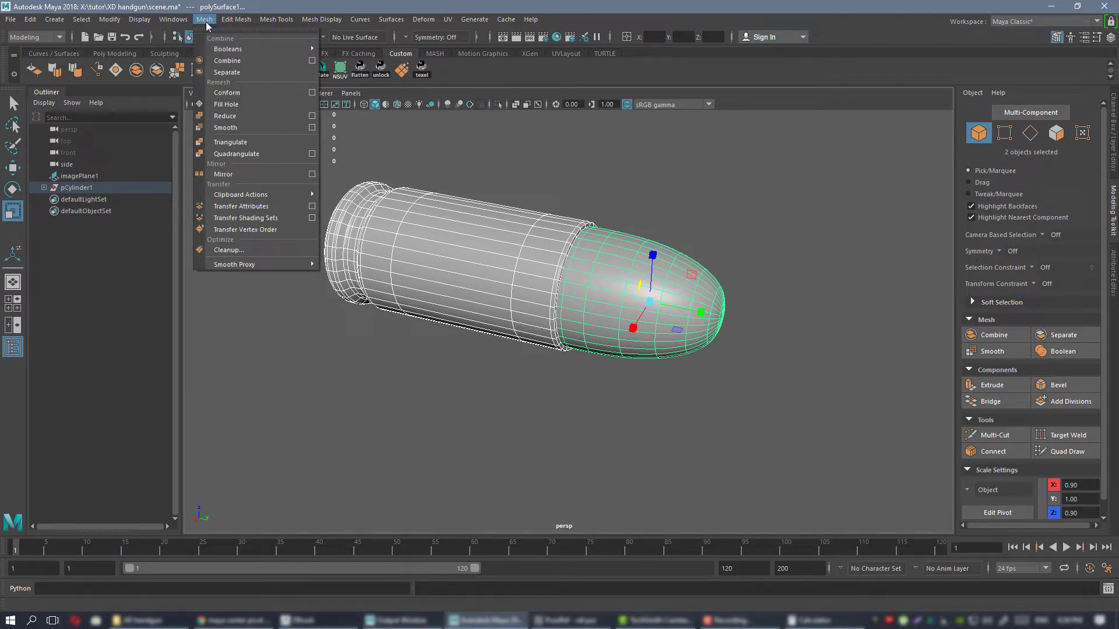
click(228, 61)
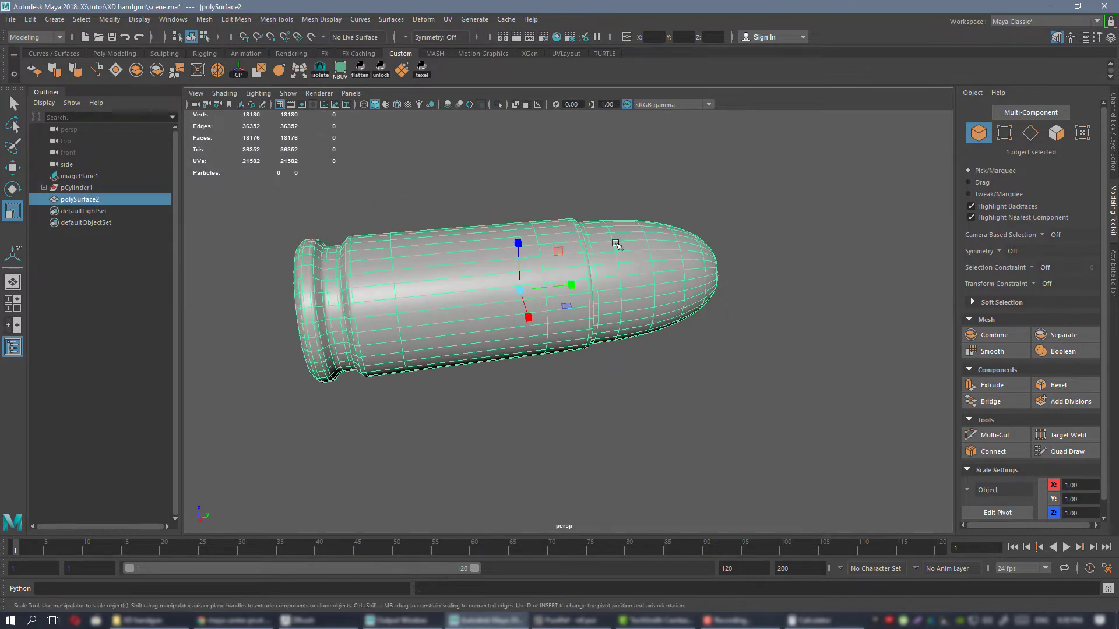
Examine the combined cartridge from several angles and look through its construction history list.
alt+drag(616, 244, 603, 228)
alt+drag(547, 190, 515, 218)
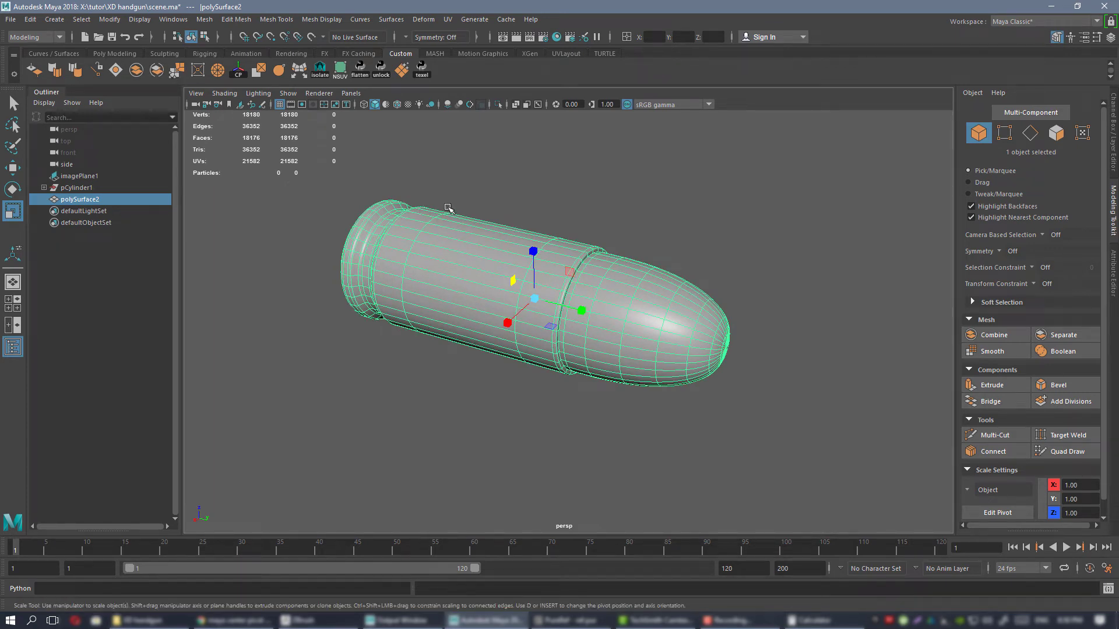
alt+drag(524, 187, 504, 209)
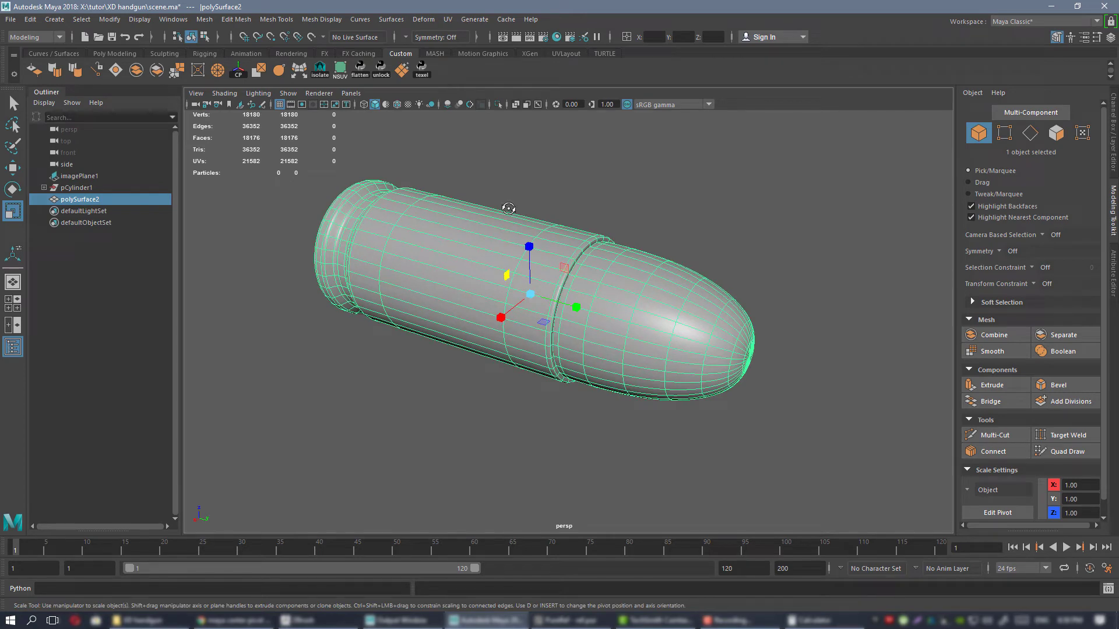
alt+drag(510, 211, 489, 190)
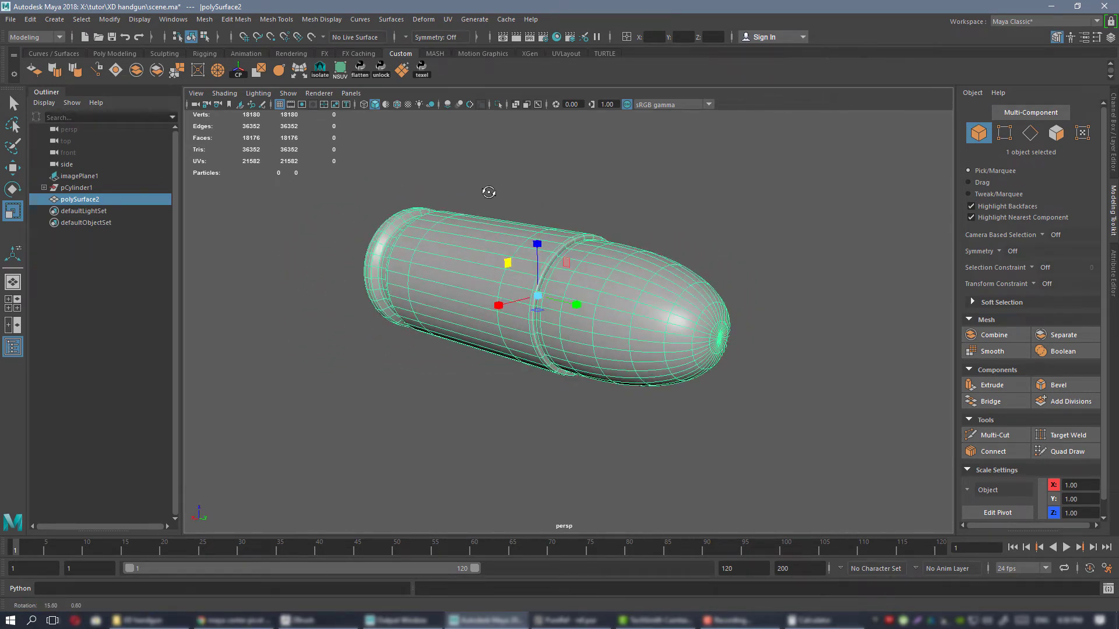
click(1114, 134)
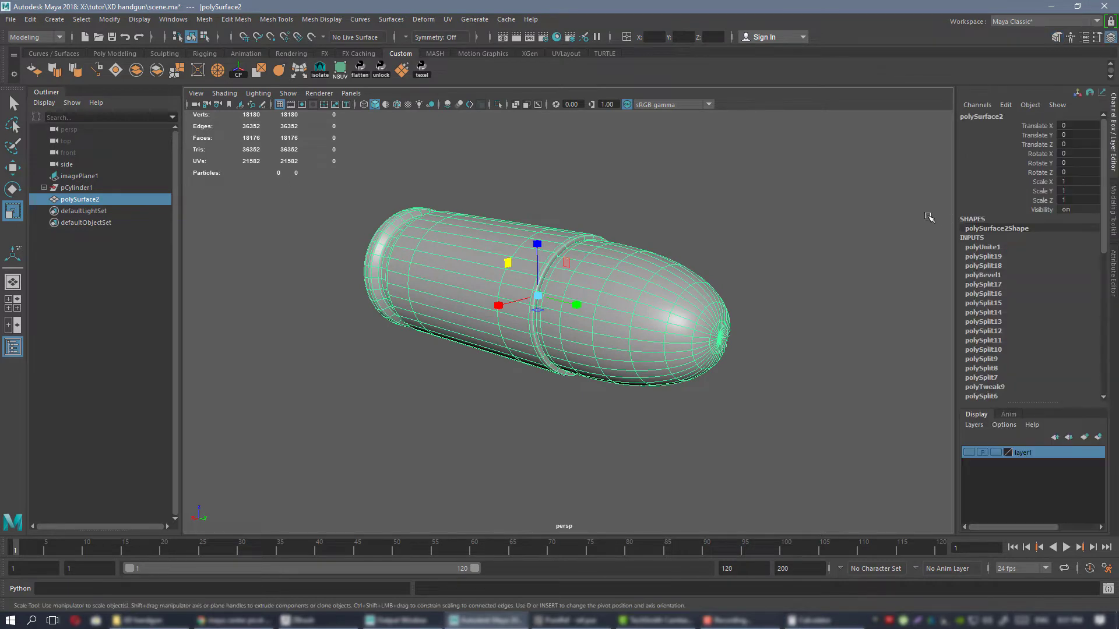
scroll(1014, 334, down, 8)
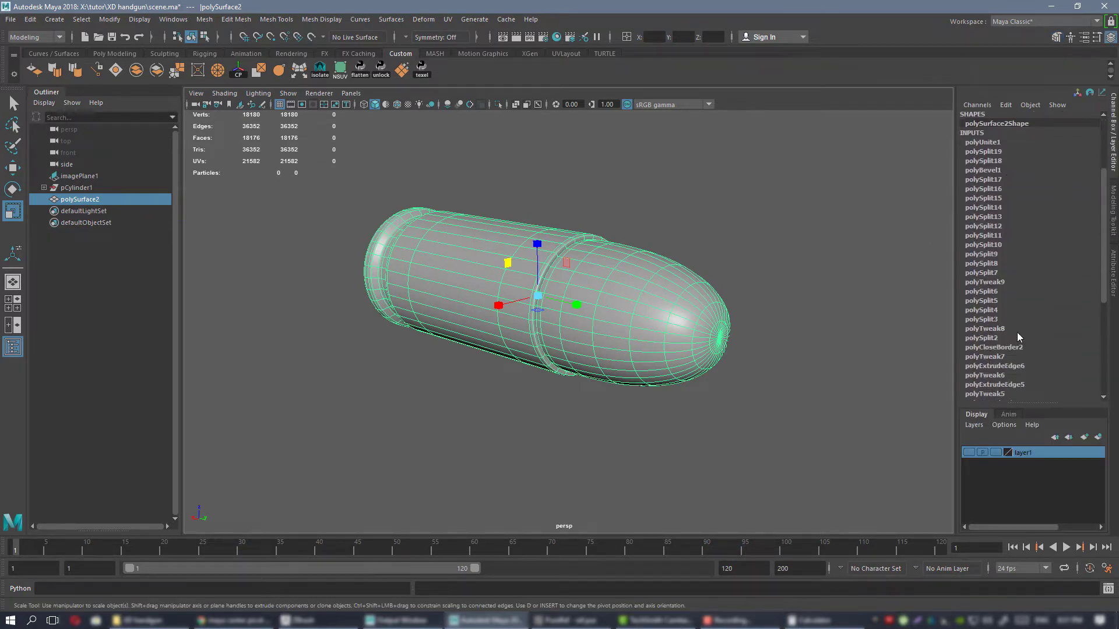
scroll(1005, 323, up, 8)
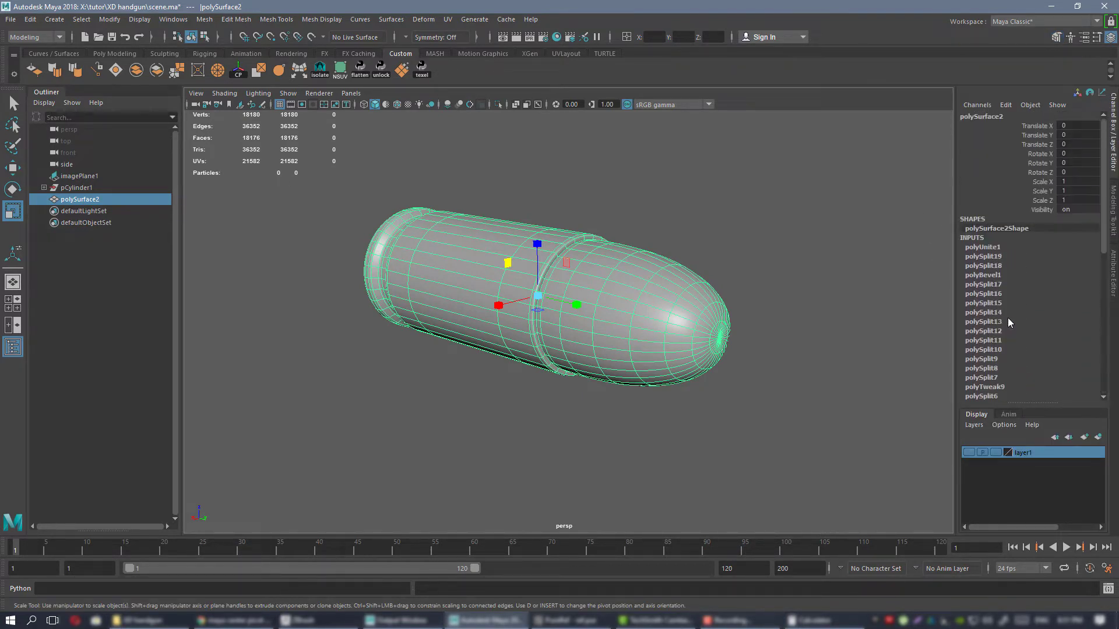
scroll(1009, 326, down, 5)
scroll(1014, 331, up, 5)
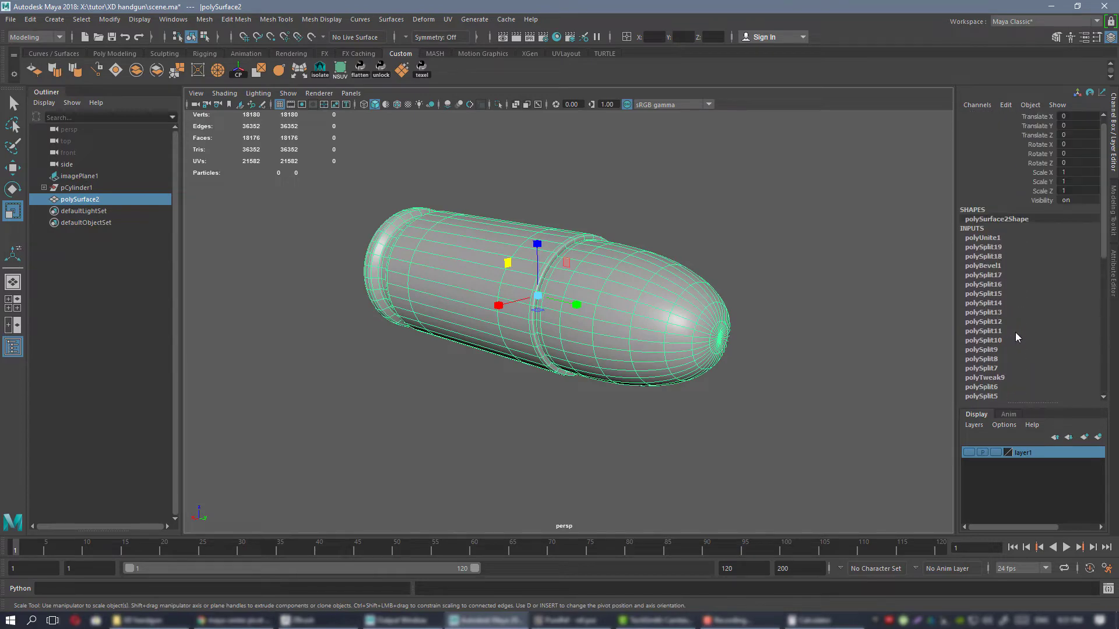
Save the scene with the combined cartridge.
alt+drag(674, 247, 650, 267)
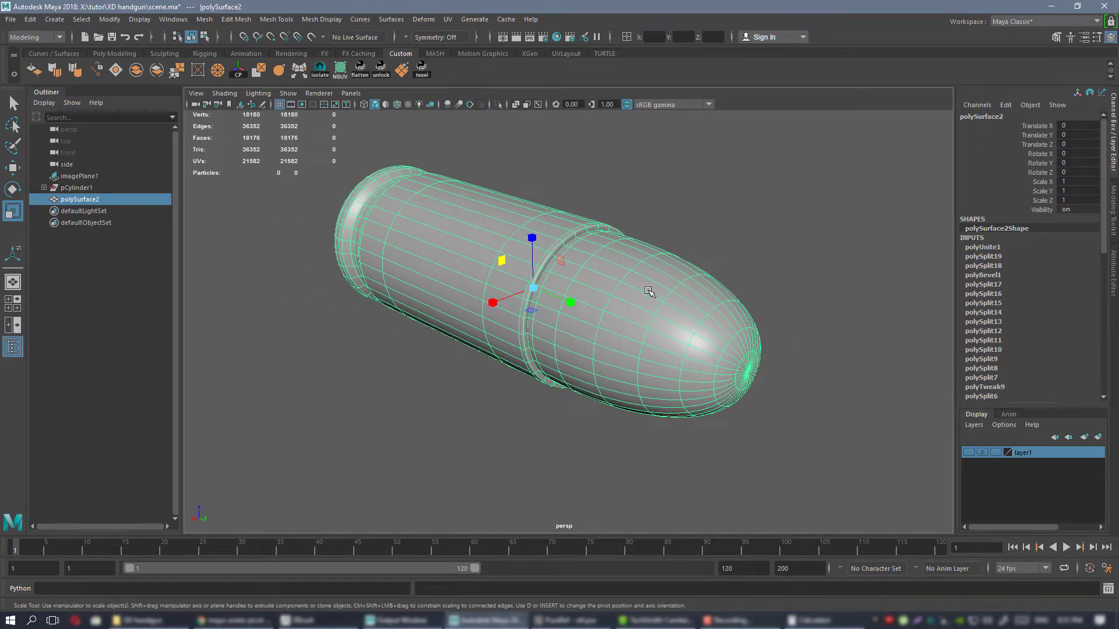
alt+drag(649, 292, 638, 265)
key(ctrl+s)
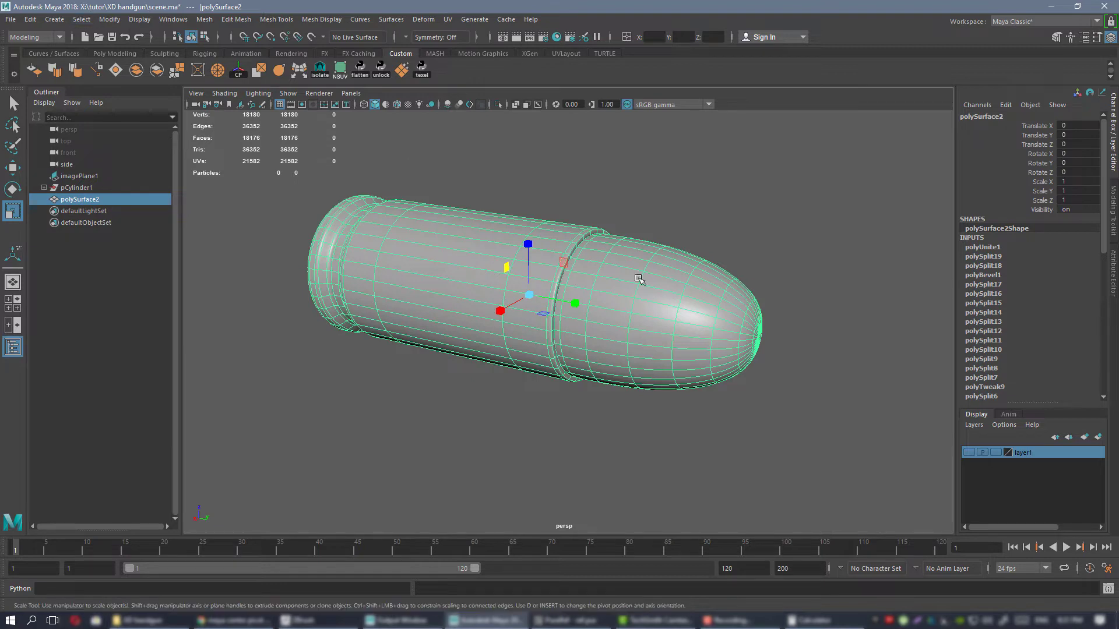
alt+drag(770, 302, 872, 311)
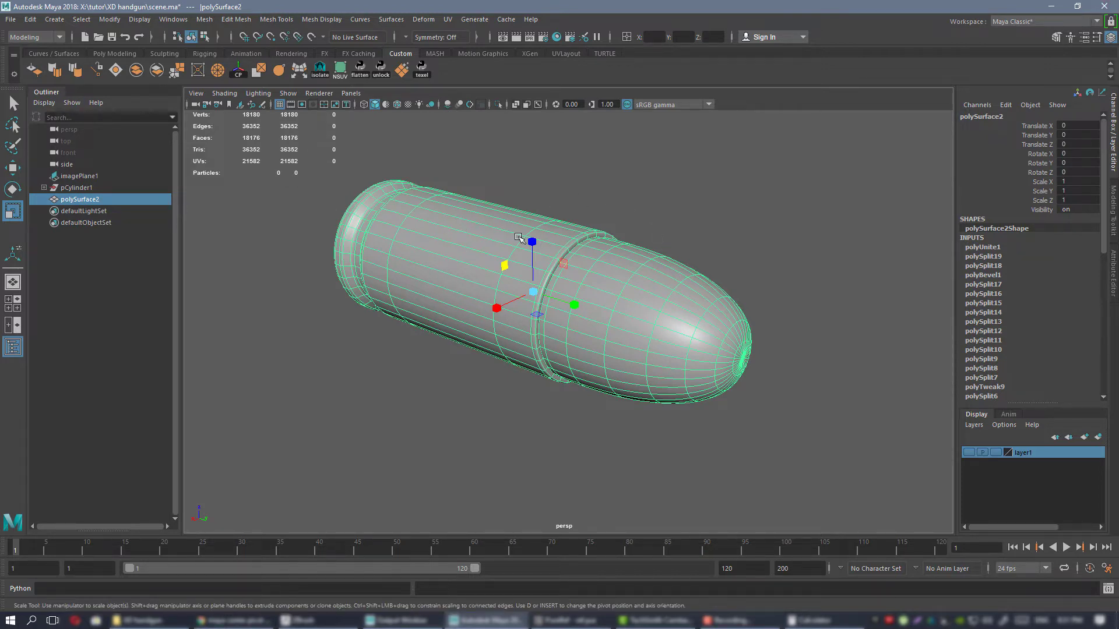
Delete the construction history of the combined cartridge mesh.
alt+drag(607, 271, 591, 278)
click(672, 246)
click(606, 288)
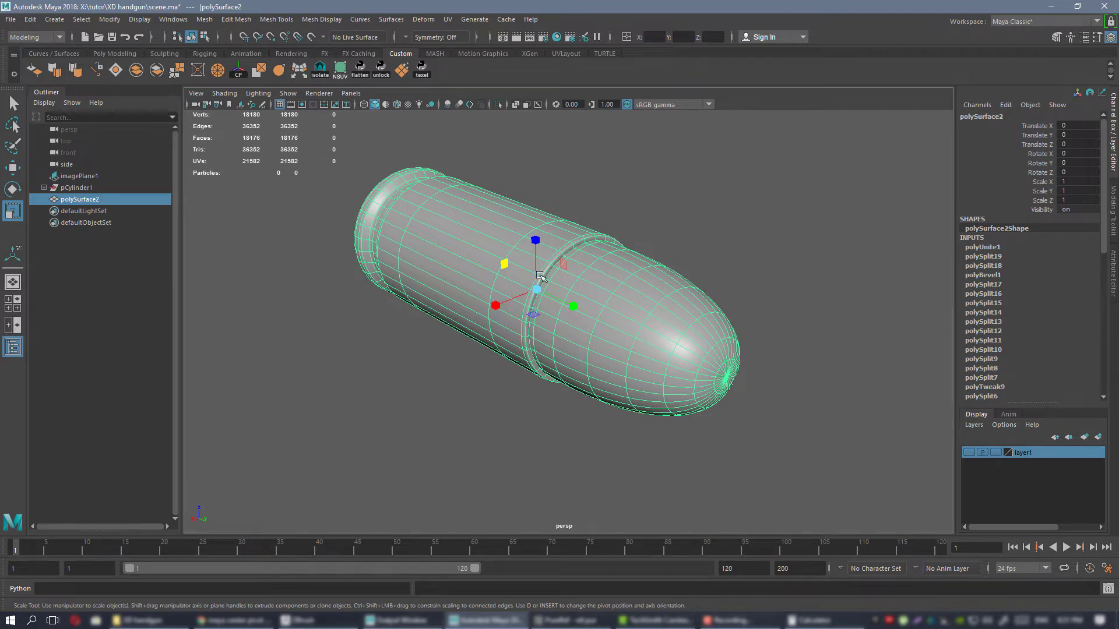
alt+drag(742, 389, 496, 229)
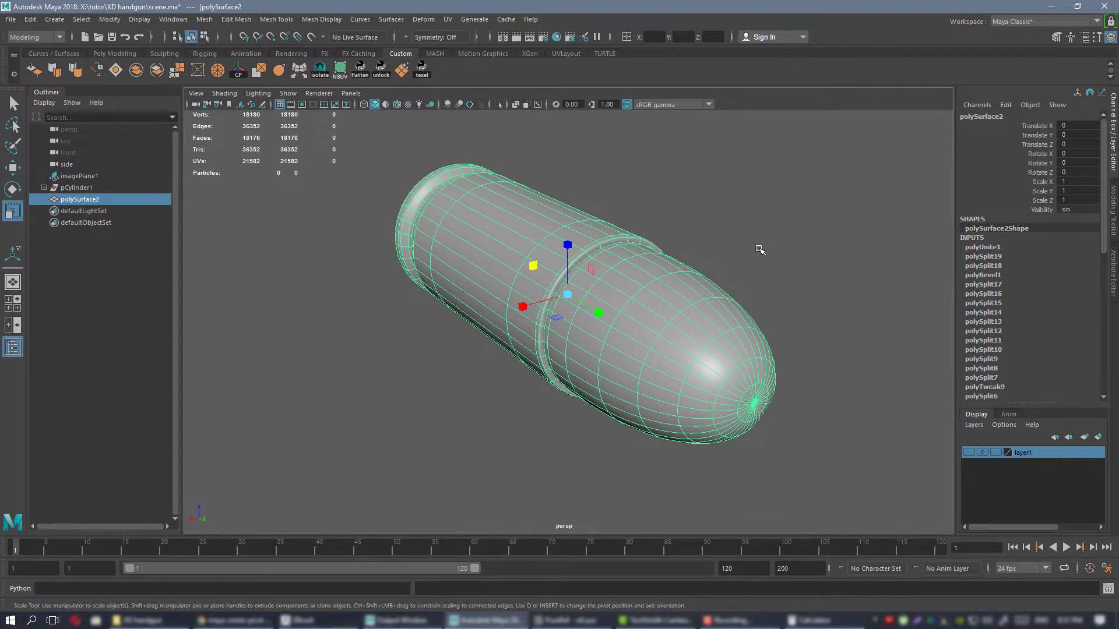
alt+drag(760, 249, 654, 289)
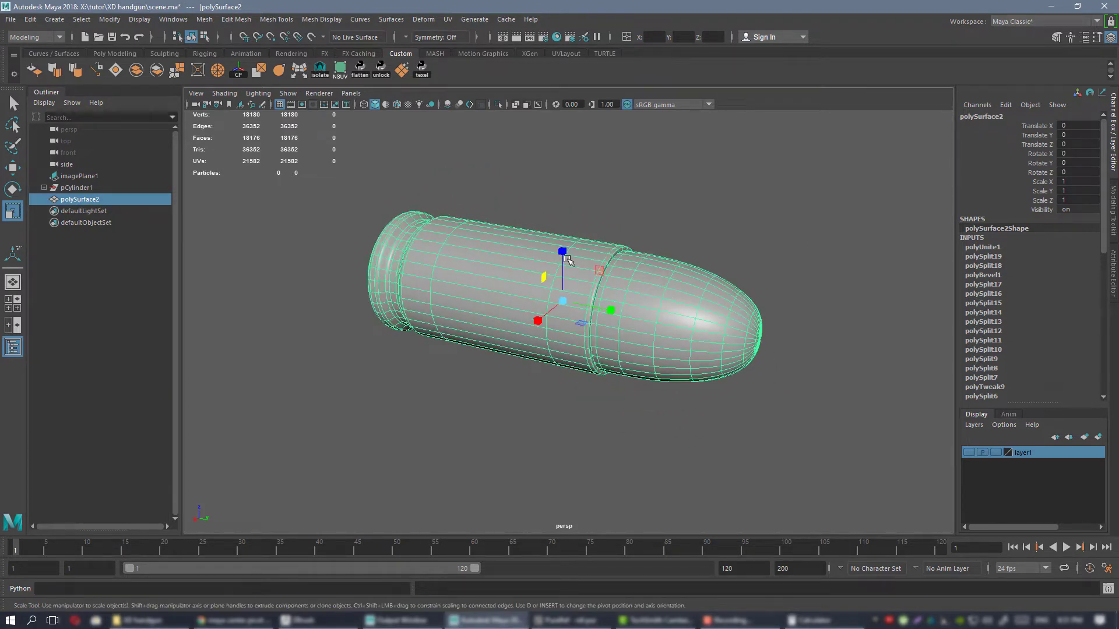
alt+drag(568, 259, 481, 257)
alt+drag(683, 286, 701, 290)
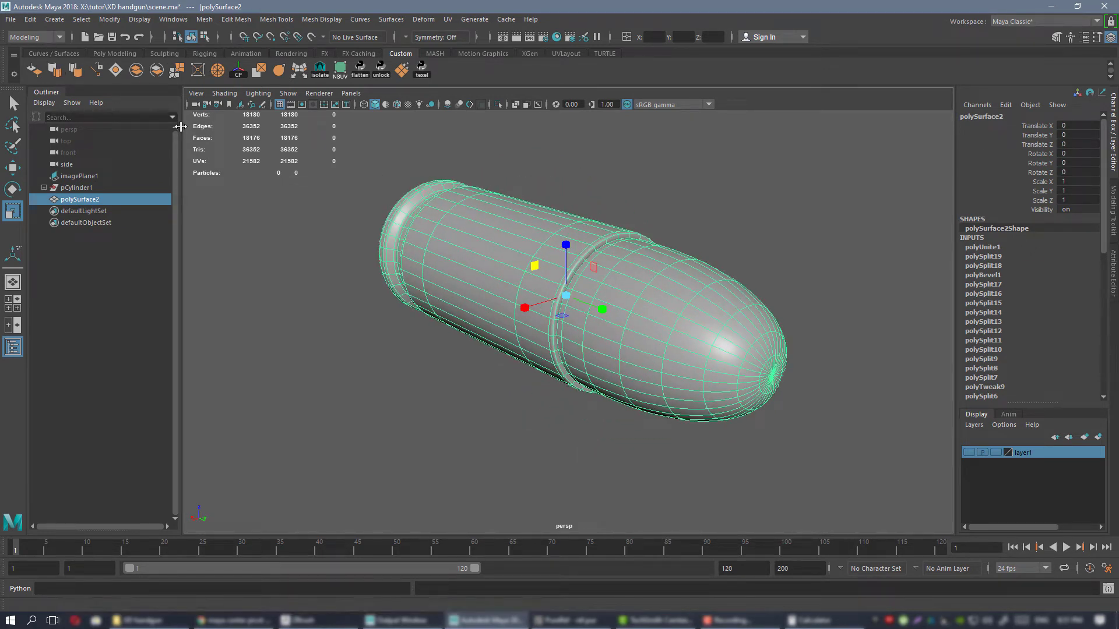
click(34, 22)
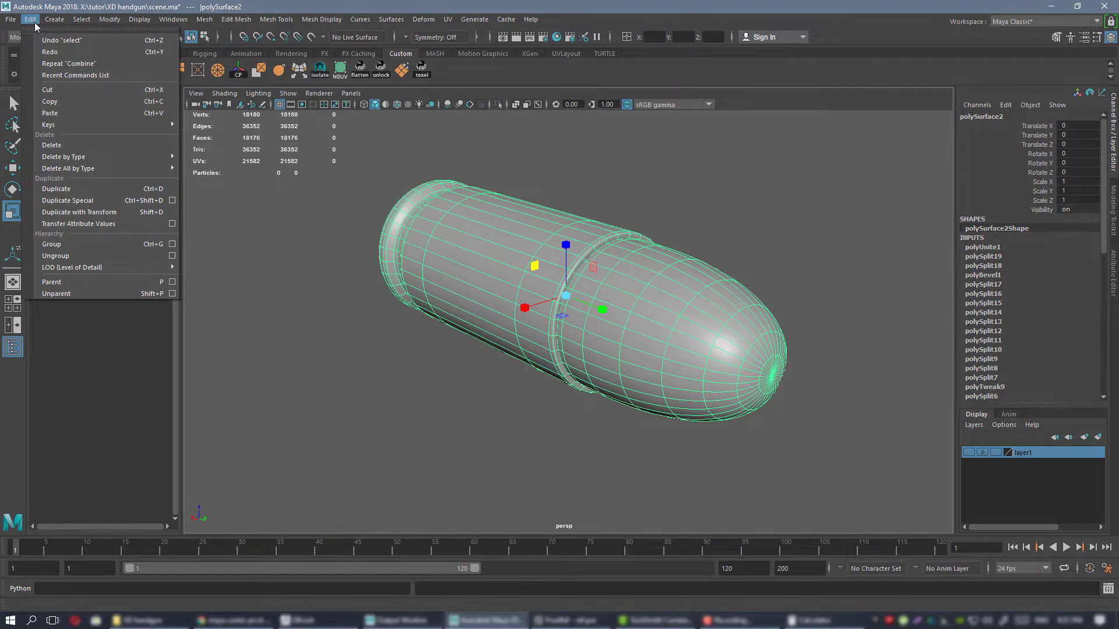
mouse_move(148, 156)
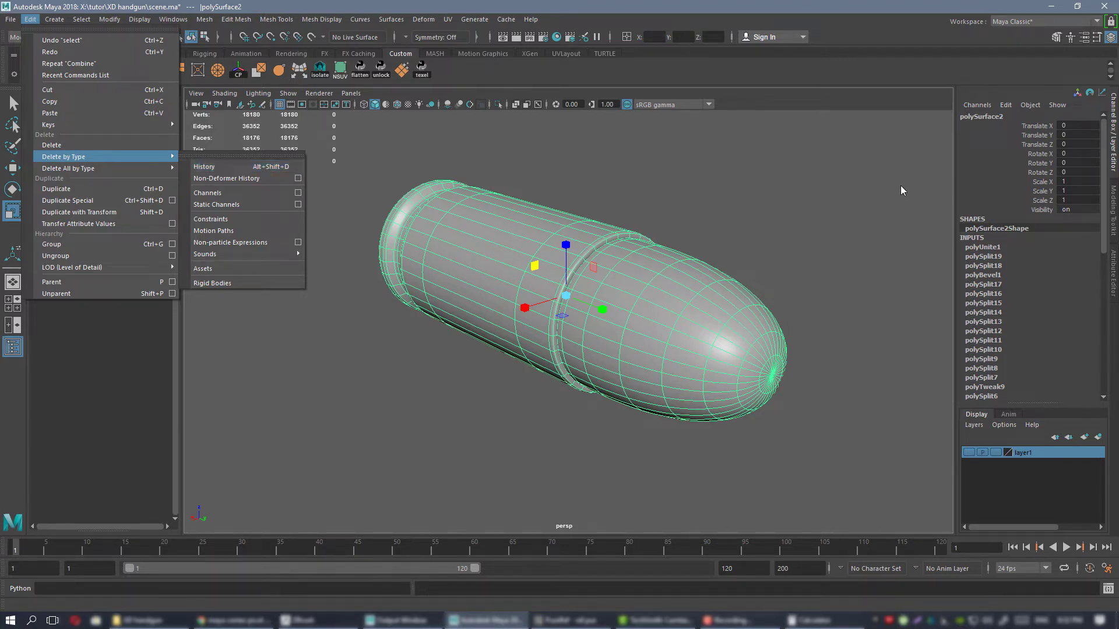
mouse_move(717, 184)
alt+mouse_down()
mouse_move(749, 180)
mouse_move(716, 190)
alt+mouse_up()
alt+right_drag(708, 198, 705, 209)
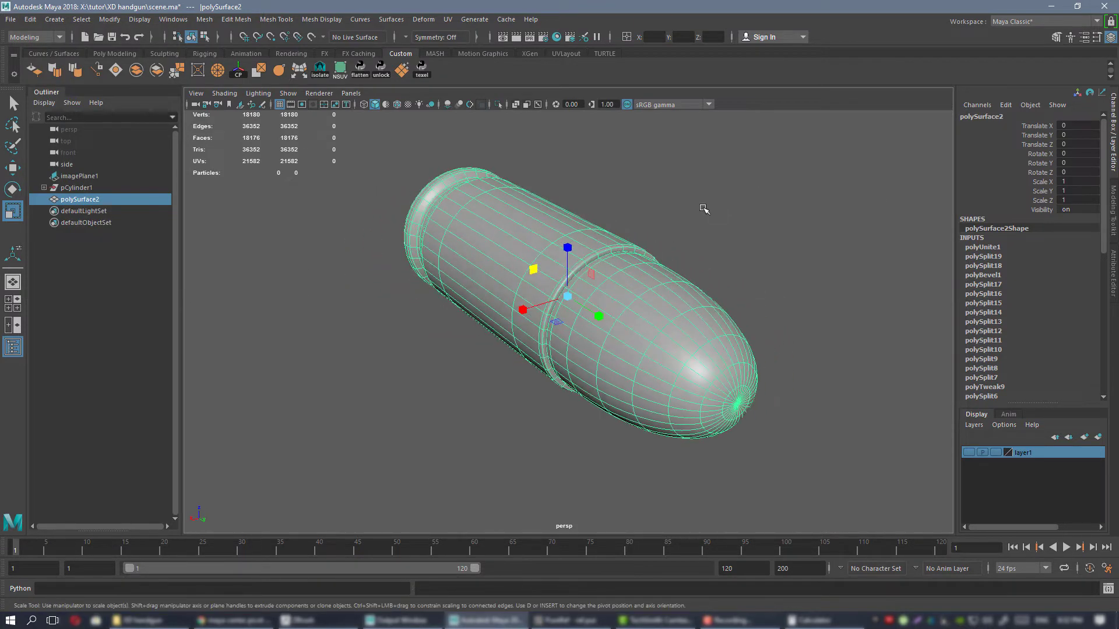
key(alt+shift+d)
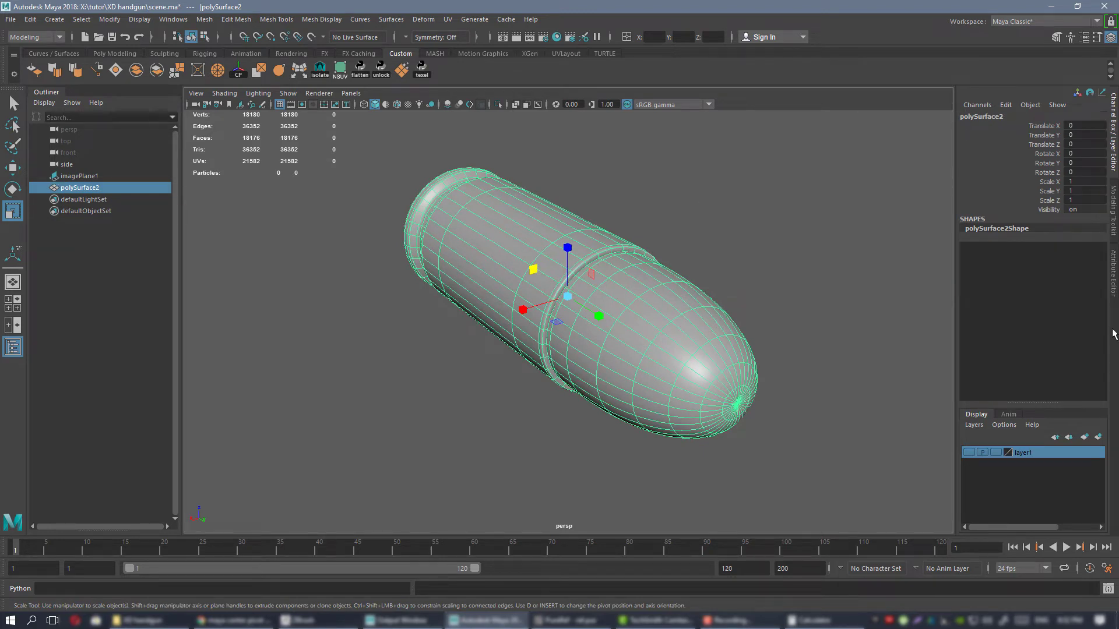
Examine the history-free cartridge mesh from several angles, both selected and unselected.
alt+drag(633, 273, 705, 227)
click(717, 226)
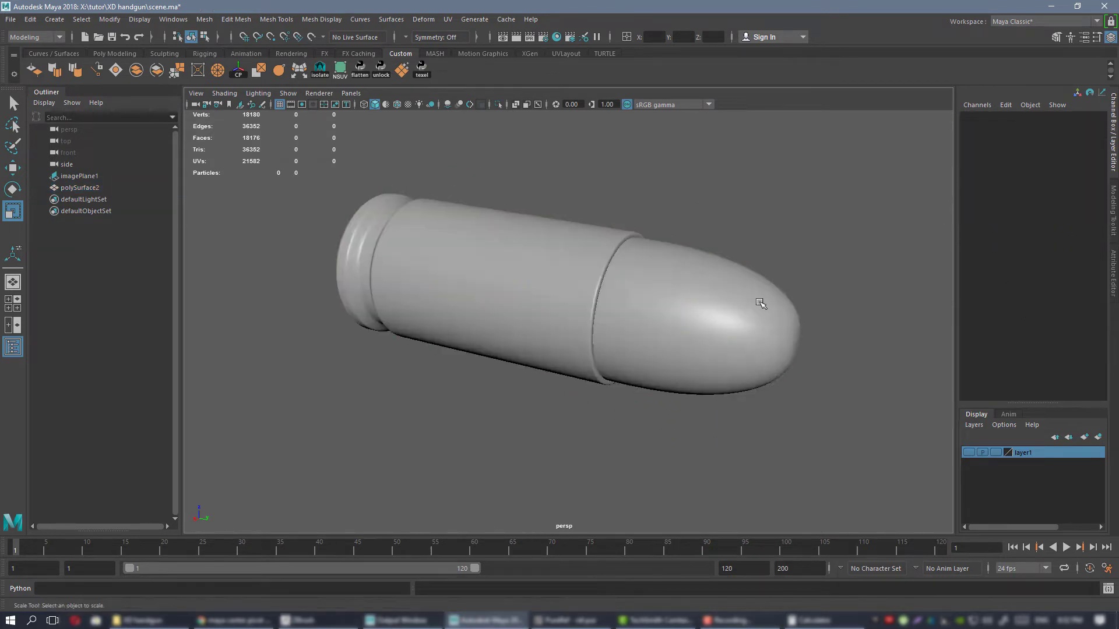
alt+drag(761, 302, 517, 290)
click(524, 291)
key(f)
alt+right_drag(733, 334, 697, 295)
alt+drag(697, 295, 658, 306)
alt+right_drag(659, 306, 681, 320)
alt+drag(681, 320, 540, 283)
click(671, 235)
click(589, 277)
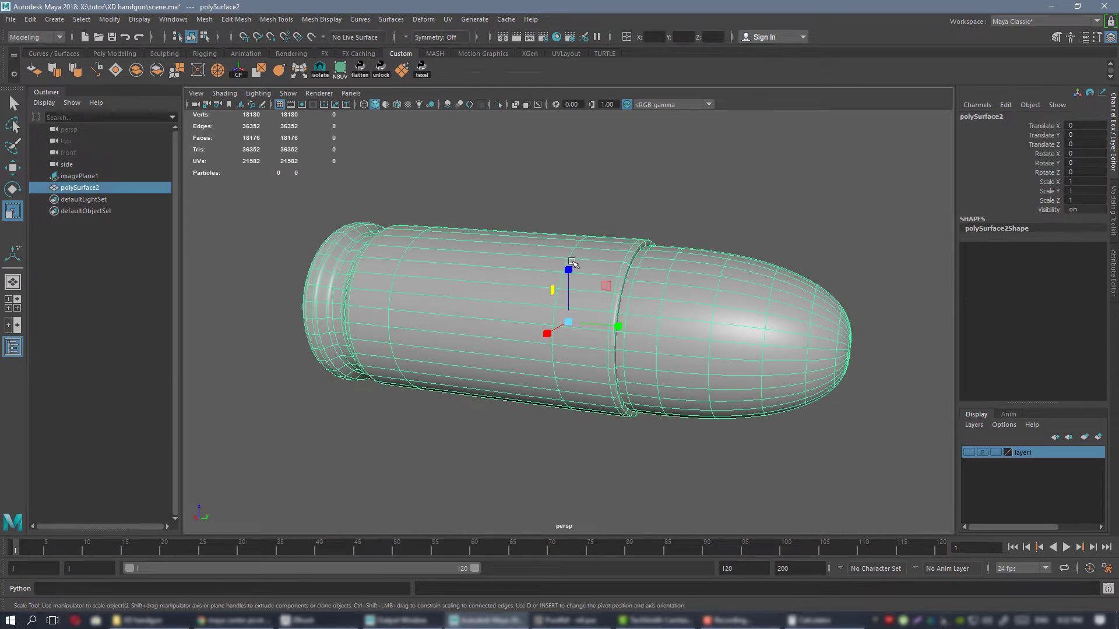
alt+right_drag(670, 266, 635, 250)
alt+drag(635, 251, 599, 225)
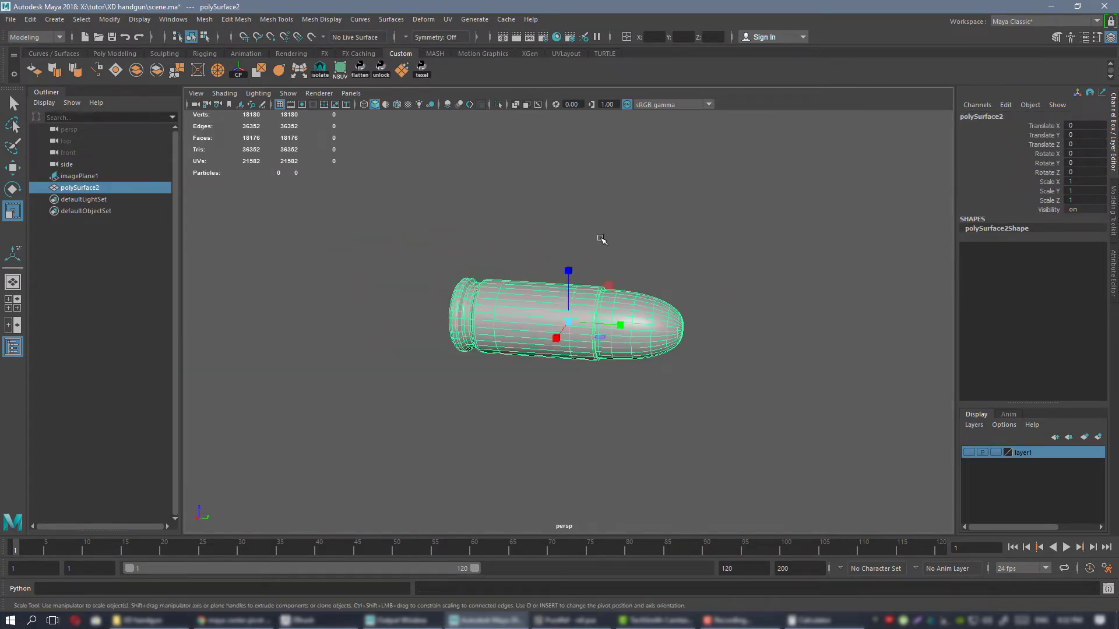
Show the pistol image's display layer and rename it from layer1 to reference.
click(968, 452)
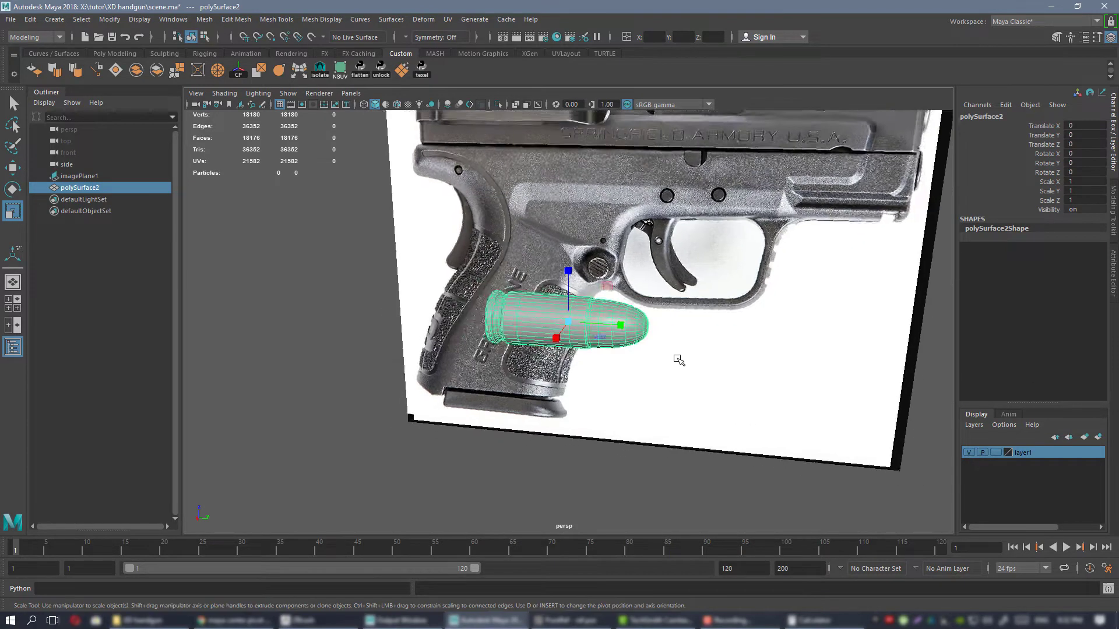
alt+drag(677, 362, 604, 334)
double_click(1032, 457)
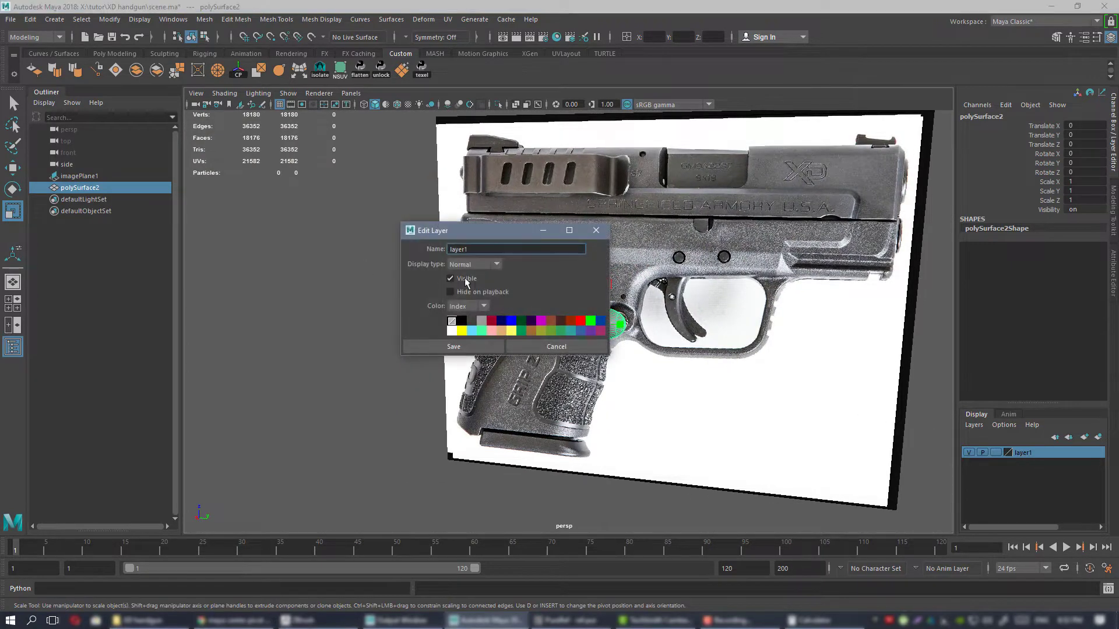
drag(490, 247, 385, 245)
click(454, 346)
key(f)
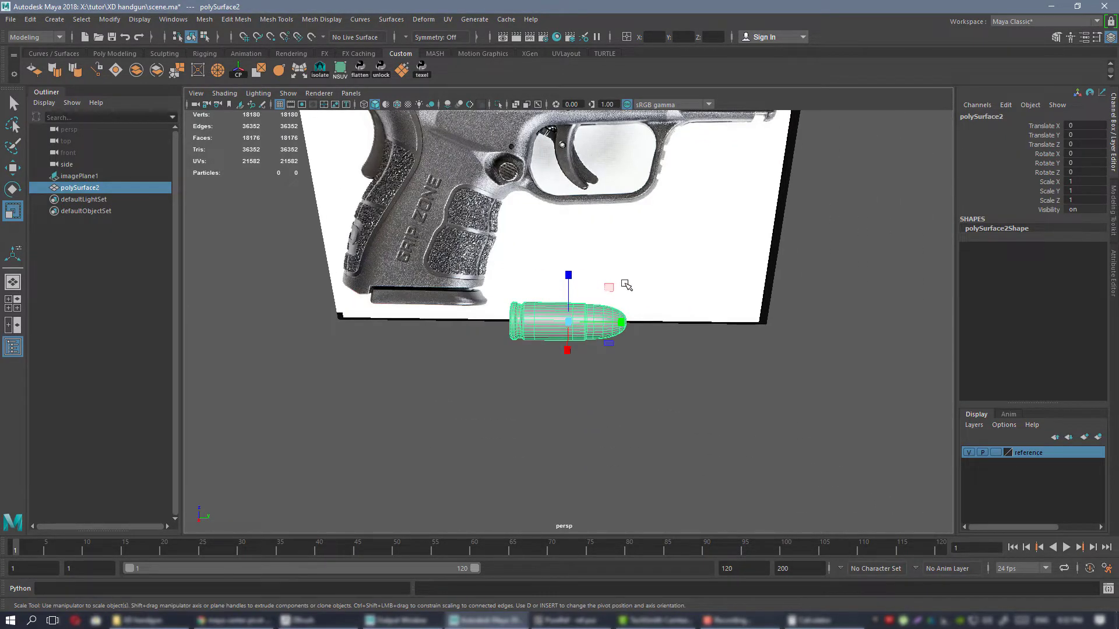
Compare the cartridge with the pistol image and hide the reference layer.
key(f)
alt+drag(678, 304, 589, 279)
scroll(649, 327, down, 5)
mouse_move(649, 327)
alt+mouse_down()
mouse_move(771, 372)
mouse_move(644, 341)
alt+mouse_up()
click(968, 452)
click(969, 453)
click(970, 452)
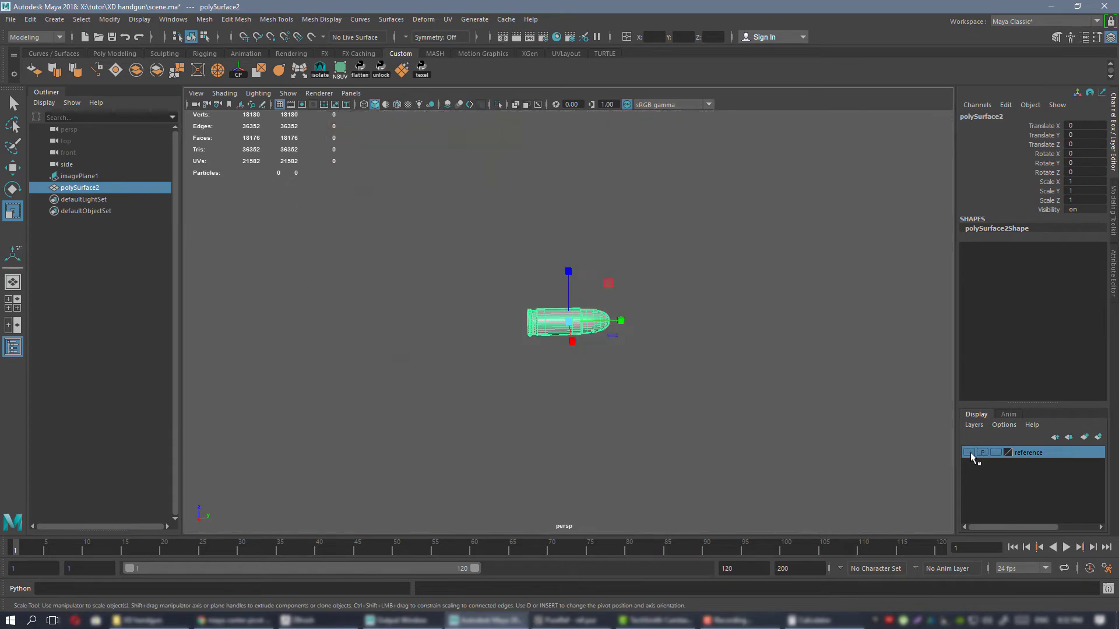
click(970, 451)
click(967, 452)
Create a polygon cylinder at the origin, around the cartridge.
alt+drag(626, 292, 551, 309)
key(f)
right_drag(667, 370, 620, 361)
scroll(605, 327, down, 3)
right_drag(618, 298, 644, 279)
alt+drag(607, 291, 641, 283)
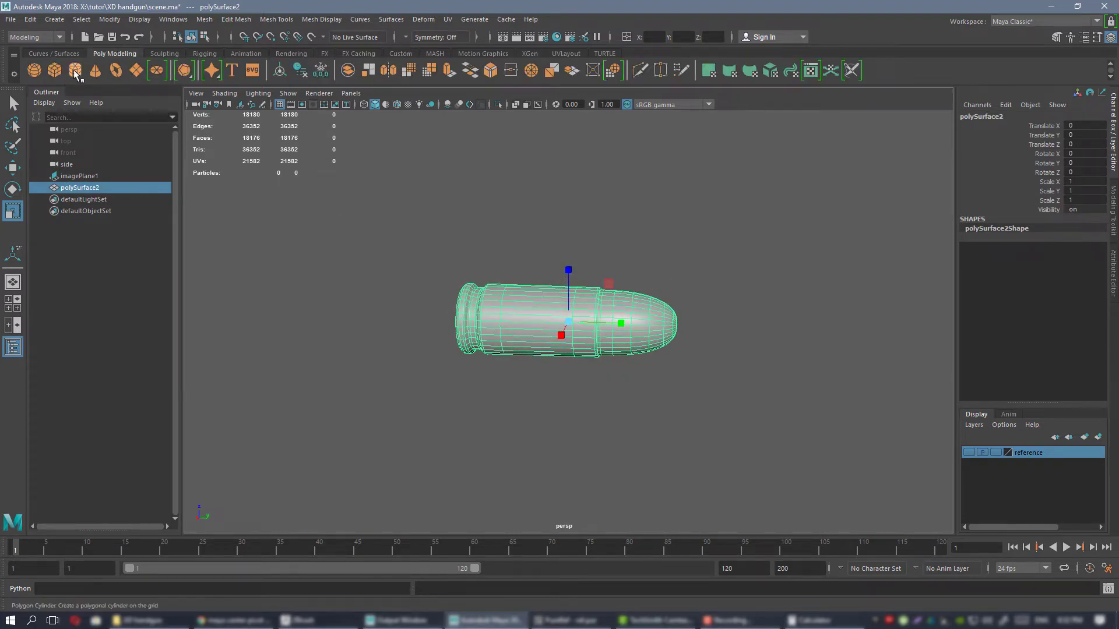
click(75, 73)
scroll(594, 317, down, 5)
scroll(595, 317, up, 5)
alt+drag(687, 350, 653, 371)
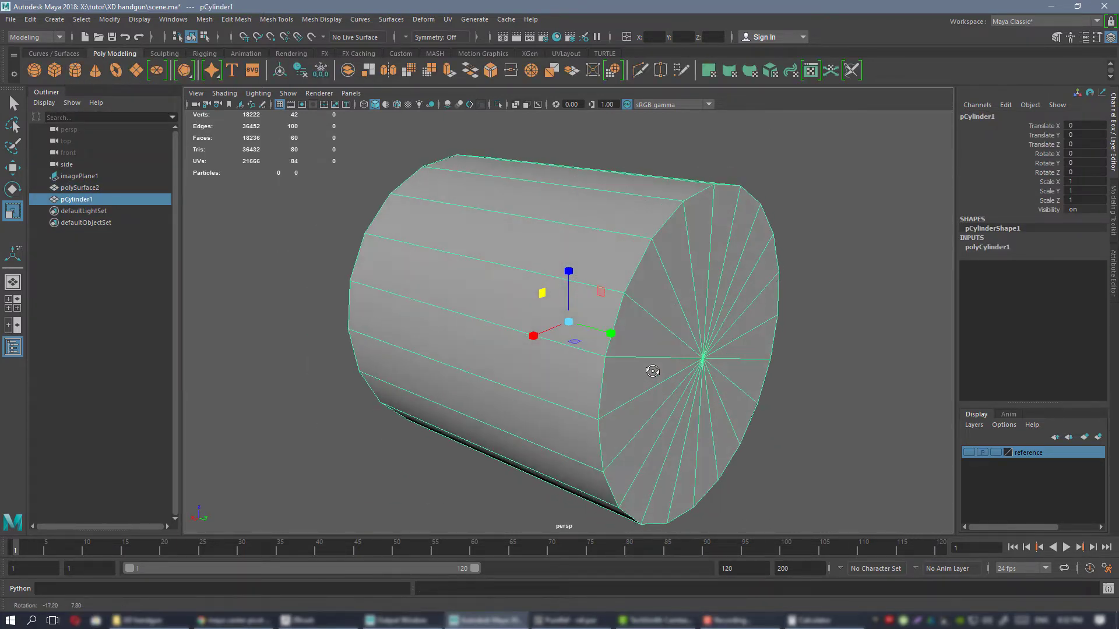
Set the new cylinder's axis subdivisions to 32.
click(987, 247)
click(1036, 275)
middle_drag(763, 263, 722, 235)
scroll(653, 283, down, 3)
alt+drag(653, 283, 689, 297)
alt+drag(748, 322, 764, 322)
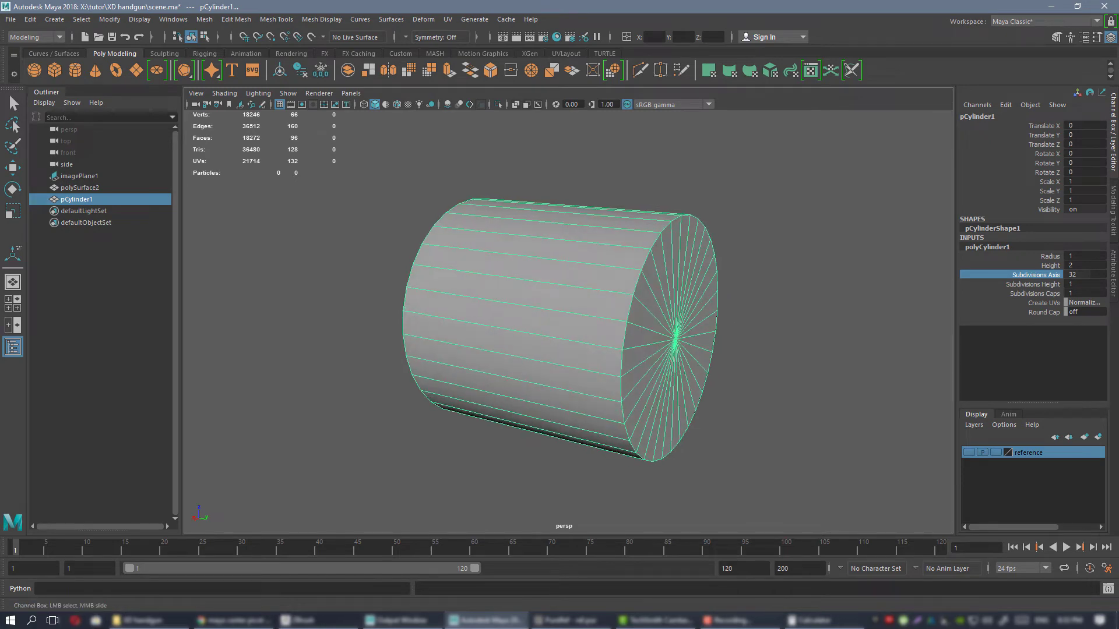
Switch to PureRef and look up the barrel length in the XD Mod.2 3" Sub-Compact specifications.
key(alt+Tab)
scroll(937, 334, down, 5)
scroll(569, 292, down, 1)
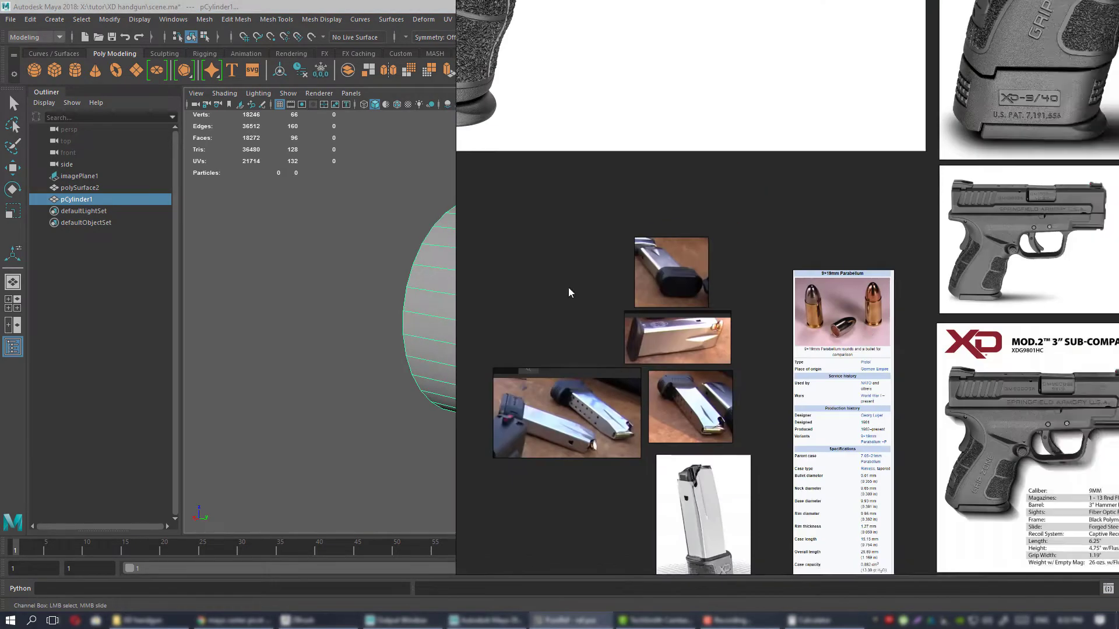
middle_drag(1103, 481, 635, 408)
scroll(636, 412, up, 5)
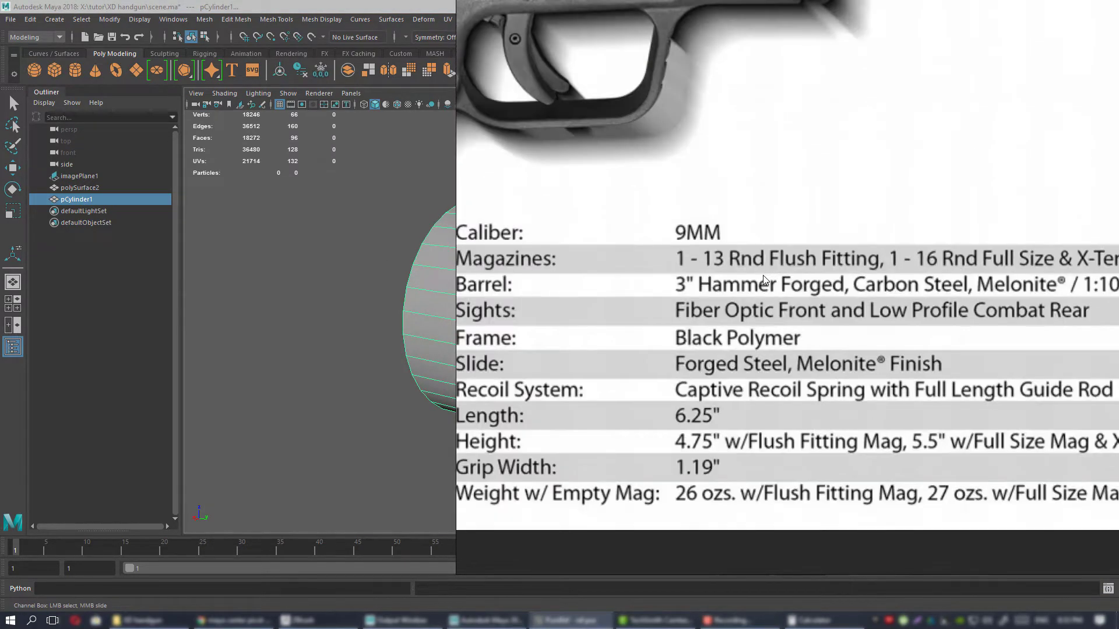
scroll(709, 289, down, 2)
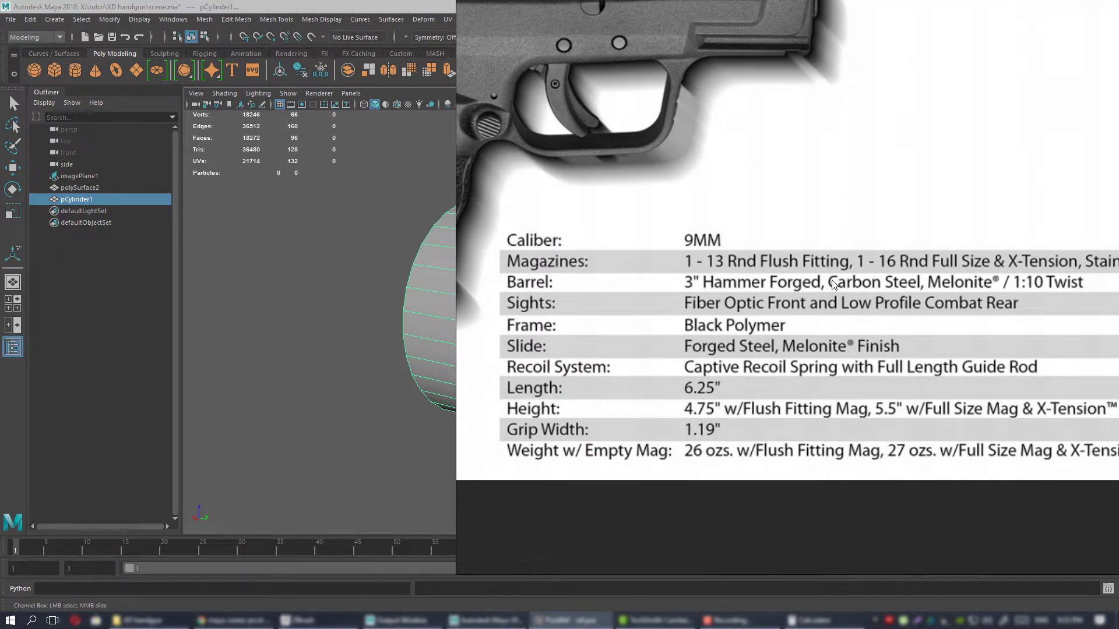
scroll(833, 284, down, 6)
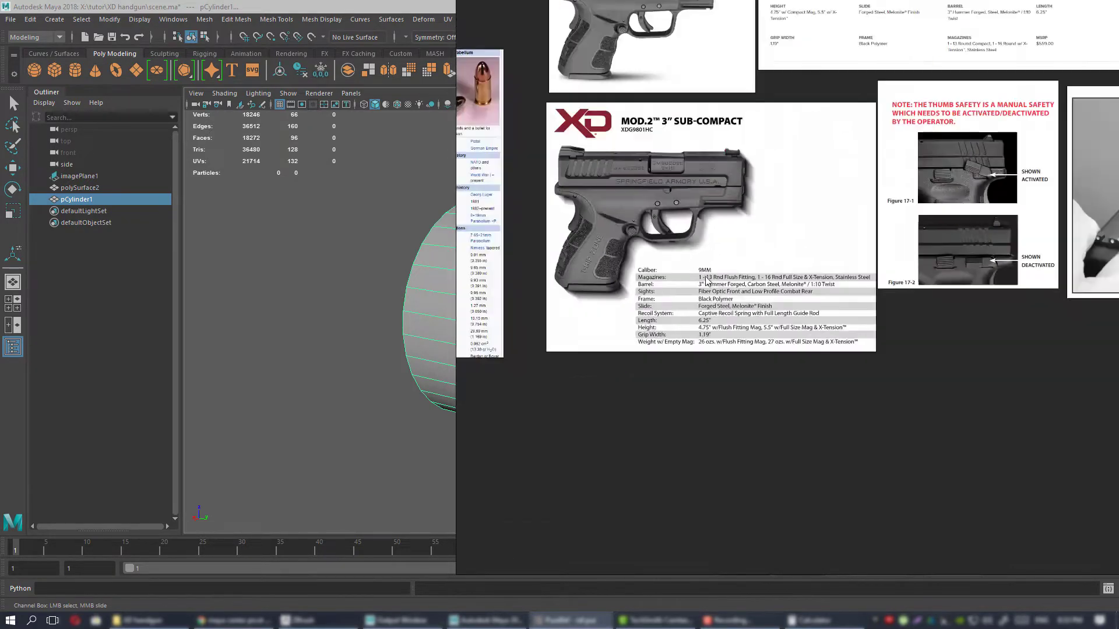
scroll(707, 280, up, 2)
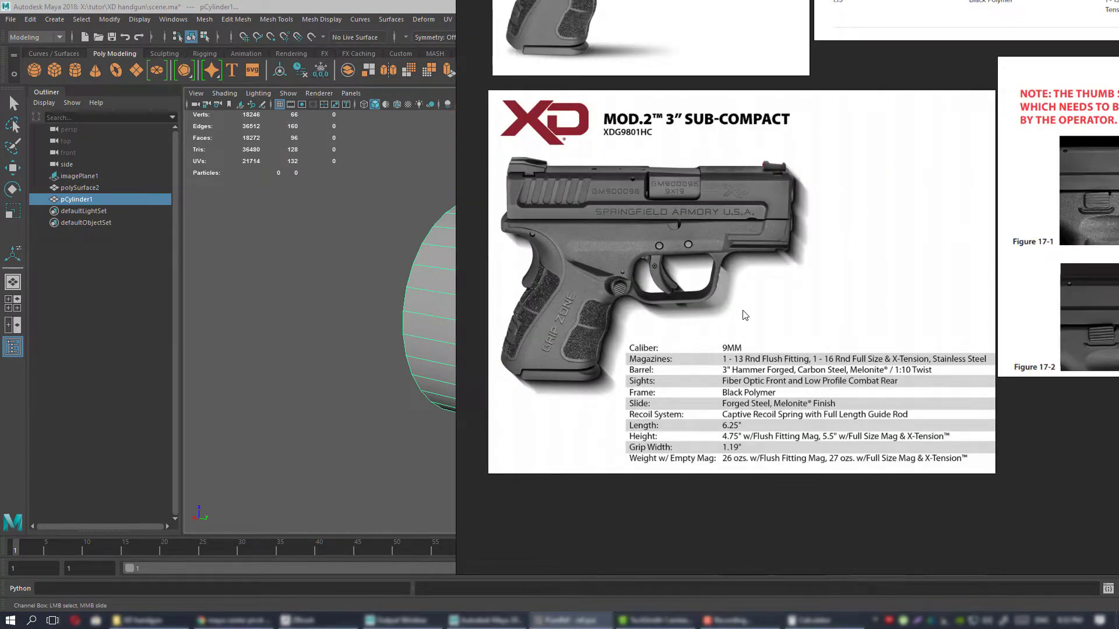
Switch back to Maya and set the cylinder's height to 3.
key(alt+Tab)
alt+drag(710, 250, 719, 277)
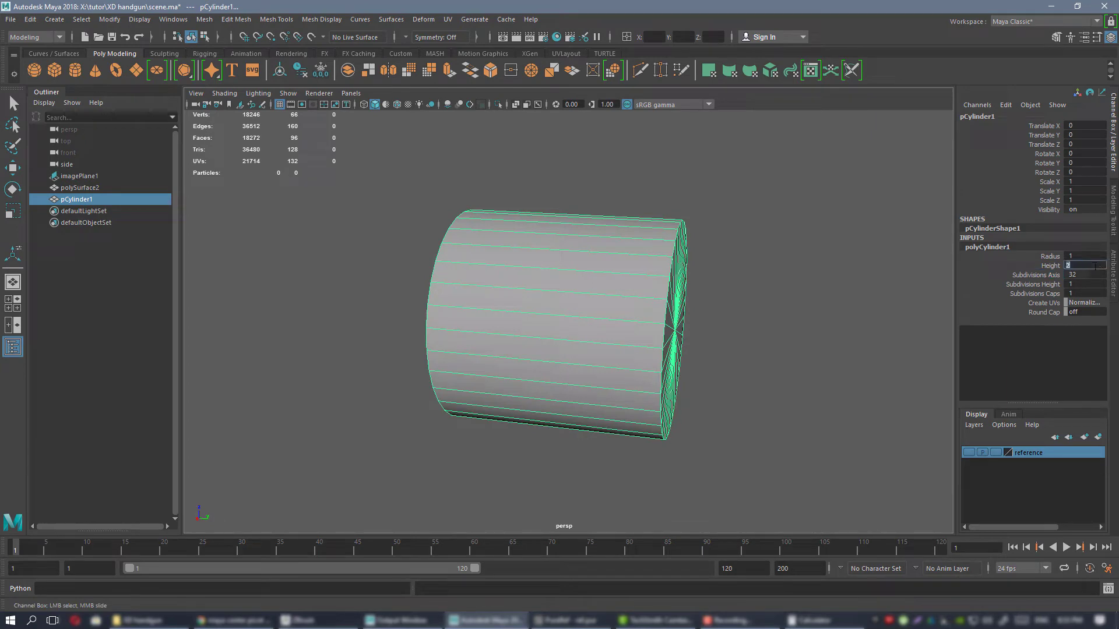
key(Return)
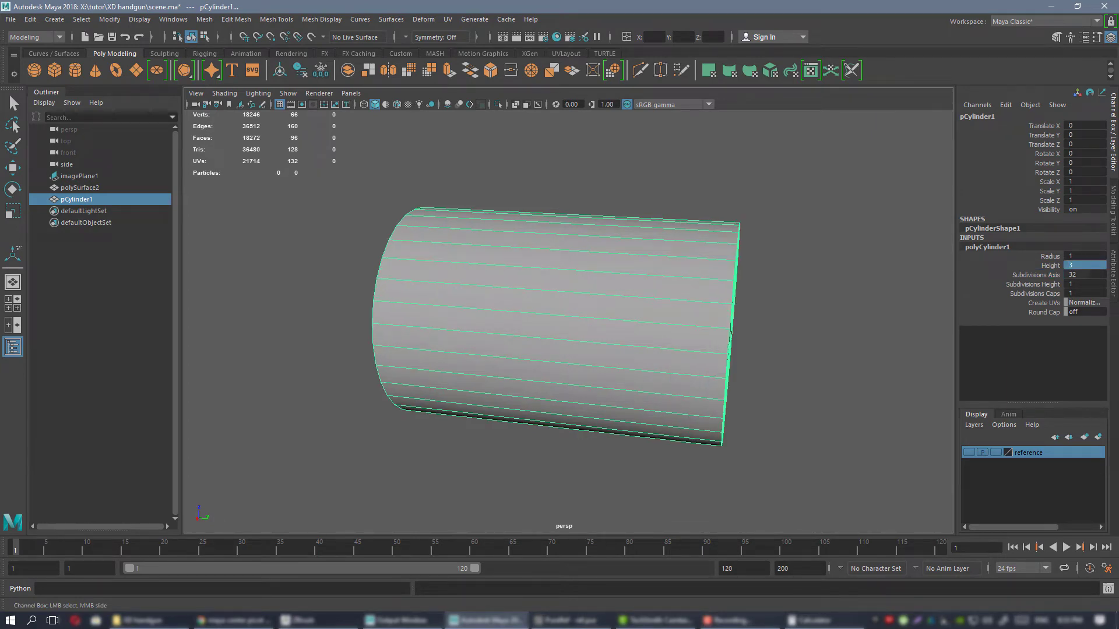
Switch to PureRef and read through the pistol's specification sheets for caliber, barrel and overall dimensions.
key(alt+Tab)
right_drag(665, 294, 674, 333)
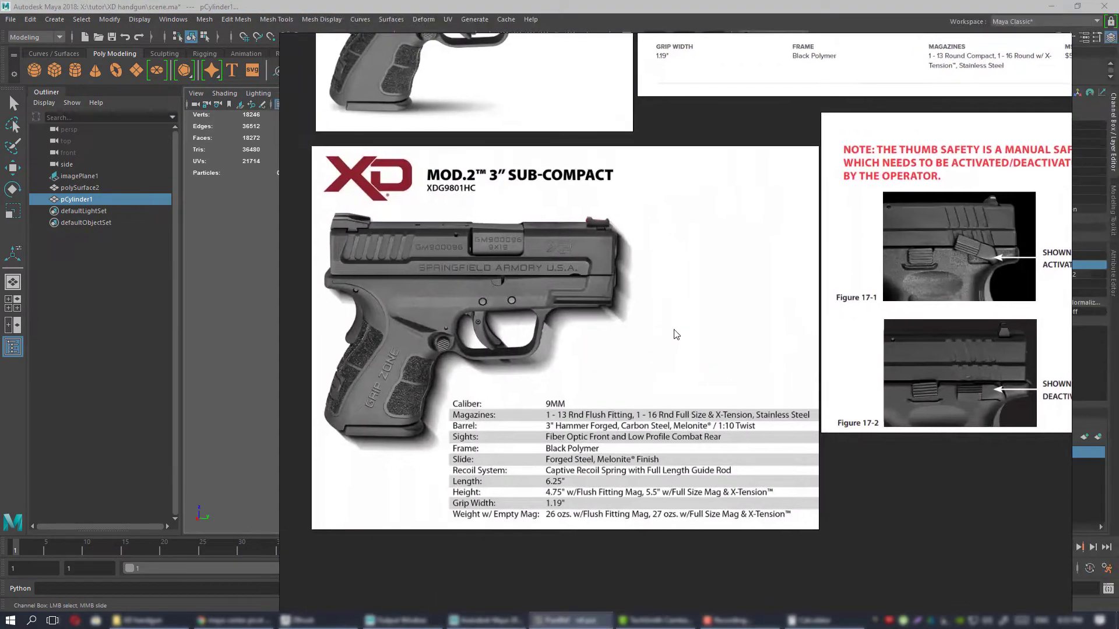
scroll(632, 357, down, 1)
scroll(637, 408, up, 2)
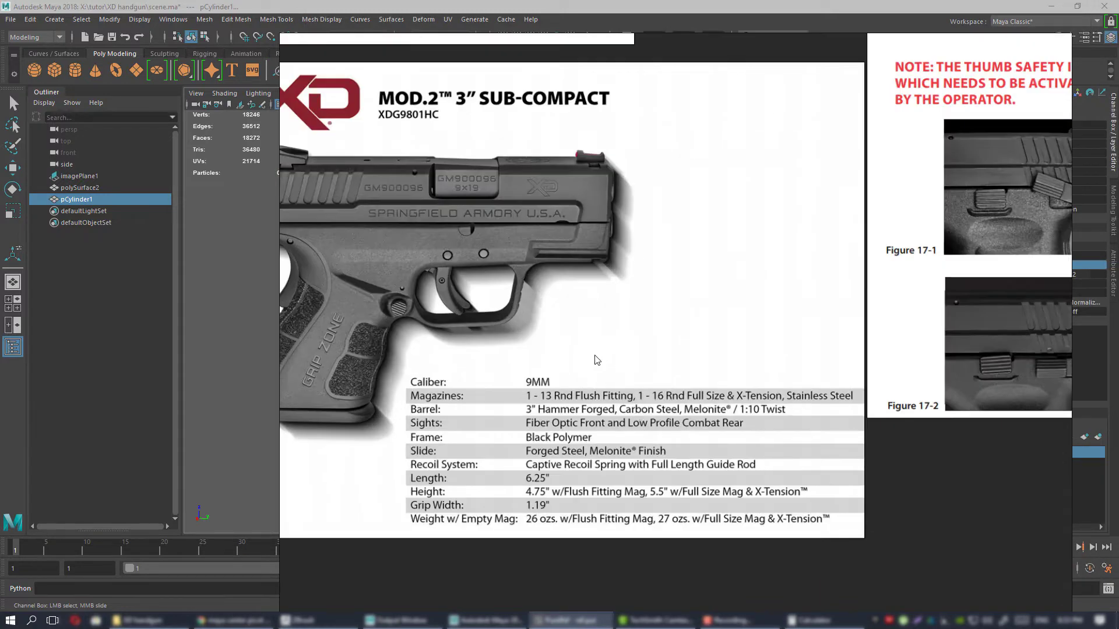
right_drag(595, 322, 627, 333)
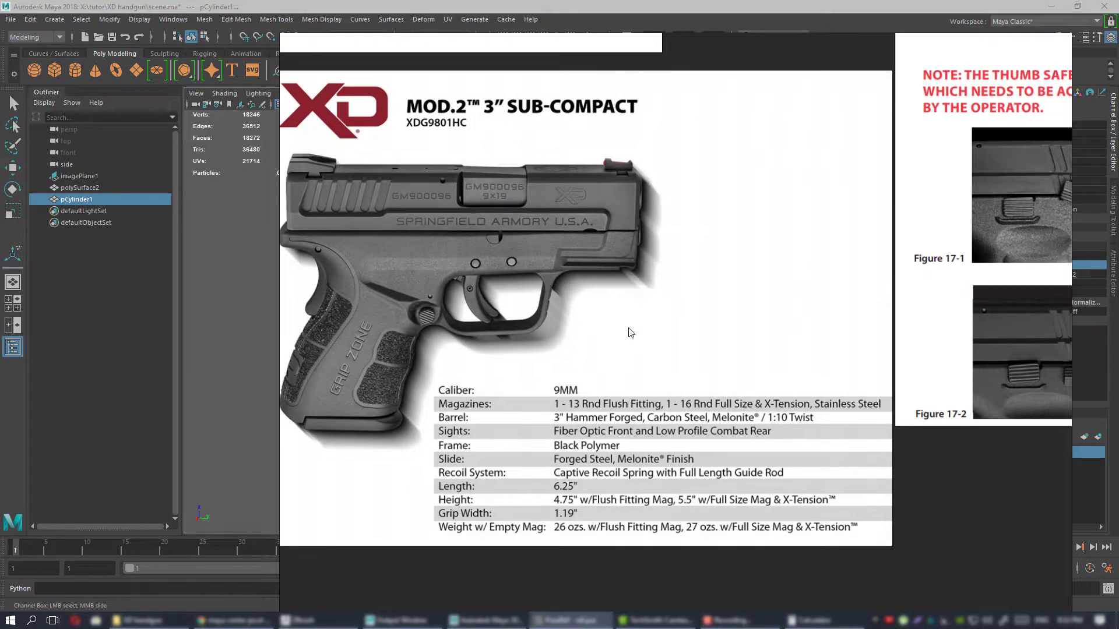
scroll(630, 332, down, 1)
scroll(670, 337, down, 3)
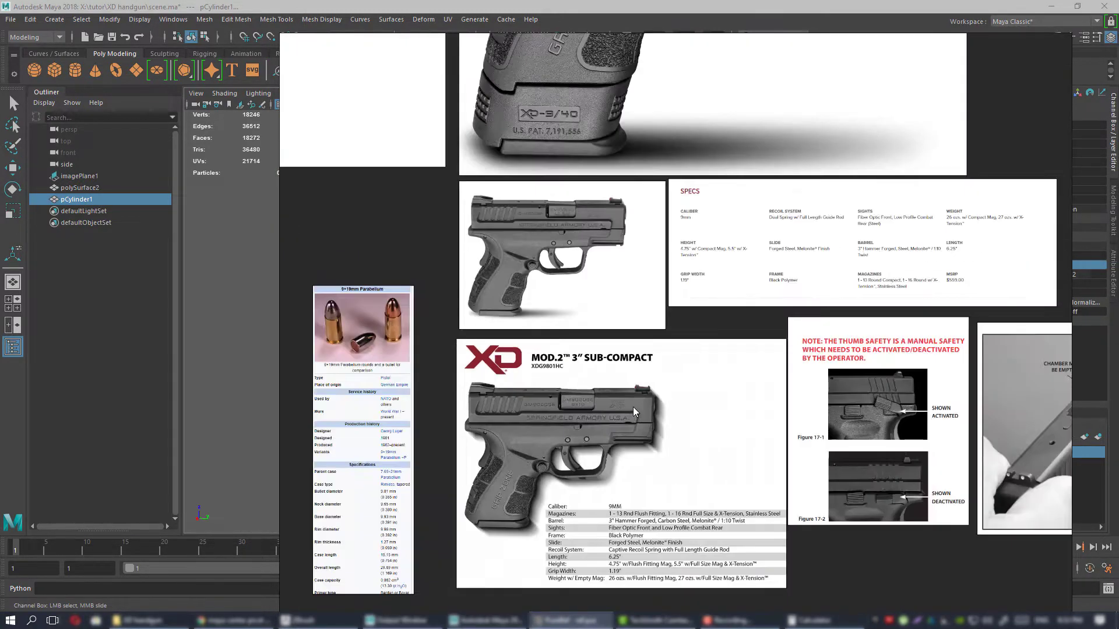
scroll(566, 309, up, 5)
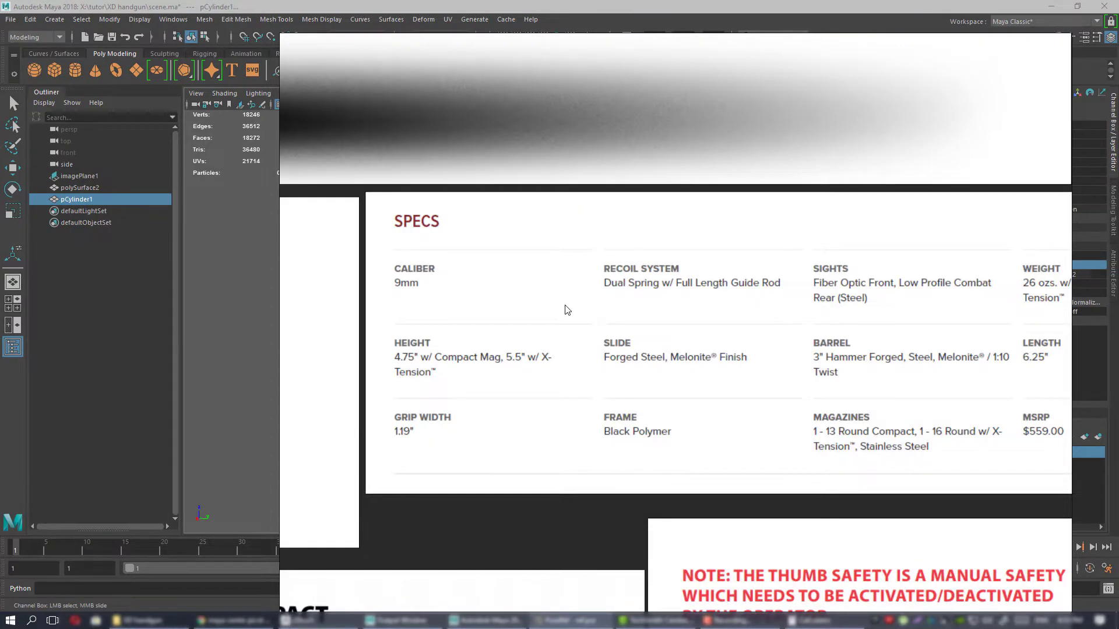
scroll(567, 314, down, 1)
middle_drag(664, 355, 582, 358)
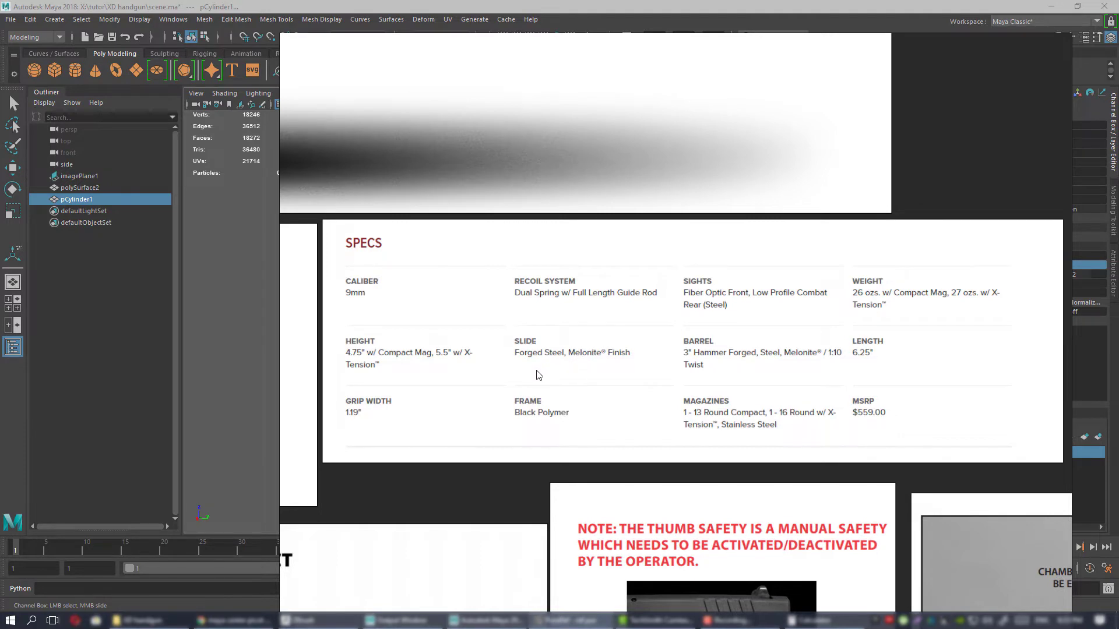
scroll(538, 374, down, 5)
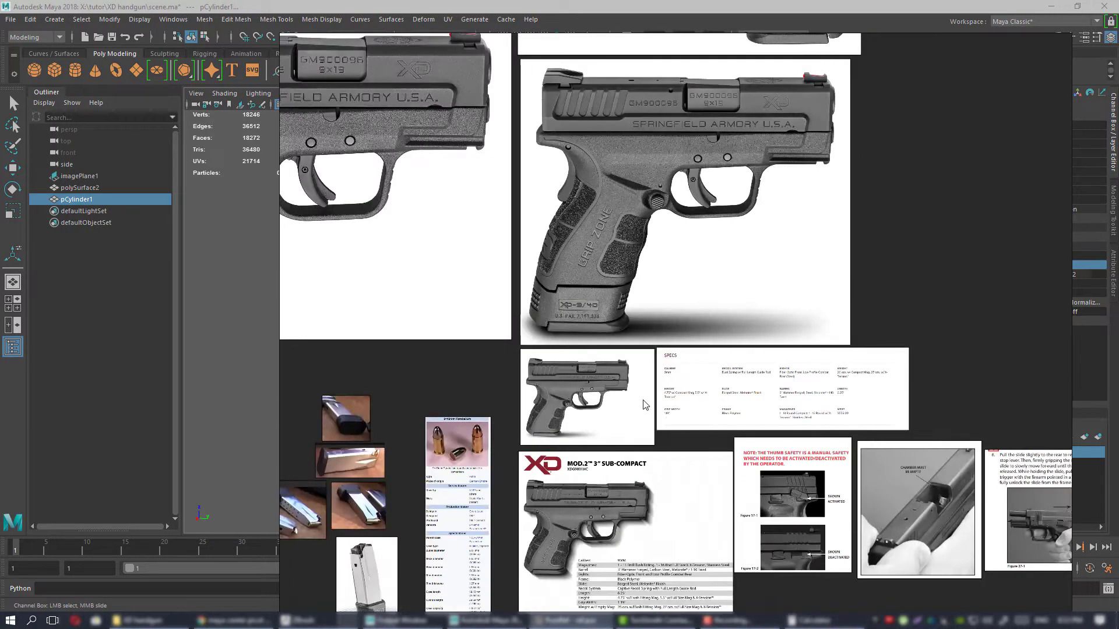
middle_drag(510, 443, 611, 357)
right_drag(872, 337, 1118, 324)
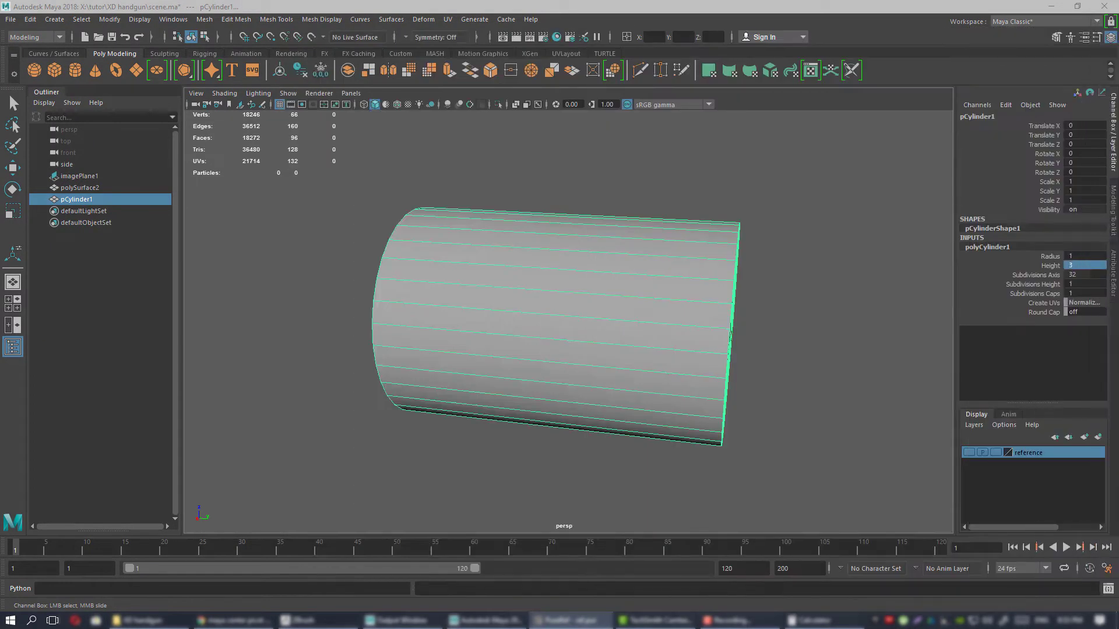
Switch back to Maya and narrow the cylinder to a scale of 0.258 in X and Z, keeping its length.
alt+drag(599, 329, 503, 262)
key(w)
key(r)
alt+right_drag(498, 273, 527, 292)
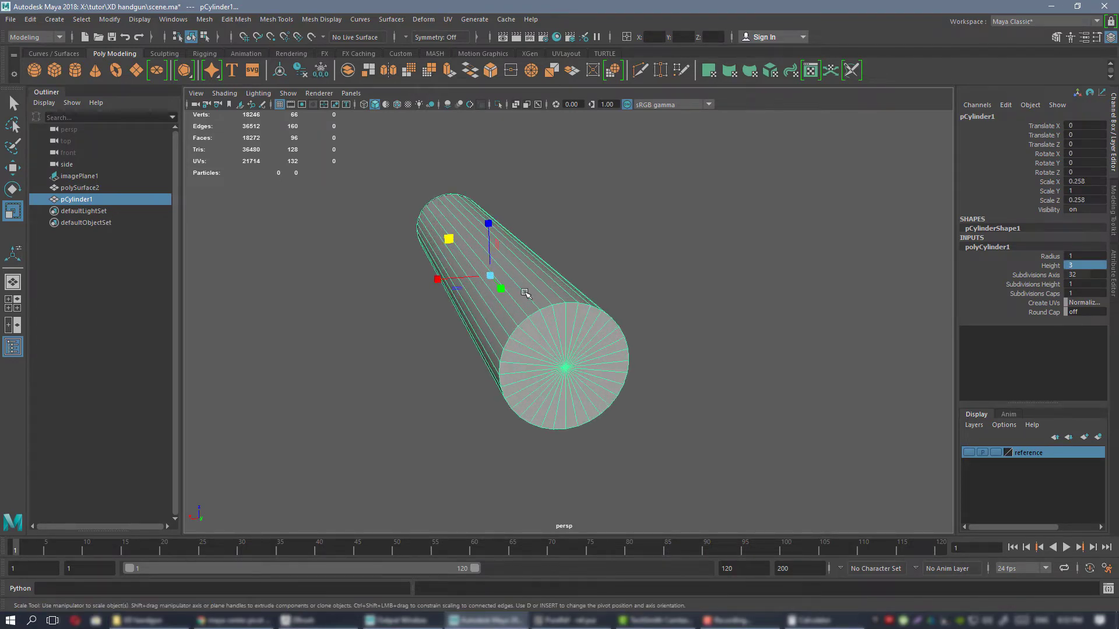
alt+drag(526, 292, 615, 338)
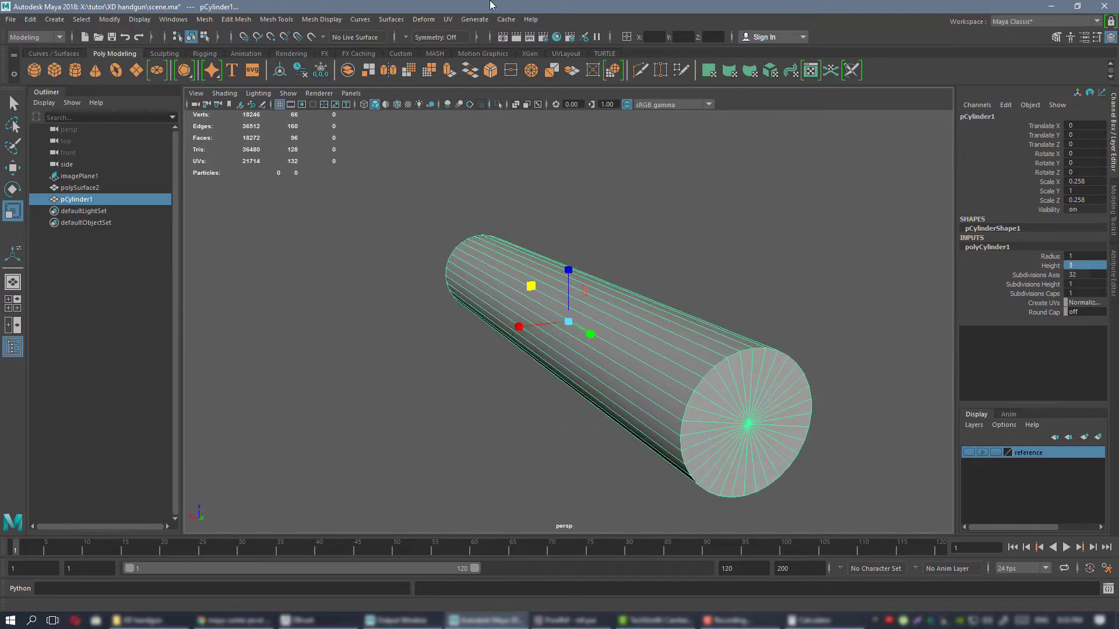
Delete both end-cap faces of the cylinder to leave an open tube, using X-Ray display only while selecting them.
click(516, 105)
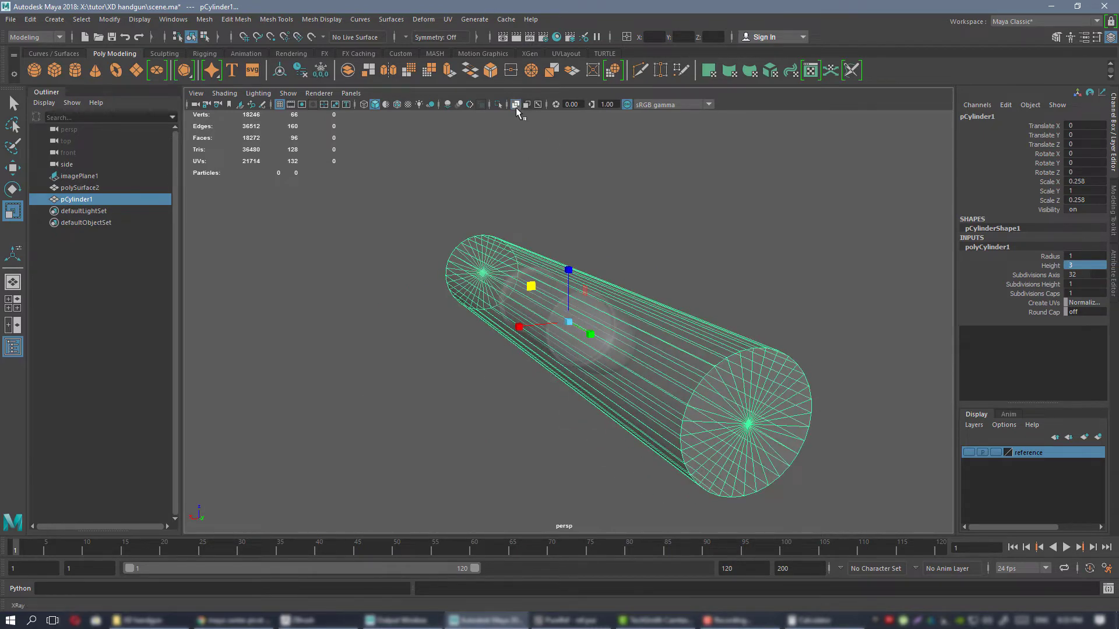
mouse_move(571, 220)
alt+mouse_down()
mouse_move(612, 230)
mouse_move(571, 230)
alt+mouse_up()
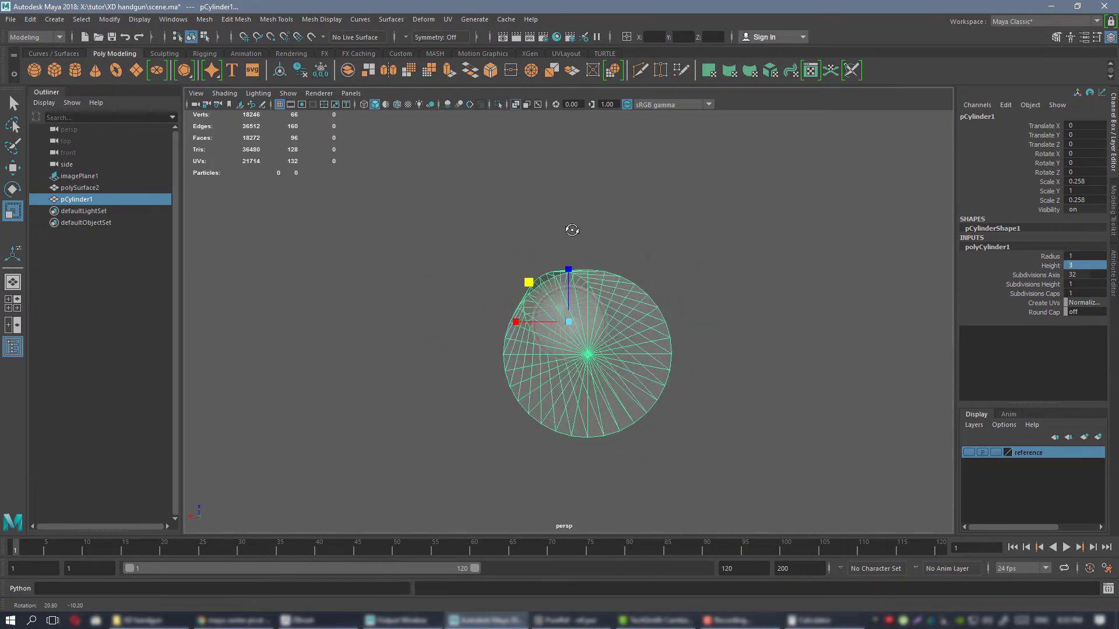
right_drag(639, 210, 630, 244)
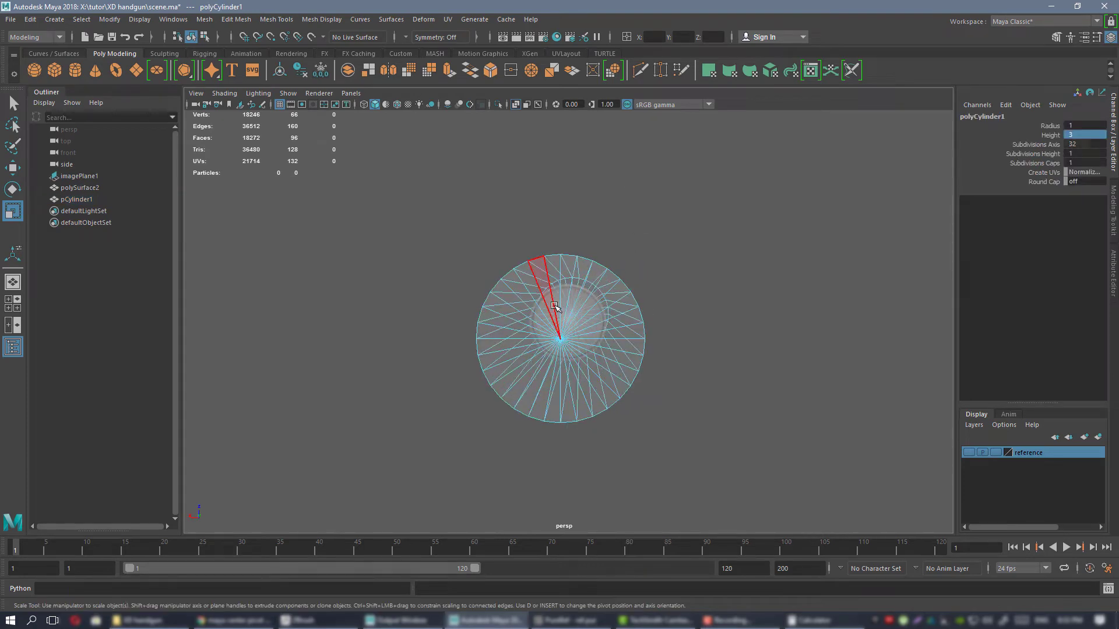
drag(581, 344, 578, 308)
key(Delete)
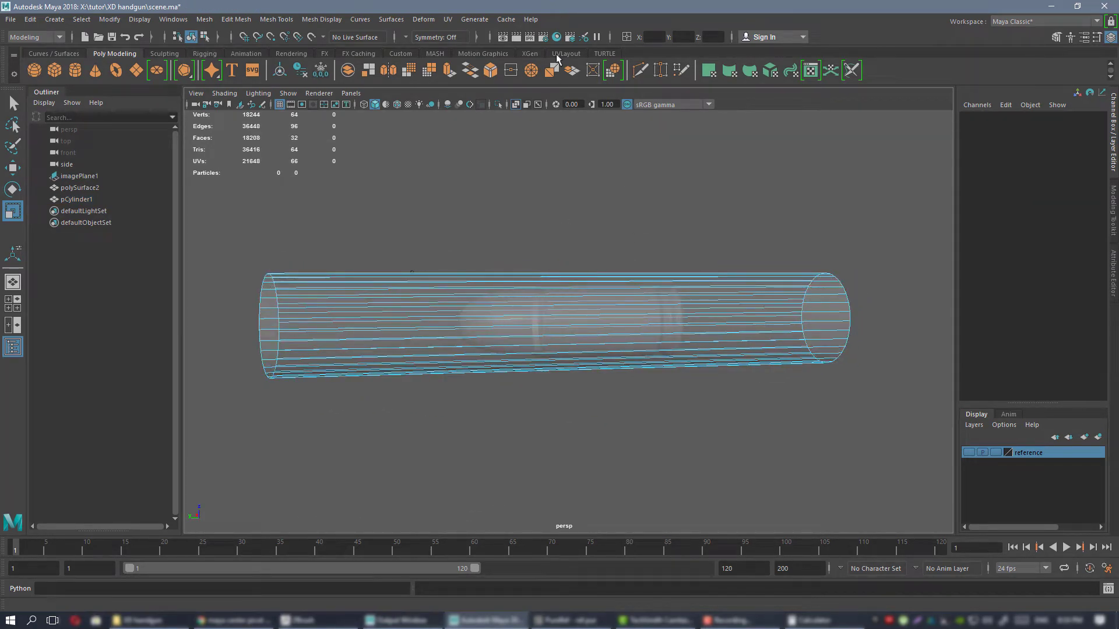
click(516, 106)
Move the open cylinder along its length to a Translate Y of -1.391 so the bullet protrudes from its end.
alt+drag(632, 327, 714, 265)
right_drag(653, 217, 691, 204)
alt+drag(582, 234, 408, 285)
key(w)
alt+drag(587, 266, 532, 278)
scroll(655, 317, down, 3)
alt+drag(655, 317, 525, 297)
alt+drag(627, 355, 554, 329)
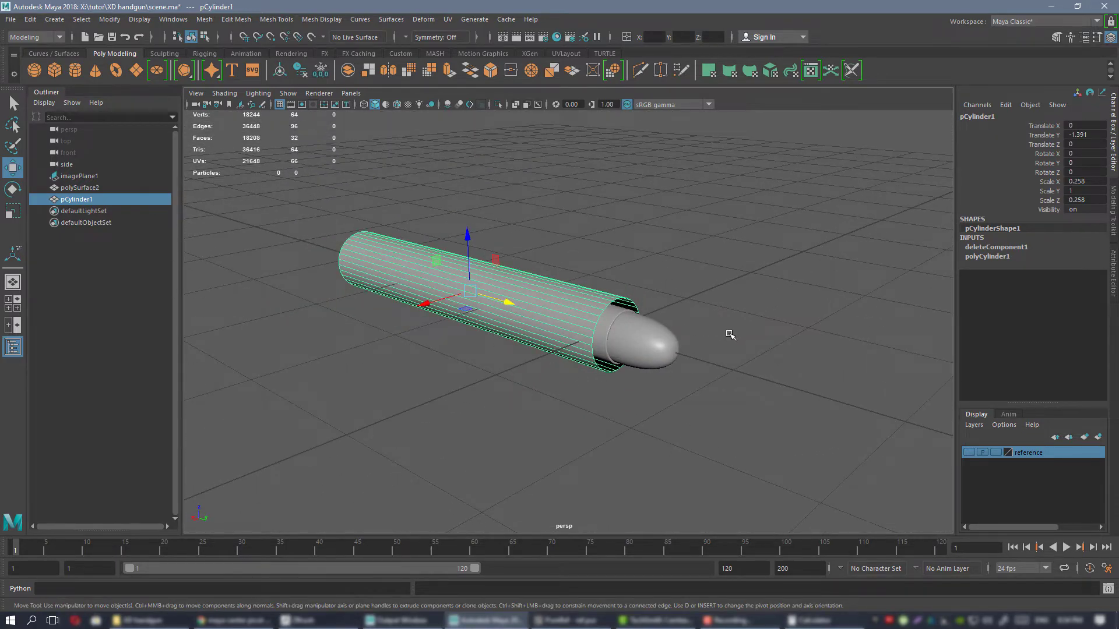
Examine the cylinder's size against the cartridge from the side, the front and at an angle.
alt+drag(730, 335, 397, 271)
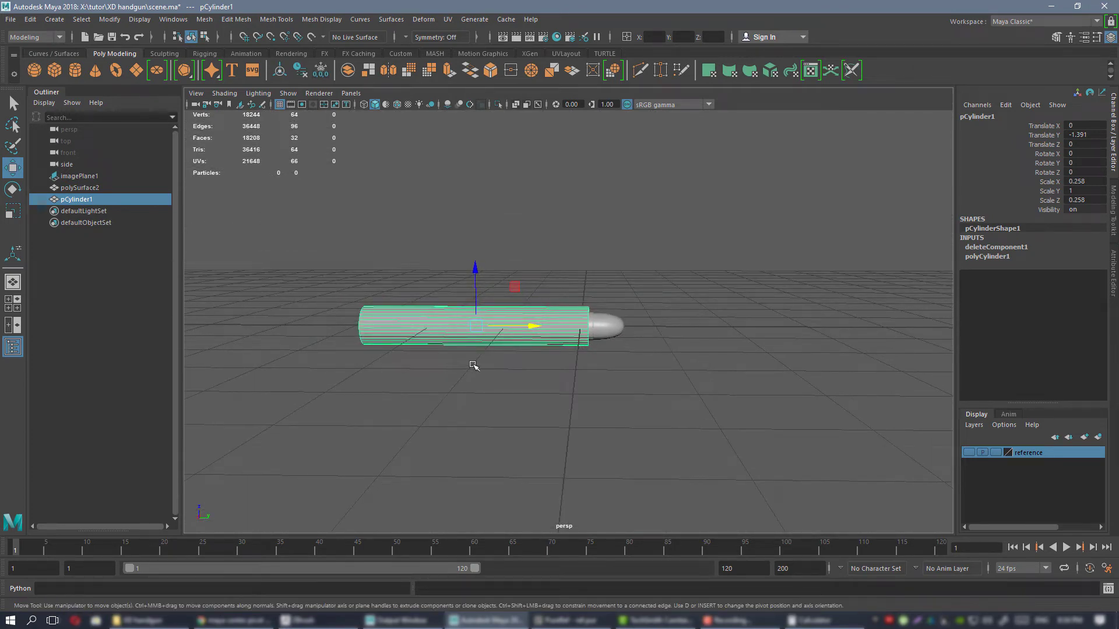
alt+drag(474, 366, 557, 293)
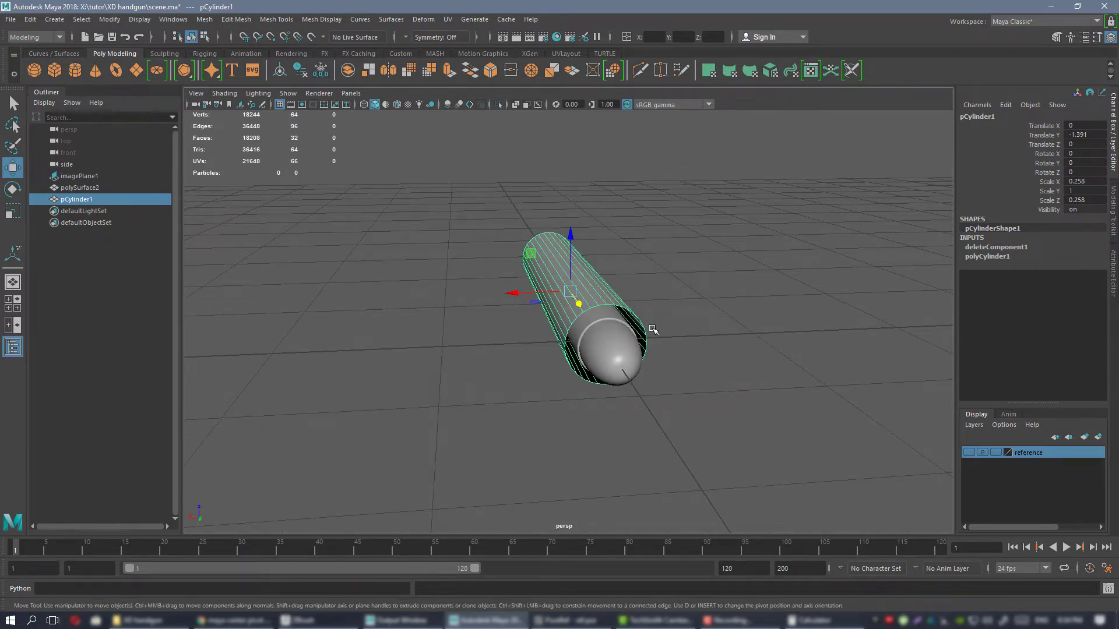
alt+drag(653, 330, 621, 312)
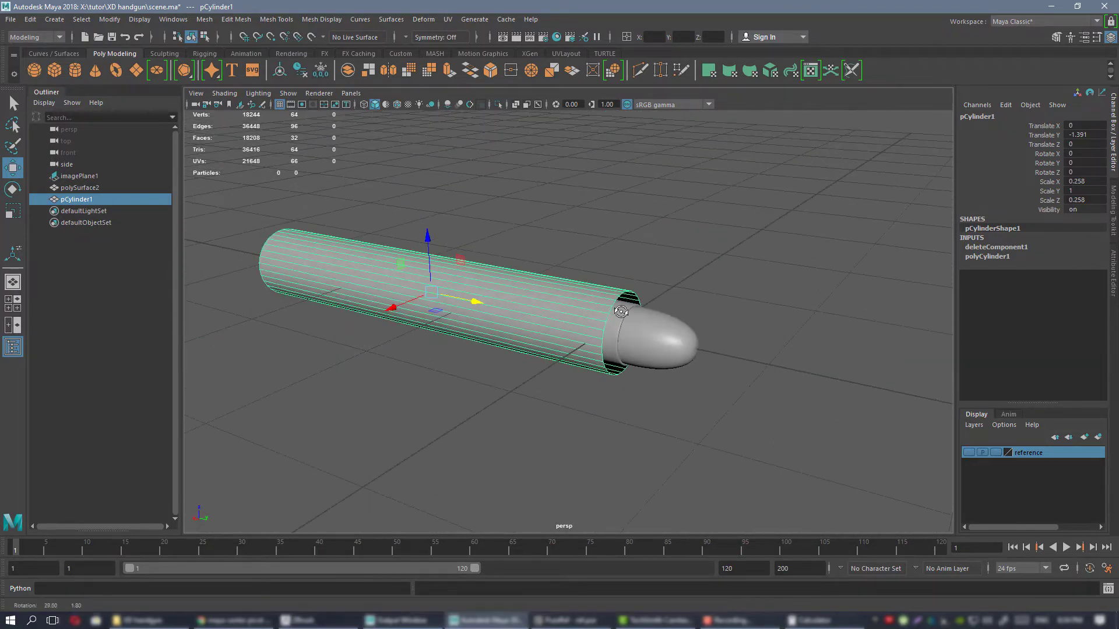
alt+drag(688, 322, 616, 280)
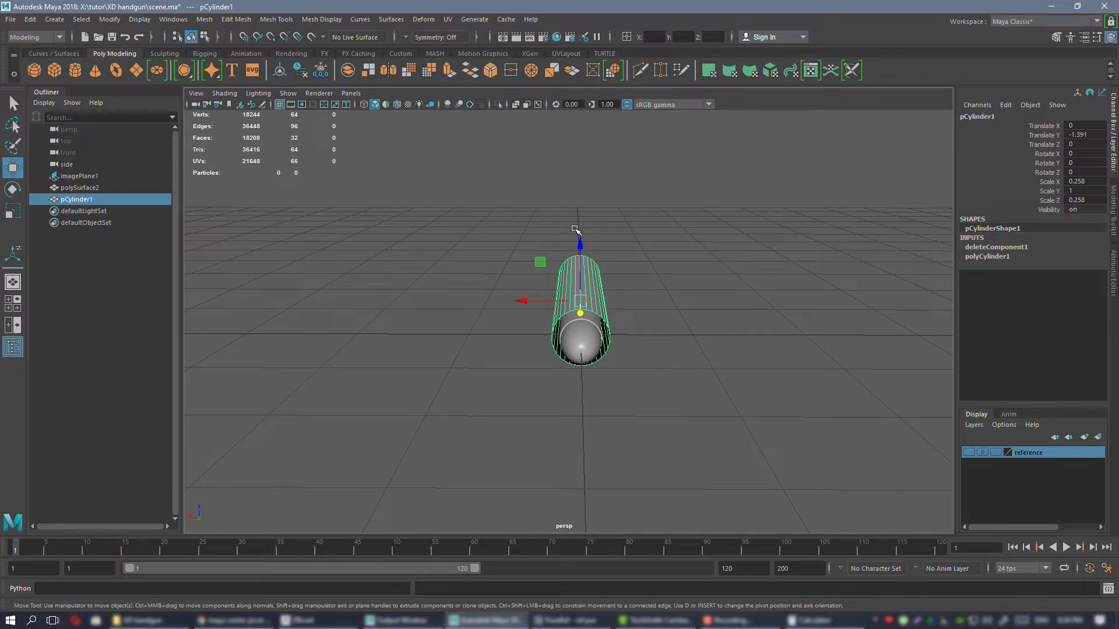
alt+drag(575, 229, 483, 342)
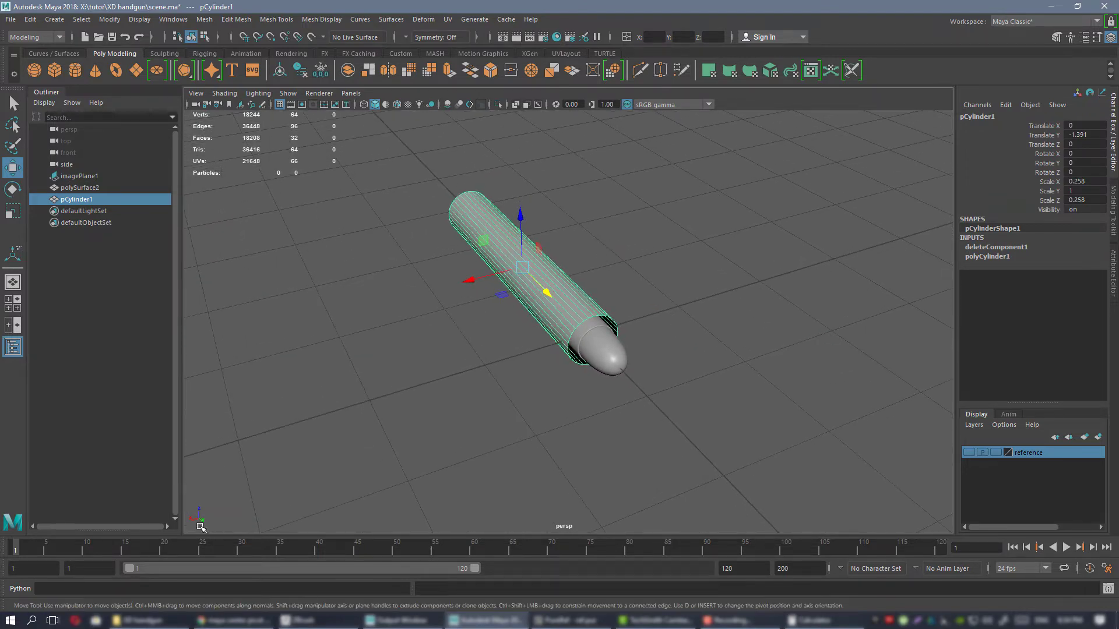
mouse_move(584, 324)
alt+mouse_down()
mouse_move(639, 299)
mouse_move(579, 314)
alt+mouse_up()
scroll(551, 293, up, 1)
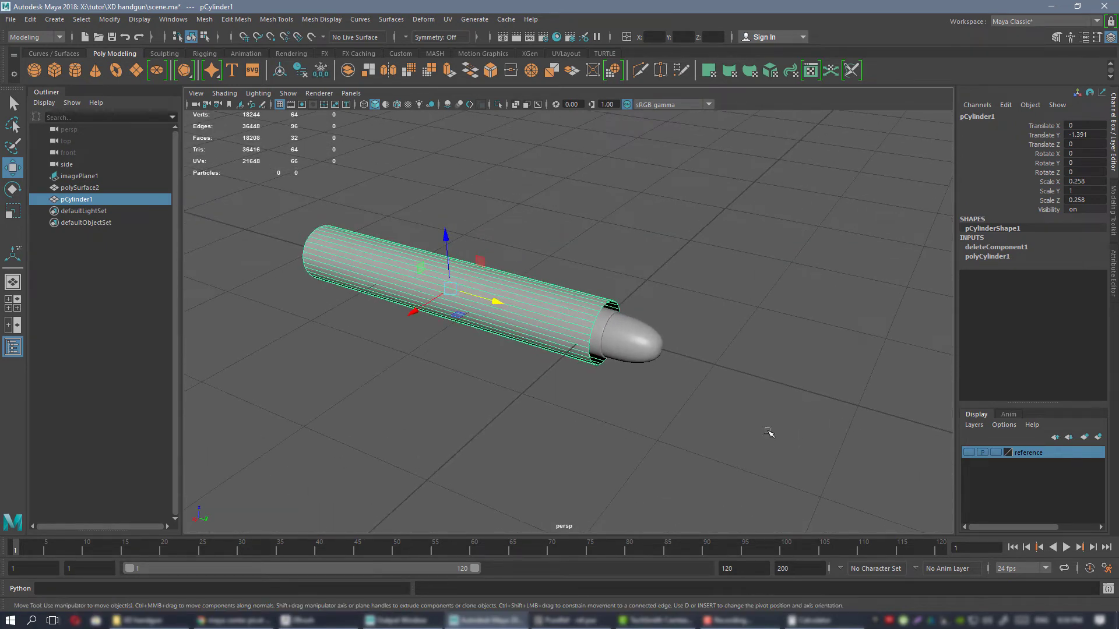
Review the world up axis and linear working units in the general application preferences, leaving them as they are.
click(1105, 569)
click(322, 274)
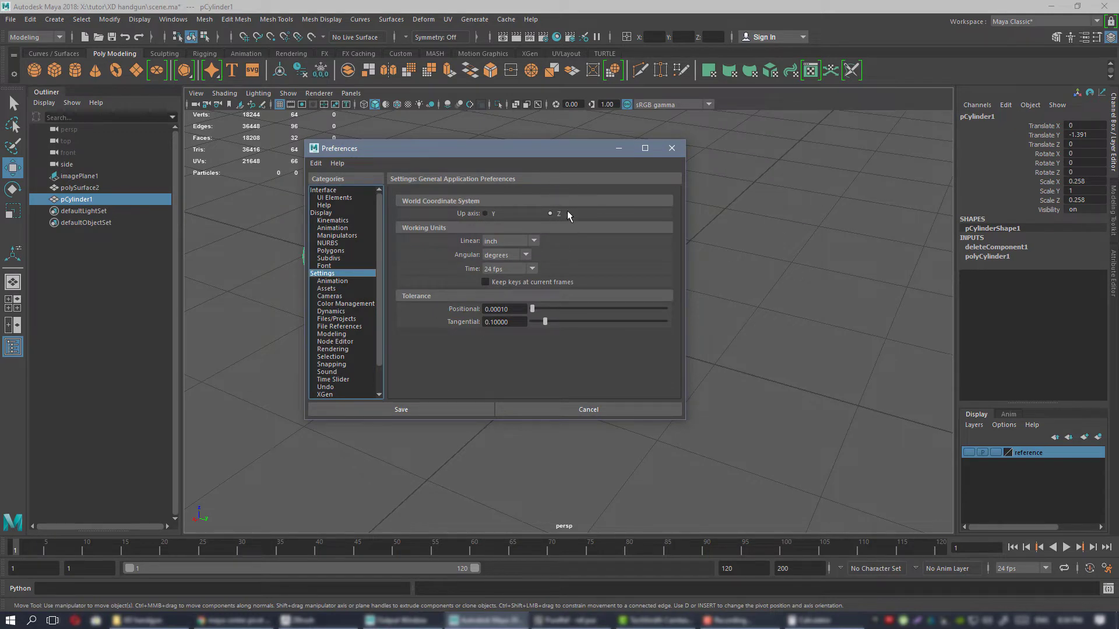
drag(515, 162, 554, 187)
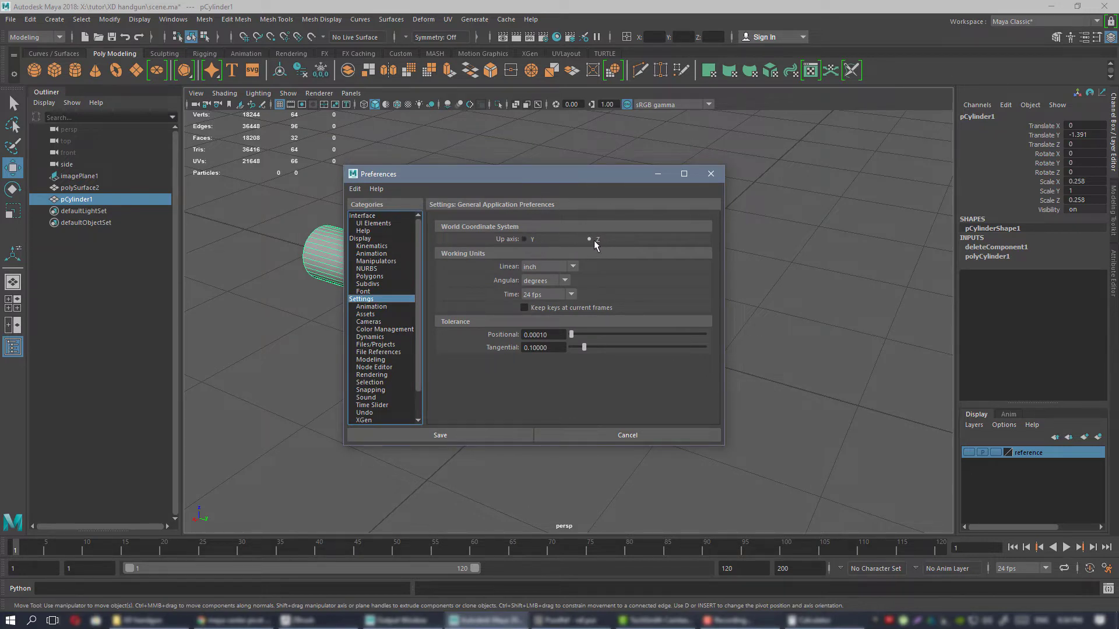
click(709, 175)
Narrow the cylinder to a scale of 0.191 in X and Z to fit the bullet's diameter, keeping its length.
alt+drag(642, 270, 589, 312)
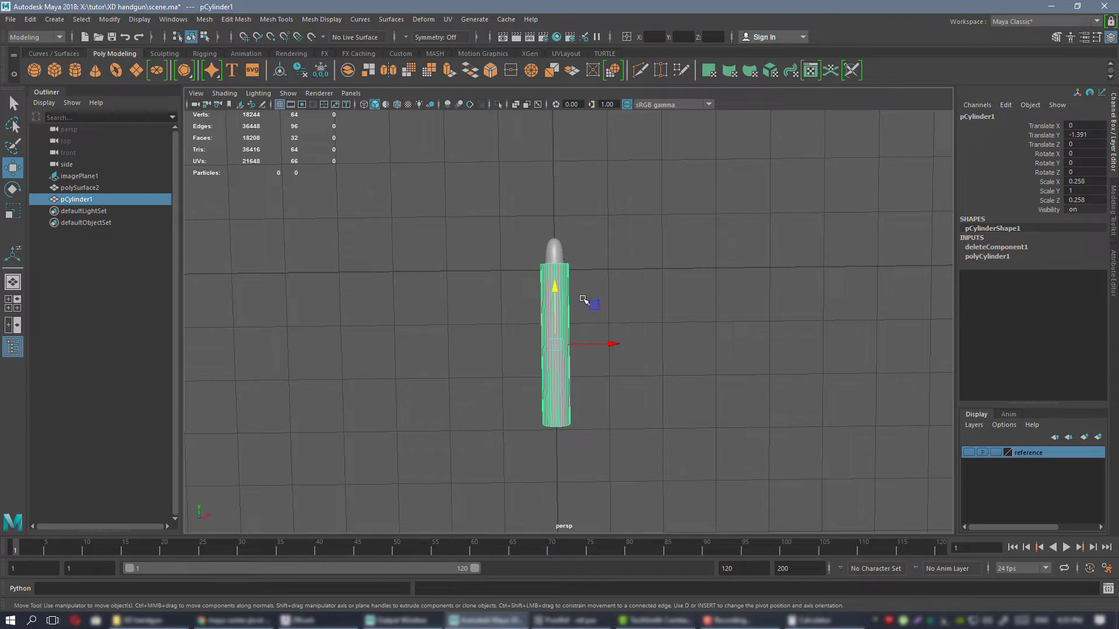
alt+drag(588, 297, 565, 383)
alt+drag(479, 242, 742, 347)
key(f)
alt+drag(658, 343, 511, 271)
key(r)
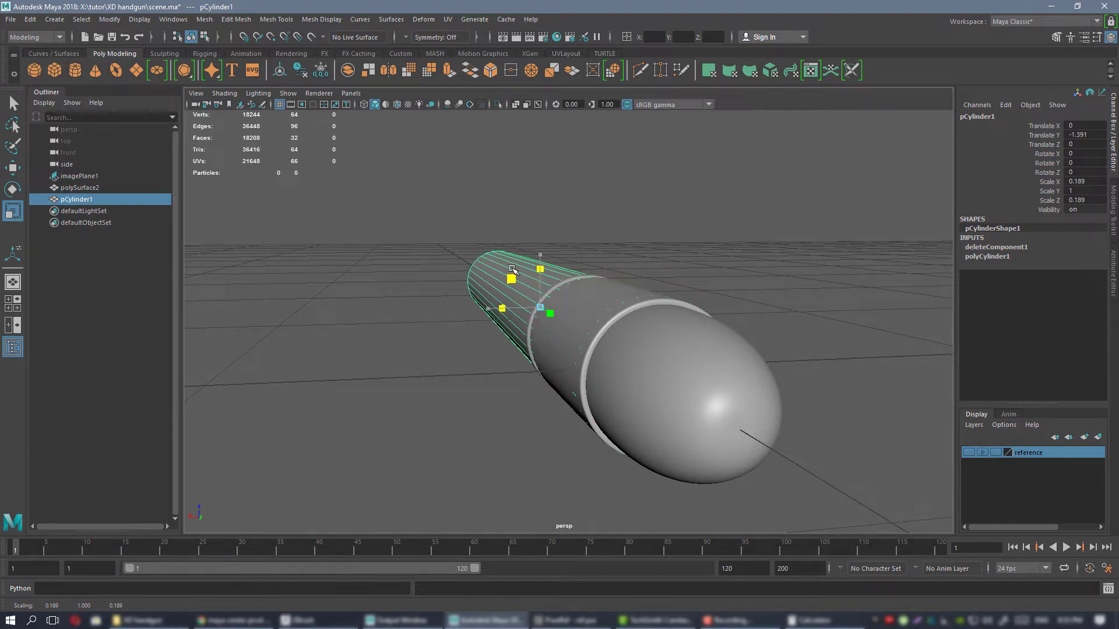
alt+drag(562, 282, 527, 277)
alt+right_drag(527, 277, 542, 275)
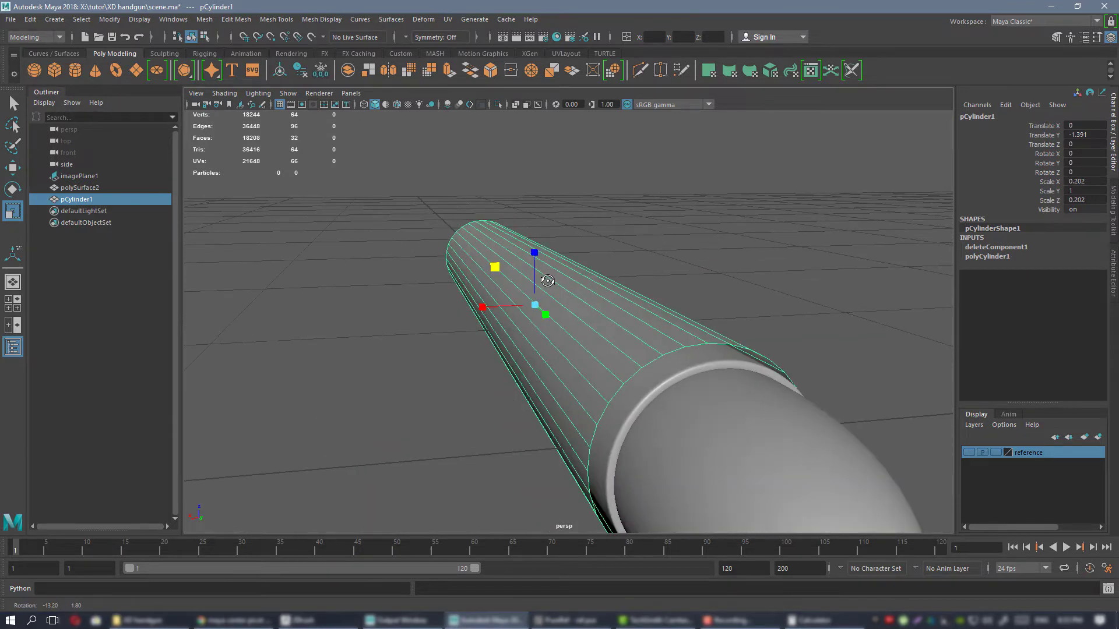
drag(494, 267, 456, 235)
scroll(521, 300, down, 2)
mouse_move(522, 300)
alt+mouse_down()
mouse_move(586, 309)
mouse_move(612, 347)
mouse_move(528, 298)
alt+mouse_up()
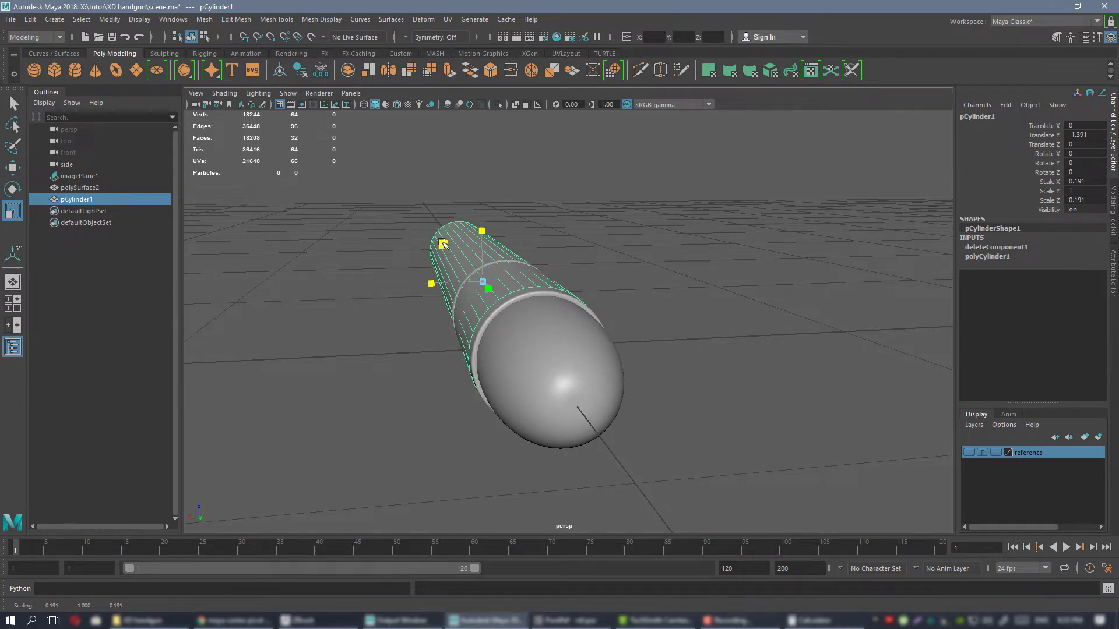
alt+drag(510, 274, 437, 282)
Inspect from several angles how tightly the narrowed cylinder fits around the bullet and the cartridge case.
scroll(502, 272, down, 4)
scroll(569, 345, up, 4)
alt+drag(568, 346, 531, 326)
scroll(453, 309, down, 3)
scroll(454, 309, down, 3)
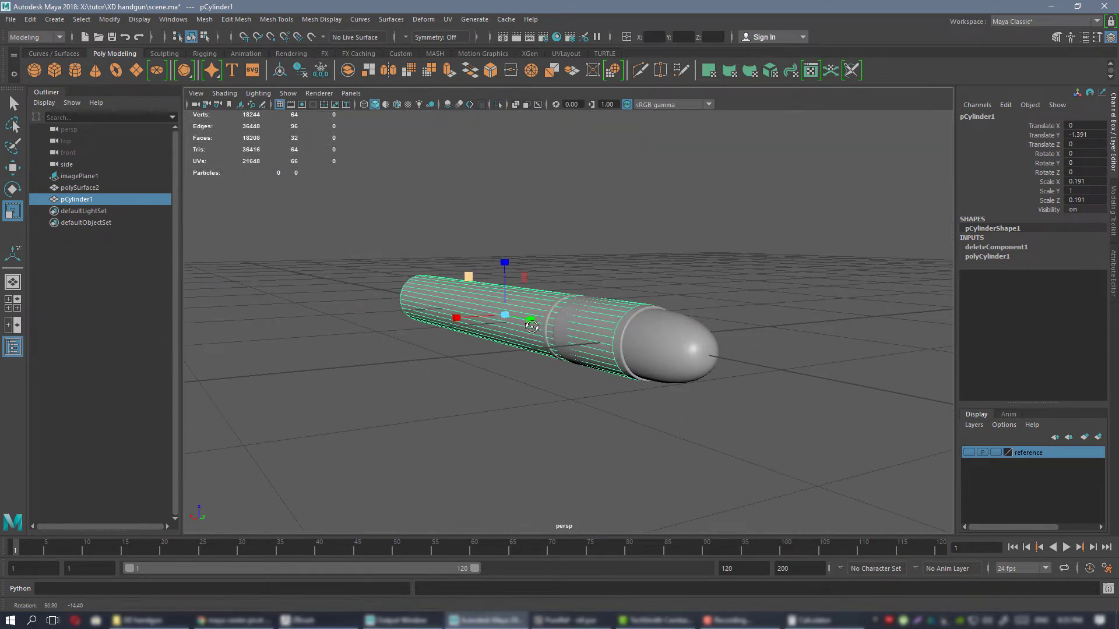
alt+drag(674, 362, 725, 361)
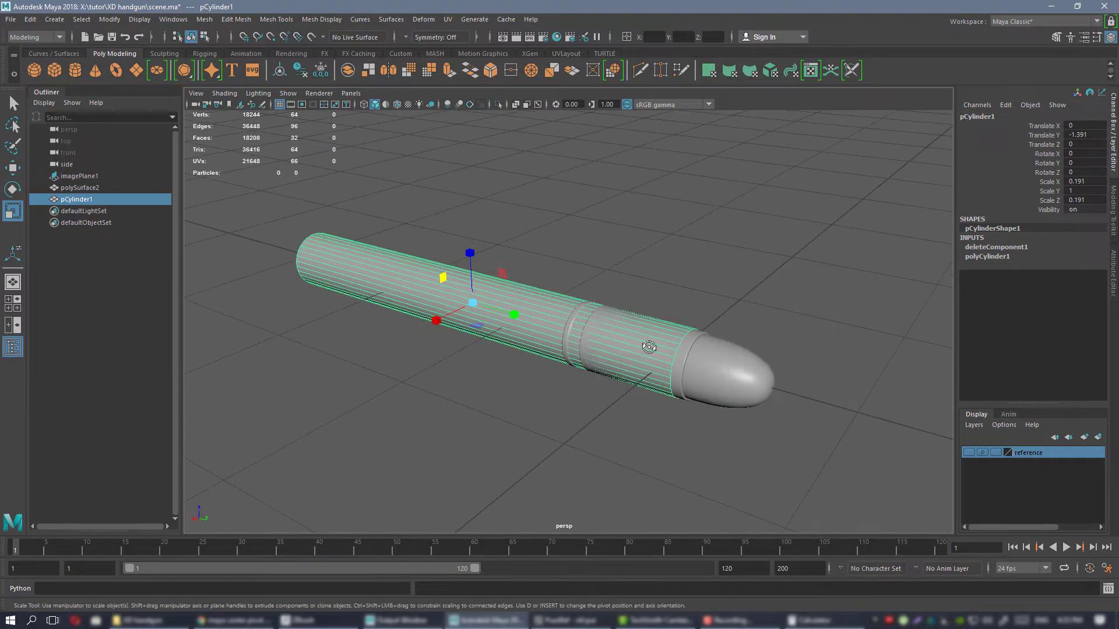
alt+drag(649, 348, 588, 312)
alt+drag(799, 271, 681, 279)
Extrude all faces of the cylinder outward by a Local Translate Z of about 0.038 to give the barrel a wall.
alt+drag(505, 254, 531, 256)
alt+right_drag(531, 257, 637, 271)
alt+right_drag(617, 261, 512, 245)
drag(466, 233, 785, 479)
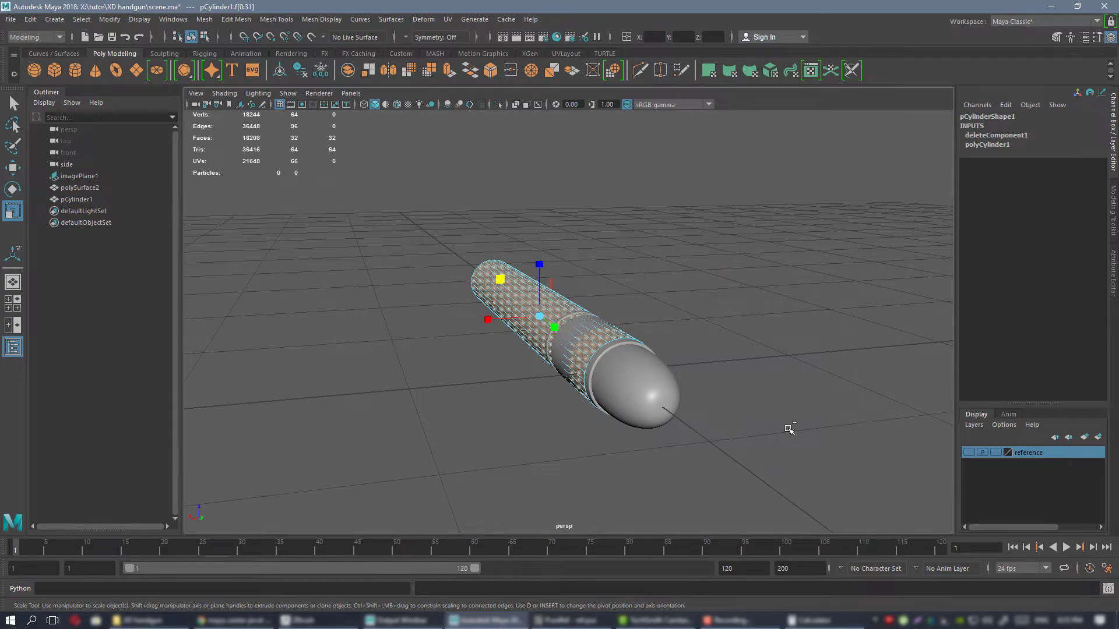
key(ctrl+e)
alt+right_drag(559, 340, 620, 372)
alt+drag(620, 371, 805, 352)
drag(697, 359, 730, 352)
alt+right_drag(730, 352, 674, 357)
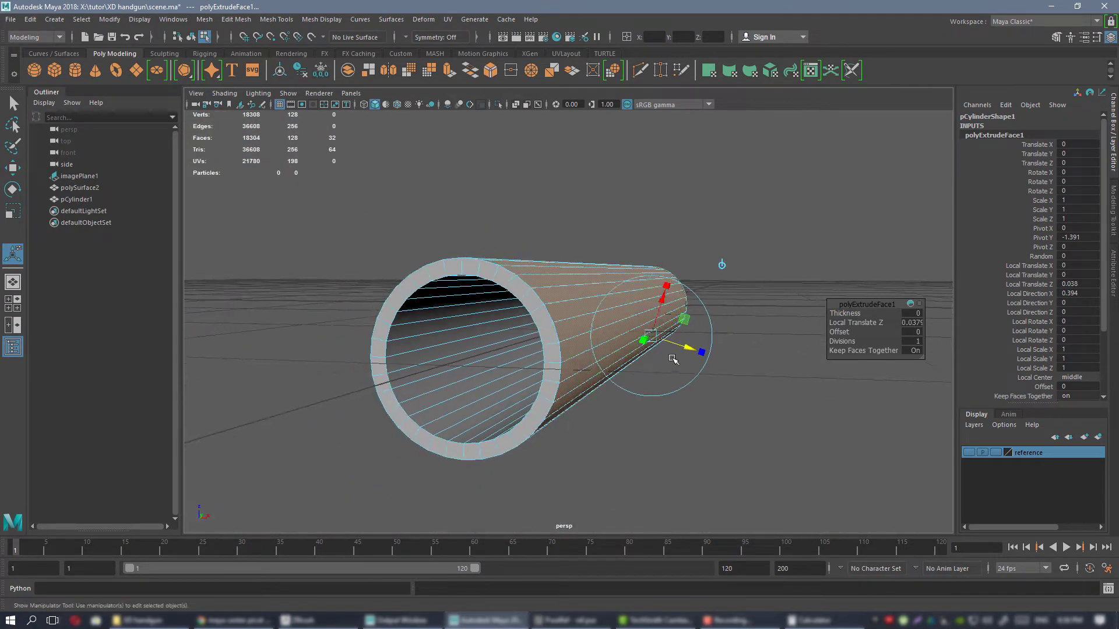
alt+drag(674, 357, 472, 363)
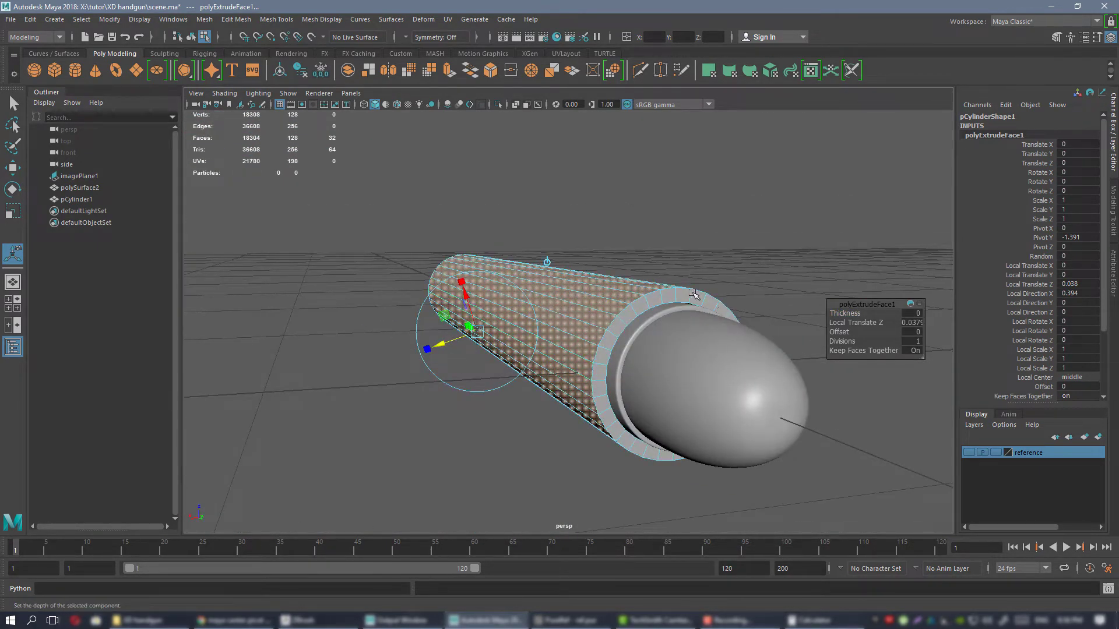
mouse_move(692, 293)
alt+mouse_down()
mouse_move(663, 300)
mouse_move(675, 308)
mouse_move(681, 297)
alt+mouse_up()
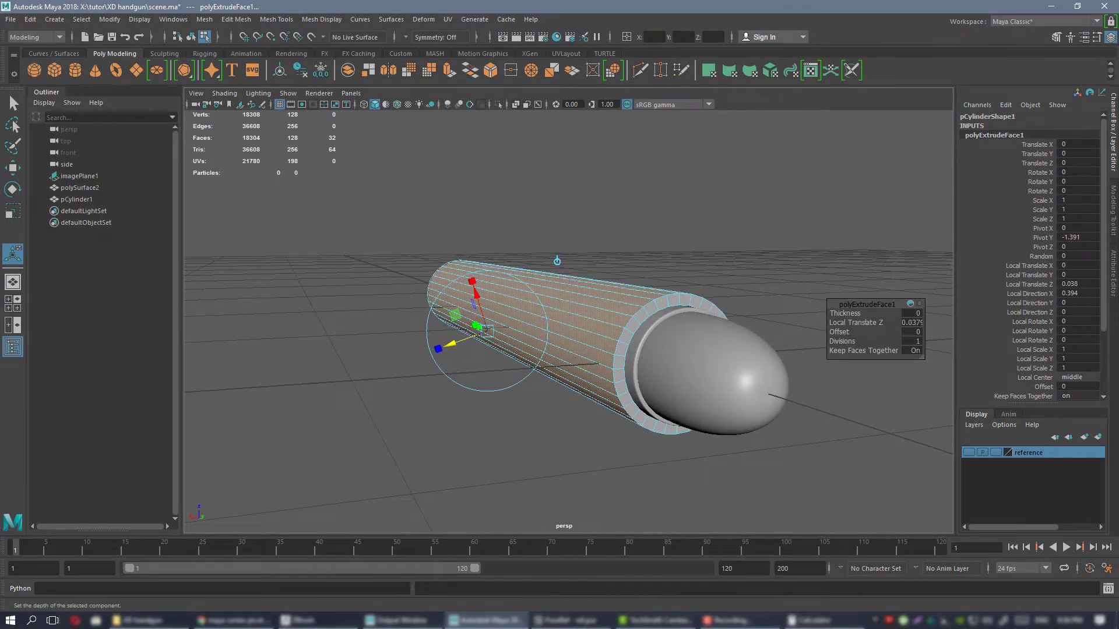
Switch to PureRef and examine the barrel's wall thickness at the muzzle in the pistol photo.
key(alt+Tab)
scroll(708, 326, down, 6)
middle_drag(737, 140, 620, 349)
scroll(635, 292, up, 7)
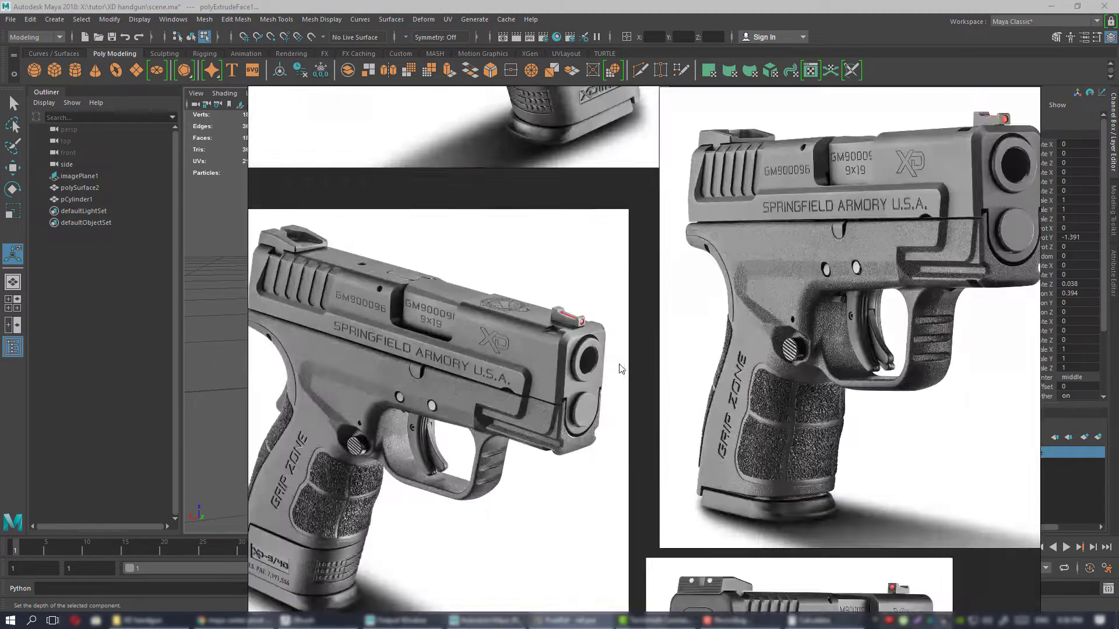
scroll(621, 368, up, 5)
scroll(628, 328, down, 1)
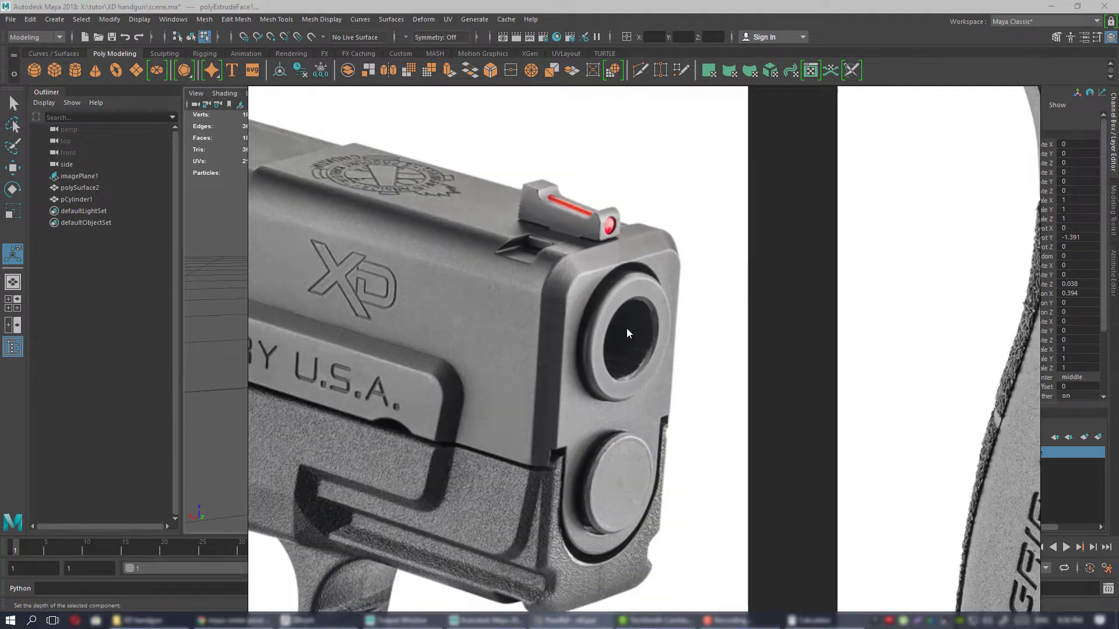
Switch back to Maya and thicken the barrel wall to an extrusion Local Translate Z of about 0.086.
click(577, 620)
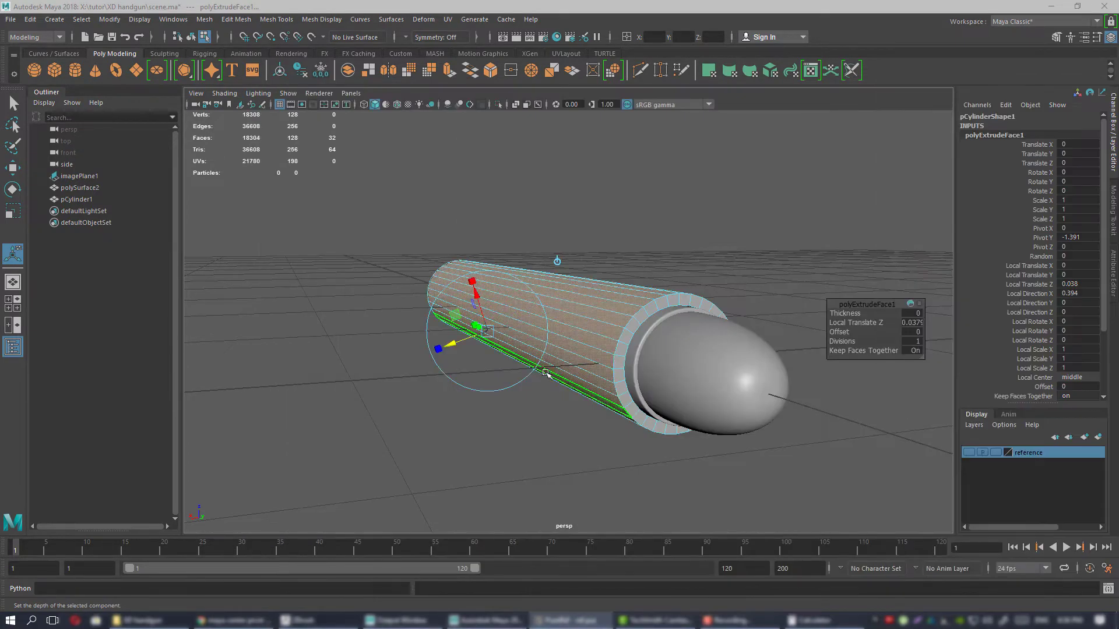
alt+drag(546, 373, 457, 354)
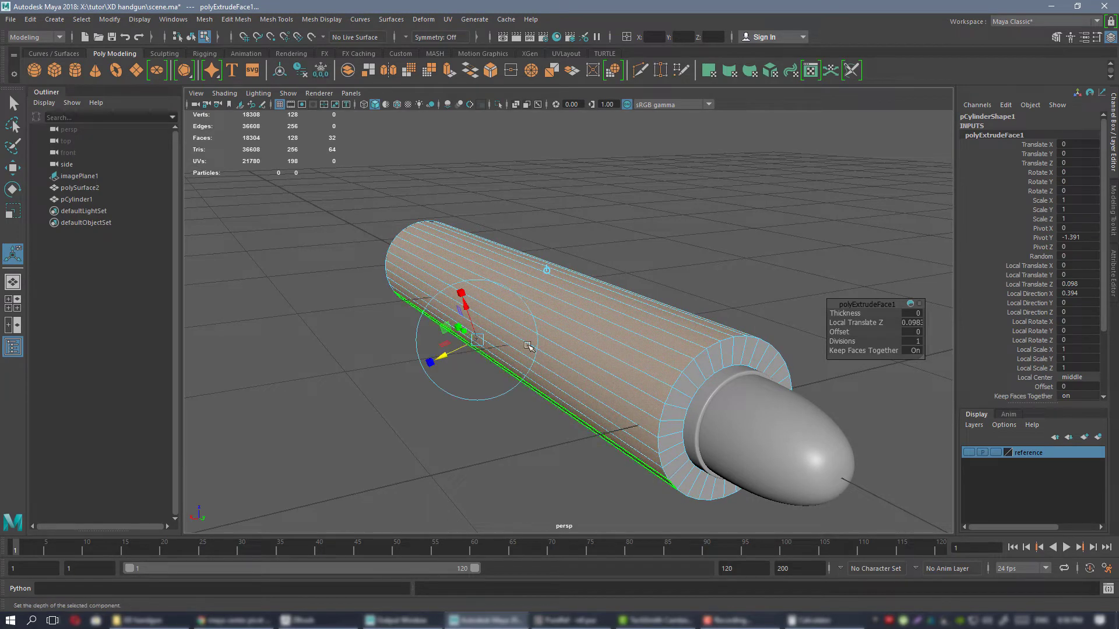
alt+drag(529, 346, 502, 337)
drag(424, 345, 431, 343)
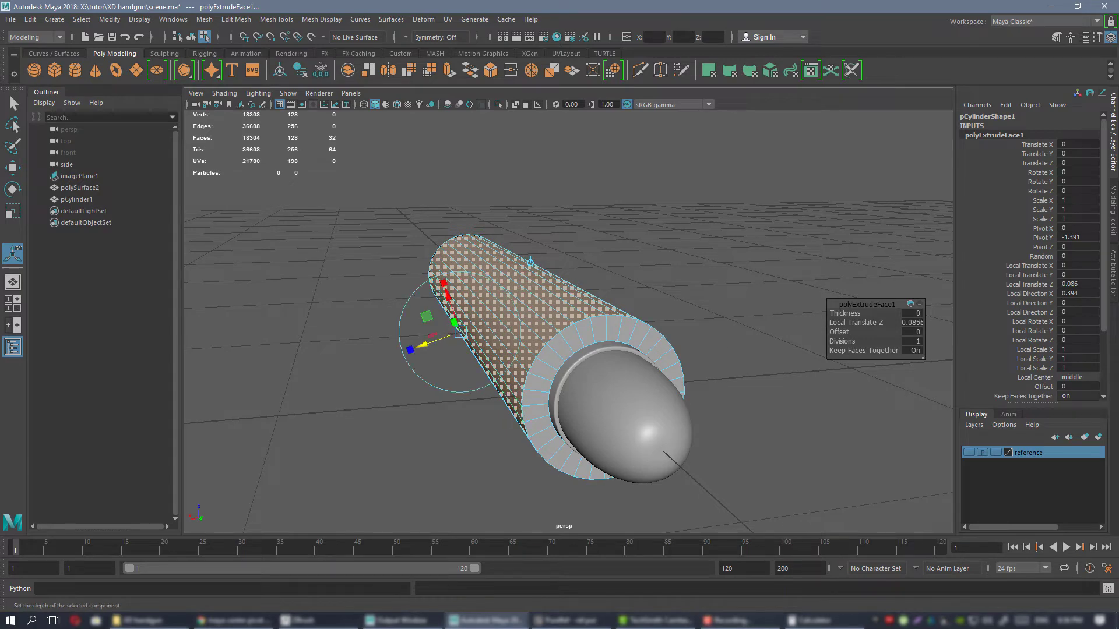
key(alt+Tab)
key(alt+Tab)
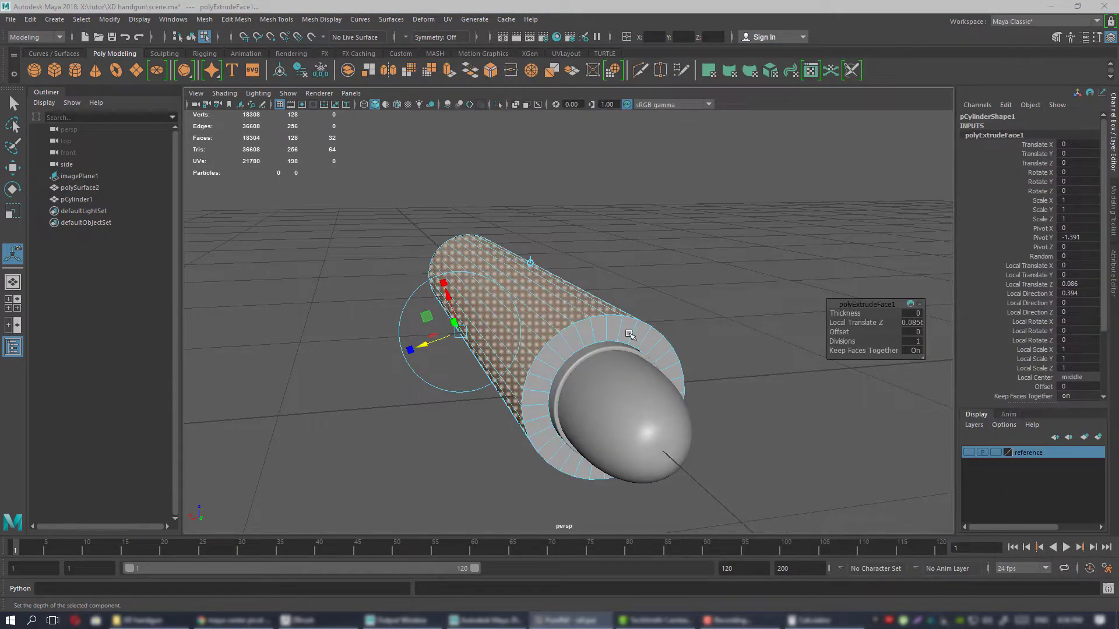
Finish the extrusion and select the inner and outer edge loops around the barrel's muzzle end.
alt+drag(629, 334, 594, 301)
alt+right_drag(593, 301, 652, 265)
click(783, 327)
alt+right_drag(775, 319, 618, 281)
alt+drag(618, 280, 643, 328)
click(609, 336)
alt+right_drag(609, 337, 637, 388)
right_drag(502, 263, 500, 242)
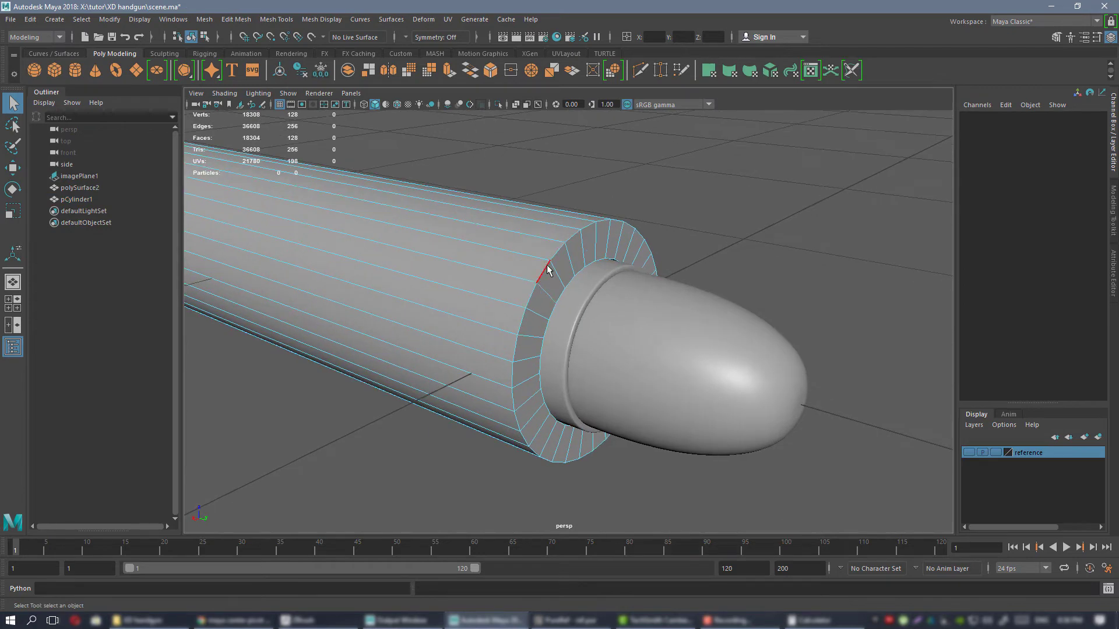
double_click(556, 279)
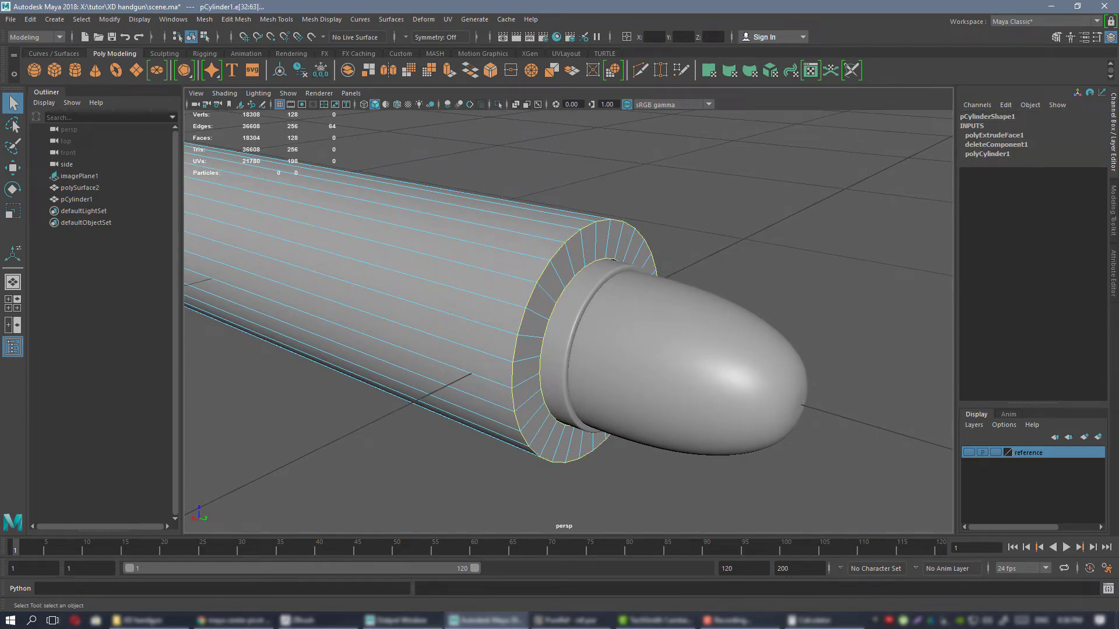
Check the muzzle in the PureRef photo, and bevel the barrel's outer muzzle edge loop in Maya with Fraction 0.2 and 2 segments.
click(571, 621)
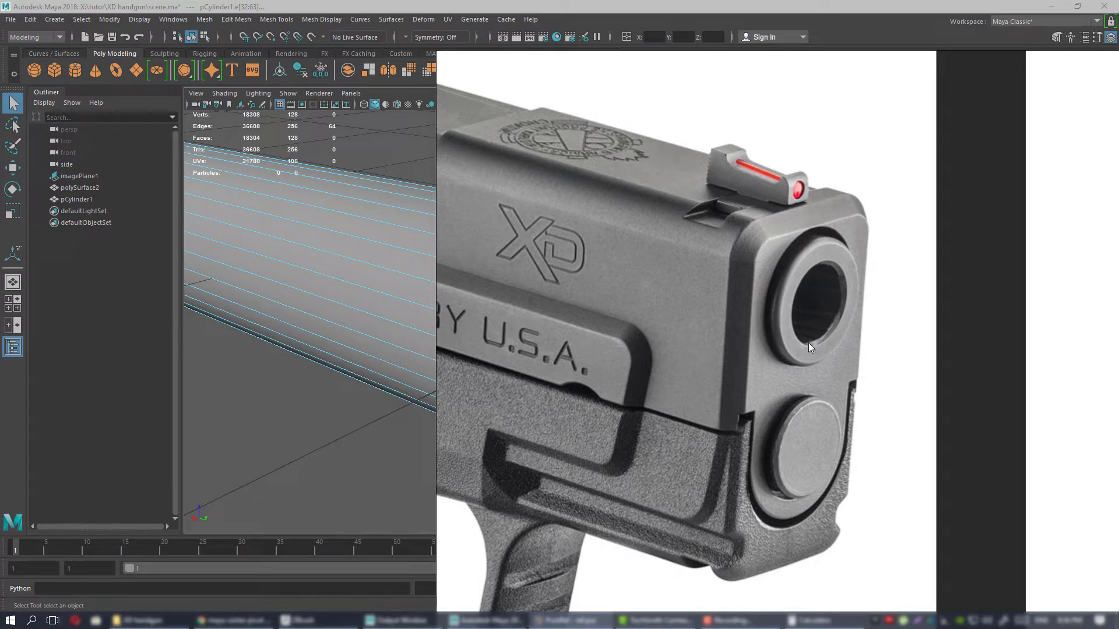
click(571, 621)
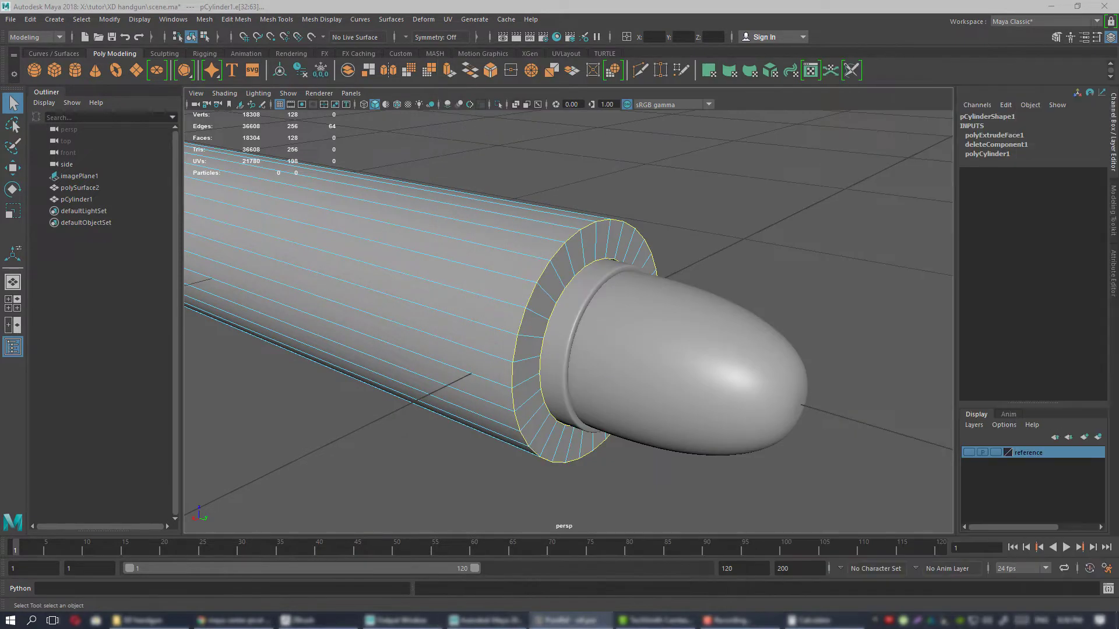
alt+middle_drag(539, 275, 534, 280)
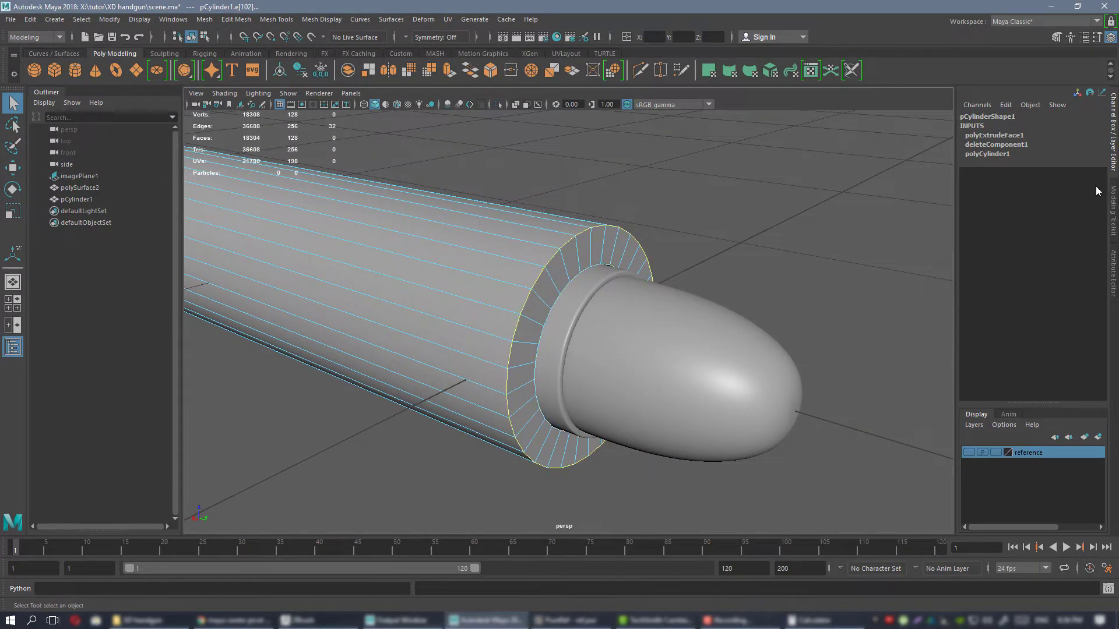
click(1113, 202)
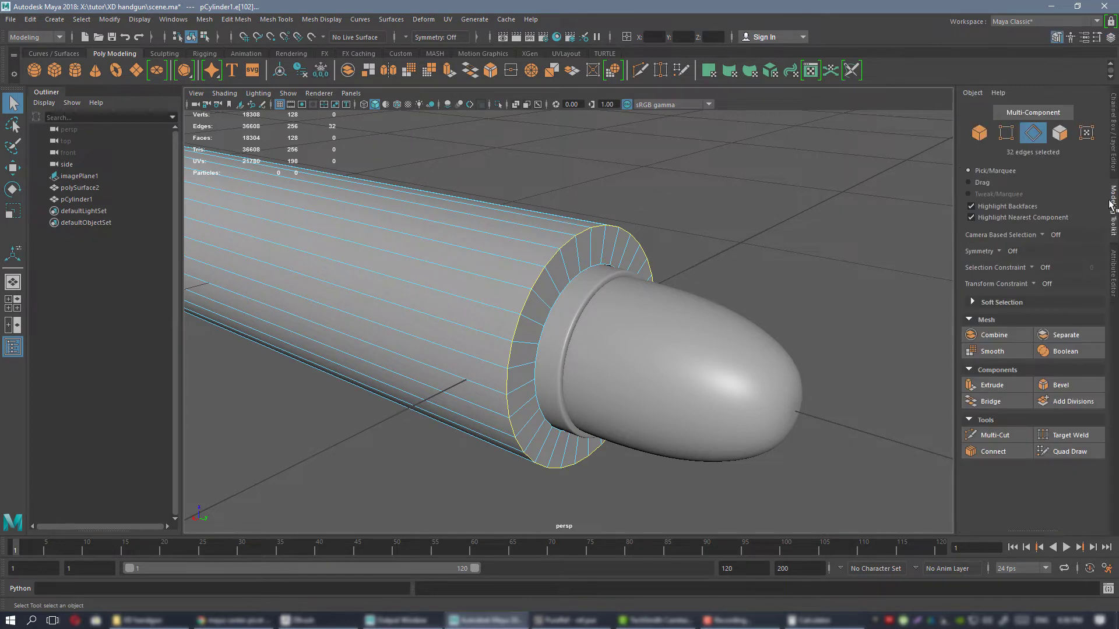
click(1074, 385)
scroll(885, 341, up, 3)
drag(846, 314, 853, 322)
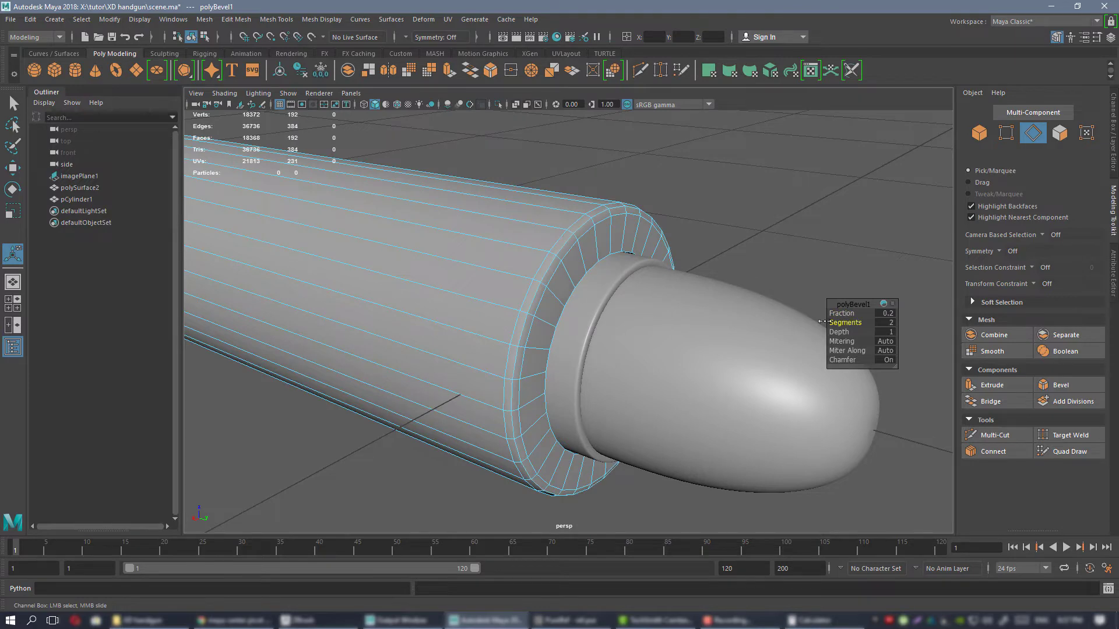
Bevel the inner edge loop of the barrel's muzzle with a Fraction of 0.2.
mouse_move(708, 321)
alt+mouse_down()
mouse_move(601, 262)
mouse_move(698, 305)
alt+mouse_up()
scroll(514, 216, up, 2)
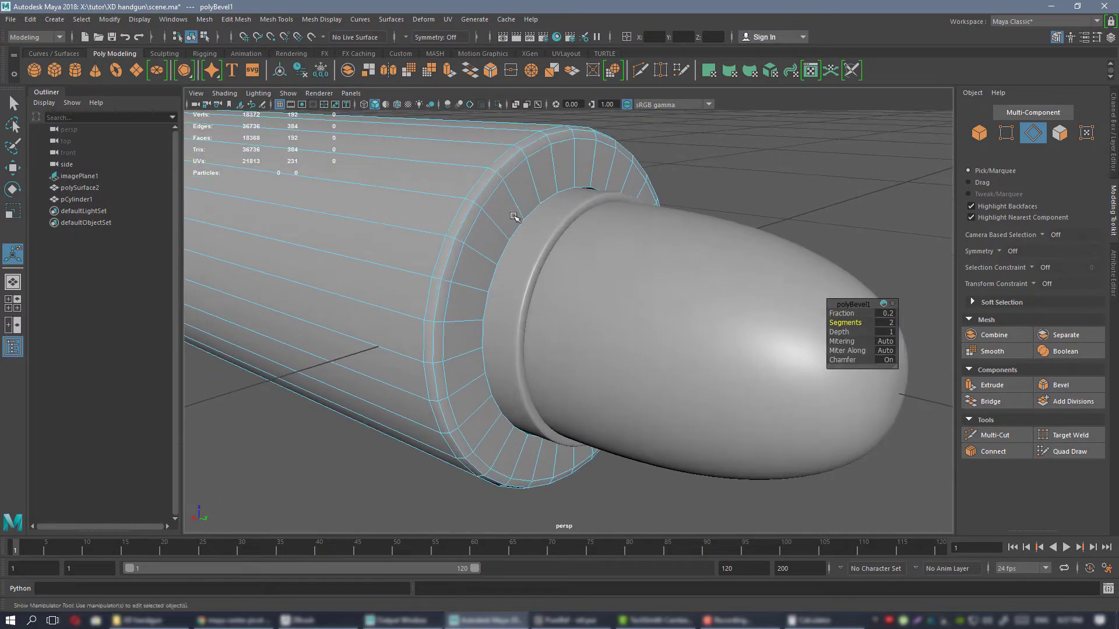
scroll(572, 185, down, 3)
mouse_move(572, 185)
alt+mouse_down()
mouse_move(547, 207)
mouse_move(561, 203)
alt+mouse_up()
scroll(585, 223, up, 3)
click(585, 248)
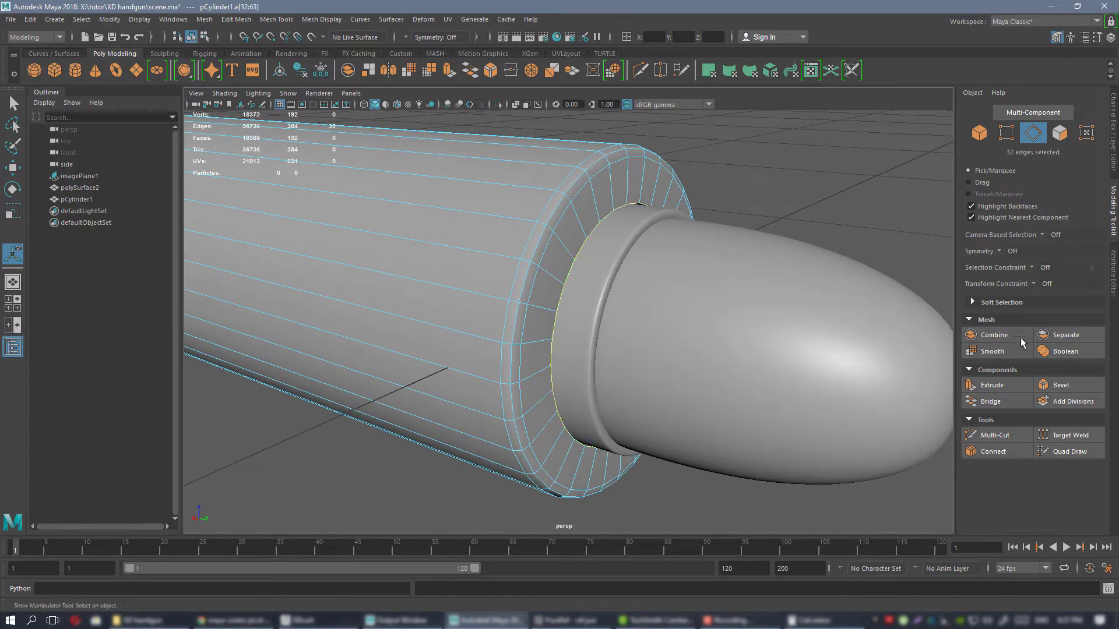
click(1059, 385)
alt+drag(654, 282, 636, 283)
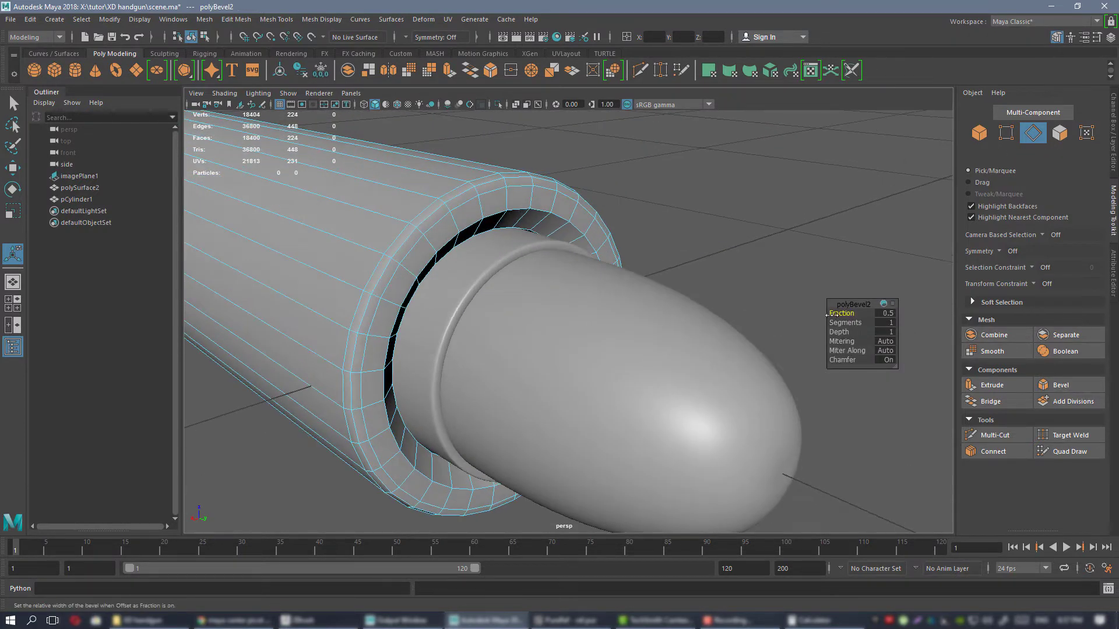
drag(849, 313, 842, 314)
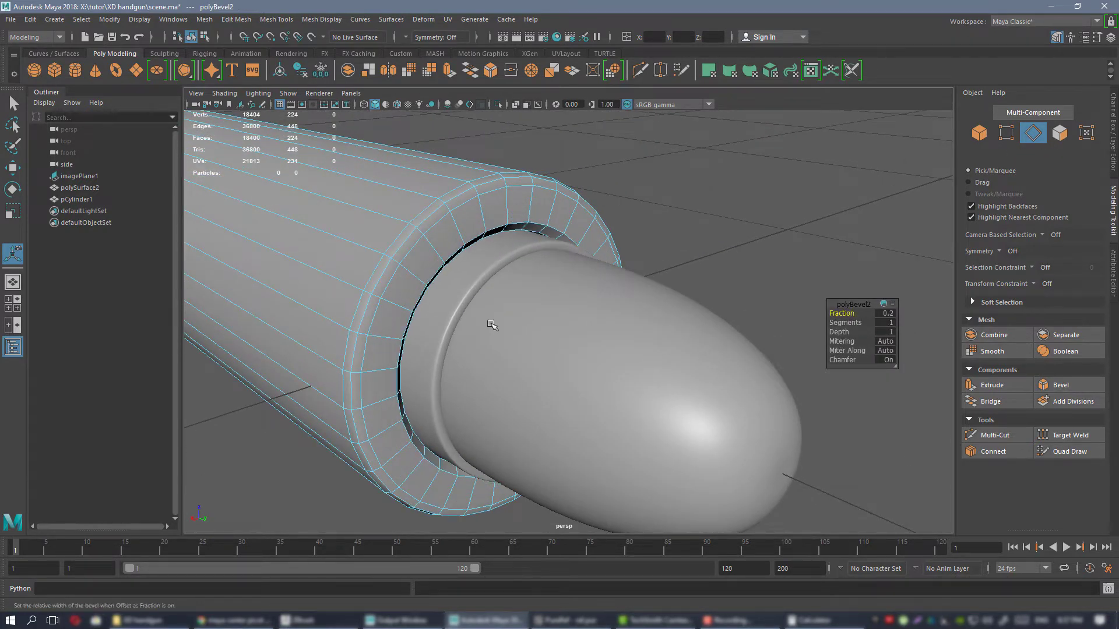
Return to object mode, frame the whole barrel and examine its shape around the cartridge from several angles.
mouse_move(492, 325)
alt+mouse_down()
mouse_move(454, 305)
mouse_move(493, 321)
alt+mouse_up()
right_drag(475, 221, 522, 204)
scroll(601, 214, down, 5)
alt+drag(612, 214, 656, 211)
click(647, 217)
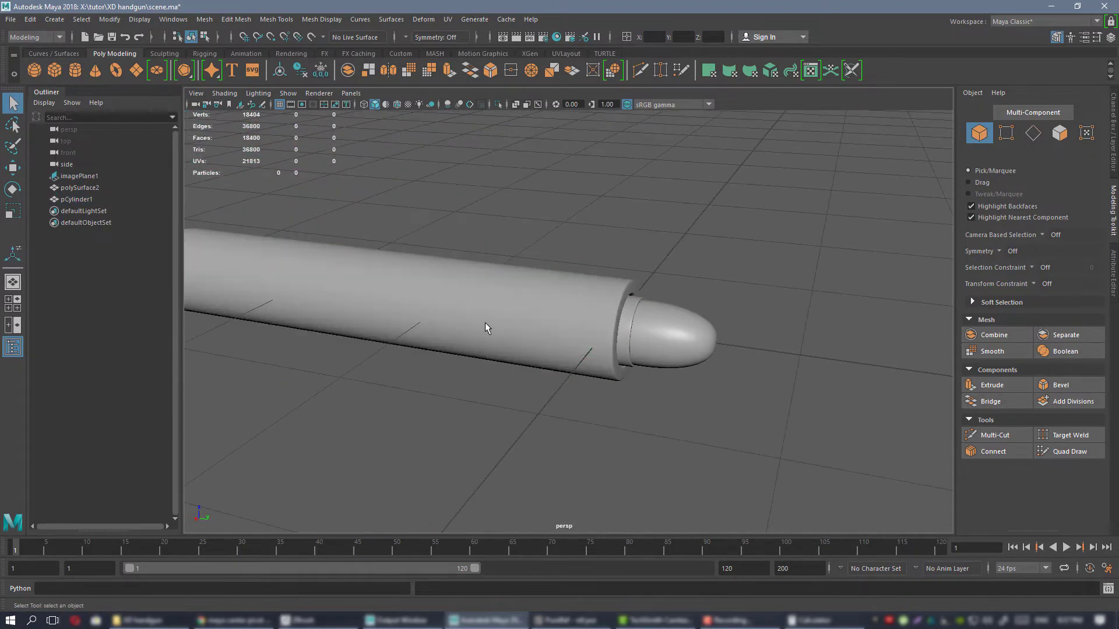
click(485, 323)
key(f)
alt+drag(721, 379, 627, 320)
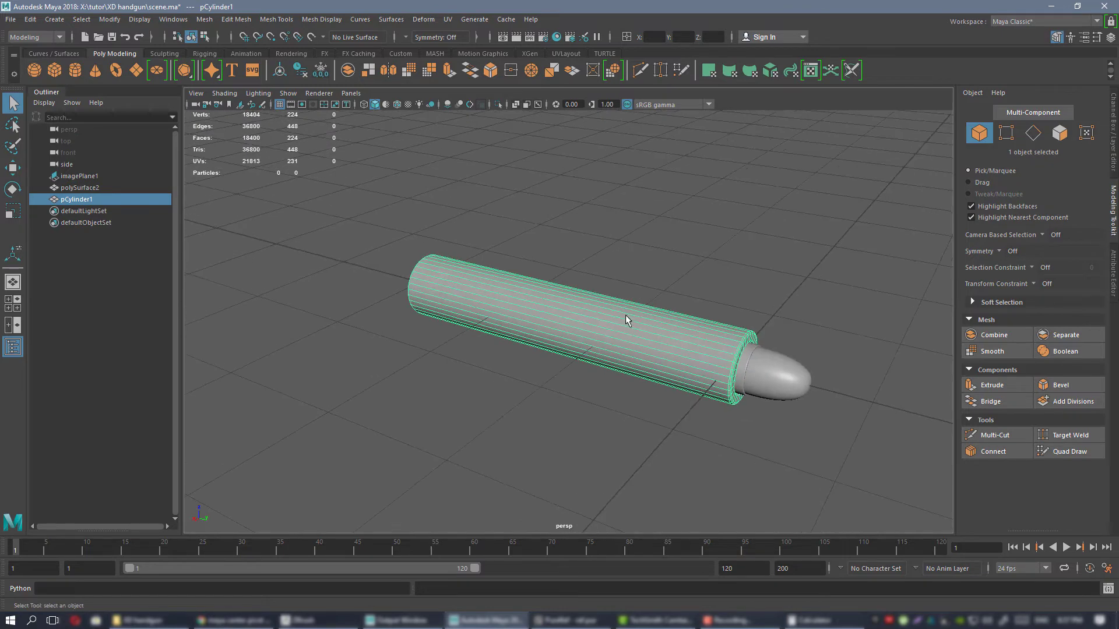
right_drag(597, 282, 597, 323)
right_drag(661, 616, 673, 595)
alt+drag(692, 417, 650, 332)
alt+right_drag(650, 332, 677, 362)
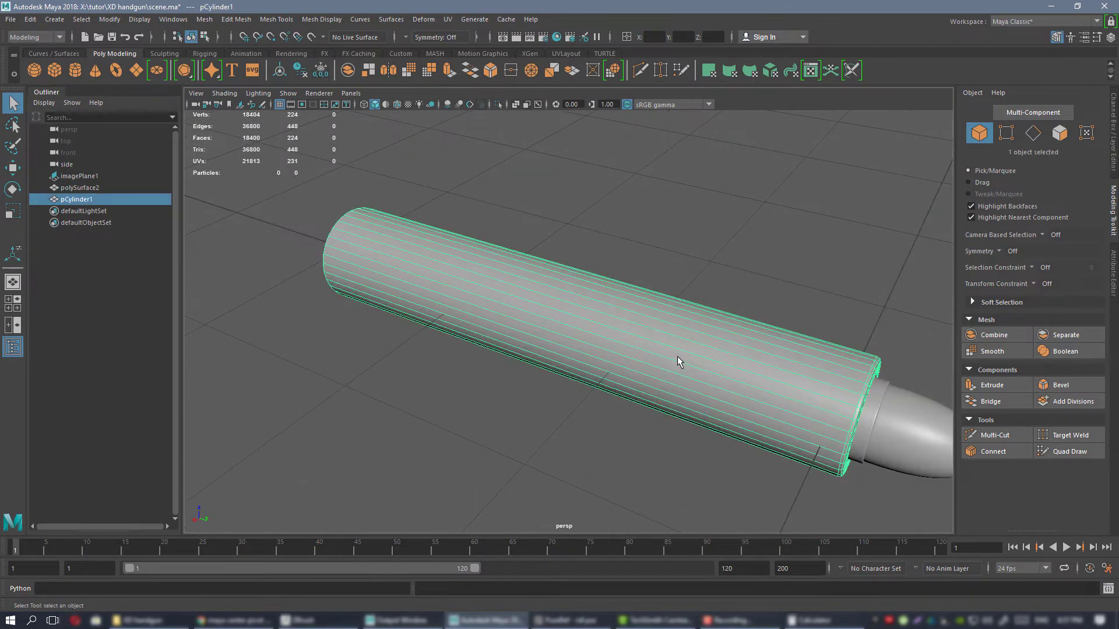
alt+drag(679, 361, 684, 329)
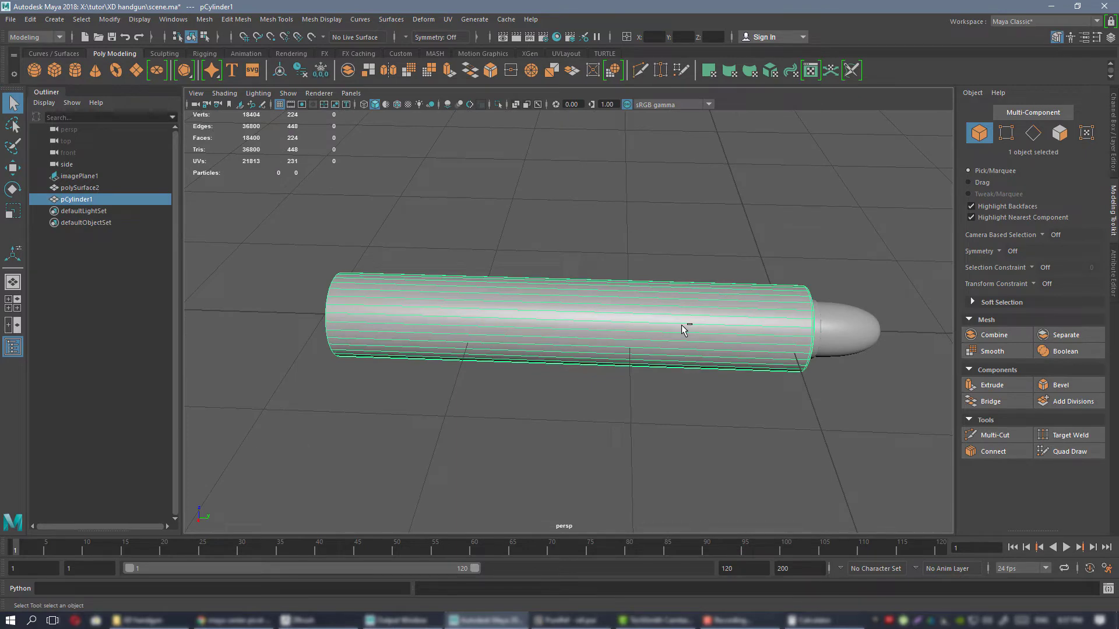
alt+drag(704, 370, 660, 361)
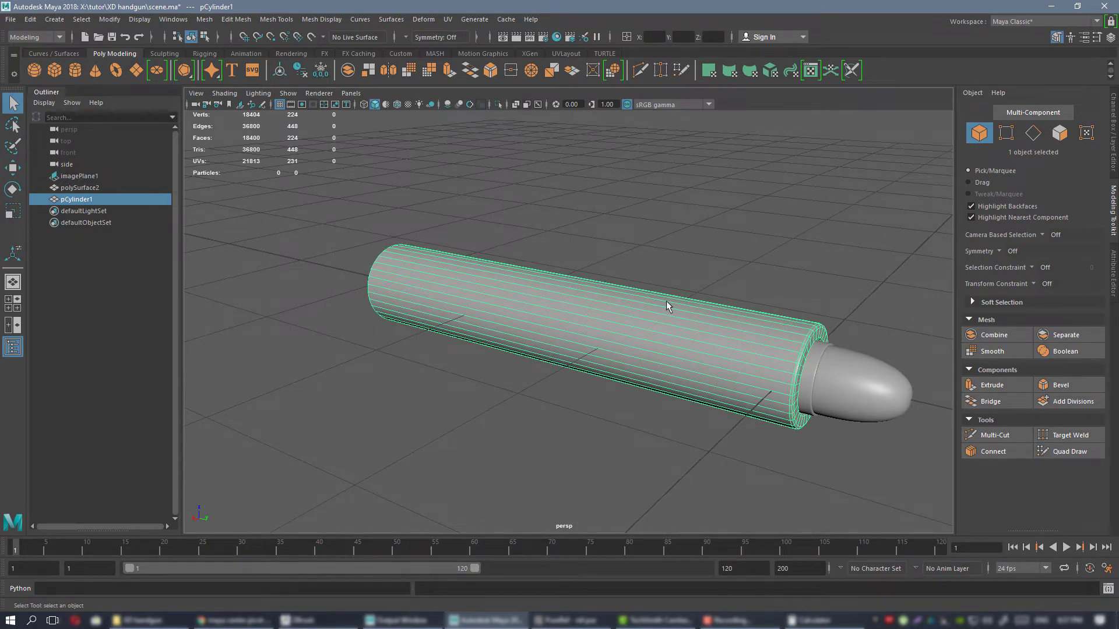
alt+drag(666, 300, 639, 238)
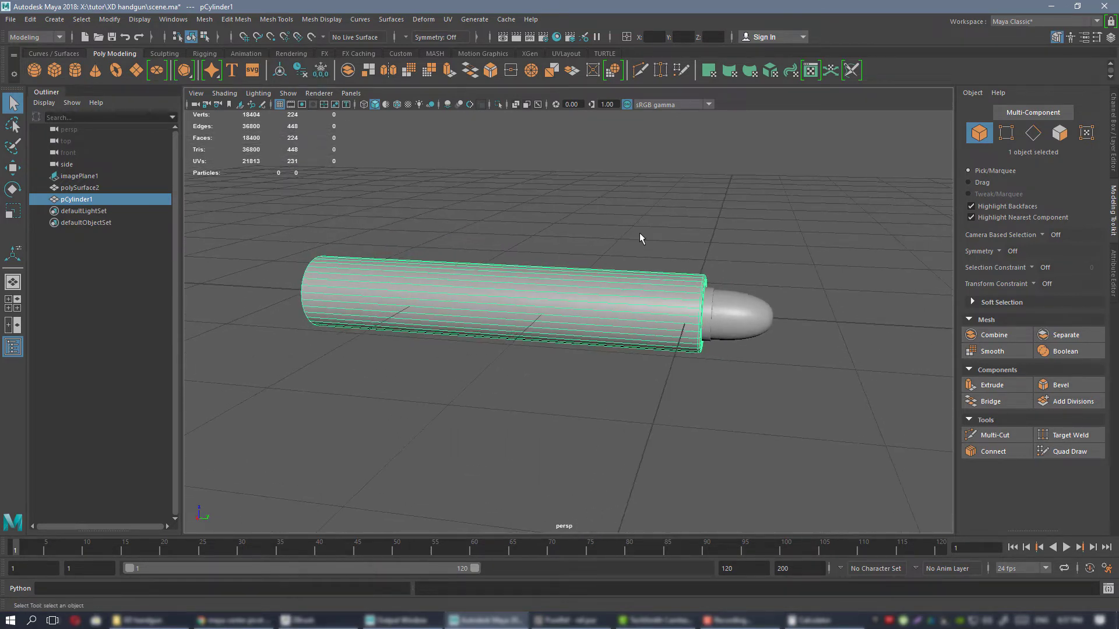
Show the reference layer and select the pistol image plane in the orthographic side view.
click(1113, 116)
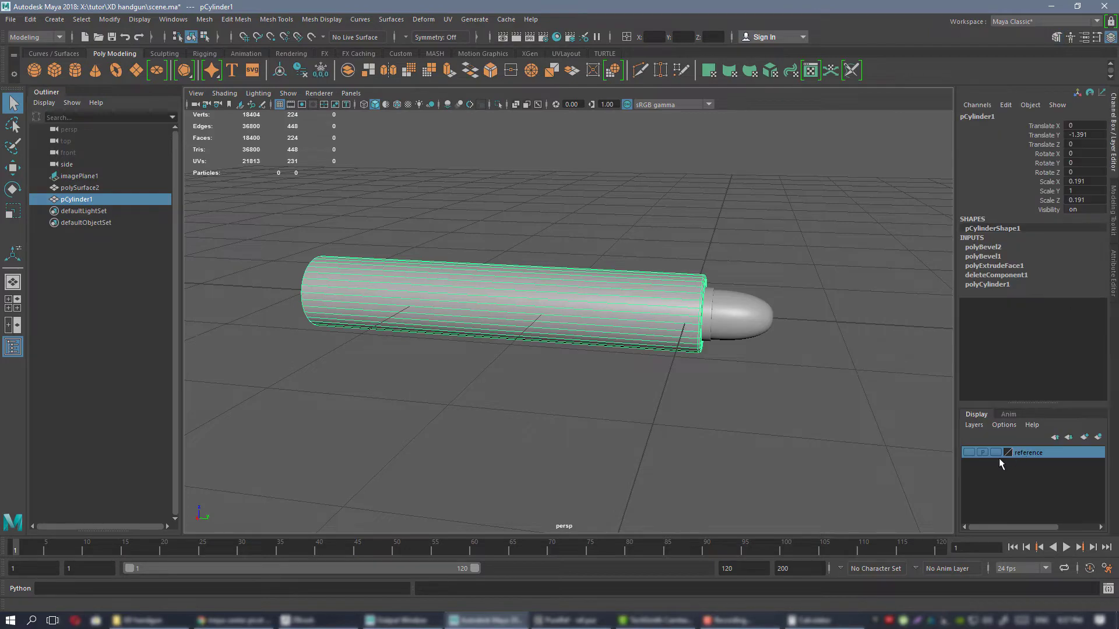
click(967, 452)
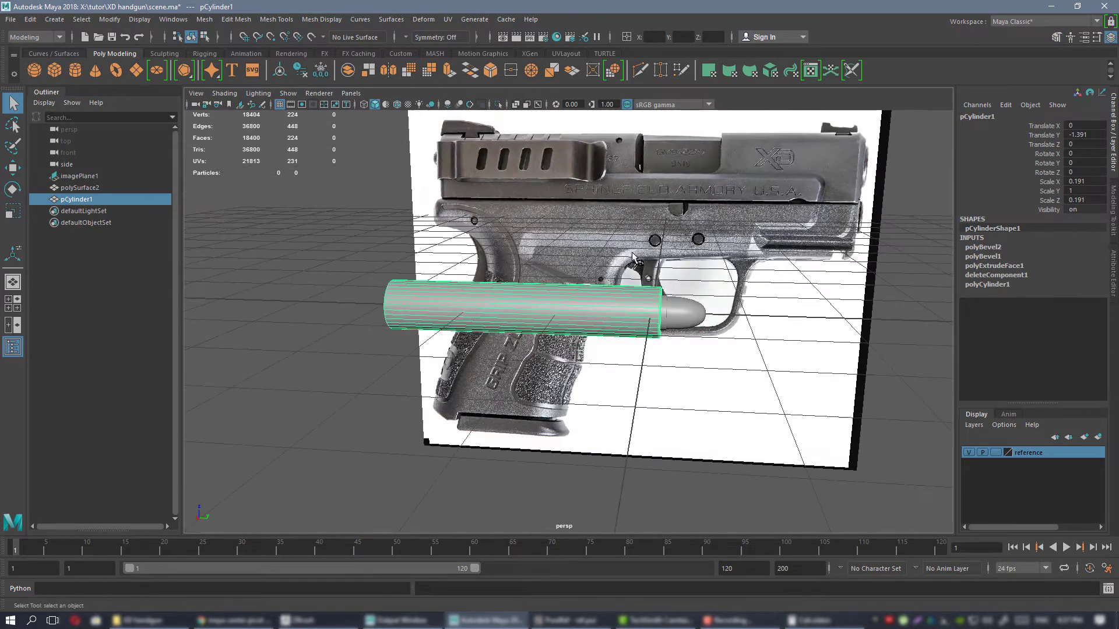
key(space)
key(space)
alt+right_drag(788, 480, 501, 256)
alt+middle_drag(607, 282, 679, 262)
click(669, 240)
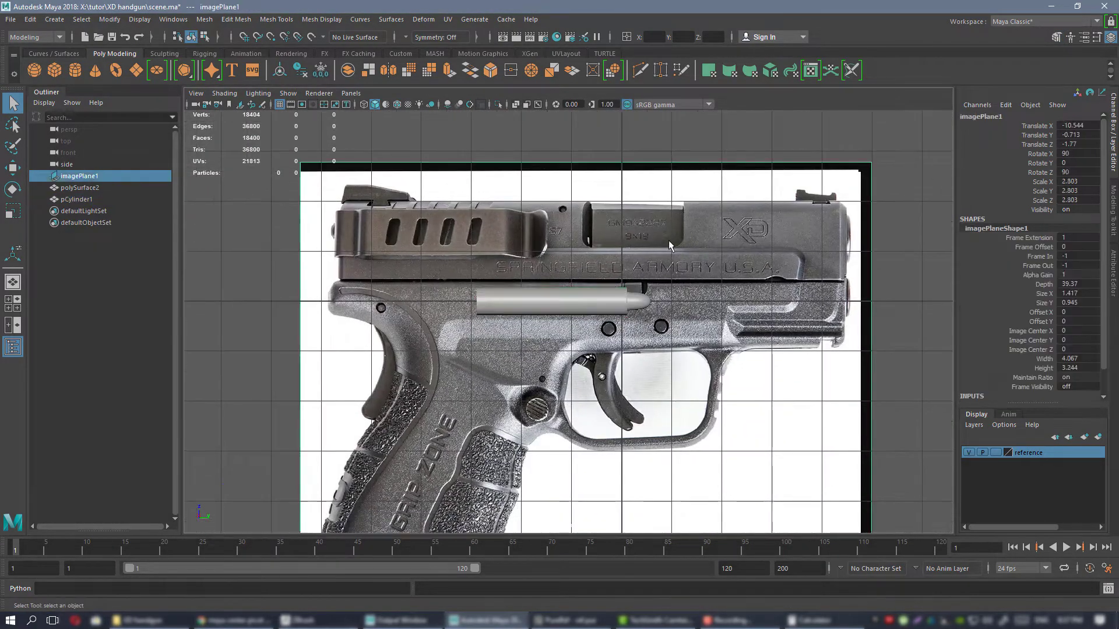
Scale the pistol image plane down uniformly to about 1.843 to approach the barrel's true size.
alt+middle_drag(459, 173, 466, 191)
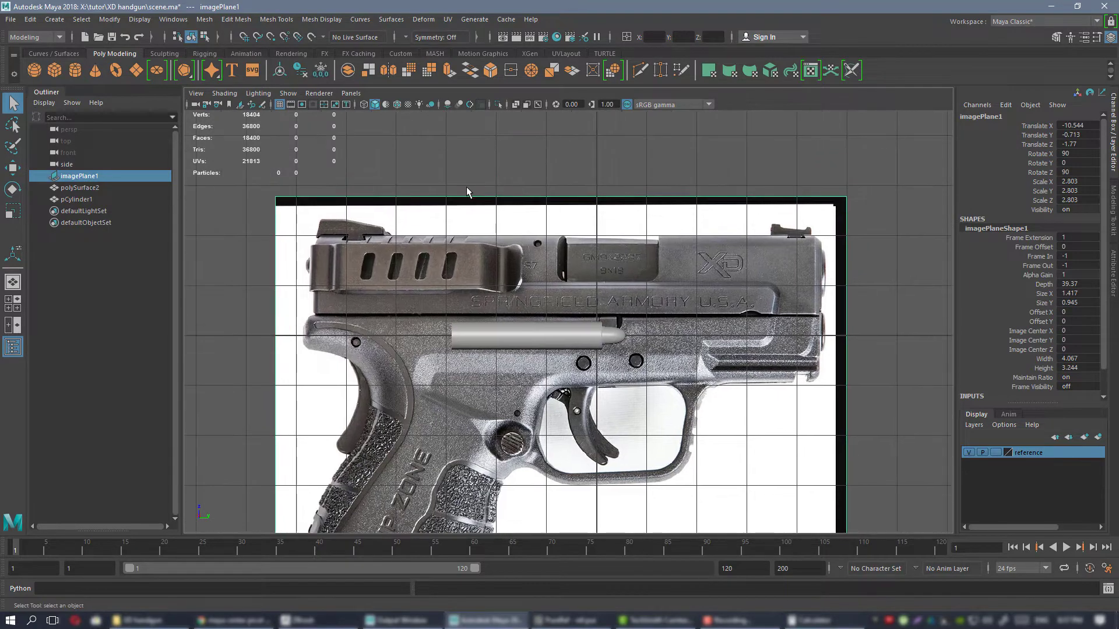
key(r)
alt+middle_drag(617, 369, 637, 274)
alt+right_drag(636, 274, 664, 318)
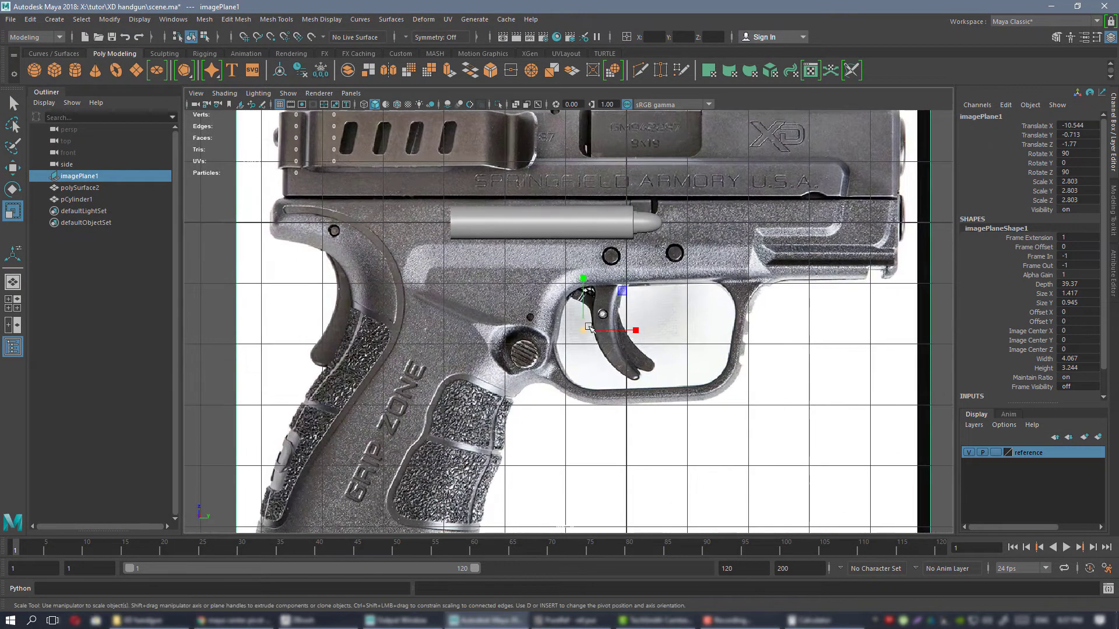
drag(583, 330, 419, 337)
Move the pistol image plane to about Translate Y -2.988 and Z -2.098 to bring its slide behind the barrel.
key(w)
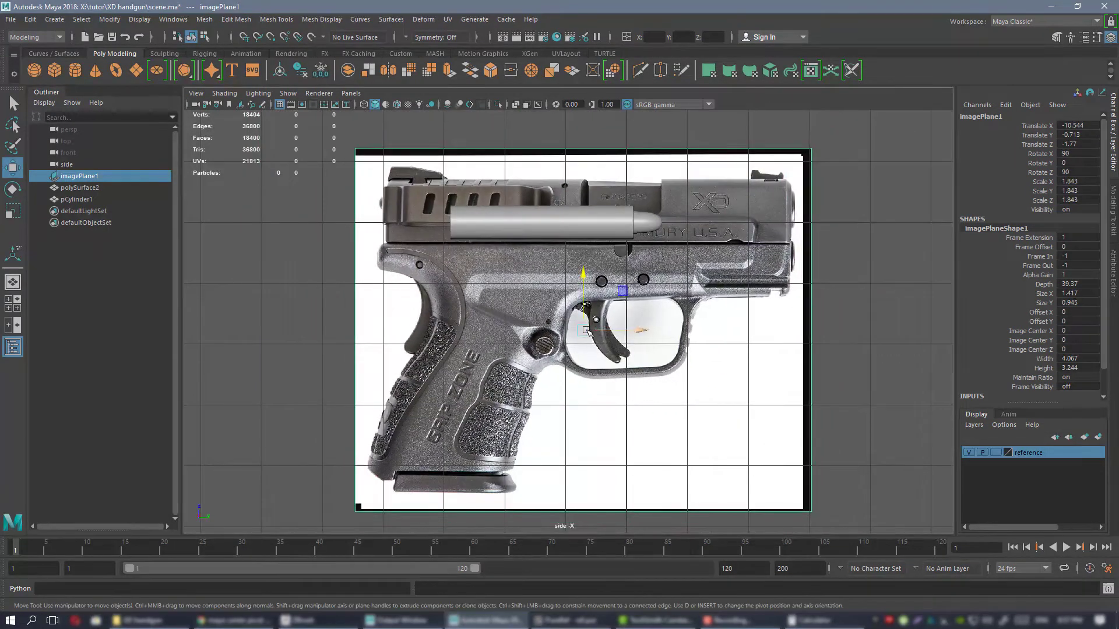
drag(610, 261, 478, 287)
alt+right_drag(477, 286, 549, 370)
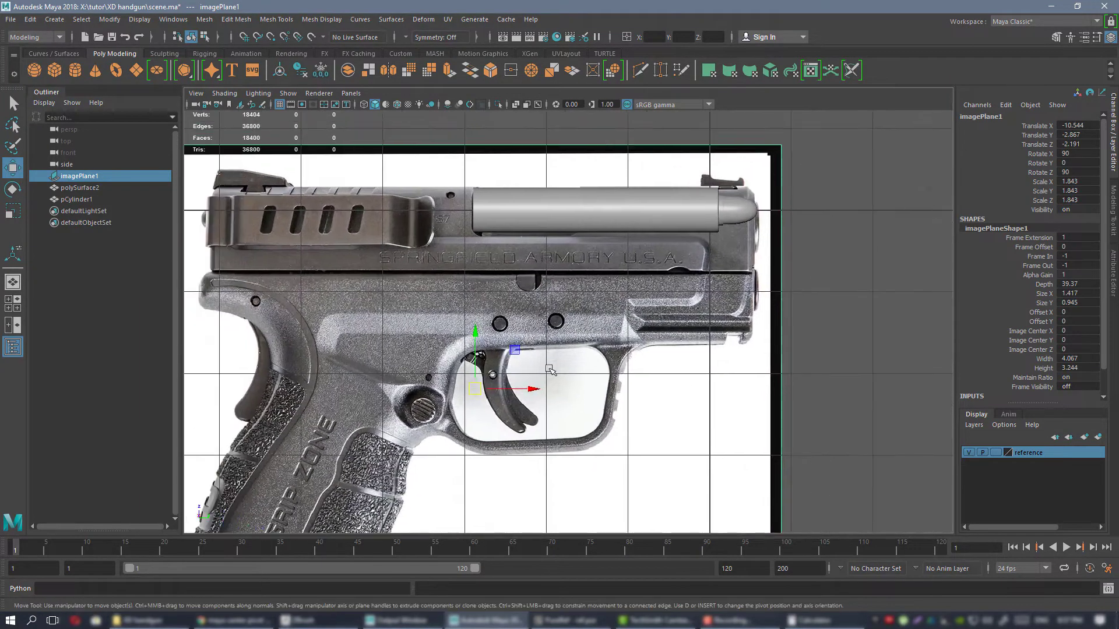
drag(481, 389, 471, 376)
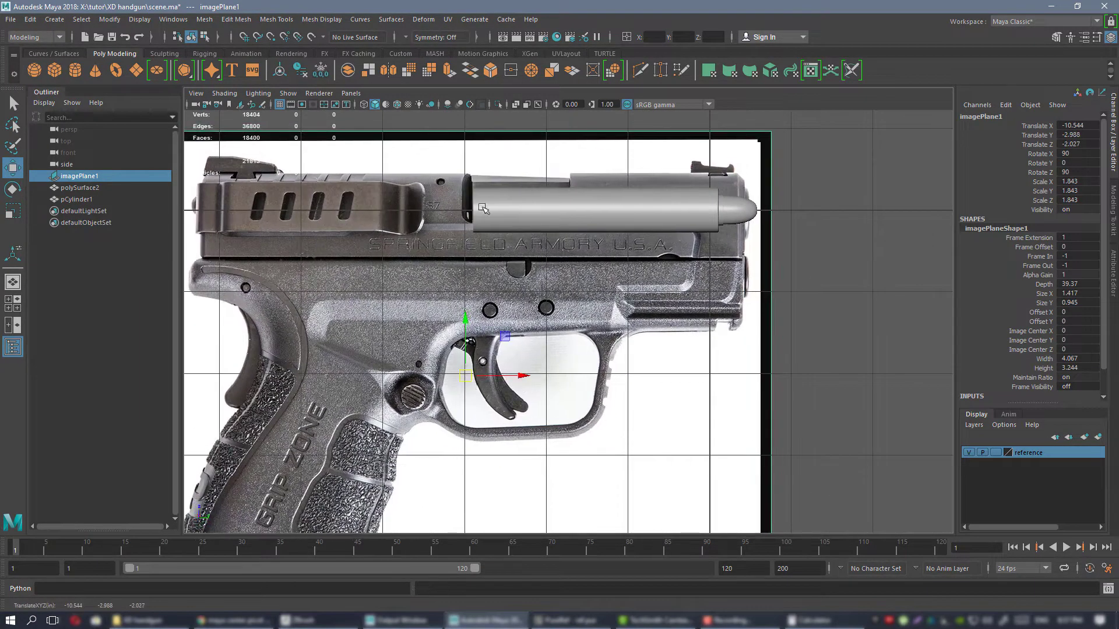
alt+middle_drag(496, 264, 508, 297)
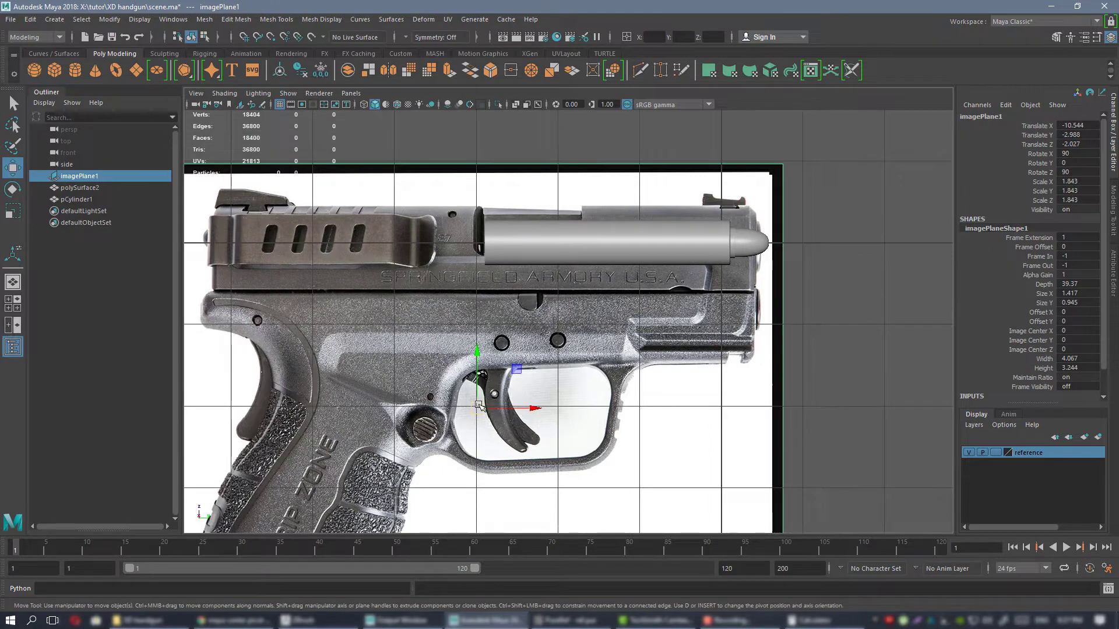
drag(474, 382, 477, 390)
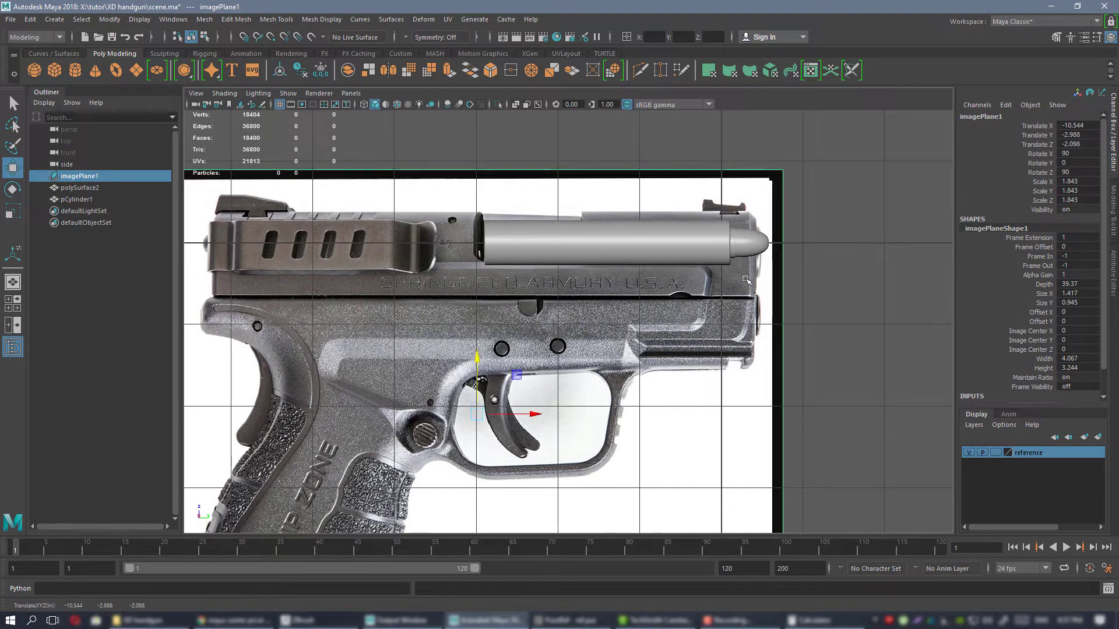
Scale the pistol image plane down uniformly to about 1.634 and raise it to Translate Z -1.856.
key(r)
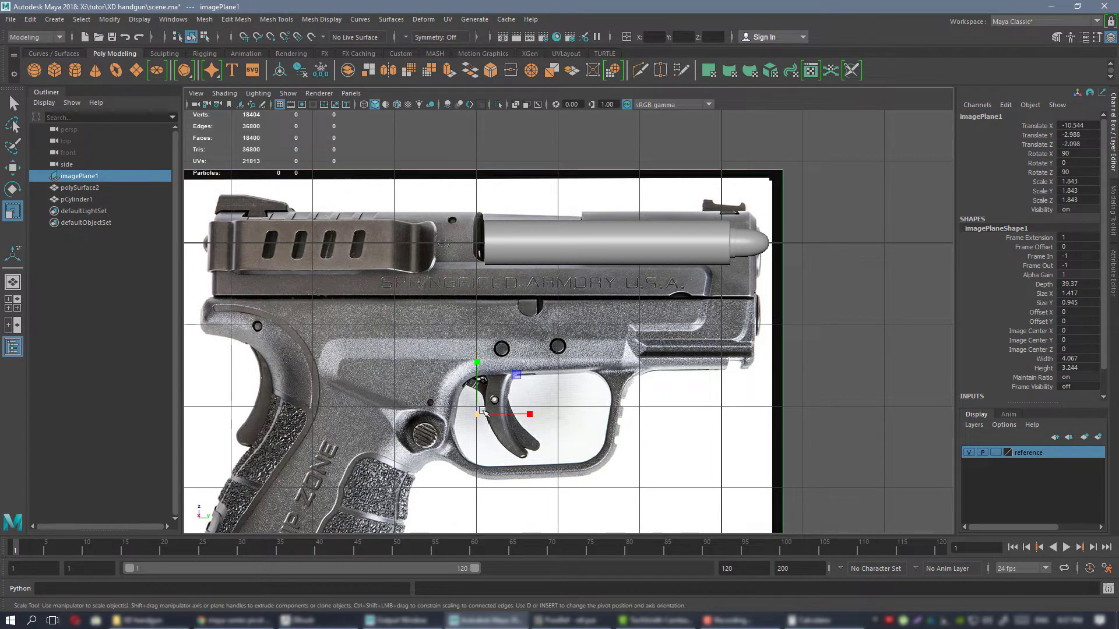
drag(477, 414, 435, 421)
key(w)
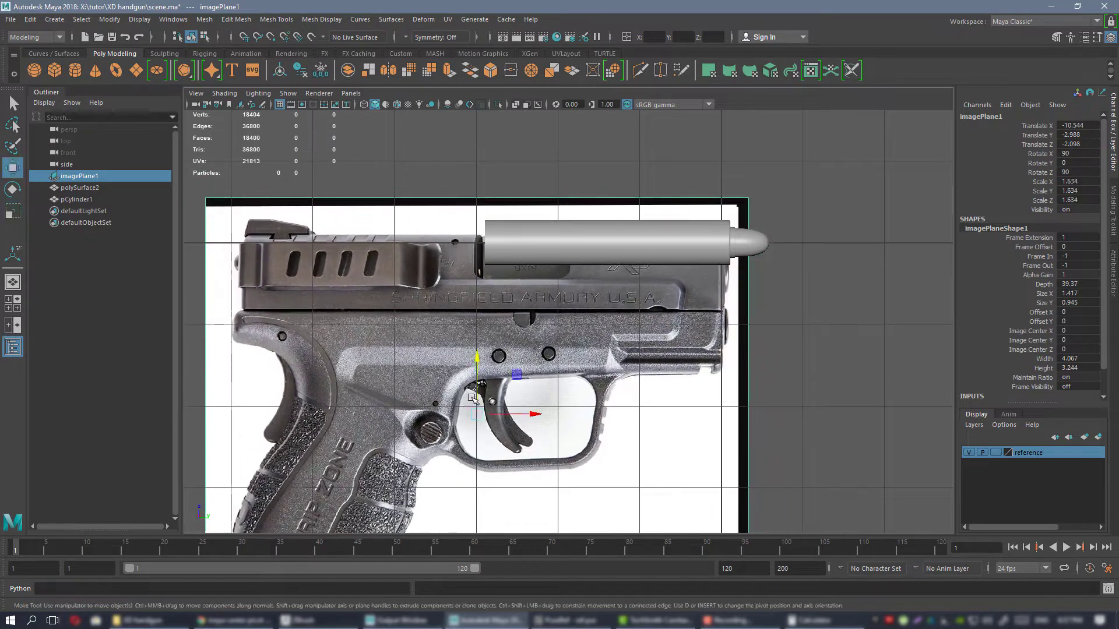
drag(476, 386, 476, 365)
Move the cartridge out of the barrel, well past the muzzle, to about Translate Y 2.785.
alt+middle_drag(655, 208, 582, 273)
alt+right_drag(584, 273, 707, 301)
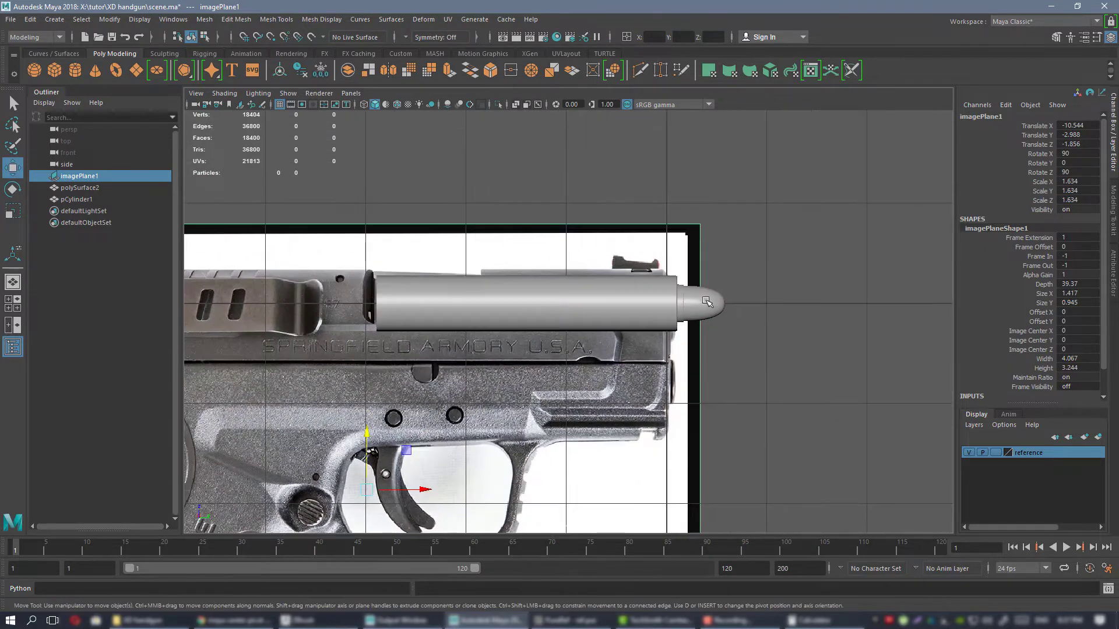
click(707, 302)
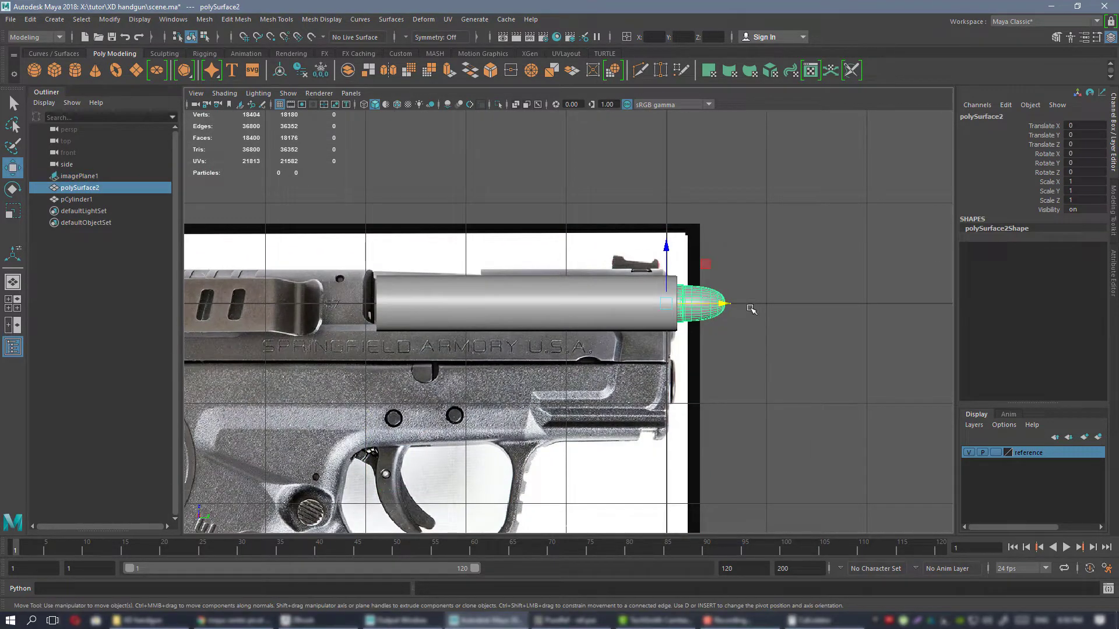
drag(704, 303, 982, 277)
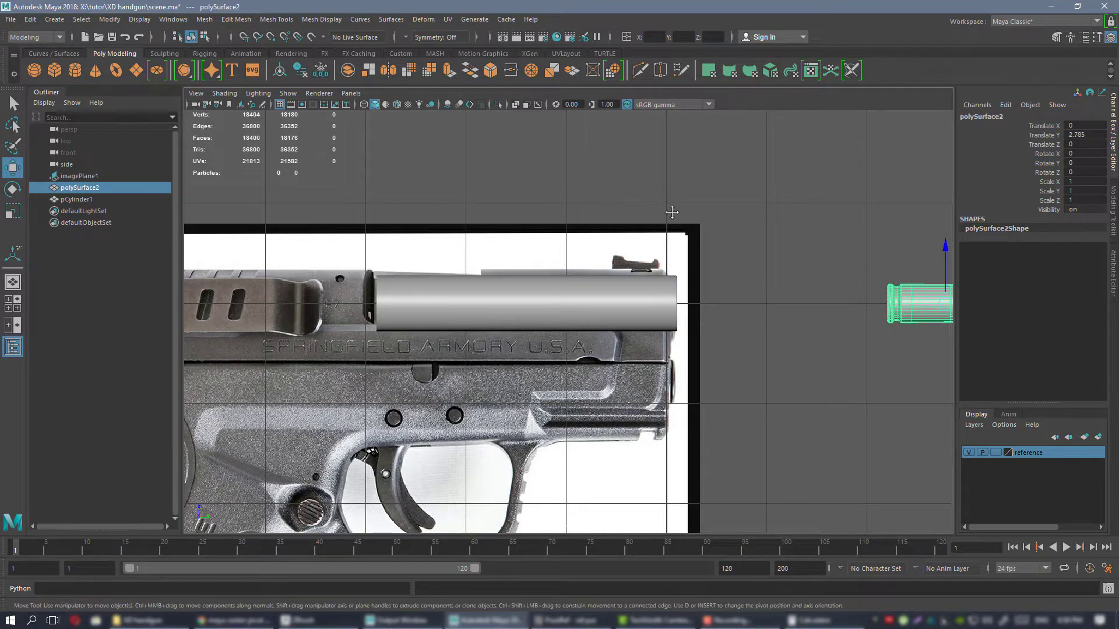
Align the pistol image plane with the barrel at about Translate Y -2.973 and Z -1.766.
alt+middle_drag(538, 252, 609, 234)
click(609, 234)
alt+right_drag(609, 234, 649, 261)
alt+middle_drag(650, 262, 587, 254)
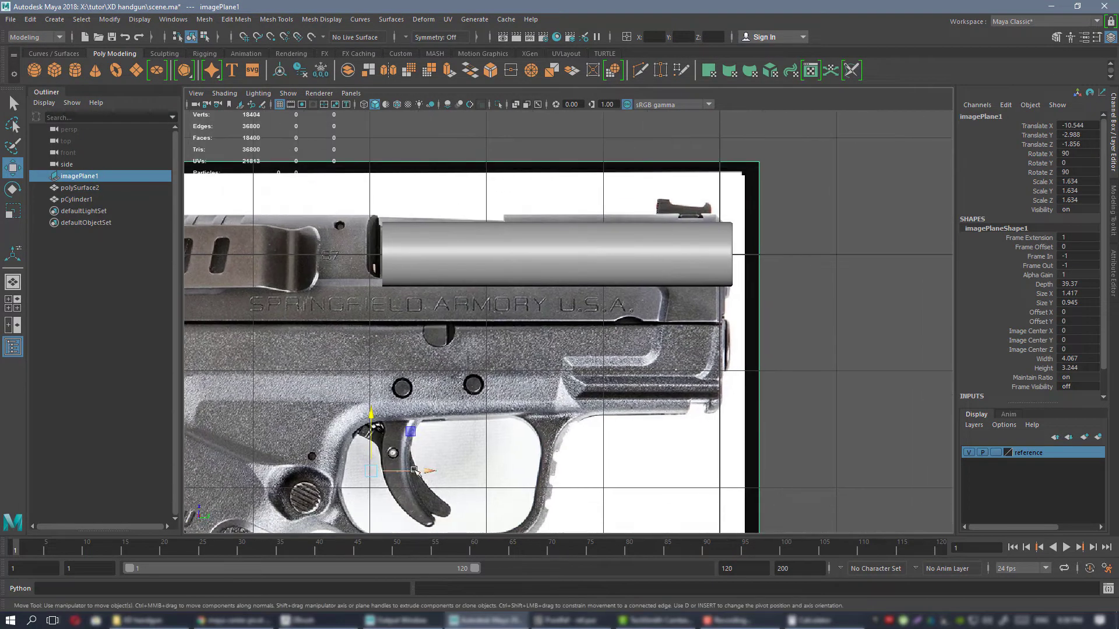
drag(413, 469, 380, 434)
drag(432, 461, 429, 459)
Move the cartridge directly behind the barrel's rear end at about Translate Y -3.444.
alt+right_drag(663, 411, 554, 279)
alt+middle_drag(567, 306, 571, 303)
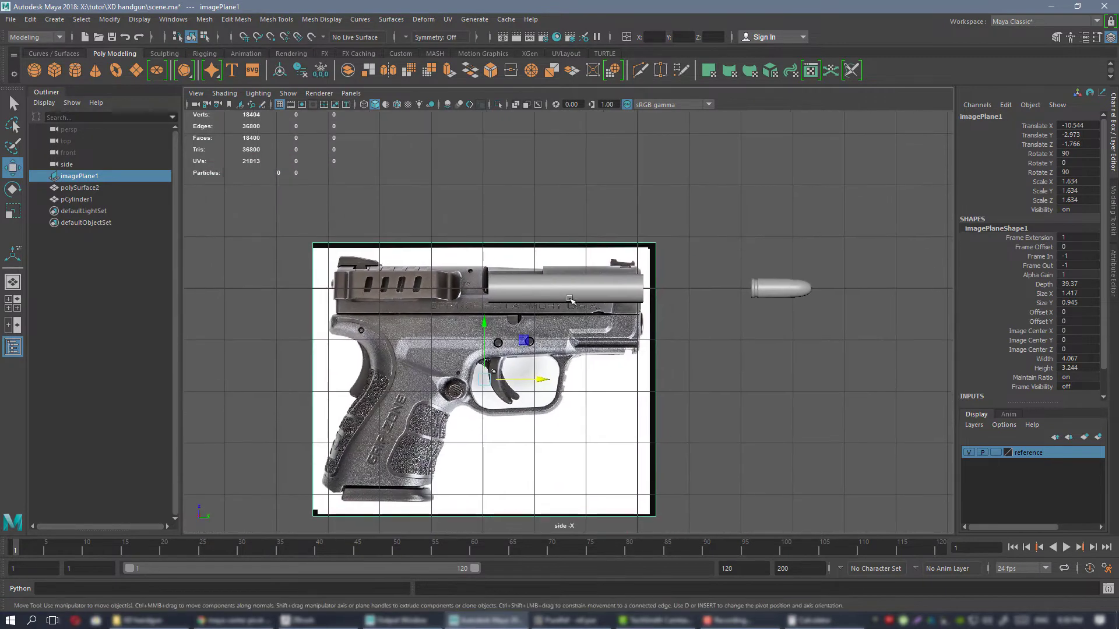
alt+right_drag(577, 247, 682, 278)
click(856, 281)
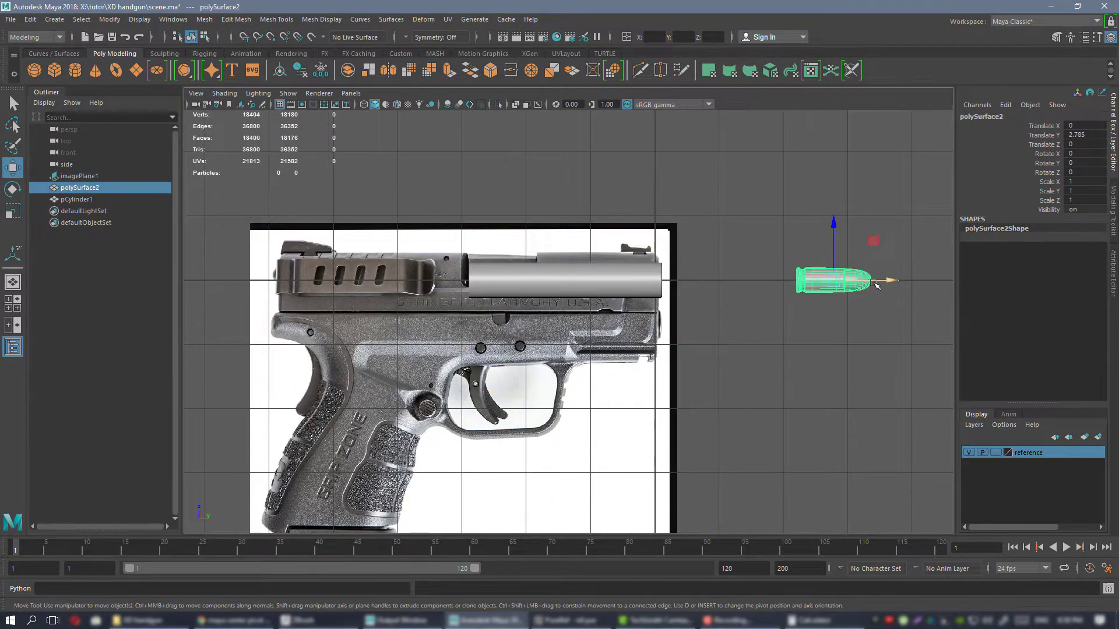
drag(883, 281, 562, 282)
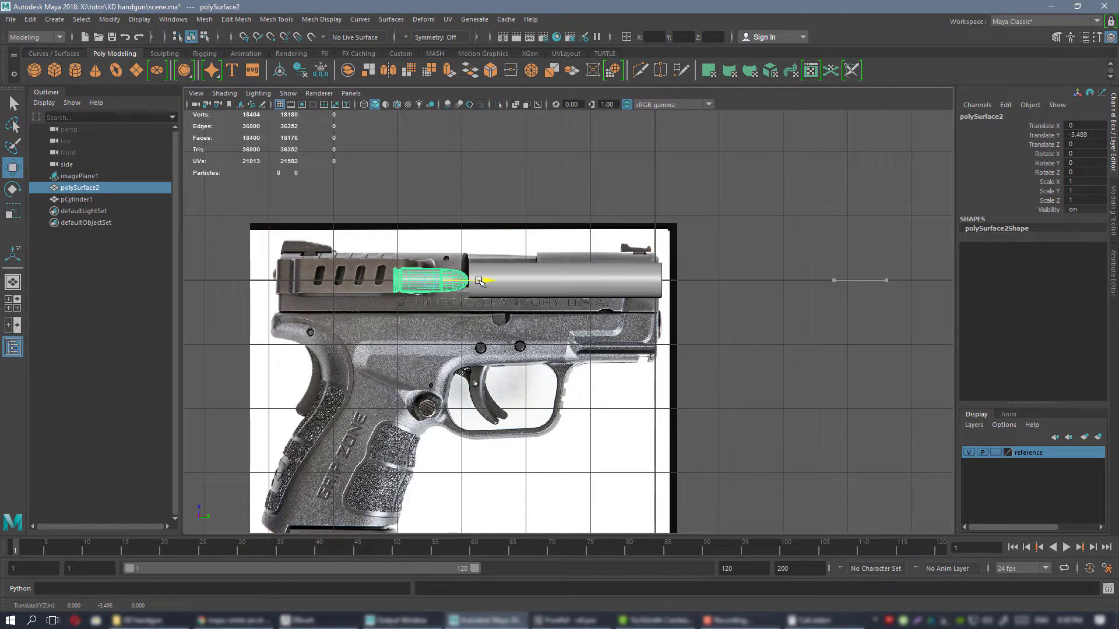
alt+middle_drag(483, 282, 607, 284)
alt+right_drag(607, 285, 701, 359)
alt+middle_drag(700, 359, 614, 346)
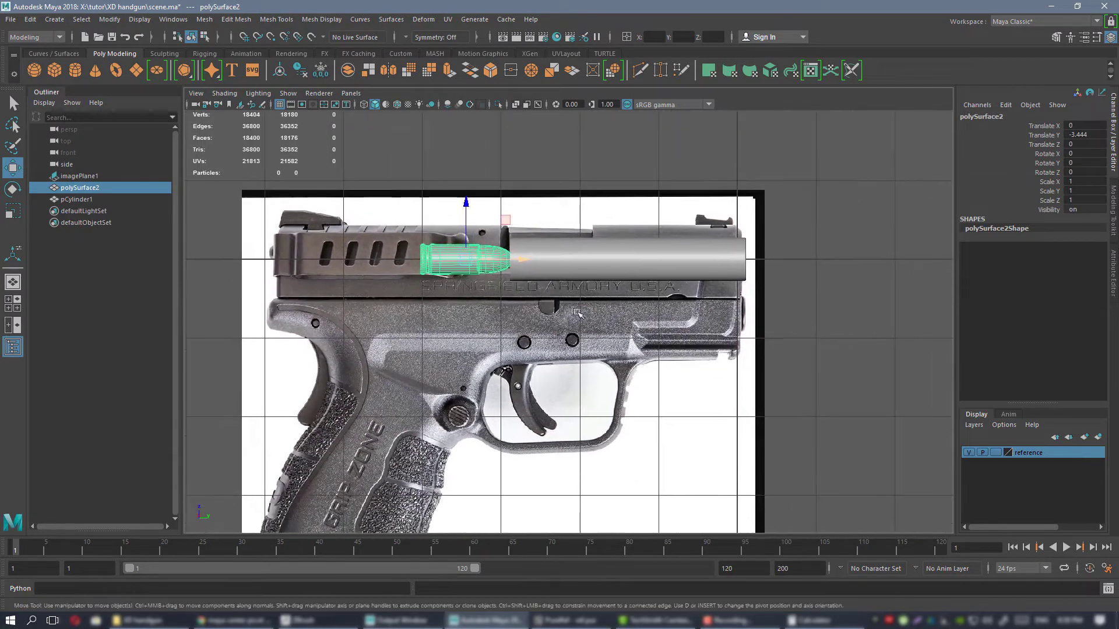
Set the reference layer holding the pistol image plane to Reference display type so the image cannot be selected.
key(space)
key(space)
alt+drag(644, 244, 709, 242)
alt+right_drag(709, 242, 539, 237)
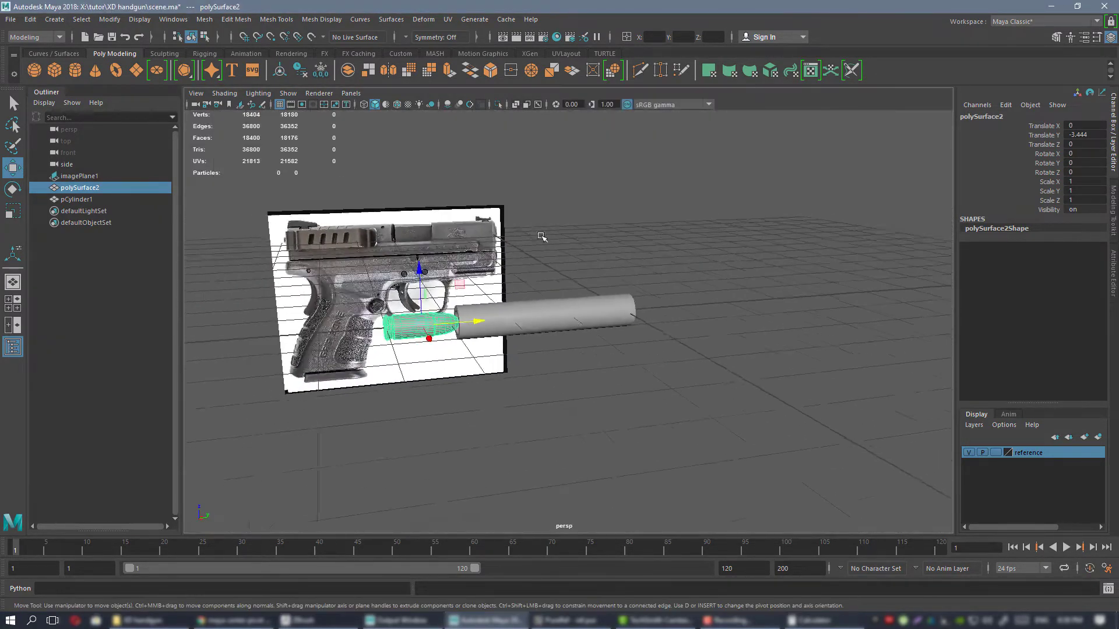
alt+drag(539, 238, 544, 240)
click(369, 239)
alt+drag(705, 242, 589, 242)
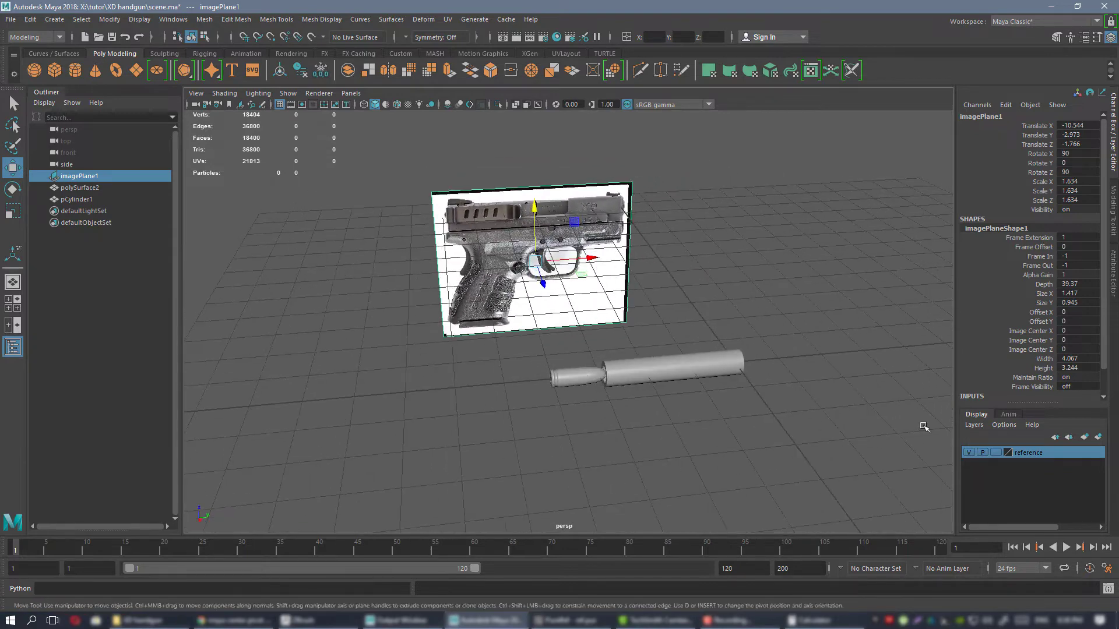
click(996, 453)
Test selecting everything in the perspective view with a selection box around the image plane, cartridge and barrel.
drag(746, 240, 573, 181)
alt+drag(551, 279, 491, 235)
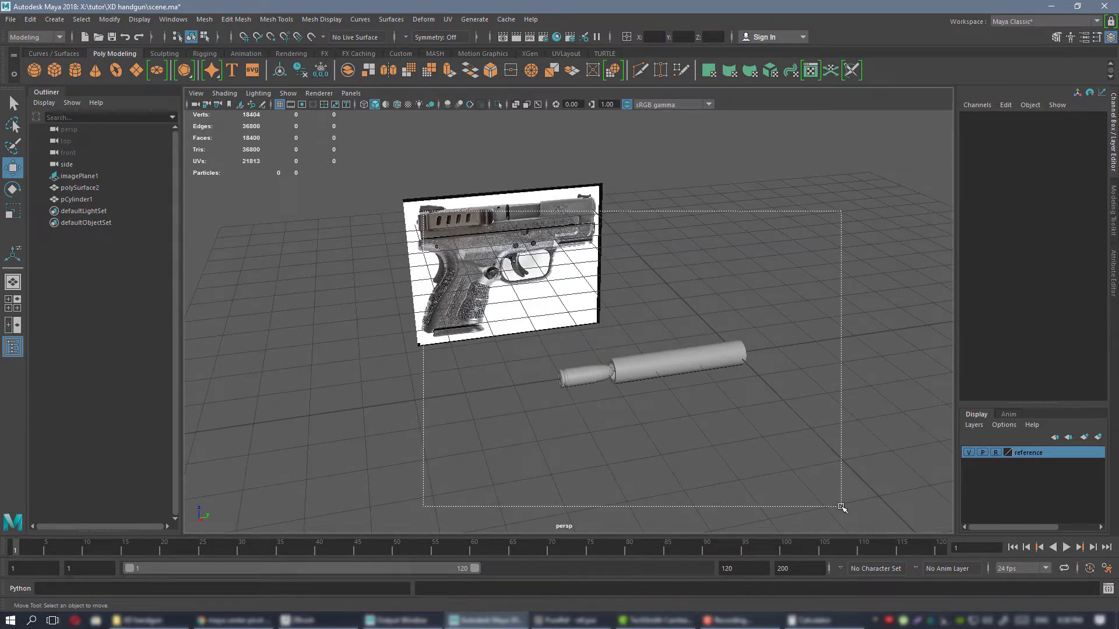
drag(841, 507, 842, 507)
drag(845, 344, 688, 472)
drag(439, 145, 763, 446)
alt+drag(764, 446, 810, 421)
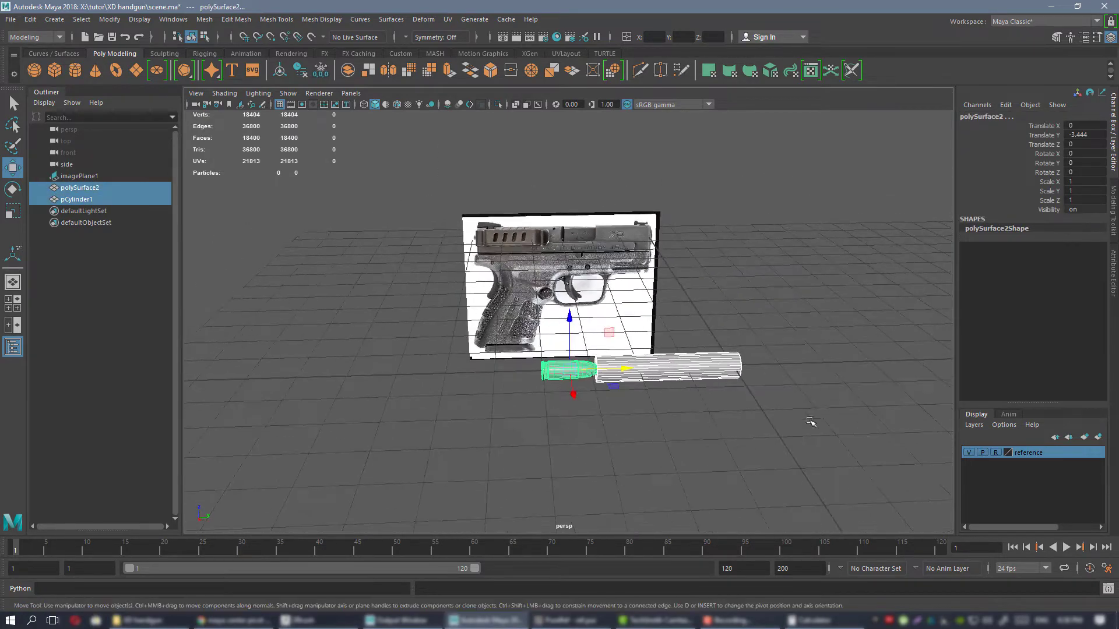
Select the barrel and examine its shape from several angles alongside the cartridge and pistol image.
click(717, 364)
alt+drag(658, 310, 736, 304)
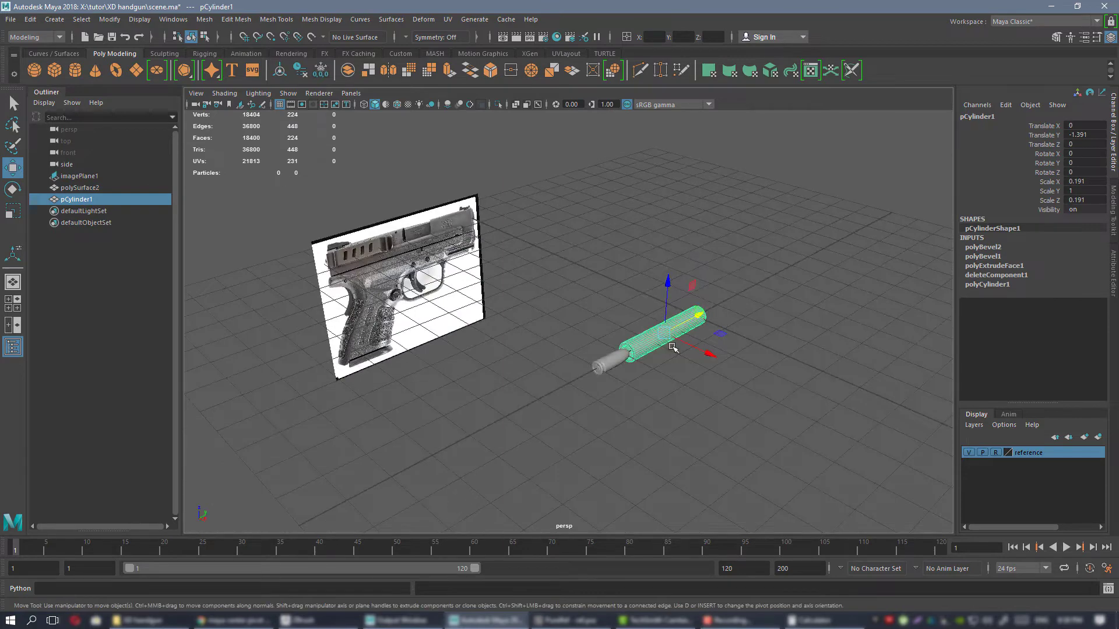
key(f)
alt+right_drag(554, 298, 454, 267)
alt+drag(454, 267, 605, 352)
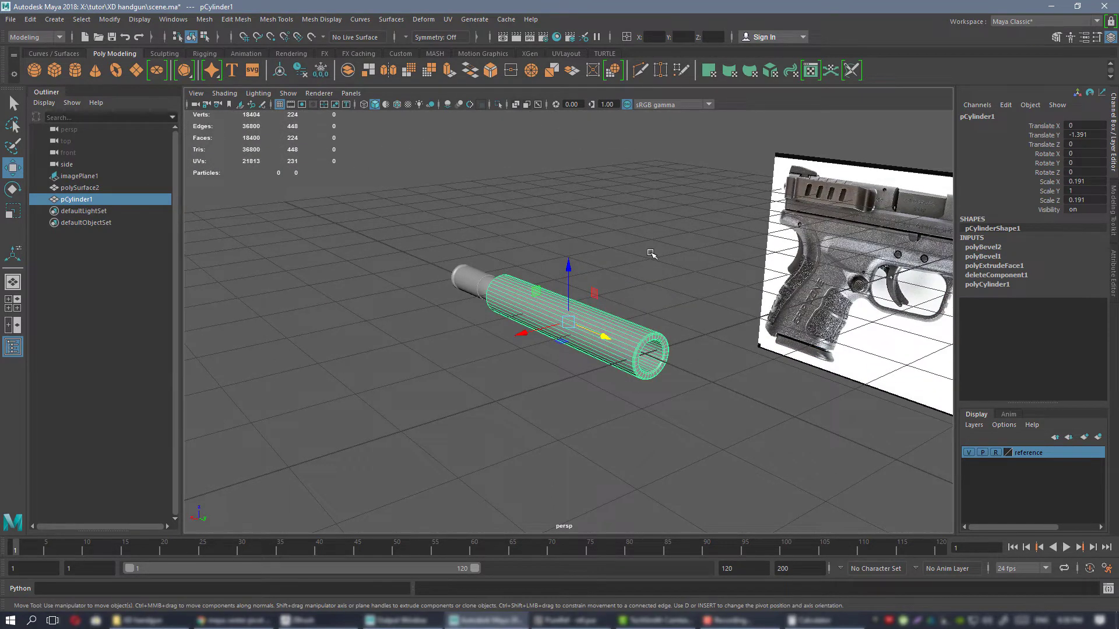
alt+drag(651, 254, 677, 260)
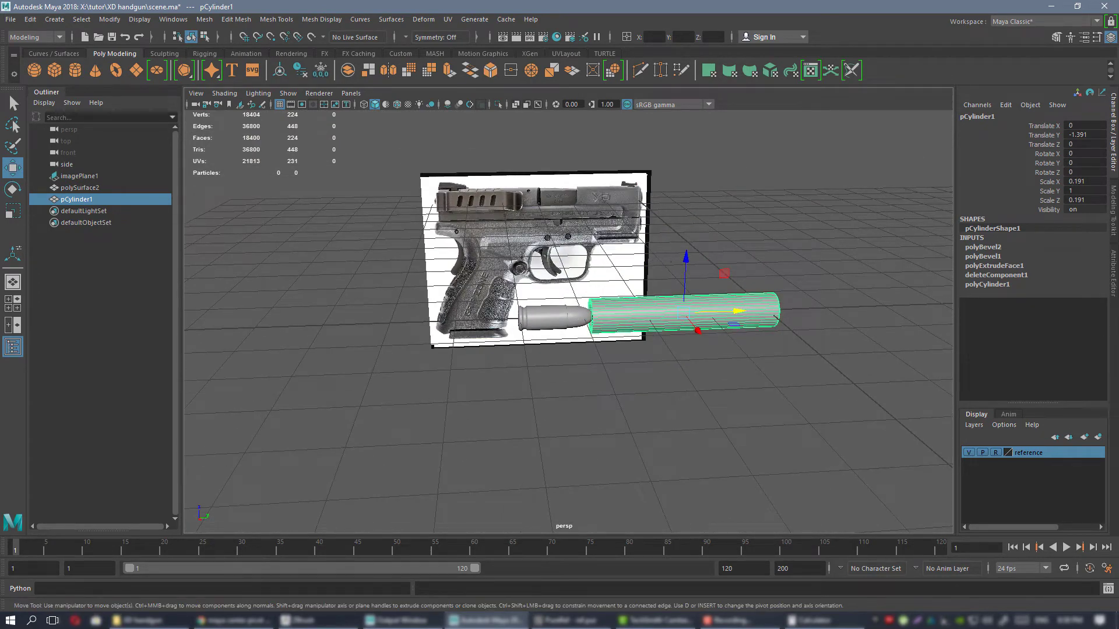
alt+right_drag(753, 289, 717, 281)
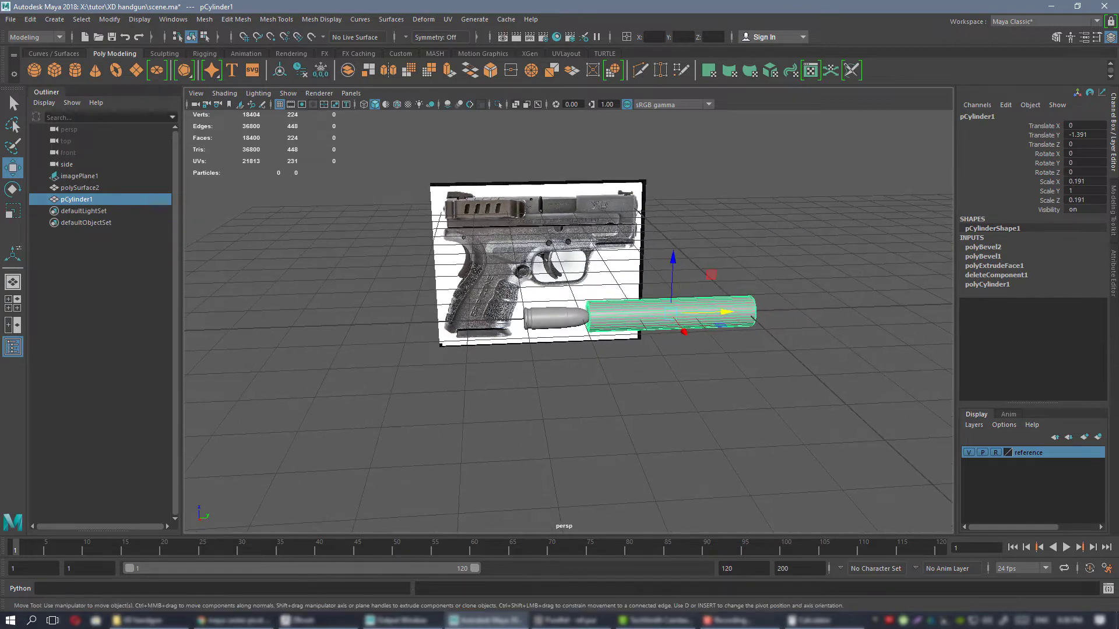
Switch to PureRef and read the barrel, length and magazine entries in the pistol's SPECS sheet.
key(alt+Tab)
scroll(860, 319, down, 7)
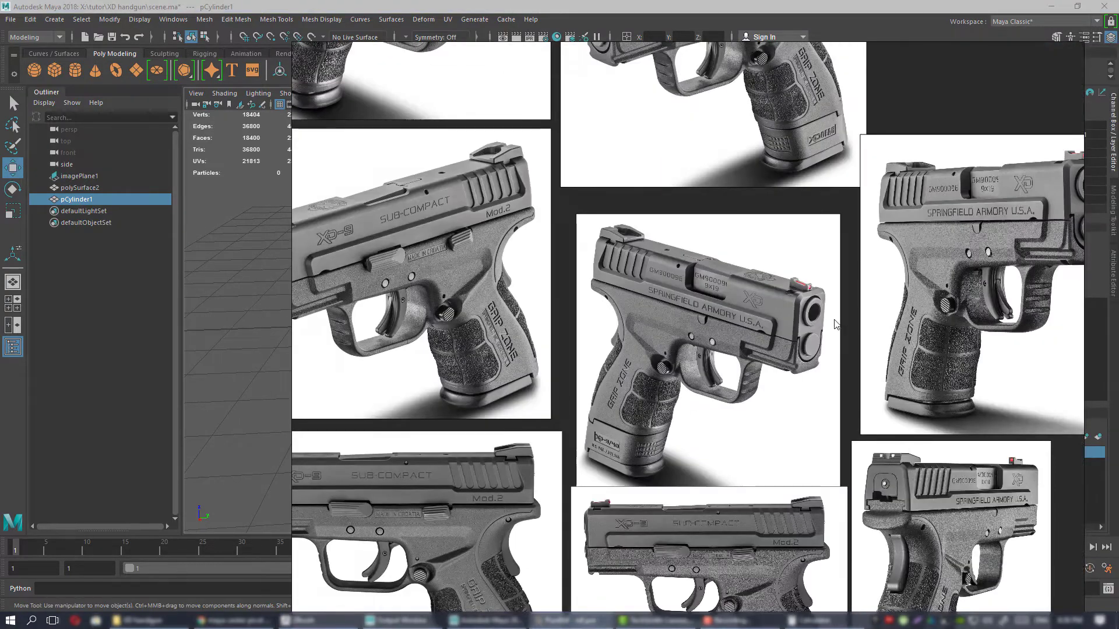
scroll(844, 338, down, 5)
scroll(872, 368, up, 10)
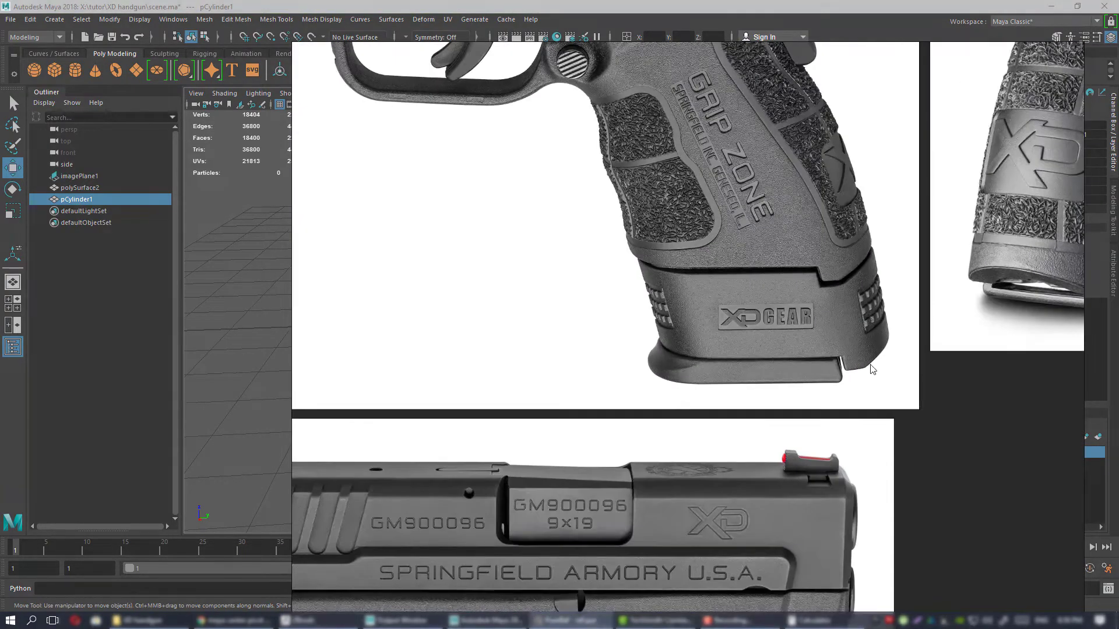
scroll(872, 368, down, 8)
scroll(670, 322, up, 8)
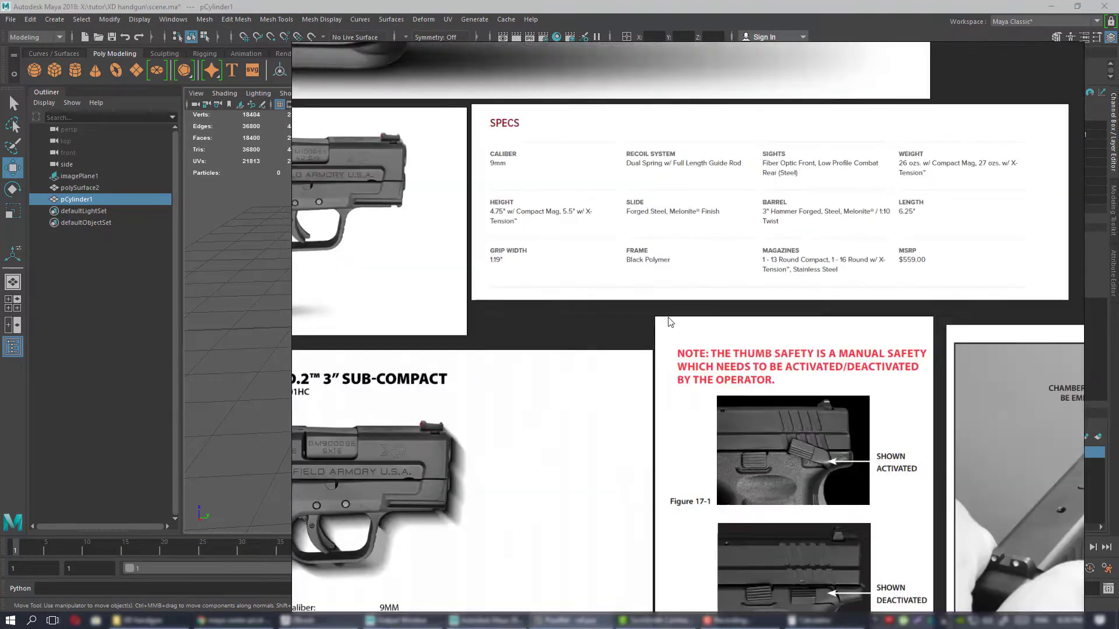
middle_drag(868, 267, 716, 313)
scroll(783, 260, up, 2)
scroll(659, 258, up, 2)
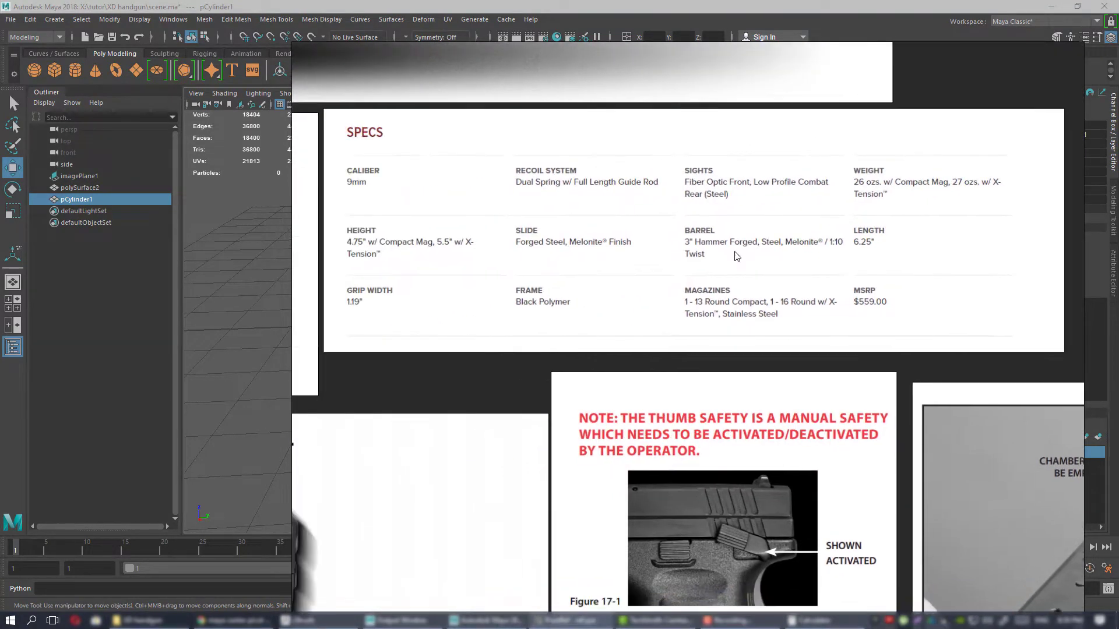
scroll(799, 294, up, 4)
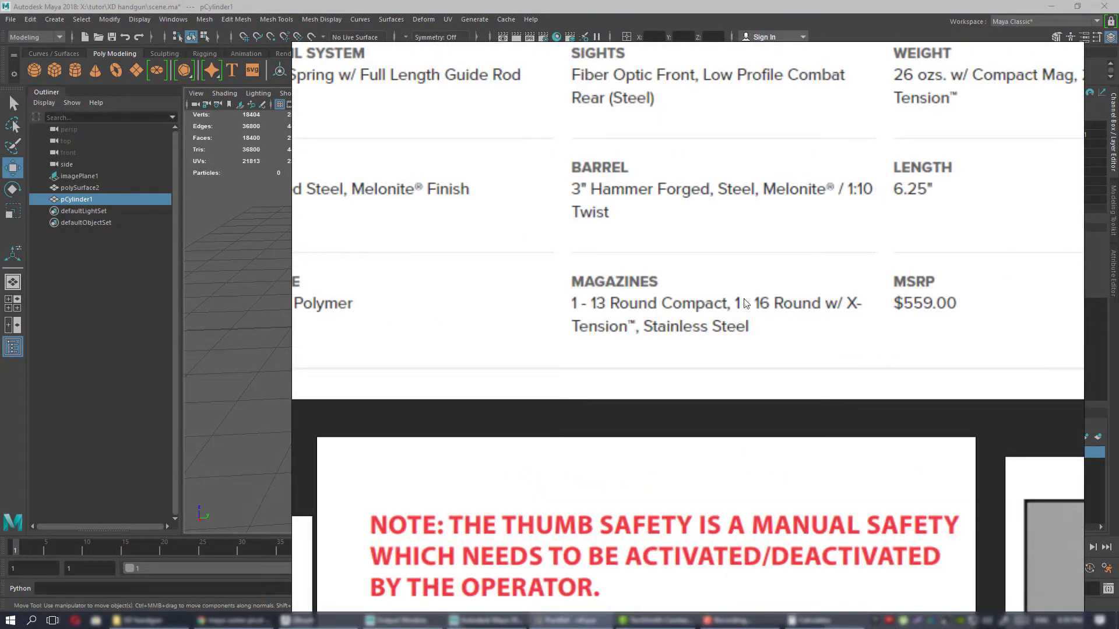
scroll(799, 312, down, 6)
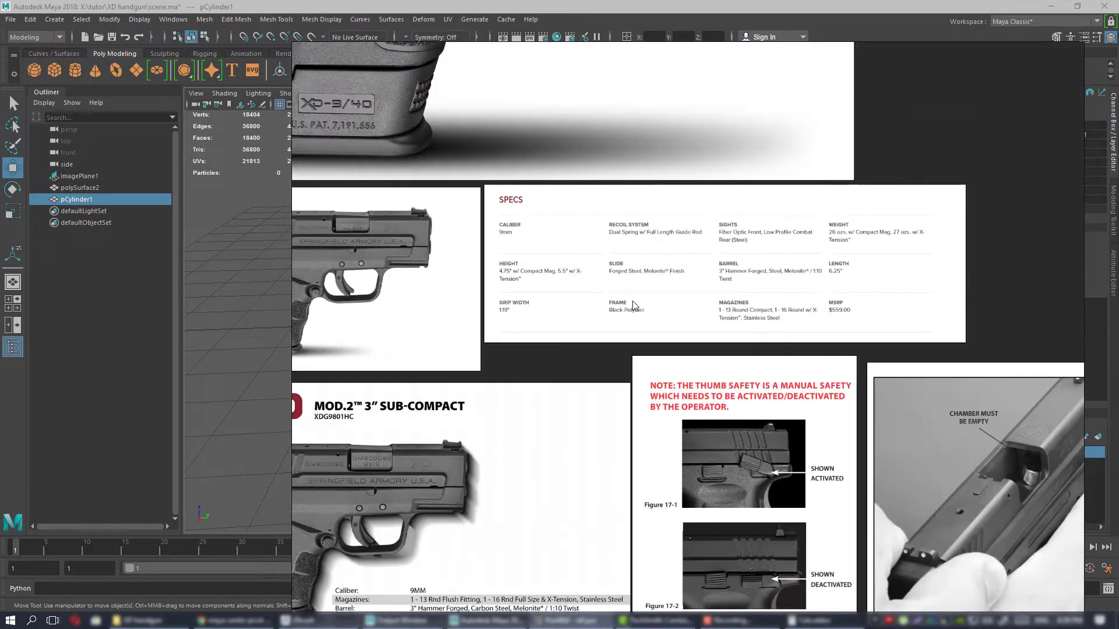
Return to Maya, select the cartridge and examine its size against the barrel and pistol image in the perspective and side views.
key(ctrl+m)
mouse_move(512, 303)
alt+mouse_down()
mouse_move(511, 290)
mouse_move(501, 315)
alt+mouse_up()
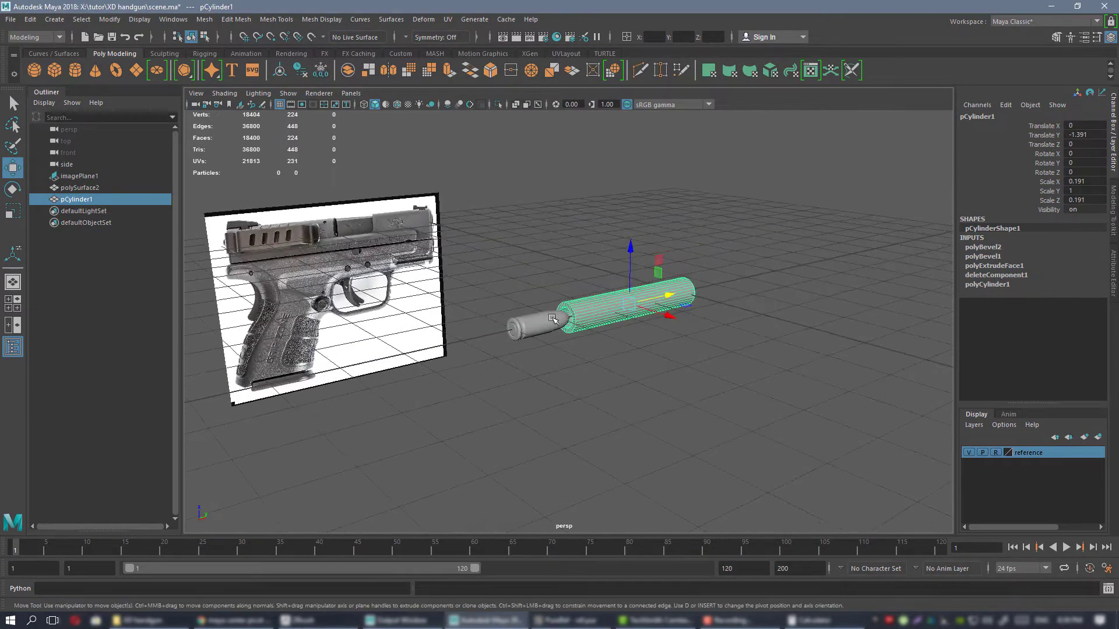
click(518, 332)
key(f)
alt+drag(700, 316, 596, 246)
key(space)
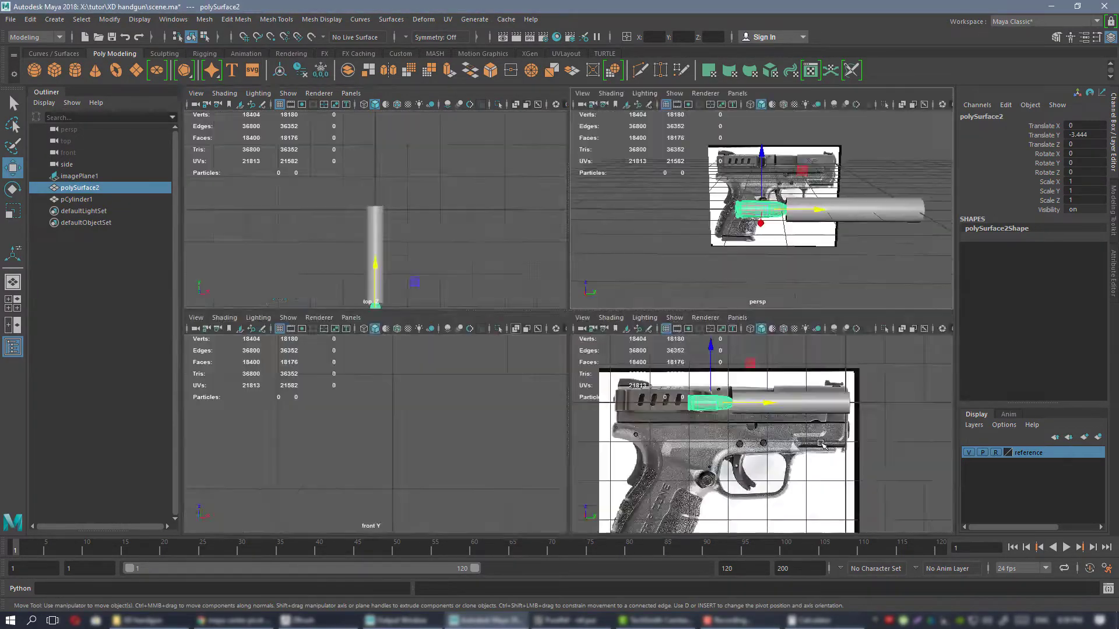
key(space)
scroll(679, 385, down, 1)
alt+middle_drag(455, 237, 557, 226)
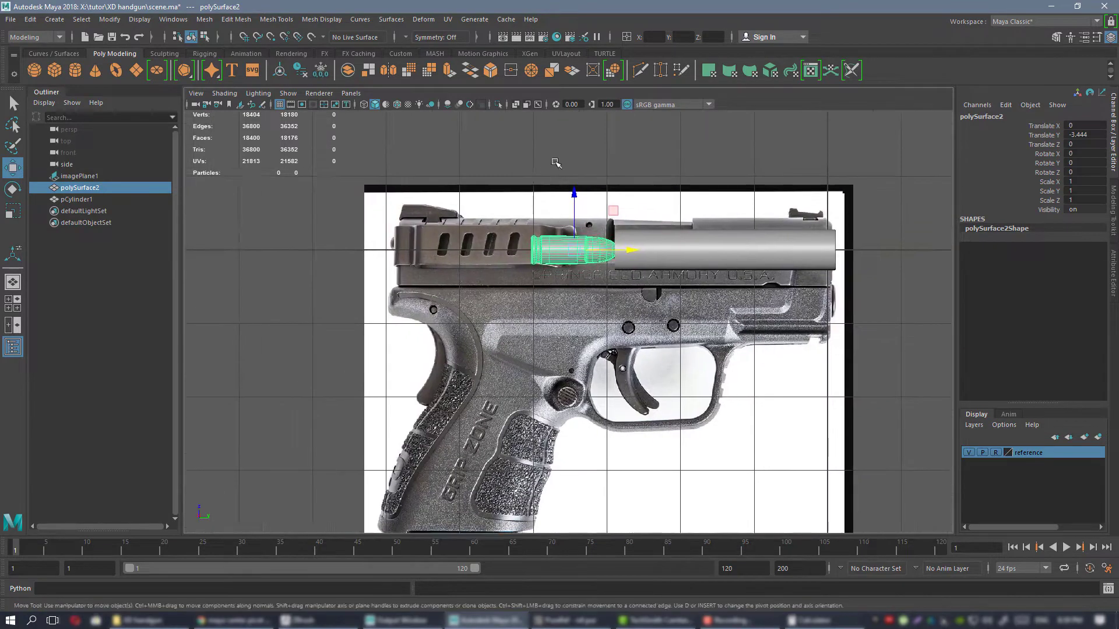
alt+right_drag(554, 162, 729, 263)
alt+middle_drag(534, 155, 508, 199)
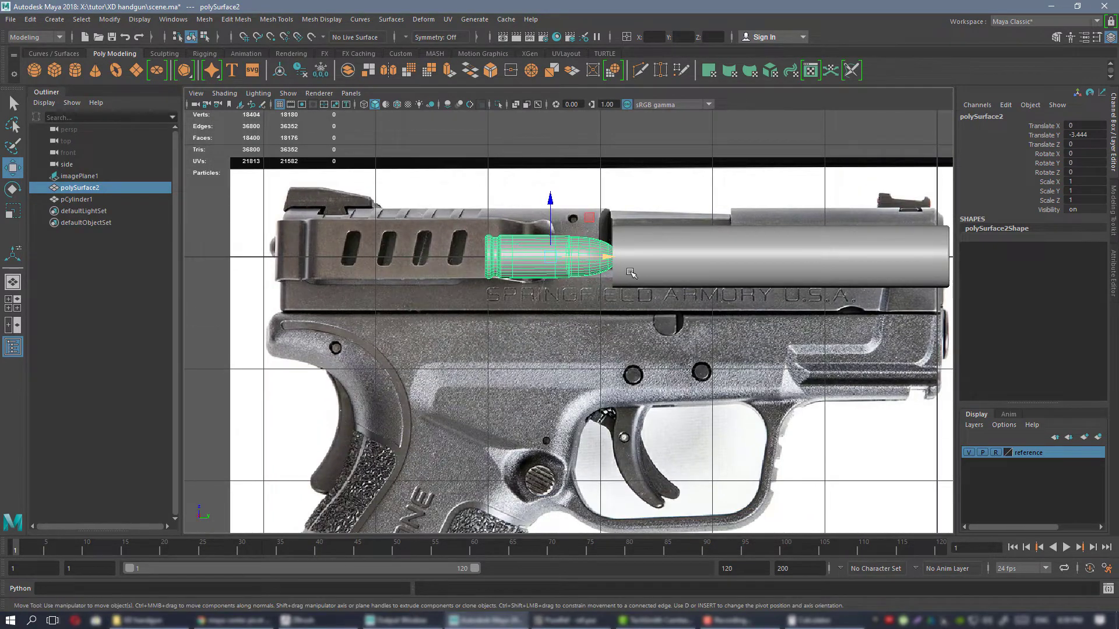
scroll(631, 273, down, 2)
Move the cartridge in front of the muzzle and place a duplicate of it behind the barrel at about Translate Y -3.665.
drag(603, 272, 912, 275)
alt+middle_drag(864, 269, 774, 265)
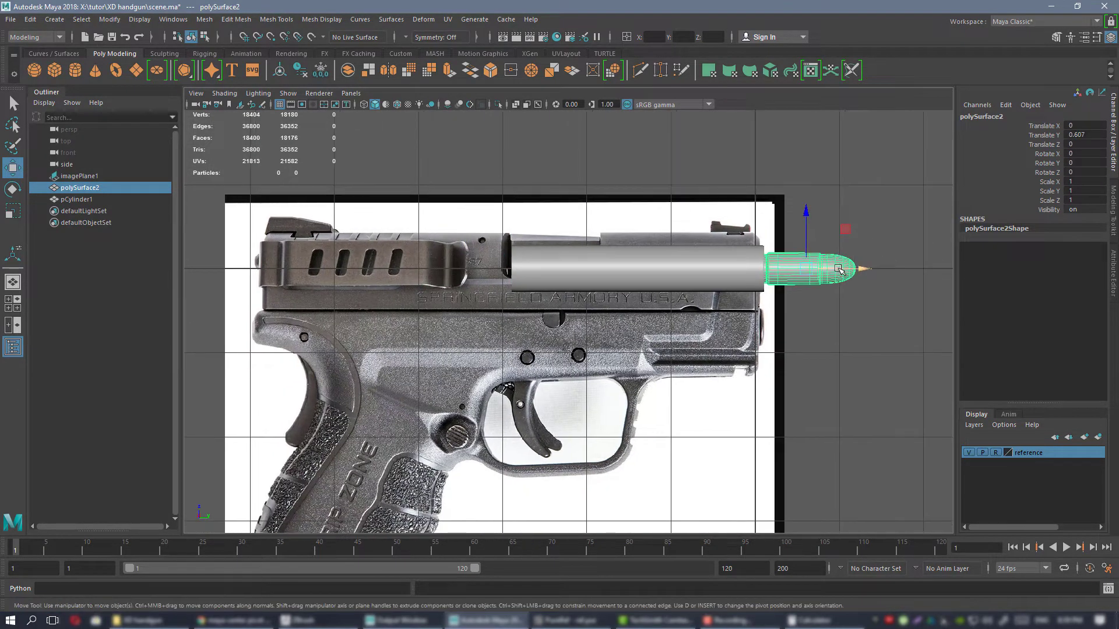
drag(838, 269, 511, 240)
key(ctrl+d)
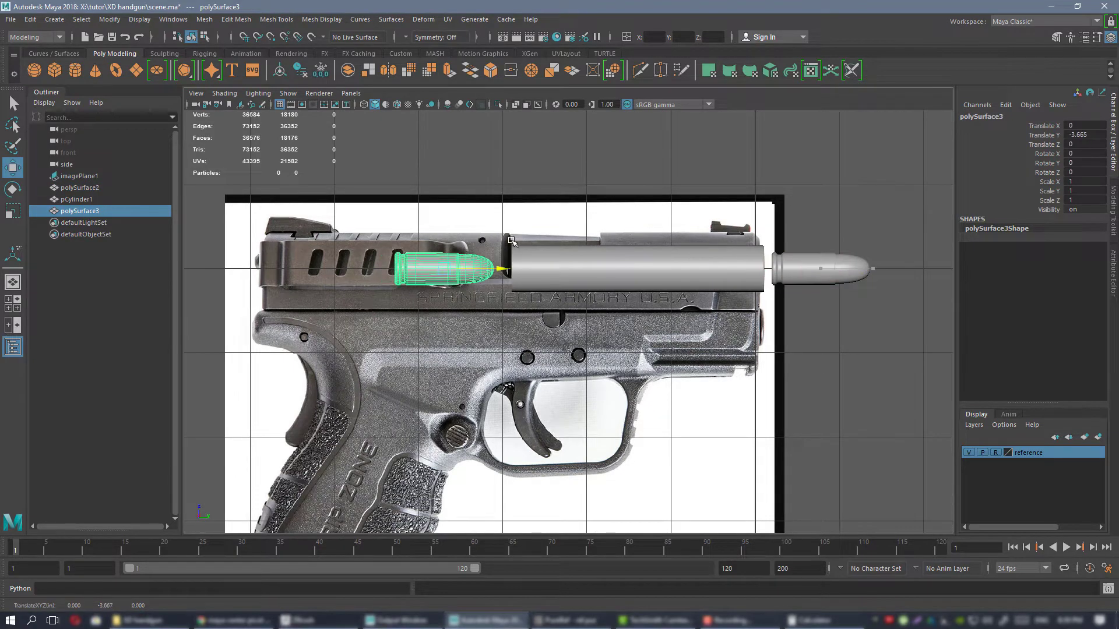
Lower the duplicate cartridge below the slide to about Translate Y -3.714 and Z -0.735.
scroll(489, 241, up, 4)
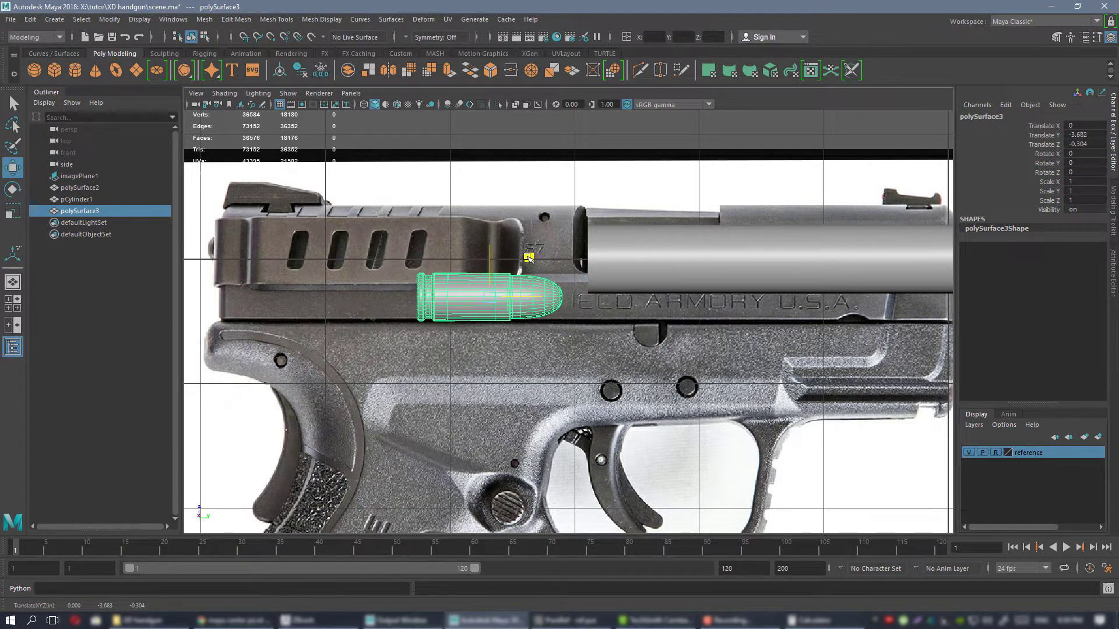
drag(529, 257, 529, 257)
scroll(529, 257, down, 5)
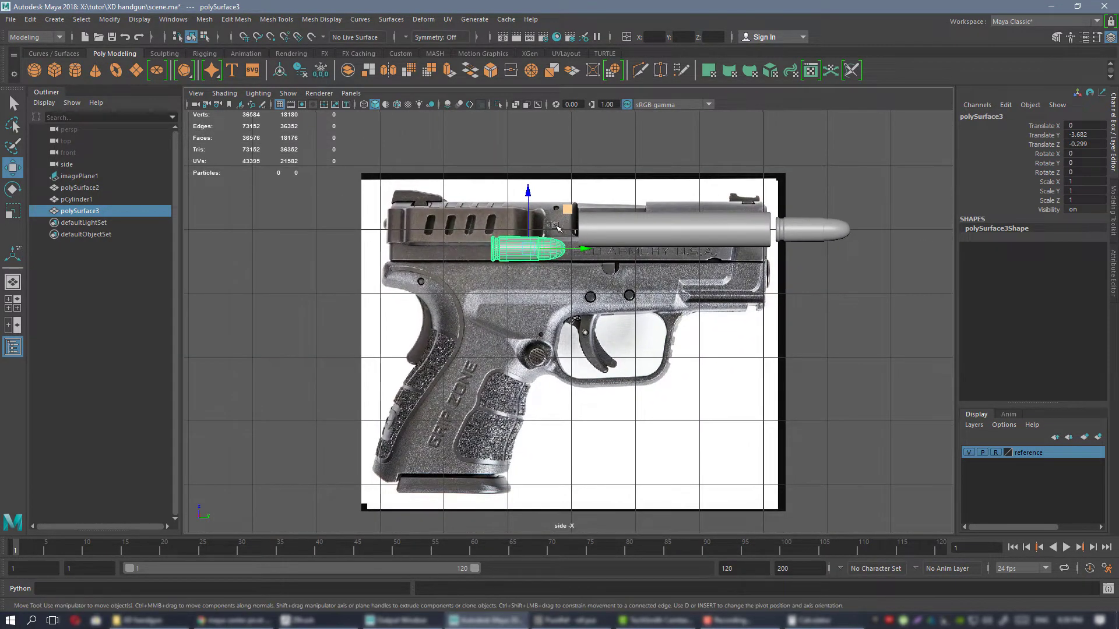
scroll(556, 227, up, 5)
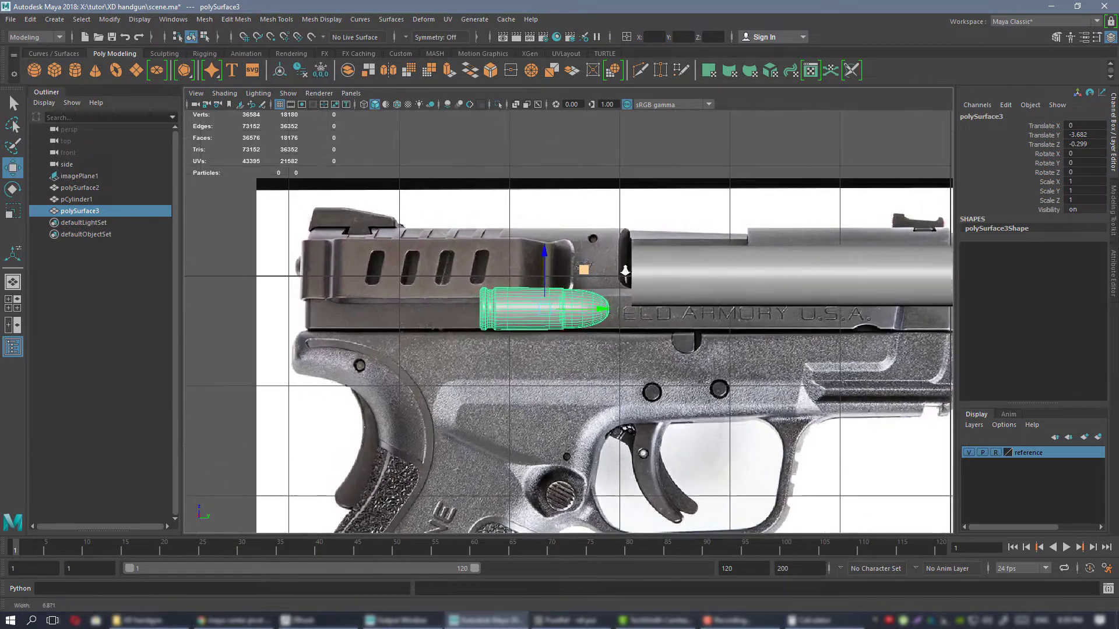
scroll(622, 270, up, 1)
drag(580, 269, 579, 286)
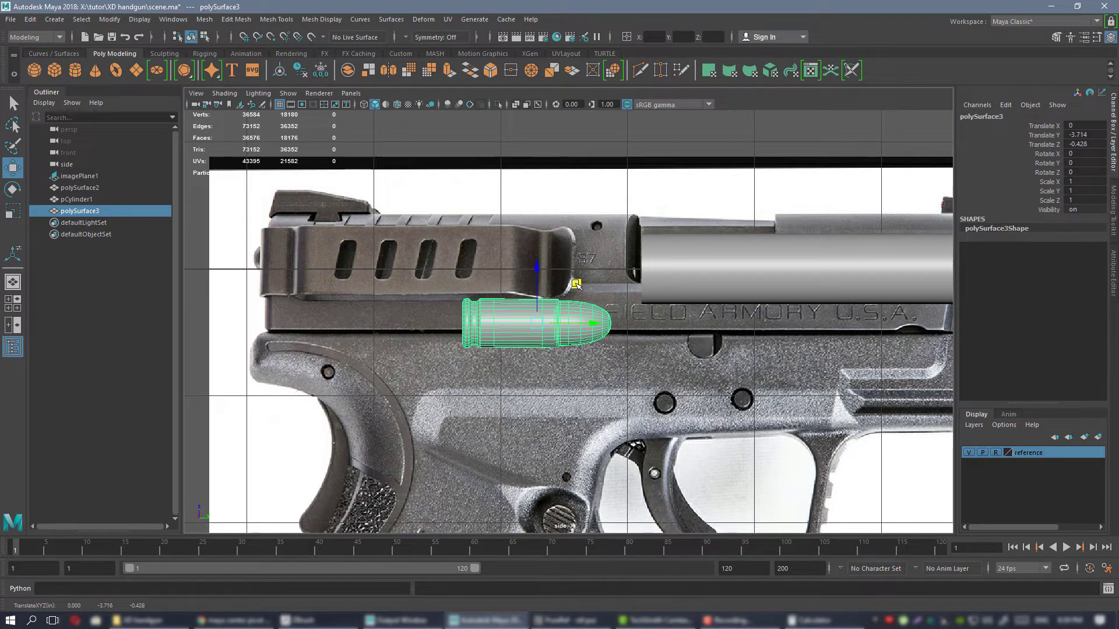
scroll(592, 266, down, 3)
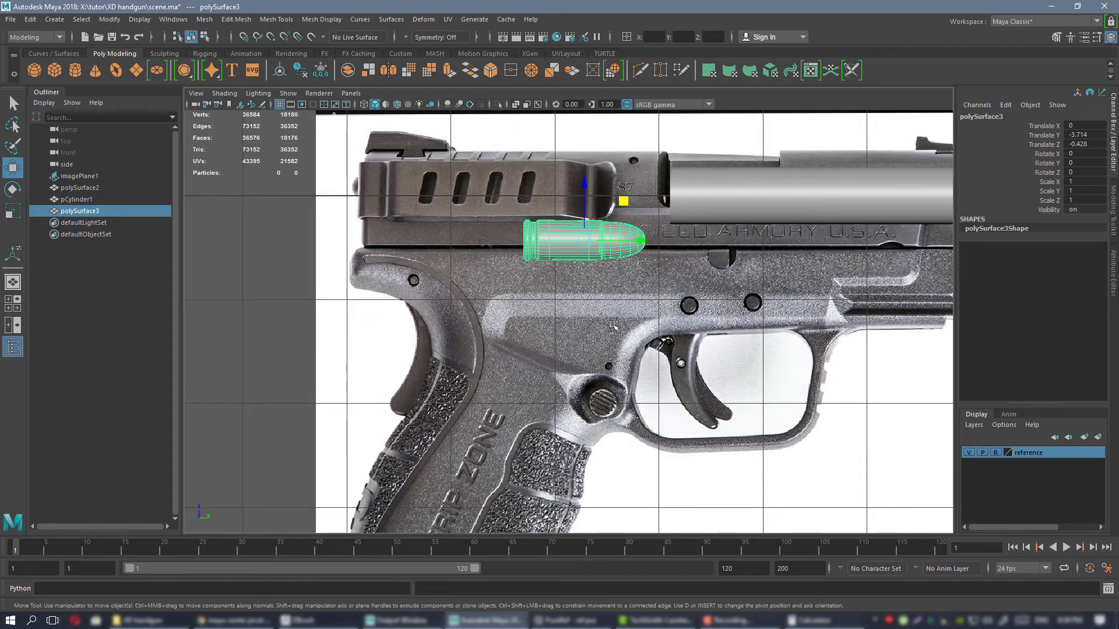
alt+middle_drag(640, 236, 623, 276)
alt+right_drag(592, 235, 610, 235)
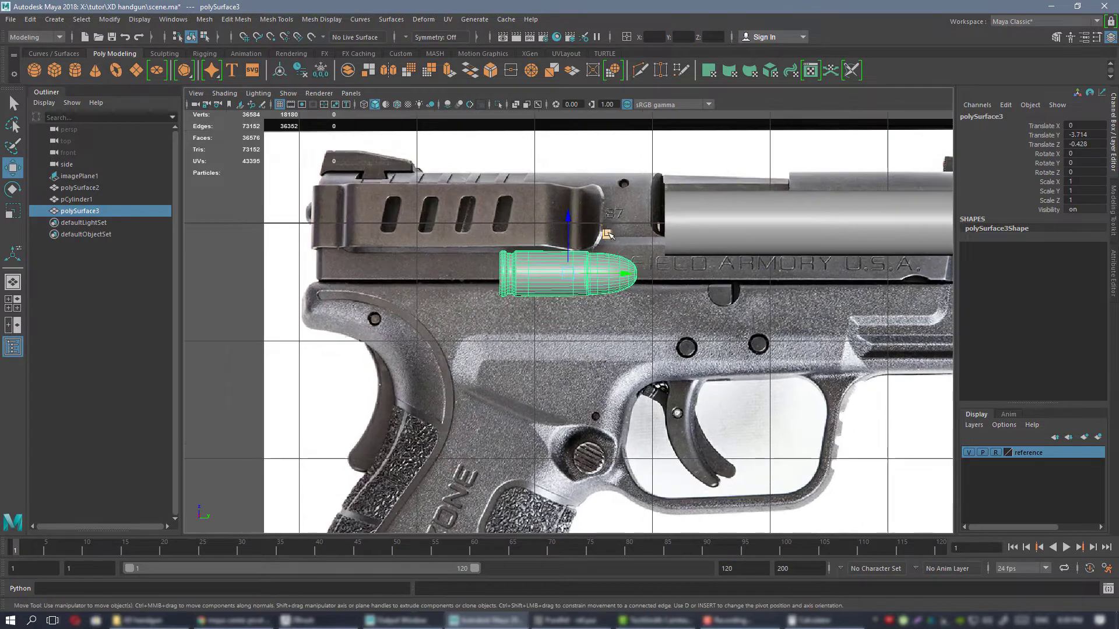
drag(575, 229, 576, 263)
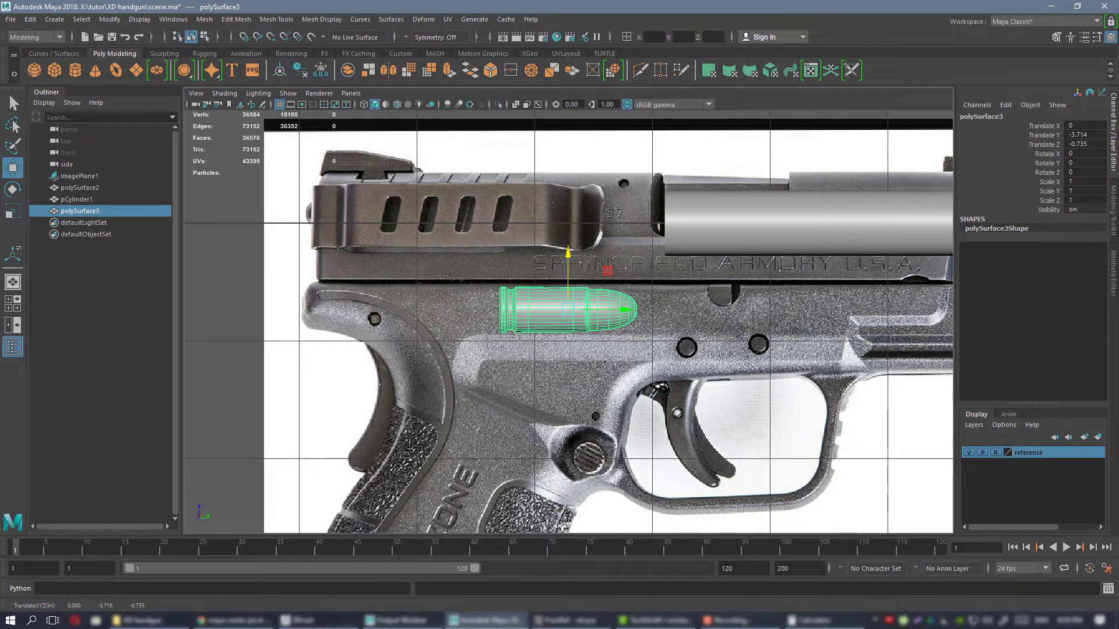
Switch to PureRef, examine the disassembled slide, barrel and recoil spring photo, and return to Maya.
key(alt+Tab)
scroll(694, 340, down, 6)
middle_drag(828, 367, 617, 200)
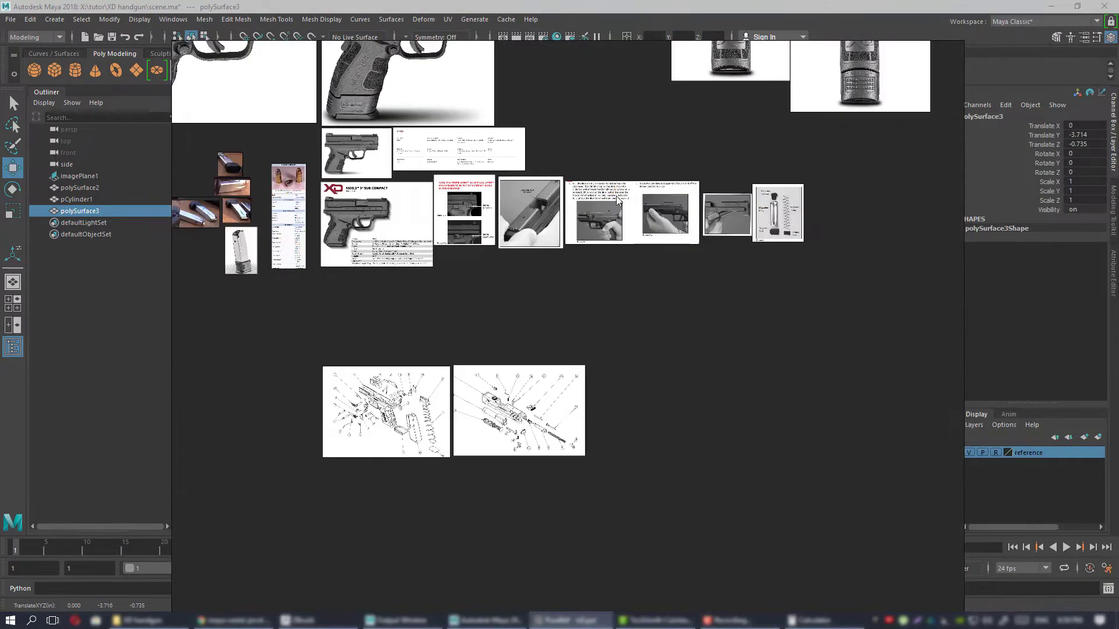
scroll(618, 200, up, 10)
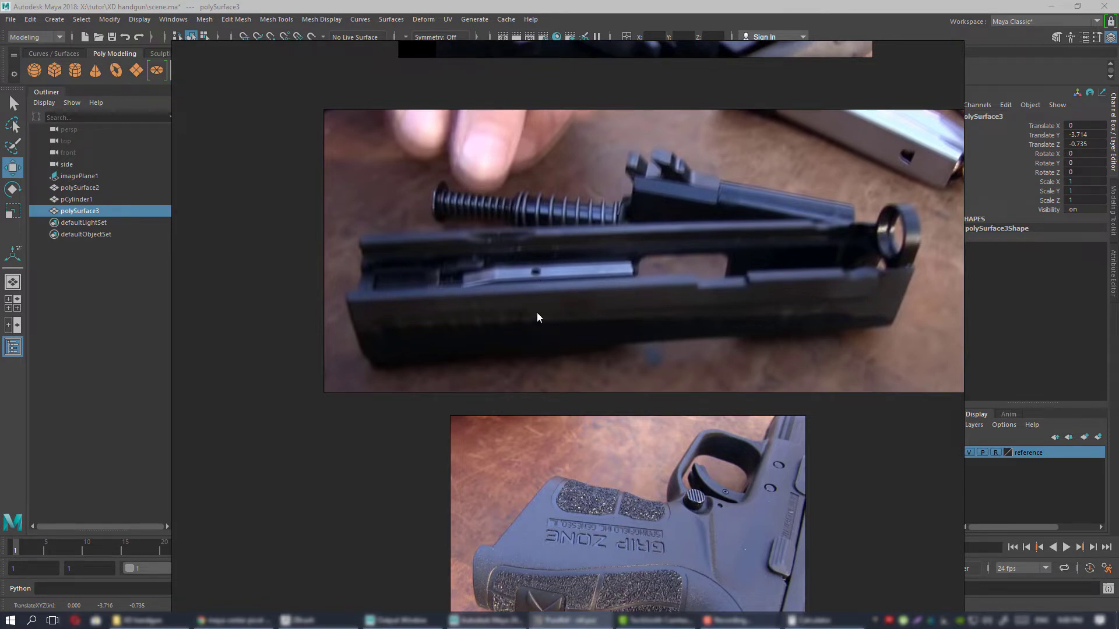
key(alt+Tab)
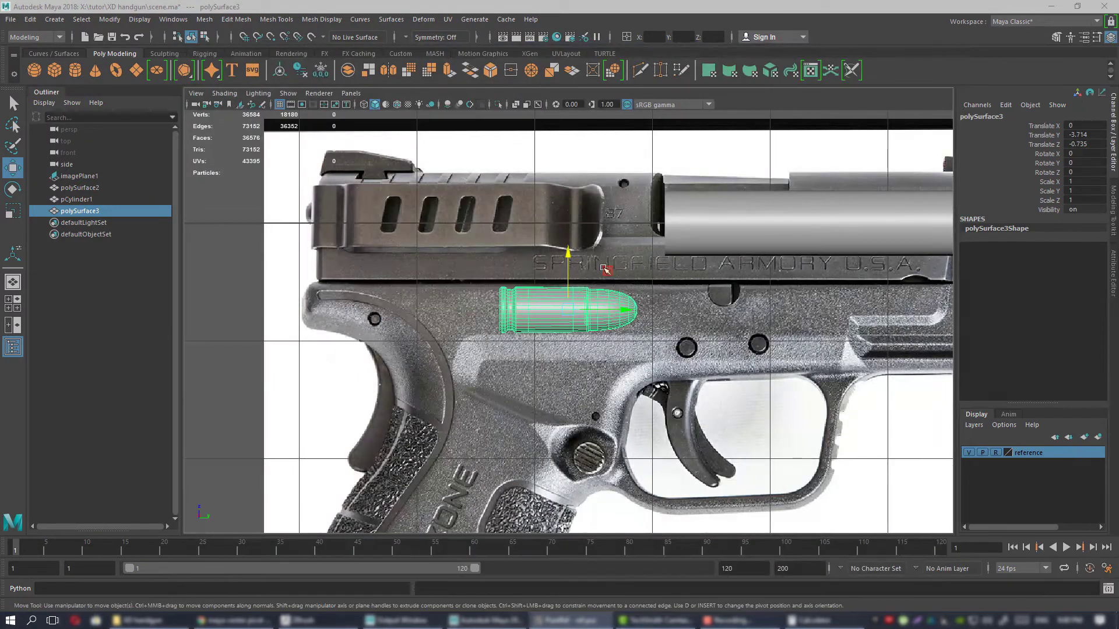
Raise the duplicate cartridge to about Translate Z -0.502, level with the seam between slide and frame.
drag(571, 276, 573, 248)
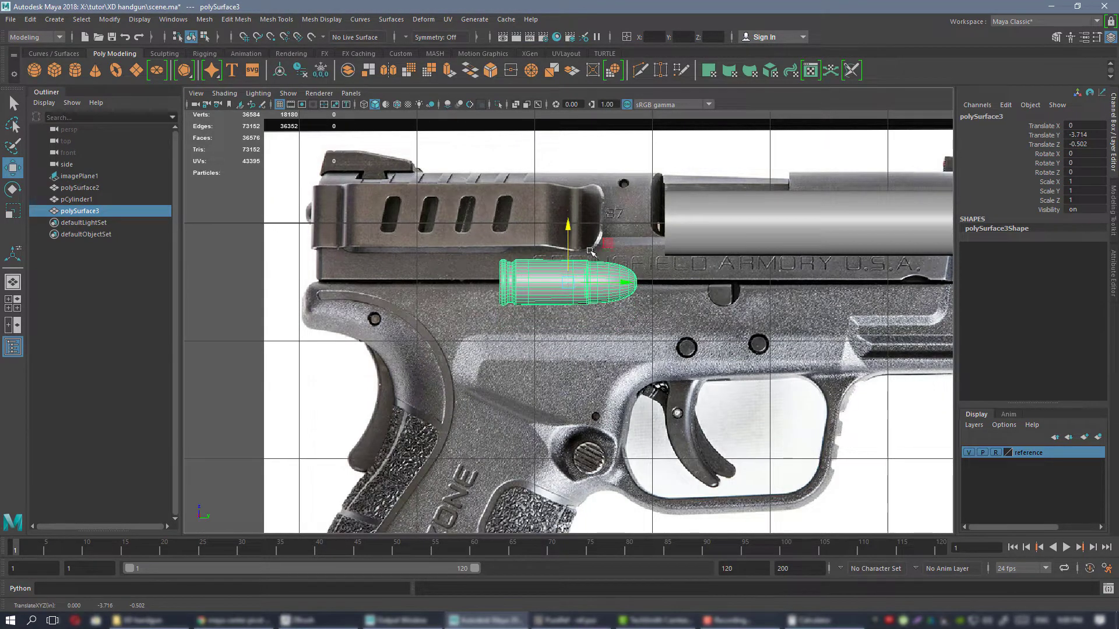
scroll(590, 252, down, 3)
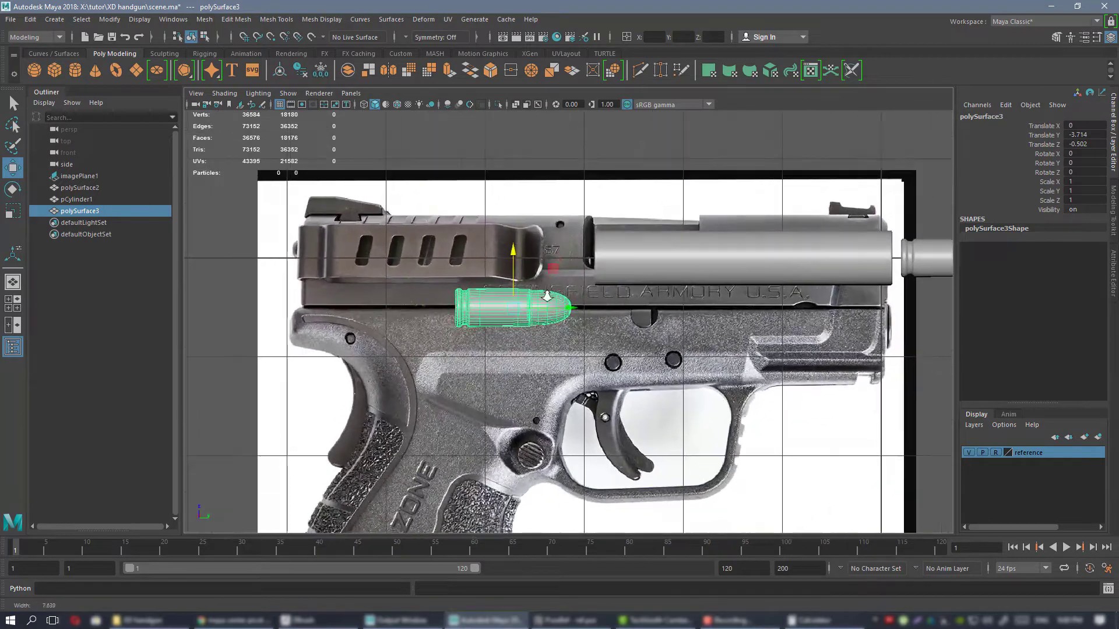
scroll(547, 296, up, 3)
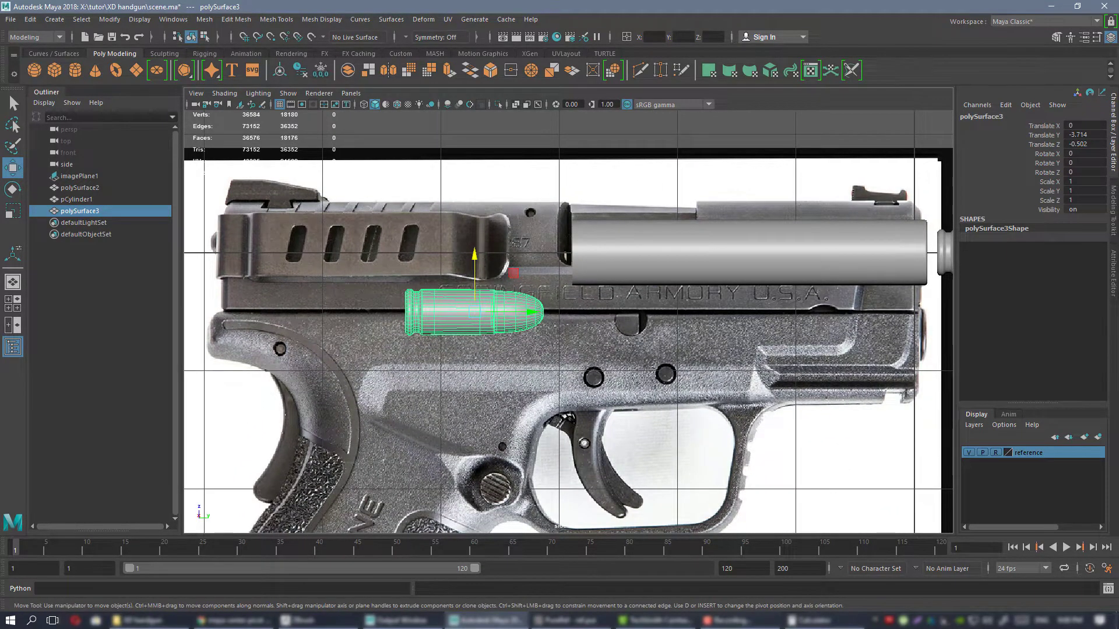
Switch to PureRef and examine the "CHAMBER MUST BE EMPTY" photo of the open ejection port.
click(571, 620)
scroll(688, 333, down, 12)
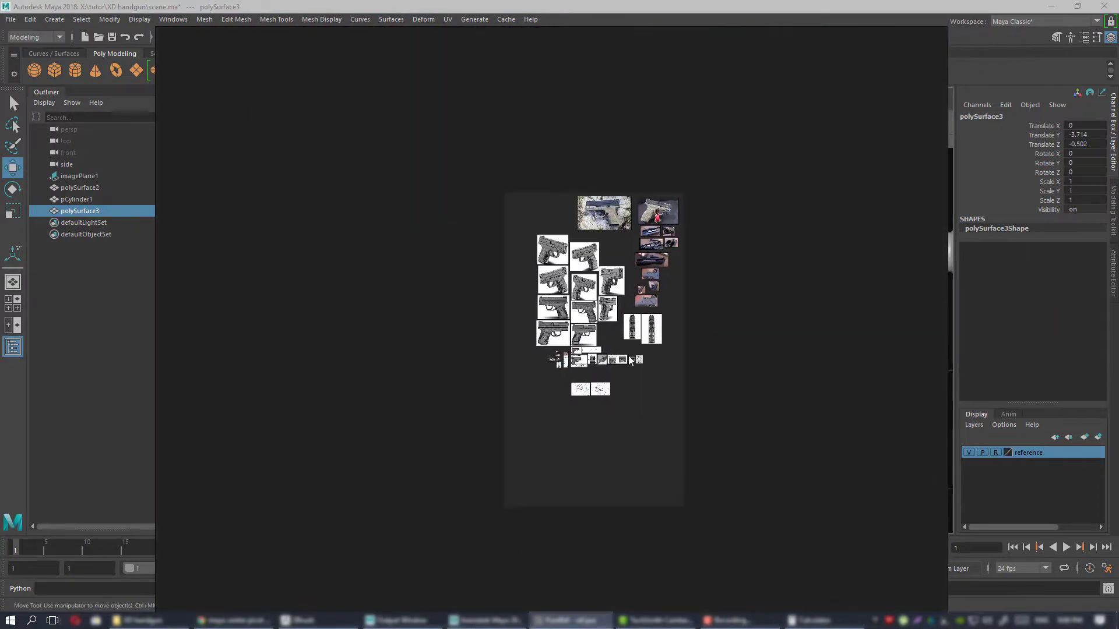
scroll(609, 361, up, 9)
scroll(542, 303, up, 6)
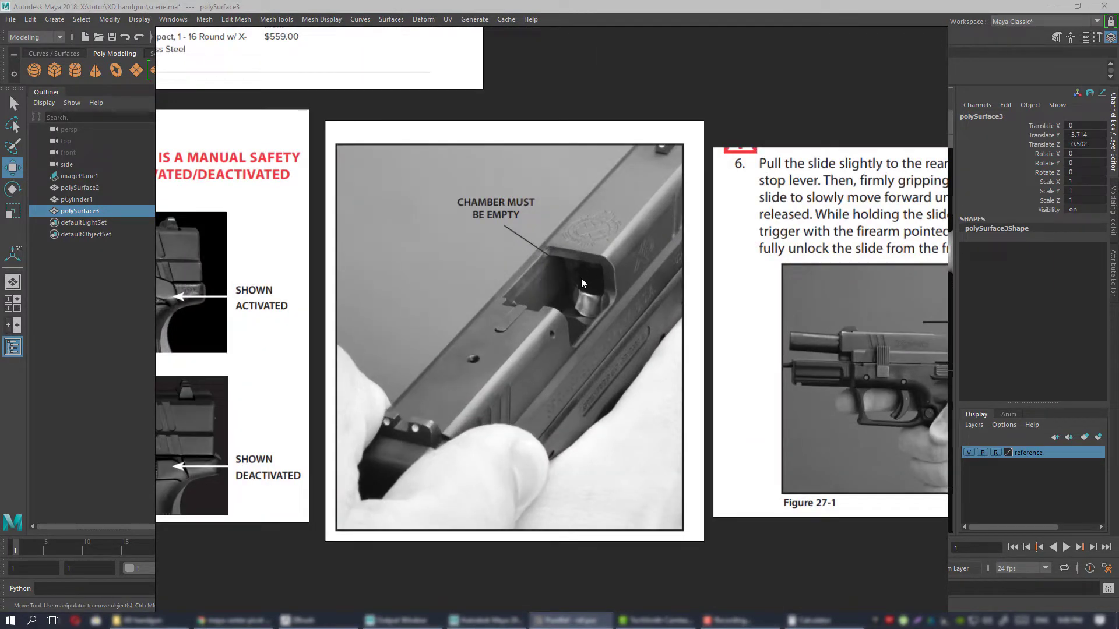
Examine the open ejection port photo up close and the disassembled slide photo in PureRef, and return to Maya.
scroll(585, 292, up, 4)
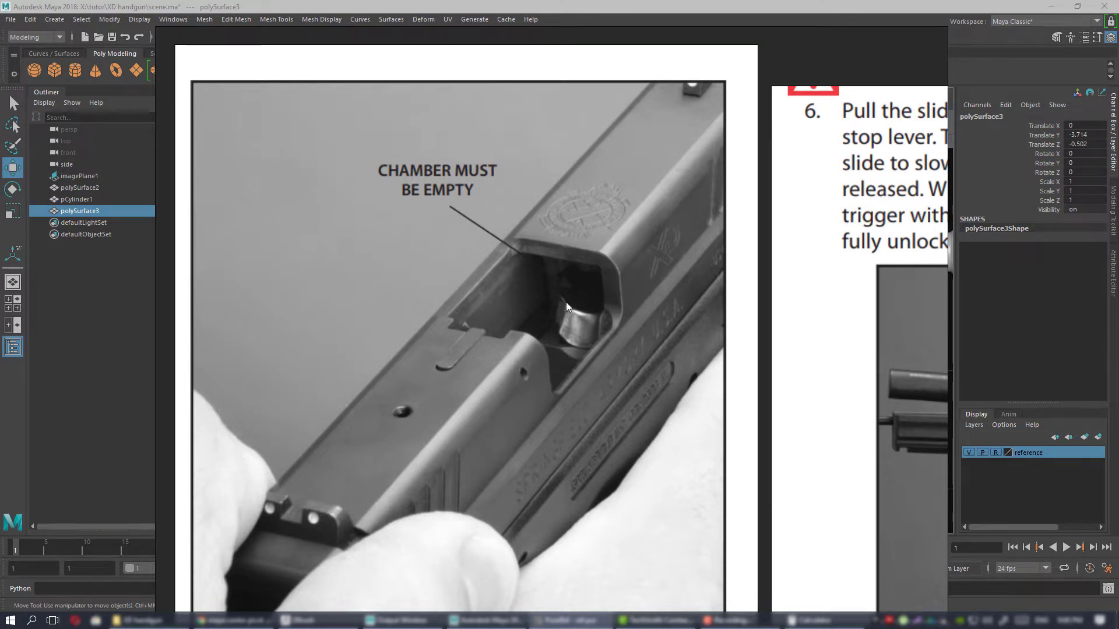
scroll(662, 303, down, 9)
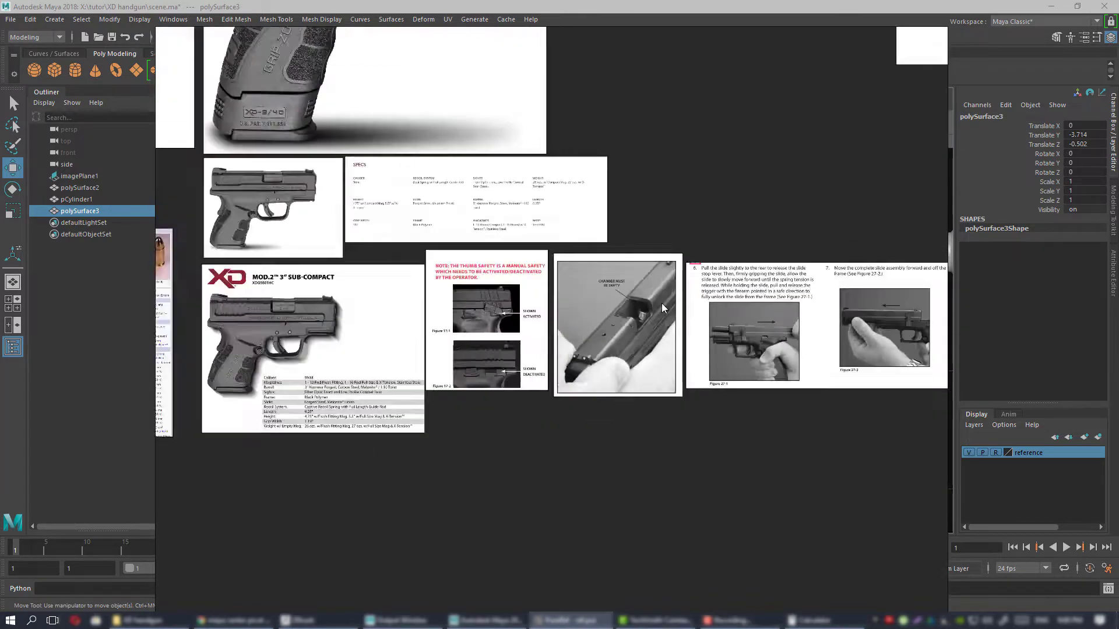
middle_drag(661, 303, 551, 452)
middle_drag(724, 216, 530, 405)
scroll(625, 303, up, 3)
middle_drag(526, 222, 546, 418)
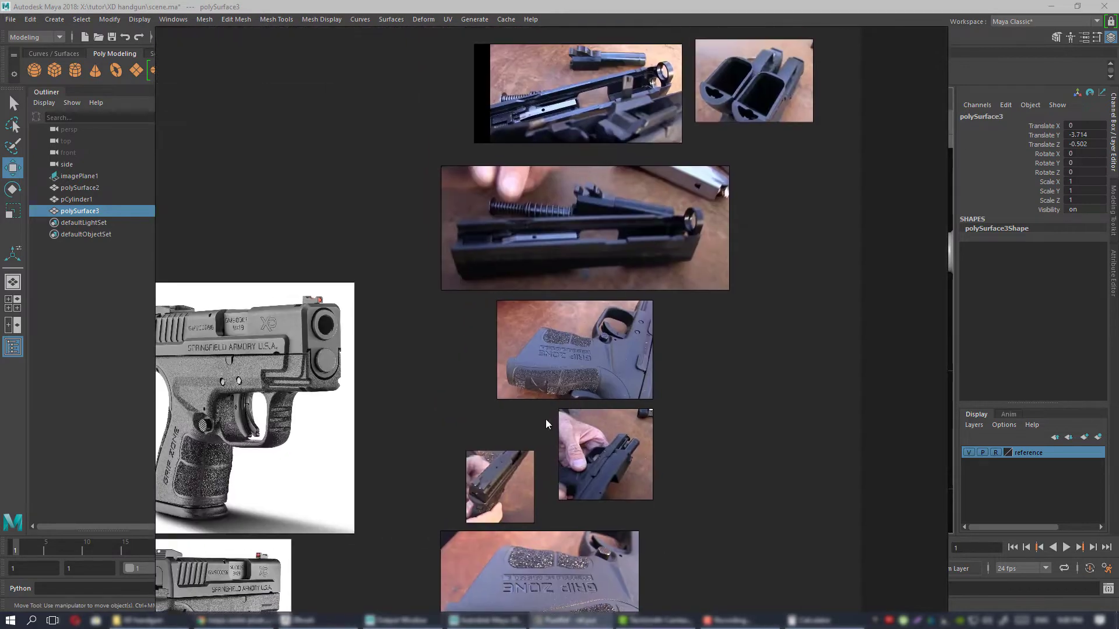
scroll(579, 236, up, 4)
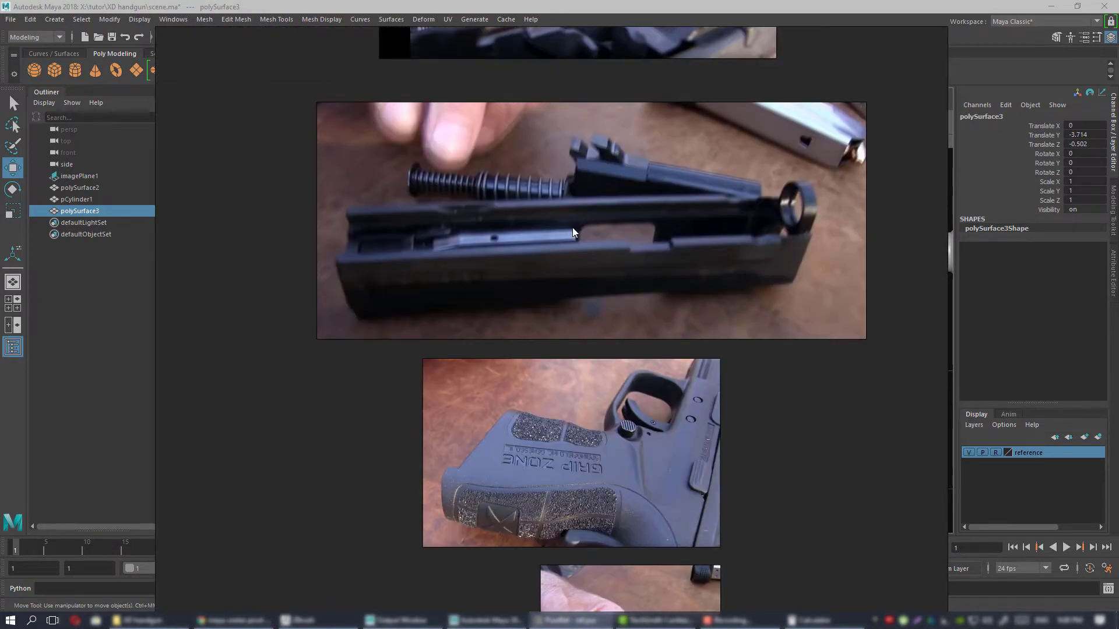
scroll(575, 242, down, 3)
right_drag(444, 300, 1118, 302)
Try the duplicate cartridge inside the rear of the barrel at about Translate Y -2.389 and Z 0.025, and undo the move.
drag(505, 271, 670, 210)
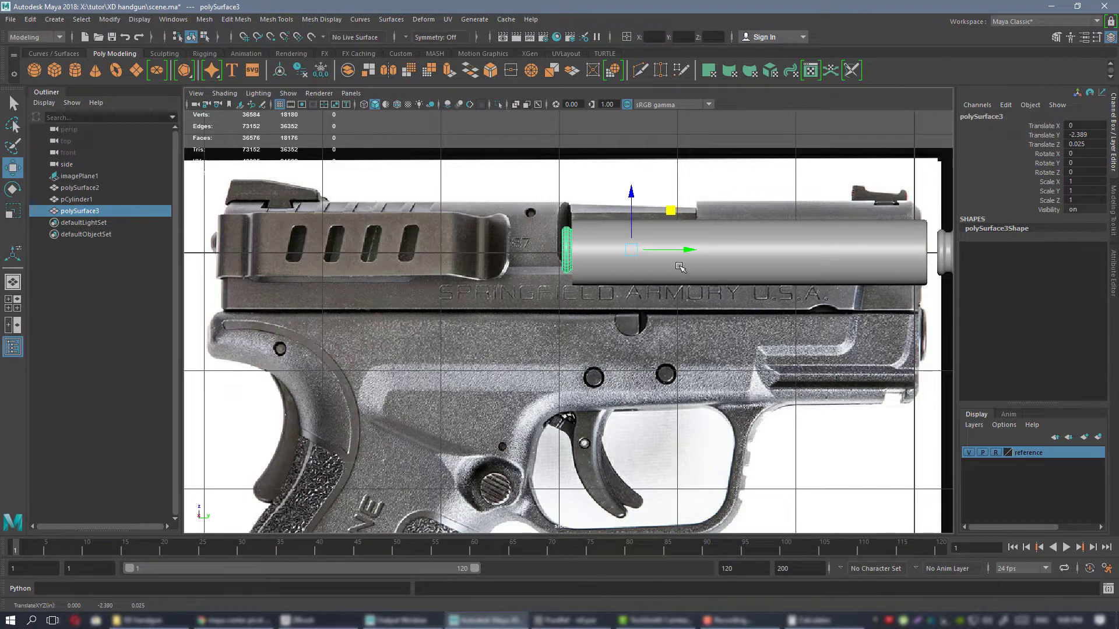
key(ctrl+z)
scroll(570, 372, down, 4)
scroll(598, 307, up, 3)
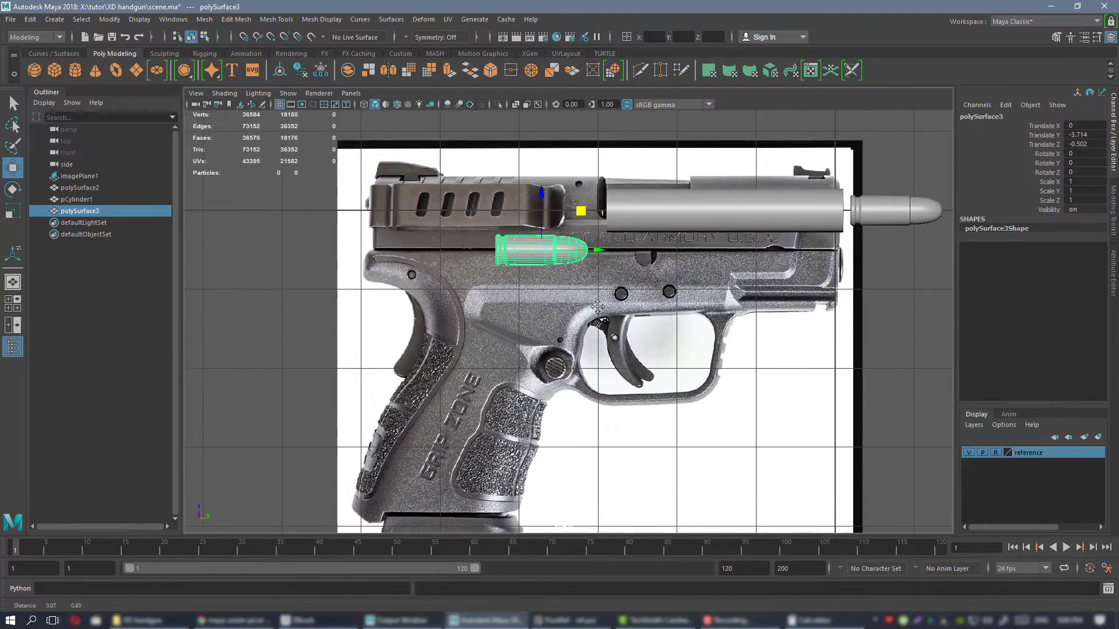
scroll(597, 307, down, 2)
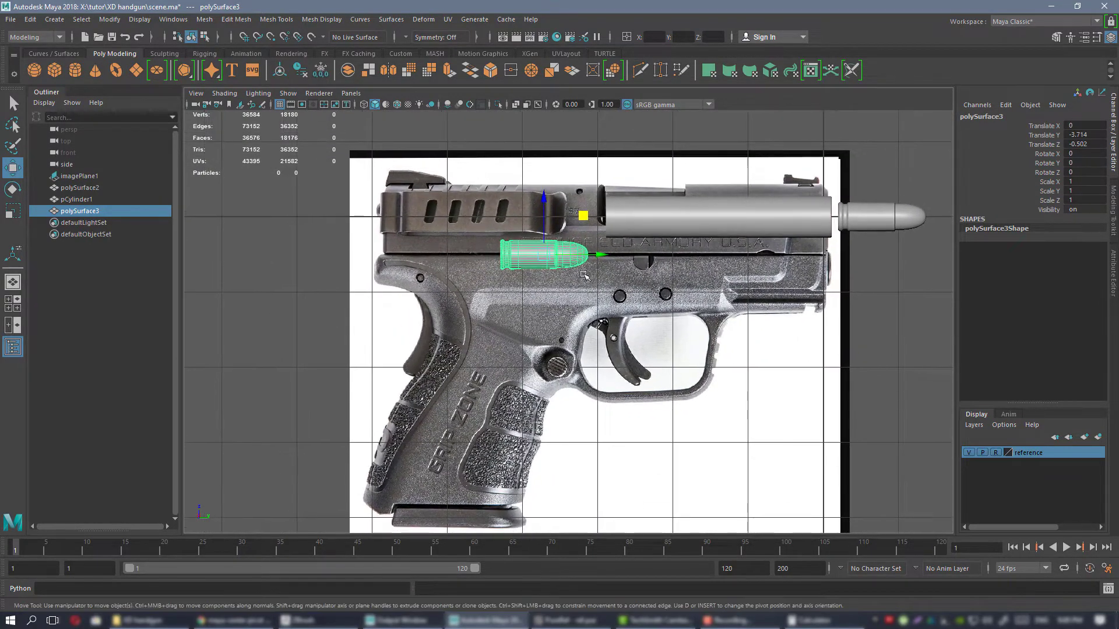
Create a polygon cube and place it under the duplicate cartridge, at about Translate Y -3.933 and Z -1.322.
click(54, 70)
scroll(818, 234, down, 2)
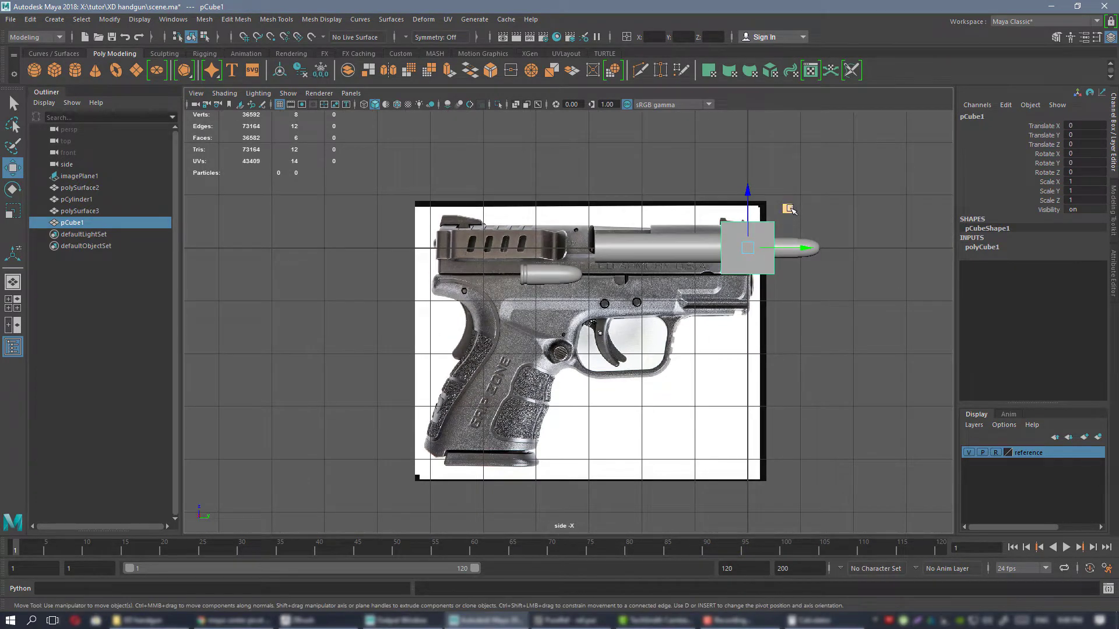
drag(747, 247, 520, 317)
scroll(639, 267, up, 4)
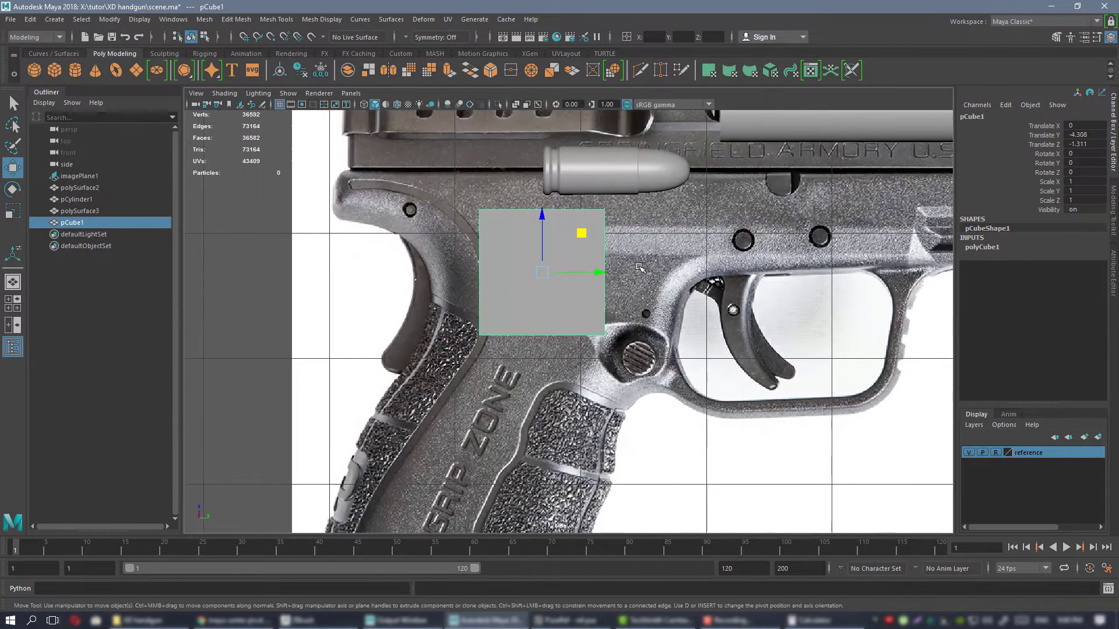
scroll(639, 268, down, 2)
alt+middle_drag(639, 267, 648, 264)
drag(595, 236, 635, 237)
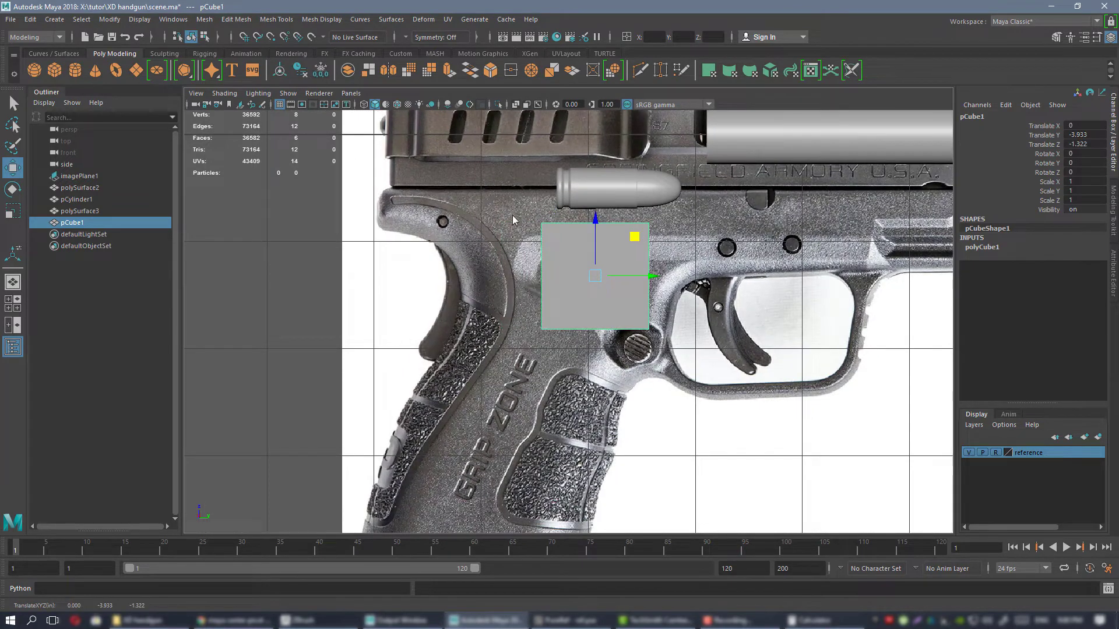
right_drag(512, 217, 464, 221)
drag(510, 302, 582, 360)
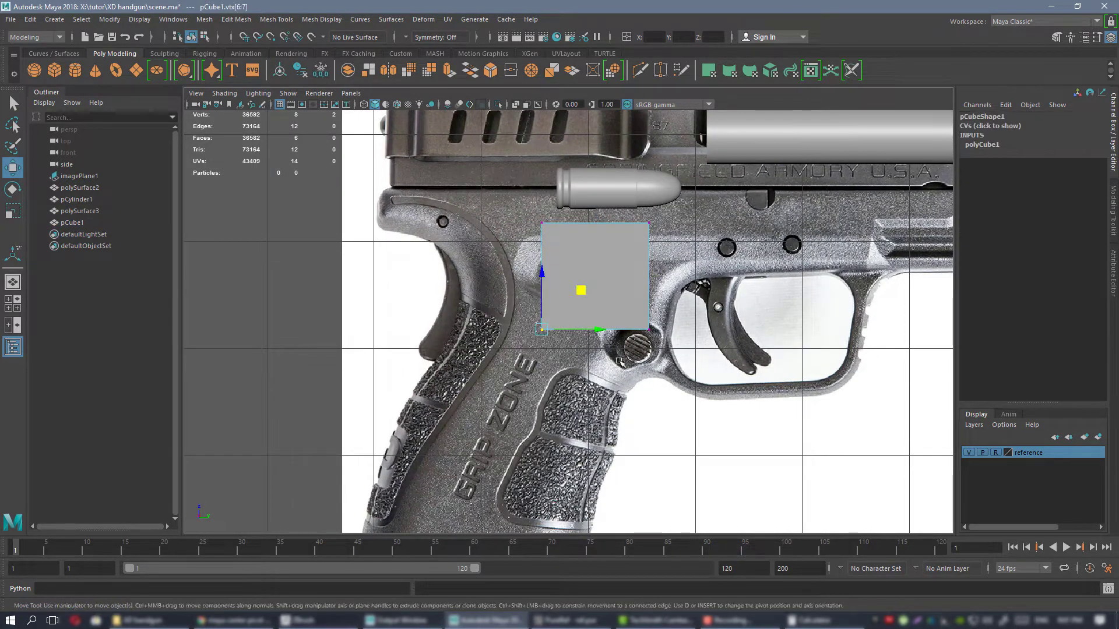
scroll(598, 279, down, 3)
scroll(595, 284, up, 4)
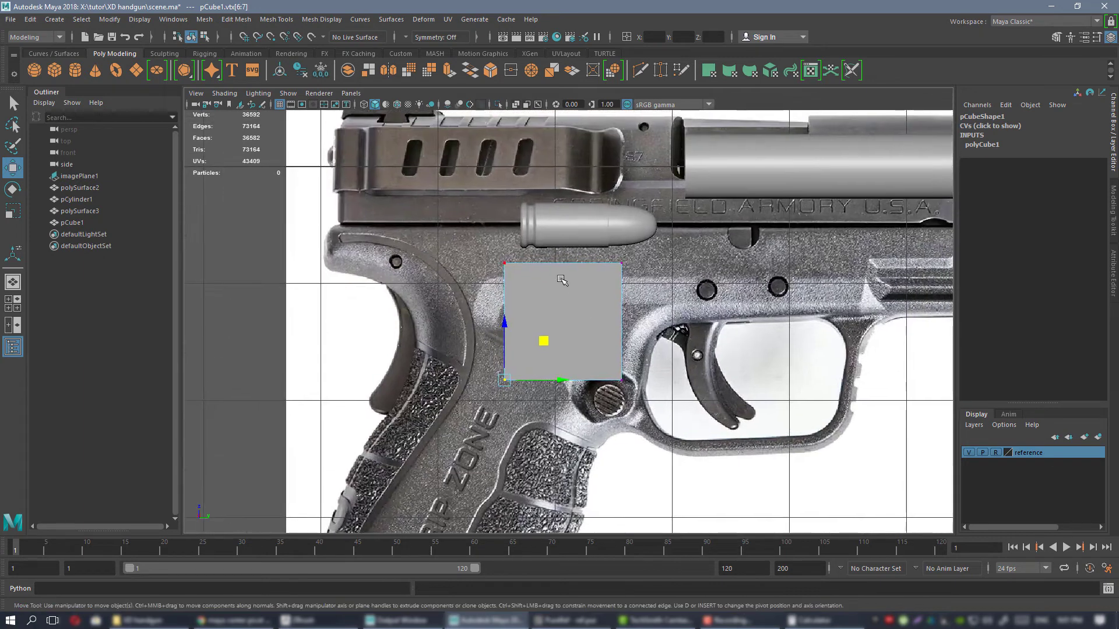
right_drag(589, 282, 633, 265)
alt+middle_drag(609, 274, 595, 332)
scroll(547, 274, up, 2)
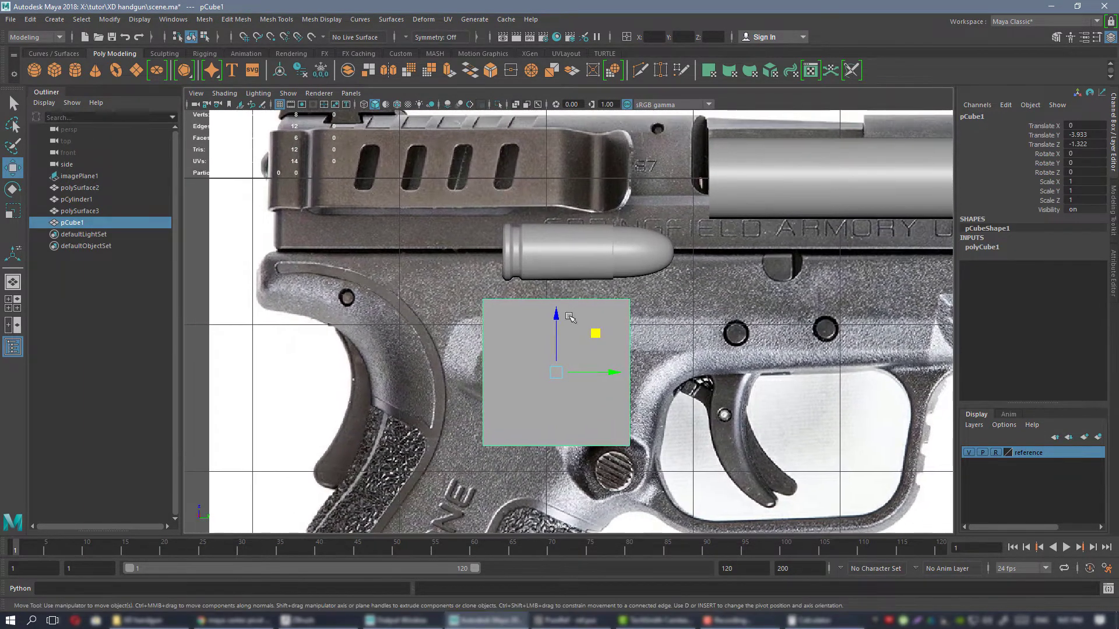
Move the cube up against the cartridge, to about Translate Y -3.734 and Z -1.195, and widen it to about Scale Y 1.278.
drag(600, 331, 625, 314)
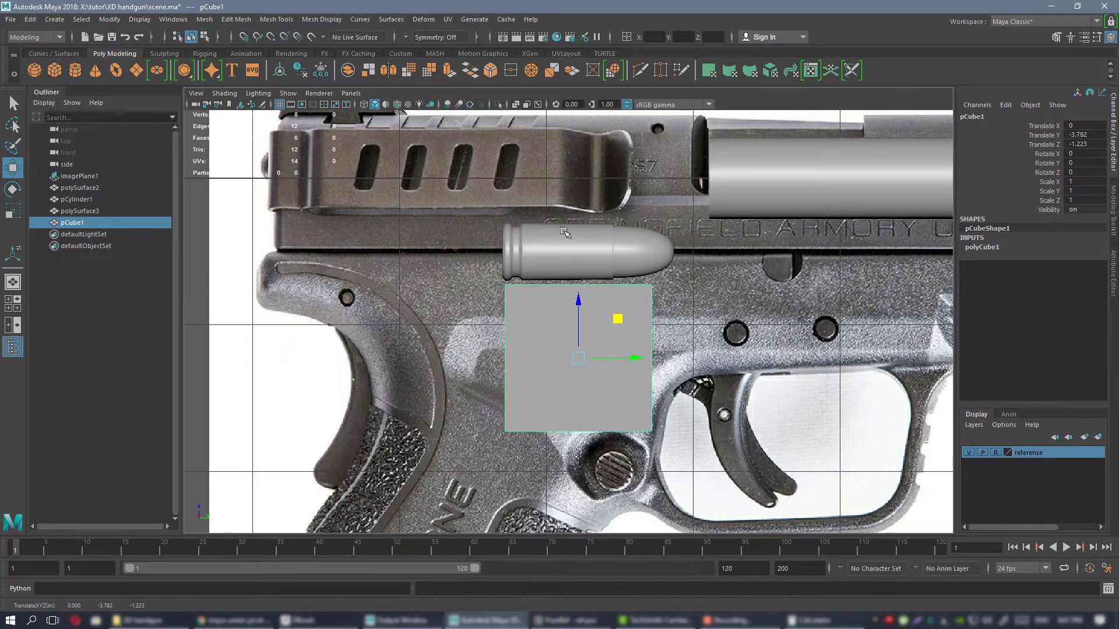
scroll(571, 240, up, 2)
alt+middle_drag(583, 254, 548, 282)
drag(582, 354, 593, 350)
key(r)
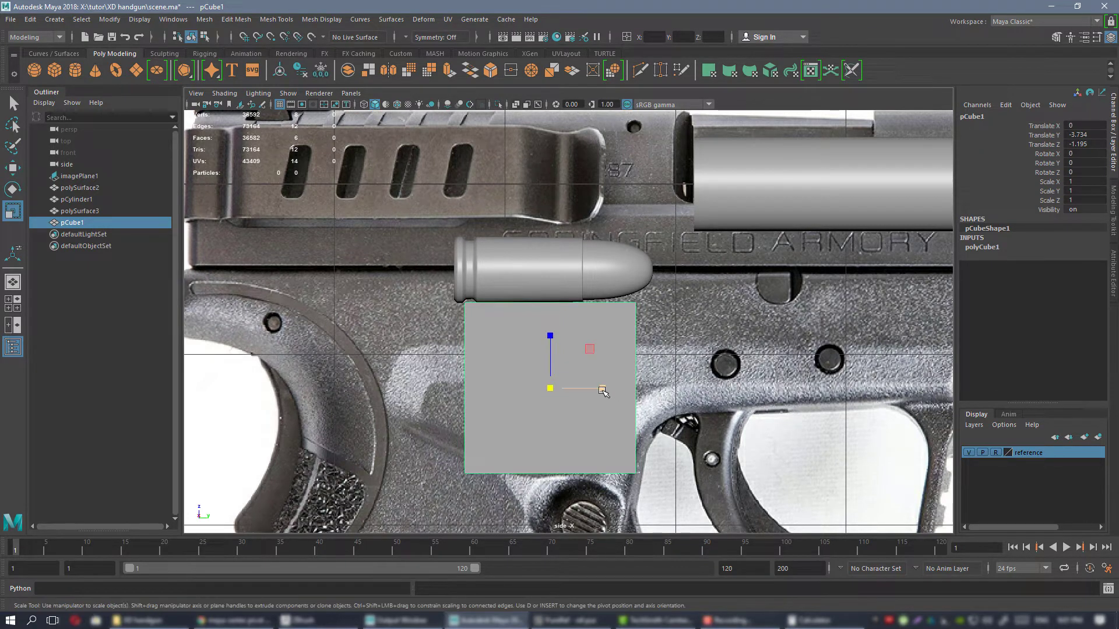
drag(603, 389, 614, 390)
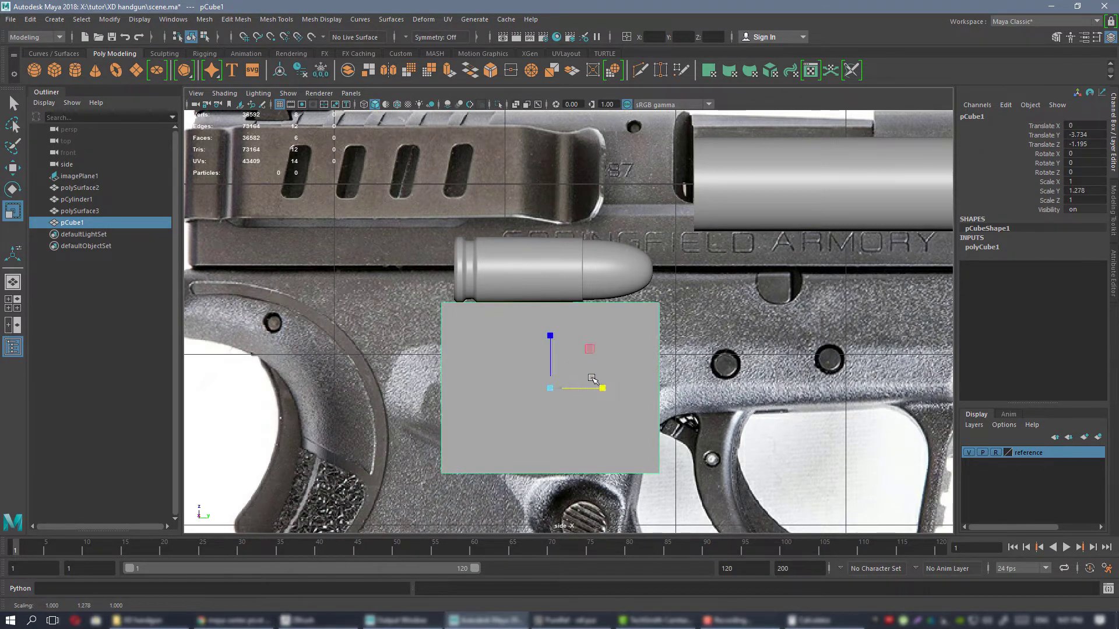
Fit the cube to the cartridge's length with Translate Y about -3.714, Translate Z about -1.025 and Scale Y about 1.235.
key(w)
middle_drag(577, 389, 592, 357)
key(r)
drag(594, 360, 590, 360)
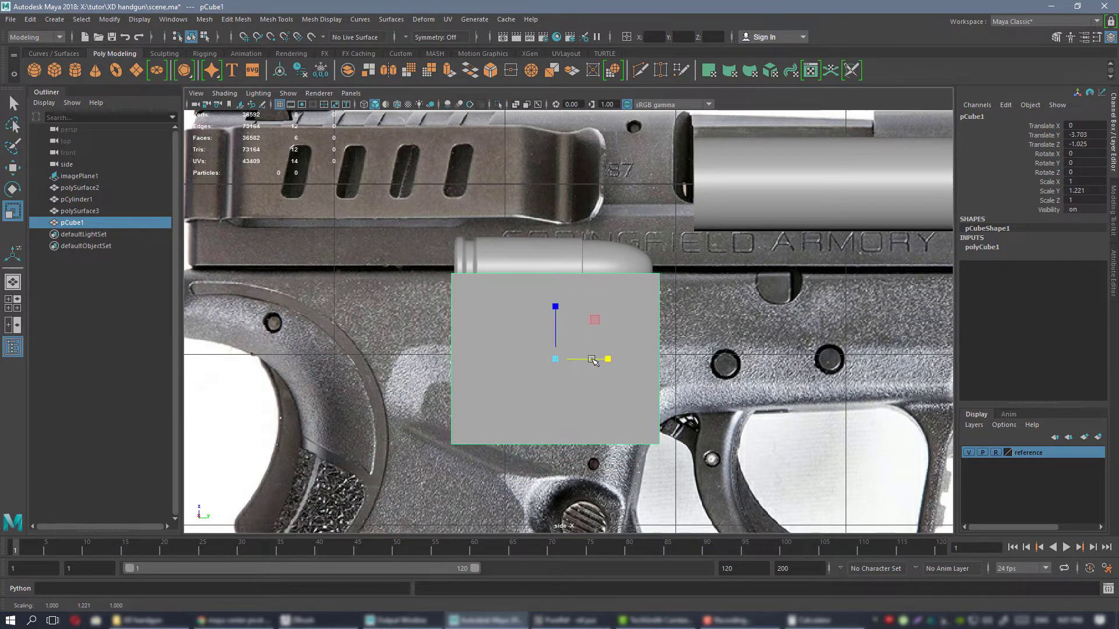
key(w)
middle_drag(591, 361, 594, 362)
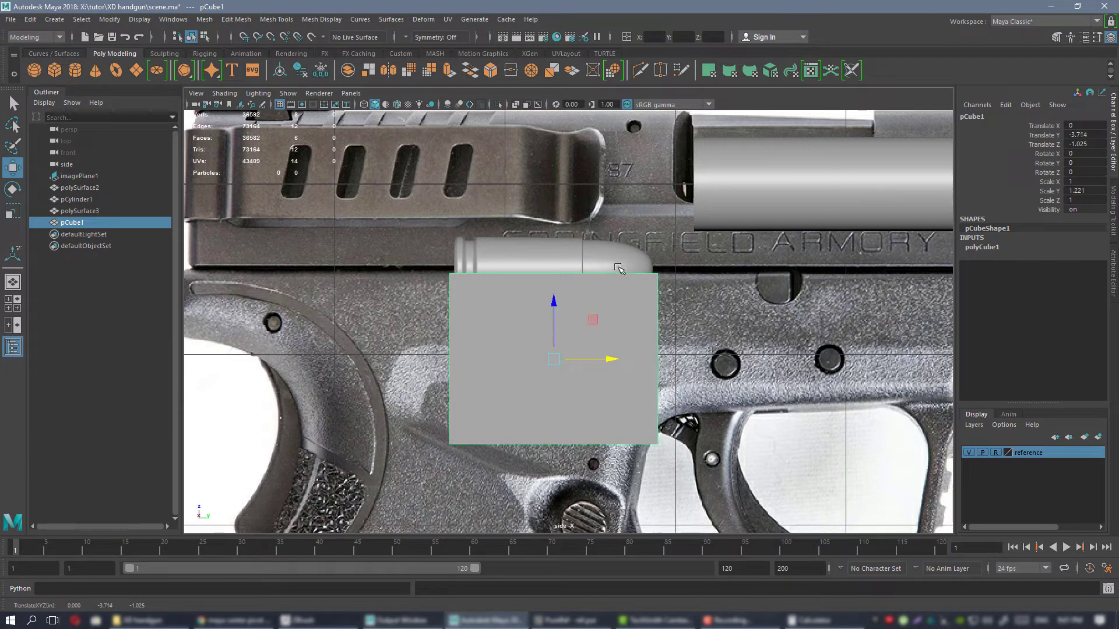
key(r)
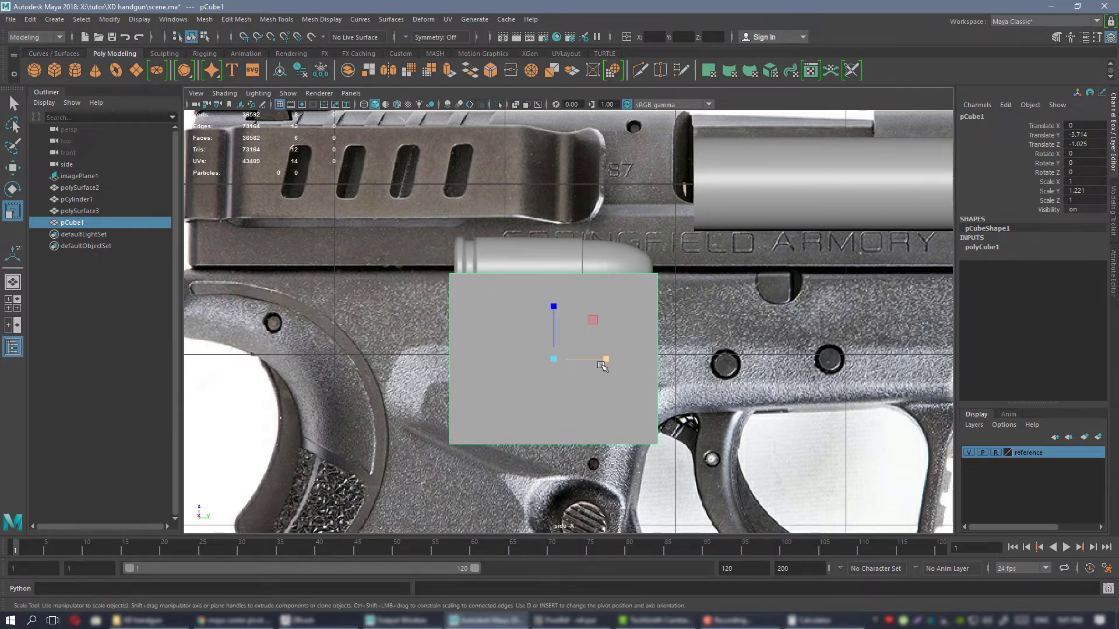
drag(606, 359, 606, 357)
scroll(558, 337, down, 2)
scroll(558, 337, down, 1)
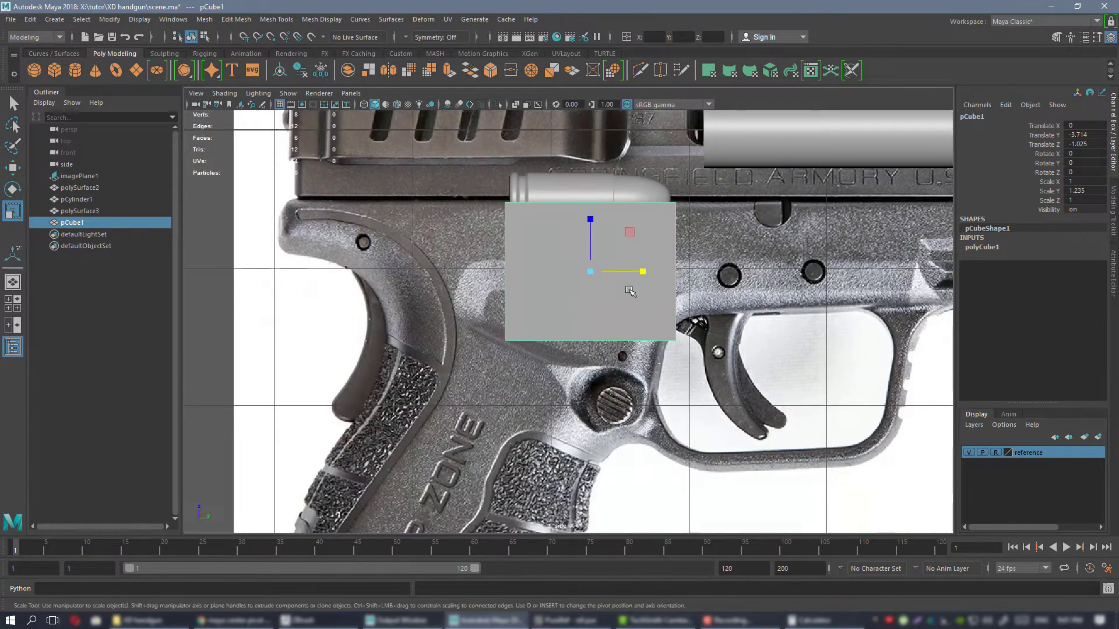
scroll(624, 268, down, 2)
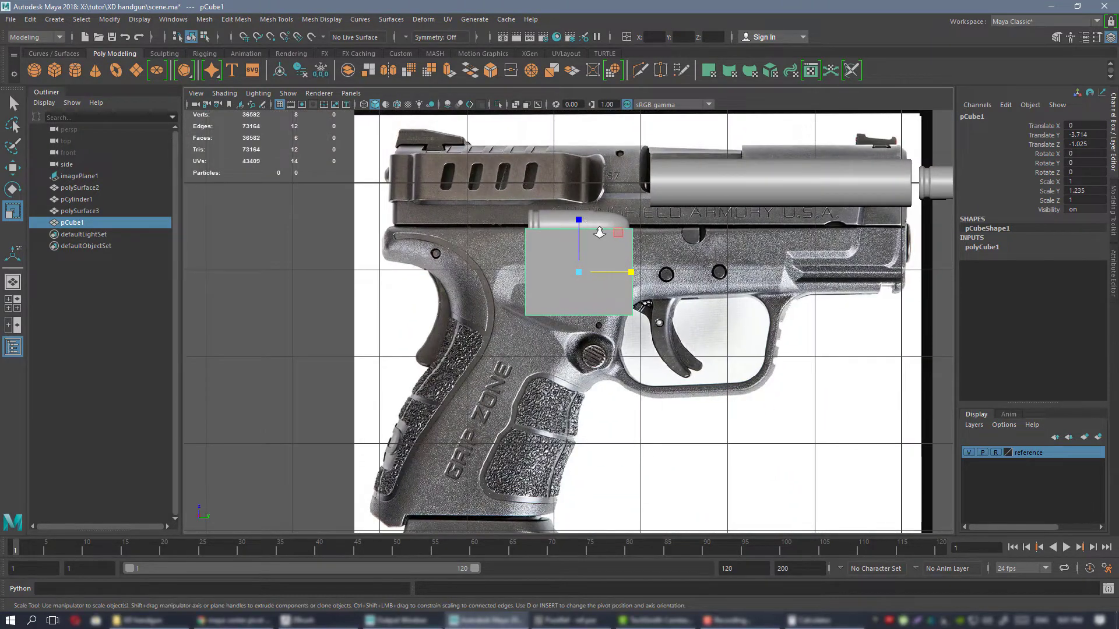
Pull the cube's bottom vertices down and back to the grip's base, at about Z -3.874, slanting the block along the grip.
scroll(599, 233, up, 1)
right_drag(618, 231, 593, 236)
drag(481, 292, 738, 352)
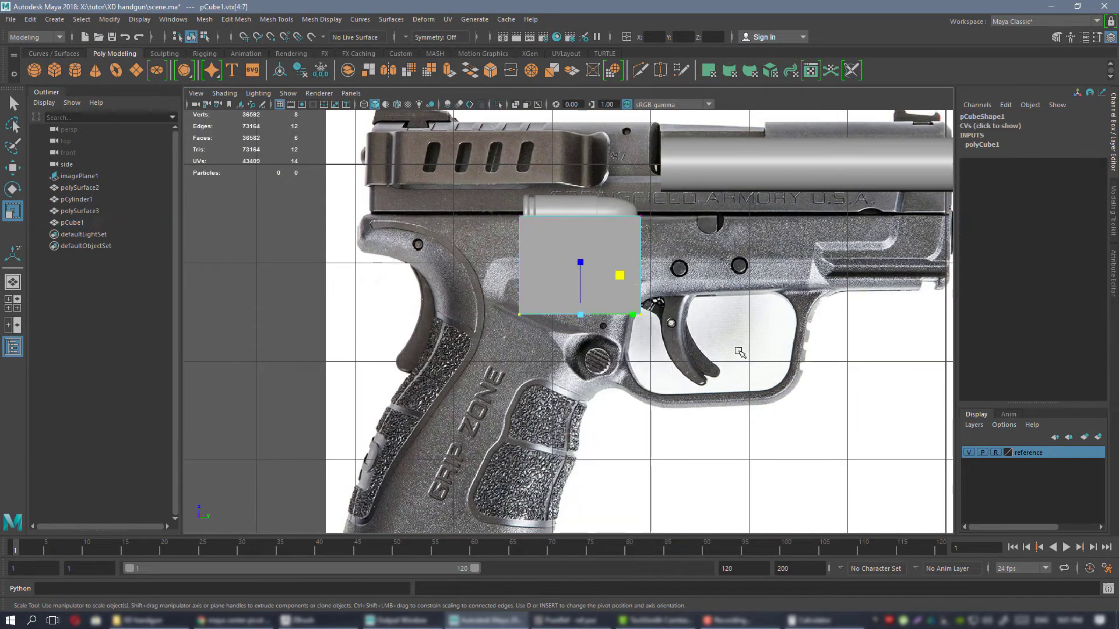
alt+middle_drag(668, 320, 679, 268)
key(w)
drag(621, 185, 511, 412)
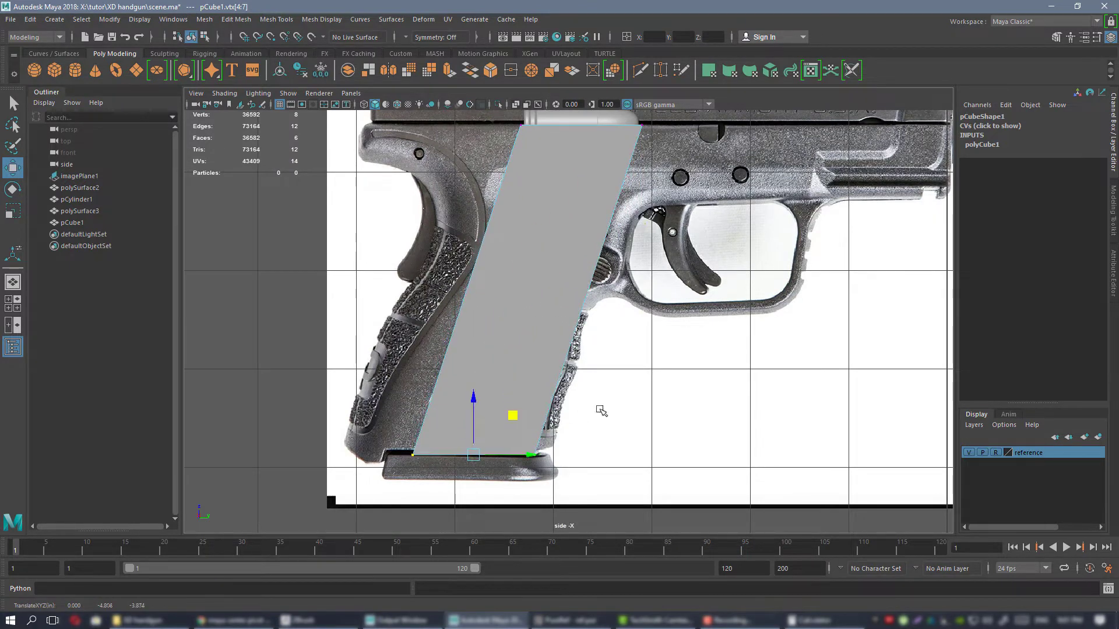
scroll(599, 407, down, 3)
scroll(578, 335, up, 4)
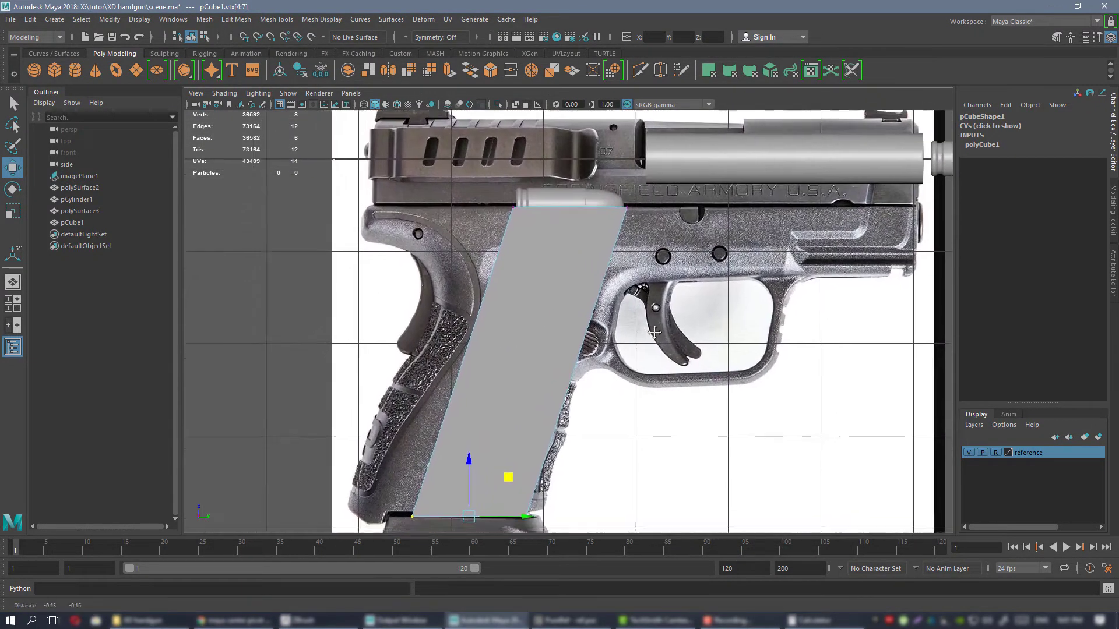
alt+middle_drag(533, 369, 550, 339)
mouse_move(552, 463)
mouse_down()
mouse_move(521, 455)
mouse_move(547, 450)
mouse_up()
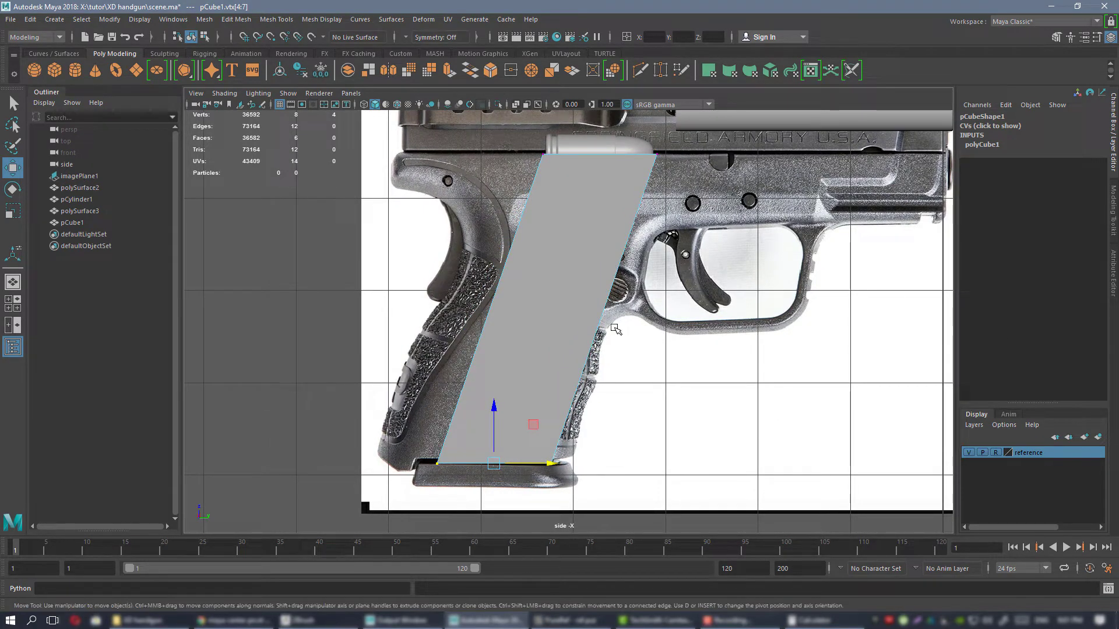
Raise the block's top vertices slightly above the slide and frame seam, and raise the duplicate cartridge to about Translate Z -0.439.
alt+middle_drag(585, 249, 541, 395)
scroll(635, 293, up, 4)
alt+middle_drag(635, 293, 603, 214)
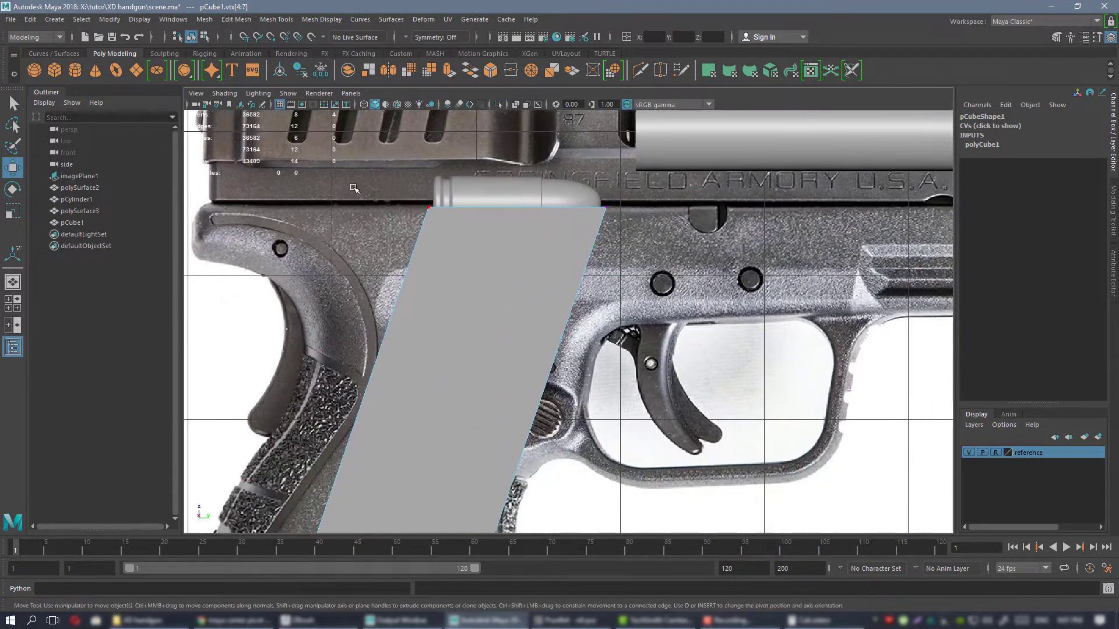
drag(357, 175, 713, 233)
drag(563, 208, 563, 208)
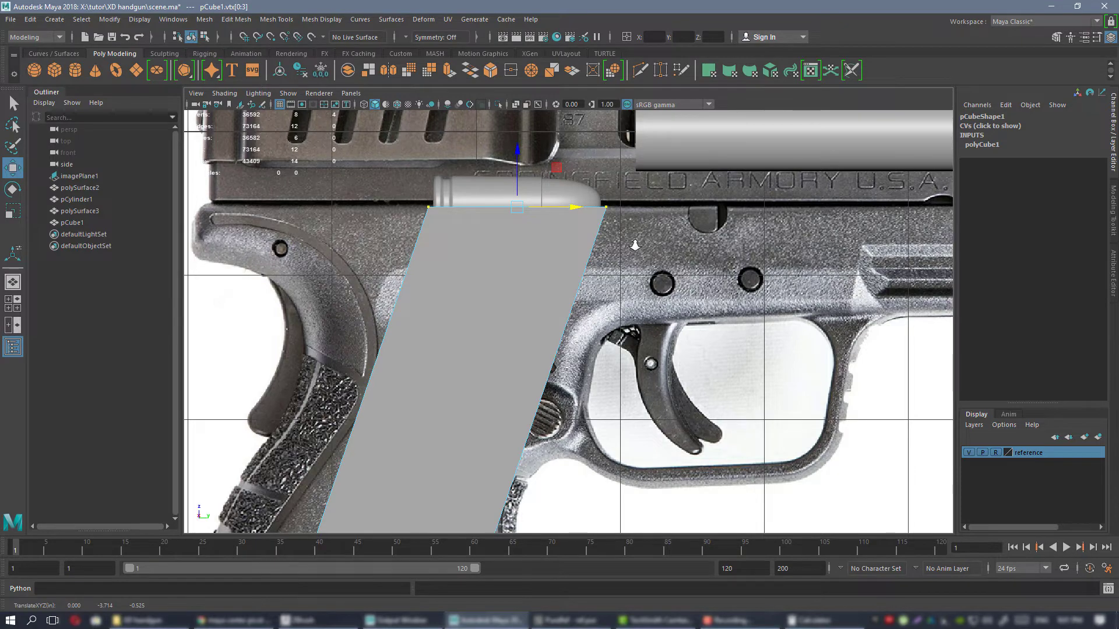
scroll(607, 226, down, 2)
scroll(533, 271, up, 4)
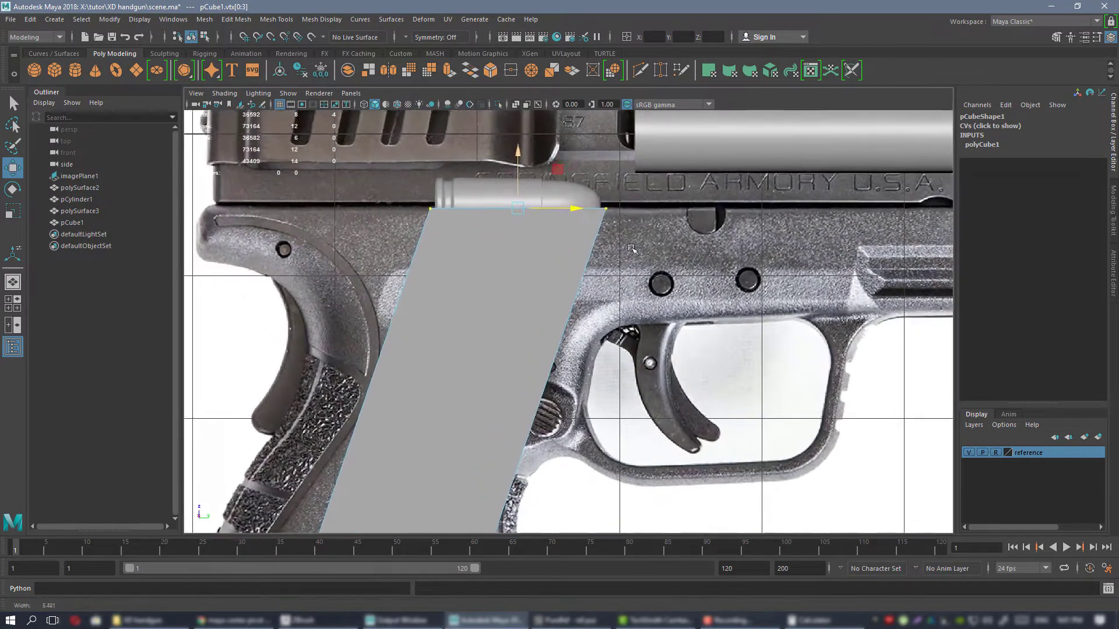
drag(535, 273, 494, 265)
click(493, 269)
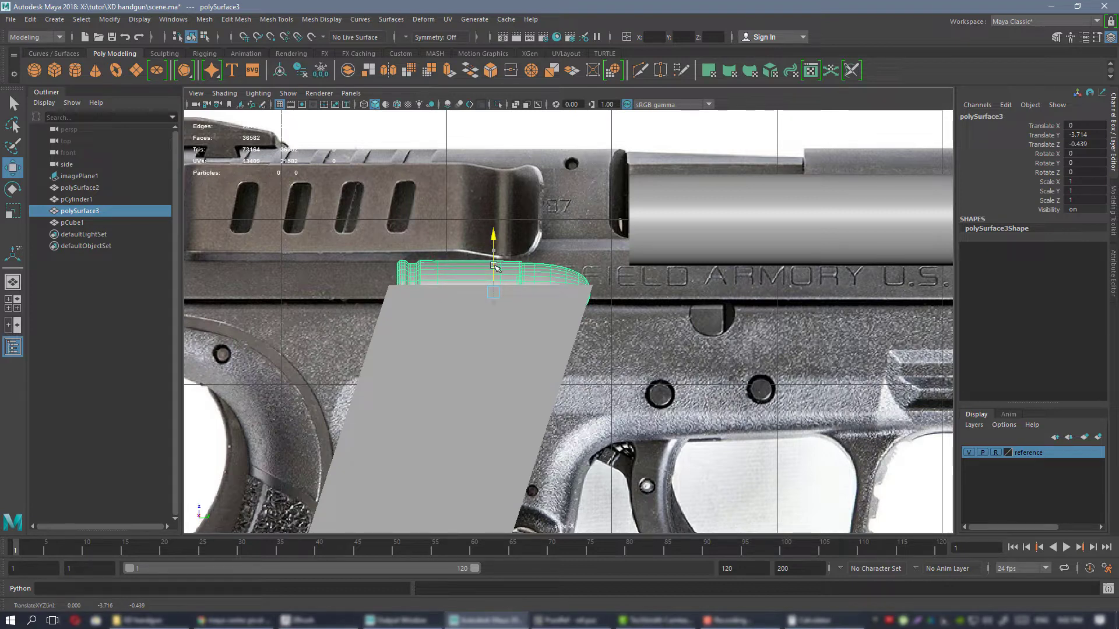
alt+right_drag(561, 288, 671, 205)
alt+middle_drag(671, 206, 747, 1)
alt+middle_drag(630, 297, 622, 412)
Extend the block's bottom vertices along the grip angle past the magazine base, to about Y -5.156 and Z -4.811.
click(576, 275)
alt+middle_drag(595, 281, 613, 229)
right_drag(592, 269, 527, 269)
mouse_move(564, 334)
alt+middle_down()
mouse_move(527, 389)
mouse_move(531, 299)
mouse_move(554, 329)
alt+middle_up()
alt+middle_drag(451, 449, 462, 314)
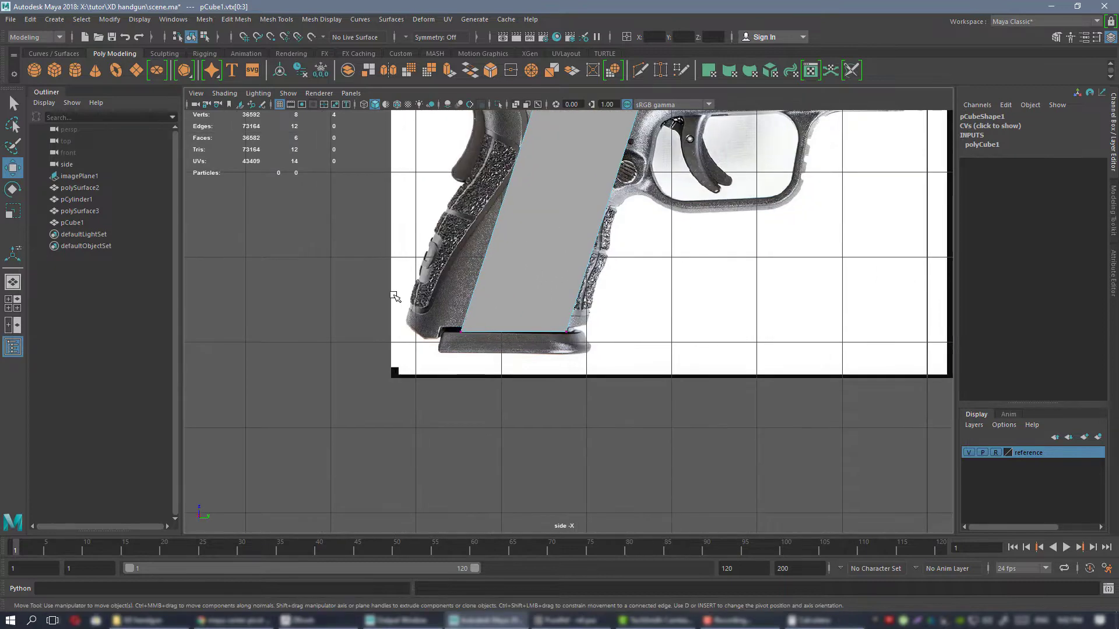
drag(395, 296, 644, 355)
middle_drag(552, 294, 527, 374)
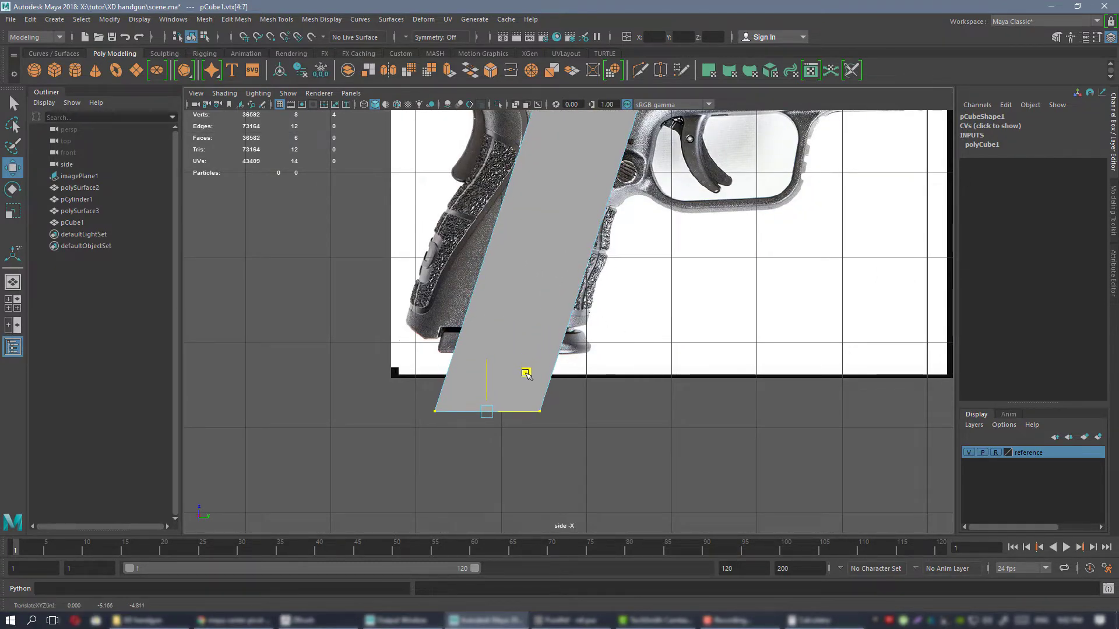
alt+middle_drag(645, 269, 540, 439)
alt+right_drag(561, 368, 544, 312)
alt+middle_drag(544, 312, 563, 205)
right_drag(519, 247, 555, 226)
alt+middle_drag(583, 266, 578, 343)
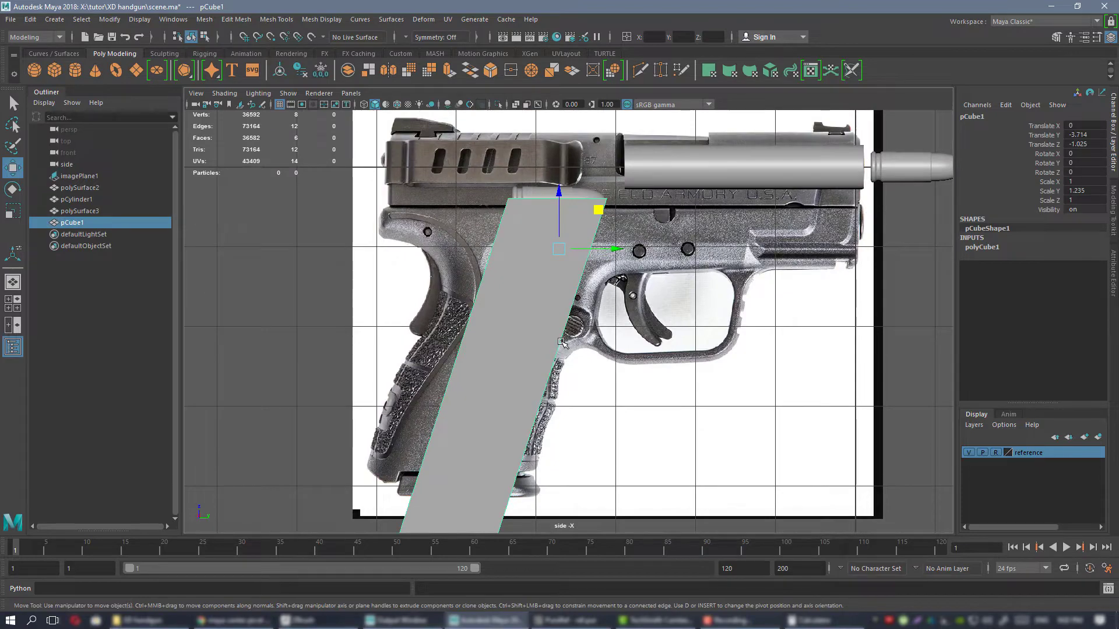
Examine the slanted magazine block with the cartridge and barrel in the perspective view.
key(space)
key(space)
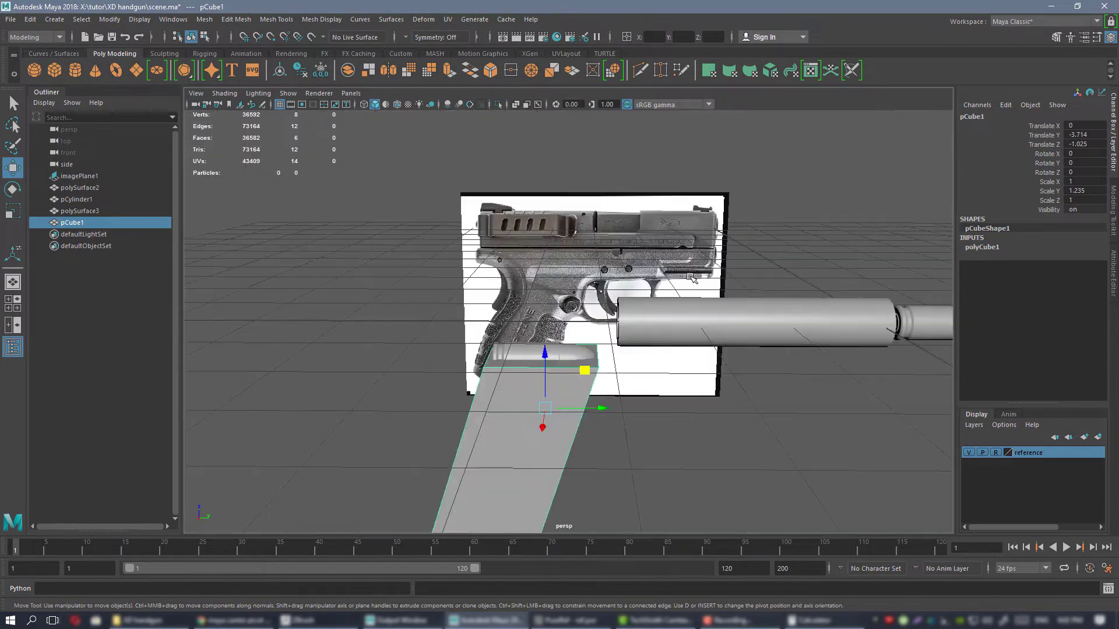
alt+drag(609, 314, 609, 268)
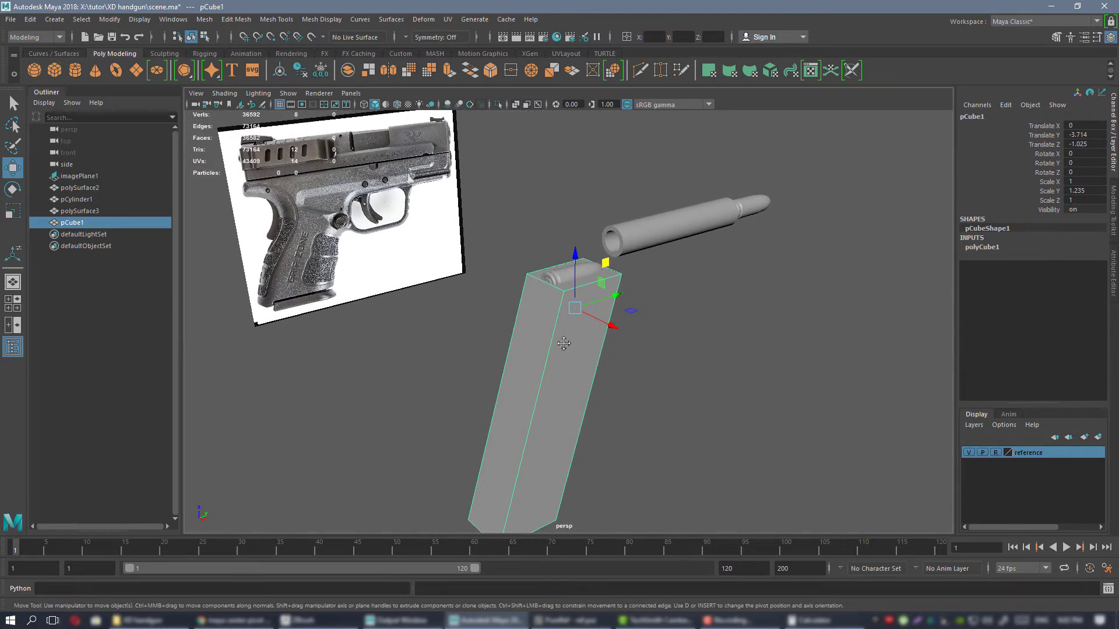
alt+middle_drag(563, 344, 588, 271)
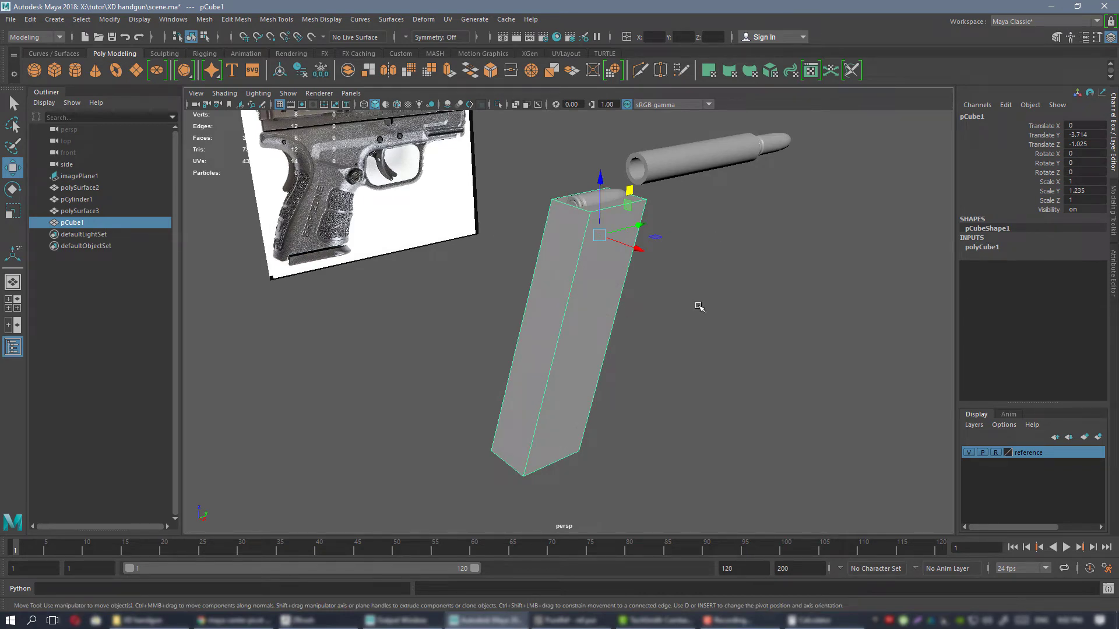
Switch to the PureRef board and examine the pistol photos around the grip and magazine base from several angles.
click(570, 620)
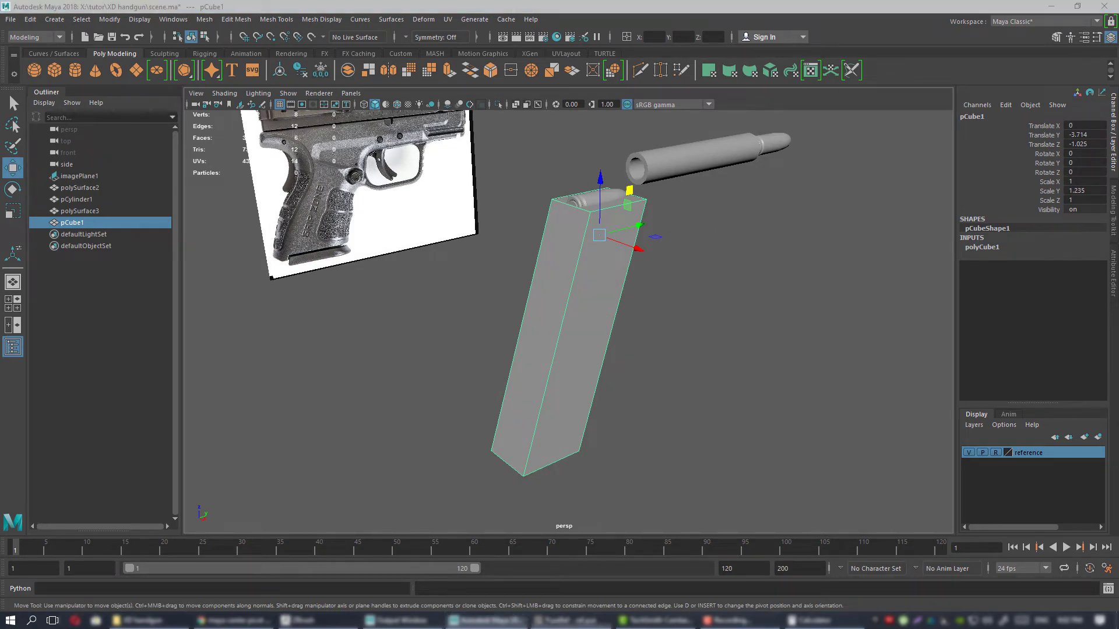
scroll(627, 314, down, 4)
scroll(443, 327, up, 3)
middle_drag(442, 326, 560, 332)
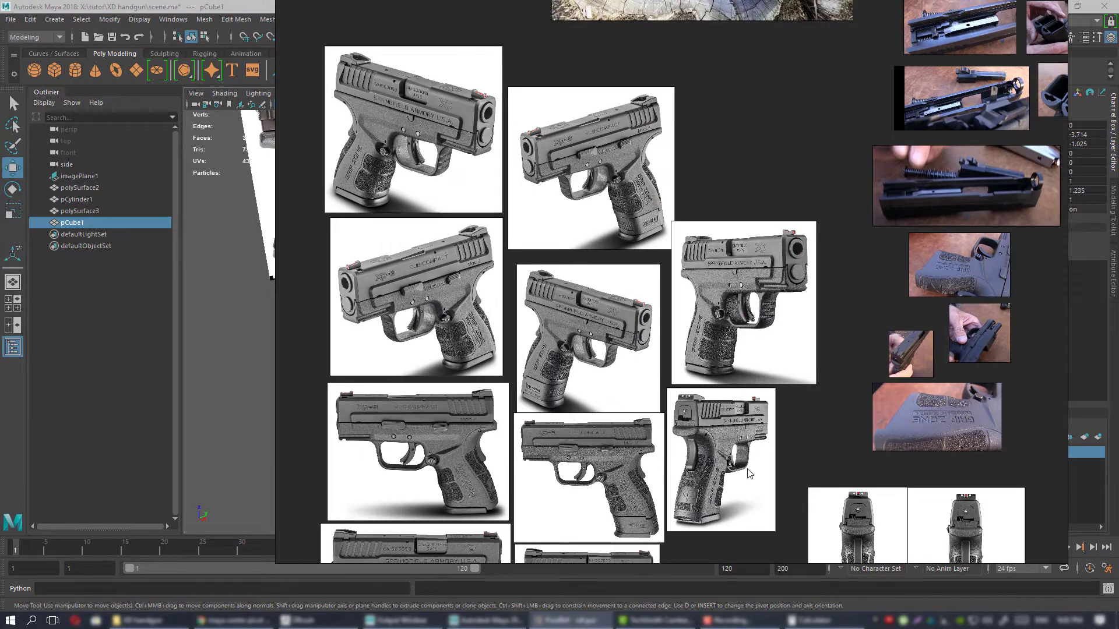
scroll(749, 474, down, 2)
scroll(650, 335, up, 4)
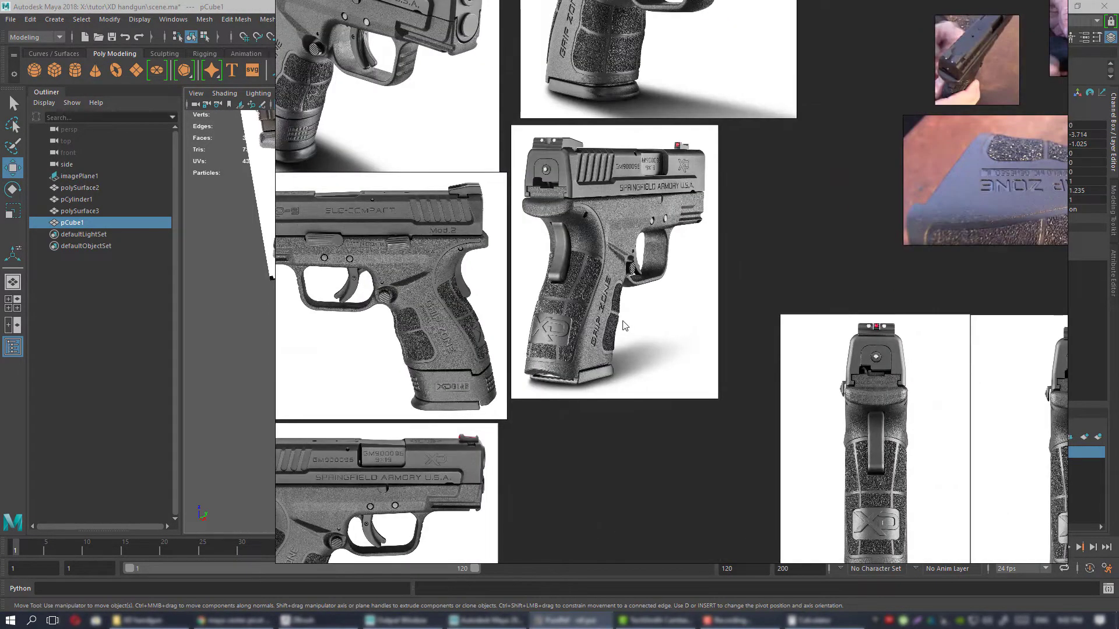
middle_drag(596, 289, 649, 276)
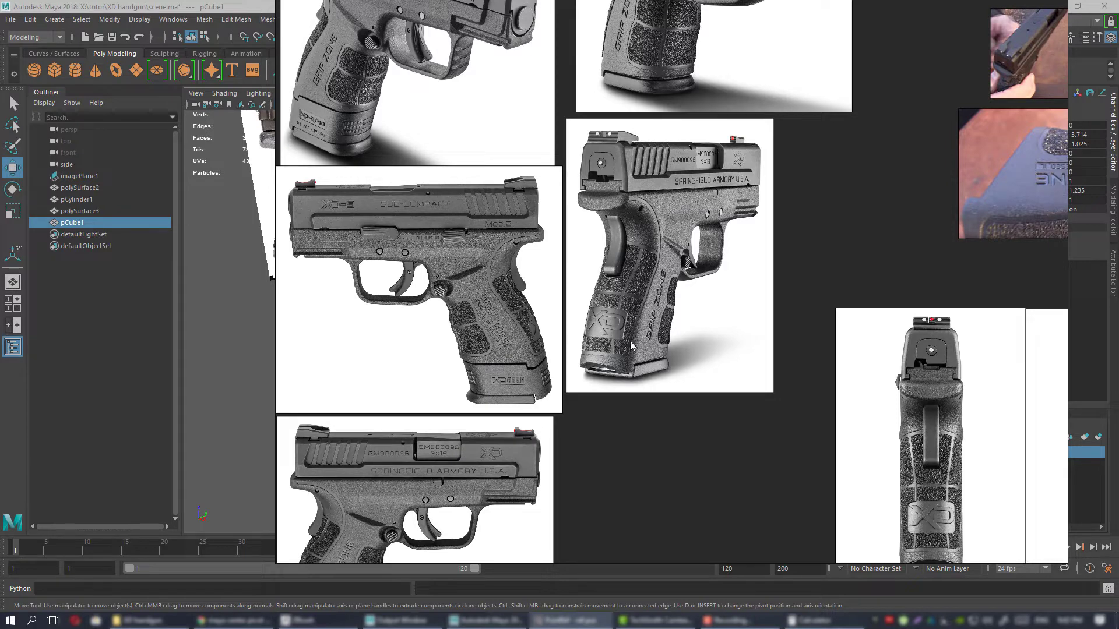
scroll(621, 347, down, 3)
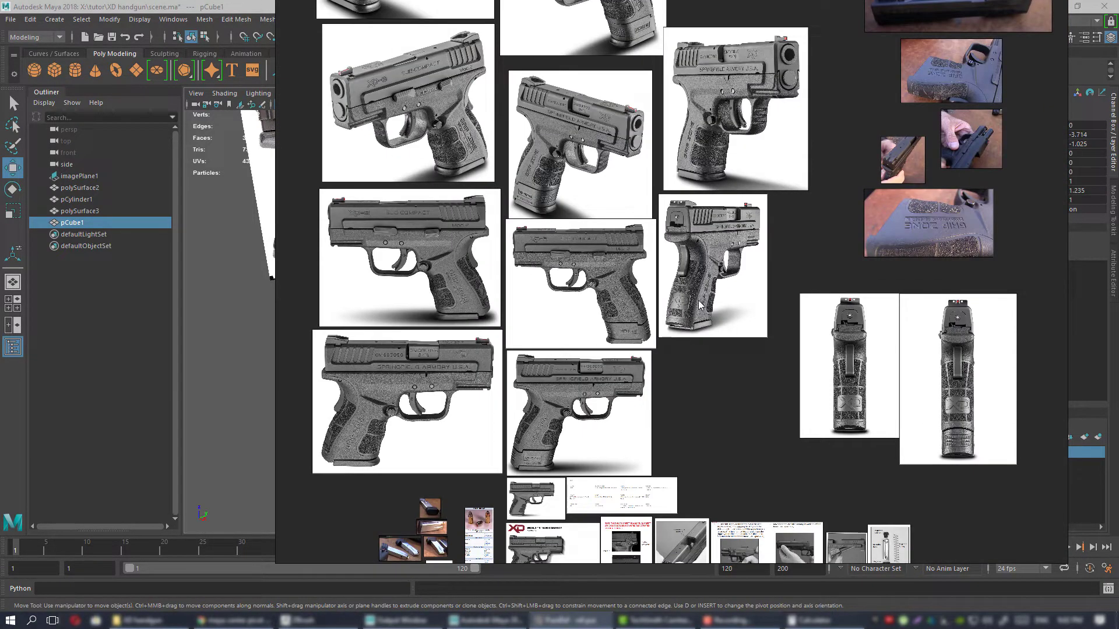
middle_drag(703, 302, 677, 318)
Examine the magazine photos for the body's taper, the feed lips and how the top cartridge sits.
middle_drag(624, 375, 765, 86)
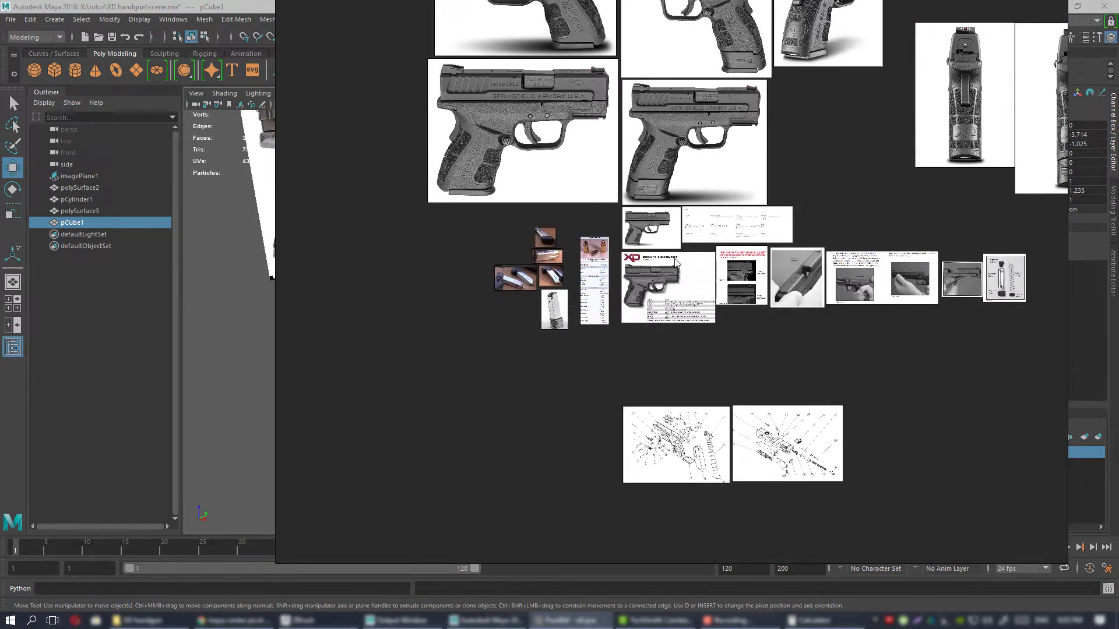
middle_drag(571, 308, 624, 276)
scroll(624, 276, up, 8)
middle_drag(570, 336, 741, 365)
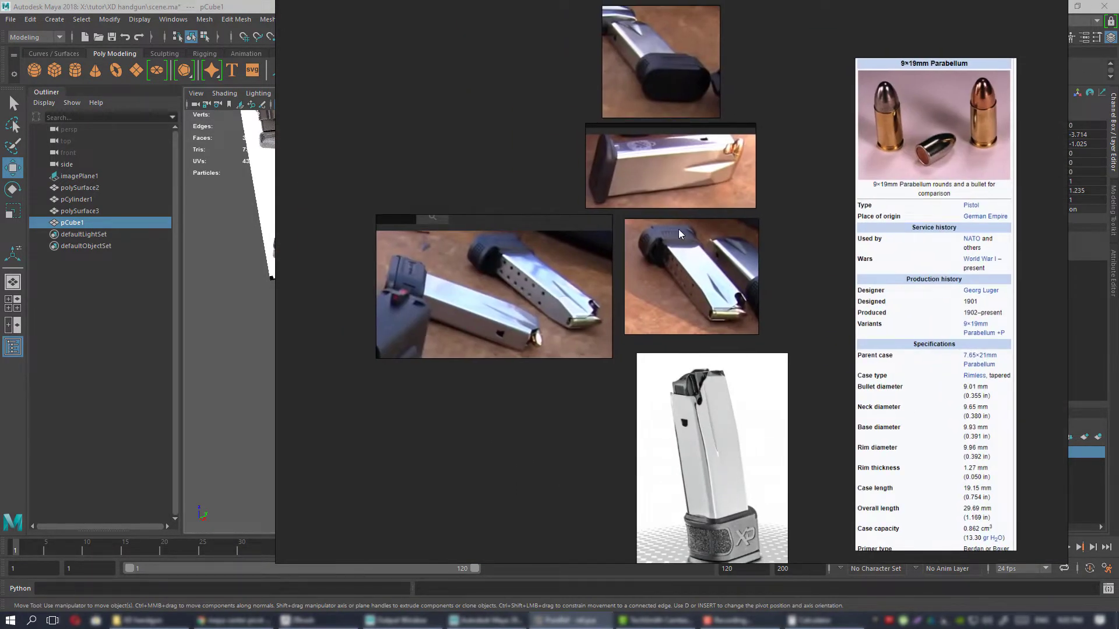
scroll(678, 229, up, 3)
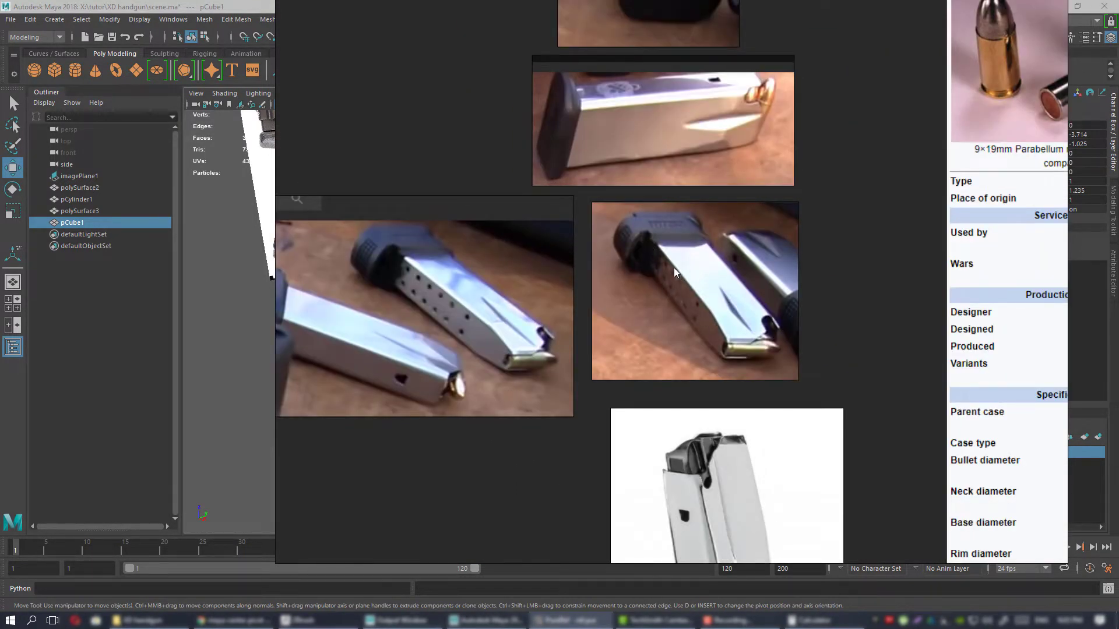
middle_drag(675, 271, 669, 281)
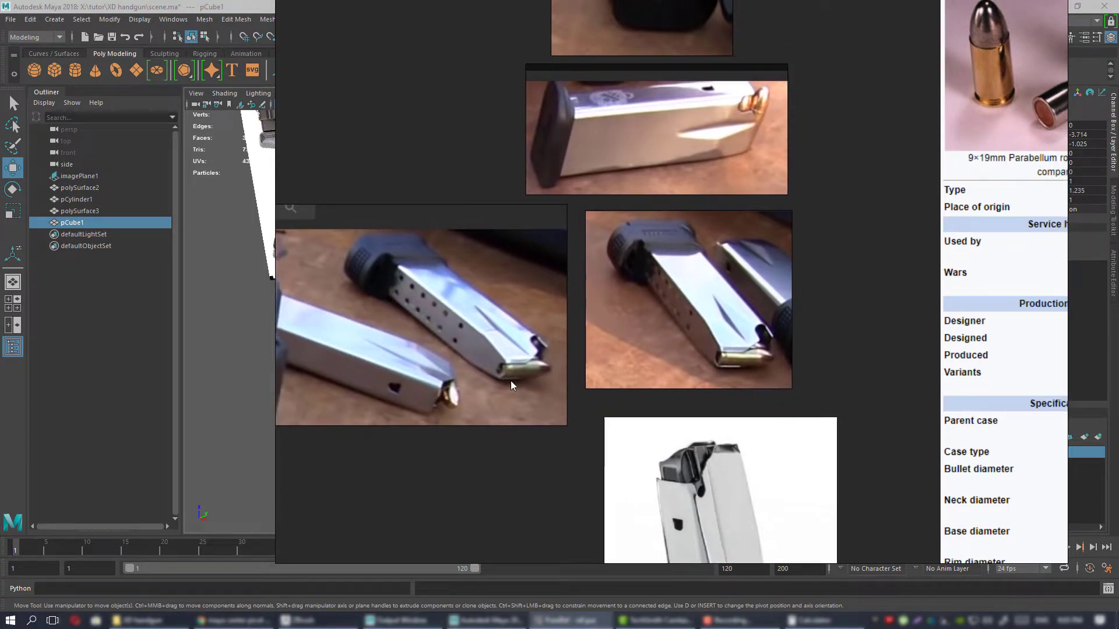
middle_drag(747, 351, 748, 391)
scroll(744, 355, down, 2)
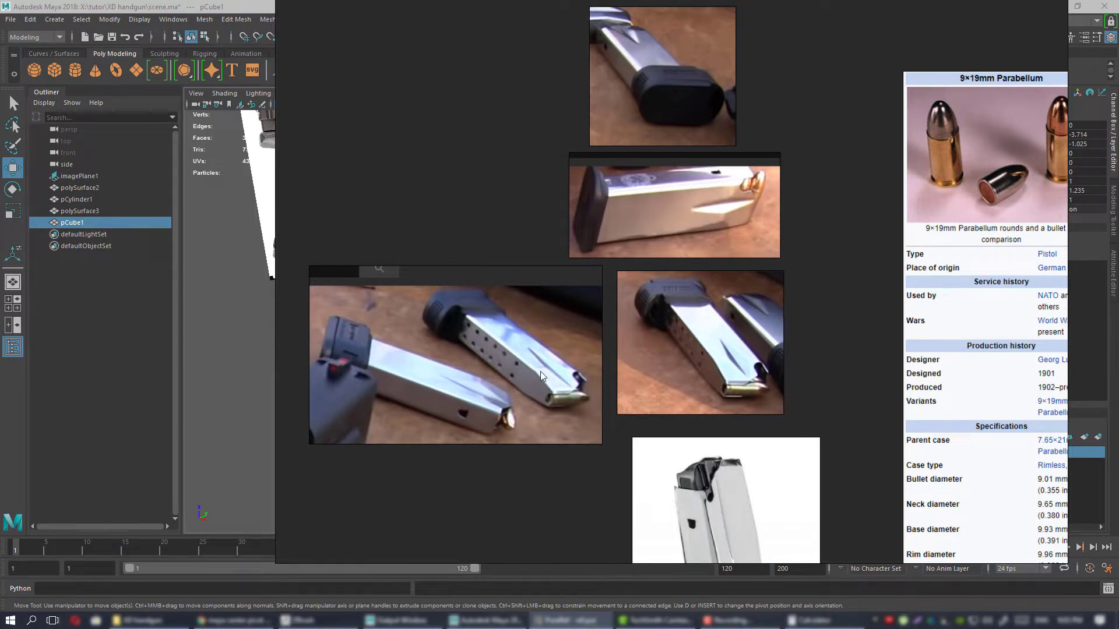
middle_drag(570, 339, 422, 450)
Compare the pistol's specification sheets with the magazine photos on the reference board.
scroll(460, 429, down, 6)
middle_drag(667, 387, 606, 396)
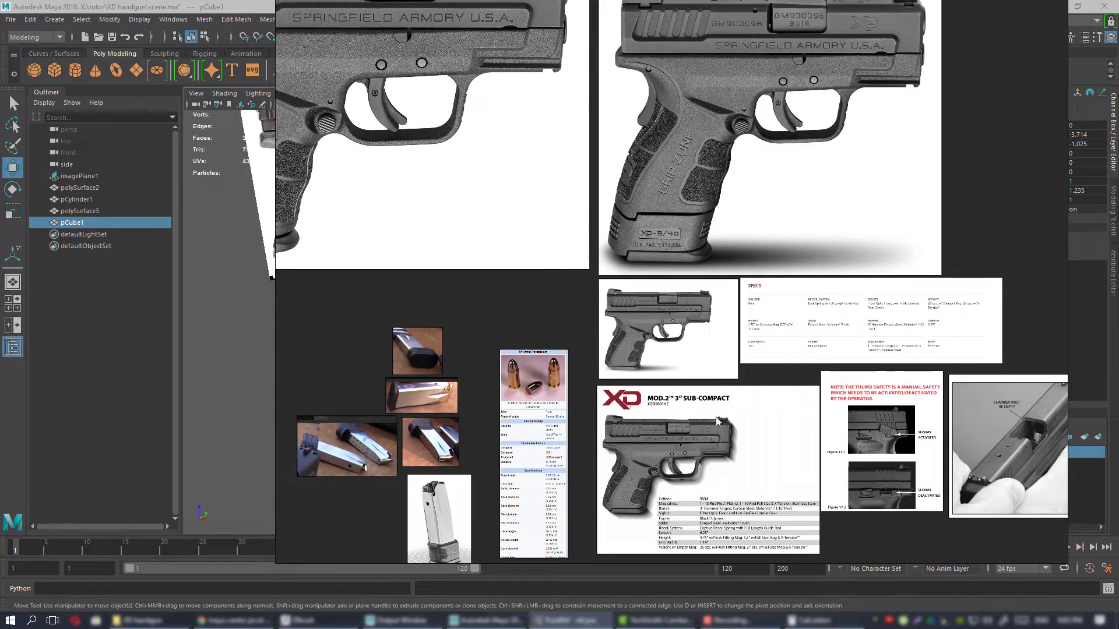
middle_drag(718, 420, 665, 414)
scroll(669, 394, up, 3)
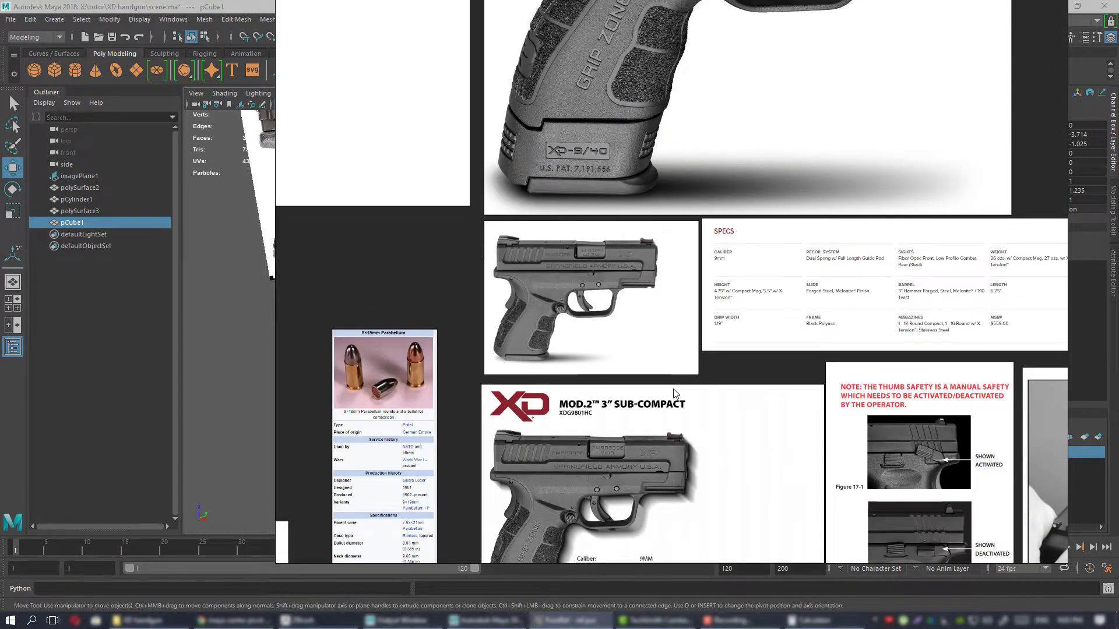
scroll(674, 394, down, 3)
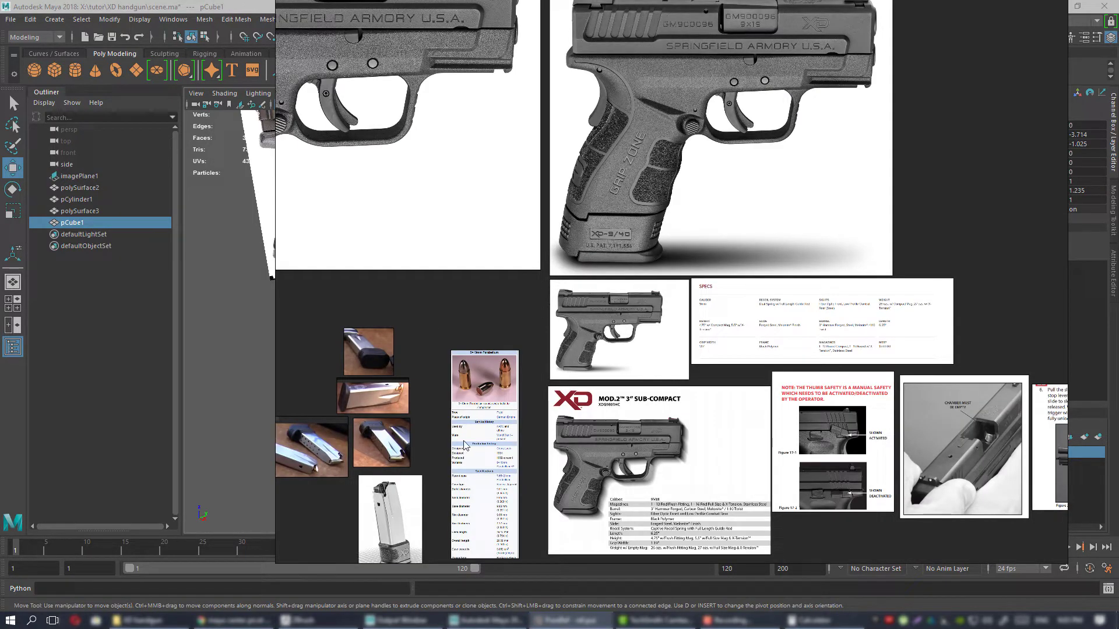
middle_drag(465, 446, 598, 342)
scroll(498, 365, up, 3)
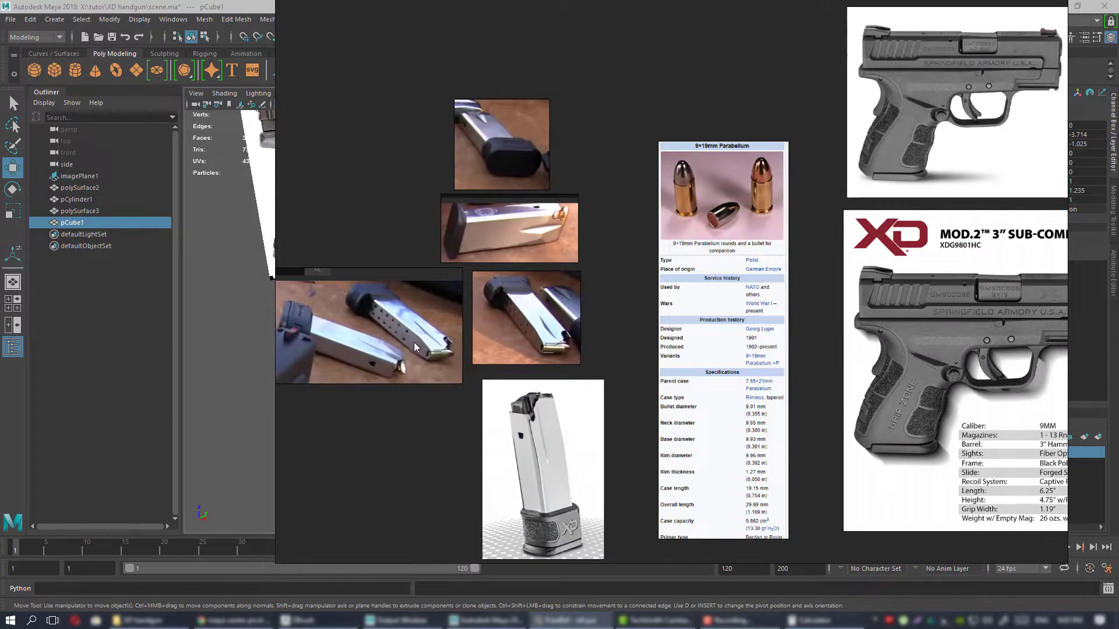
scroll(418, 343, up, 2)
scroll(421, 342, down, 5)
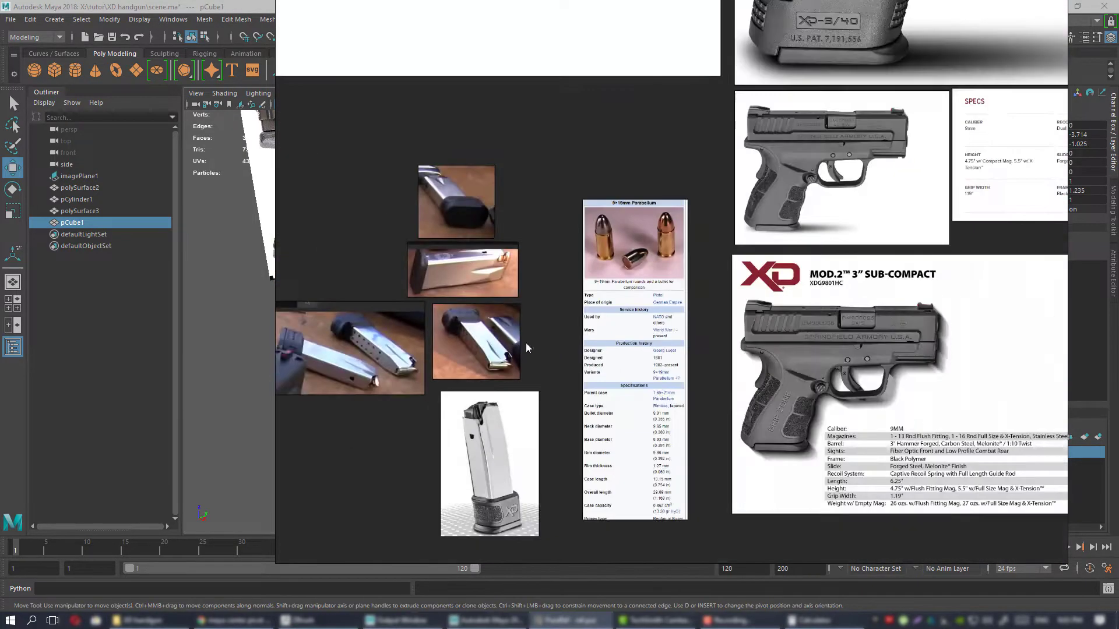
middle_drag(721, 354, 719, 355)
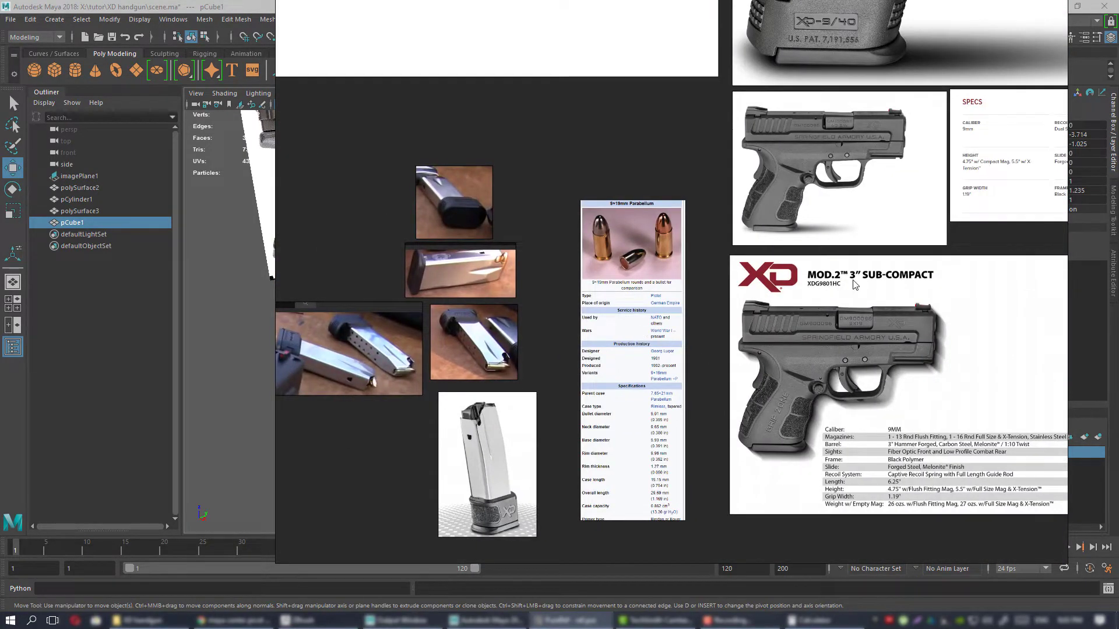
Read the XD Mod.2 3" Sub-Compact sheet's magazine, height and grip width specifications.
middle_drag(820, 348, 555, 369)
scroll(548, 374, up, 3)
middle_drag(540, 286, 660, 176)
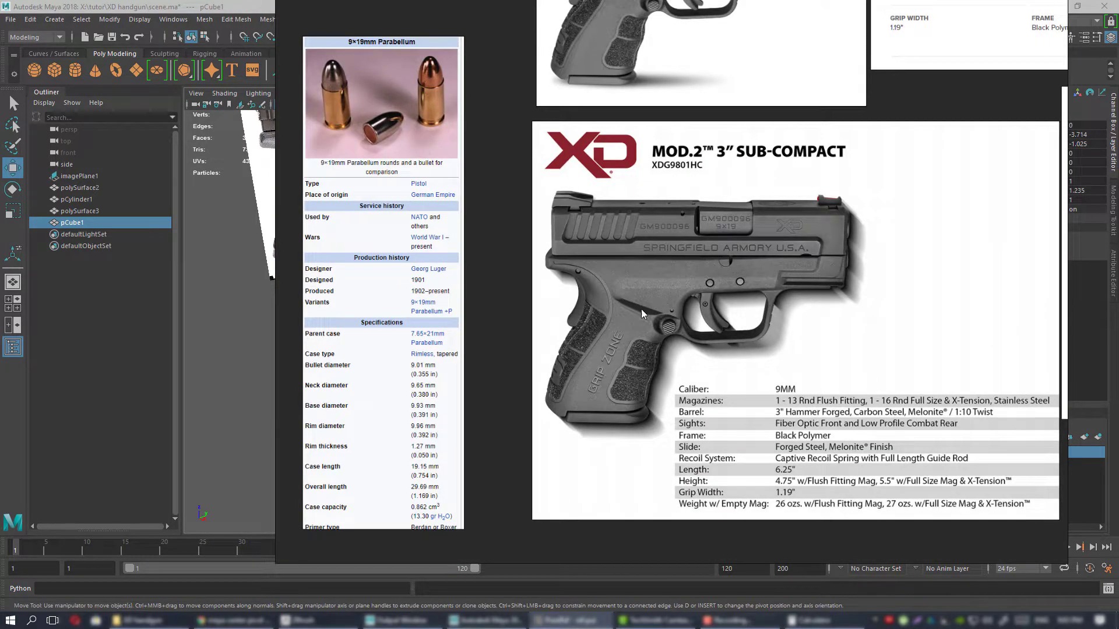
middle_drag(706, 328, 656, 327)
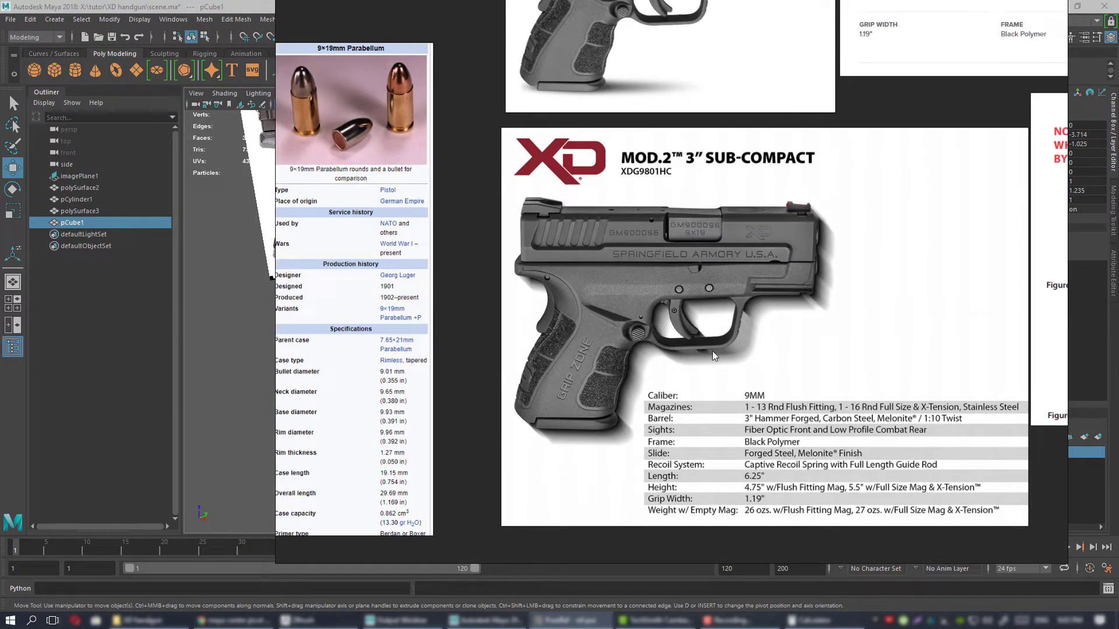
middle_drag(712, 351, 542, 361)
scroll(667, 342, down, 3)
middle_drag(654, 294, 597, 435)
right_drag(611, 338, 1118, 348)
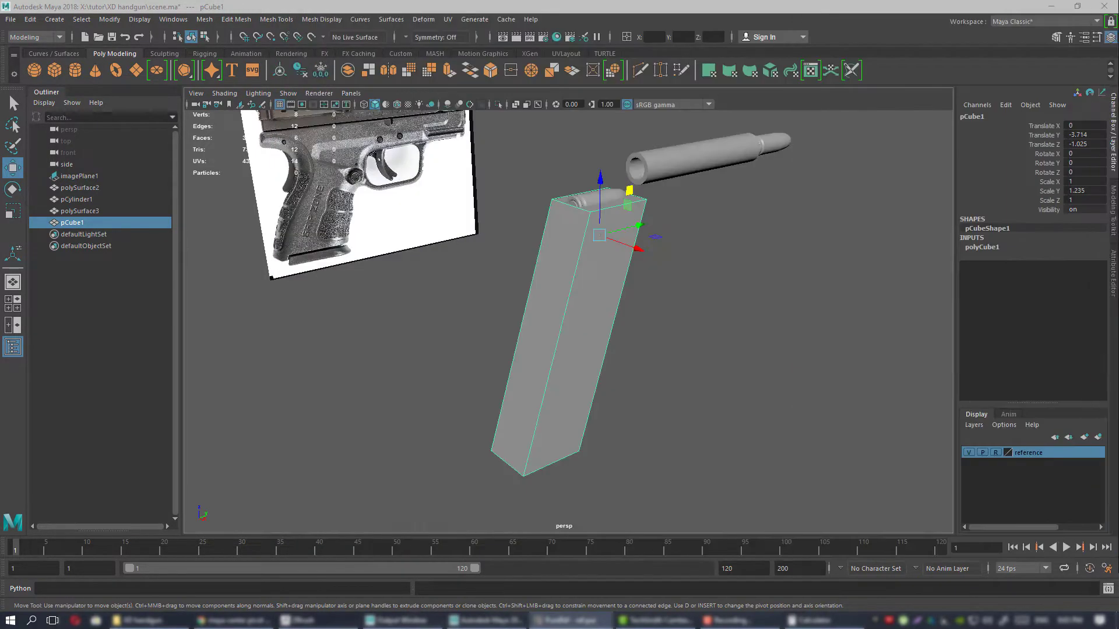
Check the magazine photos again for where the body starts narrowing toward the cartridge opening.
mouse_move(539, 290)
alt+mouse_down()
mouse_move(596, 294)
mouse_move(548, 296)
alt+mouse_up()
right_drag(1118, 317, 697, 323)
scroll(697, 322, down, 8)
middle_drag(697, 322, 895, 266)
scroll(786, 334, up, 10)
middle_drag(723, 265, 807, 325)
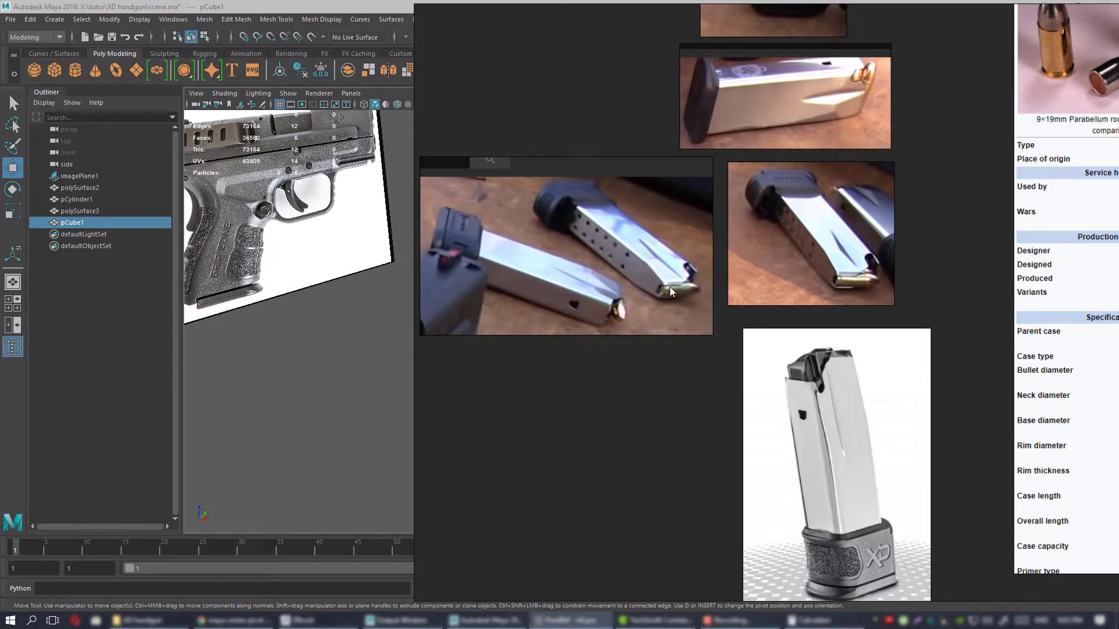
right_drag(670, 287, 1118, 292)
Switch to Maya and cut an edge loop around the magazine block a short distance below its top with Multi-Cut.
alt+drag(559, 265, 517, 237)
alt+right_drag(517, 237, 551, 263)
alt+middle_drag(551, 262, 550, 294)
alt+drag(551, 294, 574, 277)
key(ctrl+shift+x)
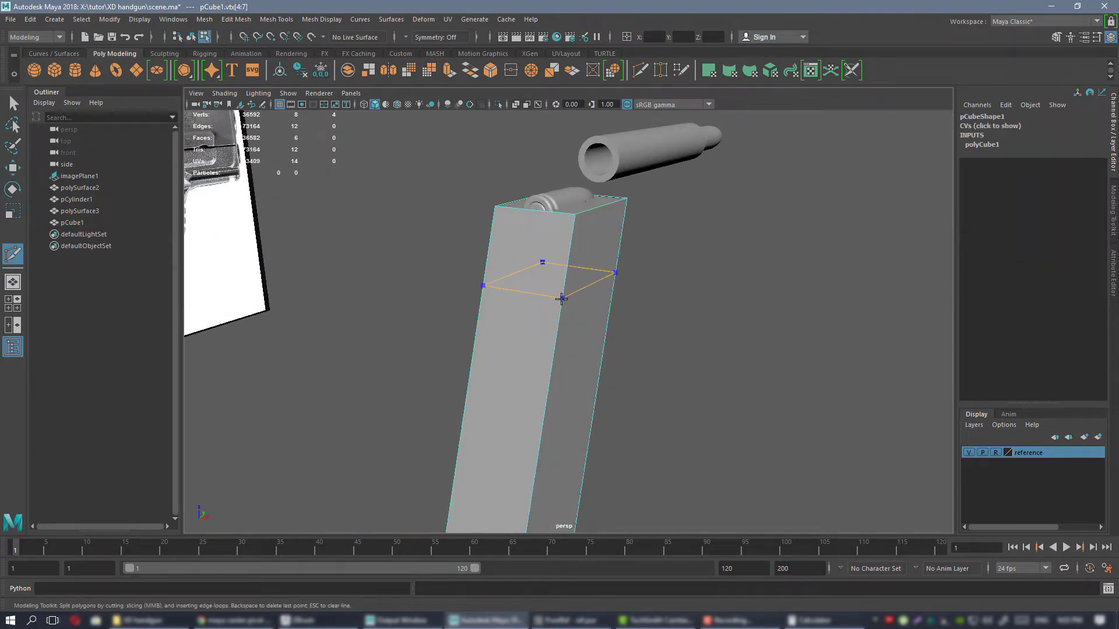
ctrl+click(562, 295)
Scale the block's top edges inward across its width, tapering the section above the new edge loop.
key(w)
right_drag(595, 255, 600, 222)
click(600, 208)
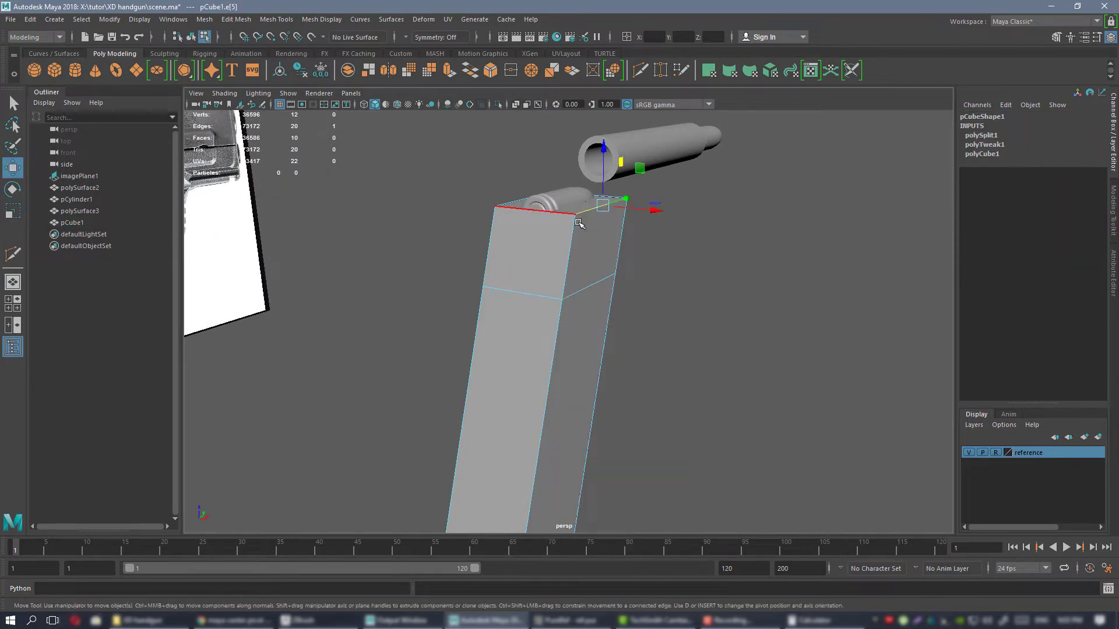
alt+drag(581, 220, 621, 232)
shift+click(497, 202)
alt+drag(580, 193, 512, 233)
alt+right_drag(513, 233, 645, 325)
key(r)
drag(607, 280, 576, 240)
key(w)
scroll(575, 241, down, 4)
alt+drag(624, 326, 569, 353)
right_drag(569, 356, 618, 266)
scroll(583, 285, down, 4)
alt+drag(573, 289, 712, 296)
click(673, 321)
Select the feed-position cartridge and examine its fit in the tapered magazine top from the perspective and front views.
scroll(625, 289, up, 1)
scroll(625, 289, up, 3)
click(550, 211)
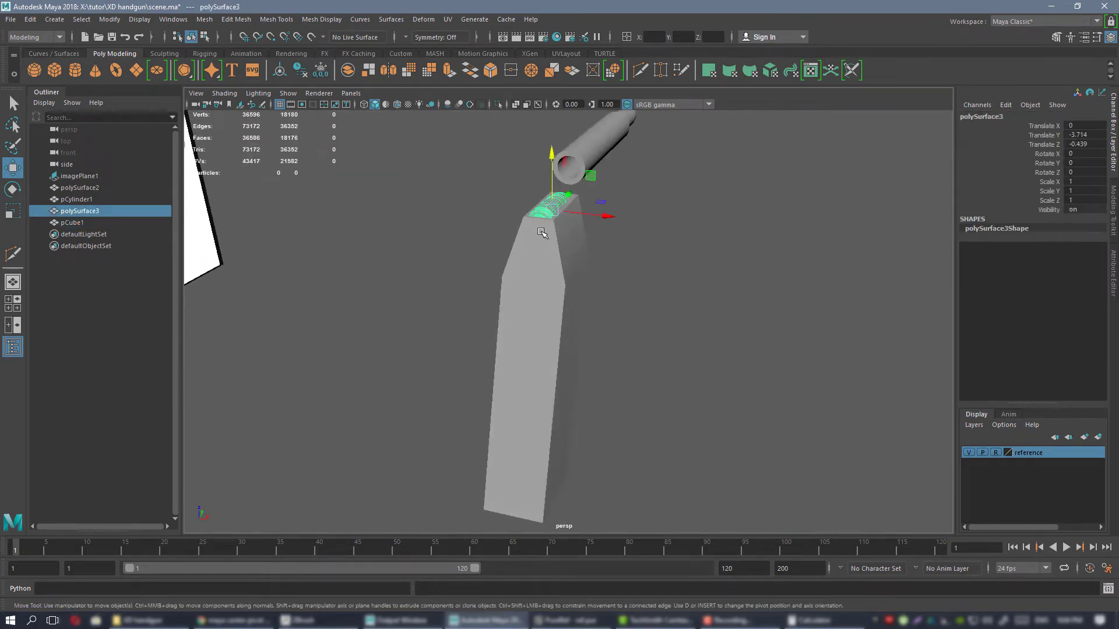
alt+middle_drag(542, 230, 567, 270)
alt+drag(566, 270, 519, 290)
alt+drag(615, 296, 655, 270)
scroll(647, 270, down, 3)
key(space)
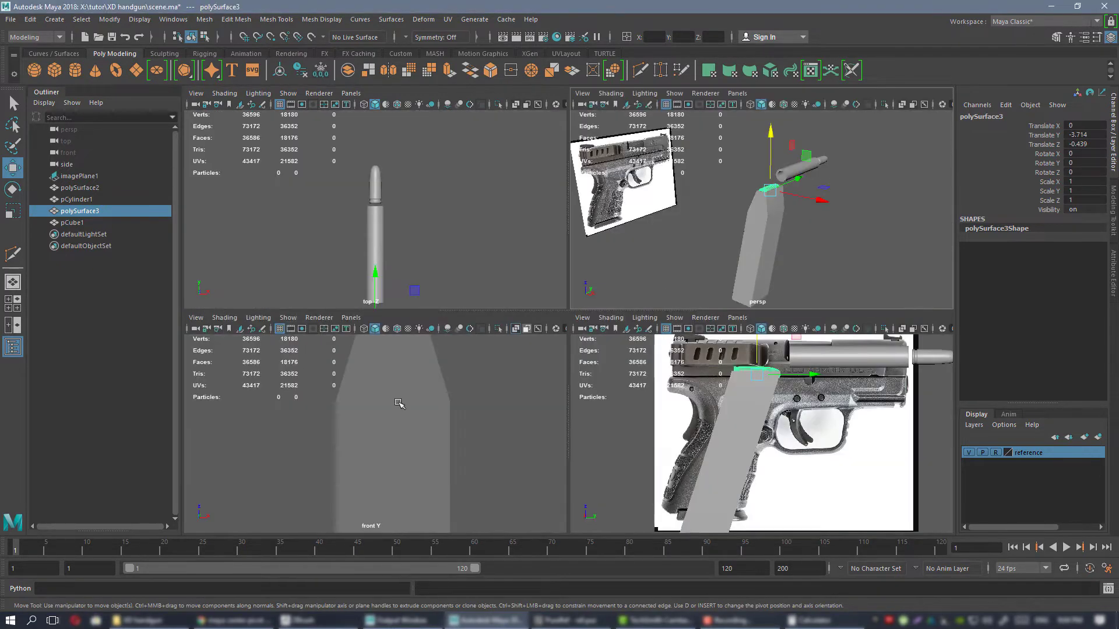
key(space)
key(f)
scroll(617, 403, down, 5)
scroll(670, 340, up, 4)
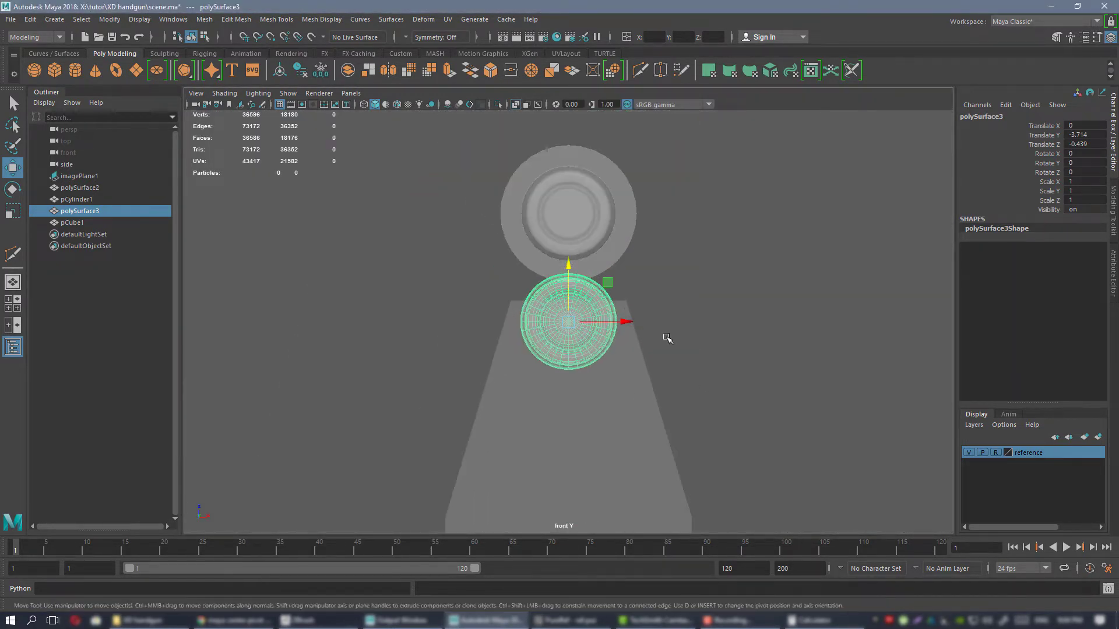
Examine the magazine photos in PureRef for the cartridge opening and the shape of the tapered shoulder.
key(alt+Tab)
right_drag(907, 325, 766, 338)
middle_drag(690, 302, 655, 346)
scroll(692, 334, up, 3)
scroll(655, 346, down, 2)
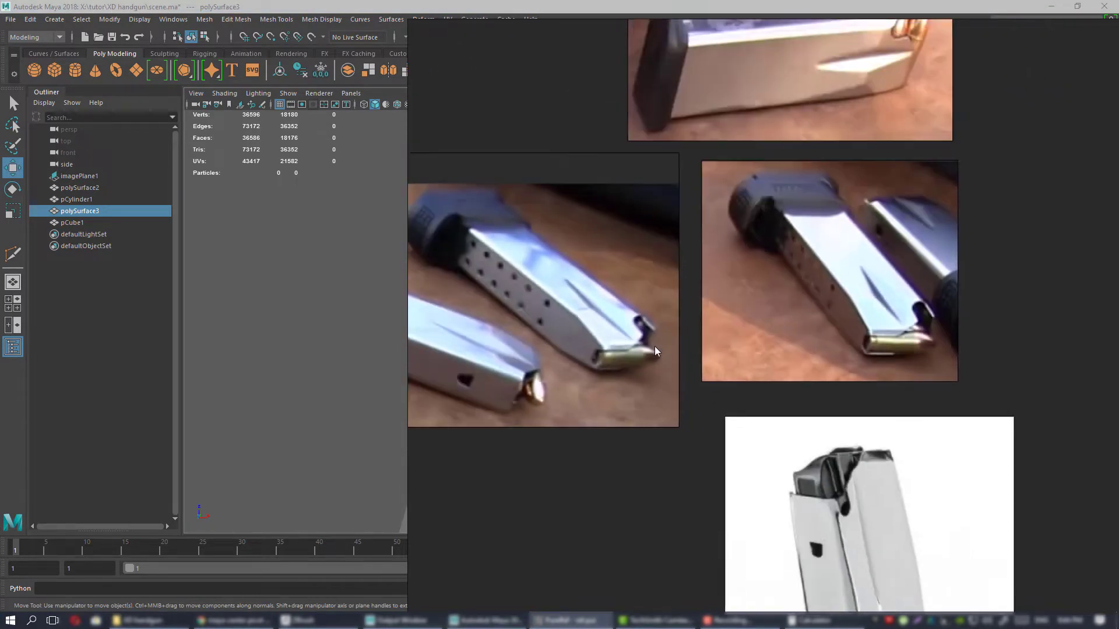
middle_drag(803, 343, 642, 537)
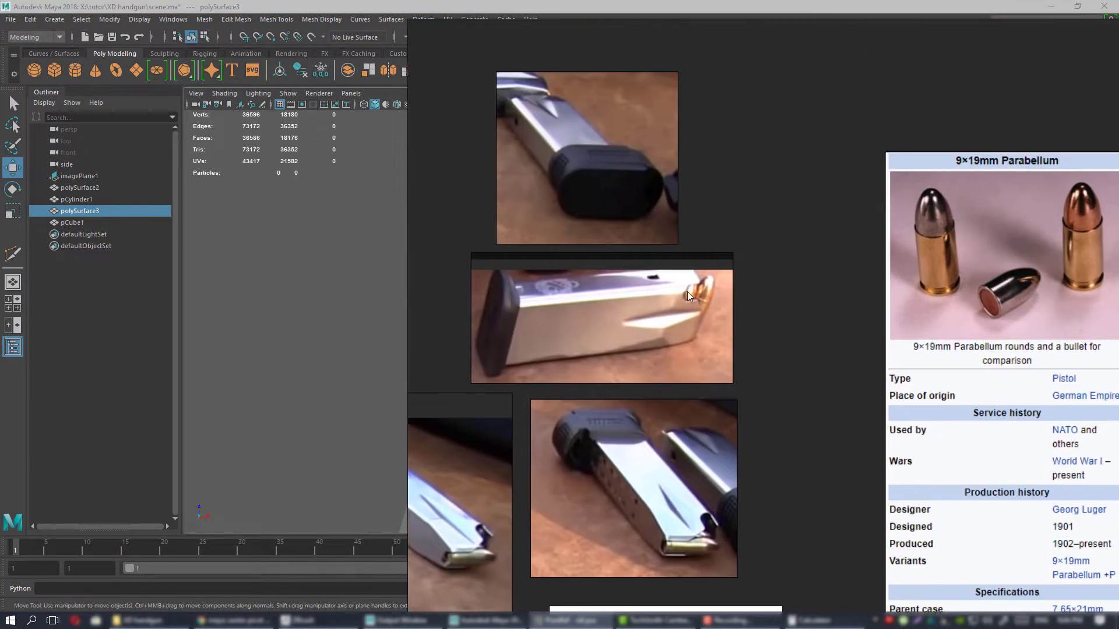
scroll(687, 291, up, 2)
middle_drag(705, 307, 709, 110)
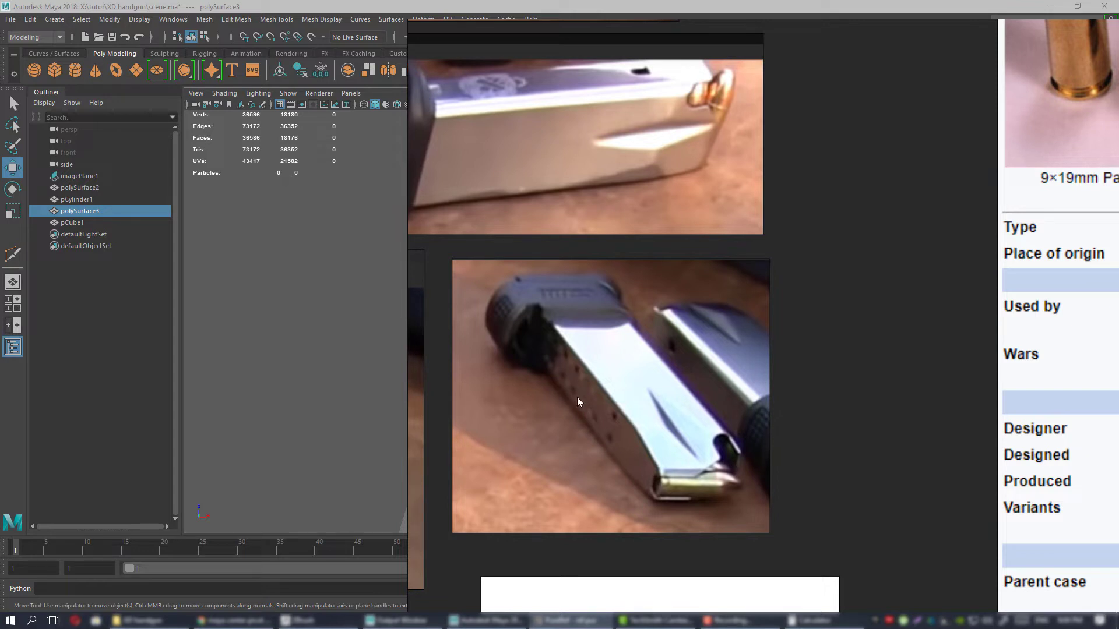
right_drag(621, 378, 1118, 378)
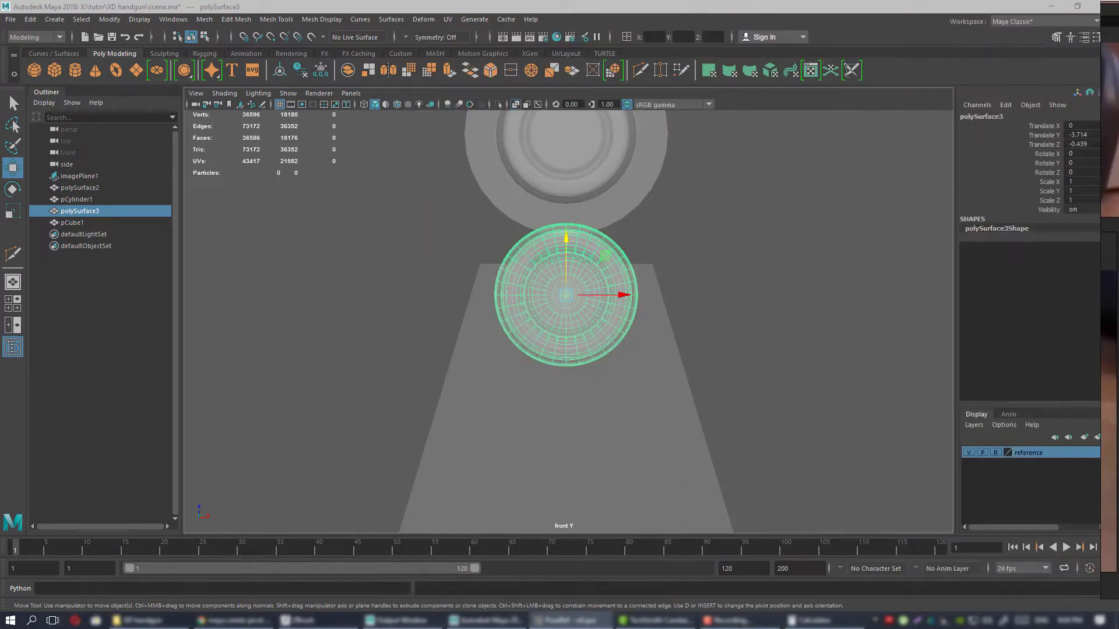
Duplicate the feed-position cartridge in Maya's front view and move the copy straight down to about Translate Z -0.83.
alt+middle_drag(499, 356, 492, 315)
scroll(689, 287, down, 5)
scroll(692, 290, up, 3)
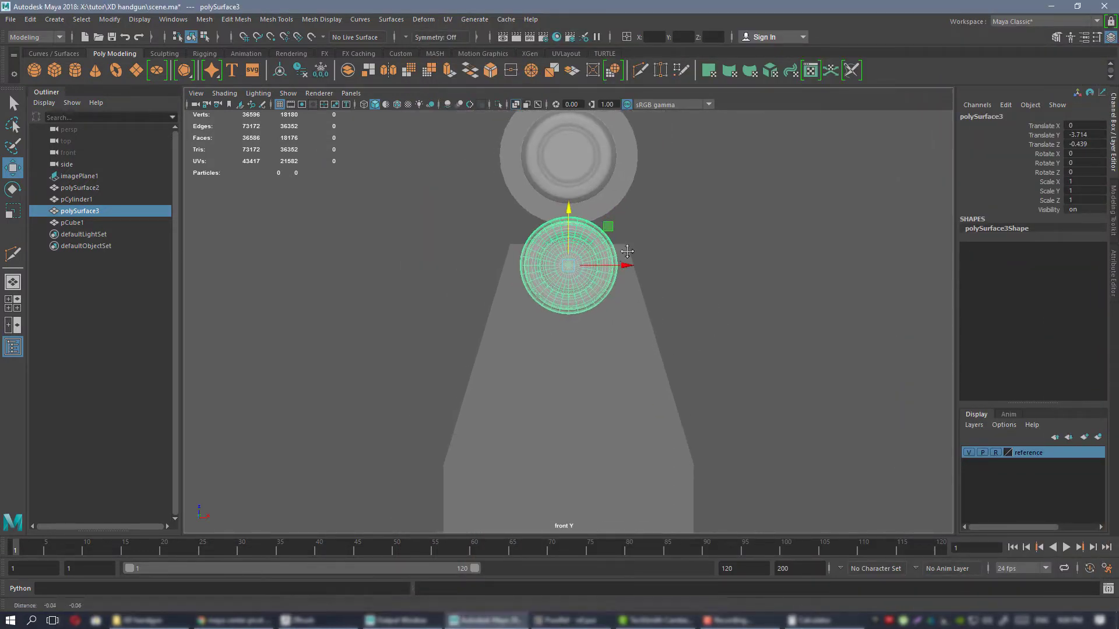
shift+drag(617, 176, 619, 297)
scroll(628, 300, down, 3)
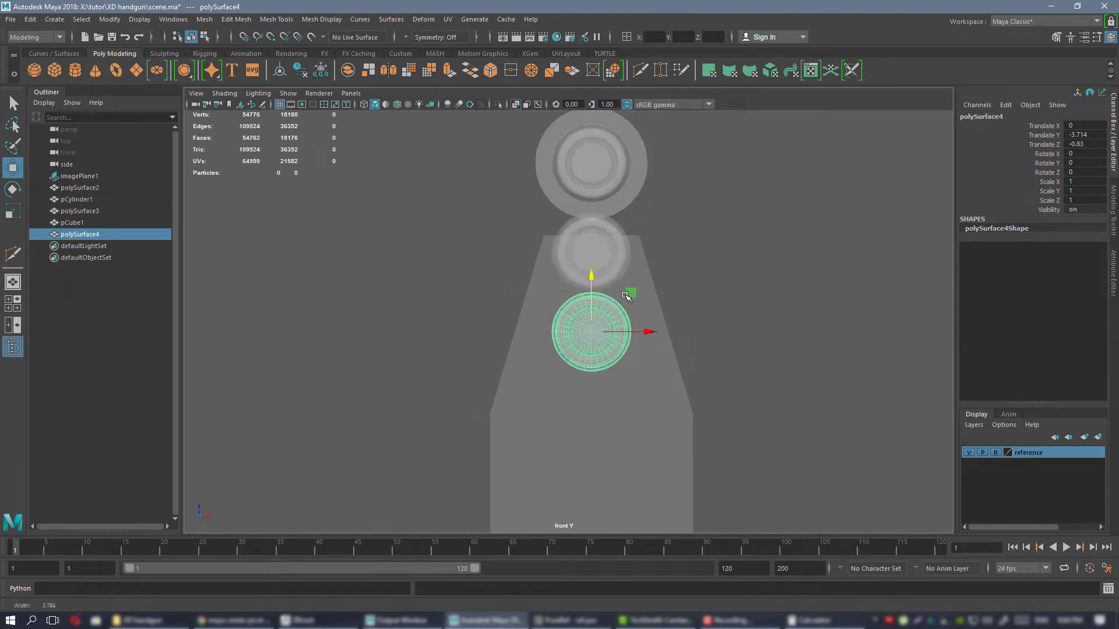
Add two more cartridge copies below, staggered to opposite sides, with the lowest at about Translate X -0.156 and Z -1.38.
alt+middle_drag(619, 305, 599, 260)
scroll(599, 260, up, 2)
mouse_move(610, 241)
shift+mouse_down()
mouse_move(654, 331)
mouse_move(675, 294)
mouse_move(562, 365)
mouse_move(571, 365)
shift+mouse_up()
scroll(647, 322, up, 2)
alt+middle_drag(629, 352, 617, 265)
alt+right_drag(599, 274, 626, 296)
alt+middle_drag(626, 296, 607, 267)
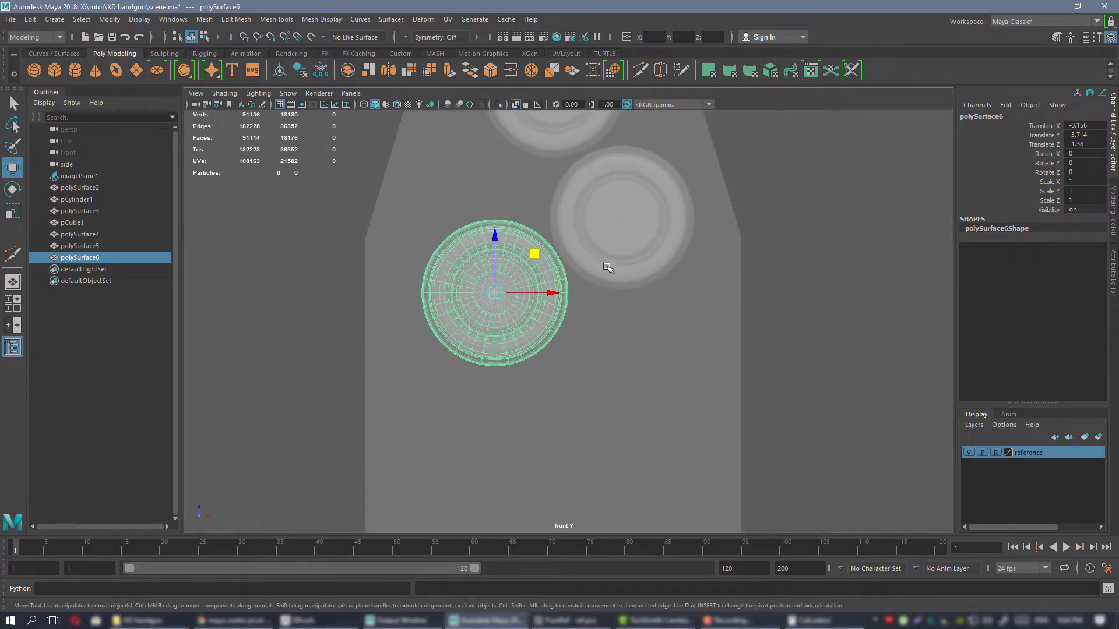
In the perspective view, select the four magazine cartridges without the magazine body and move them backward to about Translate Y -5.485.
shift+click(621, 251)
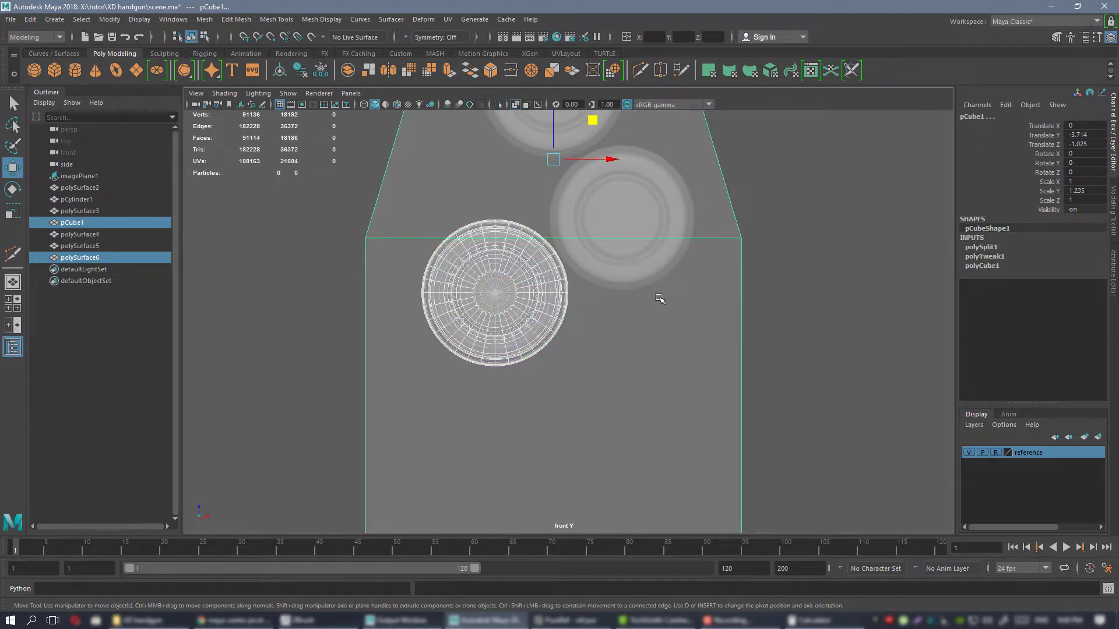
key(space)
key(space)
alt+drag(691, 279, 681, 331)
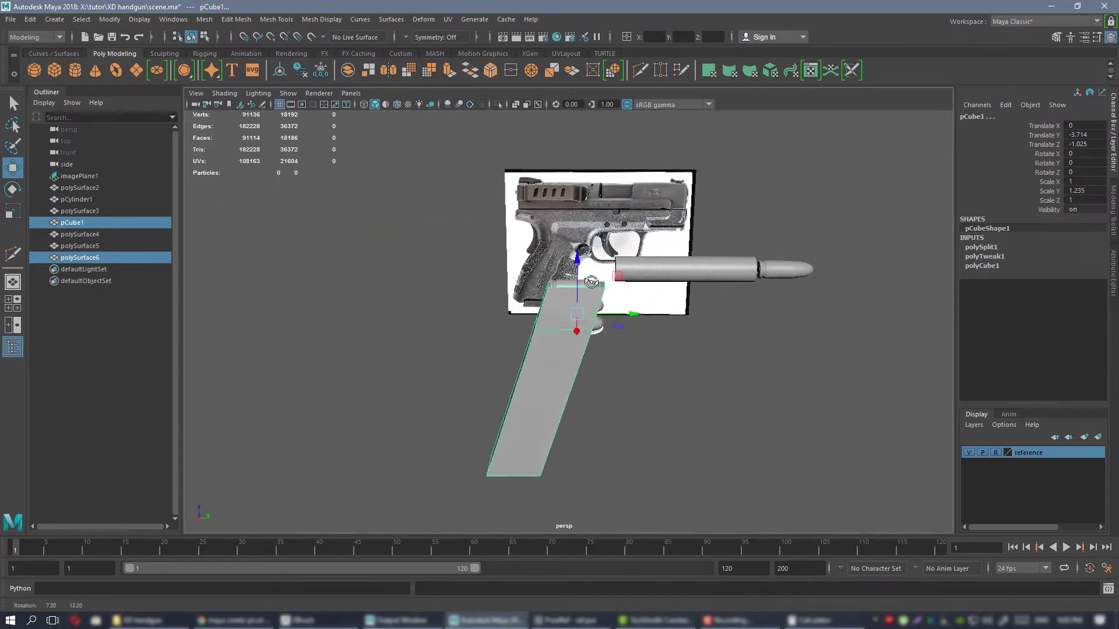
alt+right_drag(681, 331, 696, 336)
alt+drag(697, 336, 635, 332)
drag(440, 232, 596, 408)
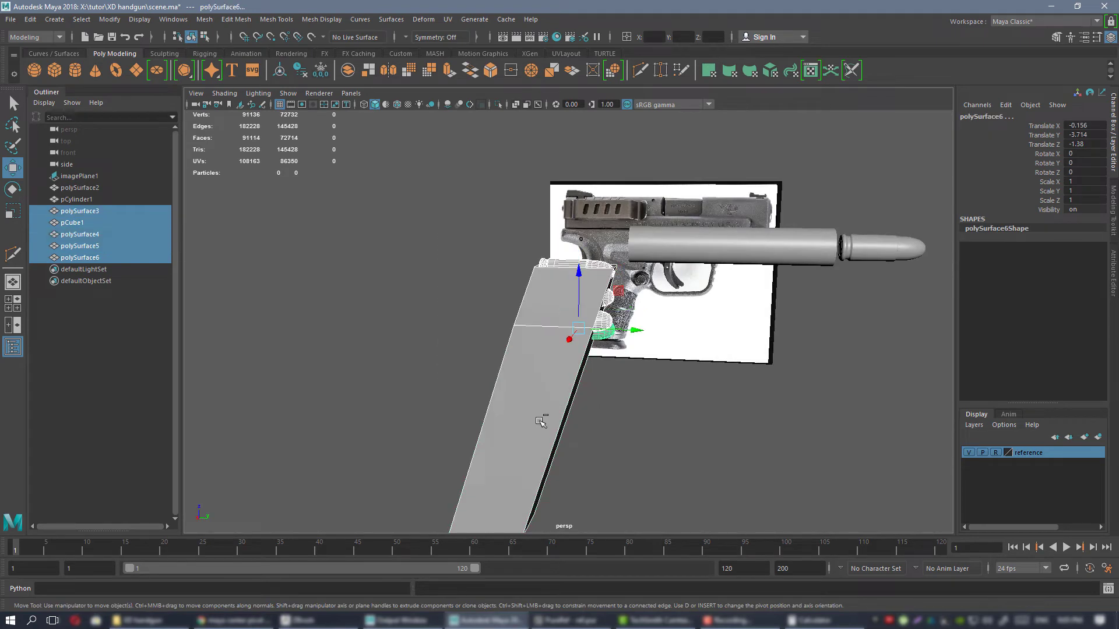
ctrl+click(542, 420)
drag(614, 332, 597, 299)
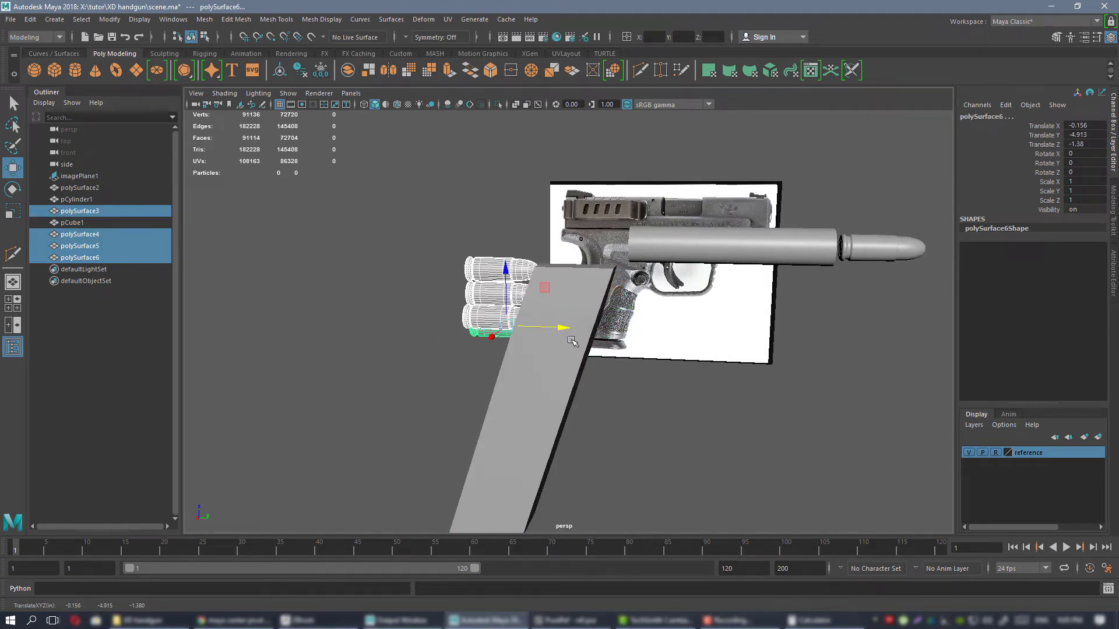
drag(572, 342, 502, 330)
key(space)
key(space)
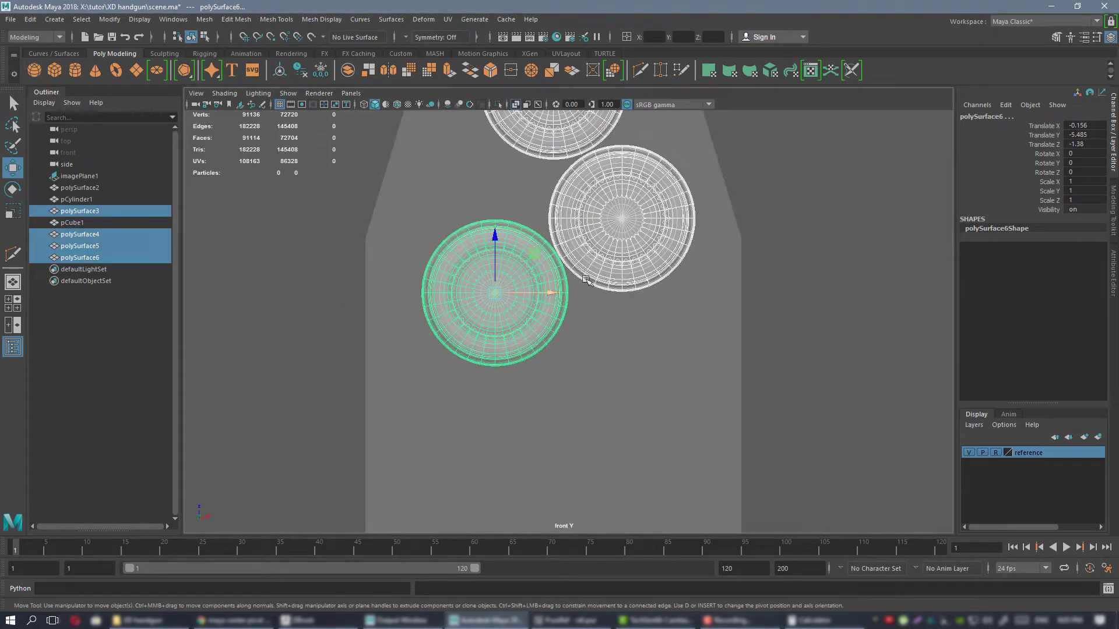
In the front view, duplicate the two staggered cartridges and move the copies straight down, with the lowest at about Translate Z -1.77.
alt+middle_drag(584, 267, 556, 333)
scroll(576, 330, down, 2)
click(619, 293)
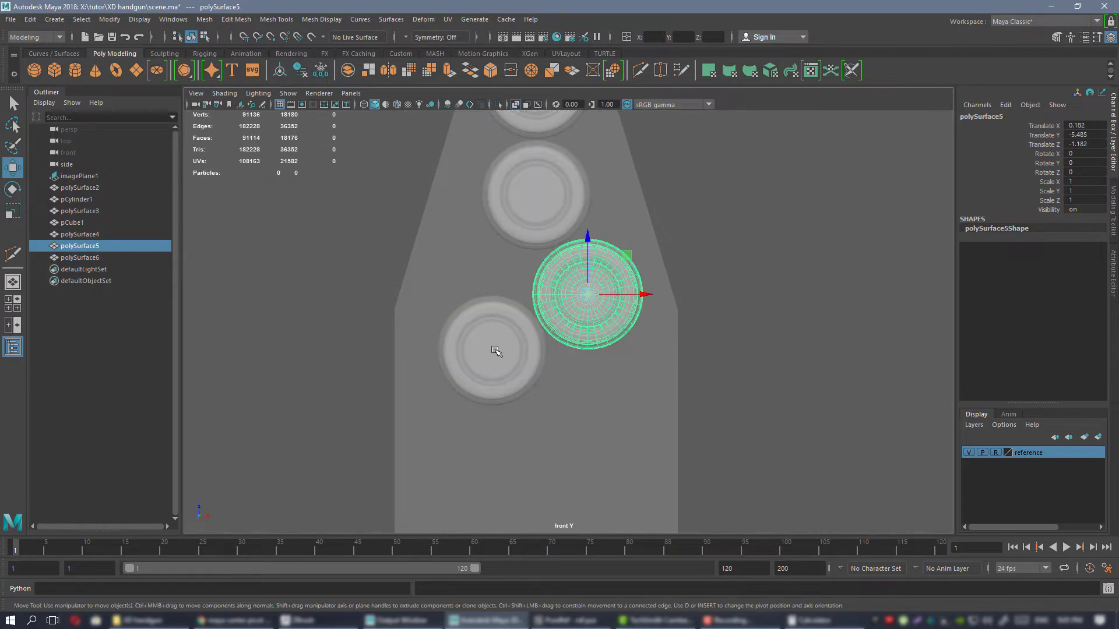
shift+click(494, 352)
alt+middle_drag(494, 352, 494, 329)
scroll(475, 286, up, 2)
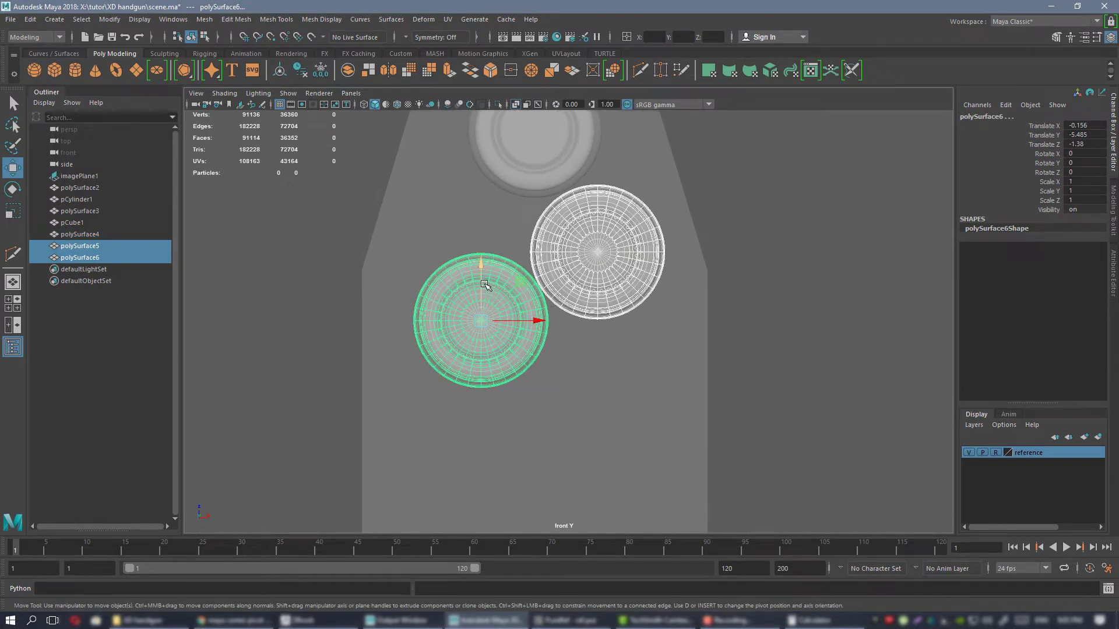
key(ctrl+d)
drag(483, 283, 506, 416)
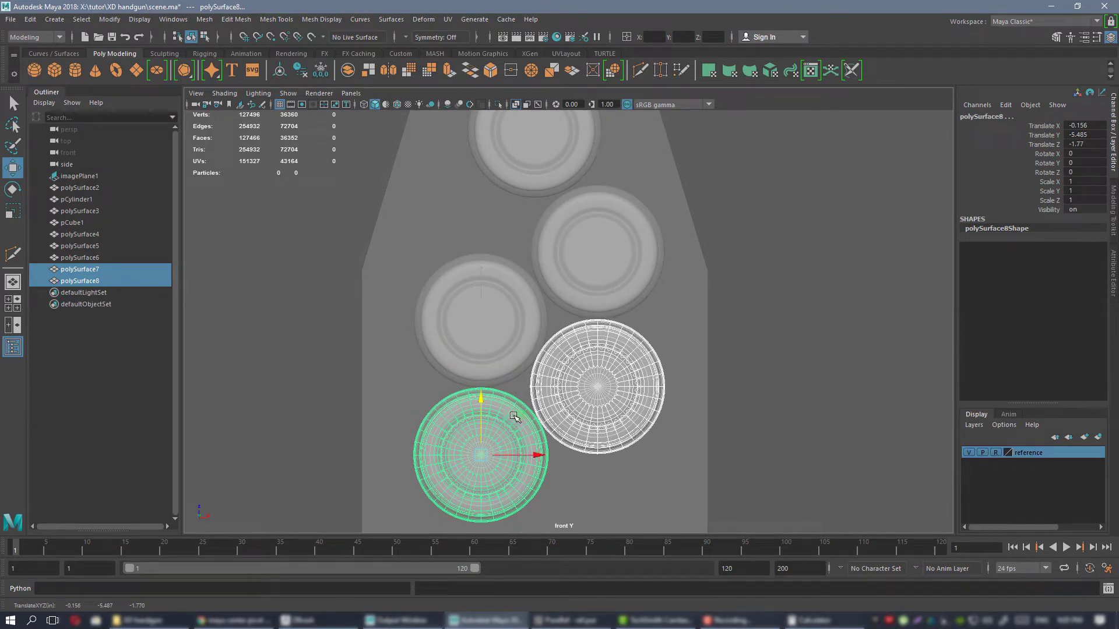
Fine-tune the cartridge spacing, shifting one column to about Translate X 0.186 and the other up so its lowest cartridge sits at Z -1.764.
scroll(514, 416, up, 8)
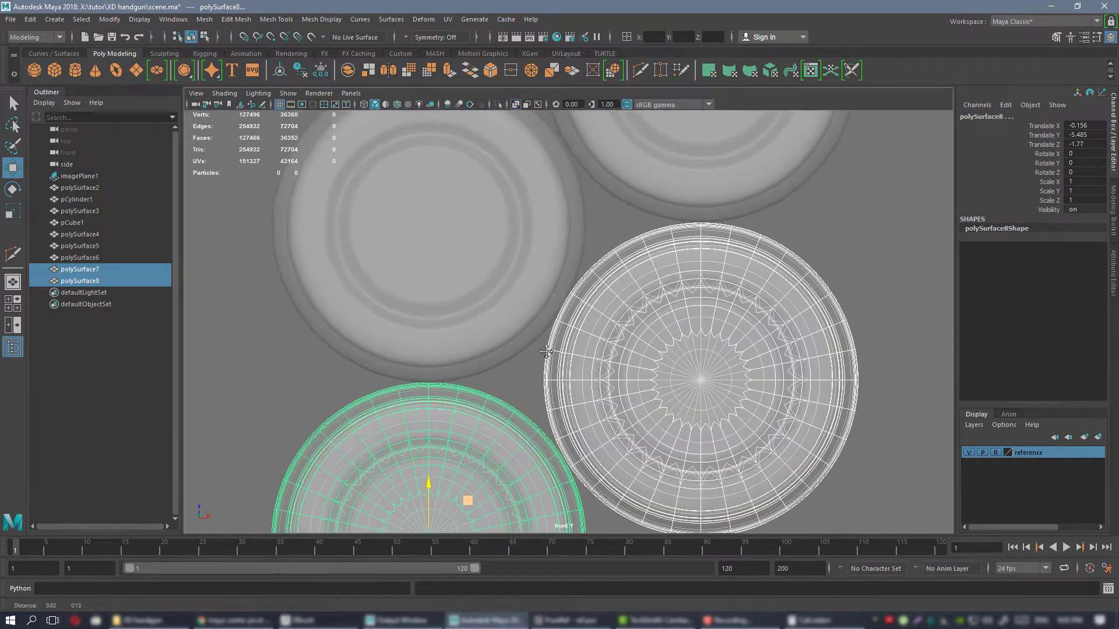
scroll(546, 352, down, 5)
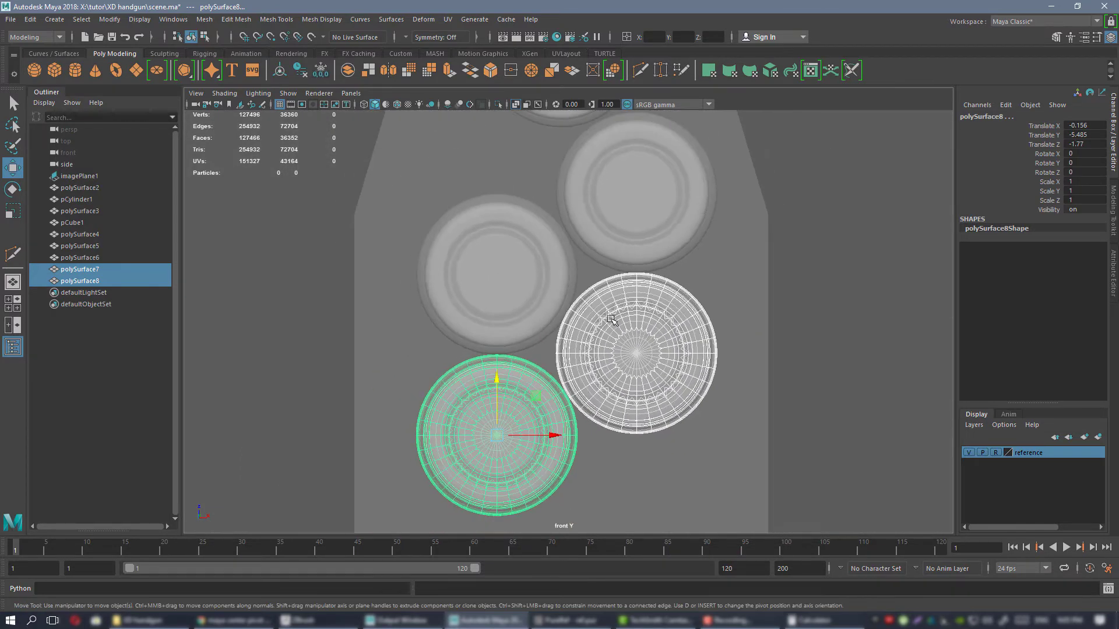
click(632, 325)
drag(685, 356, 685, 356)
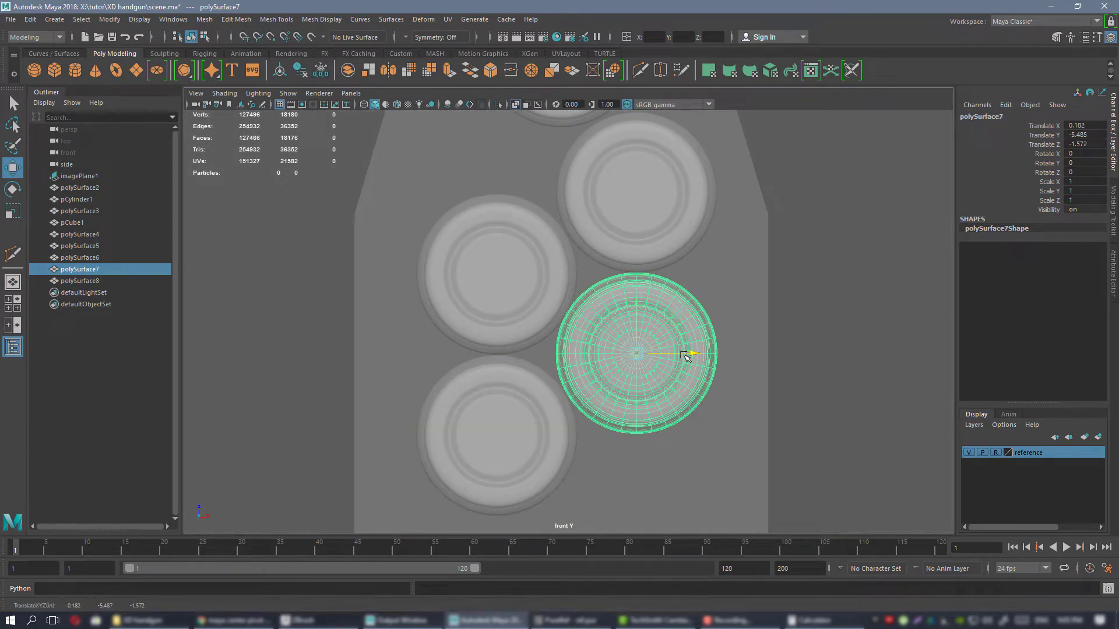
shift+click(670, 203)
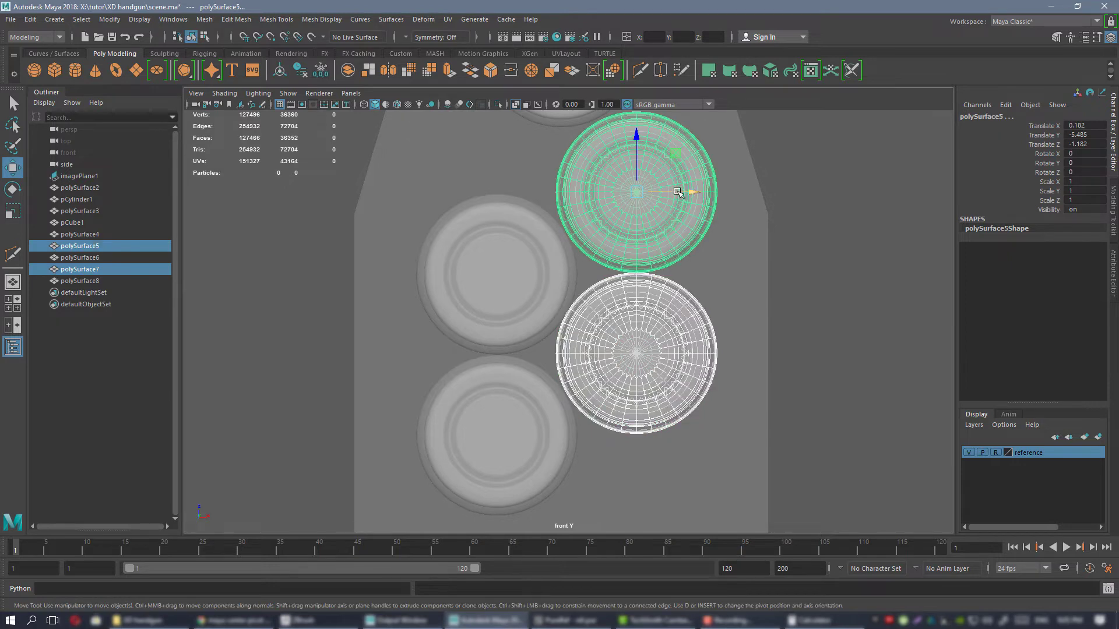
drag(677, 191, 680, 191)
click(526, 297)
shift+click(512, 414)
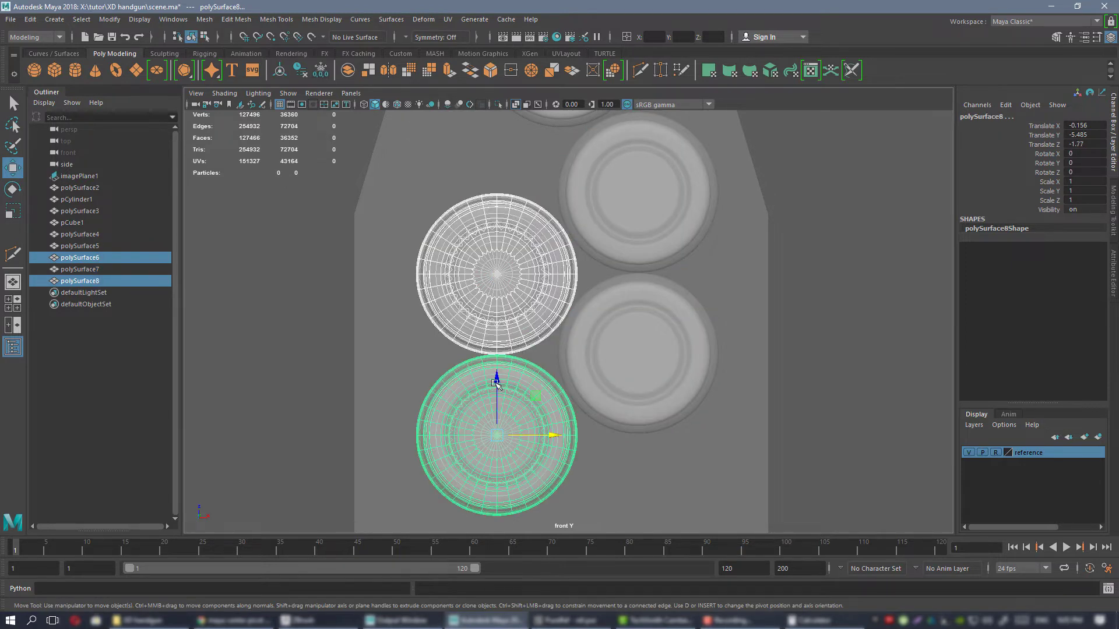
drag(496, 384, 494, 383)
Duplicate the four staggered cartridges twice down the magazine, placing the last set's lowest X 0.186 cartridge at about Translate Z -3.13.
alt+middle_drag(591, 323, 587, 420)
alt+right_drag(587, 420, 617, 322)
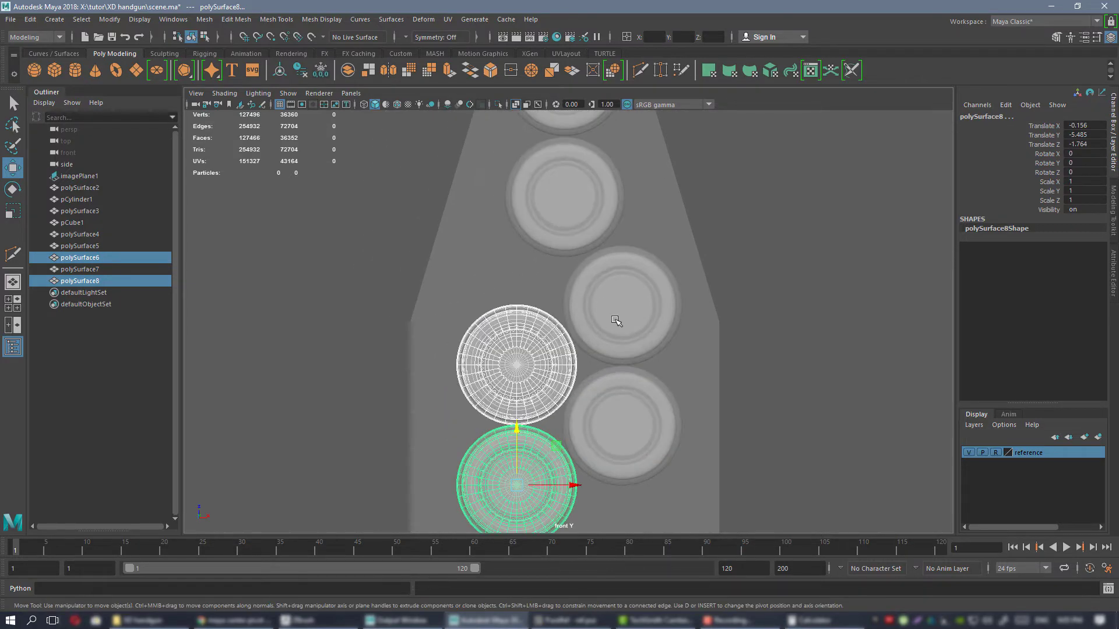
shift+click(616, 322)
shift+click(608, 427)
alt+middle_drag(608, 427, 600, 349)
alt+right_drag(600, 349, 586, 303)
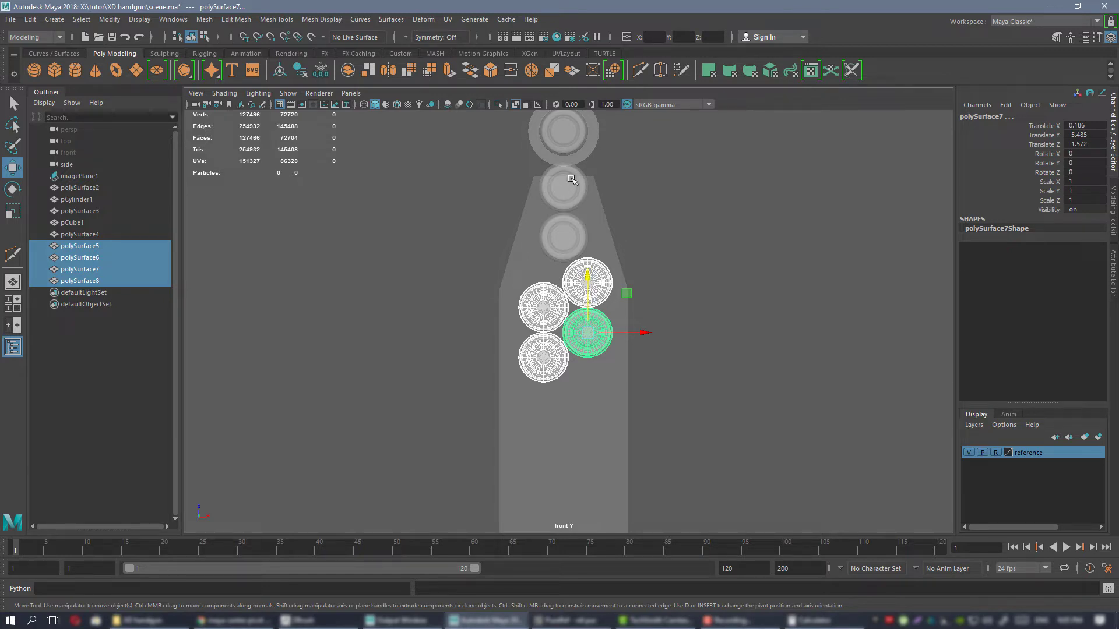
alt+middle_drag(597, 345, 620, 222)
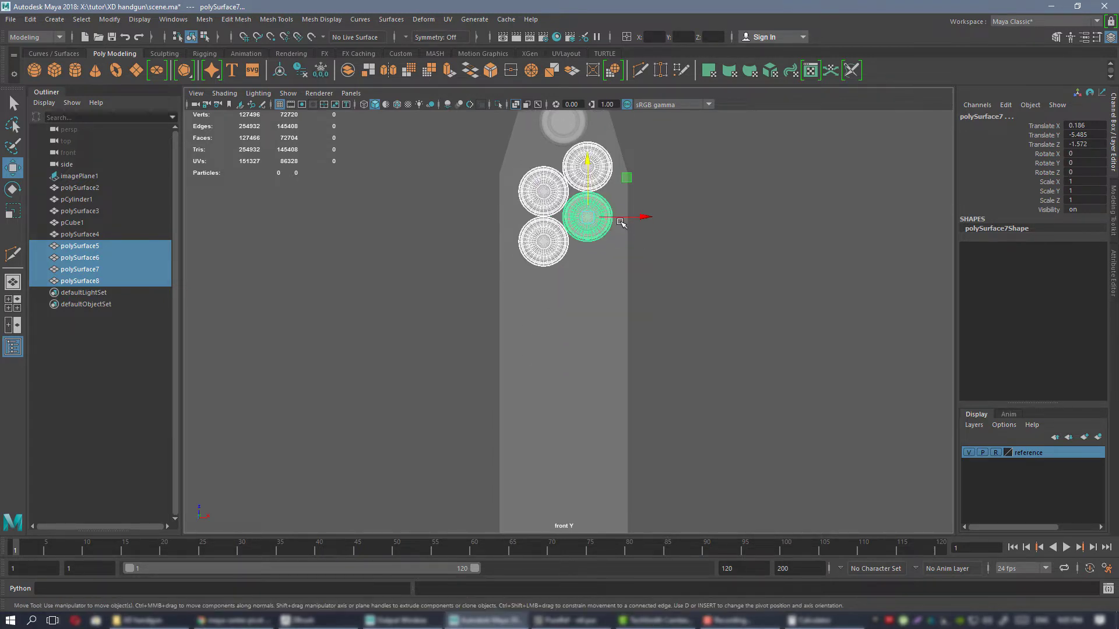
key(ctrl+d)
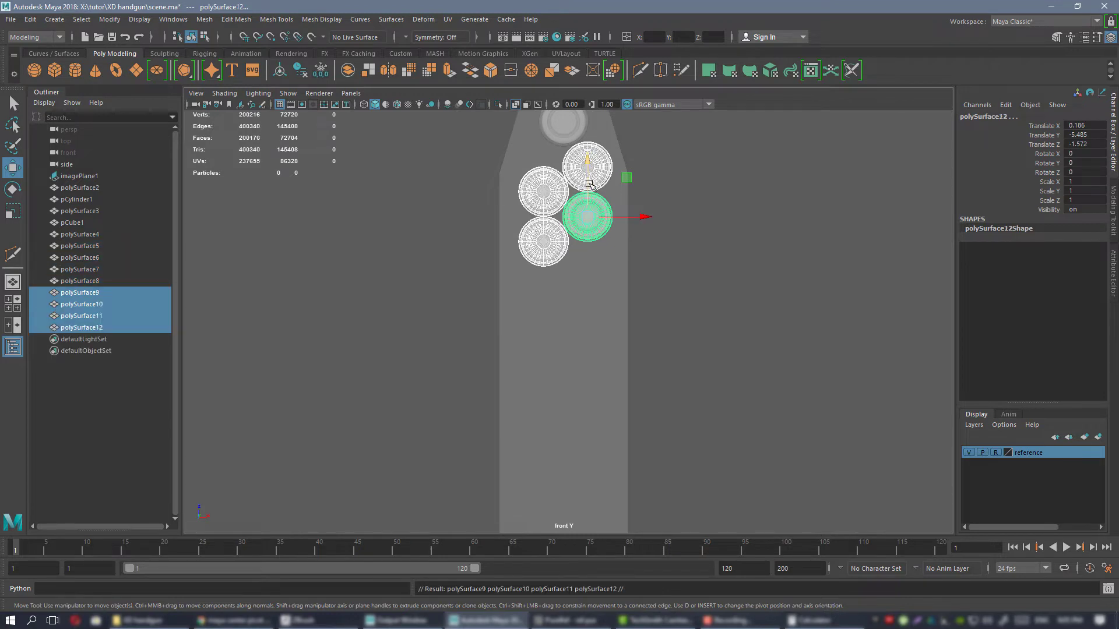
drag(589, 184, 590, 374)
key(ctrl+d)
alt+middle_drag(586, 375, 574, 324)
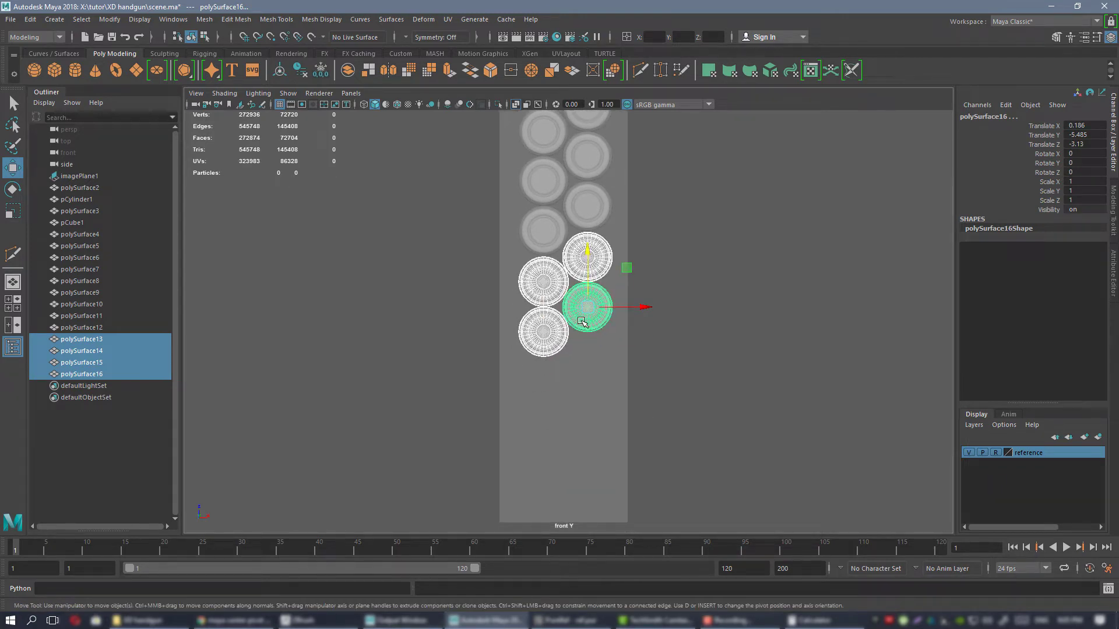
Duplicate the lowest pair of staggered cartridges and move the copies down, with the lowest at about Translate Z -3.715.
click(582, 323)
shift+click(544, 340)
key(ctrl+d)
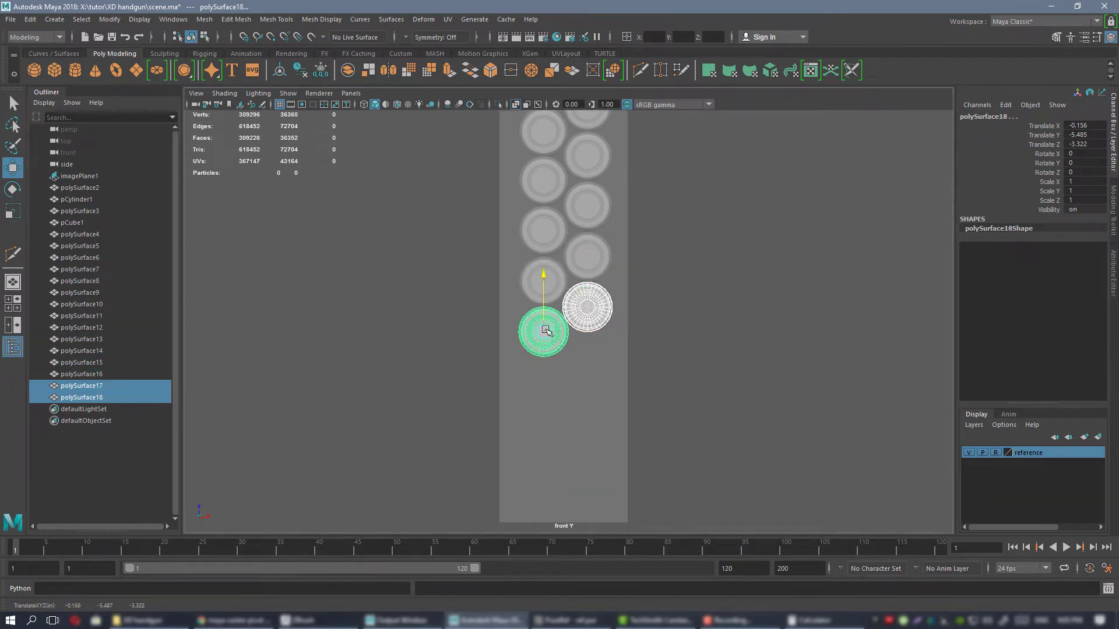
drag(546, 330, 525, 368)
scroll(548, 367, up, 6)
Examine the full cartridge stack beside the slanted magazine and the pistol reference from several angles in the perspective view.
alt+right_drag(574, 326, 727, 169)
key(space)
key(space)
alt+drag(690, 285, 741, 282)
alt+right_drag(741, 282, 582, 318)
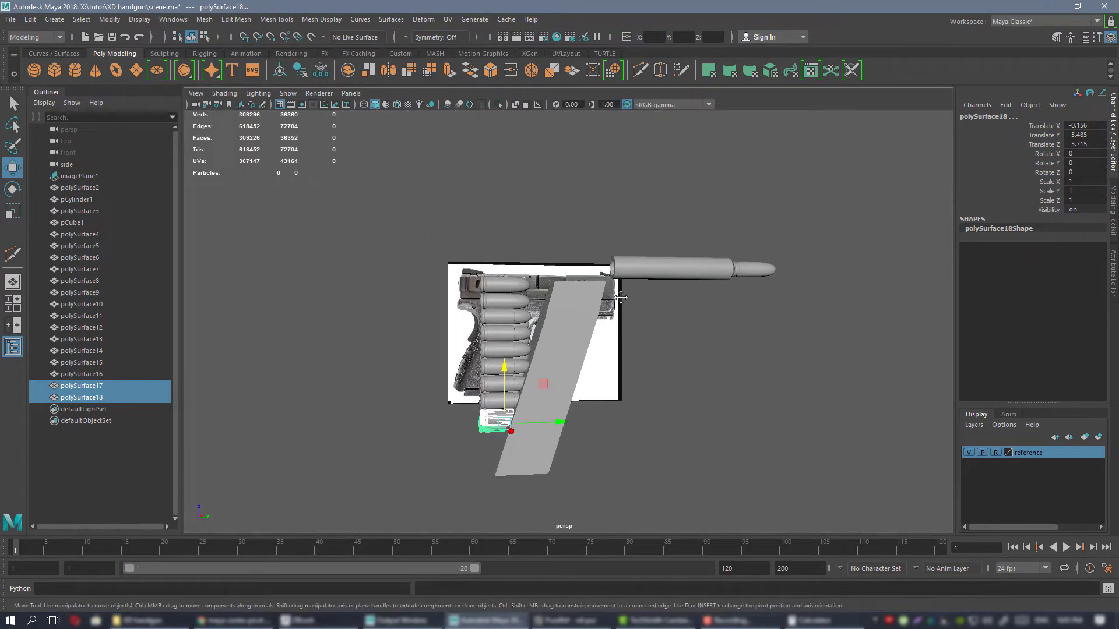
alt+middle_drag(583, 317, 644, 255)
mouse_move(644, 255)
alt+mouse_down()
mouse_move(617, 260)
mouse_move(527, 219)
mouse_move(680, 276)
mouse_move(764, 262)
mouse_move(635, 268)
alt+mouse_up()
alt+right_drag(637, 268, 670, 274)
alt+drag(670, 274, 643, 313)
alt+right_drag(643, 313, 659, 308)
alt+drag(659, 308, 626, 293)
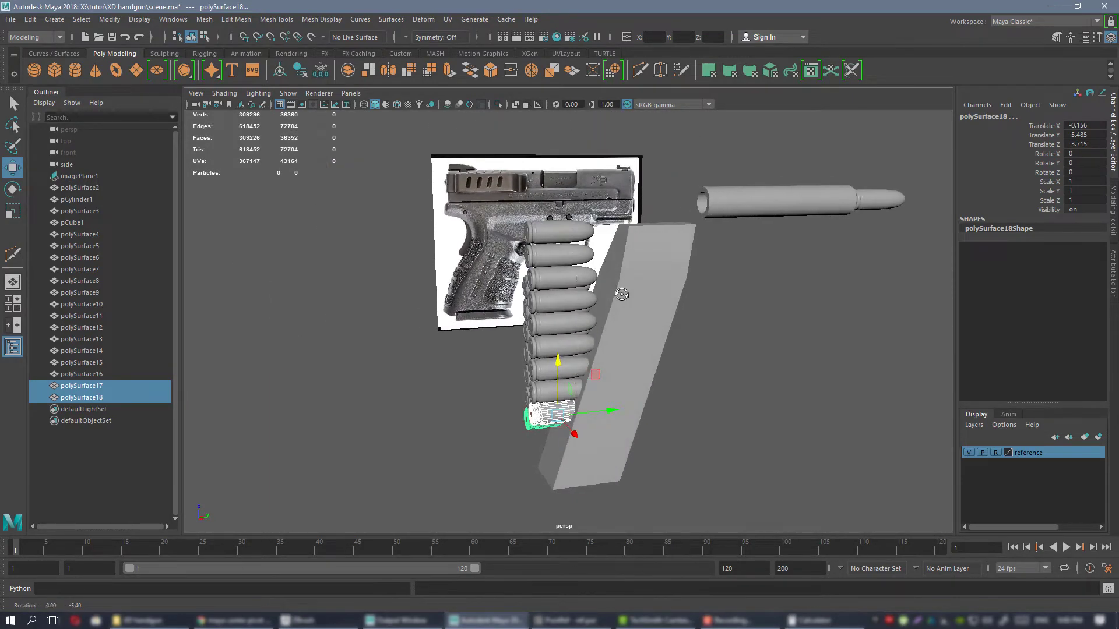
alt+drag(693, 305, 643, 275)
alt+right_drag(643, 275, 674, 296)
alt+drag(674, 296, 612, 297)
Select the two centred cartridges at the head of the stack and examine how they relate to the magazine's tapered top.
click(645, 302)
click(525, 270)
shift+click(527, 303)
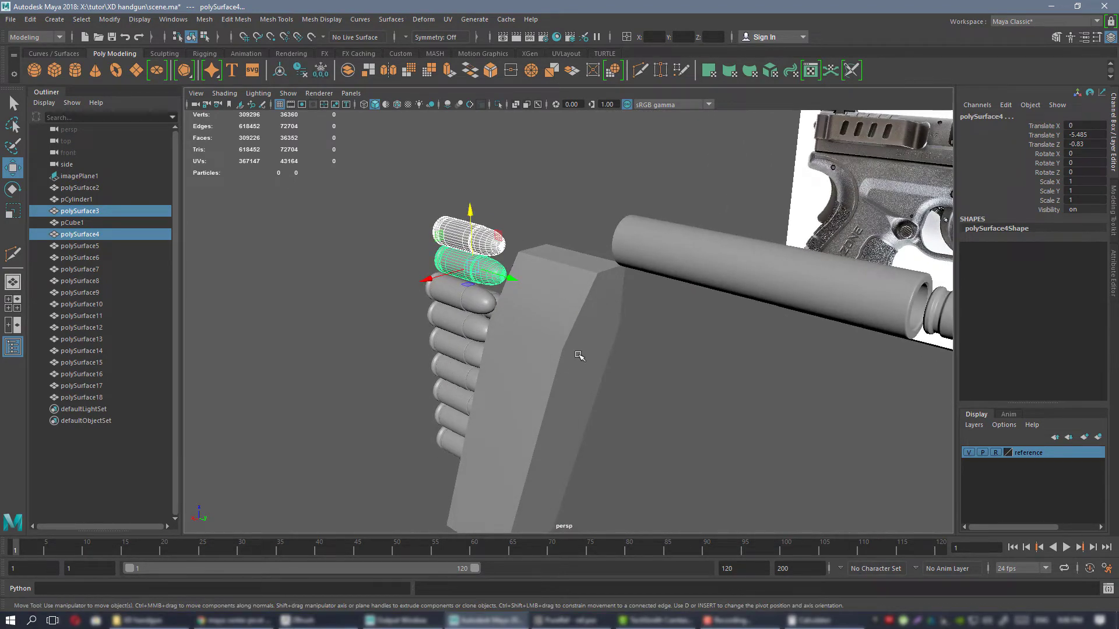
alt+right_drag(625, 423, 557, 377)
alt+drag(557, 377, 666, 370)
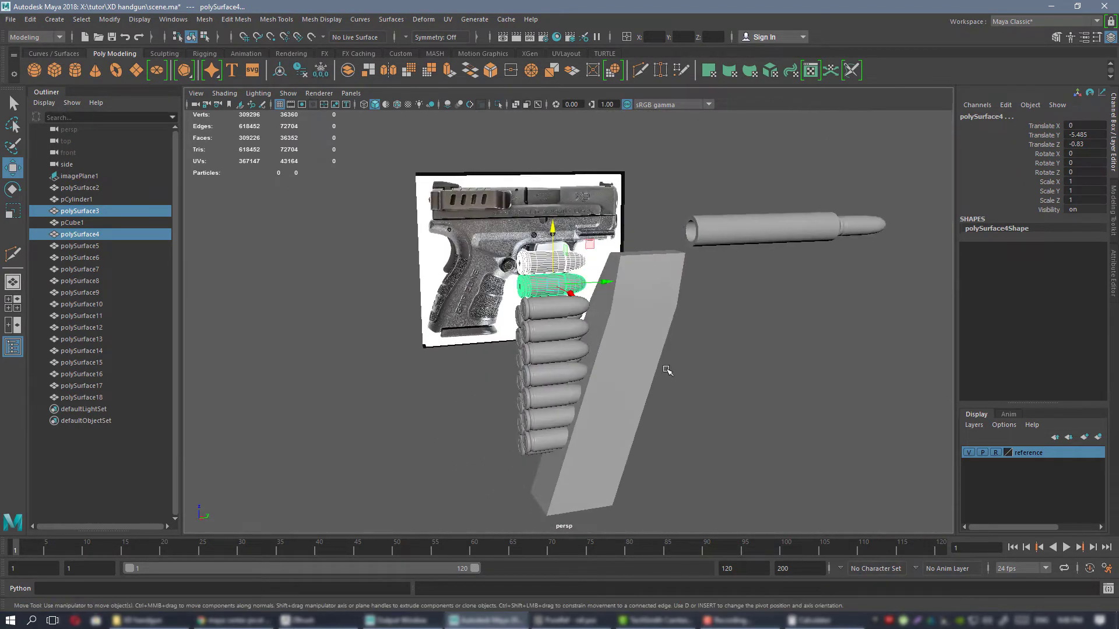
alt+right_drag(667, 369, 623, 336)
alt+drag(624, 337, 653, 308)
In the front view, narrow the magazine along X by scaling its vertices below the taper toward the cartridge columns, and return to object mode.
key(space)
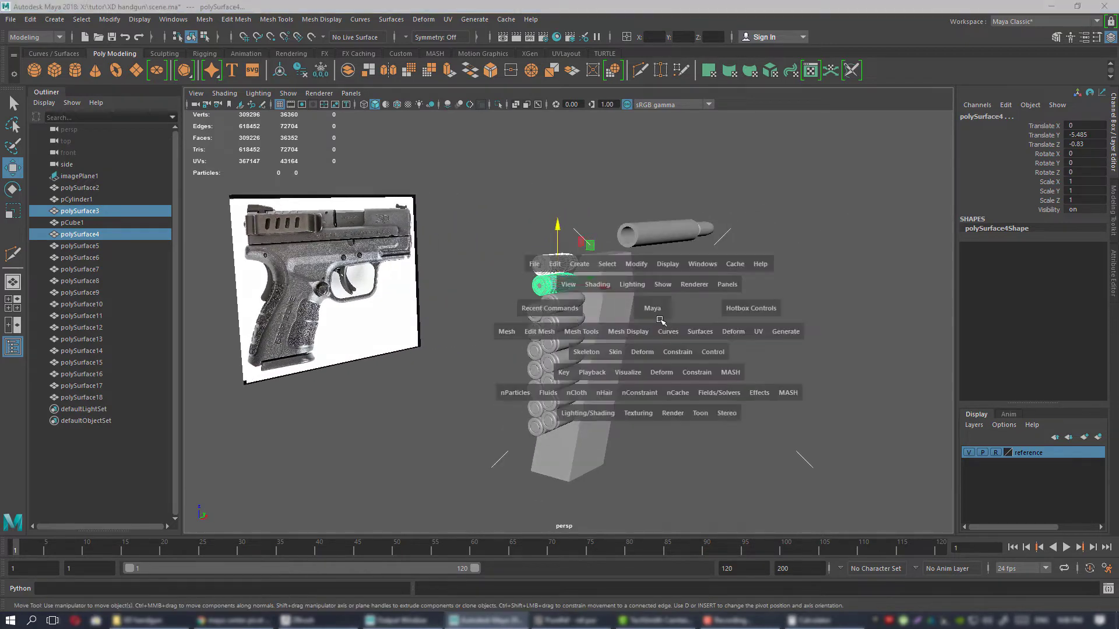
key(space)
click(538, 364)
scroll(542, 302, up, 3)
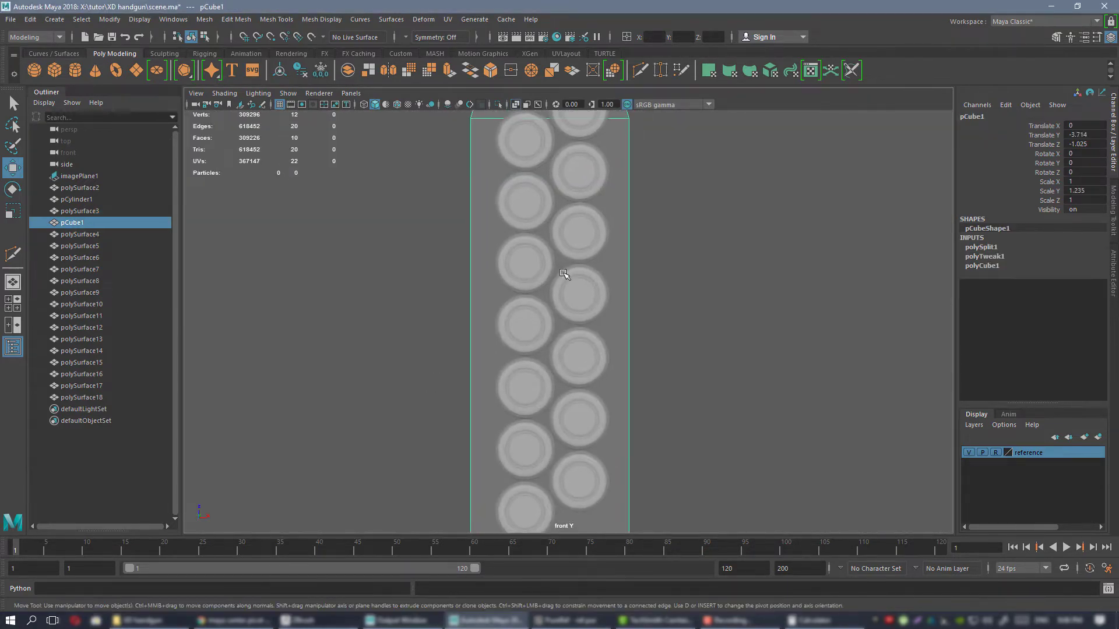
right_drag(511, 218, 477, 217)
scroll(549, 341, down, 5)
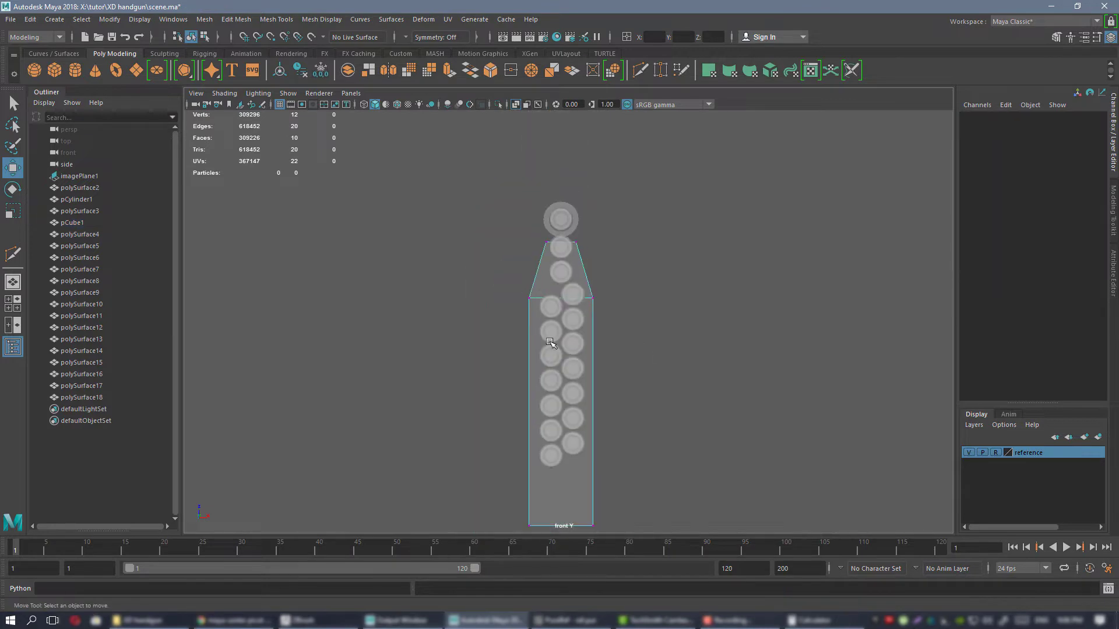
alt+middle_drag(550, 342, 552, 274)
drag(490, 216, 697, 514)
key(r)
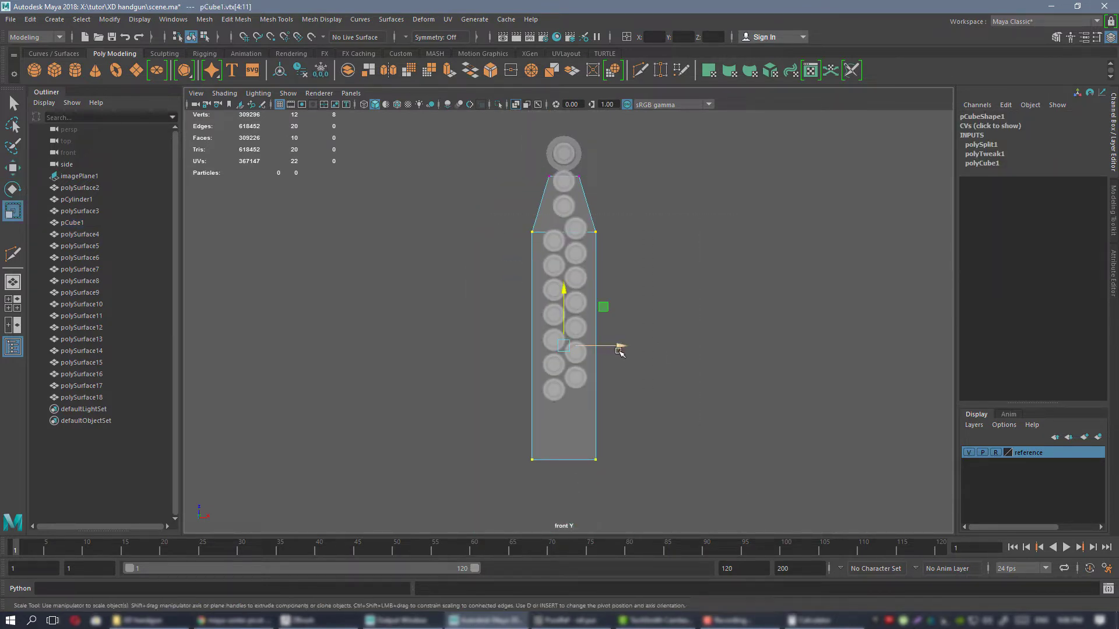
drag(618, 350, 616, 351)
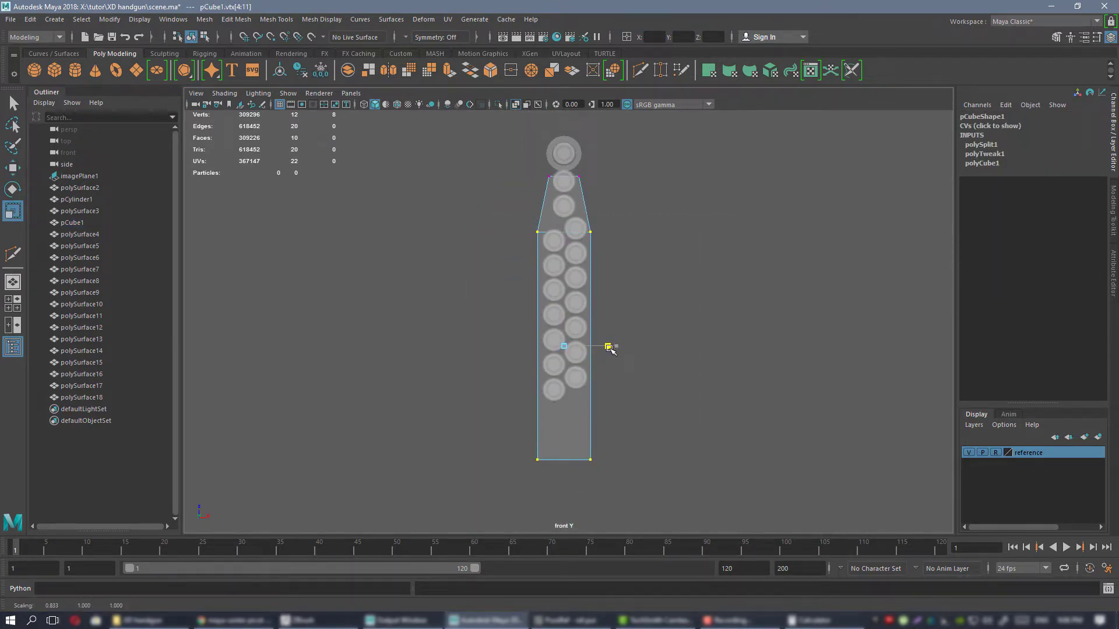
alt+right_drag(670, 373, 874, 501)
middle_drag(711, 333, 710, 334)
alt+right_drag(712, 341, 624, 245)
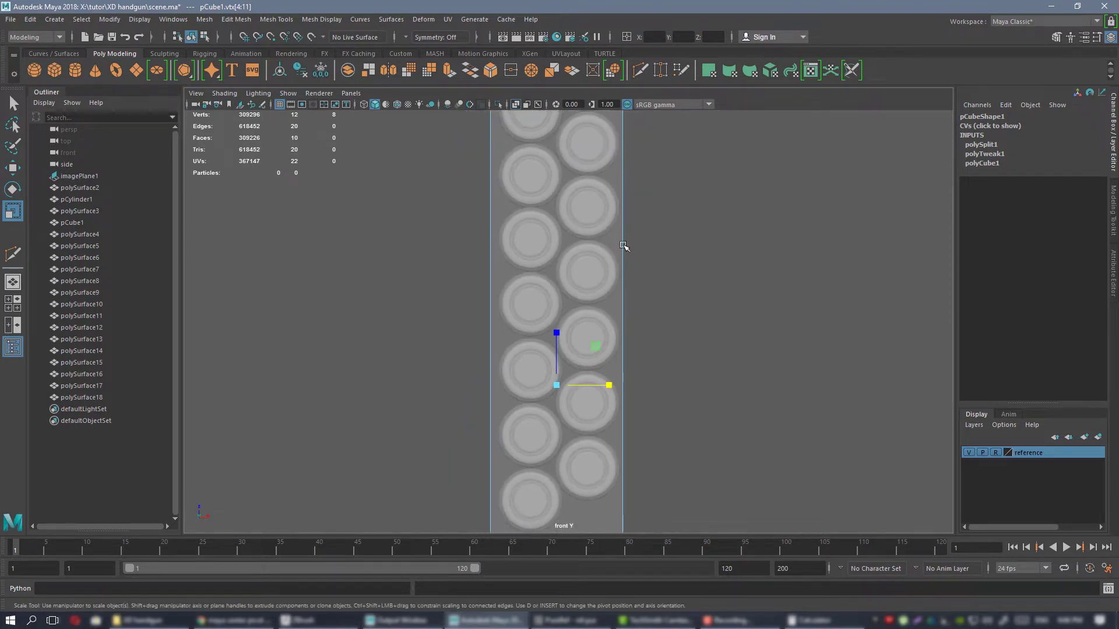
alt+middle_drag(624, 245, 635, 375)
alt+middle_drag(690, 226, 706, 205)
right_click(705, 205)
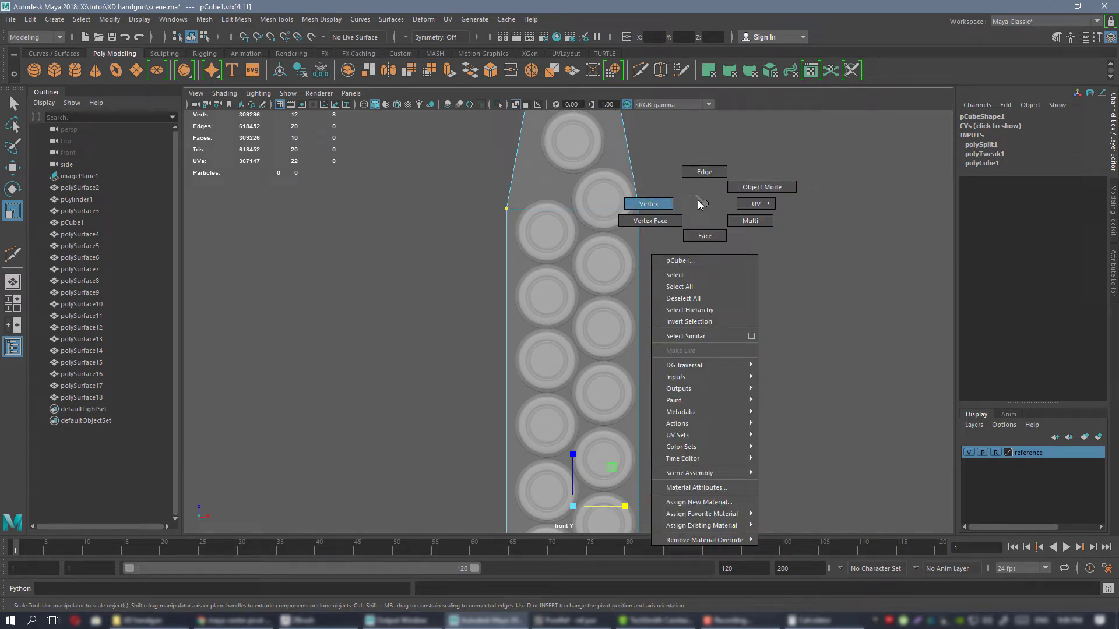
click(768, 187)
Select all fourteen staggered cartridges below the two centred ones and combine them into a single mesh.
click(604, 201)
shift+click(547, 233)
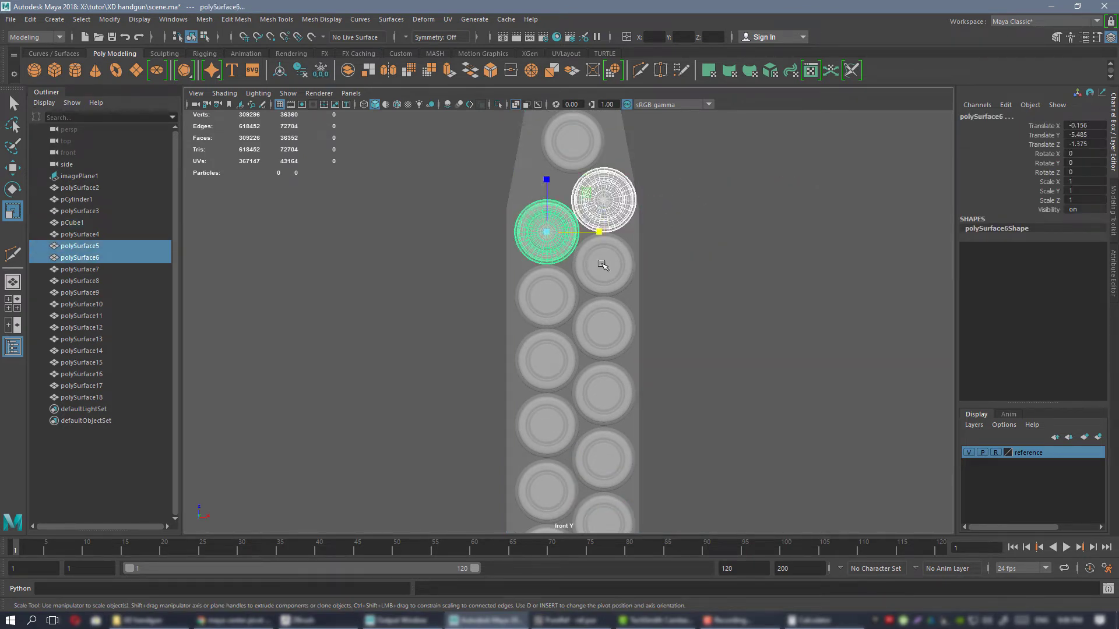
shift+click(604, 265)
shift+click(550, 300)
shift+click(594, 321)
shift+click(551, 364)
shift+click(600, 397)
shift+click(550, 428)
shift+click(600, 460)
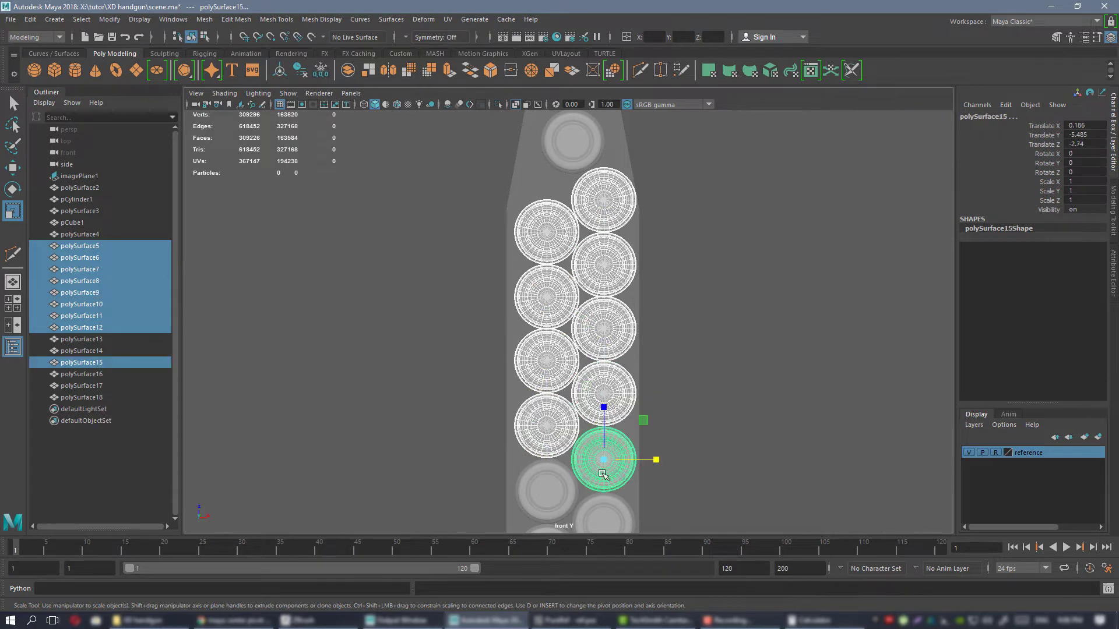
shift+click(550, 494)
shift+click(587, 517)
alt+middle_drag(587, 518, 603, 369)
shift+click(563, 402)
shift+click(563, 468)
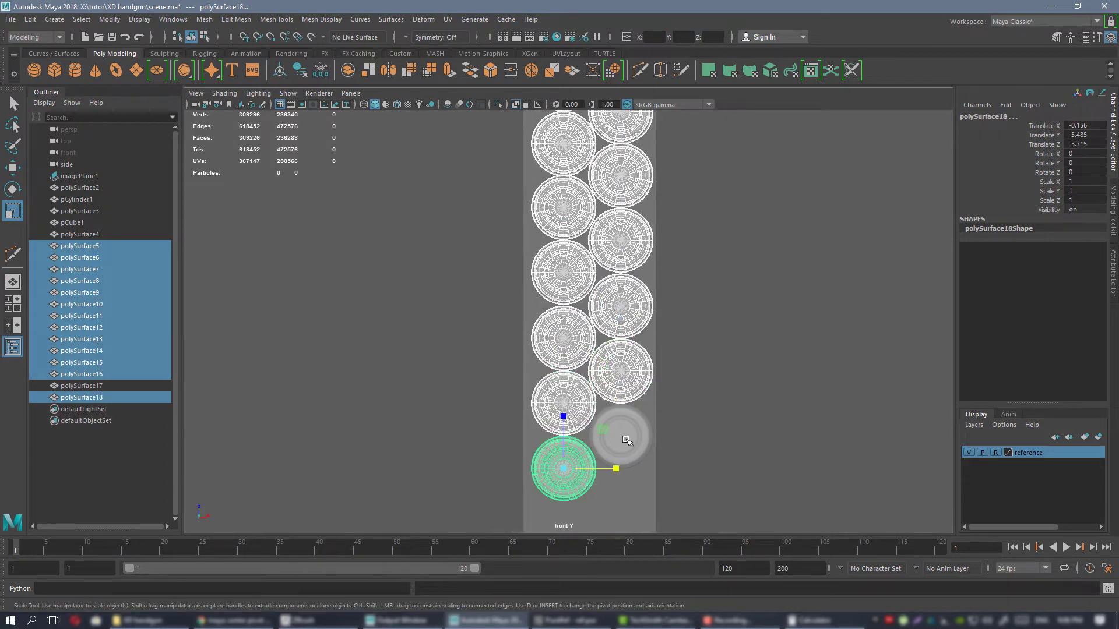
shift+click(621, 436)
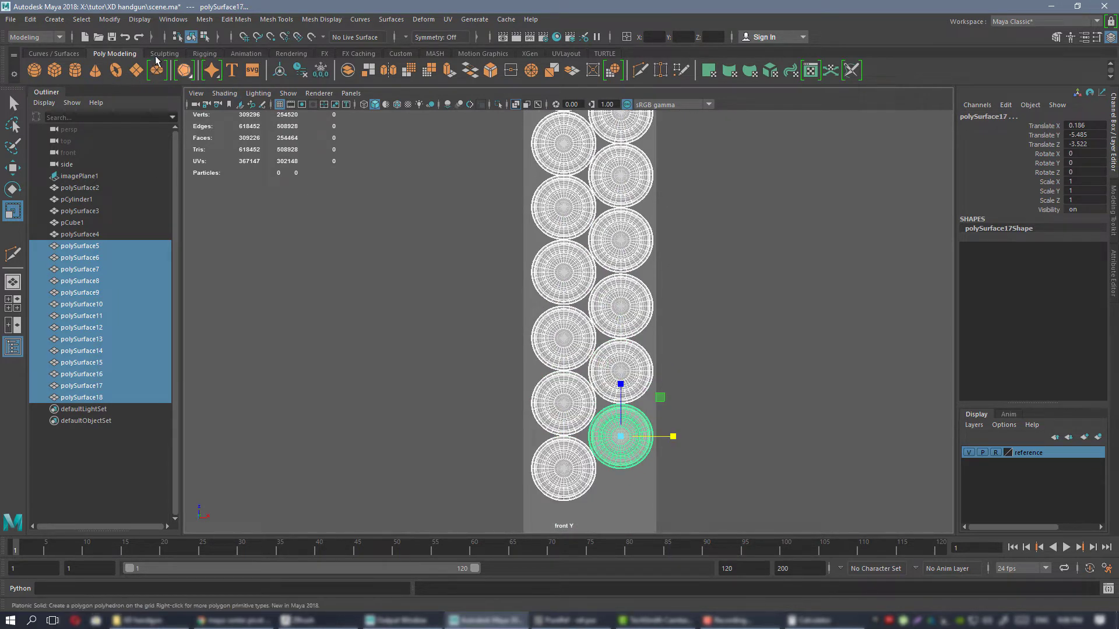
click(400, 53)
click(135, 71)
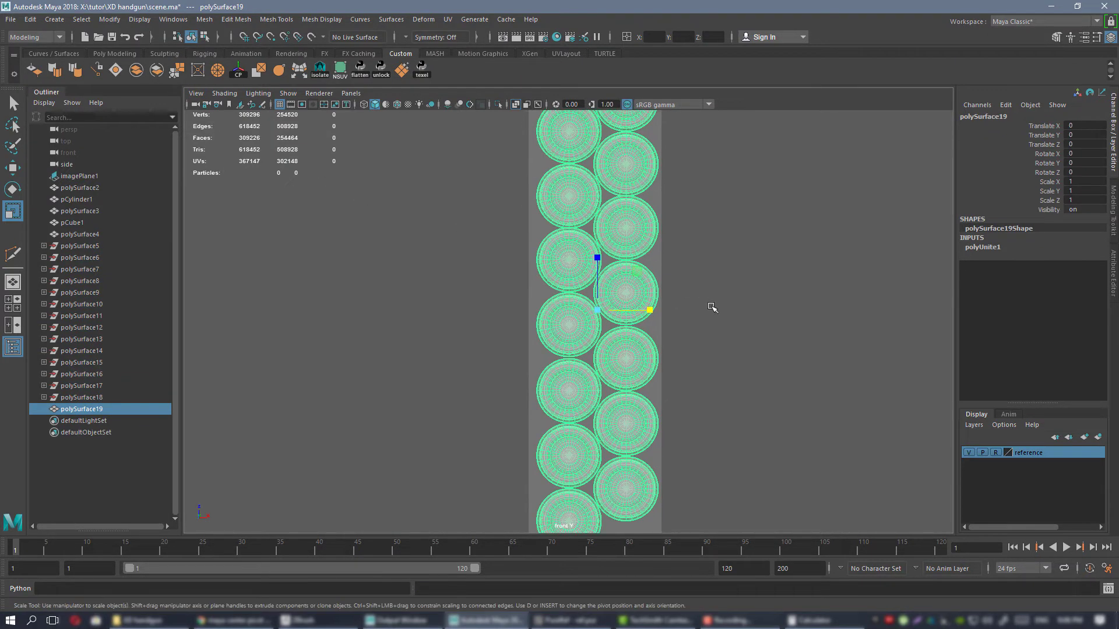
Delete the construction history of the combined staggered cartridge mesh and center its pivot.
key(alt+shift+d)
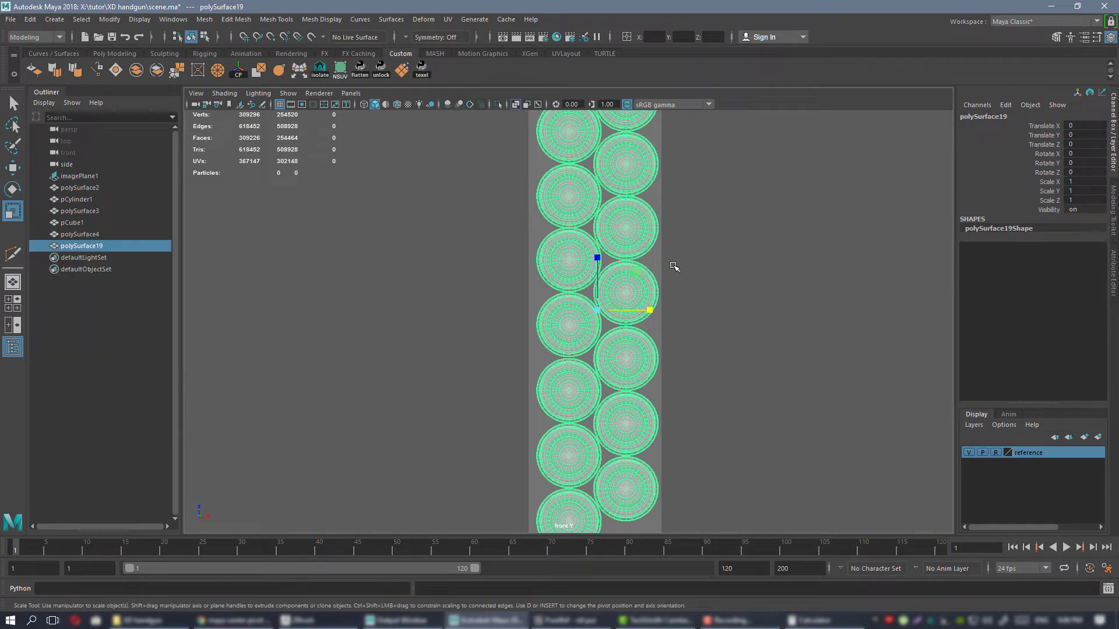
alt+middle_drag(674, 267, 645, 377)
alt+right_drag(645, 377, 617, 340)
alt+middle_drag(744, 504, 751, 432)
alt+right_drag(752, 432, 700, 355)
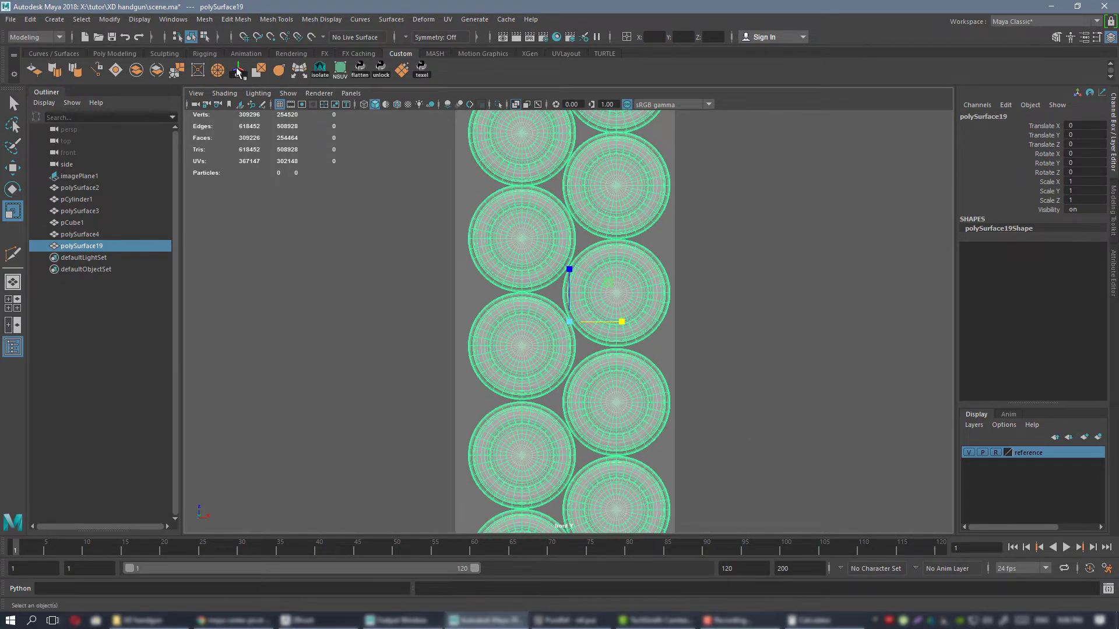
alt+middle_drag(623, 268, 620, 267)
key(w)
alt+right_drag(619, 267, 679, 287)
alt+middle_drag(679, 287, 679, 281)
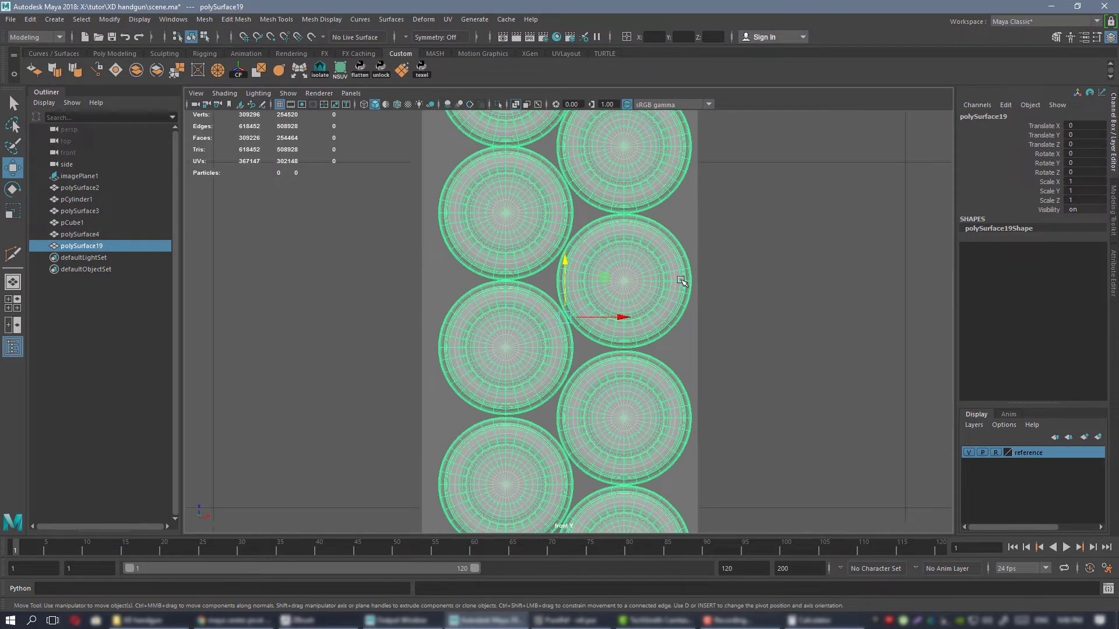
Snap the combined cartridge mesh along X onto the central grid line, at Translate X -0.015.
alt+right_drag(681, 281, 828, 443)
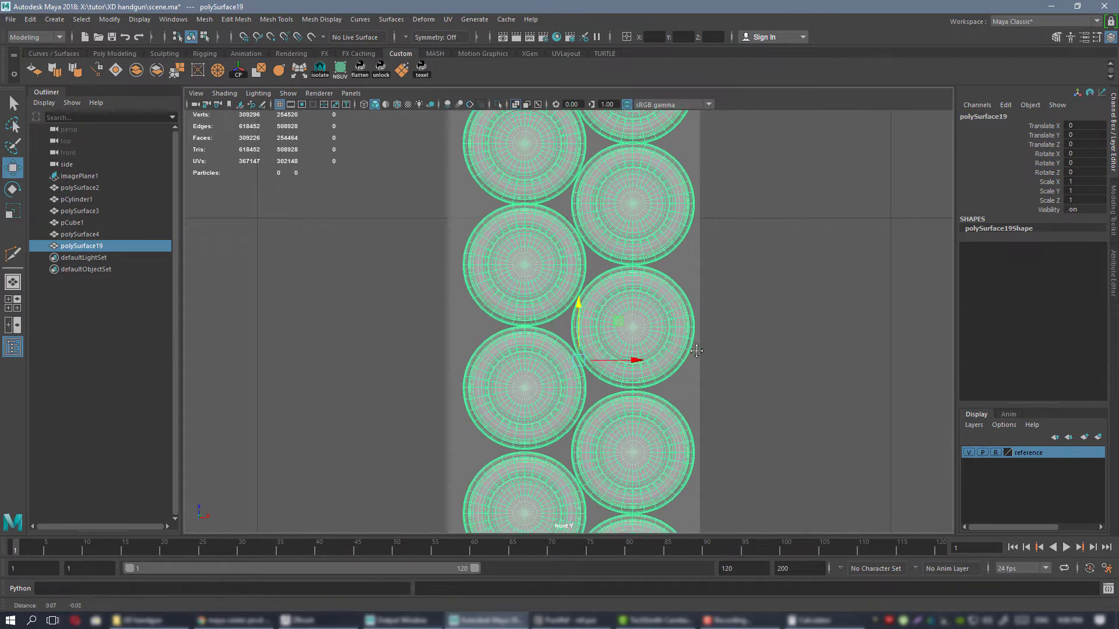
click(244, 37)
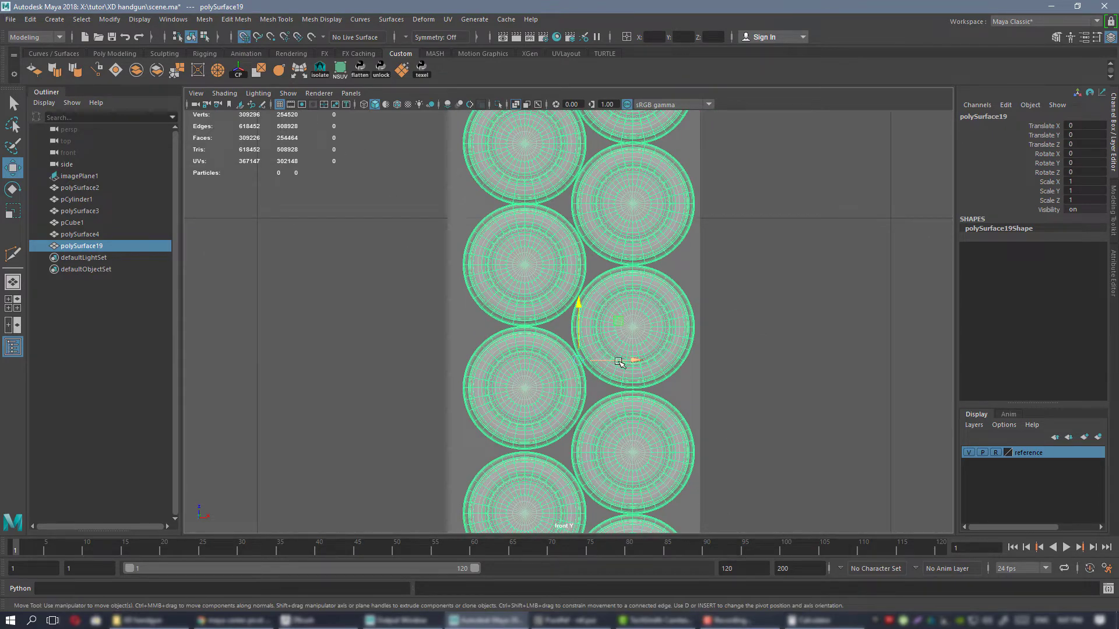
drag(618, 362, 604, 360)
alt+right_drag(662, 394, 621, 350)
alt+middle_drag(602, 301, 582, 357)
alt+right_drag(580, 326, 686, 424)
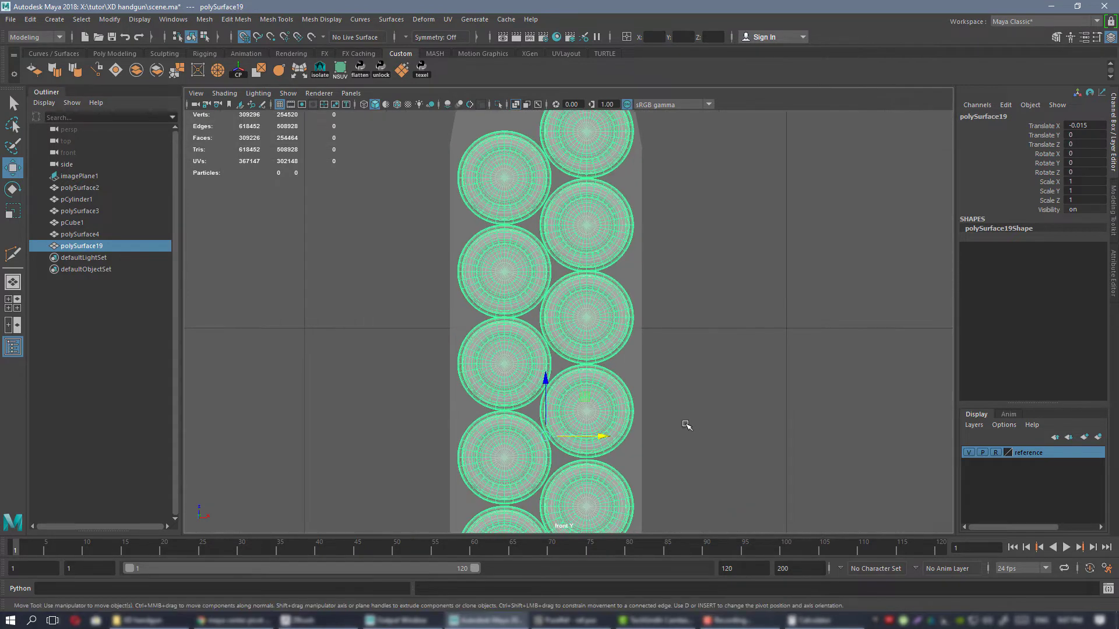
alt+middle_drag(659, 405, 664, 310)
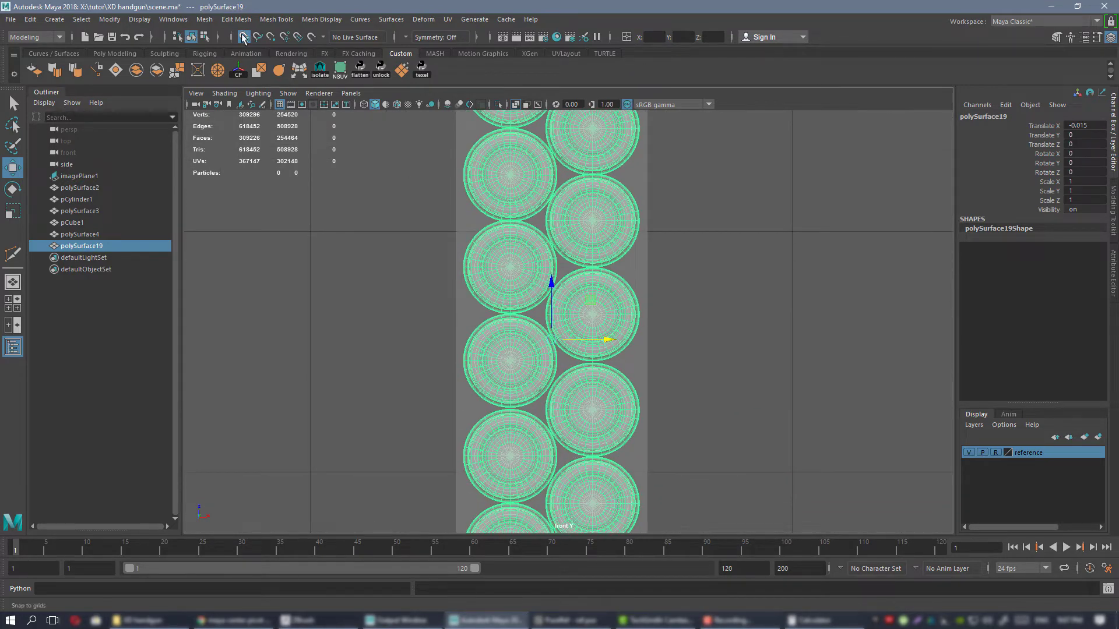
In the front view, scale the magazine's vertices below the taper slightly narrower along X, closer to the cartridge columns.
click(638, 267)
scroll(639, 264, up, 3)
key(r)
scroll(639, 264, down, 5)
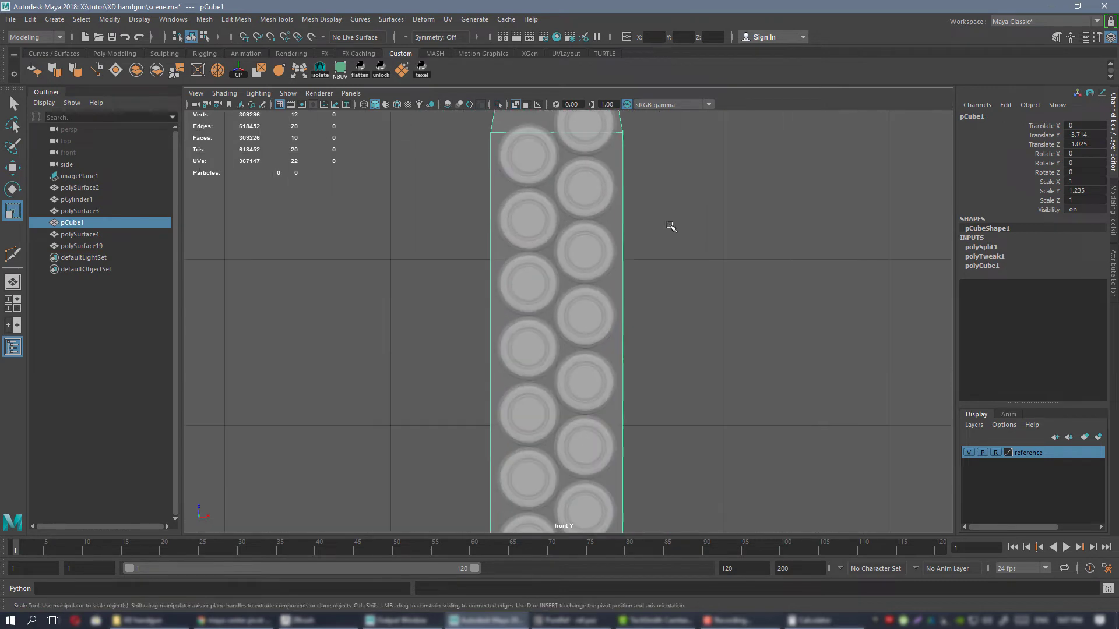
scroll(628, 249, up, 3)
right_drag(662, 261, 651, 260)
alt+right_drag(651, 260, 594, 199)
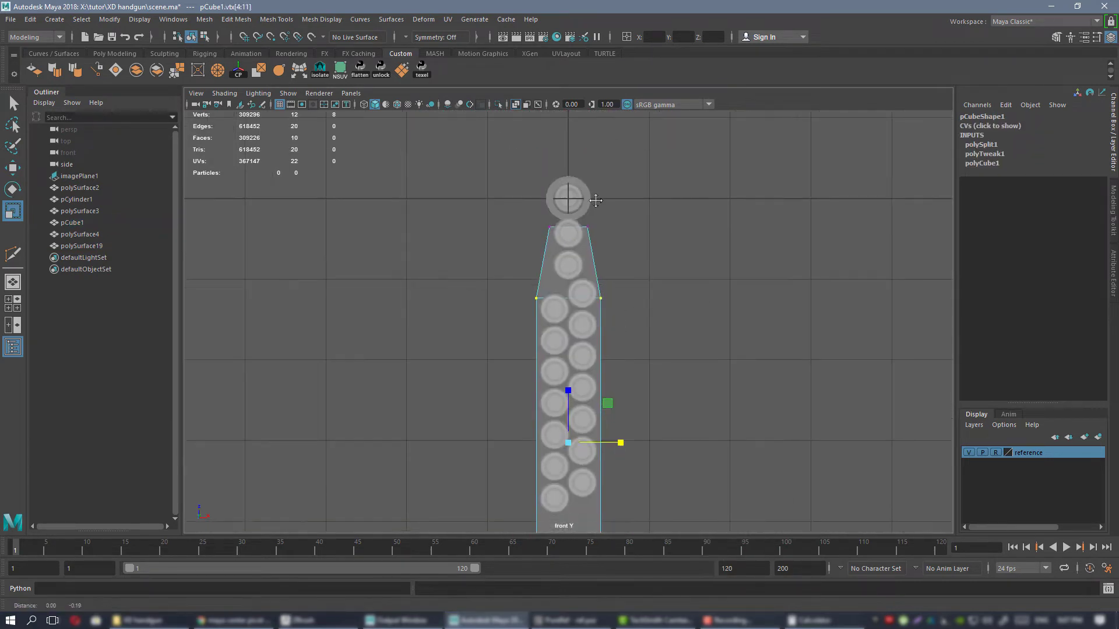
alt+middle_drag(670, 408, 643, 249)
alt+right_drag(659, 273, 824, 425)
alt+middle_drag(527, 202, 553, 215)
drag(552, 215, 551, 215)
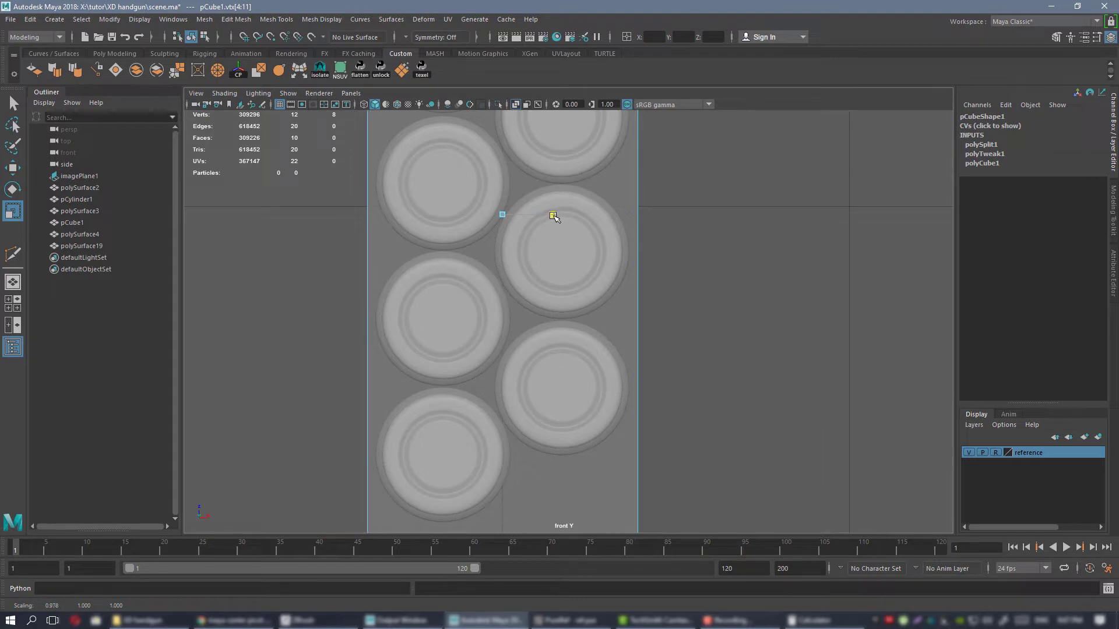
alt+right_drag(552, 217, 471, 162)
alt+middle_drag(472, 162, 483, 283)
Narrow the magazine's top vertices along X around the uppermost cartridge, and deselect the magazine in the perspective view.
scroll(433, 188, up, 4)
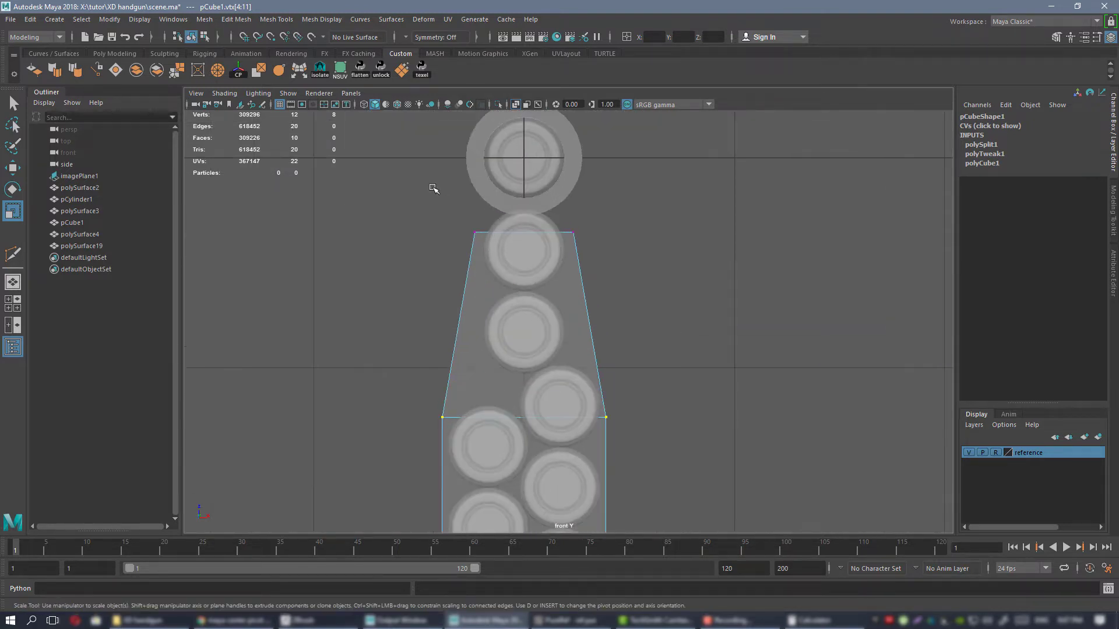
middle_drag(583, 229, 571, 234)
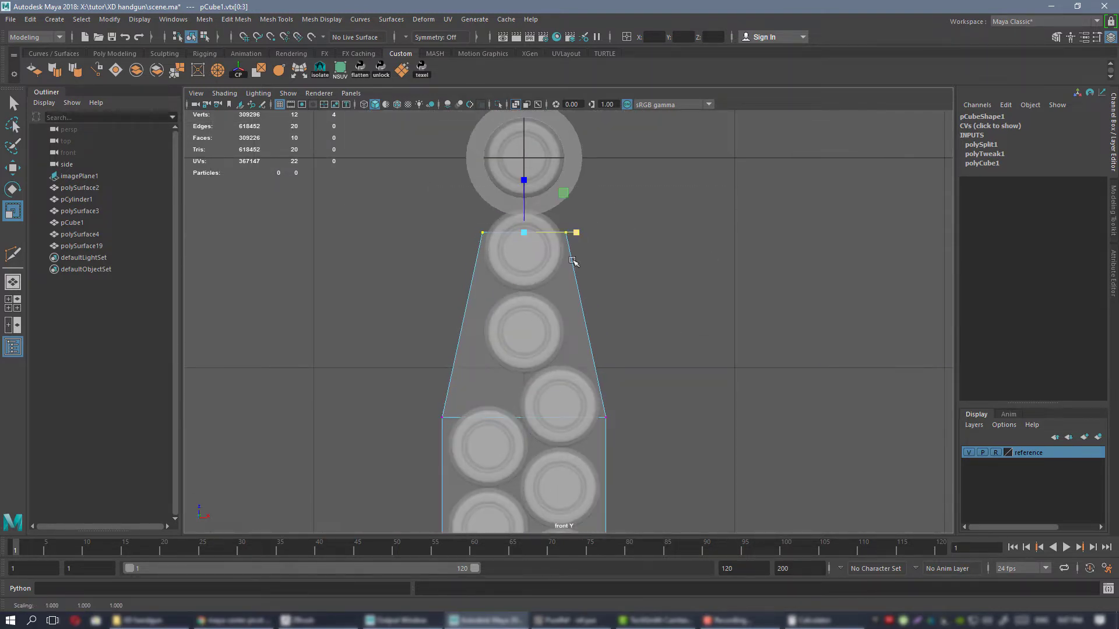
scroll(573, 262, down, 2)
key(space)
key(space)
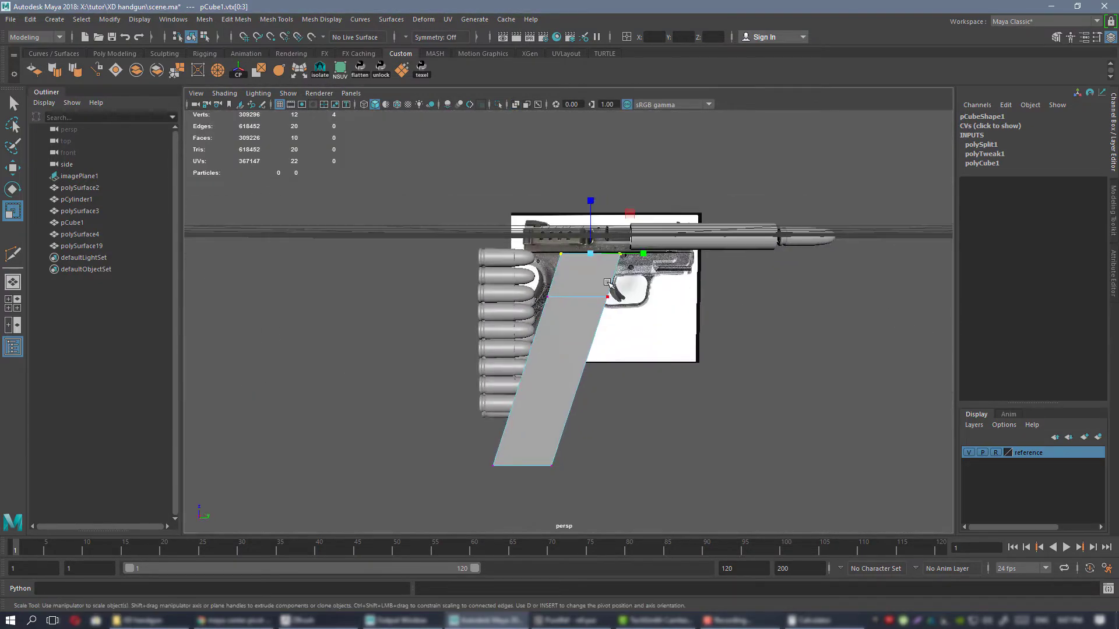
right_drag(578, 280, 624, 259)
mouse_move(664, 311)
alt+mouse_down()
mouse_move(601, 341)
mouse_move(626, 357)
mouse_move(741, 340)
mouse_move(812, 344)
mouse_move(724, 312)
mouse_move(763, 314)
mouse_move(576, 298)
mouse_move(665, 328)
mouse_move(652, 298)
alt+mouse_up()
click(602, 342)
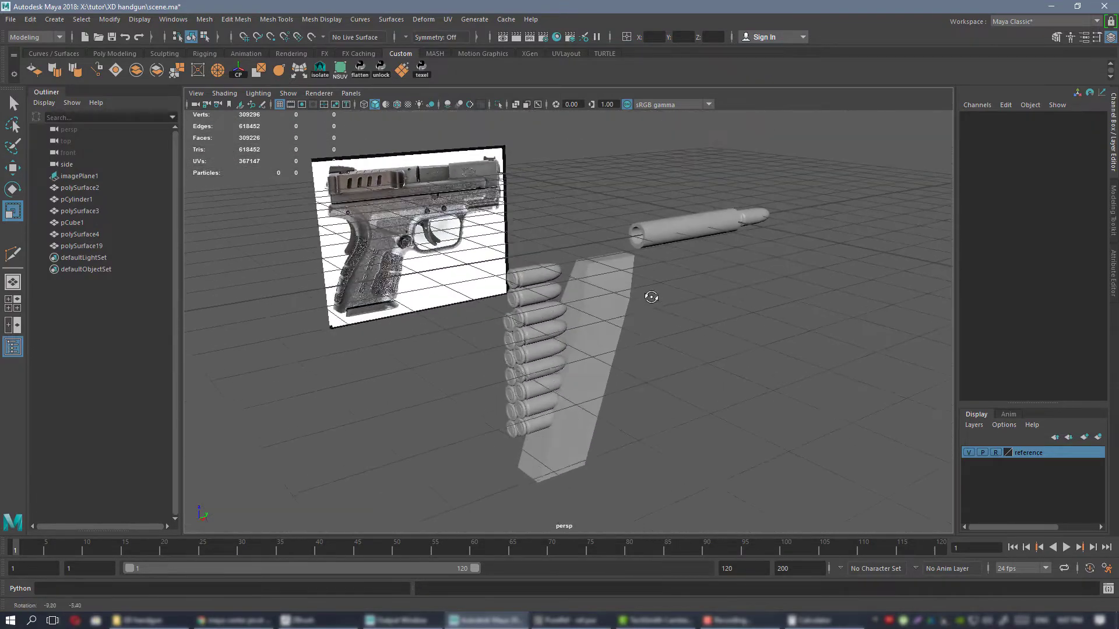
Switch to the PureRef reference board and look up the pistol's grip width in the specs sheet.
key(alt+Tab)
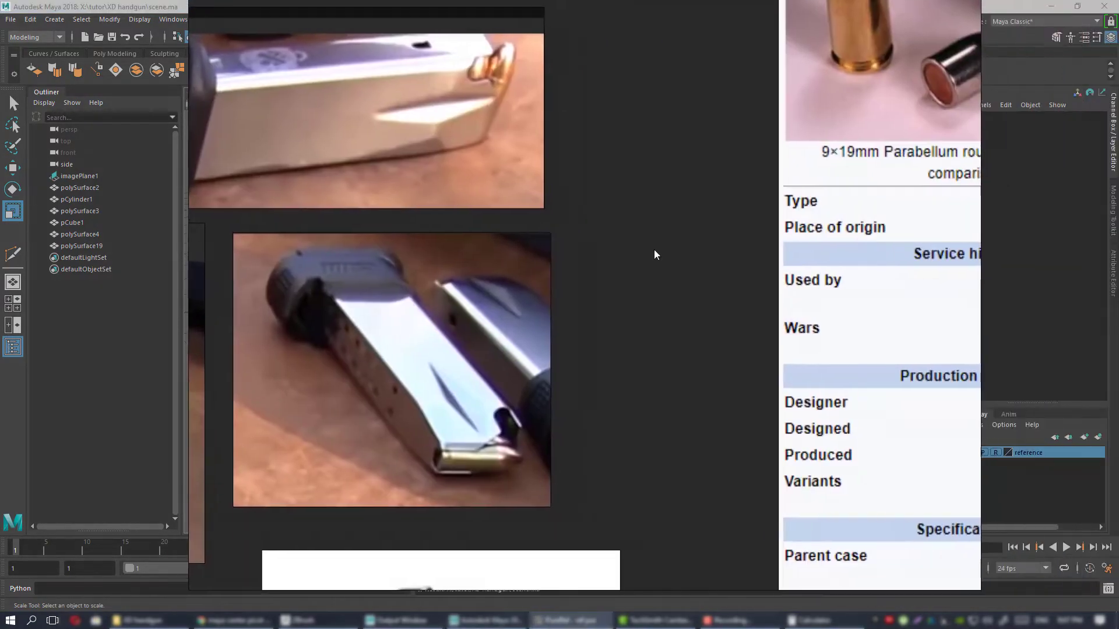
scroll(654, 254, down, 6)
middle_drag(918, 241, 222, 455)
scroll(492, 360, up, 3)
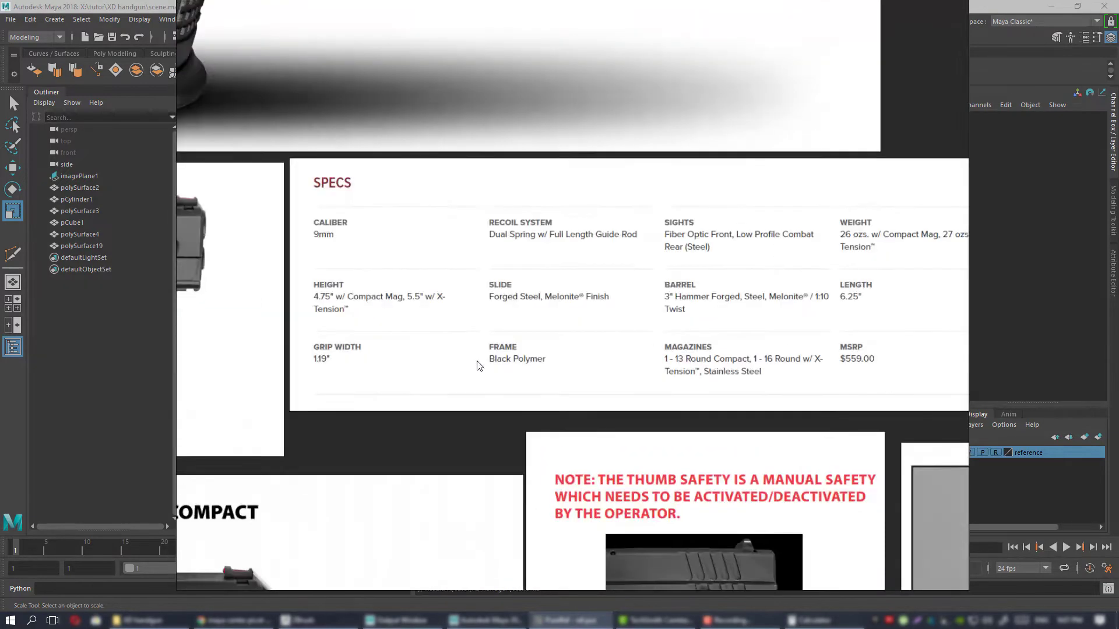
middle_drag(480, 361, 656, 324)
scroll(660, 324, up, 1)
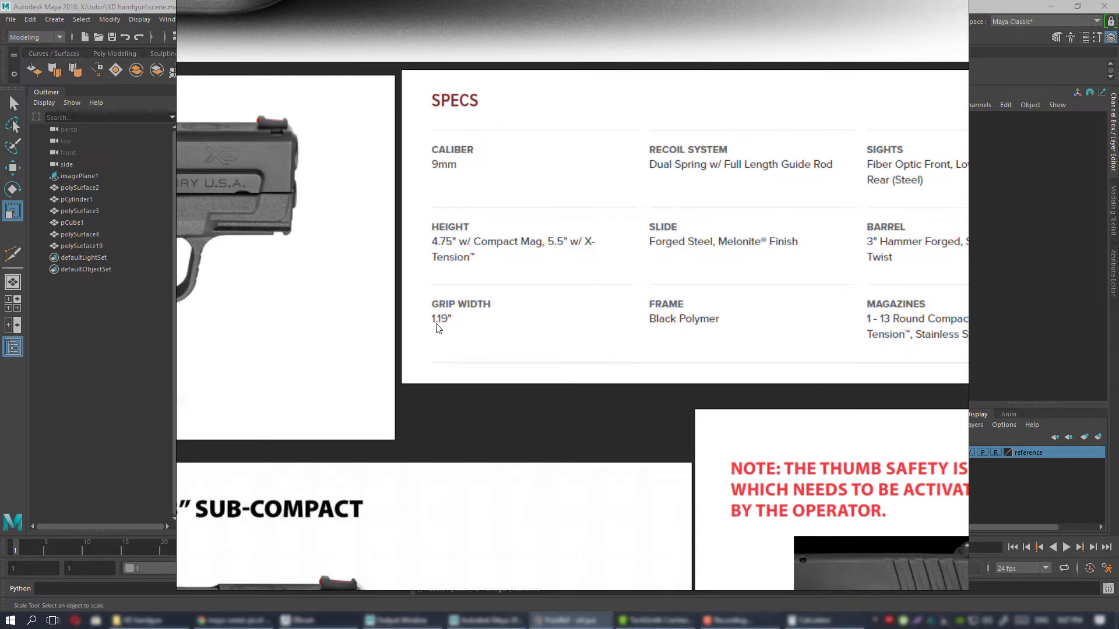
right_drag(471, 352, 1118, 390)
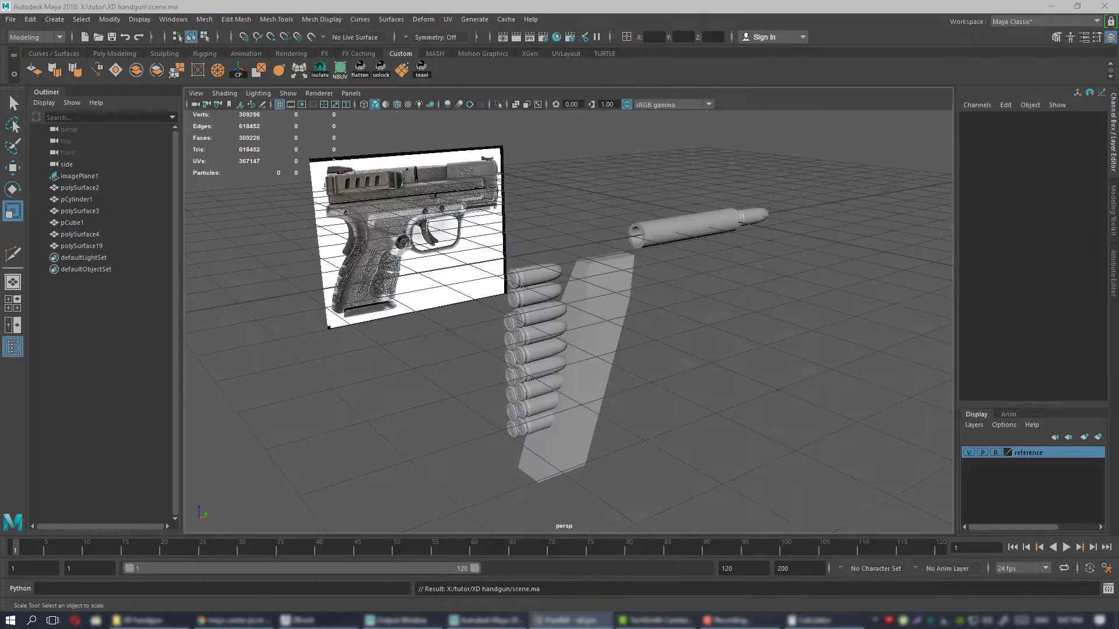
Back in Maya, create a polygon cube at the origin and expand its polyCube creation settings.
alt+middle_drag(635, 280, 599, 282)
alt+drag(599, 282, 578, 289)
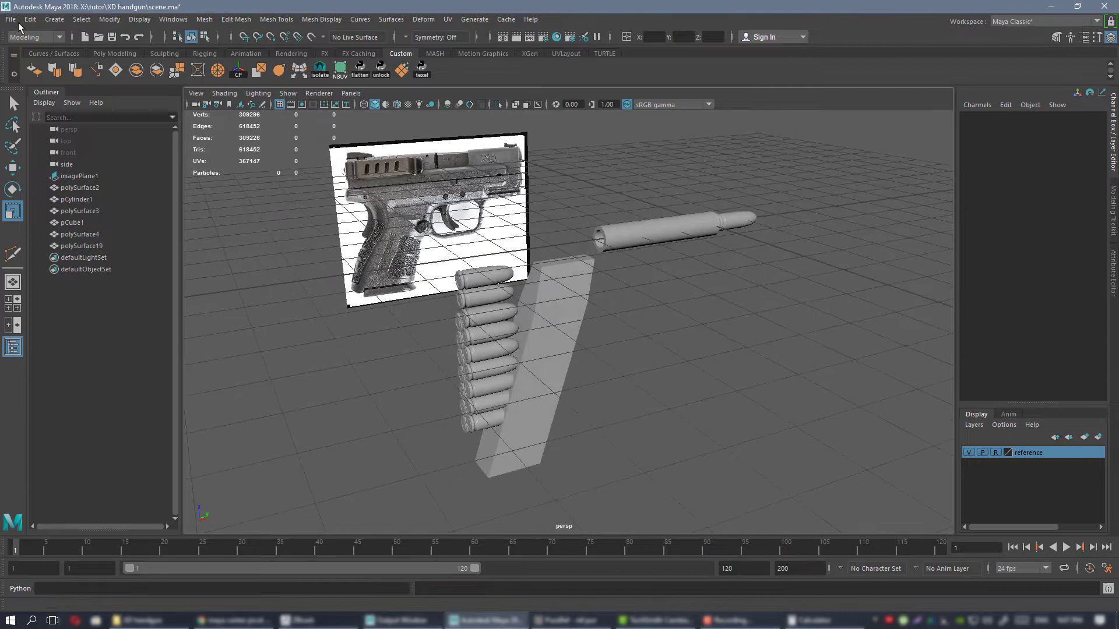
click(112, 54)
click(51, 70)
alt+drag(674, 379, 676, 291)
click(1114, 198)
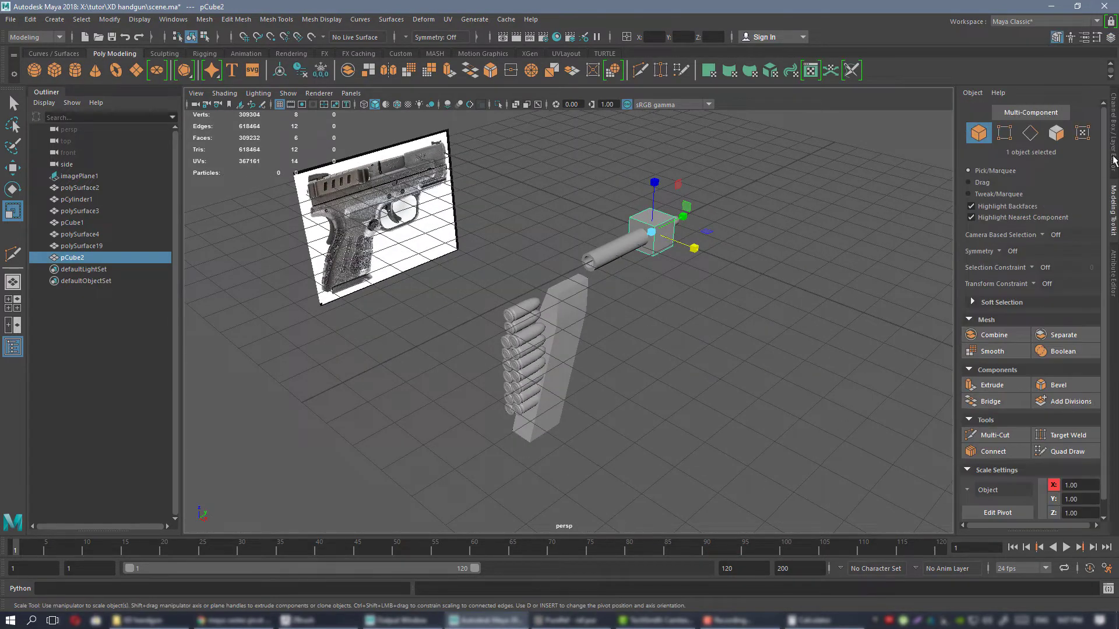
click(1113, 161)
click(979, 247)
alt+middle_drag(779, 195, 681, 231)
alt+right_drag(682, 232, 816, 250)
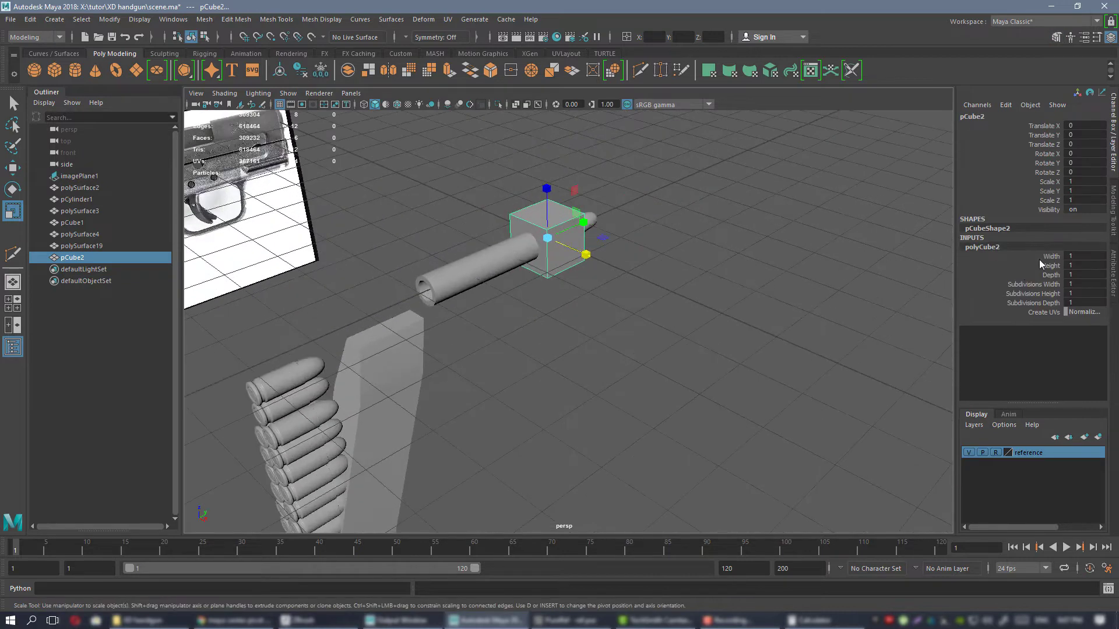
Try interactively changing the new cube's Width, and undo the change.
click(1051, 256)
middle_drag(639, 215, 1118, 288)
key(ctrl+z)
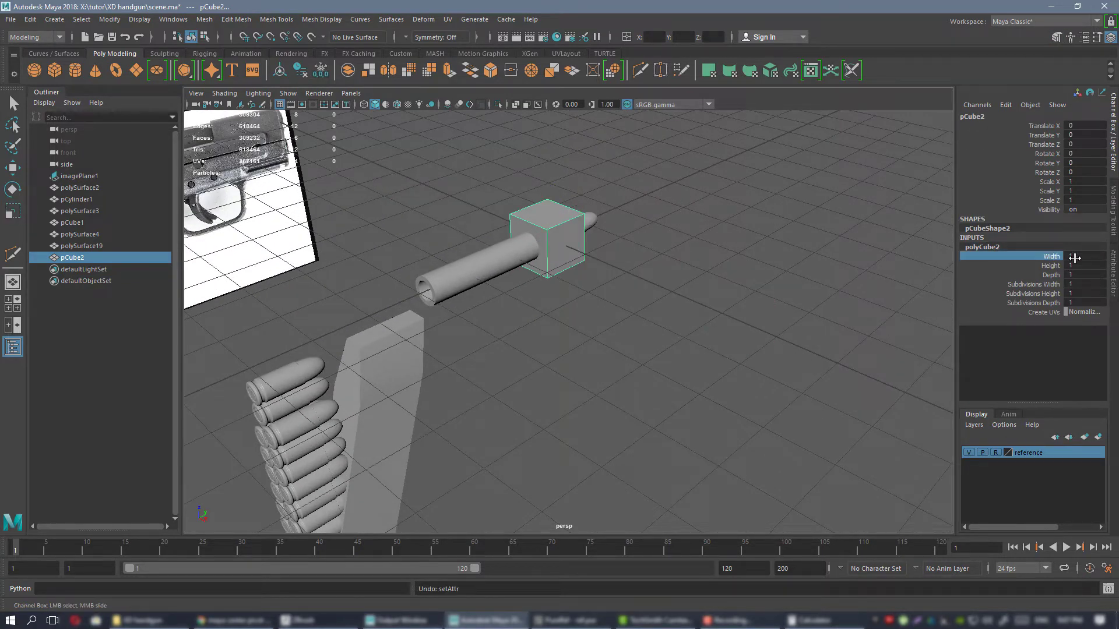
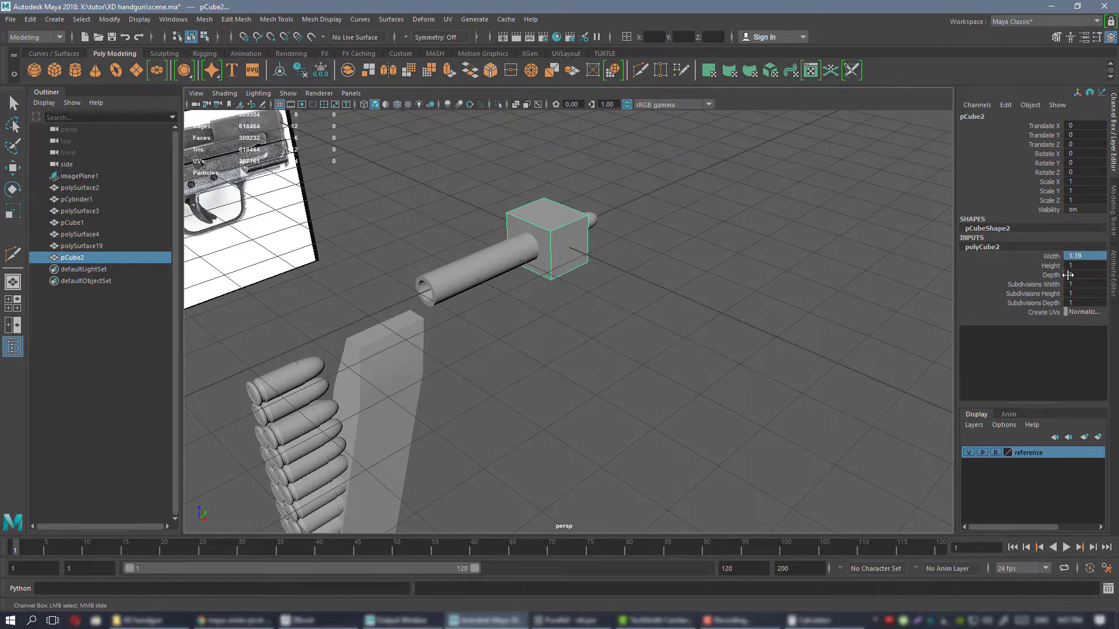
Move the grip-width cube back along Y to about -5.511, over the stack of cartridges.
alt+drag(566, 236, 309, 289)
key(w)
key(space)
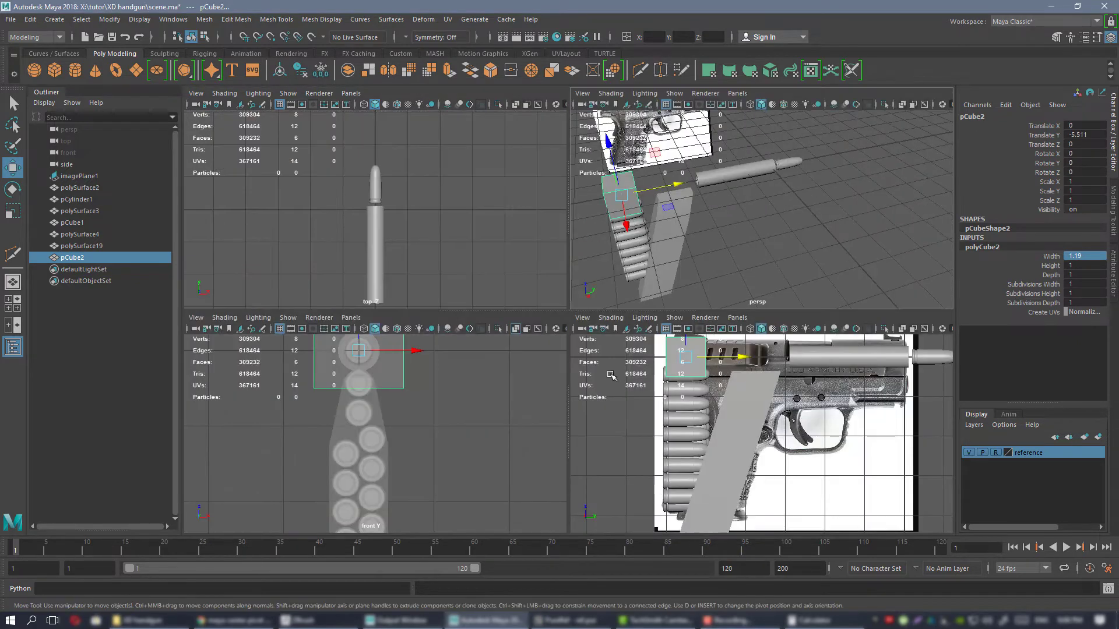
In the front view, slide the cube down along Z to about -3.414 to compare its width with the magazine.
key(space)
drag(532, 125, 533, 335)
scroll(557, 245, down, 3)
scroll(559, 234, up, 2)
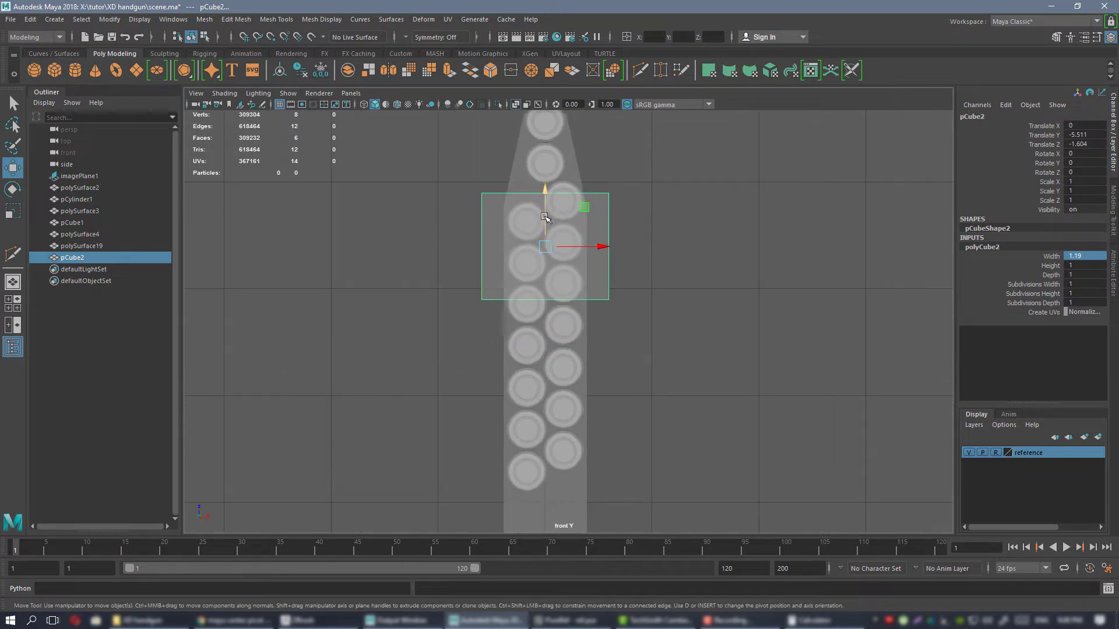
drag(545, 217, 544, 324)
scroll(548, 303, up, 3)
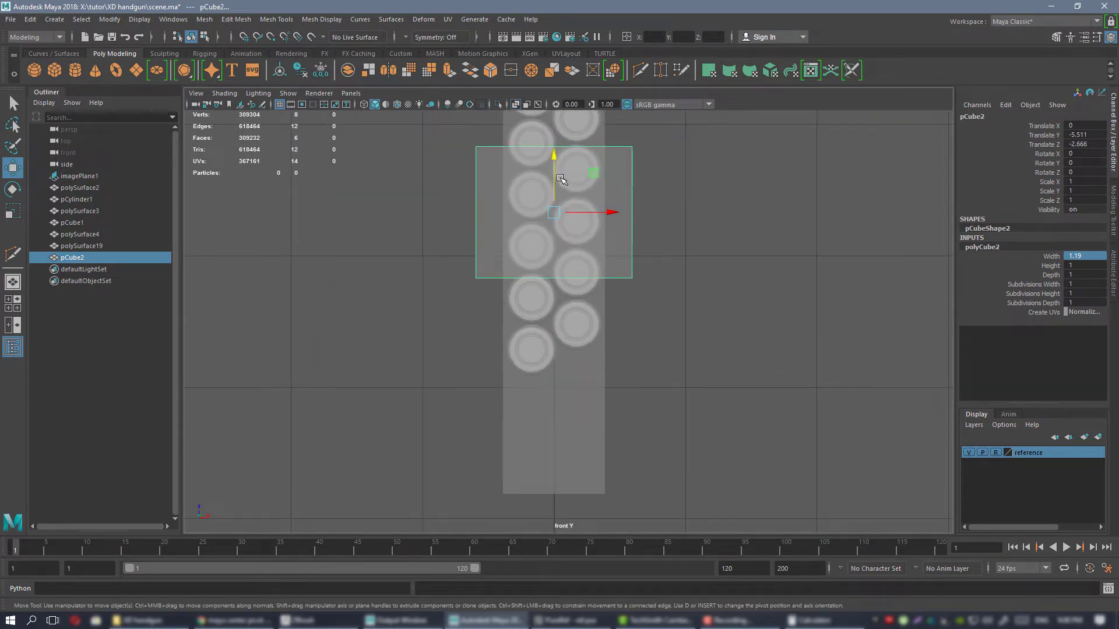
drag(560, 179, 572, 365)
alt+middle_drag(571, 365, 548, 337)
scroll(606, 350, up, 2)
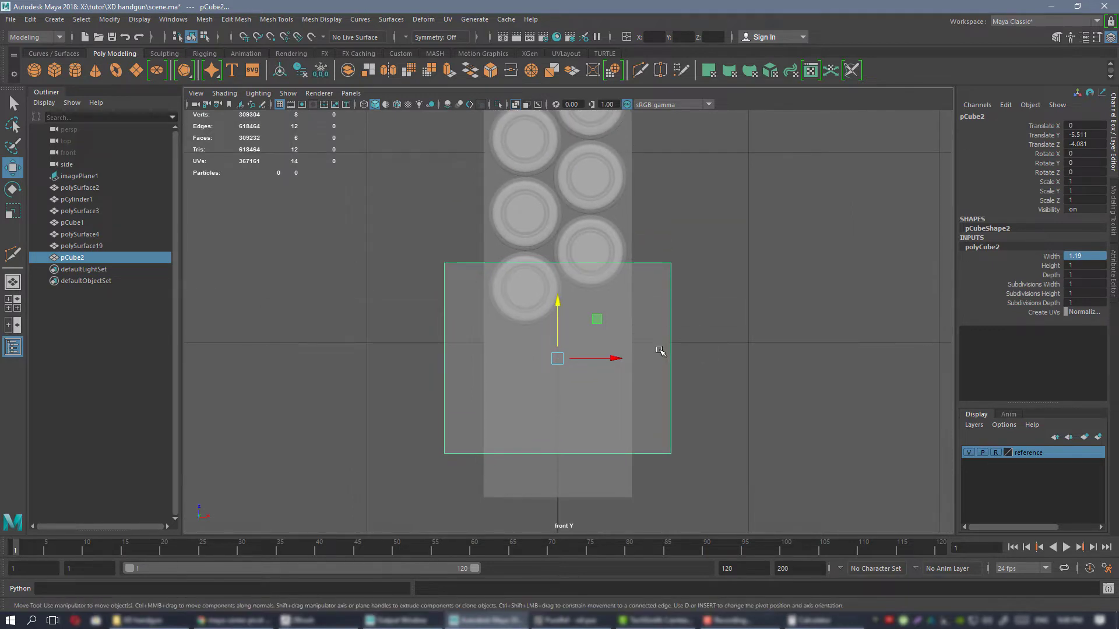
alt+right_drag(634, 352, 580, 312)
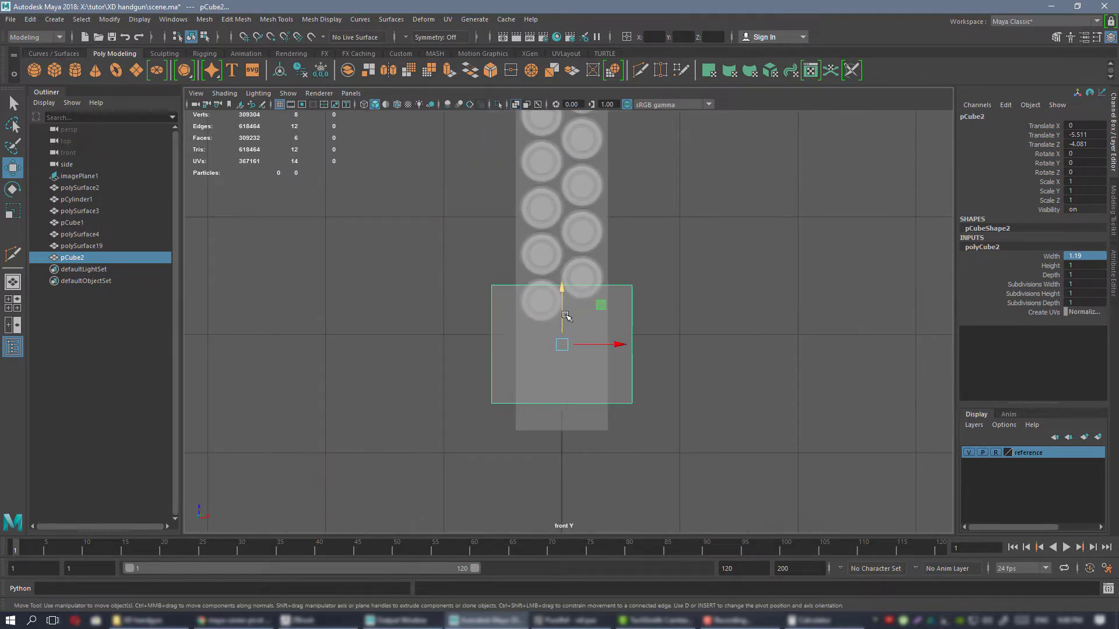
drag(566, 317, 565, 238)
alt+middle_drag(566, 238, 585, 474)
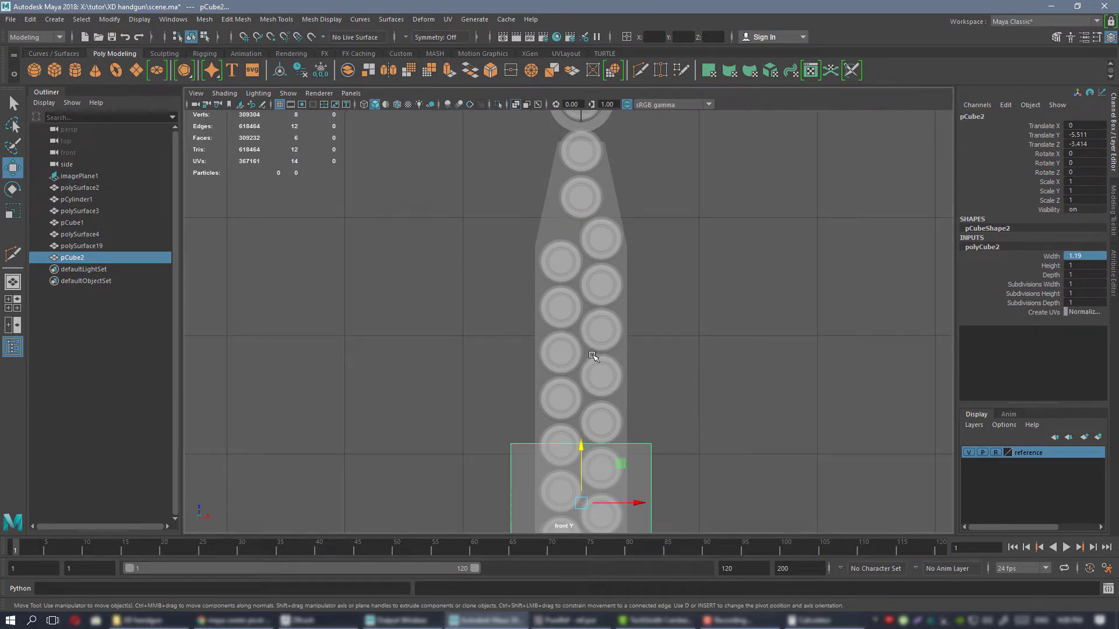
Select the magazine's shoulder and bottom vertices in the front view and scale them slightly wider along X.
click(551, 214)
alt+middle_drag(634, 249, 632, 209)
right_drag(439, 215, 397, 216)
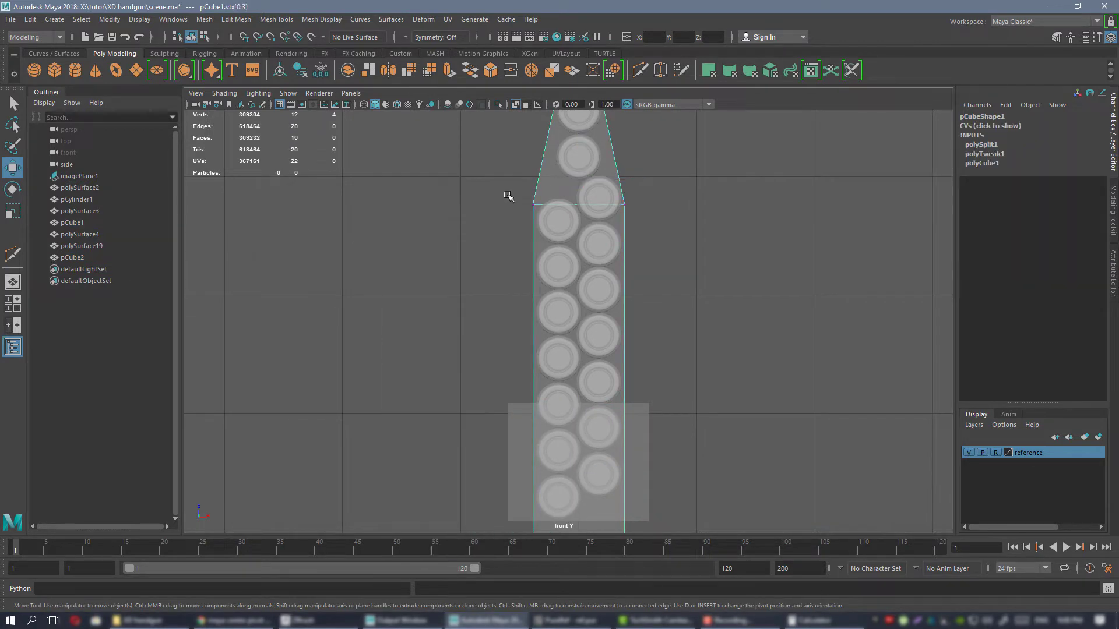
drag(680, 579, 679, 577)
alt+middle_drag(631, 383, 645, 275)
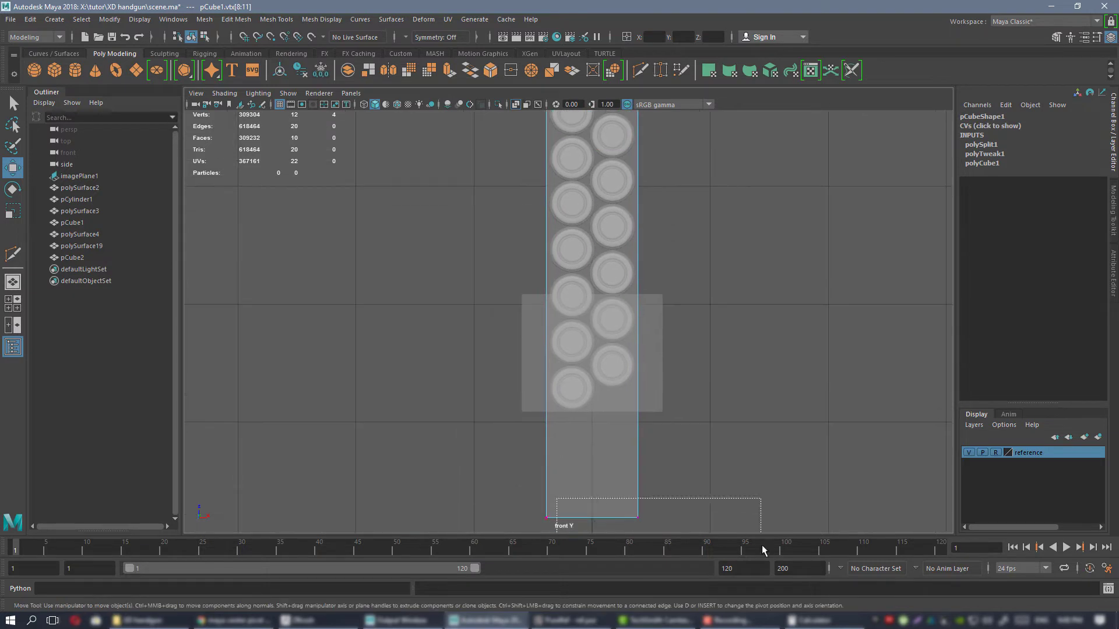
shift+drag(762, 546, 517, 527)
alt+middle_drag(511, 520, 525, 500)
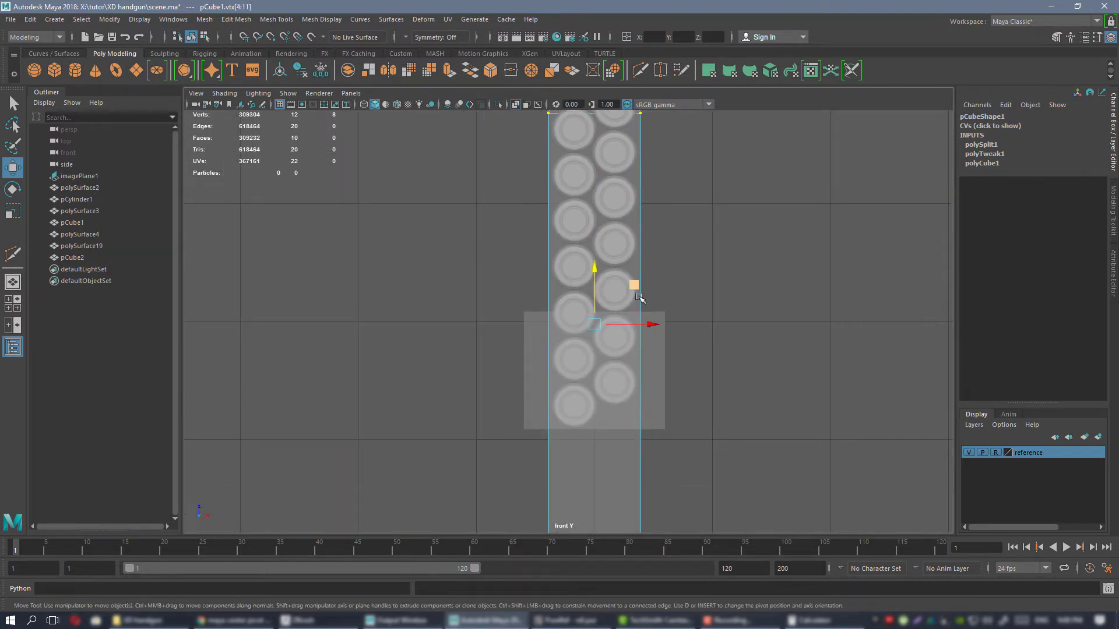
key(r)
drag(645, 321, 647, 321)
alt+middle_drag(612, 339, 627, 378)
drag(631, 377, 631, 378)
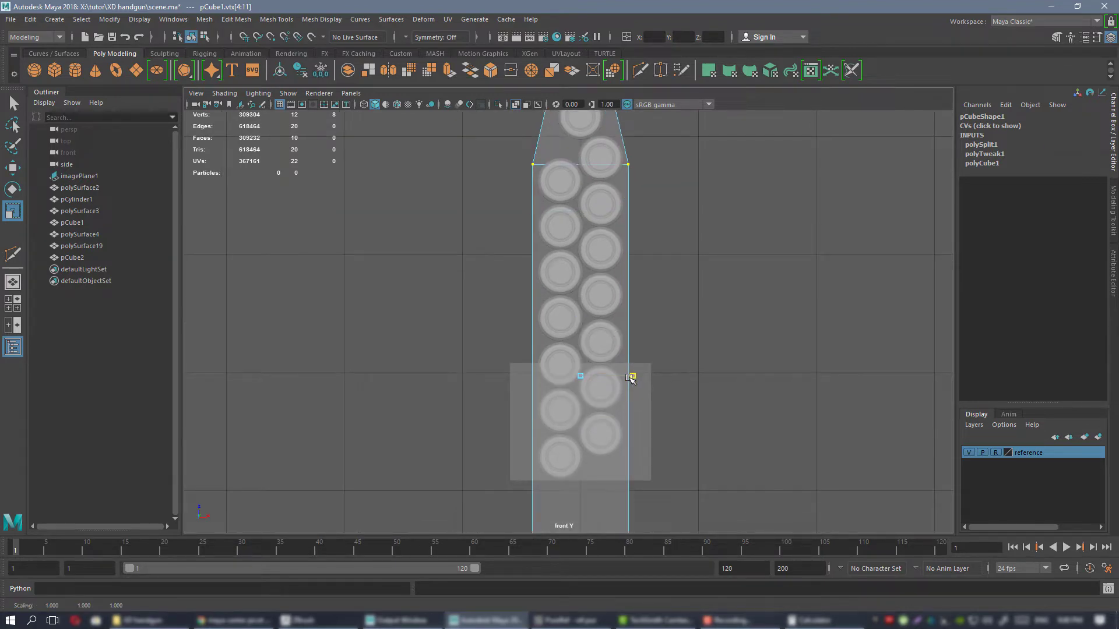
Return to the perspective view and delete the grip-width cube.
key(space)
key(space)
alt+drag(739, 242, 706, 256)
right_drag(706, 256, 740, 241)
click(630, 298)
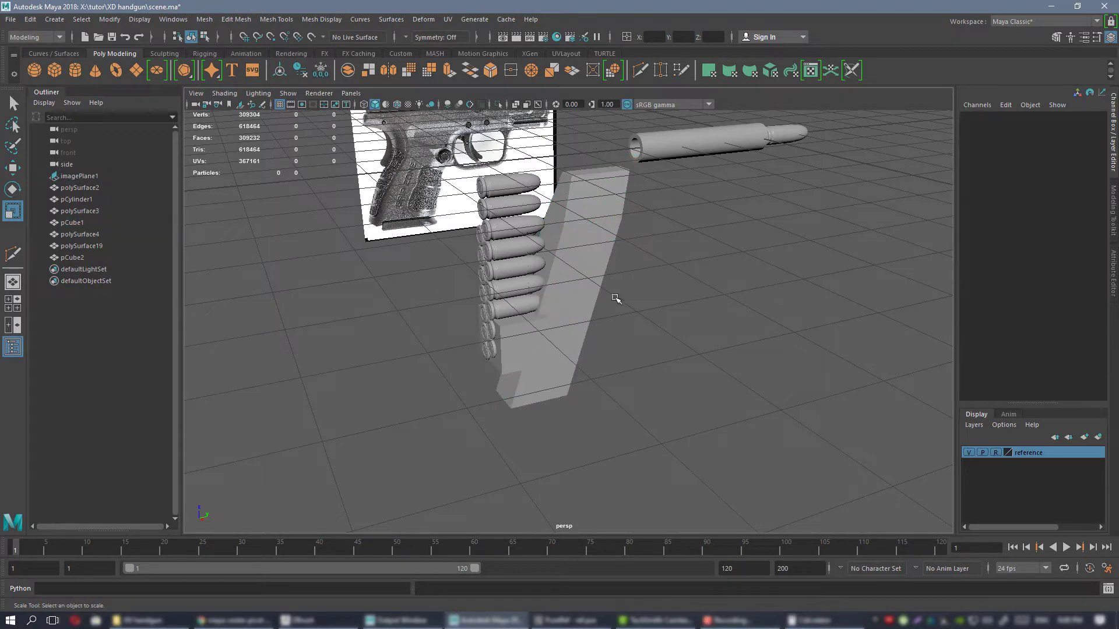
alt+drag(614, 298, 518, 348)
click(518, 348)
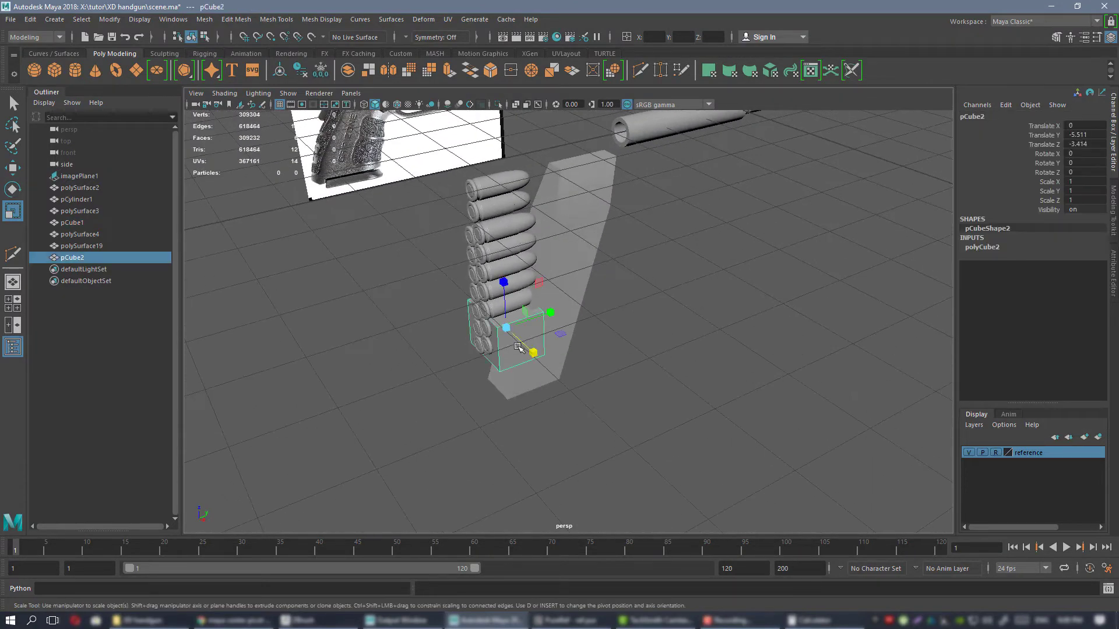
key(Delete)
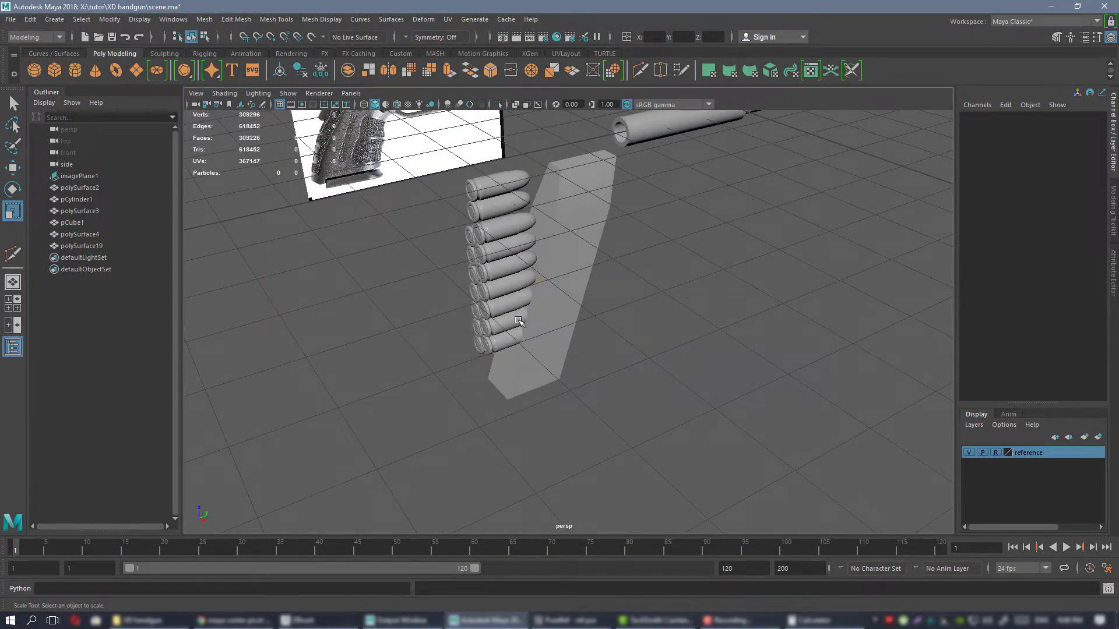
Move the two uppermost cartridges of the stack forward along Y into the top of the magazine.
alt+middle_drag(523, 249, 513, 340)
alt+drag(513, 341, 493, 286)
click(492, 287)
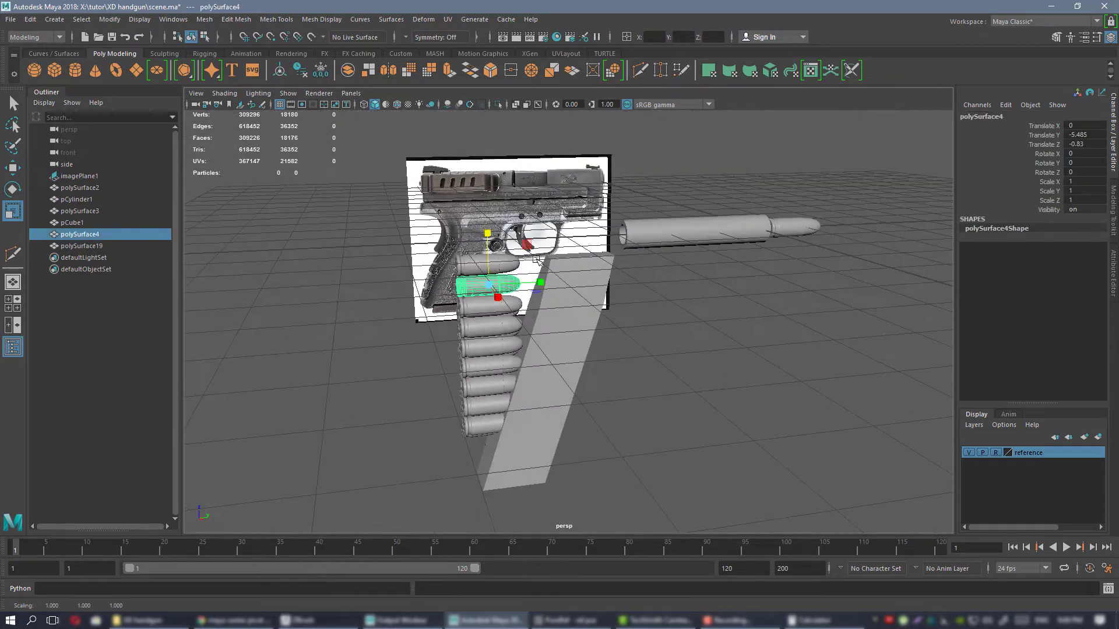
shift+click(500, 264)
key(w)
drag(551, 266, 681, 306)
scroll(606, 258, up, 6)
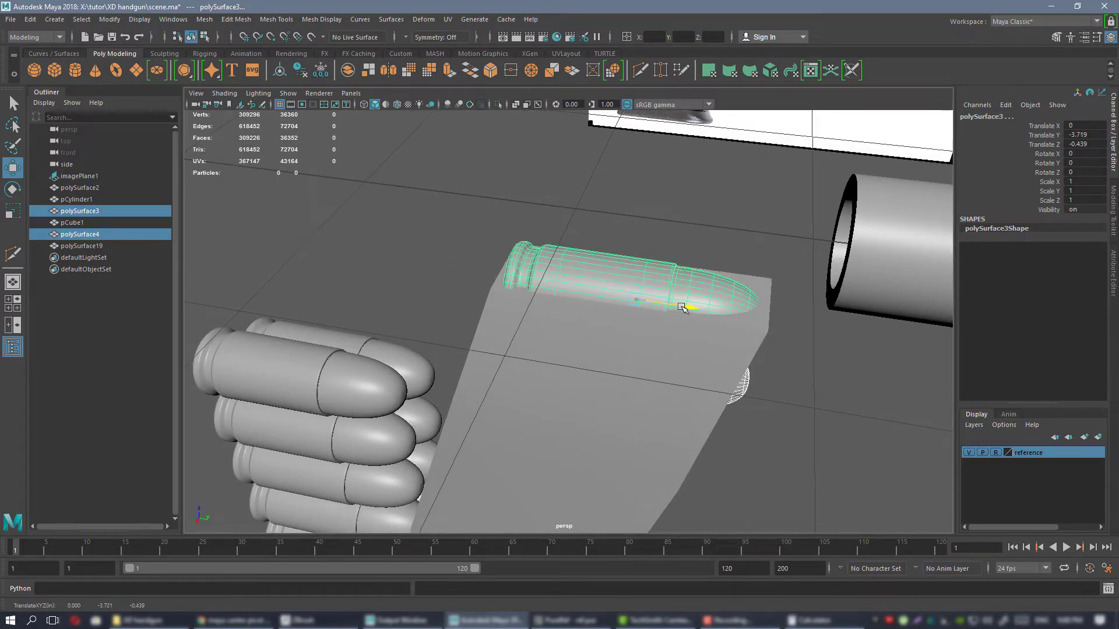
alt+drag(753, 361, 674, 318)
Select the magazine and check its position against the pistol reference in the side and perspective views.
click(679, 417)
scroll(641, 379, down, 4)
alt+drag(559, 315, 575, 286)
alt+drag(523, 234, 617, 303)
key(space)
key(space)
alt+right_drag(696, 429, 622, 379)
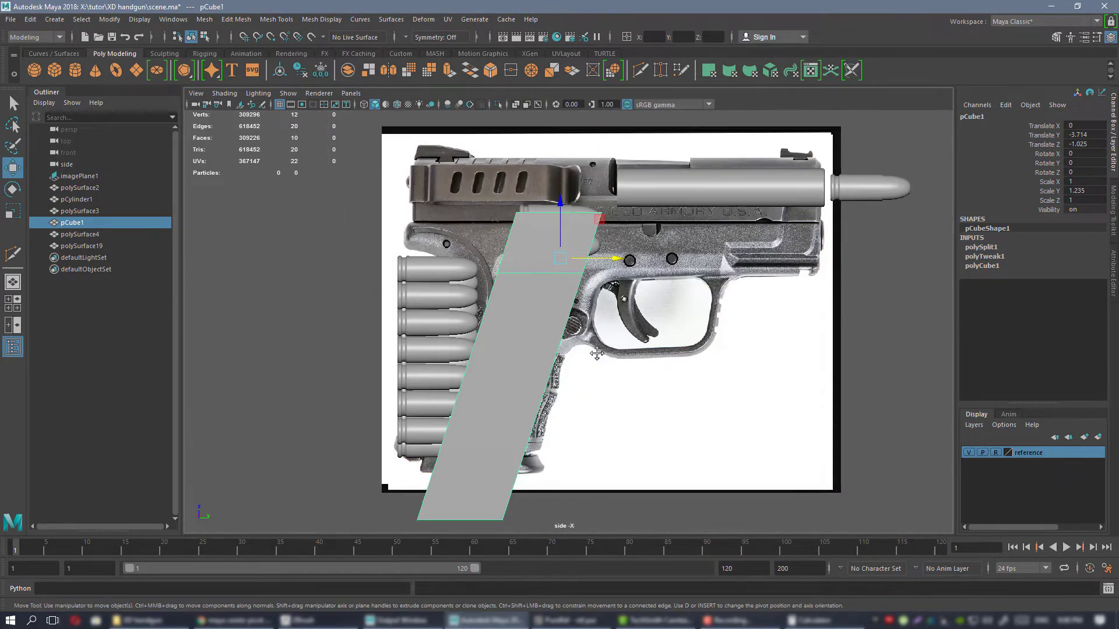
mouse_move(622, 379)
alt+middle_down()
mouse_move(552, 240)
mouse_move(615, 400)
alt+middle_up()
alt+right_drag(616, 400, 600, 397)
alt+middle_drag(600, 398, 584, 404)
key(space)
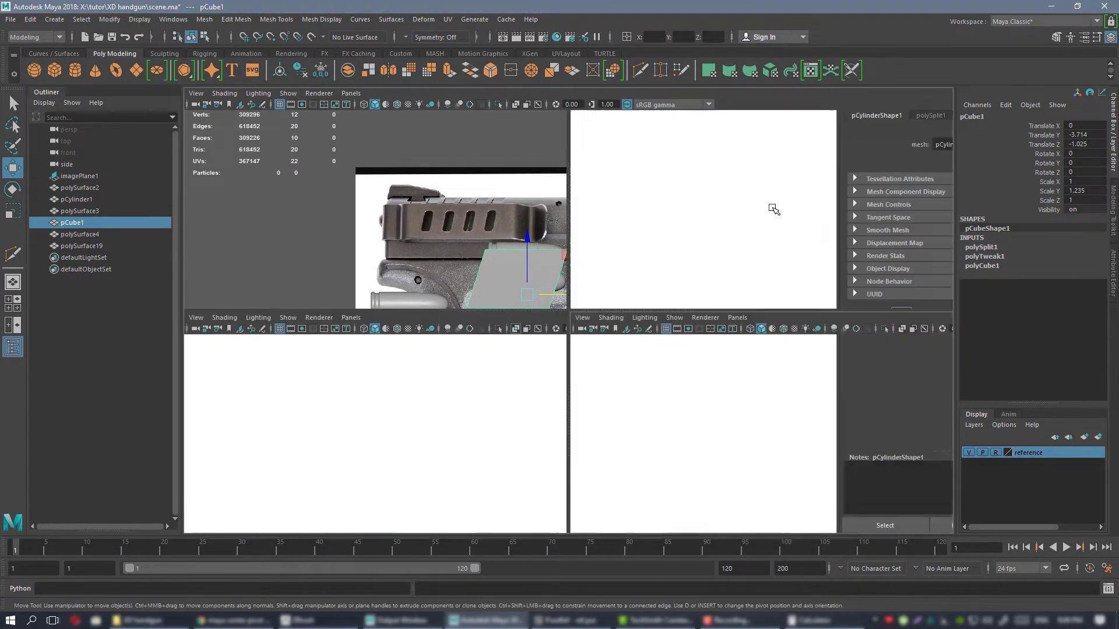
key(space)
alt+drag(658, 199, 705, 244)
alt+right_drag(705, 244, 709, 285)
alt+middle_drag(709, 285, 702, 345)
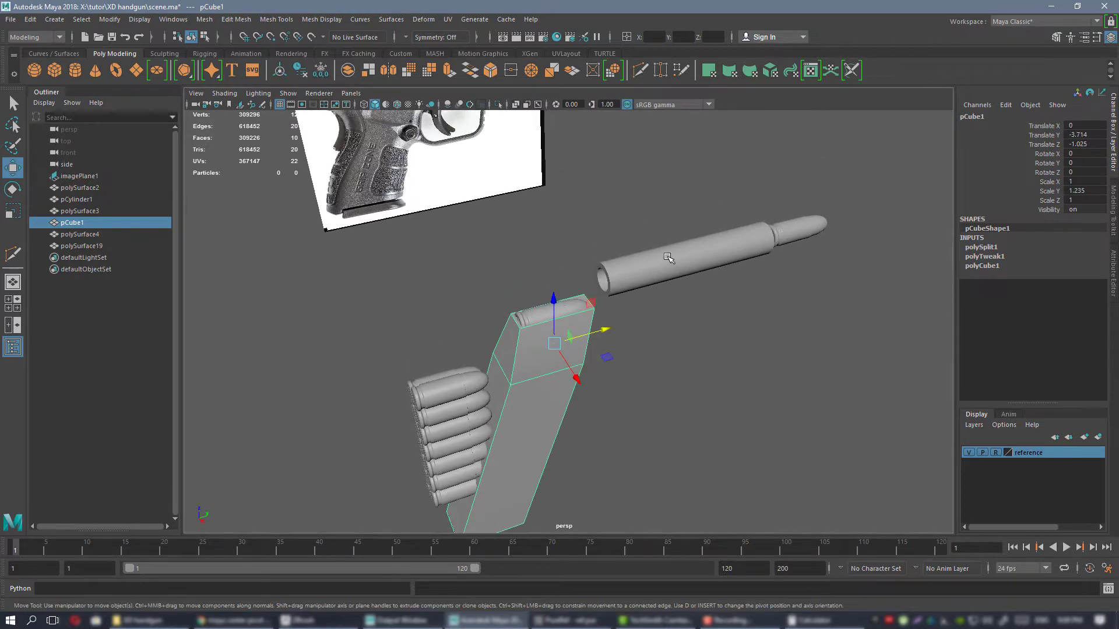
Review the barrel, chambered cartridge and magazine individually and from several angles in the perspective view.
click(667, 257)
click(806, 232)
click(723, 257)
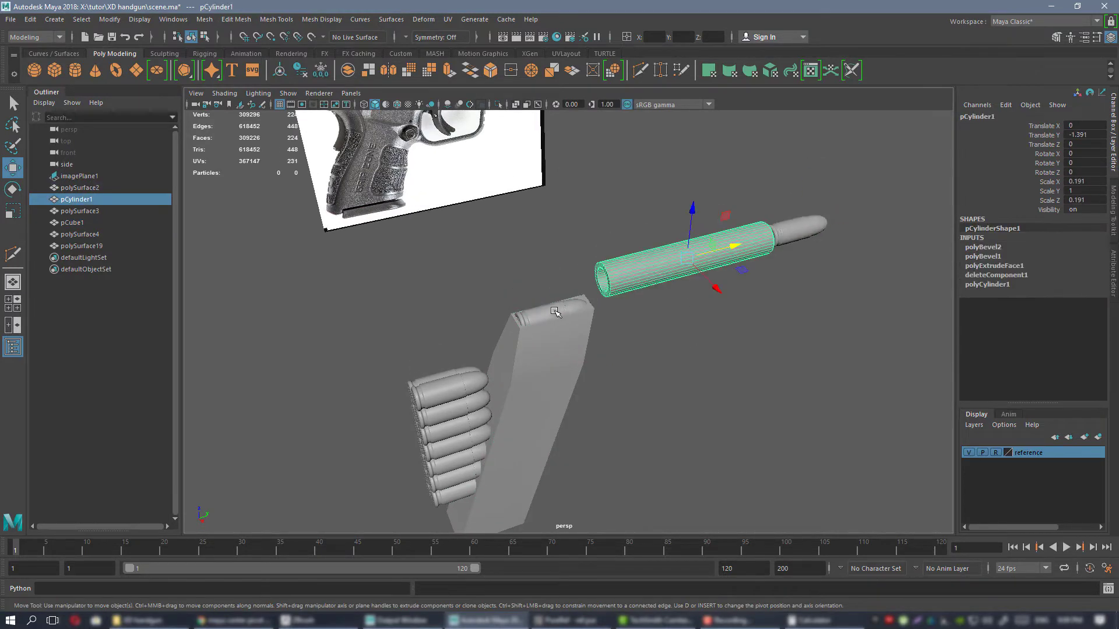
click(813, 222)
click(722, 251)
click(557, 326)
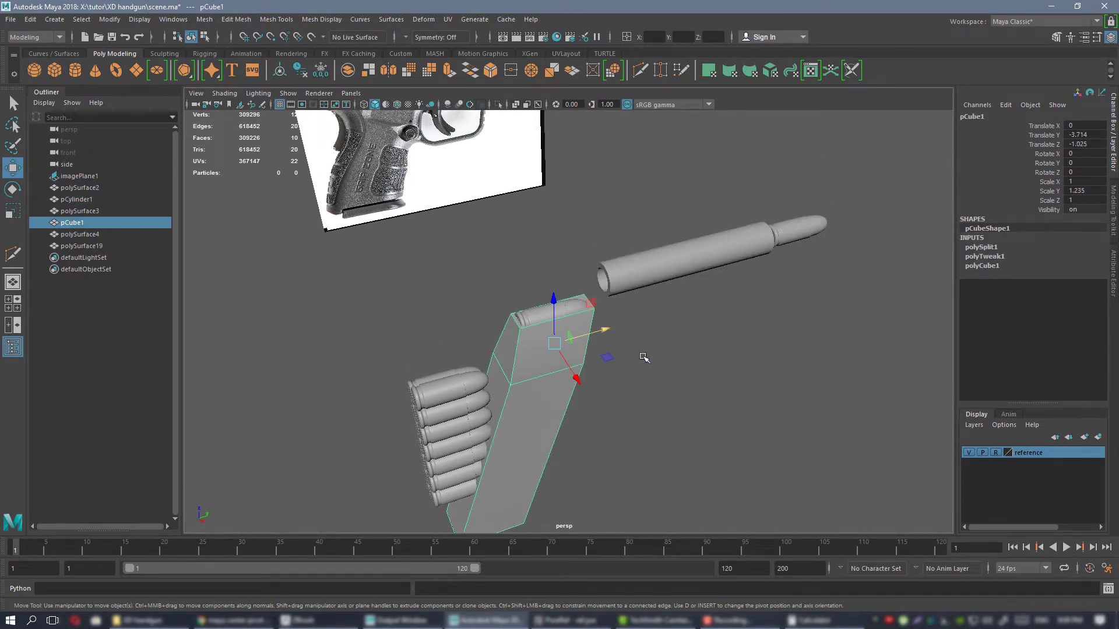
alt+drag(557, 326, 571, 267)
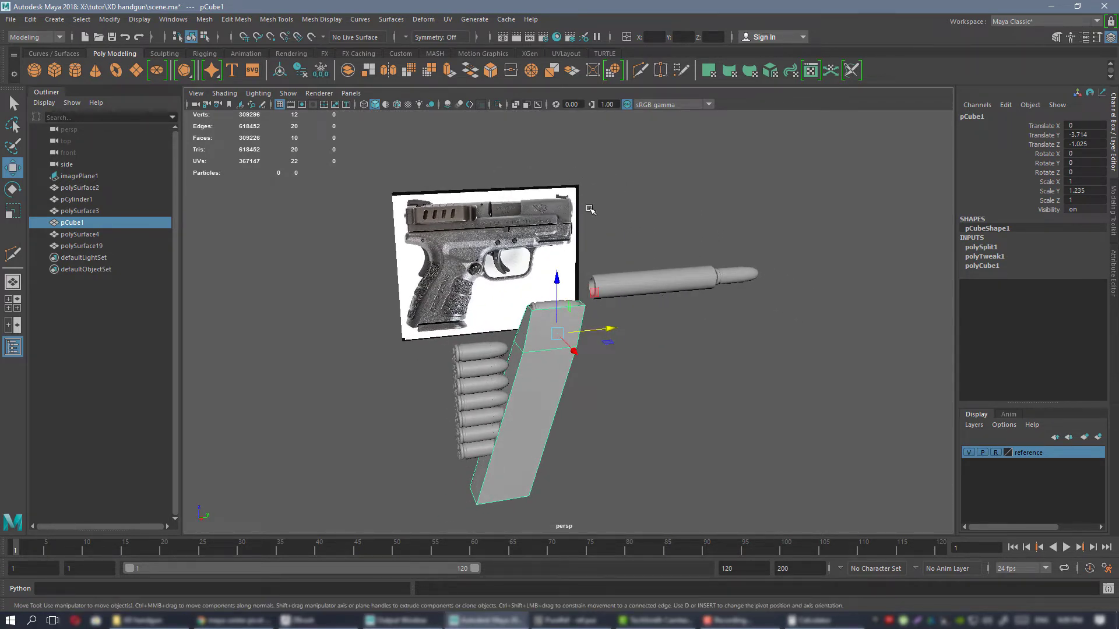
alt+drag(590, 210, 569, 268)
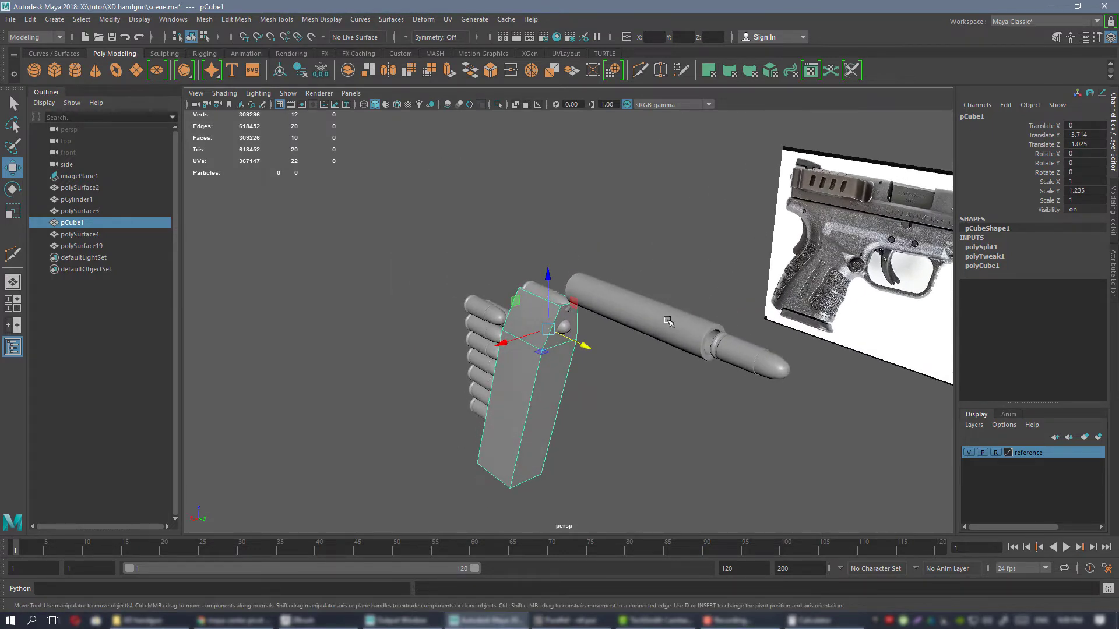
alt+drag(668, 321, 784, 316)
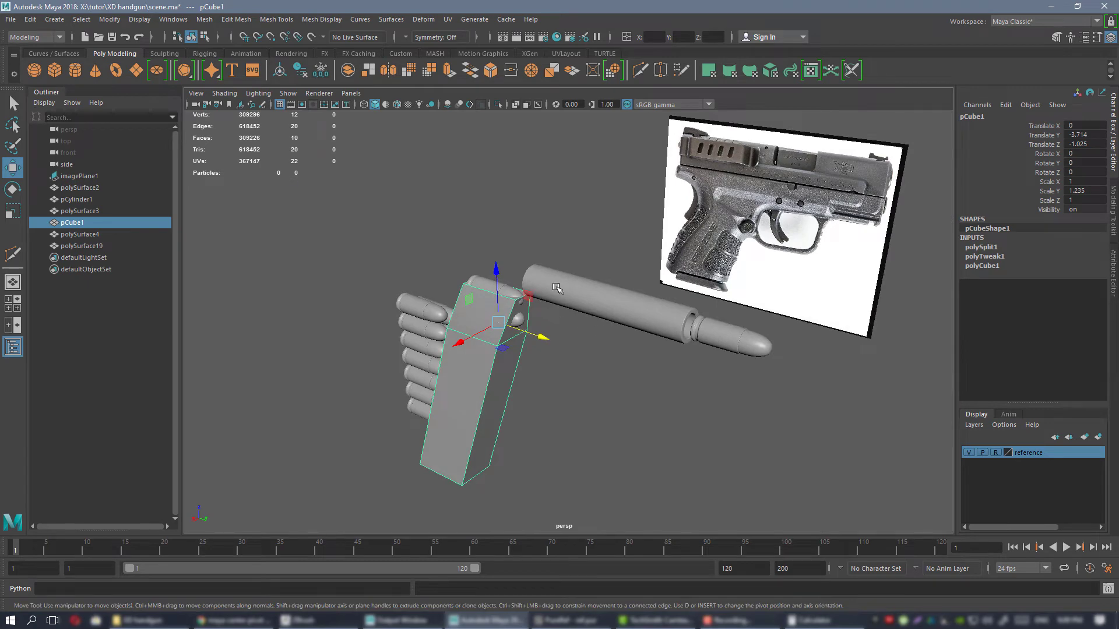
alt+drag(695, 331, 542, 306)
alt+drag(621, 308, 582, 319)
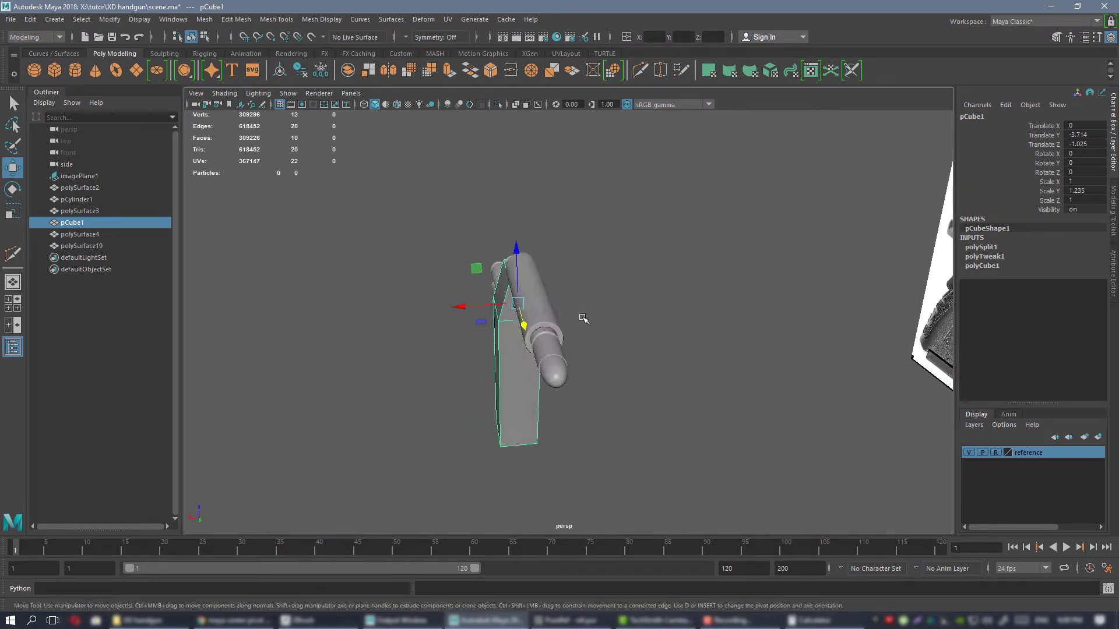
alt+drag(535, 287, 672, 301)
alt+drag(712, 354, 655, 348)
alt+drag(602, 324, 594, 307)
key(f)
alt+drag(720, 364, 655, 320)
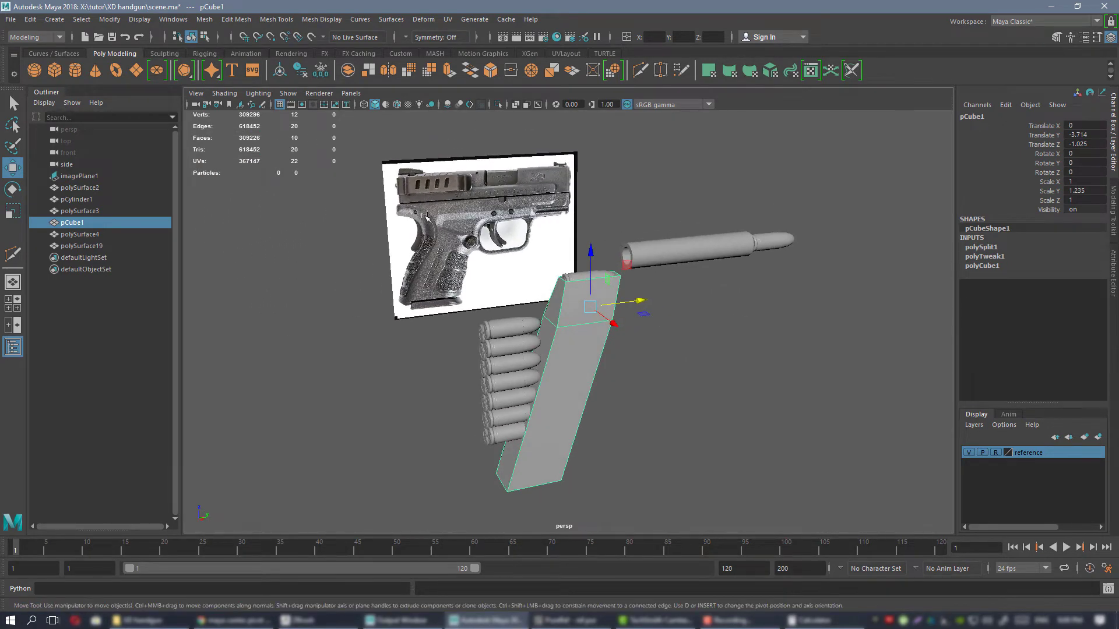
alt+drag(712, 316, 646, 321)
Rename the combined cartridge stack behind the magazine as rounds and hide it.
click(511, 353)
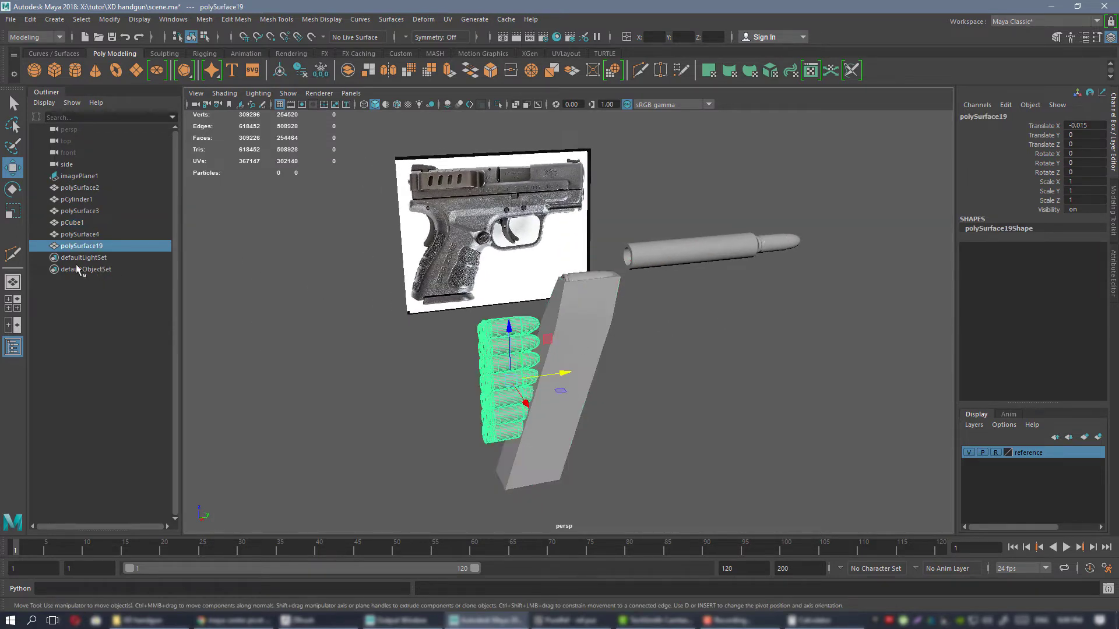
double_click(80, 245)
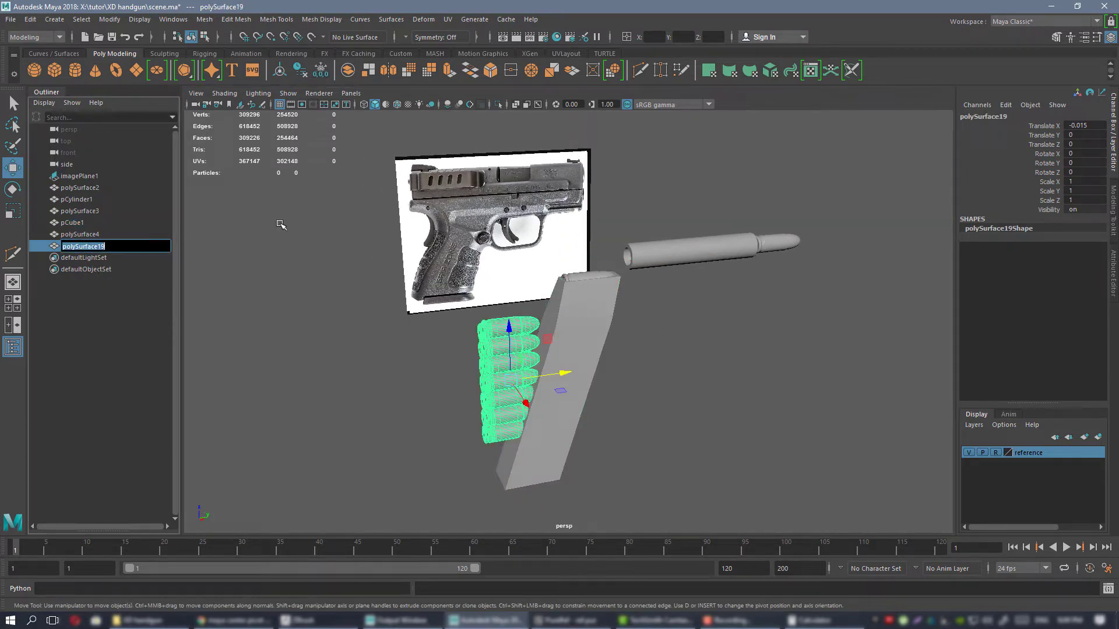
text(bu)
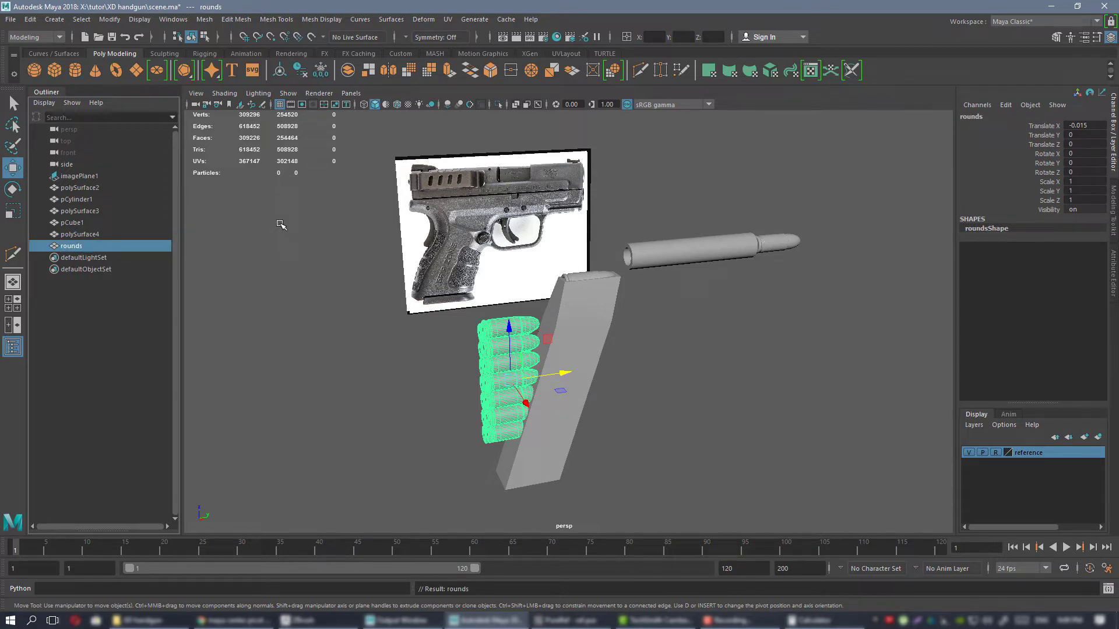
text(h)
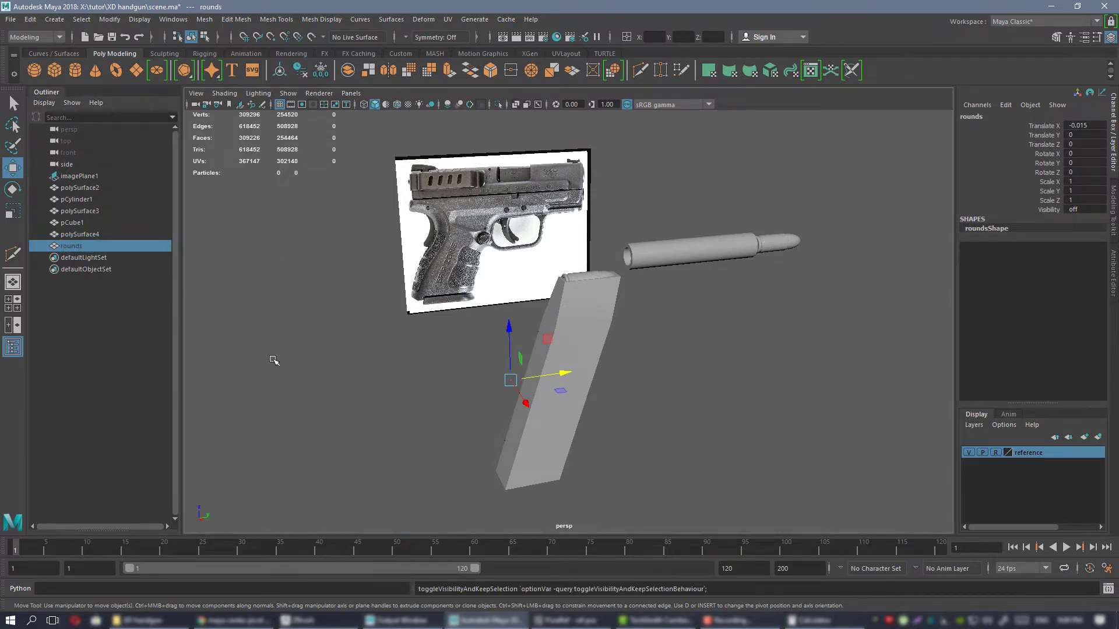
click(373, 385)
Select the magazine's two front faces and move them forward along Y to enclose the protruding cartridge tip.
alt+drag(605, 342, 569, 317)
click(569, 318)
alt+middle_drag(559, 337, 555, 383)
alt+right_drag(555, 382, 608, 395)
alt+drag(609, 395, 619, 422)
alt+middle_drag(619, 422, 595, 342)
alt+right_drag(594, 342, 606, 349)
alt+drag(606, 350, 481, 291)
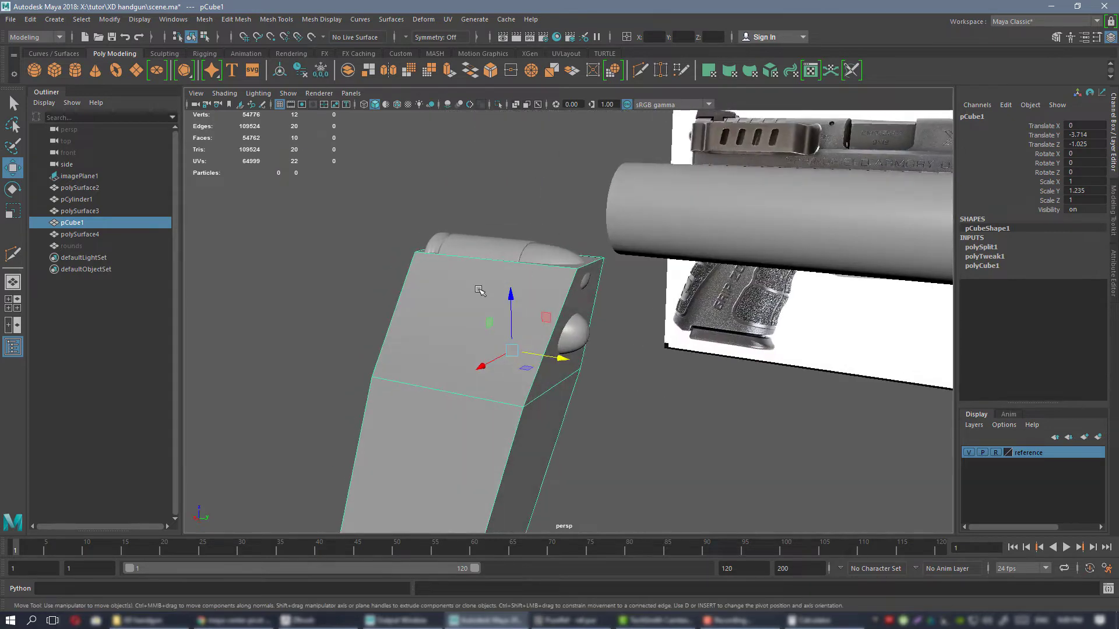
right_click(455, 282)
right_drag(455, 288, 455, 314)
click(580, 356)
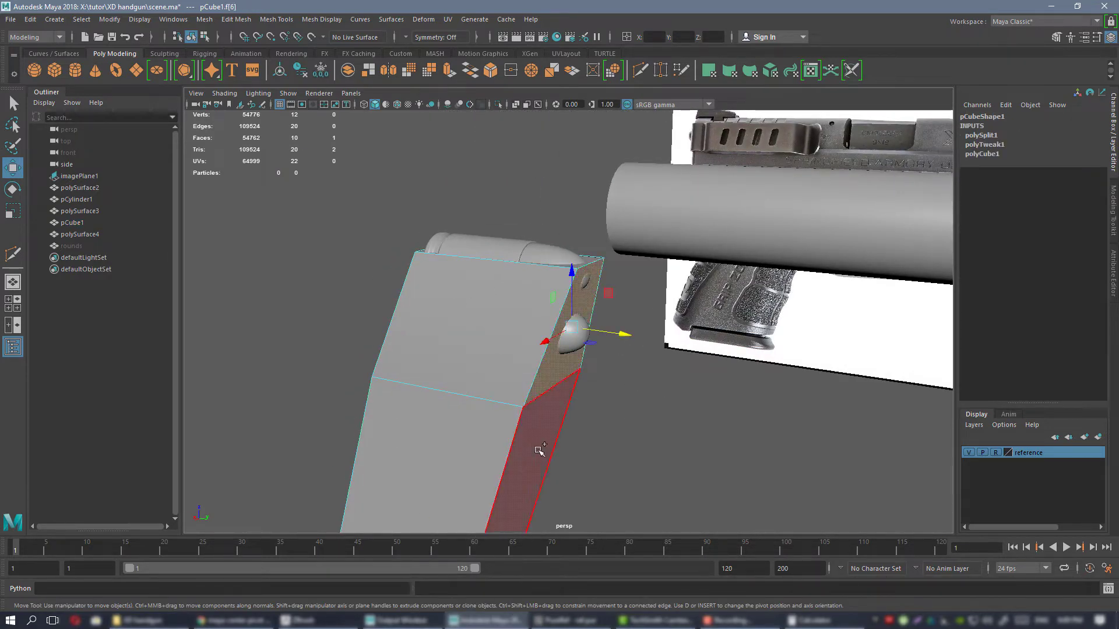
shift+click(537, 452)
mouse_move(568, 379)
alt+mouse_down()
mouse_move(547, 226)
mouse_move(564, 360)
alt+mouse_up()
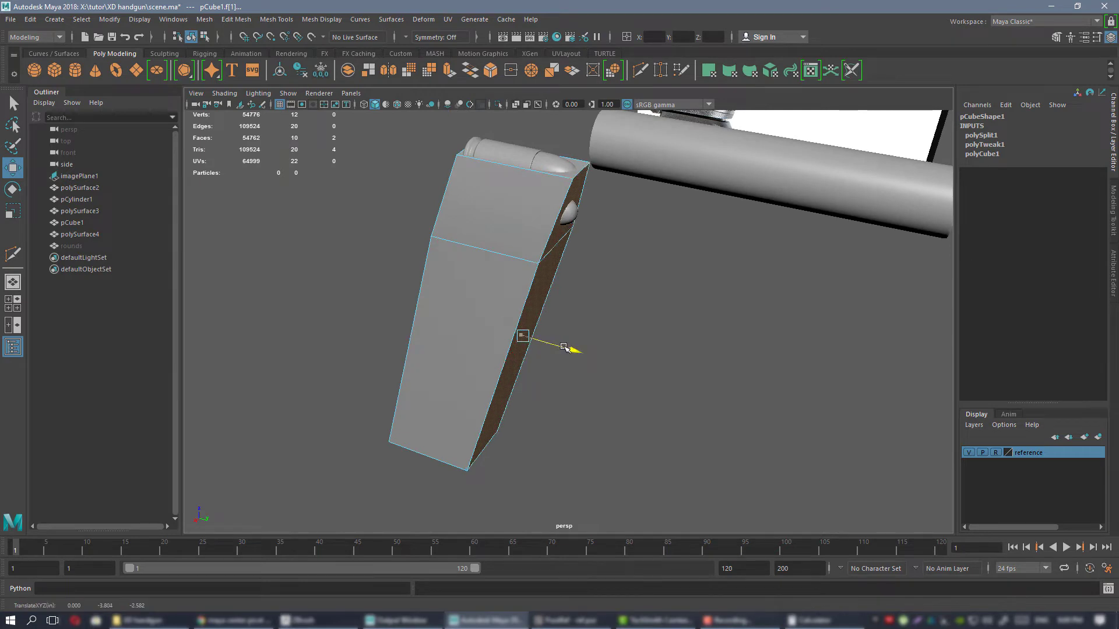
alt+drag(586, 337, 607, 231)
click(607, 232)
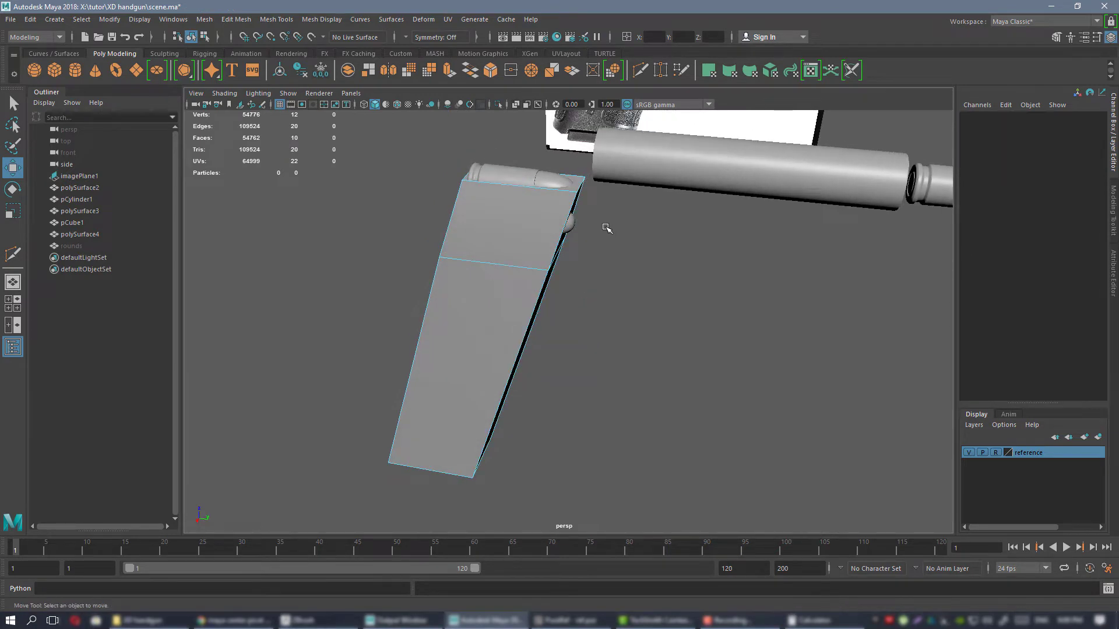
Slide the second cartridge along Y to about -3.846 so it sits between the magazine's front and back walls.
right_drag(606, 232, 661, 211)
alt+drag(611, 277, 568, 264)
click(564, 261)
alt+middle_drag(573, 256, 594, 315)
alt+right_drag(595, 315, 592, 357)
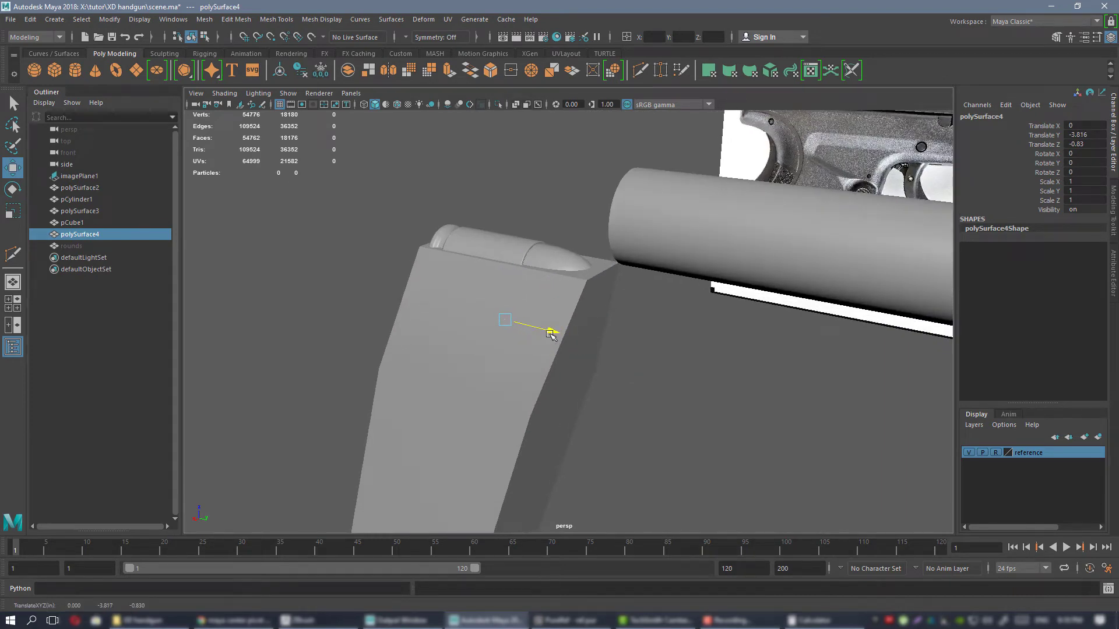
alt+drag(554, 337, 607, 322)
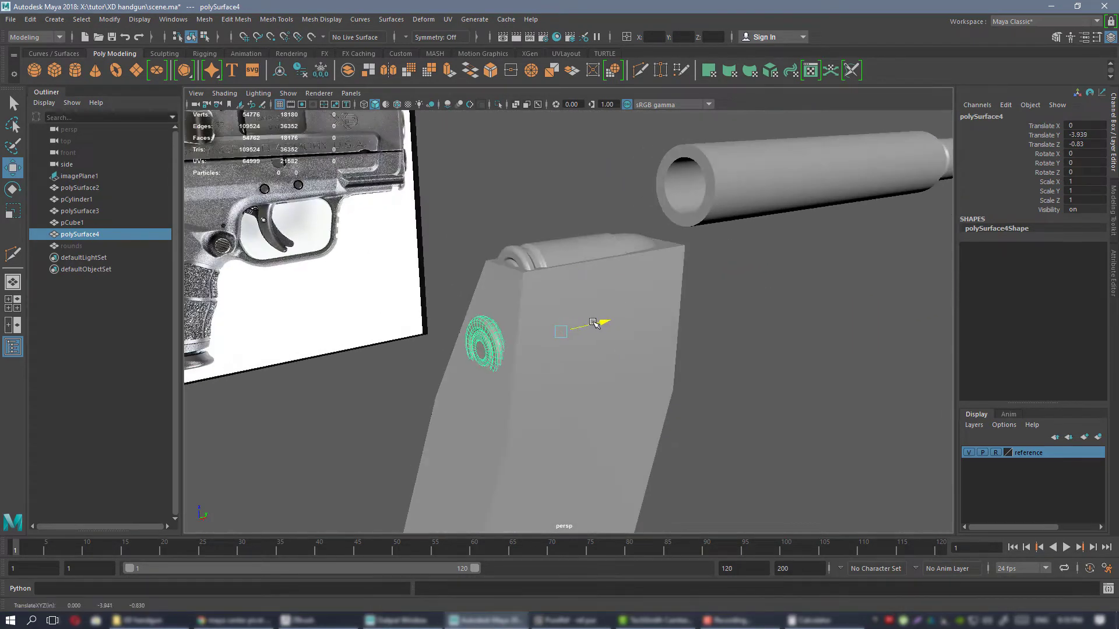
alt+drag(676, 333, 716, 349)
key(space)
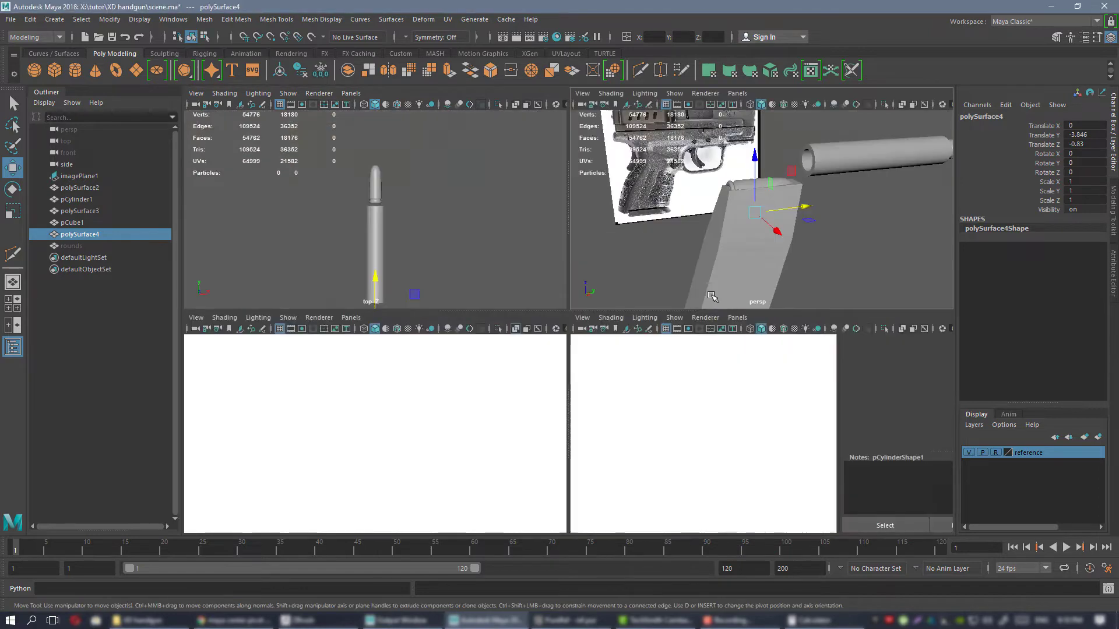
Try tilting the second cartridge about -15.03° around X in the side view and moving it to about Y -3.874, Z -0.903.
key(space)
click(515, 105)
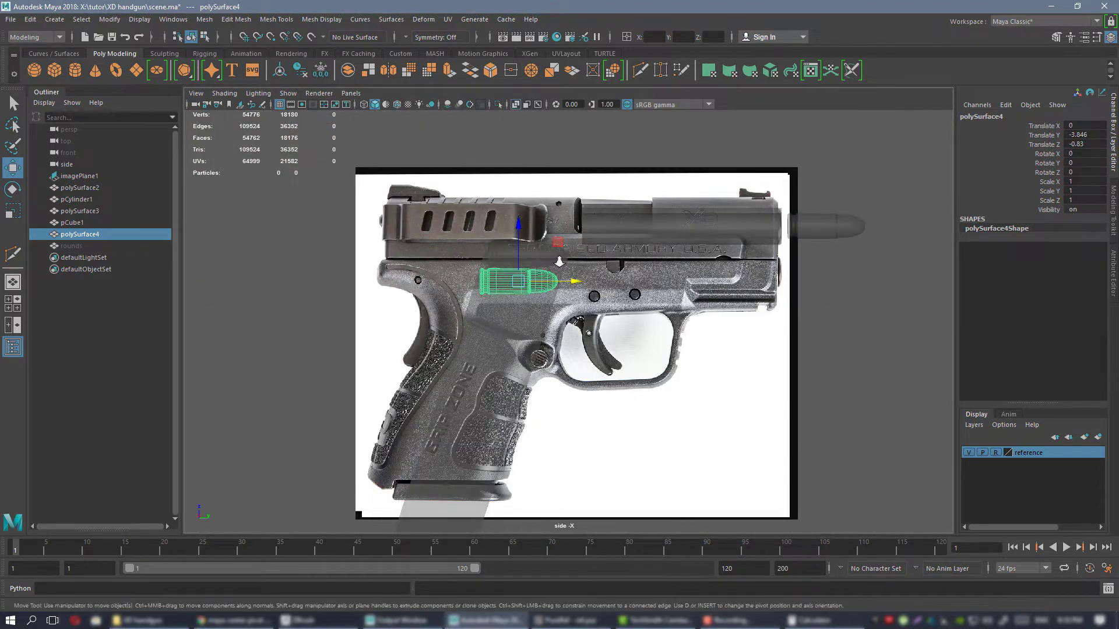
key(f)
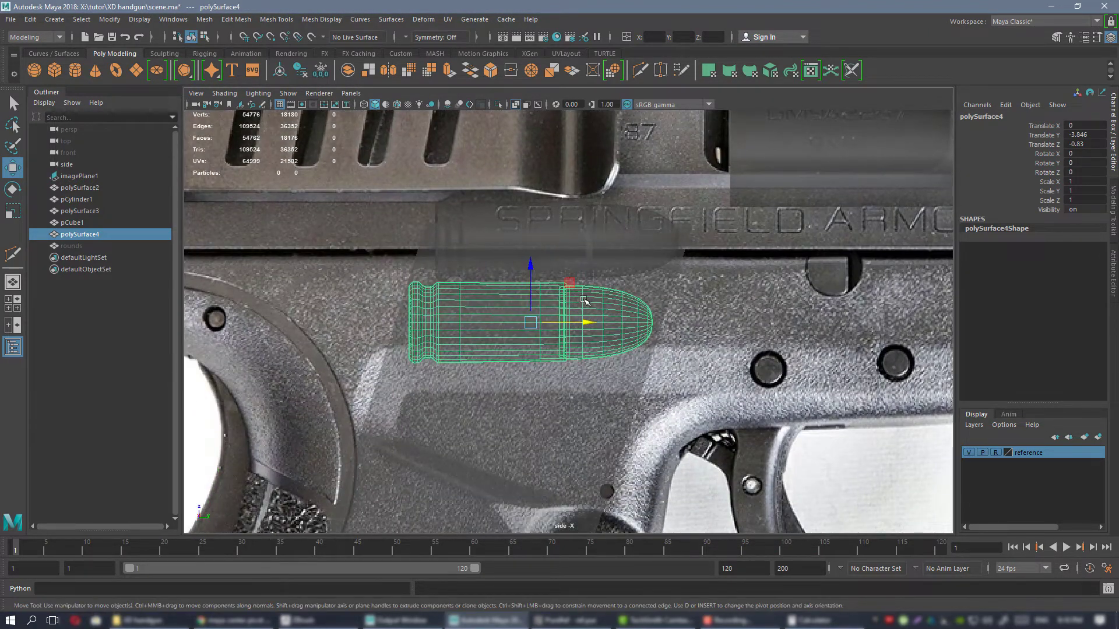
drag(542, 268, 561, 275)
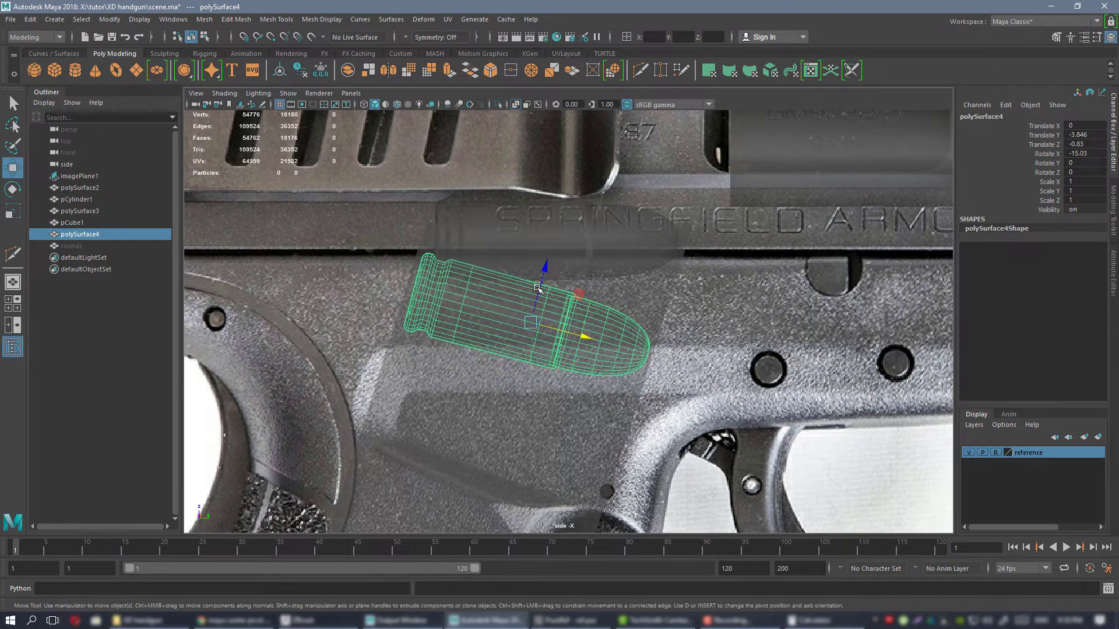
middle_drag(577, 290, 571, 300)
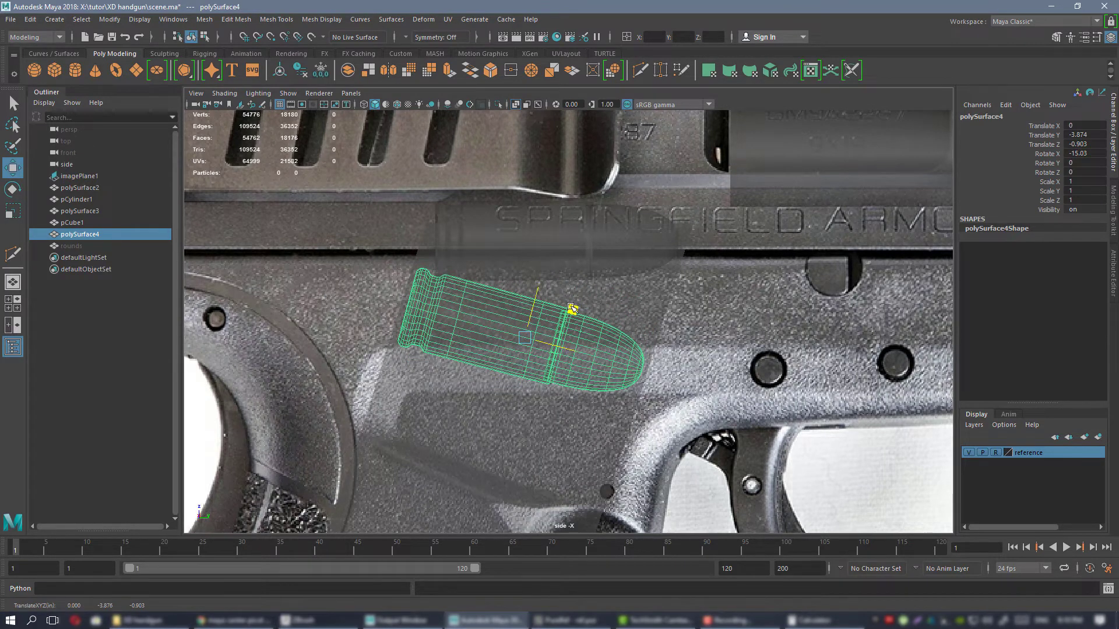
scroll(572, 308, down, 2)
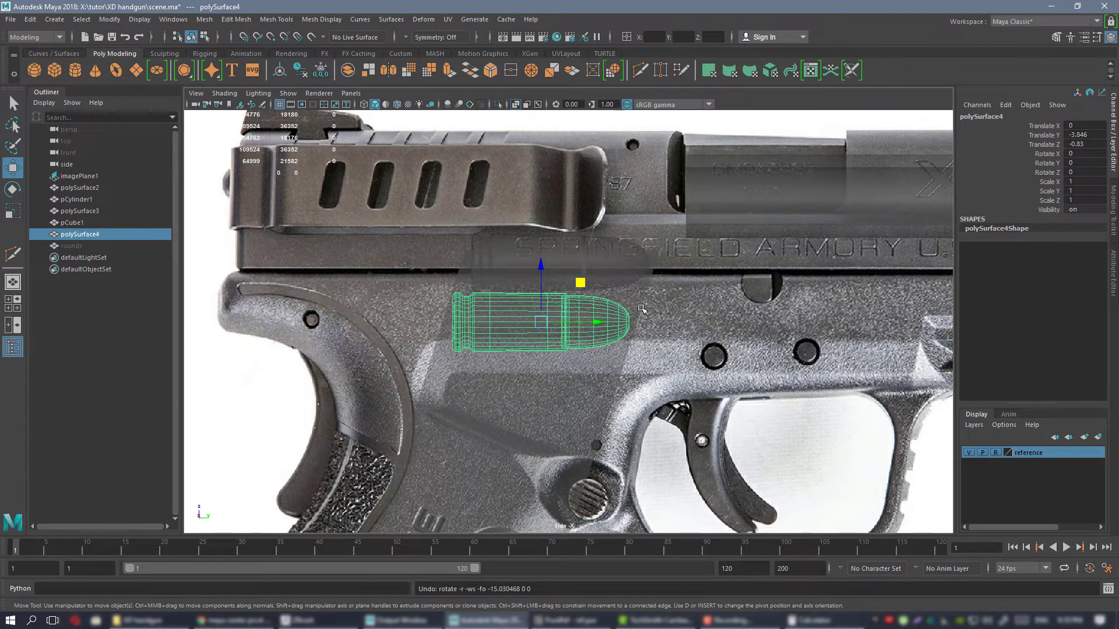
alt+right_drag(641, 308, 619, 283)
Review the magazine, its top cartridge, the chambered cartridge and the barrel from several angles in the perspective view.
key(space)
key(space)
alt+drag(669, 260, 596, 266)
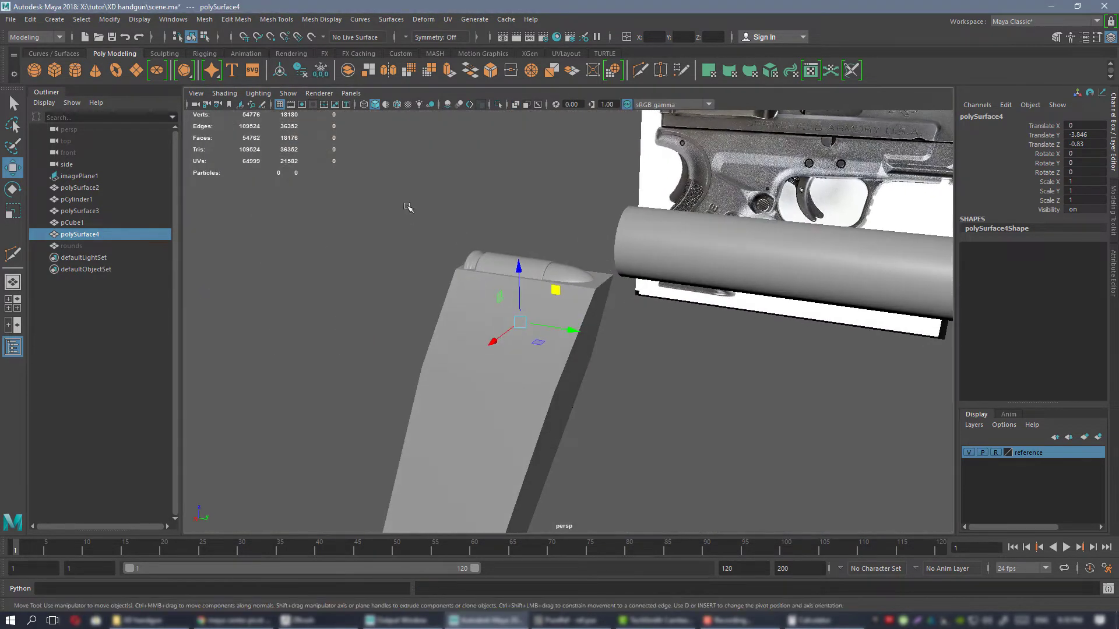
right_drag(408, 207, 451, 193)
alt+drag(551, 252, 640, 236)
click(744, 311)
alt+drag(728, 309, 574, 286)
alt+right_drag(574, 287, 478, 260)
alt+drag(487, 261, 583, 304)
alt+right_drag(582, 304, 622, 319)
alt+drag(624, 320, 674, 293)
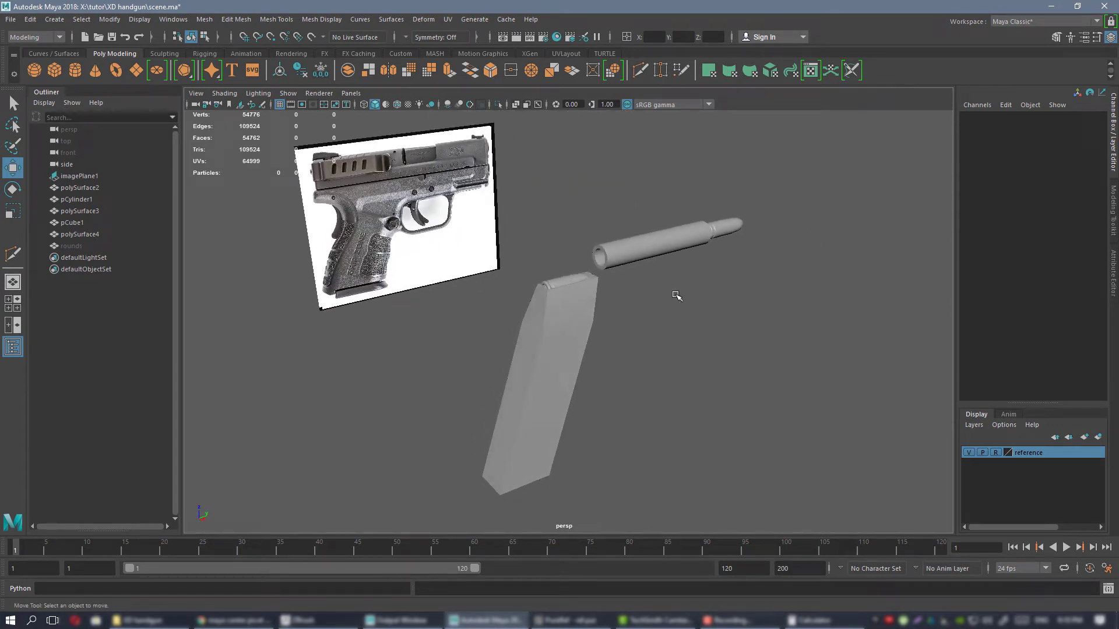
alt+drag(682, 296, 667, 330)
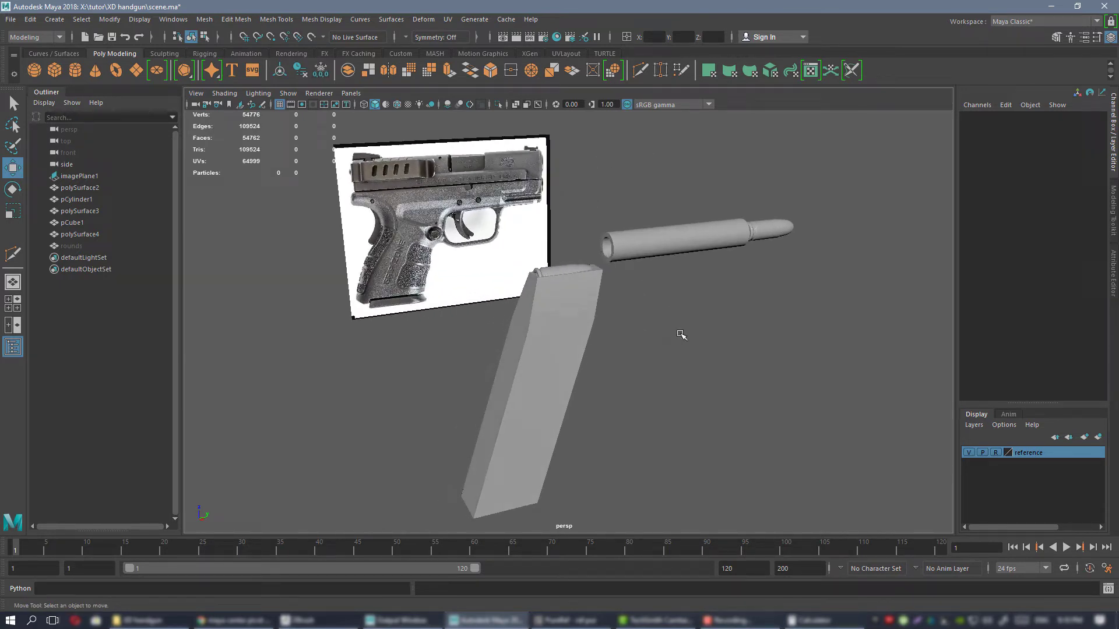
alt+drag(670, 284, 760, 272)
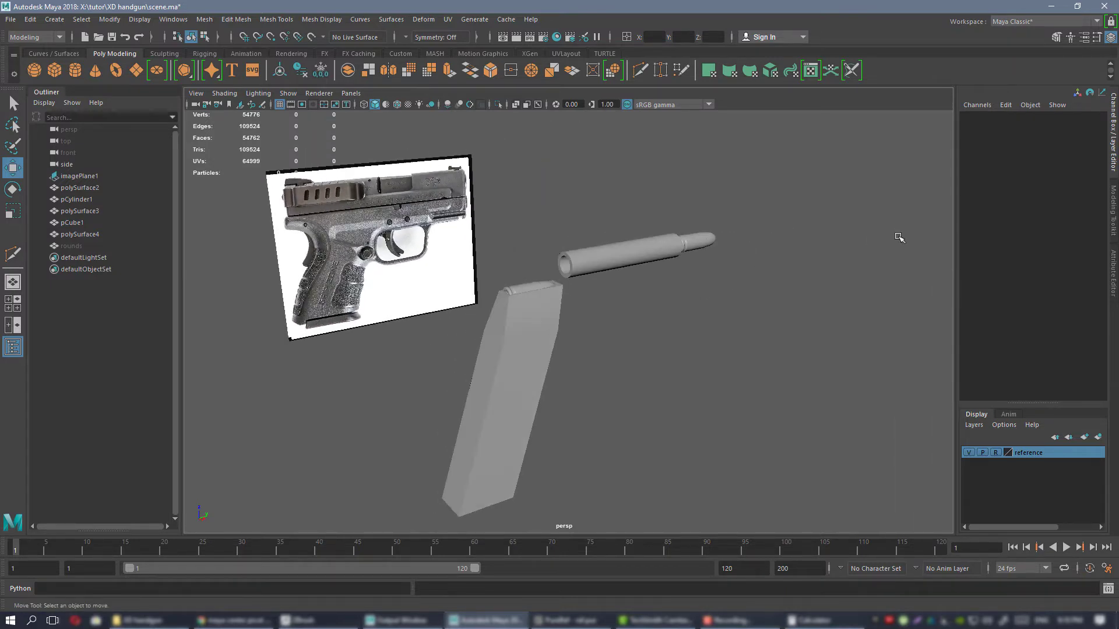
alt+drag(606, 274, 544, 310)
alt+drag(663, 295, 578, 317)
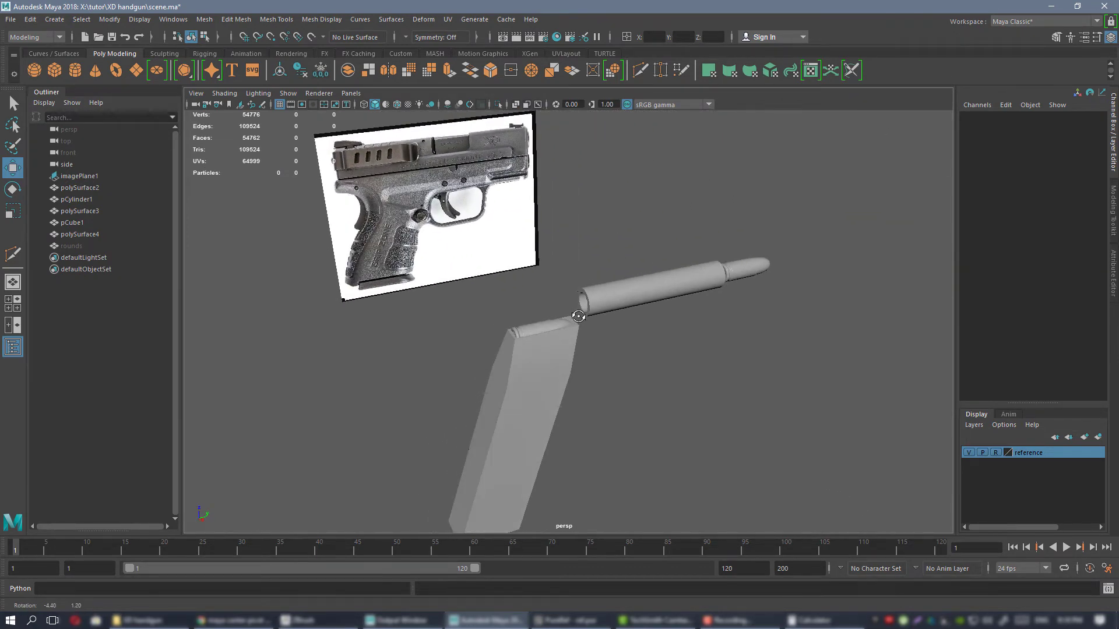
alt+drag(852, 344, 462, 245)
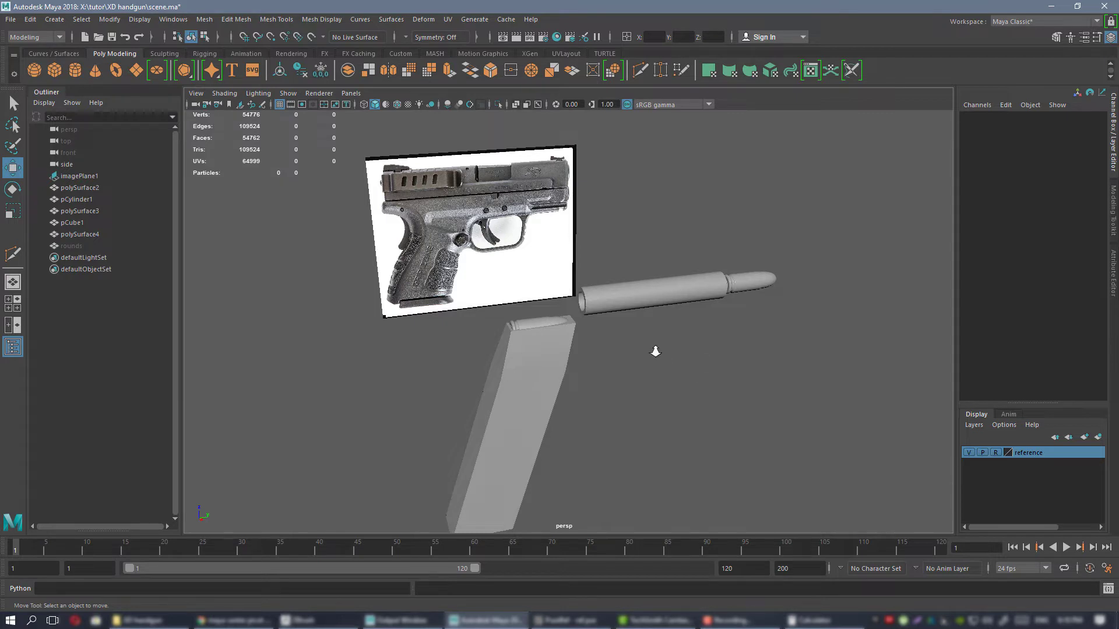
alt+drag(655, 352, 661, 301)
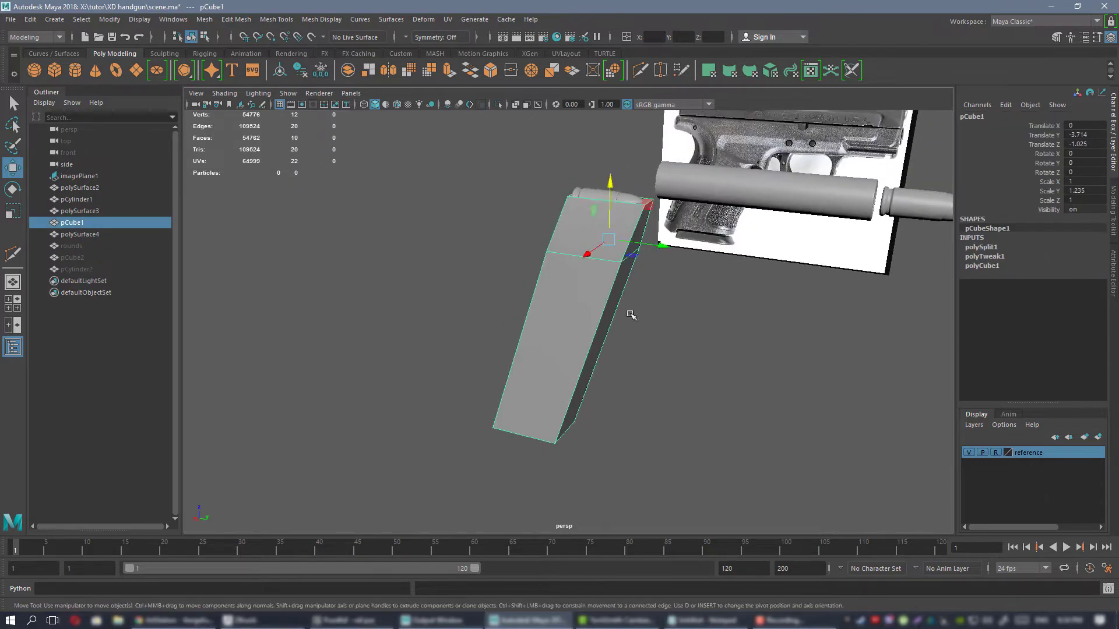
alt+drag(632, 314, 672, 315)
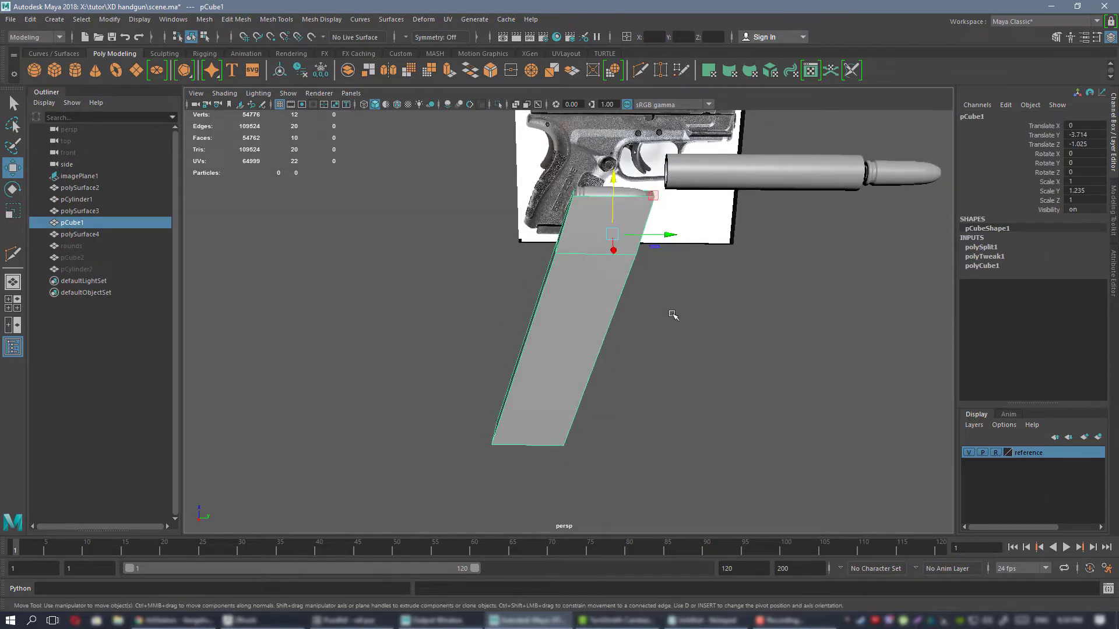
Unhide the pCylinder2 cylinder and the curved pCube2 block, and frame the block in the perspective view.
alt+middle_drag(616, 265, 597, 291)
scroll(598, 291, up, 2)
alt+drag(597, 292, 612, 355)
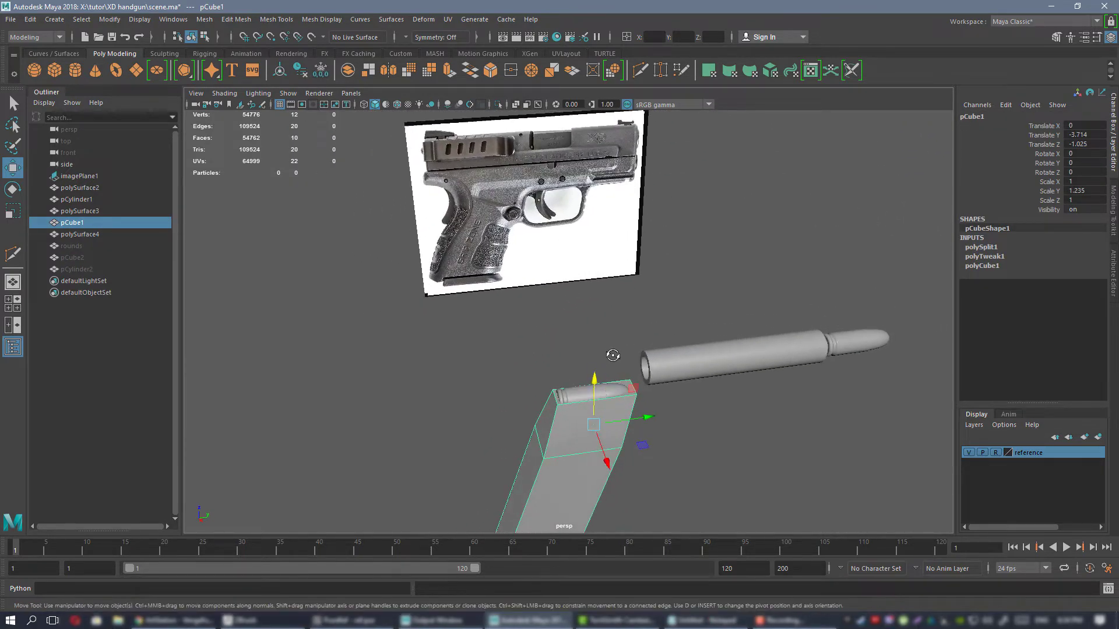
alt+drag(635, 280, 534, 254)
click(79, 269)
key(h)
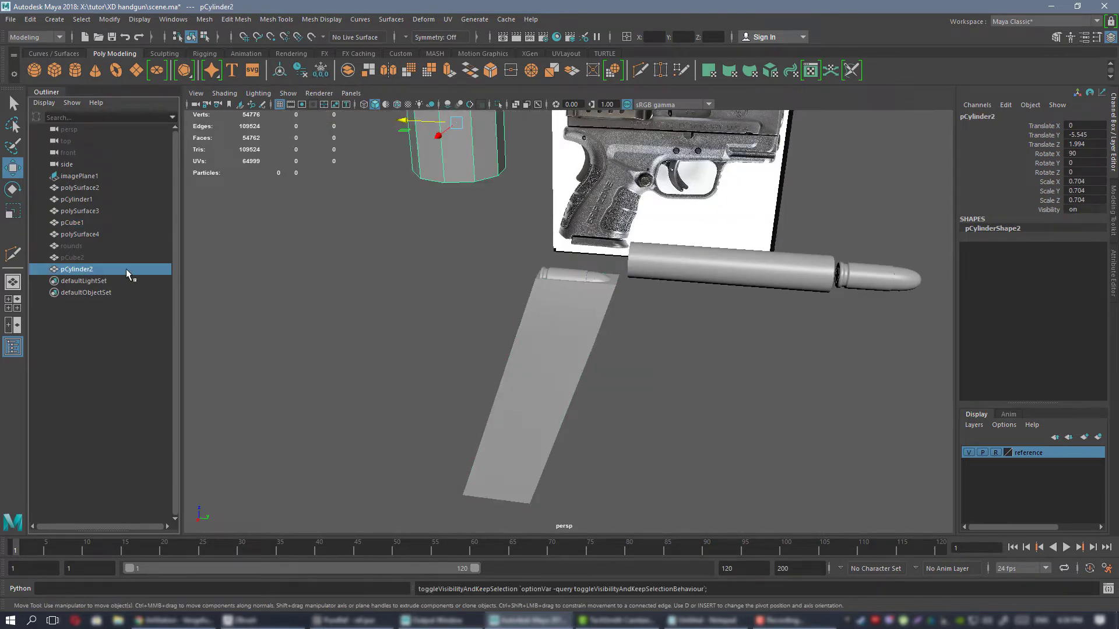
click(80, 258)
key(h)
key(f)
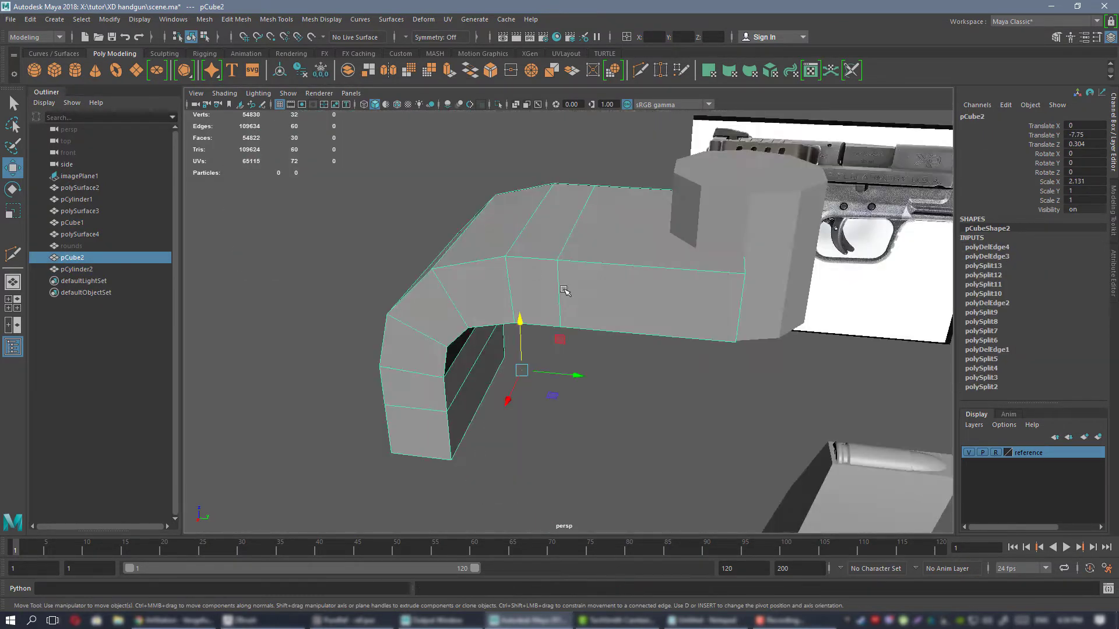
Examine the curved block and the cylinder intersecting its front end from several angles, alongside the magazine and barrel.
alt+drag(589, 289, 646, 165)
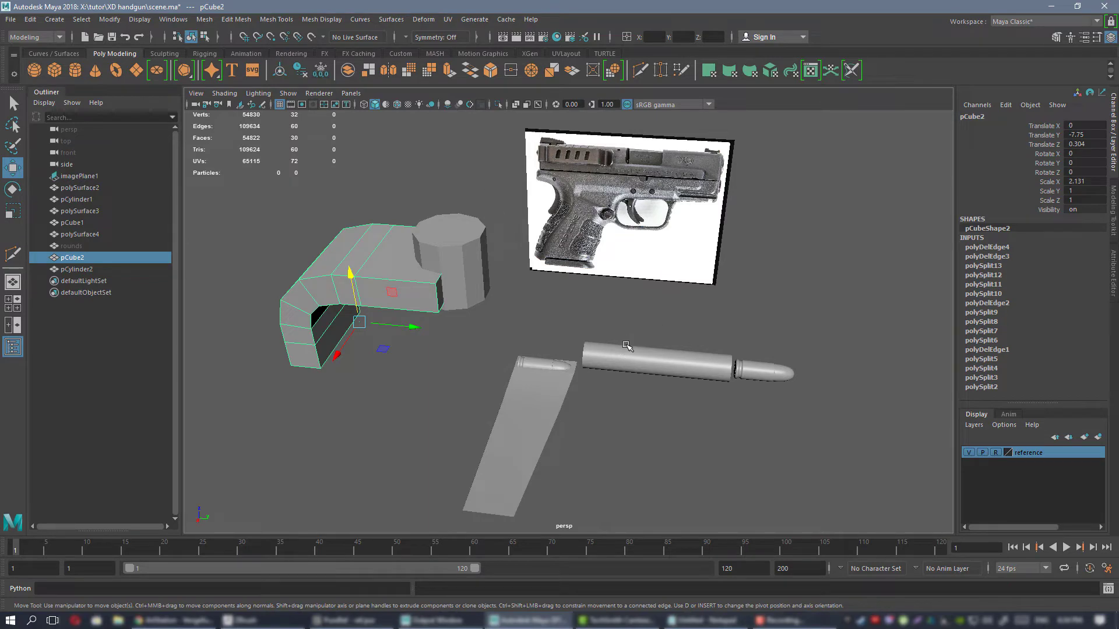
alt+drag(626, 346, 579, 314)
alt+drag(568, 369, 512, 231)
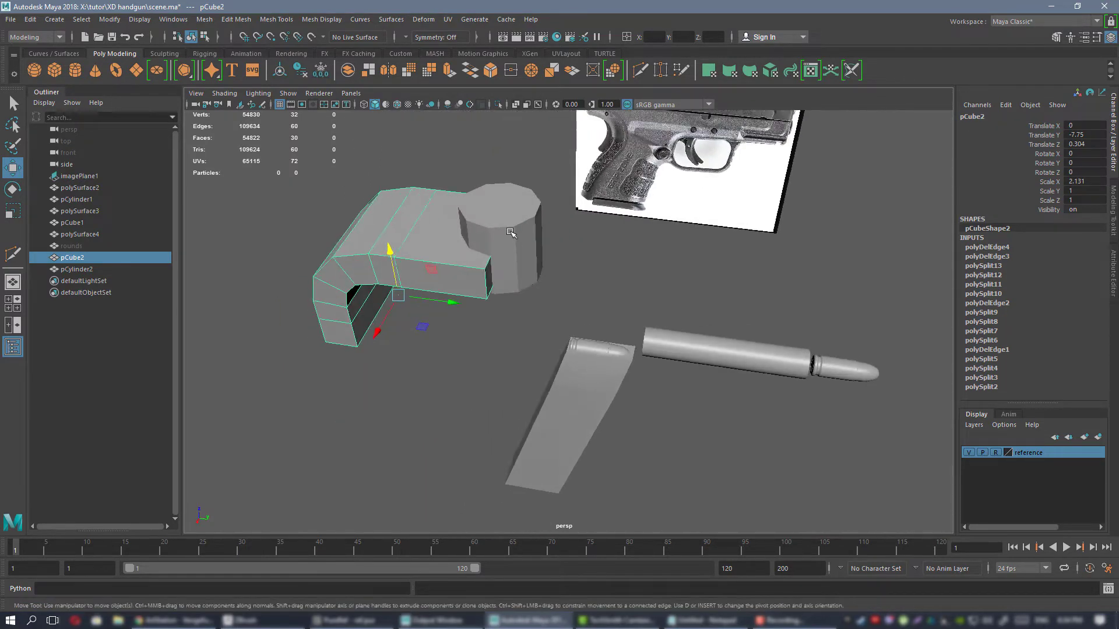
alt+right_drag(512, 231, 592, 342)
alt+drag(592, 342, 625, 341)
alt+middle_drag(626, 341, 551, 257)
alt+drag(551, 257, 501, 247)
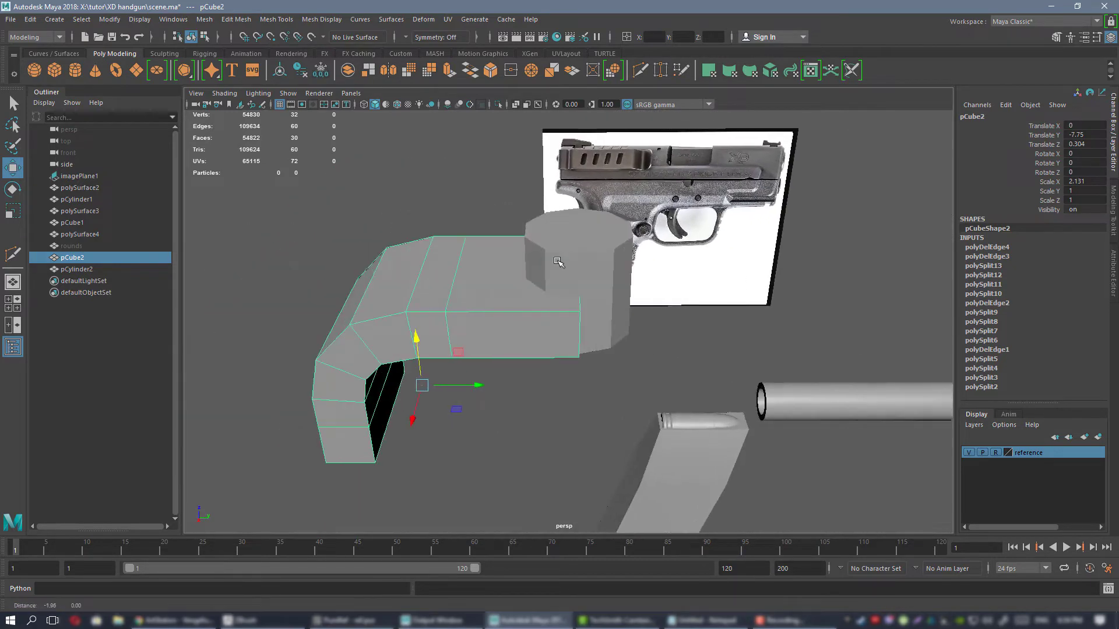
alt+drag(479, 285, 650, 314)
alt+right_drag(649, 315, 531, 283)
alt+drag(530, 283, 564, 207)
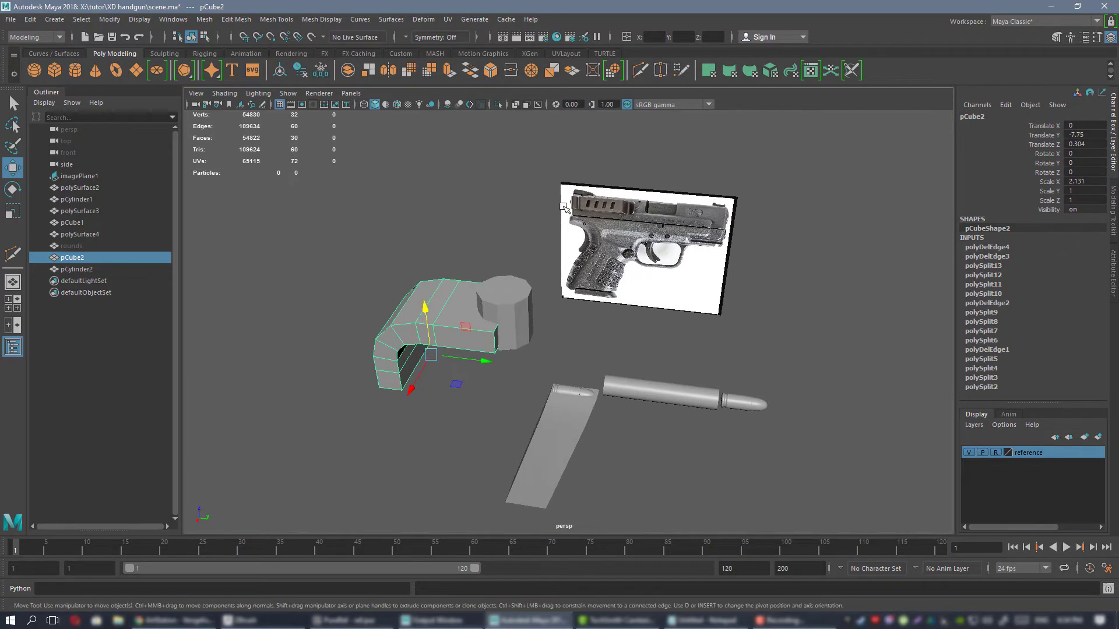
alt+middle_drag(612, 259, 692, 245)
alt+drag(692, 245, 470, 264)
alt+right_drag(470, 264, 623, 297)
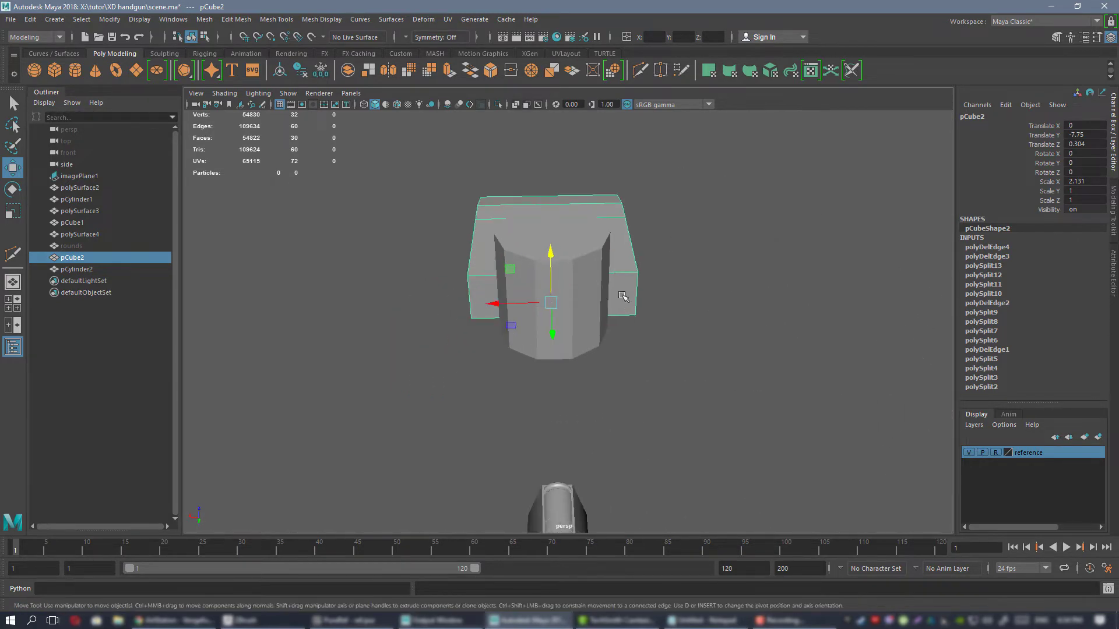
alt+drag(627, 292, 711, 303)
mouse_move(711, 303)
alt+right_down()
mouse_move(595, 297)
mouse_move(711, 318)
alt+right_up()
alt+drag(711, 318, 530, 274)
alt+drag(575, 325, 563, 249)
click(515, 275)
click(562, 250)
alt+right_drag(563, 268, 550, 299)
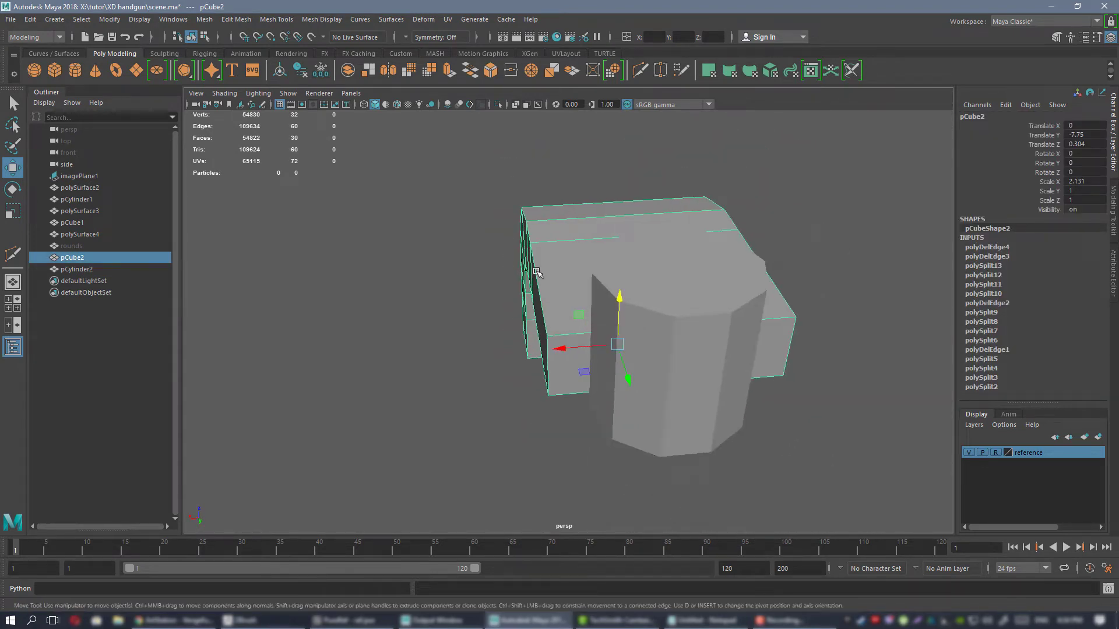
alt+drag(551, 298, 791, 276)
alt+drag(571, 240, 379, 242)
alt+right_drag(379, 242, 524, 285)
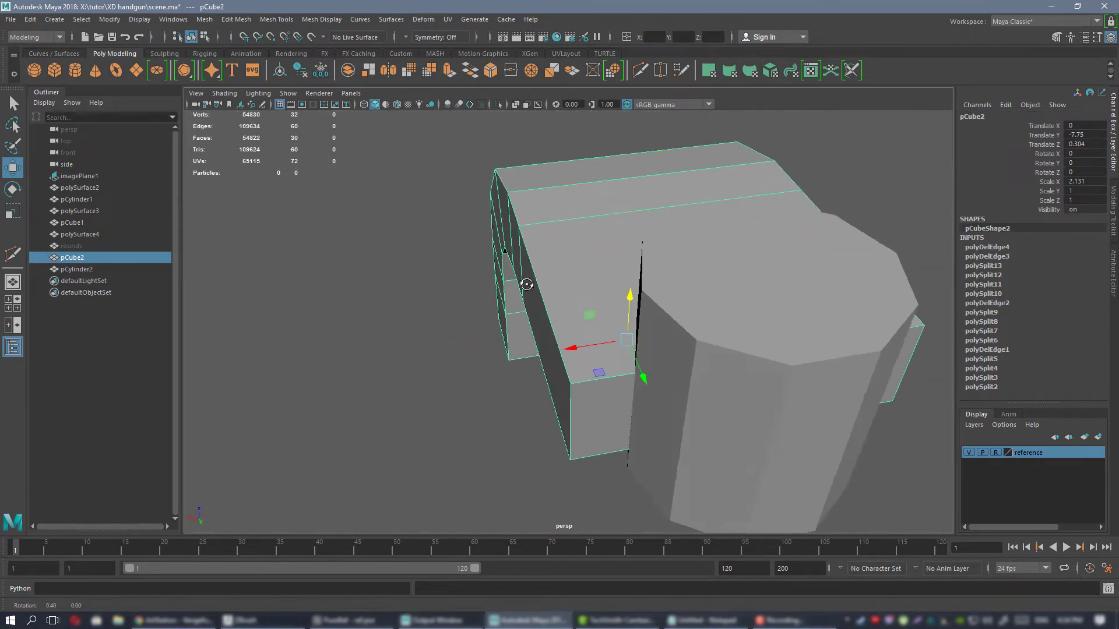
alt+drag(525, 285, 548, 289)
Hide the cylinder and insert Multi-Cut edge loops close to the curved block's sides and both of its ends.
key(ctrl+shift+x)
ctrl+click(563, 385)
alt+drag(612, 252, 658, 227)
key(w)
right_drag(585, 217, 638, 200)
click(518, 153)
alt+right_drag(617, 245, 568, 249)
click(569, 248)
mouse_move(568, 249)
alt+mouse_down()
mouse_move(687, 312)
mouse_move(704, 289)
mouse_move(806, 240)
mouse_move(688, 227)
mouse_move(554, 262)
alt+mouse_up()
click(806, 240)
click(615, 259)
alt+right_drag(553, 263, 554, 285)
alt+drag(553, 285, 597, 287)
key(y)
ctrl+click(613, 333)
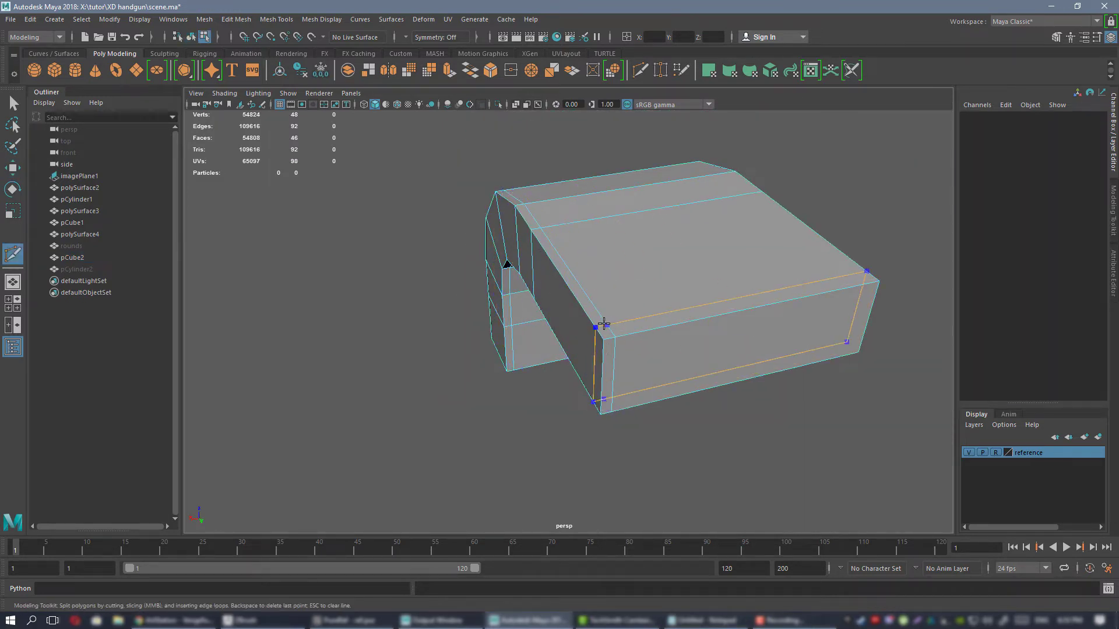
alt+drag(781, 293, 794, 276)
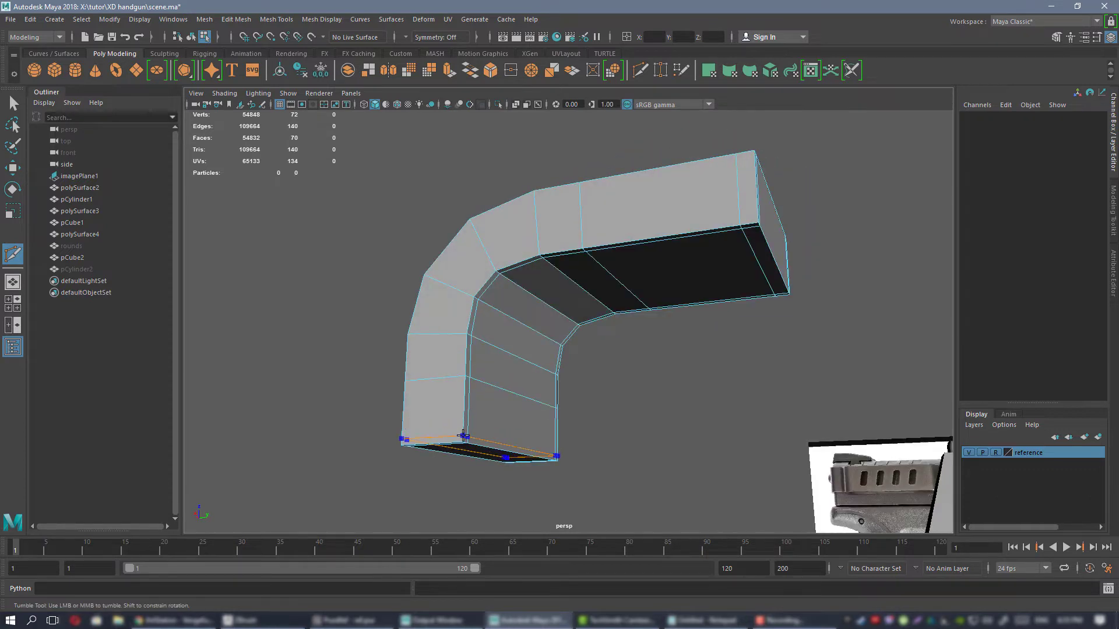
key(w)
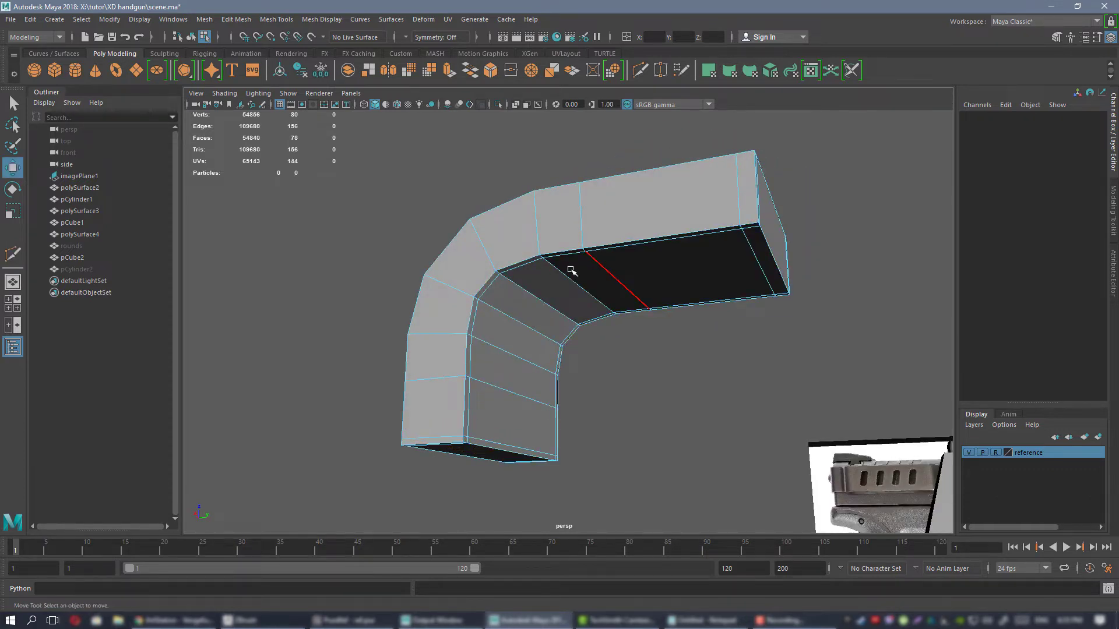
Preview the curved block with smoothing, inspect its rounded edges, and restore the unsmoothed display.
mouse_move(571, 270)
alt+mouse_down()
mouse_move(539, 276)
mouse_move(563, 283)
alt+mouse_up()
right_drag(600, 228, 628, 215)
key(3)
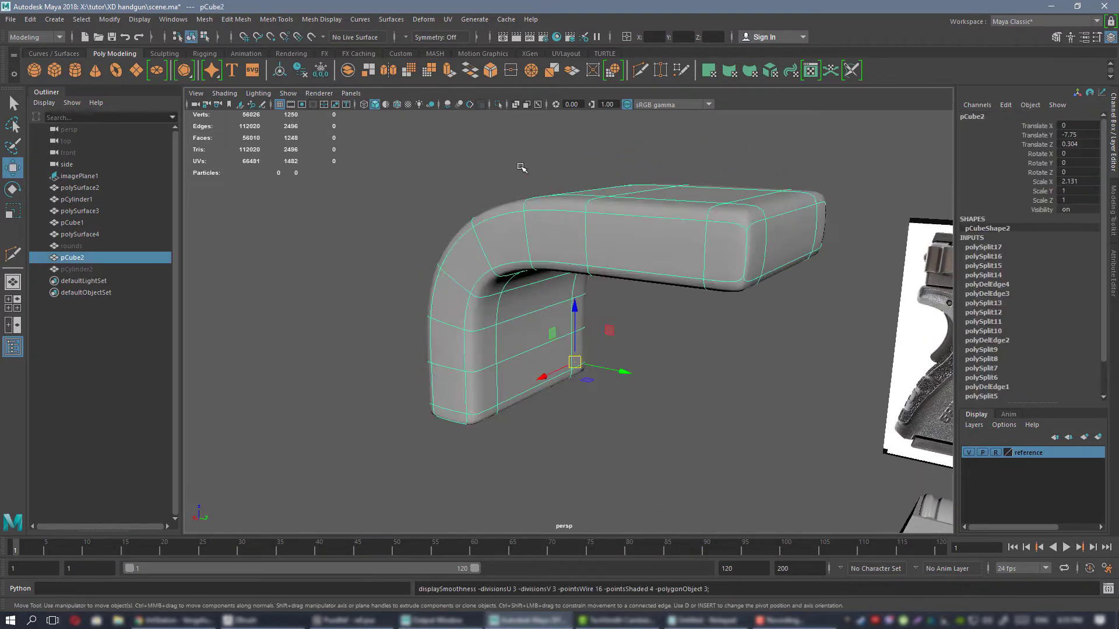
click(522, 167)
alt+drag(604, 312, 580, 270)
click(582, 275)
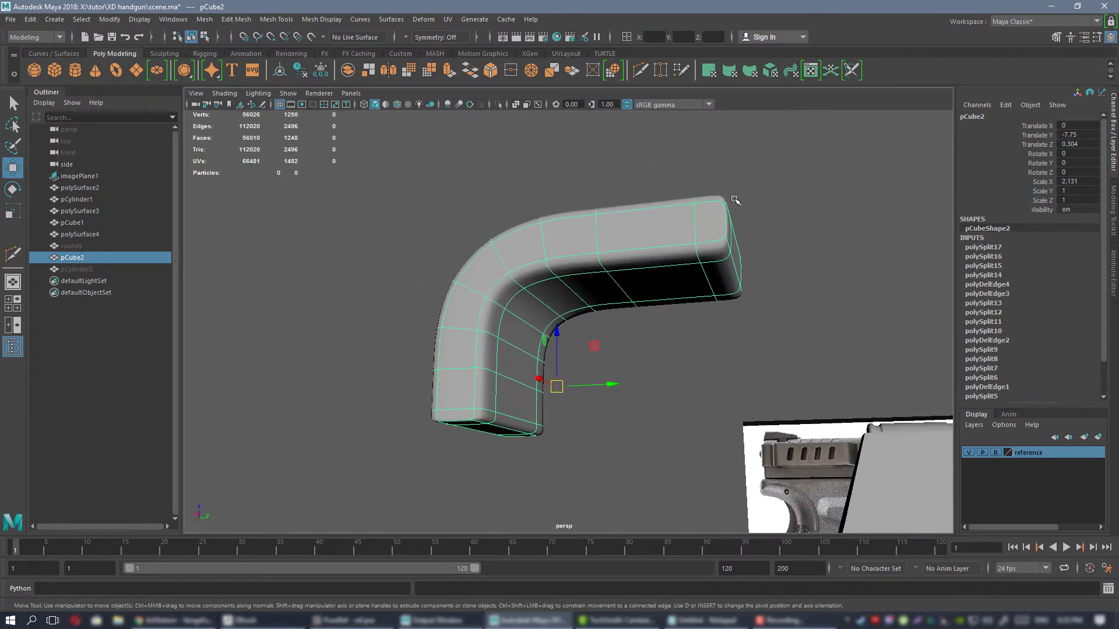
click(407, 248)
alt+drag(407, 249, 636, 302)
click(654, 257)
key(1)
Unhide the pCylinder2 cylinder and check how it overlaps the front end of the curved block.
click(80, 270)
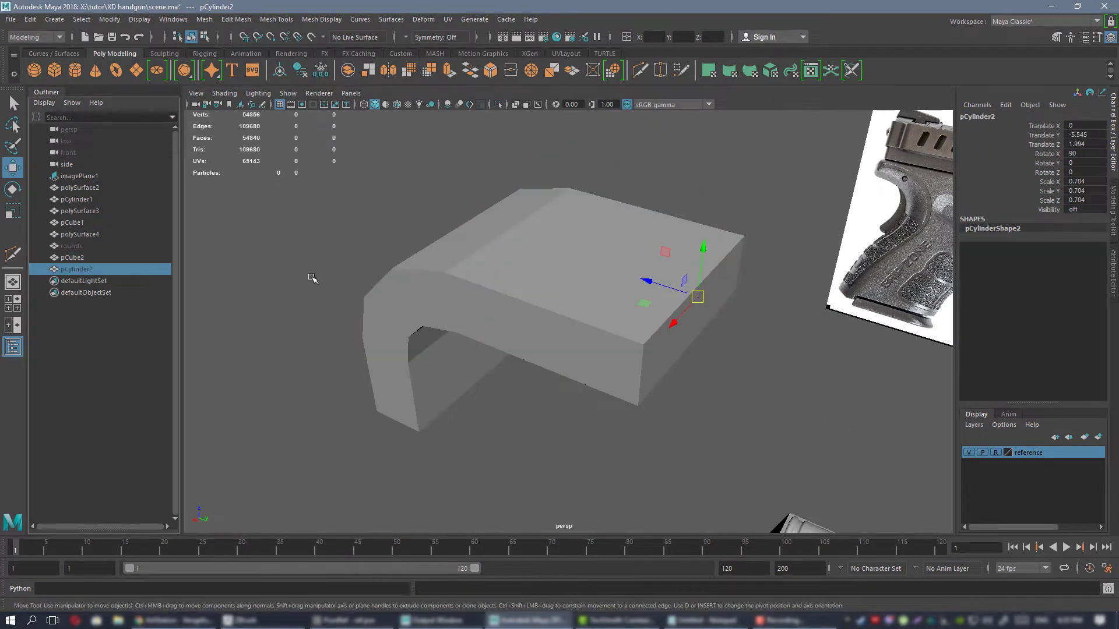
key(h)
alt+drag(527, 280, 577, 280)
click(577, 280)
scroll(622, 316, down, 3)
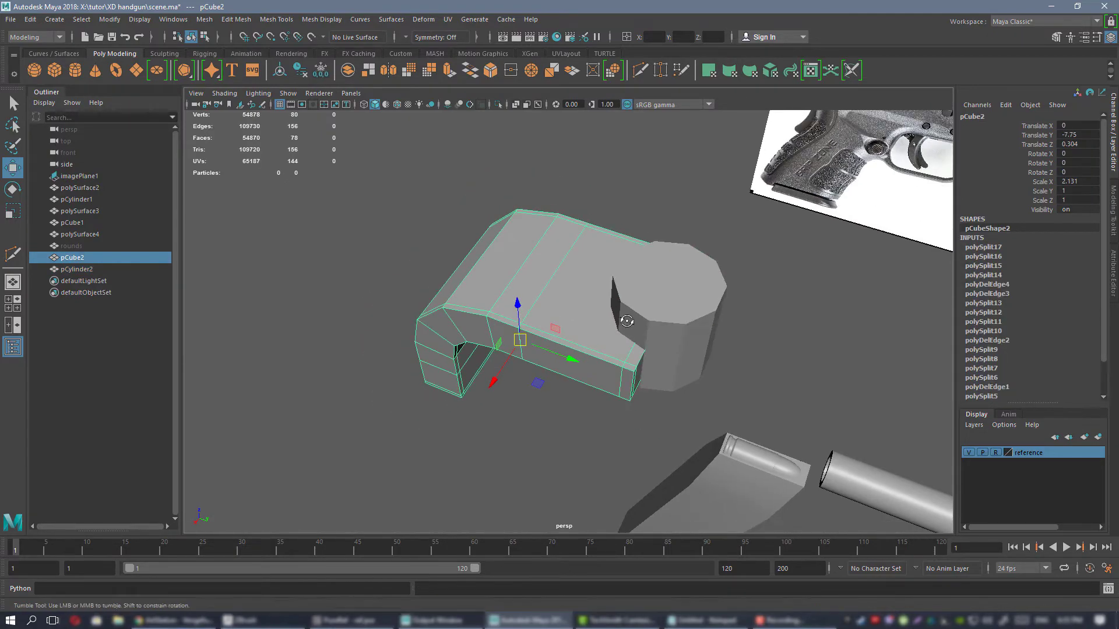
alt+drag(624, 317, 515, 336)
scroll(597, 329, up, 3)
scroll(597, 329, down, 3)
click(613, 275)
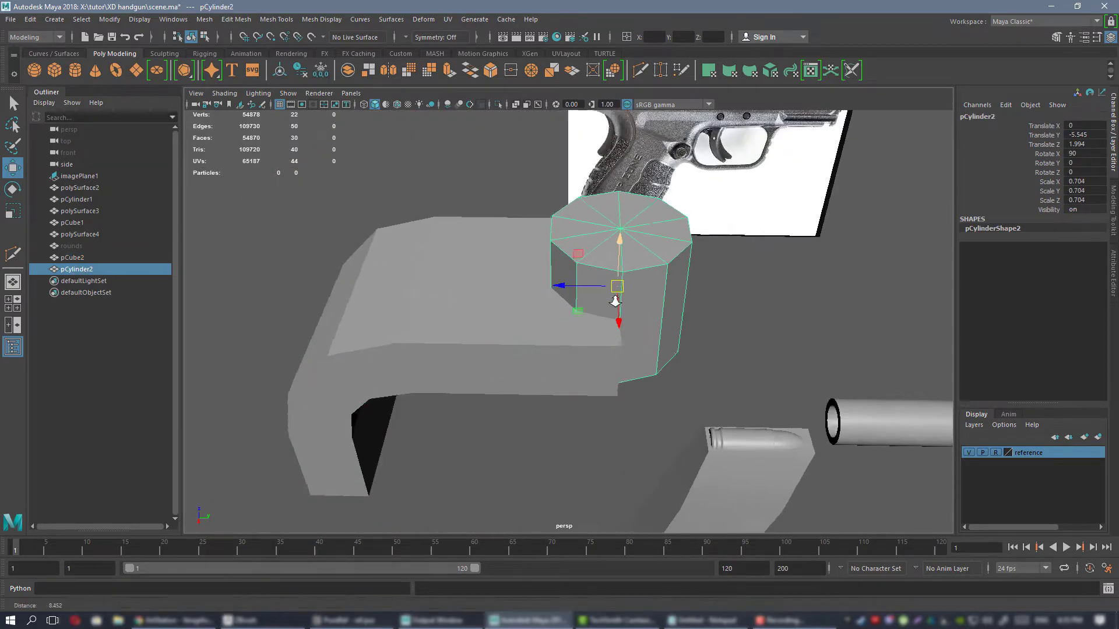
alt+drag(612, 286, 592, 321)
scroll(593, 321, up, 2)
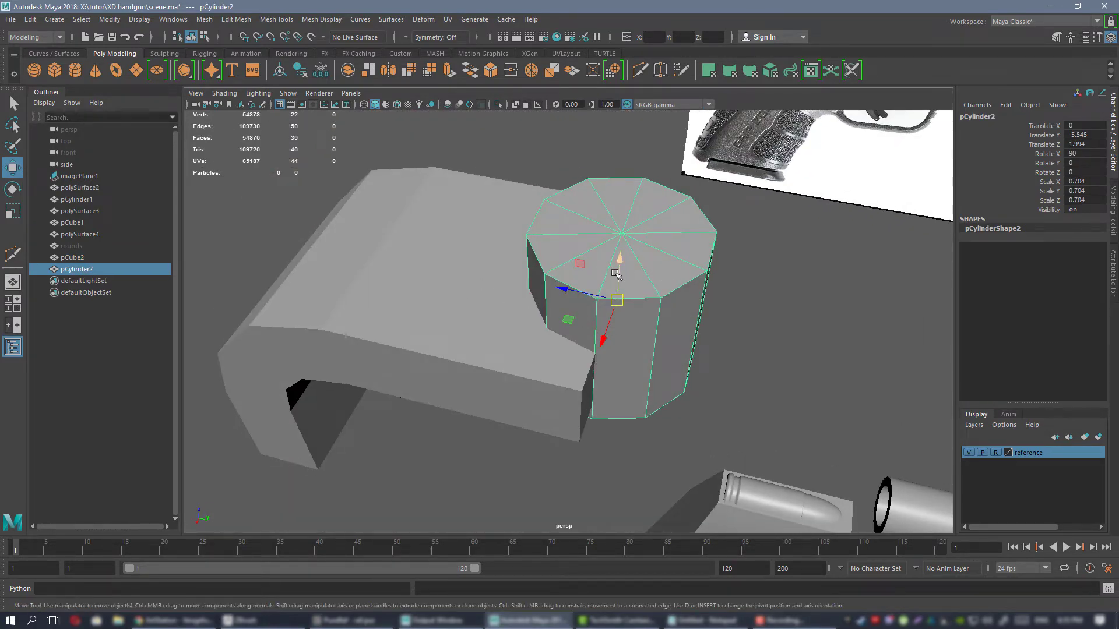
Subtract the cylinder from the curved block with a Boolean Difference to cut a rounded notch in its front end.
click(414, 288)
alt+drag(574, 341, 543, 246)
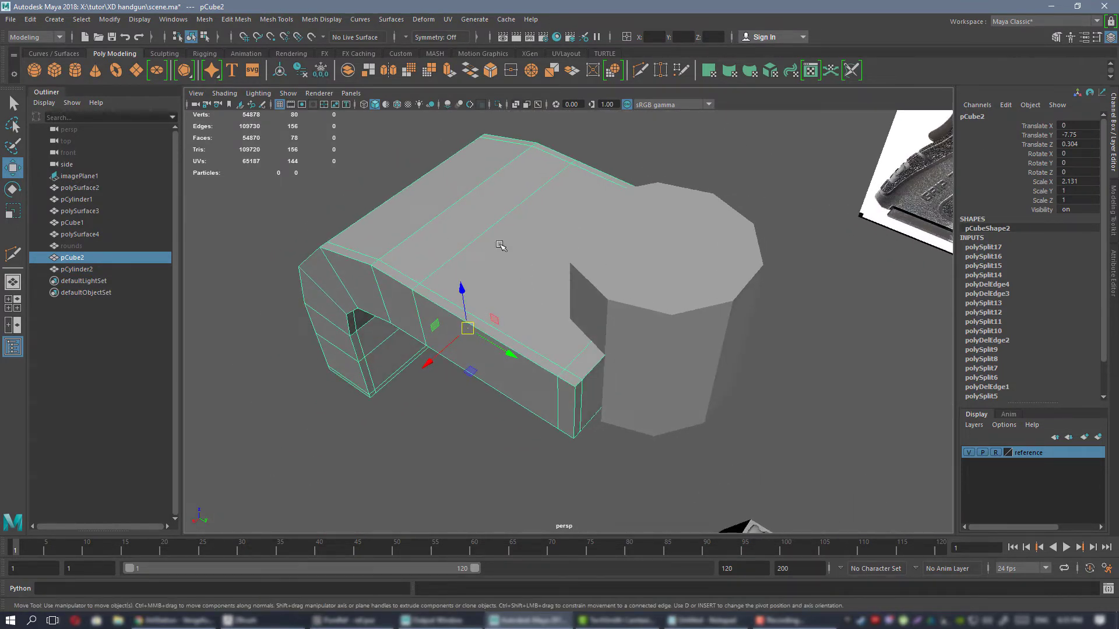
shift+click(636, 262)
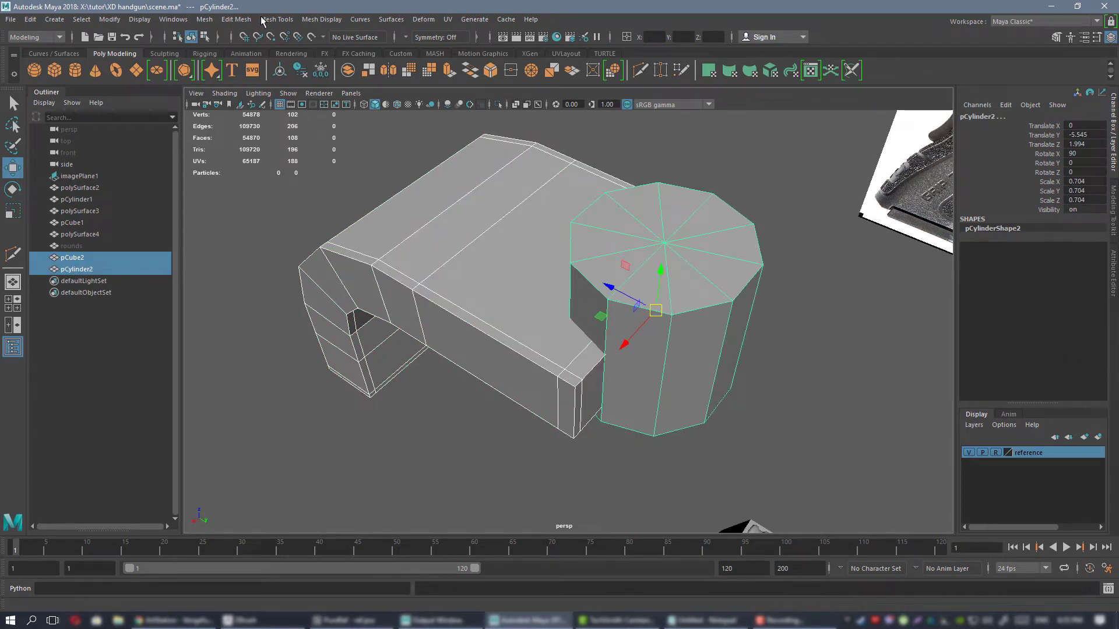
click(204, 20)
mouse_move(224, 52)
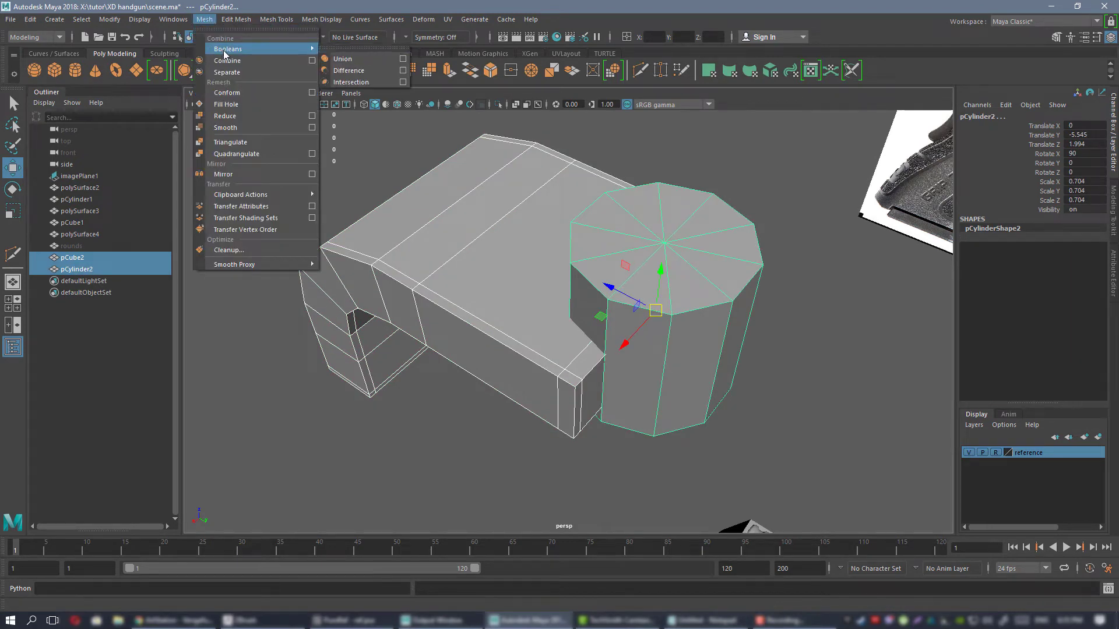
click(348, 70)
Inspect the notch cut by the Boolean and delete the construction history of the resulting block.
alt+drag(525, 233, 492, 286)
alt+right_drag(492, 287, 619, 279)
mouse_move(620, 279)
alt+mouse_down()
mouse_move(631, 282)
mouse_move(614, 290)
alt+mouse_up()
click(301, 70)
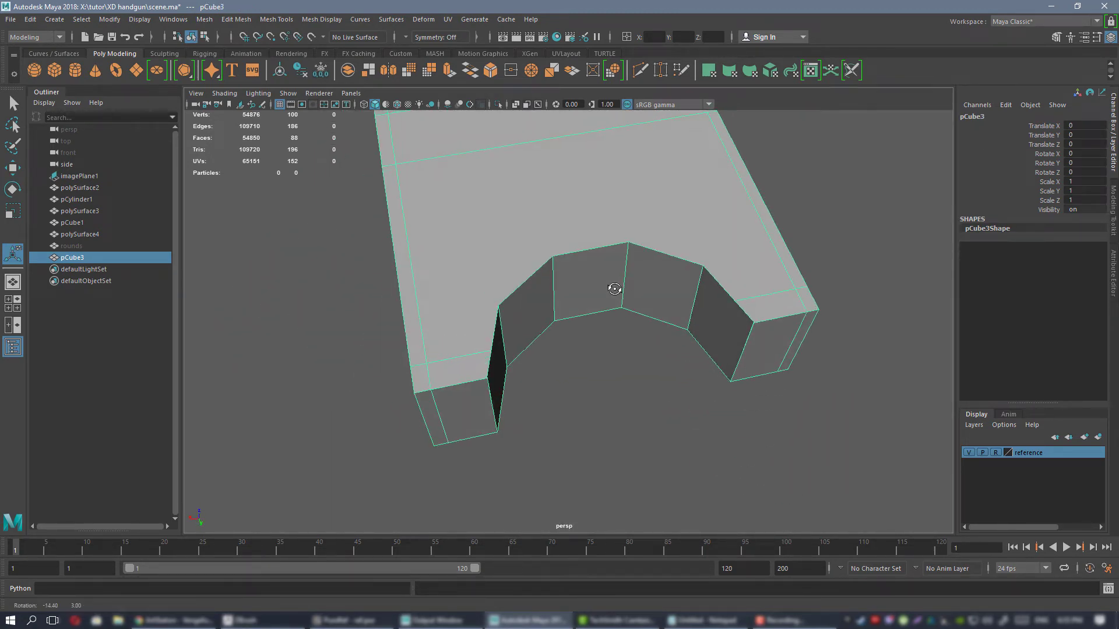
Examine the vertices and edges around the rounded notch and at the front corners of the curved block.
right_drag(512, 252, 453, 254)
drag(485, 382, 489, 397)
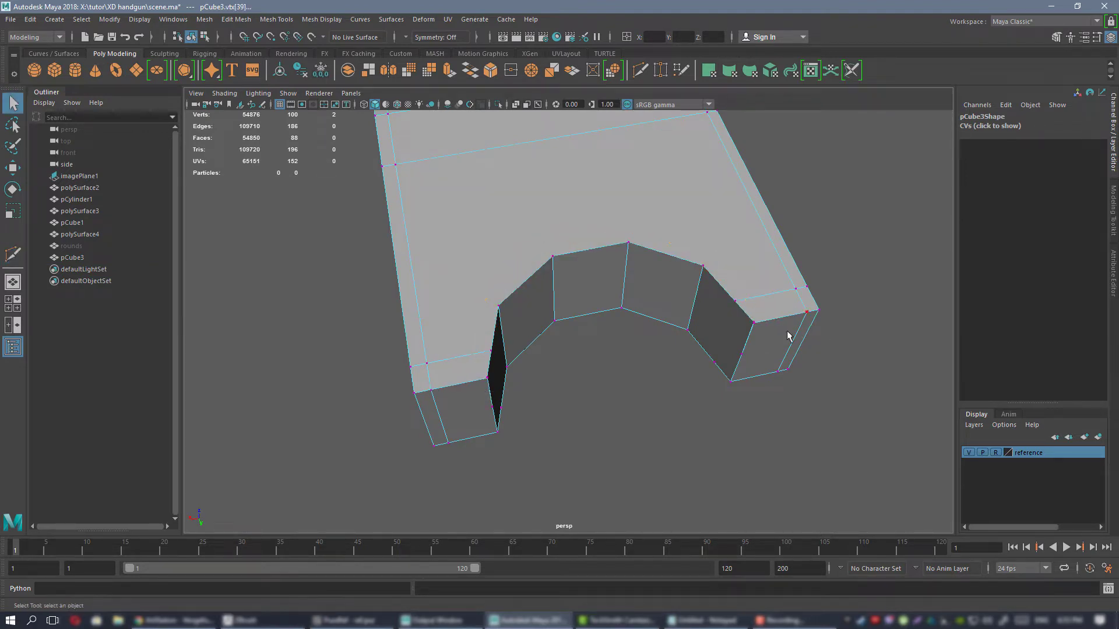
alt+drag(787, 336, 528, 221)
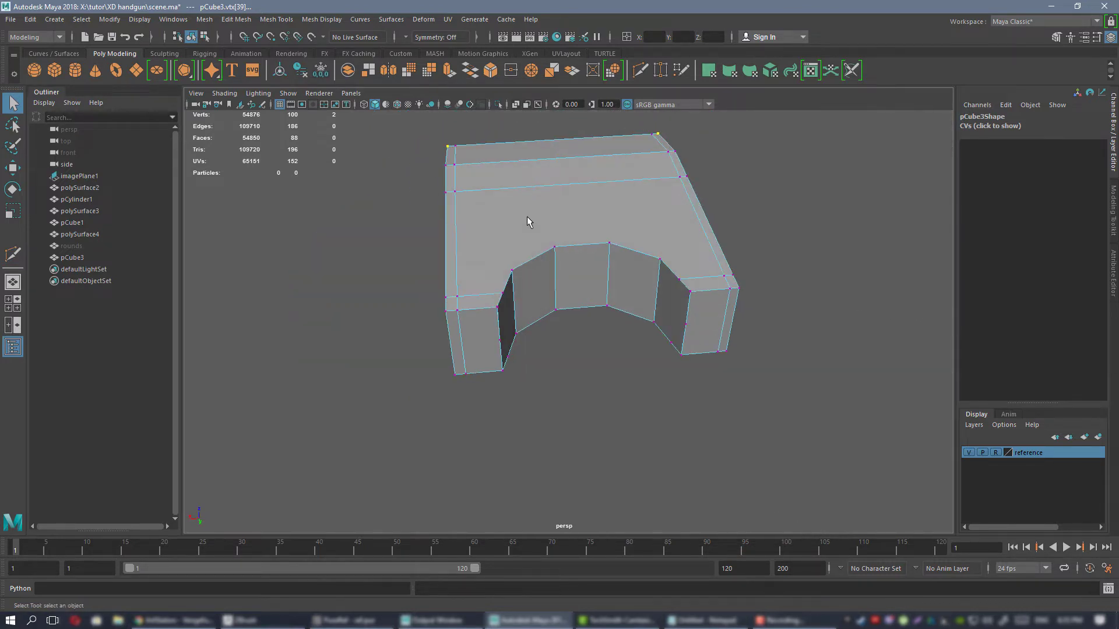
right_drag(527, 215, 575, 197)
alt+drag(575, 198, 498, 274)
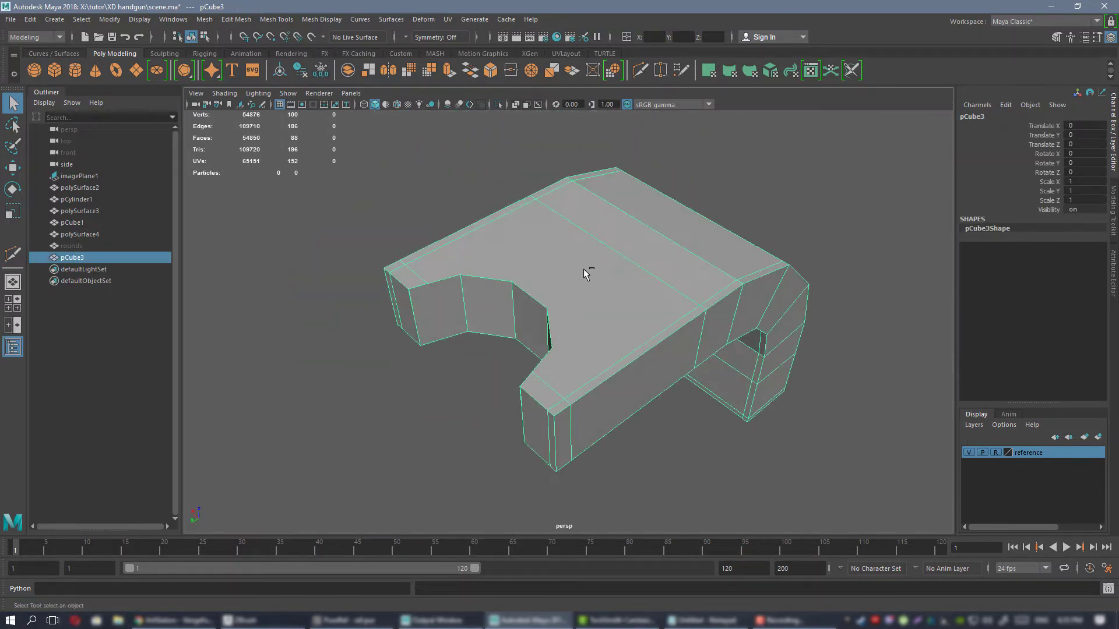
key(ctrl+z)
alt+drag(582, 278, 532, 280)
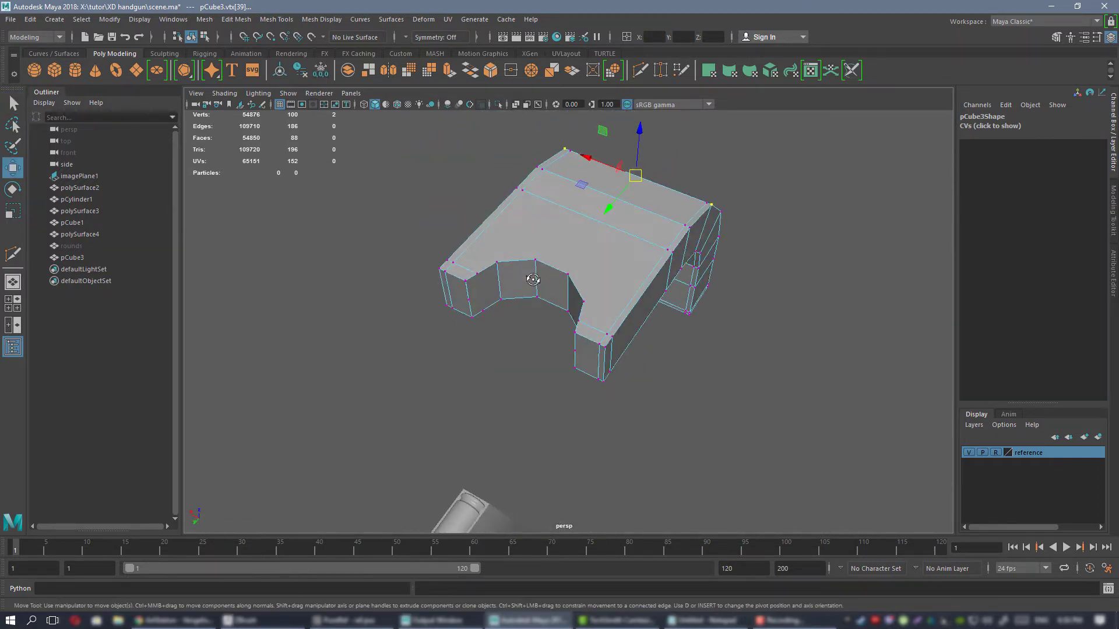
alt+drag(676, 271, 571, 282)
alt+drag(559, 296, 528, 268)
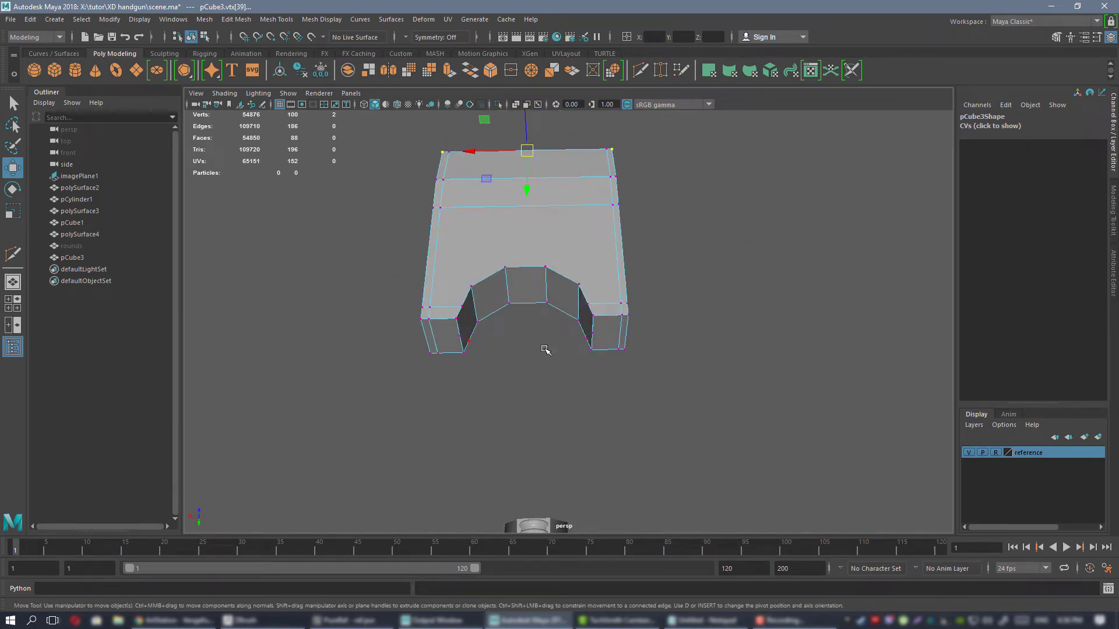
alt+drag(594, 305, 576, 342)
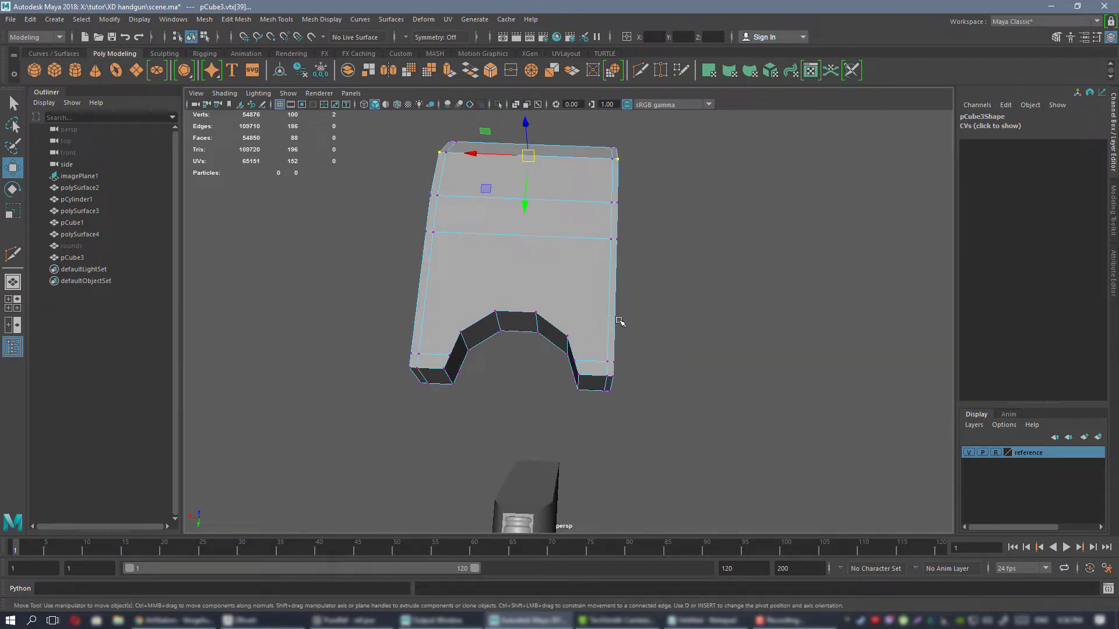
alt+drag(572, 348, 611, 245)
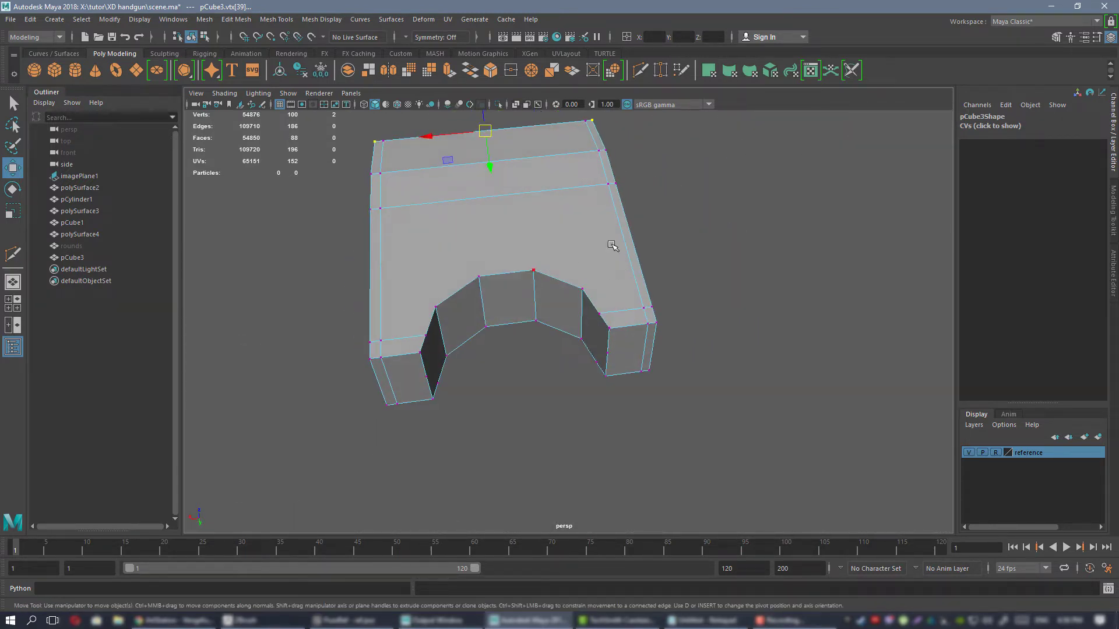
Return to object mode and inspect the notch and large flat faces of the cut block from several sides.
alt+drag(654, 336, 603, 256)
right_click(555, 230)
click(611, 214)
alt+drag(610, 322, 564, 293)
alt+middle_drag(564, 292, 597, 245)
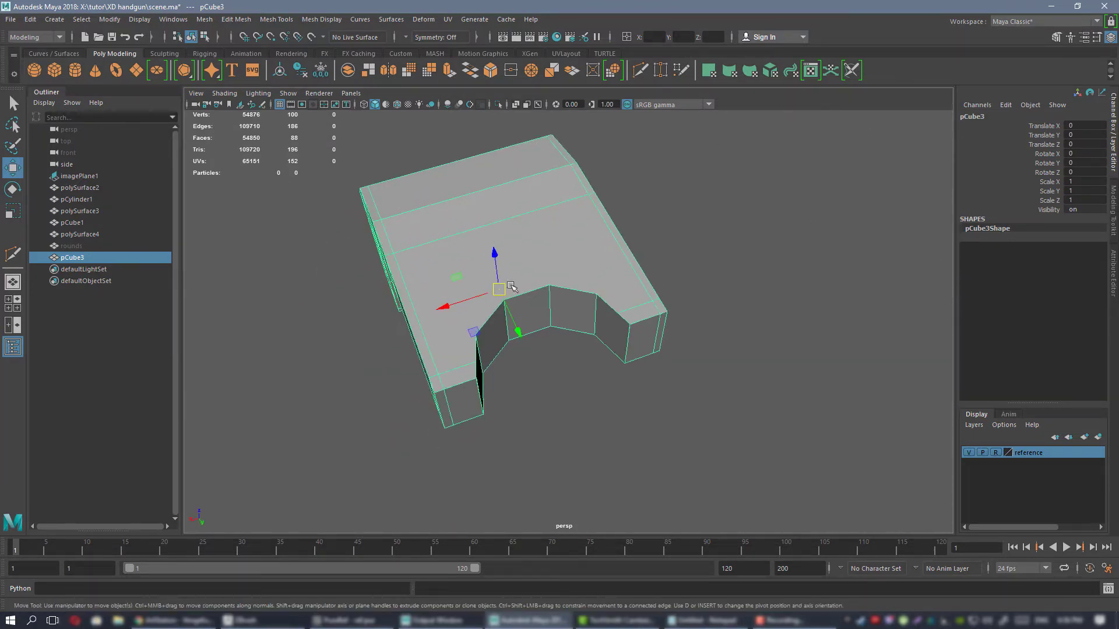
alt+drag(604, 330, 499, 279)
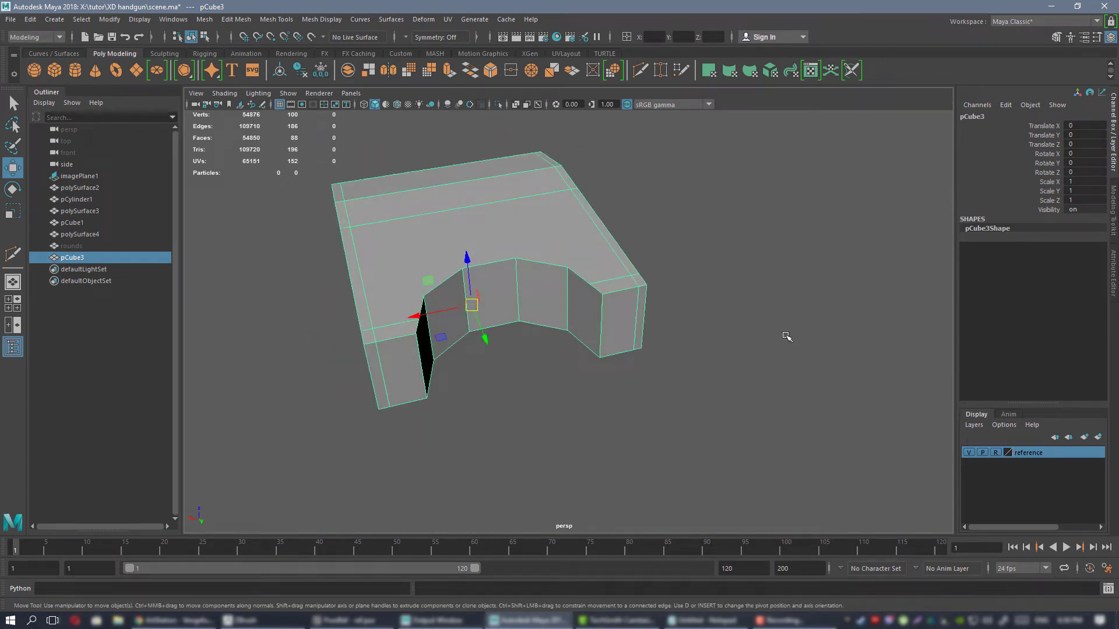
alt+drag(628, 332, 682, 288)
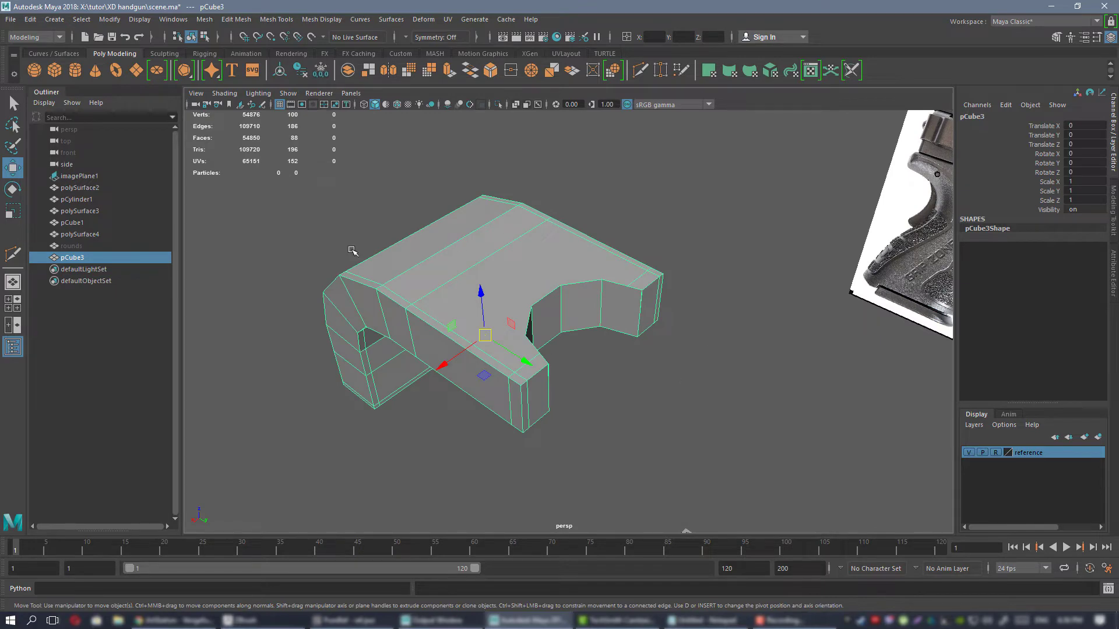
alt+drag(353, 251, 631, 349)
alt+drag(552, 303, 640, 297)
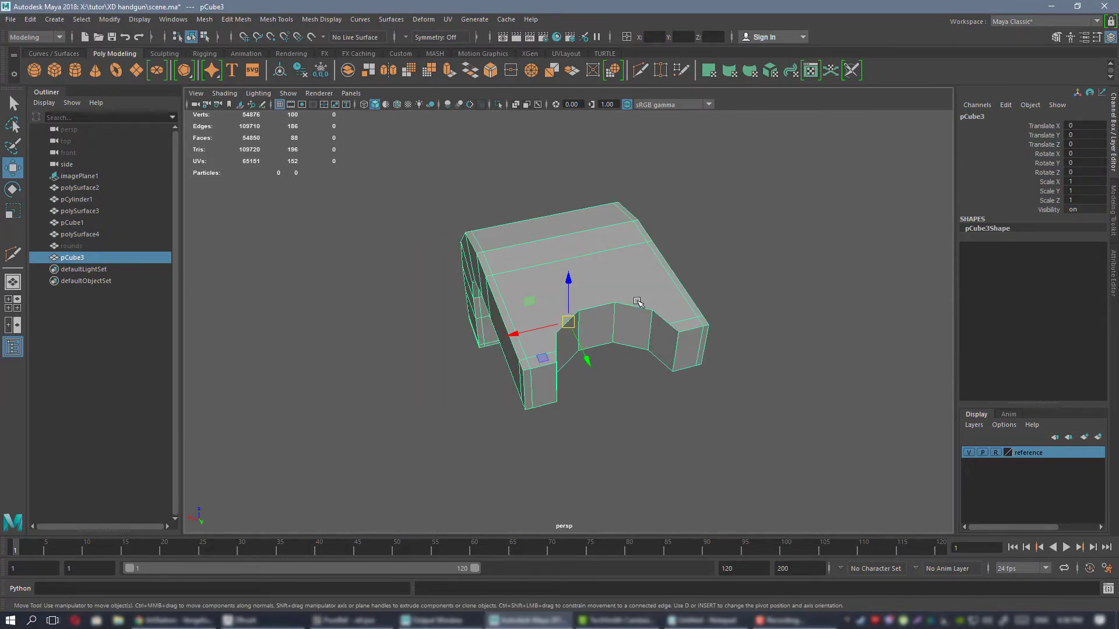
Undo the Boolean Difference, select the separate curved block and display it unsmoothed.
key(ctrl+z)
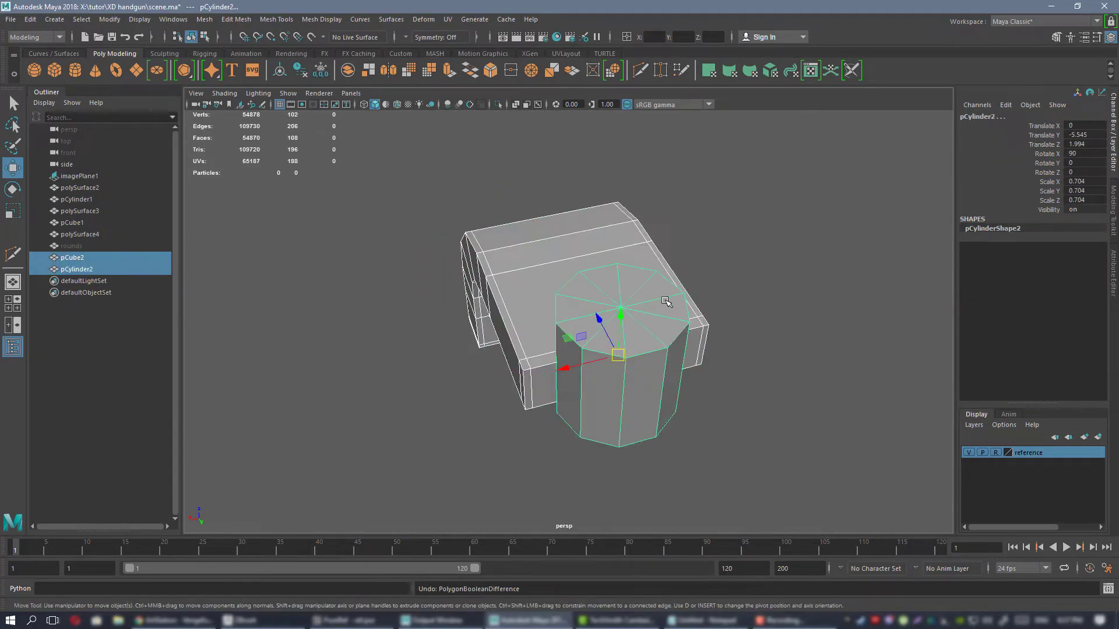
click(704, 253)
click(517, 257)
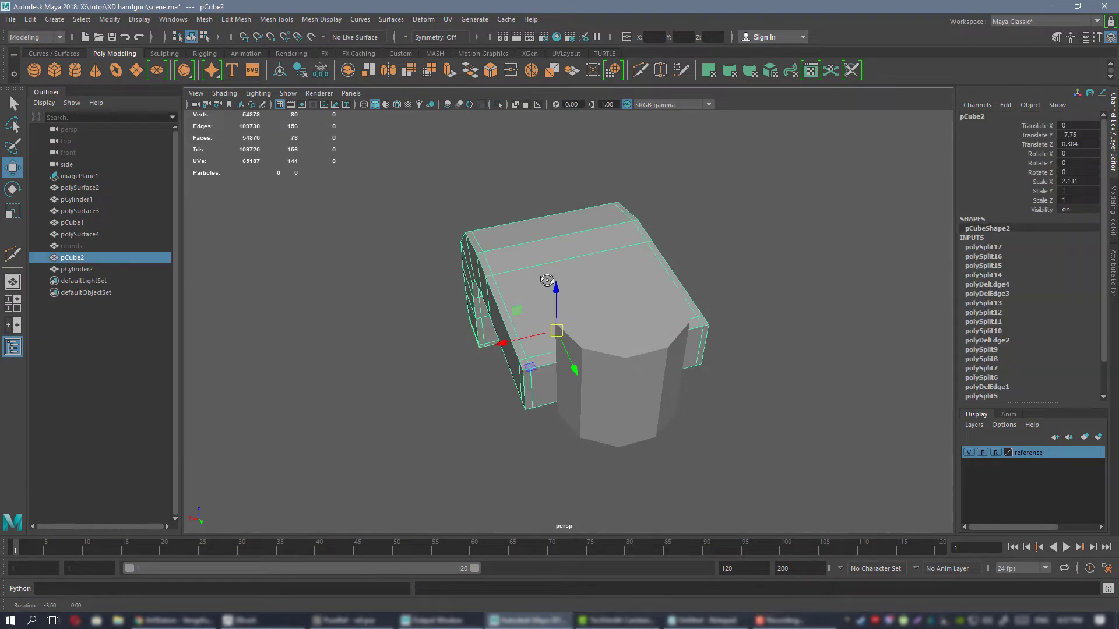
alt+drag(517, 257, 576, 275)
alt+middle_drag(577, 275, 523, 295)
key(1)
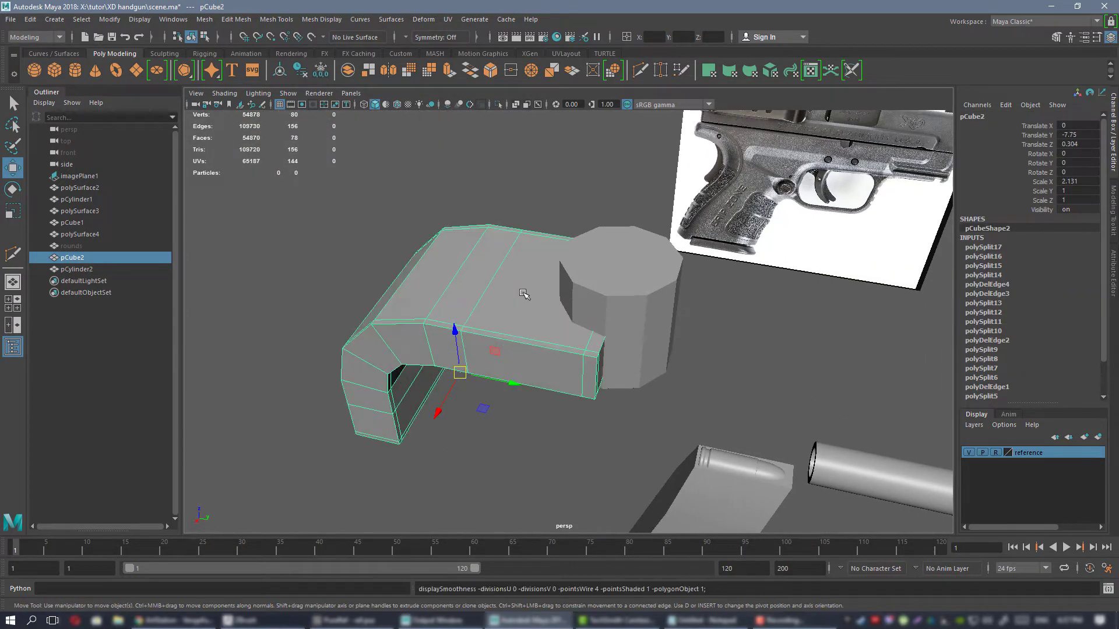
Add supporting edge loops to the pCylinder2 cylinder close to its top and bottom rims and return to object mode.
shift+click(522, 303)
click(571, 323)
click(579, 324)
key(f)
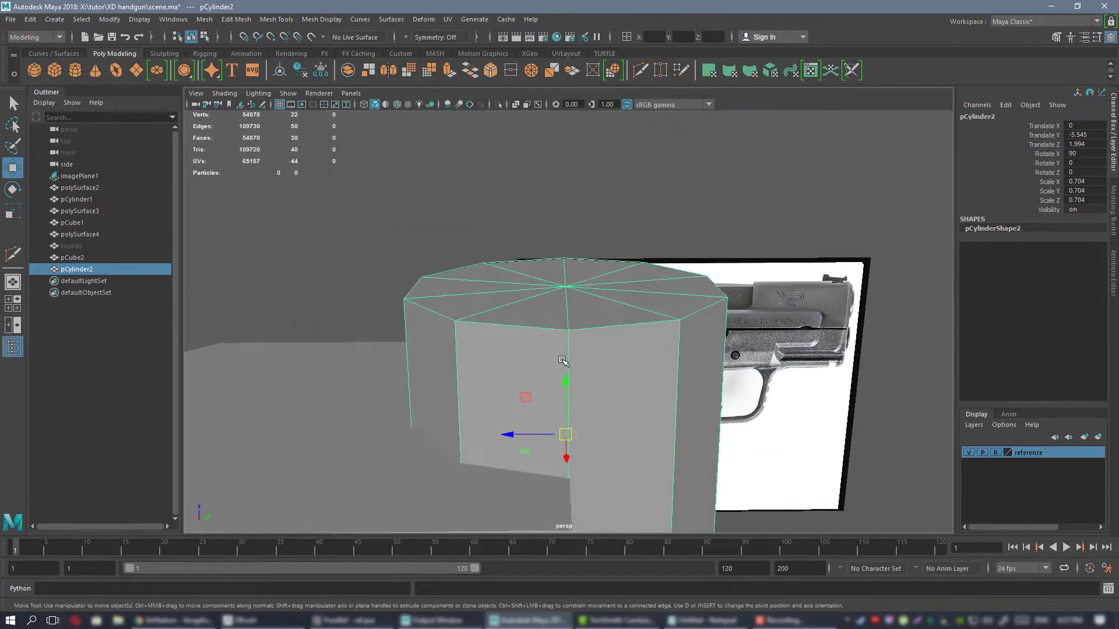
alt+drag(562, 361, 462, 370)
key(ctrl+shift+x)
key(w)
alt+middle_drag(462, 370, 537, 282)
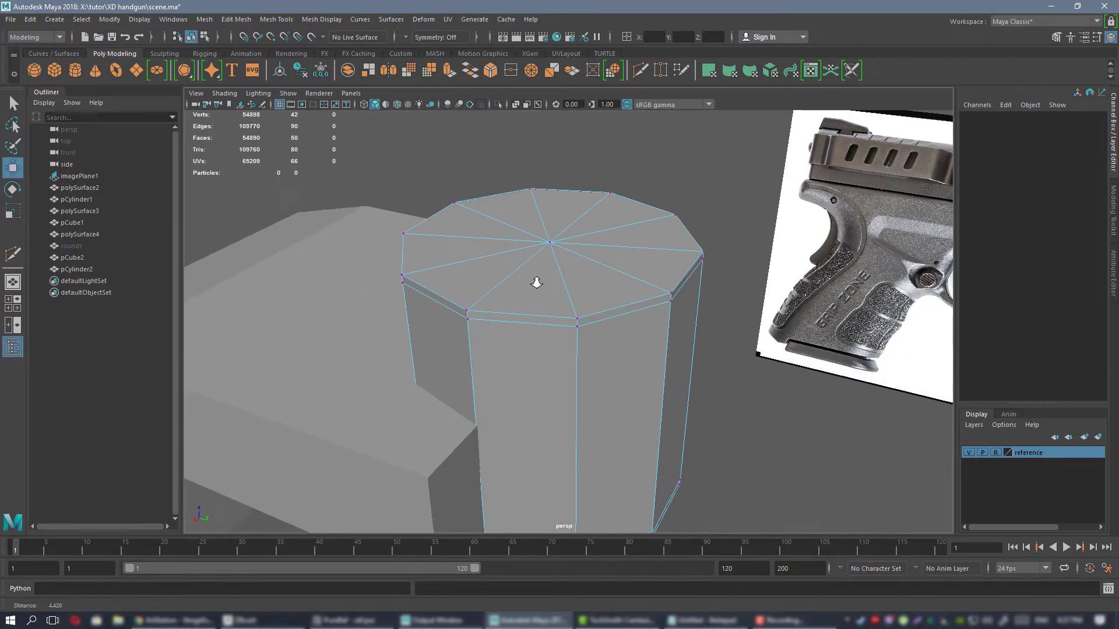
alt+right_drag(536, 282, 518, 262)
alt+drag(518, 262, 577, 274)
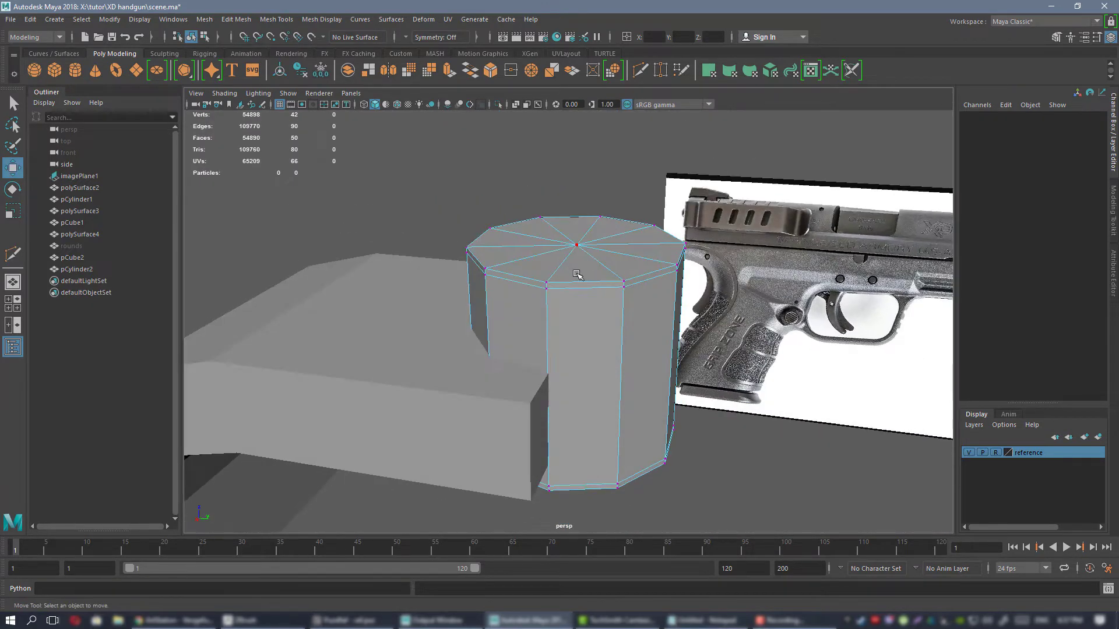
right_drag(571, 270, 539, 232)
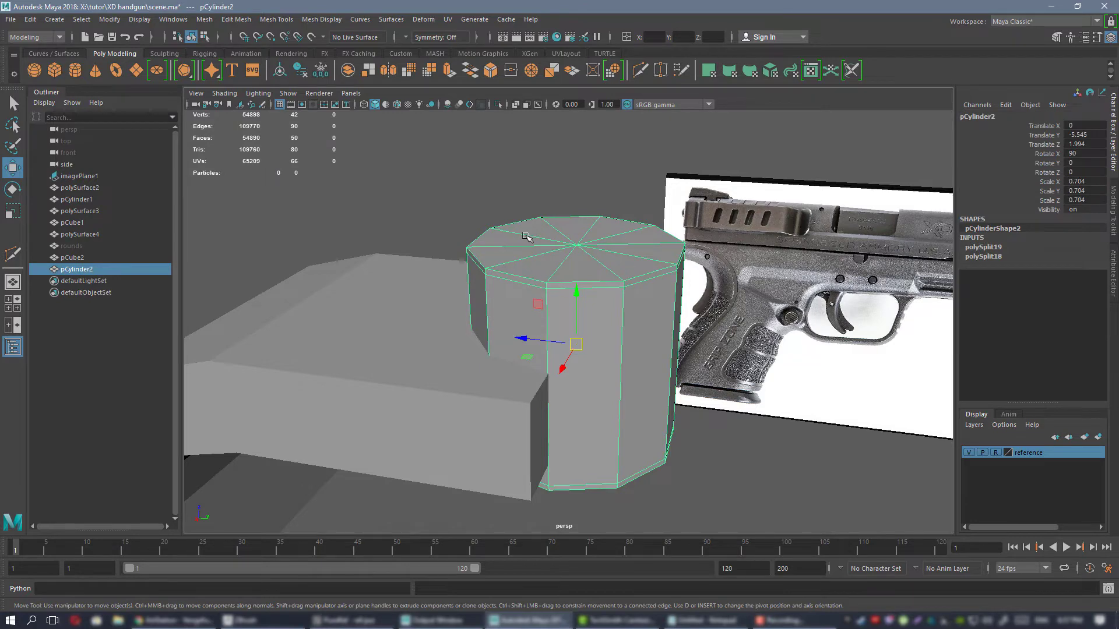
Export the curved block pCube2 as an OBJ, overwriting 1.OBJ in the exp folder.
alt+drag(526, 237, 530, 274)
click(475, 284)
click(12, 21)
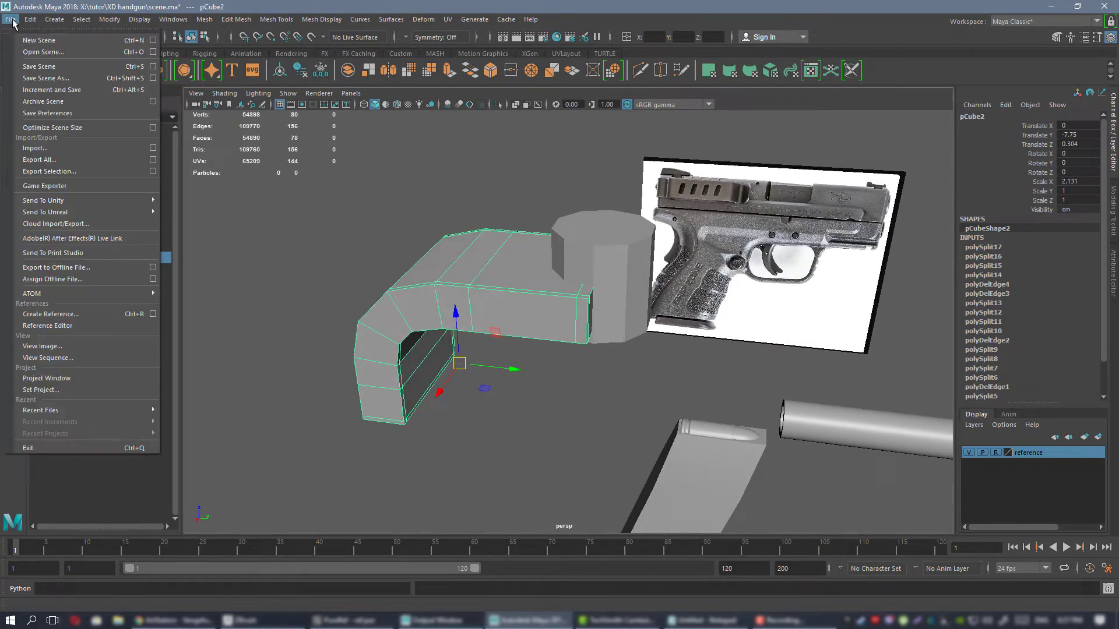
click(50, 172)
double_click(400, 218)
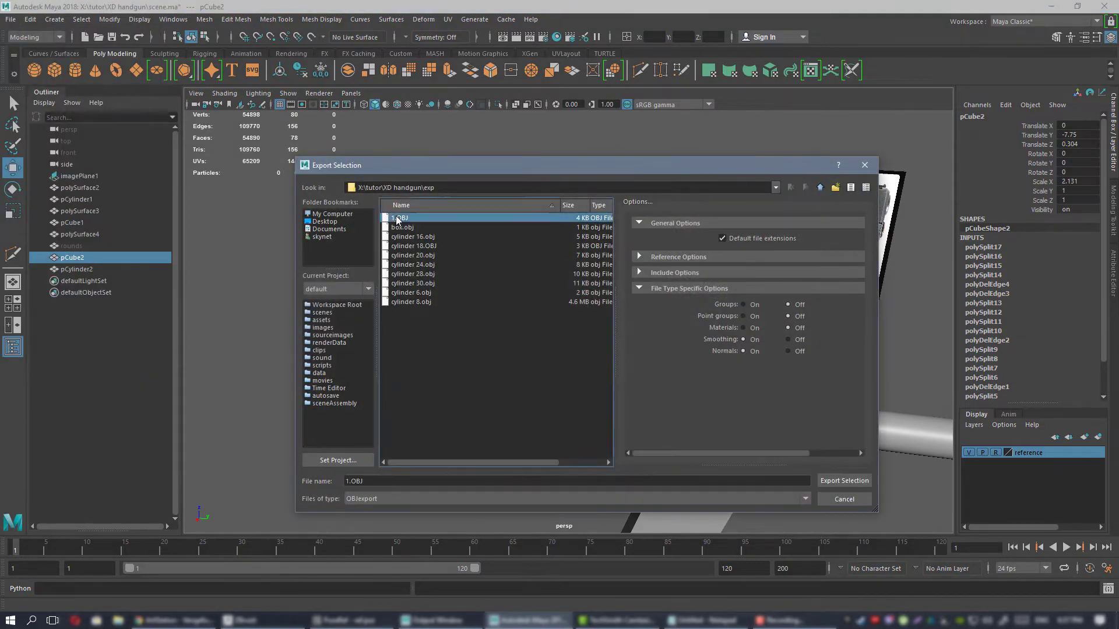
click(580, 358)
Switch to ZBrush and import 1.OBJ as the curved block mesh.
key(alt+Tab)
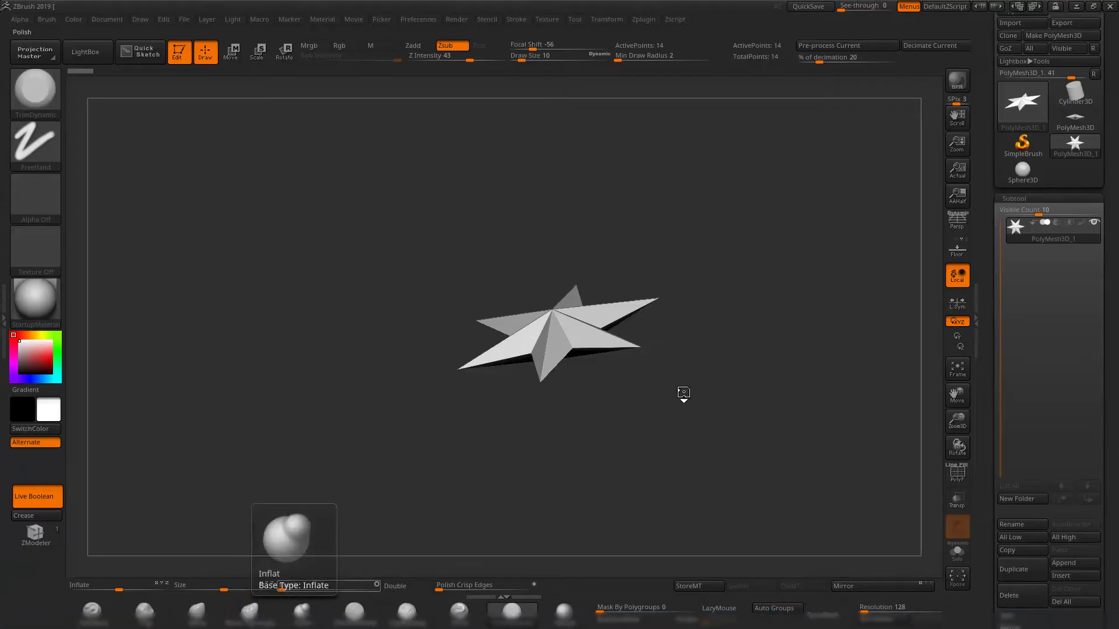
click(1015, 24)
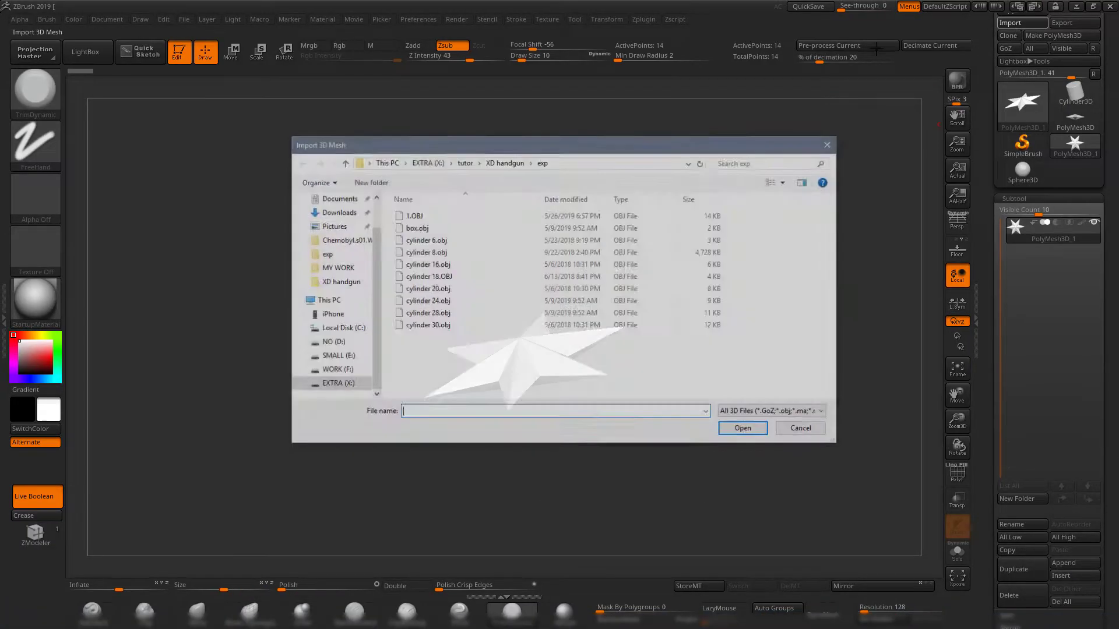
double_click(414, 212)
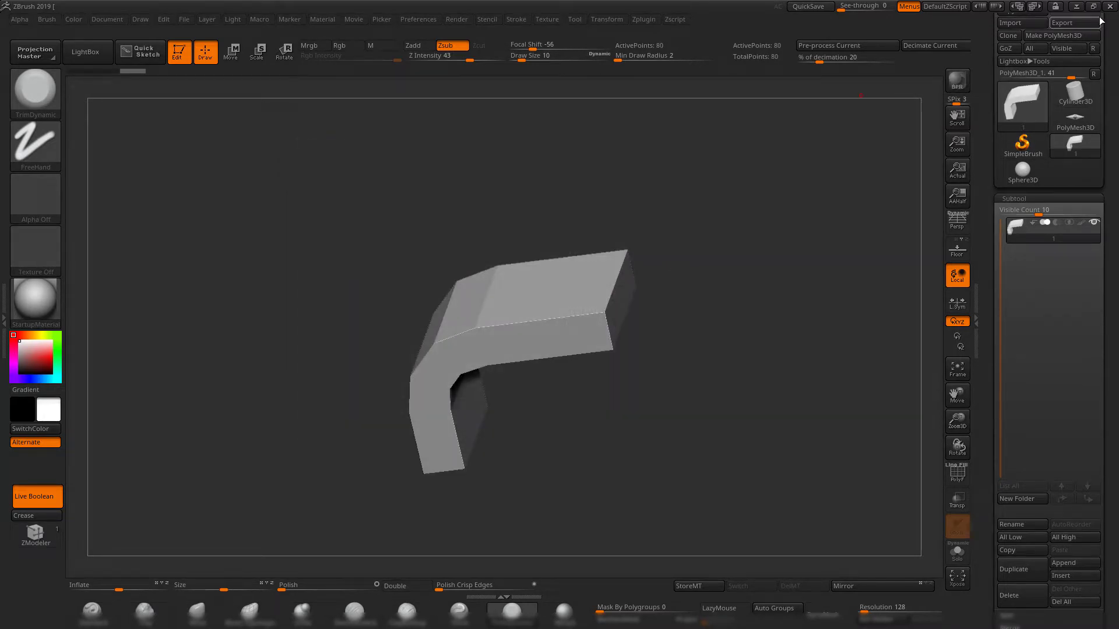
Go back to Maya and export the pCylinder2 cylinder as an OBJ, overwriting 1.OBJ.
click(1077, 7)
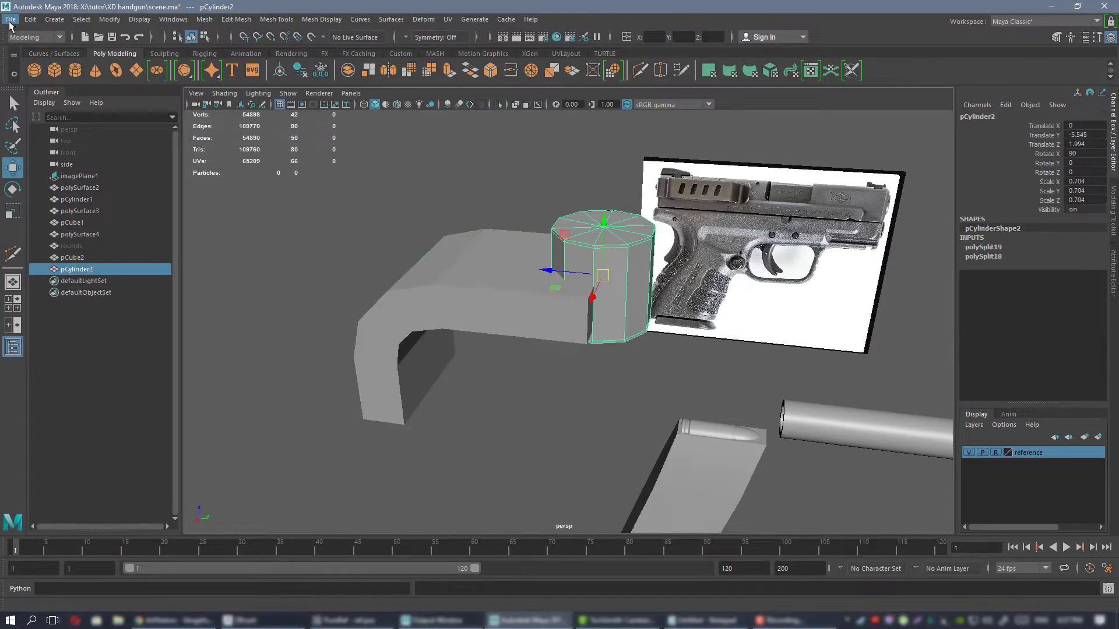
click(11, 19)
click(53, 174)
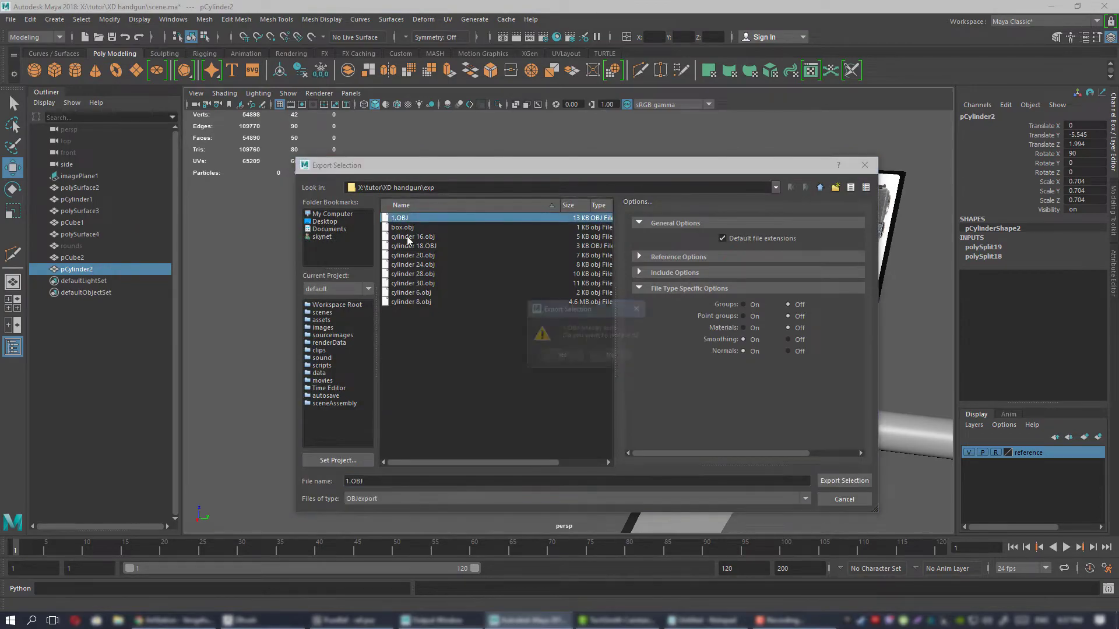
click(562, 355)
Switch to ZBrush, duplicate the curved block subtool and replace the copy with the cylinder by importing 1.OBJ.
click(240, 620)
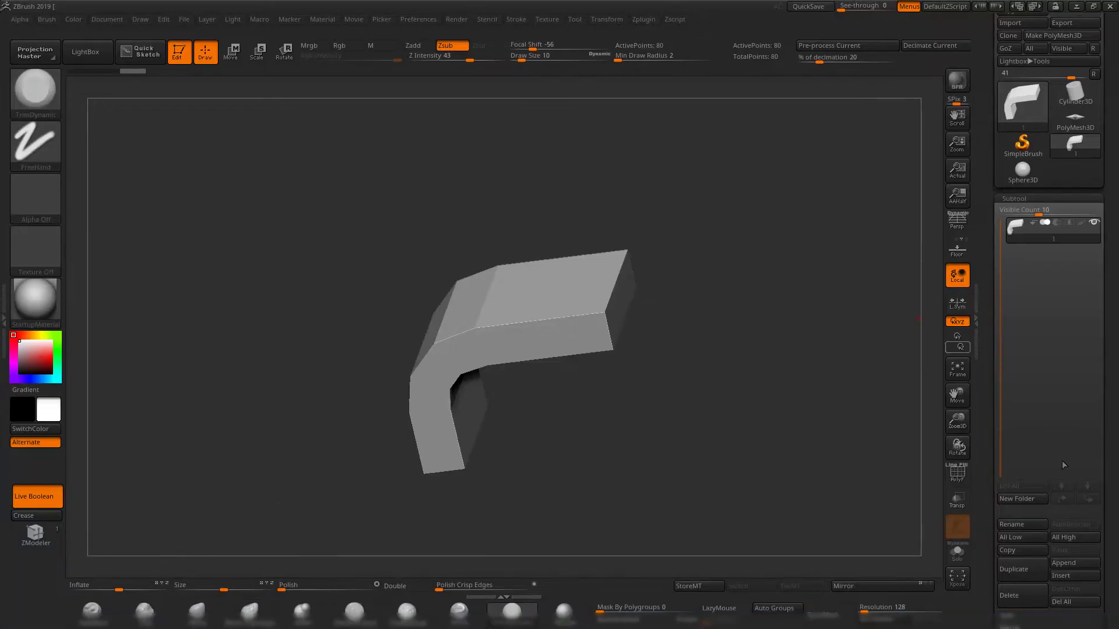
click(1029, 569)
drag(987, 31, 985, 75)
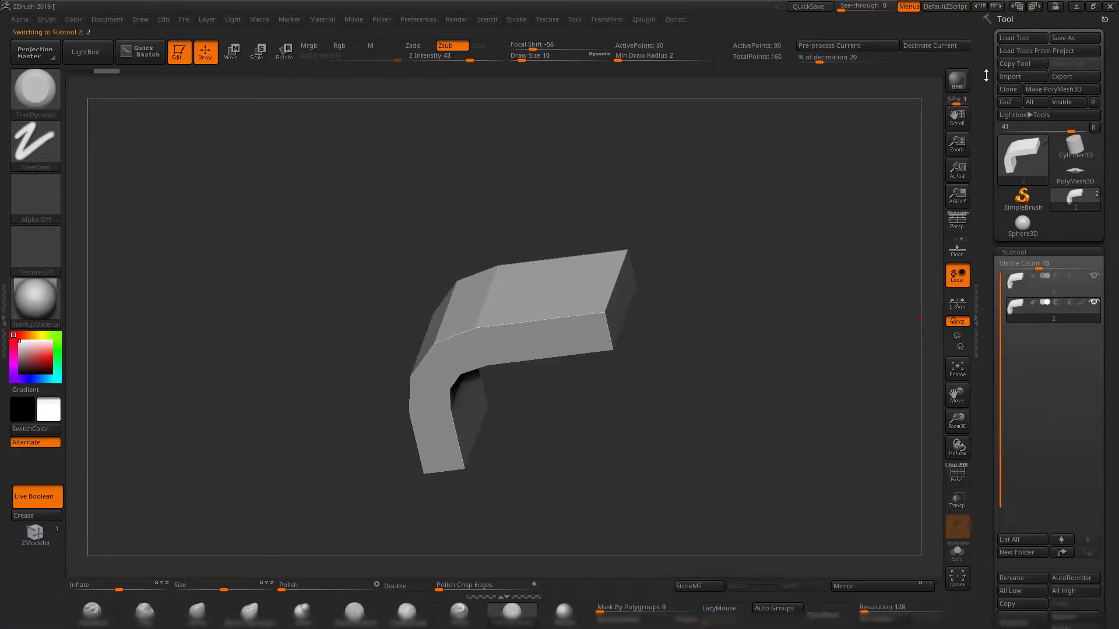
click(1019, 77)
double_click(412, 216)
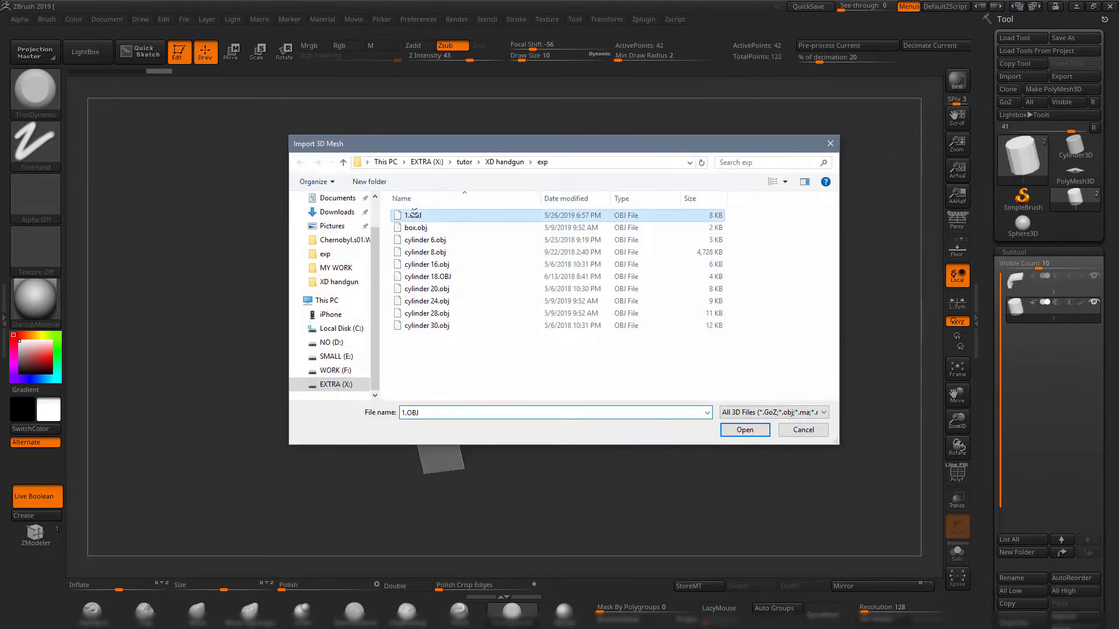
Make the curved block the active subtool and subdivide it four times.
mouse_move(808, 352)
mouse_down()
mouse_move(724, 289)
mouse_move(766, 318)
mouse_move(780, 367)
mouse_move(805, 393)
mouse_move(744, 393)
mouse_up()
click(1019, 285)
key(ctrl+d)
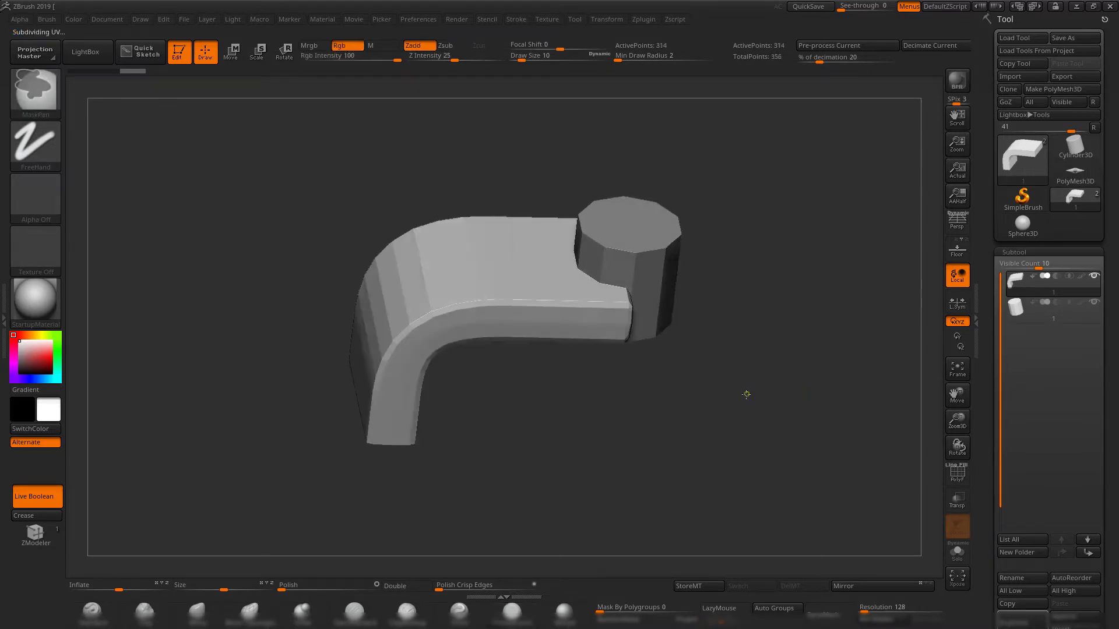
key(ctrl+d)
Make the cylinder the active subtool and subdivide it four times.
key(ctrl+d)
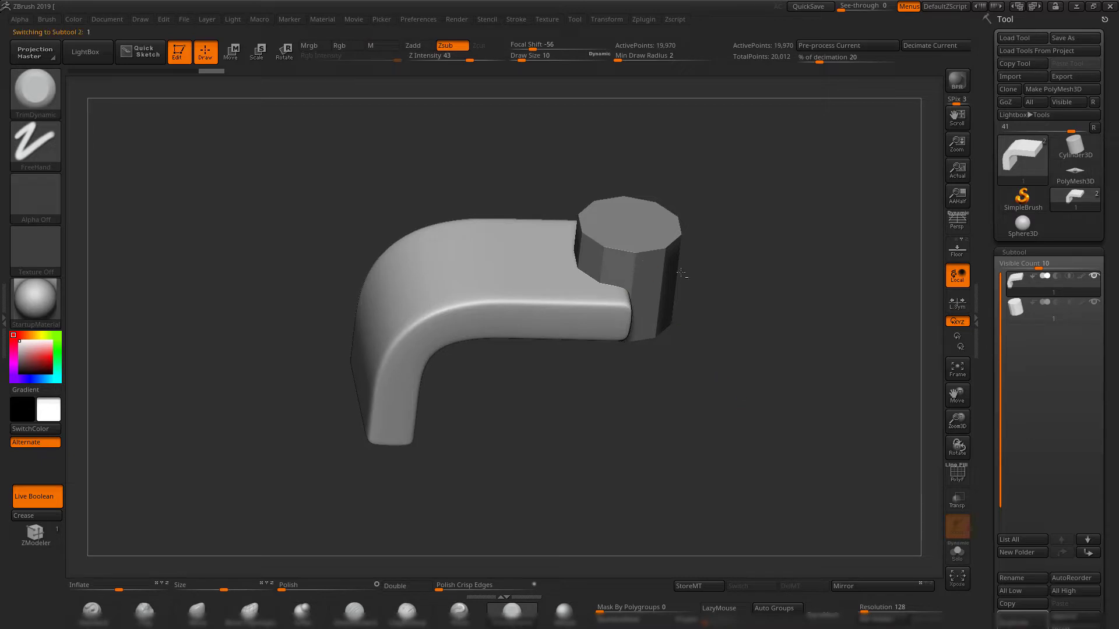
alt+click(681, 273)
drag(744, 384, 756, 404)
key(ctrl+d)
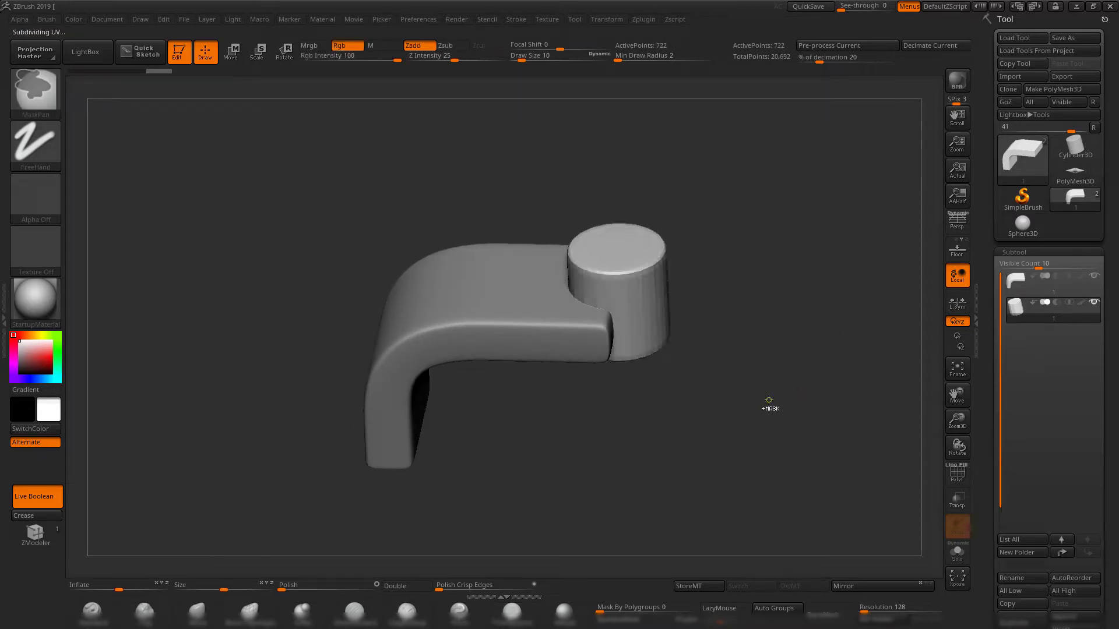
mouse_move(768, 401)
mouse_down()
mouse_move(762, 375)
mouse_move(722, 362)
mouse_move(781, 487)
mouse_move(780, 328)
mouse_move(772, 356)
mouse_move(747, 364)
mouse_up()
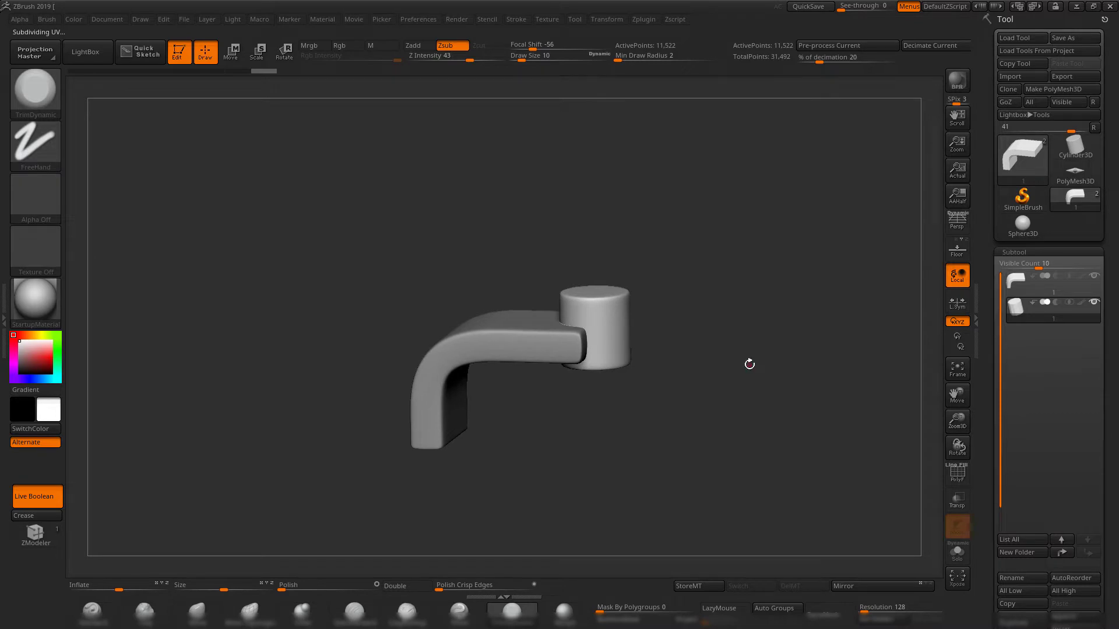
Turn off Live Boolean and make the curved block the active subtool.
click(35, 497)
mouse_move(629, 423)
shift+mouse_down()
mouse_move(649, 390)
mouse_move(663, 396)
mouse_move(668, 354)
mouse_move(689, 387)
mouse_move(671, 408)
mouse_move(703, 414)
mouse_move(724, 482)
mouse_move(717, 452)
mouse_move(747, 417)
mouse_move(732, 395)
shift+mouse_up()
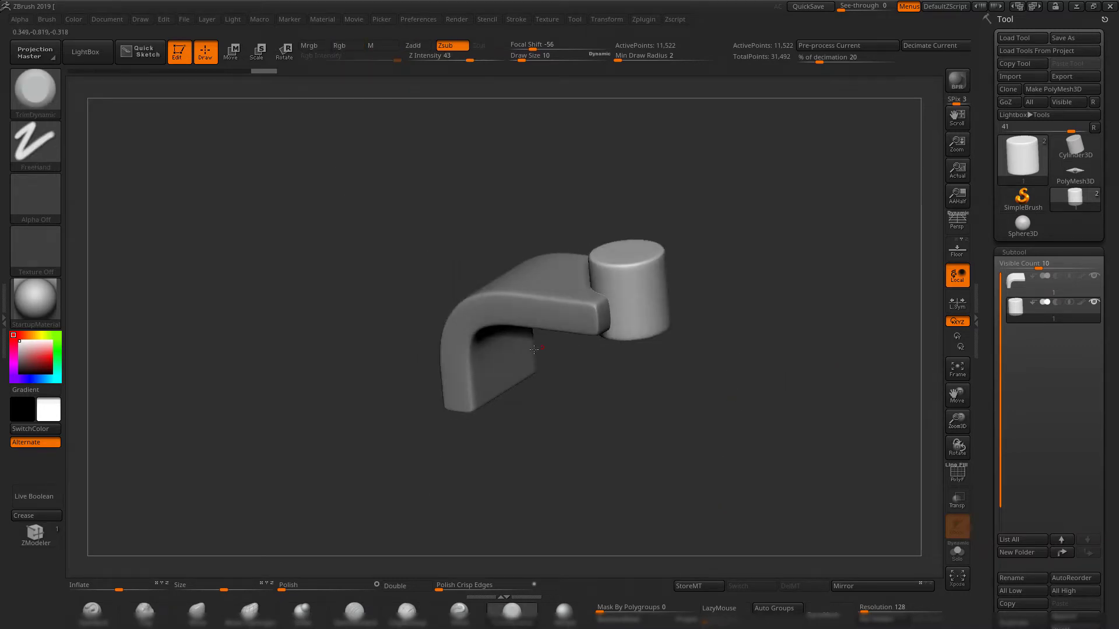
alt+click(504, 288)
drag(752, 316, 781, 352)
drag(781, 351, 747, 351)
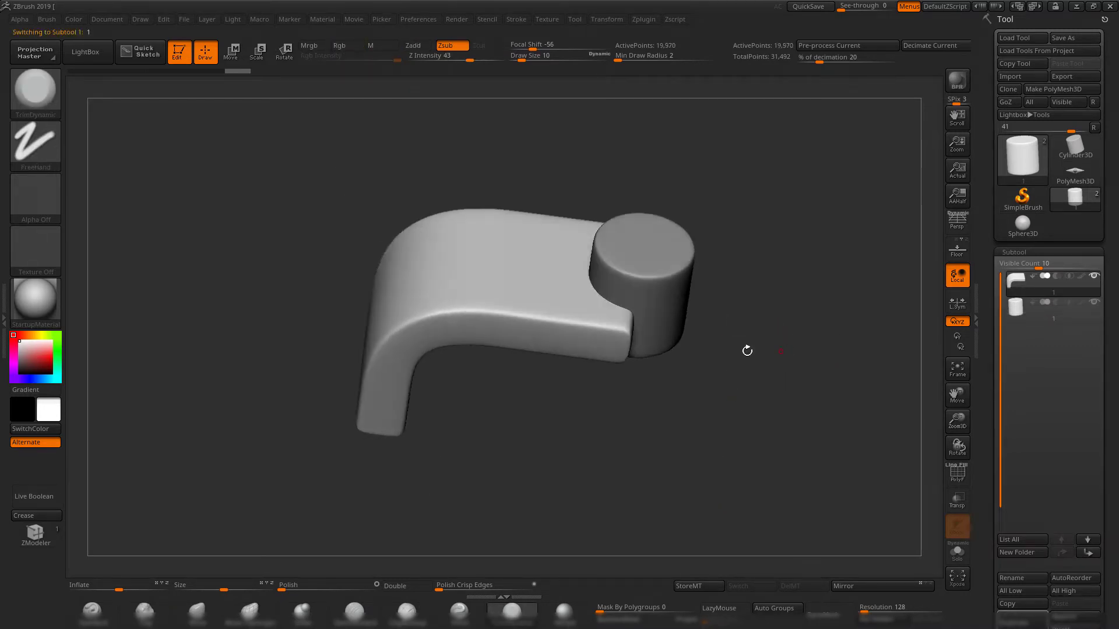
mouse_move(1035, 281)
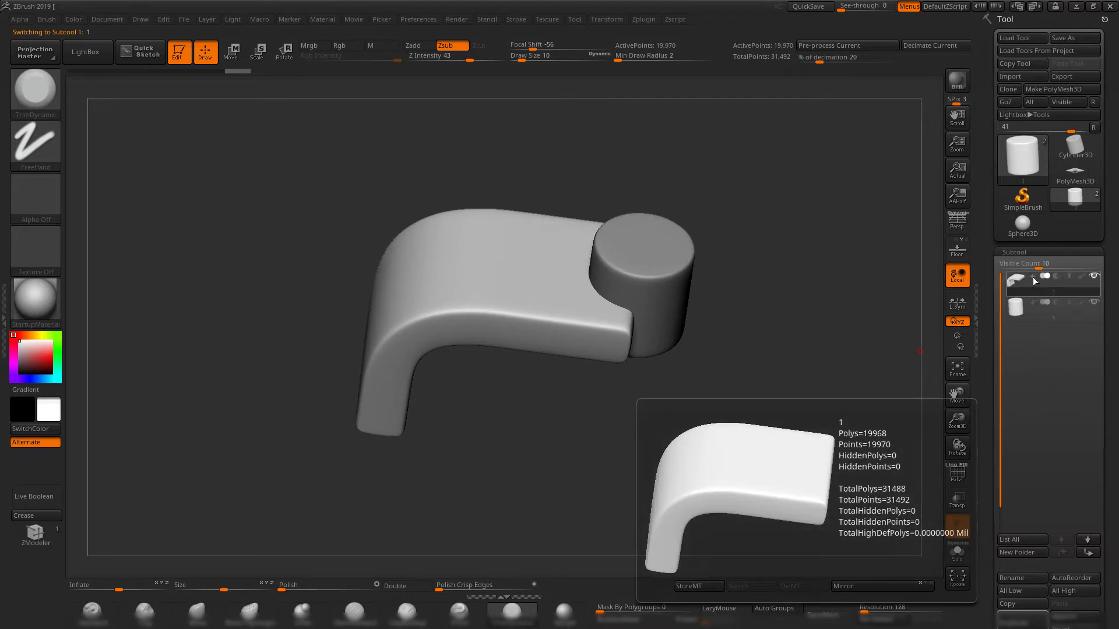
Mark the curved block as the Start of the Boolean group and set the cylinder subtool to subtraction.
click(1032, 277)
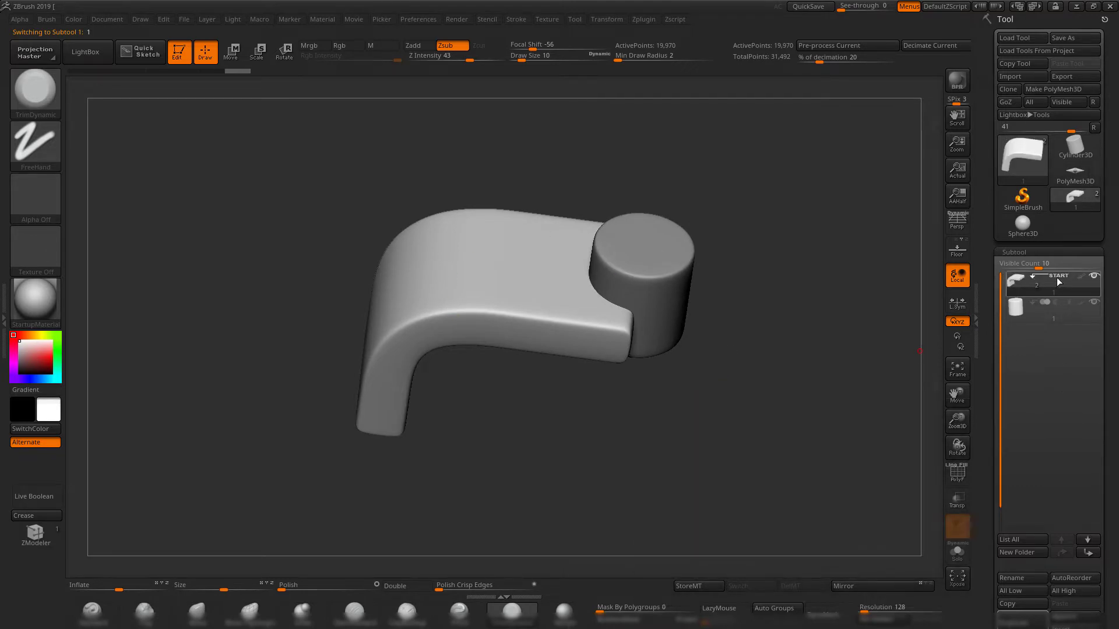
mouse_move(750, 254)
mouse_down()
mouse_move(776, 273)
mouse_move(759, 271)
mouse_up()
mouse_move(1016, 282)
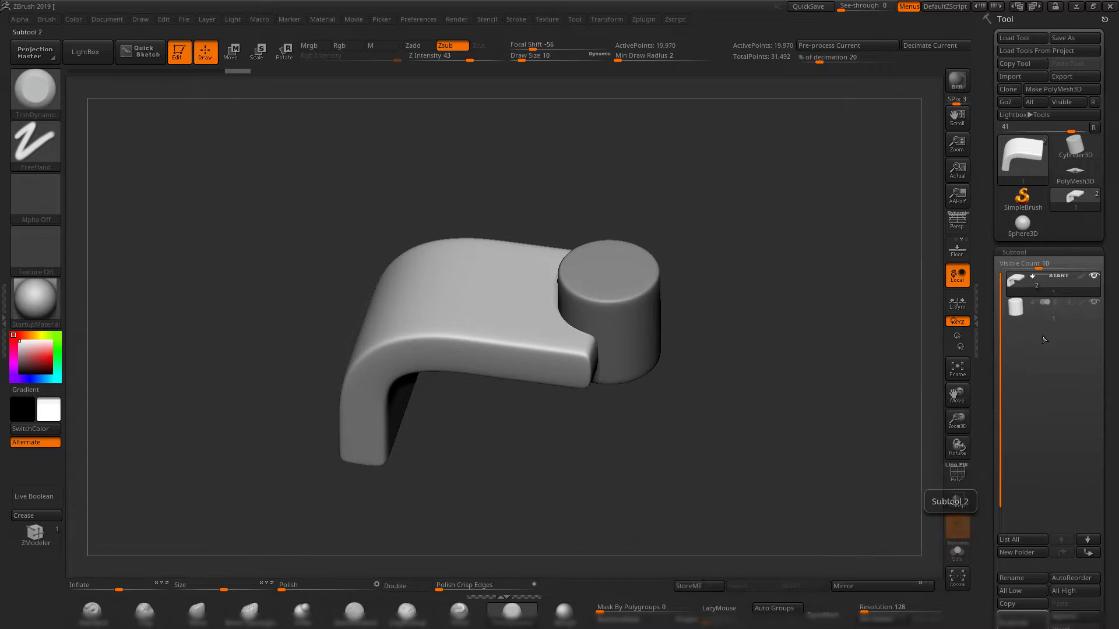
drag(925, 389, 984, 310)
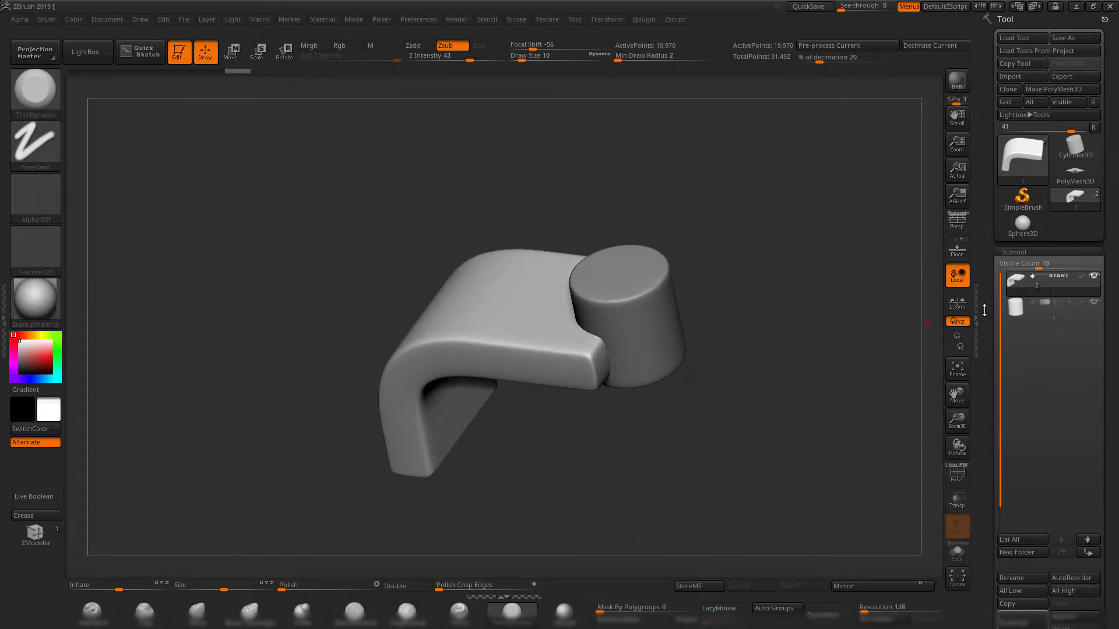
drag(691, 346, 596, 324)
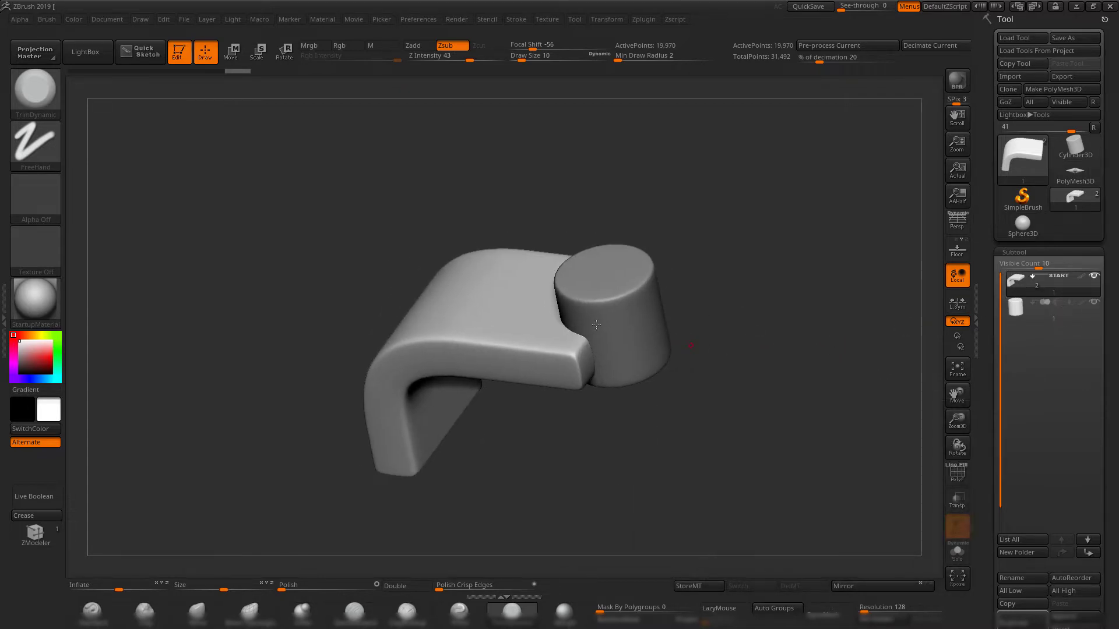
drag(705, 290, 725, 297)
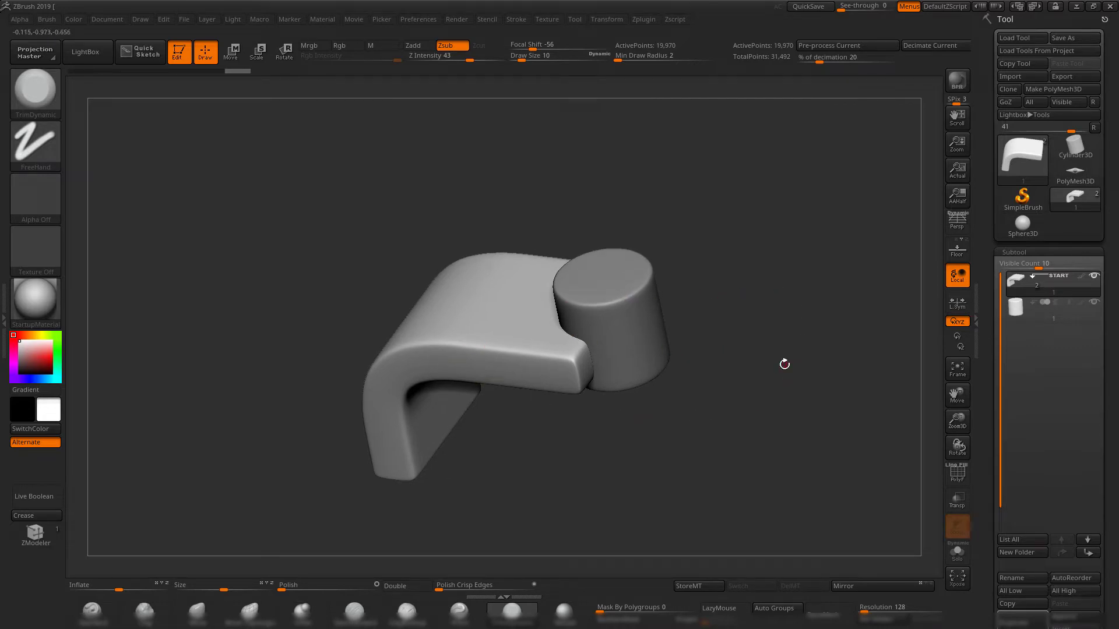
drag(784, 364, 749, 336)
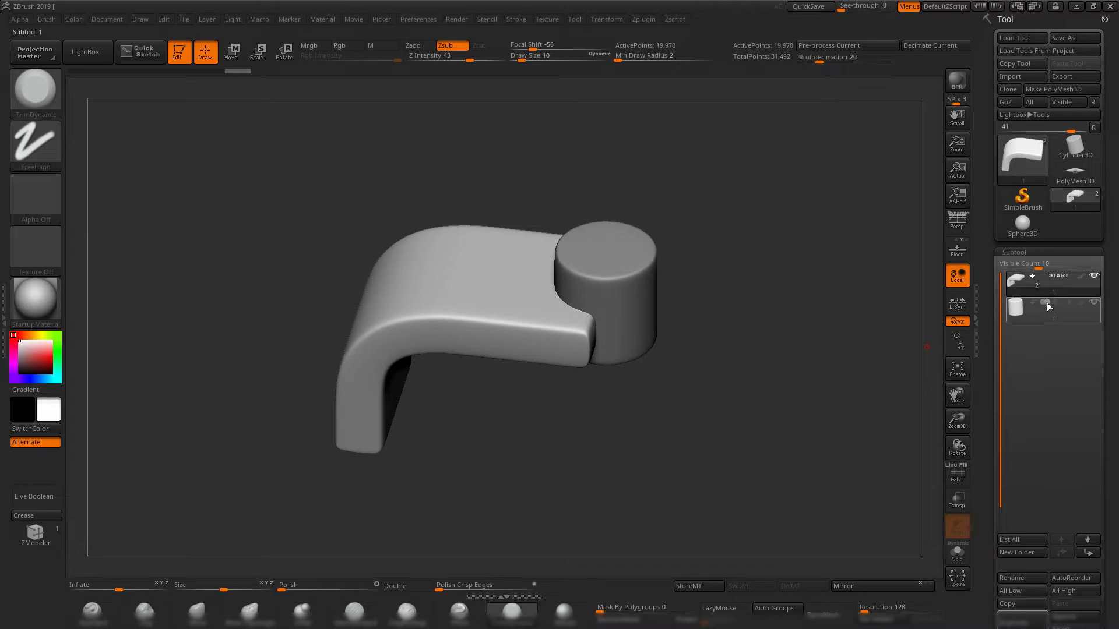
mouse_move(1048, 302)
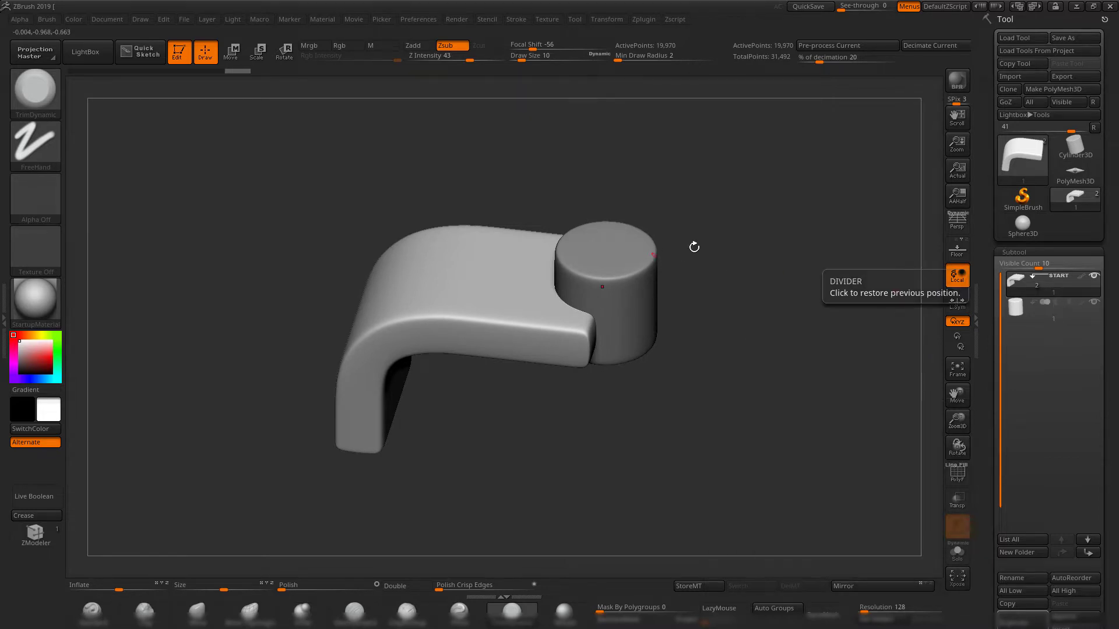
drag(693, 245, 754, 259)
mouse_move(1046, 303)
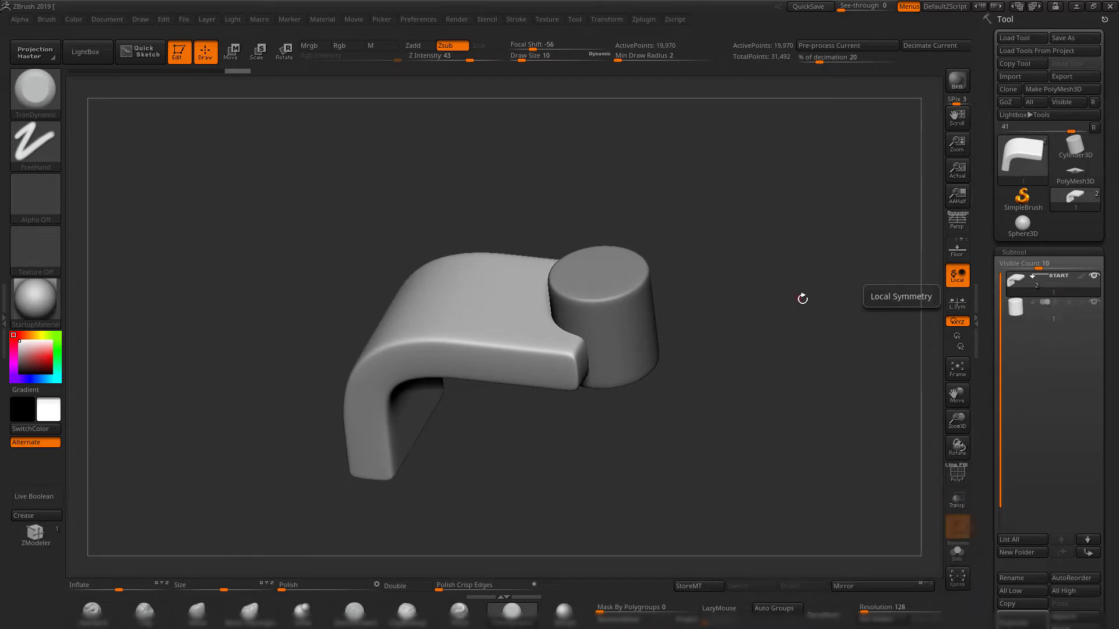
drag(798, 295, 821, 307)
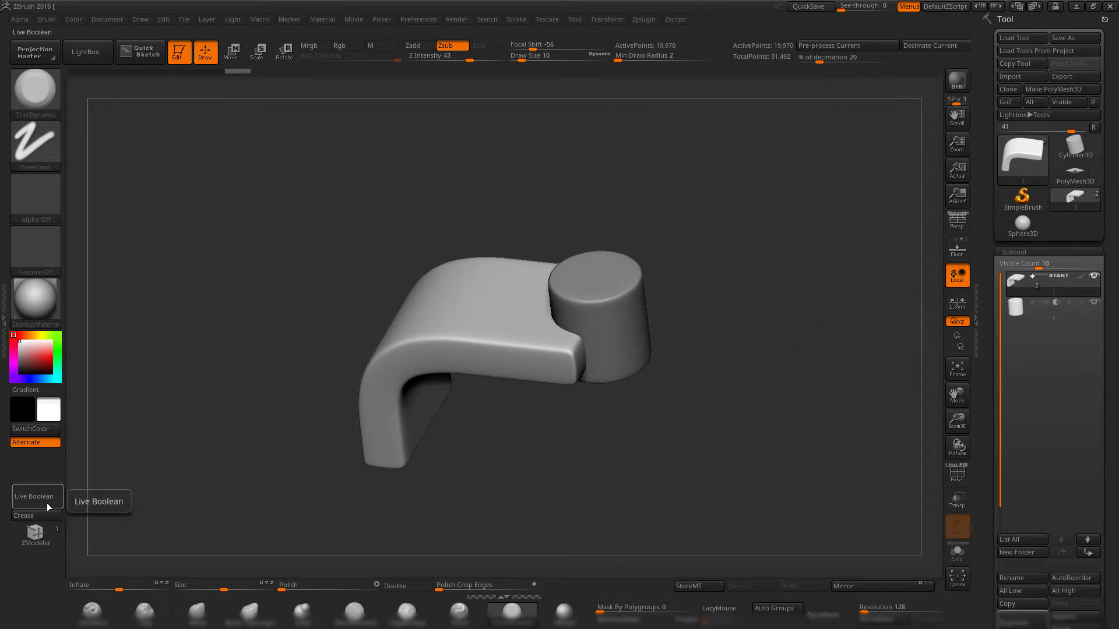
Turn on Live Boolean to preview the cylinder's cut in the end of the curved block.
drag(326, 274, 520, 88)
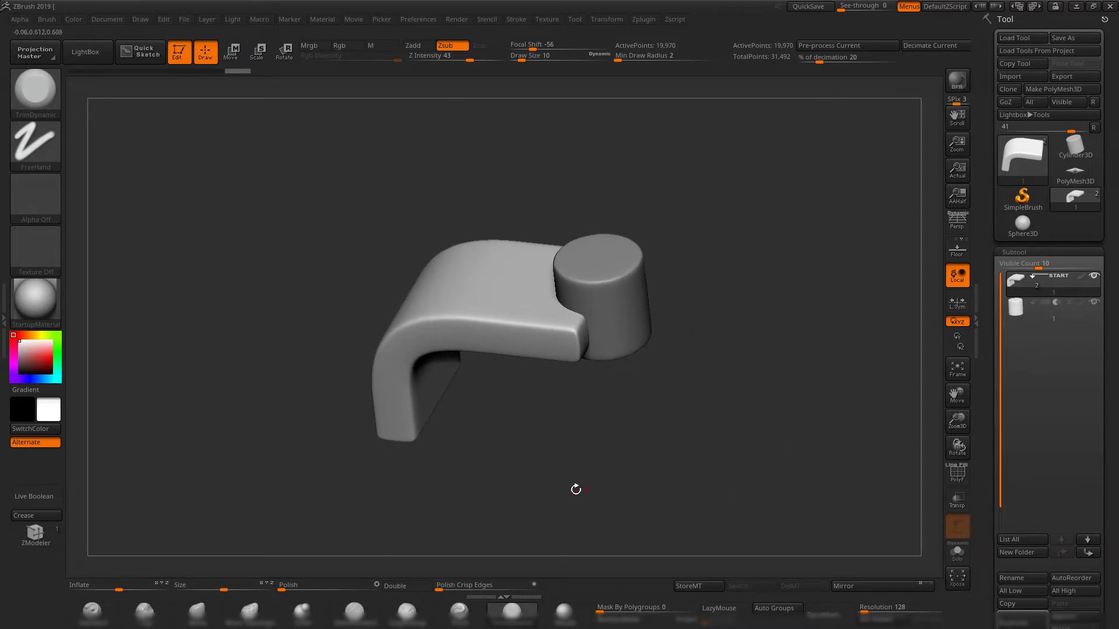
drag(221, 417, 681, 425)
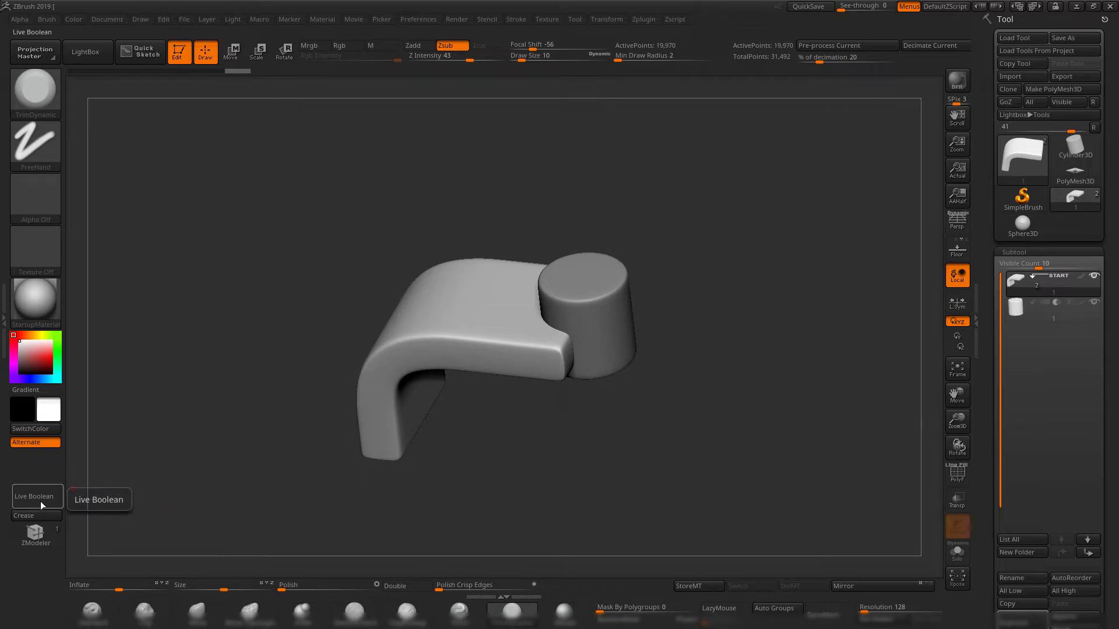
click(450, 20)
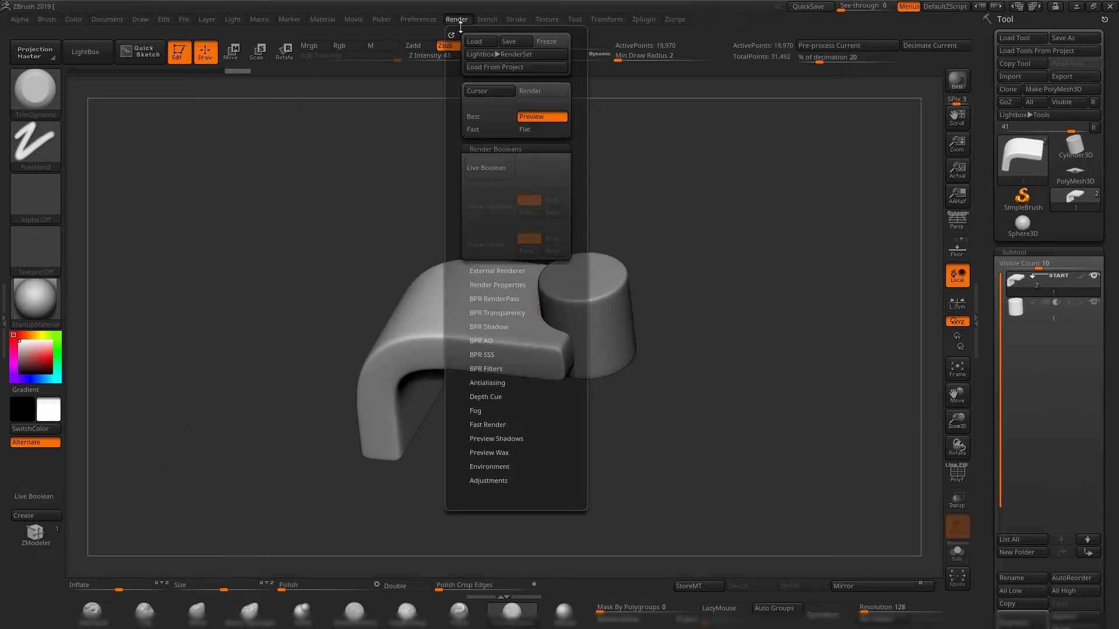
click(493, 174)
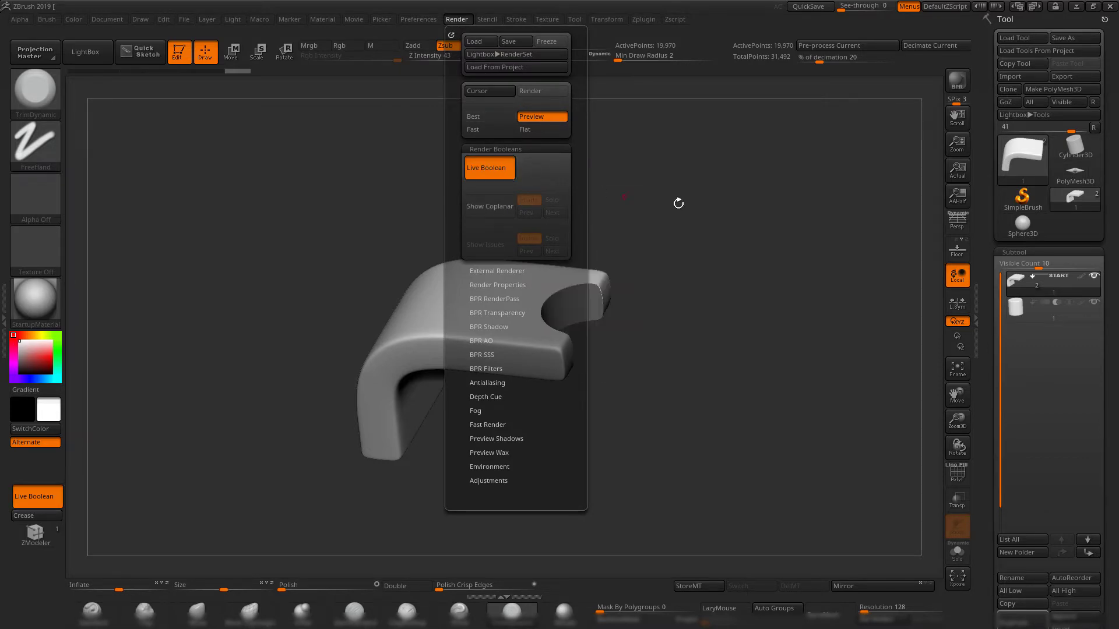
drag(679, 204, 654, 265)
mouse_move(572, 261)
mouse_down()
mouse_move(696, 248)
mouse_move(724, 285)
mouse_move(704, 247)
mouse_move(667, 241)
mouse_move(687, 210)
mouse_move(724, 245)
mouse_move(694, 295)
mouse_move(692, 221)
mouse_move(892, 309)
mouse_up()
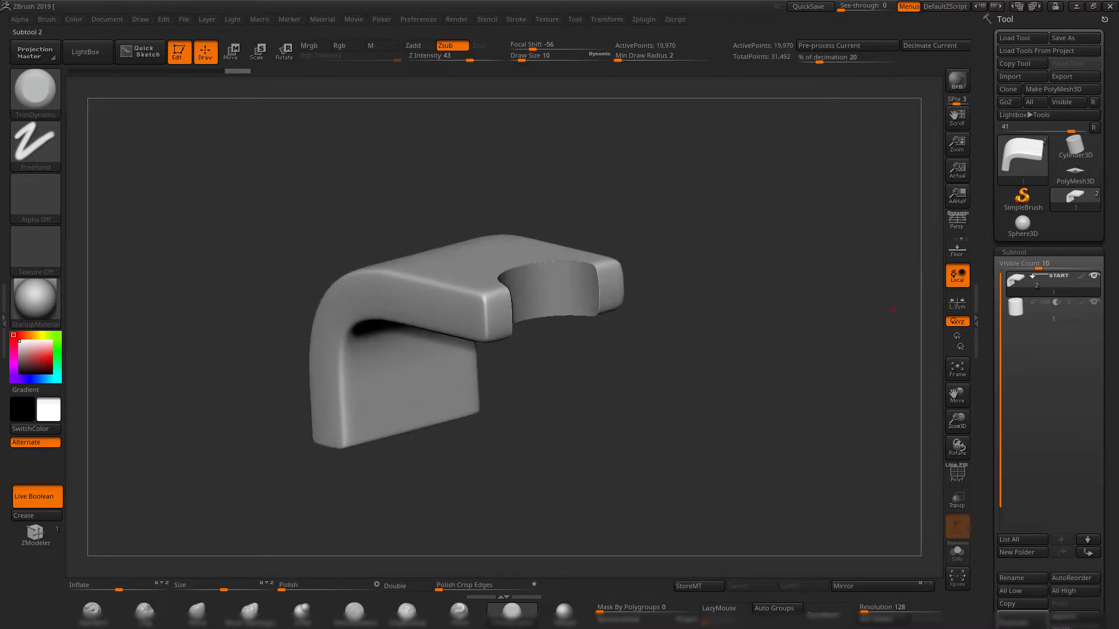
Make the cylinder the active subtool, check its polyframe and centre the transform gizmo on its mesh.
click(1011, 319)
key(shift+f)
key(shift+f)
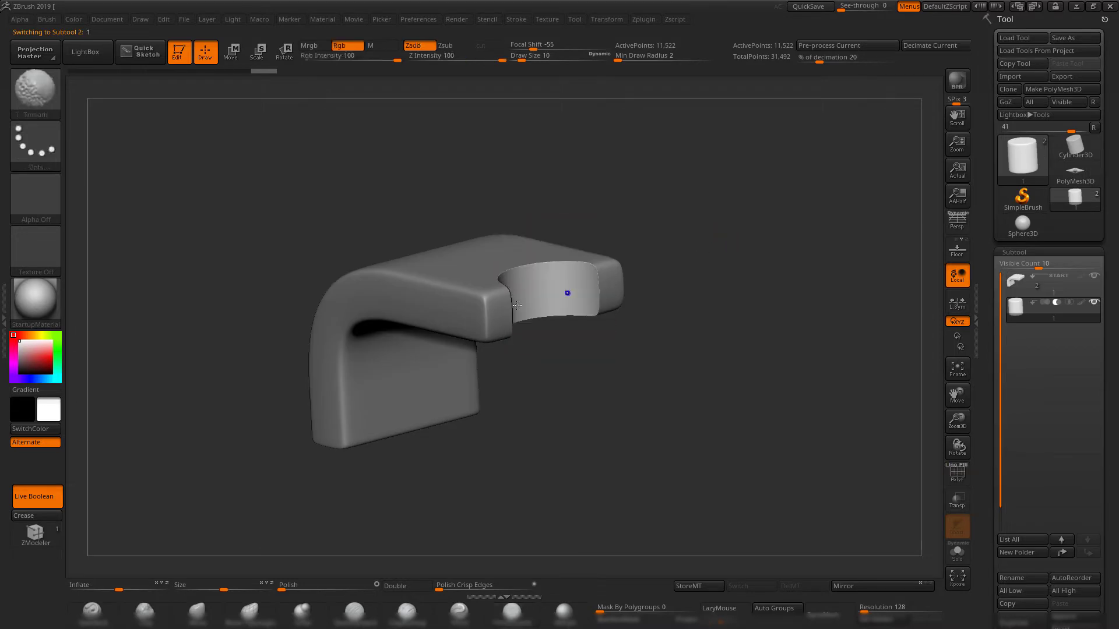
mouse_move(662, 236)
mouse_down()
mouse_move(757, 278)
mouse_move(769, 324)
mouse_move(731, 342)
mouse_move(726, 317)
mouse_up()
key(shift+f)
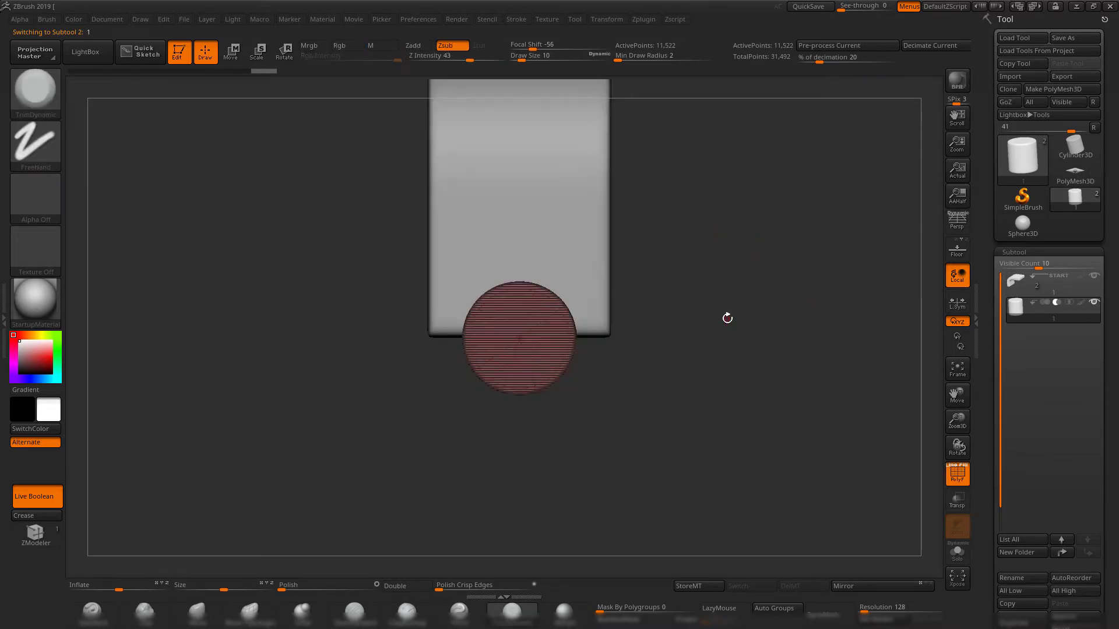
key(w)
alt+drag(711, 270, 741, 414)
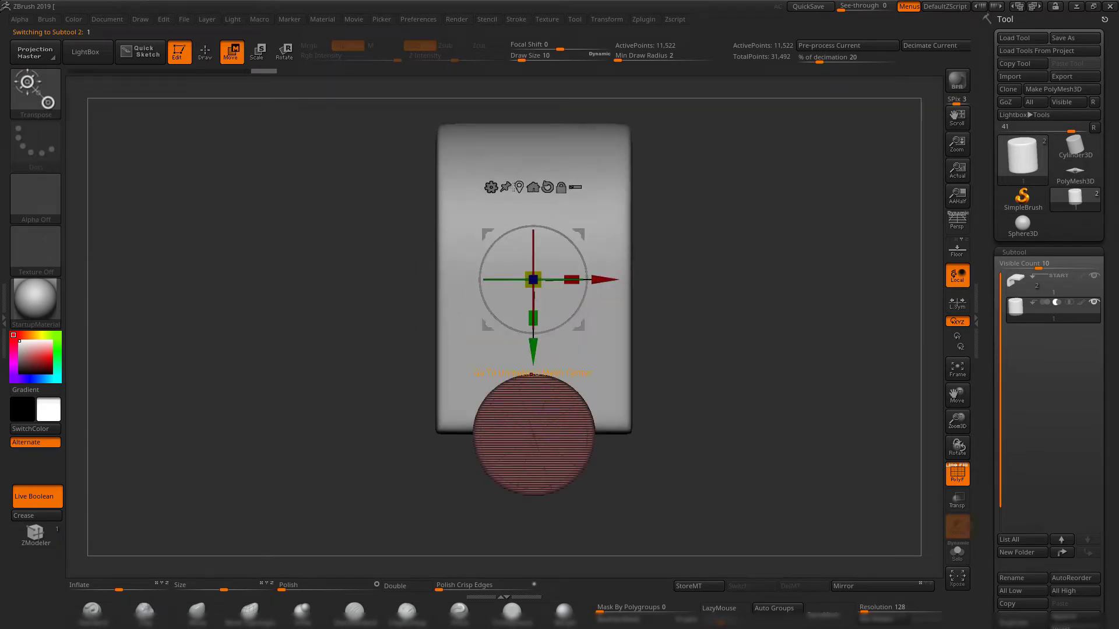
click(515, 187)
alt+drag(735, 488, 725, 377)
key(shift+f)
Move the cylinder cutter deeper into the curved block and scale it up to widen the live cut.
mouse_move(742, 435)
alt+mouse_down()
mouse_move(738, 307)
mouse_move(765, 435)
alt+mouse_up()
mouse_move(715, 342)
mouse_down()
mouse_move(691, 343)
mouse_move(730, 329)
mouse_up()
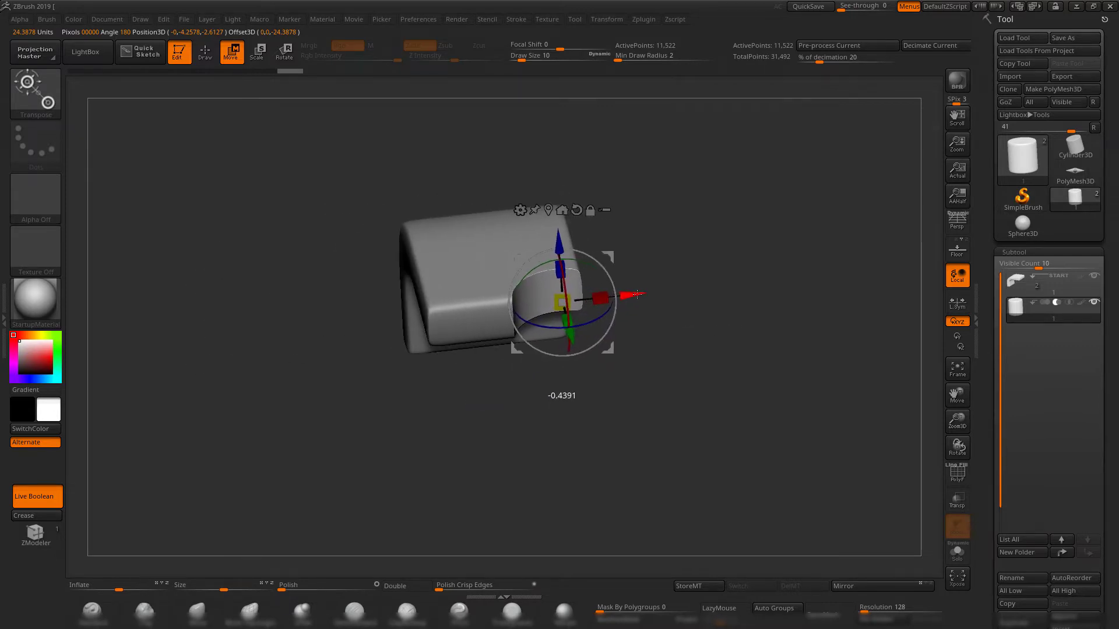
drag(637, 294, 639, 294)
drag(707, 256, 748, 299)
drag(575, 313, 542, 257)
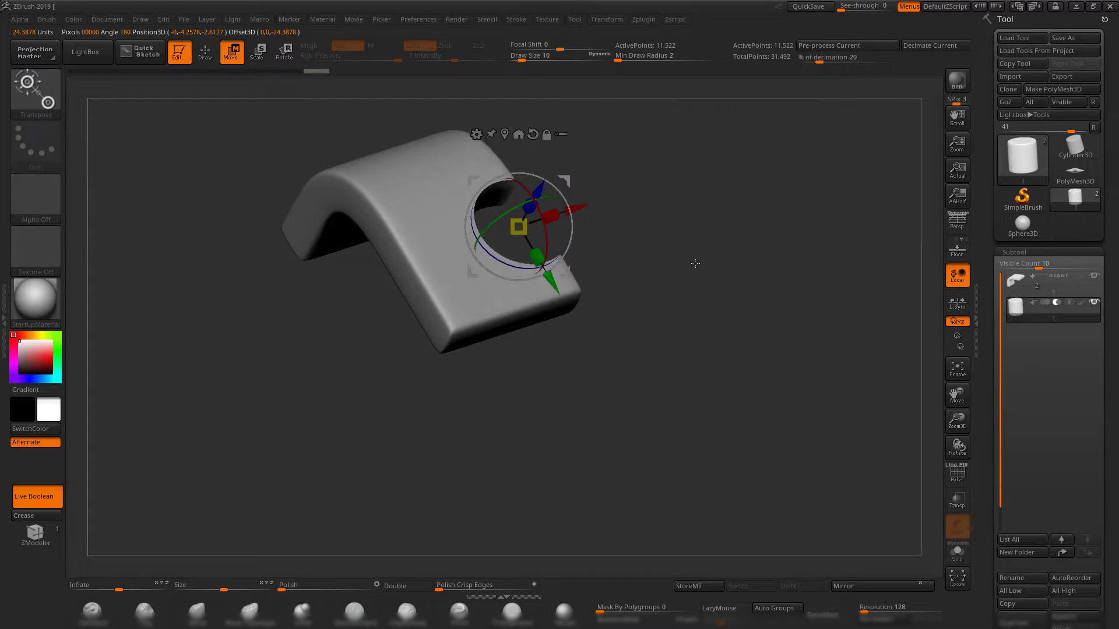
drag(694, 265, 660, 329)
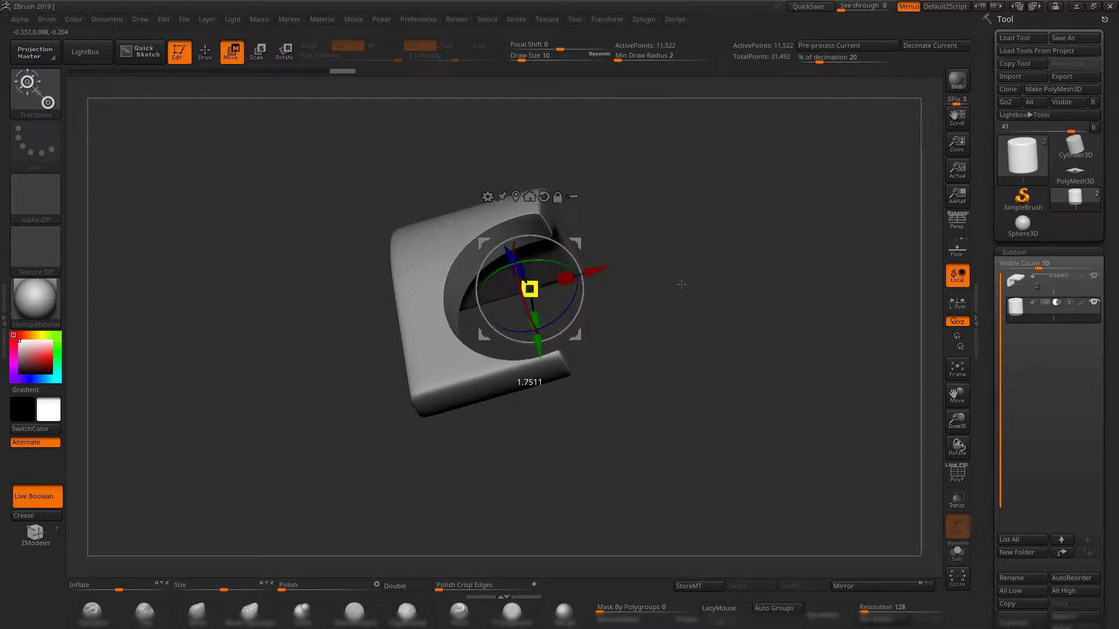
drag(681, 284, 765, 291)
drag(757, 302, 723, 315)
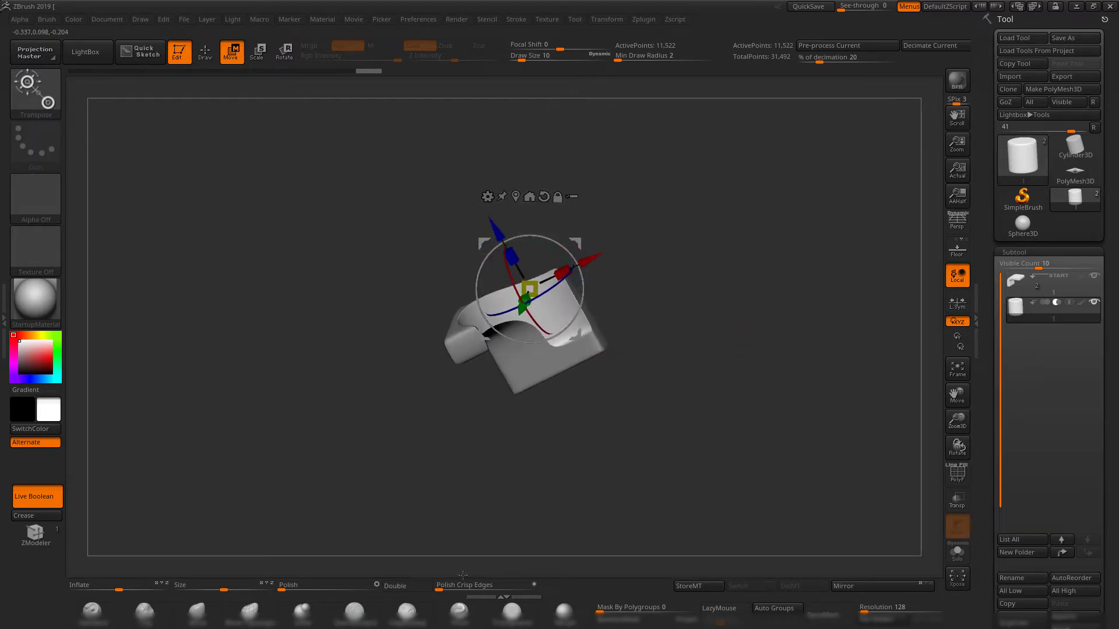
Scale the cylinder cutter down uniformly to make the hole in the block smaller.
key(q)
mouse_move(743, 259)
mouse_down()
mouse_move(681, 258)
mouse_move(724, 297)
mouse_move(752, 272)
mouse_move(673, 287)
mouse_move(669, 268)
mouse_move(694, 257)
mouse_move(703, 372)
mouse_move(674, 331)
mouse_move(757, 282)
mouse_move(737, 314)
mouse_up()
key(w)
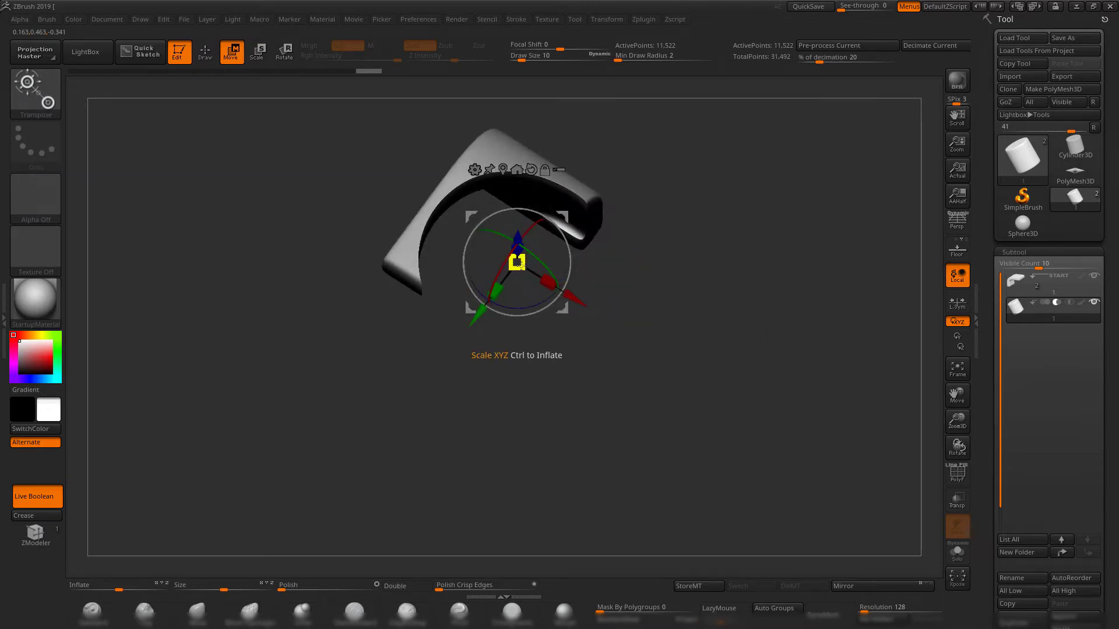
drag(519, 264, 412, 296)
drag(674, 269, 676, 315)
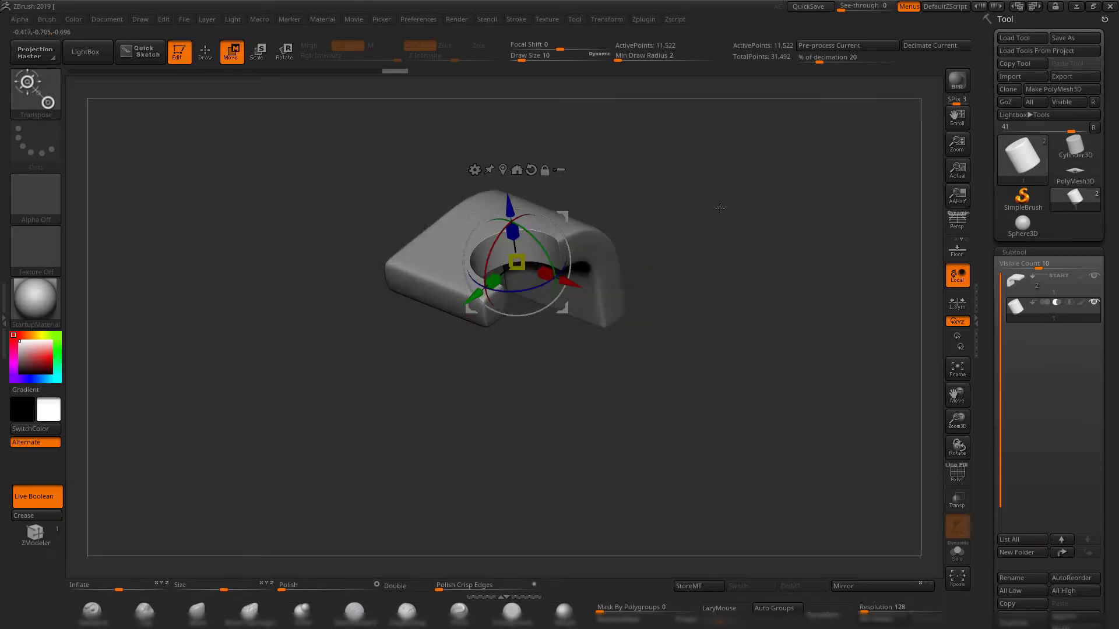
Reposition the cylinder at the block's end edge to cut an open, rounded notch, and return to draw mode.
drag(467, 298, 419, 333)
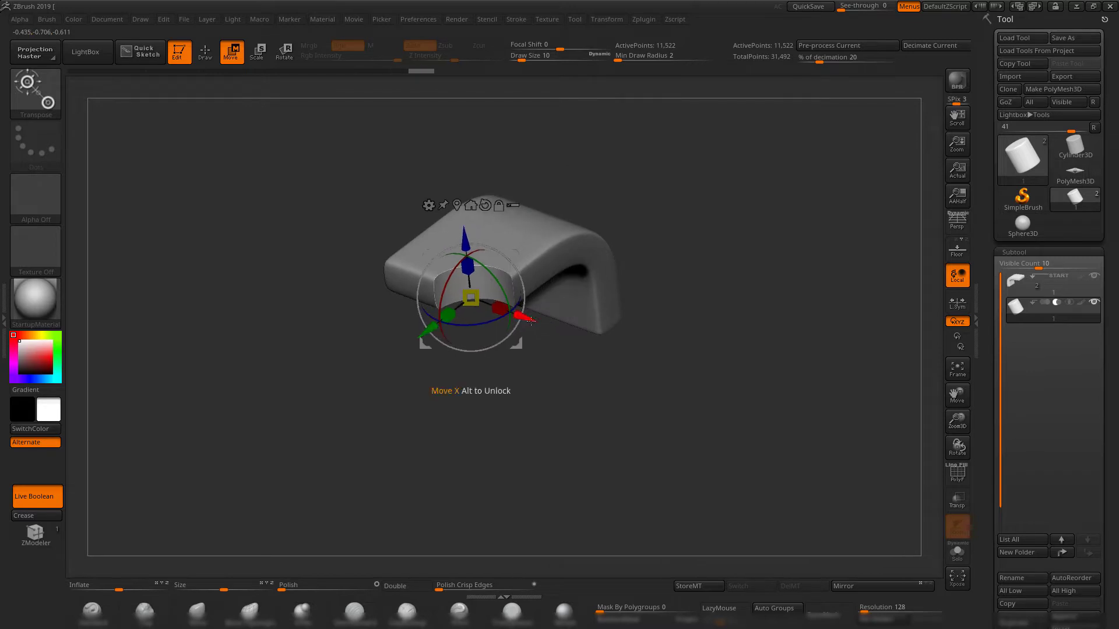
drag(527, 319, 502, 308)
alt+drag(712, 219, 705, 285)
drag(508, 311, 553, 330)
alt+drag(664, 339, 680, 401)
drag(679, 401, 647, 433)
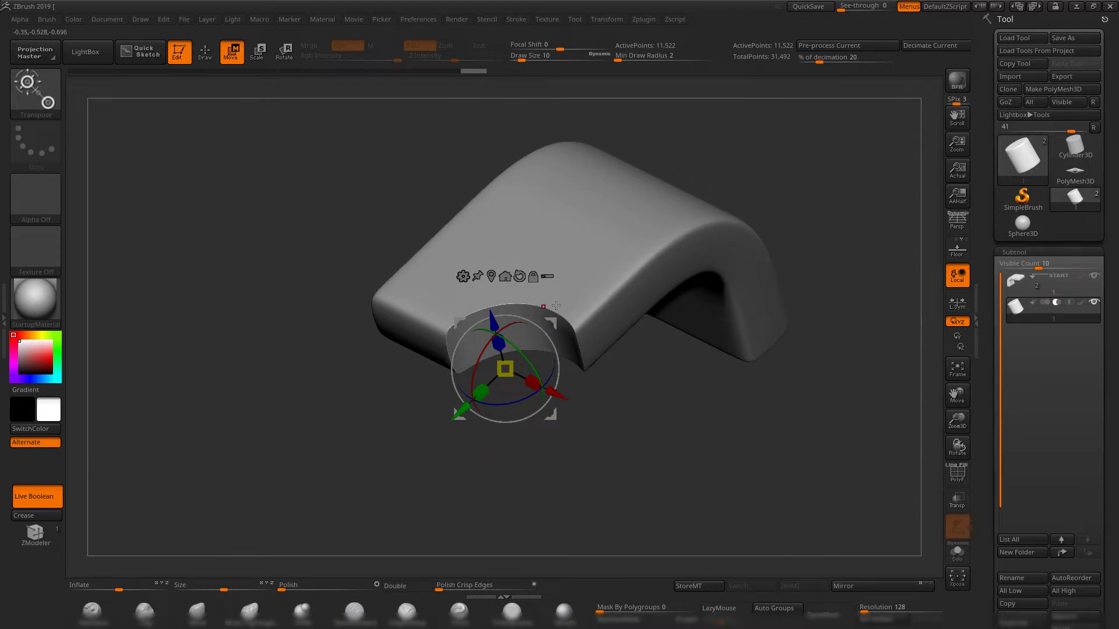
drag(710, 425, 770, 382)
drag(864, 312, 720, 310)
alt+drag(693, 274, 761, 343)
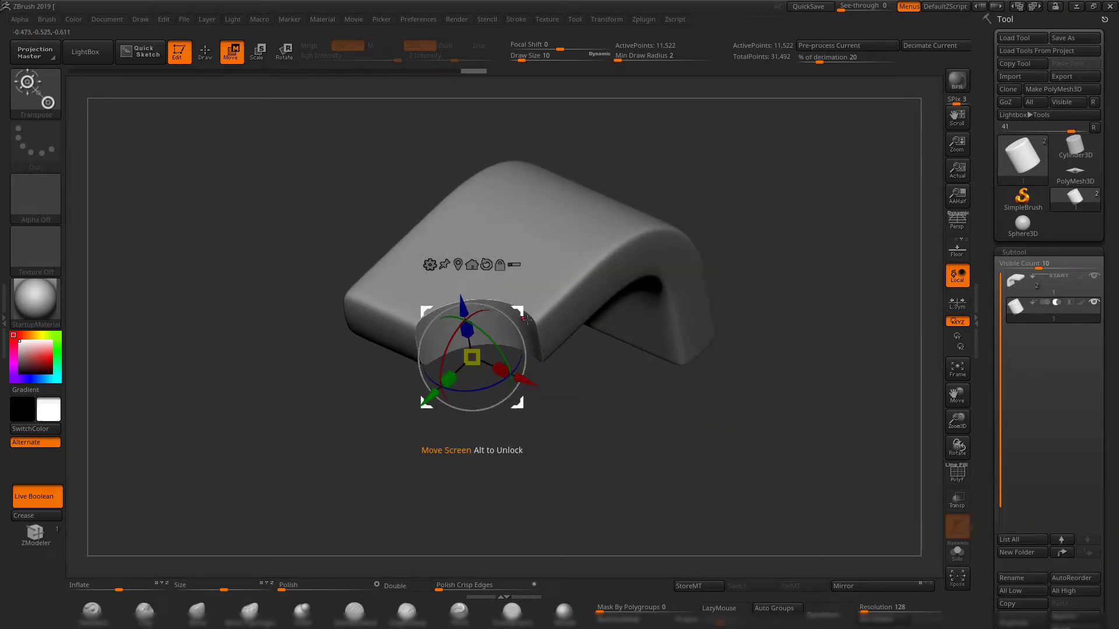
key(q)
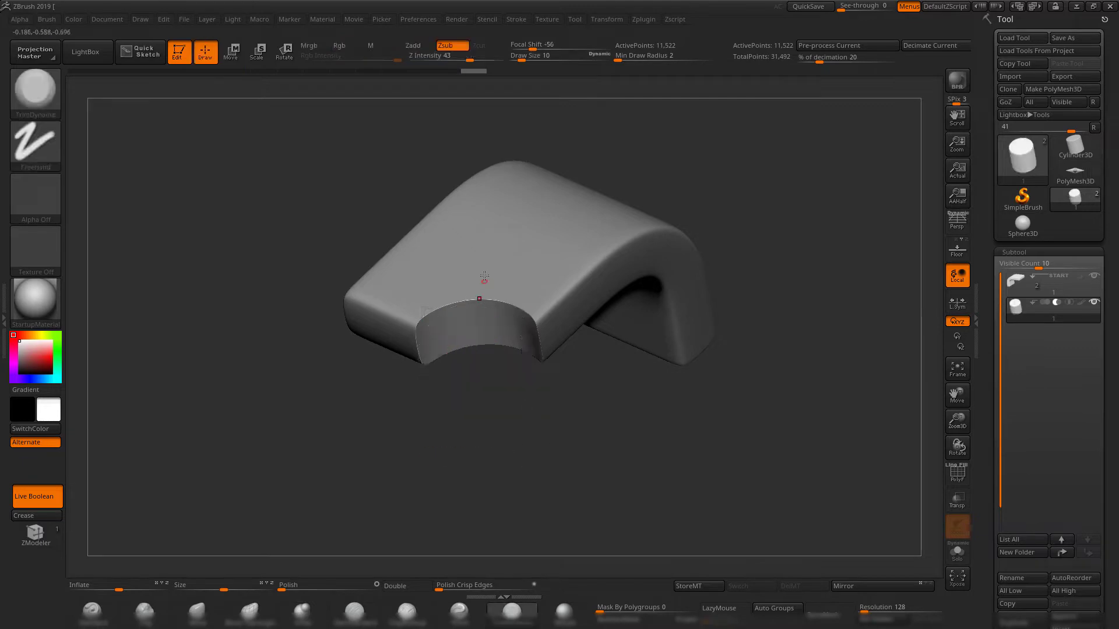
alt+drag(605, 432, 603, 460)
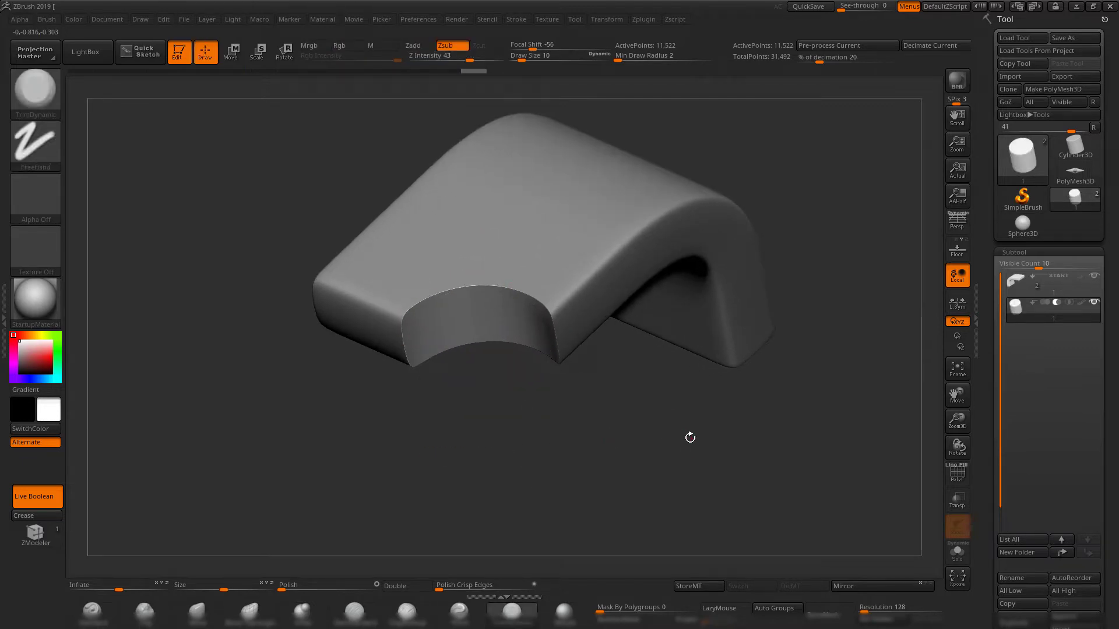
drag(690, 437, 608, 432)
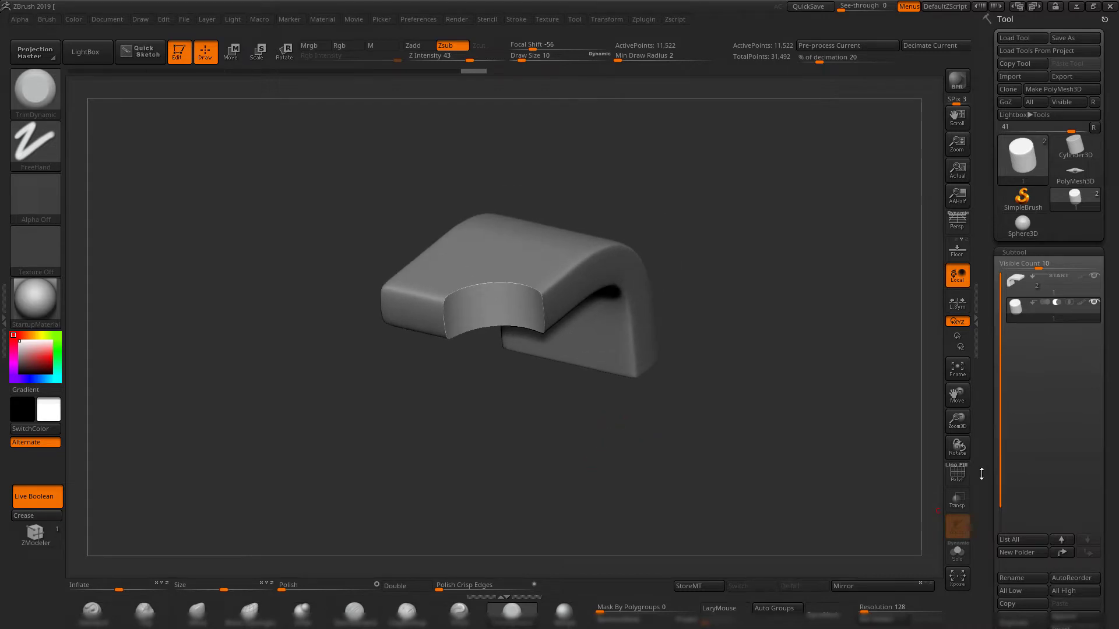
Make a Boolean mesh from the Live Boolean subtools and switch to the resulting tool.
drag(981, 474, 991, 382)
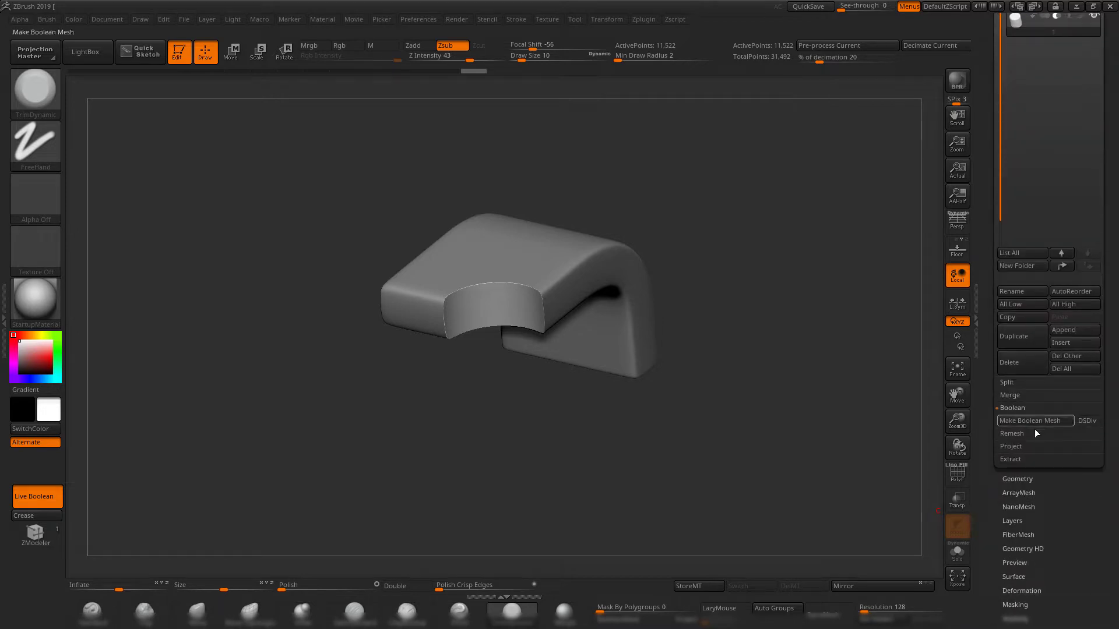
click(1021, 421)
drag(984, 215, 985, 312)
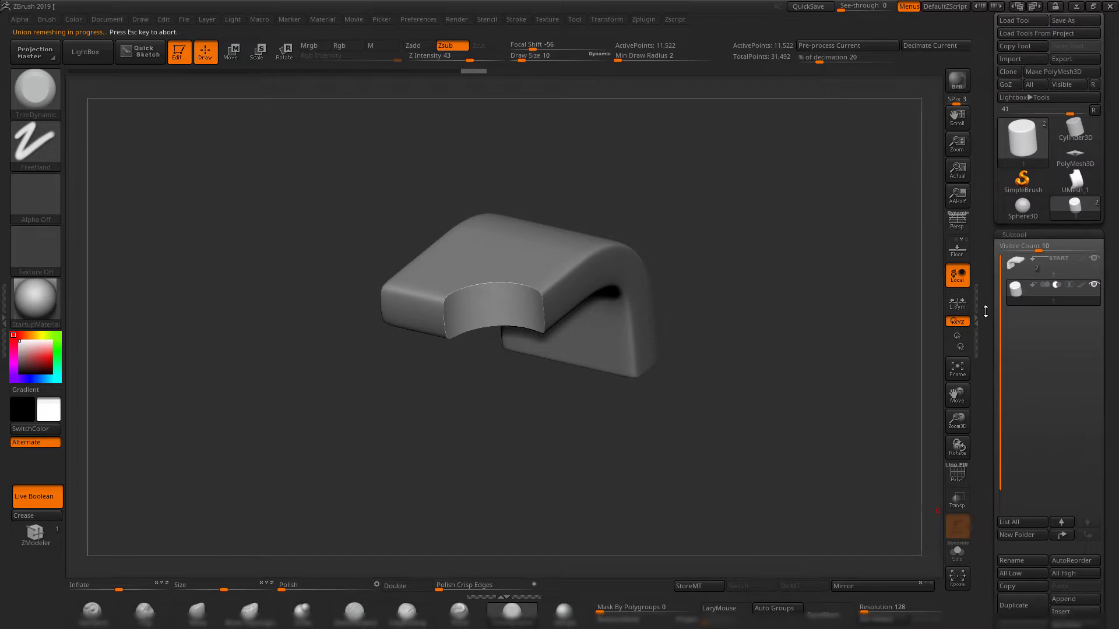
click(1072, 184)
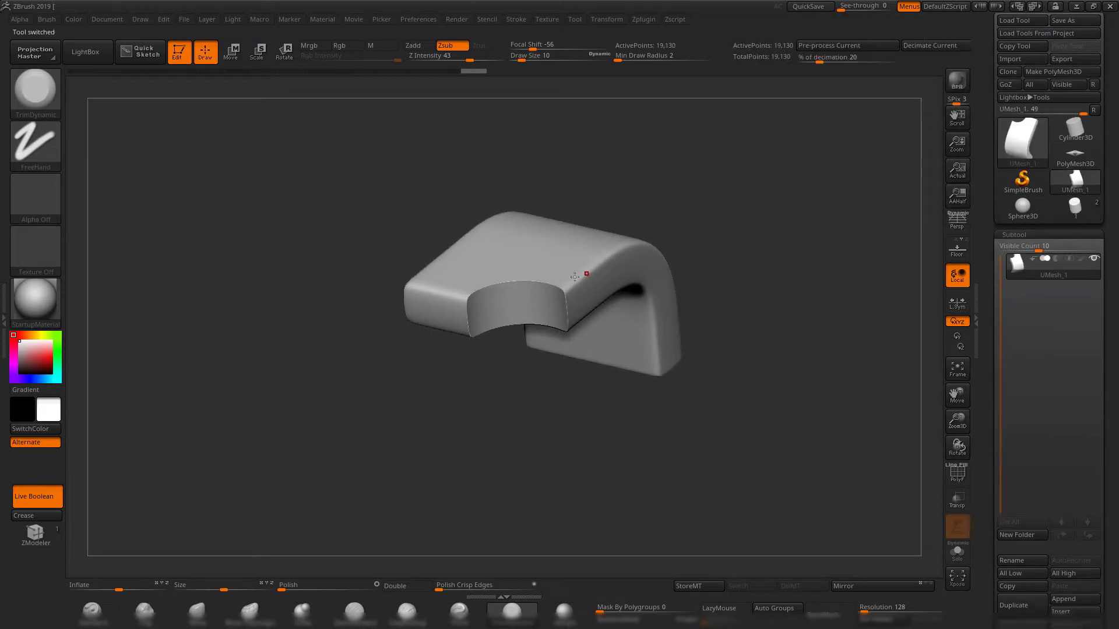
Examine the Boolean mesh's topology and the notch from several angles with the polyframe toggled on and off.
drag(739, 177, 747, 335)
key(shift+f)
key(shift+f)
key(shift+f)
key(shift+f)
drag(781, 374, 732, 274)
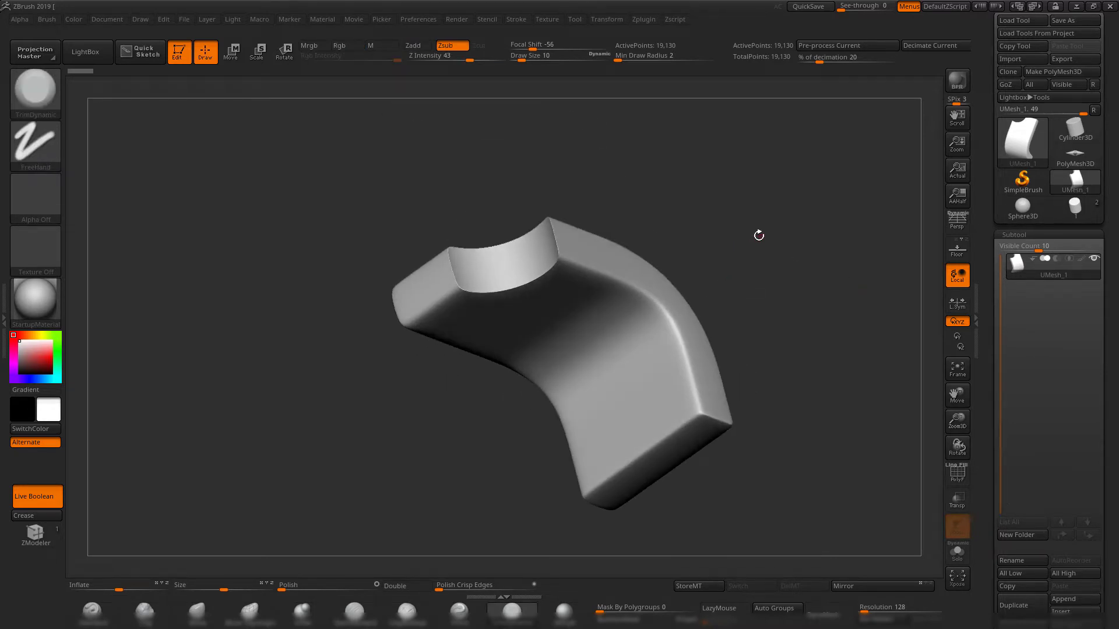
drag(758, 235, 635, 176)
Switch back to the original tool with the block and cylinder subtools and display its polyframe.
click(1090, 211)
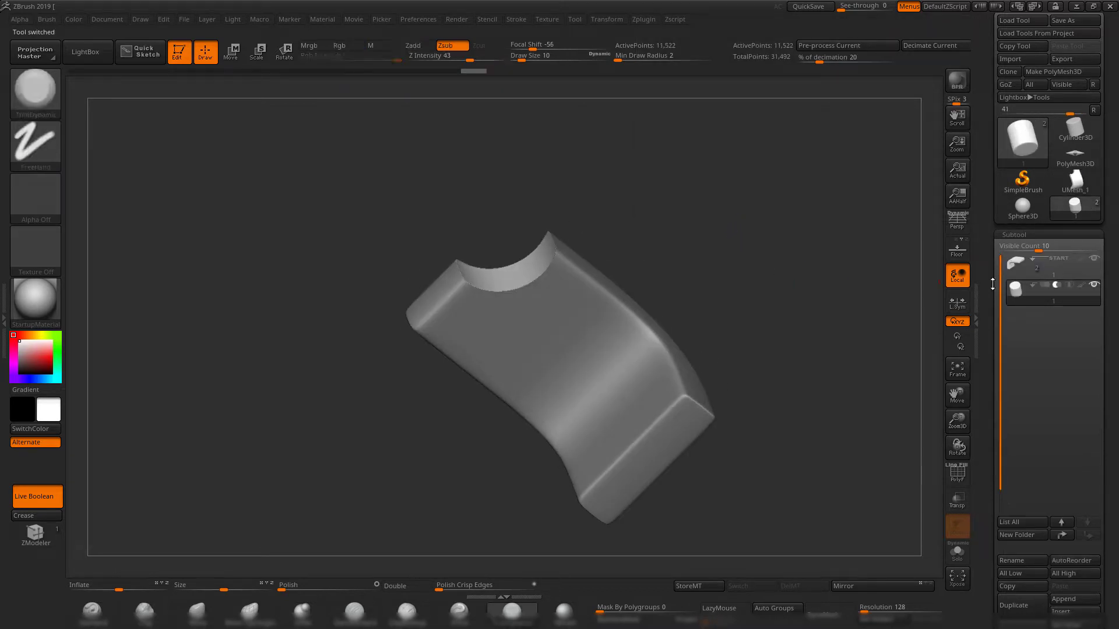
key(shift+f)
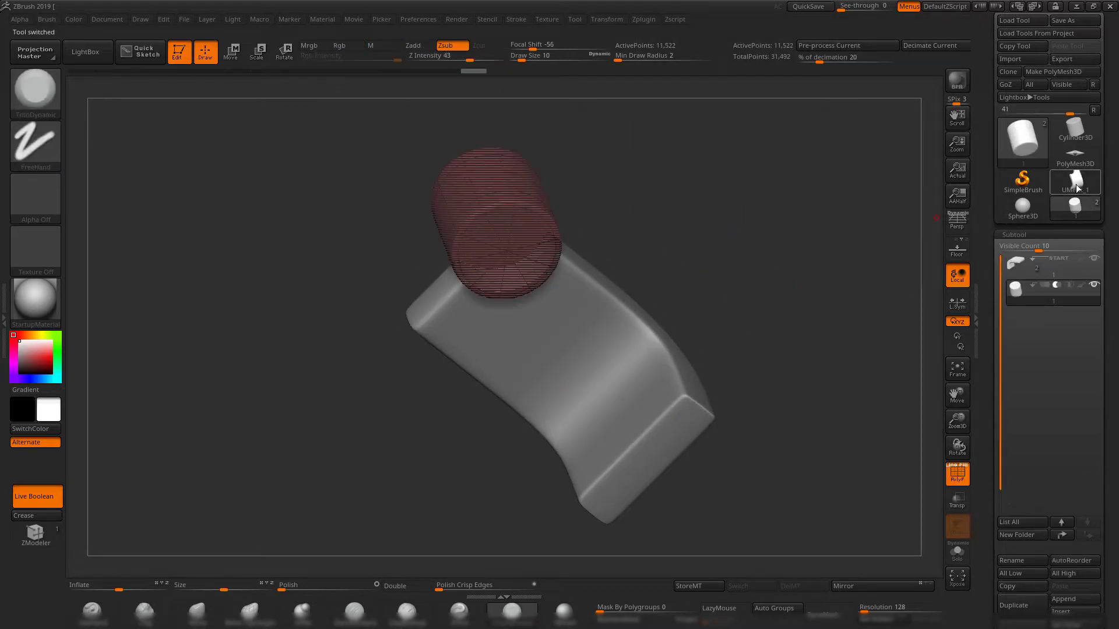
Switch to the baked Boolean mesh tool, hide its polyframe and DynaMesh it at resolution 616.
click(1076, 187)
drag(727, 210, 708, 404)
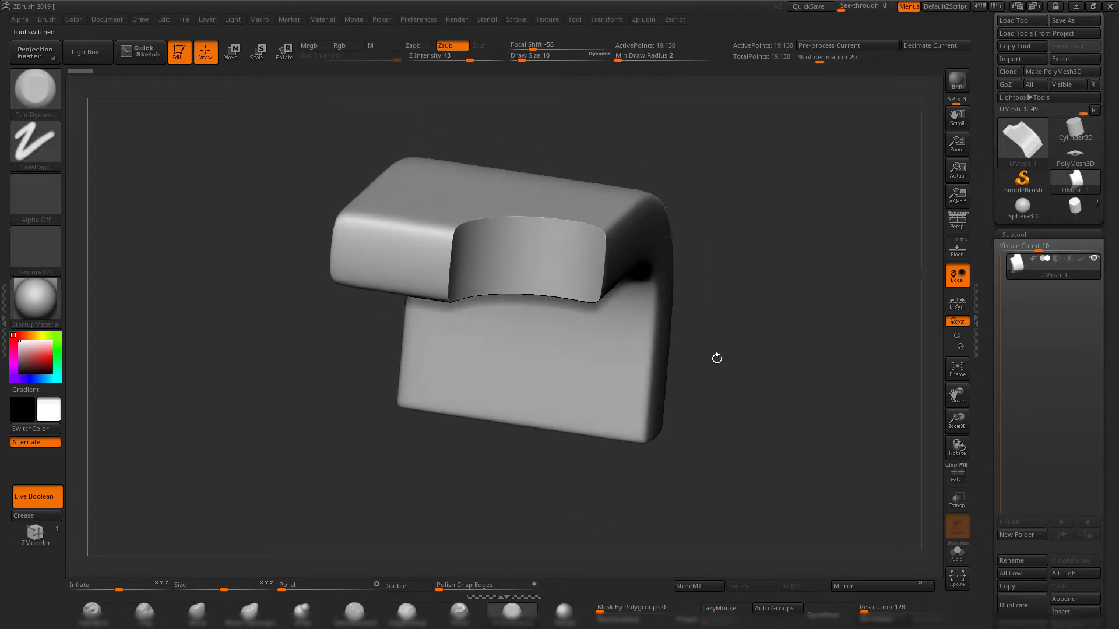
mouse_move(717, 357)
mouse_down()
mouse_move(764, 363)
mouse_move(734, 452)
mouse_move(908, 627)
mouse_move(876, 610)
mouse_up()
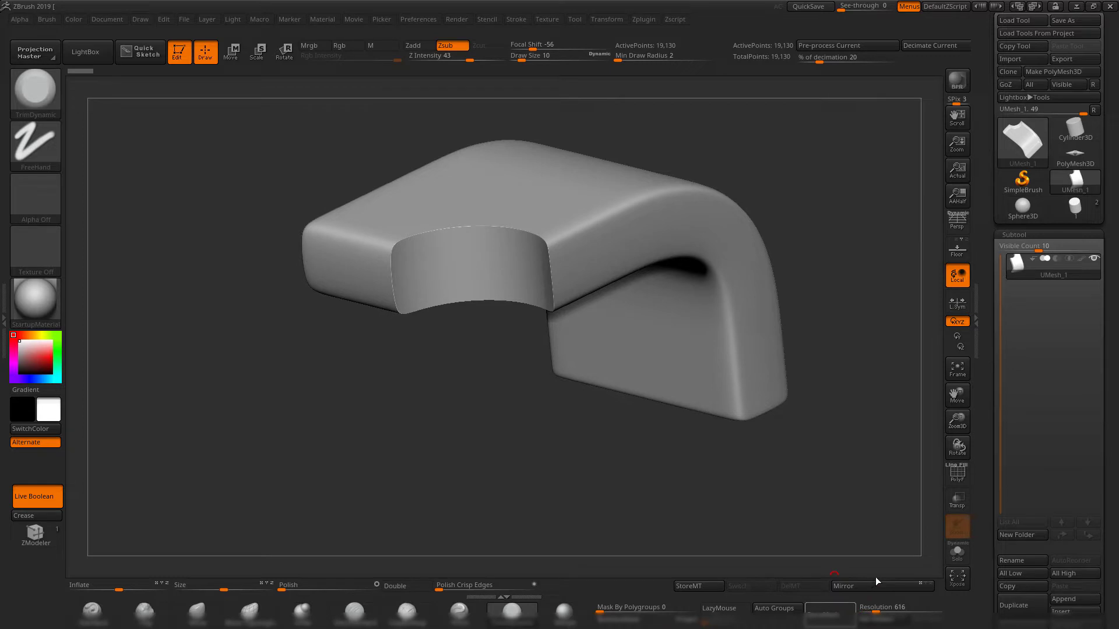
click(829, 613)
Reveal the DynaMesh settings in the geometry options and view the notch from the front.
scroll(991, 460, down, 5)
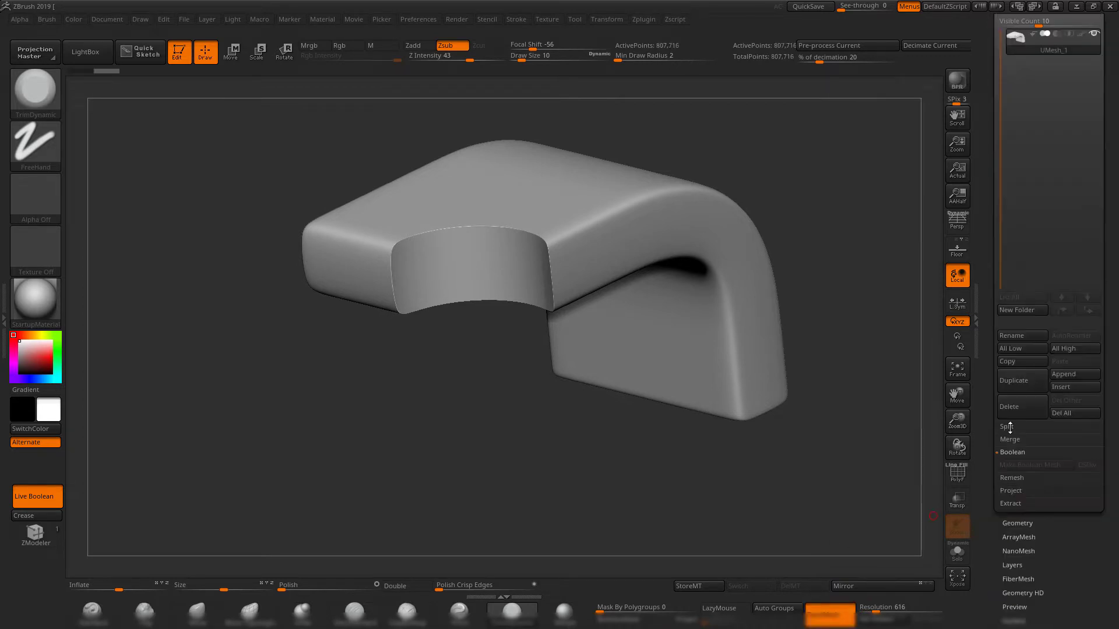
click(1017, 524)
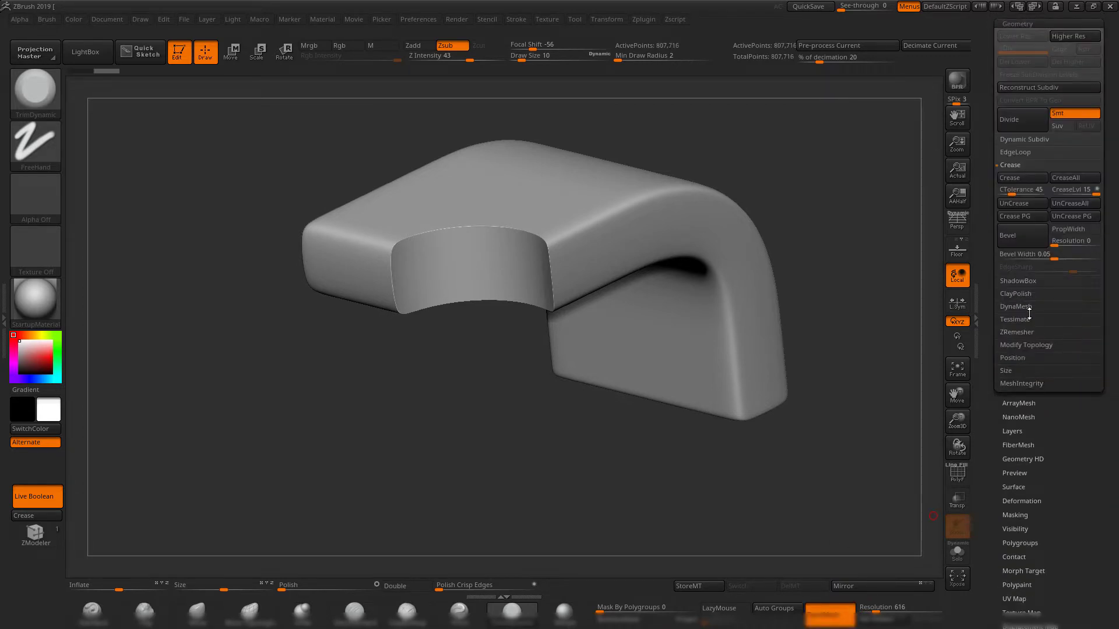
click(1026, 308)
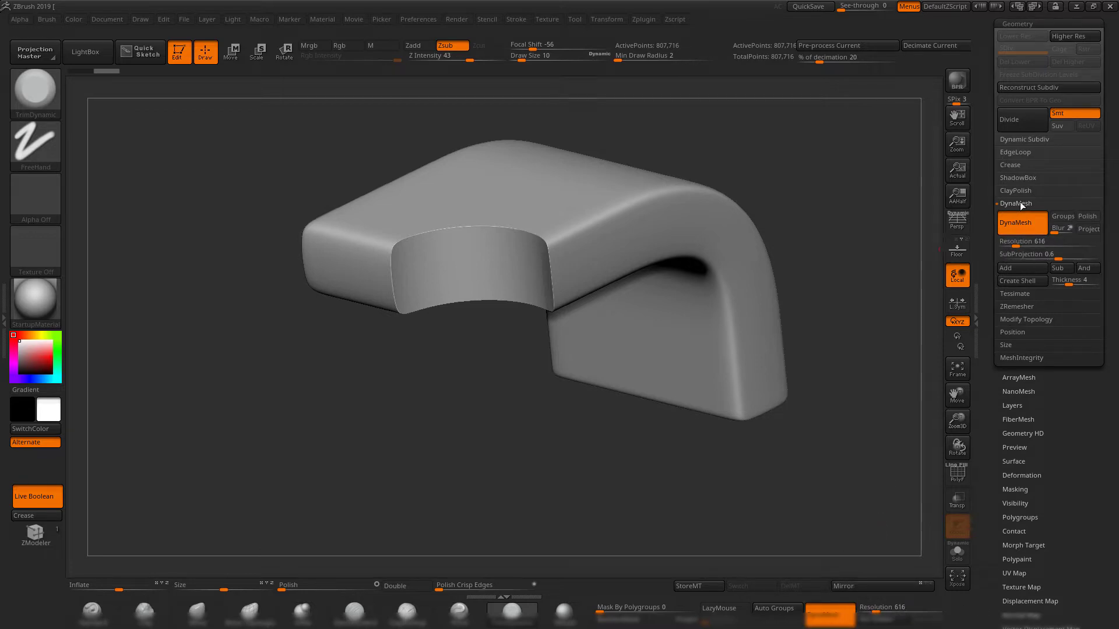
drag(604, 466, 595, 580)
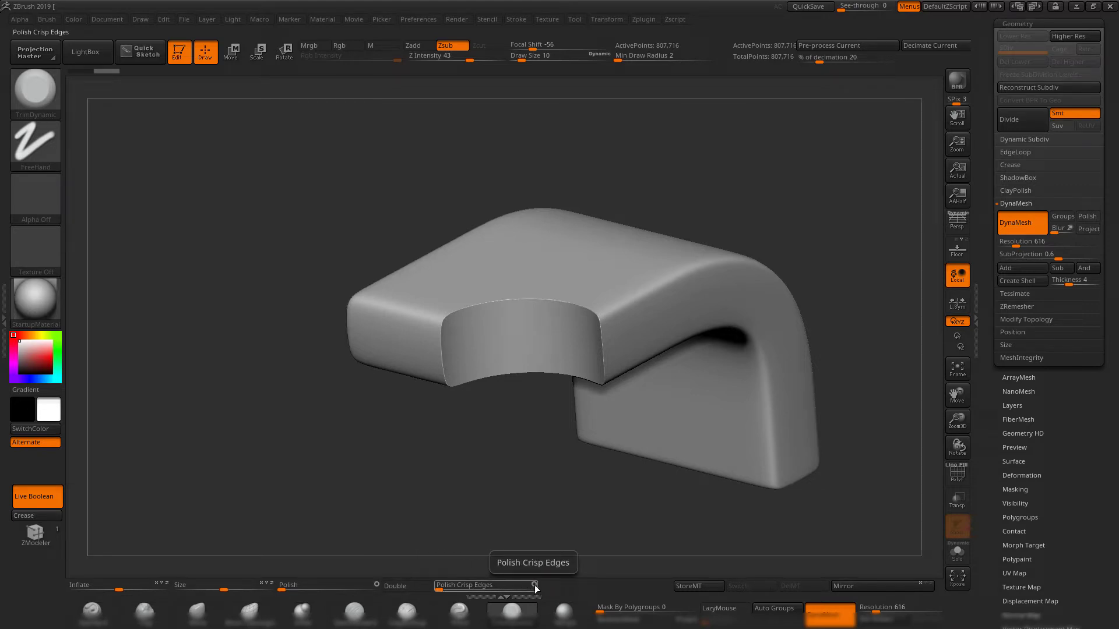
Apply Polish Crisp Edges to the mesh to soften the notch's rim, and inspect the rounded edges.
drag(439, 590, 457, 585)
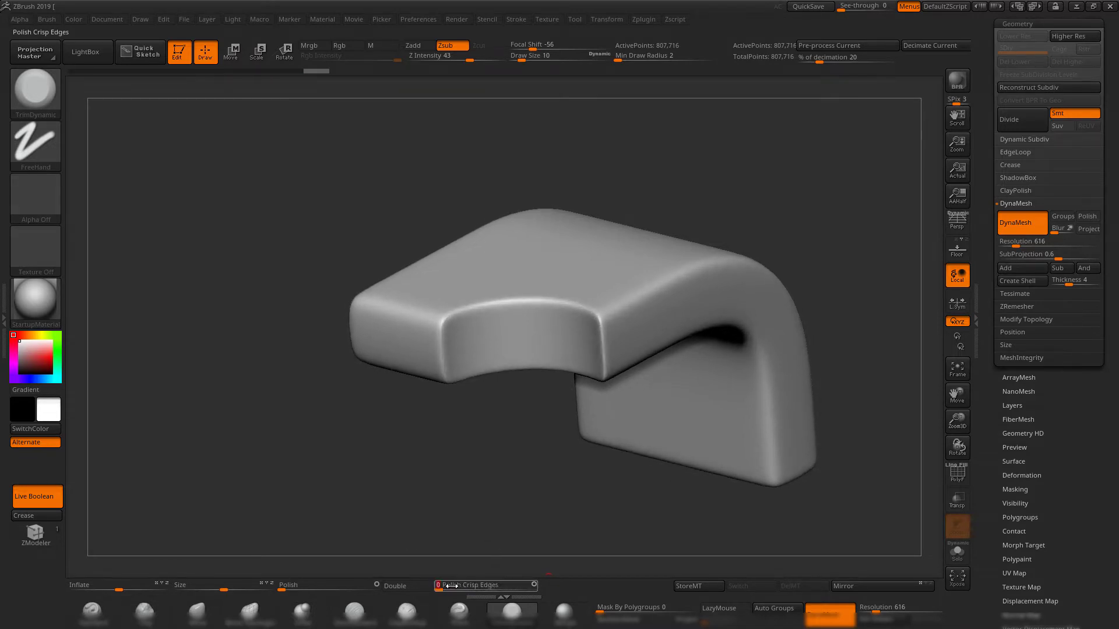
drag(486, 508, 503, 481)
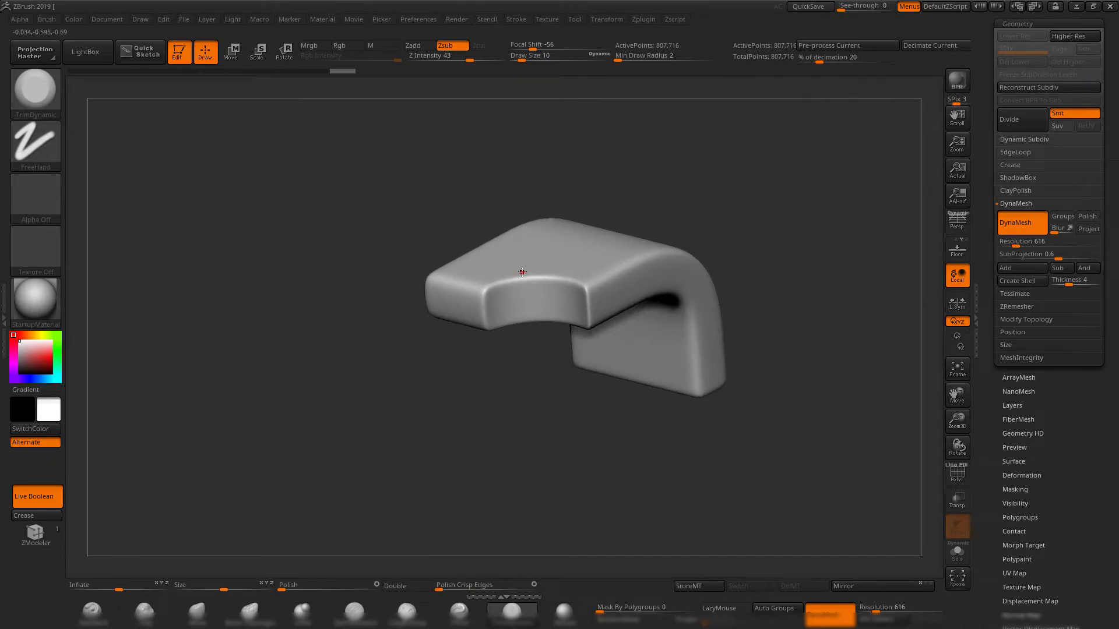
drag(523, 434, 521, 321)
drag(727, 201, 563, 447)
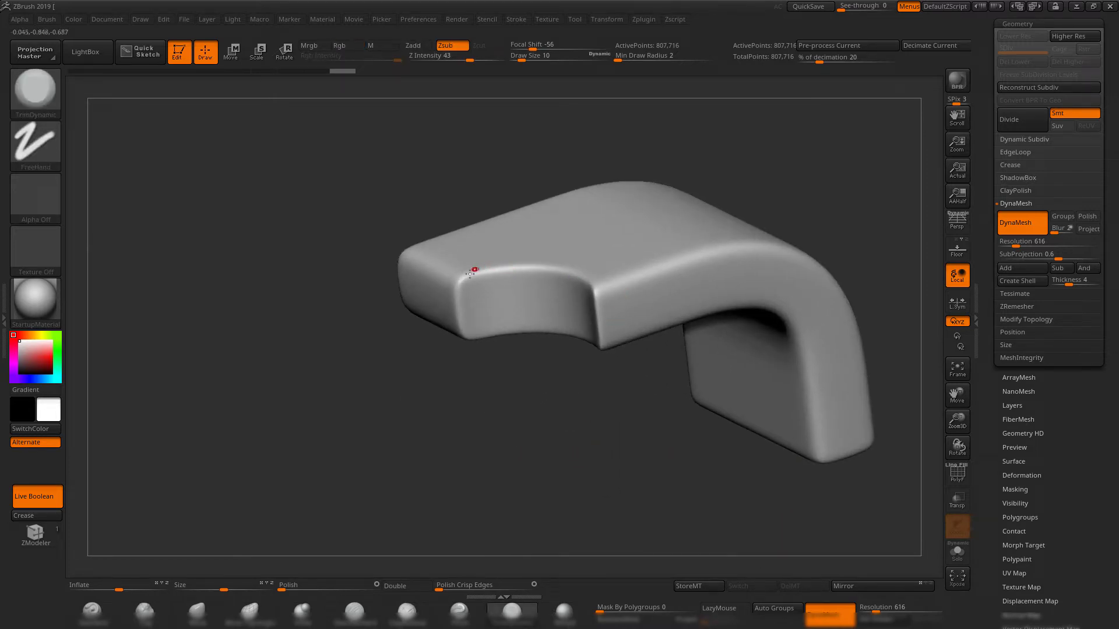
drag(603, 441, 530, 490)
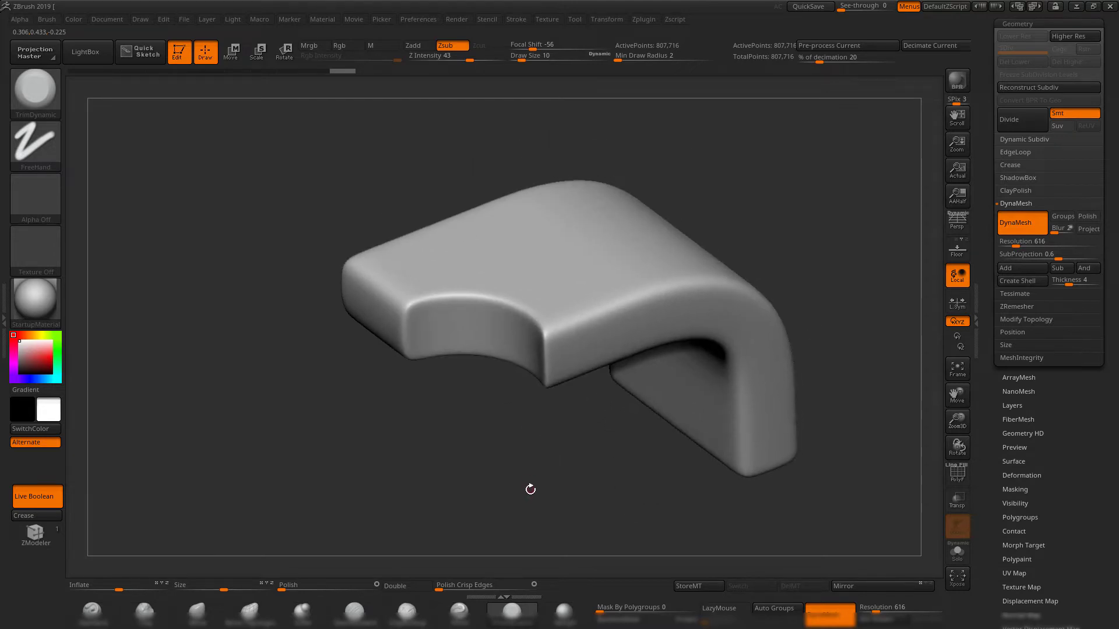
Step back in the undo history to the original Boolean mesh, inspect its sharp notch, and return to a polished state.
drag(340, 72, 82, 72)
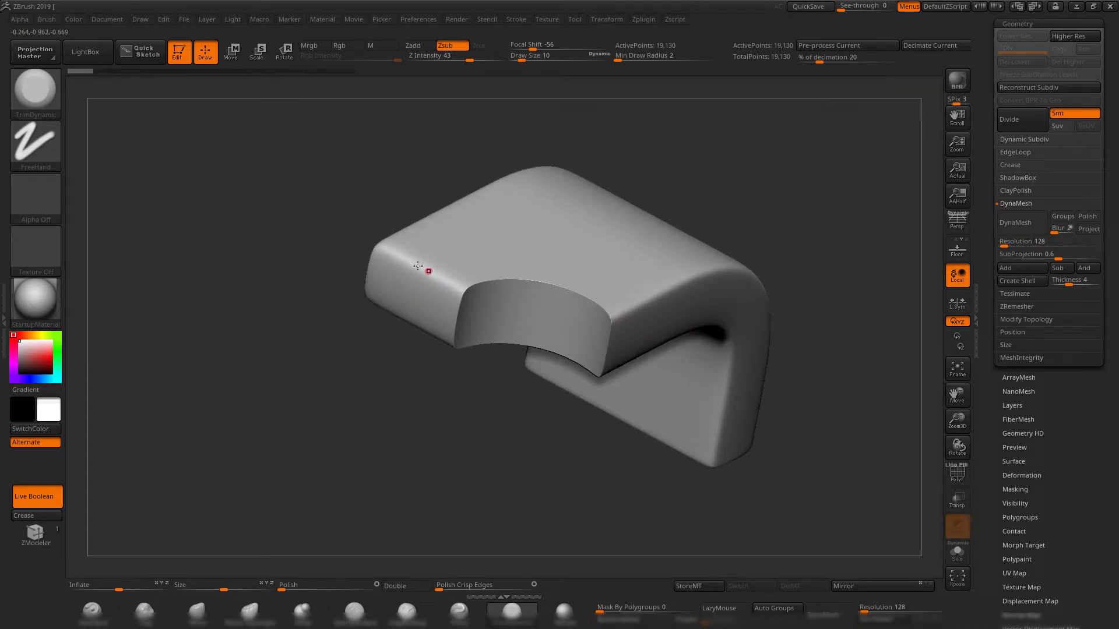
alt+drag(355, 193, 403, 321)
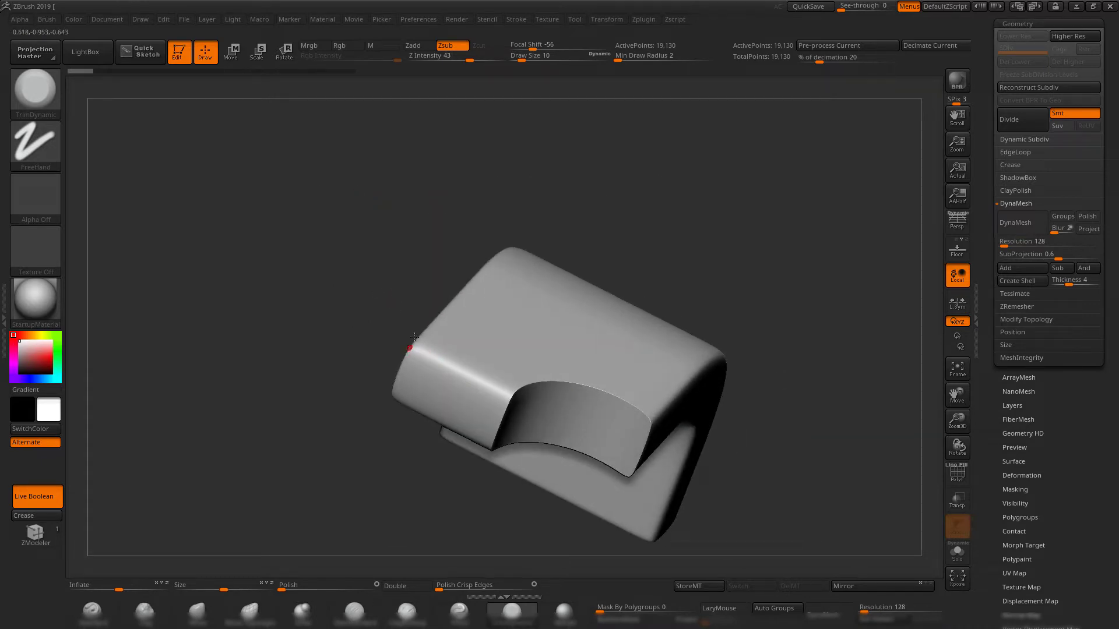
drag(532, 236, 640, 257)
drag(779, 376, 561, 363)
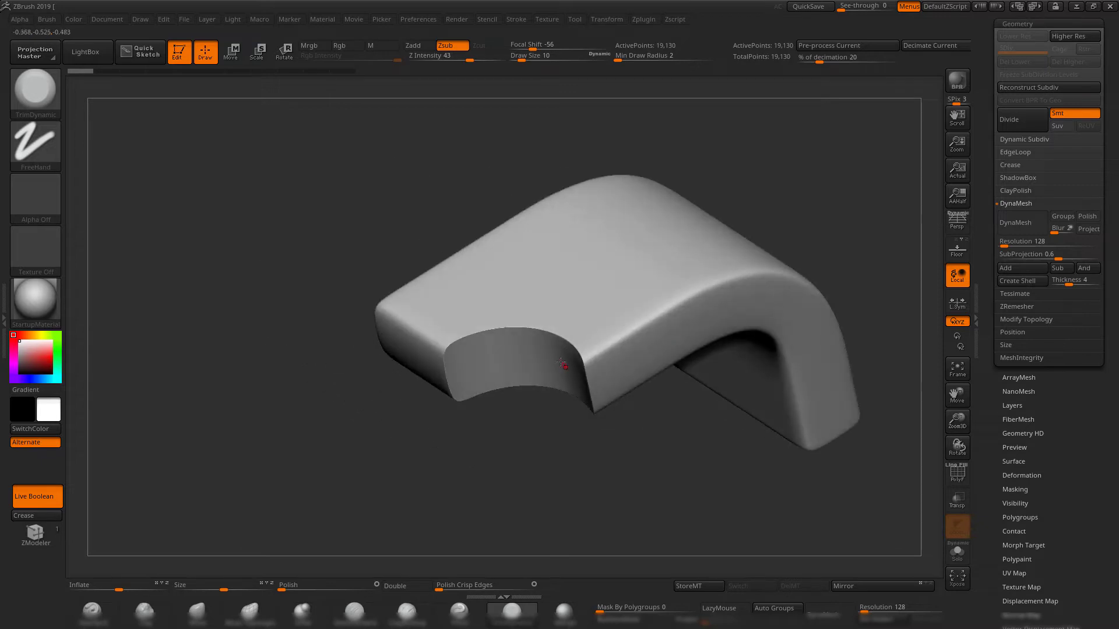
drag(370, 275, 274, 204)
click(105, 71)
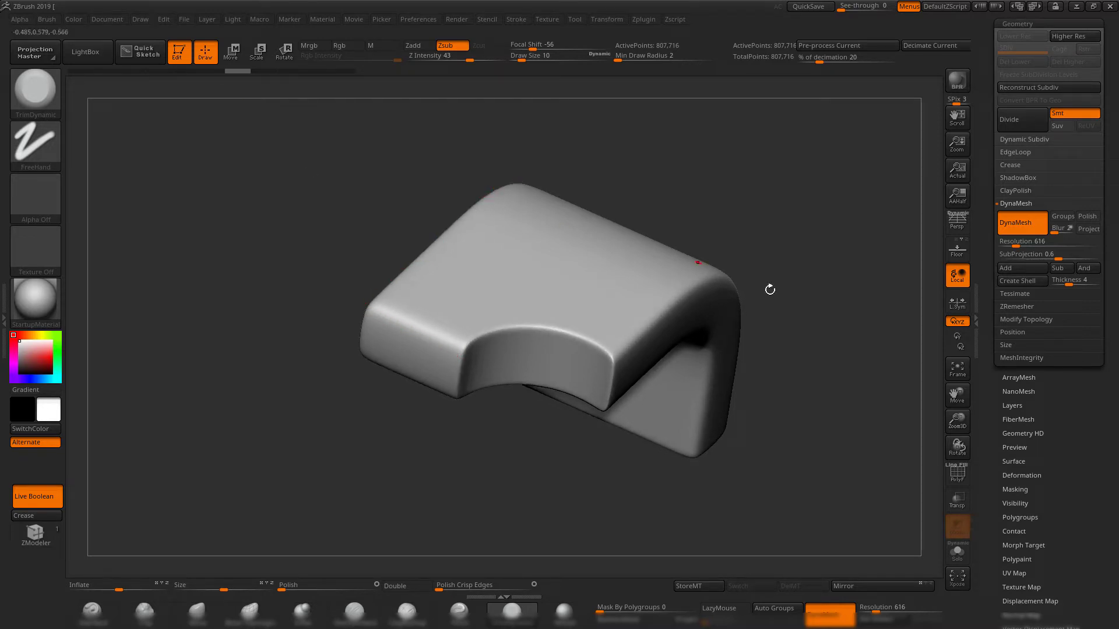
Examine the polished mesh from several angles, scrubbing the undo history back to the start and forward to the last polish.
mouse_move(810, 257)
mouse_down()
mouse_move(727, 259)
mouse_move(747, 254)
mouse_move(744, 242)
mouse_move(767, 310)
mouse_move(766, 229)
mouse_move(735, 256)
mouse_move(747, 275)
mouse_move(437, 276)
mouse_up()
drag(742, 290, 806, 213)
alt+right_drag(438, 299, 537, 281)
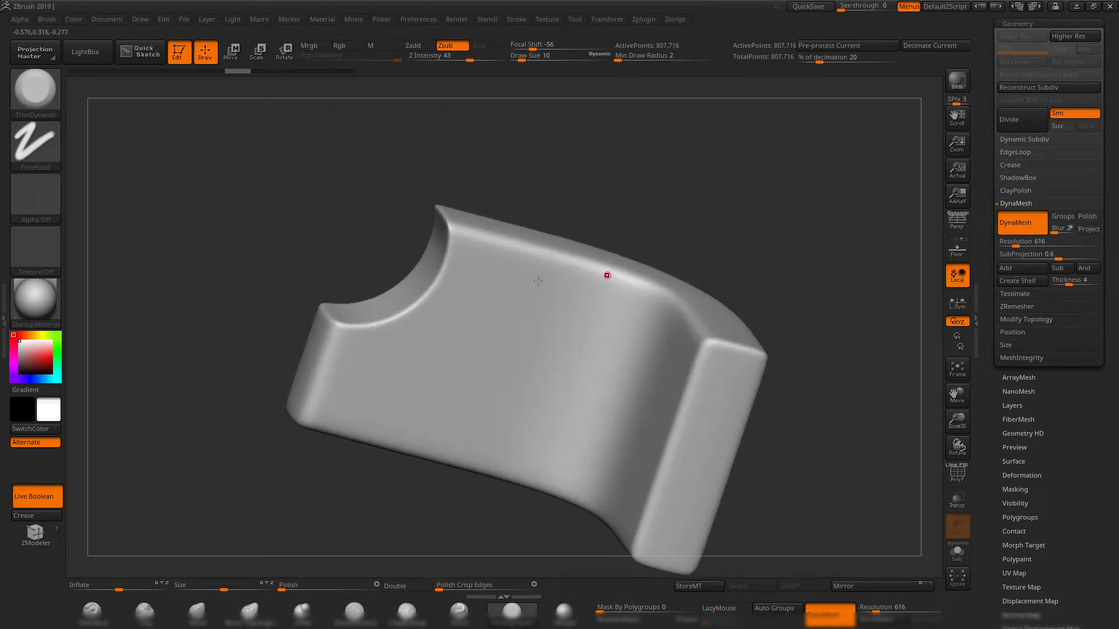
drag(728, 190, 262, 75)
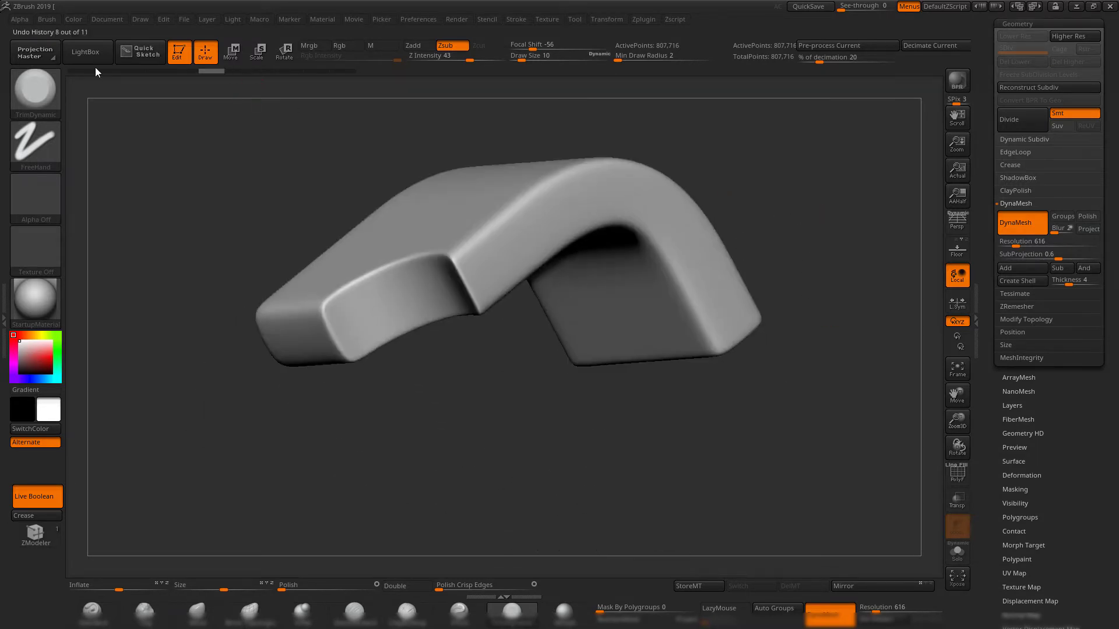
click(73, 70)
drag(80, 72, 347, 82)
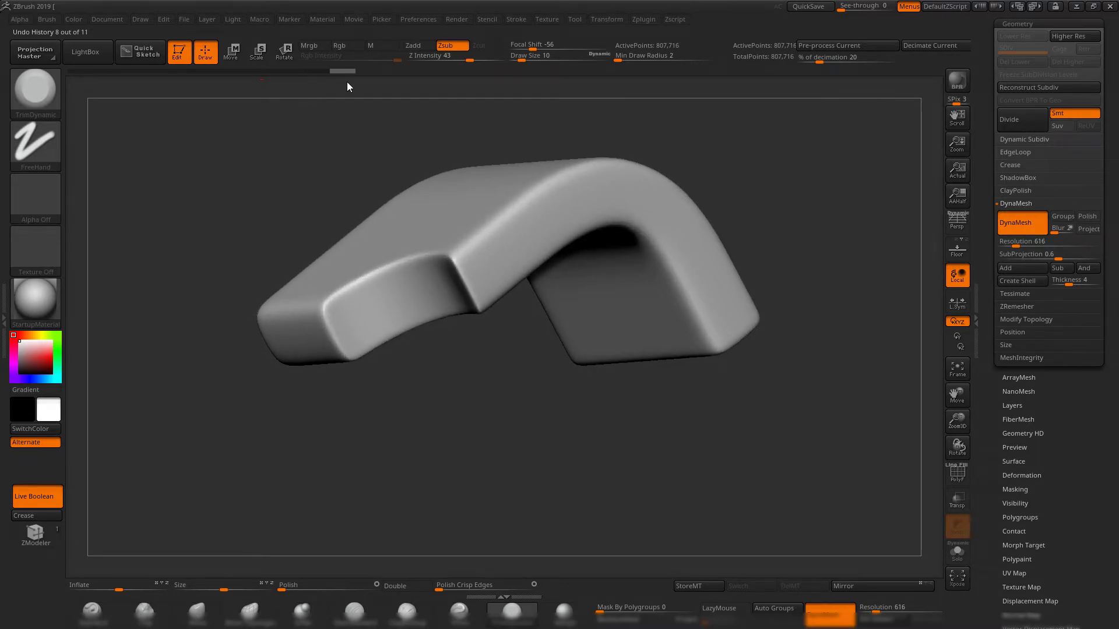
drag(684, 128, 520, 239)
drag(766, 324, 731, 239)
Switch back to the original tool with the block and cylinder, and select the block subtool.
scroll(991, 177, up, 3)
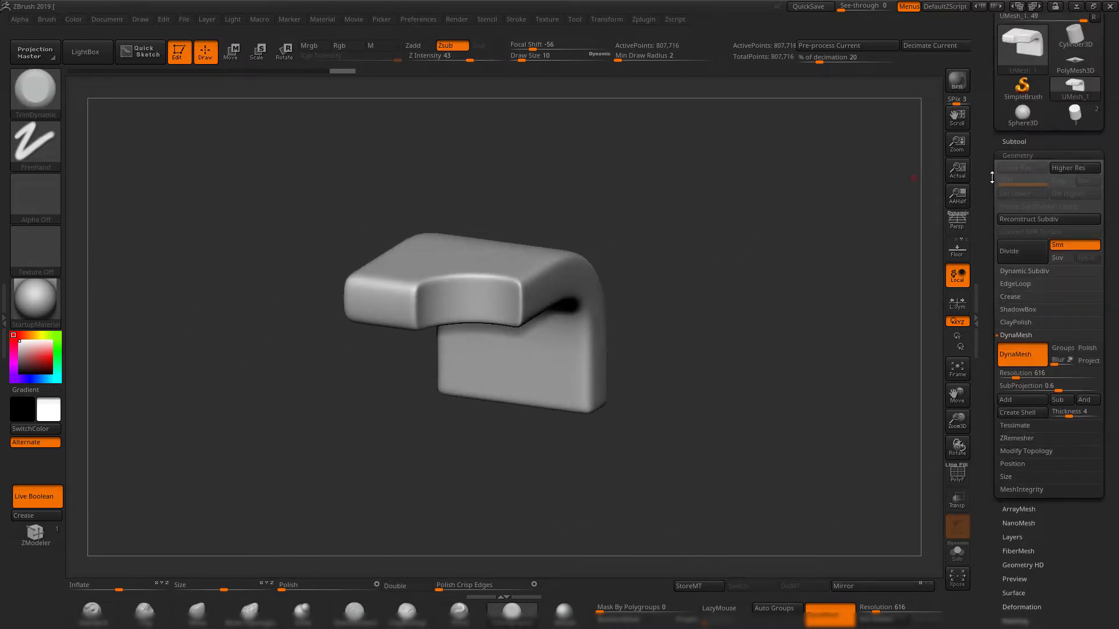
click(1074, 114)
drag(721, 273, 556, 291)
alt+click(556, 291)
drag(742, 197, 606, 262)
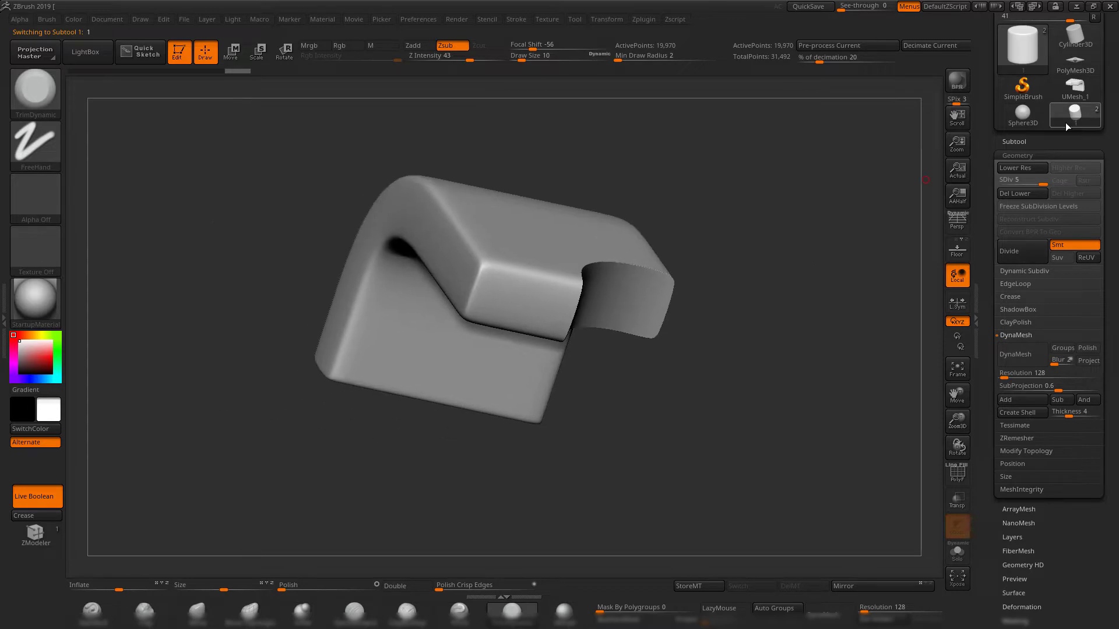
Expand the subtool list, check the block's polyframe, and make the cylinder the active subtool.
click(1014, 141)
key(shift+f)
key(shift+f)
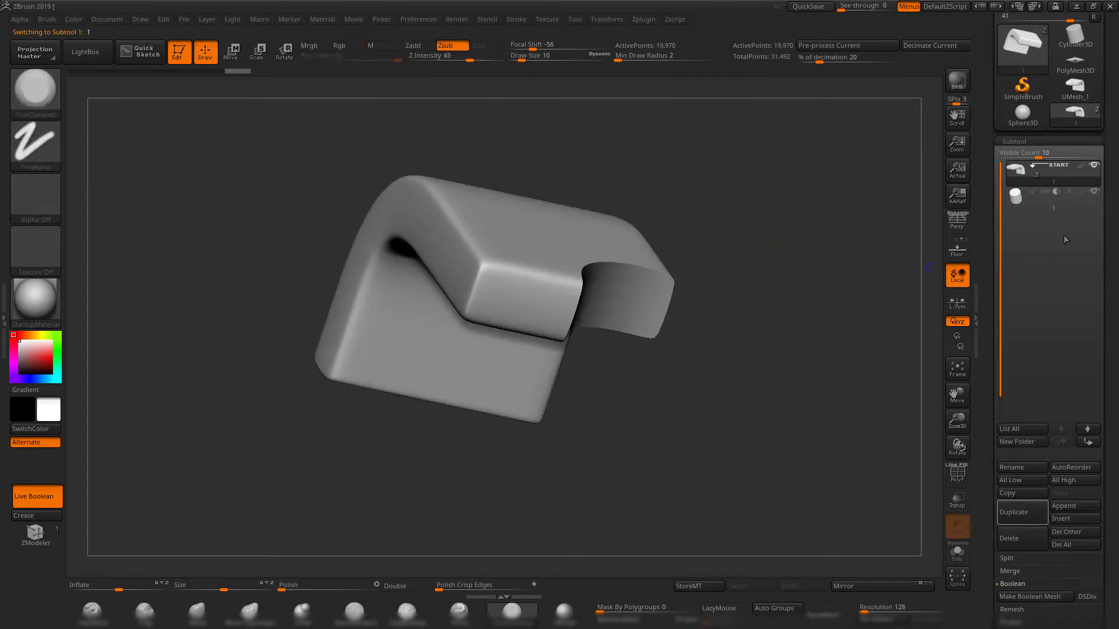
click(1056, 204)
drag(736, 227, 879, 87)
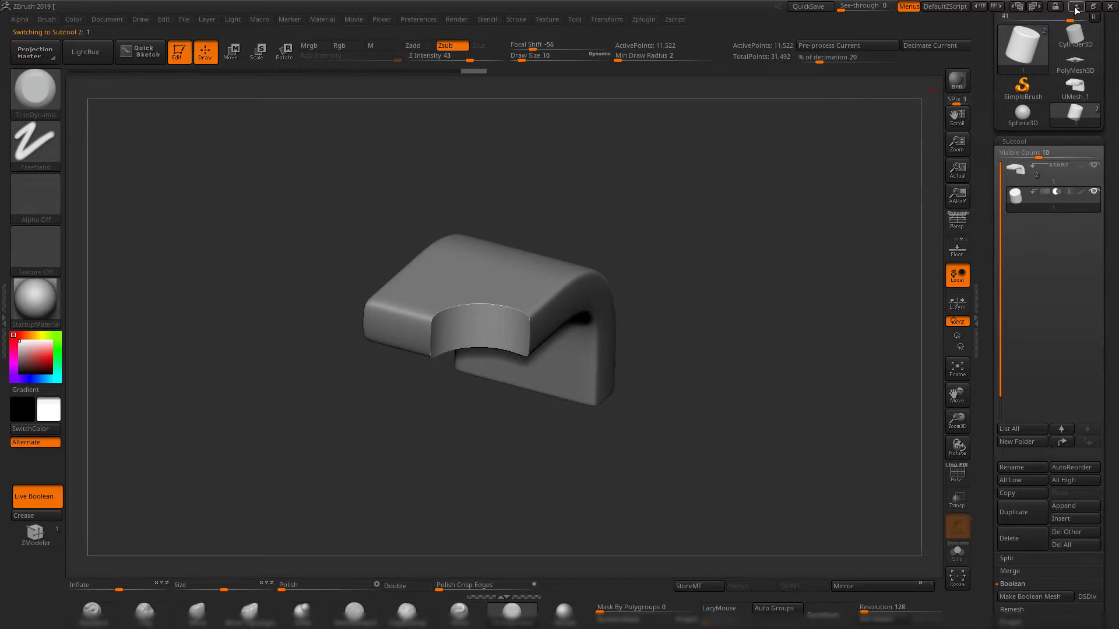
Switch to Maya, select the curved block pCube2 and enter edge selection mode.
click(1076, 11)
alt+drag(454, 322, 424, 352)
click(405, 320)
alt+right_drag(405, 319, 588, 349)
alt+drag(588, 349, 593, 361)
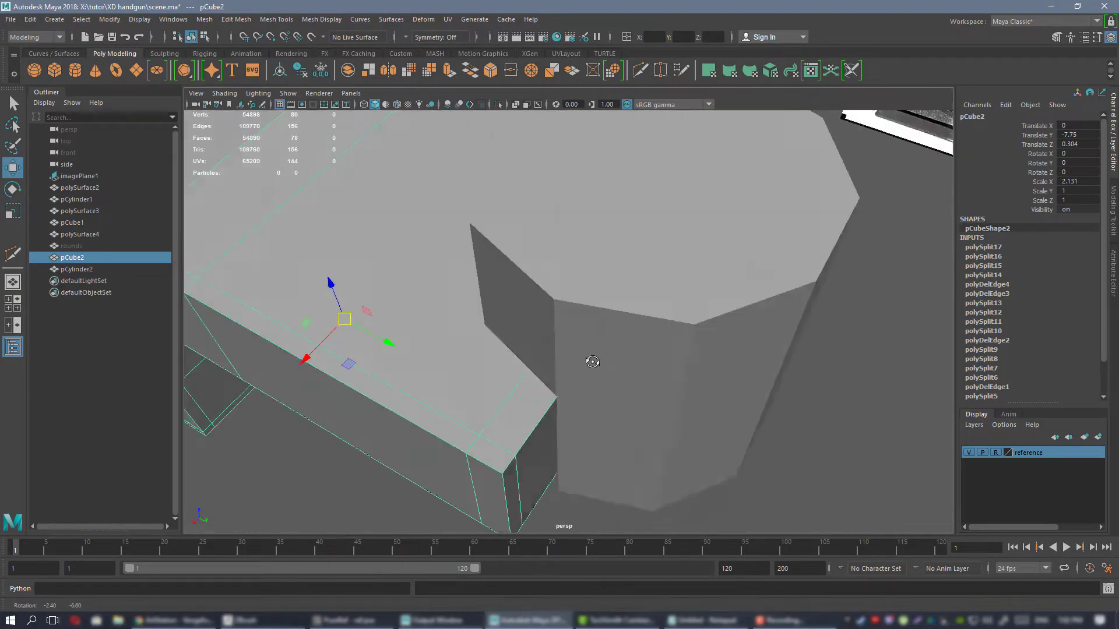
alt+right_drag(592, 361, 460, 326)
alt+drag(460, 326, 544, 277)
right_drag(543, 278, 543, 247)
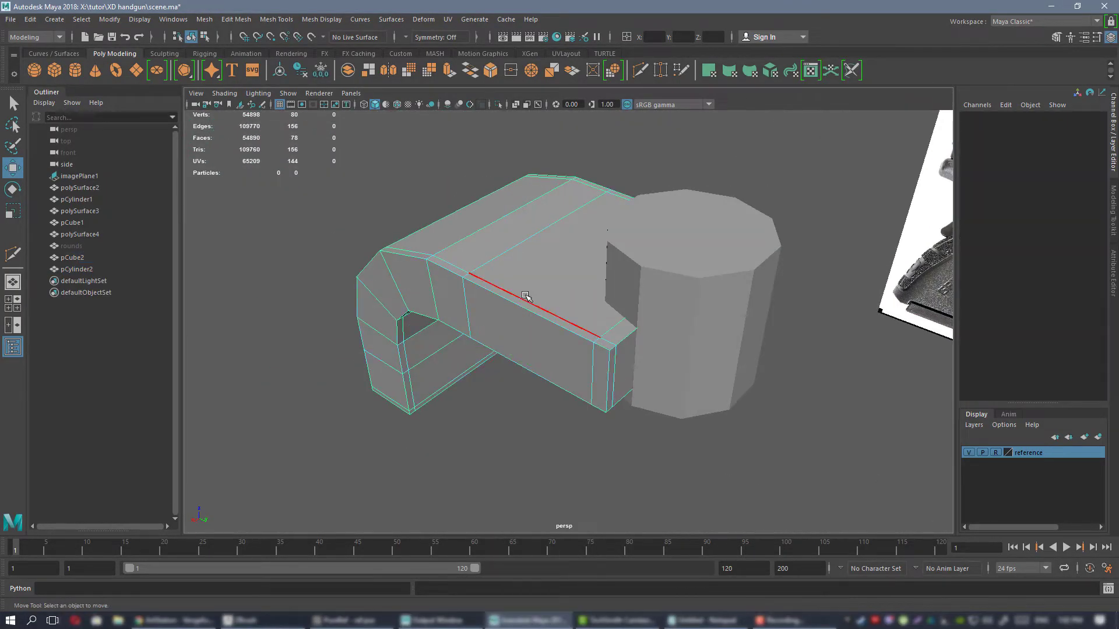
Select the supporting edge loops along the curved block's borders and delete them.
double_click(526, 297)
shift+double_click(595, 364)
alt+drag(595, 363, 458, 474)
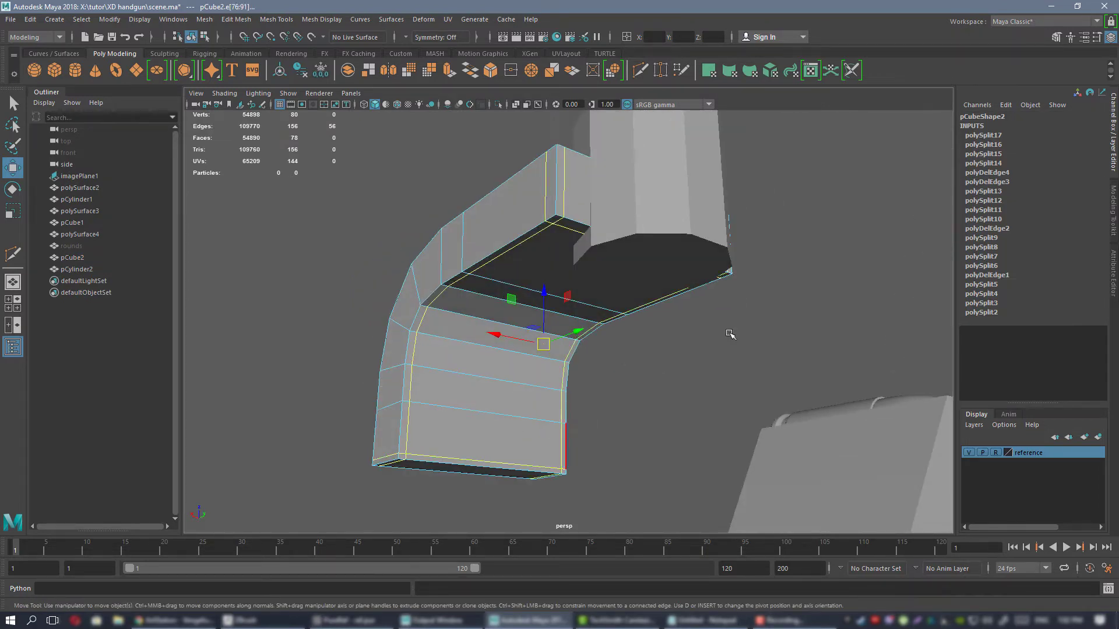
alt+drag(730, 333, 595, 379)
key(Delete)
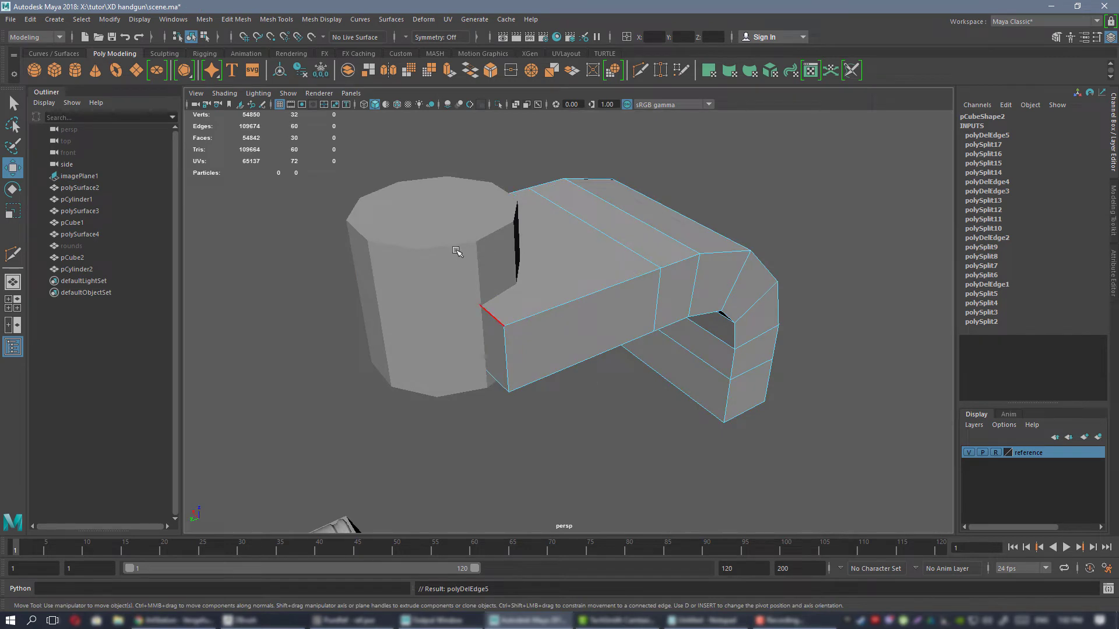
Delete the cylinder's supporting edge loops near its upper and lower rims, and leave edge mode.
right_drag(489, 222, 517, 210)
click(449, 269)
alt+drag(449, 269, 420, 265)
right_drag(420, 265, 420, 236)
double_click(429, 249)
key(Delete)
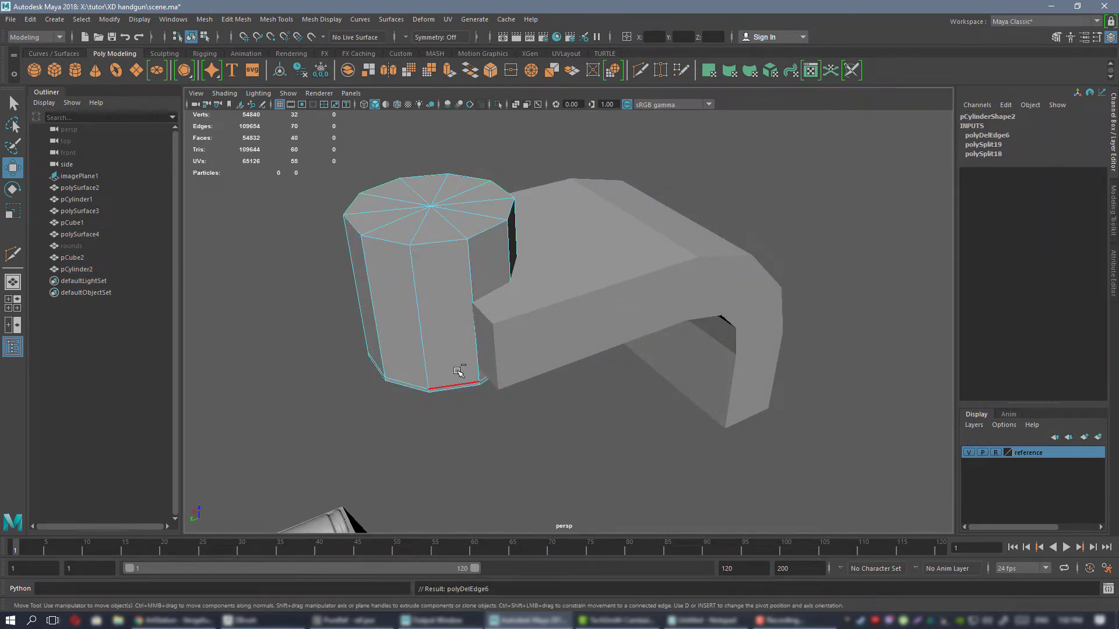
double_click(460, 377)
key(Delete)
right_drag(424, 249, 545, 229)
Select the simplified curved block and export it as 1.OBJ to the exp folder, replacing the existing file.
click(681, 270)
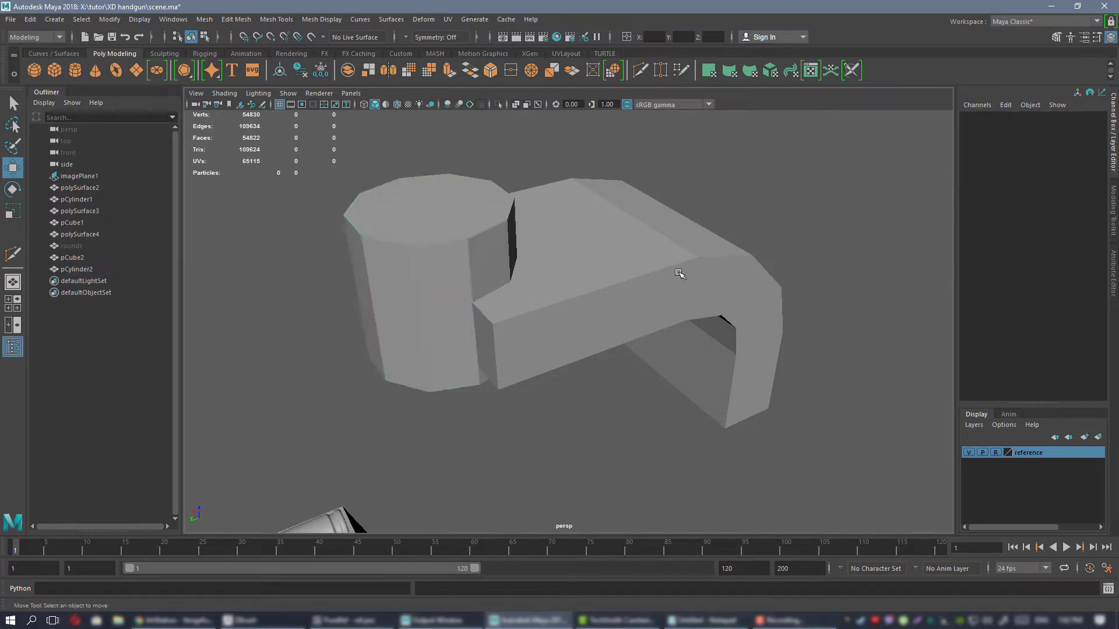
alt+drag(682, 270, 644, 270)
alt+drag(753, 307, 717, 306)
alt+drag(575, 300, 524, 305)
click(10, 19)
click(50, 172)
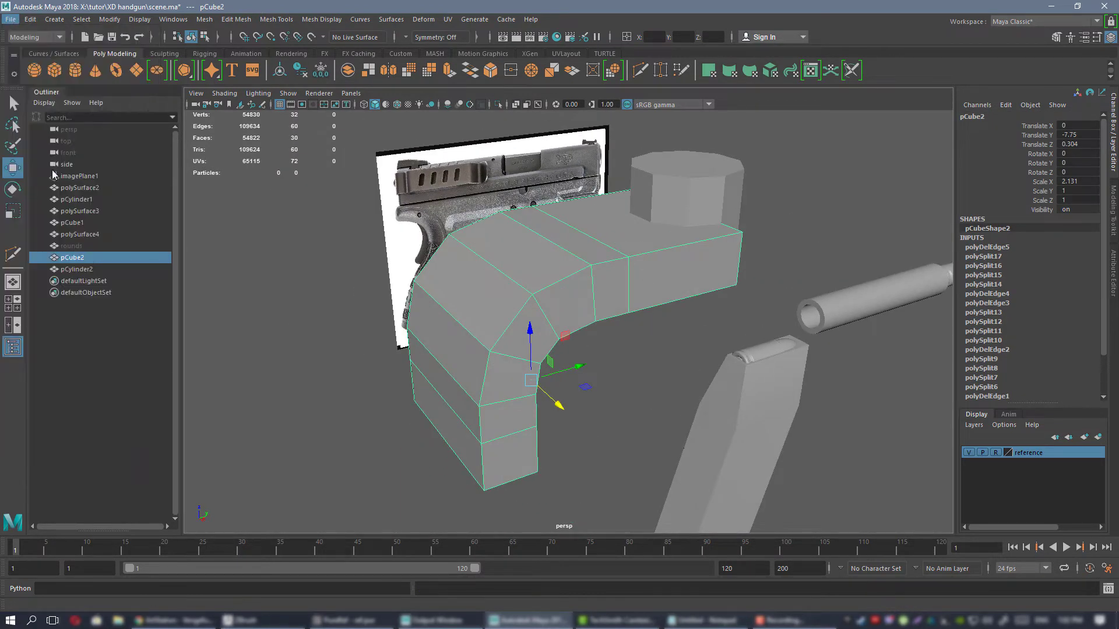
double_click(400, 218)
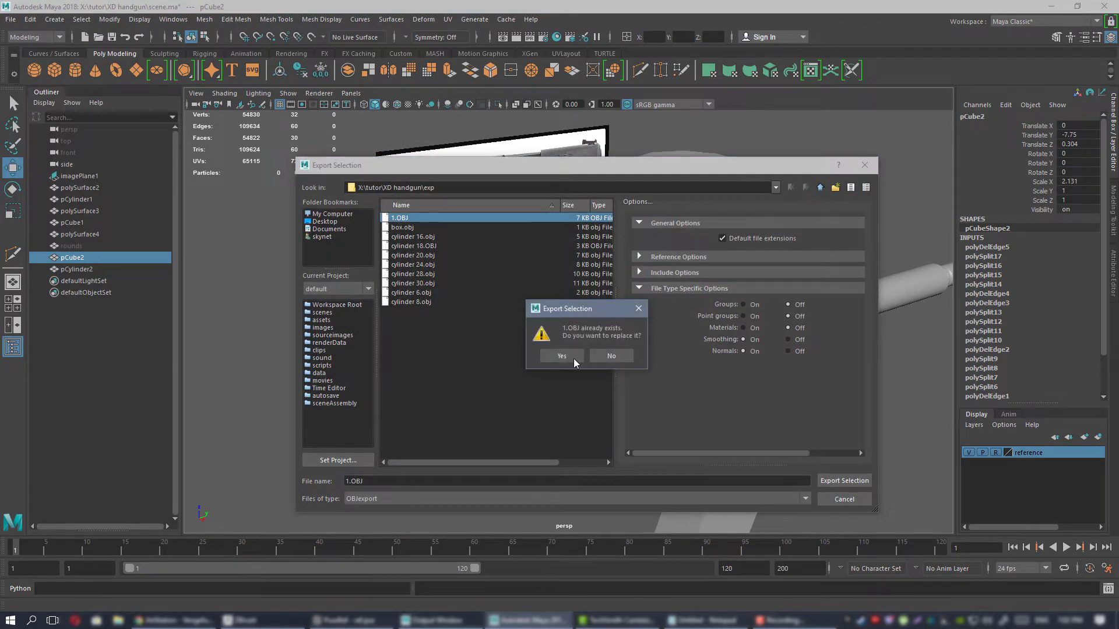
click(561, 357)
Switch to ZBrush and import 1.OBJ into the block subtool, with the polyframe displayed.
click(246, 619)
drag(769, 367, 879, 236)
key(shift+f)
key(shift+f)
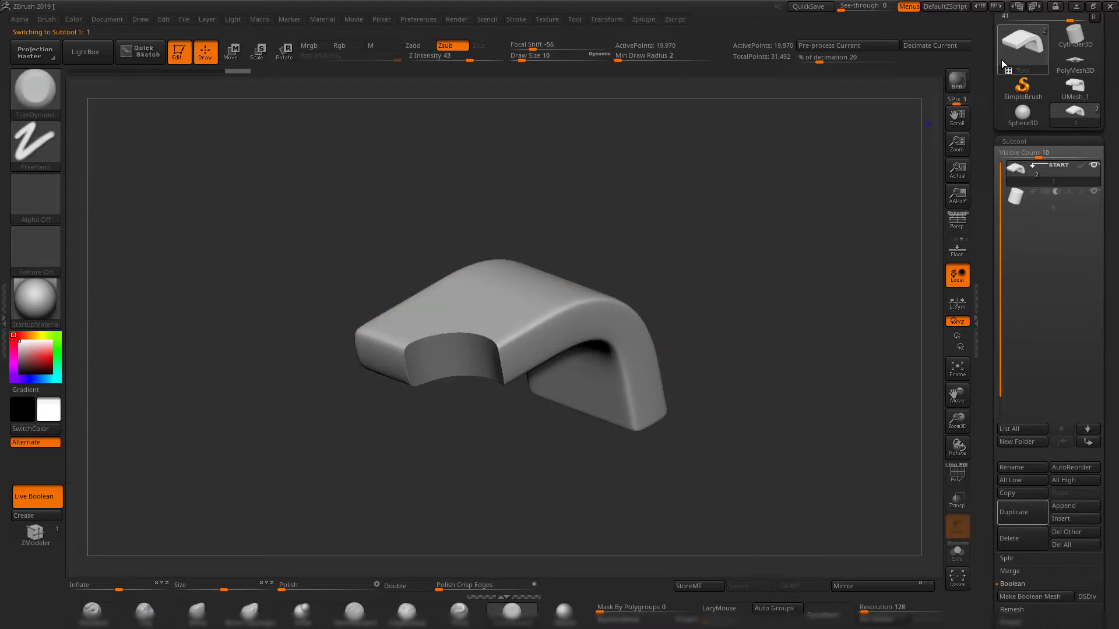
drag(986, 47, 988, 155)
click(1010, 76)
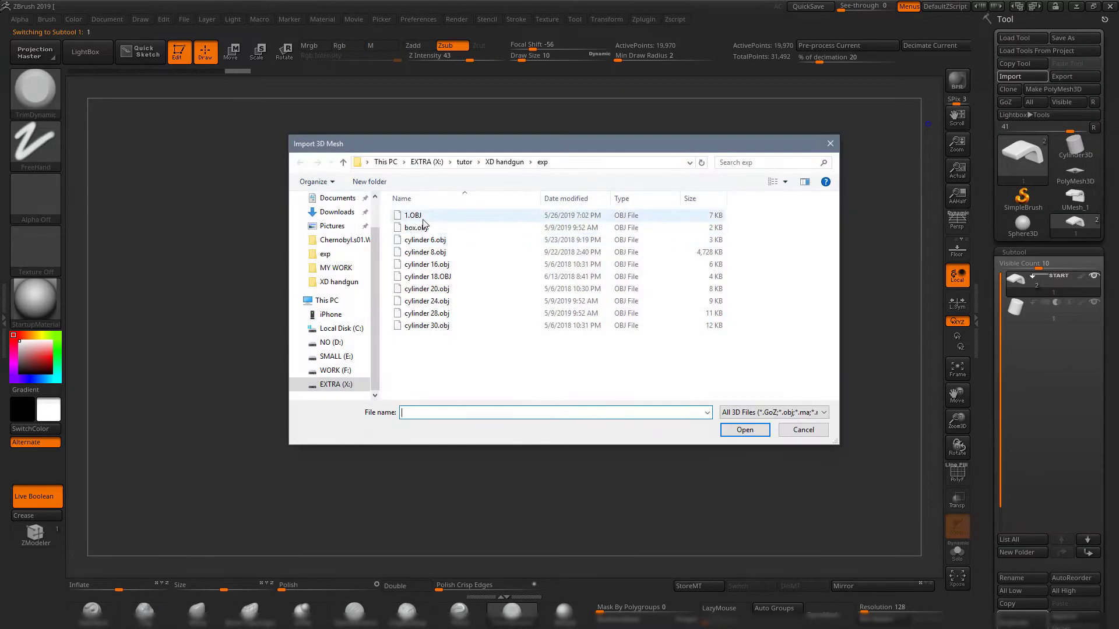
double_click(425, 215)
key(shift+f)
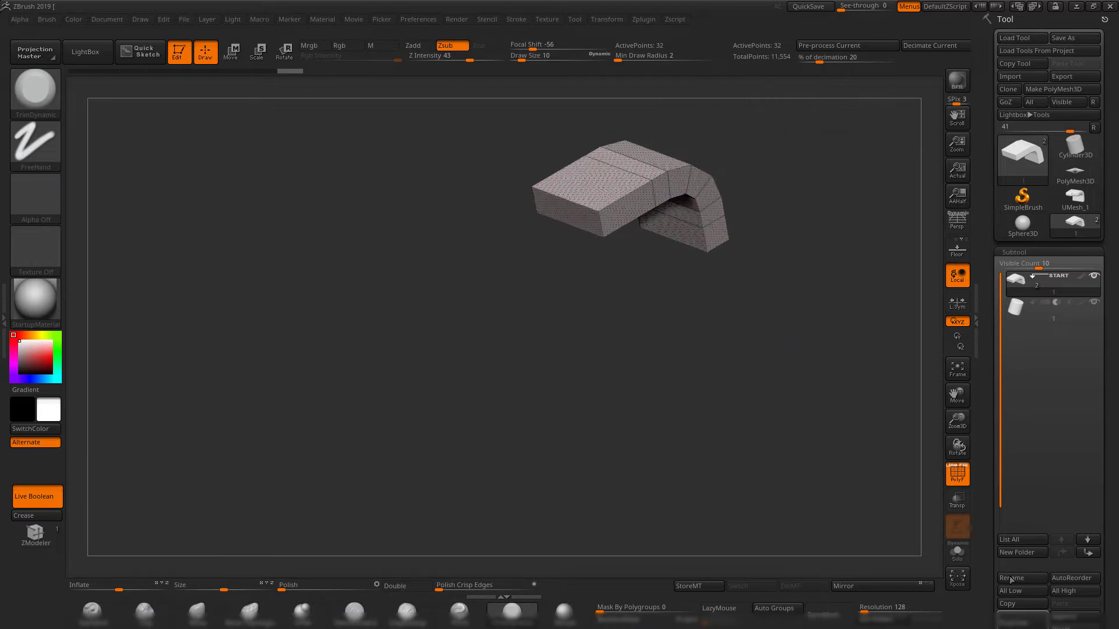
Append a Sphere3D to the tool as a new subtool and make it active.
drag(984, 581, 984, 455)
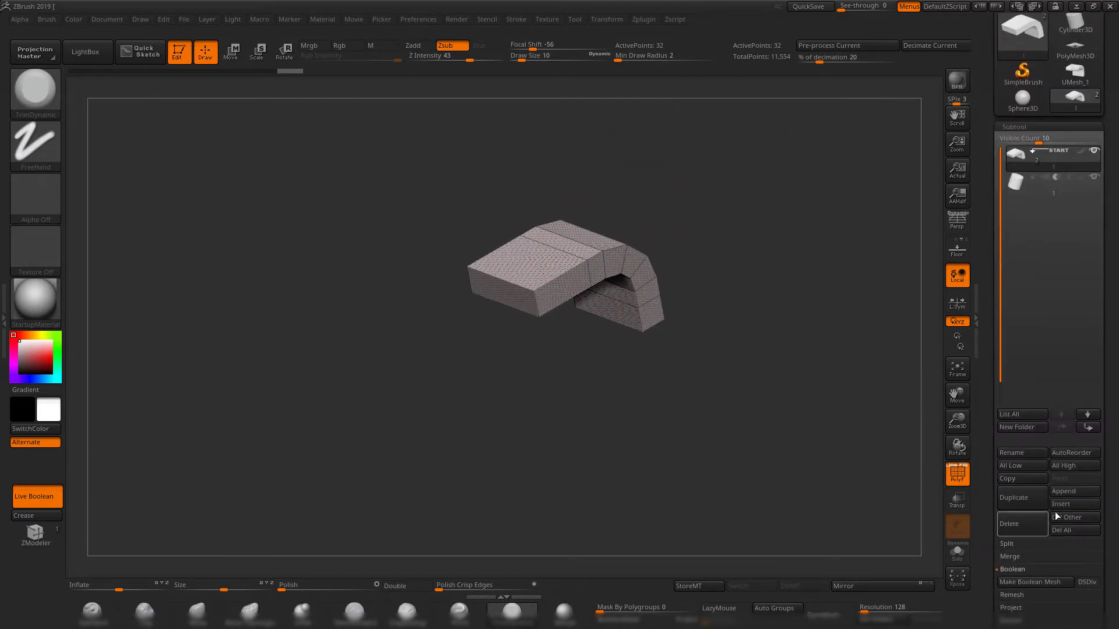
click(1081, 493)
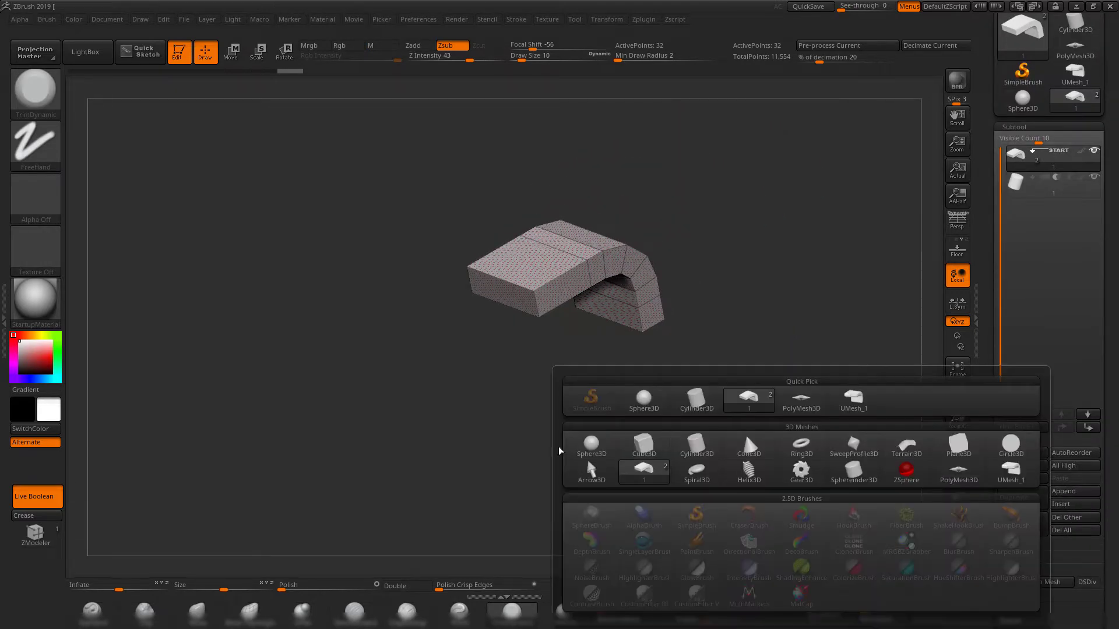
click(588, 446)
click(1015, 210)
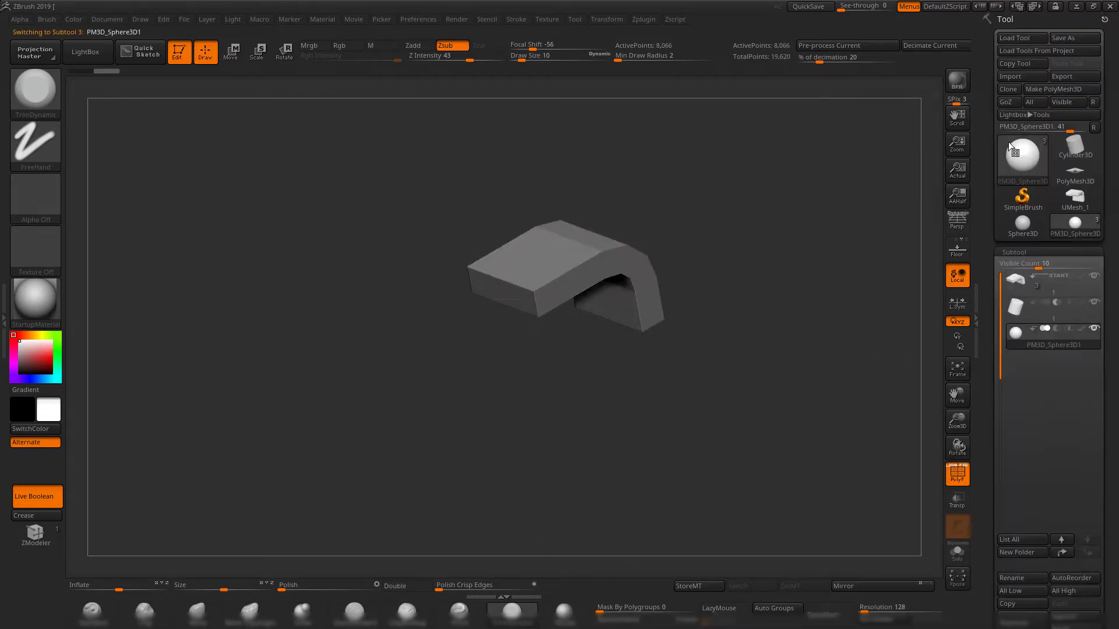
Import 1.OBJ in place of the appended sphere subtool, and select the cylinder subtool.
click(1015, 76)
double_click(419, 212)
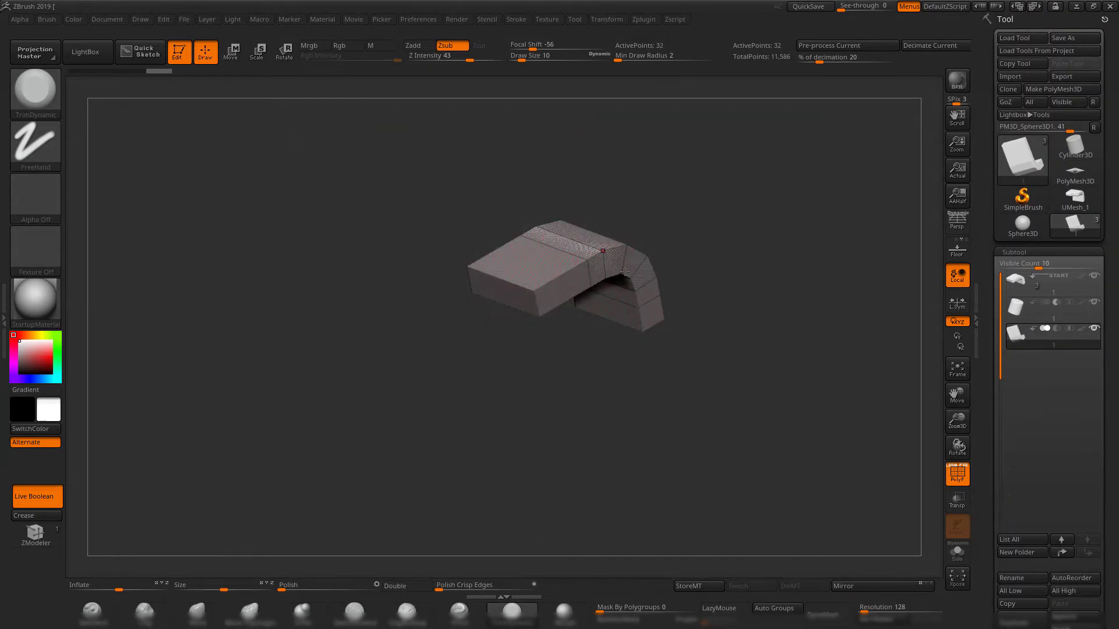
alt+drag(827, 341, 699, 287)
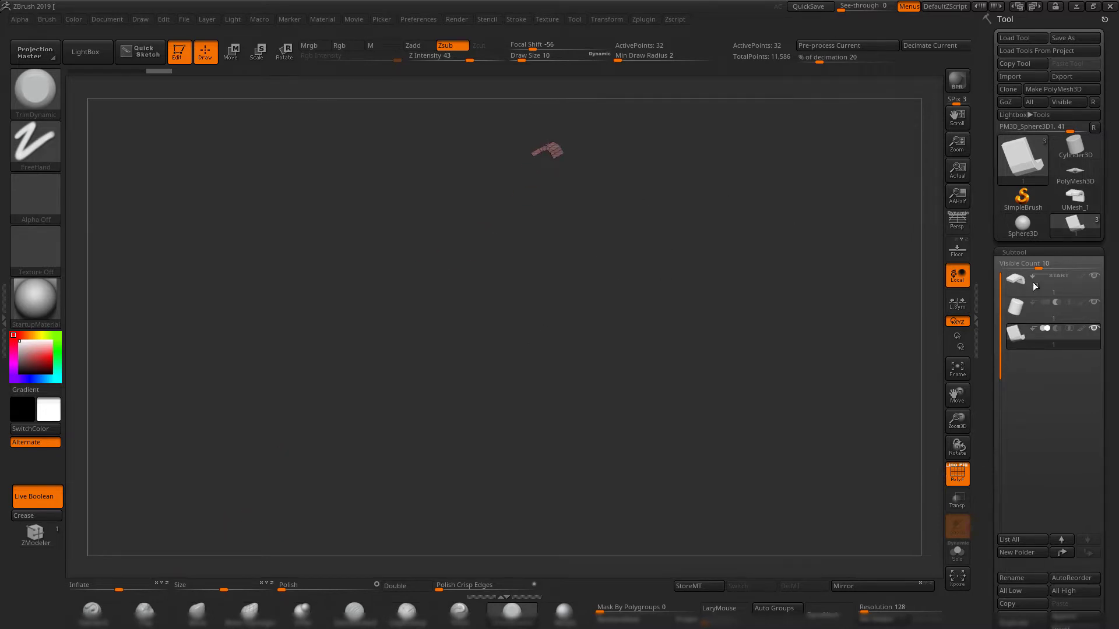
click(1011, 309)
alt+drag(610, 279, 588, 361)
shift+drag(589, 362, 727, 384)
alt+drag(728, 384, 659, 405)
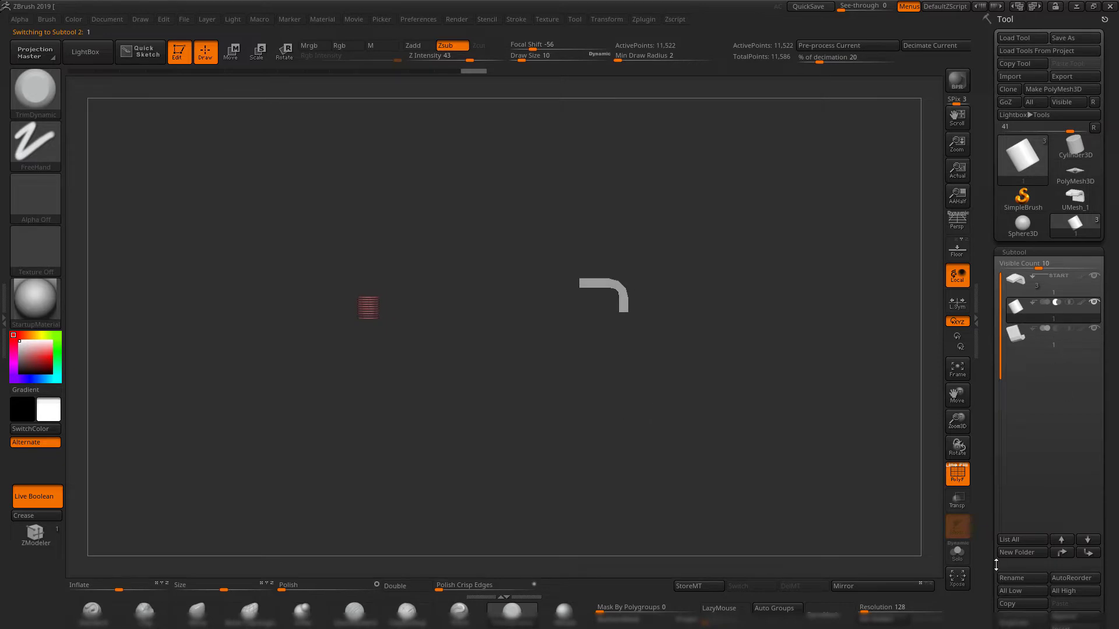
Delete all subtools of the current tool and import 1.OBJ into the remaining PolyMesh3D star.
drag(996, 564, 989, 505)
click(1077, 554)
click(912, 581)
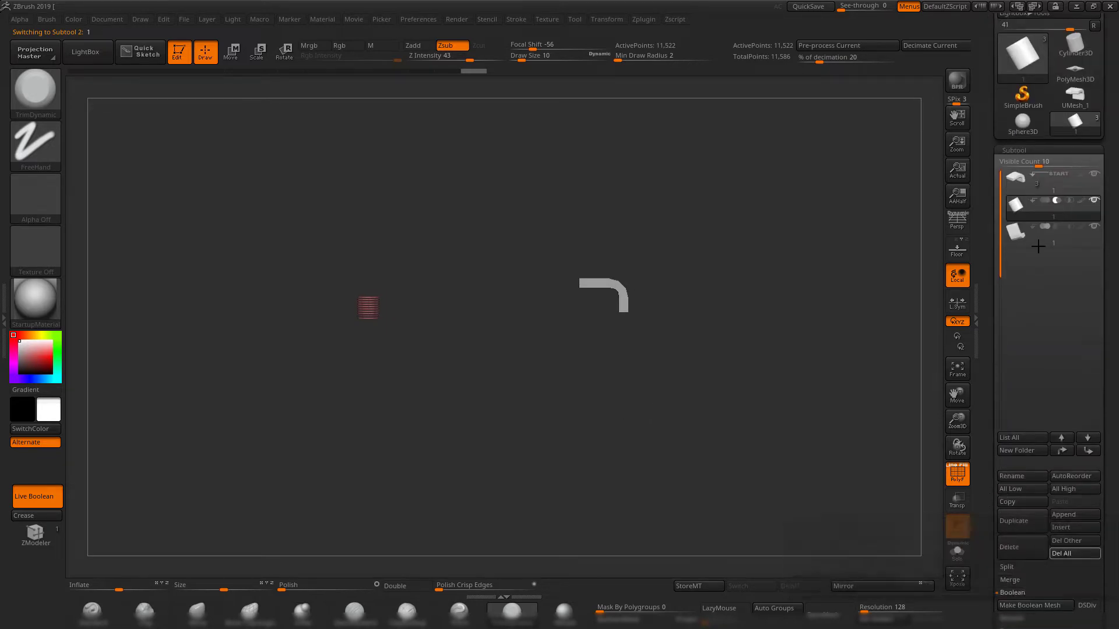
shift+drag(626, 313, 656, 432)
drag(987, 109, 987, 211)
click(1008, 76)
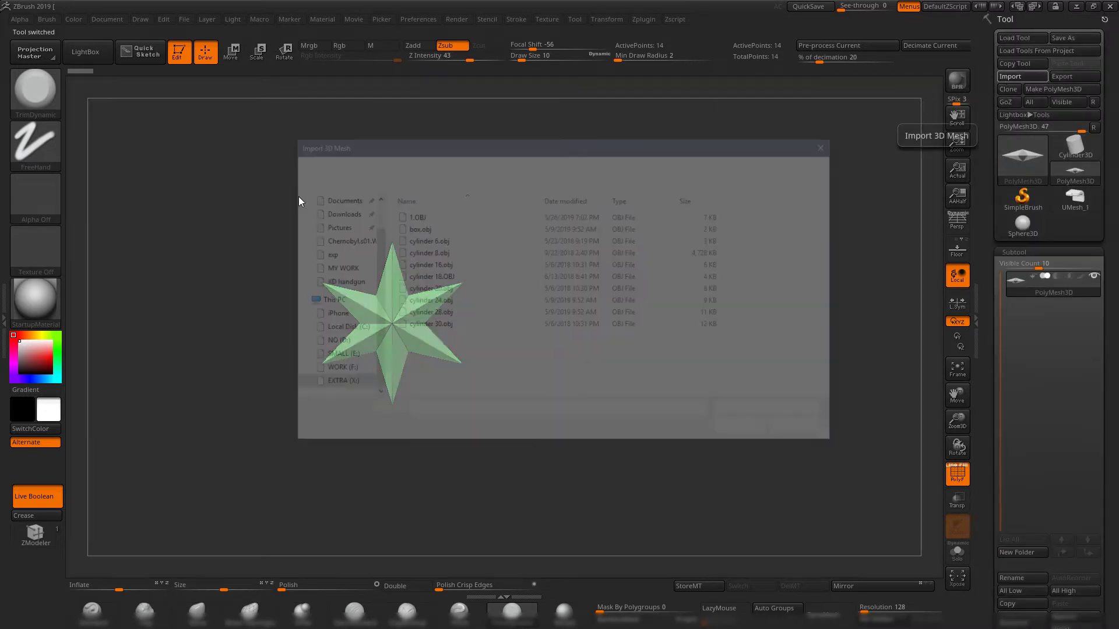
double_click(429, 217)
drag(527, 271, 759, 217)
Switch to Maya and export the simplified cylinder as 1.OBJ to the exp folder, replacing the existing file.
click(1075, 5)
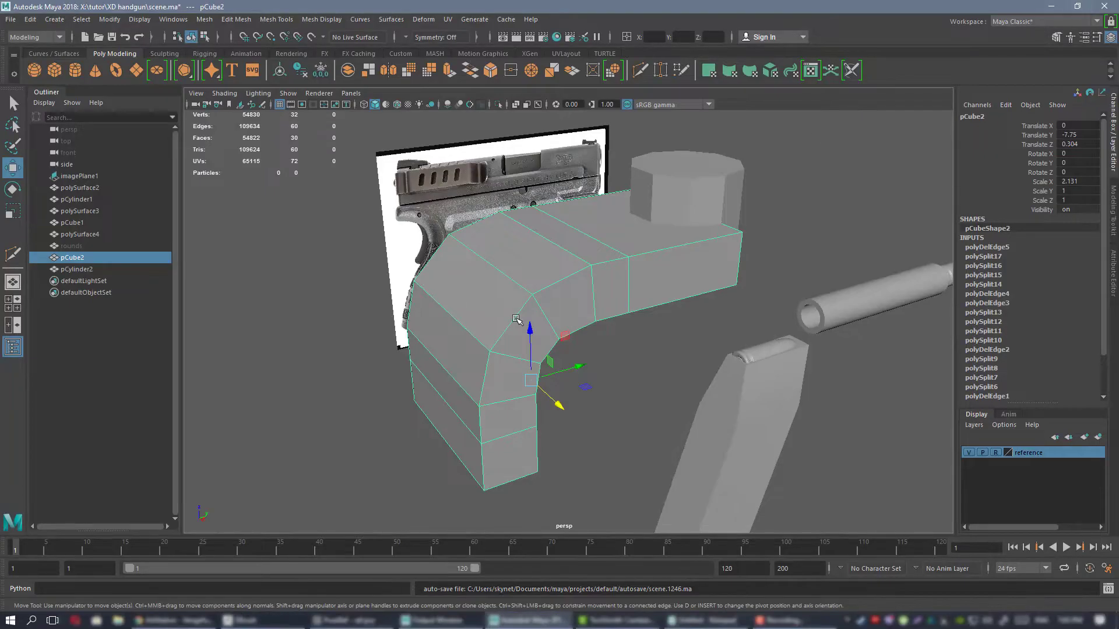
click(722, 175)
click(11, 19)
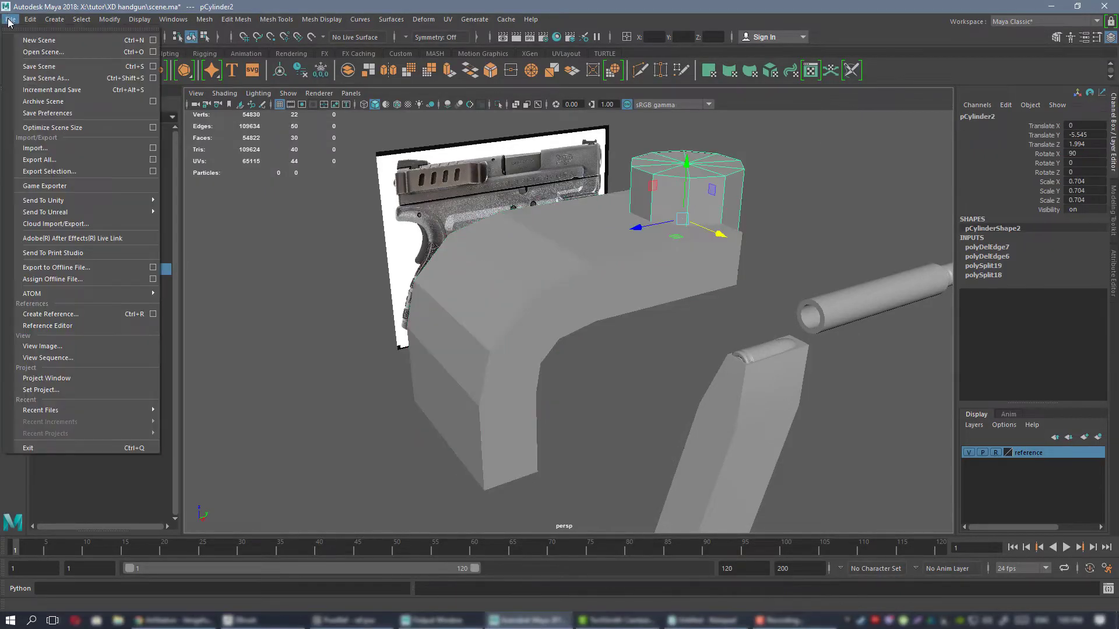
click(74, 172)
double_click(399, 218)
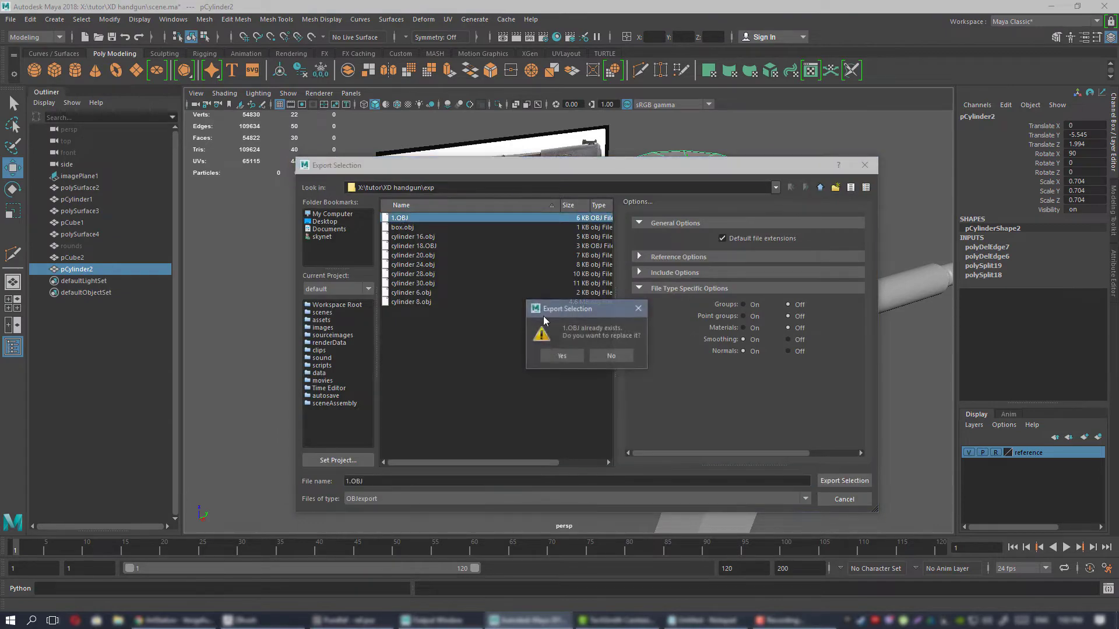
click(552, 355)
Switch to ZBrush, duplicate the curved block subtool, and import 1.OBJ in place of the duplicate.
click(244, 620)
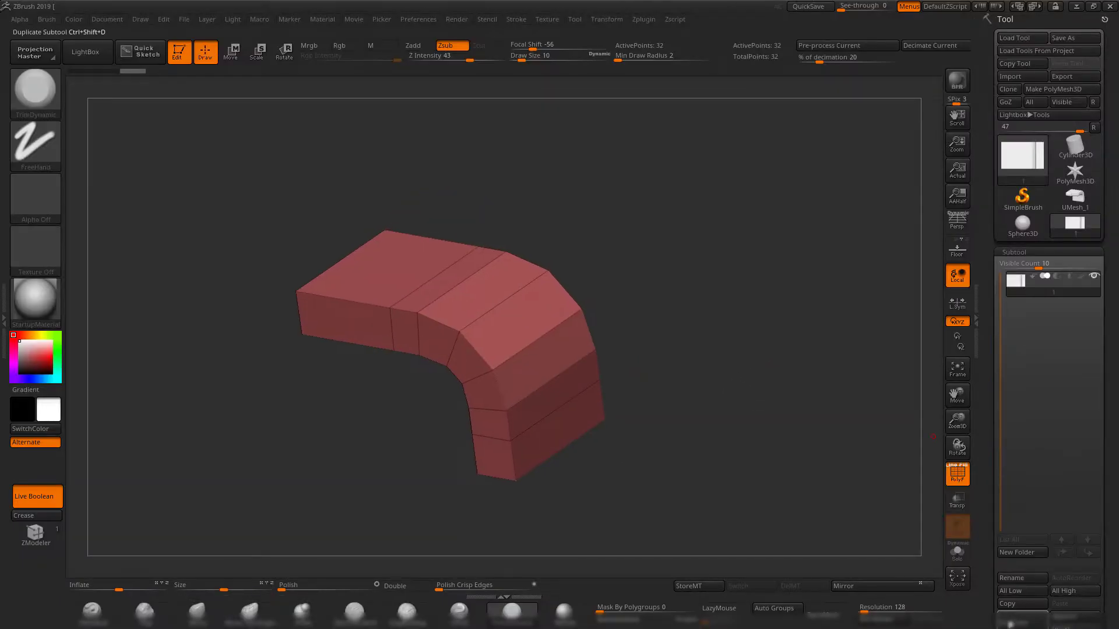
click(1012, 622)
click(1012, 77)
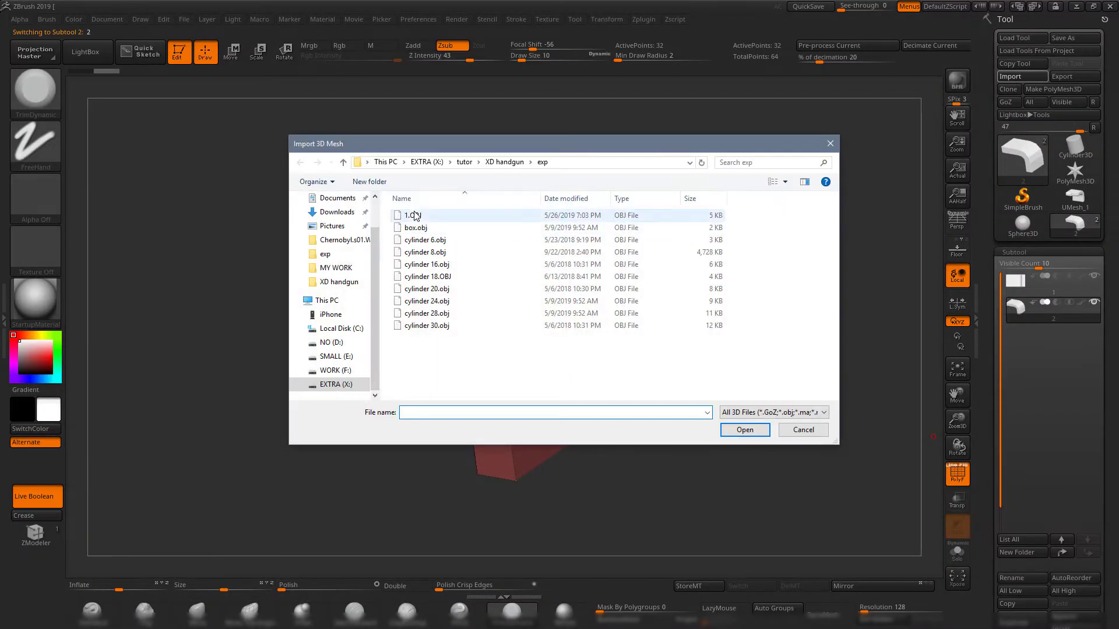
double_click(649, 213)
drag(663, 227, 665, 294)
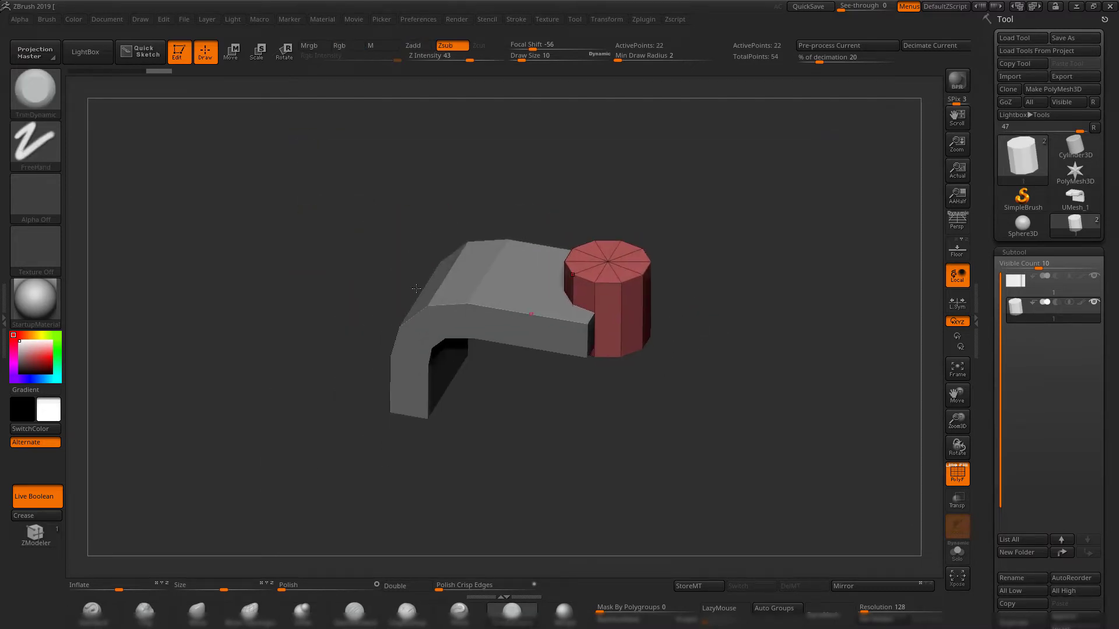
drag(719, 399, 526, 315)
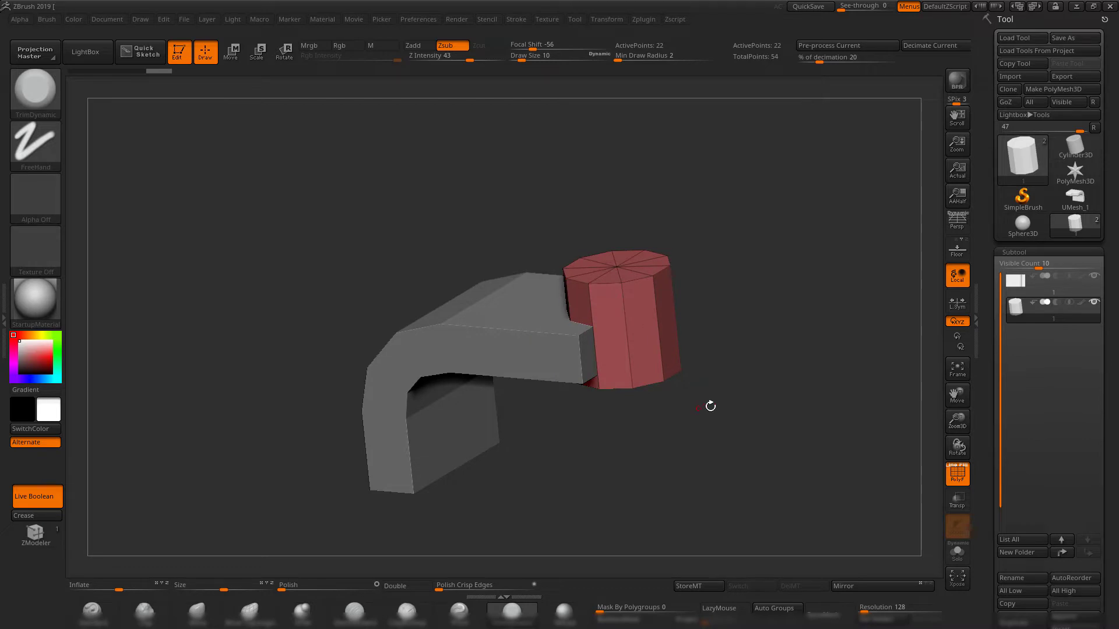
drag(710, 406, 661, 445)
Select the curved block subtool, solo it, and isolate the flat face at the end of its upper arm.
alt+click(478, 329)
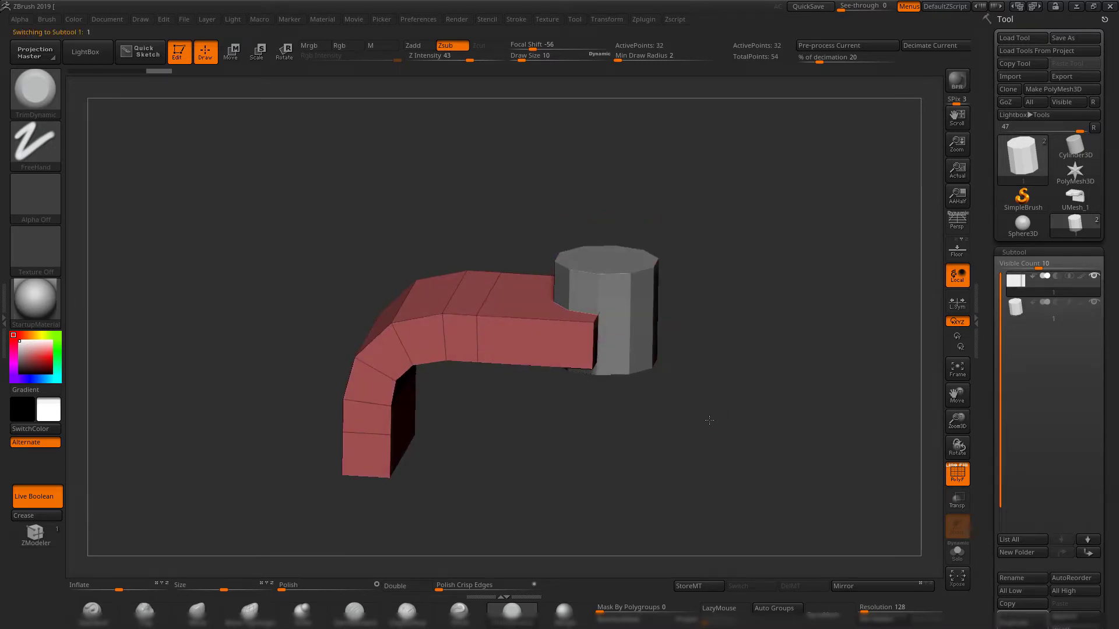
drag(1002, 497, 1002, 348)
drag(787, 478, 494, 275)
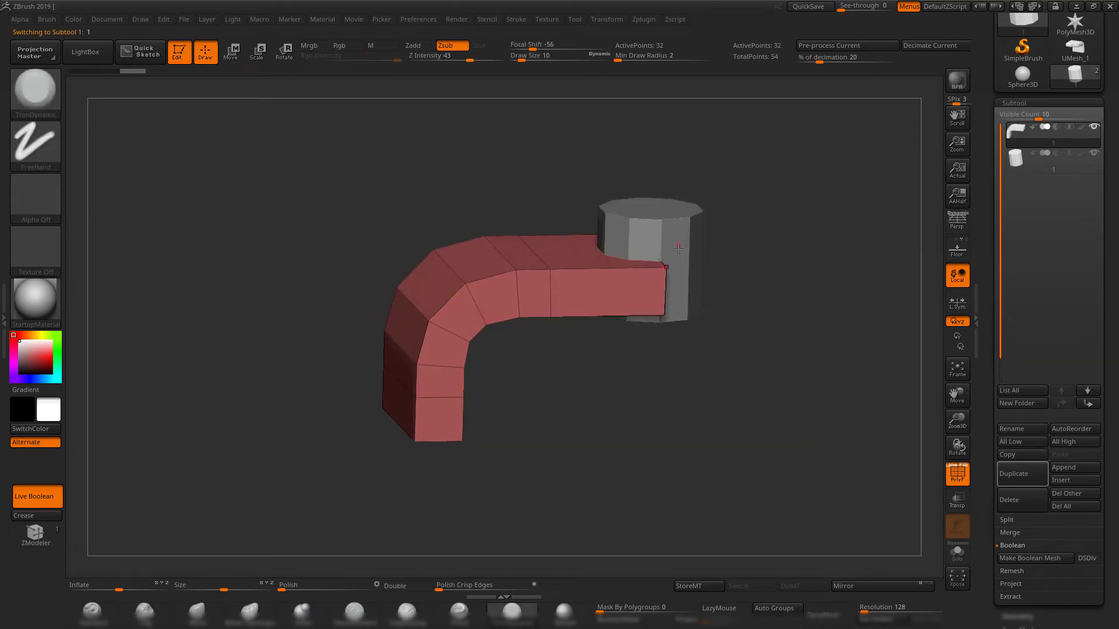
drag(738, 365, 890, 444)
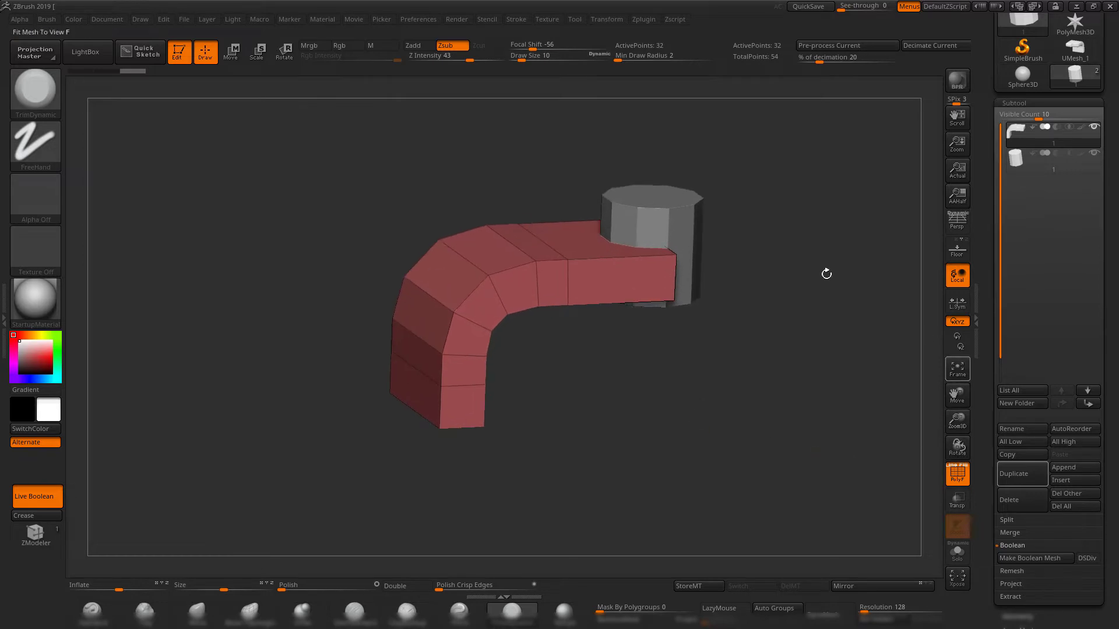
click(956, 553)
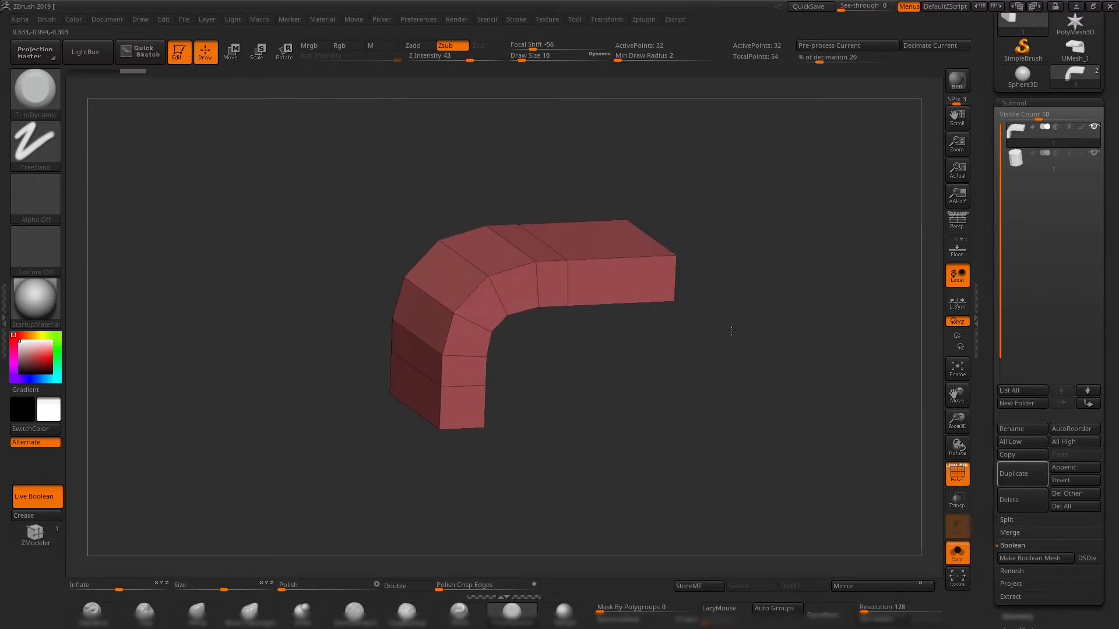
shift+drag(732, 331, 787, 443)
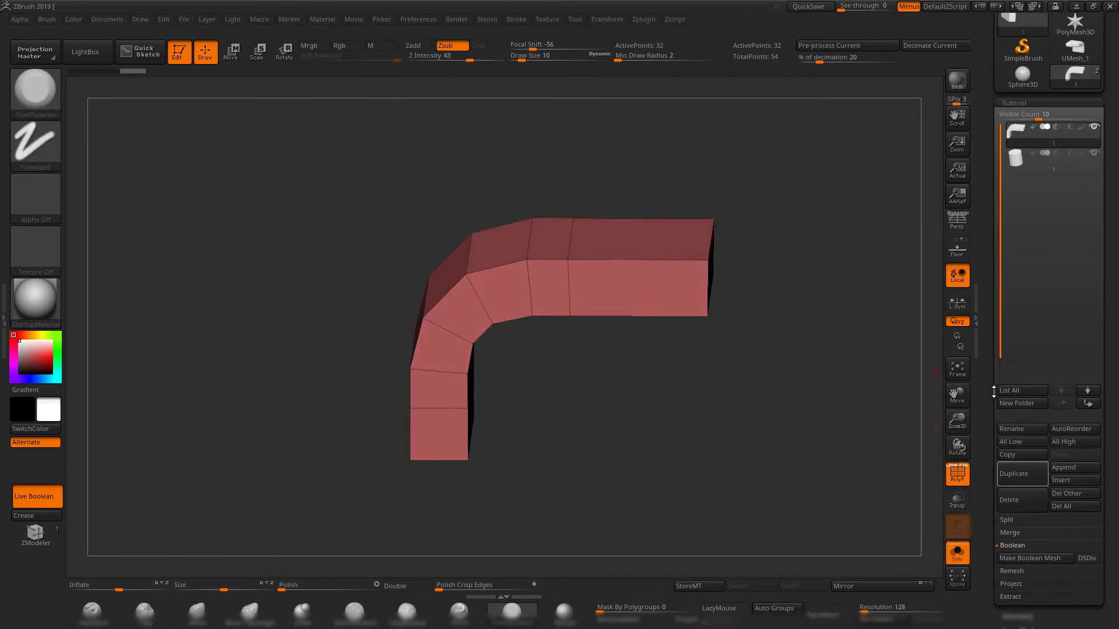
alt+drag(775, 333, 641, 364)
shift+drag(754, 317, 740, 285)
ctrl+shift+drag(677, 166, 549, 479)
drag(750, 370, 685, 399)
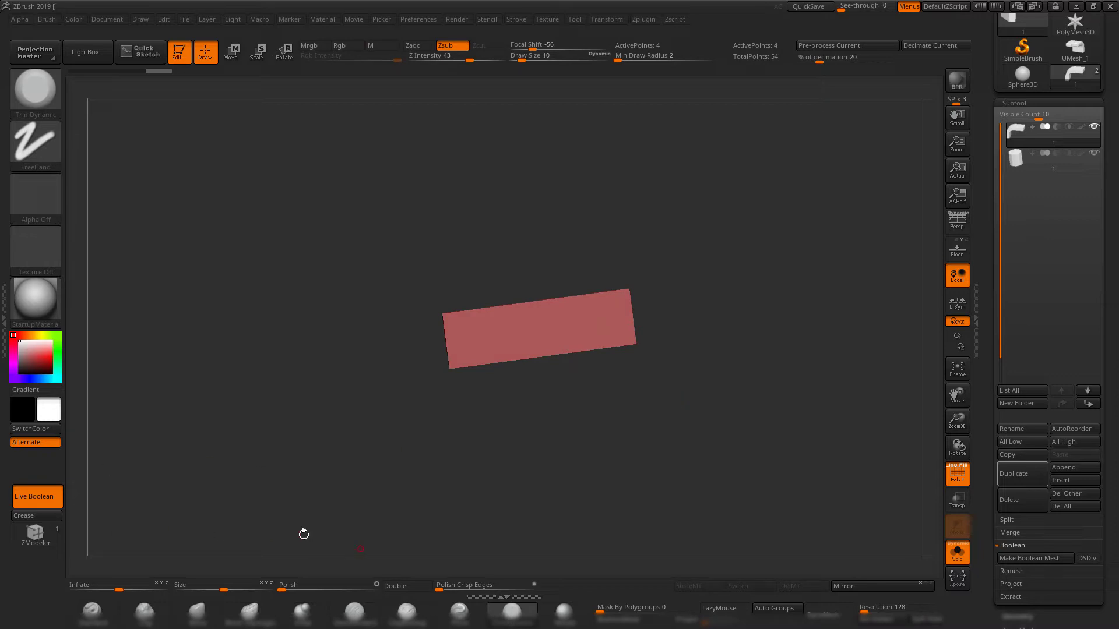
Crease the border of the isolated end face and unhide the rest of the block.
drag(998, 473, 993, 395)
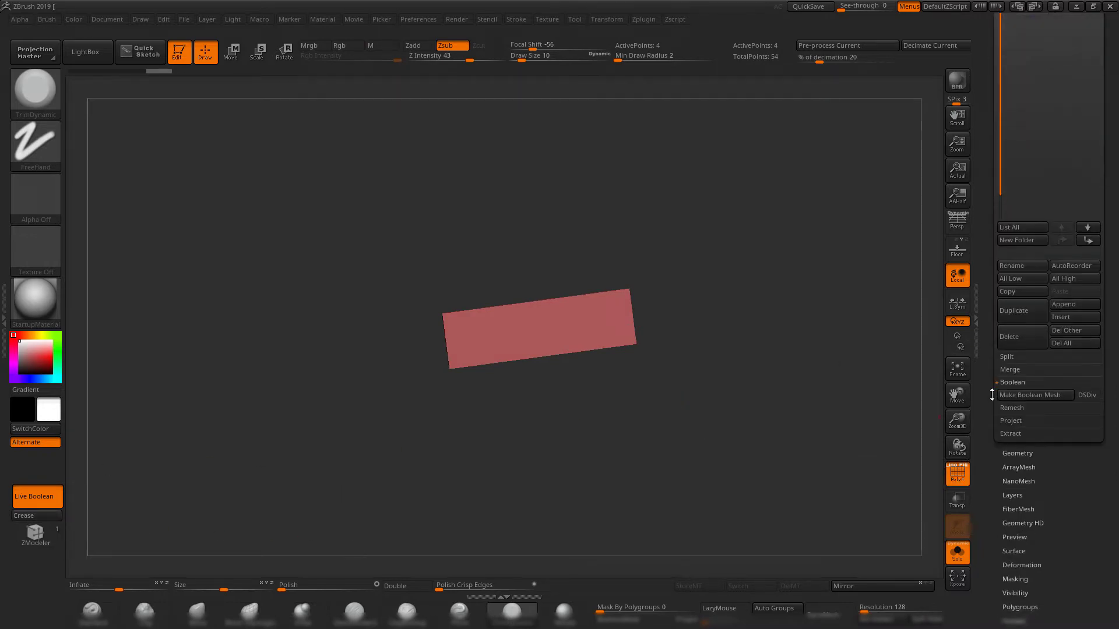
click(1021, 452)
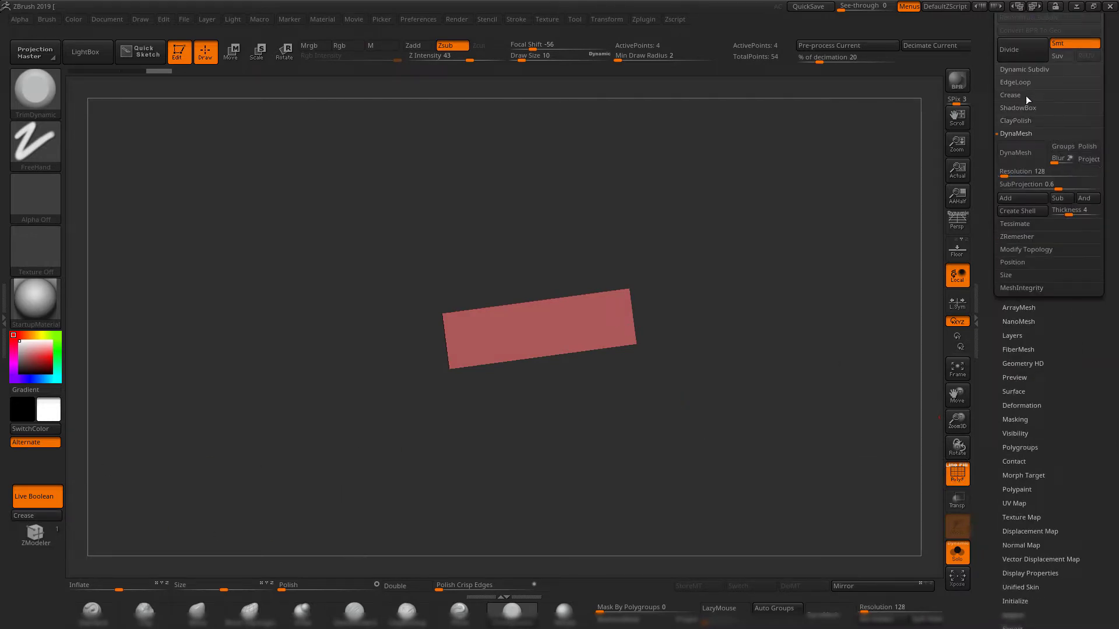
click(1009, 96)
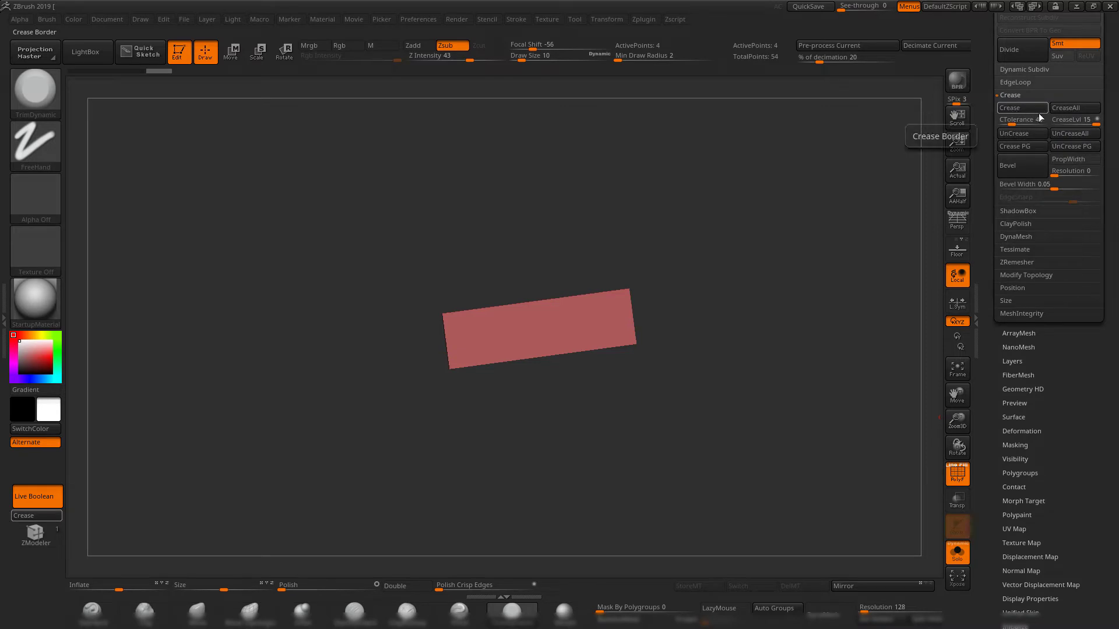
click(36, 517)
ctrl+shift+click(701, 380)
drag(700, 380, 712, 440)
drag(730, 372, 401, 283)
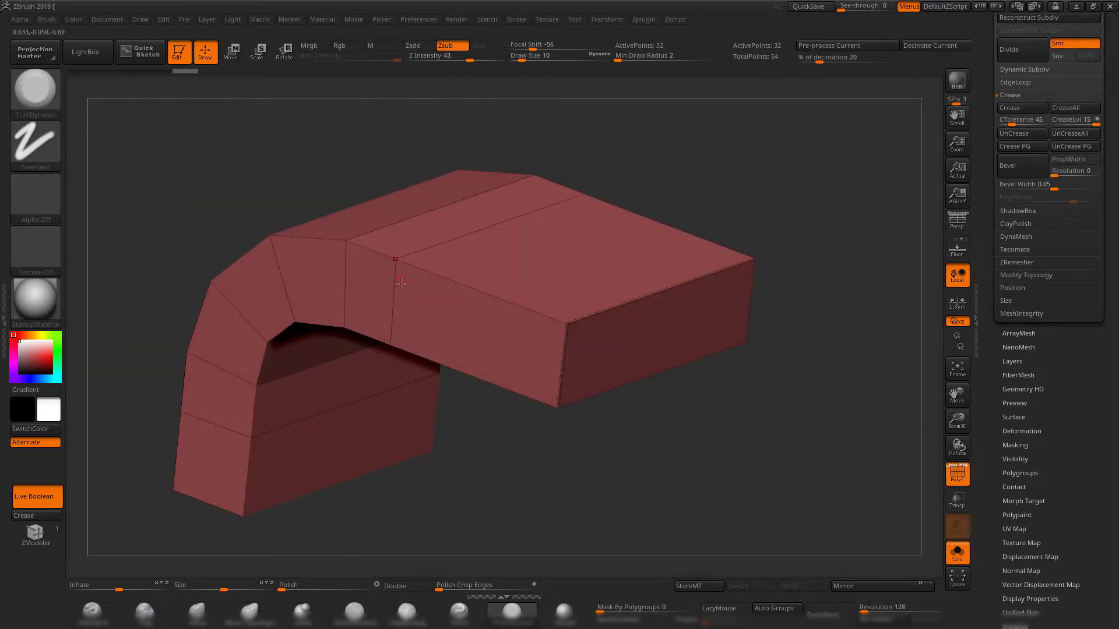
Examine the creased edges around the block's end face with the polyframe toggled off and on.
drag(699, 198, 788, 233)
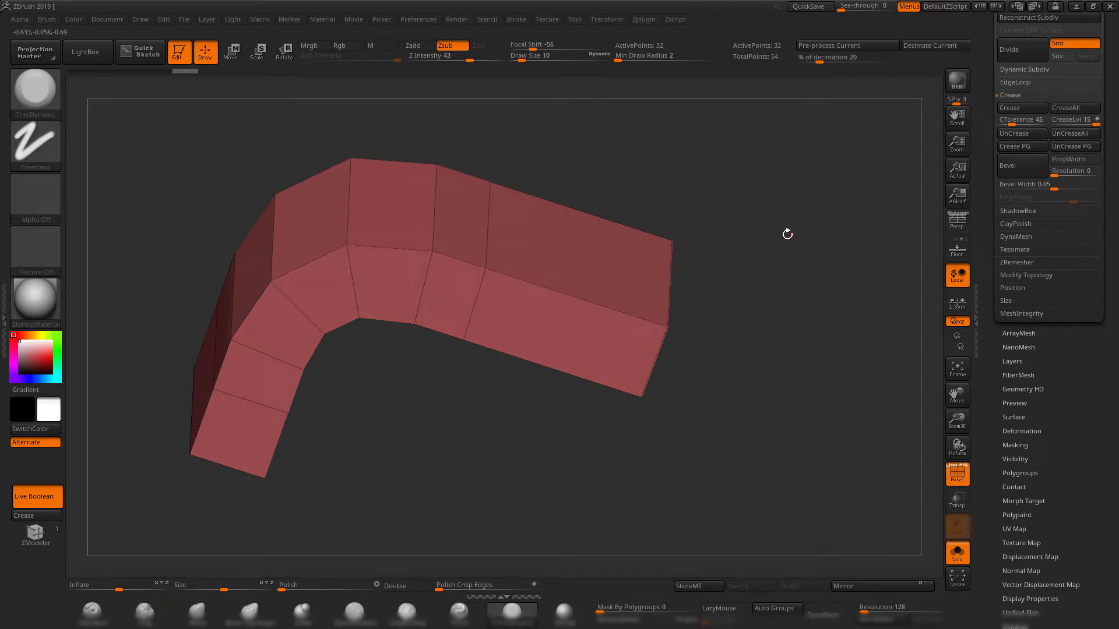
drag(801, 304, 750, 325)
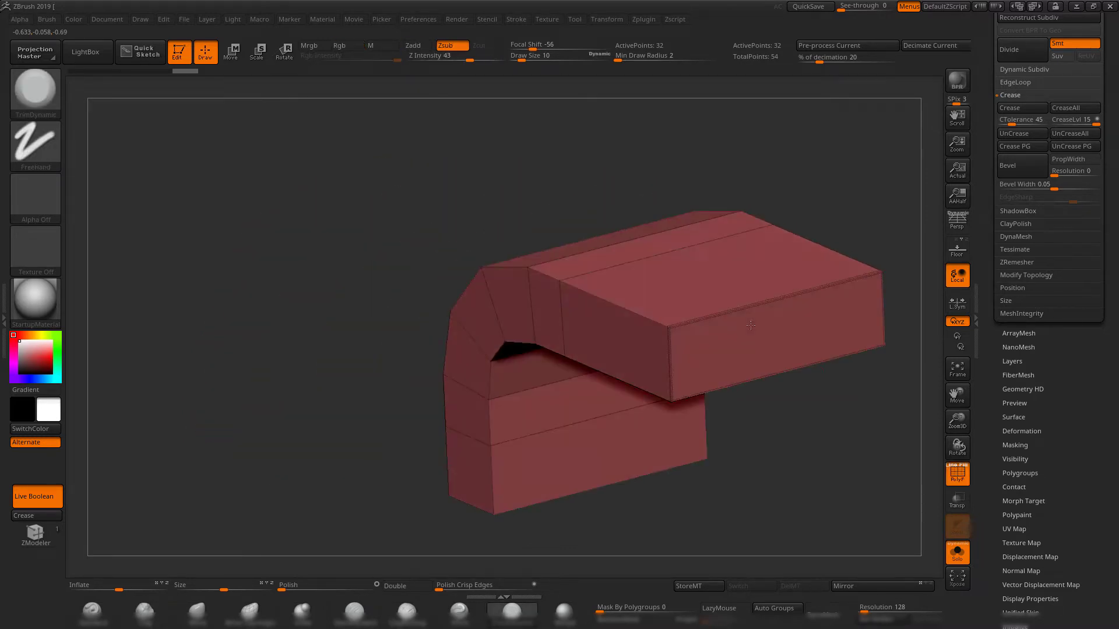
alt+drag(833, 406, 639, 367)
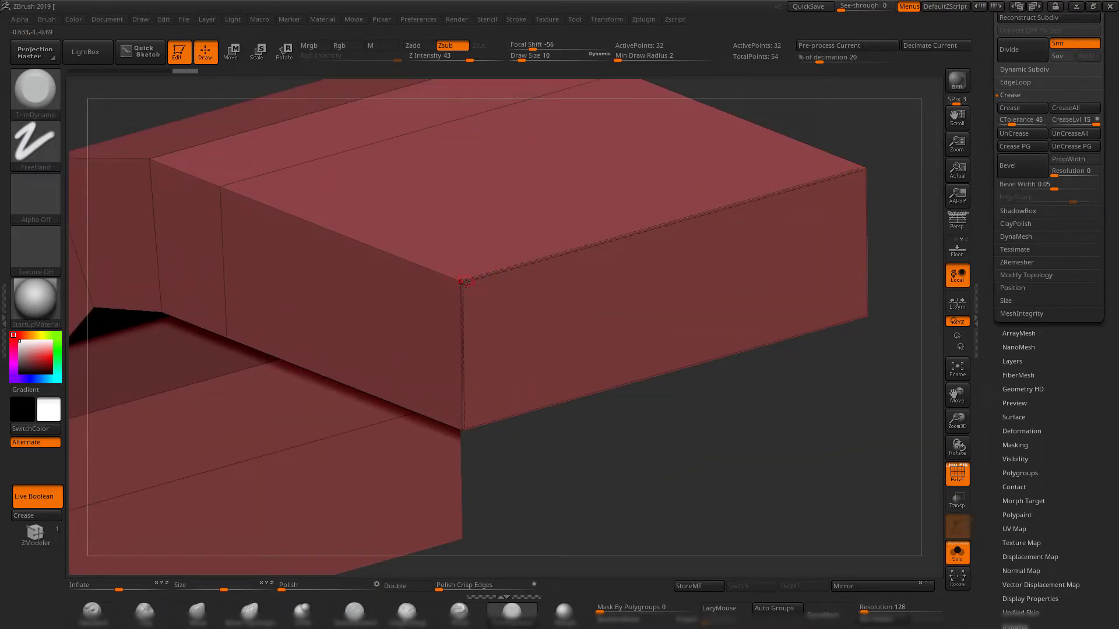
alt+drag(719, 479, 705, 367)
key(shift+f)
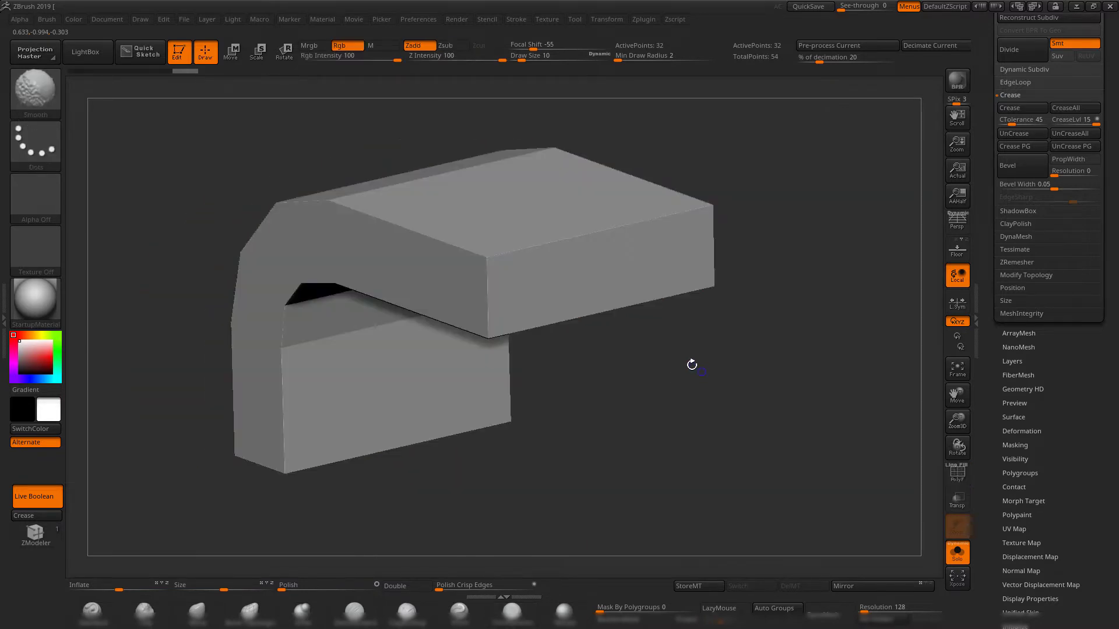
key(shift+f)
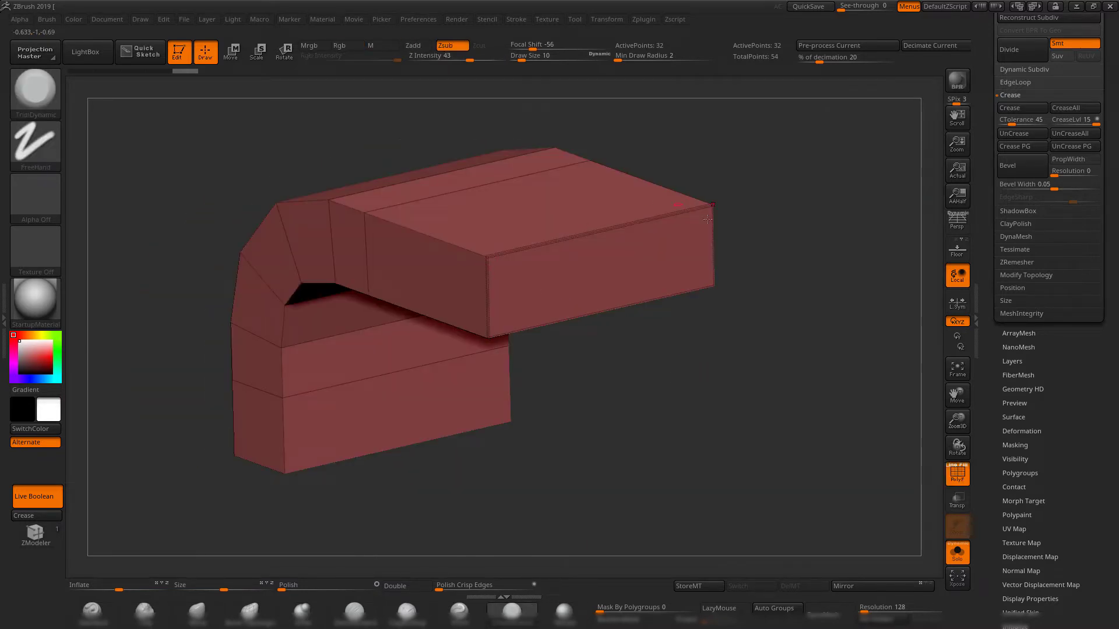
alt+drag(732, 392, 748, 357)
Subdivide the creased block up to subdivision level 5 and open its geometry settings.
drag(981, 76, 983, 146)
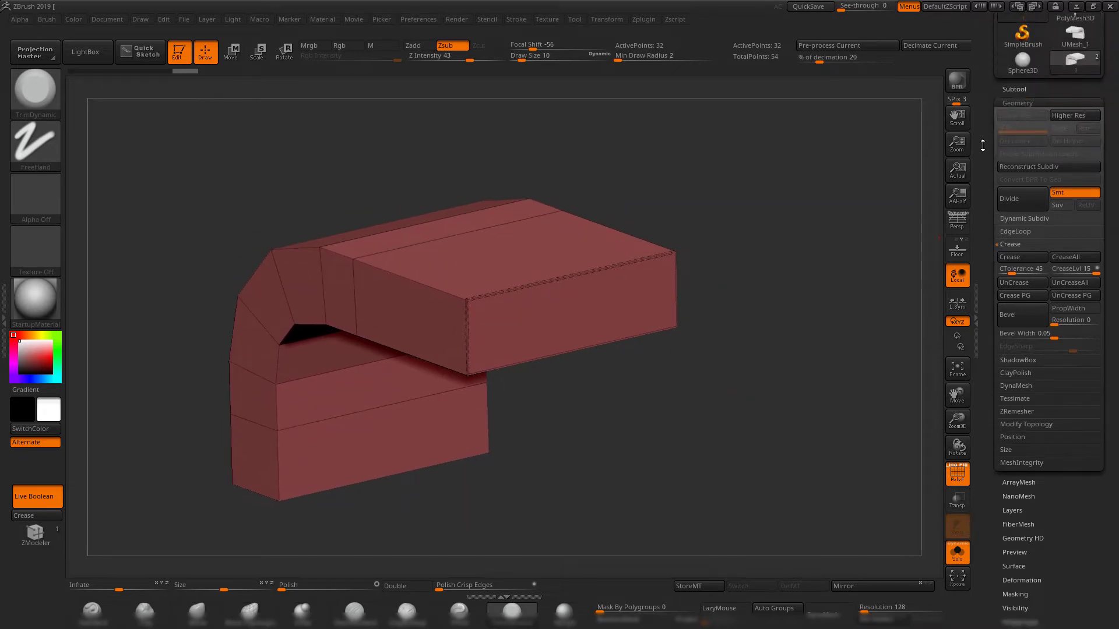
click(1014, 89)
drag(751, 250, 771, 231)
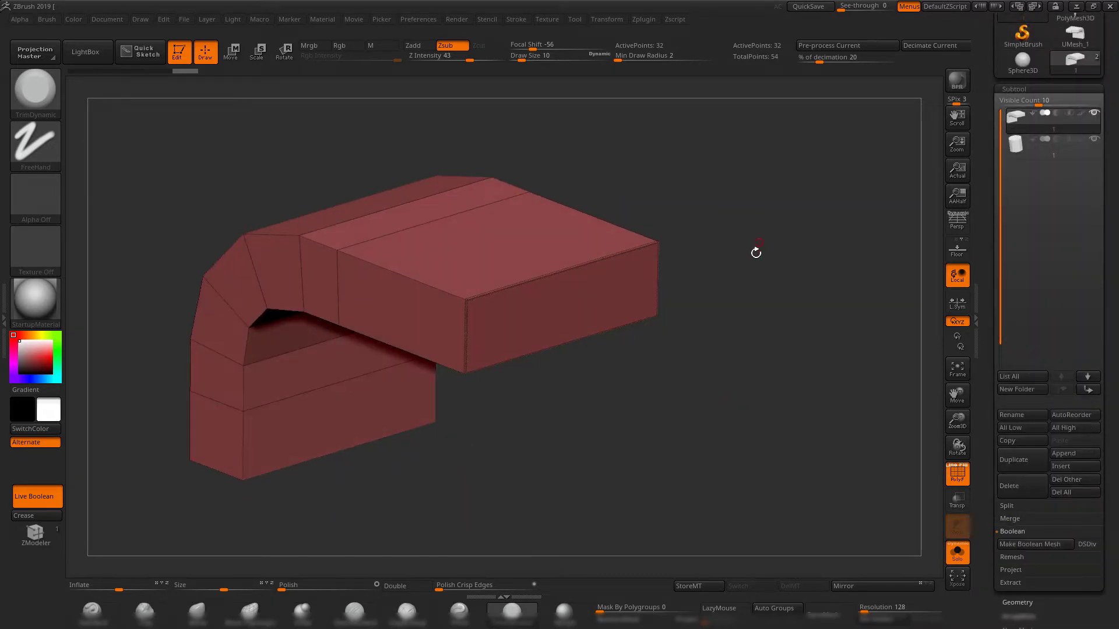
key(ctrl+d)
key(ctrl+d)
key(ctrl+d)
key(ctrl+d)
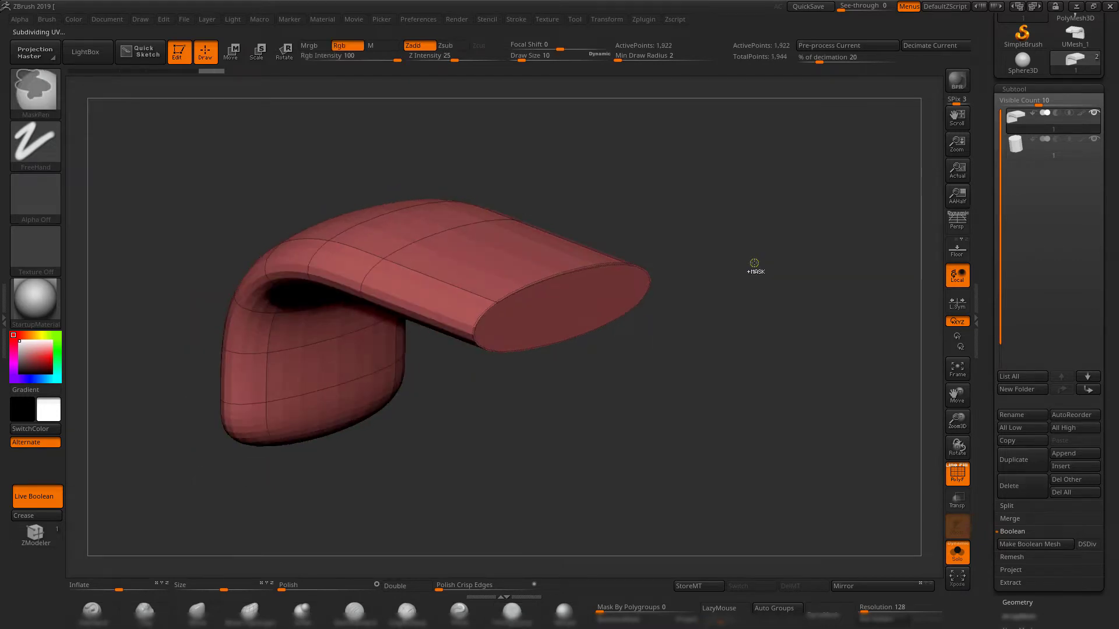
click(1017, 602)
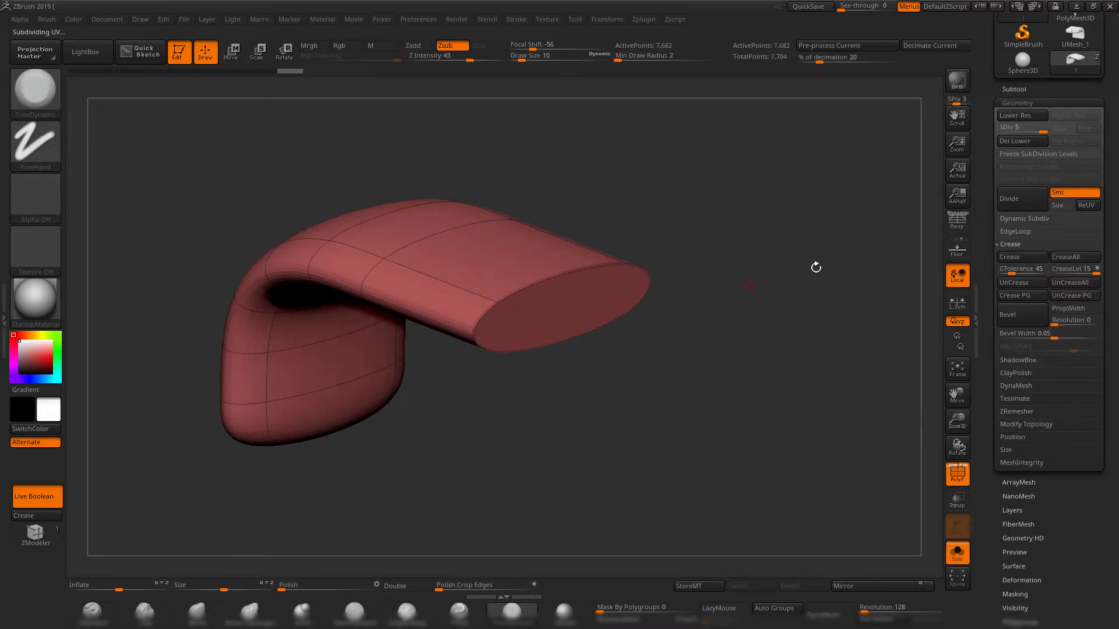
Hide the polyframe and examine the subdivided block's creased end face and rounded body from several angles.
drag(816, 267, 566, 296)
key(shift+f)
drag(731, 330, 389, 277)
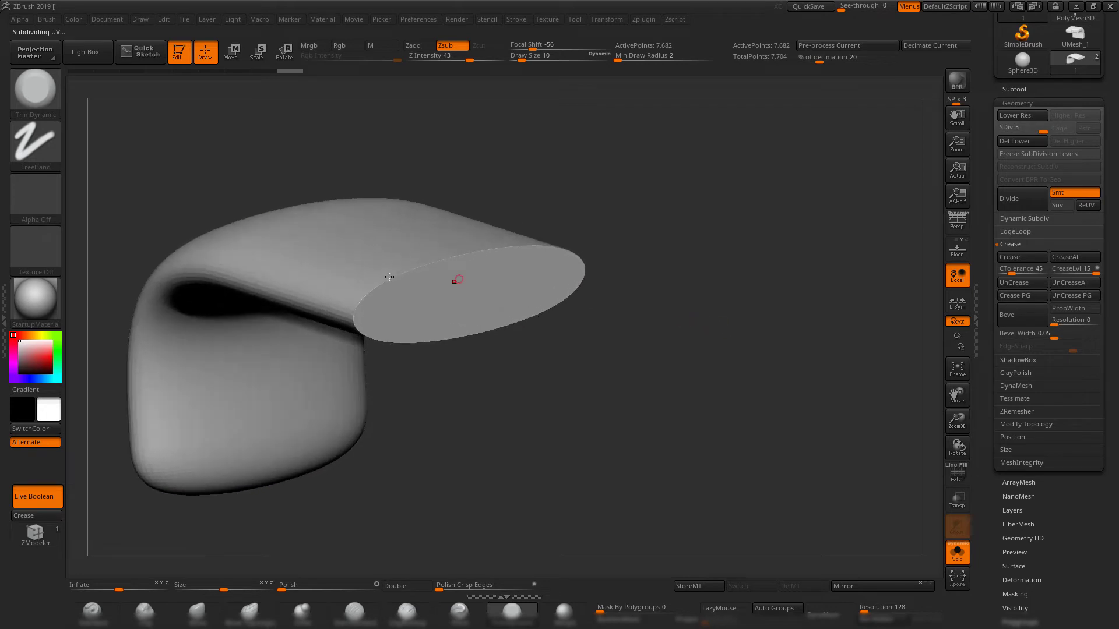
drag(632, 303, 530, 257)
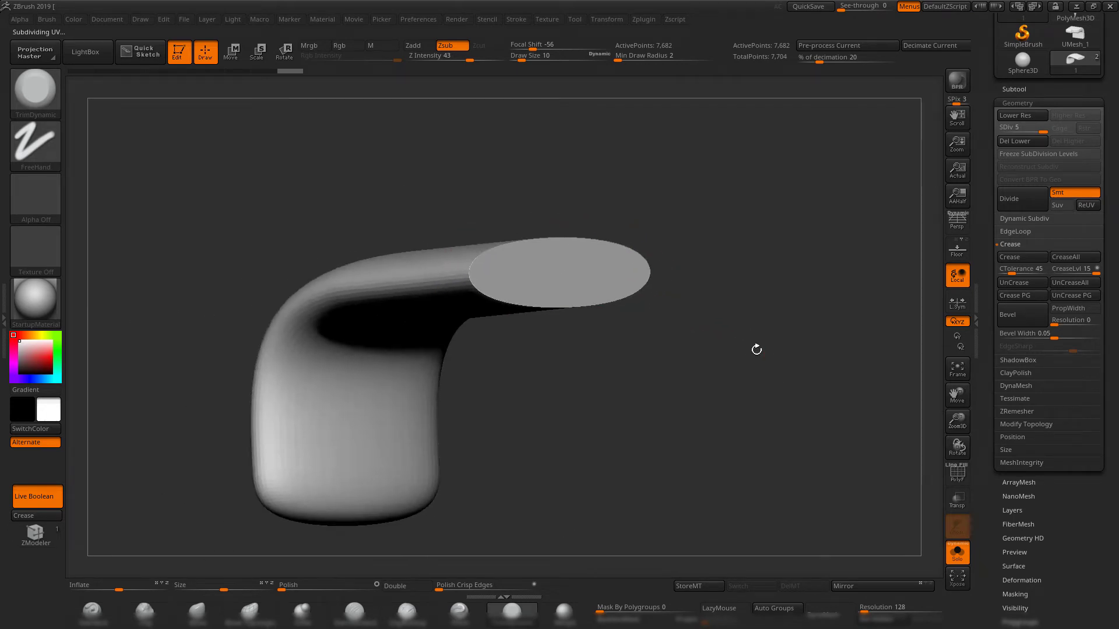
drag(754, 347, 766, 363)
Undo the block's subdivisions and display its polyframe again.
key(shift+d)
key(shift+d)
key(shift+d)
key(shift+d)
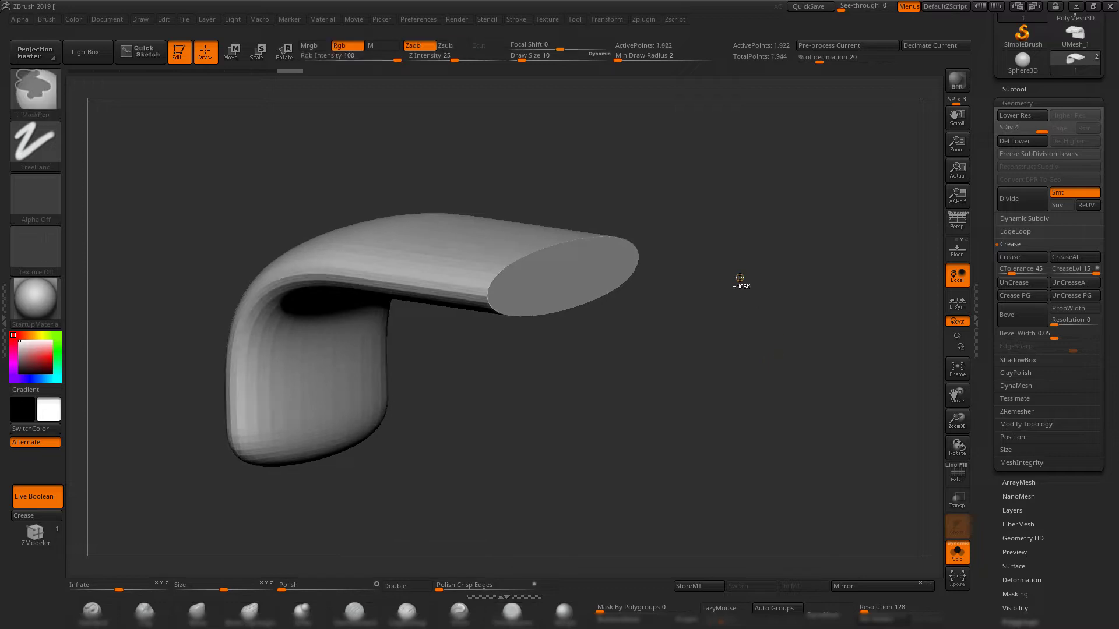
key(shift+f)
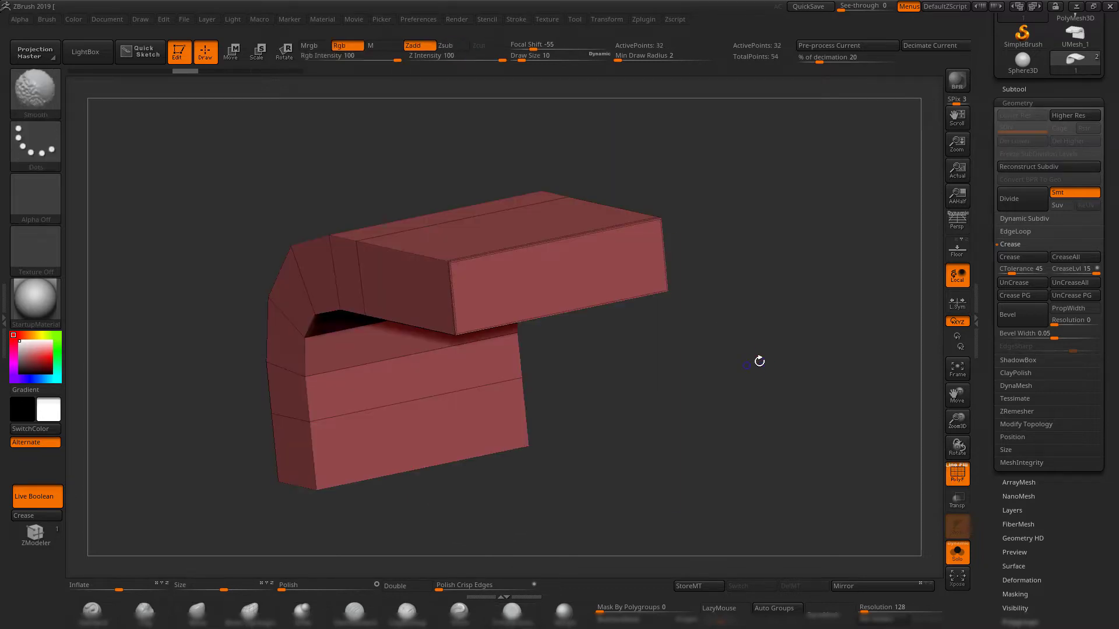
Isolate the face at the block's lower end, crease its border and show the whole block again.
shift+drag(759, 361, 777, 338)
shift+drag(740, 356, 794, 362)
alt+drag(675, 401, 750, 334)
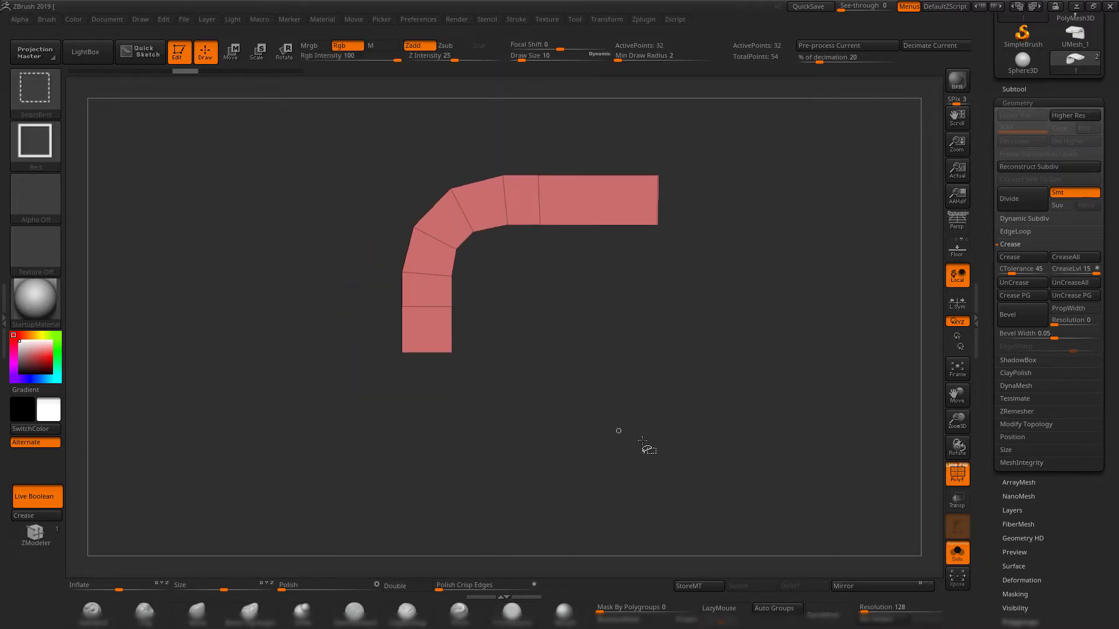
mouse_move(674, 449)
ctrl+shift+mouse_down()
mouse_move(352, 395)
mouse_move(327, 340)
ctrl+shift+mouse_up()
click(39, 517)
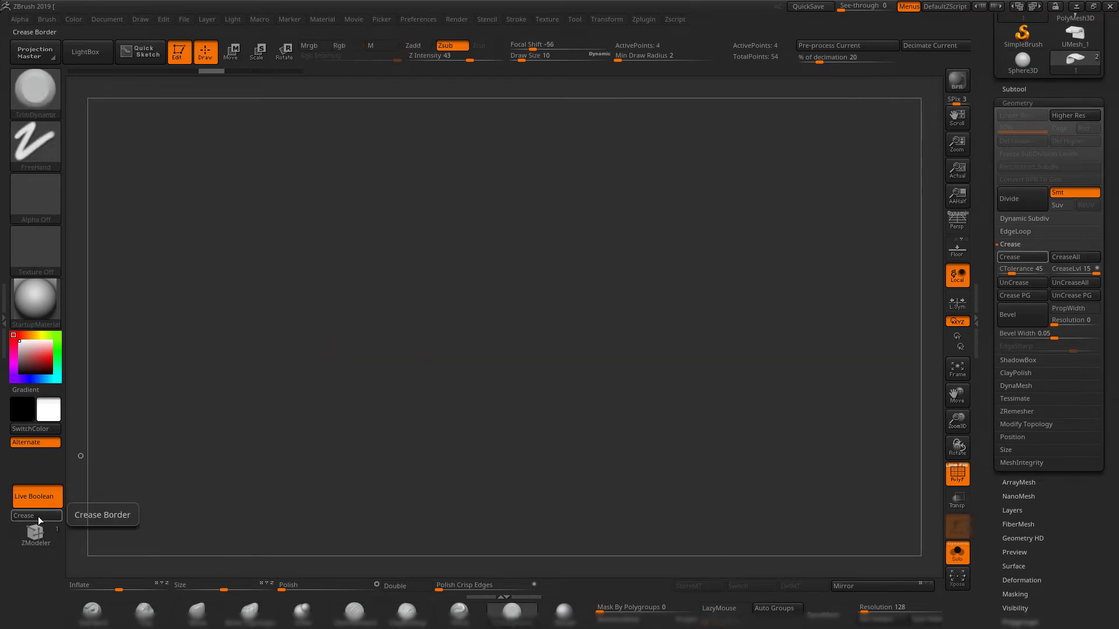
ctrl+shift+click(337, 454)
drag(466, 437, 670, 407)
Isolate one L-shaped side face of the block and crease its border.
ctrl+shift+drag(851, 128, 746, 480)
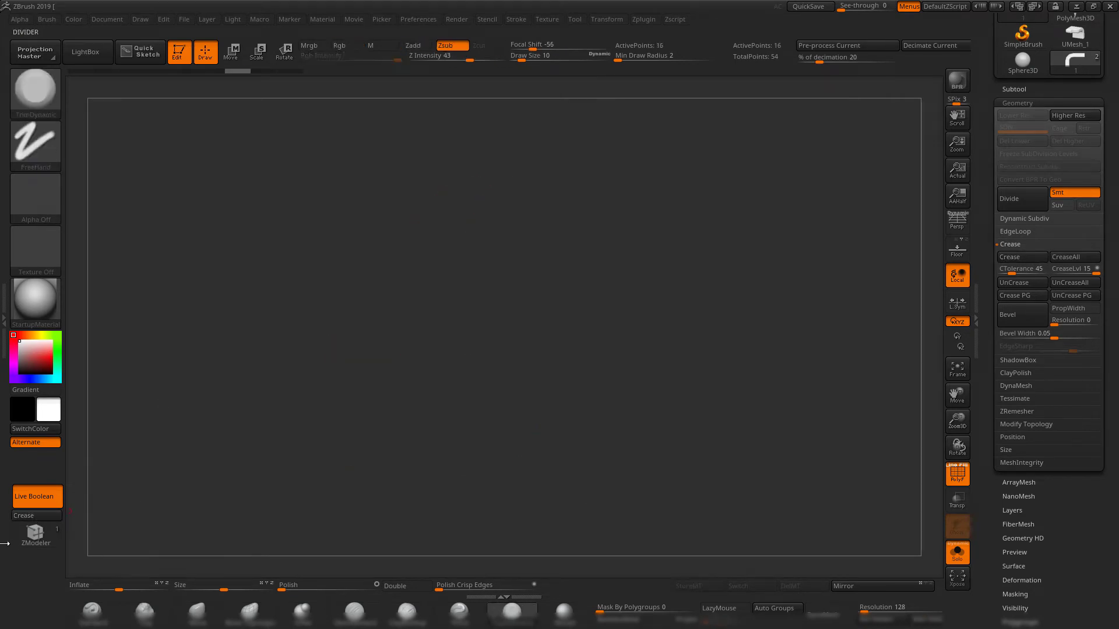
click(22, 516)
ctrl+shift+click(443, 222)
Isolate the opposite L-shaped side face, crease its border and restore the full block.
ctrl+shift+drag(528, 136, 686, 445)
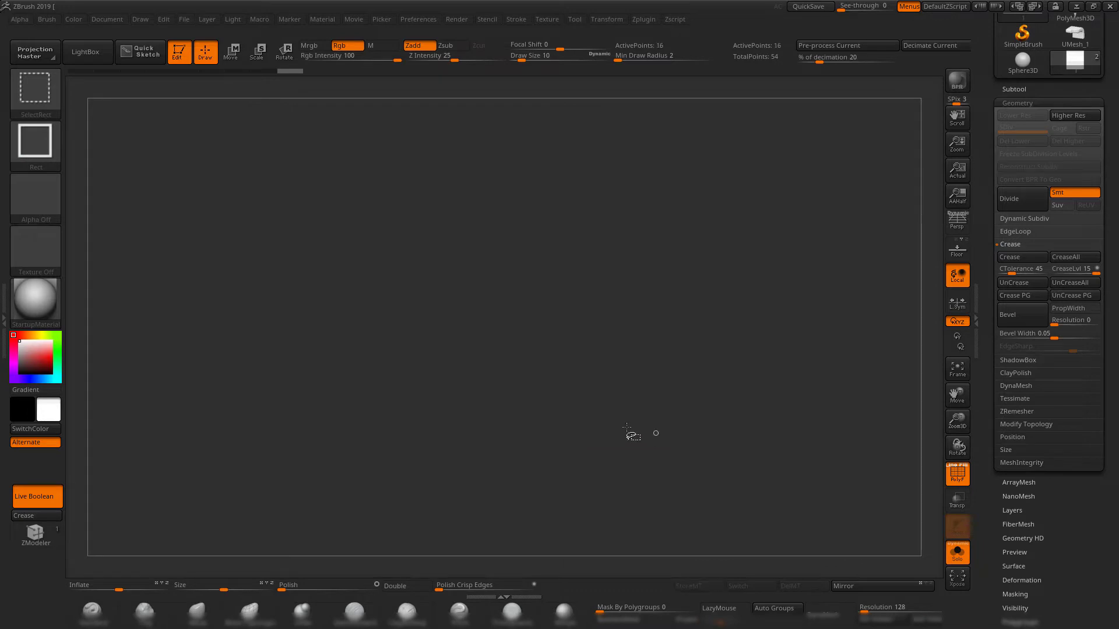
drag(639, 361, 465, 274)
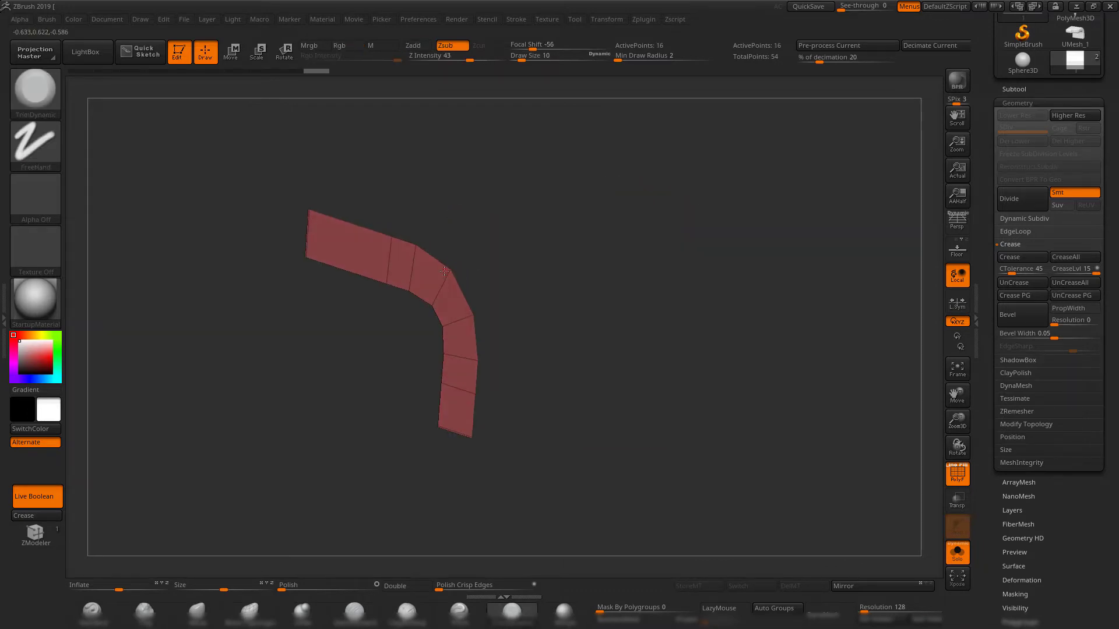
shift+drag(646, 297, 532, 329)
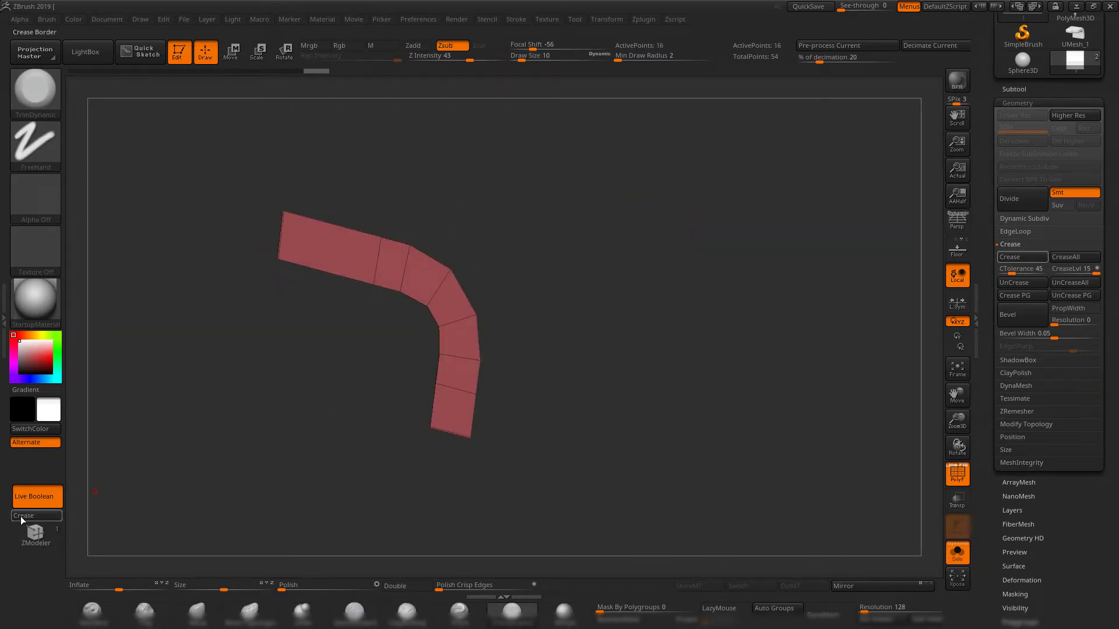
click(20, 519)
ctrl+shift+click(717, 422)
Subdivide the fully creased block up to subdivision level 4.
alt+drag(716, 422, 797, 396)
drag(797, 396, 755, 399)
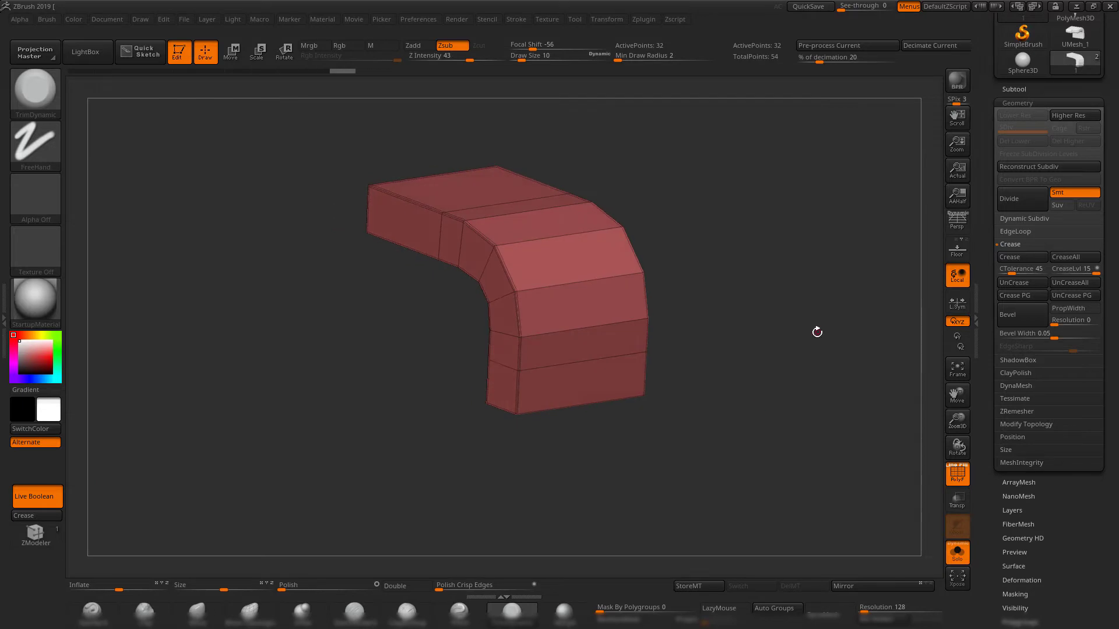
key(ctrl)
key(ctrl+d)
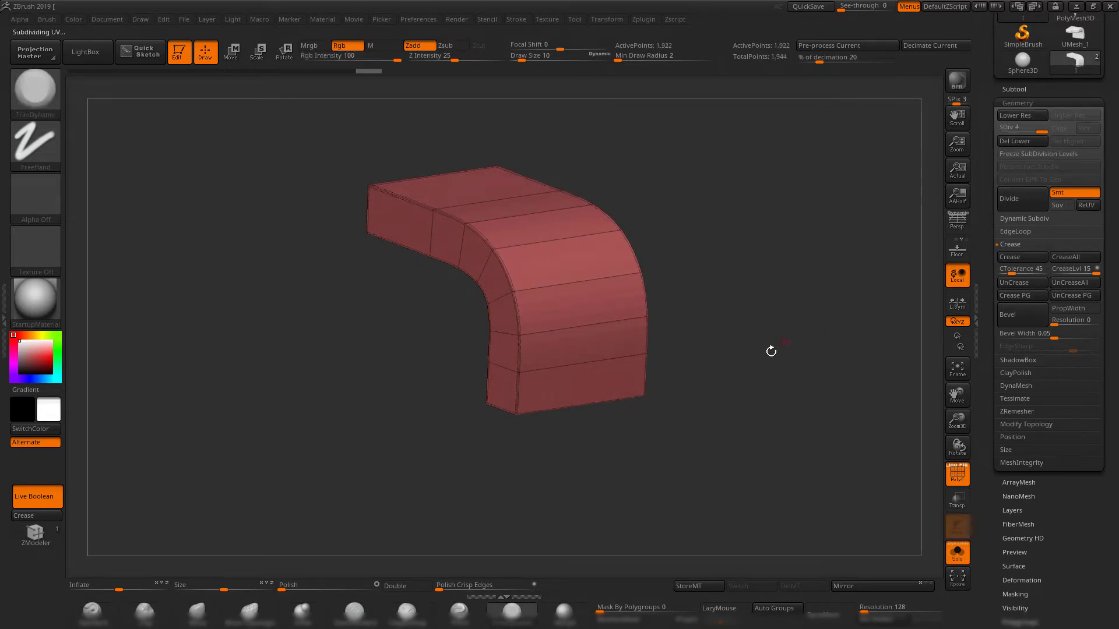
Hide the polyframe and examine the subdivided block's sharp side edges and smooth bend from several angles.
key(shift+f)
drag(712, 316, 428, 432)
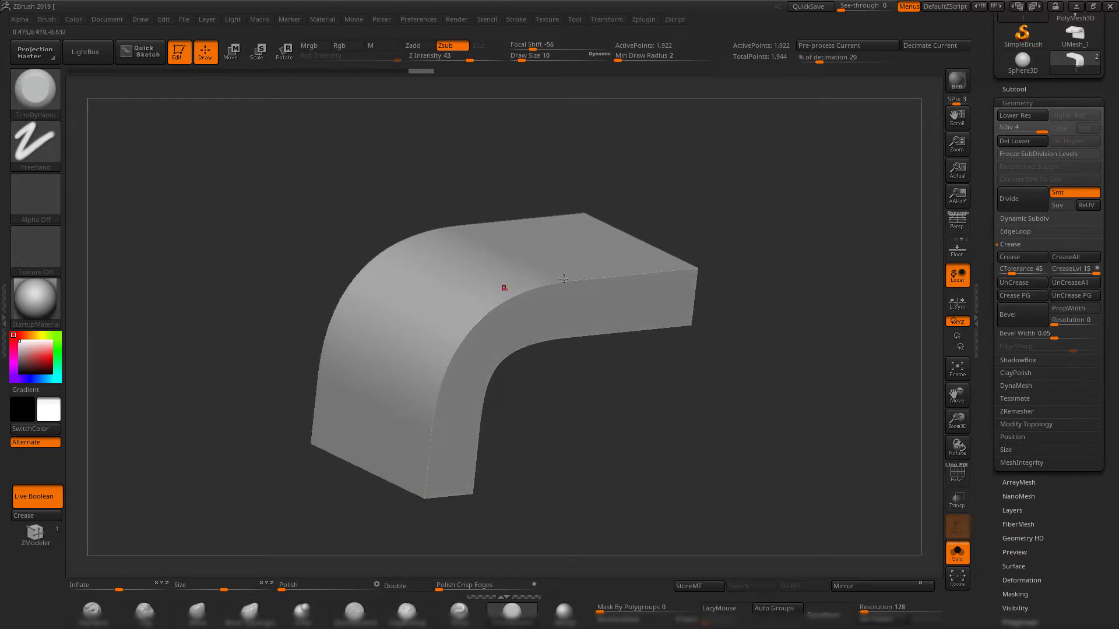
alt+drag(782, 318, 786, 340)
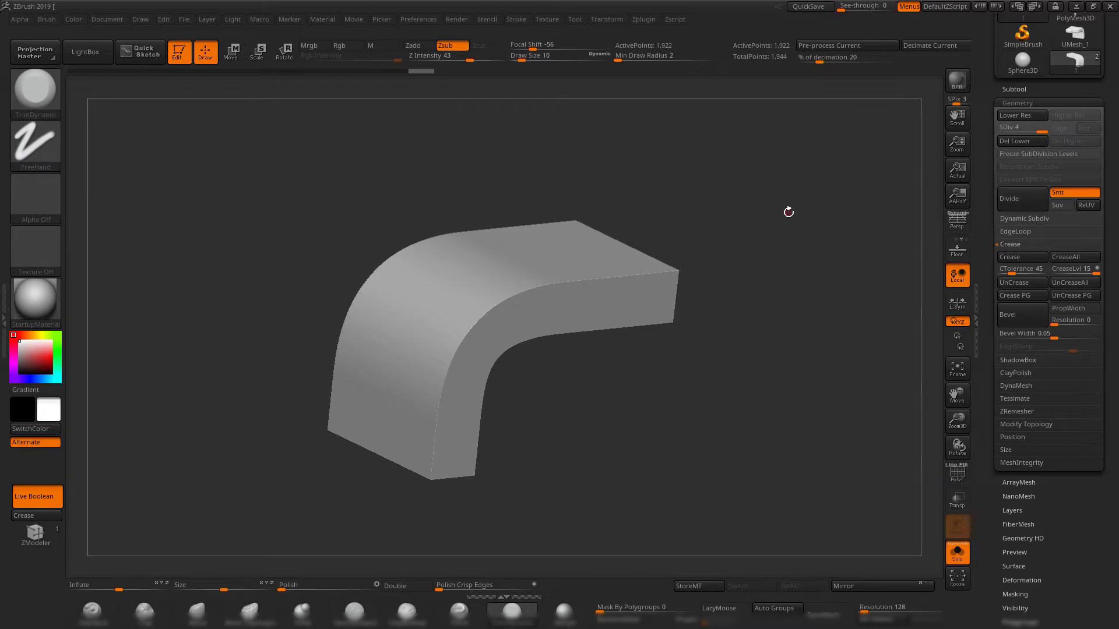
drag(788, 212, 753, 229)
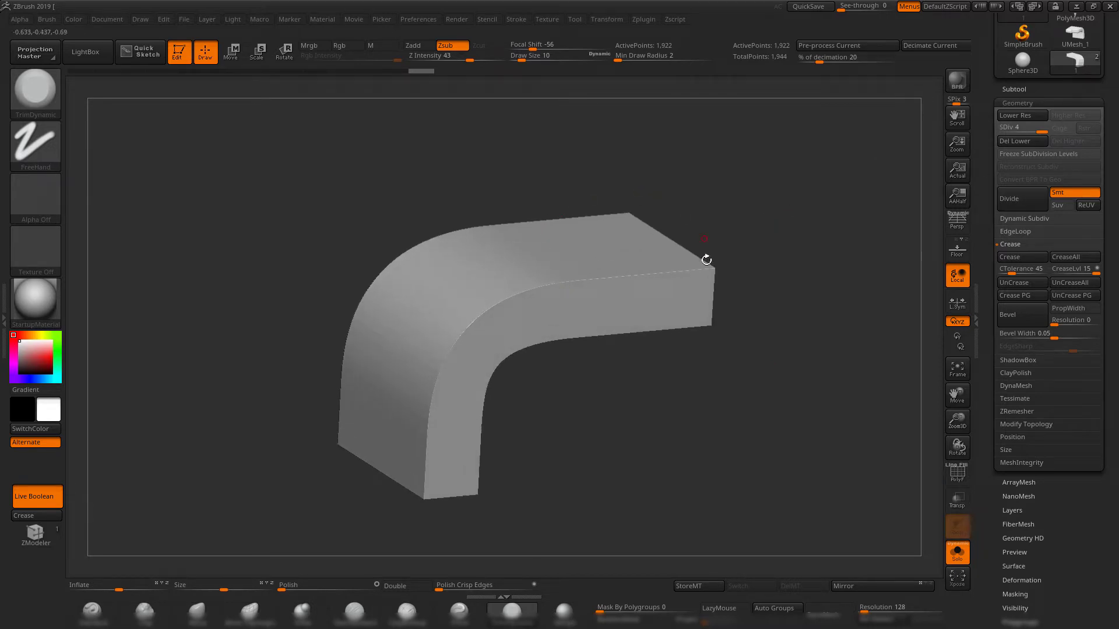
drag(785, 309, 661, 296)
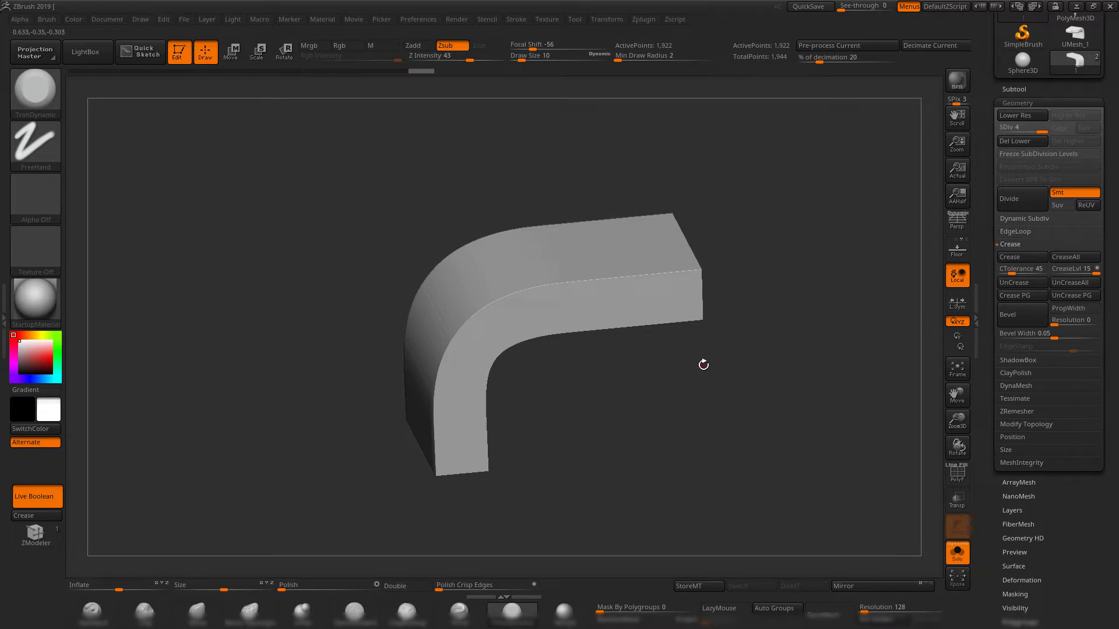
mouse_move(788, 339)
mouse_down()
mouse_move(783, 306)
mouse_move(800, 320)
mouse_up()
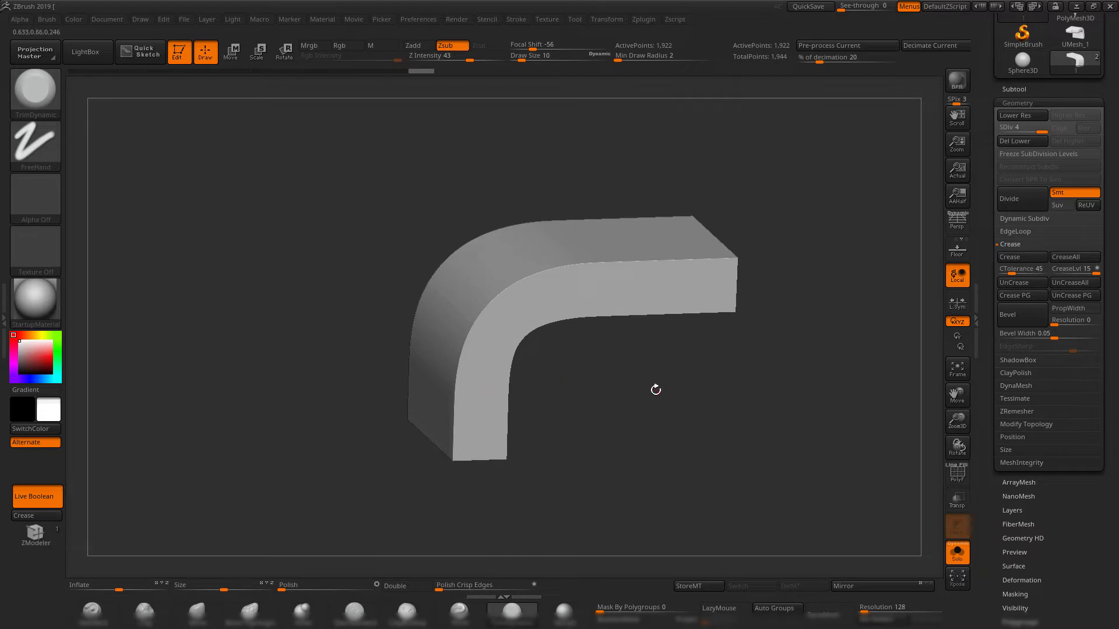
alt+drag(655, 390, 628, 378)
Select the cylinder subtool and crease the borders of its top and bottom caps, isolating each cap in turn.
click(1009, 89)
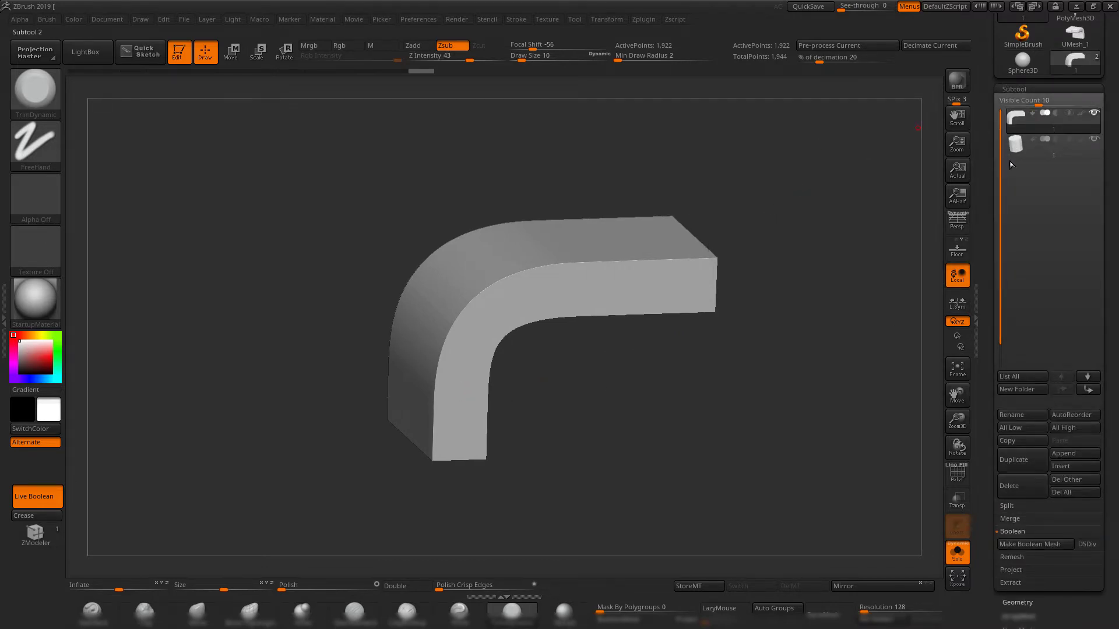
click(1020, 146)
drag(816, 207, 693, 230)
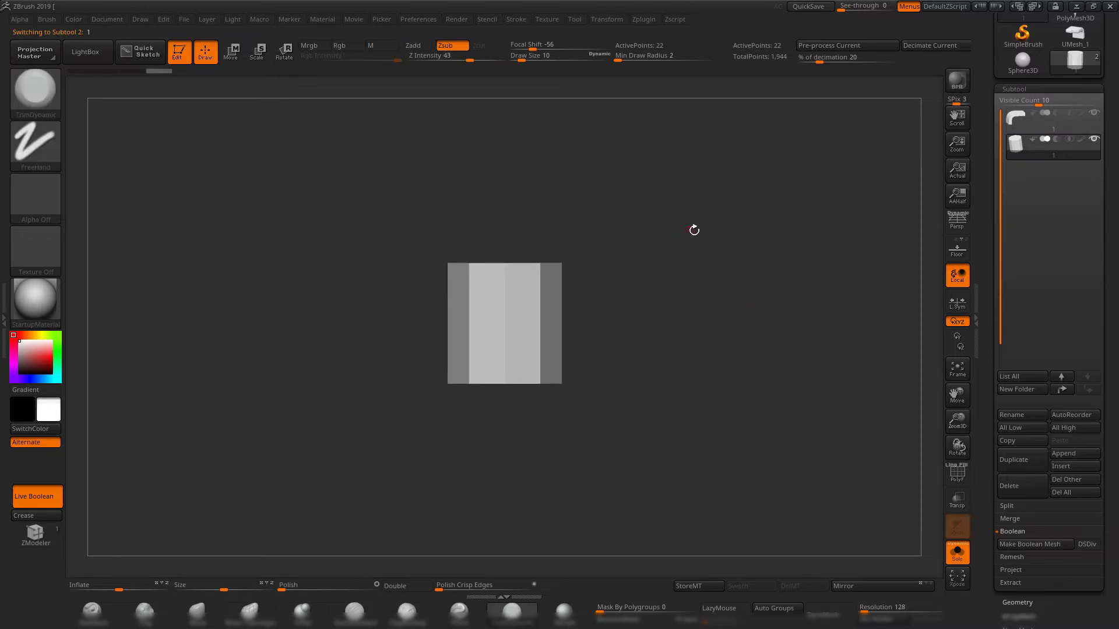
ctrl+shift+drag(365, 195, 713, 291)
click(23, 518)
ctrl+shift+click(660, 442)
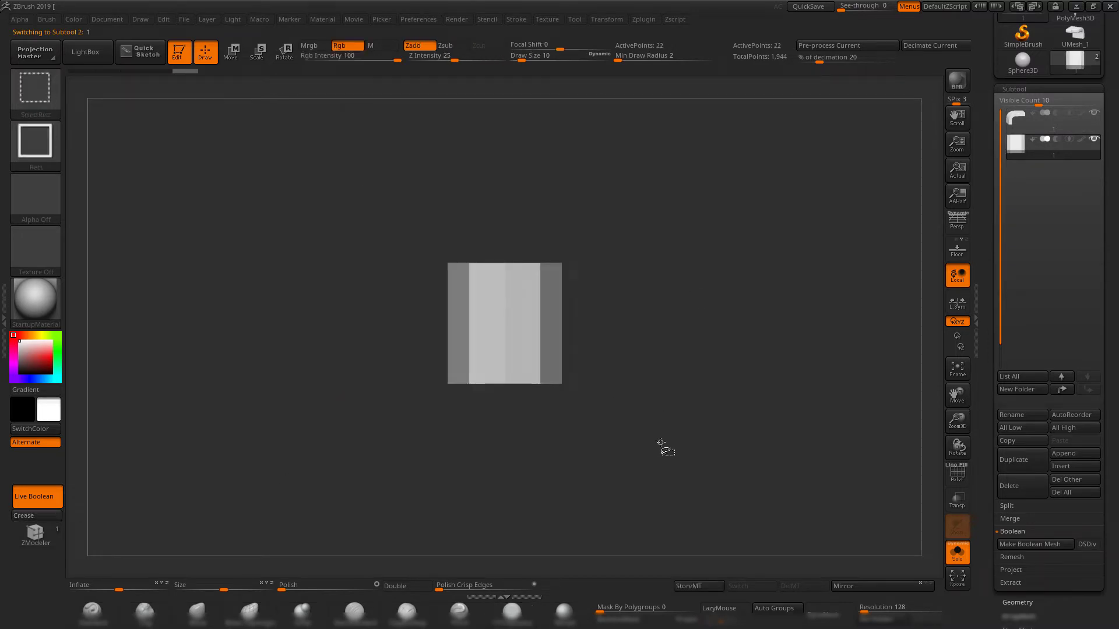
ctrl+alt+shift+drag(660, 442, 327, 367)
click(54, 518)
ctrl+shift+click(689, 288)
Subdivide the creased cylinder several times to round its side while keeping the cap edges sharp.
key(d)
drag(697, 271, 693, 296)
key(shift+d)
key(ctrl+d)
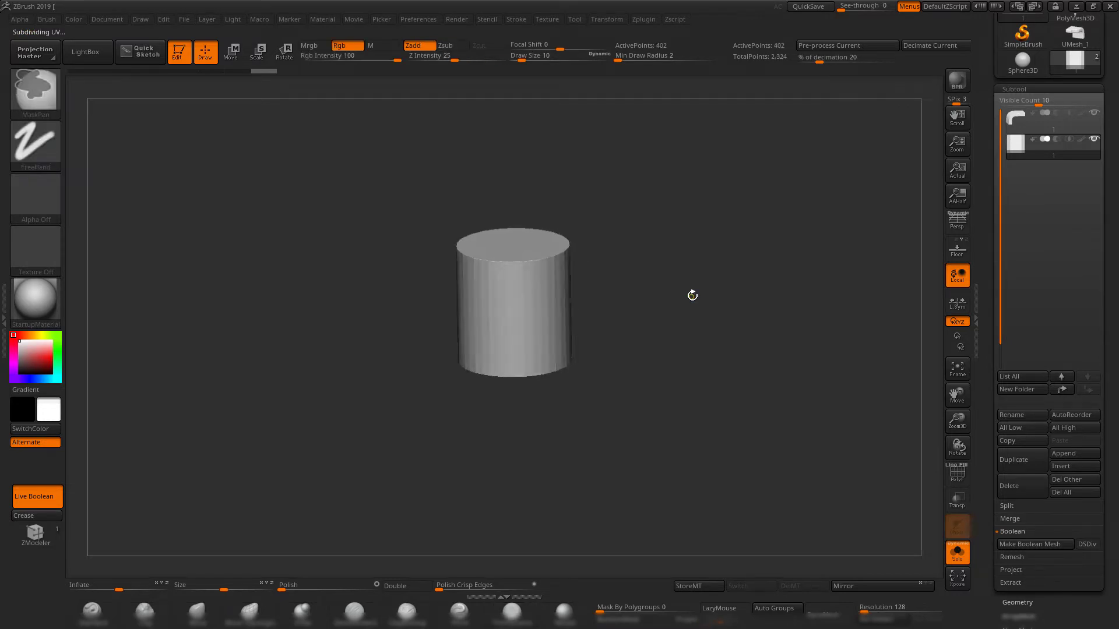
Turn off Solo and set the cylinder subtool to subtract, cutting a round notch into the block's end.
click(962, 561)
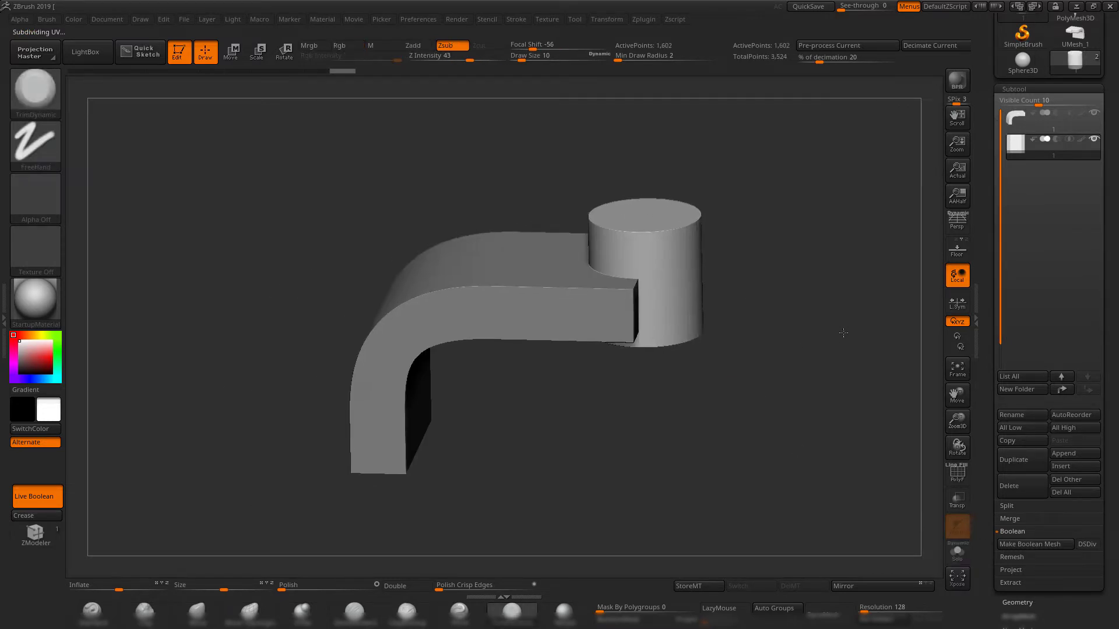
click(1056, 139)
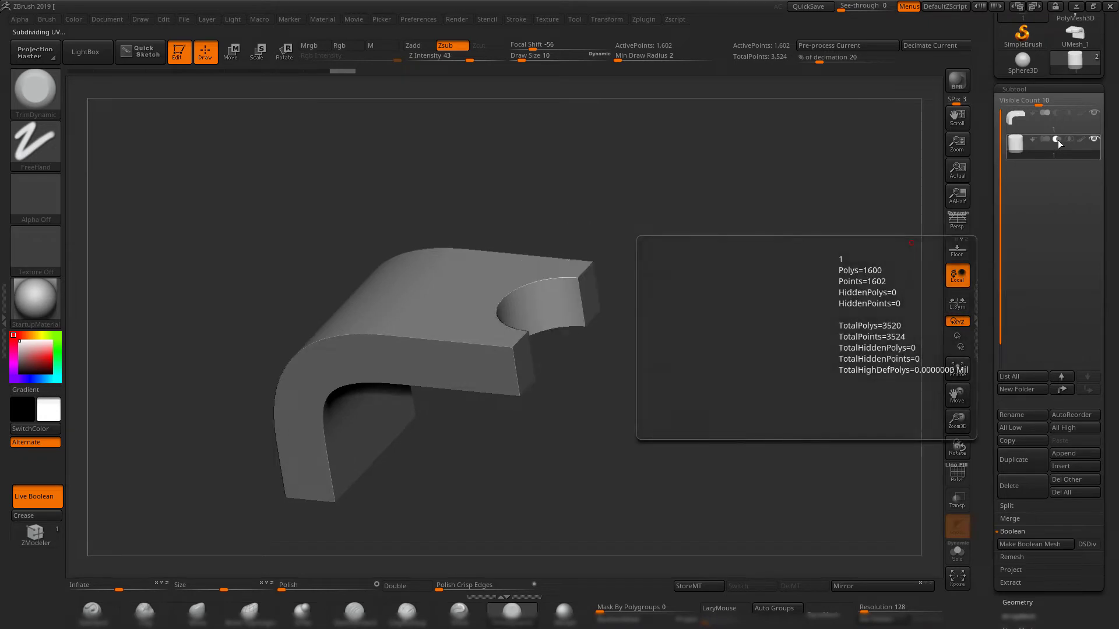
drag(507, 218, 710, 318)
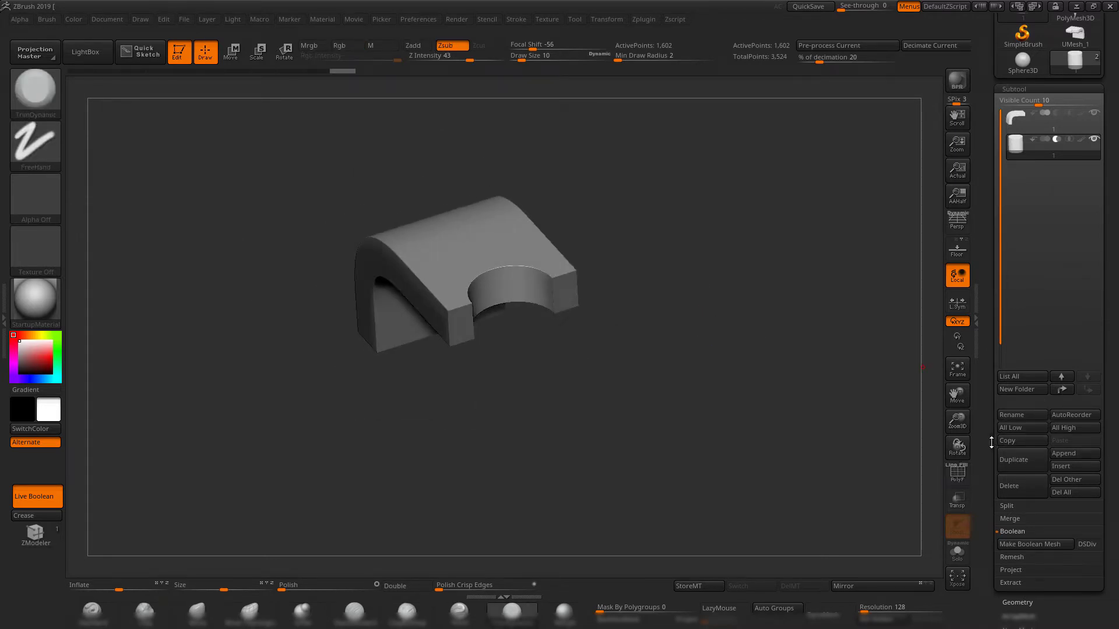
Make a Boolean mesh from the block and cylinder, and switch to the resulting UMesh_2 tool.
drag(991, 442, 986, 423)
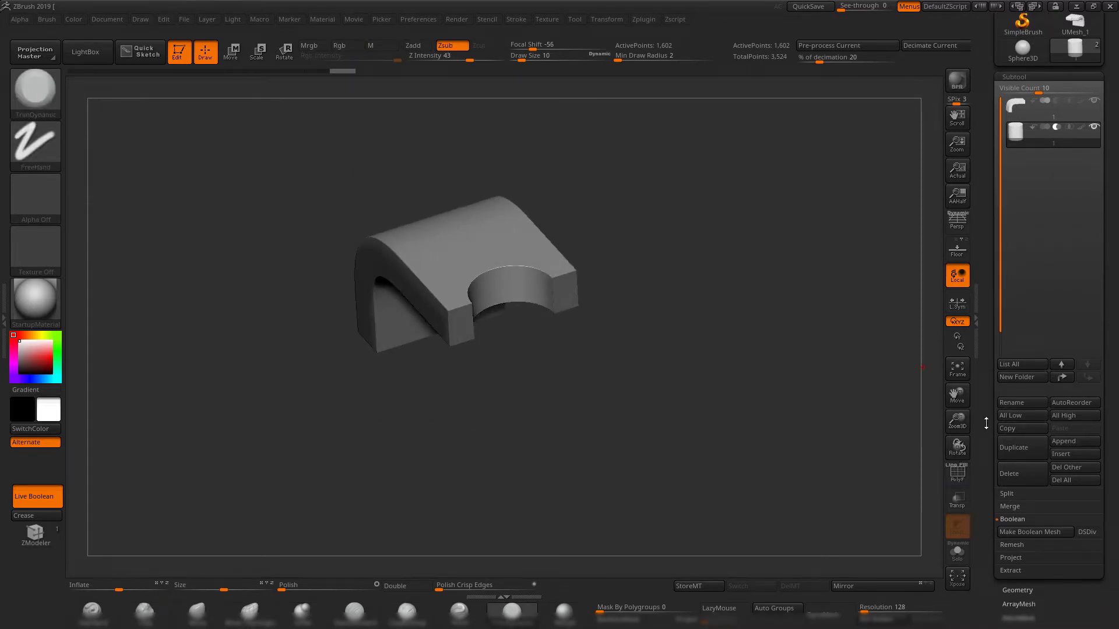
click(1041, 534)
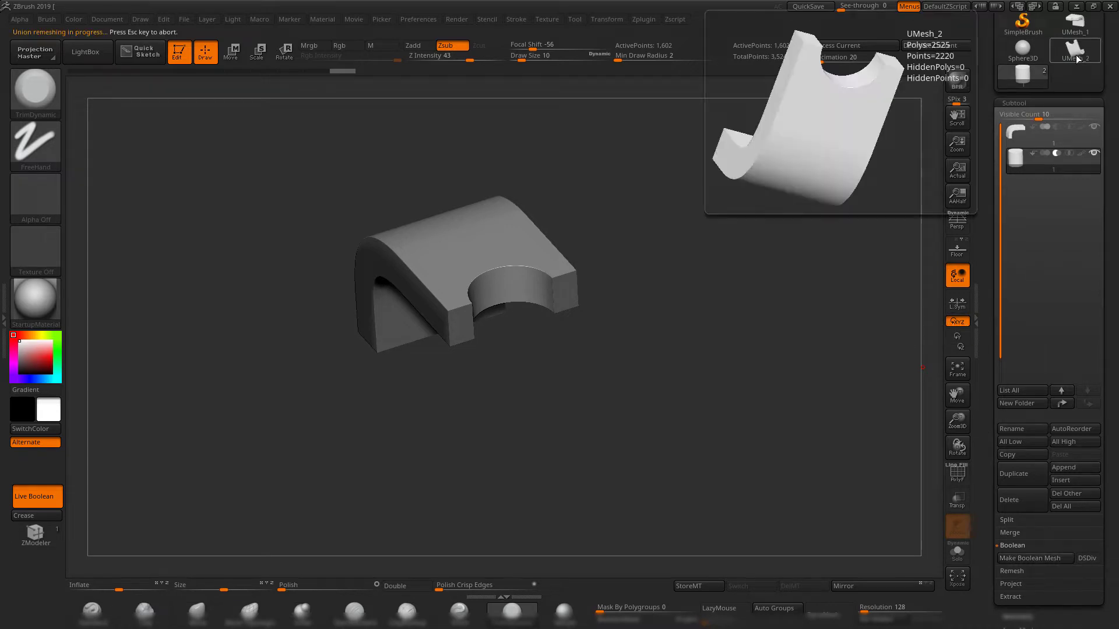
click(1073, 54)
drag(726, 243, 752, 372)
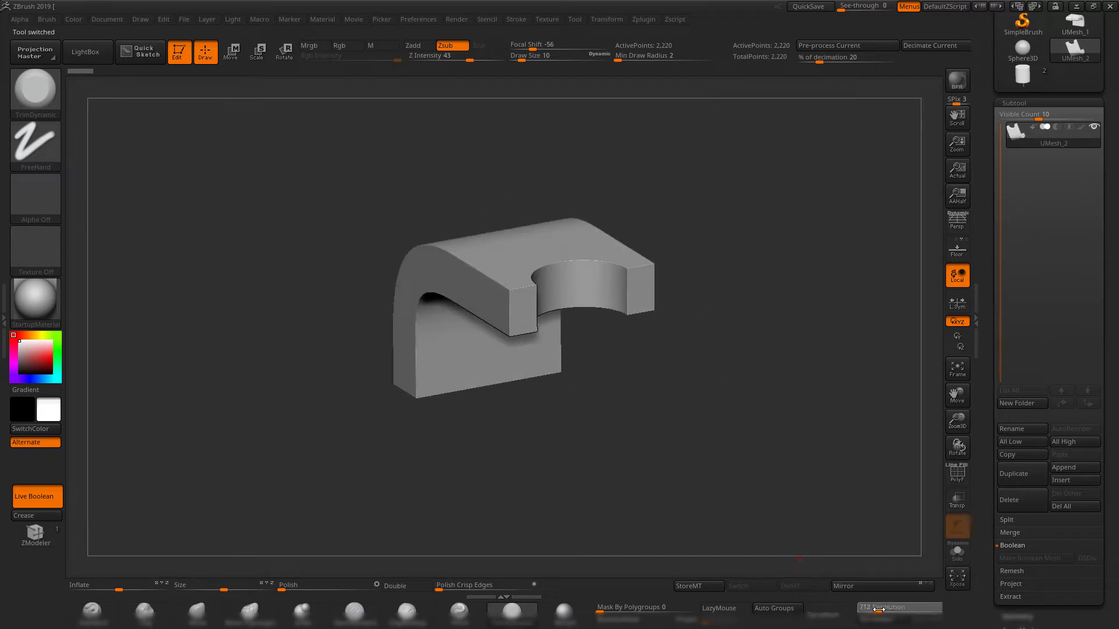
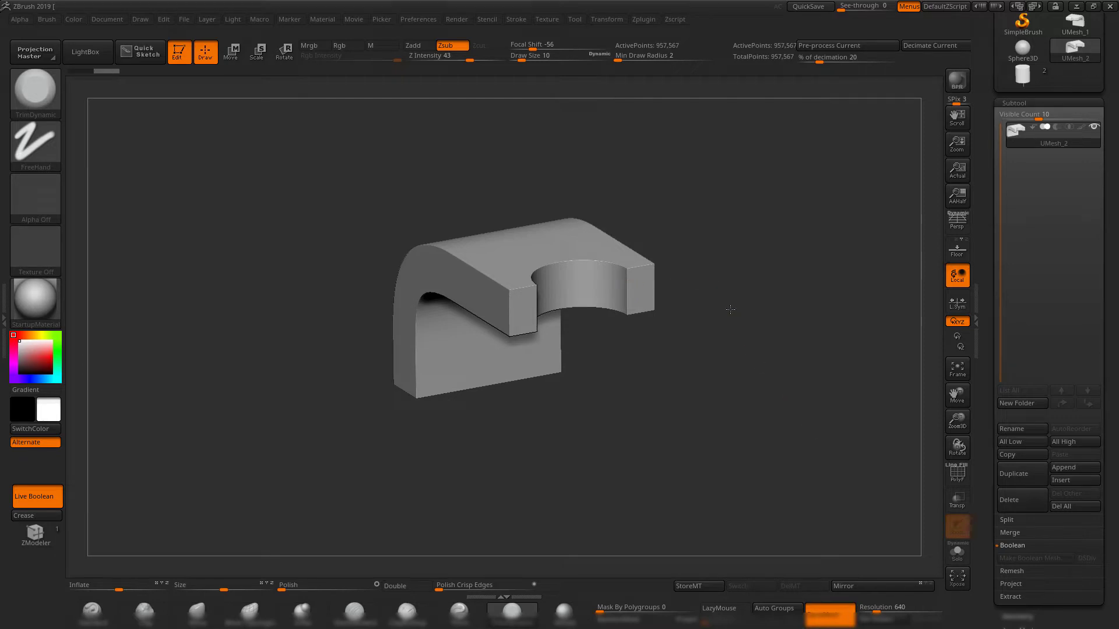
Examine the merged bracket's polygroups and mesh density with the PolyFrame display.
drag(730, 309, 682, 310)
mouse_move(728, 262)
mouse_down()
mouse_move(777, 287)
mouse_move(819, 377)
mouse_up()
key(shift+f)
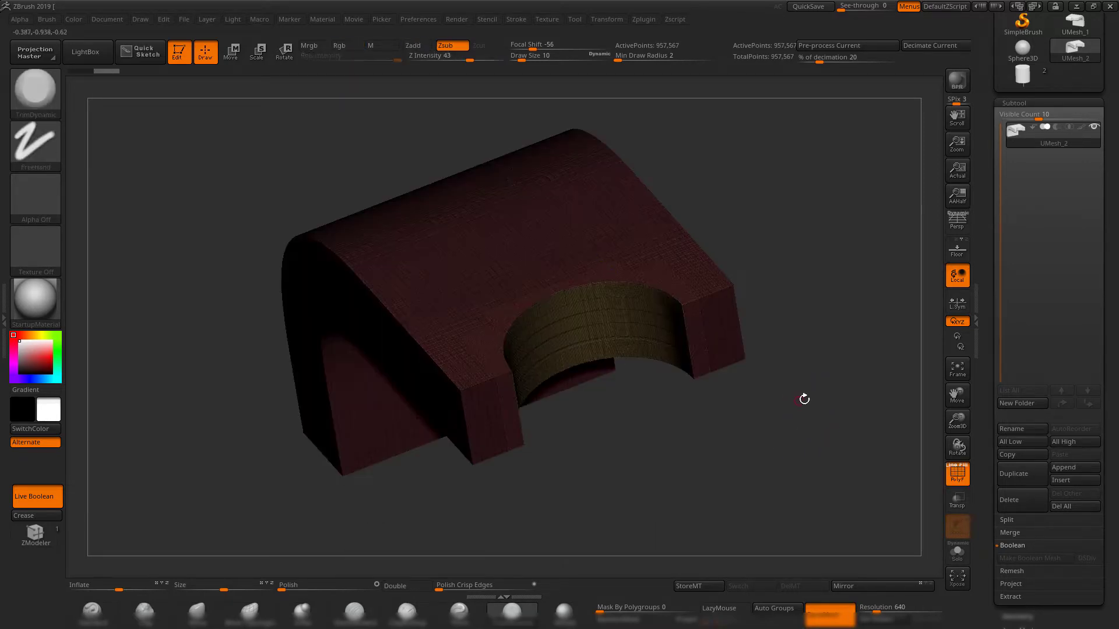
mouse_move(804, 400)
mouse_down()
mouse_move(841, 457)
mouse_move(856, 530)
mouse_move(752, 408)
mouse_move(751, 427)
mouse_up()
key(shift+f)
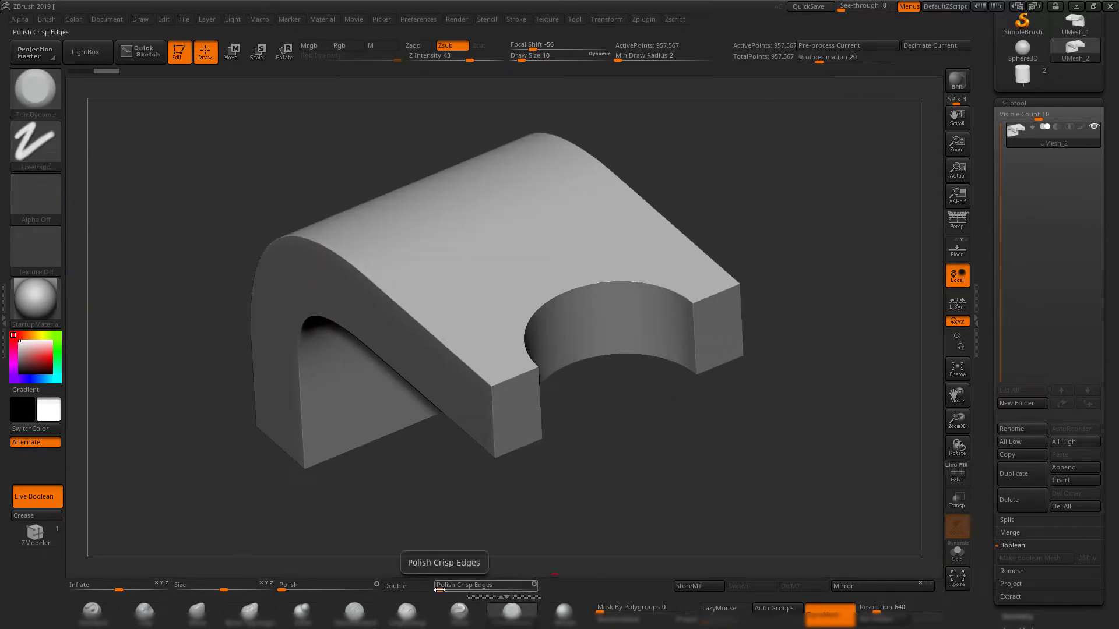
Soften the merged bracket's hard edges with two small amounts of the Polish Crisp Edges deformation.
scroll(1006, 349, down, 5)
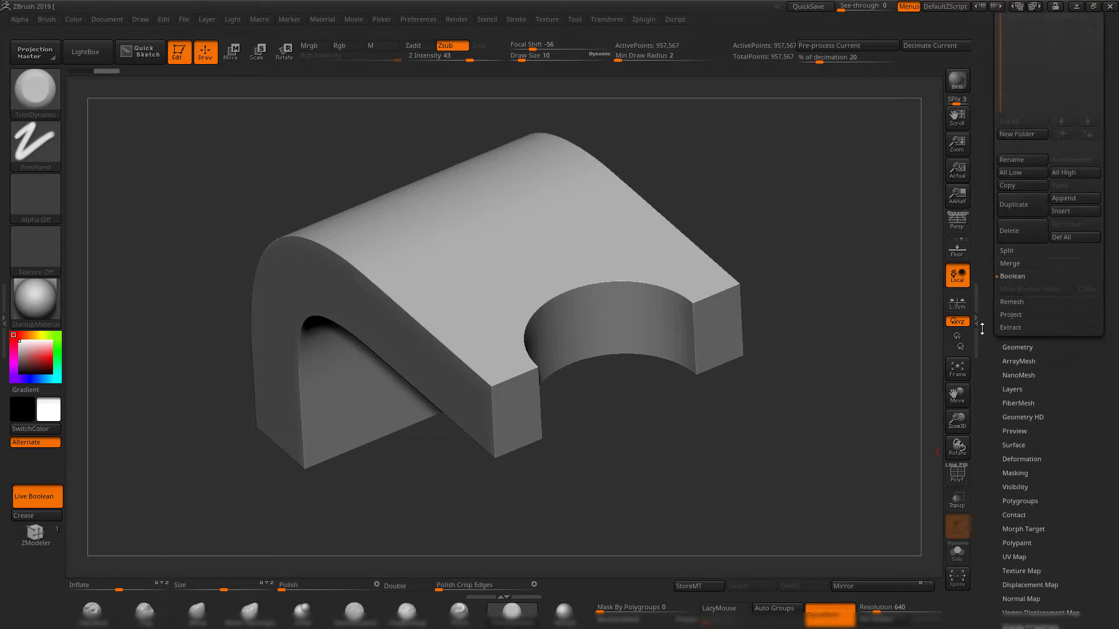
click(1022, 394)
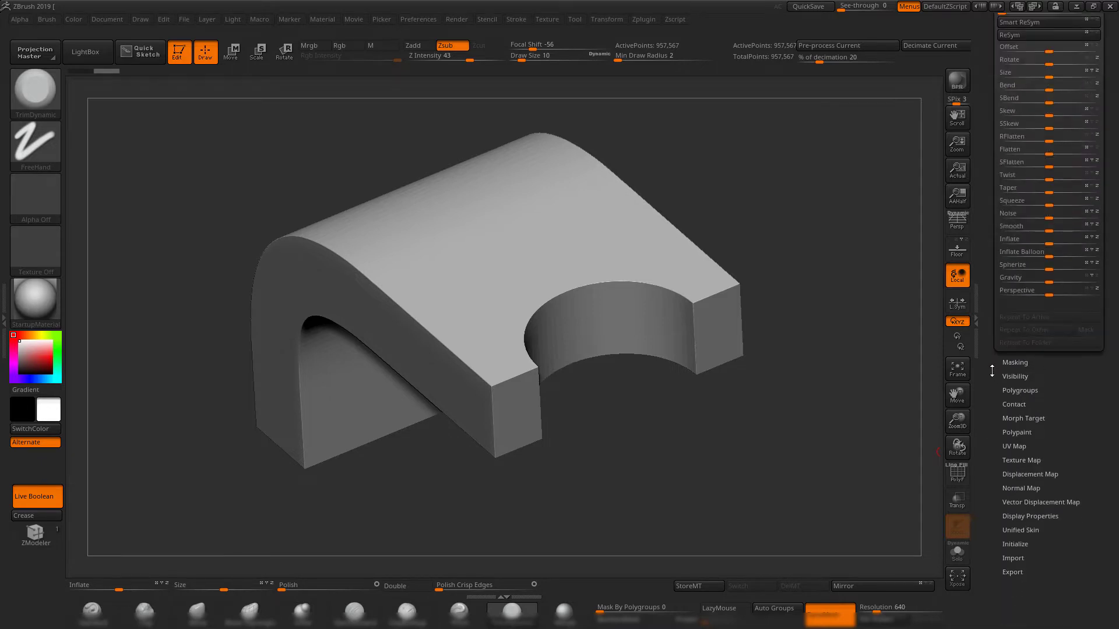
drag(992, 372, 989, 444)
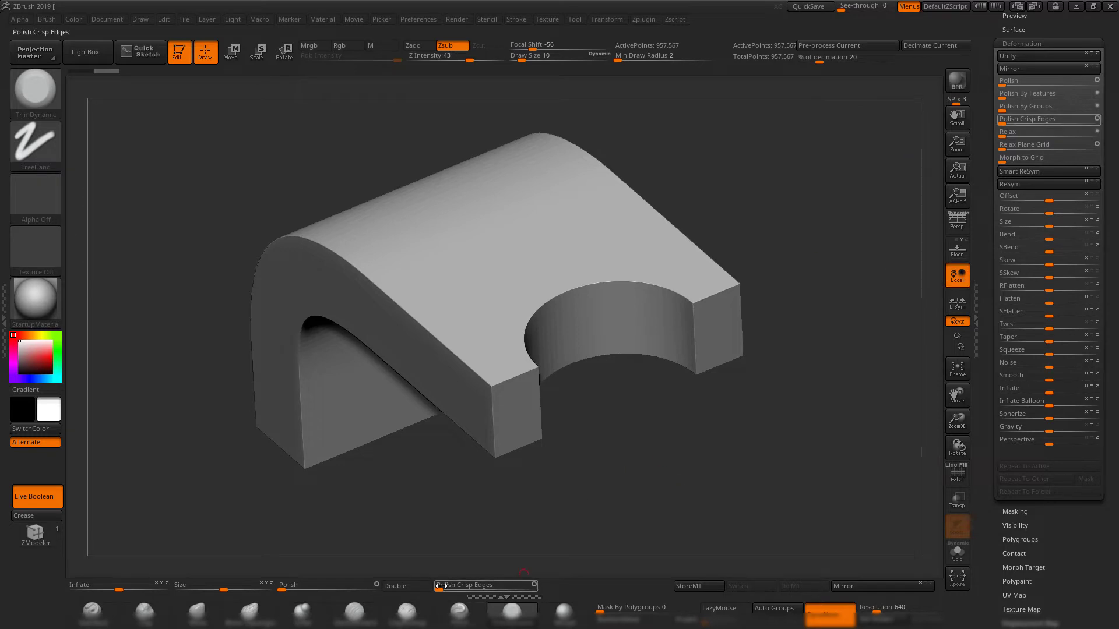
drag(441, 586, 467, 585)
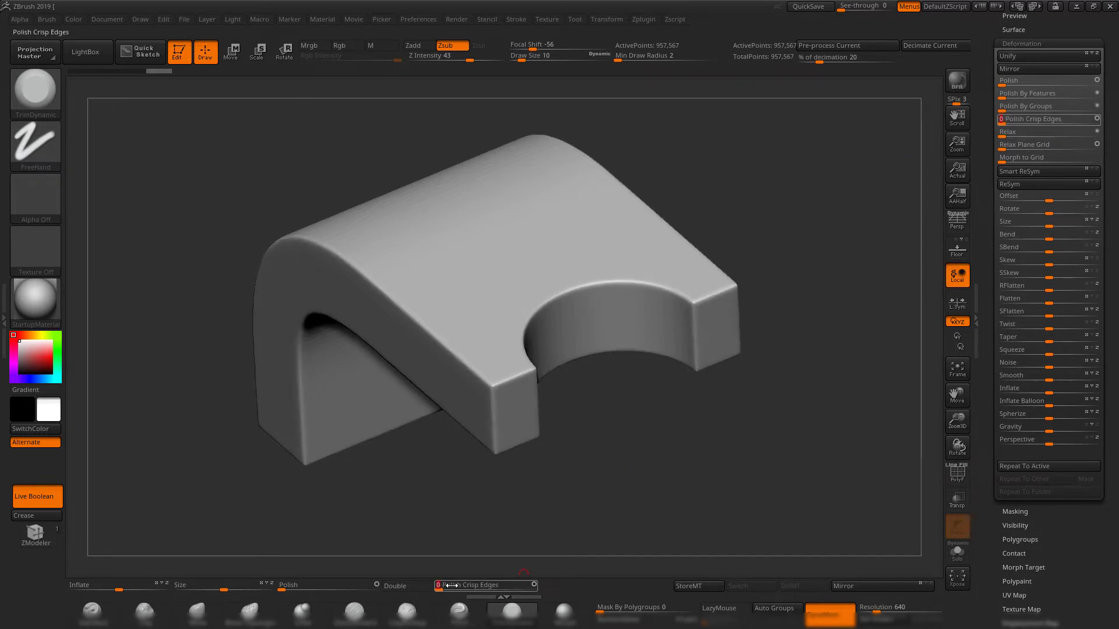
drag(444, 589, 460, 587)
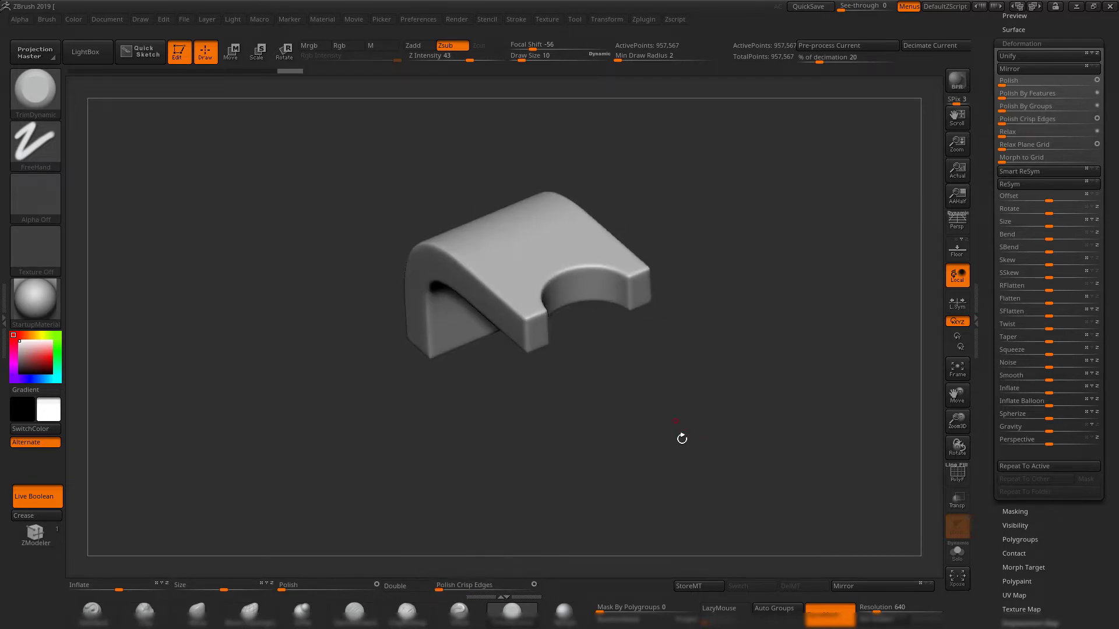
drag(679, 439, 973, 438)
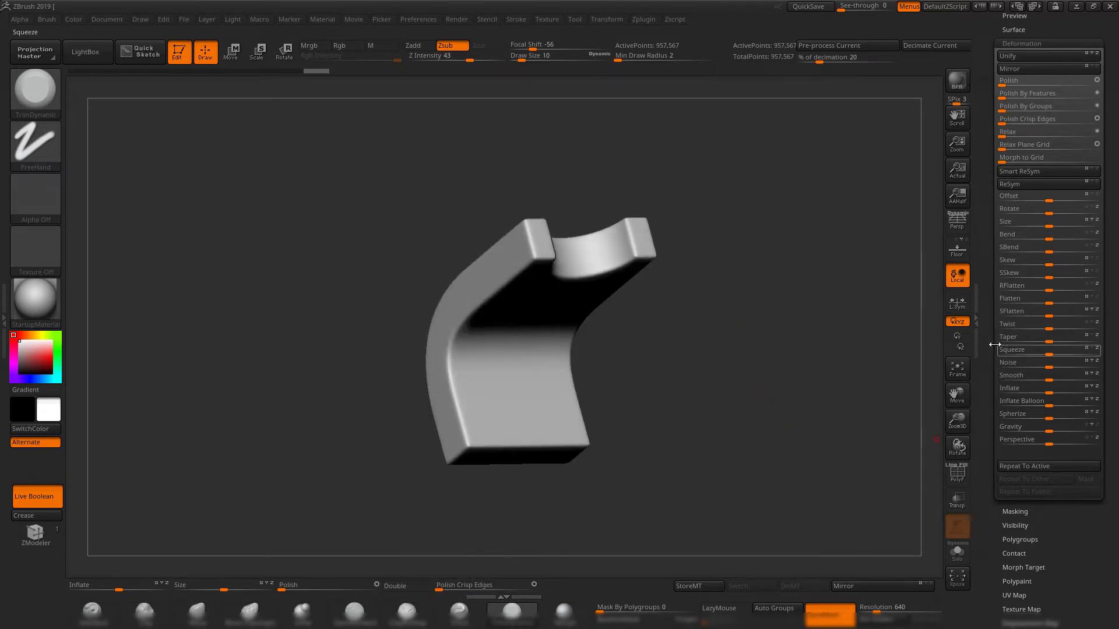
Switch back to the unmerged tool with separate bracket and cylinder subtools, and turn on PolyFrame.
drag(993, 346, 992, 416)
click(1010, 278)
mouse_move(783, 299)
mouse_down()
mouse_move(742, 367)
mouse_move(742, 389)
mouse_move(784, 317)
mouse_move(766, 209)
mouse_move(748, 351)
mouse_move(724, 372)
mouse_move(764, 417)
mouse_move(776, 304)
mouse_move(704, 317)
mouse_move(664, 307)
mouse_move(687, 347)
mouse_up()
click(1021, 254)
key(shift+f)
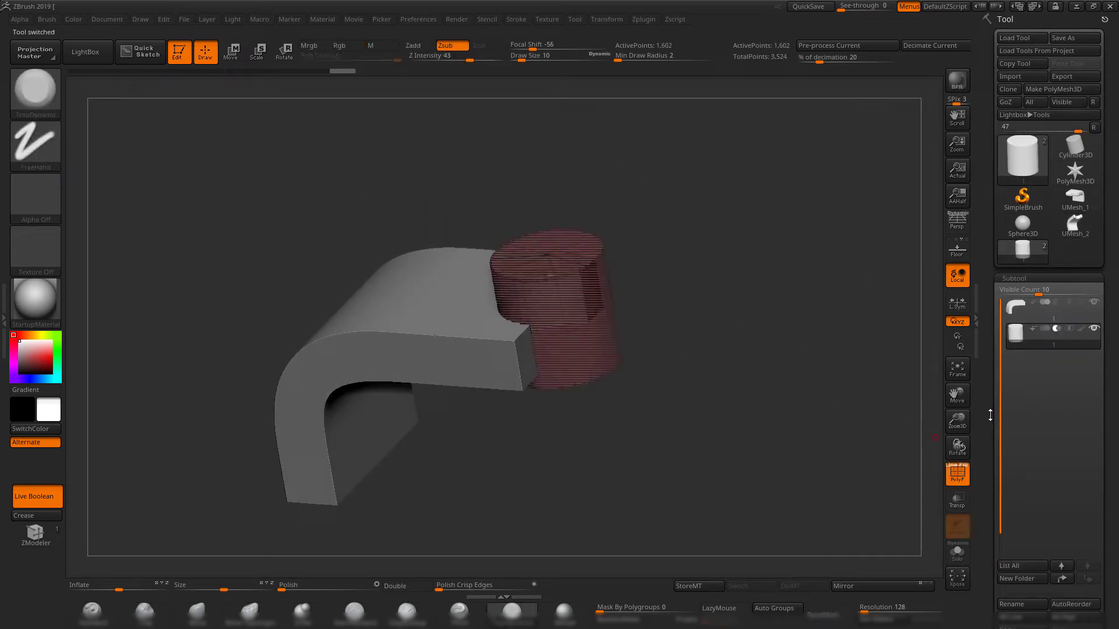
drag(990, 415, 990, 193)
shift+drag(647, 420, 697, 354)
drag(697, 354, 839, 434)
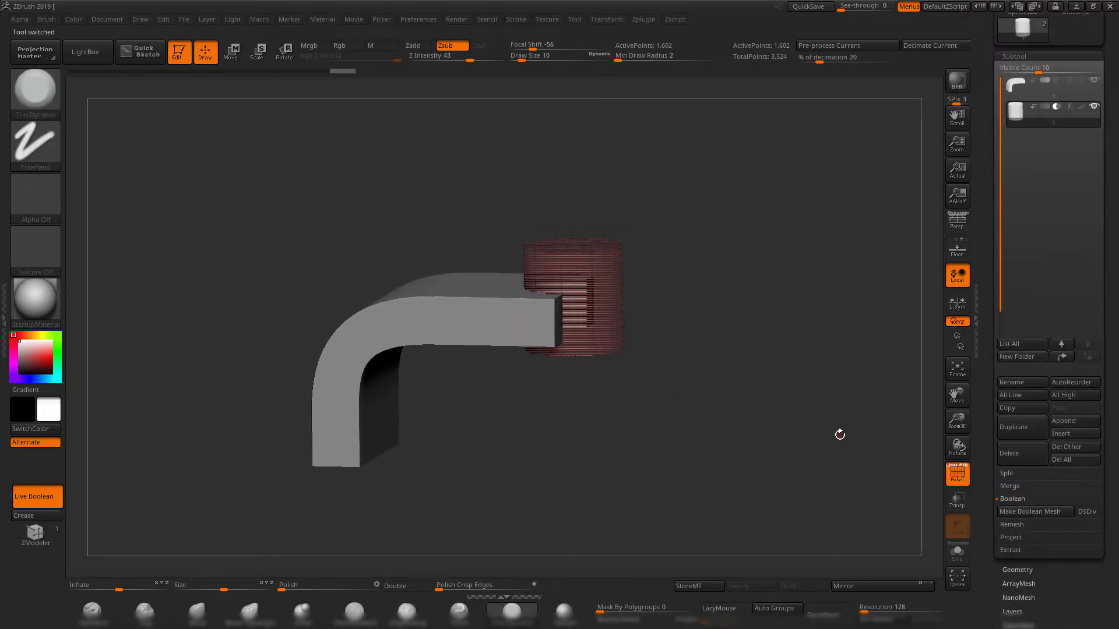
Select the bracket subtool and examine its mesh at different subdivision levels.
click(1017, 570)
shift+drag(759, 269, 790, 255)
drag(767, 190, 759, 215)
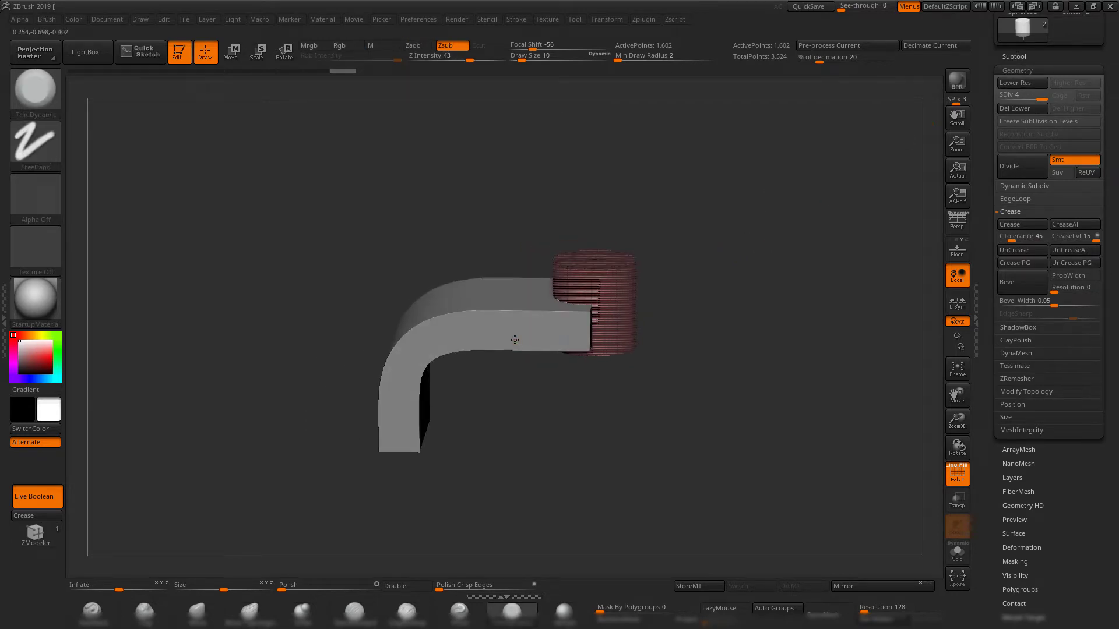
alt+click(513, 340)
drag(781, 313, 787, 350)
click(1022, 55)
click(1053, 568)
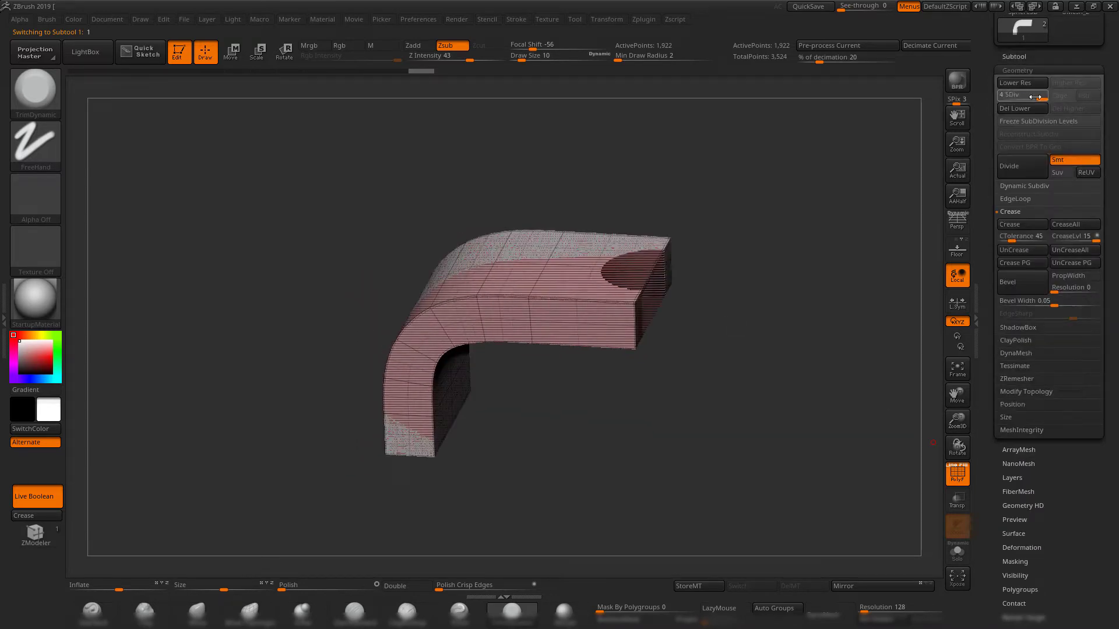
mouse_move(1035, 96)
mouse_down()
mouse_move(1003, 97)
mouse_move(1042, 98)
mouse_up()
drag(756, 215, 622, 174)
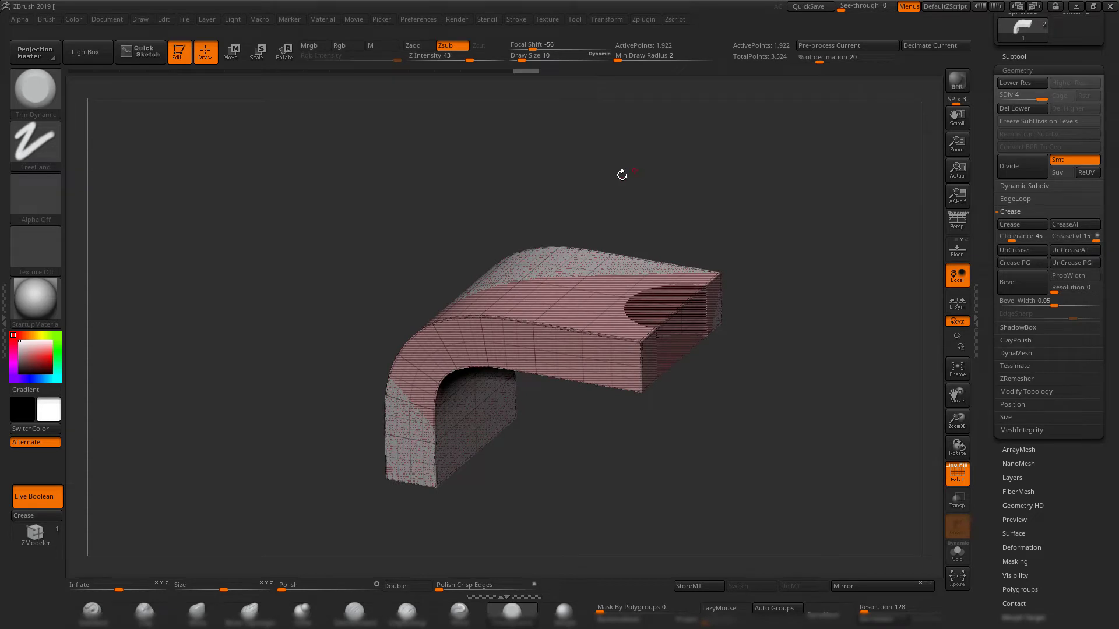
Step the bracket's undo history back to its undivided low-poly state.
click(1016, 56)
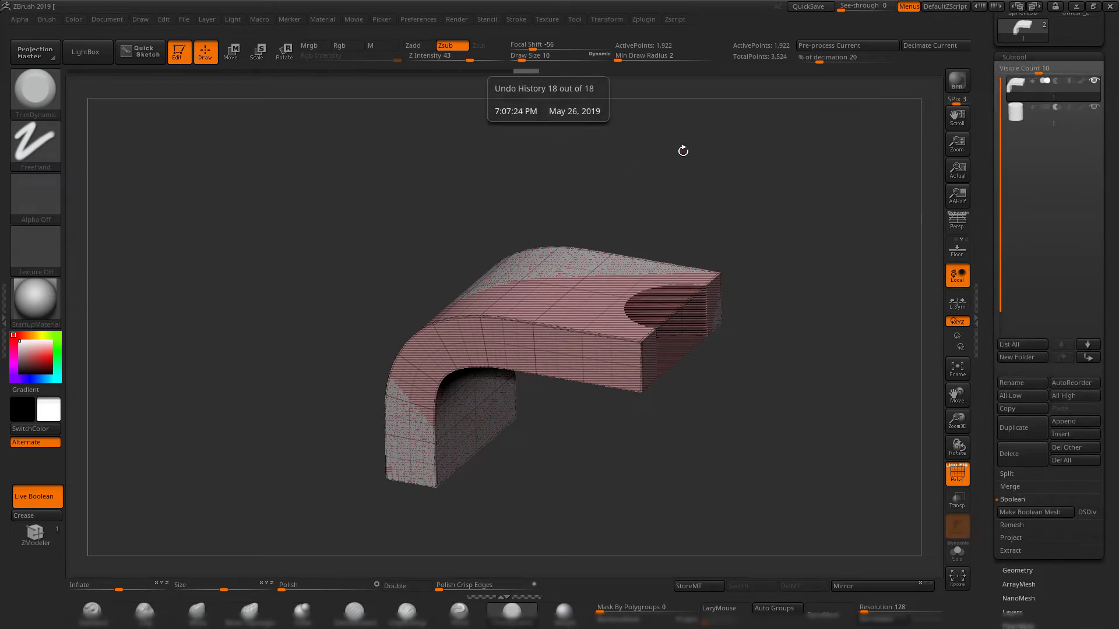
click(491, 71)
drag(490, 73, 422, 74)
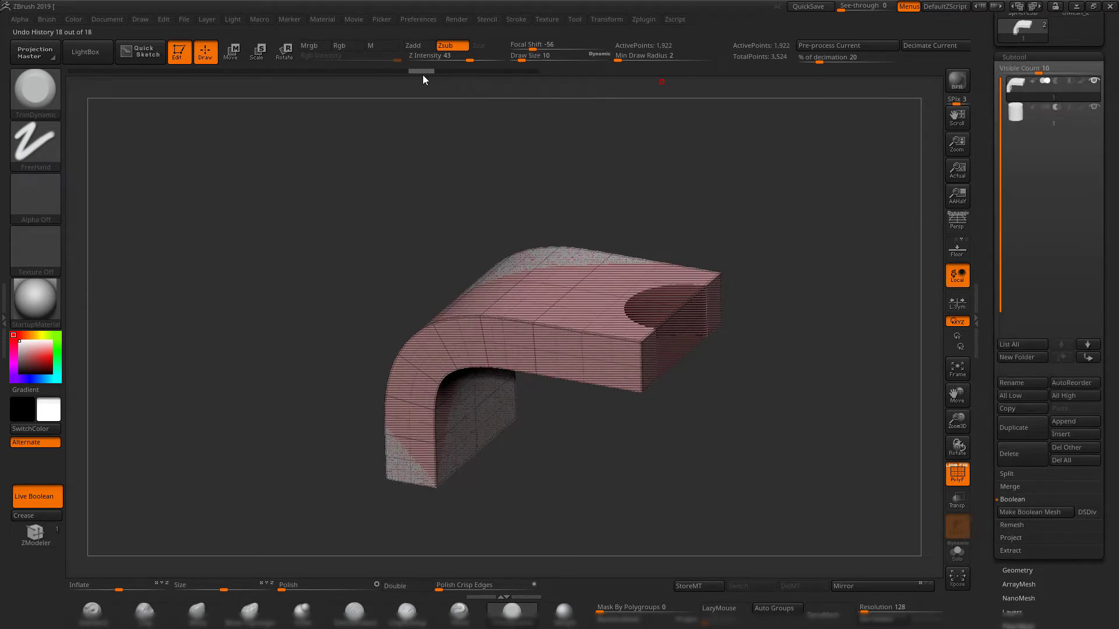
click(1015, 571)
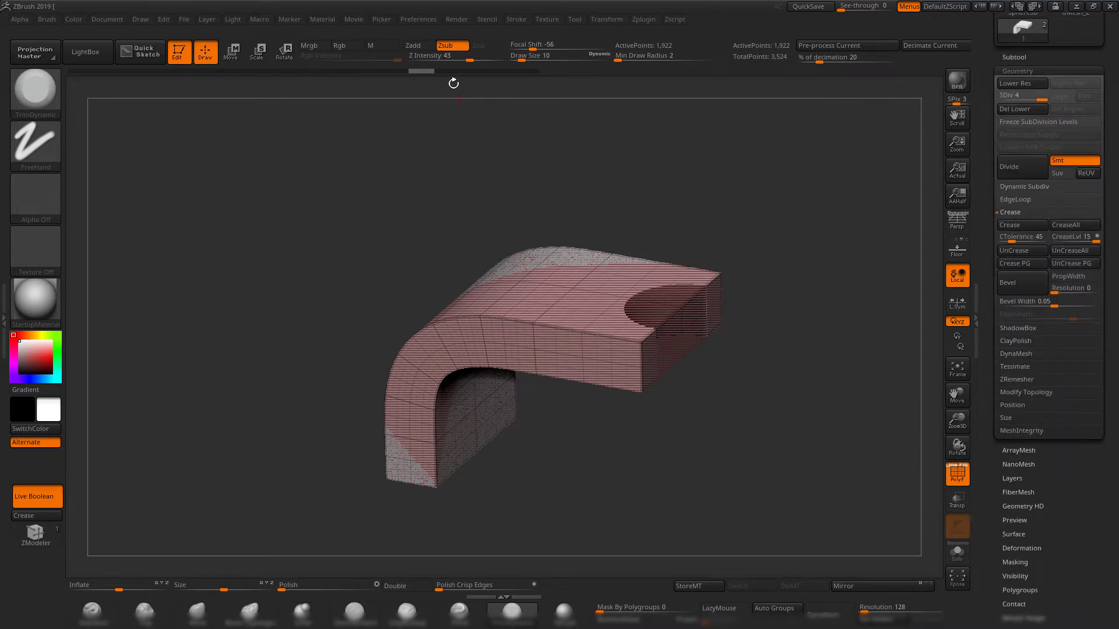
drag(387, 72, 345, 74)
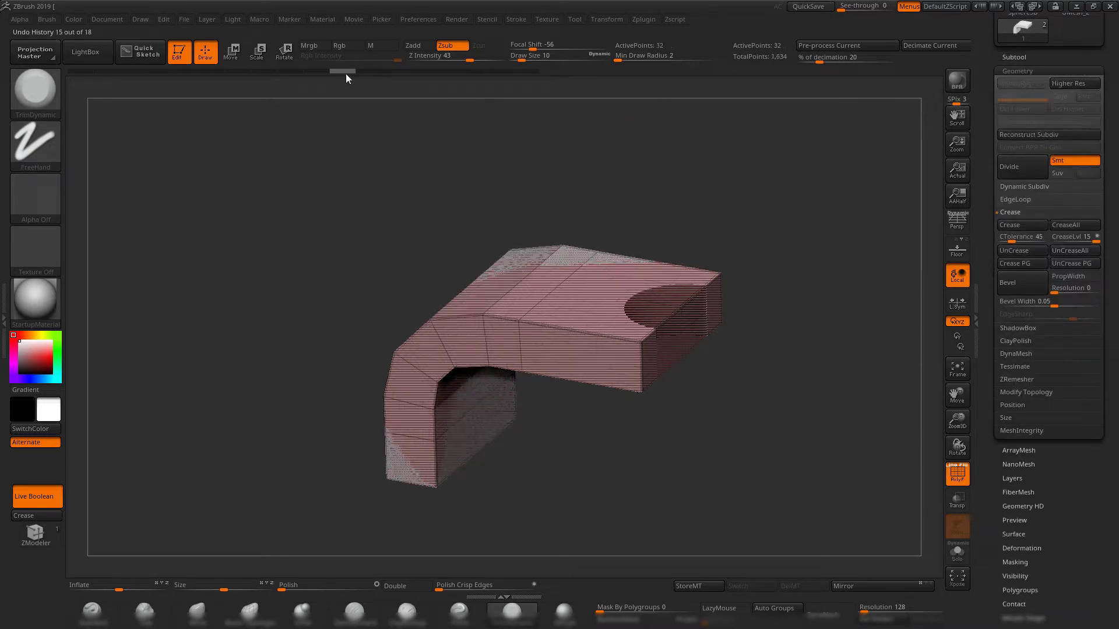
shift+drag(742, 238, 755, 322)
key(shift+f)
key(shift+f)
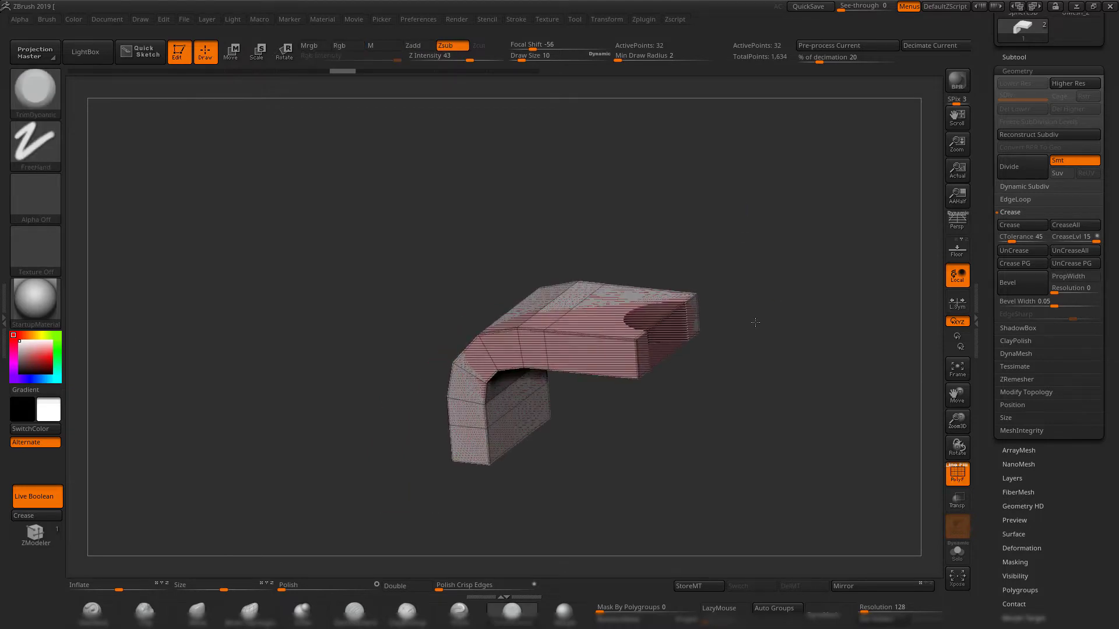
Duplicate the low-poly bracket and move the copy along the Y axis until it sits beside the original.
click(1025, 55)
shift+drag(780, 373, 815, 344)
click(1024, 433)
key(w)
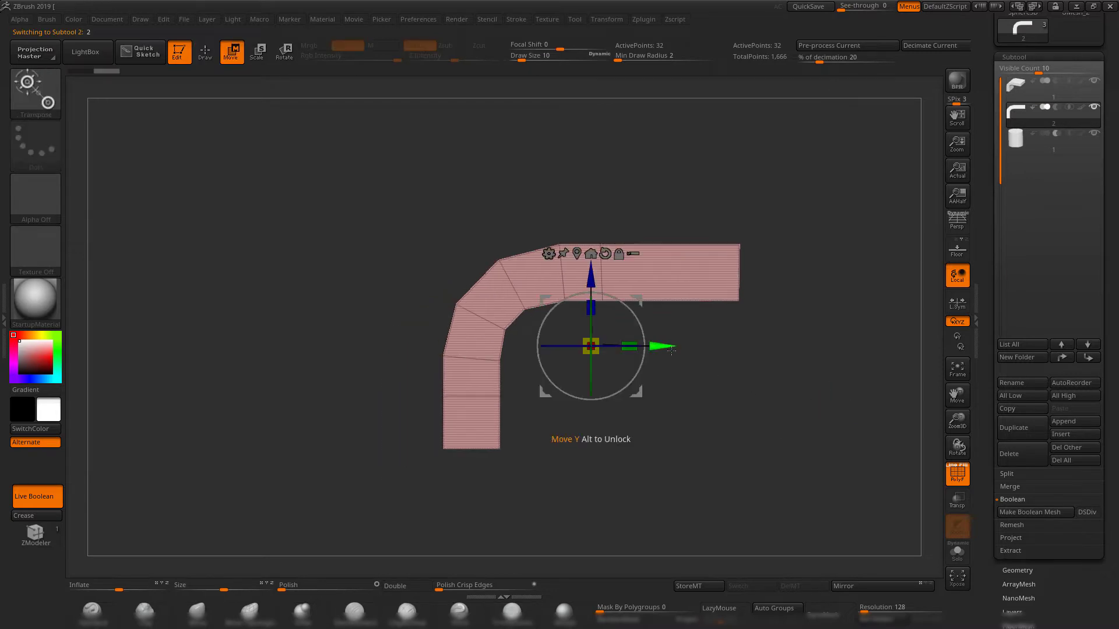
drag(664, 345, 347, 339)
alt+drag(486, 137, 596, 173)
drag(887, 420, 873, 428)
Divide the duplicated bracket four times to reach subdivision level 5, and turn off PolyFrame.
click(1021, 571)
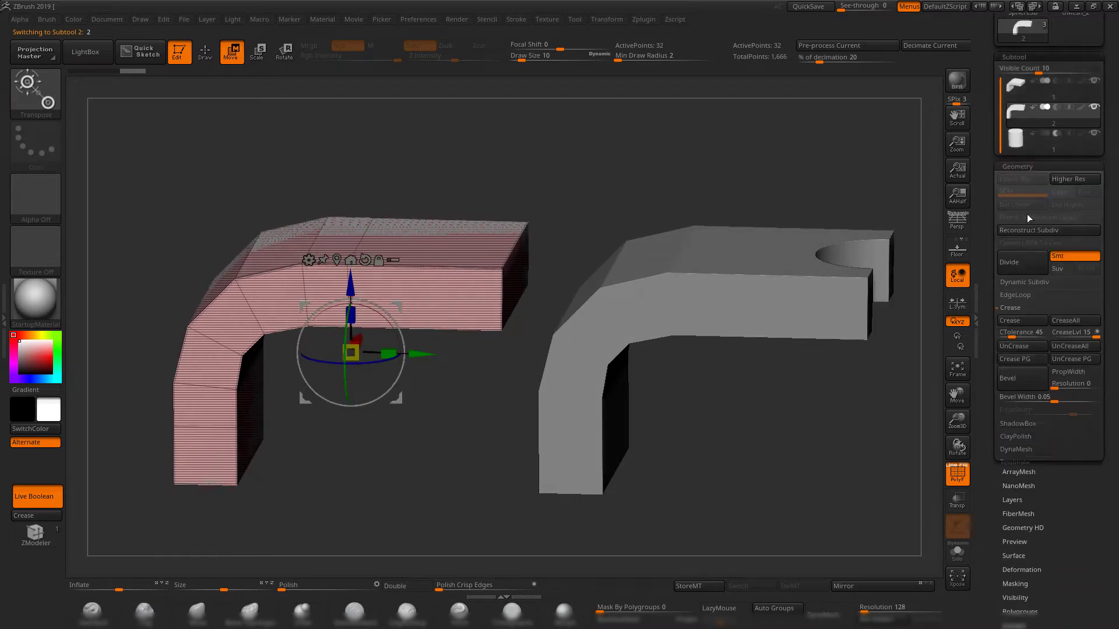
alt+drag(601, 175, 629, 169)
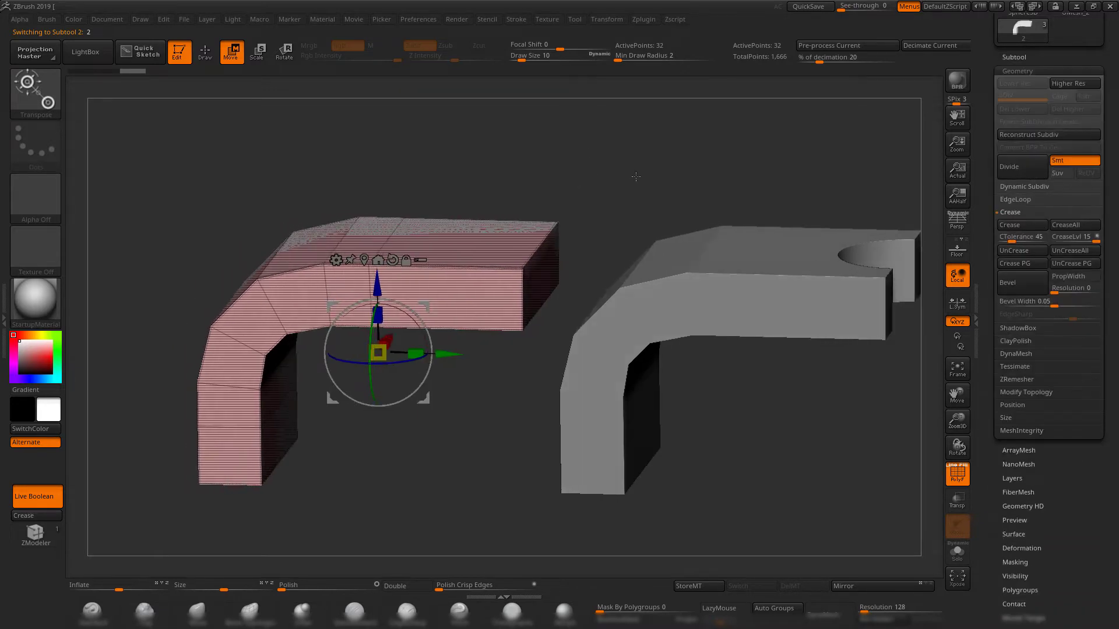
key(ctrl+d)
key(ctrl+d)
key(ctrl+d)
key(ctrl+d)
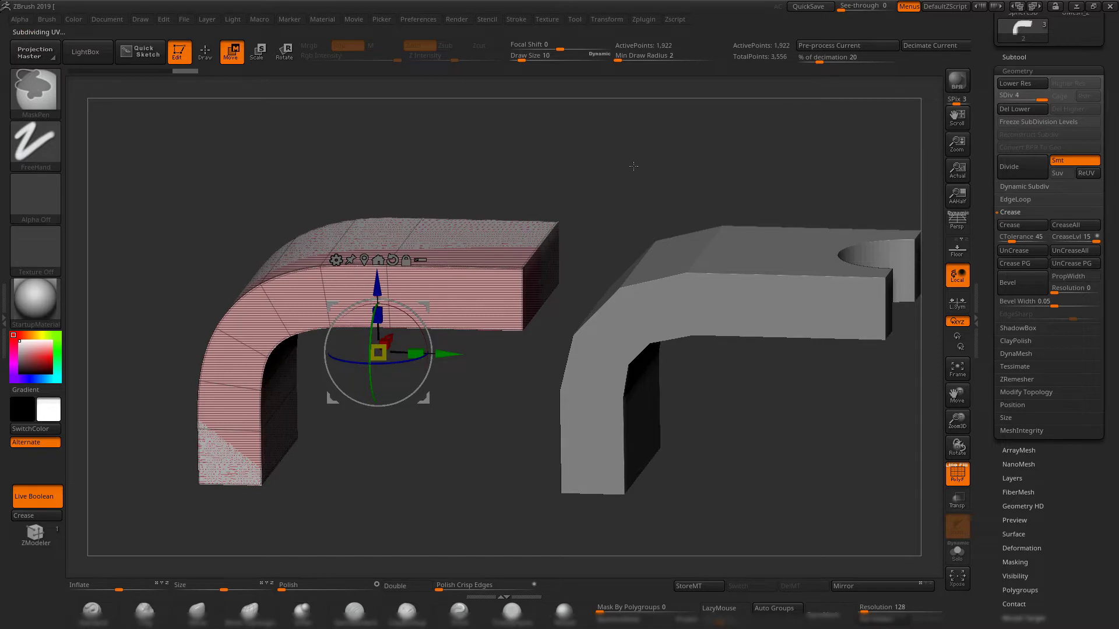
key(shift+f)
Compare the divided copy with the undivided original bracket by switching between the two subtools.
drag(583, 192, 564, 171)
drag(593, 170, 577, 188)
alt+drag(766, 421, 749, 413)
drag(749, 413, 749, 424)
alt+click(687, 317)
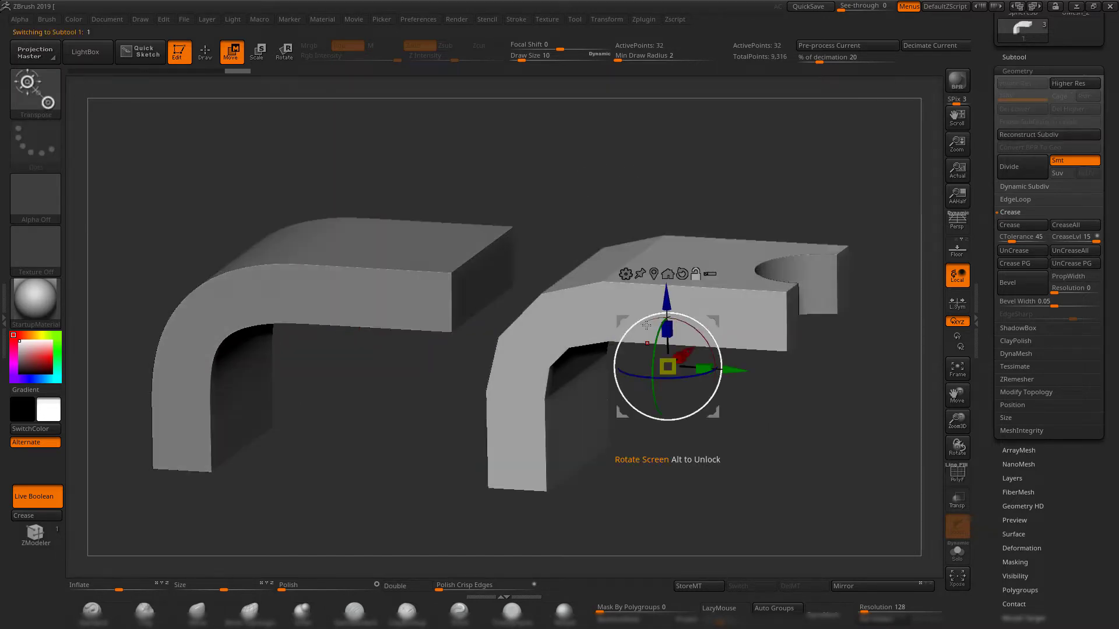
alt+drag(738, 483, 755, 476)
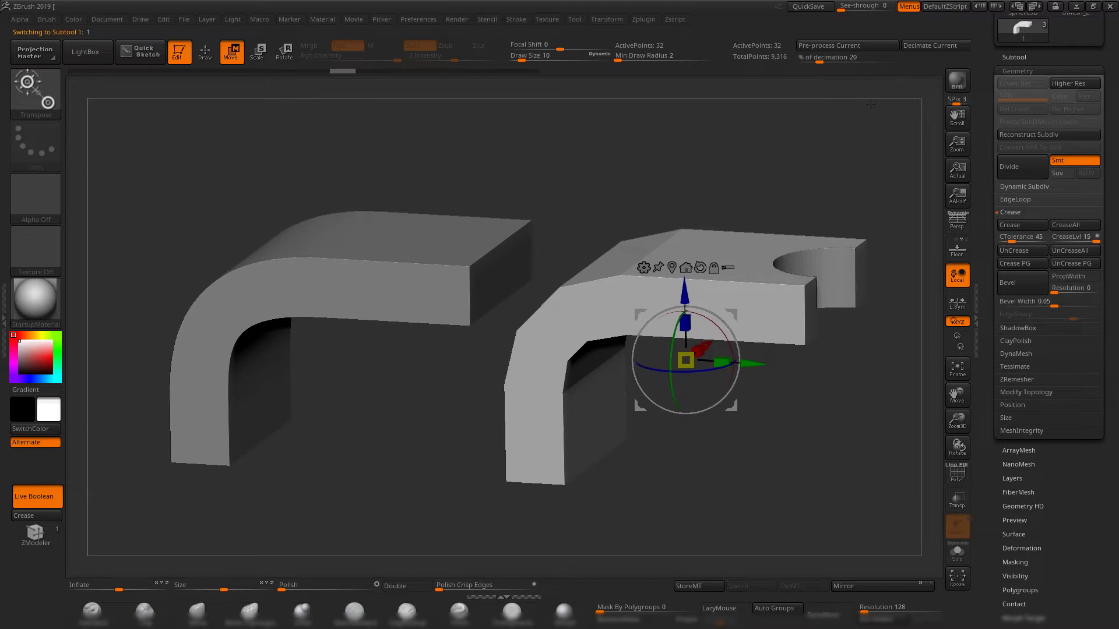
click(1014, 58)
alt+drag(562, 361, 544, 363)
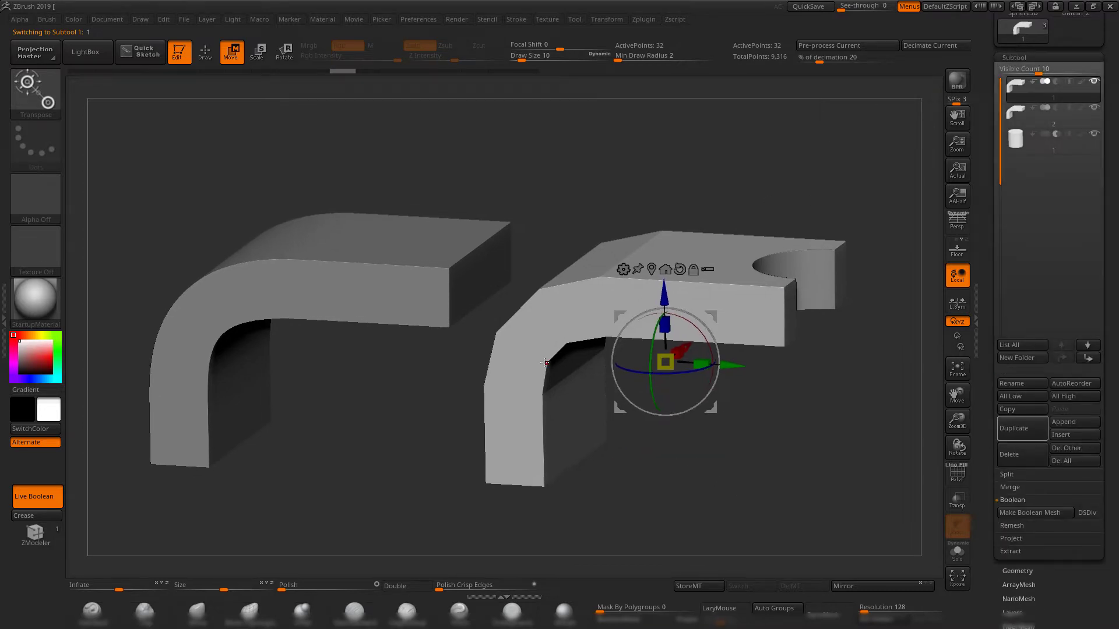
alt+click(378, 283)
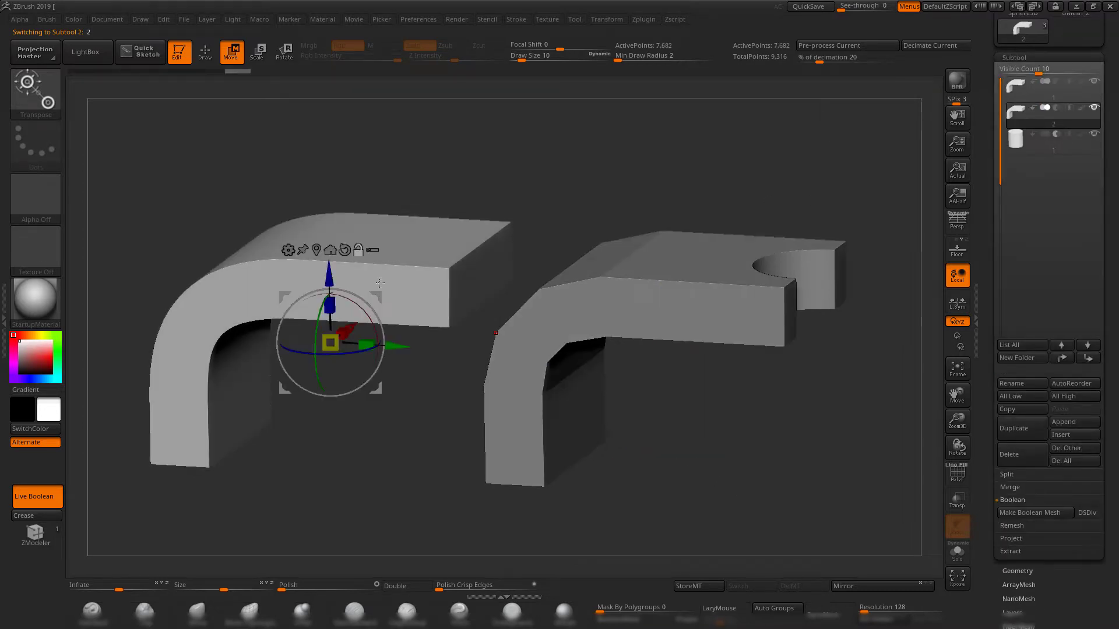
alt+click(654, 298)
drag(764, 410, 807, 420)
alt+drag(807, 420, 769, 402)
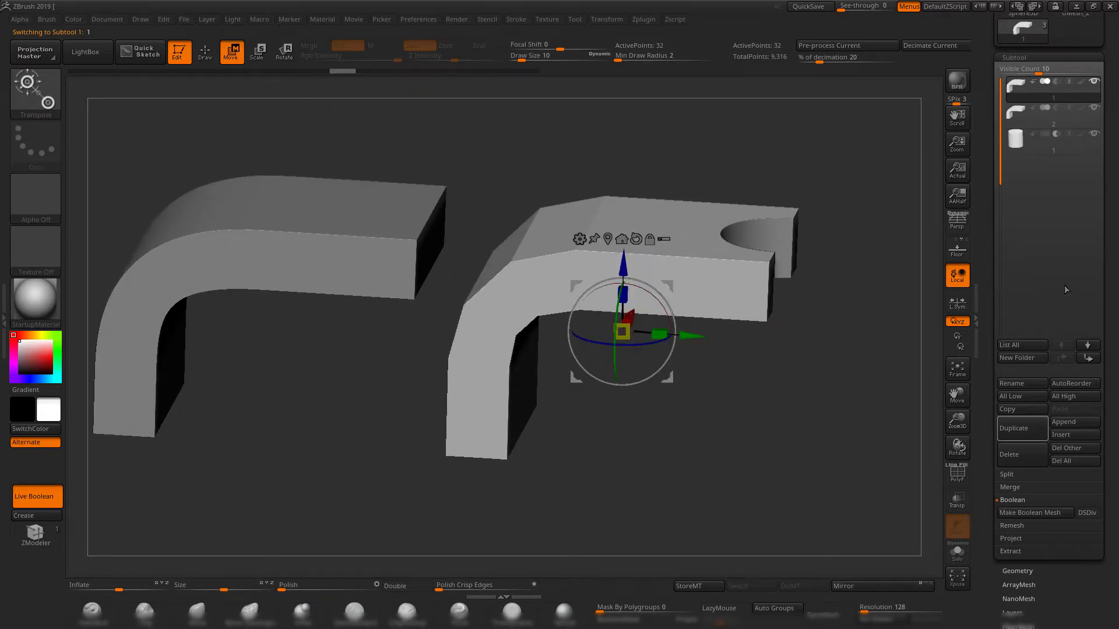
click(1018, 108)
click(1017, 87)
alt+drag(867, 367, 809, 379)
Enable Dynamic Subdiv on the original low-poly bracket.
click(1026, 570)
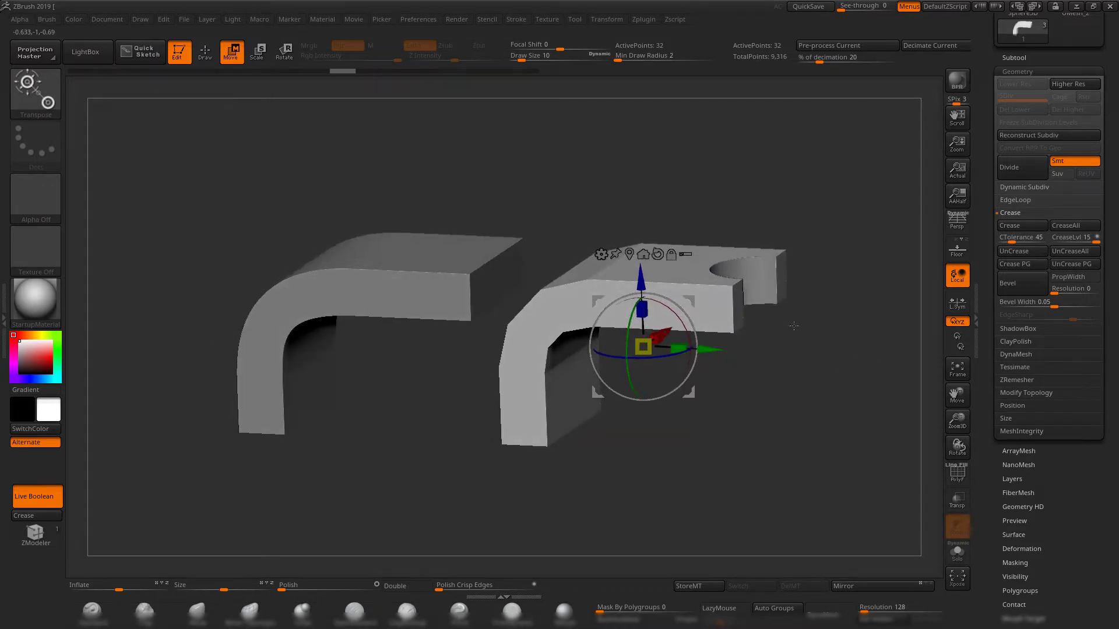
shift+drag(793, 326, 820, 369)
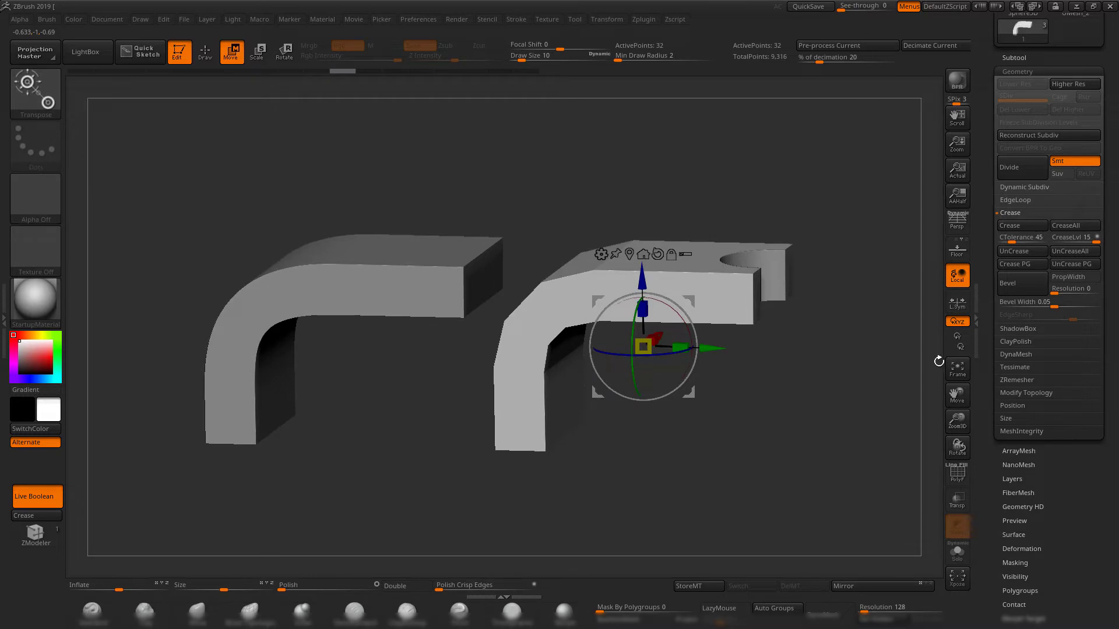
shift+drag(870, 304, 845, 315)
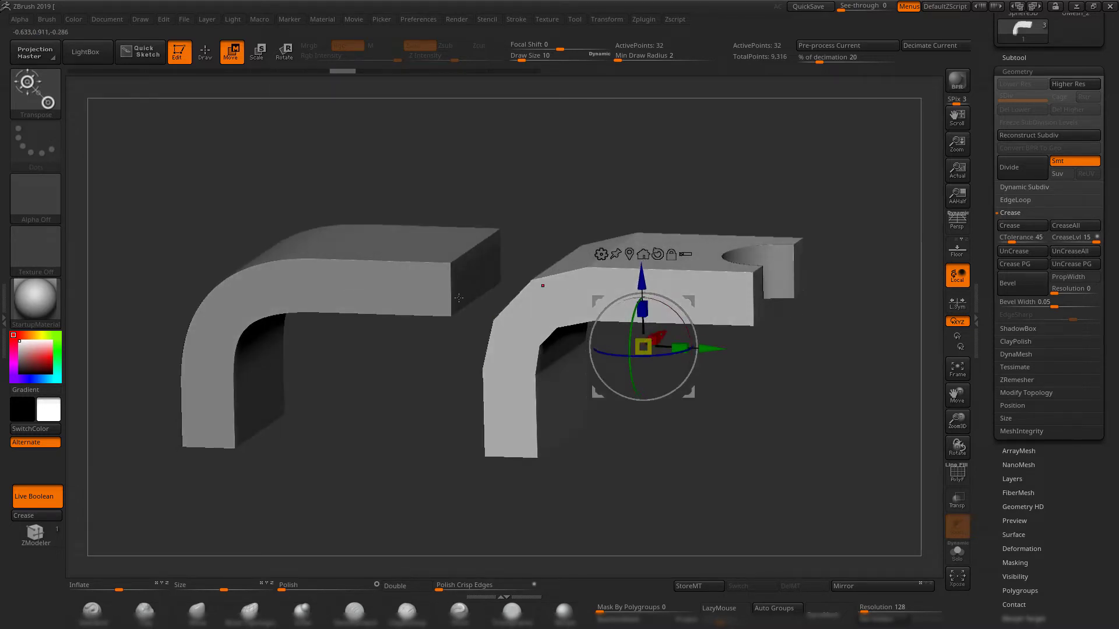
click(1029, 186)
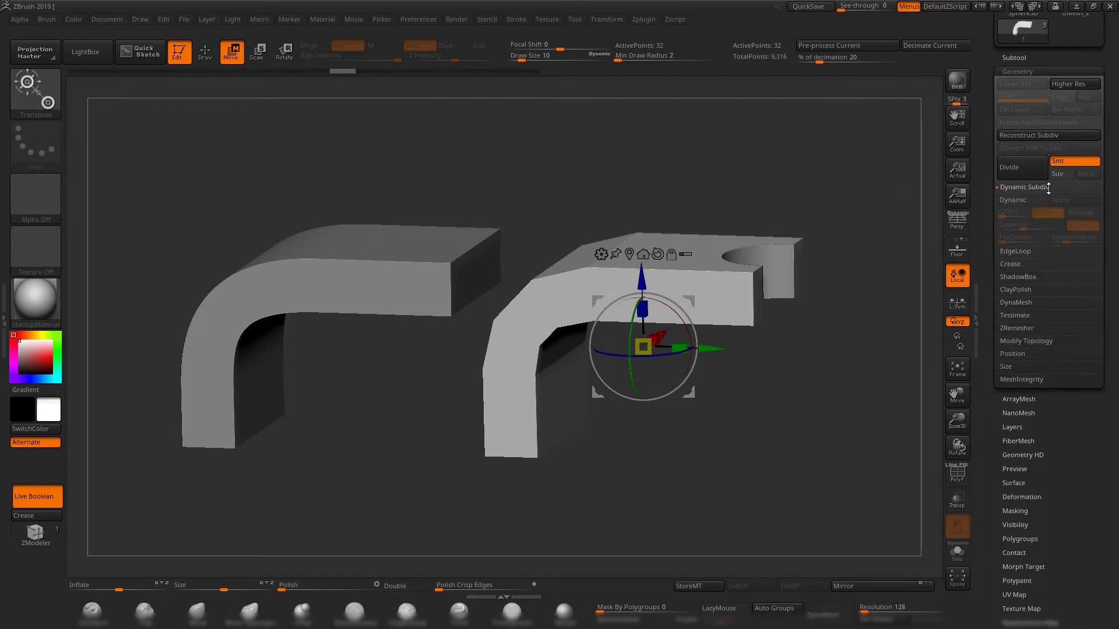
mouse_move(770, 185)
alt+mouse_down()
mouse_move(710, 193)
mouse_move(759, 199)
alt+mouse_up()
click(1011, 200)
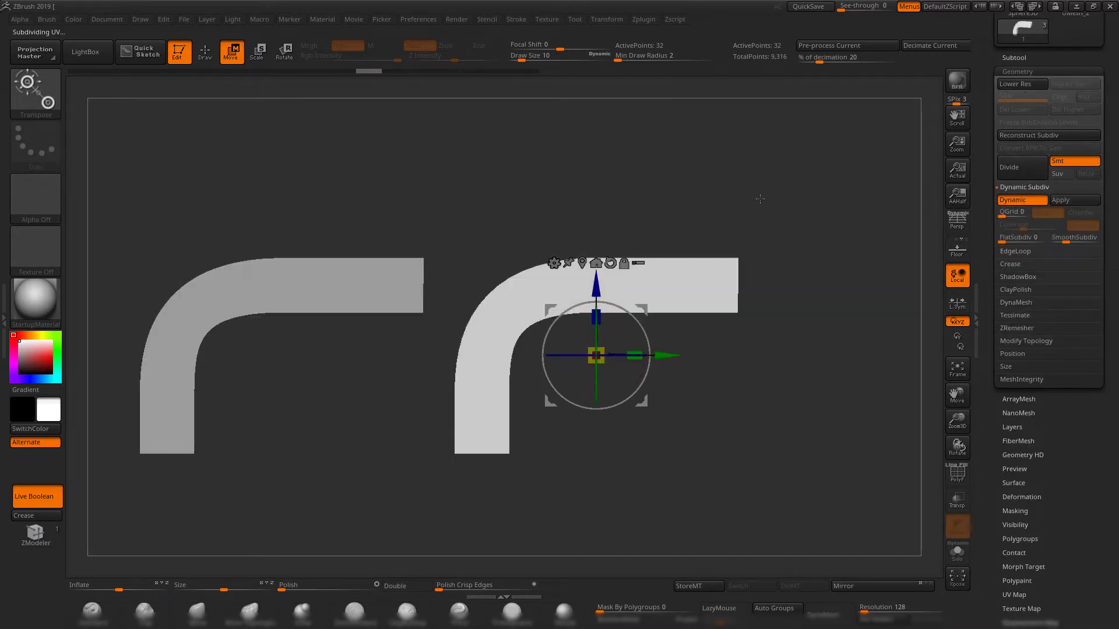
Adjust the original bracket's SmoothSubdiv level and compare its smoothness with the divided copy's SDiv levels.
click(1073, 240)
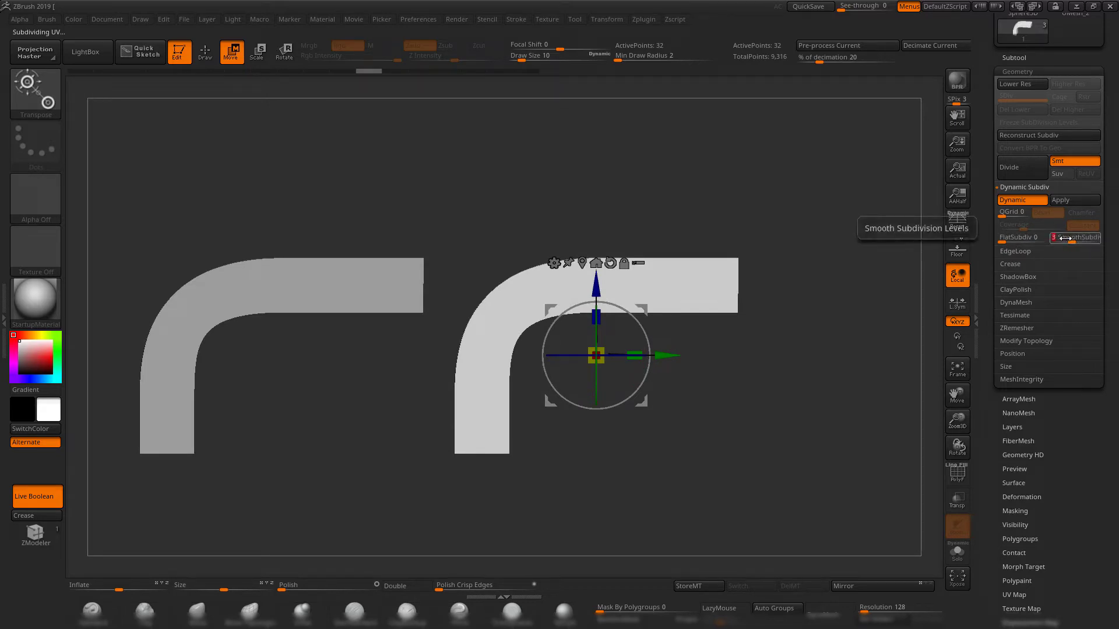
alt+click(383, 281)
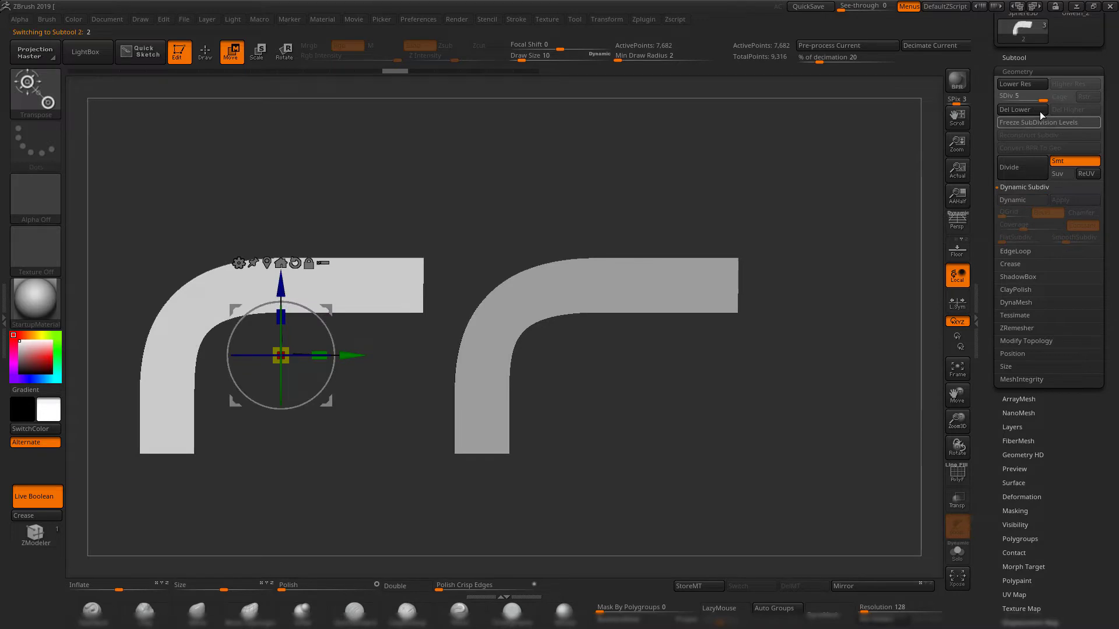
mouse_move(1042, 99)
mouse_down()
mouse_move(993, 98)
mouse_move(1050, 99)
mouse_up()
alt+click(671, 302)
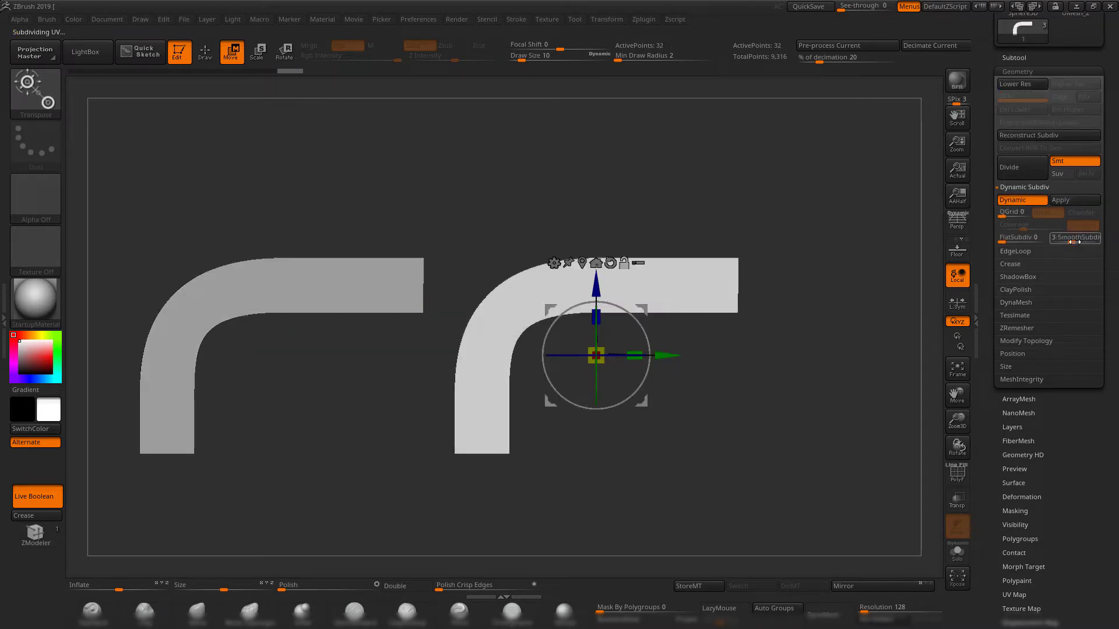
drag(806, 218, 719, 428)
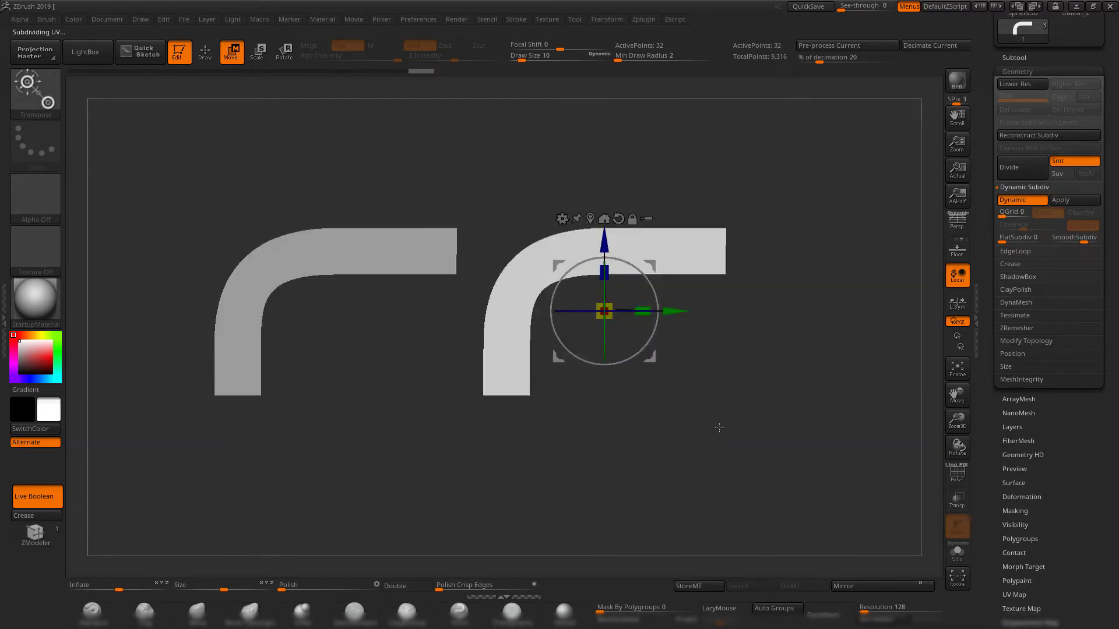
Select the divided bracket copy and lower it to SDiv level 1.
key(q)
mouse_move(612, 407)
mouse_down()
mouse_move(674, 367)
mouse_move(678, 383)
mouse_up()
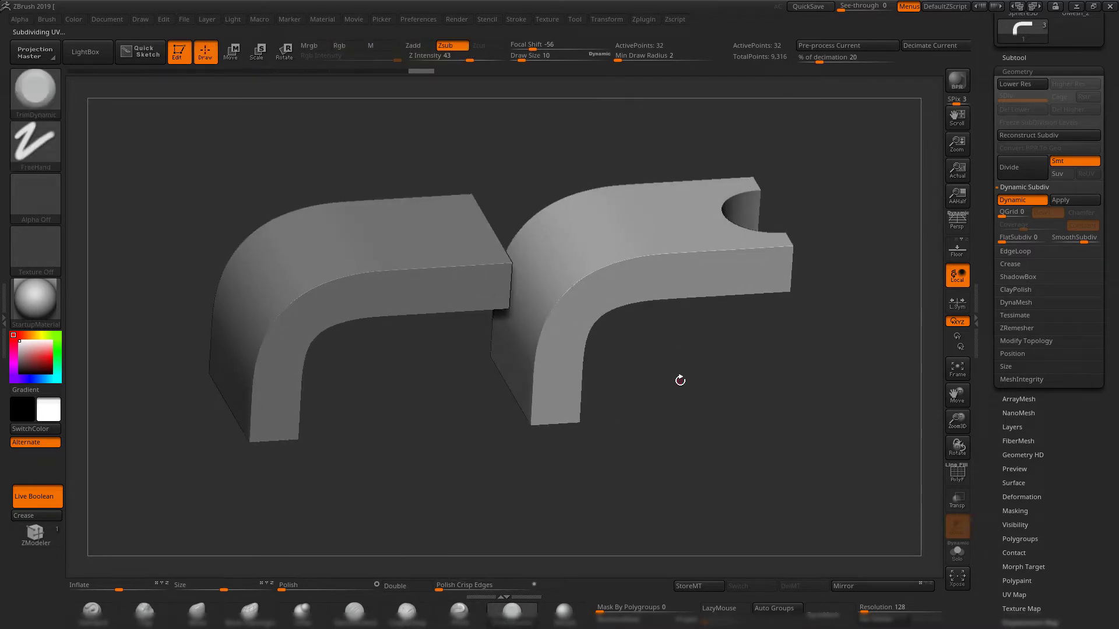
drag(692, 378, 736, 369)
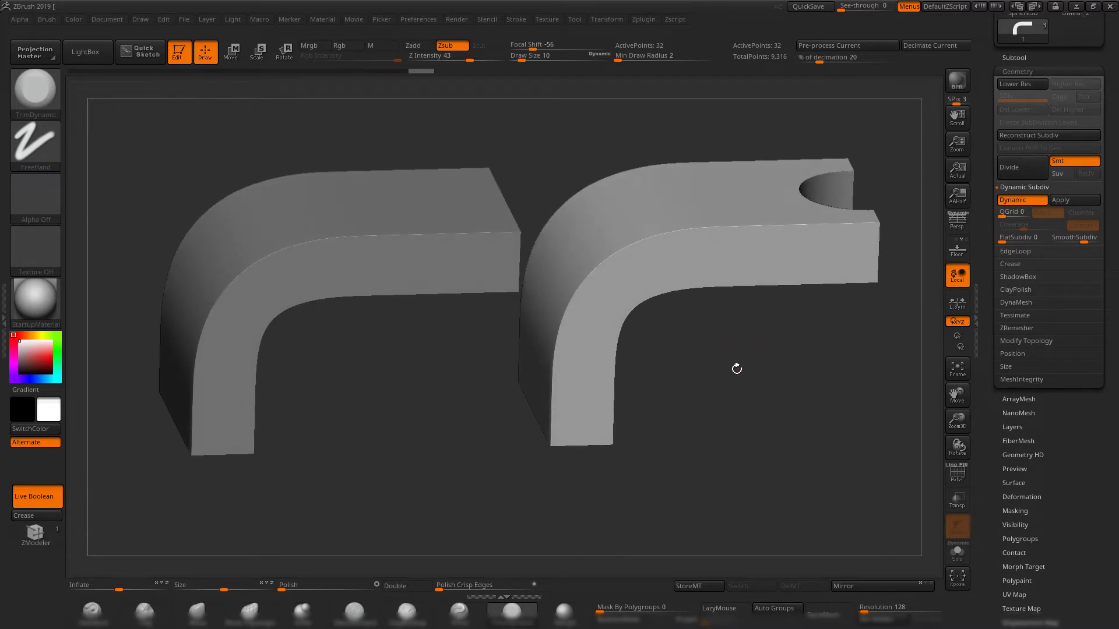
alt+click(335, 272)
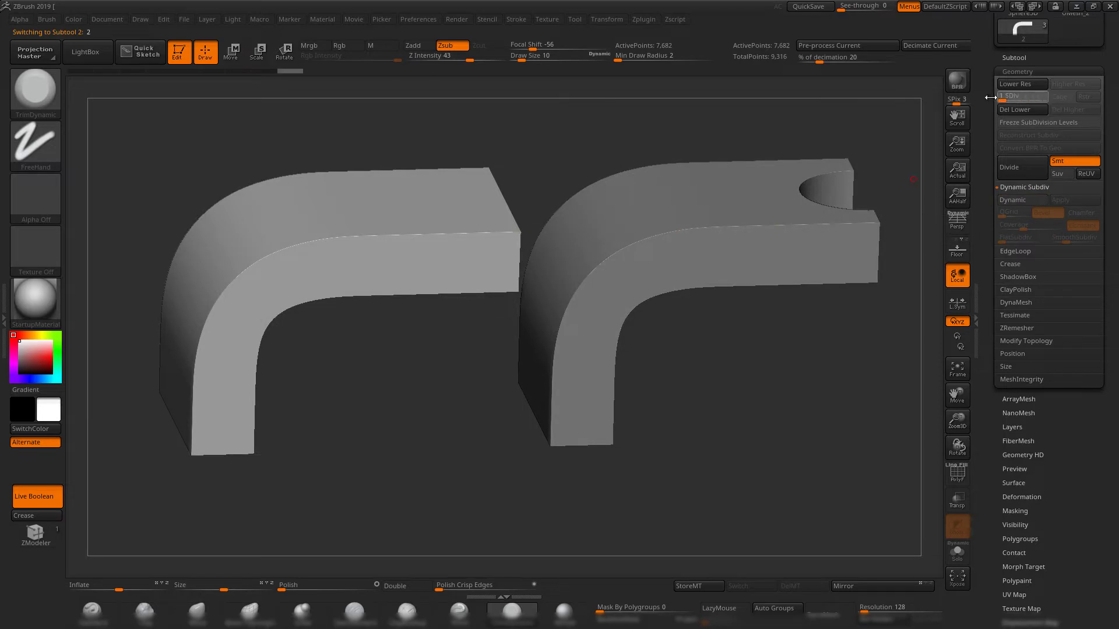
drag(991, 97, 891, 134)
Turn off Dynamic Subdiv on the original bracket and show the PolyFrame wireframe.
alt+click(701, 256)
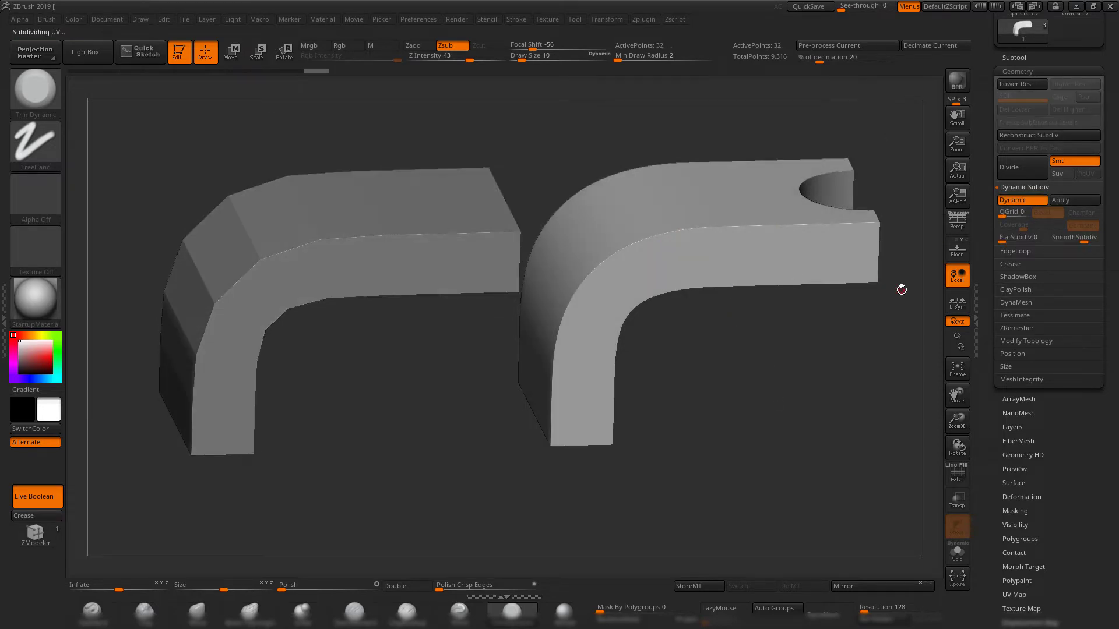
click(1022, 200)
shift+drag(699, 169, 628, 156)
key(shift+f)
Select the divided copy again, raise it to SDiv level 5 and return it to level 1.
alt+click(414, 224)
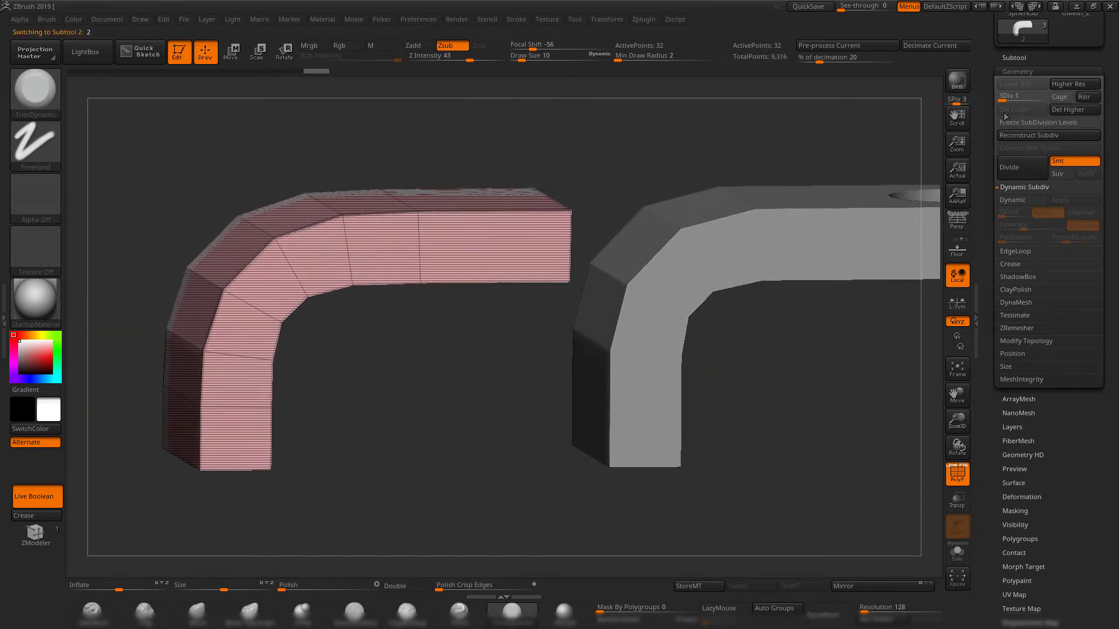
drag(1003, 99, 1044, 99)
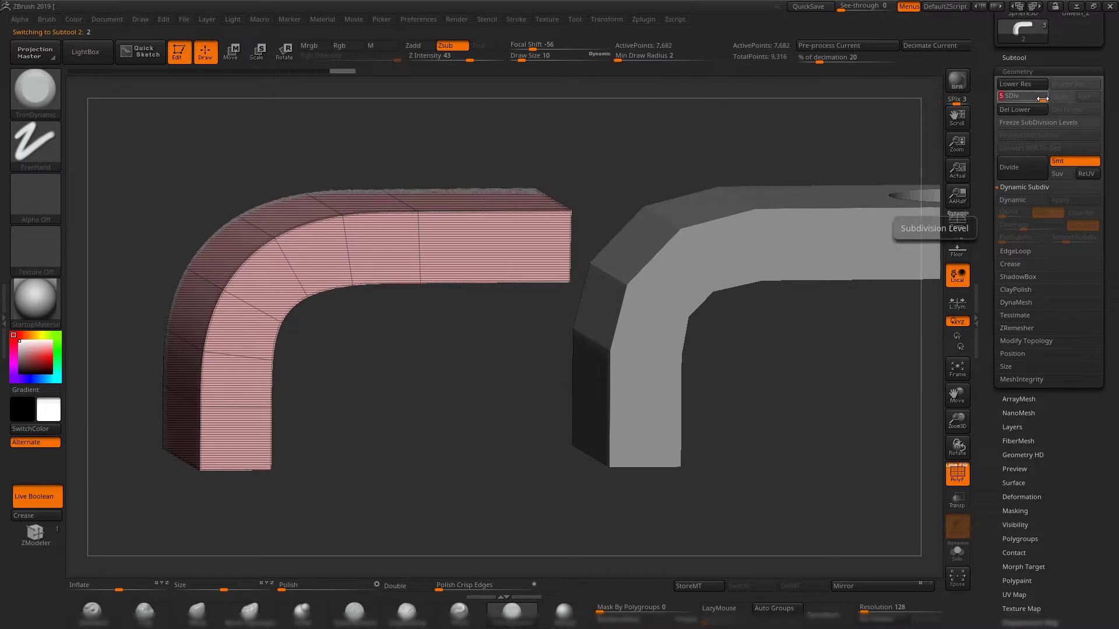
shift+drag(621, 177, 620, 154)
drag(1042, 99, 998, 99)
Compare the low-poly topology of the two brackets by switching between the subtools with PolyFrame on.
alt+drag(630, 142, 594, 170)
alt+click(697, 247)
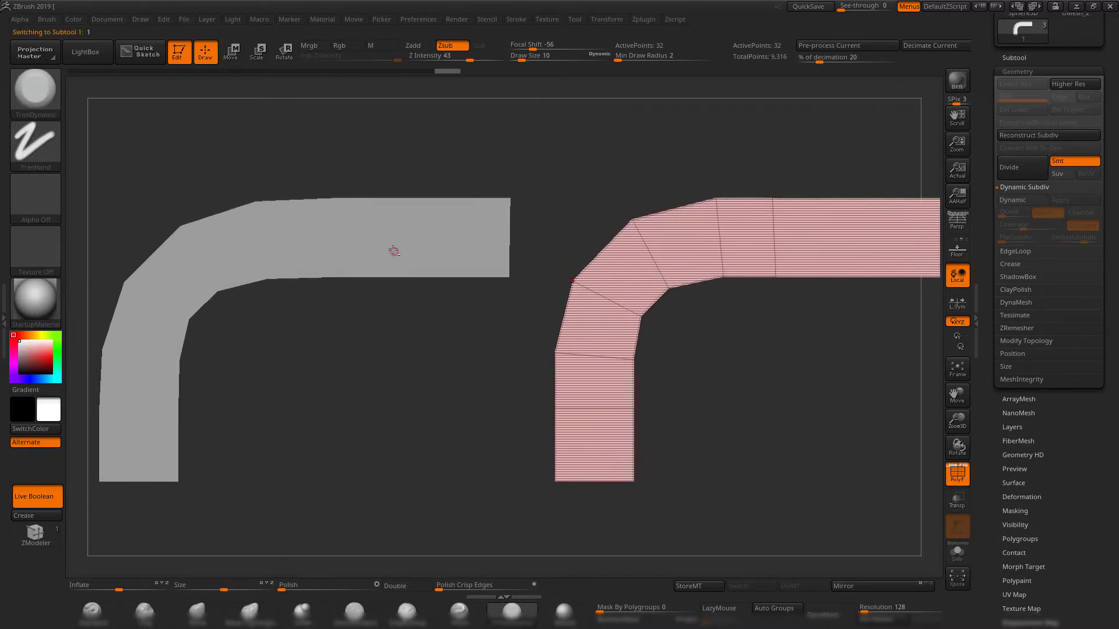
alt+click(392, 251)
alt+drag(510, 173, 443, 140)
alt+drag(499, 168, 521, 125)
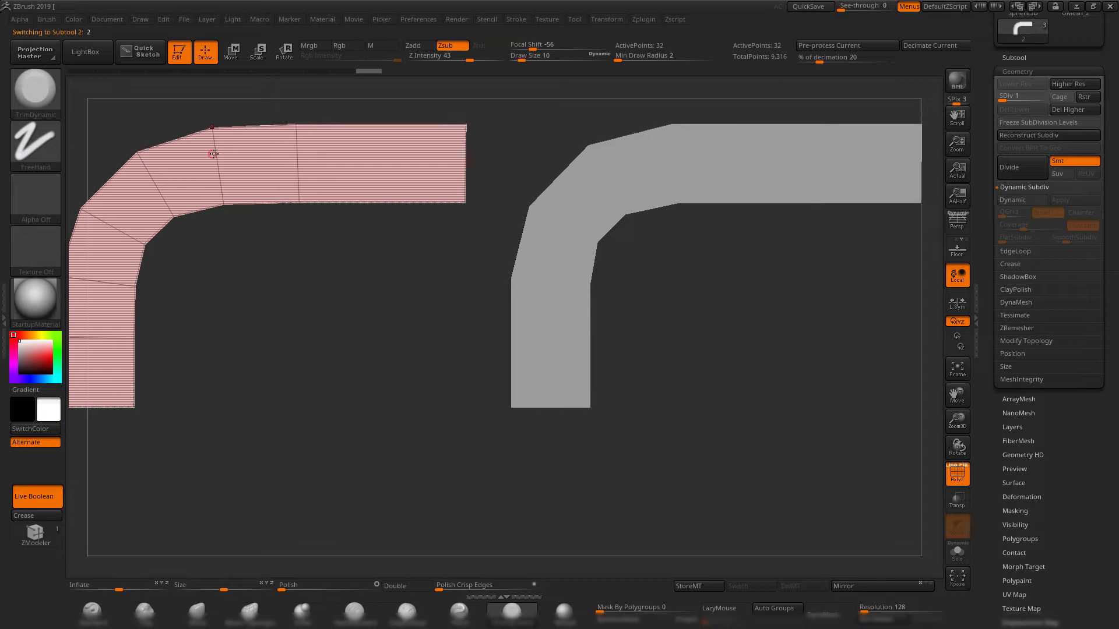
alt+click(647, 153)
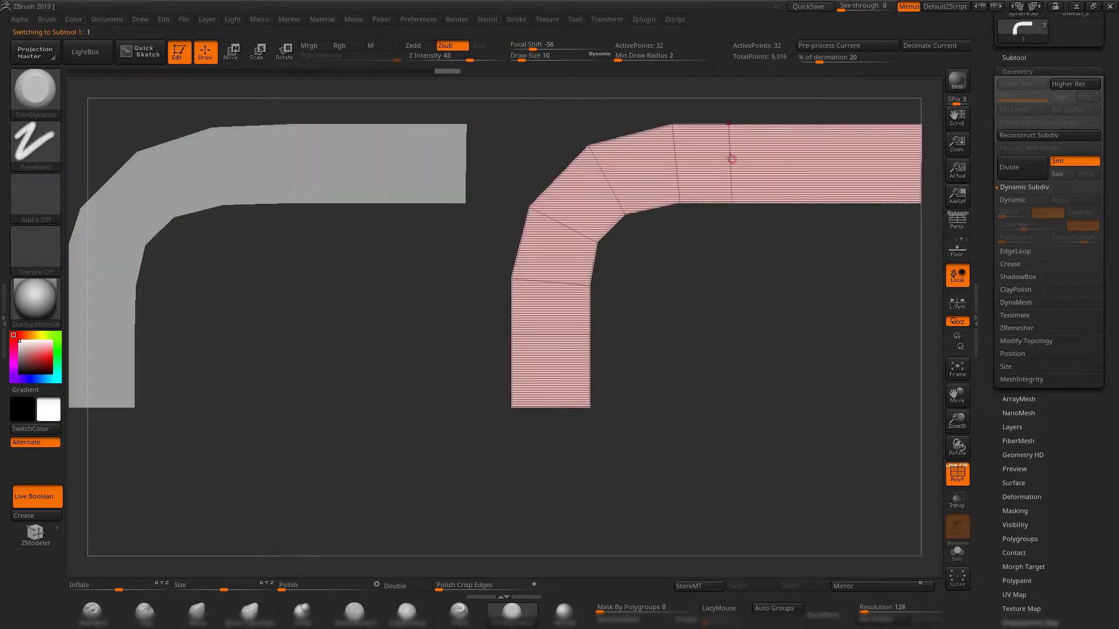
alt+drag(753, 275, 749, 293)
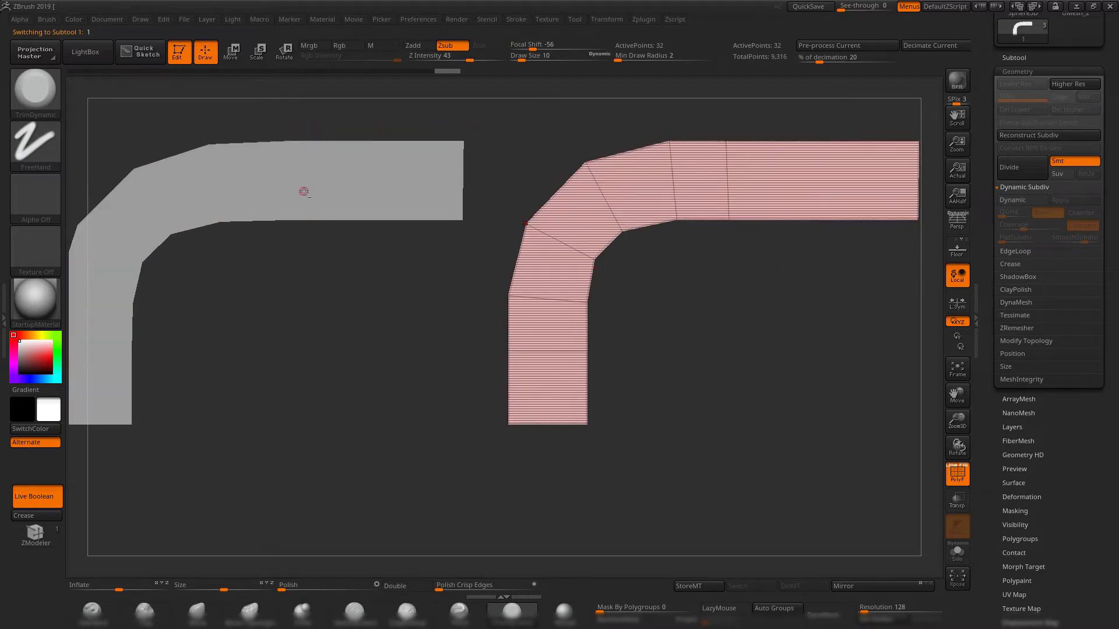
alt+click(304, 193)
alt+drag(525, 114, 494, 128)
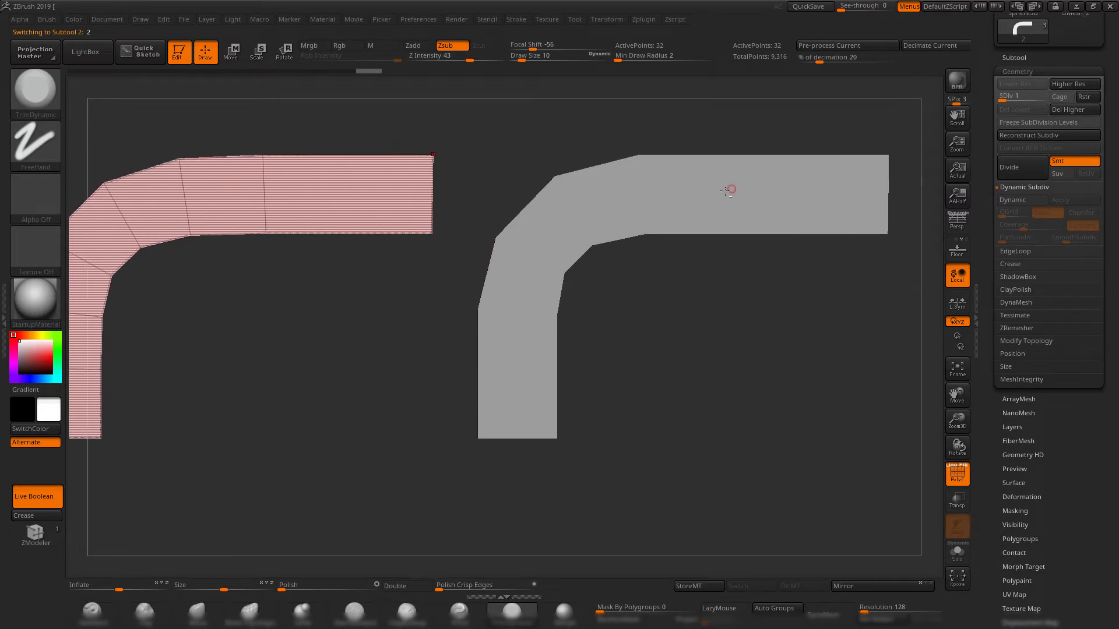
alt+click(729, 190)
alt+drag(764, 297, 721, 315)
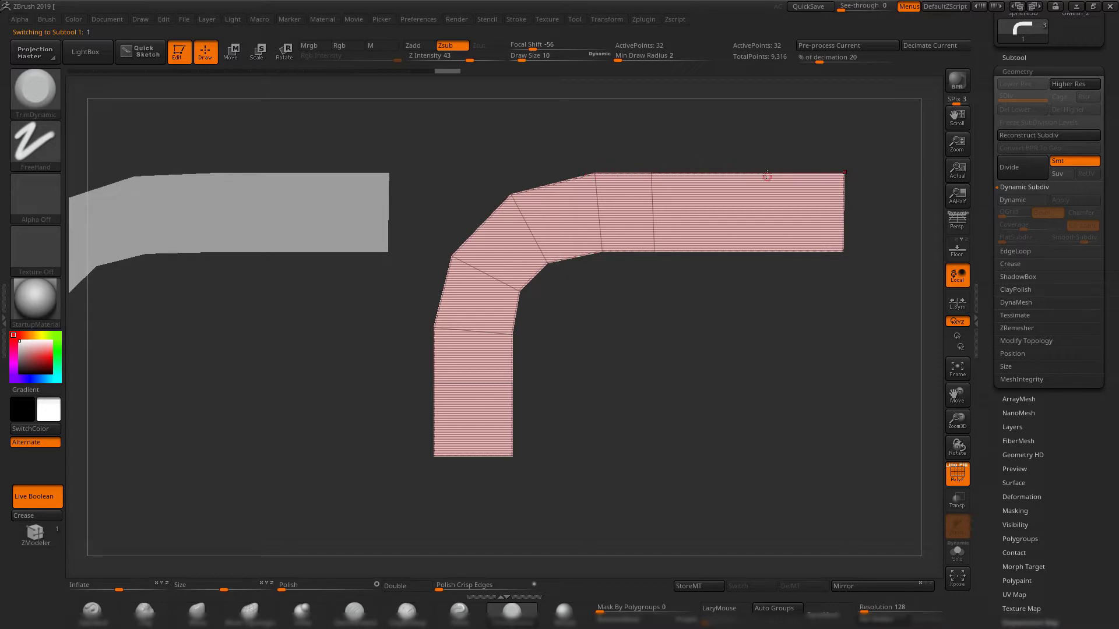
alt+drag(405, 141, 508, 142)
alt+click(354, 182)
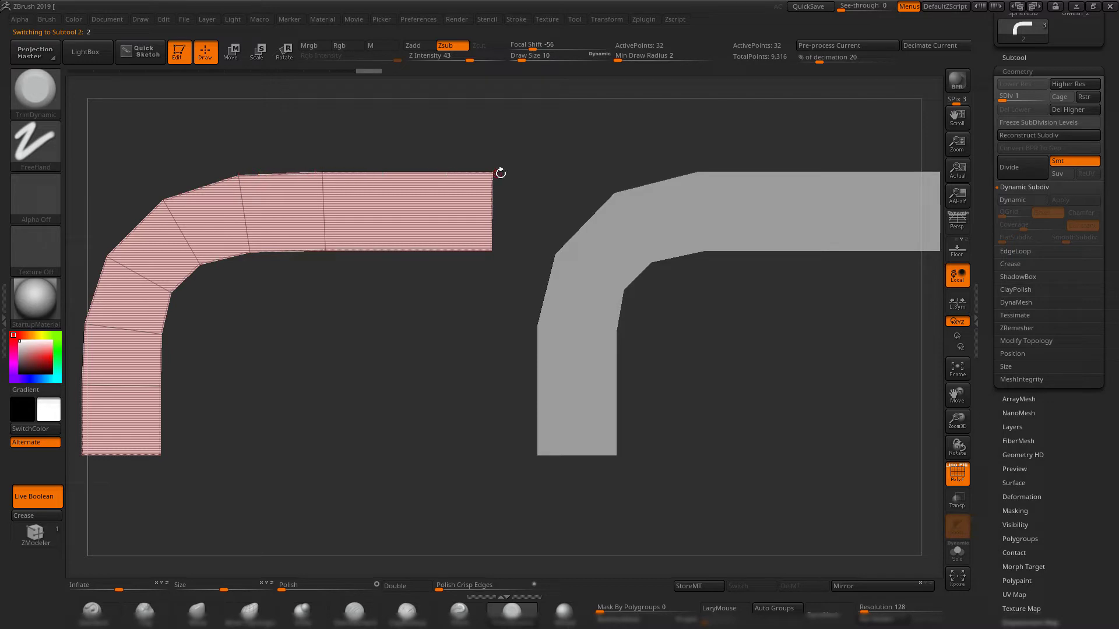
alt+drag(547, 165, 498, 165)
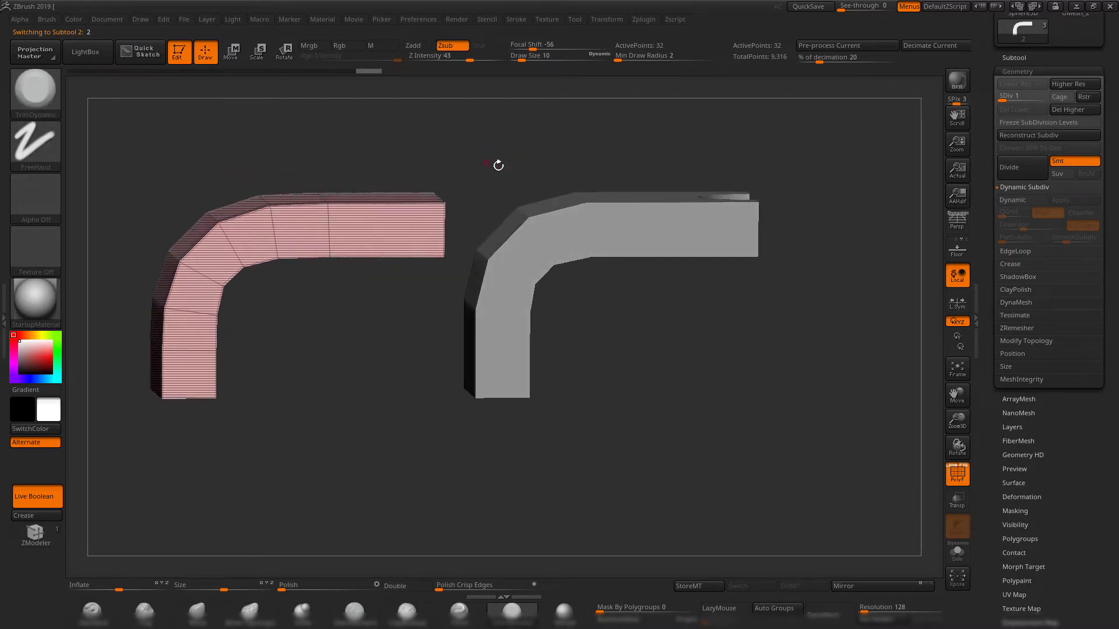
alt+drag(408, 139, 476, 163)
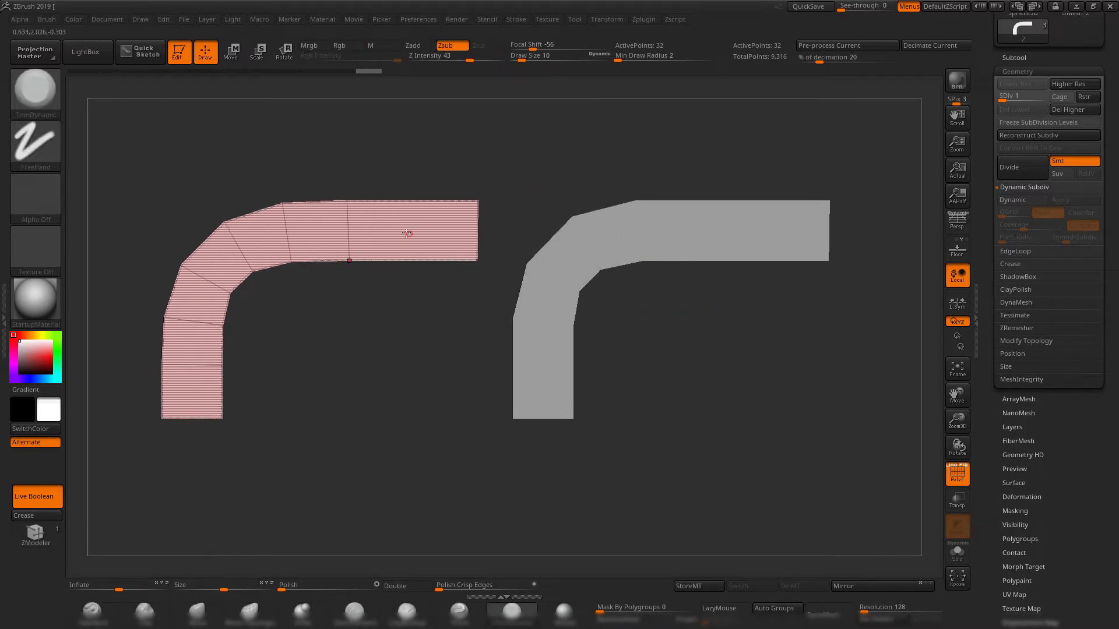
mouse_move(544, 167)
mouse_down()
mouse_move(527, 167)
mouse_move(527, 157)
mouse_up()
mouse_move(527, 157)
alt+mouse_down()
mouse_move(489, 160)
mouse_move(527, 165)
alt+mouse_up()
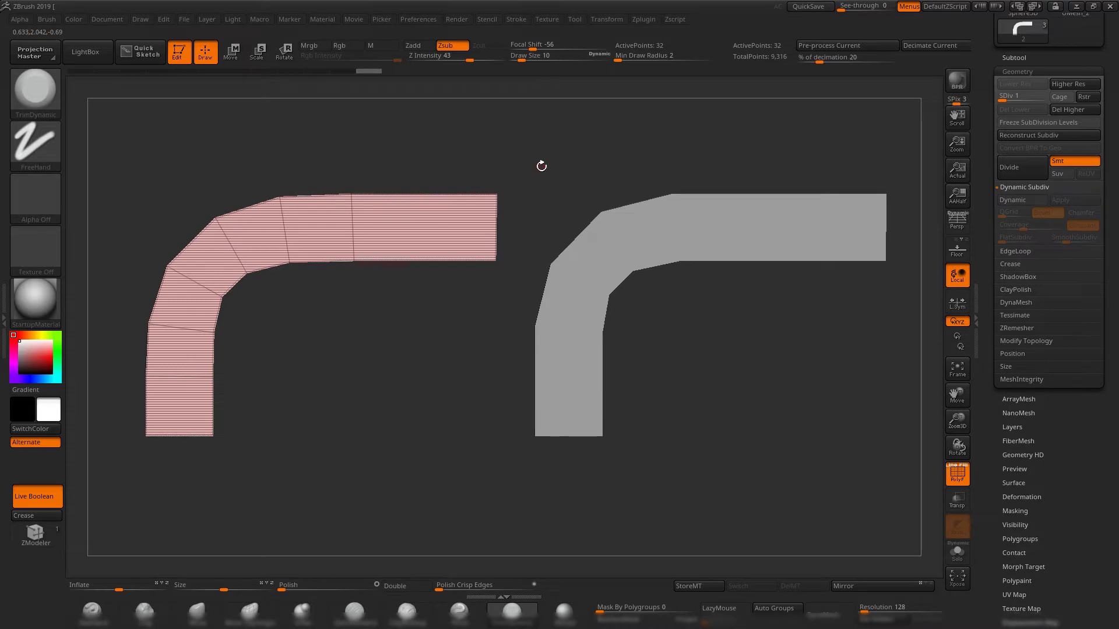
alt+drag(556, 165, 434, 171)
alt+click(557, 226)
alt+drag(644, 361, 743, 356)
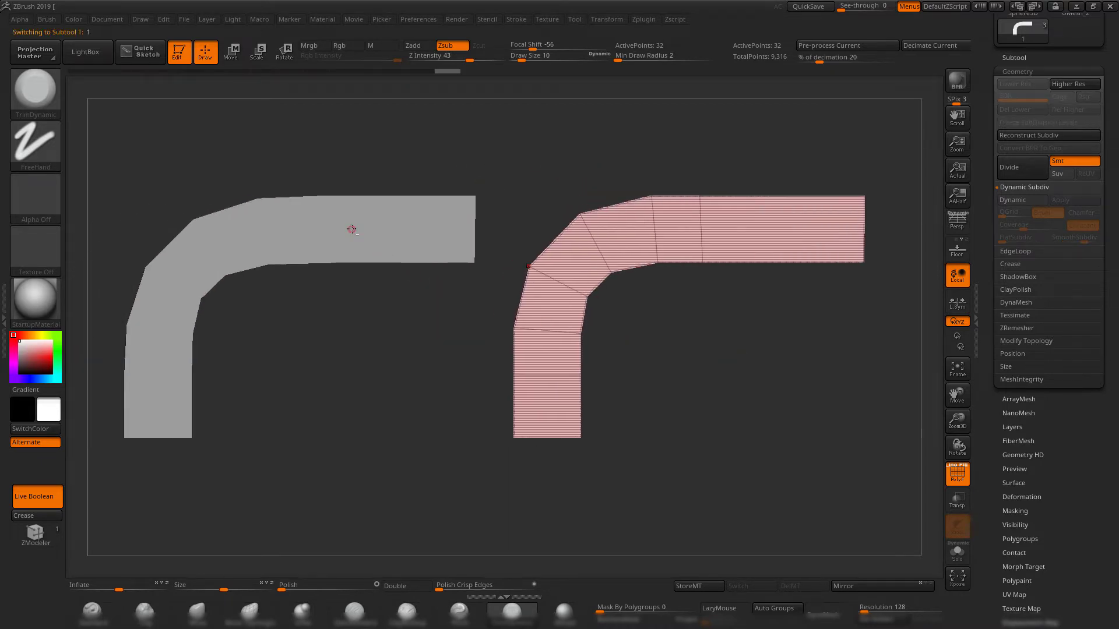
alt+click(352, 230)
alt+drag(439, 397, 417, 340)
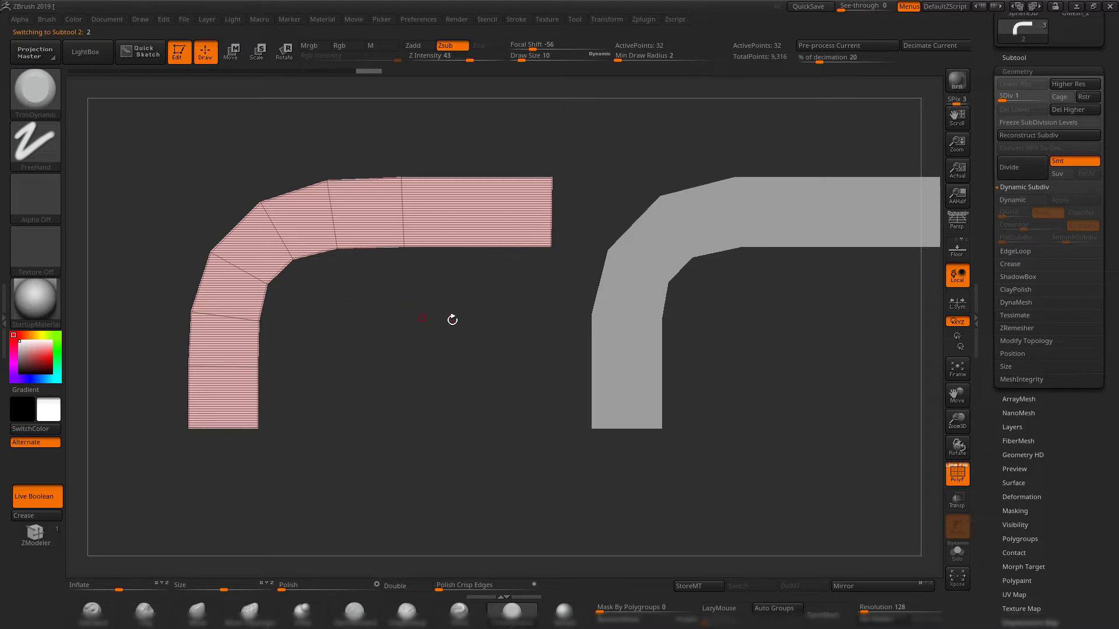
mouse_move(452, 320)
alt+mouse_down()
mouse_move(437, 320)
mouse_move(449, 336)
mouse_move(452, 315)
alt+mouse_up()
alt+drag(532, 184, 514, 209)
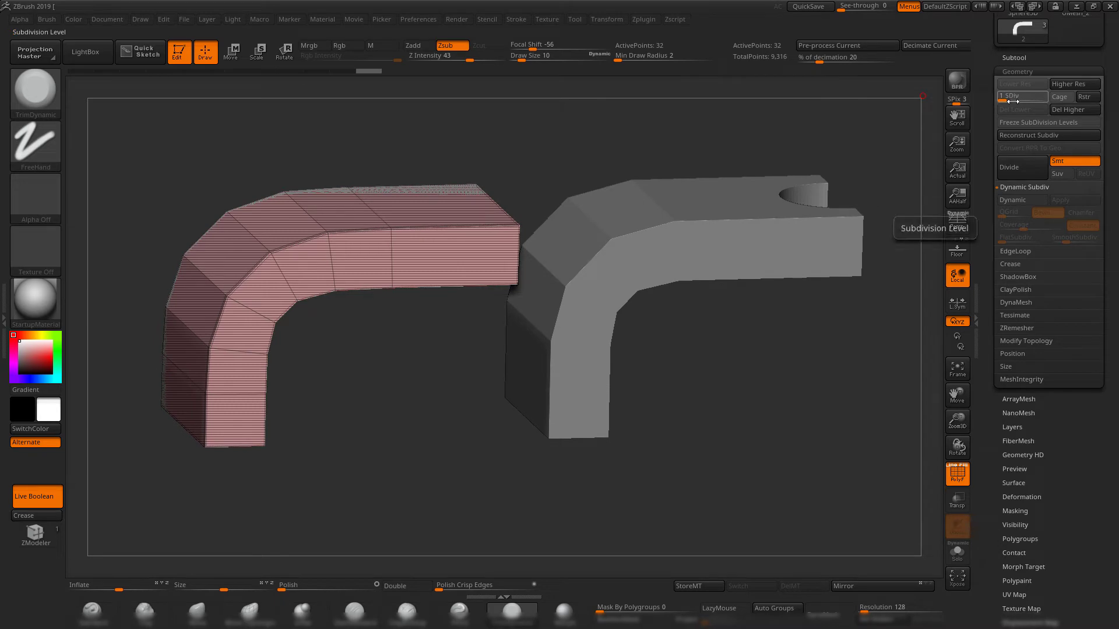
Delete the divided bracket copy from the subtools.
click(1014, 58)
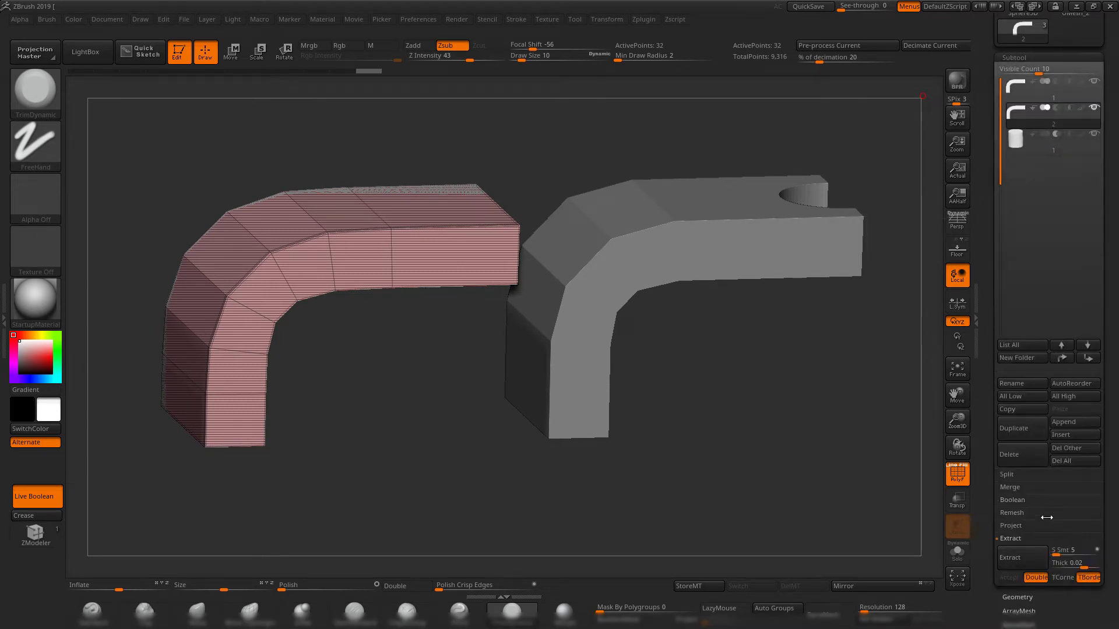
click(1020, 460)
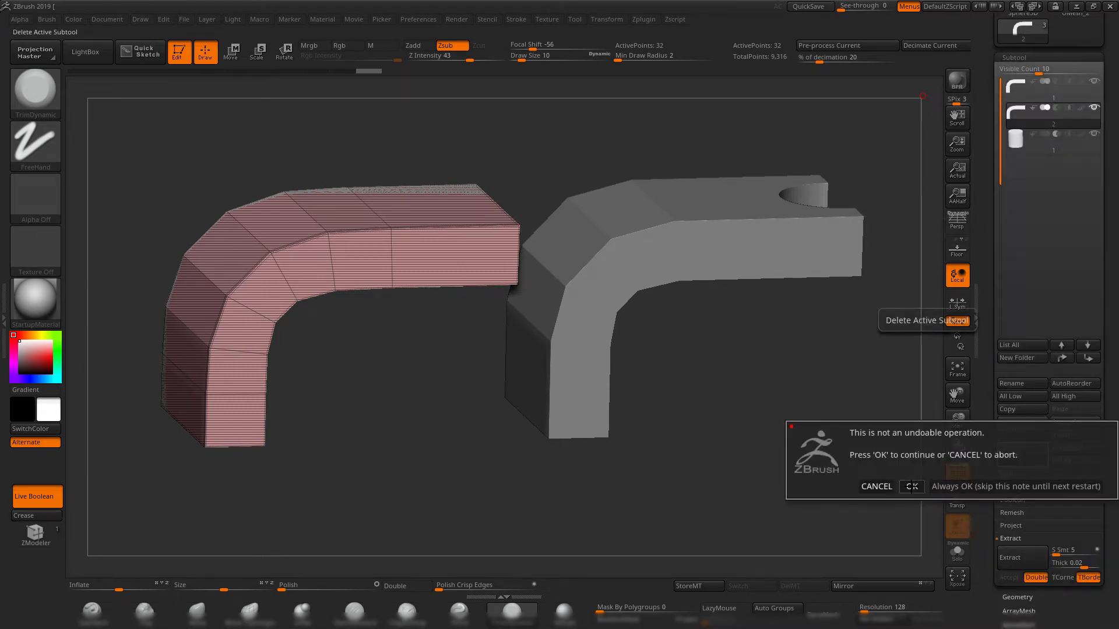
click(904, 488)
alt+drag(794, 391, 691, 428)
Select the remaining low-poly bracket, inspect its wireframe and enable Dynamic Subdiv on it.
alt+click(591, 305)
shift+drag(714, 484, 682, 437)
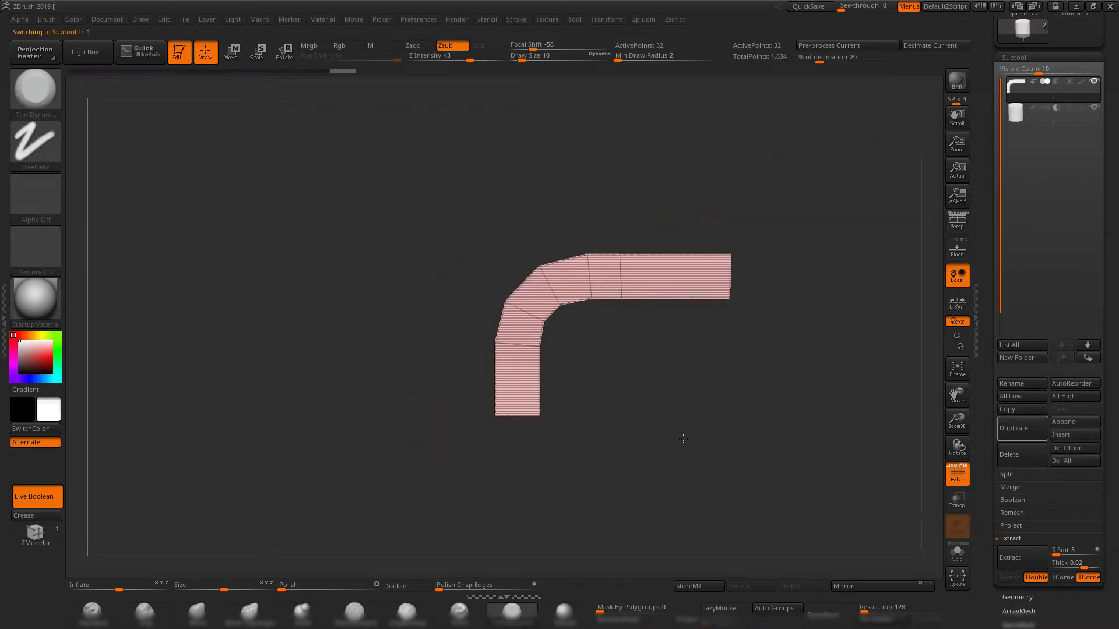
alt+drag(784, 429, 837, 488)
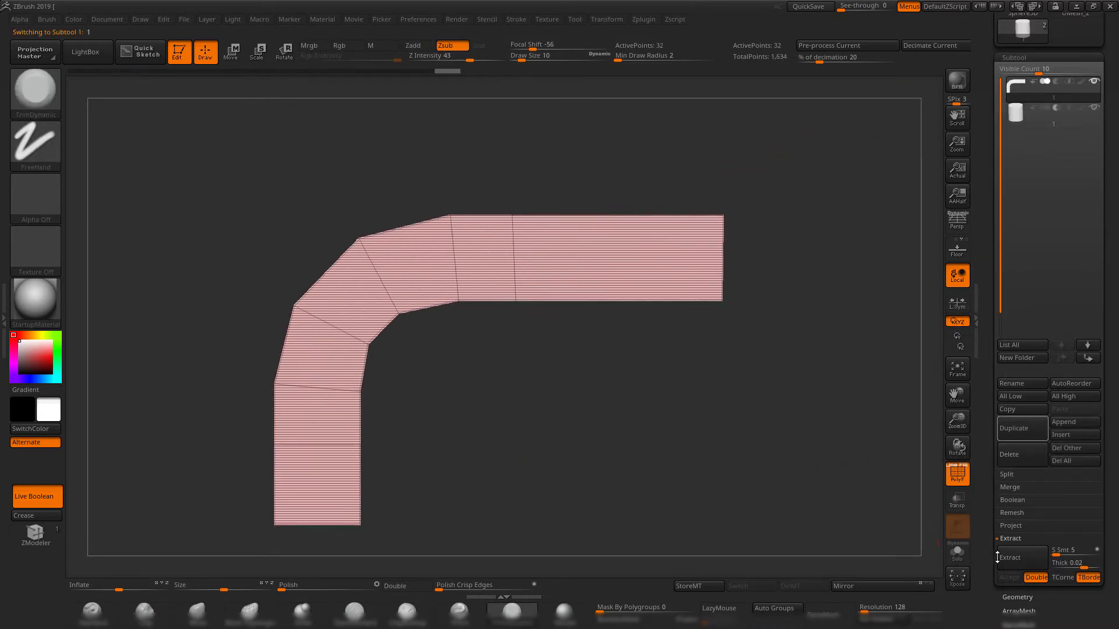
click(1020, 596)
drag(654, 413, 839, 394)
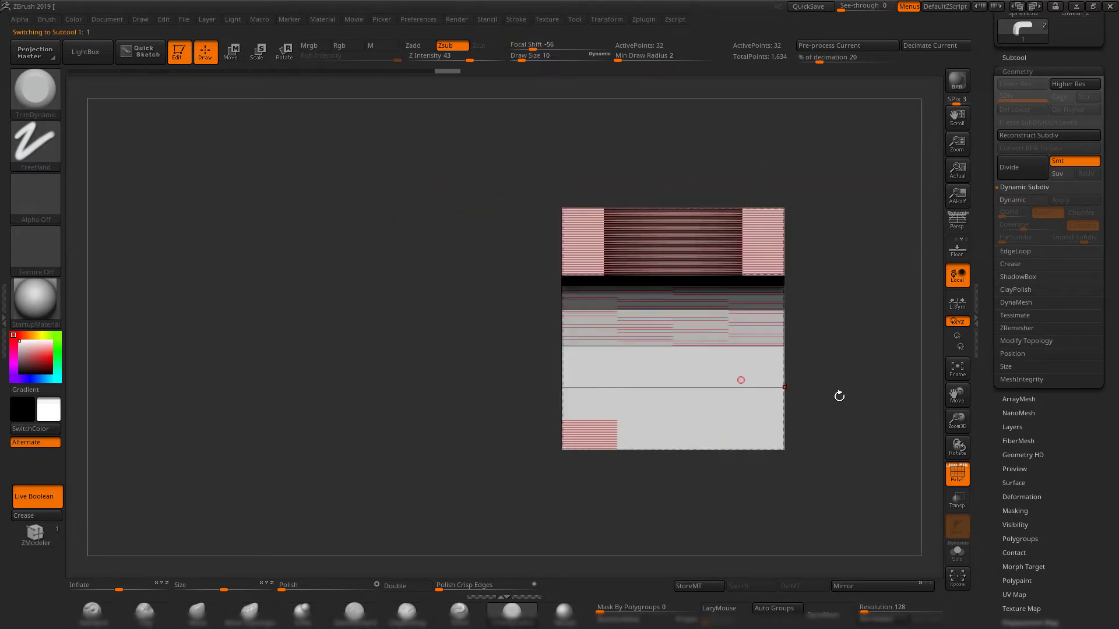
drag(514, 382, 770, 380)
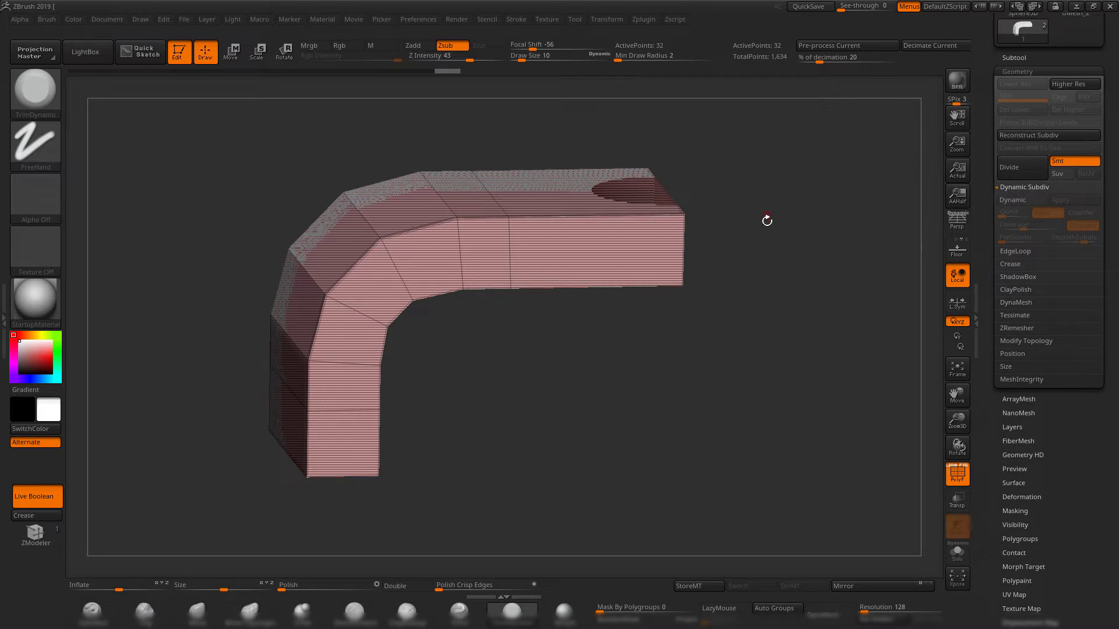
key(d)
shift+drag(826, 309, 771, 341)
Select the cylinder subtool and revert it through its undo history to its undivided low-poly state.
click(1031, 57)
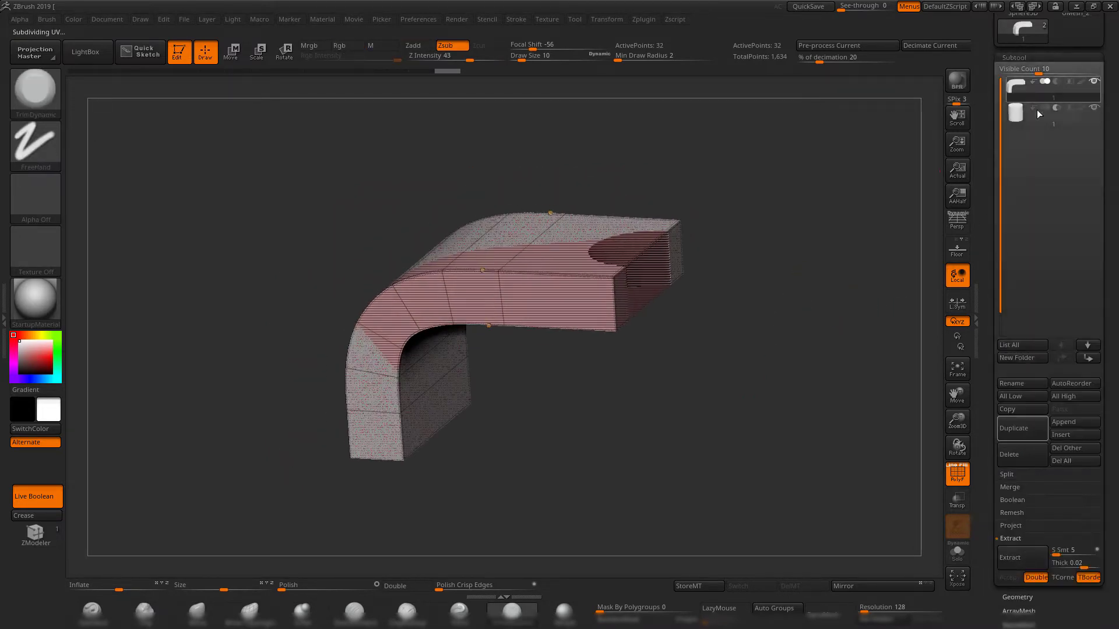
click(1012, 124)
shift+drag(816, 201, 735, 280)
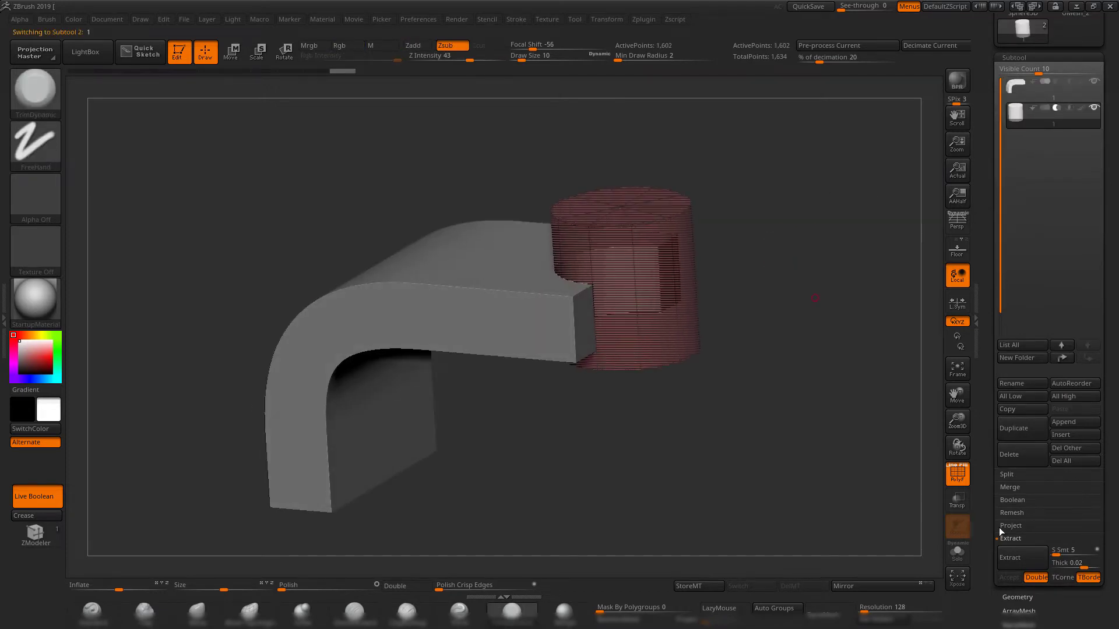
click(1018, 598)
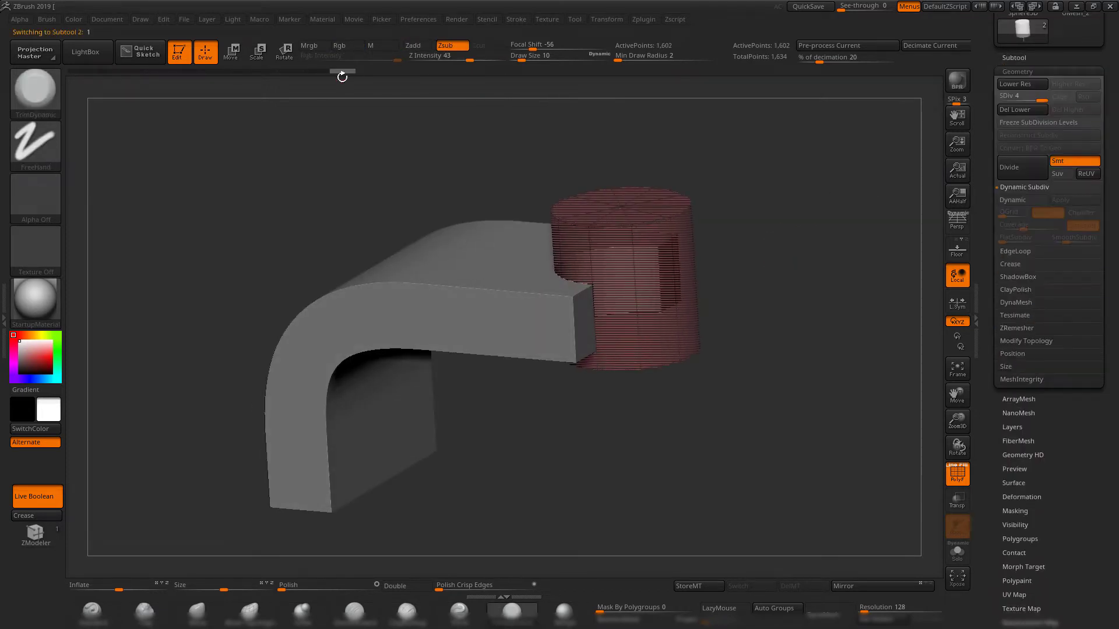
click(267, 72)
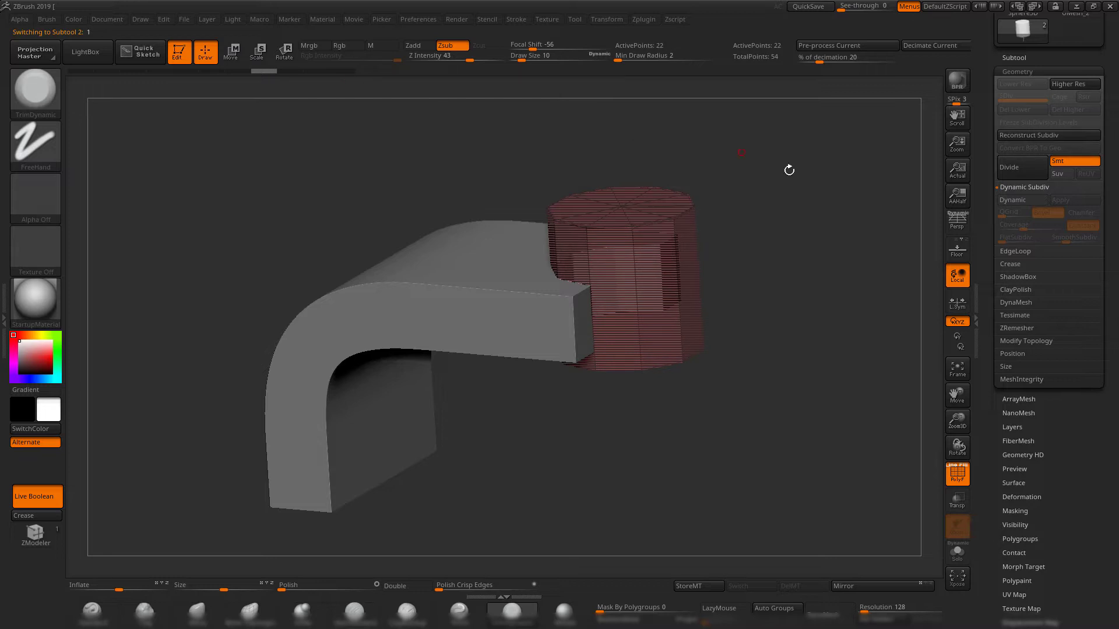
Enable Dynamic Subdiv on the cylinder, adjust its SmoothSubdiv level and turn off PolyFrame.
drag(794, 220, 798, 211)
key(d)
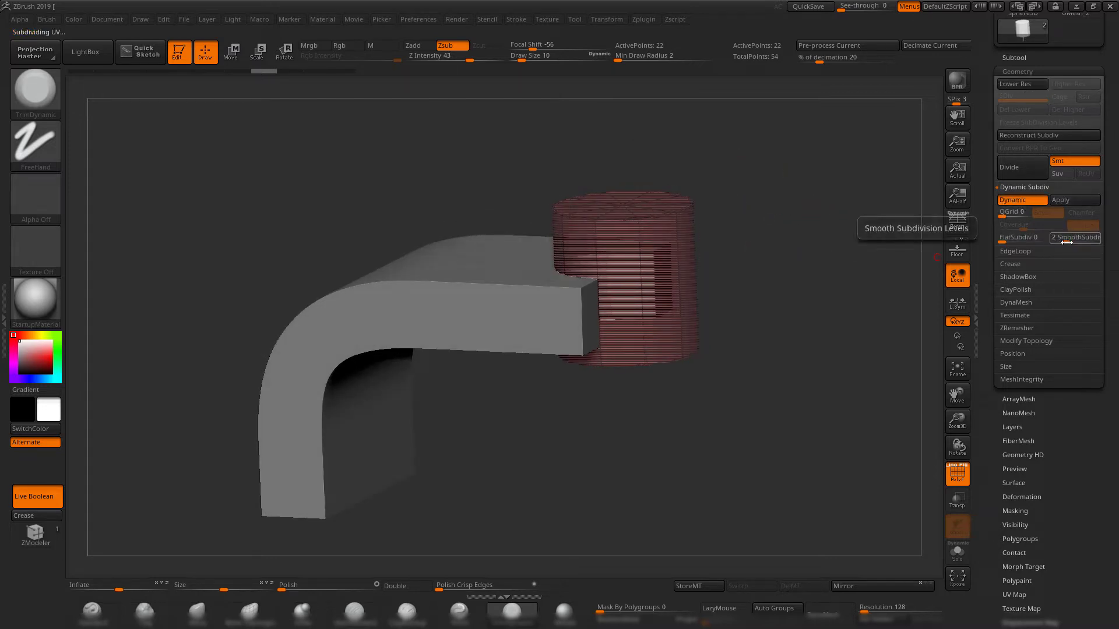
drag(1067, 242, 1072, 242)
key(shift+f)
mouse_move(777, 323)
shift+mouse_down()
mouse_move(780, 335)
mouse_move(766, 274)
mouse_move(770, 415)
mouse_move(743, 314)
mouse_move(748, 332)
mouse_move(783, 306)
mouse_move(781, 171)
mouse_move(788, 321)
mouse_move(778, 301)
mouse_move(754, 322)
mouse_move(825, 313)
shift+mouse_up()
Mark the bracket subtool as the Start group and examine the live boolean cut from several angles.
click(1015, 58)
drag(702, 271, 828, 279)
drag(989, 225, 998, 282)
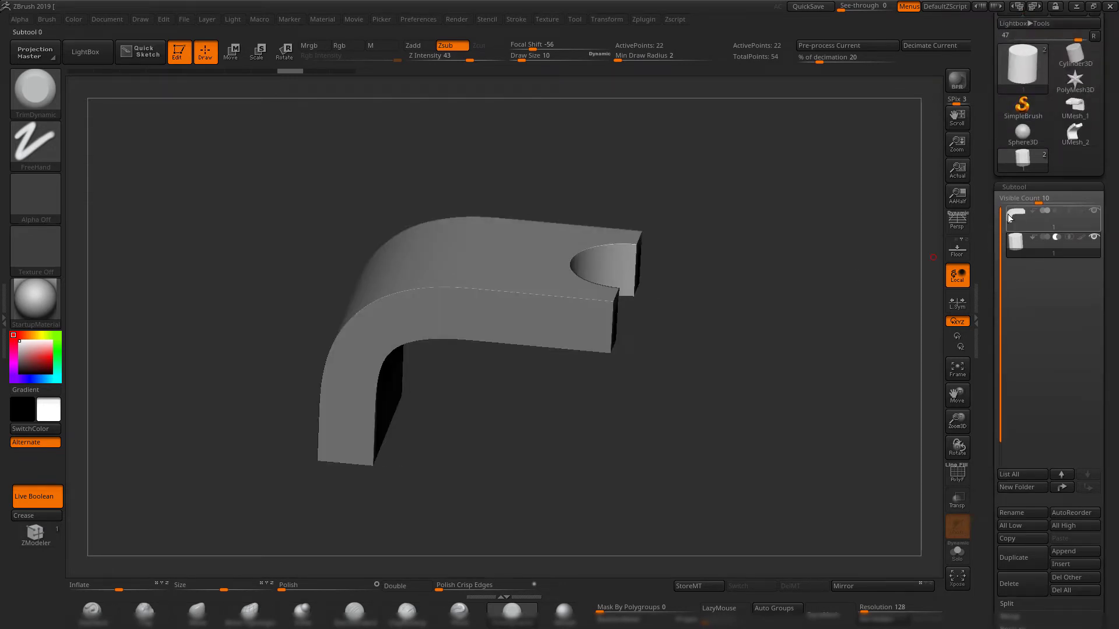
drag(749, 316, 612, 312)
alt+drag(820, 296, 741, 357)
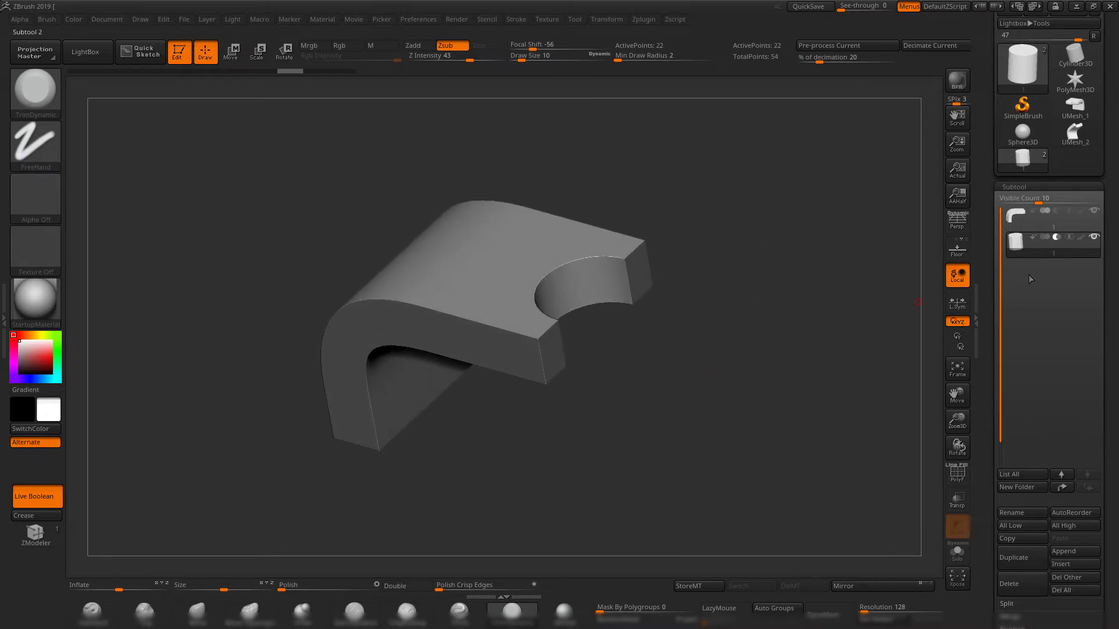
alt+drag(803, 261, 780, 304)
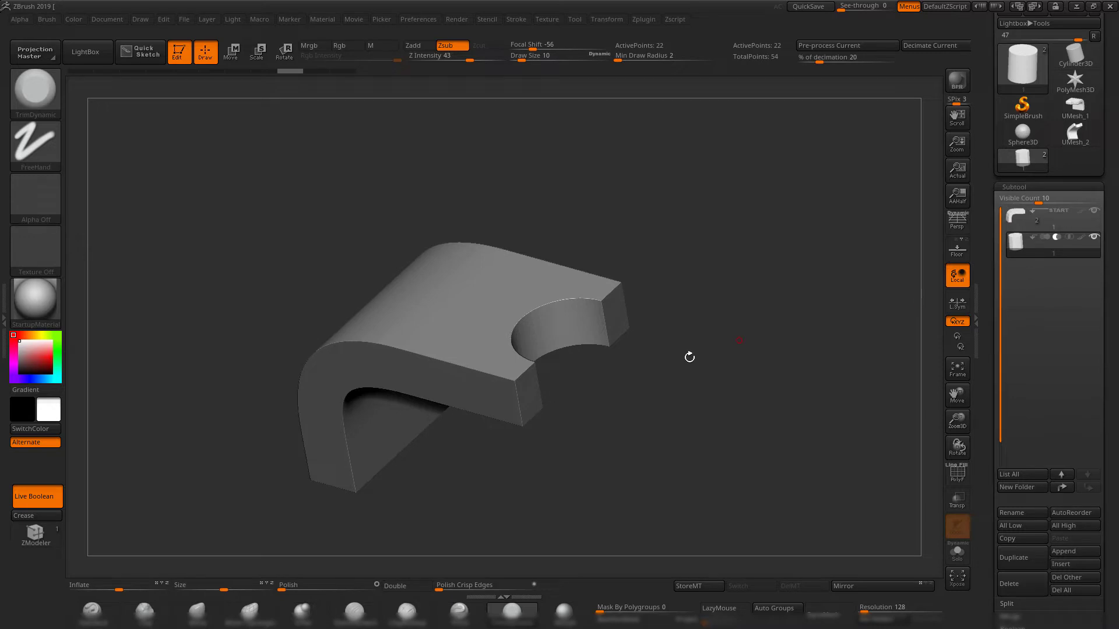
alt+drag(689, 357, 751, 305)
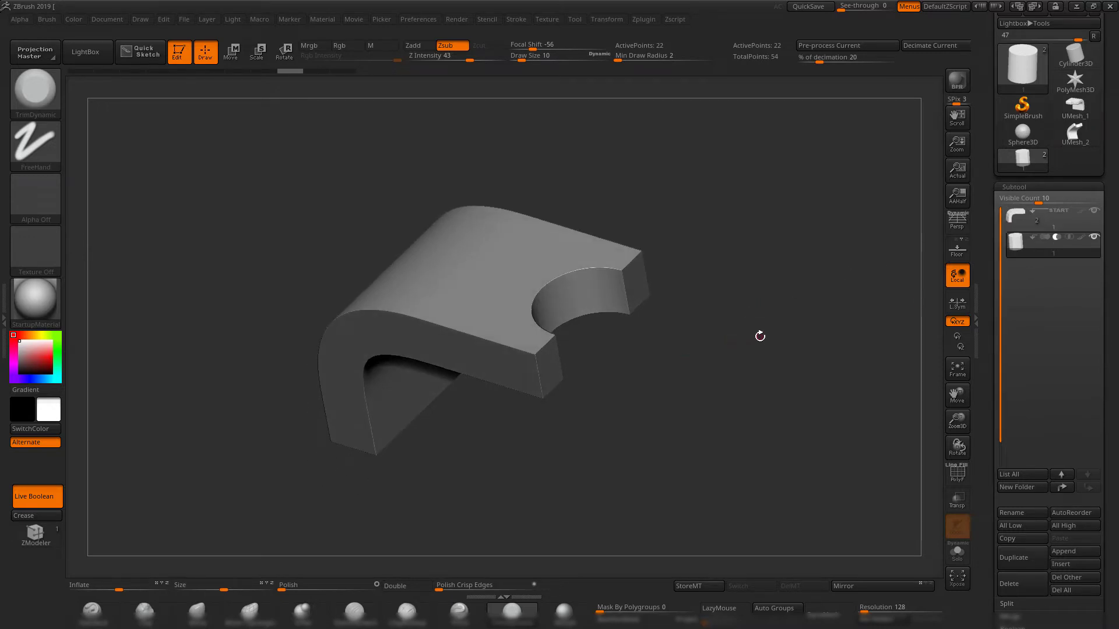
Center the gizmo on the cylinder, reposition the cylinder slightly in the bracket cut and return to the TrimDynamic brush.
key(shift+f)
key(w)
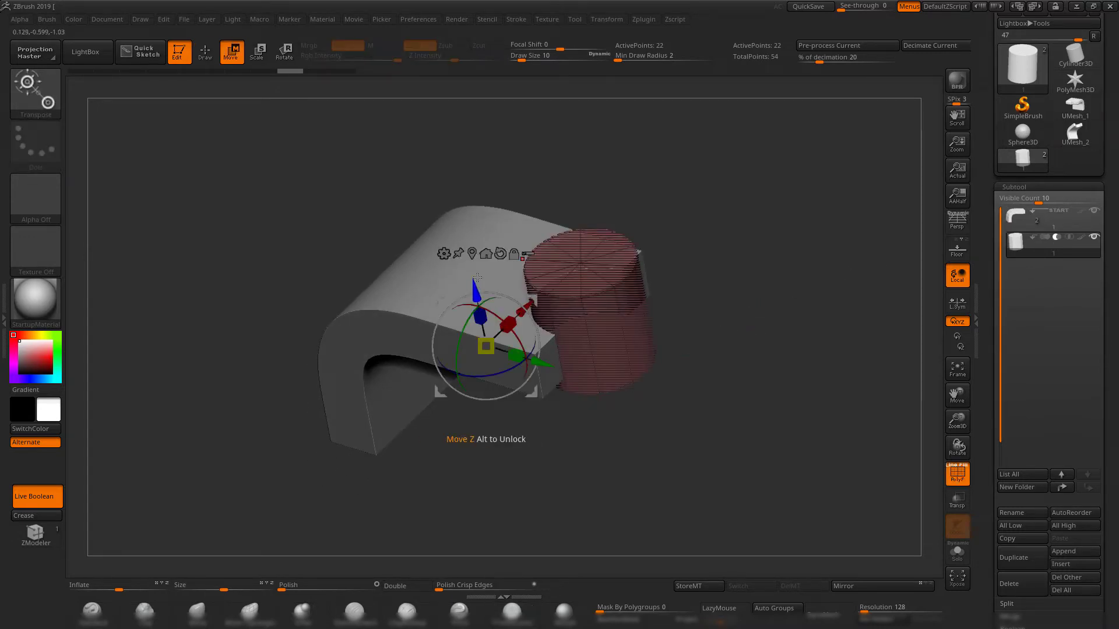
click(472, 254)
drag(650, 334, 682, 326)
key(shift+f)
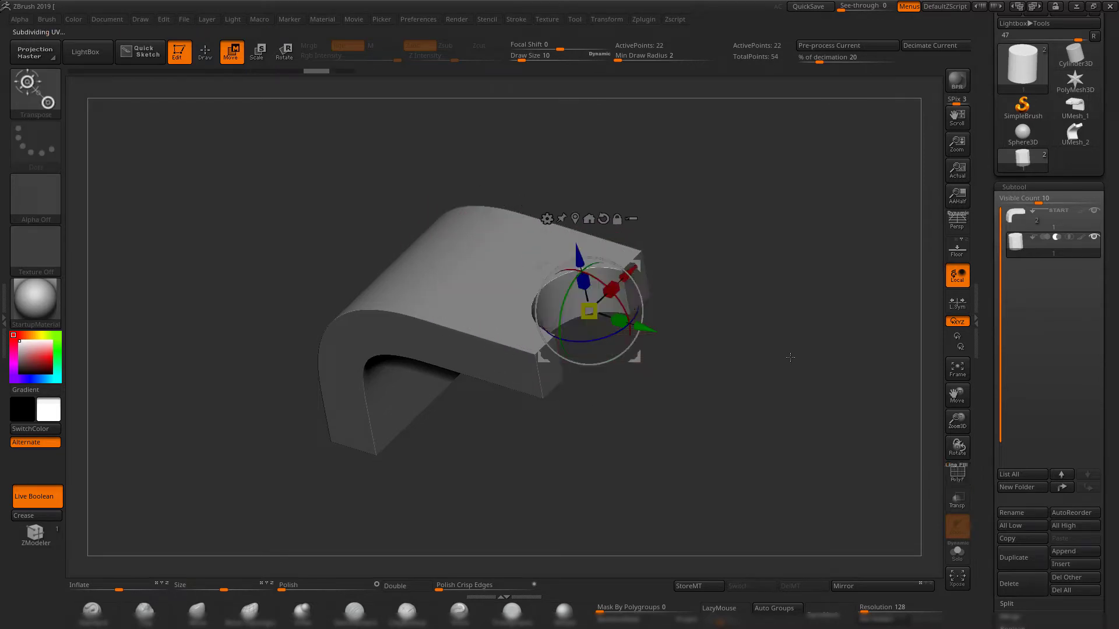
mouse_move(790, 357)
mouse_down()
mouse_move(757, 334)
mouse_move(763, 315)
mouse_up()
click(511, 612)
Generate a boolean mesh from the bracket and cylinder with the DSDiv option left off.
mouse_move(722, 349)
mouse_down()
mouse_move(748, 369)
mouse_move(835, 334)
mouse_up()
alt+drag(770, 317, 747, 318)
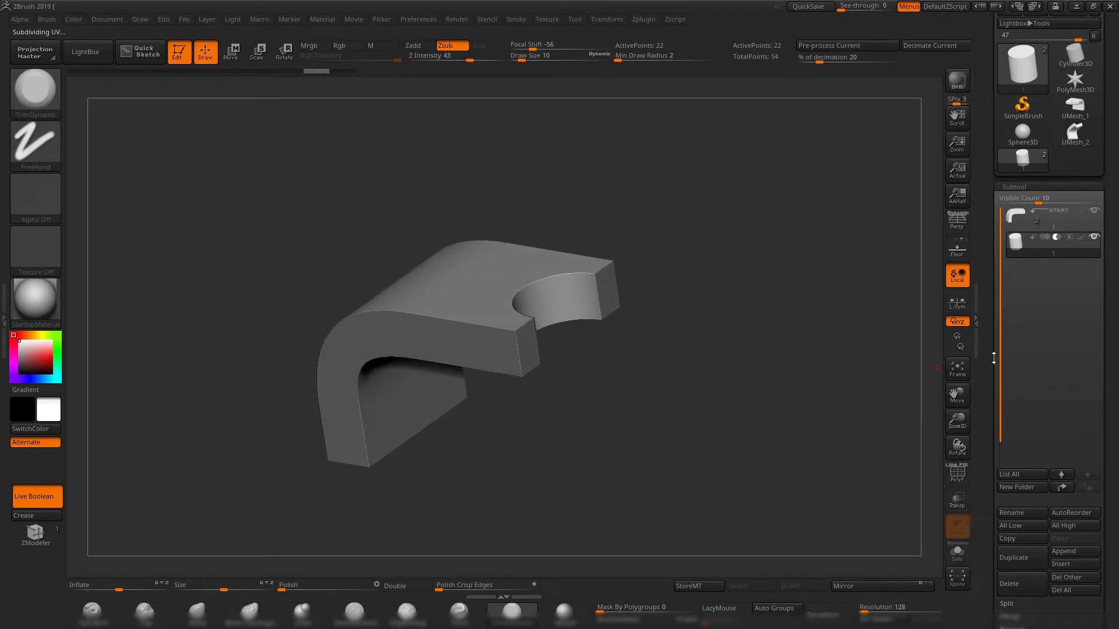
alt+drag(688, 427, 729, 408)
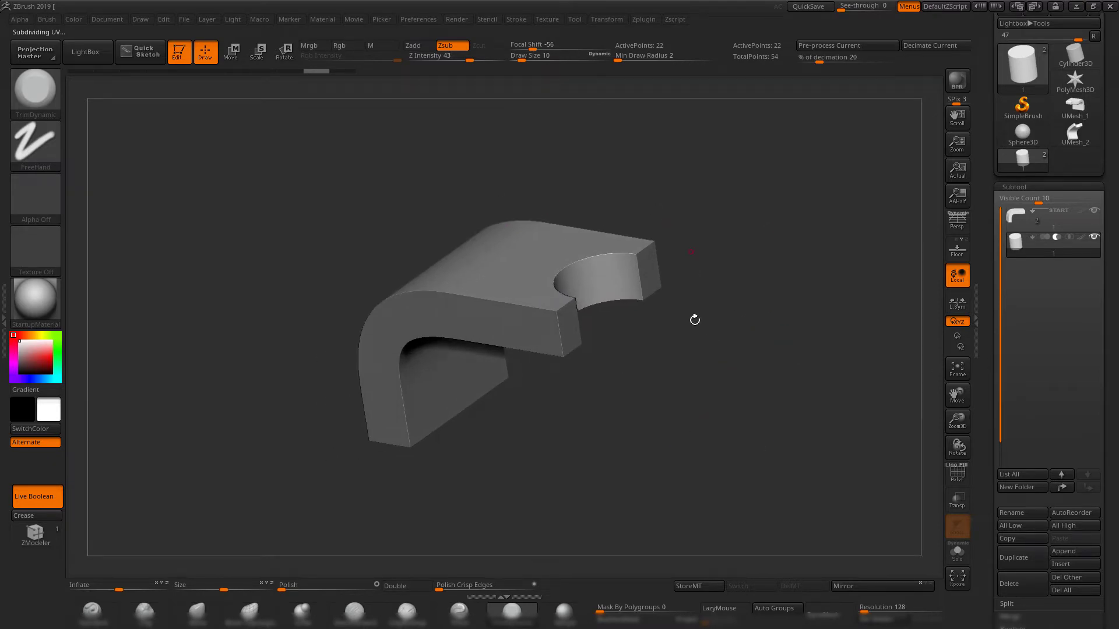
drag(720, 347, 709, 327)
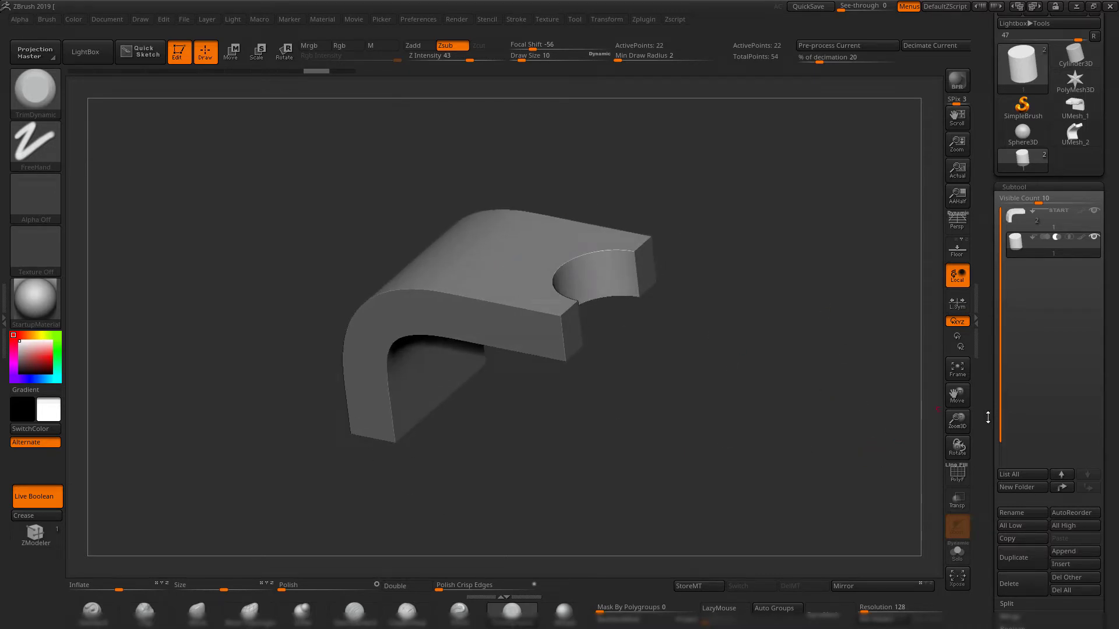
scroll(990, 427, down, 5)
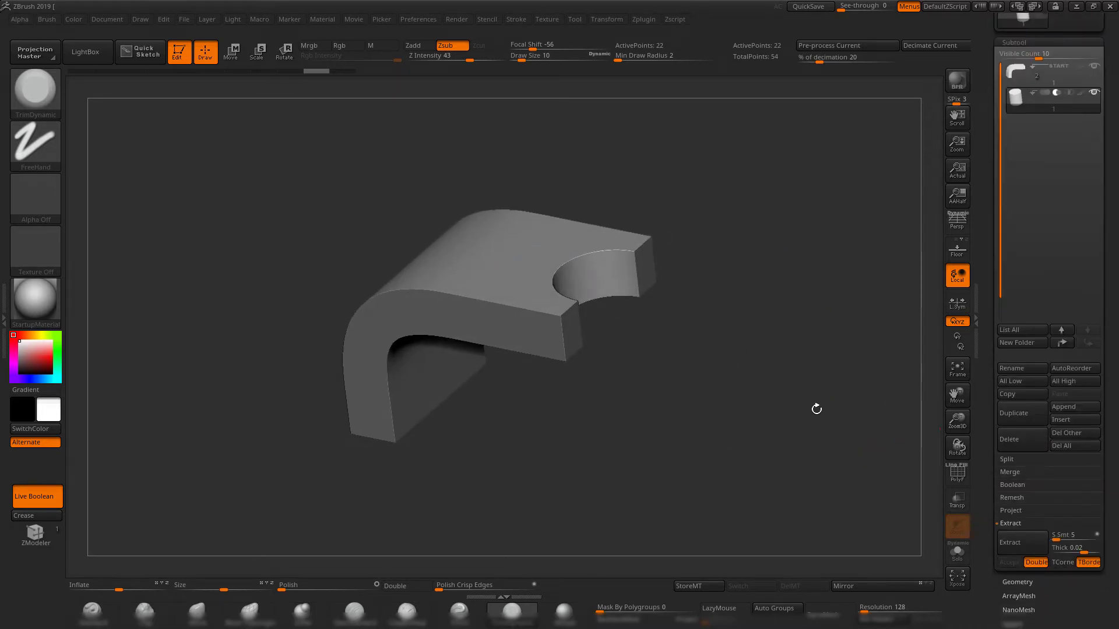
drag(816, 407, 723, 380)
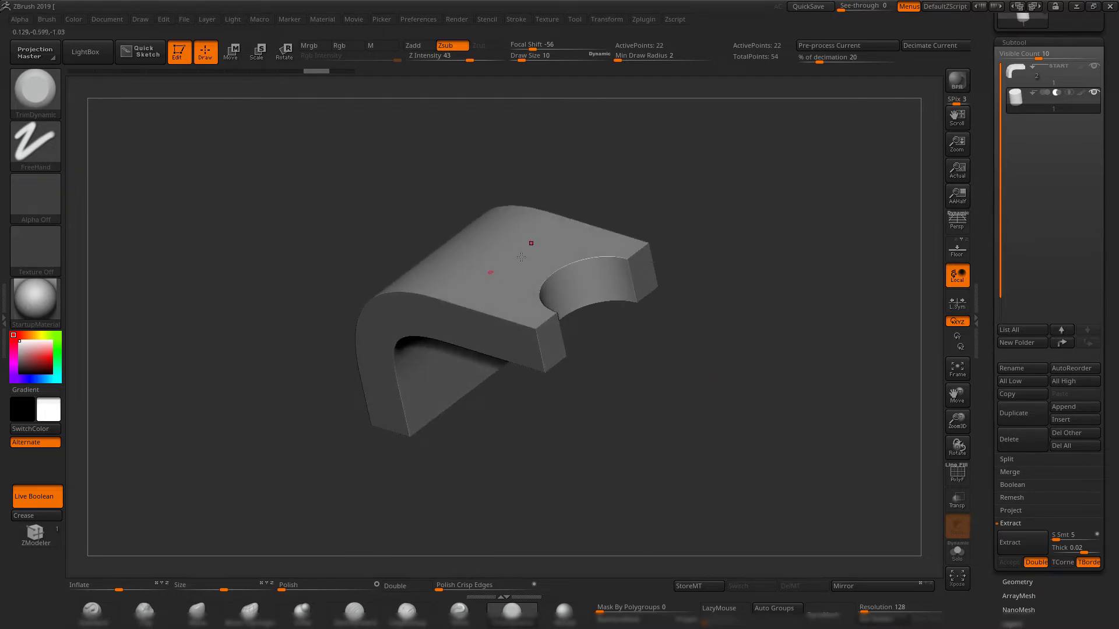
click(1023, 486)
drag(769, 378, 756, 390)
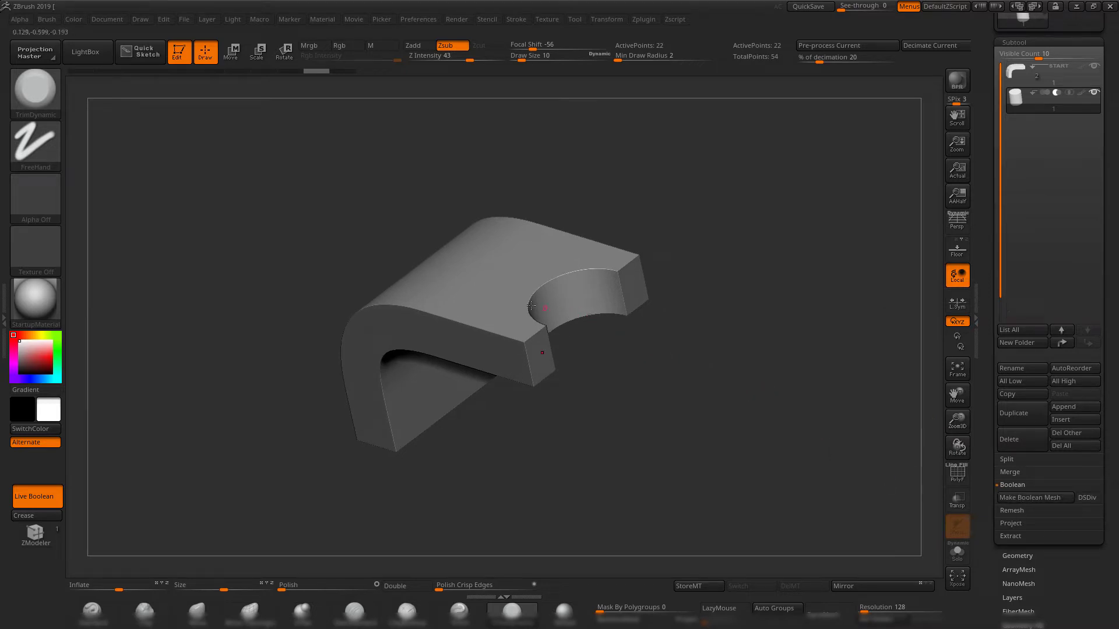
key(shift+f)
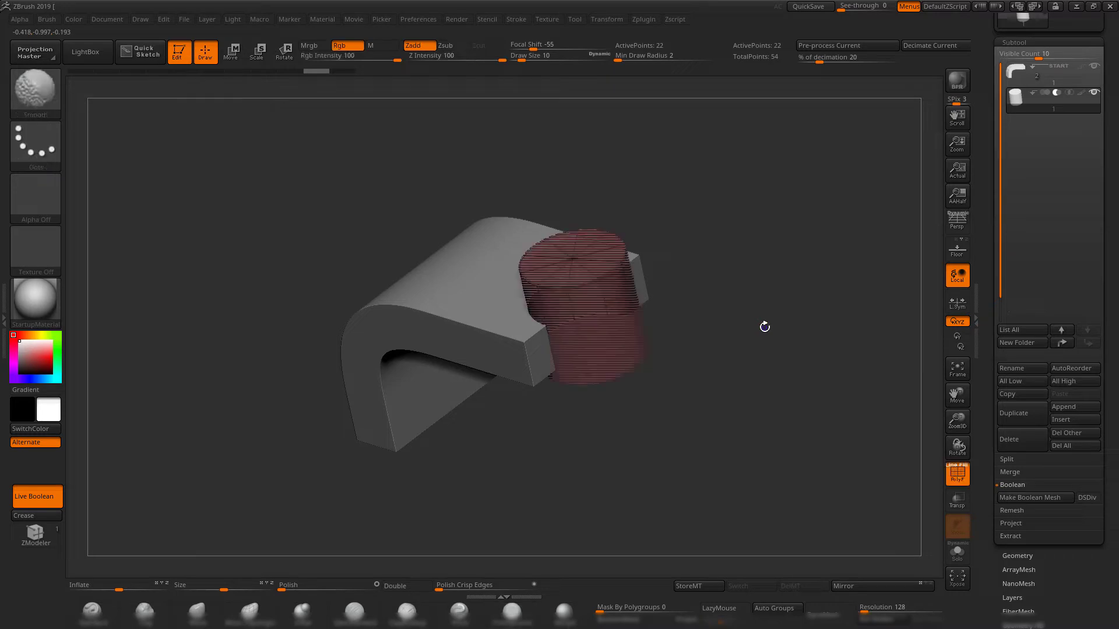
key(shift+f)
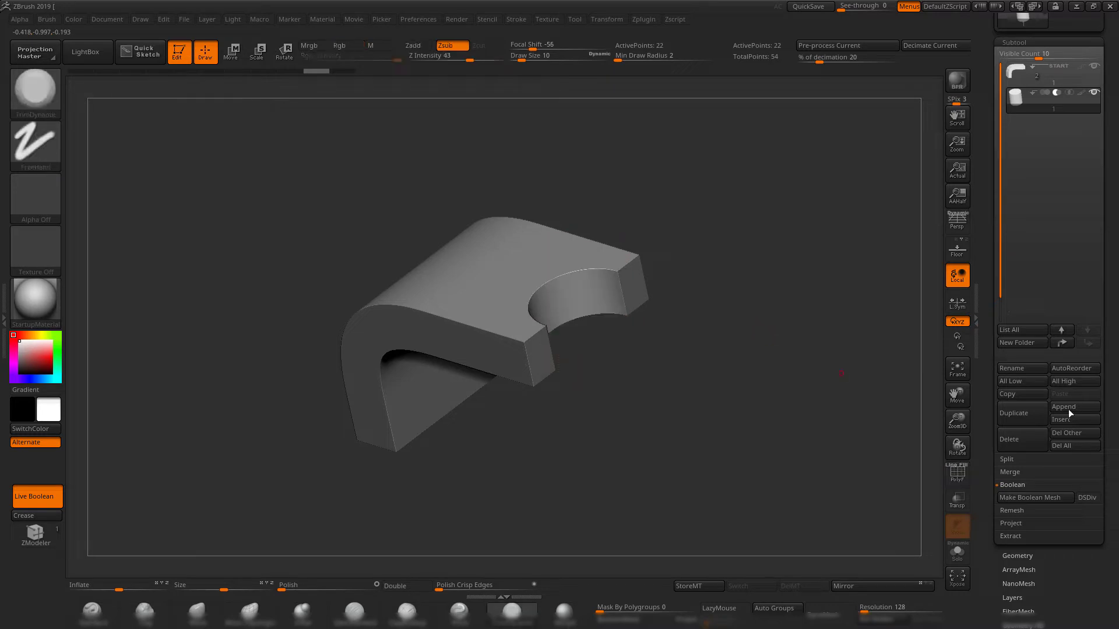
click(1050, 499)
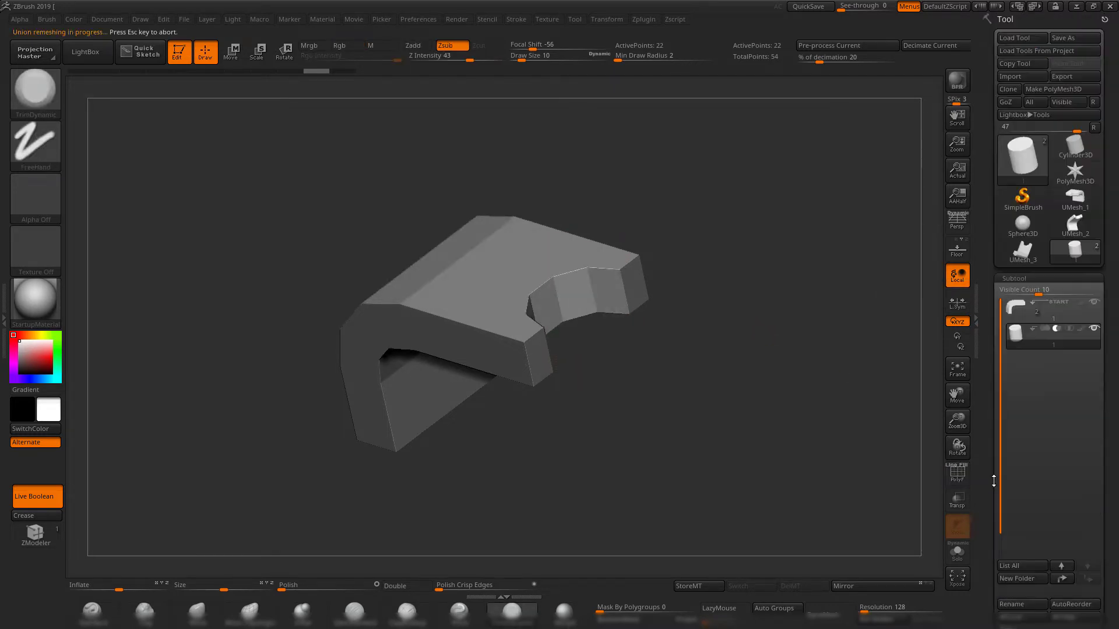
Switch to the generated UMesh_3 and inspect its wireframe and polygroups around the cutout.
key(shift+f)
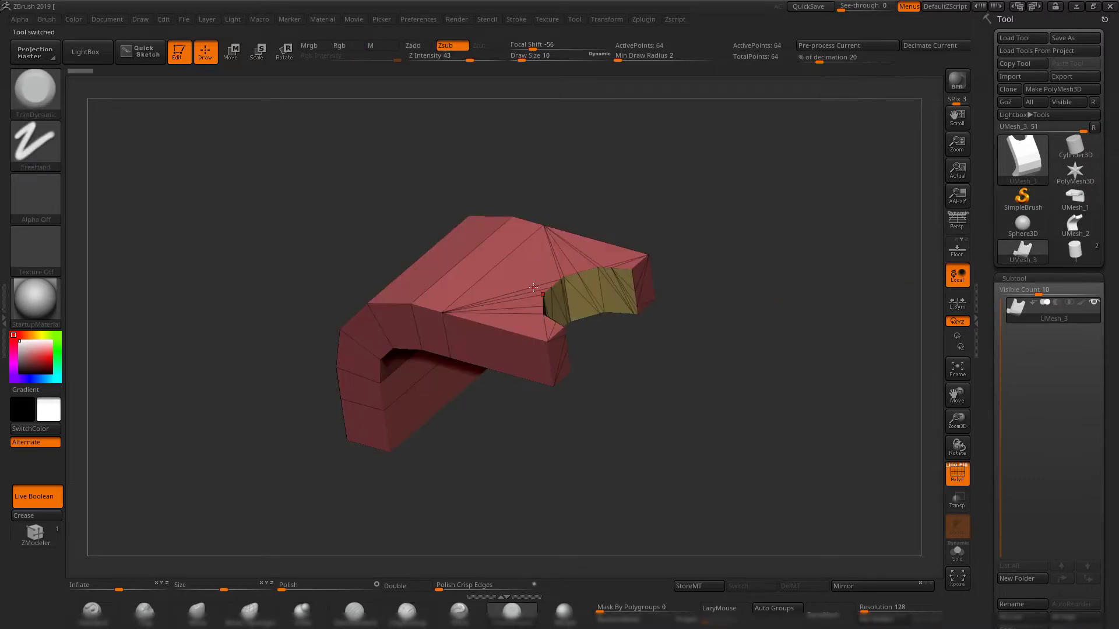
drag(647, 371, 728, 384)
drag(664, 363, 704, 338)
Return to the source tool holding both subtools, enable DSDiv for booleans and make the boolean mesh again.
click(1075, 250)
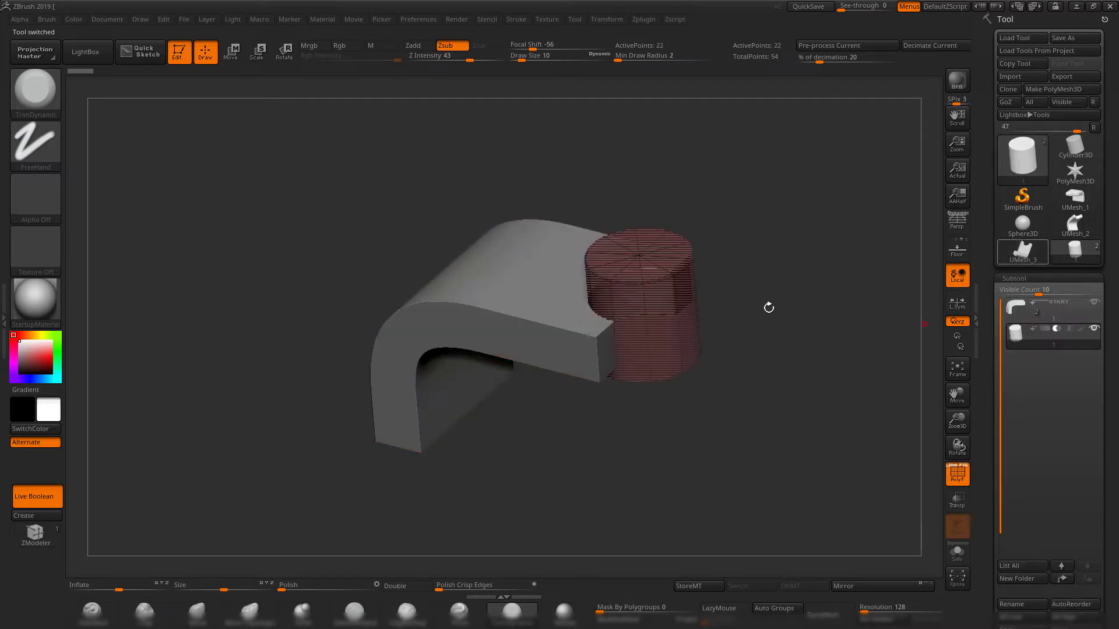
drag(990, 416, 992, 213)
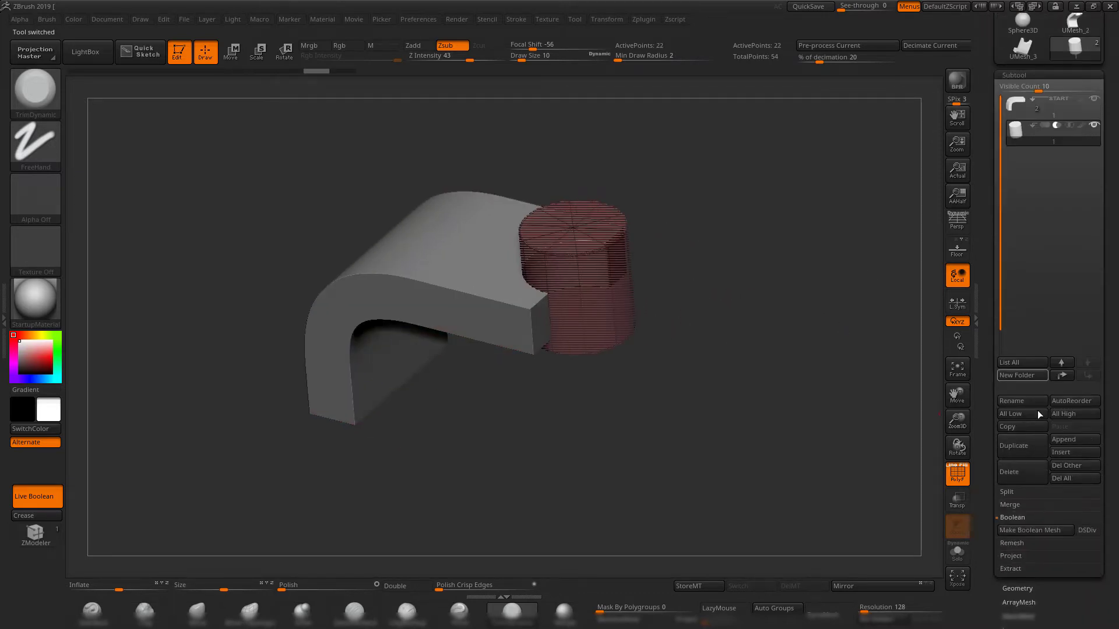
click(1089, 530)
click(1024, 531)
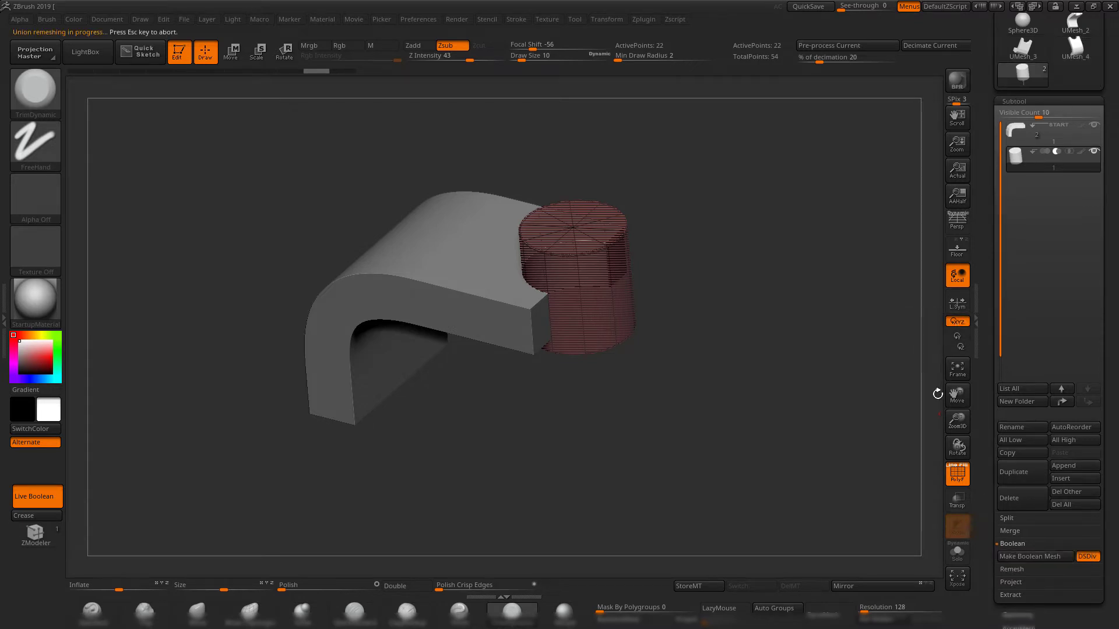
Inspect the UMesh_4 result with and without PolyFrame and compare it against the live boolean source tool.
drag(729, 271, 702, 285)
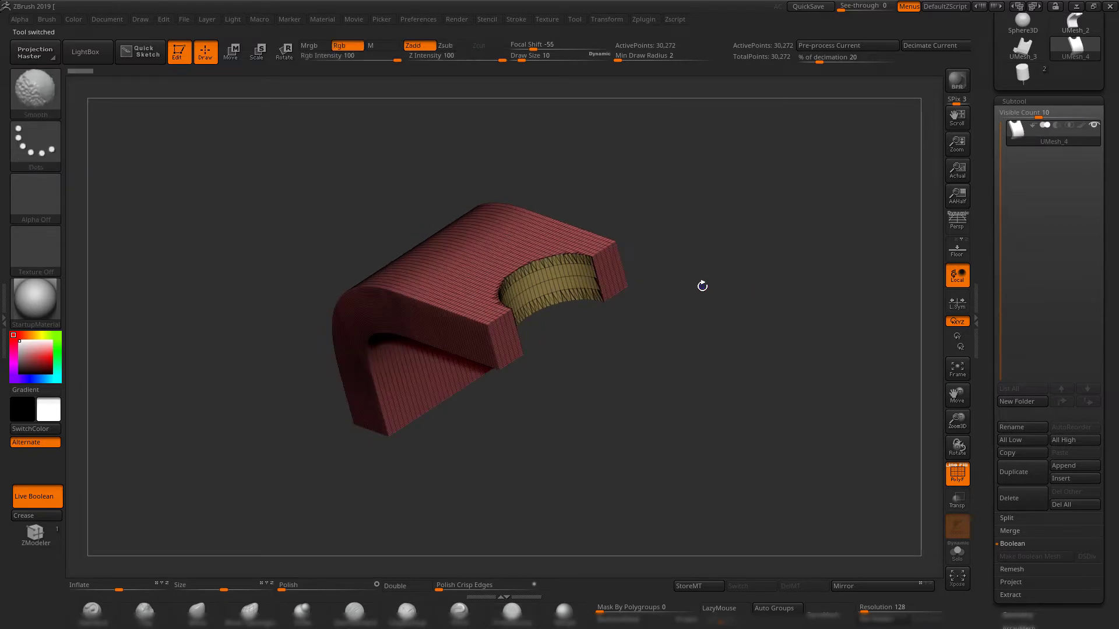
key(shift+f)
shift+drag(754, 431, 752, 390)
click(1030, 69)
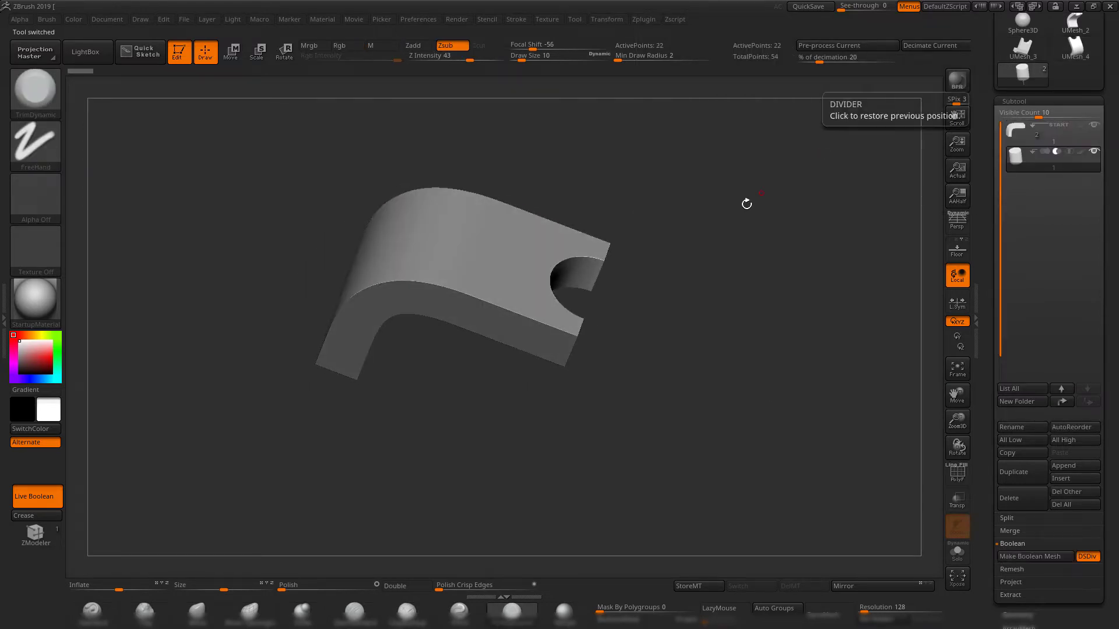
drag(744, 205, 728, 244)
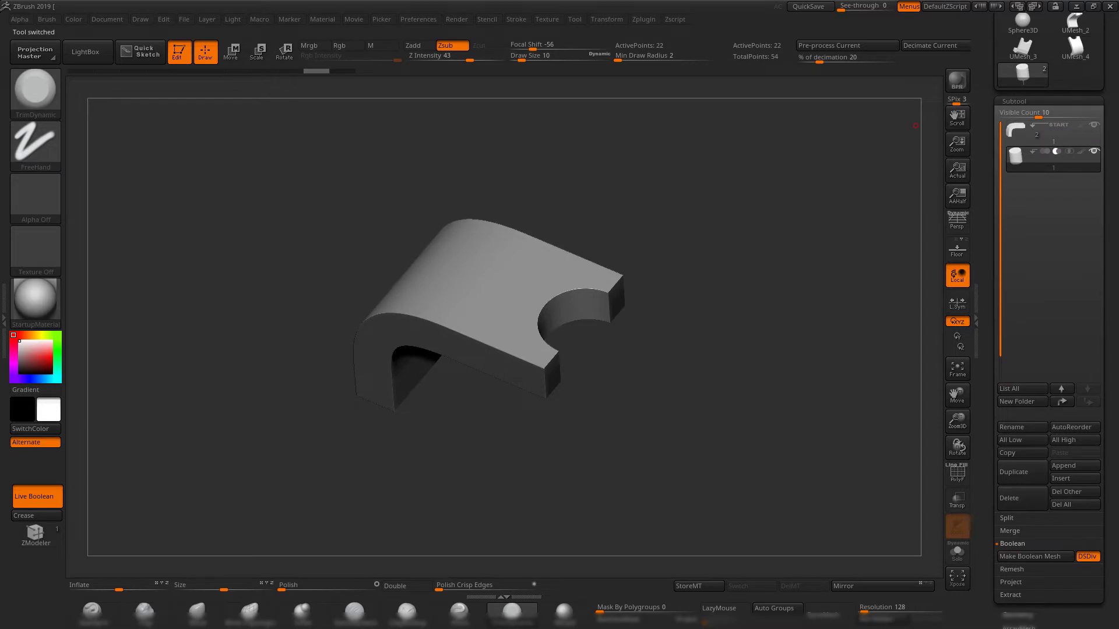
click(1081, 52)
shift+drag(655, 300, 737, 379)
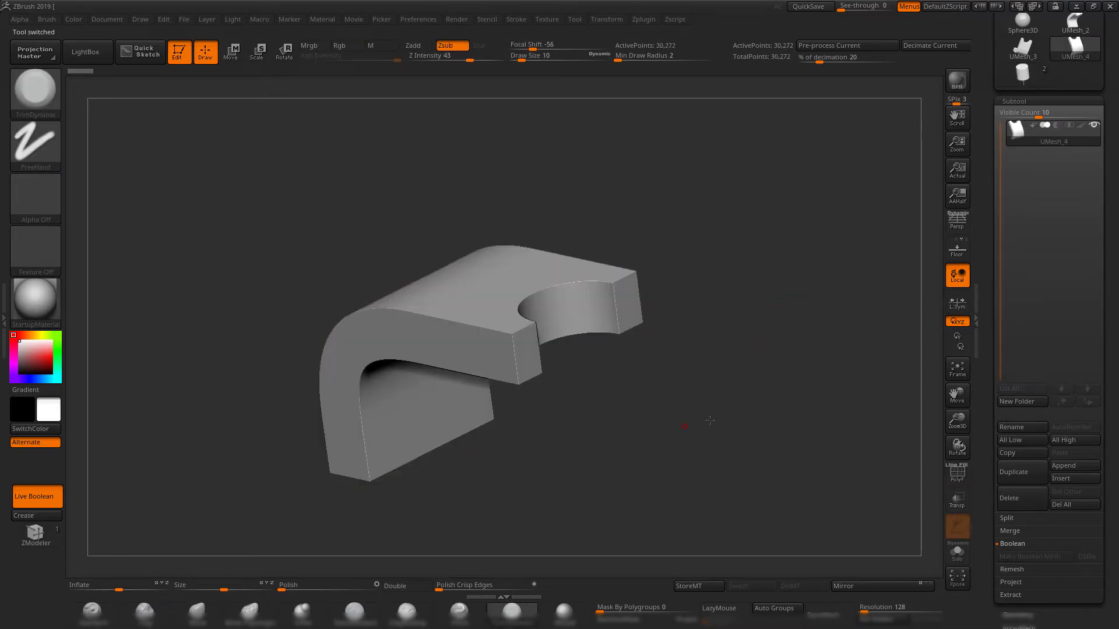
Convert the UMesh_4 bracket to a DynaMesh at resolution 640 and check its wireframe.
click(879, 610)
text(640)
key(Return)
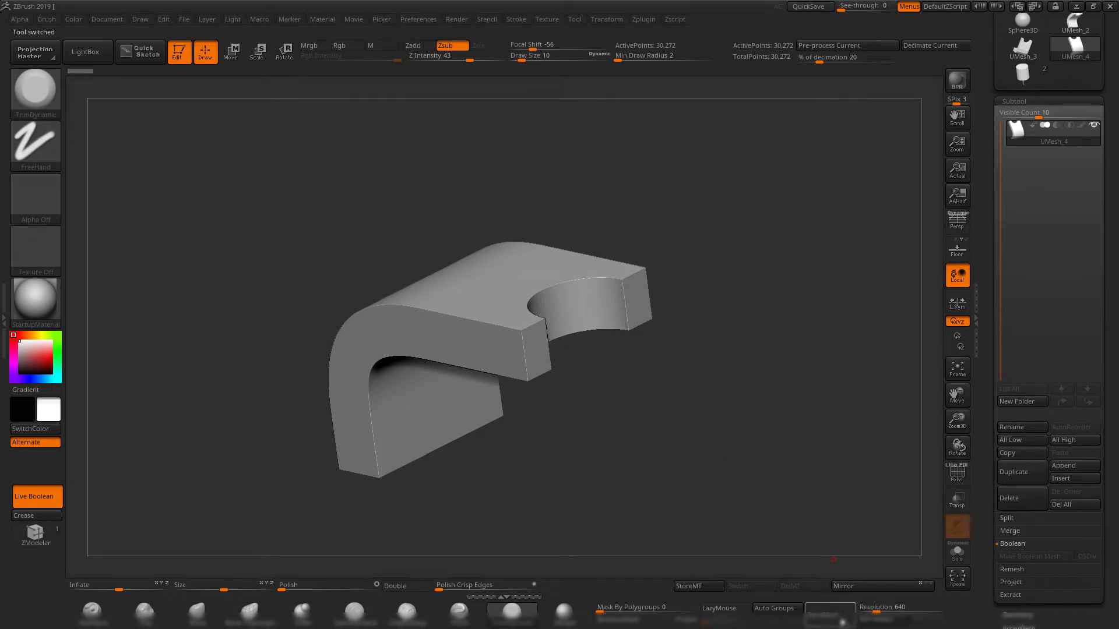
click(830, 613)
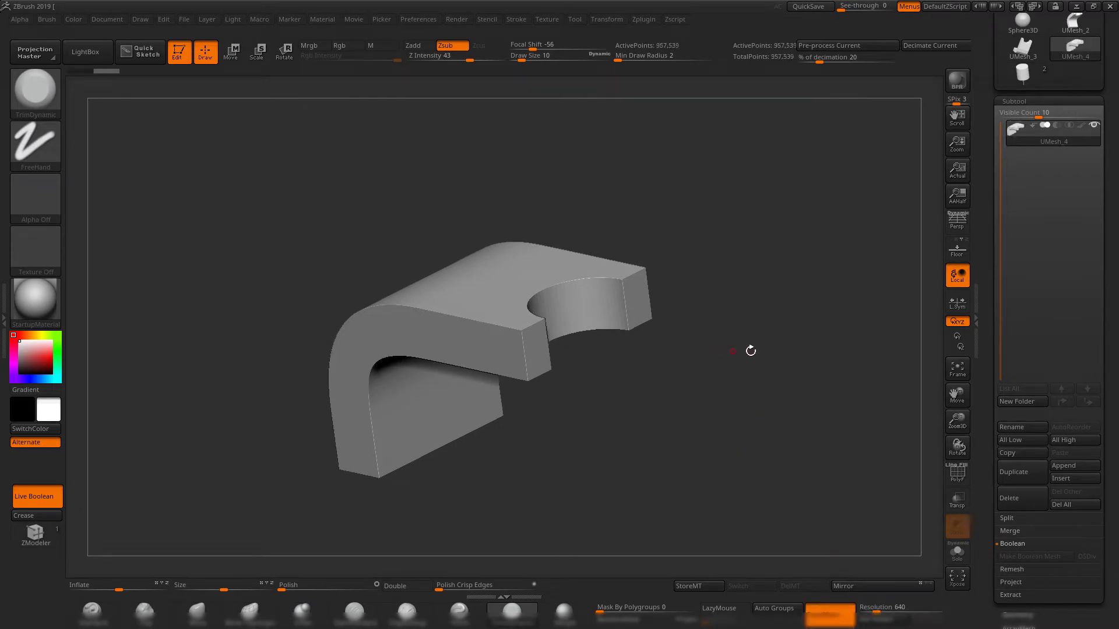
drag(750, 349, 730, 375)
key(shift+f)
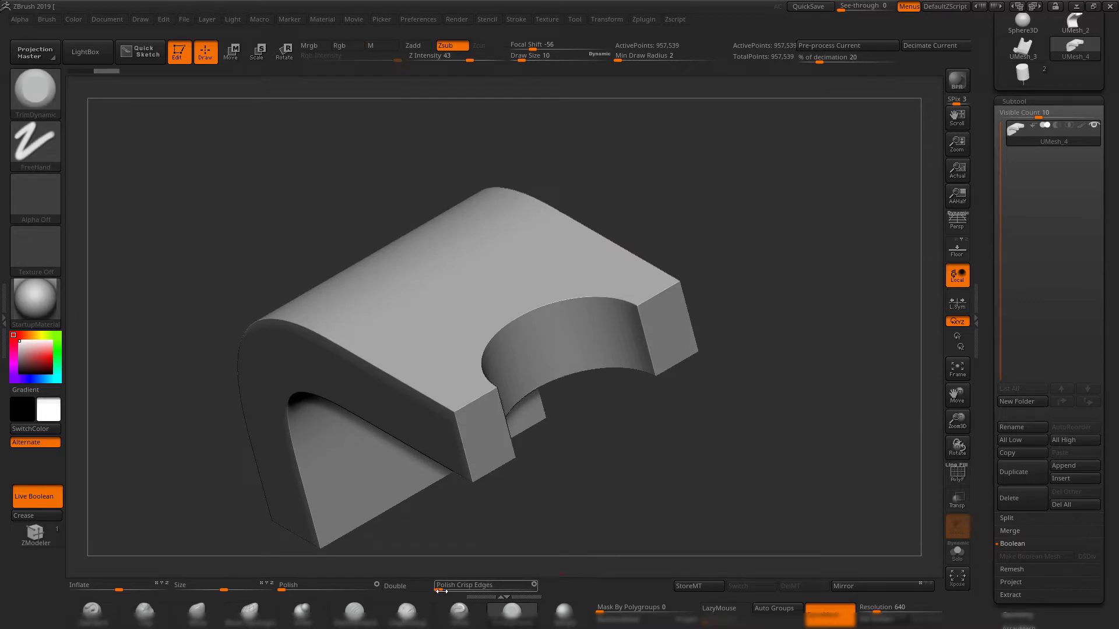
Apply Polish Crisp Edges at 9 to the DynaMesh bracket and inspect the softened edges from several angles.
drag(440, 591, 449, 586)
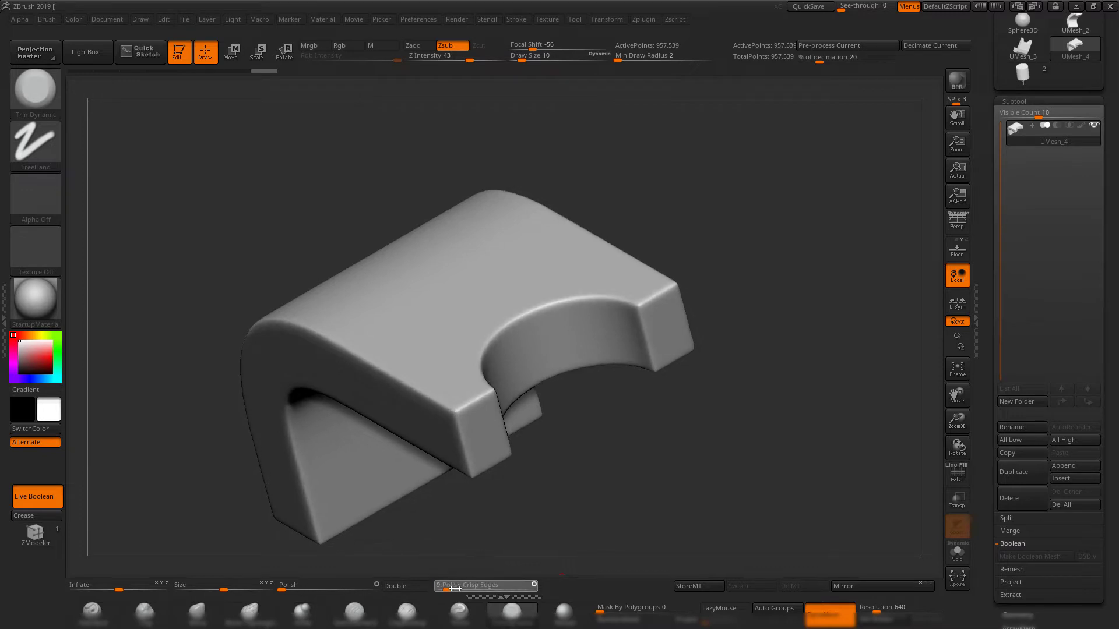
key(shift+f)
key(shift+f)
mouse_move(747, 469)
mouse_down()
mouse_move(716, 395)
mouse_move(687, 431)
mouse_up()
drag(574, 261, 506, 284)
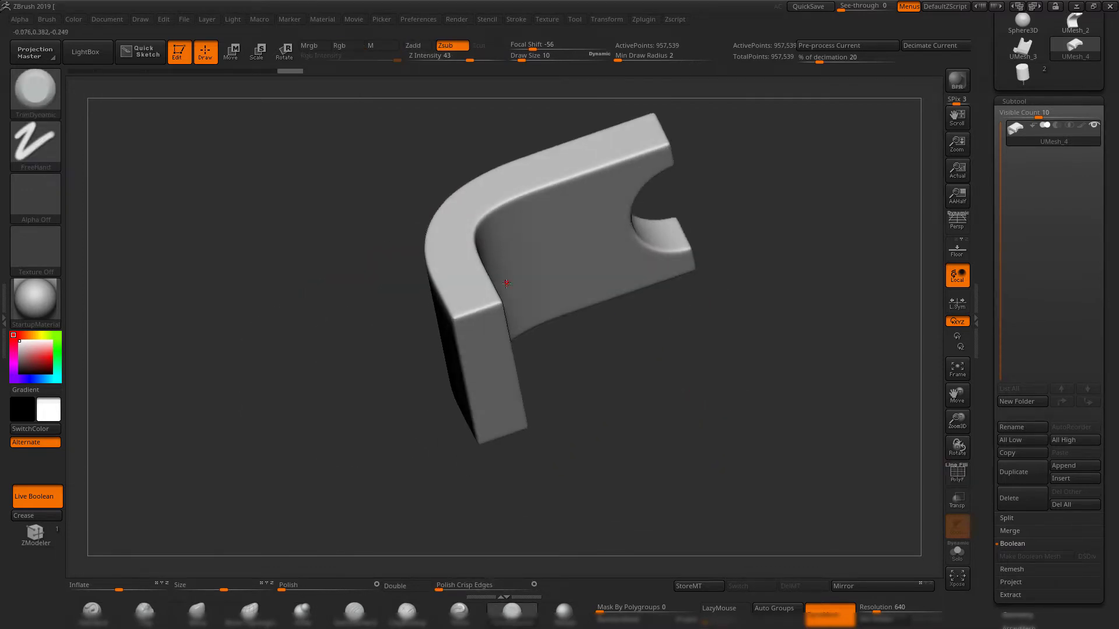
drag(674, 377, 576, 373)
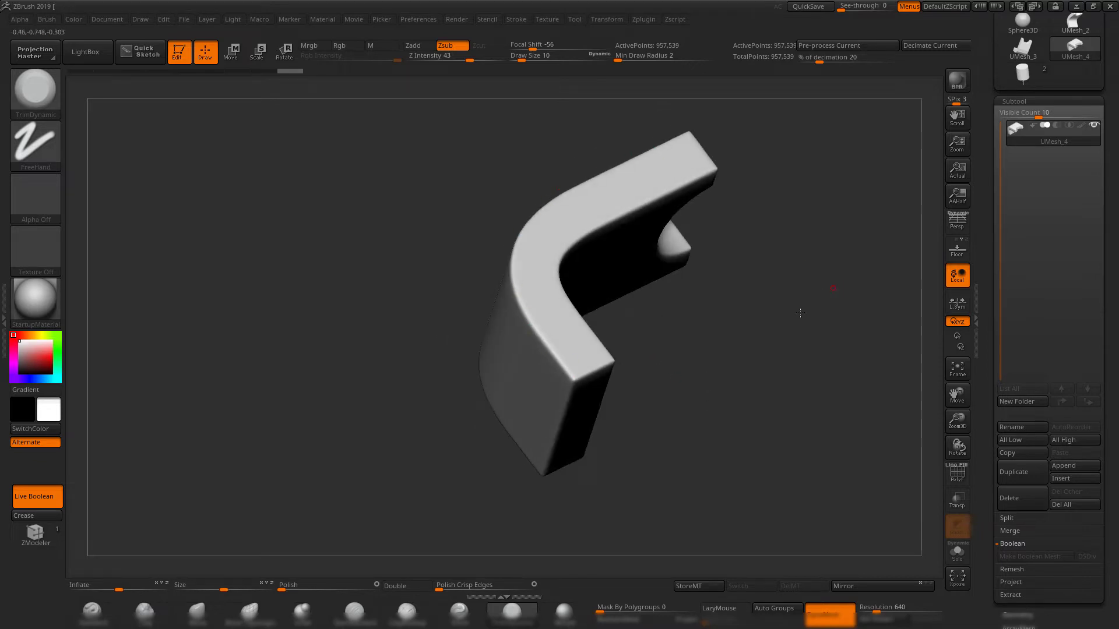
drag(800, 313, 571, 263)
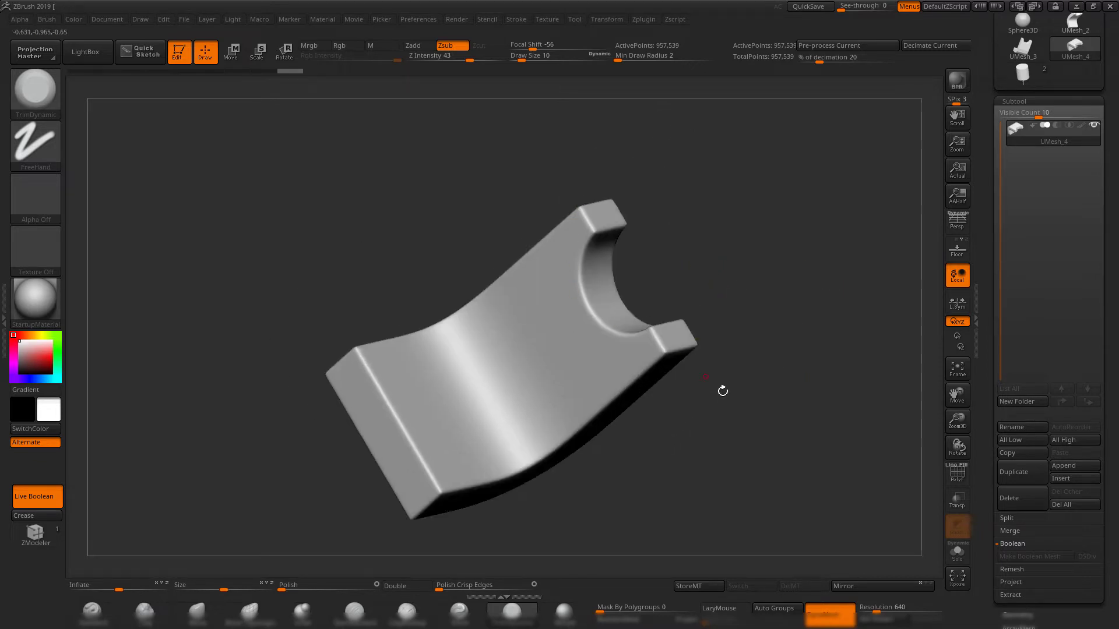
drag(723, 391, 727, 450)
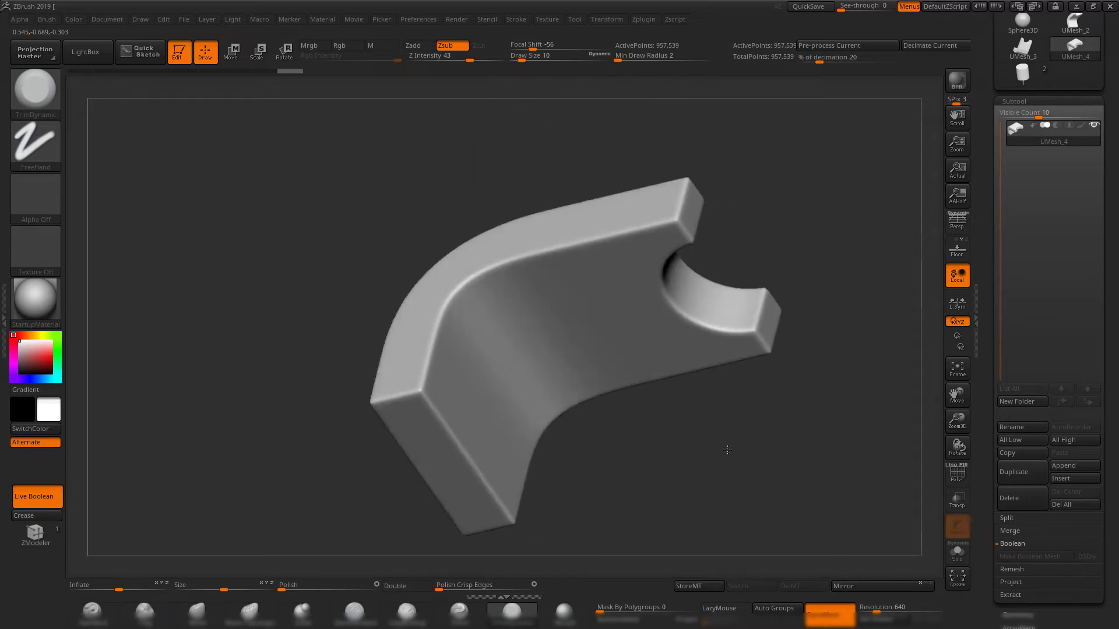
Apply a second, stronger Polish Crisp Edges pass to the bracket and check its surface and mesh density.
drag(448, 588, 463, 589)
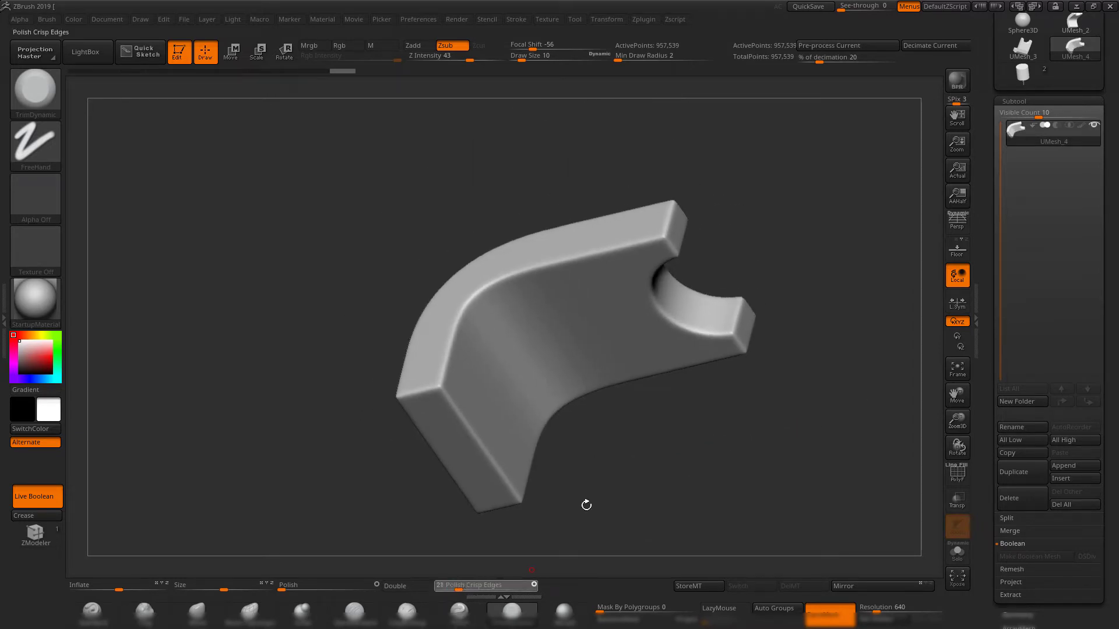
alt+drag(794, 416, 744, 414)
key(shift+f)
key(shift+f)
mouse_move(781, 383)
mouse_down()
mouse_move(760, 250)
mouse_move(776, 393)
mouse_move(783, 387)
mouse_up()
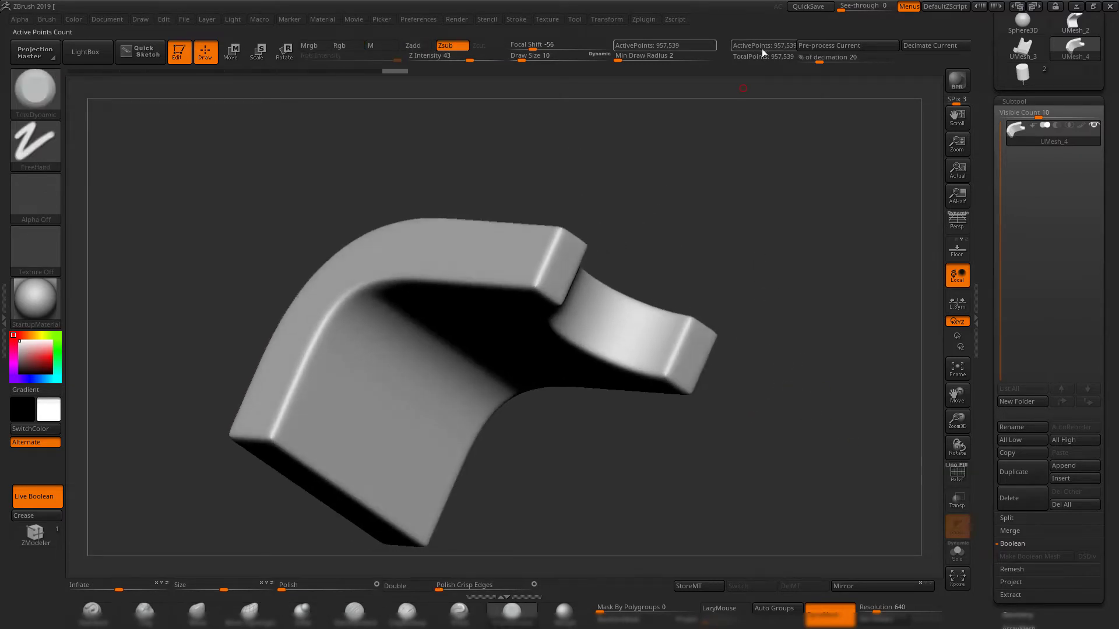
alt+drag(811, 182, 779, 182)
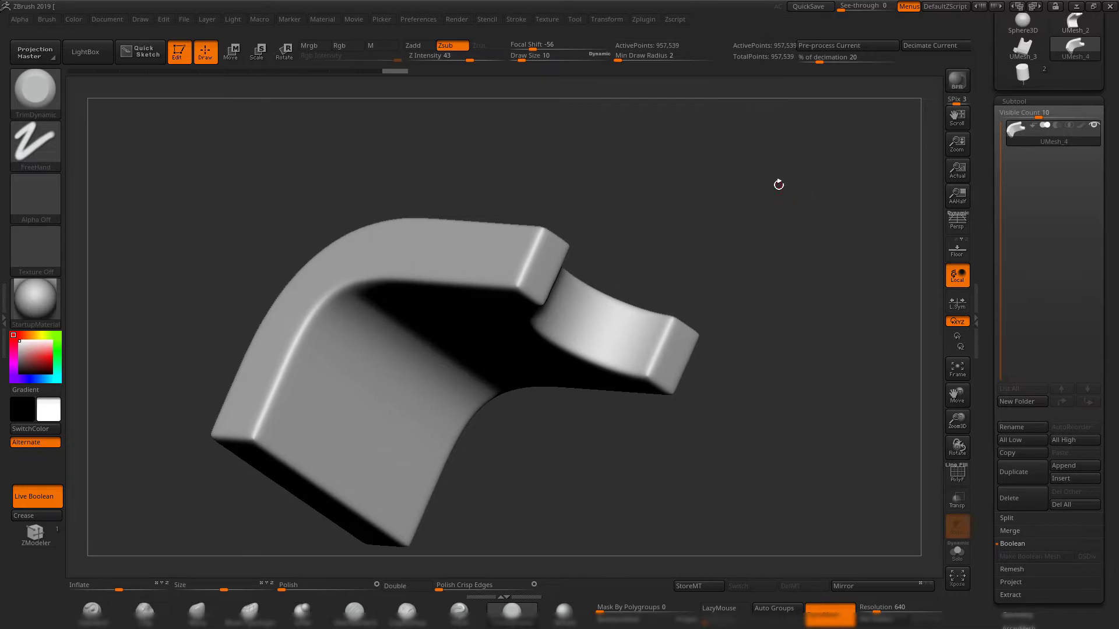
key(shift+f)
key(shift+f)
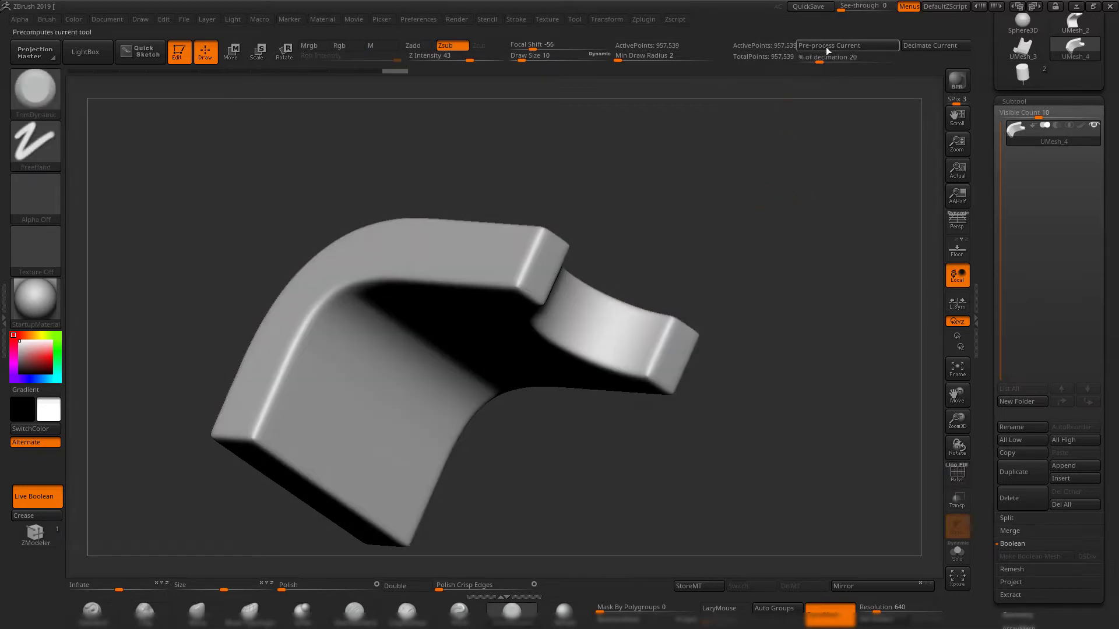
Pre-process the current bracket mesh with Decimation Master.
mouse_move(763, 210)
mouse_down()
mouse_move(742, 243)
mouse_move(777, 198)
mouse_up()
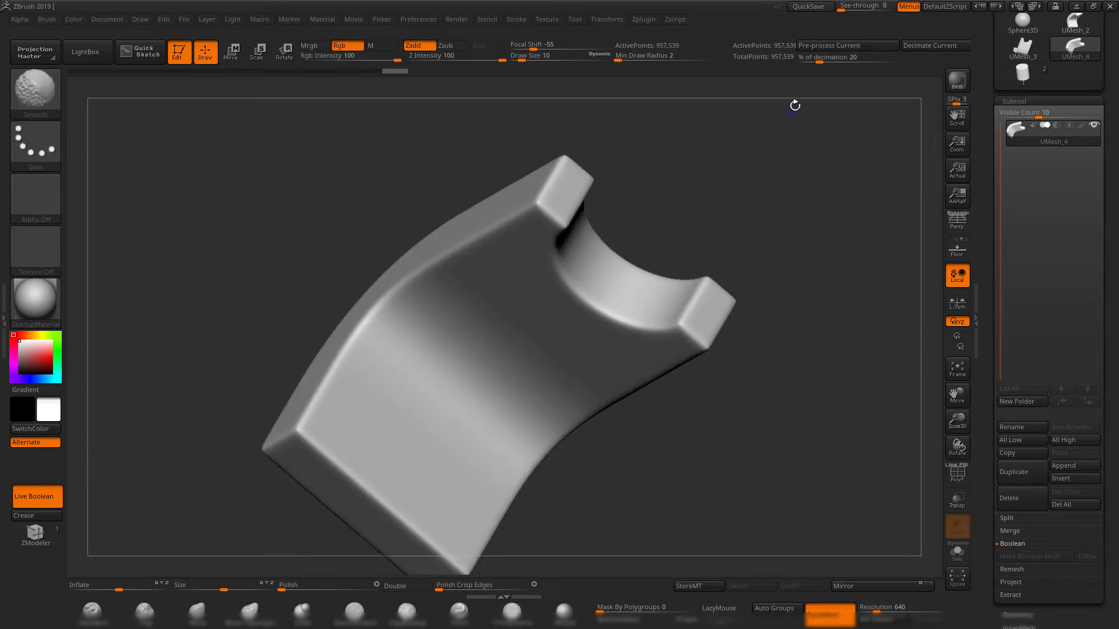
click(643, 20)
click(694, 138)
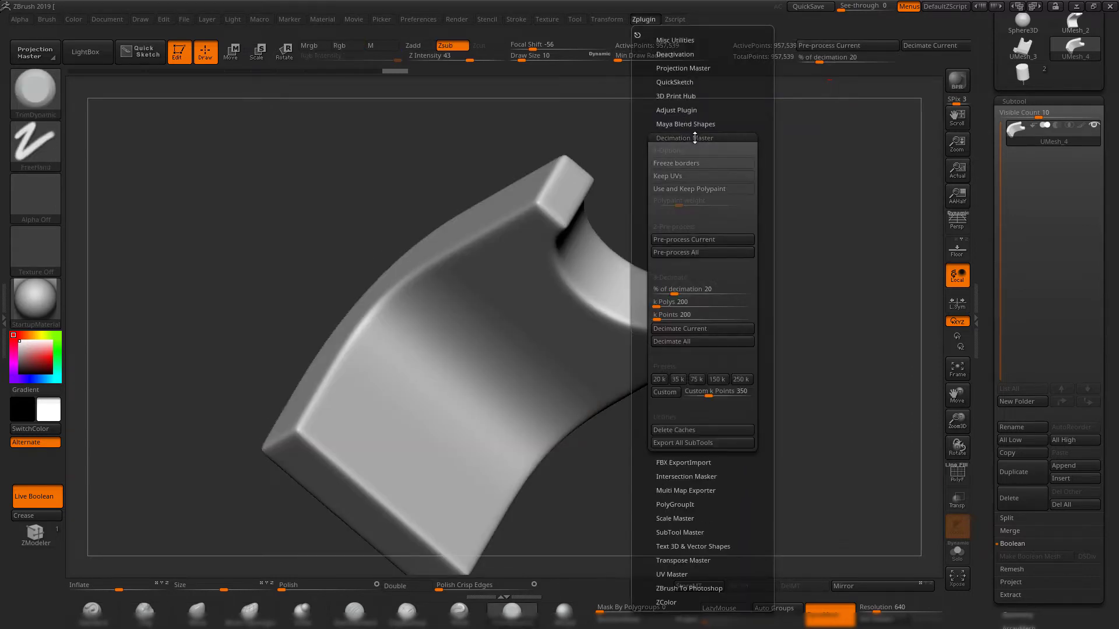
click(714, 239)
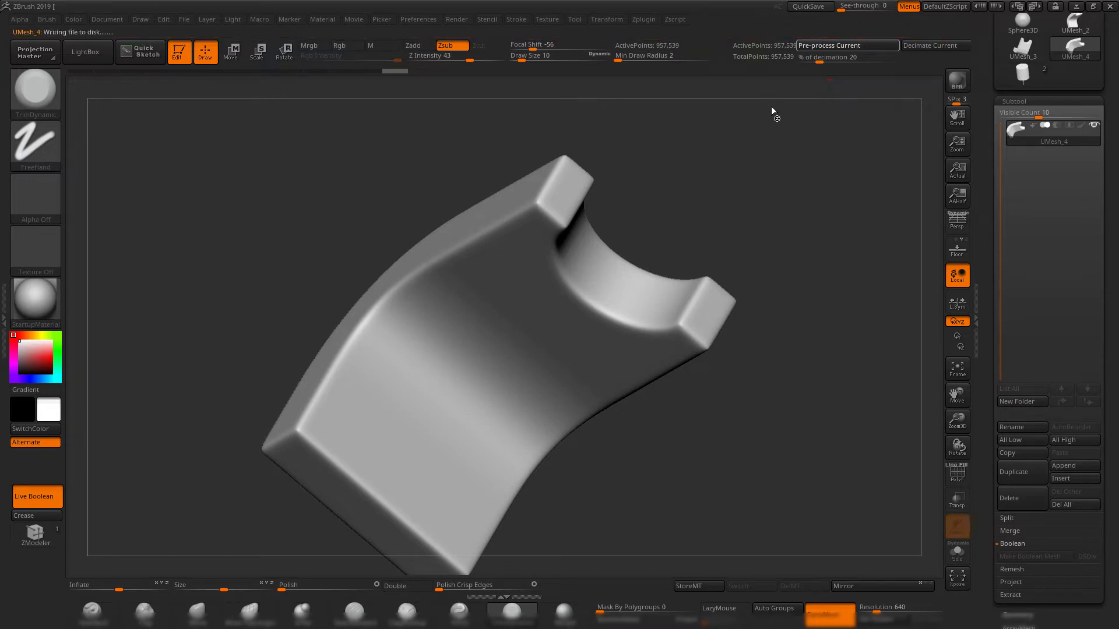
drag(788, 200, 806, 160)
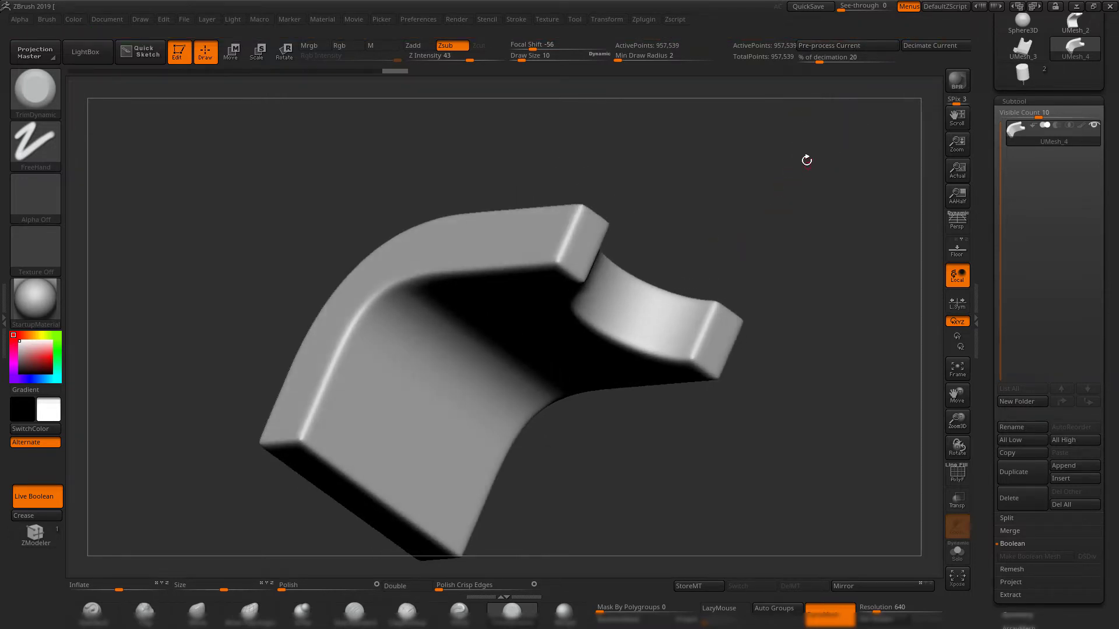
Decimate the current DynaMesh bracket at 5.55555% of decimation with Decimation Master.
click(646, 21)
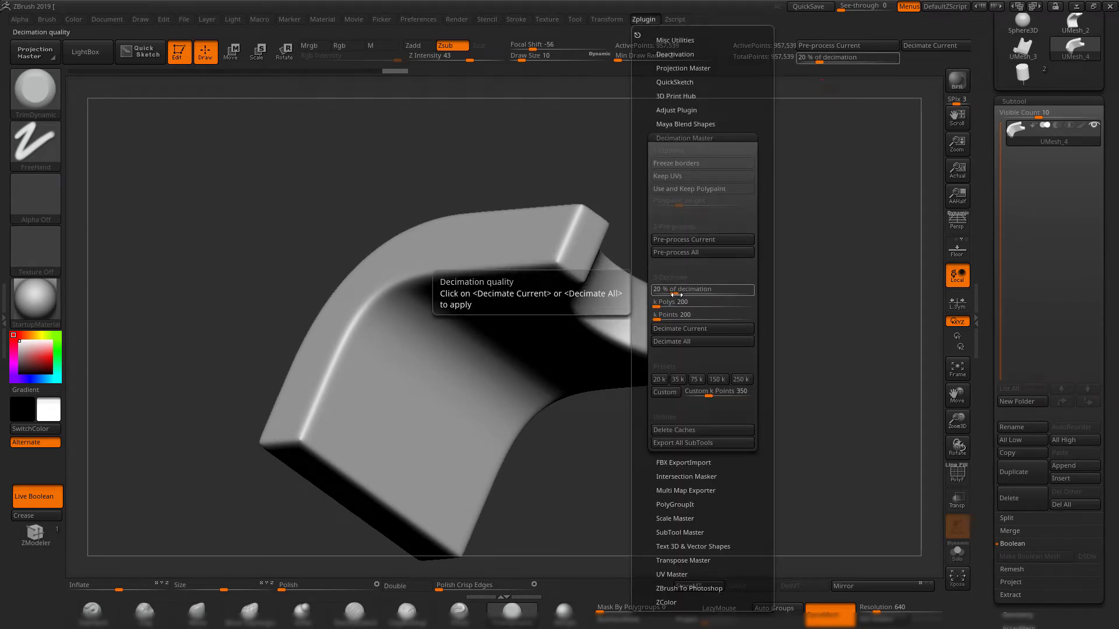
drag(676, 295, 674, 294)
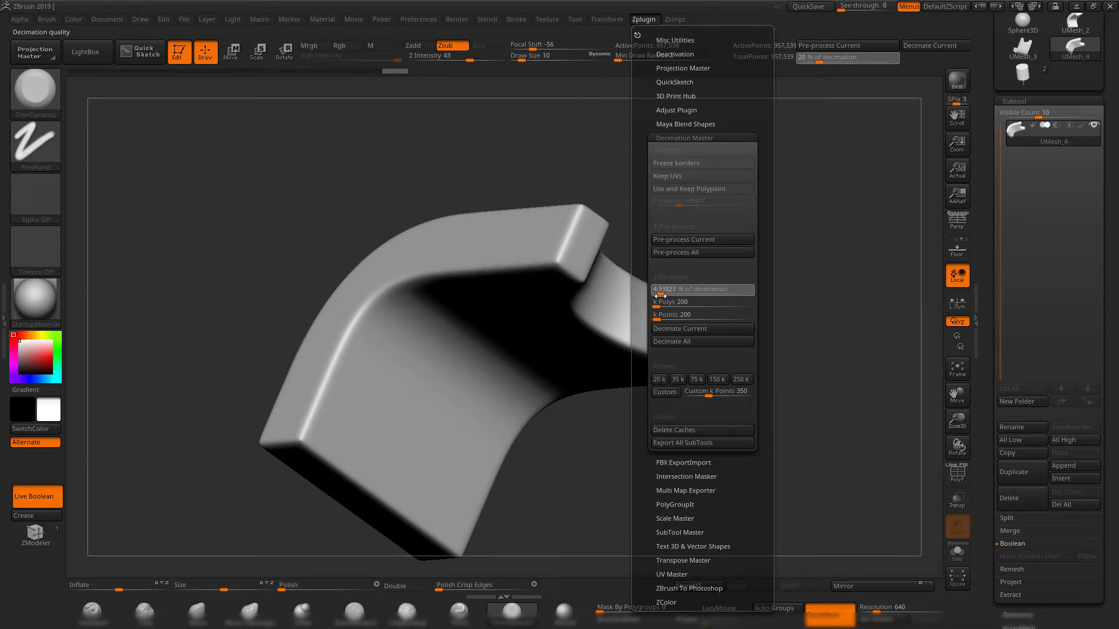
drag(662, 295, 664, 294)
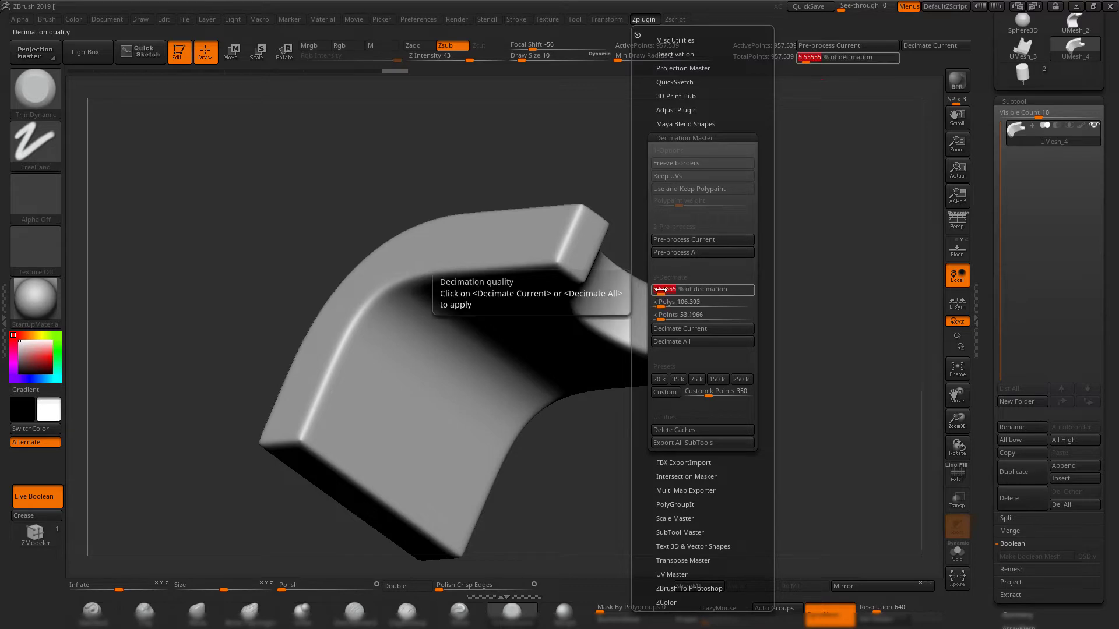
click(711, 328)
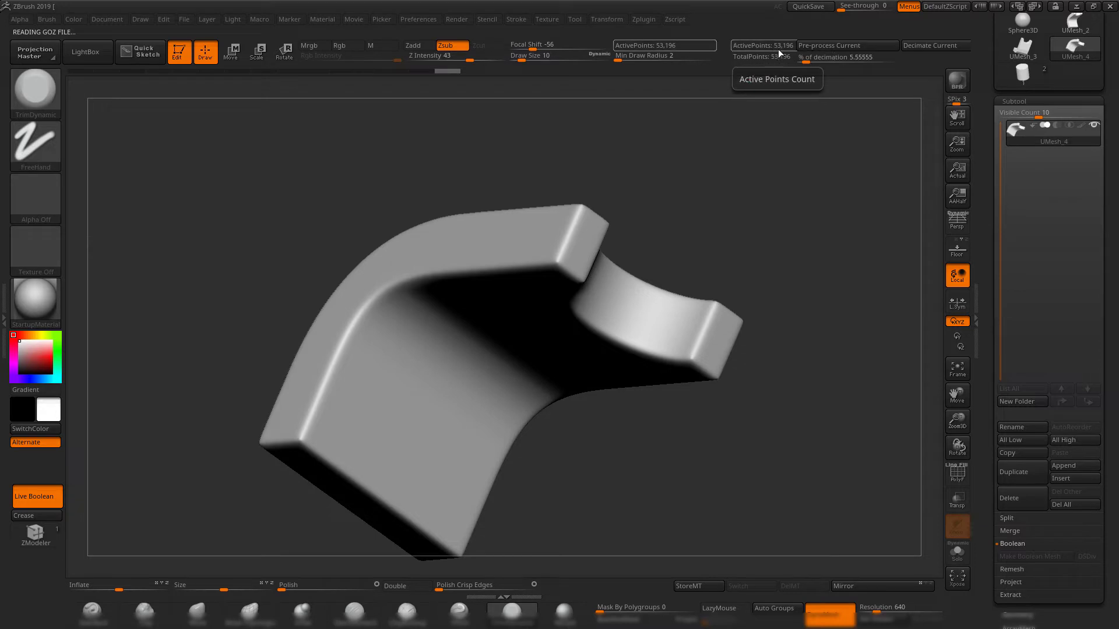
drag(736, 198, 744, 220)
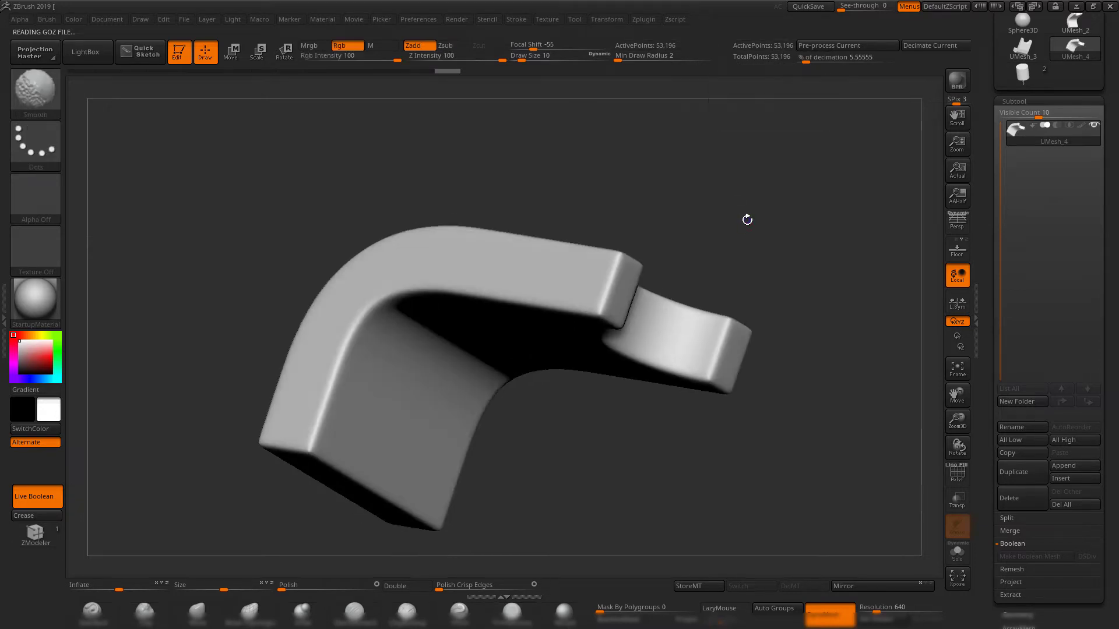
Examine the decimated bracket's triangle distribution with the wireframe shown and hidden, from several angles.
key(shift+f)
drag(785, 264, 749, 173)
alt+drag(749, 172, 804, 253)
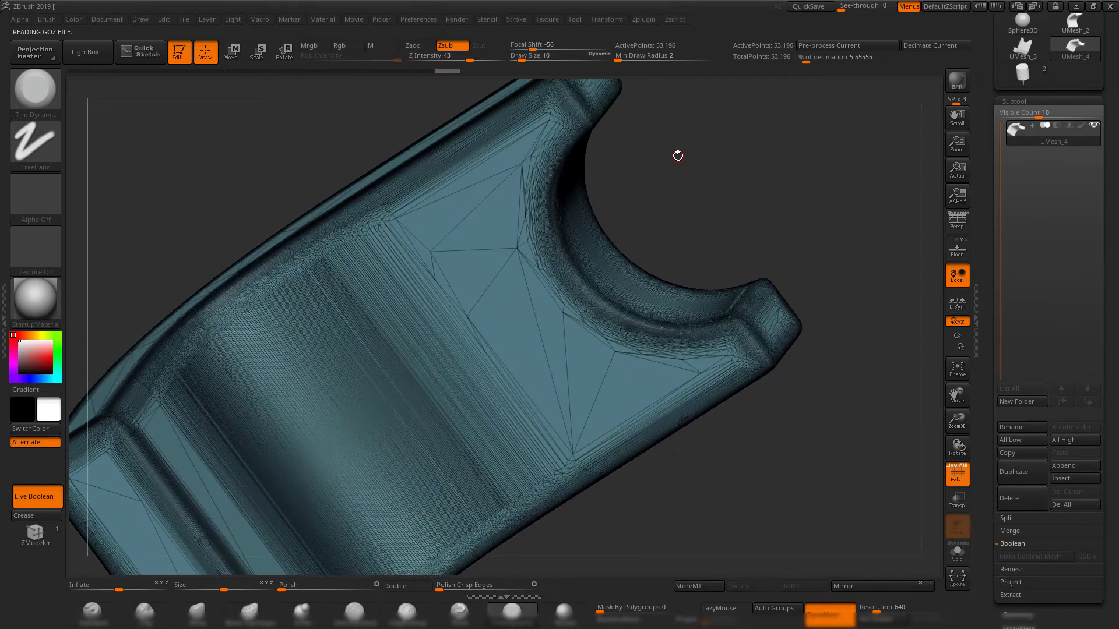
drag(690, 155, 695, 182)
mouse_move(444, 71)
mouse_down()
mouse_move(415, 71)
mouse_move(460, 75)
mouse_up()
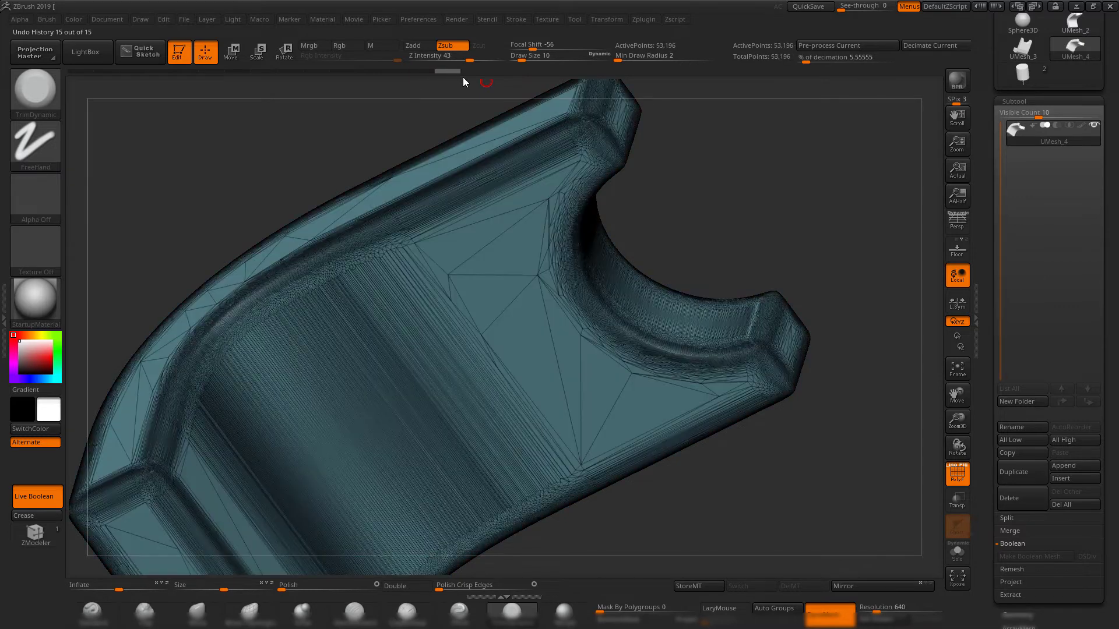
key(shift+f)
mouse_move(735, 175)
mouse_down()
mouse_move(763, 233)
mouse_move(711, 231)
mouse_move(743, 241)
mouse_move(759, 272)
mouse_move(736, 270)
mouse_move(810, 299)
mouse_up()
key(shift+f)
key(shift+f)
key(shift+f)
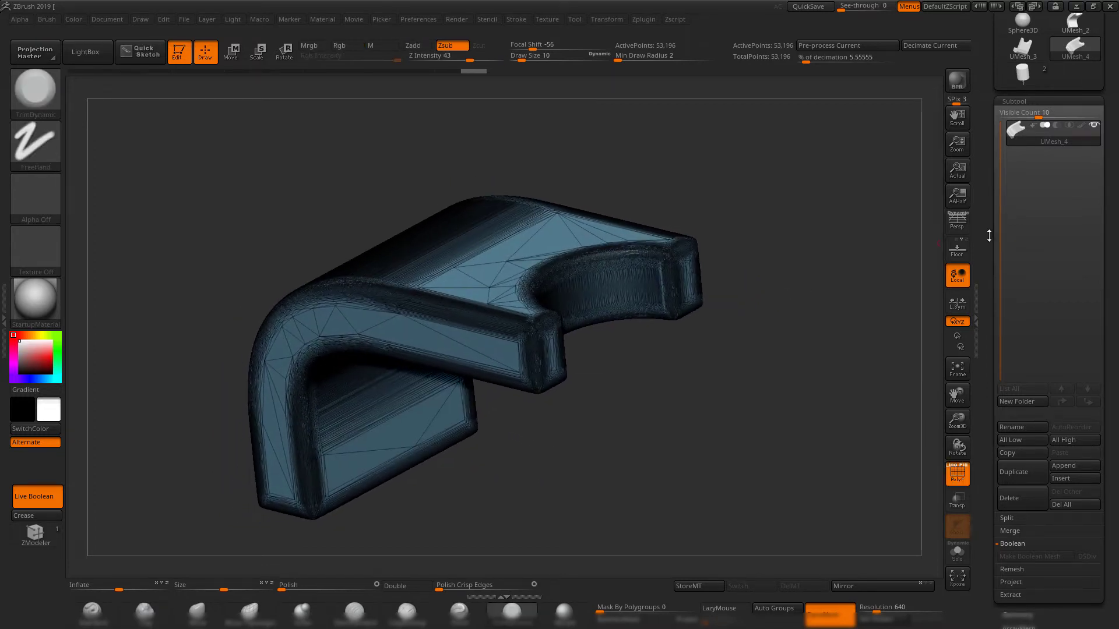
Export the decimated bracket as 1.OBJ to the exp folder, replacing the existing file.
drag(985, 208, 985, 322)
click(1075, 76)
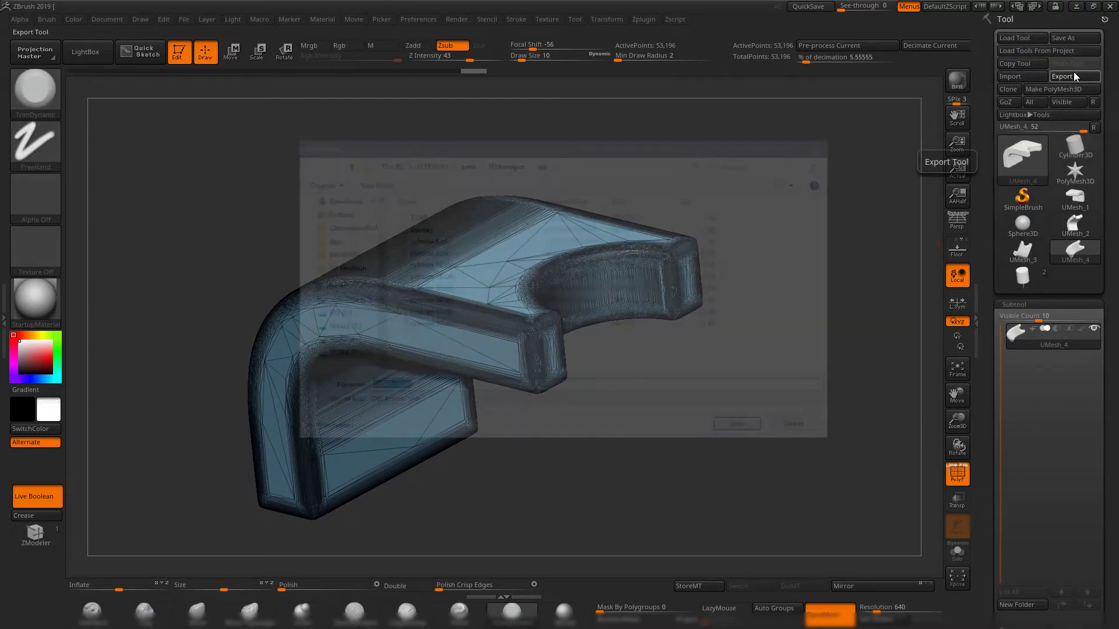
double_click(441, 220)
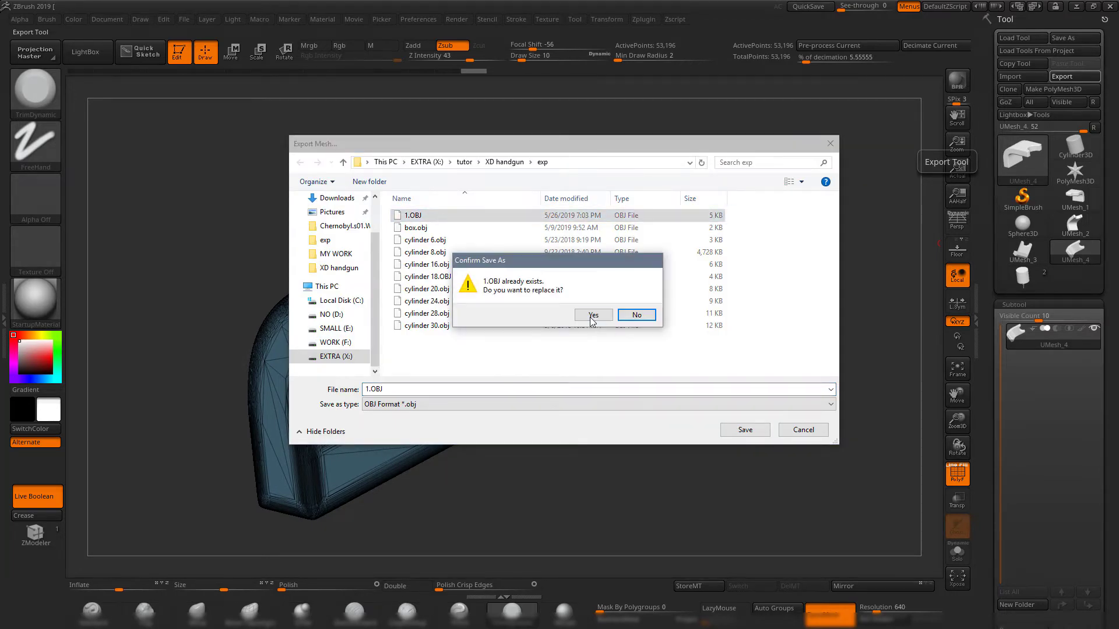
click(593, 314)
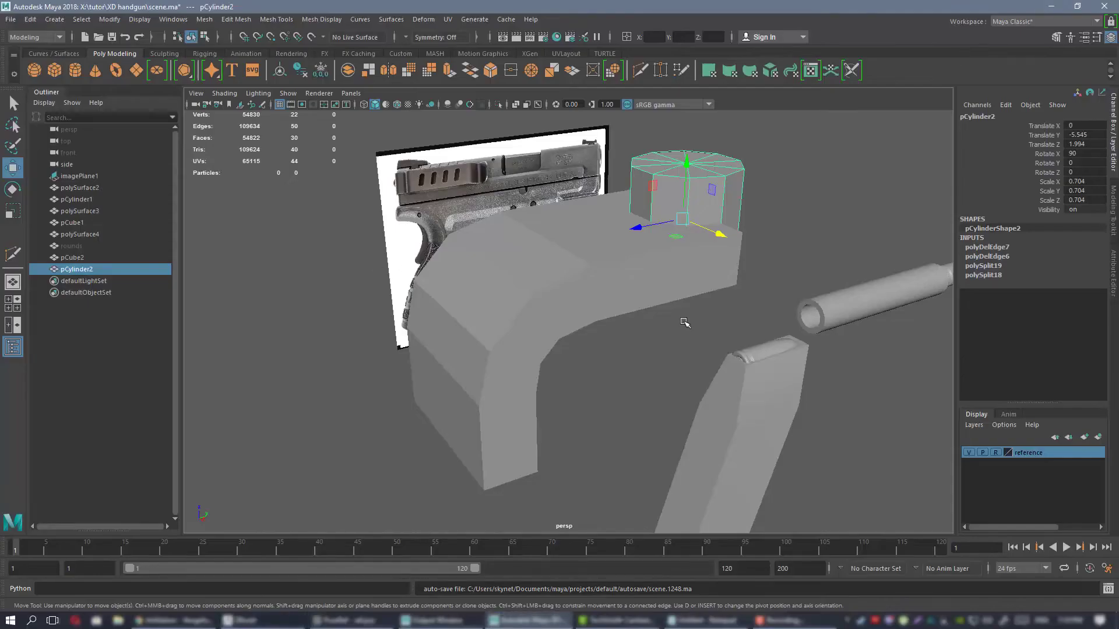
In Maya, delete the original low-poly bracket pCube2 and its cutter pCylinder2.
alt+drag(682, 320, 548, 293)
drag(488, 211, 685, 348)
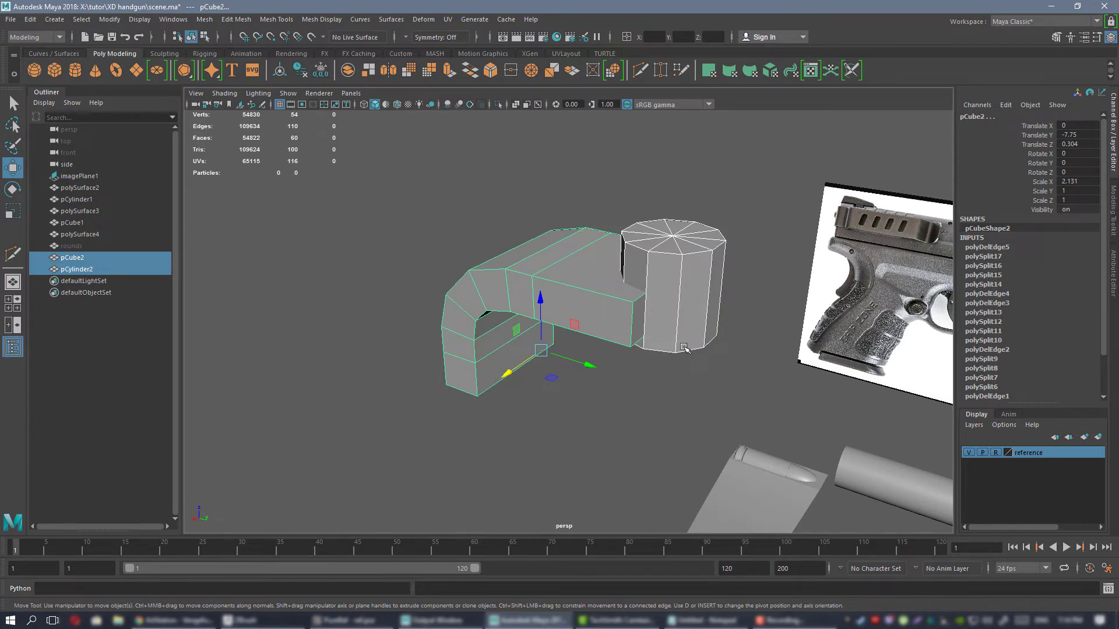
key(Delete)
Import the decimated bracket from 1.OBJ and select it in the perspective view.
click(11, 19)
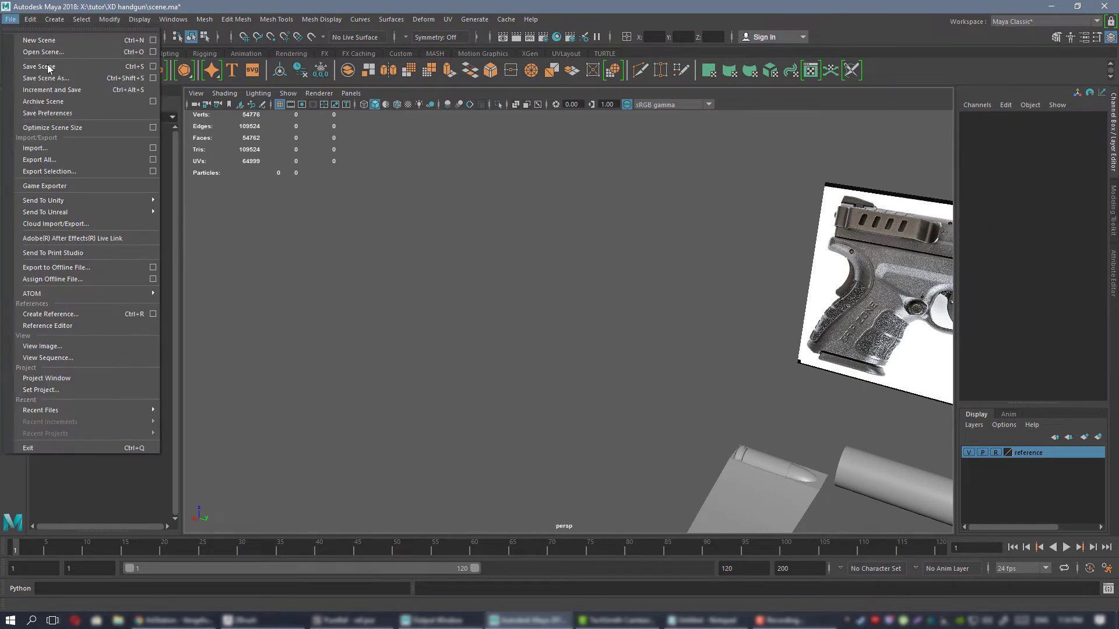
click(41, 149)
double_click(402, 227)
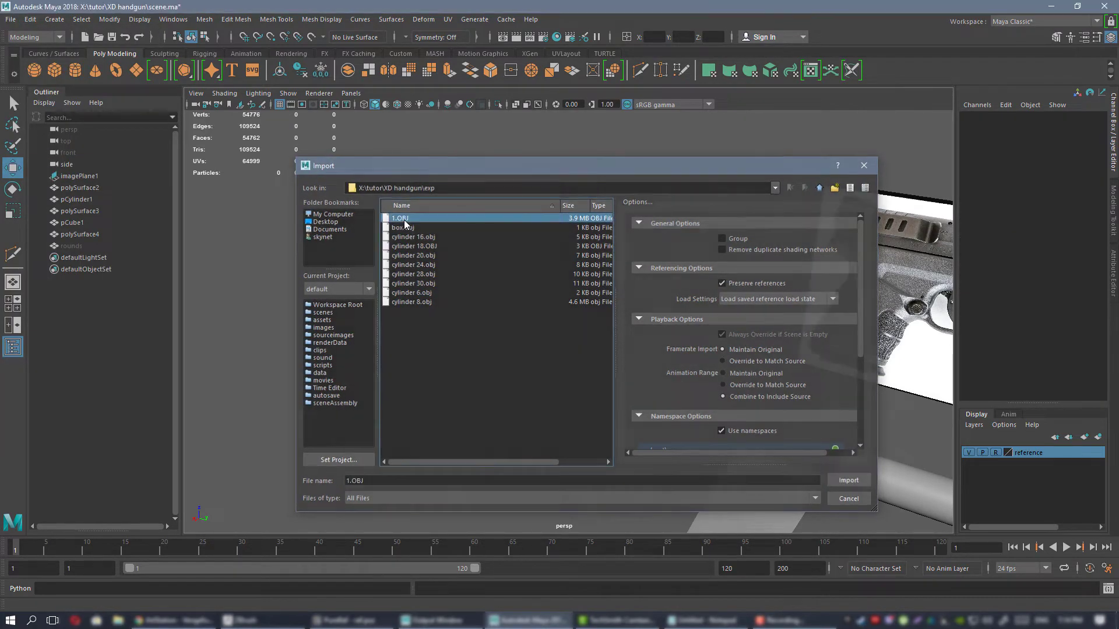
alt+drag(611, 285, 460, 202)
click(467, 202)
alt+right_drag(554, 262, 549, 215)
click(606, 181)
right_drag(606, 181, 693, 503)
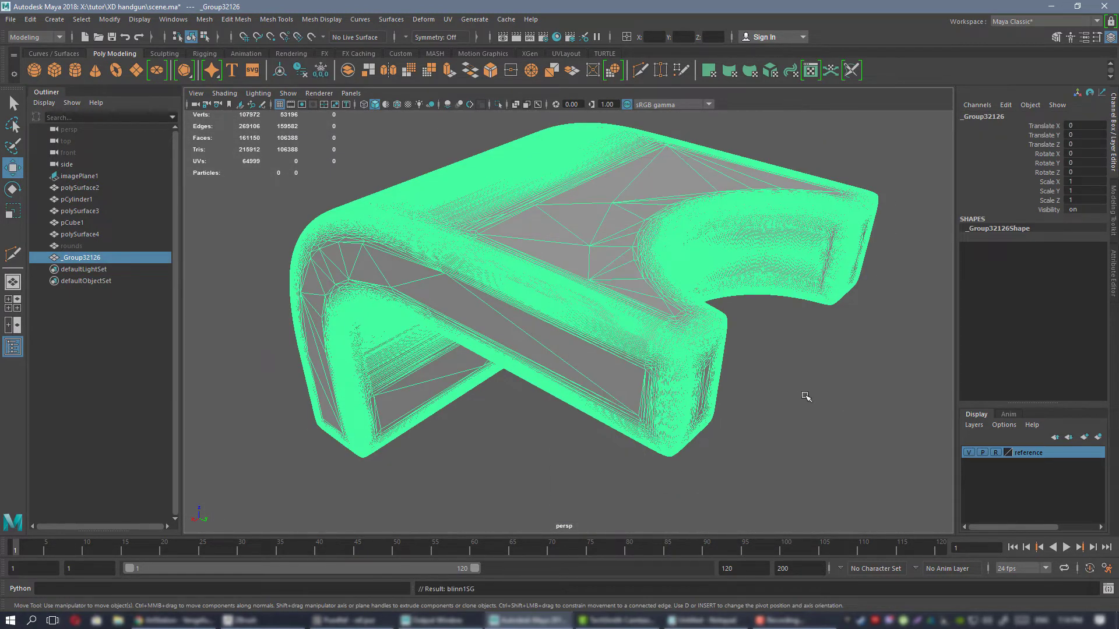
Examine the imported bracket's dense triangulation along its rounded edges up close.
click(798, 402)
mouse_move(612, 320)
alt+mouse_down()
mouse_move(644, 324)
mouse_move(711, 418)
mouse_move(576, 320)
mouse_move(456, 302)
mouse_move(545, 287)
alt+mouse_up()
click(545, 287)
alt+drag(487, 239, 517, 285)
alt+right_drag(517, 286, 679, 369)
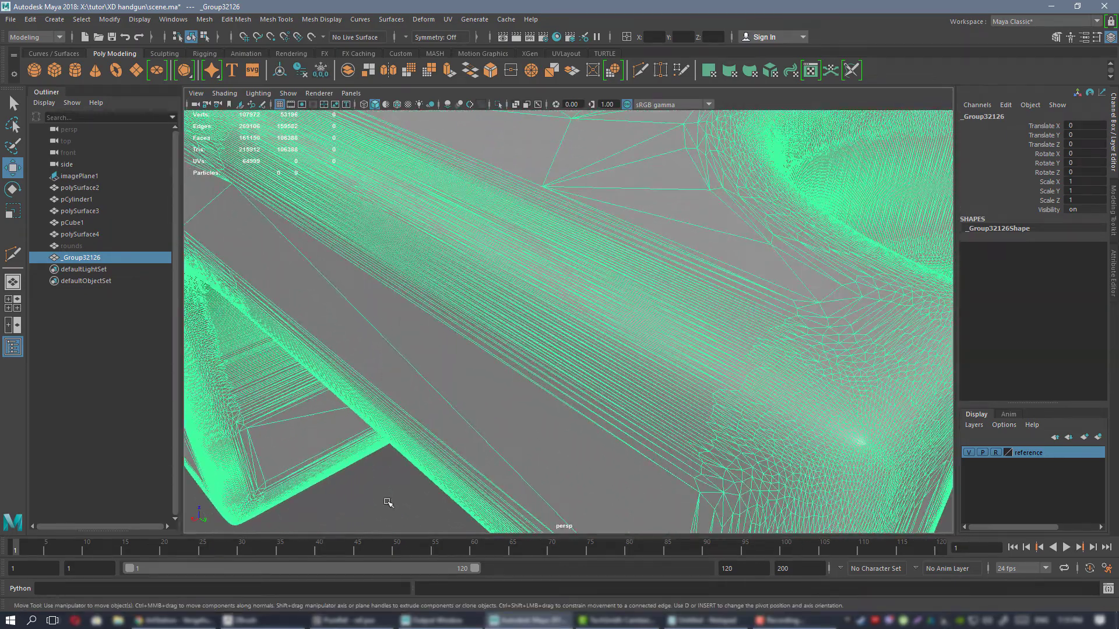
click(388, 502)
alt+drag(388, 502, 620, 275)
click(585, 332)
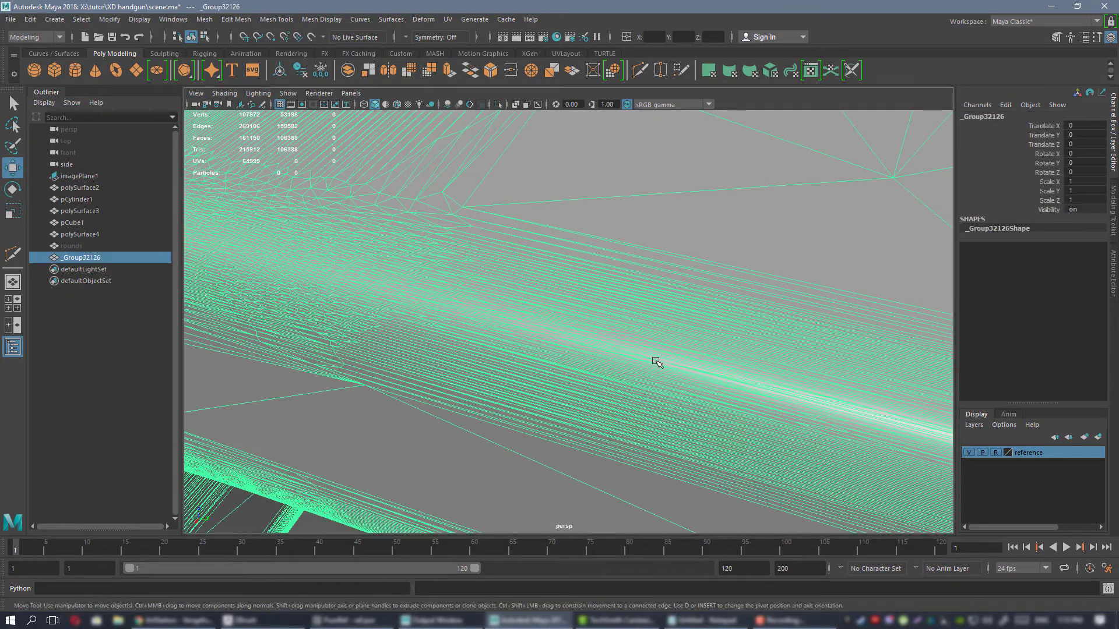
alt+right_drag(657, 363, 559, 324)
Soften the imported bracket's edges based on face angle, frame it and clear the selection.
click(398, 54)
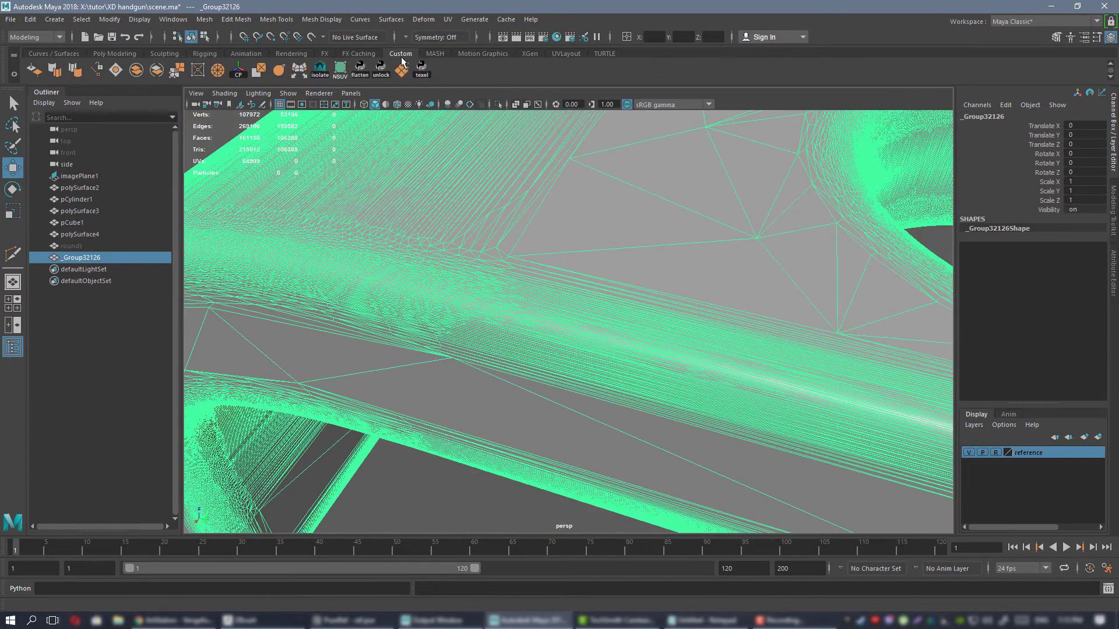
click(75, 70)
key(f)
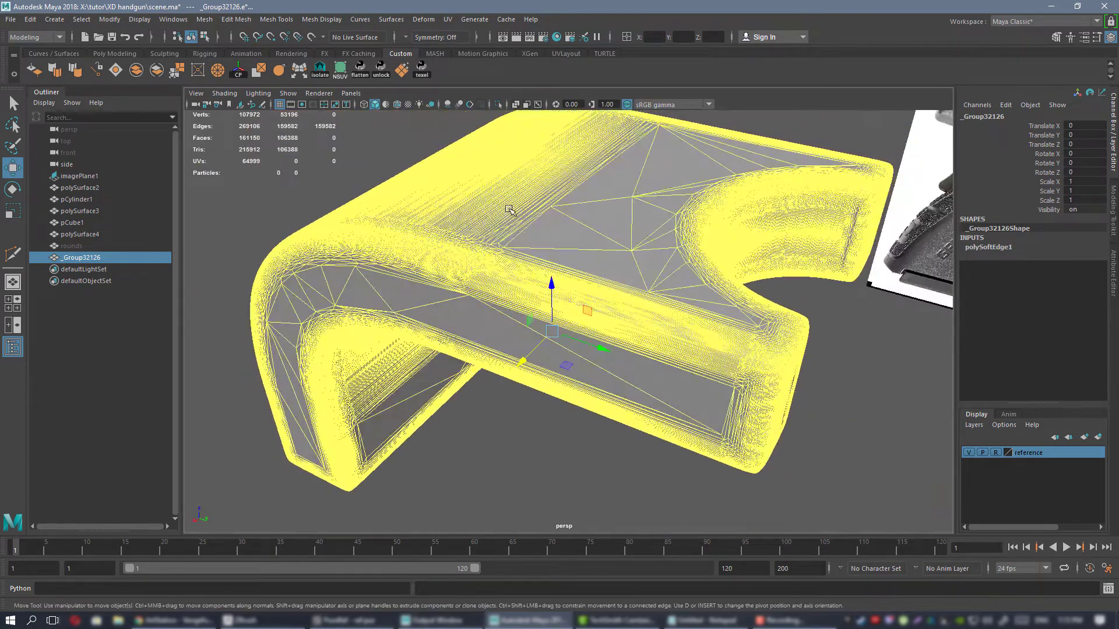
click(314, 161)
Inspect the softened bracket's shading along its edges, underside and cutout, with and without the wireframe.
alt+right_drag(622, 220, 686, 312)
alt+drag(687, 313, 639, 308)
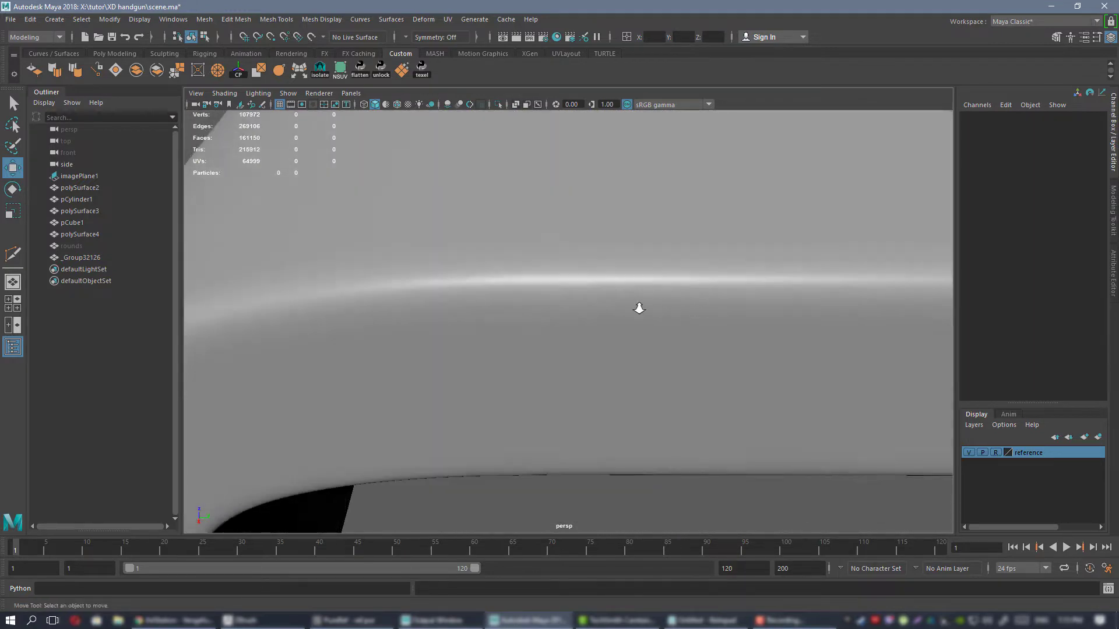
alt+right_drag(639, 308, 694, 326)
alt+drag(693, 326, 574, 325)
alt+right_drag(574, 325, 496, 297)
alt+drag(497, 298, 536, 250)
click(537, 251)
alt+right_drag(588, 277, 660, 308)
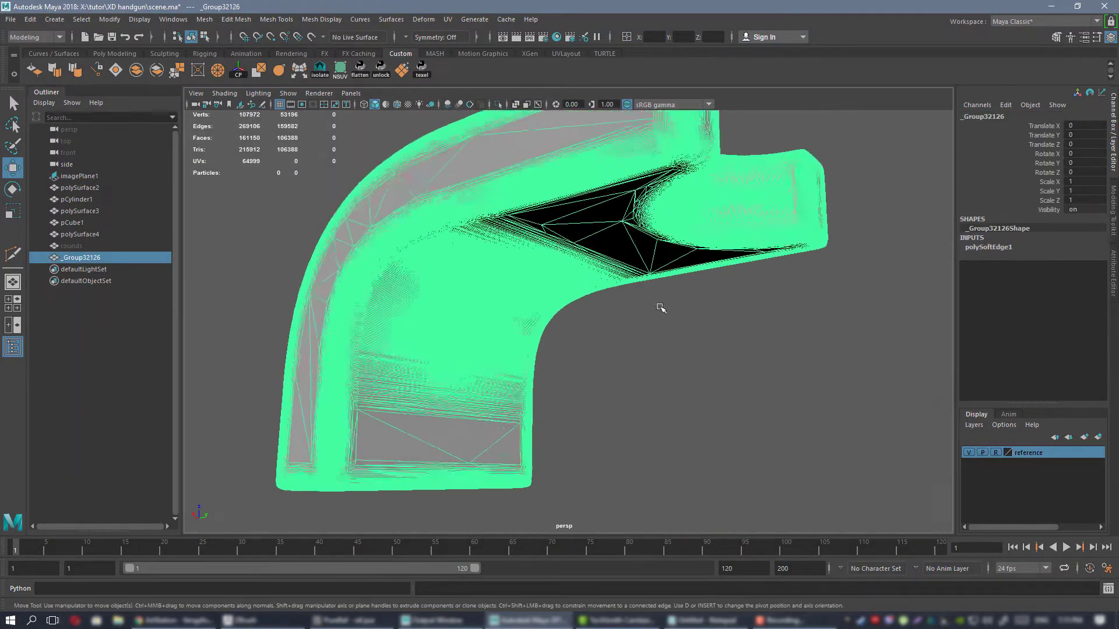
alt+drag(660, 308, 588, 338)
click(745, 340)
alt+right_drag(589, 338, 487, 295)
alt+drag(487, 294, 520, 305)
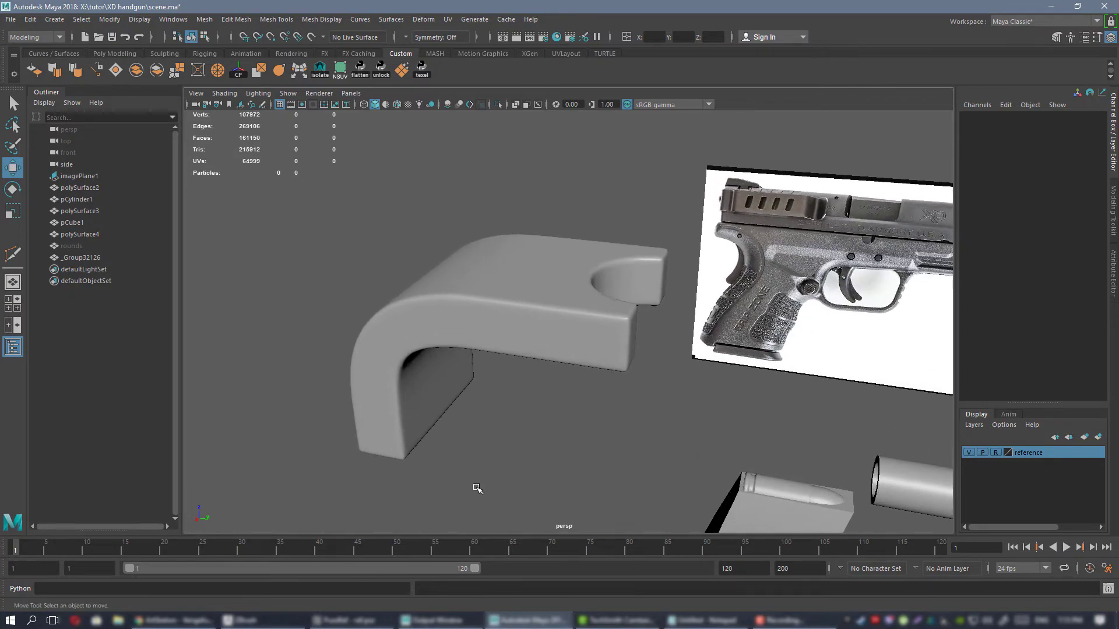
Switch to ZBrush, load the two-part boolean tool and select its low-poly bracket subtool.
click(276, 623)
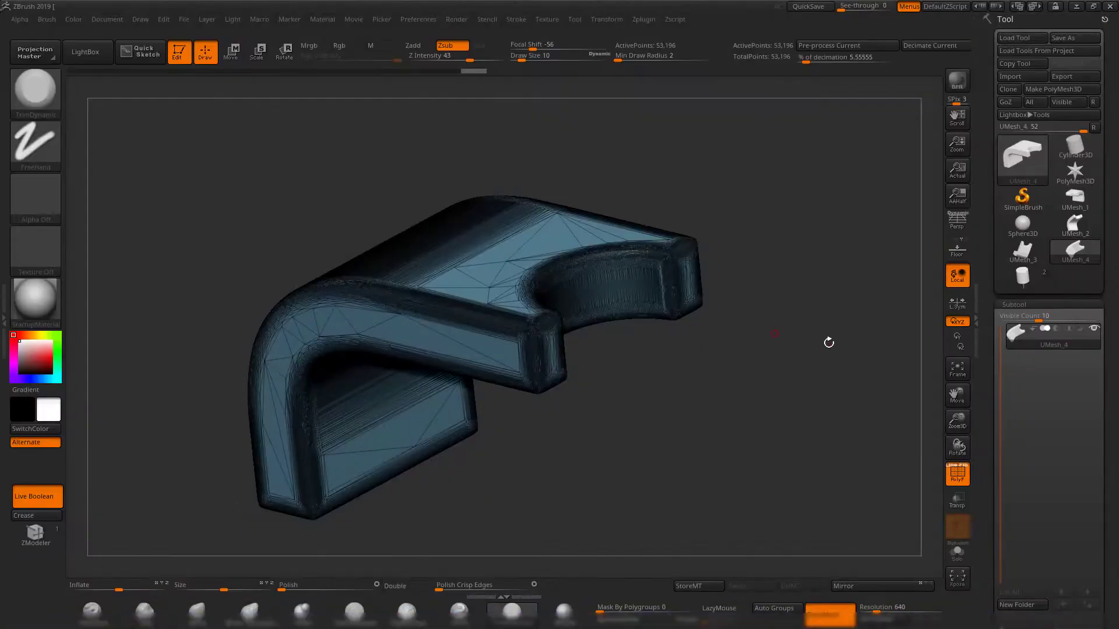
click(1036, 282)
alt+drag(798, 294, 839, 332)
click(1026, 341)
drag(726, 340, 739, 365)
Assign the low-poly bracket to a single new polygroup and check its wireframe from several angles.
key(shift+f)
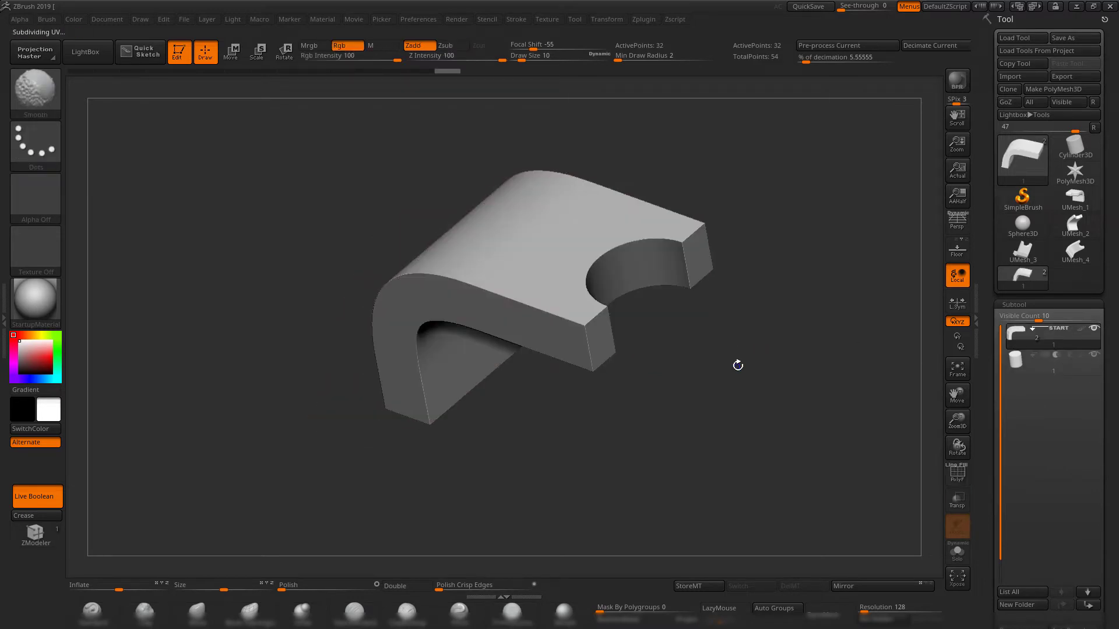
key(shift+f)
key(ctrl+w)
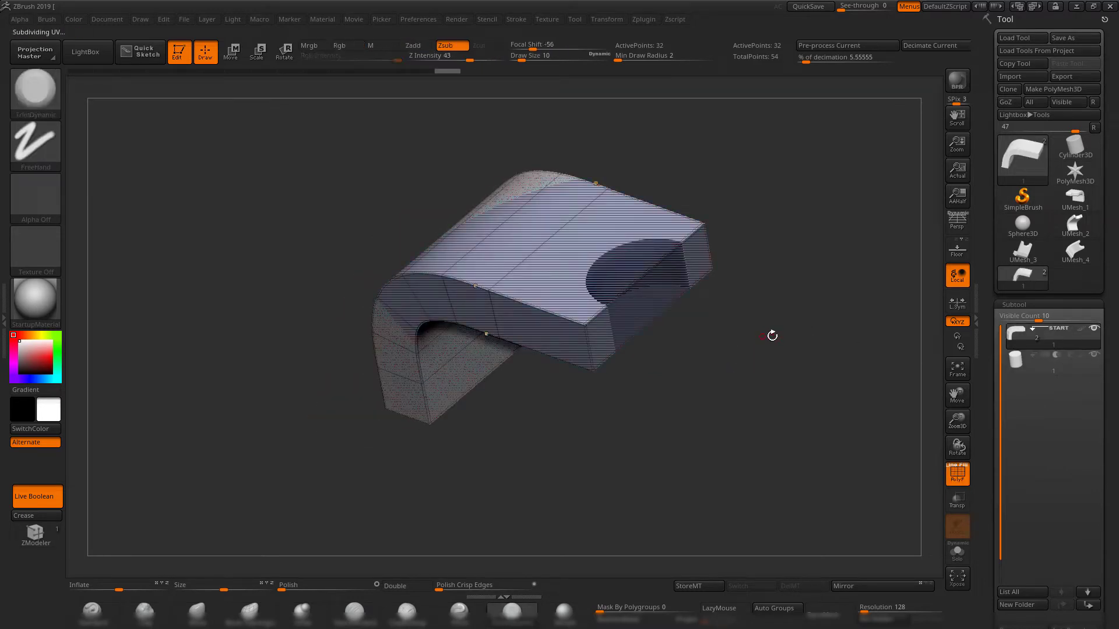
mouse_move(771, 336)
mouse_down()
mouse_move(801, 338)
mouse_move(792, 357)
mouse_move(781, 350)
mouse_up()
key(shift)
key(shift+f)
key(shift+f)
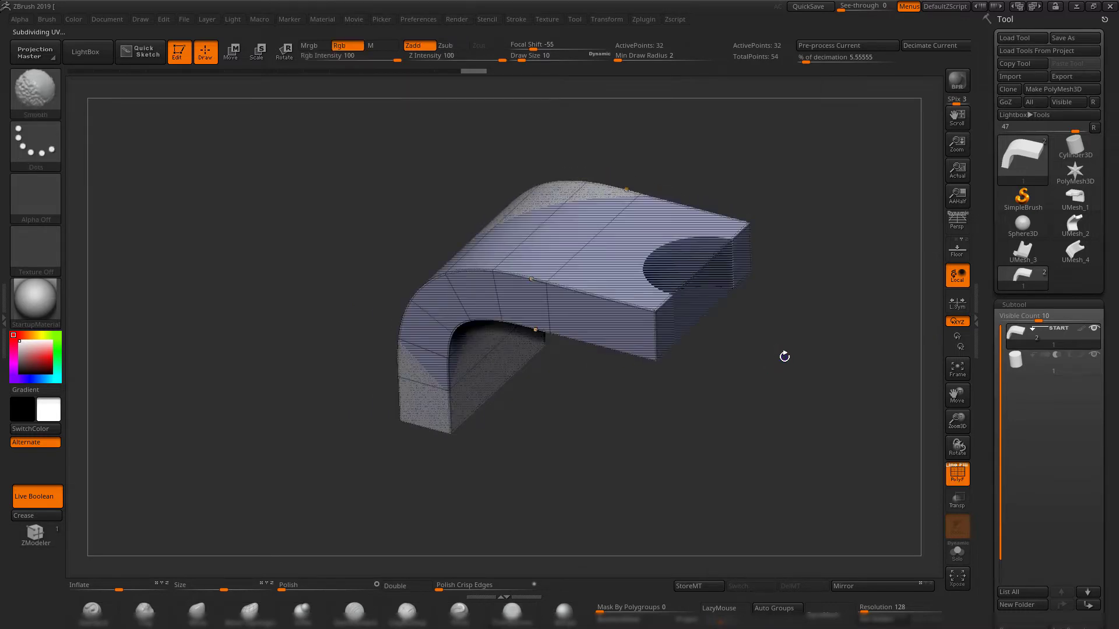
key(ctrl+w)
key(ctrl+w)
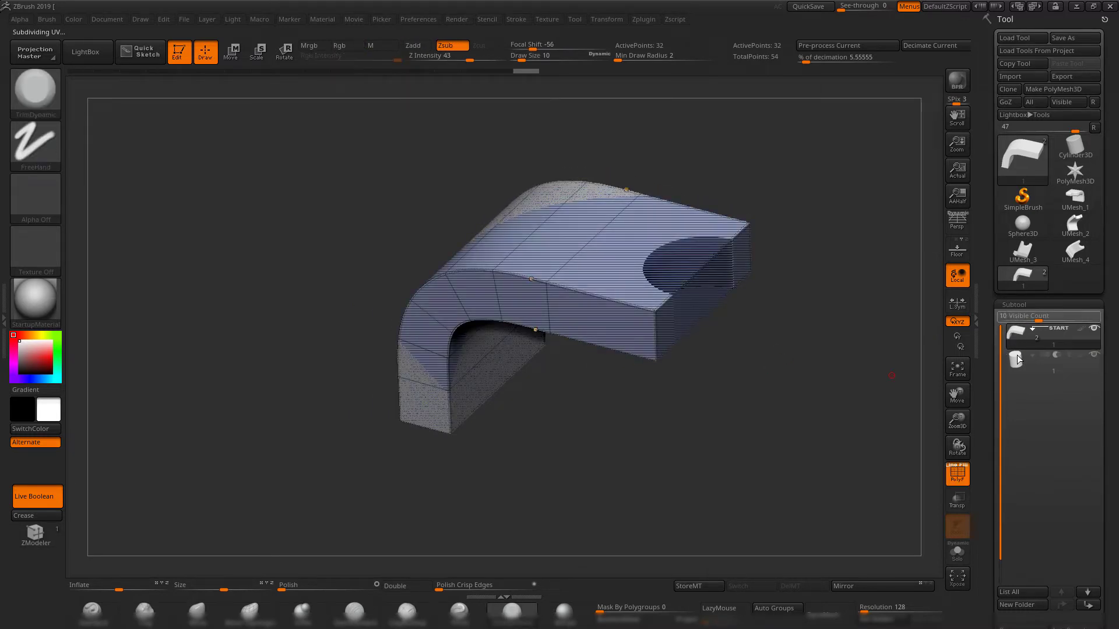
drag(816, 337, 827, 319)
drag(918, 383, 777, 382)
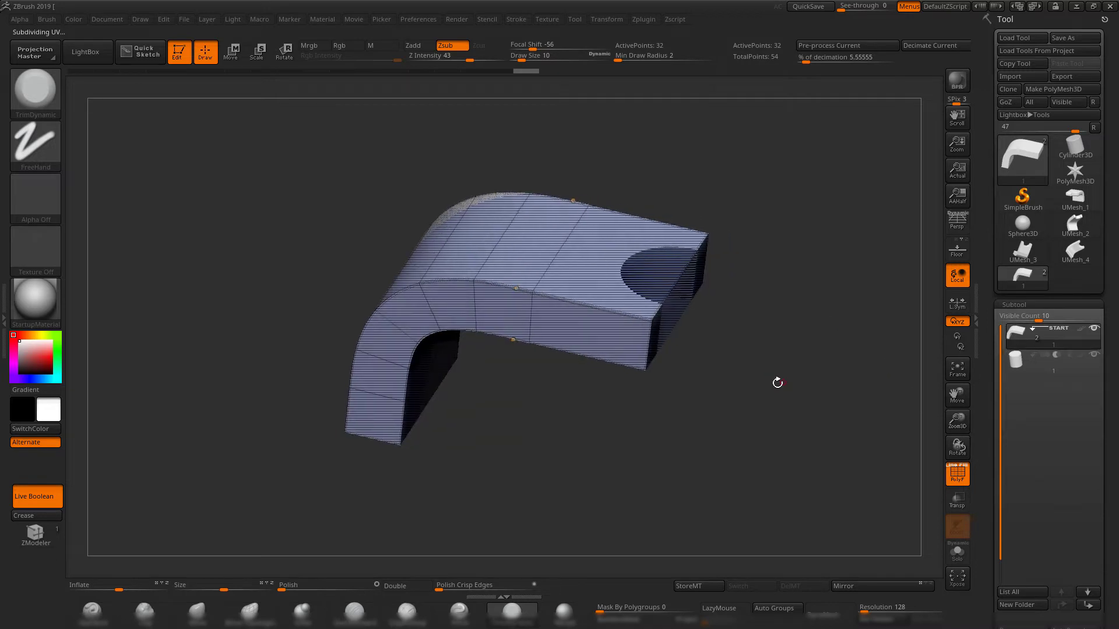
Export the low-poly bracket subtool as 1.OBJ, replacing the existing file.
click(1072, 78)
click(415, 215)
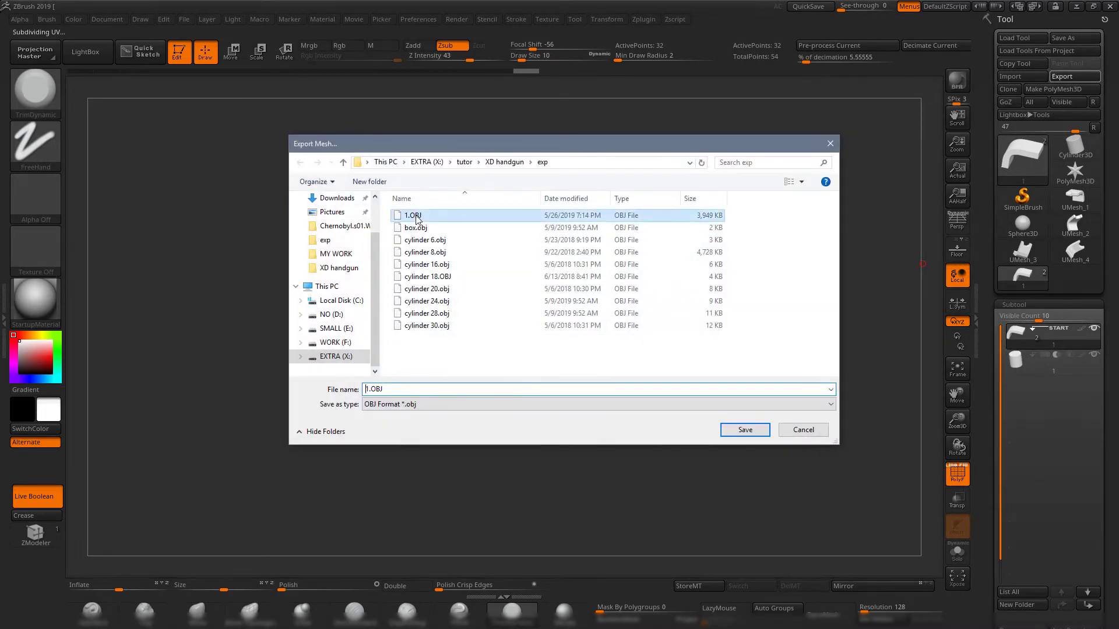
click(740, 428)
click(633, 315)
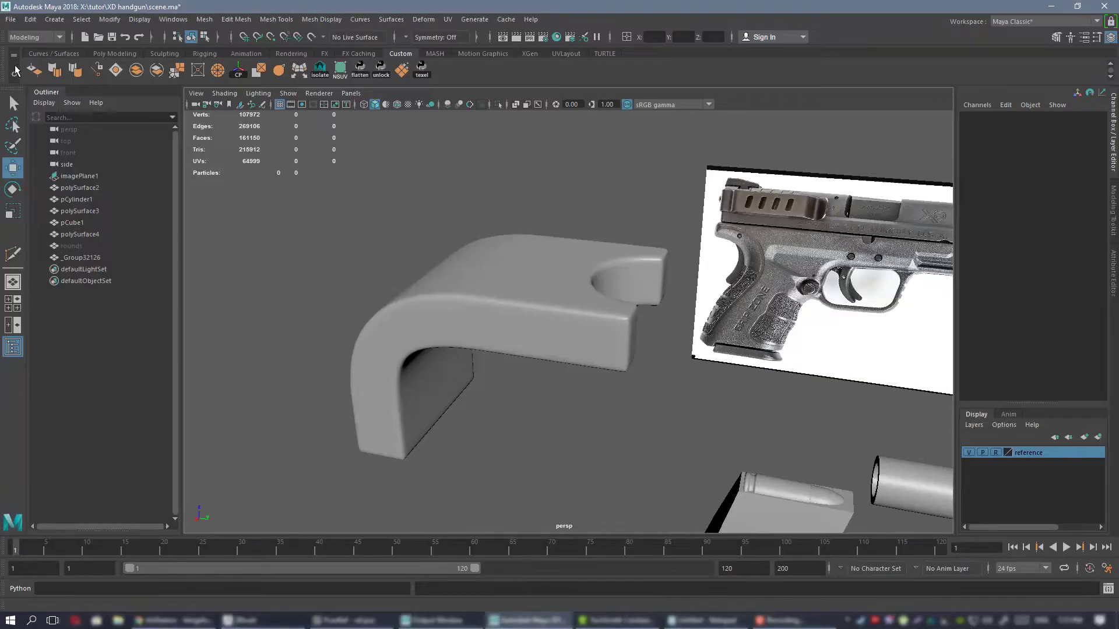
In Maya, import the low-poly bracket from 1.OBJ and compare it with the decimated bracket.
click(14, 21)
click(35, 131)
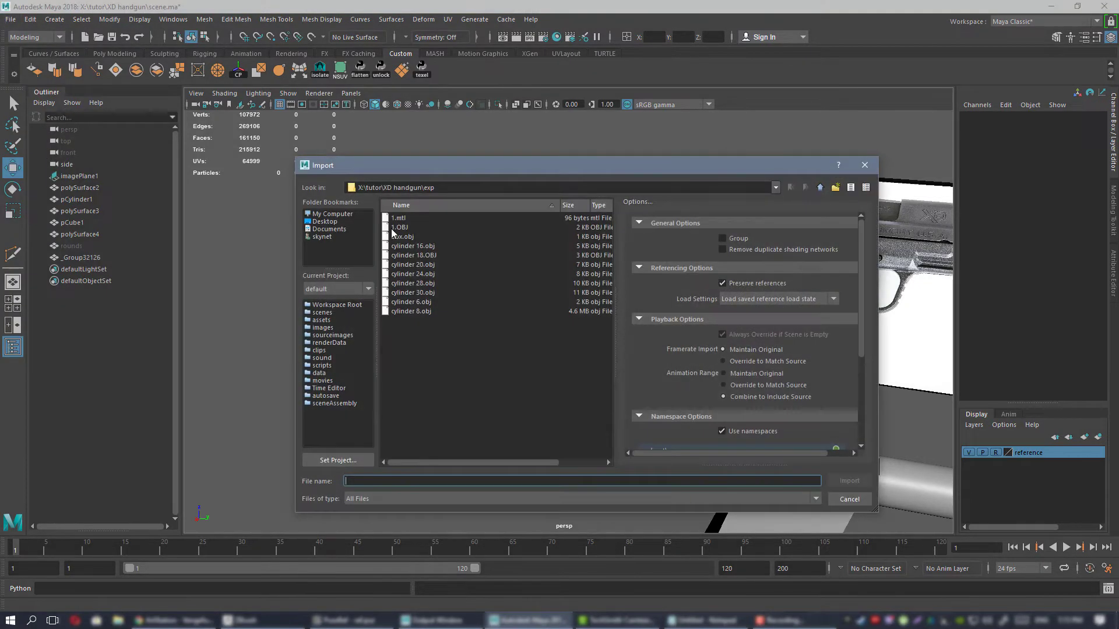
double_click(400, 227)
key(f)
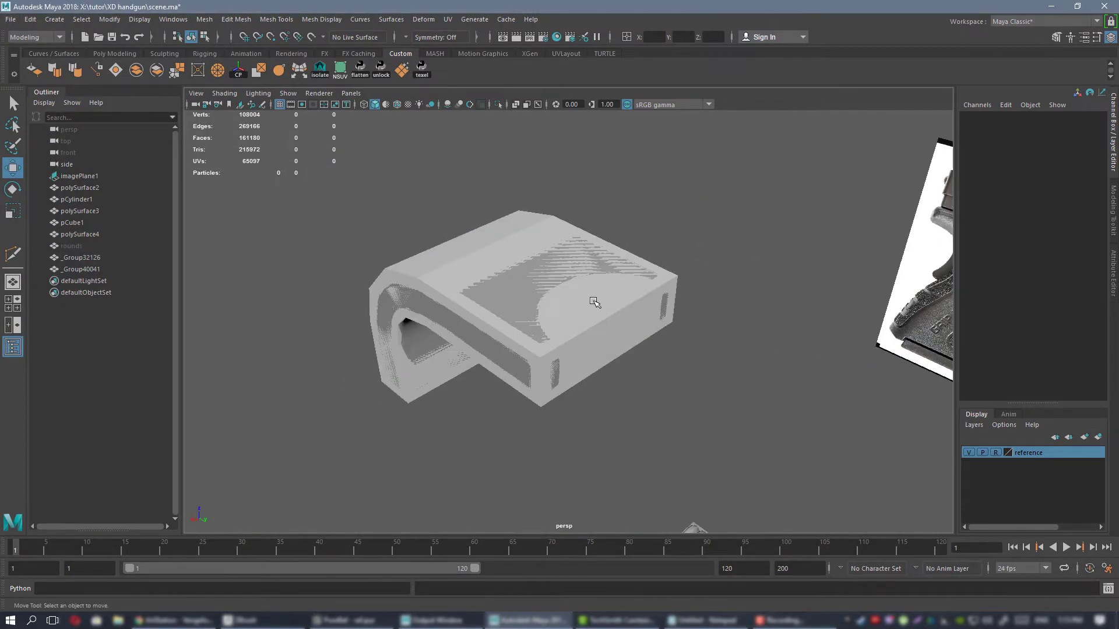
mouse_move(555, 299)
alt+mouse_down()
mouse_move(587, 290)
mouse_move(547, 291)
alt+mouse_up()
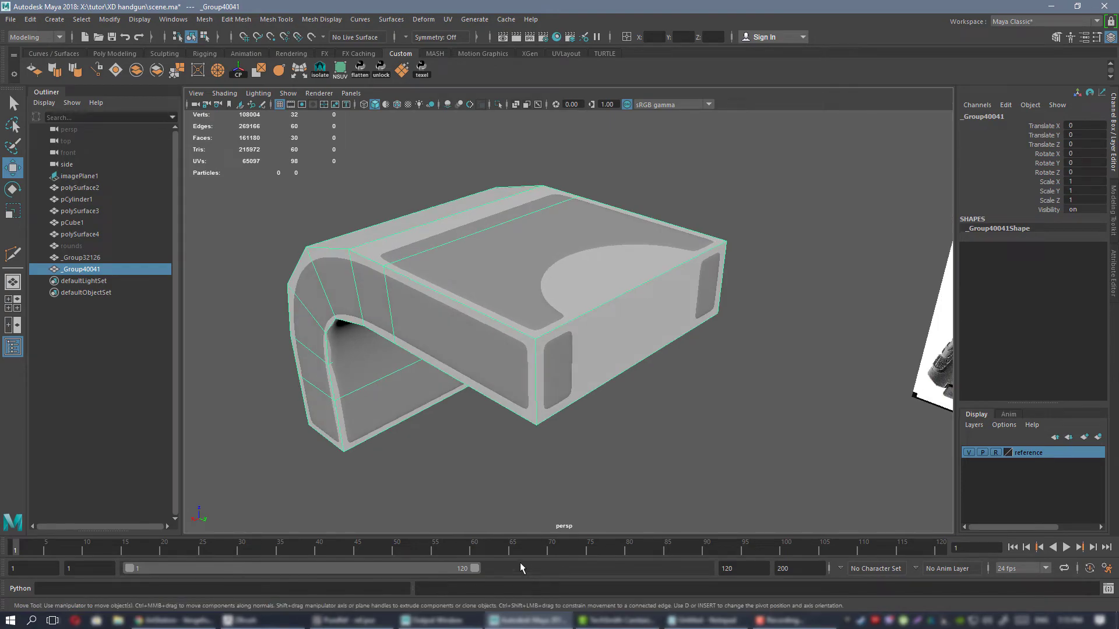
Export the cutter cylinder subtool from ZBrush as 1.OBJ, replacing the existing file, and return to Maya.
click(280, 616)
click(1014, 373)
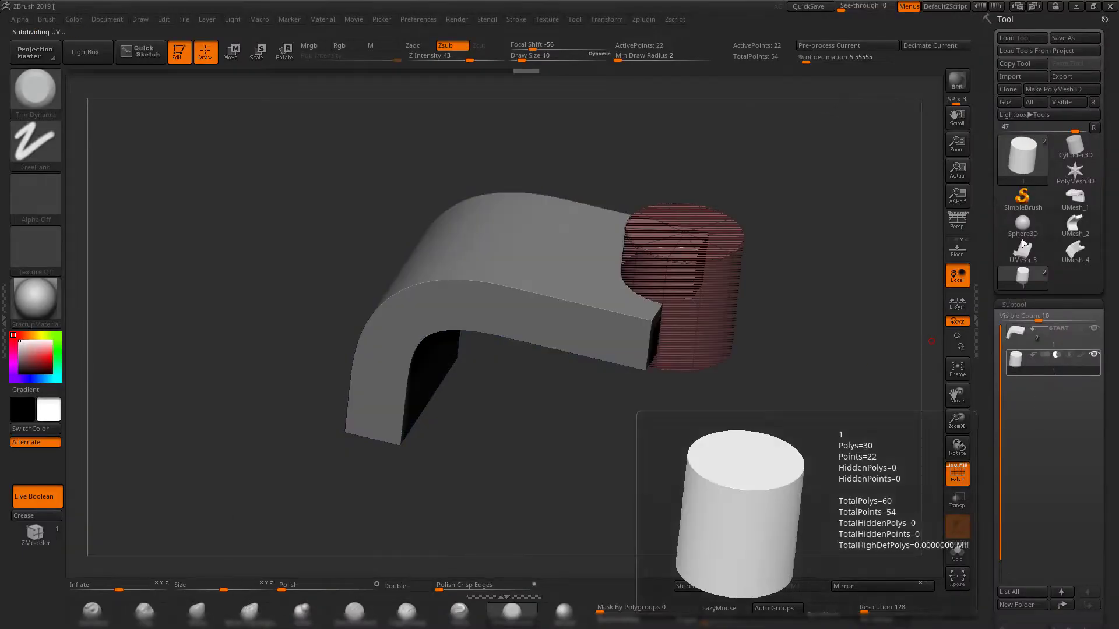
click(1083, 77)
double_click(413, 215)
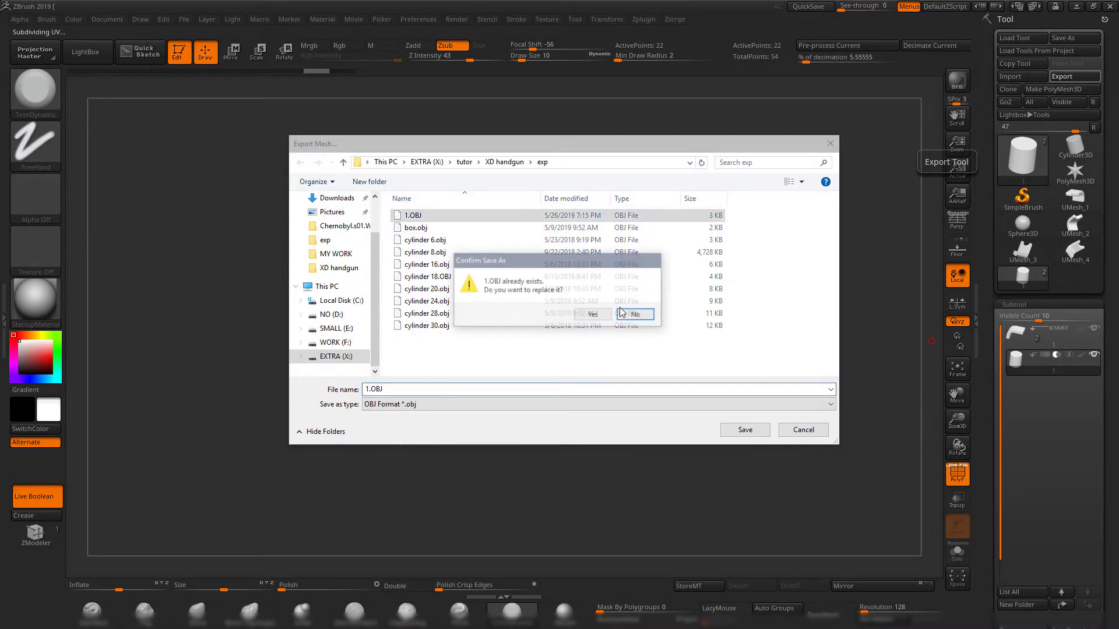
click(593, 314)
key(alt+Tab)
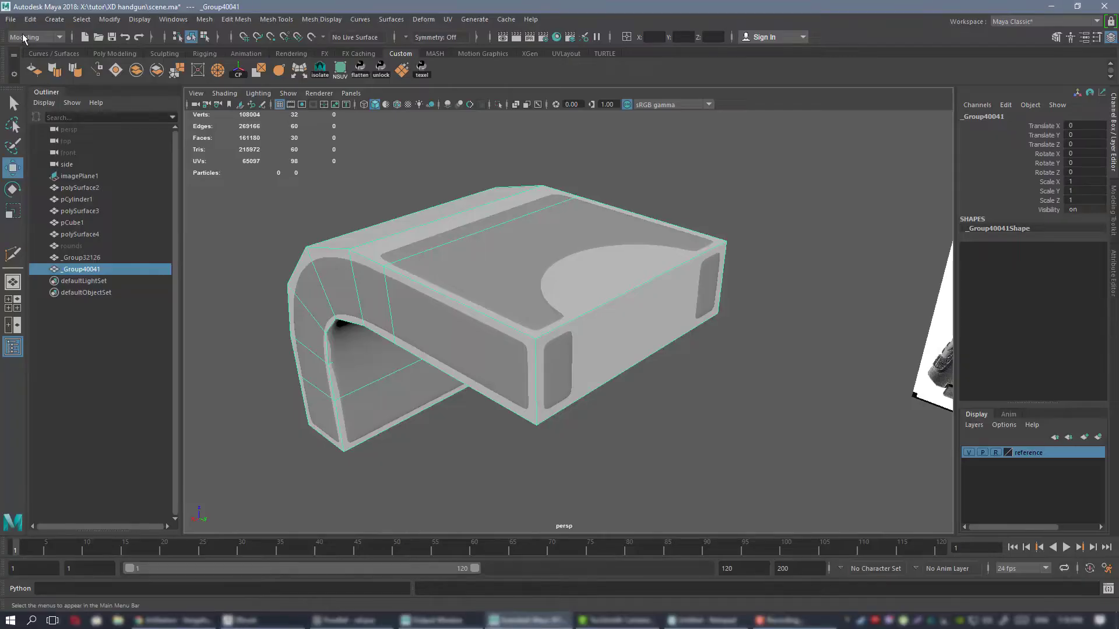
Import the cutter cylinder from 1.OBJ into the scene beside the bracket.
click(10, 19)
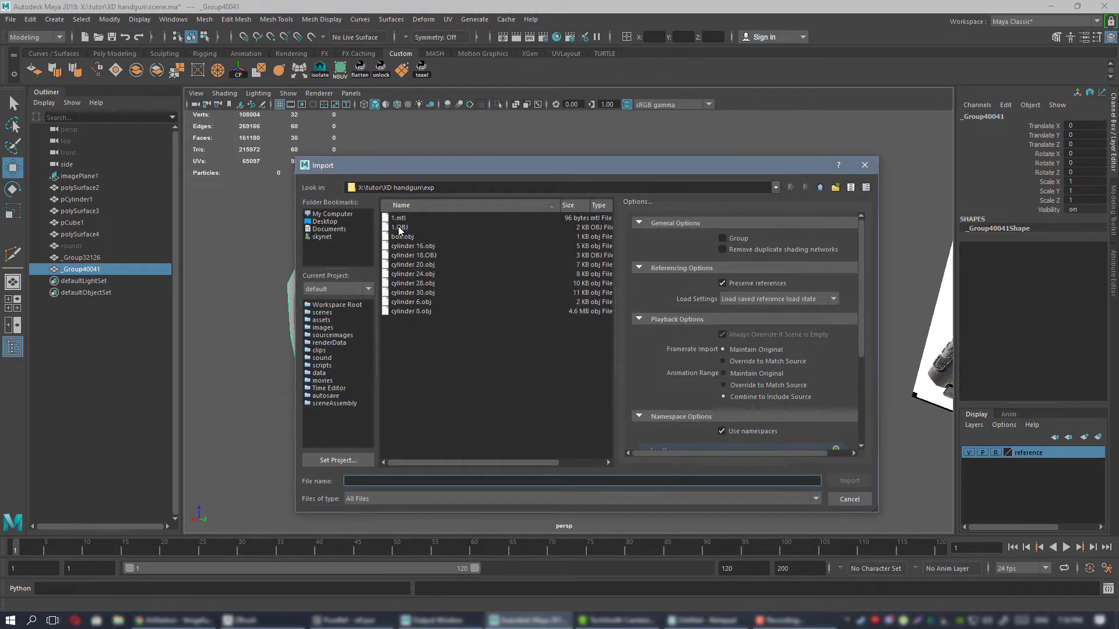
double_click(400, 227)
click(600, 348)
alt+drag(600, 348, 641, 314)
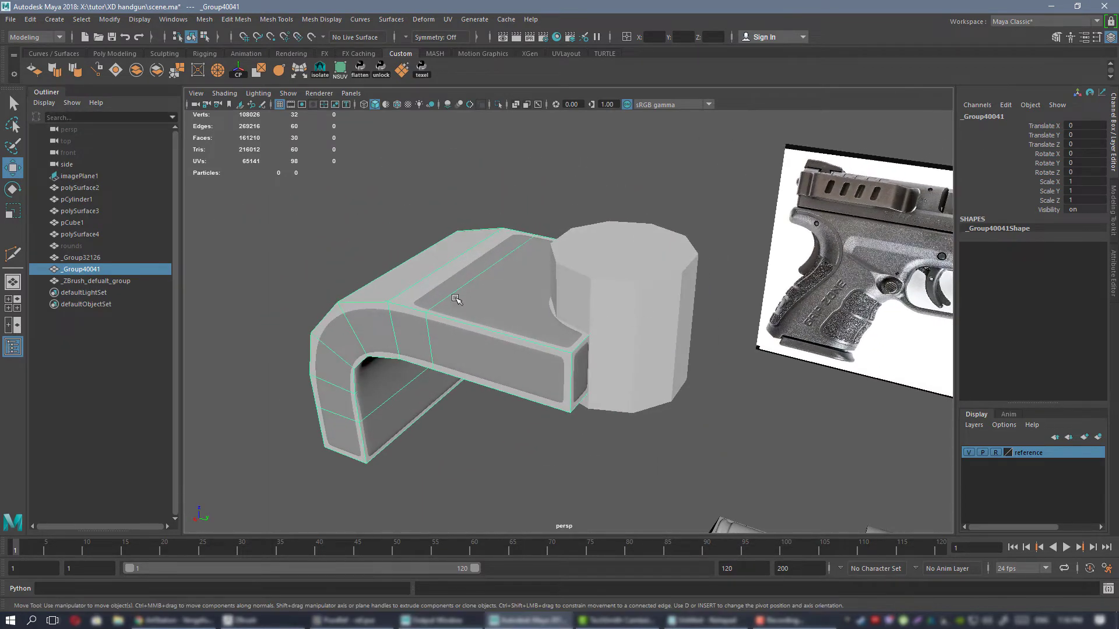
Subtract the cylinder from the low-poly bracket with a boolean Difference and delete the result's construction history.
shift+click(664, 265)
click(539, 186)
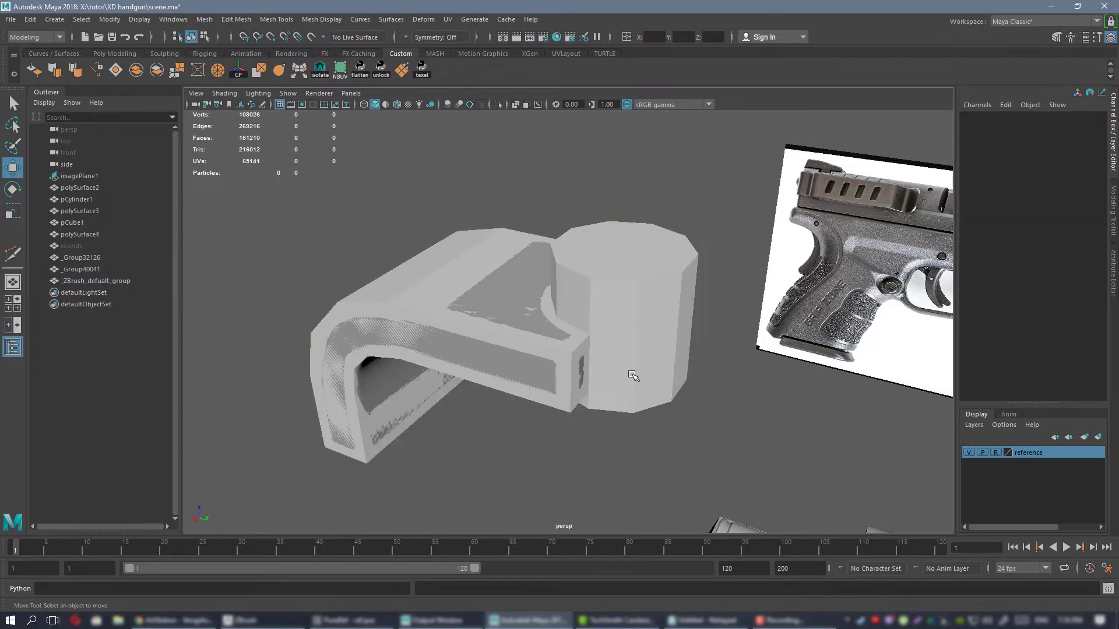
scroll(632, 375, up, 4)
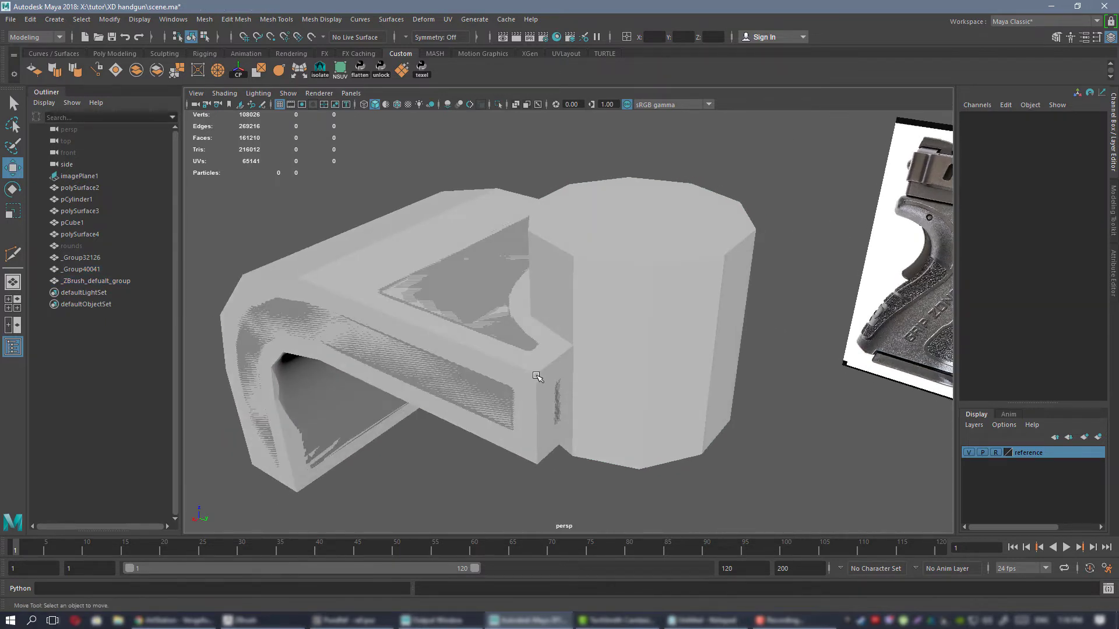
click(537, 378)
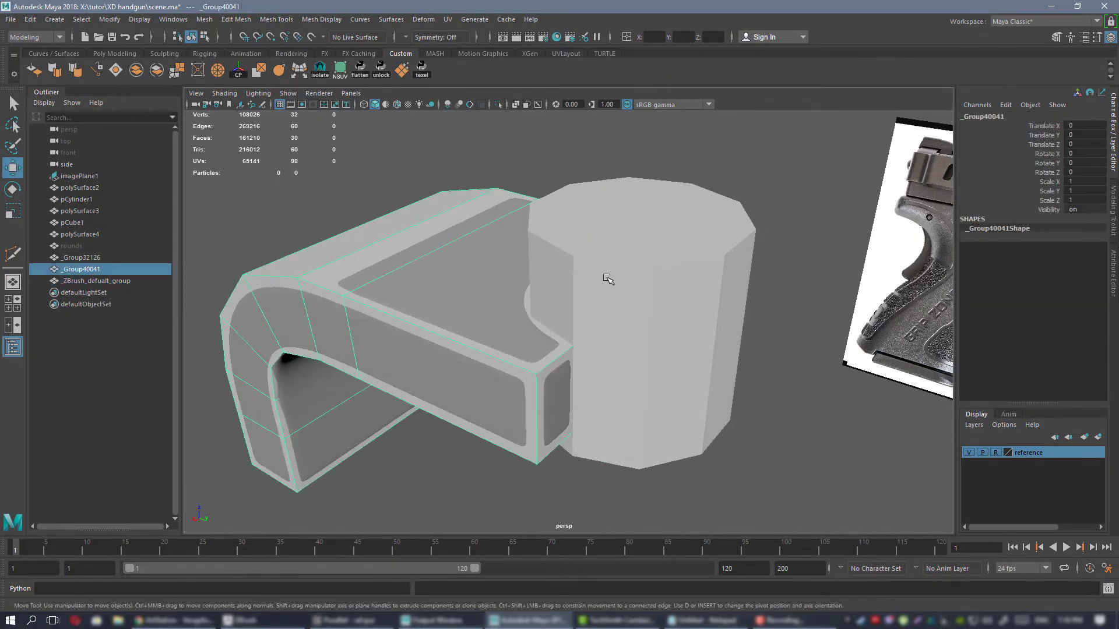
shift+click(608, 279)
click(212, 20)
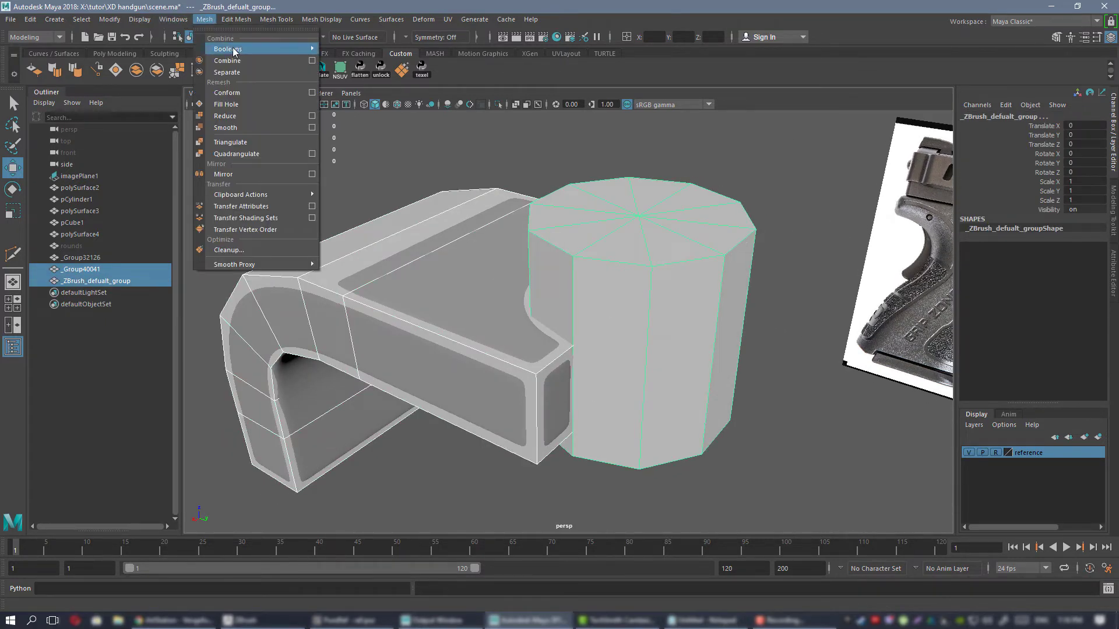
mouse_move(234, 51)
click(344, 61)
alt+drag(443, 180, 493, 187)
key(alt+shift+d)
Isolate the cut low-poly bracket in the view and switch it to vertex editing.
scroll(452, 219, down, 4)
alt+drag(452, 220, 544, 195)
click(544, 195)
alt+drag(518, 256, 602, 295)
click(530, 250)
scroll(602, 295, up, 3)
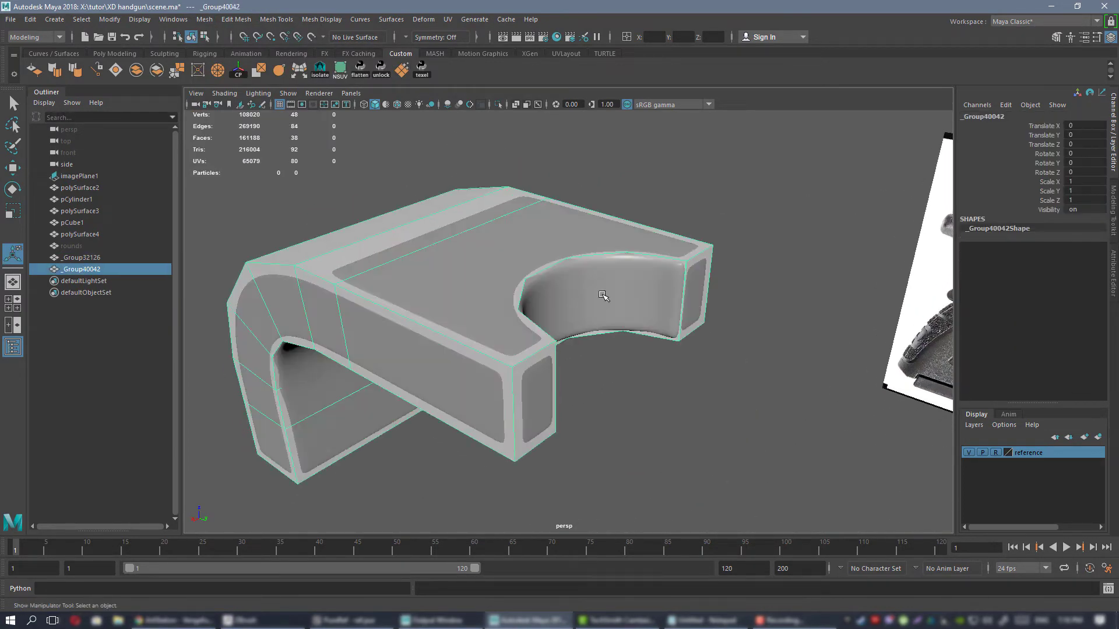
key(ctrl+1)
alt+drag(537, 243, 518, 281)
right_drag(518, 282, 478, 285)
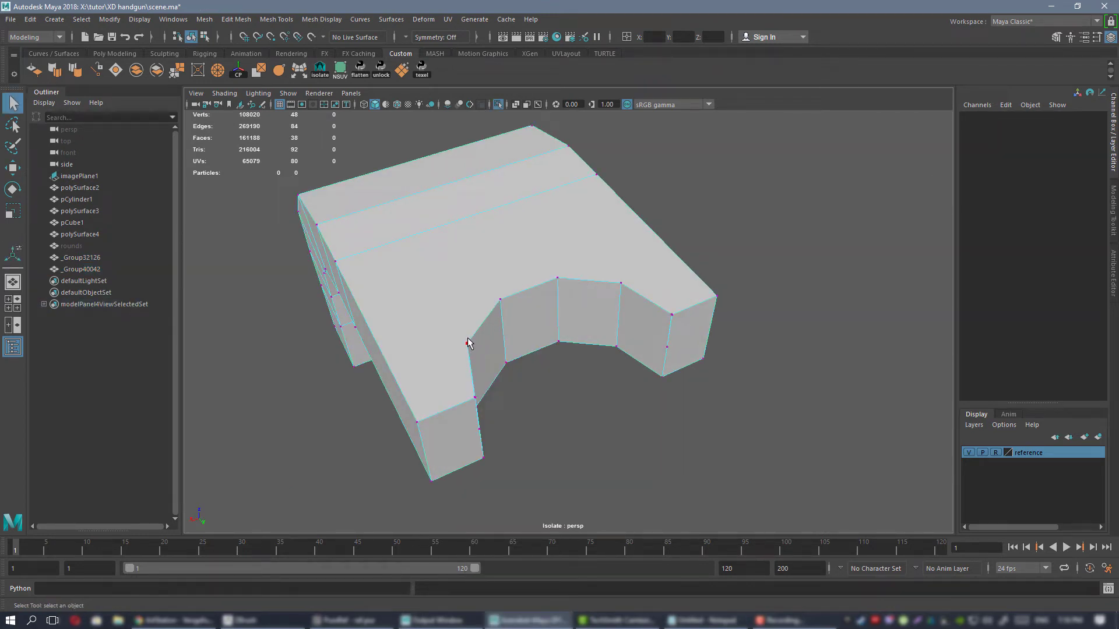
Connect the bend vertex on the upper face's side edge to the two nearest cutout vertices, then end the isolated view.
click(468, 343)
click(1113, 193)
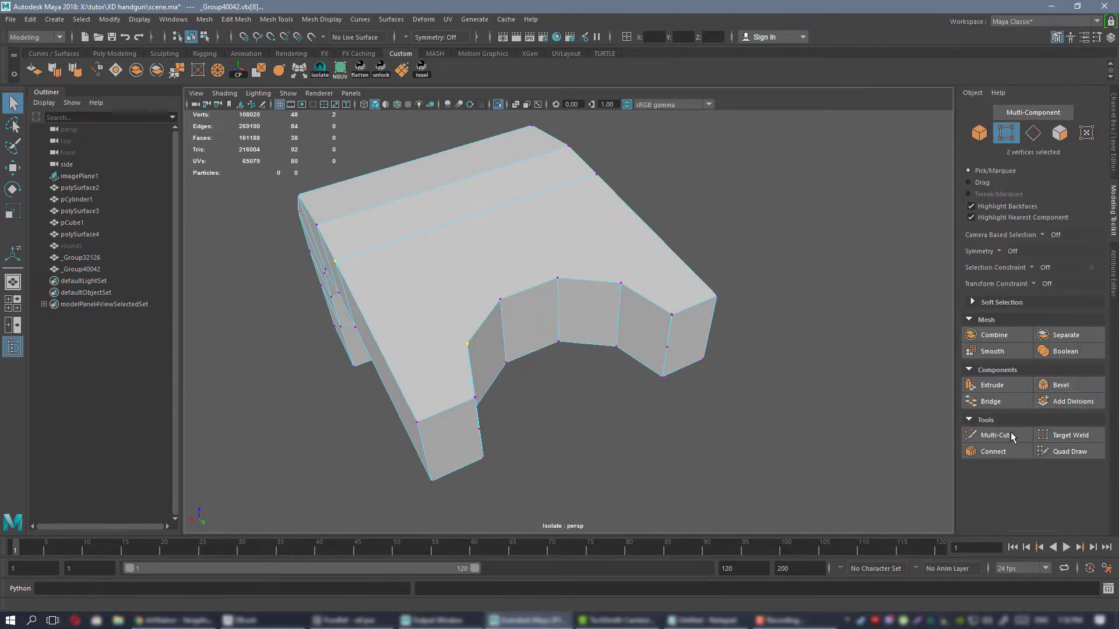
click(1003, 451)
key(q)
alt+drag(407, 254, 489, 255)
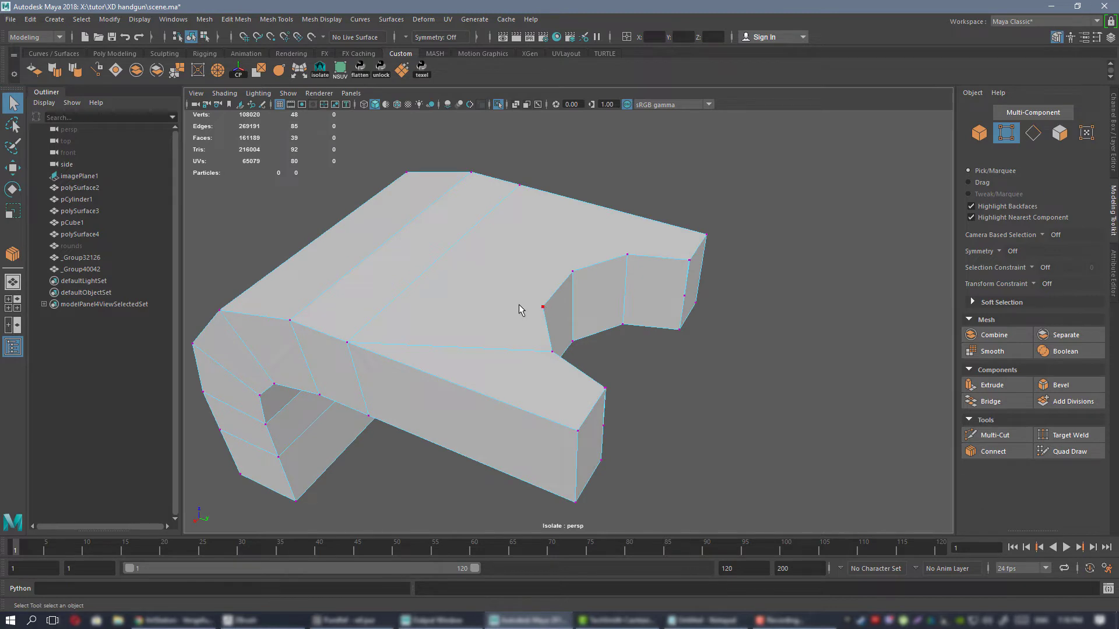
click(1001, 452)
key(q)
alt+drag(413, 270, 520, 316)
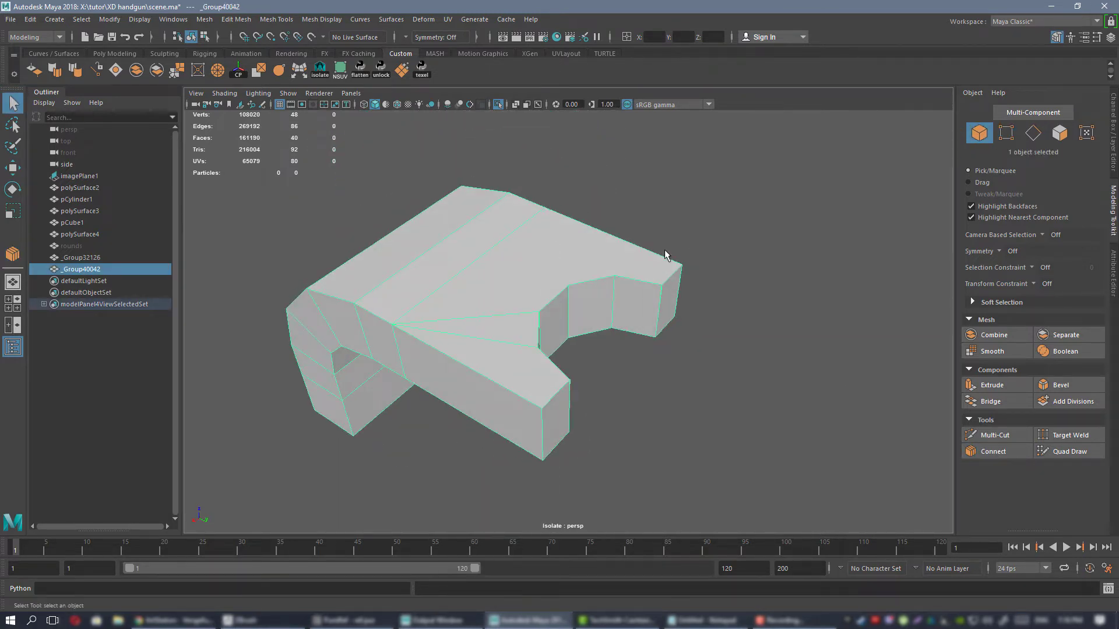
alt+drag(598, 351, 524, 321)
key(ctrl+1)
Compare the edited low-poly bracket with the overlapping high-poly mesh from several angles.
click(471, 327)
alt+right_drag(470, 328, 621, 334)
alt+drag(622, 334, 454, 302)
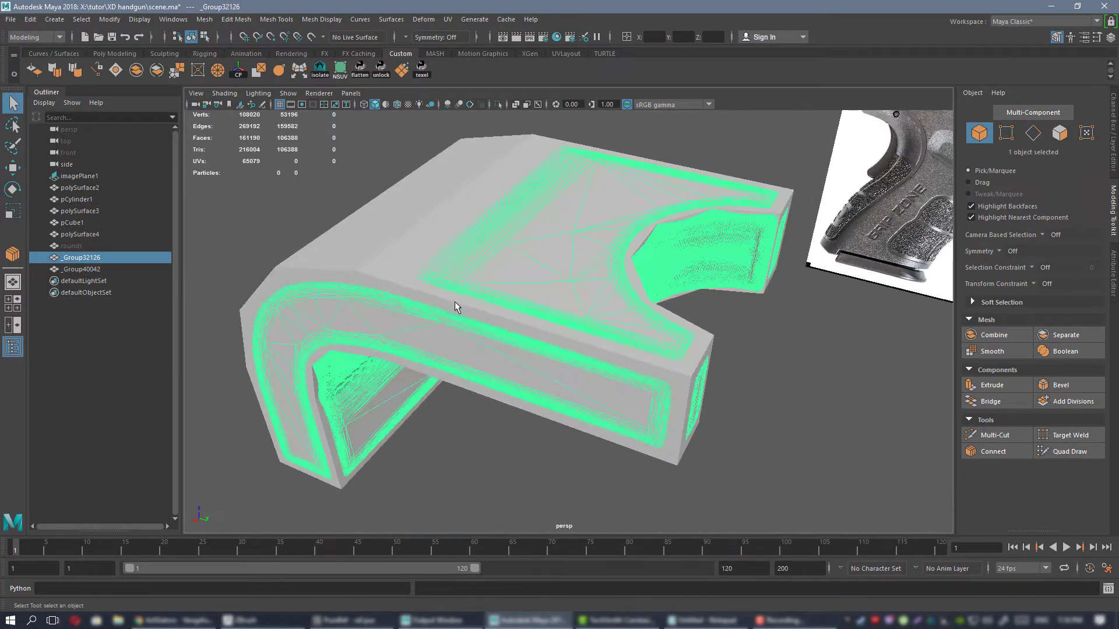
click(454, 302)
alt+right_drag(531, 296, 496, 296)
alt+drag(495, 296, 437, 297)
alt+right_drag(457, 287, 542, 303)
alt+drag(542, 303, 594, 303)
alt+right_drag(571, 295, 514, 285)
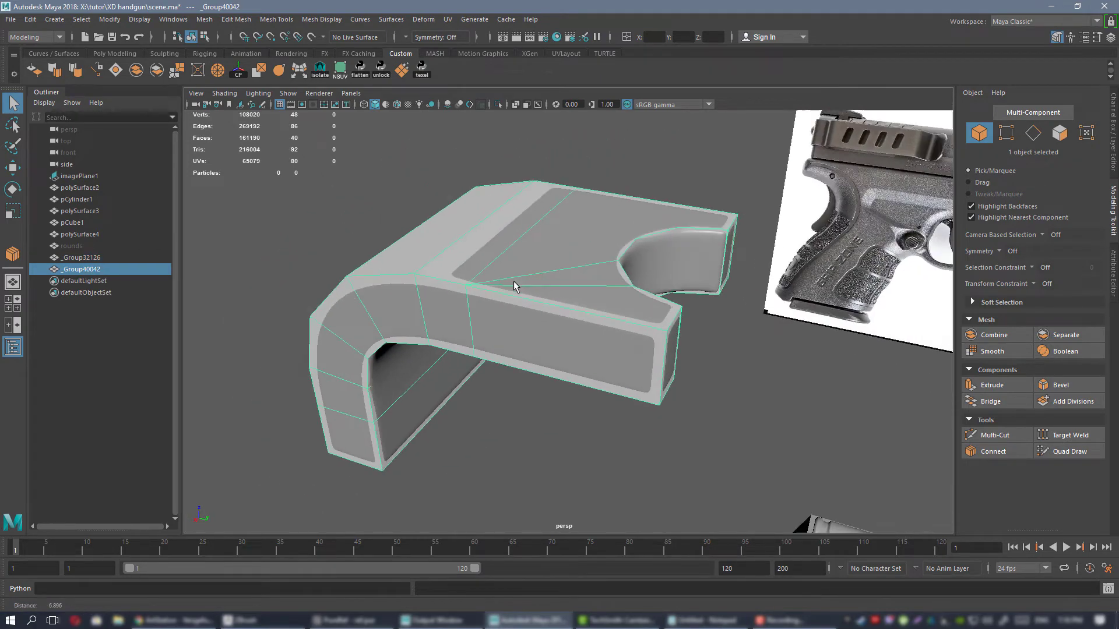
alt+drag(515, 285, 470, 270)
mouse_move(470, 270)
alt+right_down()
mouse_move(495, 280)
mouse_move(471, 288)
alt+right_up()
alt+drag(472, 289, 517, 273)
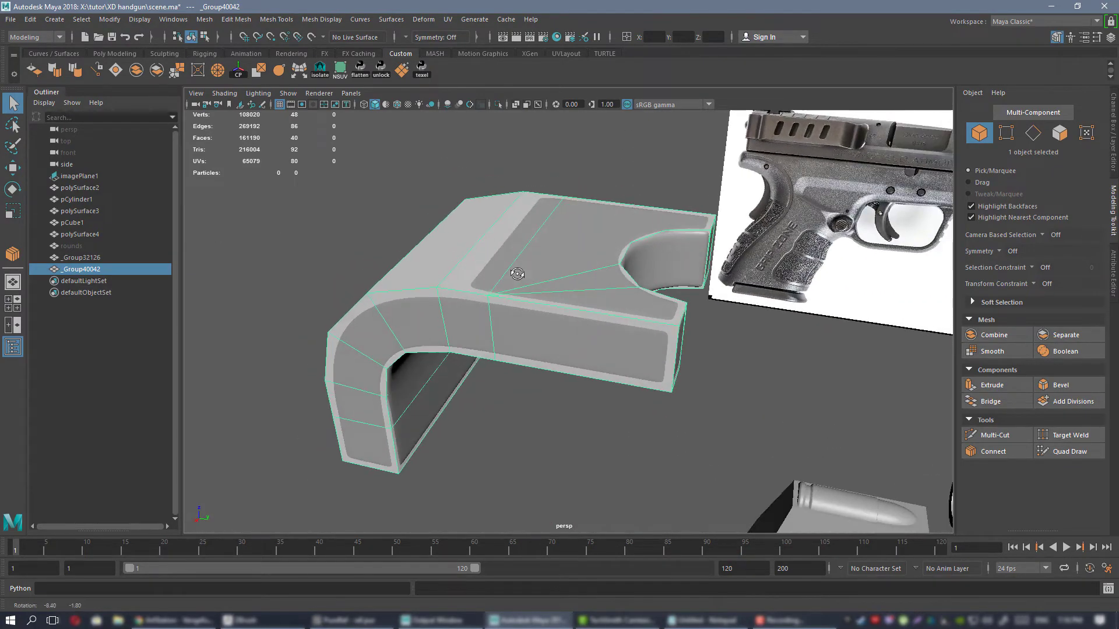
alt+right_drag(540, 293, 531, 300)
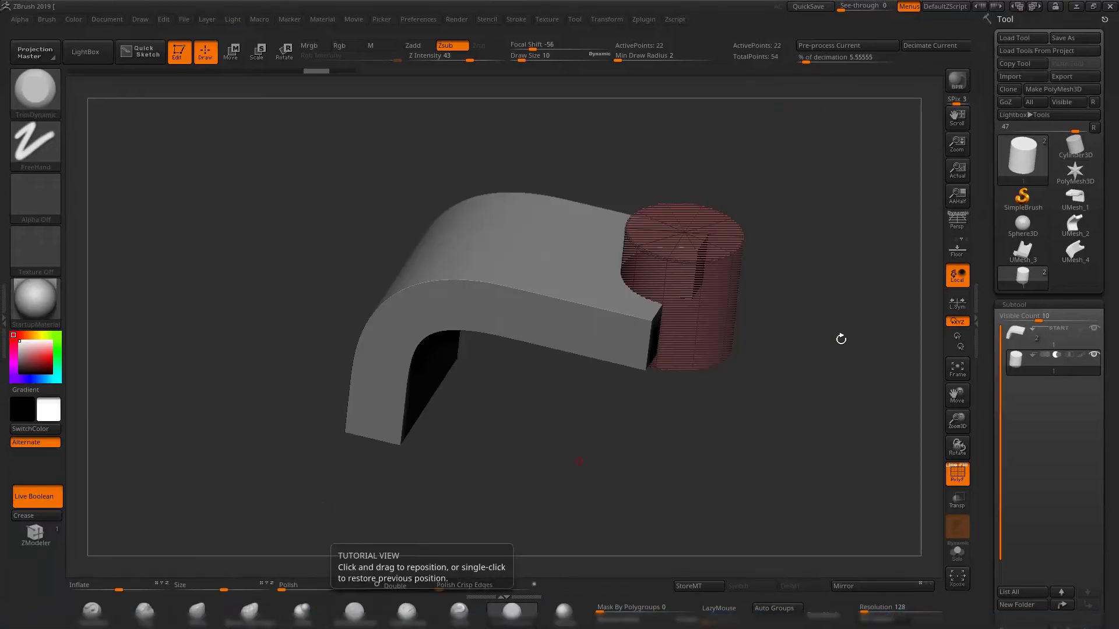
Switch to ZBrush, inspect the bracket with its cutter cylinder, and return to Maya.
drag(839, 337, 783, 374)
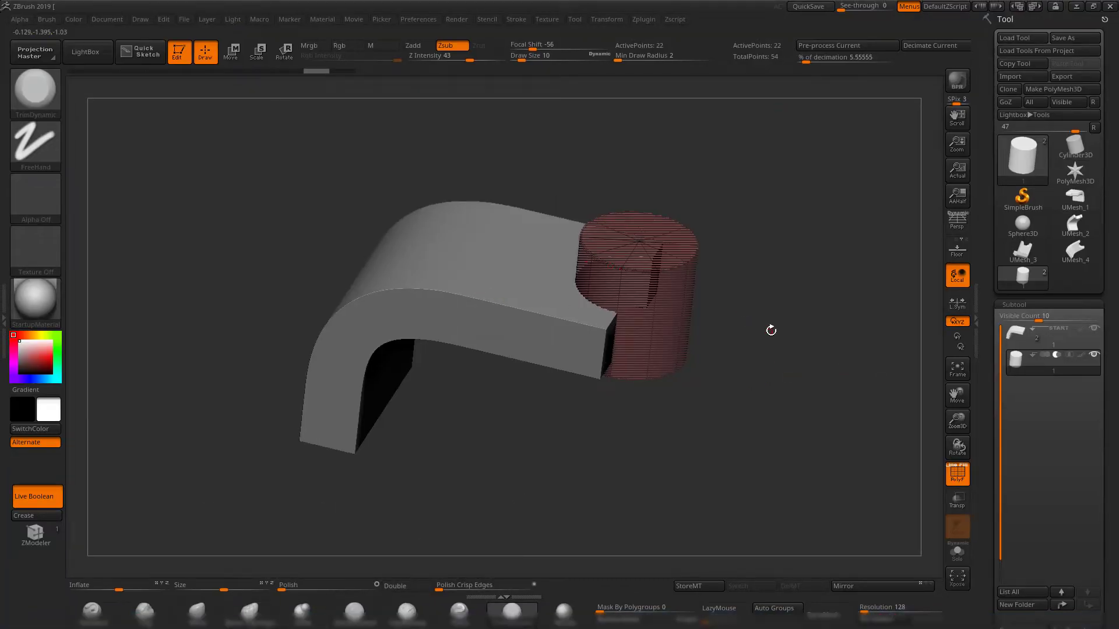
drag(771, 330, 809, 334)
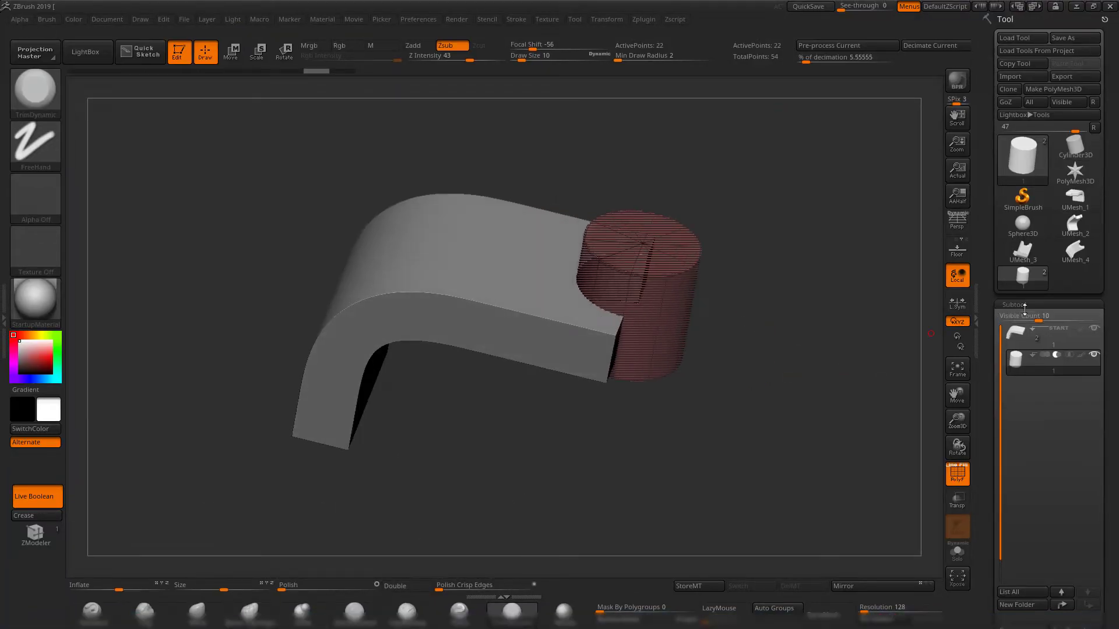
click(1071, 8)
Examine the low-poly bracket's edges around the bend and the semicircular cutout.
alt+drag(574, 299, 544, 280)
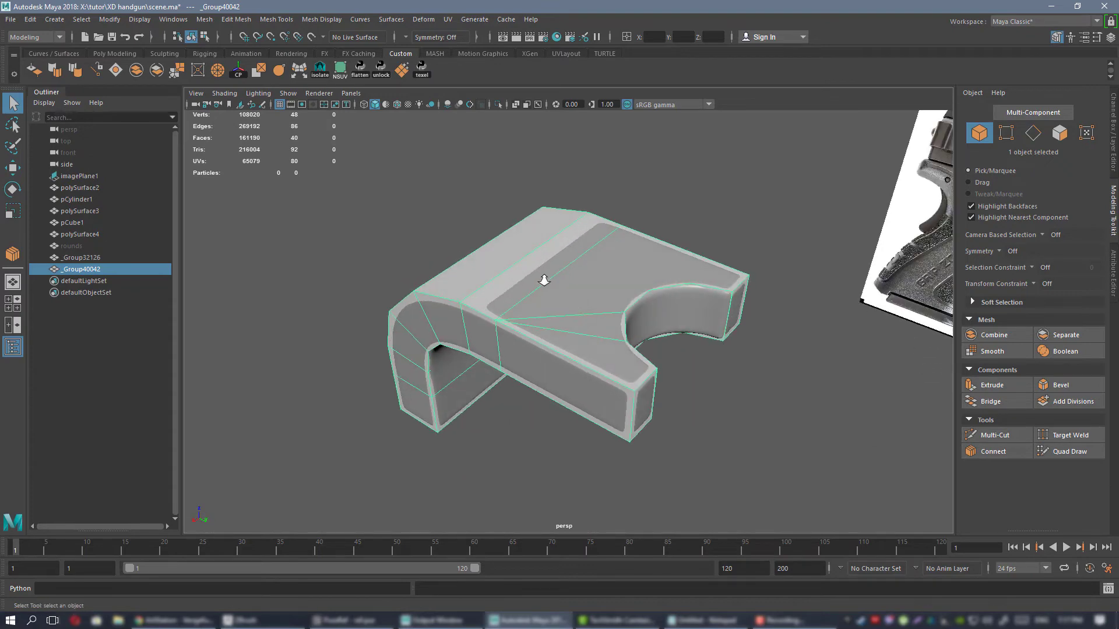
alt+right_drag(544, 280, 576, 299)
alt+drag(577, 298, 600, 280)
alt+right_drag(600, 280, 576, 273)
alt+drag(577, 272, 479, 300)
alt+right_drag(479, 299, 544, 337)
alt+drag(545, 338, 487, 308)
alt+right_drag(473, 268, 533, 286)
alt+drag(534, 286, 577, 349)
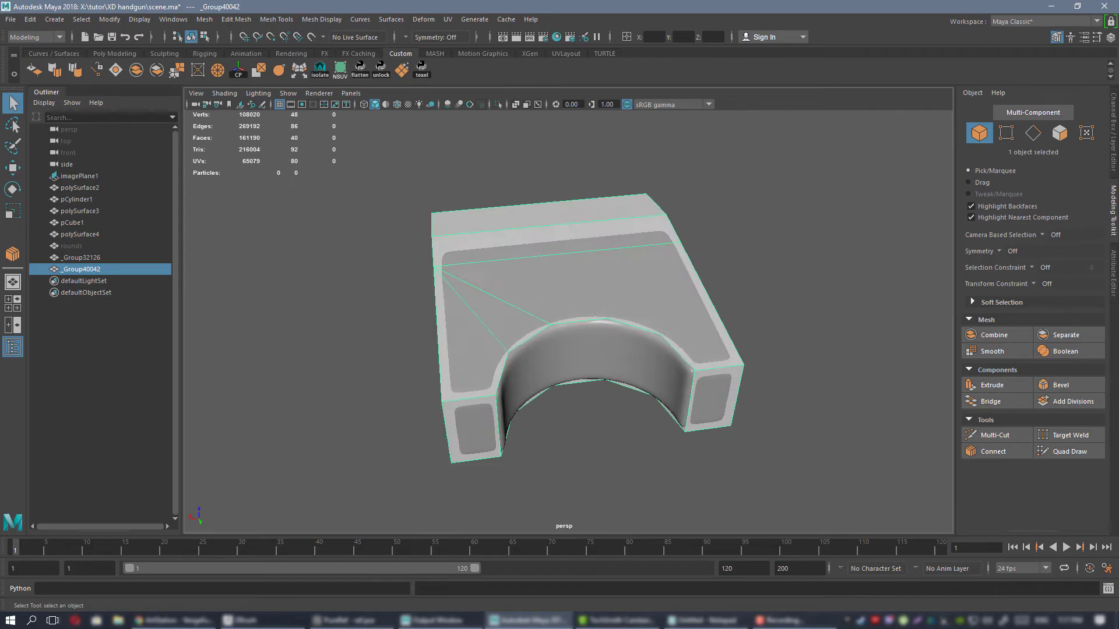
In ZBrush, select the low-poly bracket subtool, examine its wireframe and subtool entry, and return to Maya.
click(278, 627)
mouse_move(809, 440)
mouse_down()
mouse_move(724, 365)
mouse_move(762, 367)
mouse_move(752, 402)
mouse_move(734, 408)
mouse_move(749, 342)
mouse_up()
key(shift+f)
alt+click(540, 350)
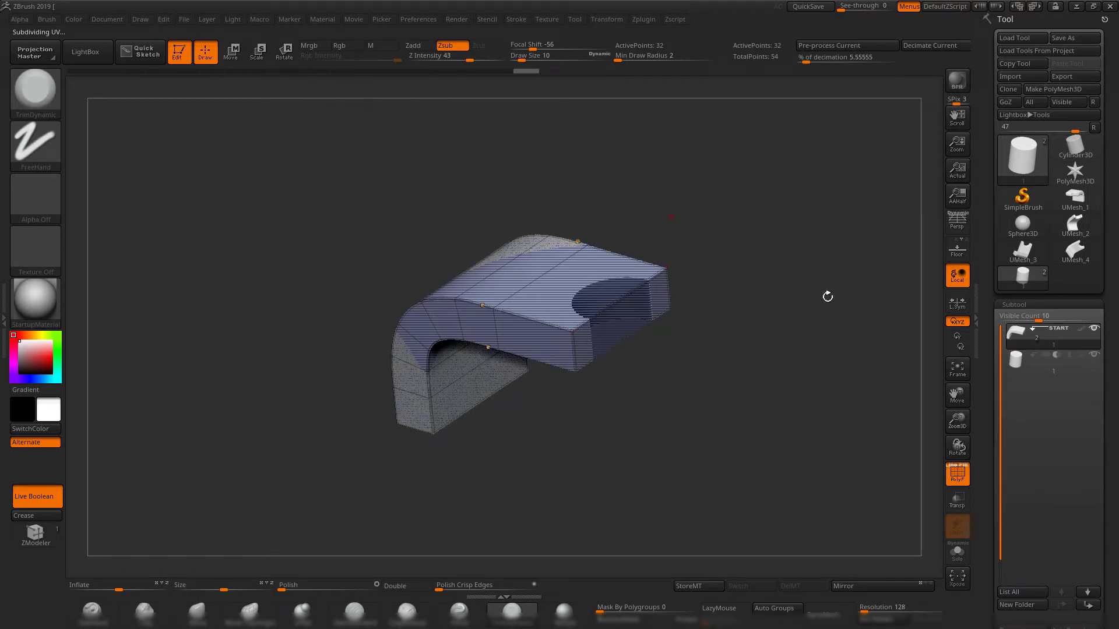
drag(990, 395, 992, 333)
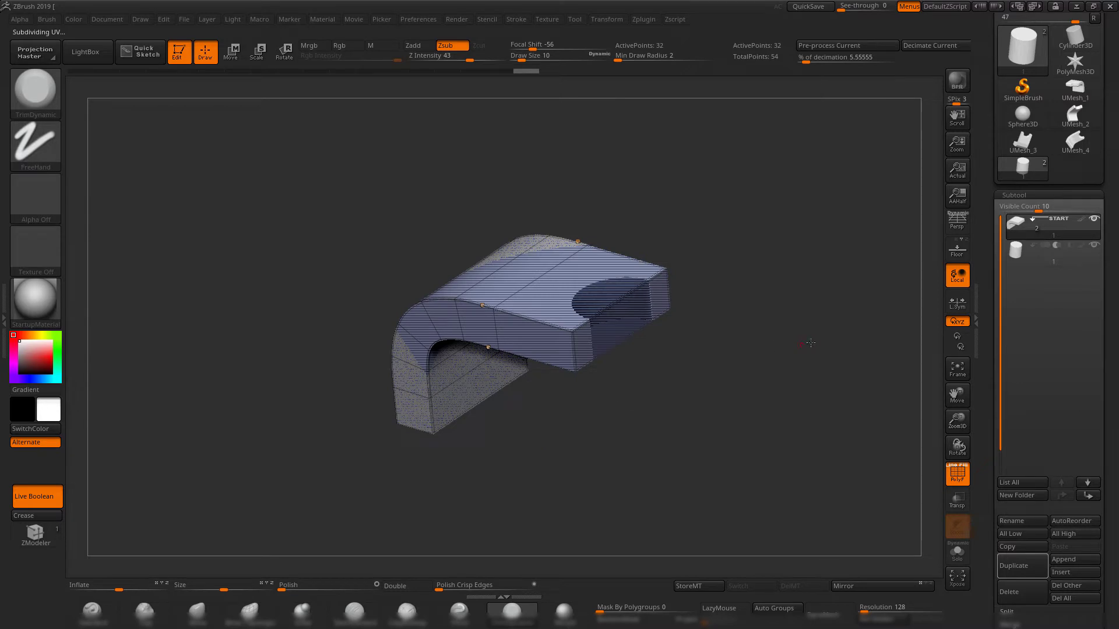
alt+drag(811, 343, 815, 340)
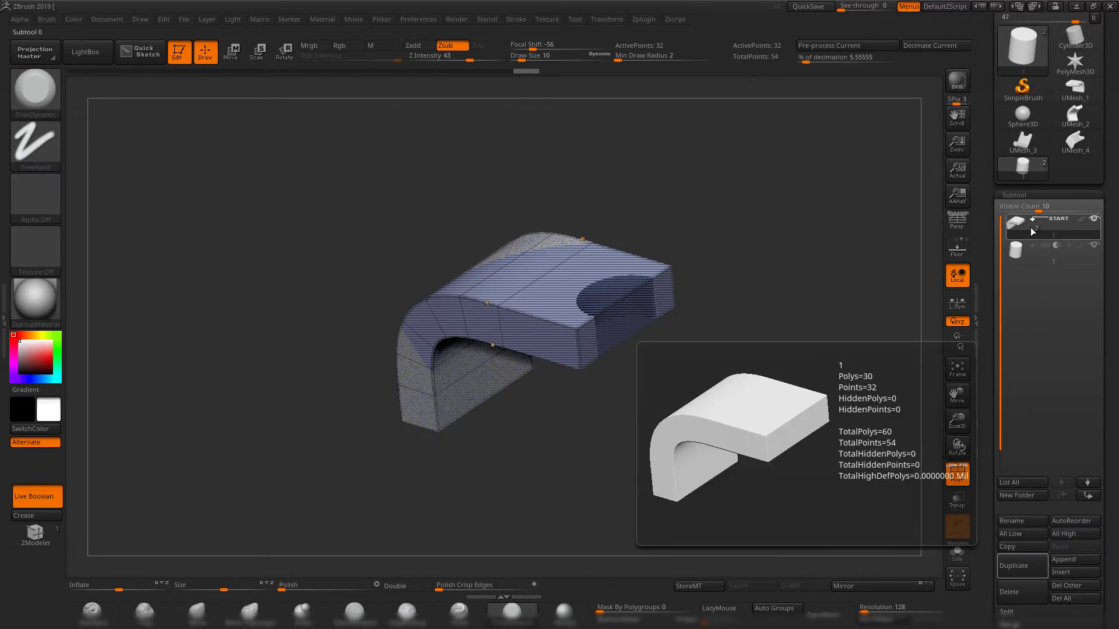
click(1083, 8)
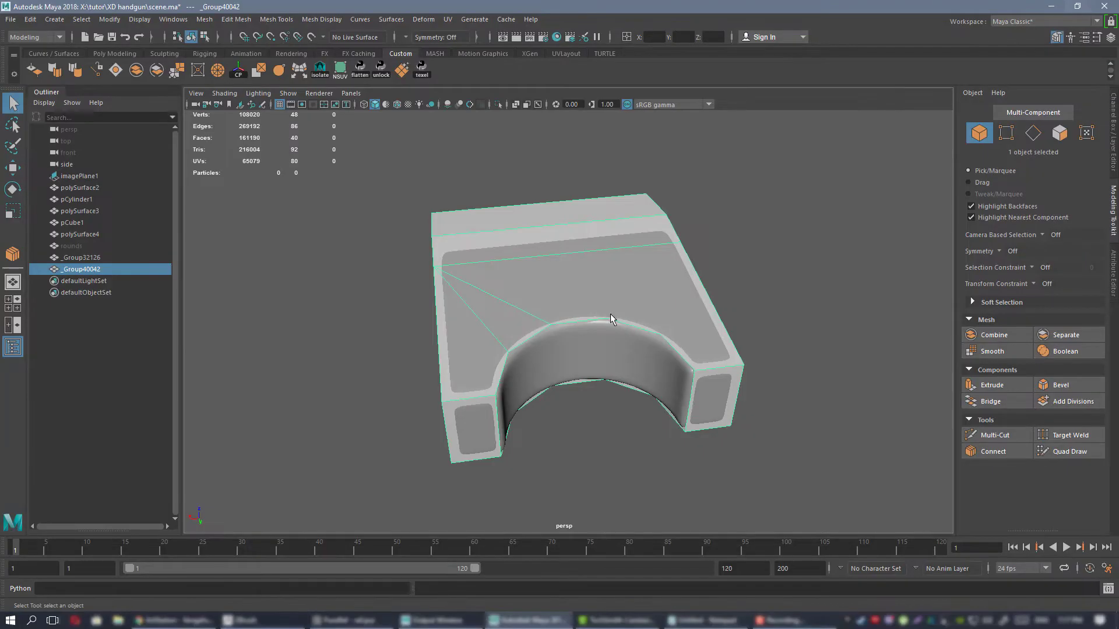
Select the high-poly and low-poly brackets in turn and check how closely they match from the front and sides.
alt+drag(610, 313, 505, 249)
click(505, 249)
alt+drag(613, 276, 568, 309)
alt+drag(534, 270, 596, 329)
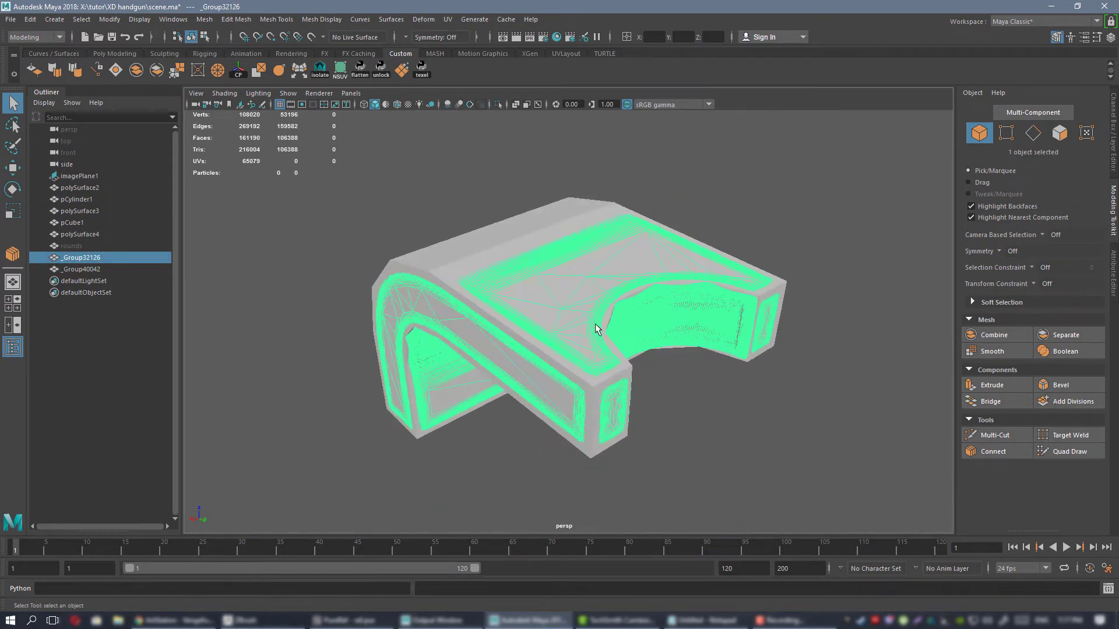
click(485, 260)
alt+drag(488, 265, 730, 282)
alt+drag(651, 337, 498, 301)
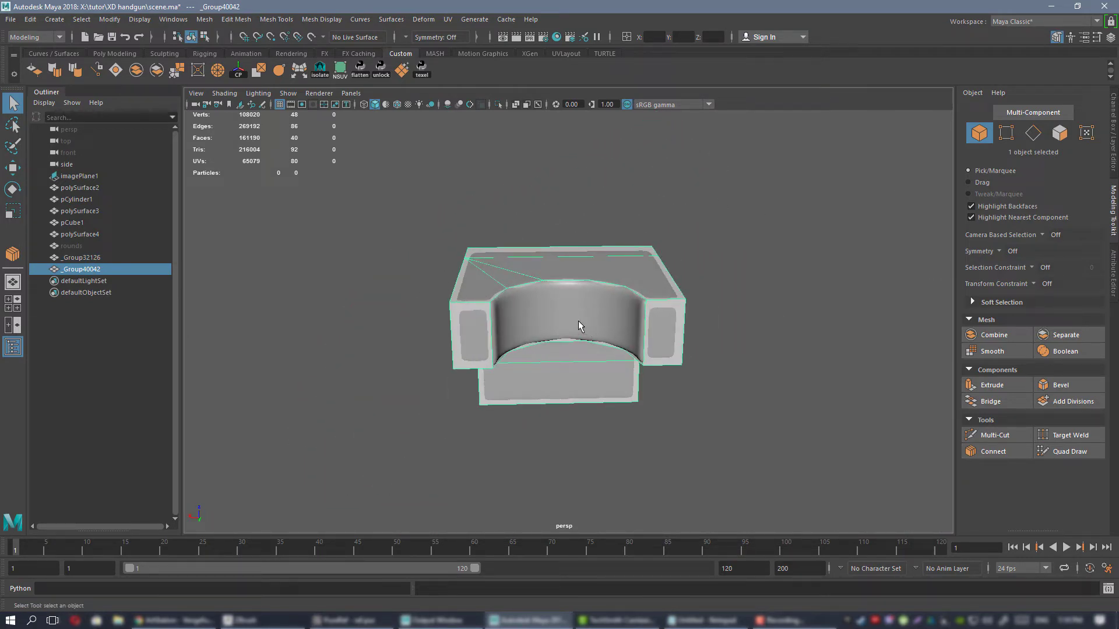
mouse_move(565, 310)
alt+mouse_down()
mouse_move(623, 286)
mouse_move(544, 297)
mouse_move(620, 317)
mouse_move(553, 329)
alt+mouse_up()
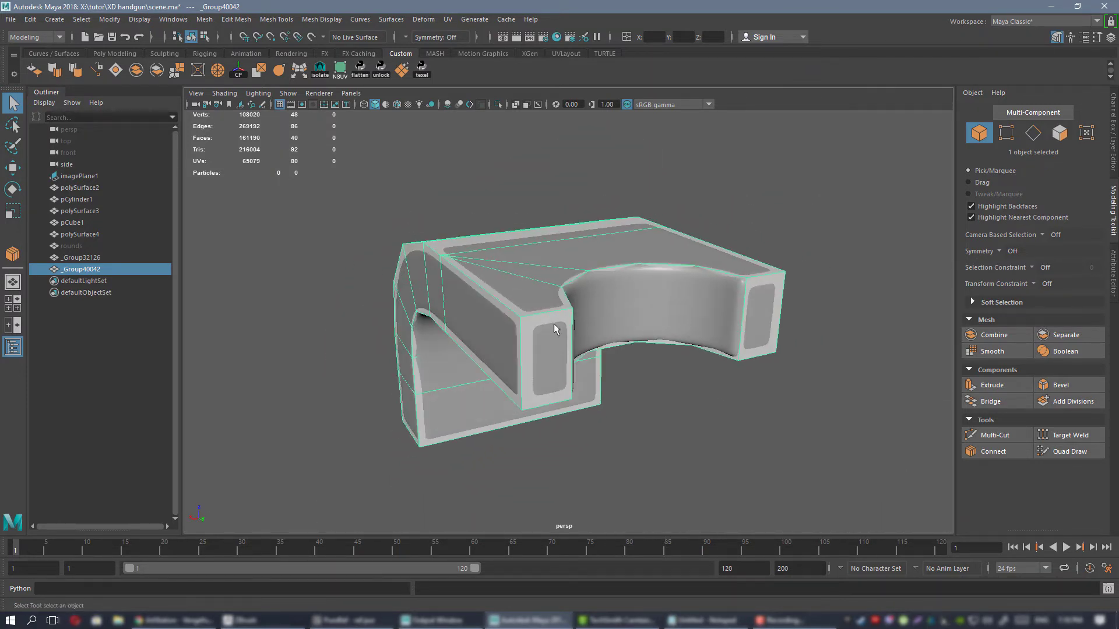
alt+drag(691, 310, 512, 286)
alt+drag(736, 302, 603, 328)
Delete both the high-poly and low-poly bracket meshes, and select the magazine block pCube1.
drag(764, 183, 465, 364)
alt+drag(533, 255, 528, 274)
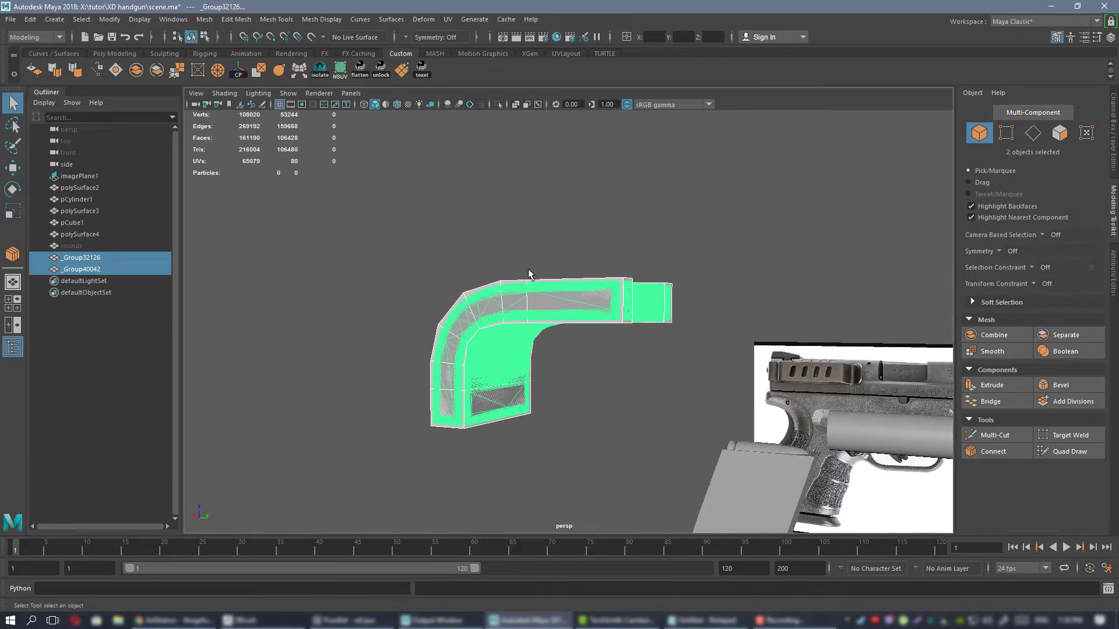
key(Delete)
alt+drag(753, 337, 623, 331)
click(666, 281)
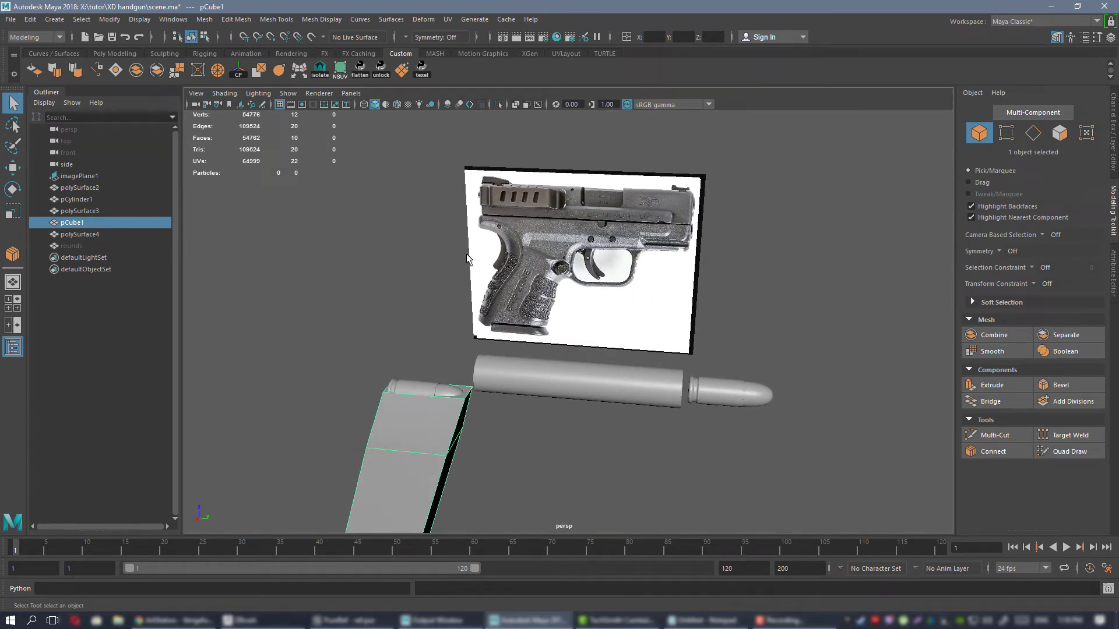
alt+drag(542, 319, 572, 305)
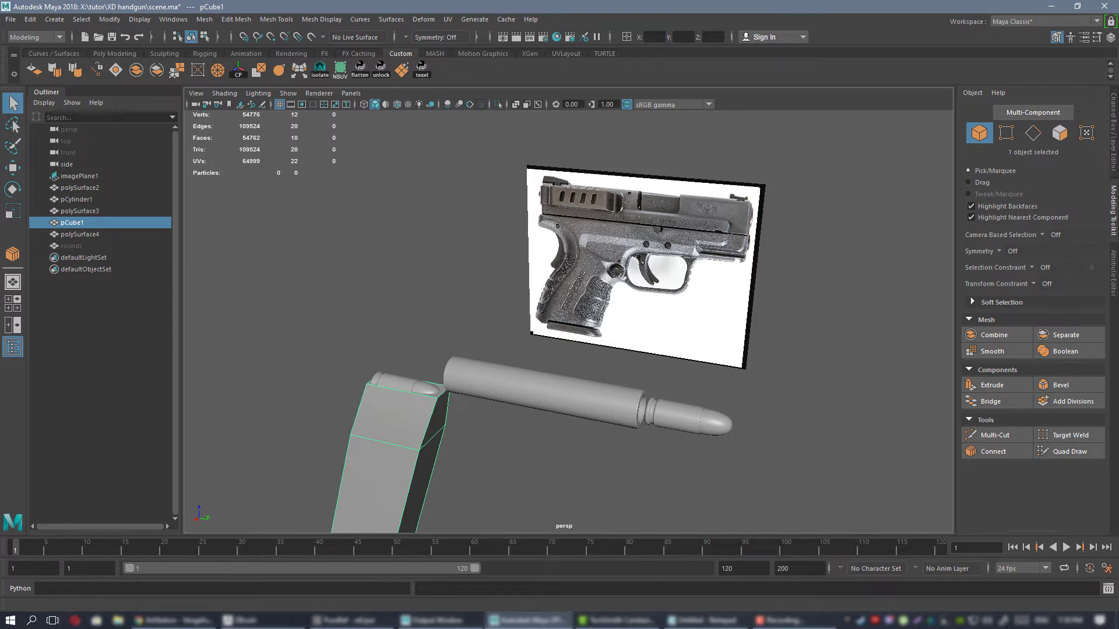
Examine the XD-9 Sub-Compact reference photos around the frame, rail, trigger guard and grip, and return to the Maya scene.
right_drag(1118, 447, 710, 444)
scroll(670, 389, down, 3)
scroll(600, 261, up, 6)
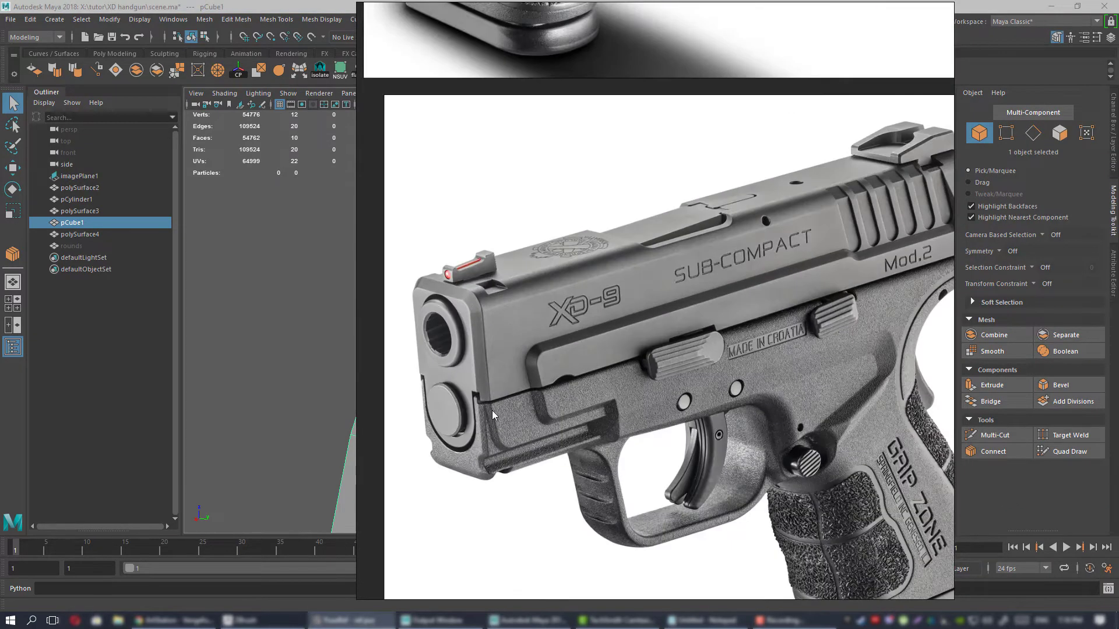
scroll(491, 410, down, 4)
scroll(670, 312, up, 5)
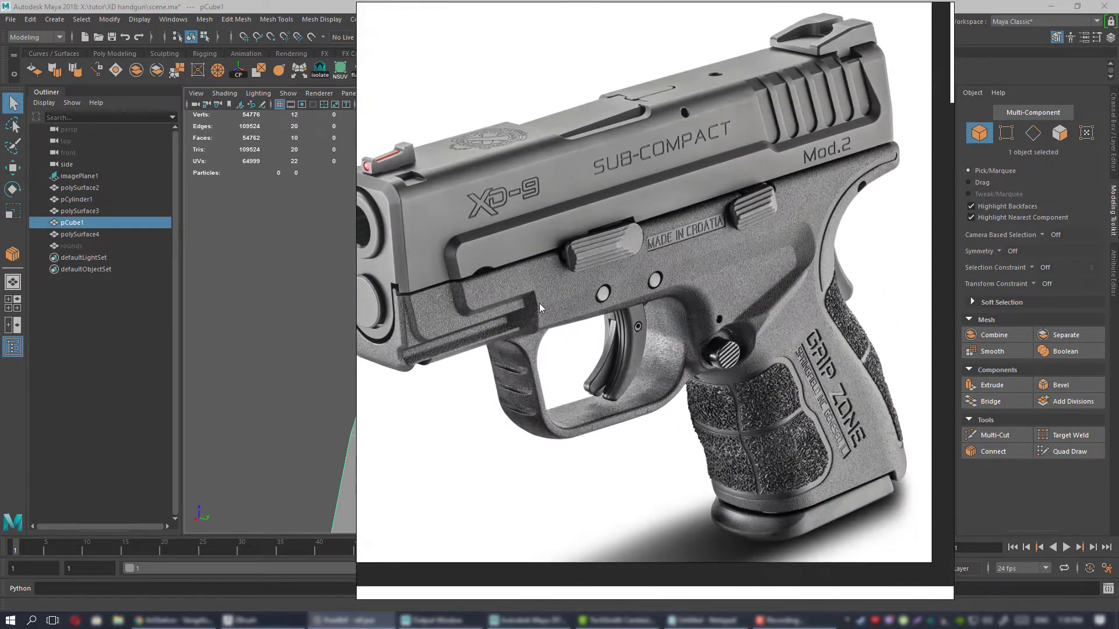
scroll(539, 303, up, 2)
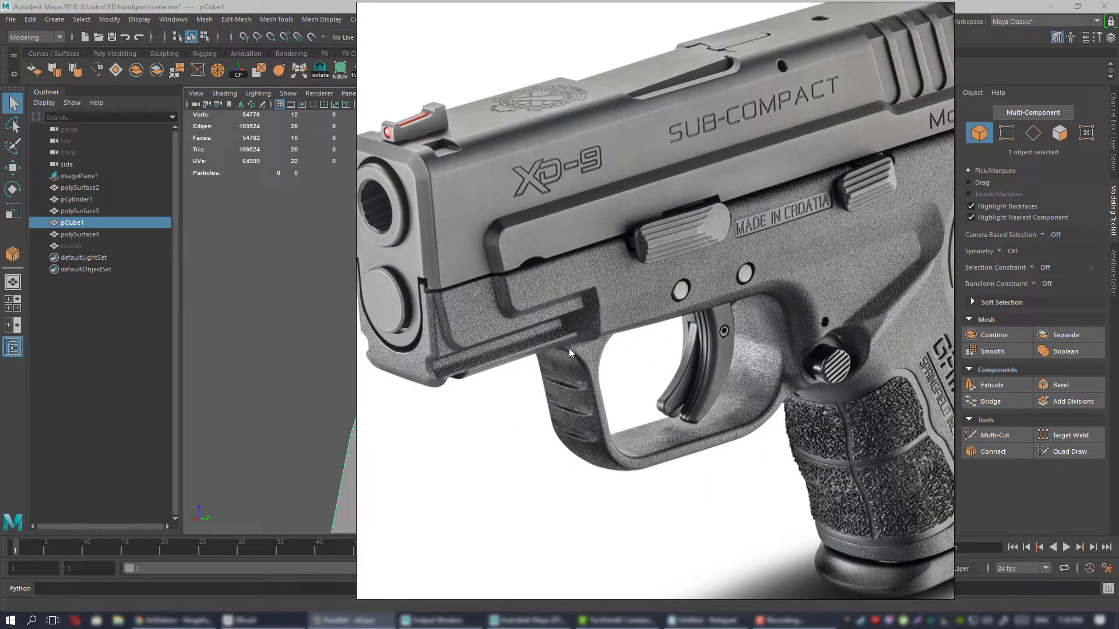
scroll(695, 354, down, 3)
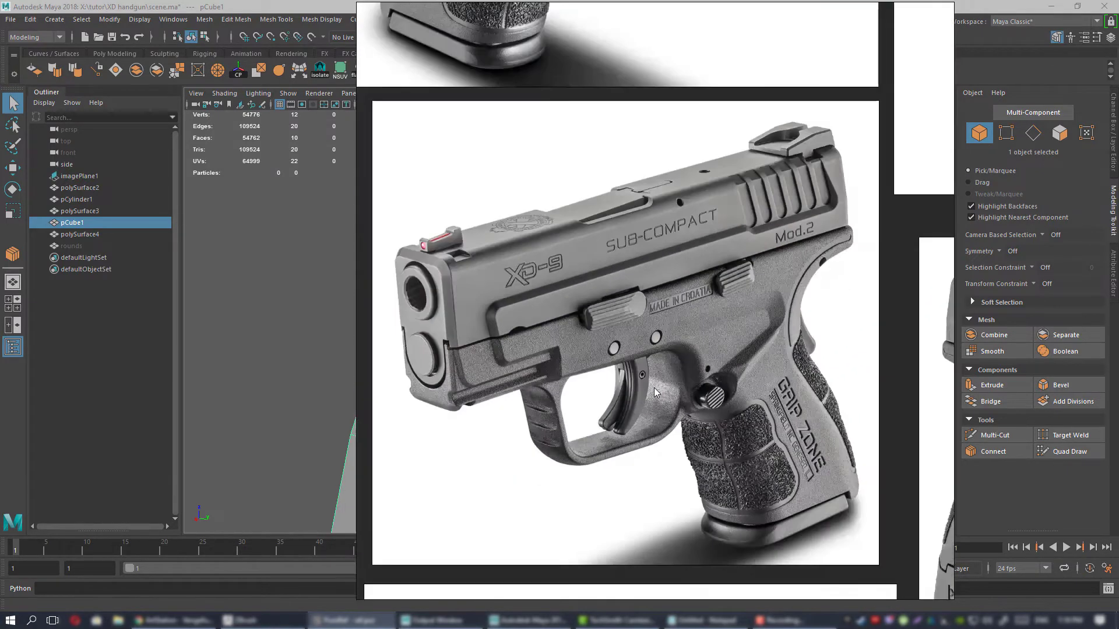
scroll(717, 326, up, 3)
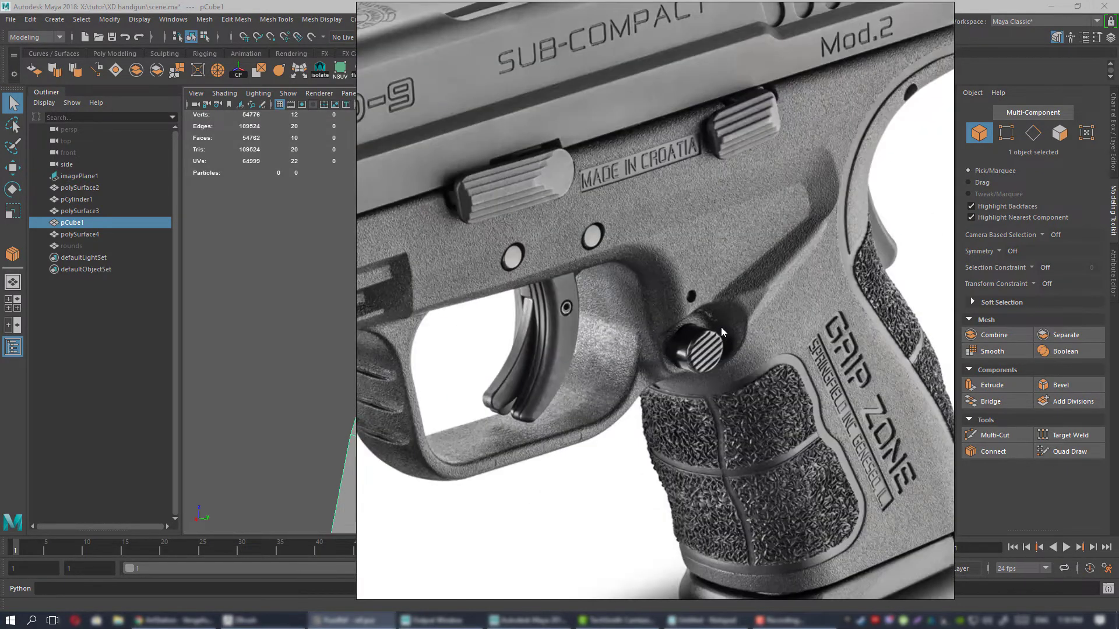
scroll(721, 327, down, 4)
scroll(772, 307, down, 3)
scroll(680, 327, up, 4)
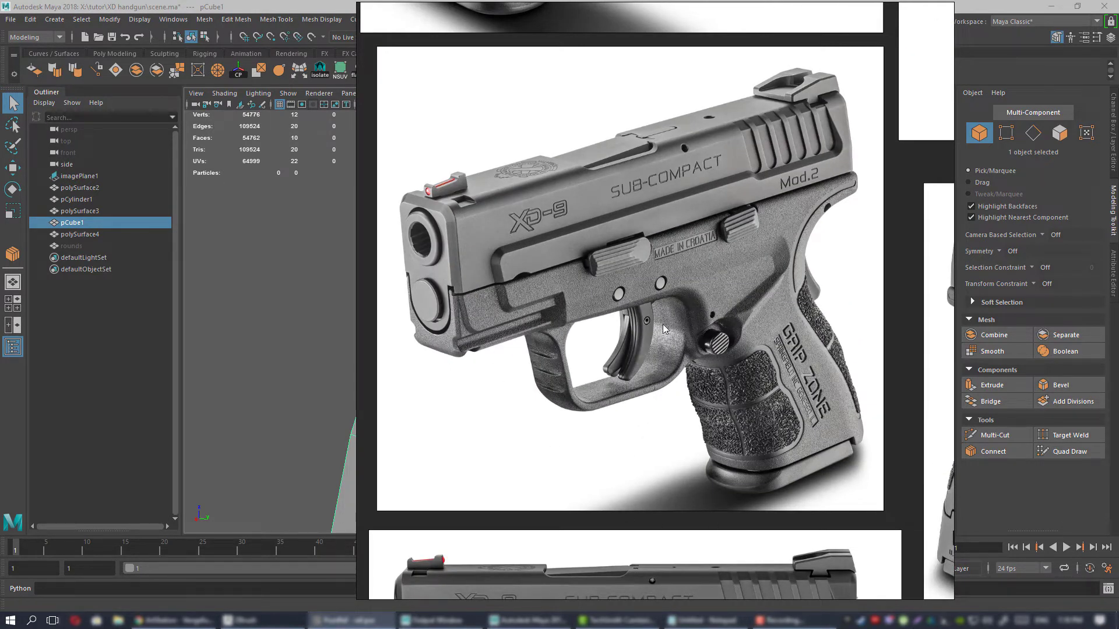
scroll(623, 373, down, 2)
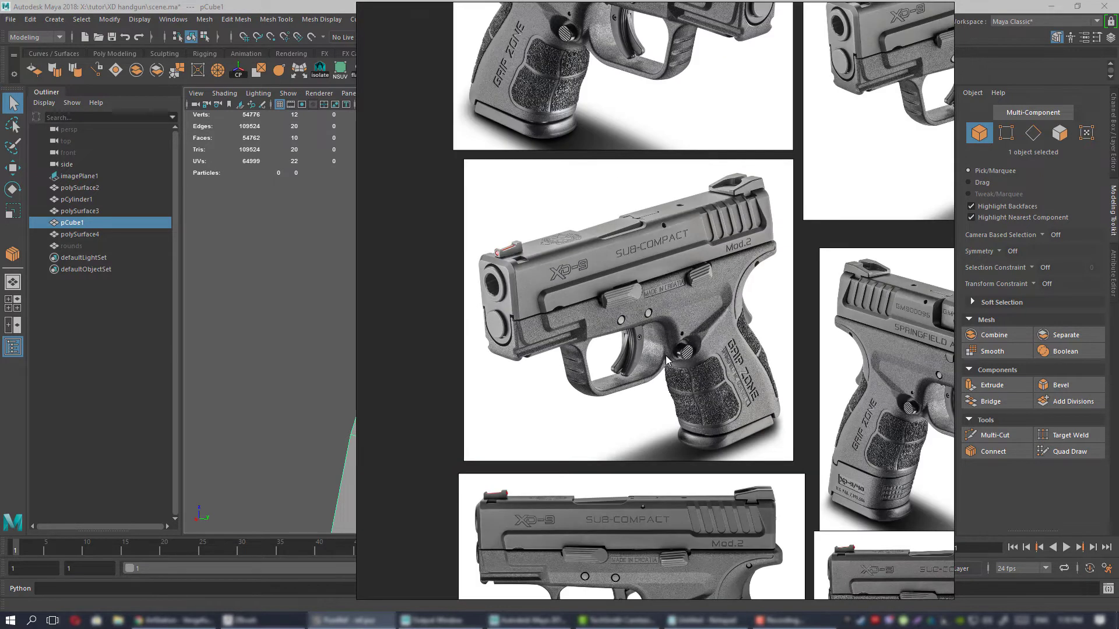
right_drag(564, 310, 1118, 304)
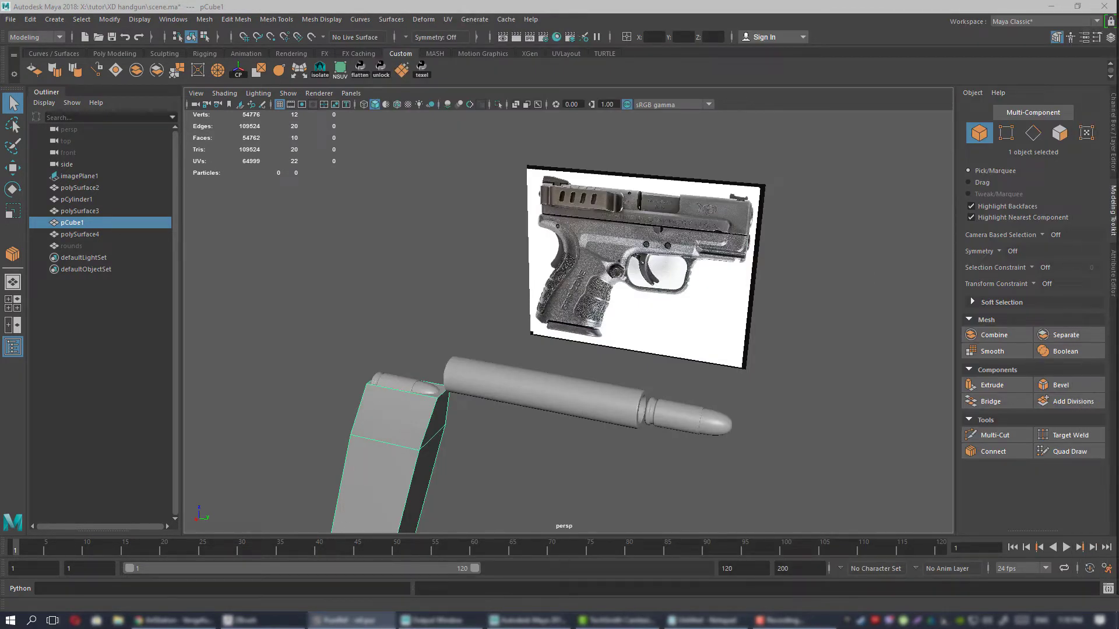
Select the bullet mesh polySurface2 at the end of the barrel and inspect it up close.
alt+drag(345, 351, 563, 293)
click(594, 312)
key(f)
click(645, 353)
alt+right_drag(566, 334, 632, 368)
alt+drag(632, 368, 690, 389)
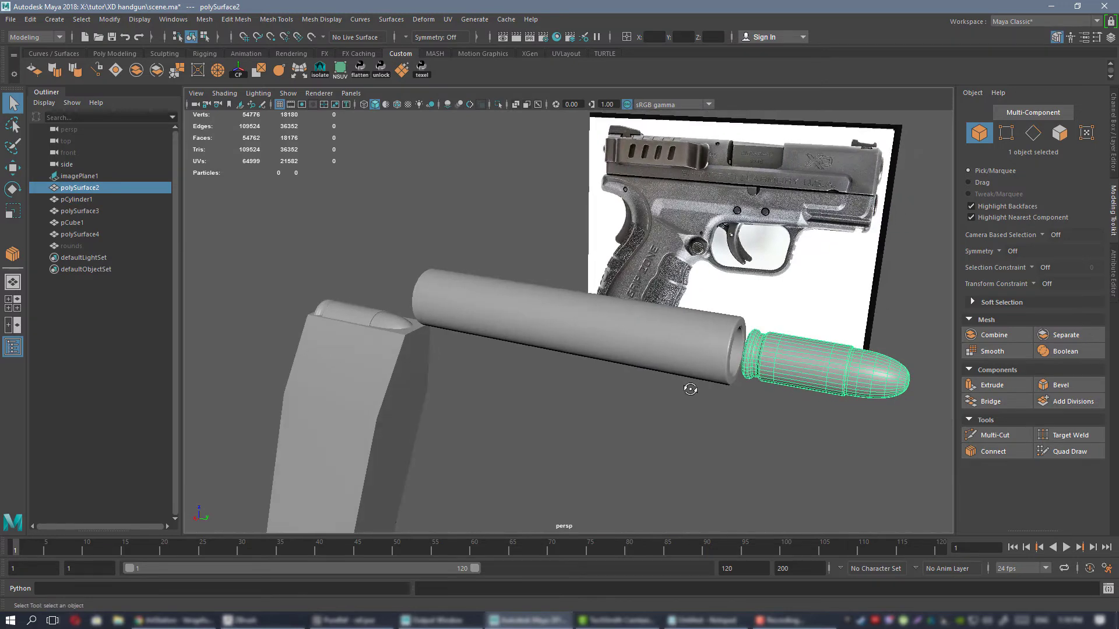
key(f)
alt+right_drag(719, 389, 670, 368)
alt+drag(670, 369, 611, 324)
click(602, 260)
click(600, 306)
alt+right_drag(743, 355, 207, 163)
Export the selected bullet as an OBJ, overwriting 1.OBJ in the XD handgun exp folder.
click(11, 23)
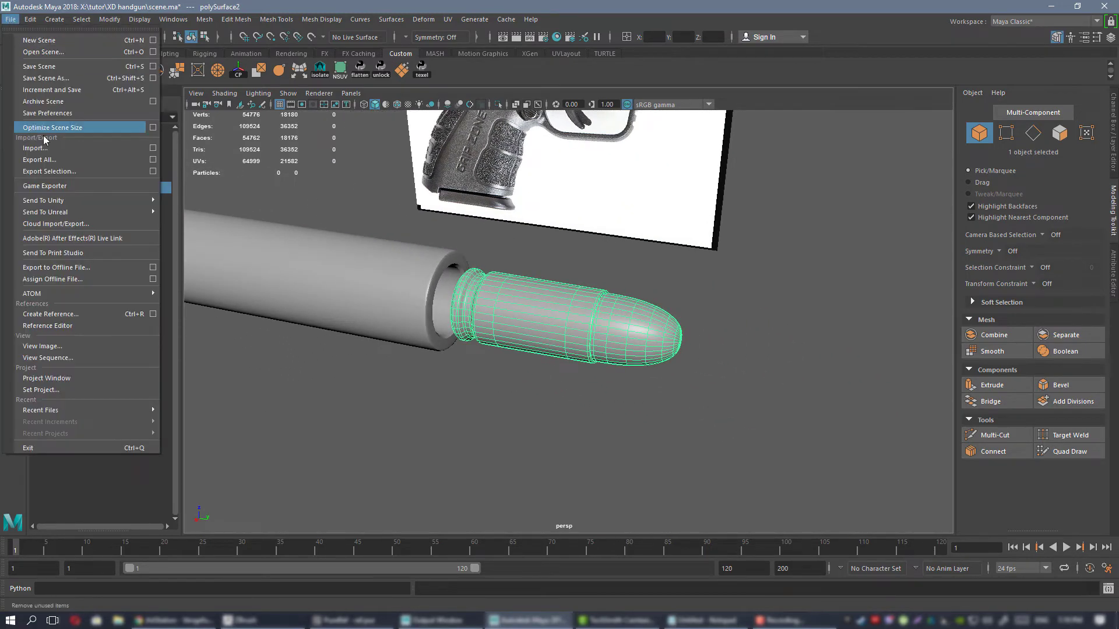
click(55, 174)
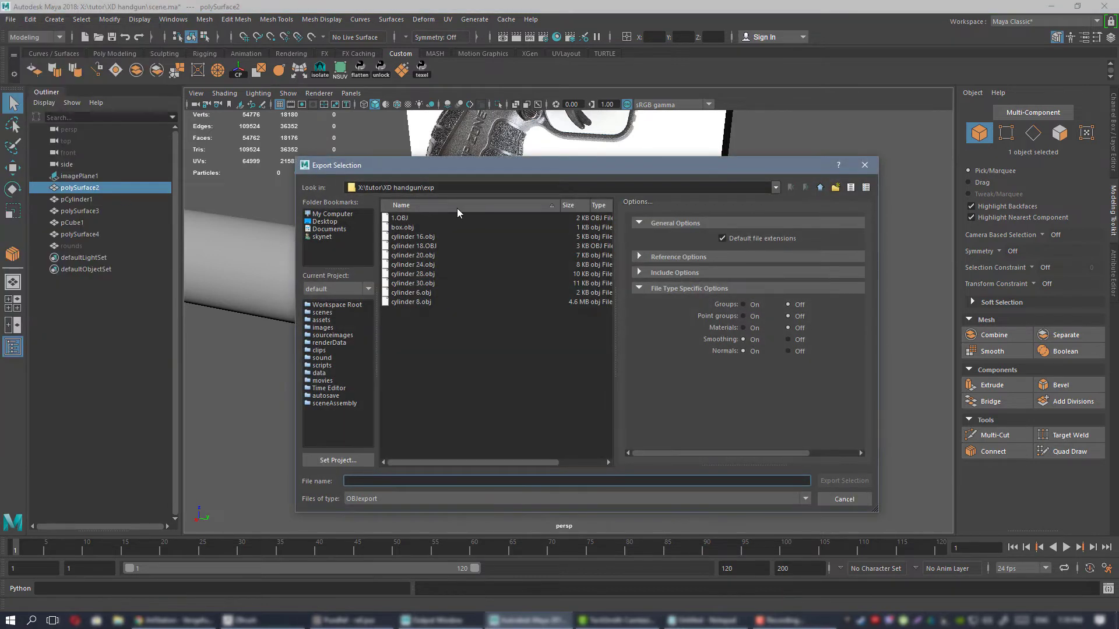
drag(439, 165, 464, 176)
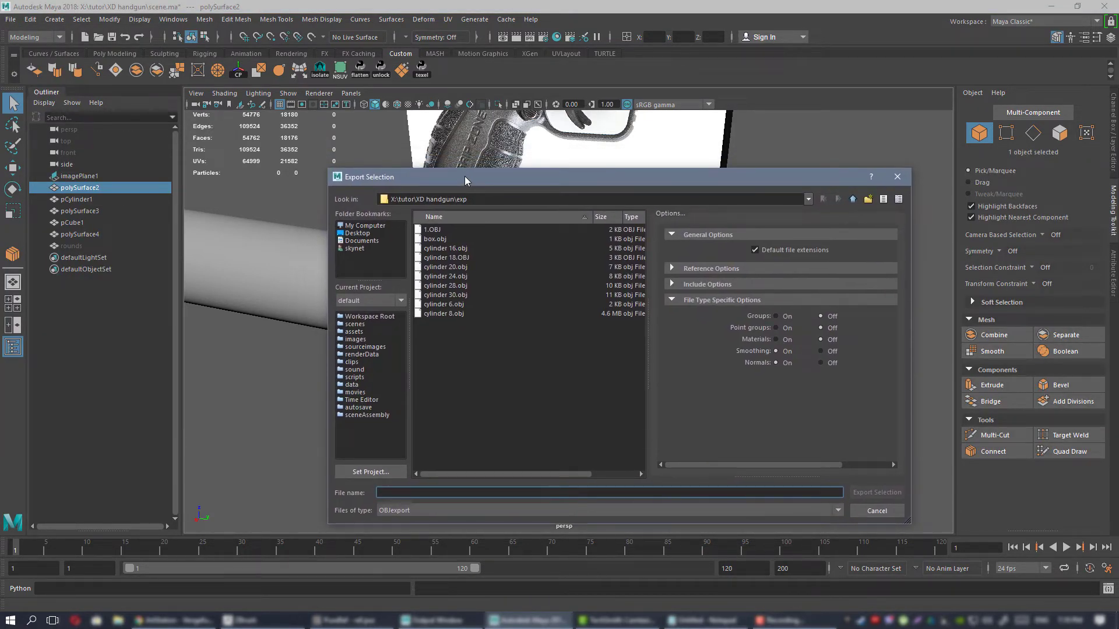
double_click(441, 230)
click(620, 380)
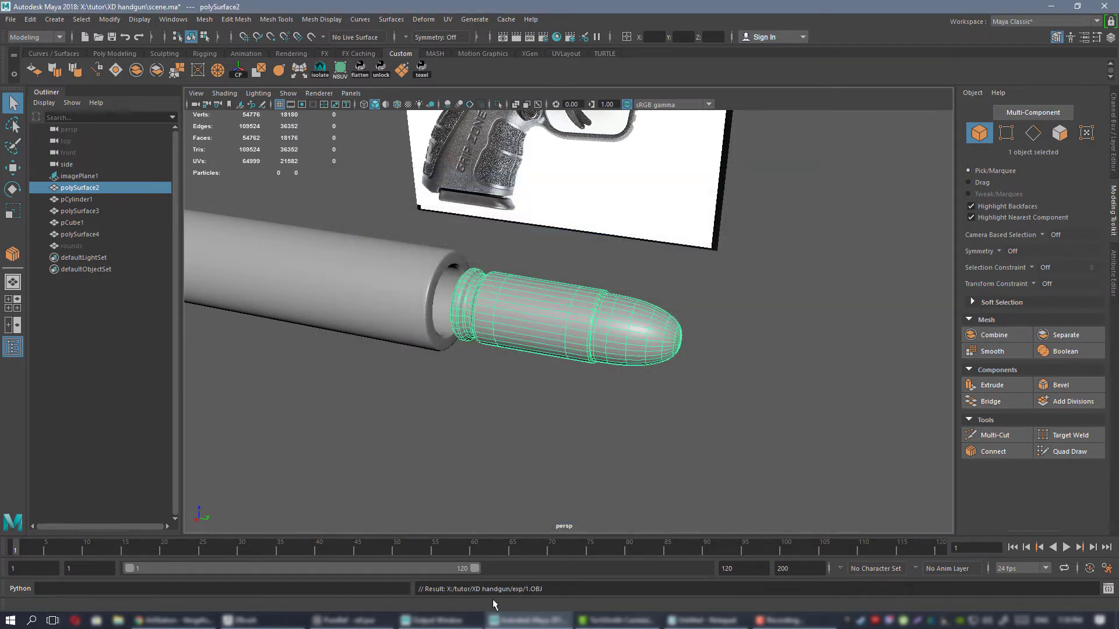
Switch to ZBrush, delete all the bracket subtools and try to delete the UMesh_4 tool as well.
click(271, 624)
drag(762, 387, 801, 384)
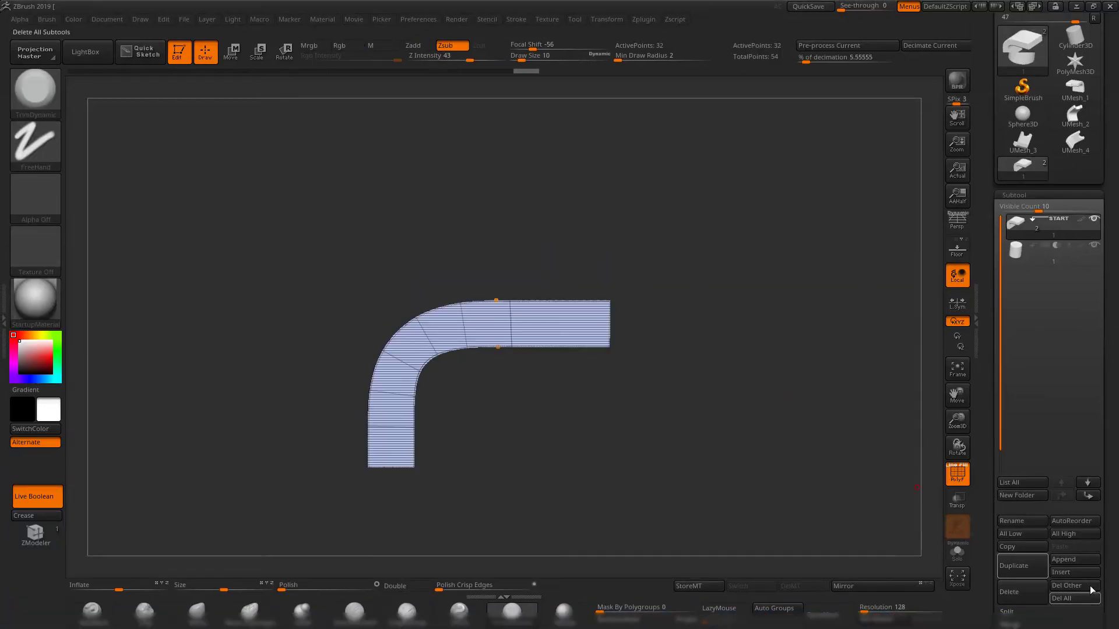
click(1048, 598)
click(911, 615)
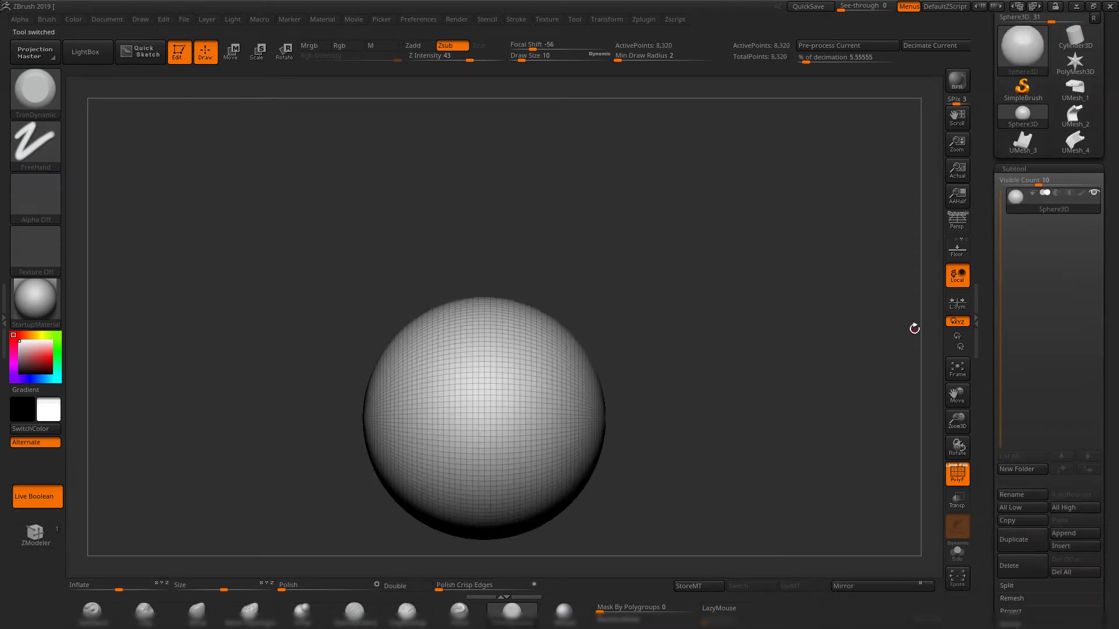
click(1081, 153)
click(1022, 566)
click(914, 589)
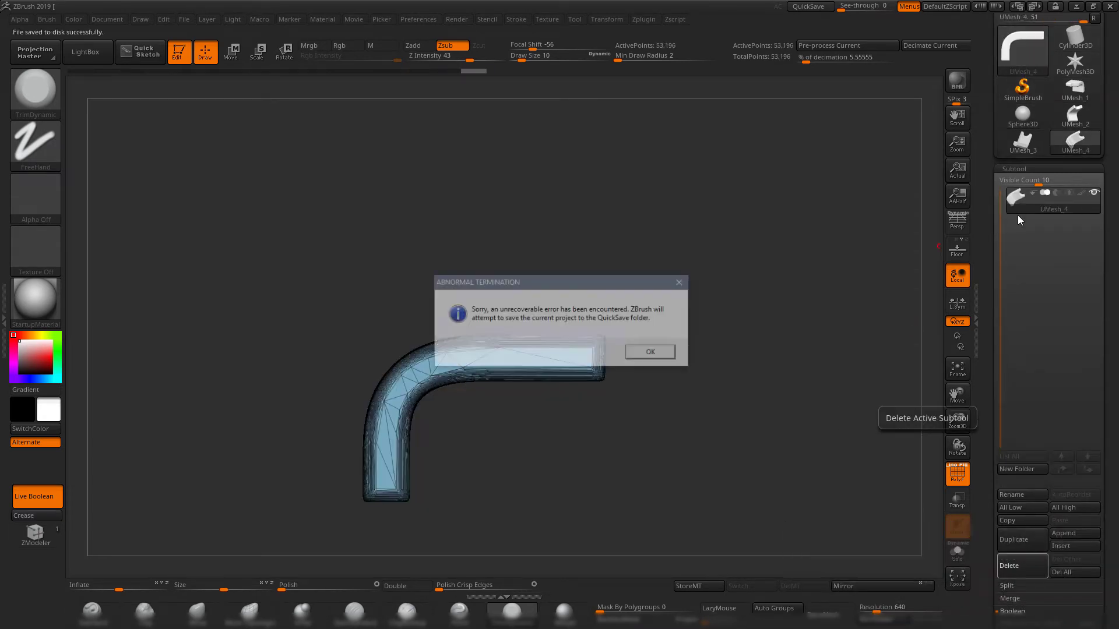
click(652, 353)
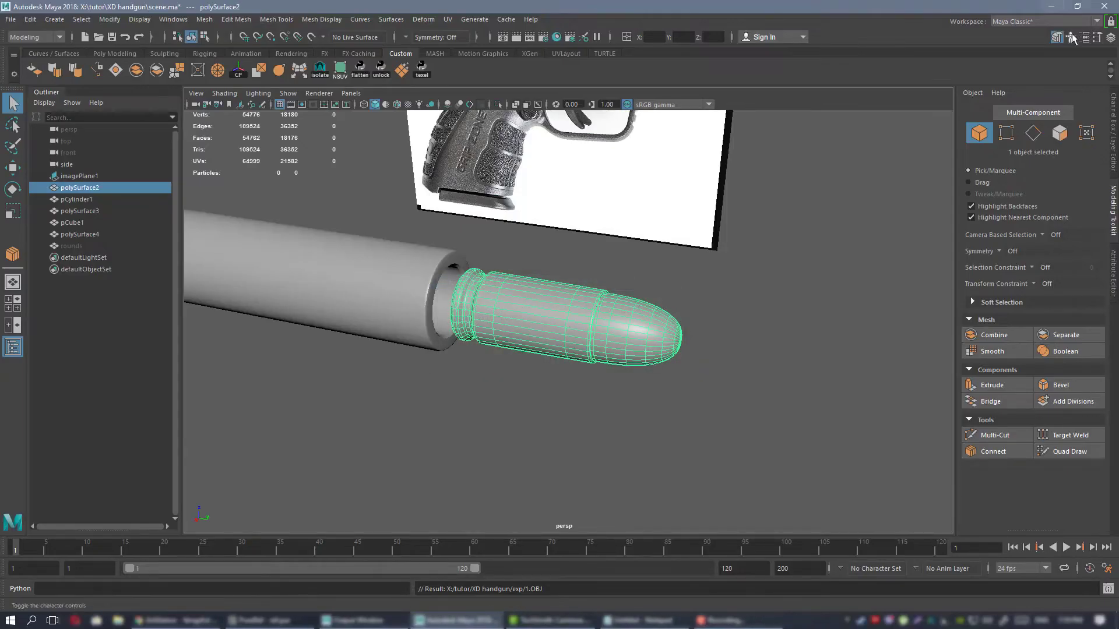
Relaunch ZBrush 2019 from the desktop, dismiss the startup note and hide LightBox.
click(1051, 6)
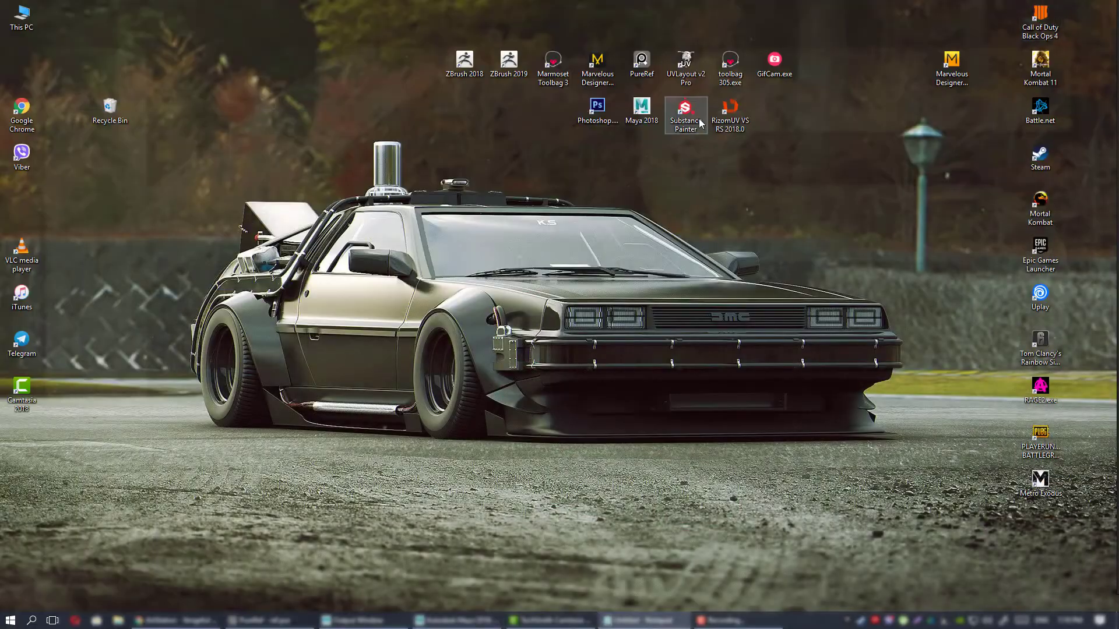
double_click(510, 58)
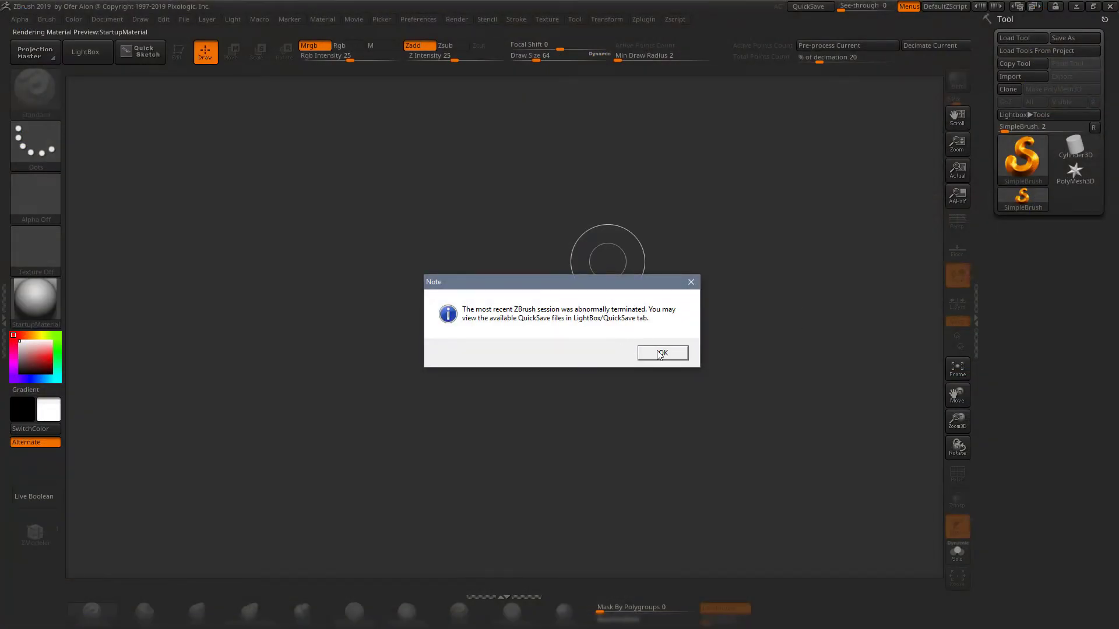
click(659, 355)
key(comma)
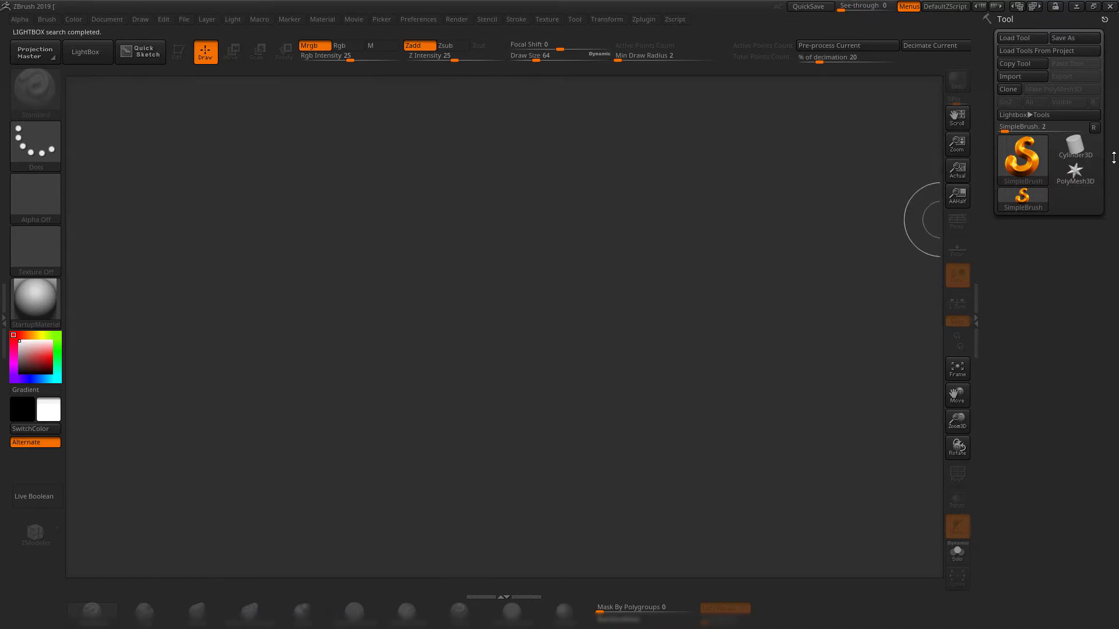
Place a PolyMesh3D star on the canvas, enter Edit mode and turn it to a straight front view.
click(1075, 171)
drag(596, 268, 612, 524)
key(t)
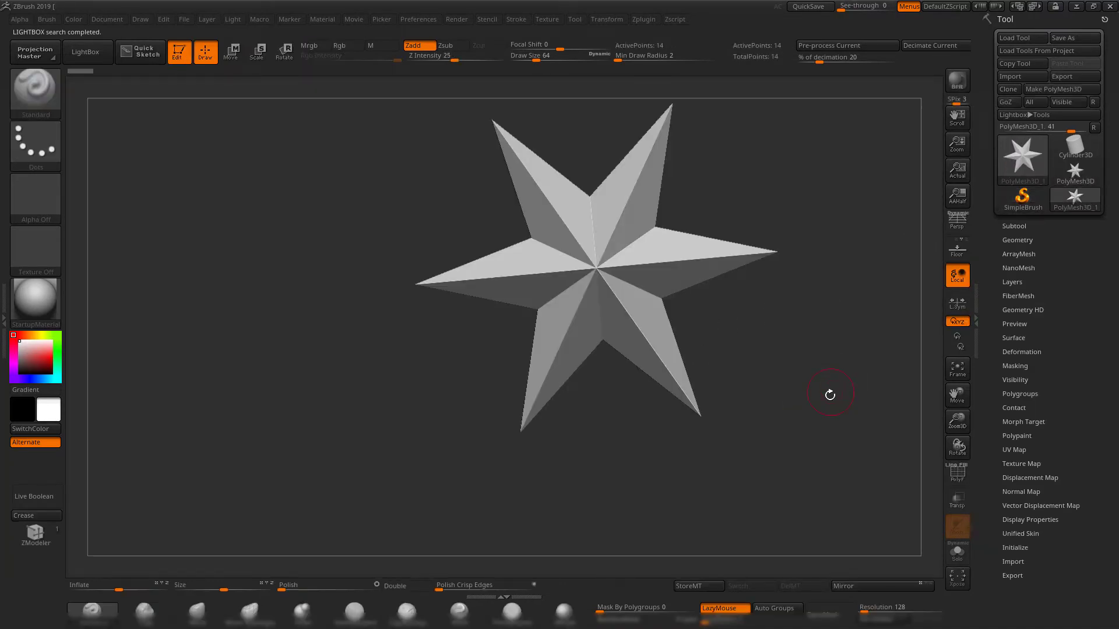
shift+drag(830, 395, 730, 394)
Import 1.OBJ from X:\tutor\XD handgun\exp in place of the star, splitting nonstandard polygons into symmetrical triangles only.
click(1019, 76)
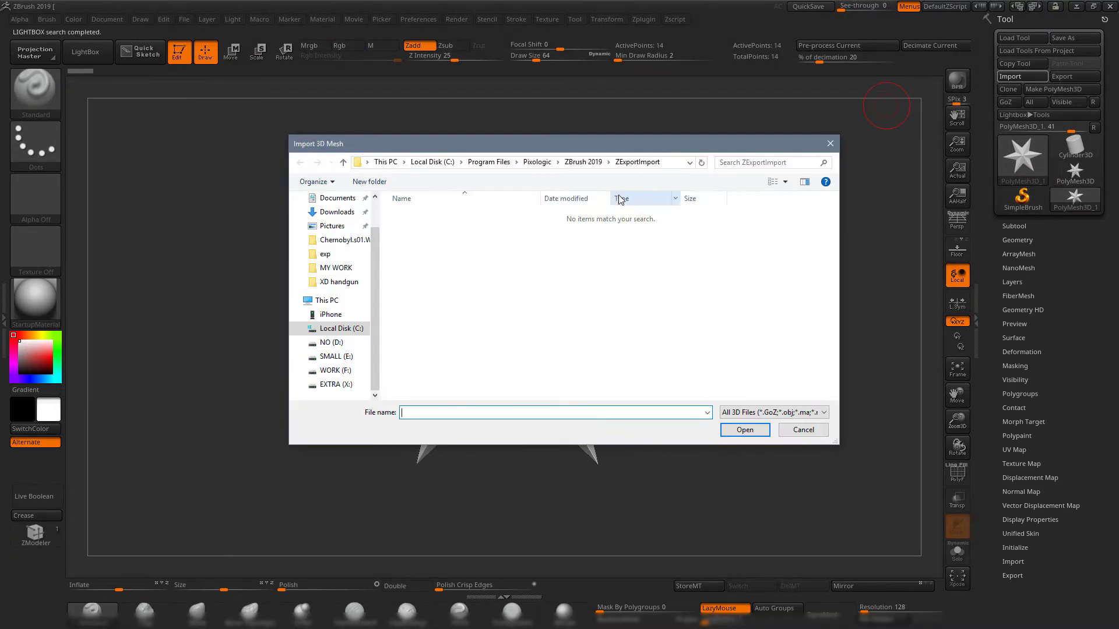
click(344, 384)
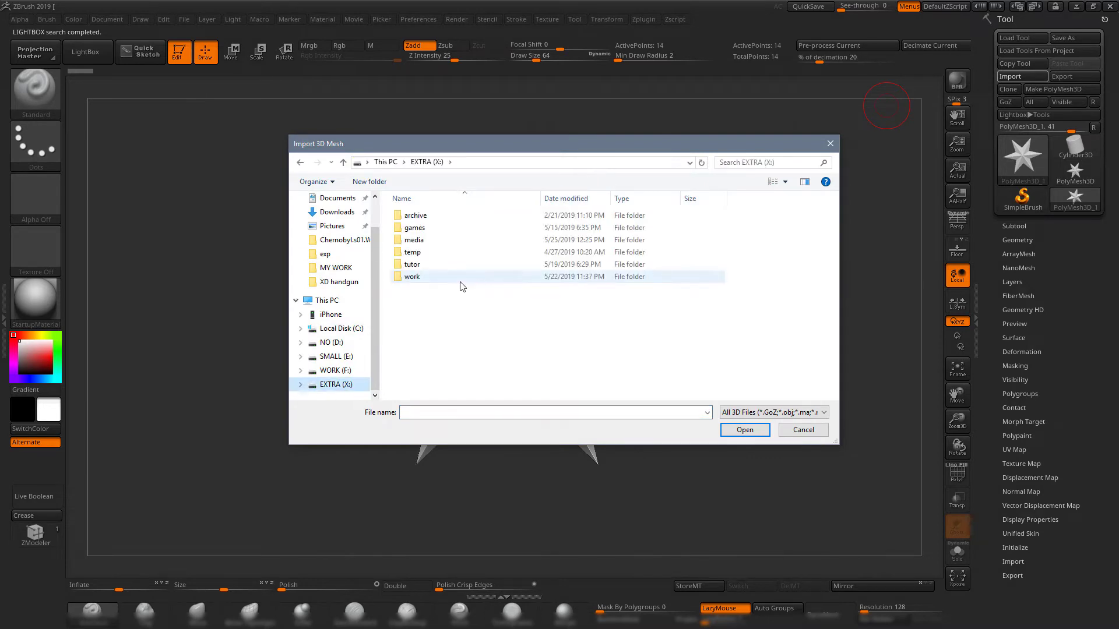
double_click(431, 265)
double_click(425, 241)
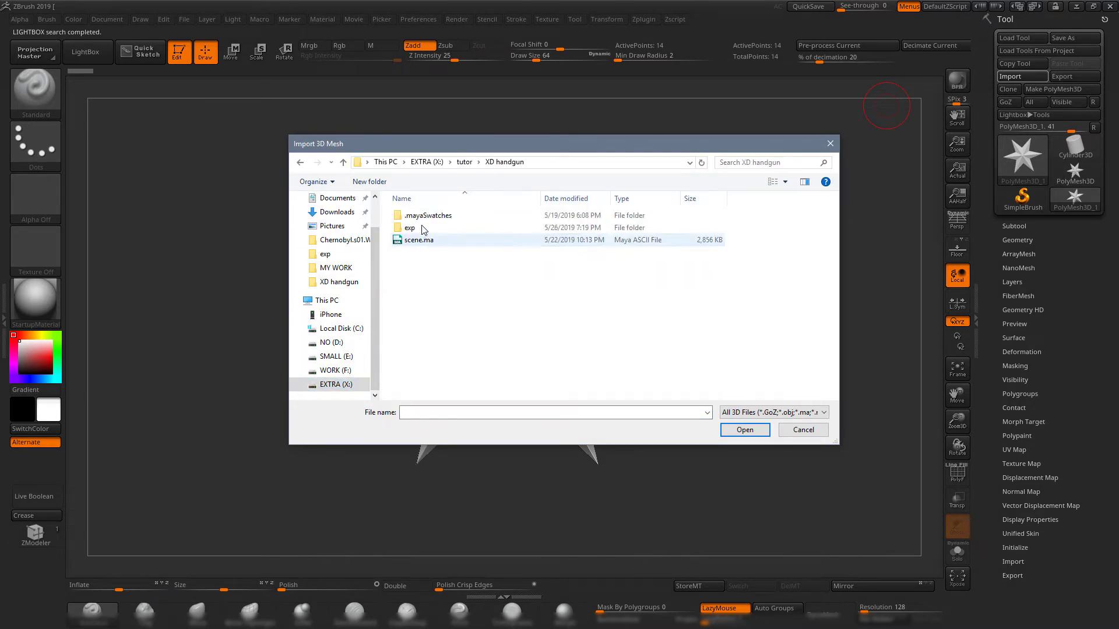
double_click(424, 227)
double_click(422, 218)
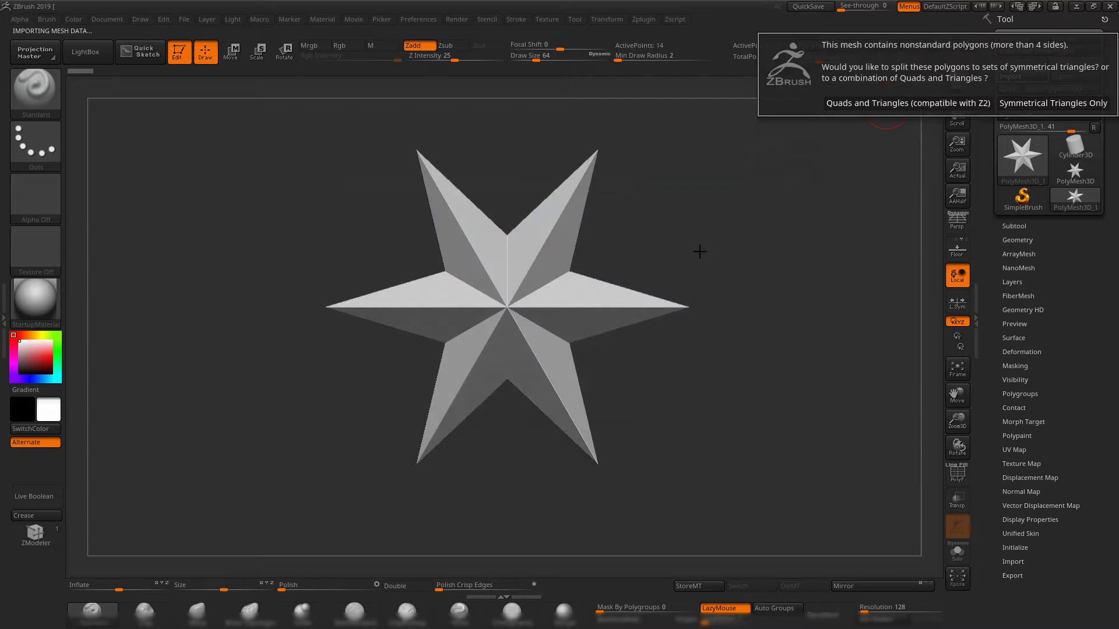
click(1031, 103)
mouse_move(732, 249)
mouse_down()
mouse_move(715, 253)
mouse_move(777, 255)
mouse_move(747, 277)
mouse_up()
key(shift+f)
key(shift+f)
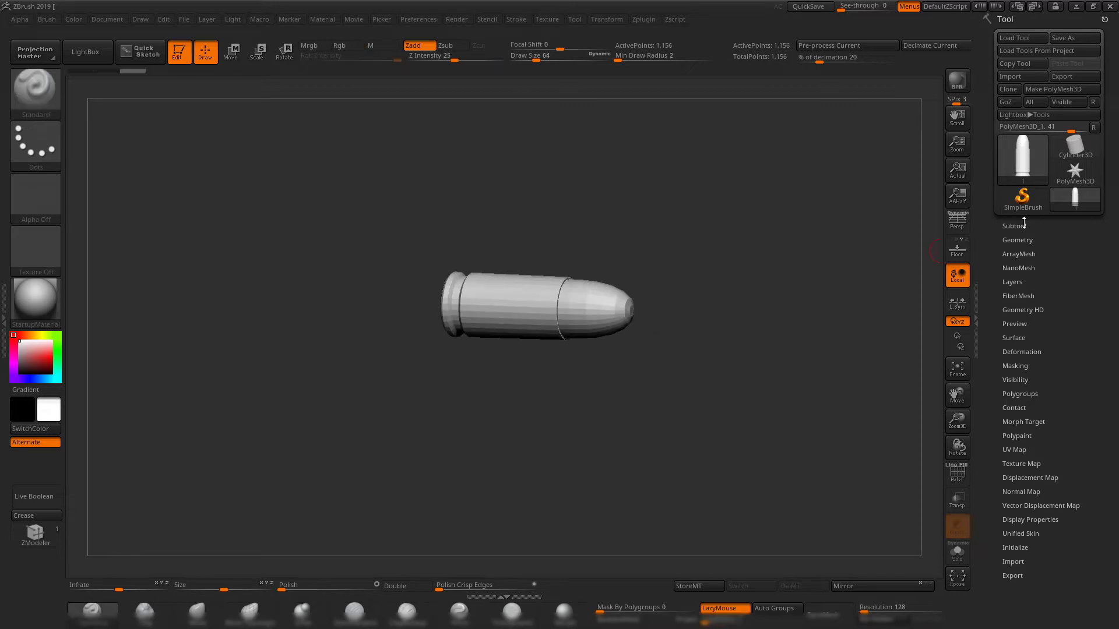
Show the subtool list and insert a sphere as a second subtool below the bullet.
click(1013, 225)
drag(987, 504, 987, 479)
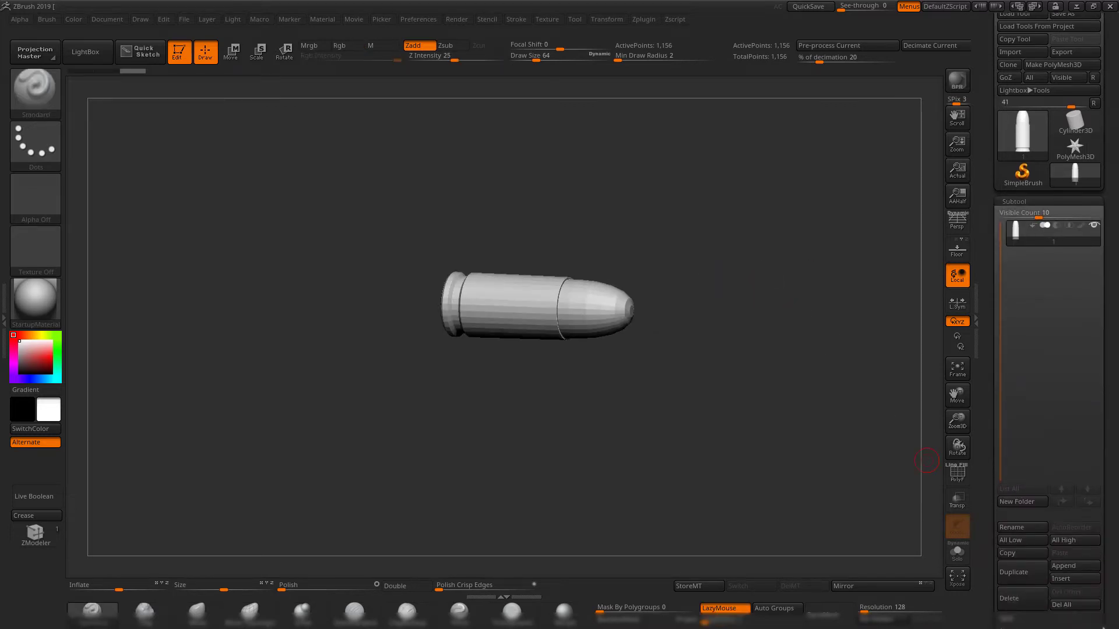
click(1072, 578)
click(696, 395)
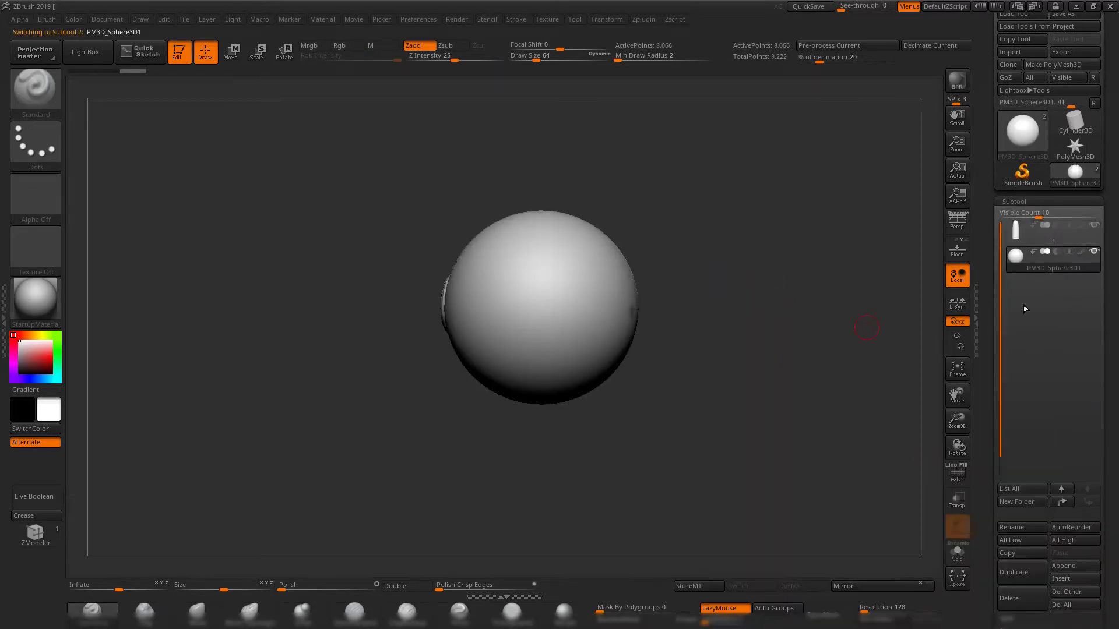
Replace the sphere subtool with 1.OBJ, using symmetrical triangles only, and inspect its wireframe at the cartridge base.
click(1007, 52)
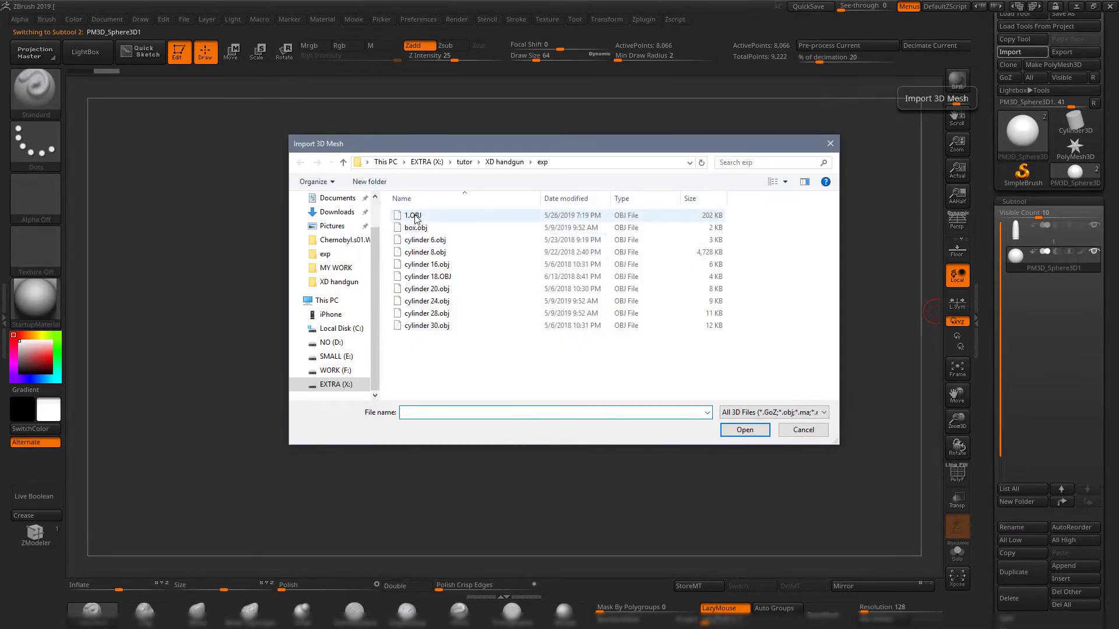
double_click(415, 219)
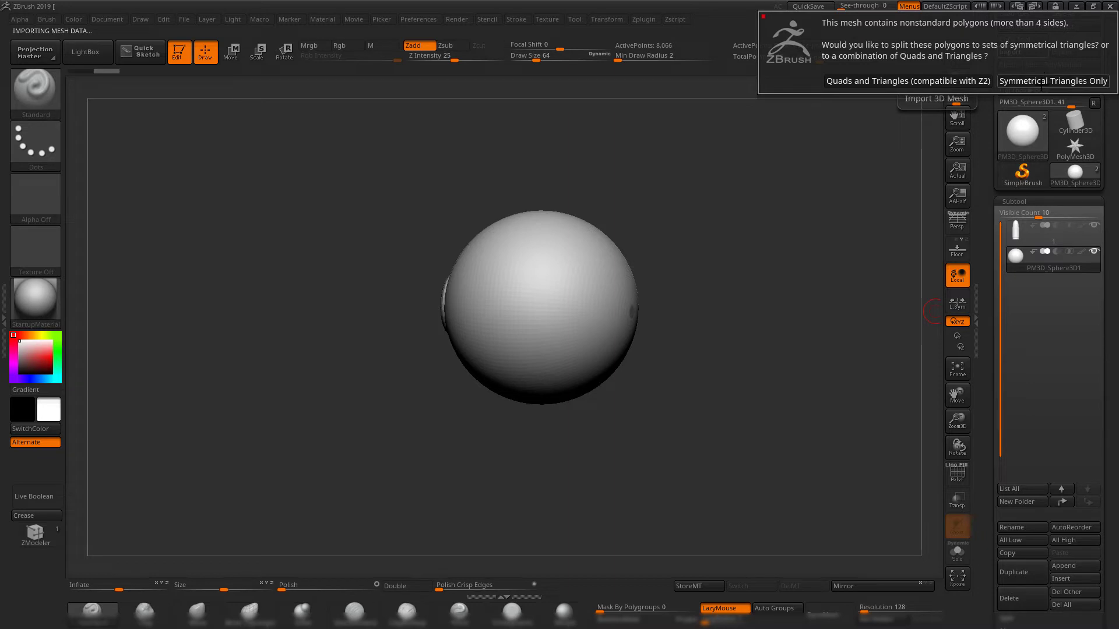
click(1041, 82)
drag(784, 220, 783, 392)
key(shift+f)
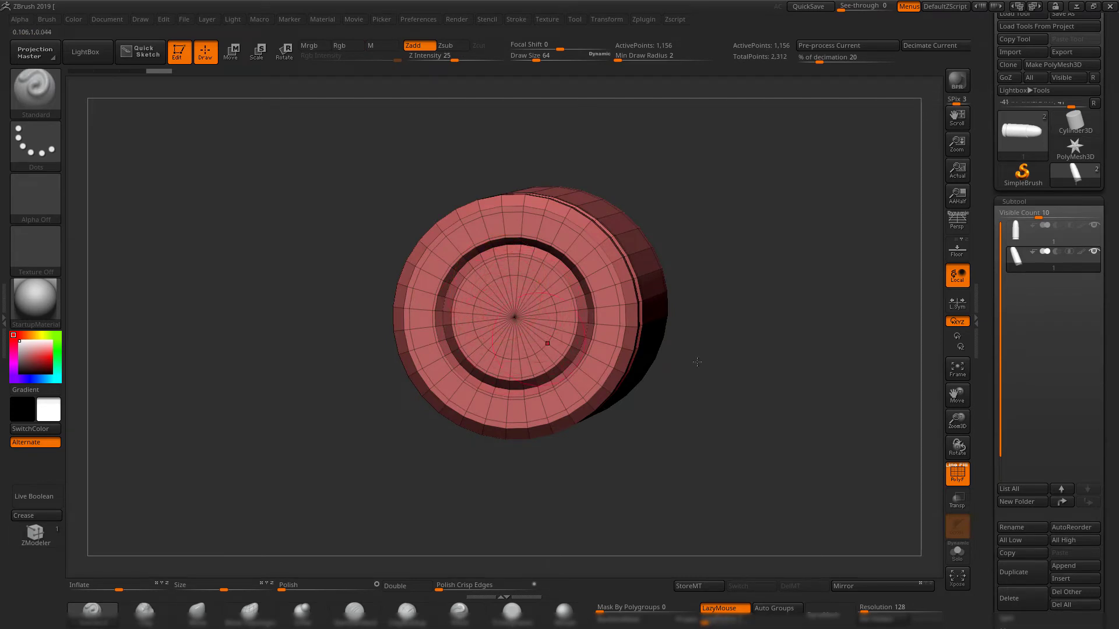
drag(697, 362, 771, 379)
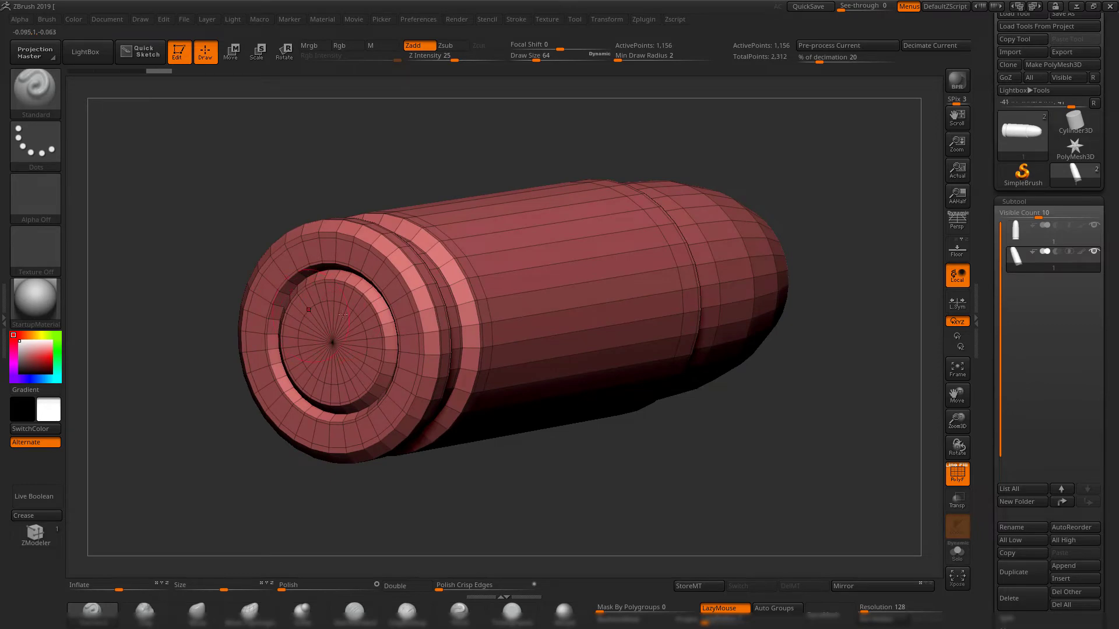
Return to Maya, isolate the bullet polySurface2 and turn off its smooth mesh preview.
key(alt+Tab)
key(Tab)
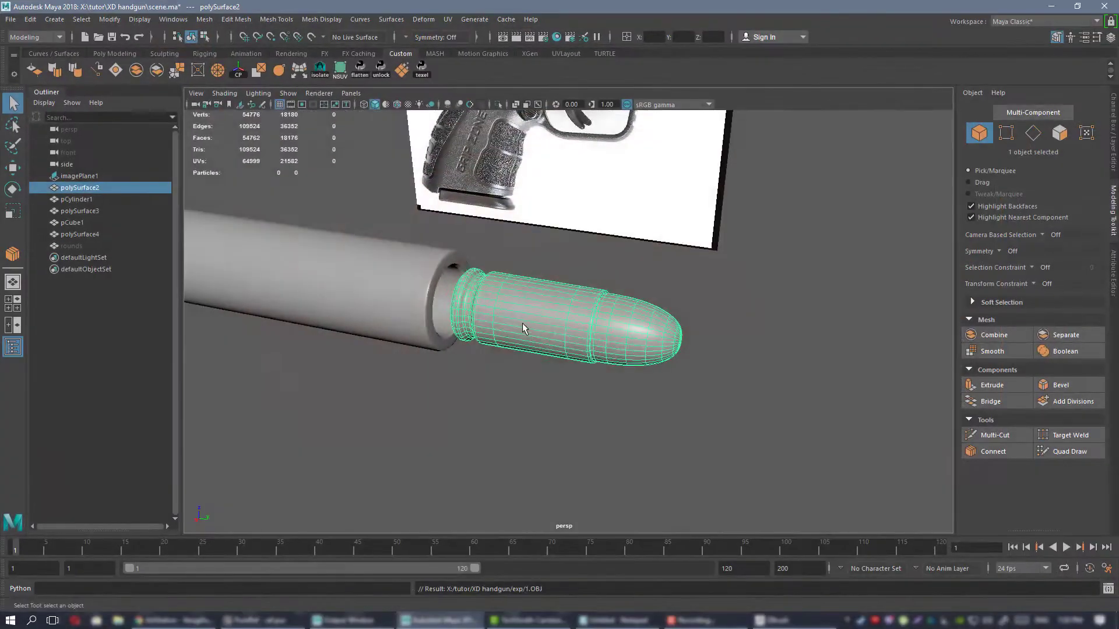
key(ctrl+1)
key(f)
alt+drag(560, 320, 583, 309)
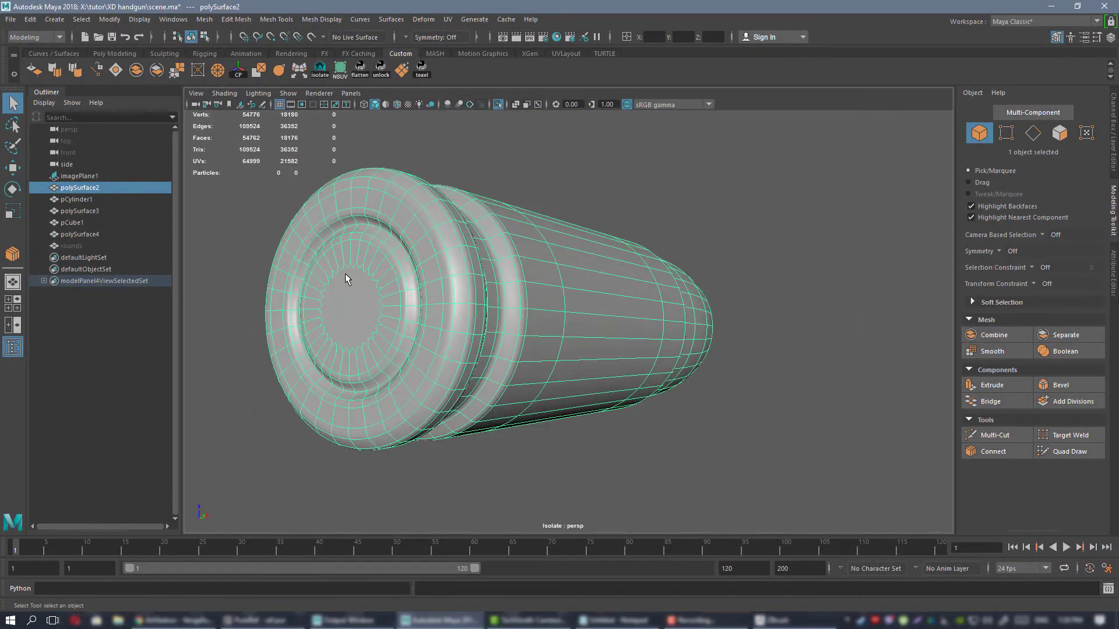
key(1)
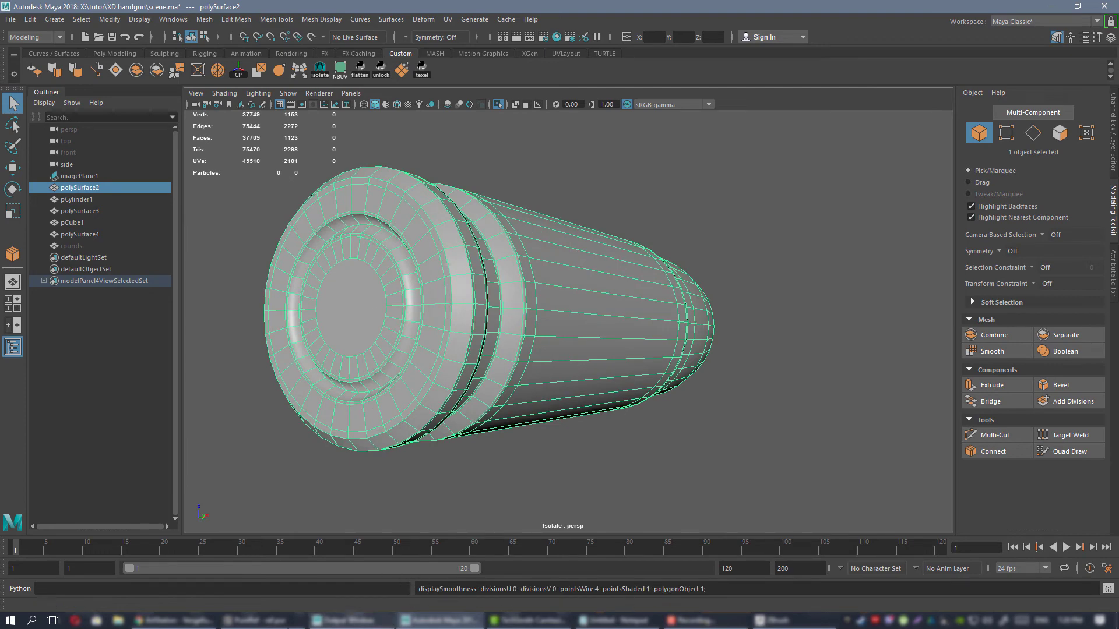
Switch to ZBrush, inspect the unsmoothed bullet and delete the active second subtool.
click(781, 621)
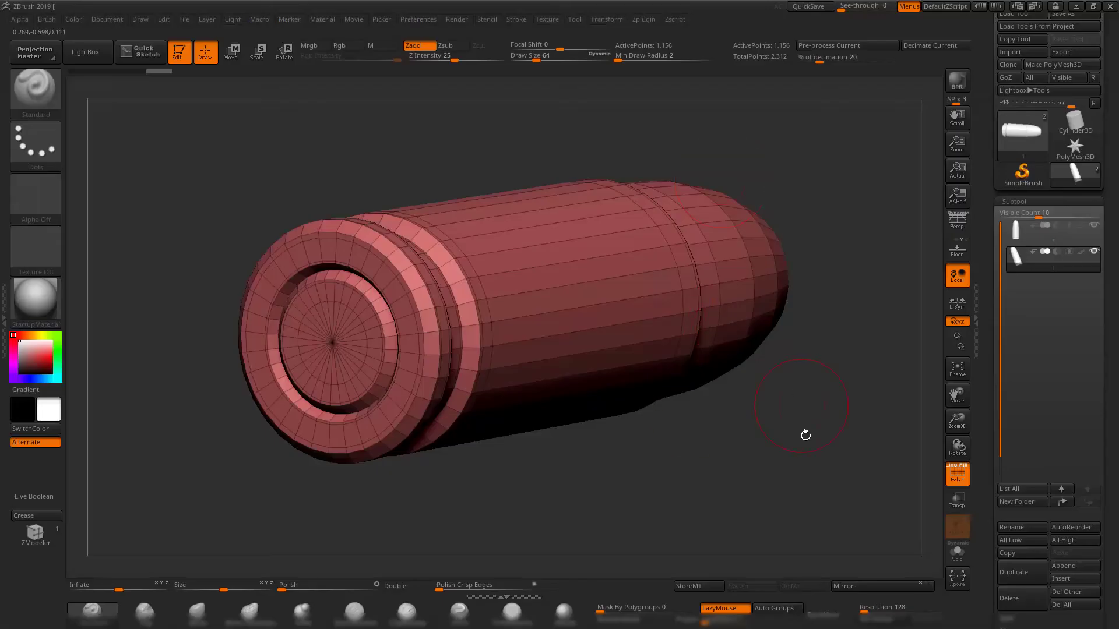
drag(804, 437, 747, 430)
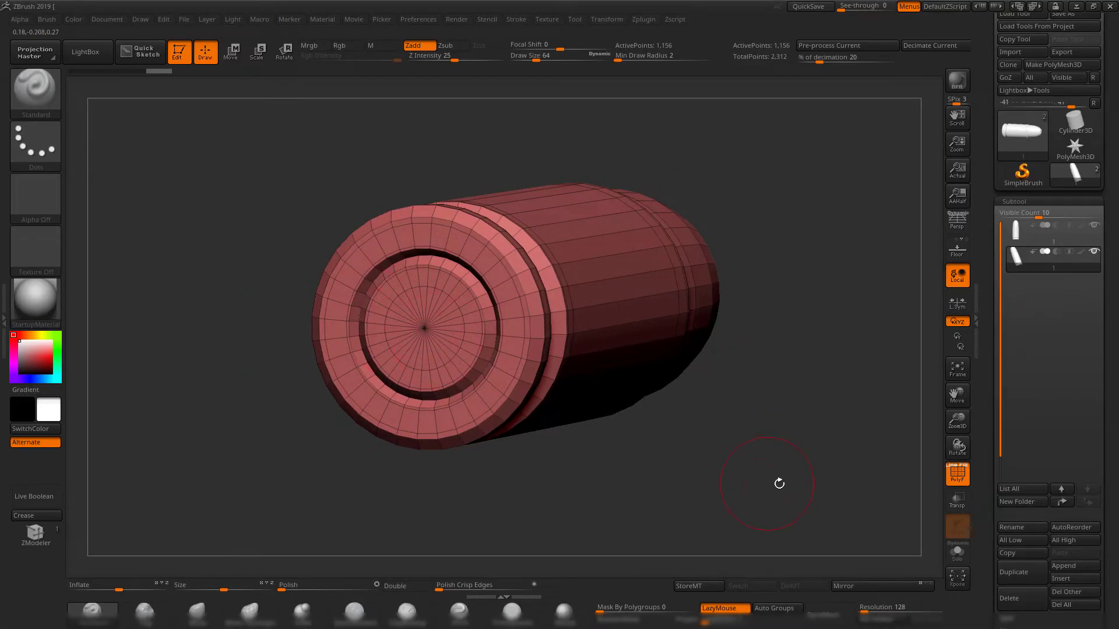
drag(779, 483, 731, 412)
click(1028, 595)
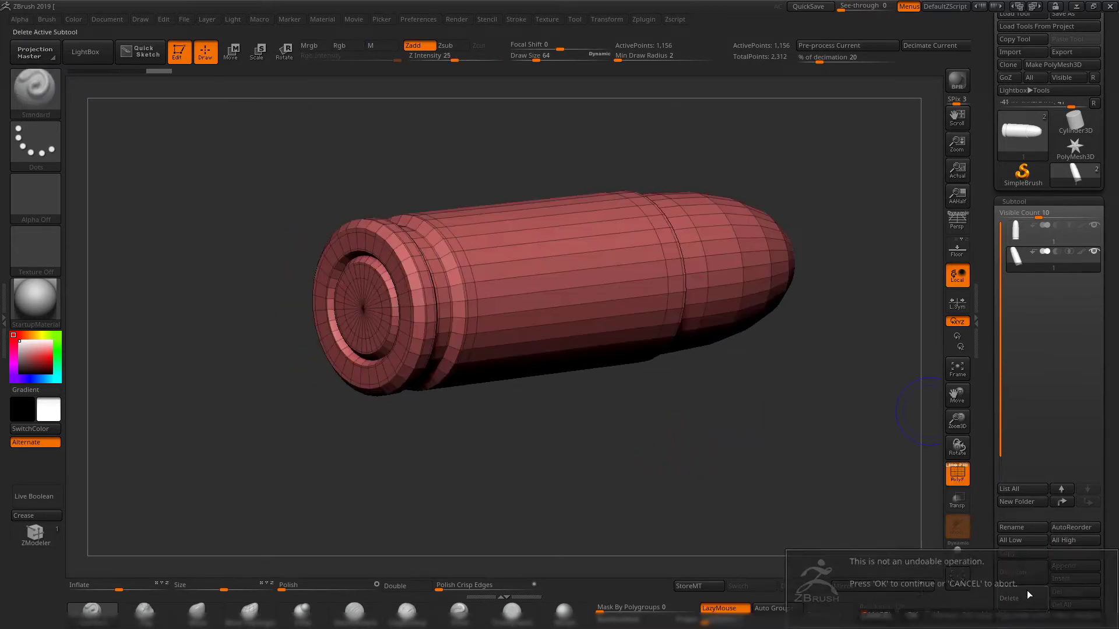
click(911, 613)
Turn off the bullet's wireframe display and activate Dynamic Subdiv with the Always Yes option.
drag(841, 427, 712, 414)
key(shift+f)
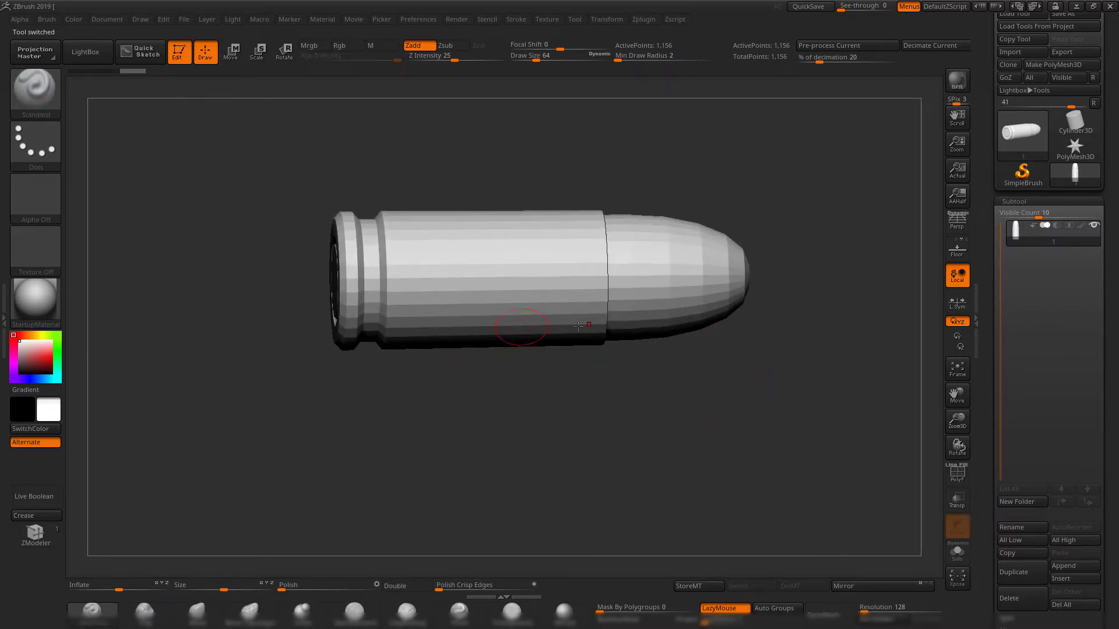
drag(776, 426, 766, 397)
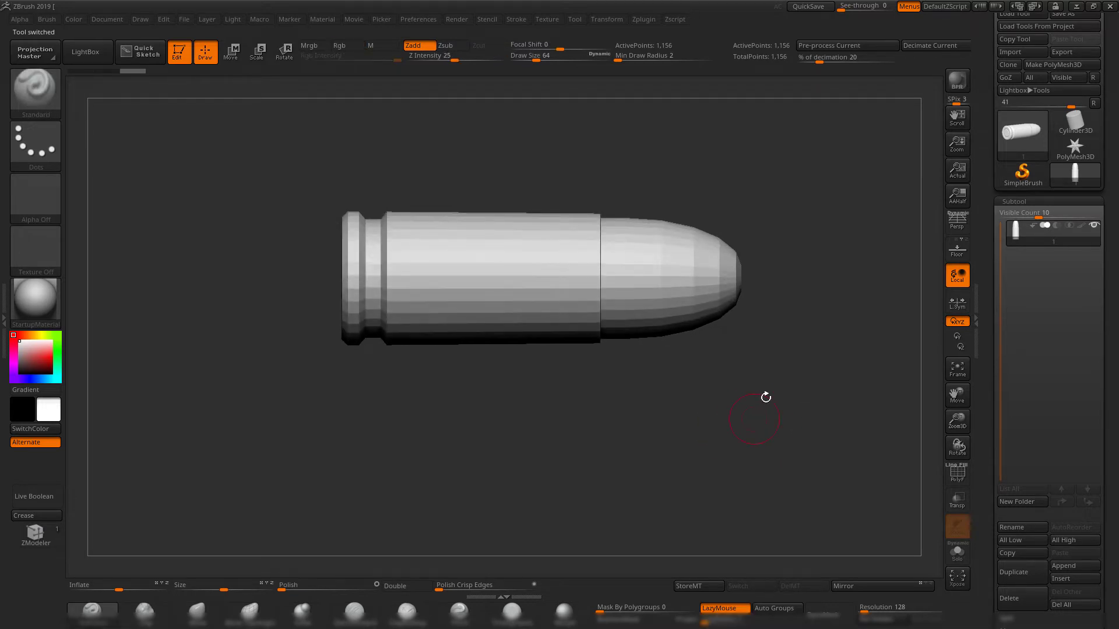
key(d)
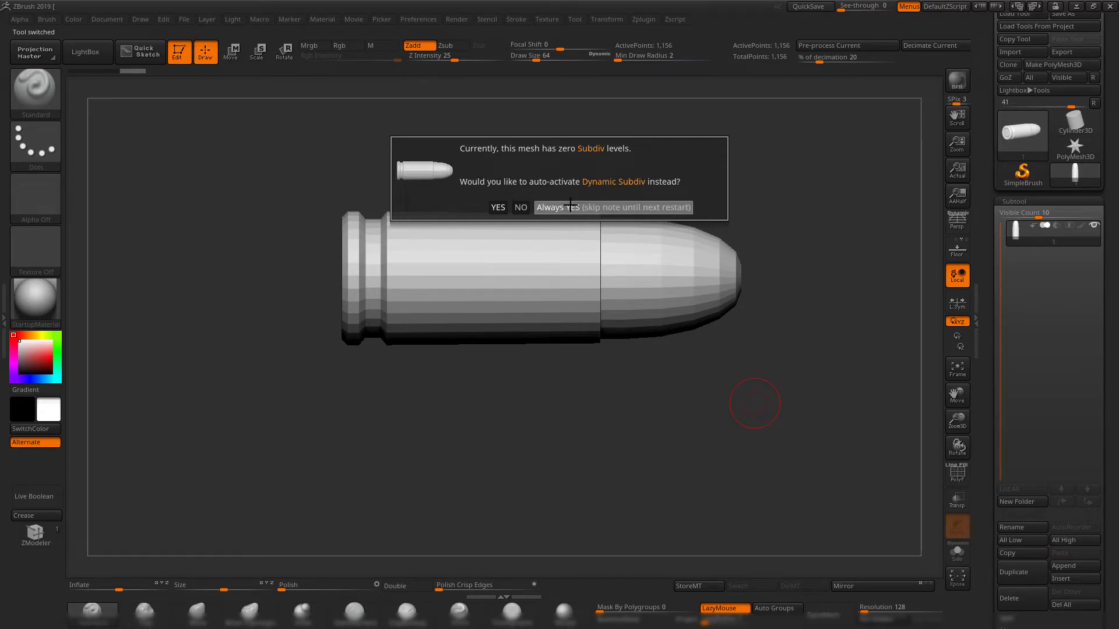
click(612, 208)
drag(857, 334, 818, 348)
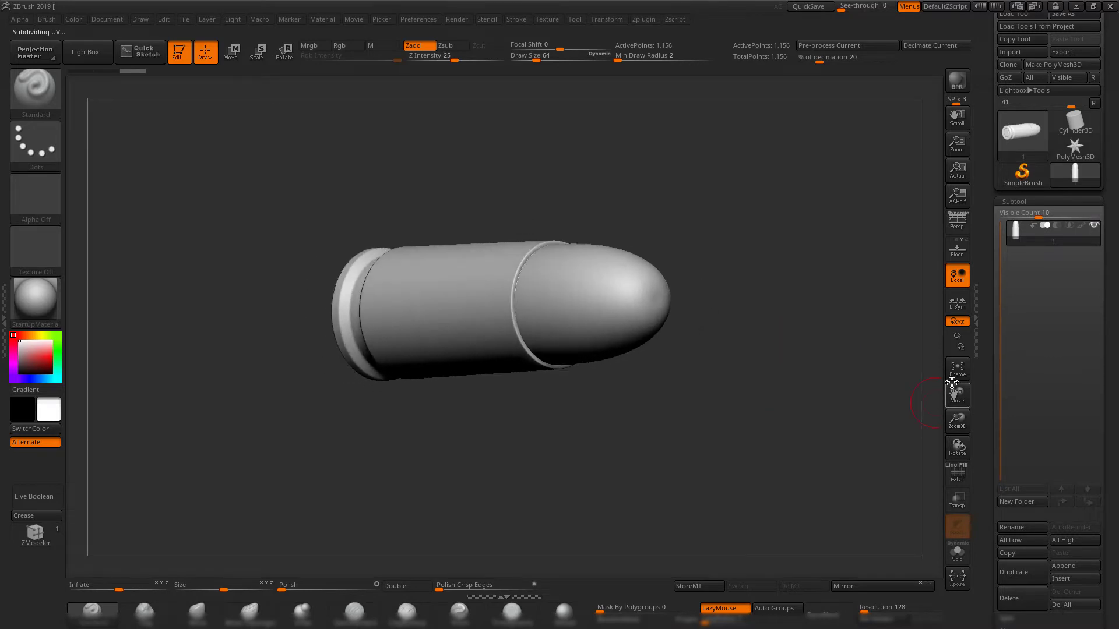
Open the Geometry subdivision settings and inspect the smoothed bullet from several angles.
scroll(1019, 422, down, 5)
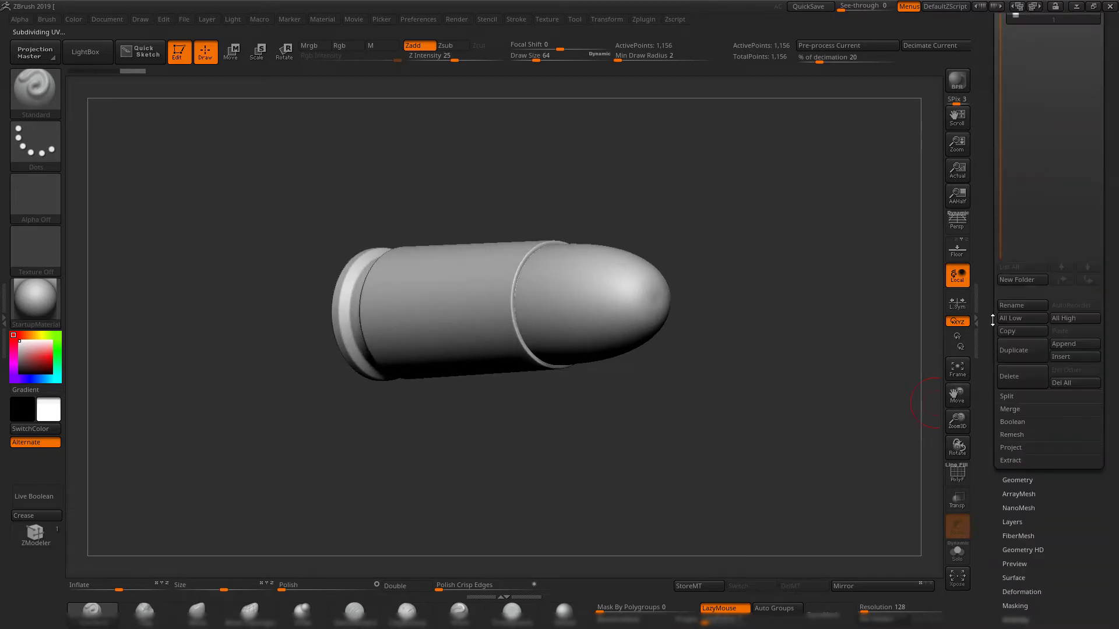
click(1020, 486)
scroll(1015, 158, up, 3)
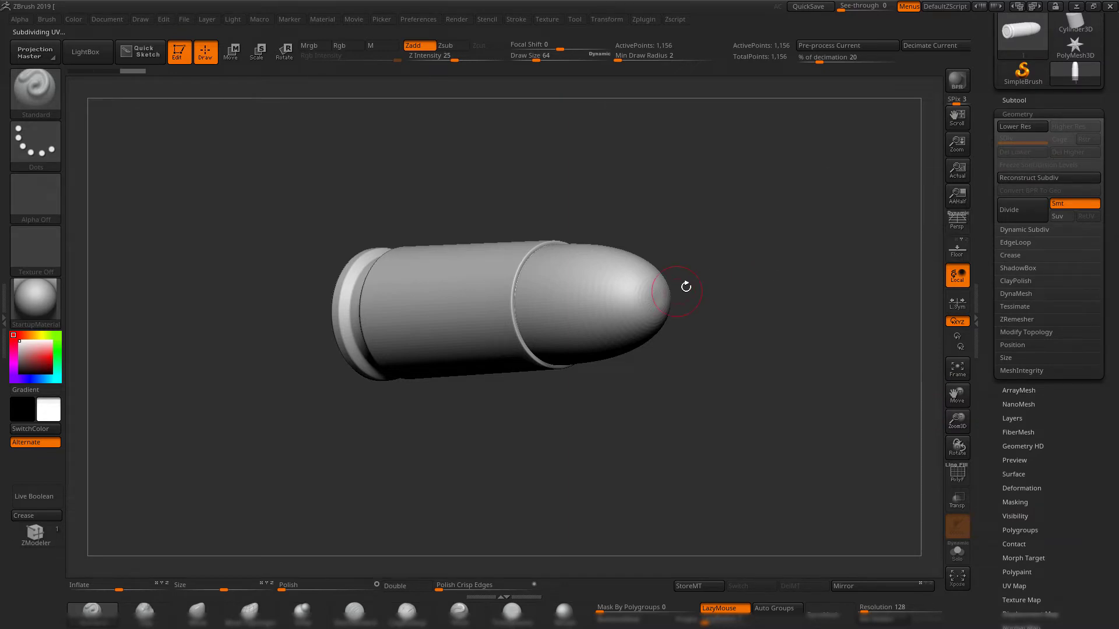
drag(687, 282, 755, 254)
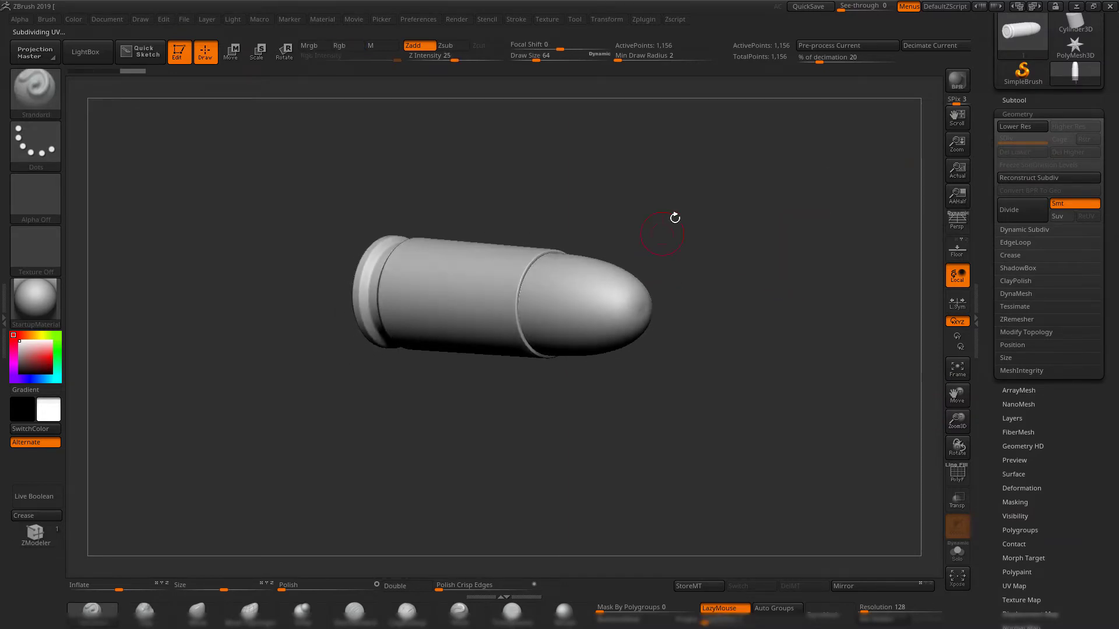
drag(675, 218, 784, 225)
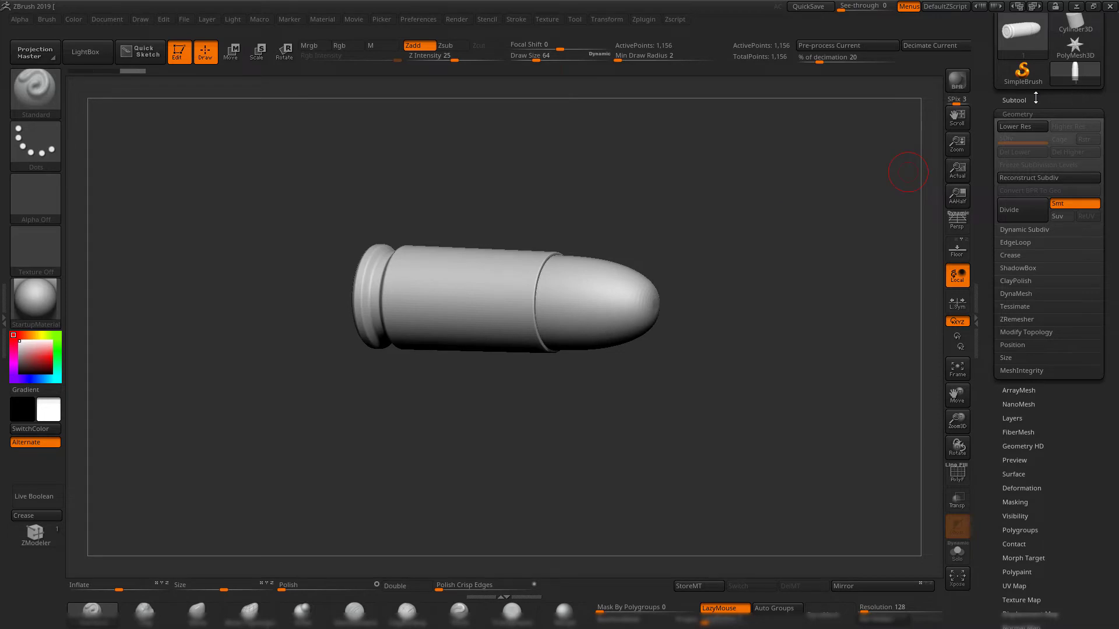
Return to the subtool list and create a new folder named cartridge for the bullet.
click(1036, 99)
drag(711, 232, 748, 257)
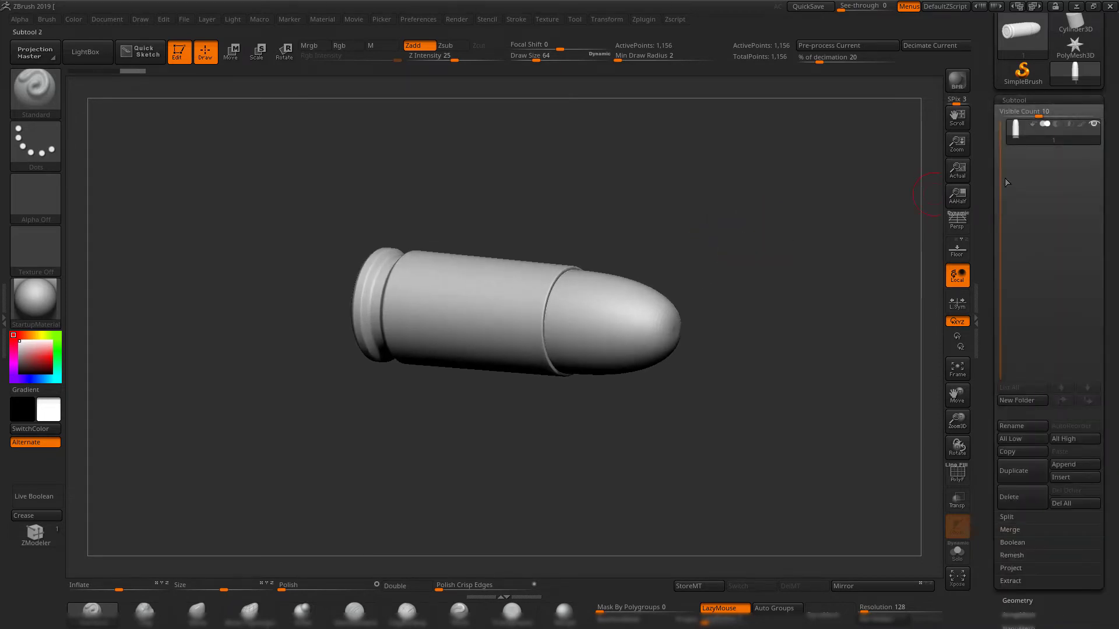
drag(989, 152, 988, 176)
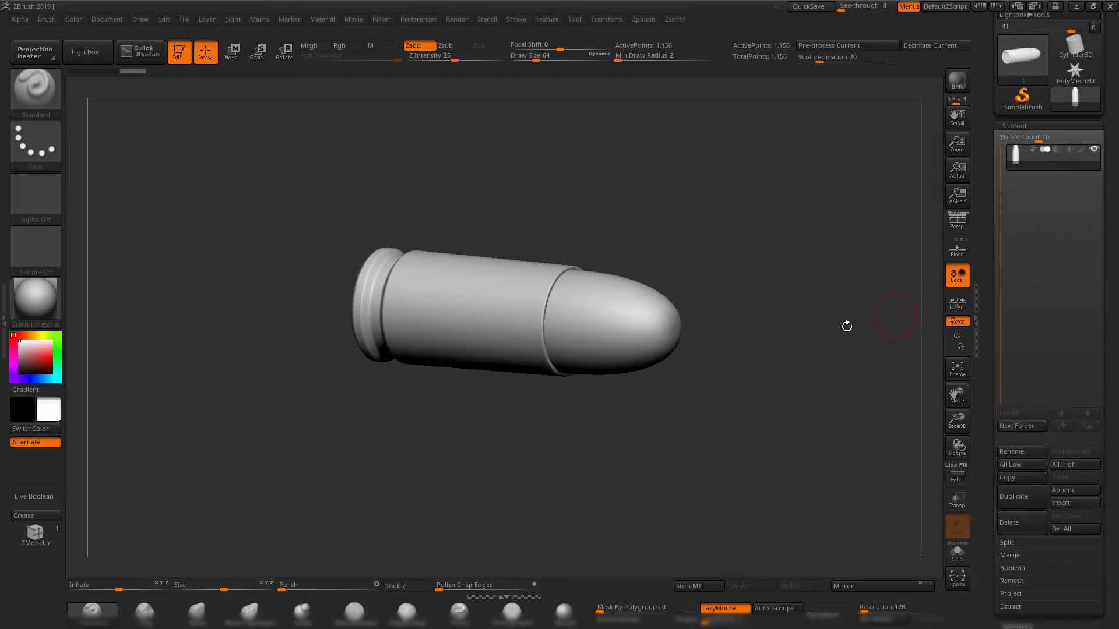
drag(847, 326, 841, 300)
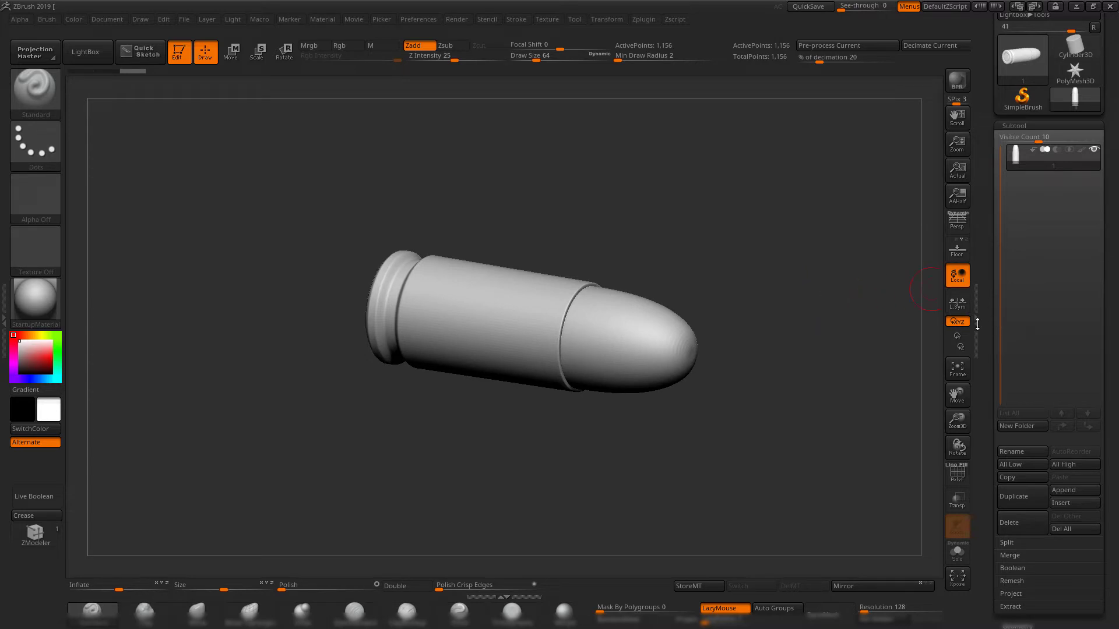
drag(745, 223, 828, 265)
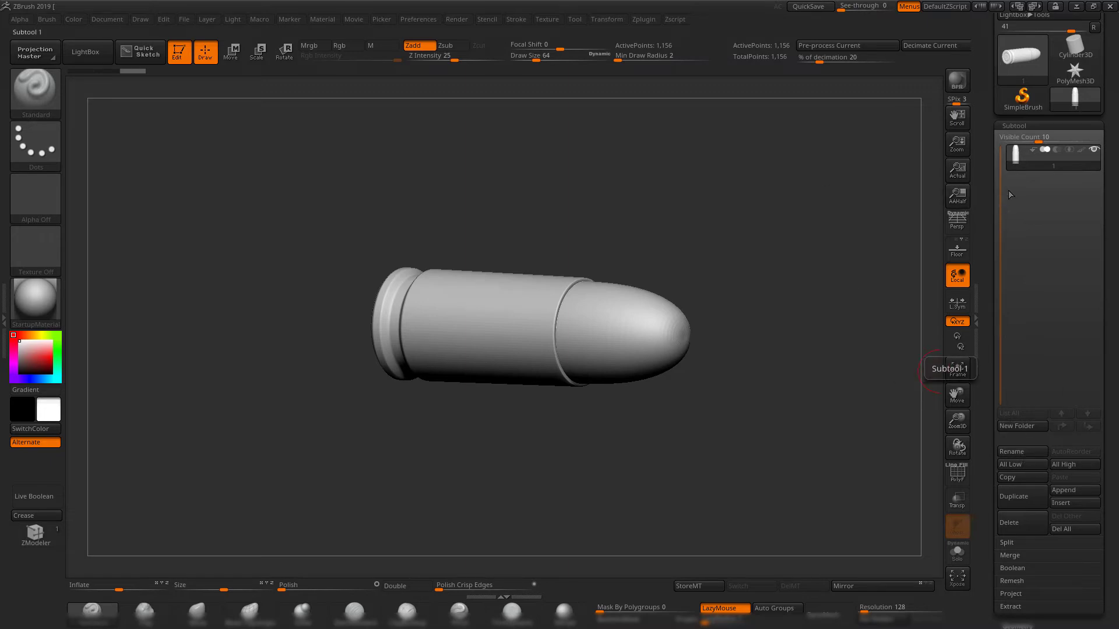
mouse_move(1010, 166)
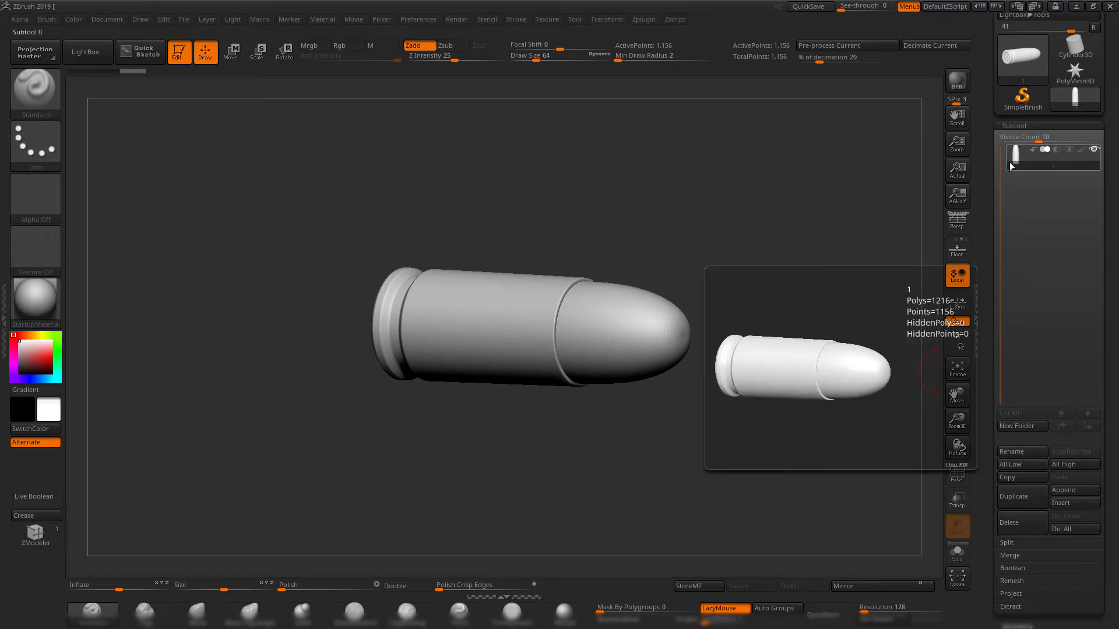
click(1026, 428)
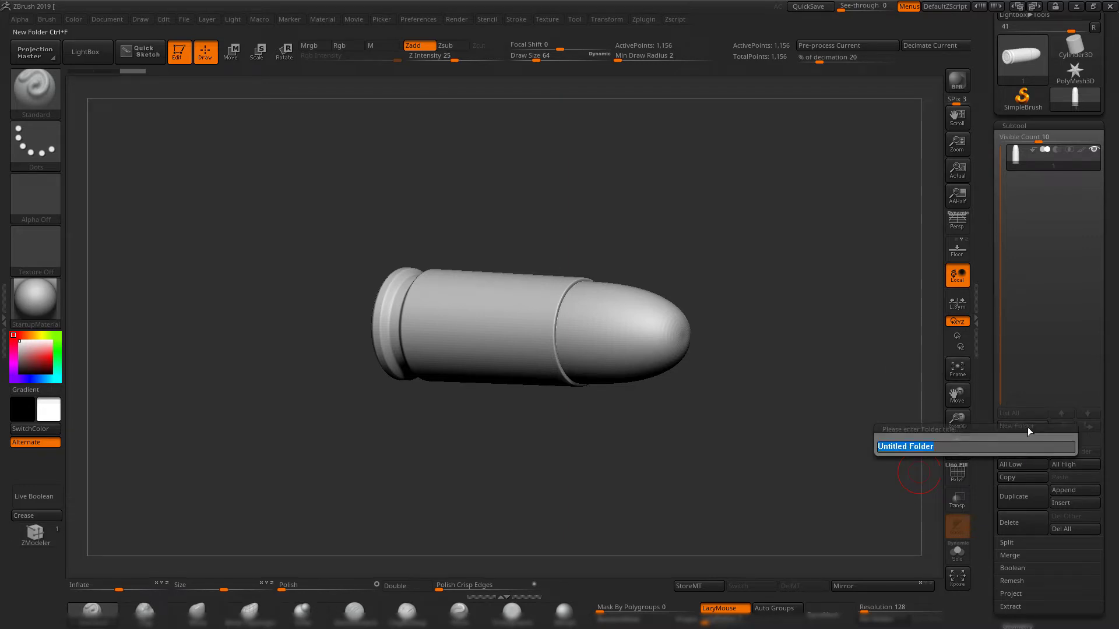
text(cartridge)
key(Return)
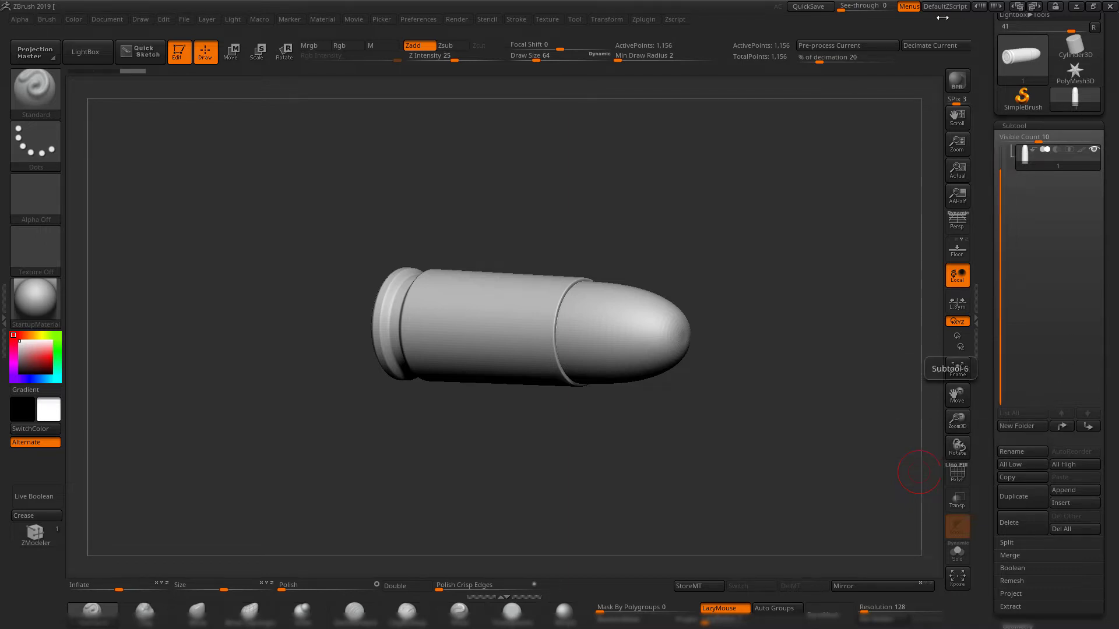
Collapse and expand the cartridge folder to check the bullet subtool stored inside it.
drag(1001, 201, 1001, 174)
drag(756, 190, 779, 244)
click(1015, 156)
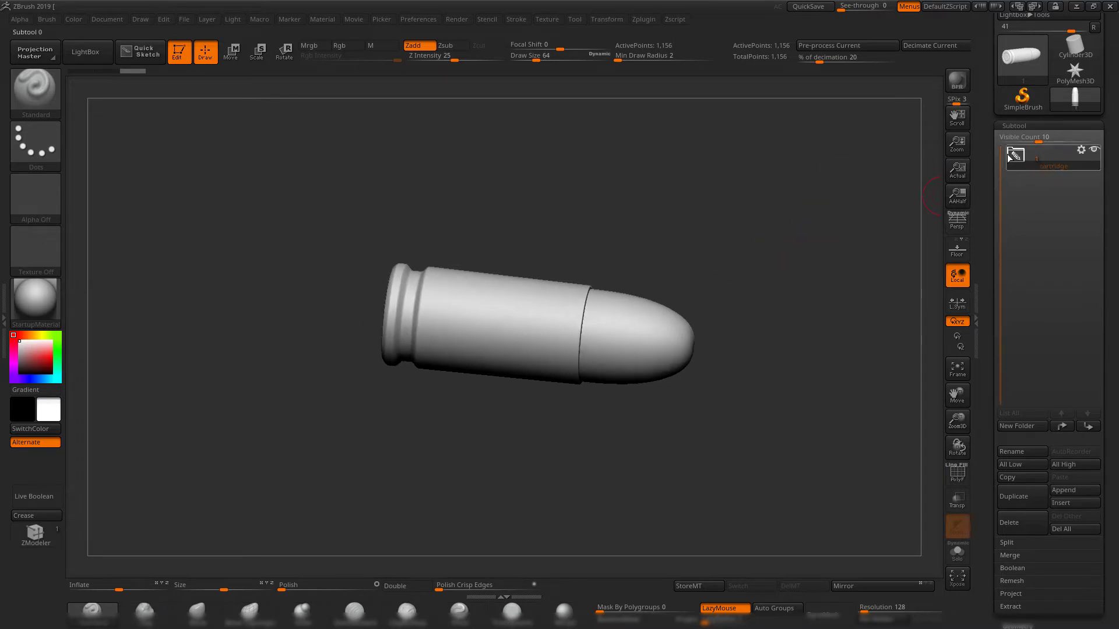
click(1017, 156)
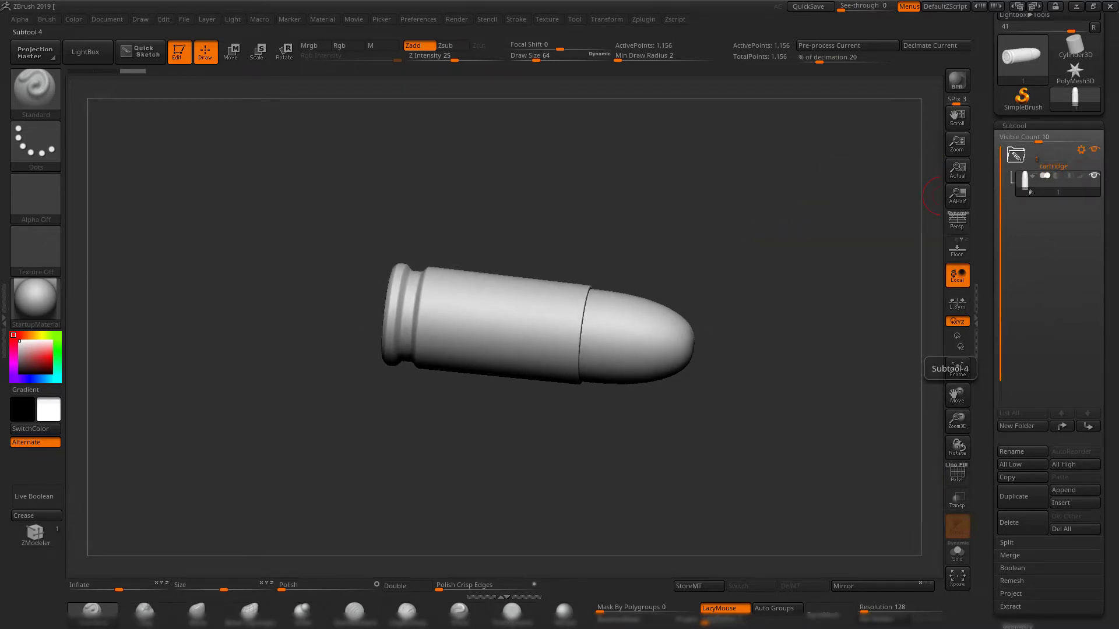
click(1015, 156)
mouse_move(757, 247)
shift+mouse_down()
mouse_move(727, 242)
mouse_move(723, 263)
shift+mouse_up()
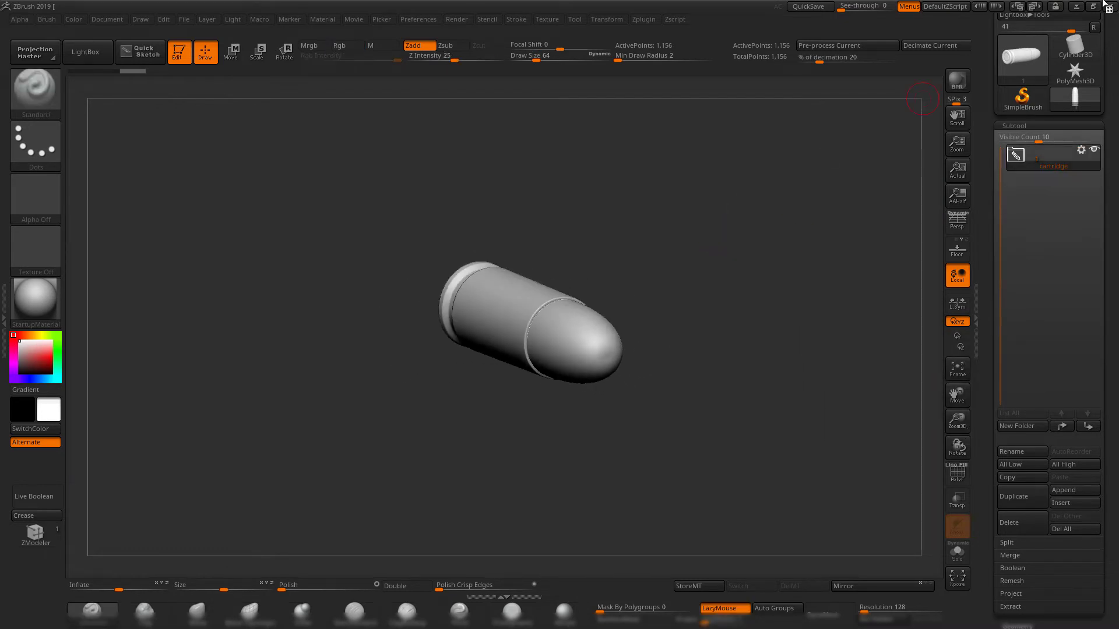
Return to Maya, end the bullet's isolation, and select and frame the barrel cylinder pCylinder1.
click(1080, 6)
alt+drag(597, 304, 667, 327)
alt+right_drag(666, 327, 623, 273)
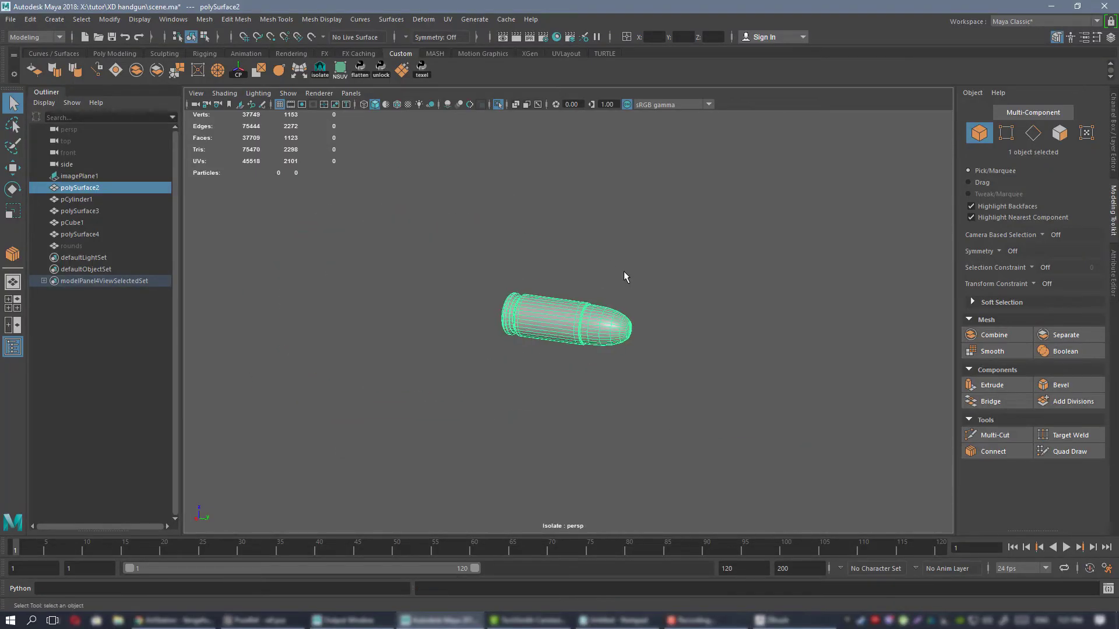
key(ctrl+1)
click(451, 292)
key(f)
Examine the barrel cylinder's topology from all sides, including its open end beside the bullet.
alt+right_drag(570, 295, 175, 120)
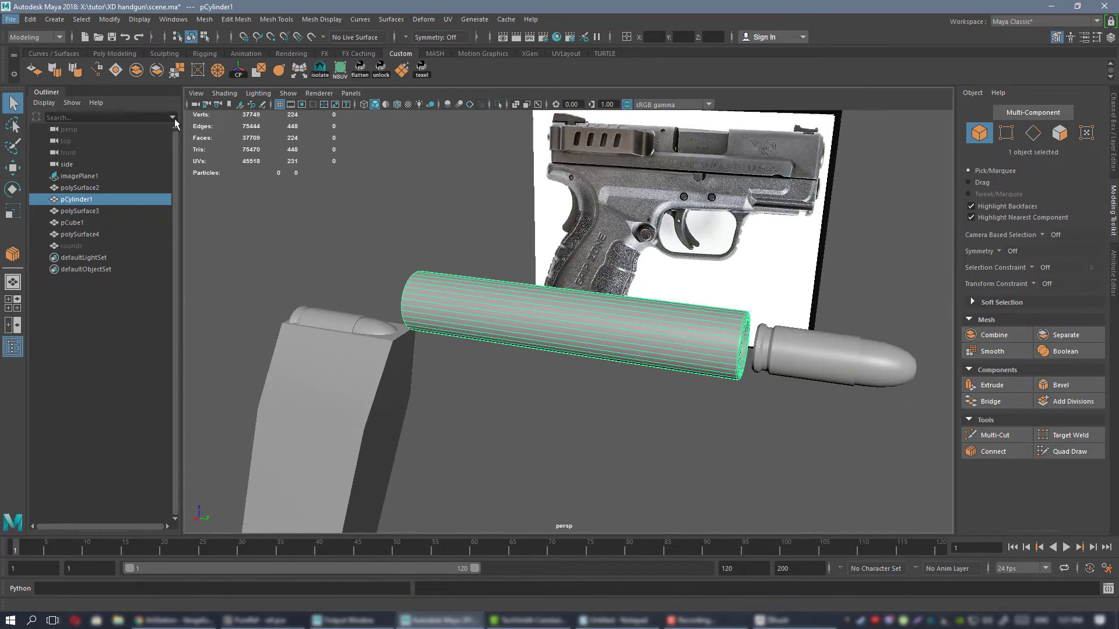
alt+right_drag(748, 385, 636, 357)
alt+drag(636, 357, 561, 297)
alt+drag(568, 344, 595, 328)
alt+drag(629, 271, 609, 342)
alt+middle_drag(609, 342, 588, 340)
alt+right_drag(652, 339, 532, 303)
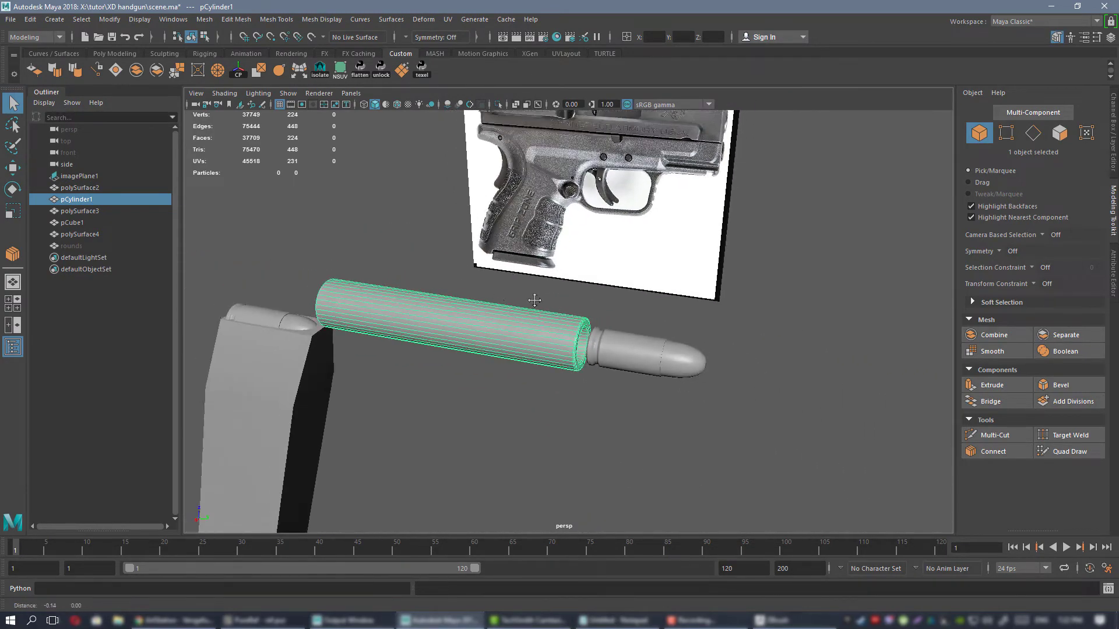
alt+middle_drag(532, 302, 580, 297)
alt+right_drag(578, 298, 631, 315)
alt+drag(631, 315, 536, 329)
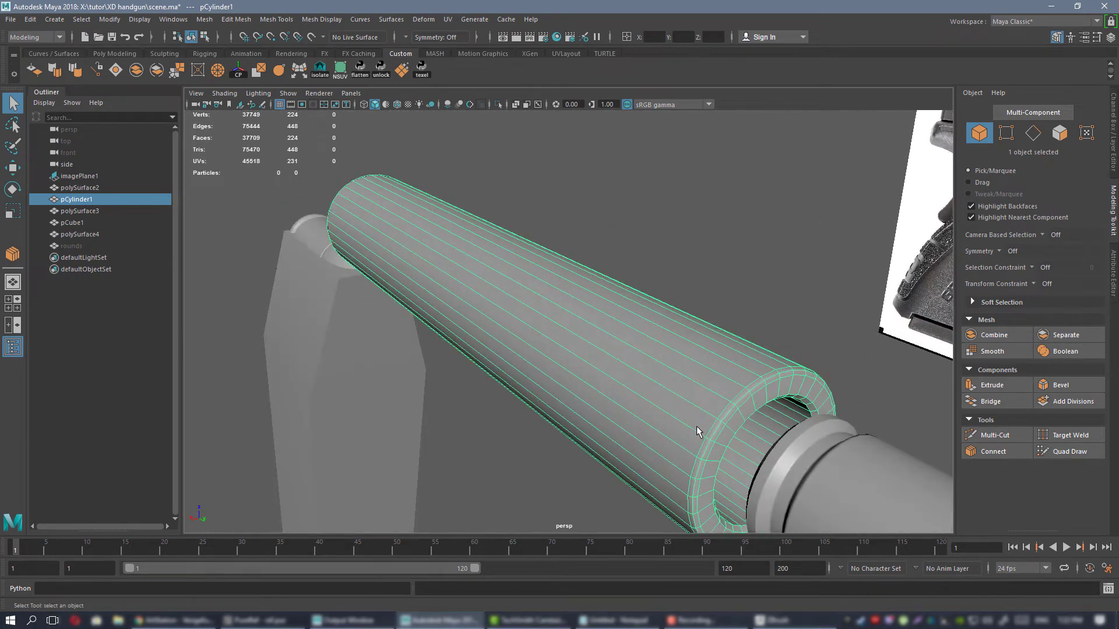
alt+drag(626, 315, 662, 299)
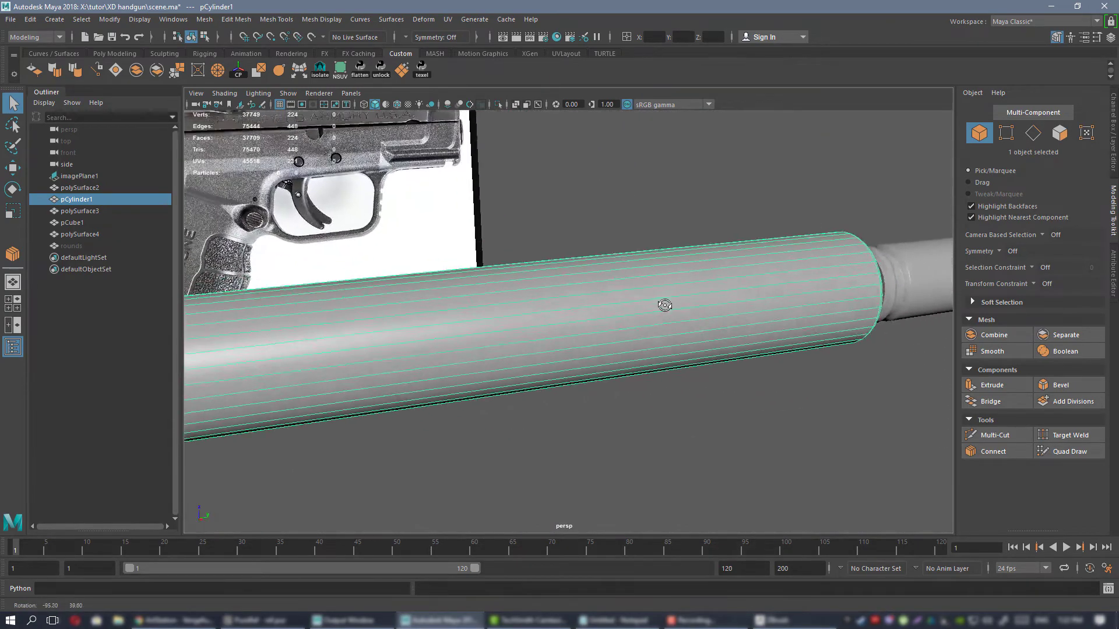
alt+middle_drag(661, 300, 666, 314)
alt+drag(666, 315, 568, 319)
alt+right_drag(568, 319, 454, 267)
alt+drag(455, 267, 477, 274)
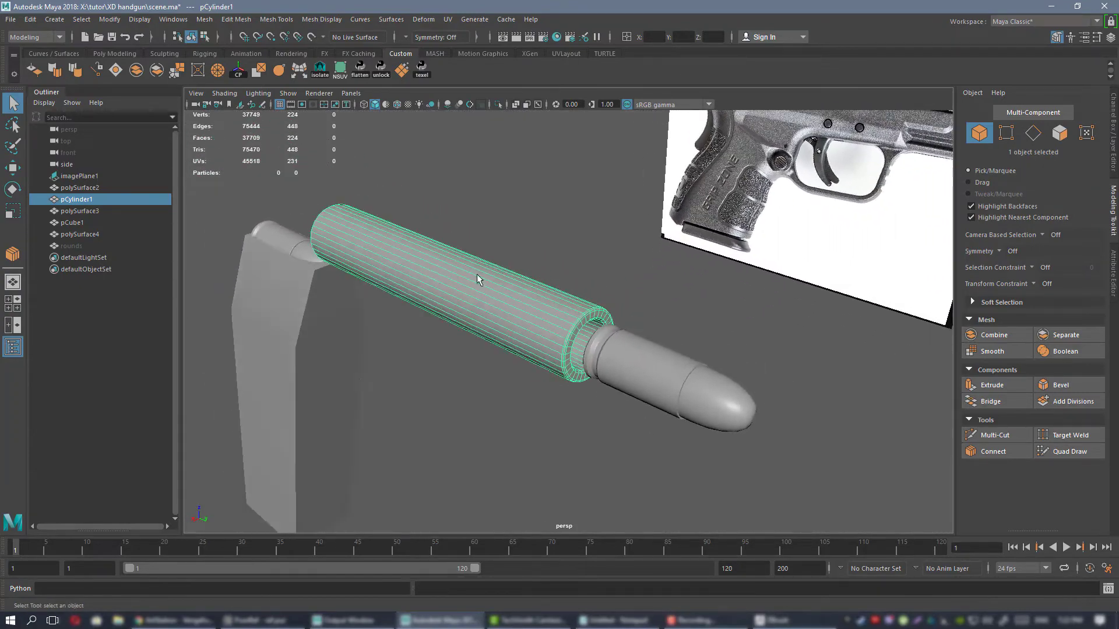
alt+right_drag(514, 292, 682, 363)
alt+drag(681, 363, 635, 352)
alt+right_drag(634, 352, 527, 318)
alt+drag(527, 318, 609, 323)
mouse_move(609, 323)
alt+right_down()
mouse_move(687, 357)
mouse_move(621, 321)
alt+right_up()
alt+drag(620, 321, 513, 344)
alt+middle_drag(501, 313, 603, 308)
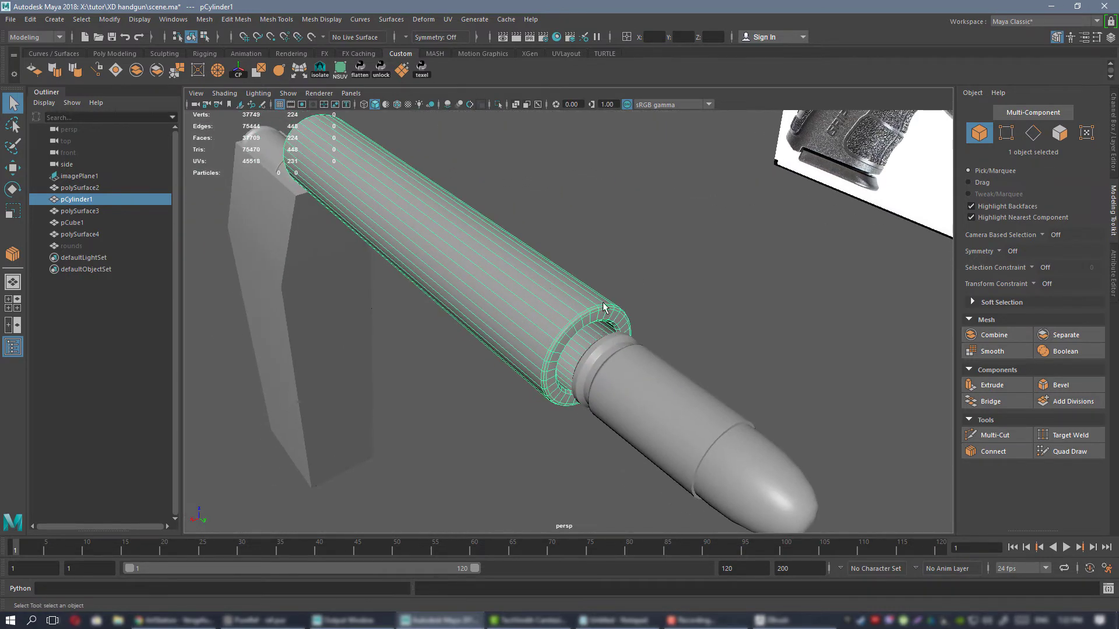
alt+right_drag(493, 289, 533, 309)
alt+drag(533, 308, 490, 309)
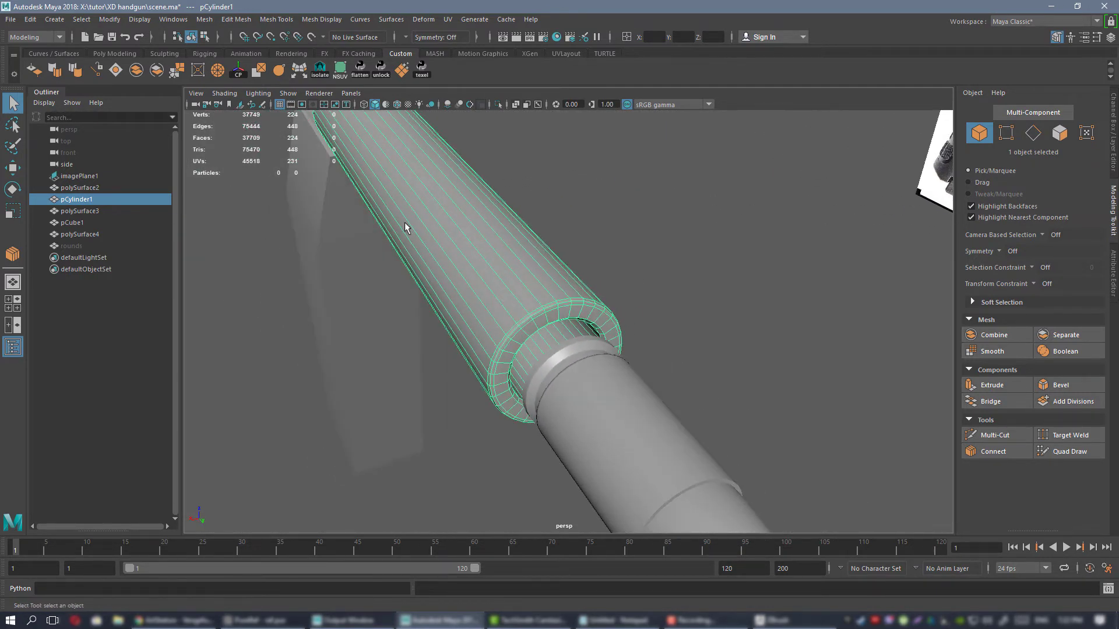
alt+drag(533, 236, 527, 275)
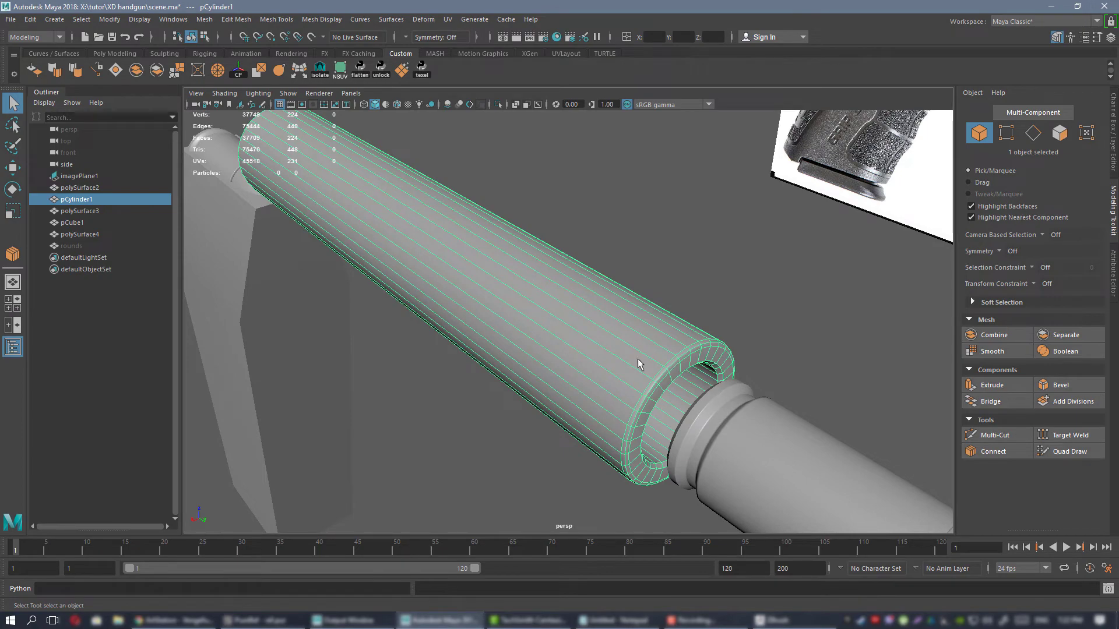
alt+drag(637, 365, 610, 303)
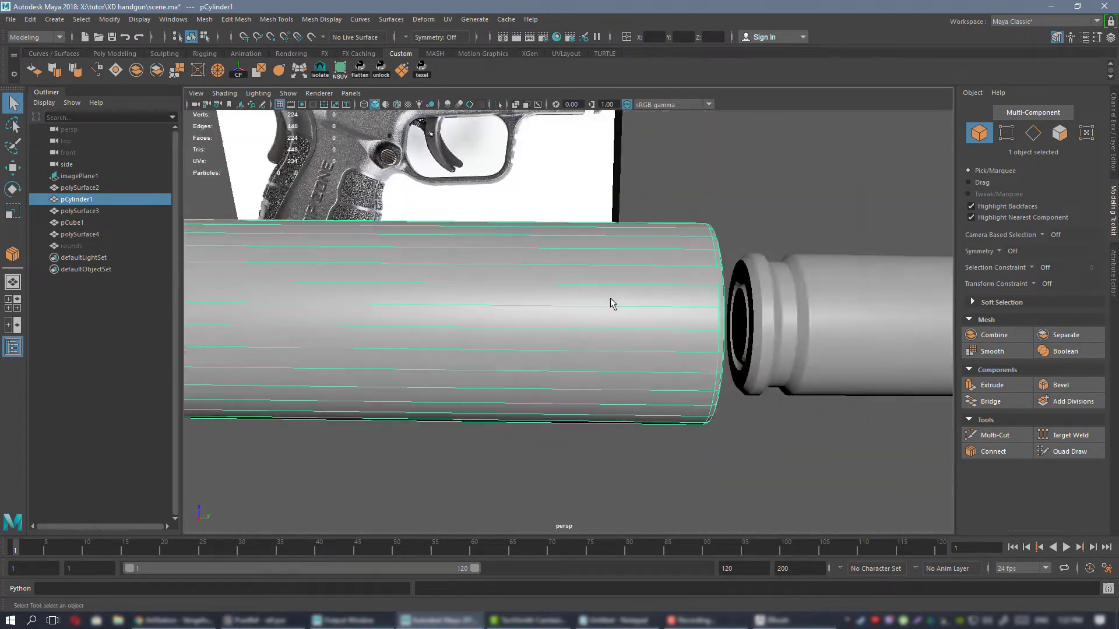
Insert a supporting edge loop around the outside of pCylinder1 with Multi-Cut, just behind the rim nearest the bullet.
scroll(610, 303, up, 4)
alt+drag(600, 342, 581, 332)
scroll(581, 332, up, 4)
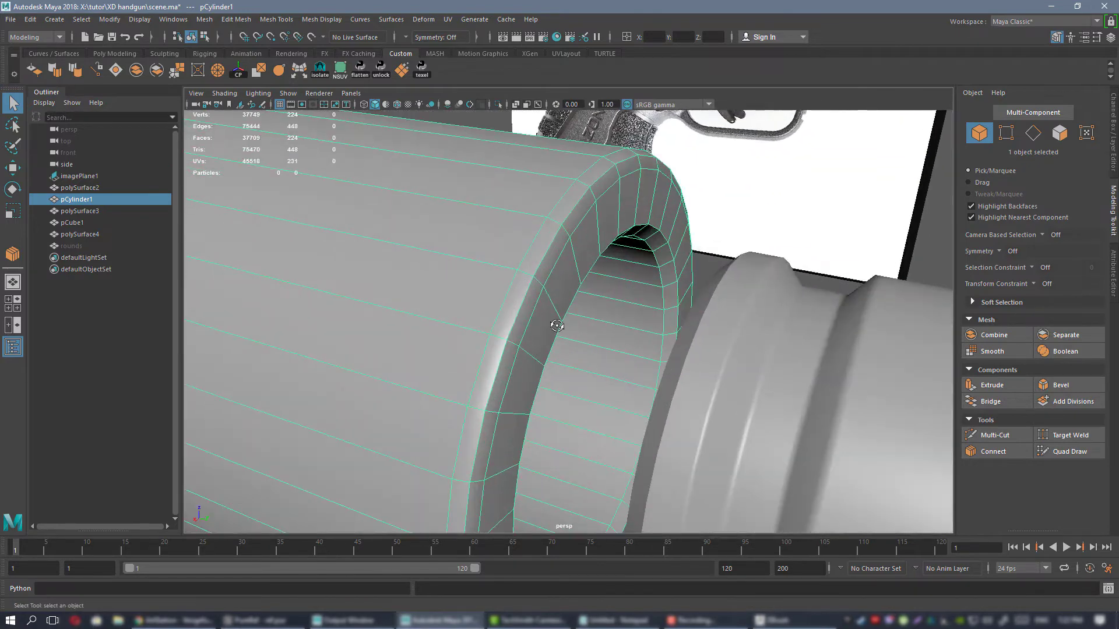
alt+drag(553, 214, 561, 212)
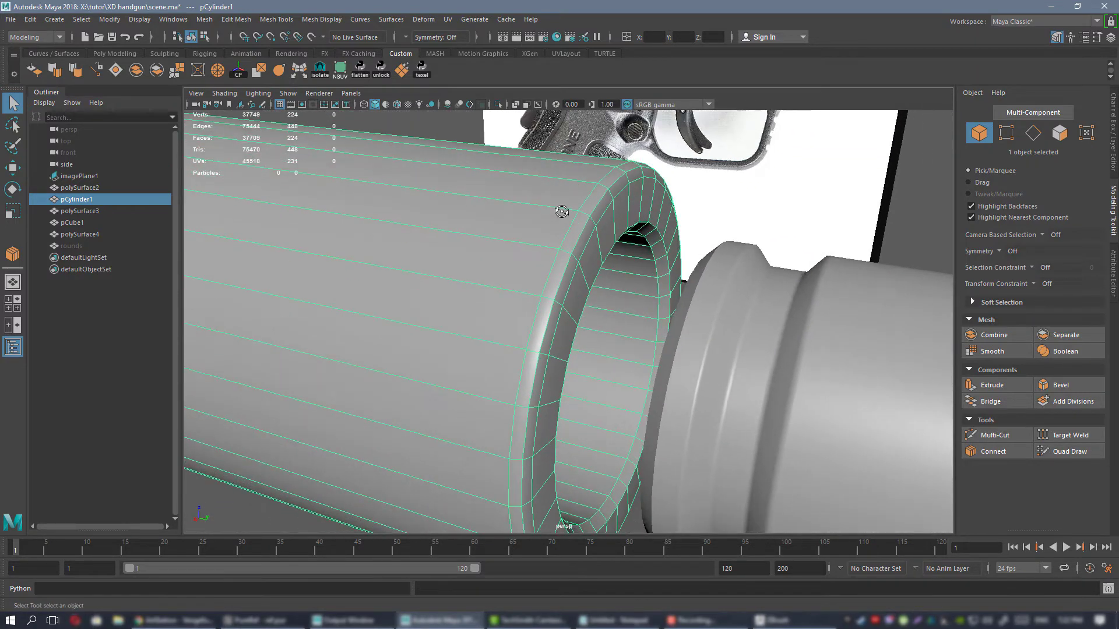
key(ctrl+shift+x)
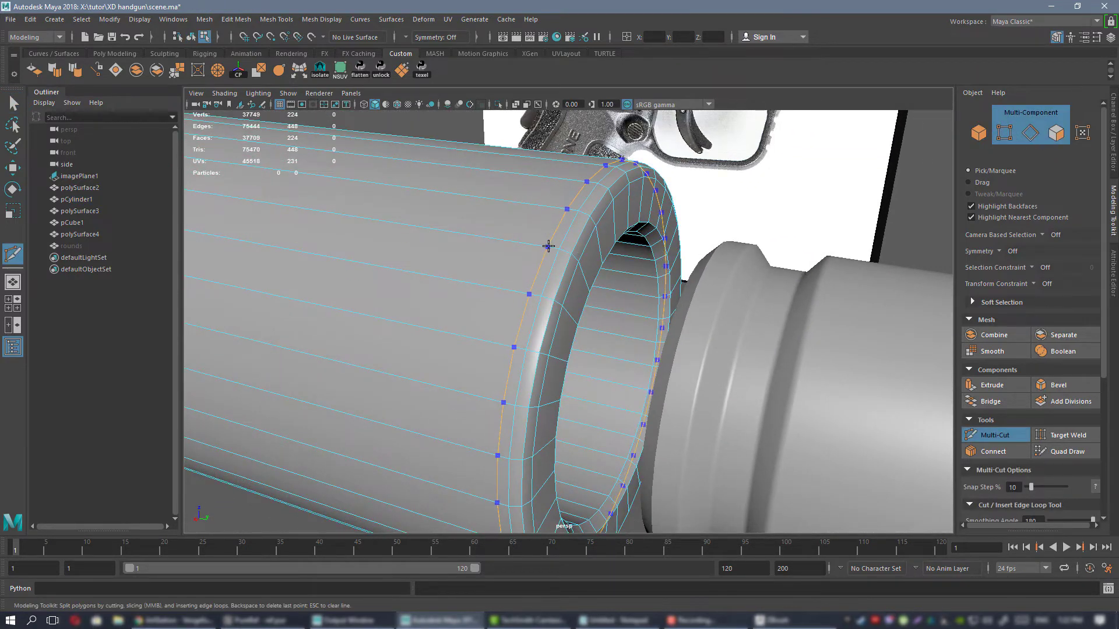
ctrl+click(550, 246)
key(w)
right_drag(483, 233, 568, 213)
scroll(589, 245, down, 3)
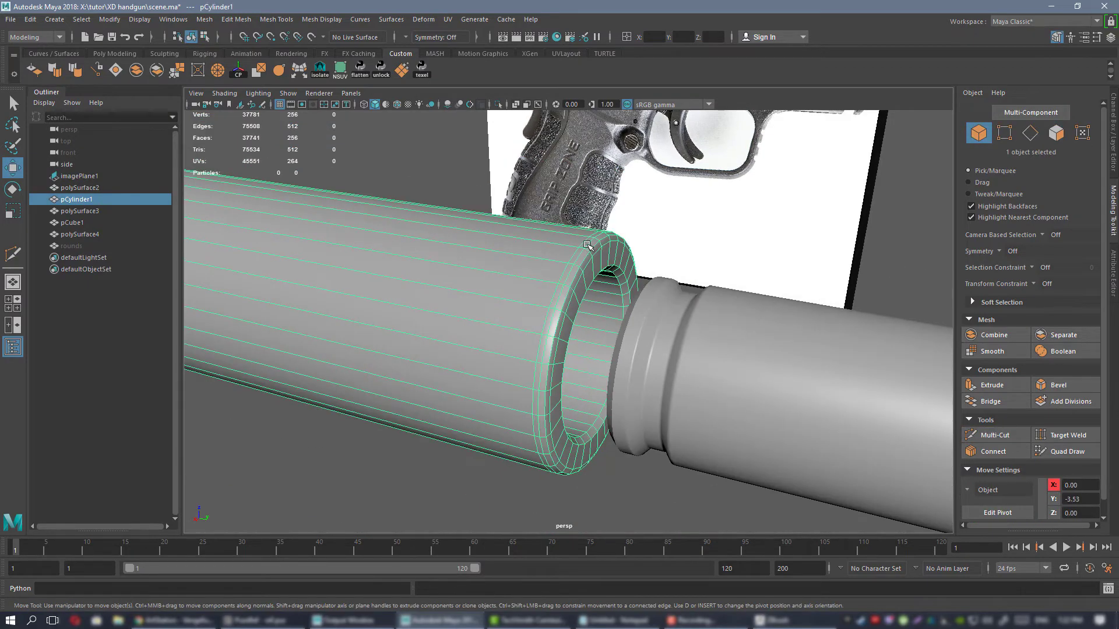
Select only the barrel cylinder pCylinder1 and export it as an OBJ, overwriting 1.OBJ in the XD handgun exp folder.
mouse_move(593, 262)
alt+mouse_down()
mouse_move(507, 260)
mouse_move(588, 257)
alt+mouse_up()
alt+right_drag(588, 256, 371, 242)
click(488, 437)
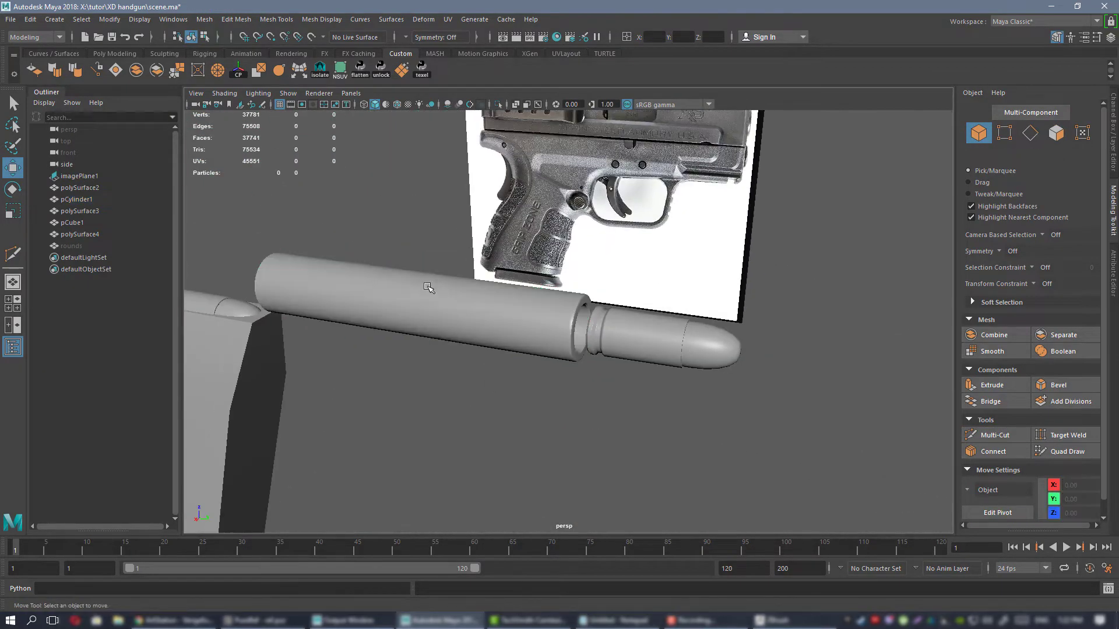
click(378, 288)
click(10, 19)
click(72, 176)
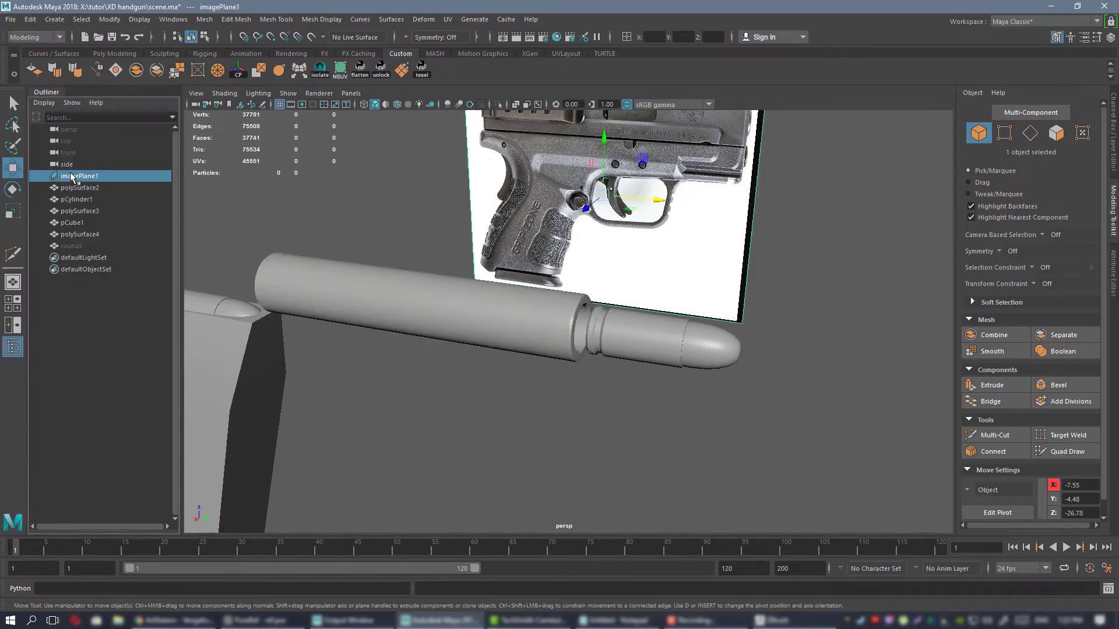
click(359, 306)
click(11, 19)
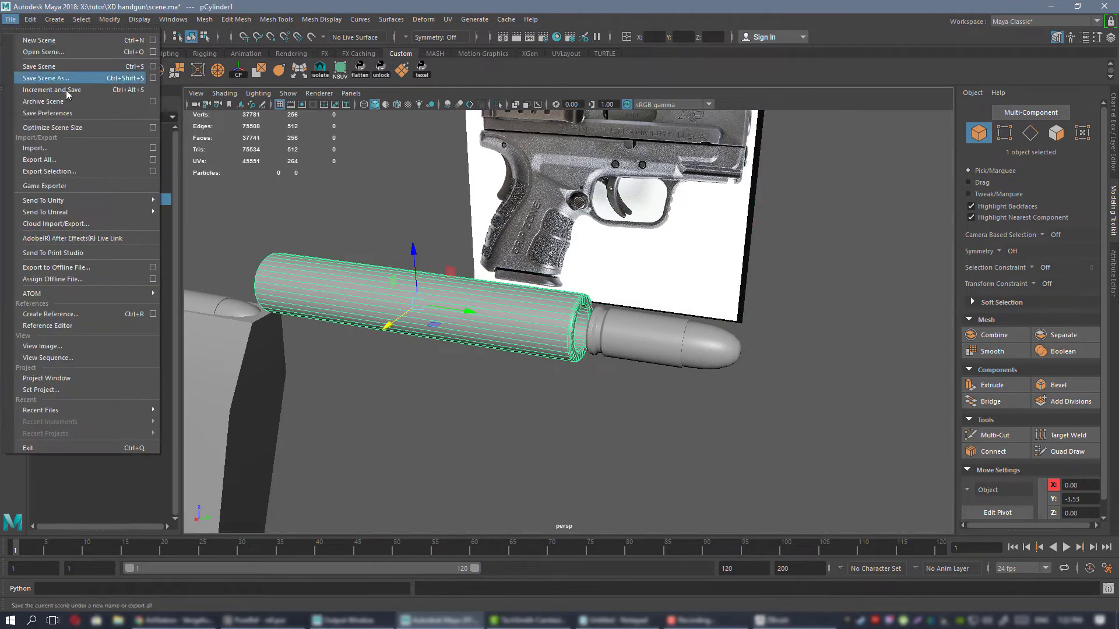
click(75, 170)
double_click(432, 229)
click(621, 366)
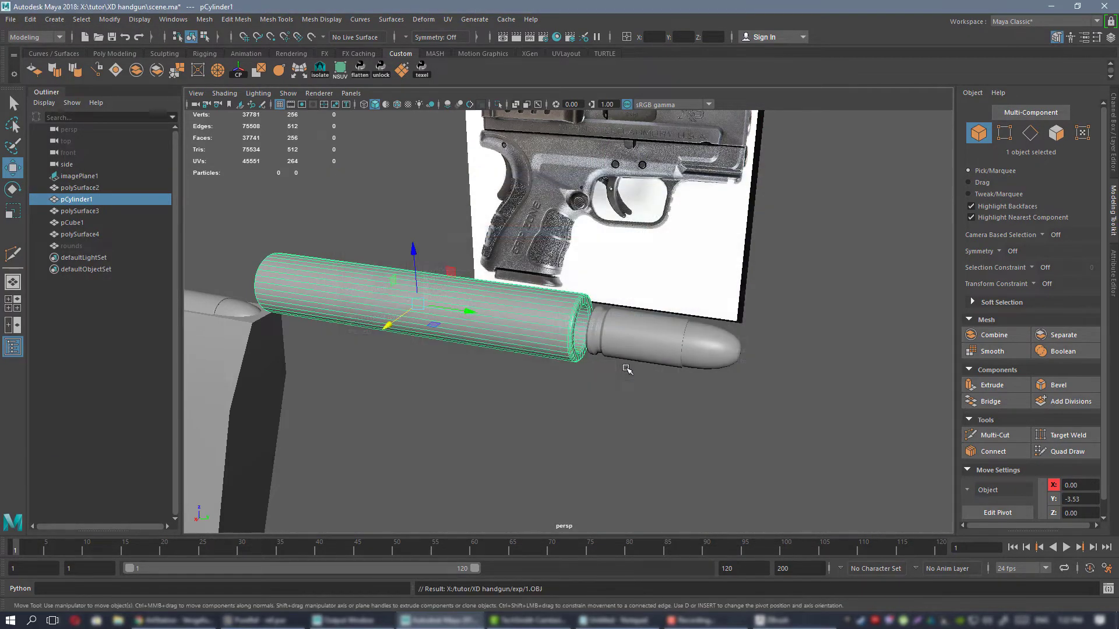
Switch to ZBrush and insert a Sphere3D as a placeholder subtool below the cartridge folder.
click(775, 620)
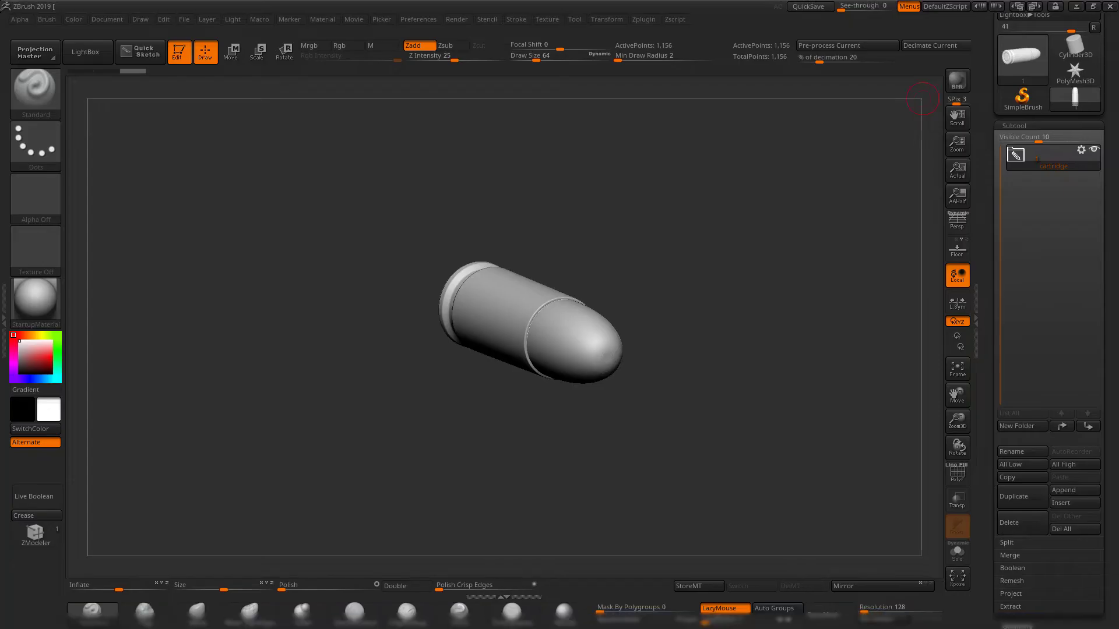
drag(704, 392, 740, 417)
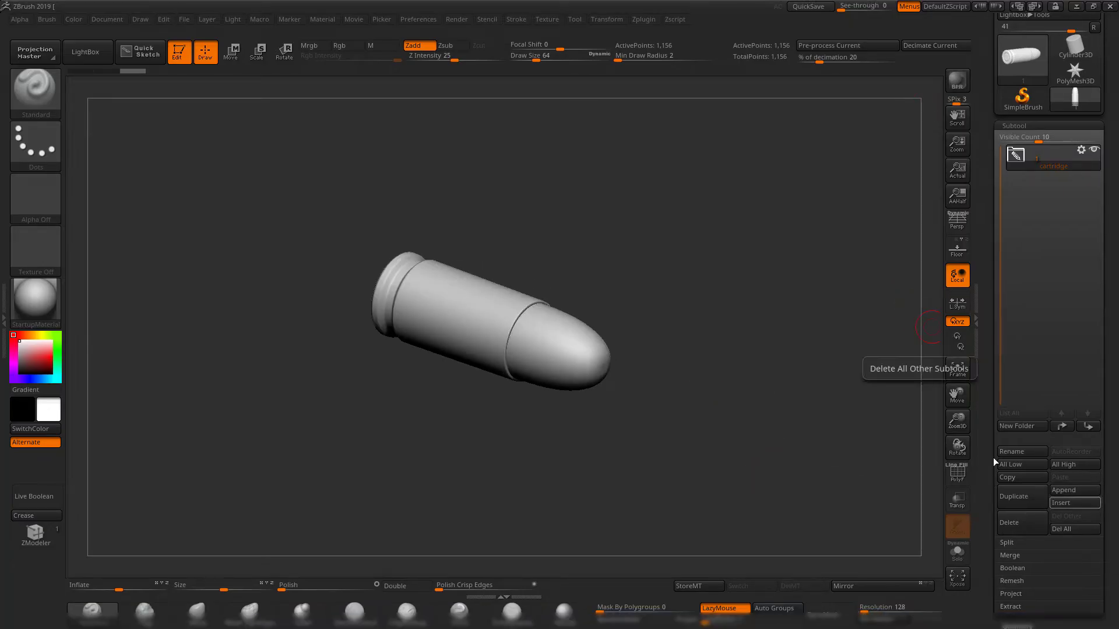
alt+drag(828, 379, 813, 373)
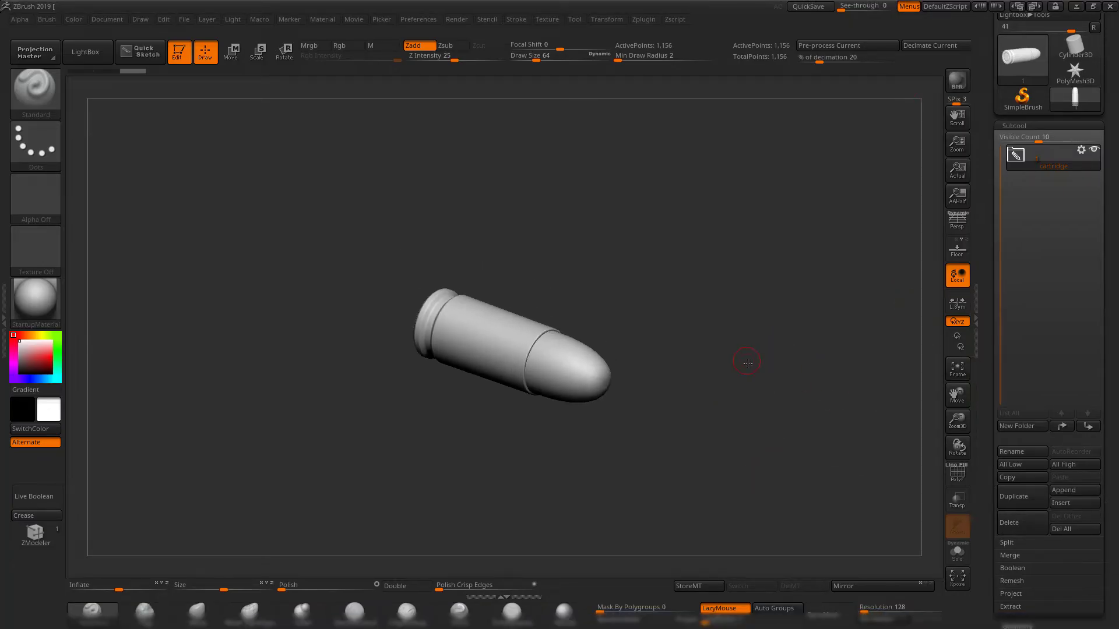
click(1075, 503)
click(687, 395)
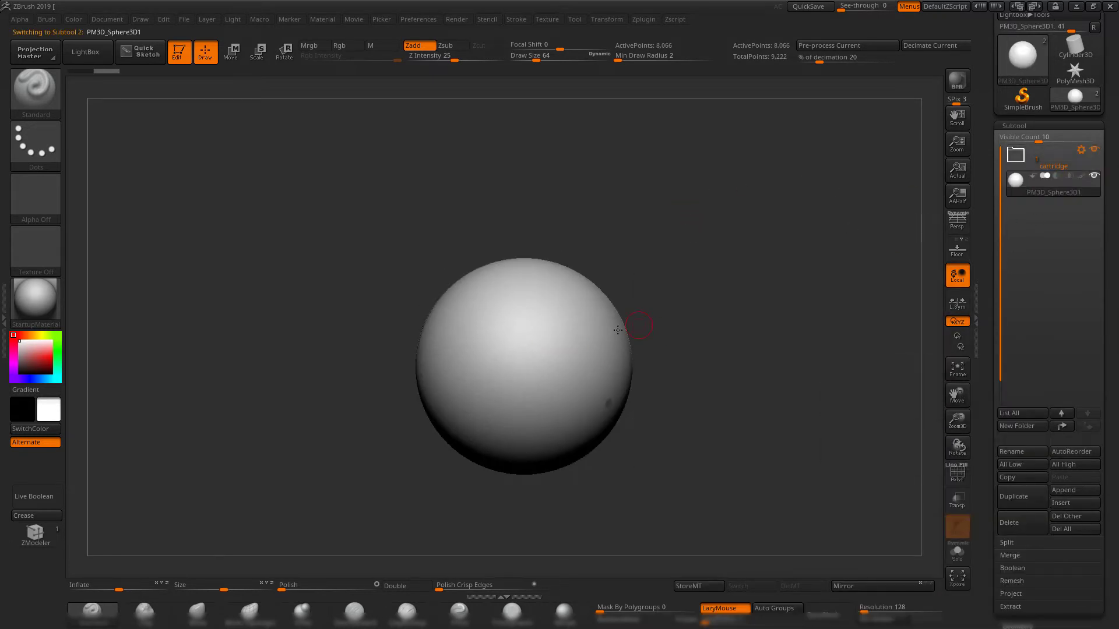
Import 1.OBJ into the placeholder sphere subtool to replace it with the barrel, and bring the whole barrel and bullet into view.
drag(702, 299, 733, 306)
drag(984, 156, 987, 201)
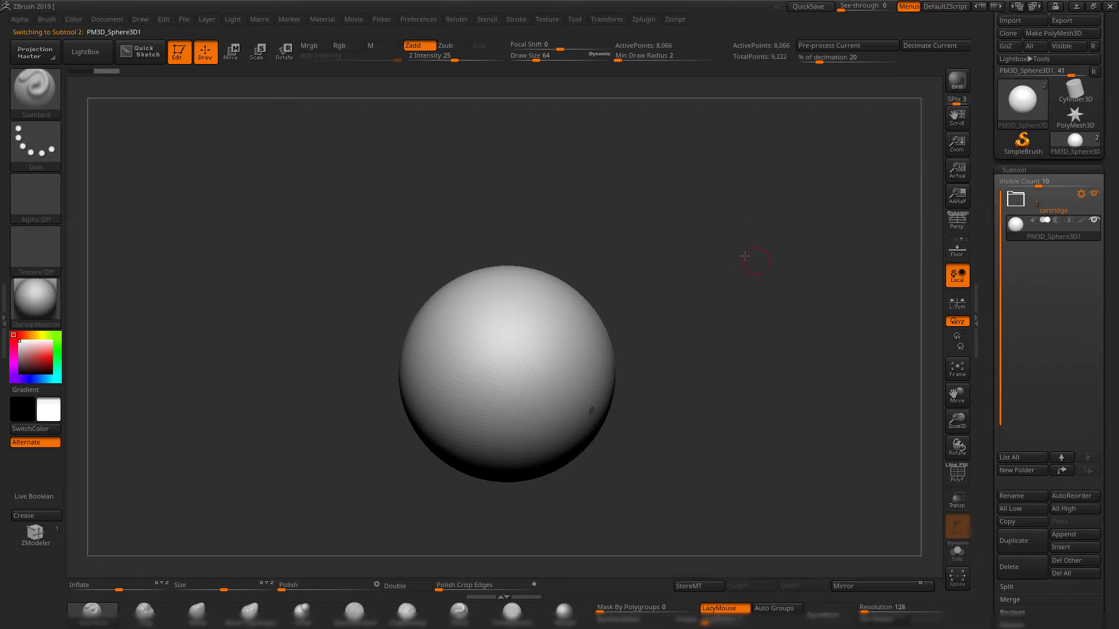
drag(761, 251, 724, 269)
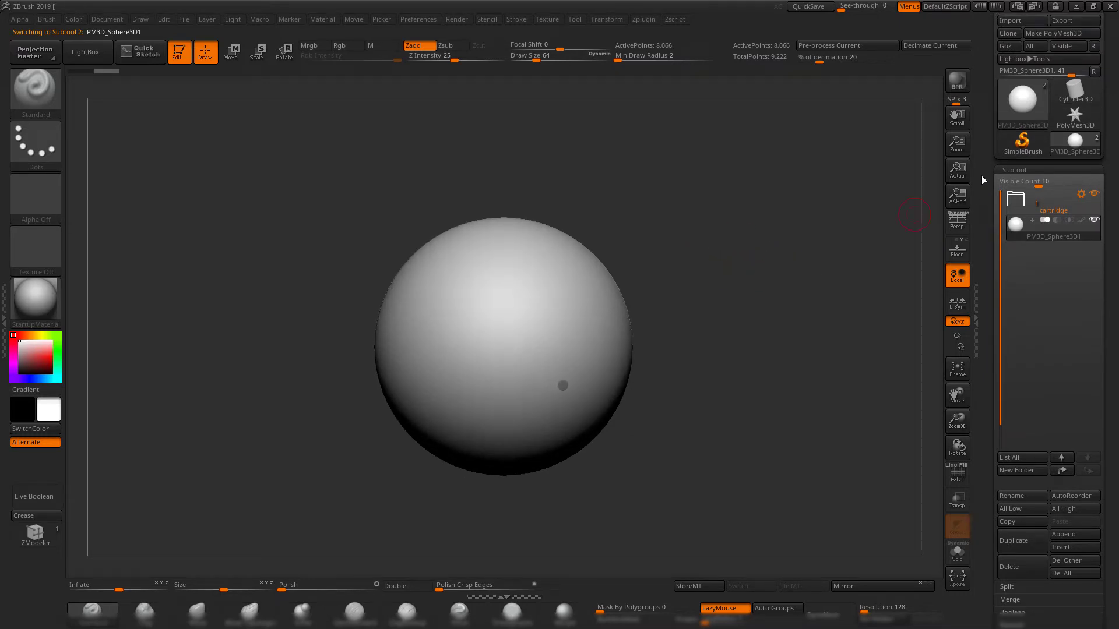
drag(992, 168, 992, 224)
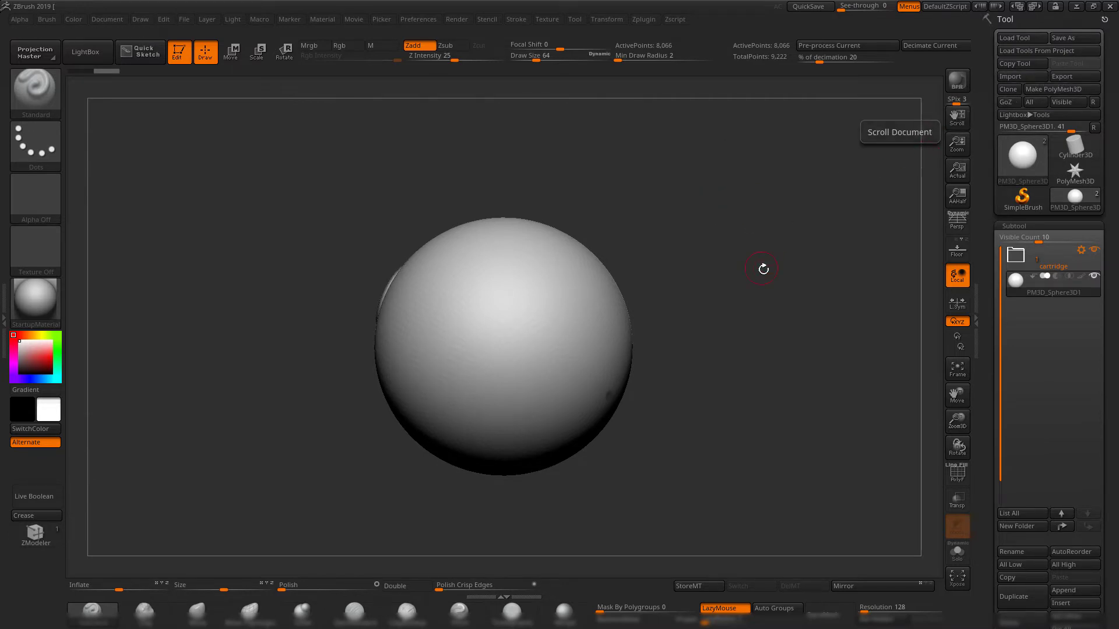
drag(761, 267, 794, 262)
drag(733, 322, 692, 249)
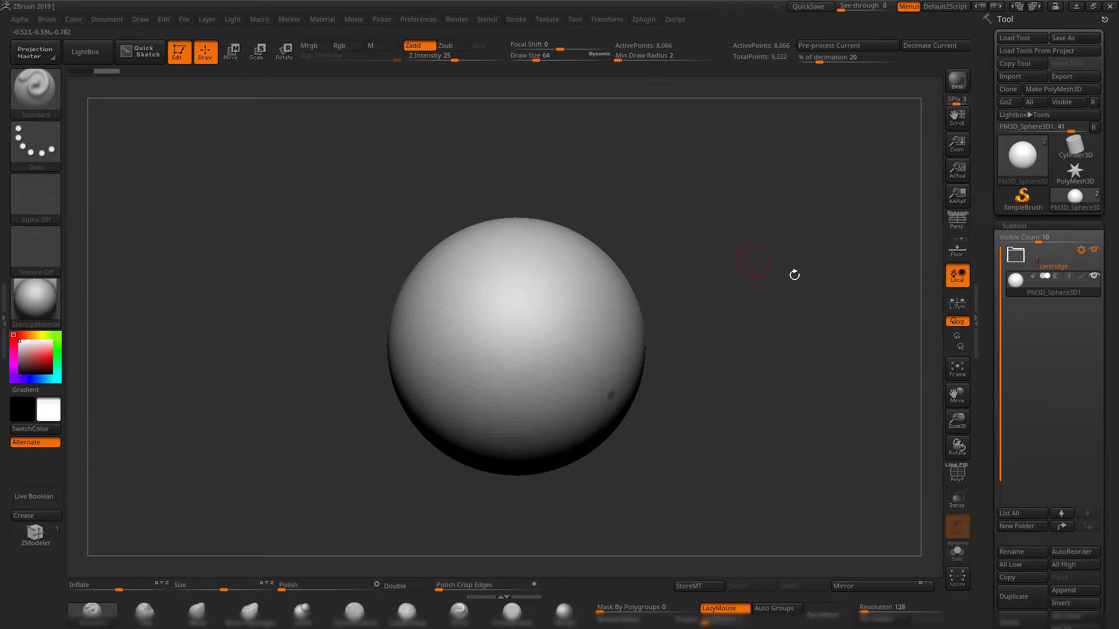
drag(750, 355, 863, 361)
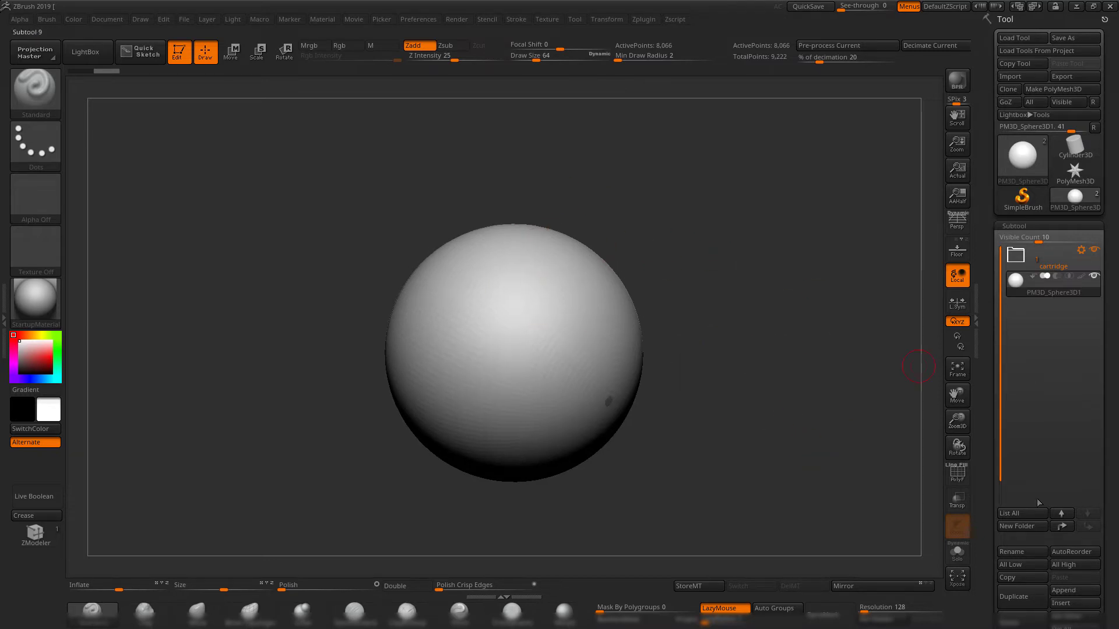
click(1080, 603)
click(1078, 604)
click(1026, 77)
double_click(413, 215)
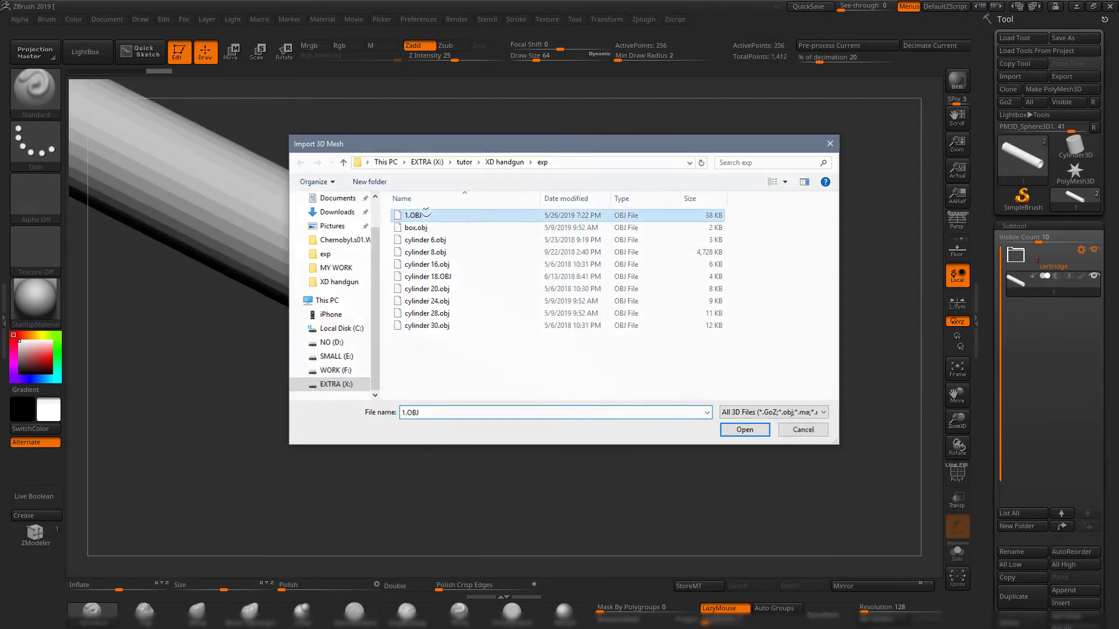
drag(699, 287, 812, 308)
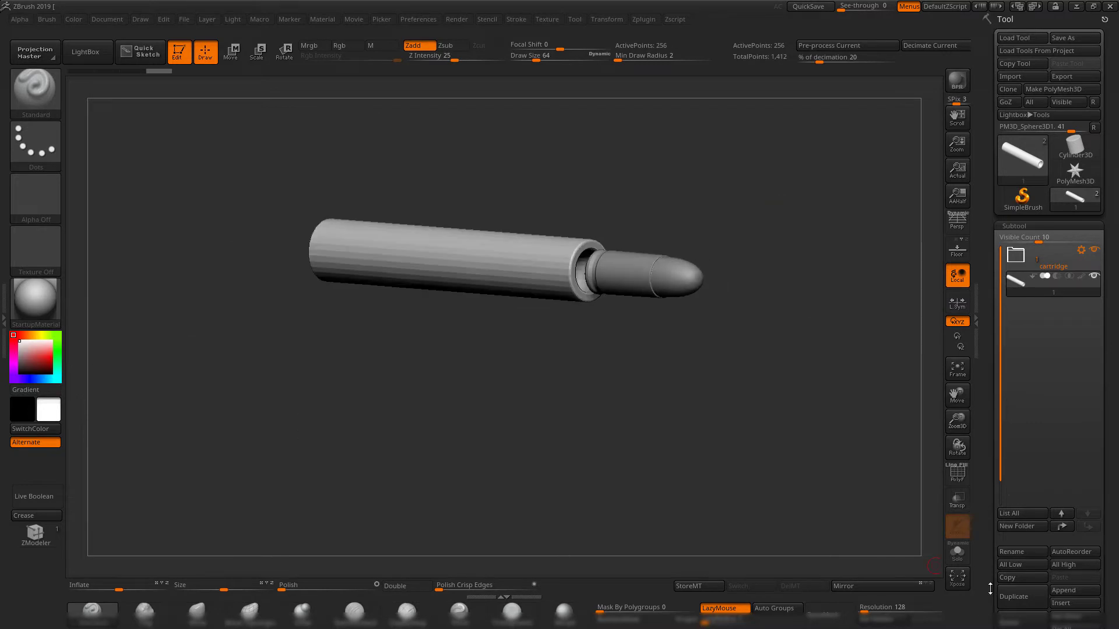
Solo the barrel subtool and view its open end up close.
click(966, 561)
drag(711, 326, 818, 377)
drag(818, 377, 838, 431)
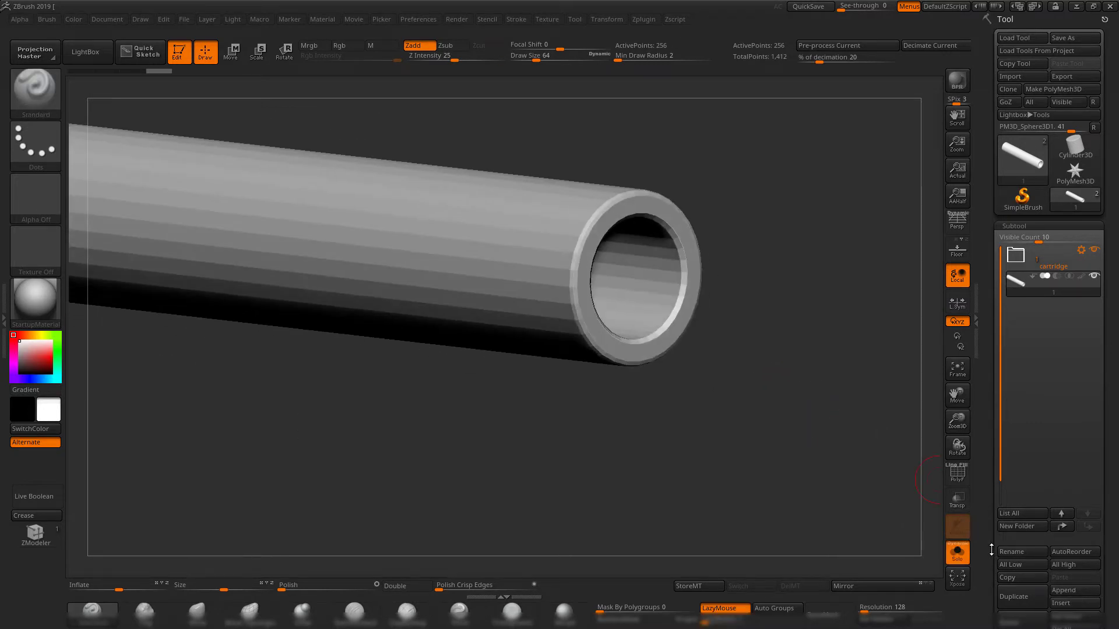
Crease the barrel's edges with a crease tolerance of 45 and subdivide the mesh.
drag(991, 550, 993, 471)
click(1021, 552)
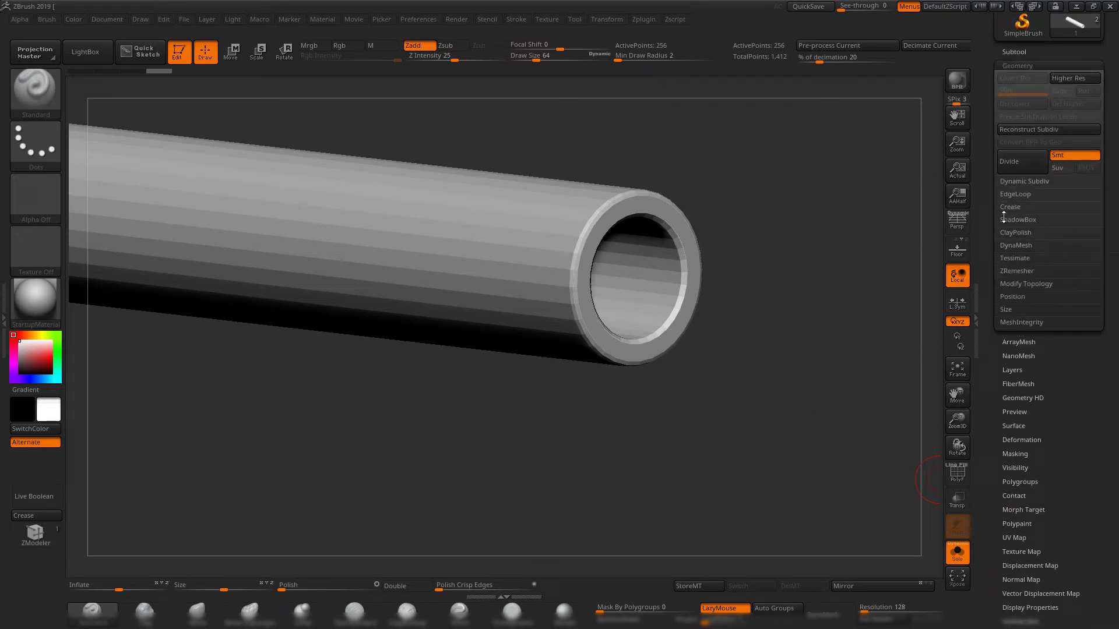
click(1007, 208)
drag(859, 252, 915, 301)
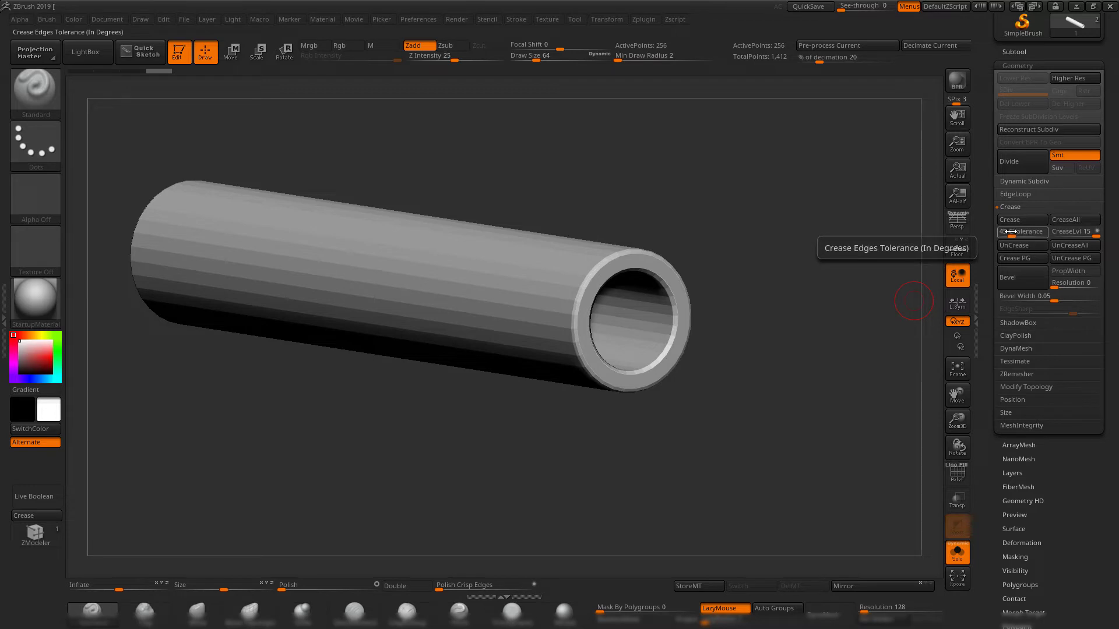
drag(802, 301, 886, 297)
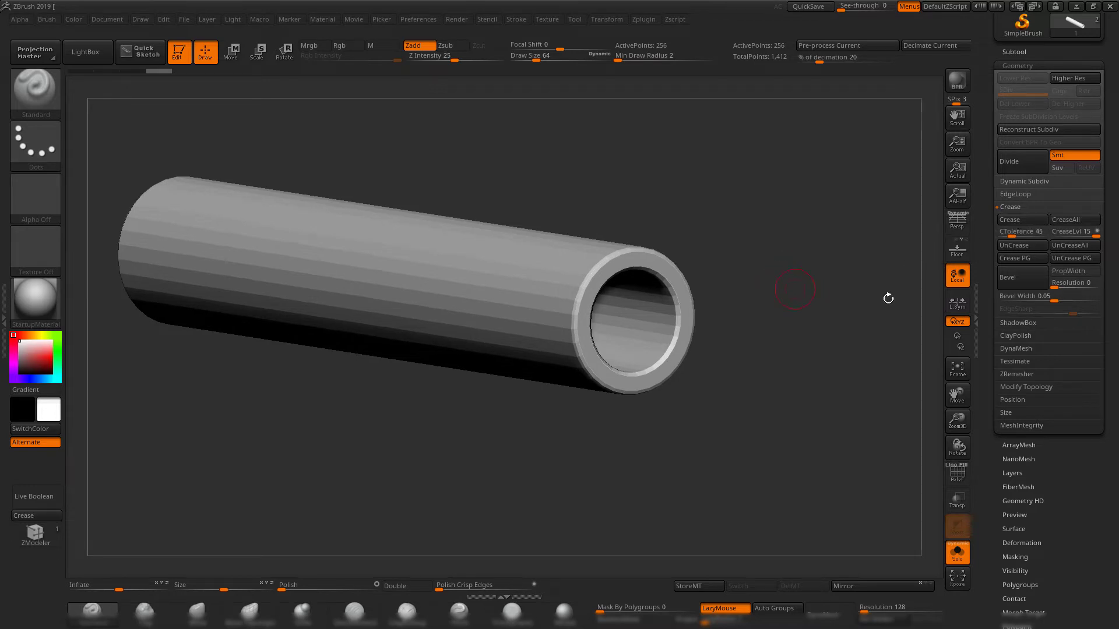
click(1017, 220)
key(ctrl+d)
Display the barrel's wireframe at the lower subdivision level and isolate its inner bore polygons with a circular selection.
drag(732, 207, 732, 237)
key(shift+f)
key(shift+d)
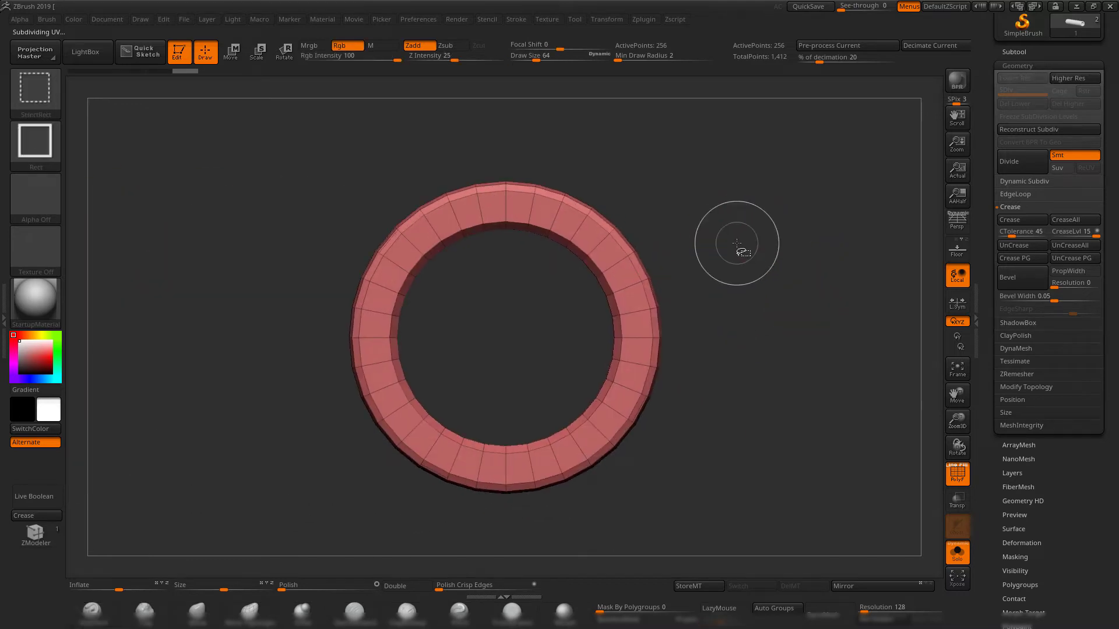
click(35, 140)
click(155, 155)
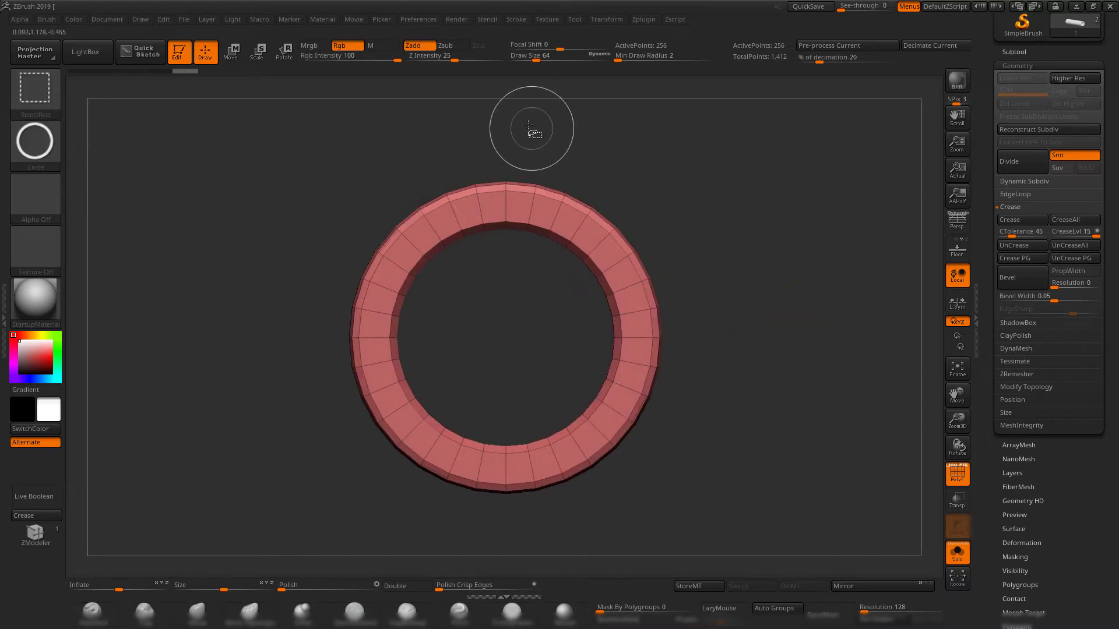
ctrl+shift+drag(527, 125, 635, 461)
drag(711, 432, 631, 420)
alt+drag(630, 420, 569, 384)
alt+drag(431, 323, 472, 340)
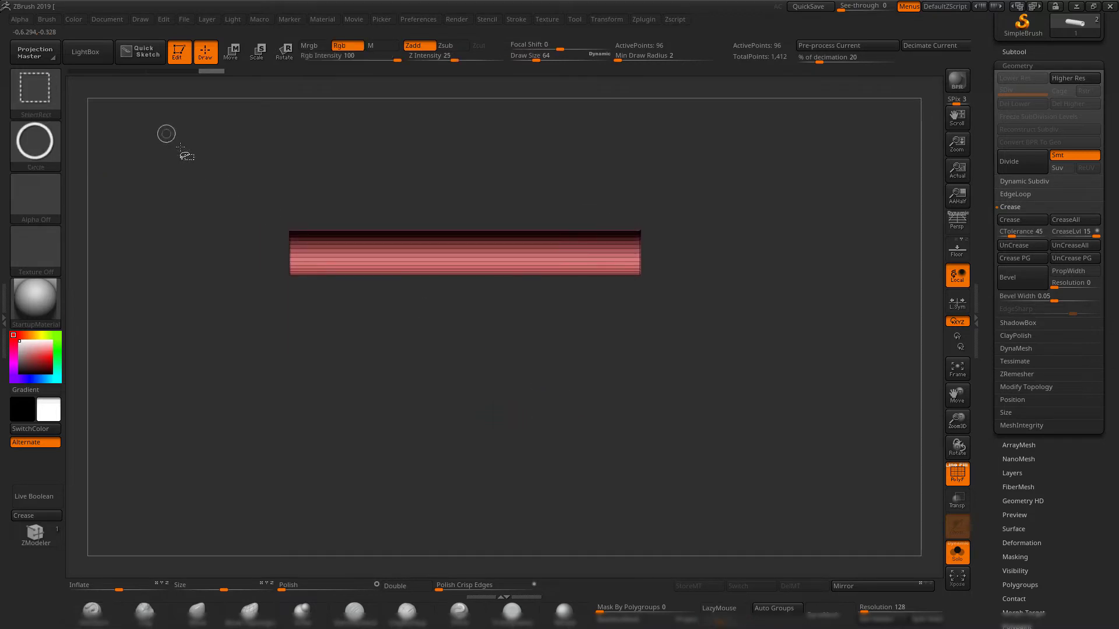
Narrow the bore selection by one end, crease the remaining visible polygons, and unhide the rest of the barrel.
ctrl+alt+shift+drag(181, 147, 460, 390)
mouse_move(693, 375)
mouse_down()
mouse_move(725, 452)
mouse_move(759, 438)
mouse_move(708, 388)
mouse_move(608, 382)
mouse_move(729, 419)
mouse_move(759, 450)
mouse_move(687, 396)
mouse_up()
click(33, 516)
ctrl+shift+click(775, 444)
Return the barrel to its higher subdivision level without the wireframe and end solo mode to show it with the bullet.
key(d)
key(shift+f)
drag(688, 396, 589, 380)
alt+drag(588, 380, 772, 456)
drag(772, 457, 786, 469)
click(957, 555)
drag(750, 310, 782, 266)
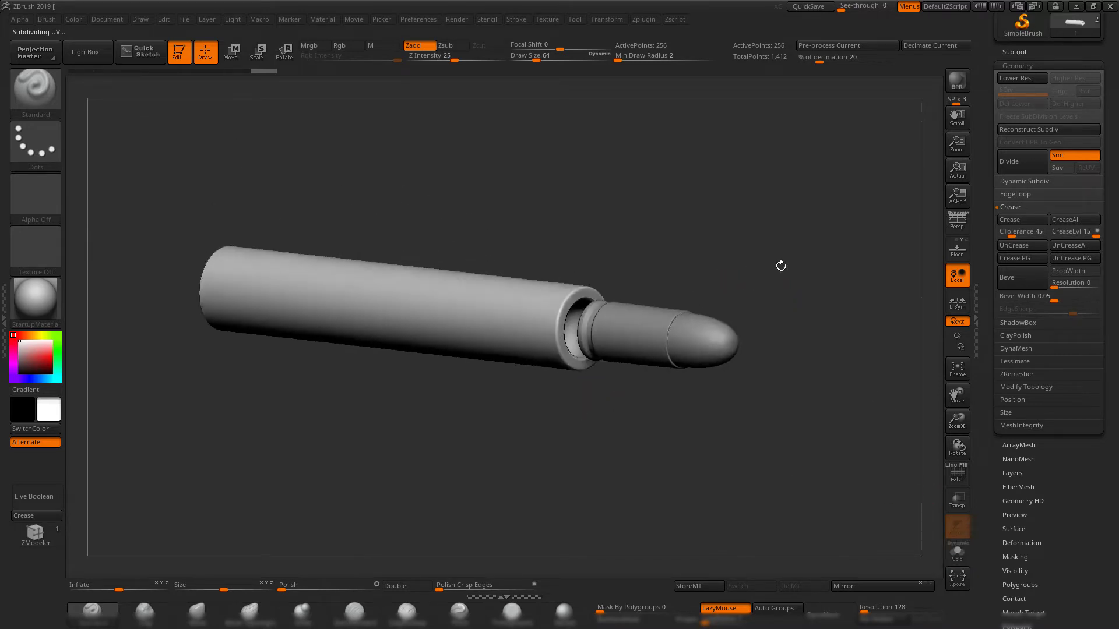
Create a subtool folder named barrel for the barrel mesh, below the cartridge folder.
click(1014, 52)
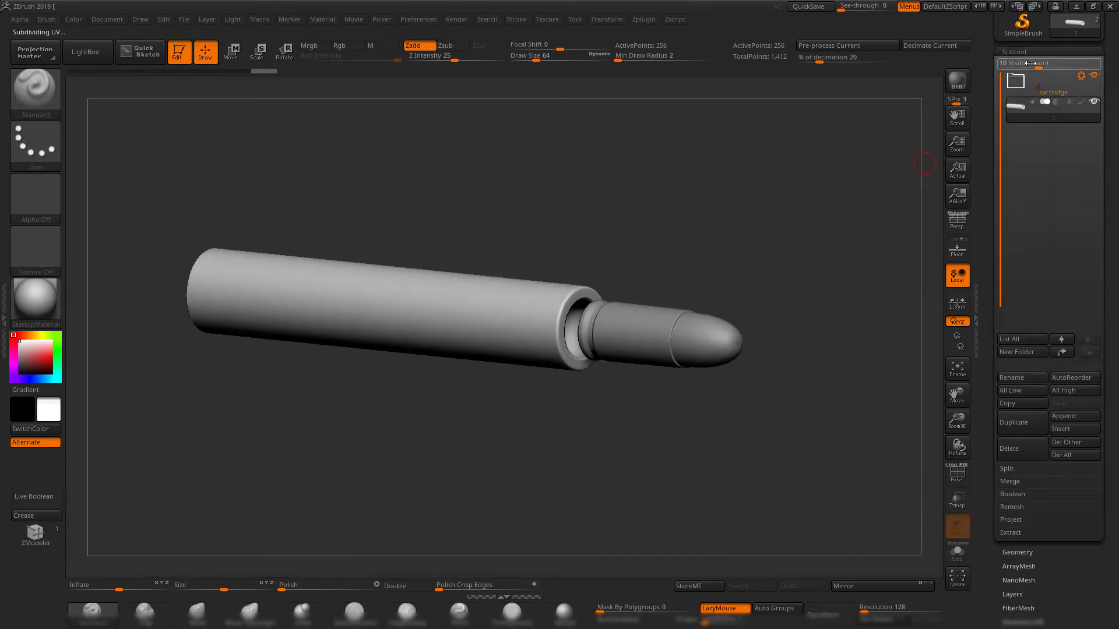
click(1023, 358)
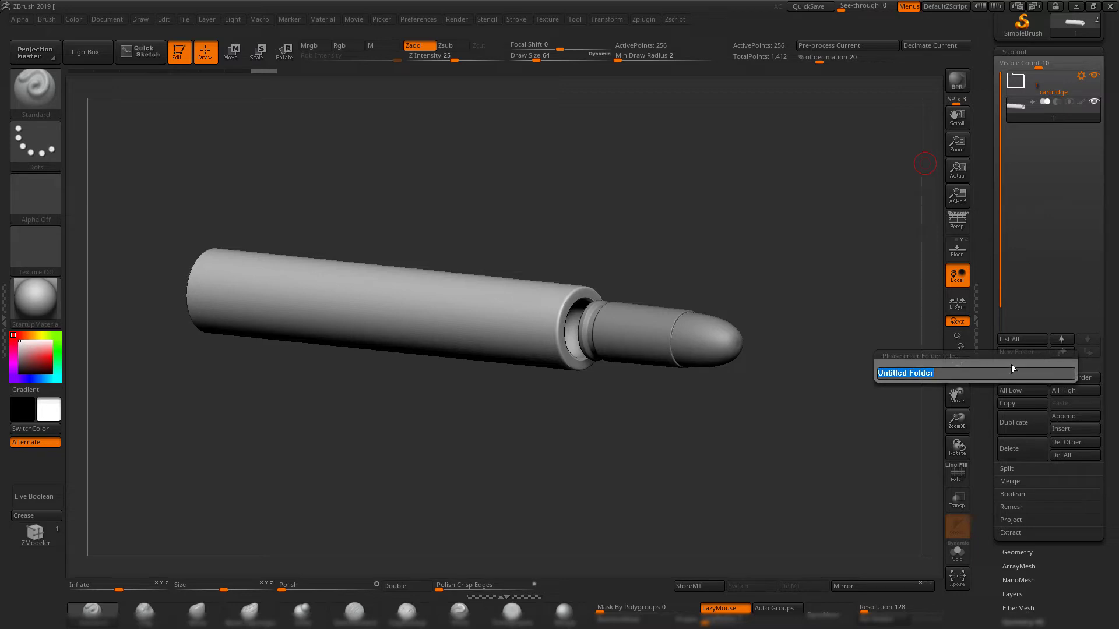
text(tube)
key(Return)
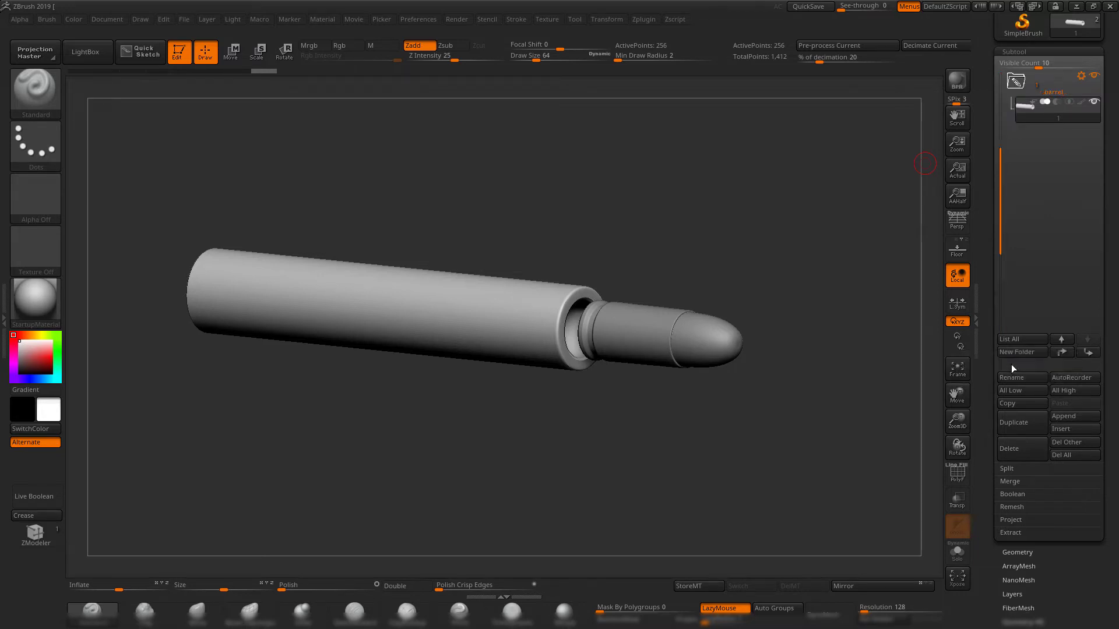
drag(996, 148, 996, 74)
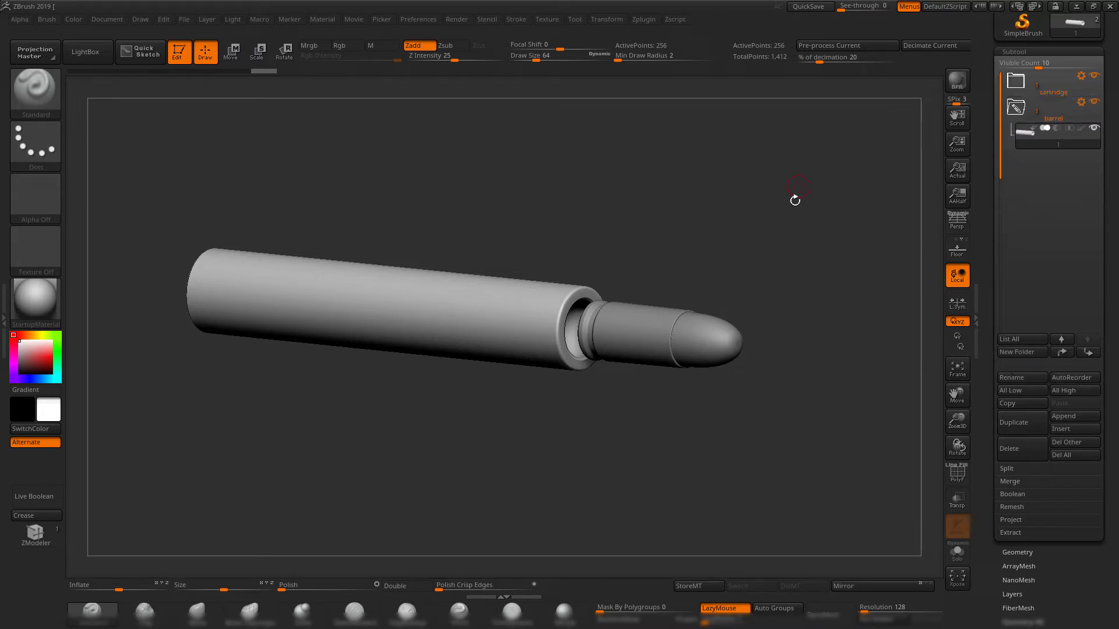
drag(787, 213, 739, 221)
Switch back to Maya, then select and frame the magazine block pCube1.
click(1076, 8)
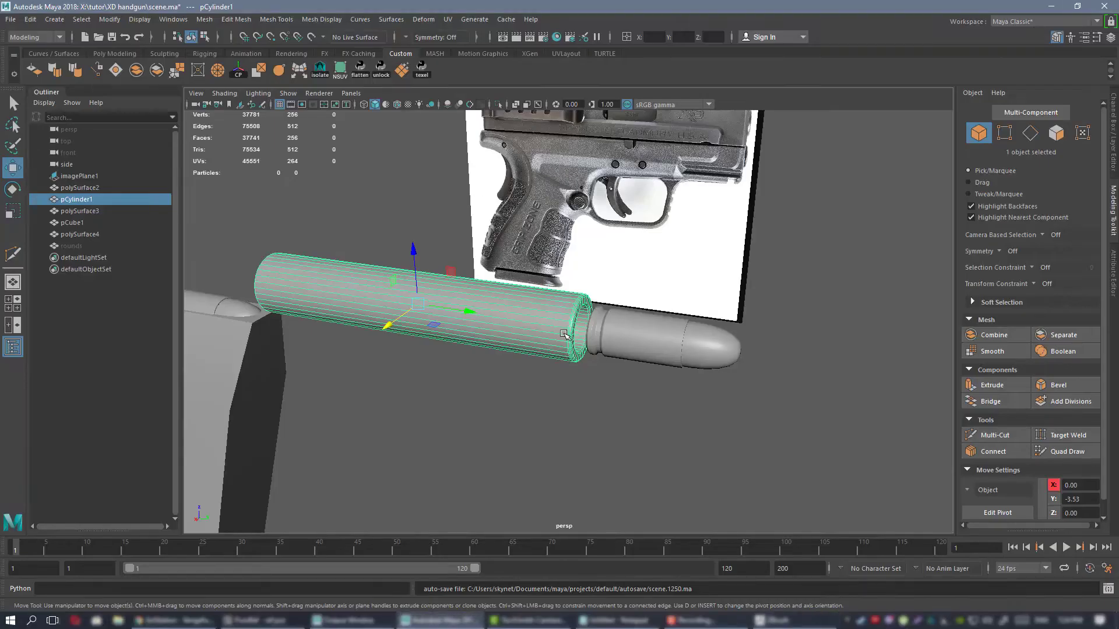
scroll(457, 215, down, 4)
alt+drag(458, 216, 540, 234)
click(389, 329)
key(f)
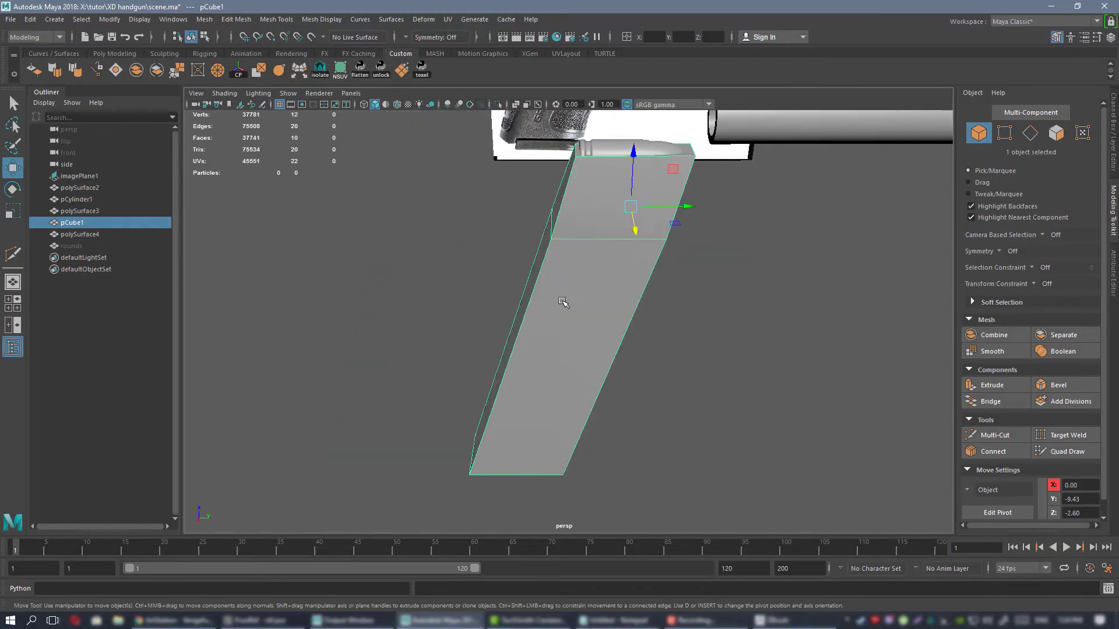
alt+drag(565, 305, 712, 290)
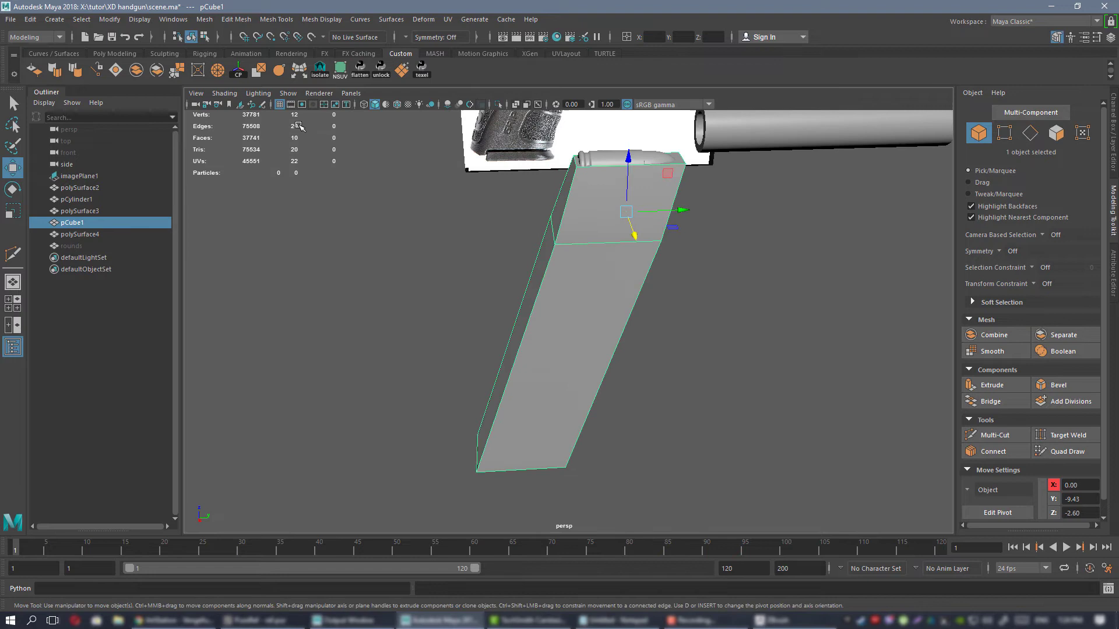
Export pCube1 as an OBJ, overwriting 1.OBJ in the exp folder.
click(10, 19)
click(79, 169)
double_click(434, 230)
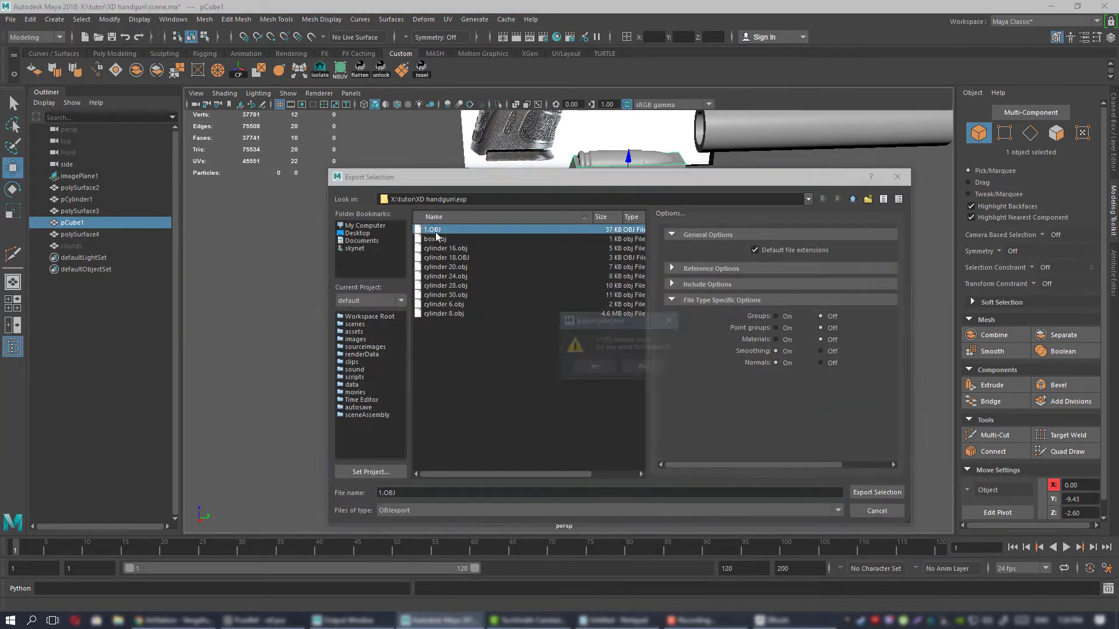
click(593, 367)
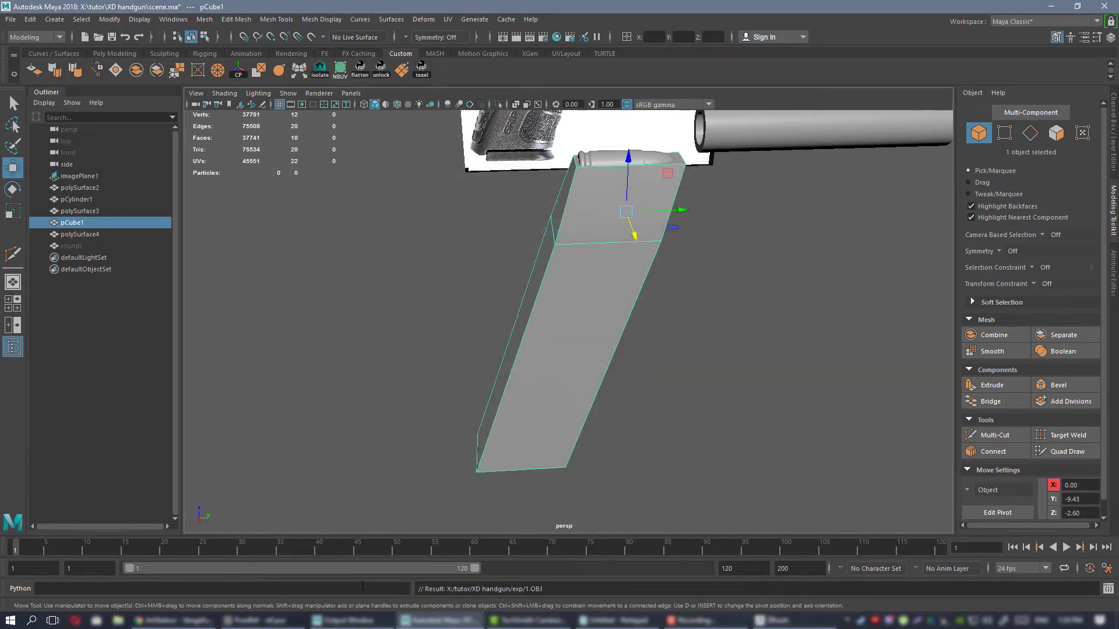
Switch to ZBrush and duplicate the barrel subtool as a placeholder outside the barrel folder.
click(795, 621)
shift+drag(731, 430, 754, 410)
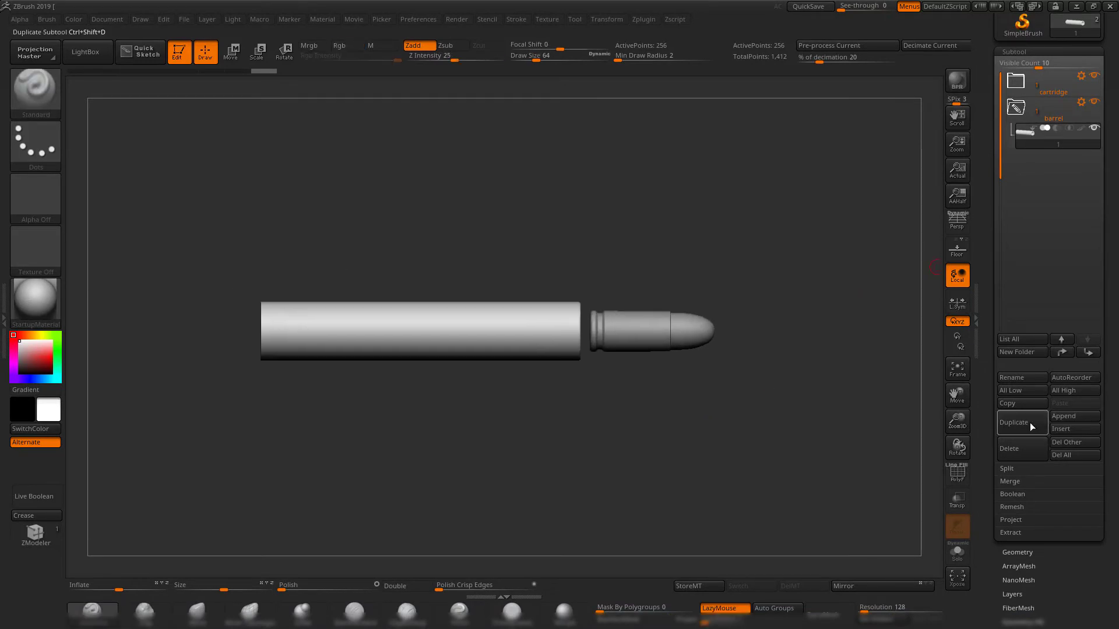
click(1034, 421)
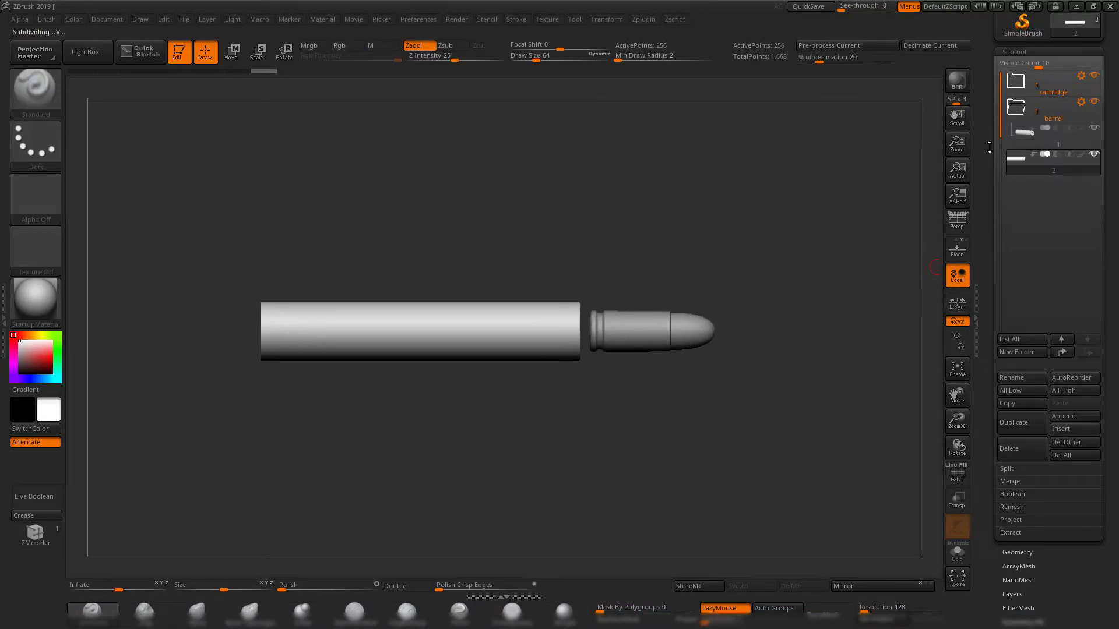
Import 1.OBJ from the exp folder to replace the duplicated placeholder subtool with the magazine mesh.
drag(996, 133, 1005, 245)
click(1009, 76)
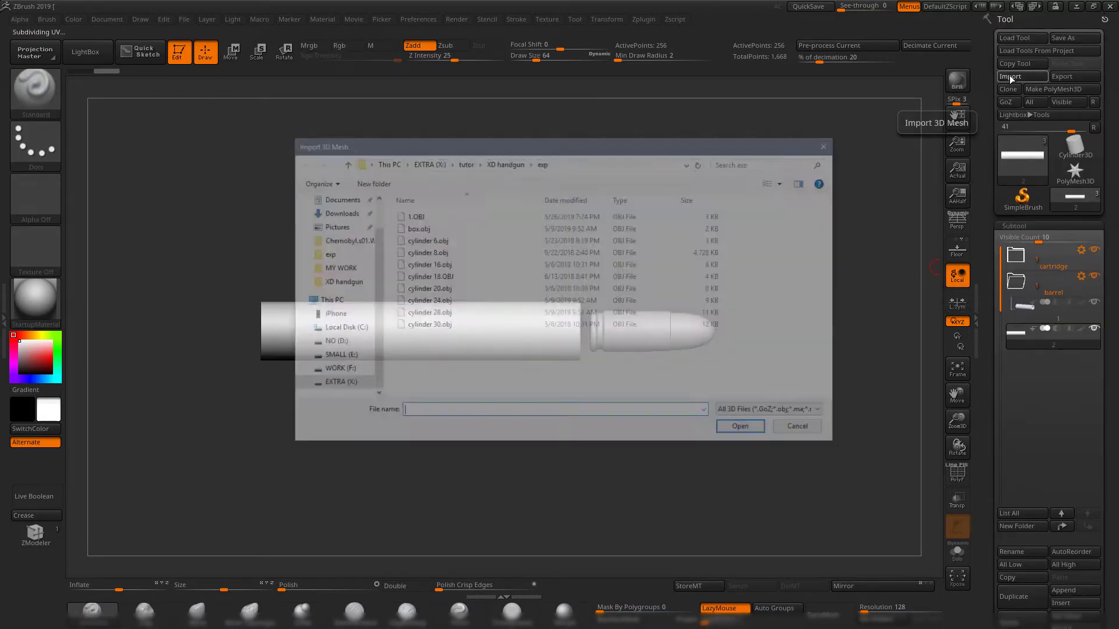
double_click(413, 216)
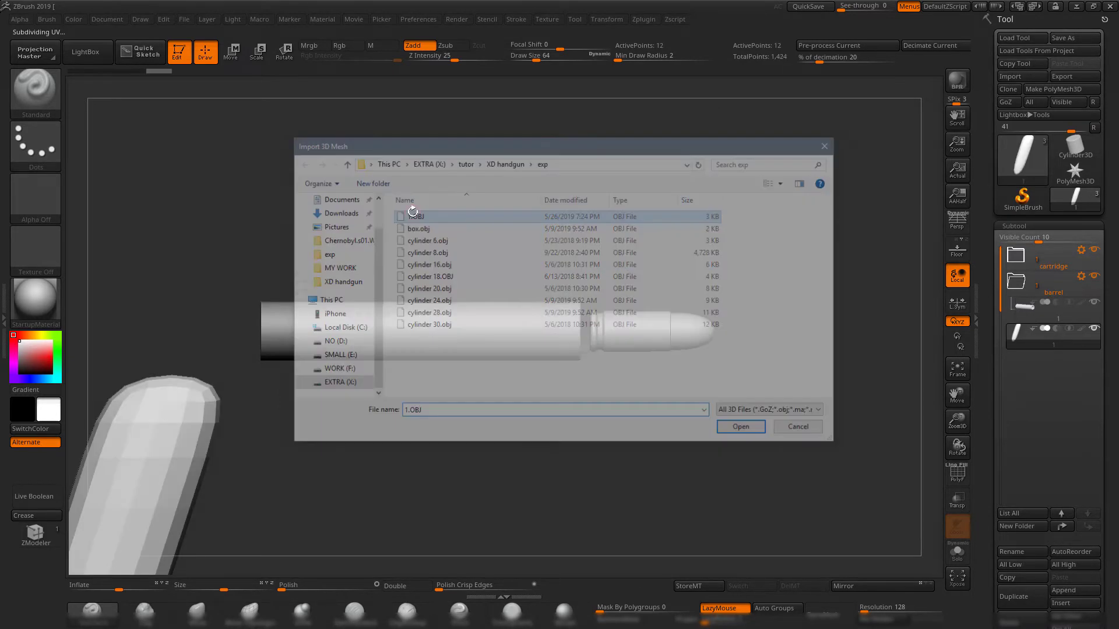
Create a subtool folder named mag for the magazine mesh, and collapse the mag and barrel folders.
mouse_move(530, 365)
mouse_down()
mouse_move(463, 217)
mouse_move(625, 285)
mouse_move(617, 309)
mouse_move(529, 324)
mouse_up()
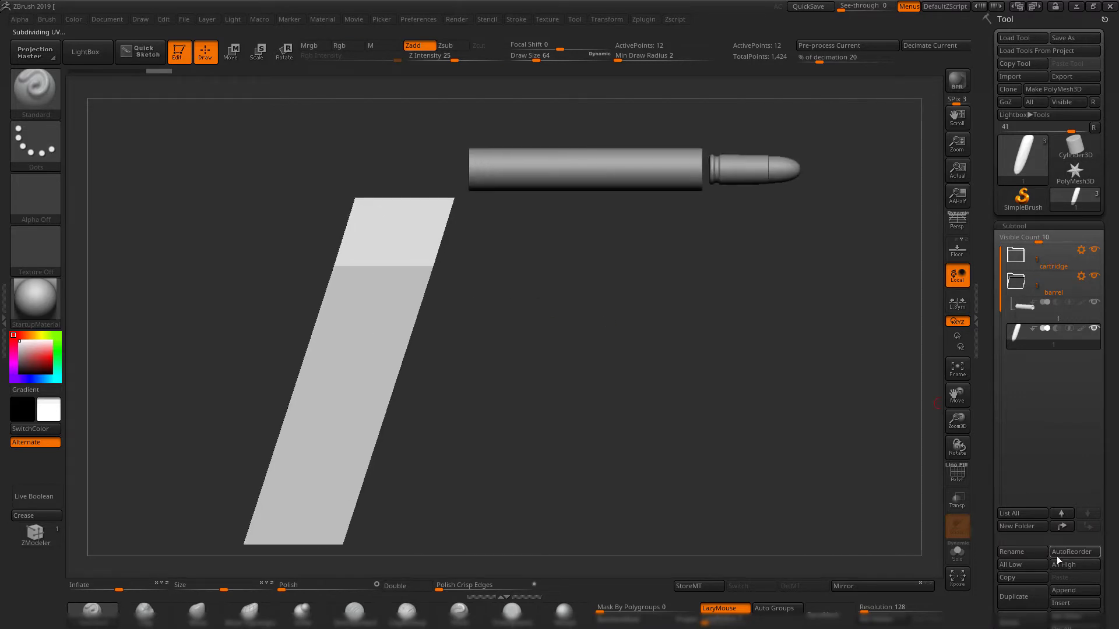
click(1022, 528)
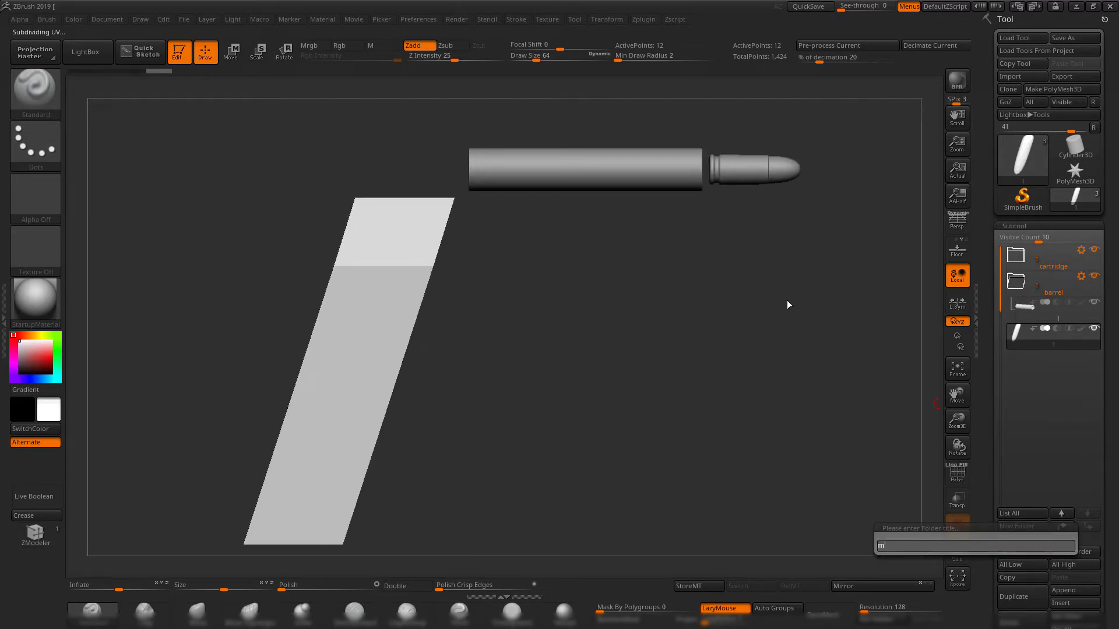
key(Return)
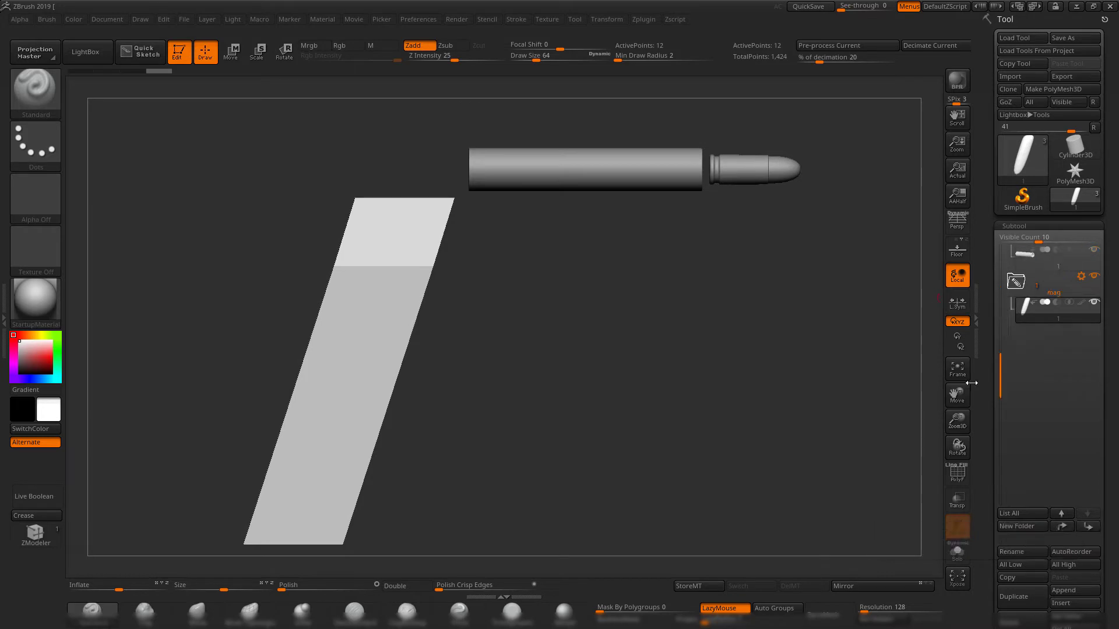
drag(1001, 369, 993, 221)
click(1018, 335)
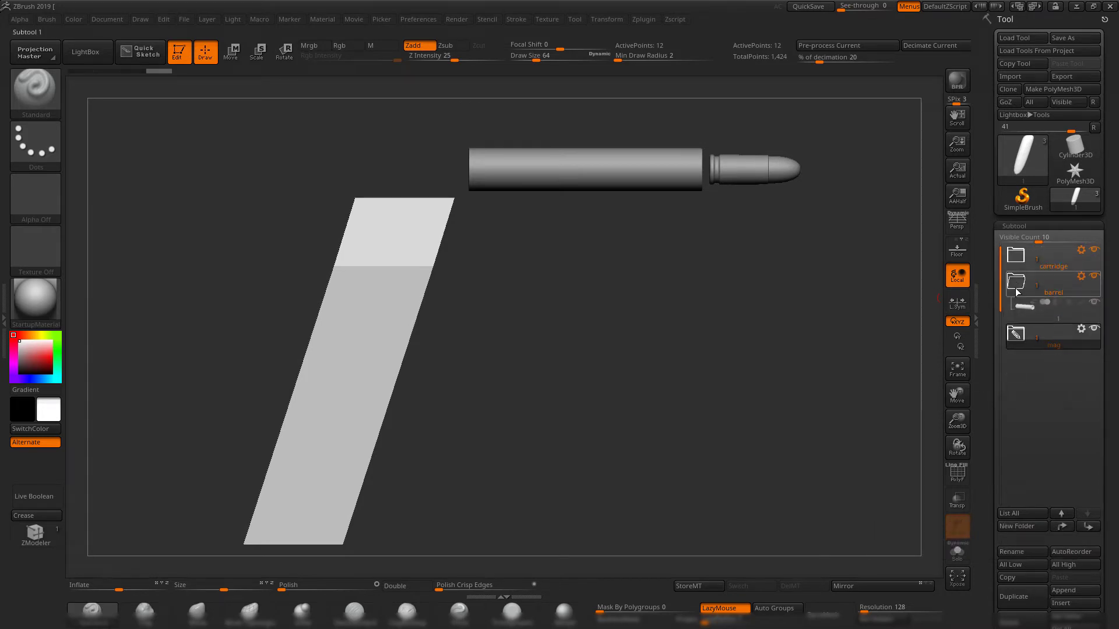
click(1016, 286)
Start saving the tool as a ZTool file in the XD handgun folder.
drag(718, 418, 620, 332)
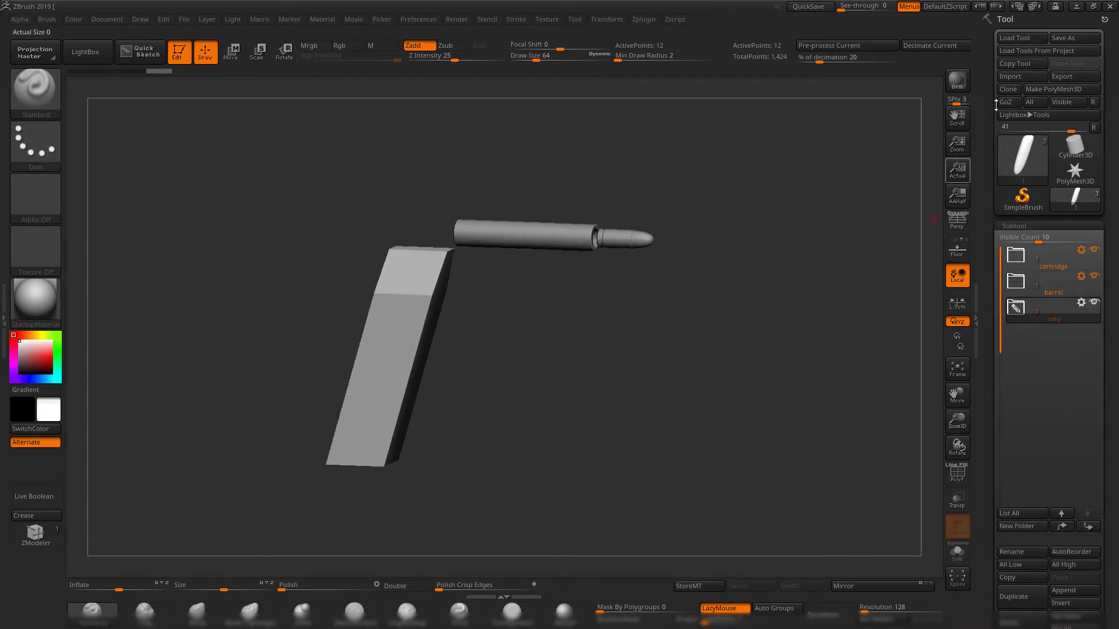
click(1066, 40)
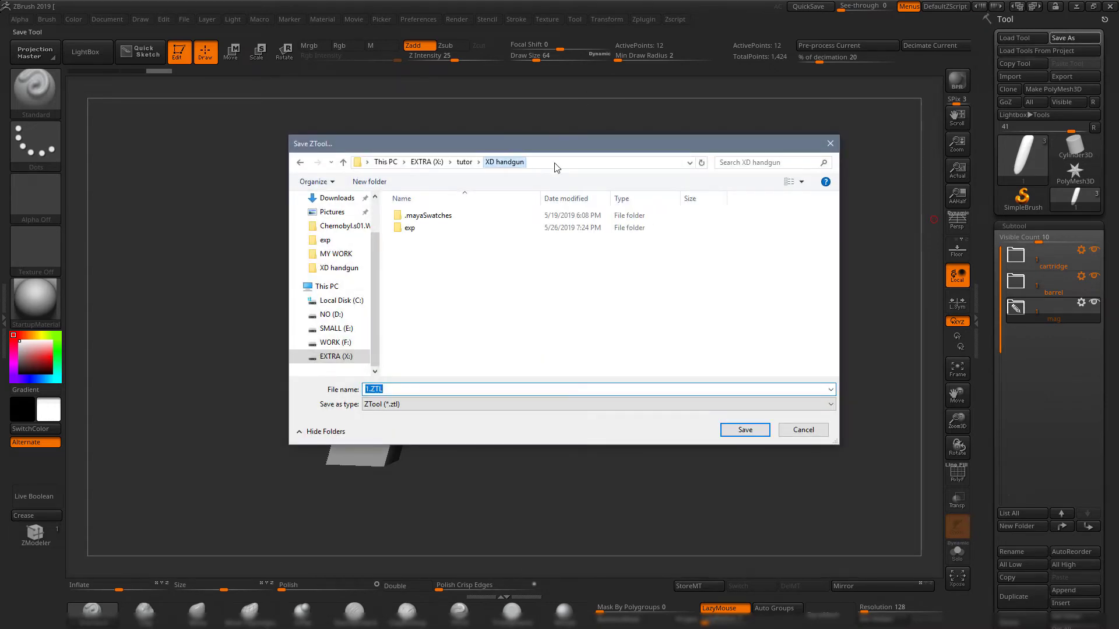
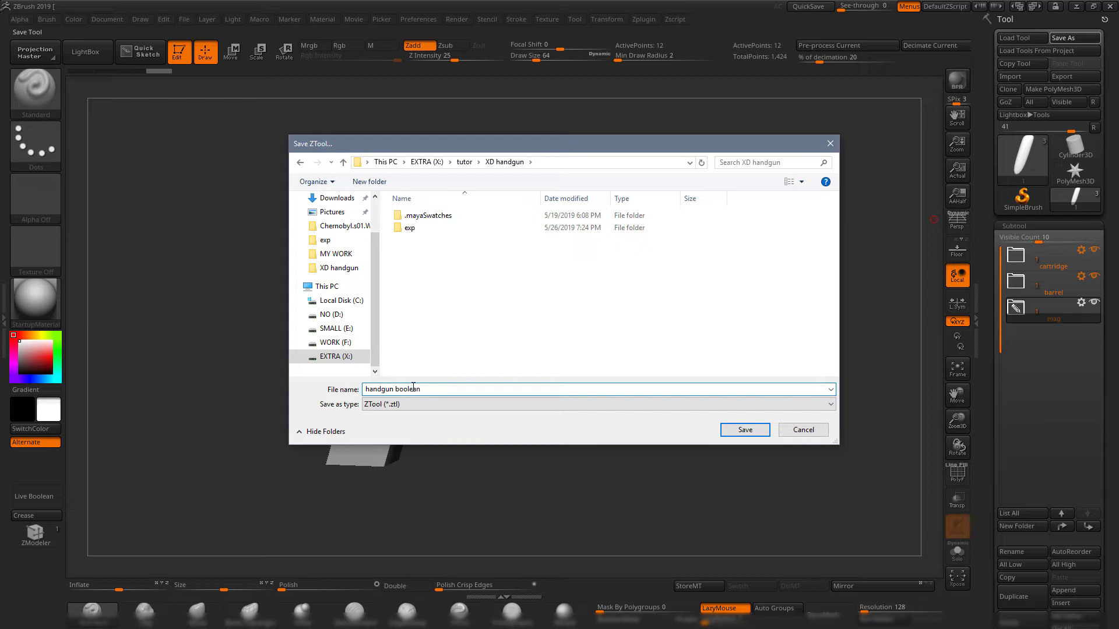
Save the tool as handgun boolean and switch to Maya.
key(Return)
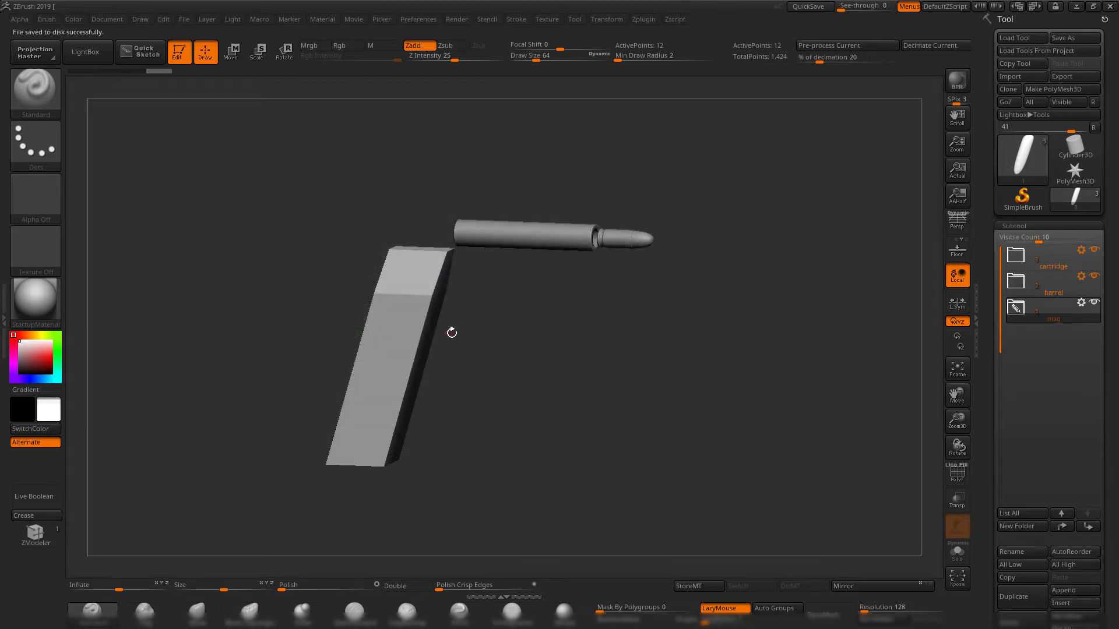
drag(655, 425, 659, 371)
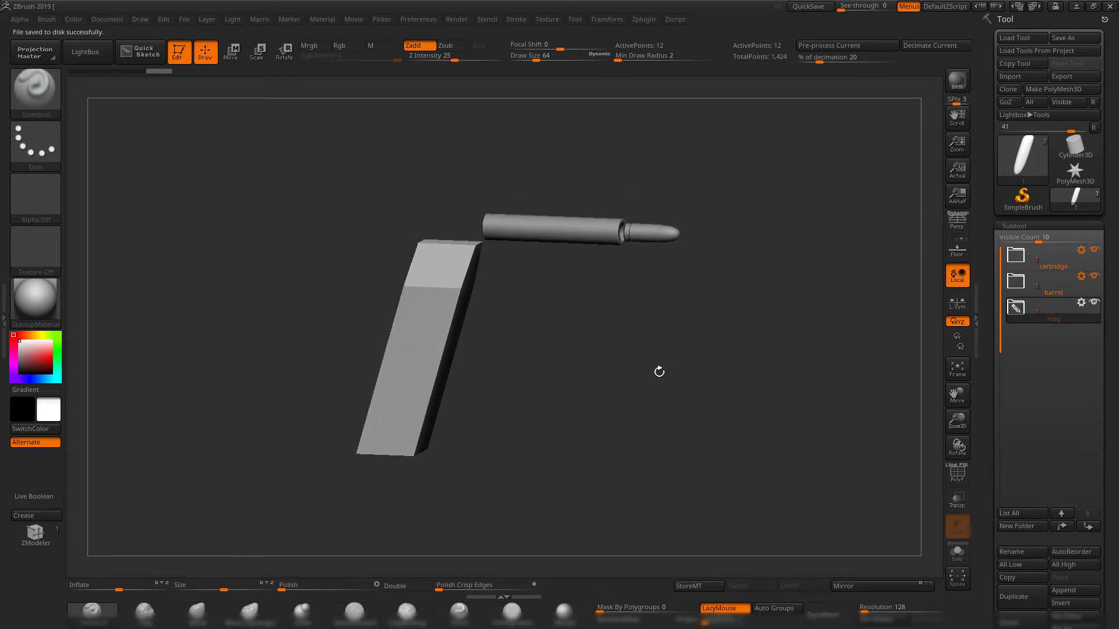
click(1076, 7)
scroll(683, 260, down, 5)
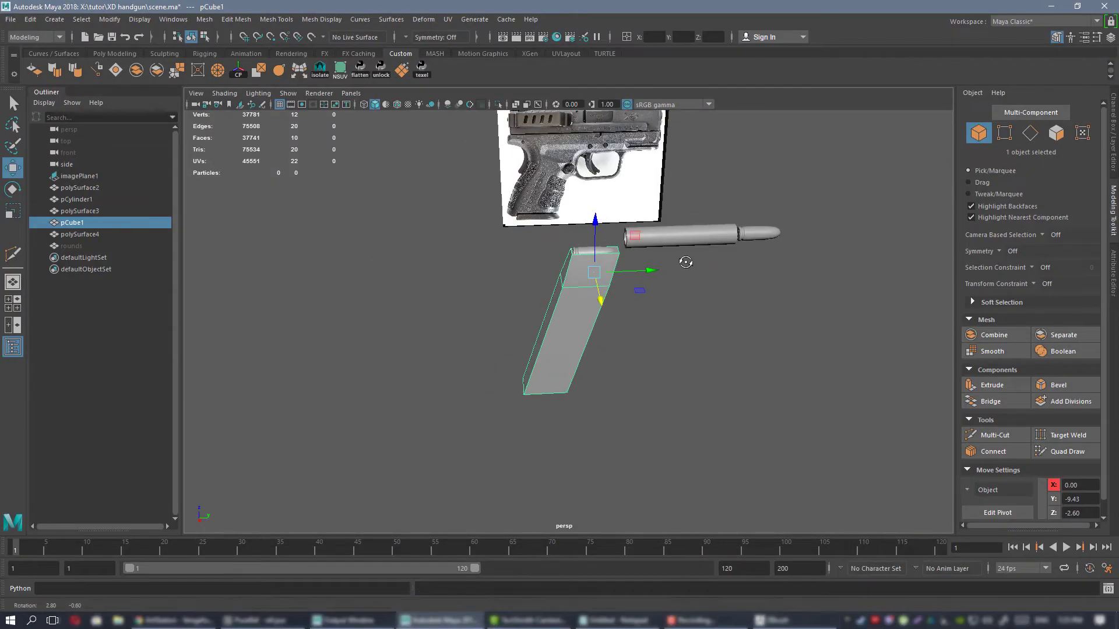
alt+drag(684, 260, 708, 261)
scroll(614, 294, up, 3)
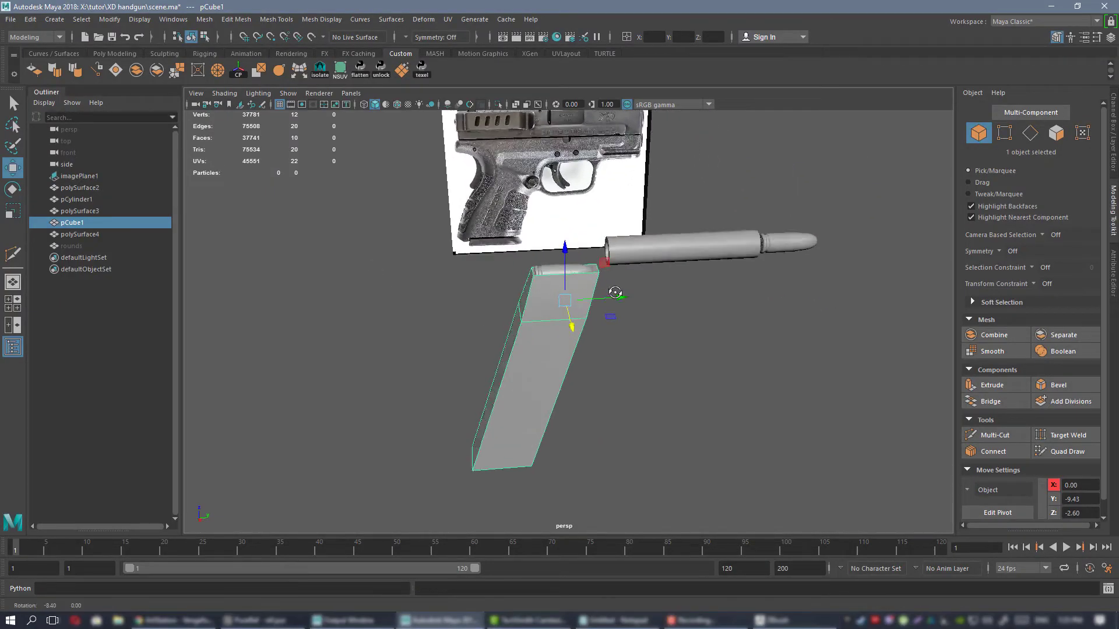
alt+drag(606, 293, 602, 302)
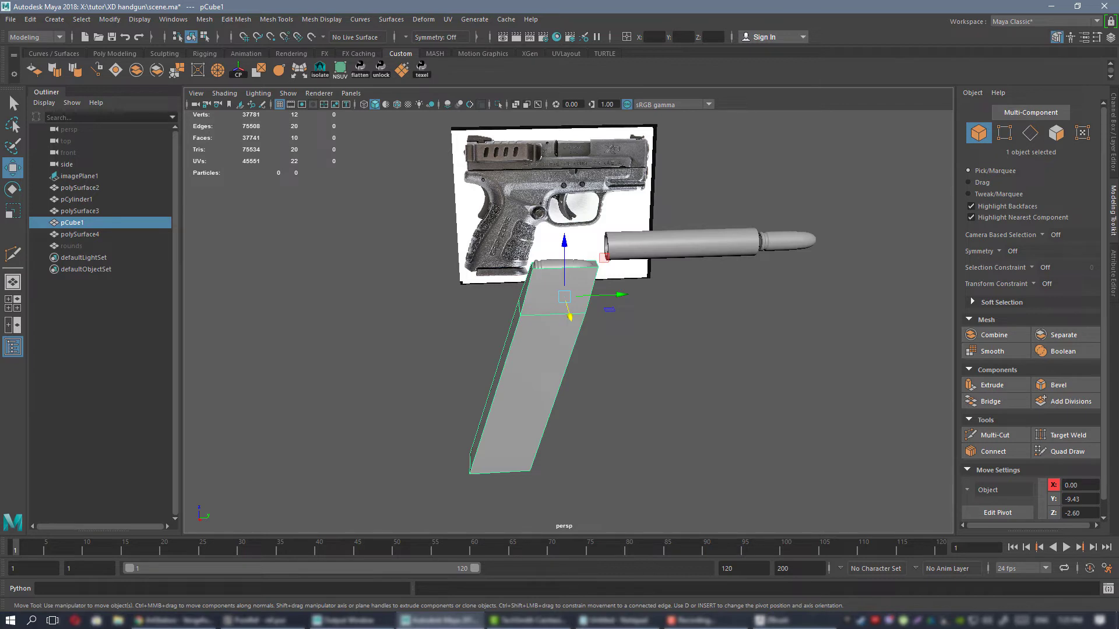
Open the PureRef reference board and look up the grip width in the pistol's specifications.
key(alt+Tab)
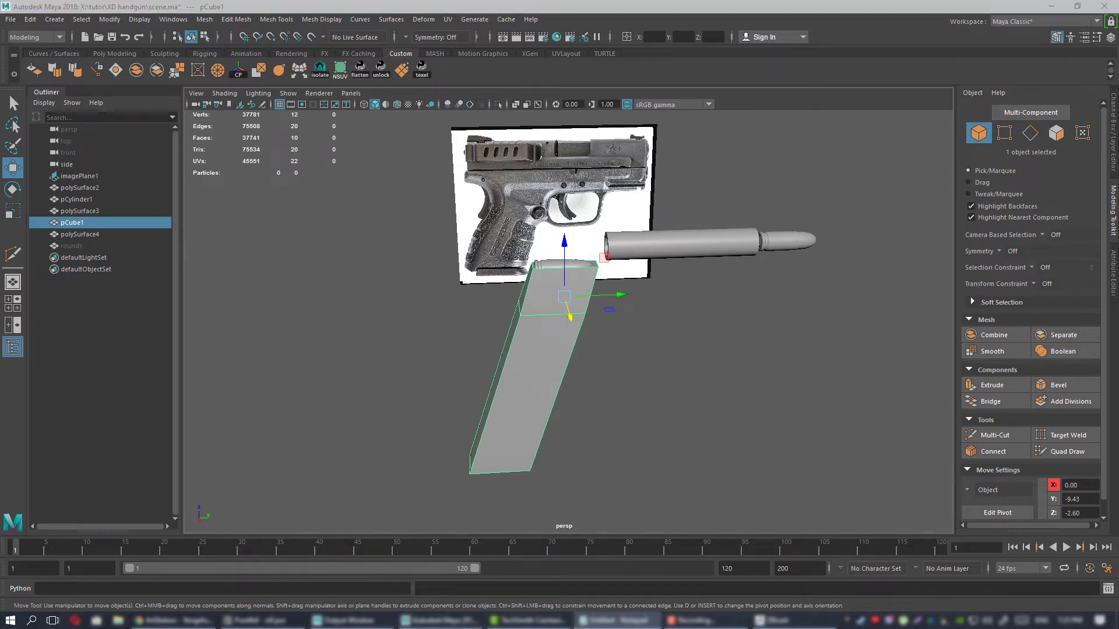
key(alt+F4)
key(alt+Tab)
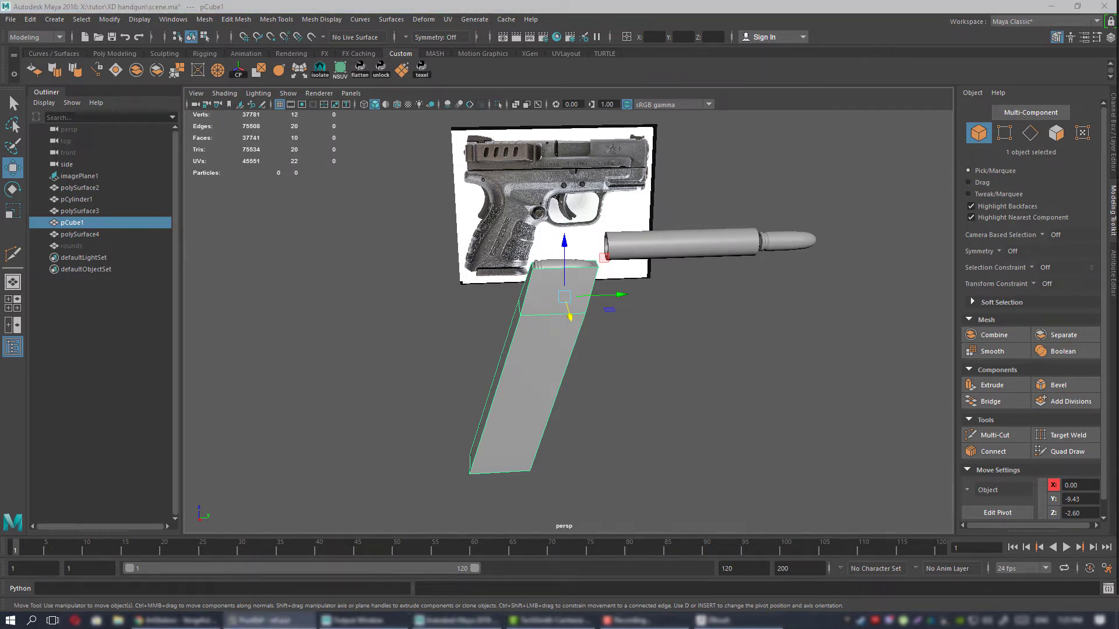
right_drag(1118, 259, 867, 270)
scroll(831, 313, down, 7)
middle_drag(794, 403, 540, 391)
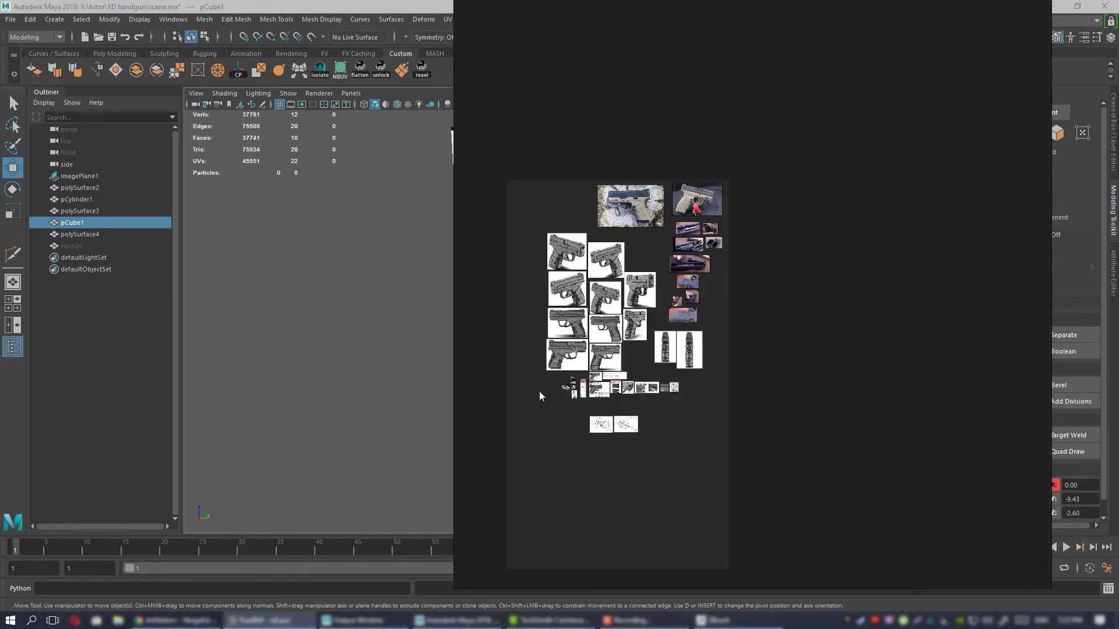
scroll(680, 395, up, 5)
scroll(685, 203, up, 3)
middle_drag(709, 275, 796, 328)
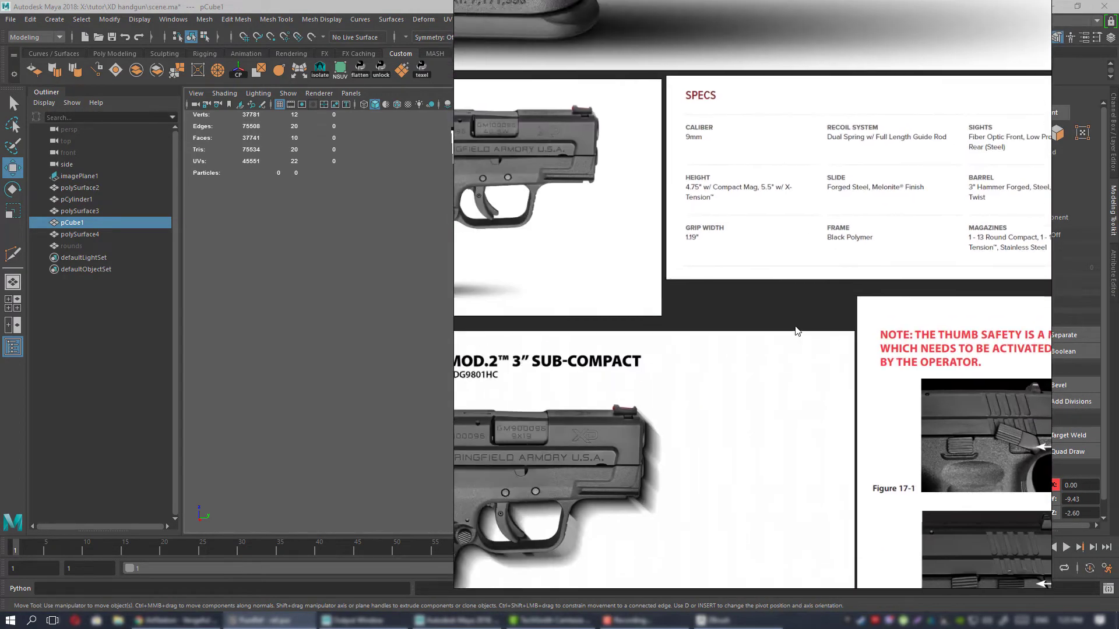
scroll(694, 235, up, 4)
right_drag(747, 313, 1118, 341)
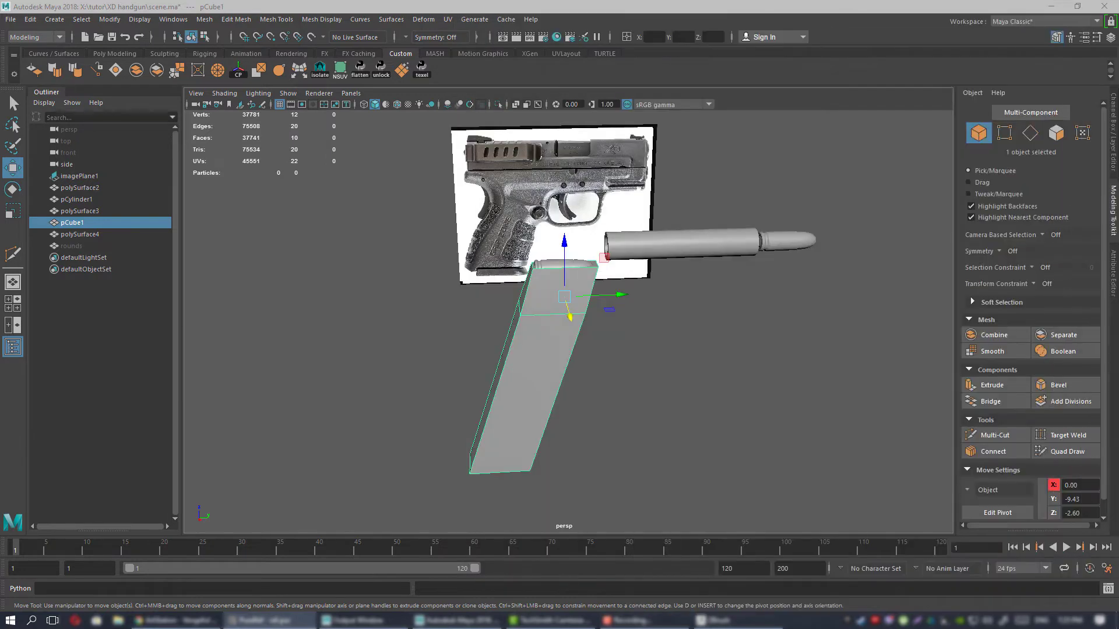
Create a polygon cube in Maya and set its width to 1.19.
click(112, 53)
click(55, 70)
alt+drag(693, 357, 737, 352)
click(1113, 125)
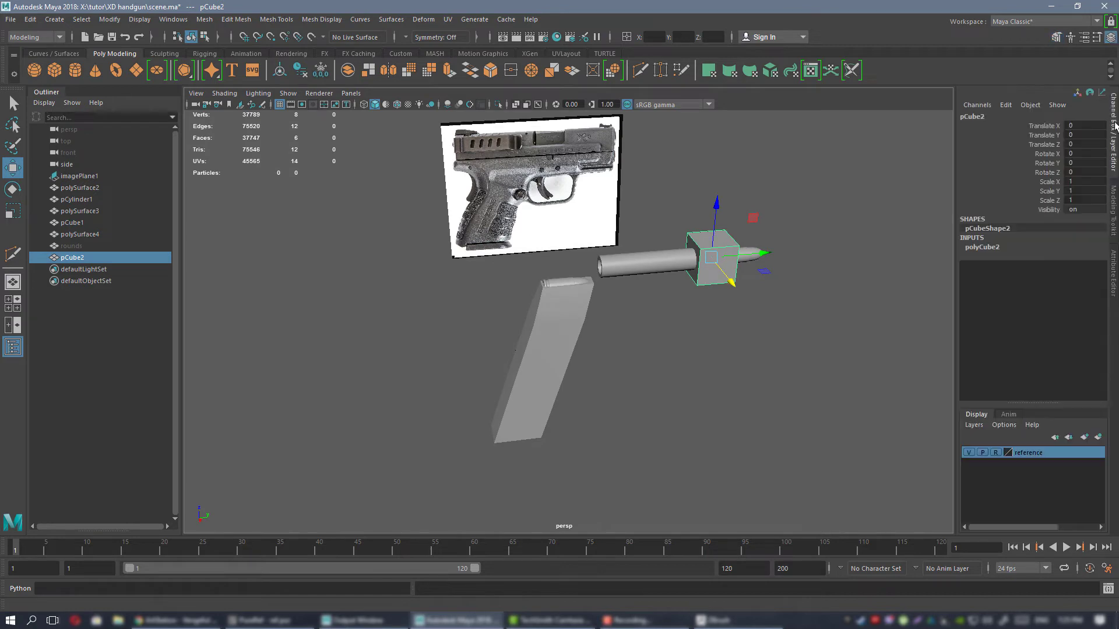
click(996, 247)
click(1052, 257)
middle_drag(810, 268, 875, 267)
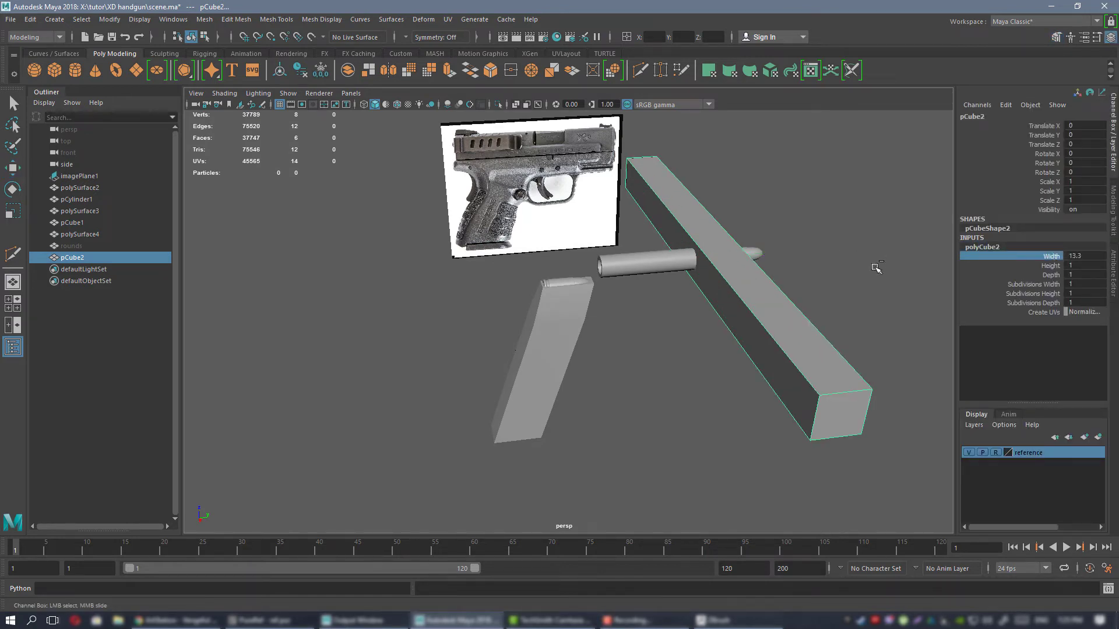
key(ctrl+z)
click(1081, 257)
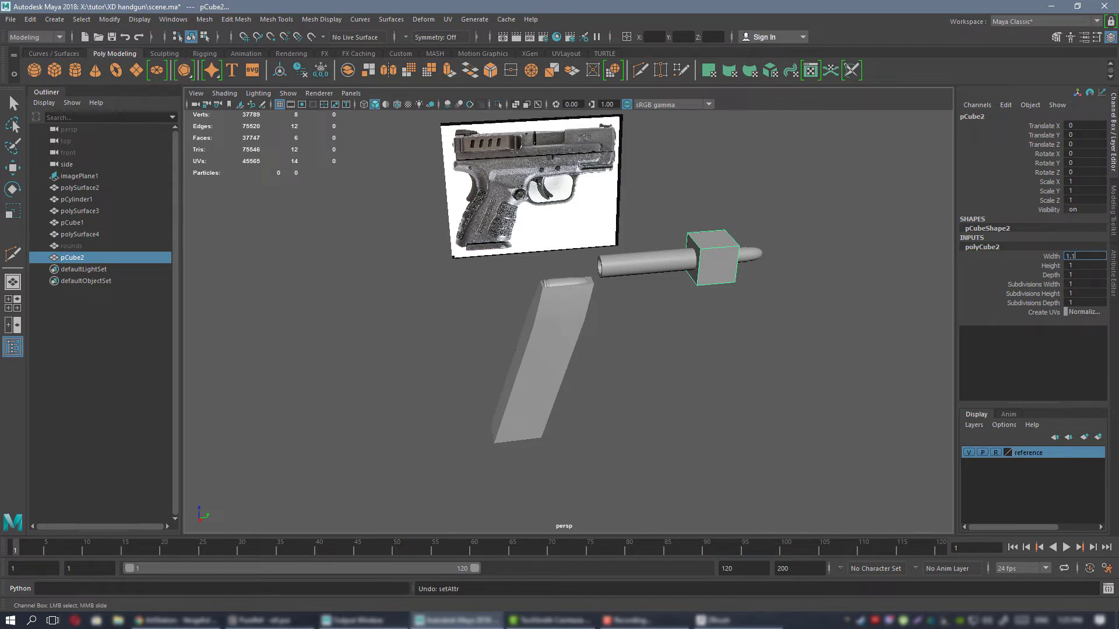
key(Return)
key(w)
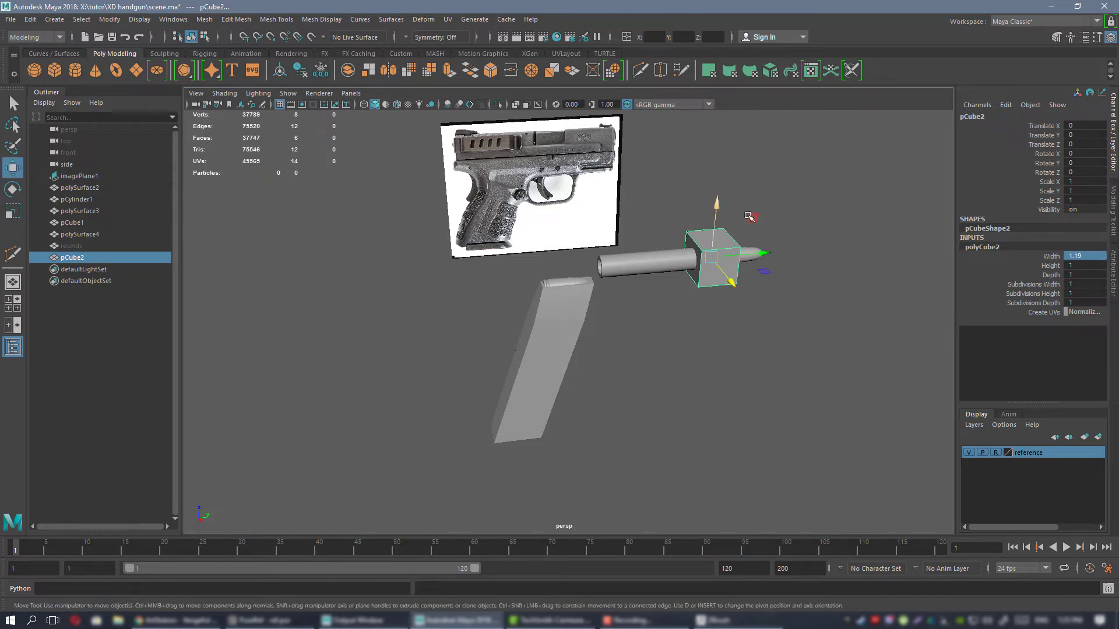
Move the cube behind the pistol grip, clear of the magazine and the reference image.
alt+drag(750, 217, 509, 288)
key(f)
scroll(441, 274, down, 5)
drag(595, 329, 554, 292)
scroll(571, 300, down, 3)
alt+middle_drag(602, 312, 526, 310)
alt+drag(526, 309, 557, 292)
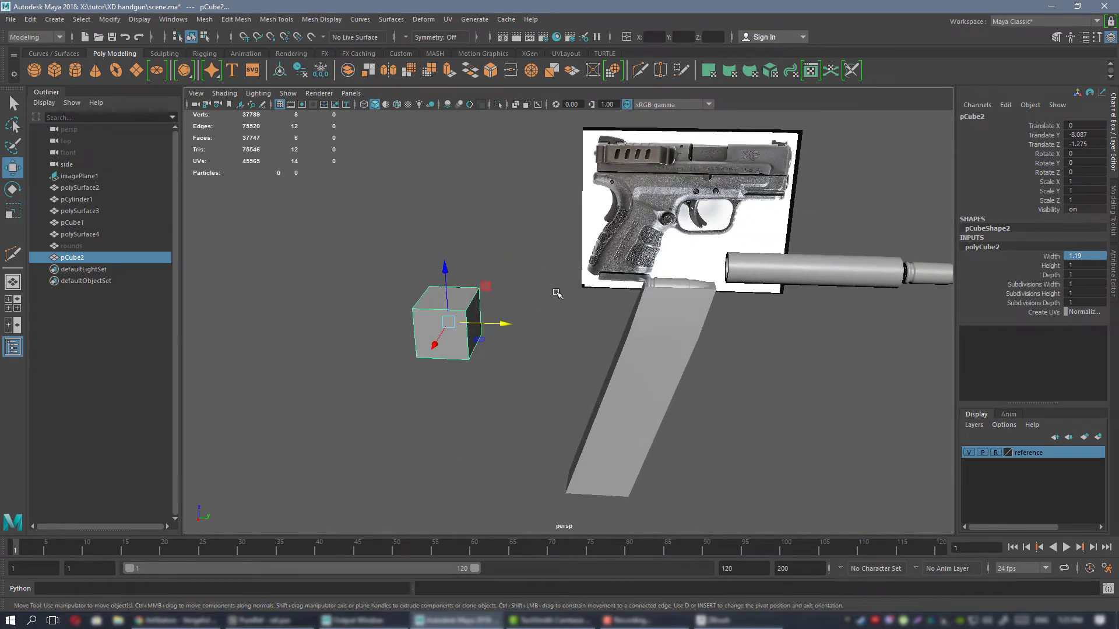
scroll(618, 295, down, 1)
alt+drag(624, 299, 641, 293)
scroll(621, 285, down, 1)
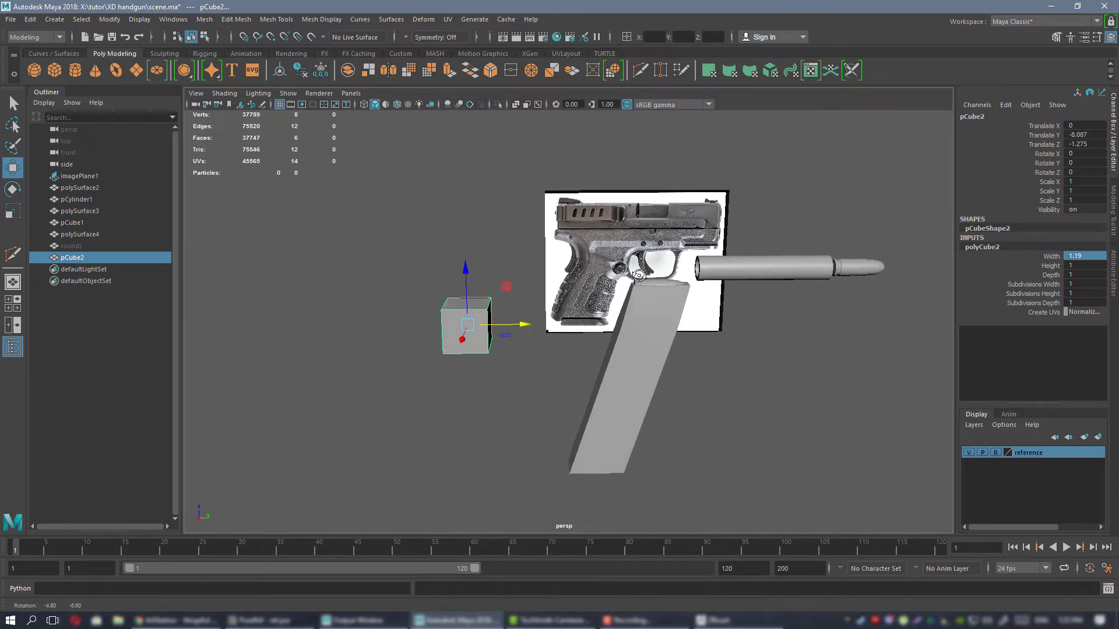
Examine the grip, frame and trigger guard on the reference image in the side view.
key(space)
key(space)
scroll(484, 243, down, 5)
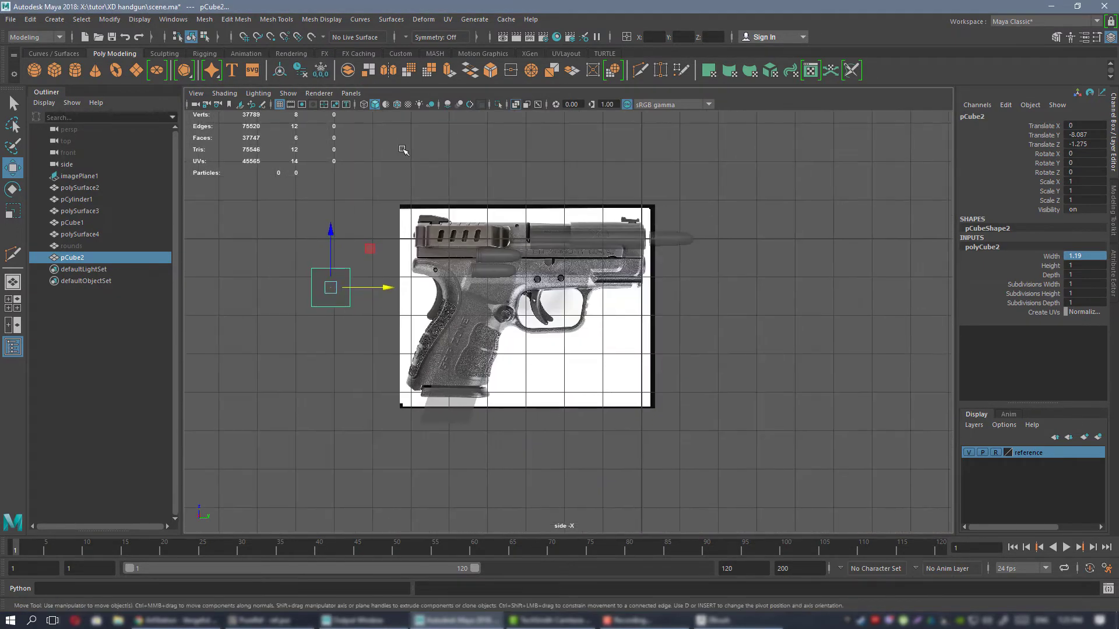
scroll(502, 261, up, 5)
alt+middle_drag(502, 261, 491, 265)
alt+right_drag(491, 265, 602, 256)
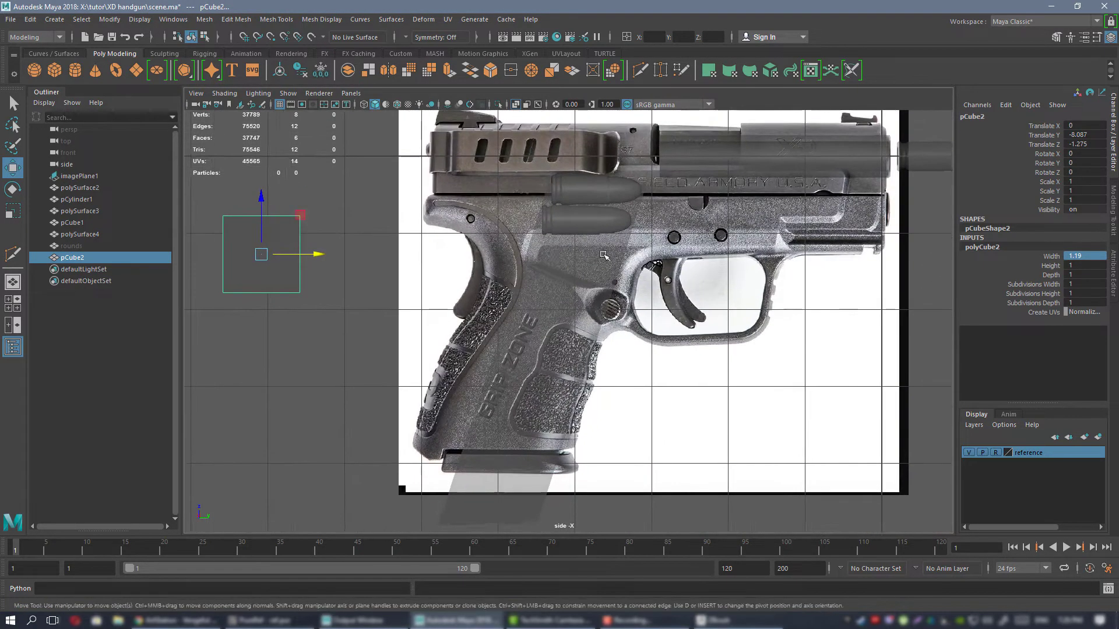
alt+middle_drag(602, 255, 516, 251)
alt+right_drag(517, 250, 559, 276)
alt+middle_drag(524, 273, 534, 261)
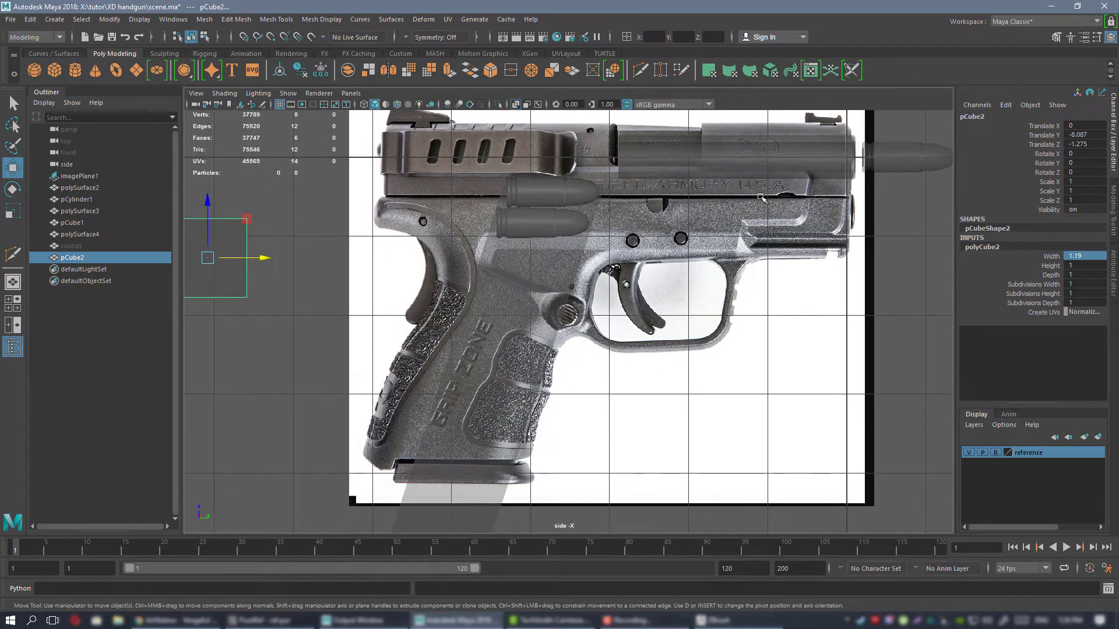
alt+middle_drag(697, 299, 701, 300)
alt+middle_drag(304, 211, 408, 233)
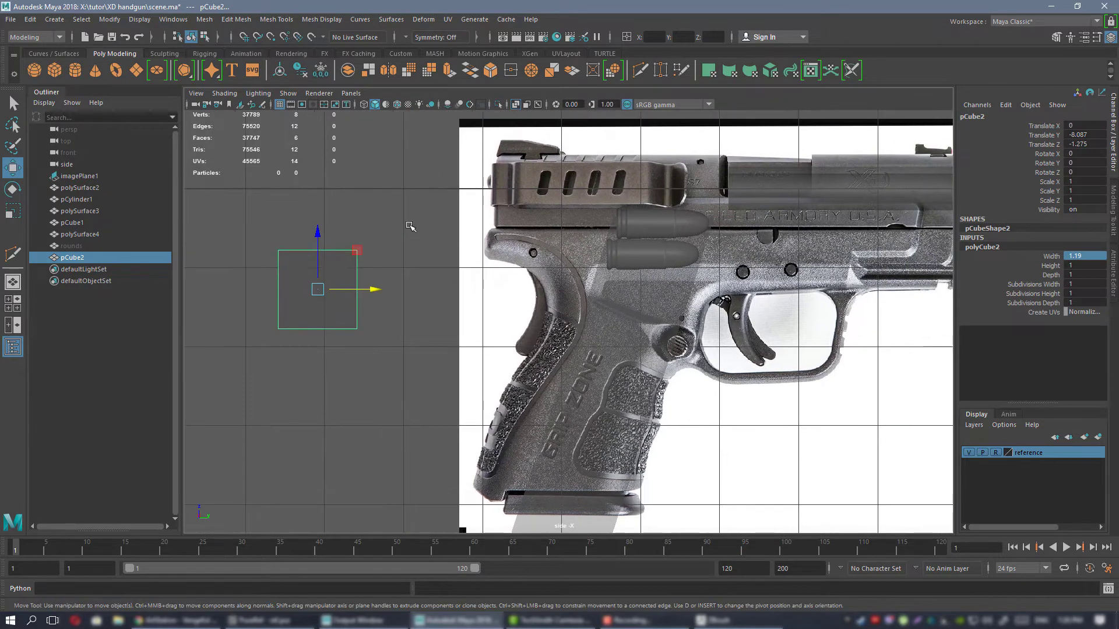
Duplicate the cube, move the copy forward onto the grip, and delete all its faces except one side face.
key(ctrl+d)
drag(357, 247, 589, 250)
key(space)
key(space)
alt+drag(612, 198, 729, 209)
right_drag(731, 198, 731, 229)
alt+drag(731, 229, 652, 250)
drag(449, 247, 592, 345)
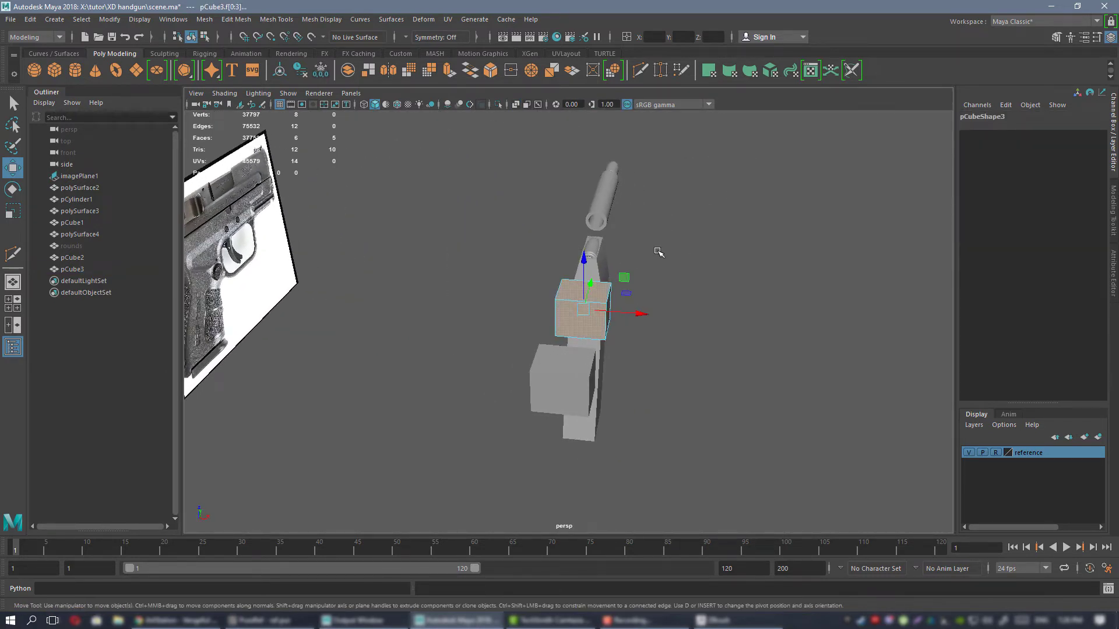
key(Delete)
right_drag(657, 235, 686, 229)
alt+drag(686, 232, 582, 280)
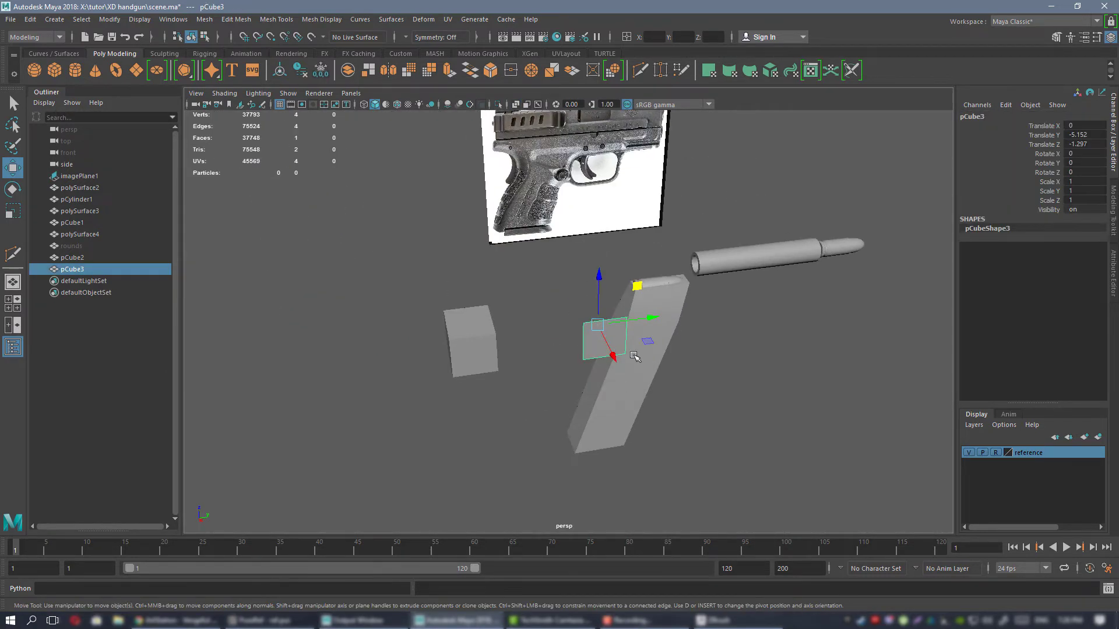
In the side view, move the lower two vertices of the remaining face down to the bottom of the grip.
alt+drag(634, 356, 739, 365)
key(space)
key(space)
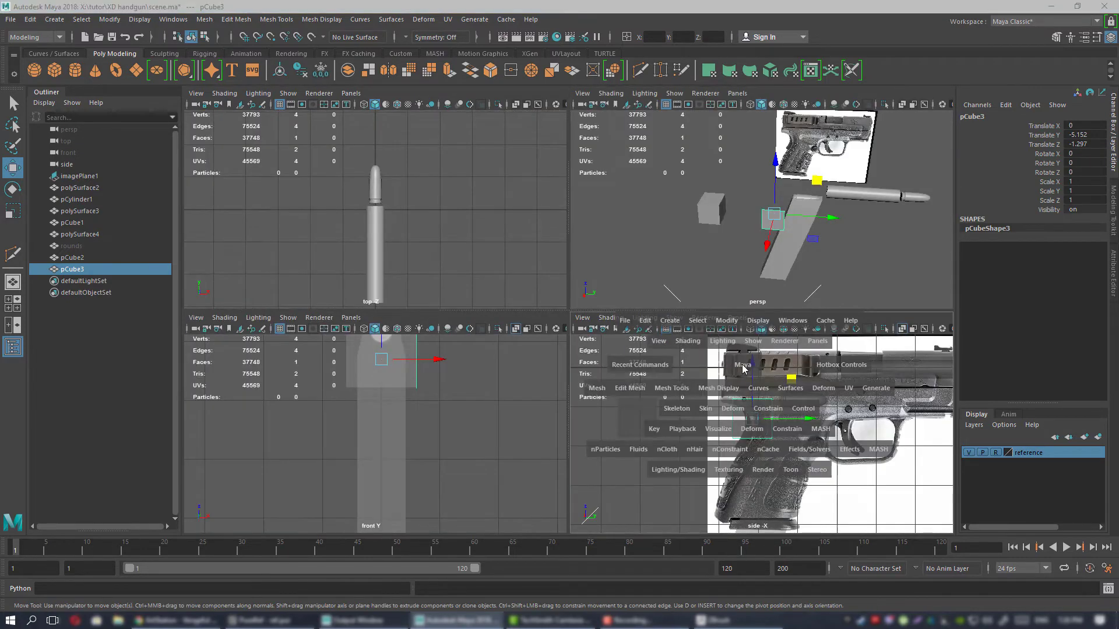
alt+middle_drag(458, 225, 437, 268)
scroll(413, 245, up, 3)
right_drag(301, 197, 301, 165)
right_drag(498, 281, 434, 321)
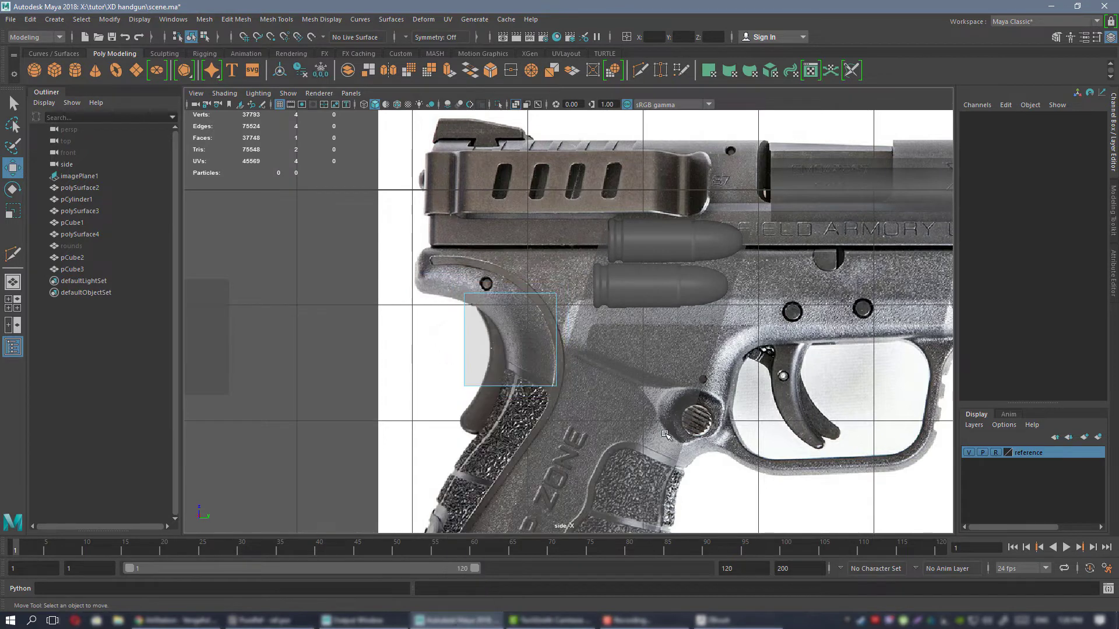
drag(434, 320, 665, 435)
alt+middle_drag(589, 405, 597, 266)
click(518, 220)
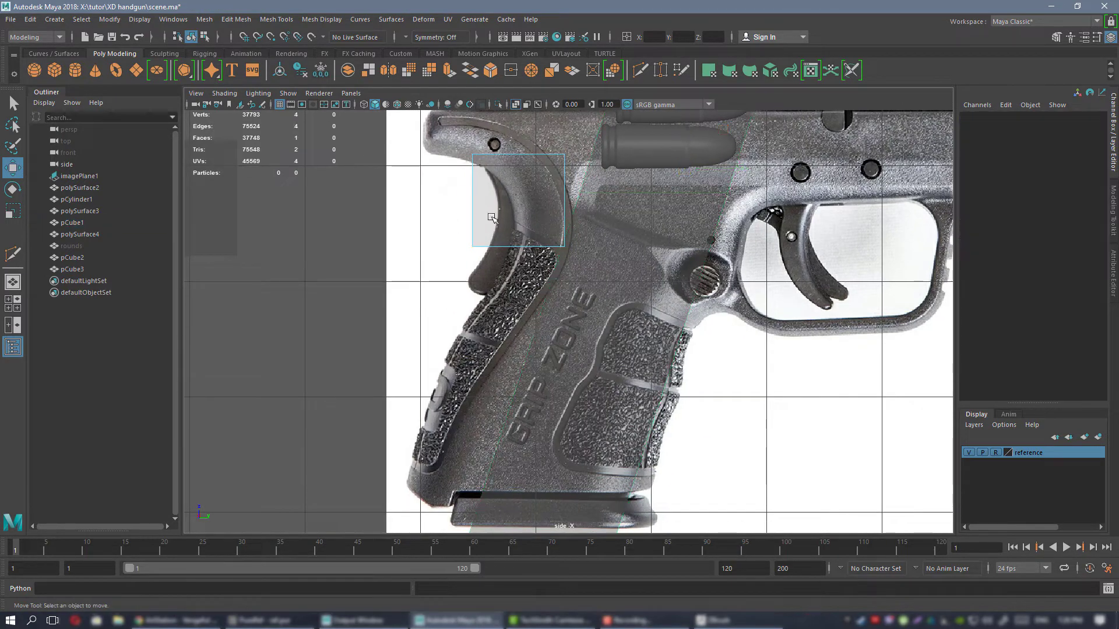
drag(352, 215, 629, 260)
right_drag(519, 185, 487, 185)
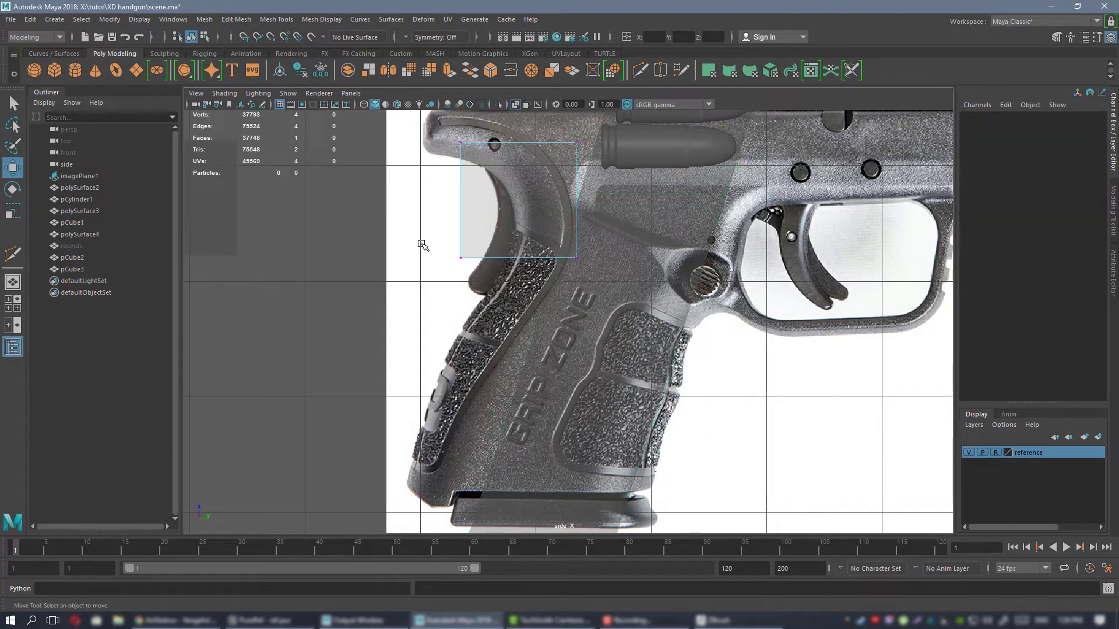
drag(563, 228, 578, 439)
alt+middle_drag(558, 400, 539, 346)
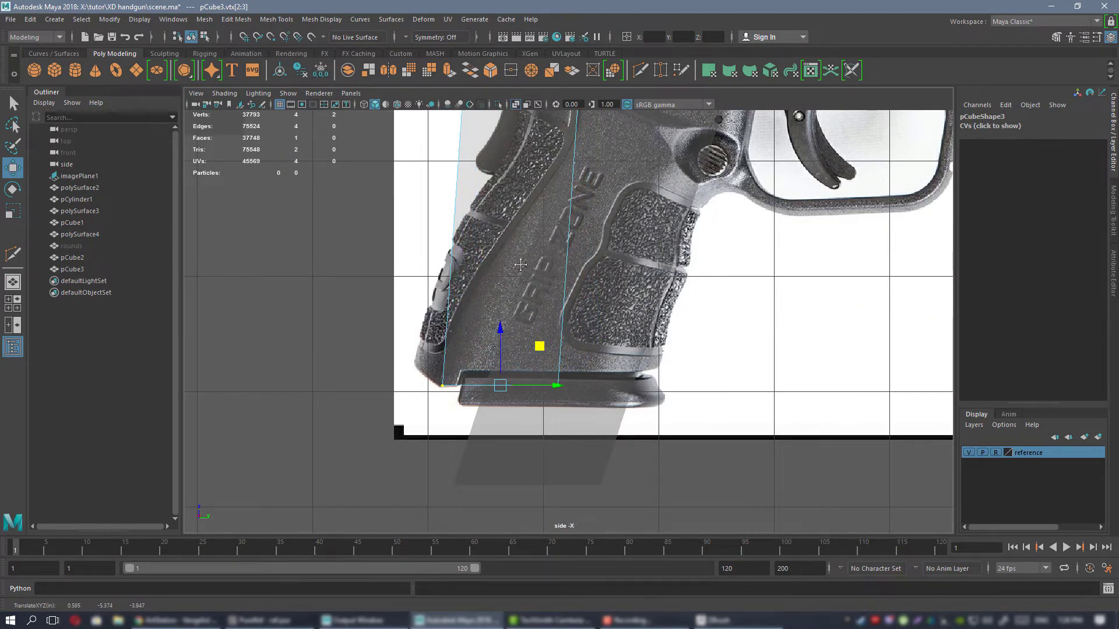
Move the upper two vertices down and forward so the face follows the slant of the grip.
alt+middle_drag(520, 264, 523, 357)
scroll(544, 254, up, 2)
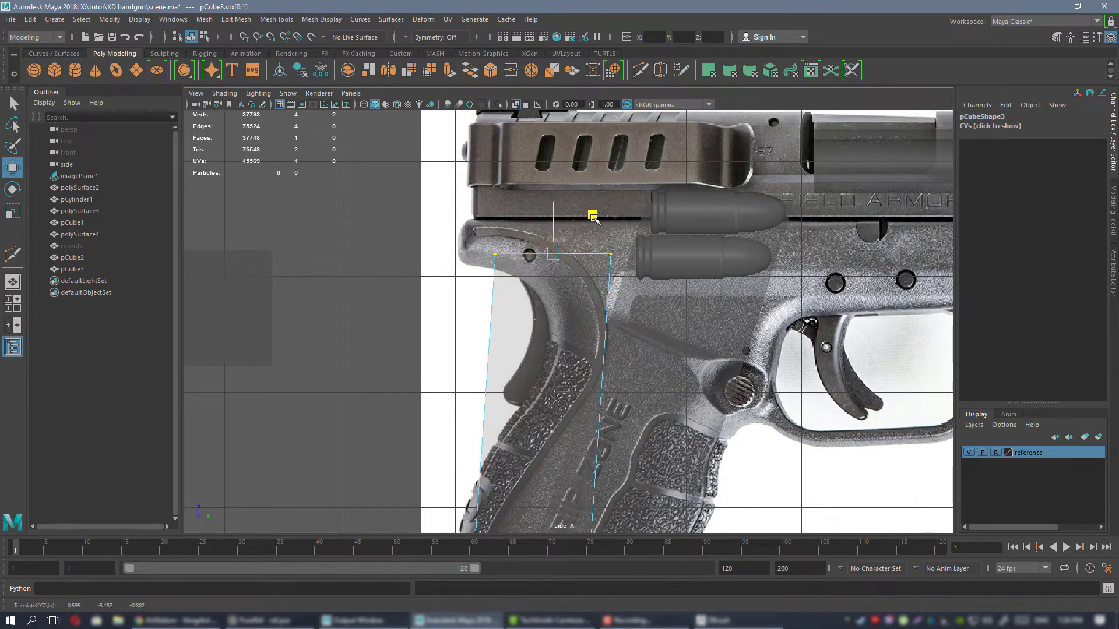
middle_drag(601, 217, 657, 354)
alt+middle_drag(616, 387, 624, 200)
drag(660, 169, 659, 191)
alt+middle_drag(652, 243, 580, 246)
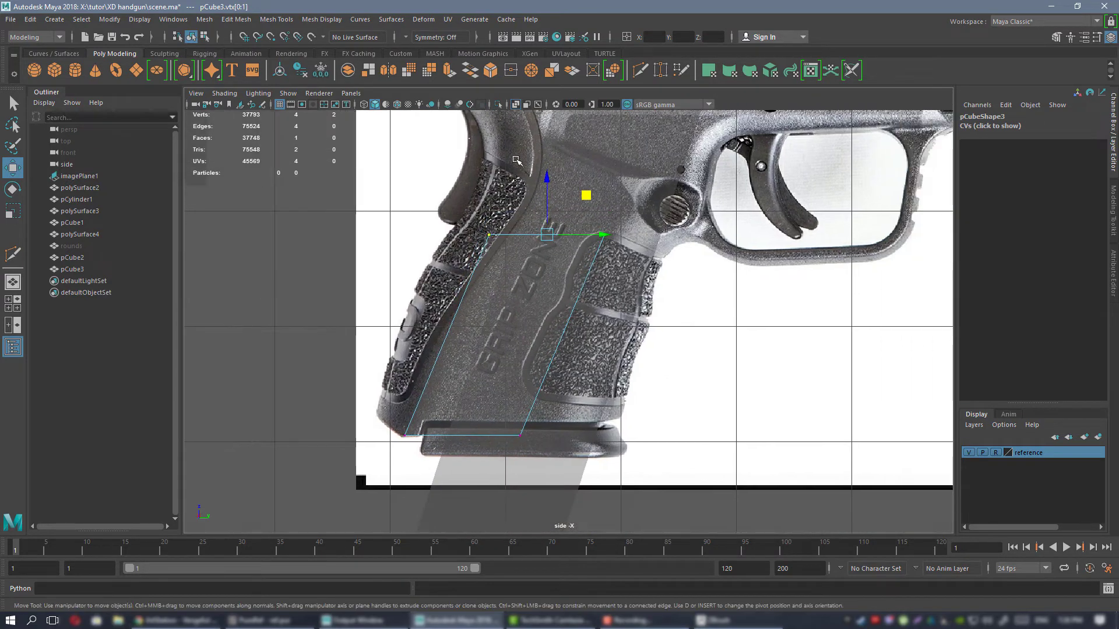
Move the face's two front vertices forward to widen it to the front of the grip.
drag(516, 160, 719, 514)
drag(605, 335, 692, 326)
alt+middle_drag(663, 321, 630, 375)
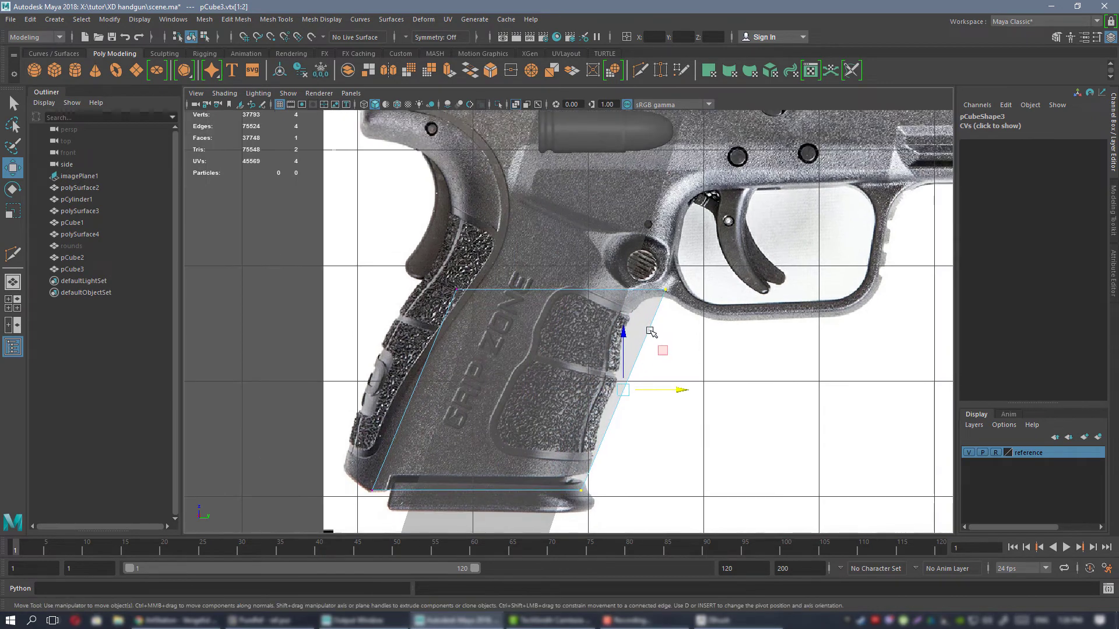
Shift the upper front vertex back and down to the grip's front edge just below the trigger guard.
click(667, 288)
drag(707, 290, 679, 292)
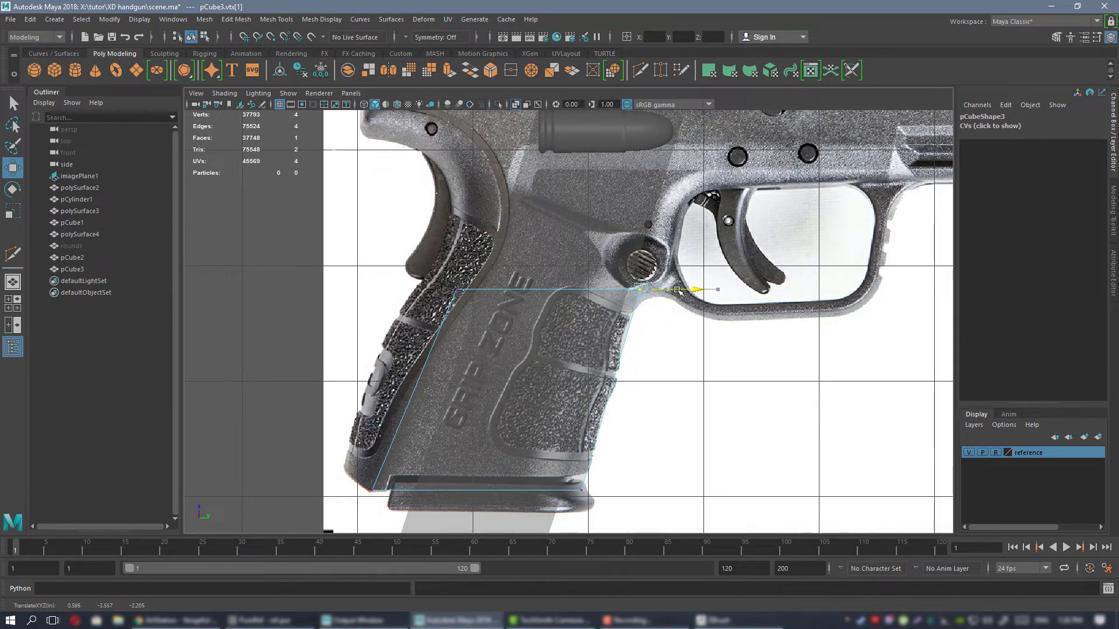
drag(678, 252, 674, 271)
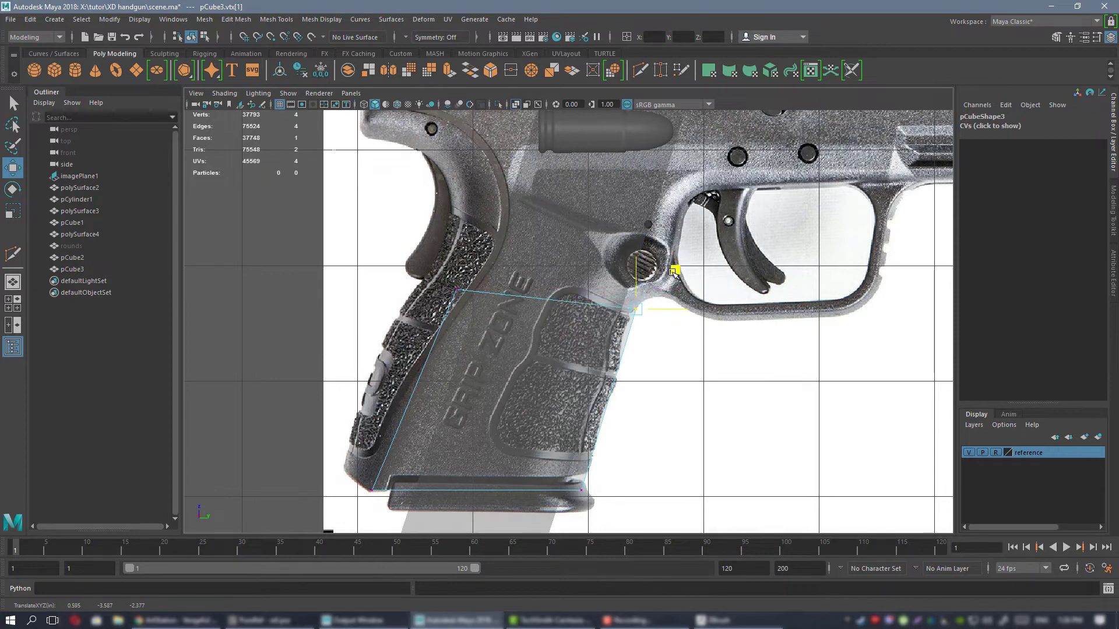
alt+middle_drag(386, 257, 544, 171)
alt+middle_drag(463, 251, 397, 307)
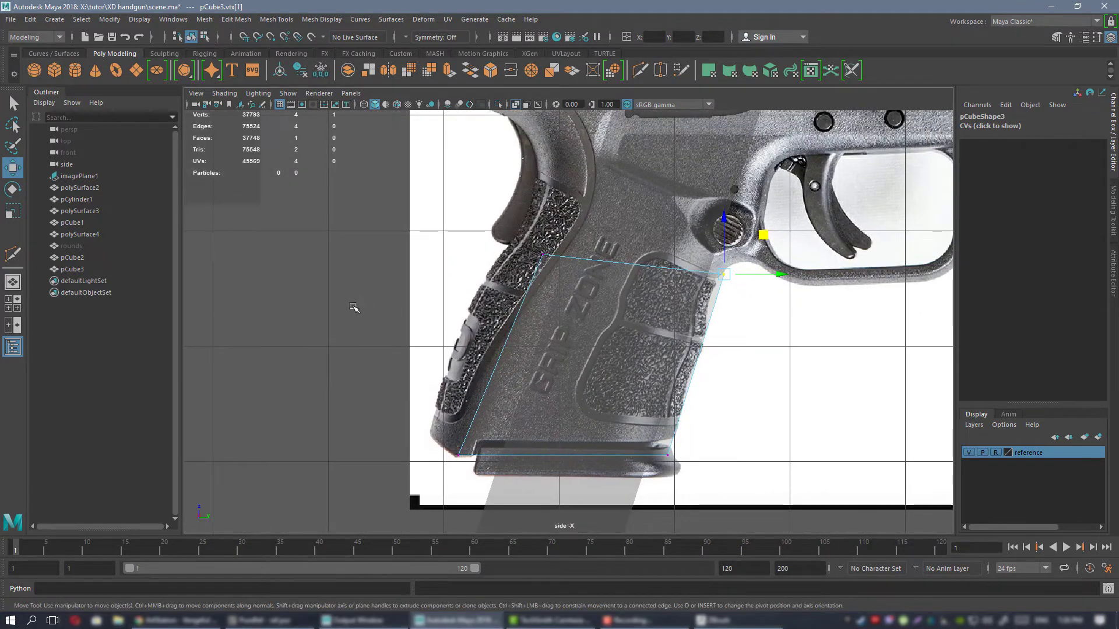
Extrude the rear edge of the grip face backward and slightly up to cover the back of the grip.
right_drag(349, 307, 350, 270)
click(564, 318)
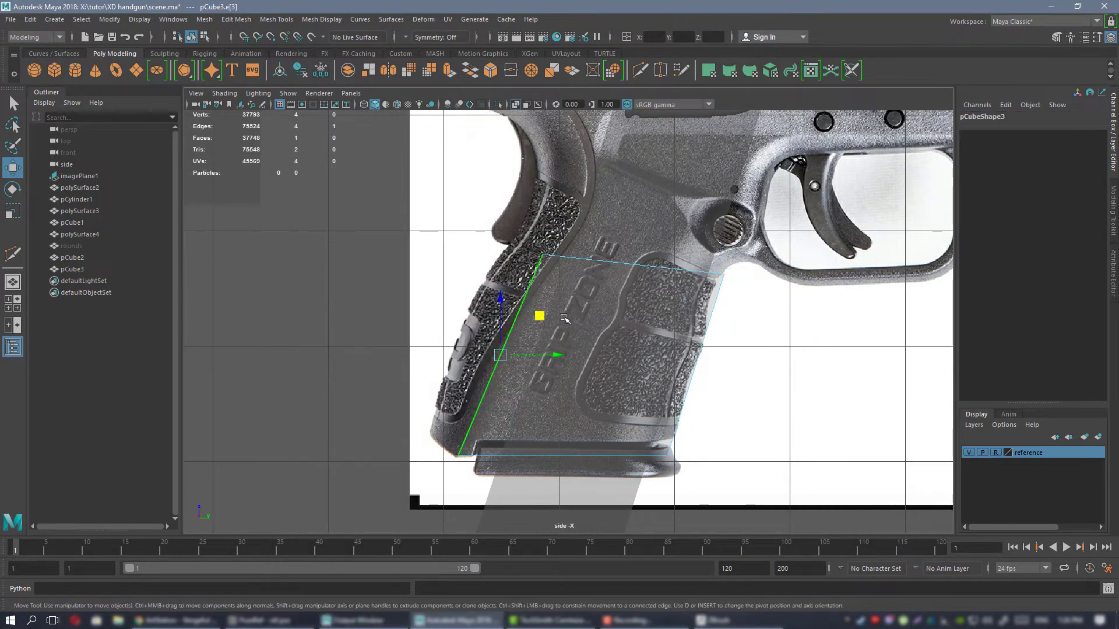
alt+middle_drag(546, 313, 569, 295)
alt+right_drag(568, 295, 588, 306)
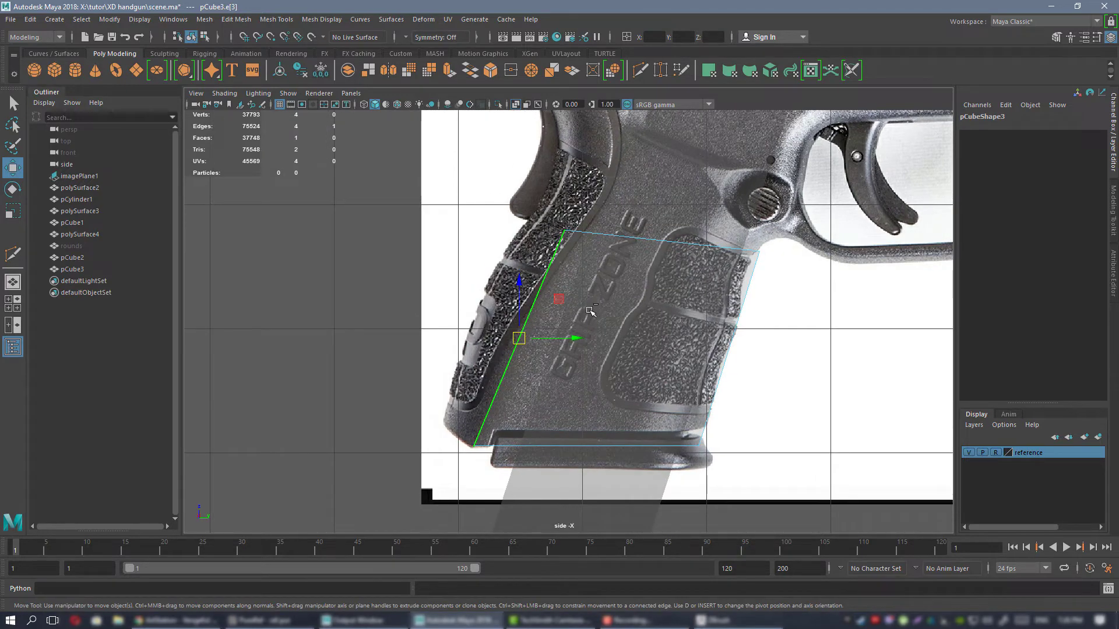
shift+middle_drag(560, 300, 520, 294)
shift+drag(521, 294, 513, 299)
alt+middle_drag(514, 299, 521, 326)
alt+middle_drag(475, 286, 421, 262)
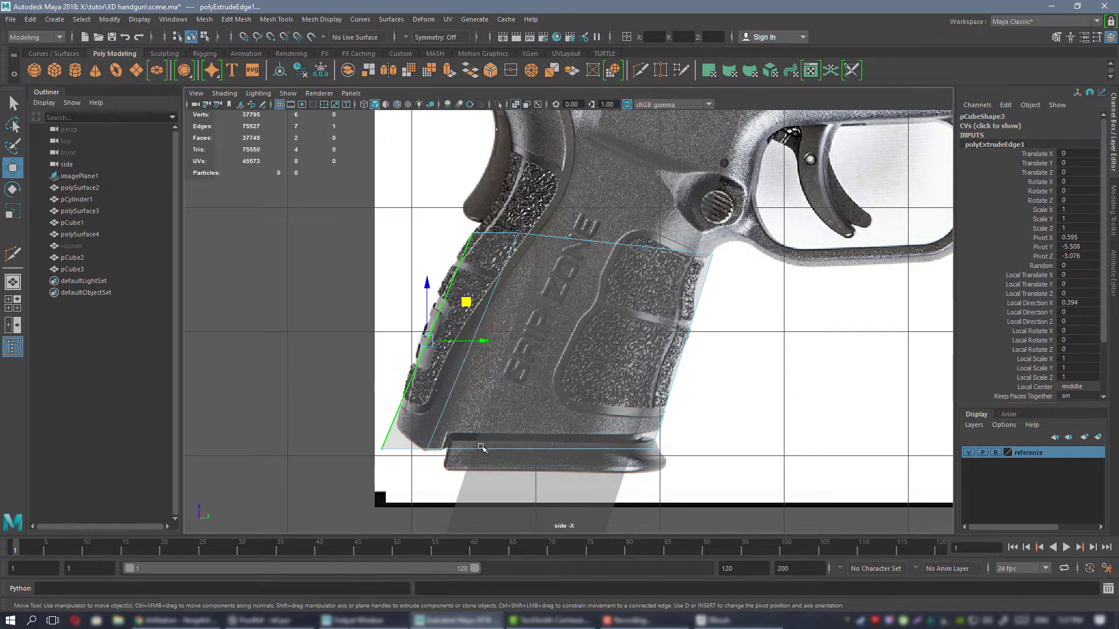
alt+middle_drag(427, 355, 436, 381)
Adjust the extruded face's upper rear vertex to sit on the grip's back outline, just below the beavertail curve.
right_drag(290, 250, 261, 250)
alt+middle_drag(507, 249, 509, 276)
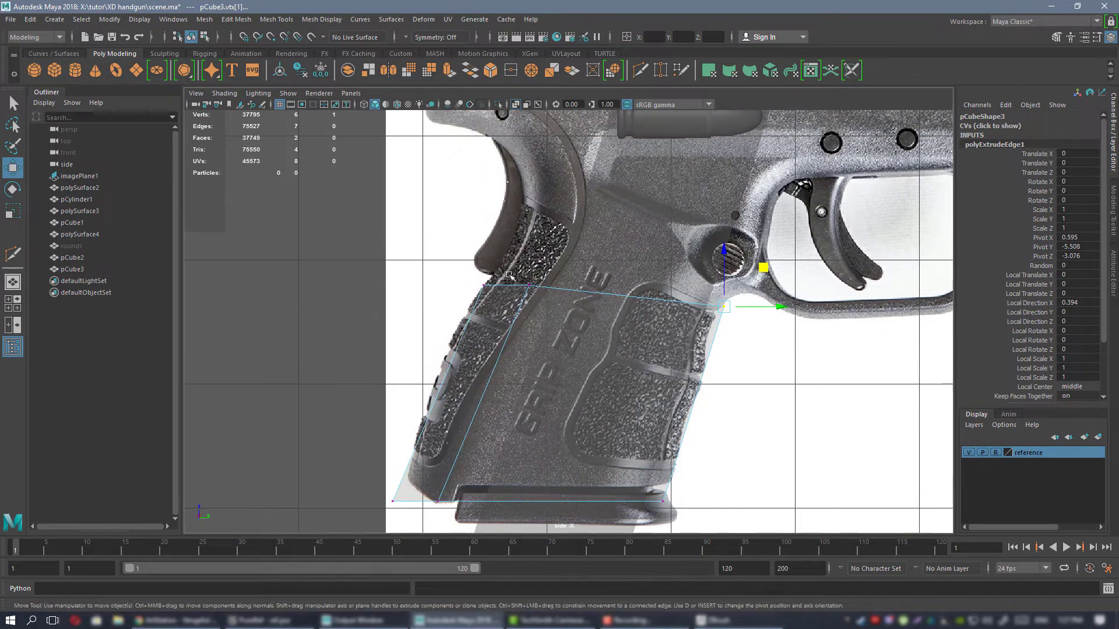
drag(507, 298, 508, 299)
scroll(524, 280, down, 4)
scroll(464, 239, up, 5)
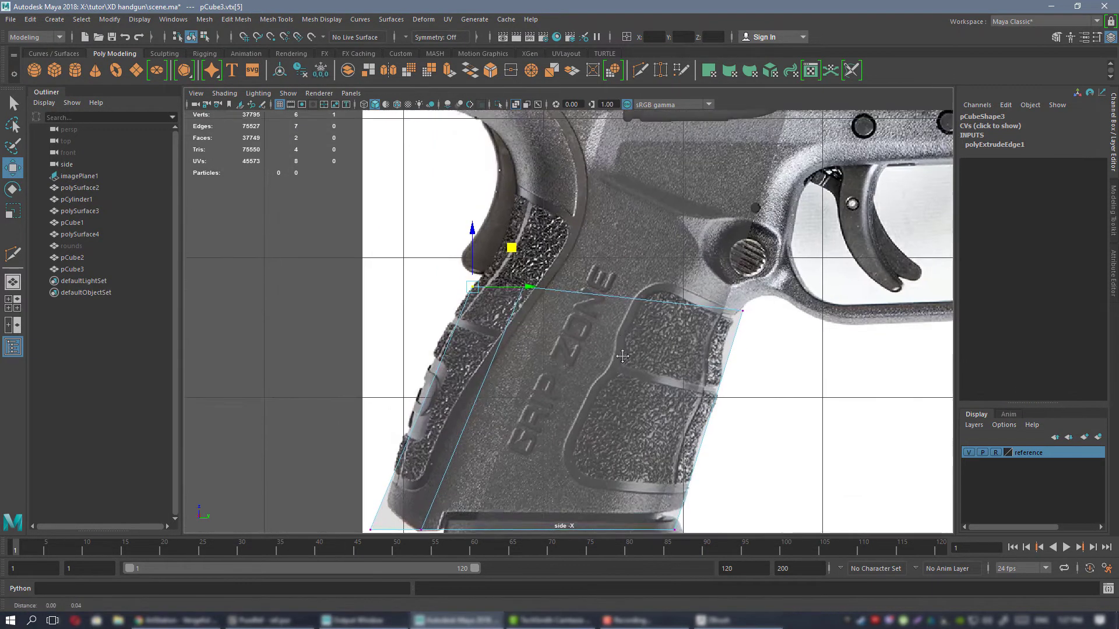
alt+middle_drag(482, 358, 487, 335)
Examine the reference image around the beavertail, frame and trigger guard to plan how the grip mesh continues upward.
alt+middle_drag(527, 208, 527, 383)
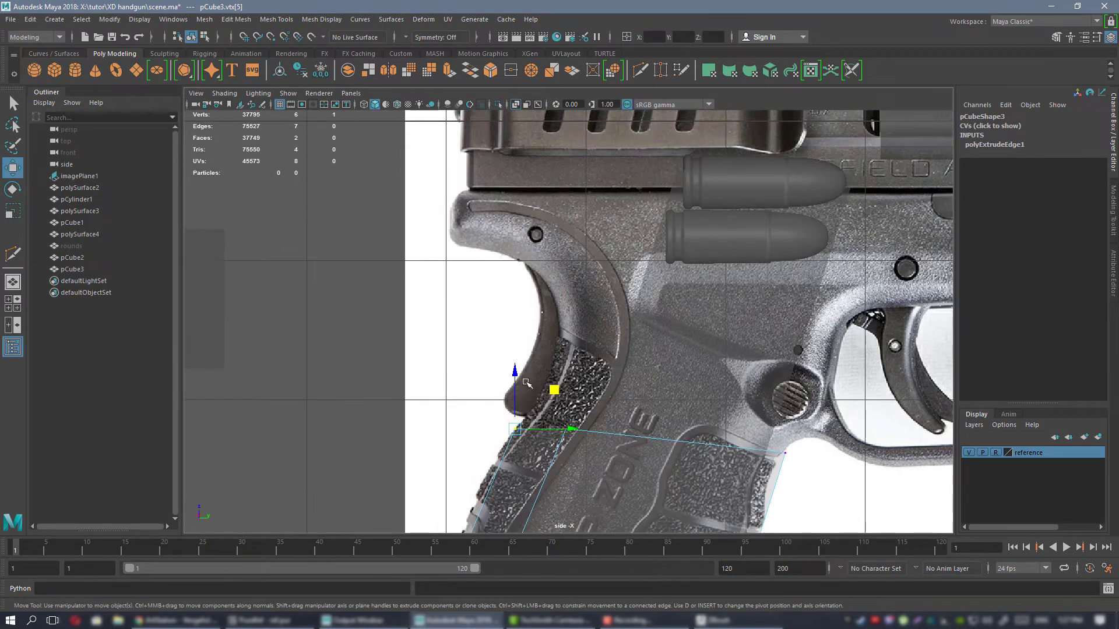
alt+middle_drag(657, 237, 440, 281)
alt+middle_drag(375, 397, 531, 292)
scroll(495, 340, down, 4)
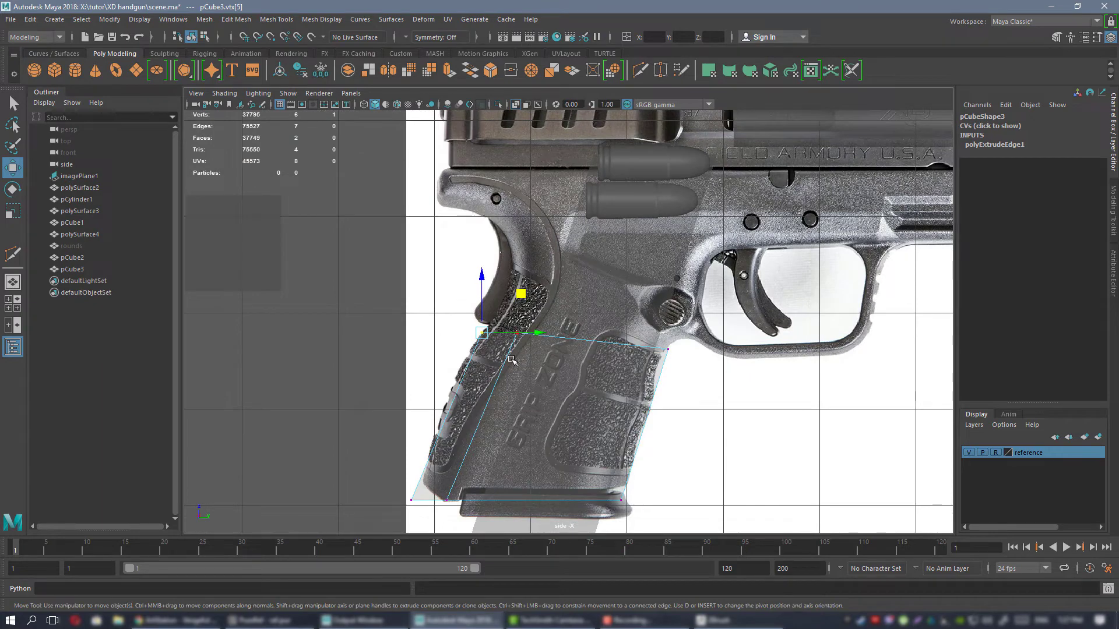
alt+middle_drag(512, 331, 453, 371)
alt+middle_drag(651, 305, 564, 323)
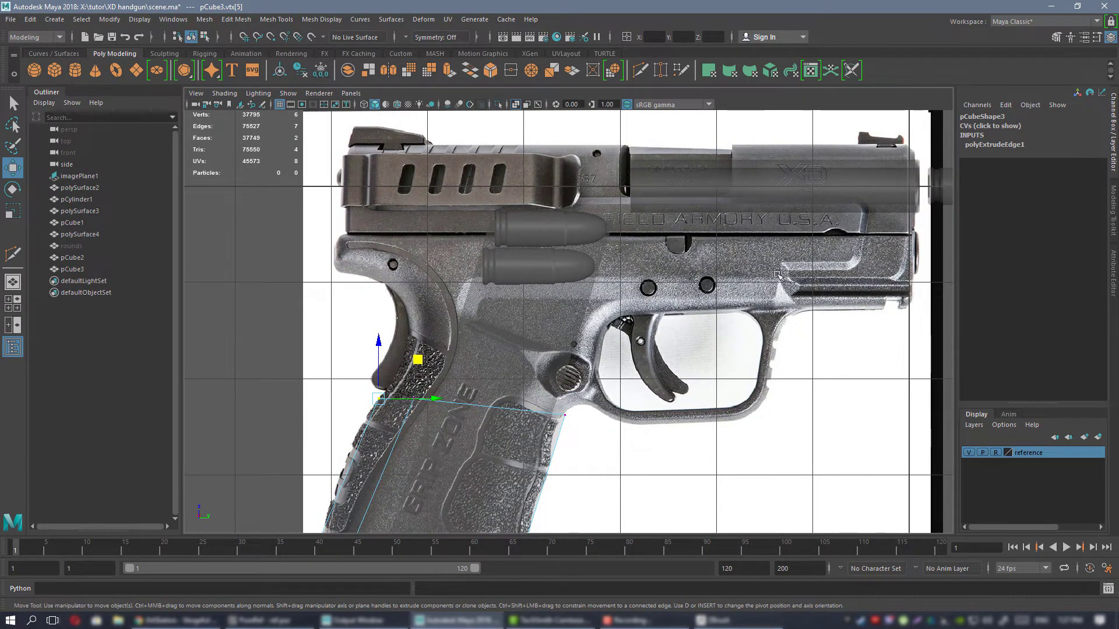
alt+middle_drag(534, 374, 485, 376)
alt+middle_drag(600, 368, 815, 312)
scroll(815, 277, up, 2)
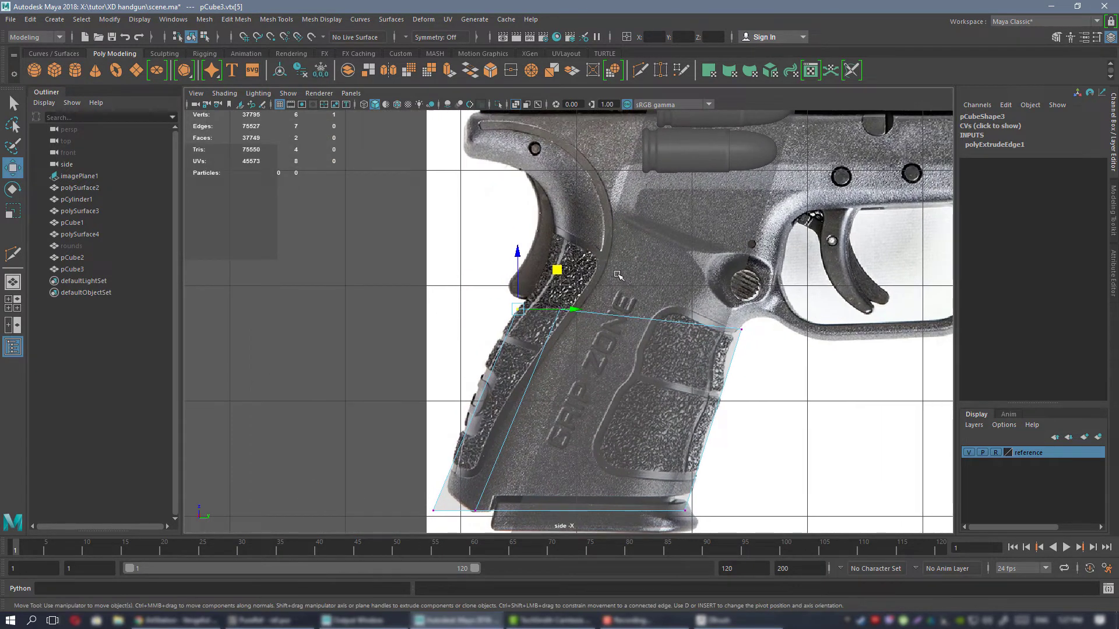
drag(549, 326, 549, 328)
scroll(568, 324, up, 1)
middle_drag(598, 268, 595, 271)
Extrude the grip's two top edges upward in two rows and fit them to the narrow neck behind the trigger guard.
right_drag(352, 267, 353, 234)
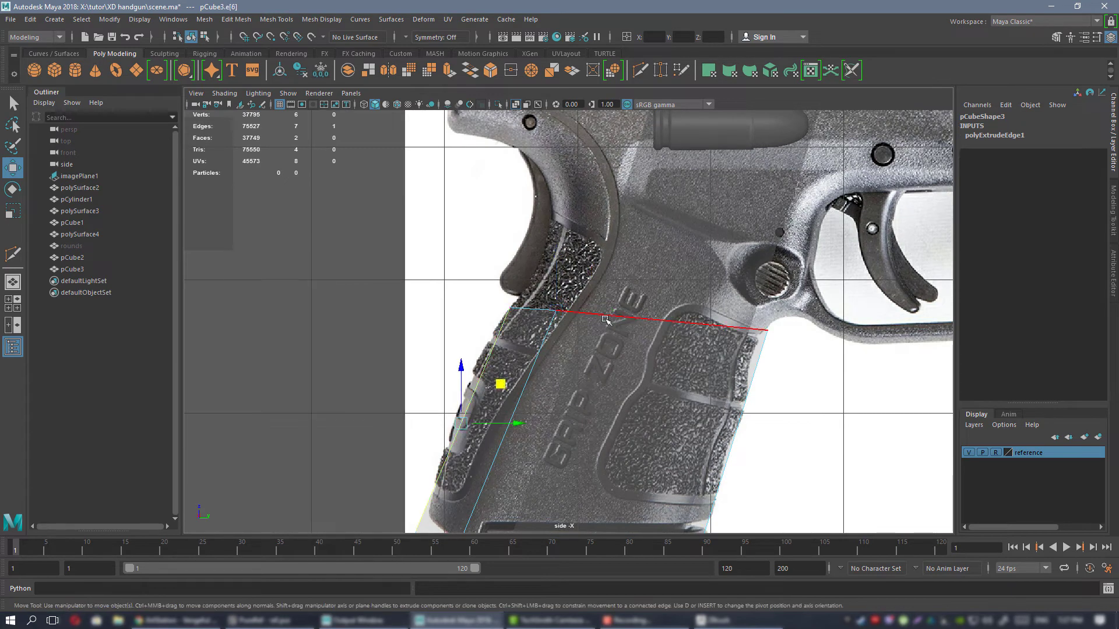
click(537, 309)
shift+click(612, 316)
alt+middle_drag(669, 289, 595, 257)
key(ctrl+e)
key(ctrl+e)
right_drag(243, 200, 215, 198)
drag(415, 256, 505, 310)
drag(492, 245, 494, 256)
Extrude the rear top edge back along the underside of the beavertail in three segments, ending at its tip.
right_drag(239, 250, 243, 225)
click(403, 286)
click(448, 299)
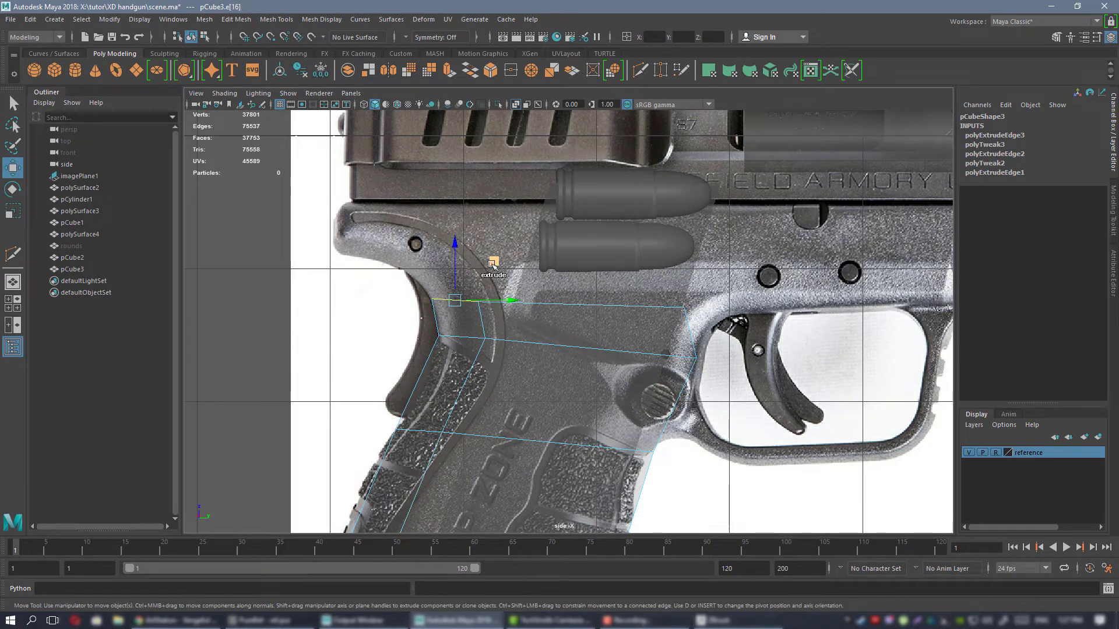
shift+drag(492, 259, 376, 208)
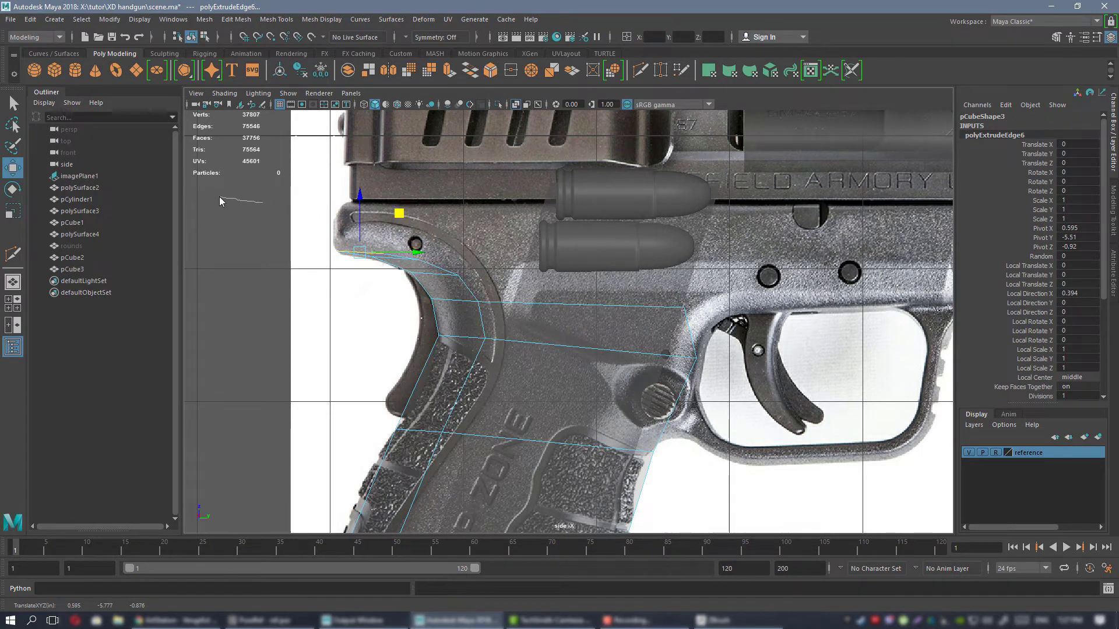
Raise the two rearmost upper vertices of the beavertail strip to its top outline under the slide.
right_drag(220, 201, 221, 201)
drag(398, 247, 400, 257)
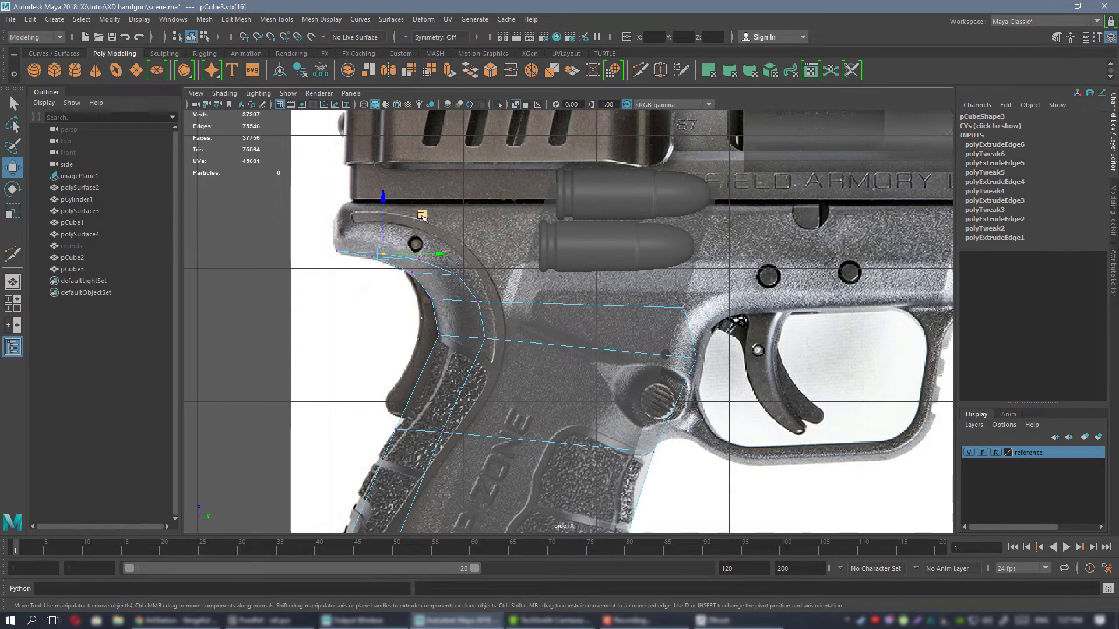
drag(422, 215, 379, 163)
drag(402, 249, 430, 283)
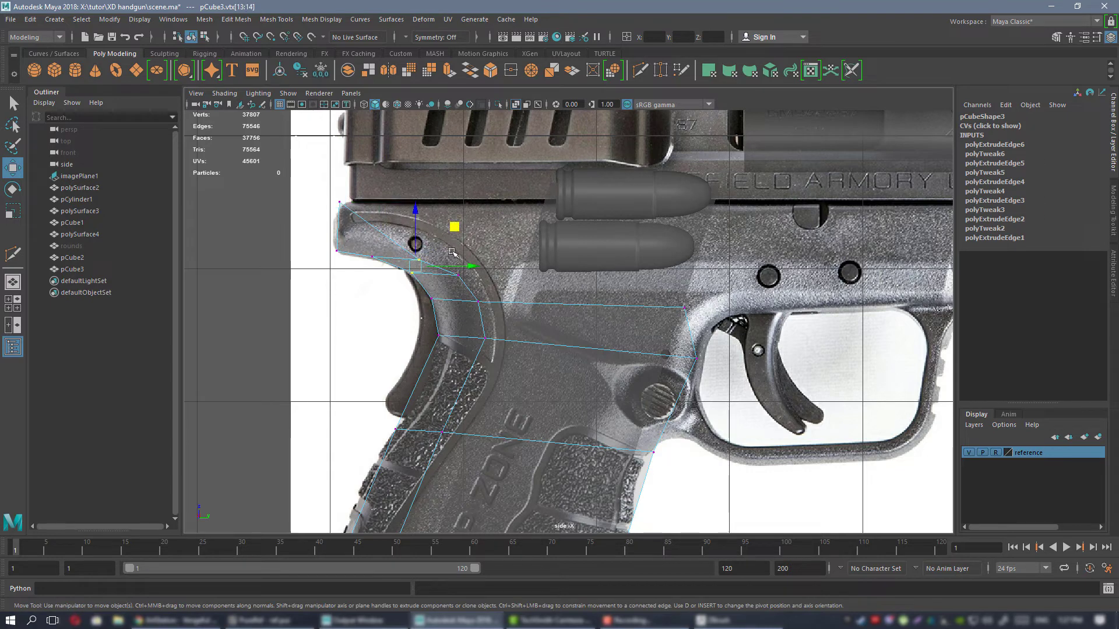
click(376, 321)
alt+middle_drag(401, 223, 457, 252)
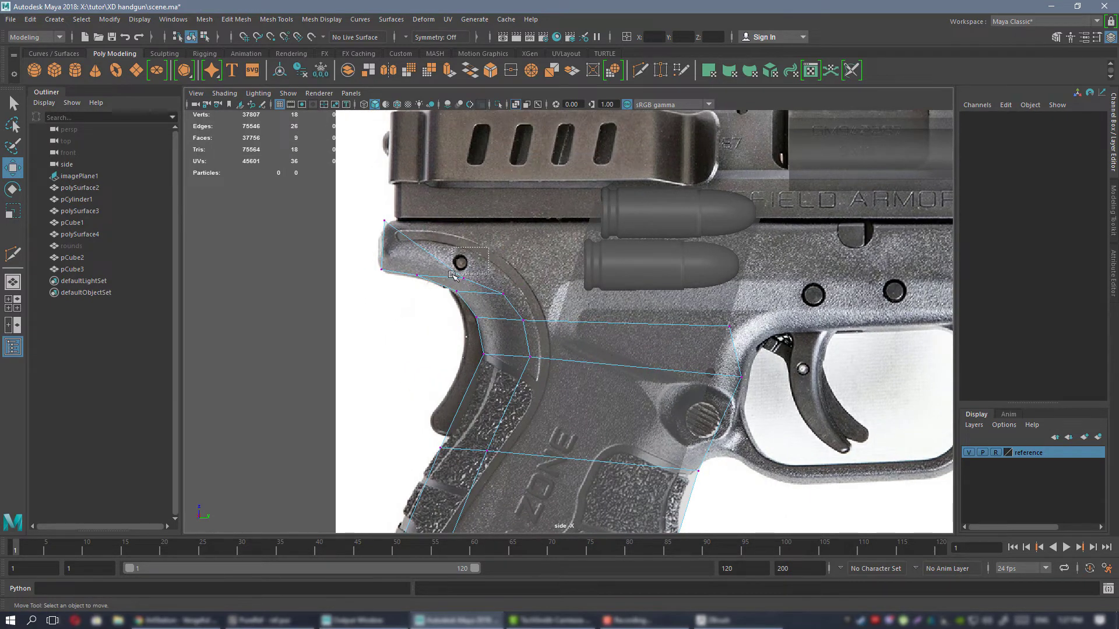
drag(453, 275, 452, 286)
middle_drag(499, 240, 472, 182)
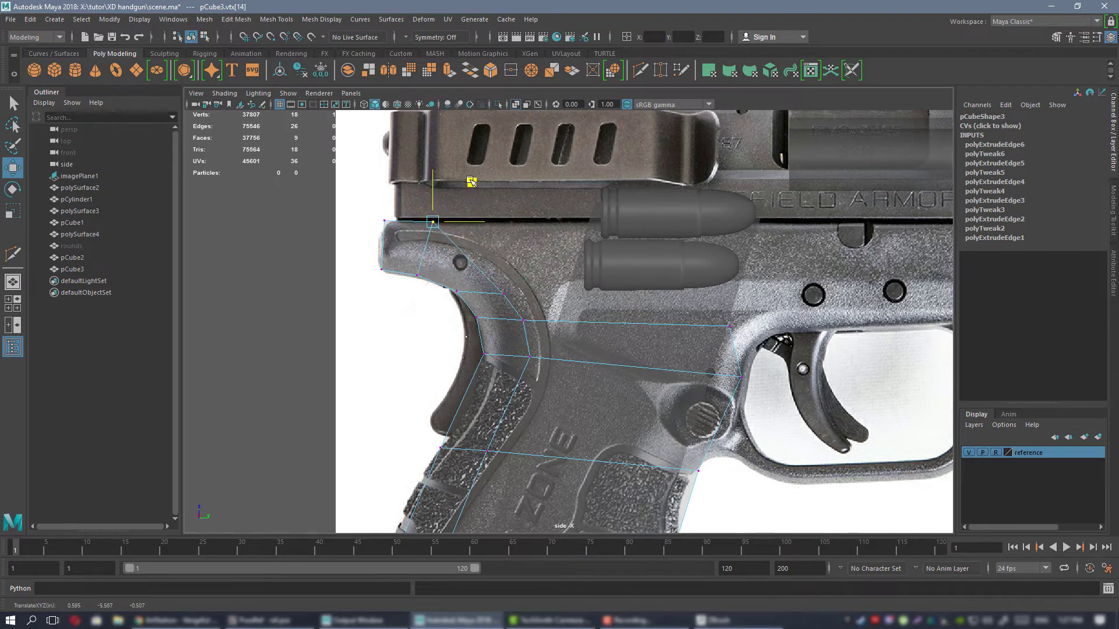
Raise the two inner vertices of the beavertail strip so its faces follow the curve into the grip.
drag(552, 249, 495, 300)
middle_drag(544, 257, 542, 213)
drag(569, 301, 515, 341)
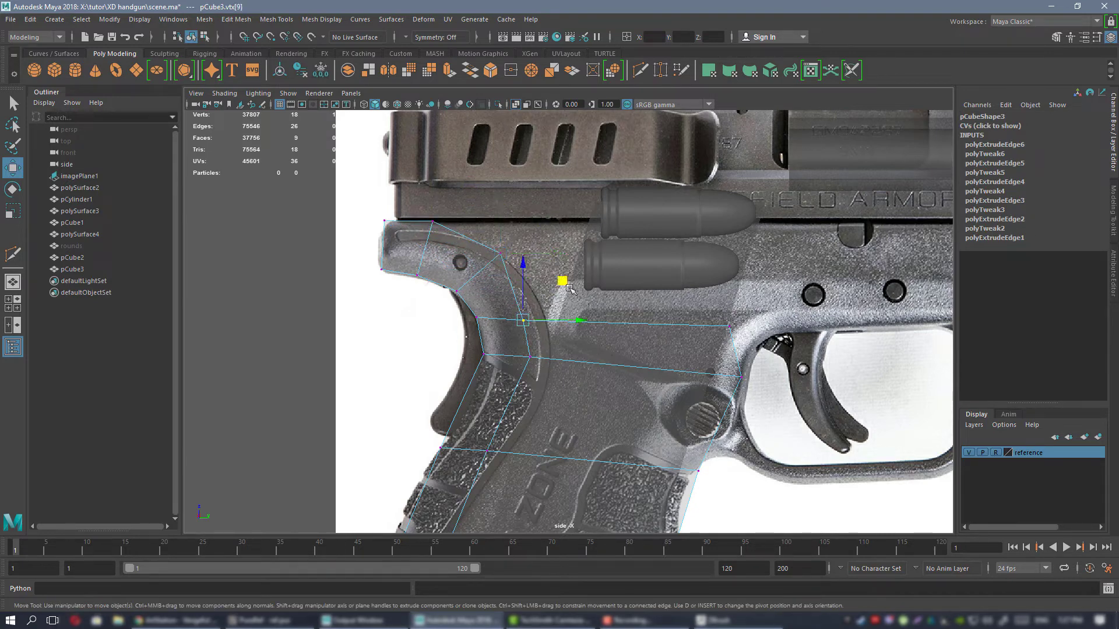
drag(562, 281, 566, 267)
alt+middle_drag(565, 265, 526, 248)
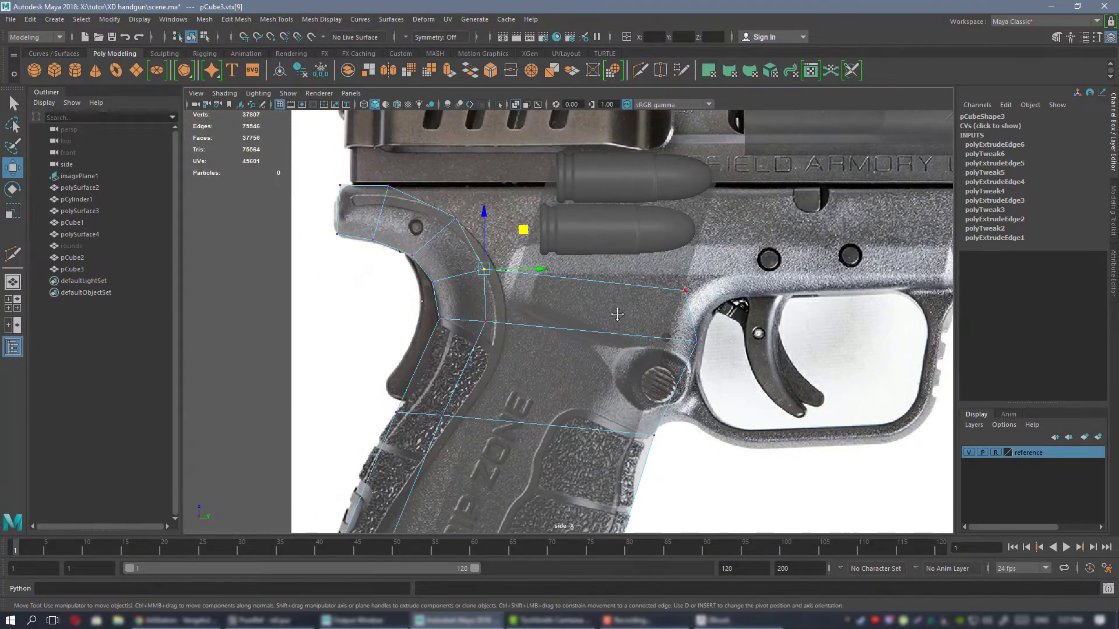
Reposition the front vertices at the trigger guard's upper rear corner and at the grip's front edge below it.
alt+middle_drag(617, 314, 507, 325)
drag(595, 284, 546, 320)
drag(612, 262, 632, 250)
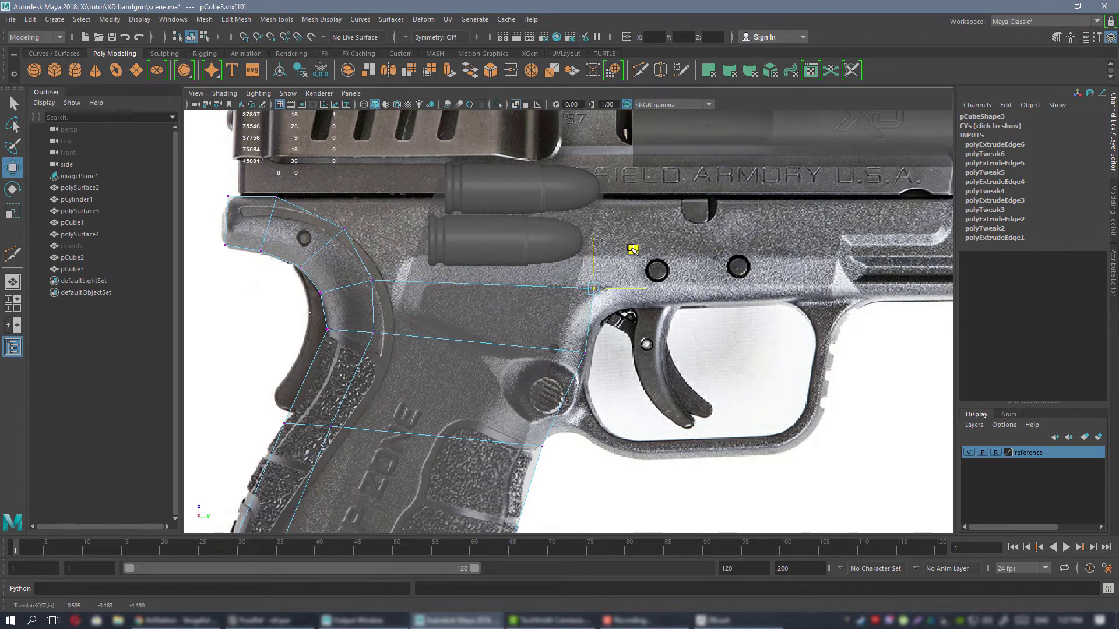
alt+middle_drag(593, 352, 594, 217)
drag(567, 293, 529, 326)
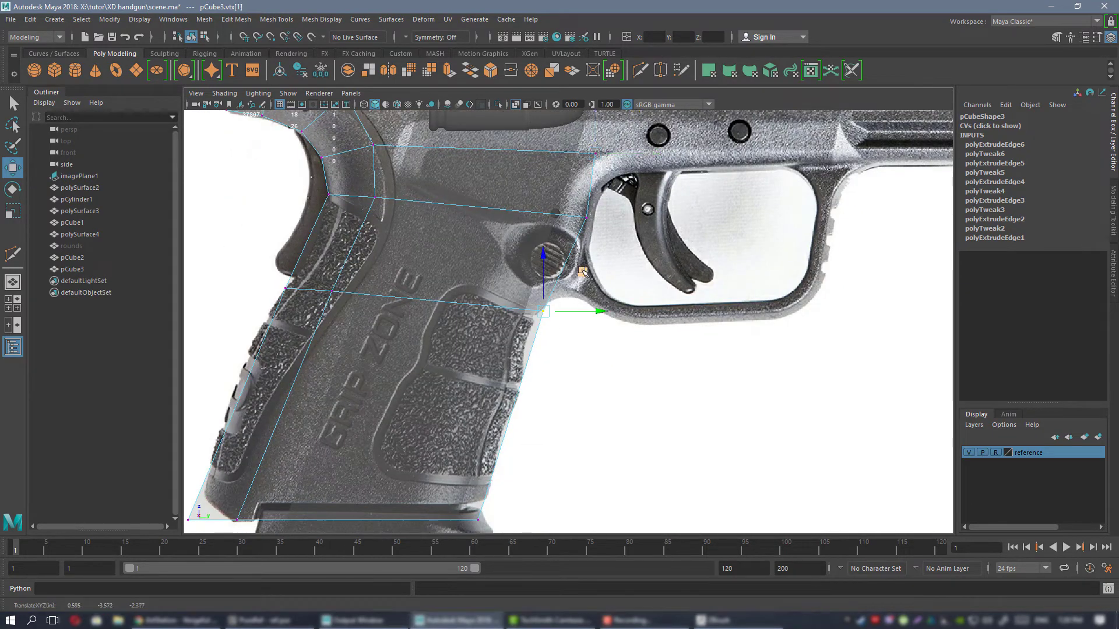
drag(582, 273, 576, 276)
alt+right_drag(574, 277, 520, 289)
Extrude the two upper edges of the beavertail curve forward into the frame area.
alt+middle_drag(465, 266, 500, 387)
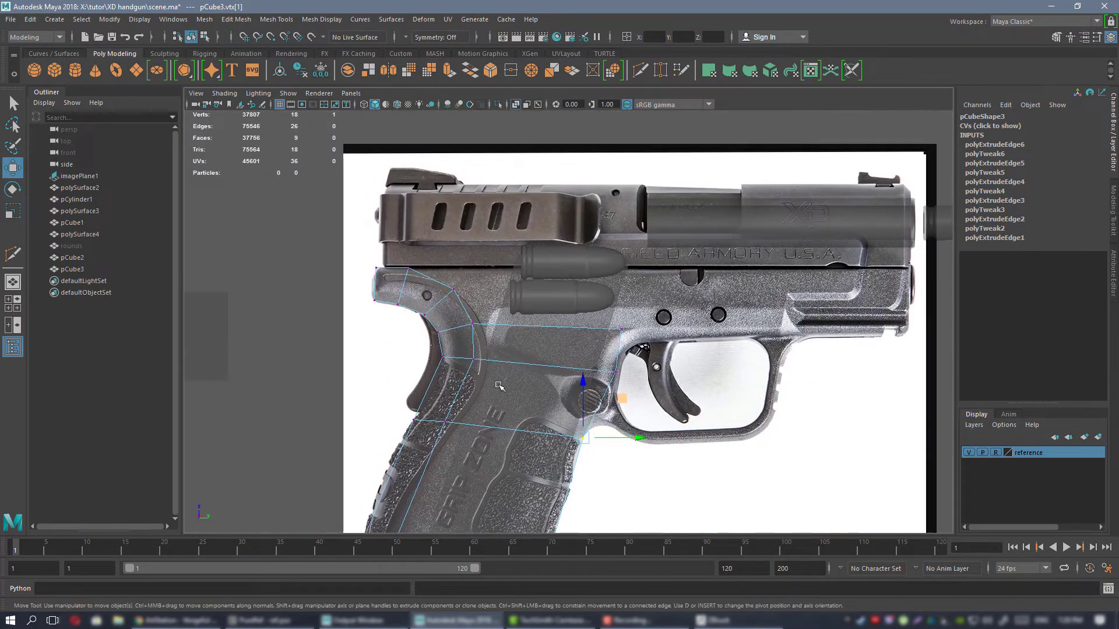
alt+right_drag(515, 296, 496, 250)
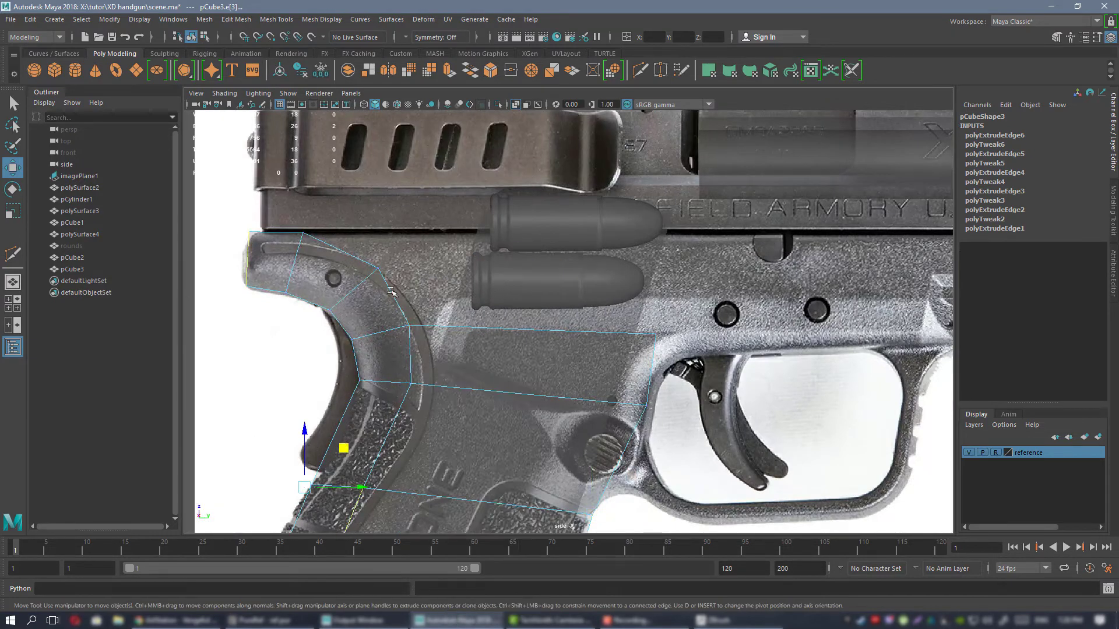
click(394, 299)
shift+click(351, 253)
shift+drag(416, 279, 561, 268)
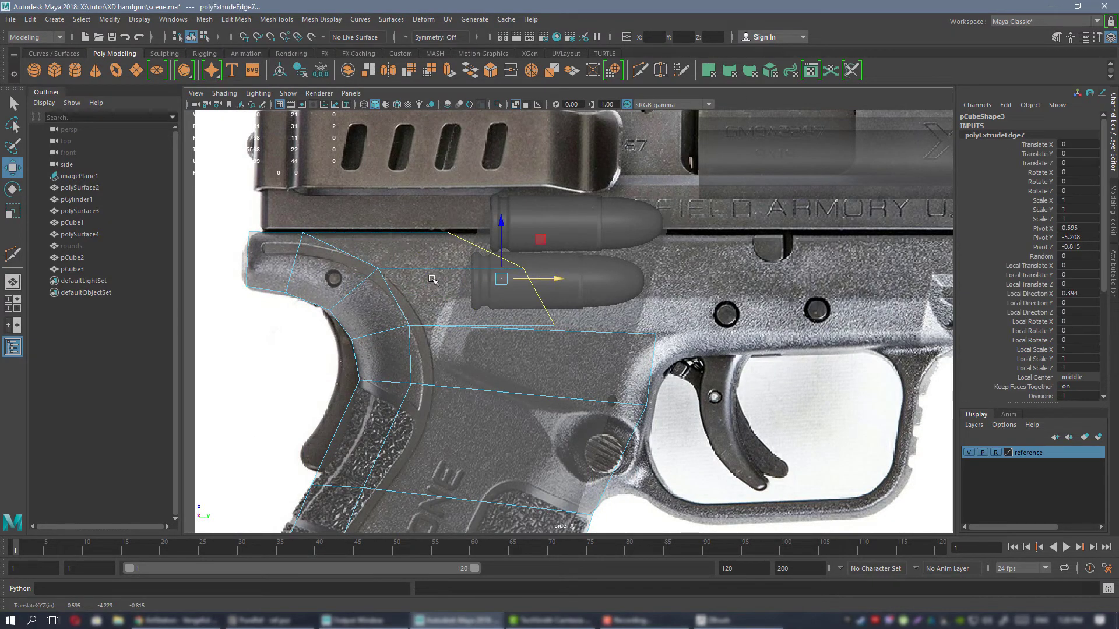
Try to target-weld the extruded strip's lowest front vertex to the vertex at the trigger guard's upper rear corner.
right_drag(419, 259, 391, 260)
alt+right_drag(506, 291, 517, 303)
alt+middle_drag(517, 303, 469, 305)
shift+right_drag(505, 326, 534, 336)
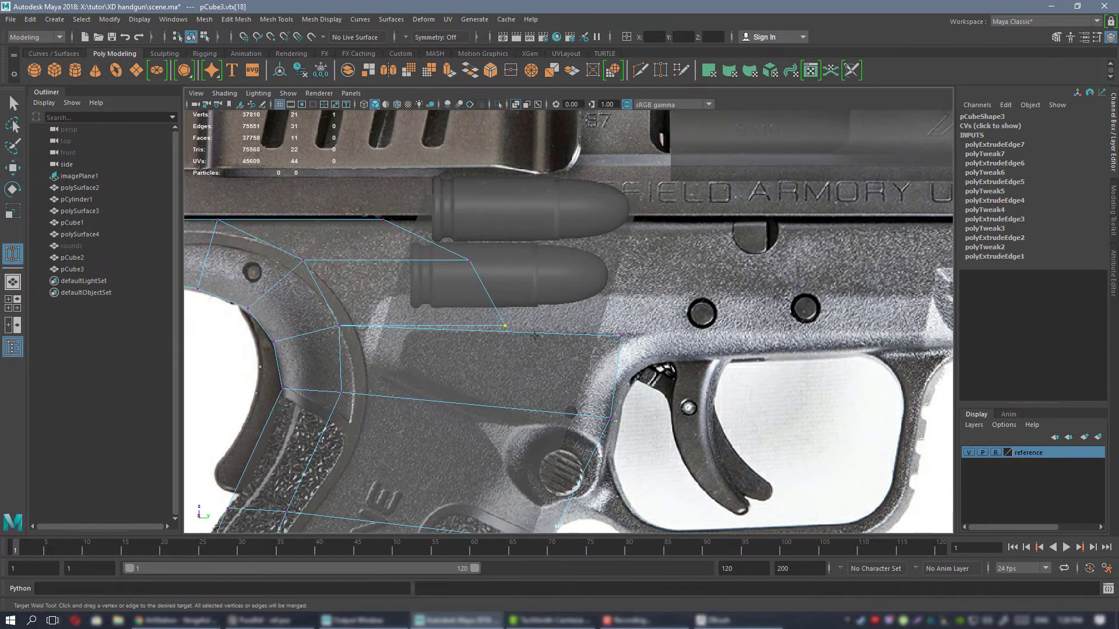
alt+middle_drag(502, 317, 485, 324)
key(w)
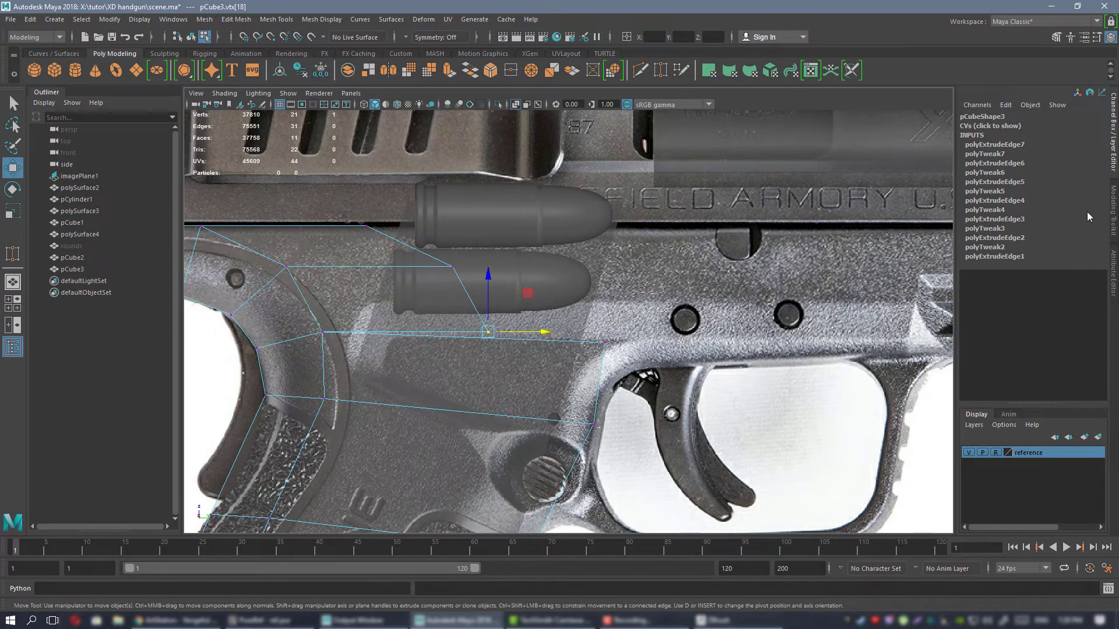
Move the strip's lowest front vertex clear of the overlapping edge and target-weld it to the vertex at the trigger guard's upper rear corner.
alt+middle_drag(426, 260, 463, 237)
drag(566, 273, 625, 246)
alt+middle_drag(626, 247, 602, 270)
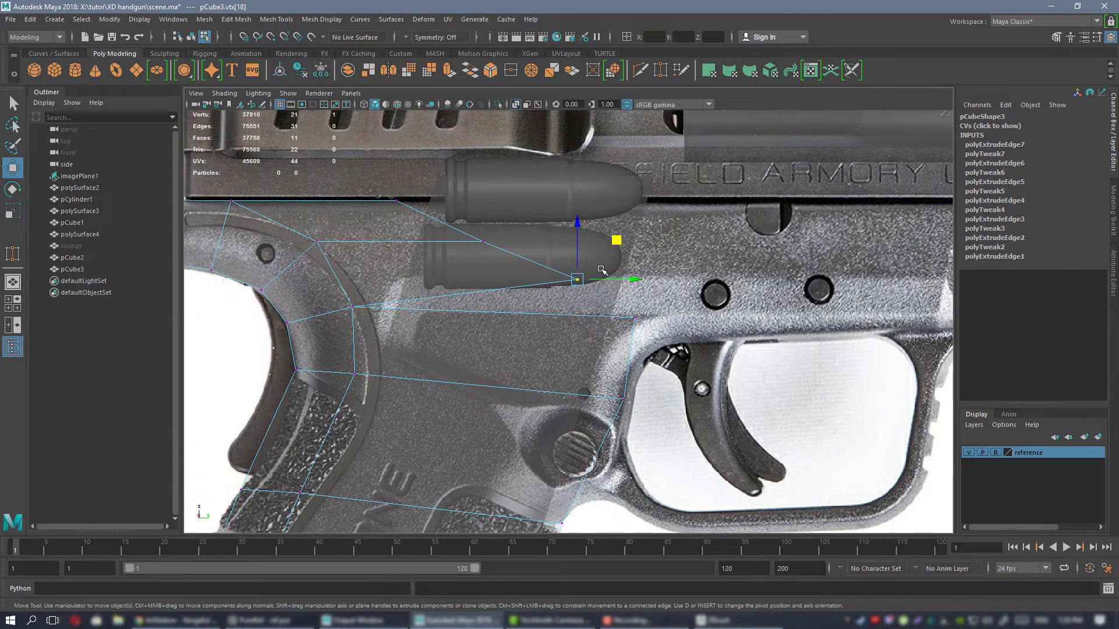
click(1112, 202)
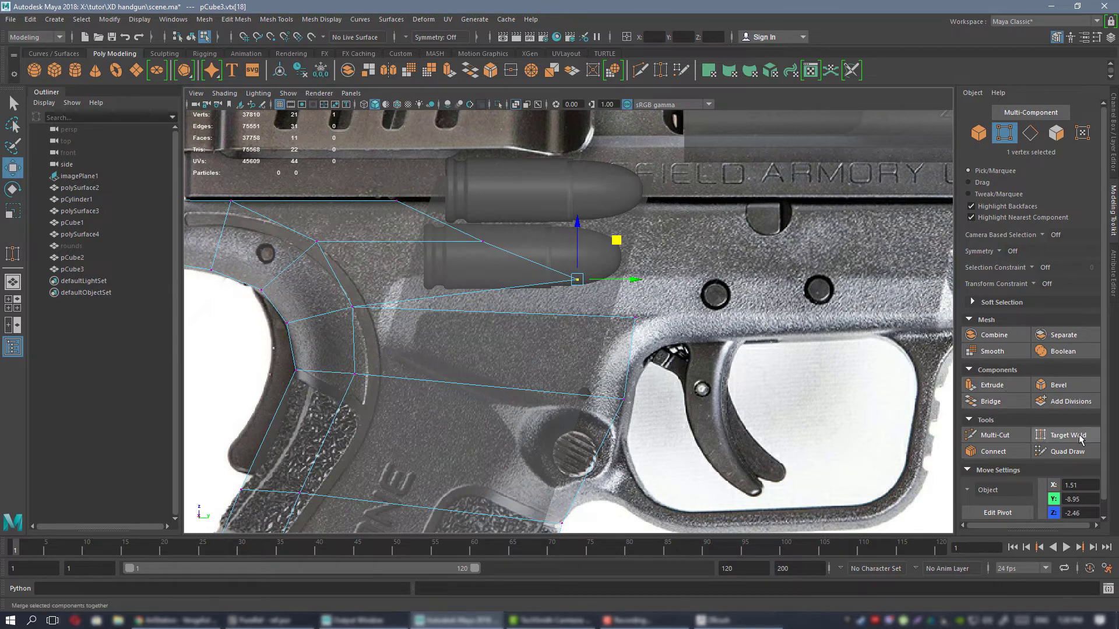
alt+middle_drag(605, 346, 574, 358)
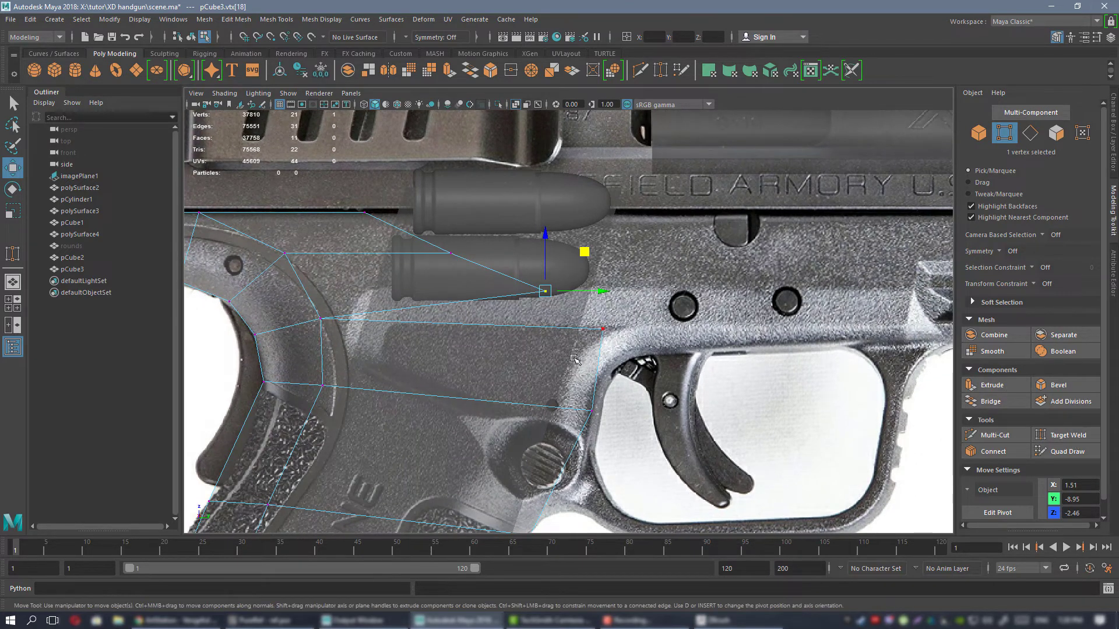
click(1066, 435)
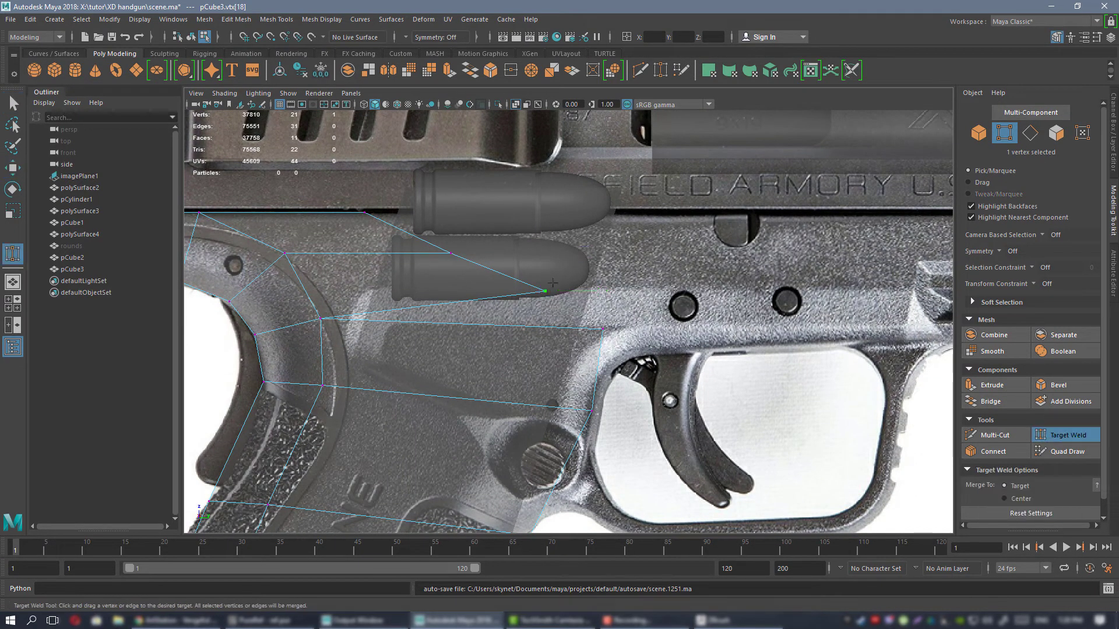
drag(544, 290, 607, 340)
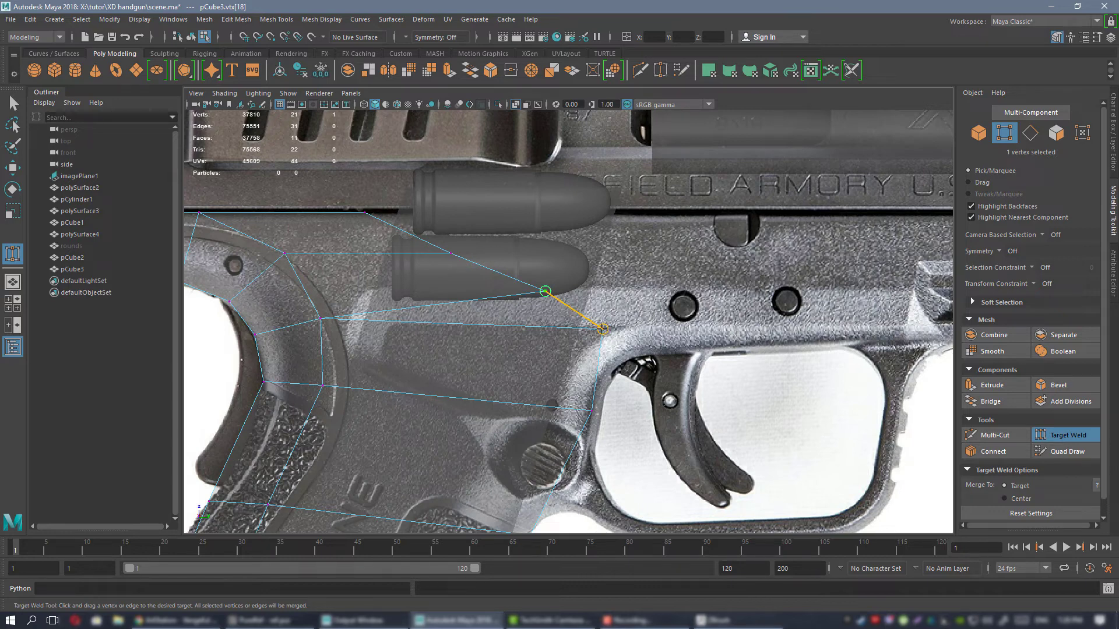
drag(603, 330, 602, 329)
Move the strip's middle and top front vertices forward until they stand above the trigger guard's upper rear corner.
alt+middle_drag(454, 245, 562, 263)
key(w)
click(556, 272)
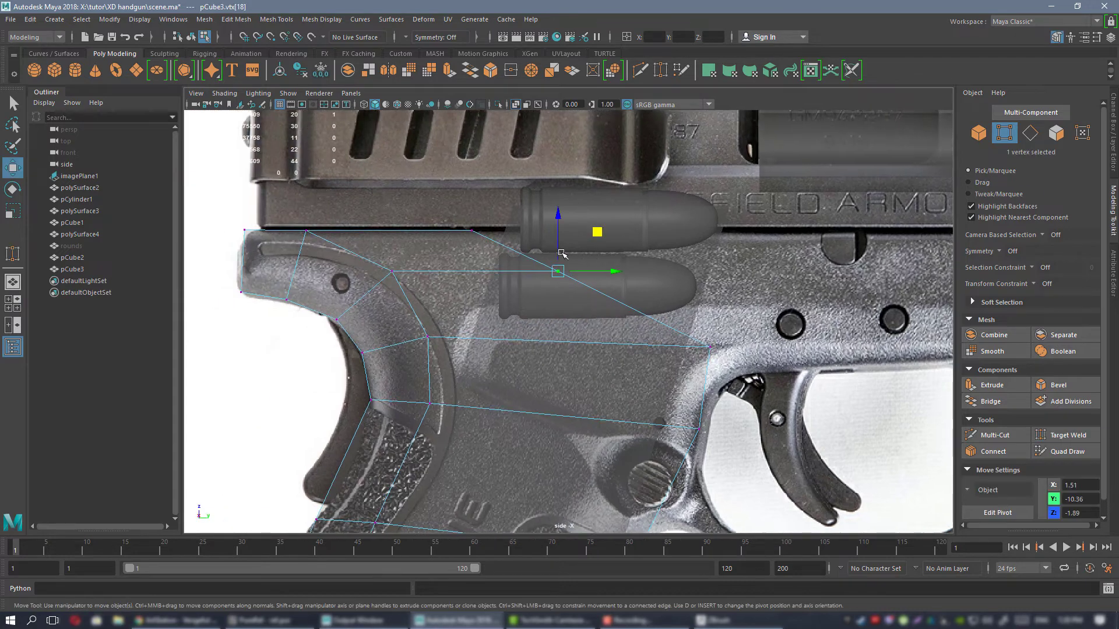
drag(597, 232, 728, 236)
click(472, 231)
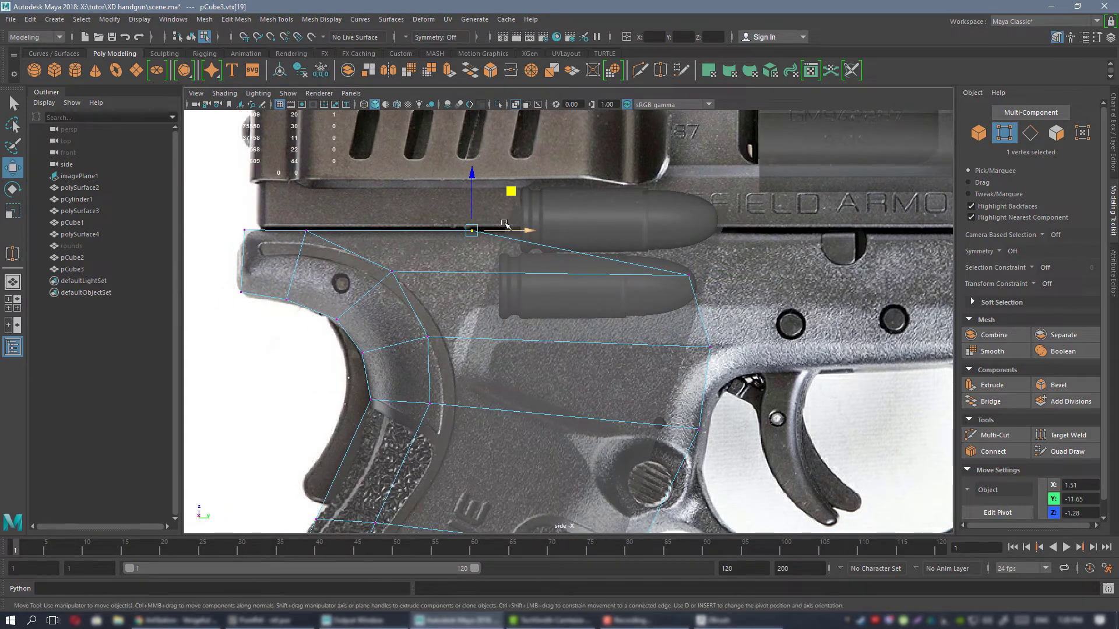
drag(524, 231, 716, 233)
Shift the middle front vertex forward and flatten the four upper front vertices into a straight vertical line by scaling.
alt+middle_drag(757, 291, 646, 285)
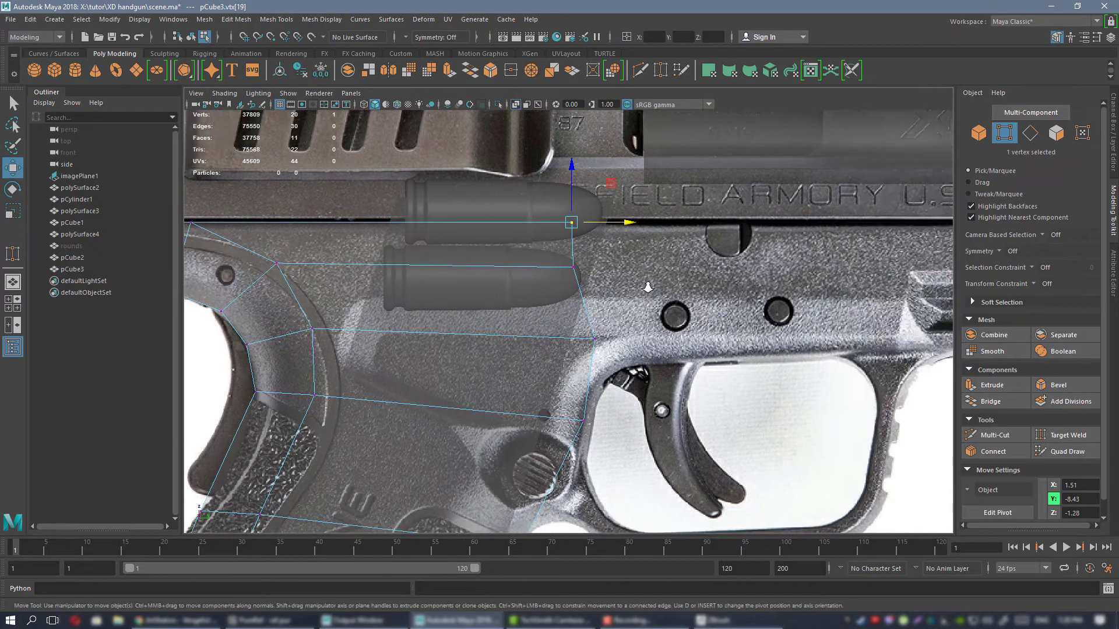
alt+right_drag(645, 284, 592, 276)
click(573, 279)
drag(607, 281, 624, 280)
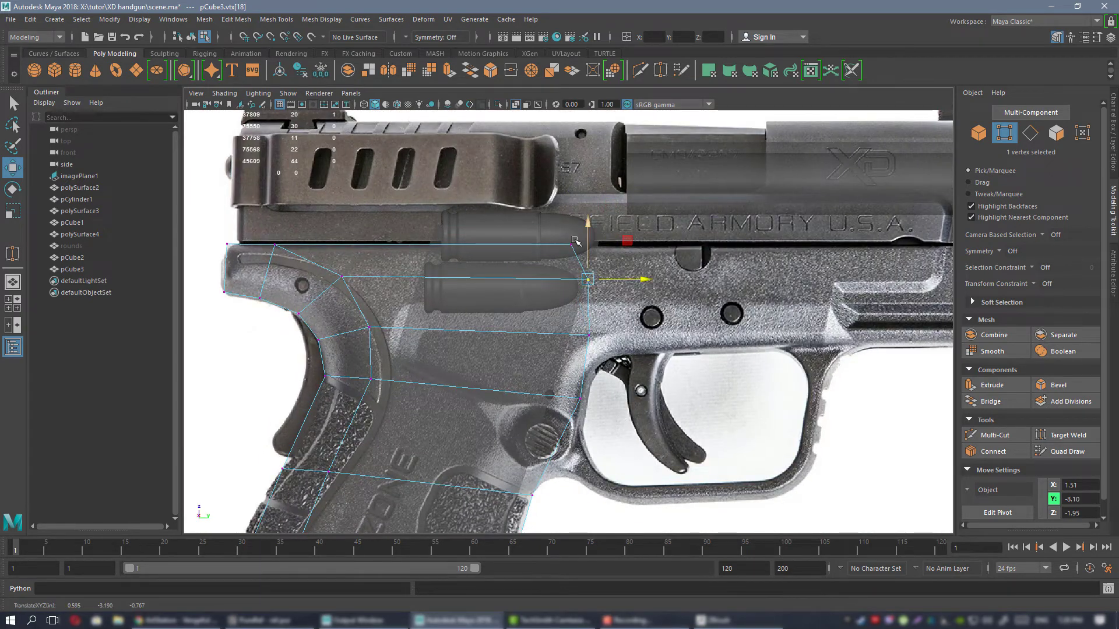
drag(521, 201, 731, 424)
key(r)
drag(635, 325, 583, 325)
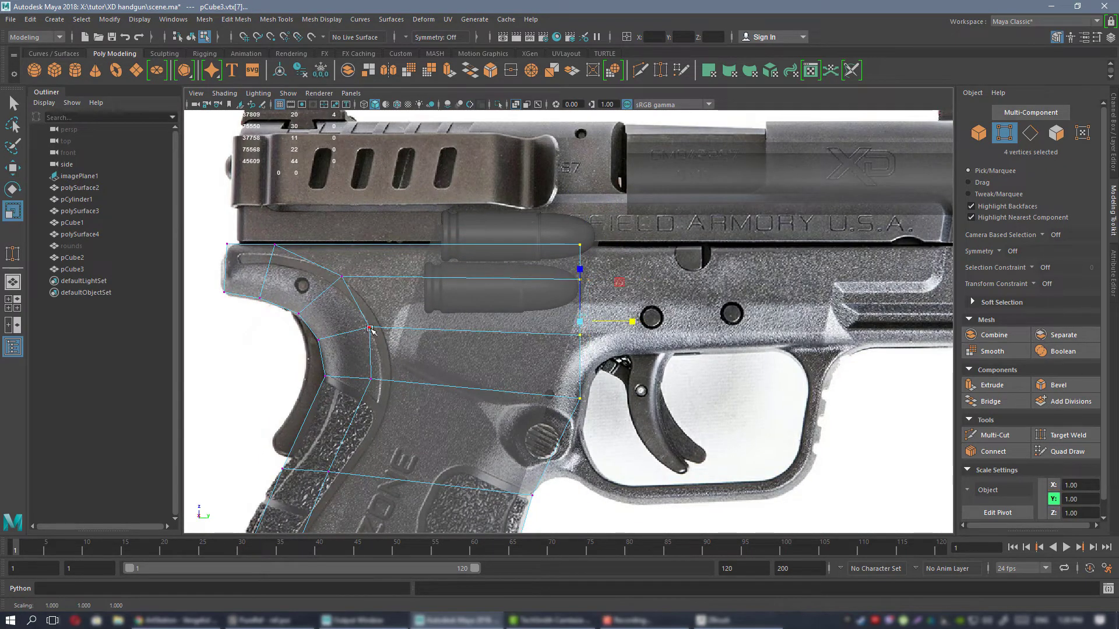
Extrude the front edge below the trigger guard's upper rear corner forward twice, following the guard's lower rear curve.
key(w)
alt+middle_drag(586, 384, 566, 299)
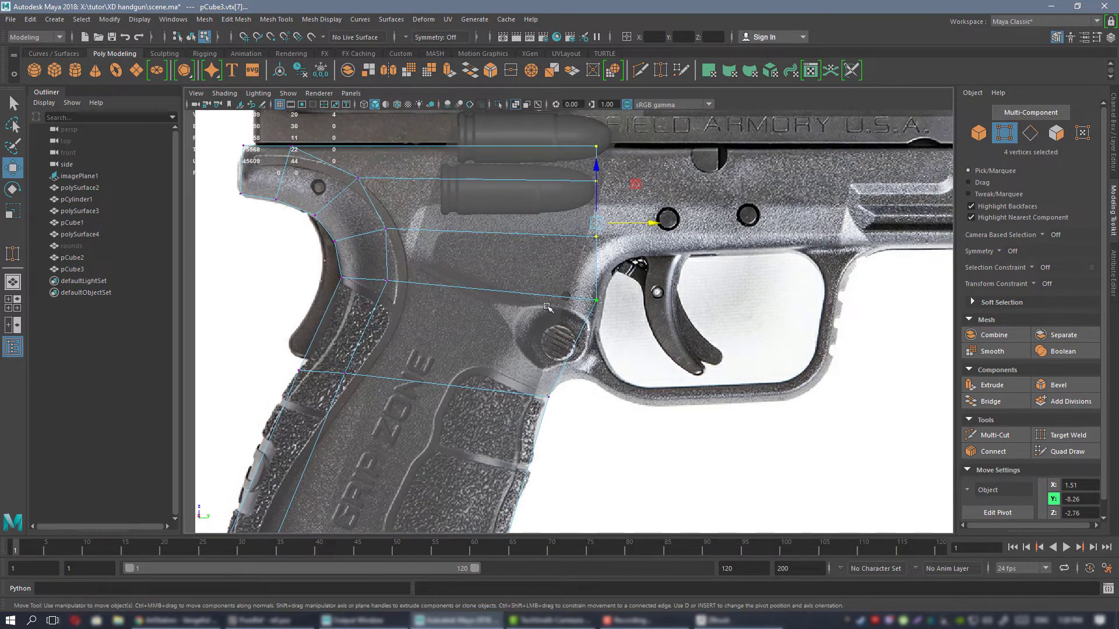
right_drag(542, 281, 536, 252)
click(572, 365)
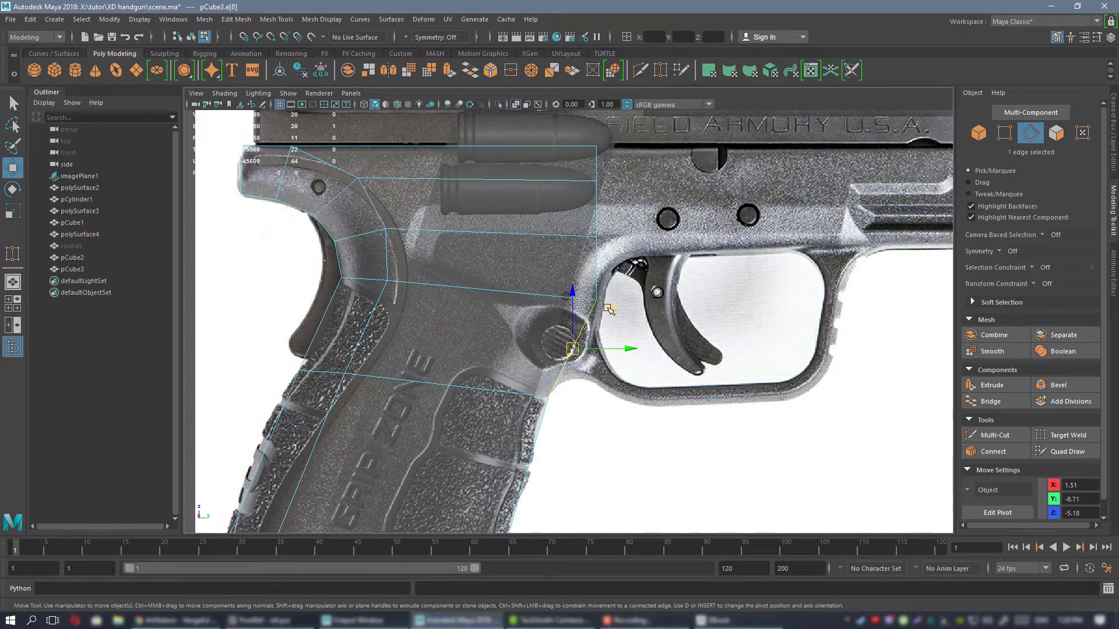
shift+middle_drag(609, 307, 669, 303)
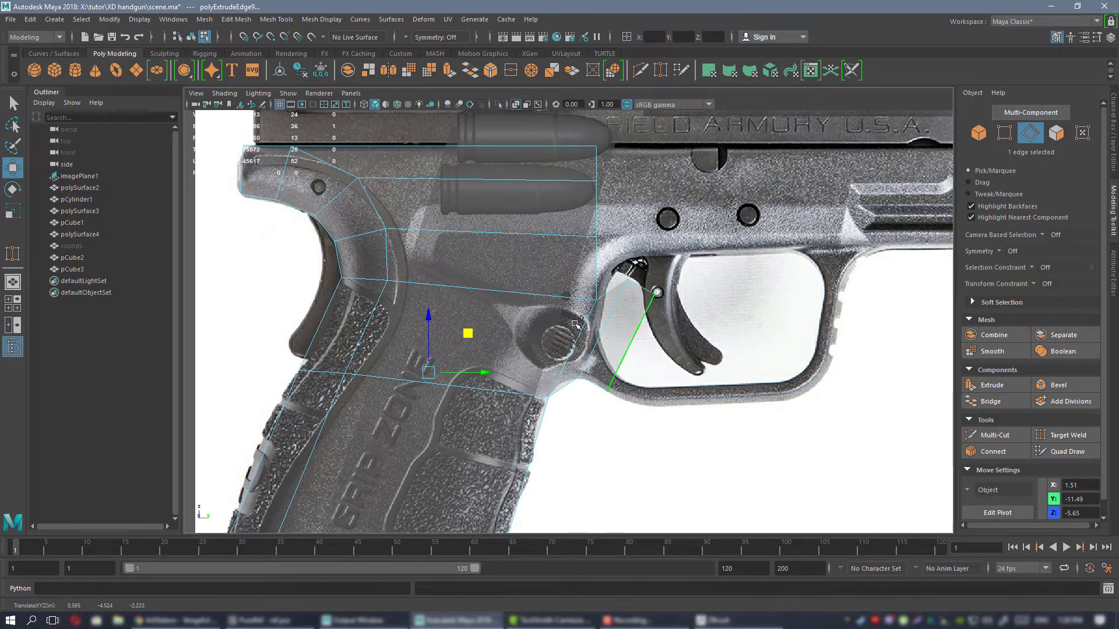
shift+middle_drag(576, 324, 509, 351)
alt+middle_drag(622, 322, 500, 319)
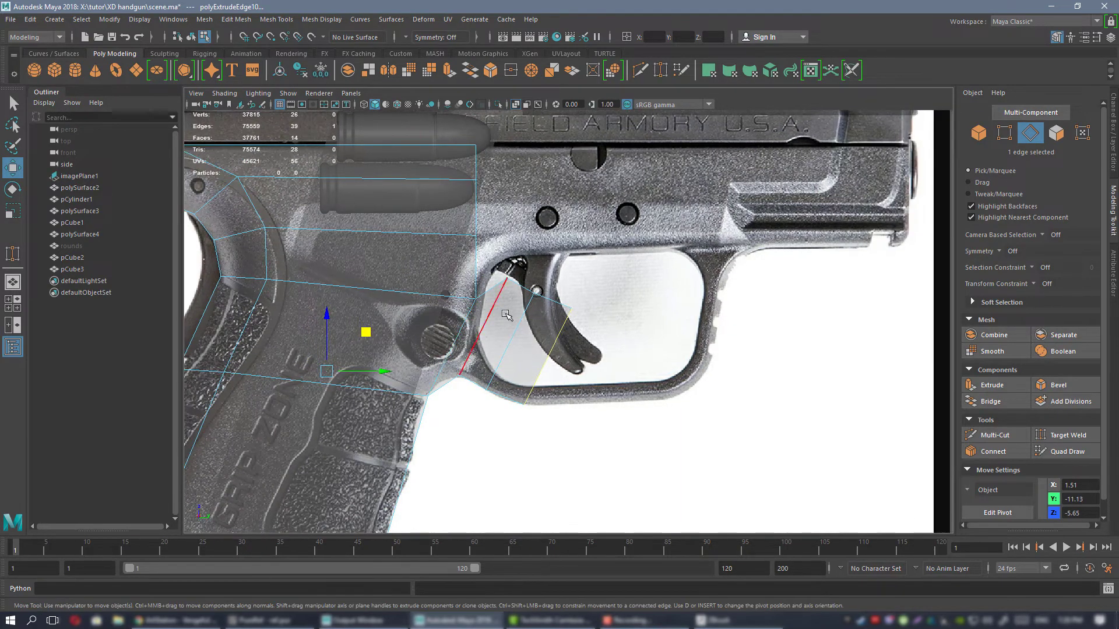
Extrude the strip's front edge along the underside of the trigger guard to the guard's lower front corner.
click(555, 347)
alt+right_drag(529, 330, 584, 322)
shift+middle_drag(586, 325, 738, 313)
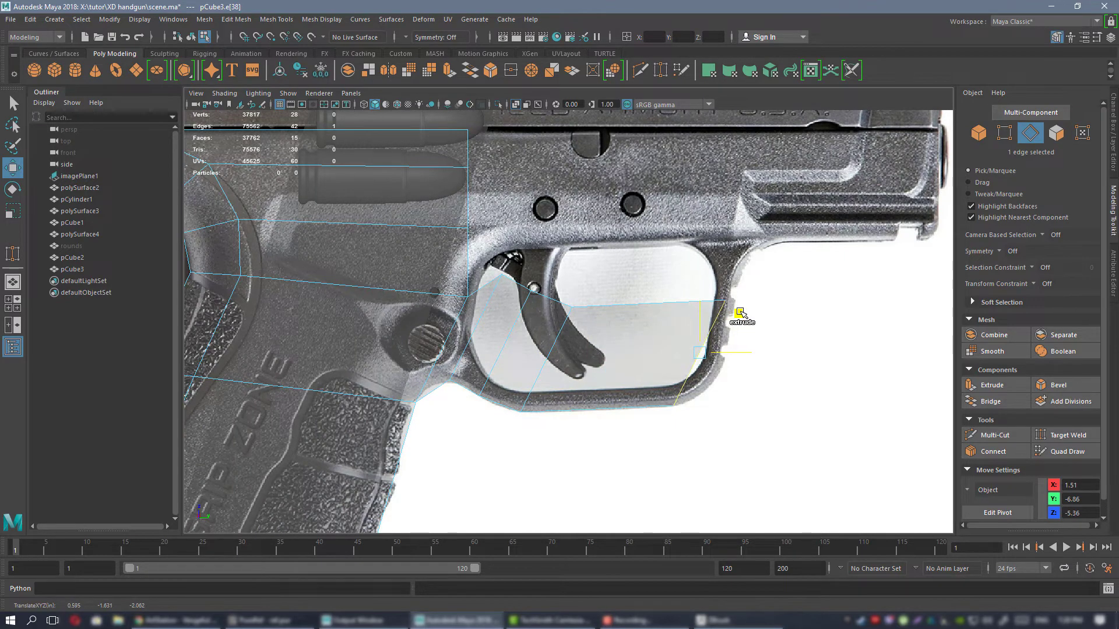
Fit the strip's rear lower vertex to the curve where the grip meets the trigger guard.
alt+middle_drag(493, 316, 583, 298)
right_drag(624, 278, 582, 278)
click(507, 384)
alt+right_drag(514, 379, 591, 355)
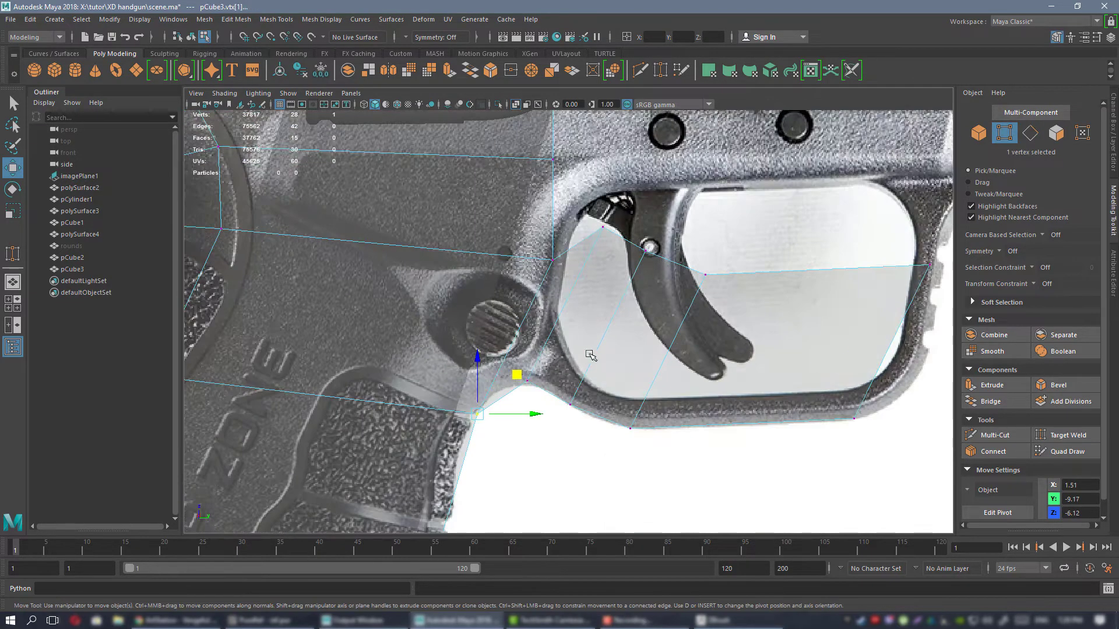
click(515, 387)
alt+middle_drag(515, 388, 507, 391)
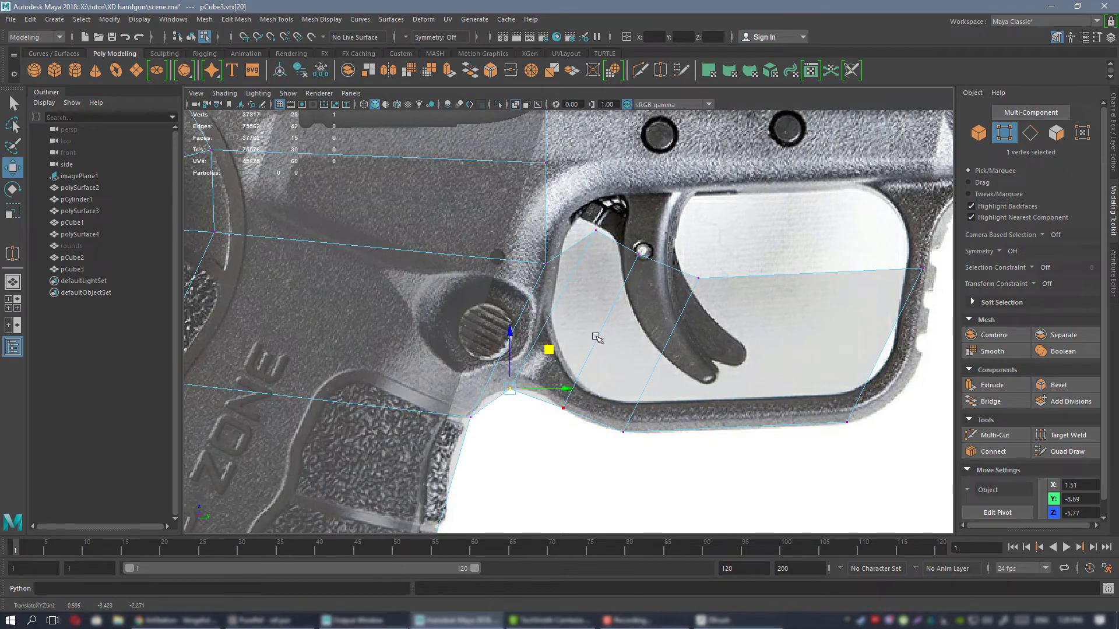
alt+middle_drag(737, 308, 622, 359)
alt+right_drag(622, 359, 508, 272)
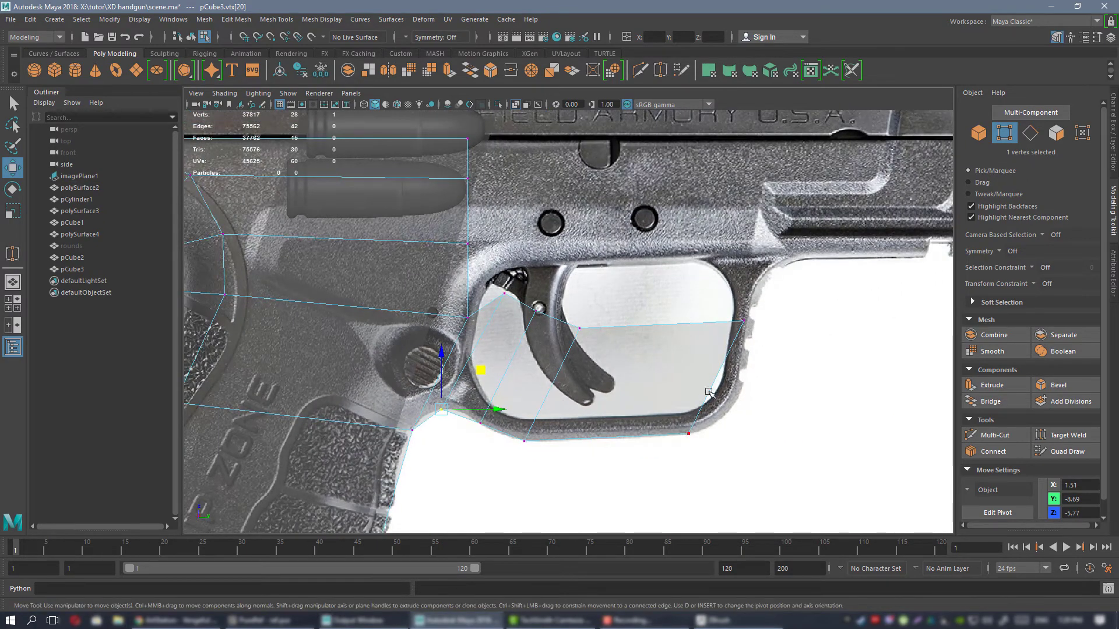
Move the vertex at the trigger guard's upper rear corner back and slightly up, away from the guard opening.
alt+middle_drag(472, 300, 635, 291)
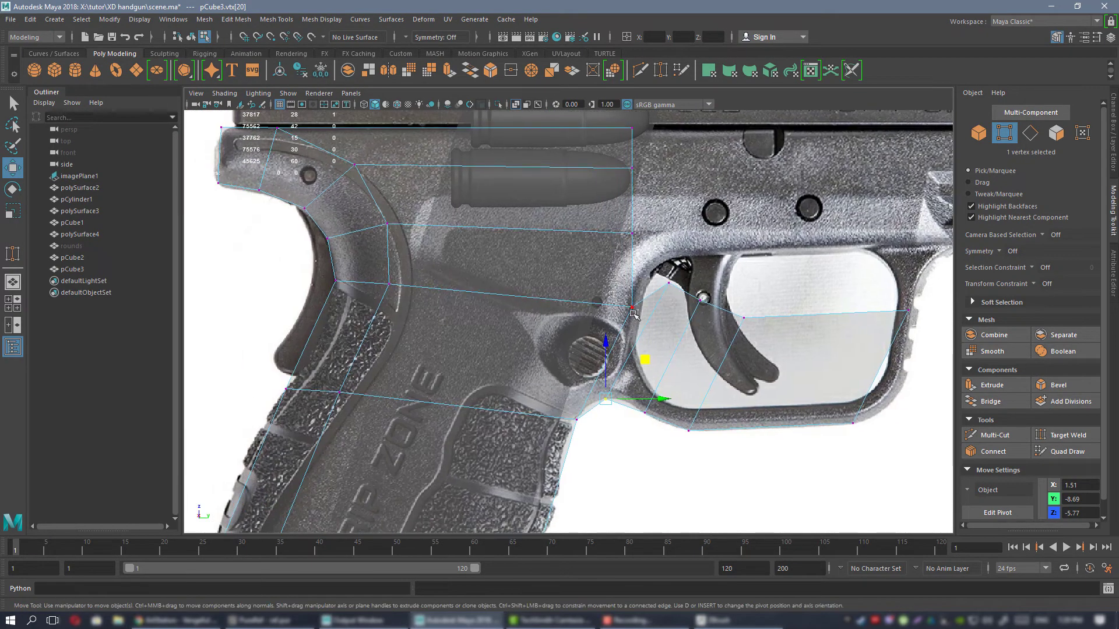
click(632, 309)
drag(663, 268, 631, 253)
alt+middle_drag(662, 318, 566, 315)
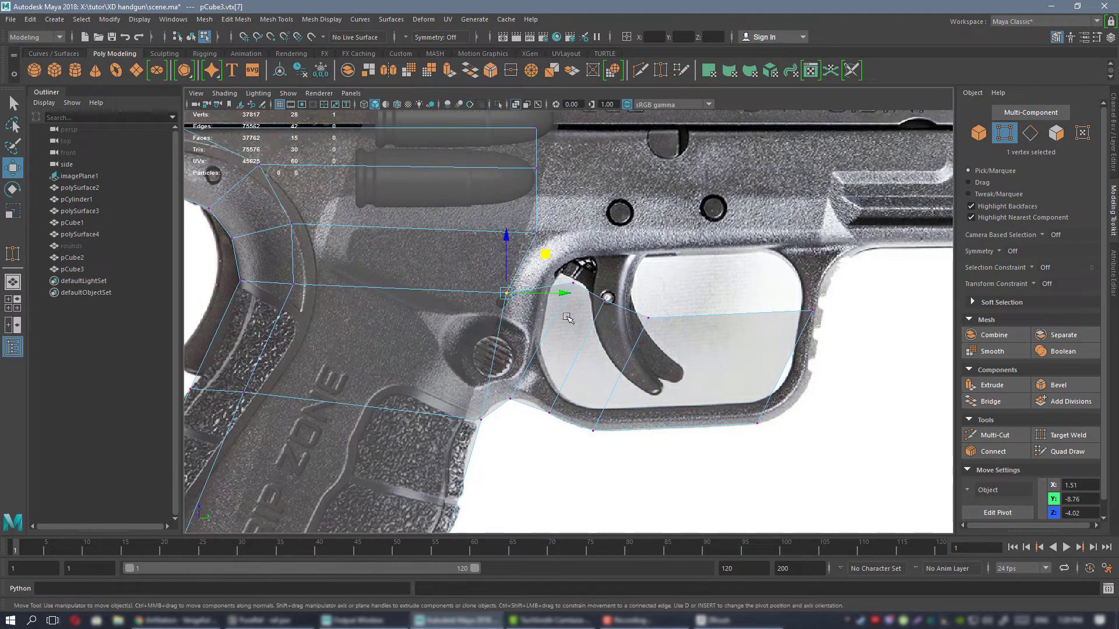
Move the strip's upper front vertex back inside the guard opening until it stands nearly above the lower front vertex.
alt+middle_drag(723, 268, 625, 353)
alt+middle_drag(557, 354, 568, 343)
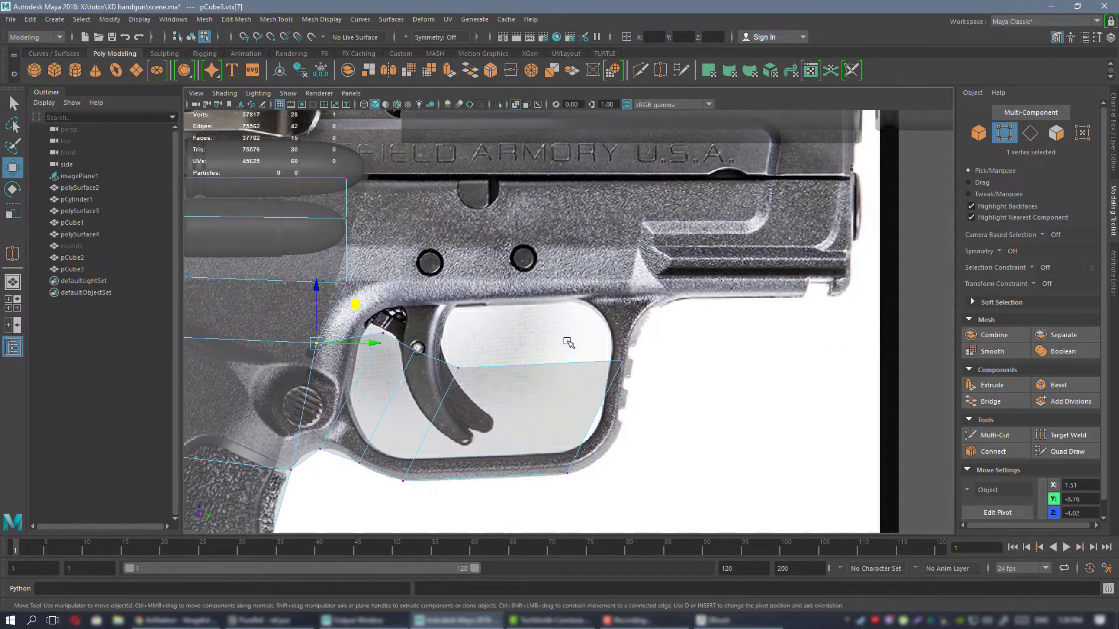
click(627, 361)
drag(658, 360, 579, 379)
alt+middle_drag(578, 380, 780, 300)
alt+right_drag(780, 301, 728, 373)
Bevel the cross edge of the strip where the grip meets the trigger guard and adjust the bevel fraction.
alt+middle_drag(486, 301, 510, 257)
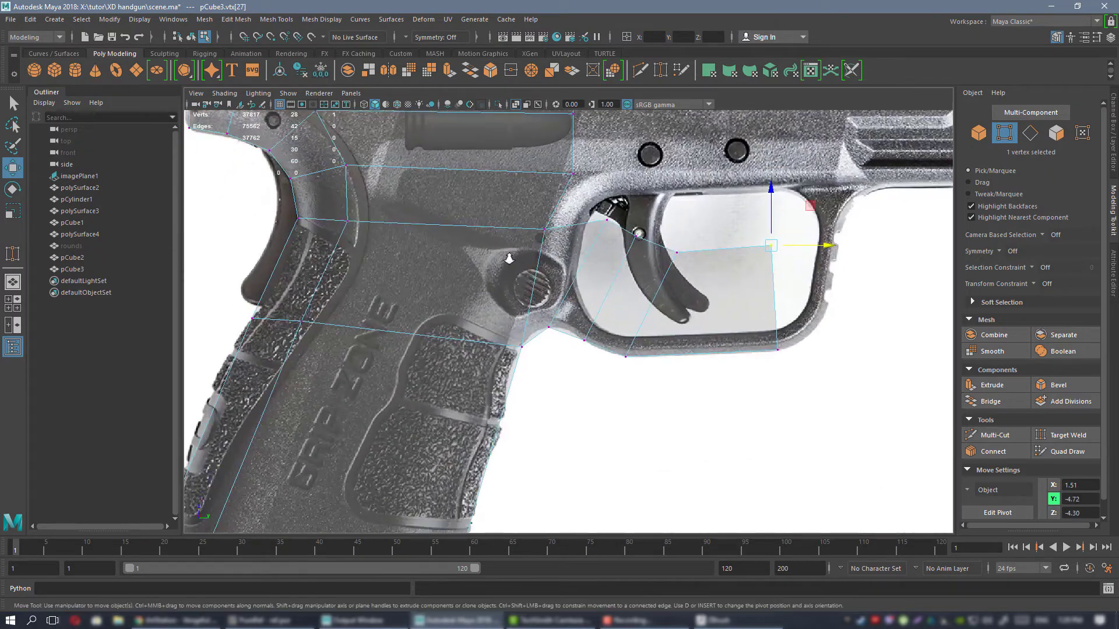
alt+right_drag(509, 257, 639, 330)
alt+middle_drag(548, 302, 549, 320)
right_drag(585, 282, 585, 249)
click(582, 256)
click(1067, 385)
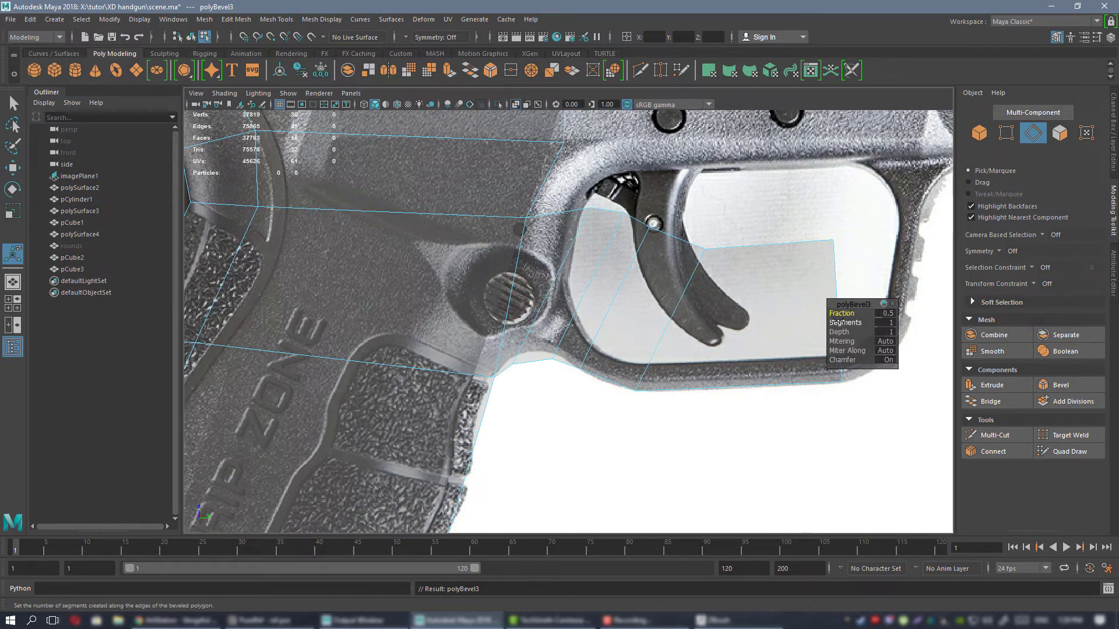
drag(843, 315, 785, 317)
Nudge the bevel's rear lower vertex to fit the curve between the grip and the trigger guard.
right_drag(572, 262, 543, 262)
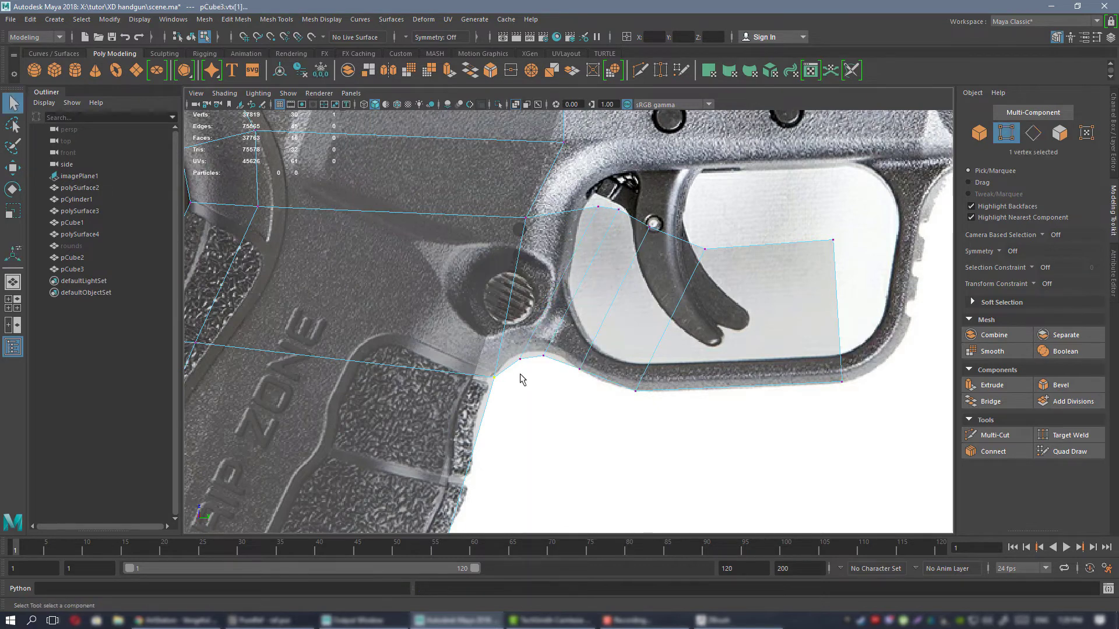
key(w)
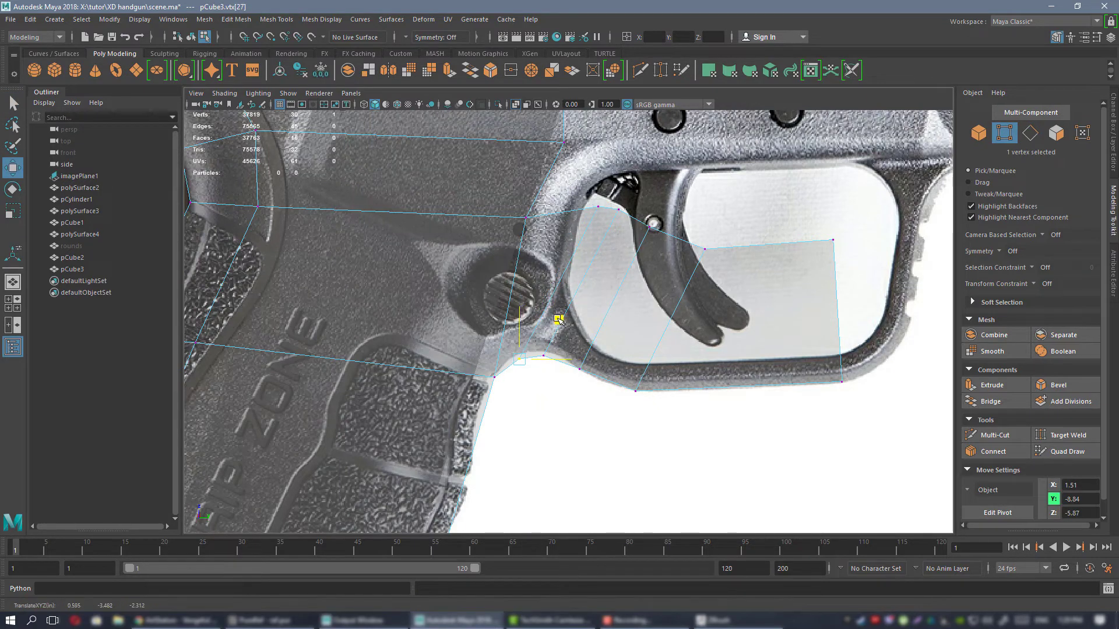
drag(559, 318, 578, 317)
alt+right_drag(527, 310, 667, 385)
Extrude the strip's front edge twice around the trigger guard's lower front corner.
right_drag(614, 282, 614, 254)
alt+middle_drag(648, 326, 534, 322)
alt+right_drag(524, 335, 556, 348)
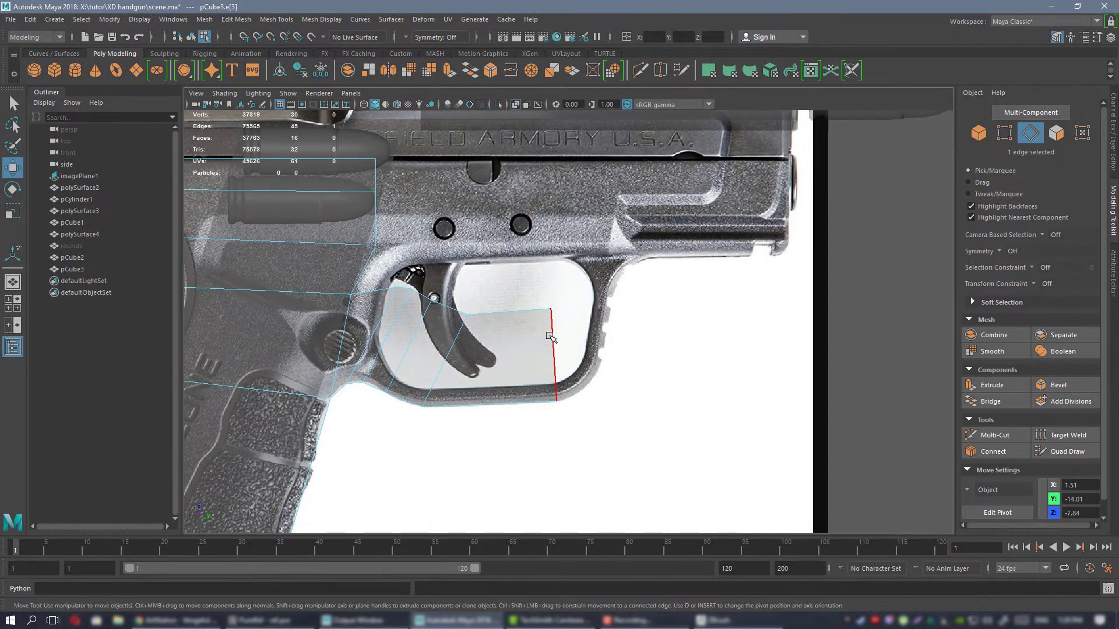
click(551, 336)
shift+drag(596, 317, 635, 285)
right_drag(584, 226, 539, 227)
alt+right_drag(621, 284, 685, 306)
Move the three inner vertices of the corner sections down and back so the faces fan evenly around the curve.
drag(581, 234, 580, 291)
drag(508, 240, 587, 331)
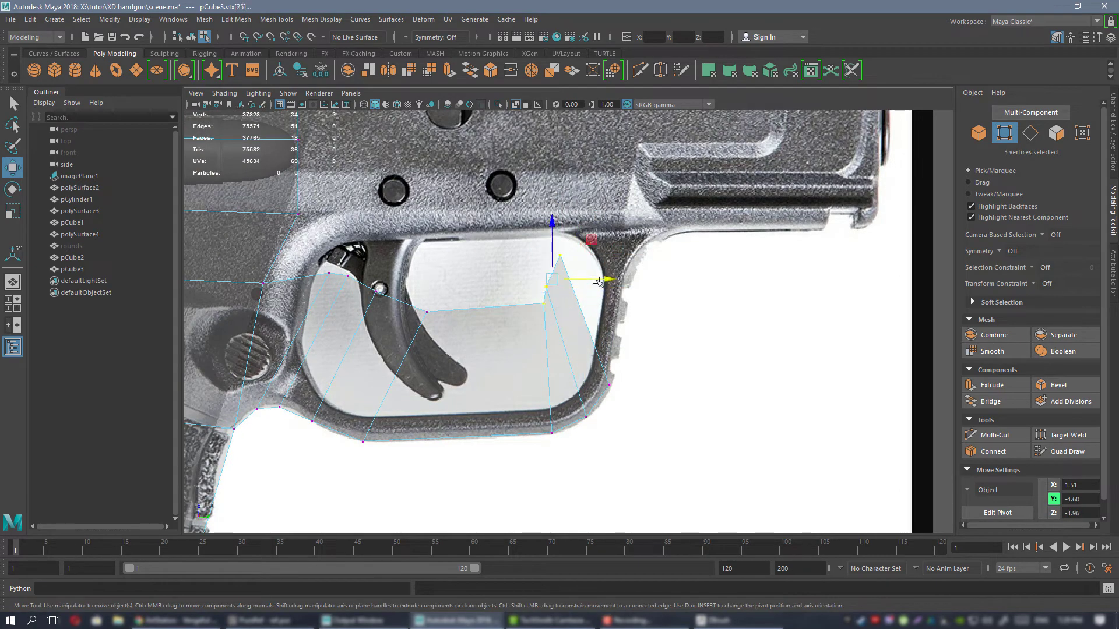
drag(592, 240, 536, 304)
click(519, 353)
Extrude the strip's end edge up the front of the trigger guard and shape its end across the guard.
right_drag(560, 282, 562, 253)
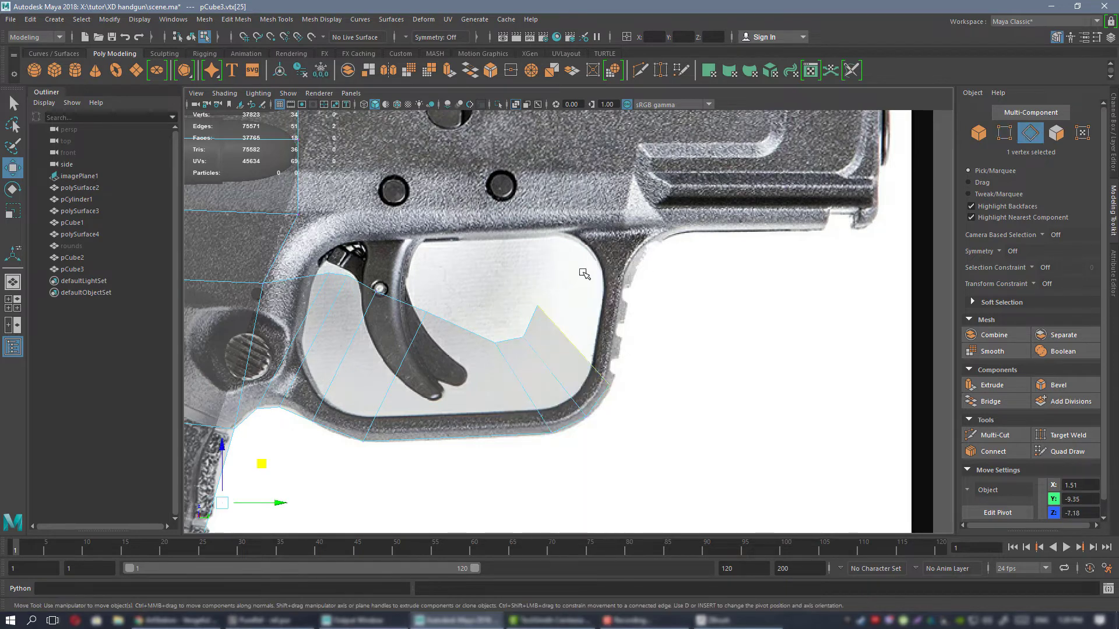
click(576, 348)
shift+drag(618, 309, 632, 202)
alt+middle_drag(566, 194, 558, 281)
right_drag(558, 281, 496, 280)
drag(507, 244, 570, 322)
drag(592, 251, 585, 313)
right_drag(582, 297, 582, 249)
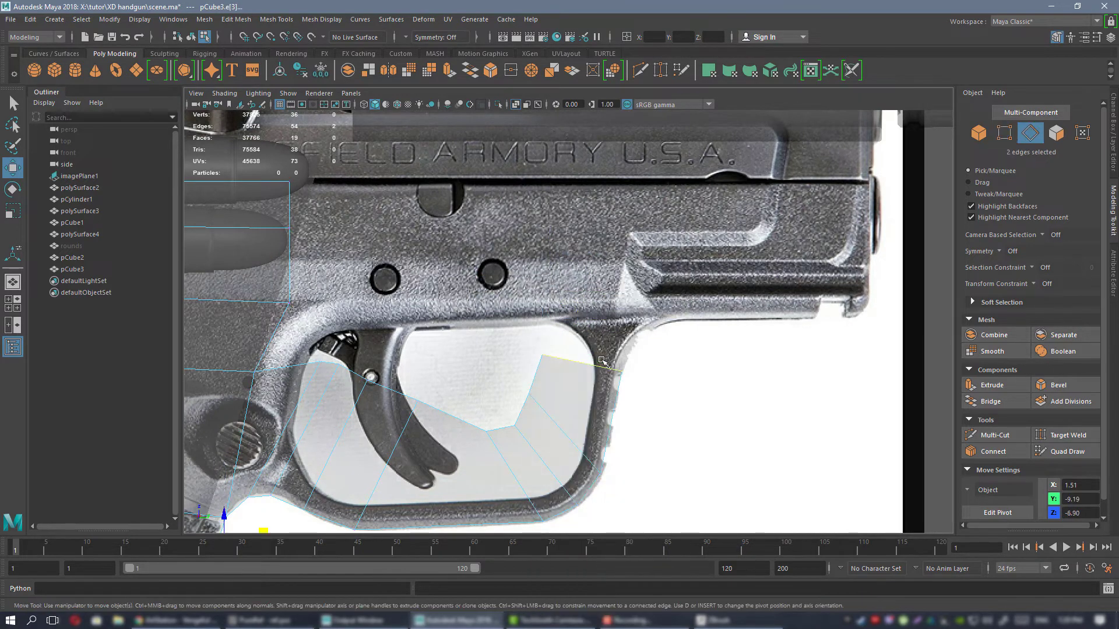
Extrude the guard's upper end edge twice, up and forward into the underside of the frame.
click(583, 362)
shift+drag(624, 320, 694, 274)
alt+middle_drag(694, 274, 619, 297)
Reposition the upper vertices of the new sections, placing the front one on the rail line above the guard's front corner.
mouse_move(542, 282)
right_down()
mouse_move(486, 296)
mouse_move(522, 274)
right_up()
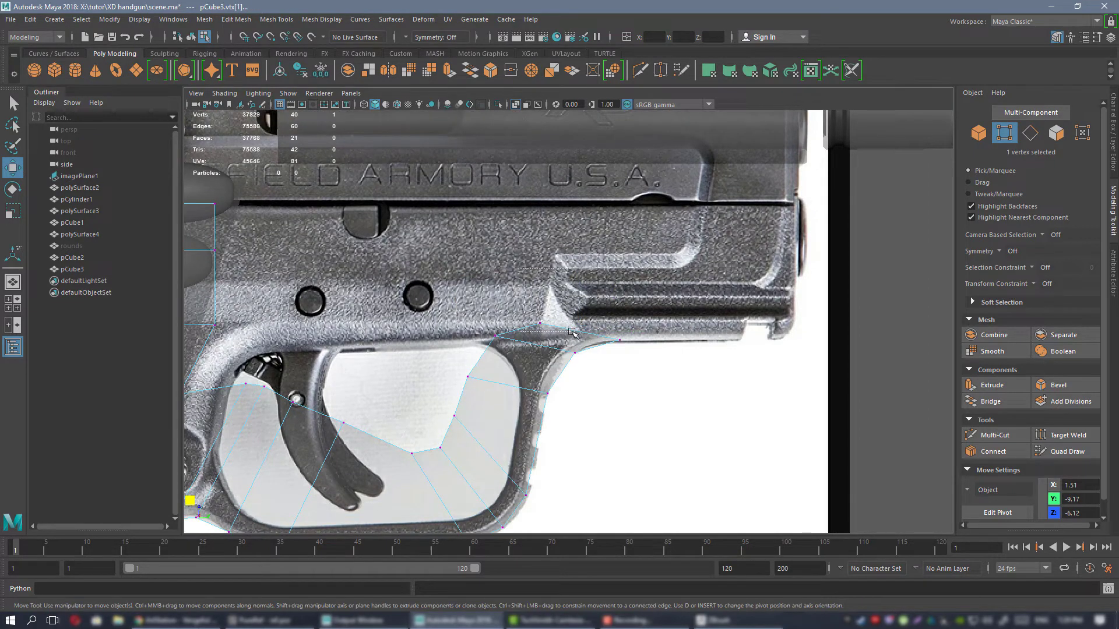
drag(571, 331, 572, 332)
drag(579, 283, 653, 255)
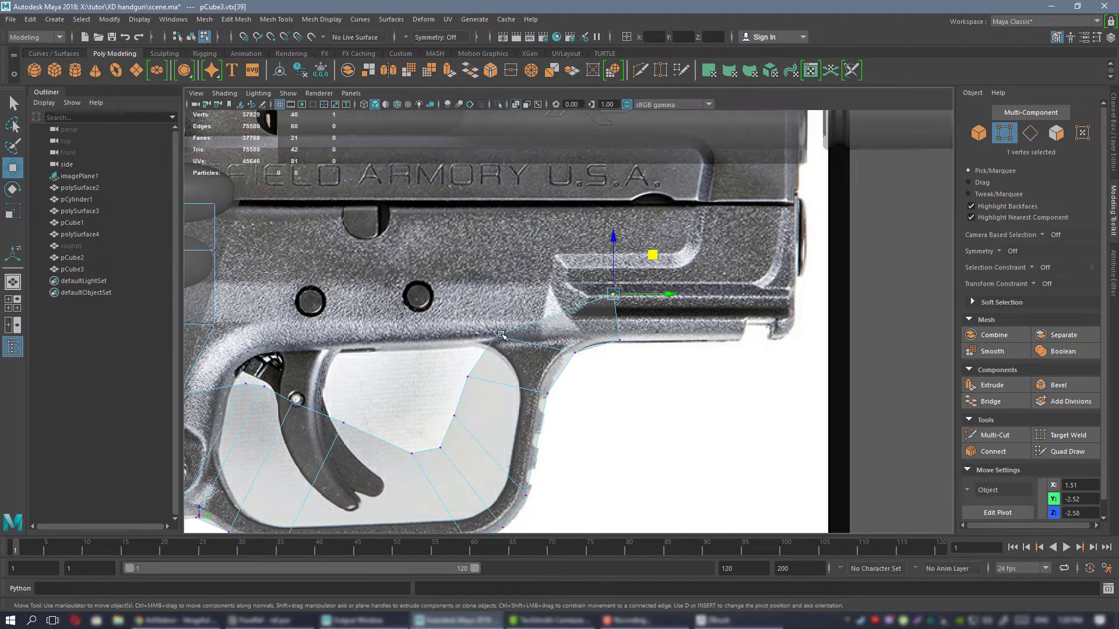
click(501, 335)
drag(532, 300, 559, 266)
Extrude the front edge of the lower frame section forward along the rail to the frame's front end.
right_drag(593, 281, 595, 255)
click(618, 322)
shift+drag(666, 318, 833, 318)
alt+middle_drag(733, 294, 555, 339)
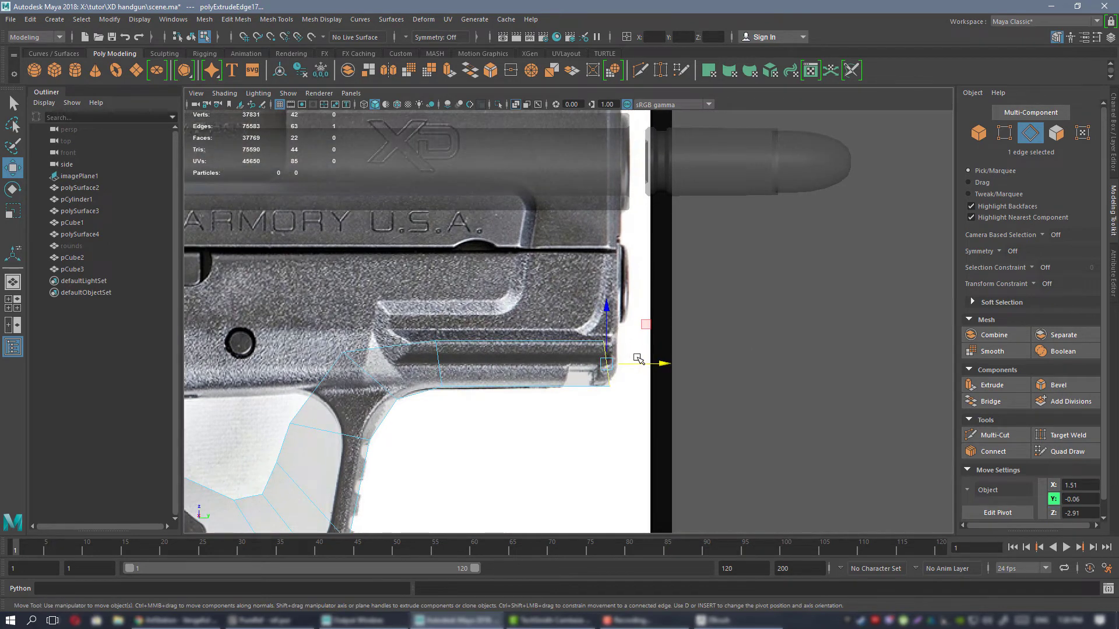
drag(641, 364, 650, 364)
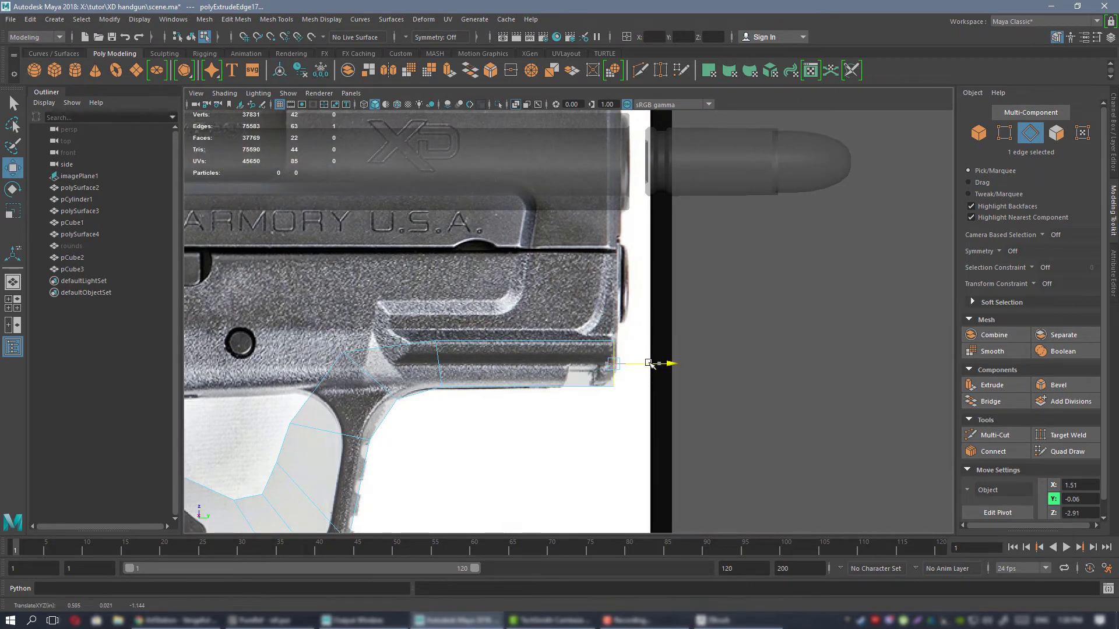
Extrude the upper edge of the rail section up to the line where the frame meets the slide.
key(ctrl+shift+x)
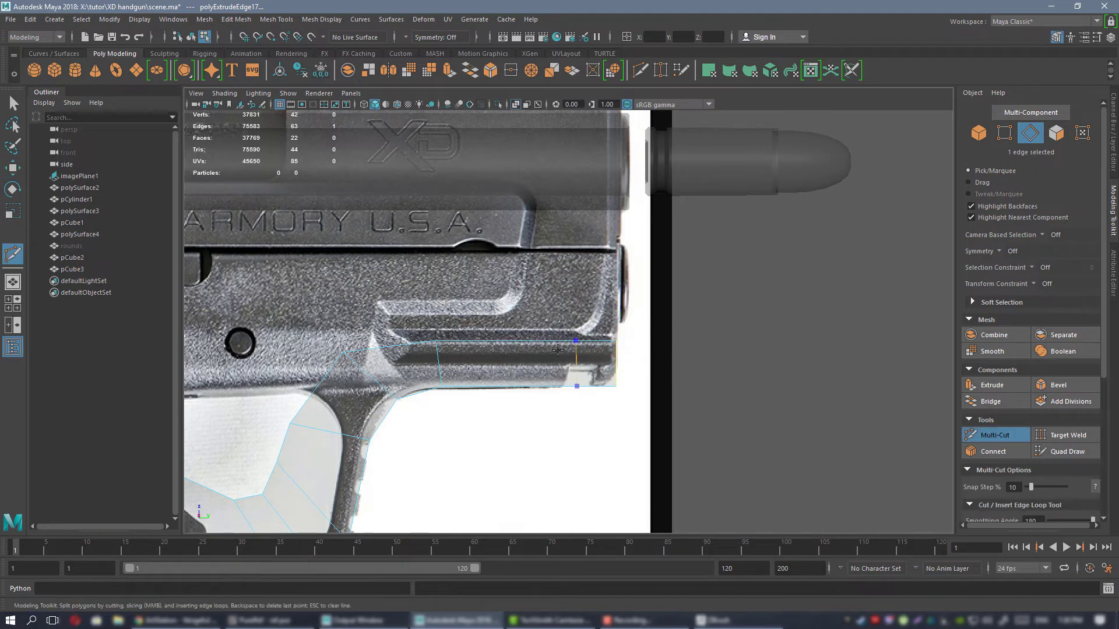
key(w)
right_drag(528, 347, 529, 255)
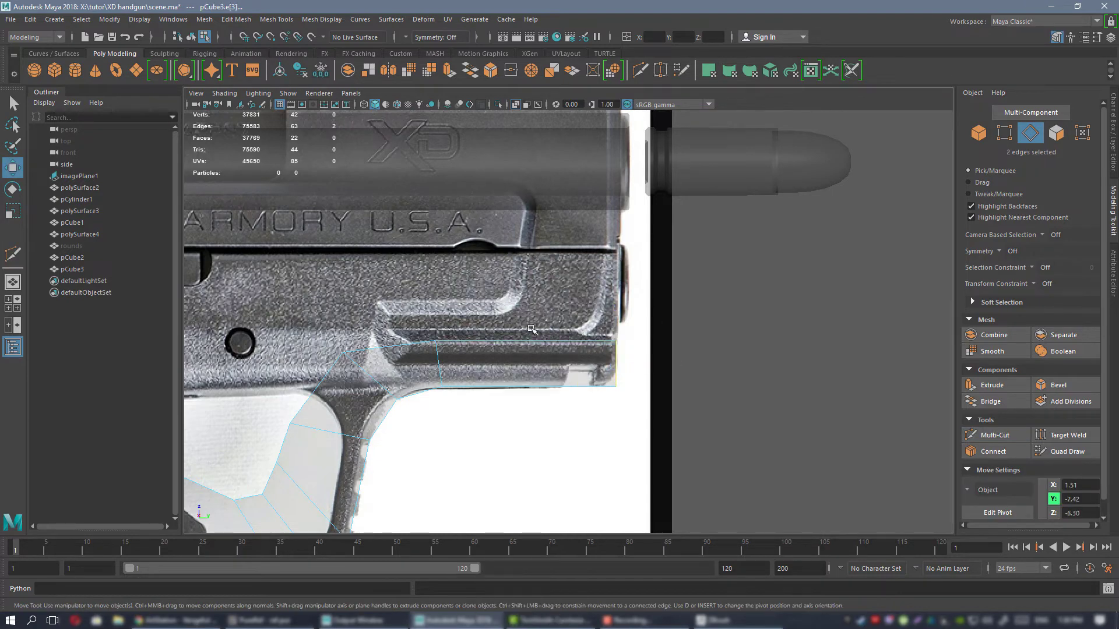
click(527, 337)
shift+drag(527, 304, 537, 217)
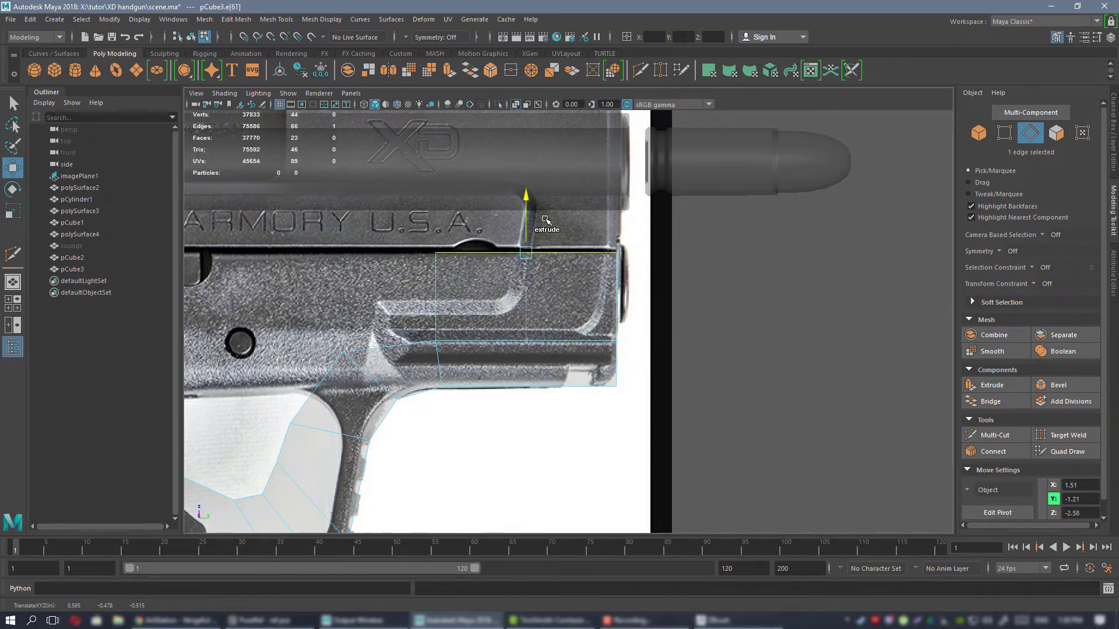
alt+right_drag(536, 217, 309, 249)
alt+middle_drag(309, 250, 423, 234)
Bridge the rear edge of the front frame section to the facing upper edge of the grip section.
alt+right_drag(664, 337, 790, 350)
alt+middle_drag(619, 315, 576, 318)
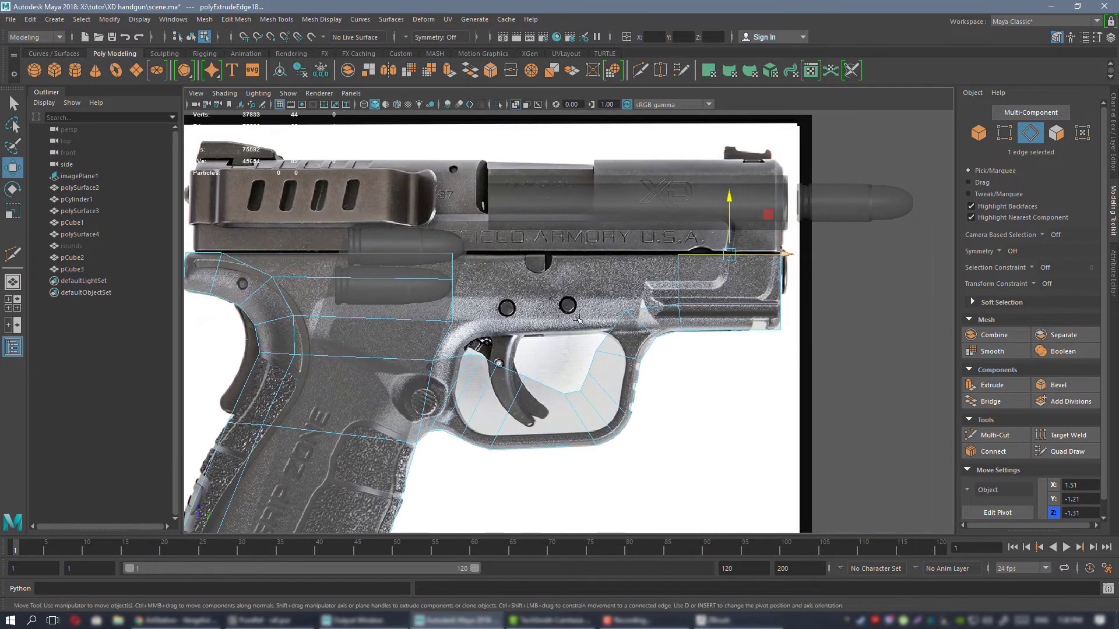
shift+click(452, 267)
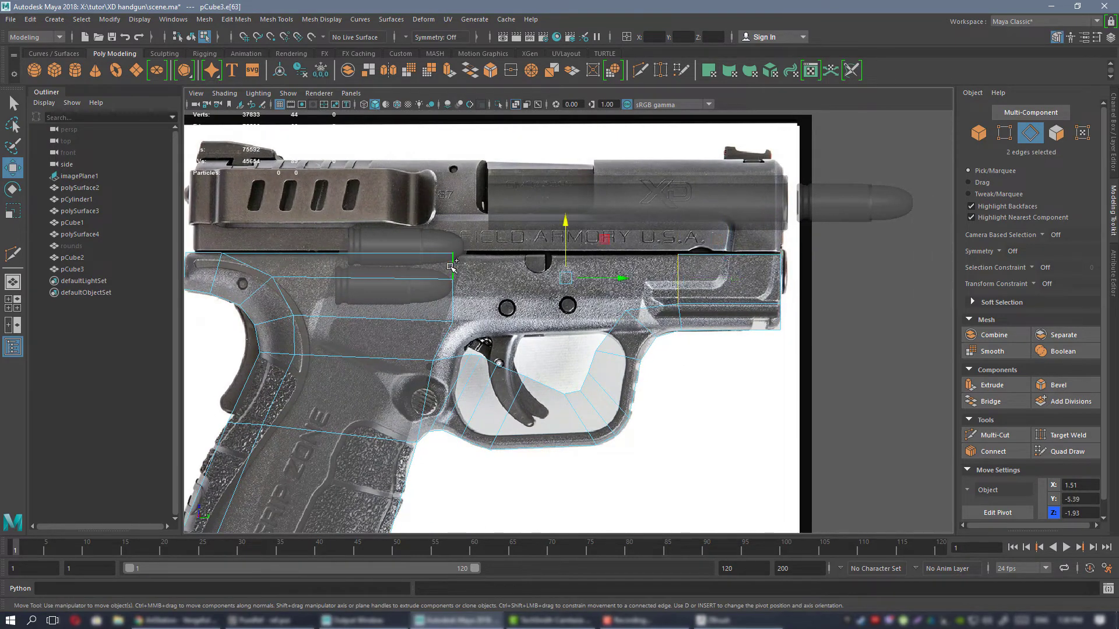
click(989, 406)
alt+middle_drag(428, 285, 495, 282)
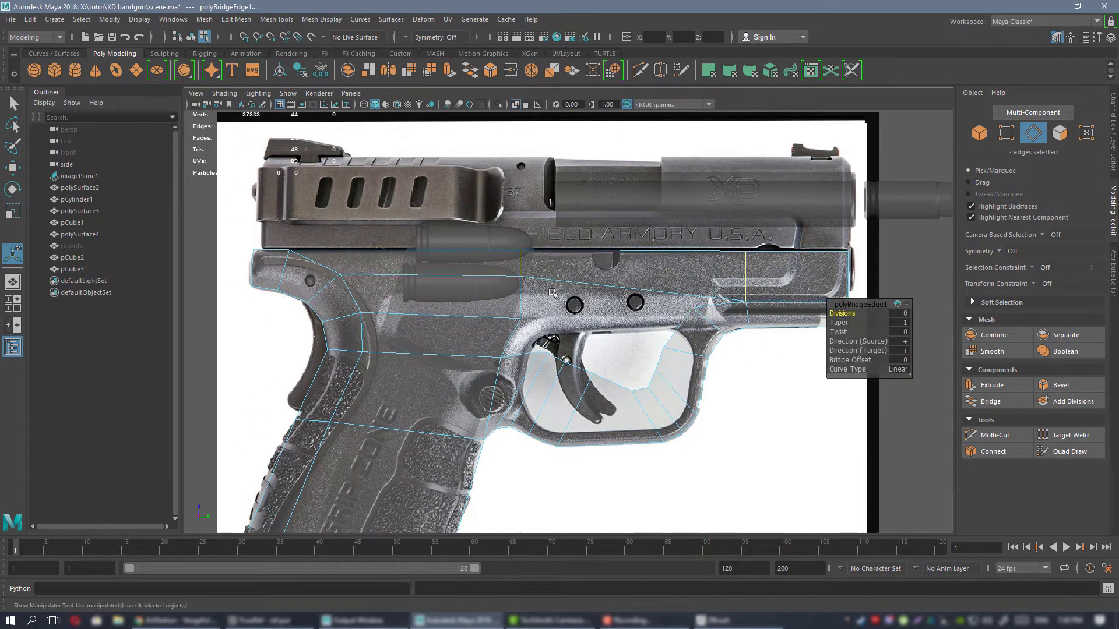
Flatten the four edges along the frame's top by vertical scaling and align them with the slide's lower line.
double_click(483, 248)
double_click(275, 252)
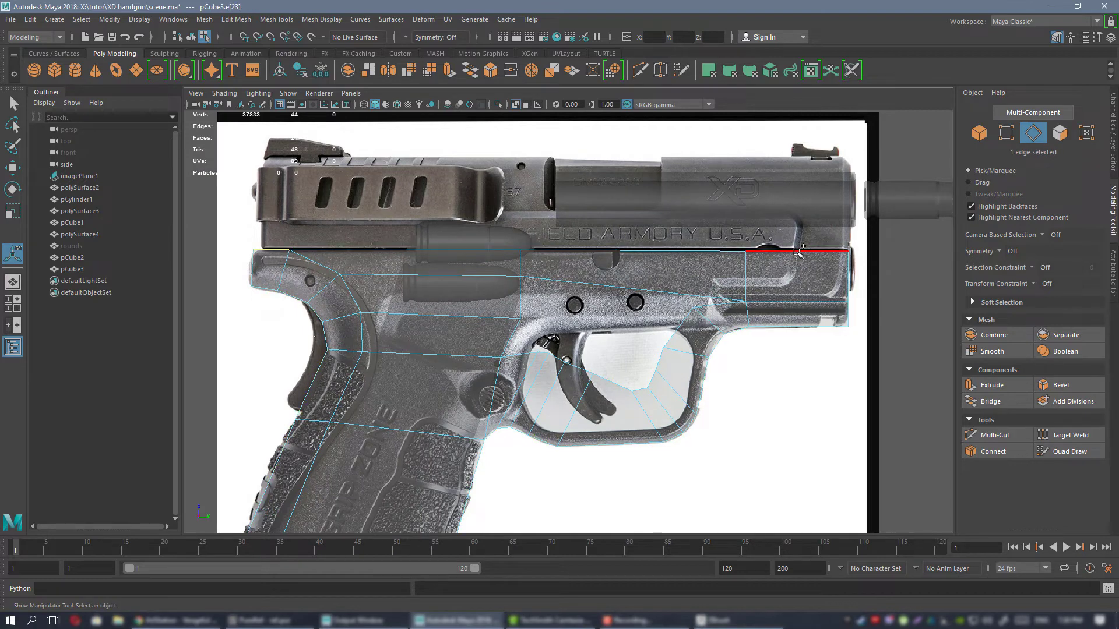
key(r)
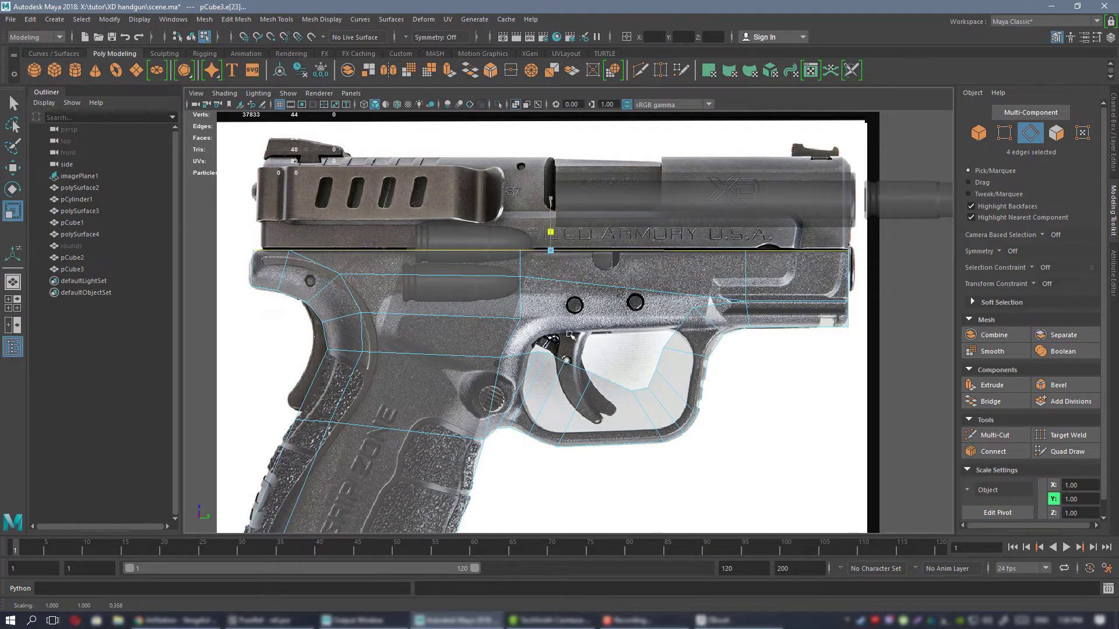
key(w)
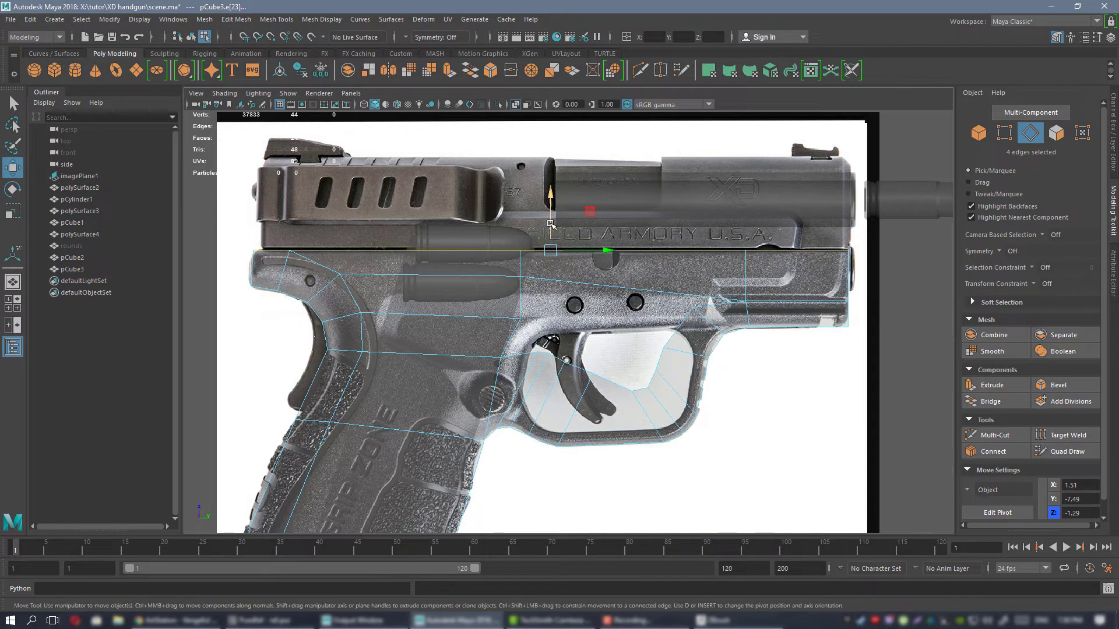
drag(550, 224, 551, 223)
Fill the hole enclosed by the 13 border edges between the upper frame and the trigger guard.
alt+middle_drag(645, 260, 571, 260)
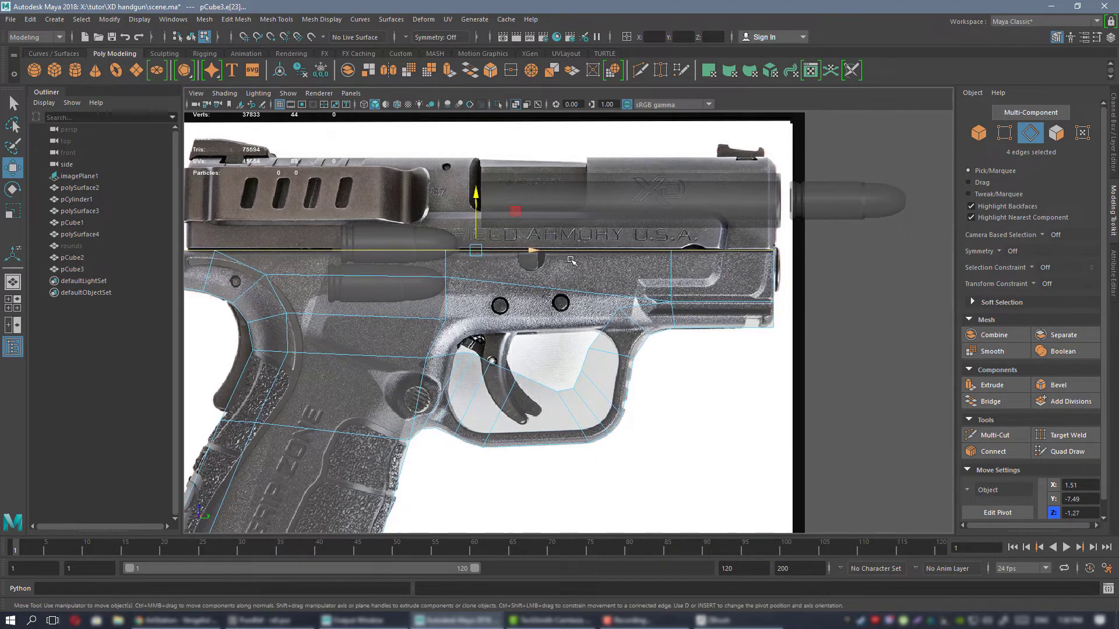
double_click(577, 296)
click(402, 52)
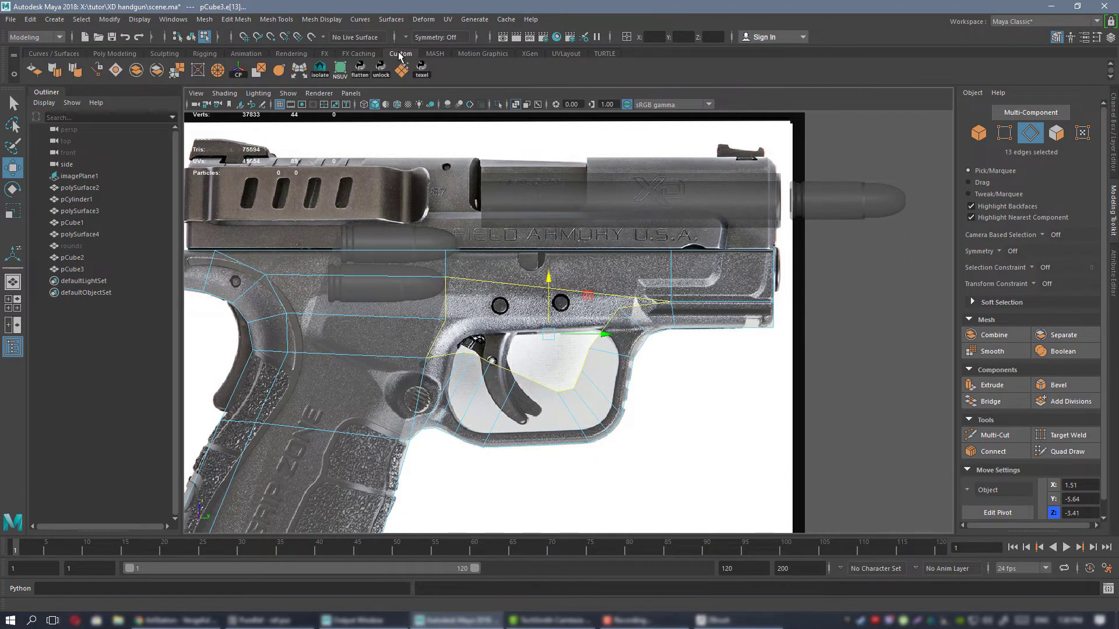
alt+middle_drag(496, 289, 522, 243)
scroll(518, 244, up, 2)
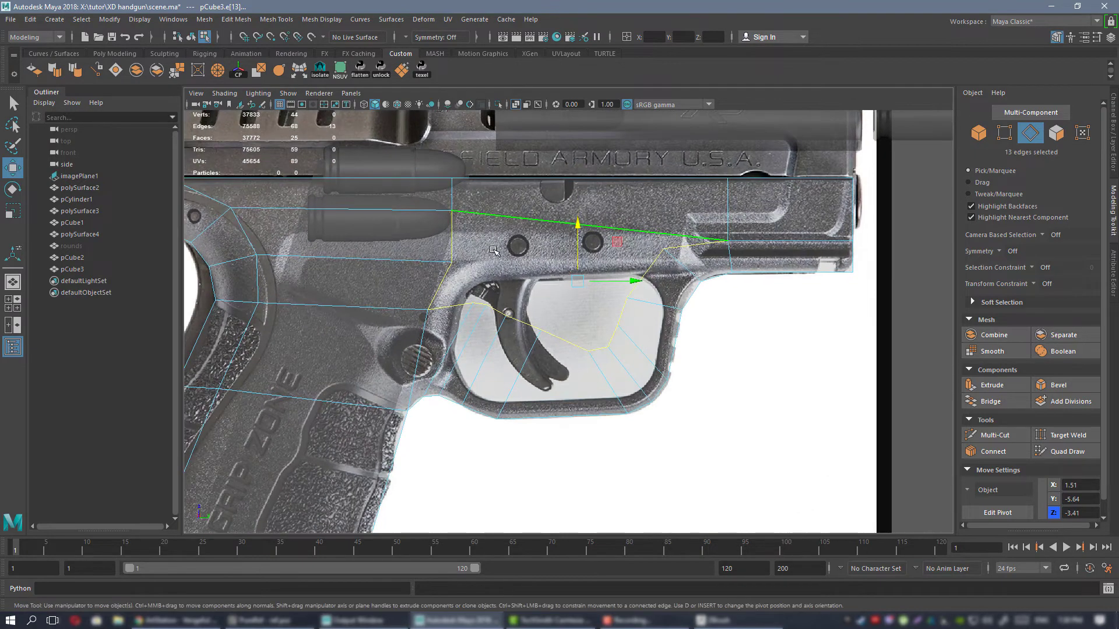
Examine the filled frame mesh in the perspective view and compare it with the side reference.
right_drag(495, 249, 461, 250)
scroll(533, 285, up, 2)
key(space)
key(space)
key(f)
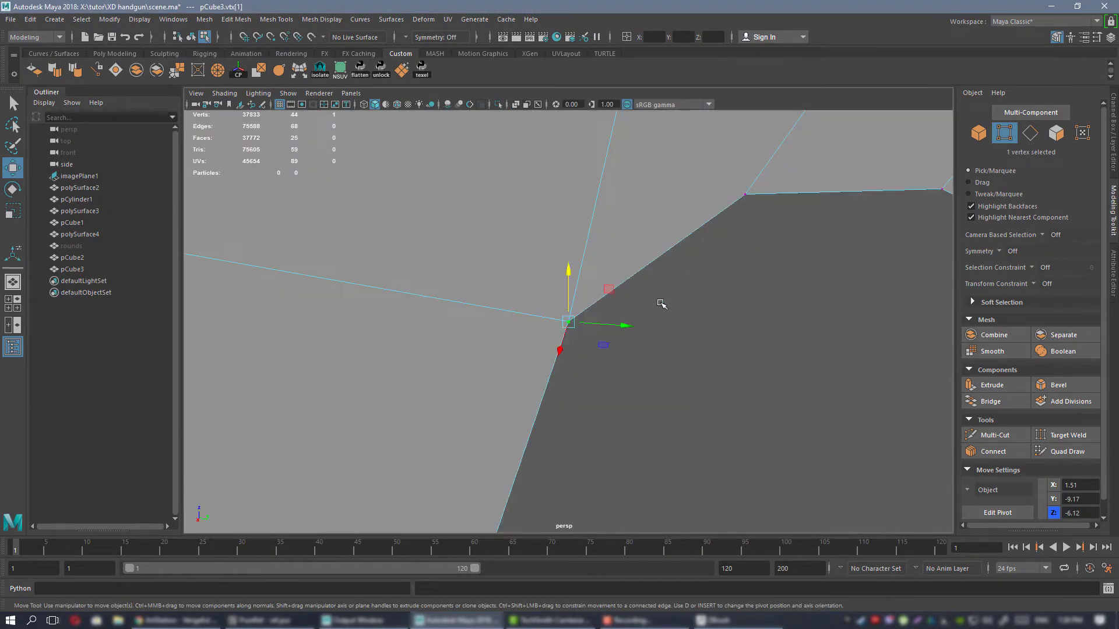
scroll(599, 300, down, 6)
right_drag(629, 257, 676, 237)
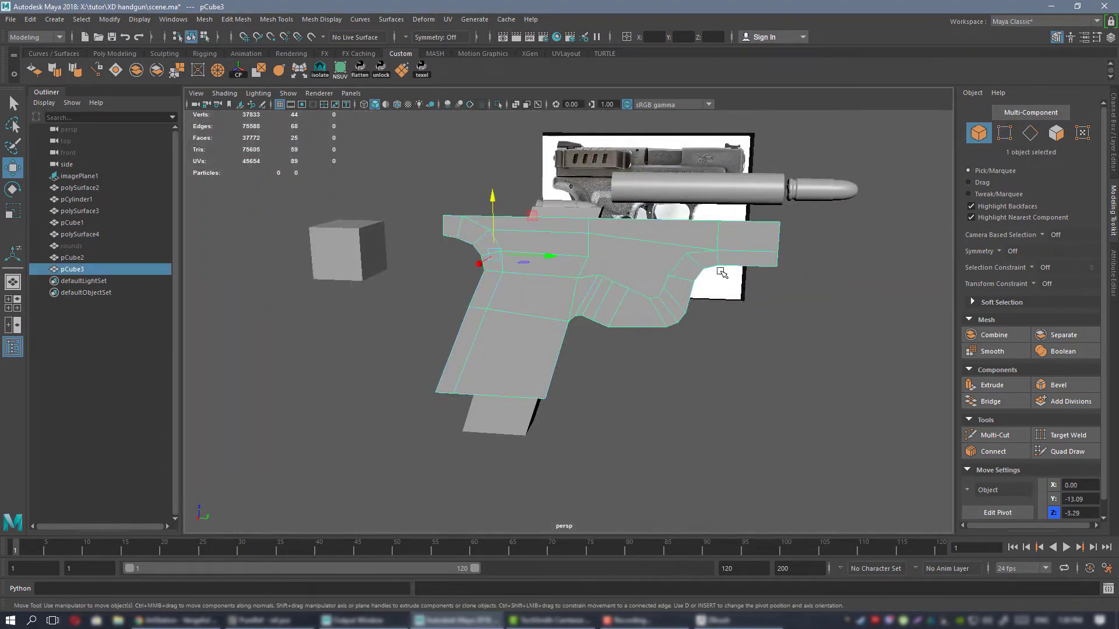
mouse_move(722, 271)
alt+mouse_down()
mouse_move(597, 274)
mouse_move(744, 275)
mouse_move(783, 300)
mouse_move(626, 291)
mouse_move(726, 289)
alt+mouse_up()
scroll(685, 293, up, 4)
alt+drag(595, 320, 560, 283)
key(space)
key(space)
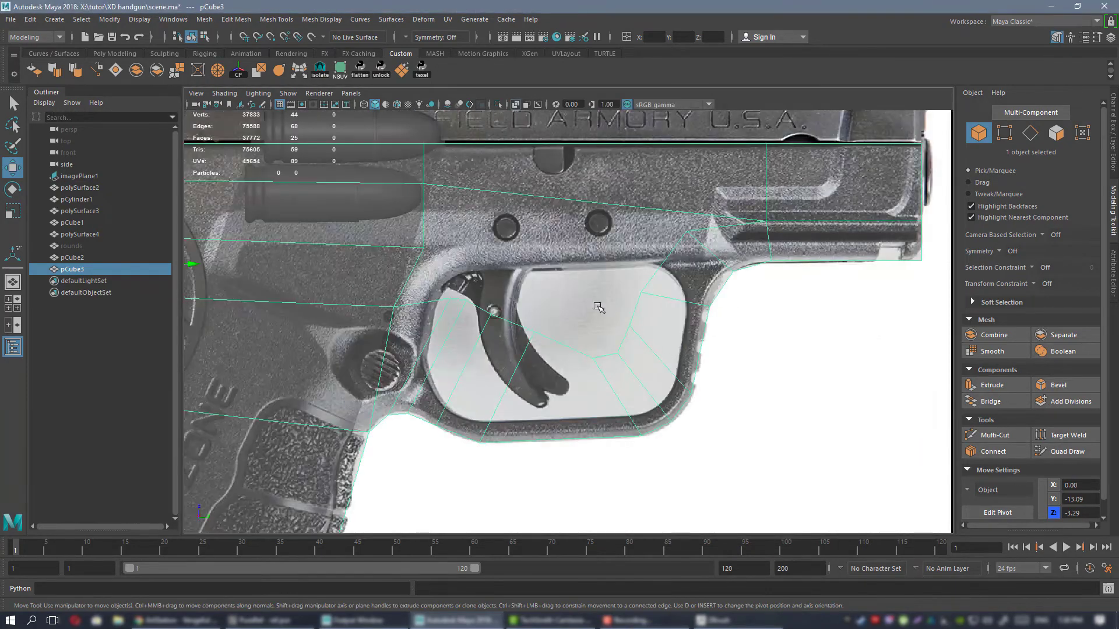
Turn off X-ray shading and lower the four inner vertices at the rear of the trigger guard into a smooth curve.
click(515, 105)
scroll(577, 270, up, 6)
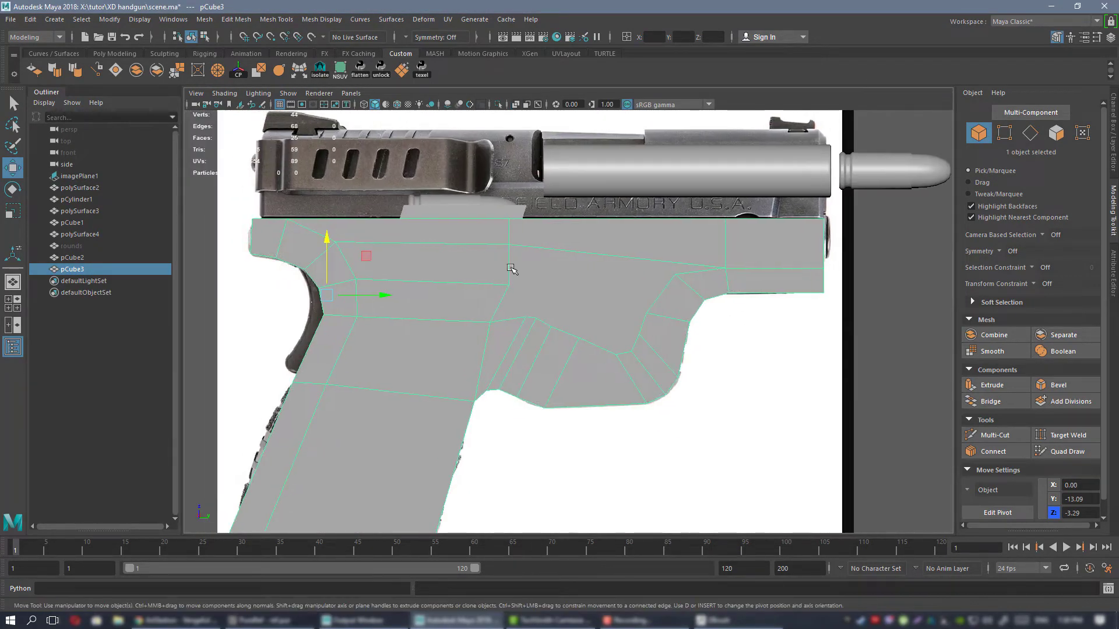
right_drag(578, 269, 542, 274)
drag(467, 293, 515, 326)
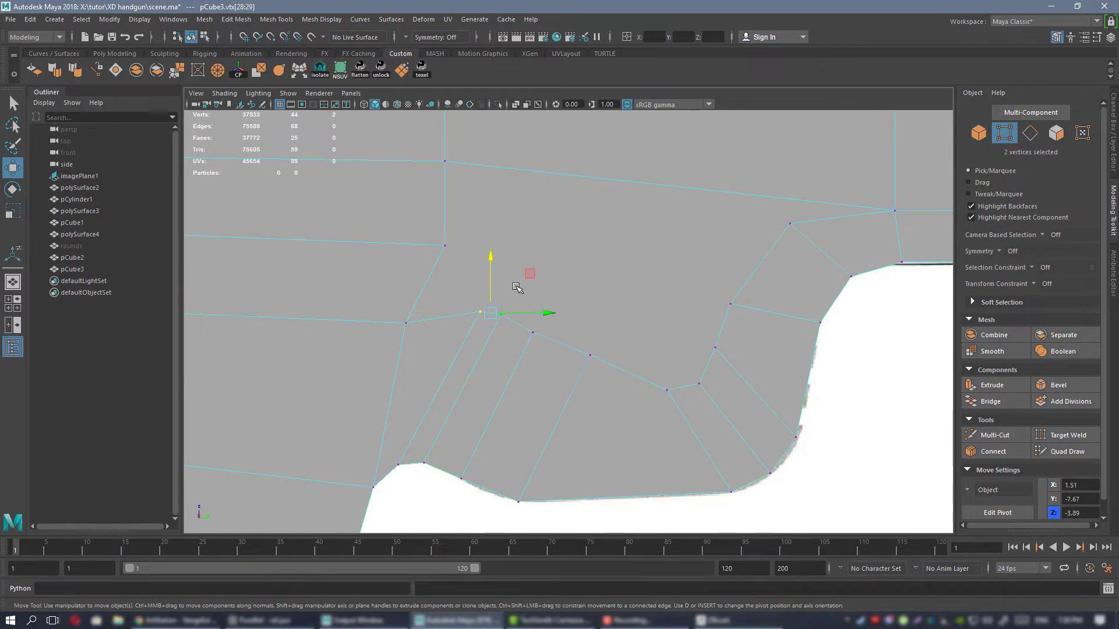
drag(528, 275, 493, 334)
click(532, 333)
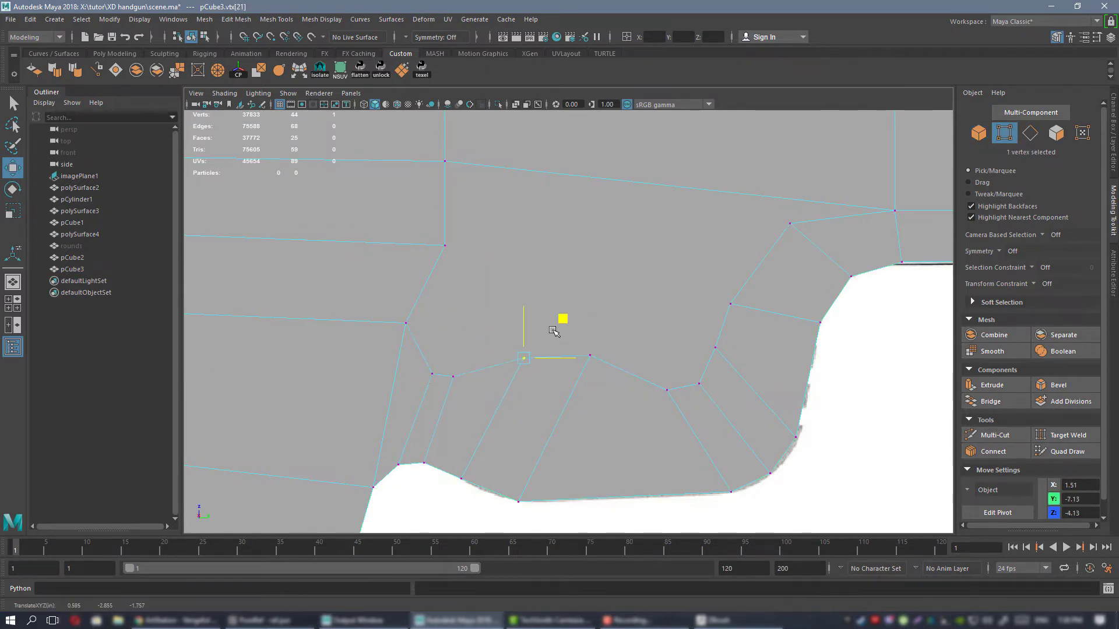
drag(574, 296, 541, 339)
click(590, 355)
drag(629, 317, 600, 365)
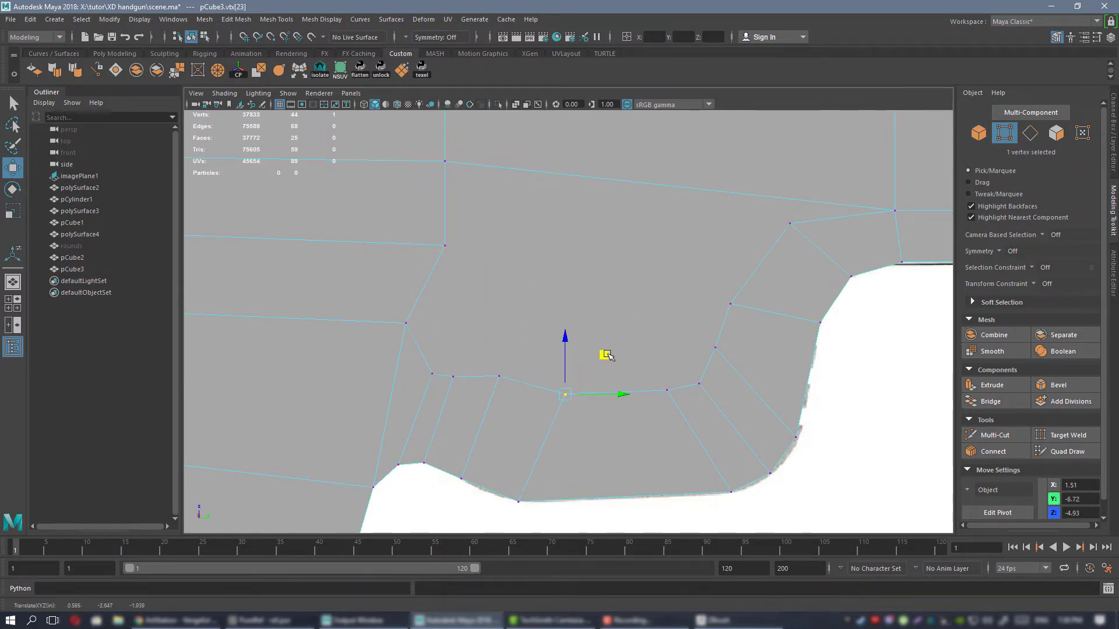
click(501, 377)
drag(539, 336, 537, 350)
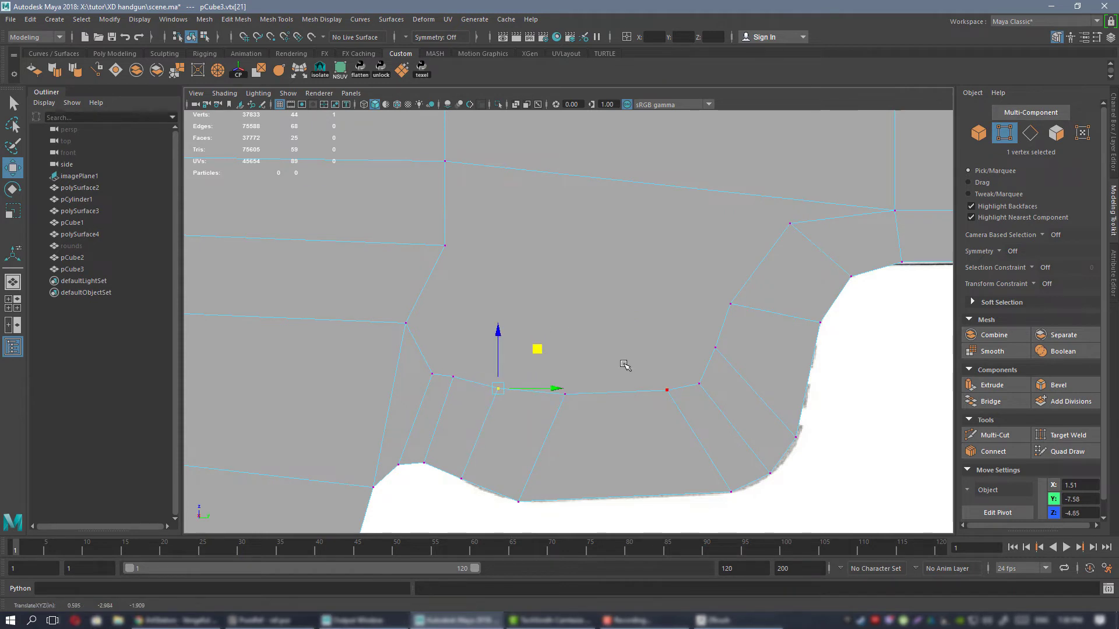
Shift the middle vertex on the rear border of the filled frame face horizontally toward the grip.
alt+middle_drag(505, 299, 563, 329)
click(466, 350)
click(502, 276)
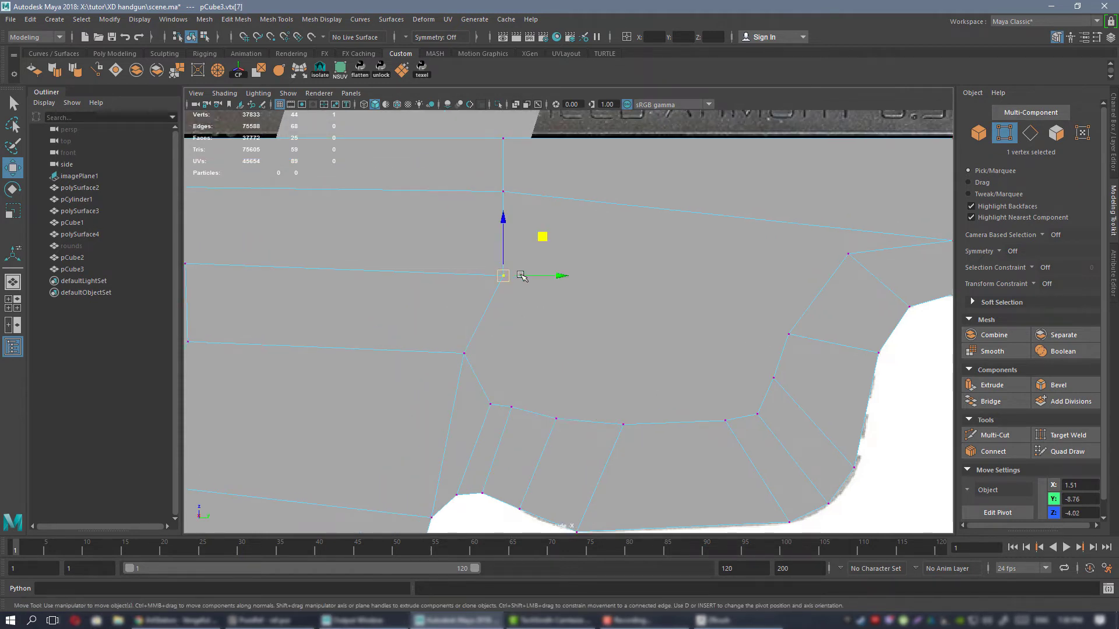
drag(526, 276, 524, 279)
alt+middle_drag(587, 354, 607, 358)
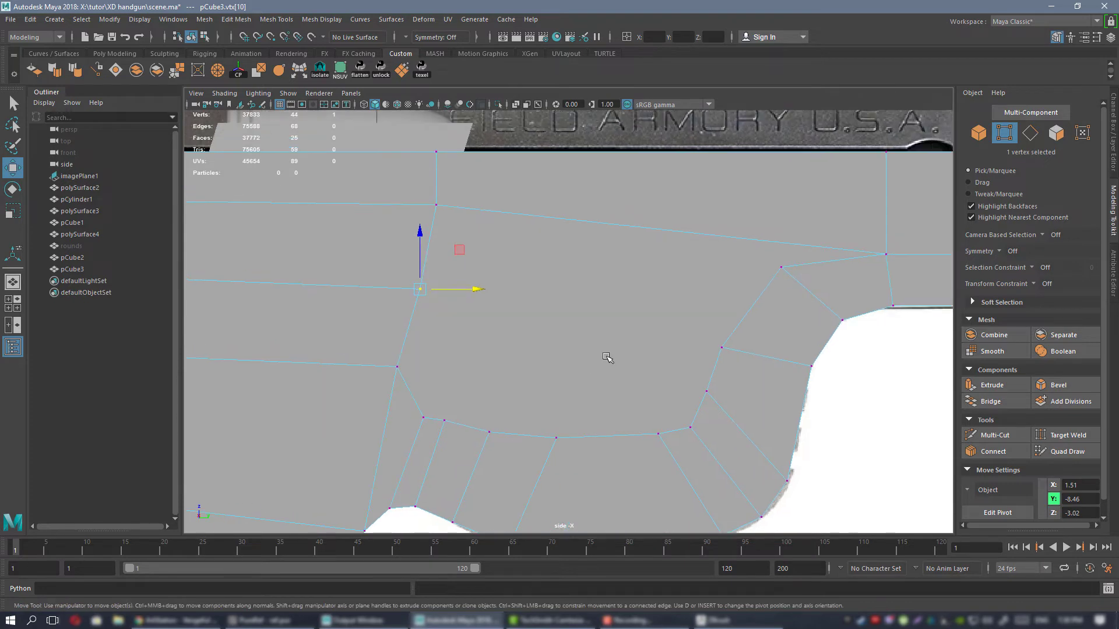
Connect three pairs of facing vertices across the large filled face, from its rear border to the front of the trigger guard.
click(781, 267)
shift+click(436, 204)
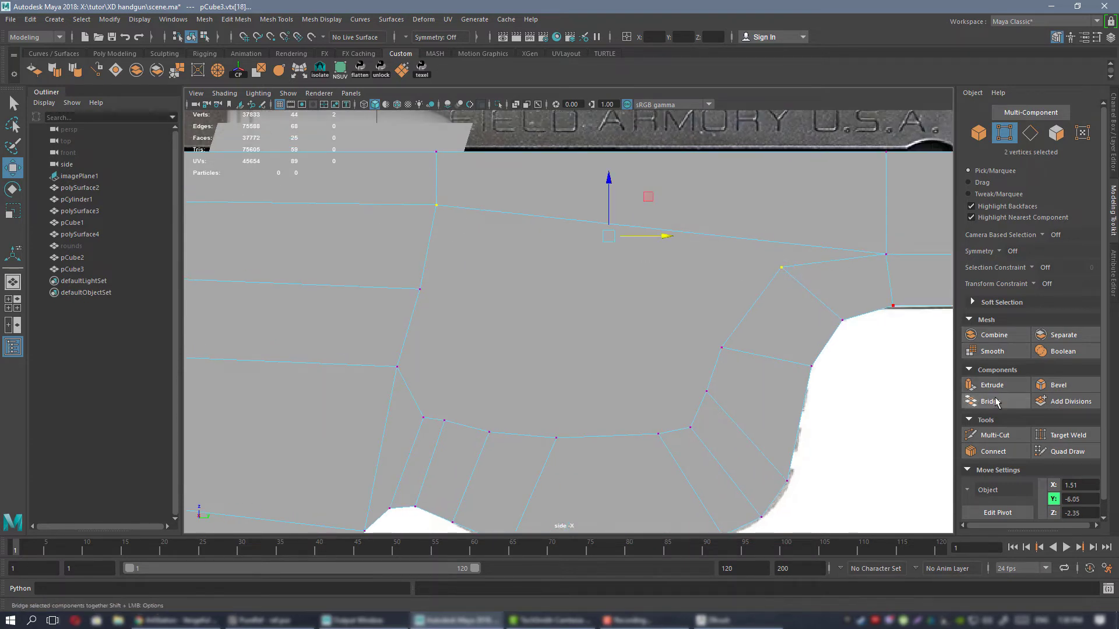
click(991, 451)
click(721, 347)
click(991, 452)
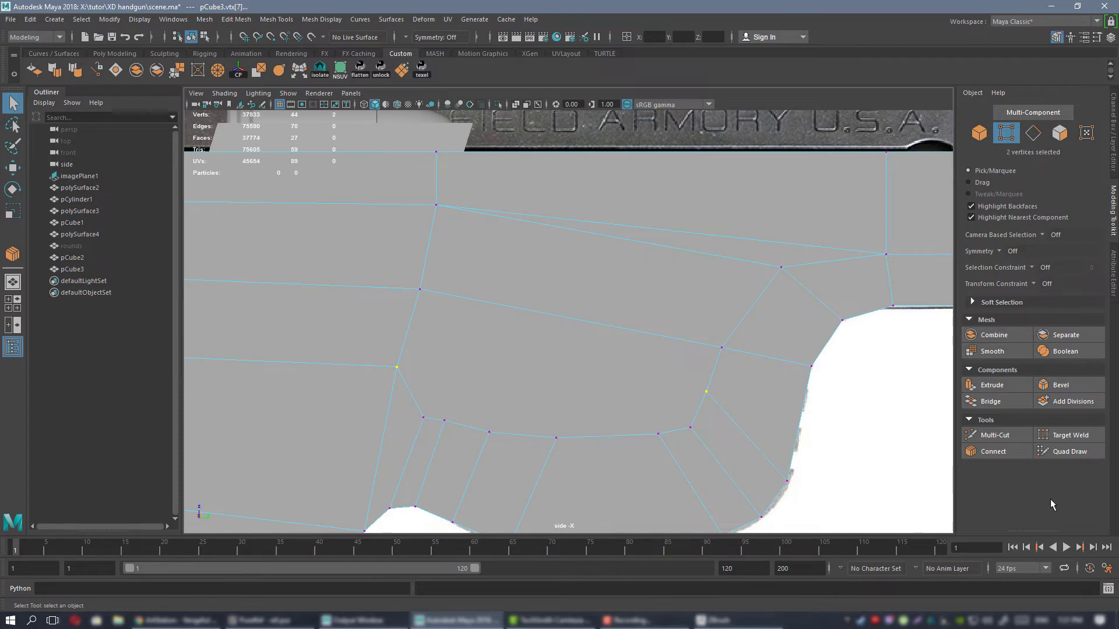
click(994, 454)
Examine the edge flow around the grip, the frame and the trigger guard.
alt+right_drag(583, 433, 589, 374)
alt+middle_drag(589, 374, 592, 306)
alt+right_drag(592, 306, 550, 294)
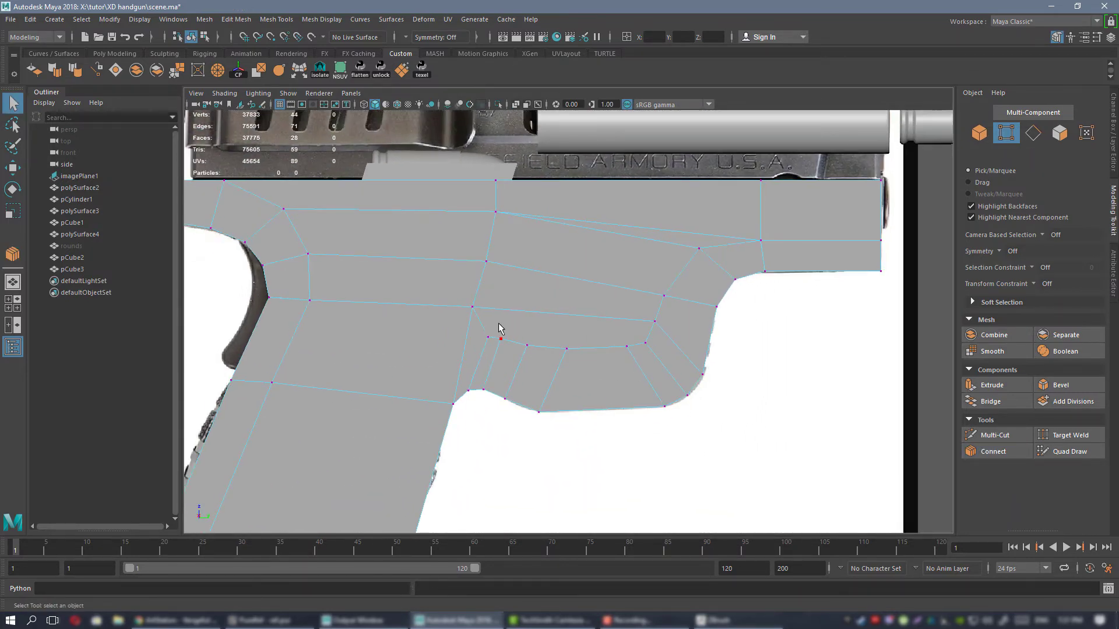
alt+middle_drag(499, 328, 640, 314)
alt+middle_drag(428, 379, 674, 295)
alt+right_drag(674, 295, 577, 244)
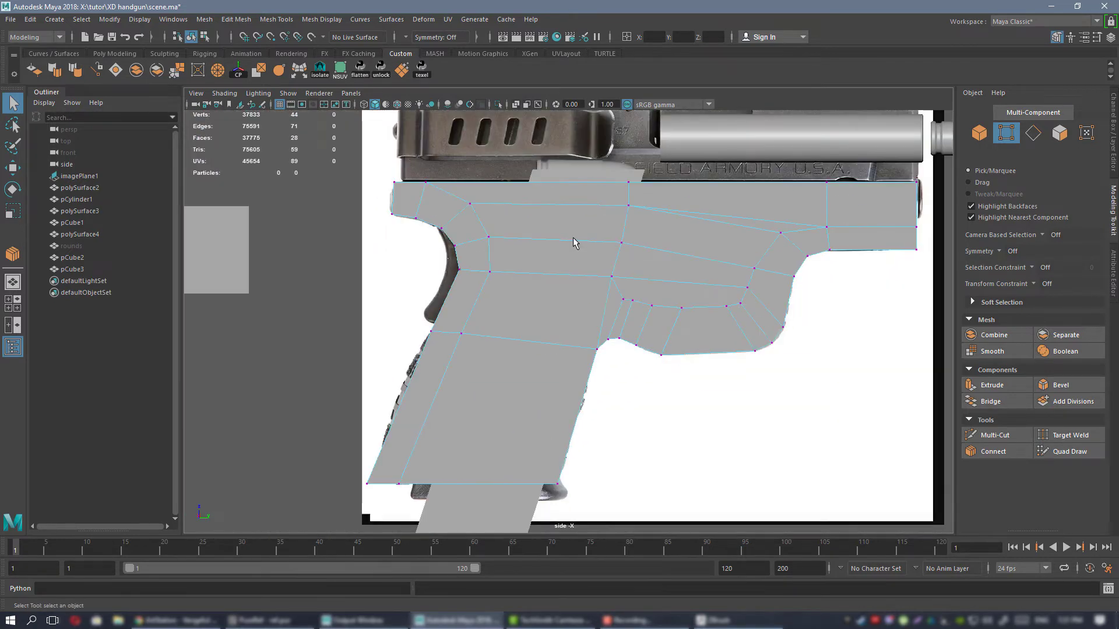
alt+middle_drag(533, 236, 484, 219)
alt+right_drag(484, 220, 687, 381)
alt+middle_drag(584, 293, 626, 280)
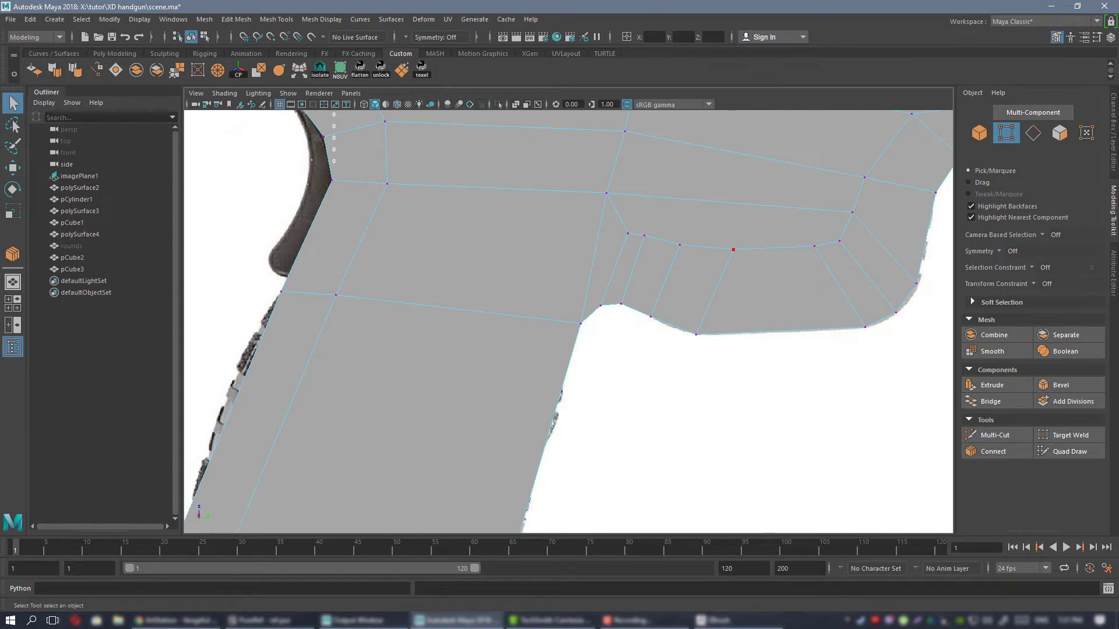
key(alt+Tab)
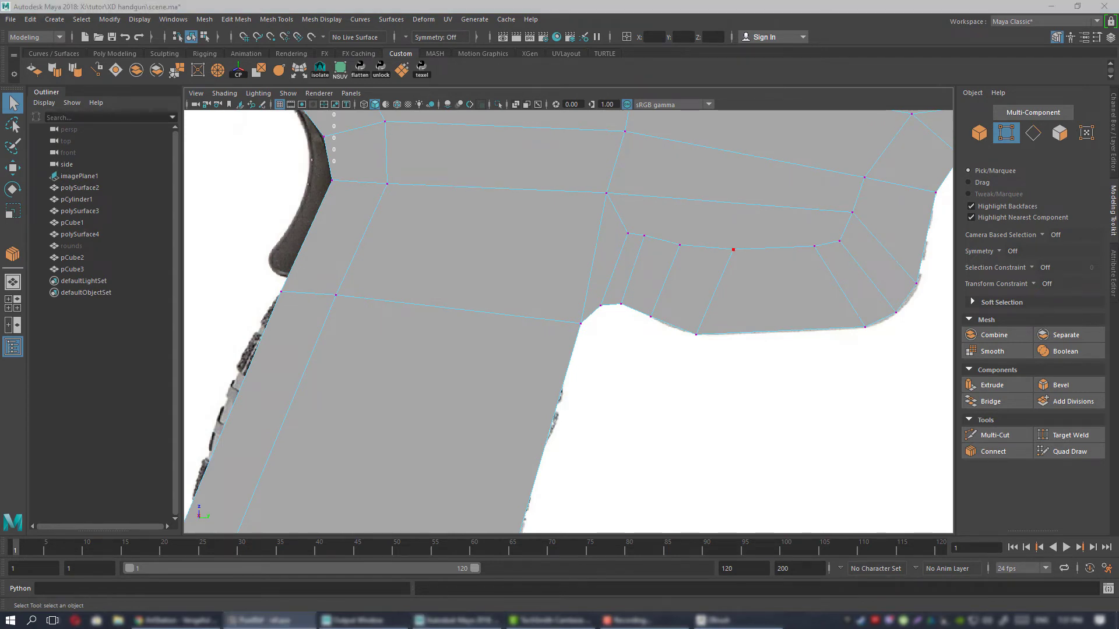
alt+middle_drag(490, 311, 330, 385)
alt+right_drag(331, 385, 457, 312)
alt+middle_drag(456, 312, 656, 256)
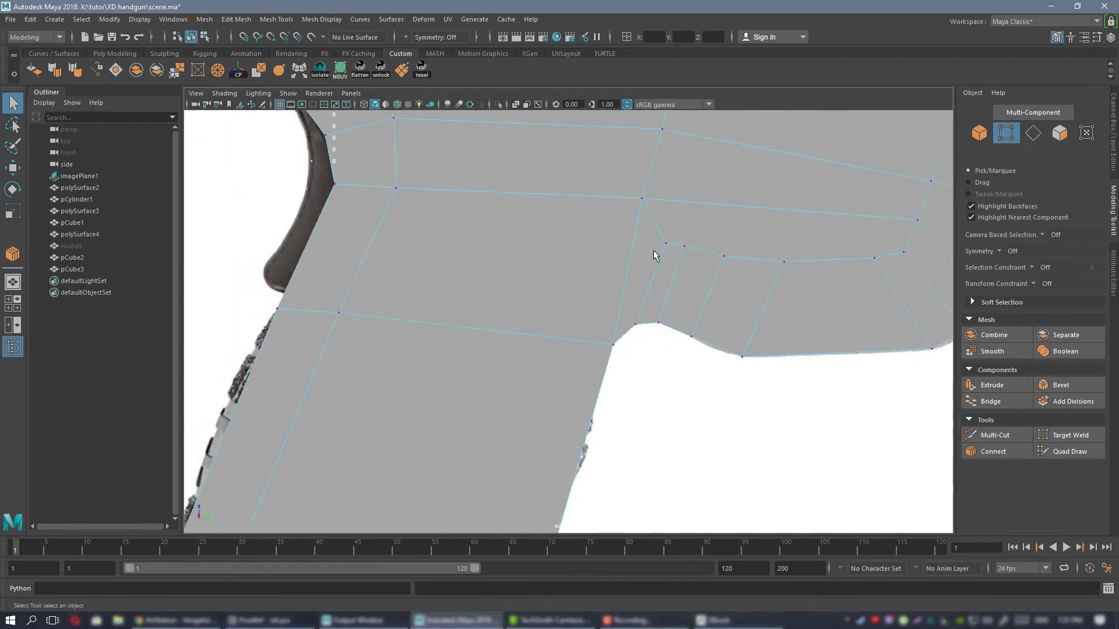
alt+right_drag(666, 293, 572, 240)
alt+middle_drag(572, 240, 527, 276)
alt+right_drag(527, 276, 541, 361)
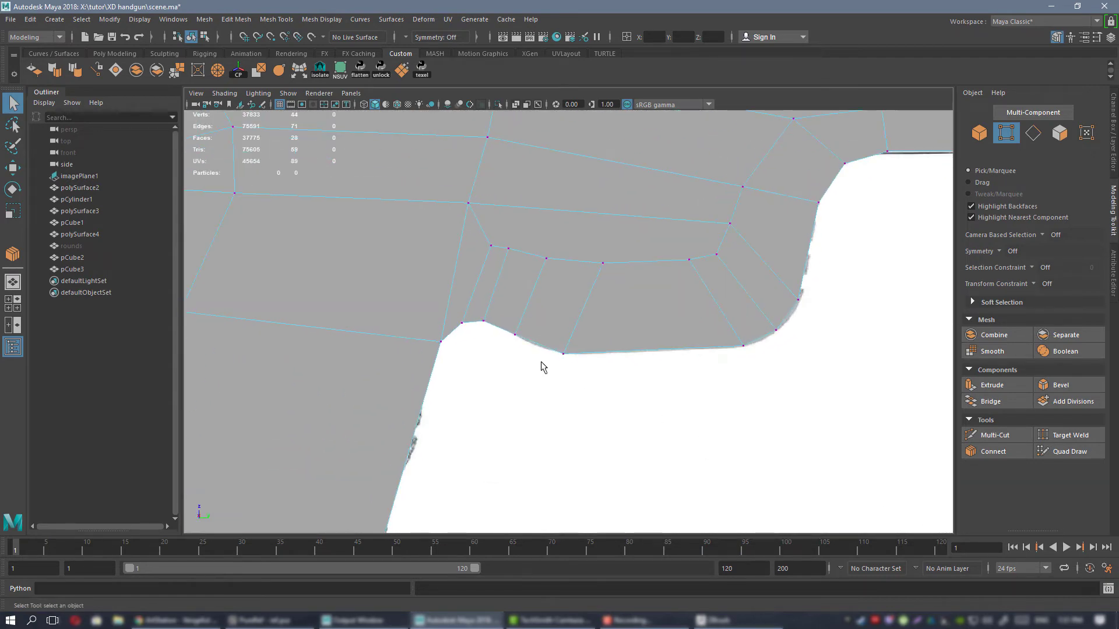
alt+middle_drag(541, 361, 574, 298)
alt+right_drag(573, 298, 527, 321)
alt+middle_drag(527, 321, 529, 391)
alt+middle_drag(581, 233, 545, 302)
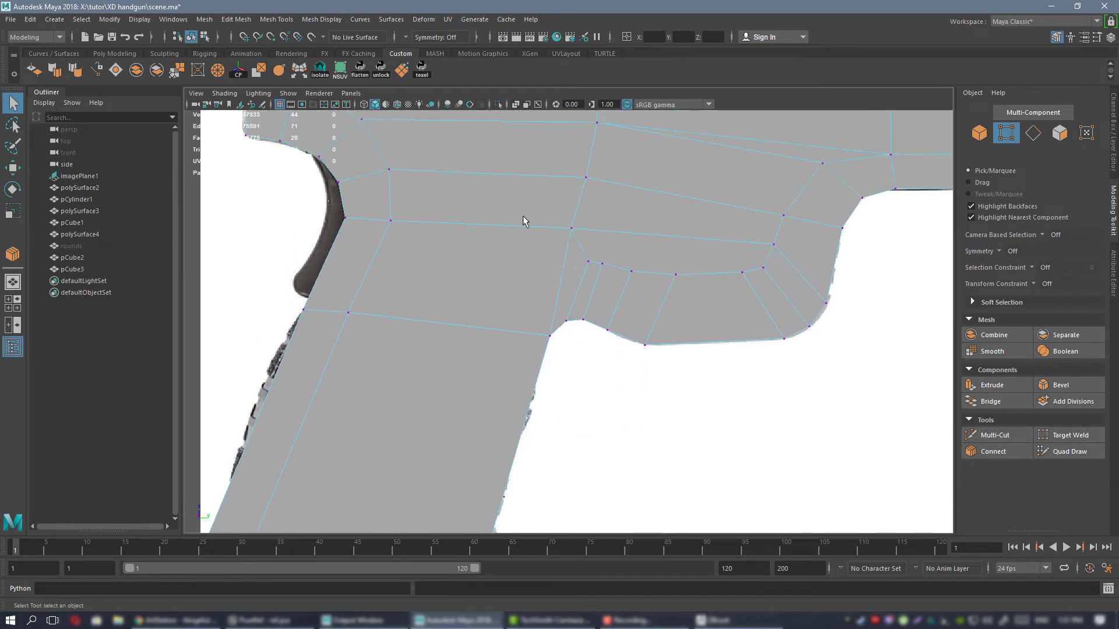
alt+right_drag(523, 215, 577, 341)
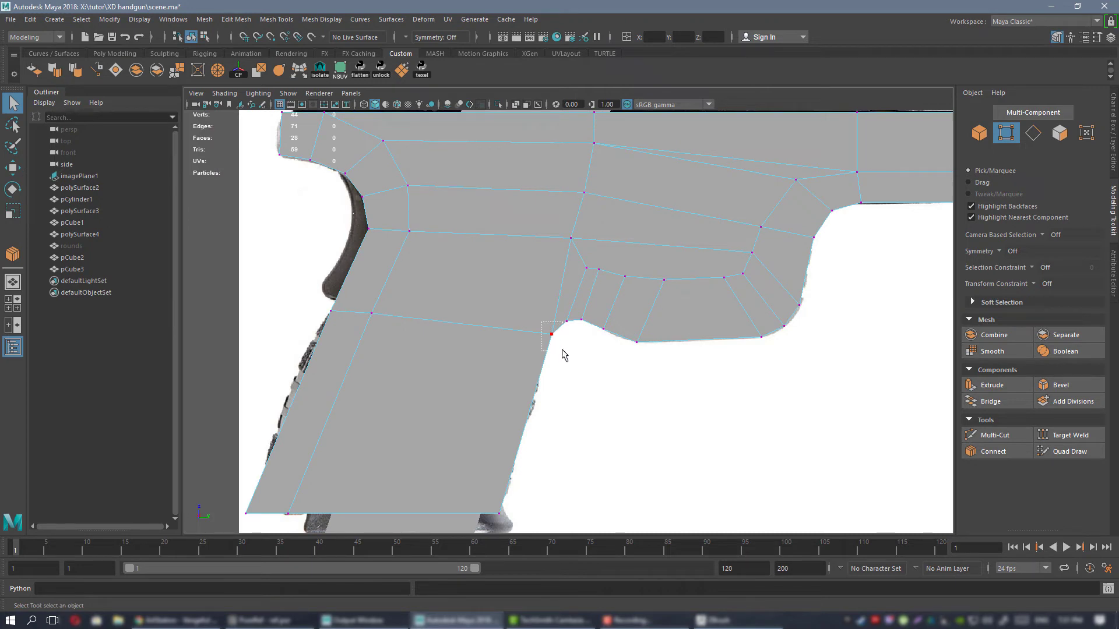
Cut an edge from the grip's rear inner vertex to the junction behind the trigger guard, placing that junction lower and farther back.
alt+right_drag(535, 310, 647, 371)
alt+middle_drag(567, 290, 590, 268)
alt+right_drag(558, 301, 510, 235)
alt+right_drag(522, 274, 560, 309)
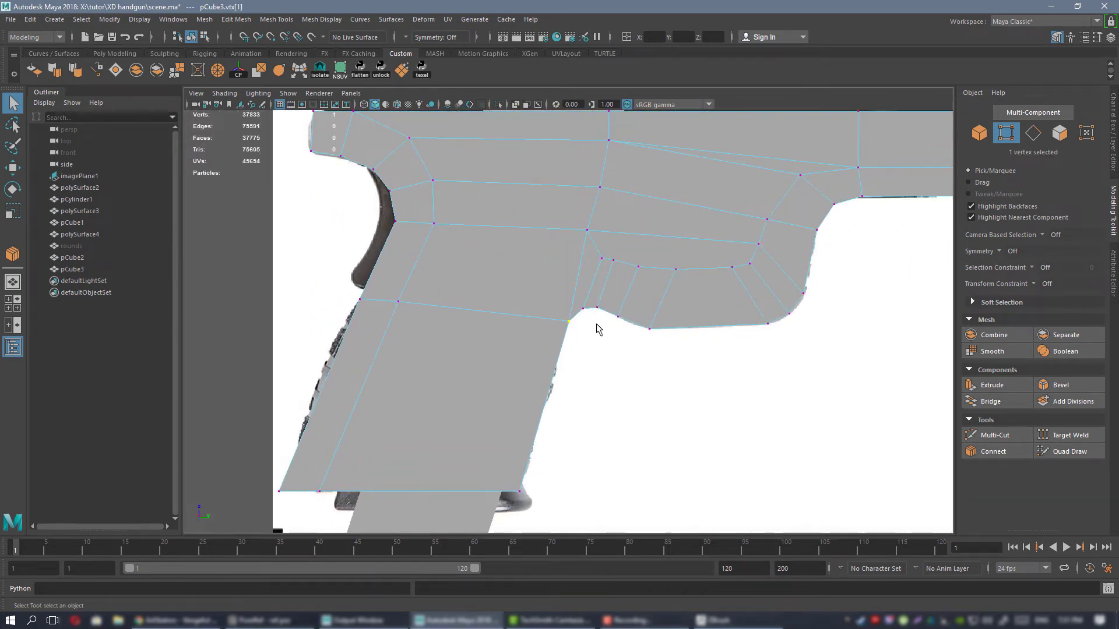
key(ctrl+shift+x)
click(569, 321)
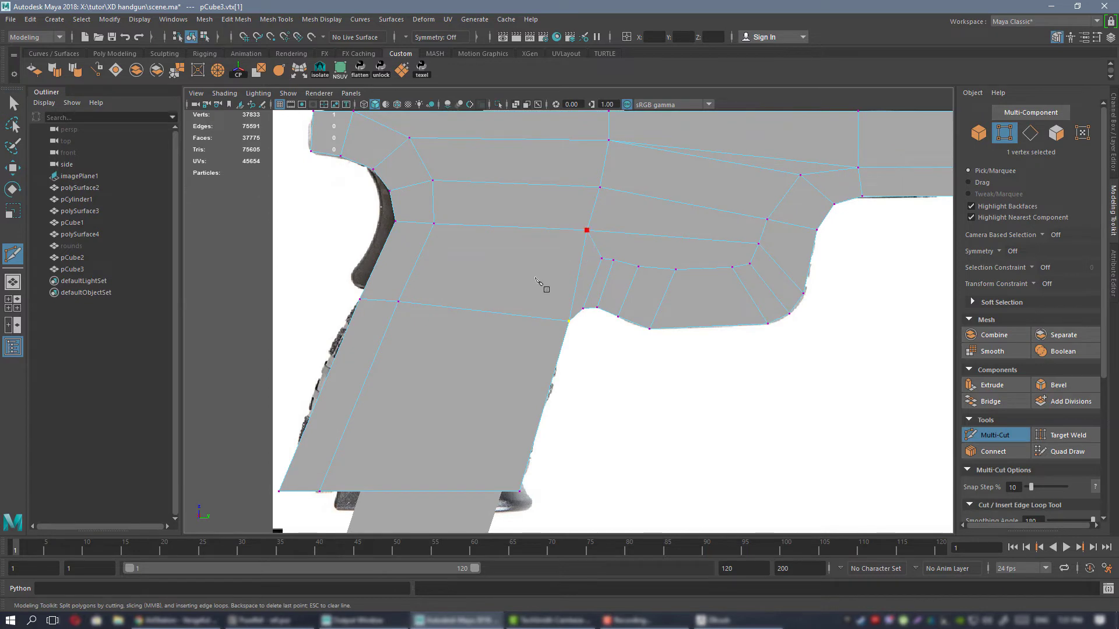
click(538, 275)
key(q)
alt+right_drag(563, 185, 536, 257)
click(591, 208)
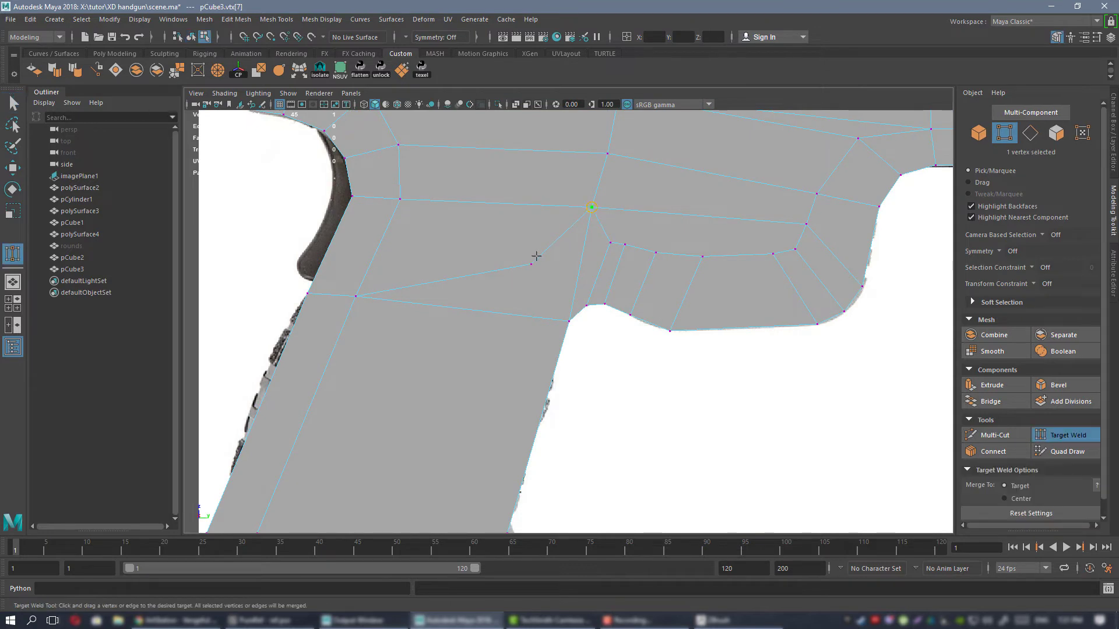
Move the rearmost inner vertex of the trigger guard down and slightly back toward the grip.
key(w)
click(611, 241)
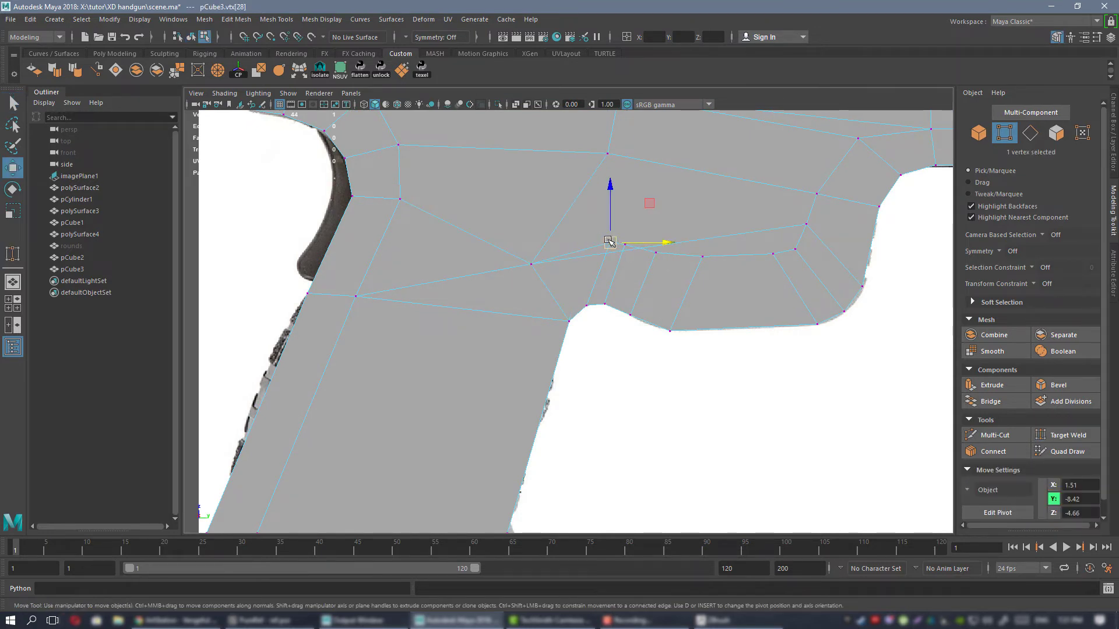
drag(609, 241, 603, 256)
alt+middle_drag(469, 301, 490, 268)
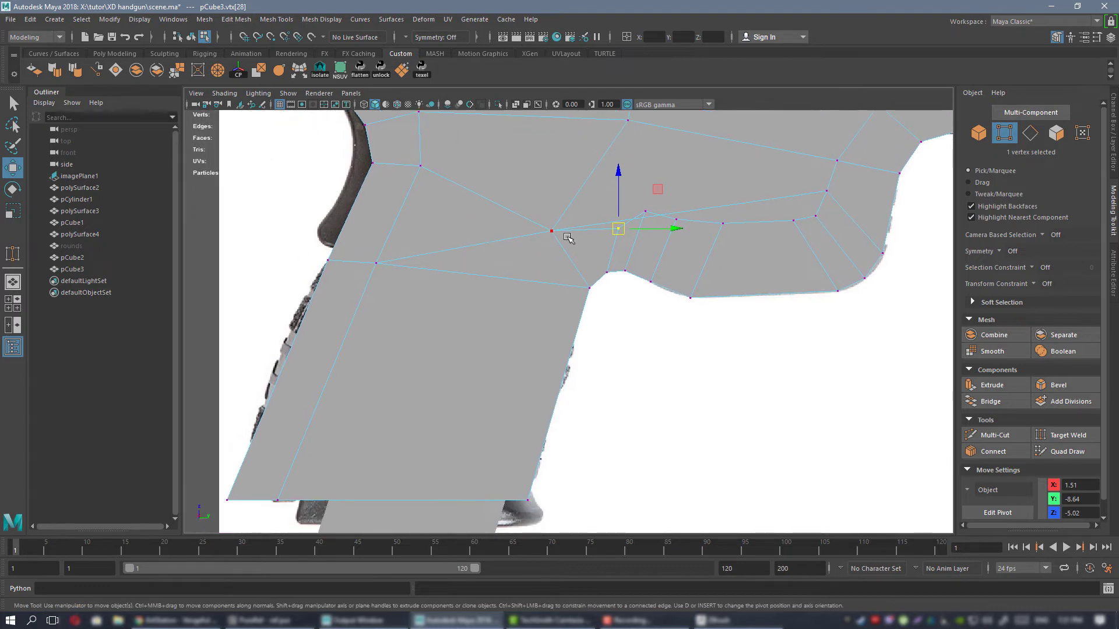
Cut an edge line from the junction down through the grip to its bottom, and nudge the new upper vertex slightly up and back.
key(ctrl+shift+x)
alt+middle_drag(488, 336, 525, 225)
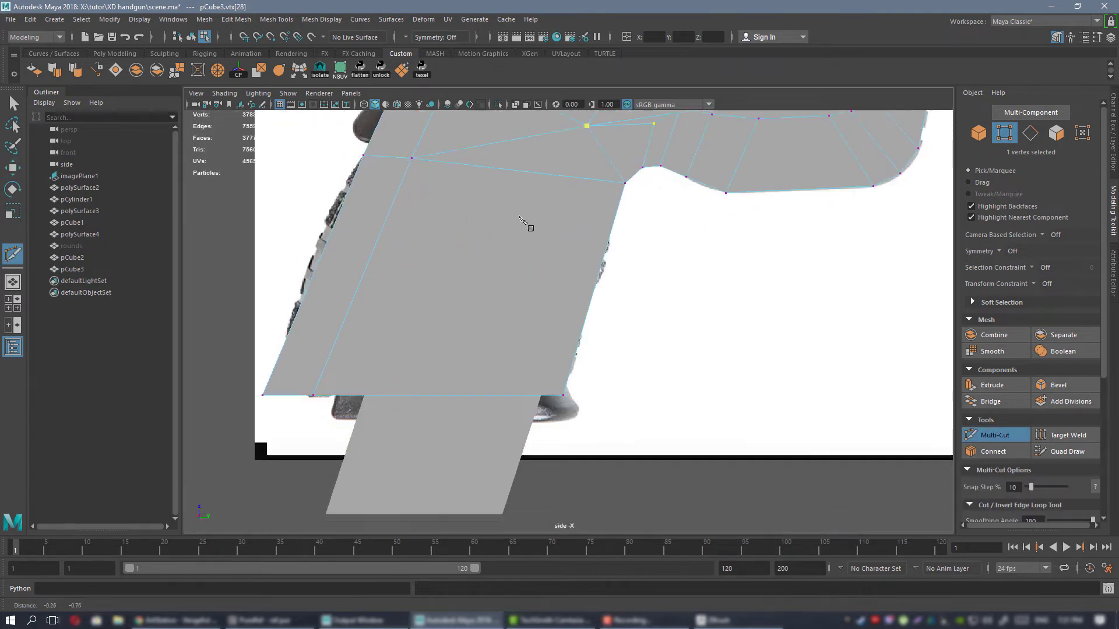
key(q)
scroll(528, 345, up, 5)
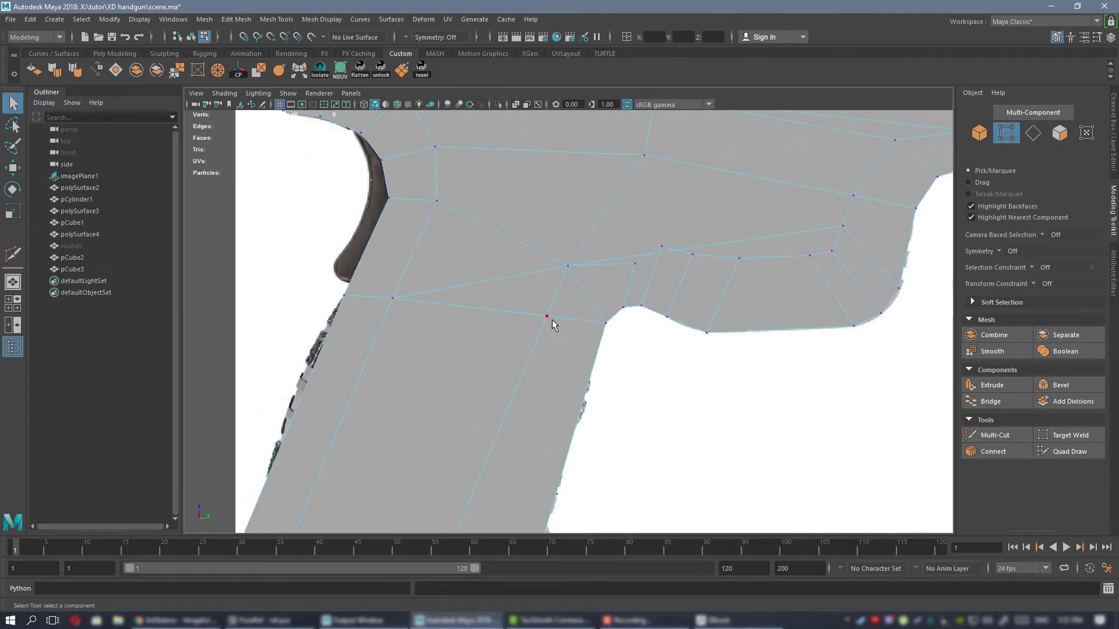
key(w)
drag(584, 279, 580, 275)
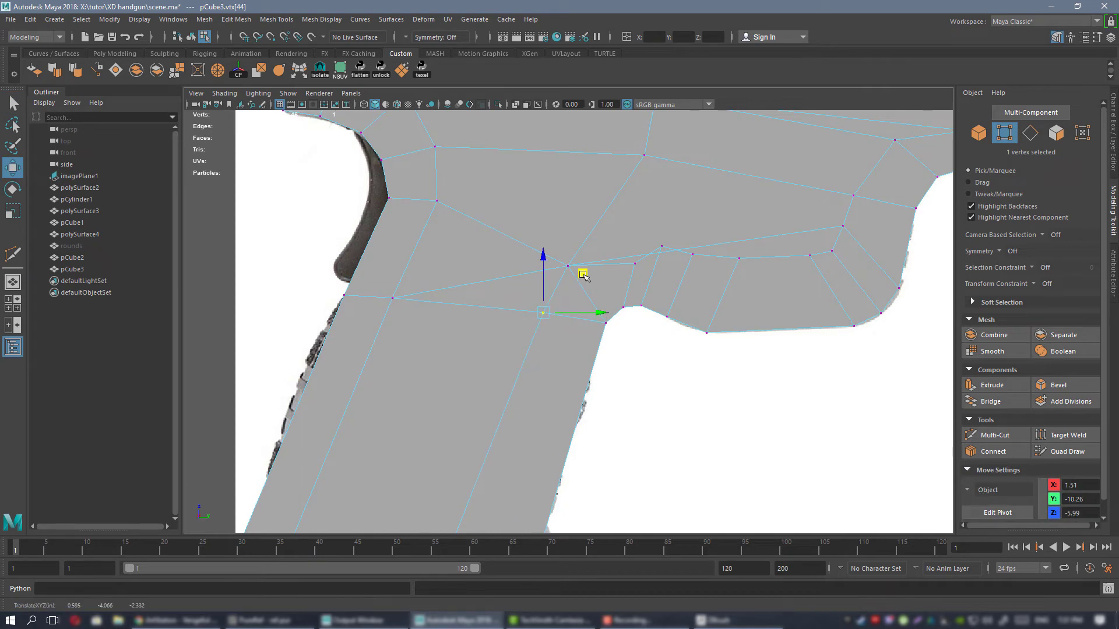
alt+right_drag(610, 261, 654, 278)
alt+middle_drag(593, 252, 558, 276)
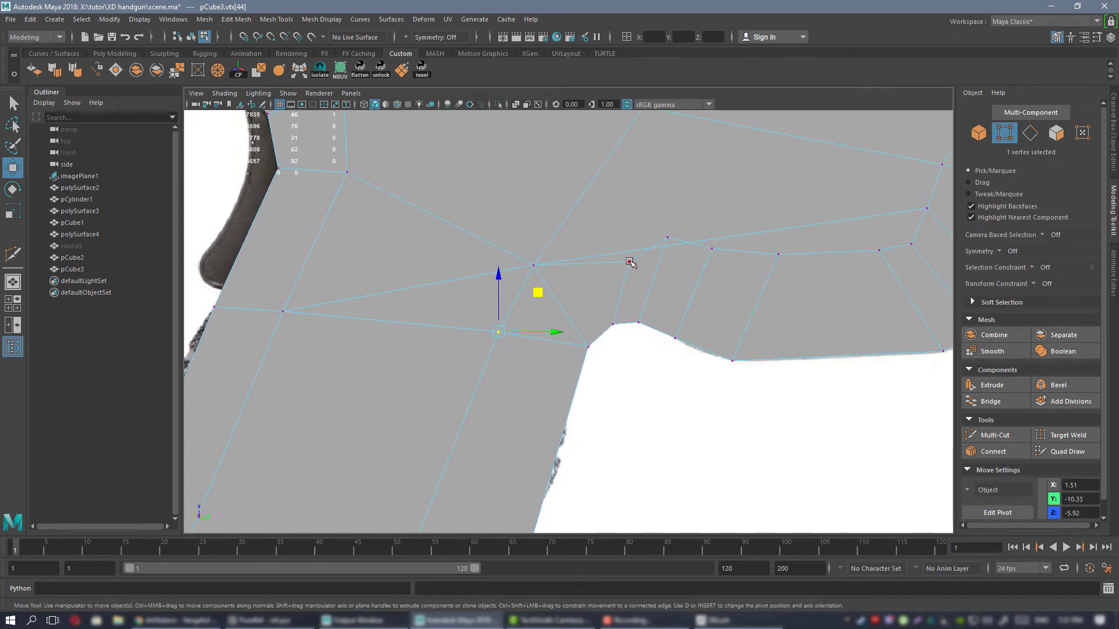
Lower the second inner vertex at the rear of the trigger guard to even out the inner line.
click(667, 234)
middle_drag(707, 195, 708, 216)
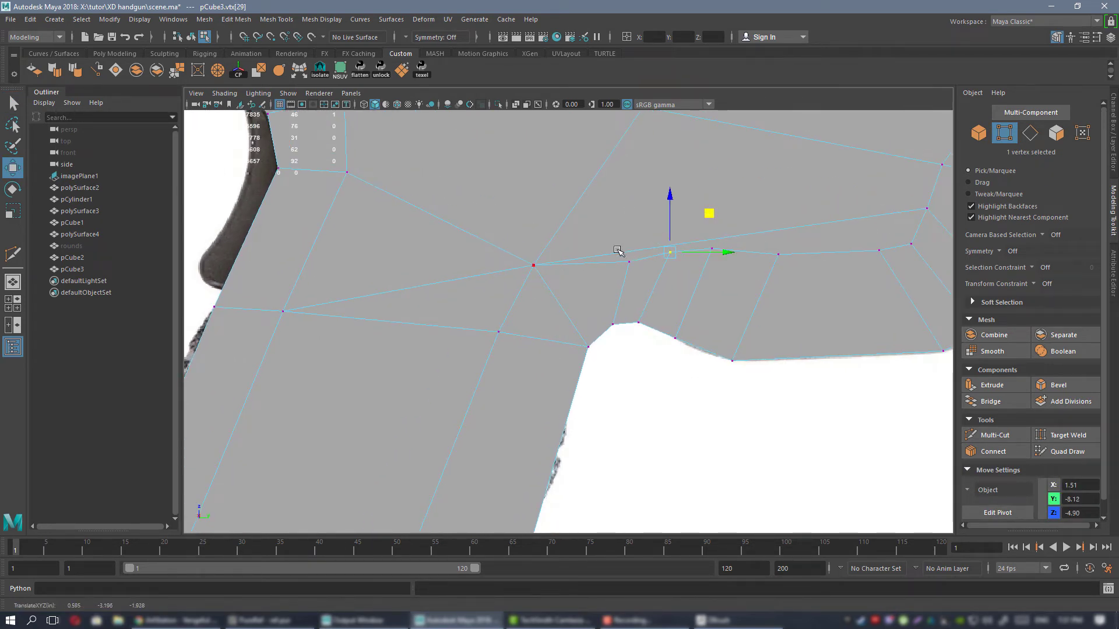
alt+middle_drag(618, 250, 575, 268)
alt+middle_drag(549, 303, 576, 260)
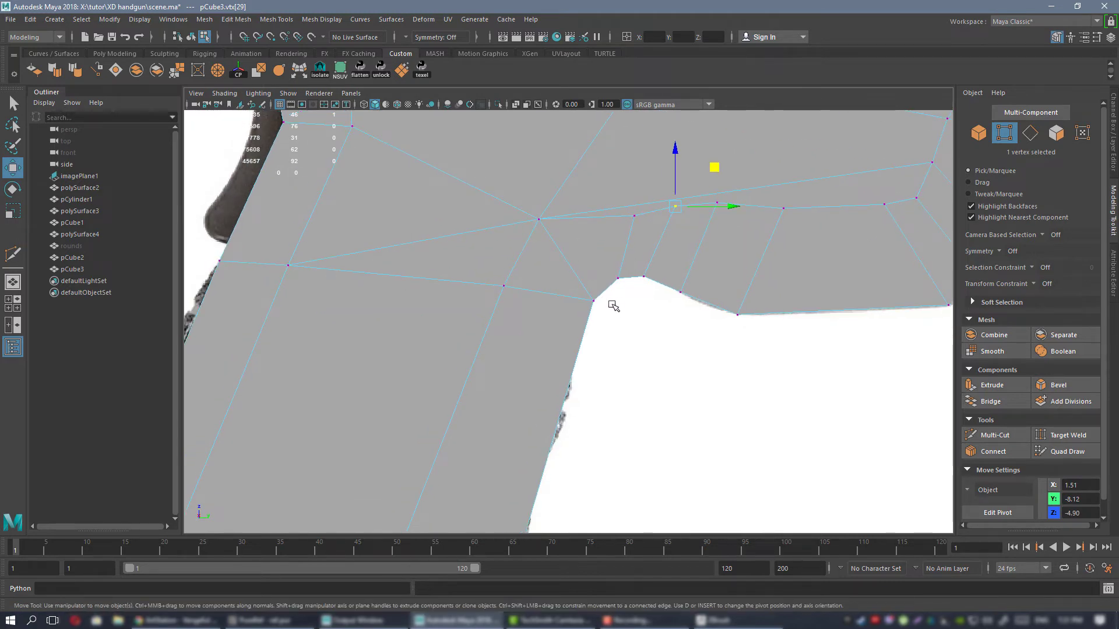
Delete the edge from the junction to the grip's front corner and cut a replacement to the outline just ahead of that corner.
right_drag(585, 248, 522, 246)
click(551, 241)
key(Delete)
click(594, 300)
key(ctrl+shift+x)
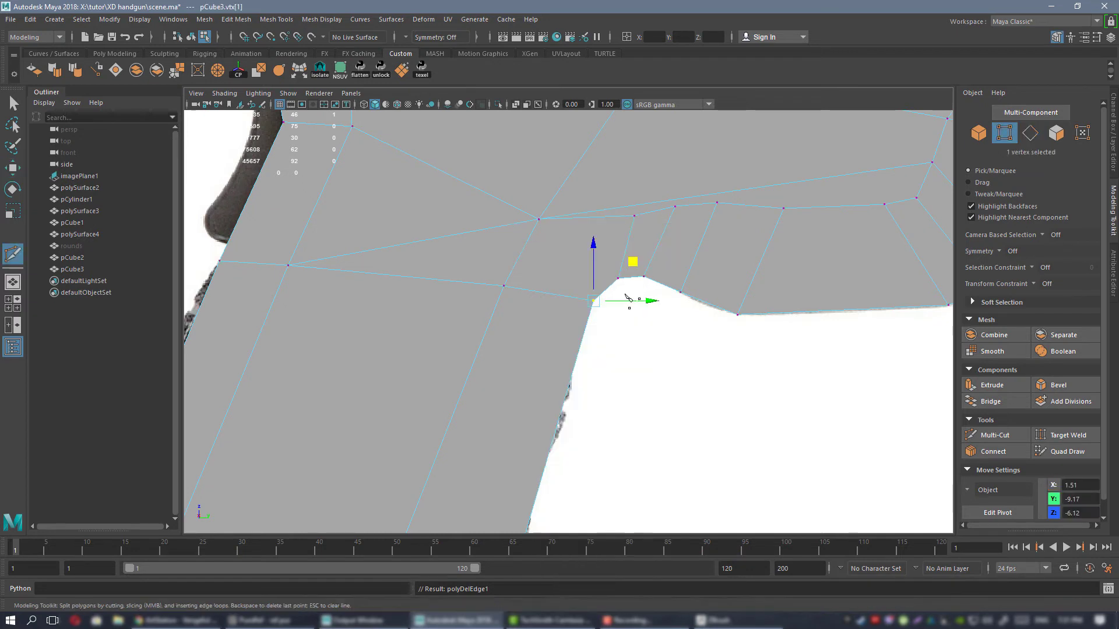
click(539, 219)
key(q)
Move the new outline vertex beside the grip's front corner onto the curved contour of the reference image.
key(w)
click(605, 289)
drag(642, 248, 640, 247)
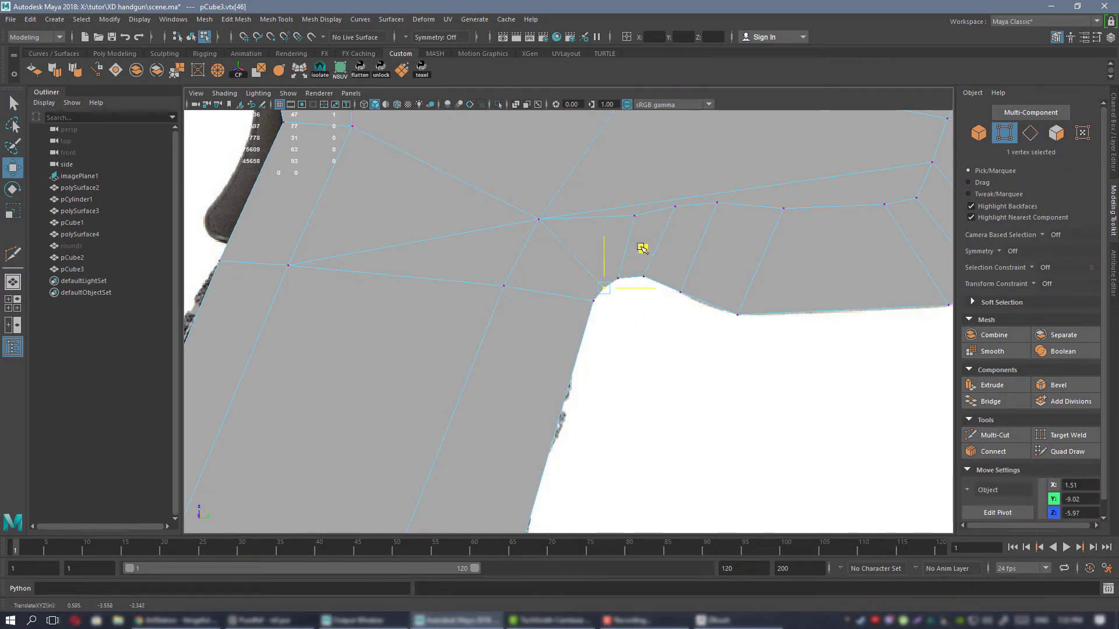
scroll(623, 235, down, 5)
alt+middle_drag(599, 274, 561, 282)
scroll(489, 387, up, 2)
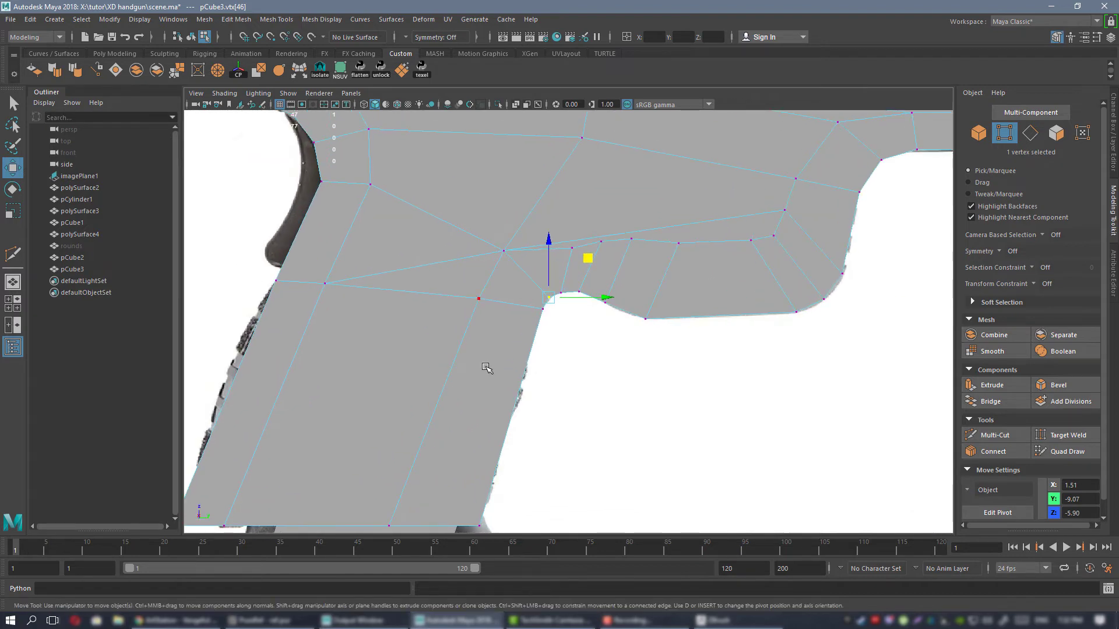
alt+middle_drag(487, 369, 506, 394)
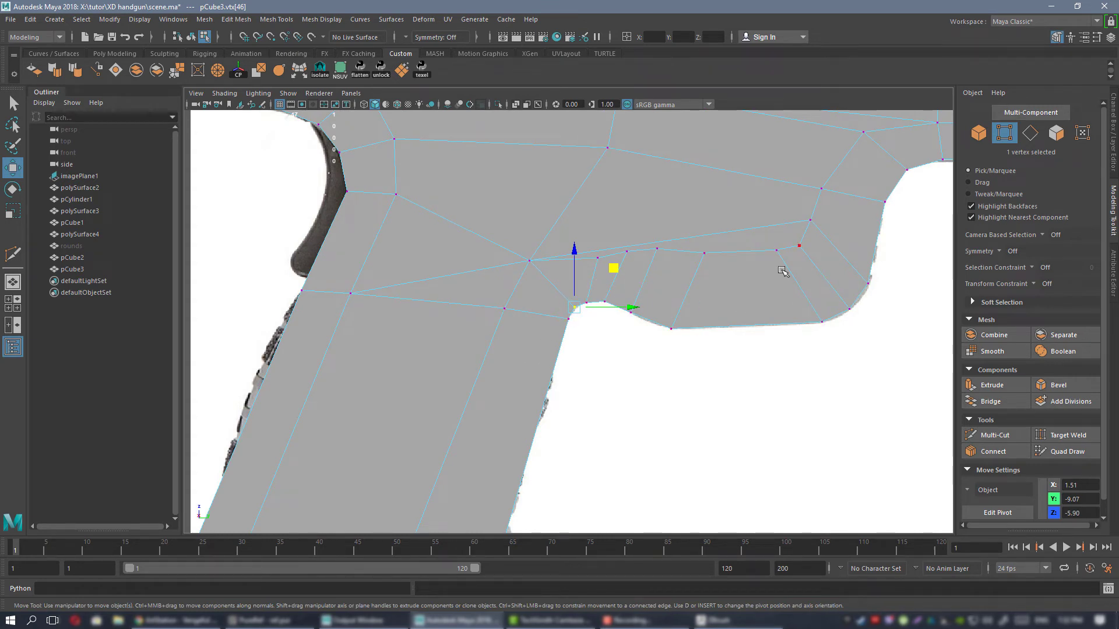
Nudge the junction vertex above the grip's front corner slightly up and back, evening it out with the next inner trigger-guard vertex.
alt+middle_drag(781, 271, 737, 318)
scroll(532, 288, up, 2)
click(447, 297)
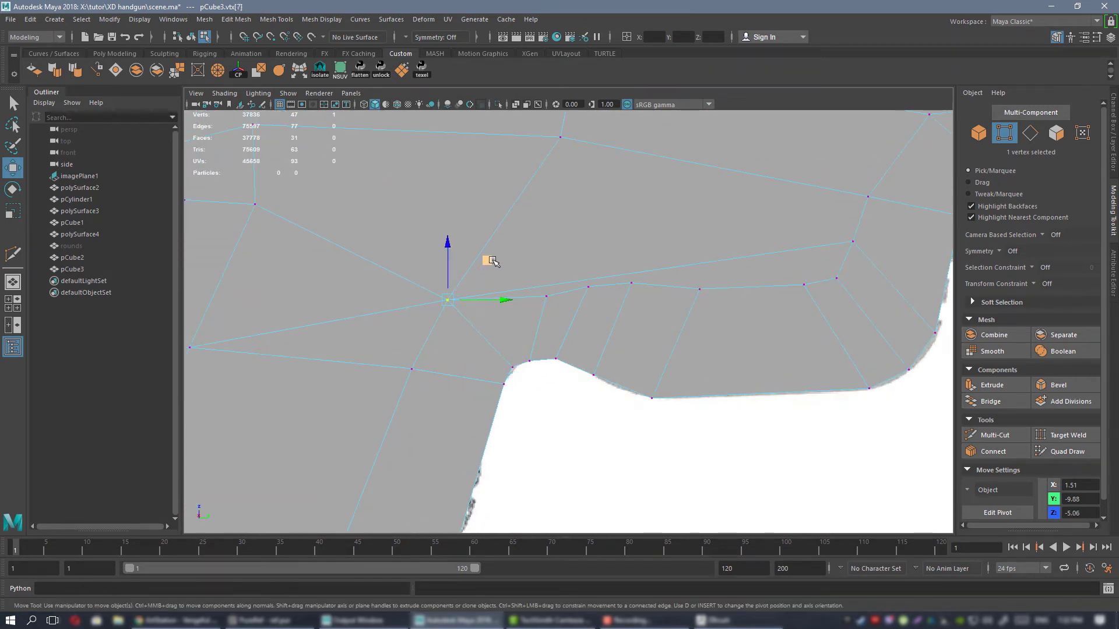
middle_drag(489, 260, 482, 250)
click(542, 295)
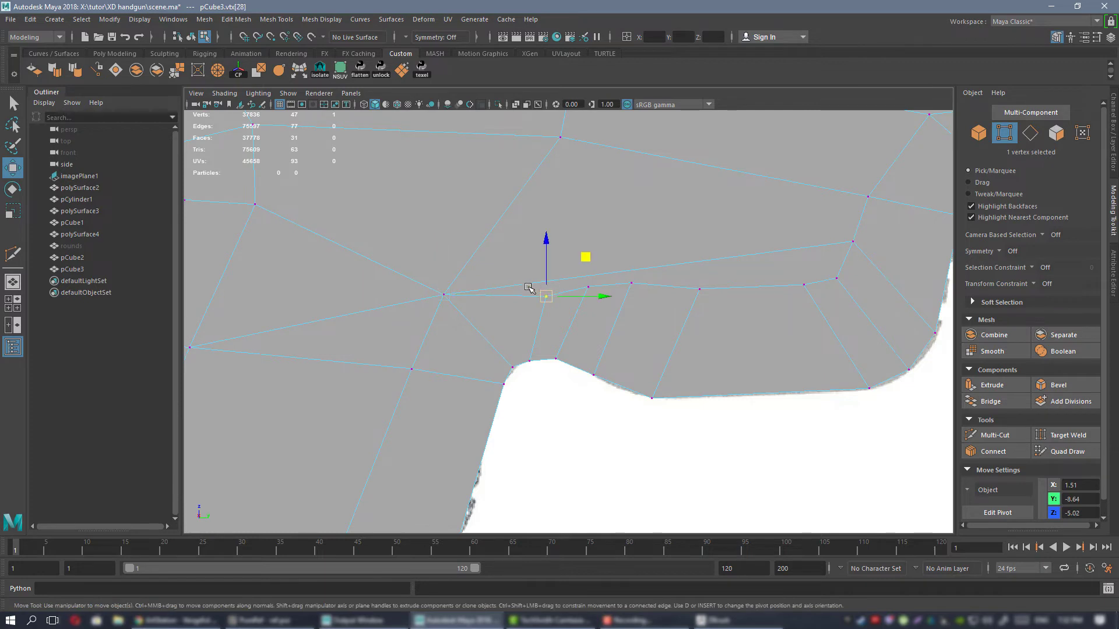
alt+middle_drag(530, 287, 602, 300)
Delete the long edge from the junction to the trigger guard's front and the edge from the junction to the grip's rear.
right_drag(656, 198, 657, 171)
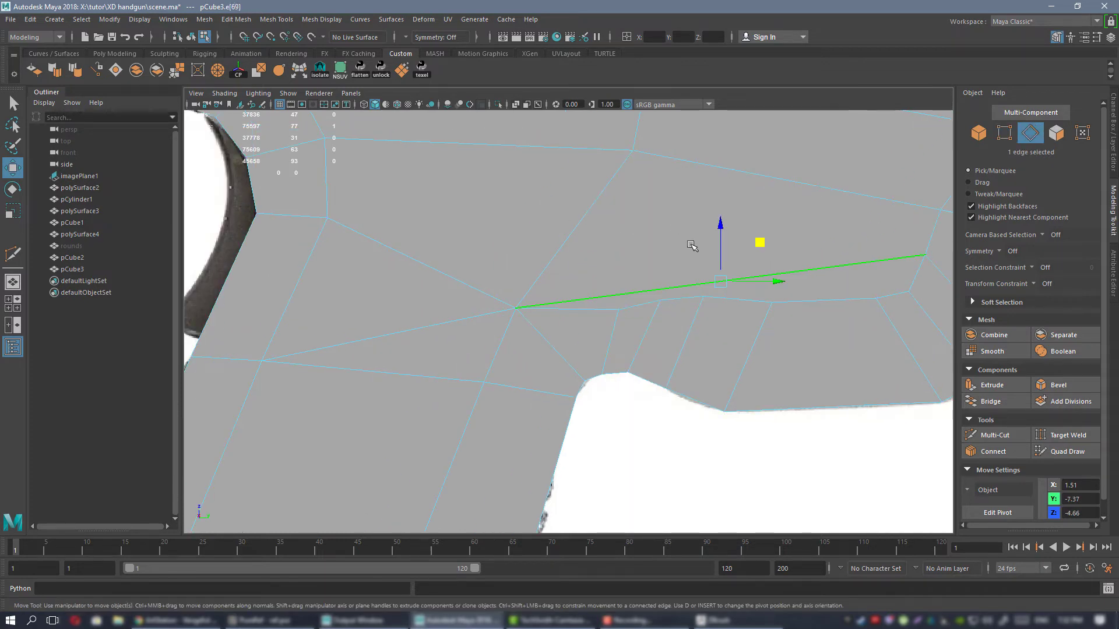
click(566, 248)
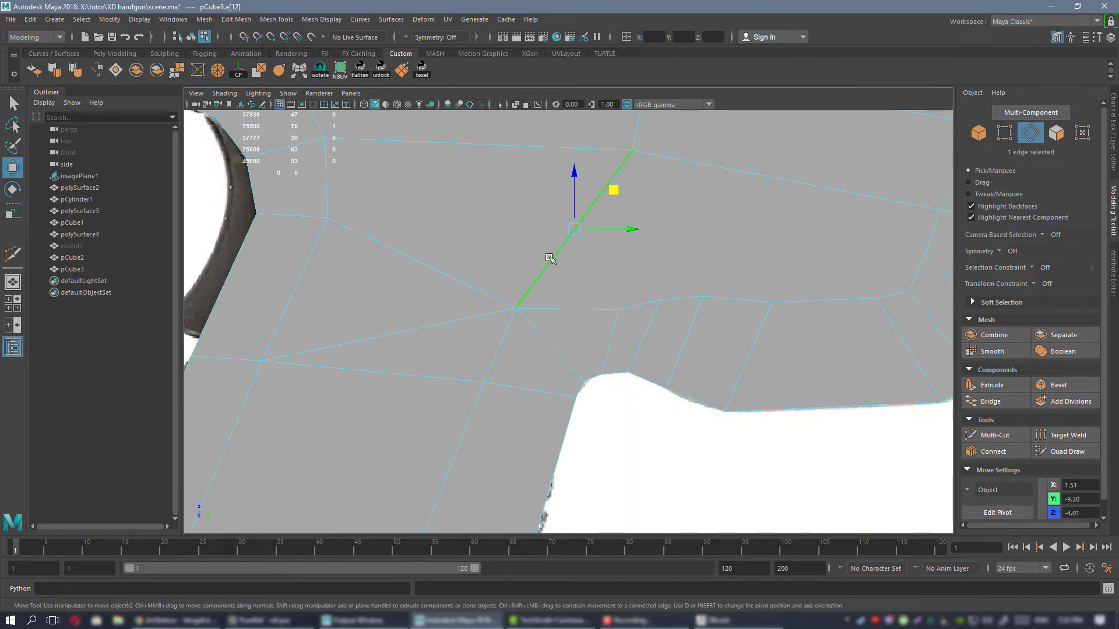
click(431, 331)
key(Delete)
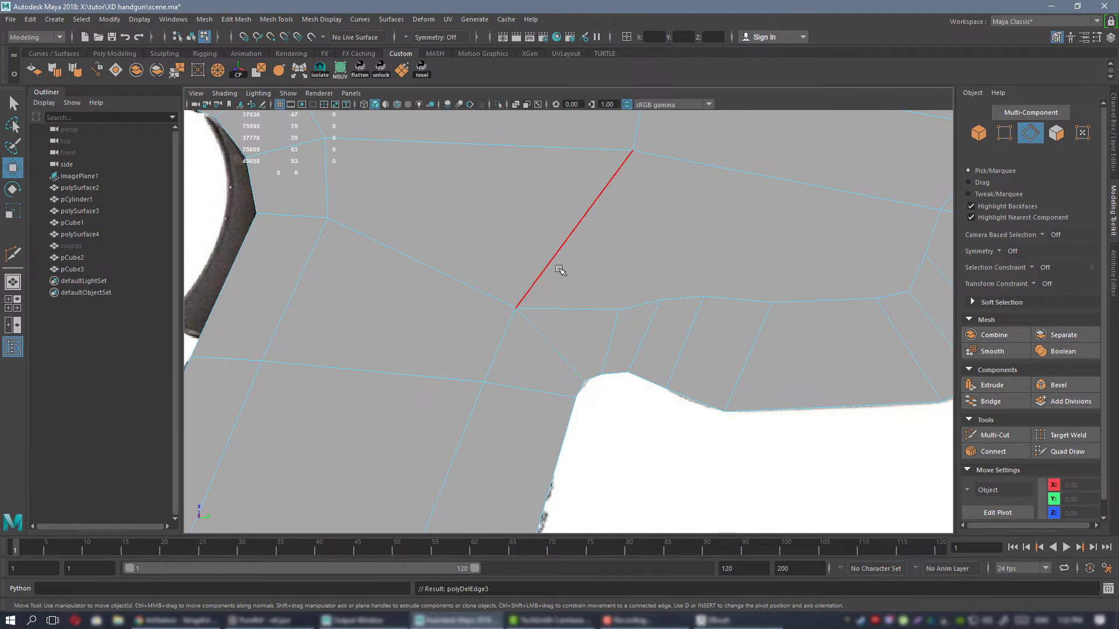
Shift the two mid-frame vertices above the junction back toward the rear of the gun.
alt+right_drag(604, 287, 552, 257)
alt+middle_drag(552, 258, 490, 277)
alt+right_drag(463, 303, 557, 302)
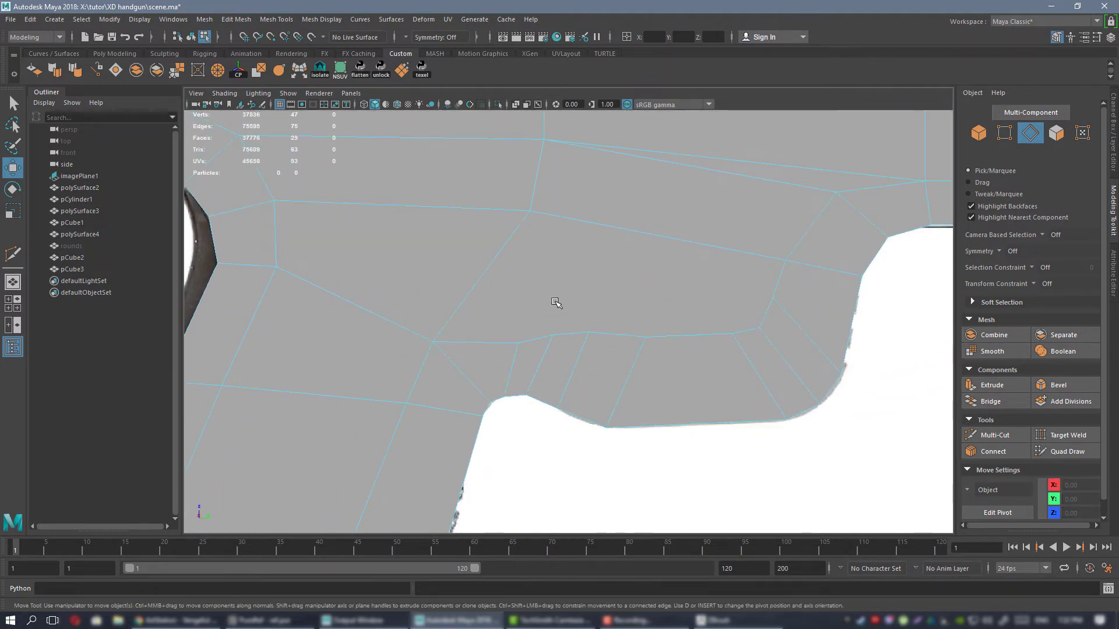
right_drag(534, 212, 476, 213)
alt+middle_drag(515, 229, 546, 331)
click(548, 307)
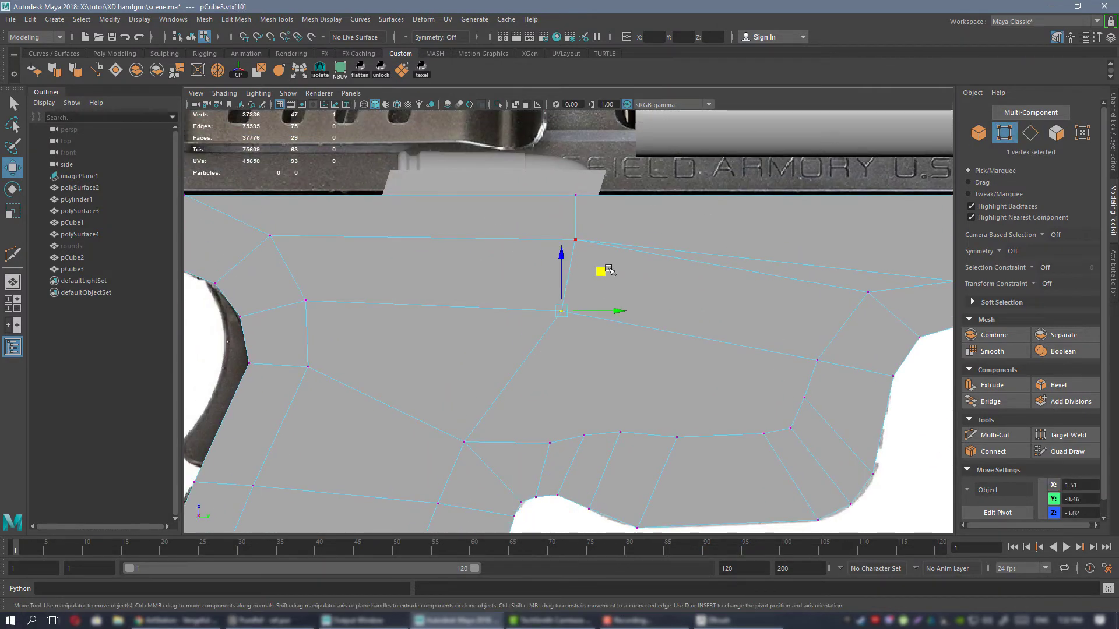
drag(604, 270, 574, 271)
click(575, 239)
drag(627, 241, 596, 240)
Reposition the rear vertices of the trigger guard's inner line for smoother, more even spacing.
alt+middle_drag(608, 348, 551, 216)
mouse_move(533, 271)
mouse_down()
mouse_move(523, 256)
mouse_move(565, 253)
mouse_up()
click(527, 305)
click(564, 302)
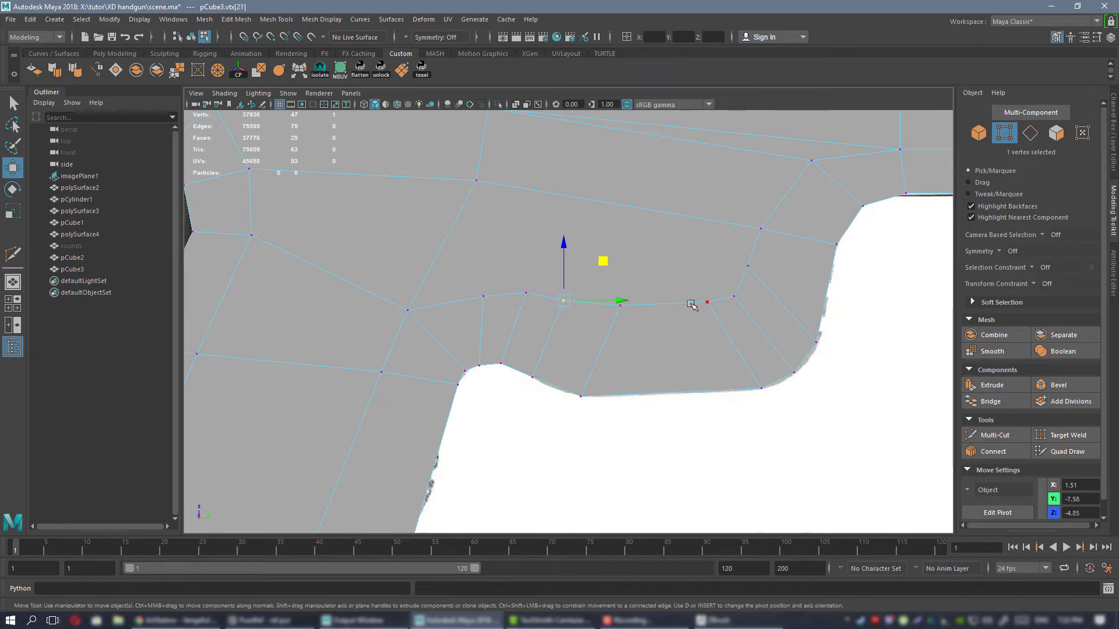
Raise the inner vertex ahead of the trigger guard and the matching vertex on the frame's front edge to level the line.
alt+middle_drag(723, 293, 577, 394)
alt+middle_drag(698, 336, 568, 395)
click(629, 306)
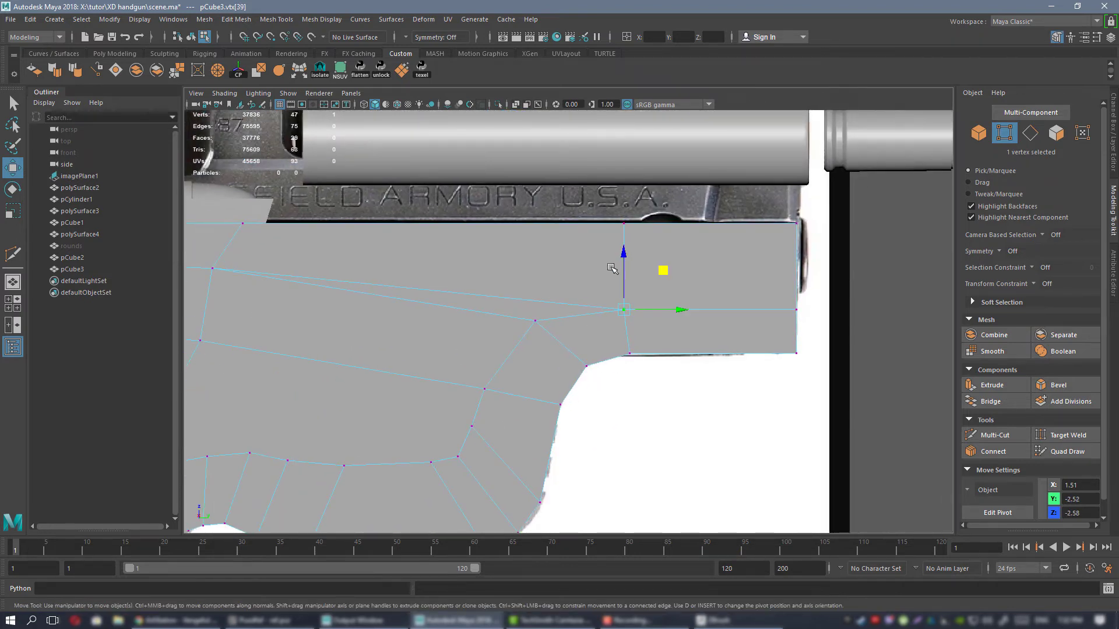
drag(626, 263, 627, 259)
click(812, 299)
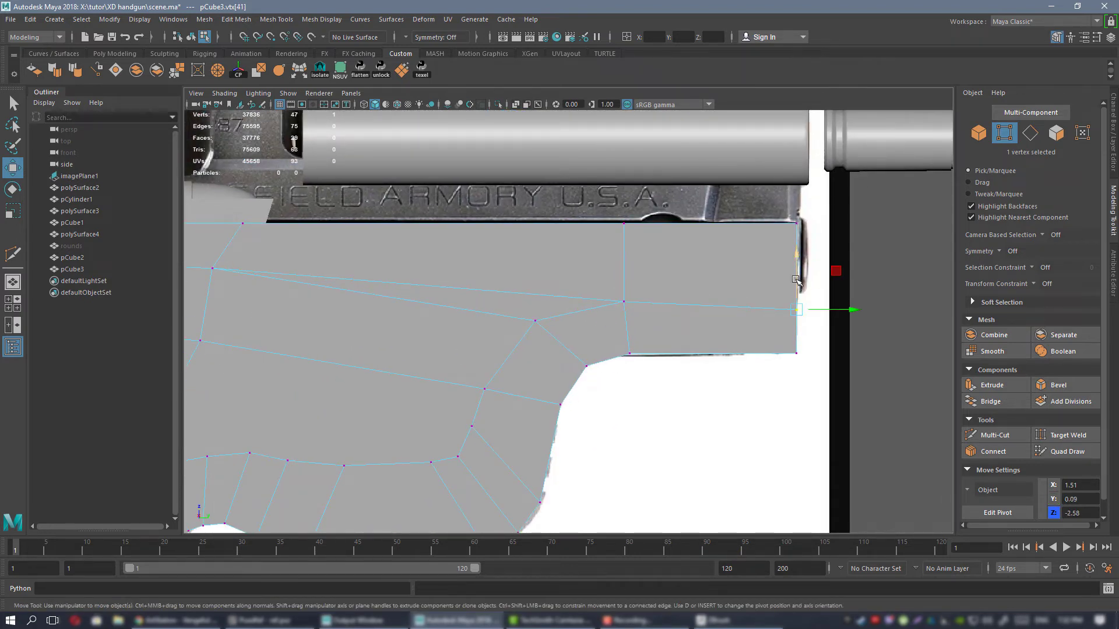
drag(796, 274, 796, 265)
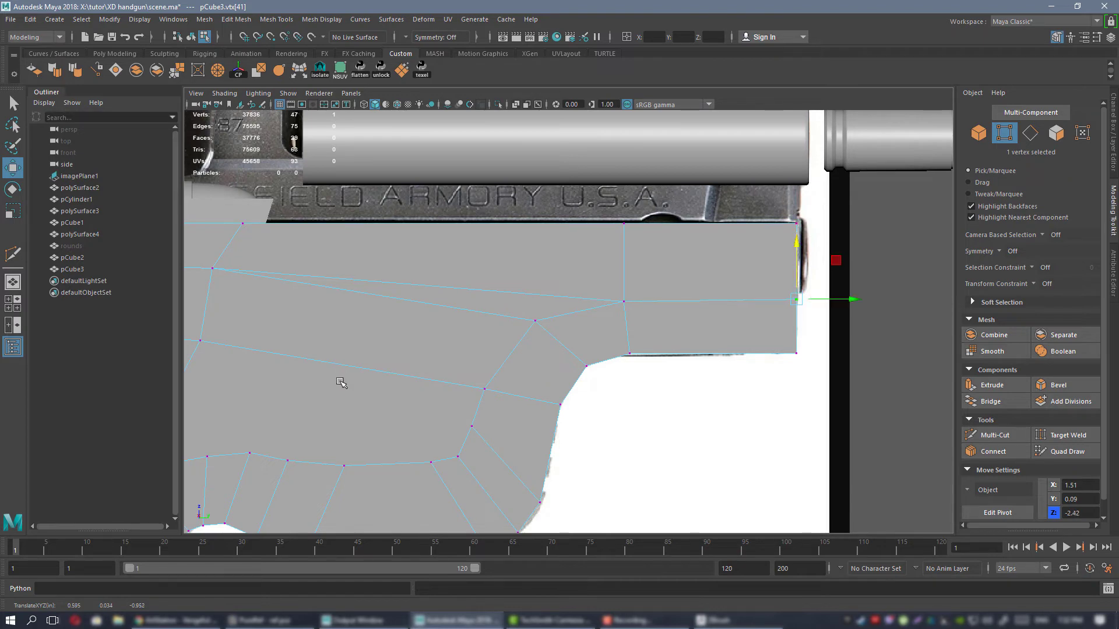
Examine the edge flow across the frame, trigger guard and grip against the reference image.
alt+middle_drag(255, 403, 714, 335)
alt+middle_drag(573, 330, 729, 340)
alt+middle_drag(565, 210, 569, 228)
alt+right_drag(584, 301, 577, 331)
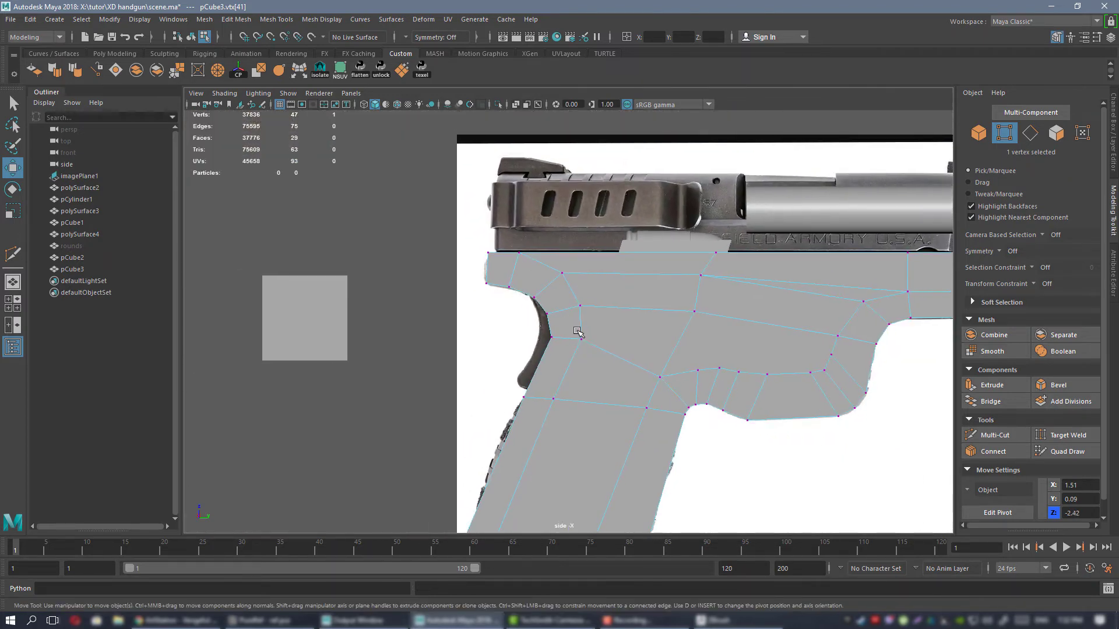
mouse_move(577, 331)
alt+middle_down()
mouse_move(582, 211)
mouse_move(574, 334)
alt+middle_up()
alt+right_drag(578, 334, 656, 315)
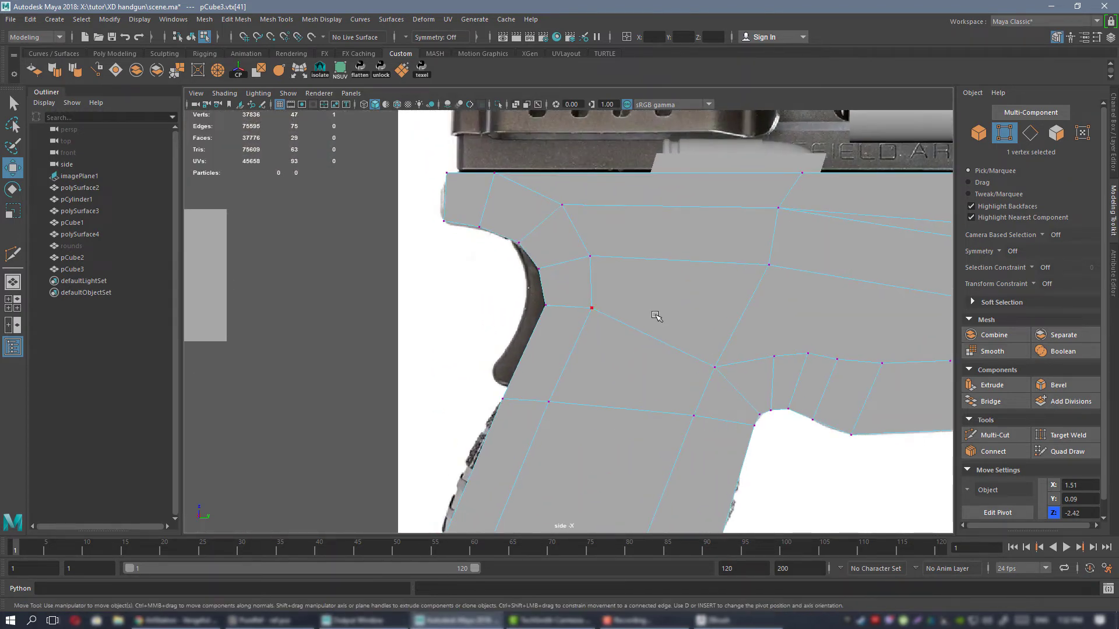
alt+right_drag(676, 357, 591, 287)
alt+middle_drag(613, 320, 614, 211)
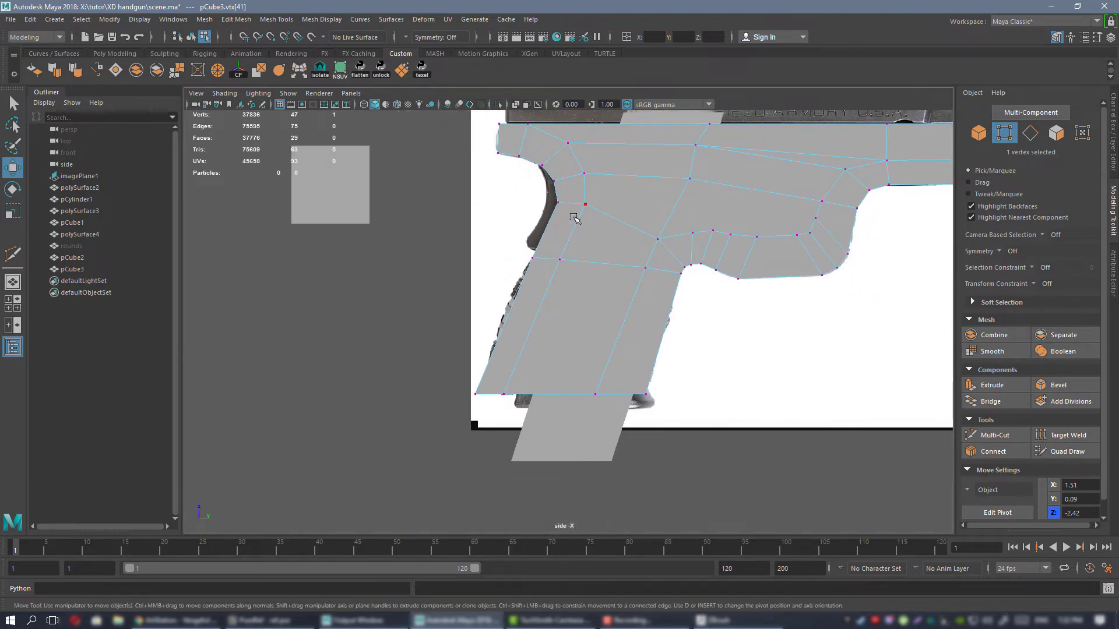
alt+right_drag(574, 217, 635, 337)
alt+middle_drag(583, 352, 551, 356)
alt+middle_drag(594, 291, 542, 357)
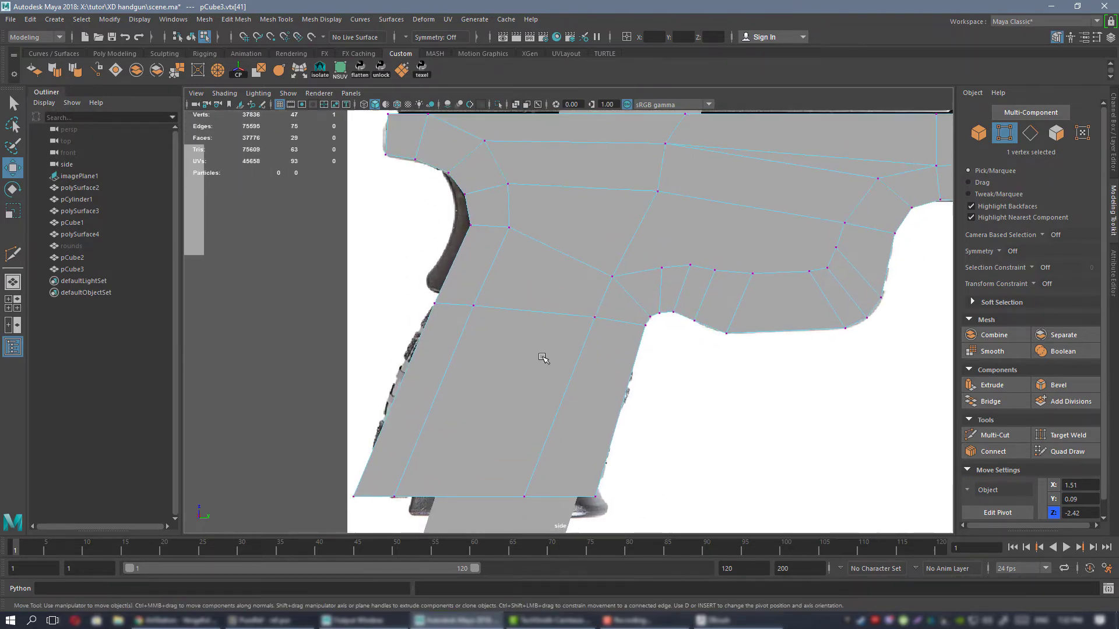
Insert an edge loop across the lower grip, turn on X-ray shading and fit the loop's two rear vertices to the reference outline.
alt+middle_drag(467, 335, 520, 281)
key(ctrl+shift+x)
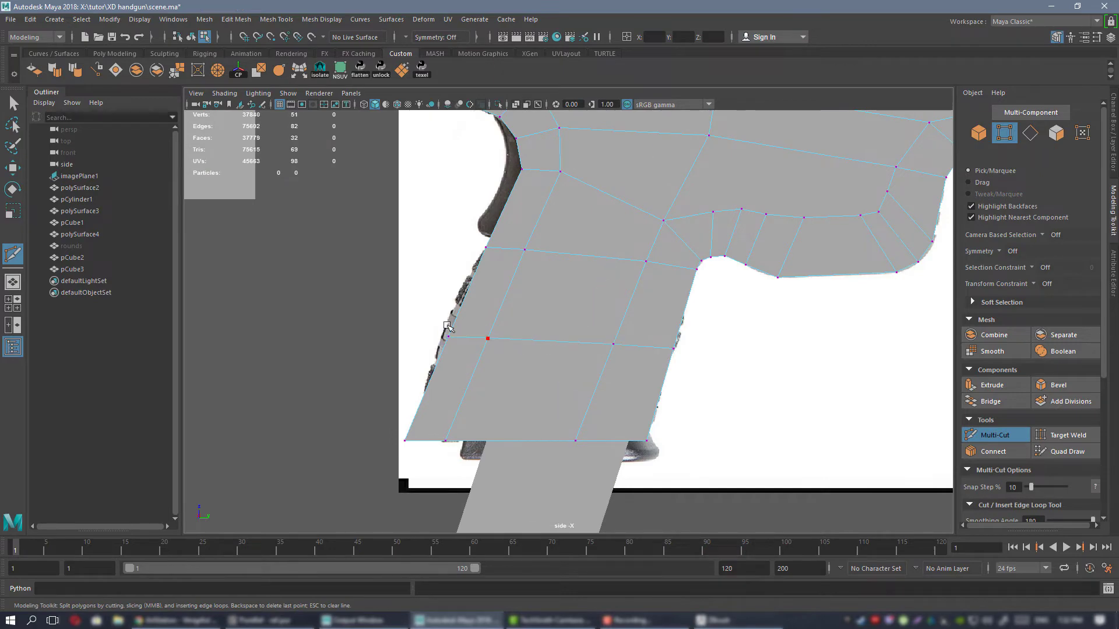
key(w)
drag(447, 326, 495, 339)
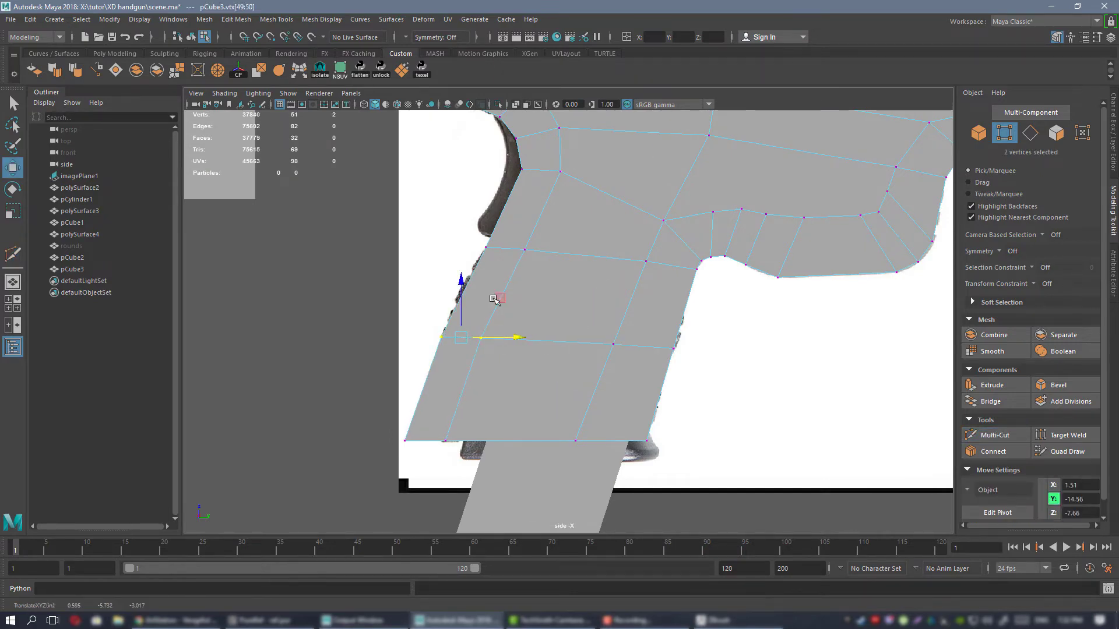
click(514, 106)
scroll(498, 303, up, 3)
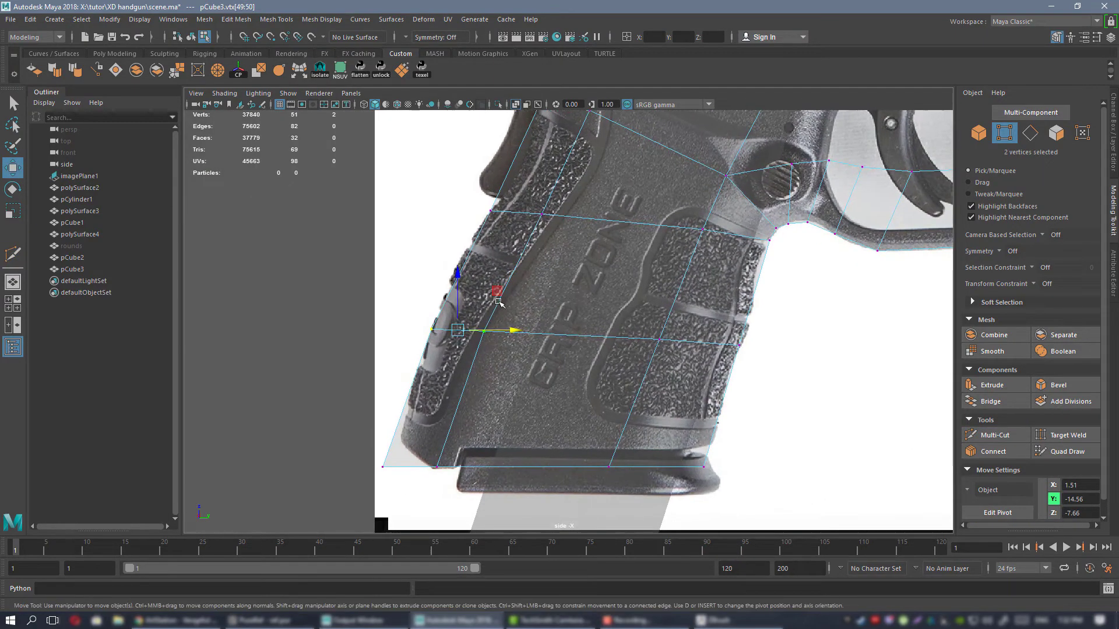
drag(499, 331, 497, 330)
Insert an edge loop across the upper grip and fit the rear vertices there to the reference outline.
alt+middle_drag(492, 291, 497, 369)
drag(466, 279, 565, 291)
alt+middle_drag(556, 229, 540, 292)
key(ctrl+shift+x)
ctrl+click(552, 305)
key(w)
drag(479, 285, 571, 305)
alt+middle_drag(576, 305, 524, 309)
Insert an edge loop across the middle of the grip and align the rear vertices of it and the loop below with the reference.
key(ctrl+shift+x)
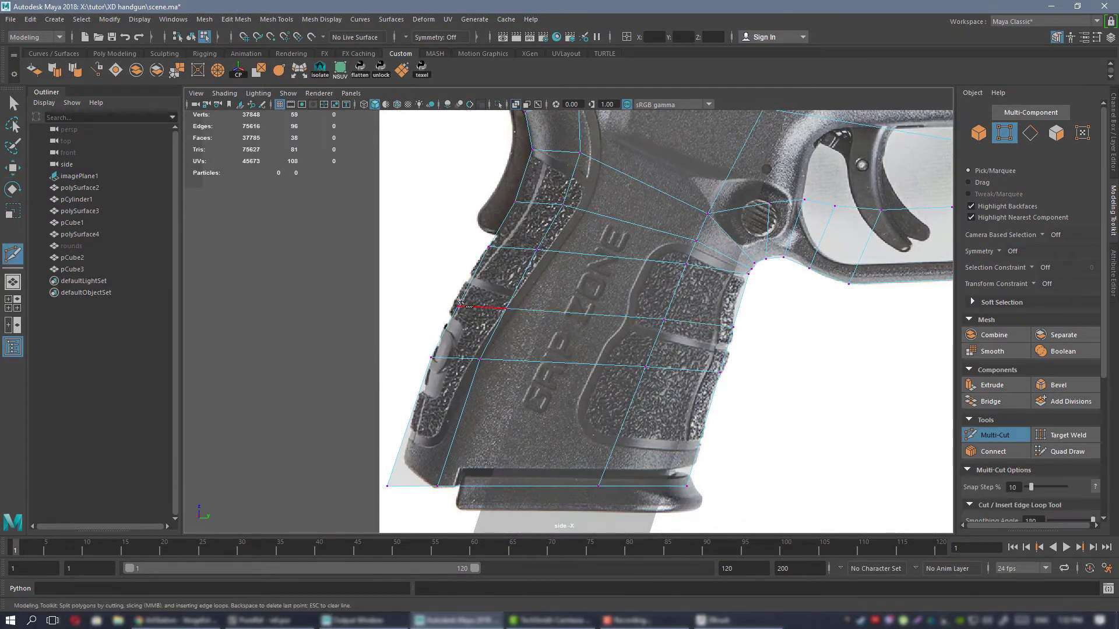
key(w)
drag(445, 293, 510, 305)
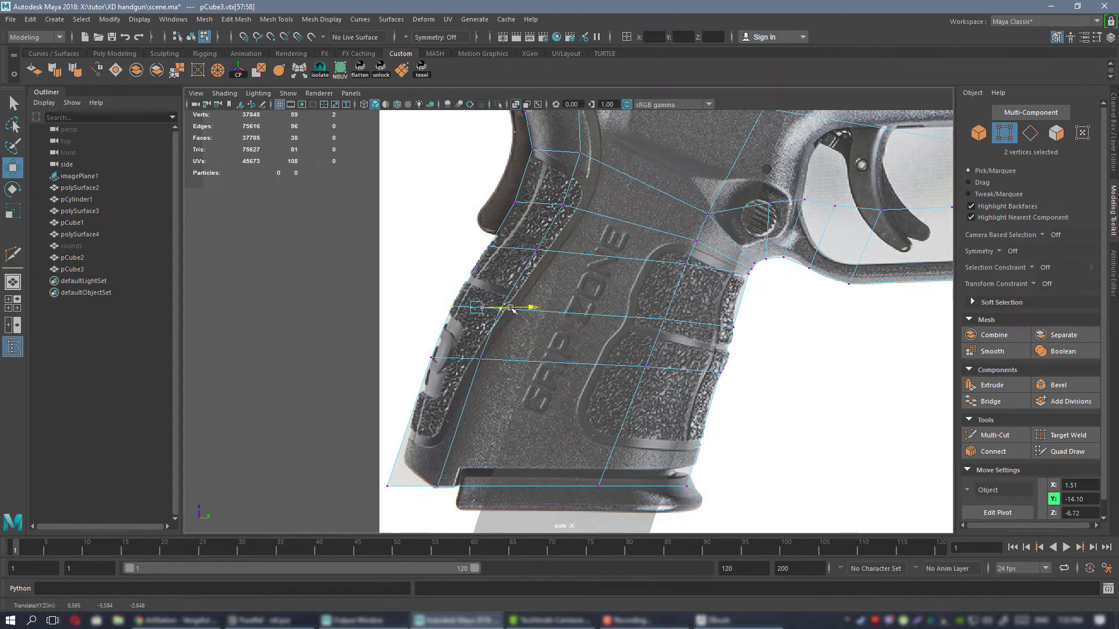
alt+middle_drag(399, 347, 444, 316)
drag(540, 288, 543, 293)
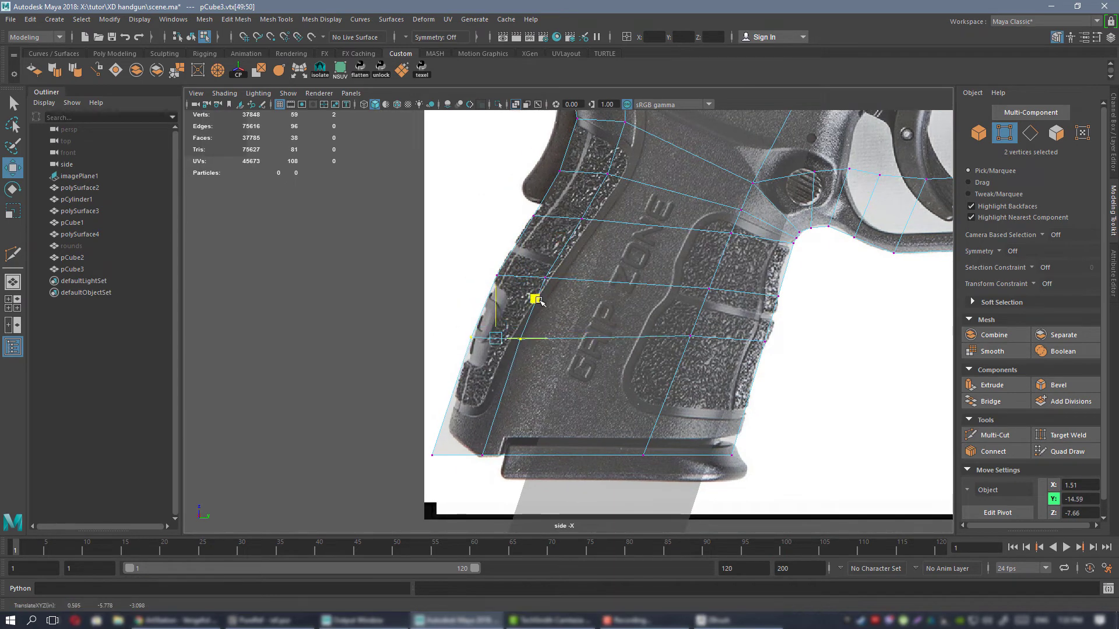
Move the grip's upper front vertex, its inner neighbour and the lower loop's front vertex to follow the front strap of the reference.
alt+middle_drag(547, 303, 375, 334)
alt+right_drag(702, 405, 649, 382)
alt+right_drag(621, 334, 812, 438)
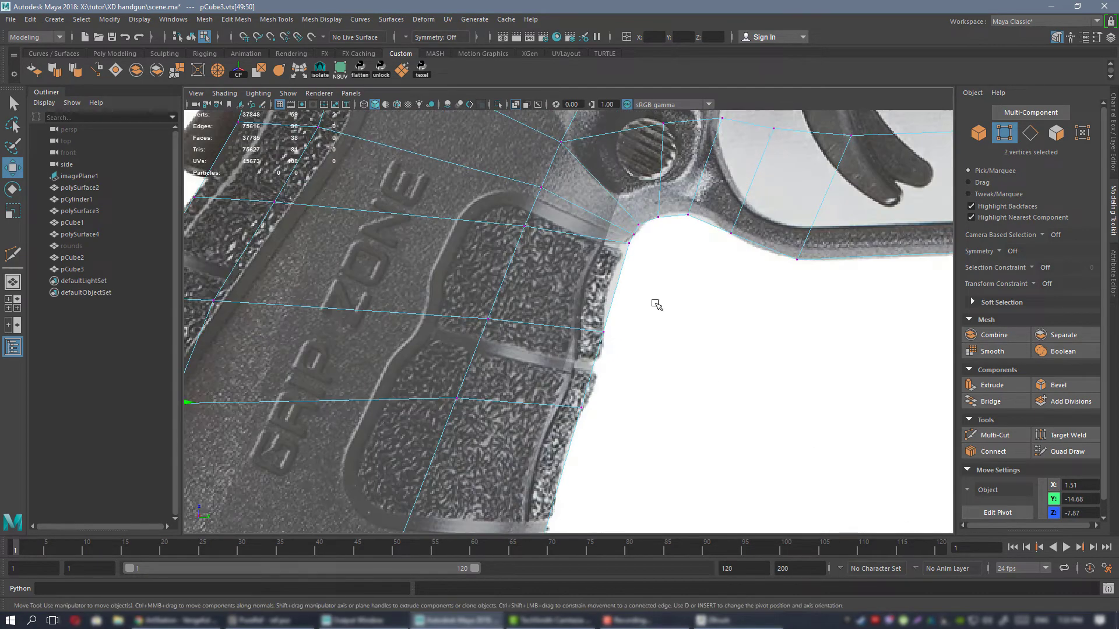
drag(665, 210, 664, 240)
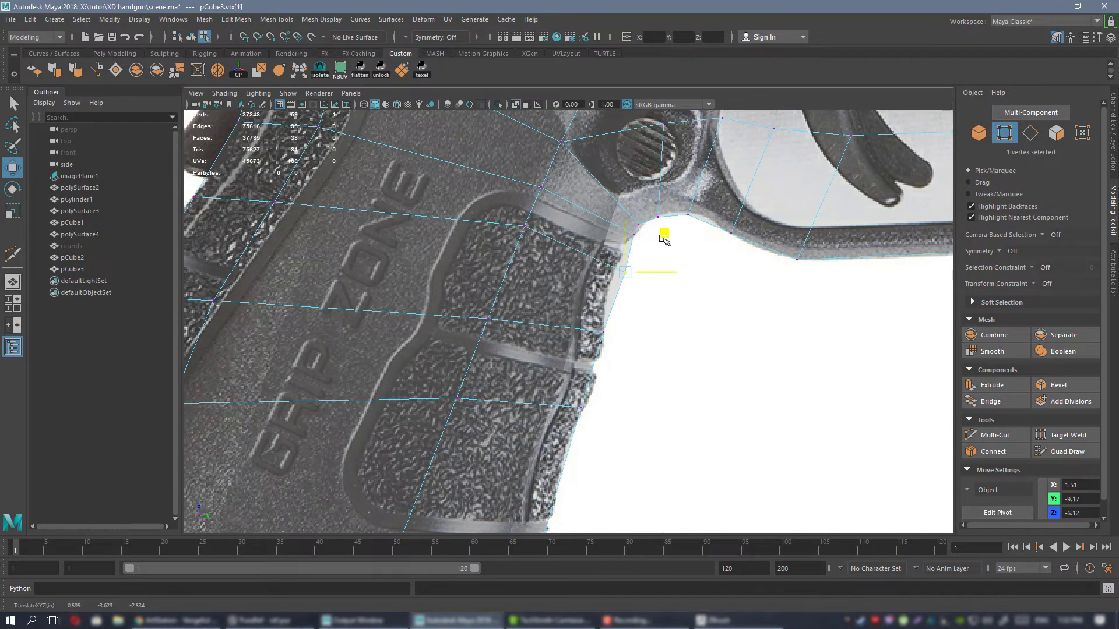
click(527, 228)
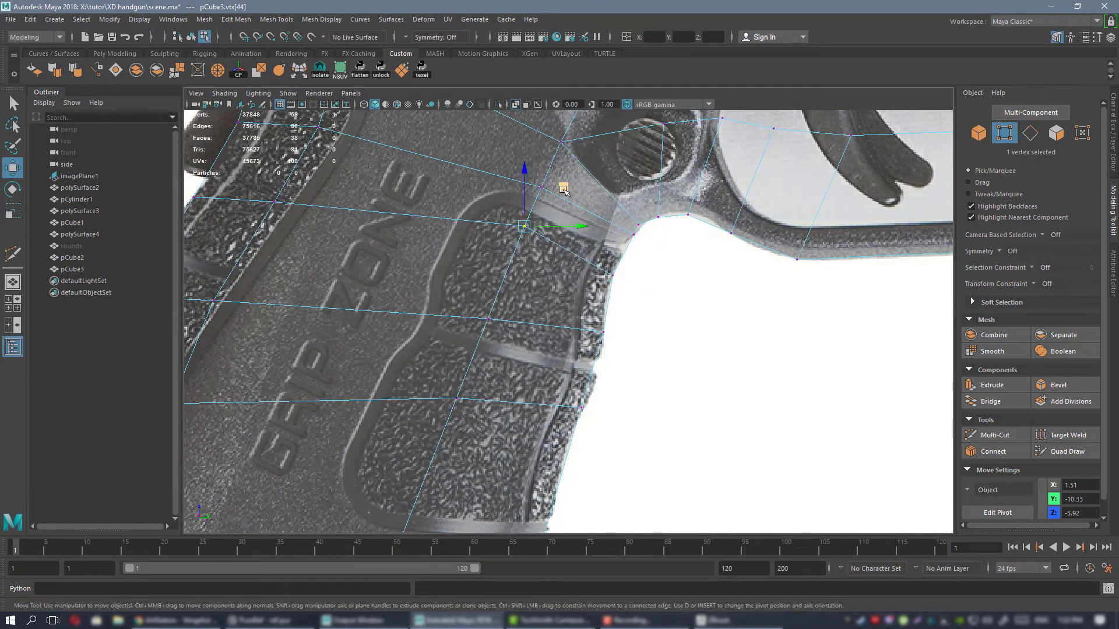
drag(563, 190, 557, 201)
alt+middle_drag(553, 313, 572, 276)
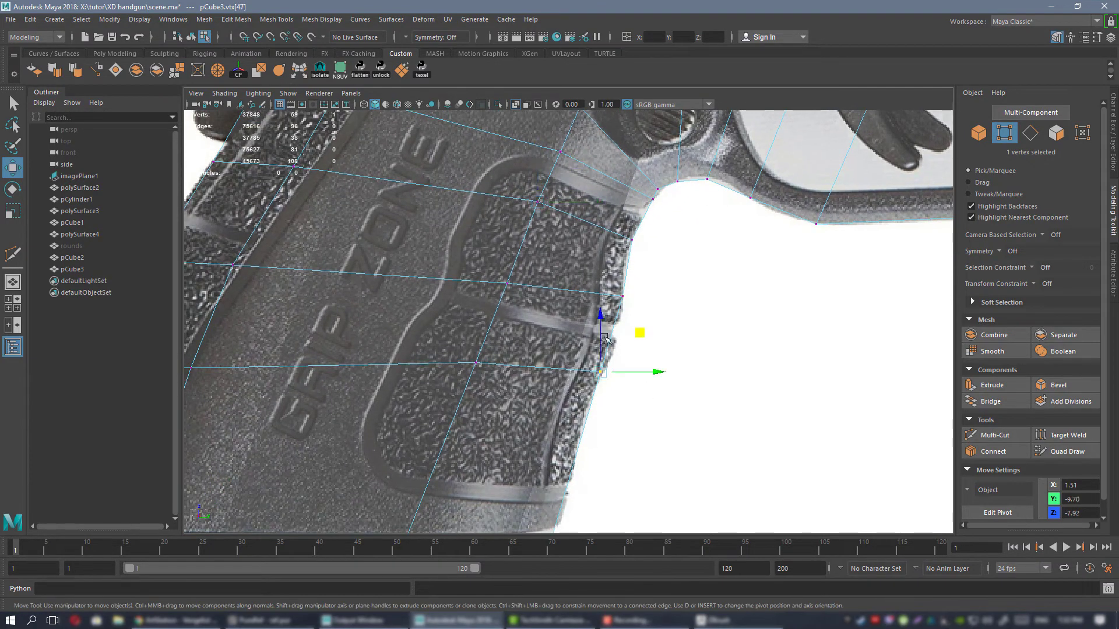
middle_drag(640, 333, 649, 320)
Insert an edge loop near the grip's bottom and move its front vertex and the bottom front corner onto the reference outline.
alt+middle_drag(537, 302, 621, 167)
scroll(582, 161, down, 3)
key(ctrl+shift+x)
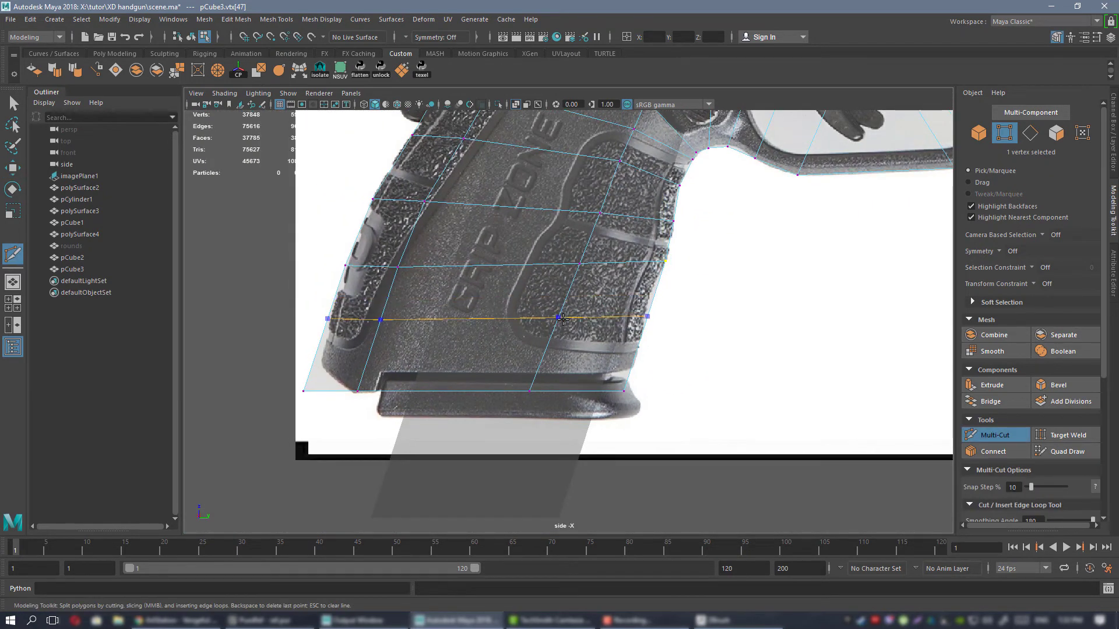
key(w)
click(650, 313)
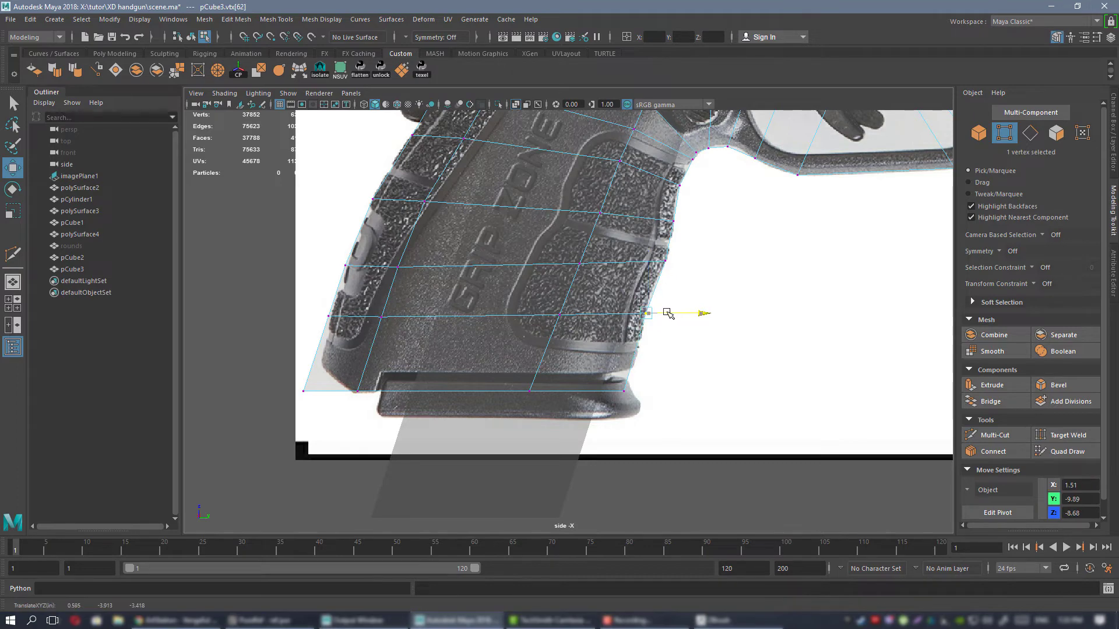
drag(647, 391, 652, 391)
scroll(606, 250, down, 5)
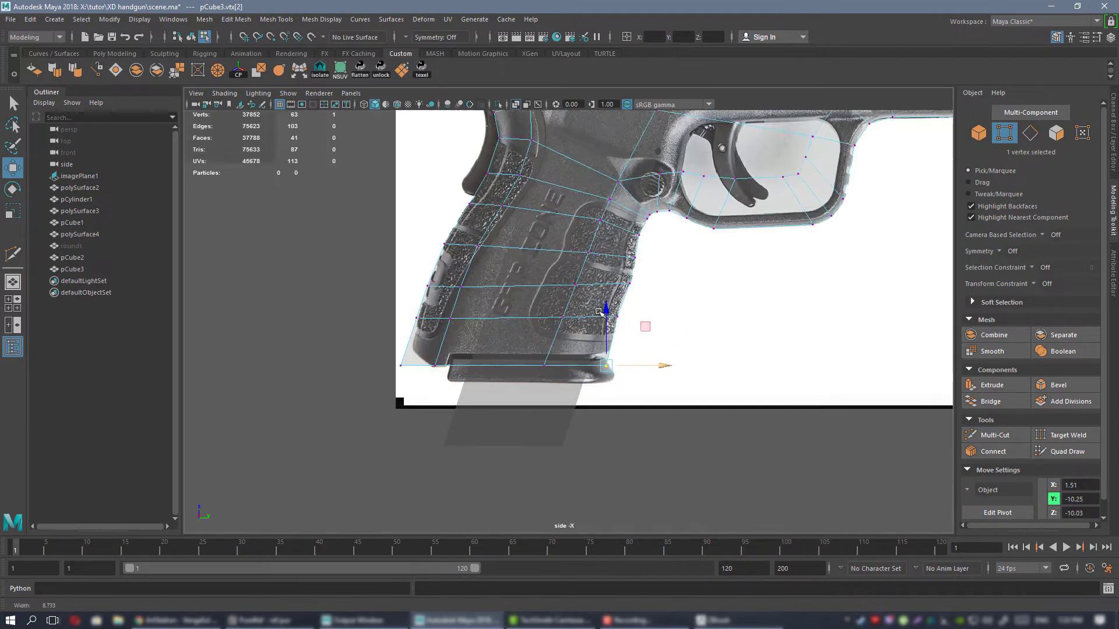
Extrude the outer border edges of the flat frame mesh sideways in the perspective view to give it thickness.
alt+middle_drag(570, 166, 541, 282)
right_drag(541, 282, 589, 268)
key(space)
key(space)
alt+drag(670, 280, 582, 292)
scroll(547, 257, down, 5)
alt+drag(542, 254, 524, 327)
scroll(612, 258, up, 5)
right_drag(554, 312, 558, 272)
alt+drag(614, 291, 616, 341)
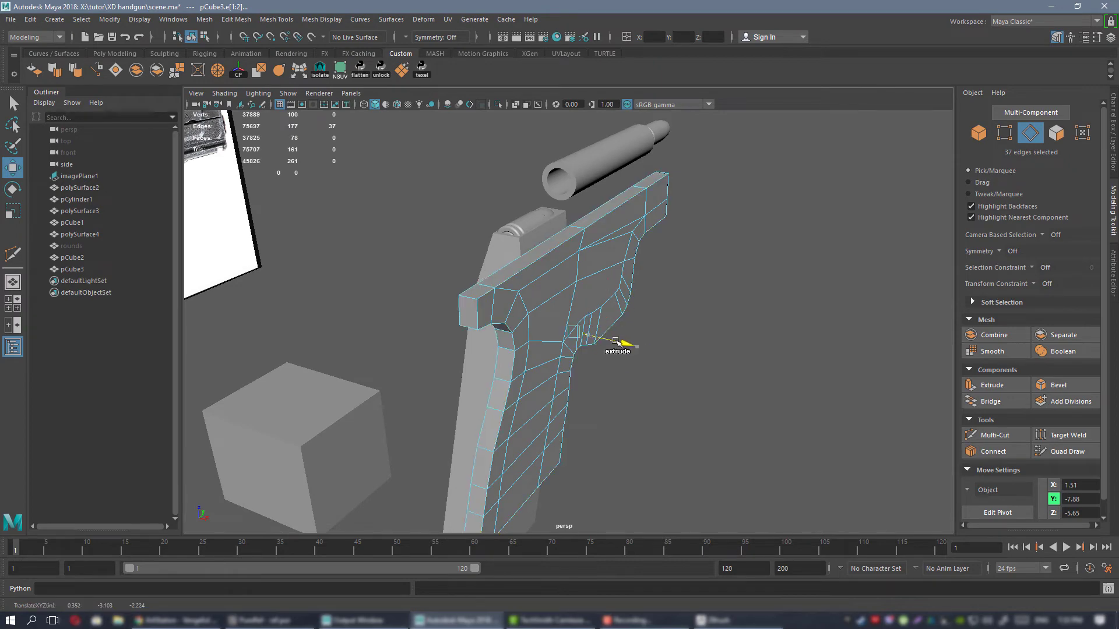
alt+drag(658, 299, 632, 268)
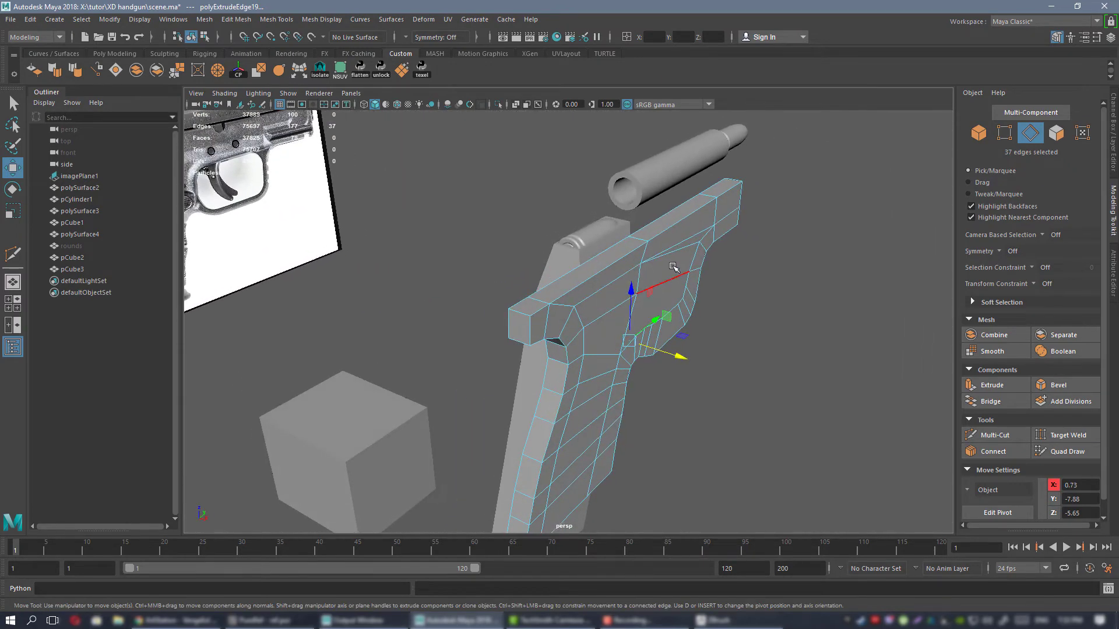
Snap the extruded border edges to the grid's centre line at X 0 in the top view.
key(space)
key(space)
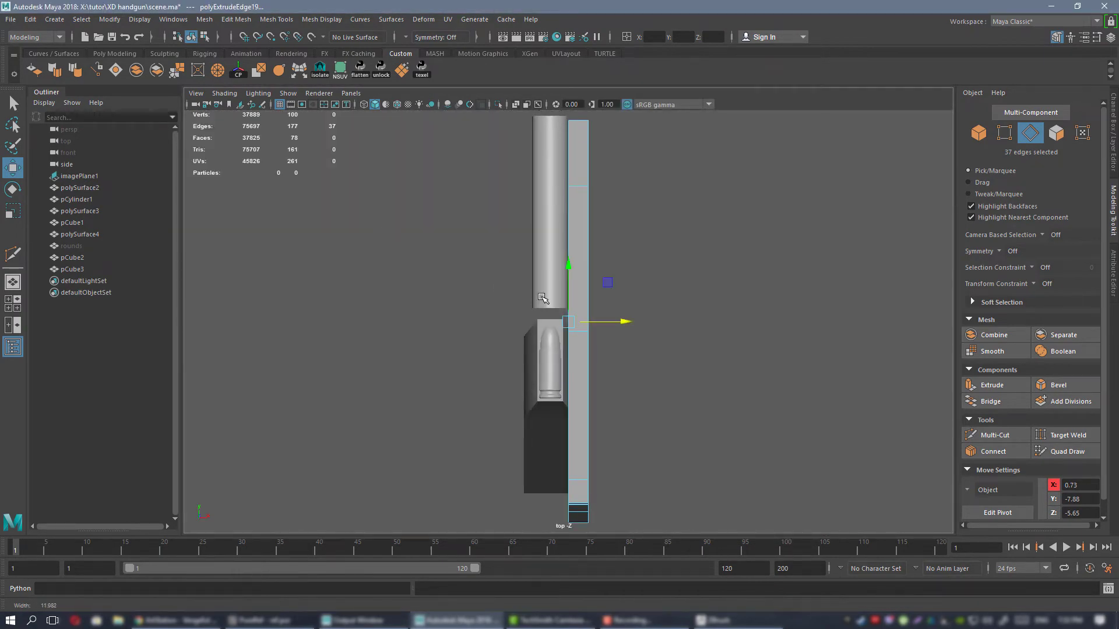
scroll(633, 278, up, 8)
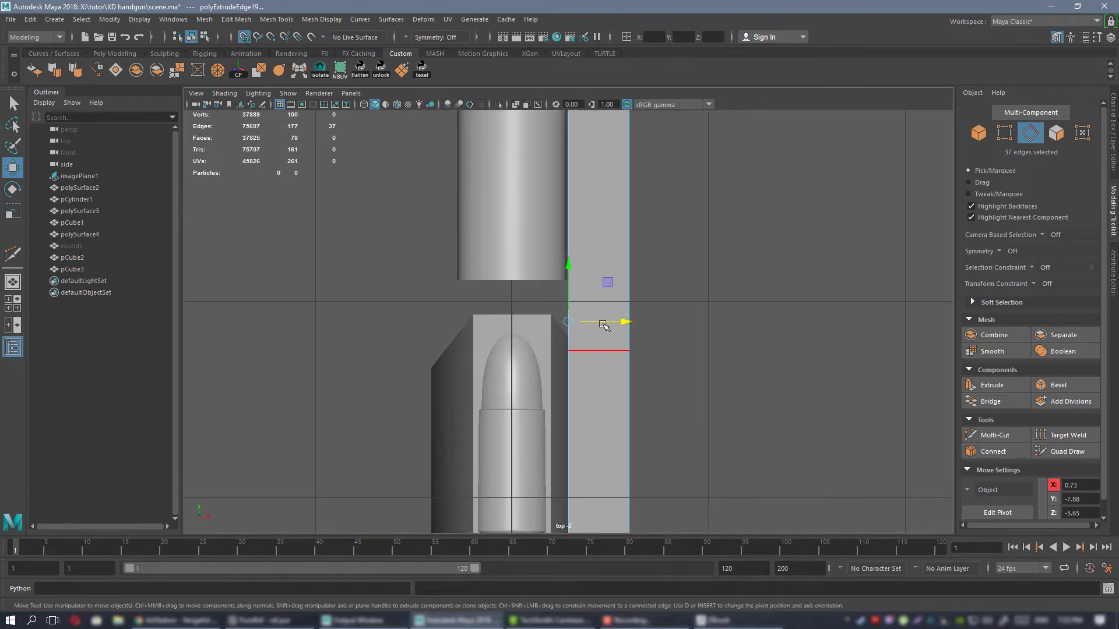
drag(604, 326, 589, 324)
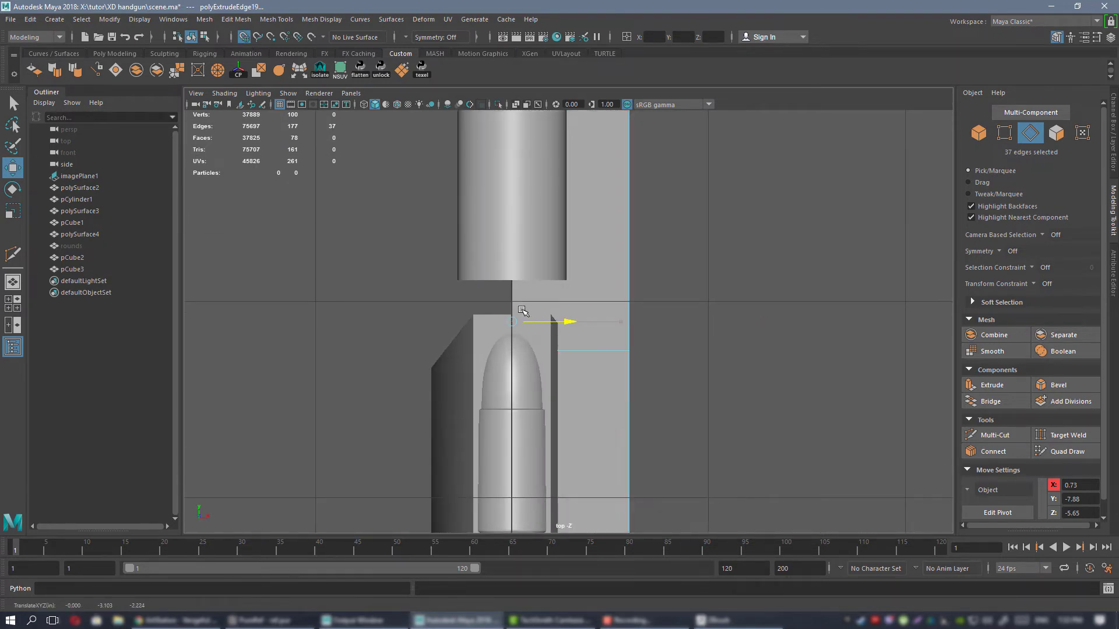
key(space)
key(space)
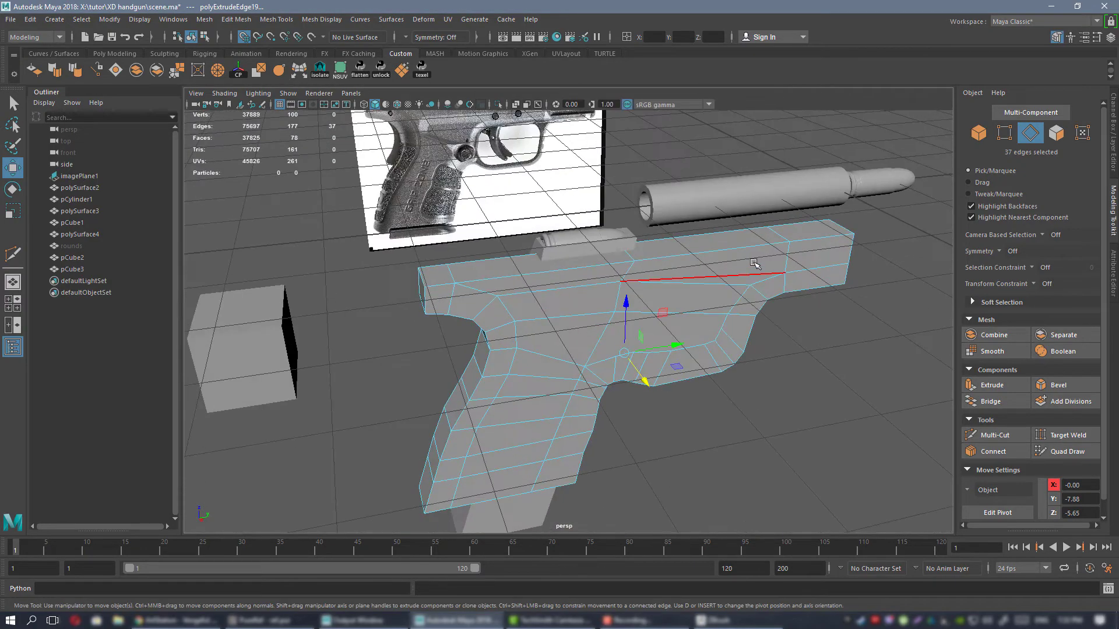
Hide the viewport grid and return to object mode with the thickened frame mesh selected.
alt+drag(799, 259, 760, 260)
alt+right_drag(760, 260, 694, 257)
key(alt+g)
mouse_move(651, 303)
alt+mouse_down()
mouse_move(588, 288)
mouse_move(587, 243)
mouse_move(682, 328)
mouse_move(661, 320)
alt+mouse_up()
alt+right_drag(662, 320, 574, 303)
alt+drag(574, 303, 617, 305)
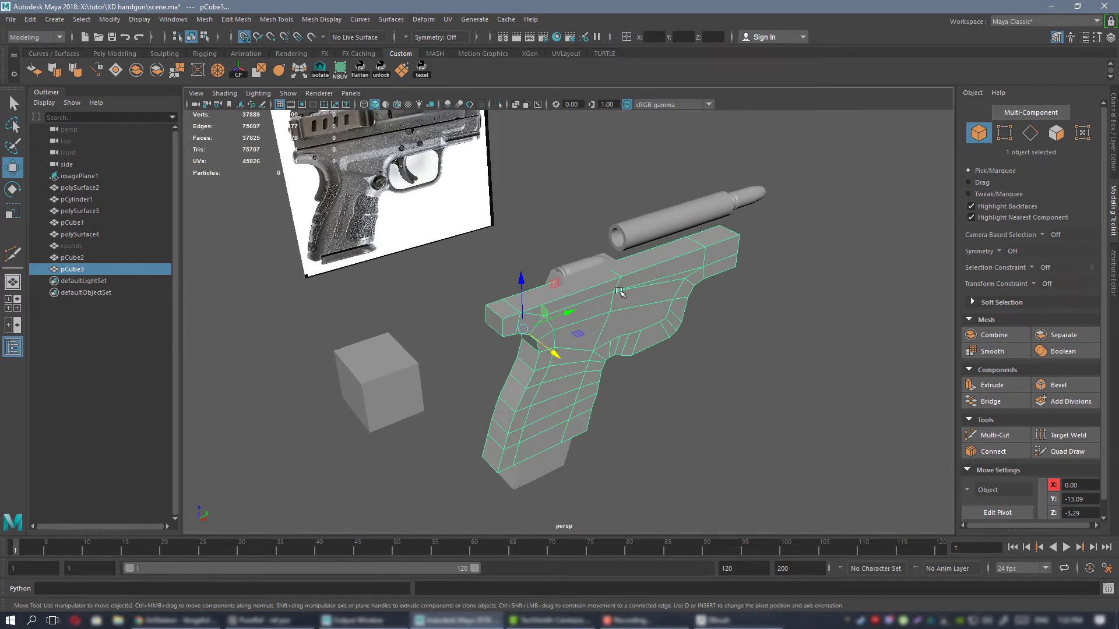
Turn off grid snapping and mirror a duplicate of the half frame mesh by setting its Scale X to -1.
key(w)
alt+right_drag(620, 292, 673, 298)
alt+drag(674, 298, 658, 326)
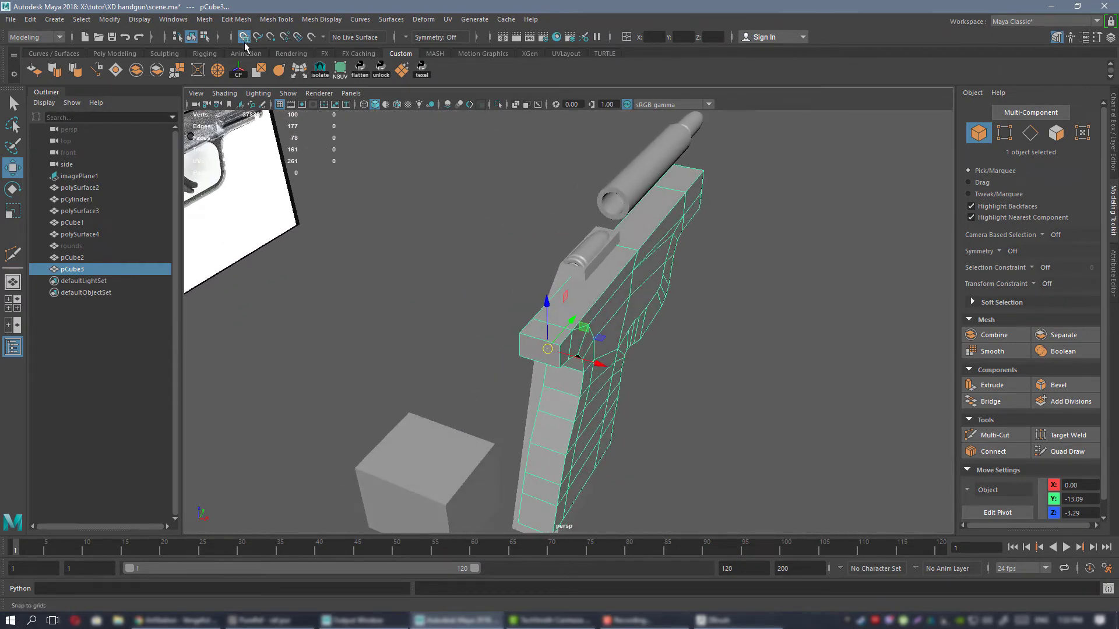
click(245, 43)
alt+drag(684, 260, 661, 290)
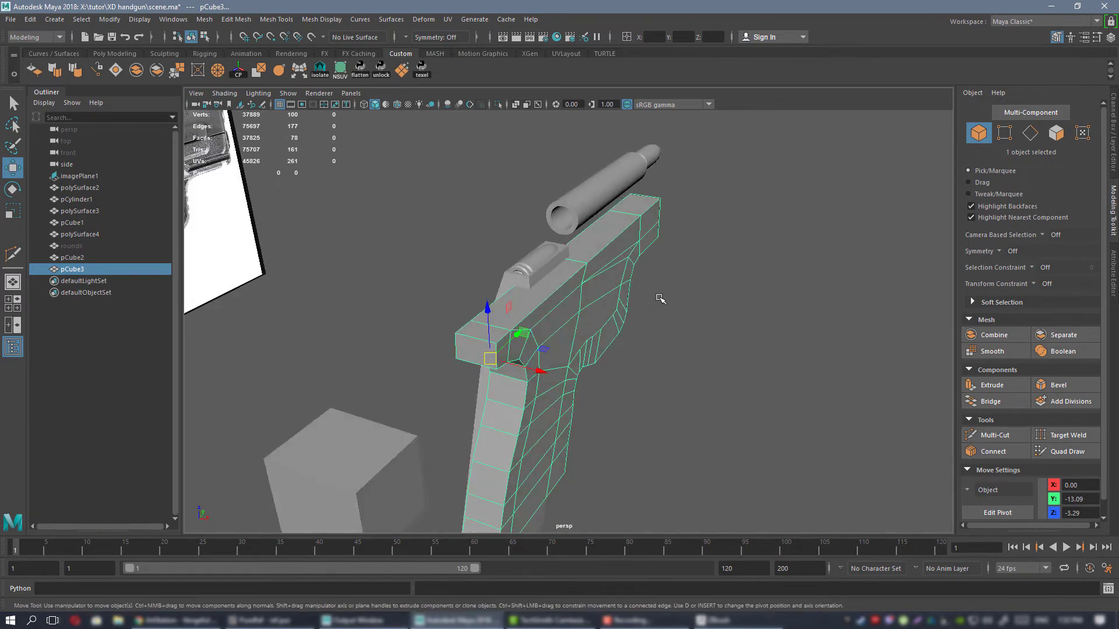
key(ctrl+d)
click(1114, 127)
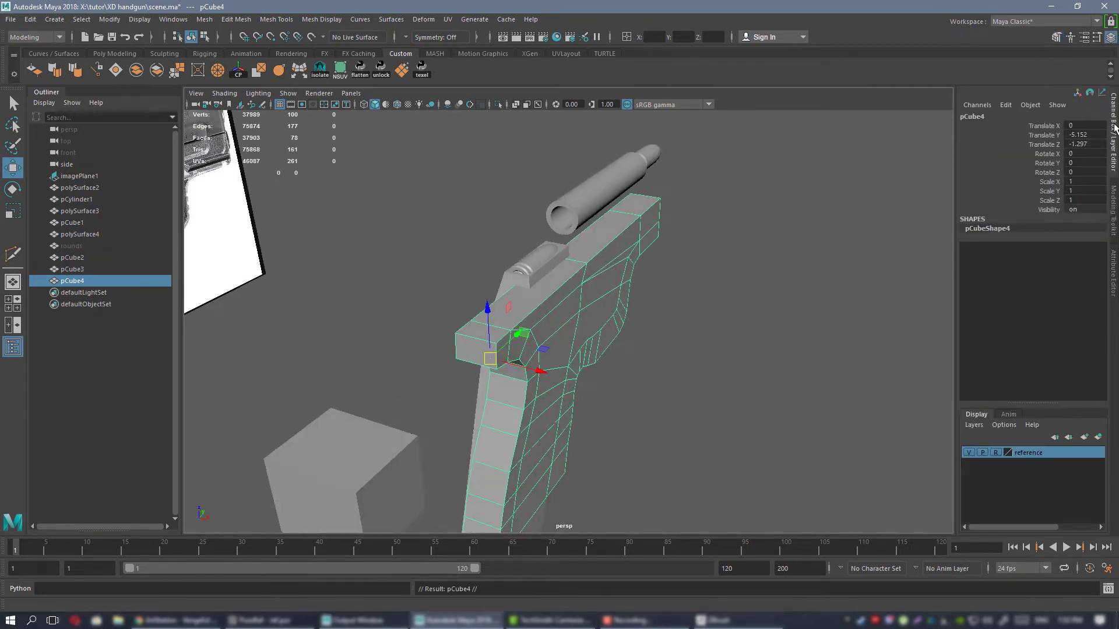
click(1080, 182)
text(-1)
key(Return)
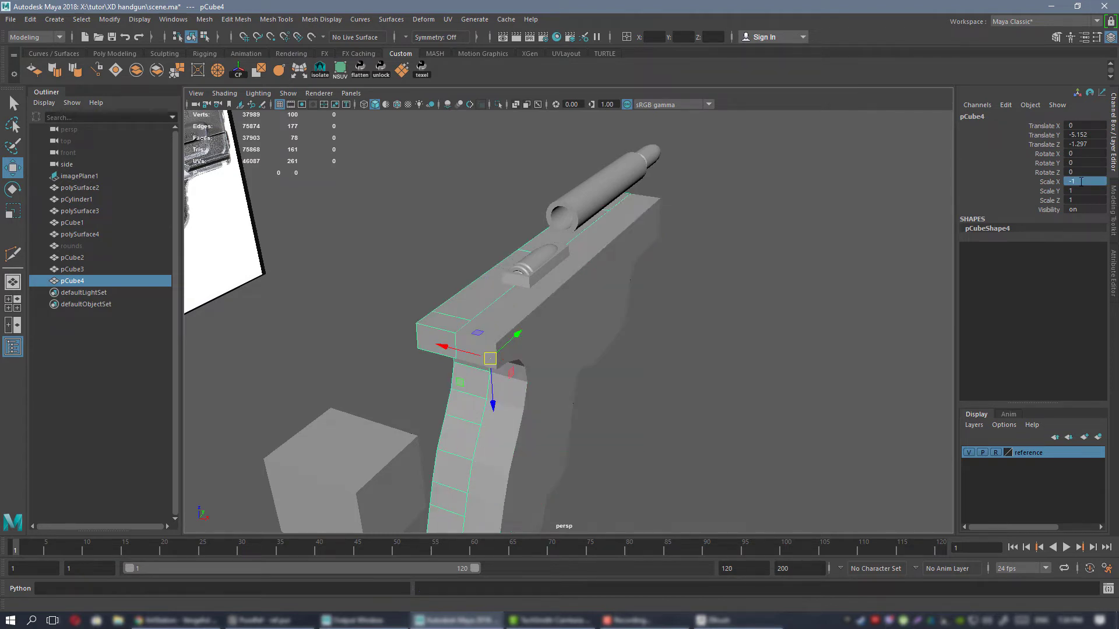
Combine the original frame half and its mirrored copy into one mesh.
alt+drag(546, 345, 595, 287)
click(534, 321)
shift+click(471, 286)
click(136, 72)
Select all vertices along the combined frame's centre seam and merge them with a distance threshold of 0.01.
right_drag(580, 282, 537, 280)
mouse_move(537, 282)
alt+mouse_down()
mouse_move(564, 313)
mouse_move(522, 285)
alt+mouse_up()
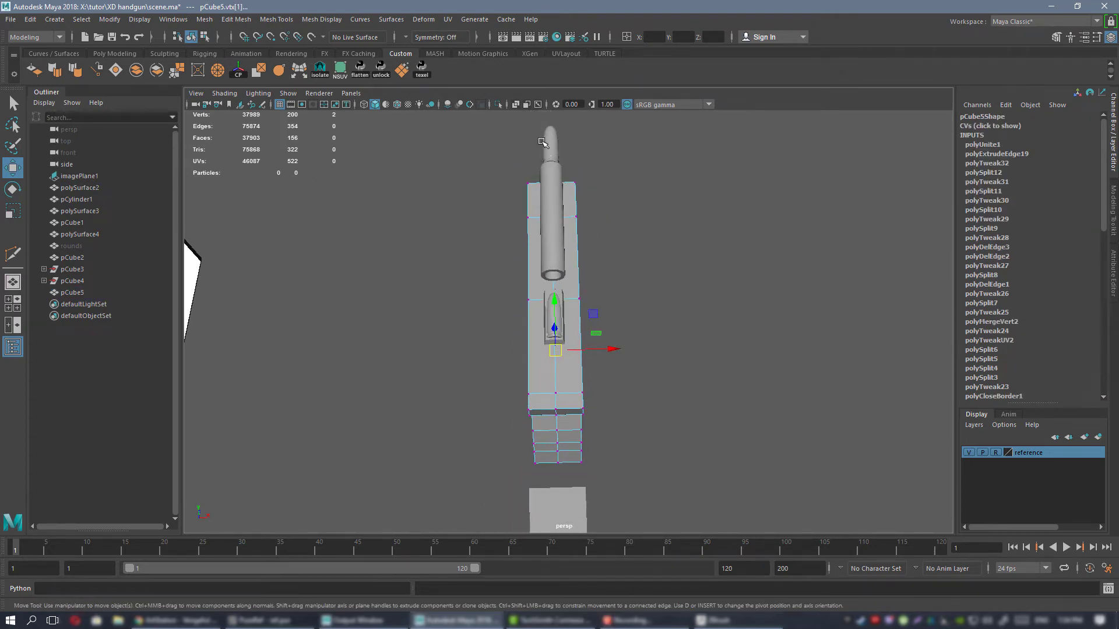
drag(567, 484, 703, 389)
alt+right_drag(703, 389, 769, 378)
alt+drag(769, 378, 737, 318)
alt+middle_drag(736, 318, 589, 415)
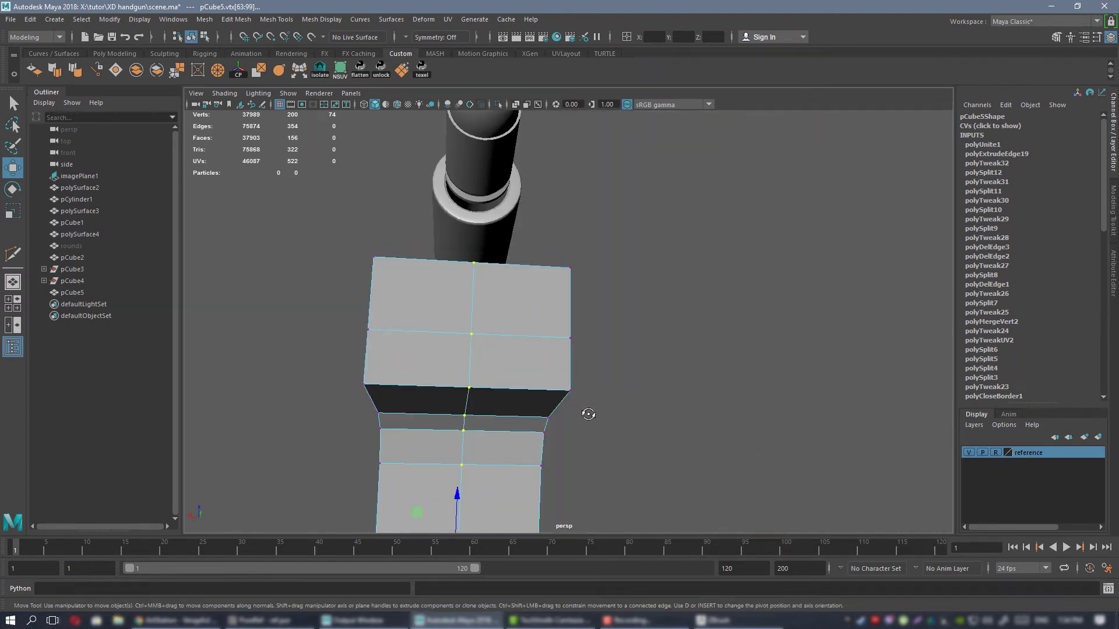
alt+drag(589, 414, 641, 342)
alt+middle_drag(640, 342, 593, 426)
alt+drag(594, 425, 583, 421)
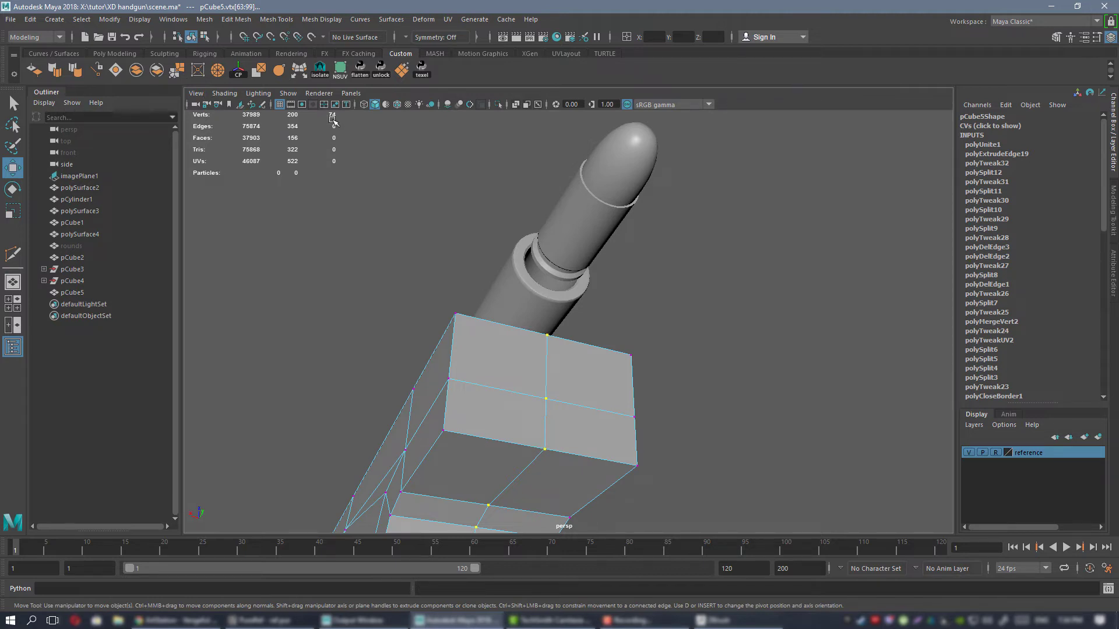
click(176, 71)
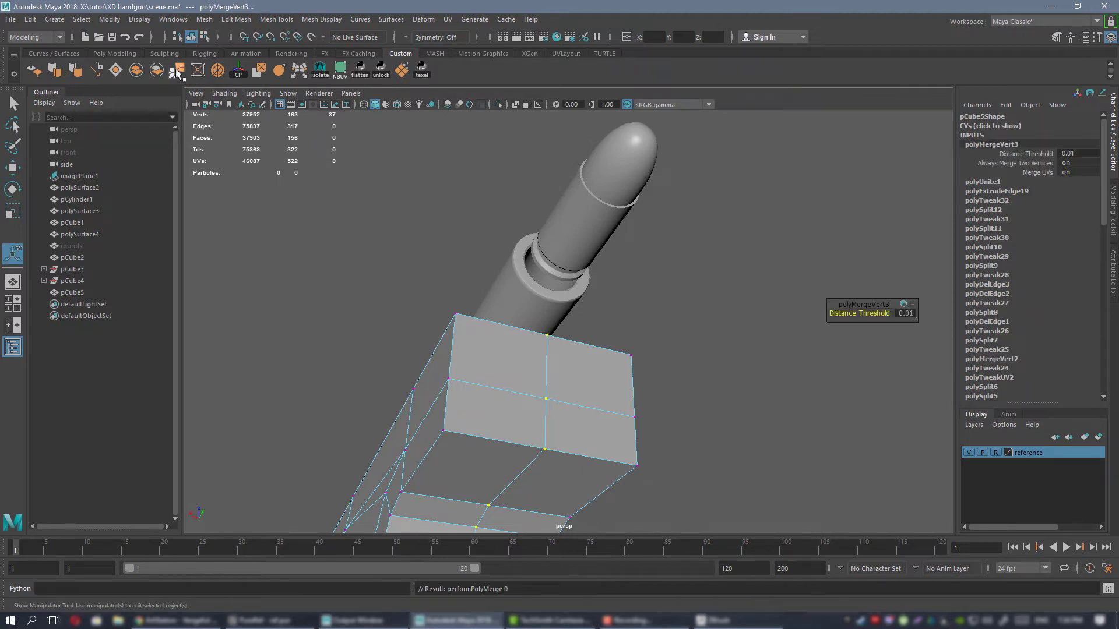
Return to object mode with the merged frame mesh selected and framed in the perspective view.
alt+right_drag(663, 388, 518, 300)
alt+middle_drag(519, 300, 517, 180)
alt+drag(517, 180, 548, 227)
right_drag(548, 226, 604, 208)
key(q)
click(631, 254)
alt+drag(524, 282, 614, 325)
click(588, 292)
key(f)
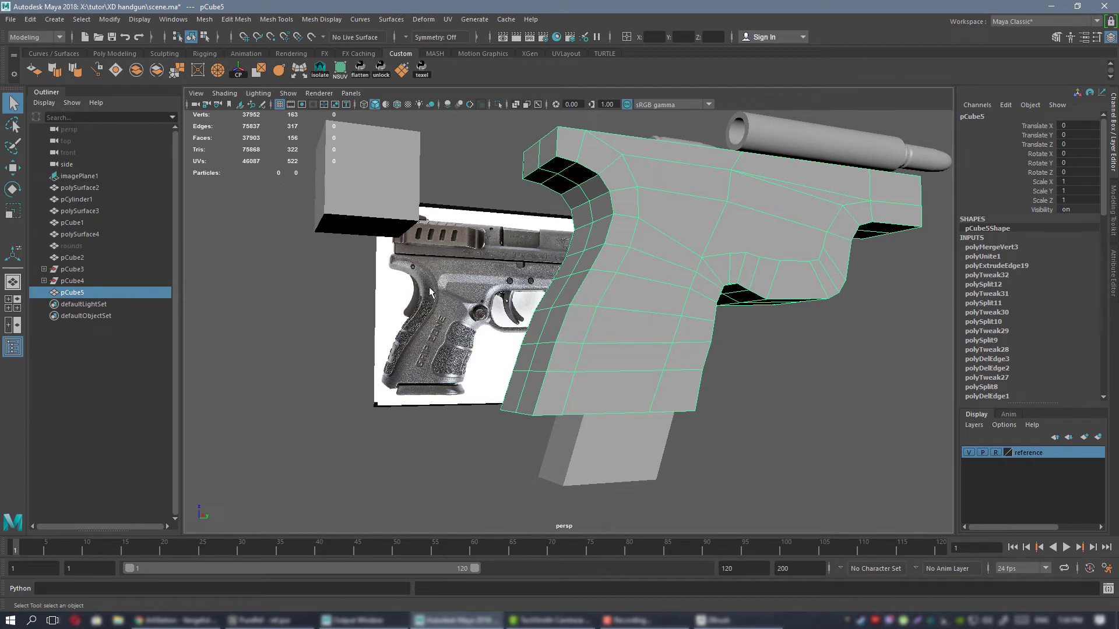
Preview the frame mesh smoothed and assign the existing blinn material to it.
alt+drag(460, 338, 554, 314)
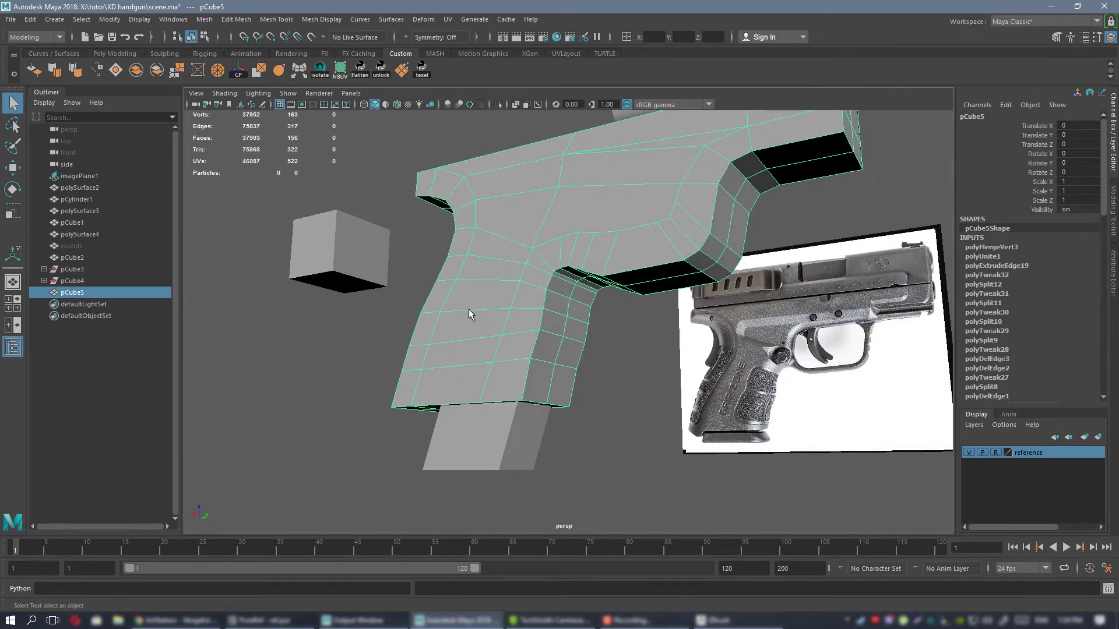
alt+drag(471, 313, 586, 238)
key(3)
click(735, 353)
alt+drag(590, 380, 600, 239)
click(582, 249)
right_click(600, 239)
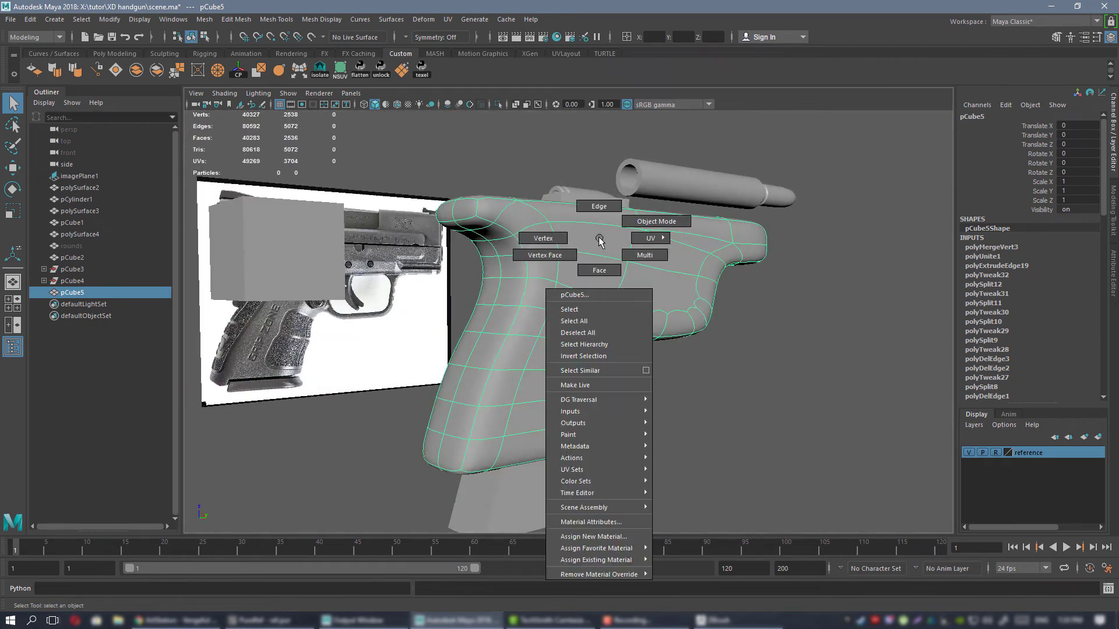
mouse_move(638, 561)
click(679, 557)
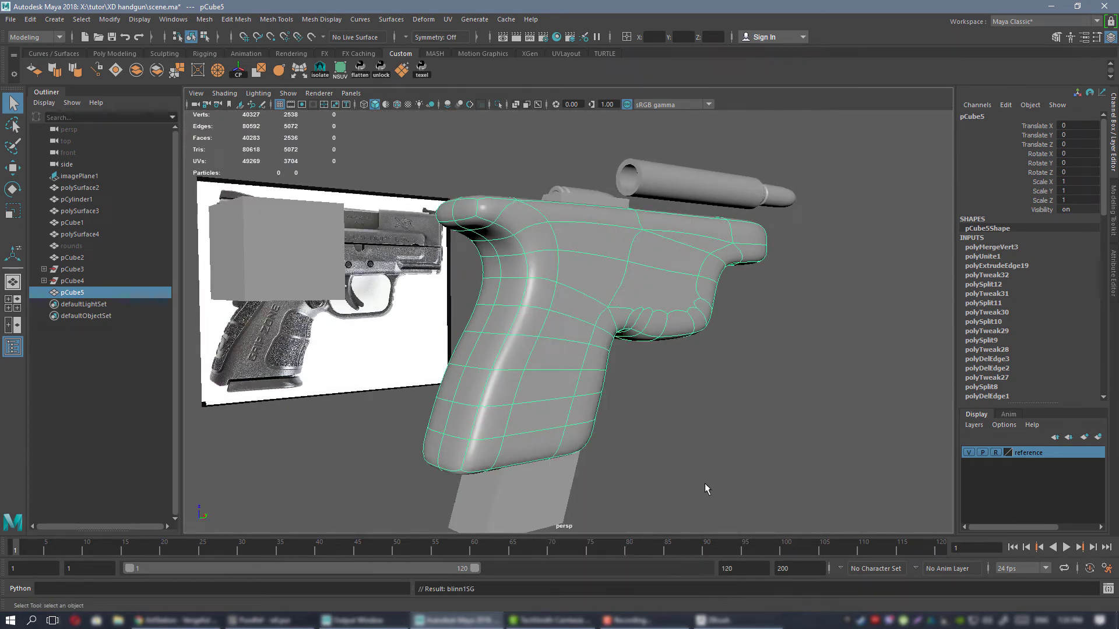
Compare the frame mesh with and without smooth preview and examine the grip's rear corners against the reference image.
click(638, 429)
alt+drag(638, 428, 556, 312)
click(621, 300)
key(1)
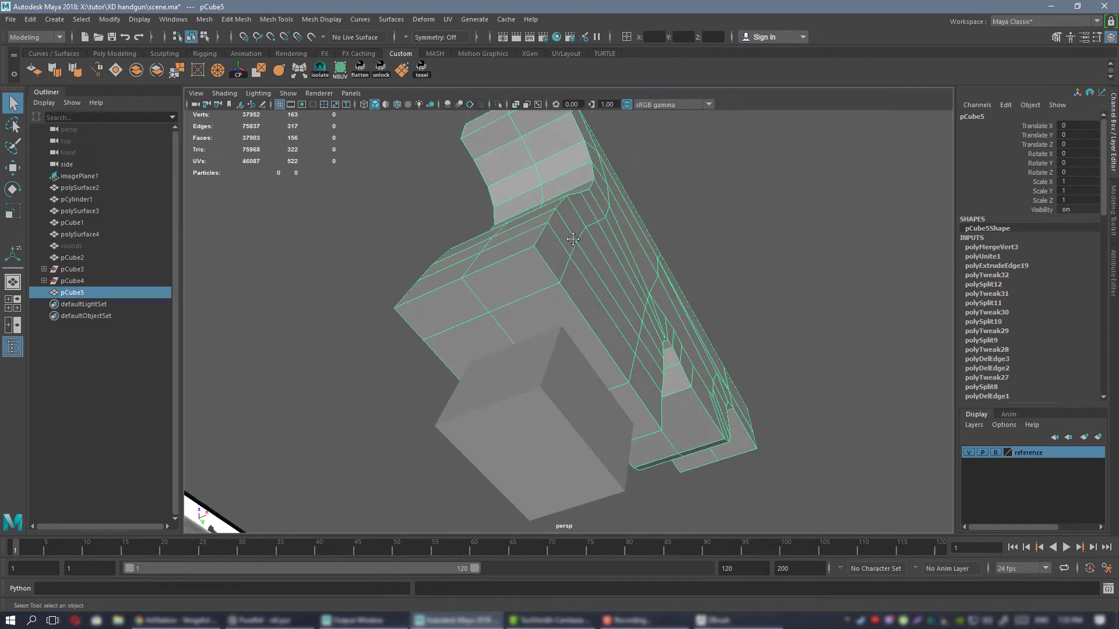
alt+drag(573, 239, 571, 274)
key(3)
click(680, 428)
alt+drag(680, 428, 567, 331)
click(635, 347)
key(1)
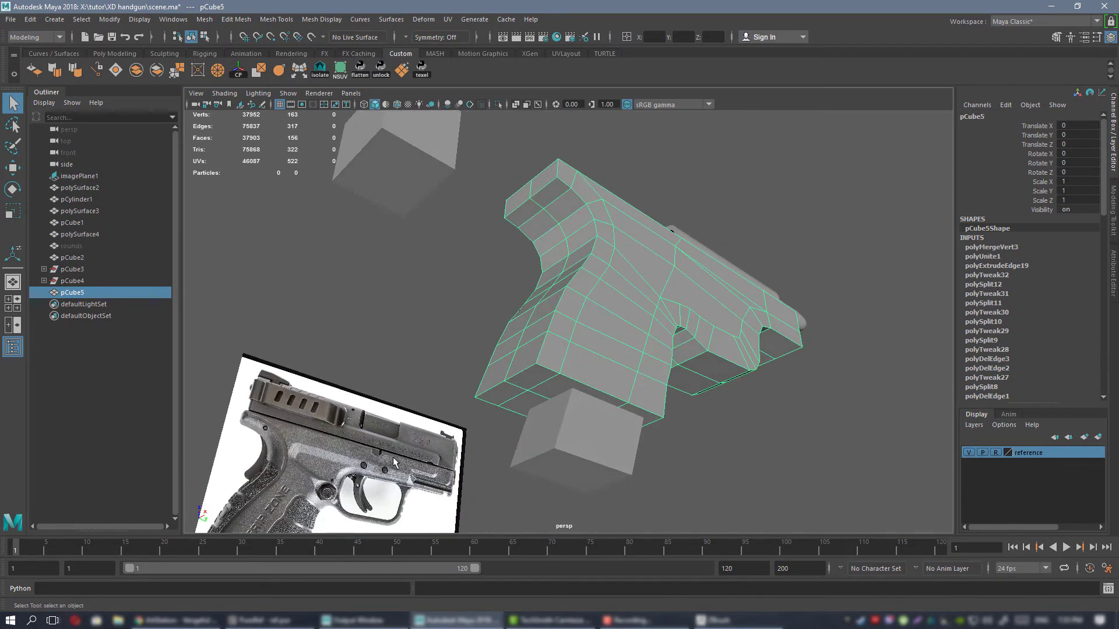
mouse_move(580, 269)
alt+mouse_down()
mouse_move(607, 274)
mouse_move(589, 287)
mouse_move(629, 309)
mouse_move(561, 280)
alt+mouse_up()
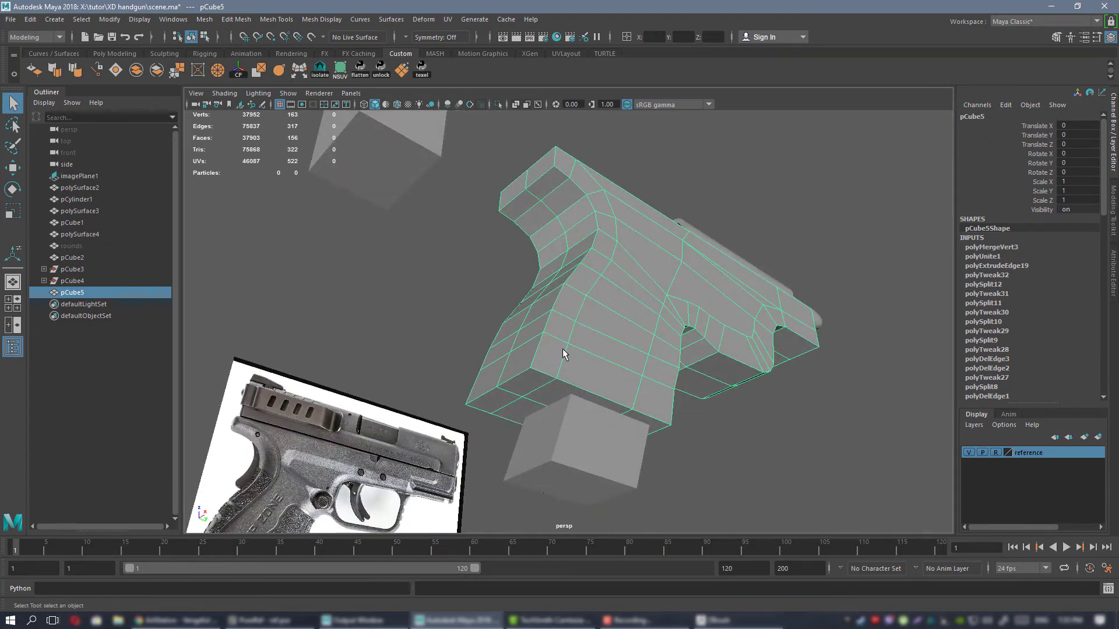
alt+drag(510, 321, 521, 380)
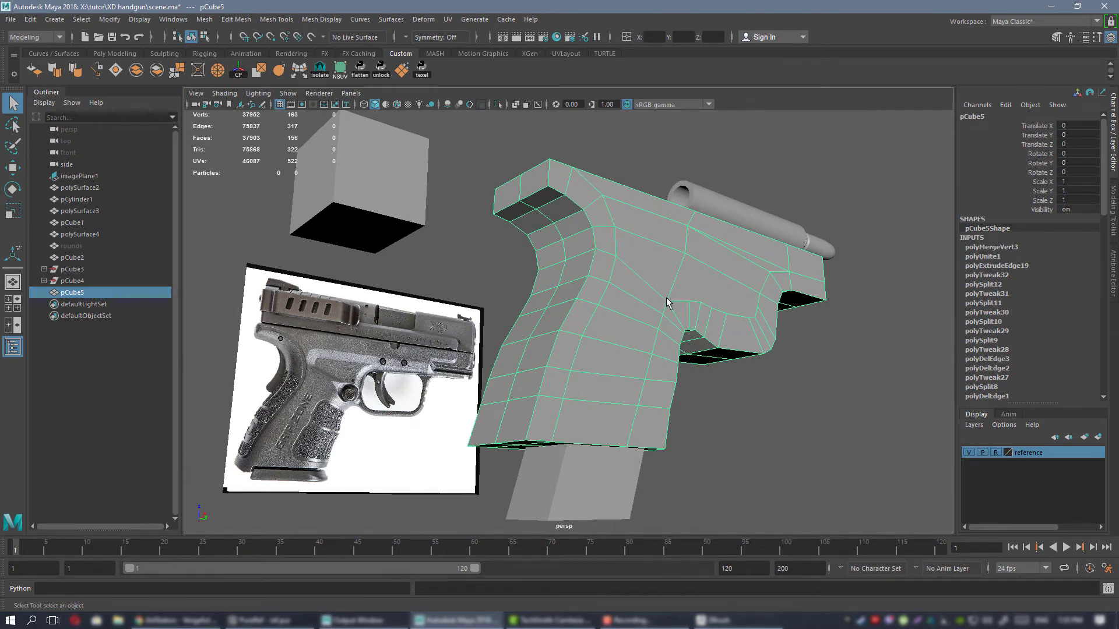
alt+drag(619, 303, 633, 274)
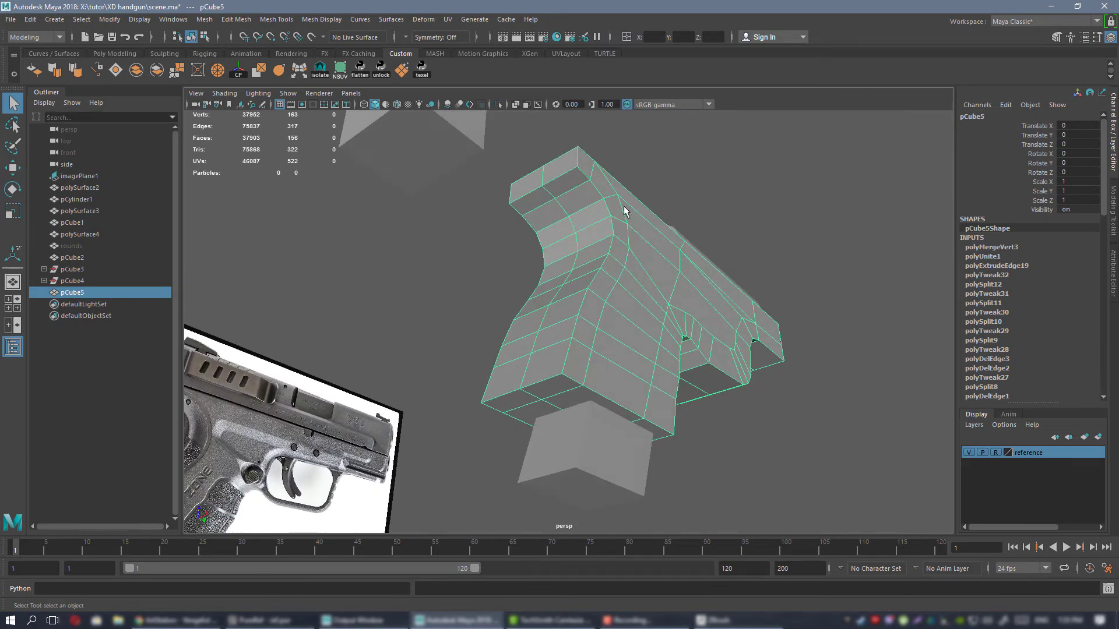
alt+drag(619, 315, 592, 187)
alt+drag(529, 358, 537, 413)
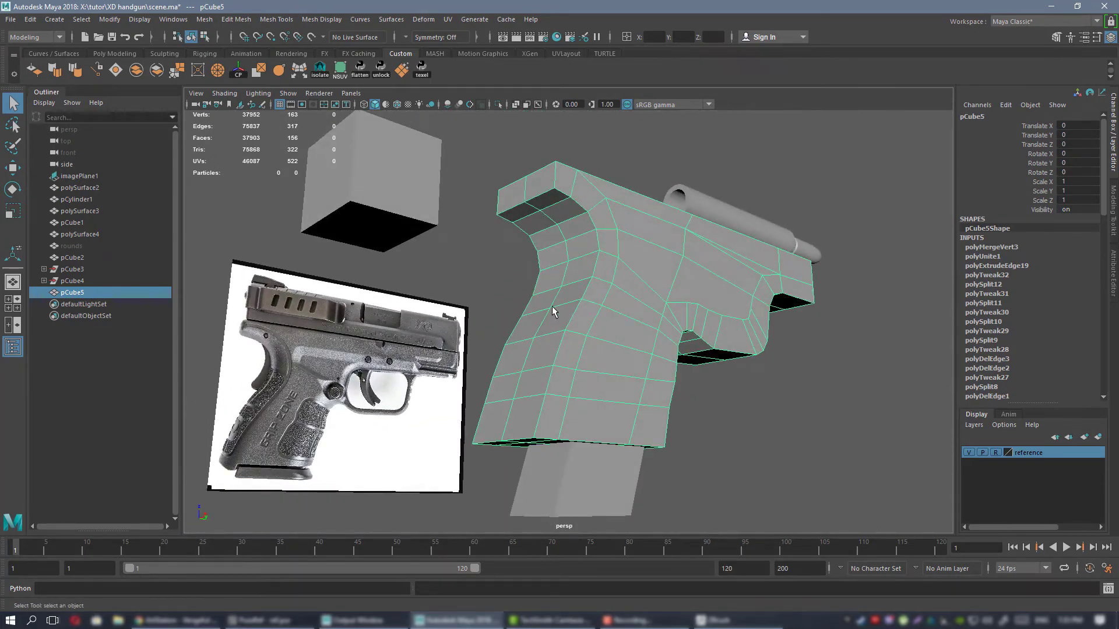
Bevel the edge loops running along both rear corners of the grip and up the beavertail.
alt+right_drag(552, 310, 645, 338)
right_drag(601, 281, 604, 248)
alt+drag(608, 373, 598, 285)
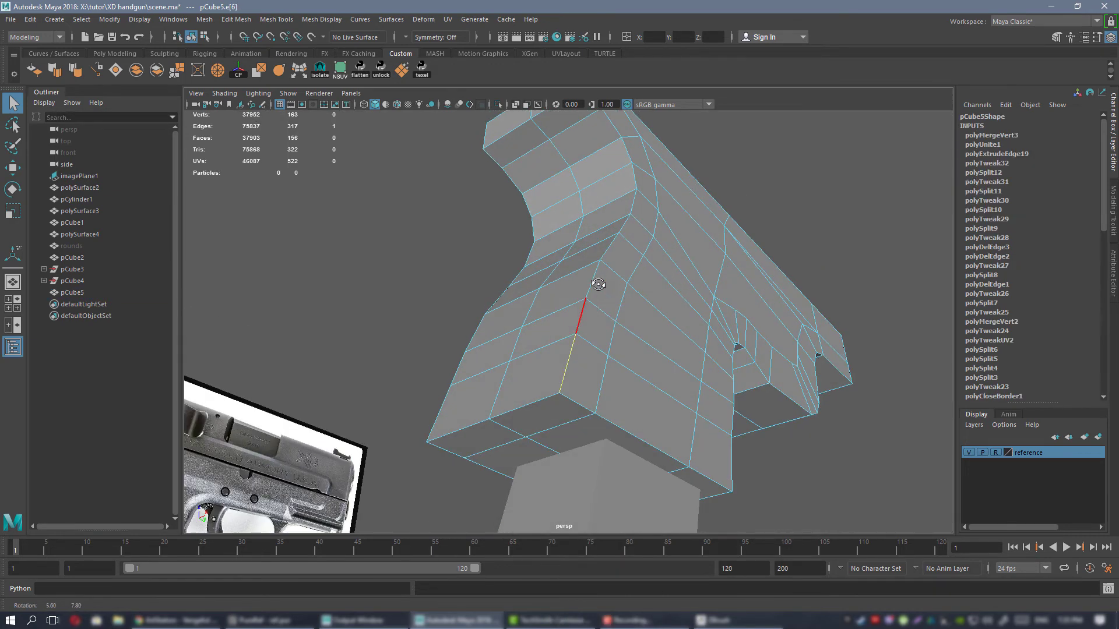
double_click(583, 324)
alt+drag(583, 324, 631, 279)
shift+double_click(601, 323)
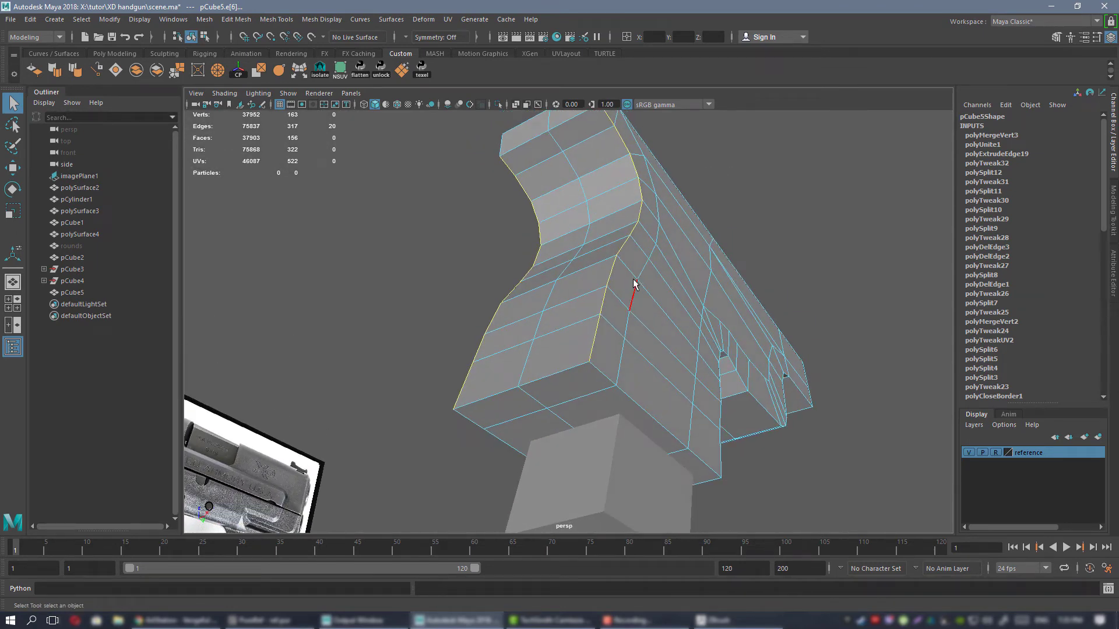
key(ctrl+Delete)
key(ctrl+z)
click(1114, 195)
click(1069, 390)
alt+drag(587, 245, 846, 311)
Switch to vertex selection on the beveled frame mesh and set the modeling symmetry to Object X.
alt+drag(595, 240, 533, 249)
right_drag(593, 260, 547, 260)
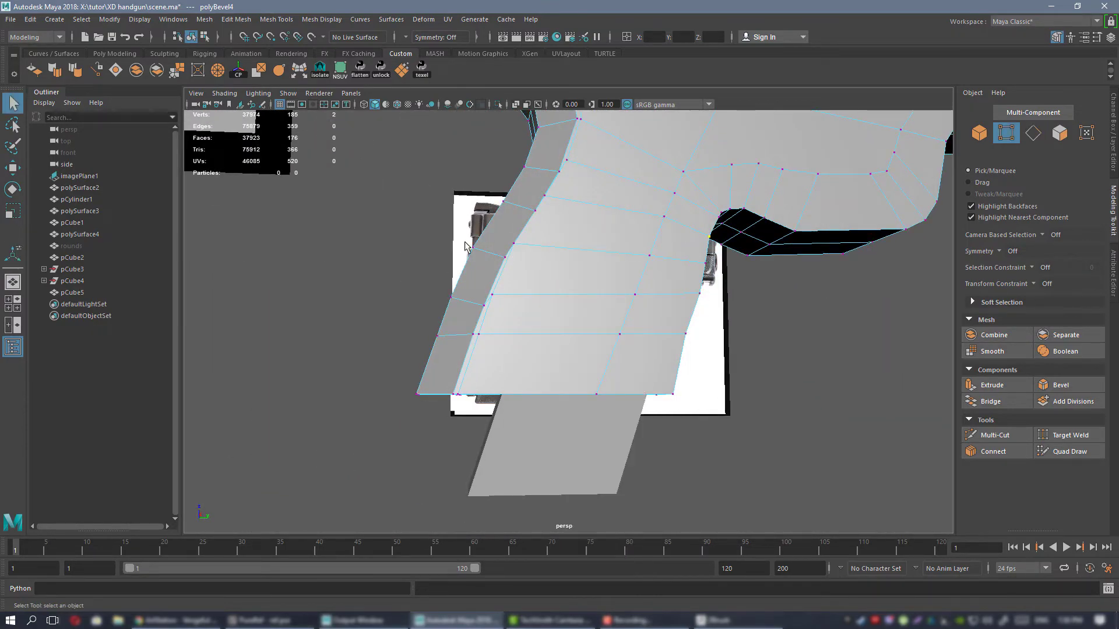
alt+drag(520, 361, 585, 334)
click(666, 267)
alt+drag(666, 266, 641, 278)
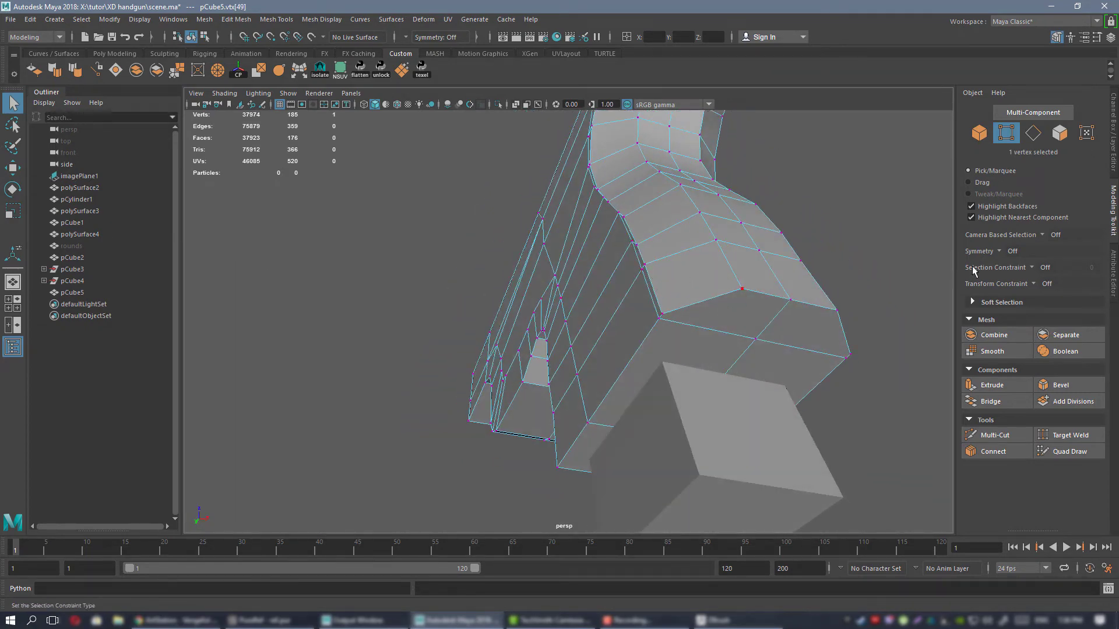
click(1003, 252)
click(1042, 273)
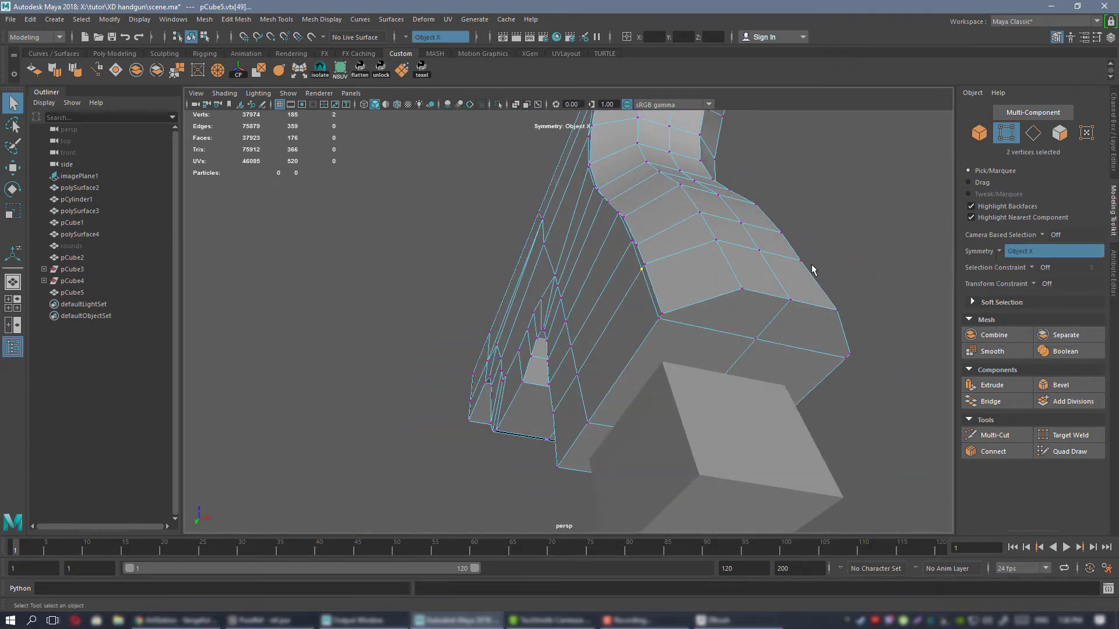
Move the front vertices of the lower grip bevel forward along the grip's side to widen the strip.
alt+drag(803, 264, 527, 243)
alt+middle_drag(527, 242, 544, 347)
key(w)
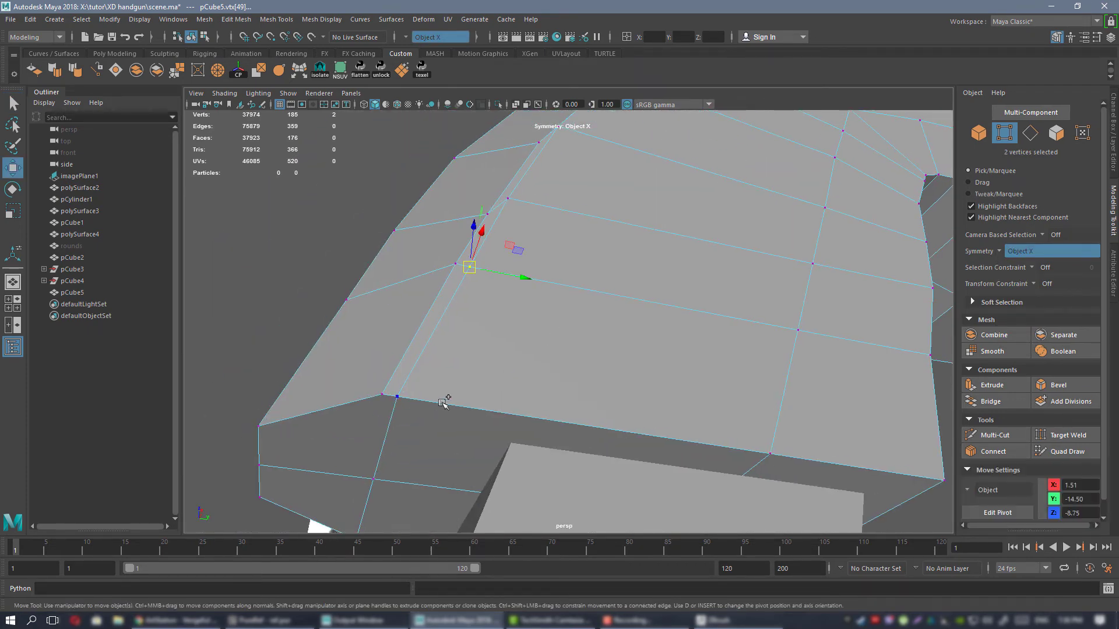
drag(492, 341, 511, 342)
click(508, 199)
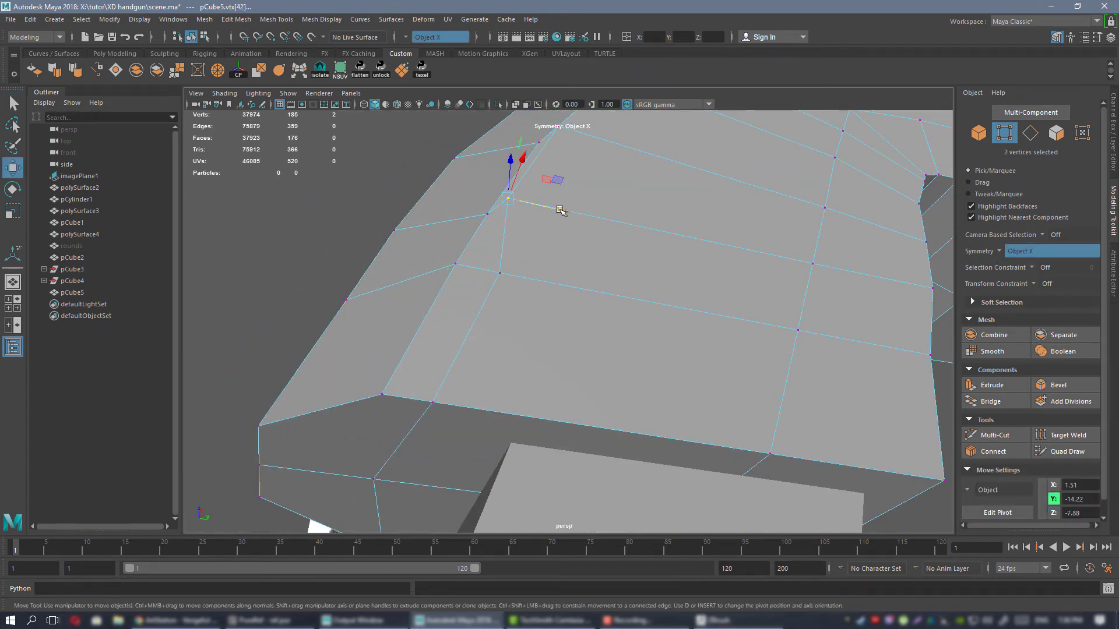
alt+drag(599, 188, 557, 273)
drag(524, 326, 516, 334)
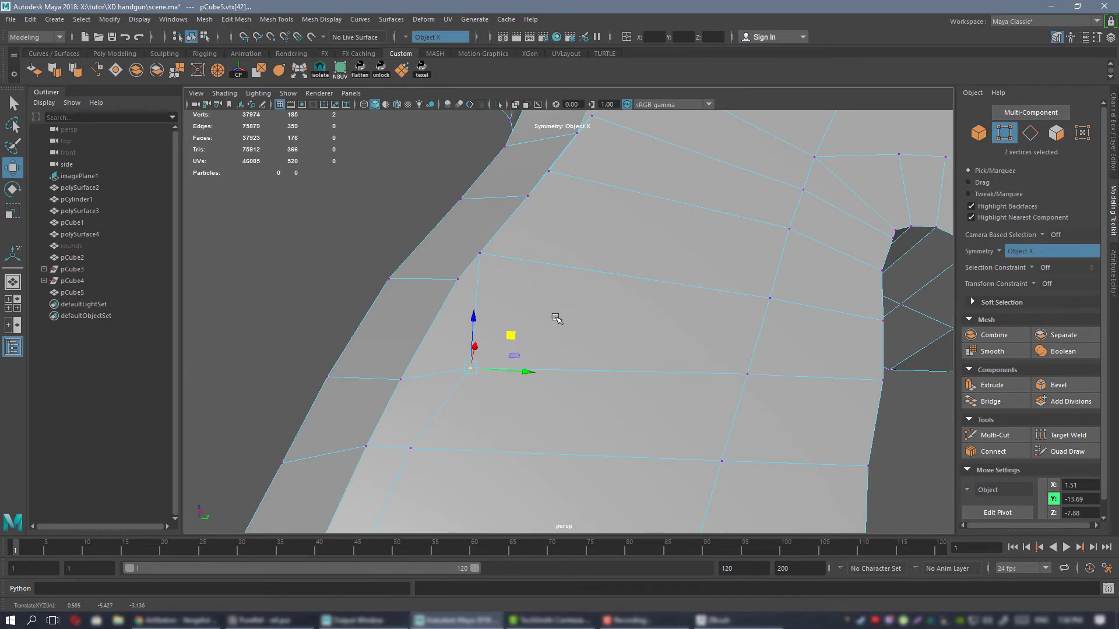
In the side view, reposition the grip bevel's front vertices to follow the edge of the textured backstrap in the reference.
key(space)
key(space)
scroll(677, 357, up, 10)
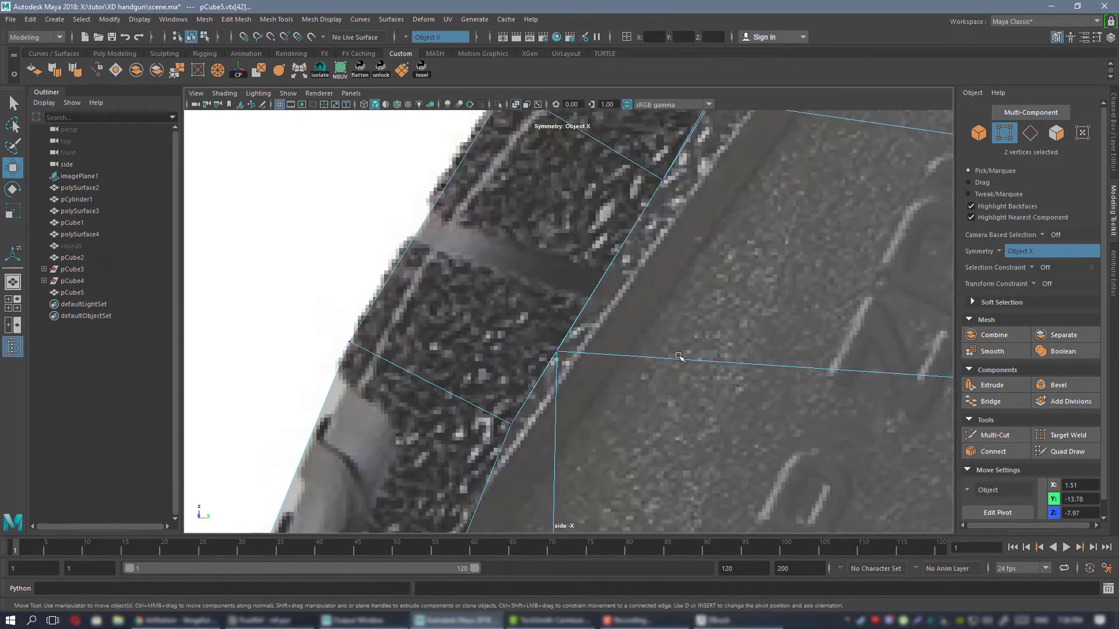
scroll(605, 330, down, 6)
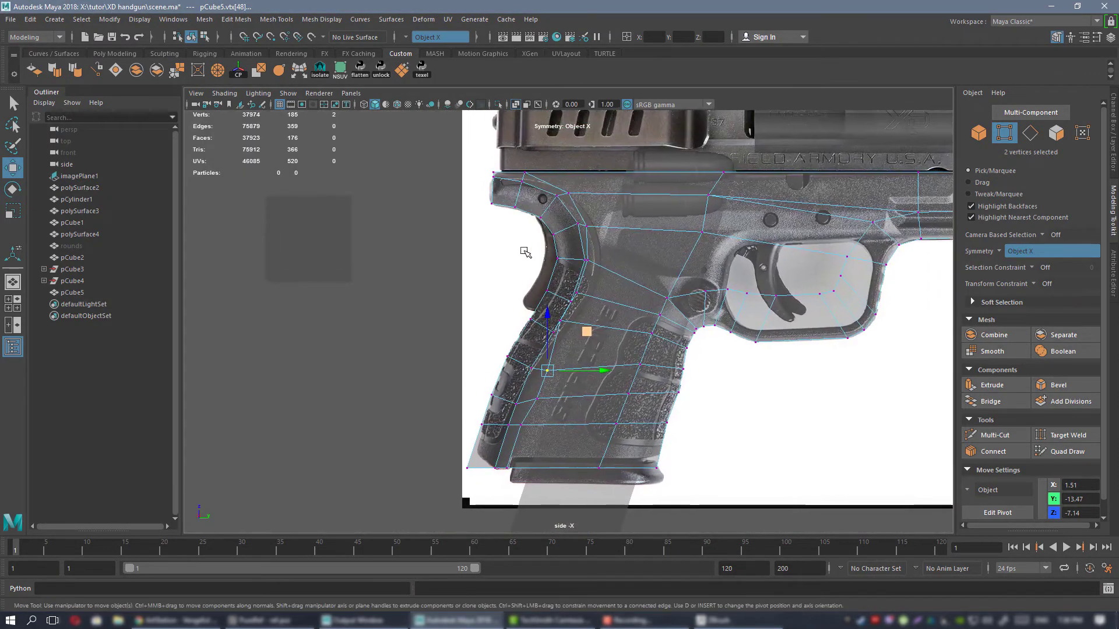
scroll(590, 344, up, 3)
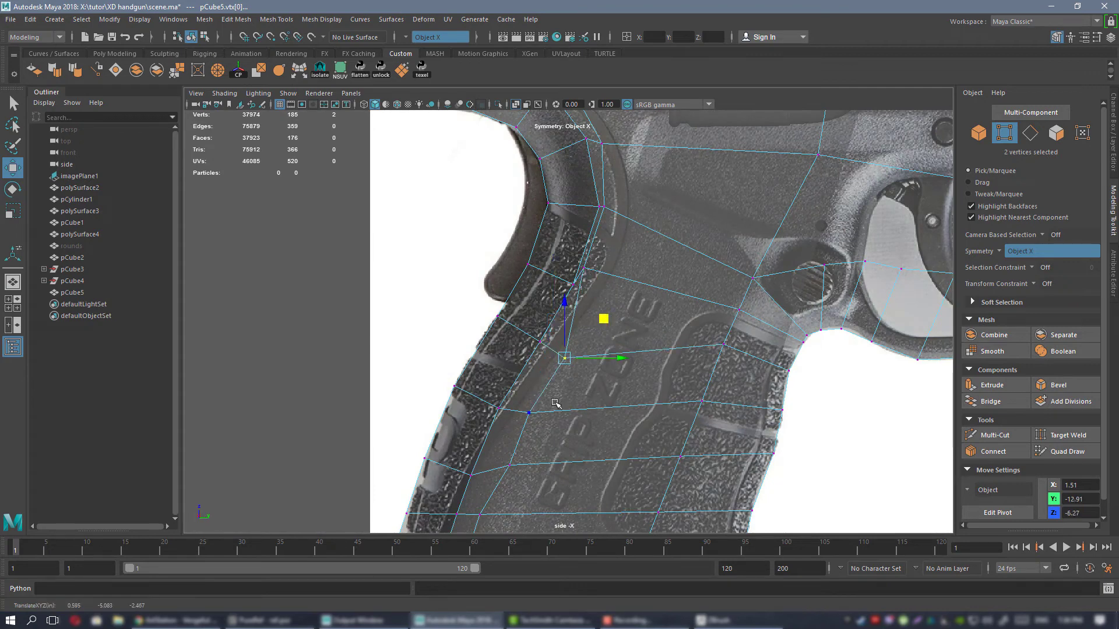
scroll(556, 402, down, 5)
scroll(597, 347, up, 6)
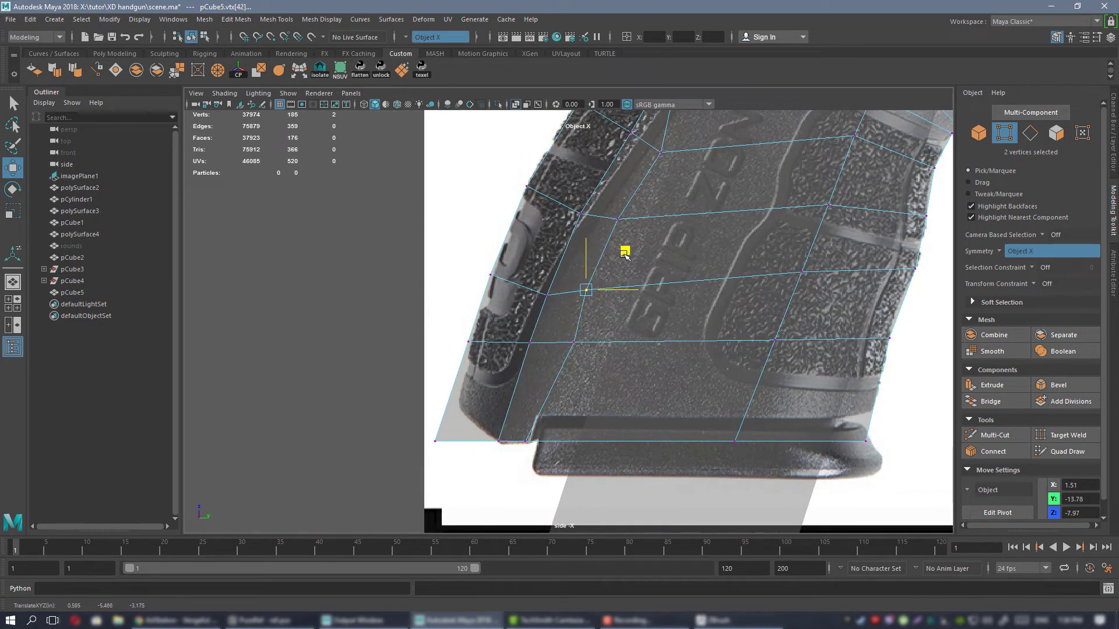
drag(624, 254, 624, 257)
alt+middle_drag(624, 257, 554, 419)
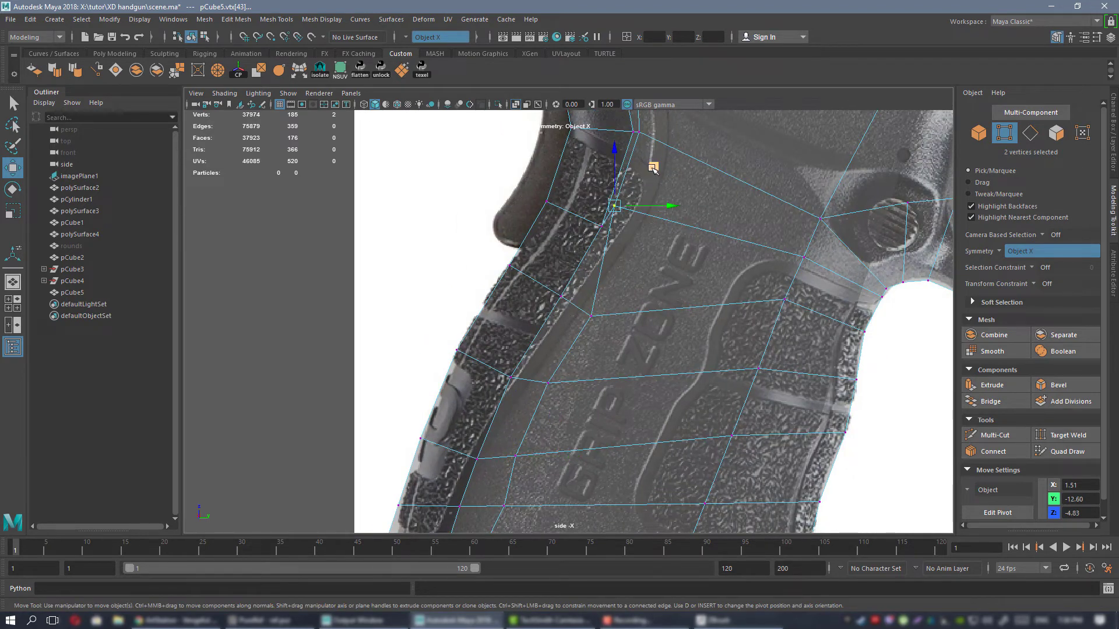
Move the bevel's upper front vertices onto the reference contour around the beavertail curve and return to the four-view layout.
alt+middle_drag(643, 163, 635, 257)
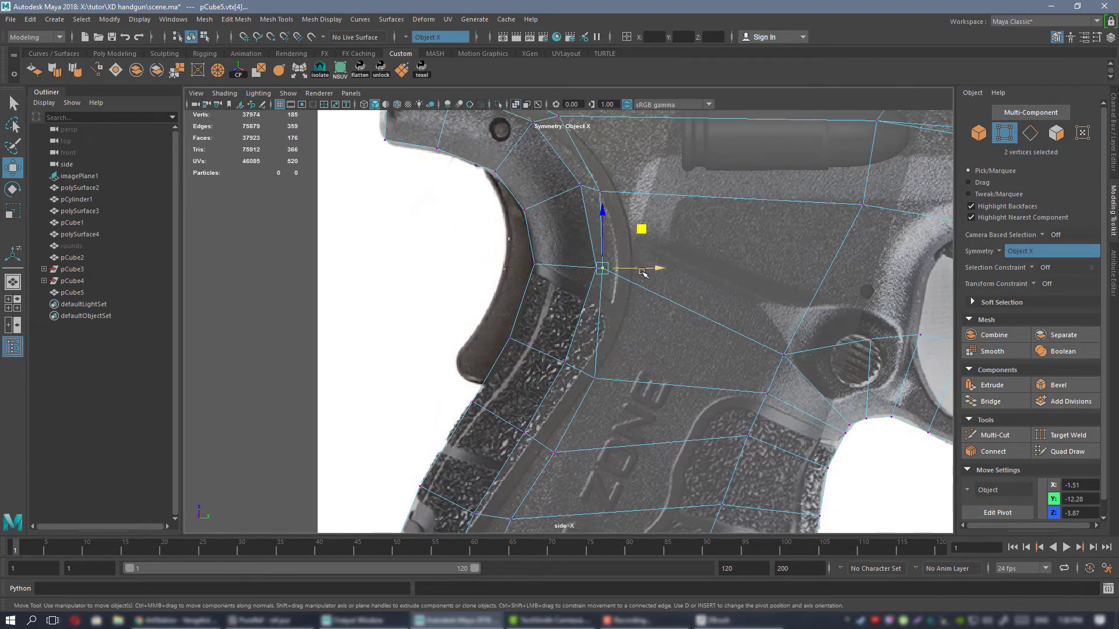
alt+middle_drag(616, 185, 617, 266)
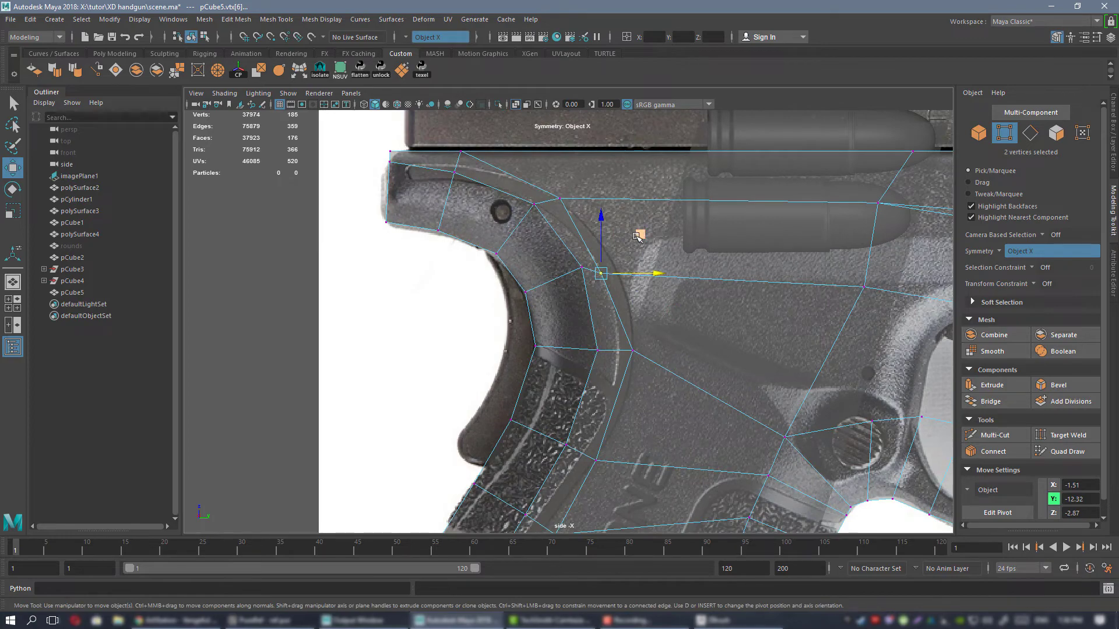
drag(600, 161, 606, 158)
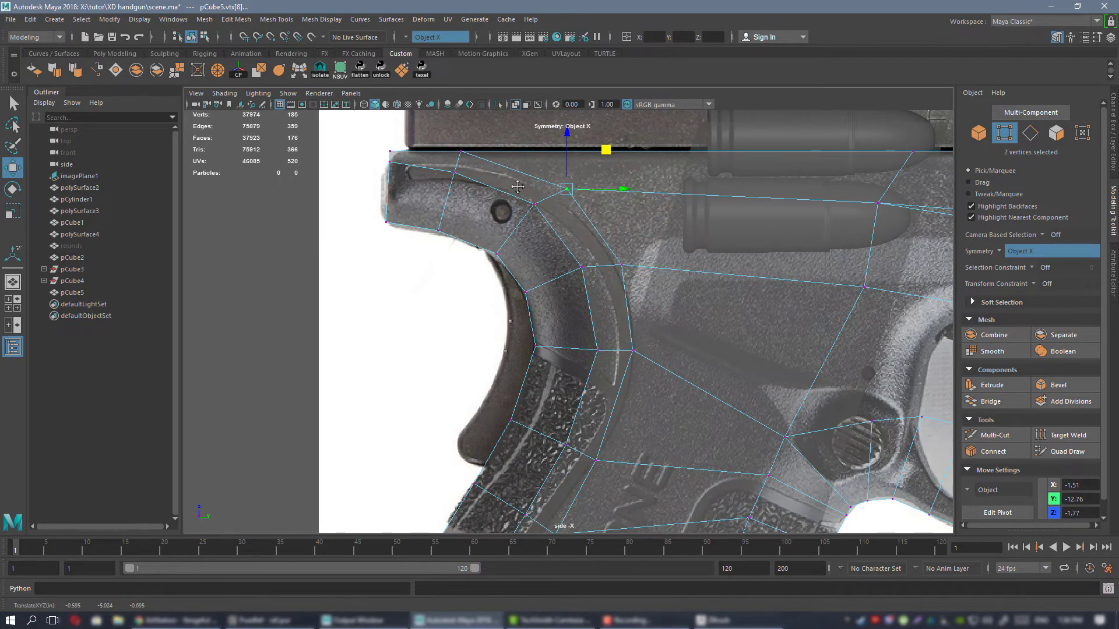
scroll(734, 392, down, 6)
key(space)
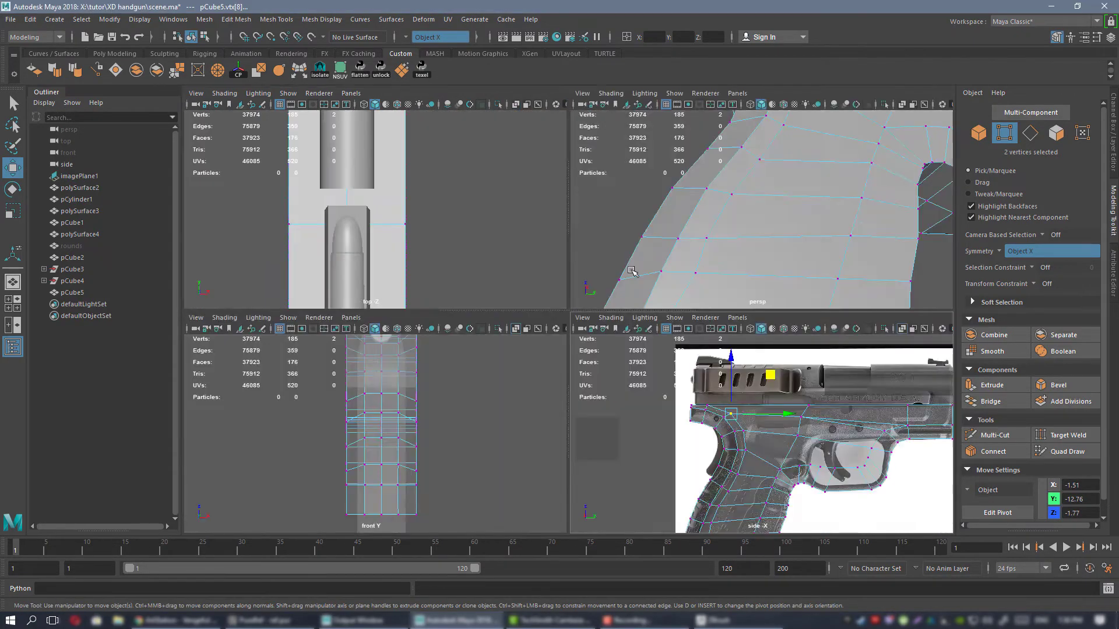
Examine the frame's beavertail and grip bevel from several sides in the perspective view and return to object selection.
key(space)
alt+drag(632, 271, 627, 320)
alt+right_drag(626, 320, 552, 282)
alt+drag(551, 282, 687, 329)
alt+right_drag(687, 329, 666, 281)
alt+middle_drag(666, 281, 667, 278)
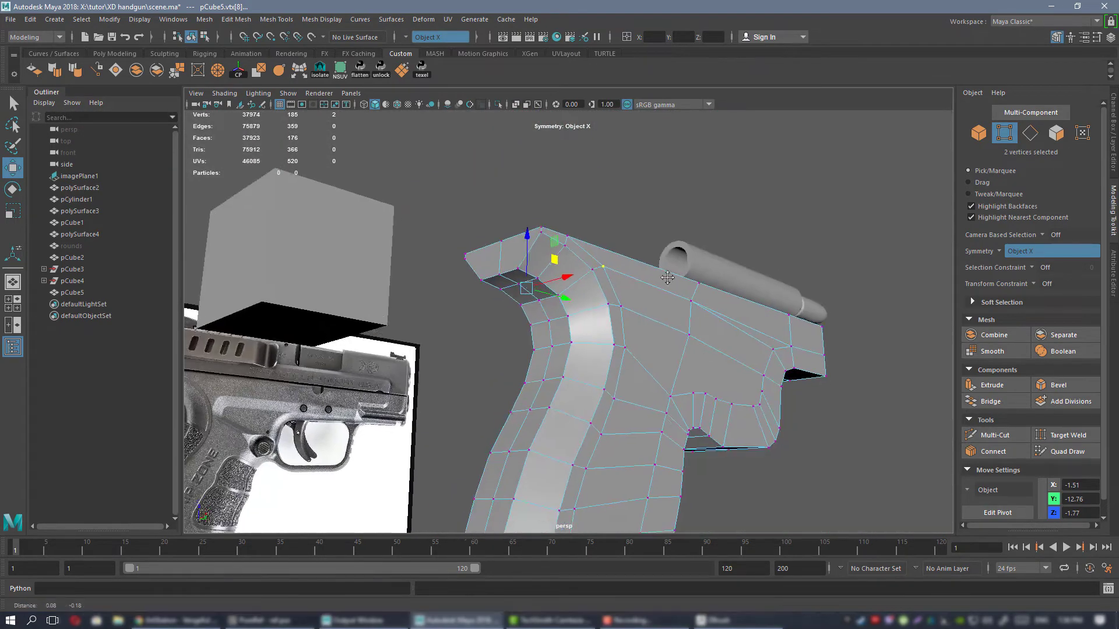
alt+drag(667, 278, 543, 244)
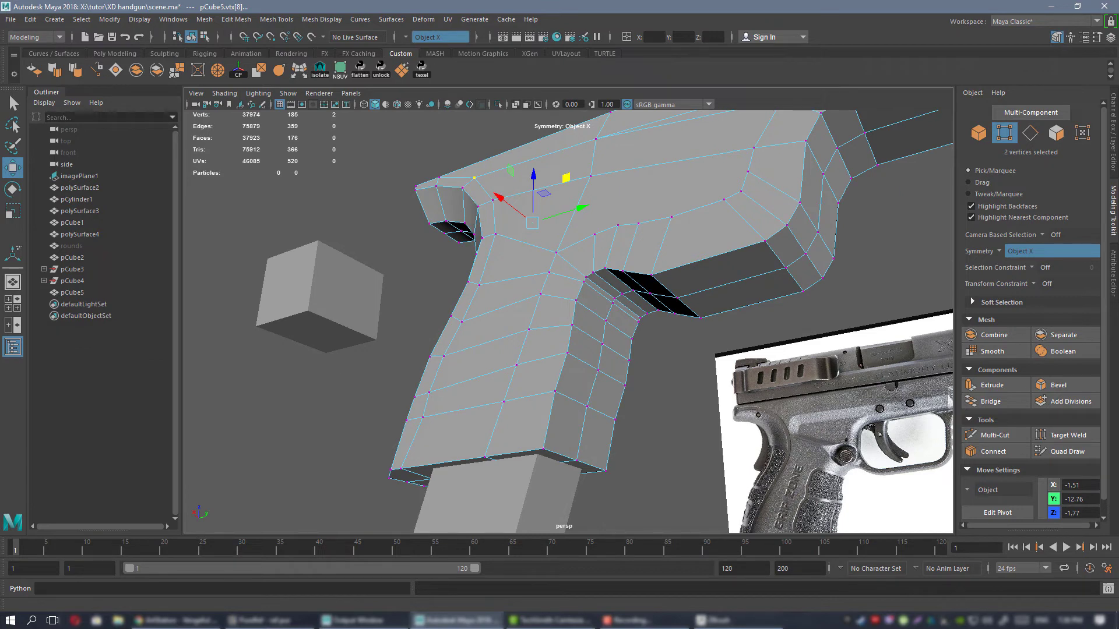
key(alt+Tab)
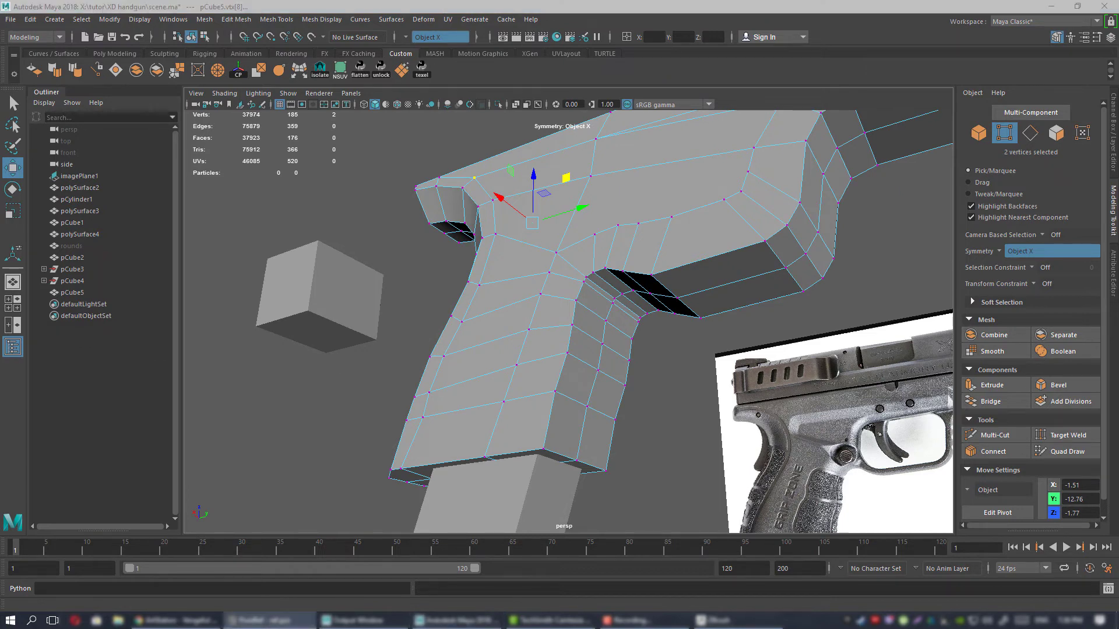
alt+drag(553, 325, 575, 307)
alt+right_drag(575, 306, 699, 344)
alt+drag(699, 344, 677, 331)
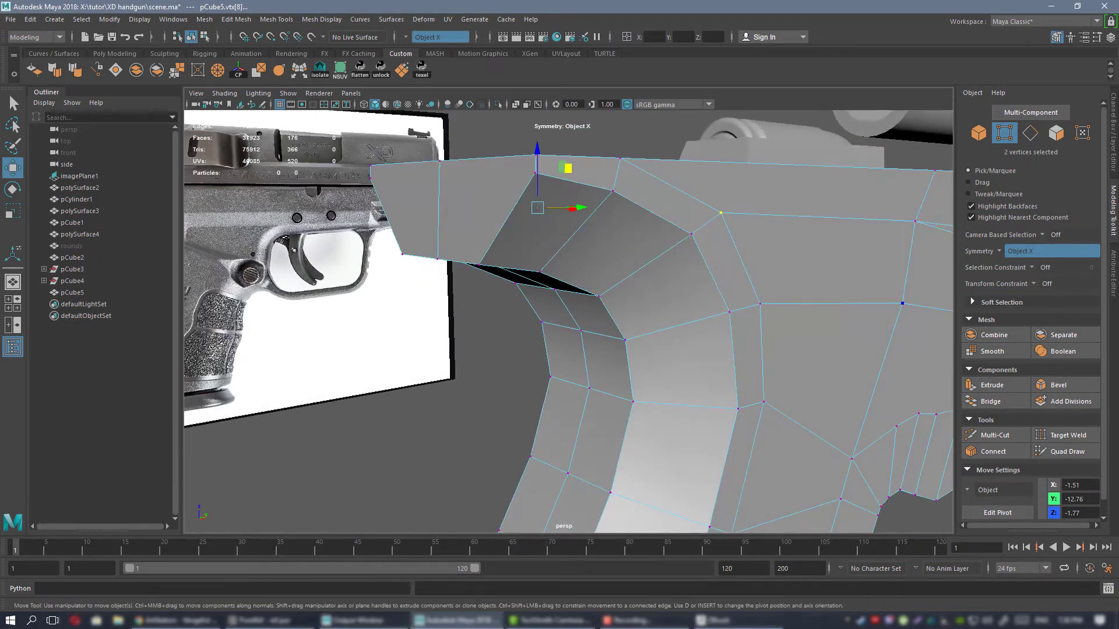
key(alt+Tab)
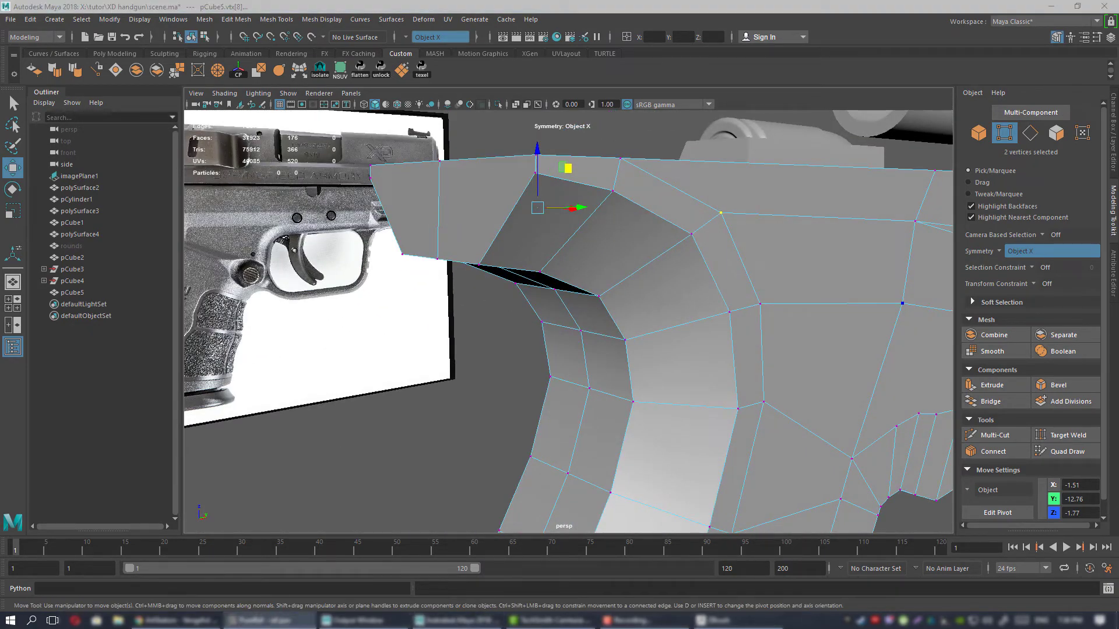
alt+right_drag(839, 303, 749, 320)
alt+drag(749, 320, 643, 233)
right_drag(641, 233, 682, 216)
alt+drag(686, 265, 630, 315)
click(732, 204)
click(633, 225)
alt+right_drag(630, 315, 667, 315)
alt+drag(666, 314, 576, 233)
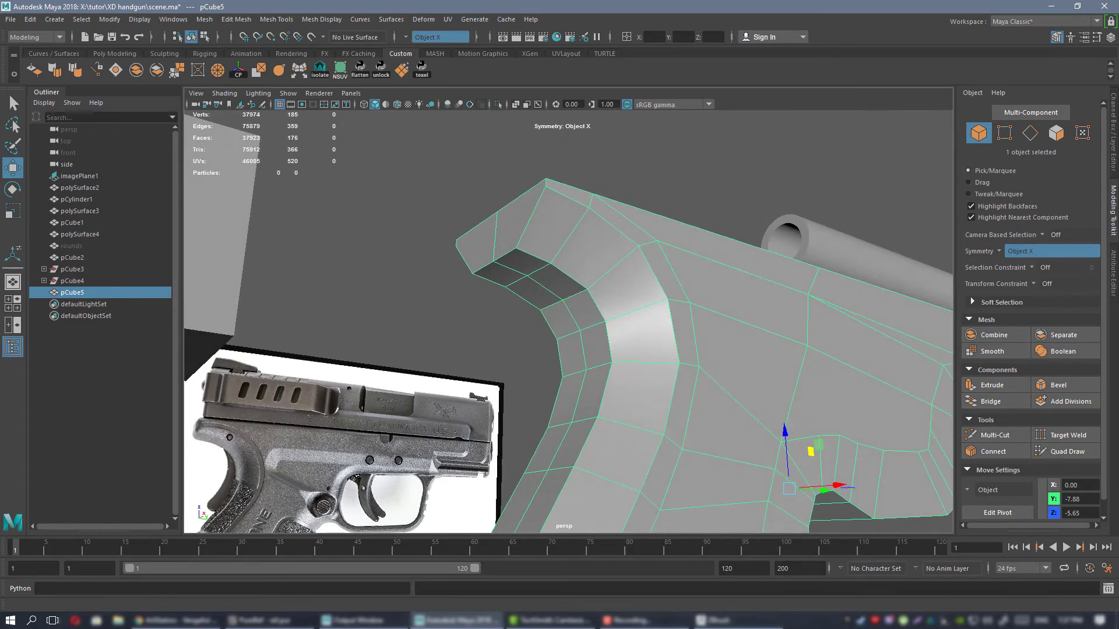
Switch to PureRef and examine the beavertail and backstrap contour in the rear three-quarter reference photo.
key(alt+Tab)
right_drag(937, 286, 837, 290)
scroll(836, 291, down, 5)
middle_drag(836, 290, 653, 312)
scroll(652, 313, up, 5)
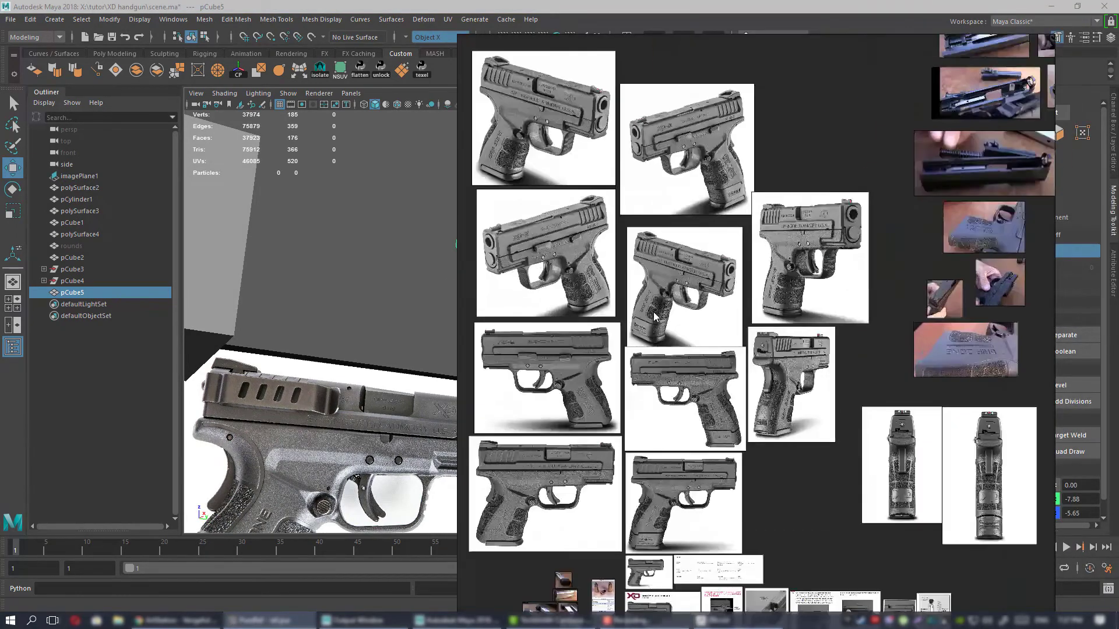
scroll(785, 350, up, 6)
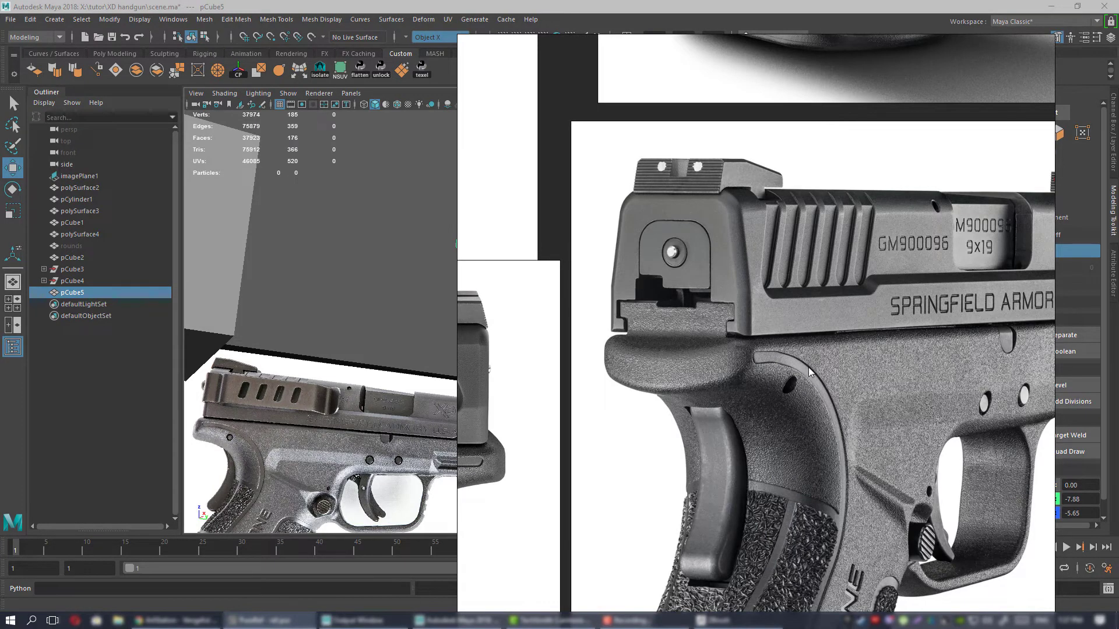
right_drag(854, 385, 1118, 379)
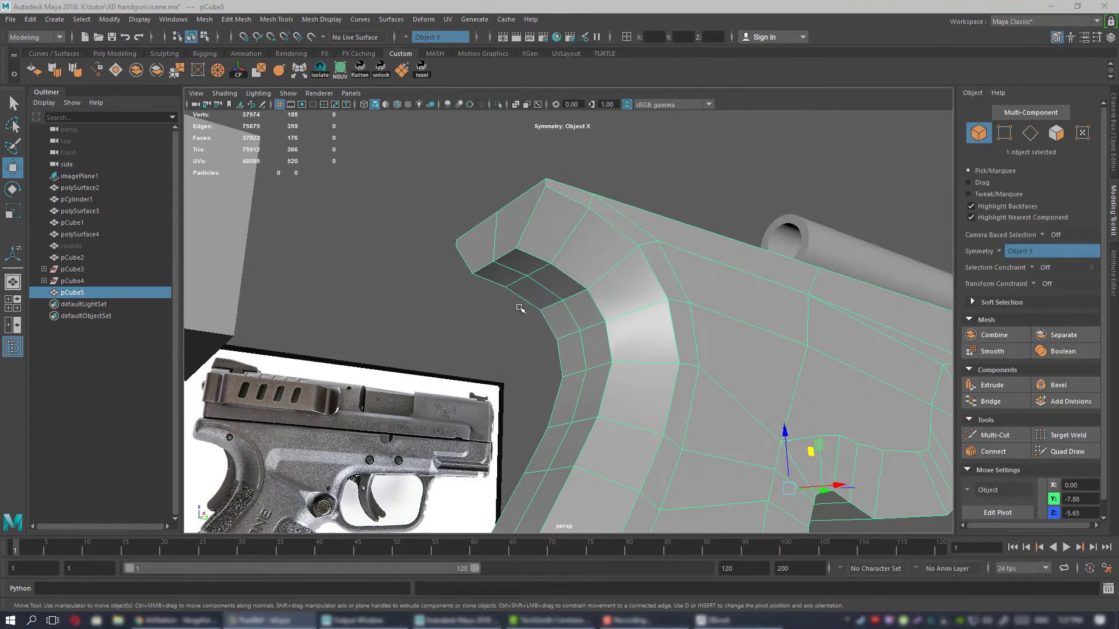
In Maya's side view, reposition the beavertail's rear side vertices to follow the edge in the reference.
alt+drag(520, 309, 561, 249)
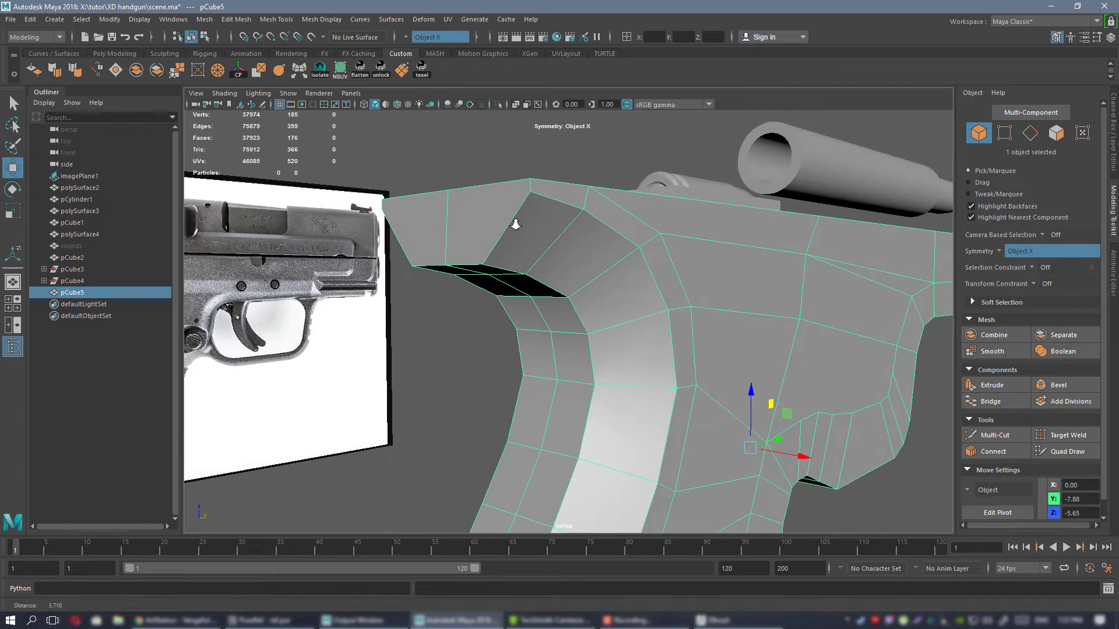
alt+right_drag(516, 225, 520, 226)
alt+drag(520, 226, 528, 250)
right_drag(484, 205, 447, 207)
alt+drag(447, 208, 511, 279)
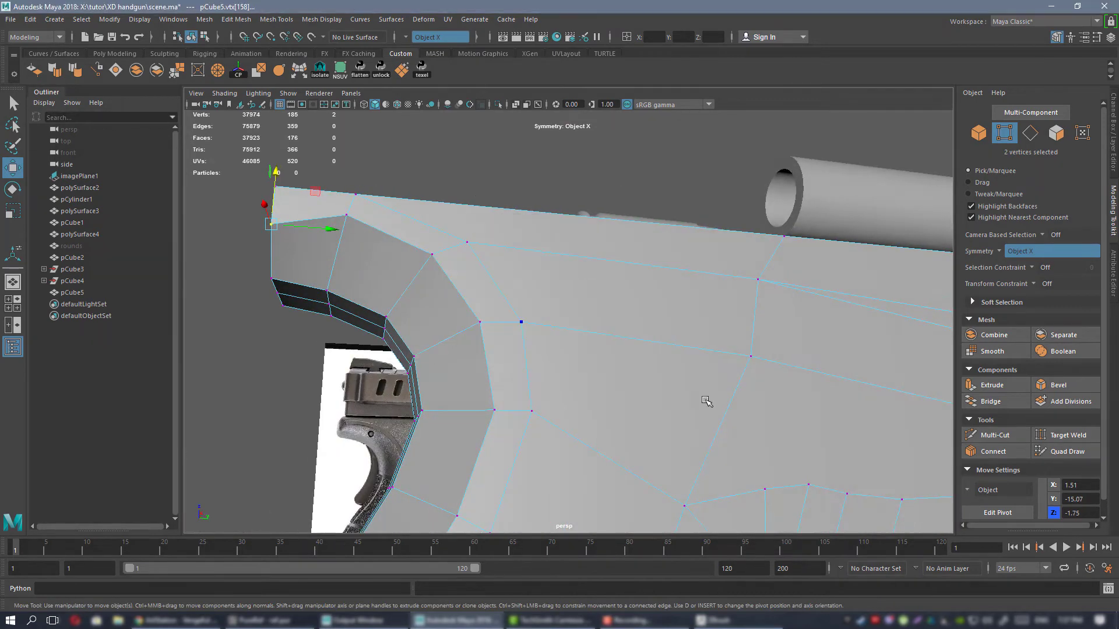
key(space)
key(space)
alt+right_drag(479, 270, 670, 443)
alt+middle_drag(402, 285, 723, 373)
alt+right_drag(641, 338, 763, 362)
alt+middle_drag(763, 362, 681, 356)
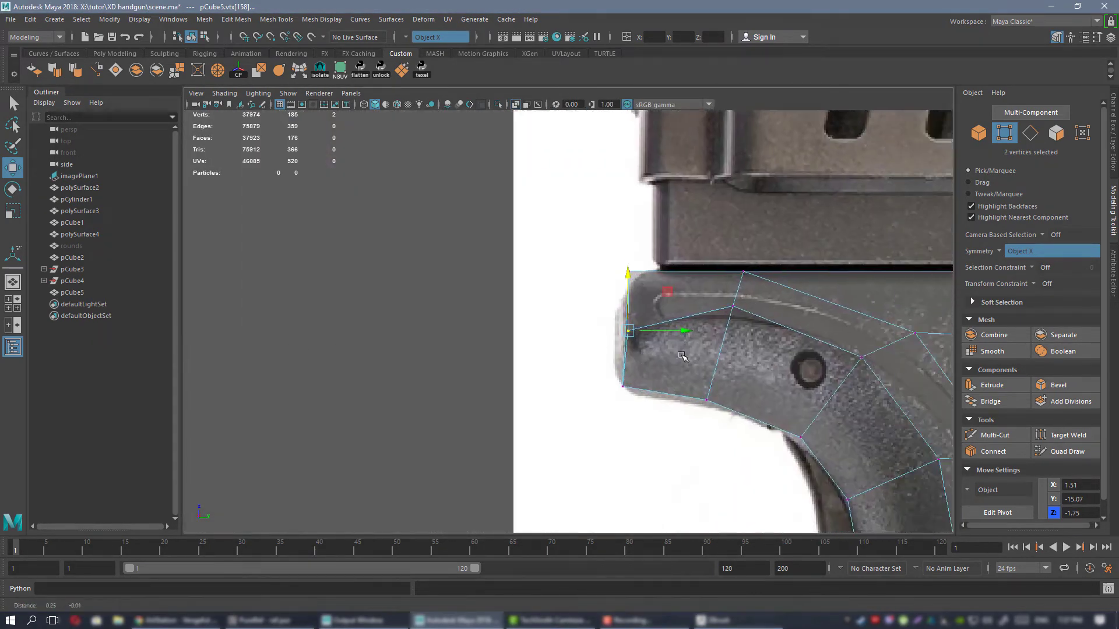
alt+right_drag(681, 356, 743, 307)
alt+middle_drag(742, 308, 687, 293)
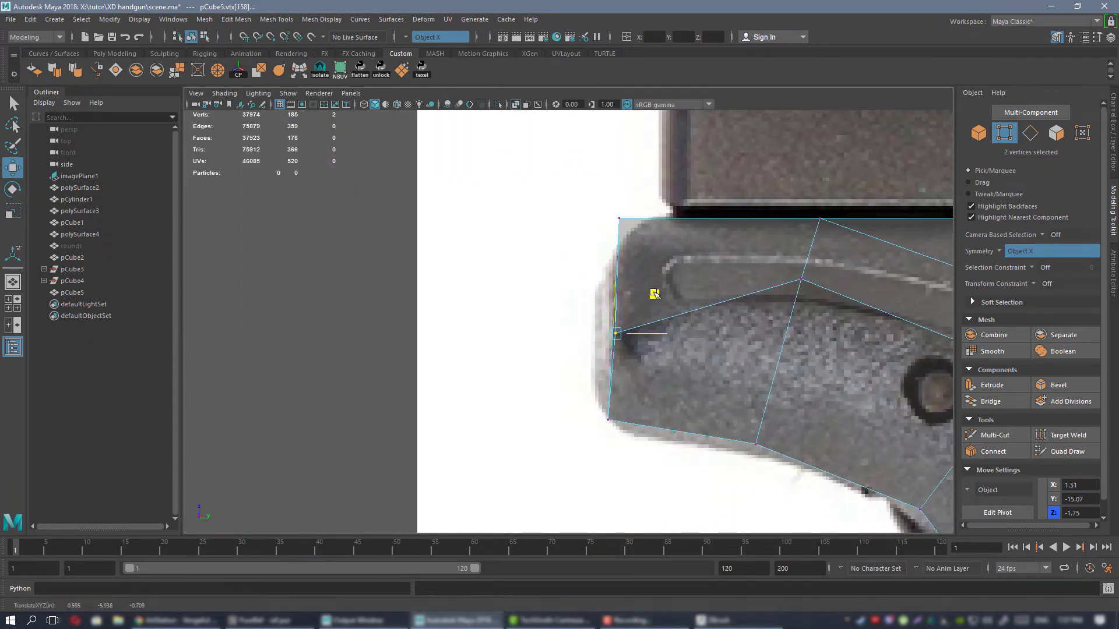
drag(651, 294, 654, 295)
Move the bevel vertices along the beavertail's side onto the curved contour in the reference.
alt+middle_drag(769, 303, 630, 315)
drag(701, 252, 688, 320)
alt+right_drag(857, 330, 736, 326)
alt+middle_drag(736, 326, 692, 323)
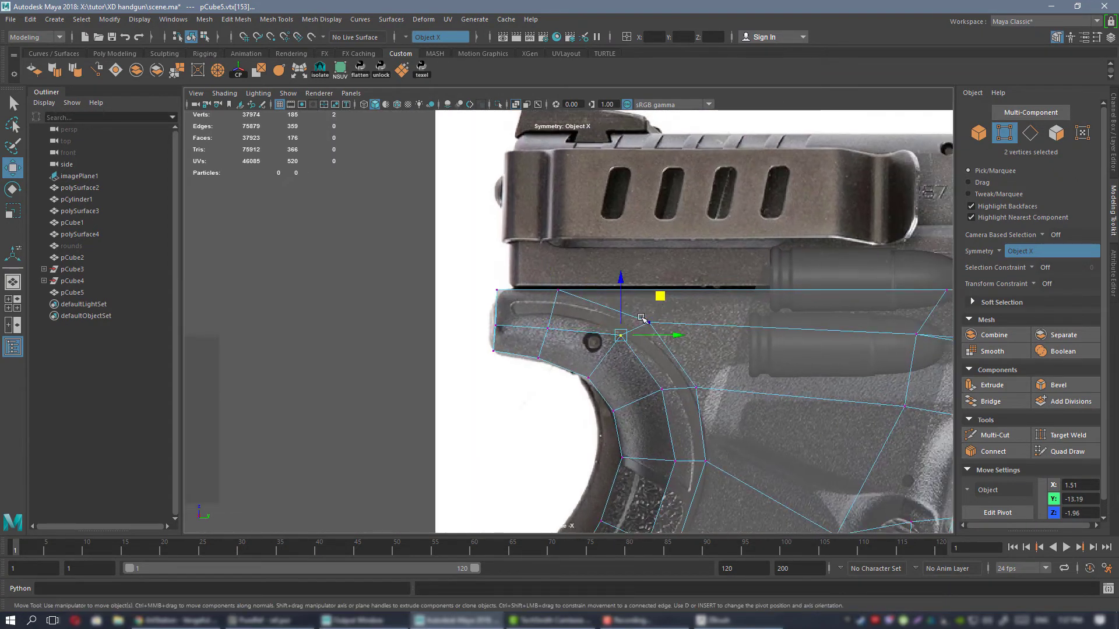
drag(657, 306, 656, 310)
In the perspective view, shift the mirrored vertices on the beavertail's underside sideways to even out the edge flow.
key(space)
key(space)
alt+drag(584, 257, 668, 270)
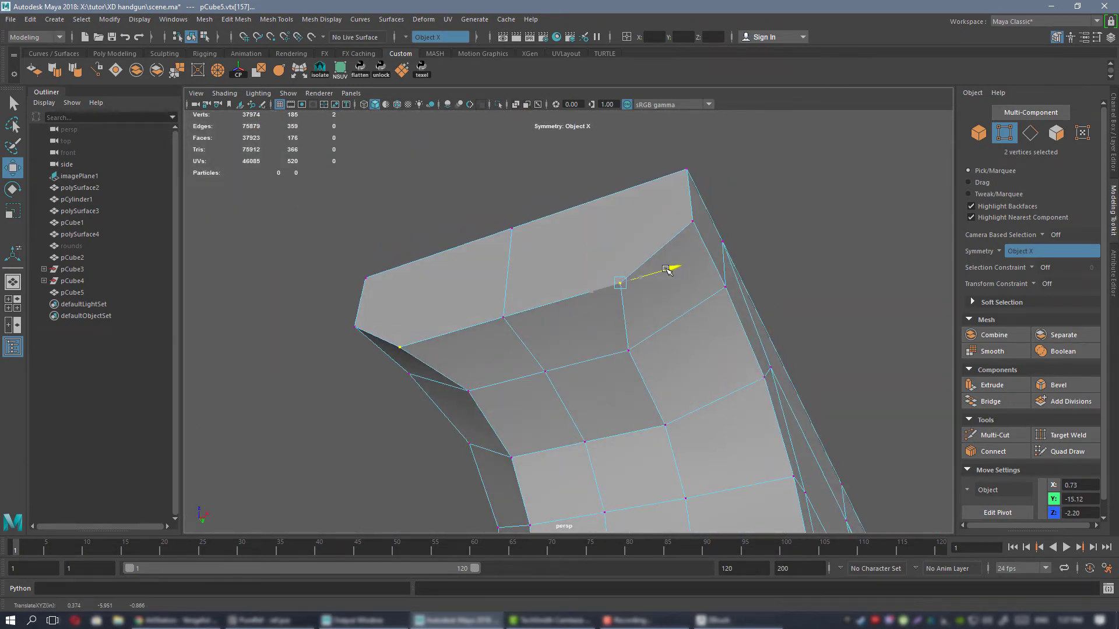
drag(681, 340, 642, 278)
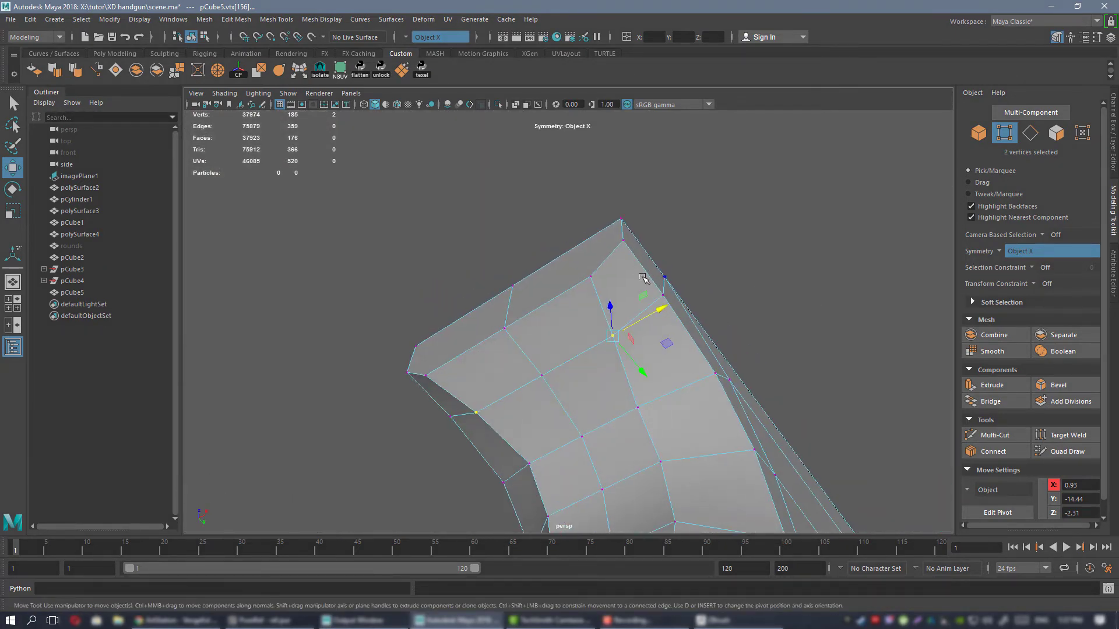
Bevel the side and lower edges of the beavertail's rear face with one segment and narrow the bevel's fraction.
right_drag(641, 279, 619, 229)
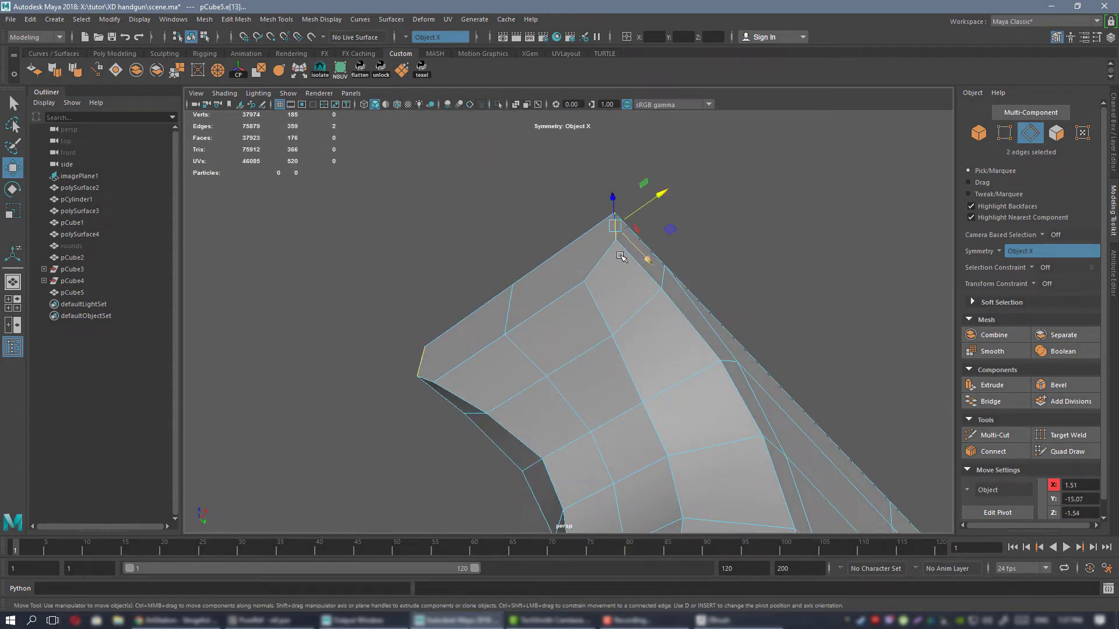
shift+click(567, 294)
alt+drag(567, 294, 657, 310)
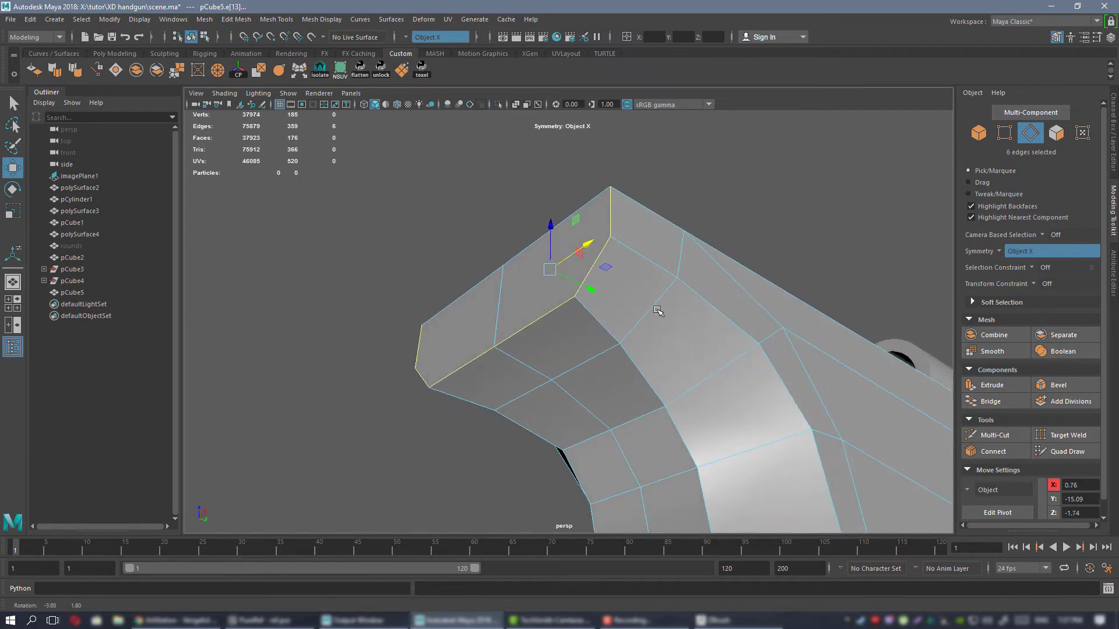
click(1060, 385)
alt+drag(862, 350, 874, 365)
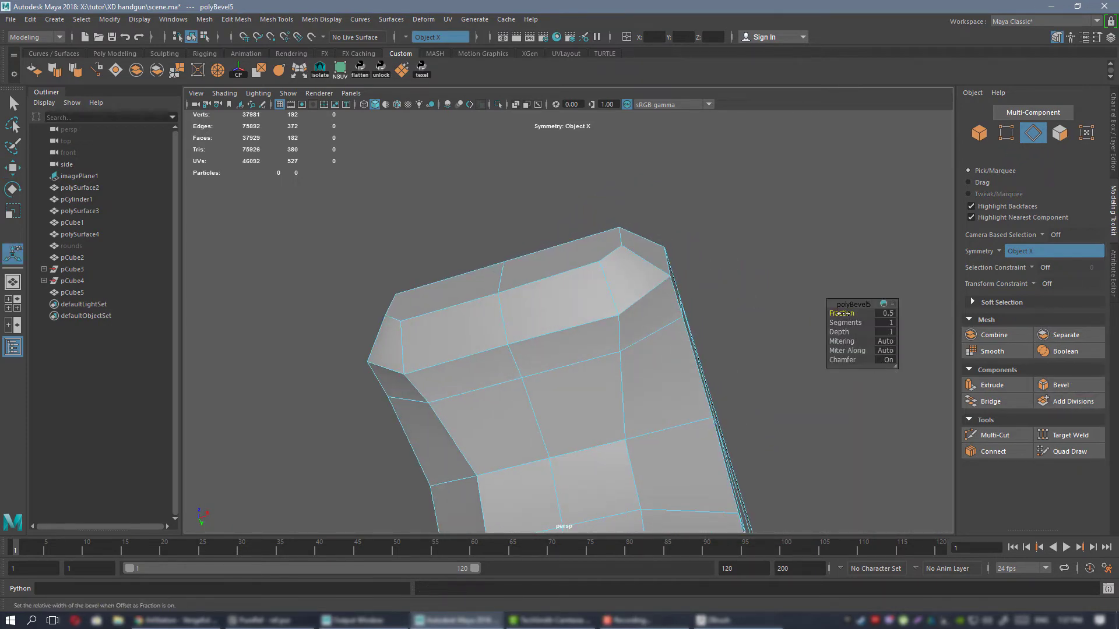
drag(841, 313, 557, 282)
Move the three centre vertices on the beavertail's underside vertically to shape its lower edge.
right_drag(557, 282, 504, 283)
alt+drag(503, 283, 487, 333)
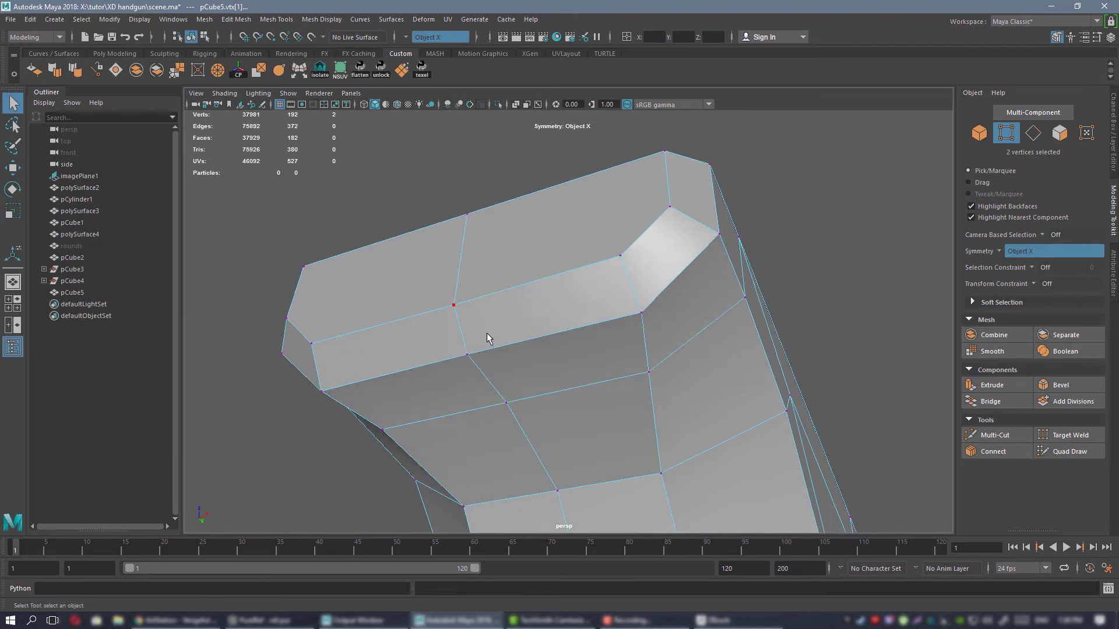
shift+click(524, 377)
alt+drag(524, 376, 466, 306)
key(w)
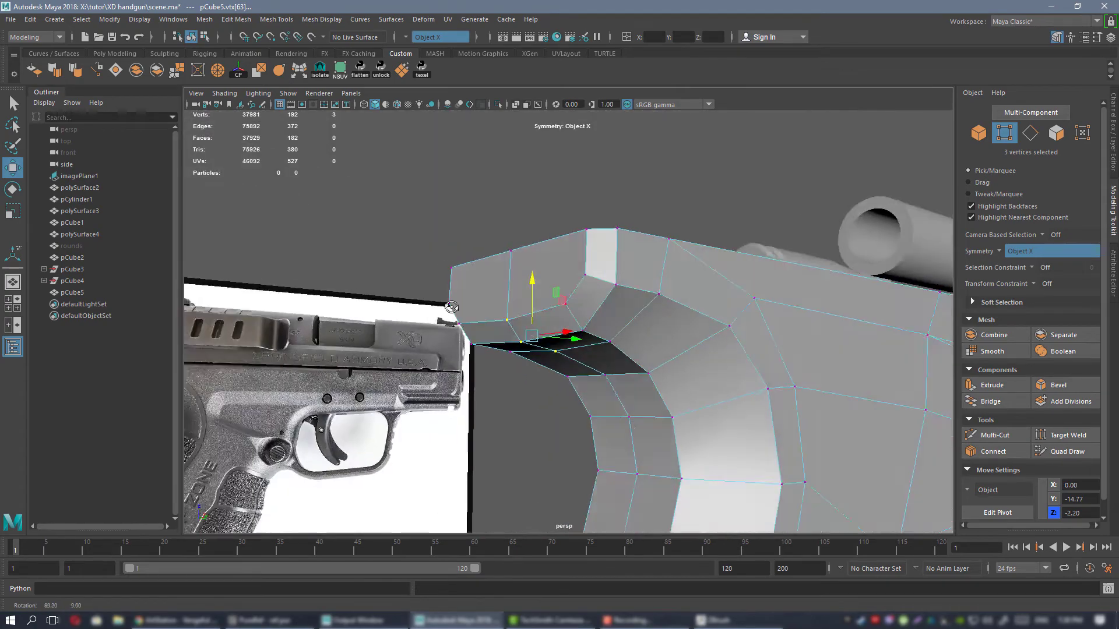
scroll(710, 364, down, 5)
alt+drag(709, 364, 567, 292)
scroll(616, 357, up, 5)
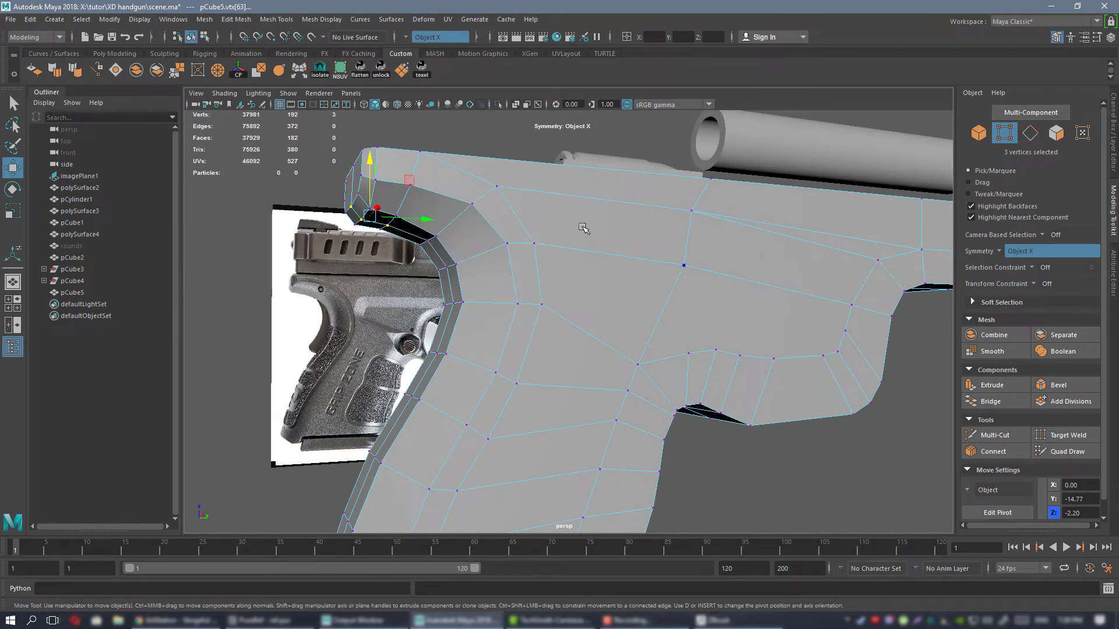
Preview the frame mesh smoothed, examine its grip and beavertail from several sides, and return to the unsmoothed display.
right_drag(580, 222, 619, 215)
scroll(571, 233, down, 5)
click(532, 230)
alt+drag(592, 319, 567, 285)
click(568, 257)
key(3)
click(649, 205)
alt+drag(649, 209, 591, 235)
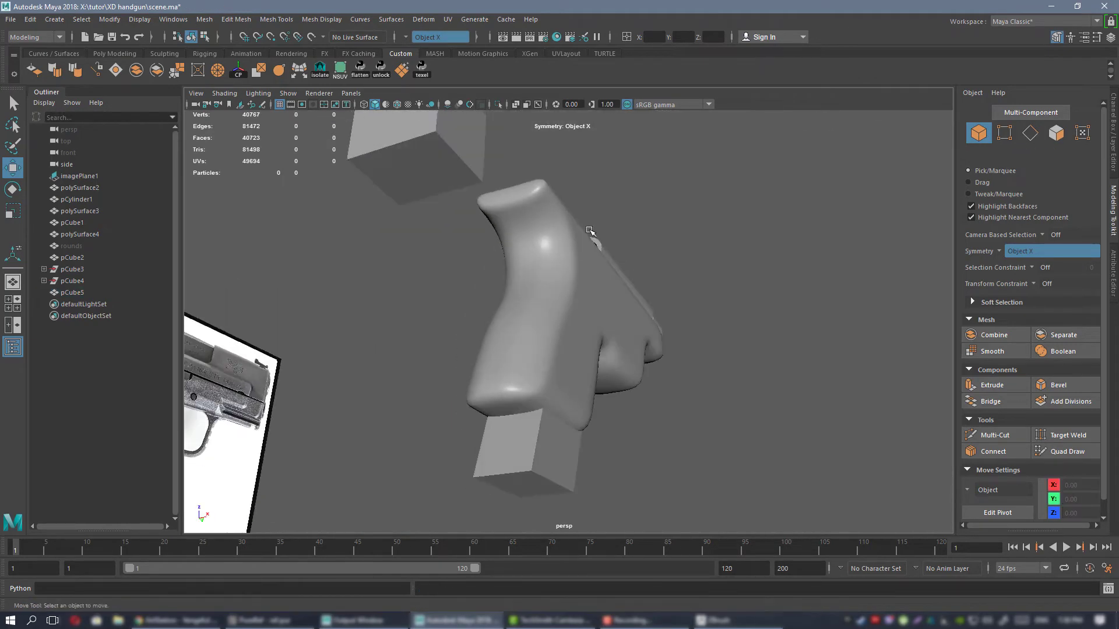
scroll(568, 262, up, 4)
alt+middle_drag(548, 289, 548, 299)
alt+drag(547, 299, 561, 245)
click(556, 306)
click(456, 309)
click(562, 245)
key(1)
Select the mirrored inner vertices on the back of the grip and shift them outward and forward to round the backstrap.
alt+drag(632, 303, 582, 305)
right_drag(585, 250, 530, 252)
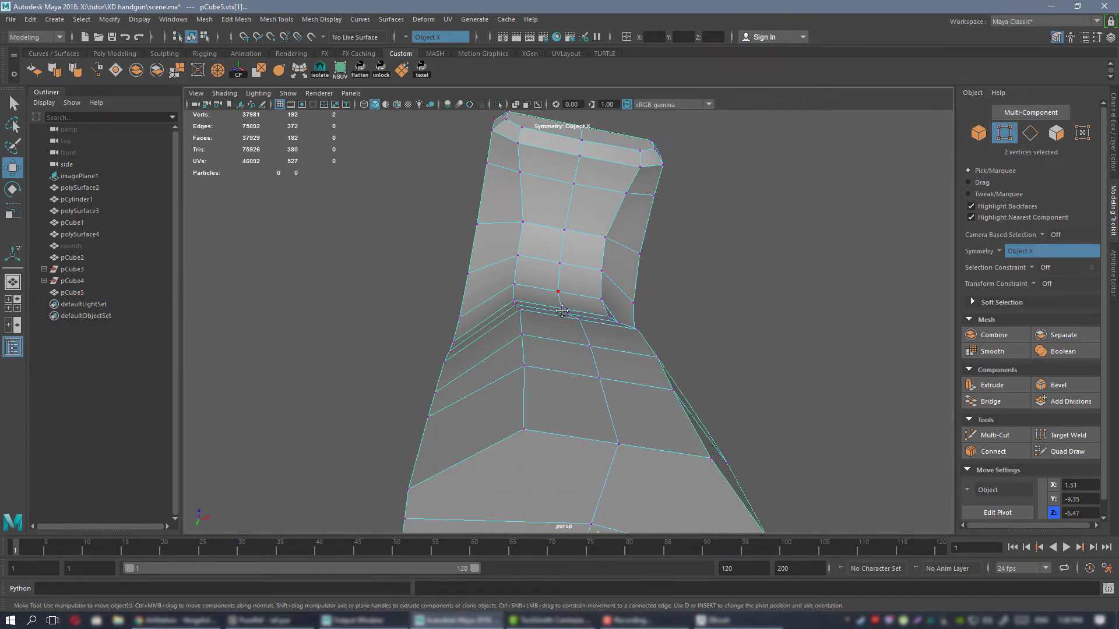
alt+drag(556, 329, 574, 383)
click(564, 255)
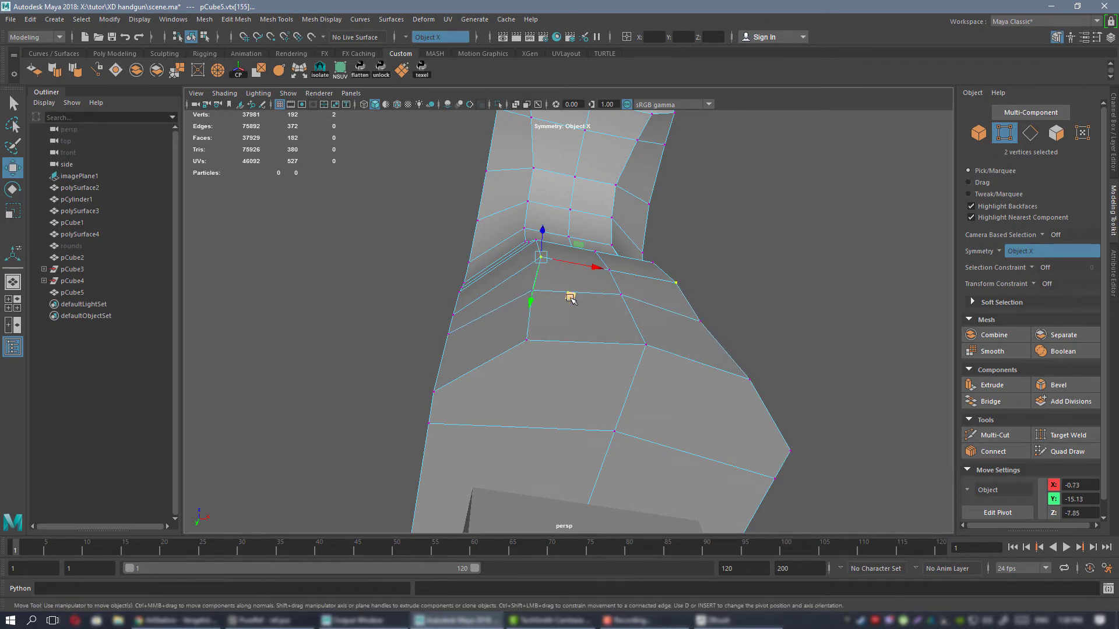
alt+drag(565, 304, 573, 316)
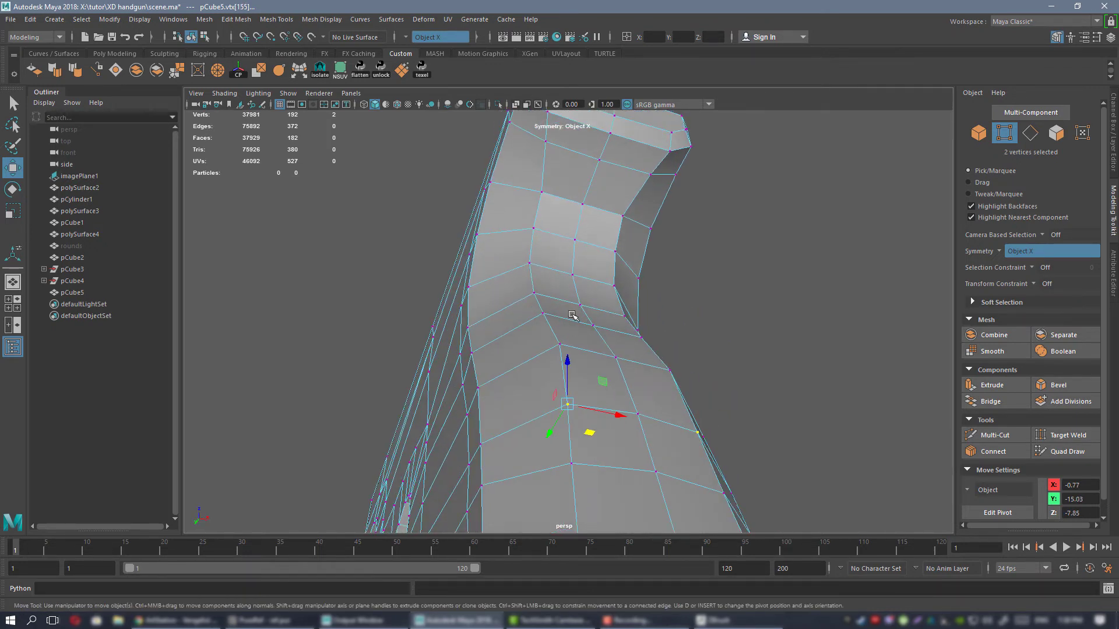
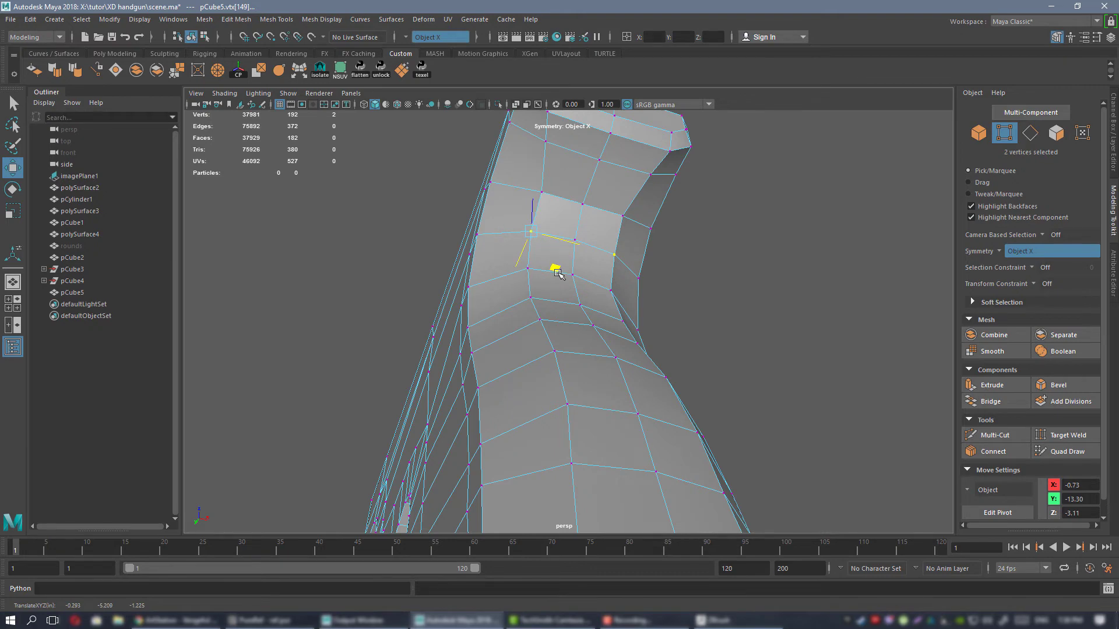
Shift the mirrored inner backstrap vertices under the beavertail and lower on the grip to even out the rear curve.
alt+drag(558, 272, 621, 239)
alt+middle_drag(621, 239, 569, 361)
alt+drag(569, 362, 536, 273)
click(569, 305)
alt+drag(596, 297, 601, 275)
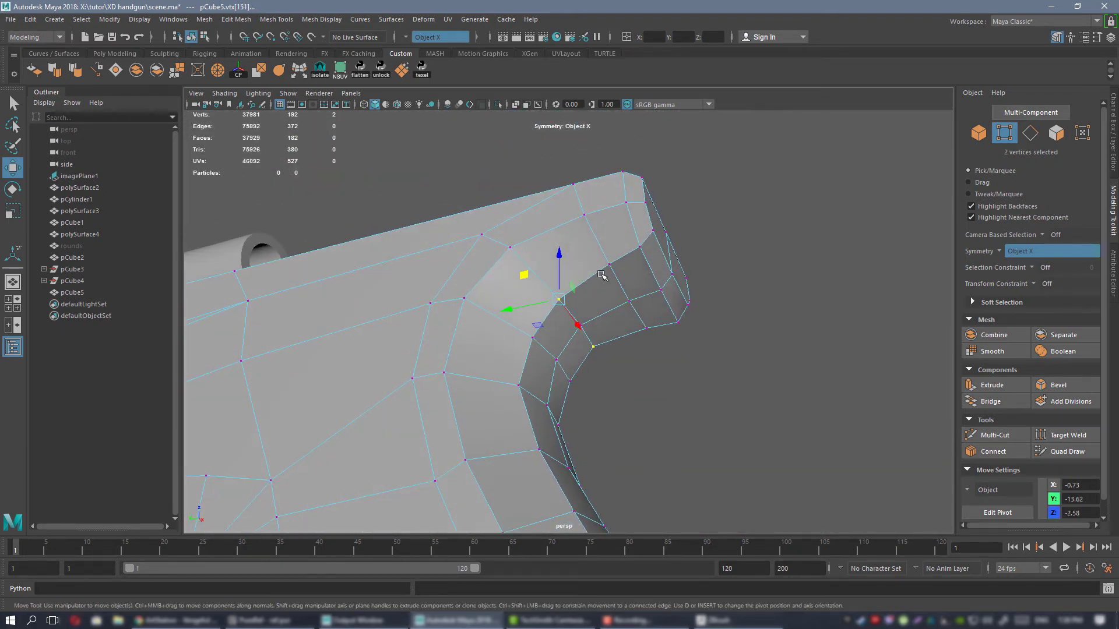
alt+drag(679, 330, 512, 262)
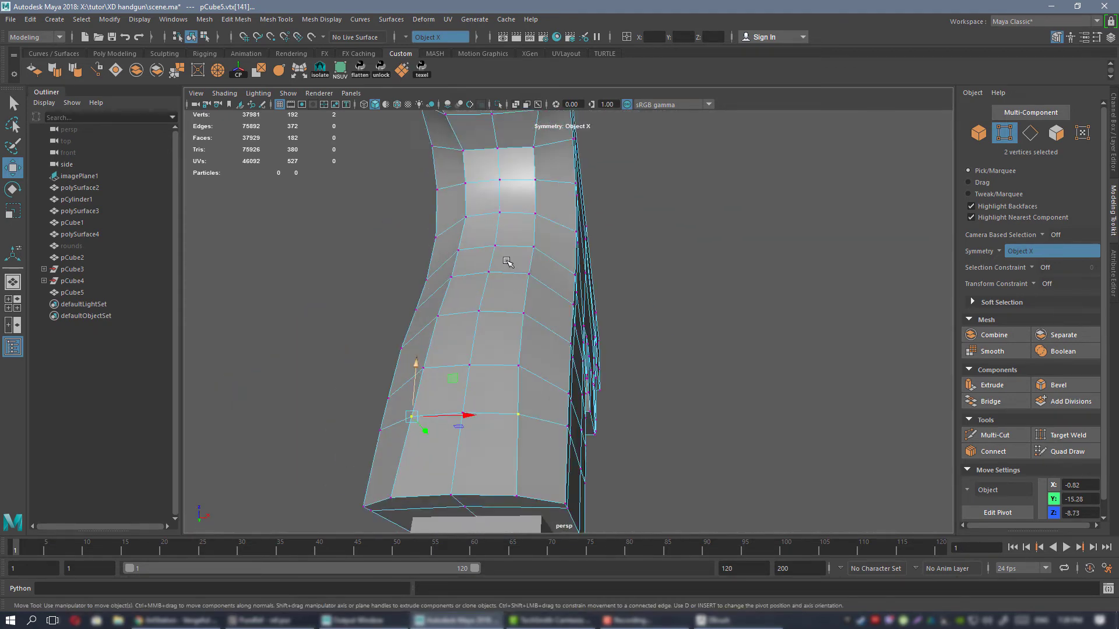
right_drag(482, 220, 501, 211)
Preview the frame mesh smoothed, compare its backstrap with the reference photos, and return to the unsmoothed display.
alt+drag(552, 322, 528, 250)
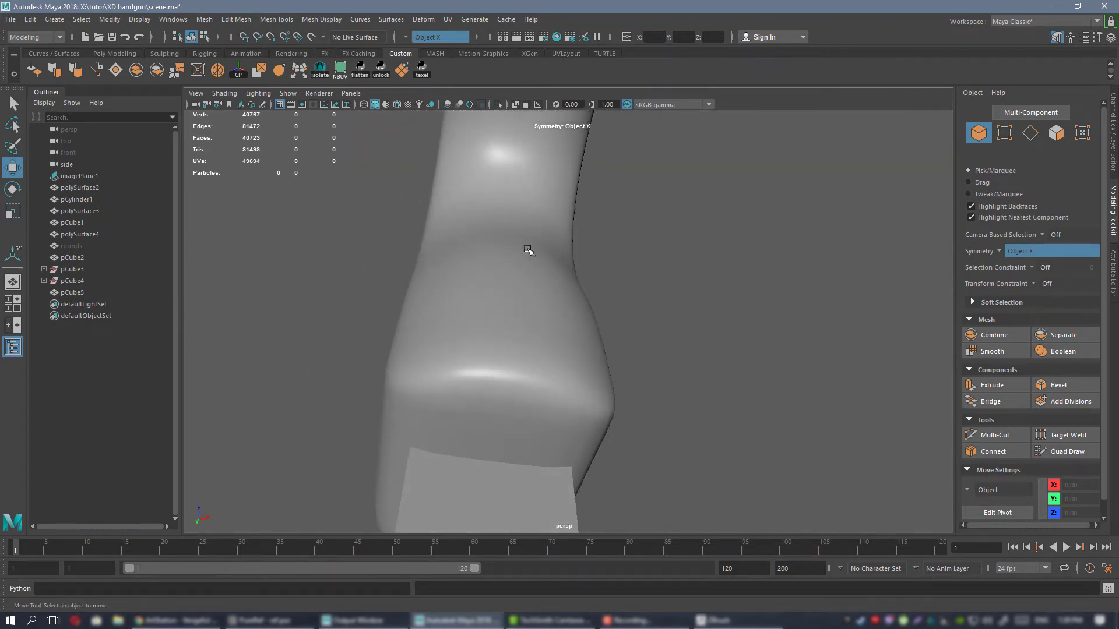
alt+drag(441, 254, 552, 343)
click(515, 248)
key(alt+Tab)
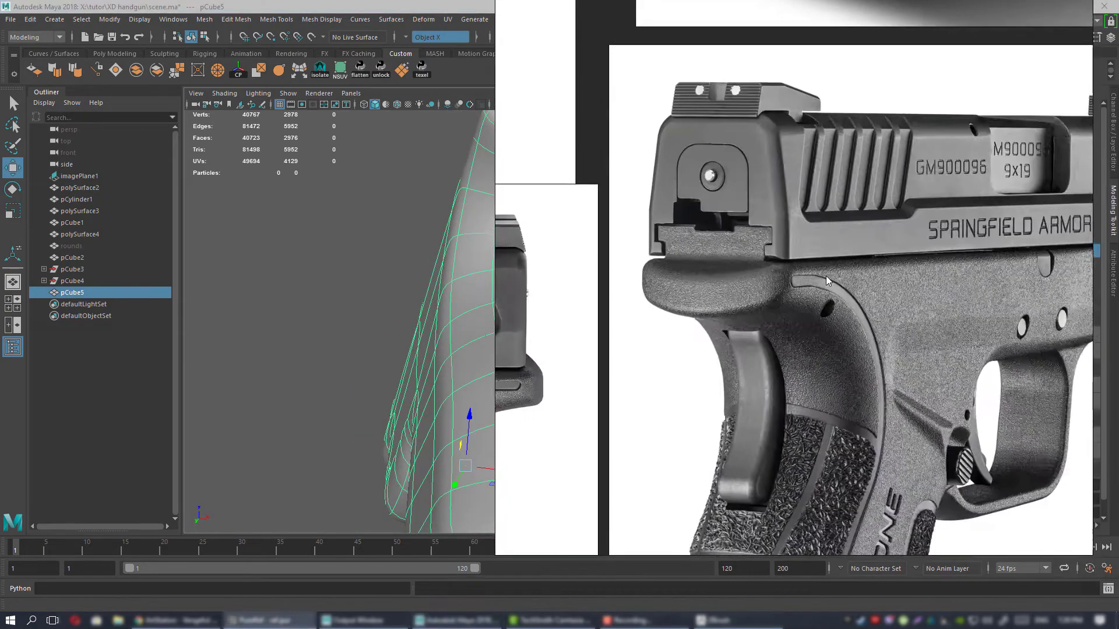
scroll(810, 276, down, 3)
scroll(775, 440, up, 2)
key(alt+Tab)
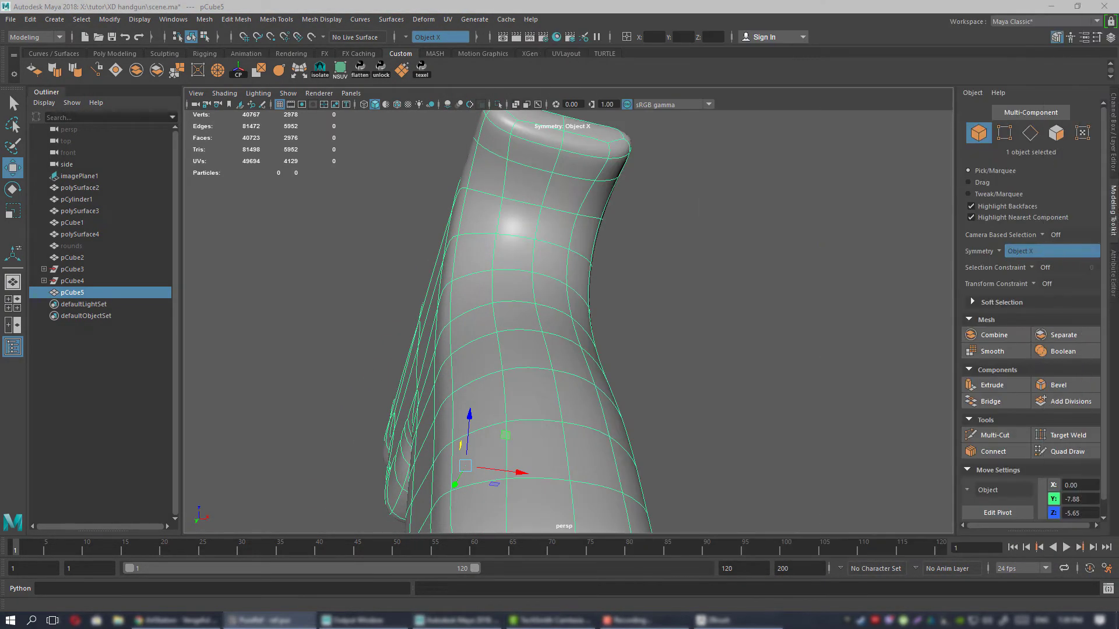
alt+drag(703, 326, 592, 299)
key(1)
Move the mirrored inner vertices midway down the backstrap slightly outward and forward.
alt+middle_drag(591, 299, 581, 299)
alt+drag(580, 299, 579, 297)
right_drag(579, 282, 534, 269)
click(538, 289)
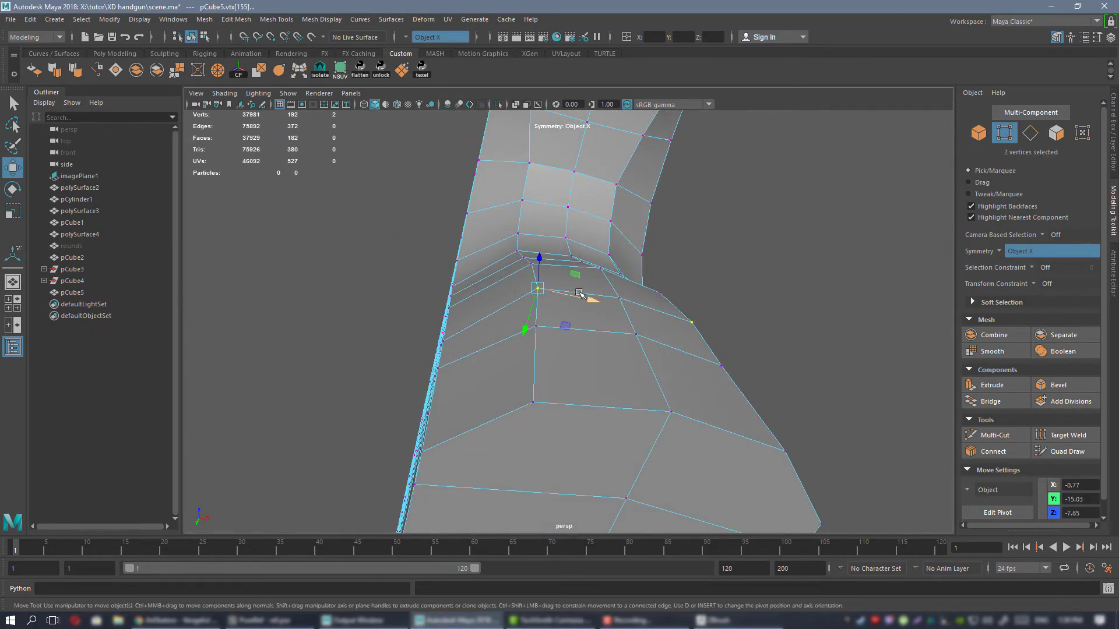
alt+drag(562, 329, 535, 314)
alt+right_drag(503, 282, 527, 277)
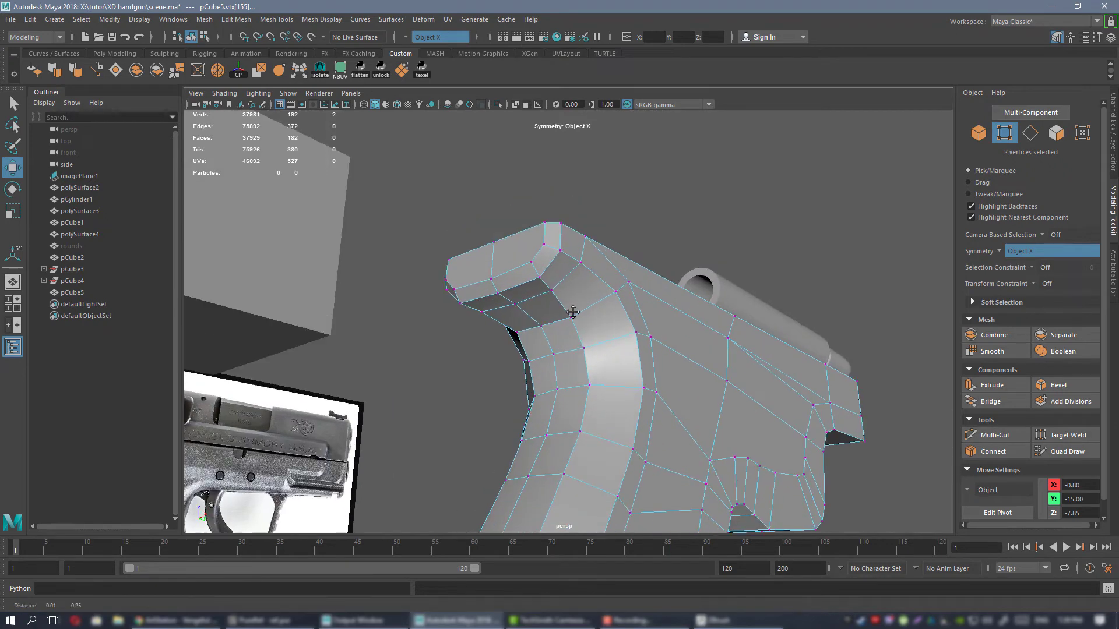
Reposition the mirrored lower corner vertices of the beavertail's rear face to refine its rounded outline.
alt+drag(527, 276, 517, 212)
right_drag(512, 210, 484, 214)
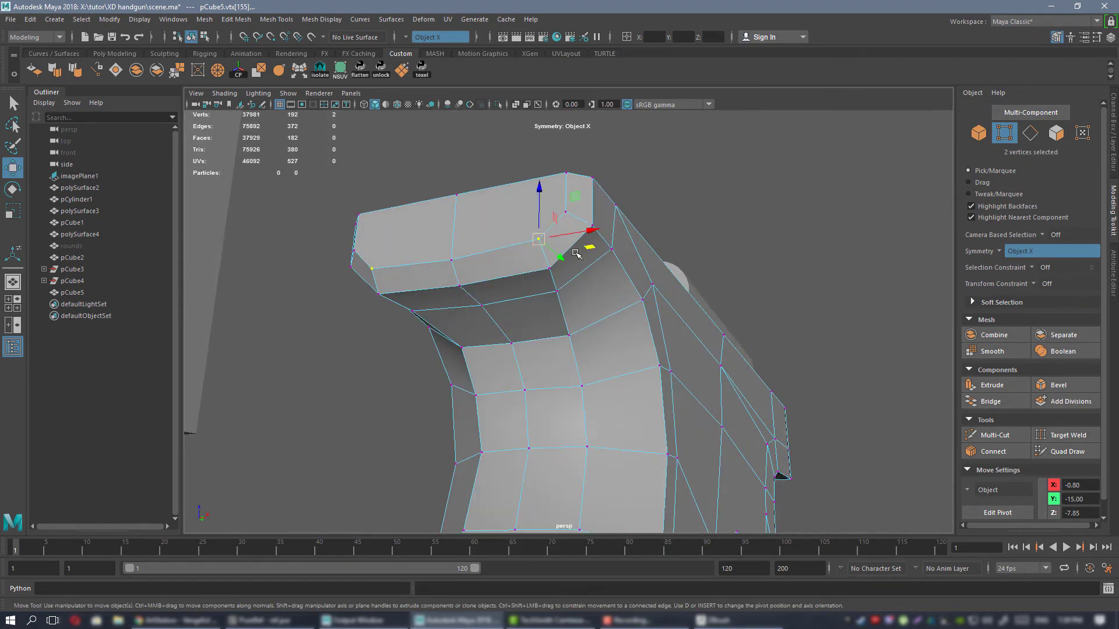
drag(494, 211, 549, 285)
click(550, 222)
alt+drag(550, 223, 635, 208)
alt+drag(635, 208, 607, 283)
click(623, 223)
right_drag(517, 268, 550, 248)
Preview the mesh smoothed, check the beavertail against the reference photos, and return to the unsmoothed display.
key(3)
click(364, 197)
alt+drag(365, 198, 497, 266)
click(268, 621)
click(584, 254)
key(1)
Cut mirrored edges across the outer corners of the beavertail's rear end with Multi-Cut.
alt+right_drag(497, 266, 587, 307)
alt+drag(587, 307, 564, 342)
alt+right_drag(564, 341, 539, 315)
alt+drag(540, 315, 603, 284)
key(ctrl+shift+x)
click(571, 368)
key(q)
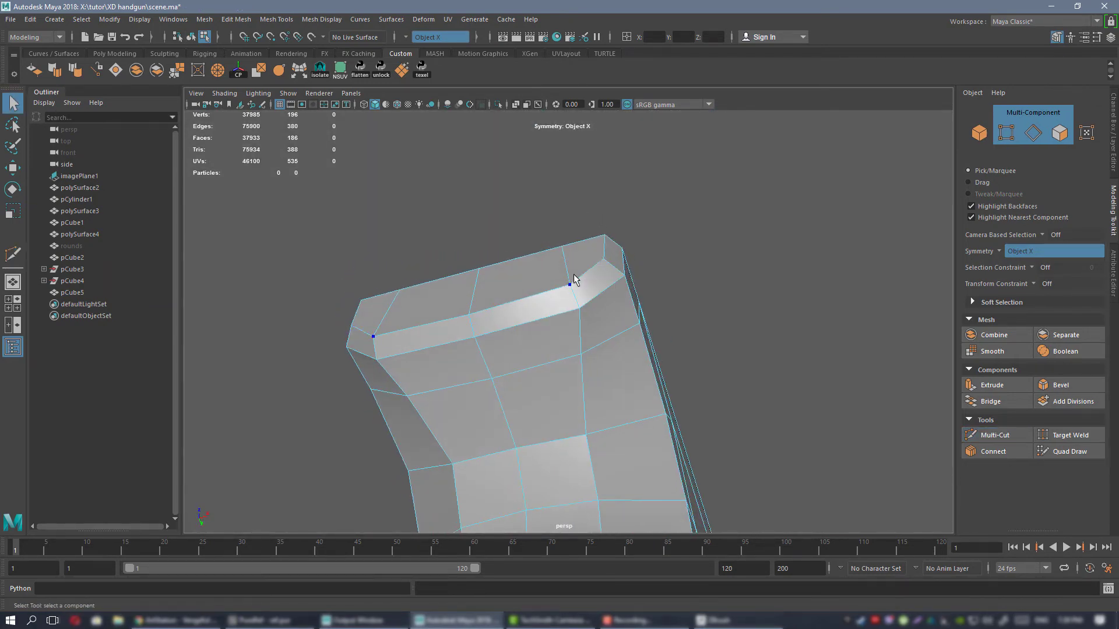
Select the eight outer corner vertices of the beavertail and move them forward to round its ends.
right_drag(573, 274, 516, 275)
drag(583, 210, 633, 261)
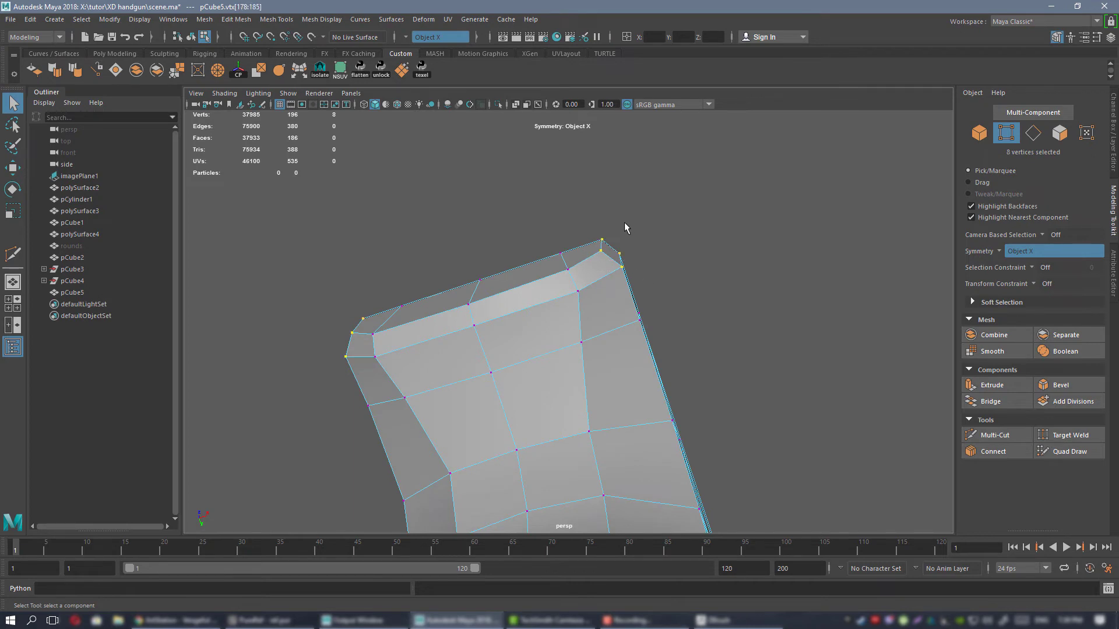
key(w)
alt+drag(624, 222, 597, 294)
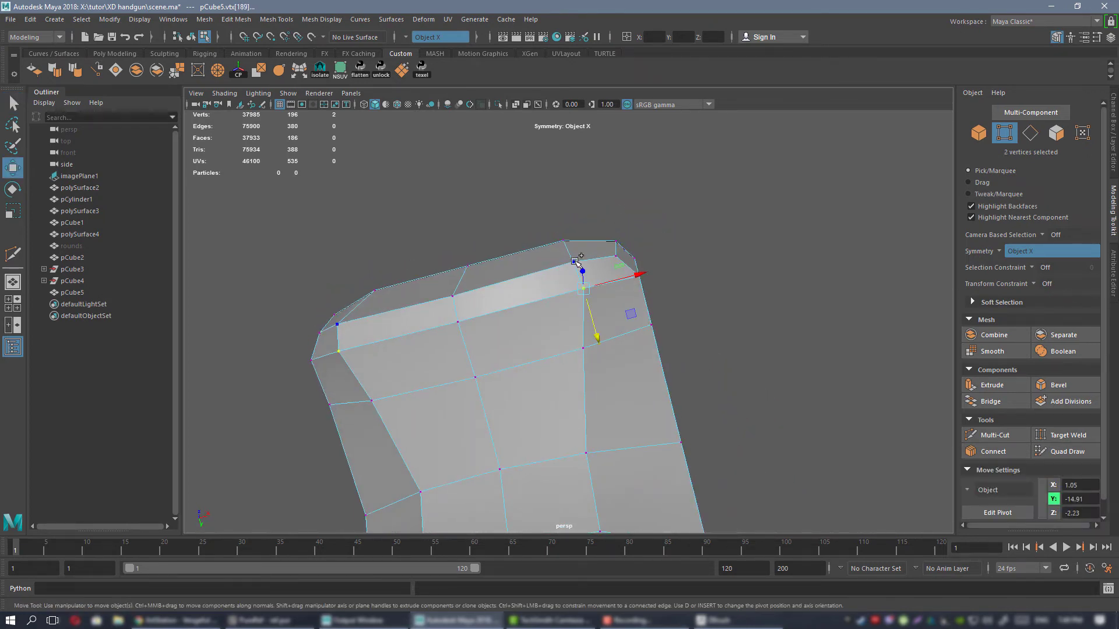
Select the six mirrored inner vertices on the beavertail's rear face and adjust their width and depth.
shift+click(558, 246)
key(r)
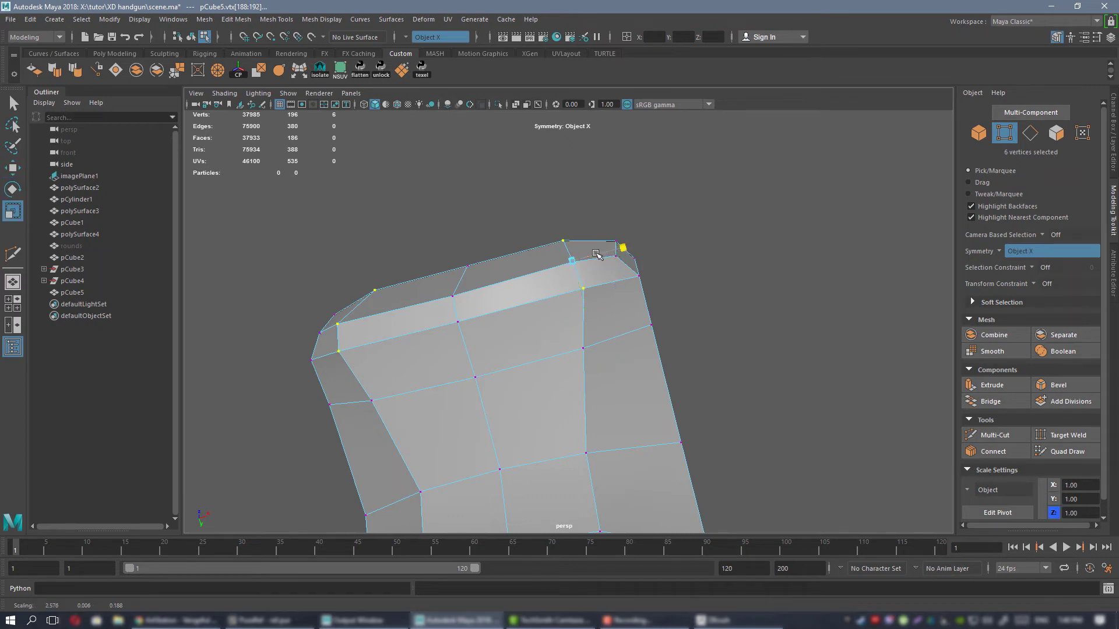
alt+drag(639, 251, 590, 340)
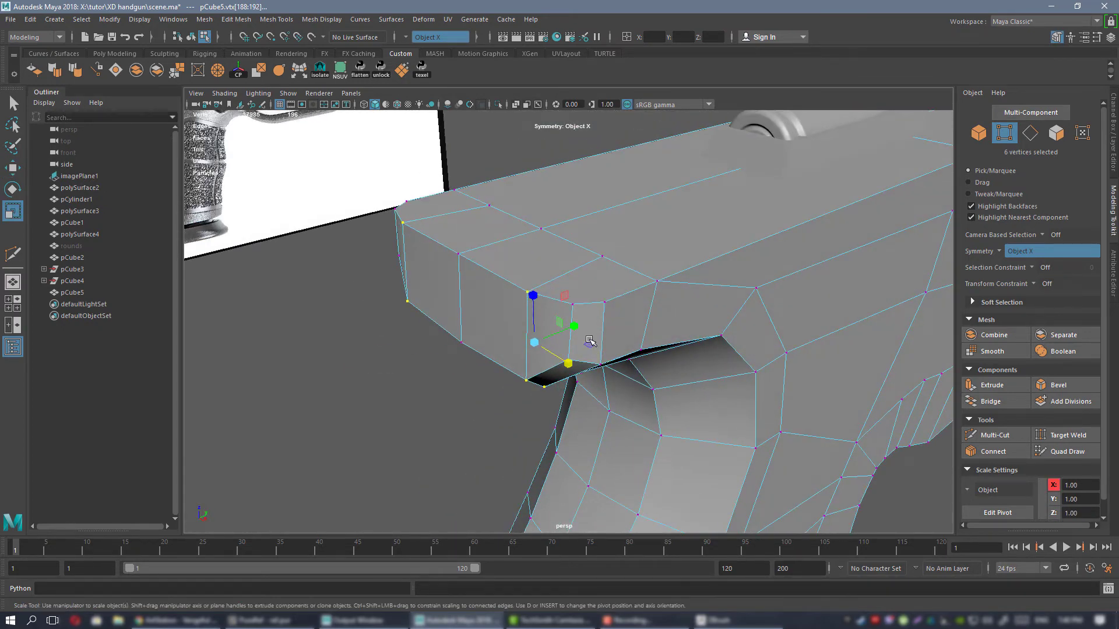
key(w)
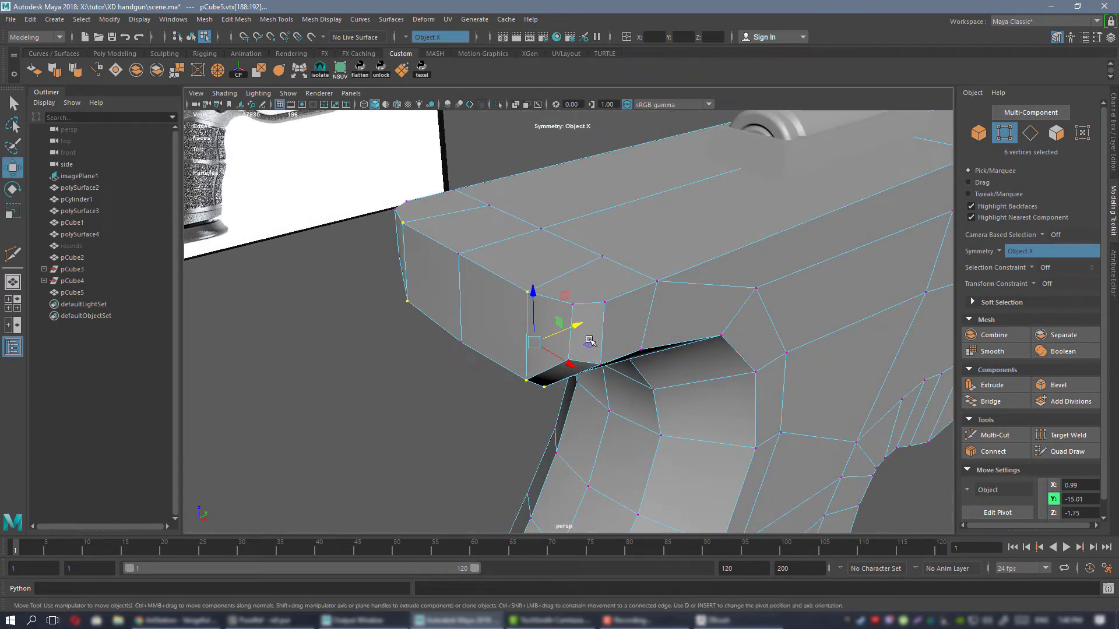
alt+drag(567, 299, 604, 215)
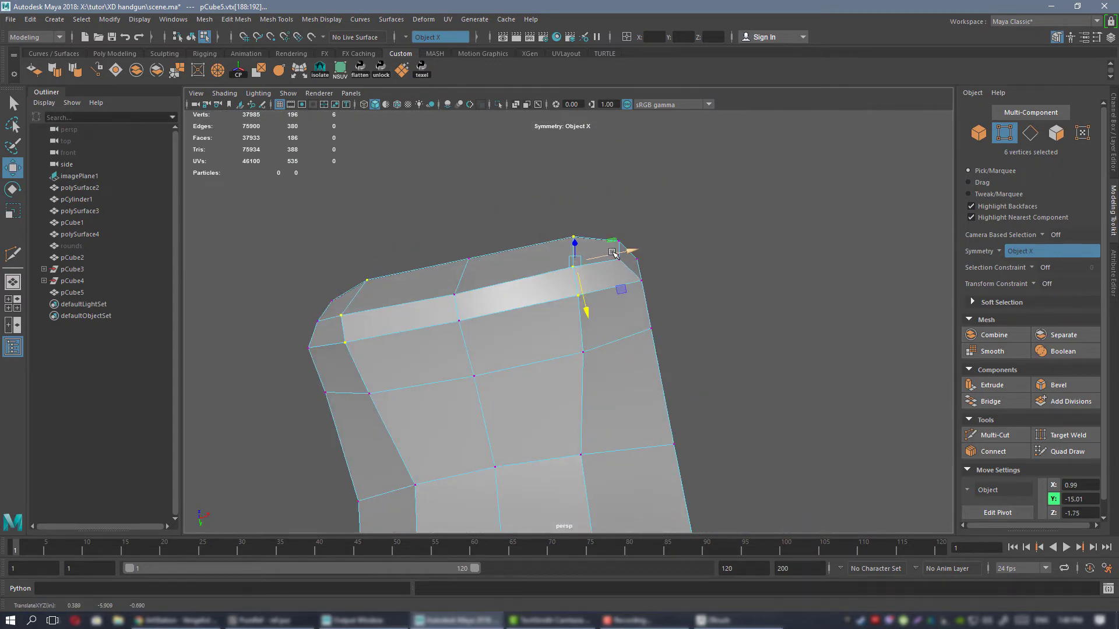
Lower the centre vertex and its two mirrored neighbours on the beavertail's upper rear edge.
alt+drag(605, 268, 539, 315)
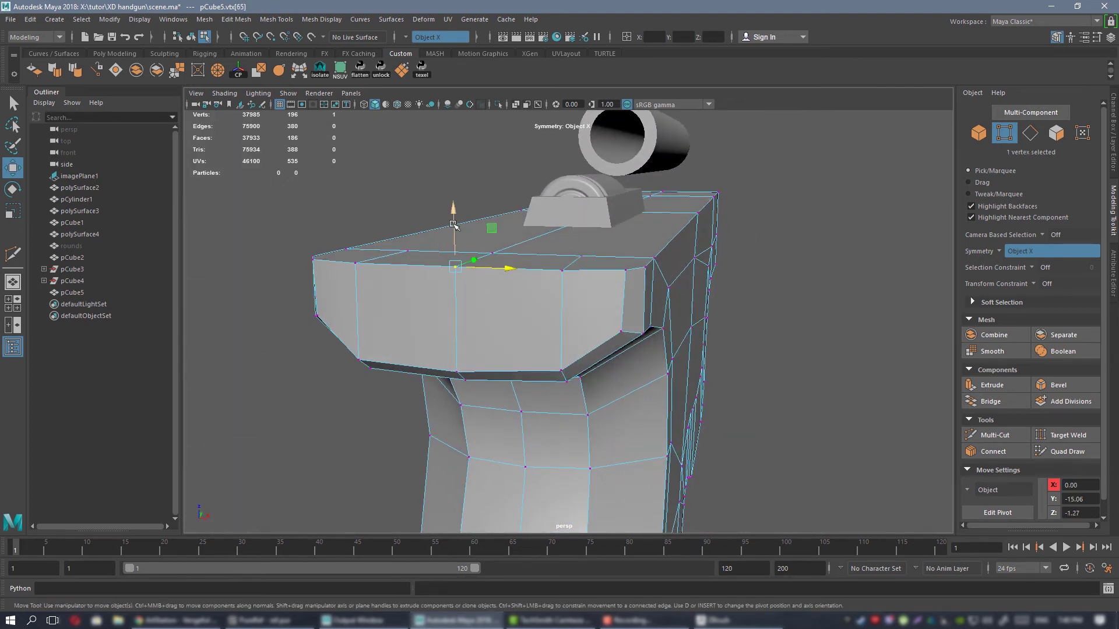
drag(453, 224, 455, 237)
click(357, 265)
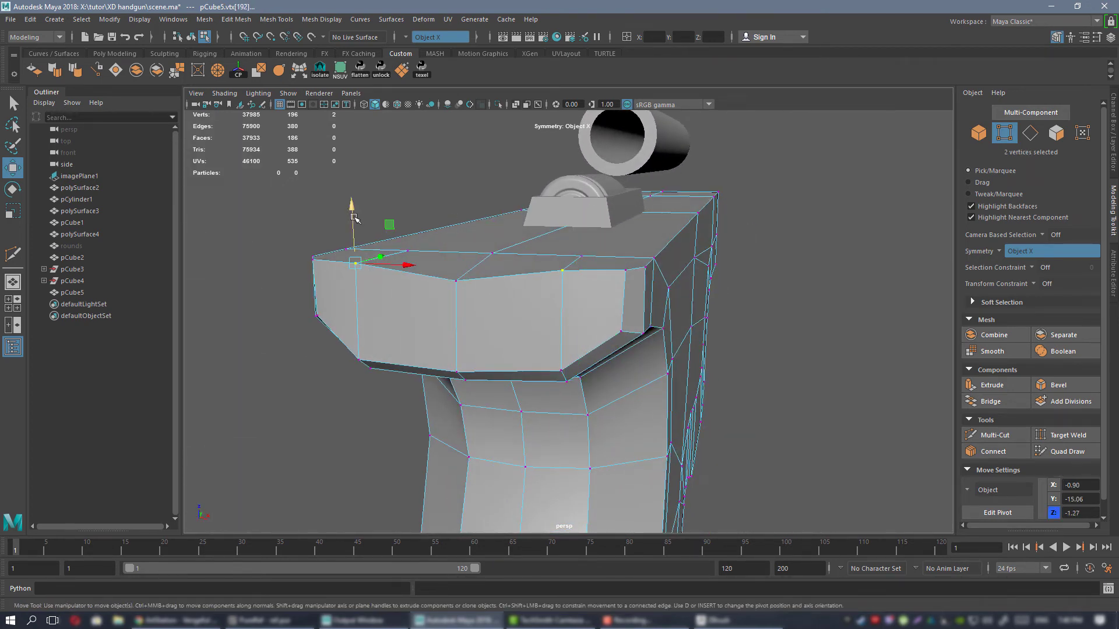
drag(353, 218, 351, 227)
mouse_move(584, 312)
alt+mouse_down()
mouse_move(655, 307)
mouse_move(530, 297)
mouse_move(592, 293)
alt+mouse_up()
right_drag(606, 249, 656, 230)
Preview the frame mesh smoothed, examine the beavertail, and return to the unsmoothed display.
key(3)
click(888, 331)
alt+drag(830, 415, 651, 285)
click(561, 267)
key(1)
Cut a symmetrical edge line across the beavertail's top face, just in front of its rear edge, with Multi-Cut.
alt+right_drag(563, 268, 654, 342)
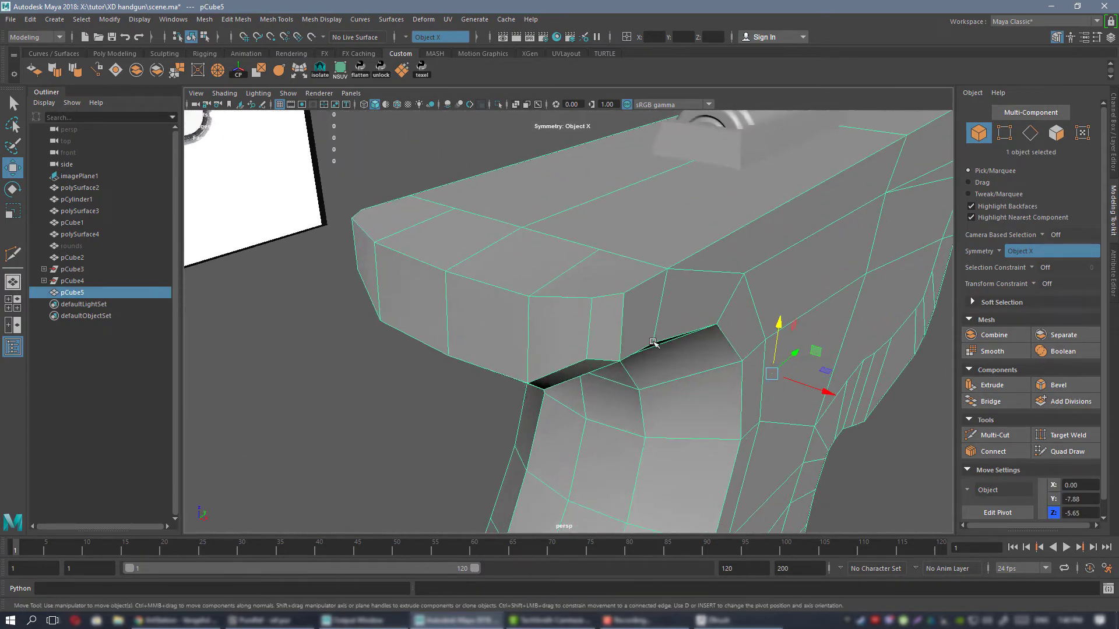
alt+drag(654, 342, 627, 330)
alt+drag(564, 255, 584, 315)
key(ctrl+shift+x)
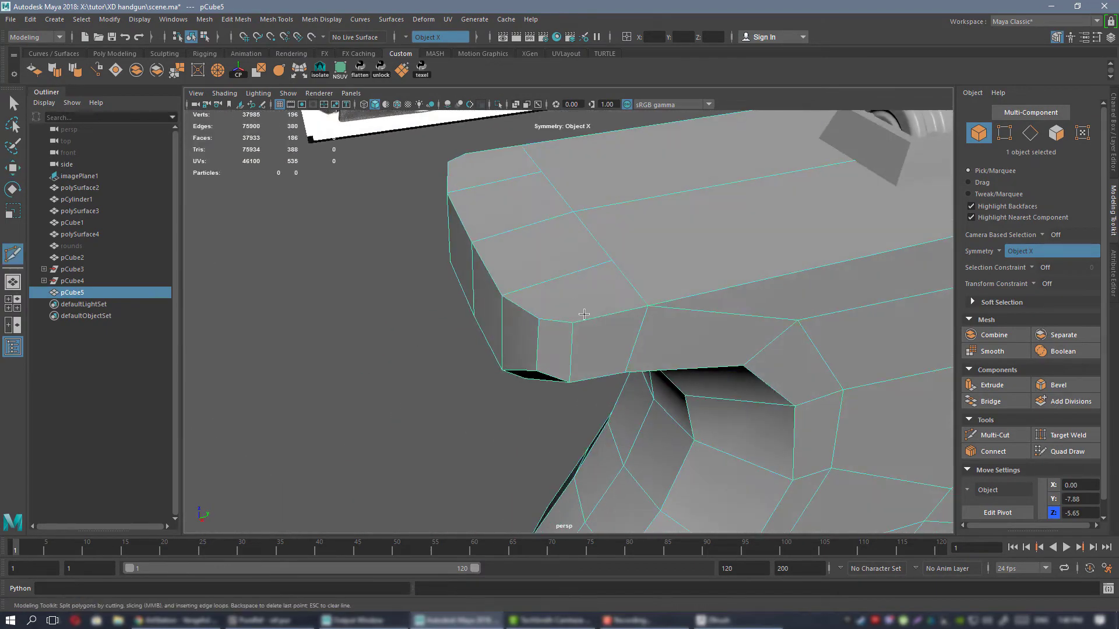
click(573, 322)
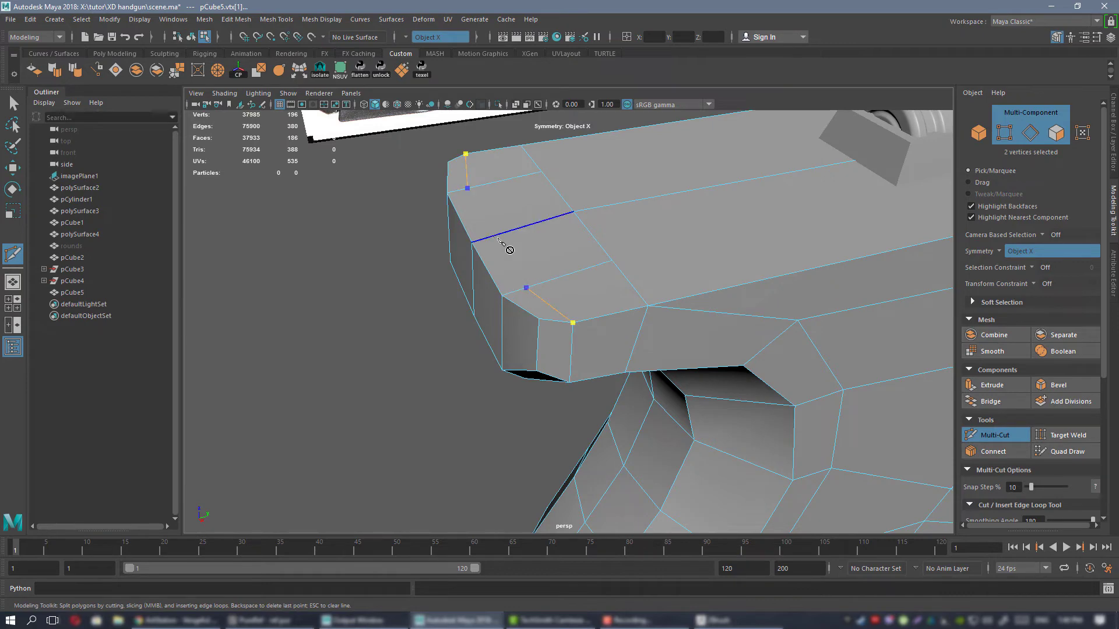
key(q)
alt+drag(536, 282, 564, 214)
right_drag(564, 214, 615, 198)
Preview the beavertail smoothed with its new top edges, examine it from the side, and restore the unsmoothed display.
key(3)
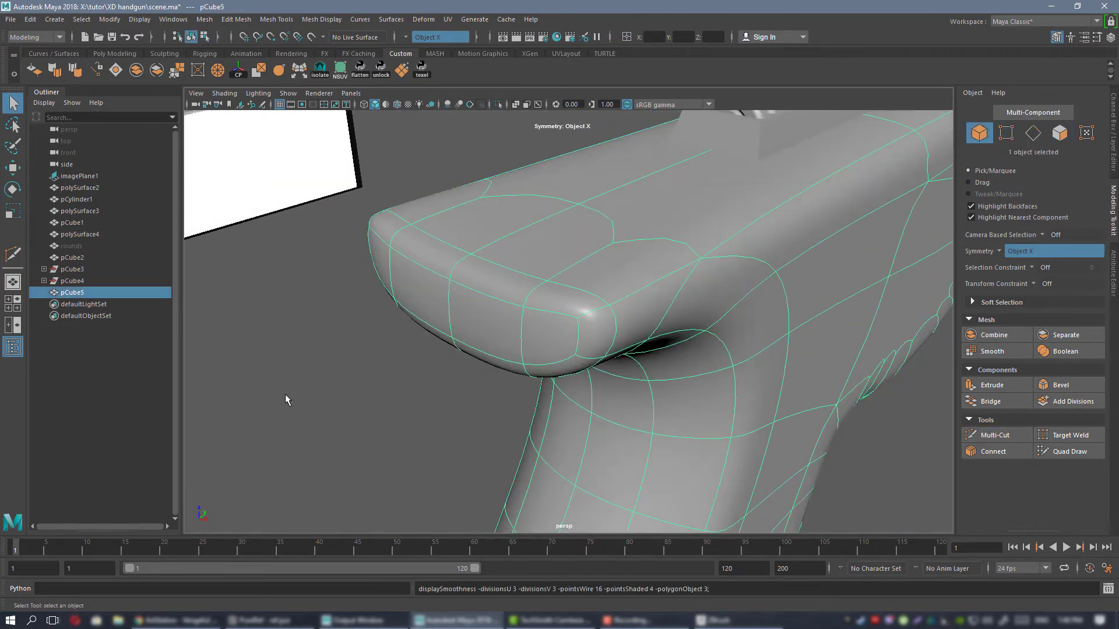
click(285, 394)
alt+right_drag(564, 272, 529, 280)
alt+drag(528, 279, 549, 307)
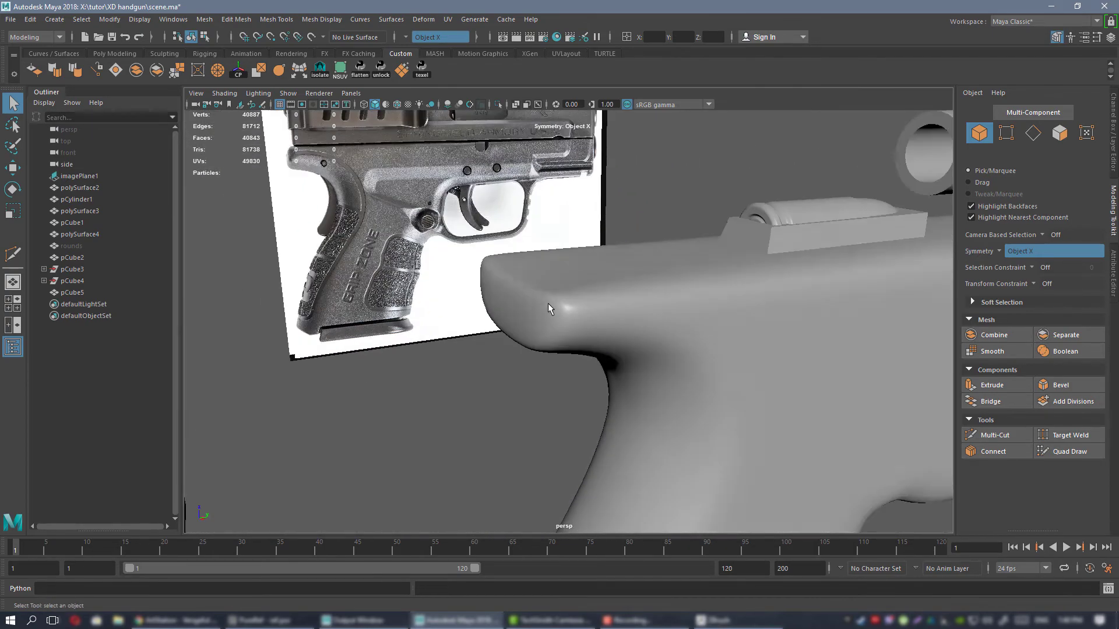
click(549, 307)
key(1)
Select the ten vertices along the beavertail's upper rear edge and move them slightly forward.
alt+drag(509, 253, 555, 273)
right_drag(555, 272, 502, 267)
alt+drag(503, 267, 455, 213)
drag(559, 283, 558, 286)
alt+drag(539, 280, 571, 314)
key(w)
drag(475, 215, 484, 213)
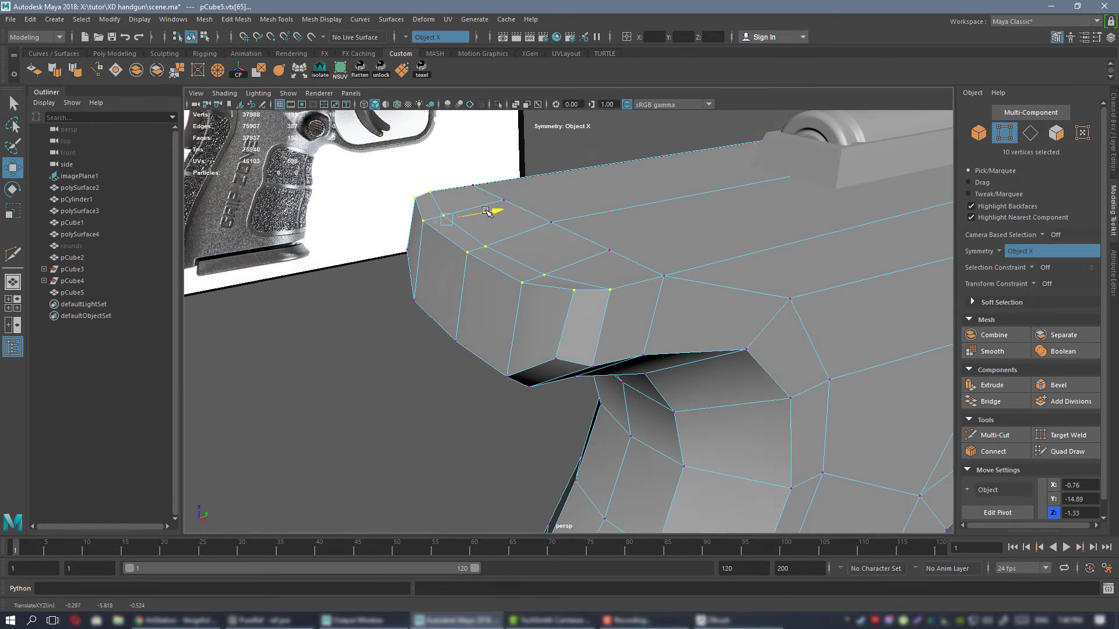
Preview the mesh smoothed and examine the beavertail's rounded rear edge from above, behind and the side.
right_drag(550, 249, 587, 233)
key(3)
click(544, 392)
alt+drag(546, 350, 654, 330)
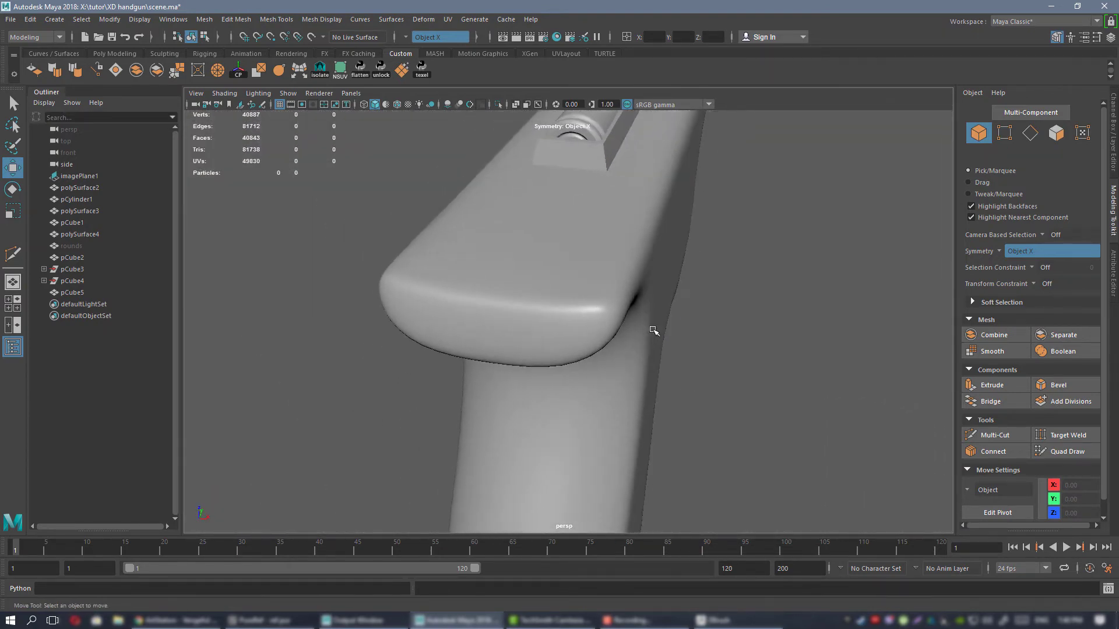
alt+drag(584, 327, 574, 305)
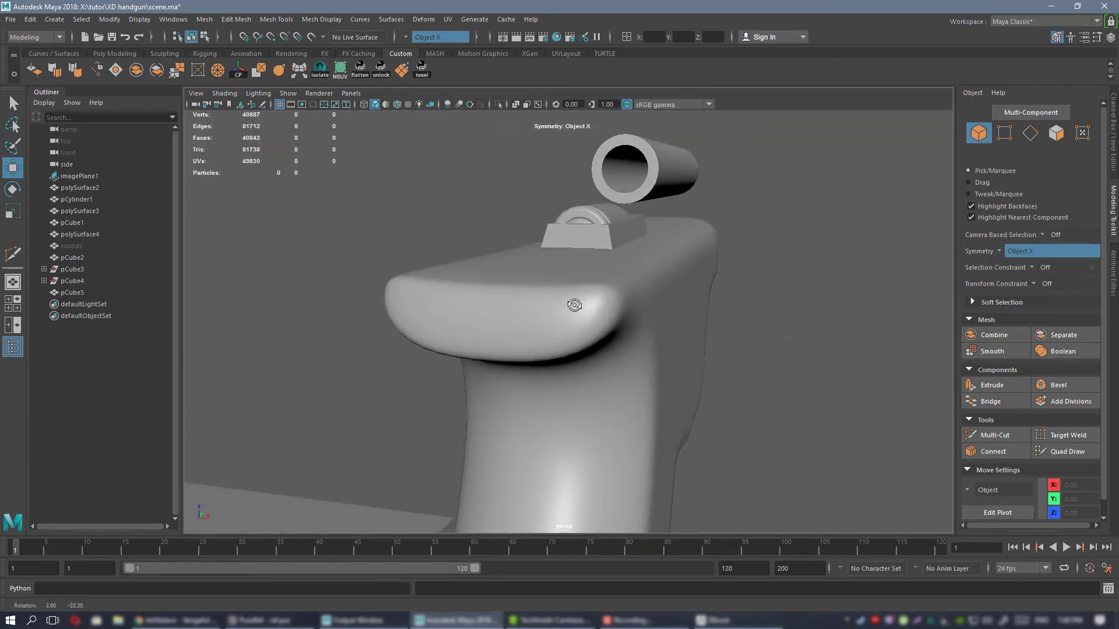
click(671, 309)
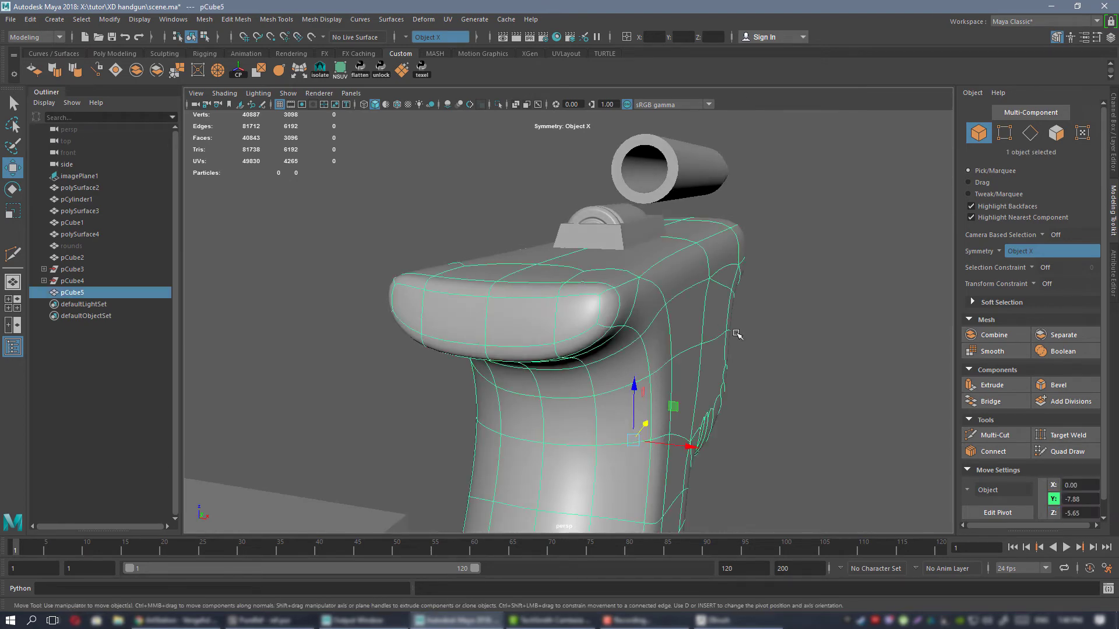
alt+drag(732, 332, 575, 307)
Examine the beavertail in the side and rear reference photos, then return the frame mesh to the unsmoothed display.
right_drag(1118, 169, 965, 179)
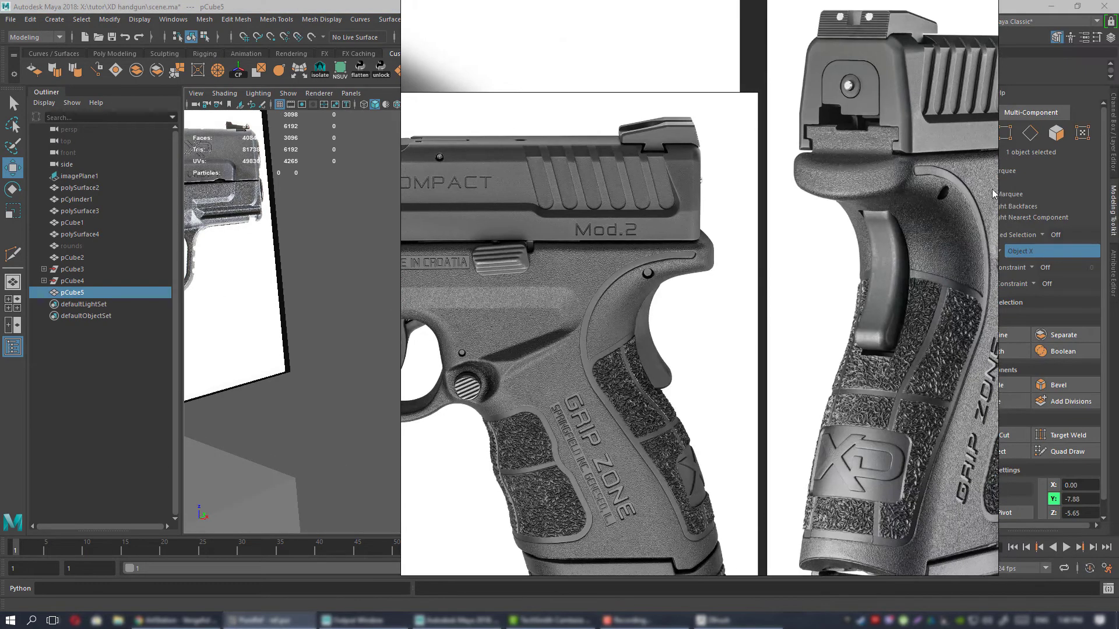
scroll(965, 178, down, 4)
scroll(901, 182, up, 7)
middle_drag(897, 180, 749, 223)
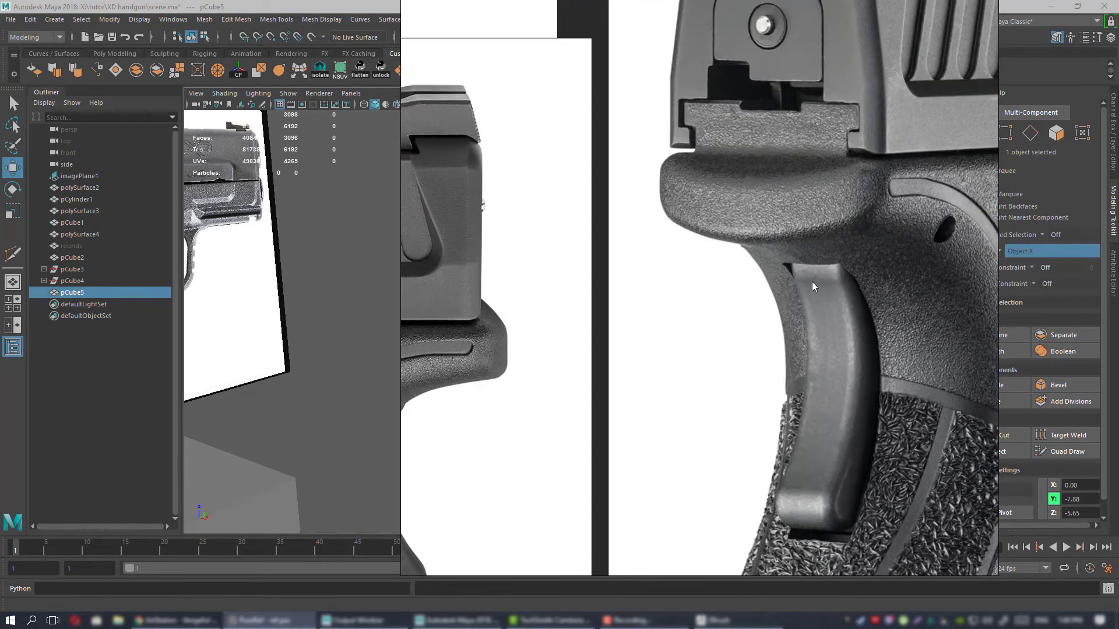
right_drag(716, 271, 1118, 274)
alt+drag(740, 266, 648, 285)
key(1)
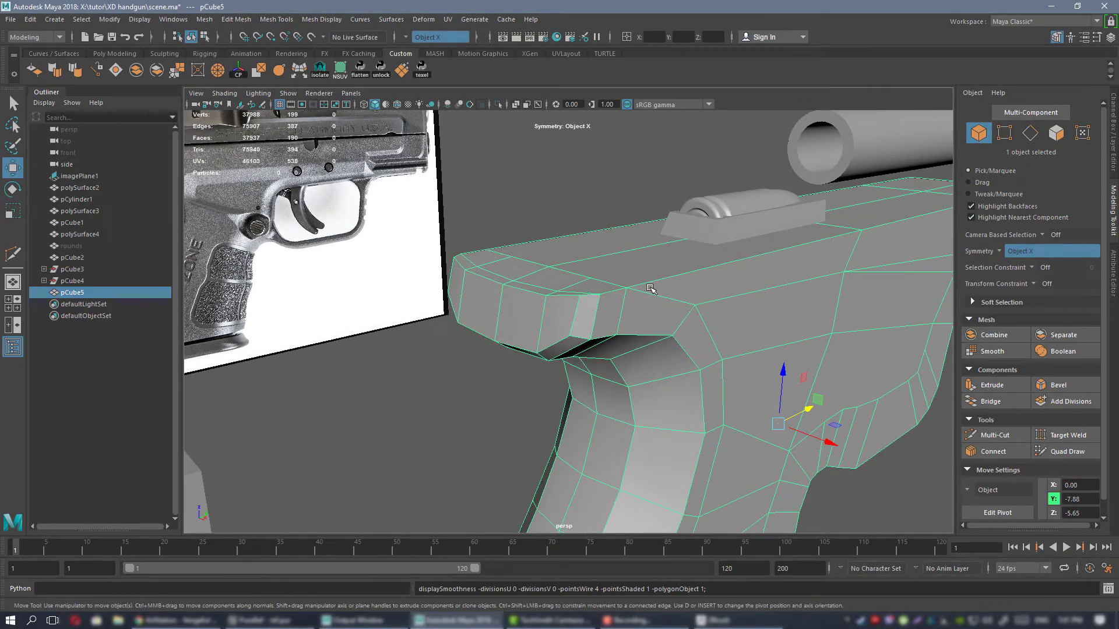
Lower the mirrored outer corner vertices and adjust the centre vertices on the beavertail's upper rear edge.
alt+drag(584, 282, 606, 303)
right_drag(590, 238, 537, 242)
alt+drag(619, 287, 608, 314)
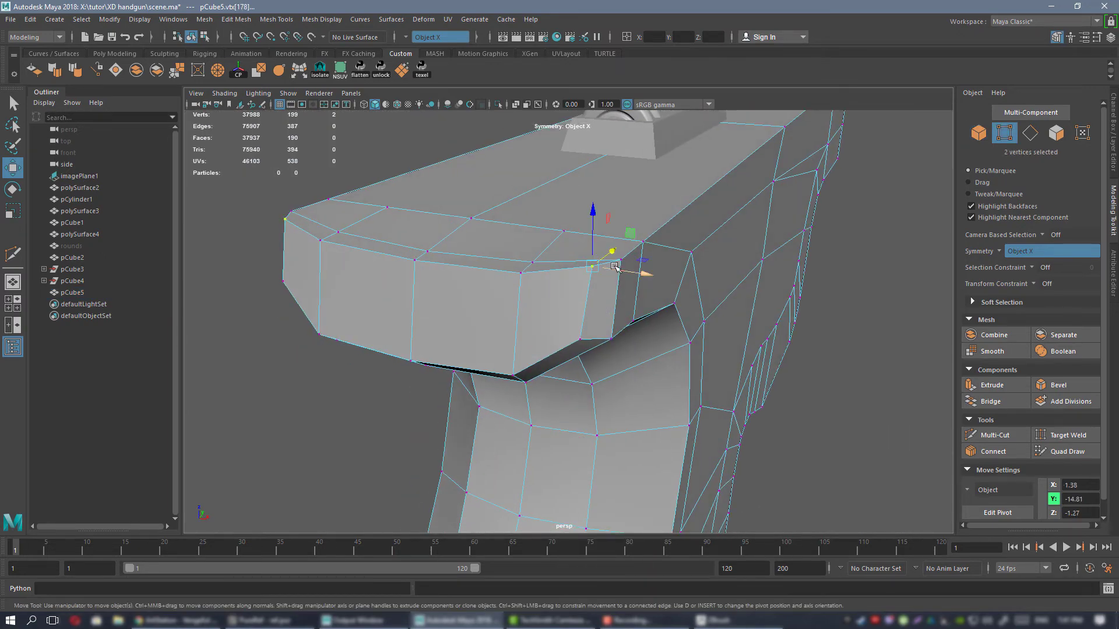
drag(591, 227, 593, 230)
alt+drag(593, 238, 551, 273)
alt+middle_drag(506, 266, 536, 311)
Shift the centre pair and the four mirrored inner vertices of the beavertail's lower rear edge along the gun's length.
alt+drag(537, 312, 607, 318)
alt+drag(608, 349, 784, 294)
alt+drag(591, 325, 530, 232)
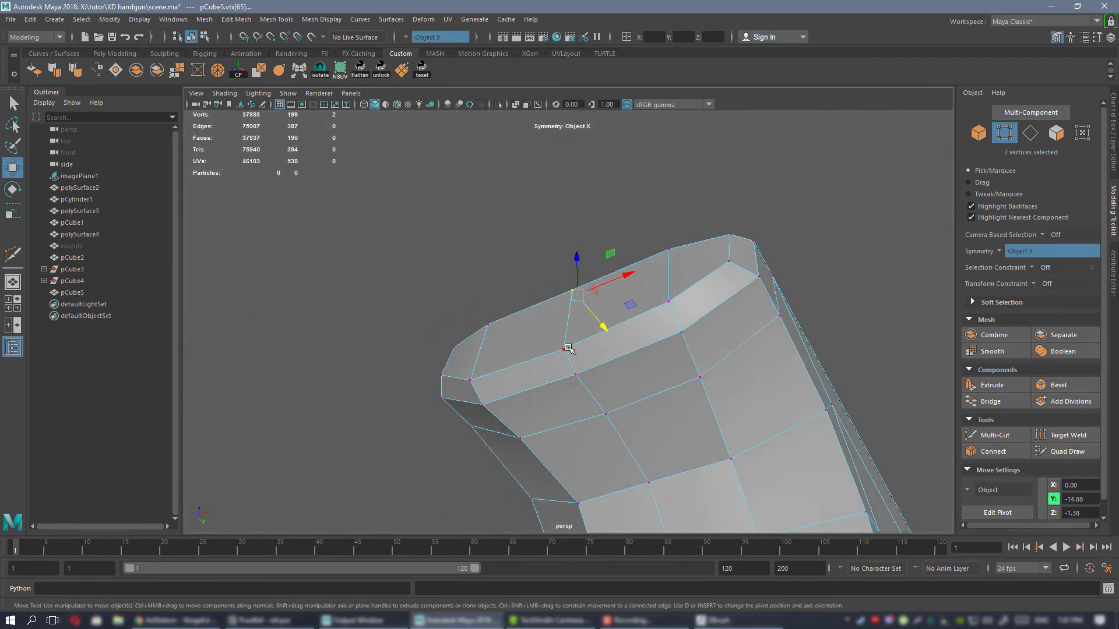
shift+click(583, 386)
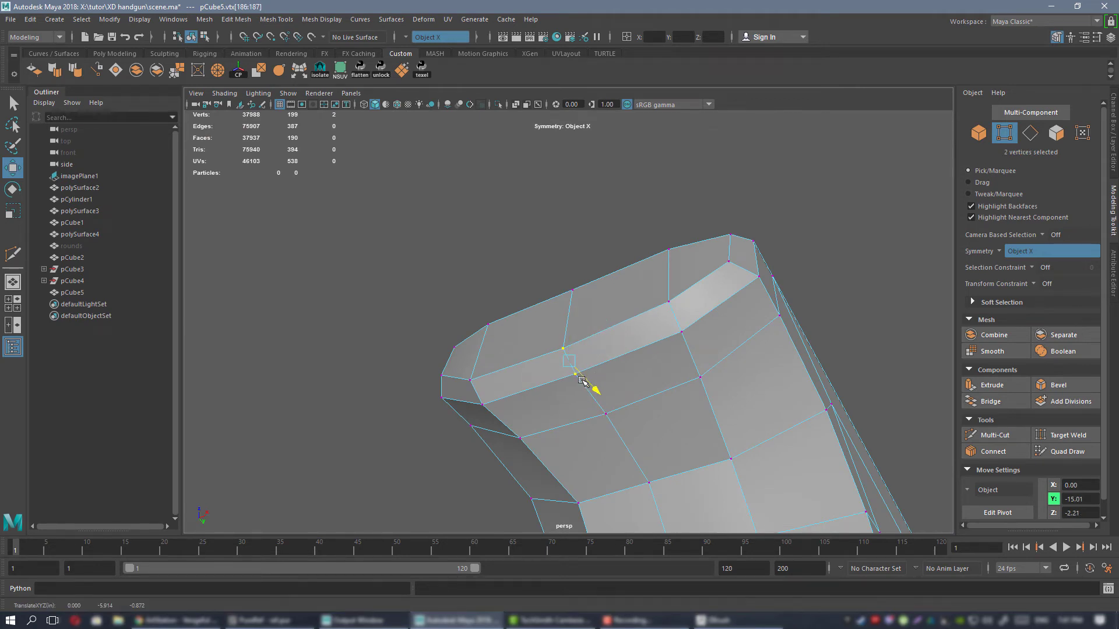
alt+drag(582, 381, 513, 285)
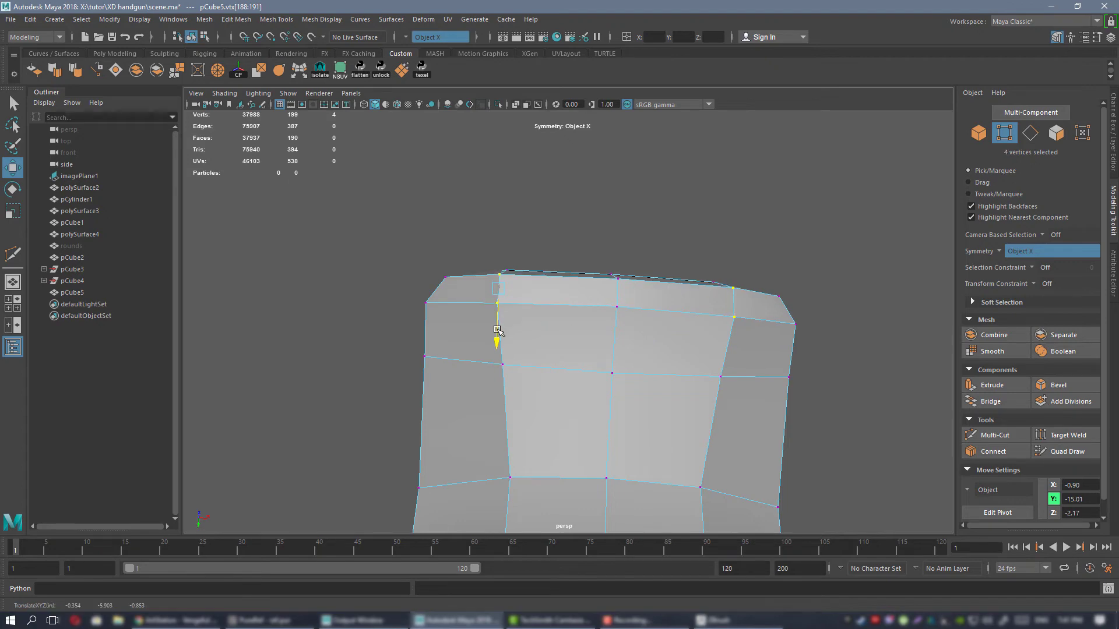
drag(540, 292, 547, 293)
Return to object selection, frame the whole frame mesh, and examine its side and underside.
alt+drag(600, 309, 640, 260)
right_drag(640, 261, 710, 247)
alt+drag(710, 247, 581, 304)
click(549, 207)
click(609, 301)
key(f)
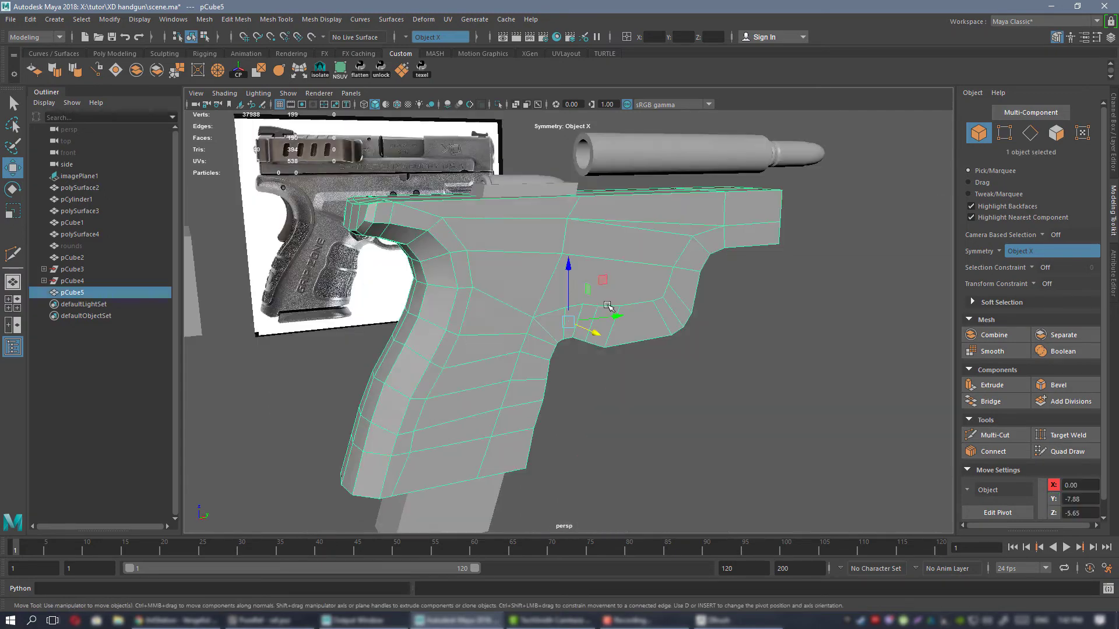
alt+drag(495, 261, 331, 241)
alt+middle_drag(331, 241, 334, 276)
alt+drag(334, 277, 510, 260)
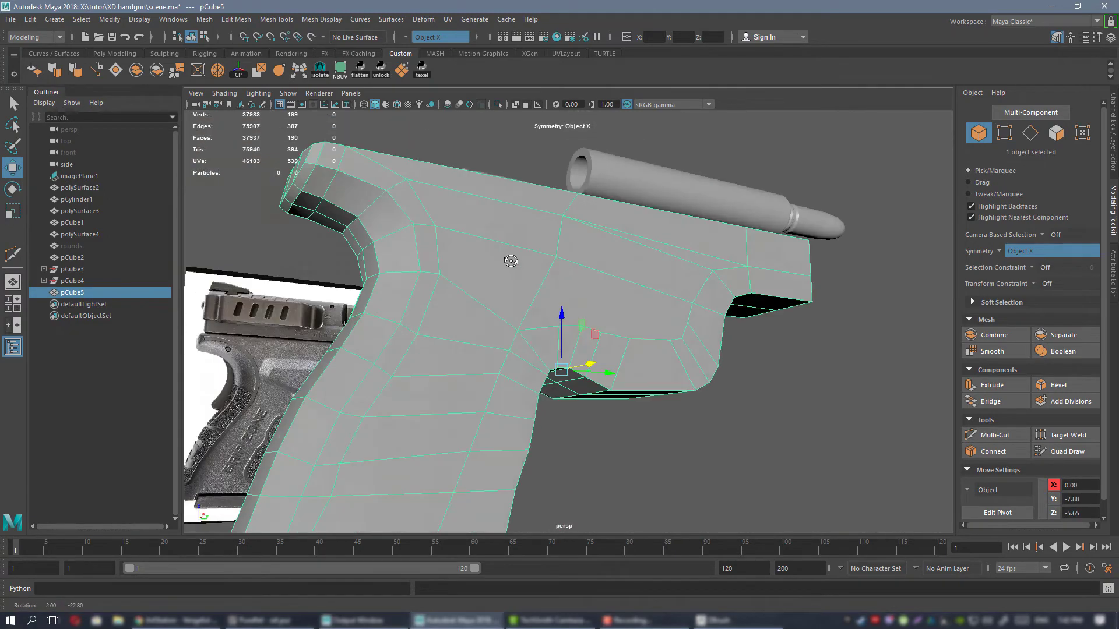
Shift the mirrored side vertices at the grip's bottom rear corner and in the lower rows along the gun's length.
alt+middle_drag(510, 260, 677, 225)
alt+drag(677, 225, 622, 282)
alt+middle_drag(621, 282, 593, 265)
right_drag(592, 195, 556, 197)
alt+drag(582, 268, 577, 204)
click(540, 218)
key(f)
alt+right_drag(548, 209, 537, 180)
alt+drag(537, 180, 704, 235)
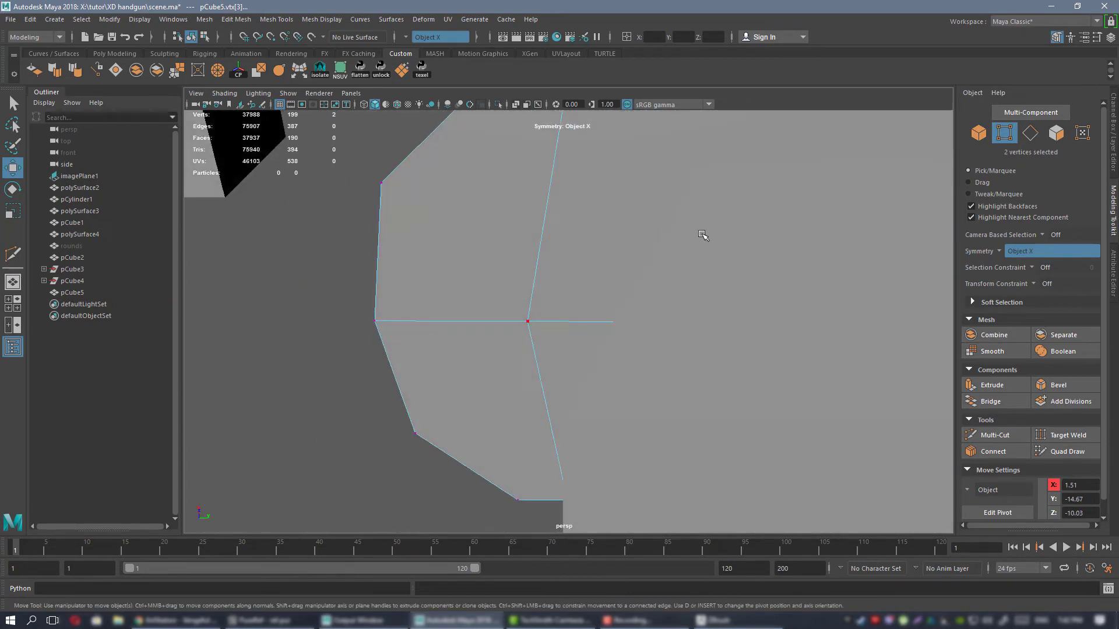
alt+right_drag(704, 235, 594, 307)
alt+drag(595, 307, 548, 285)
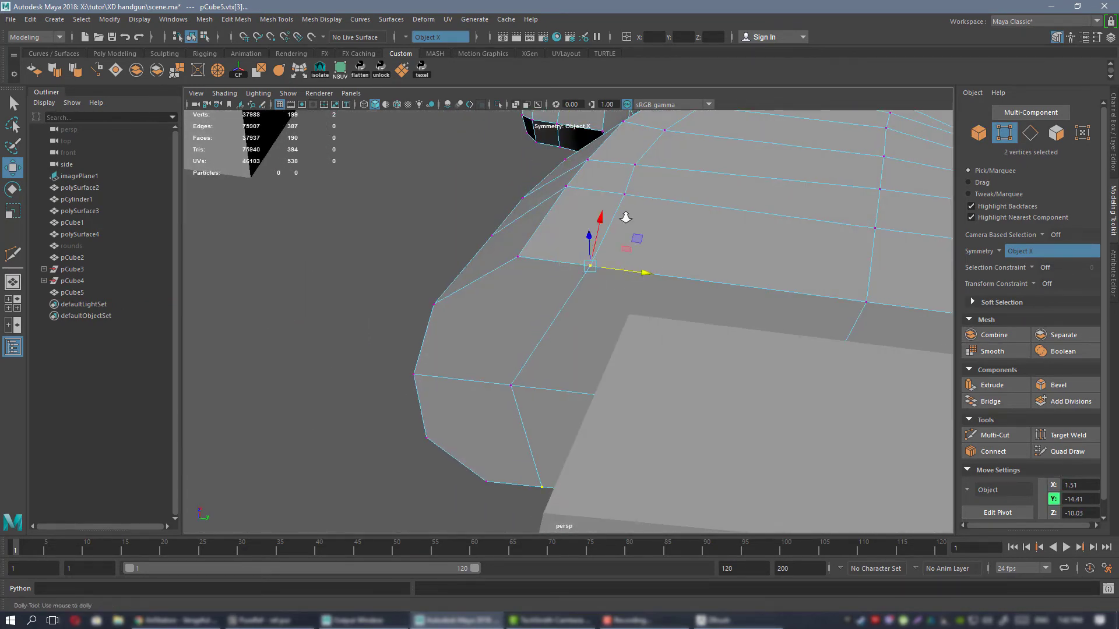
alt+drag(625, 218, 625, 278)
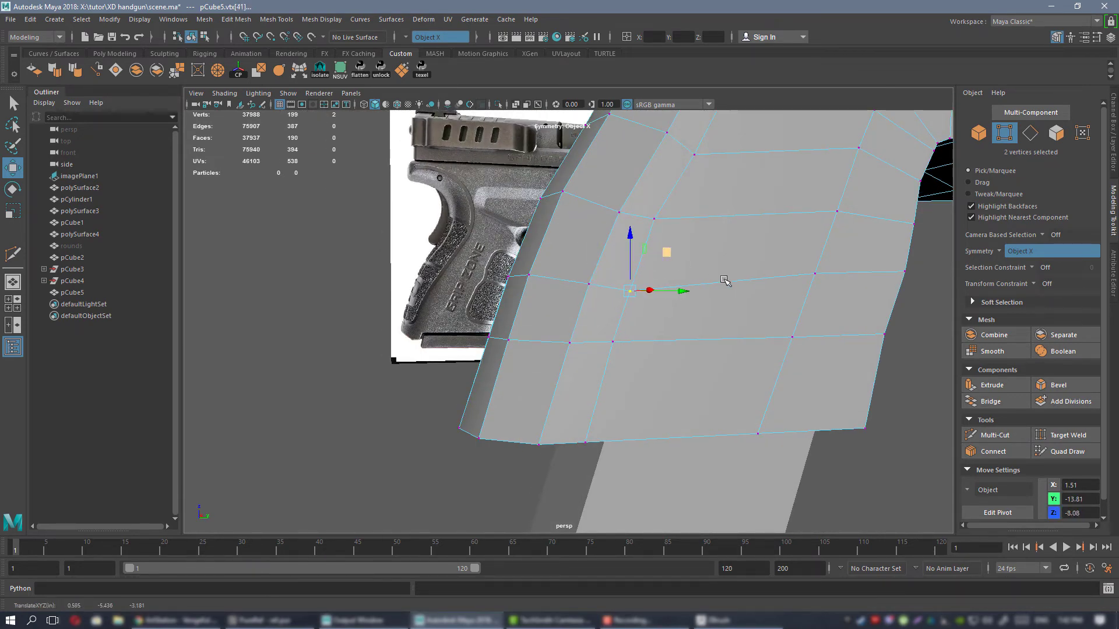
Compare the blocked-out frame with the reference photos, examining its side, grip base and underside.
alt+drag(724, 281, 583, 335)
alt+drag(671, 320, 719, 307)
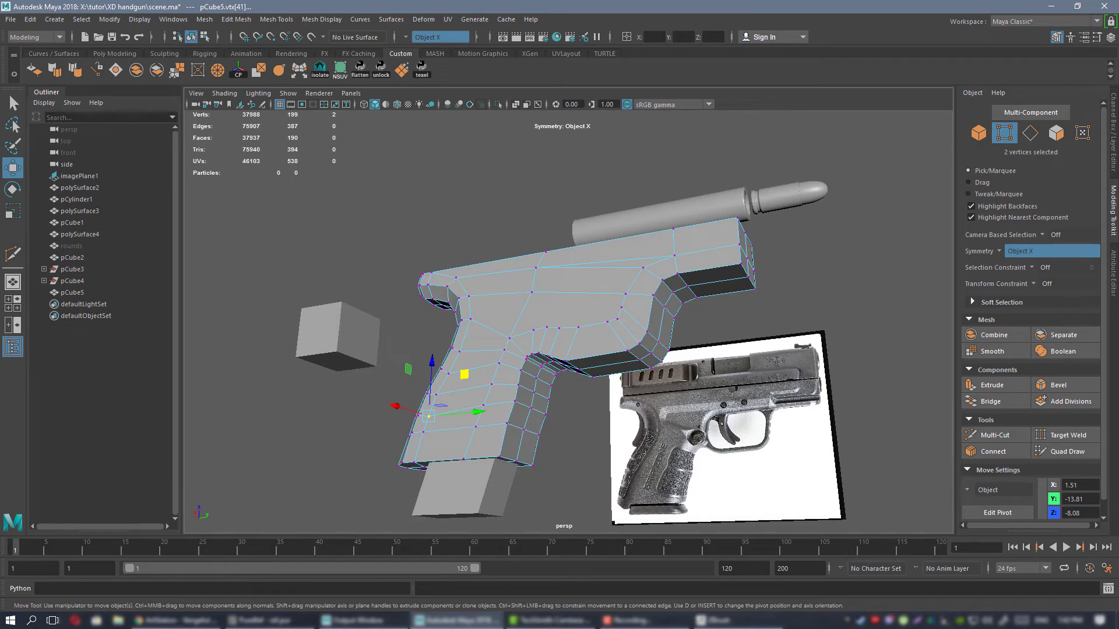
key(alt+Tab)
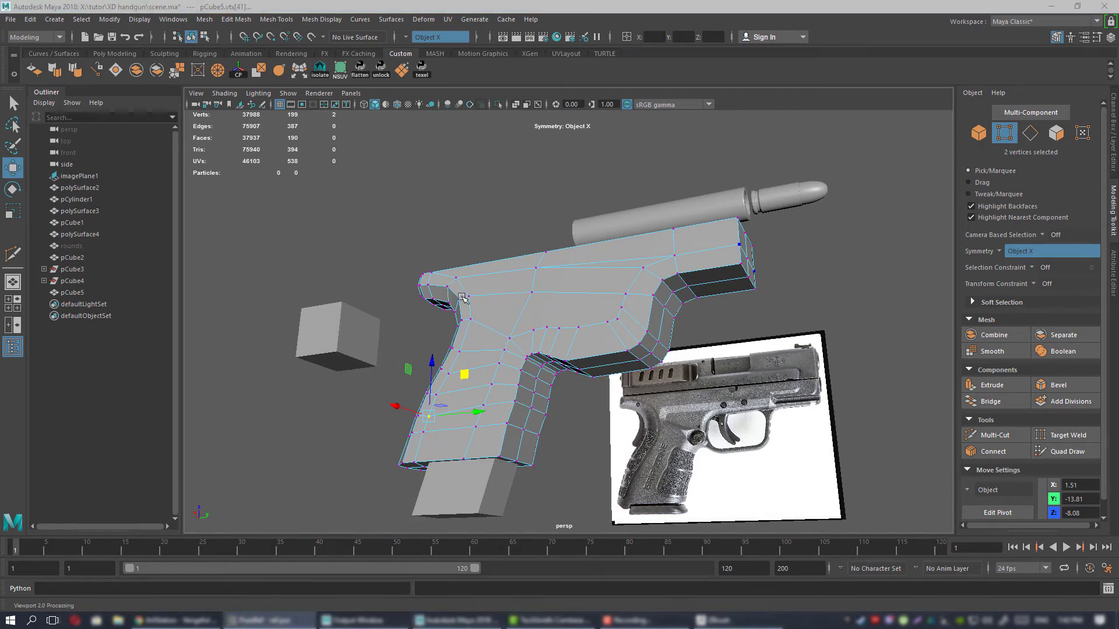
alt+drag(461, 297, 490, 257)
alt+right_drag(489, 257, 584, 310)
alt+drag(584, 310, 623, 344)
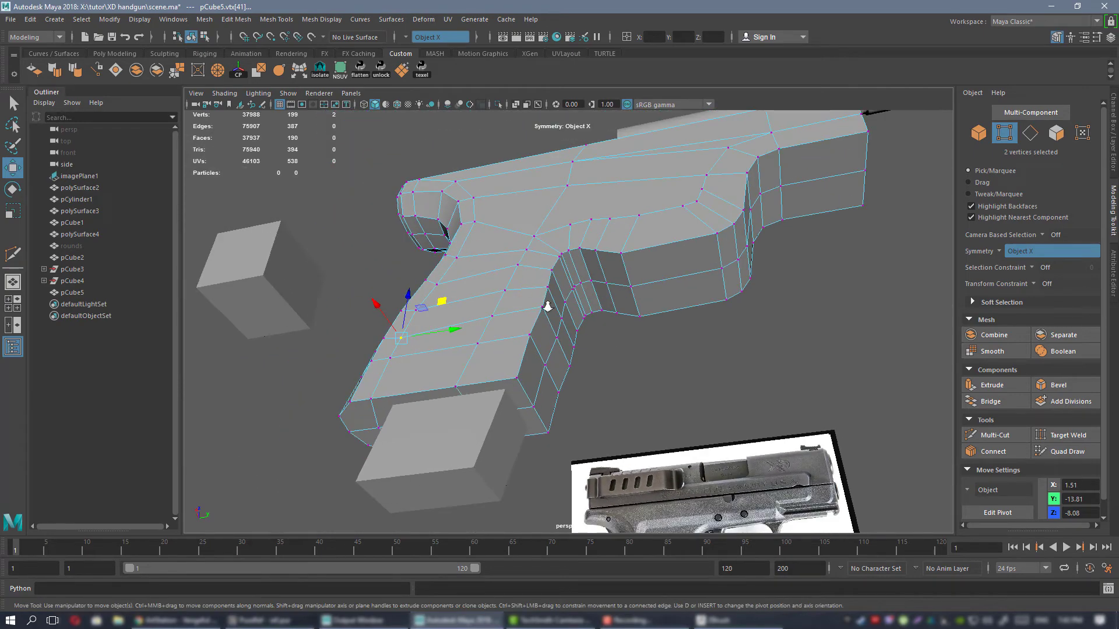
mouse_move(547, 306)
alt+mouse_down()
mouse_move(576, 294)
mouse_move(545, 289)
alt+mouse_up()
right_drag(537, 279, 539, 248)
Bevel the mirrored edge loop along the grip's front and the trigger guard's underside with fraction 0.5 and one segment.
click(517, 364)
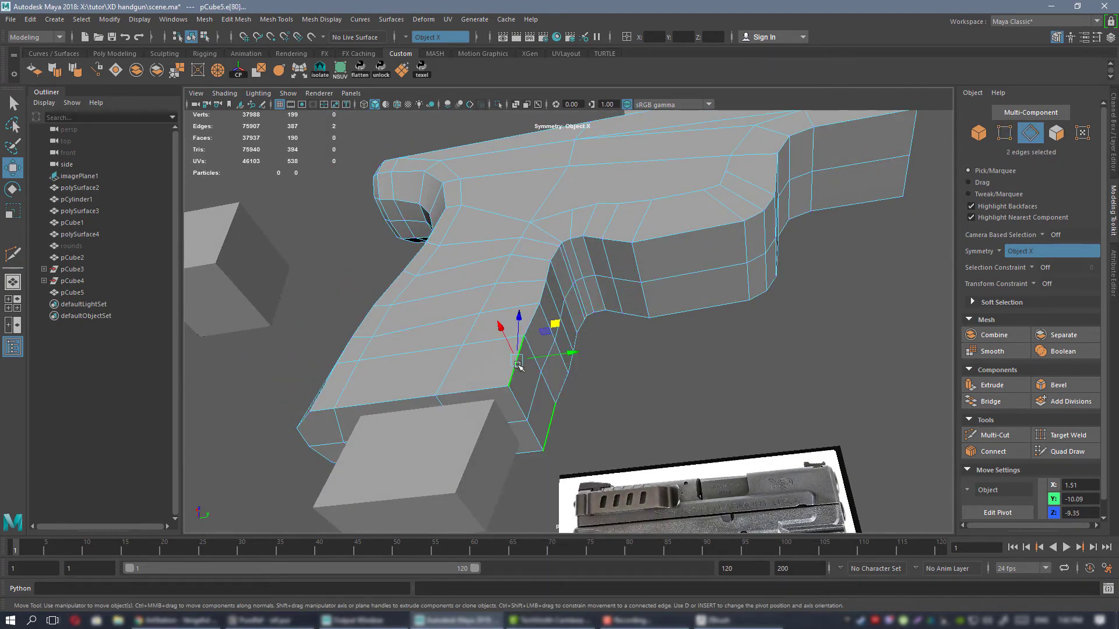
double_click(518, 364)
alt+drag(553, 245, 588, 314)
alt+right_drag(589, 315, 571, 308)
alt+drag(571, 308, 664, 317)
click(1071, 387)
alt+right_drag(664, 326, 676, 347)
alt+drag(676, 347, 692, 292)
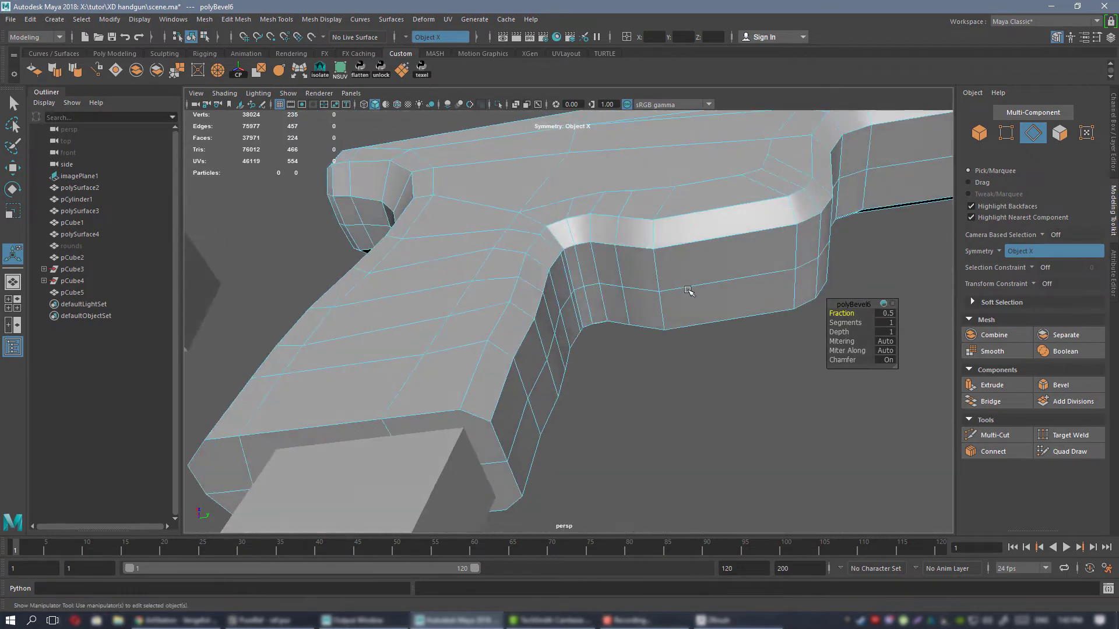
alt+right_drag(691, 292, 655, 280)
mouse_move(840, 312)
mouse_down()
mouse_move(850, 313)
mouse_move(840, 313)
mouse_up()
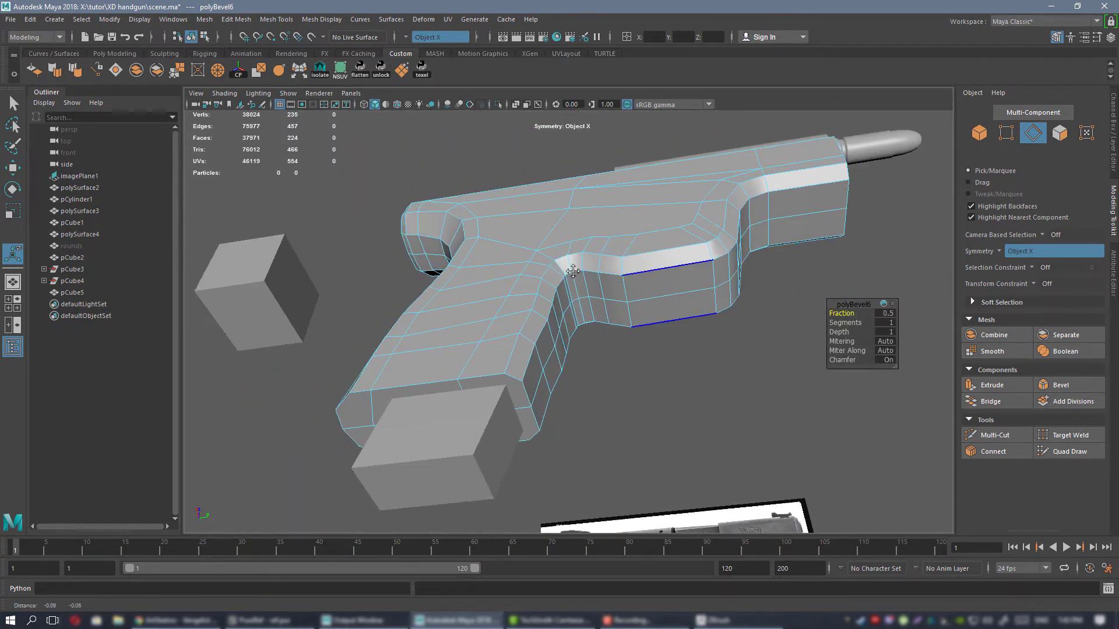
Move the inner mirrored bevel vertices at the grip's bottom front corner inward and rearward.
alt+middle_drag(573, 271, 595, 233)
alt+drag(595, 233, 576, 262)
click(563, 282)
right_drag(573, 259, 525, 258)
alt+right_drag(525, 257, 558, 250)
click(559, 249)
alt+middle_drag(559, 250, 583, 313)
alt+drag(582, 313, 598, 292)
key(w)
alt+right_drag(627, 296, 373, 213)
alt+drag(373, 213, 483, 233)
alt+right_drag(483, 233, 588, 231)
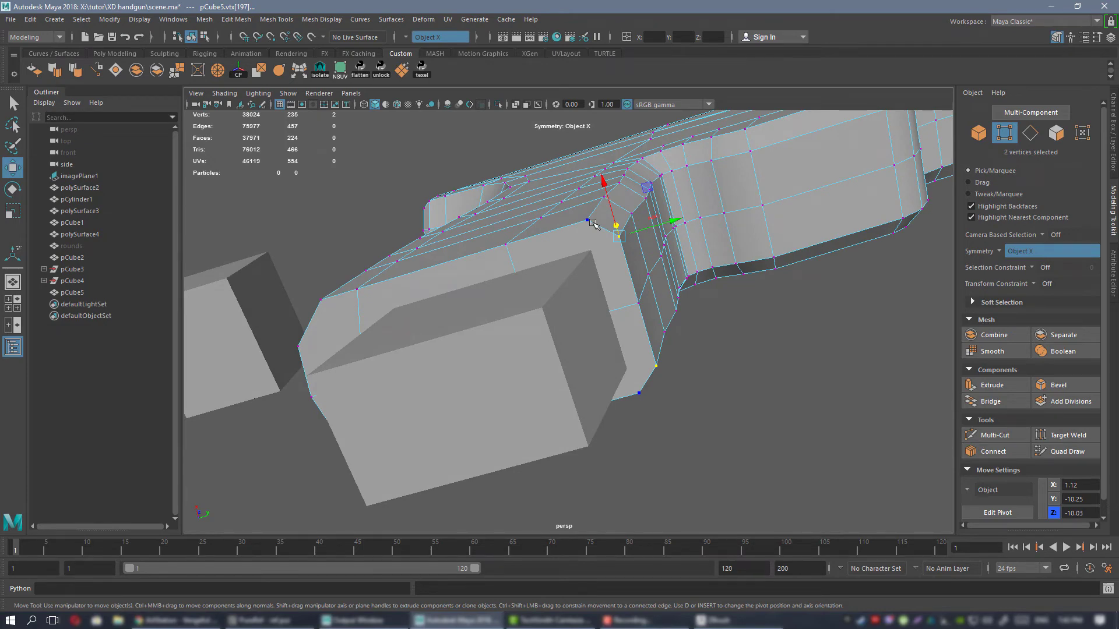
alt+drag(592, 223, 667, 185)
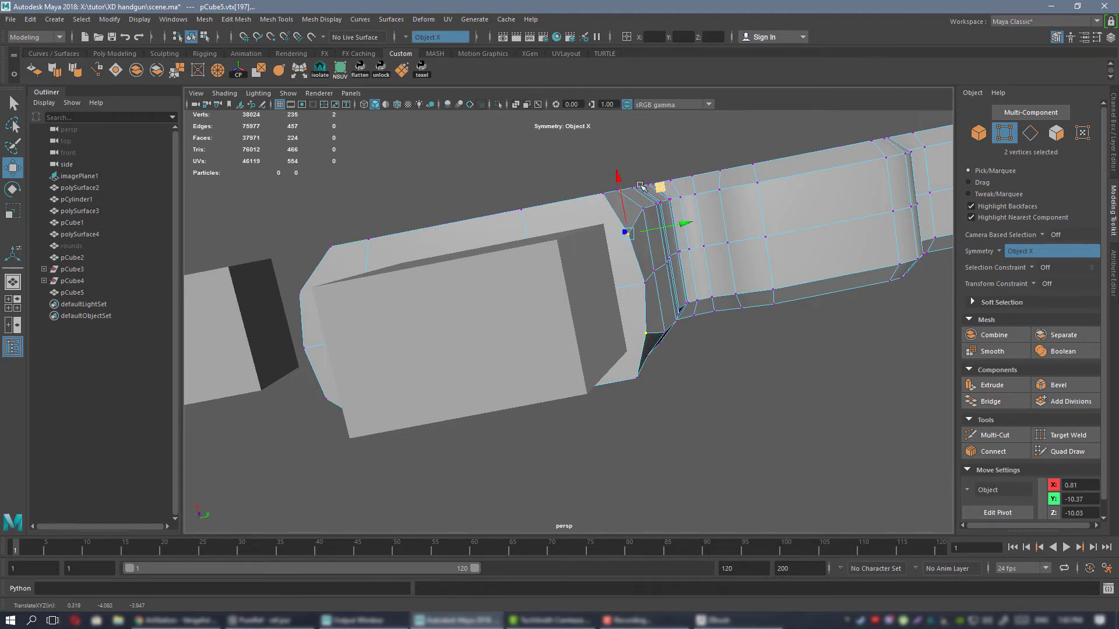
Shift the outer mirrored bevel vertices at the grip's bottom front corner along the gun's length.
alt+drag(641, 185, 603, 241)
middle_drag(656, 218, 633, 222)
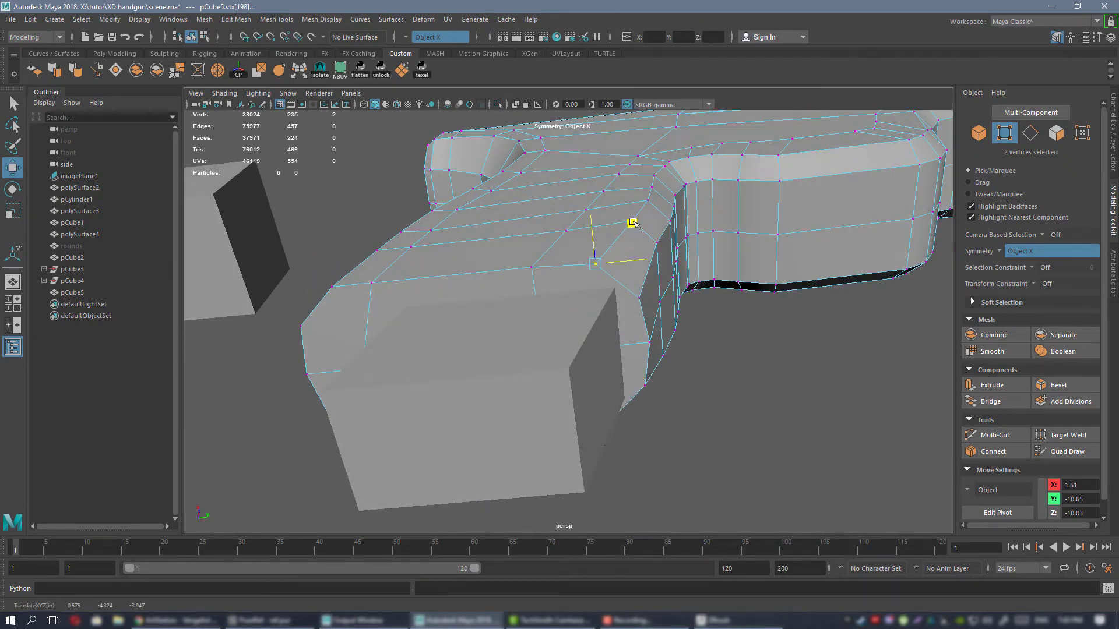
mouse_move(634, 201)
alt+mouse_down()
mouse_move(621, 206)
mouse_move(629, 266)
mouse_move(636, 199)
alt+mouse_up()
click(628, 267)
Pull the inner mirrored bevel vertices one row above the grip's bottom inward and rearward, then return to object selection.
middle_drag(665, 169, 688, 198)
click(648, 228)
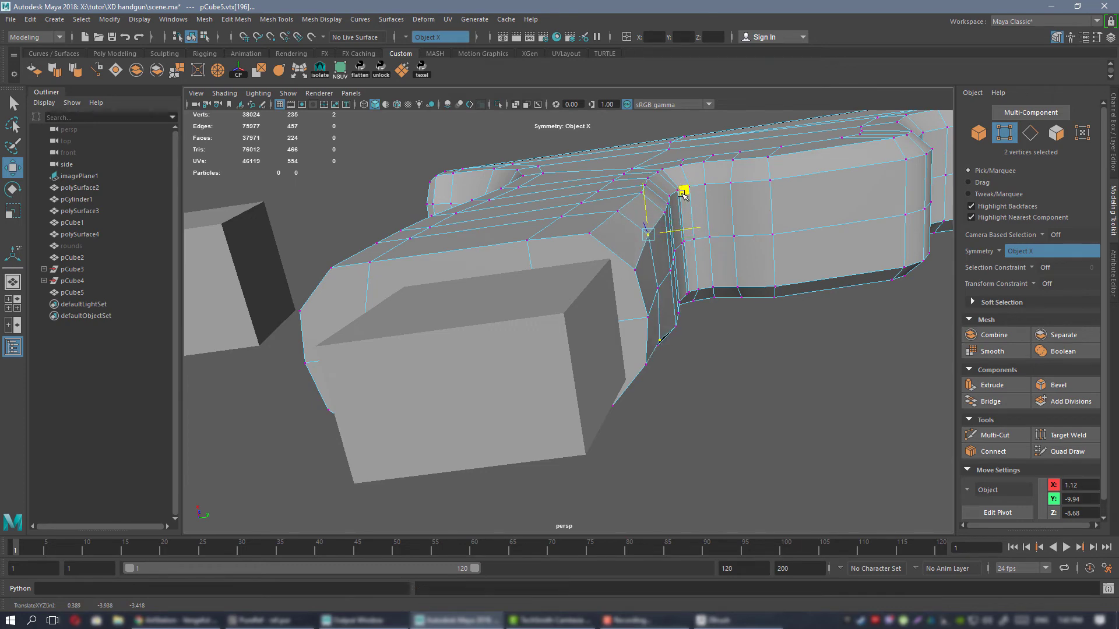
alt+drag(688, 200, 589, 268)
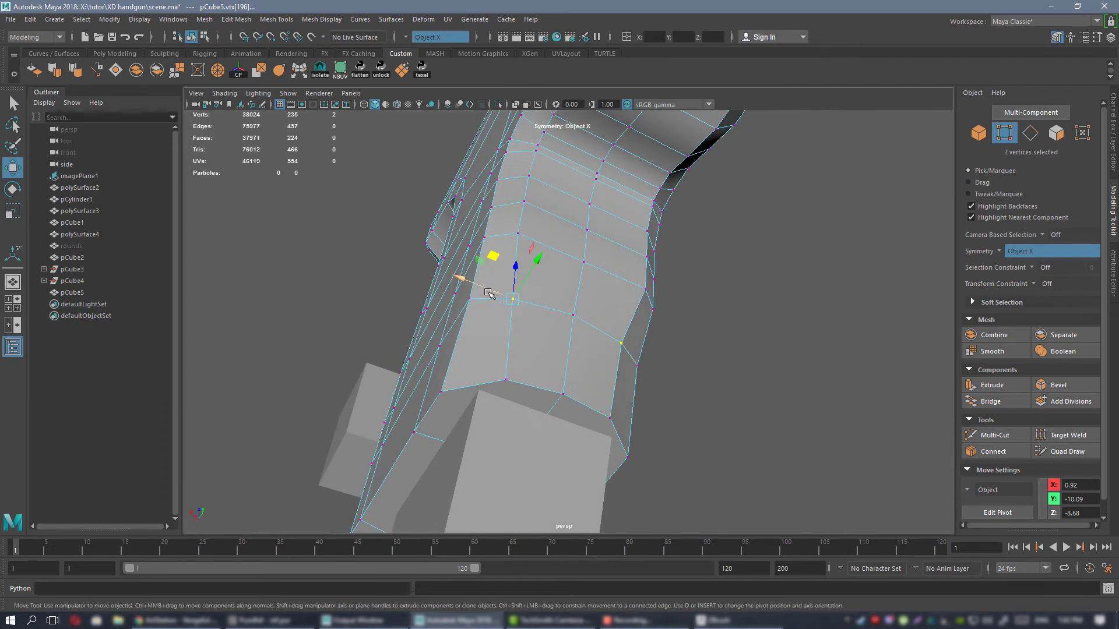
drag(487, 289, 511, 214)
drag(476, 256, 547, 270)
right_drag(547, 269, 566, 257)
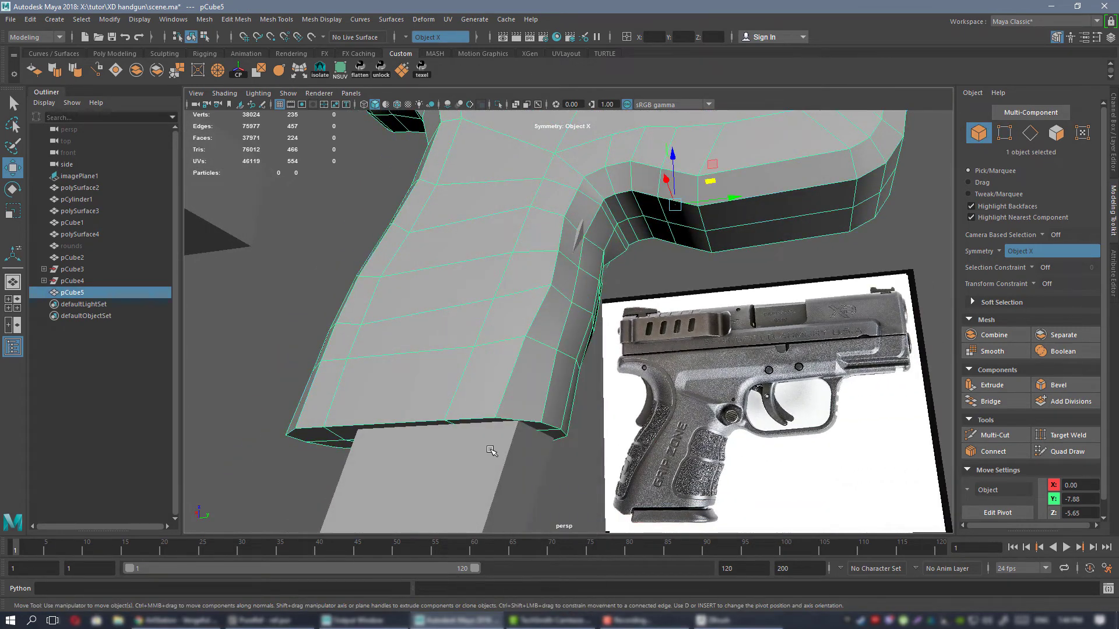
Hide the magazine block inside the grip and select six mirrored vertices along the outer edge of the front bevel.
alt+drag(492, 449, 548, 226)
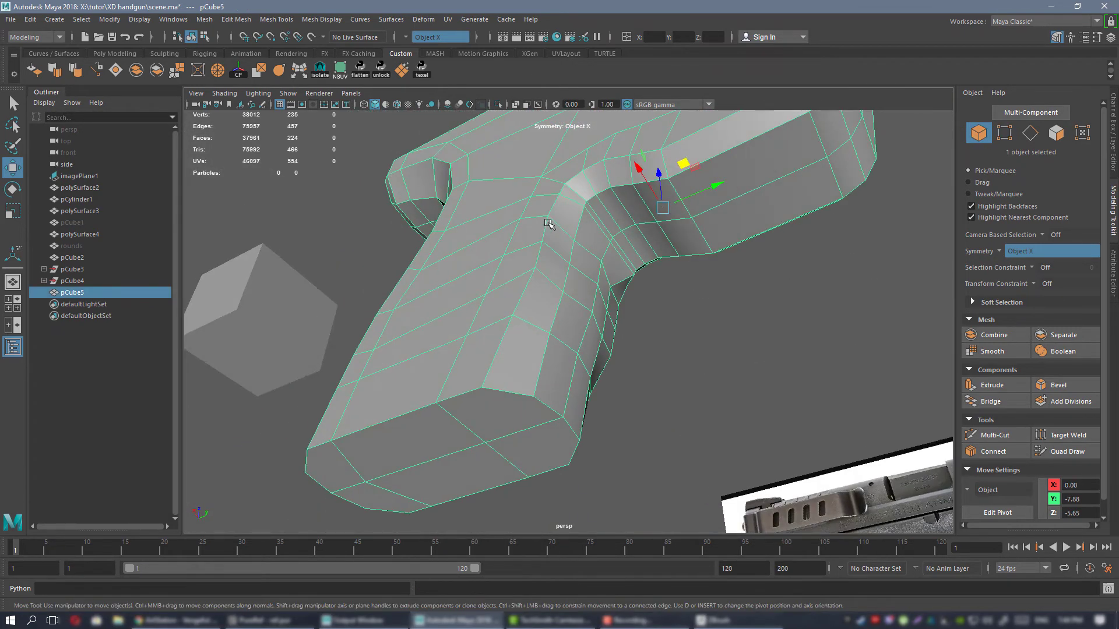
right_drag(548, 227, 519, 227)
scroll(539, 234, up, 3)
alt+drag(542, 230, 583, 205)
scroll(585, 206, down, 4)
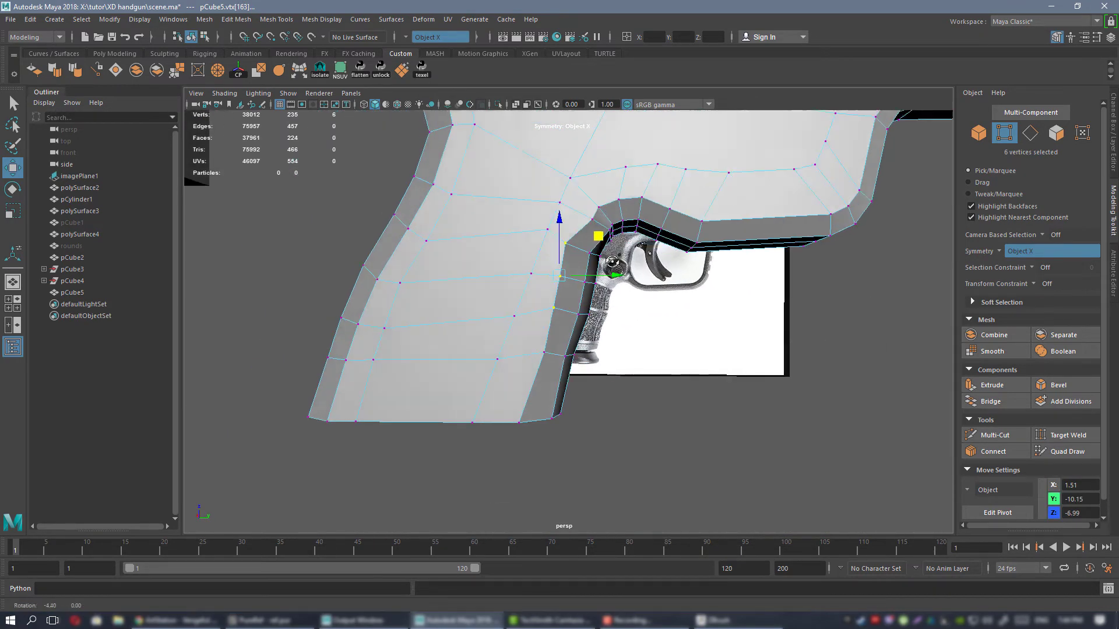
In the shaded side view, move the outer front bevel vertices one row above the grip's bottom rearward and down.
key(space)
key(space)
alt+middle_drag(733, 405, 624, 128)
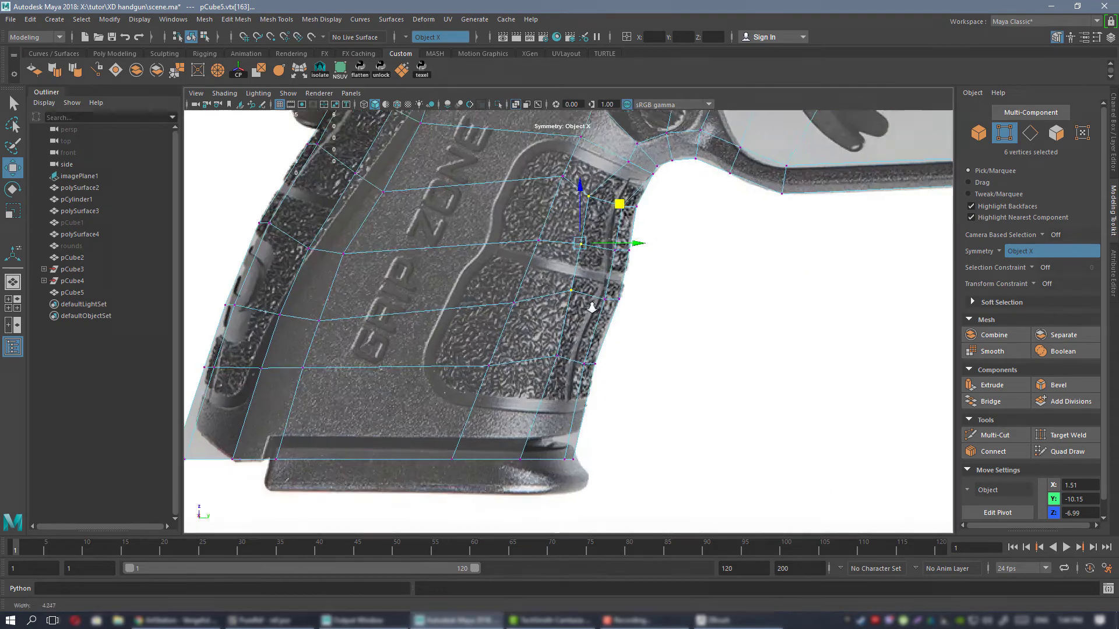
scroll(609, 291, up, 3)
alt+middle_drag(598, 370, 604, 322)
click(515, 104)
scroll(645, 304, down, 4)
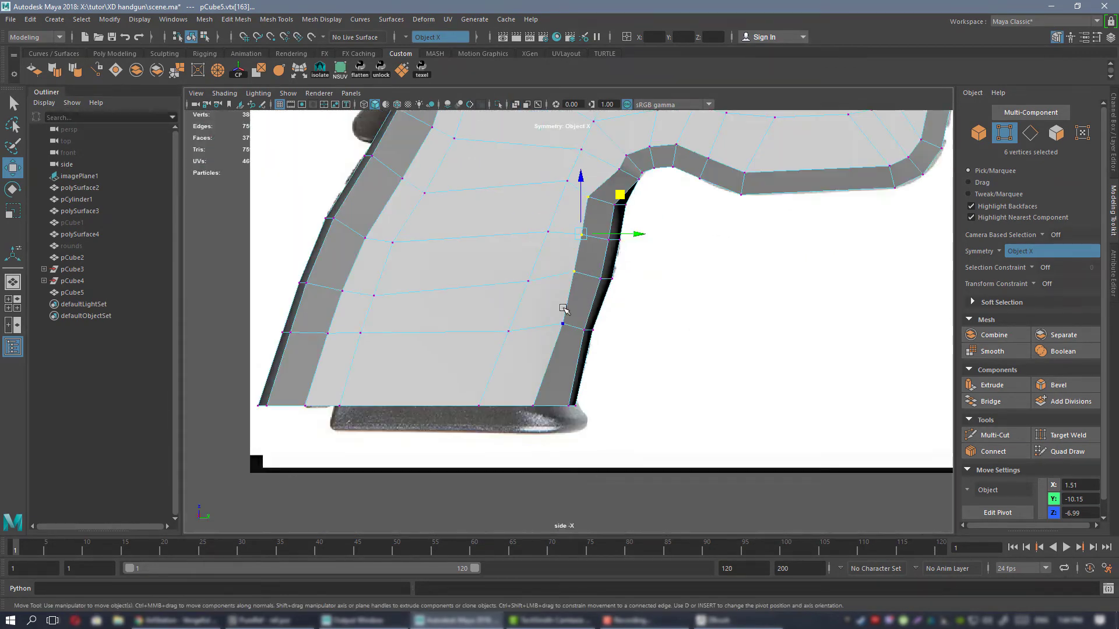
click(573, 302)
click(562, 324)
scroll(611, 327, up, 3)
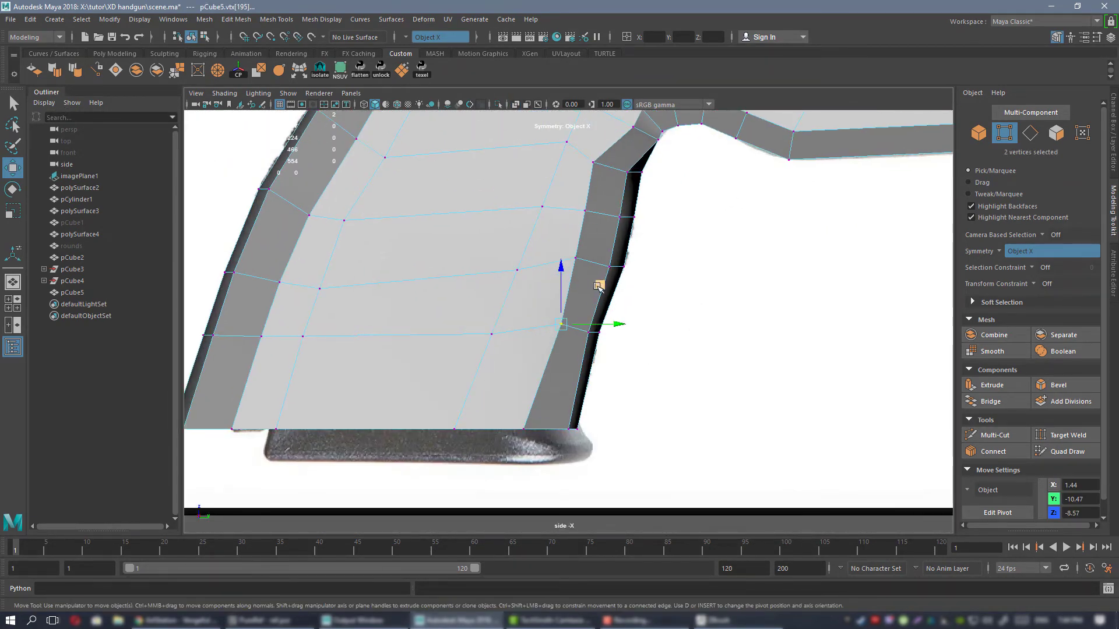
drag(586, 296, 586, 296)
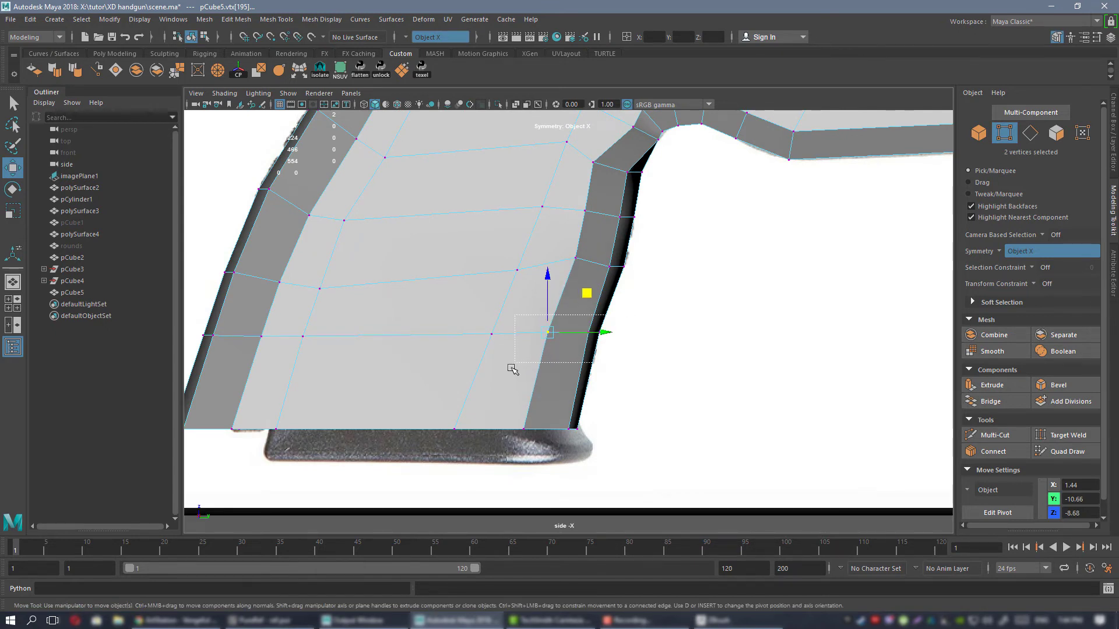
Flatten the two lower rows of front bevel vertices on the grip vertically by scaling them level.
drag(512, 369, 626, 311)
key(r)
drag(574, 280, 633, 565)
drag(552, 245, 638, 278)
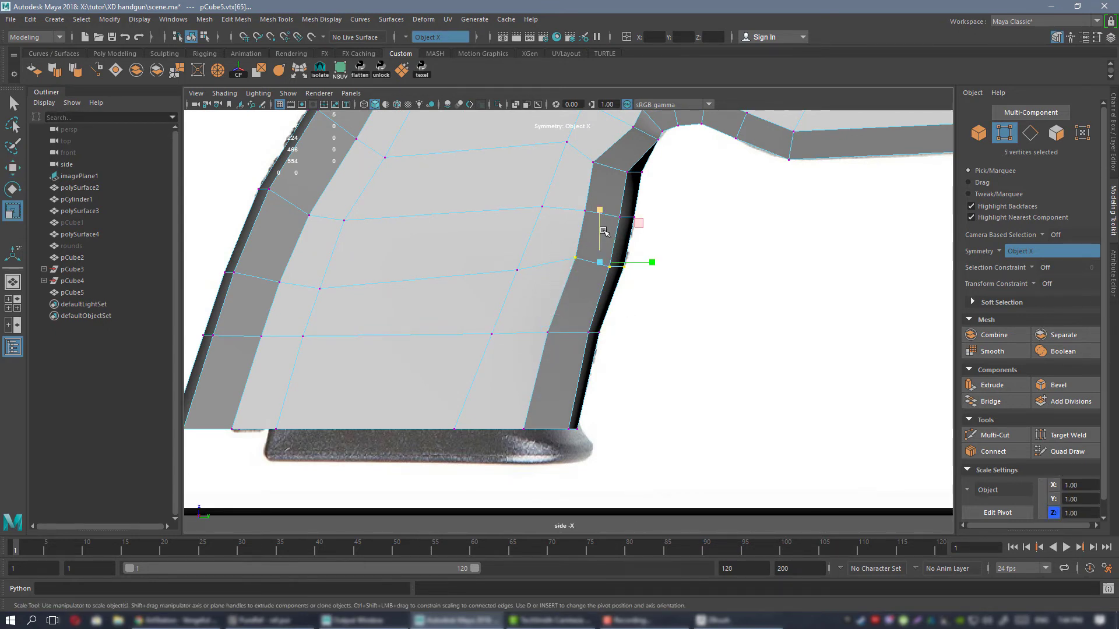
drag(599, 211, 635, 465)
scroll(602, 247, up, 2)
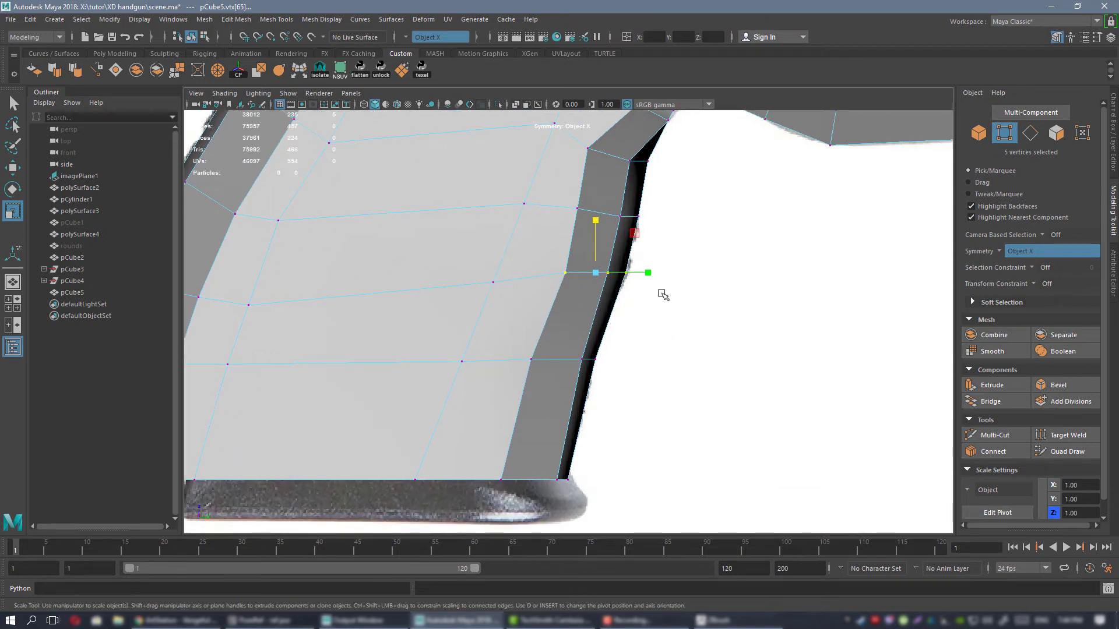
Nudge the three frontmost vertices in the row above the grip's bottom along the gun's length to match the side reference.
drag(580, 299, 608, 315)
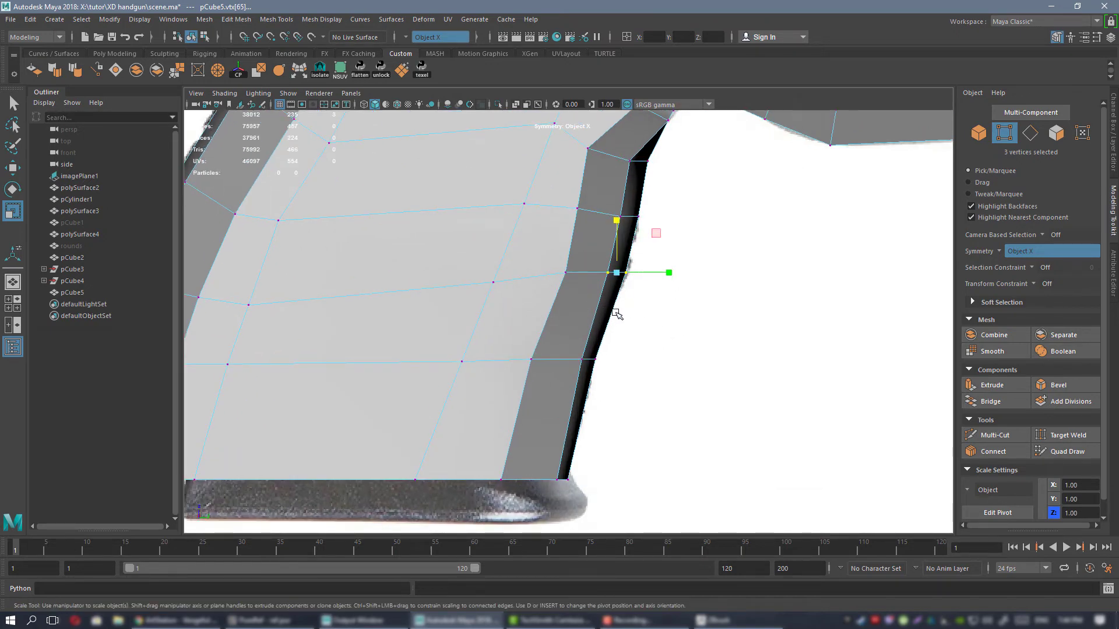
right_drag(572, 208, 622, 193)
alt+right_drag(667, 304, 705, 339)
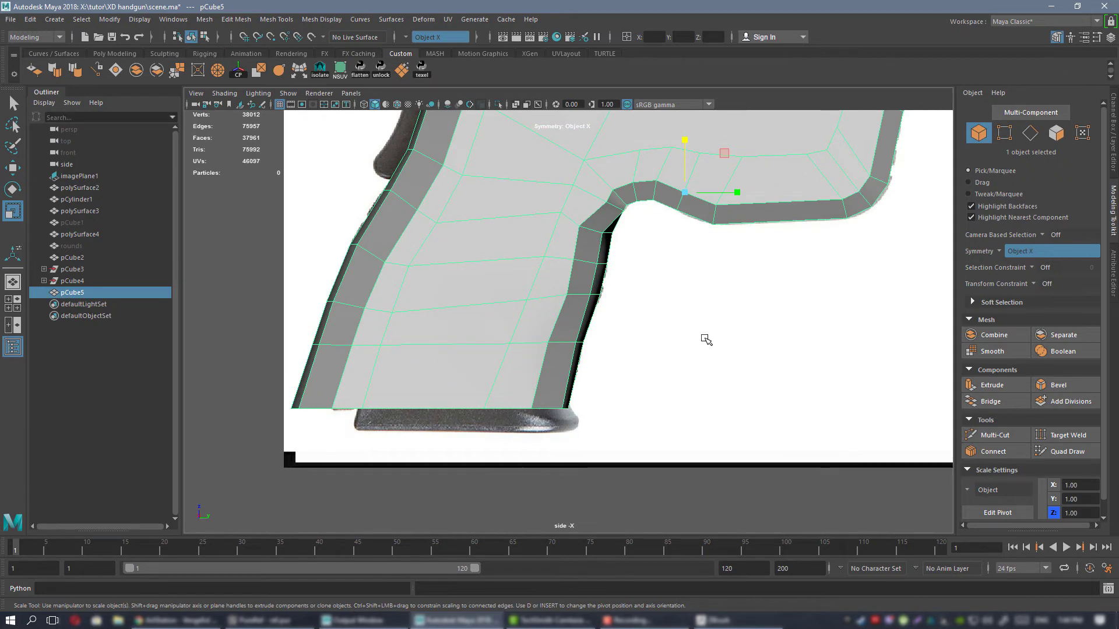
alt+right_drag(606, 299, 722, 495)
right_drag(534, 251, 494, 251)
alt+right_drag(562, 295, 627, 350)
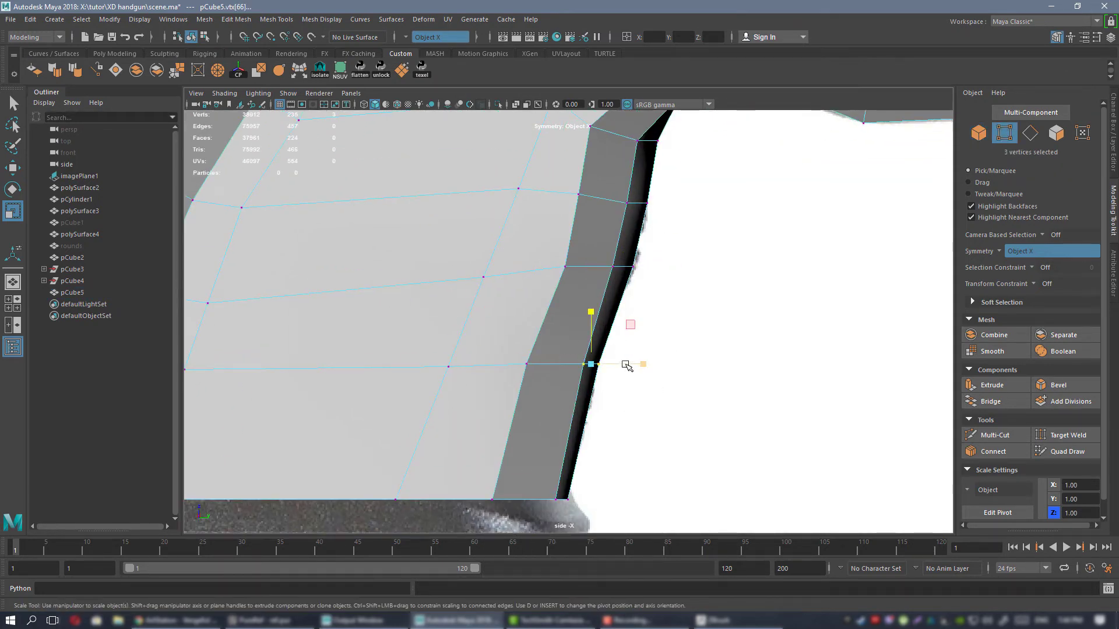
key(w)
click(631, 365)
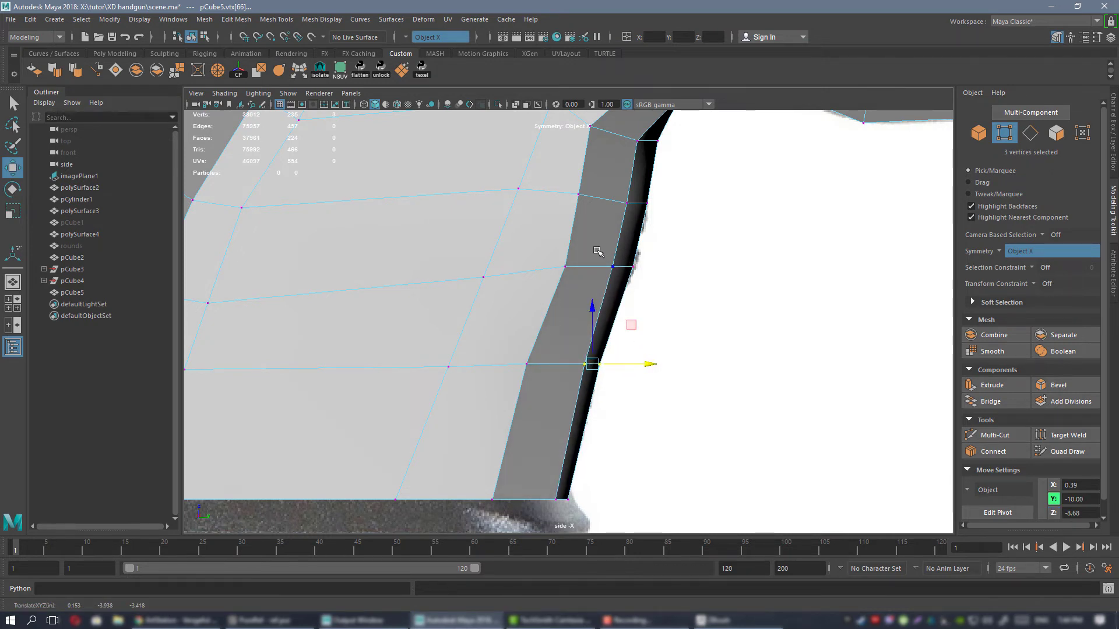
Move the inner mirrored bevel vertices in the two middle rows of the grip's front slightly forward.
click(599, 252)
alt+middle_drag(654, 229, 641, 304)
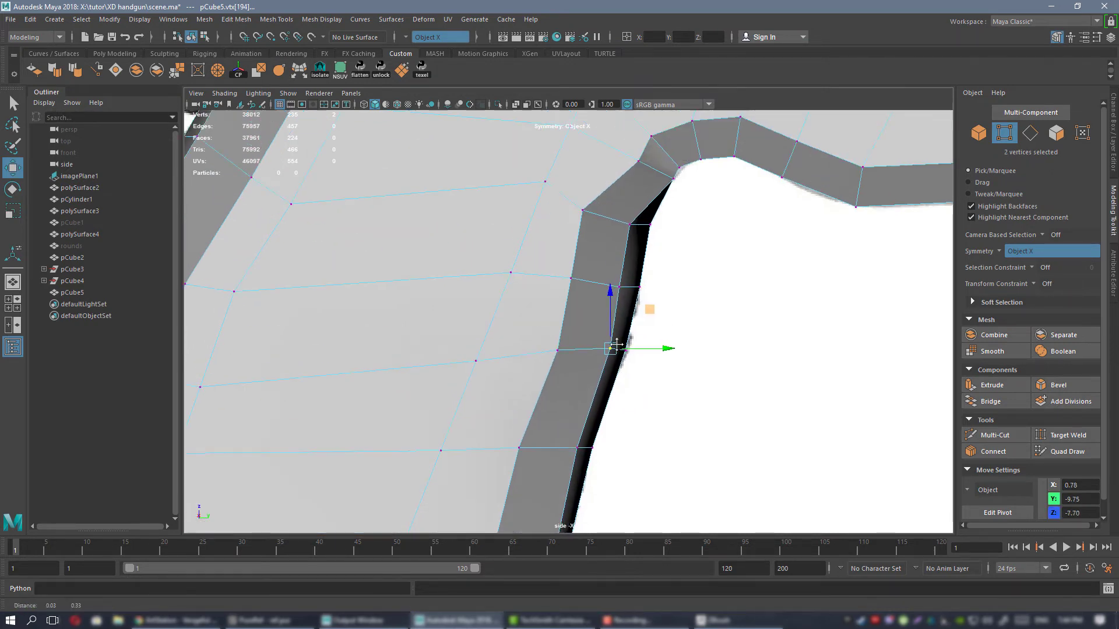
click(651, 281)
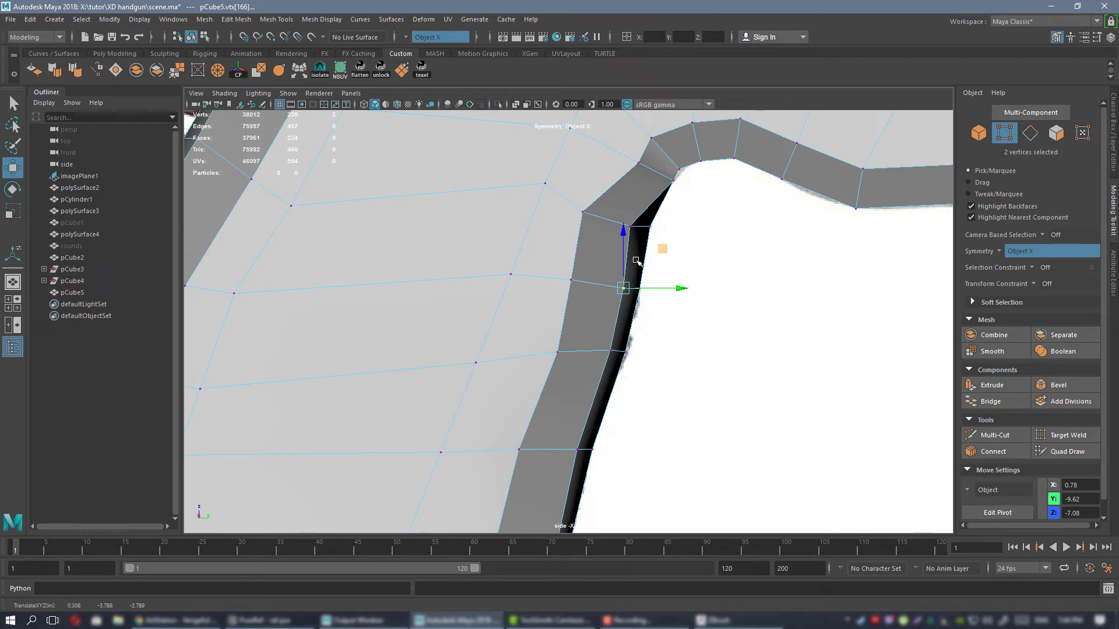
alt+middle_drag(663, 250, 625, 358)
Round the junction of grip and trigger guard by shifting its inner and outer mirrored bevel vertices.
click(678, 245)
middle_drag(683, 248, 687, 223)
click(654, 252)
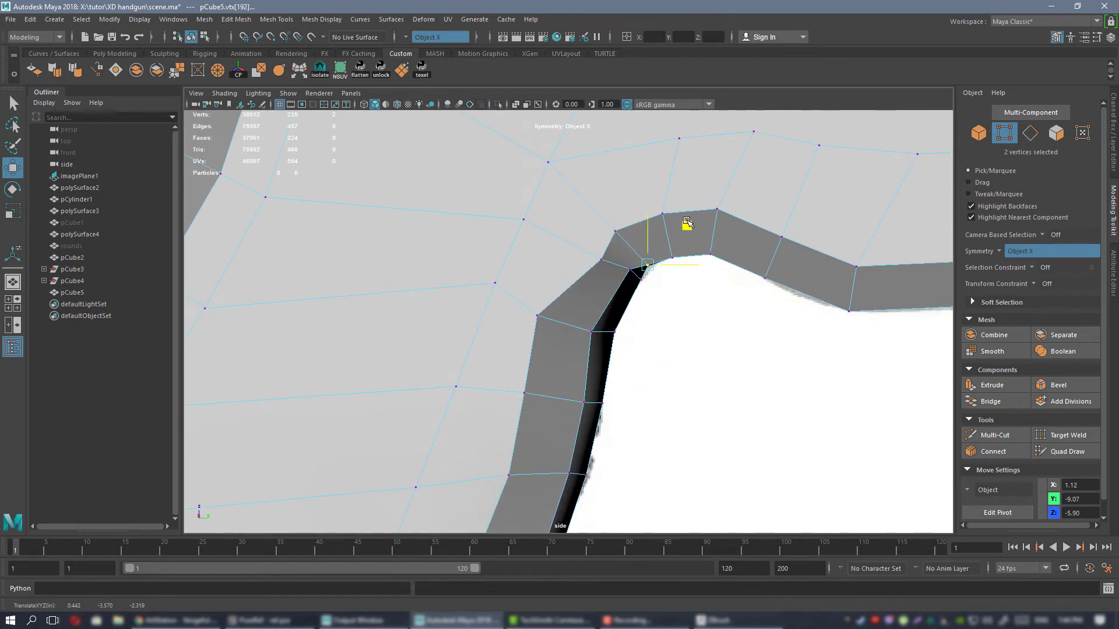
click(597, 258)
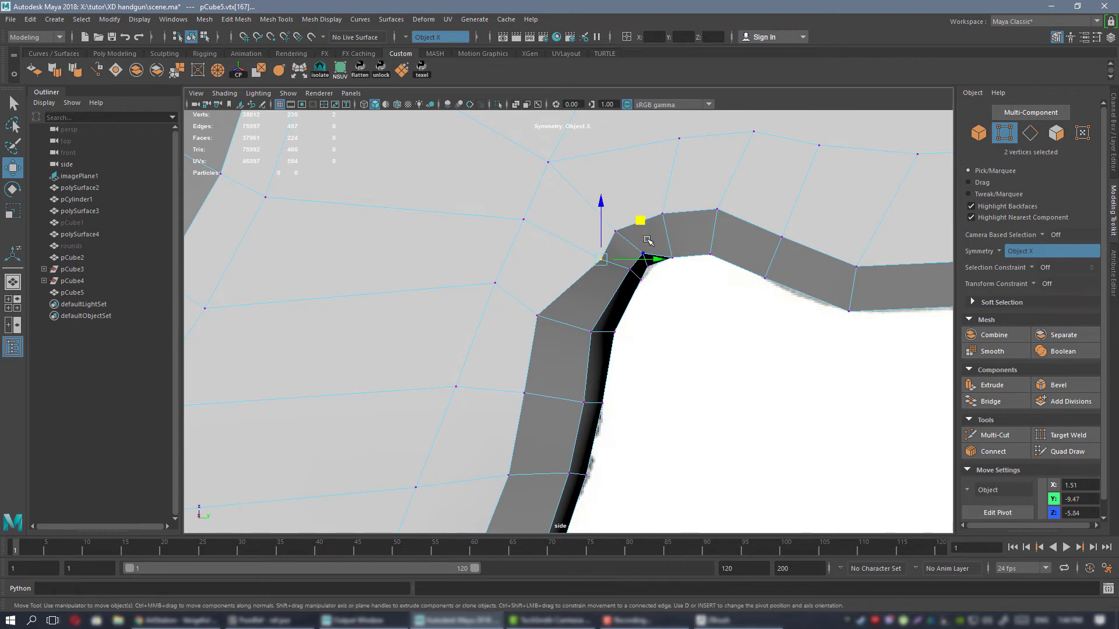
middle_drag(639, 219, 698, 230)
click(616, 202)
click(678, 273)
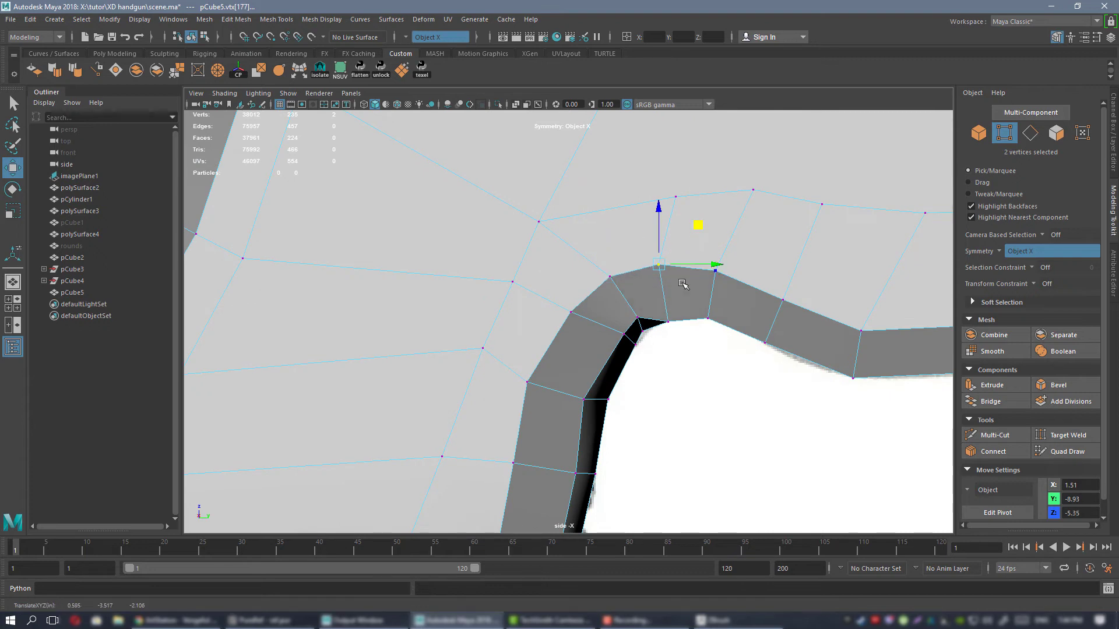
Raise the two inner mirrored bevel vertex pairs at the top of the curve behind the trigger guard.
click(668, 316)
middle_drag(705, 283, 706, 274)
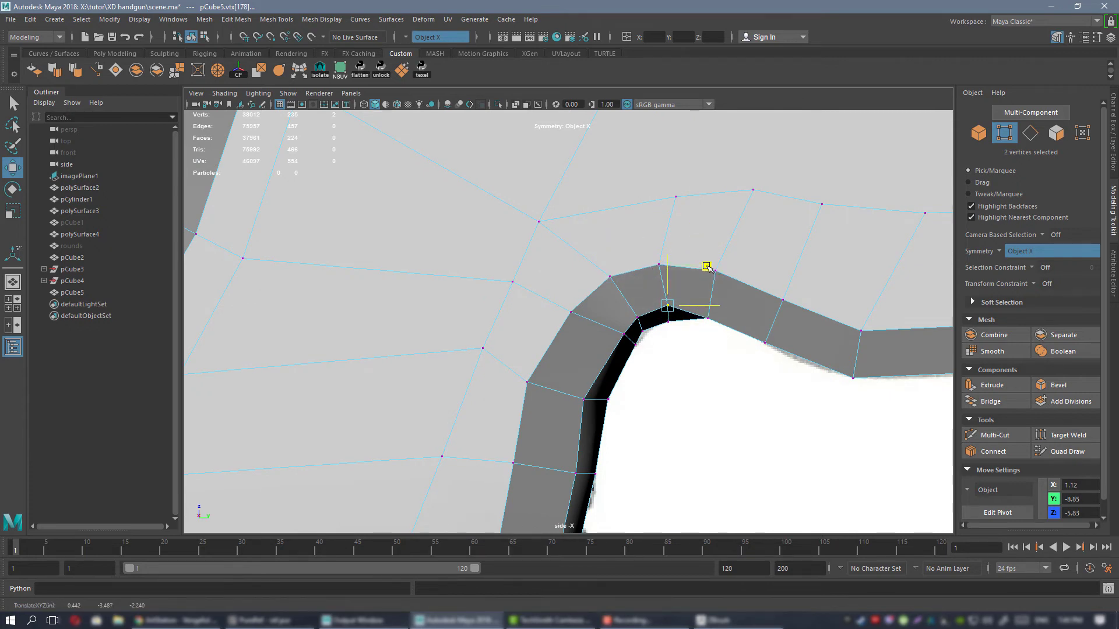
click(708, 268)
click(758, 242)
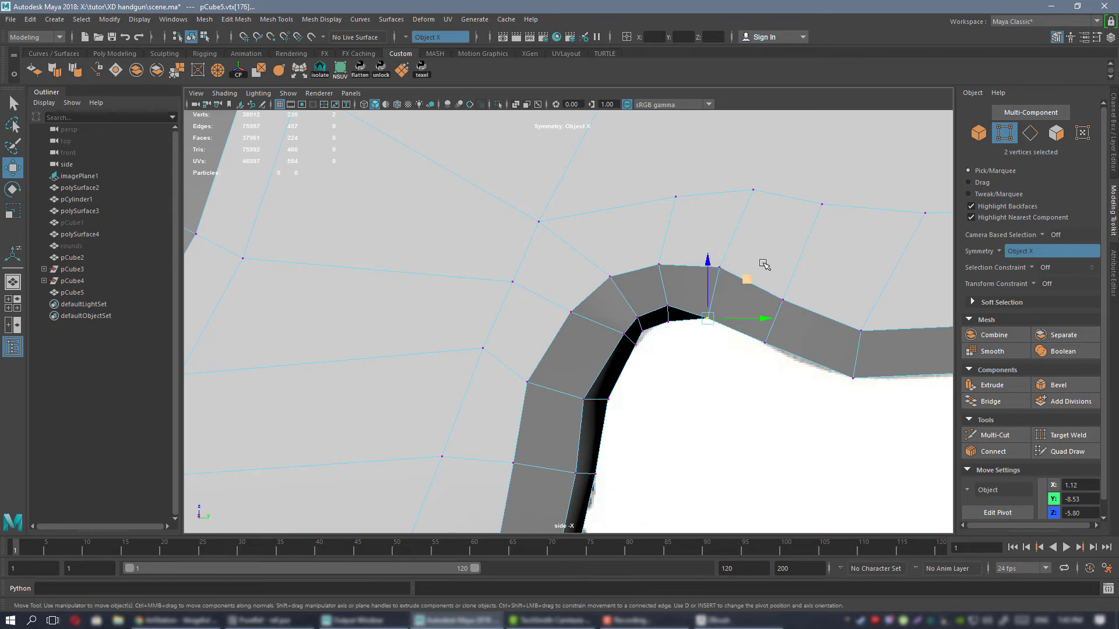
middle_drag(751, 274, 748, 269)
alt+middle_drag(820, 305, 626, 294)
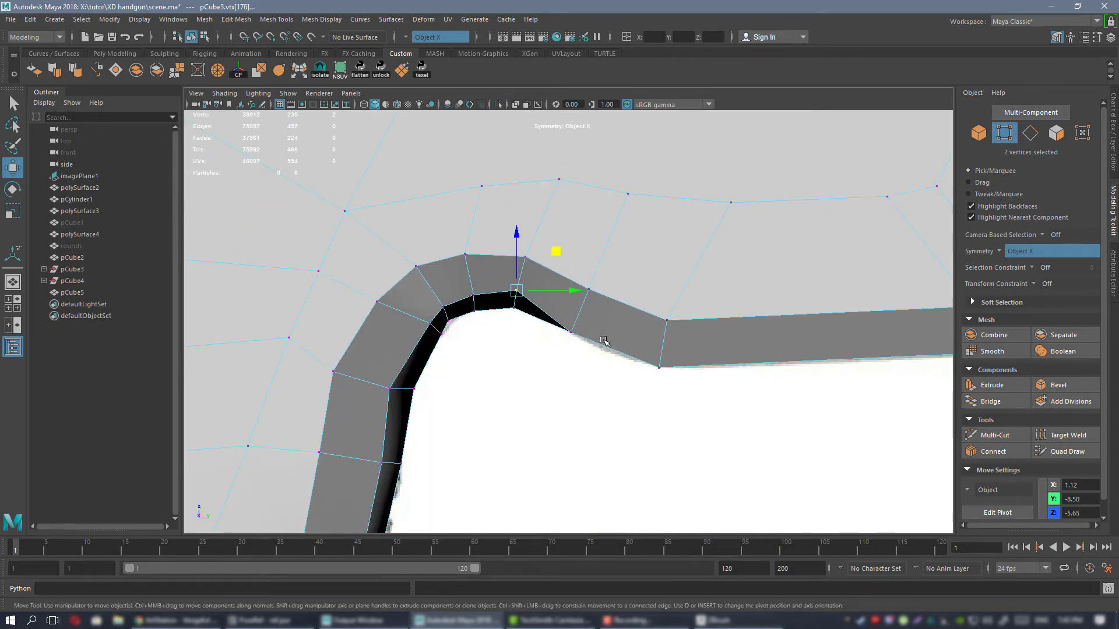
Raise the two inner mirrored bevel vertex pairs on the slope leading down to the trigger guard's bottom edge.
click(573, 330)
shift+click(663, 339)
ctrl+click(670, 312)
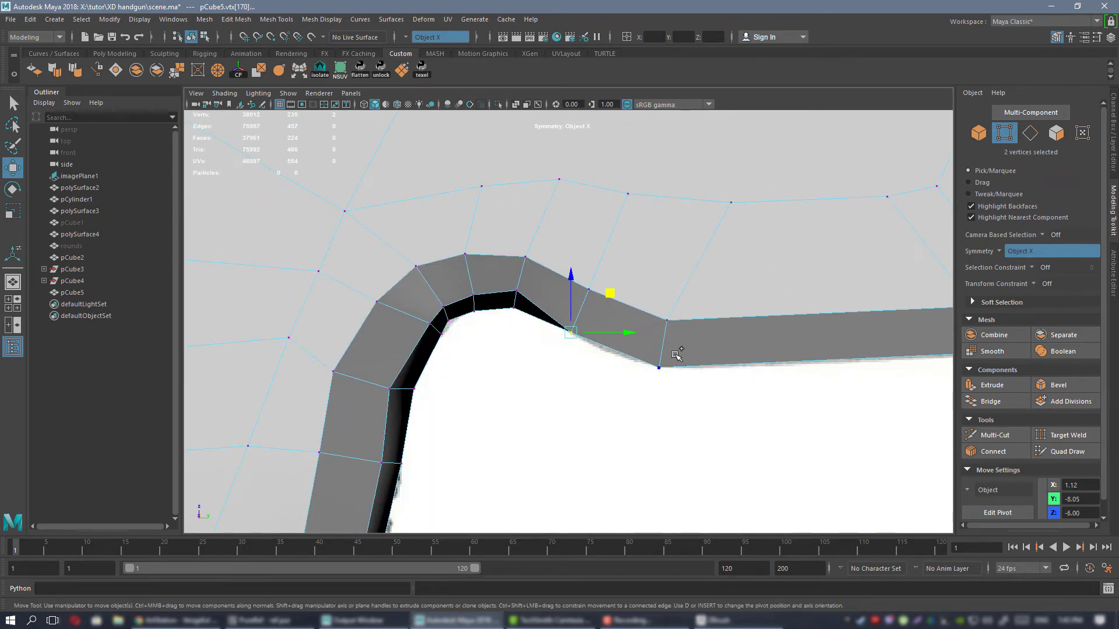
alt+middle_drag(727, 341, 483, 303)
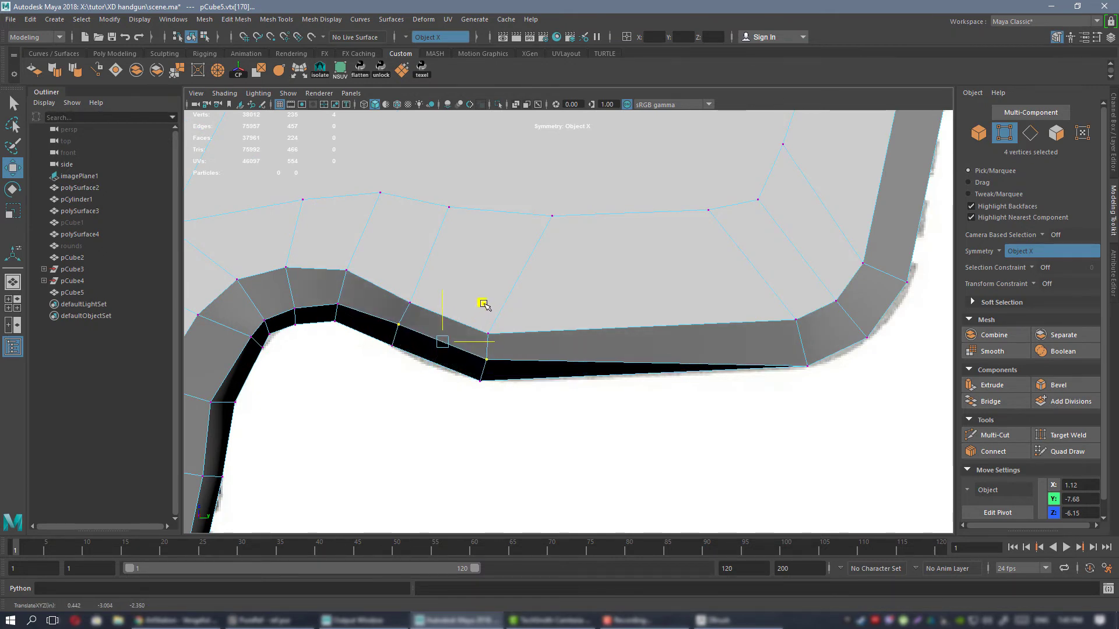
Shift the five inner mirrored bevel vertex pairs around the trigger guard's lower front corner and up its front edge up and back.
click(797, 356)
shift+click(860, 329)
shift+click(895, 272)
alt+middle_drag(829, 261, 561, 477)
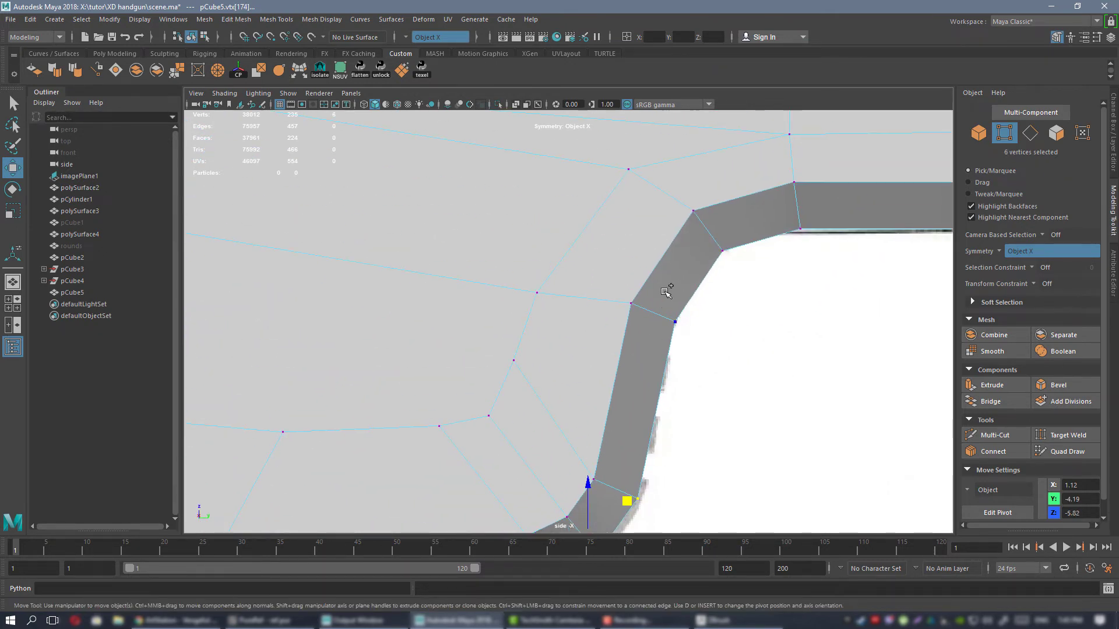
shift+click(668, 313)
shift+click(715, 251)
alt+right_drag(747, 264, 624, 350)
alt+middle_drag(624, 350, 667, 270)
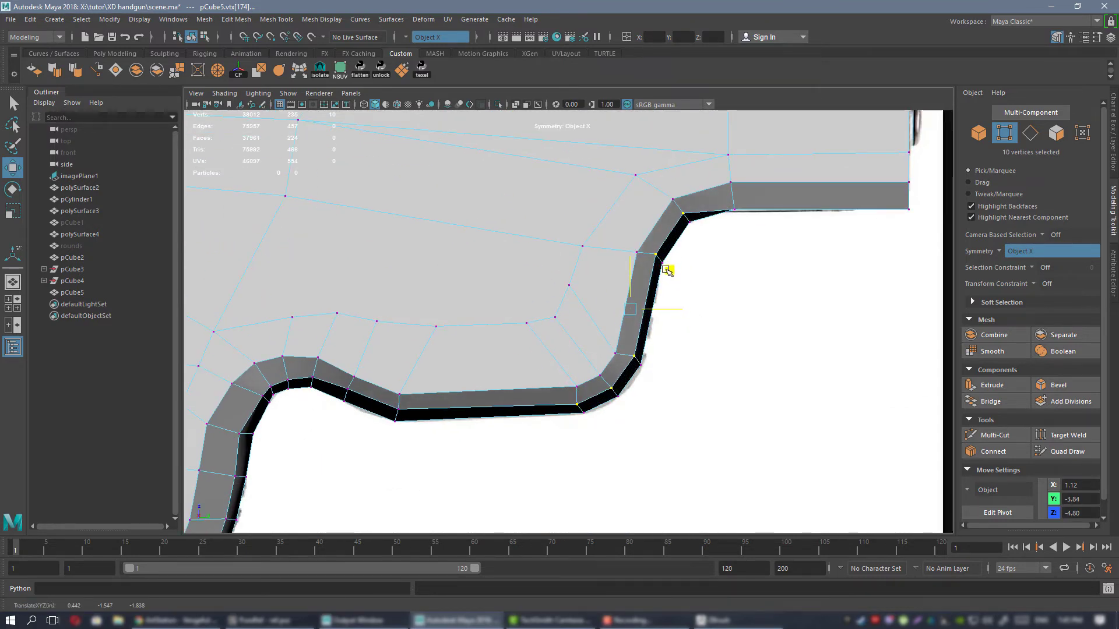
Raise the two inner mirrored bevel vertex pairs along the underside of the frame's front end.
alt+middle_drag(629, 305, 501, 390)
click(605, 294)
shift+click(780, 294)
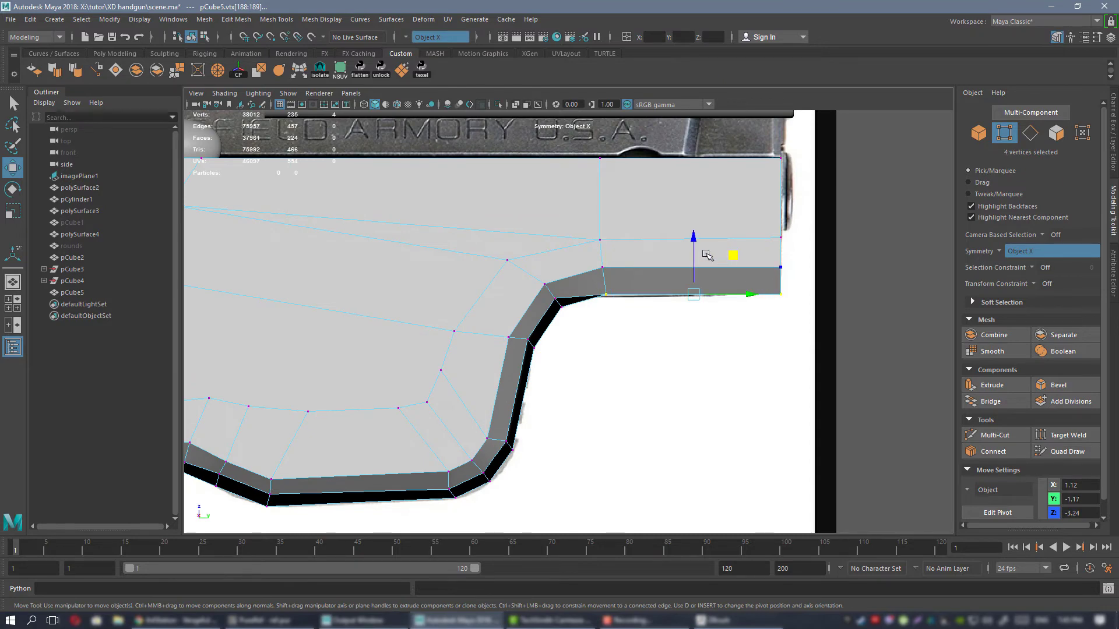
middle_drag(692, 254, 692, 243)
Move the outer mirrored bevel vertices in the four lowest rows of the grip's front backward to widen the bevel.
alt+right_drag(670, 315, 410, 327)
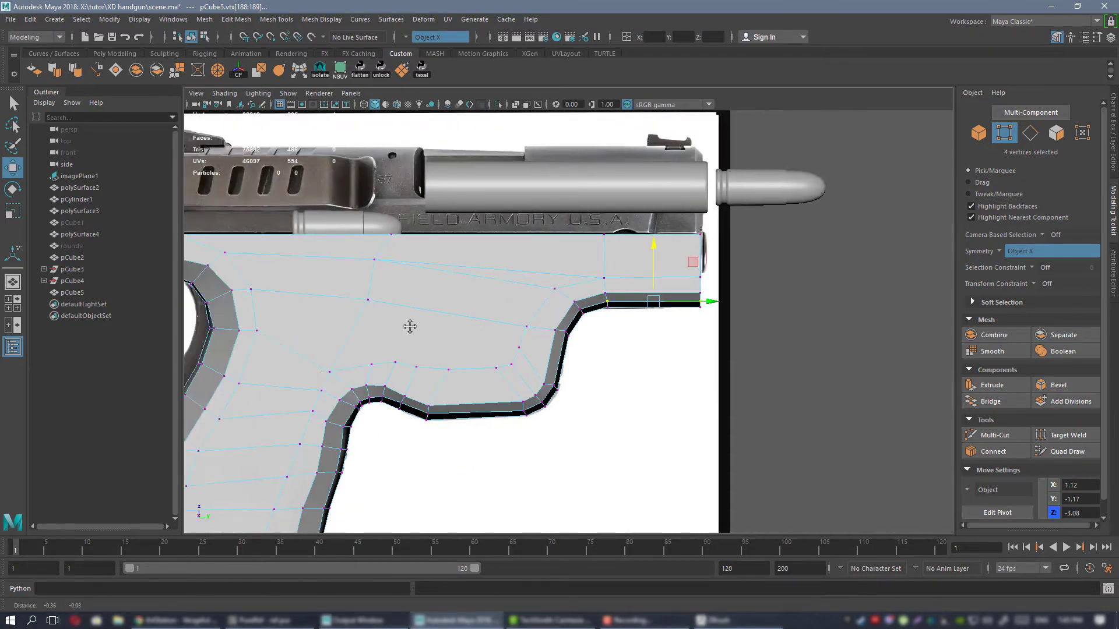
alt+middle_drag(407, 492, 663, 332)
alt+right_drag(501, 204, 519, 364)
click(527, 362)
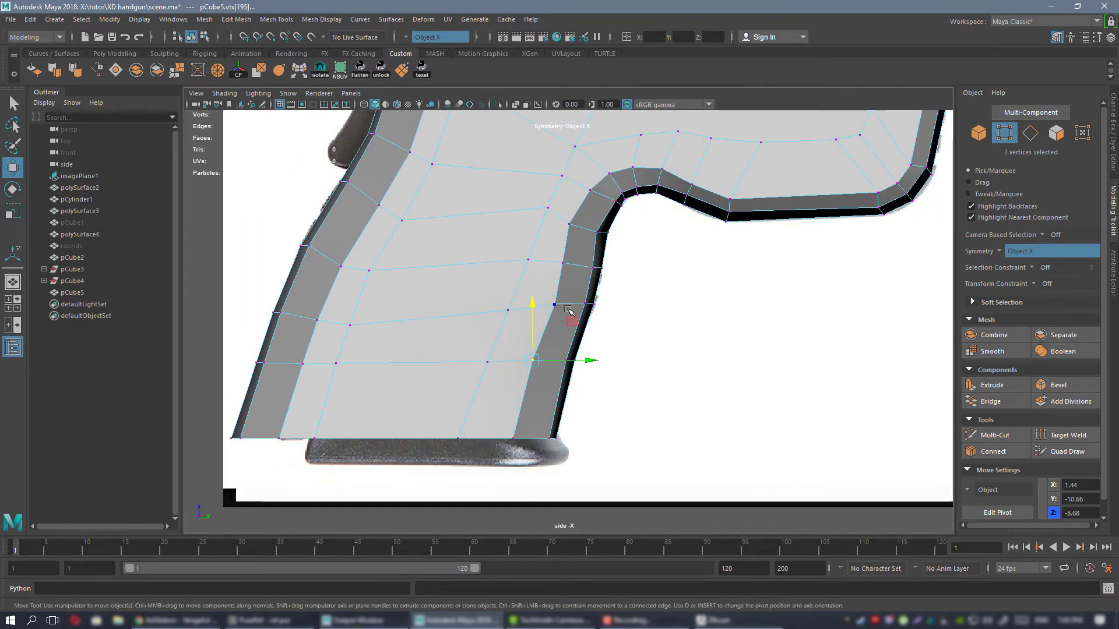
drag(571, 321, 568, 350)
key(ctrl+z)
shift+click(512, 437)
shift+click(554, 305)
shift+click(562, 263)
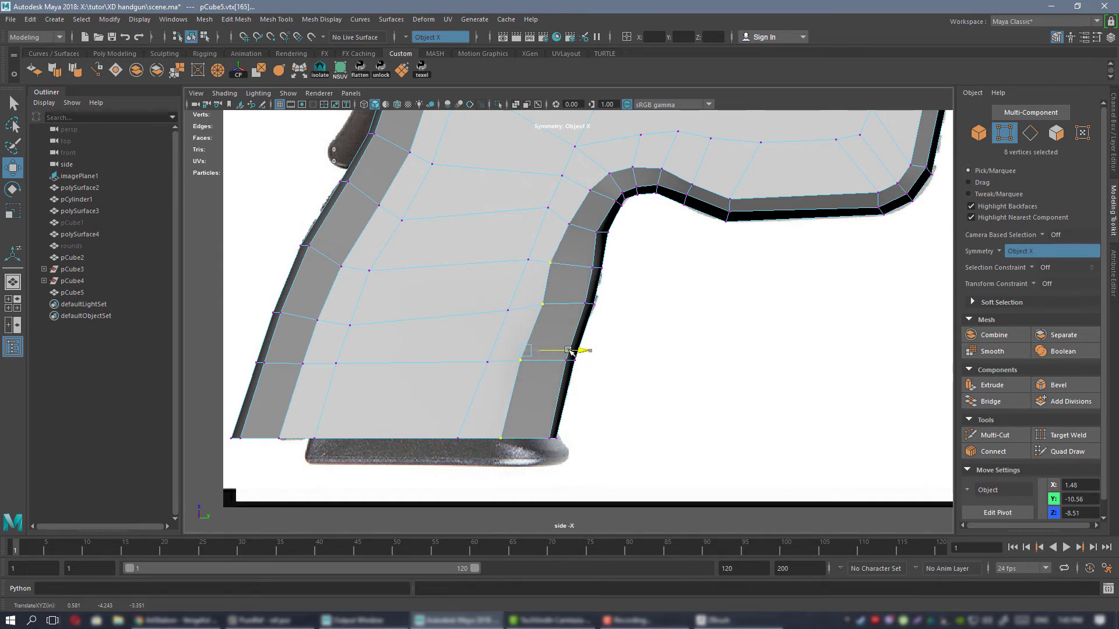
Fine-tune the outer mirrored bevel vertex pairs in the two middle rows of the grip's front along the gun's length.
click(545, 304)
drag(590, 311, 583, 304)
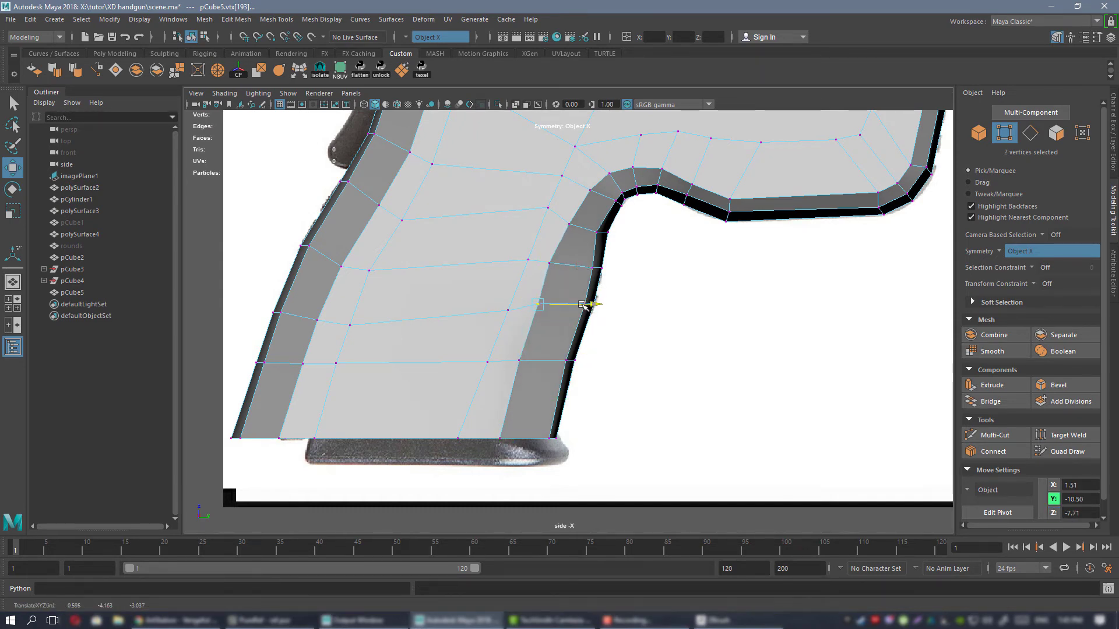
scroll(562, 271, up, 3)
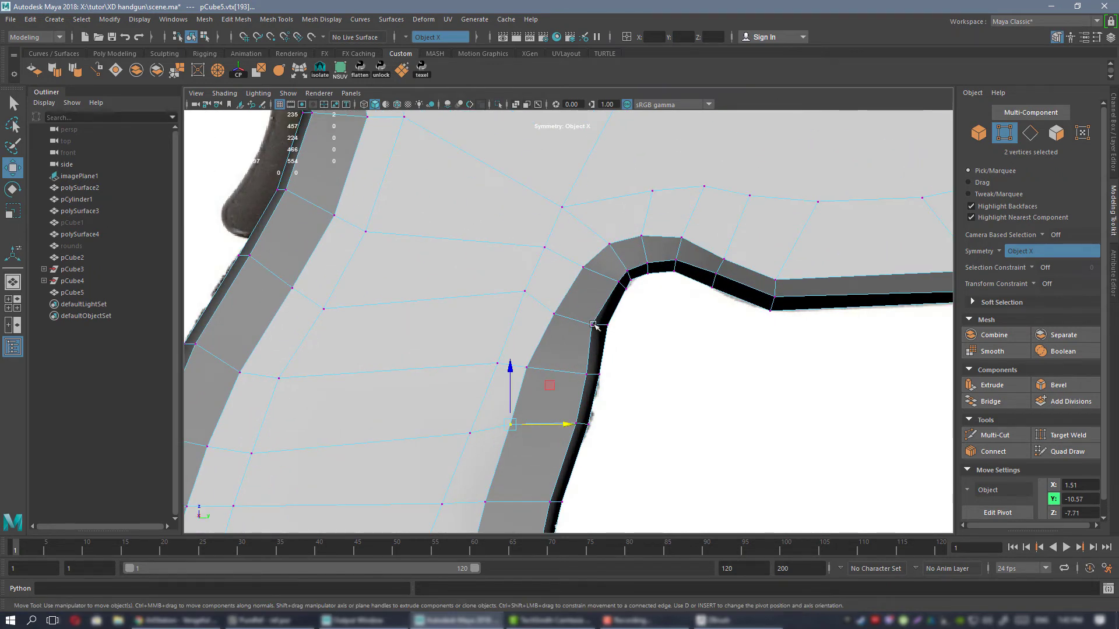
scroll(594, 325, down, 4)
scroll(649, 263, up, 4)
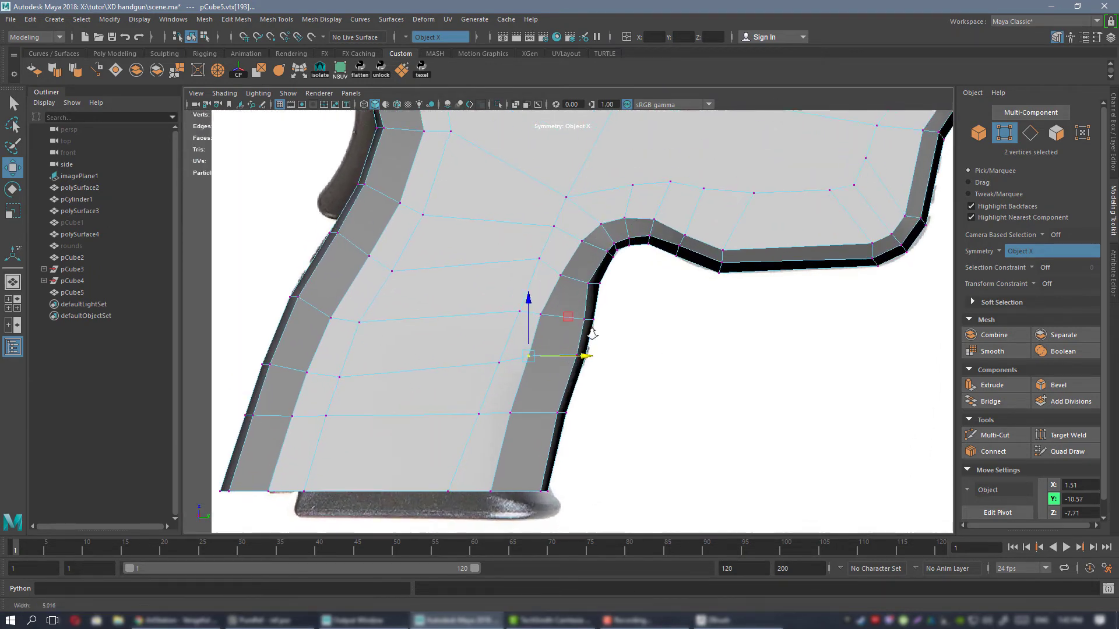
scroll(592, 333, up, 1)
alt+middle_drag(512, 310, 522, 297)
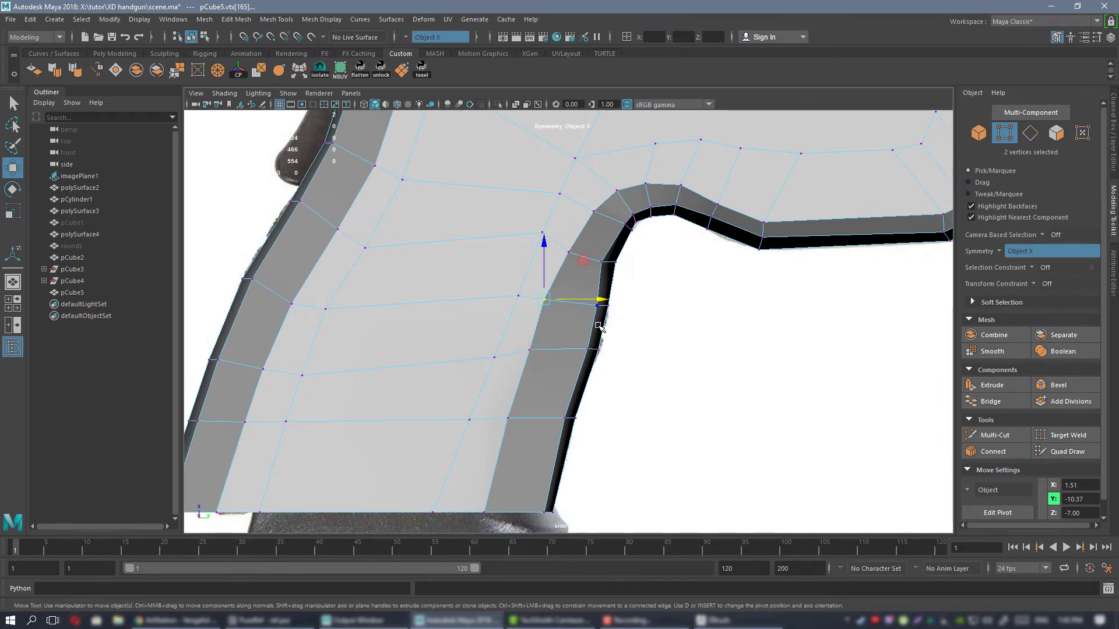
Move the outer mirrored bevel vertex pair just below the junction of grip and trigger guard up and back.
key(space)
key(space)
alt+drag(526, 283, 571, 293)
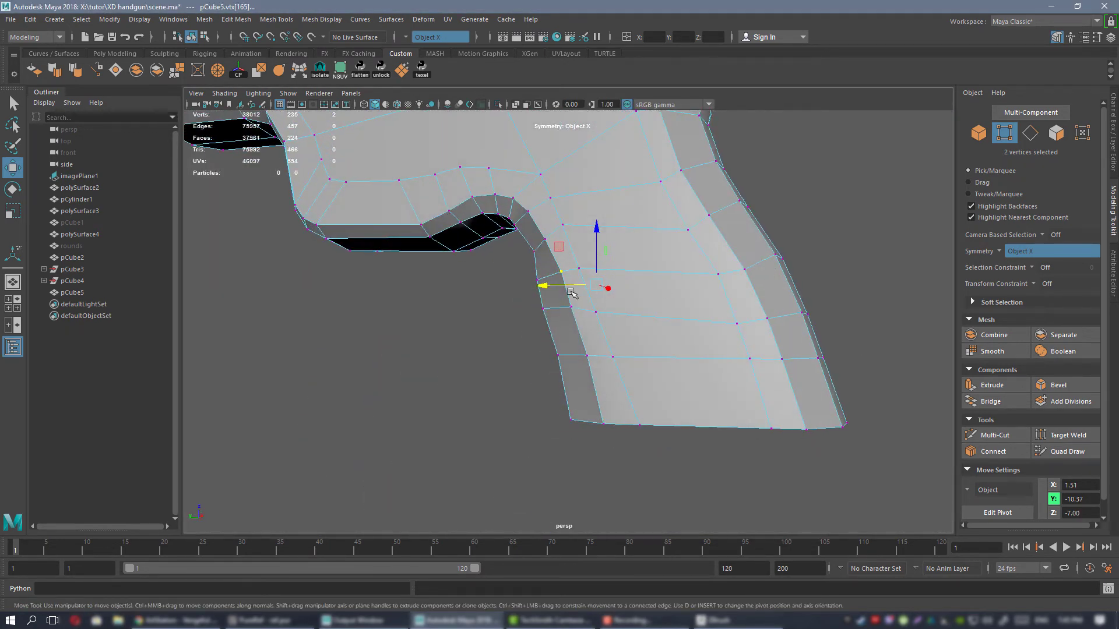
alt+drag(714, 274, 612, 292)
key(space)
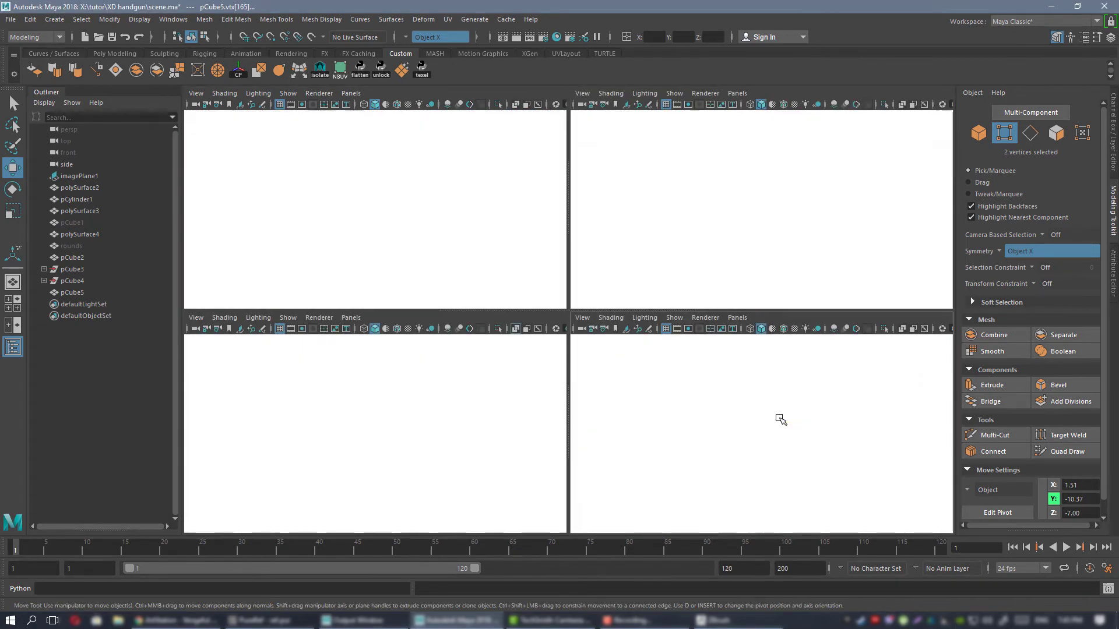
key(space)
alt+middle_drag(505, 156, 504, 257)
scroll(506, 259, up, 2)
click(566, 354)
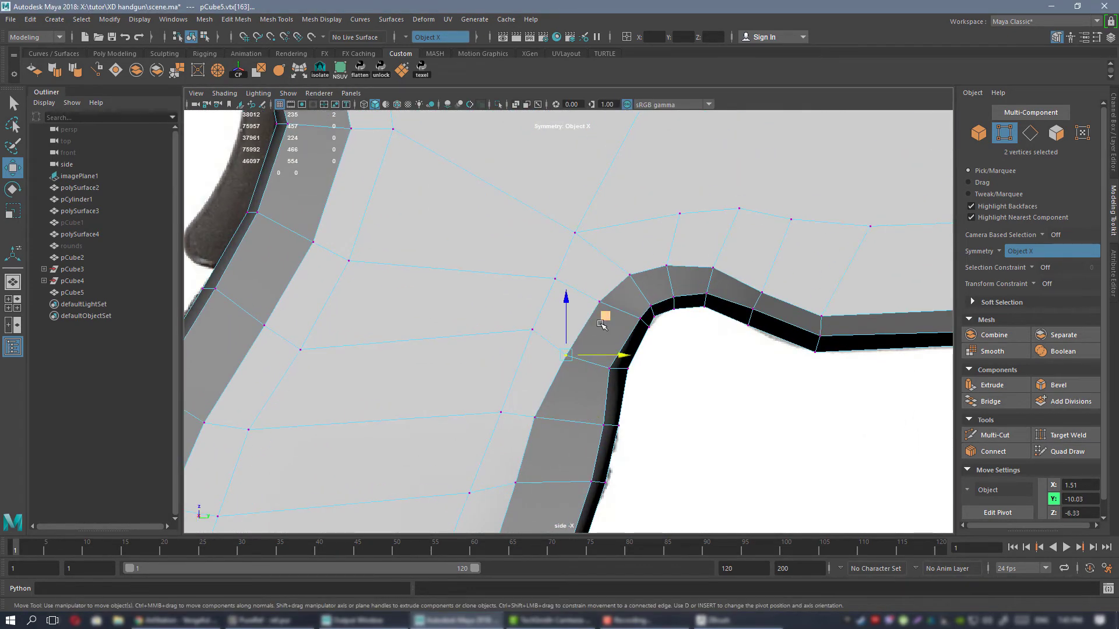
drag(605, 318, 596, 306)
Shift the outer mirrored bevel vertices around the curve behind the trigger guard upward to widen the bevel there.
click(597, 298)
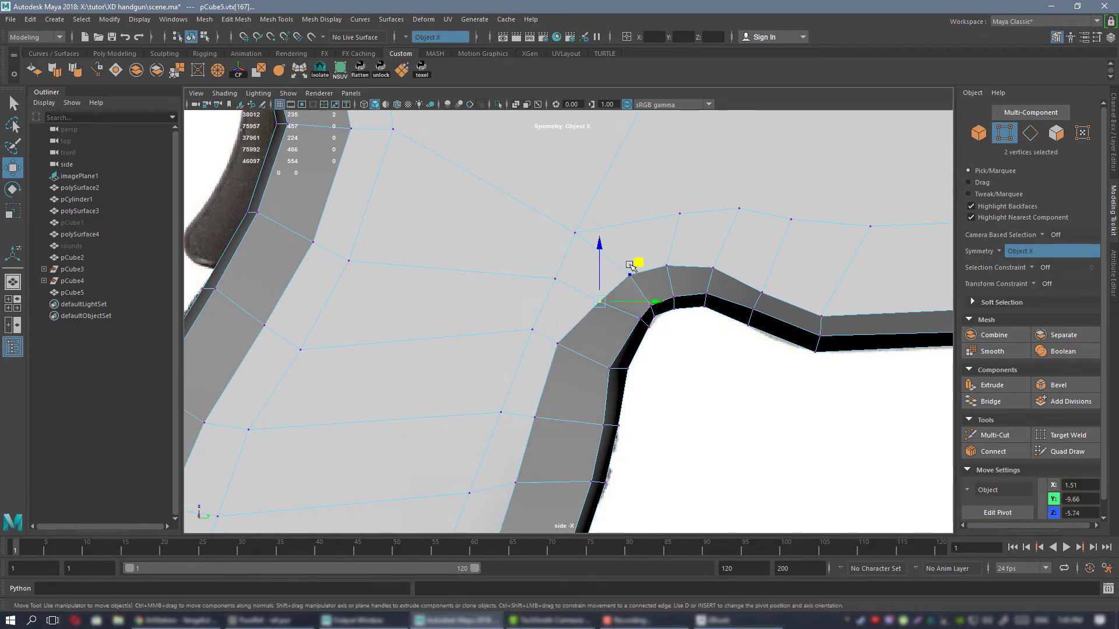
drag(637, 263, 757, 220)
click(669, 267)
click(729, 267)
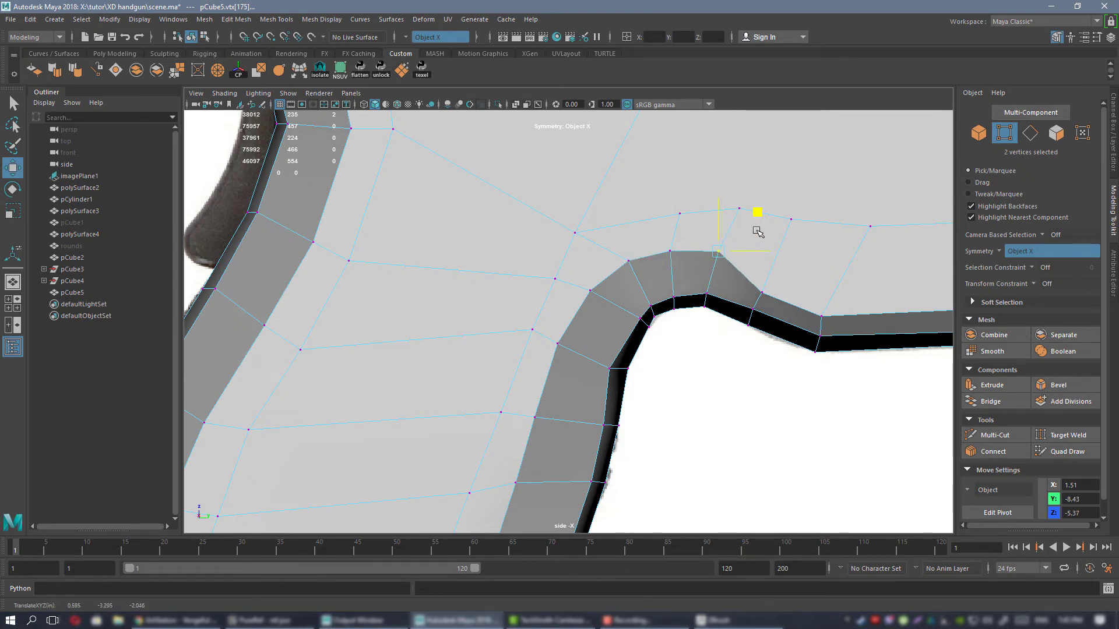
click(762, 292)
drag(800, 252, 806, 233)
scroll(732, 270, down, 4)
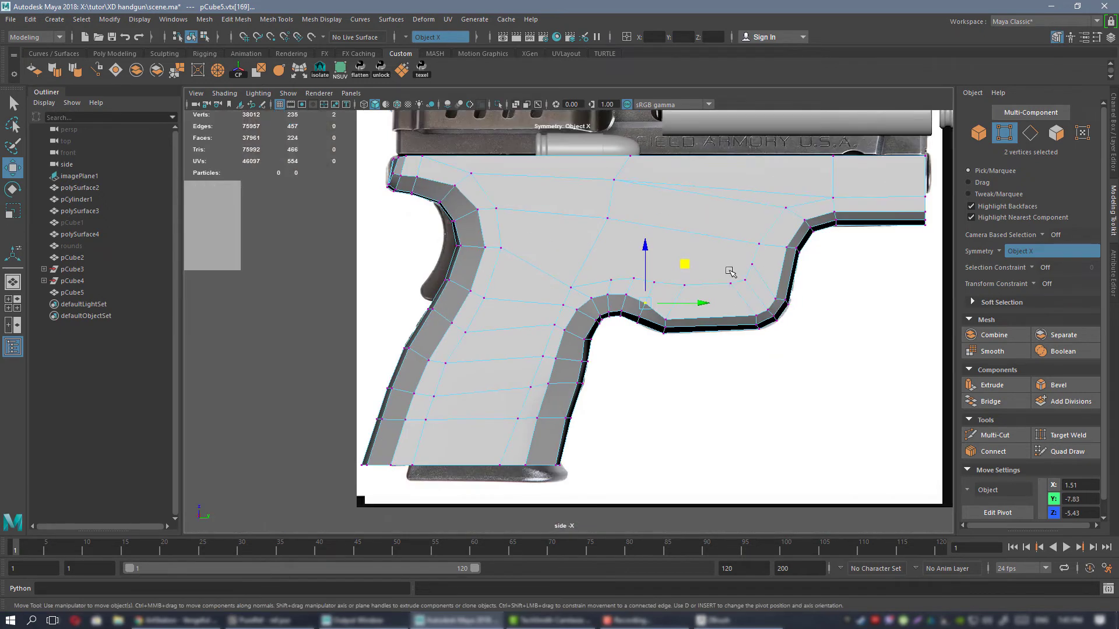
Raise the outer mirrored bevel vertex pairs at both ends of the trigger guard's bottom edge.
alt+middle_drag(732, 269, 608, 274)
scroll(613, 377, up, 2)
click(546, 329)
shift+click(654, 313)
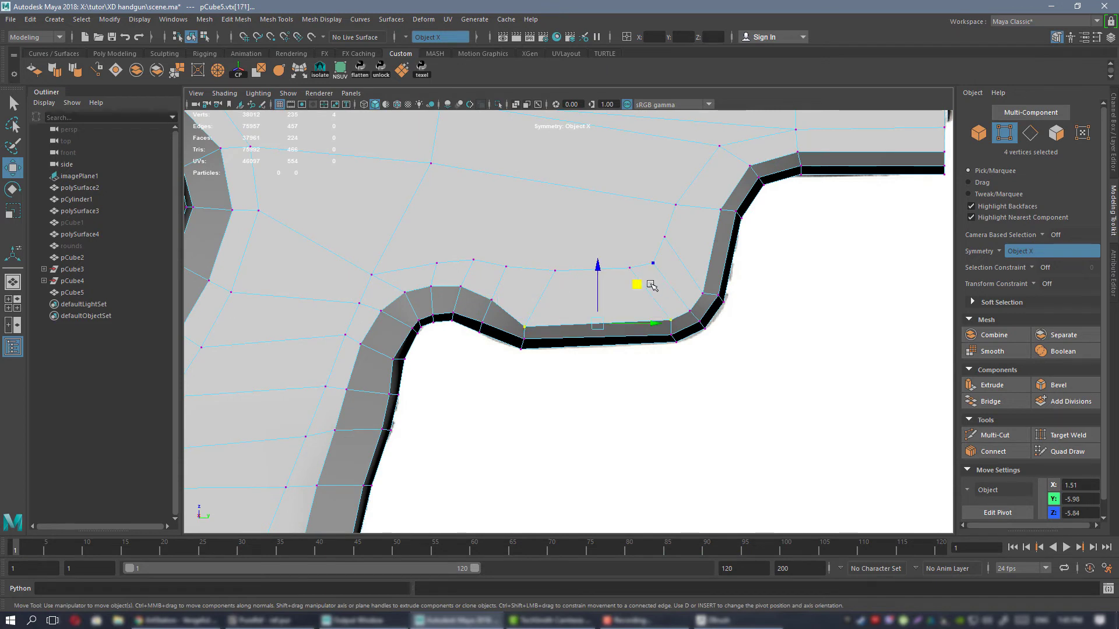
mouse_move(639, 286)
mouse_down()
mouse_move(641, 268)
mouse_move(650, 272)
mouse_up()
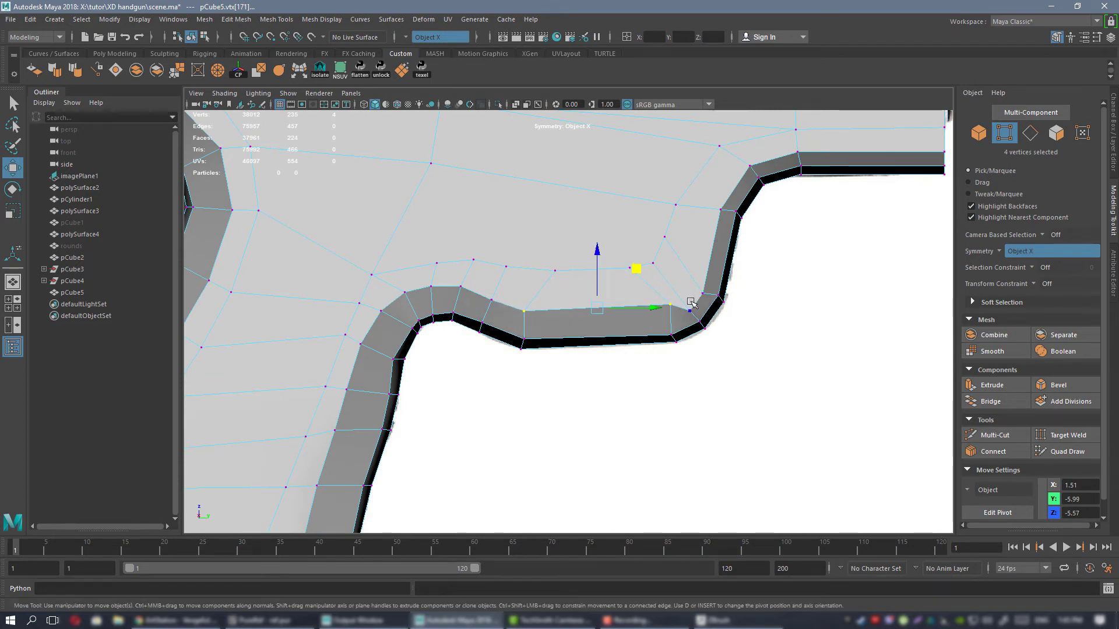
Move the outer mirrored bevel vertices around the trigger guard's lower front corner and up its front edge inward.
click(691, 306)
shift+click(703, 288)
drag(730, 262, 727, 248)
alt+middle_drag(607, 307, 513, 425)
click(628, 326)
drag(666, 288, 657, 282)
click(655, 281)
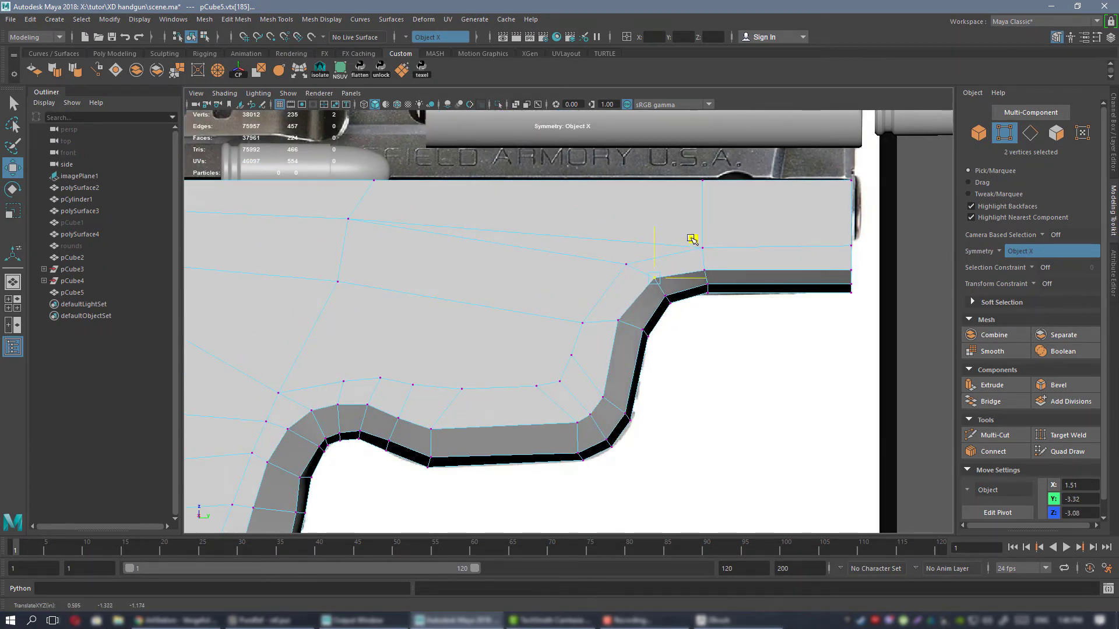
Raise the two outer mirrored bevel vertex pairs along the underside of the frame's front end.
click(709, 283)
click(705, 269)
shift+click(849, 270)
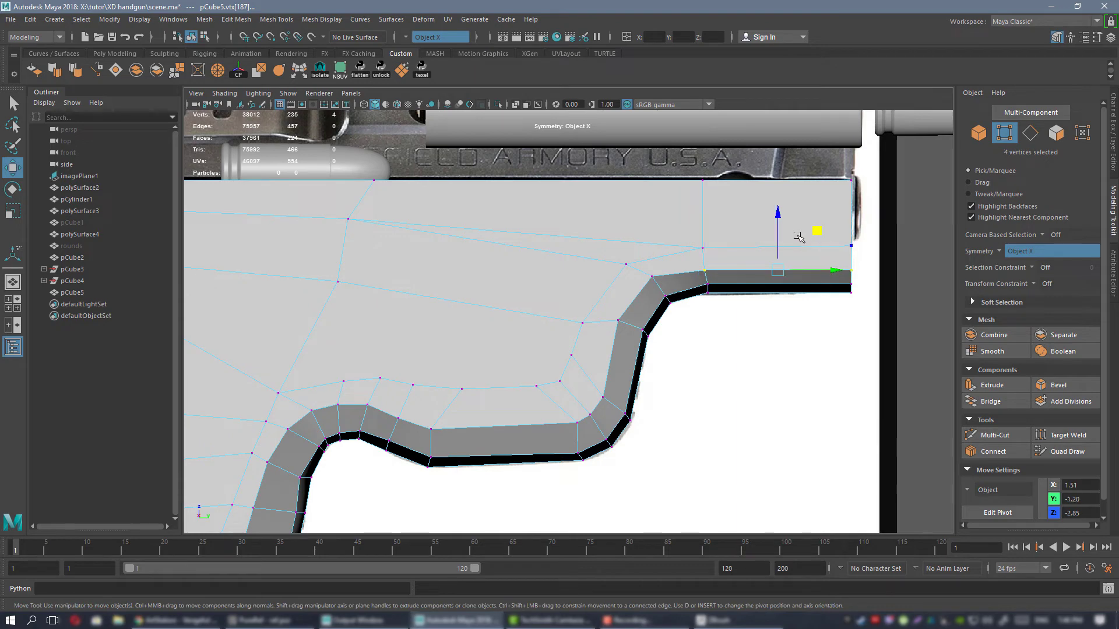
drag(777, 238, 777, 231)
scroll(773, 237, down, 5)
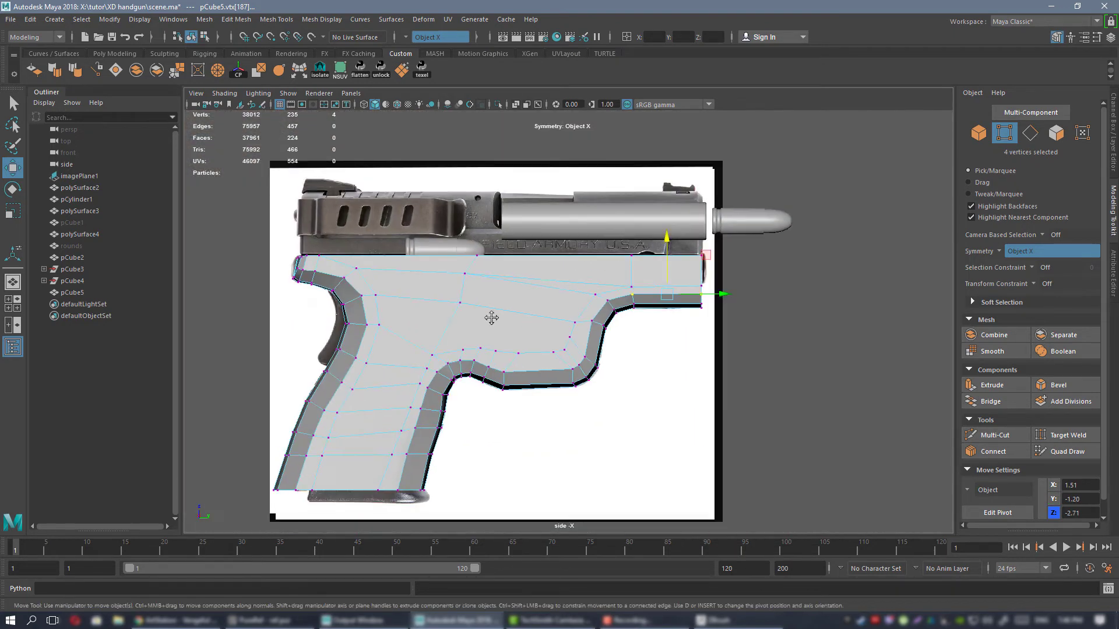
Examine the widened bevel on the grip's front and trigger guard in the perspective view.
alt+middle_drag(408, 334, 594, 242)
right_drag(590, 239, 639, 224)
key(space)
key(space)
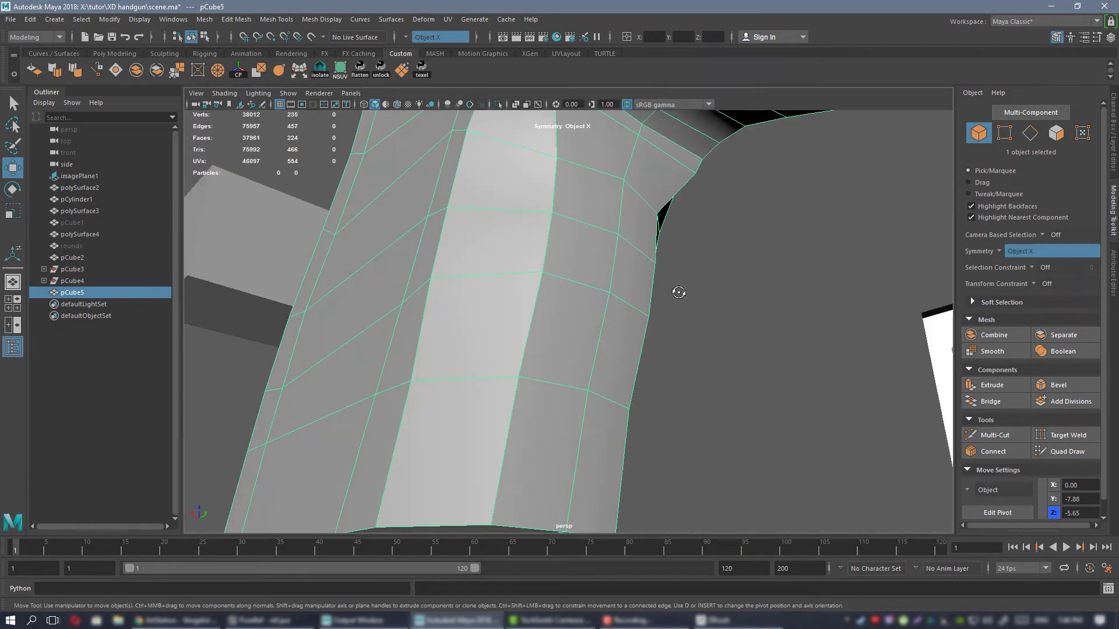
alt+right_drag(680, 292, 606, 273)
alt+drag(576, 278, 461, 283)
alt+right_drag(554, 315, 623, 320)
alt+drag(624, 321, 602, 290)
right_drag(571, 296, 572, 262)
Scale the inner mirrored bevel edges along the grip's front across the gun's width.
double_click(526, 364)
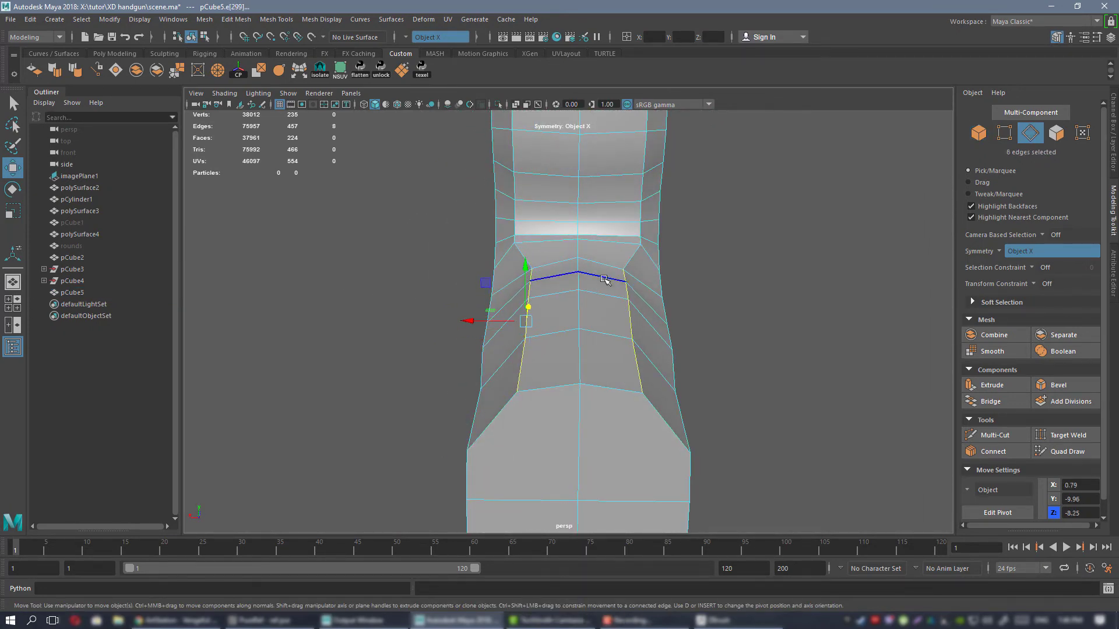
key(r)
alt+drag(475, 320, 543, 301)
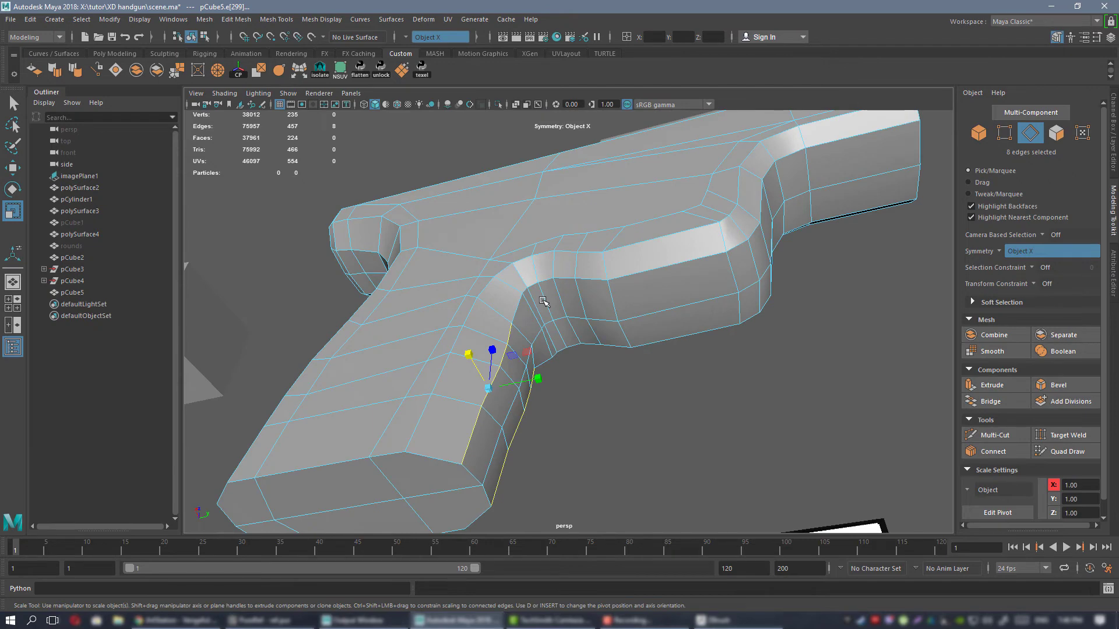
Preview the grip and frame mesh smoothed, inspect its shape, and restore the unsmoothed display.
right_drag(585, 187, 641, 173)
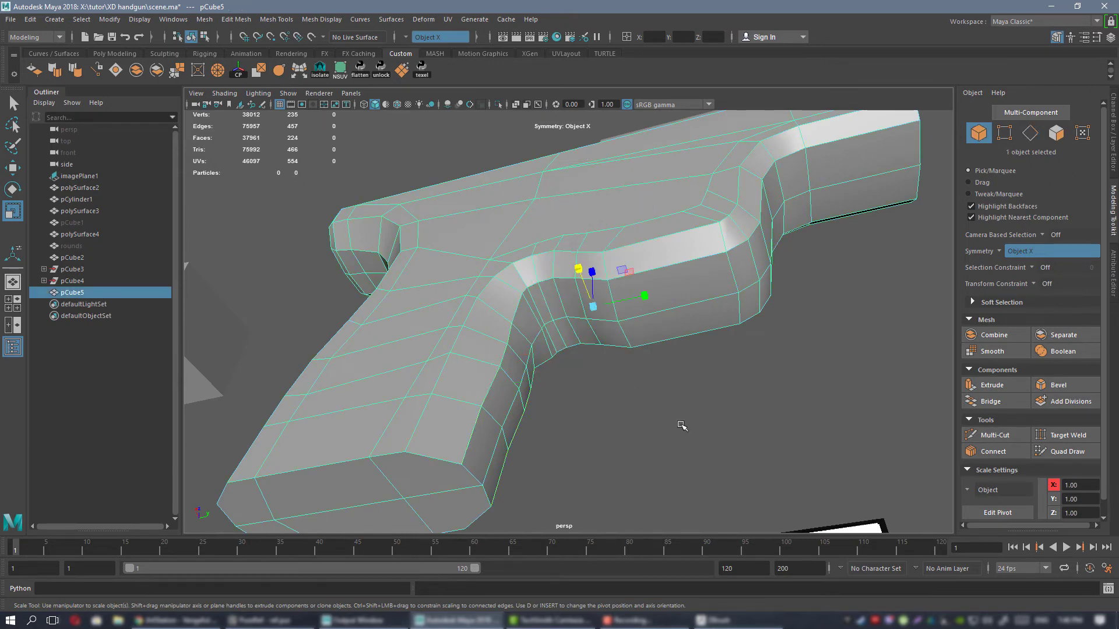
key(3)
click(702, 409)
alt+drag(702, 409, 564, 282)
alt+right_drag(563, 282, 642, 342)
click(563, 315)
key(1)
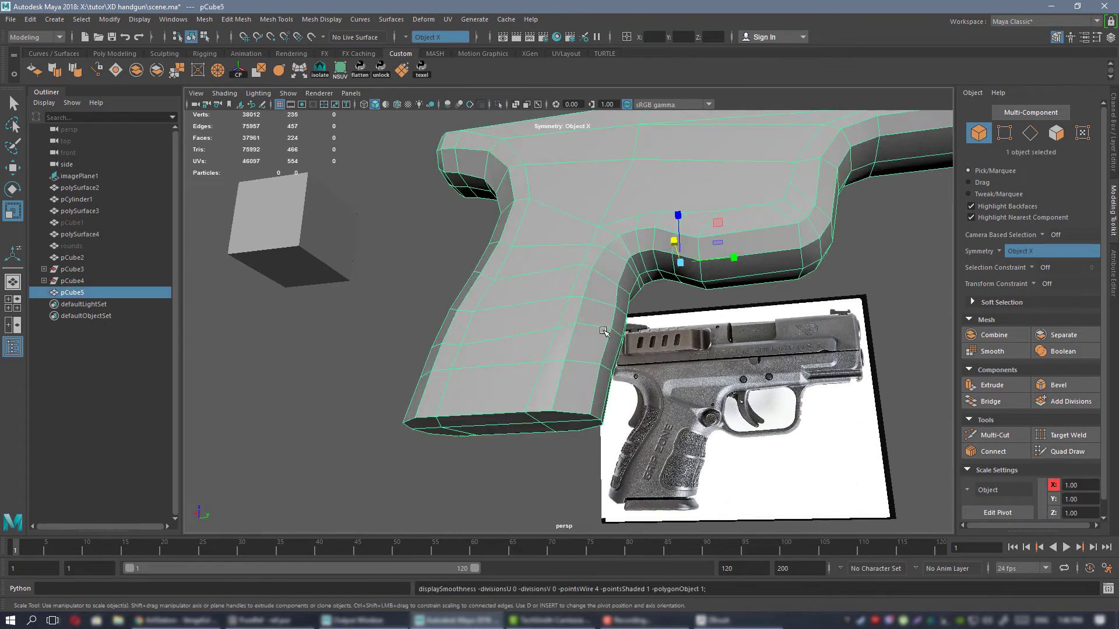
Move the front column of six mirrored vertex pairs on the grip's sides backward toward the middle of the grip.
alt+drag(563, 315, 584, 282)
right_drag(584, 282, 527, 282)
alt+drag(532, 292, 571, 343)
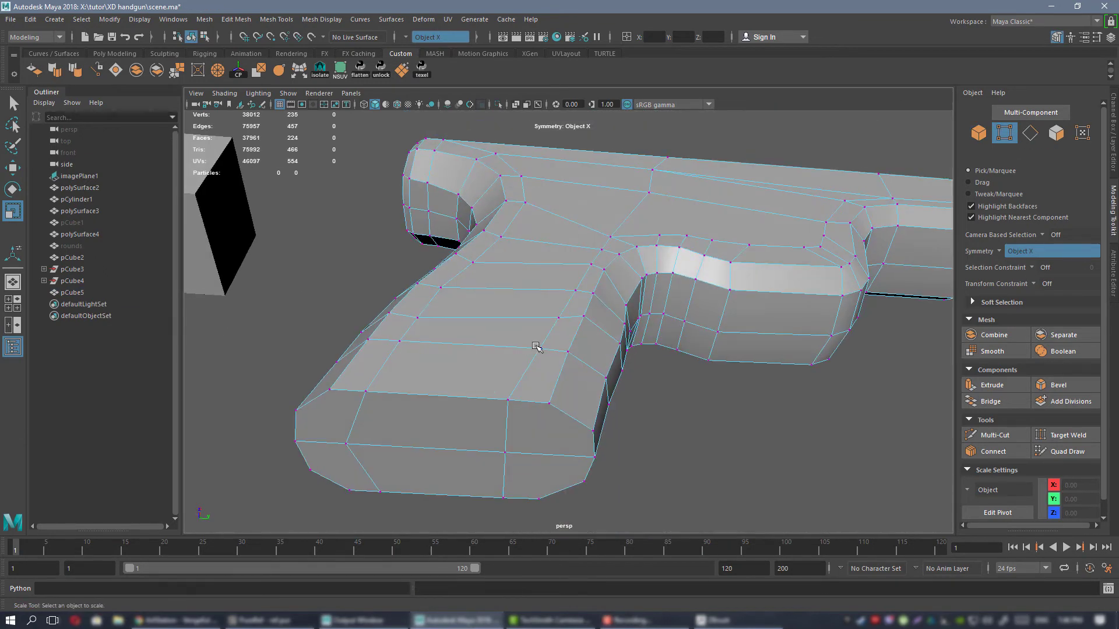
click(539, 348)
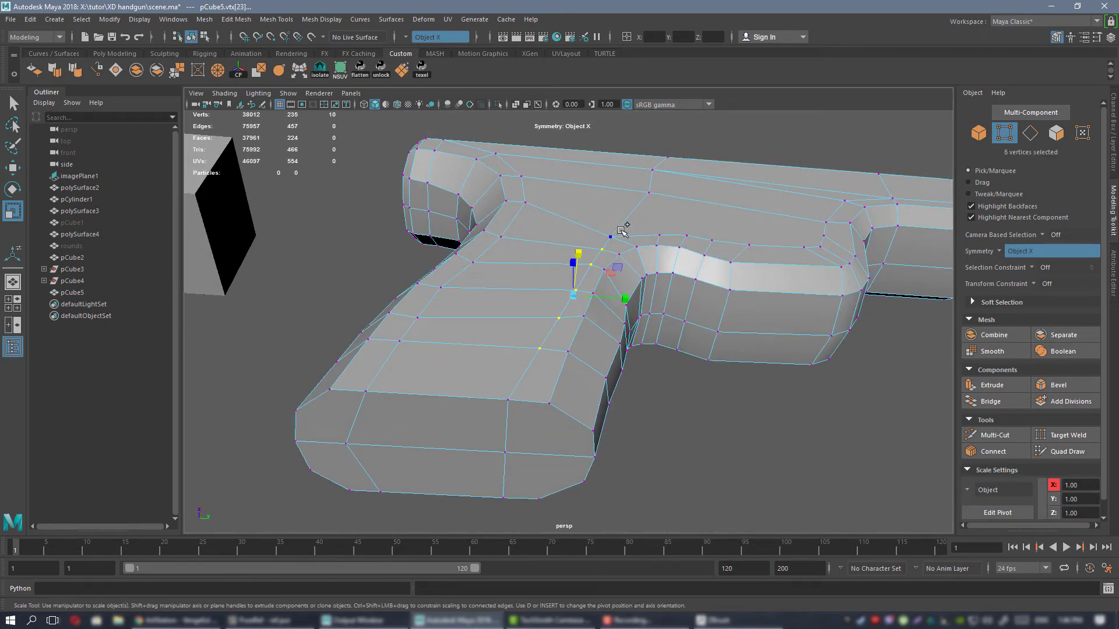
key(w)
drag(615, 286, 572, 283)
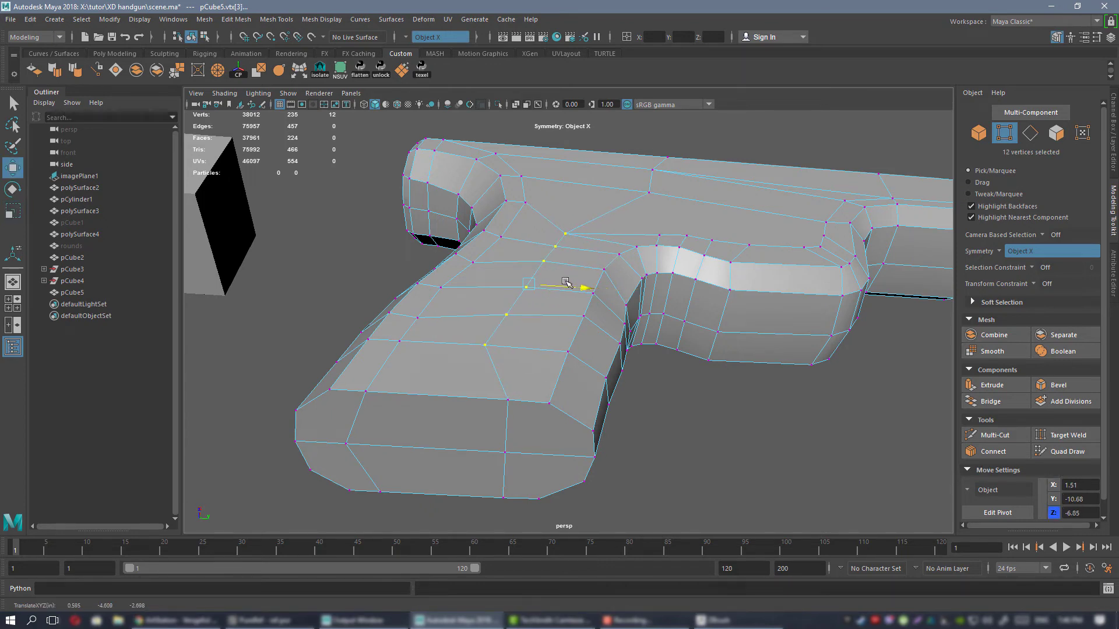
Move the matching mirrored vertex pair and center vertex on the grip's bottom edge backward in line with the column above.
click(505, 396)
drag(535, 401, 498, 389)
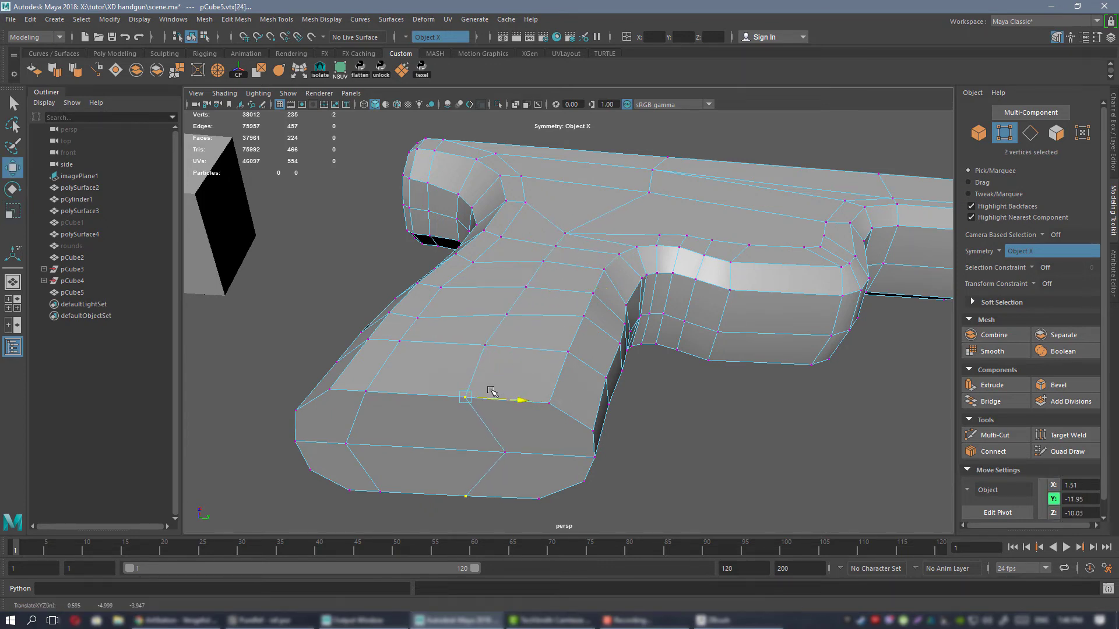
click(505, 452)
drag(533, 457, 495, 455)
Reposition individual mirrored vertex pairs in the upper part of the grip's front side column to even their spacing below the frame.
alt+drag(564, 283, 559, 227)
click(575, 204)
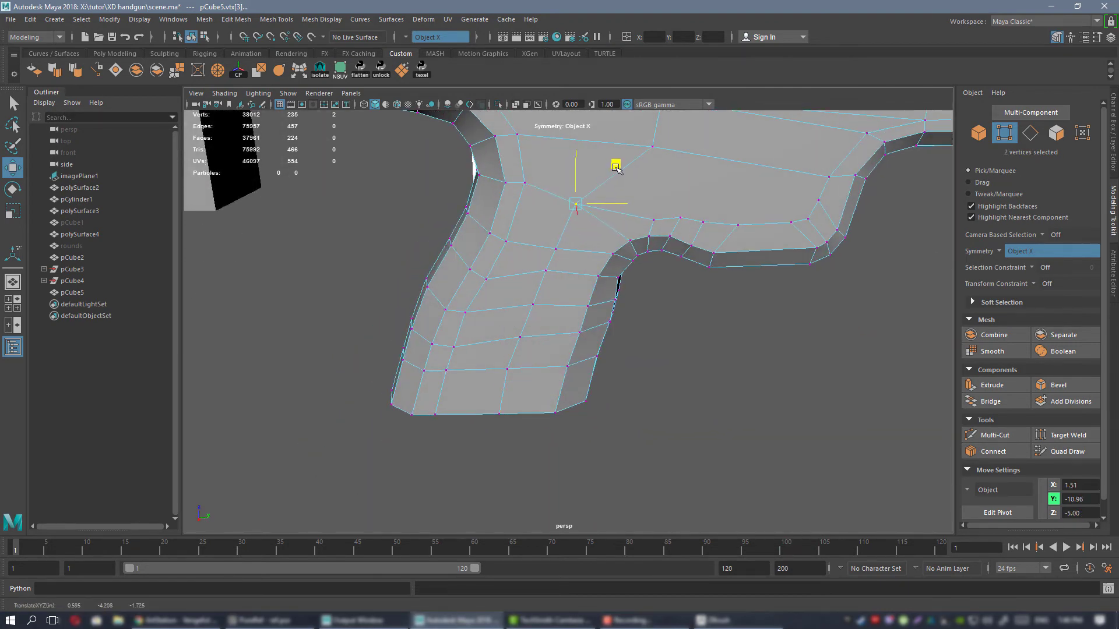
drag(616, 167, 571, 216)
scroll(610, 157, up, 3)
click(542, 245)
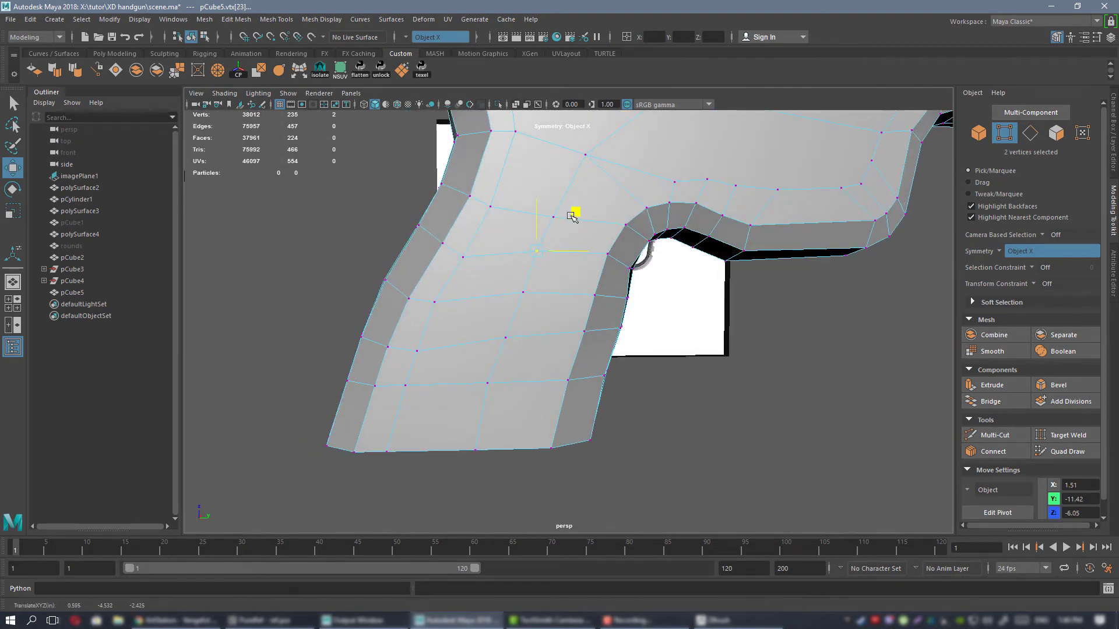
click(555, 262)
click(527, 293)
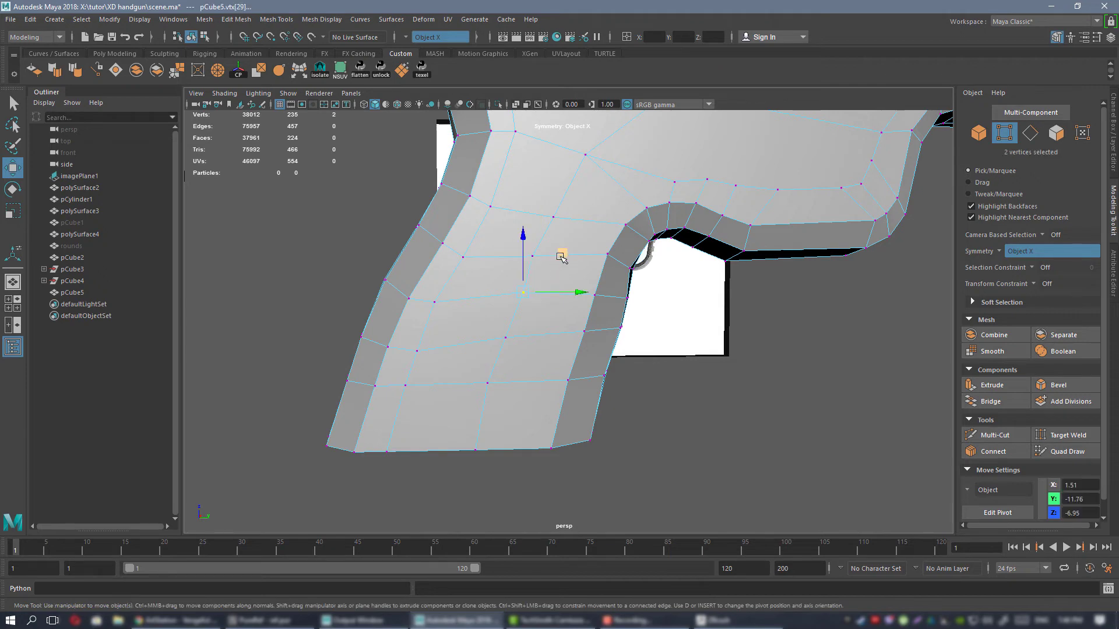
drag(559, 257, 557, 263)
Preview the mesh smoothed, inspect the side of the grip, and restore the unsmoothed display.
right_drag(574, 232, 610, 221)
key(3)
click(776, 436)
scroll(776, 436, down, 5)
alt+drag(722, 344, 734, 257)
click(564, 260)
key(1)
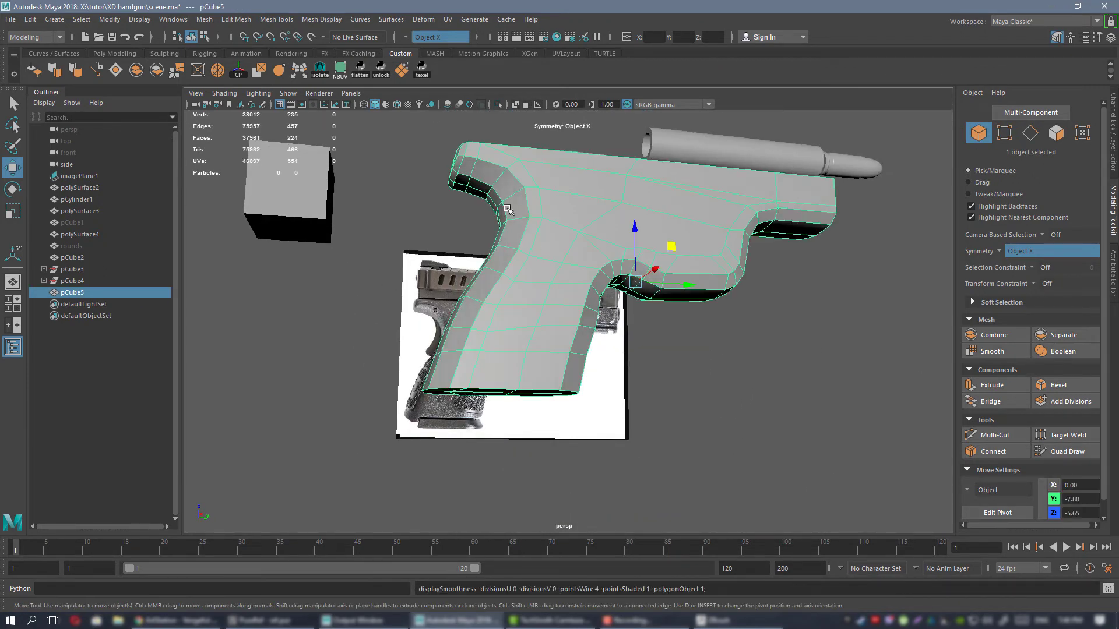
Move the rear column of six mirrored vertex pairs on the grip's sides forward toward the middle of the grip.
scroll(564, 260, up, 5)
alt+middle_drag(564, 297, 615, 325)
alt+drag(614, 325, 575, 200)
right_drag(573, 198, 543, 201)
alt+drag(638, 280, 599, 288)
click(568, 281)
shift+click(591, 235)
shift+click(543, 326)
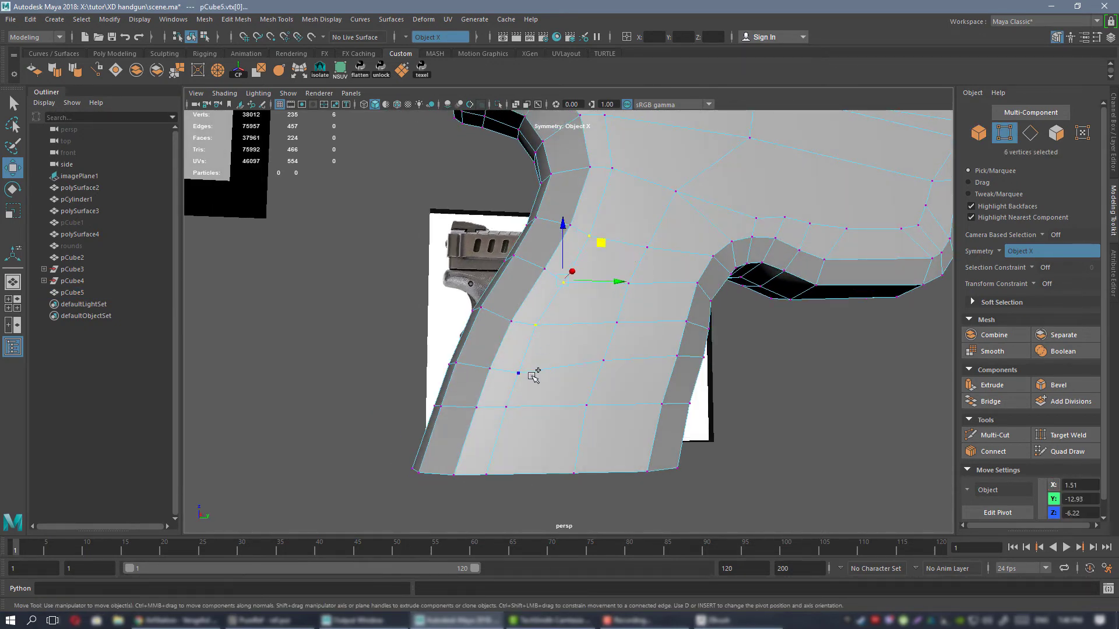
shift+click(526, 375)
shift+click(512, 407)
shift+click(510, 454)
alt+drag(557, 444, 597, 295)
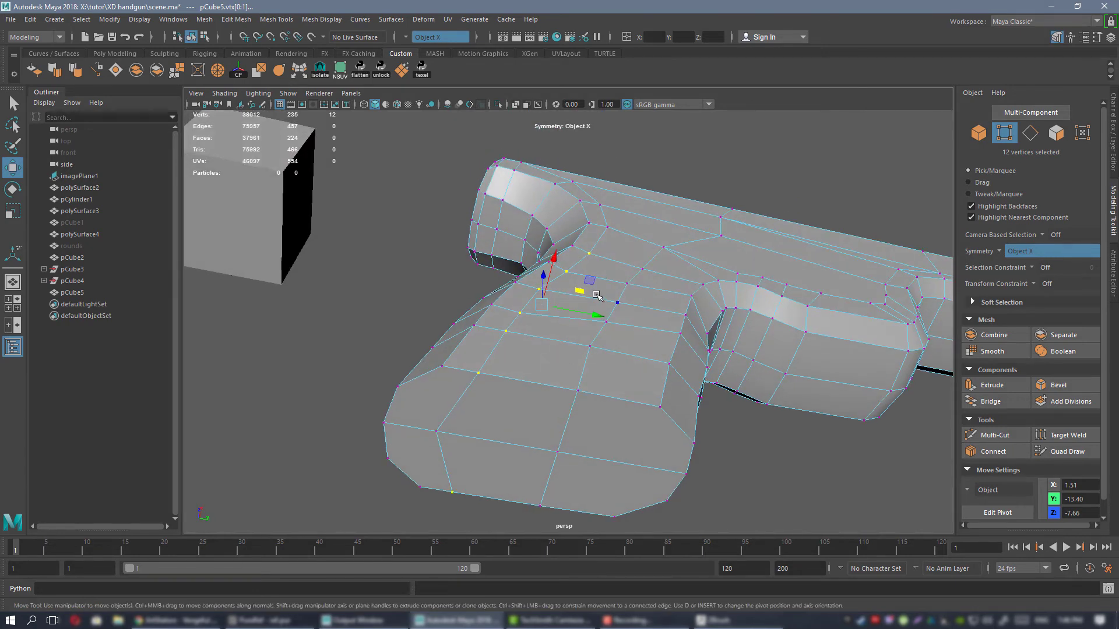
click(587, 319)
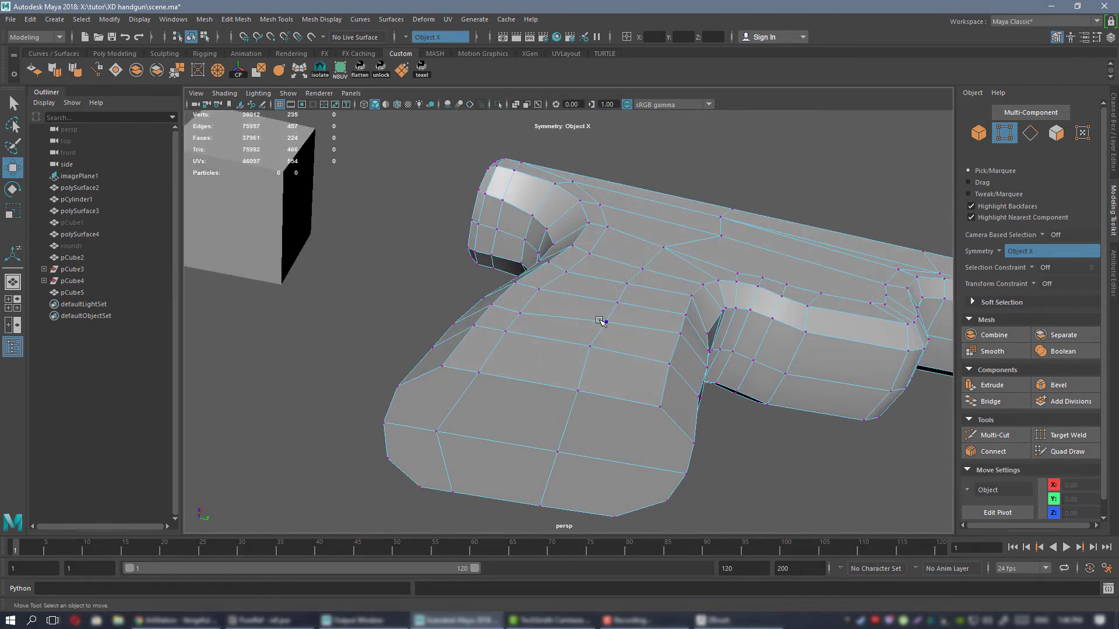
key(ctrl+z)
drag(577, 313, 613, 317)
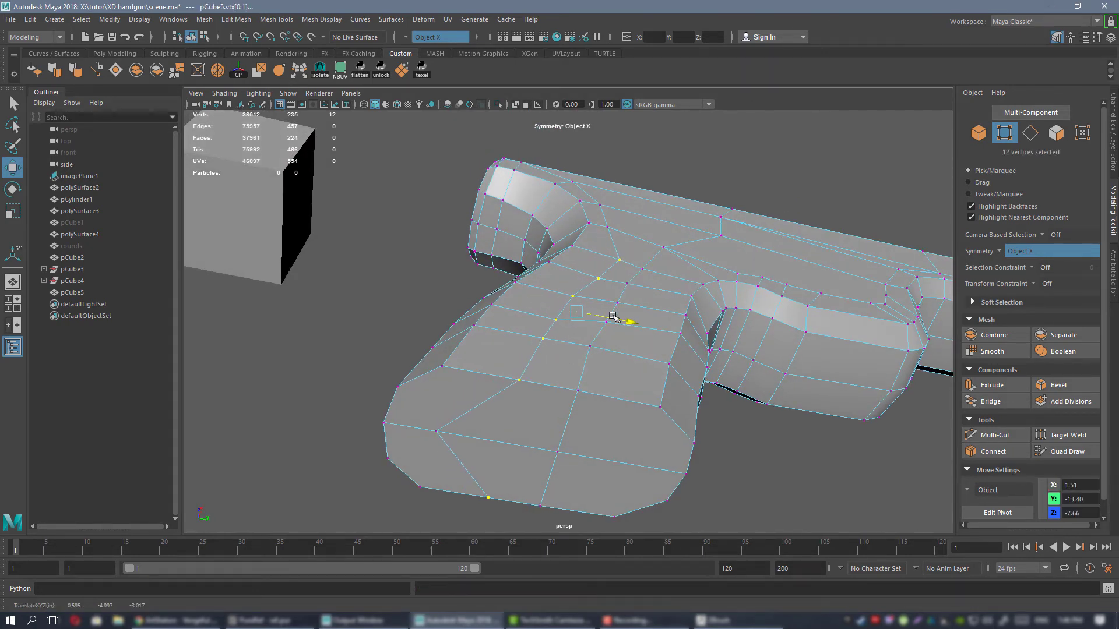
Bring the rear center vertex of the grip's bottom forward into line and nudge the lower four vertex pairs of the rear side column slightly backward.
click(434, 432)
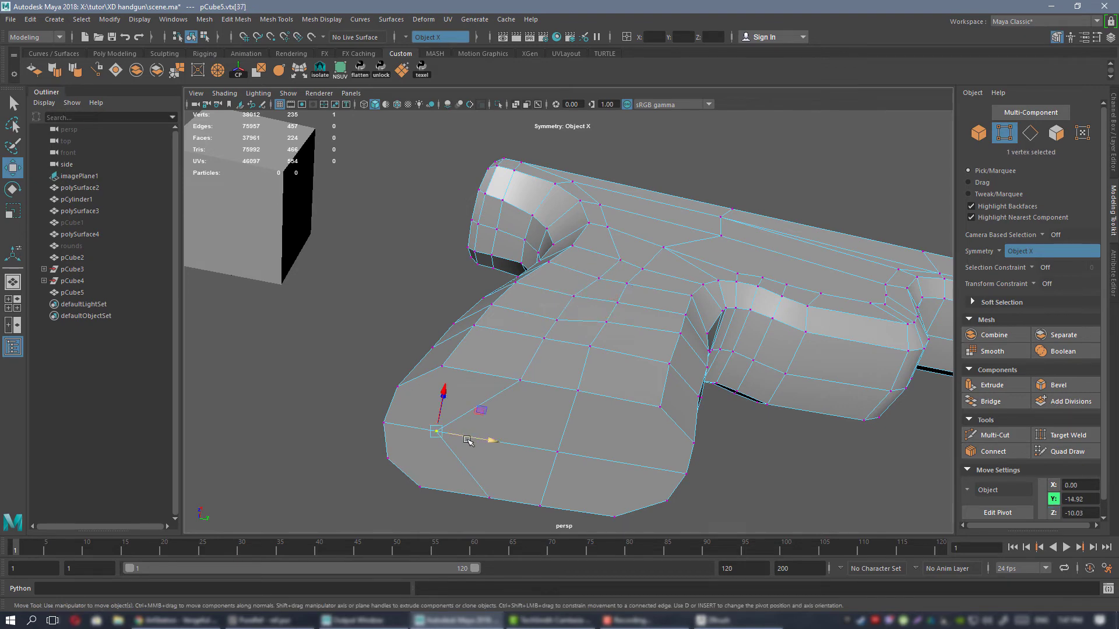
alt+drag(527, 408, 557, 420)
click(567, 377)
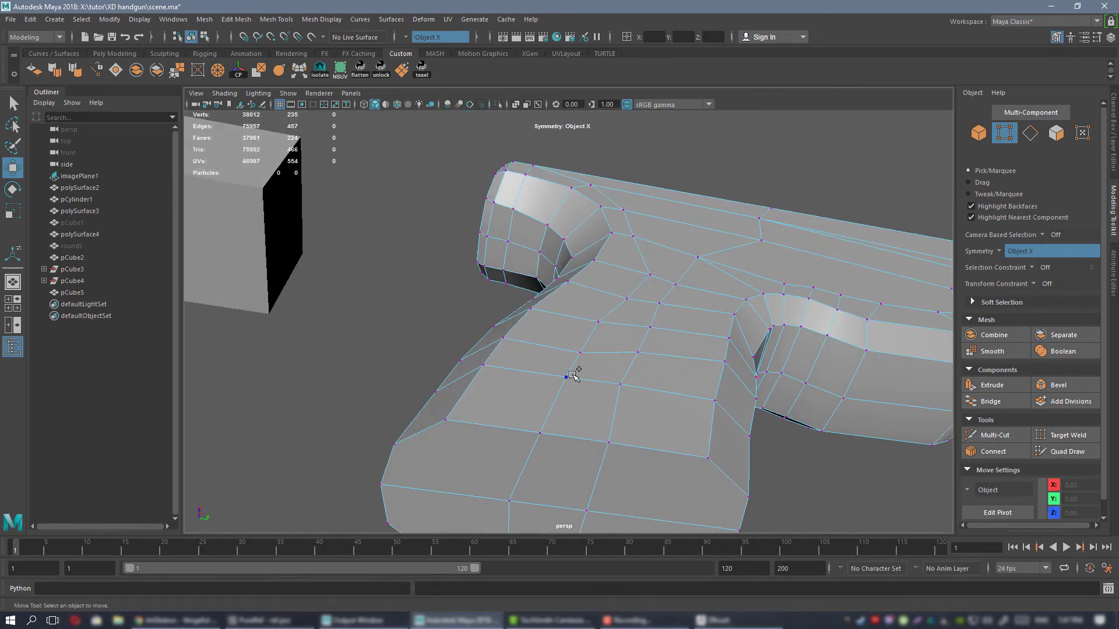
shift+click(539, 433)
shift+click(580, 353)
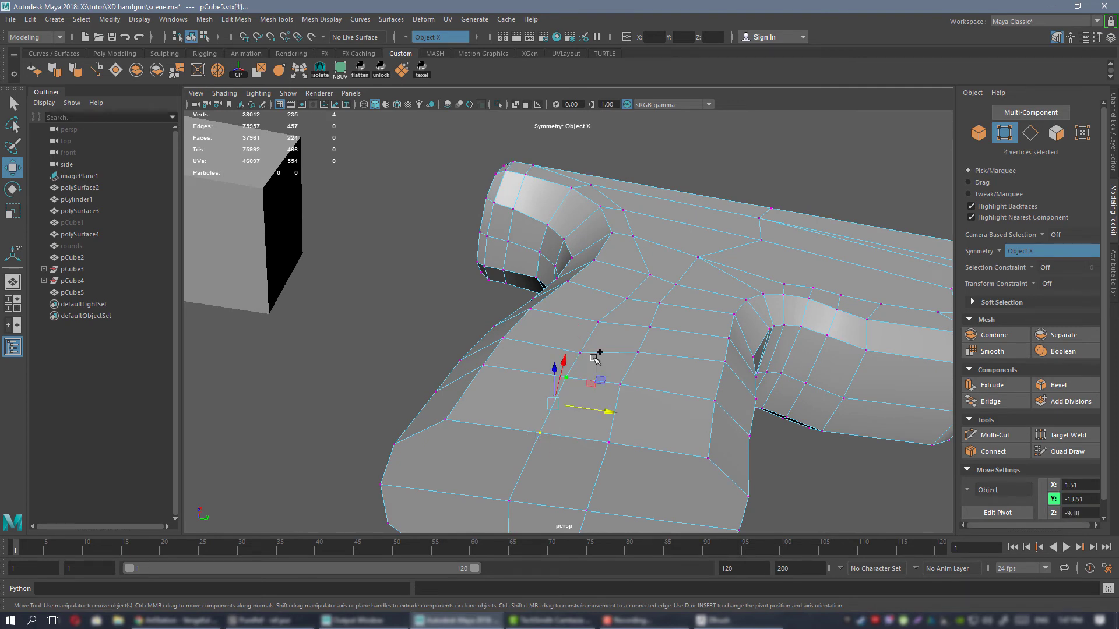
shift+click(598, 322)
drag(609, 379, 601, 379)
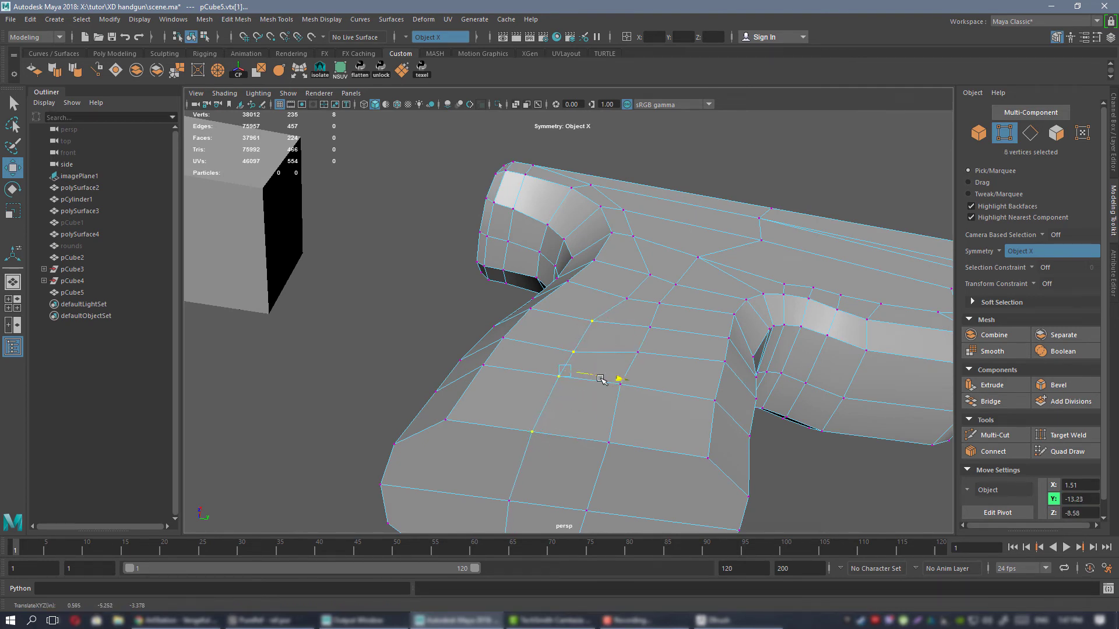
Nudge single mirrored vertex pairs in the grip's rear side column so the rows of faces are more evenly spaced.
click(618, 306)
alt+drag(618, 306, 662, 306)
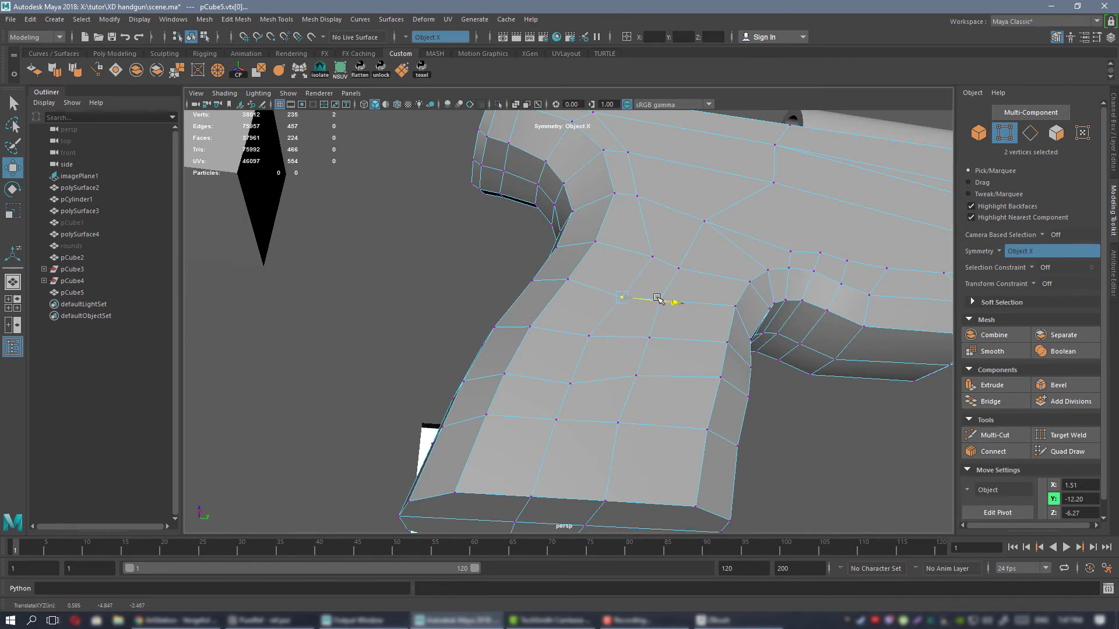
click(569, 383)
drag(570, 340, 567, 333)
alt+middle_drag(617, 331, 570, 376)
alt+drag(612, 339, 585, 311)
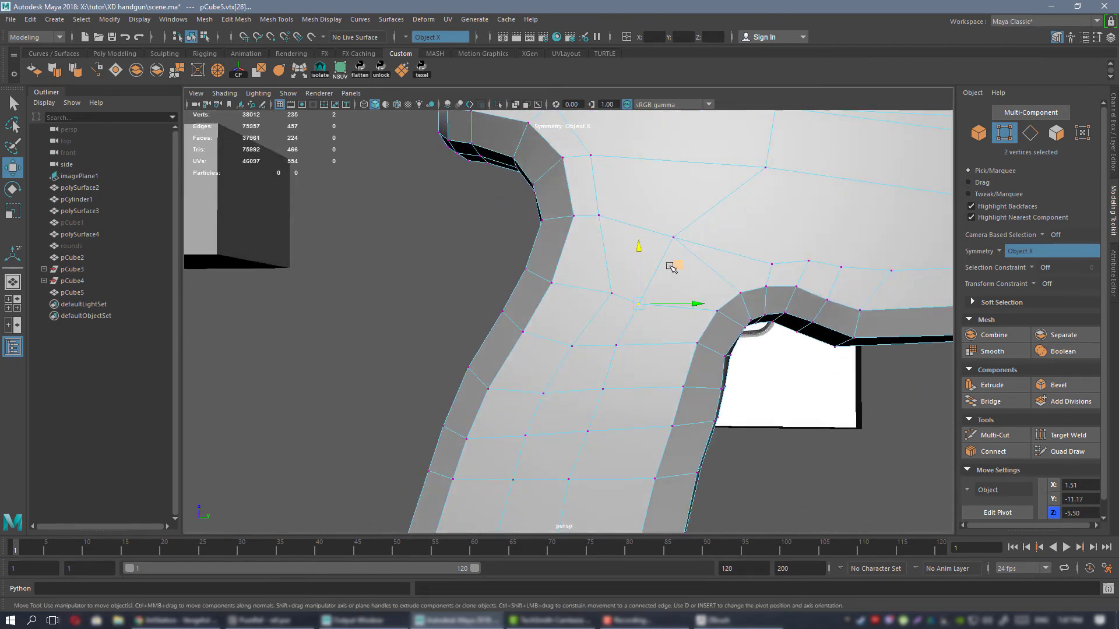
Reposition the rear vertex pair in the grip's top row up and back, and shift the front-column pair one row below slightly forward.
middle_drag(671, 267, 640, 250)
click(612, 258)
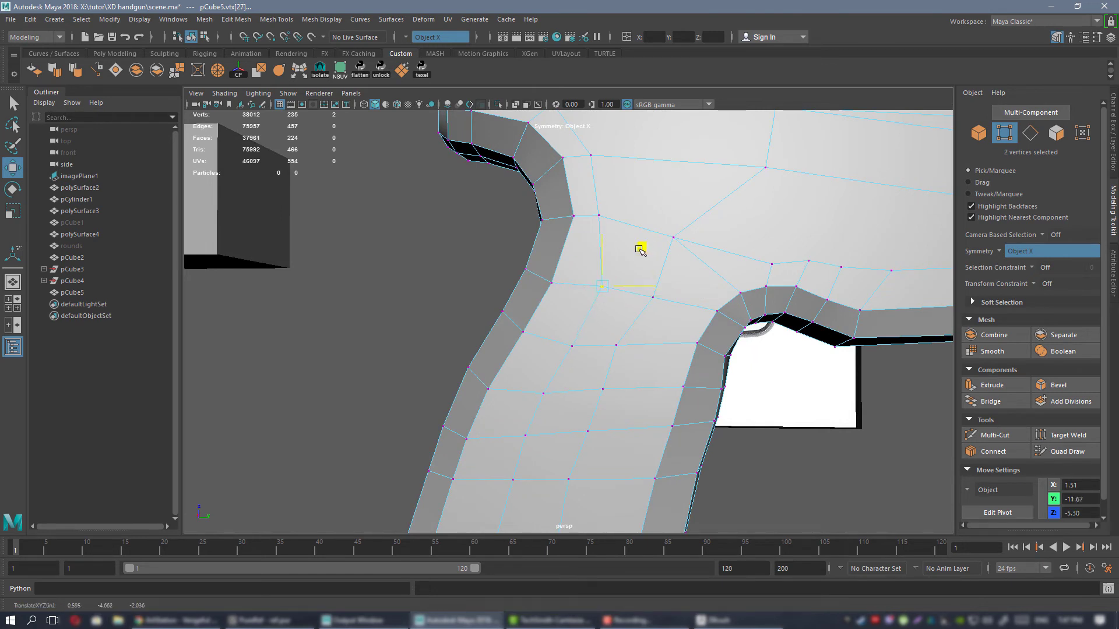
click(654, 350)
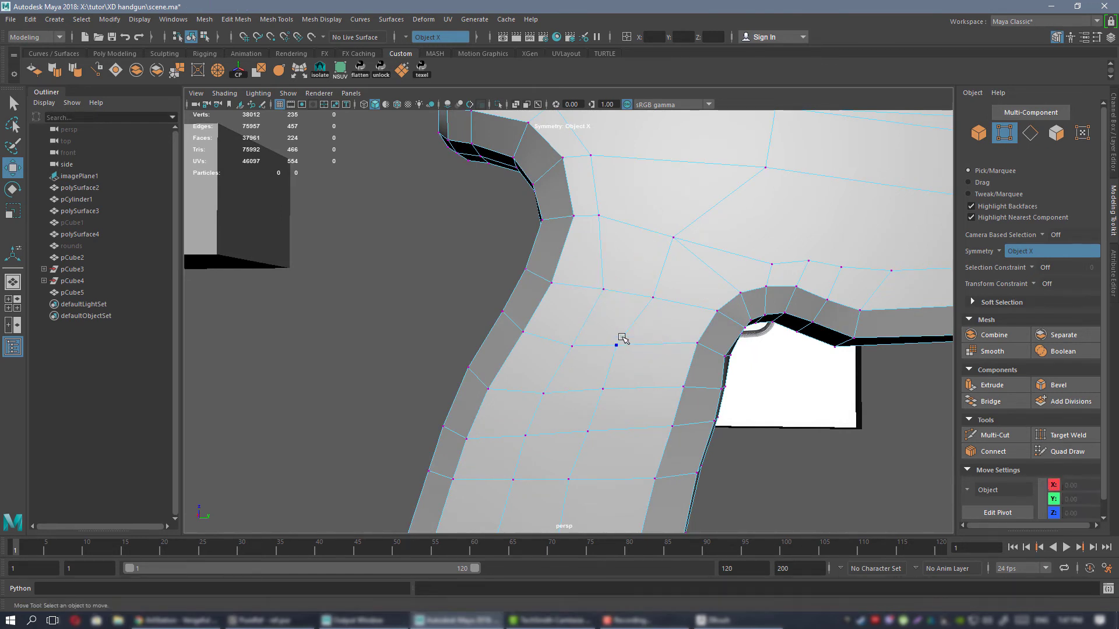
middle_drag(655, 344, 663, 345)
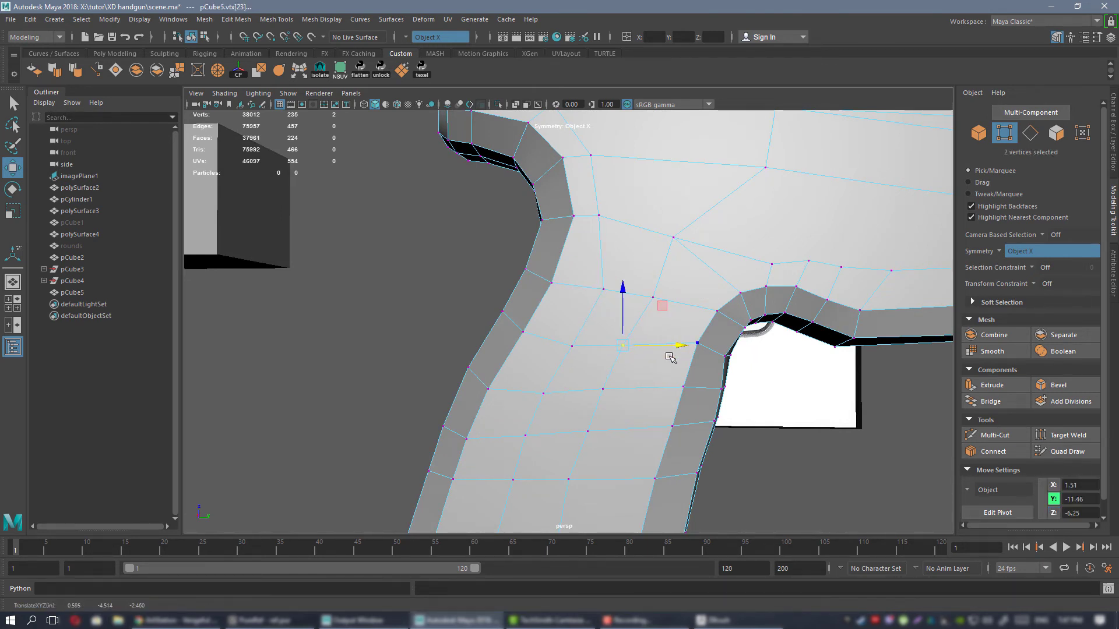
Preview the mesh smoothed, inspect the grip from below and from the side, and restore the unsmoothed display.
alt+right_drag(670, 357, 680, 233)
alt+drag(682, 217, 685, 175)
right_drag(684, 285, 740, 269)
key(3)
click(581, 180)
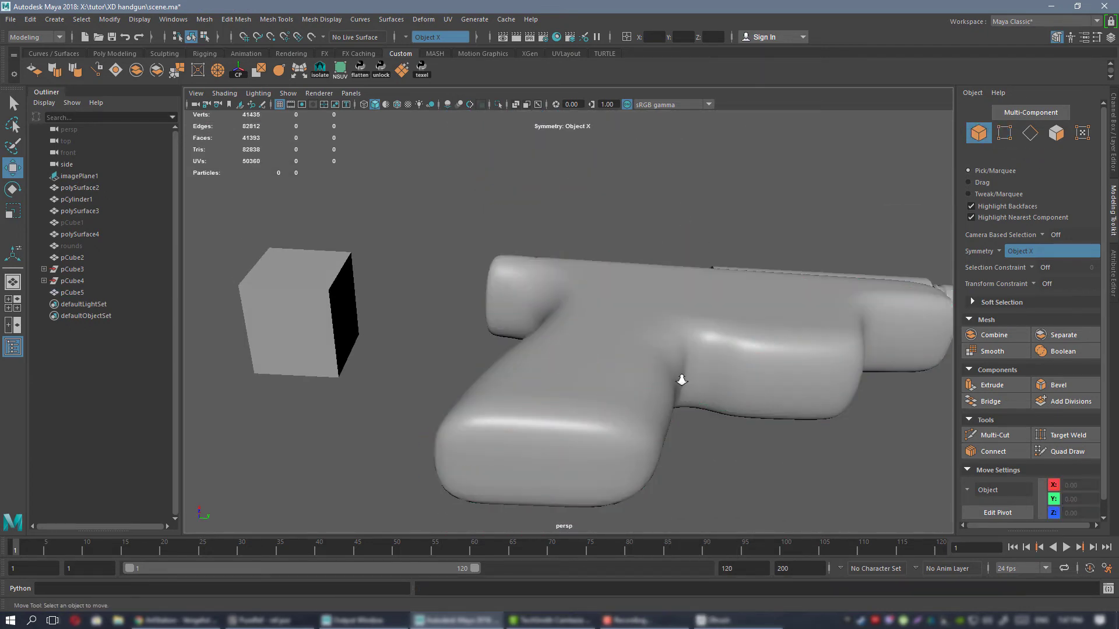
alt+drag(681, 380, 601, 227)
click(568, 375)
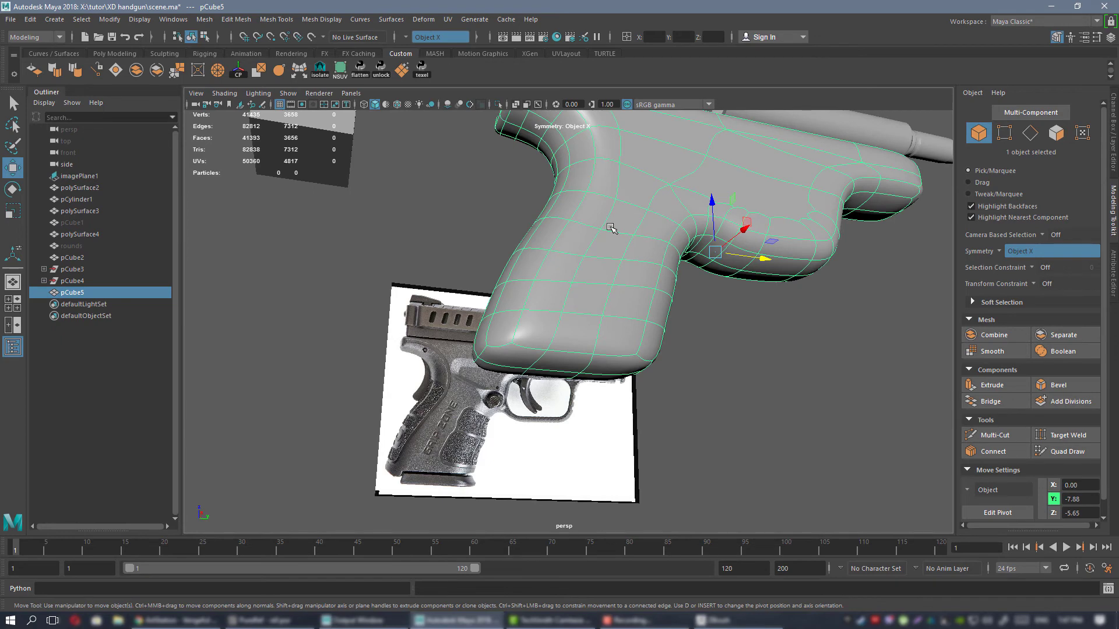
key(1)
Insert supporting edge loops around the grip's bottom edge with the Multi-Cut tool.
scroll(631, 367, up, 4)
alt+drag(631, 367, 543, 358)
key(ctrl+shift+x)
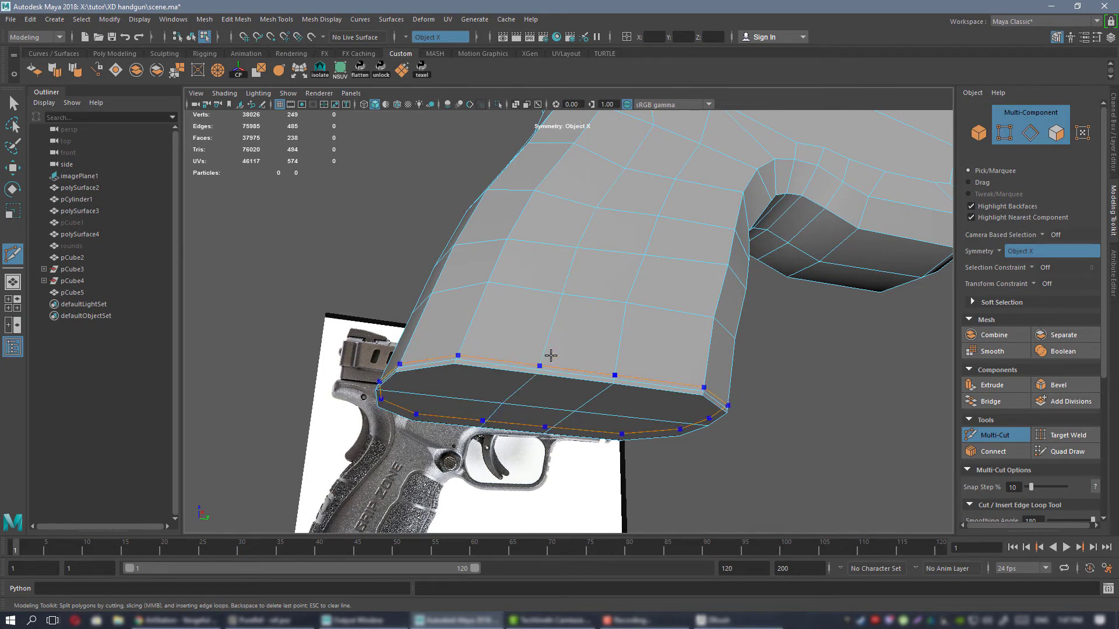
key(w)
right_drag(557, 280, 615, 264)
Preview the mesh smoothed, check the sharpened bottom edge of the grip, and restore the unsmoothed display.
key(3)
click(826, 377)
scroll(670, 320, down, 5)
alt+drag(575, 261, 536, 279)
scroll(564, 309, up, 5)
scroll(524, 279, down, 3)
alt+drag(622, 379, 647, 274)
click(650, 272)
key(1)
Insert supporting edge loops around the frame's muzzle end with the Multi-Cut tool.
scroll(612, 303, up, 10)
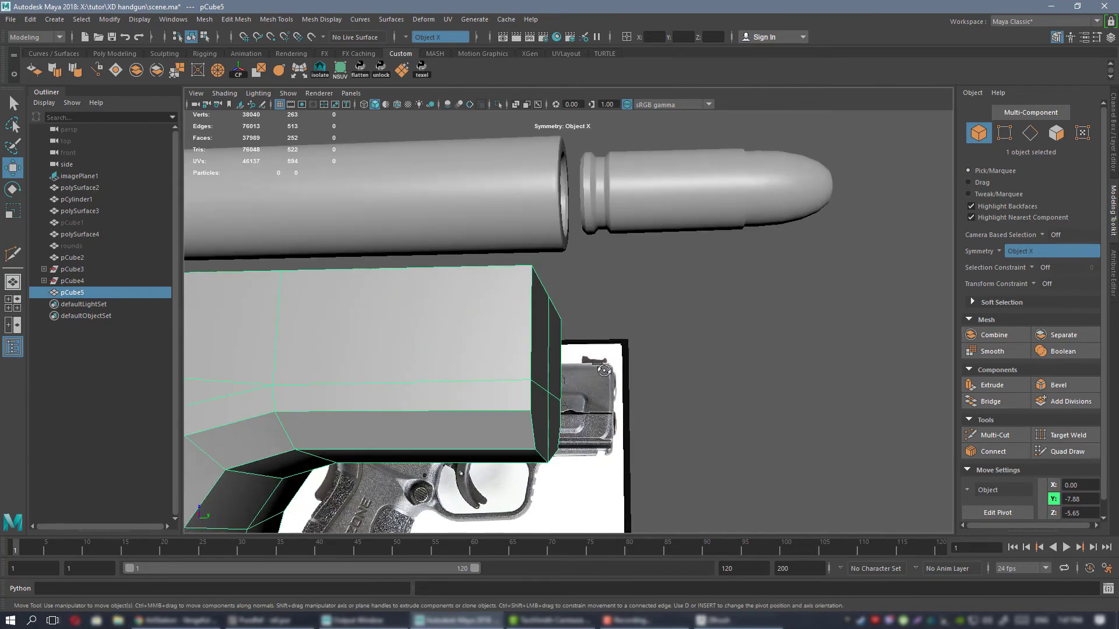
key(ctrl+shift+x)
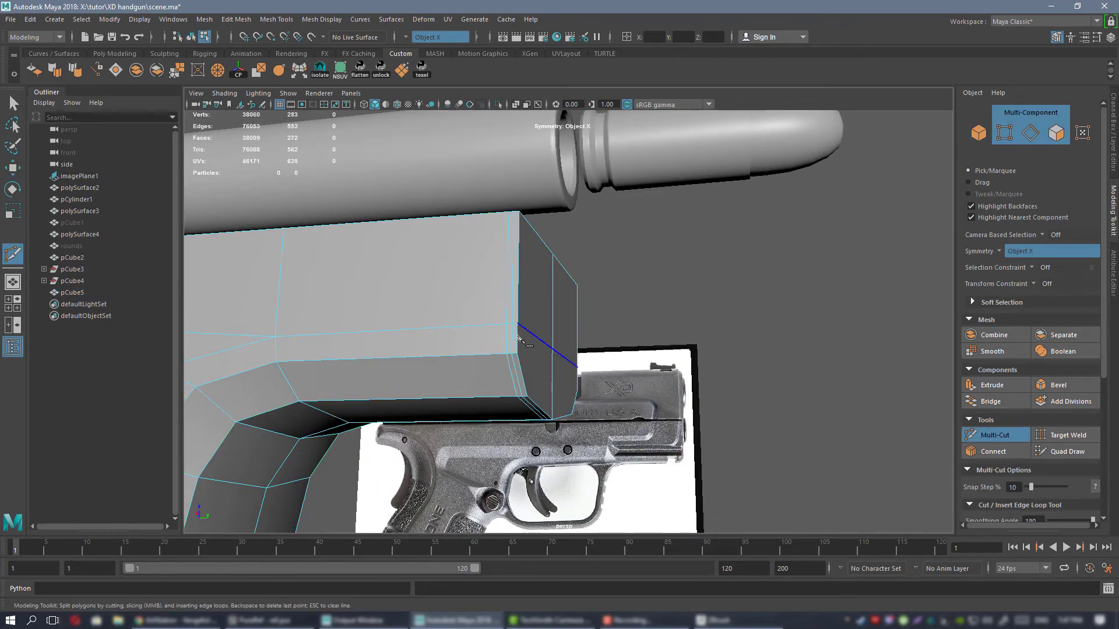
key(w)
right_drag(437, 292, 498, 257)
Preview the mesh smoothed and inspect the frame's muzzle end and its new edge loops.
key(3)
right_drag(761, 392, 708, 389)
mouse_move(717, 355)
alt+right_down()
mouse_move(643, 320)
mouse_move(636, 289)
alt+right_up()
mouse_move(650, 282)
right_down()
mouse_move(693, 286)
mouse_move(676, 278)
right_up()
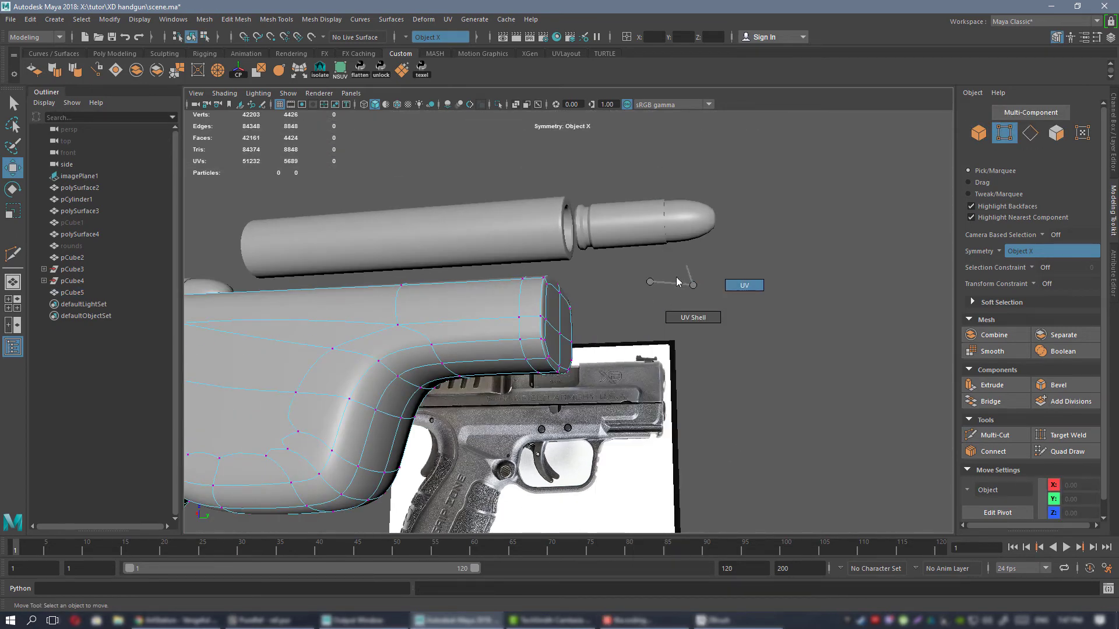
click(547, 316)
right_drag(542, 282, 601, 277)
click(609, 291)
alt+right_drag(431, 300, 373, 353)
alt+middle_drag(373, 352, 542, 300)
alt+drag(543, 301, 517, 326)
click(599, 305)
Inspect the whole smoothed frame from the rear and side, and restore the unsmoothed display.
key(f)
alt+right_drag(630, 221, 611, 207)
alt+middle_drag(612, 208, 803, 263)
alt+drag(803, 263, 941, 330)
key(alt+Tab)
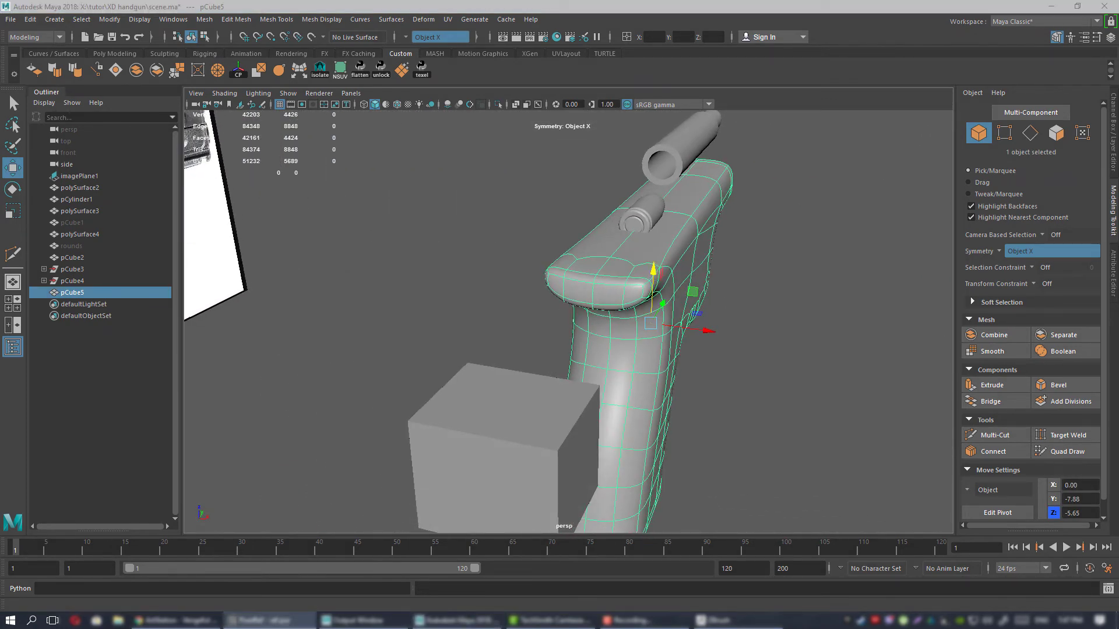
alt+drag(784, 306, 669, 277)
alt+middle_drag(892, 373, 661, 364)
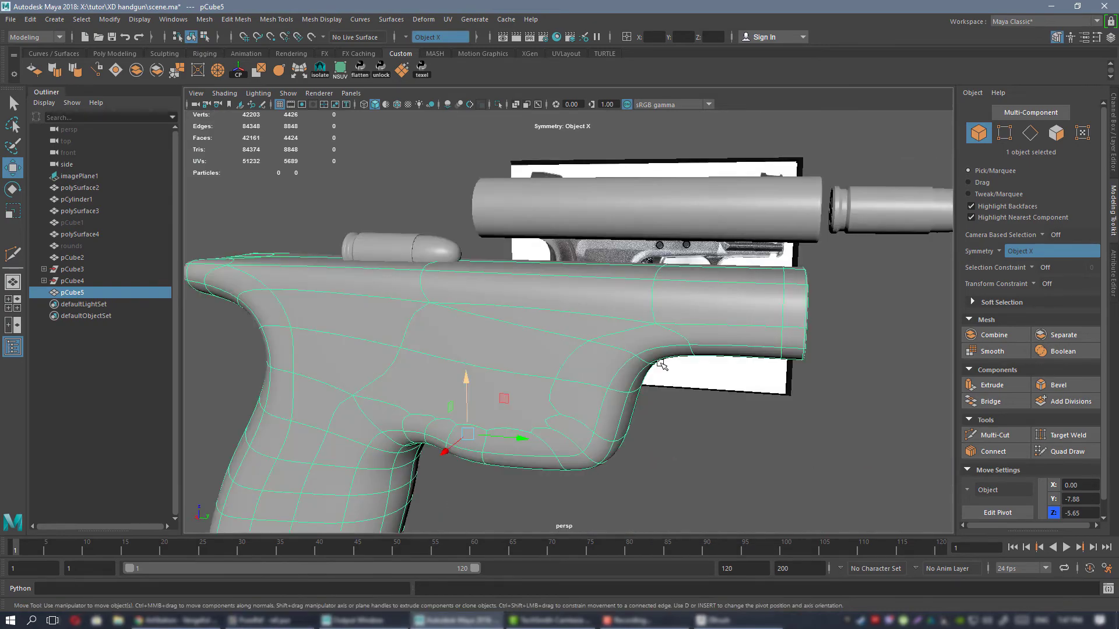
alt+drag(662, 364, 651, 318)
key(1)
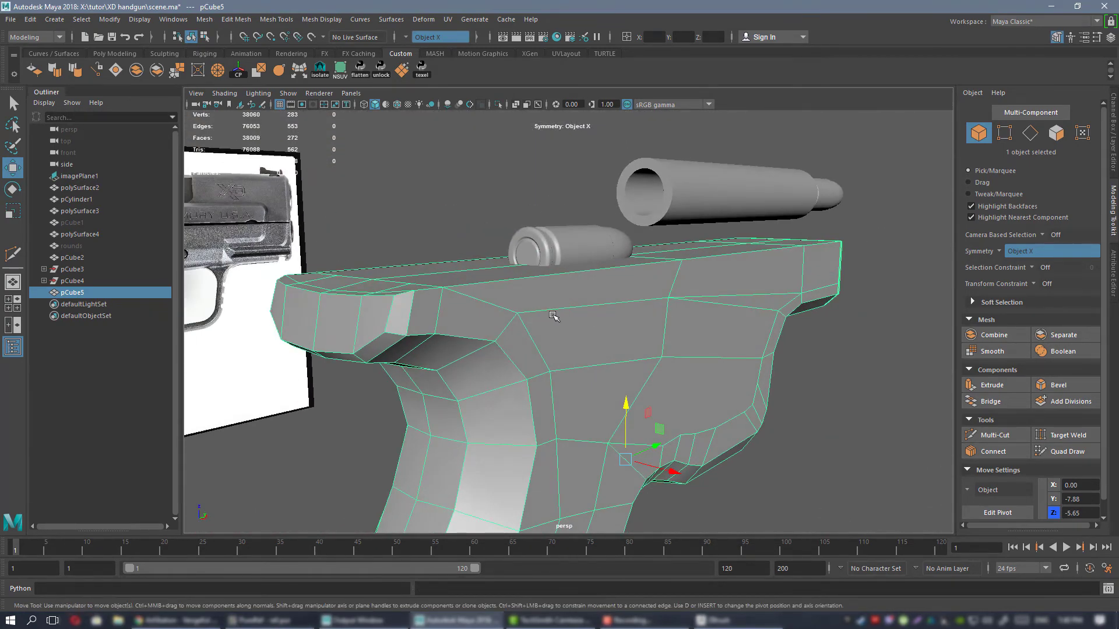
Lower the mirrored vertex pair on the frame's upper rear sides, just above the back of the grip.
alt+drag(553, 316, 521, 281)
right_drag(521, 281, 478, 283)
mouse_move(539, 303)
alt+mouse_down()
mouse_move(670, 309)
mouse_move(450, 299)
mouse_move(560, 318)
mouse_move(524, 350)
mouse_move(551, 314)
alt+mouse_up()
click(399, 292)
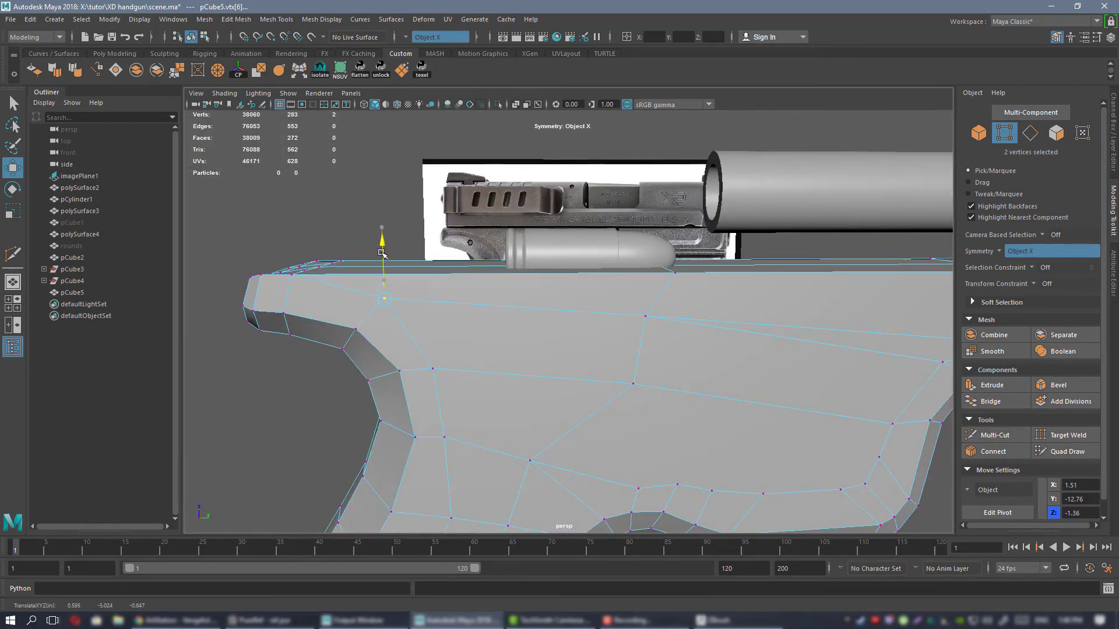
alt+drag(381, 252, 508, 252)
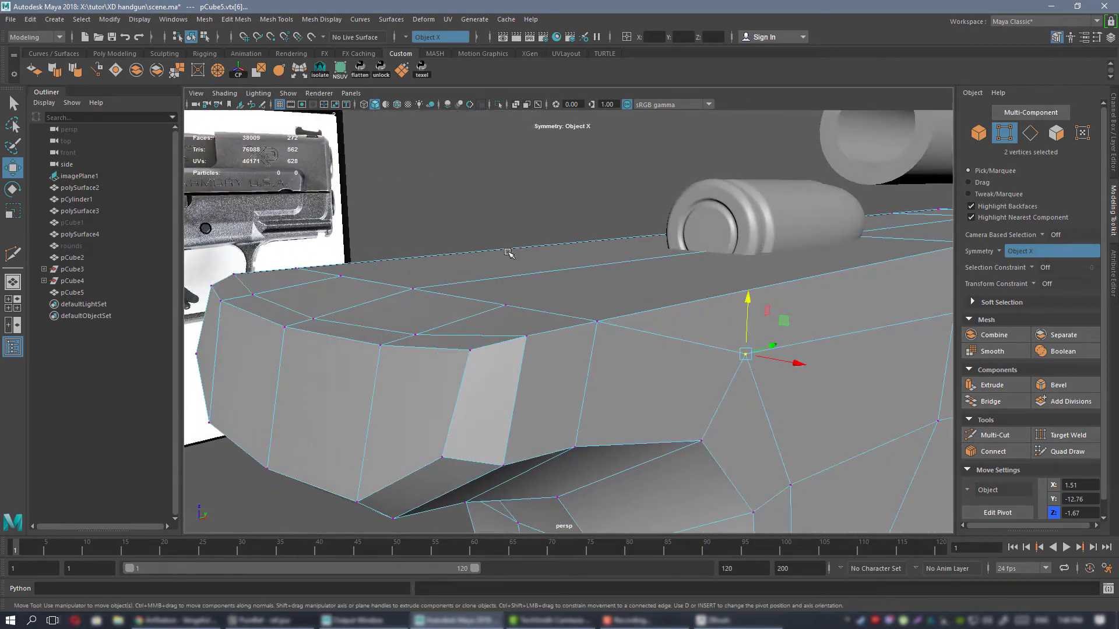
Select the four narrow bevel faces along the frame's rear top edge and scale them along a custom-oriented axis.
click(527, 334)
alt+drag(527, 332, 590, 177)
alt+drag(595, 199, 557, 315)
right_drag(527, 282, 526, 314)
click(471, 286)
shift+click(476, 338)
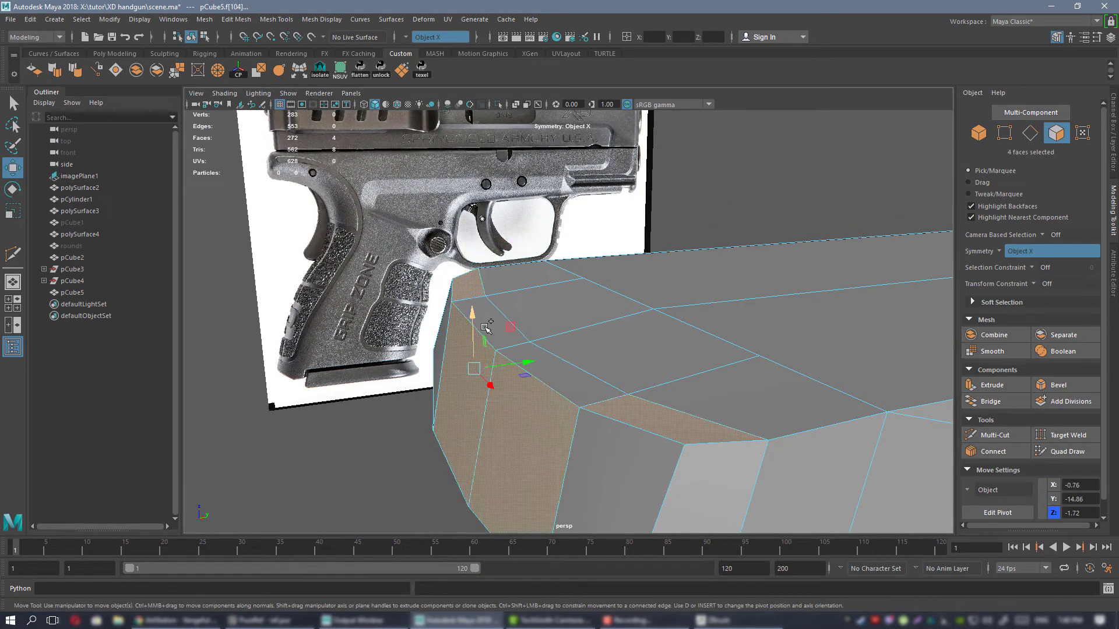
click(486, 309)
shift+click(473, 282)
alt+drag(582, 357, 589, 326)
key(r)
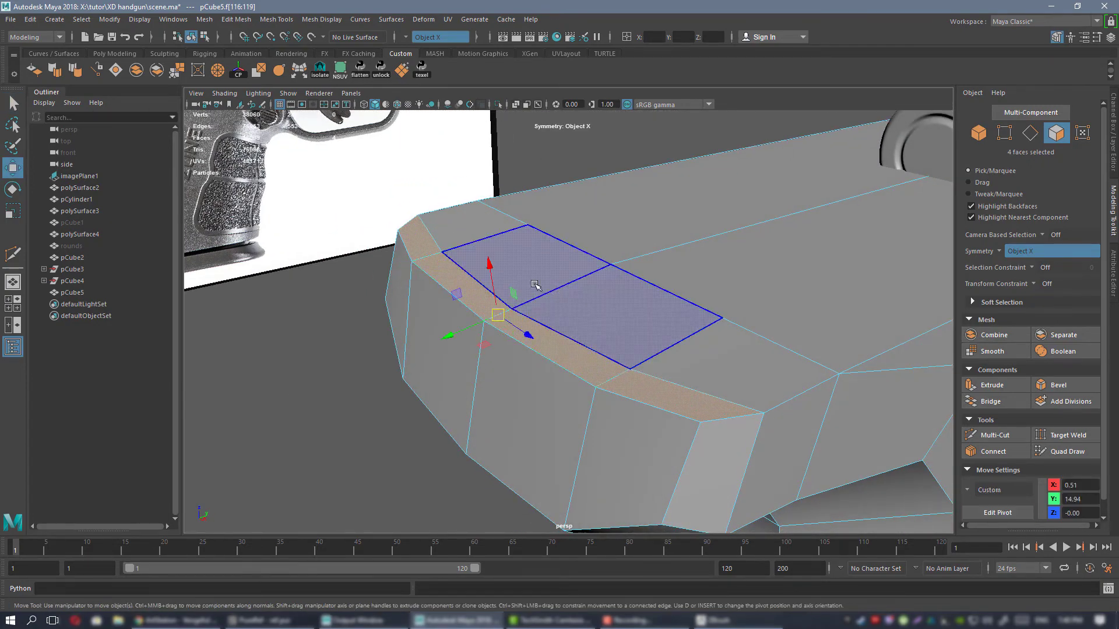
alt+drag(582, 280, 492, 269)
alt+drag(579, 445, 512, 278)
alt+drag(562, 315, 584, 299)
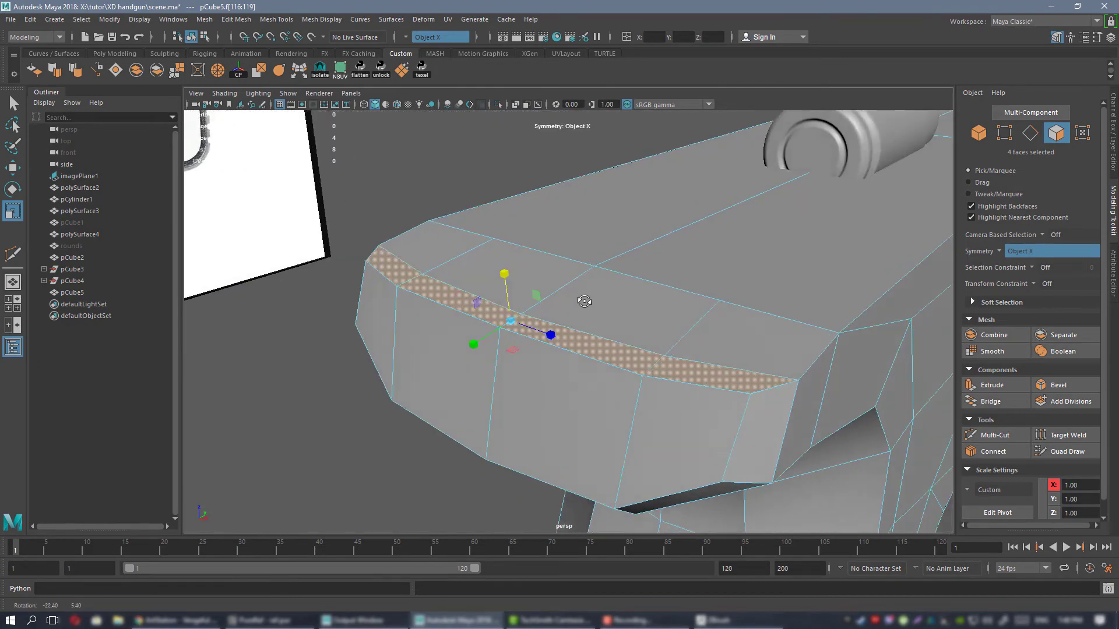
Select the four wider faces next to the bevel on the frame's rear top and scale them along a custom-oriented axis.
alt+right_drag(584, 299, 592, 325)
alt+drag(592, 324, 555, 296)
alt+right_drag(555, 296, 524, 282)
alt+drag(550, 291, 521, 285)
click(517, 277)
shift+click(586, 313)
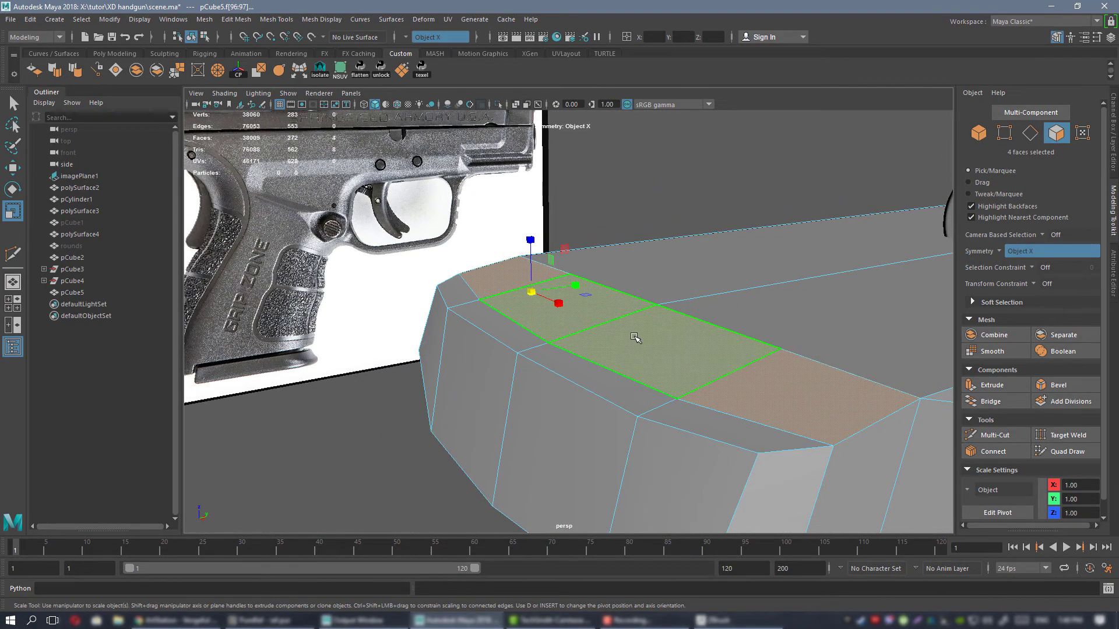
alt+drag(639, 326, 606, 325)
key(d)
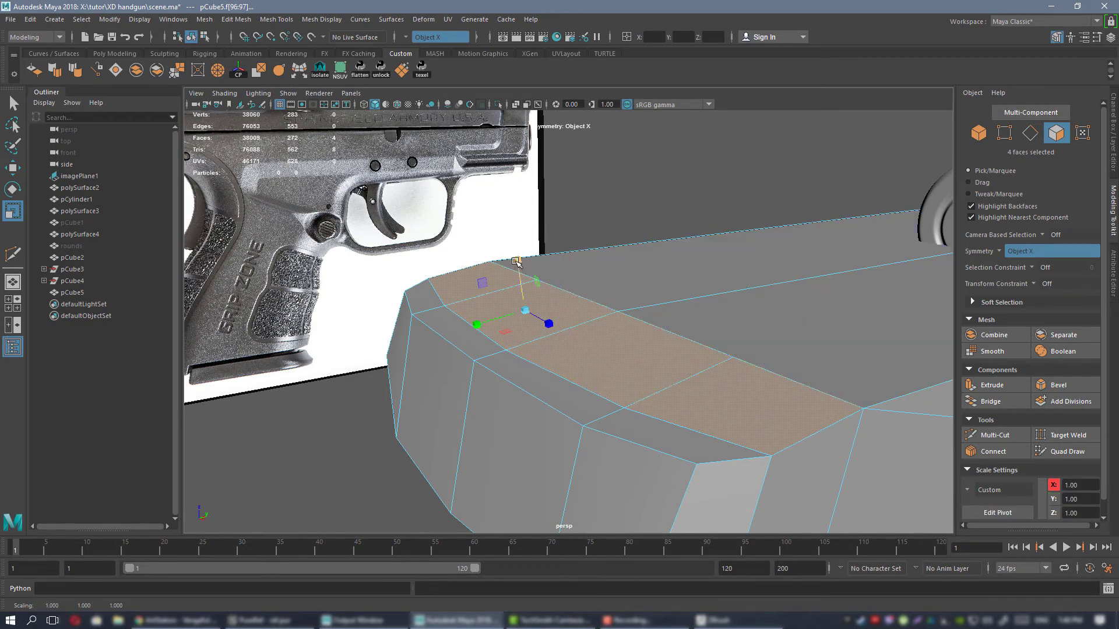
alt+drag(486, 283, 521, 279)
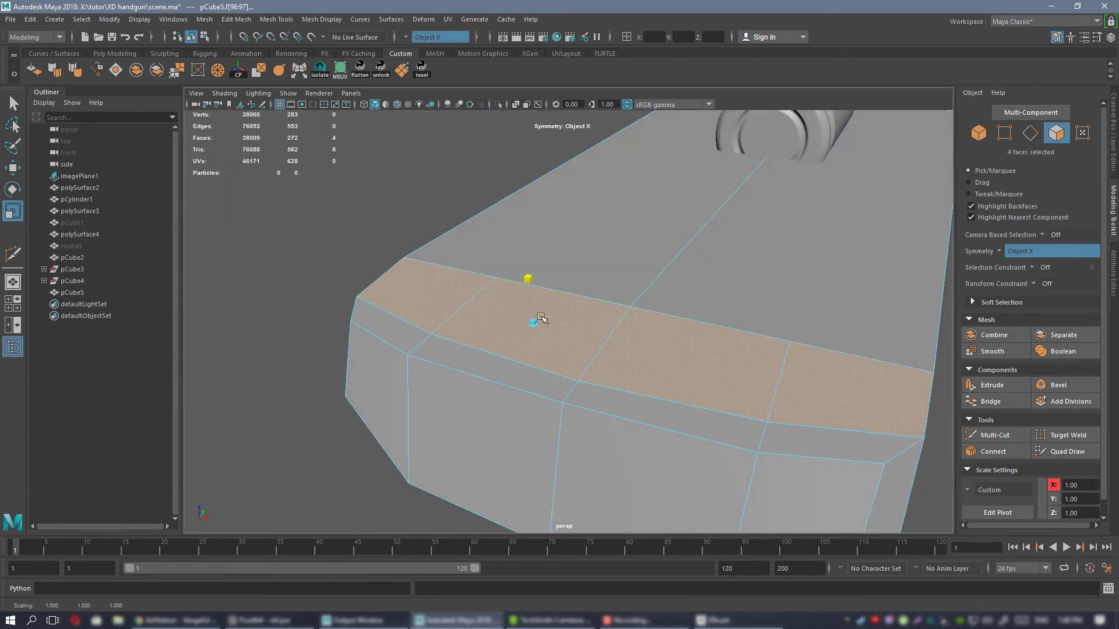
alt+drag(541, 318, 629, 274)
Inspect the shape of the frame's rear end from several sides and return to the unsmoothed mesh in object mode.
alt+drag(605, 321, 655, 290)
right_drag(654, 290, 820, 343)
click(820, 343)
alt+drag(725, 326, 603, 253)
alt+middle_drag(637, 294, 607, 268)
alt+drag(607, 267, 591, 273)
click(591, 274)
key(1)
alt+right_drag(592, 274, 638, 294)
mouse_move(638, 294)
alt+mouse_down()
mouse_move(592, 328)
mouse_move(641, 281)
mouse_move(606, 320)
mouse_move(609, 300)
mouse_move(622, 301)
alt+mouse_up()
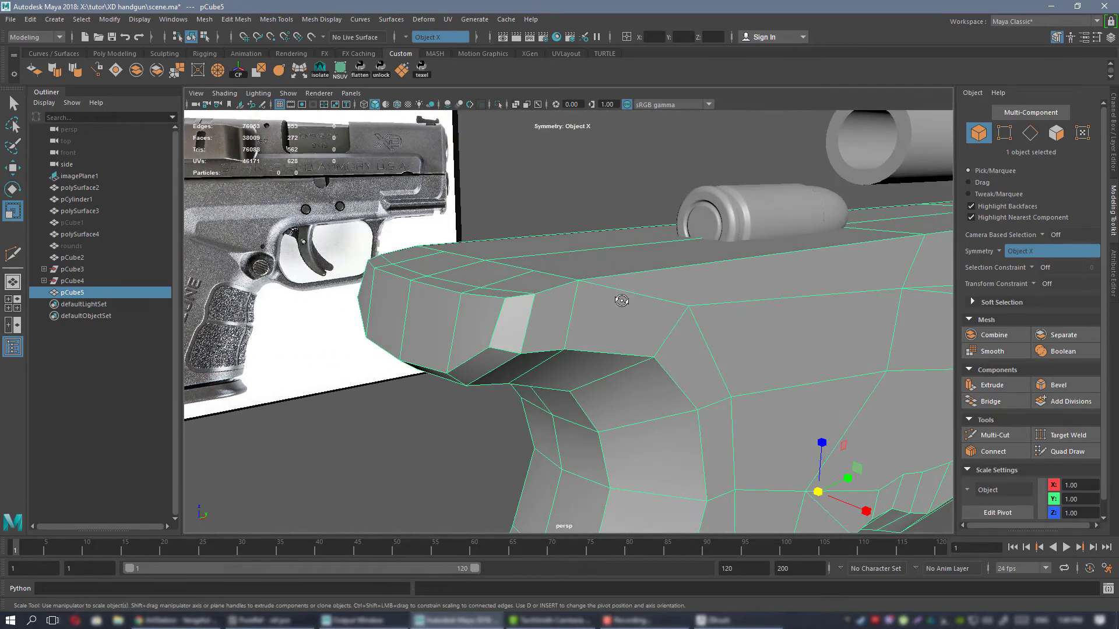
Cut a horizontal edge line with Multi-Cut from the frame's upper side vertices around the rear end to its centre.
alt+drag(552, 309, 581, 293)
click(708, 293)
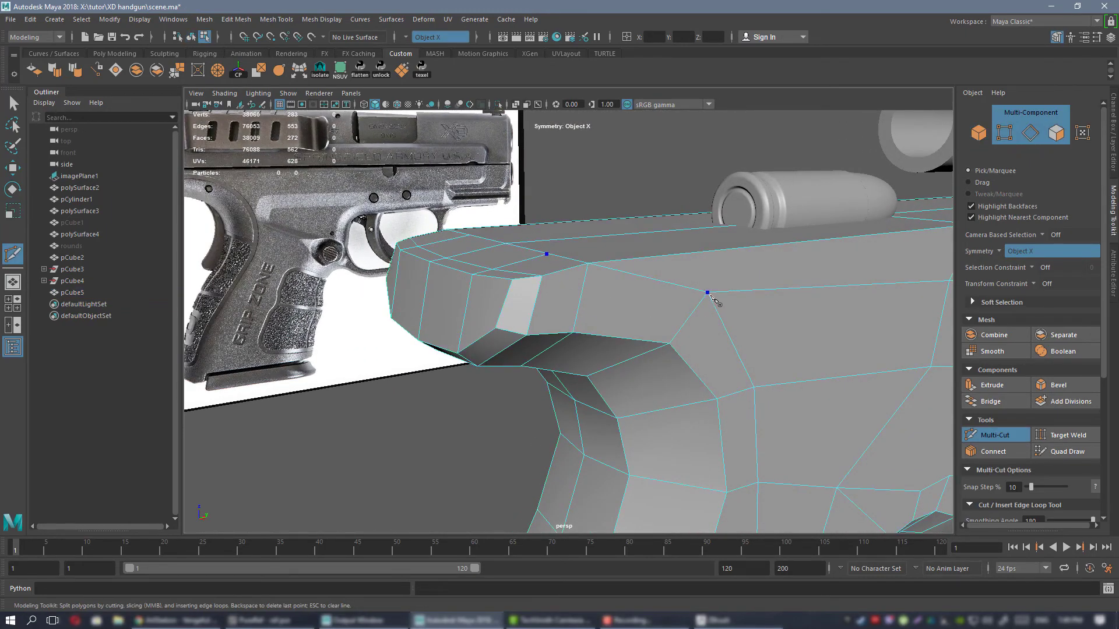
click(506, 305)
alt+drag(506, 307, 565, 311)
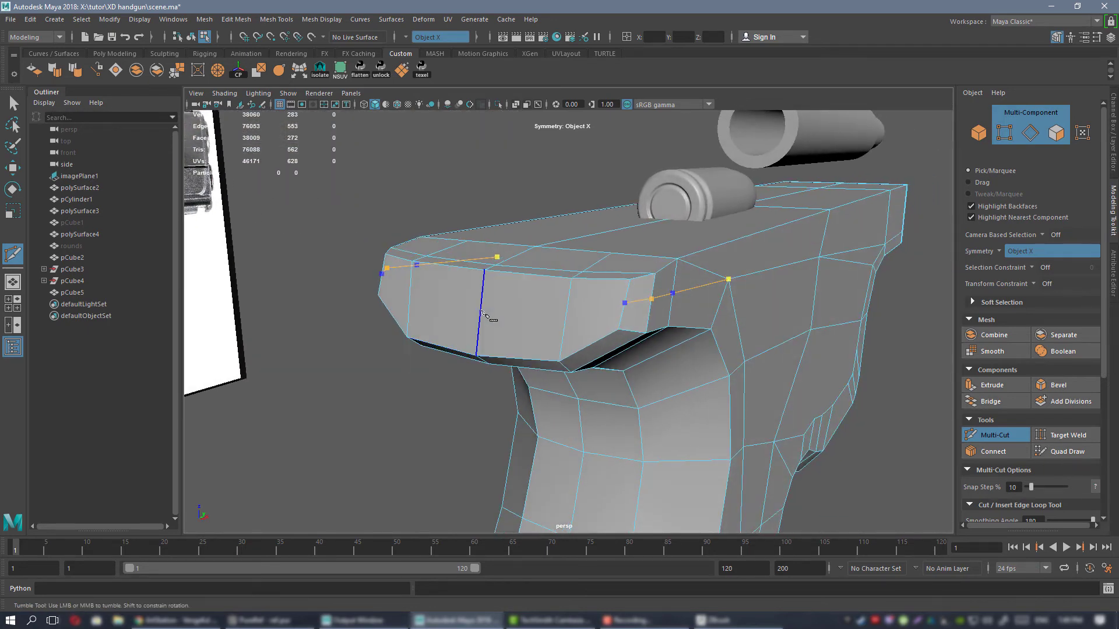
key(q)
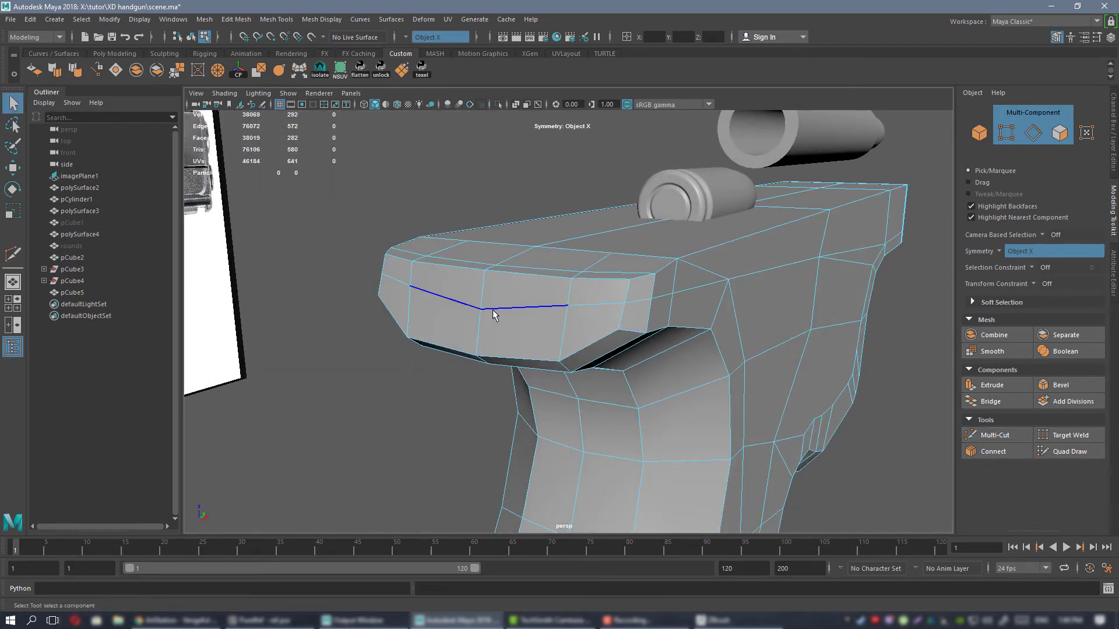
Set the transform constraint to Edge Slide and slide the new cut's centre vertex up along its vertical edge on the frame's rear end.
click(493, 308)
key(w)
right_drag(476, 285, 434, 285)
click(486, 309)
alt+drag(486, 310, 434, 296)
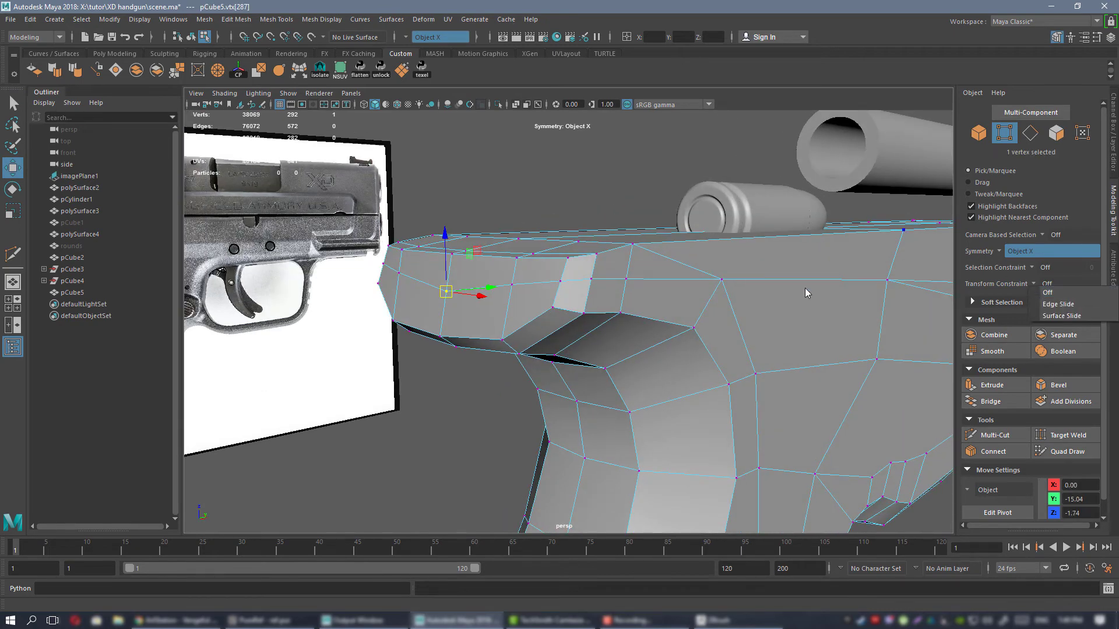
alt+drag(807, 293, 802, 300)
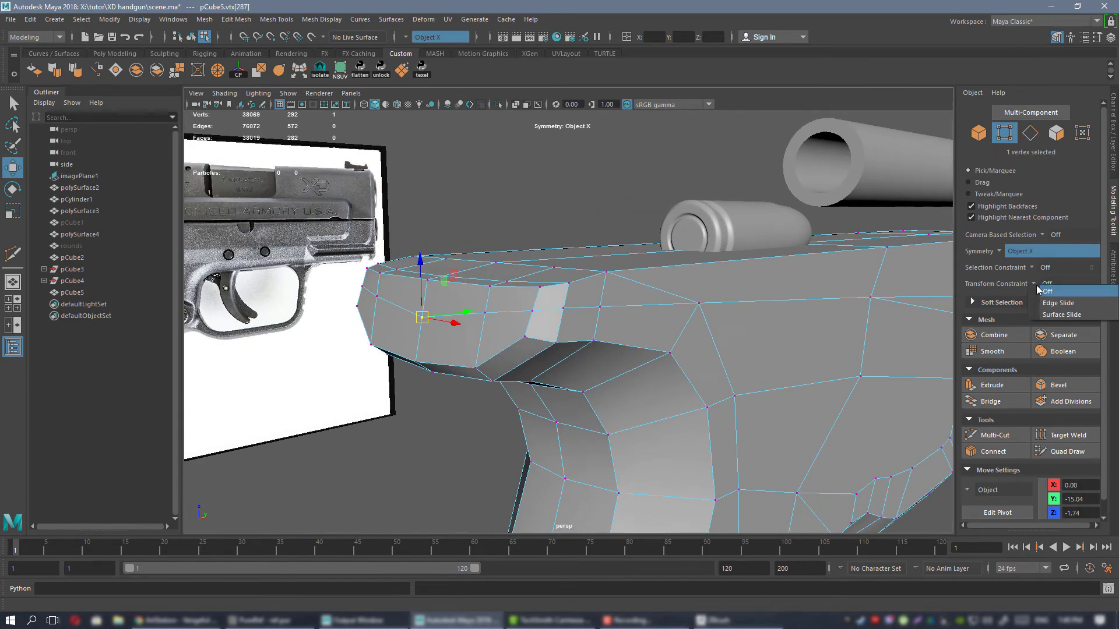
click(1081, 302)
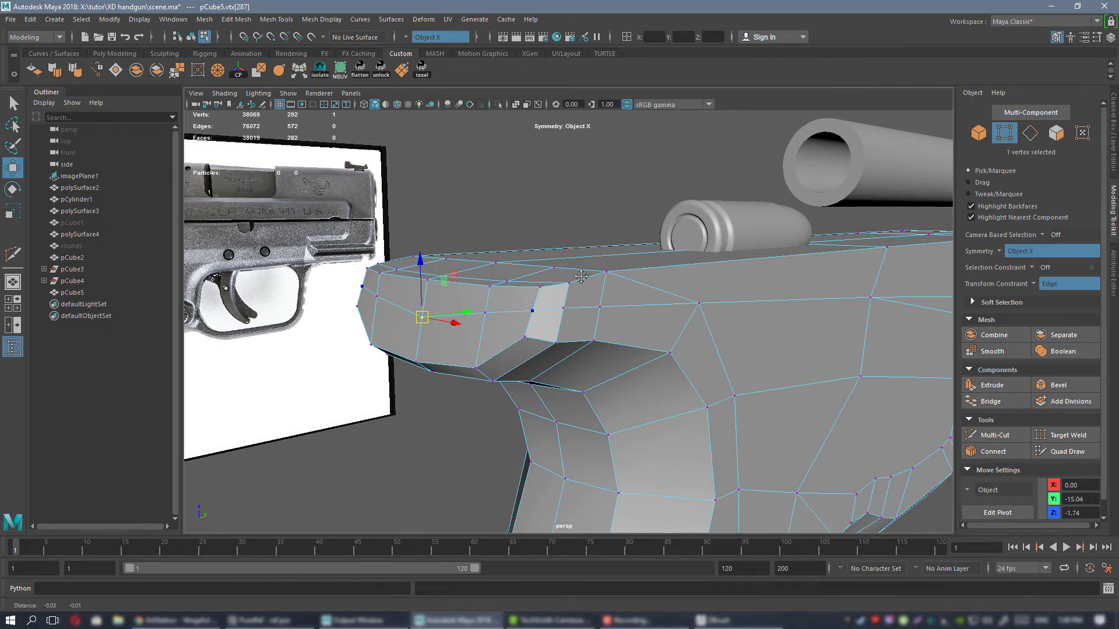
alt+drag(581, 278, 473, 259)
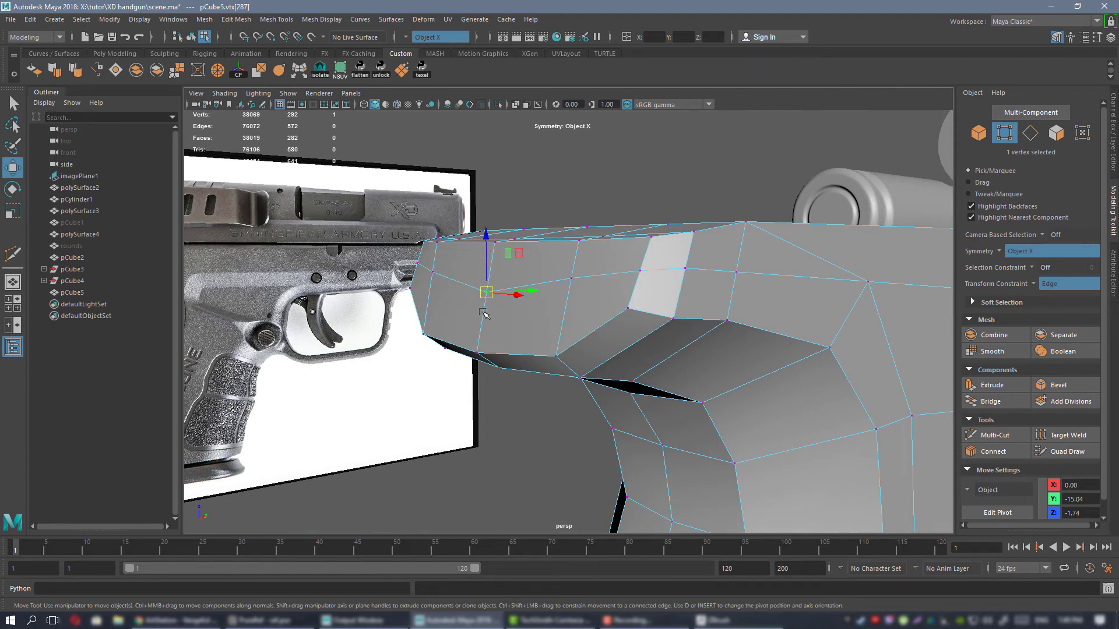
mouse_move(487, 262)
mouse_down()
mouse_move(489, 239)
mouse_move(454, 272)
mouse_move(501, 259)
mouse_up()
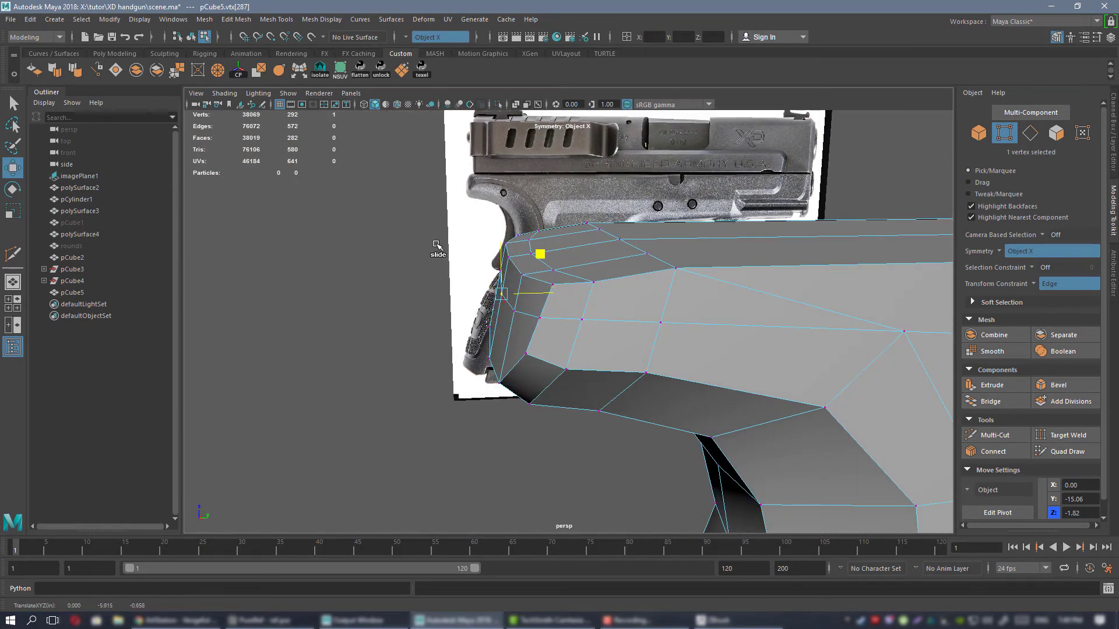
alt+drag(463, 244, 569, 271)
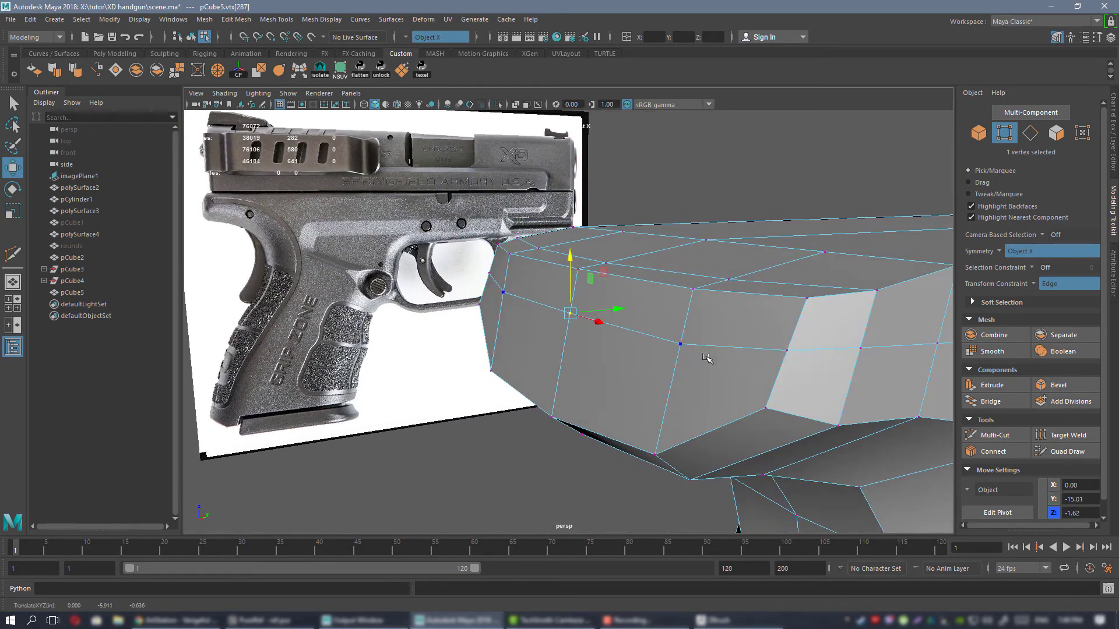
Slide the mirrored vertex pair beside the centre of the rear cut up along its vertical edges.
alt+drag(766, 332, 636, 319)
alt+drag(737, 351, 679, 312)
alt+middle_drag(680, 313, 592, 325)
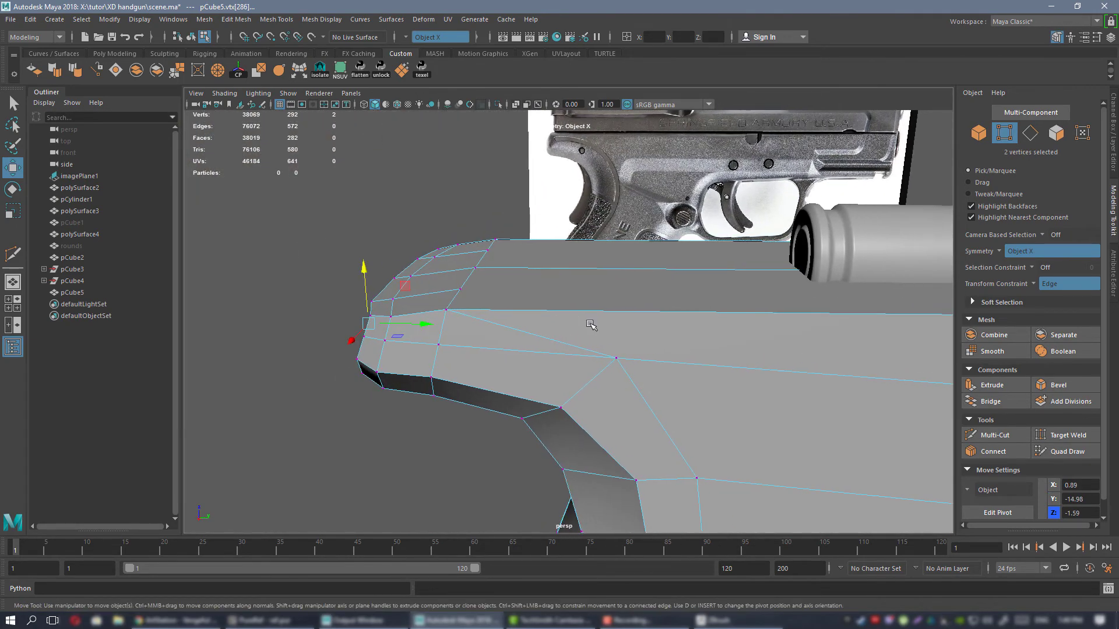
Cut a mirrored edge from the side vertices above the grip up across the frame's flat top to the centre line.
key(ctrl+shift+x)
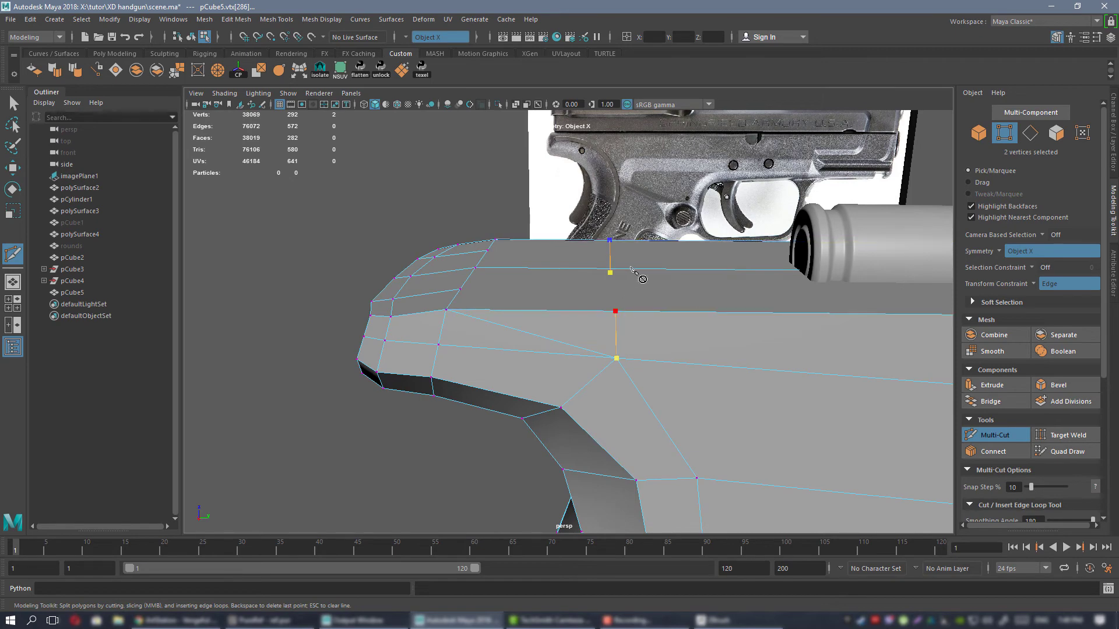
click(616, 270)
key(q)
alt+drag(596, 307, 558, 318)
right_drag(559, 282, 617, 268)
click(550, 327)
alt+drag(617, 268, 668, 317)
alt+right_drag(668, 317, 642, 347)
alt+drag(641, 348, 577, 311)
alt+middle_drag(577, 311, 578, 306)
alt+drag(578, 306, 512, 300)
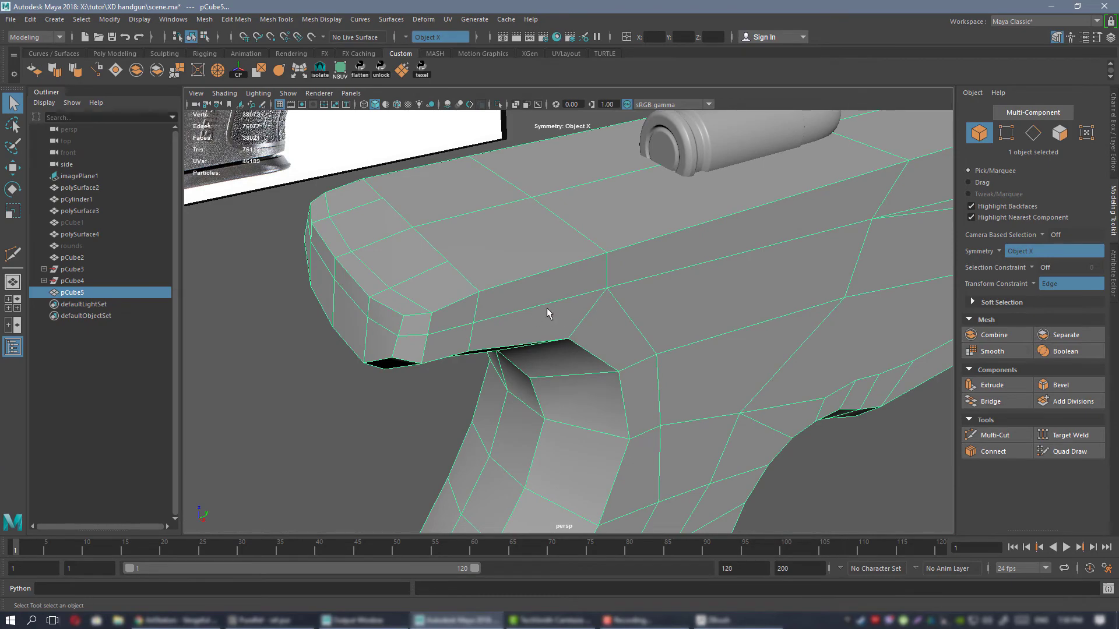
Preview the frame mesh smoothed and examine the grip, side and rear shape from several angles.
mouse_move(586, 265)
alt+mouse_down()
mouse_move(647, 309)
mouse_move(639, 285)
mouse_move(563, 303)
mouse_move(582, 286)
mouse_move(569, 295)
mouse_move(582, 294)
mouse_move(576, 263)
alt+mouse_up()
right_drag(575, 258, 612, 241)
key(3)
click(741, 378)
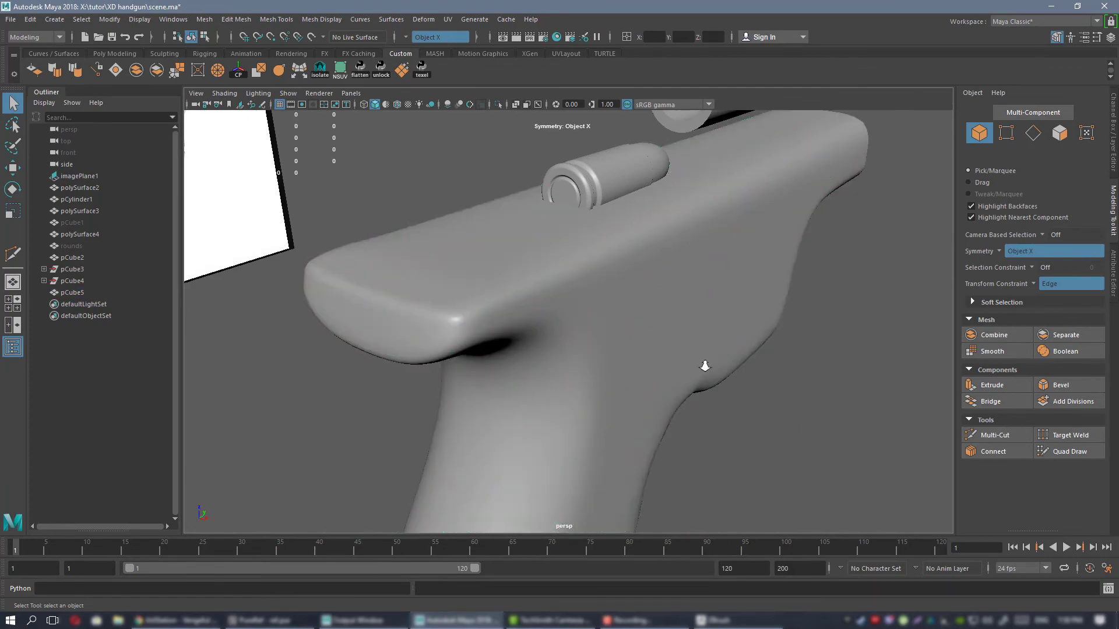
alt+drag(704, 364, 557, 293)
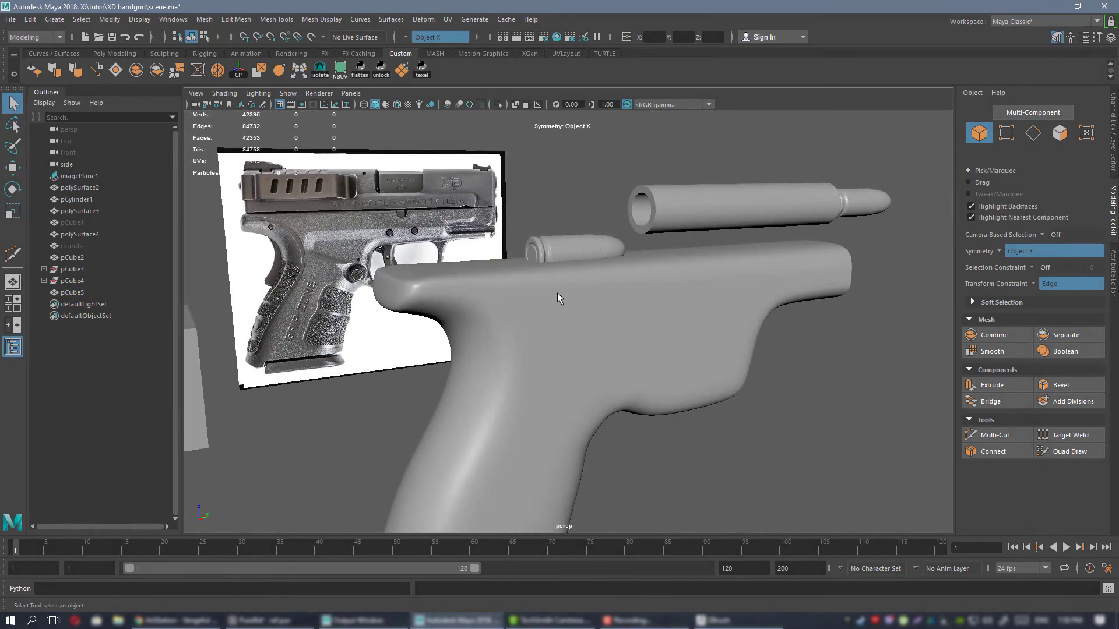
click(557, 293)
alt+drag(611, 321, 667, 334)
scroll(668, 335, up, 5)
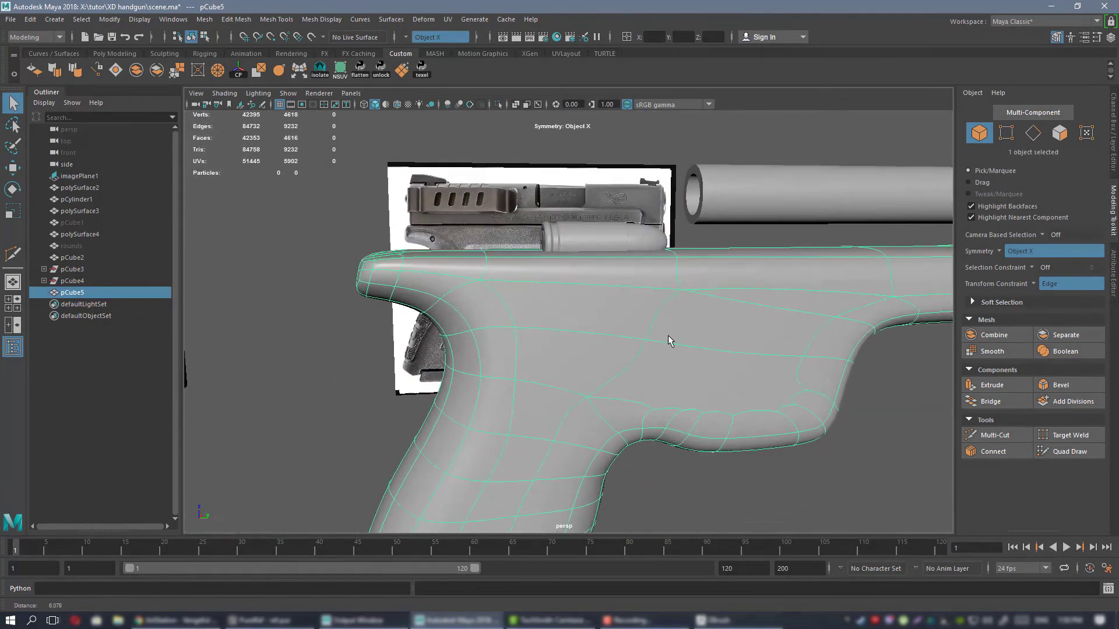
mouse_move(571, 316)
alt+mouse_down()
mouse_move(610, 301)
mouse_move(563, 329)
alt+mouse_up()
scroll(528, 296, down, 5)
alt+drag(597, 399, 619, 375)
scroll(615, 382, up, 2)
scroll(669, 367, up, 2)
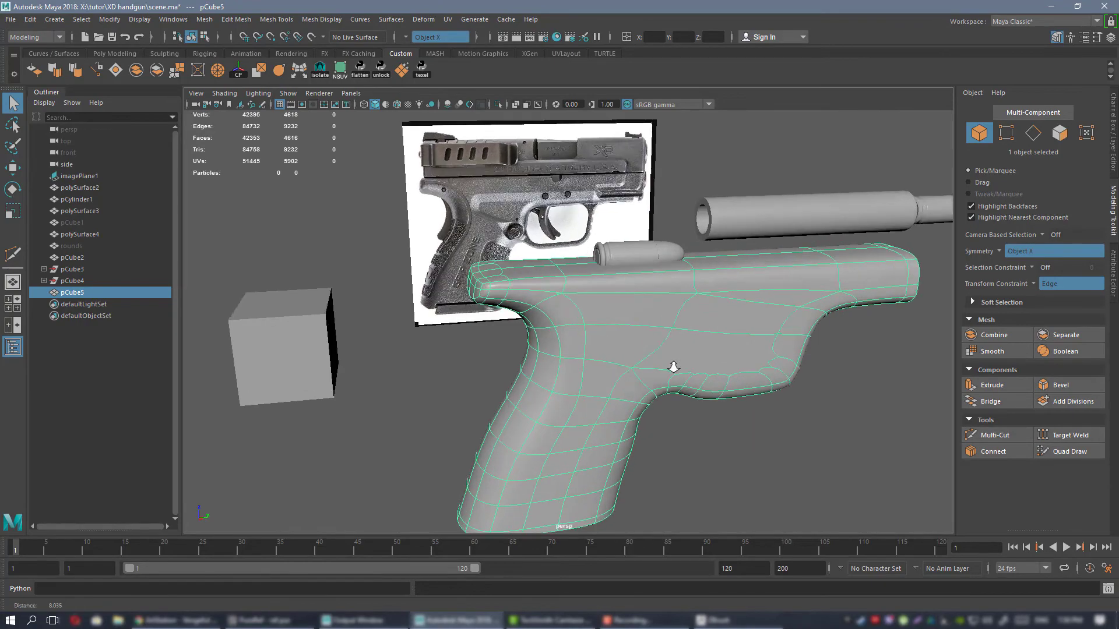
scroll(473, 214, up, 3)
alt+drag(438, 217, 474, 239)
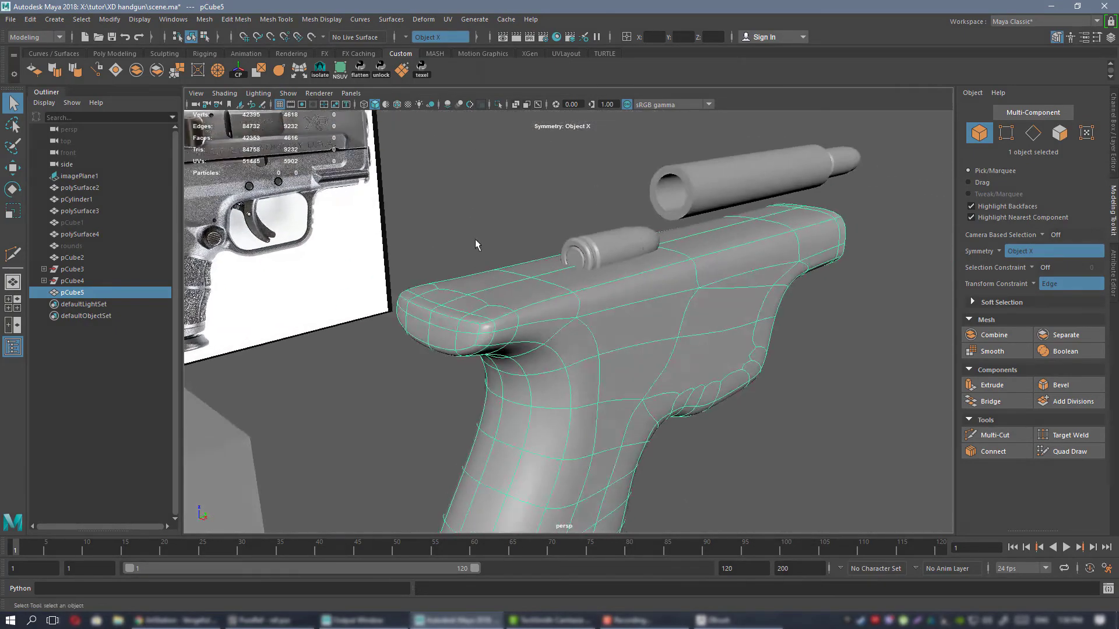
scroll(484, 250, up, 3)
key(1)
alt+middle_drag(552, 301, 565, 304)
alt+drag(566, 303, 512, 317)
key(ctrl+shift+x)
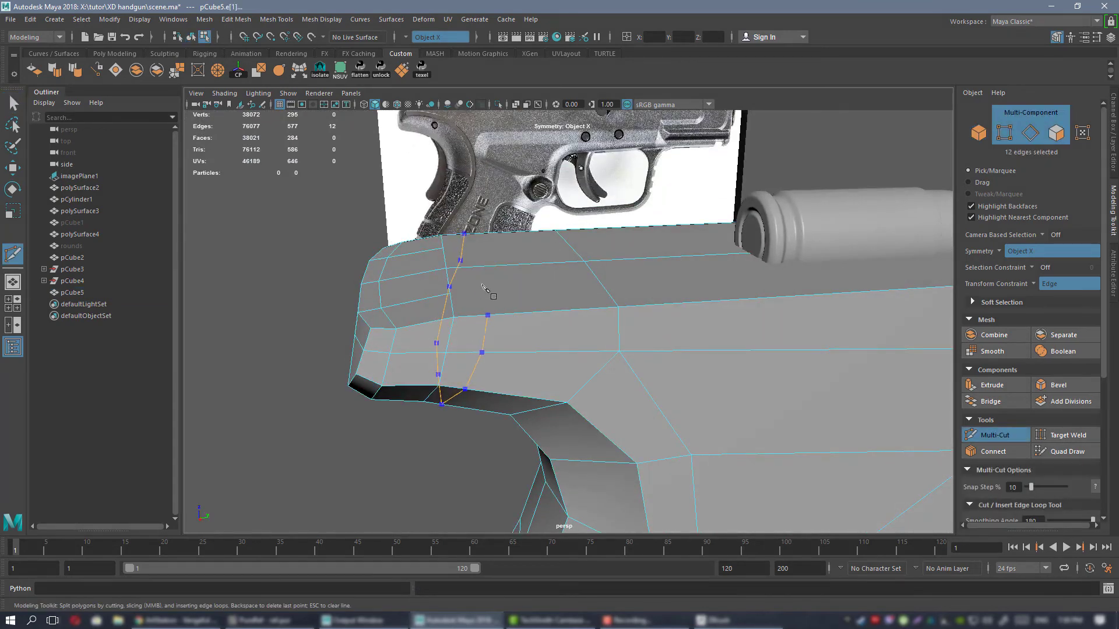
alt+drag(505, 278, 529, 318)
key(w)
Examine the smoothed rear end and flat top of the frame from above and return to the unsmoothed mesh.
right_drag(527, 258, 561, 240)
key(3)
click(328, 387)
scroll(687, 370, down, 5)
alt+drag(687, 369, 644, 366)
click(670, 344)
click(513, 379)
alt+drag(529, 327, 543, 374)
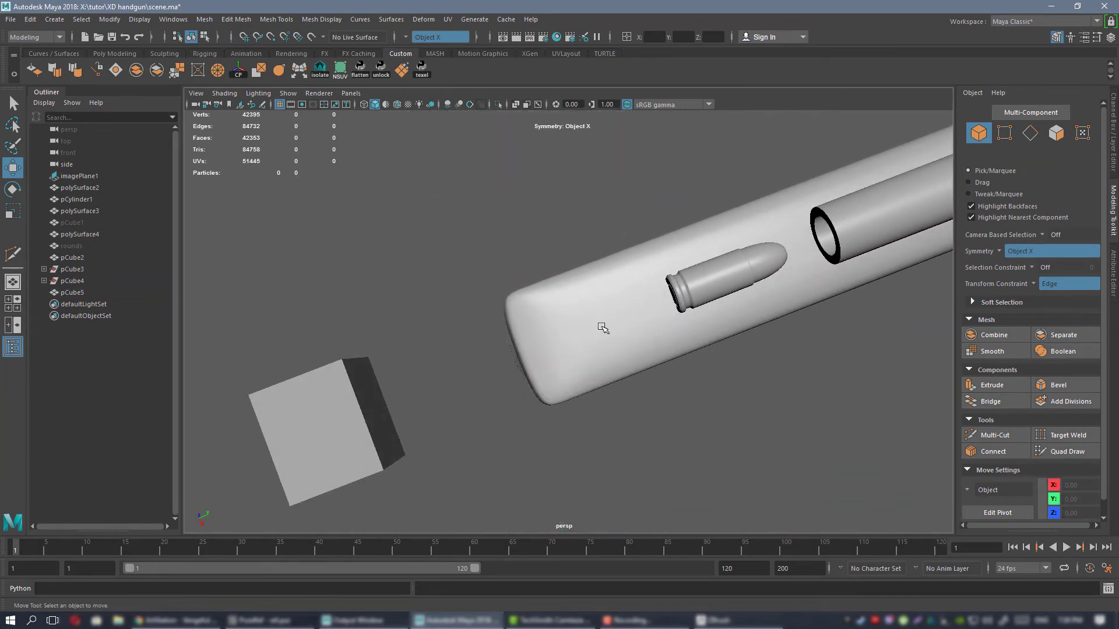
click(602, 328)
alt+drag(602, 328, 554, 326)
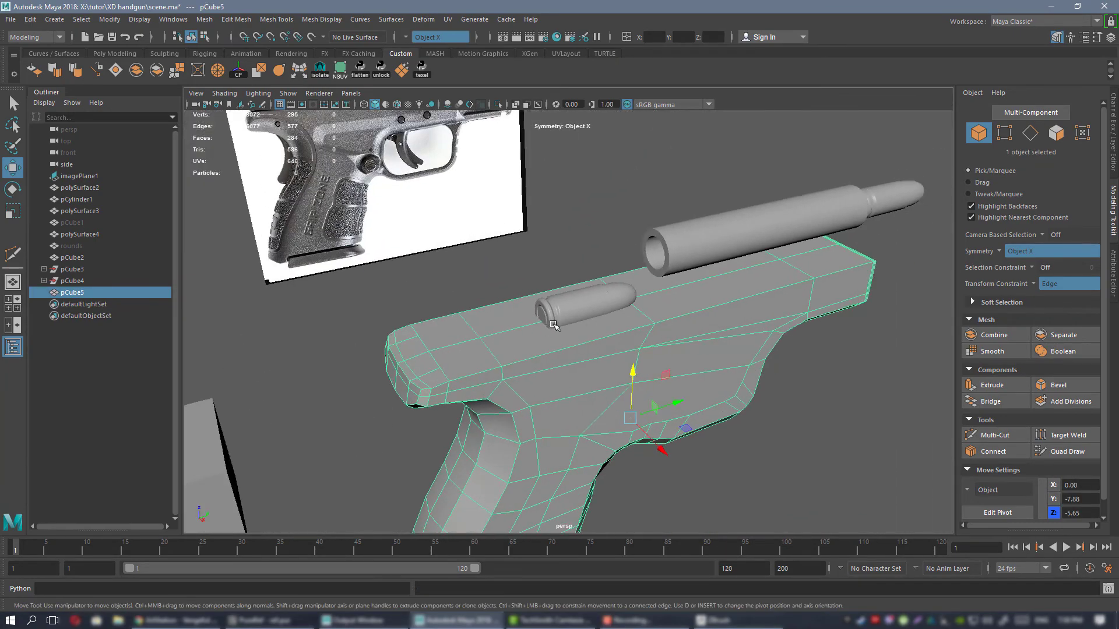
Select the mirrored cross edges along the frame's flat top and connect them with a lengthwise edge on each half.
scroll(553, 325, up, 3)
right_drag(473, 292, 446, 295)
click(462, 356)
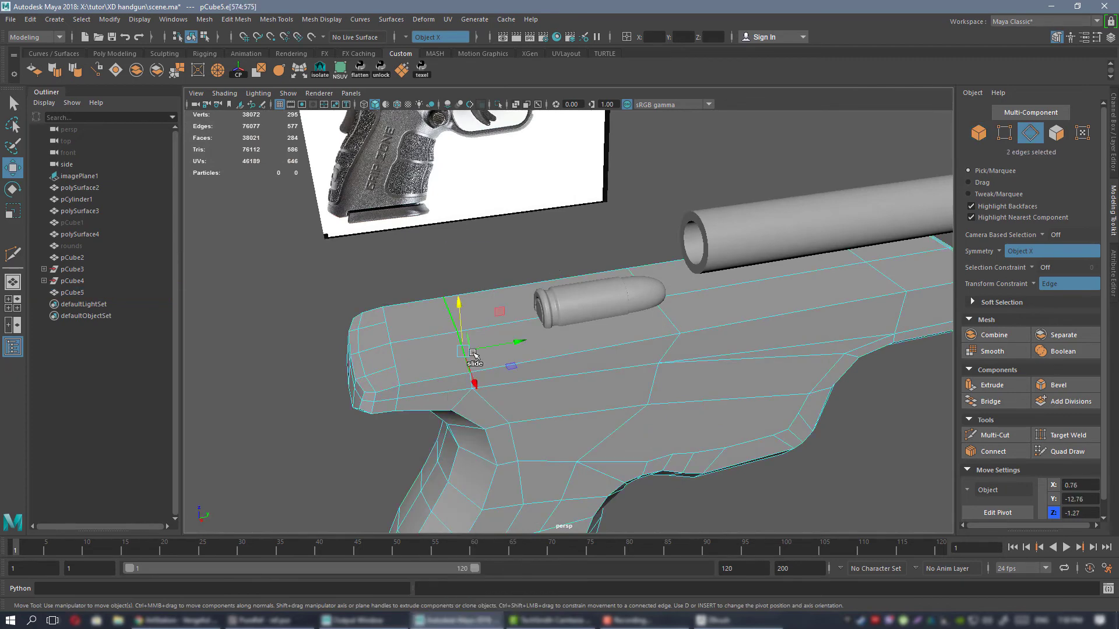
alt+drag(844, 298, 821, 324)
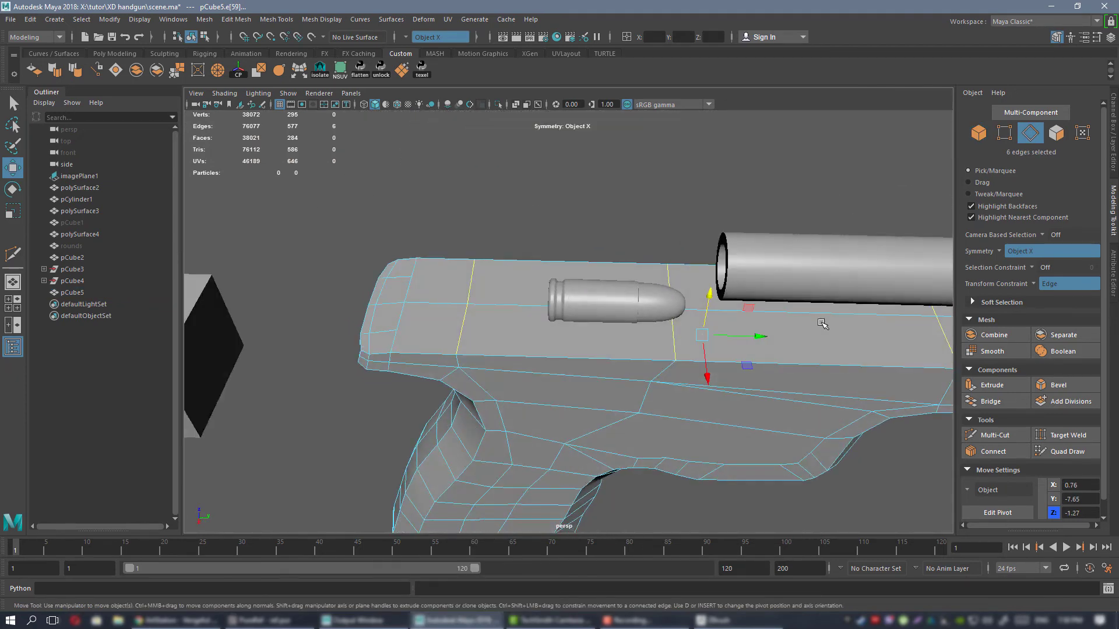
alt+drag(431, 332, 653, 399)
alt+middle_drag(703, 443, 617, 330)
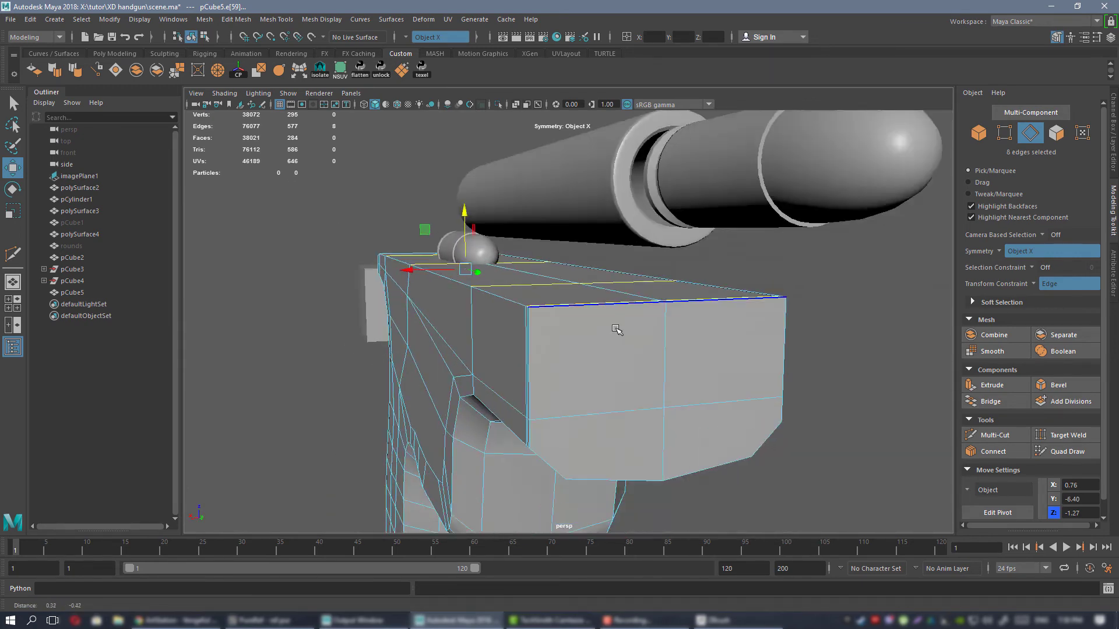
alt+drag(617, 330, 693, 361)
click(996, 453)
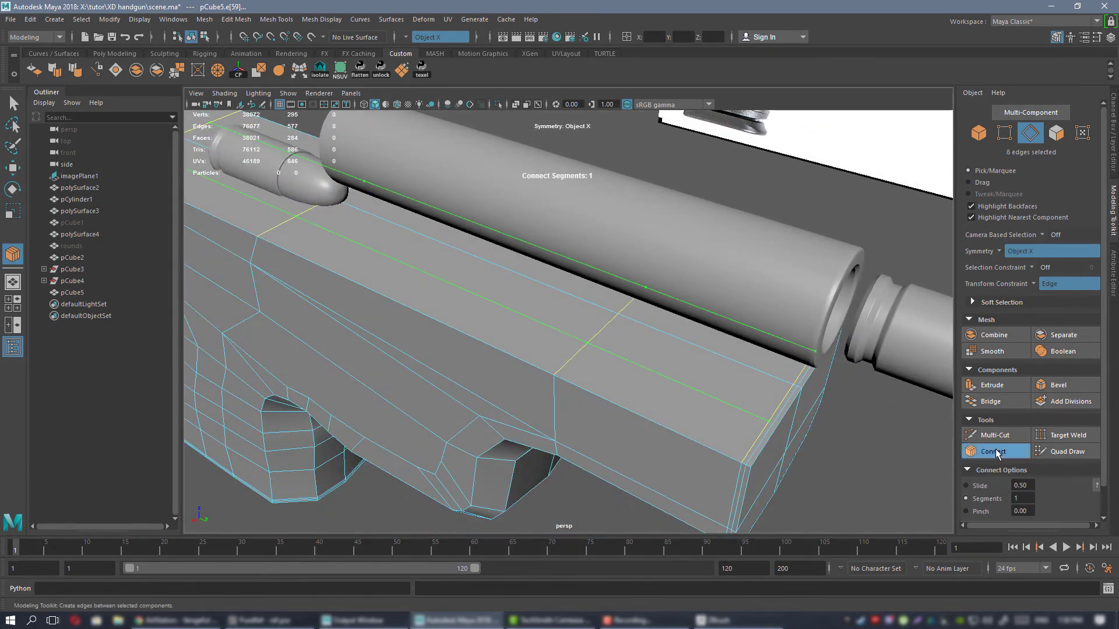
key(q)
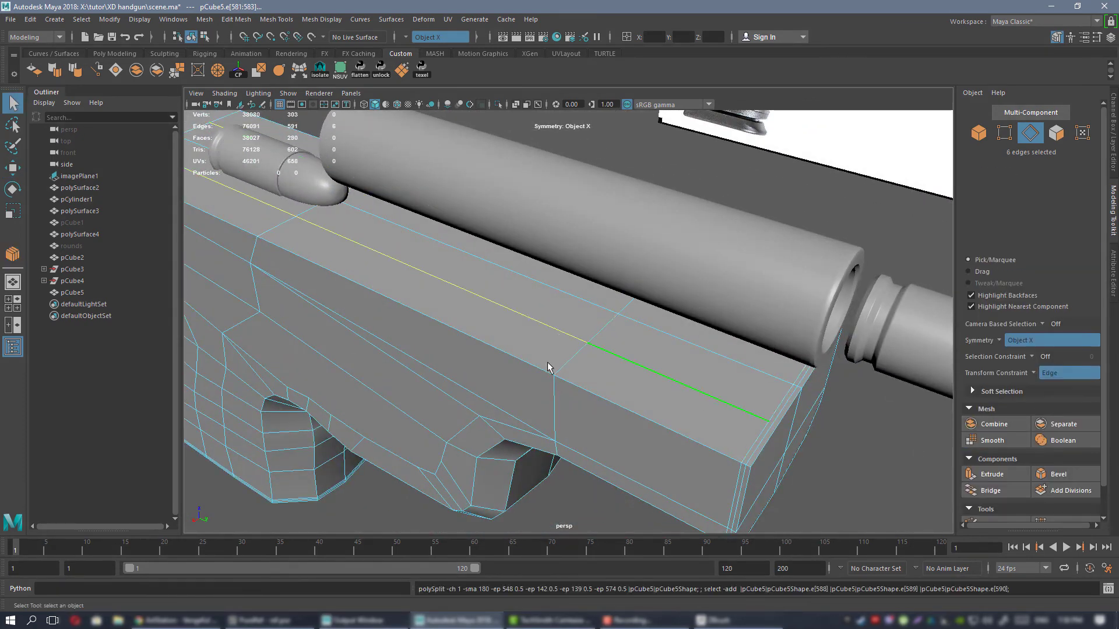
Select the four vertices at the rear of the frame's top and connect them to extend both lengthwise edges backward.
alt+drag(407, 364, 482, 325)
alt+middle_drag(262, 323, 505, 296)
alt+drag(505, 296, 553, 315)
alt+middle_drag(512, 292, 786, 126)
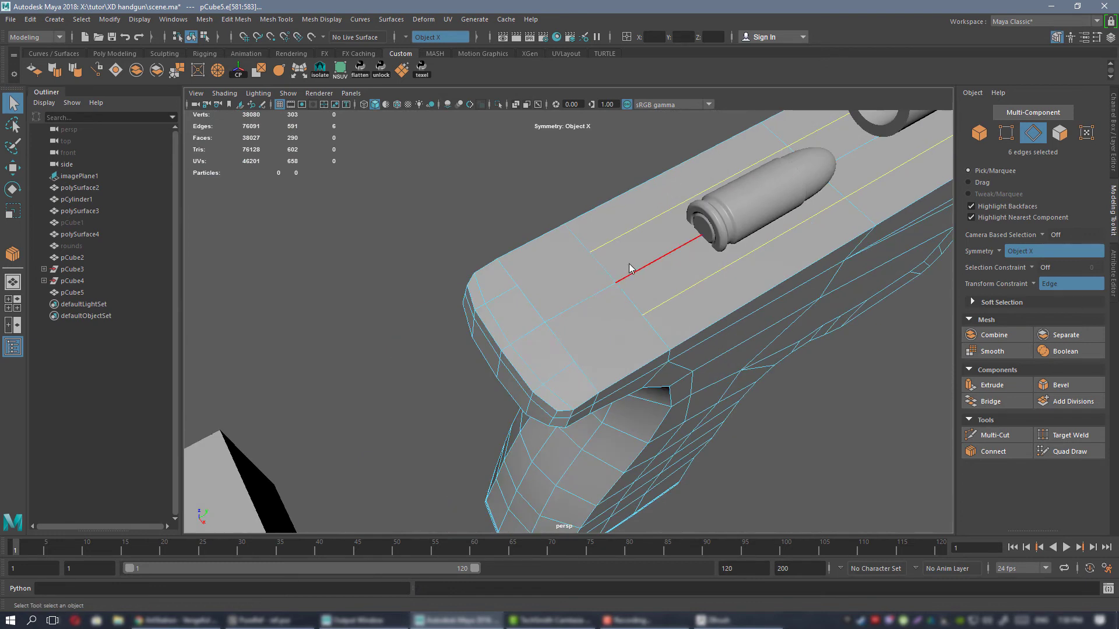
right_drag(628, 265, 583, 268)
alt+right_drag(642, 305, 696, 318)
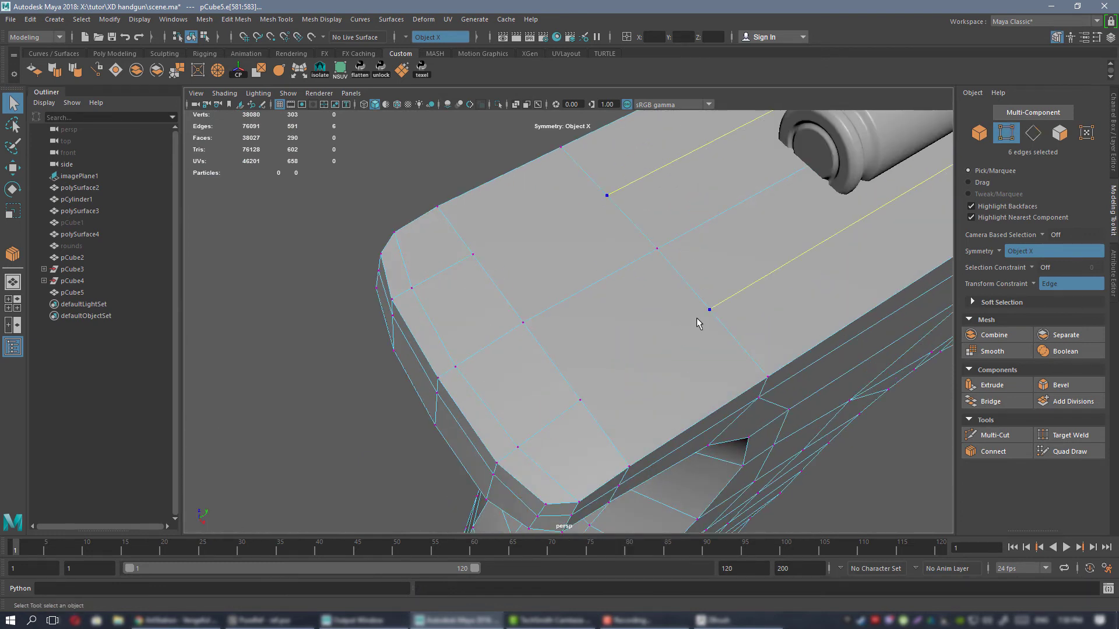
click(997, 449)
key(q)
Examine the smoothed frame with the new lengthwise edges from the top, side and rear.
mouse_move(649, 203)
right_down()
mouse_move(688, 180)
mouse_move(652, 218)
right_up()
key(3)
click(313, 288)
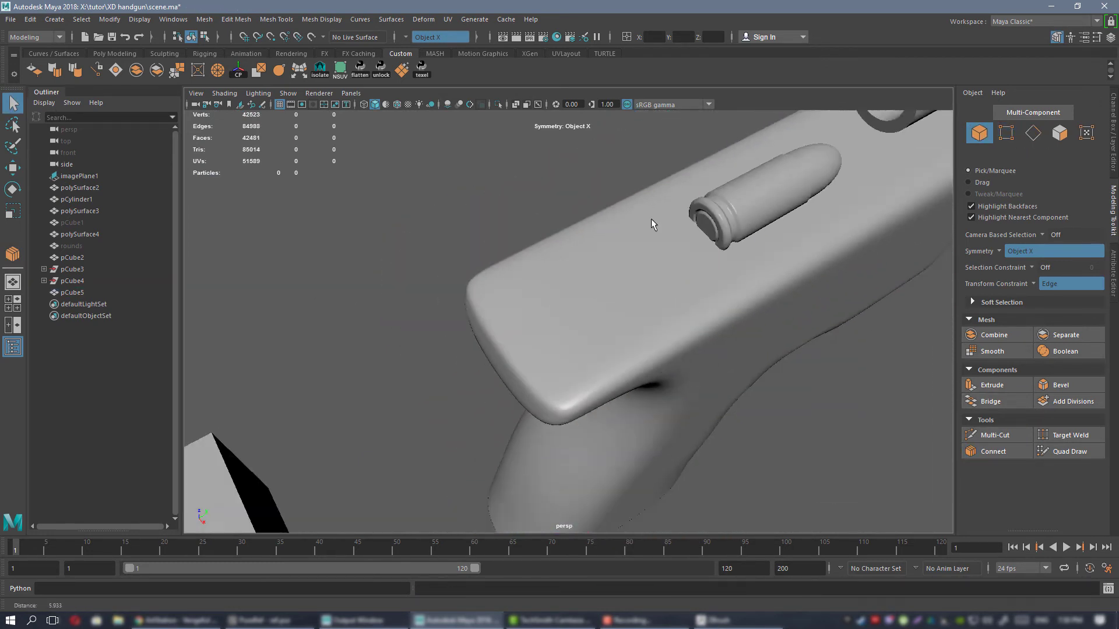
alt+drag(651, 219, 668, 286)
alt+drag(740, 219, 646, 322)
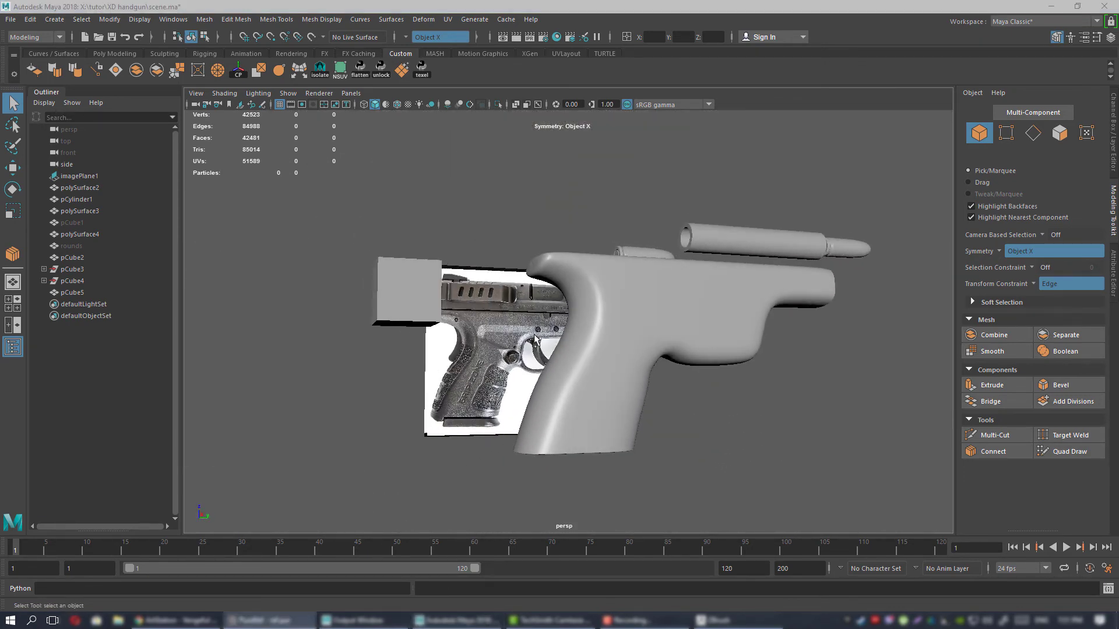
alt+drag(535, 337, 617, 303)
click(597, 259)
alt+right_drag(597, 258, 624, 294)
alt+drag(624, 295, 616, 334)
Turn off the transform constraint, reposition the two centre vertices on the frame's rear end, and preview the mesh smoothed.
key(1)
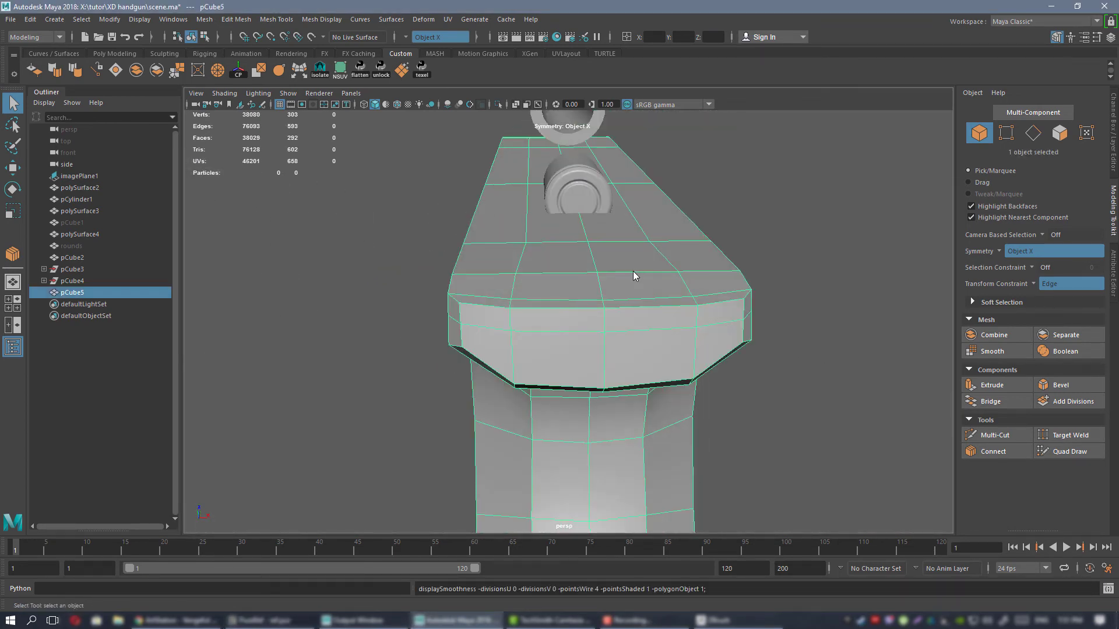
key(F9)
scroll(583, 303, up, 3)
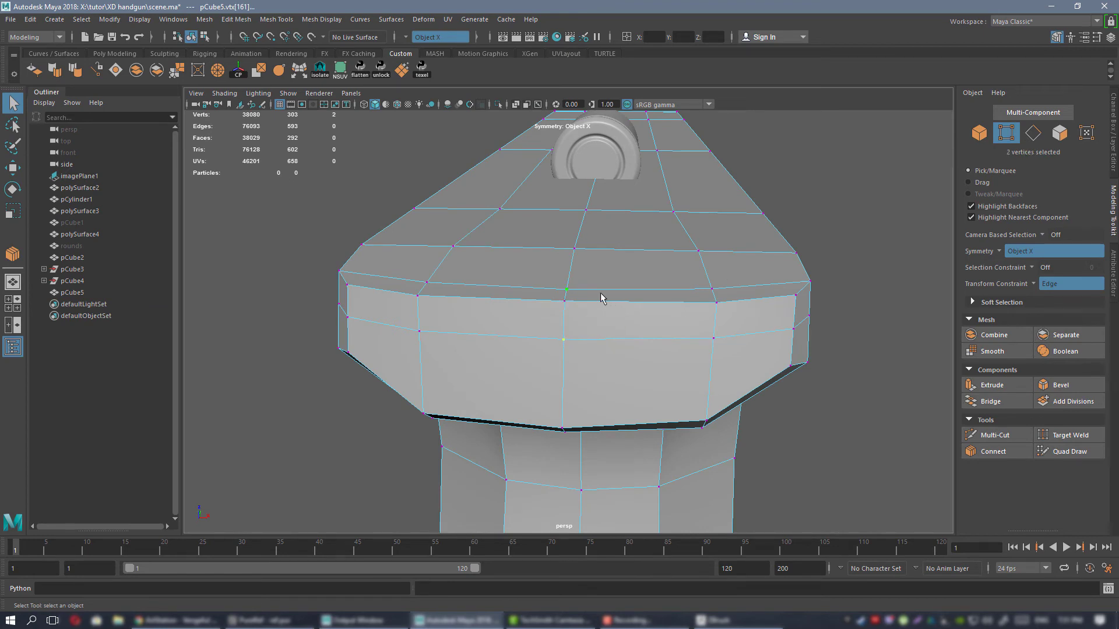
key(w)
shift+drag(612, 310, 494, 254)
click(1032, 284)
click(1061, 291)
drag(343, 229, 495, 249)
right_drag(697, 282, 748, 266)
key(3)
click(549, 178)
alt+drag(577, 259, 502, 293)
click(615, 286)
Return to the unsmoothed mesh and move the centre vertex of the frame's rear top edge lengthwise.
key(1)
right_drag(495, 283, 448, 283)
alt+drag(449, 283, 725, 282)
click(432, 343)
drag(569, 285, 571, 276)
alt+drag(577, 278, 512, 295)
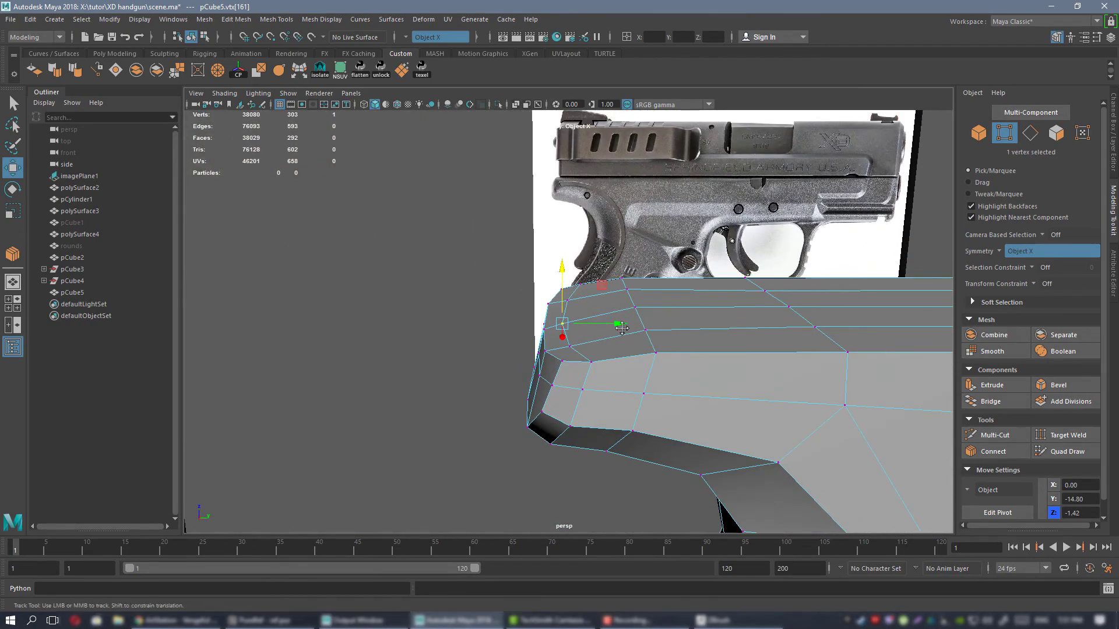
alt+middle_drag(705, 348, 639, 336)
alt+drag(639, 336, 614, 317)
Adjust the mirrored vertex pair at the corners of the frame's rear top edge.
click(501, 331)
alt+right_drag(498, 324, 506, 312)
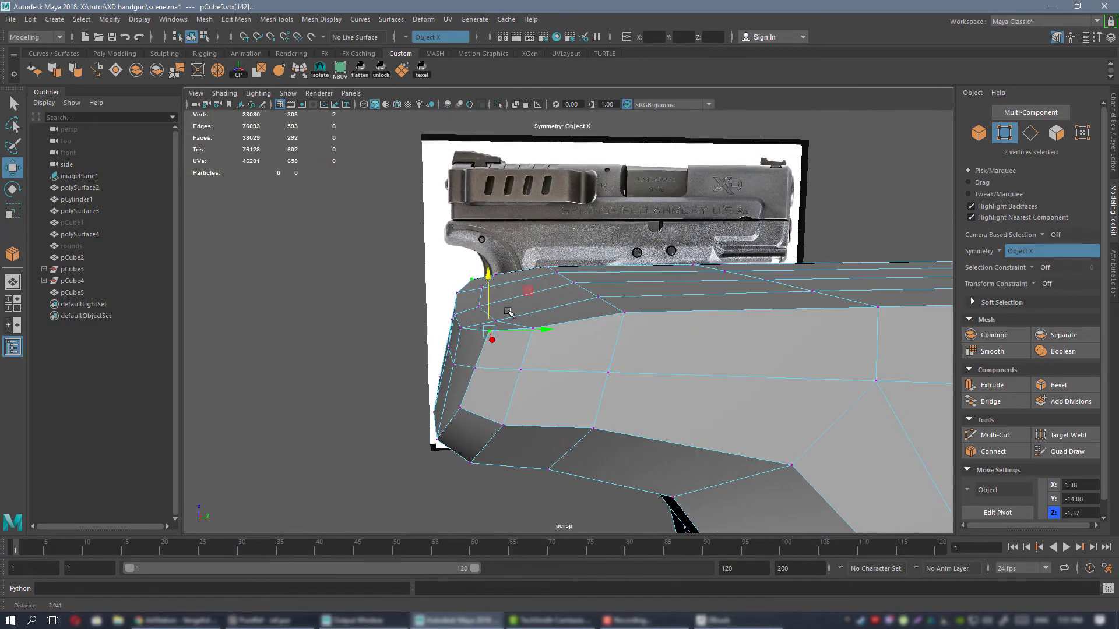
drag(488, 294, 594, 331)
click(511, 386)
Insert an edge loop around the frame just in front of the existing loop near its rear end and preview the smoothing.
key(ctrl+shift+x)
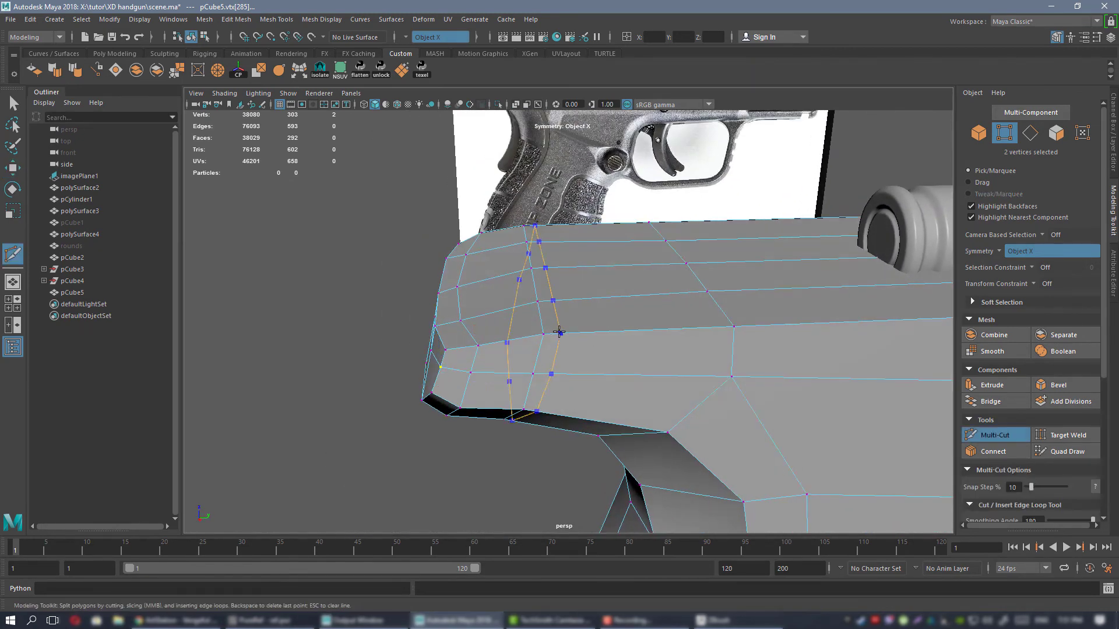
ctrl+click(557, 331)
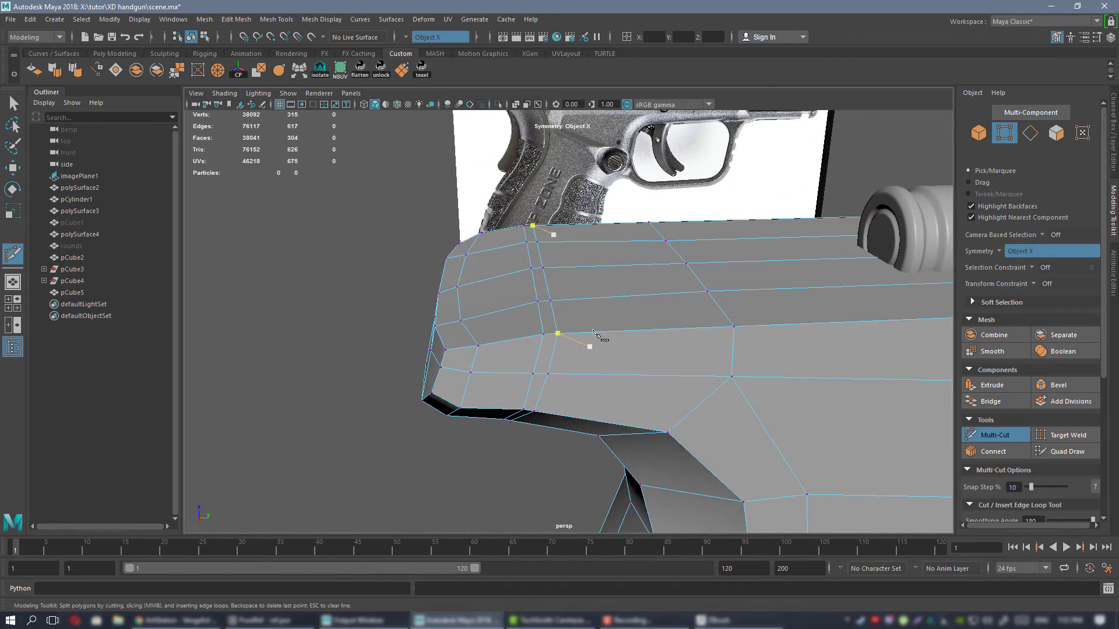
alt+drag(602, 318, 610, 316)
key(w)
right_drag(608, 269, 637, 258)
alt+drag(636, 295, 589, 318)
key(3)
click(547, 455)
alt+drag(557, 355, 586, 372)
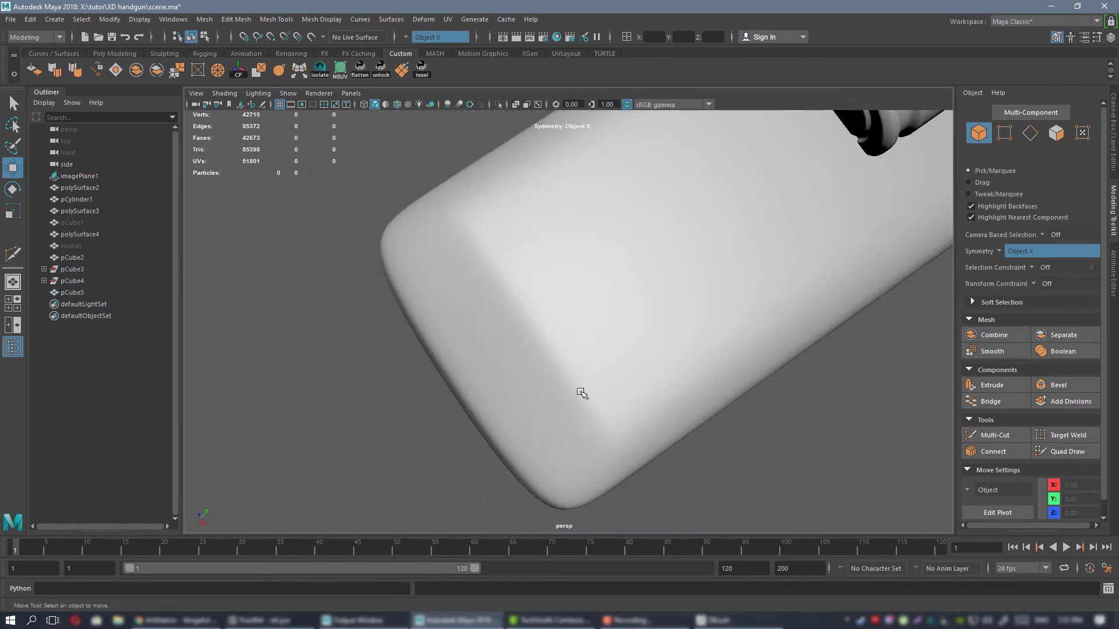
Return the frame to its unsmoothed cage and slide the newest rear loop's mid-side vertex pair forward, using the Edge transform constraint.
alt+drag(532, 341, 587, 298)
click(537, 335)
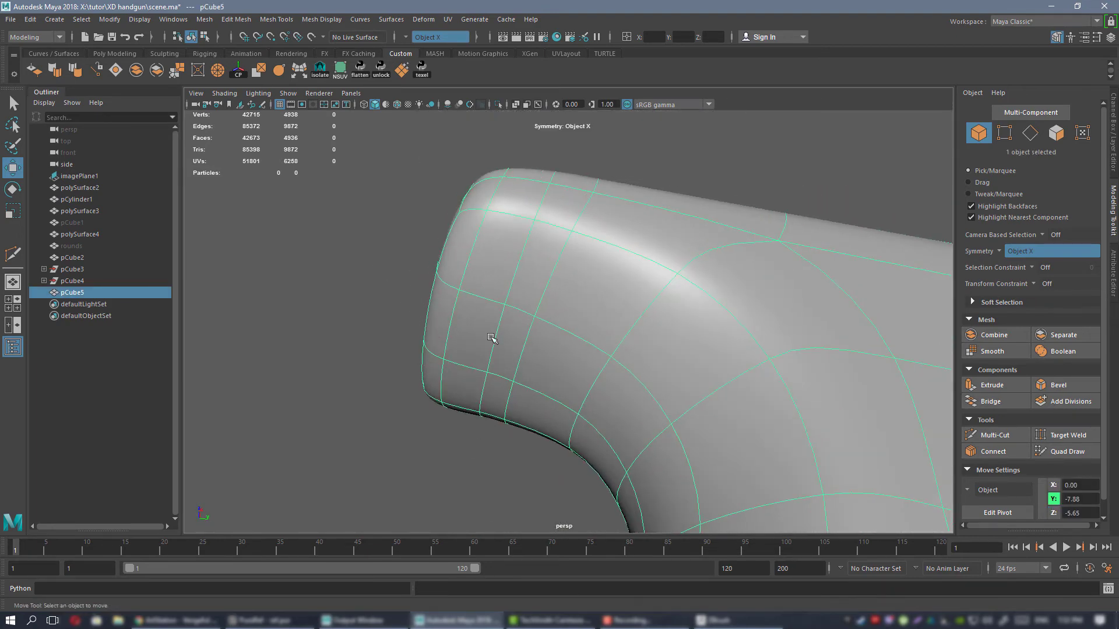
click(461, 428)
alt+drag(525, 373, 677, 351)
alt+drag(547, 309, 528, 287)
alt+drag(607, 265, 590, 309)
click(641, 292)
right_drag(589, 262, 543, 263)
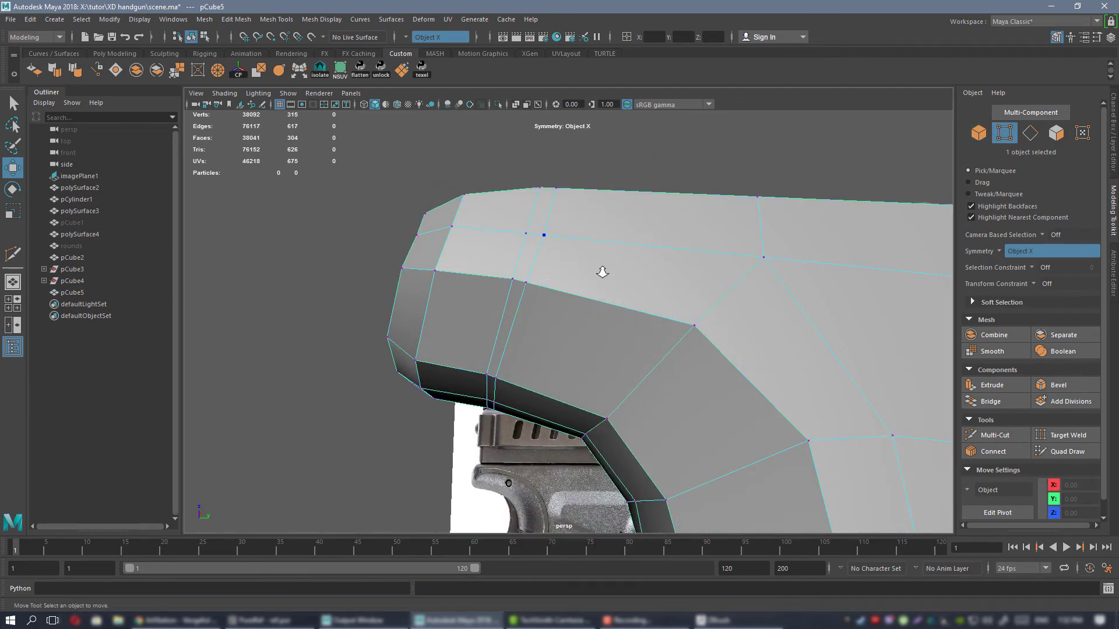
alt+drag(595, 272, 575, 290)
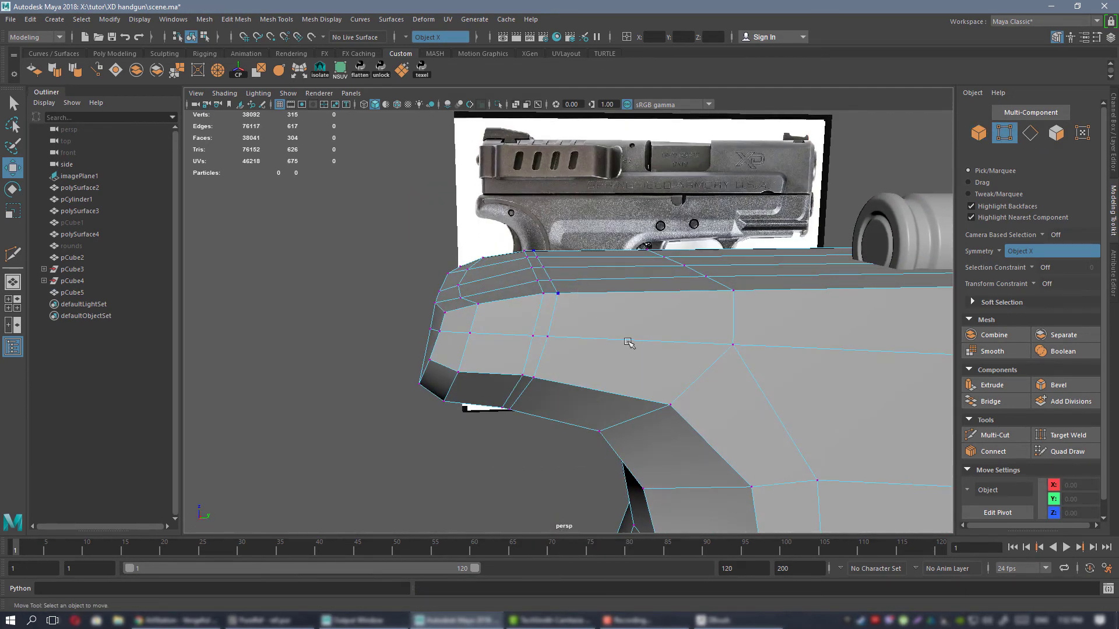
click(1047, 284)
click(1049, 295)
click(547, 336)
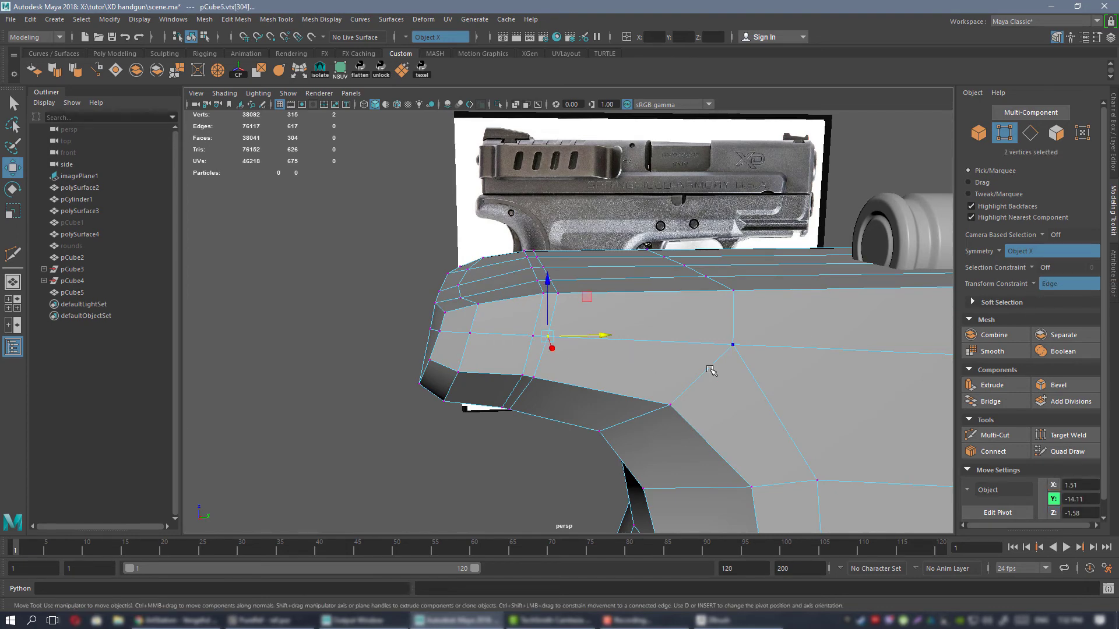
alt+drag(547, 298, 589, 350)
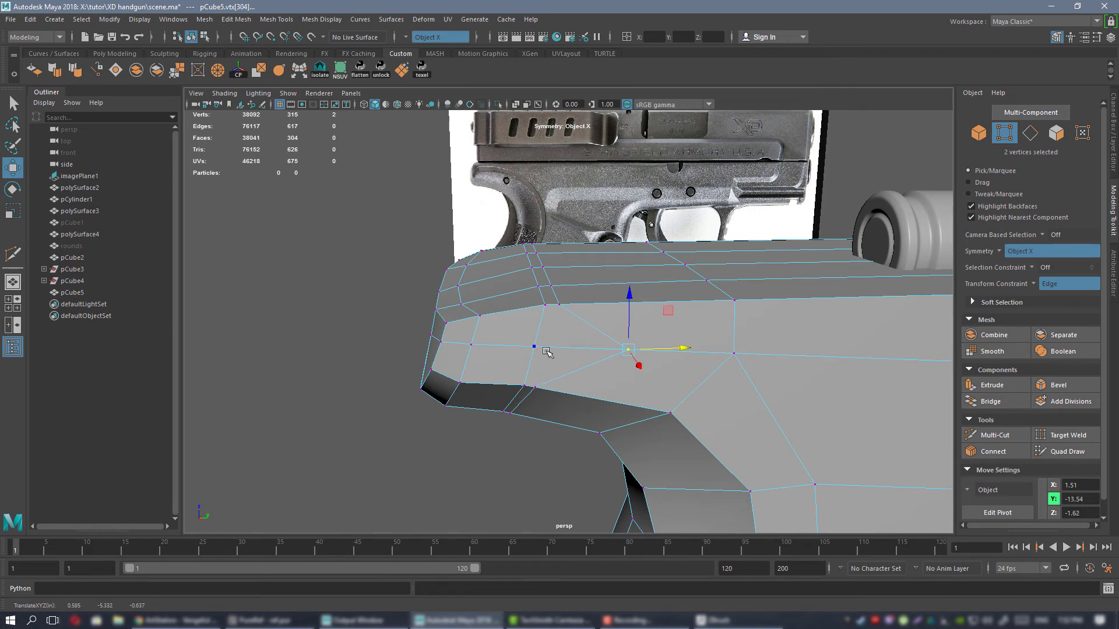
Slide the same loop's vertex pairs at the lower side corner and underside forward along their edges.
alt+middle_drag(547, 351, 531, 241)
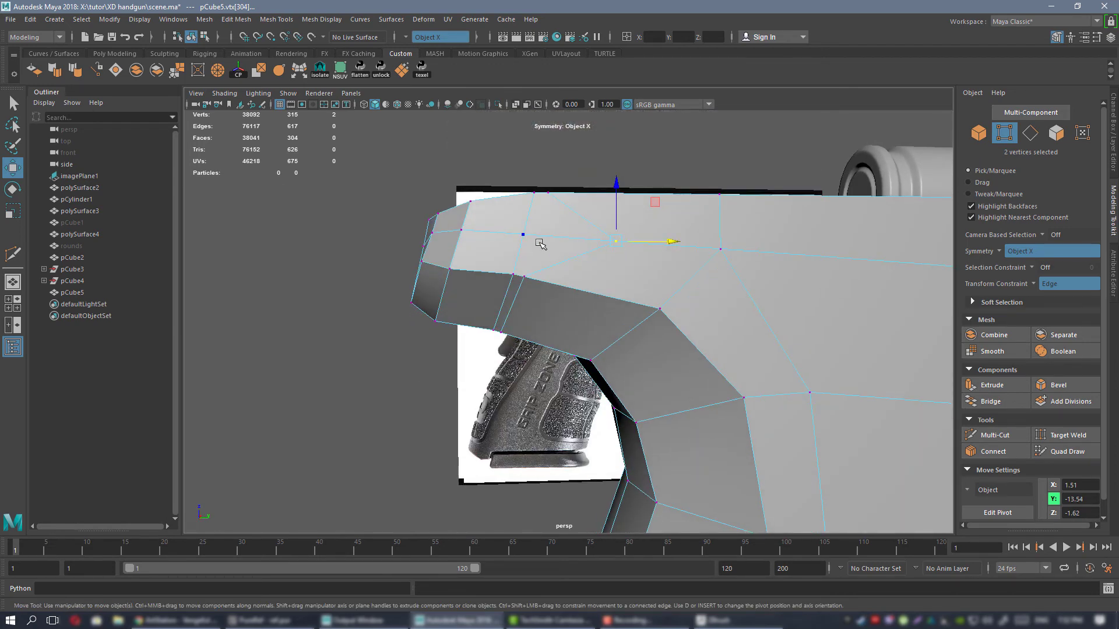
drag(558, 278, 610, 291)
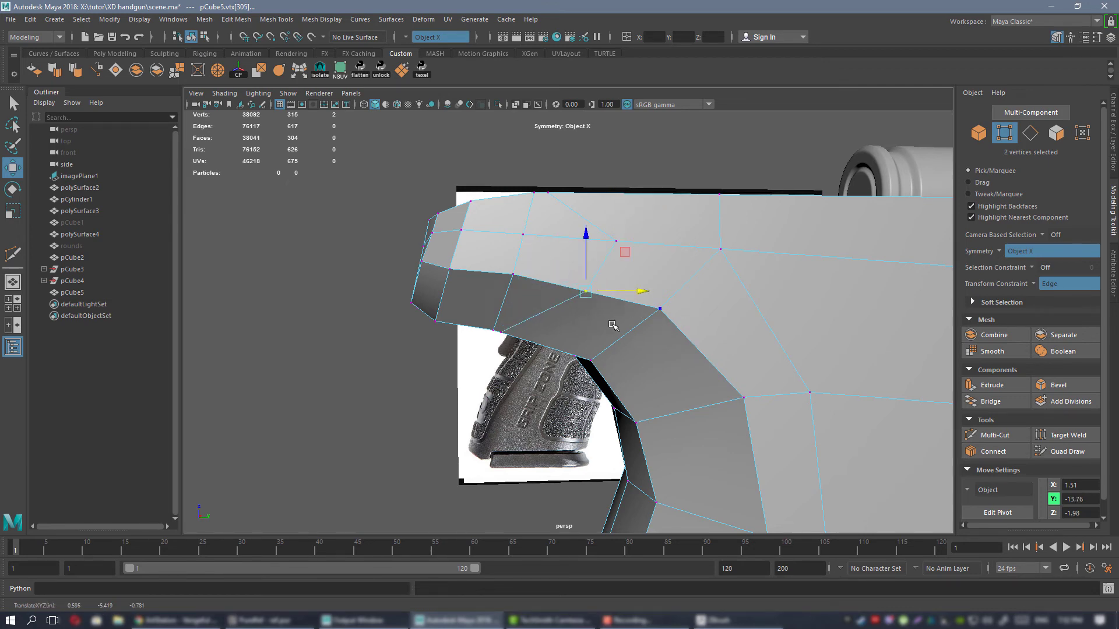
alt+drag(569, 319, 611, 313)
click(557, 299)
click(546, 281)
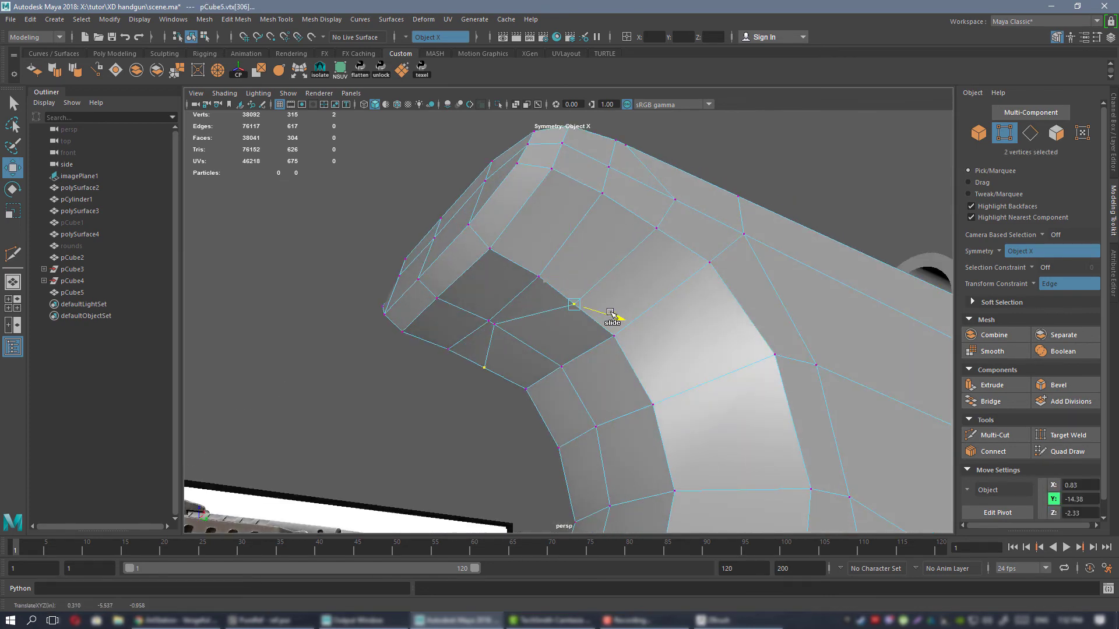
Slide the loop's remaining underside vertices forward along their edges to even out the spacing beneath the rear end.
click(520, 330)
drag(520, 331, 549, 338)
alt+drag(626, 347, 568, 358)
click(607, 328)
click(595, 367)
click(551, 347)
drag(523, 324, 624, 280)
right_drag(623, 279, 495, 291)
Preview the frame smoothed and compare the rear end's outline with the reference photo in the side view.
key(3)
click(682, 215)
alt+drag(594, 352, 601, 282)
key(space)
key(space)
alt+middle_drag(539, 262, 588, 384)
alt+right_drag(588, 384, 692, 358)
alt+right_drag(416, 291, 491, 267)
alt+middle_drag(492, 268, 539, 305)
alt+right_drag(612, 311, 522, 291)
alt+middle_drag(616, 324, 585, 27)
alt+middle_drag(572, 262, 574, 379)
mouse_move(606, 310)
alt+middle_down()
mouse_move(599, 372)
mouse_move(654, 548)
alt+middle_up()
mouse_move(568, 290)
alt+right_down()
mouse_move(584, 387)
mouse_move(632, 295)
mouse_move(583, 283)
alt+right_up()
click(575, 395)
alt+right_drag(582, 283, 632, 305)
alt+middle_drag(438, 177, 449, 227)
alt+right_drag(449, 228, 536, 289)
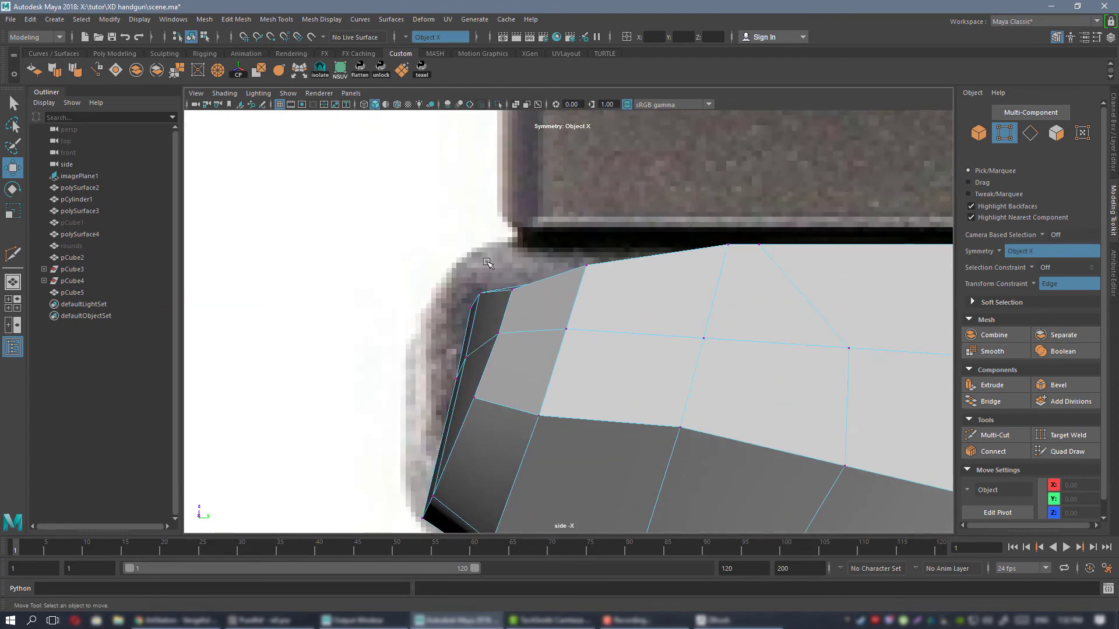
Turn off the transform constraint and raise the rear top edge vertices toward the reference outline in the side view.
click(480, 294)
click(421, 223)
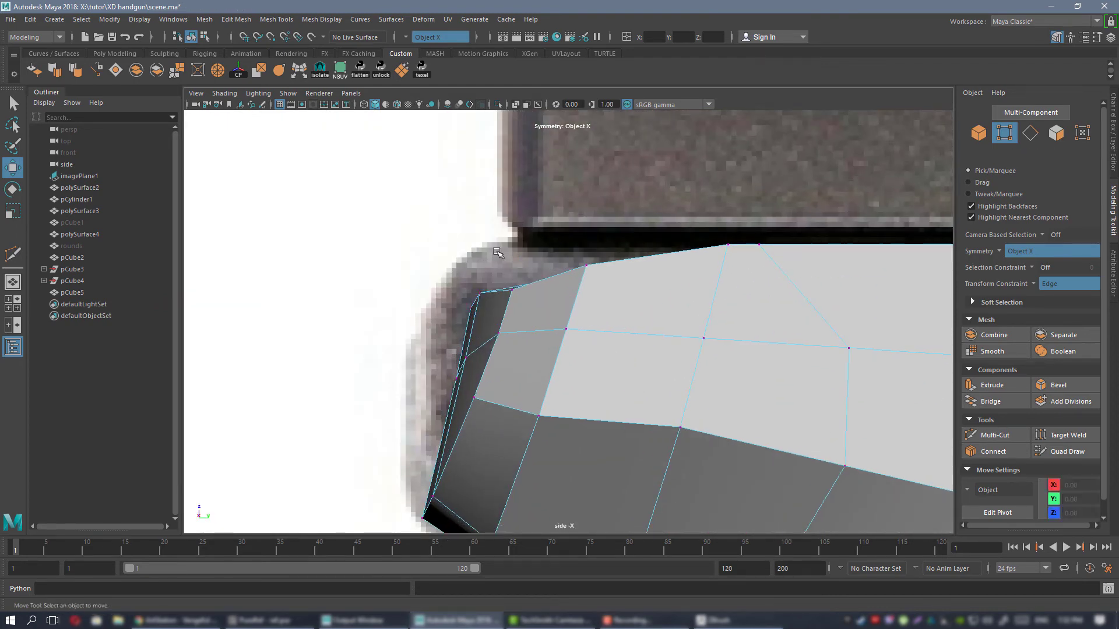
click(1034, 284)
click(1048, 288)
drag(499, 304, 500, 303)
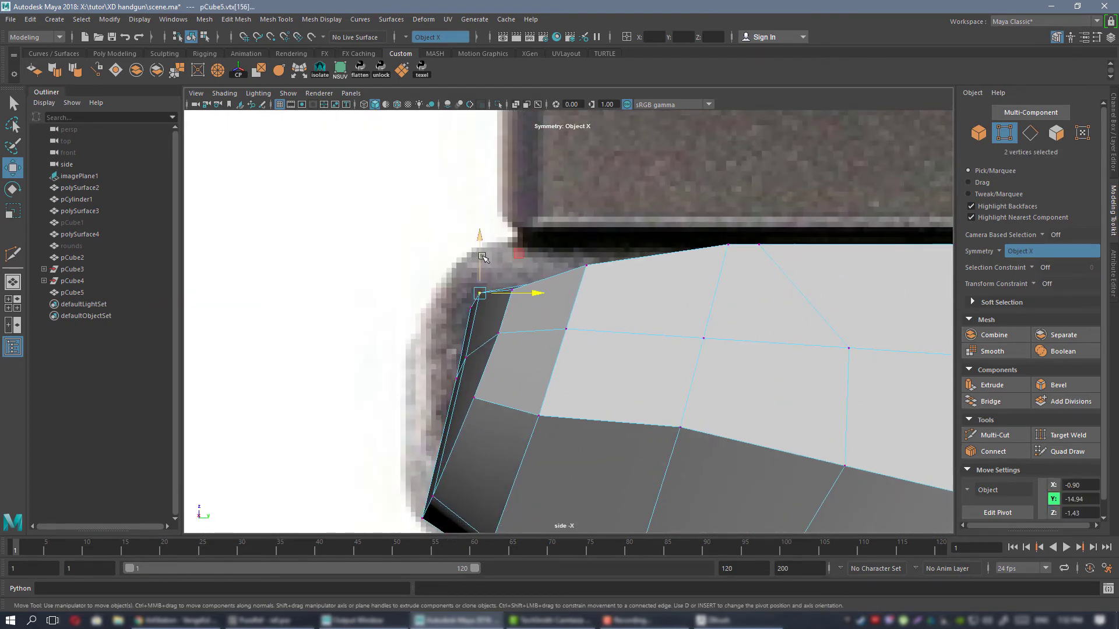
drag(483, 263, 484, 265)
alt+middle_drag(487, 268, 543, 268)
scroll(510, 273, up, 2)
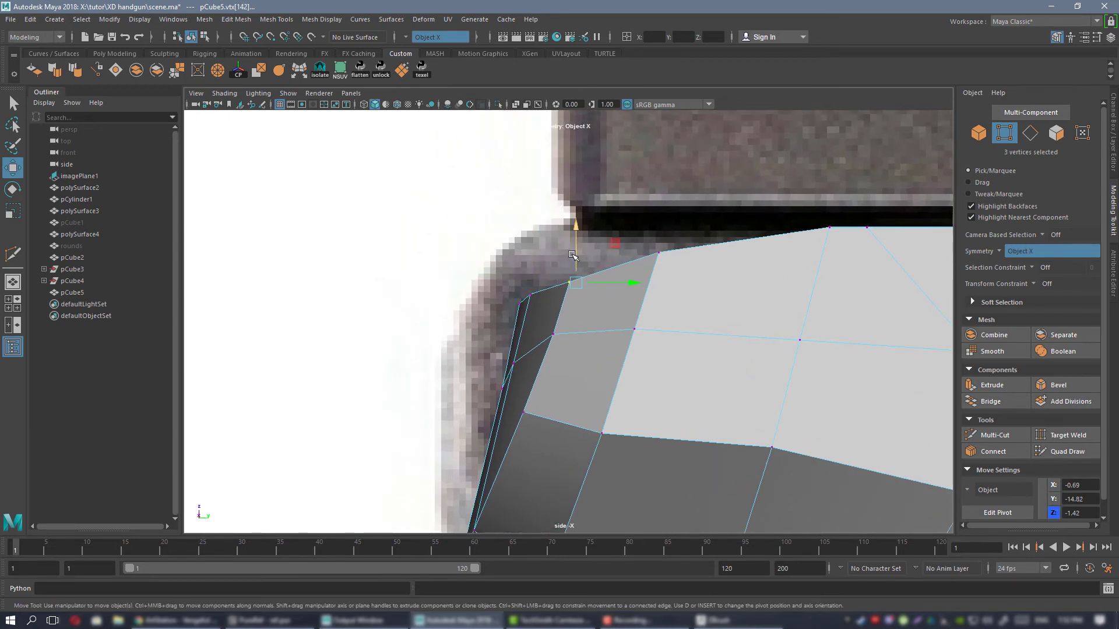
drag(572, 254, 573, 250)
Reposition the mirrored side vertex pairs on the frame's rear end to round its profile.
alt+middle_drag(612, 272, 593, 318)
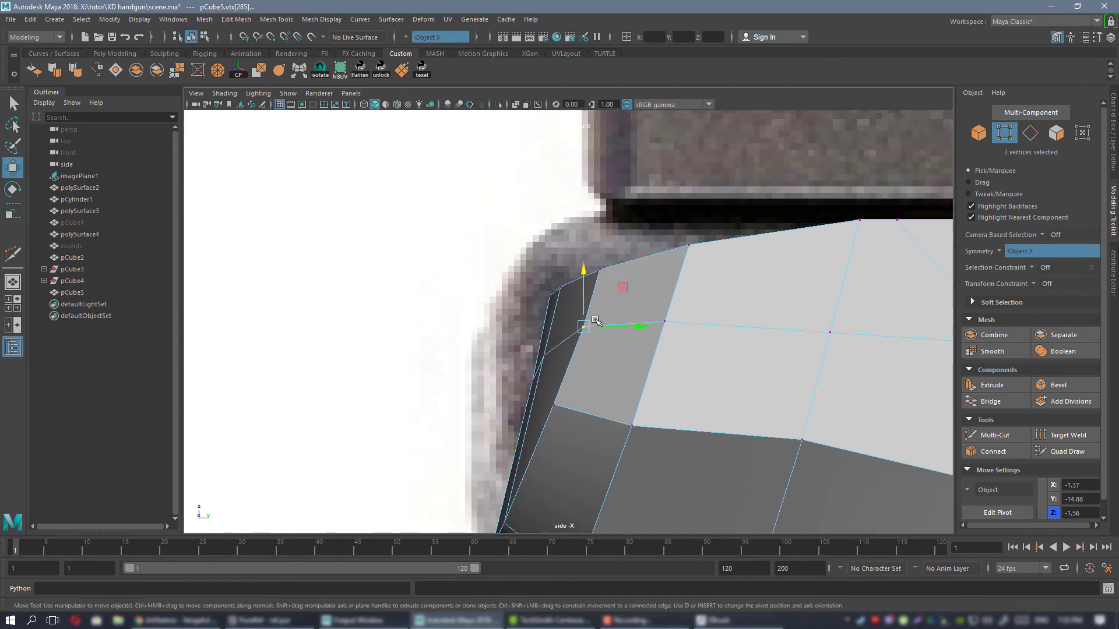
click(555, 391)
middle_drag(591, 365, 626, 317)
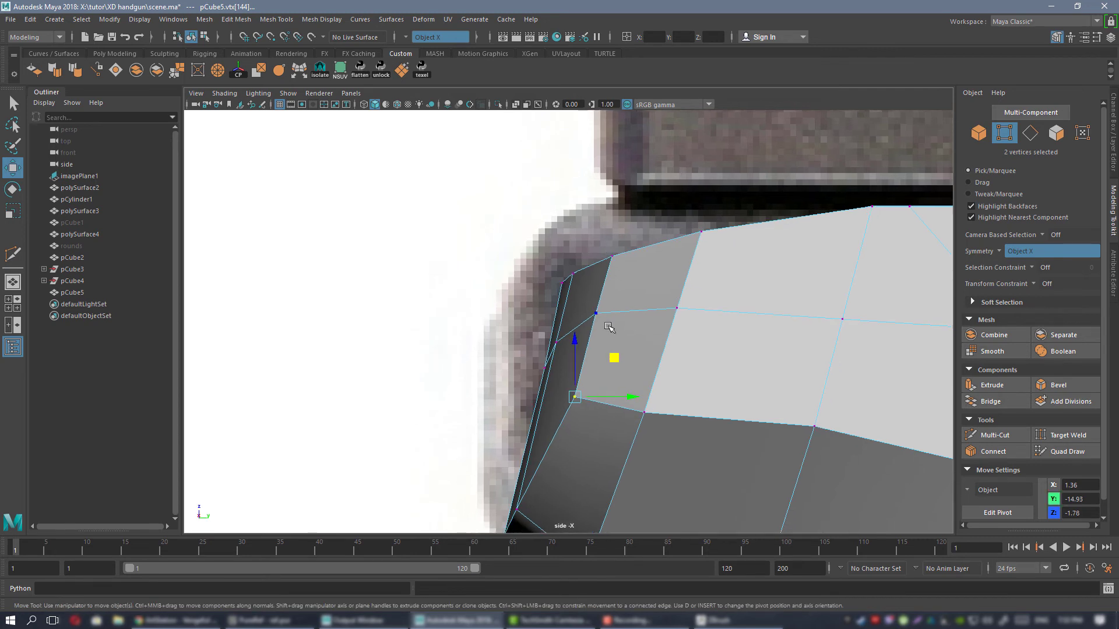
alt+middle_drag(637, 270, 686, 237)
middle_drag(647, 270, 649, 272)
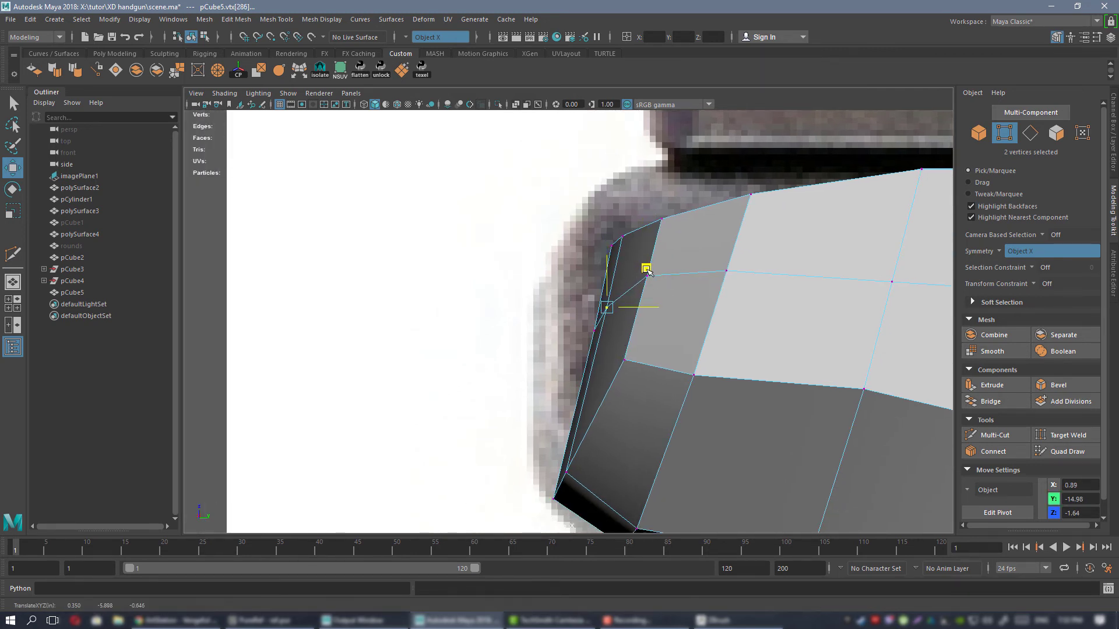
alt+right_drag(561, 296, 502, 267)
alt+middle_drag(501, 266, 430, 269)
alt+right_drag(430, 269, 557, 309)
alt+middle_drag(557, 309, 558, 364)
alt+middle_drag(567, 262, 715, 308)
alt+middle_drag(603, 323, 558, 269)
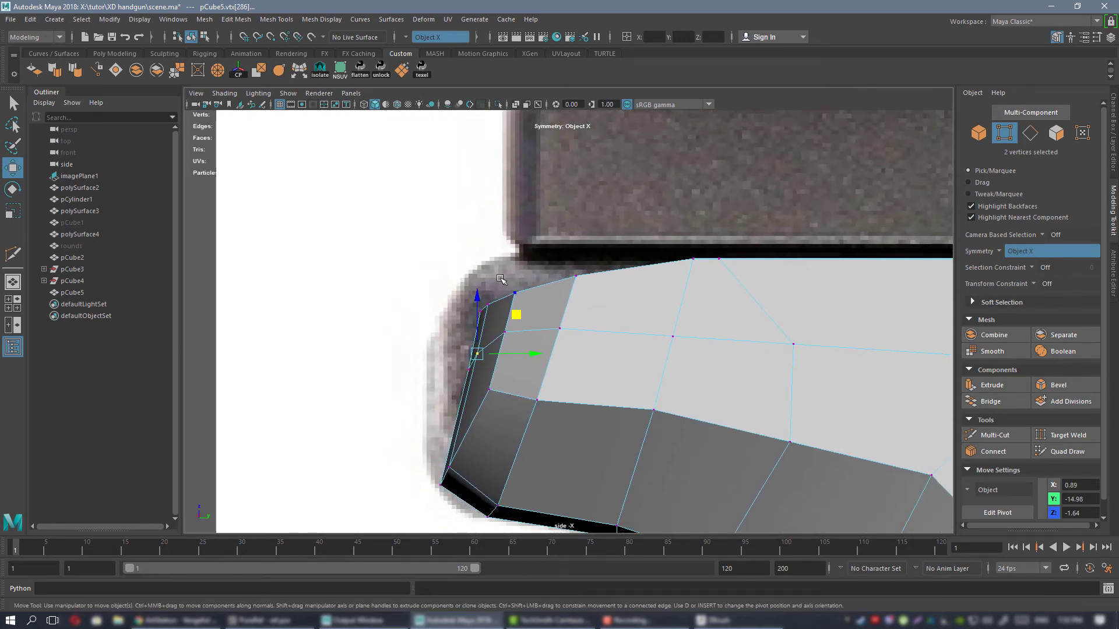
Move the group of upper rear vertices backward to meet the reference photo's rear outline.
drag(638, 297, 638, 298)
alt+right_drag(638, 297, 530, 241)
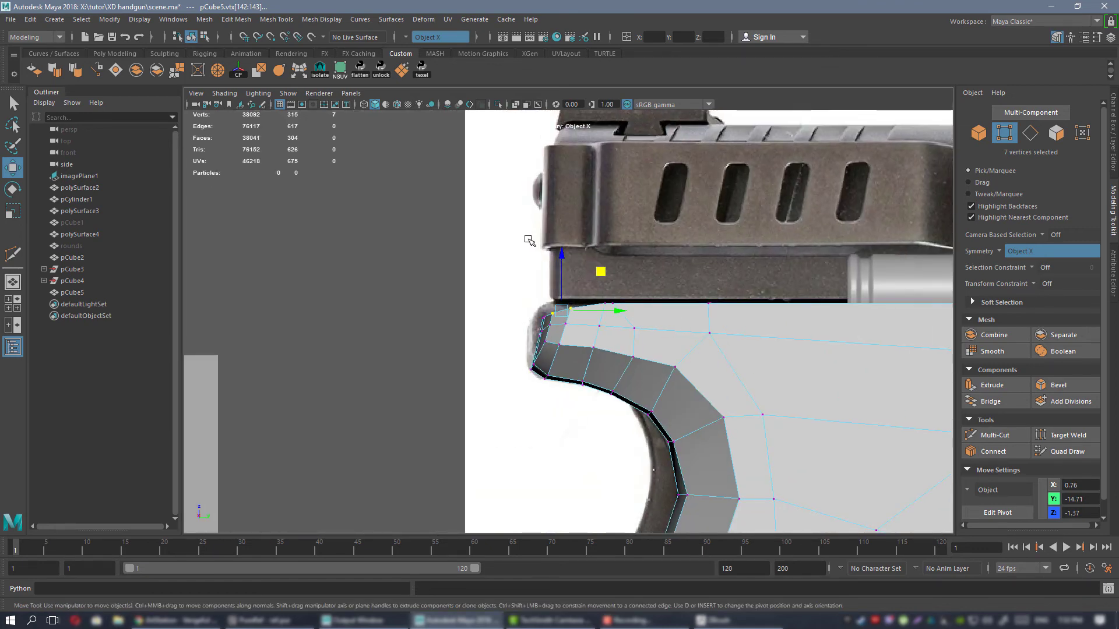
alt+right_drag(432, 203, 606, 274)
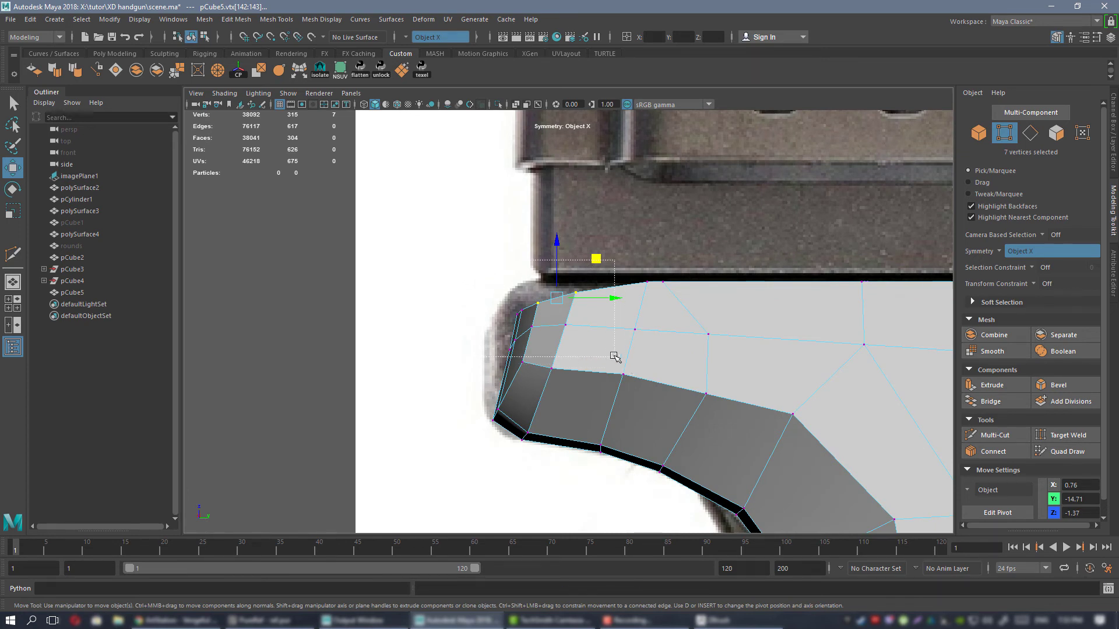
middle_drag(582, 281, 568, 266)
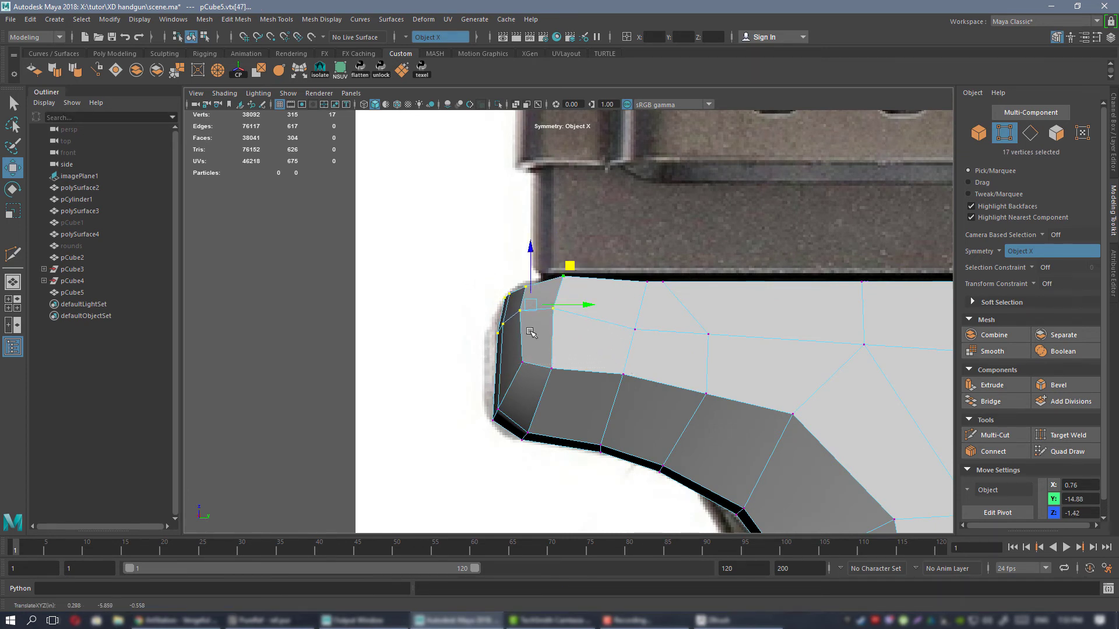
alt+middle_drag(500, 350, 480, 361)
middle_drag(604, 320, 556, 330)
Fit the rear end's vertices to the reference curve and level the rear corner pair with the frame's top edge.
drag(472, 372, 543, 415)
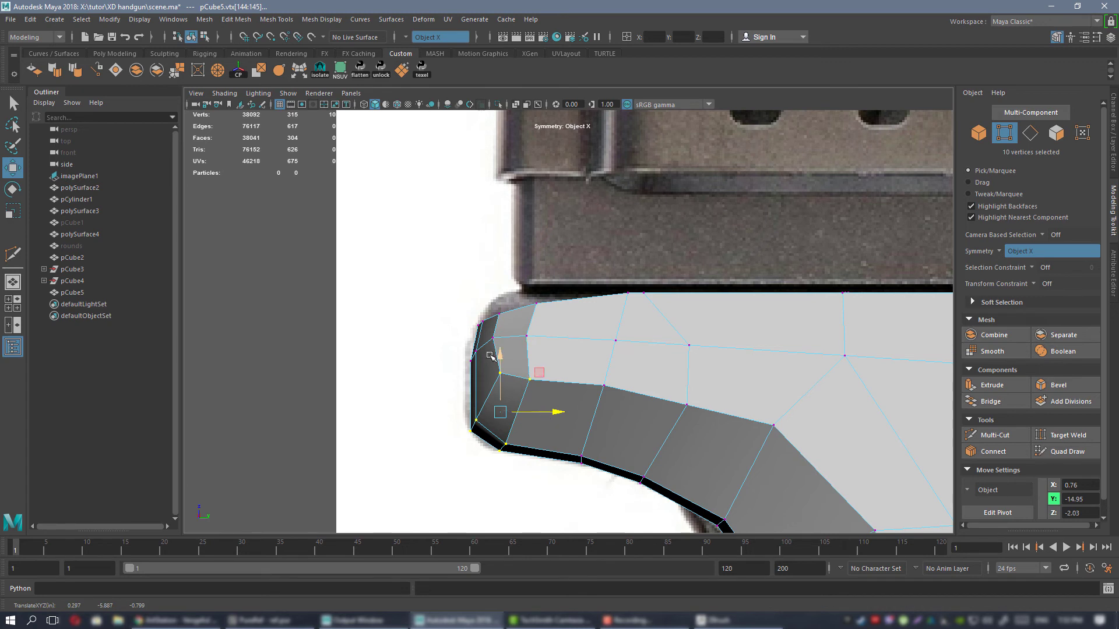
scroll(489, 355, up, 2)
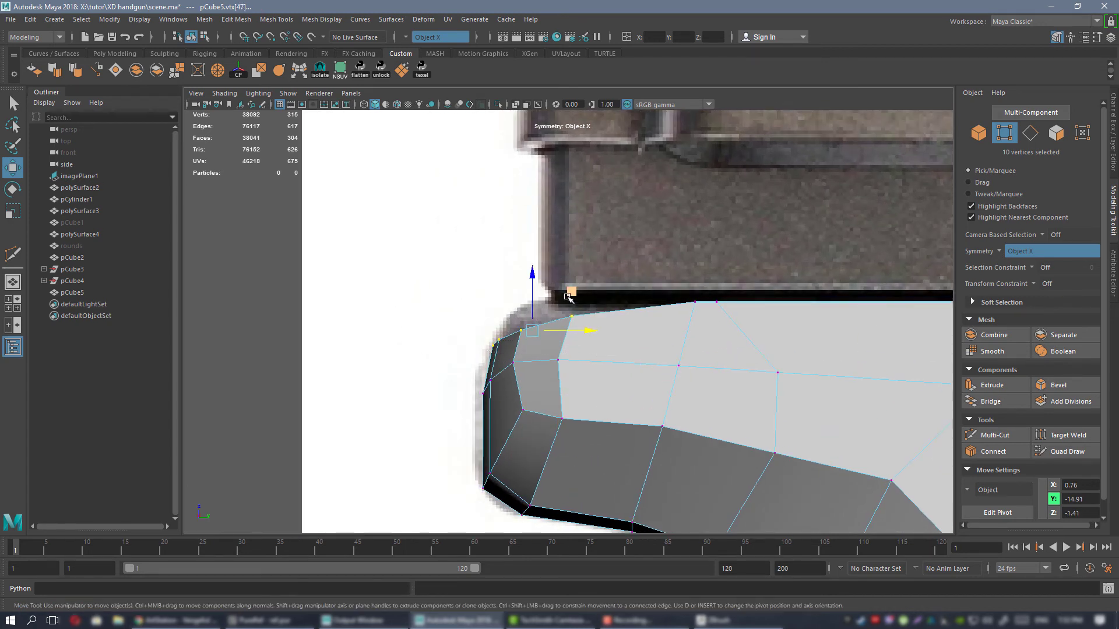
drag(568, 297, 575, 285)
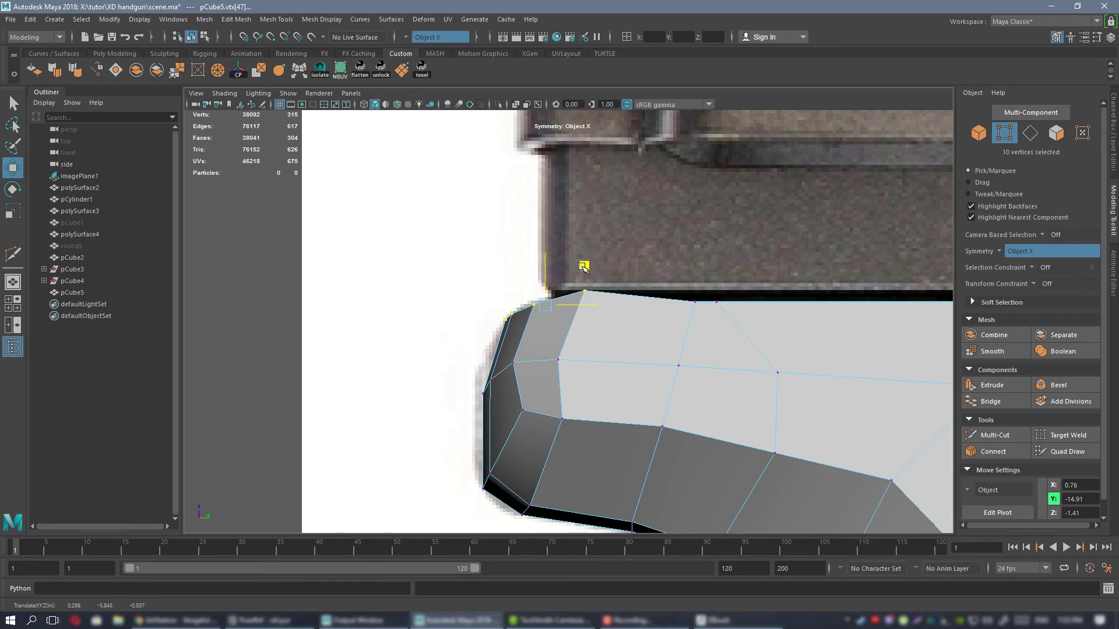
drag(586, 252, 590, 269)
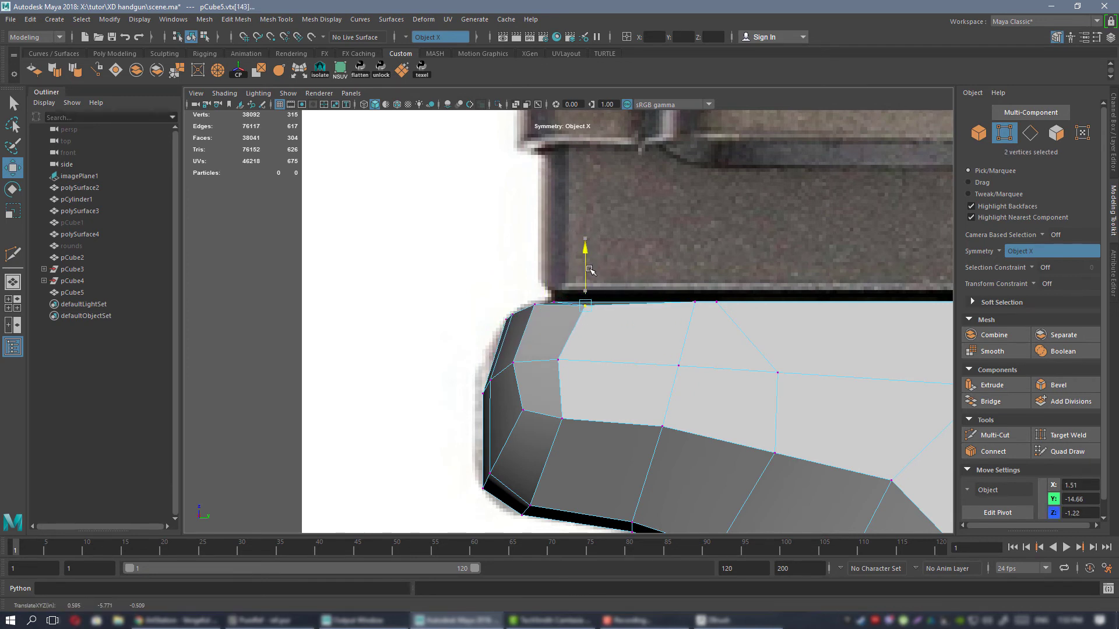
click(556, 359)
Examine the reshaped rear end and whole frame smoothed in the perspective view, and return to the unsmoothed cage.
key(space)
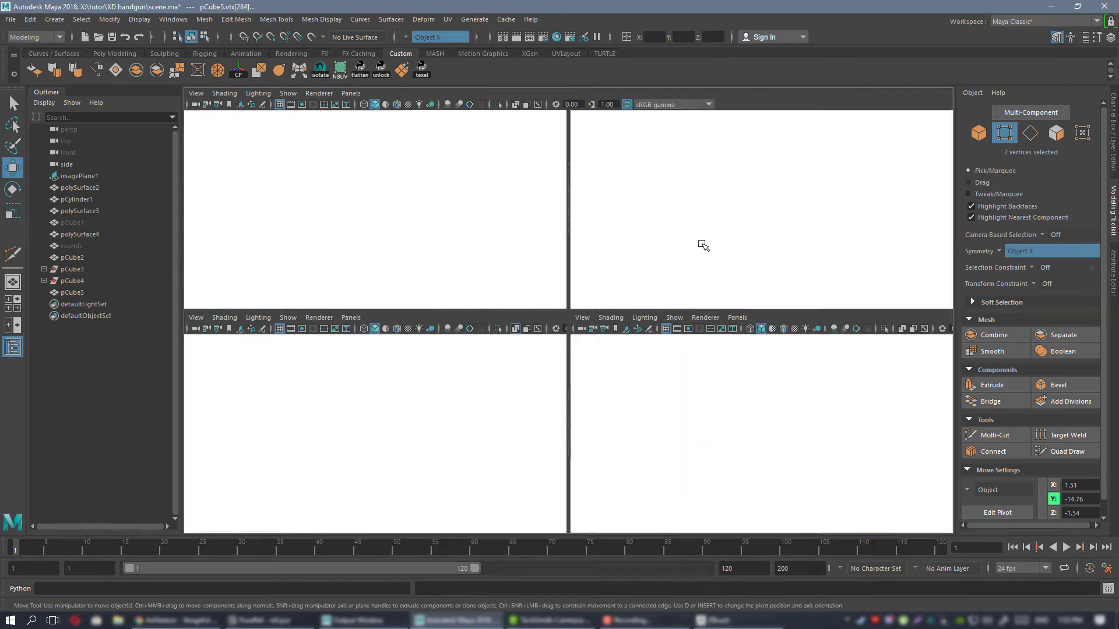
key(space)
scroll(582, 327, up, 5)
alt+drag(544, 329, 513, 333)
right_drag(526, 282, 563, 286)
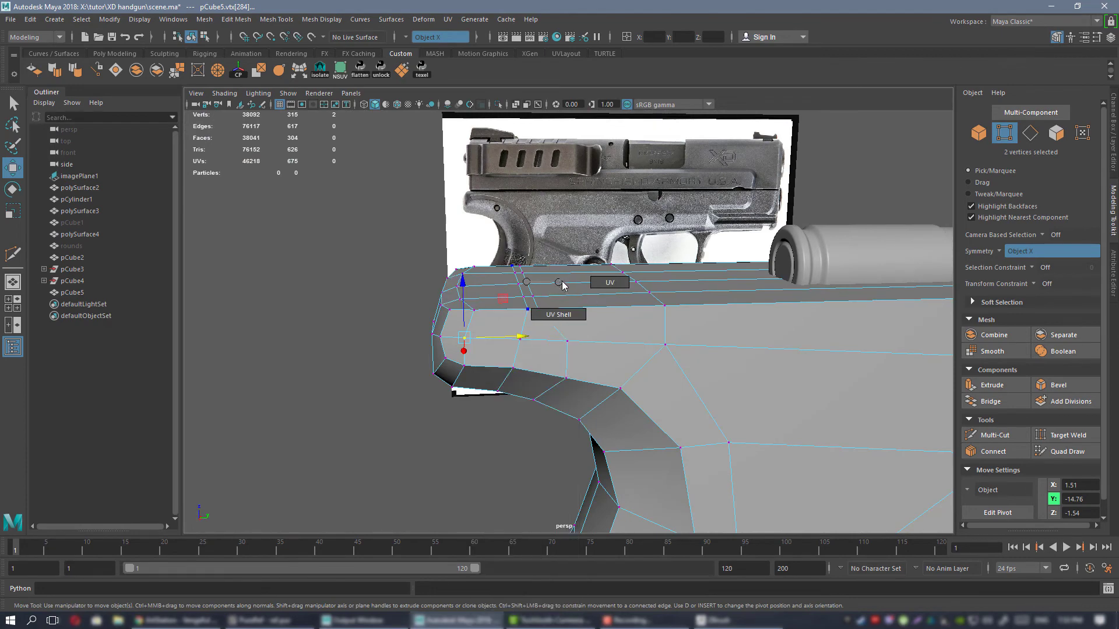
key(F8)
key(3)
alt+drag(634, 412, 611, 328)
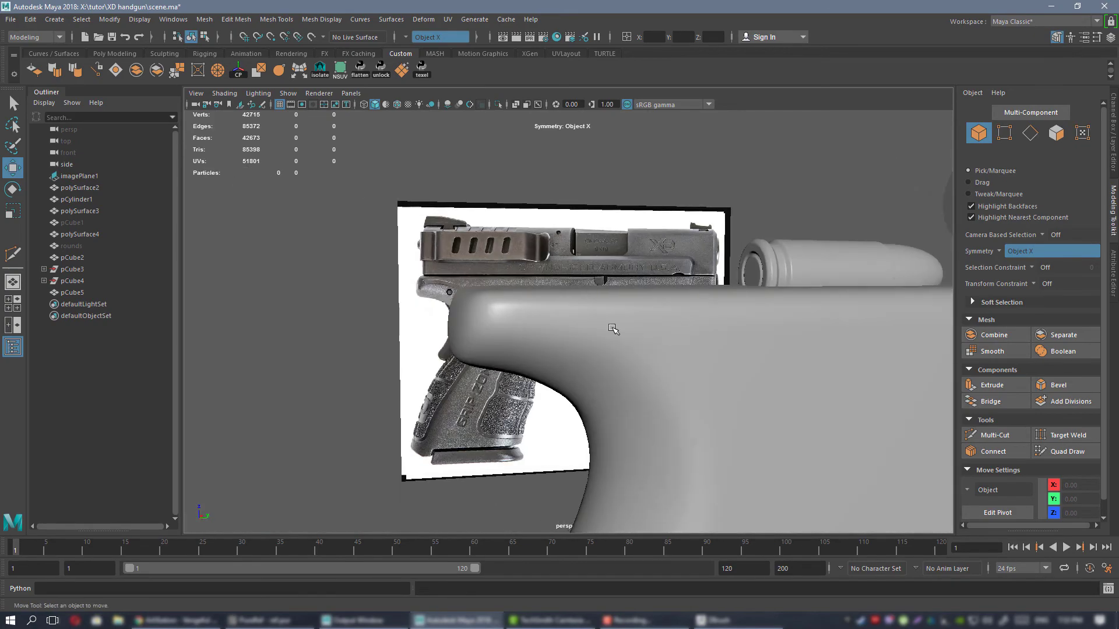
click(663, 356)
scroll(662, 356, down, 3)
alt+drag(662, 355, 622, 305)
key(1)
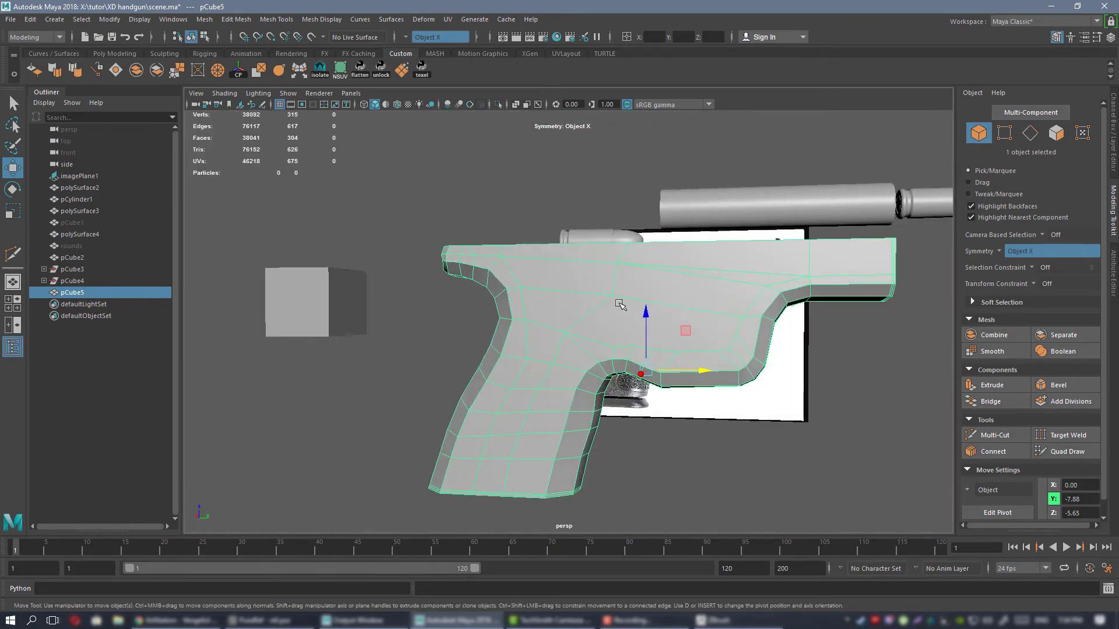
Compare the smoothed grip with the reference photo in the side view by temporarily hiding the frame.
alt+right_drag(622, 305, 619, 288)
alt+middle_drag(619, 289, 585, 274)
alt+drag(585, 273, 558, 246)
alt+drag(566, 252, 654, 266)
key(space)
key(space)
scroll(540, 296, down, 3)
alt+middle_drag(673, 383, 485, 195)
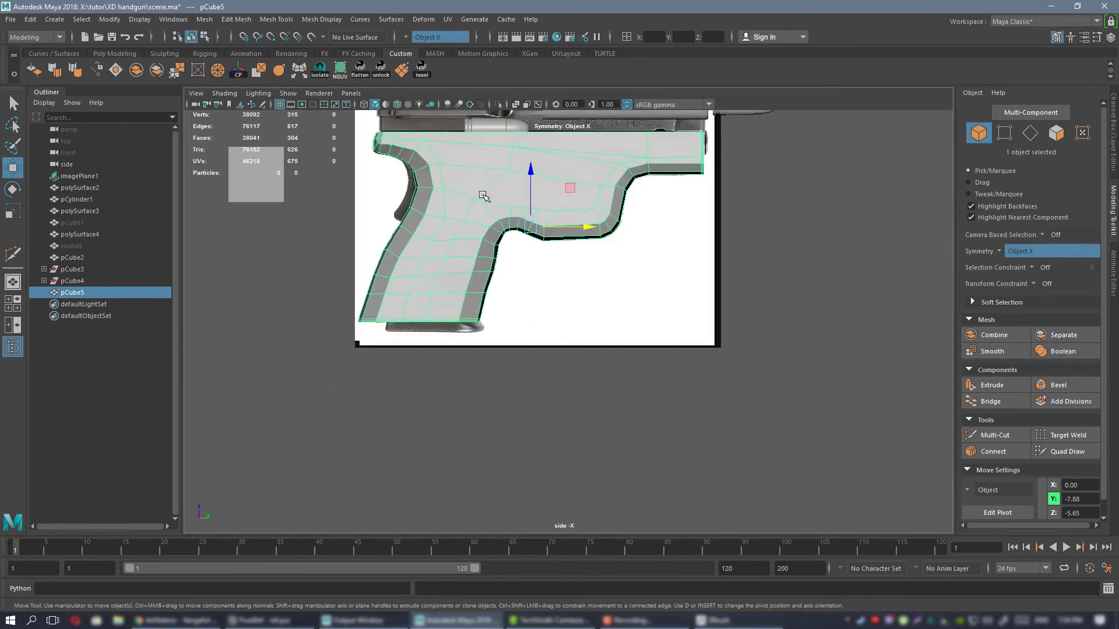
alt+right_drag(484, 195, 542, 300)
key(3)
alt+middle_drag(364, 152, 514, 265)
alt+right_drag(514, 265, 661, 356)
key(h)
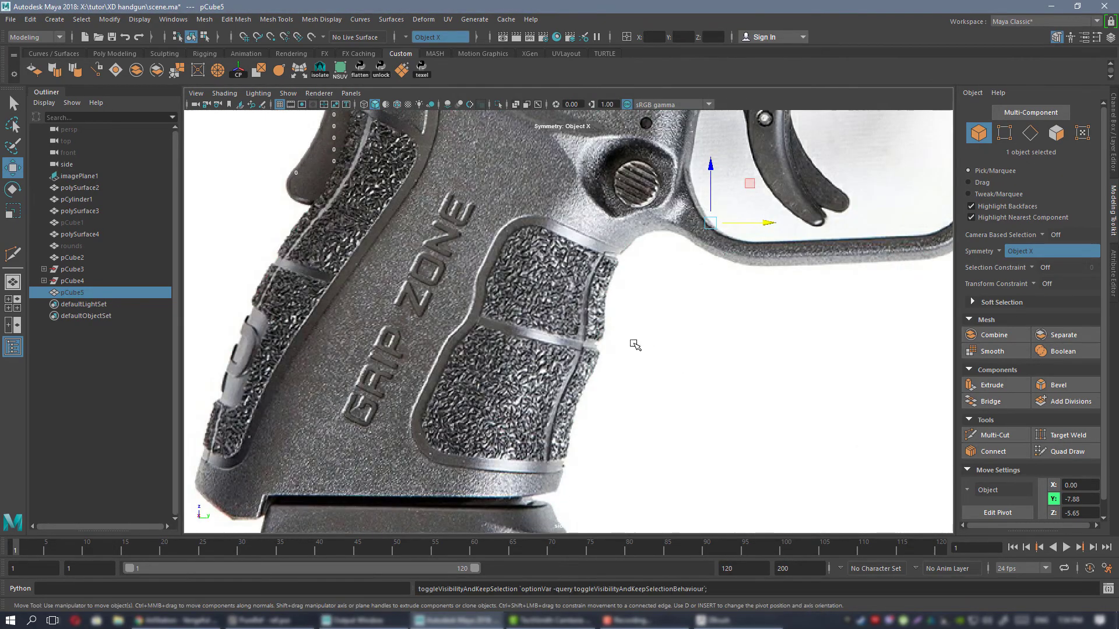
key(h)
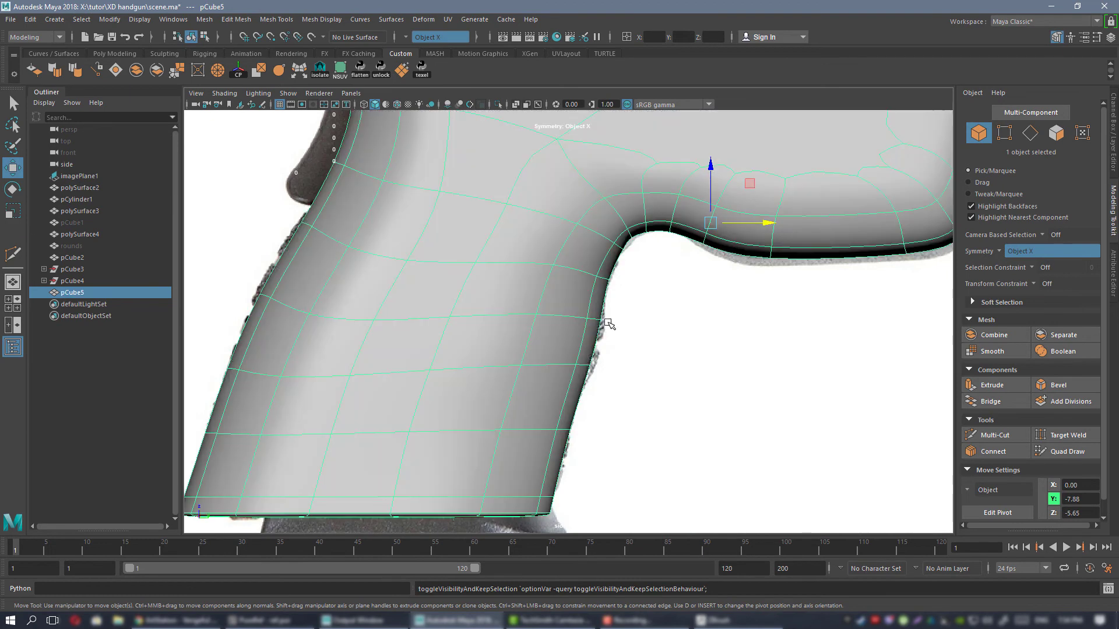
Return to the unsmoothed cage and examine the grip's front contour in the PureRef handgun reference images.
key(1)
alt+right_drag(505, 257, 611, 314)
alt+click(611, 313)
mouse_move(611, 314)
alt+middle_down()
mouse_move(588, 293)
mouse_move(610, 309)
alt+middle_up()
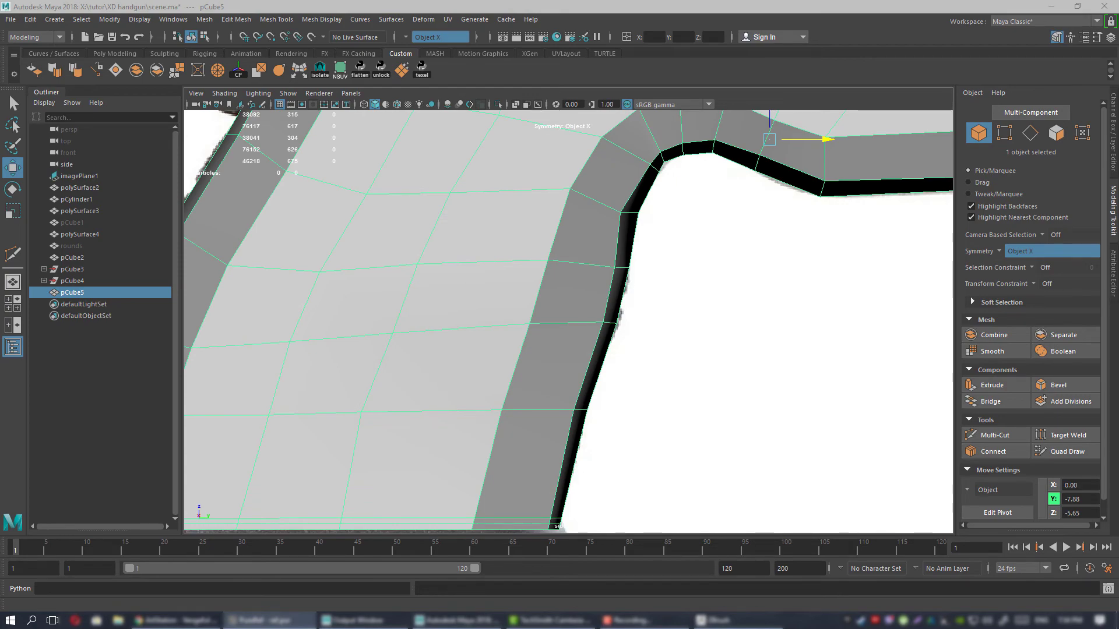
right_drag(1118, 367, 687, 374)
scroll(687, 379, down, 3)
scroll(647, 449, up, 9)
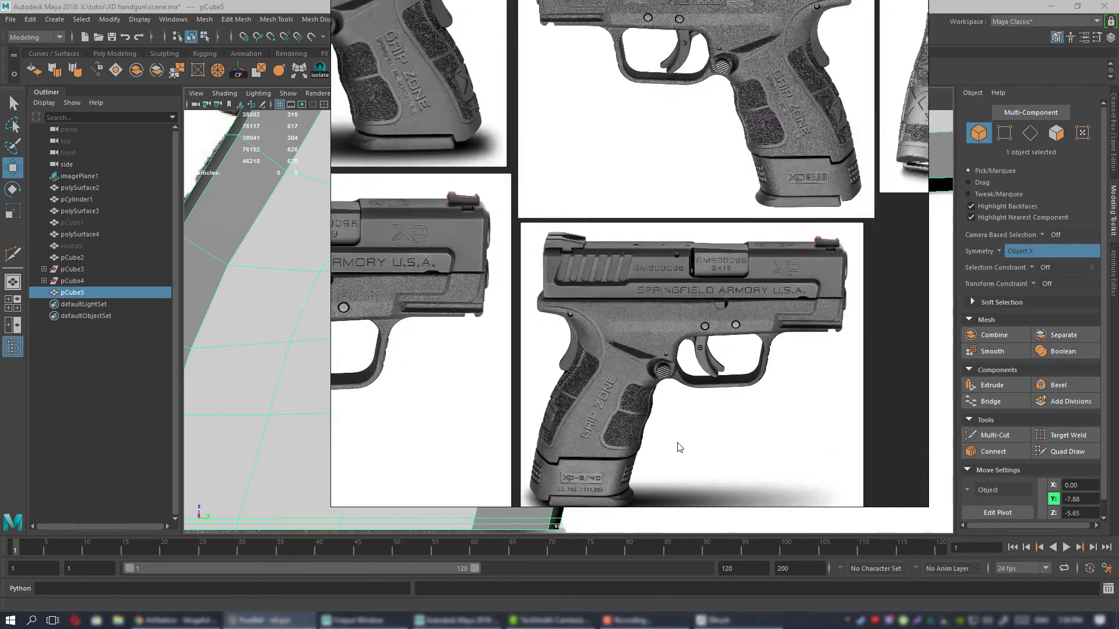
middle_drag(624, 436, 689, 331)
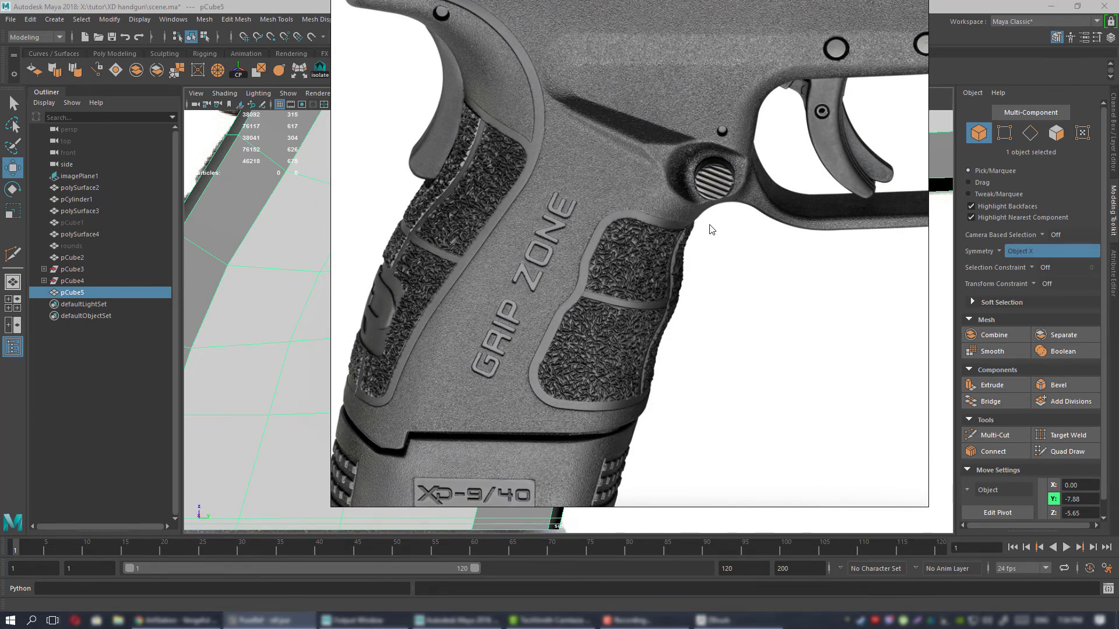
right_drag(690, 339, 1118, 344)
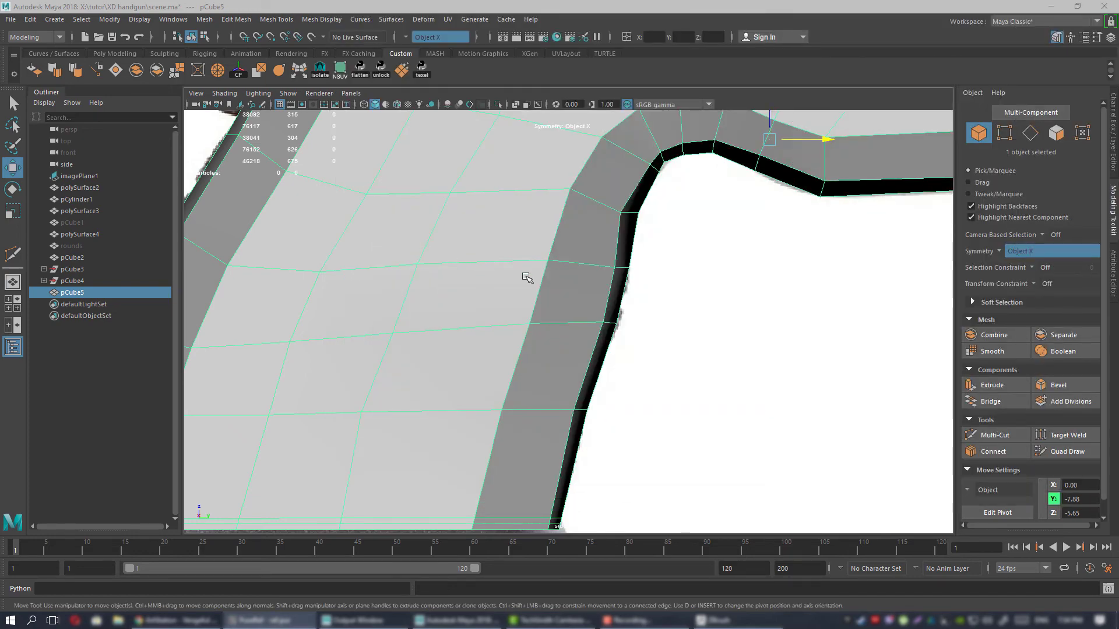
Check the grip's front edge against the side reference with smoothing on and off.
alt+middle_drag(563, 283, 526, 292)
key(3)
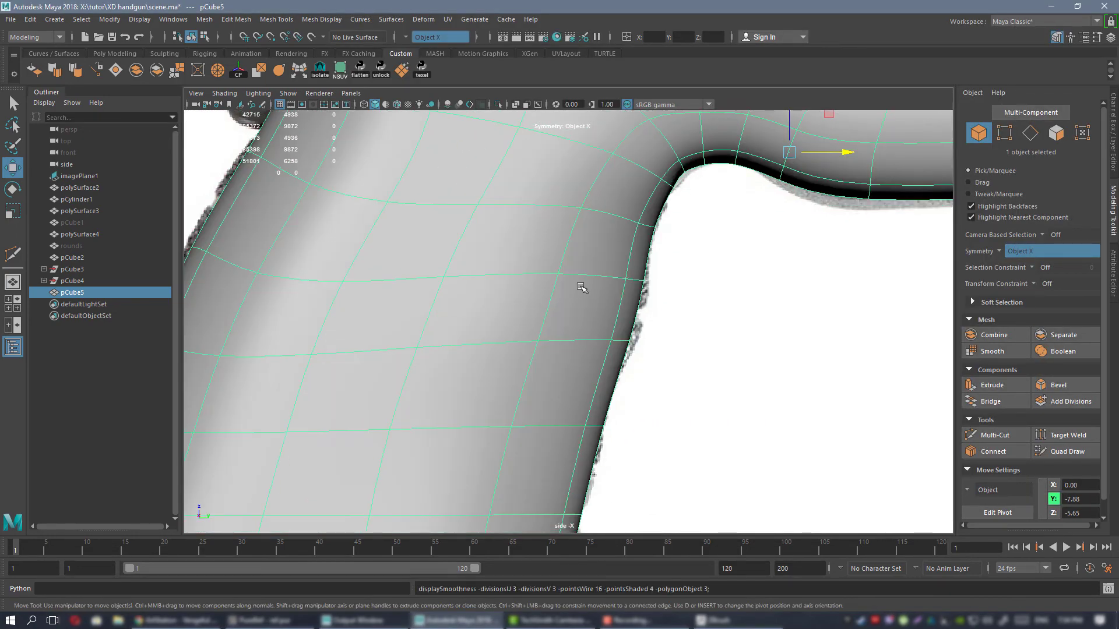
key(1)
alt+middle_drag(610, 287, 586, 292)
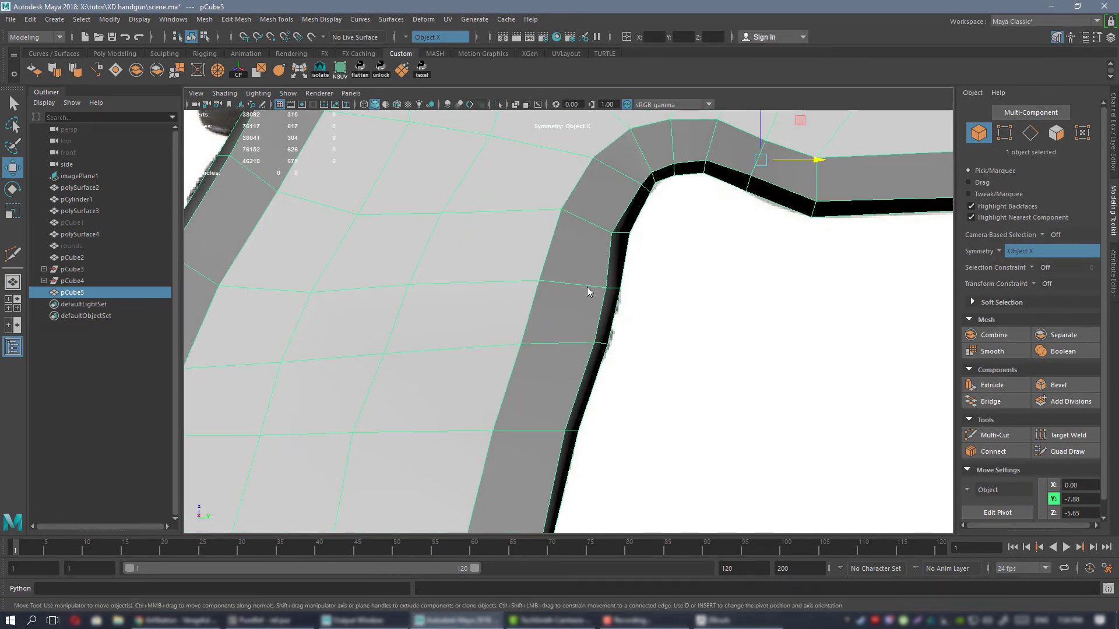
Move the two vertex rows halfway down the grip's front edge to follow the finger contour in the side reference.
right_drag(586, 293, 493, 261)
drag(660, 305, 658, 305)
middle_drag(612, 243, 619, 278)
drag(618, 296, 519, 366)
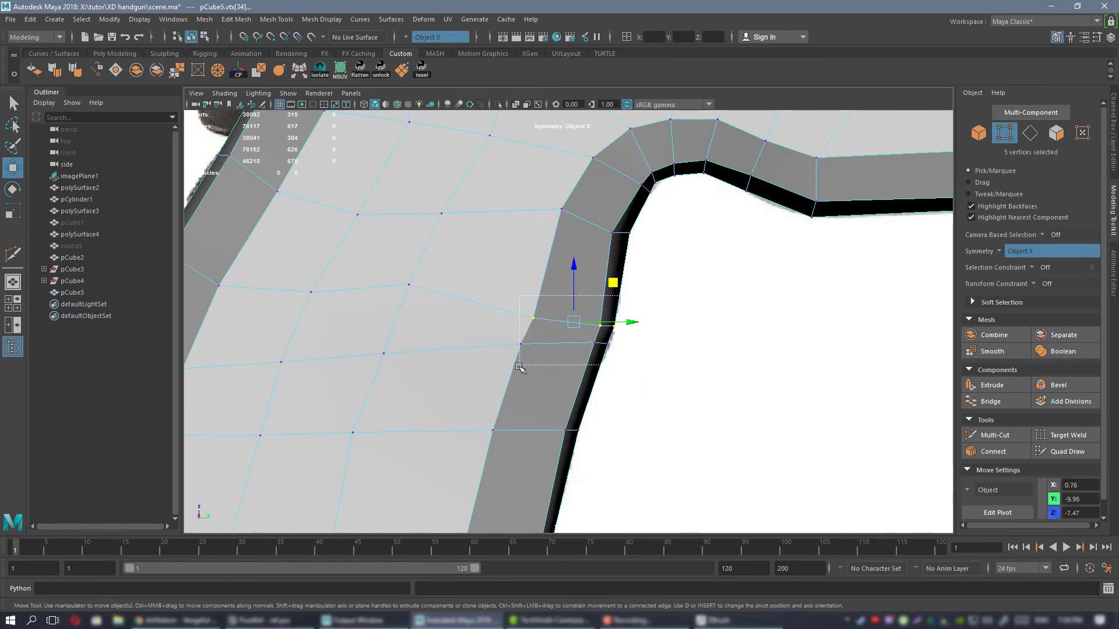
drag(608, 294, 614, 291)
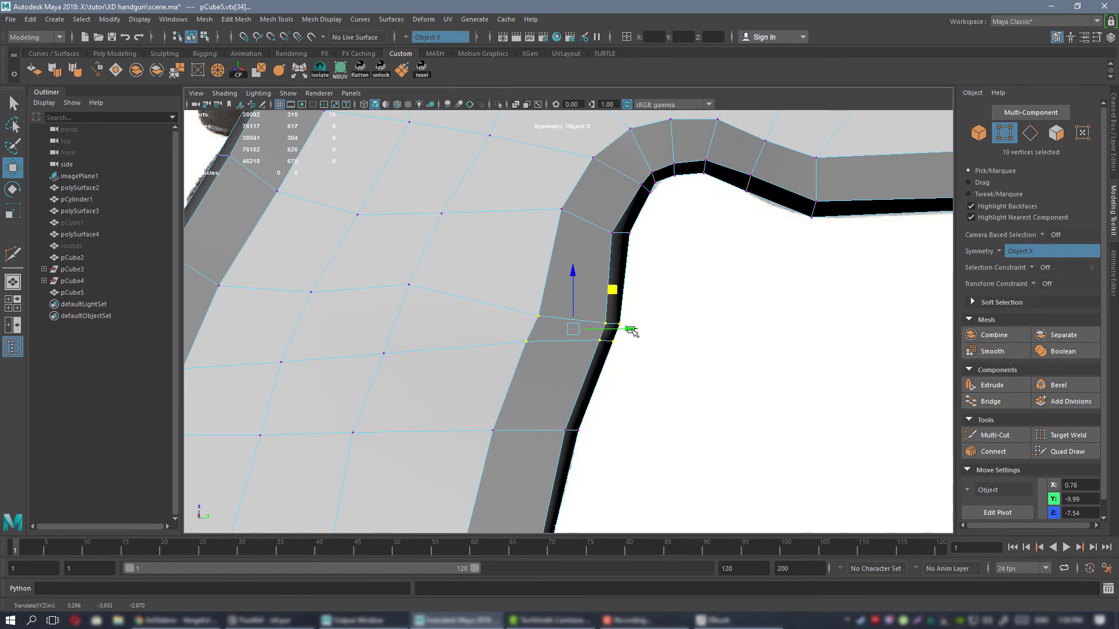
scroll(613, 284, down, 3)
alt+middle_drag(611, 280, 650, 214)
scroll(634, 304, up, 2)
alt+middle_drag(642, 293, 637, 319)
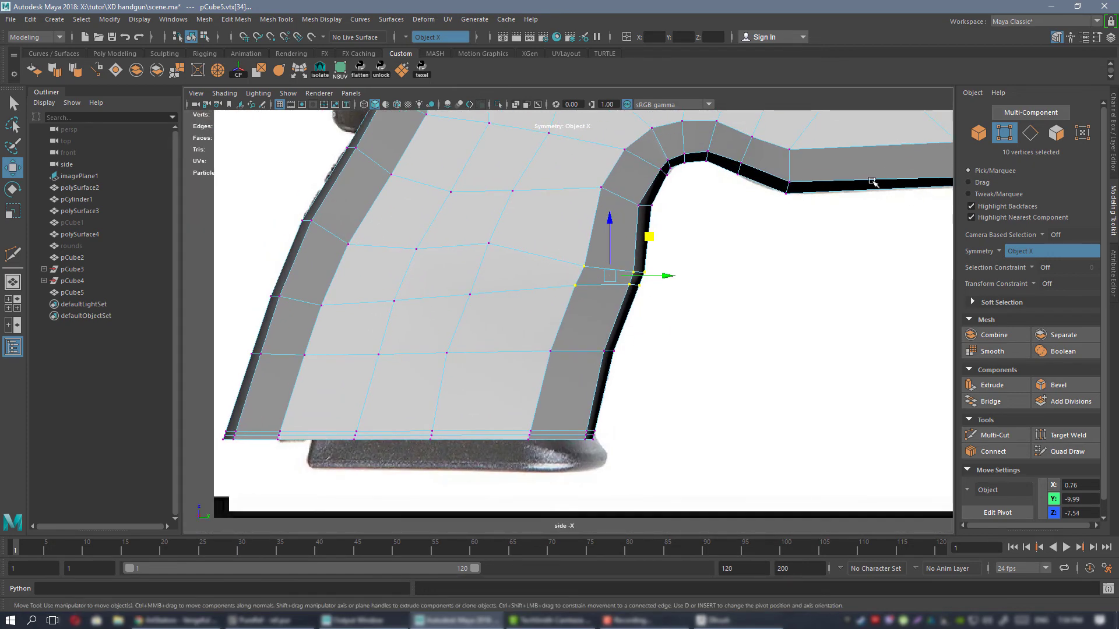
Compare the grip's front contour with the reference photo by temporarily hiding the frame.
key(F8)
key(h)
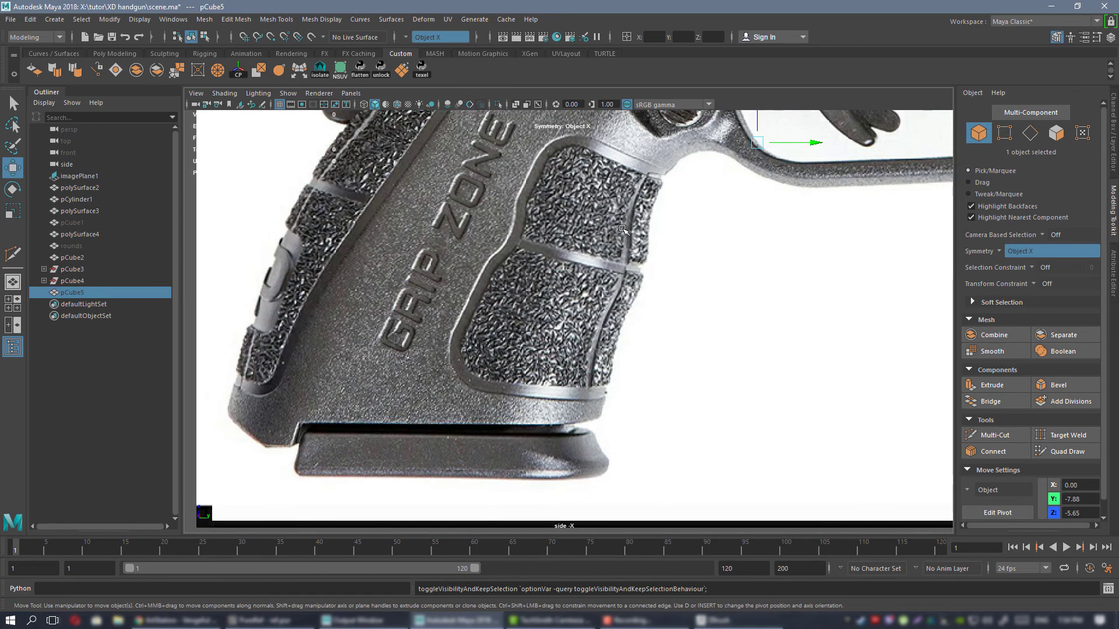
key(h)
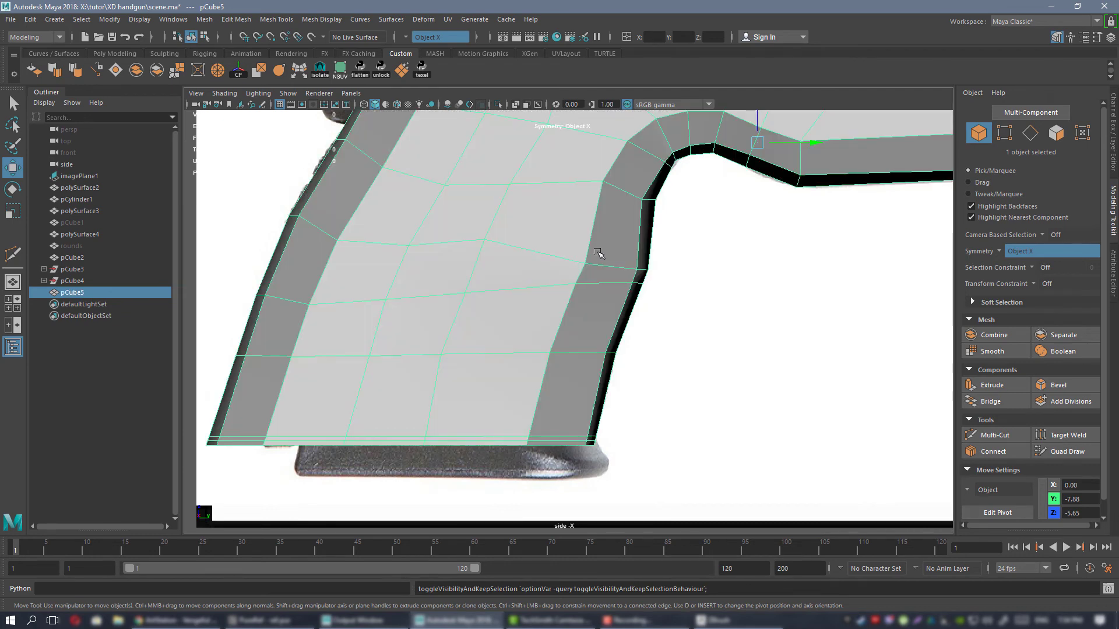
alt+middle_drag(628, 335, 635, 296)
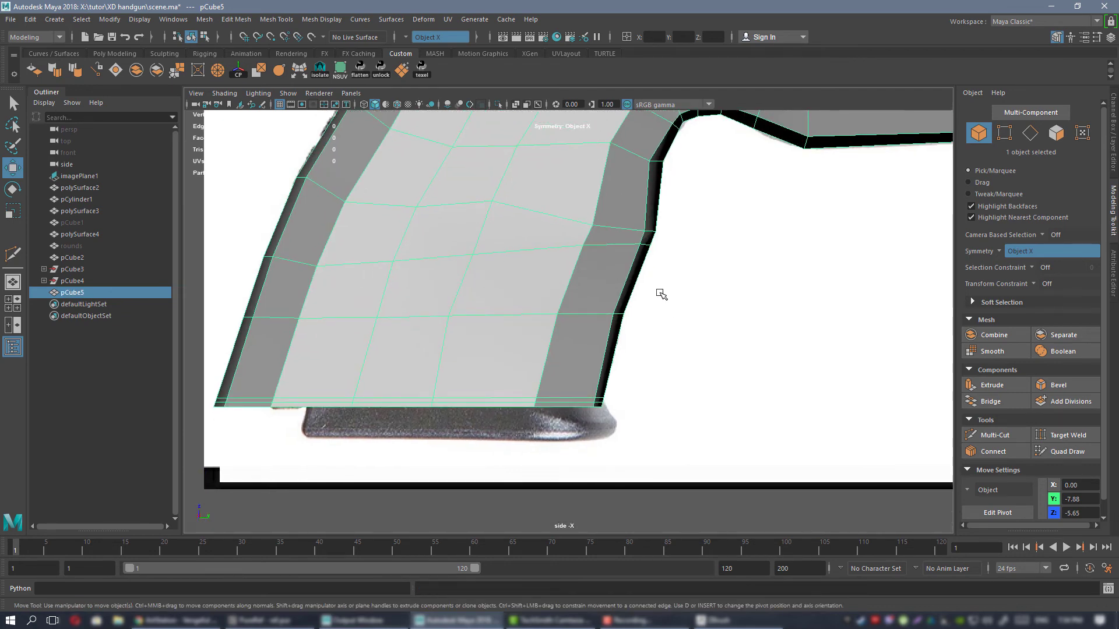
Shift the lower vertex row of the grip's front edge slightly backward to match the reference.
key(F8)
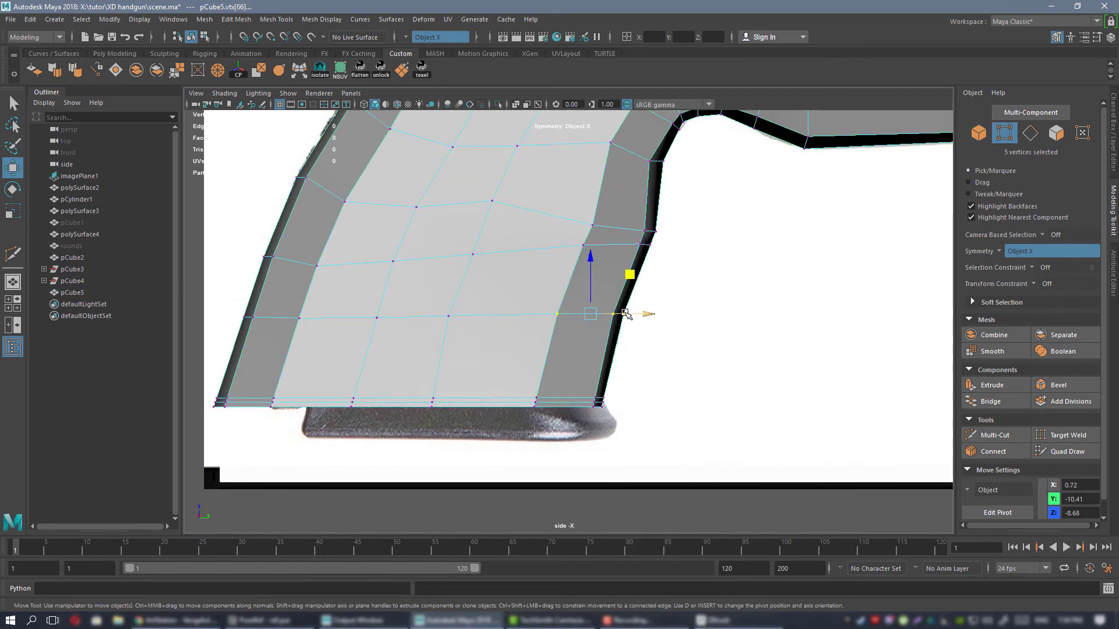
drag(625, 314, 620, 314)
alt+middle_drag(618, 290, 594, 381)
right_drag(587, 282, 621, 264)
Examine the smoothed grip and frame in the side view and from several angles in perspective.
key(3)
click(752, 344)
alt+right_drag(752, 344, 687, 330)
alt+middle_drag(634, 345, 600, 378)
alt+right_drag(552, 257, 563, 274)
key(space)
Adjust the vertex pair at the inner corner where the grip meets the trigger guard in the unsmoothed cage.
key(space)
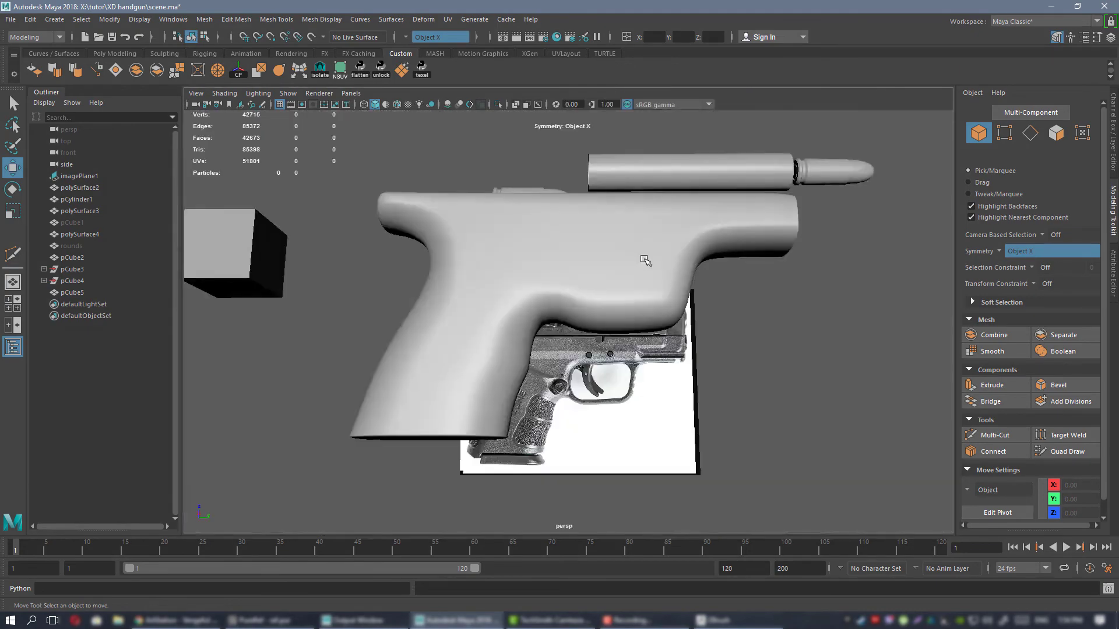
alt+drag(644, 257, 546, 297)
alt+right_drag(545, 298, 587, 390)
alt+drag(586, 390, 476, 281)
click(485, 307)
right_click(476, 280)
right_drag(476, 281, 422, 281)
mouse_move(422, 282)
alt+mouse_down()
mouse_move(457, 300)
mouse_move(408, 299)
mouse_move(455, 257)
mouse_move(435, 272)
alt+mouse_up()
click(432, 305)
alt+drag(490, 305, 591, 333)
key(space)
key(space)
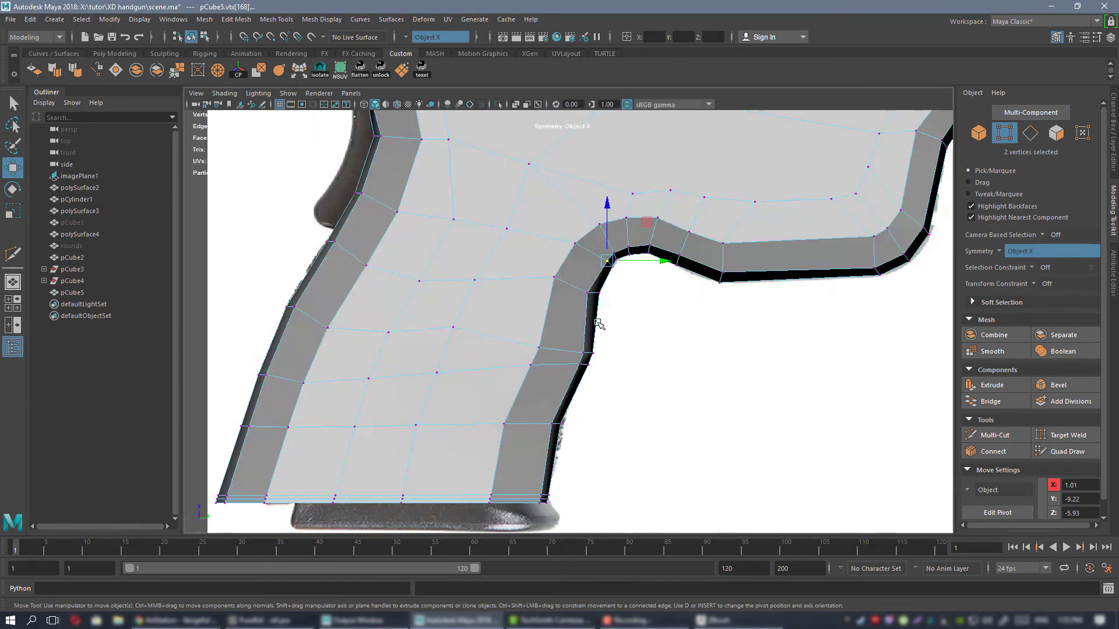
Move the edge vertices at the grip's upper front corner in the side view to follow the reference outline.
key(f)
alt+right_drag(645, 342, 615, 373)
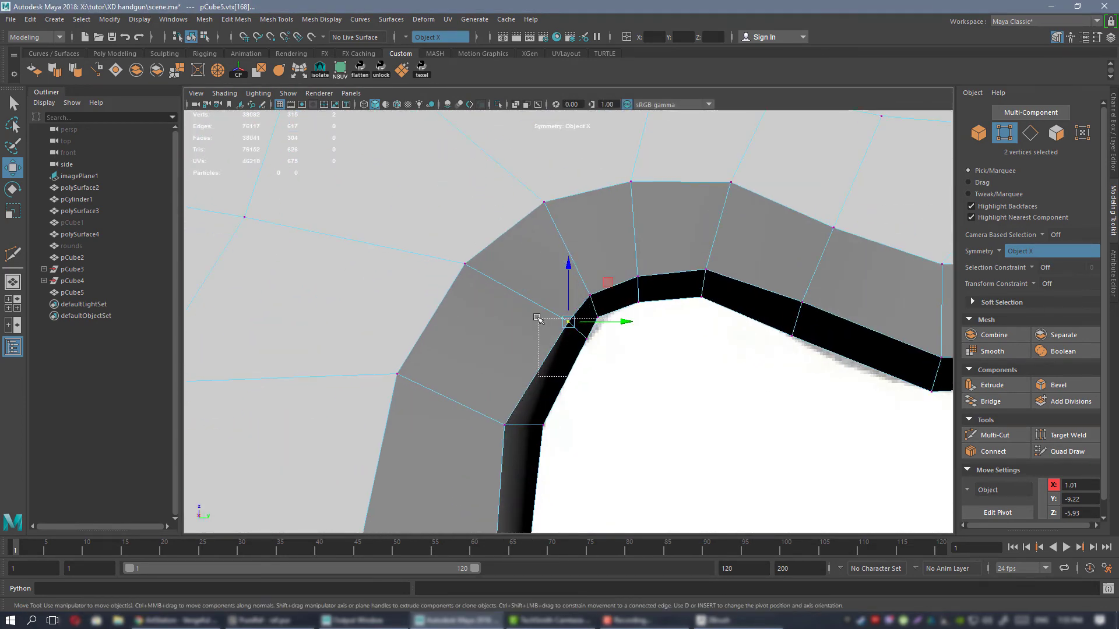
middle_drag(603, 302, 610, 313)
middle_drag(641, 347, 594, 306)
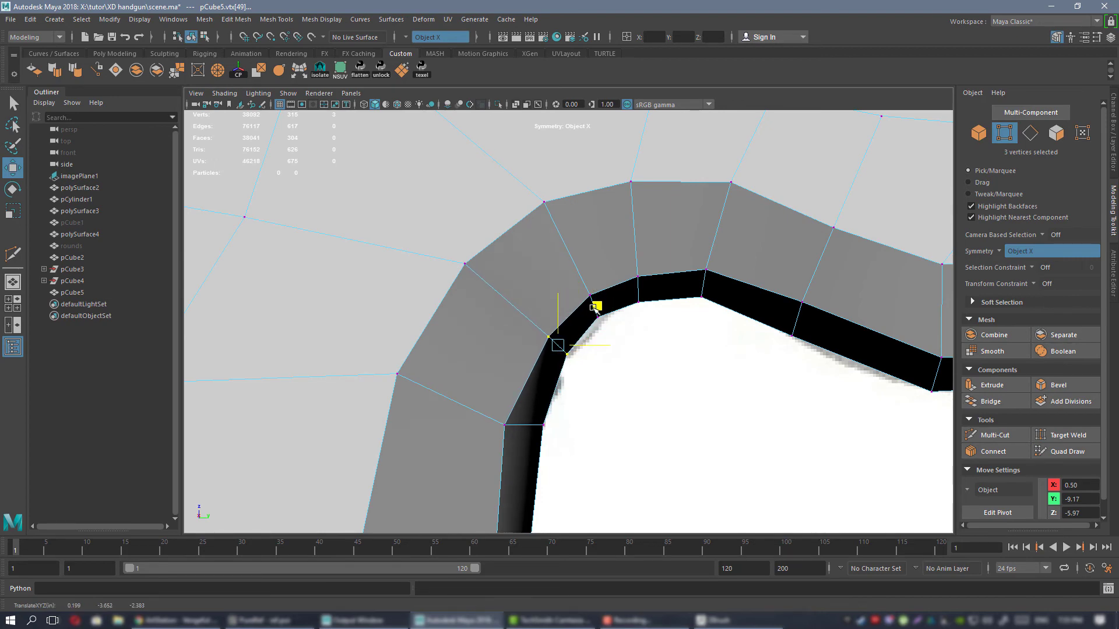
drag(590, 309, 590, 311)
alt+middle_drag(571, 319, 565, 344)
drag(587, 335, 583, 333)
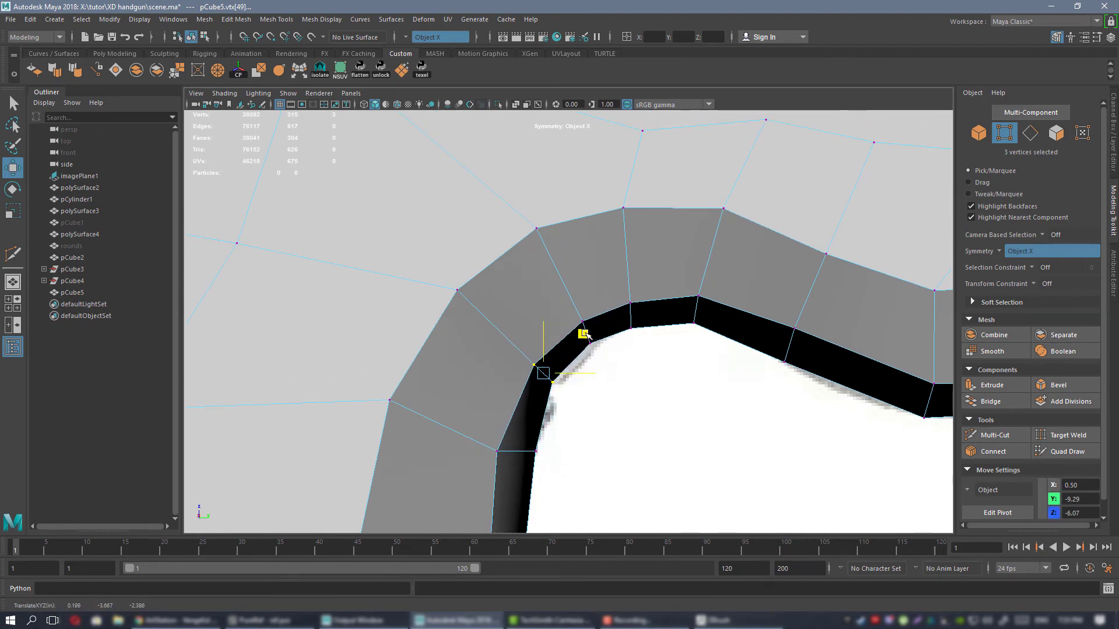
alt+middle_drag(529, 336, 554, 364)
Reposition the neighbouring vertices at the front of the grip and under the frame to even out the corner's curve.
alt+right_drag(624, 330, 592, 299)
alt+middle_drag(593, 299, 515, 288)
alt+right_drag(568, 309, 707, 449)
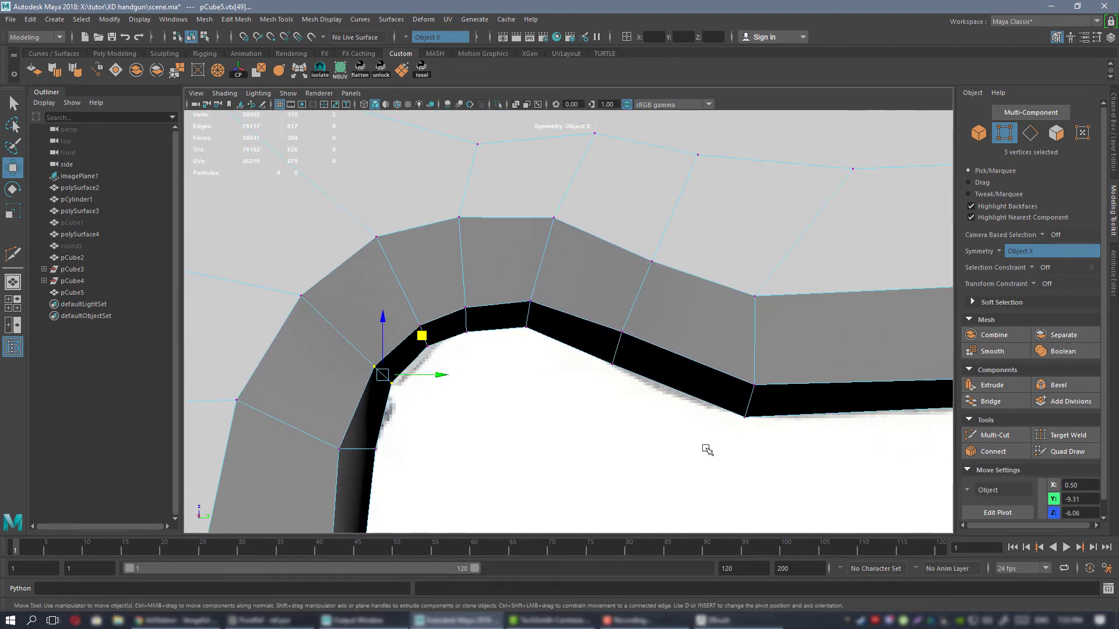
alt+middle_drag(478, 286, 632, 290)
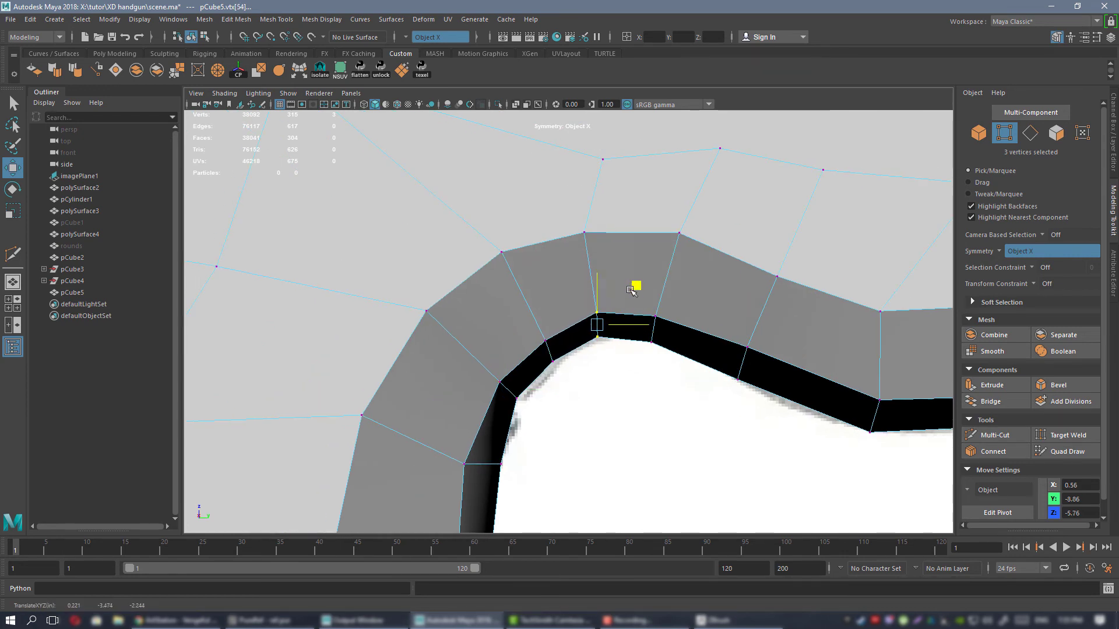
alt+middle_drag(502, 391, 544, 270)
drag(470, 324, 507, 342)
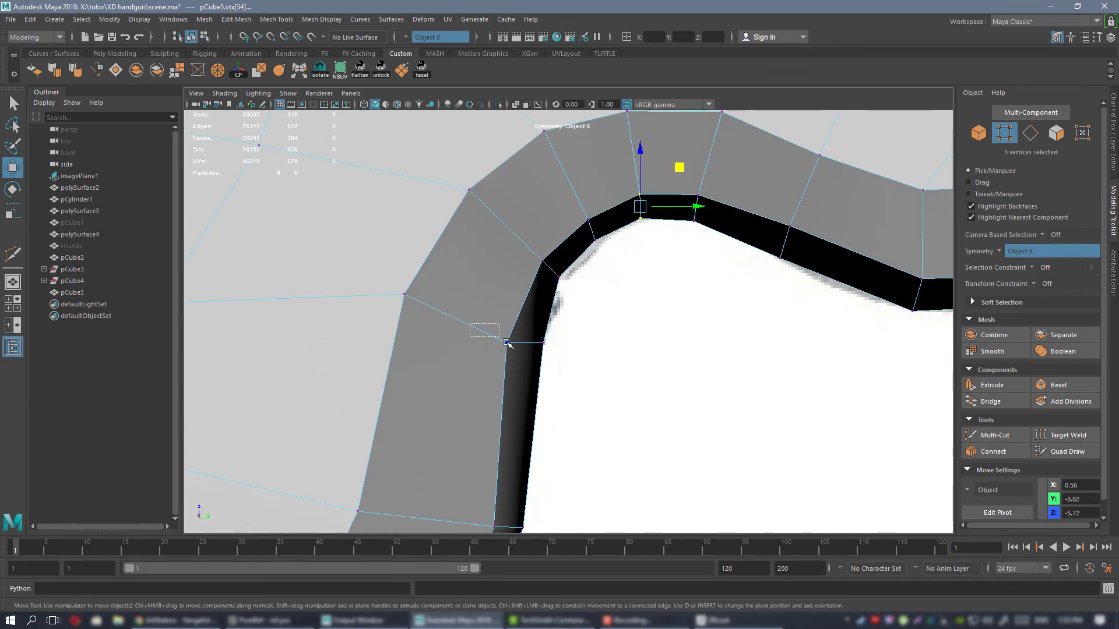
middle_drag(554, 311, 533, 372)
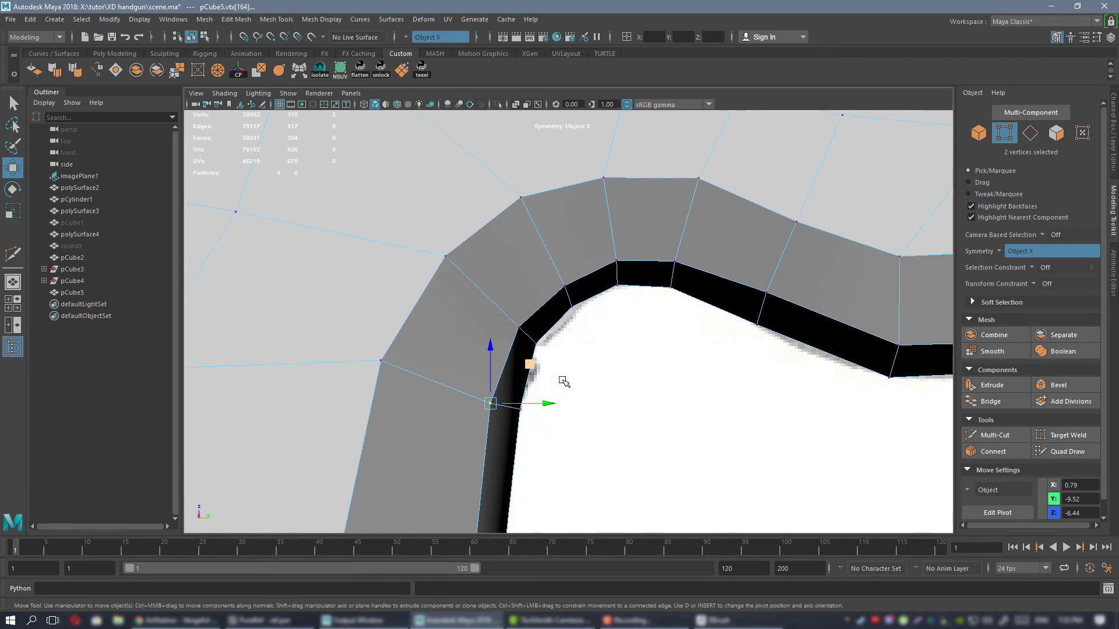
mouse_move(709, 247)
middle_down()
mouse_move(726, 230)
mouse_move(718, 209)
mouse_move(721, 234)
middle_up()
drag(603, 237, 642, 306)
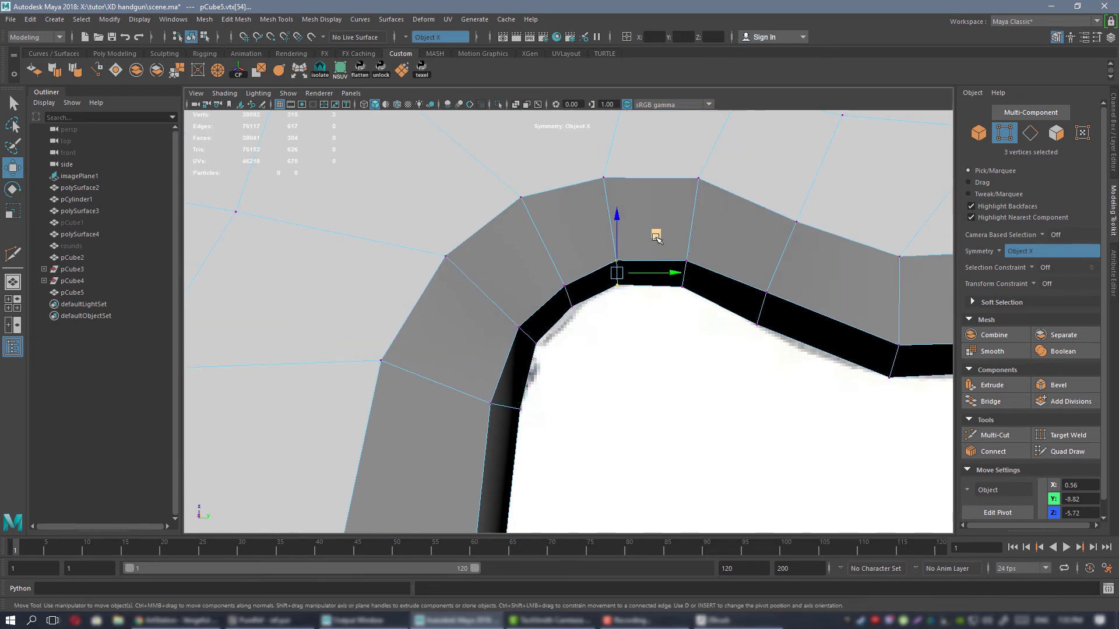
middle_drag(655, 236, 664, 230)
right_drag(666, 207, 706, 184)
Check the reworked corner in wireframe and inspect the smoothed frame from several angles in perspective.
key(space)
key(space)
alt+drag(664, 307, 610, 299)
key(4)
click(748, 427)
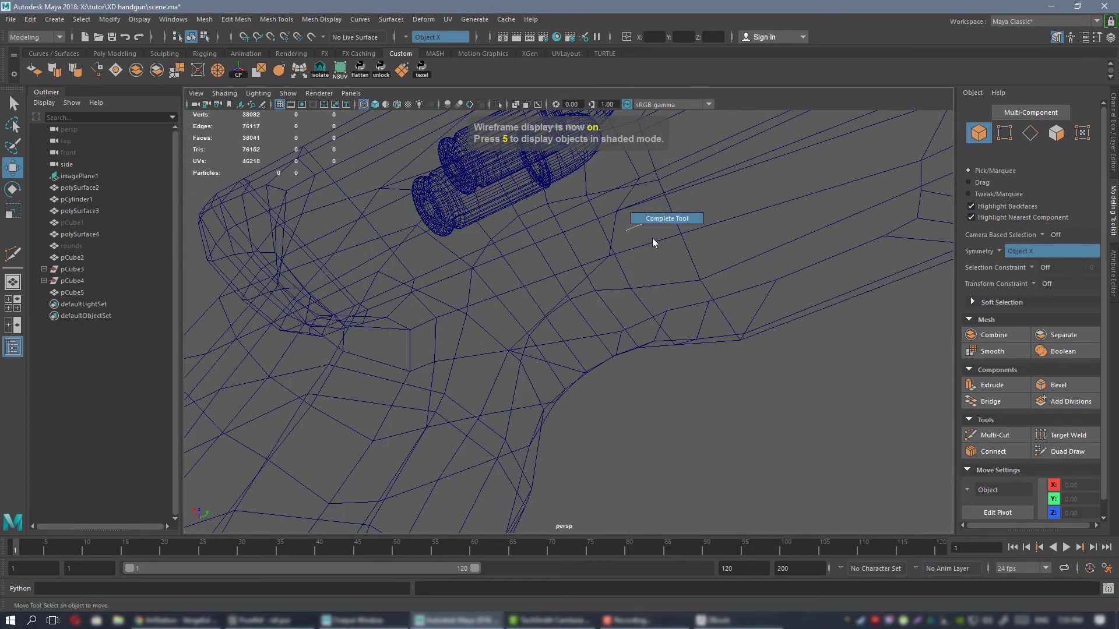
mouse_move(600, 230)
right_down()
mouse_move(613, 233)
mouse_move(615, 219)
mouse_move(606, 236)
right_up()
key(5)
click(617, 251)
key(3)
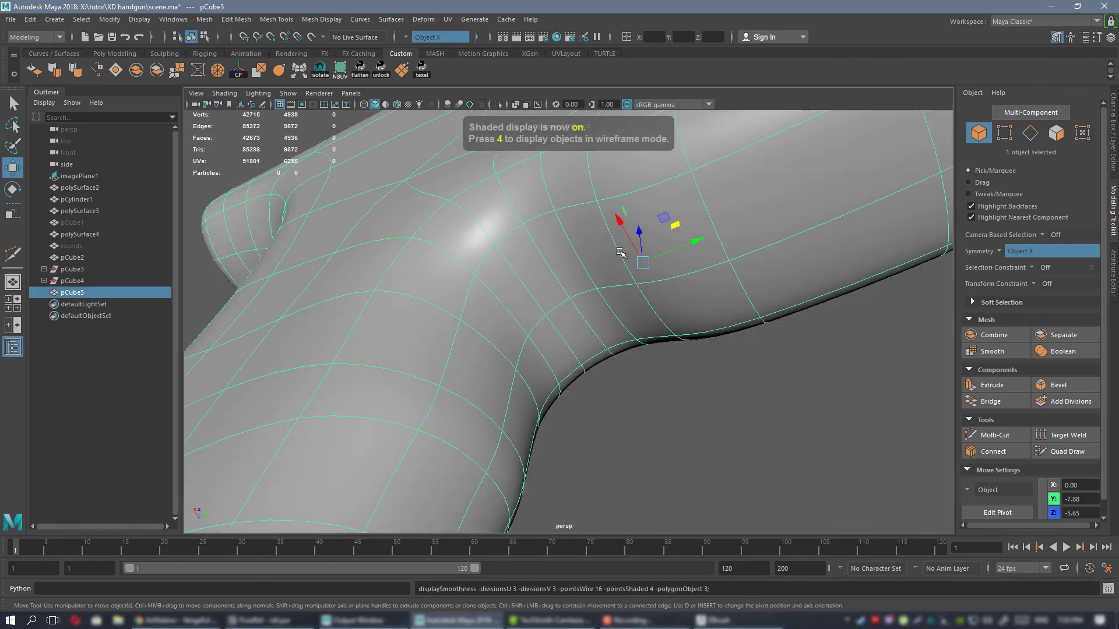
click(773, 520)
alt+drag(773, 520, 591, 344)
alt+drag(563, 226, 596, 262)
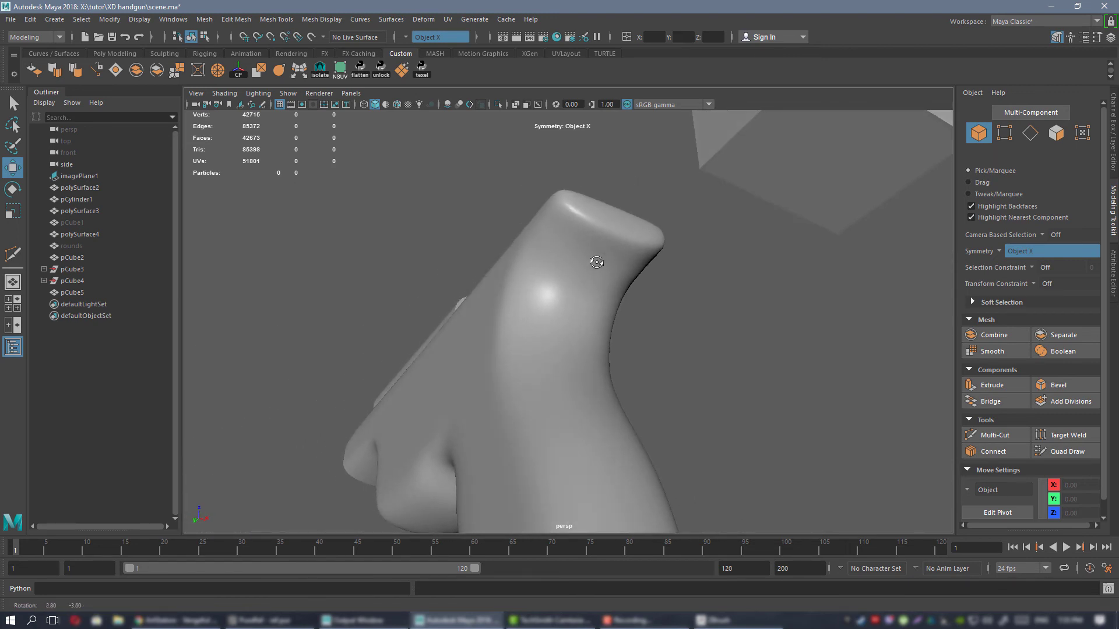
Open the blinn1 material in Hypershade and resize the window so the smoothed frame stays visible beside it.
click(557, 37)
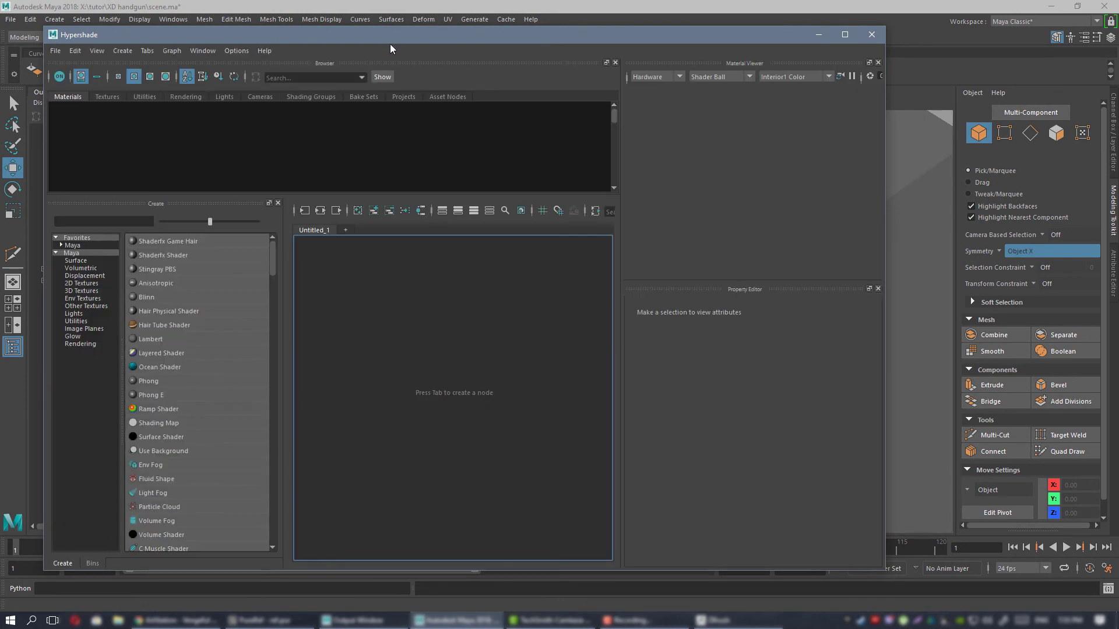
click(155, 126)
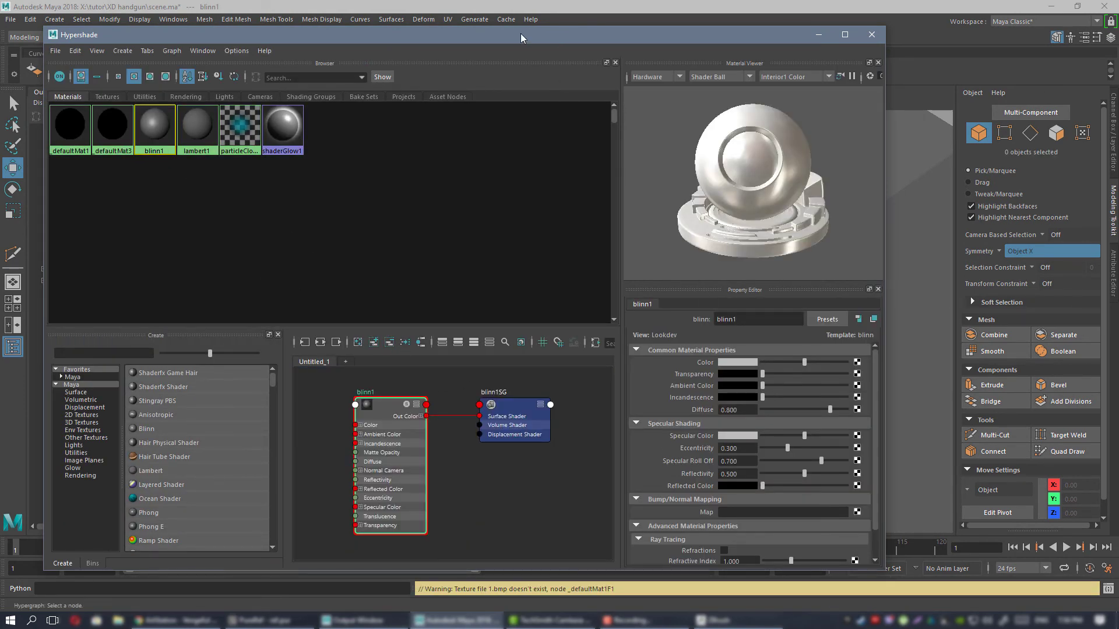
drag(521, 39, 711, 46)
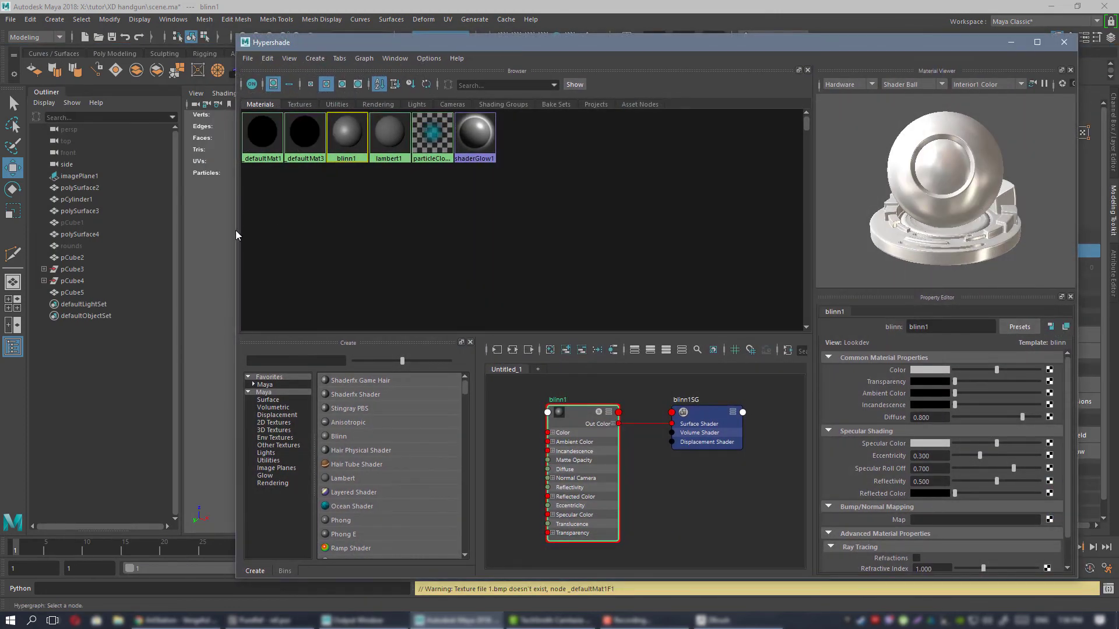
drag(237, 233, 614, 232)
alt+drag(541, 229, 467, 266)
alt+right_drag(468, 267, 472, 270)
alt+drag(471, 271, 450, 273)
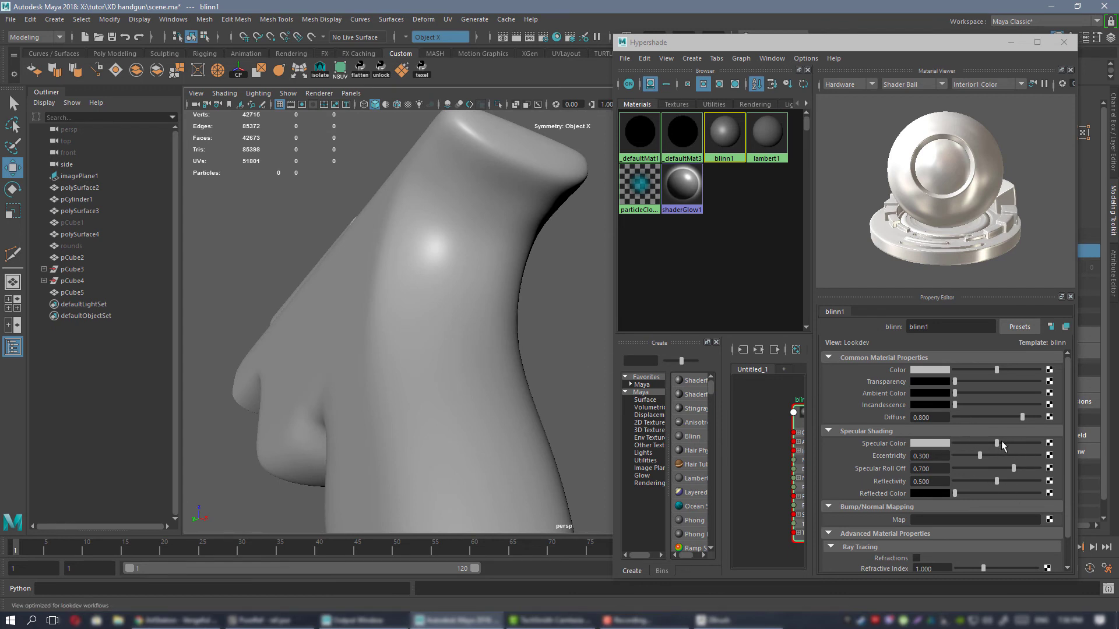
Brighten blinn1's specular color, set its eccentricity to 0.636, lower the specular roll-off, and close Hypershade.
drag(996, 443, 1022, 445)
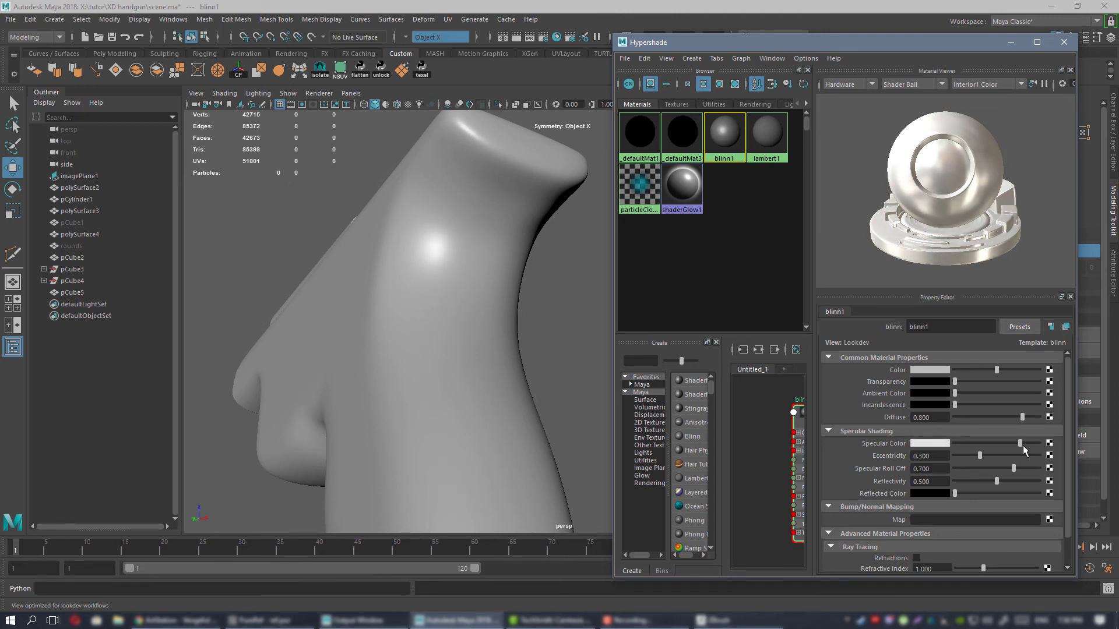
alt+drag(499, 325, 476, 278)
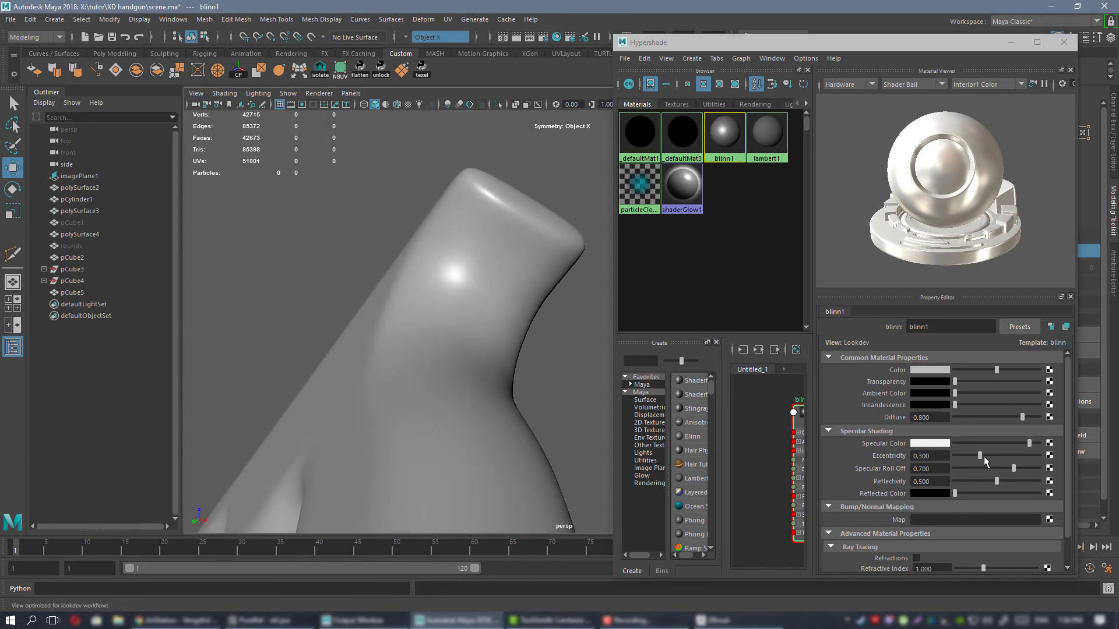
drag(983, 456, 1005, 448)
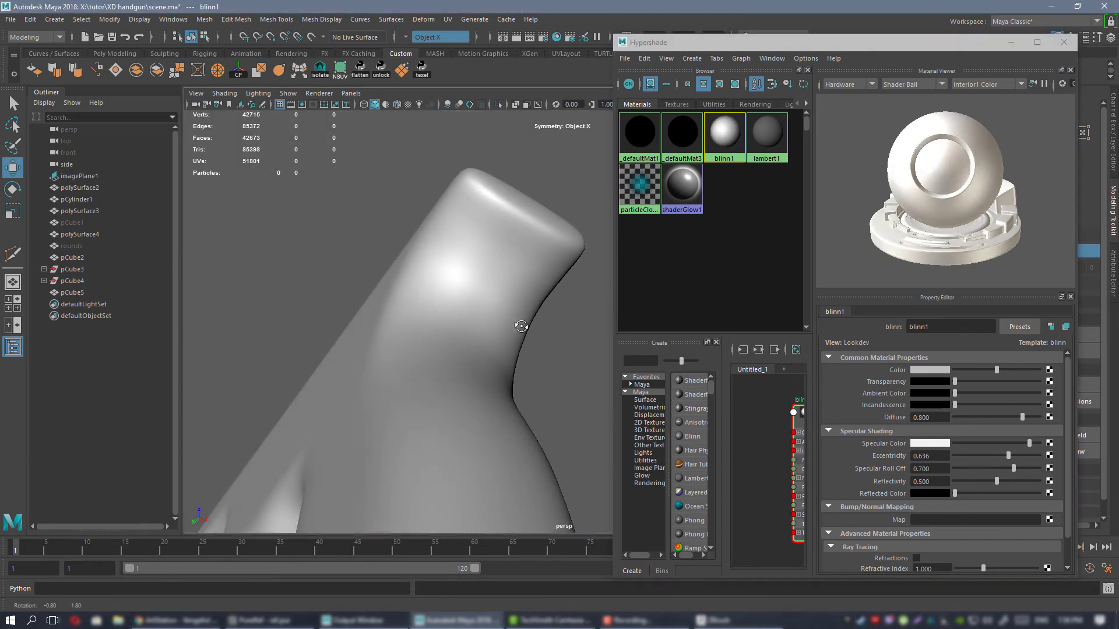
alt+drag(521, 326, 520, 332)
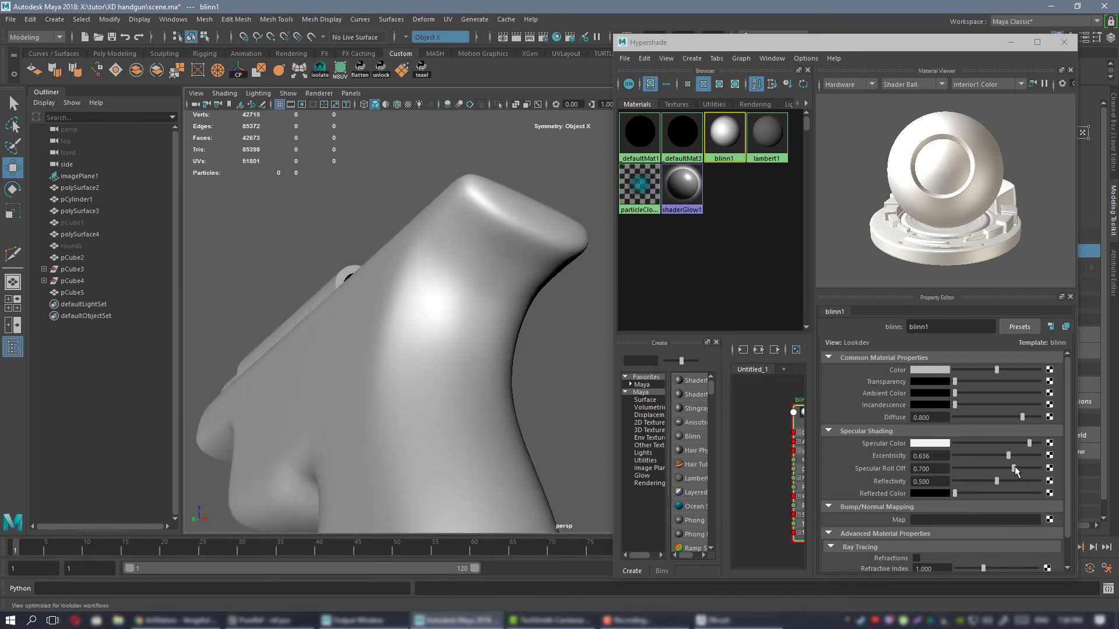
drag(1014, 470, 928, 496)
alt+drag(477, 326, 634, 325)
click(1063, 42)
Examine the highlights on the smoothed grip and rear end, and return to the unsmoothed cage.
click(537, 322)
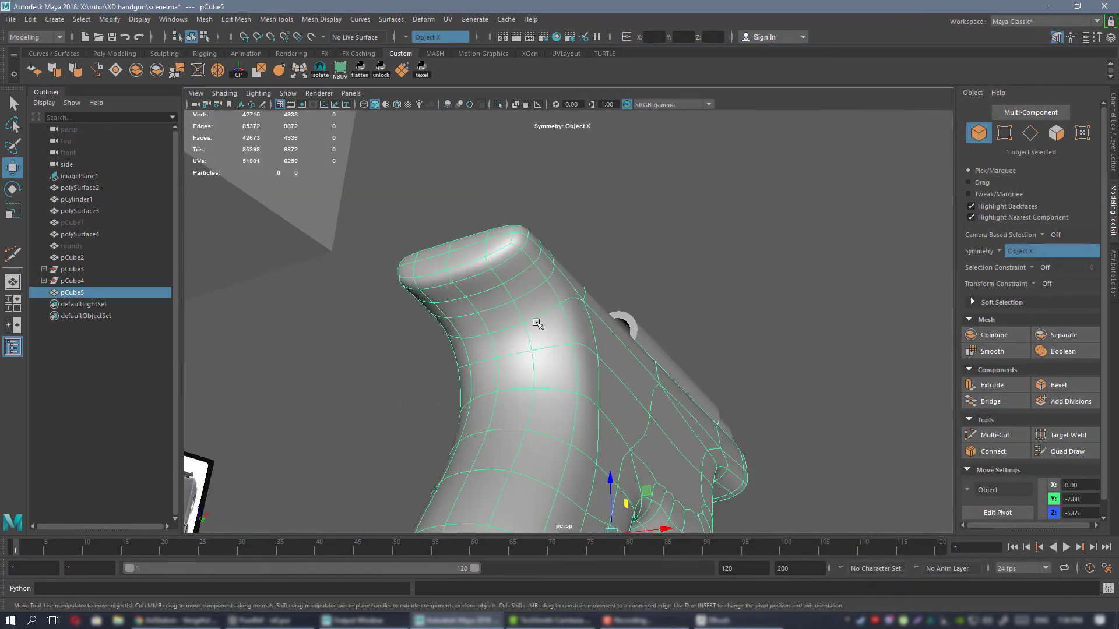
scroll(542, 317, down, 5)
alt+drag(571, 254, 457, 194)
scroll(519, 247, up, 6)
alt+middle_drag(546, 285, 616, 404)
alt+drag(616, 404, 585, 384)
scroll(622, 357, down, 5)
key(1)
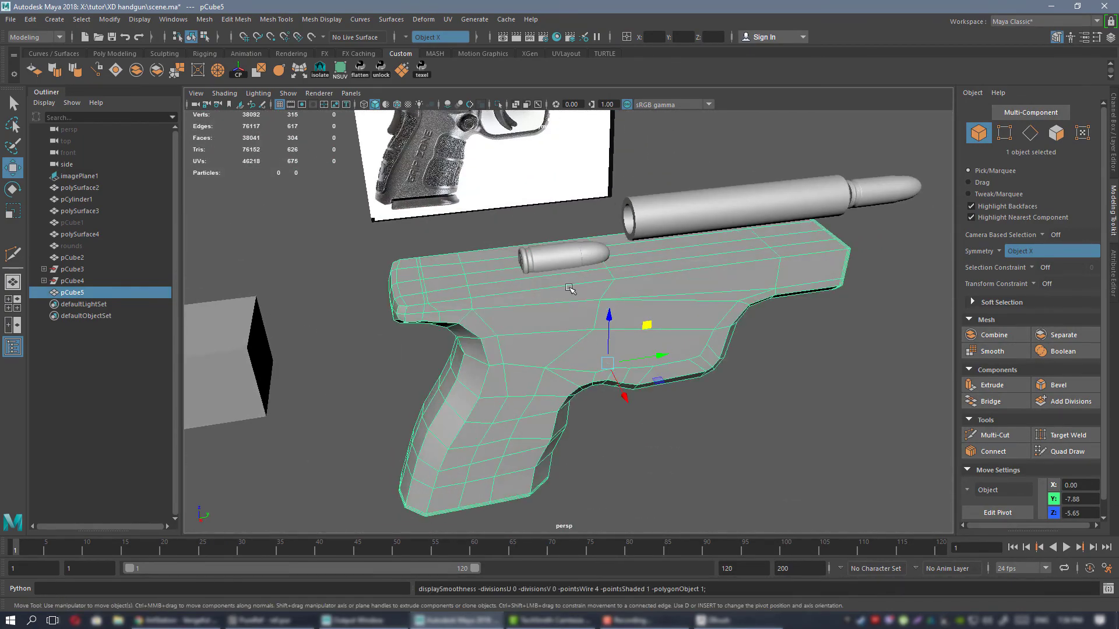
Insert an edge loop around the frame just below its top edge with Multi-Cut.
scroll(553, 318, up, 5)
alt+drag(547, 332, 702, 395)
alt+drag(668, 332, 530, 319)
alt+drag(741, 318, 609, 307)
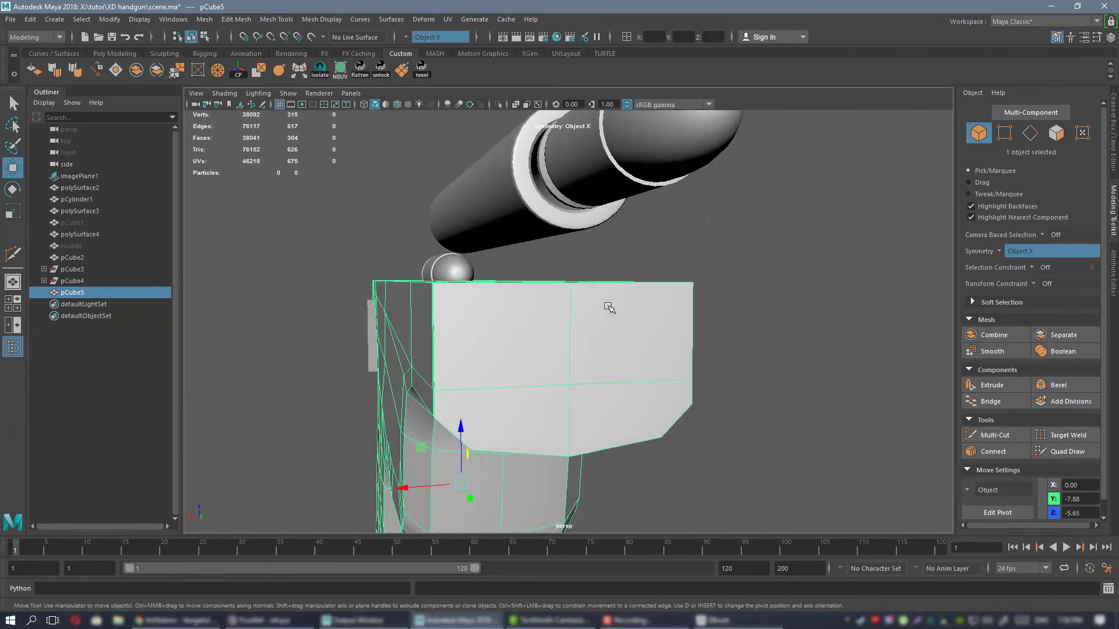
alt+drag(542, 277, 585, 297)
key(ctrl+shift+x)
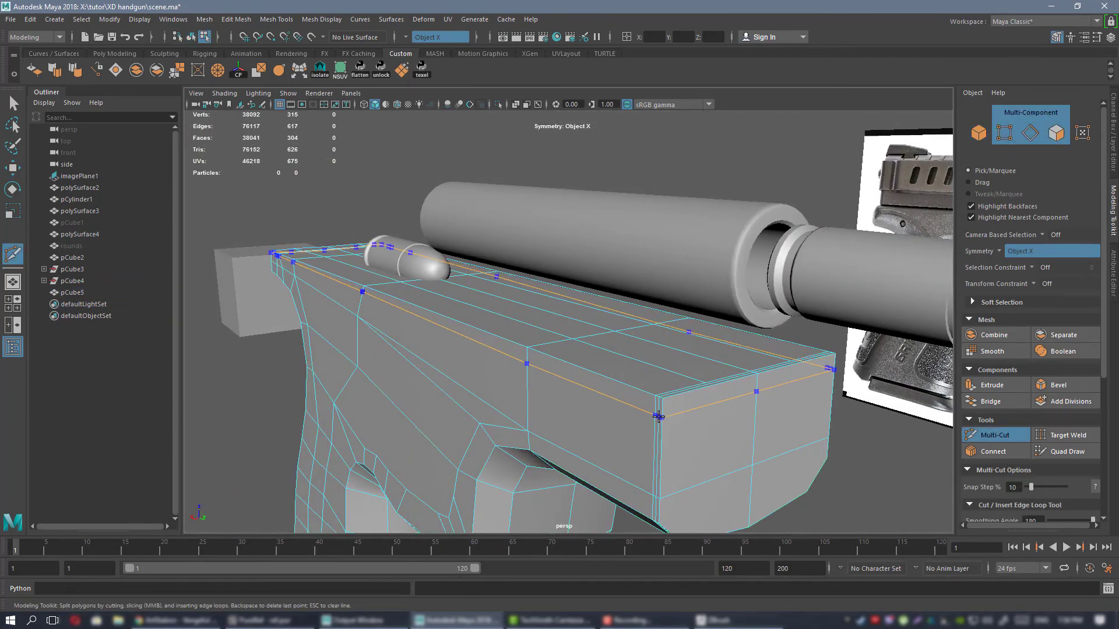
ctrl+click(658, 417)
Try to flatten the new edge loop vertically by scaling it, and undo the scale.
key(w)
right_drag(568, 282, 569, 386)
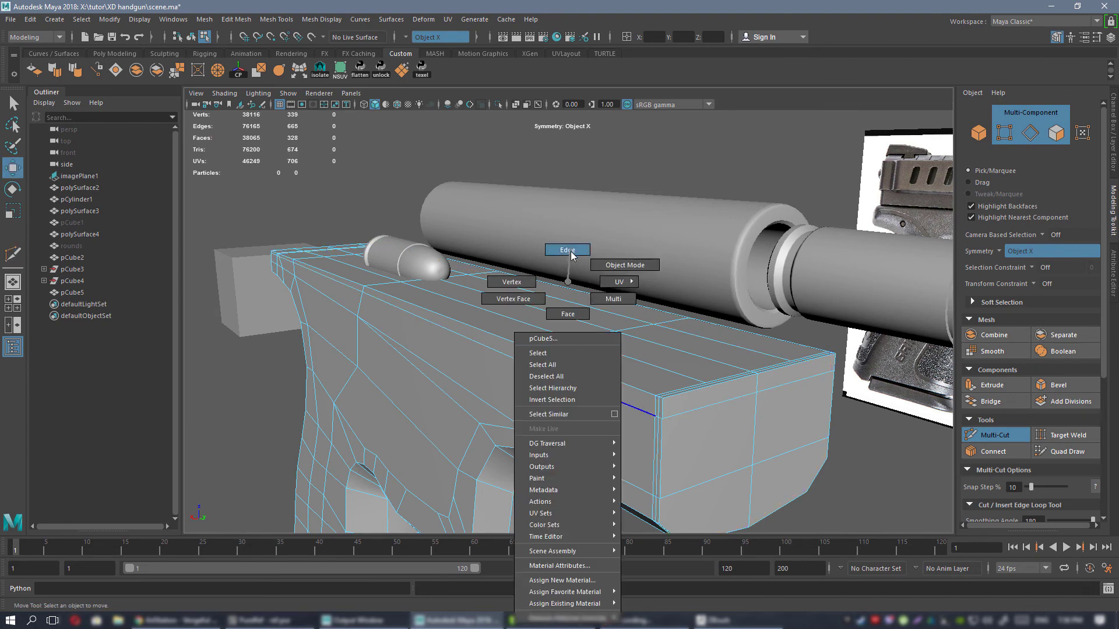
right_drag(571, 253, 571, 251)
double_click(597, 393)
key(r)
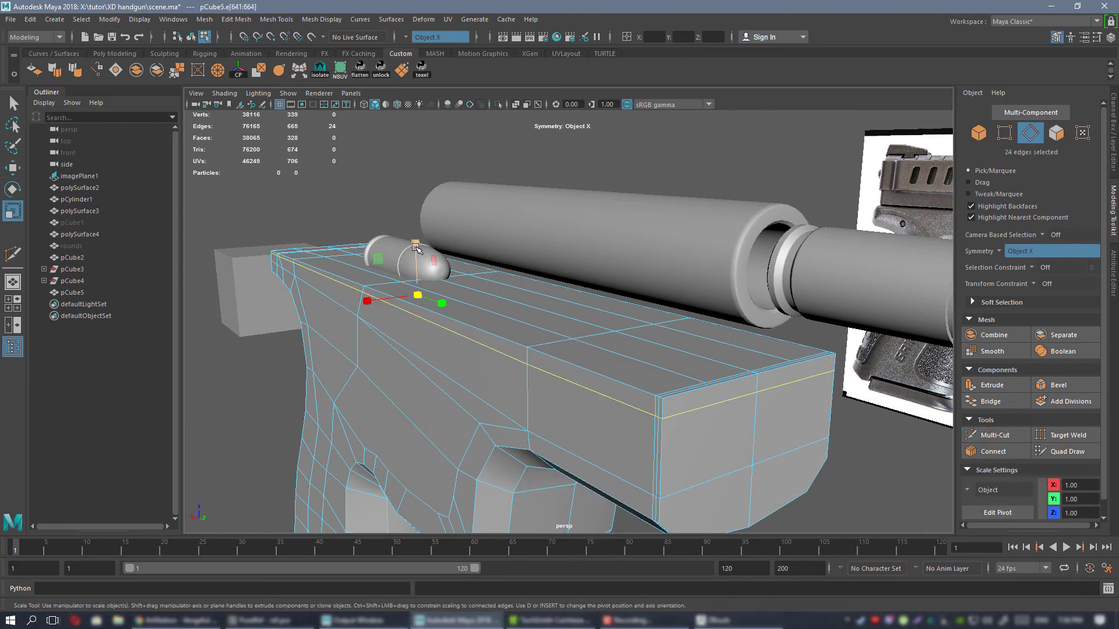
drag(416, 247, 452, 474)
alt+drag(439, 327, 622, 260)
key(ctrl+z)
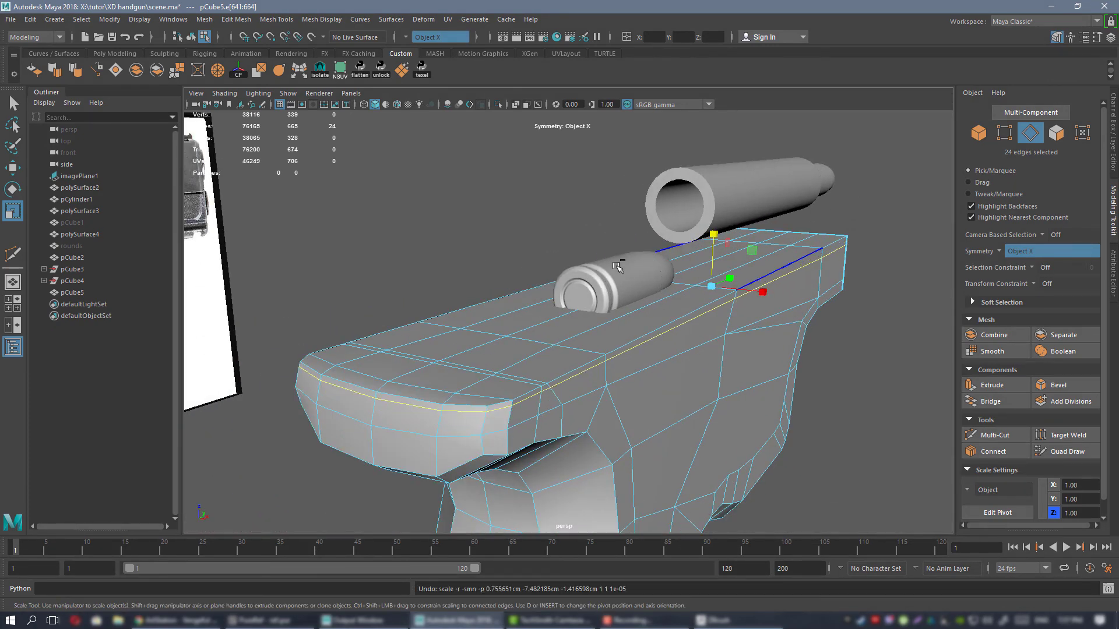
Flatten the edge loop below the frame's top edge by scaling it vertically with an Edge transform constraint, and turn the constraint off.
alt+middle_drag(565, 281, 599, 248)
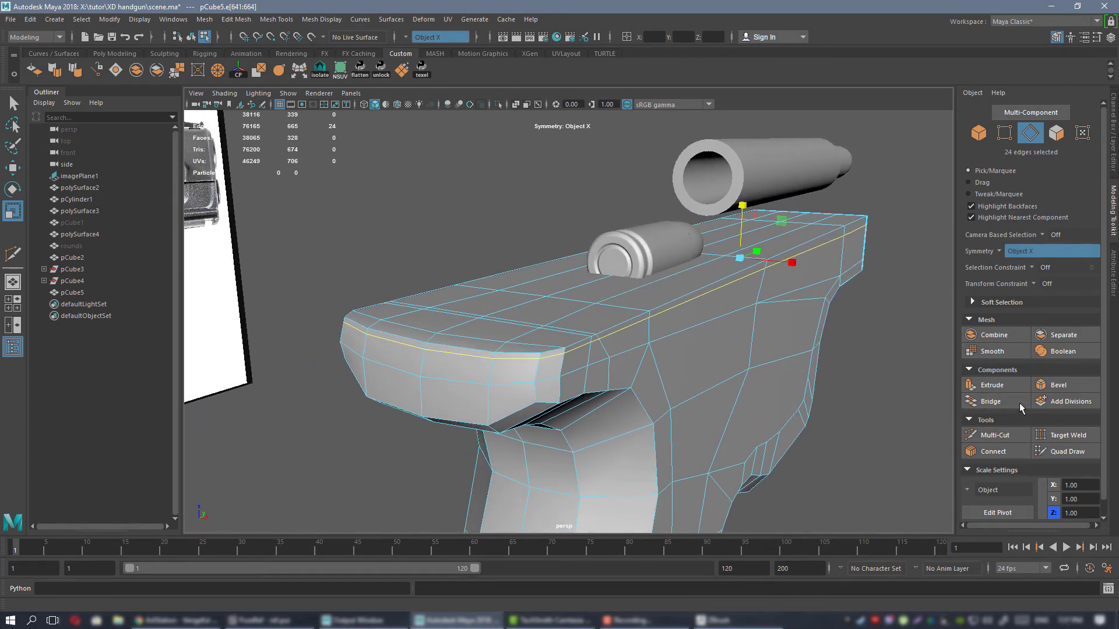
click(1033, 286)
click(1049, 301)
drag(743, 207, 785, 446)
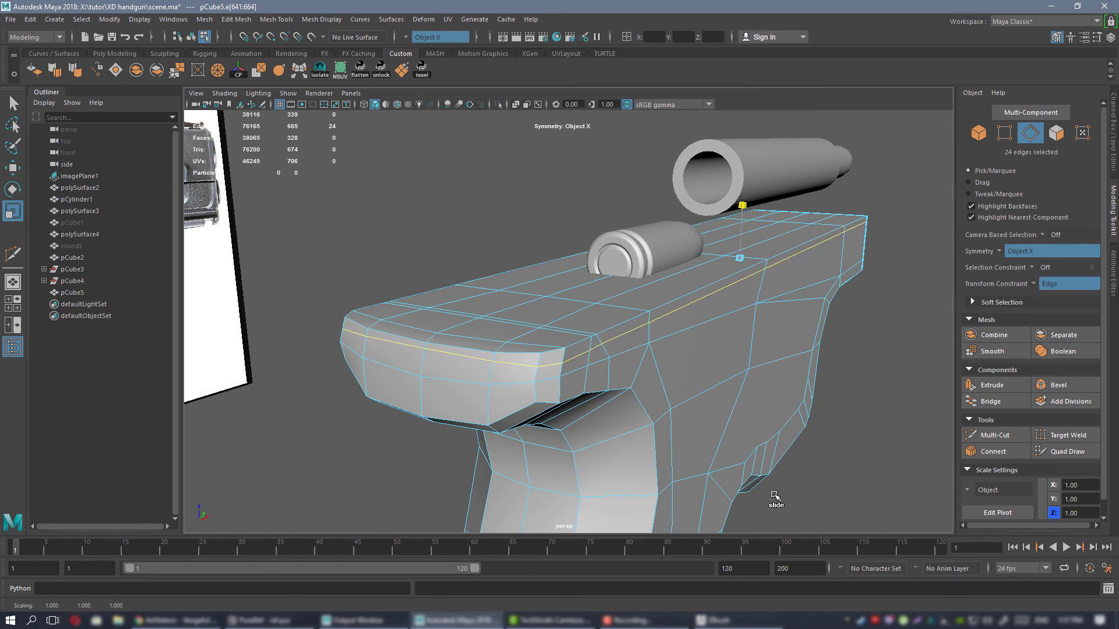
alt+drag(764, 354, 595, 300)
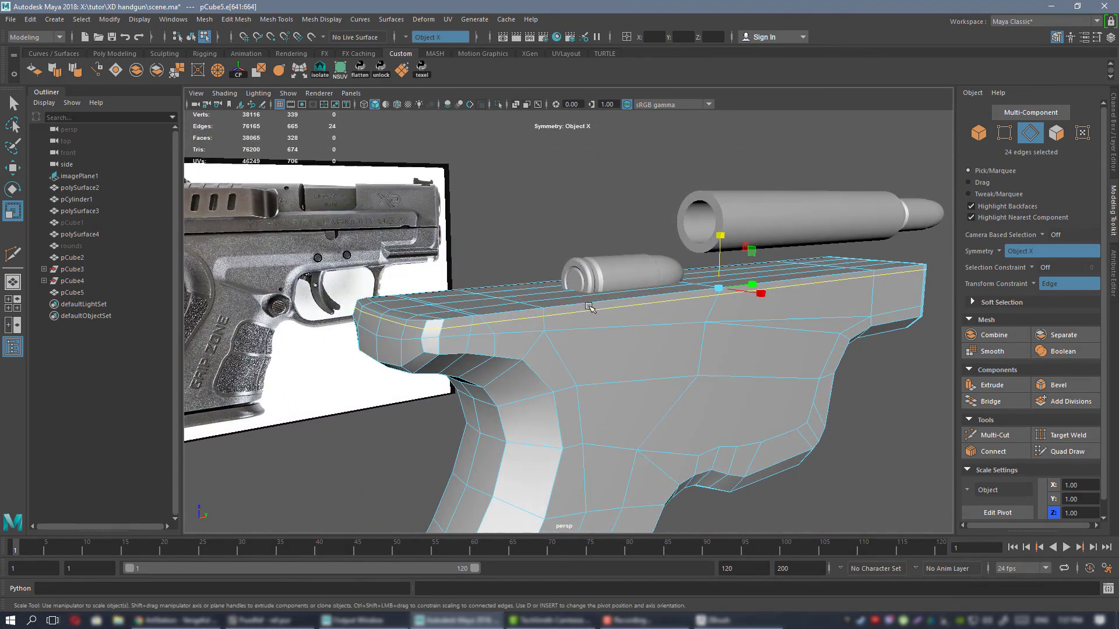
scroll(590, 307, up, 2)
alt+middle_drag(547, 336, 609, 354)
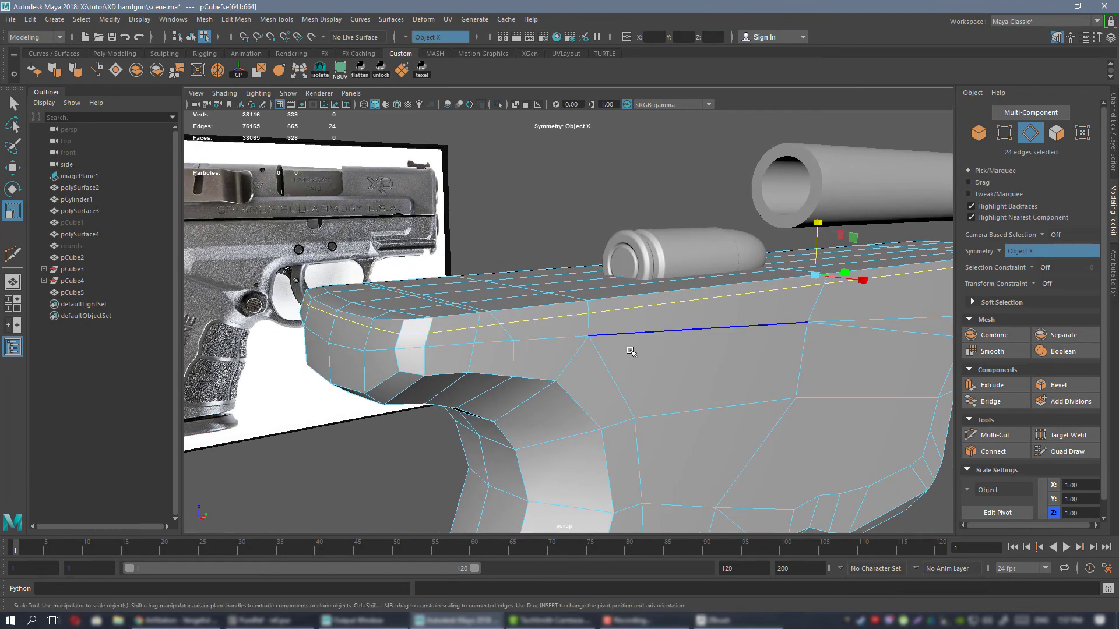
Return to object mode and examine the smoothed frame and its support loops from the side.
right_drag(630, 281, 687, 265)
alt+drag(653, 292, 666, 364)
scroll(647, 353, down, 5)
scroll(634, 356, up, 4)
alt+middle_drag(666, 365, 600, 317)
scroll(600, 318, down, 2)
click(577, 299)
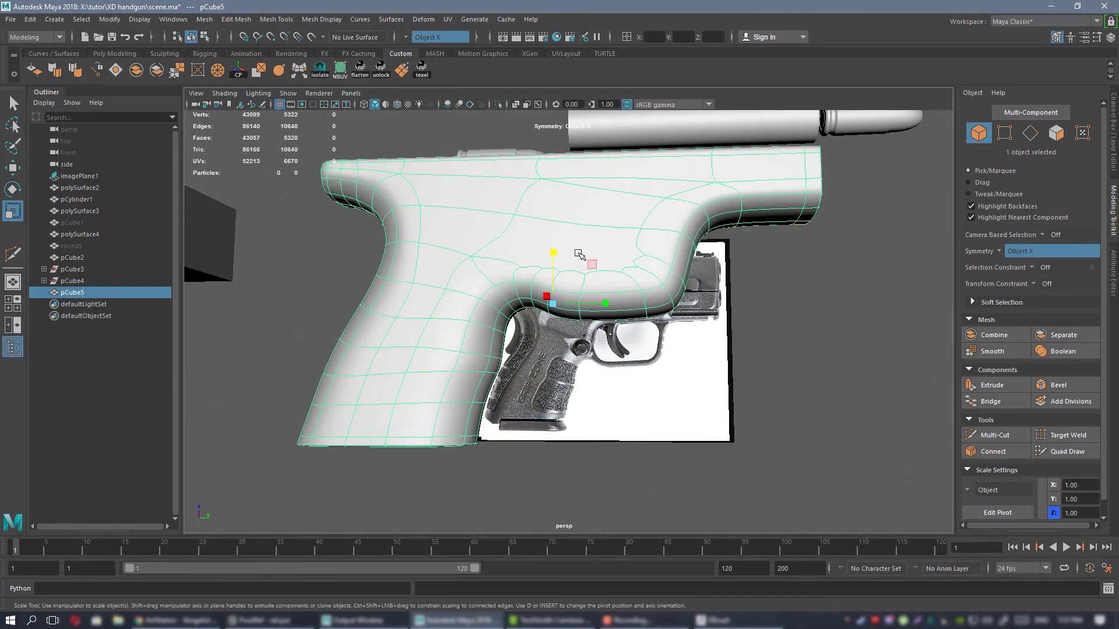
mouse_move(583, 257)
alt+mouse_down()
mouse_move(689, 347)
mouse_move(523, 294)
mouse_move(572, 332)
mouse_move(678, 341)
mouse_move(499, 320)
mouse_move(579, 297)
mouse_move(565, 341)
mouse_move(621, 339)
mouse_move(557, 320)
mouse_move(650, 327)
mouse_move(648, 373)
mouse_move(597, 362)
mouse_move(669, 352)
mouse_move(633, 360)
mouse_move(511, 347)
mouse_move(610, 355)
mouse_move(557, 342)
mouse_move(571, 326)
mouse_move(509, 313)
mouse_move(551, 322)
mouse_move(589, 256)
alt+mouse_up()
Compare the smoothed frame's lower contour with the reference in the side view, and select the frame mesh.
click(818, 342)
click(606, 344)
key(f)
click(731, 388)
alt+right_drag(732, 388, 635, 344)
alt+drag(635, 344, 626, 382)
key(space)
key(space)
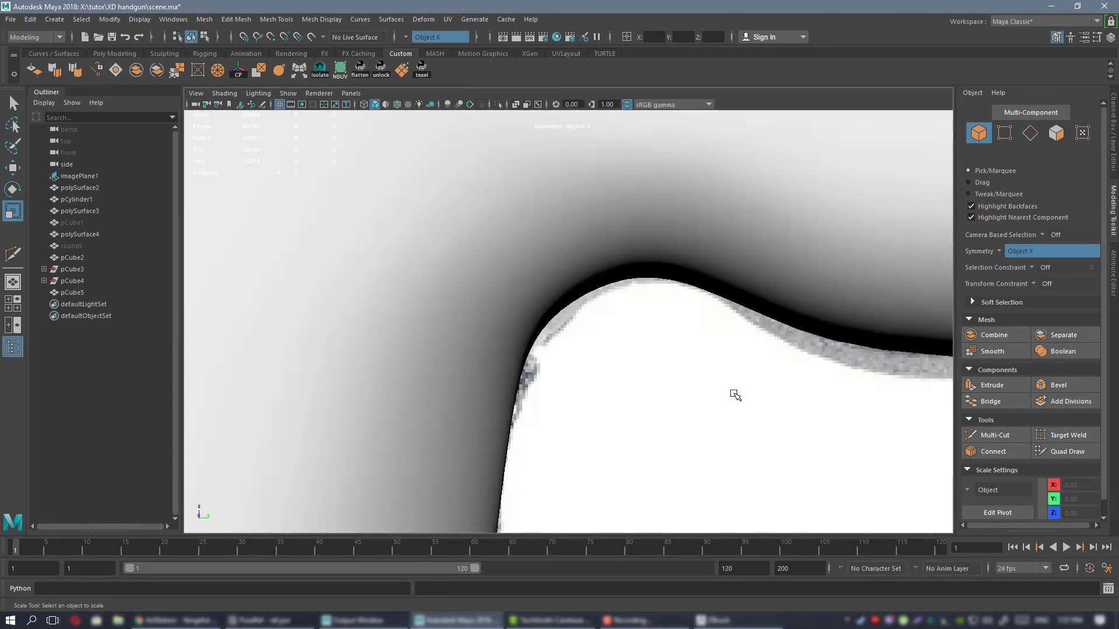
alt+right_drag(735, 394, 802, 395)
alt+middle_drag(618, 324, 553, 300)
click(553, 300)
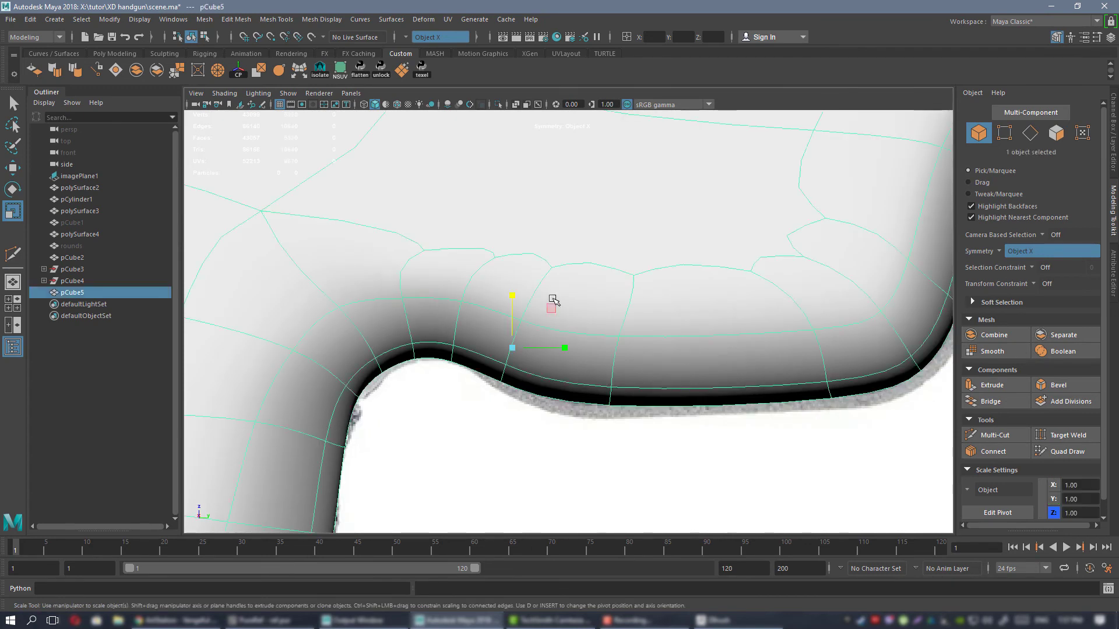
Move the vertices at the rear of the trigger section's underside down onto the reference outline, keeping the smooth preview on.
key(F9)
key(1)
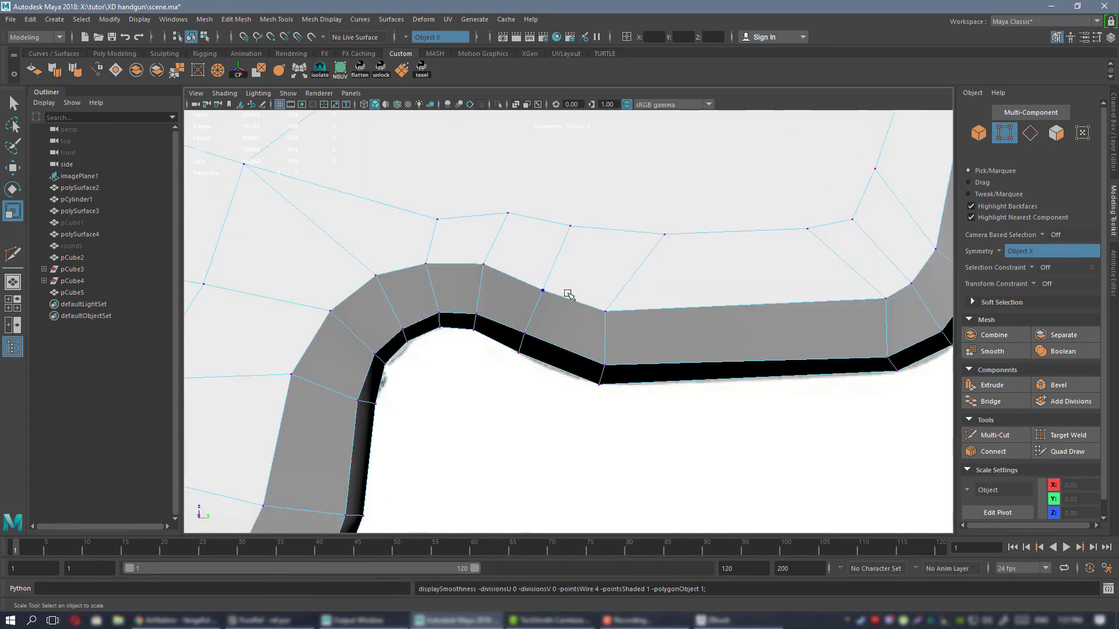
drag(683, 452, 663, 382)
key(3)
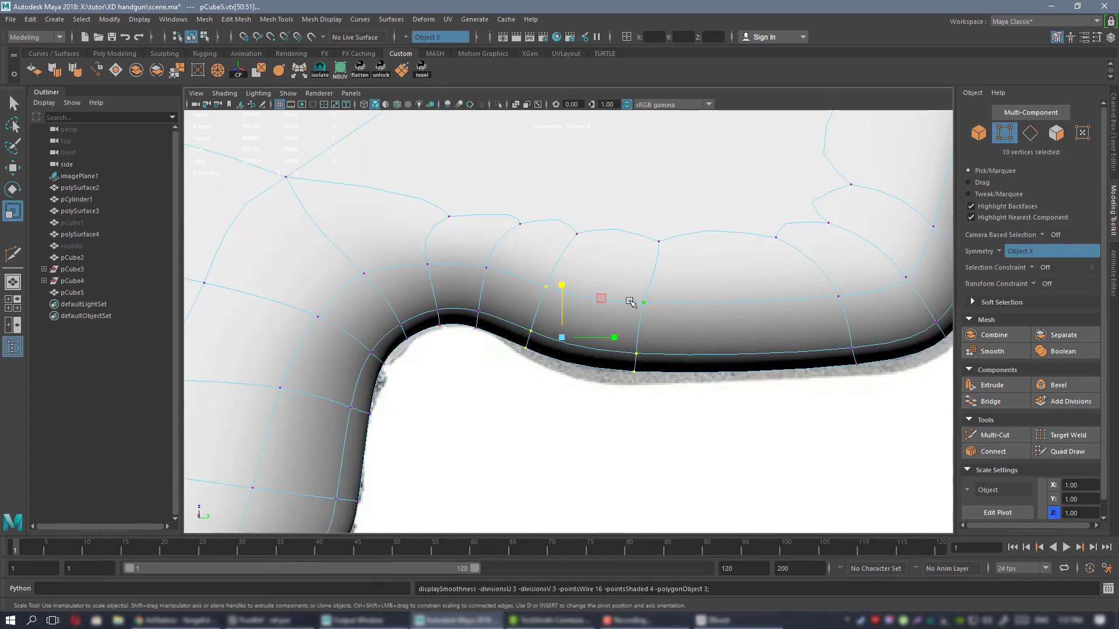
key(w)
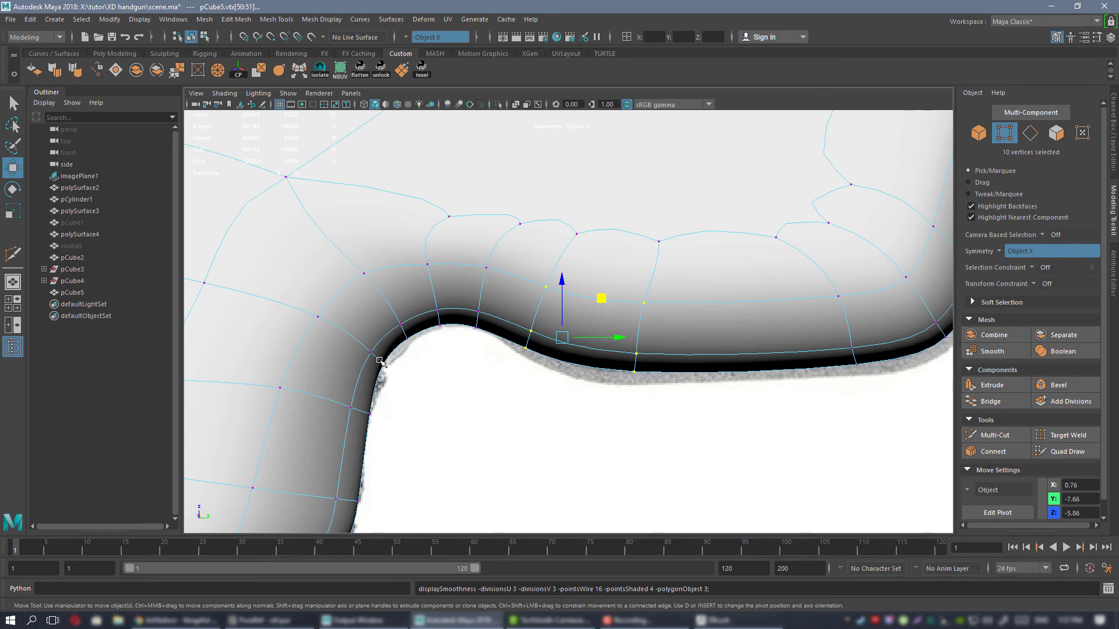
alt+middle_drag(772, 370, 567, 375)
alt+middle_drag(378, 317, 577, 310)
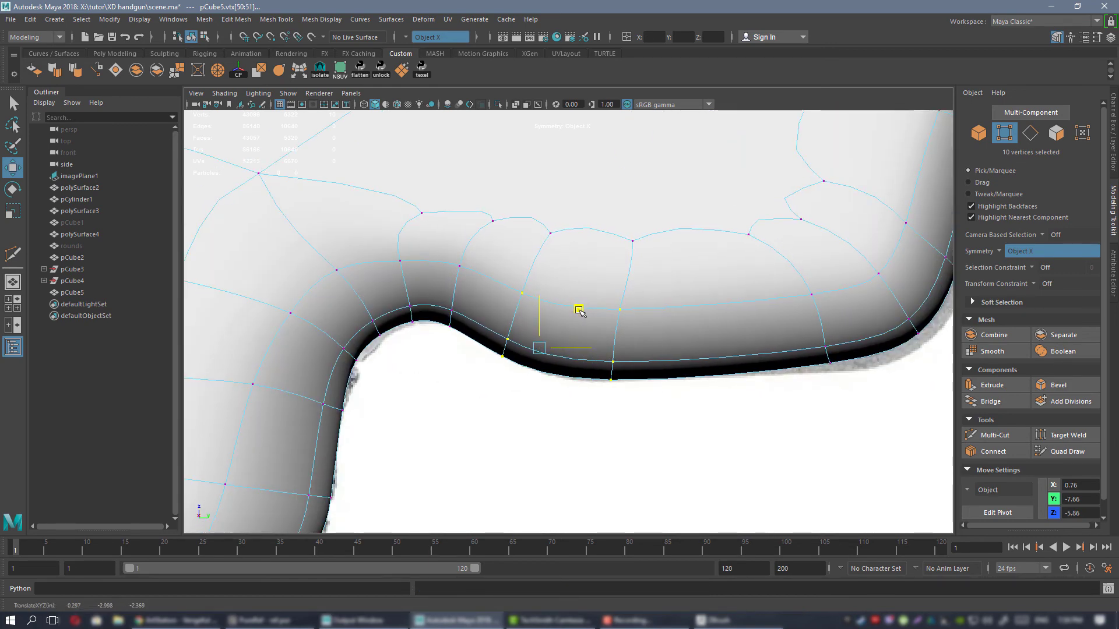
Move the vertices of the trigger section's lower front corner outward and down to match the reference contour.
alt+middle_drag(777, 307, 596, 342)
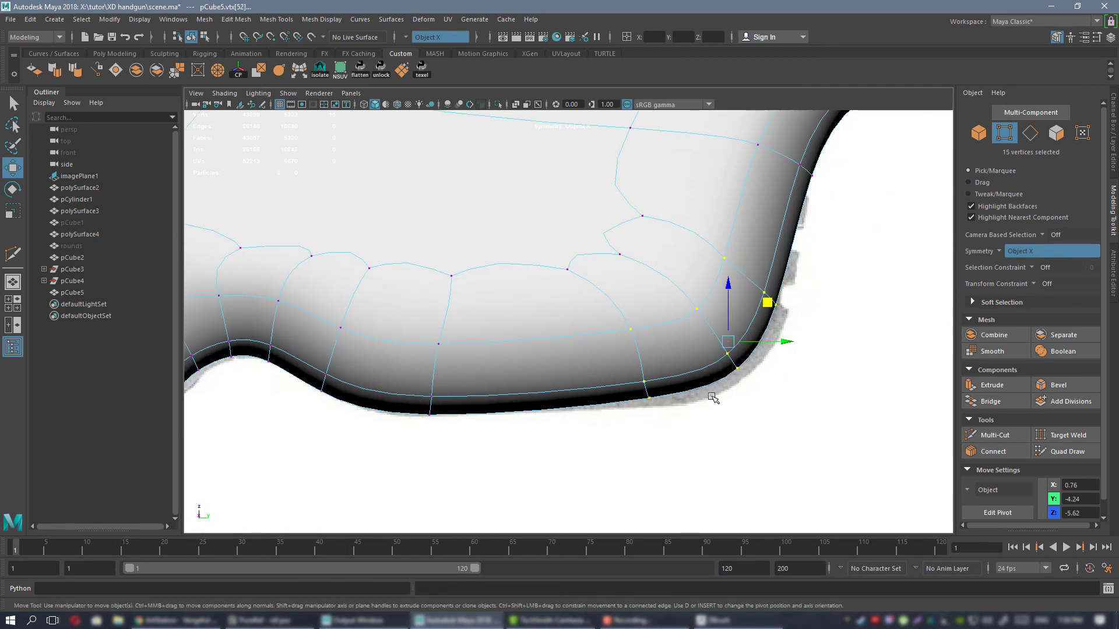
middle_drag(767, 304, 778, 313)
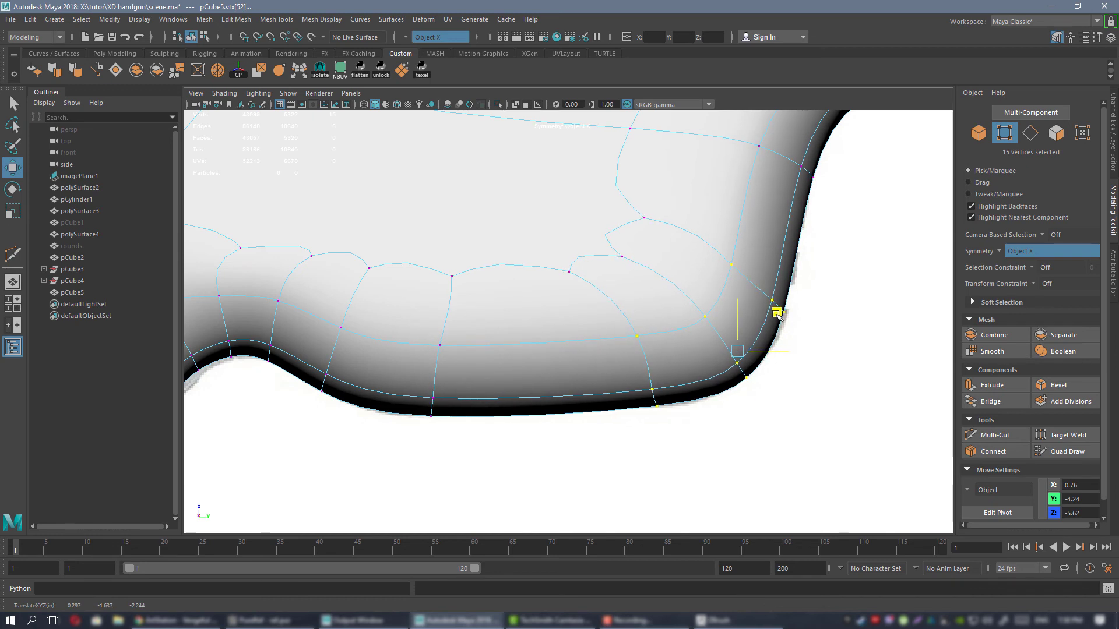
alt+middle_drag(759, 271, 608, 468)
alt+middle_drag(686, 401, 589, 334)
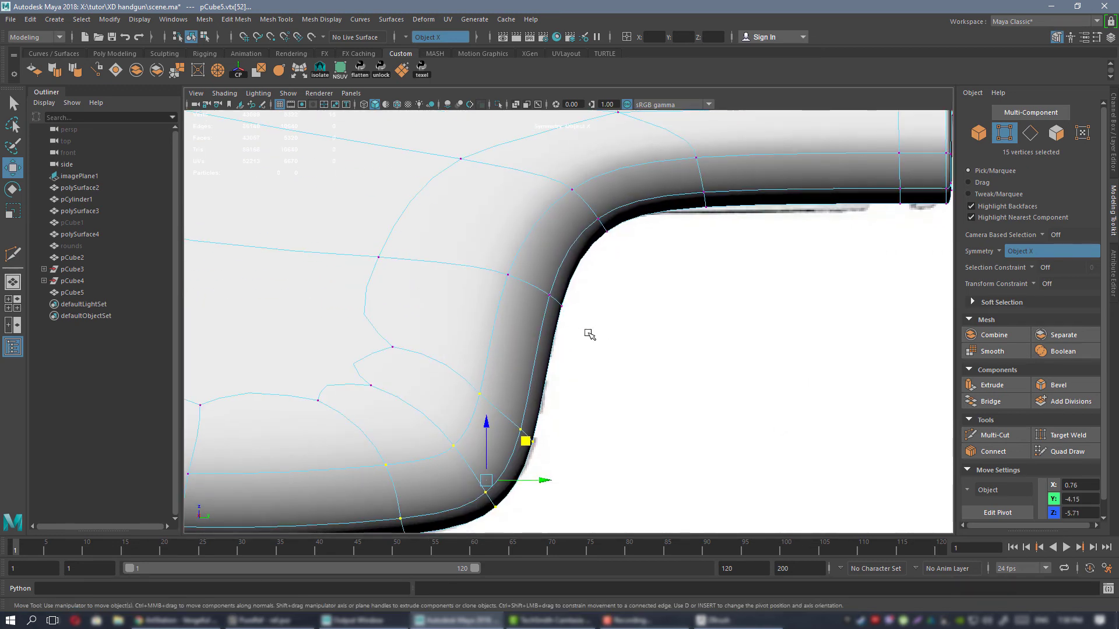
alt+middle_drag(543, 298, 533, 330)
drag(487, 287, 611, 356)
mouse_move(576, 313)
mouse_down()
mouse_move(554, 308)
mouse_move(569, 306)
mouse_up()
alt+middle_drag(475, 428, 619, 333)
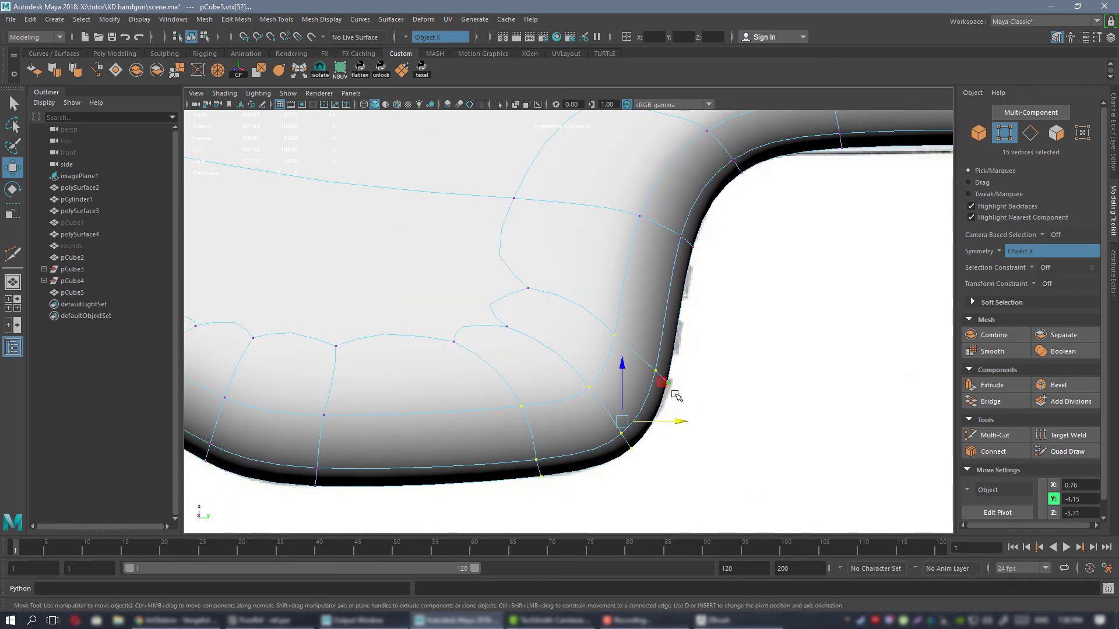
drag(676, 421, 679, 421)
Shift the vertices on the rise ahead of the trigger section forward, and lower the front rail's underside vertices to the reference.
alt+middle_drag(665, 257, 581, 367)
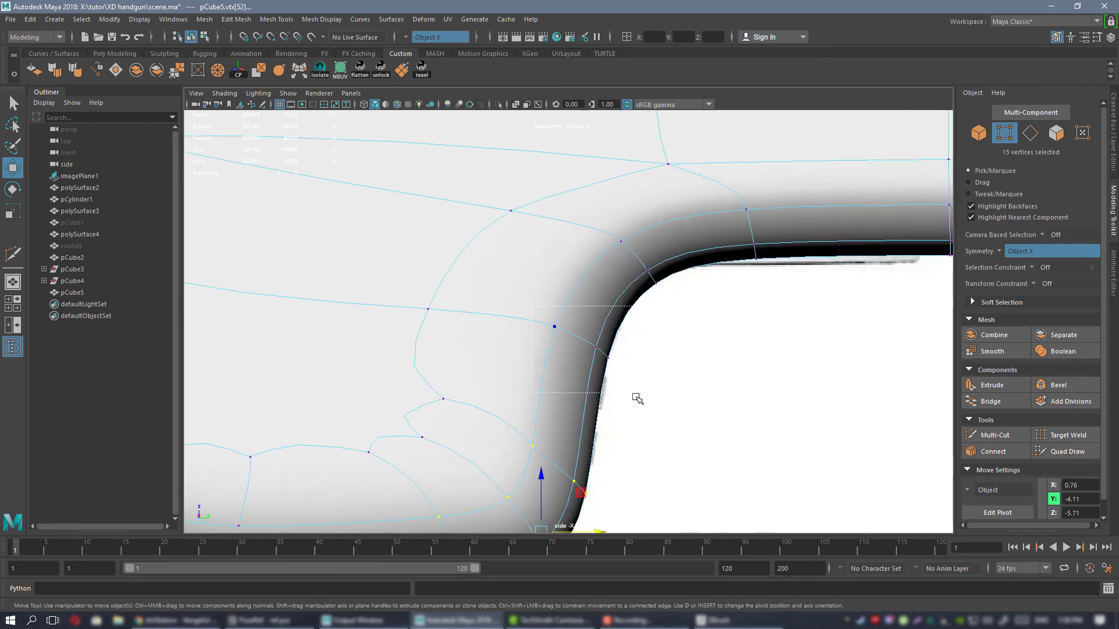
drag(629, 336, 630, 335)
alt+middle_drag(631, 335, 534, 364)
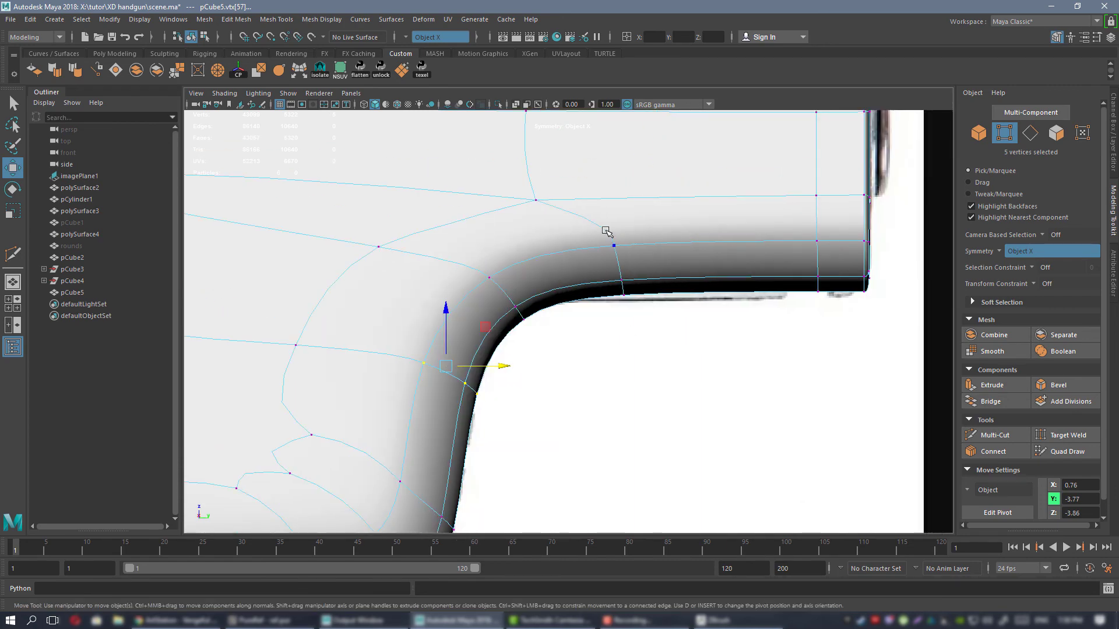
mouse_move(731, 240)
mouse_down()
mouse_move(729, 193)
mouse_move(740, 248)
mouse_up()
Move two vertex rows on the upper back of the grip outward to follow the reference's textured edge.
alt+right_drag(740, 249, 480, 269)
alt+middle_drag(266, 315, 564, 282)
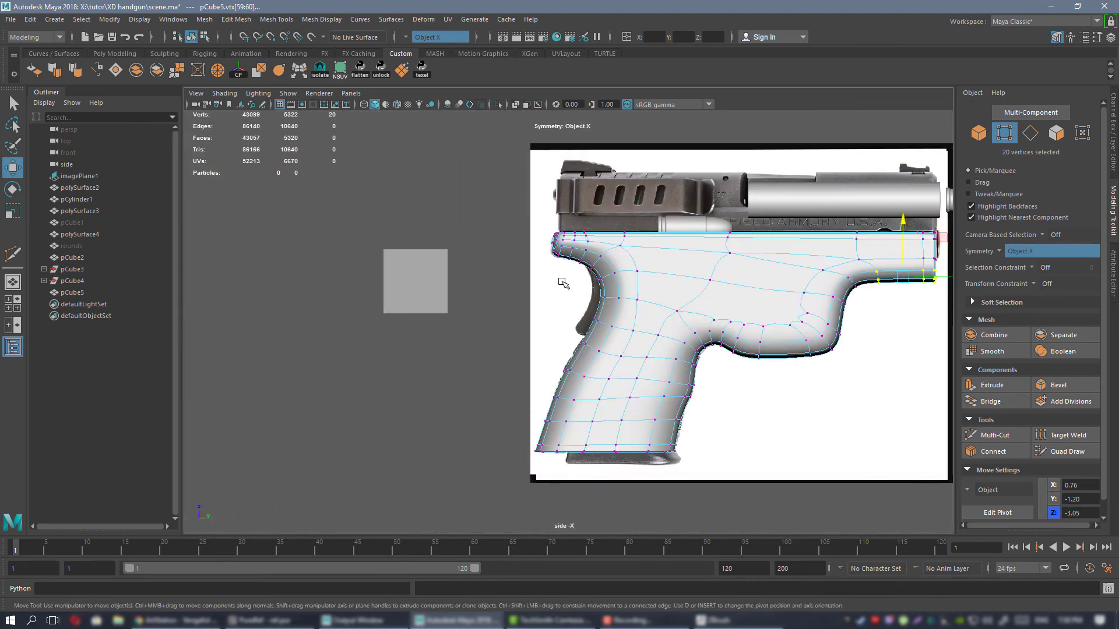
alt+right_drag(564, 282, 695, 385)
alt+middle_drag(646, 351, 666, 257)
alt+right_drag(666, 257, 784, 402)
alt+middle_drag(575, 153, 554, 217)
alt+right_drag(553, 217, 592, 327)
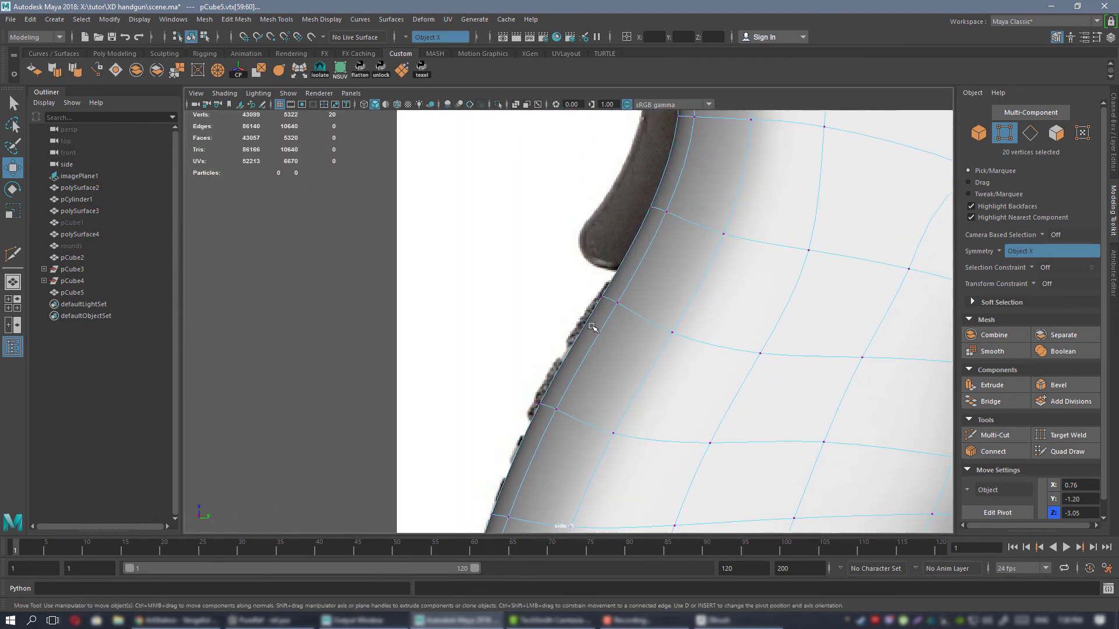
drag(604, 381, 601, 378)
click(672, 274)
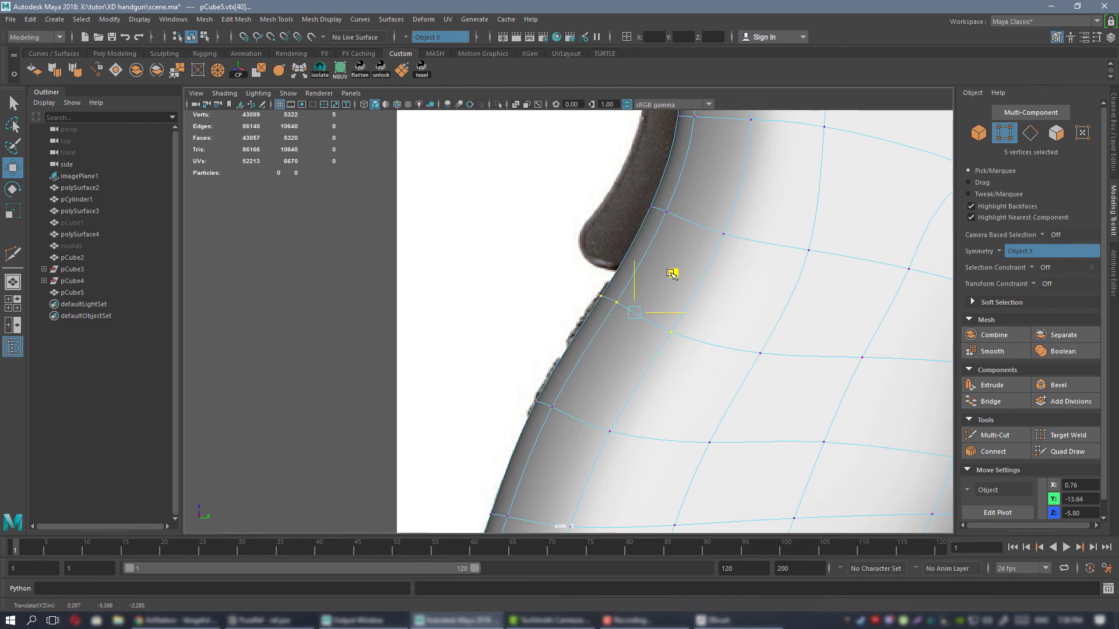
Adjust the vertex rows along the lower back of the grip and its bottom rear corner horizontally to fit the reference.
alt+right_drag(687, 367, 614, 392)
alt+middle_drag(614, 392, 633, 270)
alt+right_drag(633, 270, 659, 303)
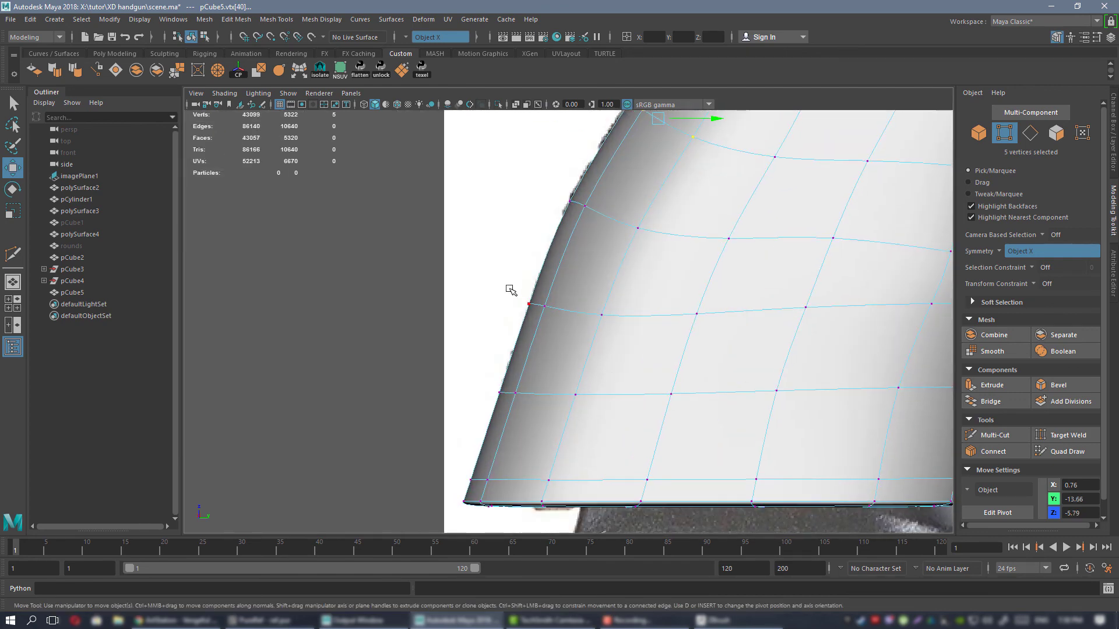
drag(603, 314, 602, 313)
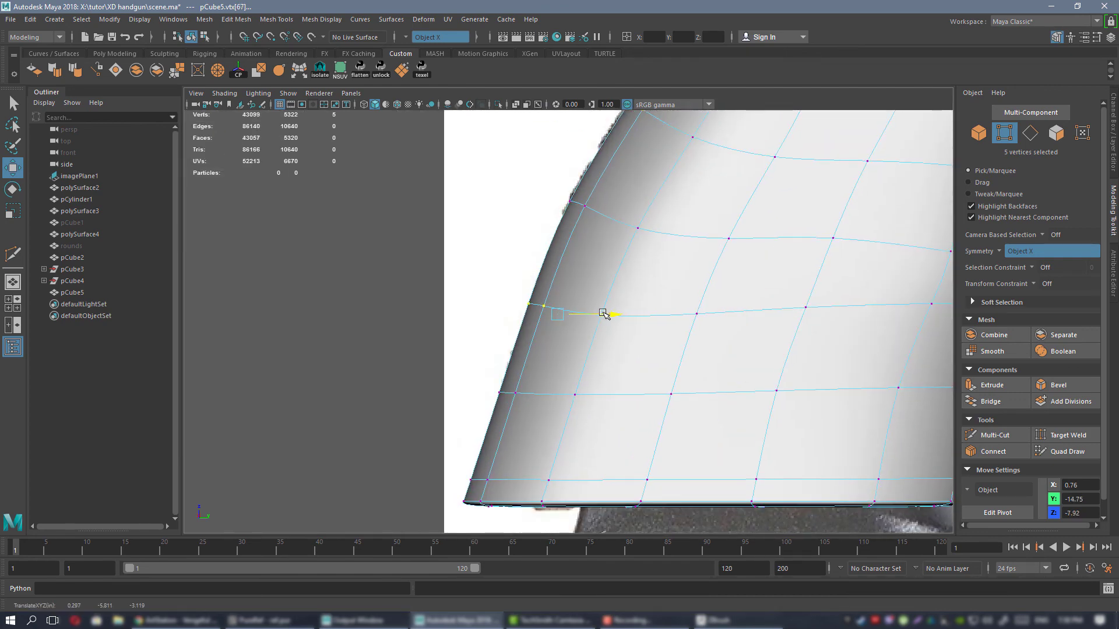
drag(490, 367, 597, 388)
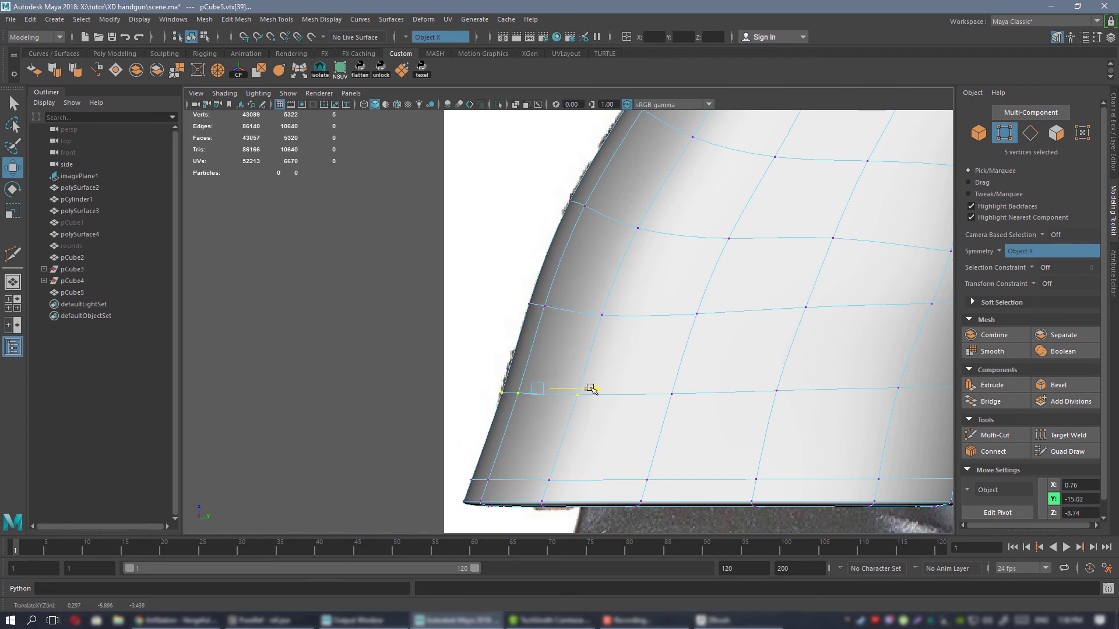
alt+middle_drag(587, 389, 582, 333)
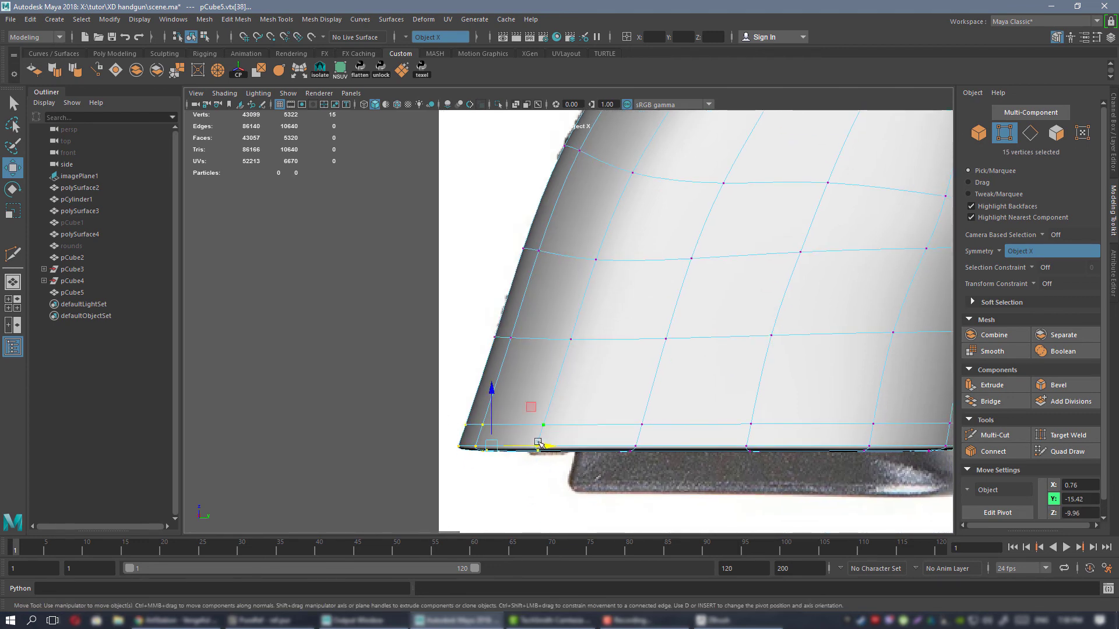
mouse_move(538, 443)
mouse_down()
mouse_move(590, 445)
mouse_move(553, 445)
mouse_up()
Shift the vertices at the grip's bottom front corner and the row above it forward onto the reference outline.
scroll(600, 415, down, 4)
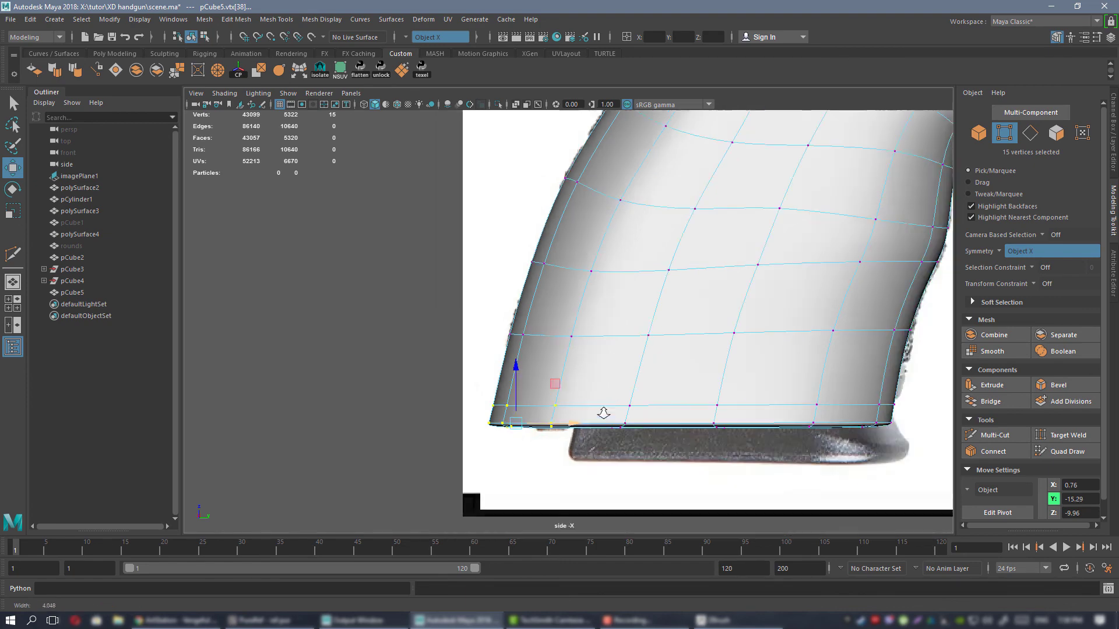
alt+middle_drag(728, 388, 523, 449)
alt+right_drag(599, 387, 751, 489)
alt+middle_drag(751, 488, 632, 457)
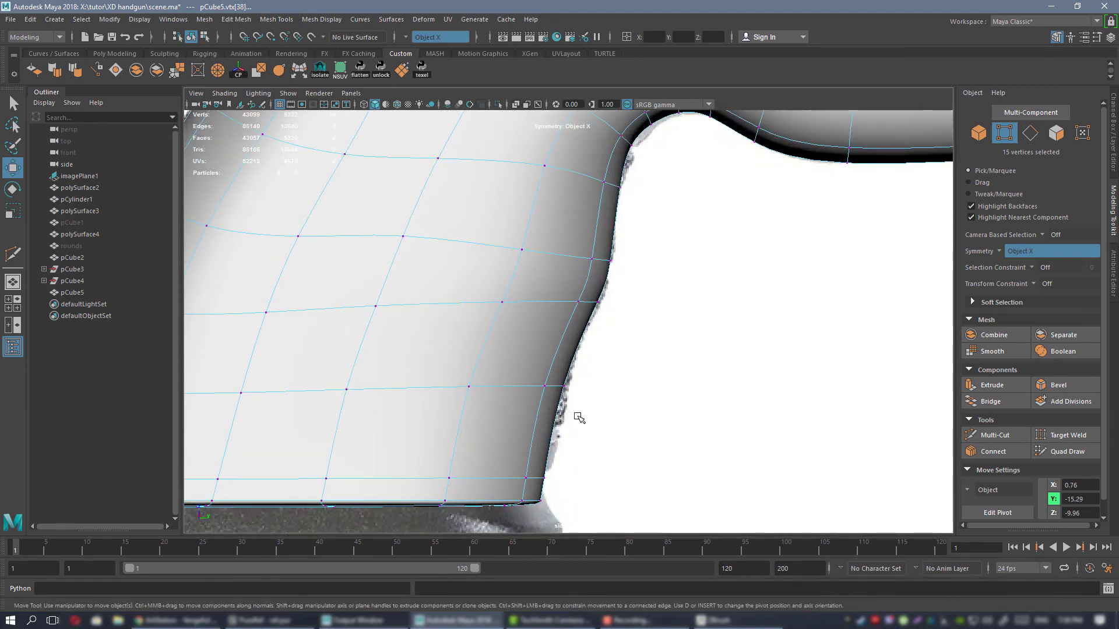
alt+middle_drag(458, 462, 535, 415)
drag(619, 459, 625, 459)
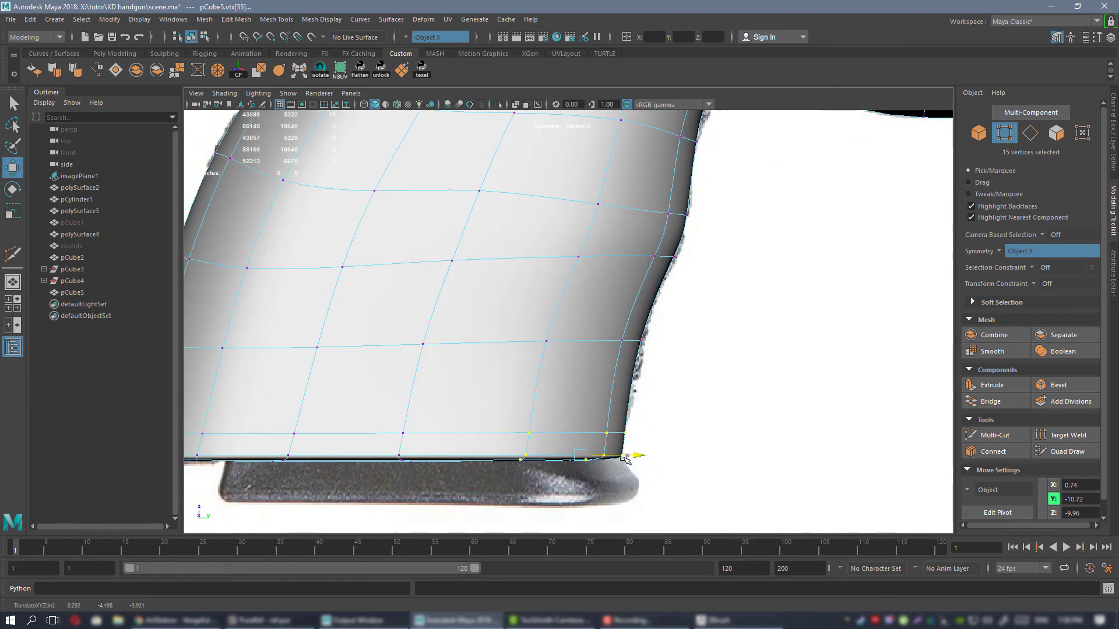
drag(641, 341, 643, 341)
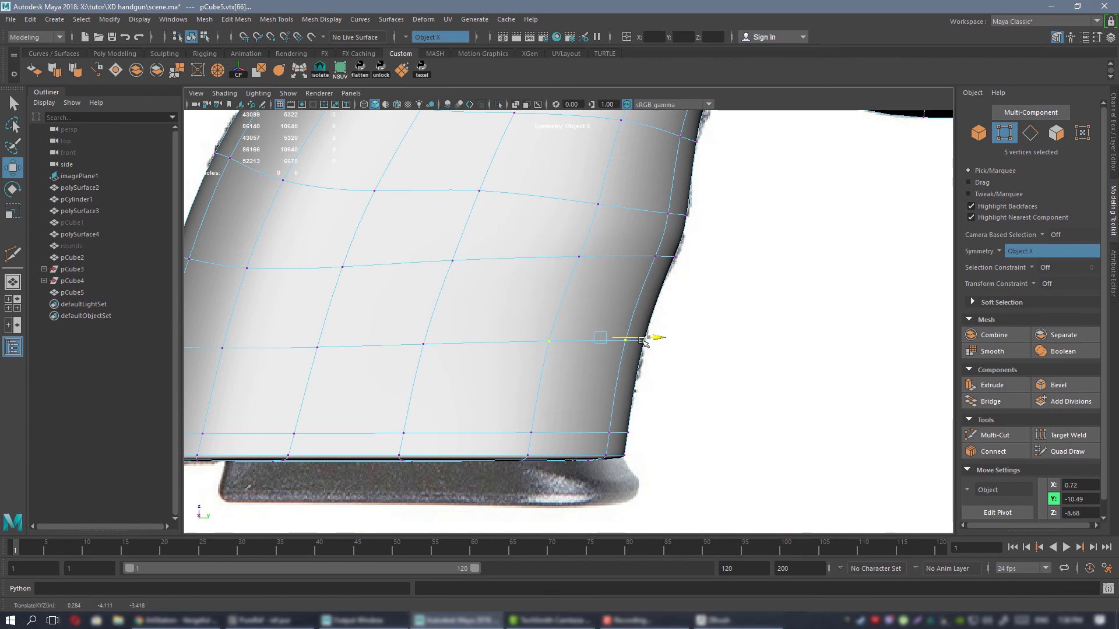
Move the edge vertices of the curve joining the grip front to the trigger section down onto the reference contour.
alt+middle_drag(653, 294, 571, 416)
alt+right_drag(571, 416, 753, 429)
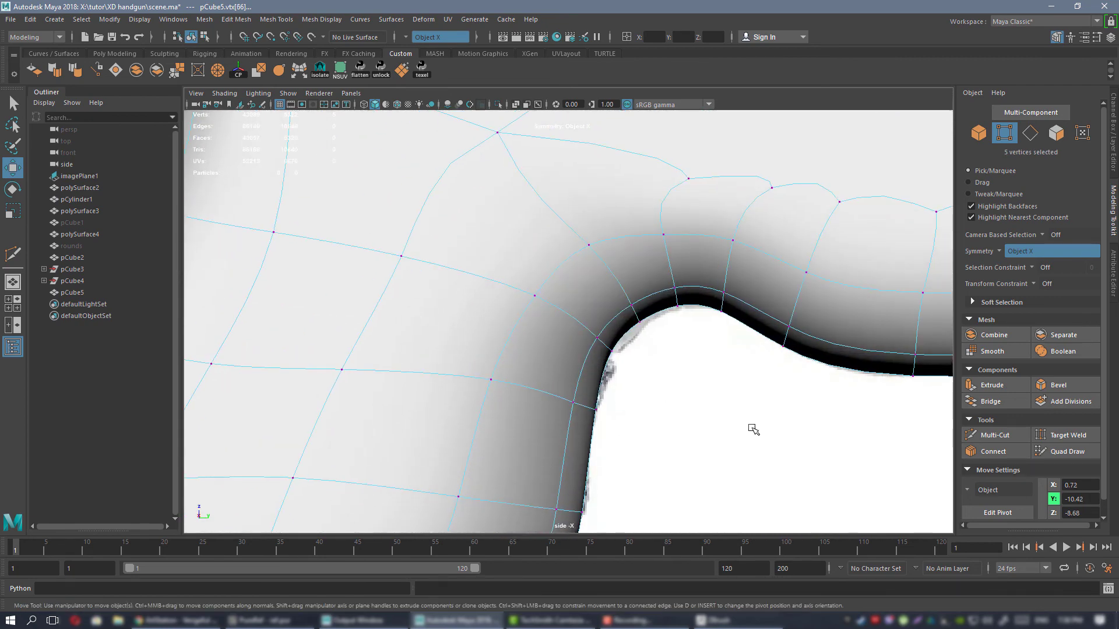
alt+right_drag(653, 355, 676, 360)
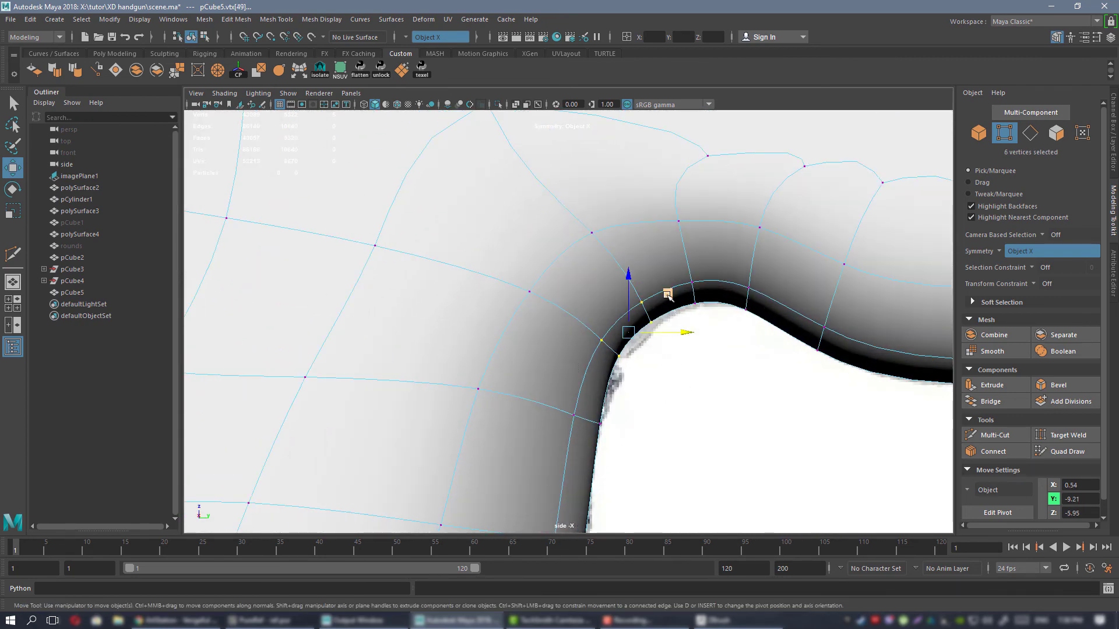
middle_drag(667, 294, 671, 299)
drag(685, 263, 758, 313)
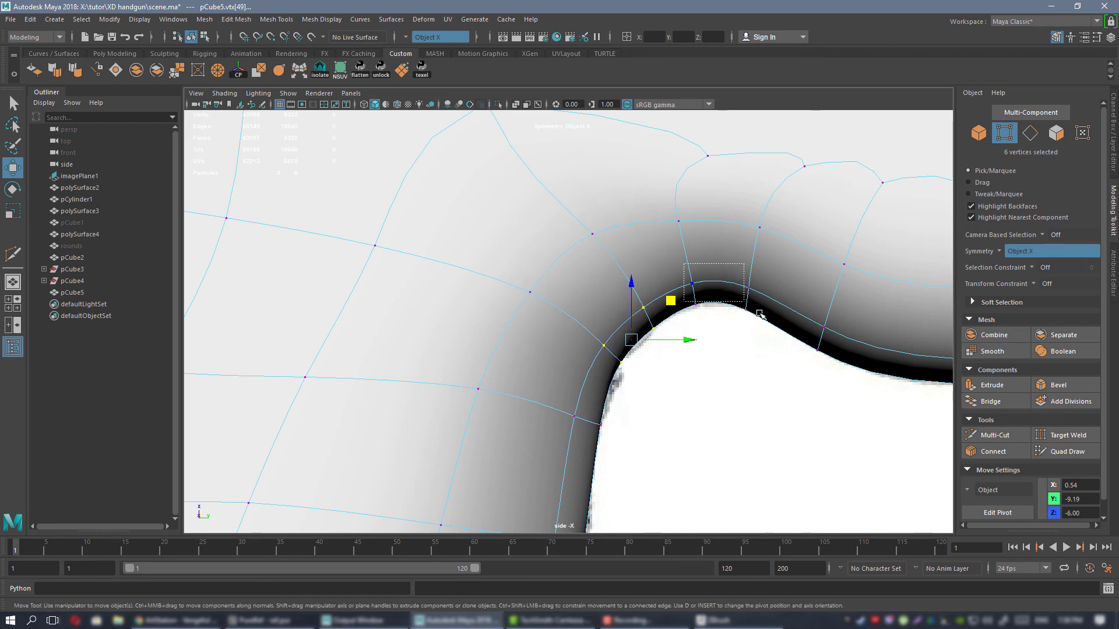
drag(754, 259, 756, 262)
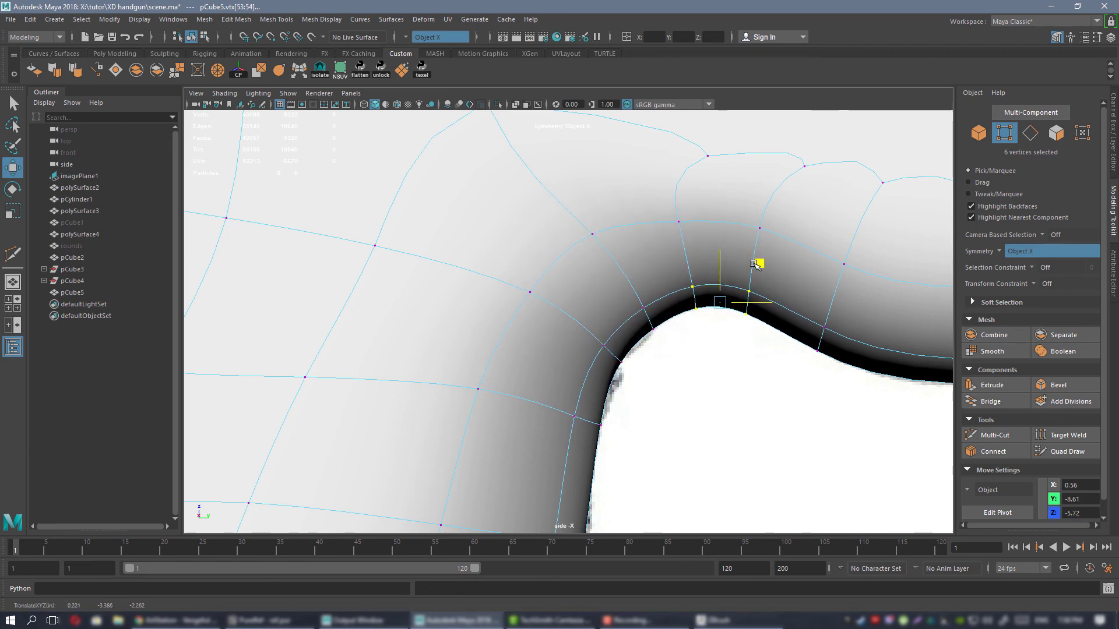
Reposition individual edge vertices along the curve behind the trigger section to round its outline evenly.
click(770, 360)
drag(774, 328, 796, 252)
click(702, 273)
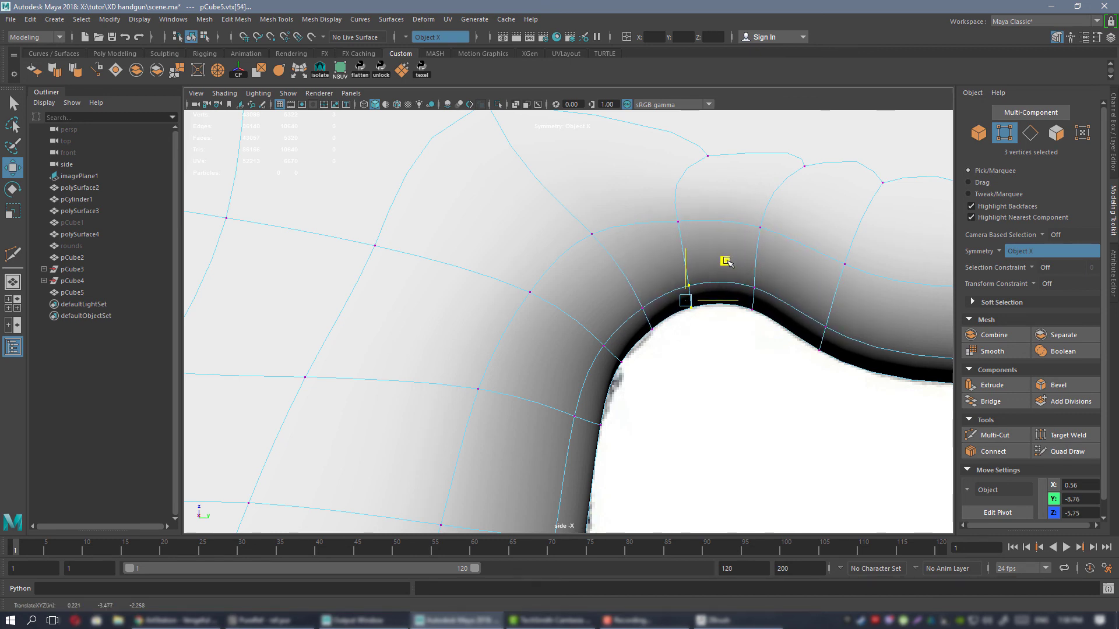
drag(724, 261, 685, 280)
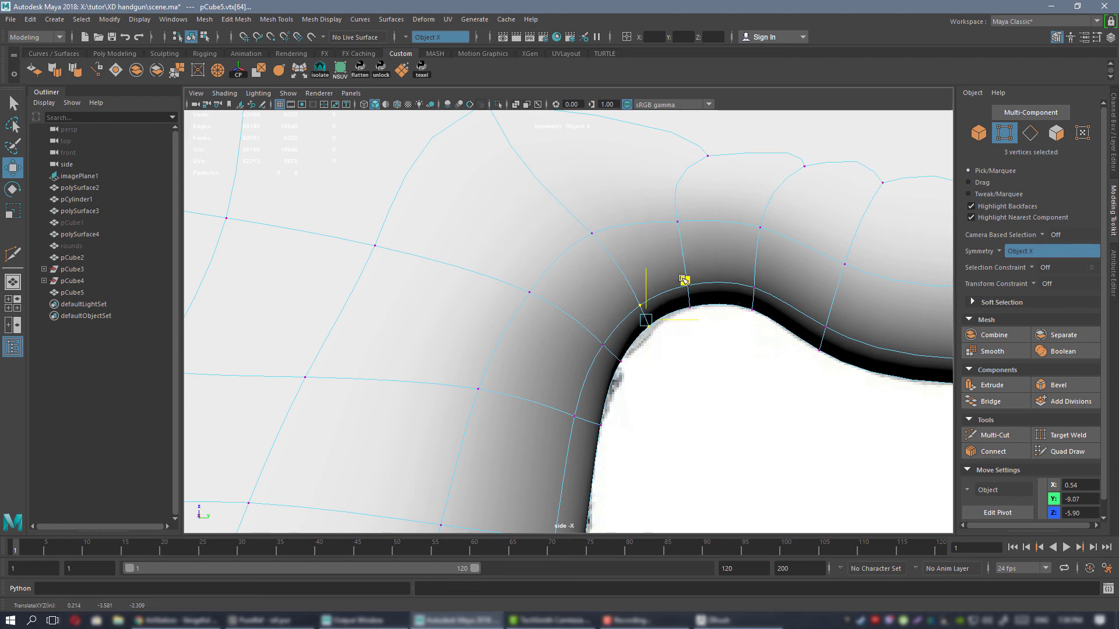
scroll(645, 320, down, 12)
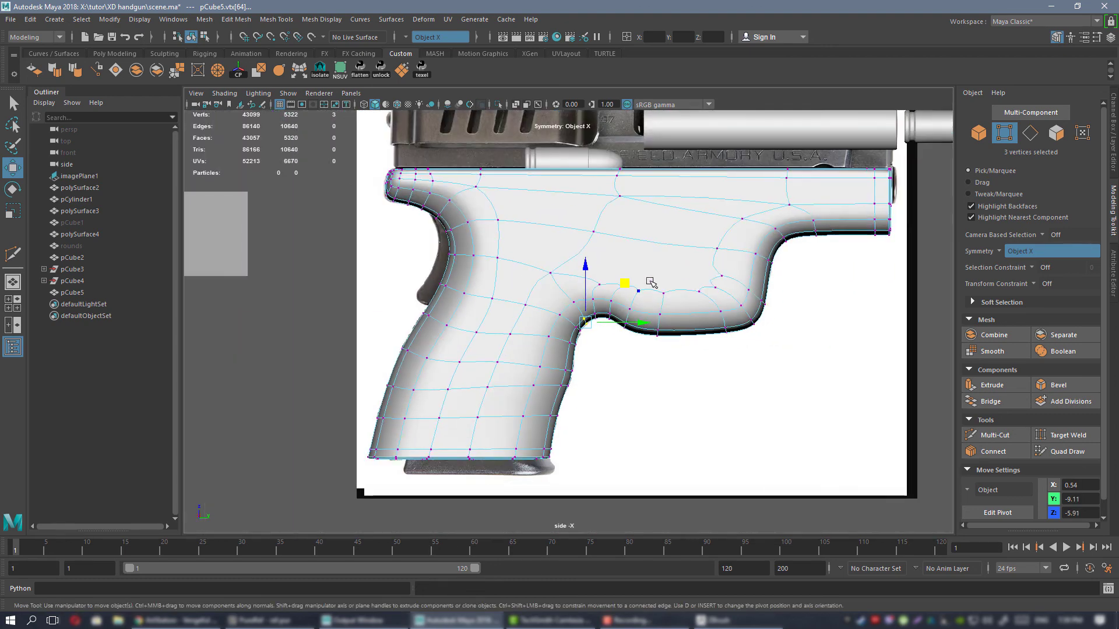
Examine the reshaped grip and frame in the perspective view, checking the smoothed surface along the back of the grip with and without its wireframe.
right_drag(650, 280, 679, 262)
scroll(623, 306, down, 2)
alt+middle_drag(600, 327, 591, 338)
key(space)
key(space)
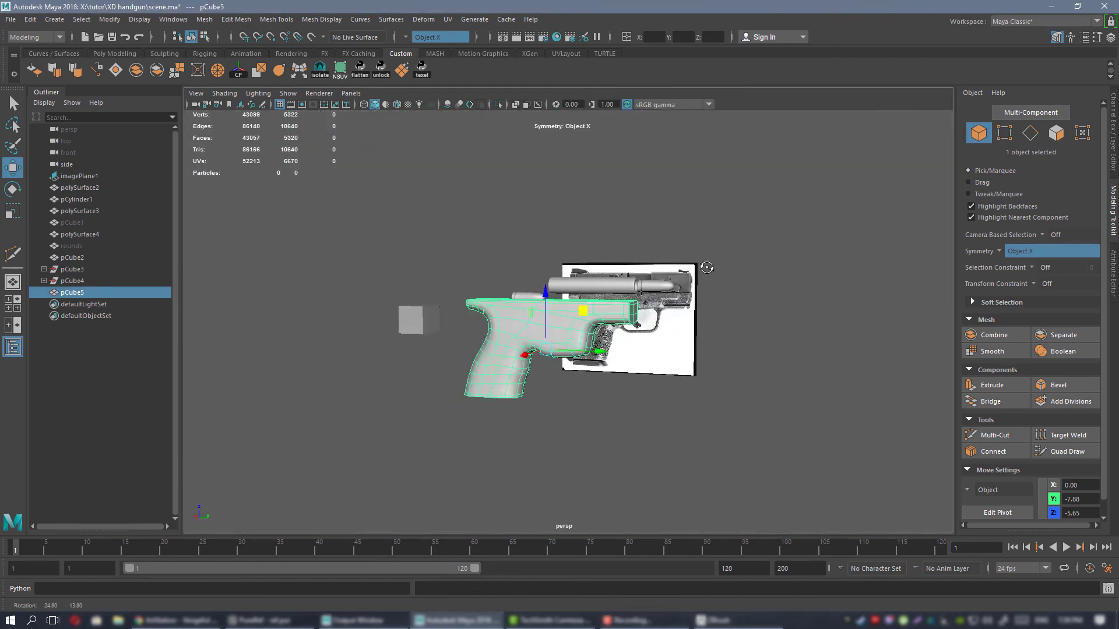
alt+drag(707, 268, 679, 256)
key(f)
alt+drag(681, 457, 582, 300)
click(646, 391)
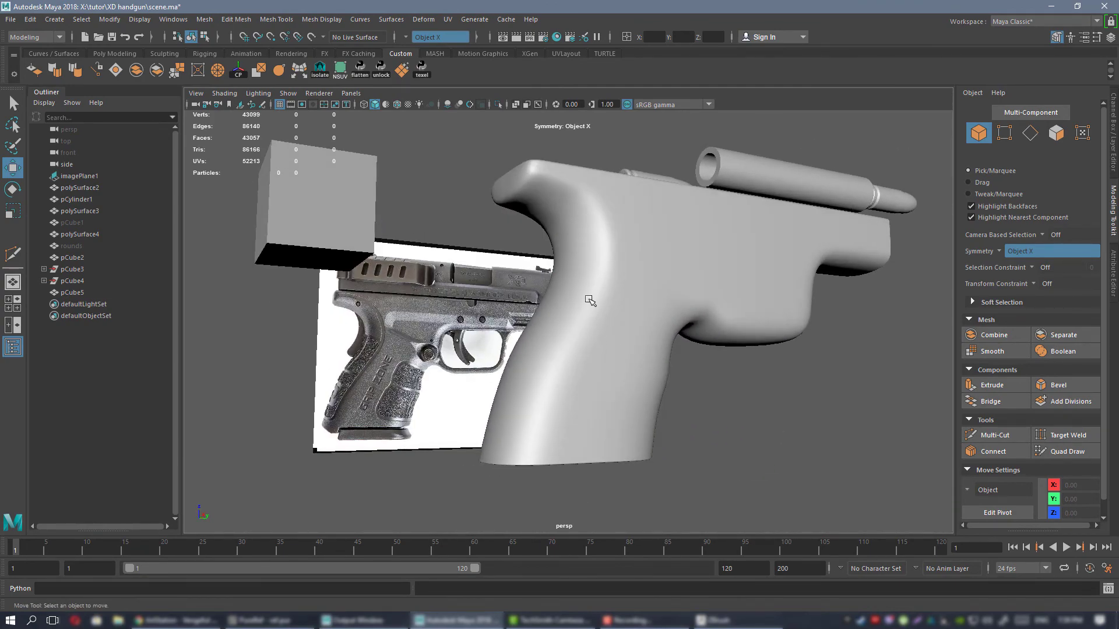
alt+right_drag(582, 300, 620, 337)
click(602, 290)
alt+drag(601, 290, 624, 344)
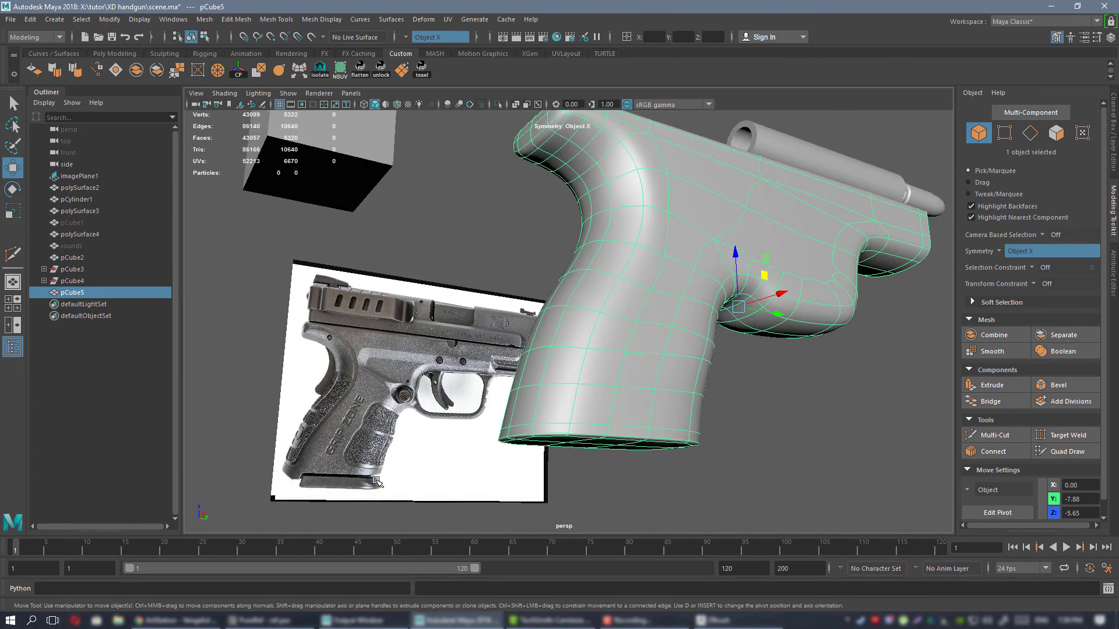
Inspect the frame's edge flow around the trigger section, front and grip underside, comparing the unsmoothed cage with the smooth preview.
alt+drag(674, 307, 423, 333)
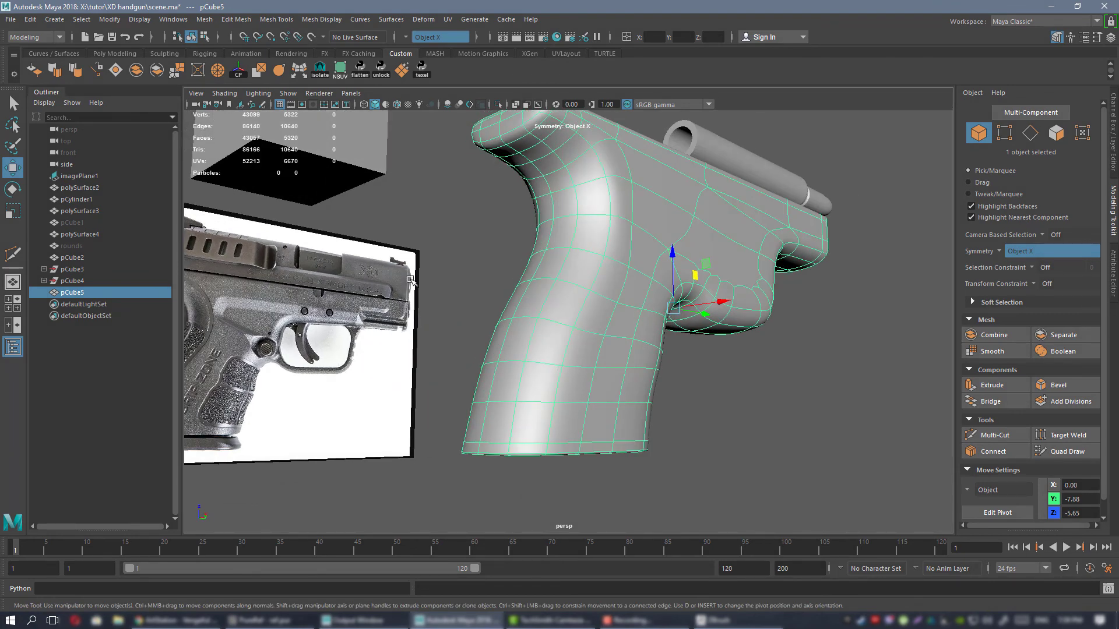
click(407, 334)
alt+drag(408, 335, 653, 248)
click(578, 244)
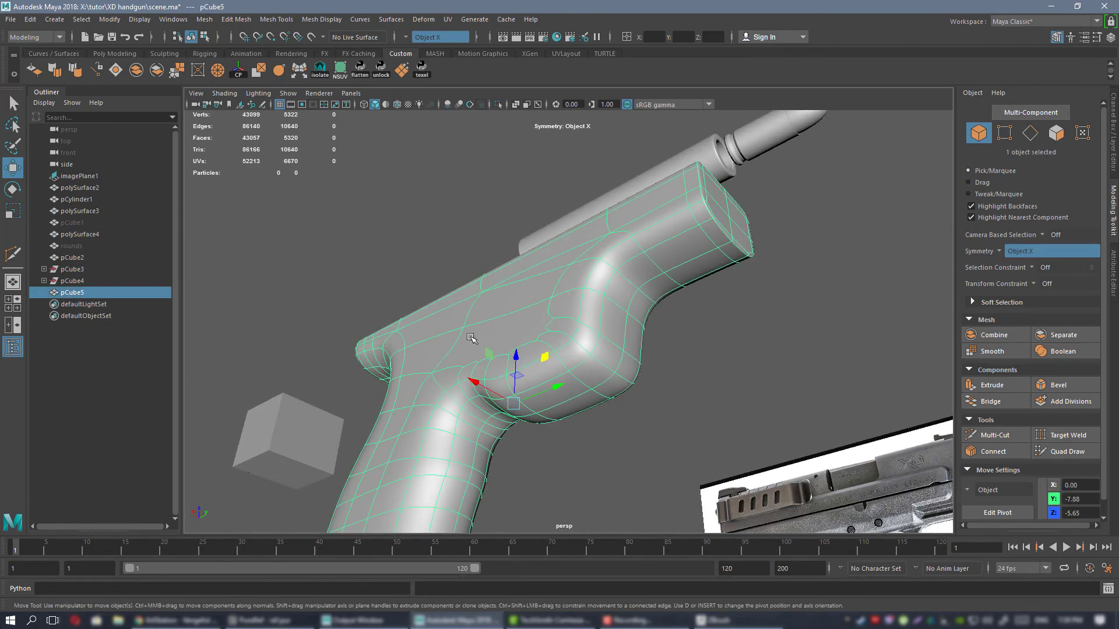
alt+drag(471, 338, 616, 252)
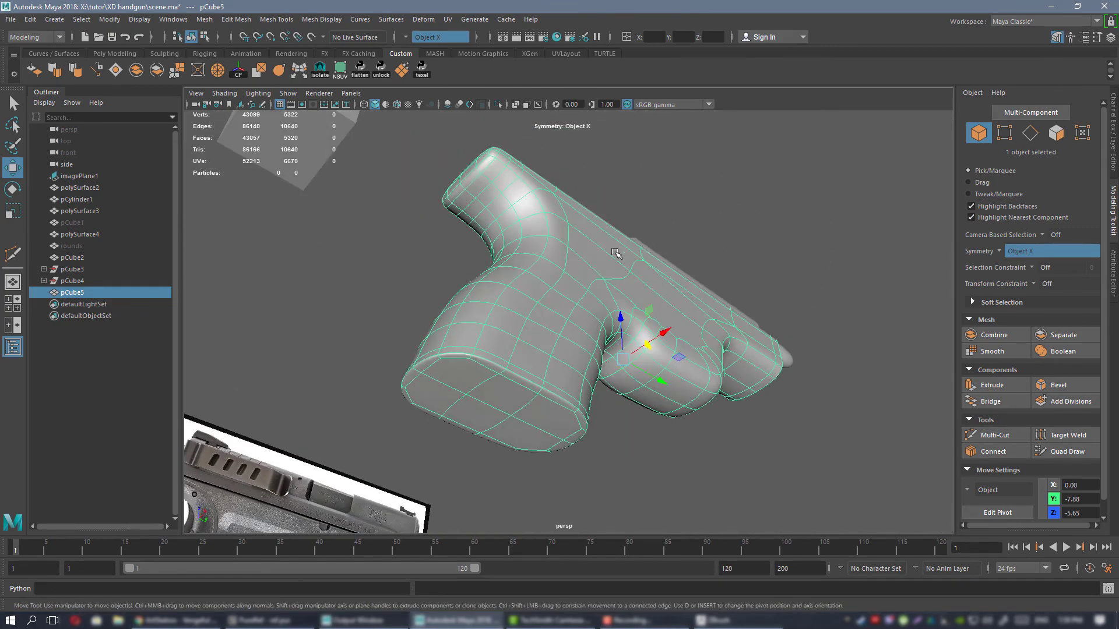
alt+middle_drag(466, 310, 662, 245)
alt+drag(662, 246, 634, 255)
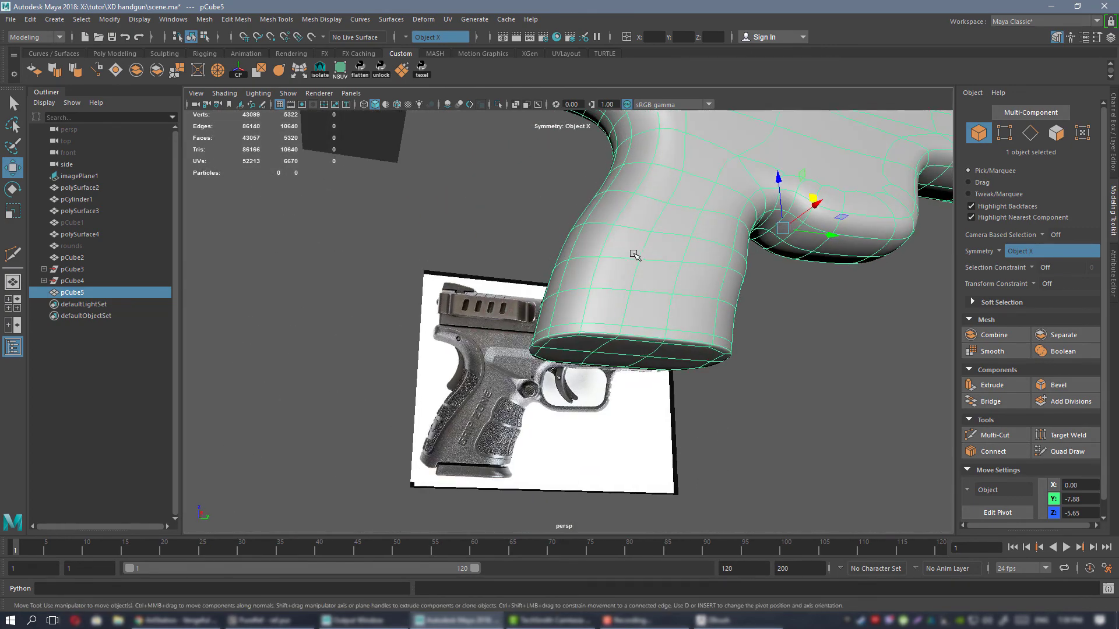
key(1)
alt+drag(621, 218, 627, 279)
key(3)
ctrl+click(630, 228)
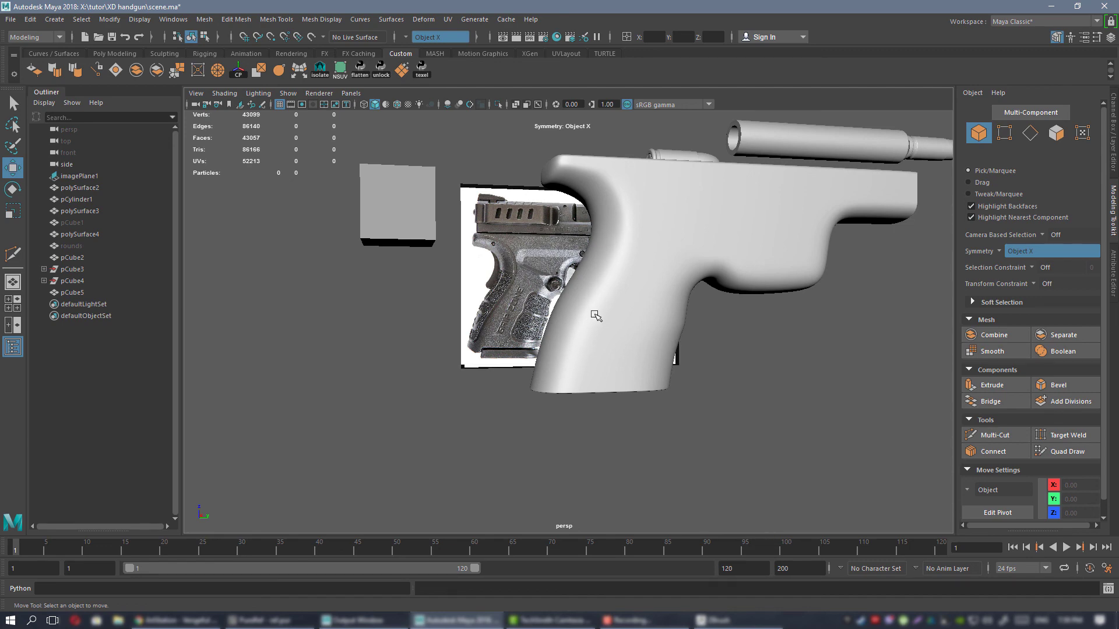
Turn off the smooth preview on the pistol frame mesh and switch to edge selection around the grip.
alt+right_drag(599, 320, 656, 372)
click(639, 295)
alt+drag(657, 373, 675, 315)
key(1)
right_drag(674, 314, 676, 282)
alt+right_drag(679, 317, 704, 365)
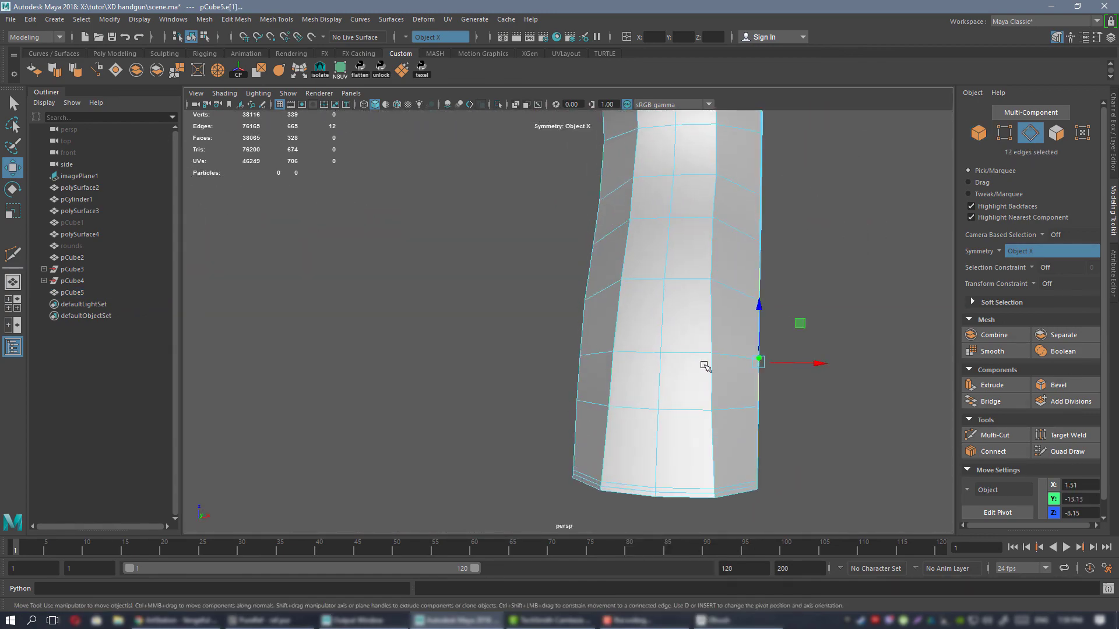
Slide the lengthwise edge loops on the back of the grip by scaling them along X with the transform constraint set to Edge.
double_click(707, 380)
alt+drag(708, 380, 660, 376)
key(r)
click(1043, 284)
click(1060, 302)
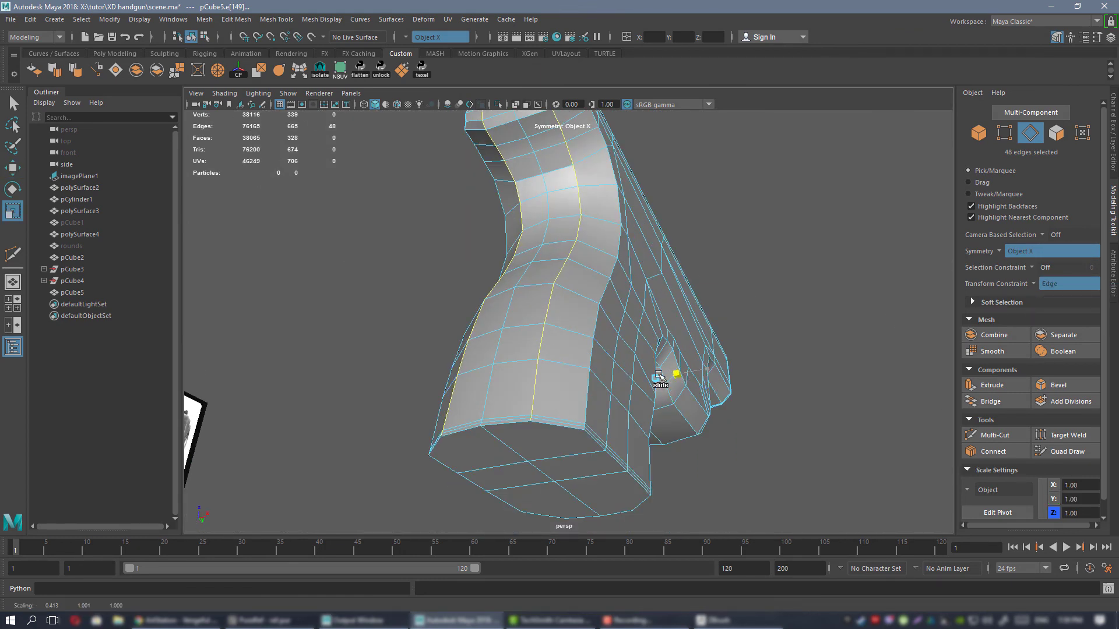
mouse_move(586, 387)
alt+mouse_down()
mouse_move(624, 324)
mouse_move(595, 390)
alt+mouse_up()
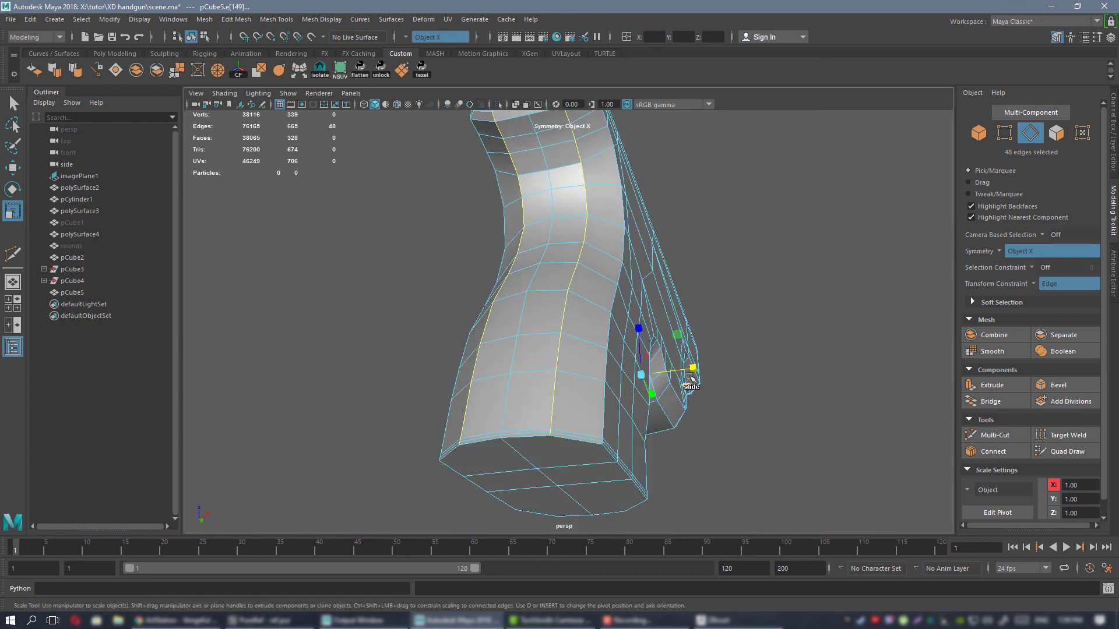
drag(693, 368, 413, 346)
alt+drag(723, 376, 671, 268)
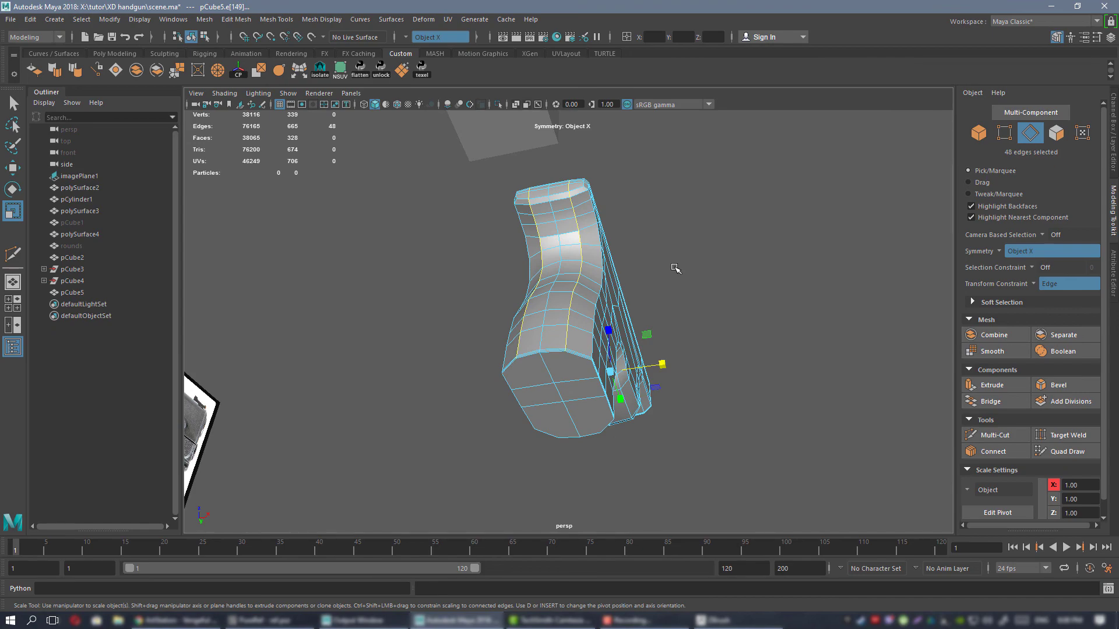
alt+drag(762, 278, 586, 280)
right_drag(574, 256, 635, 252)
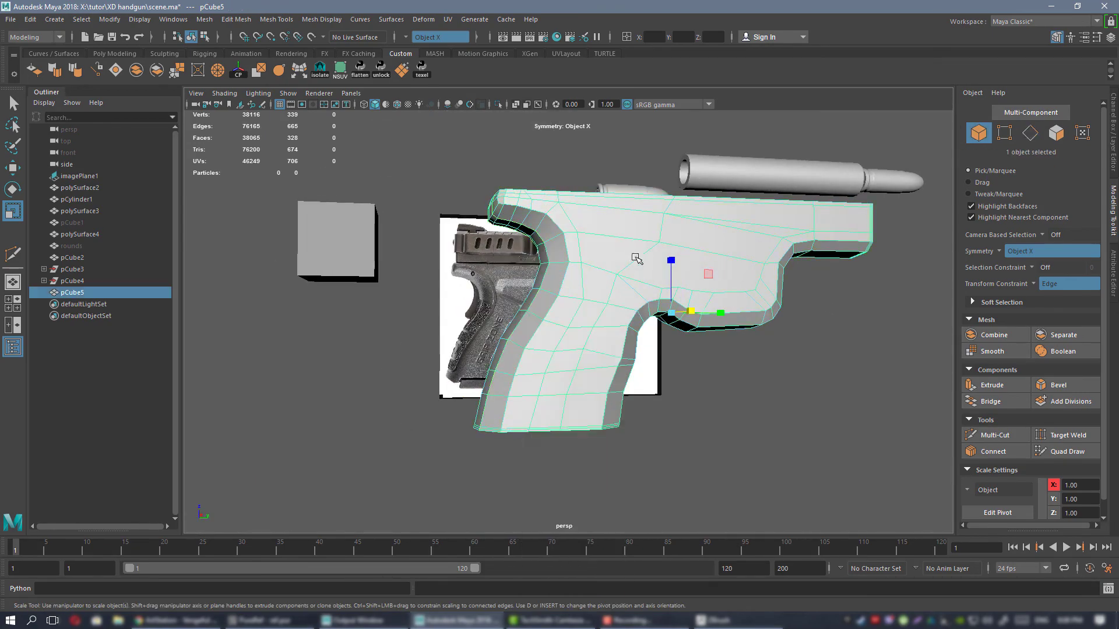
Select the vertices running down the rear side edges of the grip and move them with the transform constraint off.
alt+drag(640, 285, 693, 259)
alt+middle_drag(694, 259, 652, 302)
mouse_move(652, 302)
alt+mouse_down()
mouse_move(706, 317)
mouse_move(629, 338)
mouse_move(646, 322)
mouse_move(615, 299)
mouse_move(651, 301)
mouse_move(635, 303)
alt+mouse_up()
right_drag(635, 303, 577, 298)
click(575, 394)
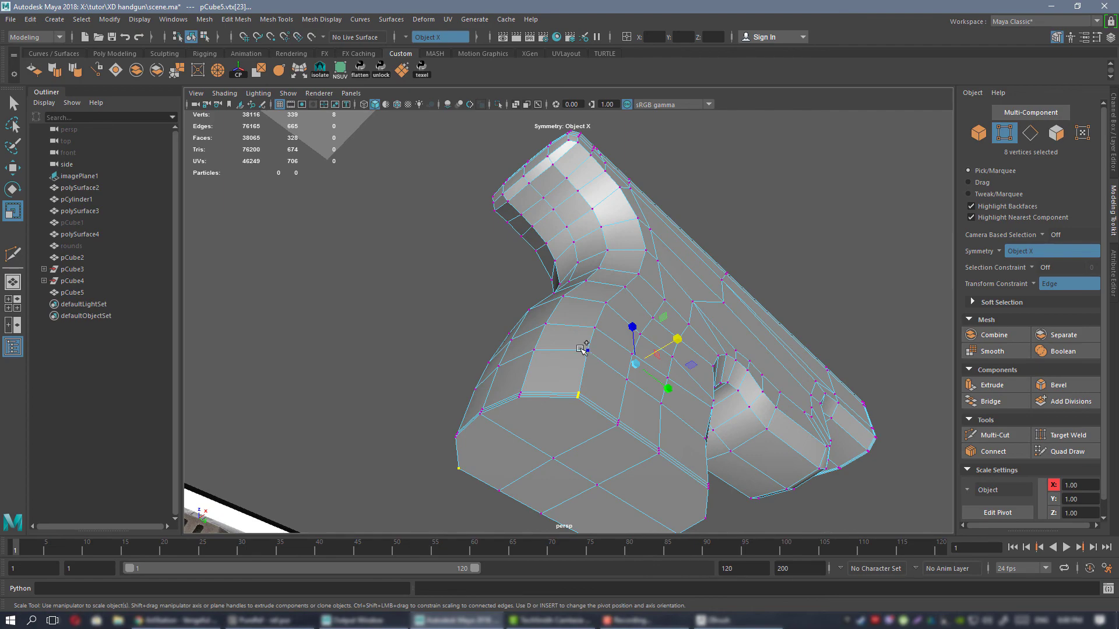
alt+drag(676, 308, 836, 319)
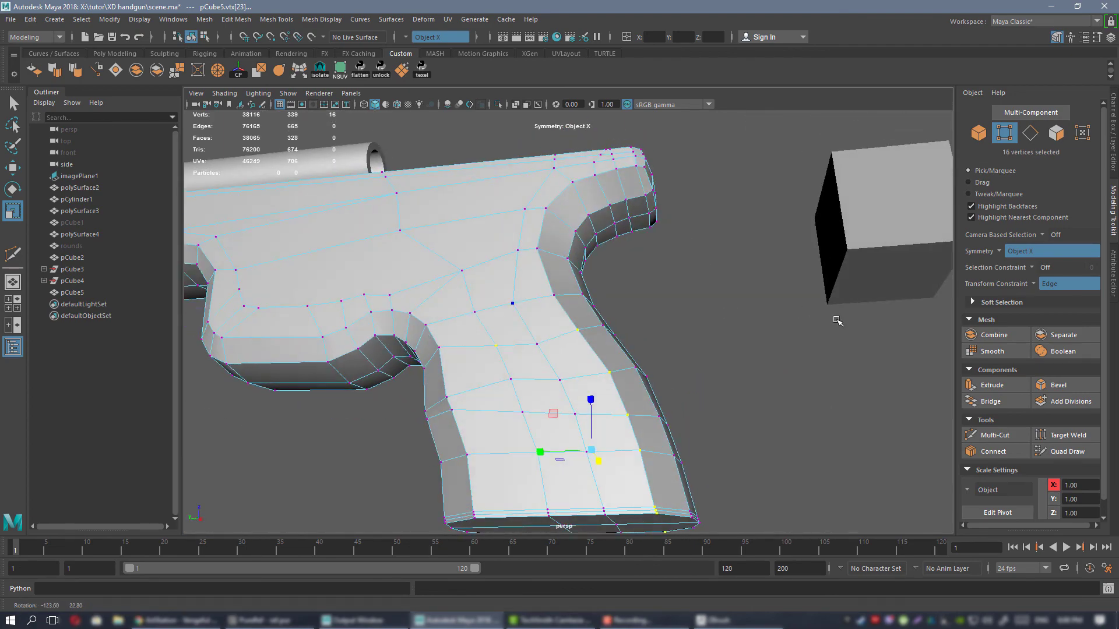
scroll(461, 296, down, 2)
alt+drag(597, 388, 686, 255)
key(w)
click(1032, 284)
click(1049, 289)
mouse_move(697, 255)
alt+mouse_down()
mouse_move(707, 257)
mouse_move(677, 278)
mouse_move(681, 250)
alt+mouse_up()
right_drag(670, 222, 700, 206)
Turn the smooth preview back on for the pistol frame and clear the selection.
key(3)
click(774, 140)
scroll(550, 285, down, 6)
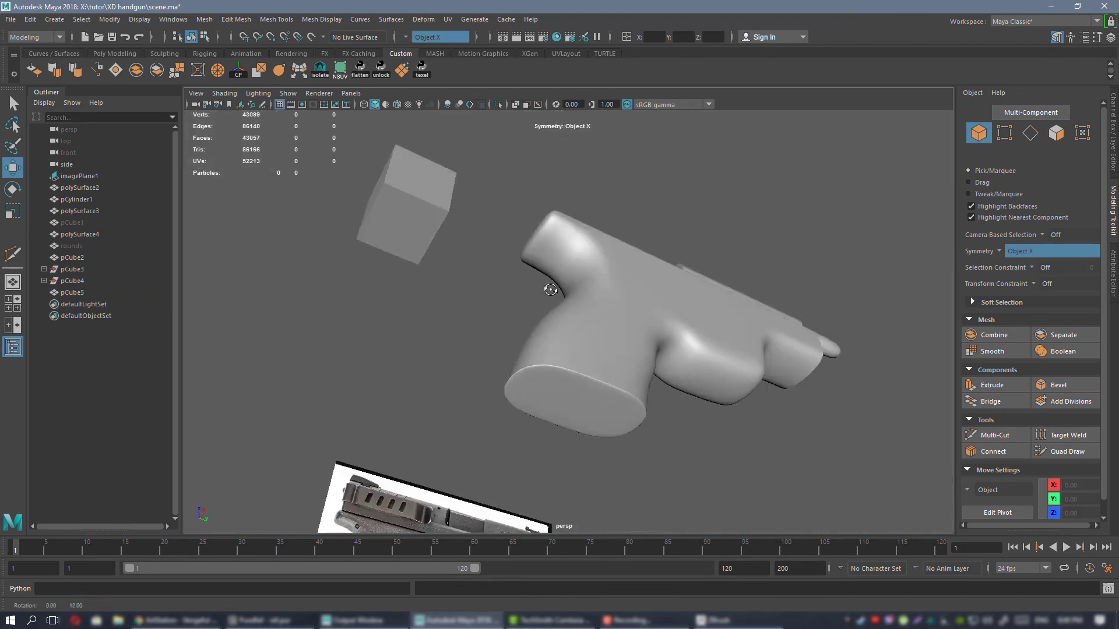
Examine the smoothed grip and frame shape from the rear and the side against the reference image.
alt+drag(549, 287, 589, 191)
alt+drag(605, 251, 617, 245)
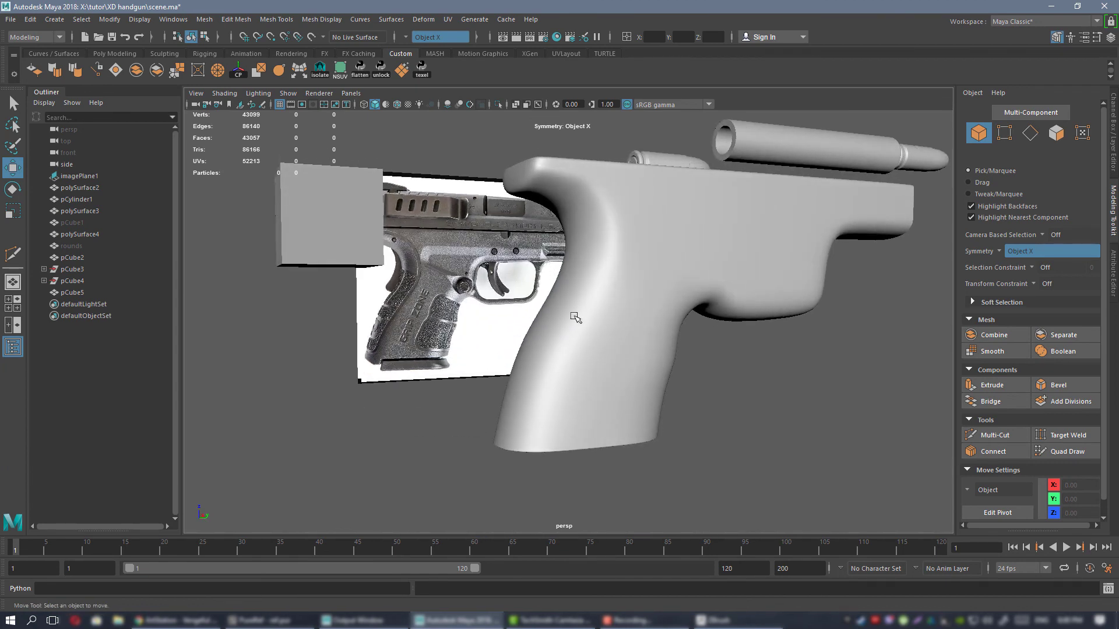
alt+drag(580, 422, 543, 369)
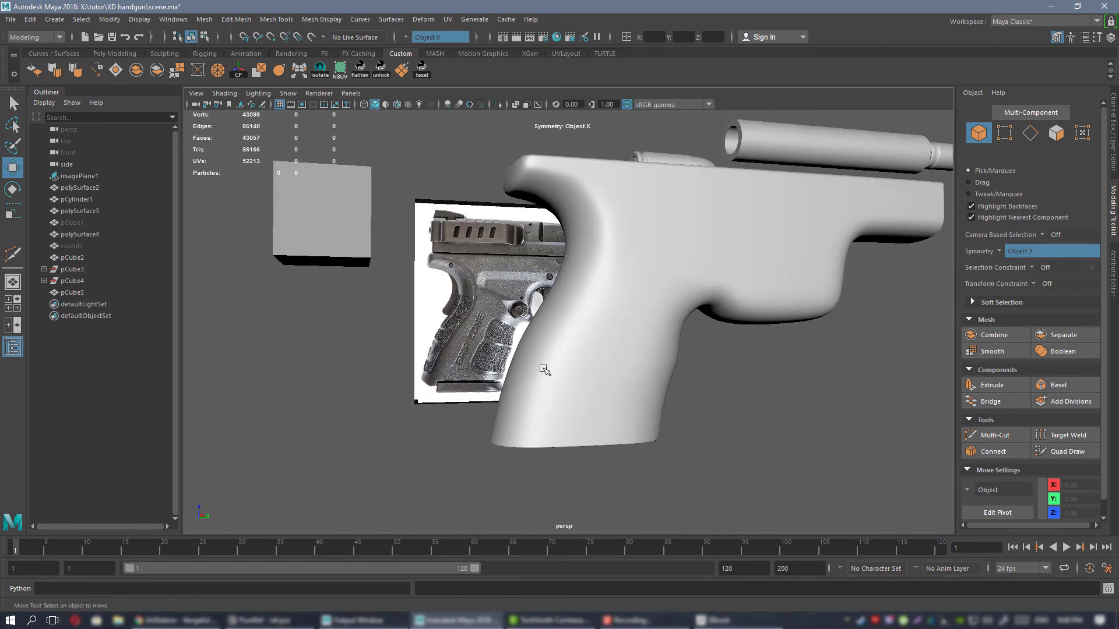
alt+drag(587, 298, 706, 398)
click(559, 348)
alt+drag(686, 364, 620, 292)
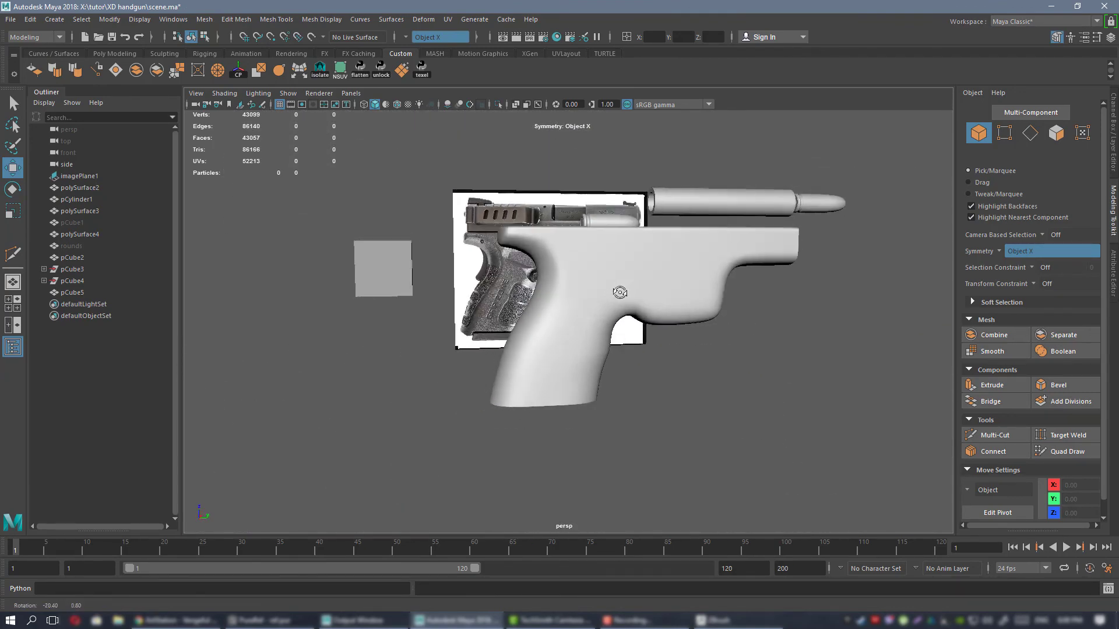
alt+right_drag(566, 218, 567, 292)
alt+drag(567, 292, 552, 247)
alt+right_drag(553, 247, 616, 290)
Move the side vertices where the grip meets the frame on the unsmoothed mesh, then restore the smooth preview.
key(1)
alt+drag(616, 290, 607, 292)
alt+right_drag(607, 292, 602, 305)
alt+drag(601, 256, 604, 282)
right_drag(604, 282, 558, 286)
alt+drag(624, 322, 614, 385)
click(614, 393)
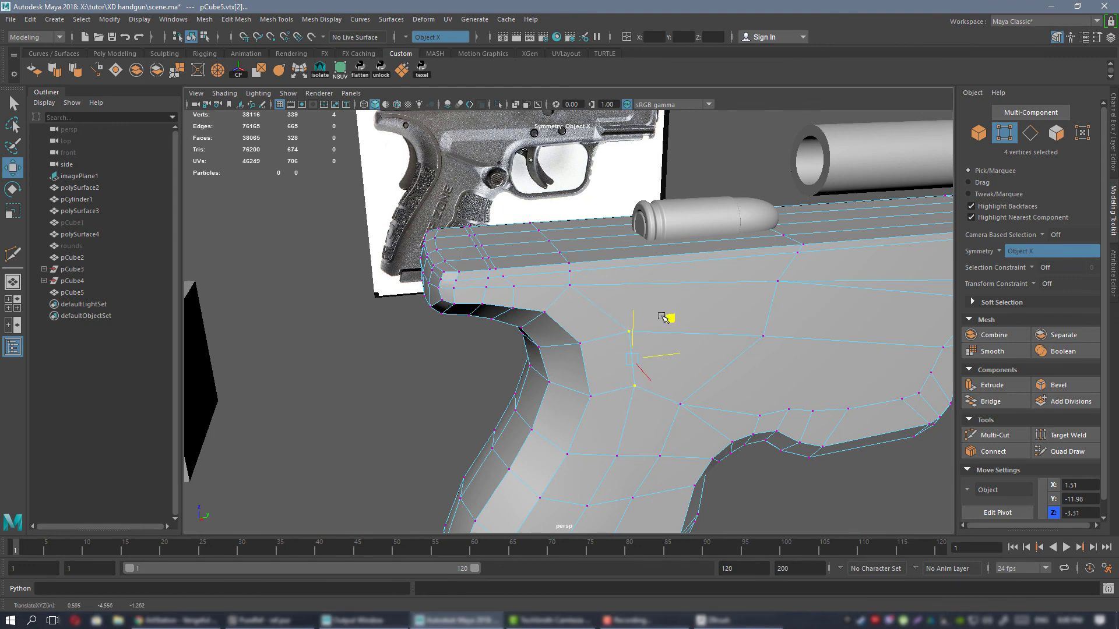
right_drag(663, 318, 660, 265)
key(3)
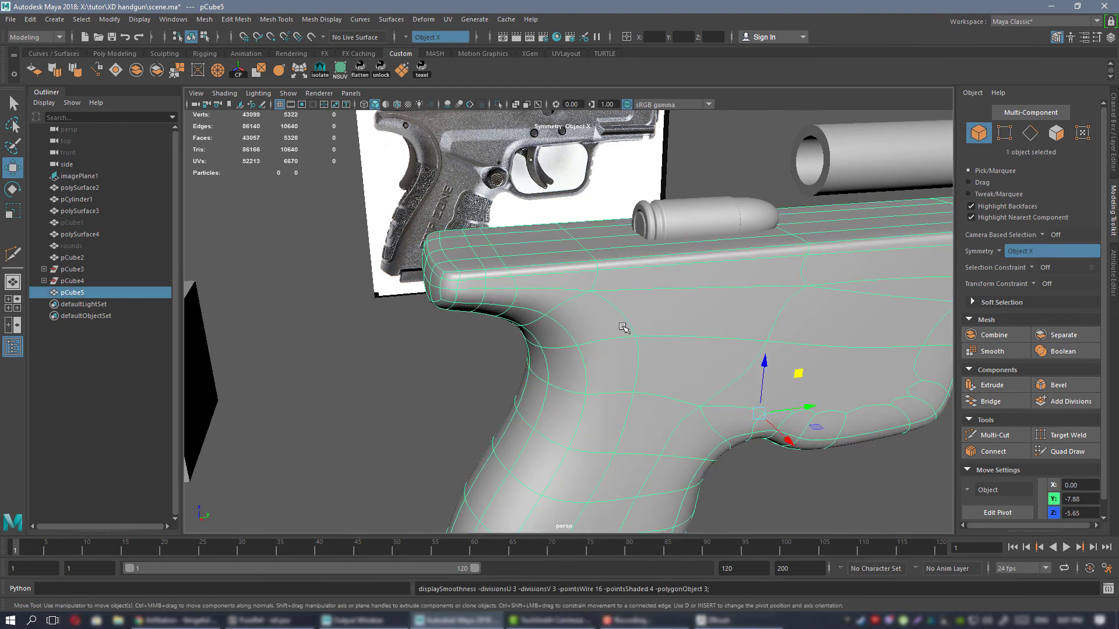
alt+drag(615, 379, 625, 320)
click(633, 177)
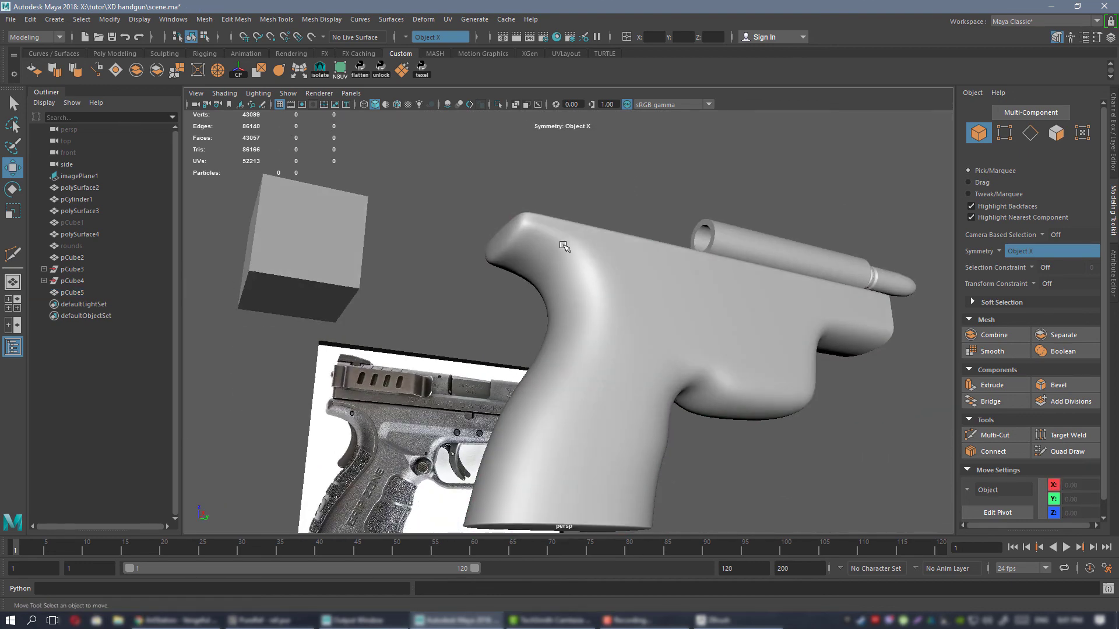
Inspect the smoothed pistol frame from behind, the side and below, checking the grip's transitions and underside.
alt+drag(564, 246, 639, 307)
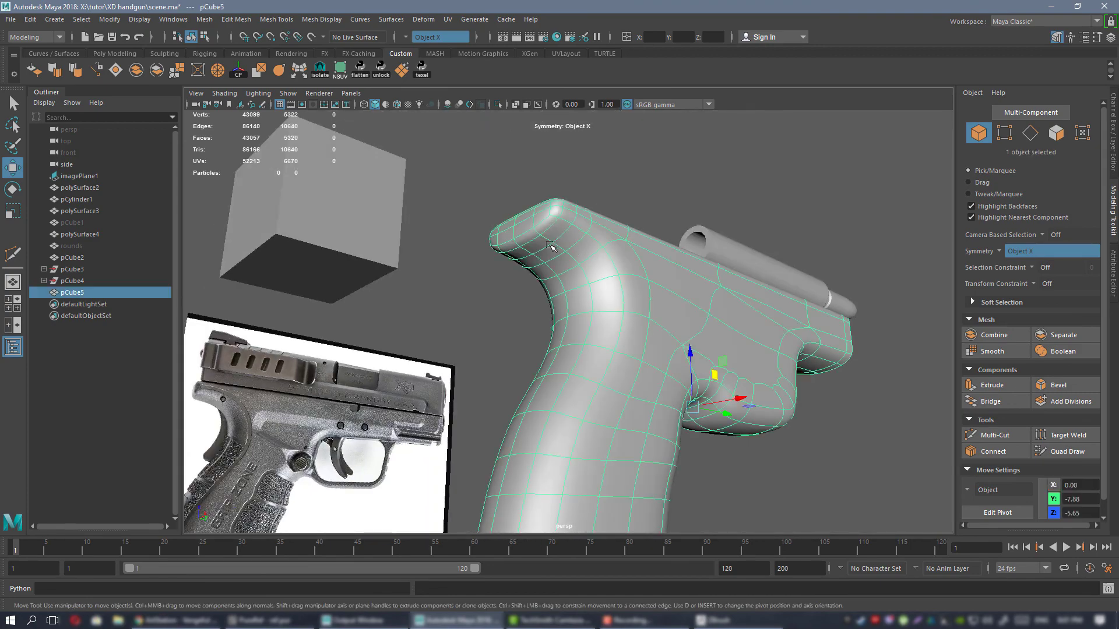
alt+drag(550, 246, 723, 346)
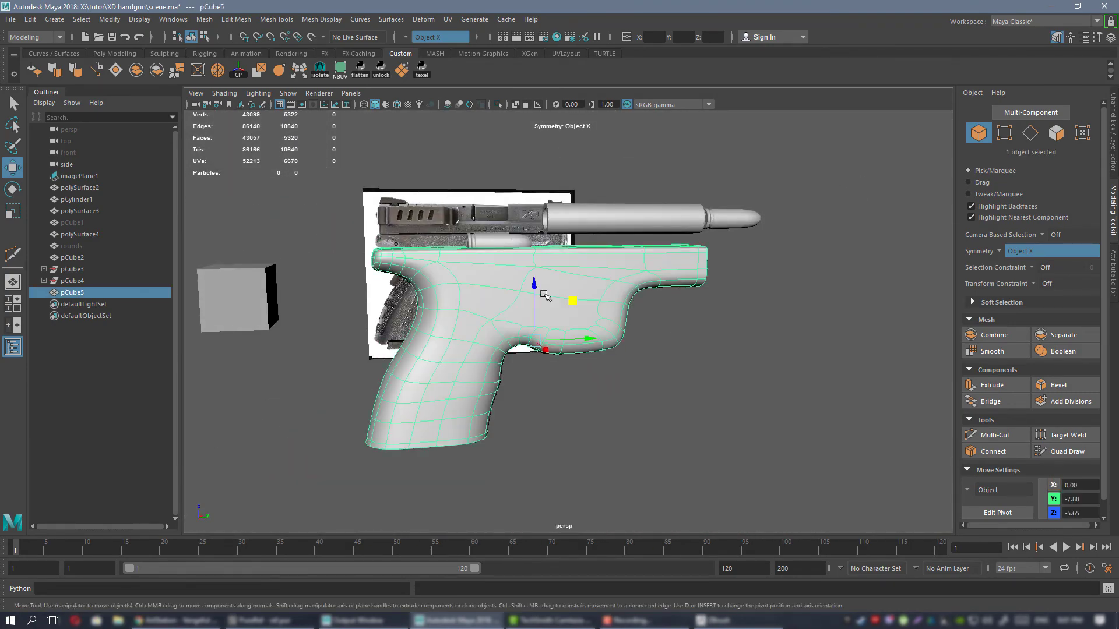
alt+drag(545, 294, 598, 256)
alt+drag(535, 273, 663, 326)
alt+drag(732, 323, 629, 299)
alt+right_drag(586, 260, 626, 290)
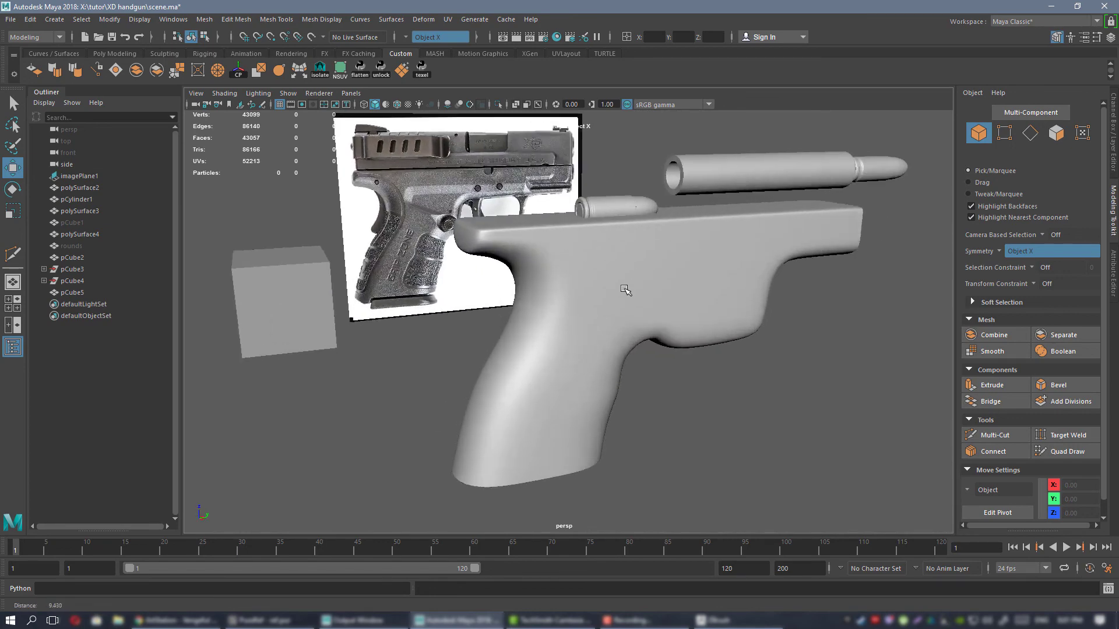
alt+drag(626, 289, 610, 280)
click(611, 281)
key(f)
alt+right_drag(702, 327, 643, 298)
alt+drag(643, 298, 593, 222)
alt+right_drag(576, 229, 612, 289)
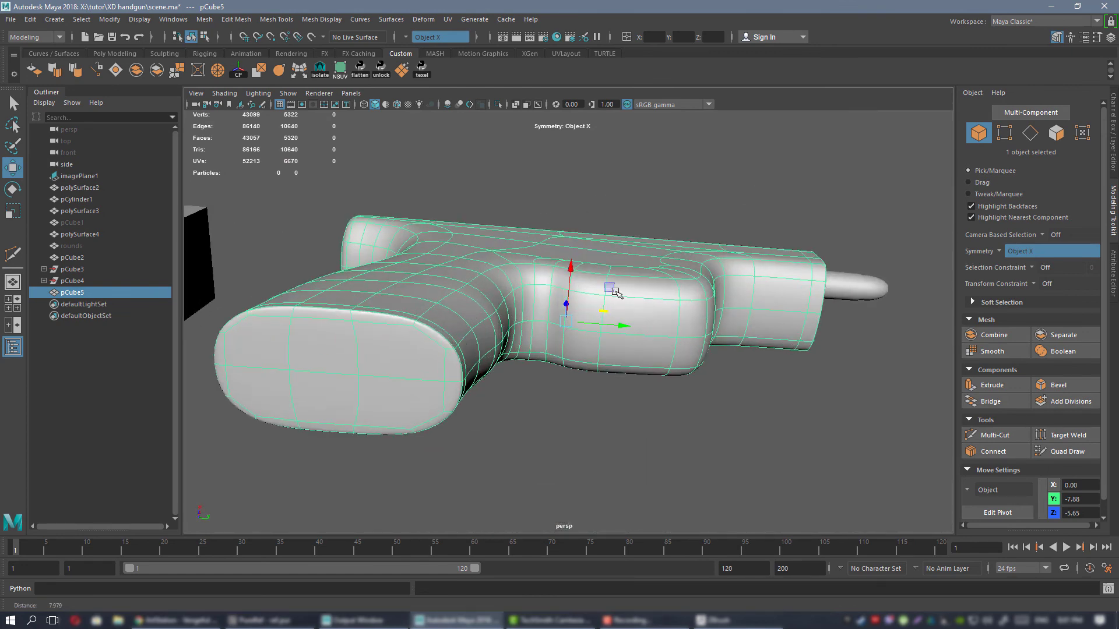
alt+drag(612, 289, 653, 313)
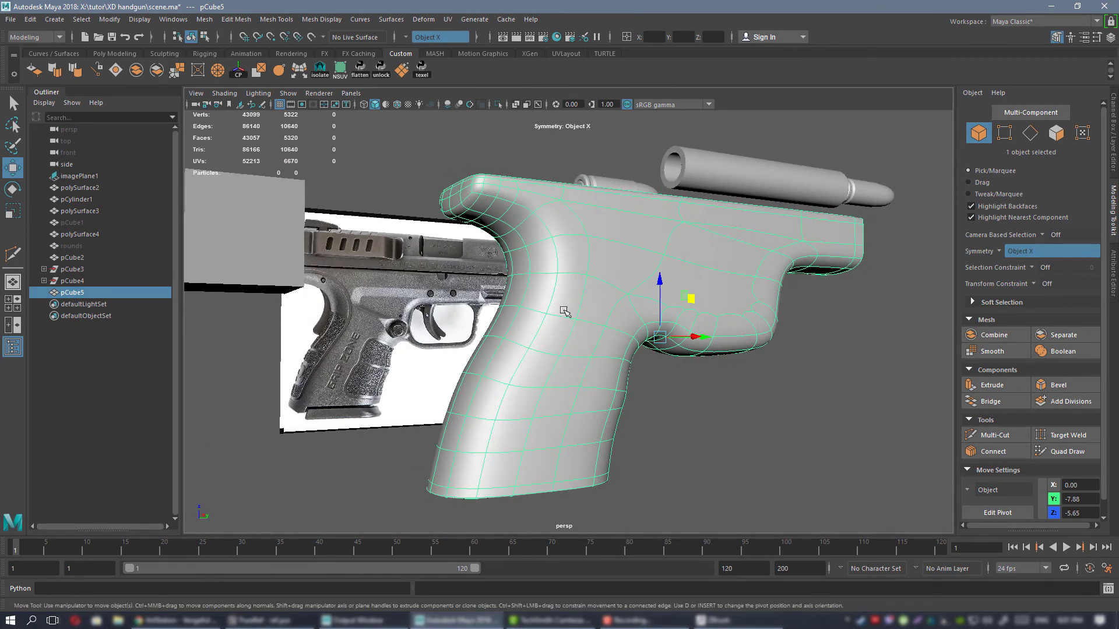
alt+drag(564, 311, 660, 383)
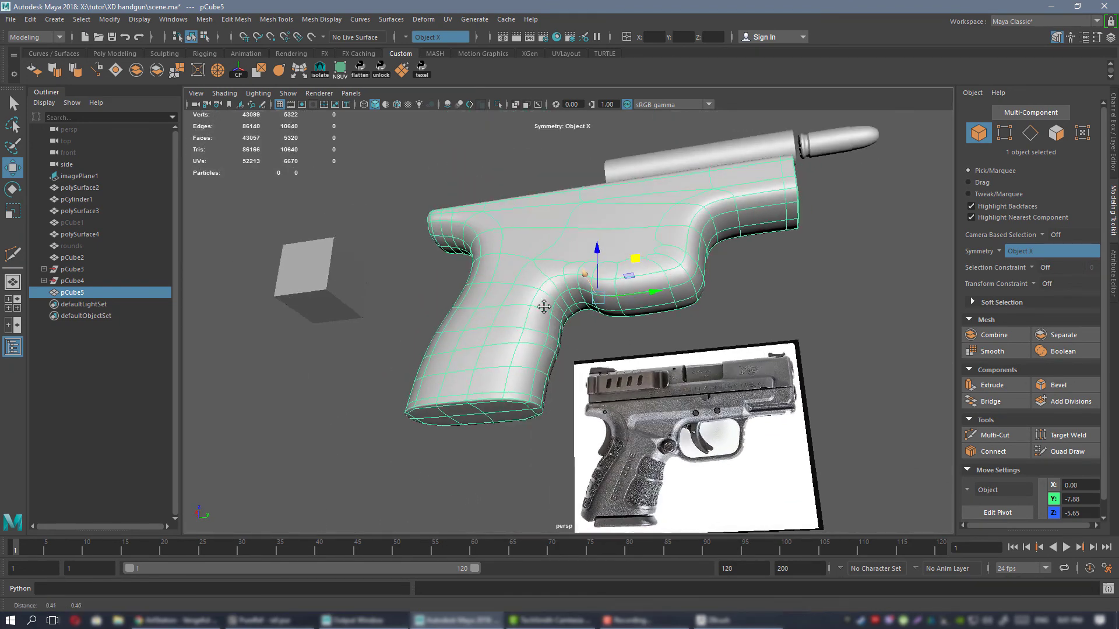